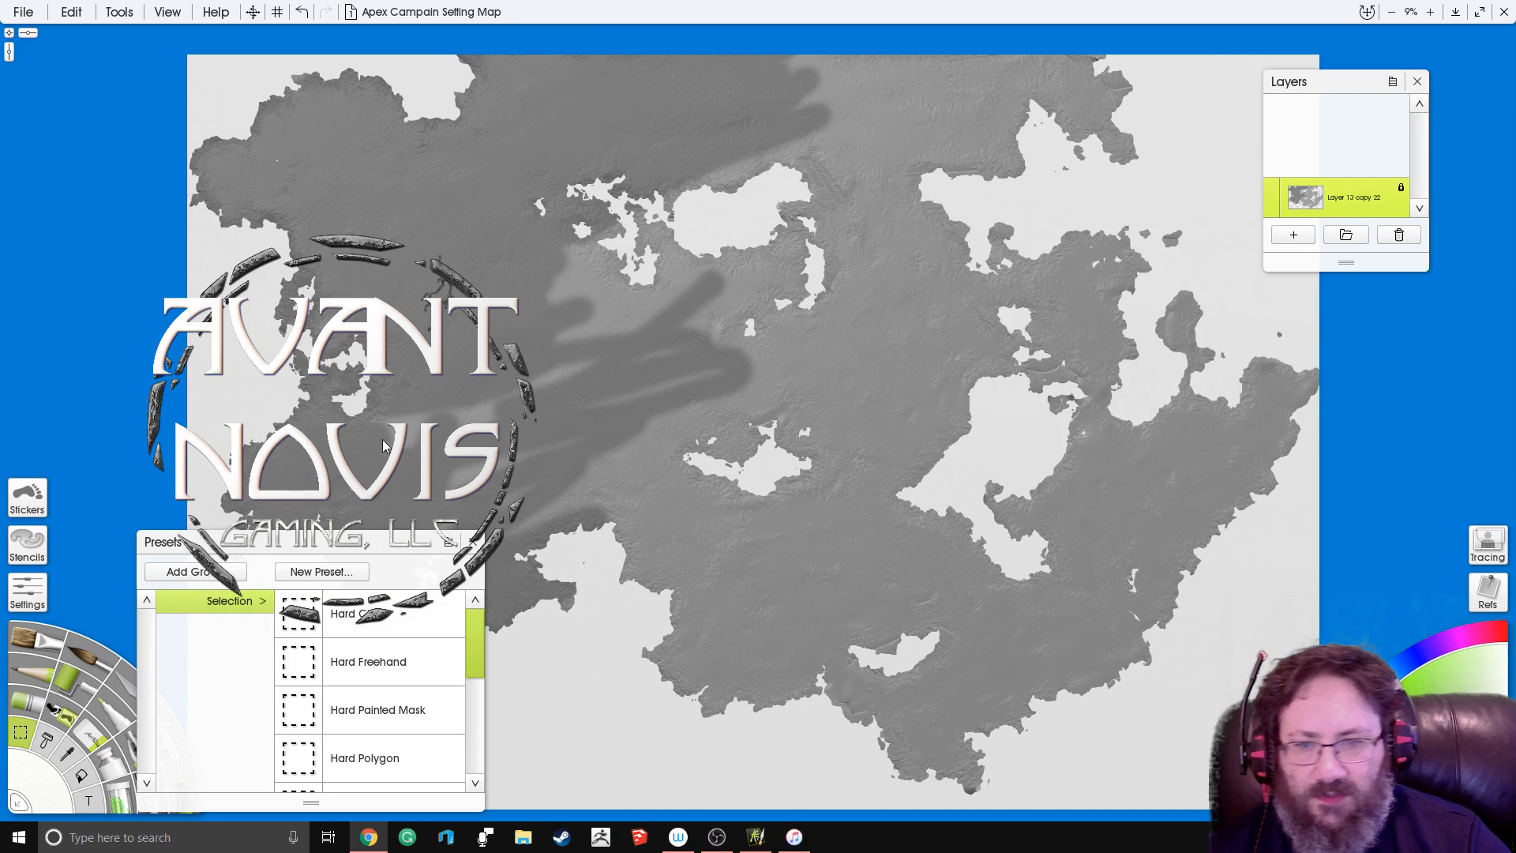
Step: Move the presets window away from the map and switch to the Palette Knife with a tool size of 500%
left_click_drag(317, 544, 177, 65)
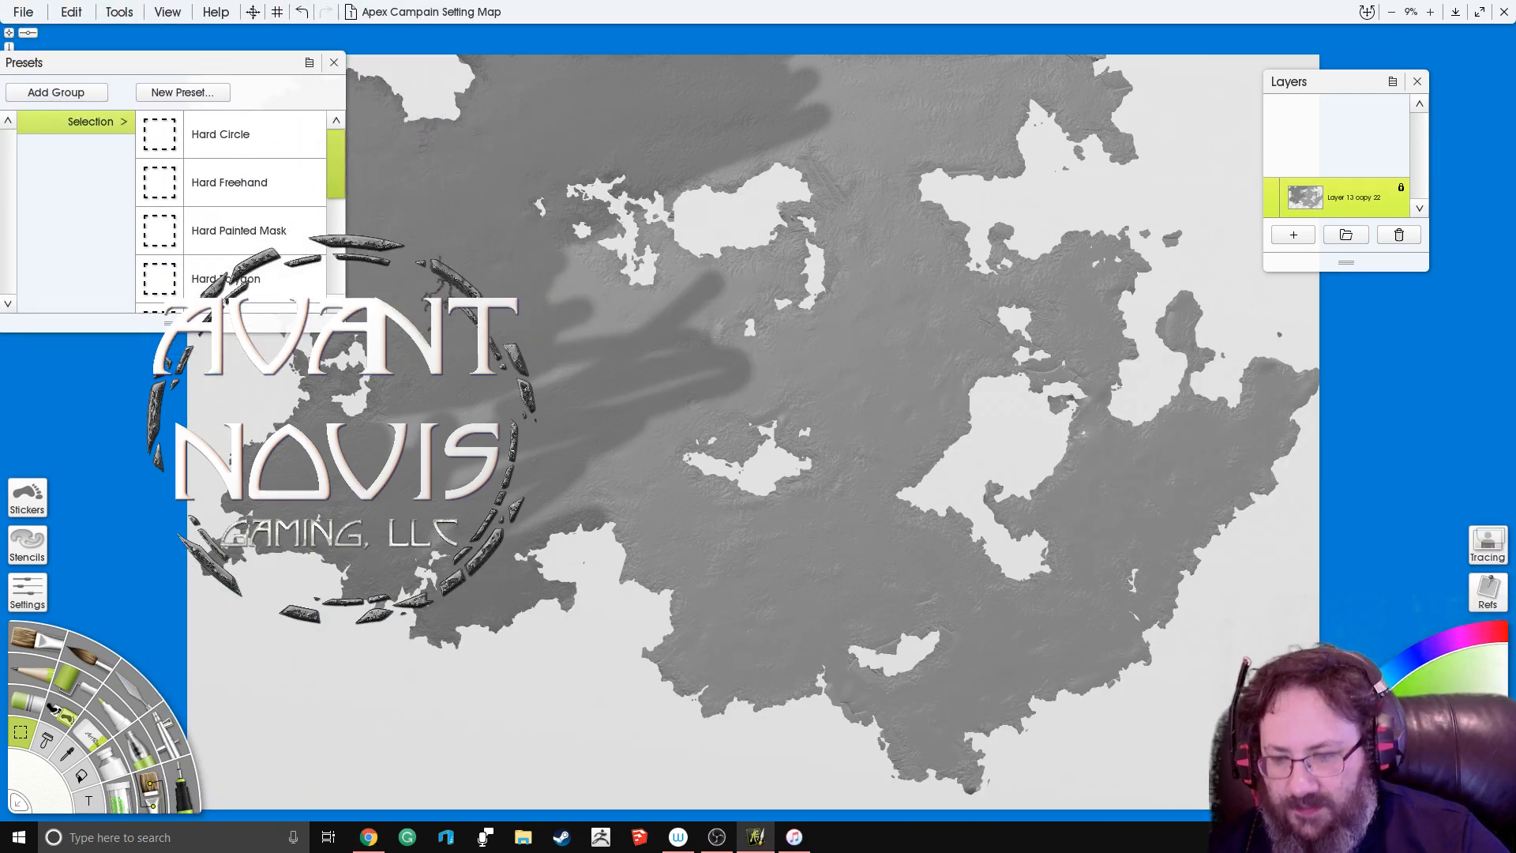
left_click(133, 690)
scroll(757, 426, "up", 4)
left_click_drag(411, 229, 1026, 535)
left_click(55, 791)
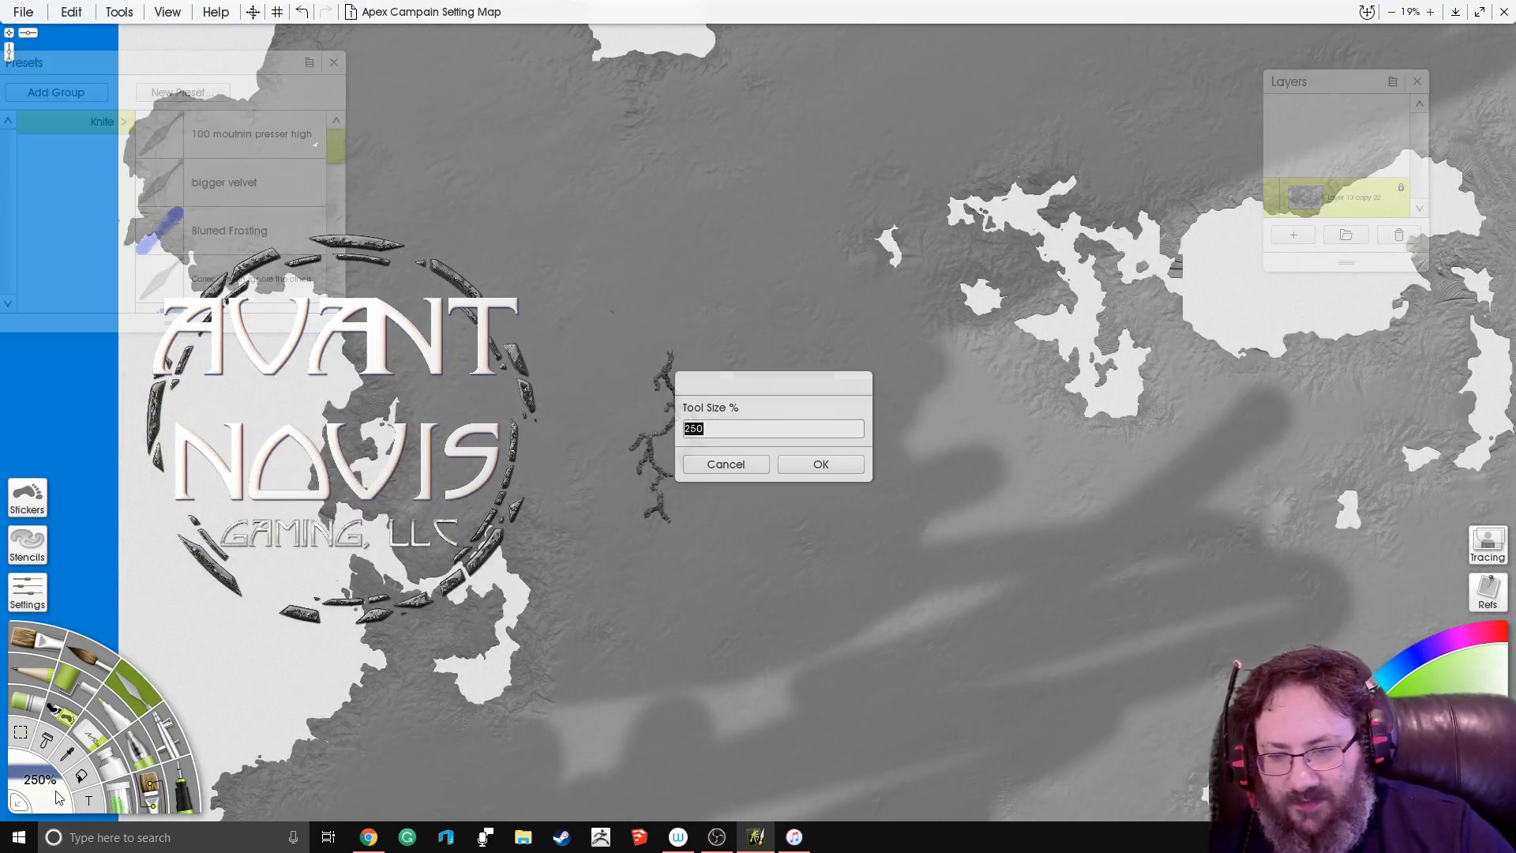
type("500")
key("Return")
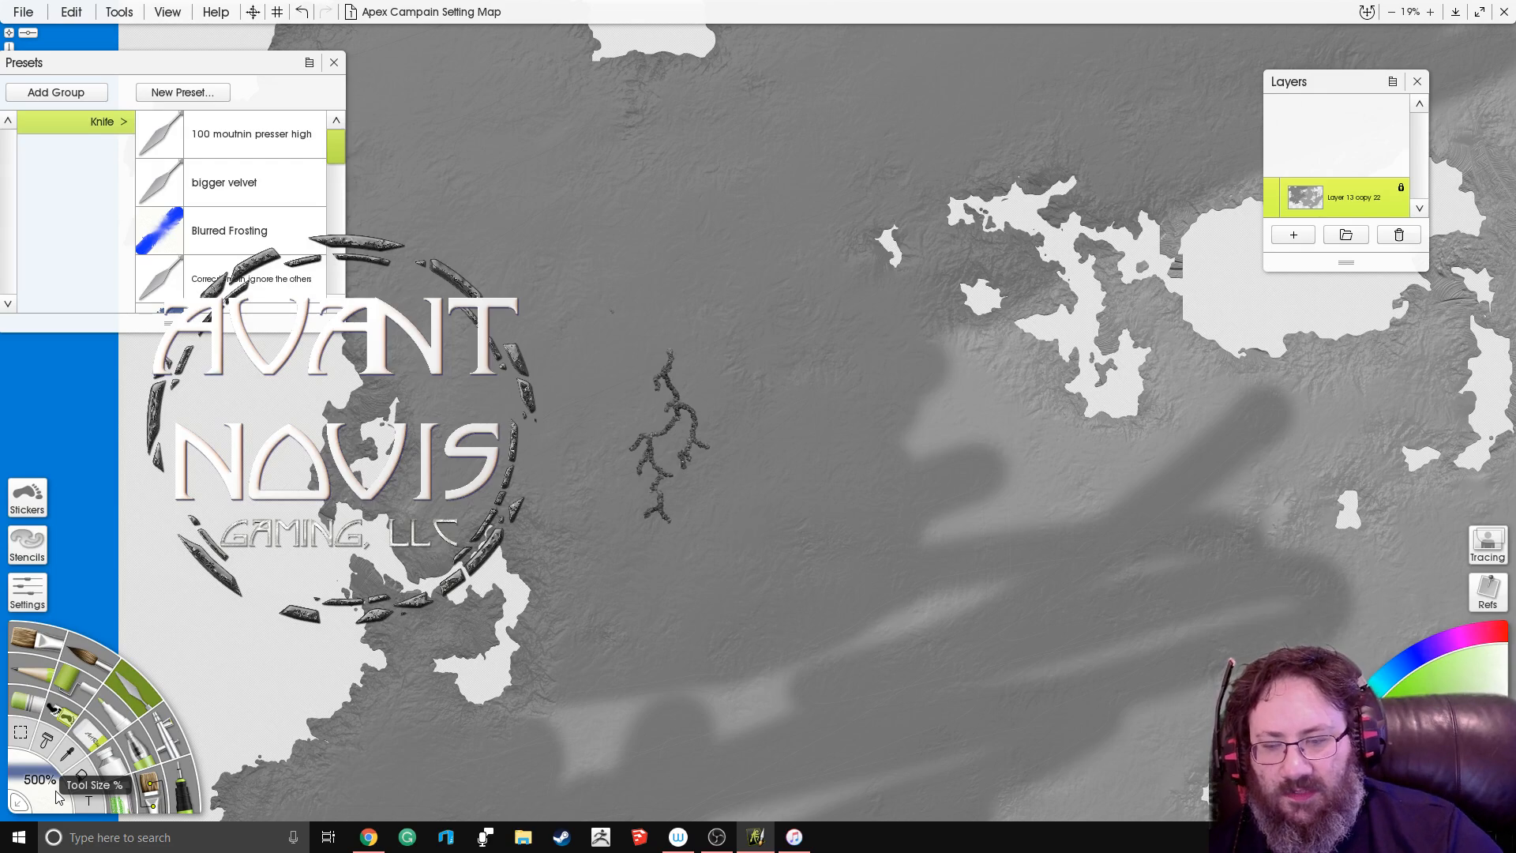
Step: Switch to Calculator, multiply 450 by 500, and minimise it to return to the map
left_click(19, 836)
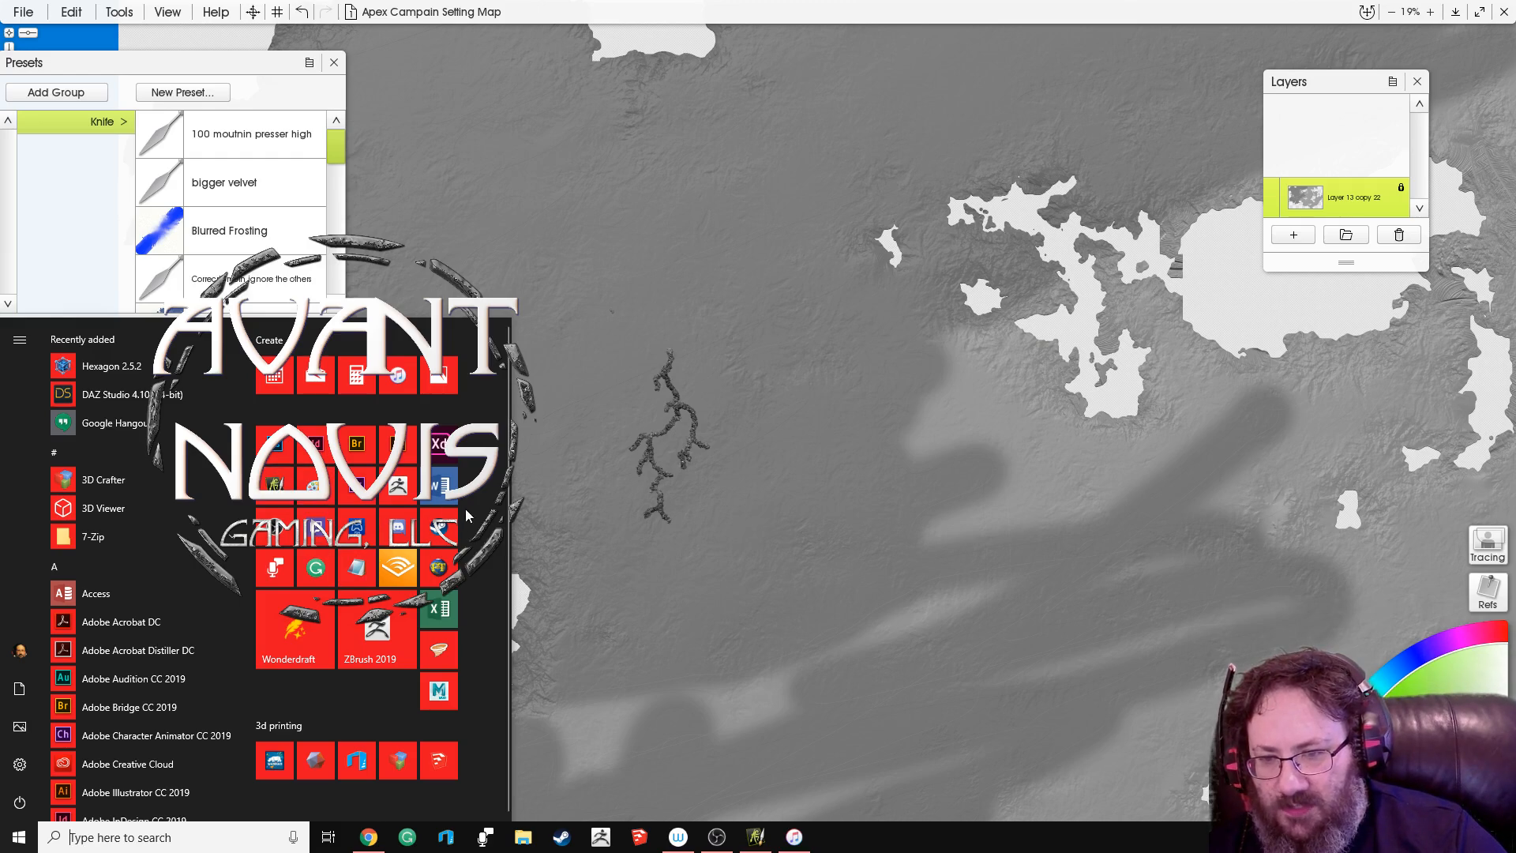
left_click(356, 375)
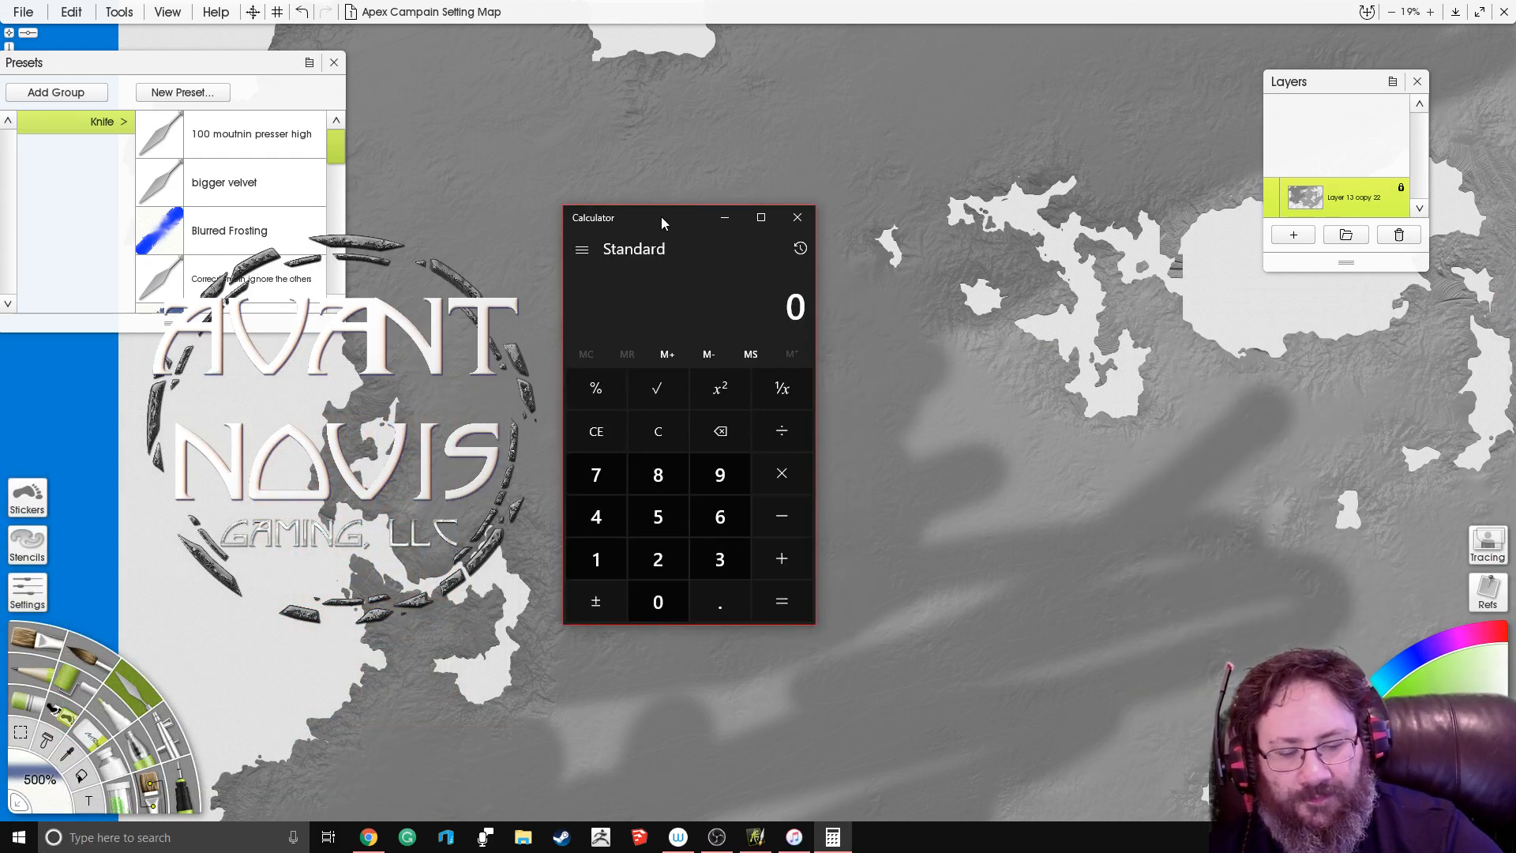
type("450*500")
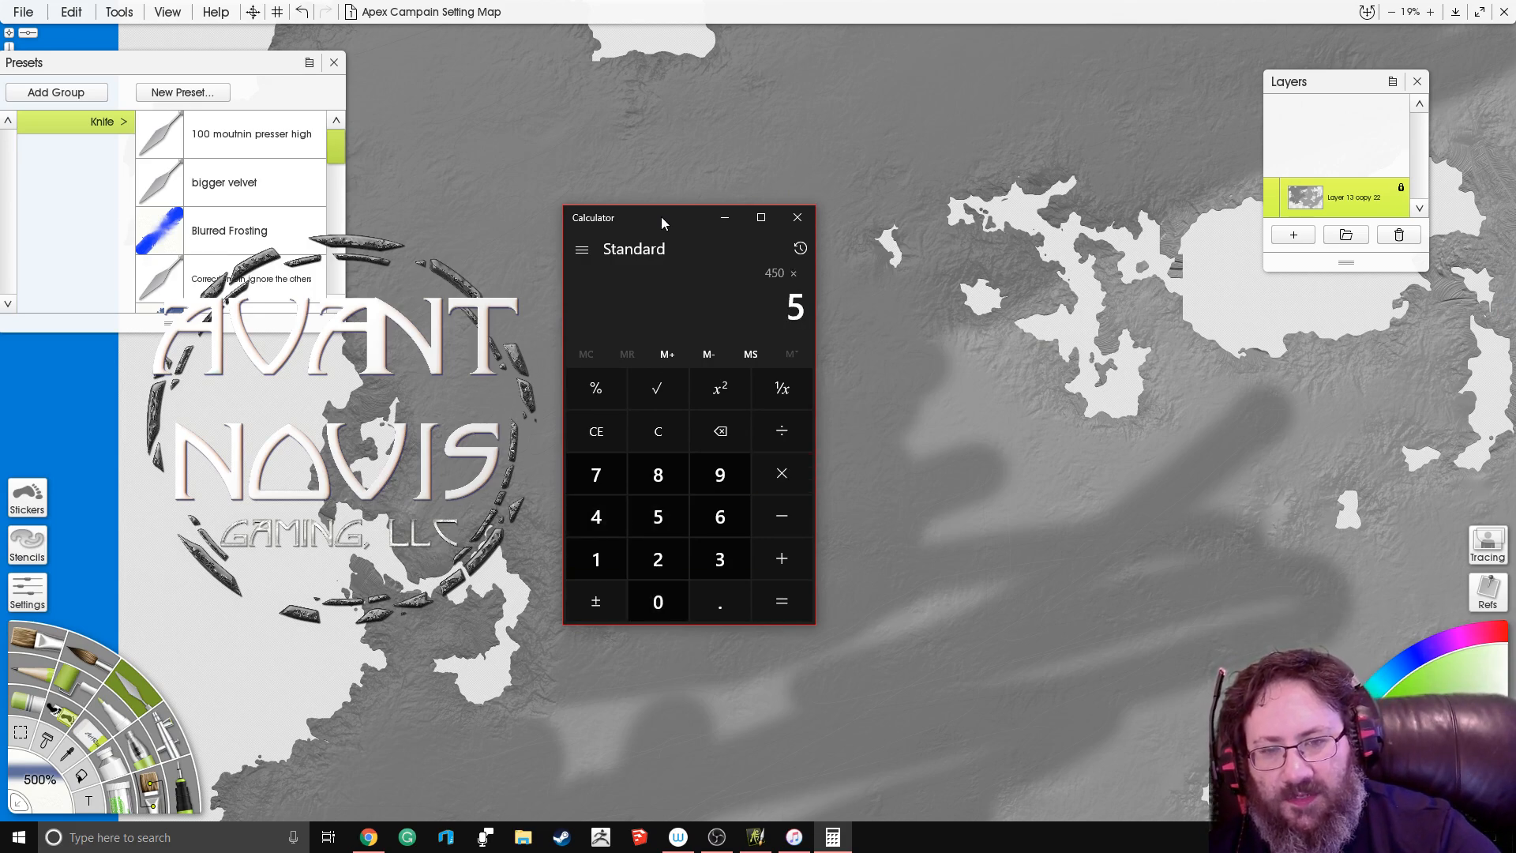
key("Return")
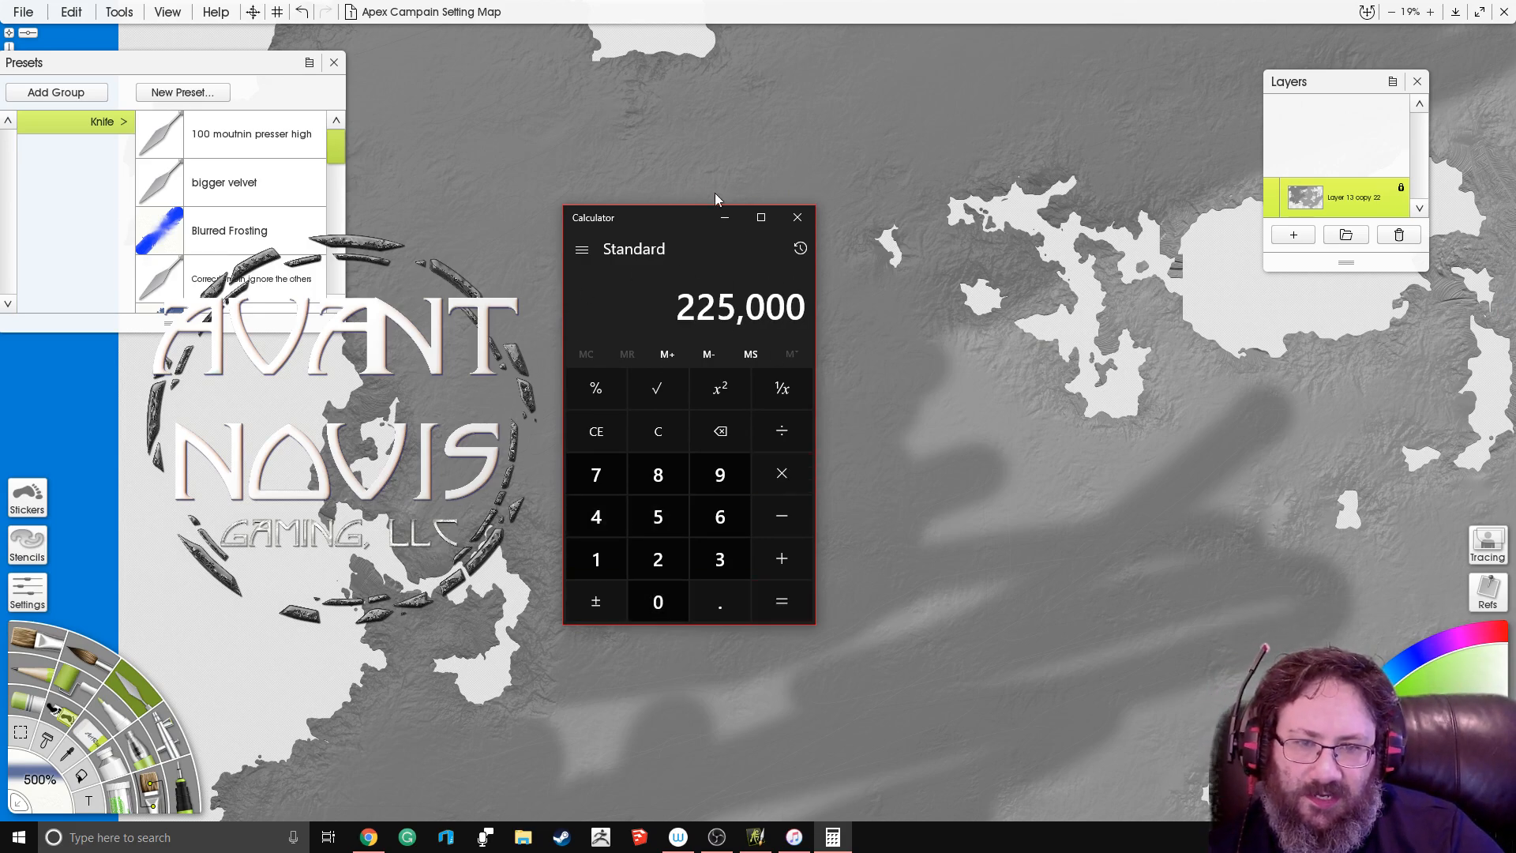
left_click_drag(684, 219, 901, 337)
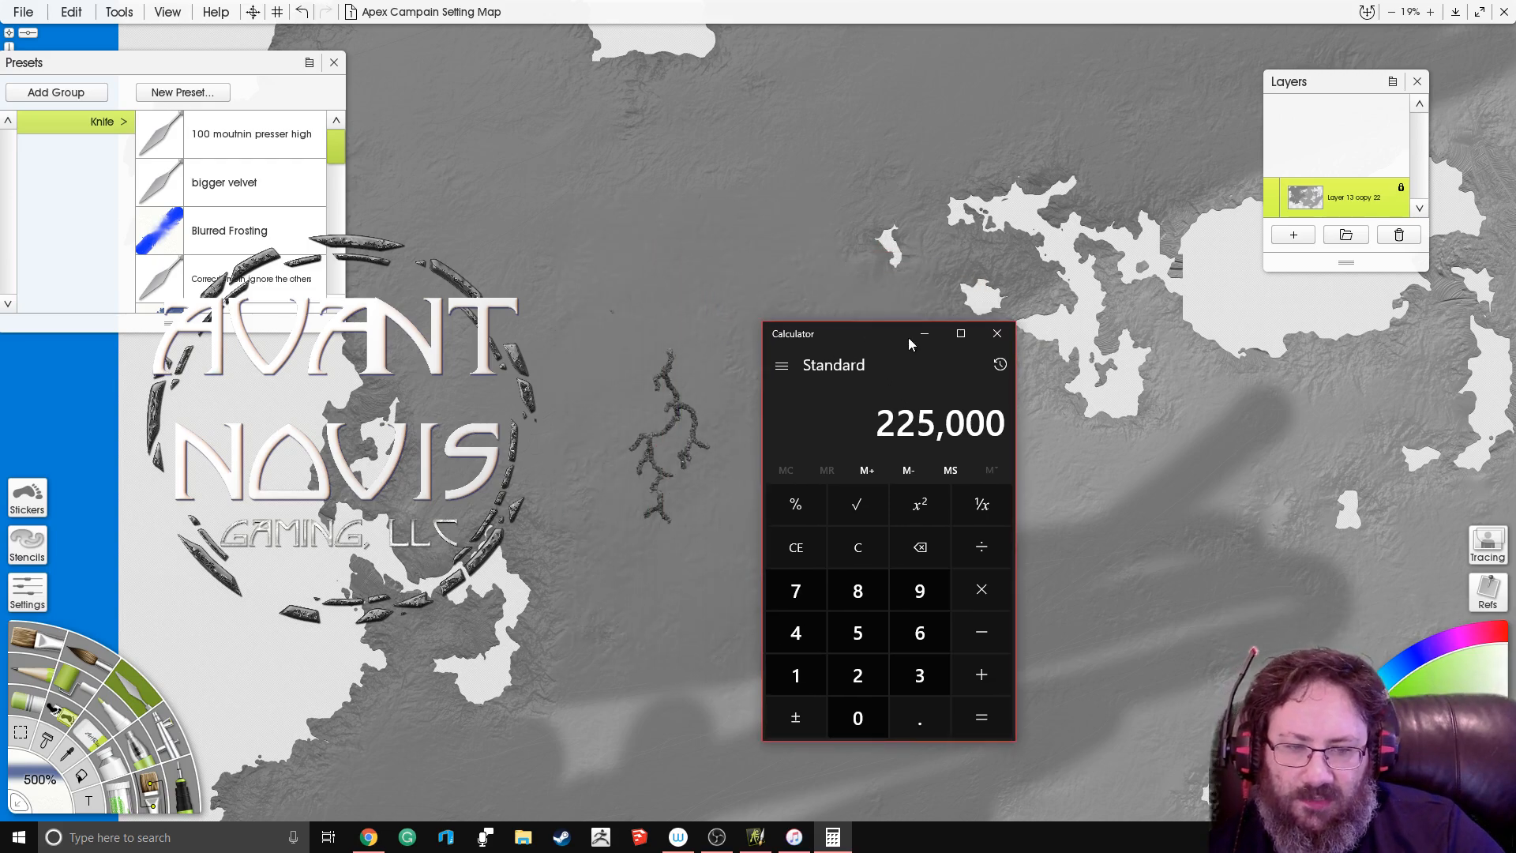
left_click(923, 333)
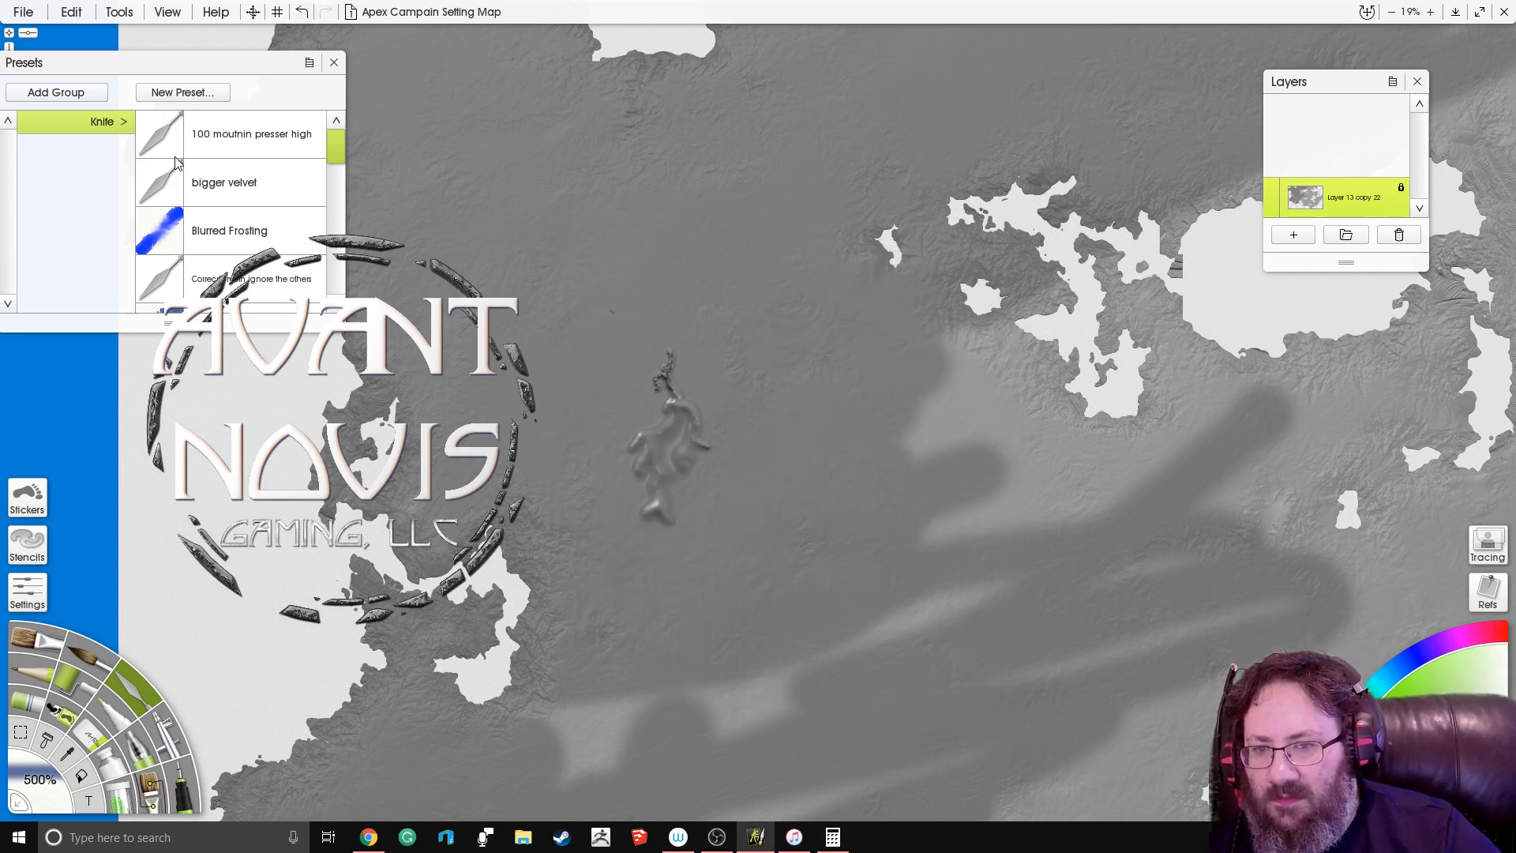
Step: Blend away the branching ridge marks on the western land with the Harsh Chaos knife preset at 500% tool size
scroll(255, 212, "down", 6)
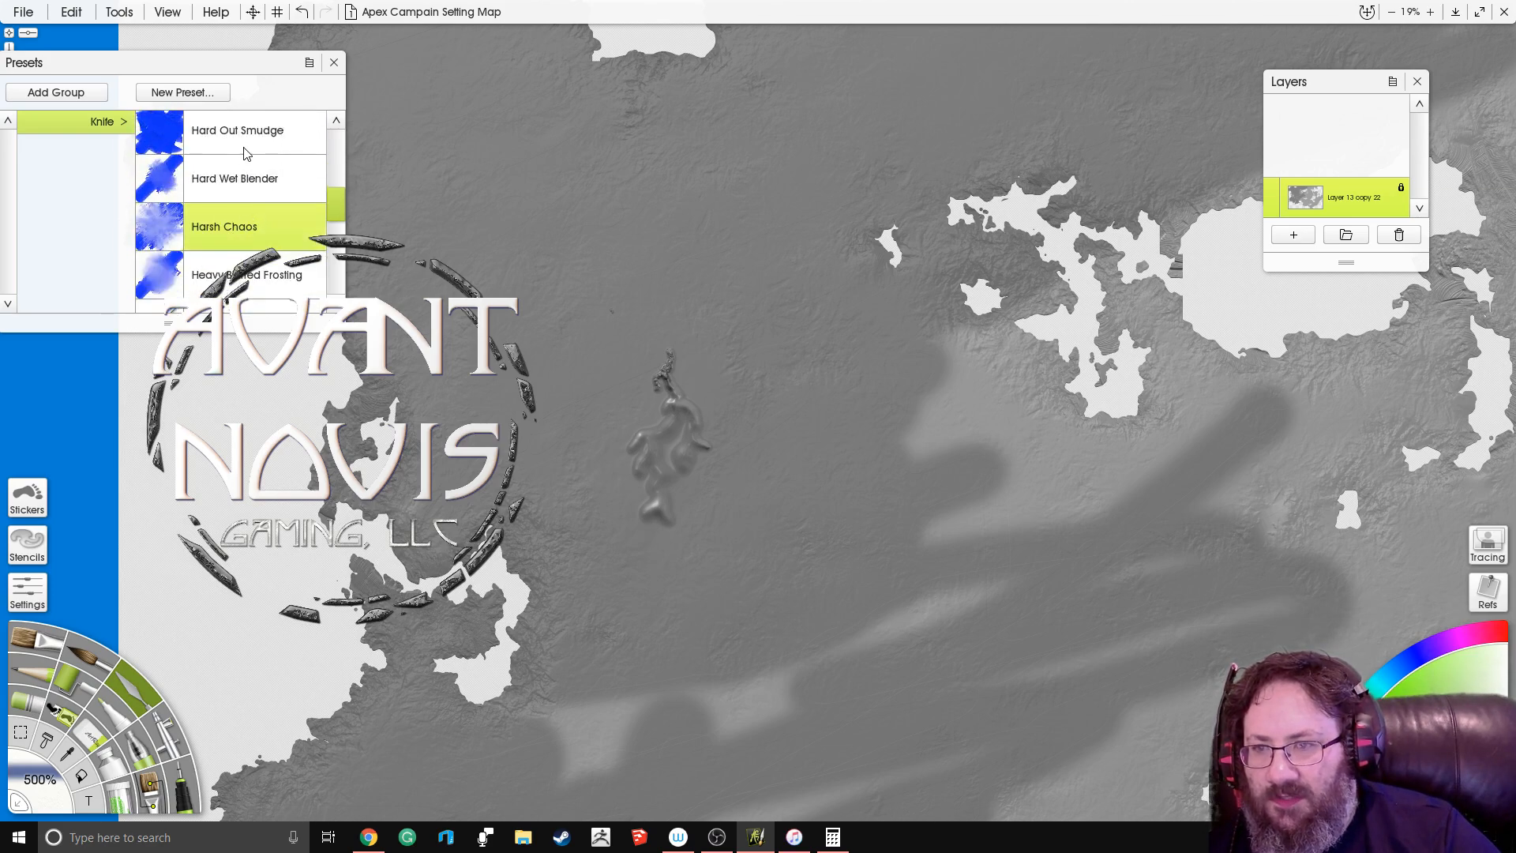
left_click(247, 151)
scroll(203, 224, "down", 2)
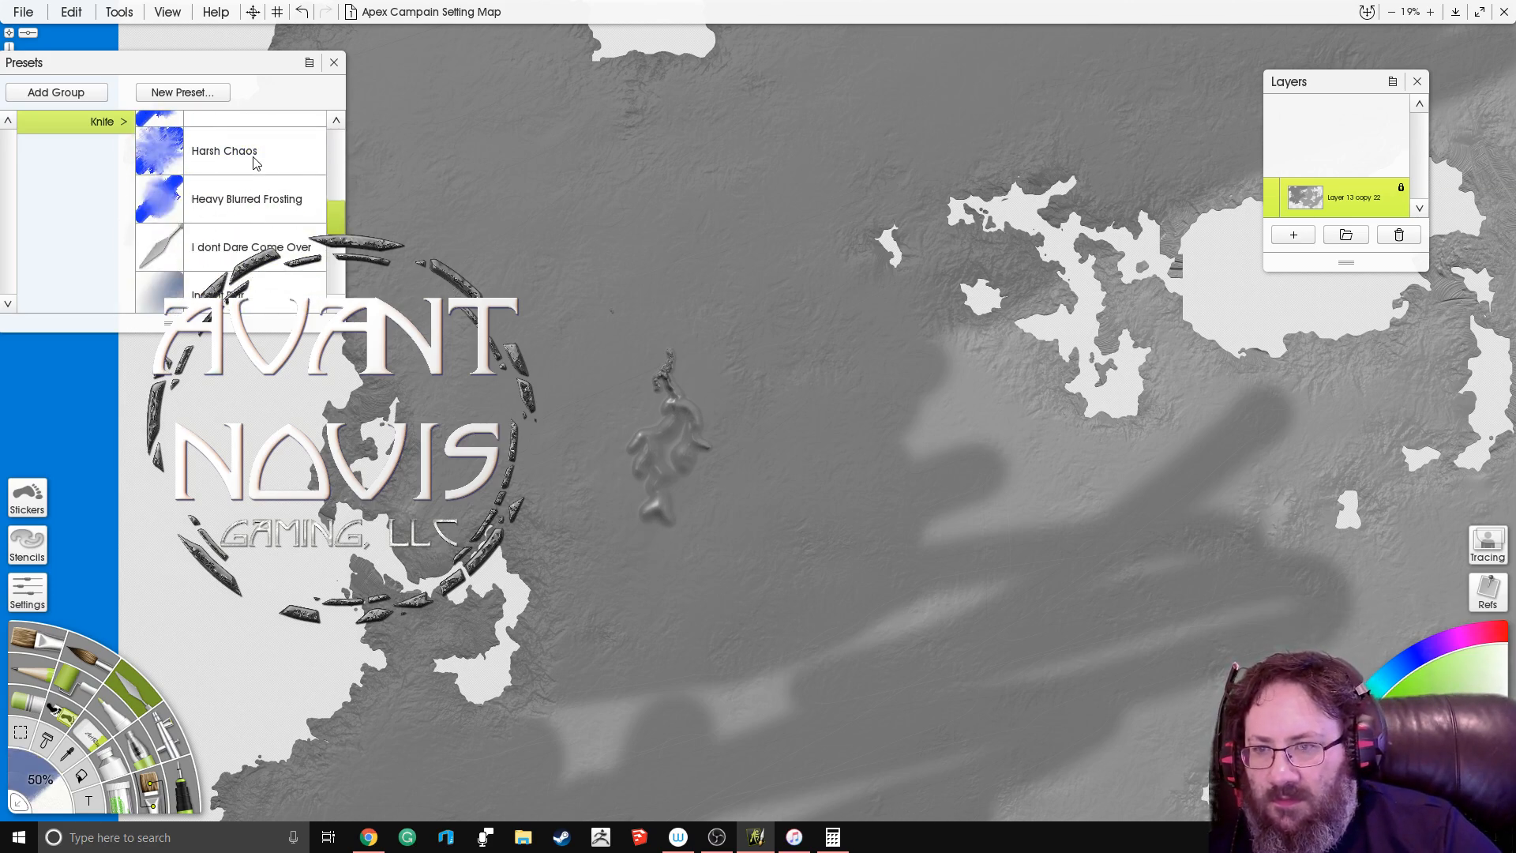
left_click(254, 161)
left_click(31, 782)
type("5")
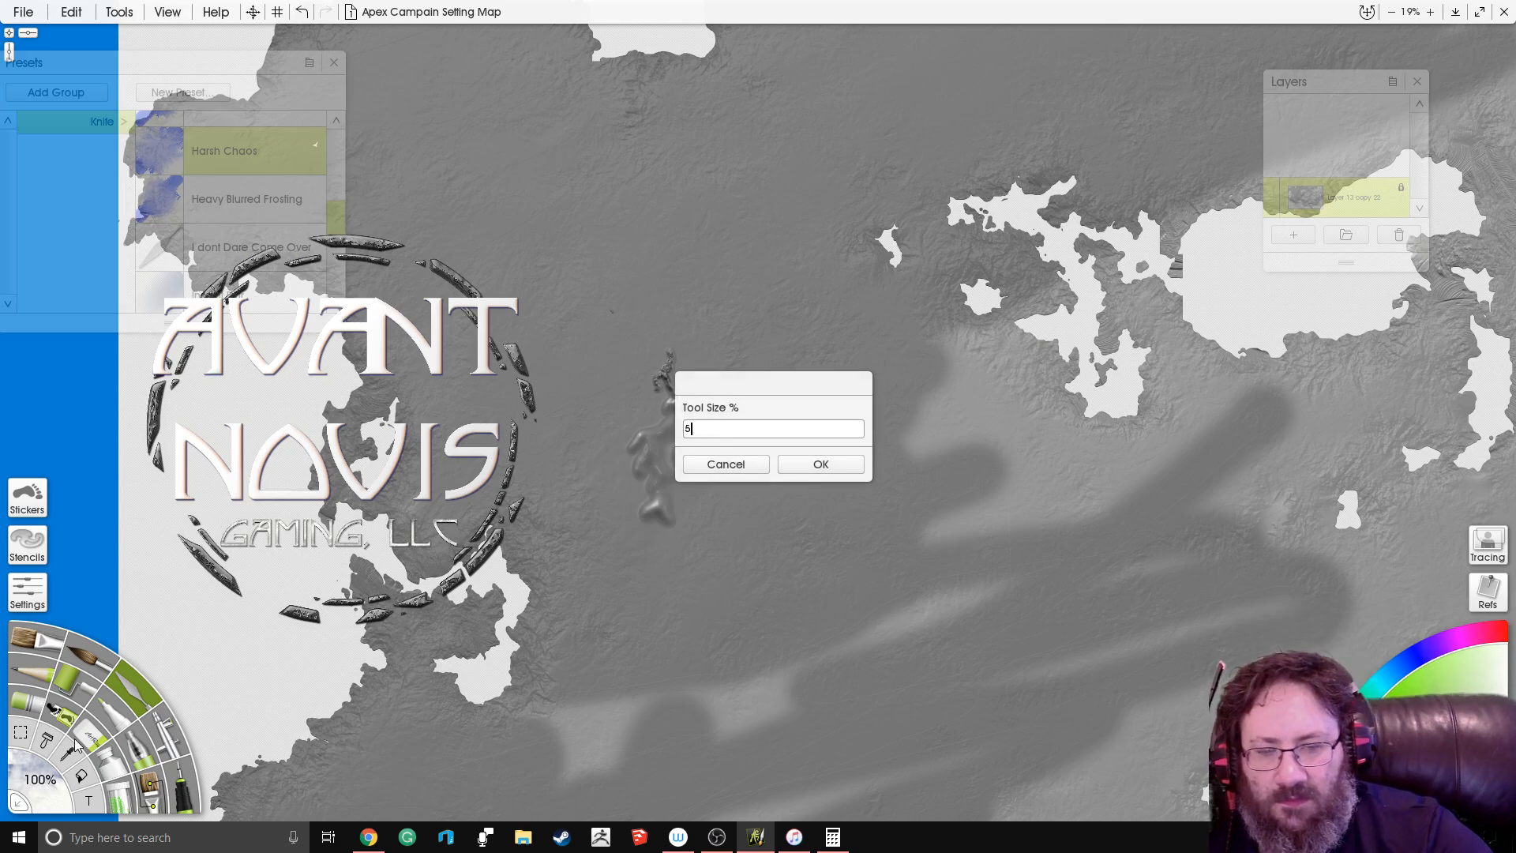
key("Return")
mouse_move(736, 285)
left_mouse_down()
mouse_move(705, 405)
mouse_move(684, 423)
mouse_move(654, 407)
mouse_move(669, 373)
mouse_move(657, 498)
mouse_move(617, 518)
left_mouse_up()
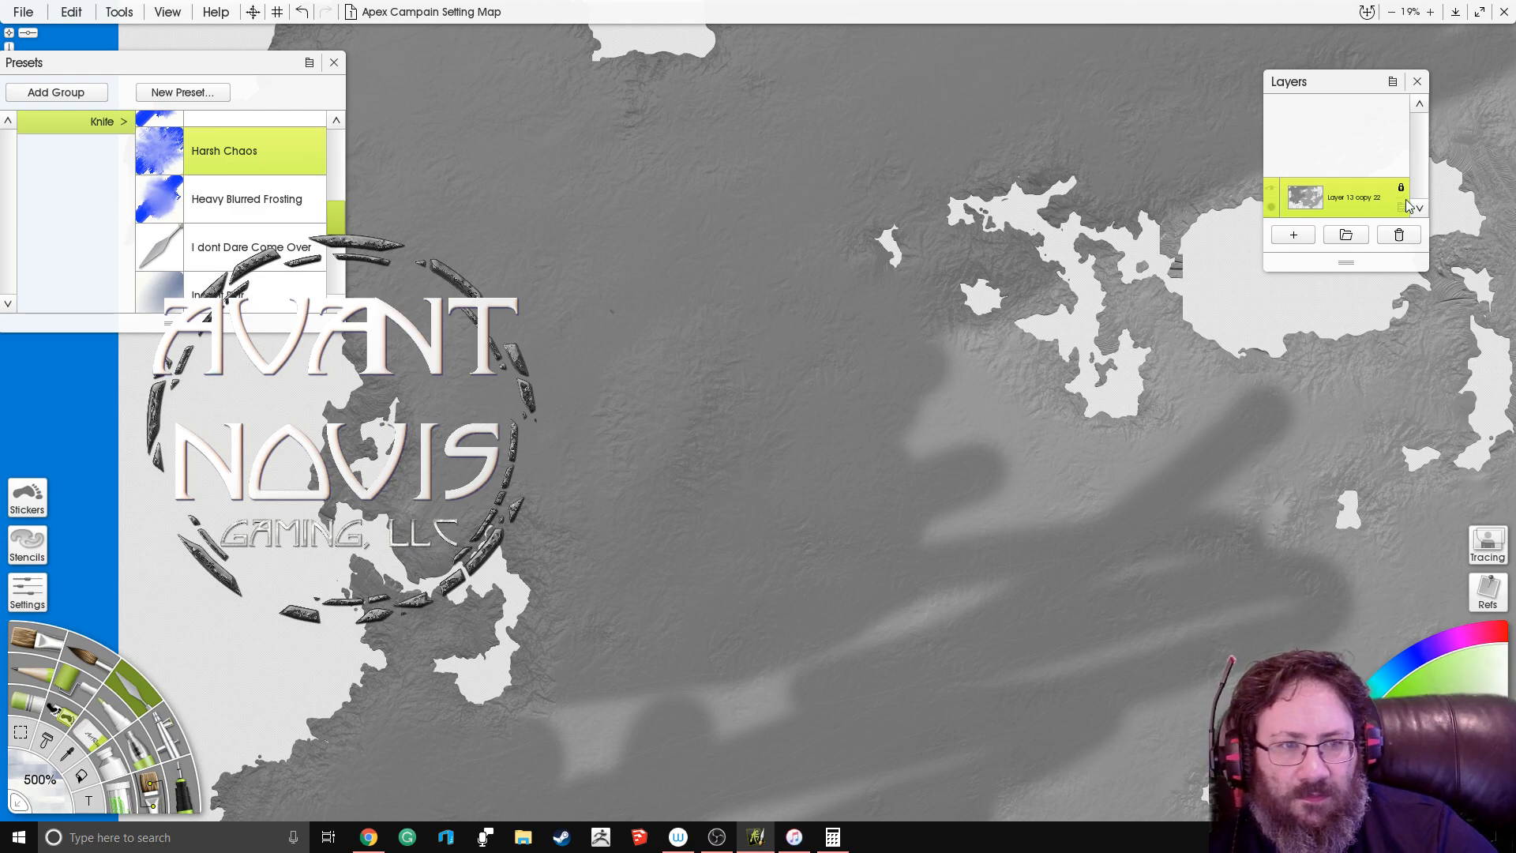
right_click(1354, 202)
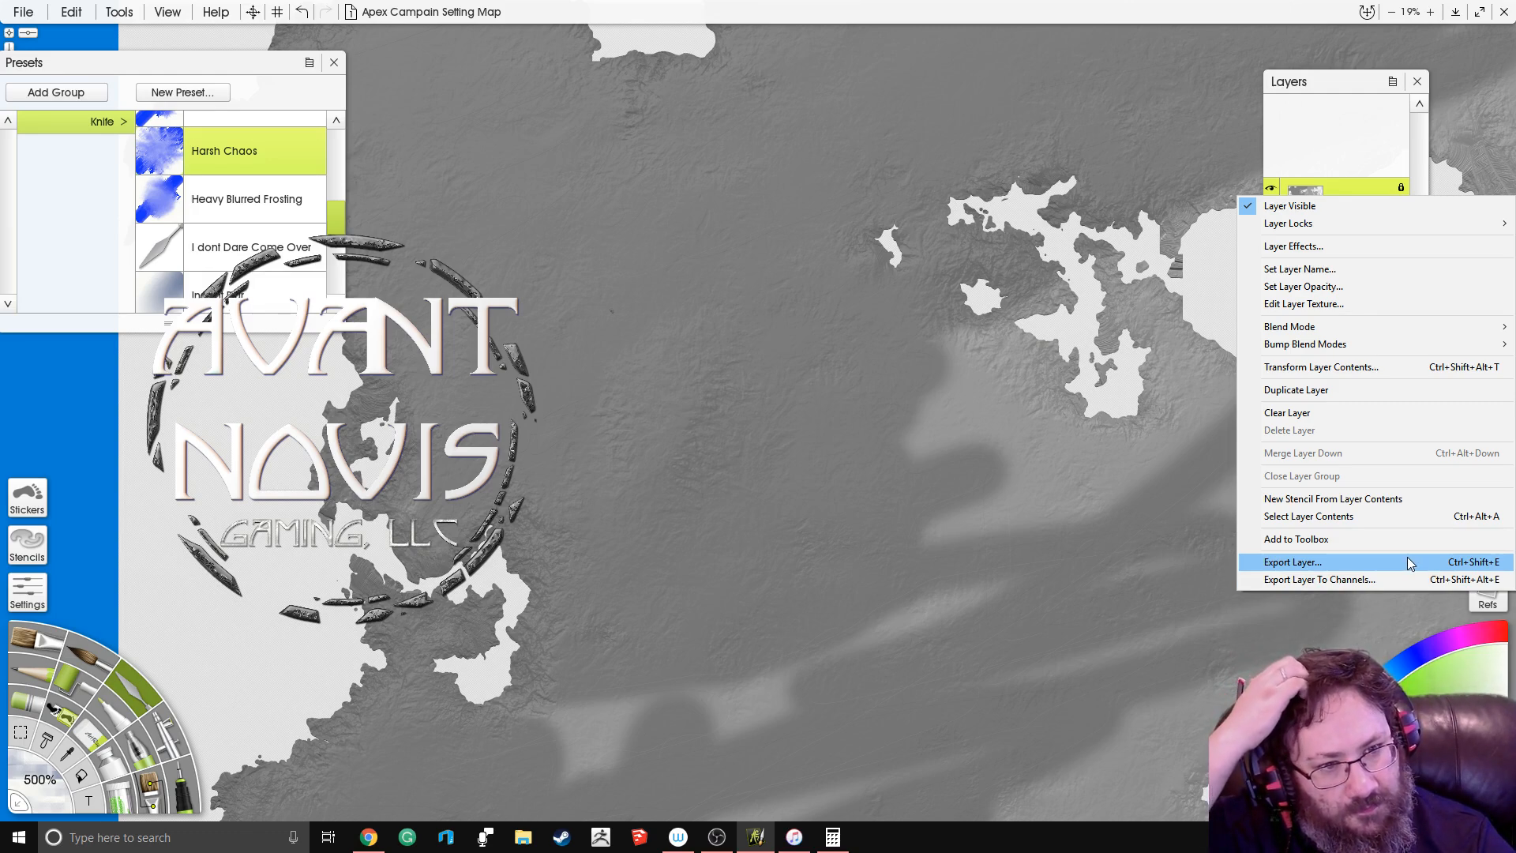
left_click(1348, 367)
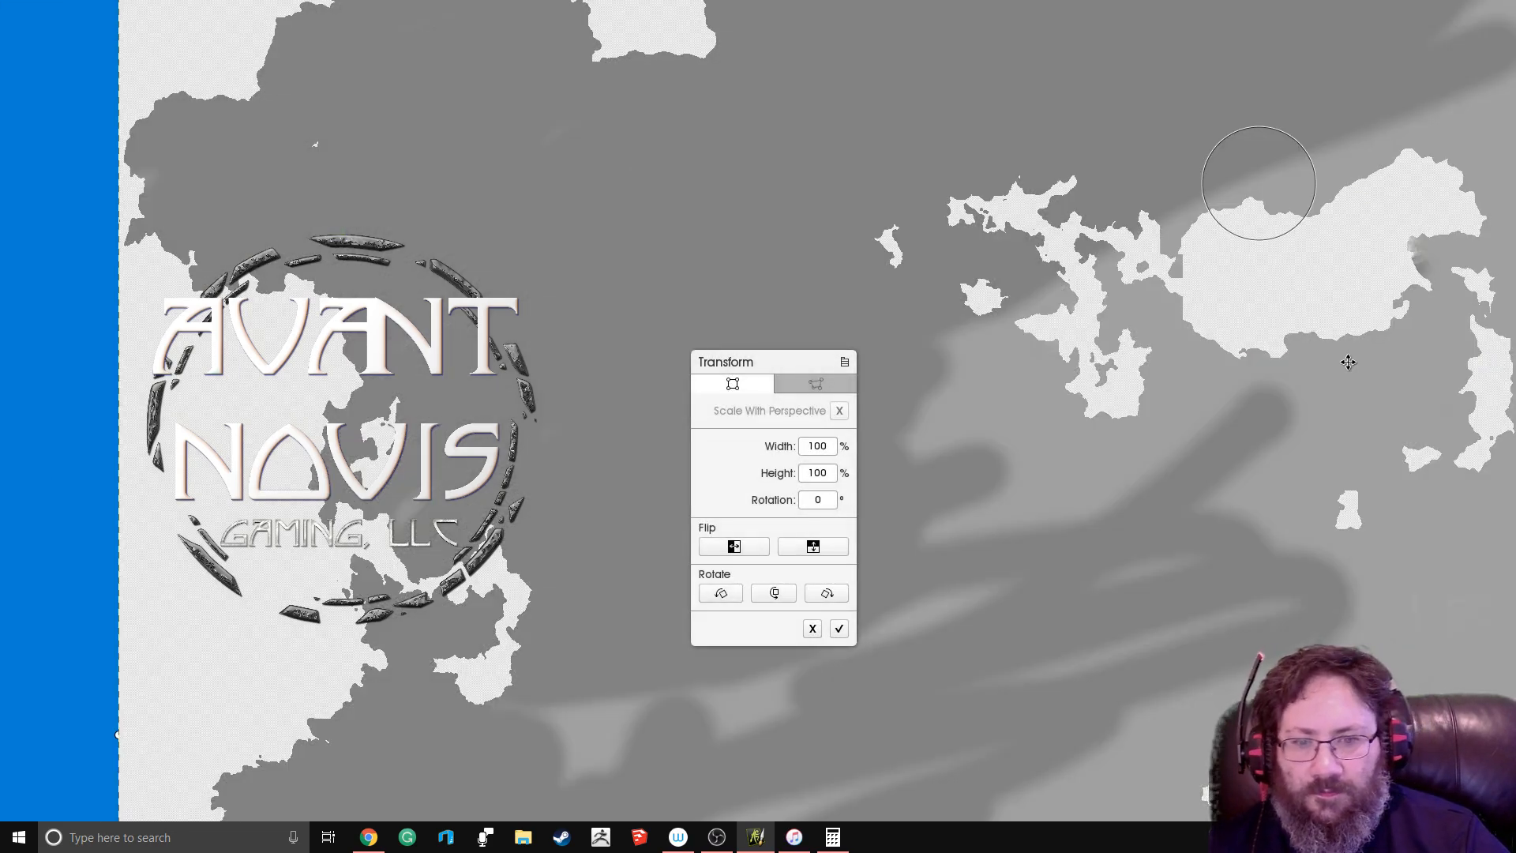
left_click(840, 629)
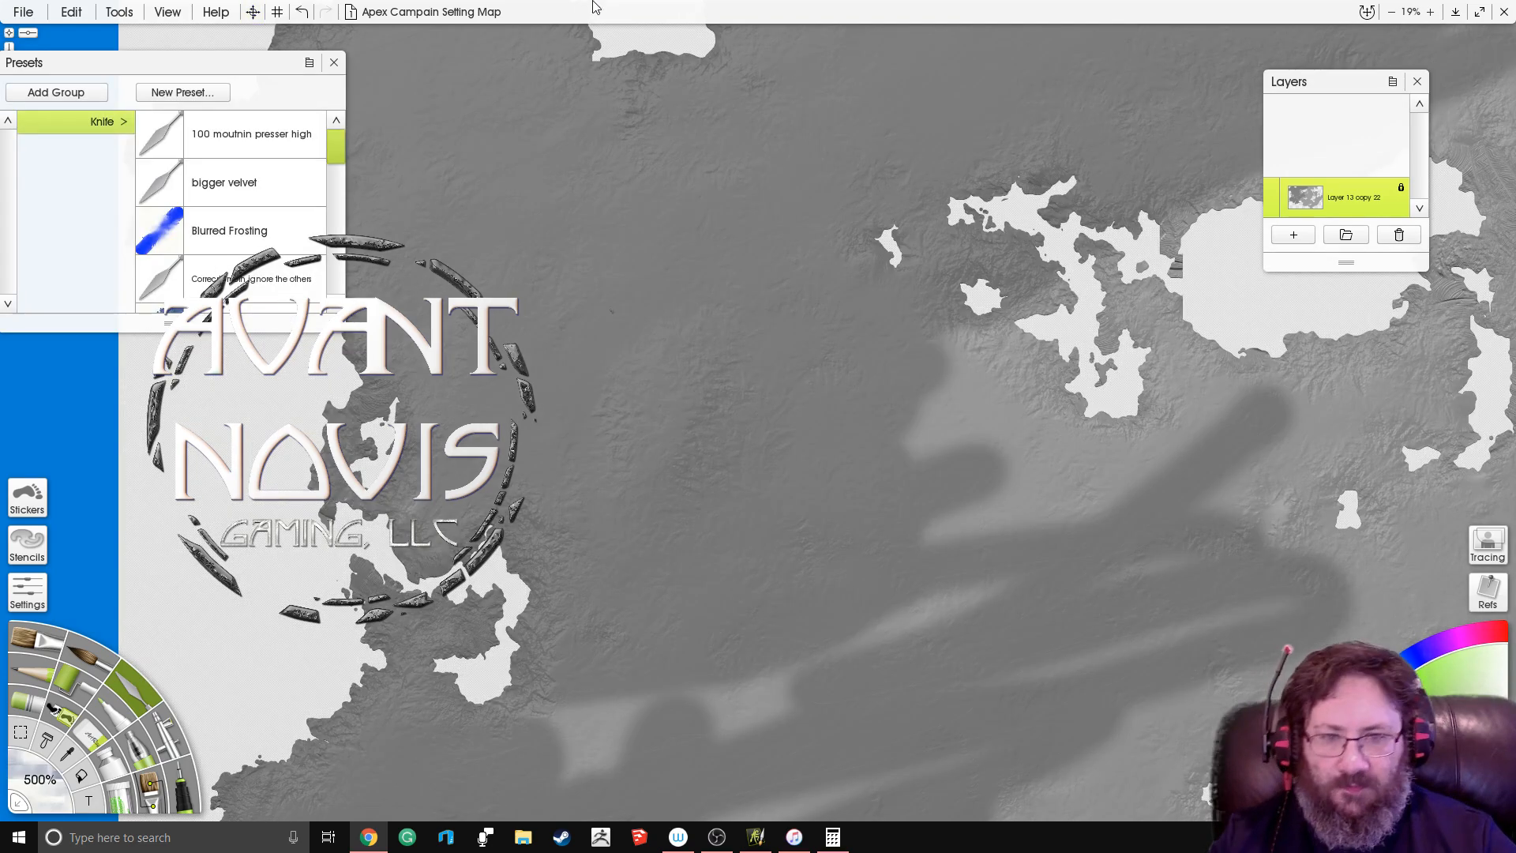
Step: Switch to the Airbrush and paint broad light grey strokes across the dark western interior of the landmass
left_click(169, 734)
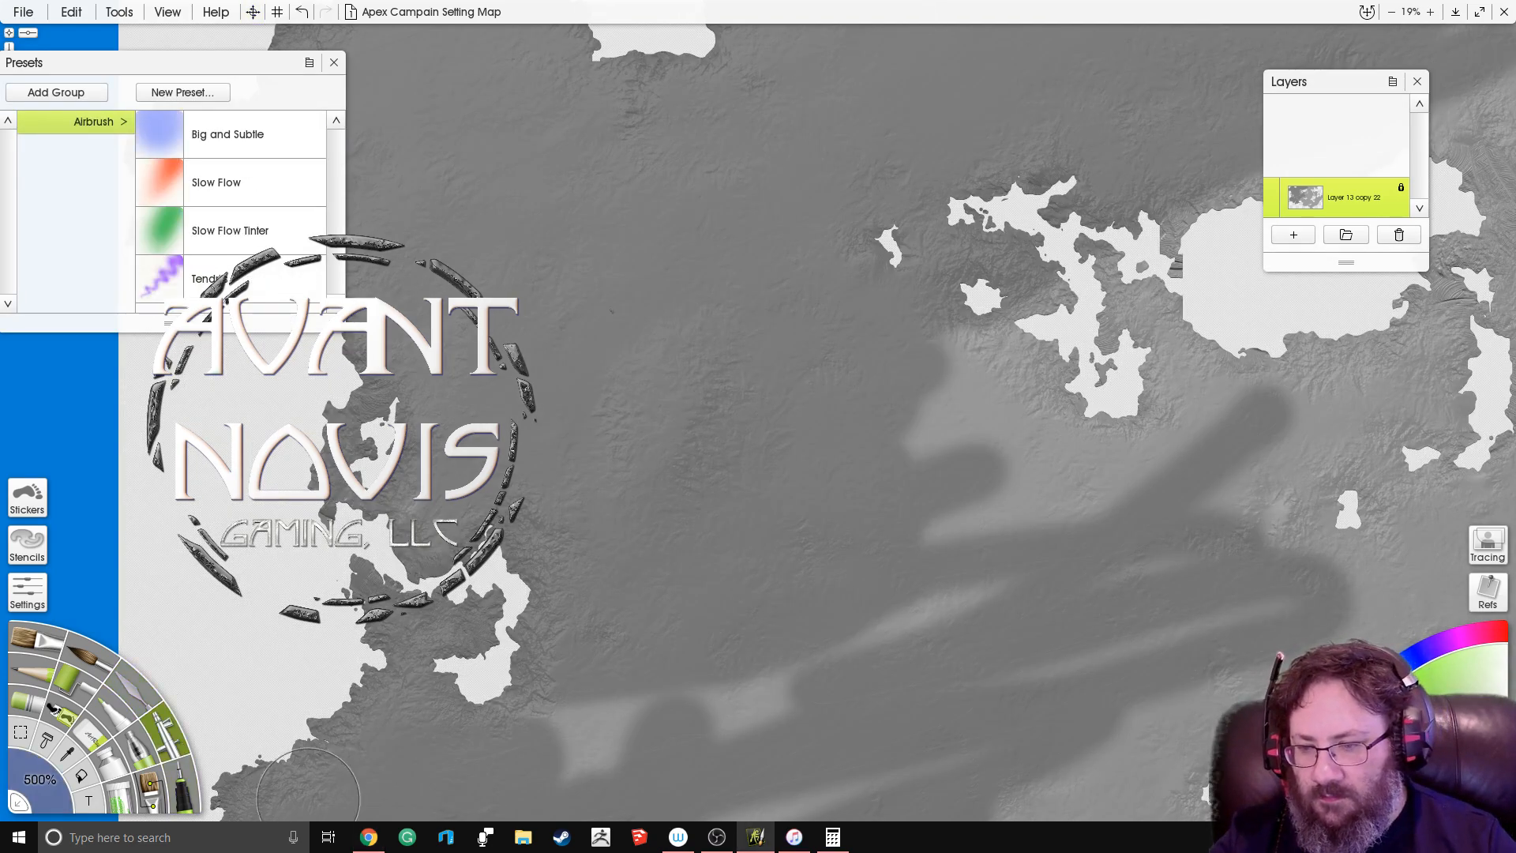
mouse_move(1089, 536)
left_mouse_down()
mouse_move(805, 497)
mouse_move(932, 474)
left_mouse_up()
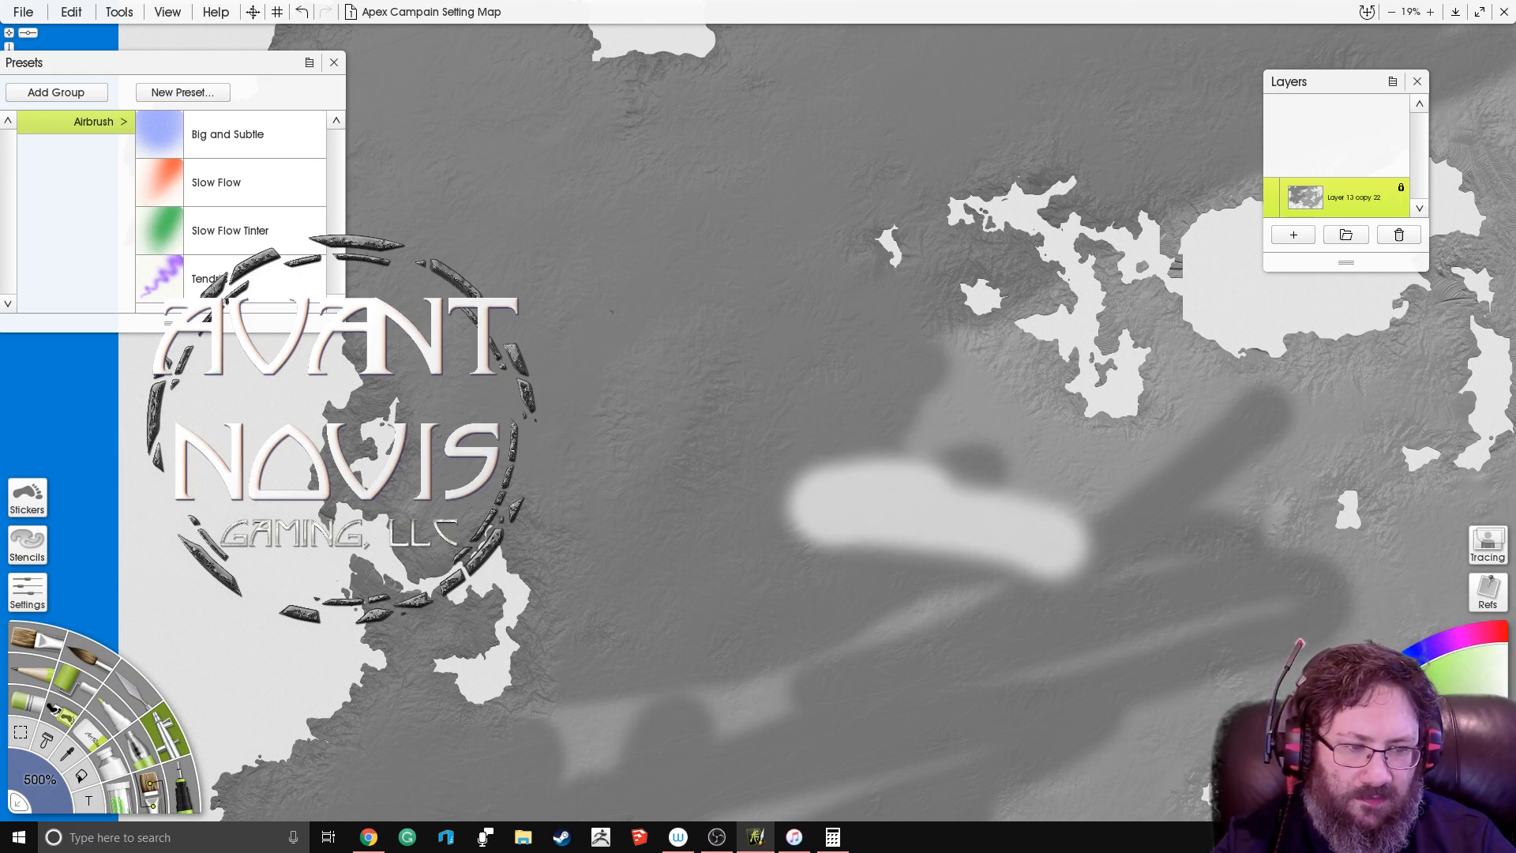
mouse_move(956, 452)
left_mouse_down()
mouse_move(750, 461)
mouse_move(869, 473)
mouse_move(834, 494)
mouse_move(658, 431)
mouse_move(660, 472)
mouse_move(733, 410)
left_mouse_up()
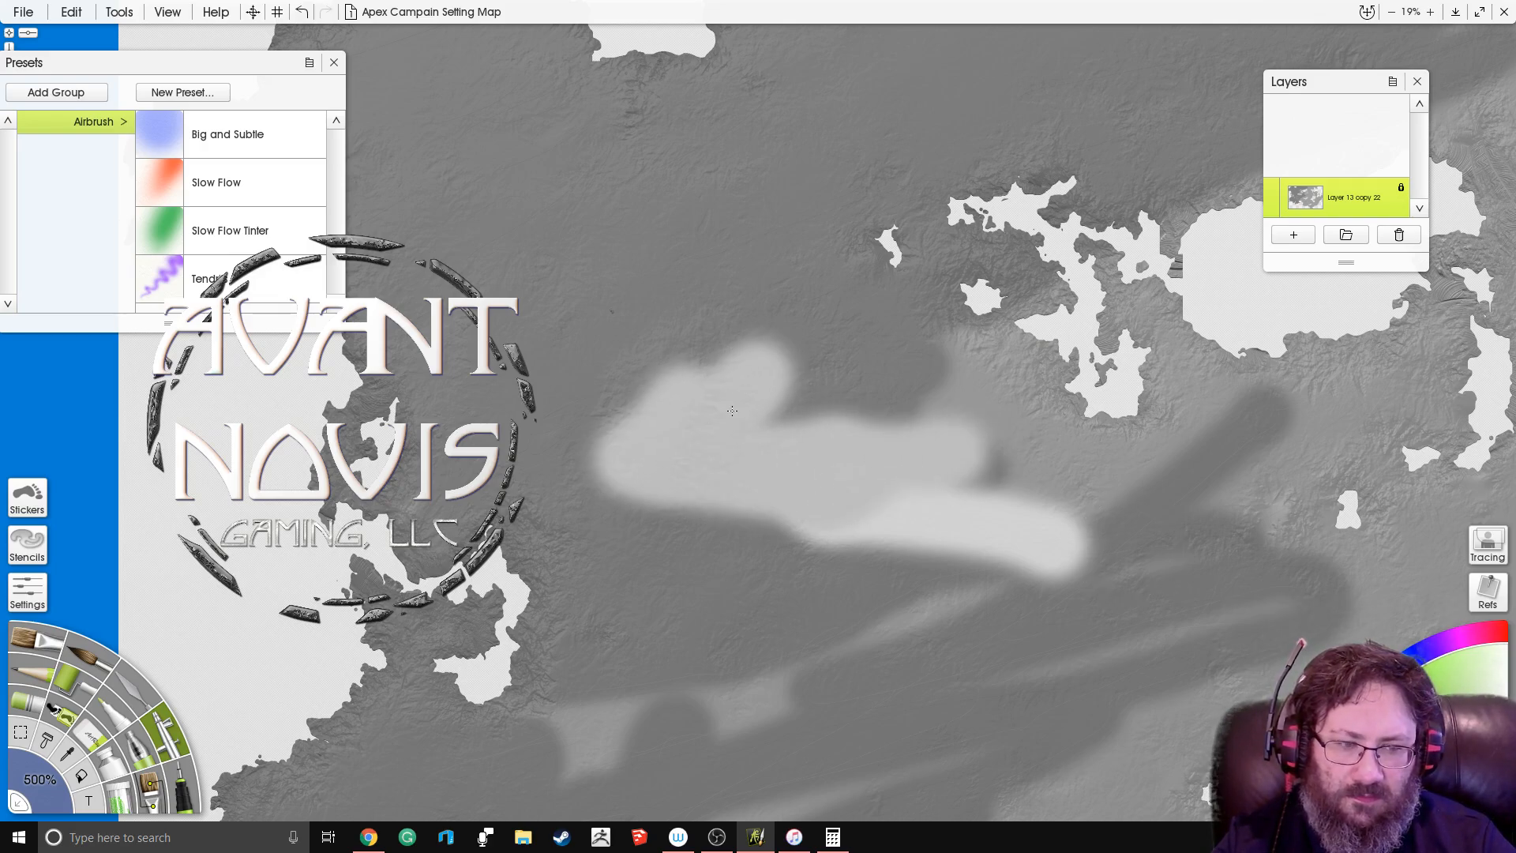
mouse_move(496, 377)
left_mouse_down()
mouse_move(592, 407)
mouse_move(718, 339)
left_mouse_up()
Step: Airbrush light grey over the whole western half of the landmass, from the northwest coast to the southwest coast
scroll(746, 401, "down", 3)
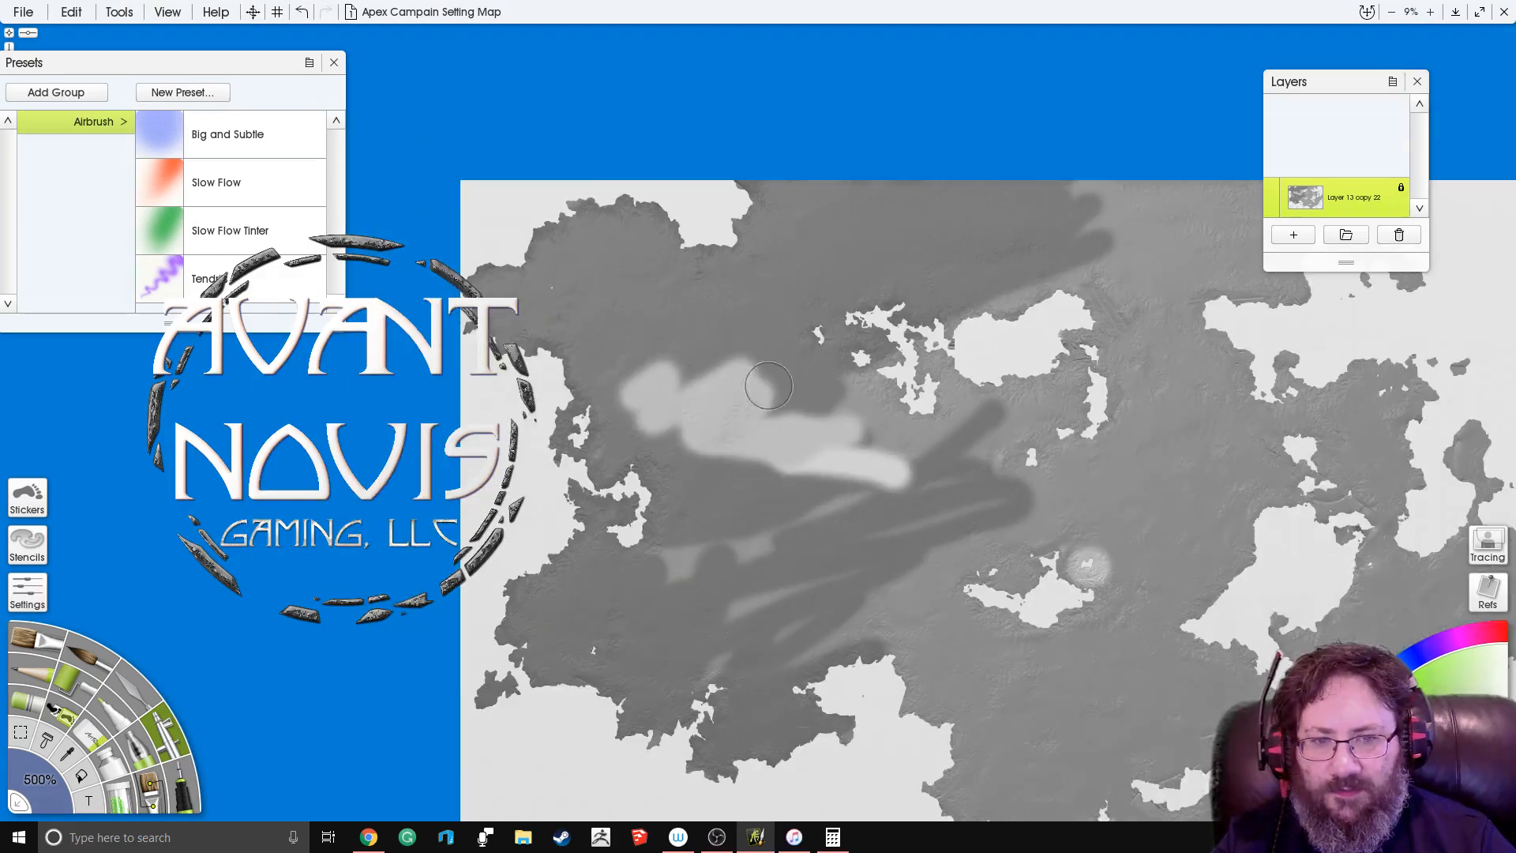
mouse_move(521, 259)
left_mouse_down()
mouse_move(580, 209)
mouse_move(499, 285)
mouse_move(511, 336)
mouse_move(551, 324)
mouse_move(606, 209)
mouse_move(490, 278)
left_mouse_up()
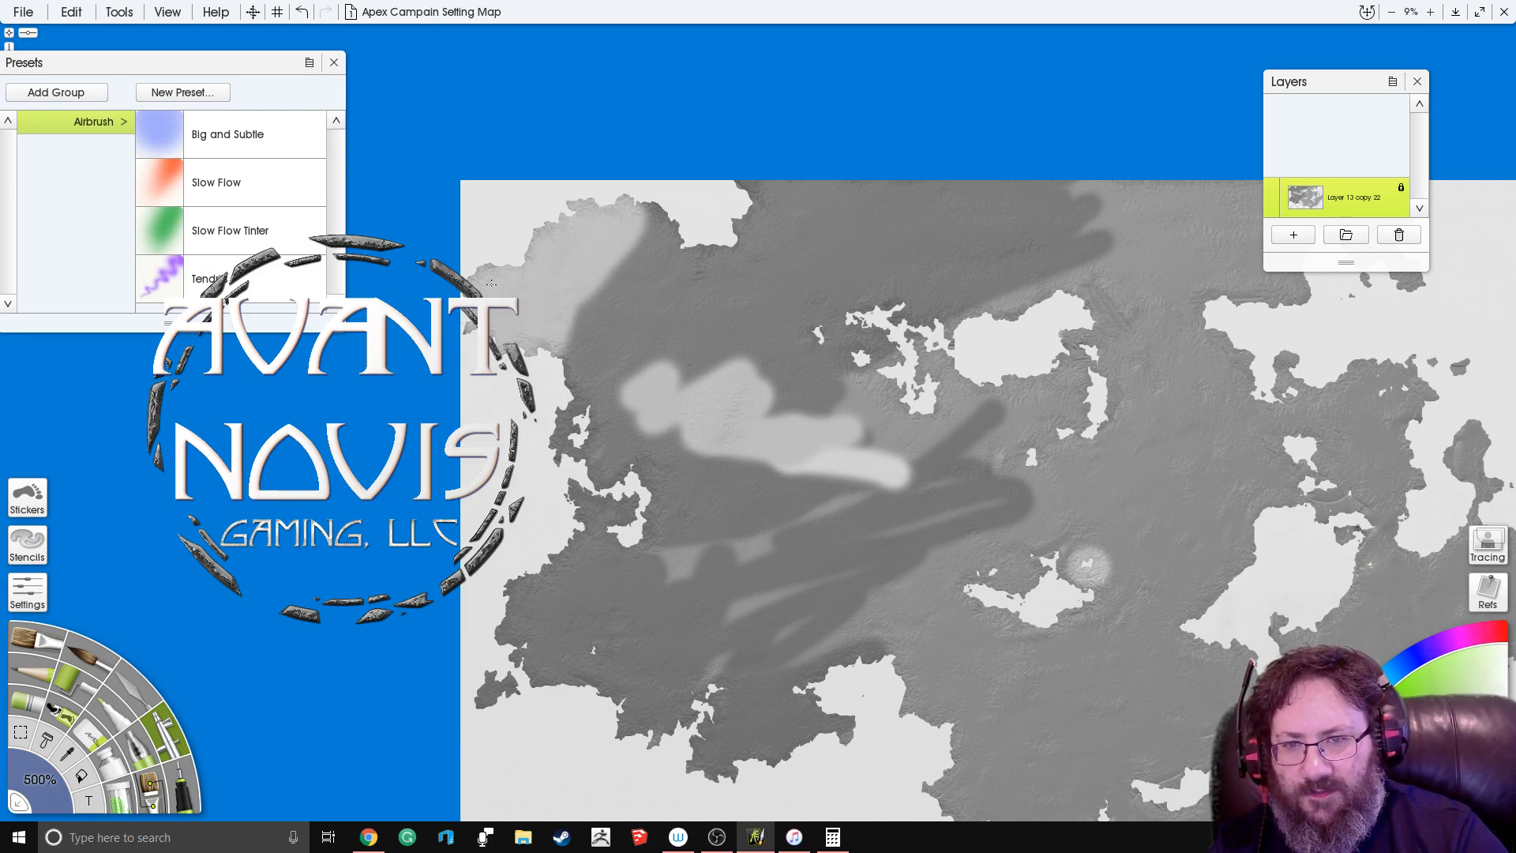
mouse_move(562, 309)
left_mouse_down()
mouse_move(580, 386)
mouse_move(573, 458)
mouse_move(628, 482)
mouse_move(758, 213)
mouse_move(694, 268)
mouse_move(624, 371)
mouse_move(671, 321)
mouse_move(608, 348)
mouse_move(592, 288)
mouse_move(663, 225)
mouse_move(633, 271)
mouse_move(778, 236)
mouse_move(750, 188)
mouse_move(742, 213)
mouse_move(877, 198)
left_mouse_up()
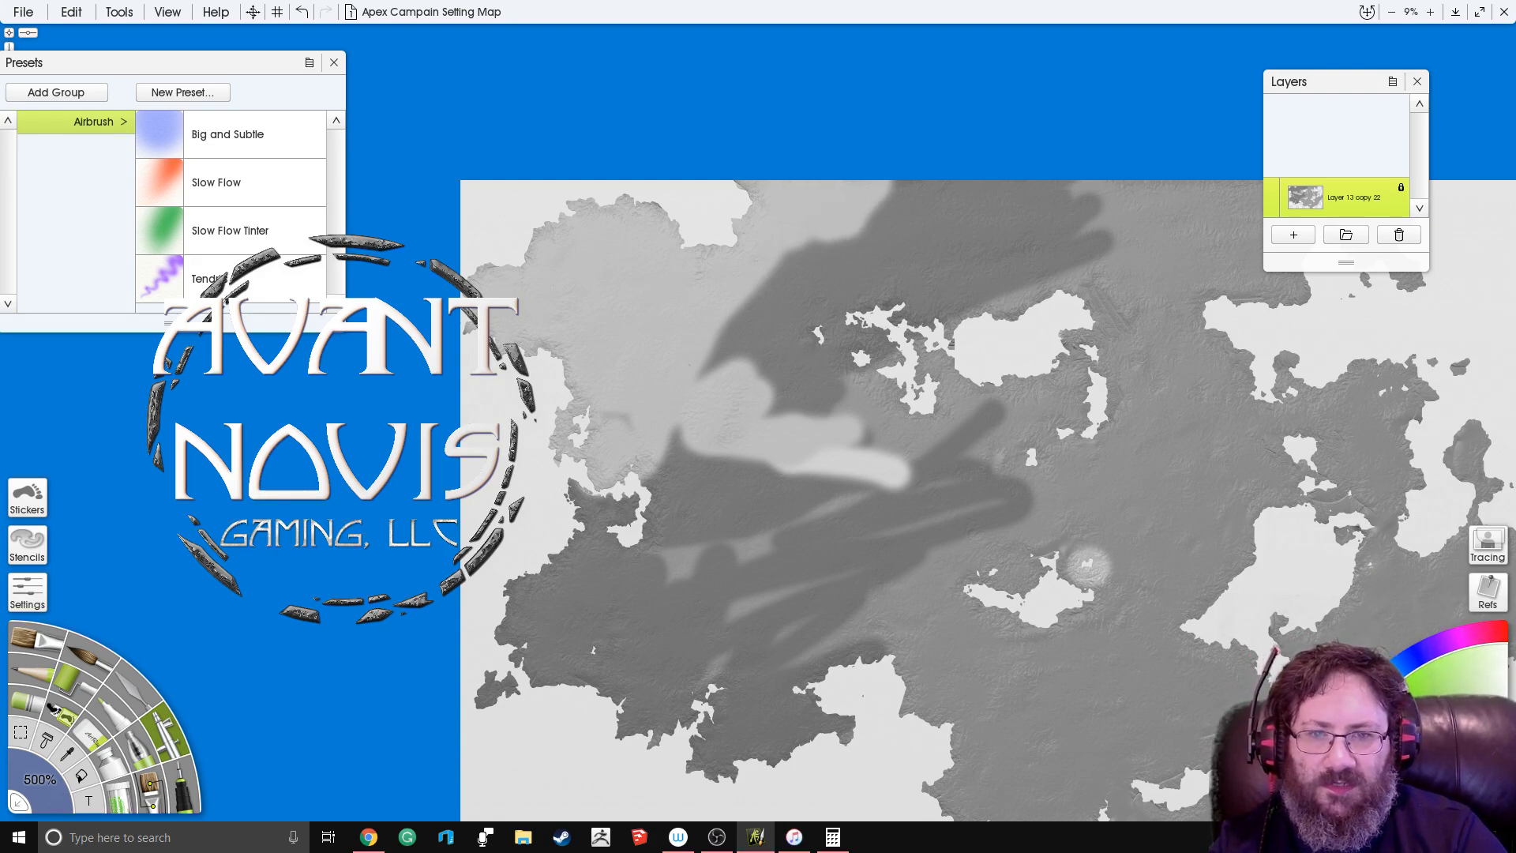
mouse_move(616, 422)
left_mouse_down()
mouse_move(612, 509)
mouse_move(655, 494)
mouse_move(703, 513)
mouse_move(693, 452)
mouse_move(701, 476)
mouse_move(788, 501)
mouse_move(774, 446)
mouse_move(642, 353)
mouse_move(588, 364)
mouse_move(648, 387)
mouse_move(703, 363)
mouse_move(730, 320)
mouse_move(655, 286)
mouse_move(612, 241)
mouse_move(557, 237)
mouse_move(690, 105)
mouse_move(599, 184)
mouse_move(670, 180)
mouse_move(668, 227)
mouse_move(775, 272)
mouse_move(963, 110)
mouse_move(877, 118)
mouse_move(837, 190)
left_mouse_up()
mouse_move(920, 142)
left_mouse_down()
mouse_move(904, 75)
mouse_move(836, 174)
mouse_move(793, 189)
mouse_move(874, 77)
mouse_move(757, 158)
mouse_move(687, 174)
mouse_move(710, 118)
mouse_move(770, 83)
mouse_move(708, 150)
left_mouse_up()
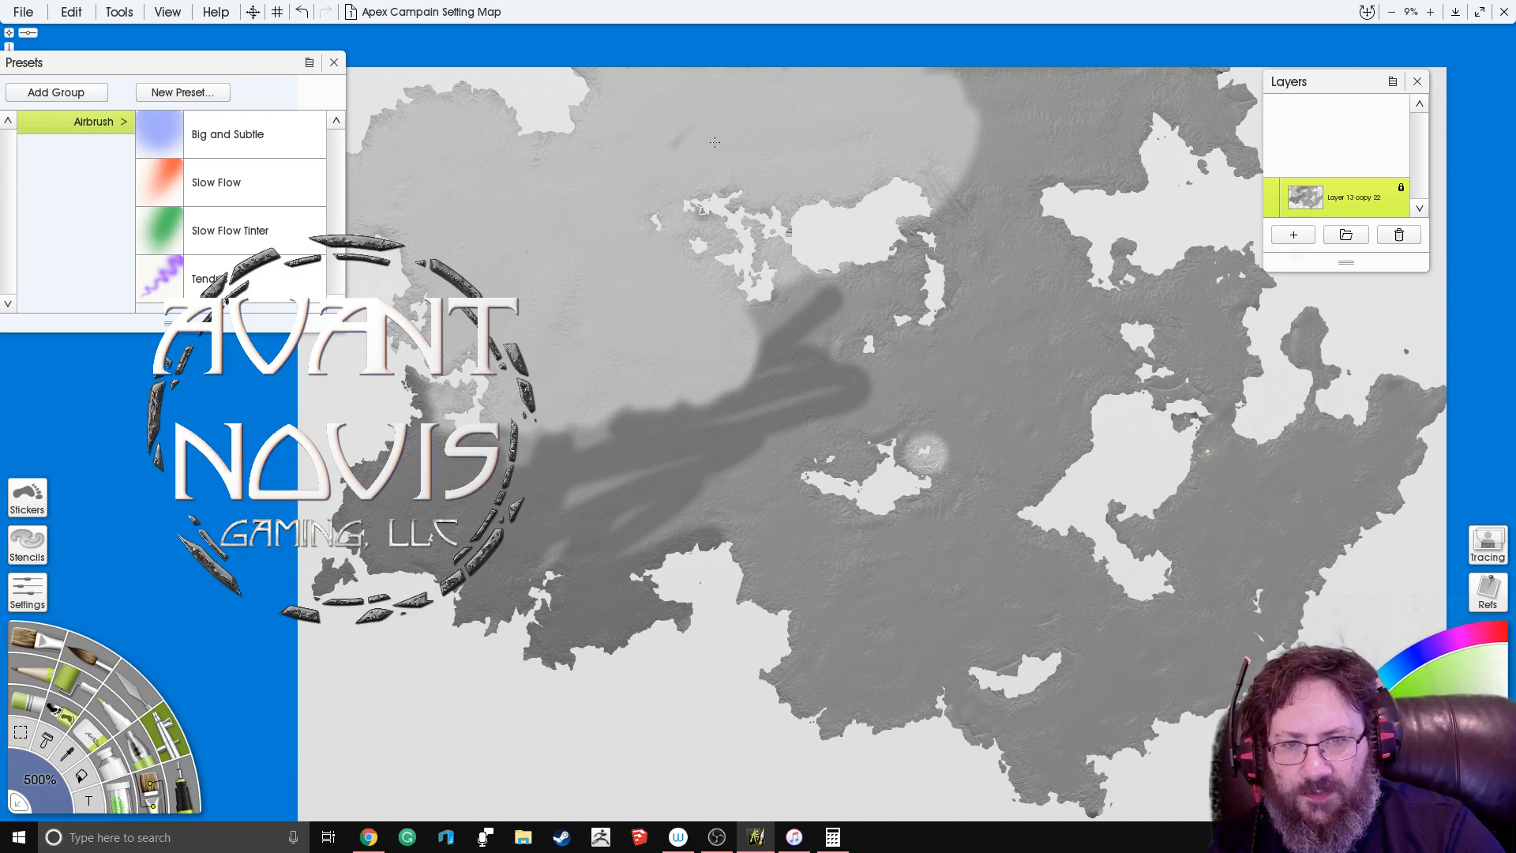
mouse_move(435, 527)
left_mouse_down()
mouse_move(570, 497)
mouse_move(348, 559)
mouse_move(454, 367)
mouse_move(440, 367)
mouse_move(454, 418)
mouse_move(405, 374)
mouse_move(397, 399)
mouse_move(385, 577)
mouse_move(441, 500)
mouse_move(465, 498)
mouse_move(465, 619)
mouse_move(515, 600)
mouse_move(531, 581)
mouse_move(525, 544)
mouse_move(485, 568)
mouse_move(536, 432)
mouse_move(504, 445)
mouse_move(567, 574)
mouse_move(557, 623)
mouse_move(608, 645)
mouse_move(688, 617)
mouse_move(710, 561)
mouse_move(600, 540)
mouse_move(565, 486)
mouse_move(572, 463)
mouse_move(592, 547)
mouse_move(621, 532)
mouse_move(592, 456)
mouse_move(612, 410)
mouse_move(652, 473)
mouse_move(692, 448)
mouse_move(670, 406)
mouse_move(734, 467)
mouse_move(712, 450)
mouse_move(768, 378)
mouse_move(768, 293)
left_mouse_up()
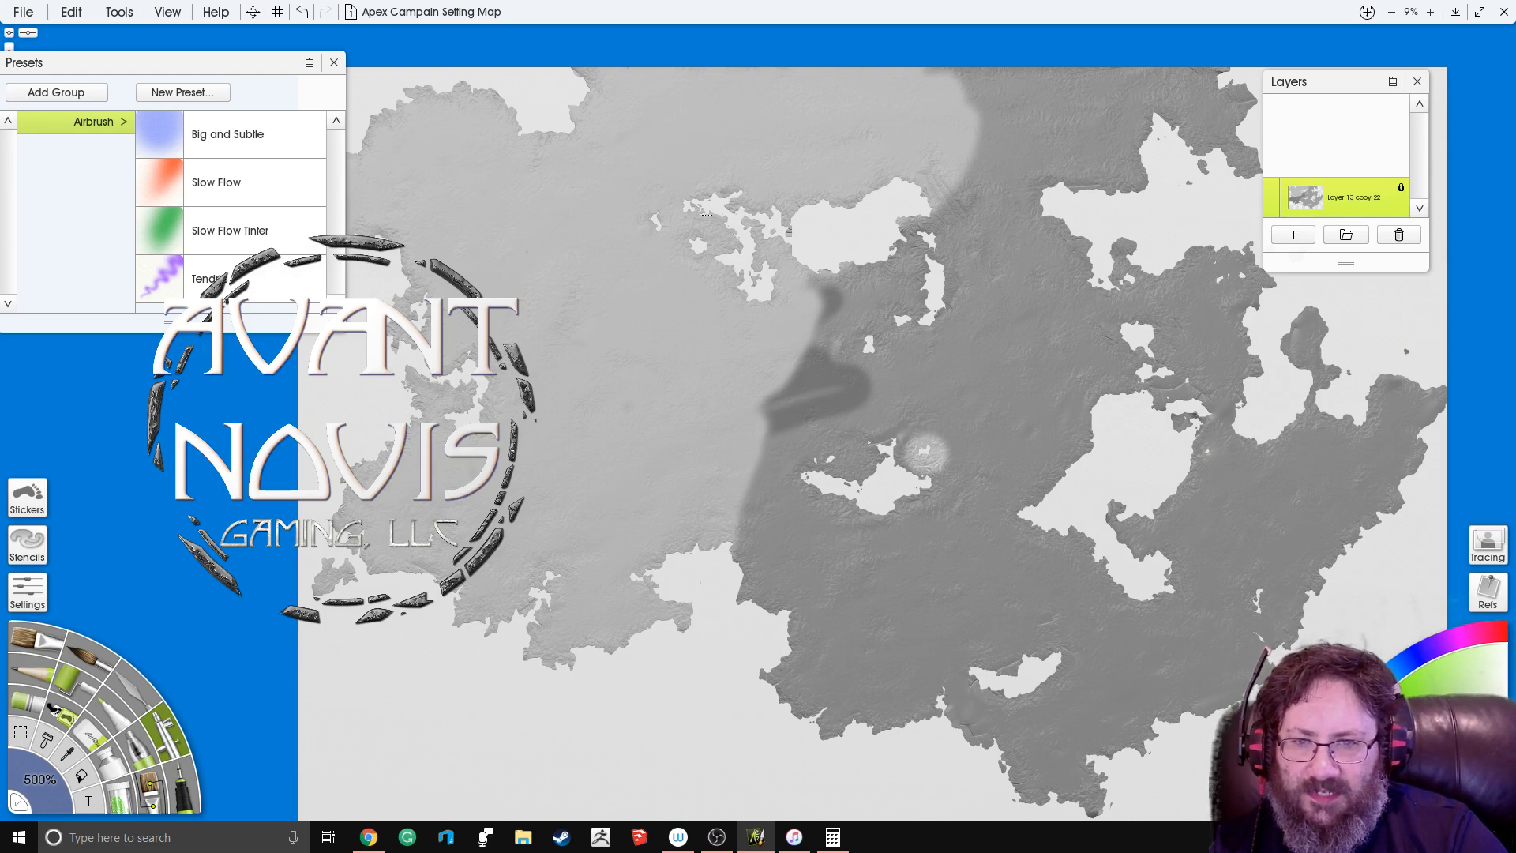
Step: Airbrush light grey around the small central lake, along the northern land to the northeast coast, and down to the south-central coast
mouse_move(916, 446)
left_mouse_down()
mouse_move(947, 419)
mouse_move(876, 529)
mouse_move(822, 483)
mouse_move(829, 438)
mouse_move(815, 470)
left_mouse_up()
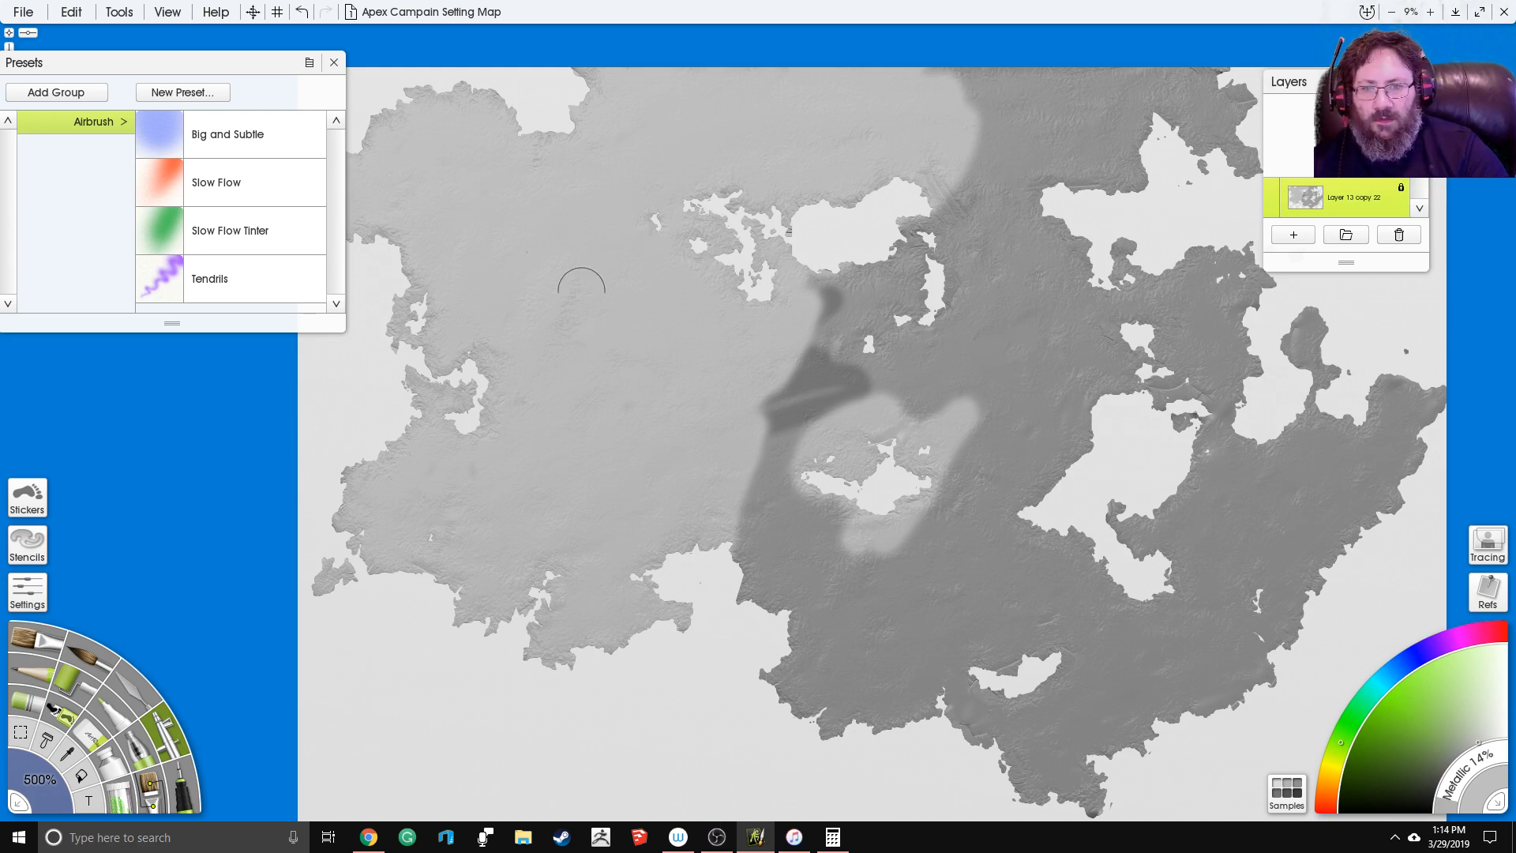
mouse_move(857, 325)
left_mouse_down()
mouse_move(803, 306)
mouse_move(788, 287)
mouse_move(814, 244)
mouse_move(762, 208)
mouse_move(757, 185)
mouse_move(851, 226)
mouse_move(927, 298)
mouse_move(924, 244)
mouse_move(984, 147)
mouse_move(995, 94)
mouse_move(982, 52)
mouse_move(936, 57)
mouse_move(1023, 86)
mouse_move(995, 152)
mouse_move(1042, 196)
mouse_move(1144, 165)
mouse_move(1173, 86)
mouse_move(1221, 70)
mouse_move(1252, 125)
left_mouse_up()
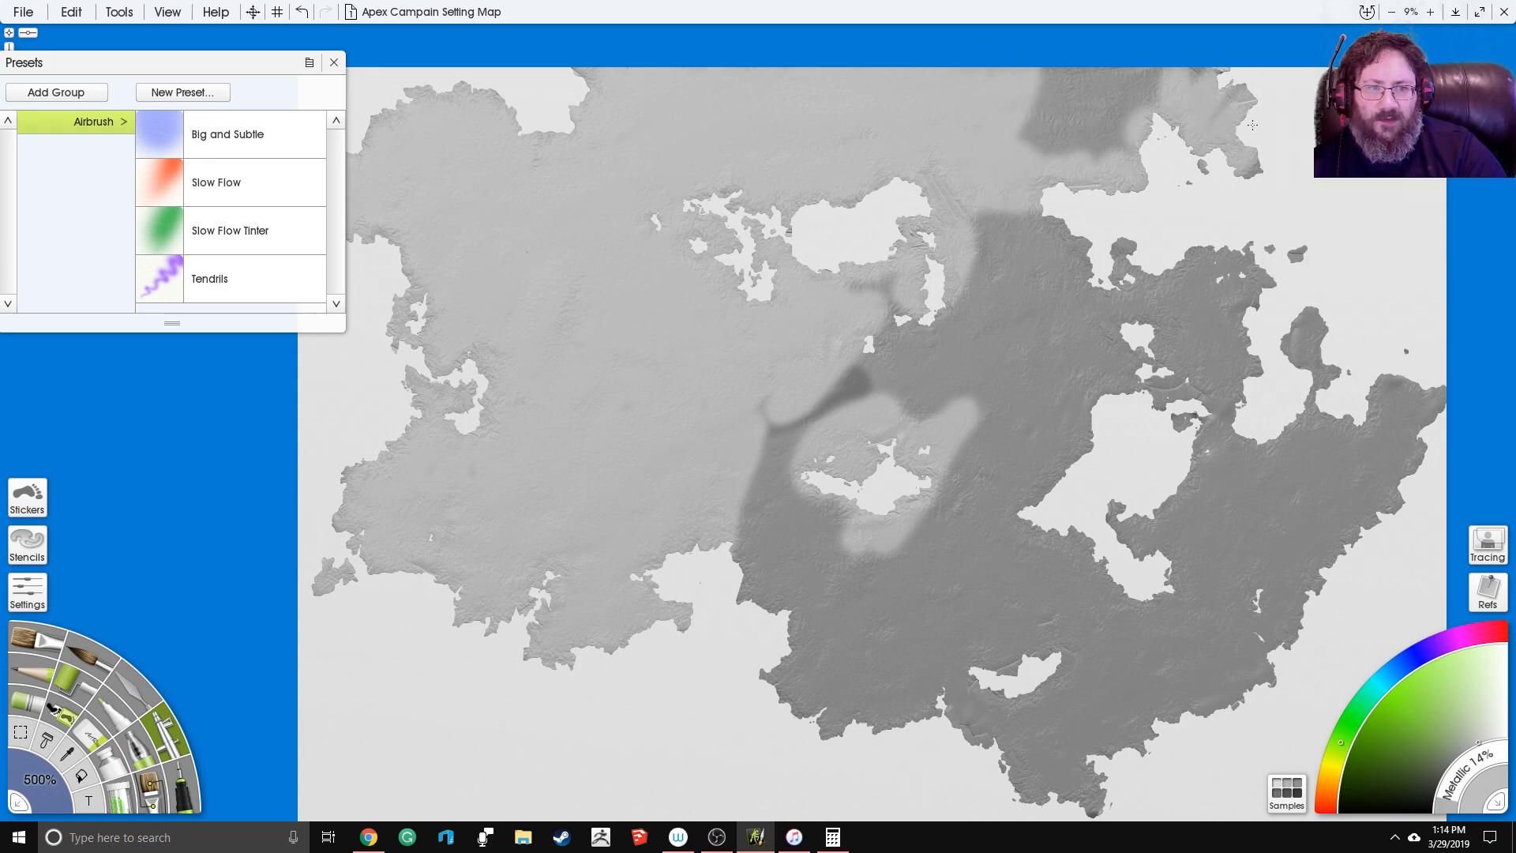
left_click_drag(1182, 162, 1136, 98)
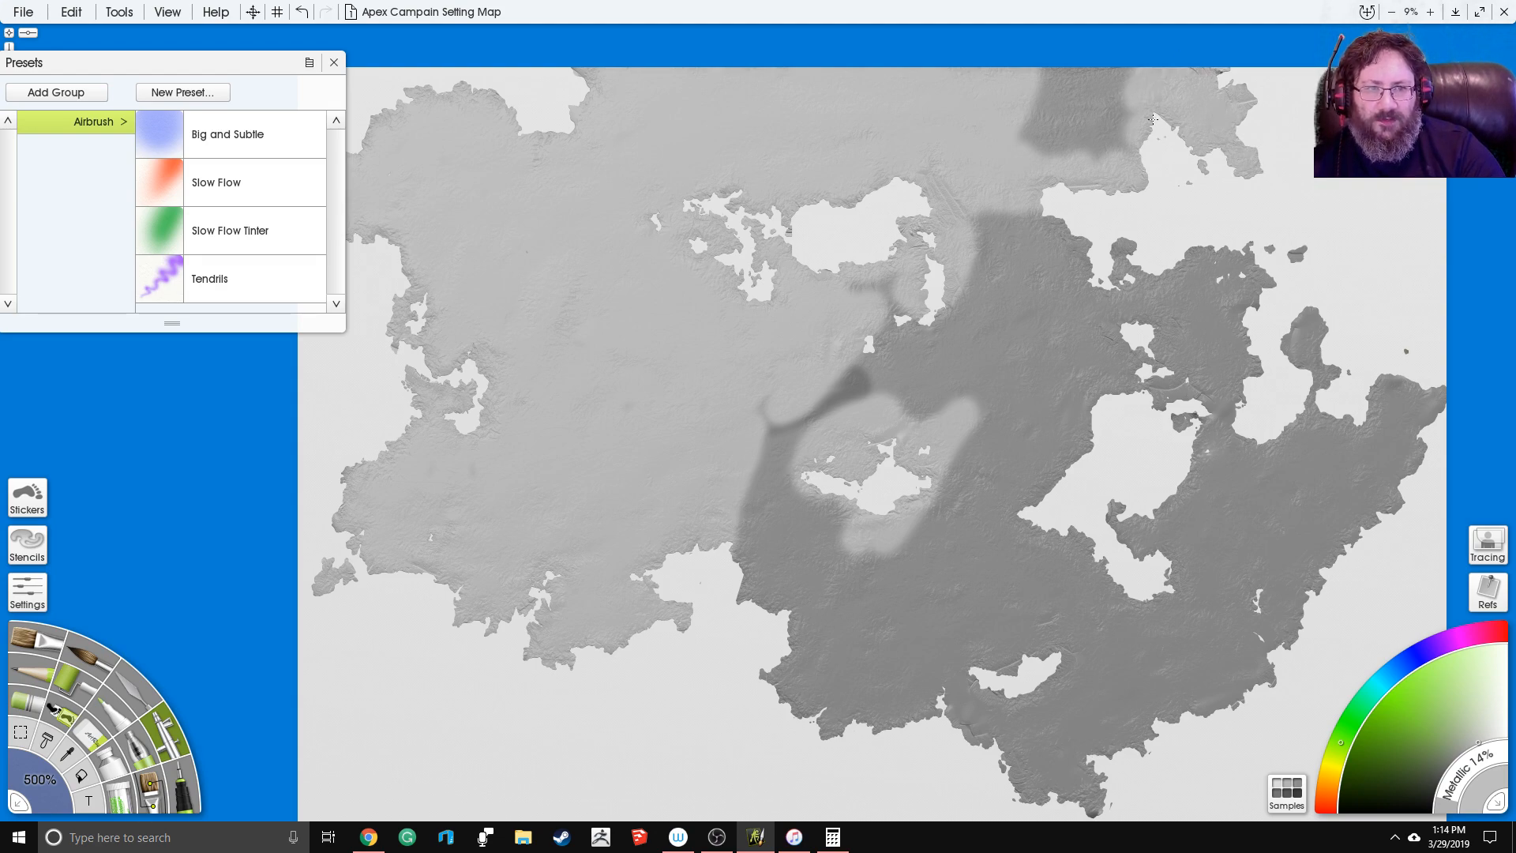
mouse_move(1097, 145)
left_mouse_down()
mouse_move(1042, 135)
mouse_move(1054, 75)
mouse_move(1208, 113)
left_mouse_up()
mouse_move(1056, 223)
left_mouse_down()
mouse_move(844, 424)
mouse_move(759, 463)
left_mouse_up()
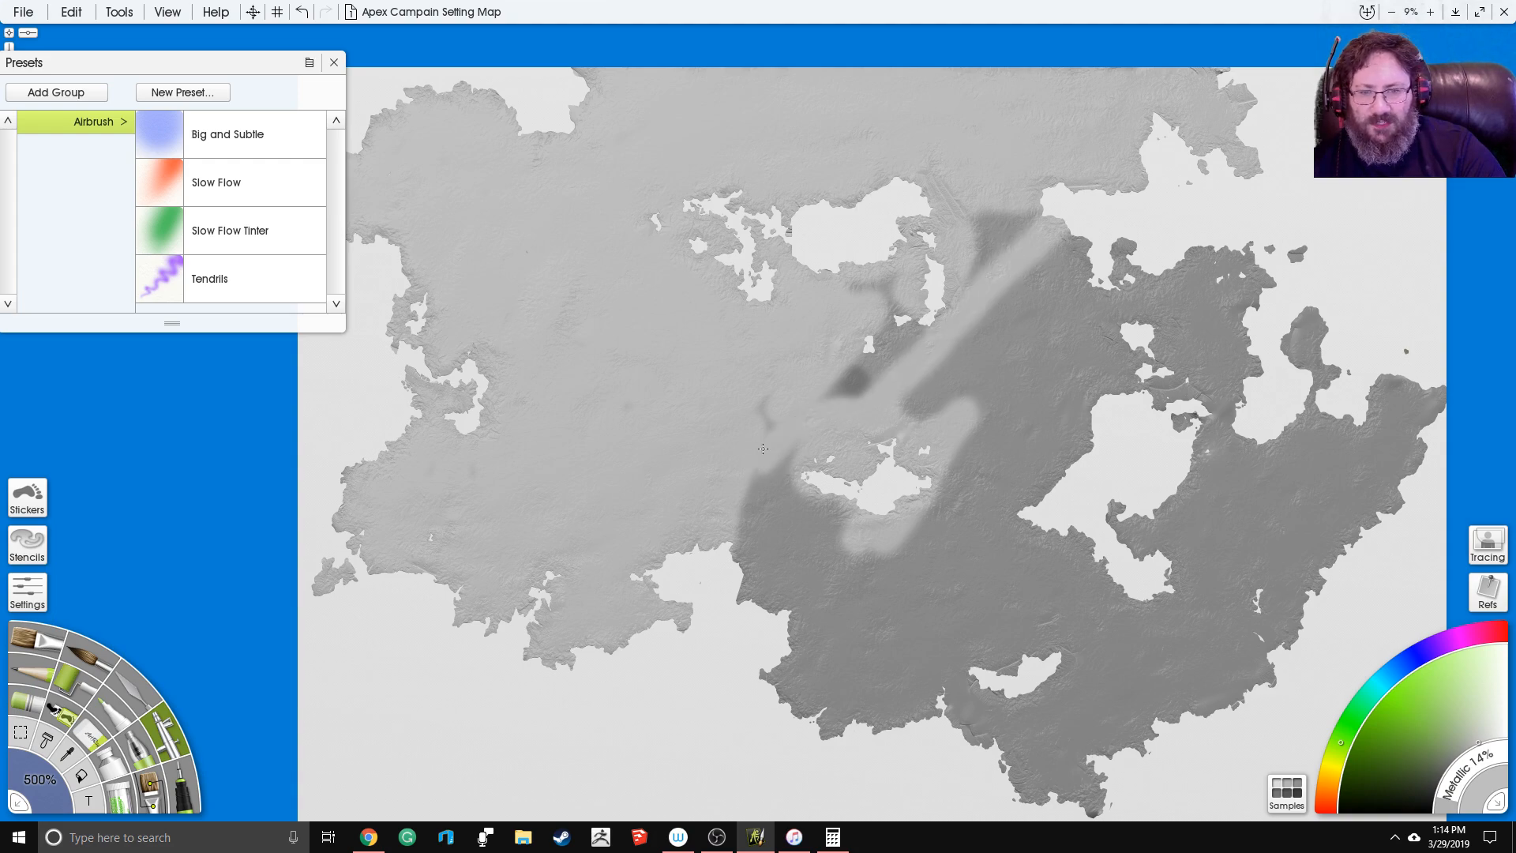
left_click_drag(842, 386, 888, 330)
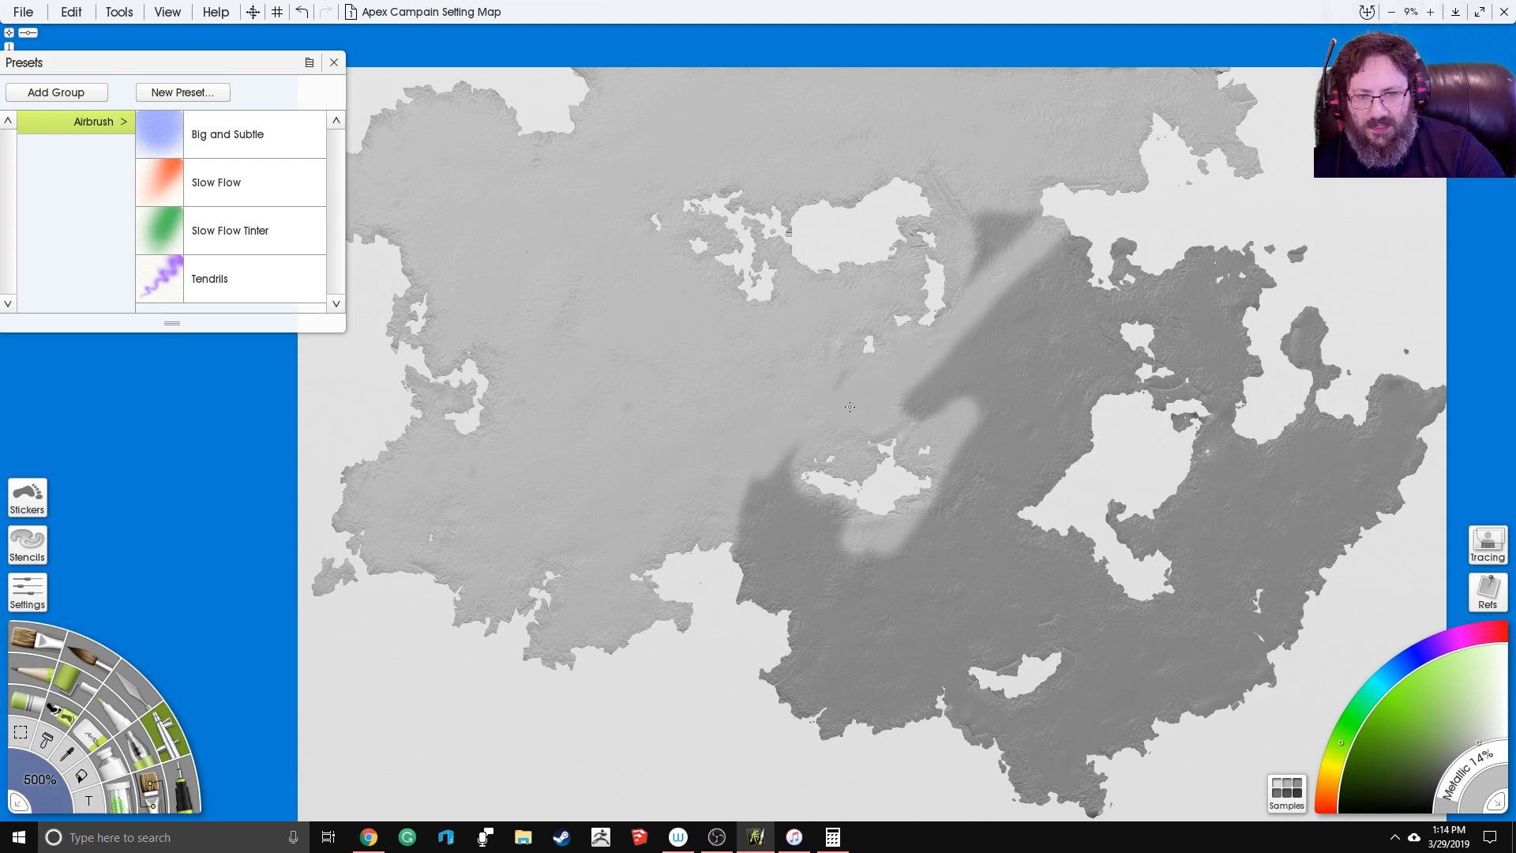
mouse_move(777, 462)
left_mouse_down()
mouse_move(746, 594)
mouse_move(789, 588)
mouse_move(825, 553)
mouse_move(789, 703)
mouse_move(829, 714)
mouse_move(948, 699)
mouse_move(864, 684)
mouse_move(834, 577)
mouse_move(896, 623)
left_mouse_up()
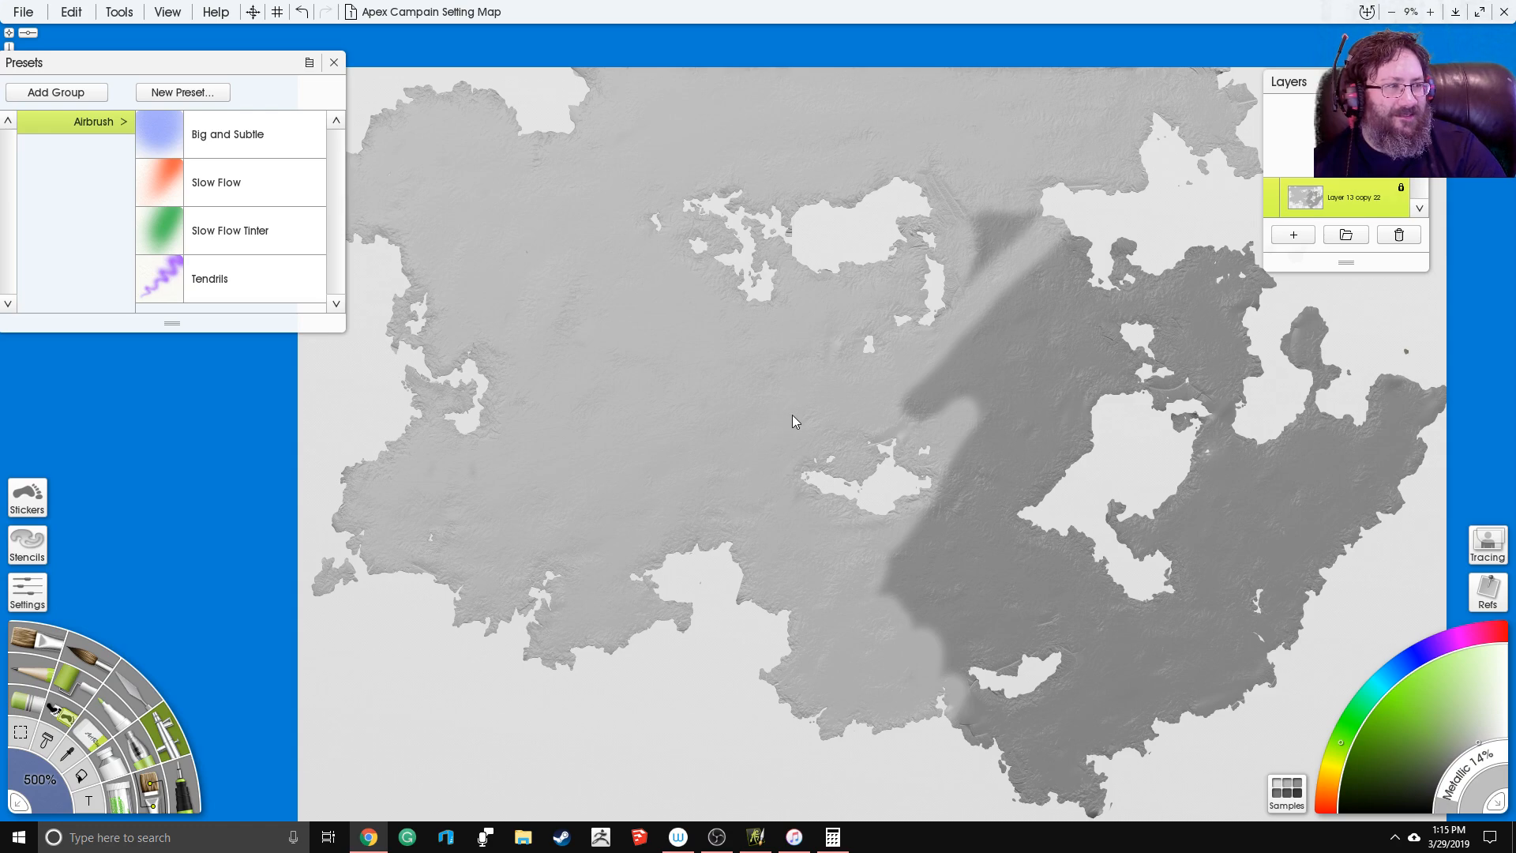
Step: Airbrush light grey over the remaining dark land in the northeast, north of the large eastern lake
left_click(906, 512)
mouse_move(932, 429)
left_mouse_down()
mouse_move(899, 414)
mouse_move(929, 411)
mouse_move(1034, 295)
mouse_move(1011, 227)
mouse_move(985, 245)
mouse_move(995, 283)
mouse_move(1045, 251)
mouse_move(1121, 286)
mouse_move(1257, 278)
left_mouse_up()
mouse_move(1058, 294)
left_mouse_down()
mouse_move(1156, 371)
mouse_move(1186, 349)
mouse_move(1153, 297)
mouse_move(1243, 371)
mouse_move(1314, 332)
mouse_move(1398, 401)
mouse_move(1417, 450)
mouse_move(1370, 413)
mouse_move(1203, 396)
left_mouse_up()
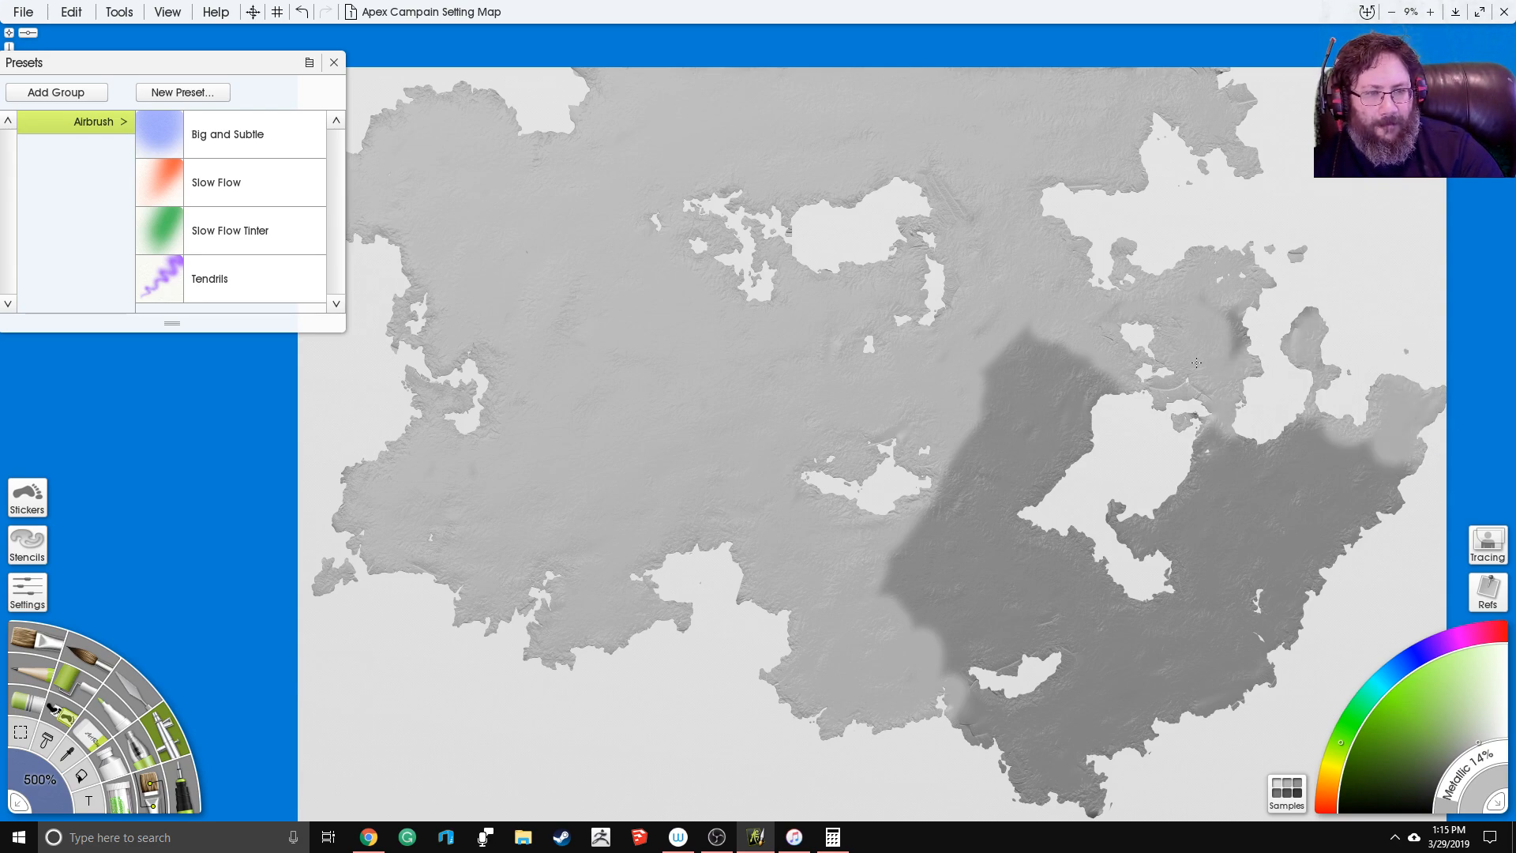
Step: Airbrush light grey over the dark land southeast of the large eastern lake, out to the east coast
mouse_move(1166, 476)
left_mouse_down()
mouse_move(1101, 567)
mouse_move(1128, 567)
mouse_move(1140, 602)
mouse_move(1191, 587)
mouse_move(1253, 503)
mouse_move(1353, 461)
mouse_move(1330, 502)
mouse_move(1141, 655)
mouse_move(1364, 486)
mouse_move(1184, 702)
mouse_move(1318, 568)
left_mouse_up()
left_click_drag(1295, 631, 1268, 678)
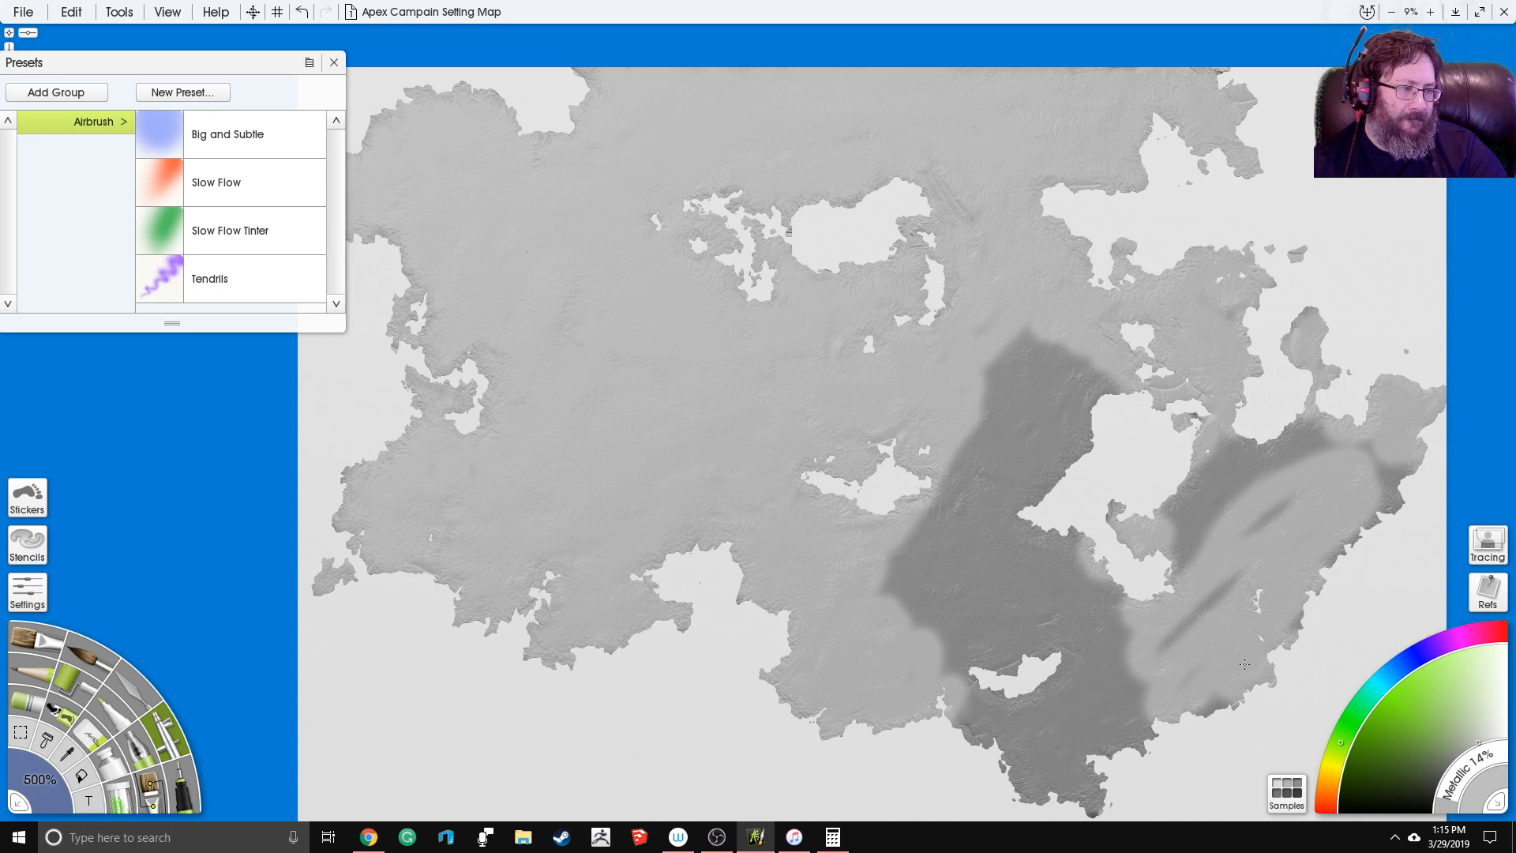
mouse_move(1226, 705)
left_mouse_down()
mouse_move(1312, 555)
mouse_move(1268, 542)
mouse_move(1258, 508)
mouse_move(1160, 552)
mouse_move(1302, 418)
left_mouse_up()
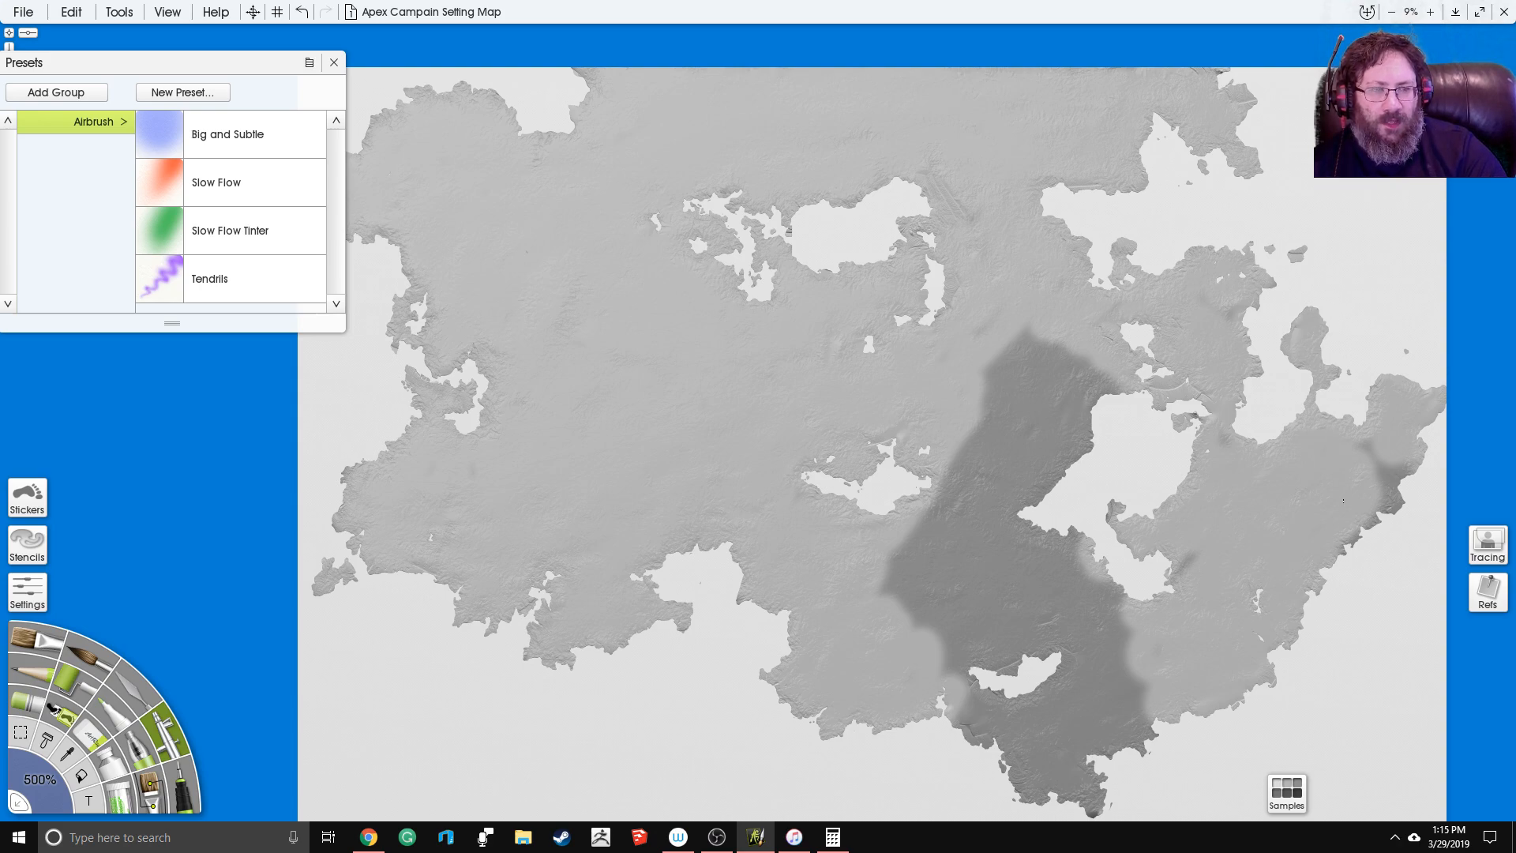
left_click_drag(1343, 500, 1380, 517)
Step: Airbrush light grey over the remaining dark land from the southern tip up the west side of the large eastern lake
mouse_move(1039, 624)
left_mouse_down()
mouse_move(1090, 600)
mouse_move(1137, 620)
mouse_move(1083, 689)
mouse_move(1071, 777)
left_mouse_up()
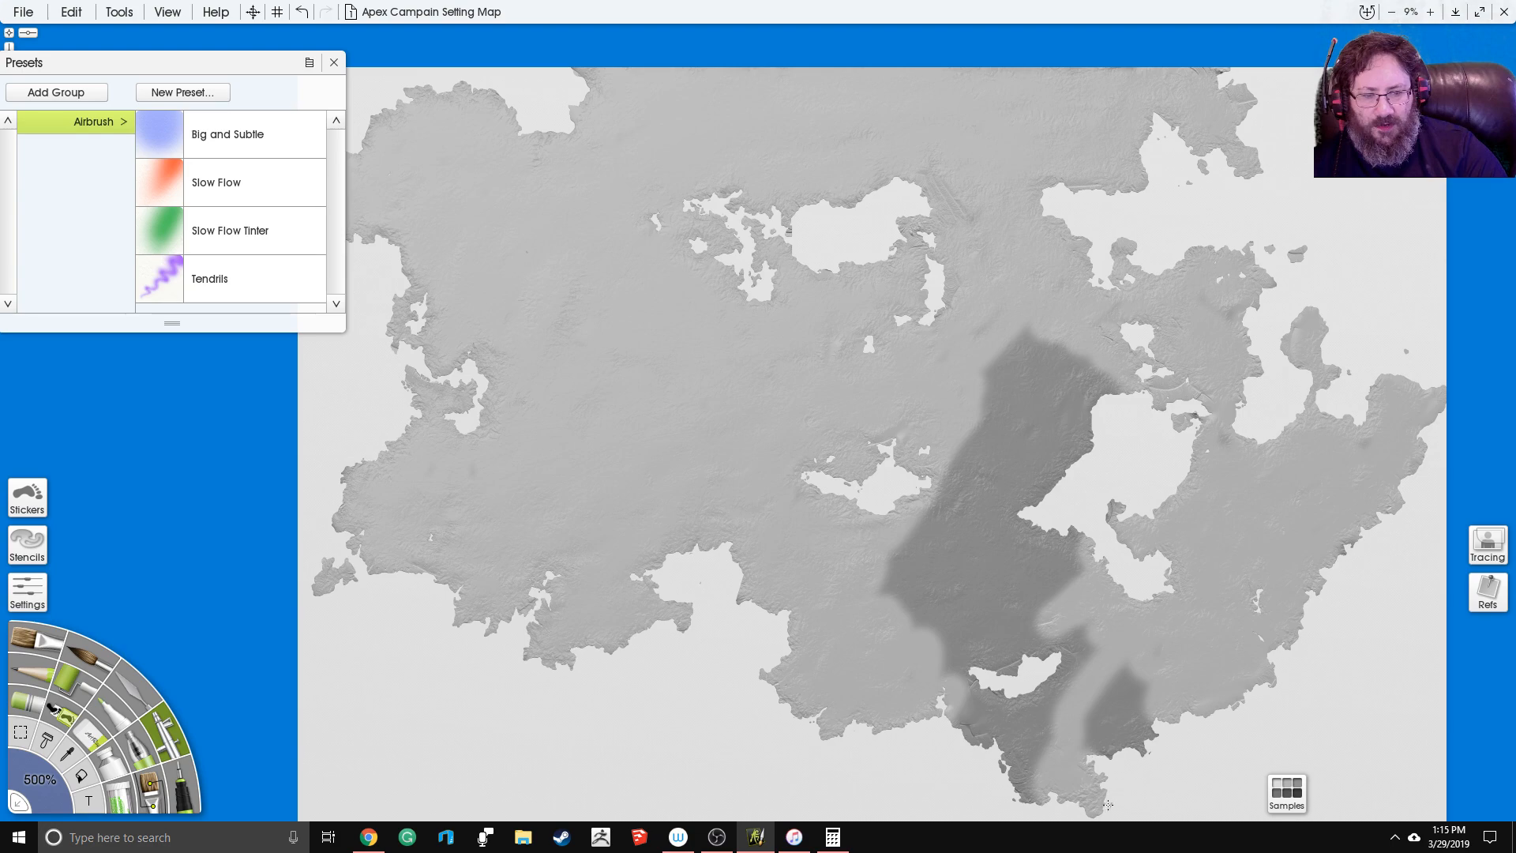
mouse_move(1159, 711)
left_mouse_down()
mouse_move(1127, 666)
mouse_move(1095, 679)
mouse_move(999, 765)
mouse_move(1006, 794)
mouse_move(945, 724)
mouse_move(964, 731)
mouse_move(1062, 648)
mouse_move(1090, 653)
mouse_move(1074, 641)
mouse_move(941, 685)
mouse_move(1068, 570)
mouse_move(1086, 575)
mouse_move(1050, 670)
mouse_move(1116, 517)
mouse_move(1125, 539)
mouse_move(983, 608)
mouse_move(1018, 607)
mouse_move(906, 575)
mouse_move(893, 604)
mouse_move(926, 571)
mouse_move(959, 622)
mouse_move(1027, 580)
mouse_move(1044, 554)
mouse_move(983, 540)
mouse_move(959, 511)
mouse_move(930, 518)
mouse_move(975, 473)
mouse_move(1022, 498)
left_mouse_up()
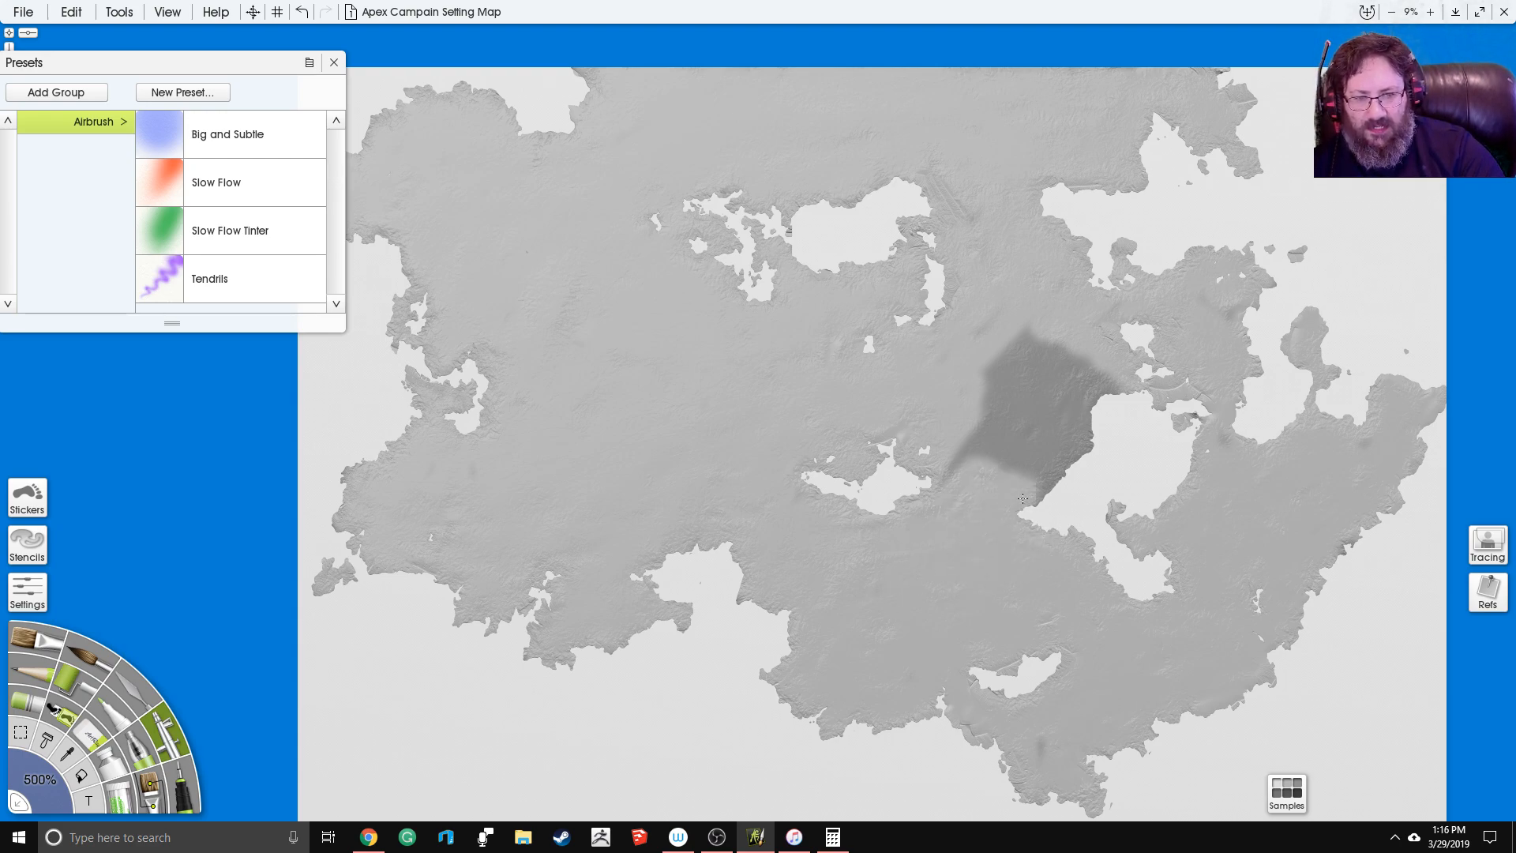
mouse_move(1091, 437)
left_mouse_down()
mouse_move(1072, 407)
mouse_move(998, 374)
mouse_move(929, 479)
mouse_move(941, 497)
mouse_move(971, 454)
mouse_move(1008, 488)
left_mouse_up()
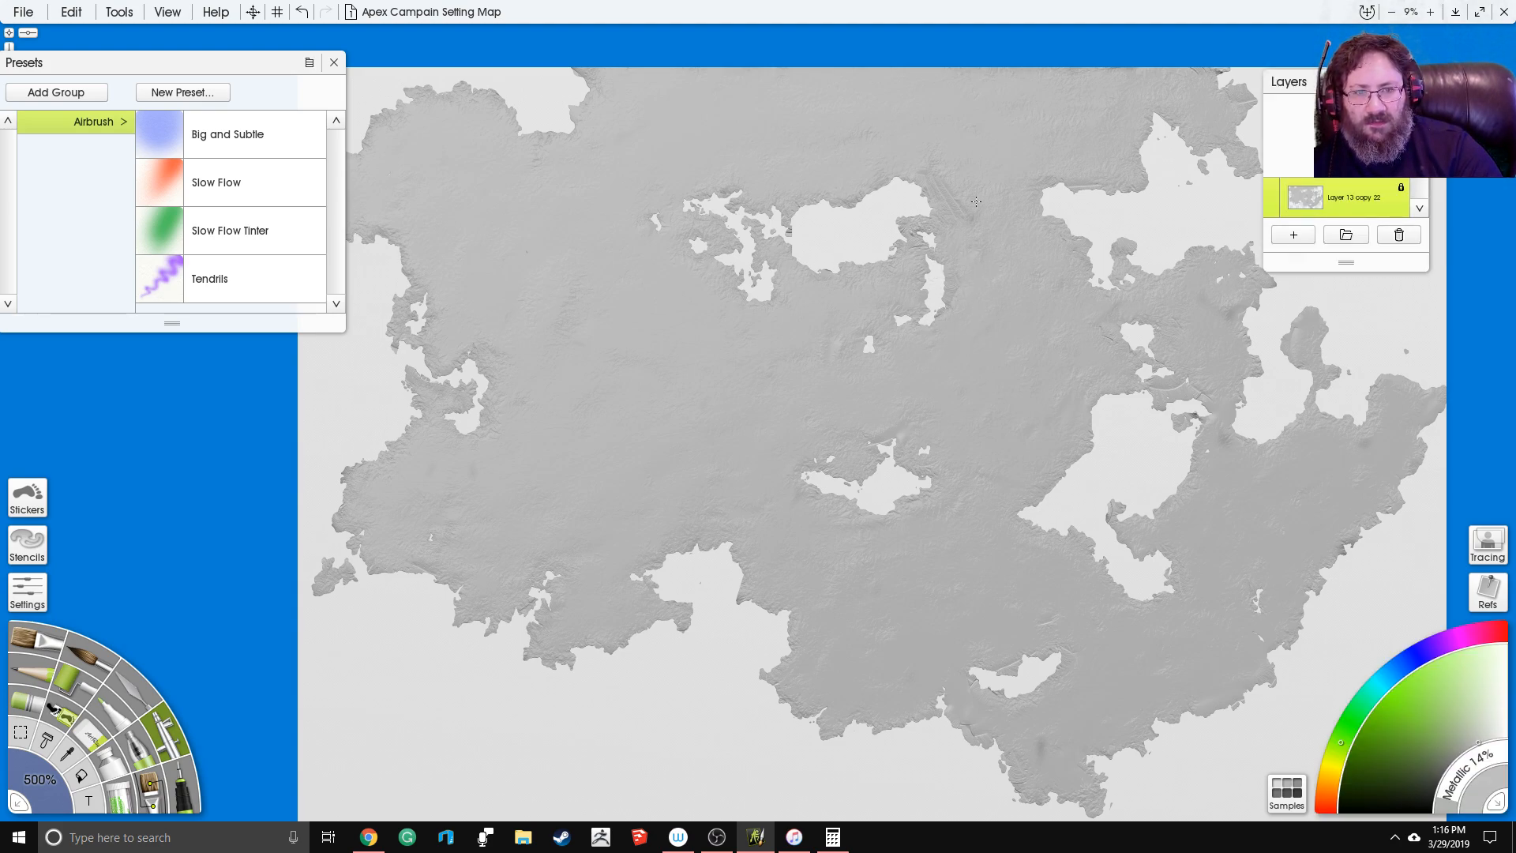
Step: Check the canvas dimensions in Crop / Expand Canvas, both as screen size and as print size
scroll(900, 261, "down", 2)
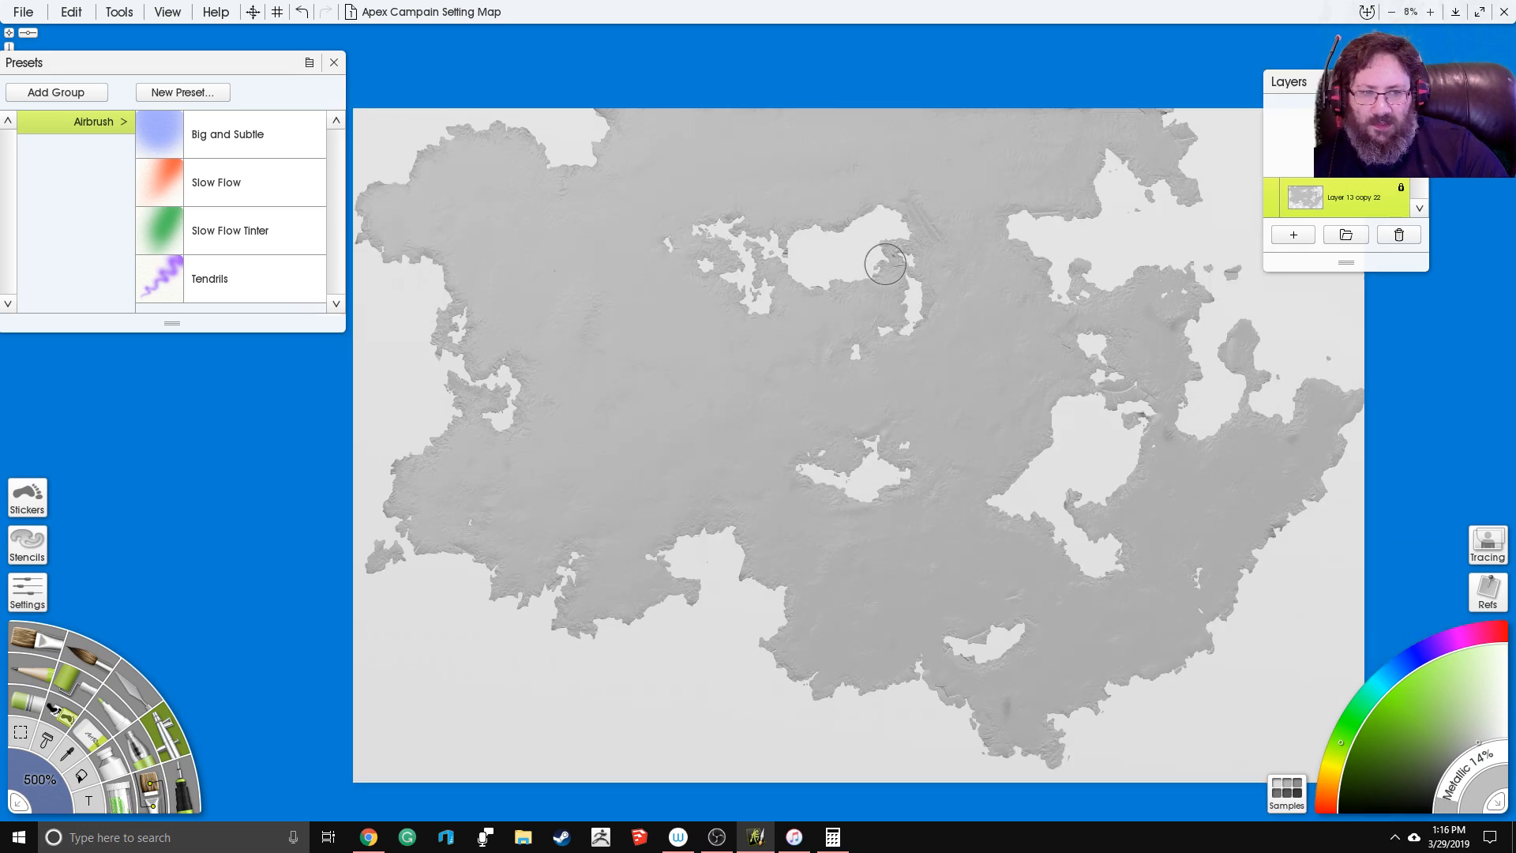
left_click(103, 7)
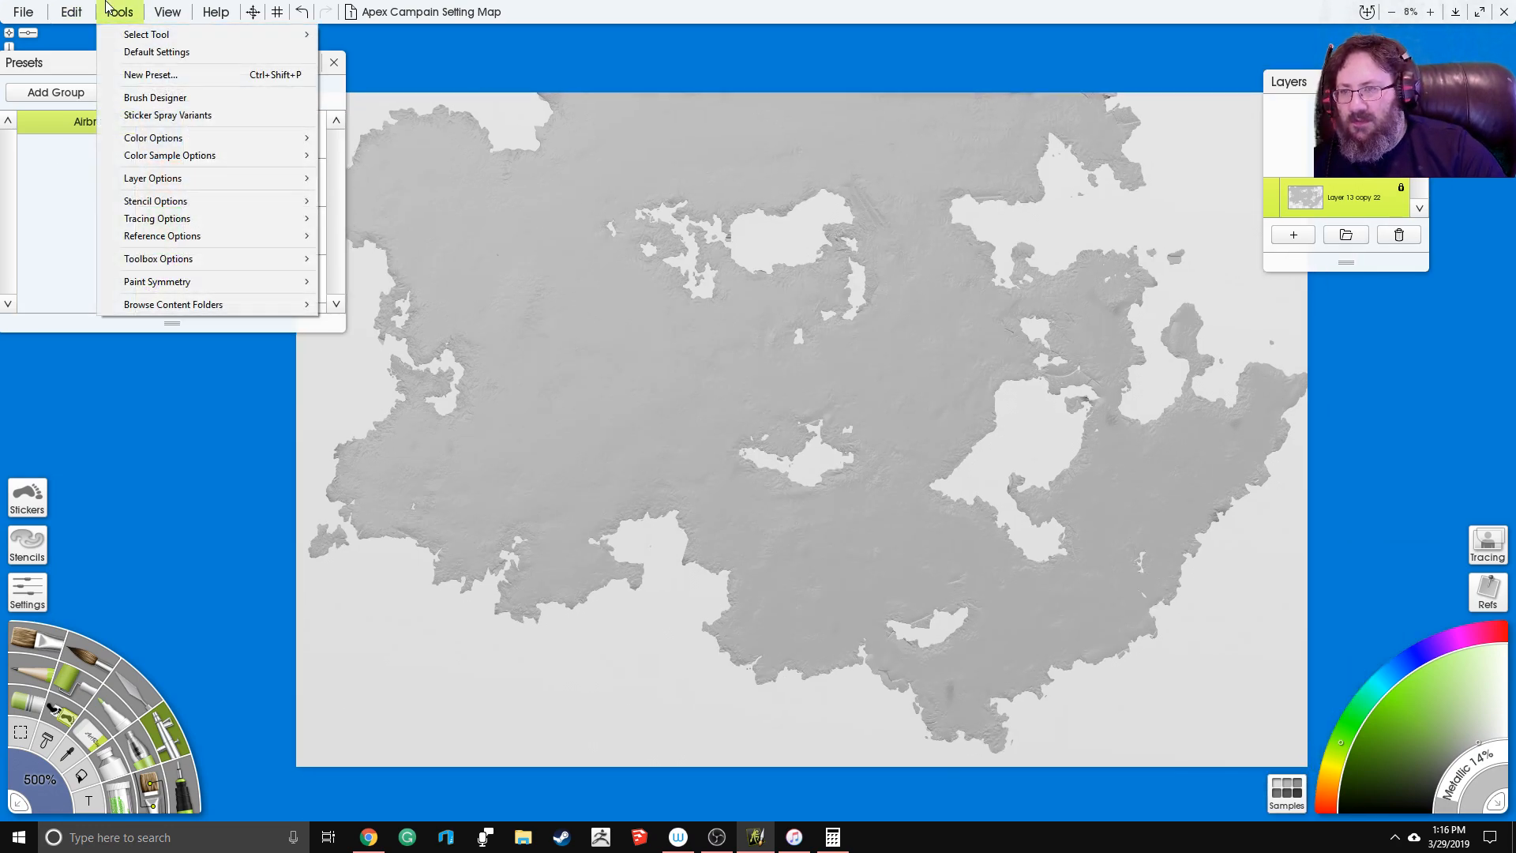
mouse_move(71, 9)
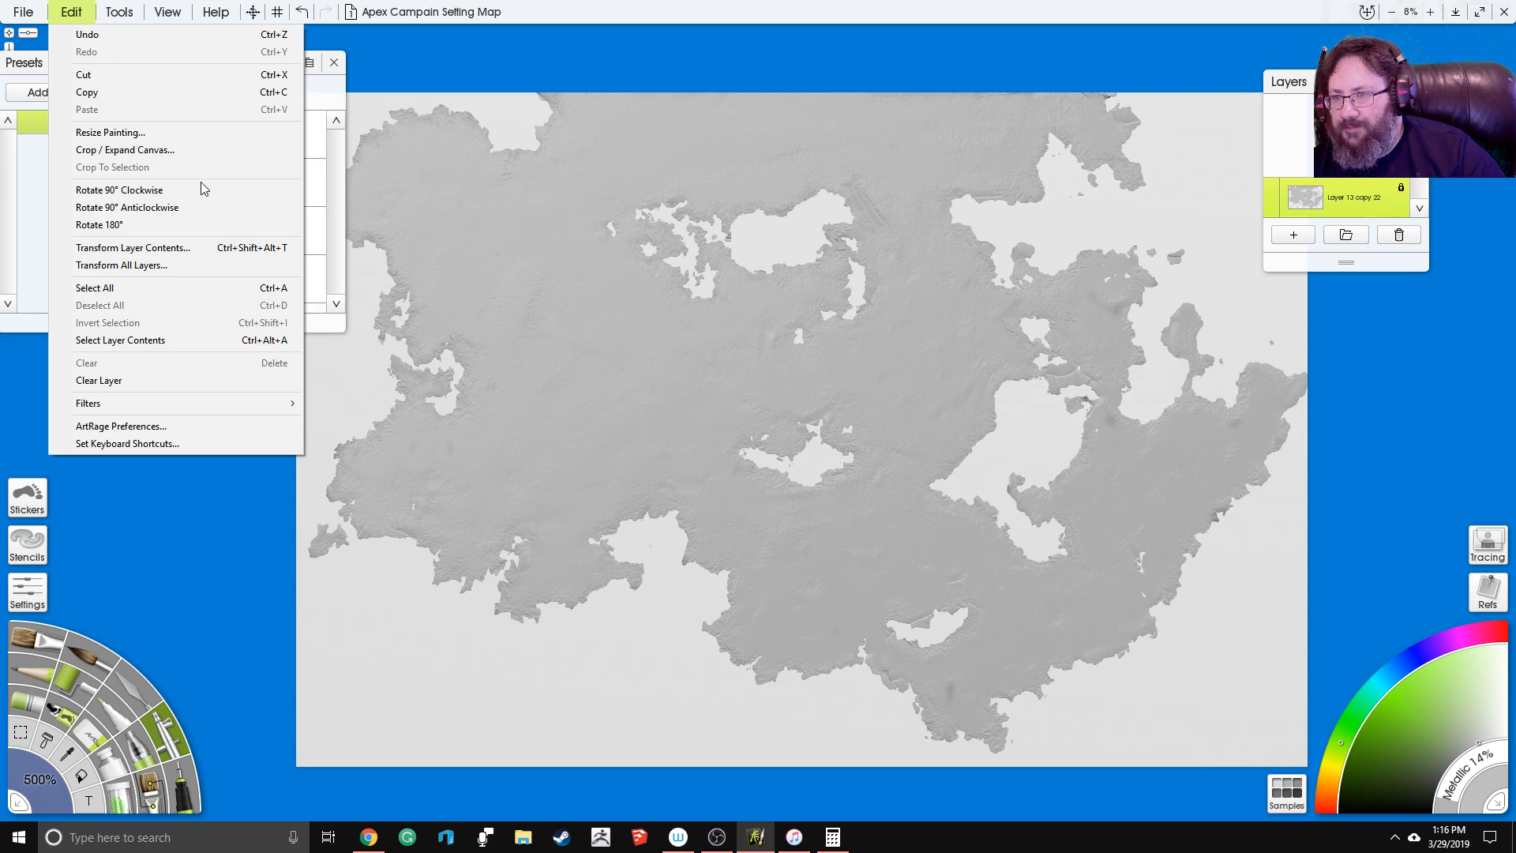
left_click(194, 150)
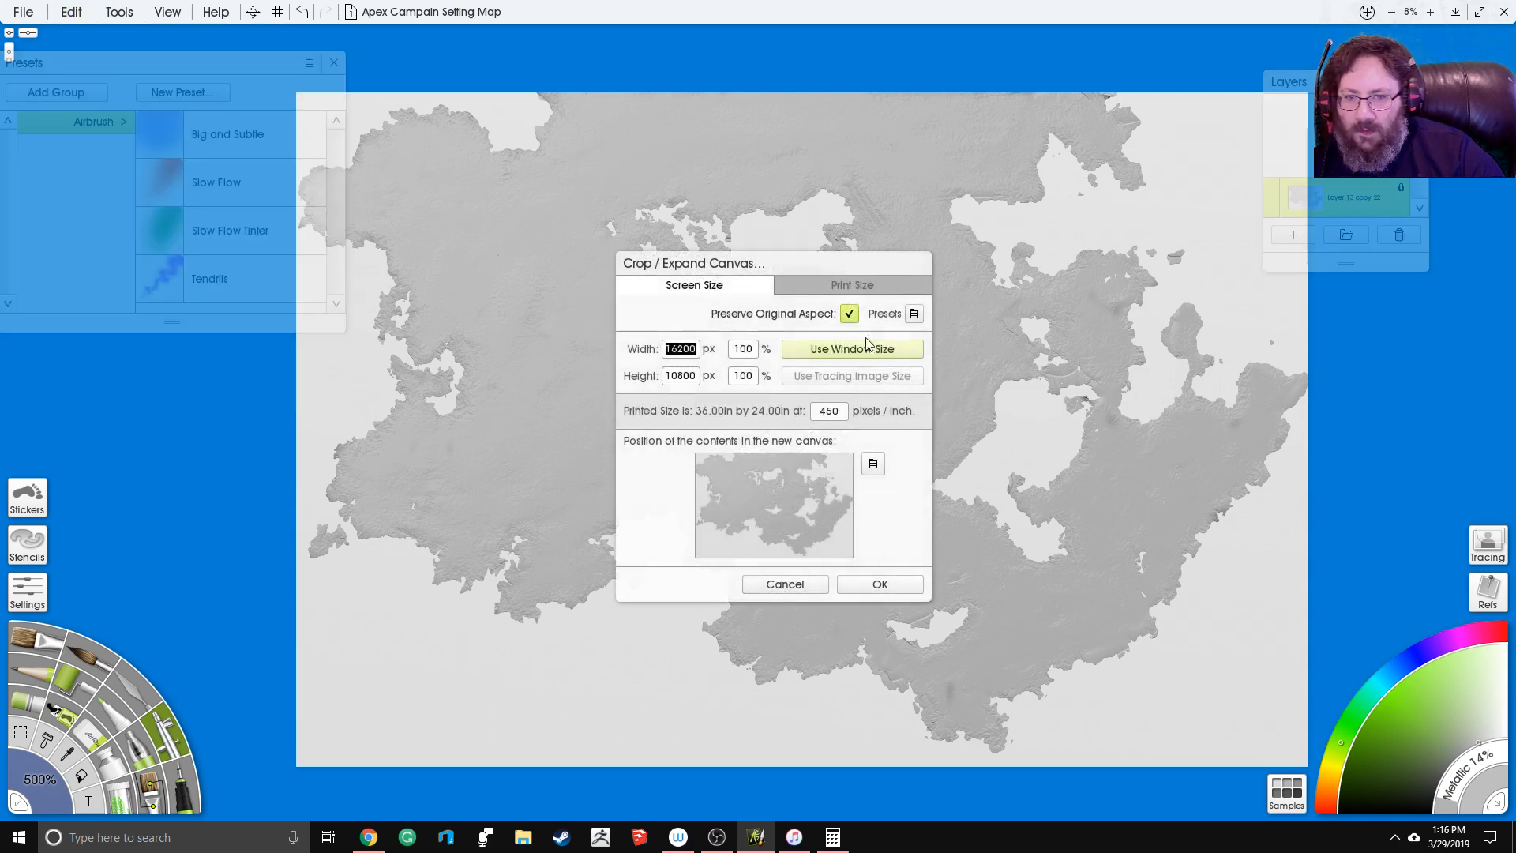
left_click(872, 284)
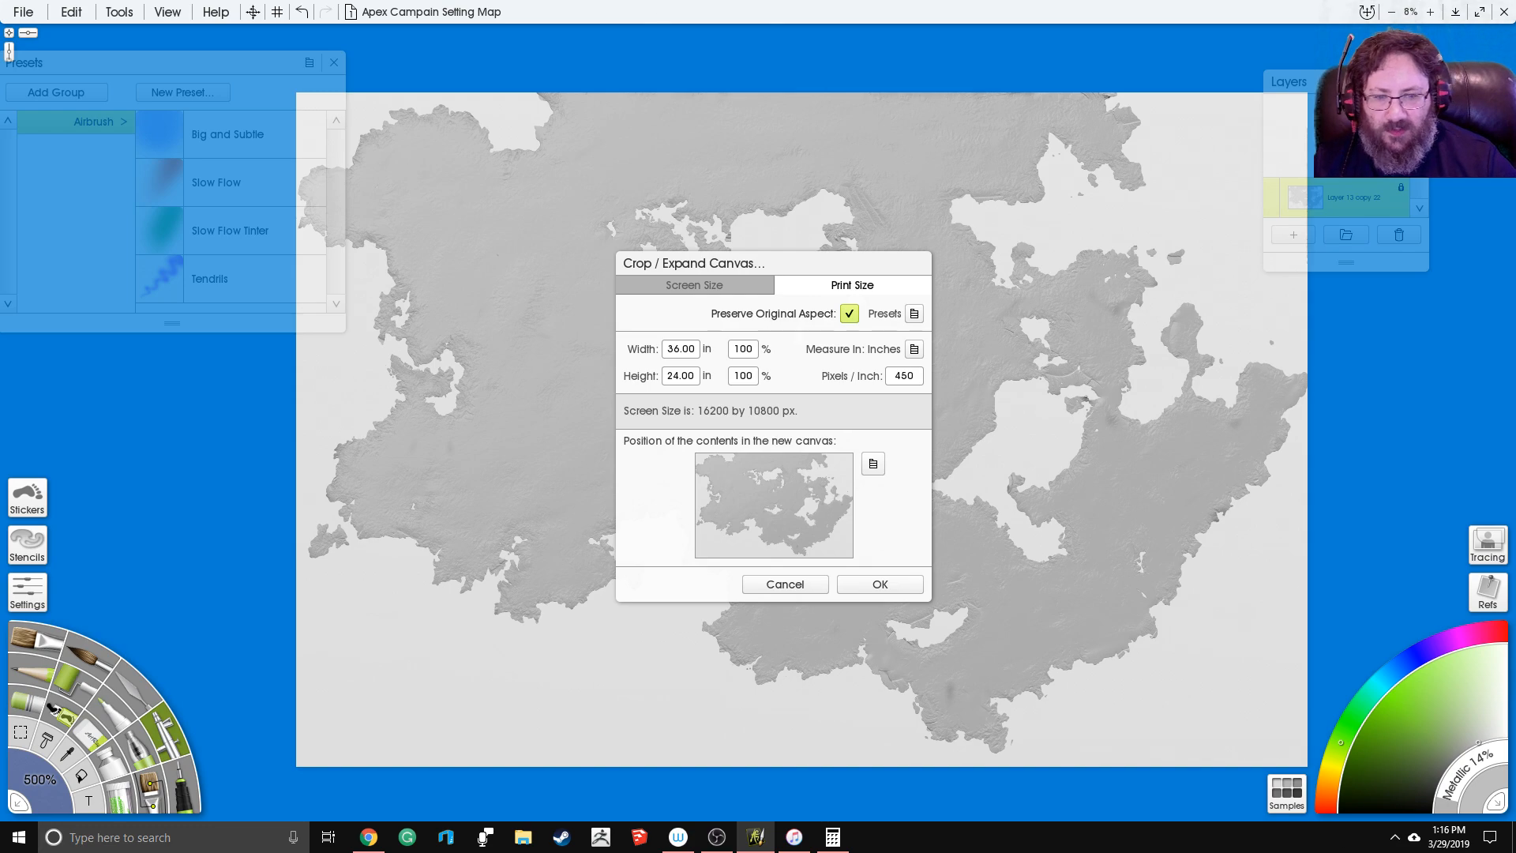
left_click(897, 576)
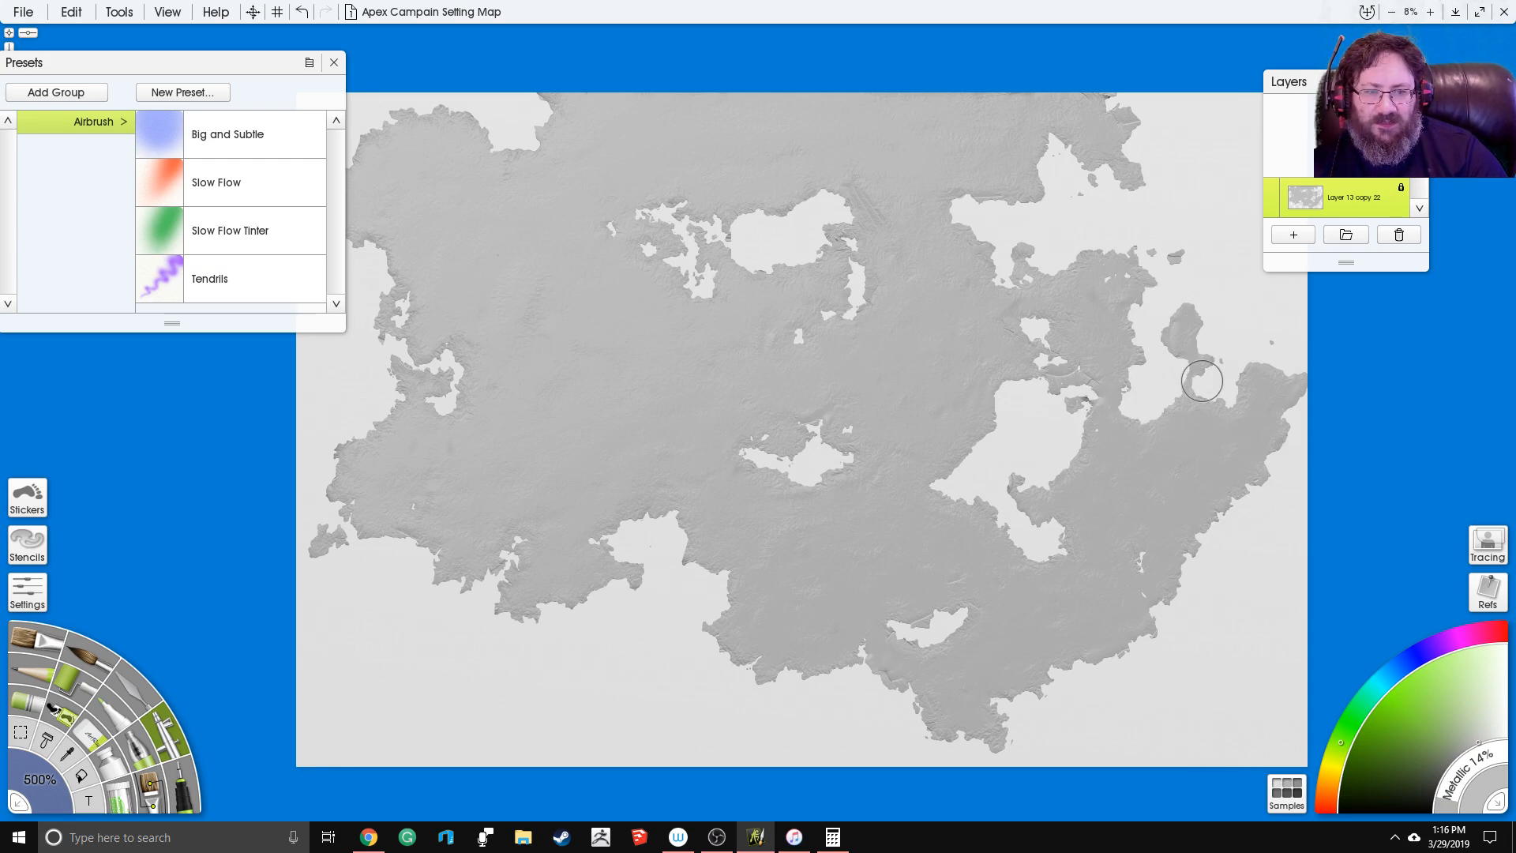
Step: Work the Knife over the islets north of the large eastern lake and around the central lake's shore, bringing out dark green
scroll(1228, 349, "up", 4)
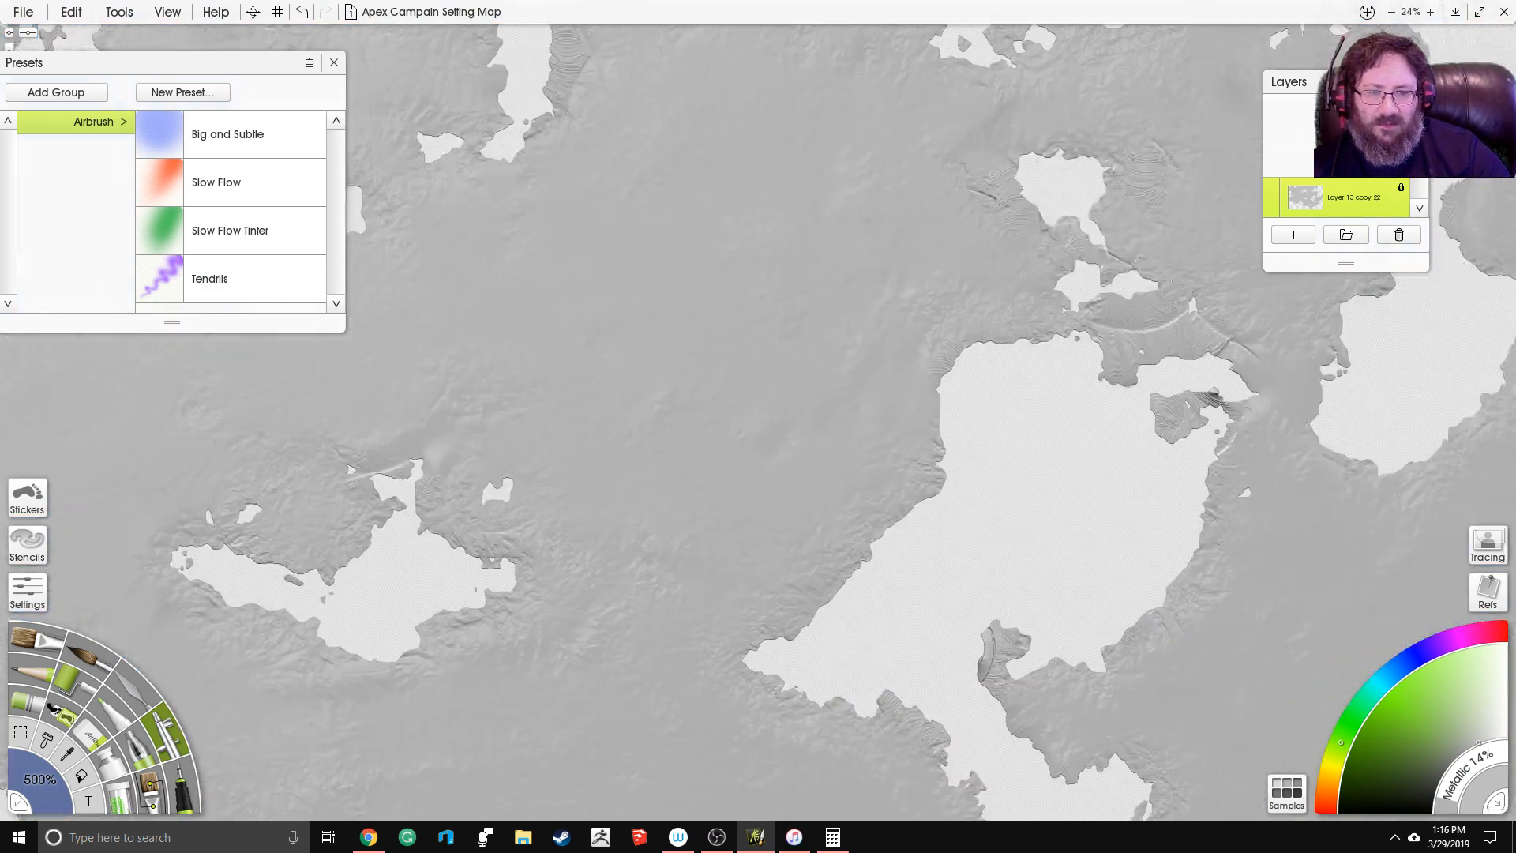
left_click_drag(688, 405, 335, 428)
left_click(143, 692)
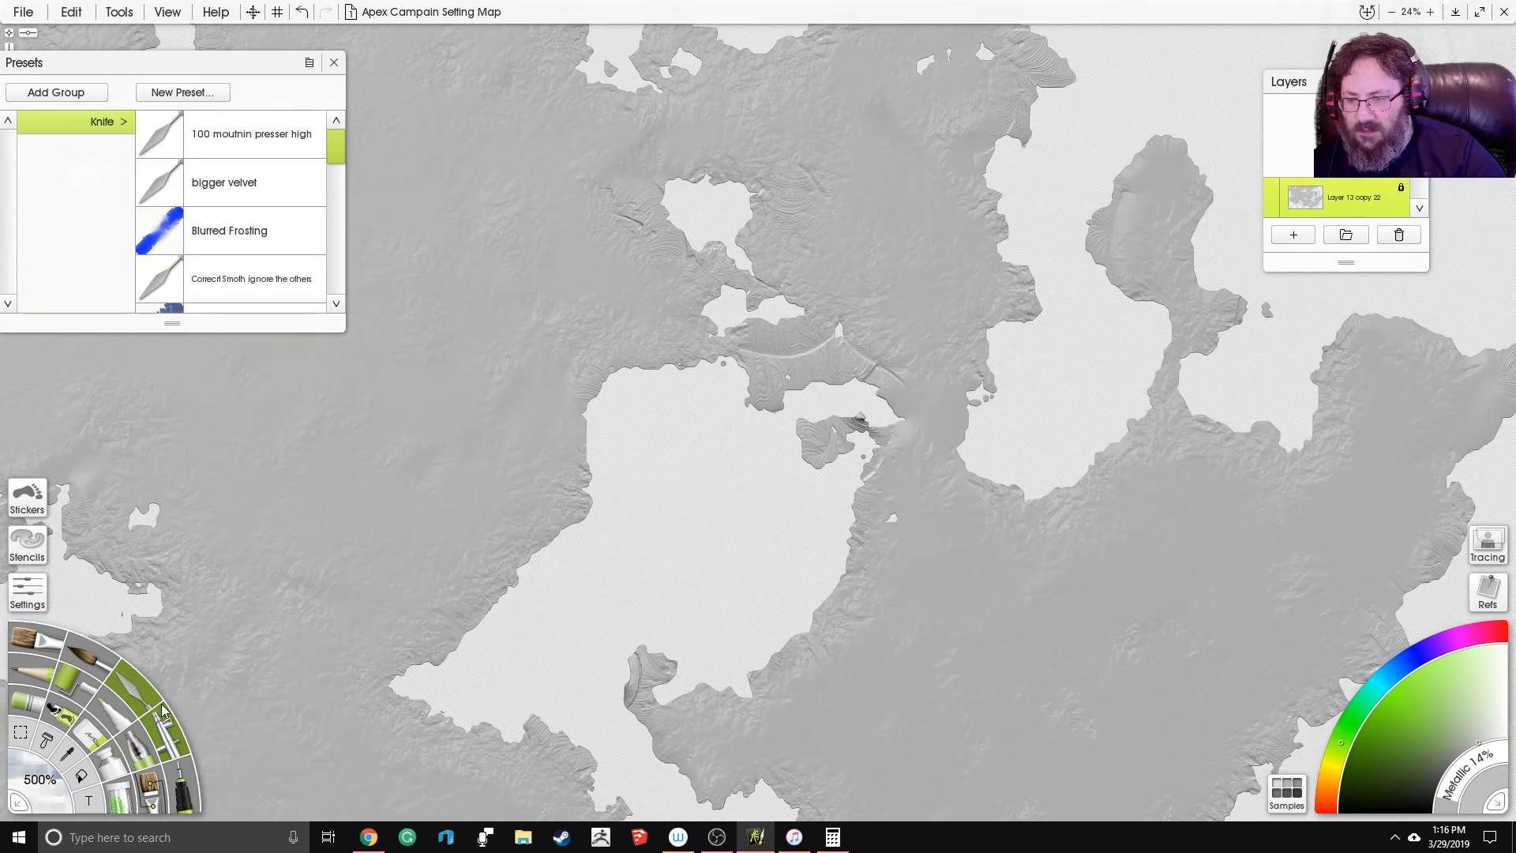
mouse_move(798, 442)
left_mouse_down()
mouse_move(833, 434)
mouse_move(873, 387)
mouse_move(766, 368)
mouse_move(738, 343)
mouse_move(714, 351)
left_mouse_up()
left_click_drag(218, 542, 670, 311)
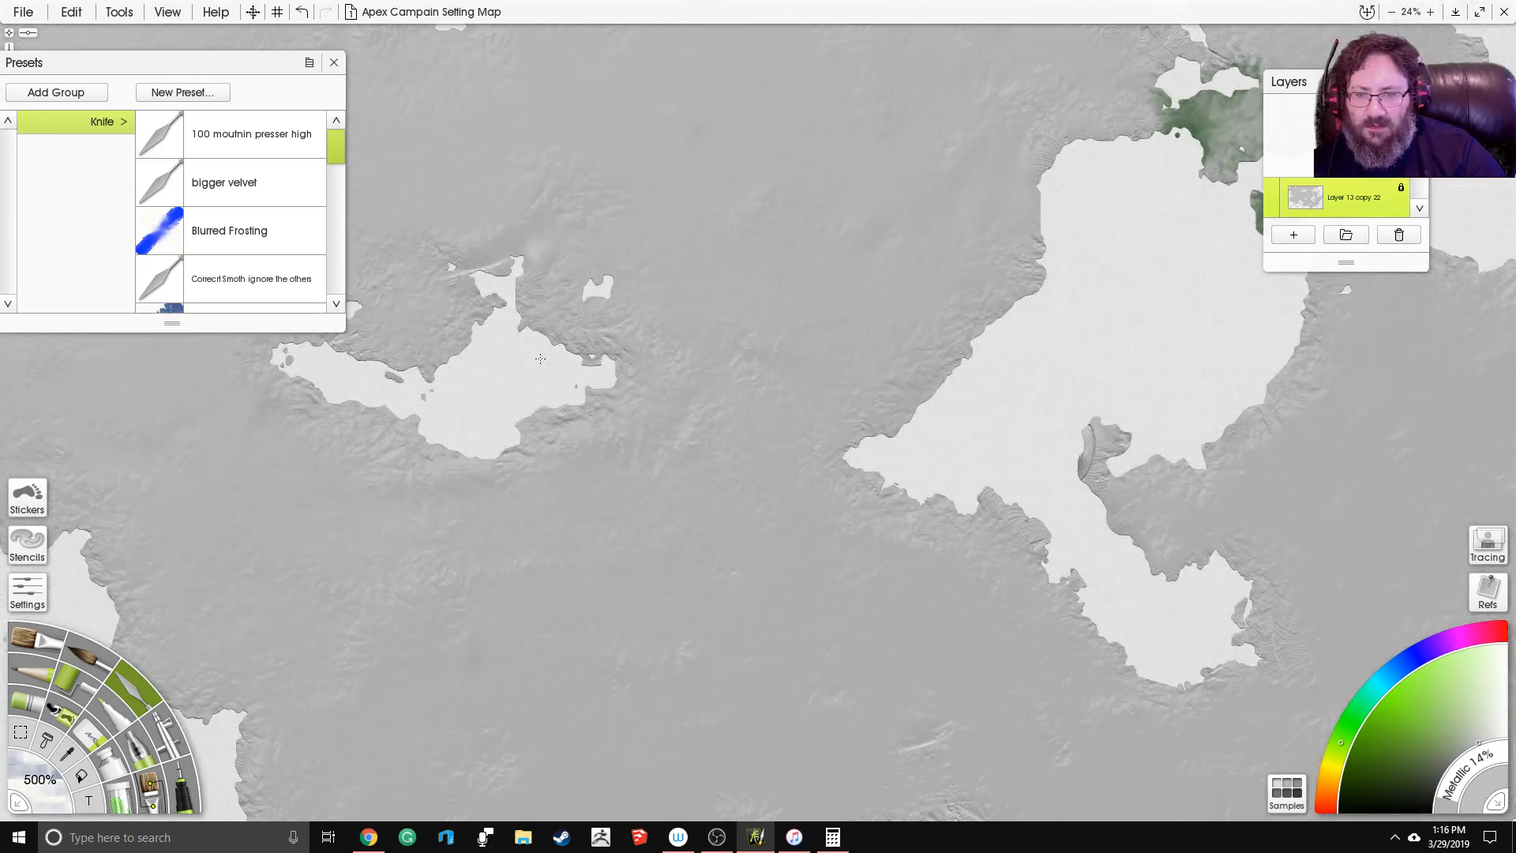
mouse_move(577, 401)
left_mouse_down()
mouse_move(506, 458)
mouse_move(430, 450)
mouse_move(348, 410)
mouse_move(283, 333)
mouse_move(359, 327)
mouse_move(434, 371)
mouse_move(537, 241)
mouse_move(646, 325)
mouse_move(602, 300)
left_mouse_up()
scroll(754, 342, "down", 4)
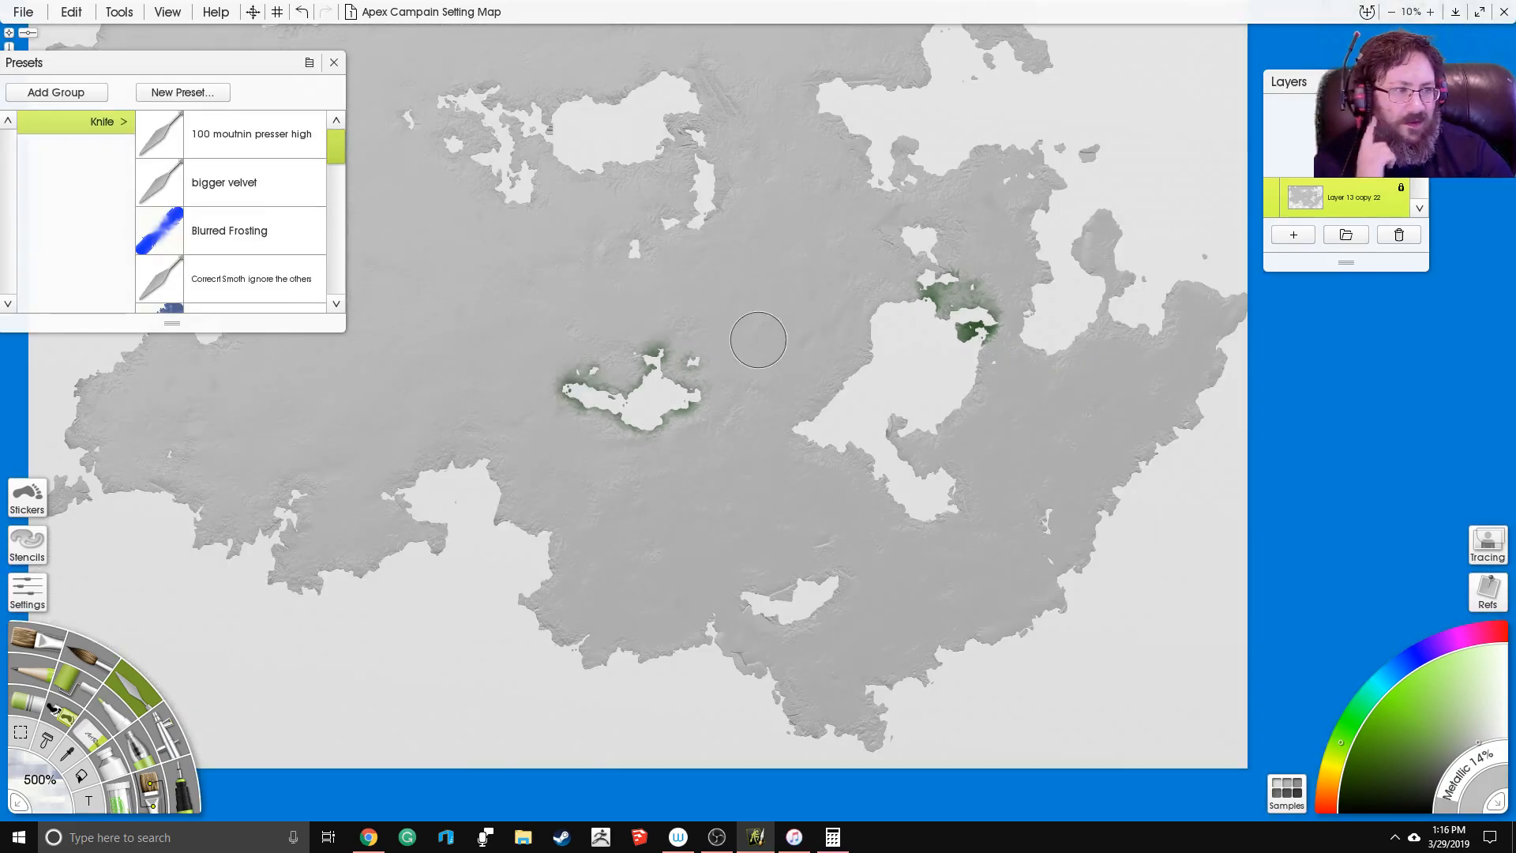
Step: Switch to the Tube paint tool and choose a dark grey-green colour
left_click_drag(758, 339, 857, 462)
left_click_drag(722, 413, 821, 325)
scroll(926, 386, "up", 1)
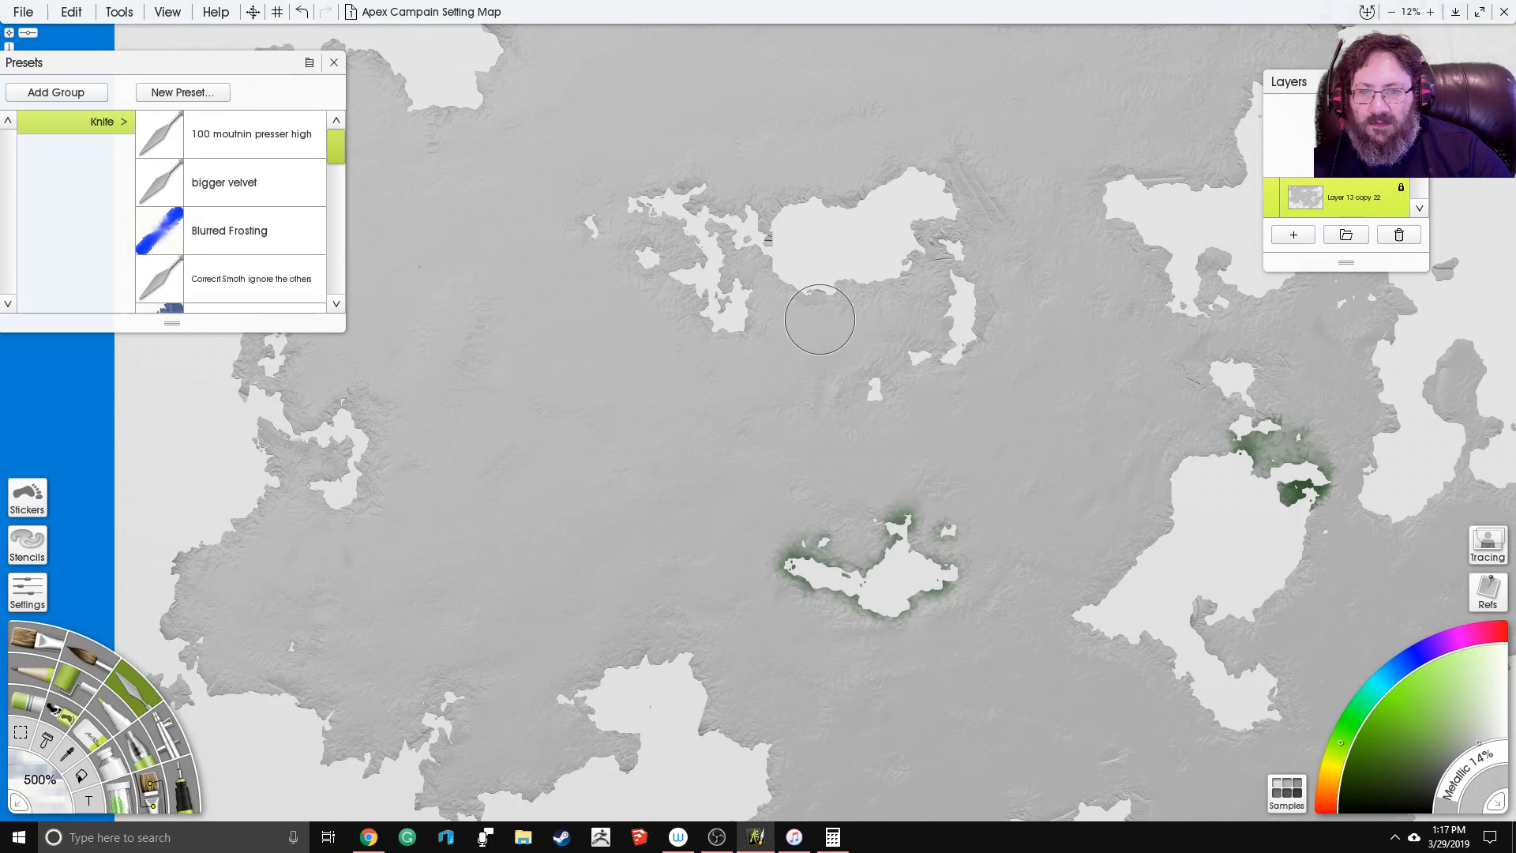
scroll(822, 324, "down", 1)
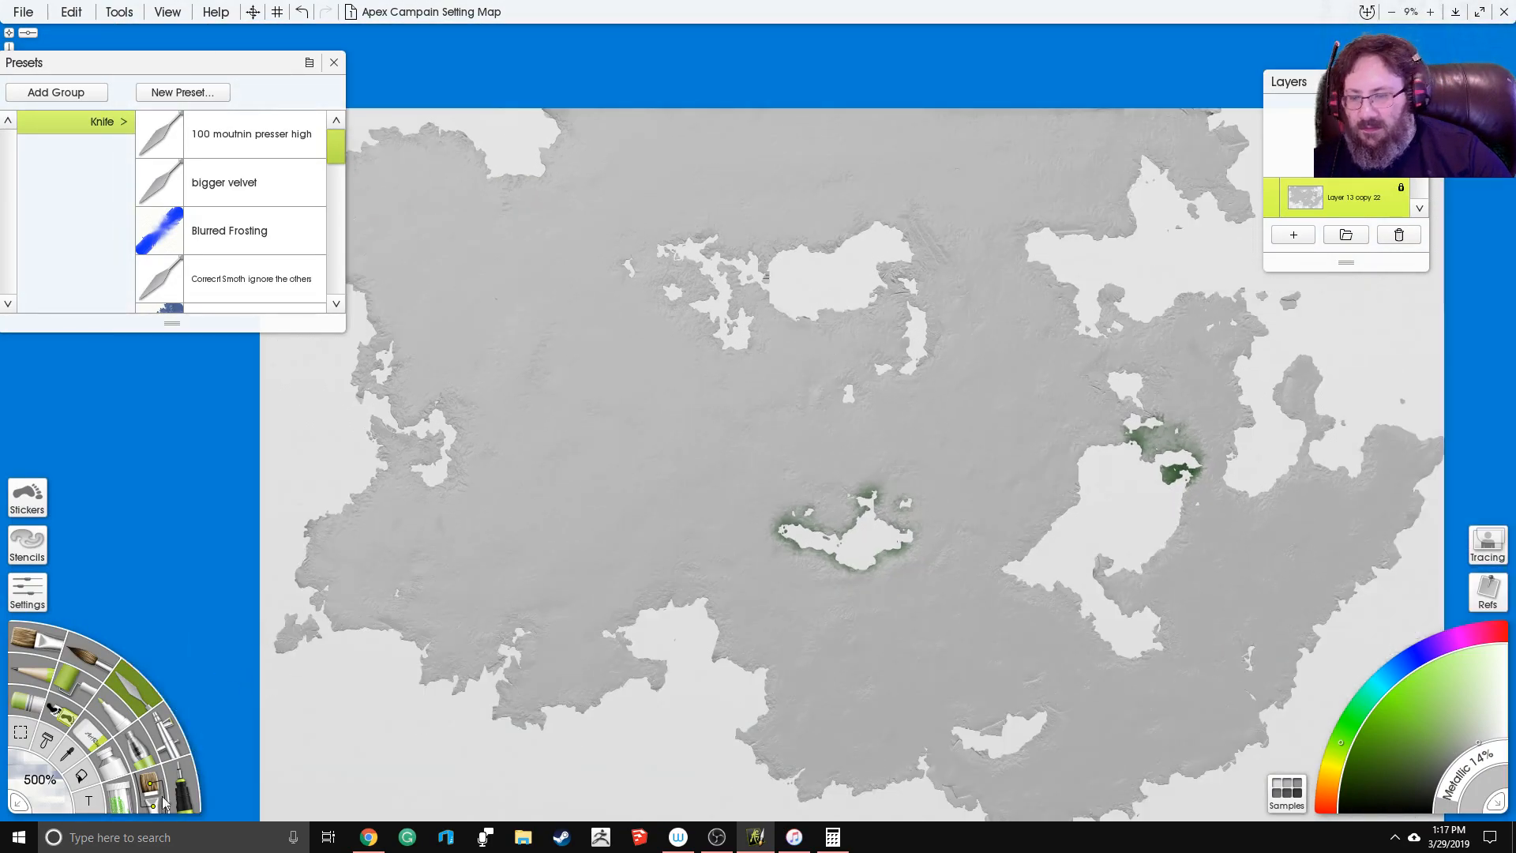
left_click(117, 802)
left_click(30, 795)
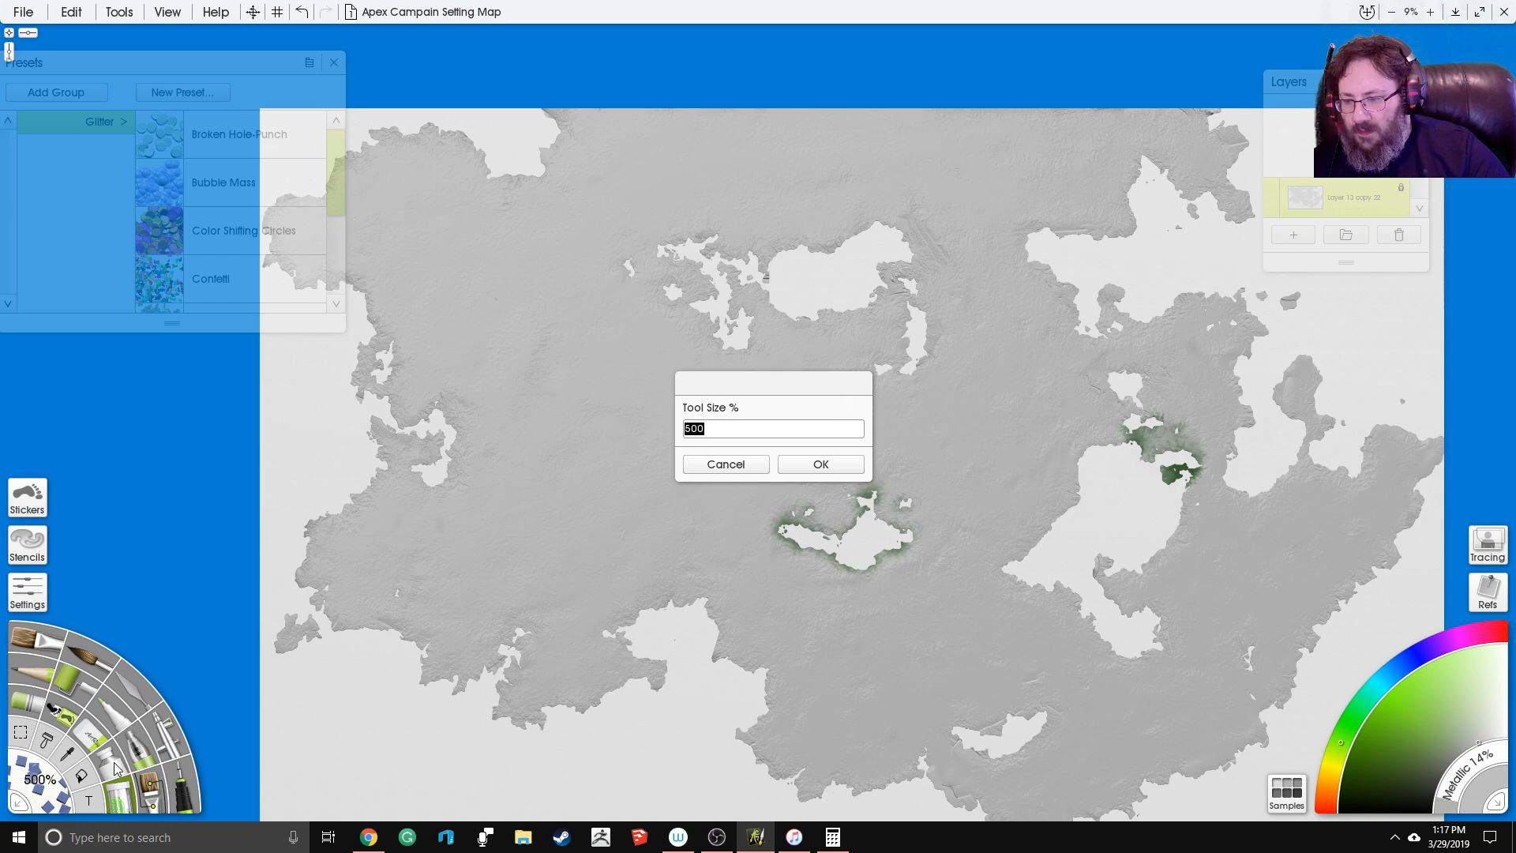
left_click(715, 467)
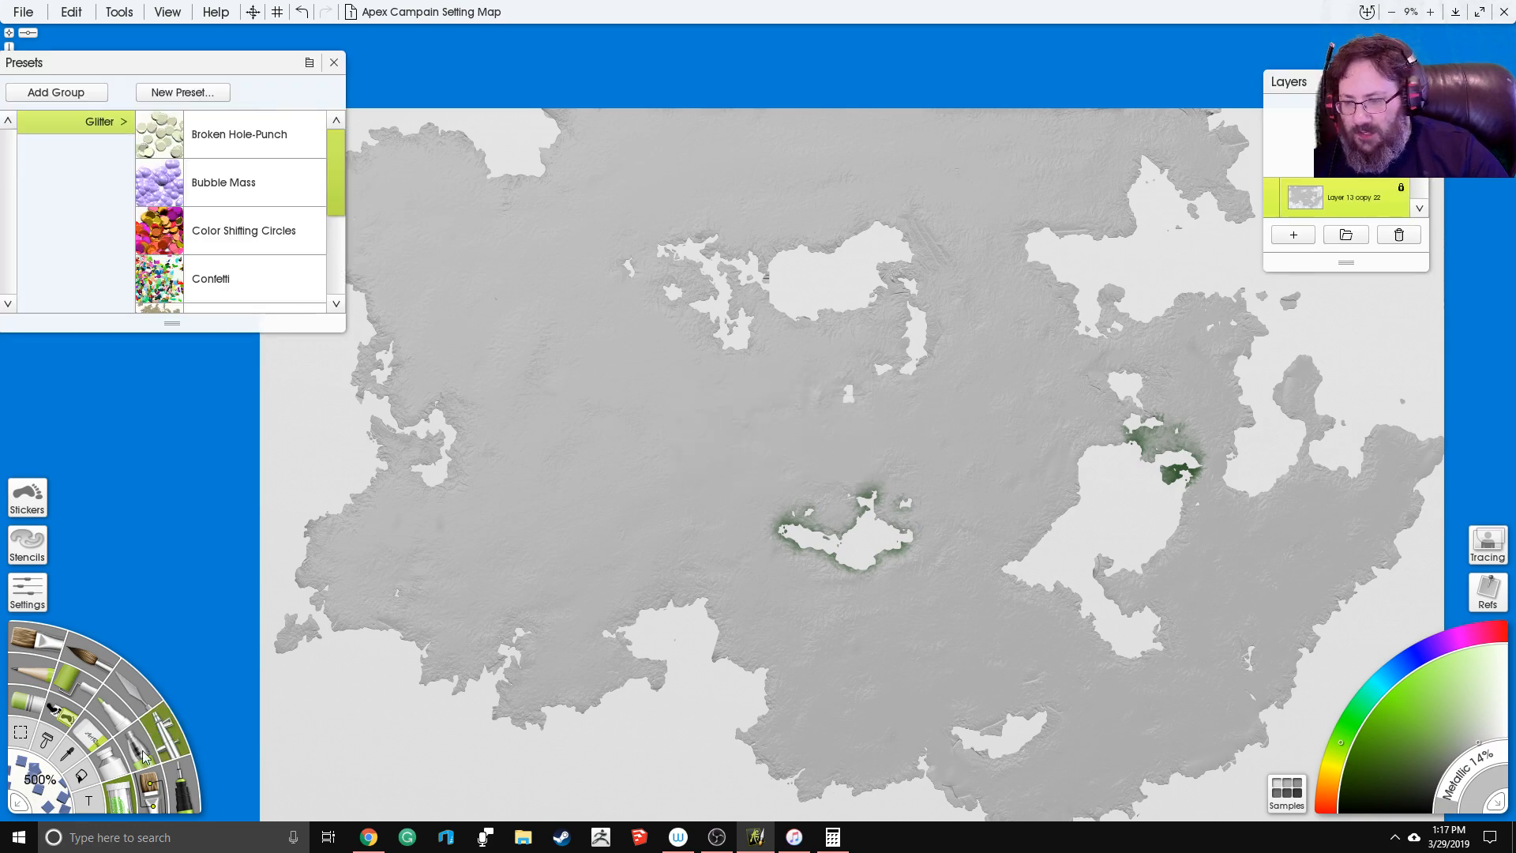
left_click(184, 750)
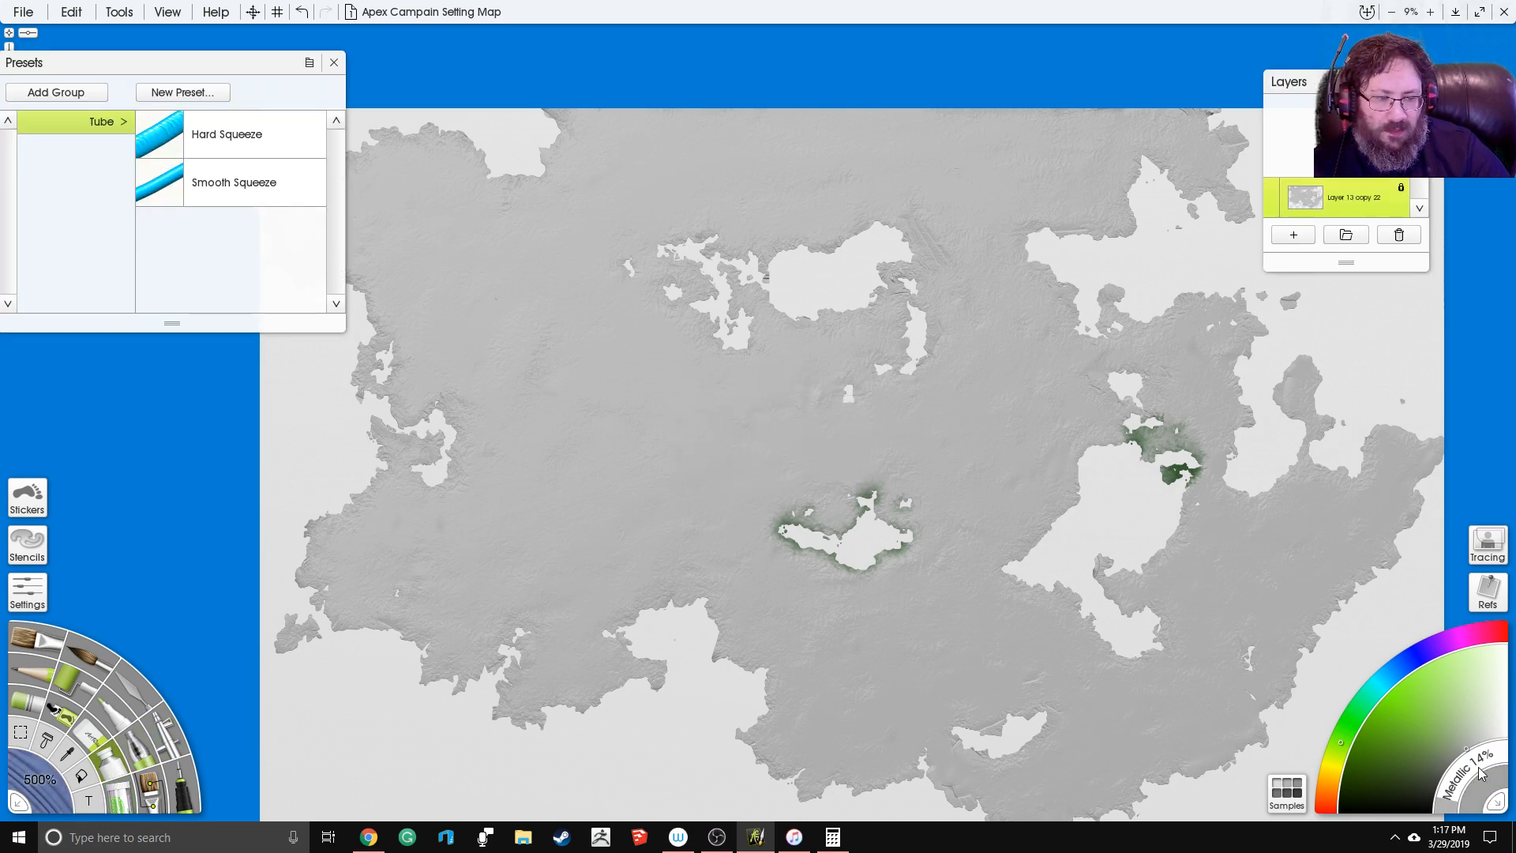
left_click_drag(1458, 784, 1429, 766)
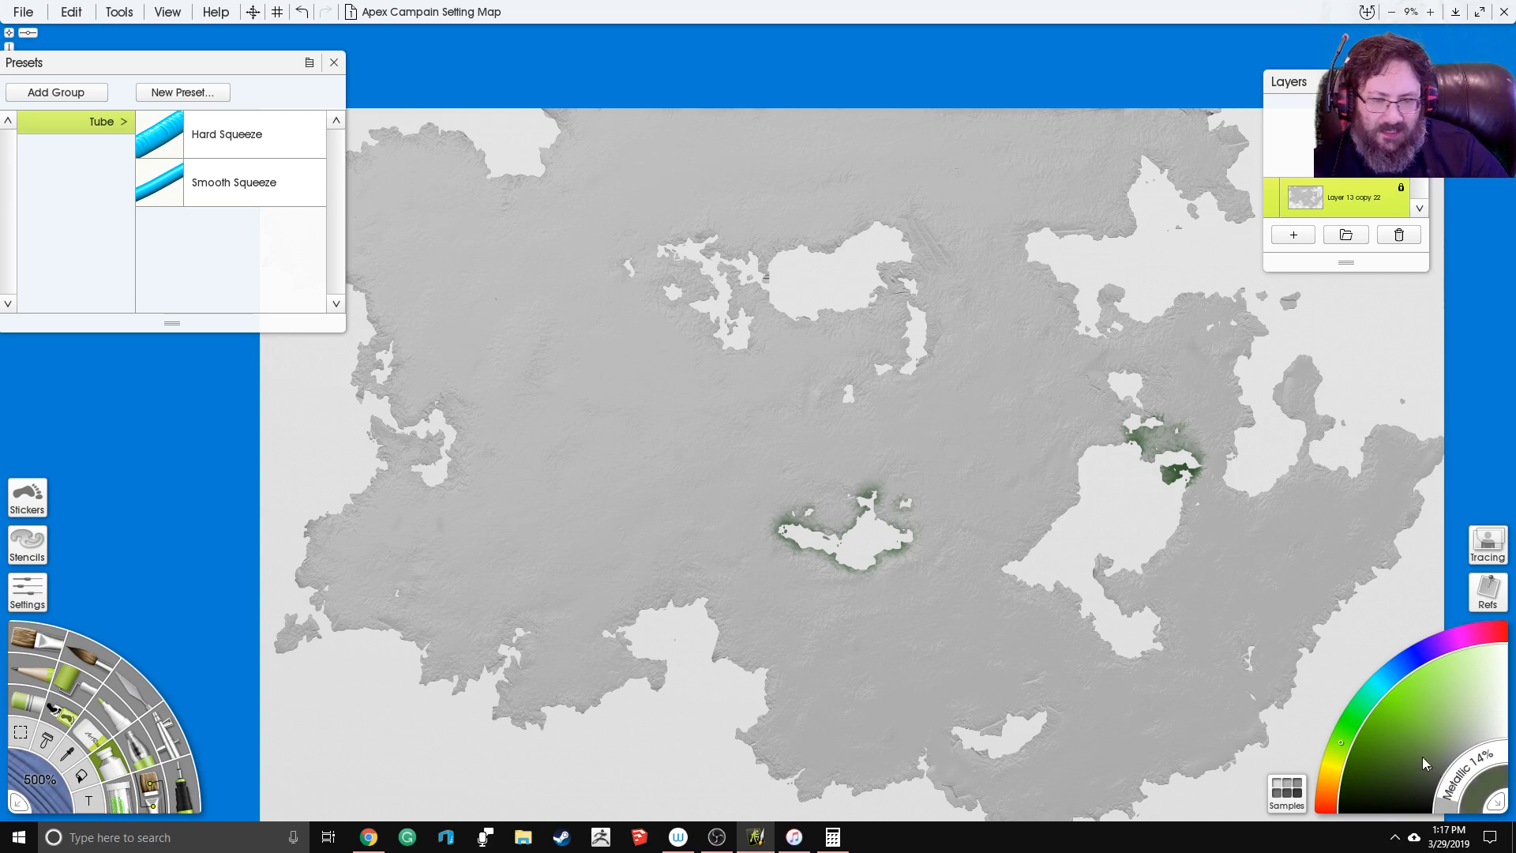
Step: Paint a dark green Tube band along the northwest coast and down to the small western inlet
left_click_drag(769, 270, 777, 346)
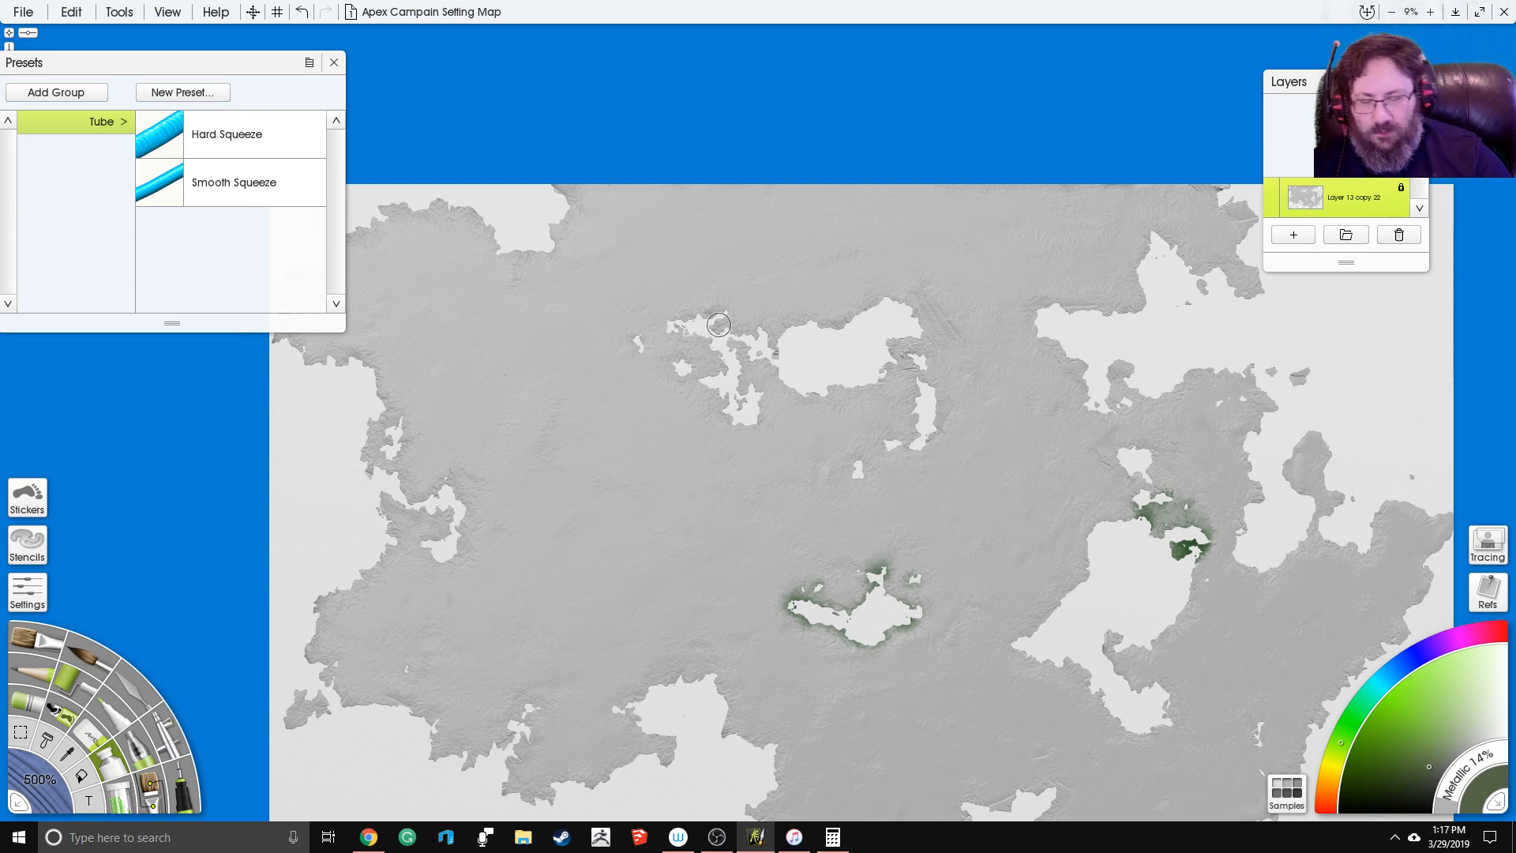
scroll(624, 130, "up", 1)
left_click_drag(625, 130, 939, 153)
scroll(716, 311, "up", 1)
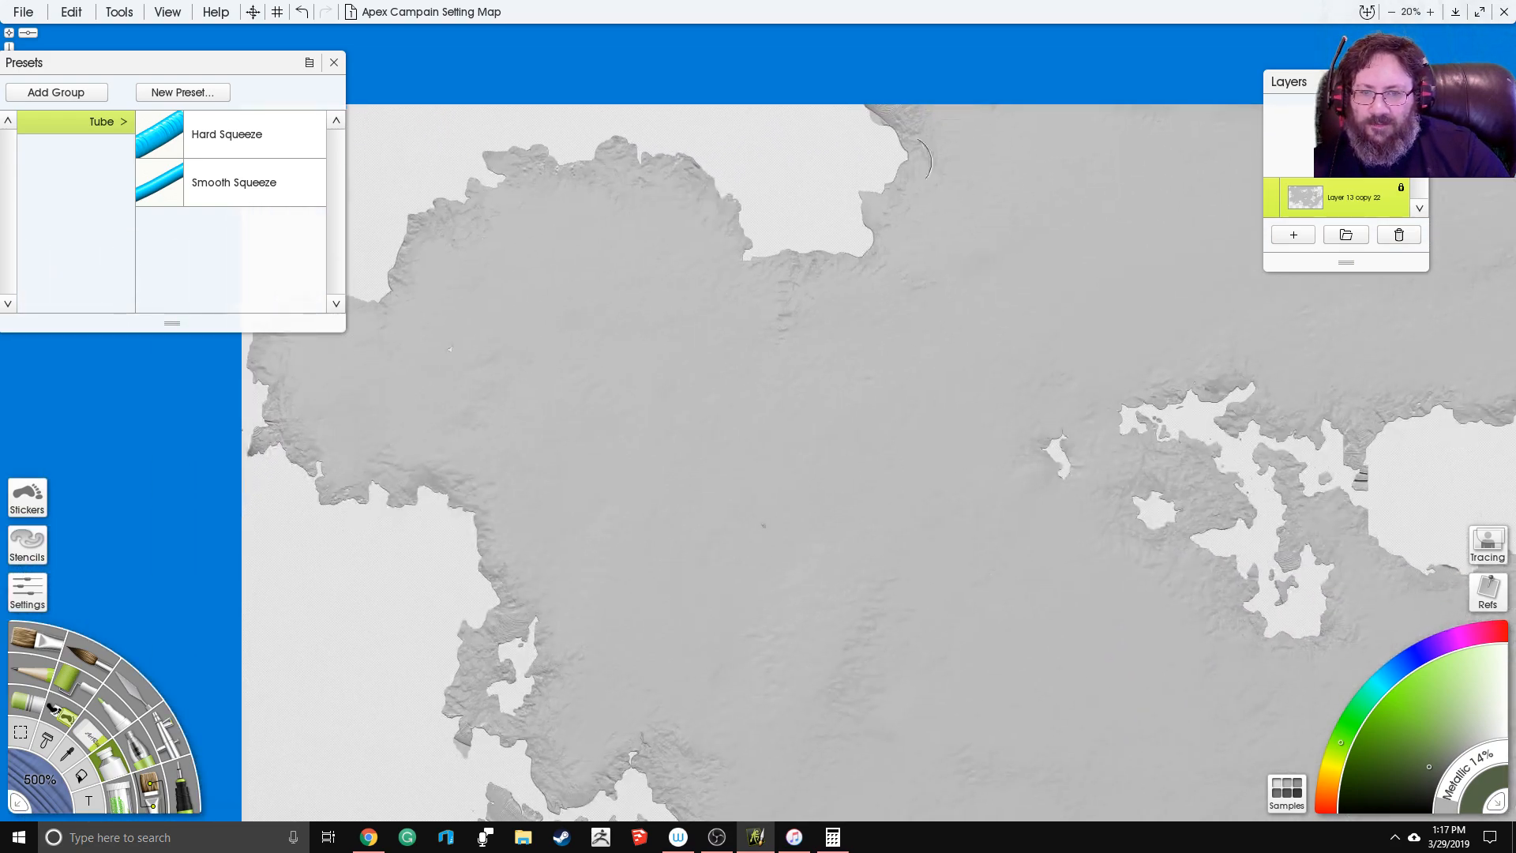
left_click_drag(622, 183, 741, 226)
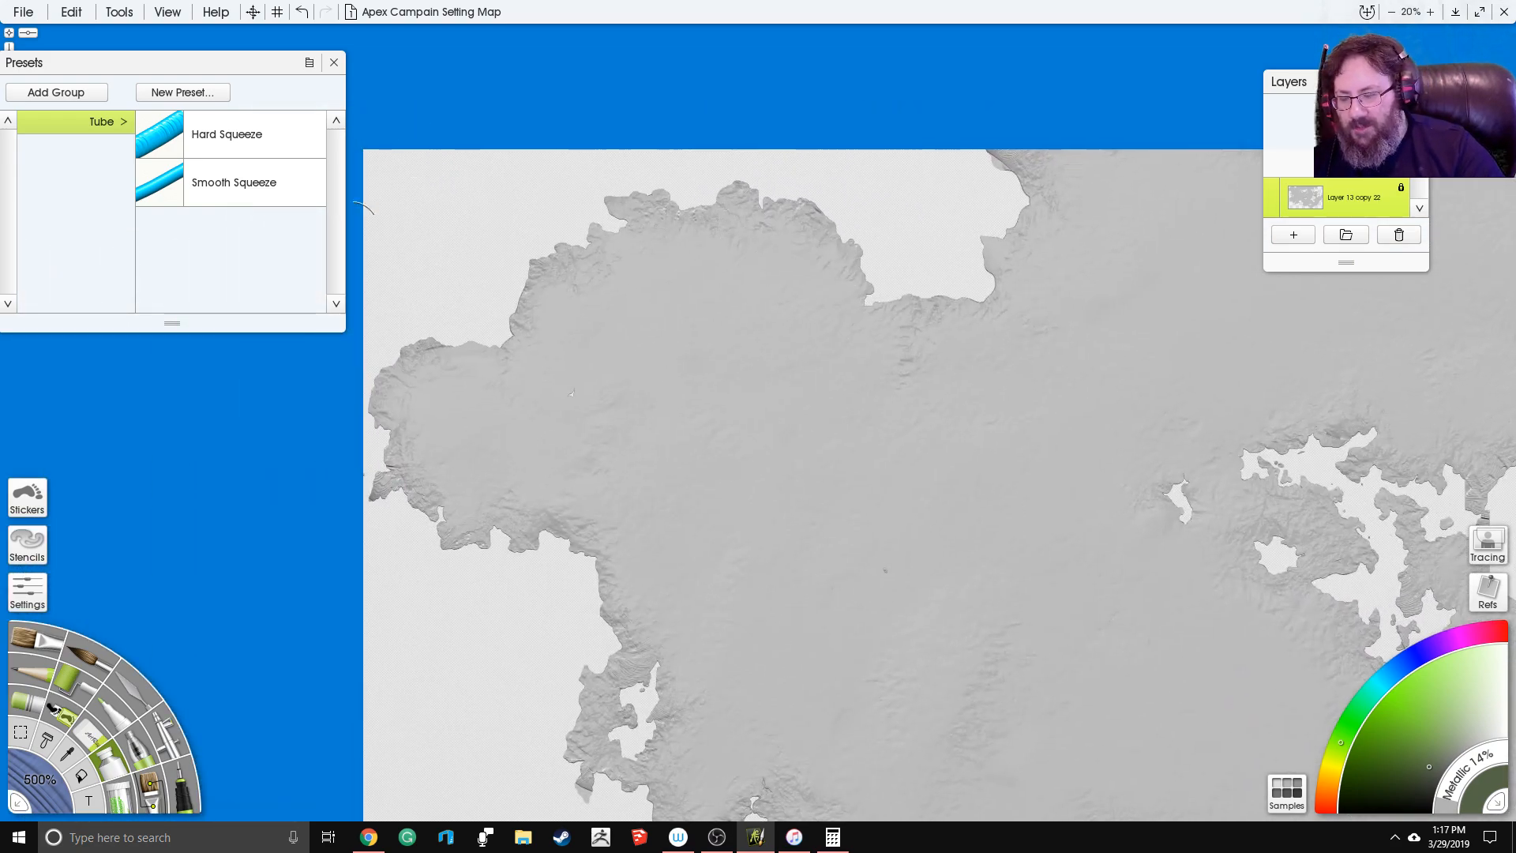
scroll(605, 232, "down", 5)
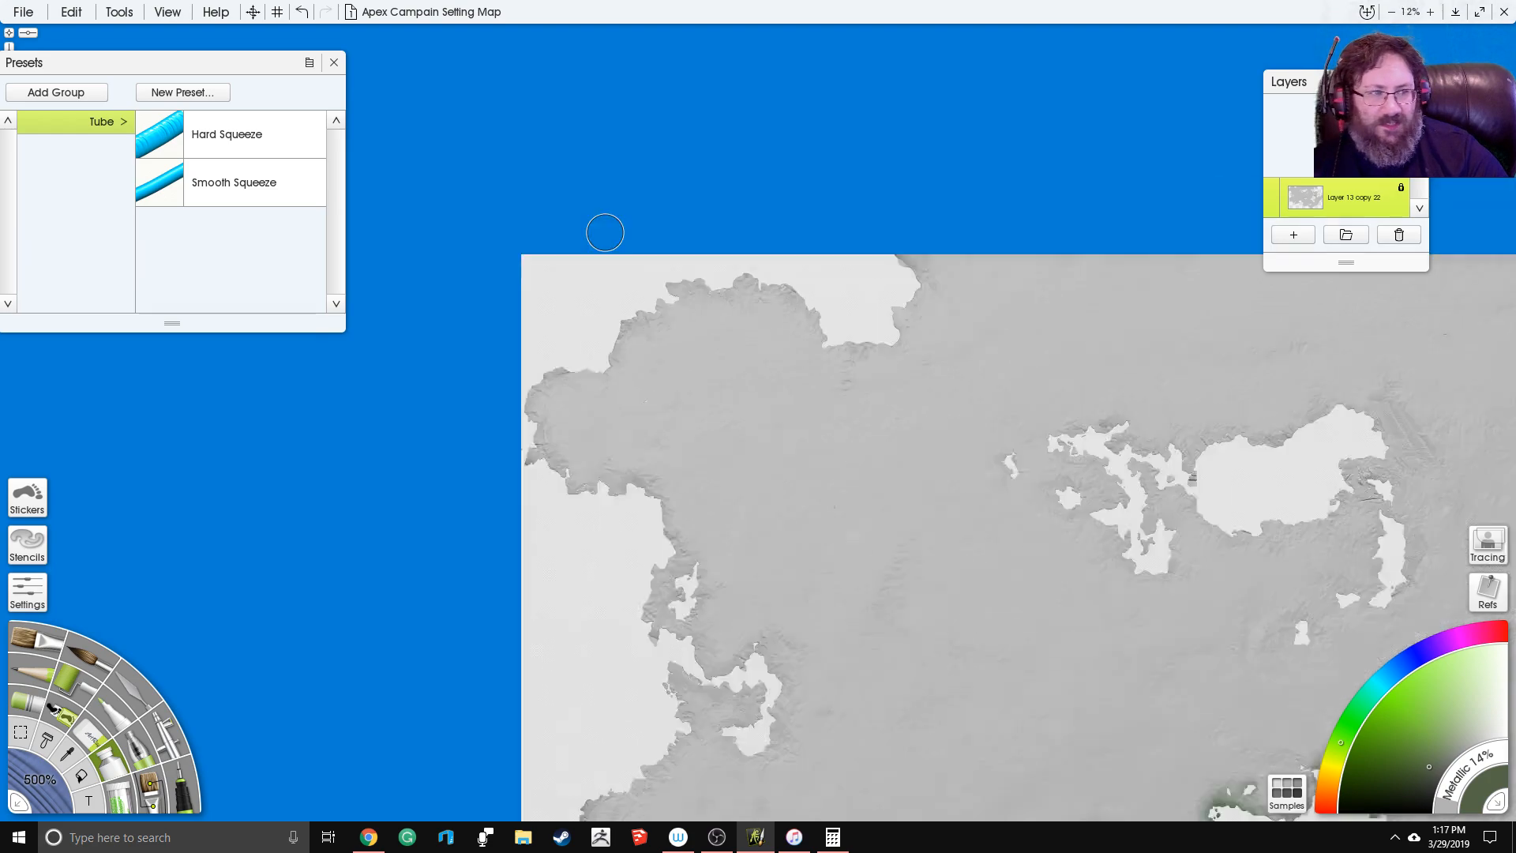
scroll(735, 326, "up", 4)
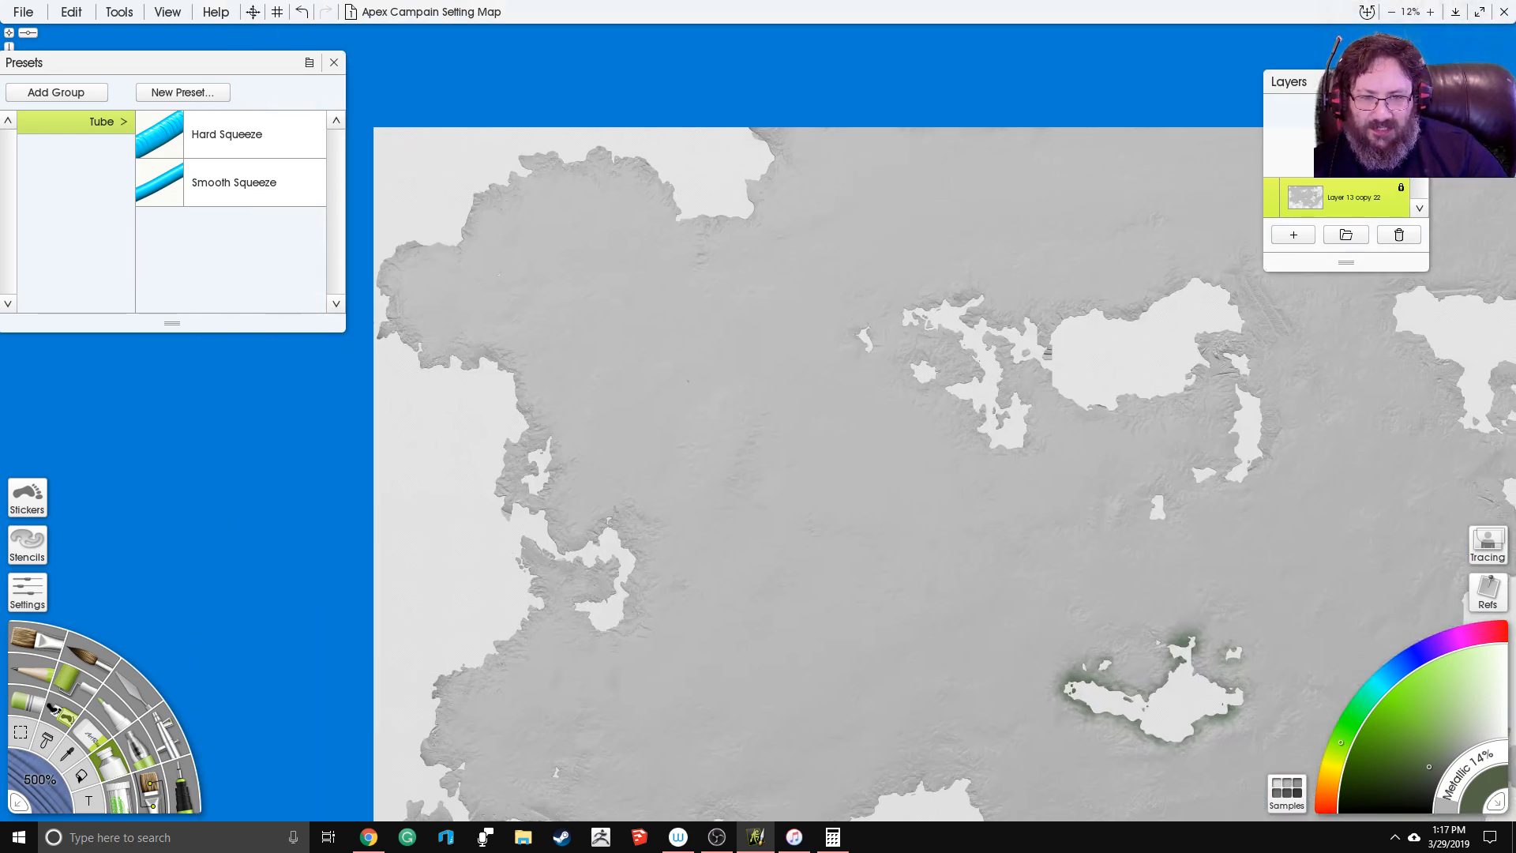
left_click_drag(688, 381, 510, 364)
scroll(639, 395, "down", 2)
mouse_move(833, 505)
left_mouse_down()
mouse_move(640, 394)
mouse_move(821, 482)
left_mouse_up()
scroll(813, 430, "up", 3)
left_click_drag(650, 321, 907, 434)
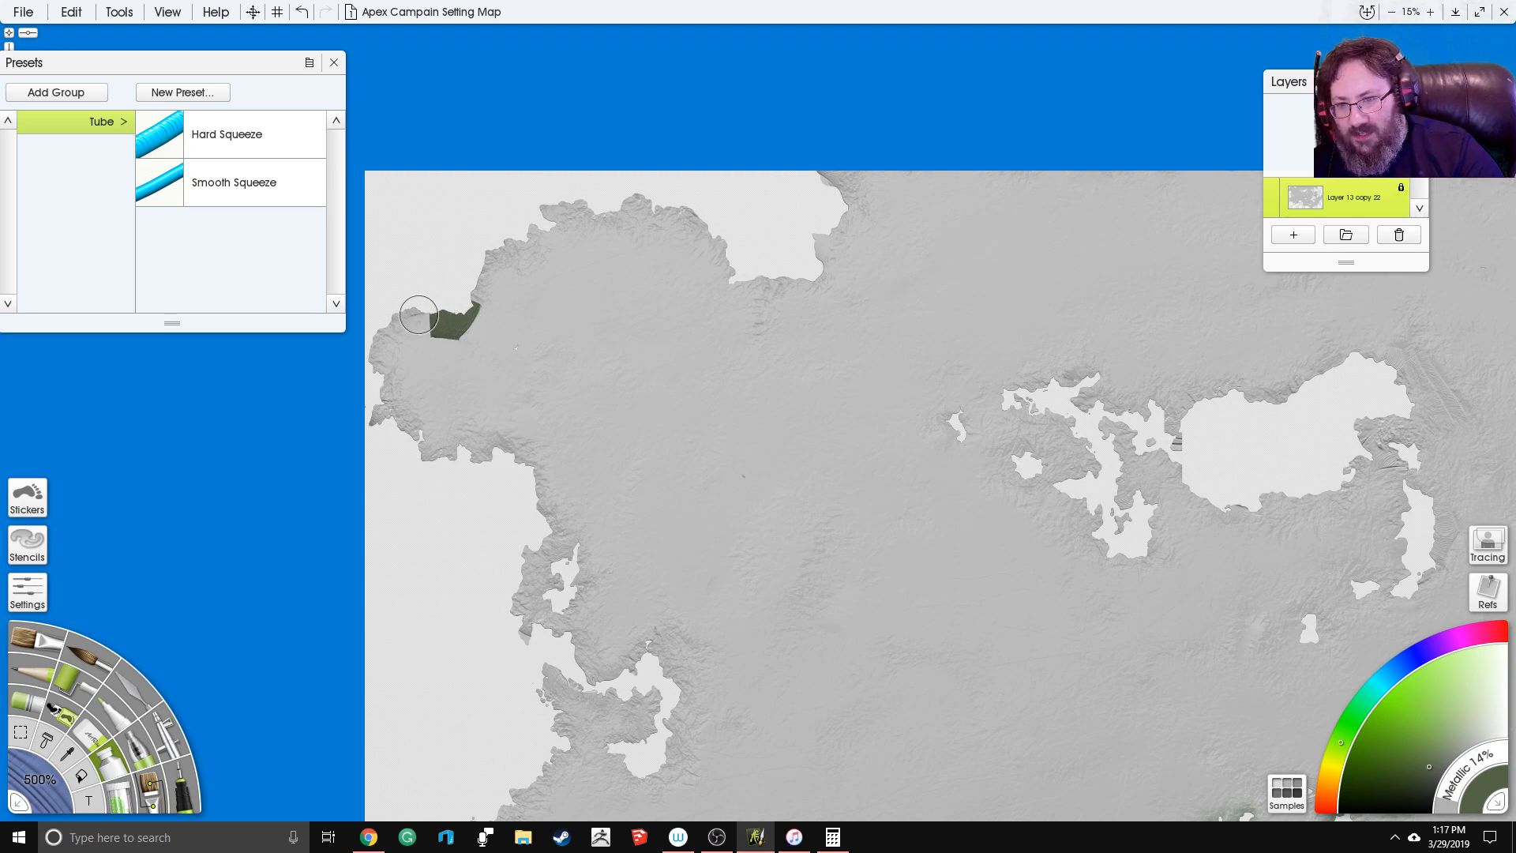
left_click_drag(390, 330, 370, 414)
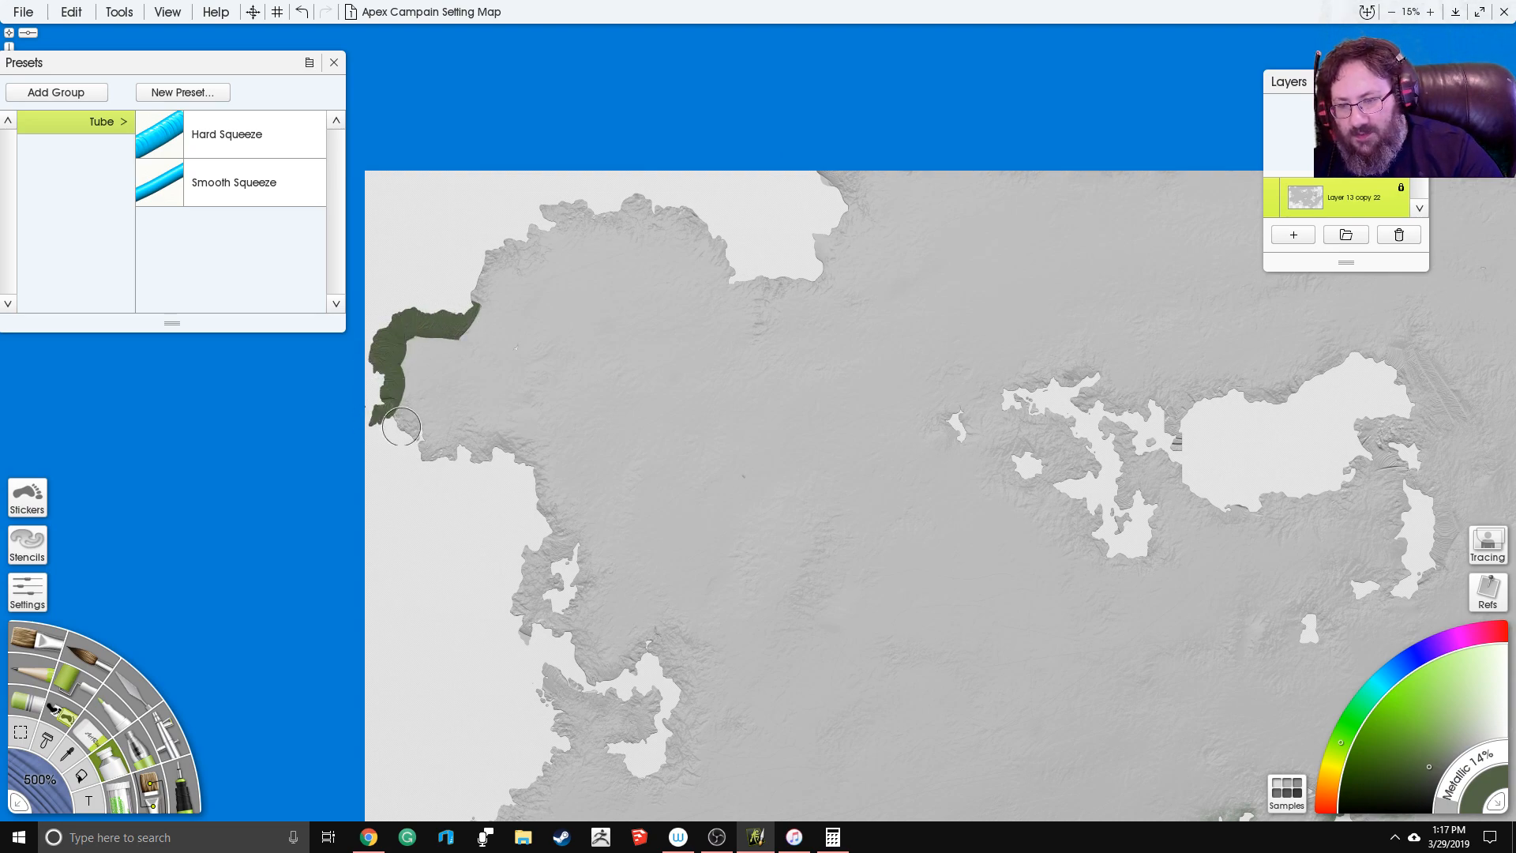
left_click_drag(510, 451, 540, 485)
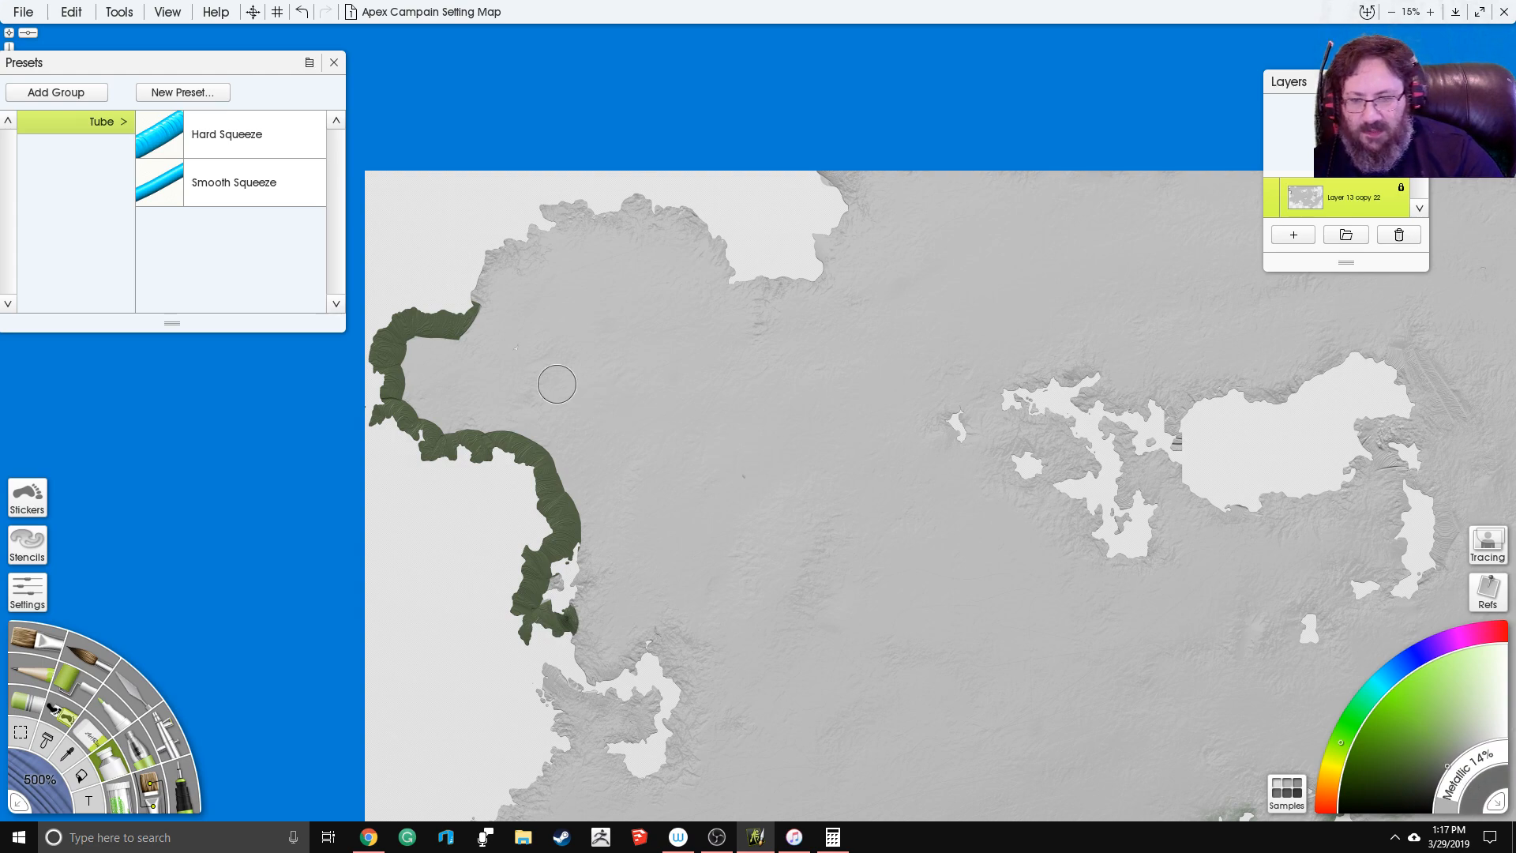
Step: Paint a wide dark grey Tube band over the green strip, along the north coast, and around the western inlets
mouse_move(474, 449)
left_mouse_down()
mouse_move(403, 393)
mouse_move(405, 410)
mouse_move(434, 335)
mouse_move(406, 324)
mouse_move(388, 357)
mouse_move(461, 341)
mouse_move(488, 310)
mouse_move(494, 266)
mouse_move(555, 247)
mouse_move(574, 213)
mouse_move(523, 227)
mouse_move(656, 208)
mouse_move(771, 304)
mouse_move(839, 271)
mouse_move(815, 249)
mouse_move(878, 211)
left_mouse_up()
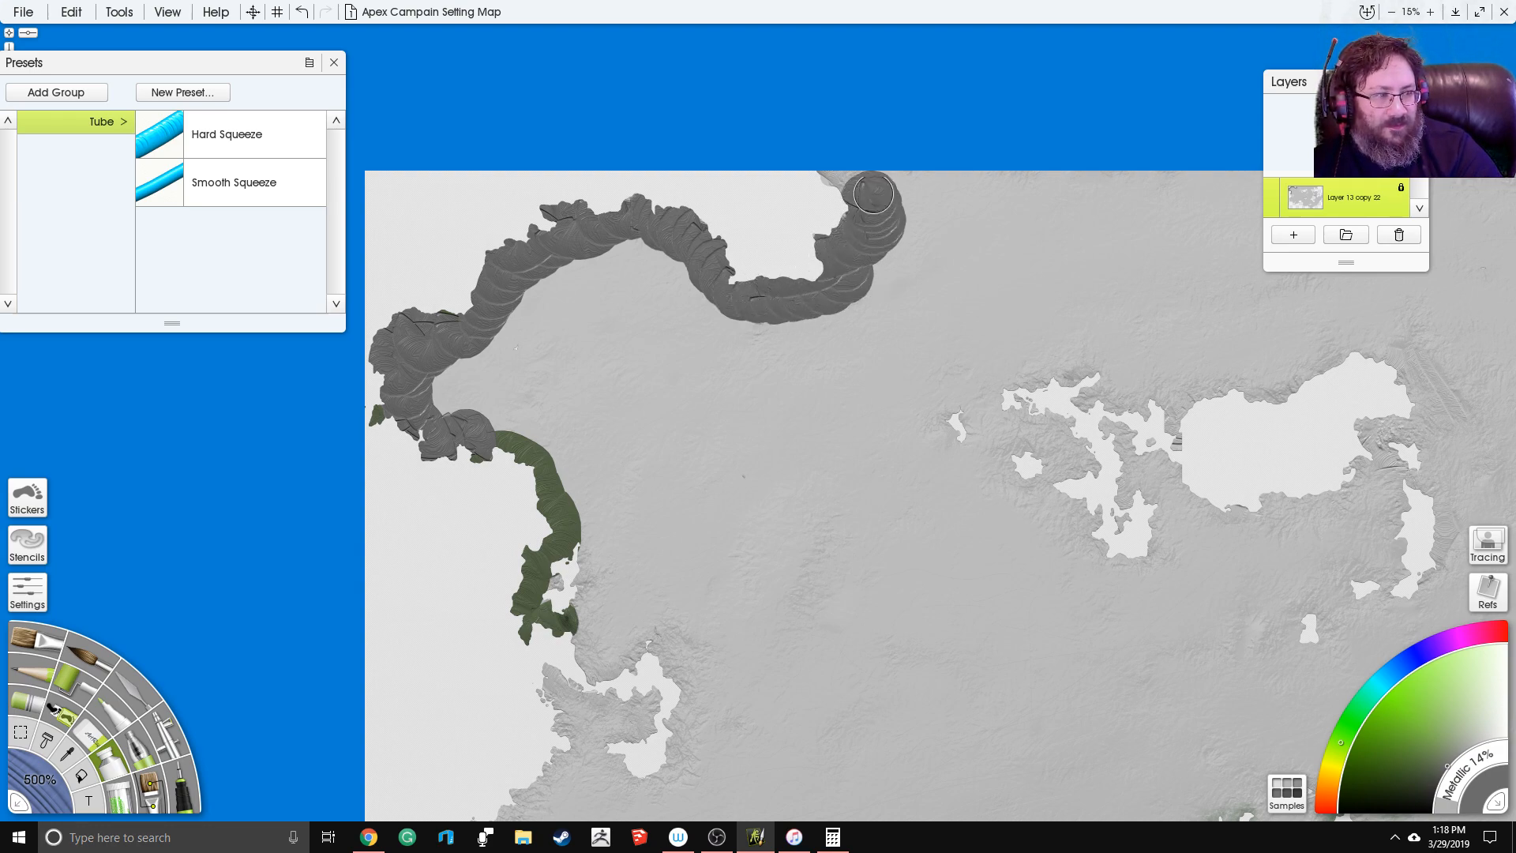
mouse_move(596, 585)
left_mouse_down()
mouse_move(633, 348)
mouse_move(577, 361)
mouse_move(580, 377)
mouse_move(636, 363)
mouse_move(620, 308)
mouse_move(575, 231)
mouse_move(529, 203)
left_mouse_up()
mouse_move(628, 385)
left_mouse_down()
mouse_move(618, 426)
mouse_move(645, 436)
mouse_move(696, 406)
mouse_move(713, 436)
mouse_move(708, 487)
mouse_move(685, 534)
mouse_move(660, 526)
mouse_move(648, 508)
mouse_move(683, 499)
mouse_move(678, 481)
mouse_move(620, 451)
mouse_move(615, 496)
mouse_move(579, 513)
left_mouse_up()
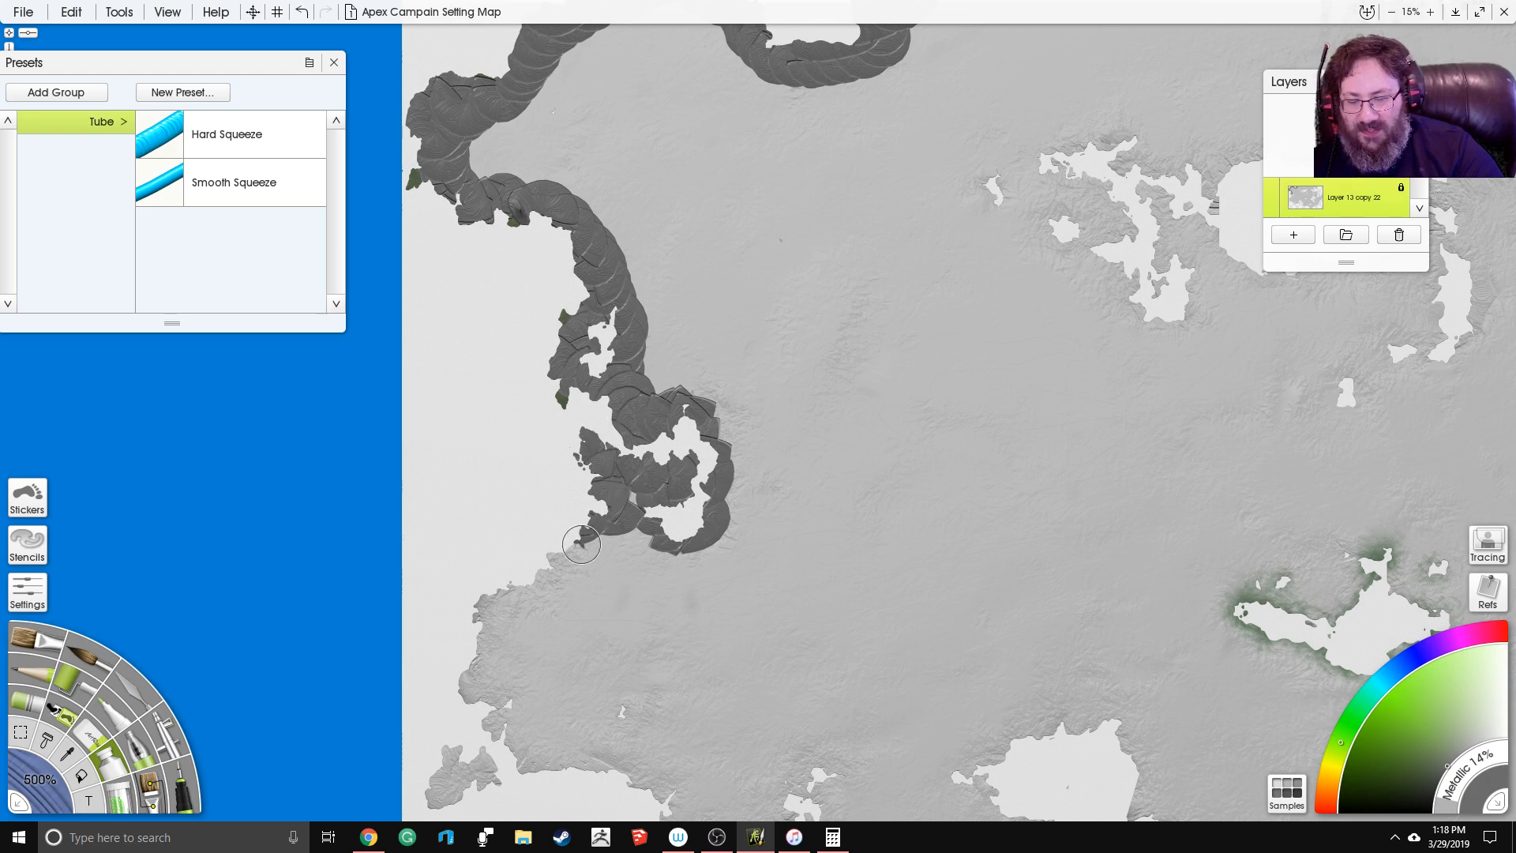
Step: Switch briefly to the Airbrush, show the tool settings, and return to the Tube
left_click(160, 746)
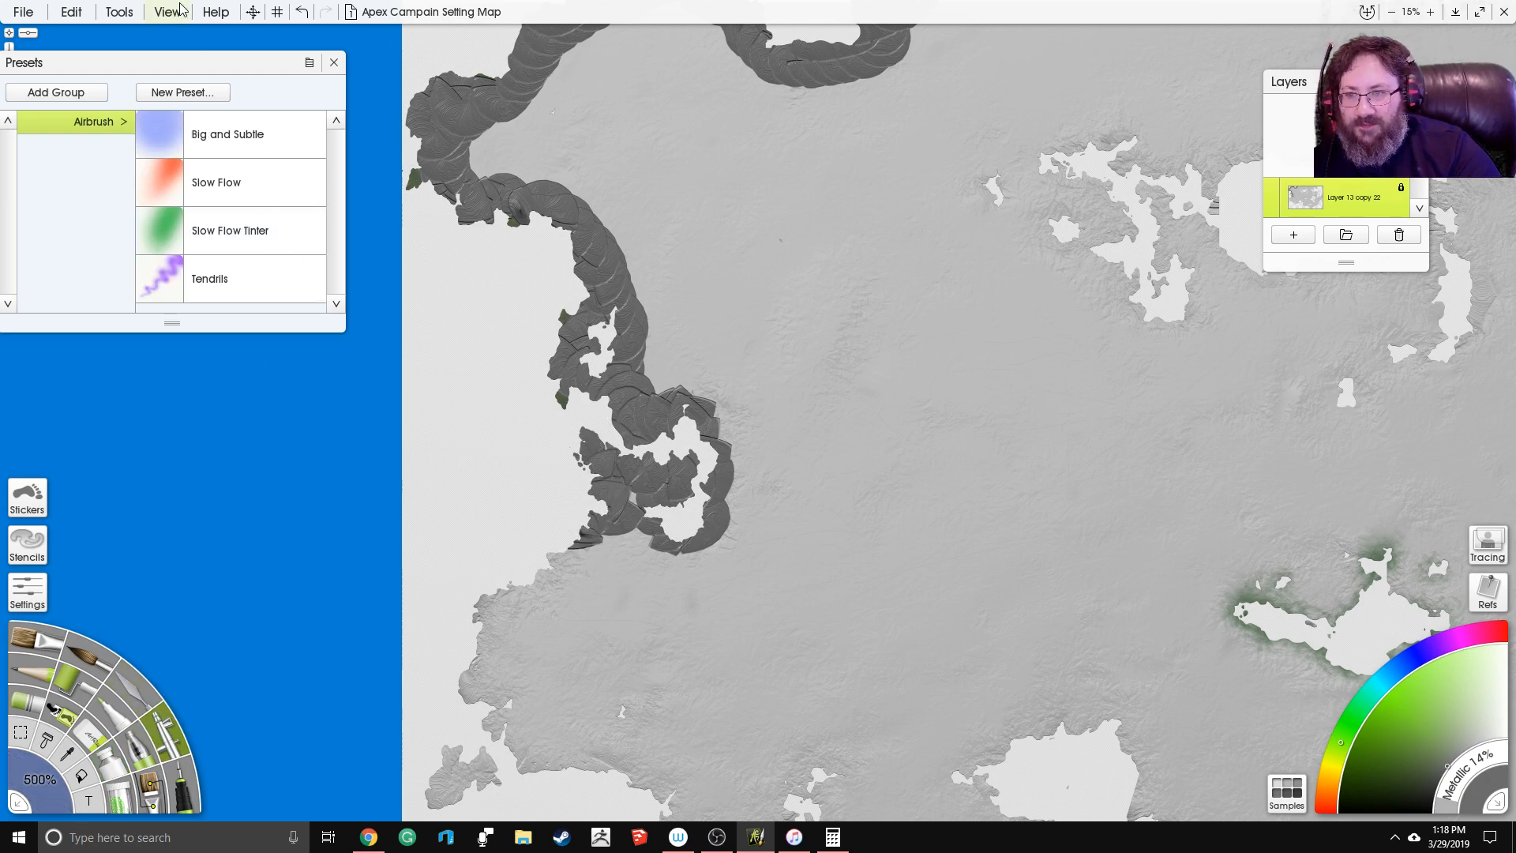
left_click(27, 586)
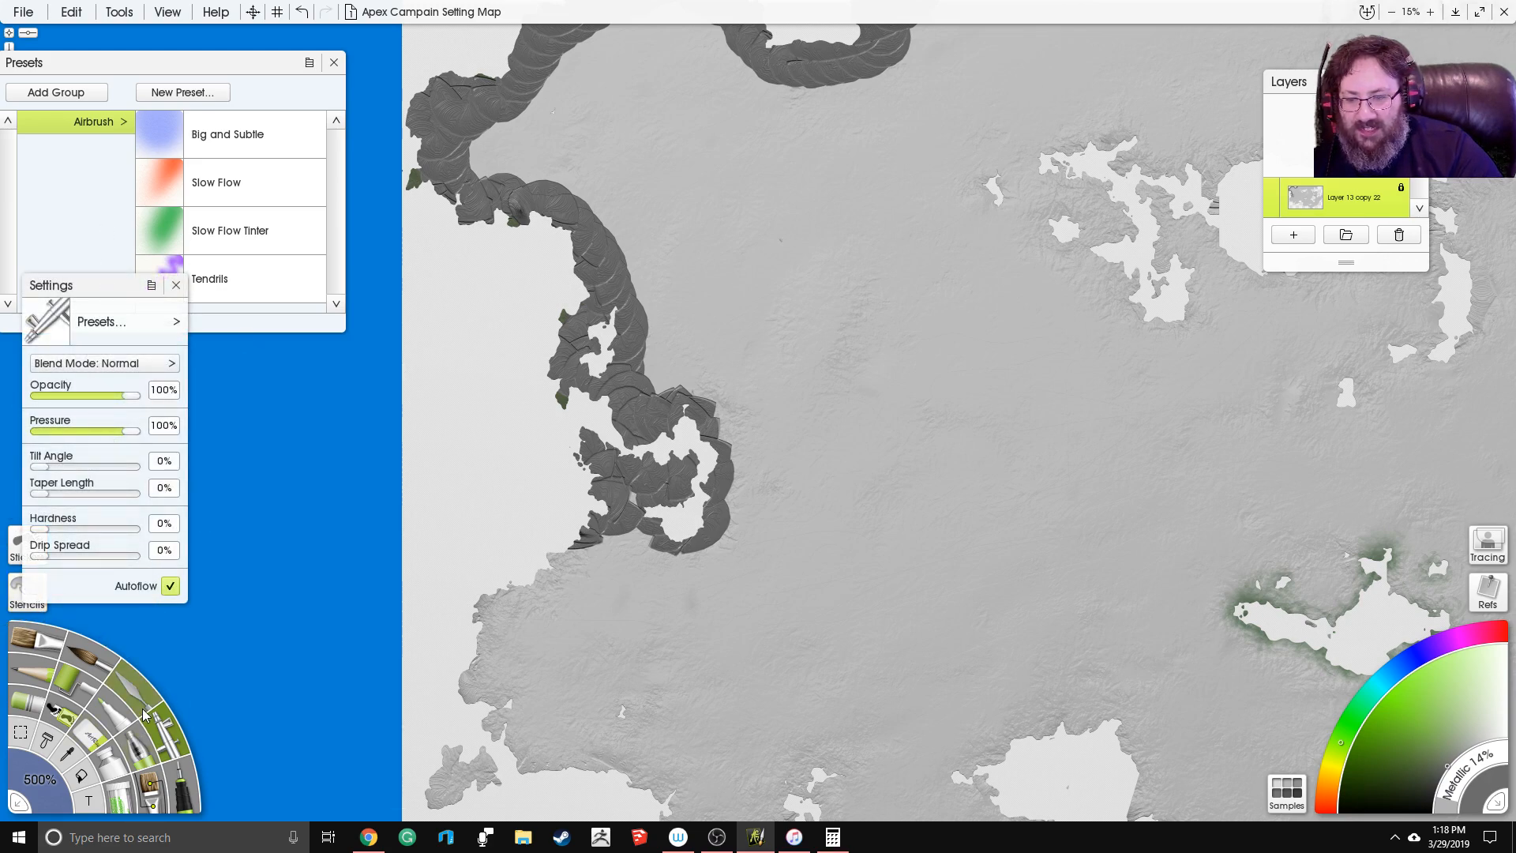
left_click(112, 780)
Step: Paint dark grey Tube bands along the southwest and south coasts to the southern tip and around the small southern lake
mouse_move(539, 612)
left_mouse_down()
mouse_move(485, 603)
mouse_move(545, 632)
mouse_move(587, 566)
mouse_move(577, 534)
mouse_move(632, 558)
mouse_move(690, 536)
mouse_move(640, 500)
mouse_move(498, 636)
mouse_move(461, 721)
mouse_move(468, 763)
mouse_move(493, 783)
mouse_move(468, 767)
mouse_move(468, 798)
mouse_move(506, 723)
mouse_move(553, 780)
mouse_move(599, 787)
mouse_move(660, 762)
mouse_move(584, 763)
mouse_move(652, 766)
left_mouse_up()
mouse_move(864, 608)
left_mouse_down()
mouse_move(783, 436)
mouse_move(797, 272)
left_mouse_up()
mouse_move(643, 482)
left_mouse_down()
mouse_move(590, 512)
mouse_move(583, 473)
mouse_move(586, 527)
mouse_move(676, 535)
mouse_move(721, 491)
mouse_move(720, 573)
mouse_move(756, 586)
mouse_move(803, 572)
mouse_move(825, 532)
mouse_move(888, 540)
mouse_move(995, 506)
mouse_move(875, 442)
mouse_move(1050, 372)
mouse_move(1098, 408)
mouse_move(1066, 446)
mouse_move(1120, 493)
mouse_move(1149, 588)
mouse_move(1127, 627)
mouse_move(1169, 672)
mouse_move(899, 484)
mouse_move(870, 495)
mouse_move(938, 539)
mouse_move(982, 504)
mouse_move(1008, 529)
mouse_move(1044, 526)
mouse_move(1126, 466)
mouse_move(1154, 546)
mouse_move(1196, 562)
mouse_move(1211, 610)
mouse_move(1266, 654)
mouse_move(1378, 647)
mouse_move(1355, 559)
left_mouse_up()
left_click_drag(1171, 377, 817, 344)
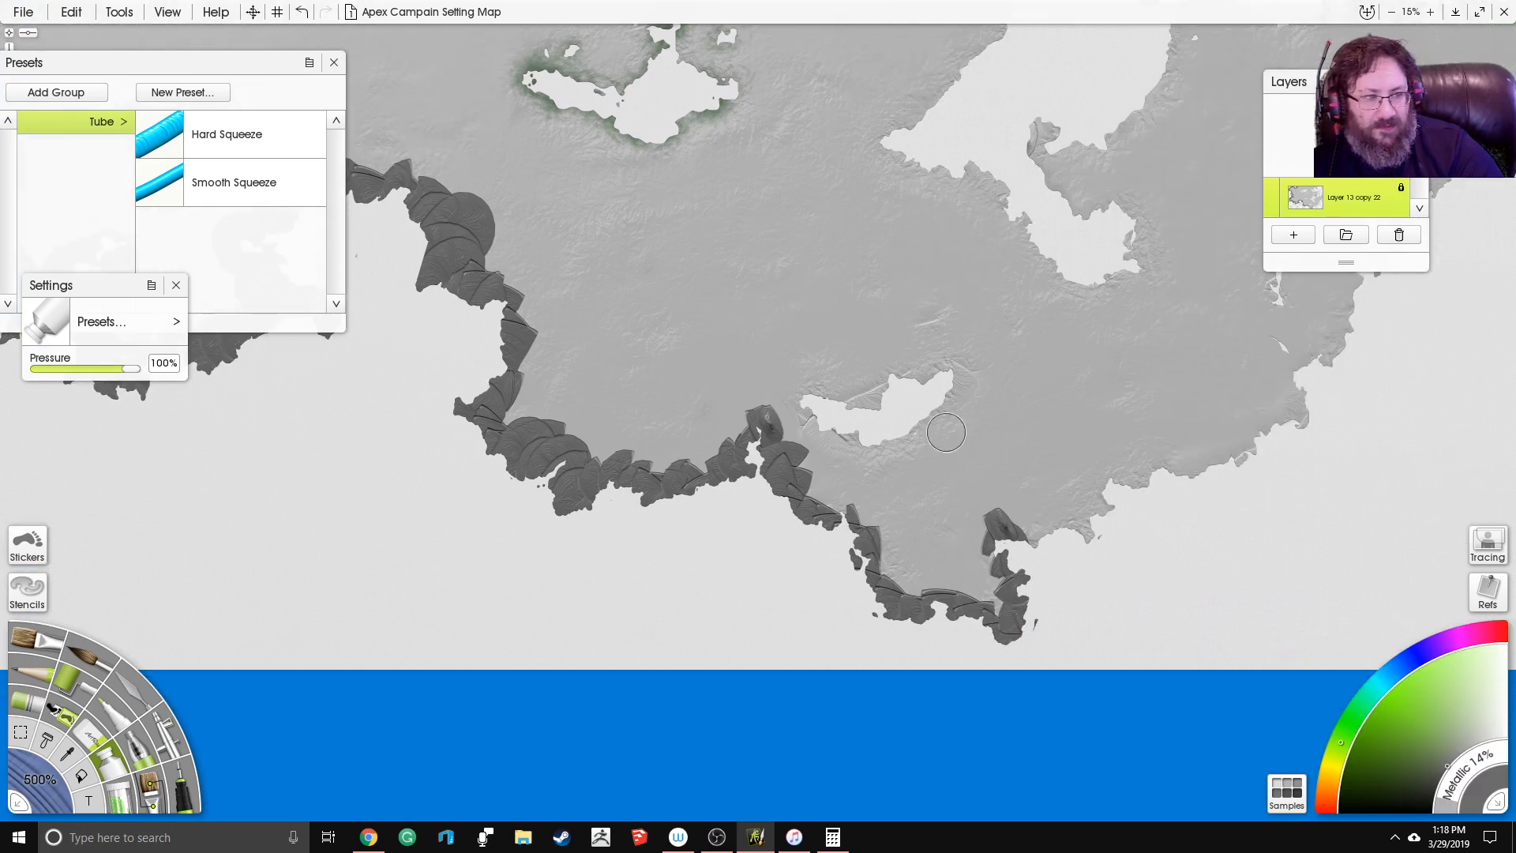
mouse_move(874, 400)
left_mouse_down()
mouse_move(848, 378)
mouse_move(809, 377)
mouse_move(800, 424)
left_mouse_up()
mouse_move(898, 435)
left_mouse_down()
mouse_move(946, 423)
mouse_move(912, 376)
mouse_move(875, 399)
left_mouse_up()
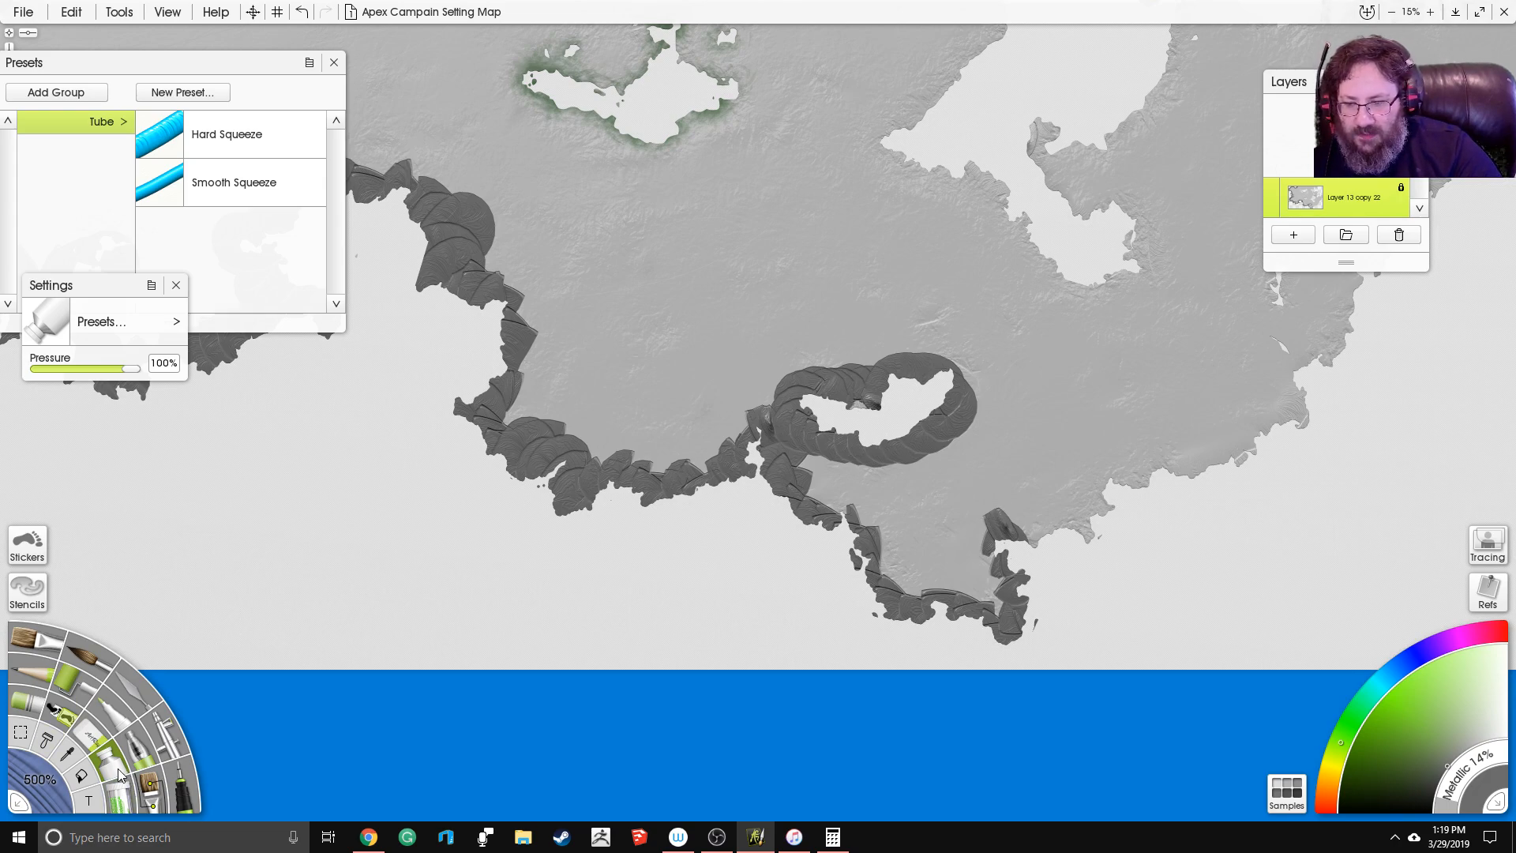
Step: Paint a dark grey Tube band along the southeast and east coasts and around the northeastern peninsula's shoreline
mouse_move(999, 545)
left_mouse_down()
mouse_move(1055, 509)
mouse_move(1070, 525)
mouse_move(1098, 518)
mouse_move(1148, 461)
mouse_move(1227, 458)
mouse_move(1294, 404)
mouse_move(1293, 345)
mouse_move(1320, 362)
left_mouse_up()
left_click_drag(1152, 316, 862, 425)
mouse_move(1031, 466)
left_mouse_down()
mouse_move(1073, 358)
mouse_move(1207, 249)
mouse_move(1222, 187)
mouse_move(1249, 115)
left_mouse_up()
left_click_drag(1024, 228, 926, 366)
left_click_drag(1143, 260, 1187, 209)
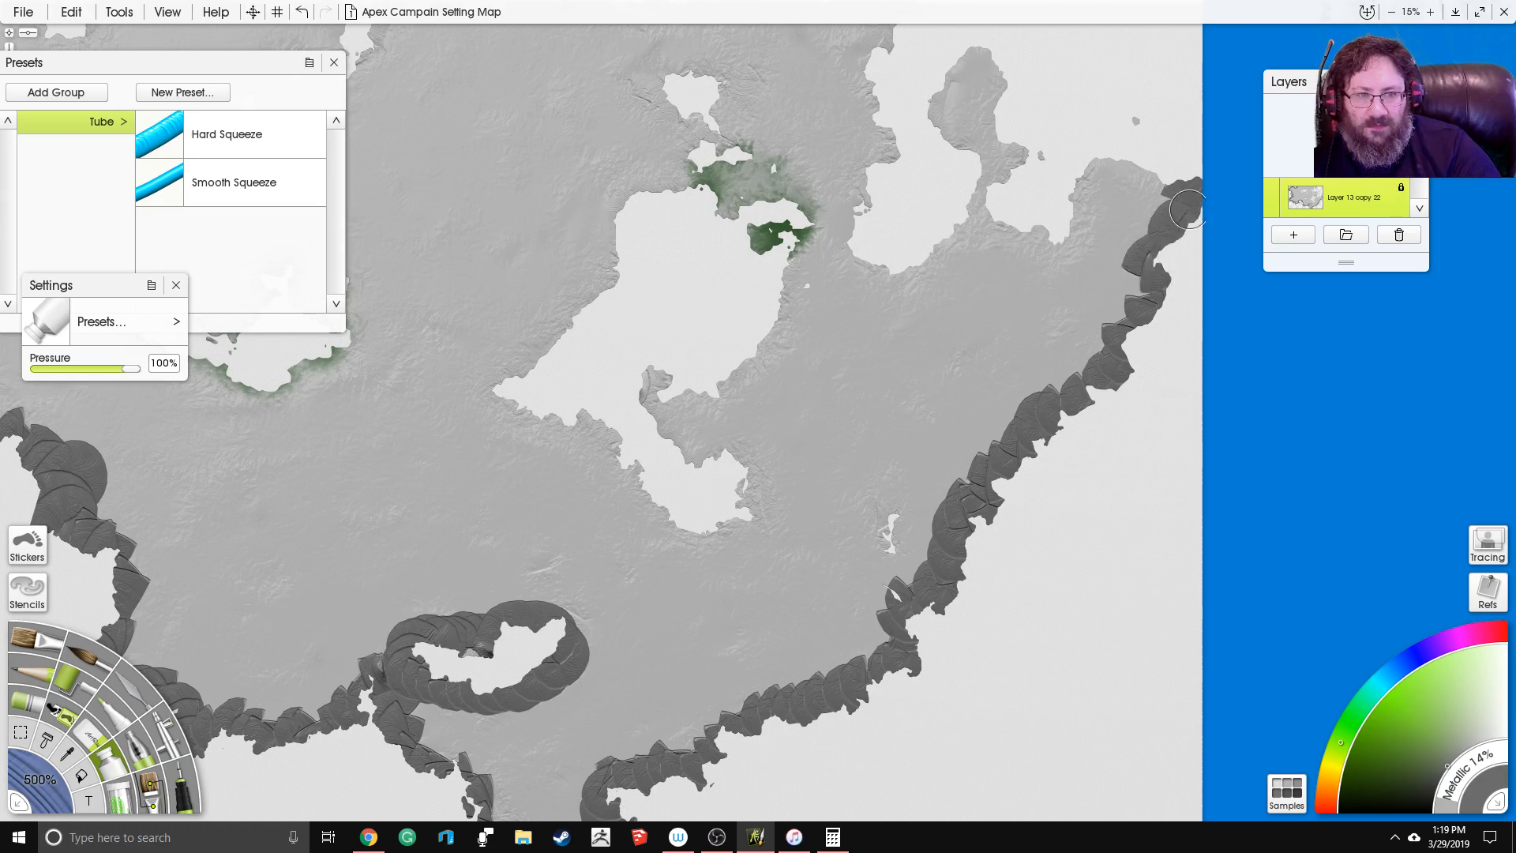
mouse_move(1058, 158)
left_mouse_down()
mouse_move(1079, 199)
mouse_move(988, 202)
mouse_move(983, 86)
mouse_move(953, 75)
mouse_move(960, 128)
left_mouse_up()
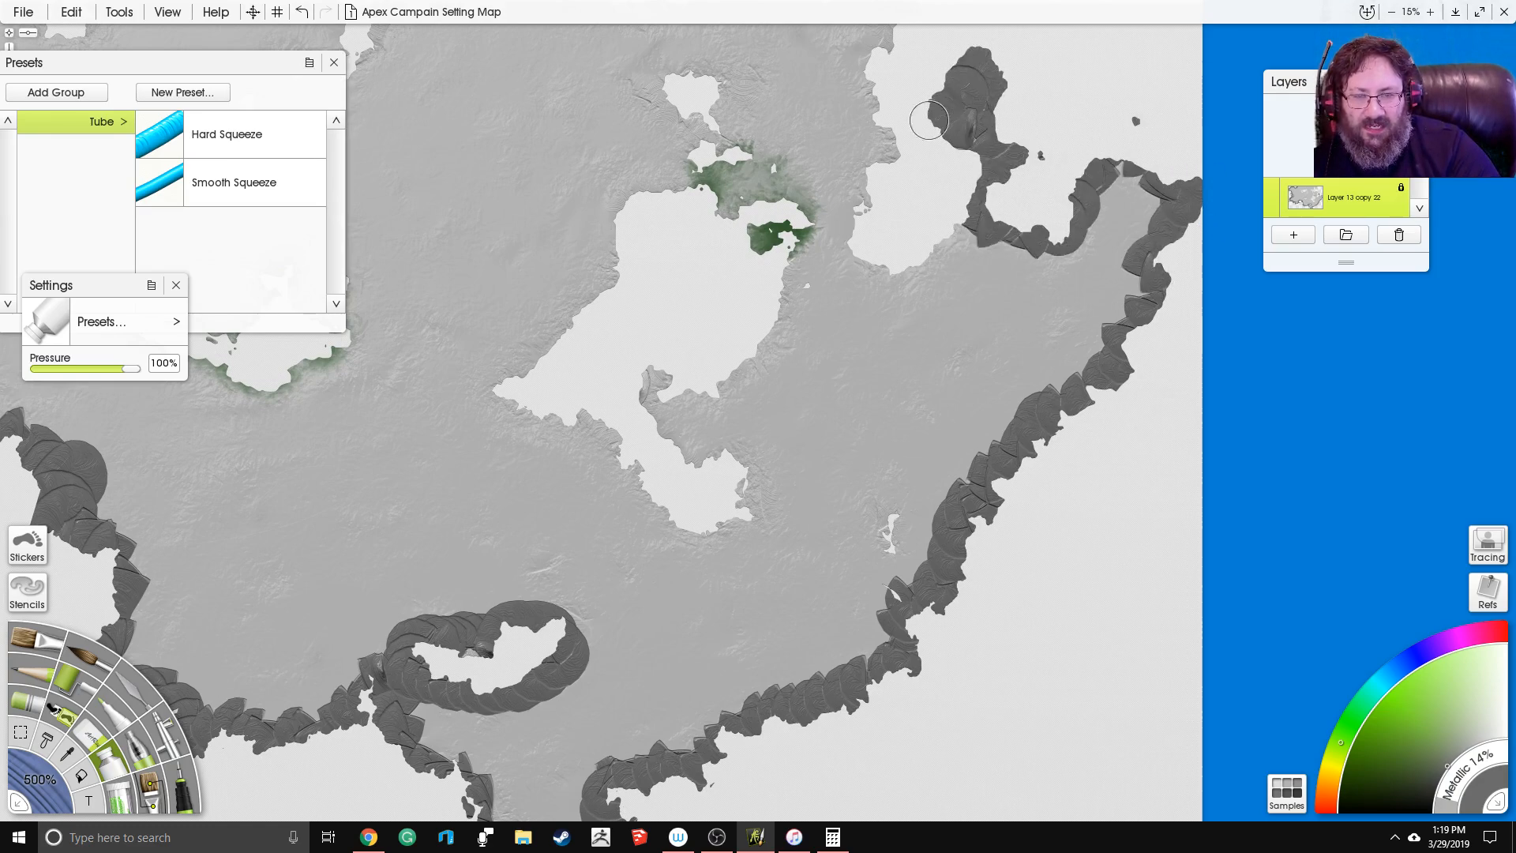
Step: Paint a dark grey Tube band around the southern and western shores of the northeastern bay
scroll(791, 164, "up", 5)
left_click_drag(791, 164, 855, 694)
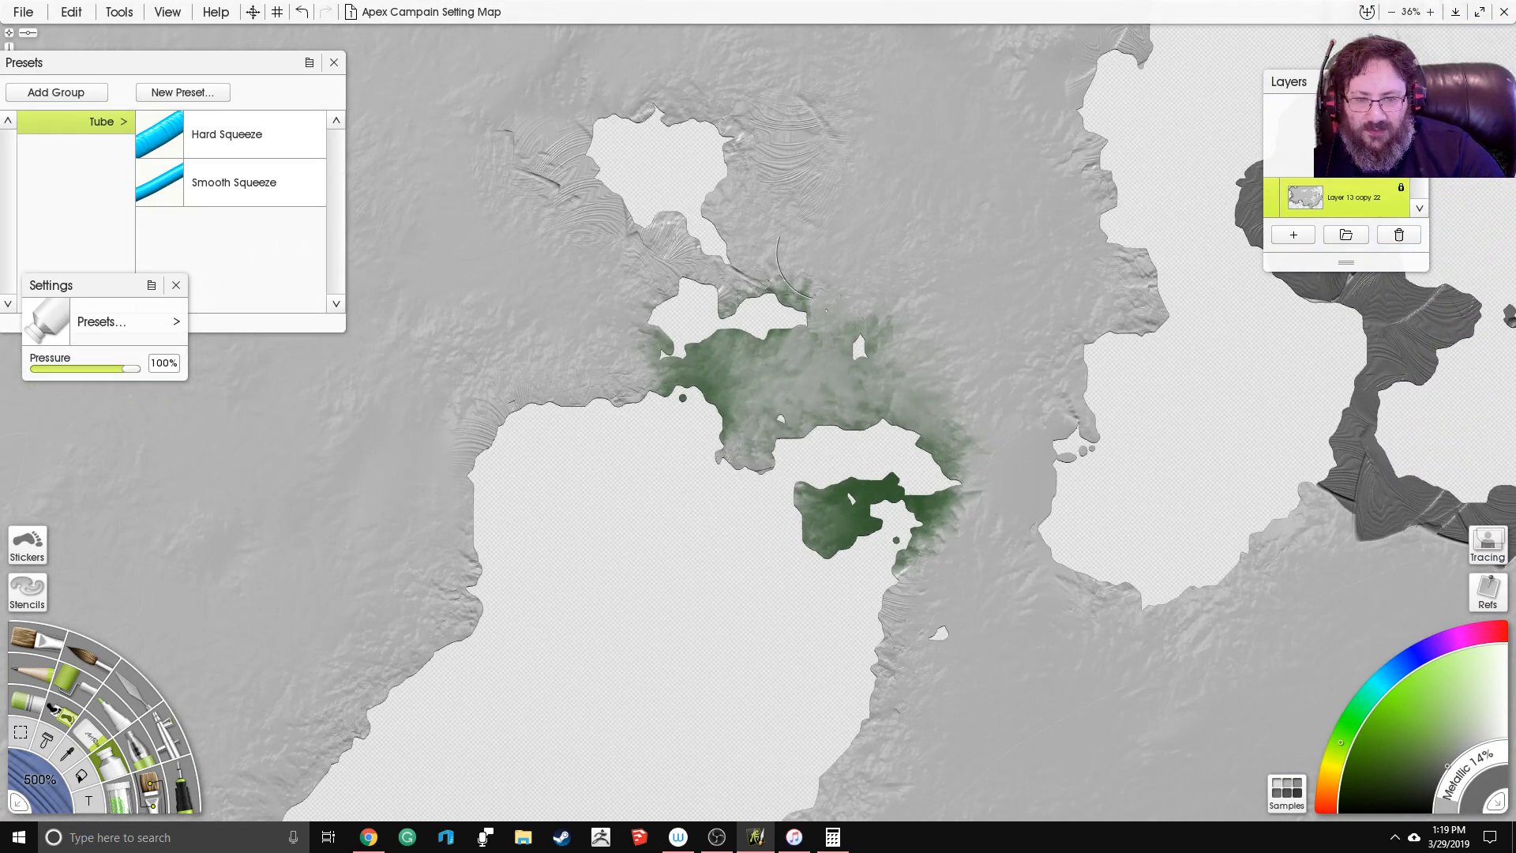
scroll(699, 326, "down", 5)
left_click_drag(803, 227, 908, 27)
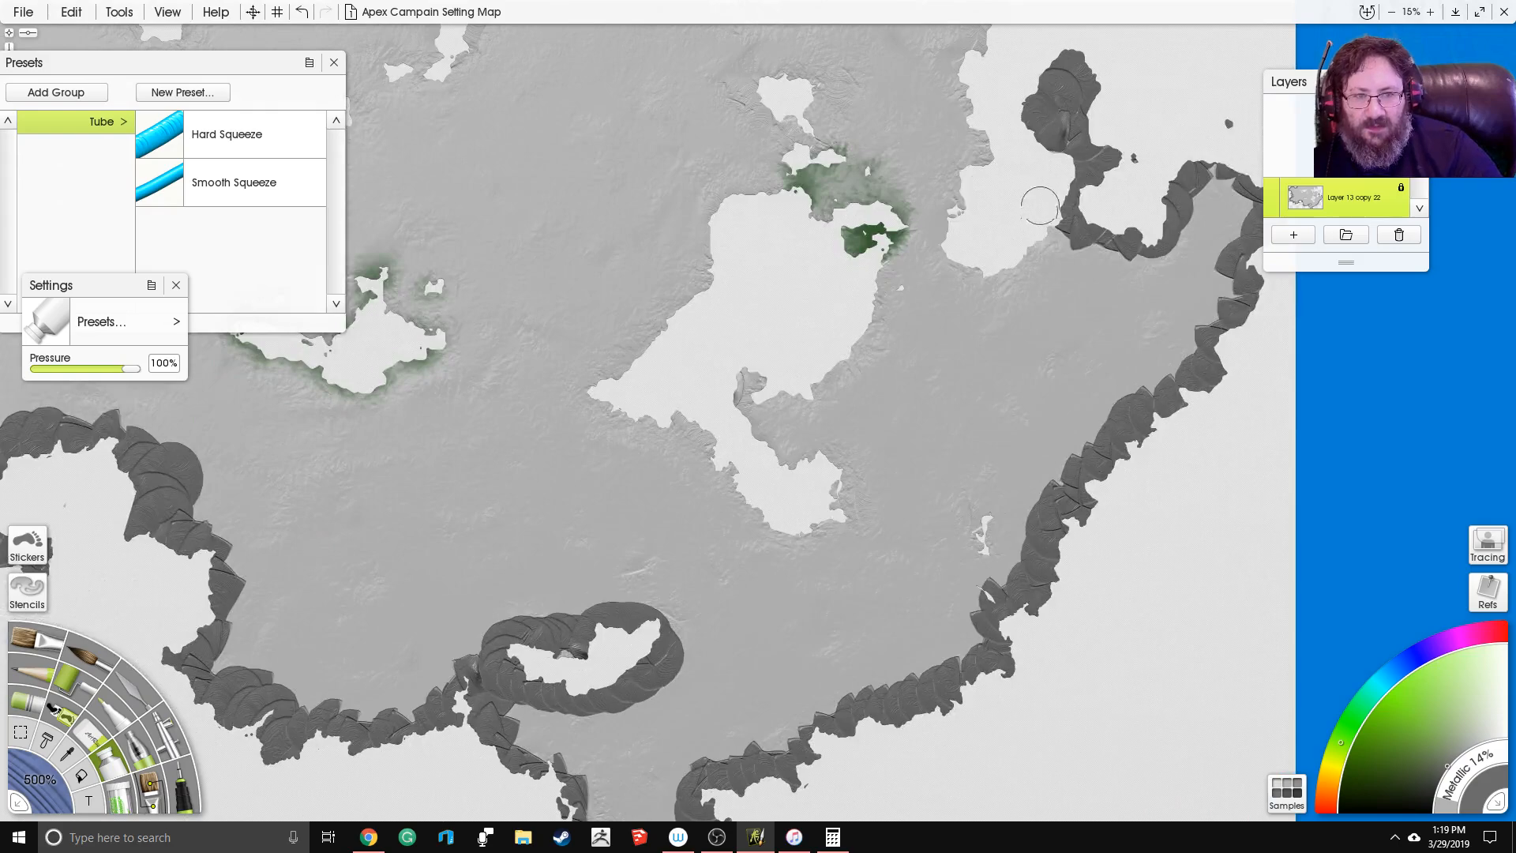
mouse_move(1085, 228)
left_mouse_down()
mouse_move(1041, 243)
mouse_move(1006, 285)
mouse_move(931, 245)
mouse_move(901, 249)
mouse_move(975, 204)
mouse_move(941, 166)
mouse_move(975, 151)
left_mouse_up()
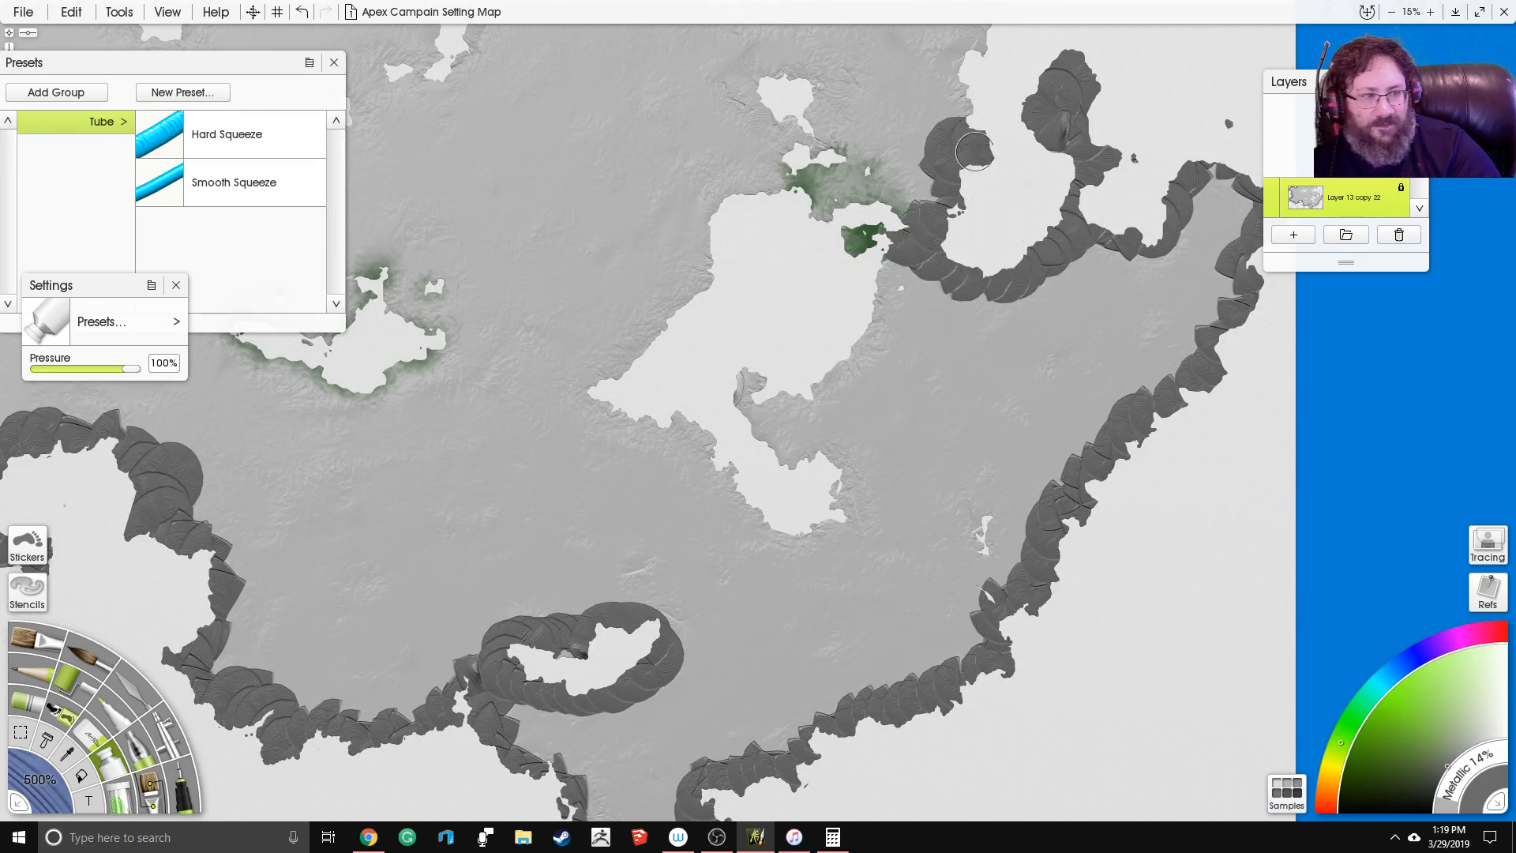
Step: Paint dark grey Tube bands around the small northeastern lakes and fill the land between them and the bay
left_click_drag(953, 235, 932, 426)
mouse_move(947, 288)
left_mouse_down()
mouse_move(930, 241)
mouse_move(974, 219)
left_mouse_up()
mouse_move(1016, 137)
left_mouse_down()
mouse_move(928, 147)
mouse_move(933, 194)
mouse_move(963, 183)
mouse_move(978, 139)
mouse_move(897, 124)
mouse_move(791, 162)
mouse_move(744, 128)
mouse_move(695, 186)
mouse_move(748, 225)
mouse_move(737, 259)
mouse_move(776, 294)
mouse_move(746, 330)
mouse_move(777, 388)
mouse_move(834, 433)
mouse_move(885, 418)
mouse_move(857, 349)
mouse_move(814, 314)
mouse_move(795, 213)
mouse_move(892, 184)
mouse_move(910, 194)
mouse_move(888, 344)
mouse_move(925, 387)
left_mouse_up()
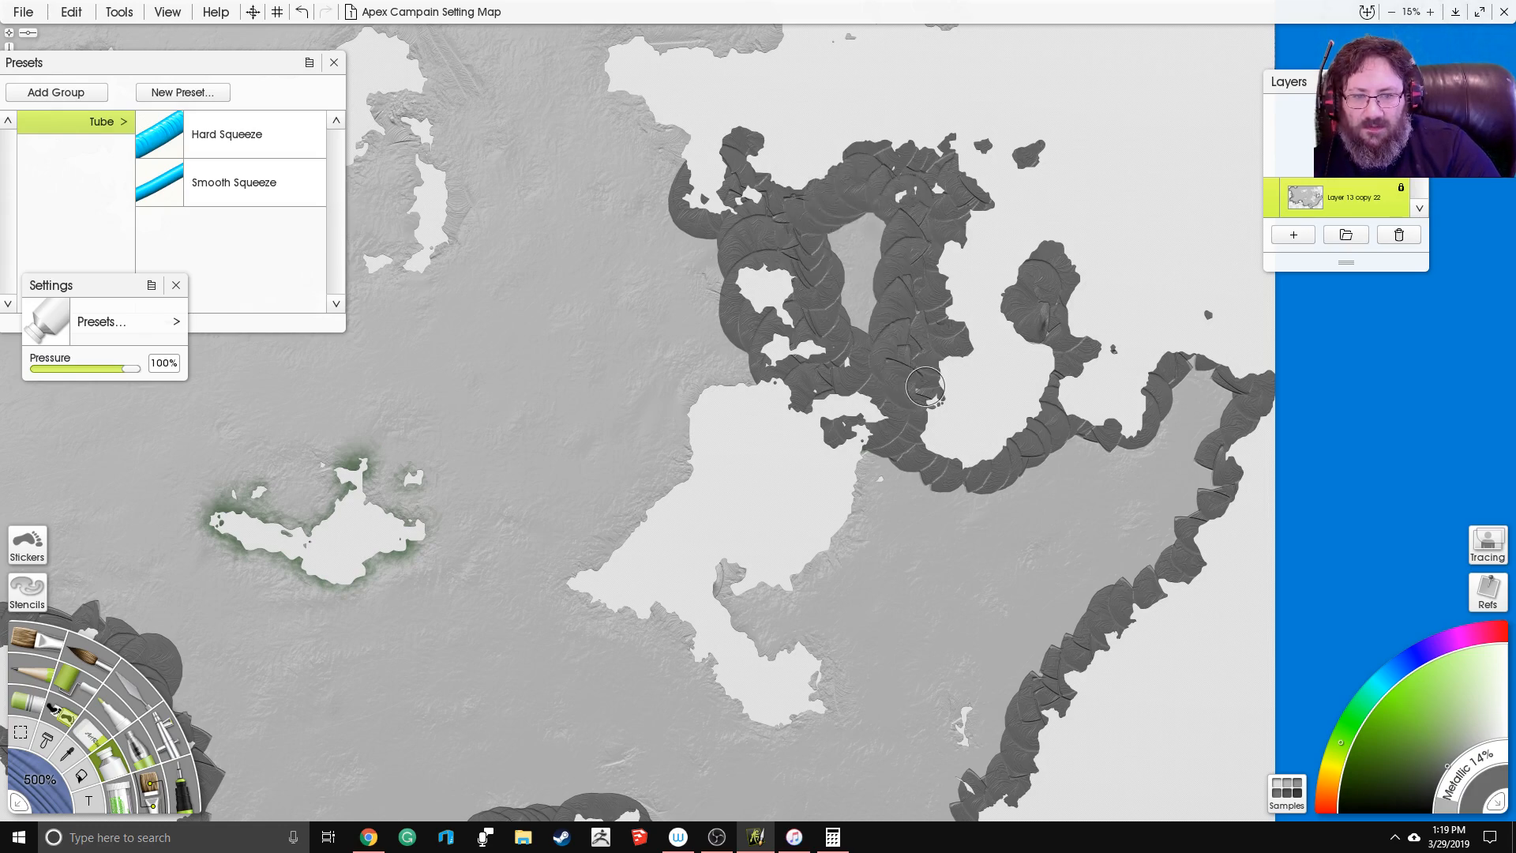
mouse_move(879, 325)
left_mouse_down()
mouse_move(826, 260)
mouse_move(829, 229)
mouse_move(859, 233)
mouse_move(880, 293)
left_mouse_up()
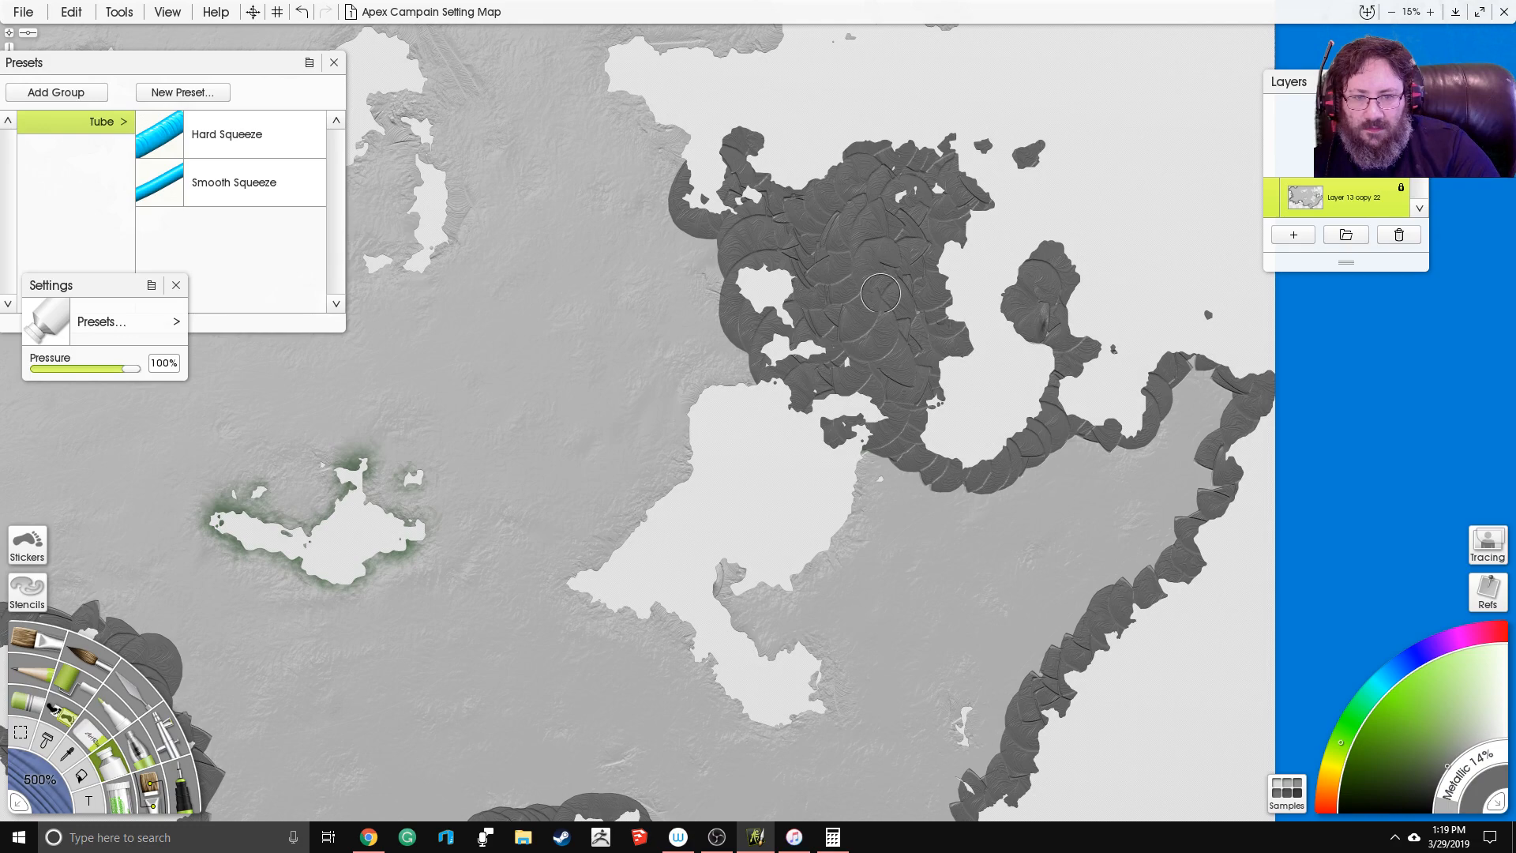
Step: Continue the dark grey Tube band around the large northern inlet and up to the map's northern edge
left_click_drag(628, 215, 756, 325)
mouse_move(832, 272)
left_mouse_down()
mouse_move(750, 193)
mouse_move(749, 159)
mouse_move(829, 130)
mouse_move(888, 136)
mouse_move(901, 54)
left_mouse_up()
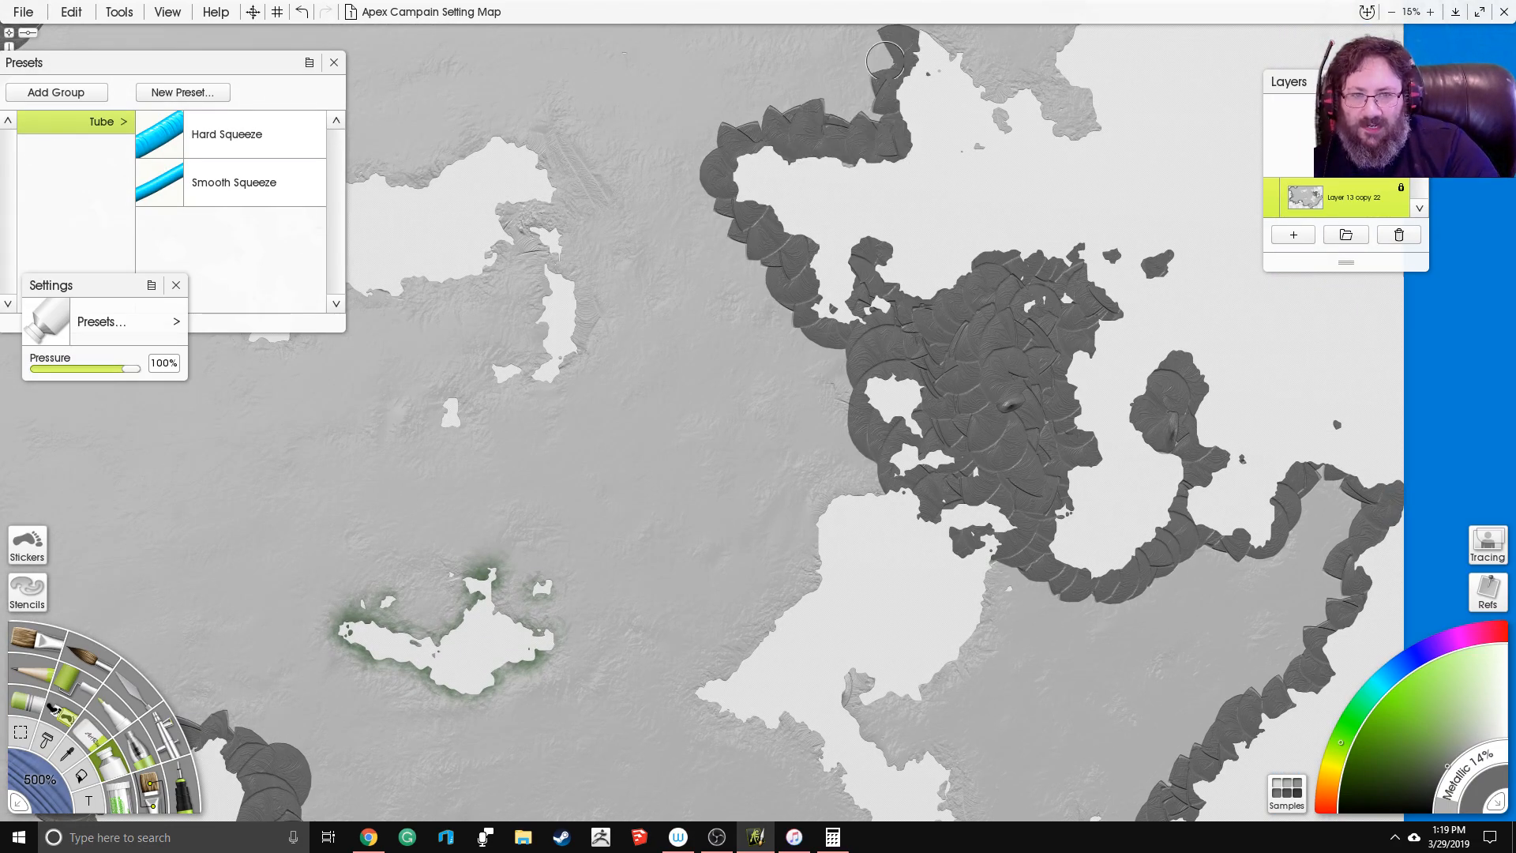
left_click_drag(946, 192, 882, 360)
mouse_move(888, 203)
left_mouse_down()
mouse_move(939, 277)
mouse_move(920, 309)
mouse_move(971, 275)
mouse_move(991, 300)
mouse_move(1001, 258)
mouse_move(985, 226)
mouse_move(1018, 199)
mouse_move(966, 167)
mouse_move(932, 180)
left_mouse_up()
Step: Outline the north-central lake, its narrow eastern arm, and the ragged western lakes with dark grey Tube bands
left_click_drag(620, 407, 913, 288)
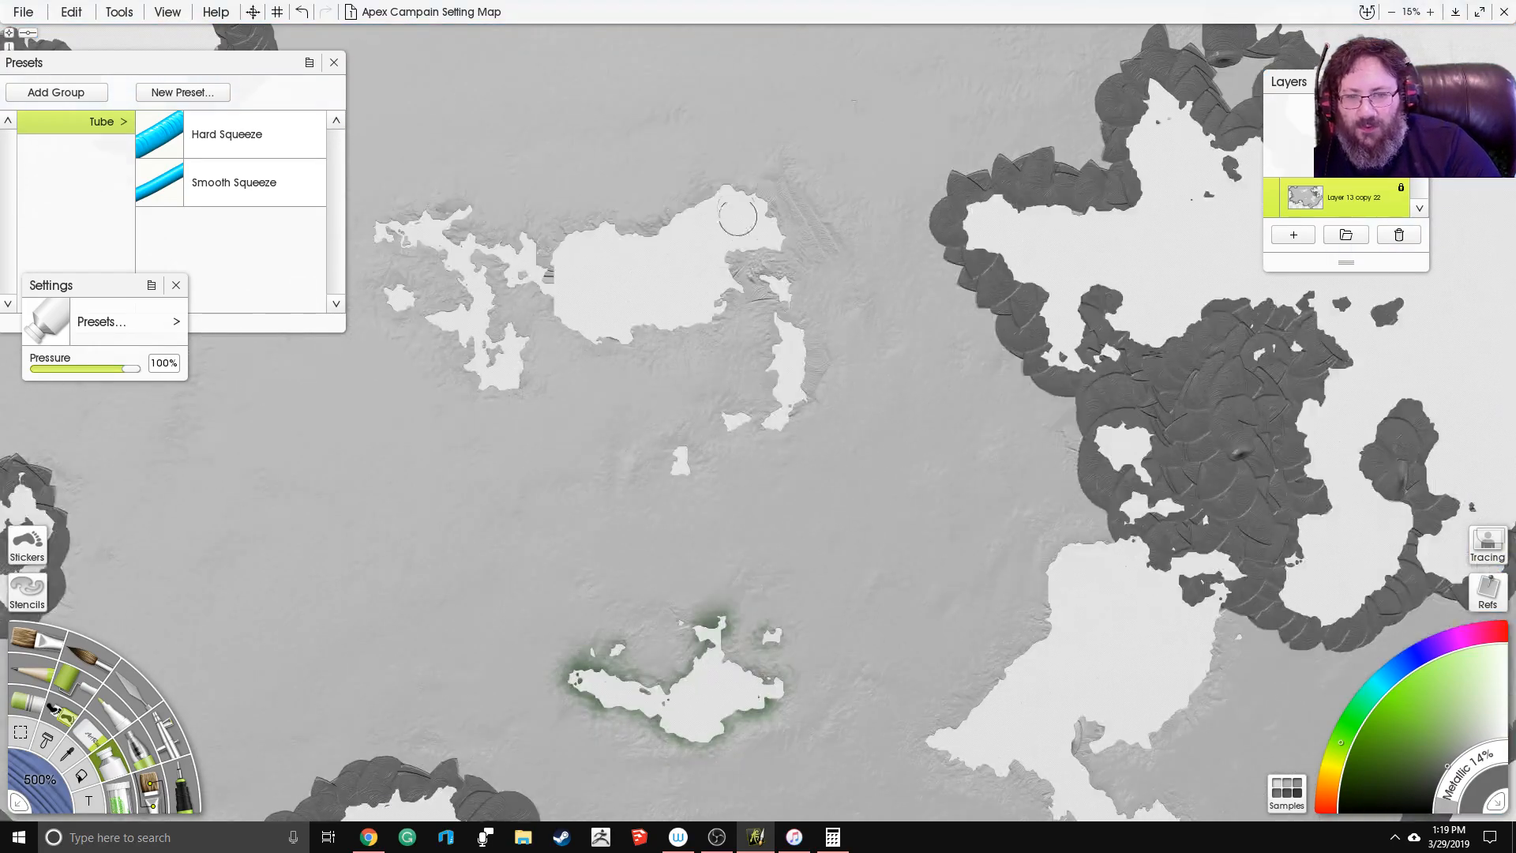
mouse_move(574, 222)
left_mouse_down()
mouse_move(736, 175)
mouse_move(788, 231)
mouse_move(760, 288)
mouse_move(809, 351)
mouse_move(797, 406)
mouse_move(745, 424)
left_mouse_up()
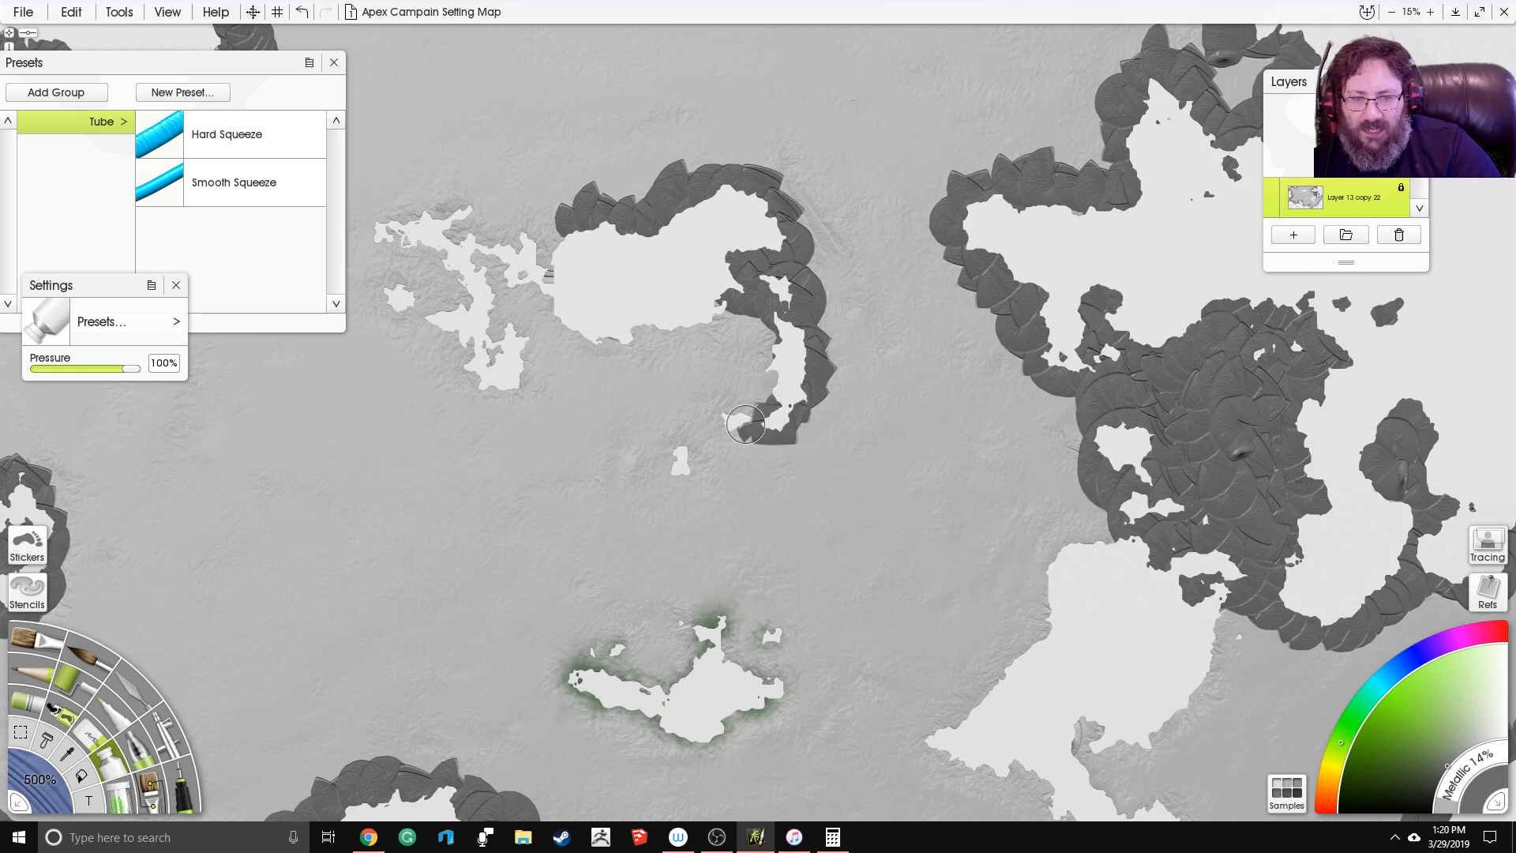
left_click_drag(817, 357, 826, 348)
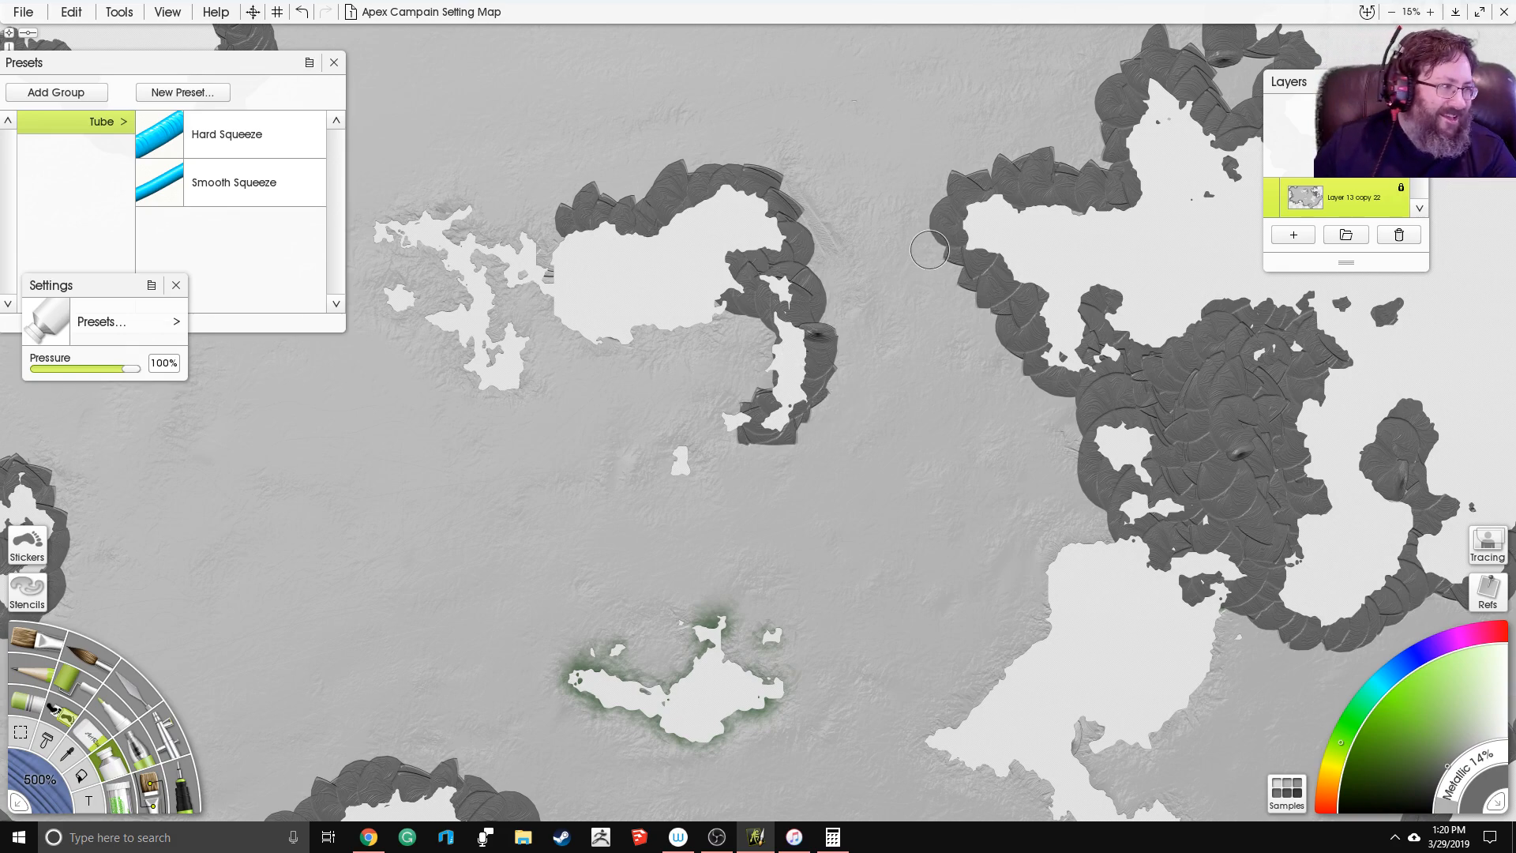
mouse_move(759, 336)
left_mouse_down()
mouse_move(738, 323)
mouse_move(773, 375)
left_mouse_up()
mouse_move(756, 318)
left_mouse_down()
mouse_move(612, 356)
mouse_move(562, 339)
mouse_move(536, 300)
mouse_move(500, 294)
mouse_move(529, 348)
mouse_move(474, 371)
mouse_move(431, 340)
mouse_move(438, 306)
mouse_move(387, 304)
mouse_move(383, 237)
mouse_move(422, 209)
mouse_move(448, 232)
mouse_move(497, 227)
mouse_move(548, 258)
left_mouse_up()
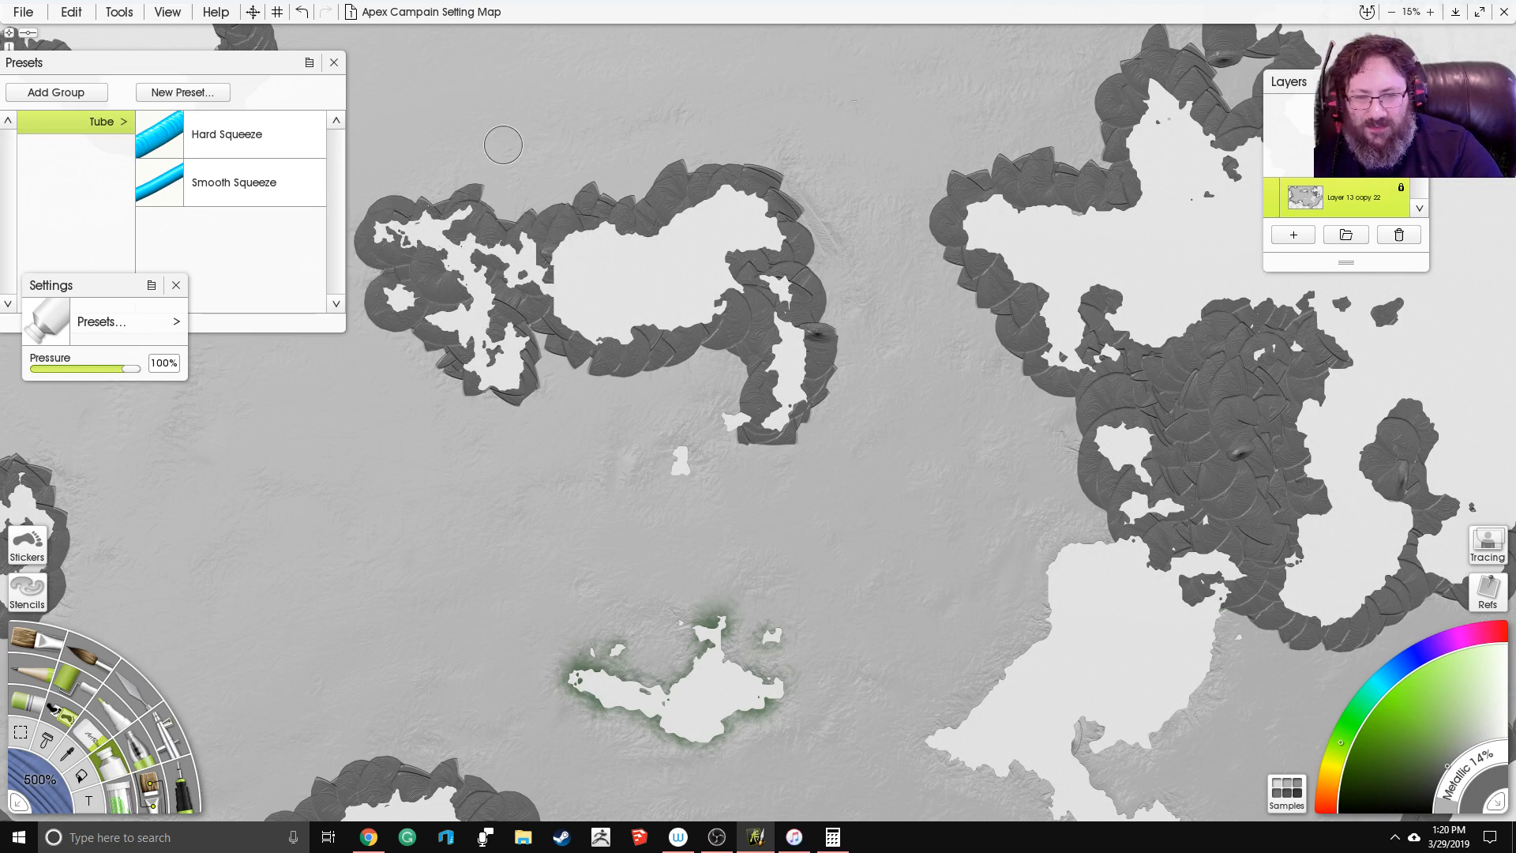
Step: Extend the dark grey Tube band around the tiny southwestern lakes and encircle the green-edged central lake
left_click_drag(703, 508, 732, 372)
mouse_move(780, 275)
left_mouse_down()
mouse_move(686, 341)
mouse_move(770, 245)
left_mouse_up()
left_click_drag(788, 297, 736, 325)
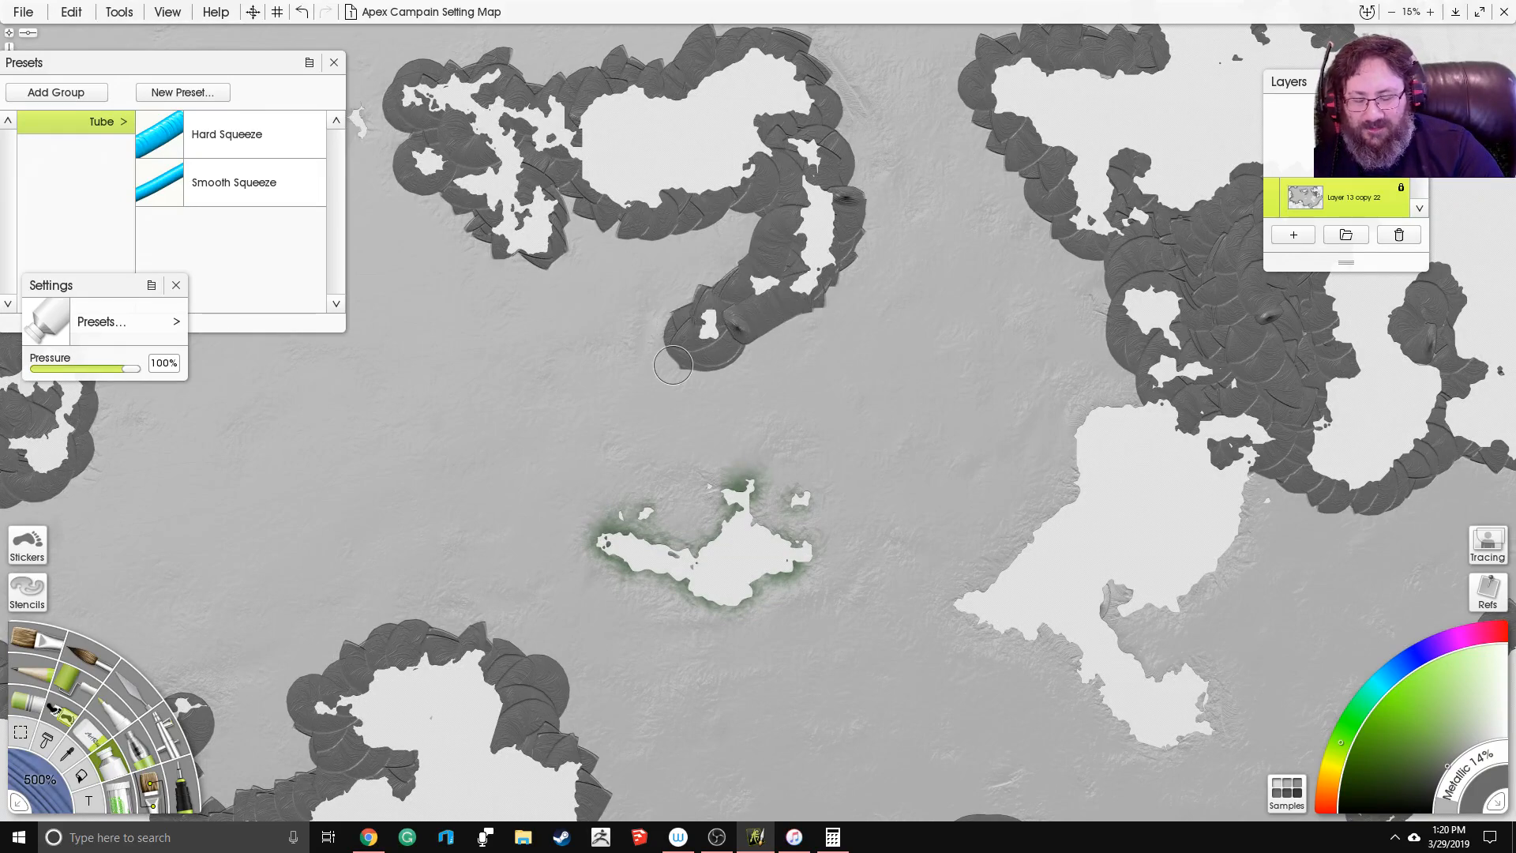
left_click_drag(664, 451, 684, 271)
mouse_move(684, 344)
left_mouse_down()
mouse_move(667, 323)
mouse_move(635, 362)
mouse_move(659, 395)
mouse_move(706, 423)
mouse_move(769, 427)
mouse_move(821, 392)
mouse_move(840, 324)
mouse_move(778, 312)
mouse_move(681, 363)
left_mouse_up()
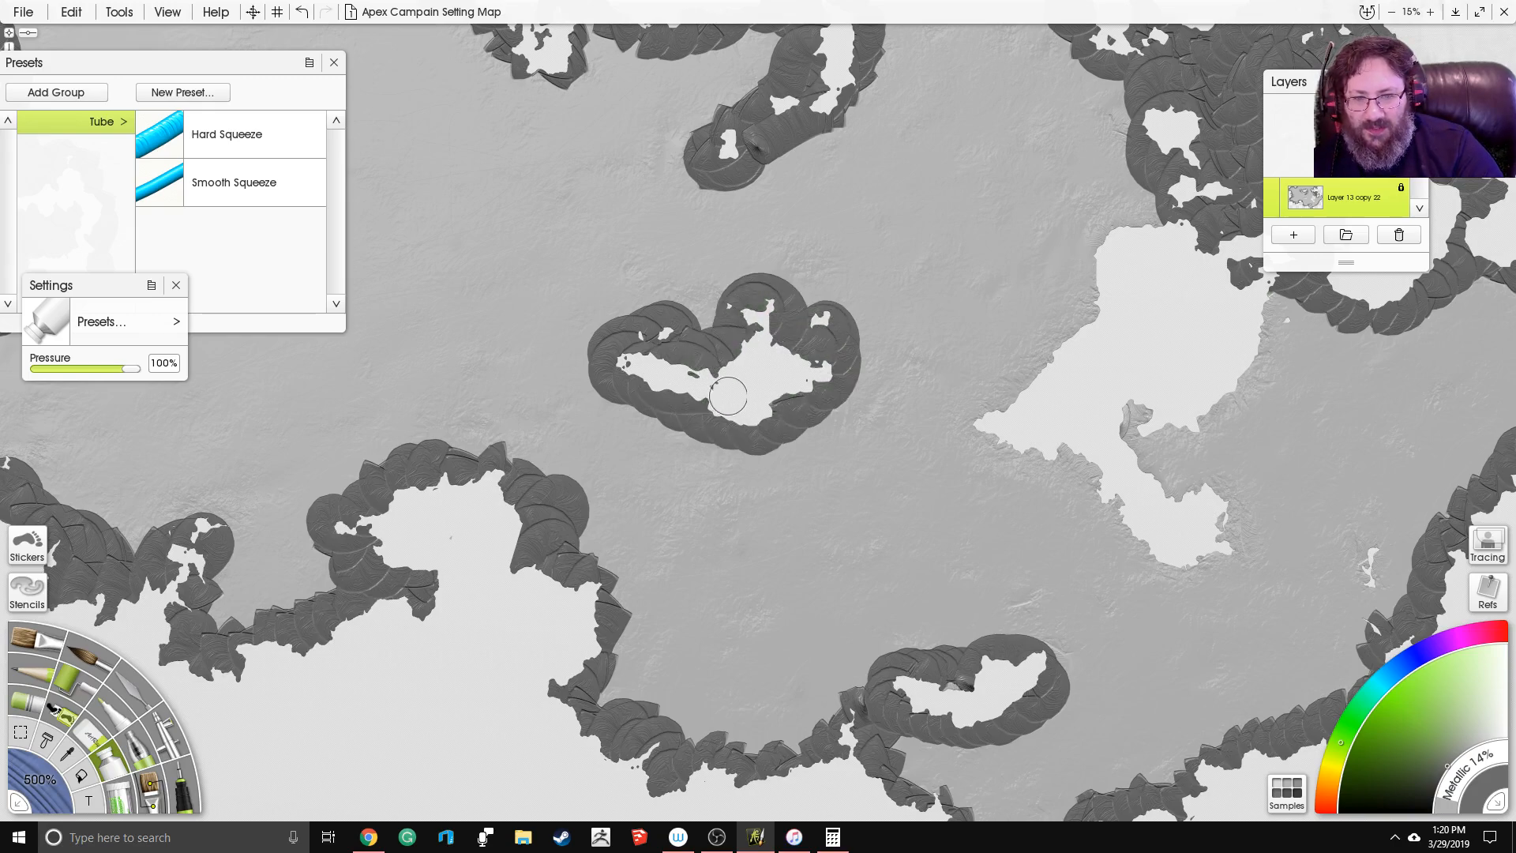
Step: Encircle the large eastern lake and the tiny lake near the east coast with dark grey Tube bands
left_click_drag(1092, 395, 778, 342)
mouse_move(664, 365)
left_mouse_down()
mouse_move(650, 355)
mouse_move(713, 326)
mouse_move(781, 201)
mouse_move(837, 158)
left_mouse_up()
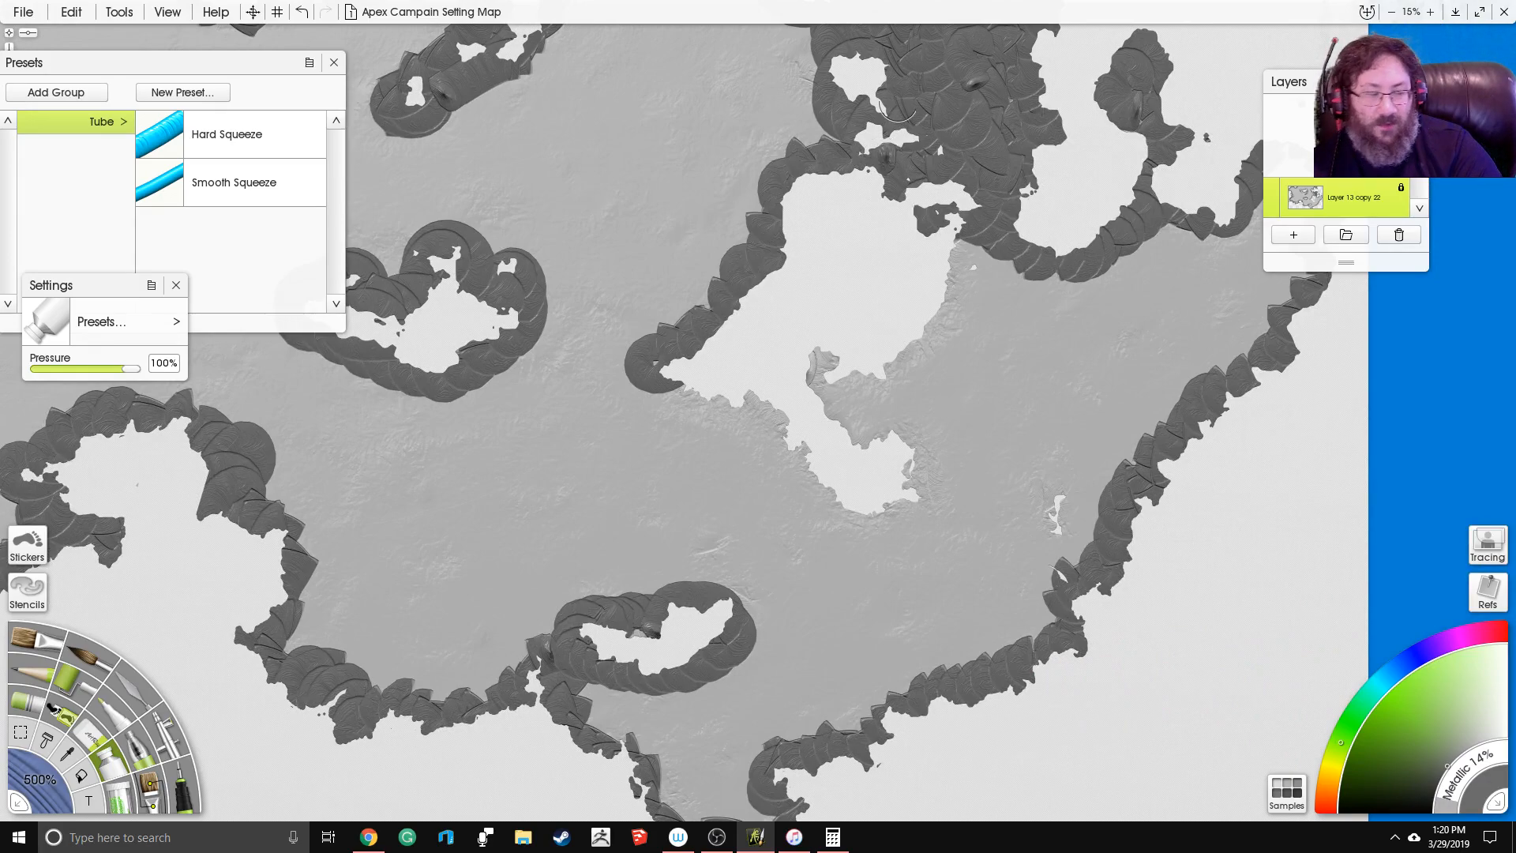
left_click_drag(749, 298, 709, 219)
mouse_move(633, 295)
left_mouse_down()
mouse_move(708, 344)
mouse_move(746, 341)
mouse_move(772, 396)
mouse_move(821, 430)
mouse_move(877, 410)
mouse_move(859, 362)
mouse_move(764, 277)
mouse_move(864, 264)
mouse_move(939, 169)
left_mouse_up()
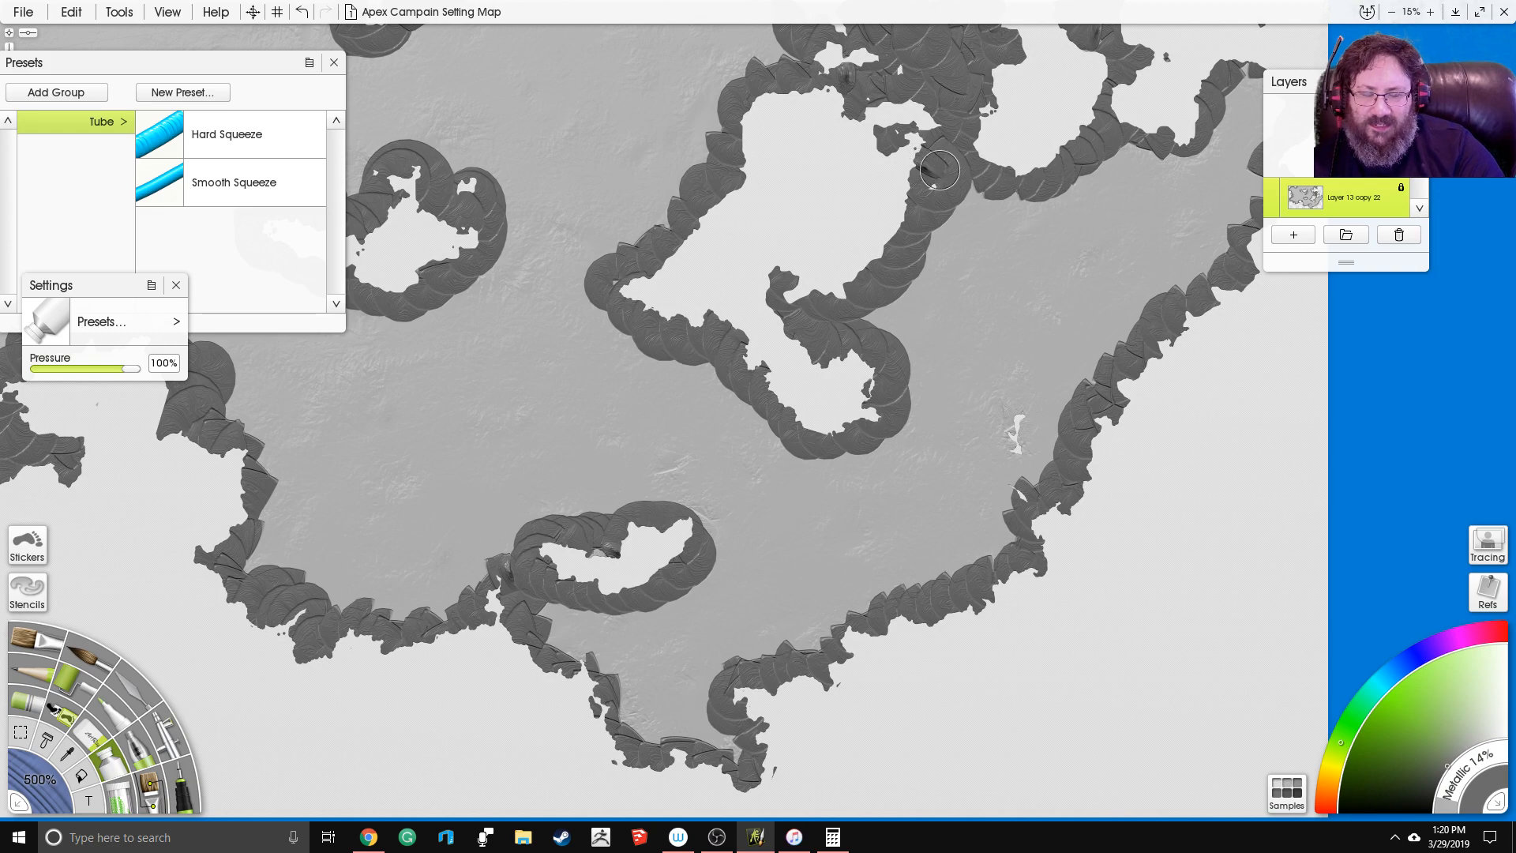
mouse_move(1019, 495)
left_mouse_down()
mouse_move(1026, 406)
mouse_move(999, 482)
mouse_move(1020, 522)
left_mouse_up()
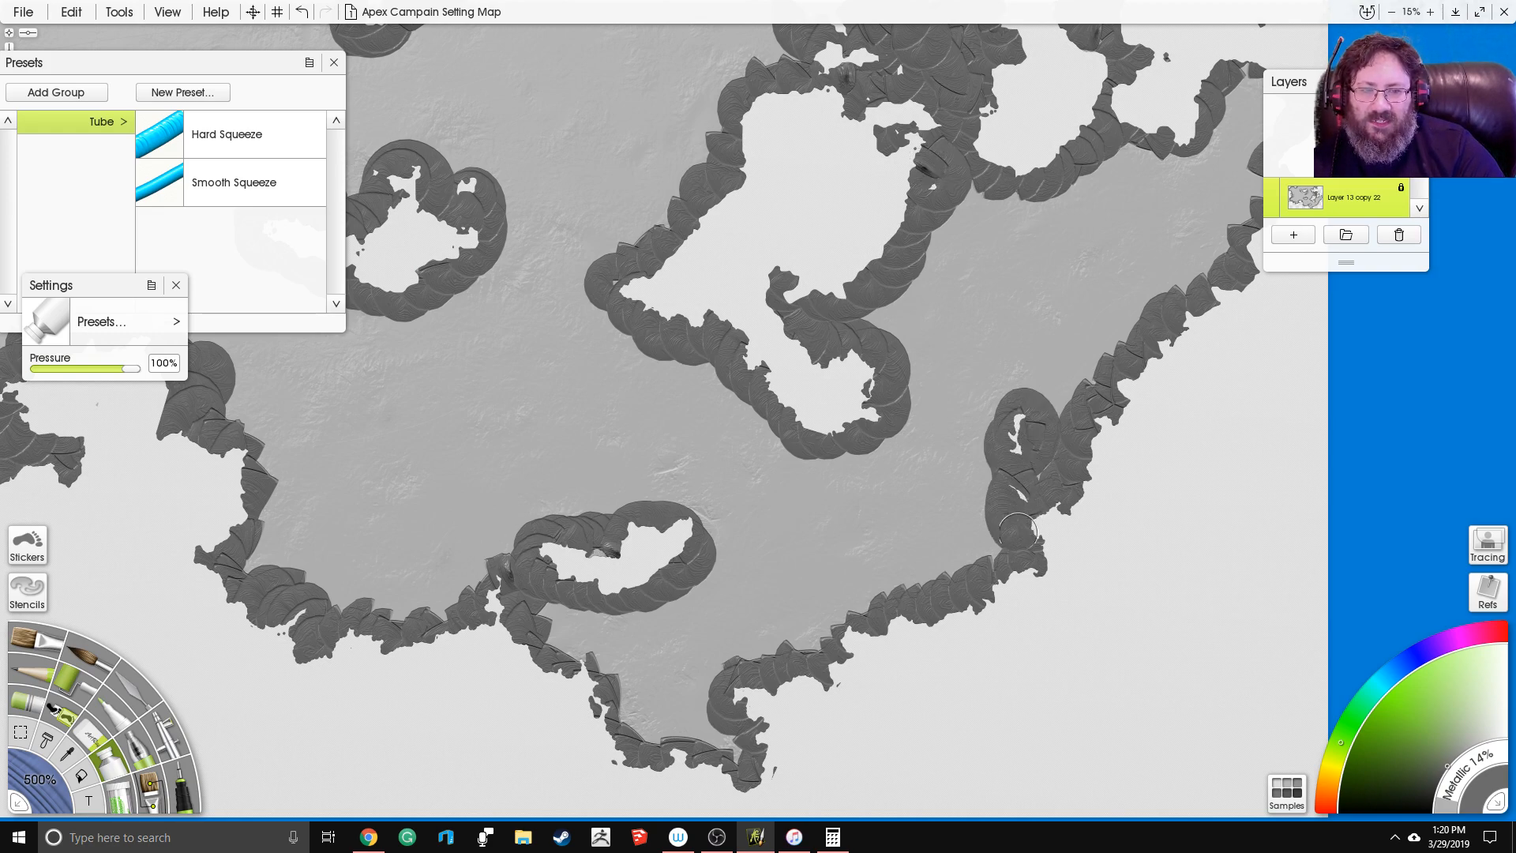
Step: Widen the dark grey Tube band along the northwestern and southern sides of the north-central lakes, enclosing the tiny western lake
scroll(1021, 555, "down", 3)
left_click_drag(755, 320, 1177, 588)
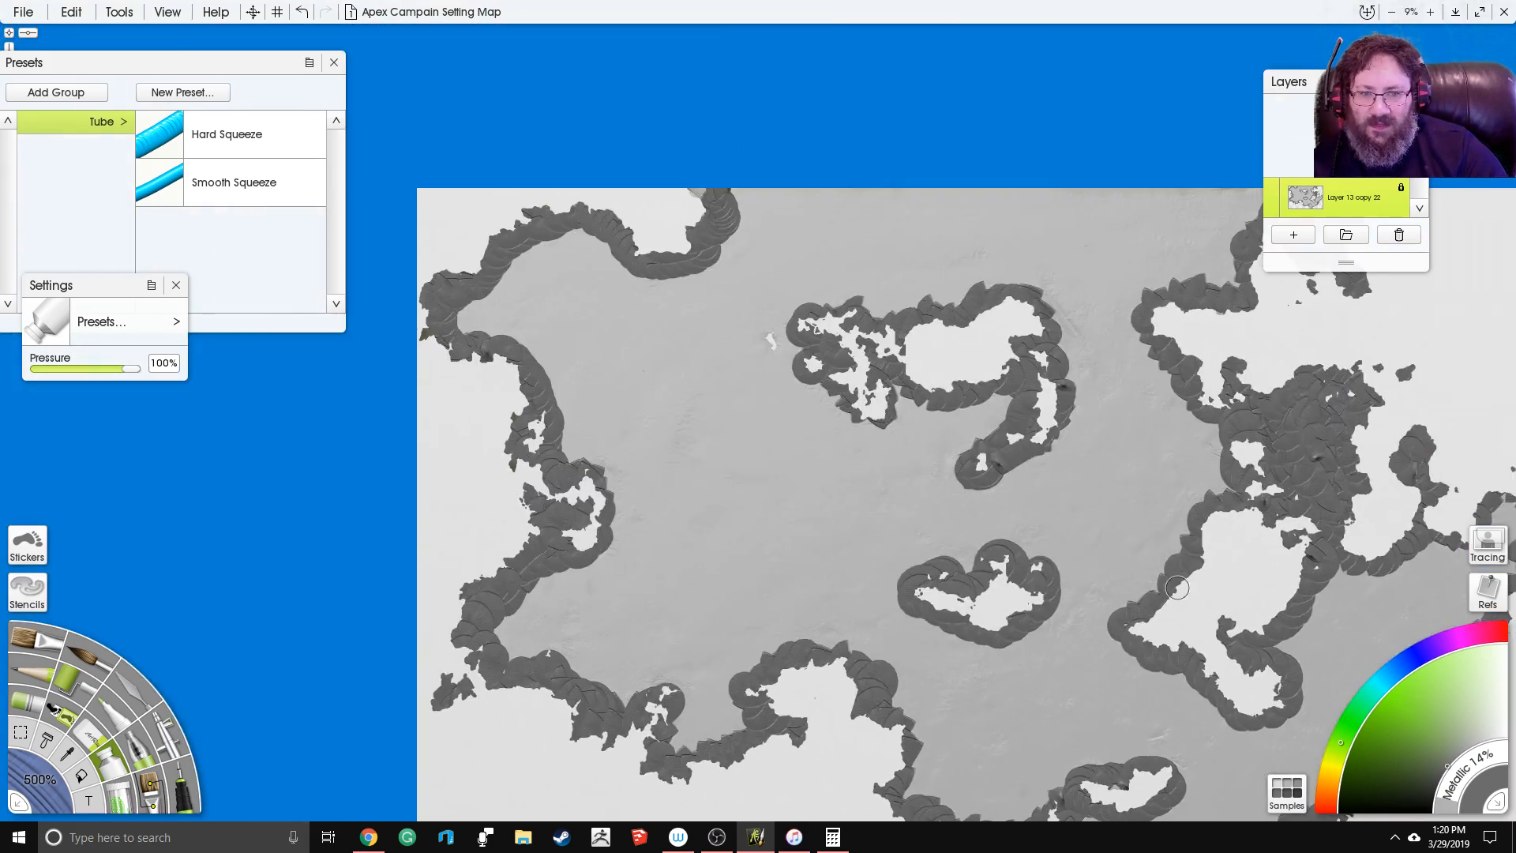
scroll(1177, 587, "up", 2)
left_click_drag(1049, 543, 927, 467)
scroll(787, 347, "up", 2)
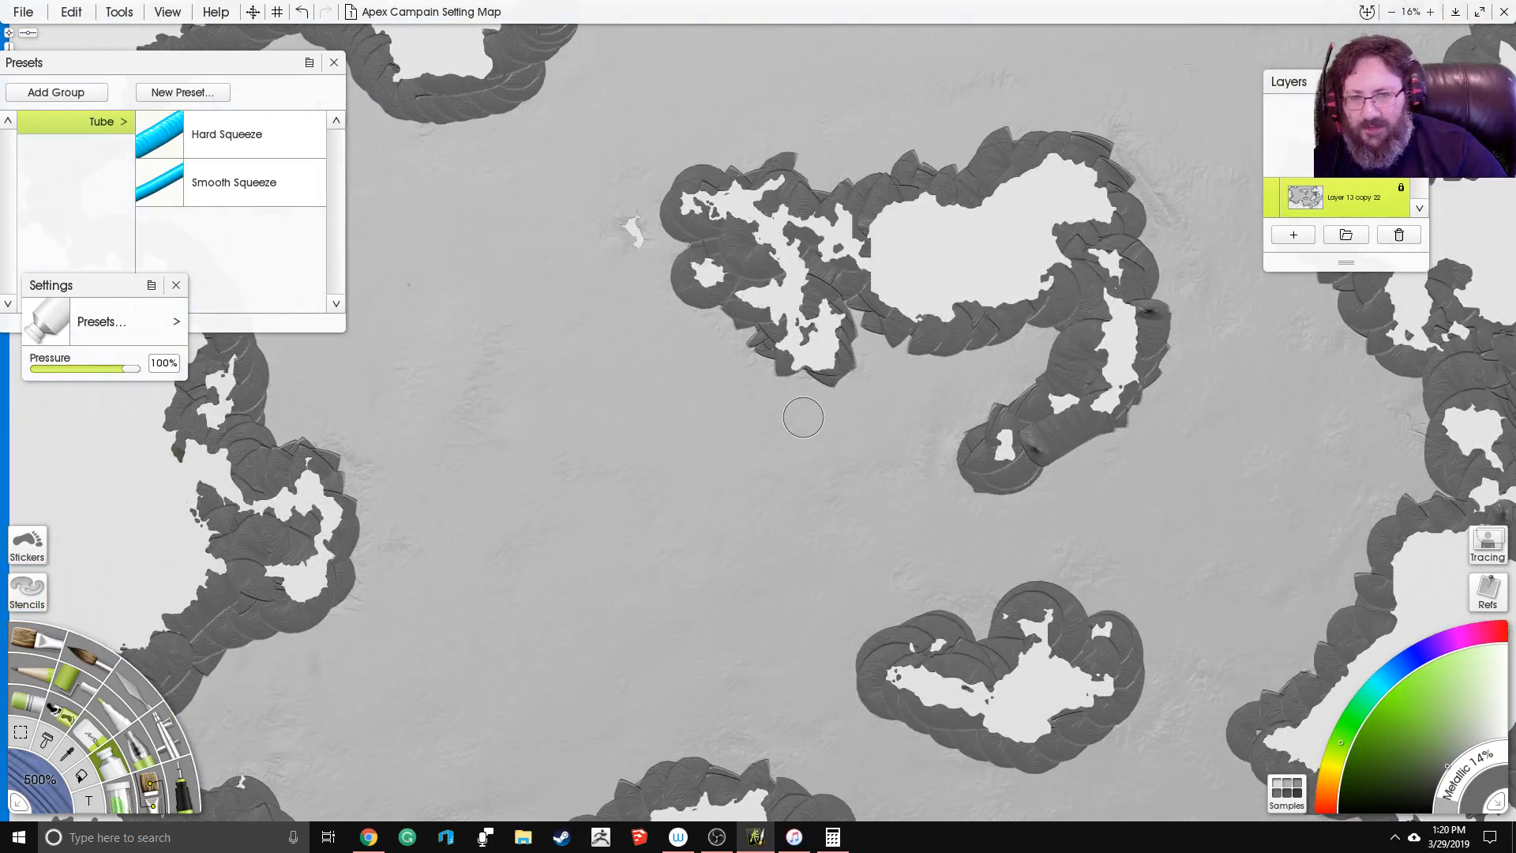
mouse_move(631, 220)
left_mouse_down()
mouse_move(616, 252)
mouse_move(659, 236)
mouse_move(700, 167)
mouse_move(776, 167)
mouse_move(833, 189)
mouse_move(944, 162)
left_mouse_up()
mouse_move(649, 267)
left_mouse_down()
mouse_move(695, 328)
mouse_move(678, 287)
mouse_move(746, 359)
mouse_move(791, 377)
left_mouse_up()
mouse_move(772, 359)
left_mouse_down()
mouse_move(825, 405)
mouse_move(881, 365)
mouse_move(888, 328)
mouse_move(866, 323)
mouse_move(914, 363)
mouse_move(1057, 338)
left_mouse_up()
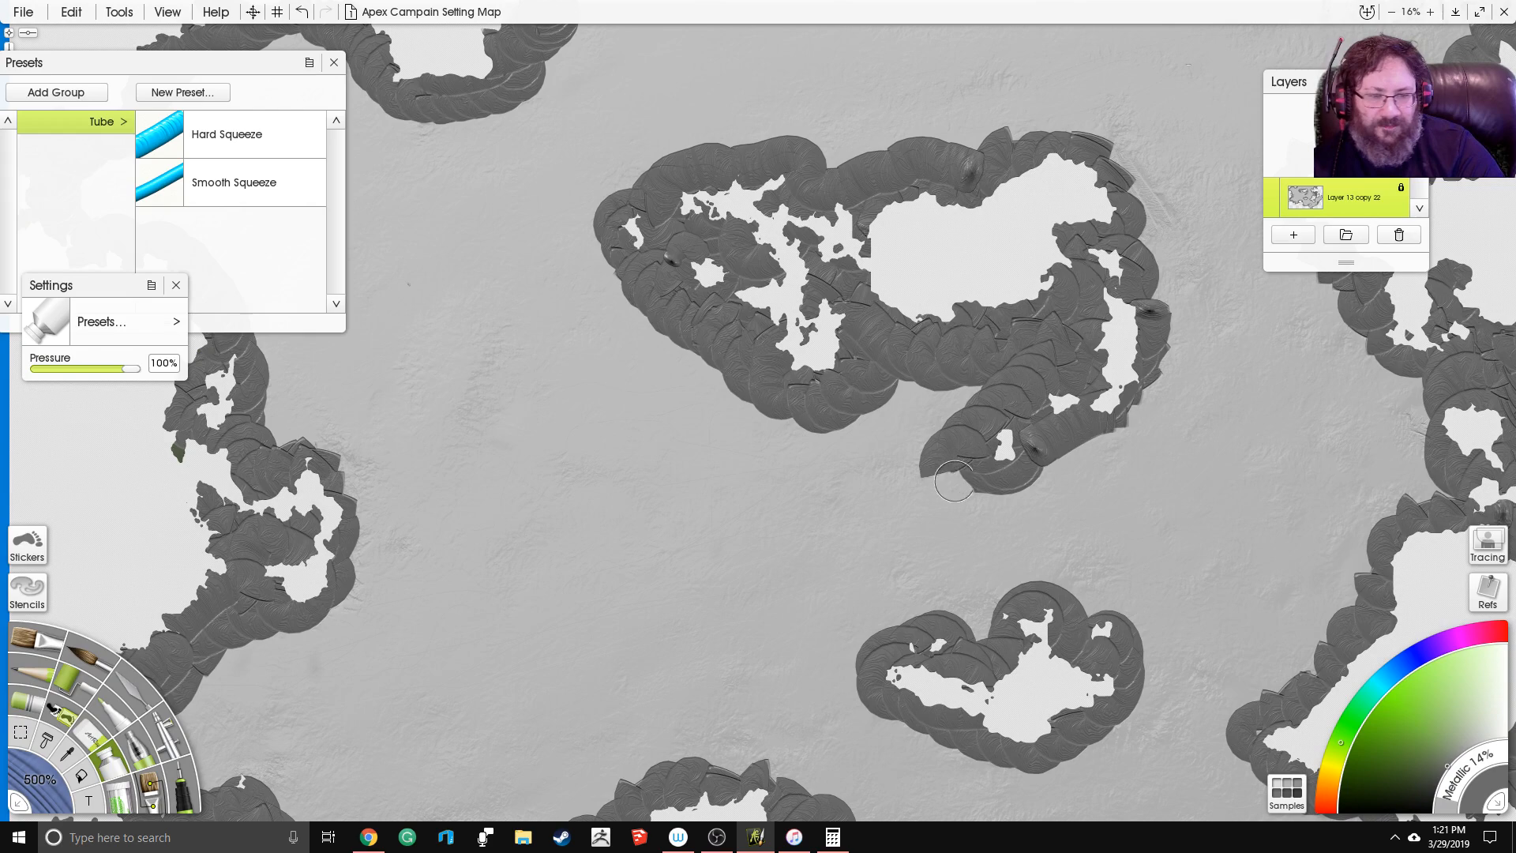
left_click_drag(997, 513, 1056, 497)
Step: Add broad outer rings of dark grey Tube paint around the north-central lakes and extend them south to the central lake
mouse_move(1047, 428)
left_mouse_down()
mouse_move(1100, 481)
mouse_move(1160, 411)
mouse_move(1172, 367)
mouse_move(1138, 418)
mouse_move(1168, 314)
mouse_move(1141, 235)
mouse_move(1121, 222)
mouse_move(1120, 170)
mouse_move(1073, 141)
mouse_move(1014, 143)
mouse_move(981, 162)
mouse_move(875, 123)
mouse_move(612, 154)
mouse_move(574, 206)
mouse_move(649, 172)
left_mouse_up()
mouse_move(581, 255)
left_mouse_down()
mouse_move(666, 287)
mouse_move(629, 306)
mouse_move(753, 423)
mouse_move(812, 440)
mouse_move(1002, 397)
mouse_move(921, 462)
mouse_move(889, 374)
mouse_move(929, 525)
mouse_move(956, 549)
mouse_move(1029, 562)
mouse_move(1182, 470)
mouse_move(1215, 431)
mouse_move(1220, 387)
mouse_move(1169, 459)
mouse_move(1223, 317)
mouse_move(1198, 224)
left_mouse_up()
mouse_move(1203, 288)
left_mouse_down()
mouse_move(1180, 170)
mouse_move(1145, 99)
mouse_move(1062, 75)
mouse_move(953, 89)
mouse_move(1092, 85)
left_mouse_up()
mouse_move(969, 77)
left_mouse_down()
mouse_move(638, 98)
mouse_move(544, 142)
mouse_move(542, 207)
left_mouse_up()
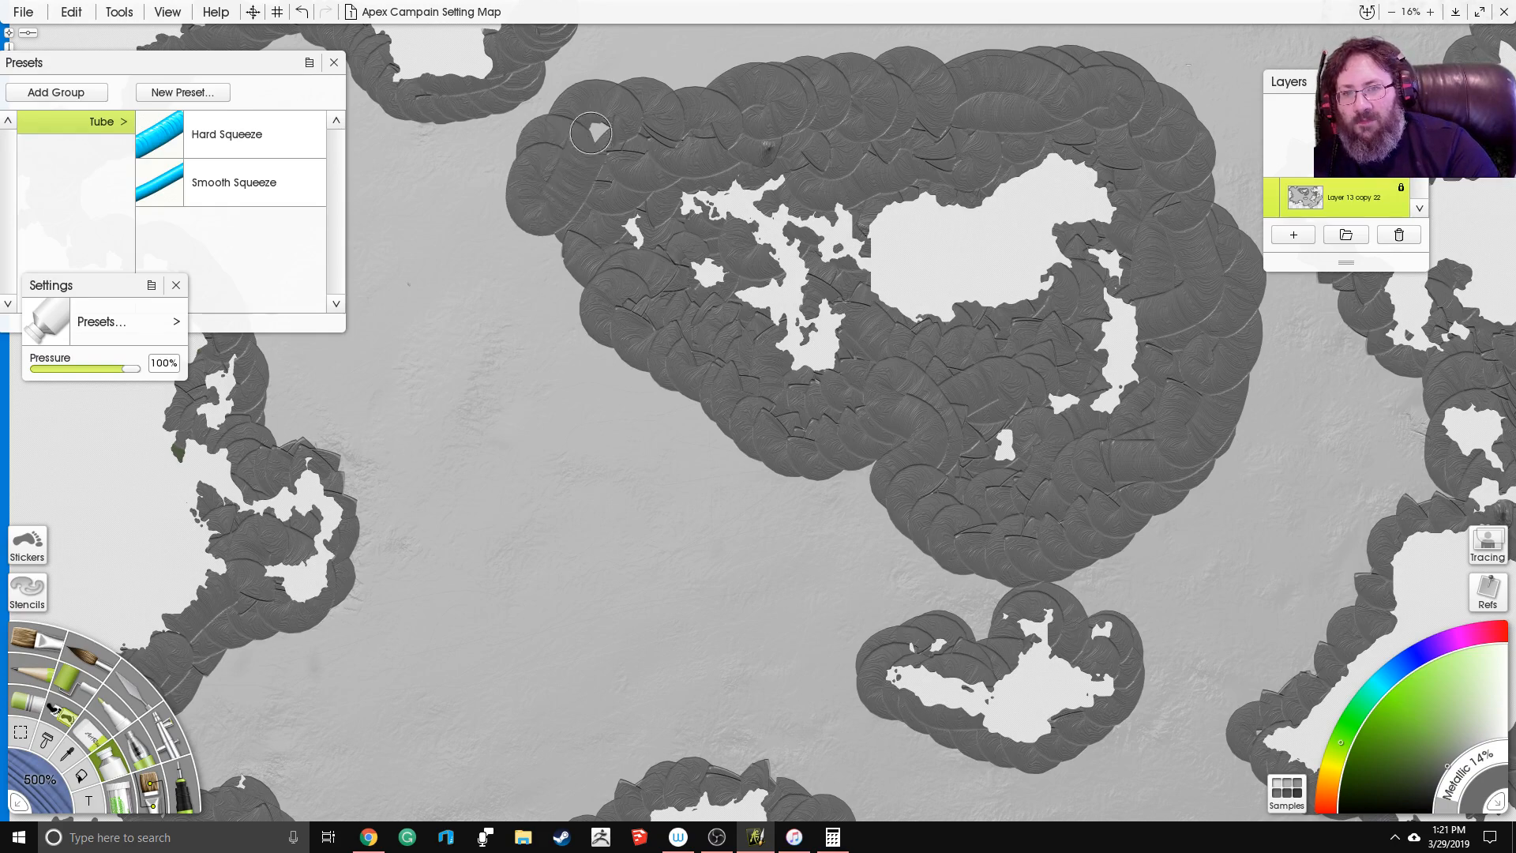
mouse_move(790, 144)
left_mouse_down()
mouse_move(557, 228)
mouse_move(552, 268)
mouse_move(604, 366)
left_mouse_up()
left_click_drag(742, 369, 799, 284)
mouse_move(682, 300)
left_mouse_down()
mouse_move(656, 318)
mouse_move(700, 294)
mouse_move(738, 348)
mouse_move(730, 328)
mouse_move(851, 392)
mouse_move(900, 382)
mouse_move(896, 443)
mouse_move(967, 512)
mouse_move(1042, 531)
left_mouse_up()
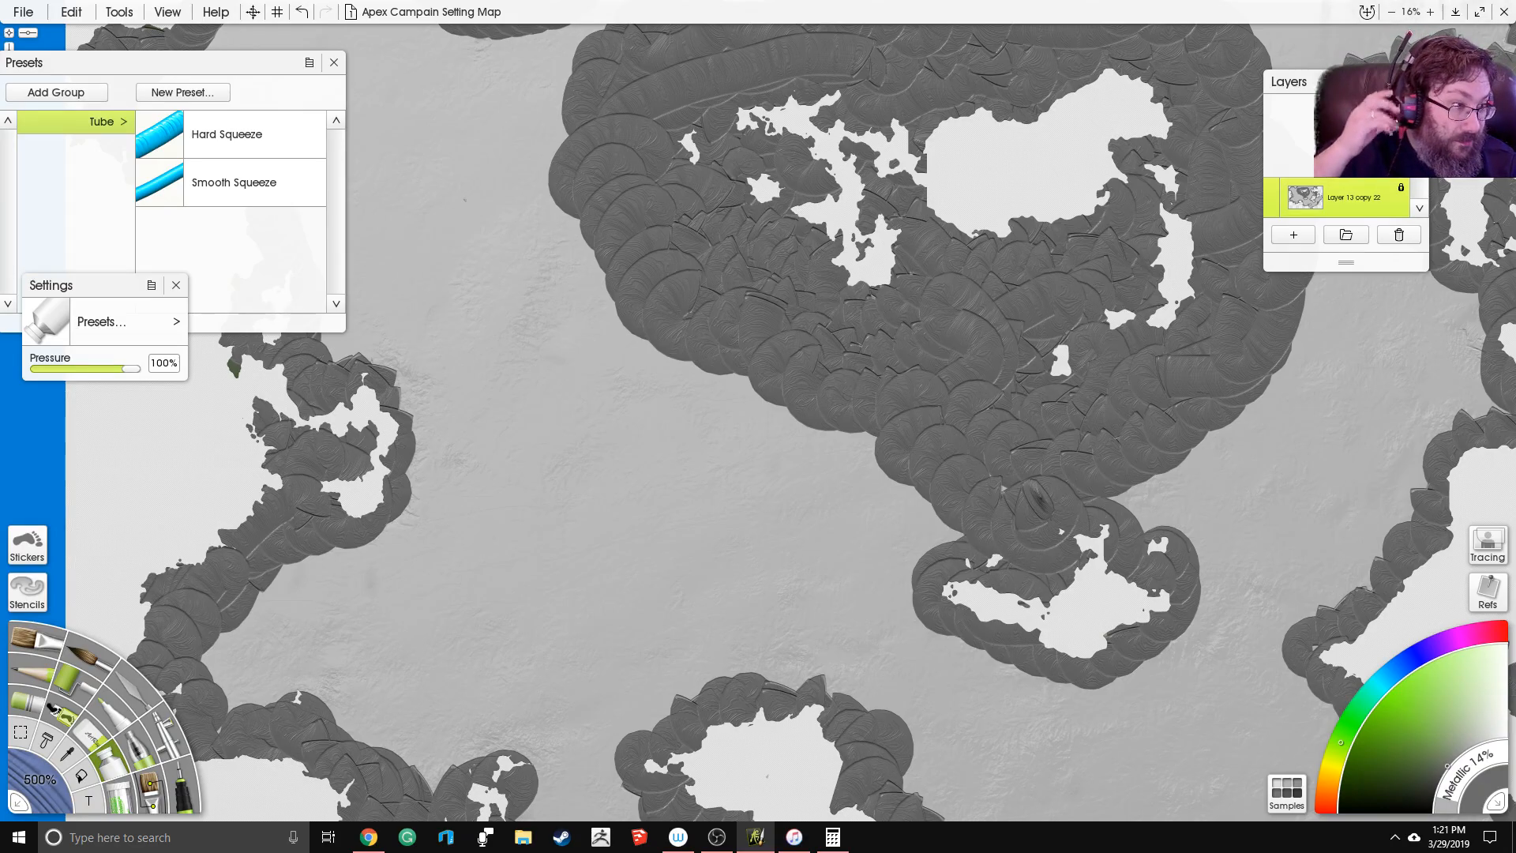
key("super+d")
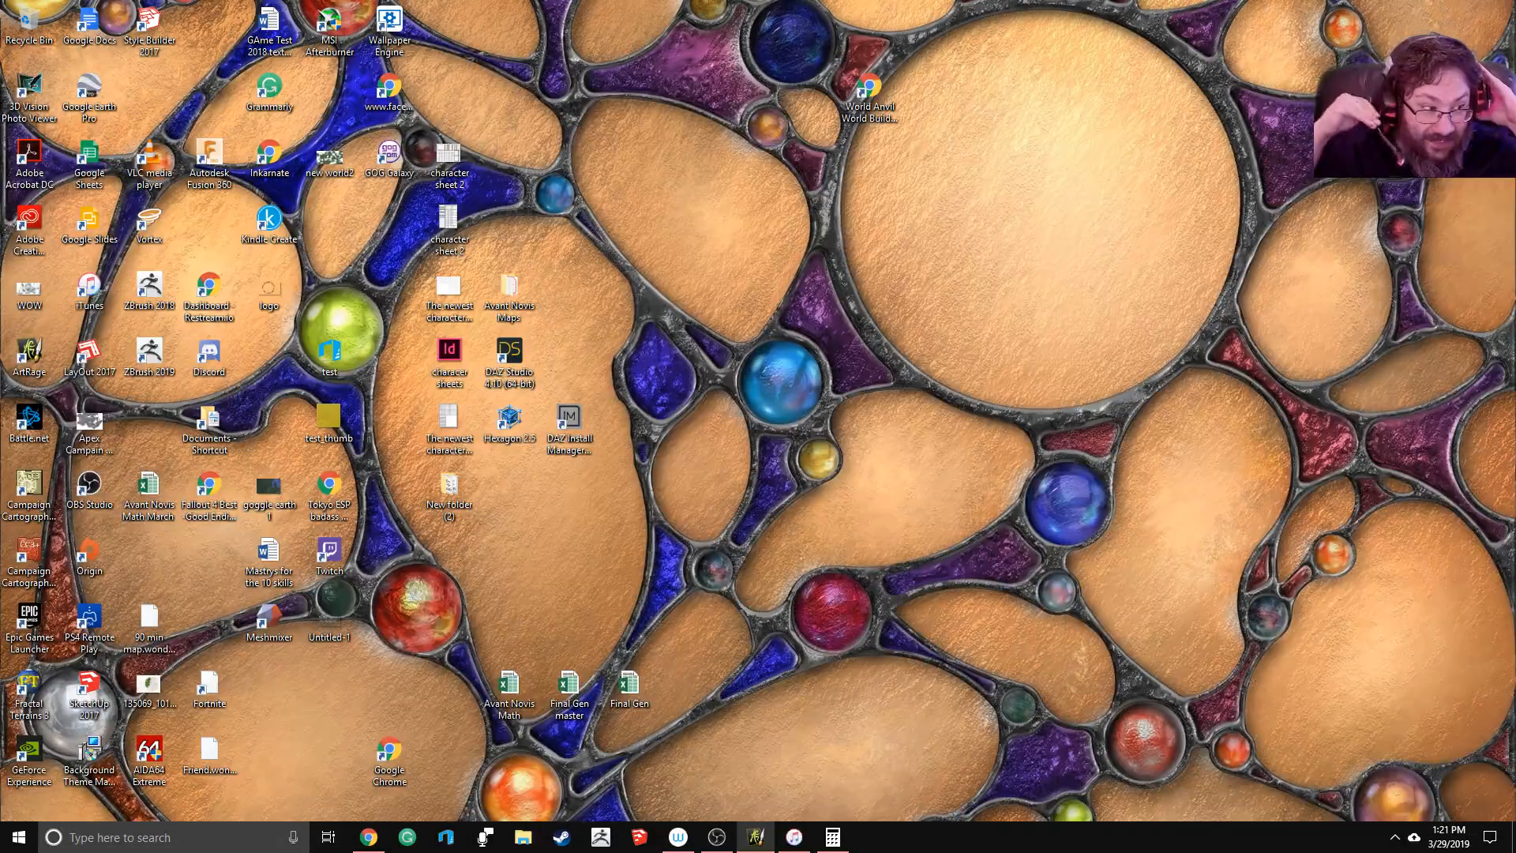
key("super+d")
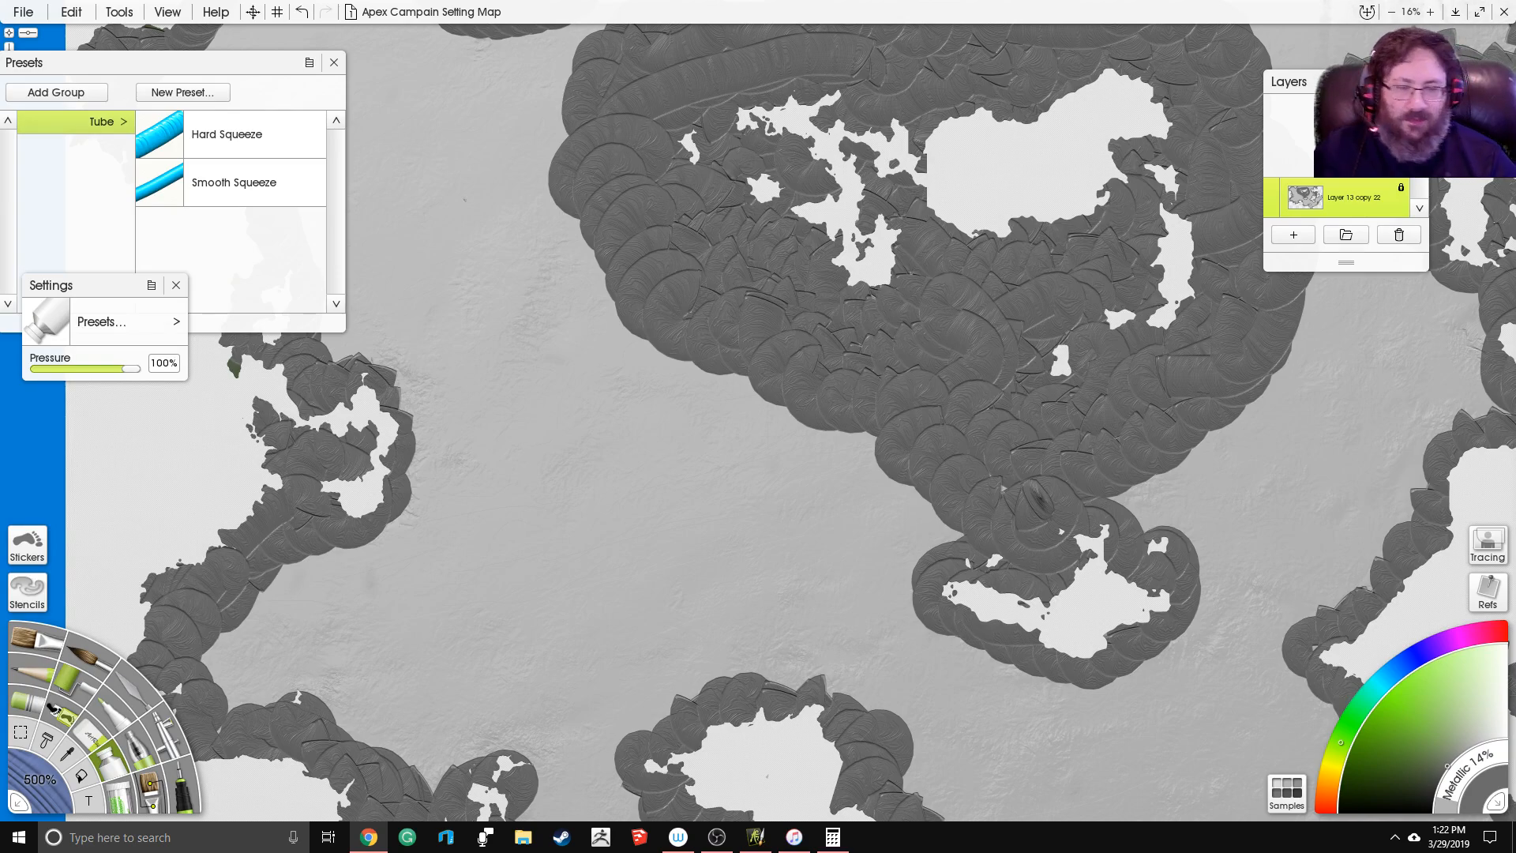
left_click_drag(980, 458, 817, 239)
right_click(802, 227)
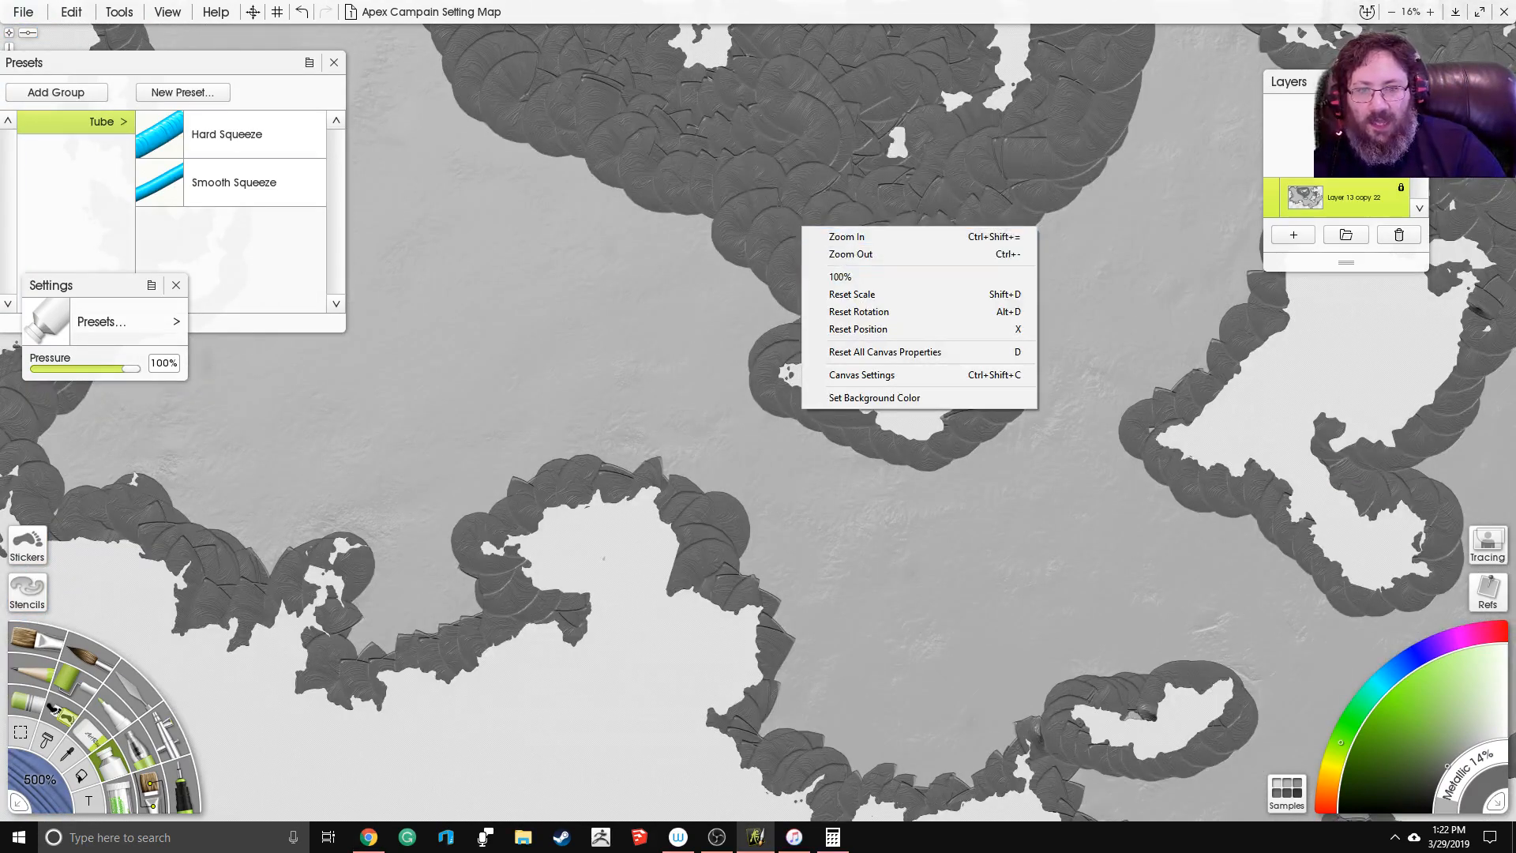
left_click(782, 181)
Step: Widen the dark grey Tube bands around the southern lake and along the southeast and east coasts, joining the large eastern lake
mouse_move(825, 297)
left_mouse_down()
mouse_move(756, 361)
mouse_move(814, 311)
mouse_move(795, 412)
mouse_move(822, 422)
mouse_move(741, 456)
mouse_move(714, 500)
mouse_move(800, 610)
mouse_move(762, 732)
mouse_move(867, 782)
mouse_move(928, 783)
mouse_move(1022, 736)
mouse_move(1015, 699)
mouse_move(1051, 670)
mouse_move(1140, 679)
mouse_move(1240, 641)
mouse_move(1265, 664)
mouse_move(1278, 724)
mouse_move(1235, 736)
left_mouse_up()
mouse_move(1244, 618)
left_mouse_down()
mouse_move(922, 383)
mouse_move(928, 367)
left_mouse_up()
mouse_move(940, 448)
left_mouse_down()
mouse_move(756, 554)
mouse_move(805, 591)
mouse_move(853, 591)
mouse_move(870, 629)
mouse_move(955, 690)
mouse_move(895, 629)
mouse_move(859, 544)
mouse_move(954, 516)
mouse_move(976, 551)
mouse_move(1072, 565)
mouse_move(1171, 492)
mouse_move(1217, 404)
mouse_move(1119, 294)
mouse_move(1191, 307)
mouse_move(1321, 368)
mouse_move(1294, 401)
mouse_move(1191, 438)
left_mouse_up()
left_click_drag(1116, 244, 600, 489)
mouse_move(660, 442)
left_mouse_down()
mouse_move(742, 474)
mouse_move(852, 486)
mouse_move(1090, 310)
left_mouse_up()
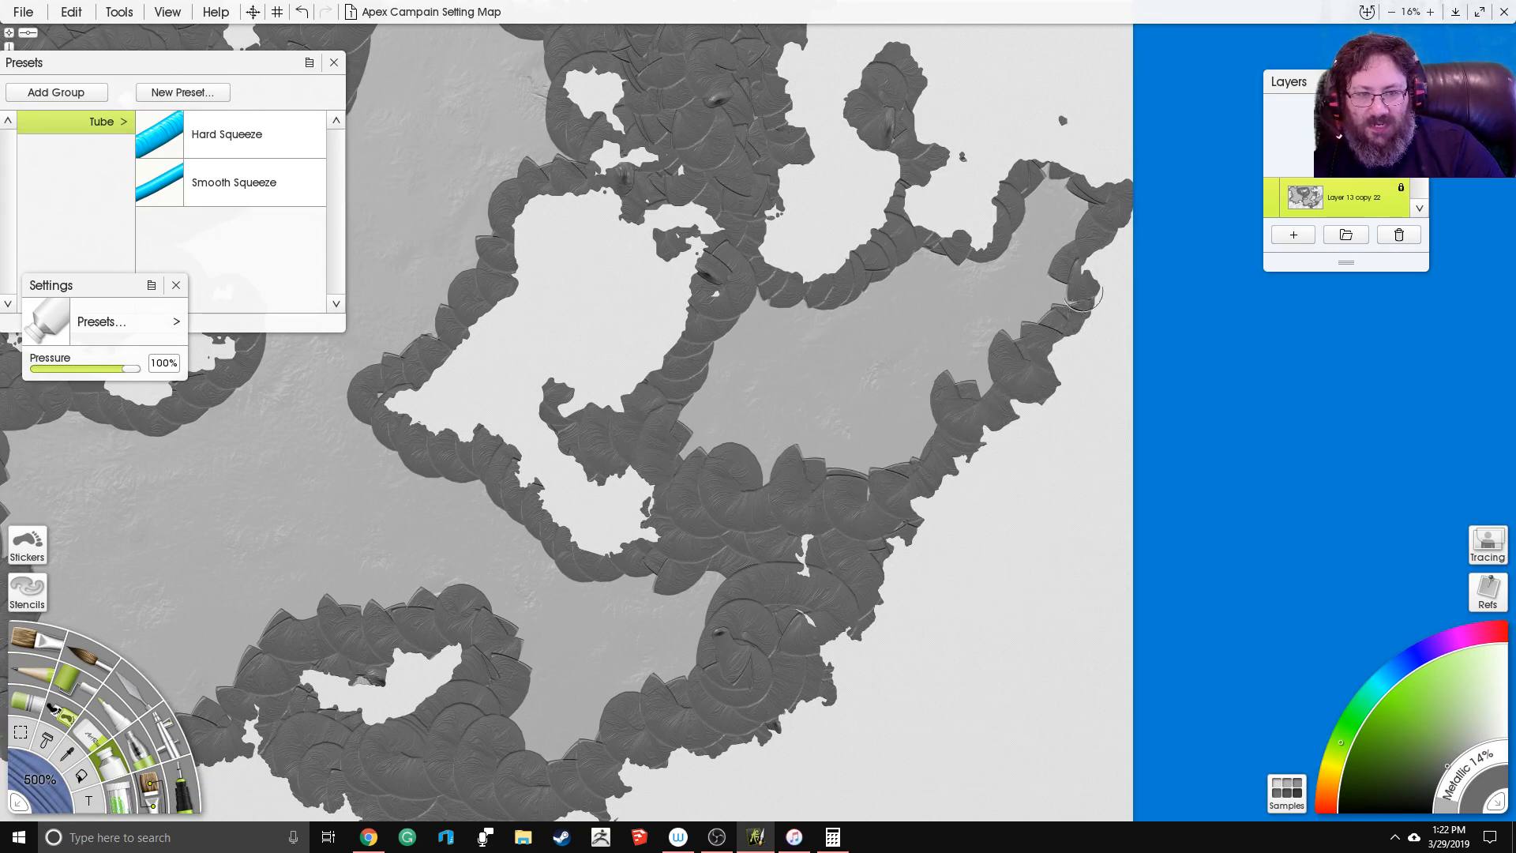
Step: Fill the remaining light grey interior of the eastern peninsula with dark grey Tube paint
mouse_move(1055, 164)
left_mouse_down()
mouse_move(1021, 188)
mouse_move(1030, 233)
mouse_move(960, 289)
mouse_move(804, 306)
mouse_move(752, 296)
mouse_move(690, 346)
mouse_move(657, 410)
mouse_move(714, 472)
mouse_move(820, 484)
mouse_move(896, 462)
mouse_move(951, 418)
mouse_move(966, 358)
mouse_move(1019, 284)
mouse_move(974, 279)
mouse_move(1028, 310)
mouse_move(840, 332)
mouse_move(708, 377)
left_mouse_up()
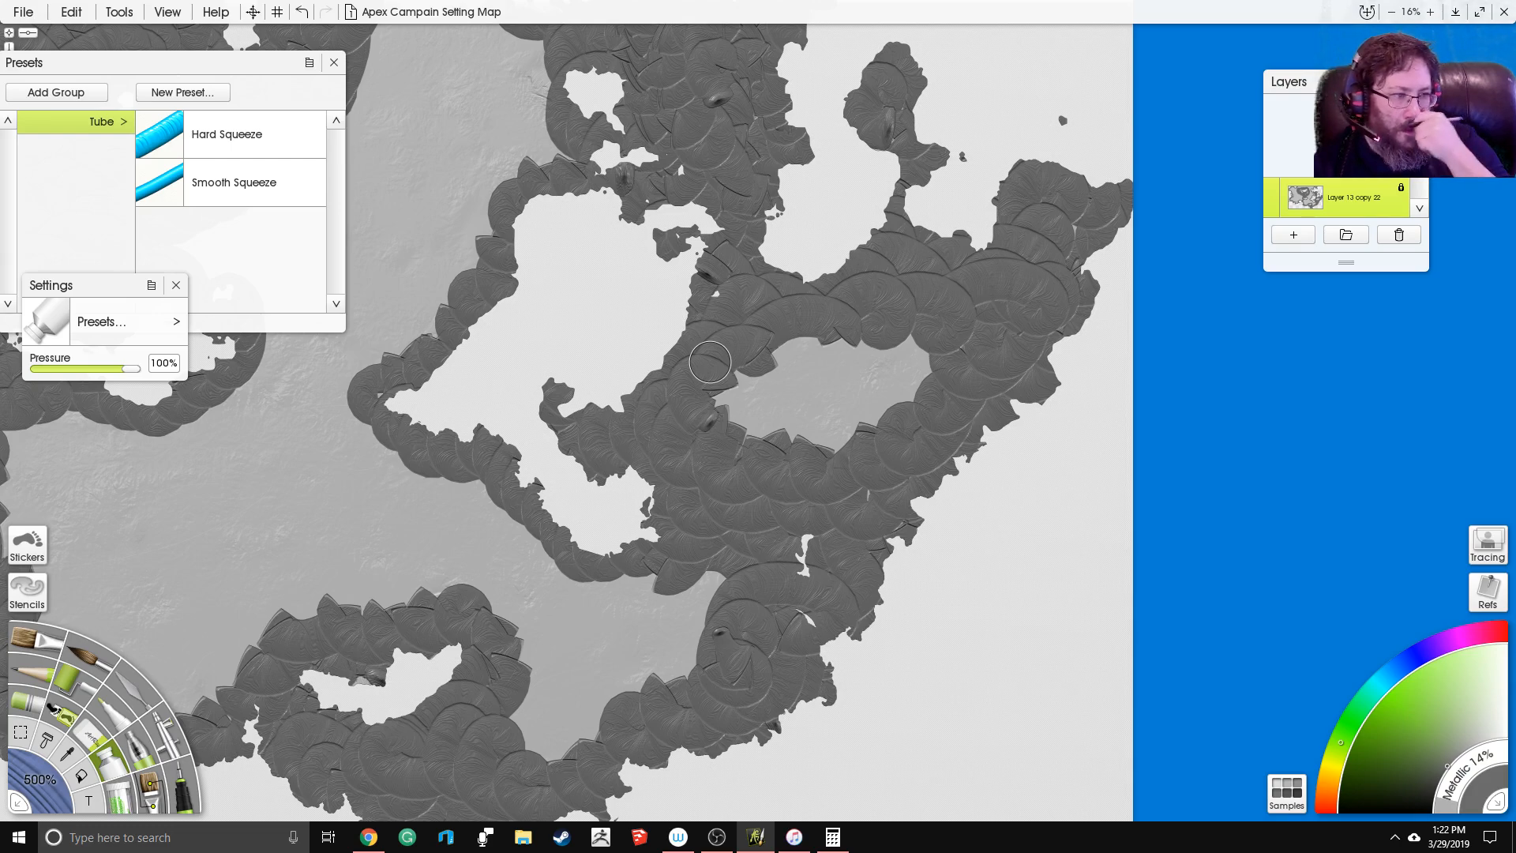
mouse_move(729, 417)
left_mouse_down()
mouse_move(766, 437)
mouse_move(797, 416)
mouse_move(844, 426)
mouse_move(934, 382)
mouse_move(919, 350)
mouse_move(875, 343)
mouse_move(789, 356)
mouse_move(763, 393)
mouse_move(783, 413)
mouse_move(833, 387)
left_mouse_up()
left_click_drag(588, 265, 695, 406)
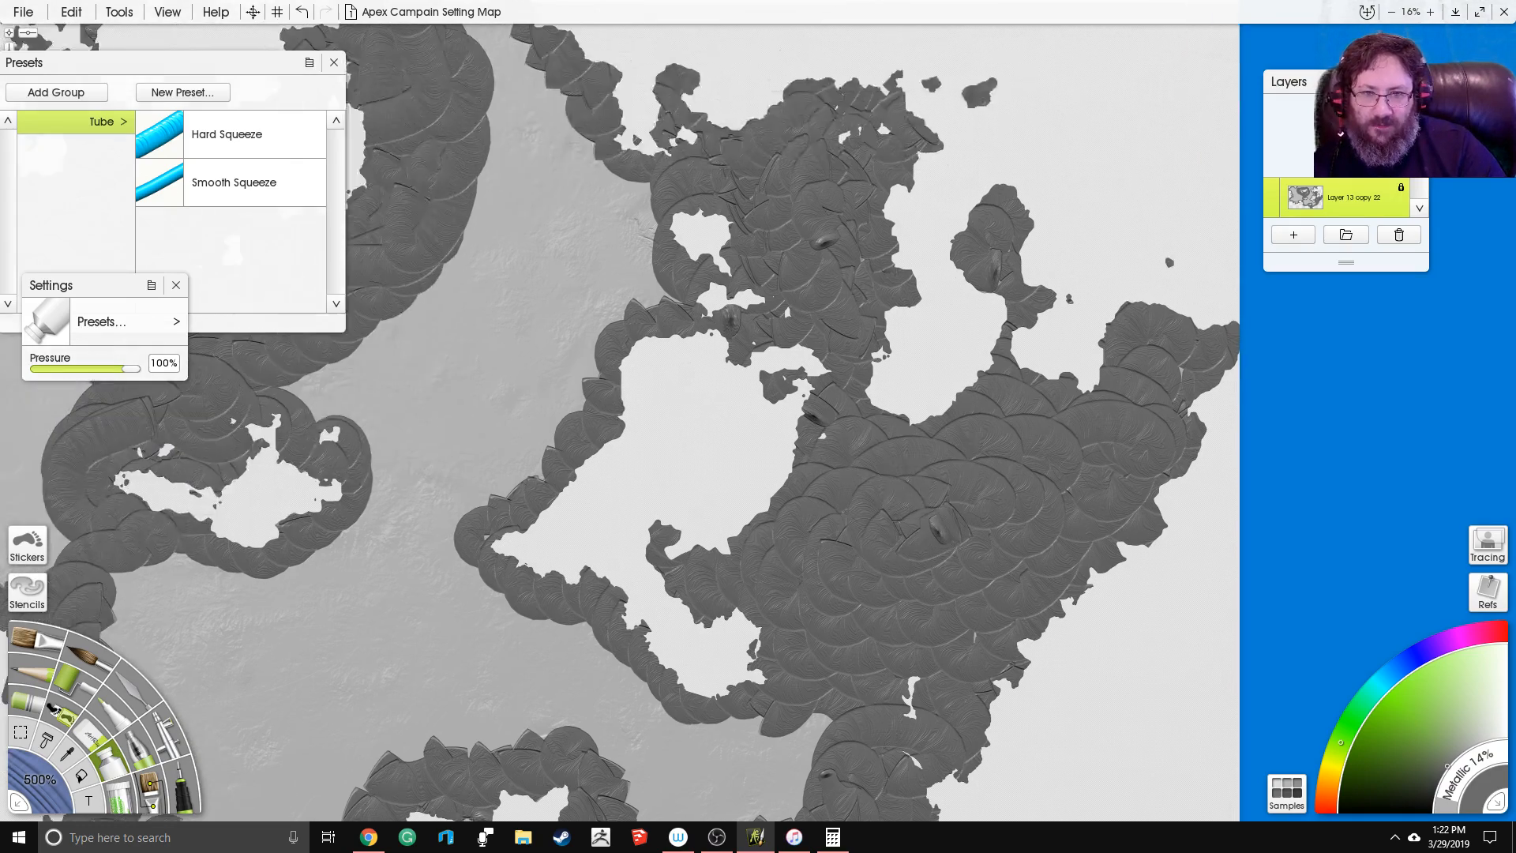
Step: Cover the land between the north-central lake and the large northern inlet with dark grey Tube paint up to the northern edge
left_click_drag(718, 338, 941, 479)
left_click_drag(718, 242, 766, 453)
mouse_move(770, 350)
left_mouse_down()
mouse_move(765, 322)
mouse_move(759, 341)
mouse_move(834, 255)
mouse_move(907, 284)
mouse_move(943, 268)
mouse_move(975, 170)
mouse_move(1053, 128)
mouse_move(1090, 195)
left_mouse_up()
mouse_move(702, 274)
left_mouse_down()
mouse_move(799, 283)
mouse_move(930, 352)
left_mouse_up()
mouse_move(789, 208)
left_mouse_down()
mouse_move(792, 268)
mouse_move(812, 246)
mouse_move(854, 258)
mouse_move(929, 369)
mouse_move(1122, 269)
left_mouse_up()
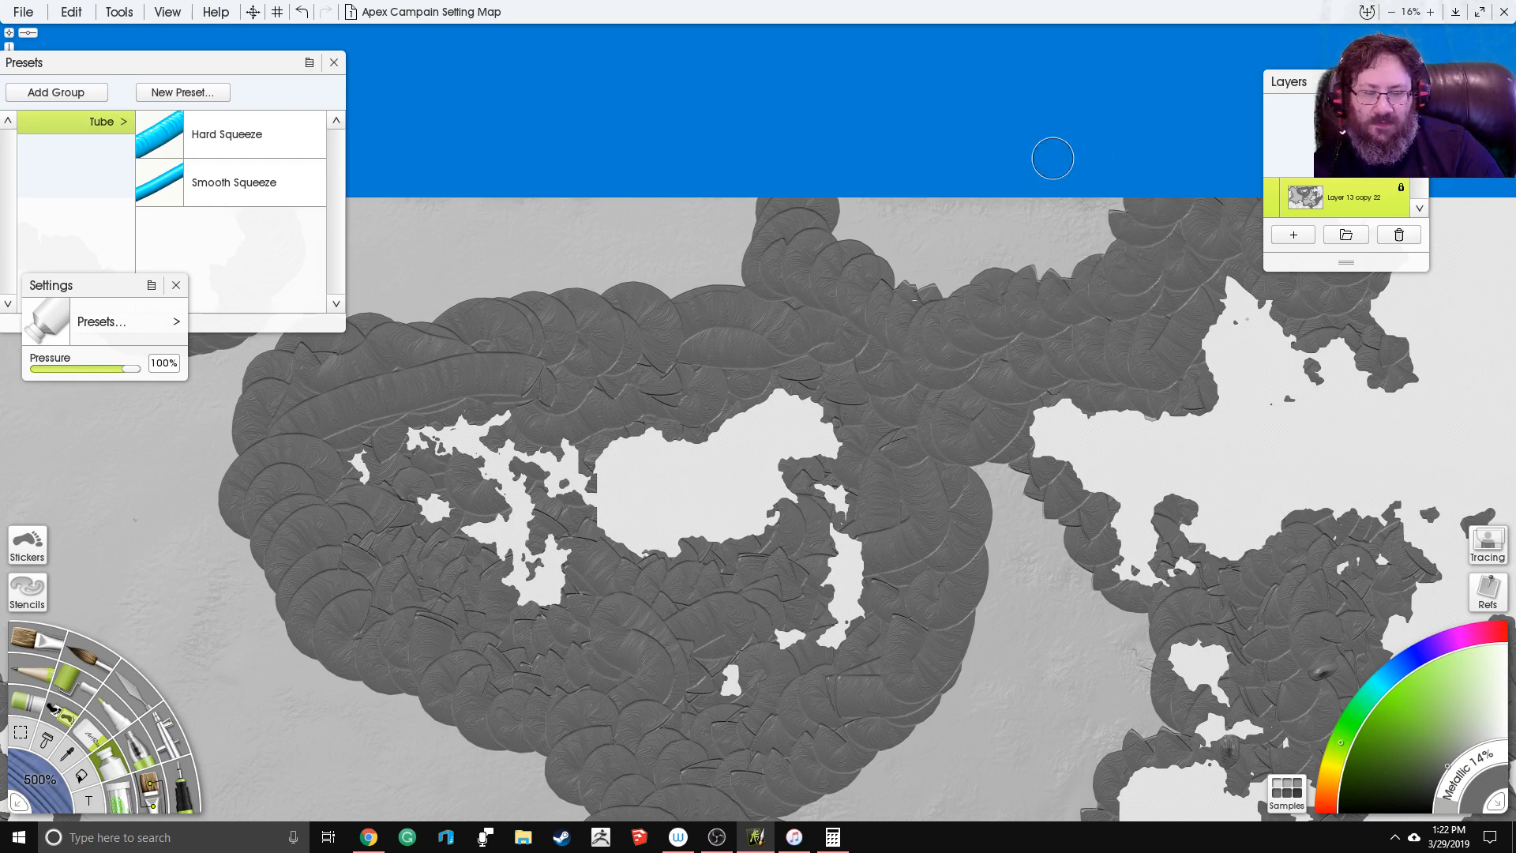
mouse_move(869, 203)
left_mouse_down()
mouse_move(892, 275)
mouse_move(927, 290)
mouse_move(1079, 235)
mouse_move(1096, 194)
mouse_move(874, 226)
left_mouse_up()
left_click_drag(982, 232, 1051, 217)
Step: Fill the northern land from the north-central lakes to the northwestern bay with dark grey Tube paint
left_click_drag(584, 311, 881, 336)
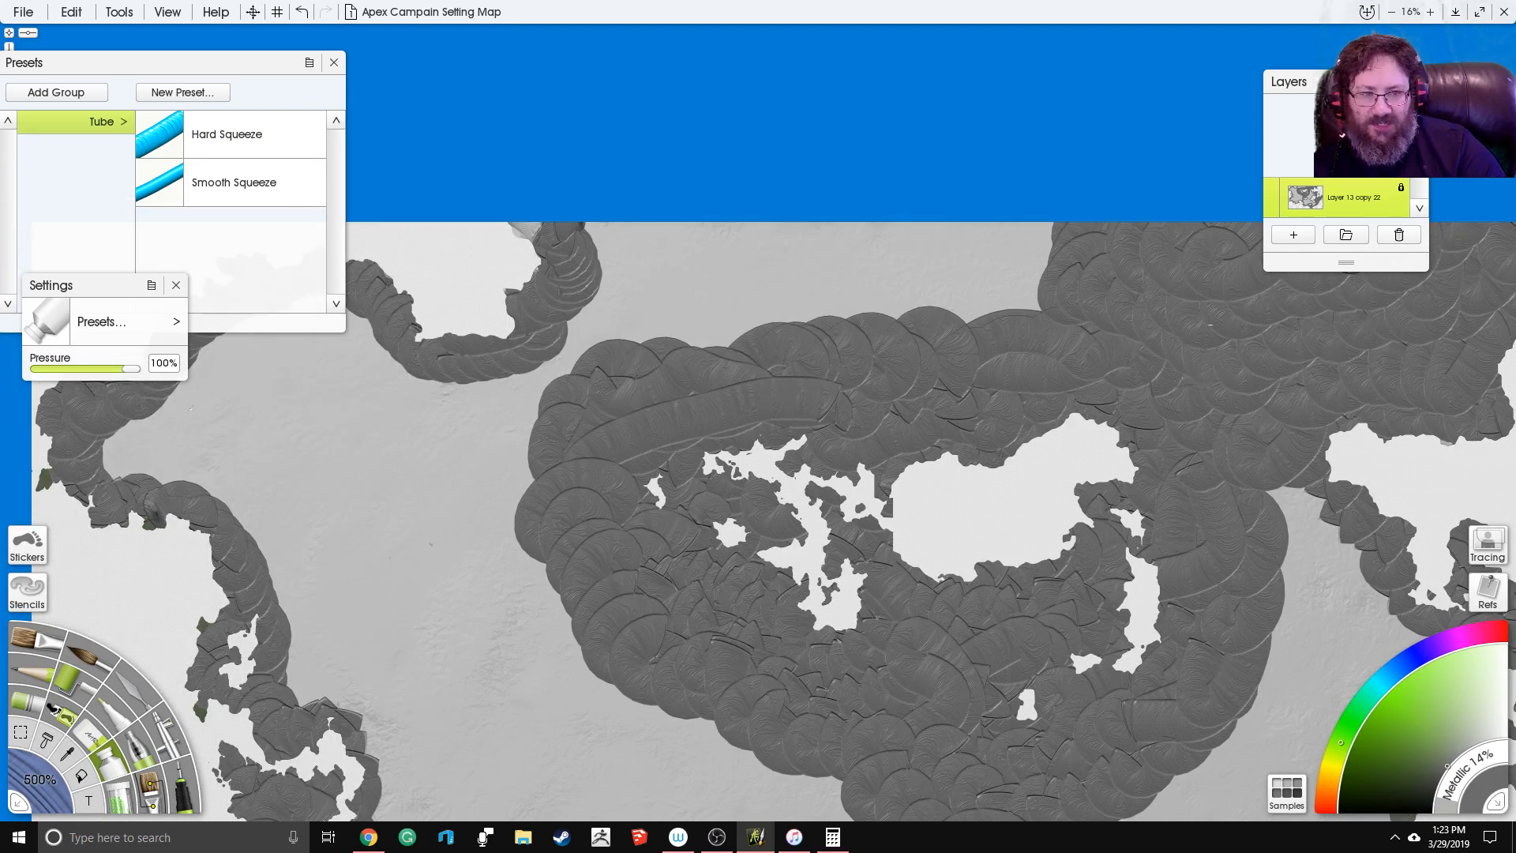
left_click_drag(1191, 368, 1004, 387)
mouse_move(440, 344)
left_mouse_down()
mouse_move(551, 353)
mouse_move(596, 329)
left_mouse_up()
mouse_move(409, 387)
left_mouse_down()
mouse_move(466, 383)
mouse_move(475, 406)
mouse_move(498, 373)
mouse_move(530, 373)
mouse_move(580, 334)
mouse_move(527, 223)
left_mouse_up()
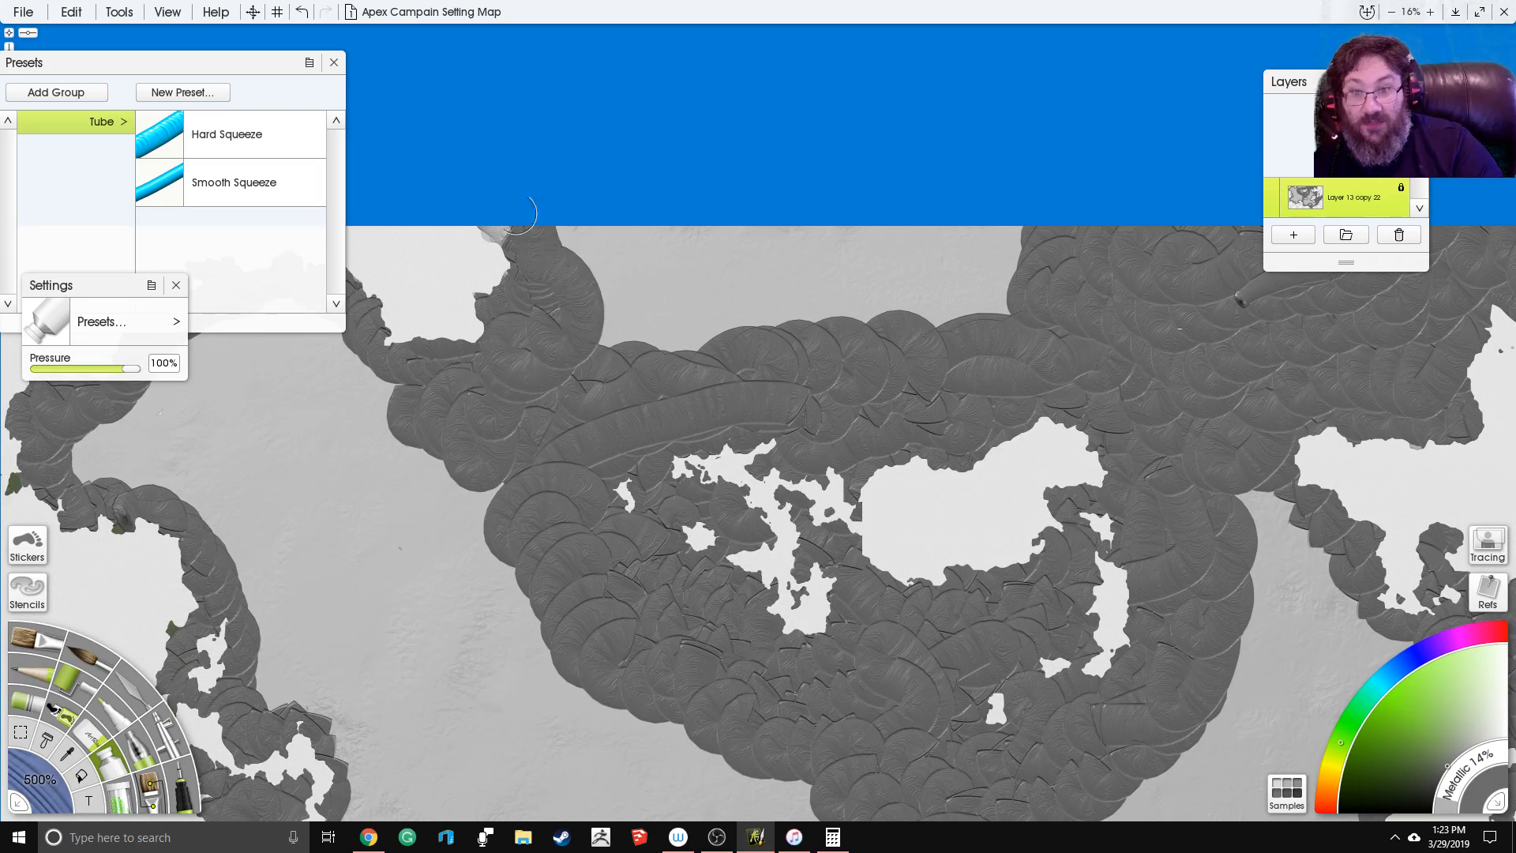
mouse_move(581, 331)
left_mouse_down()
mouse_move(635, 356)
mouse_move(733, 303)
mouse_move(802, 322)
mouse_move(913, 296)
mouse_move(996, 319)
mouse_move(1002, 277)
mouse_move(969, 291)
mouse_move(929, 241)
mouse_move(863, 239)
mouse_move(711, 288)
mouse_move(661, 277)
mouse_move(639, 251)
left_mouse_up()
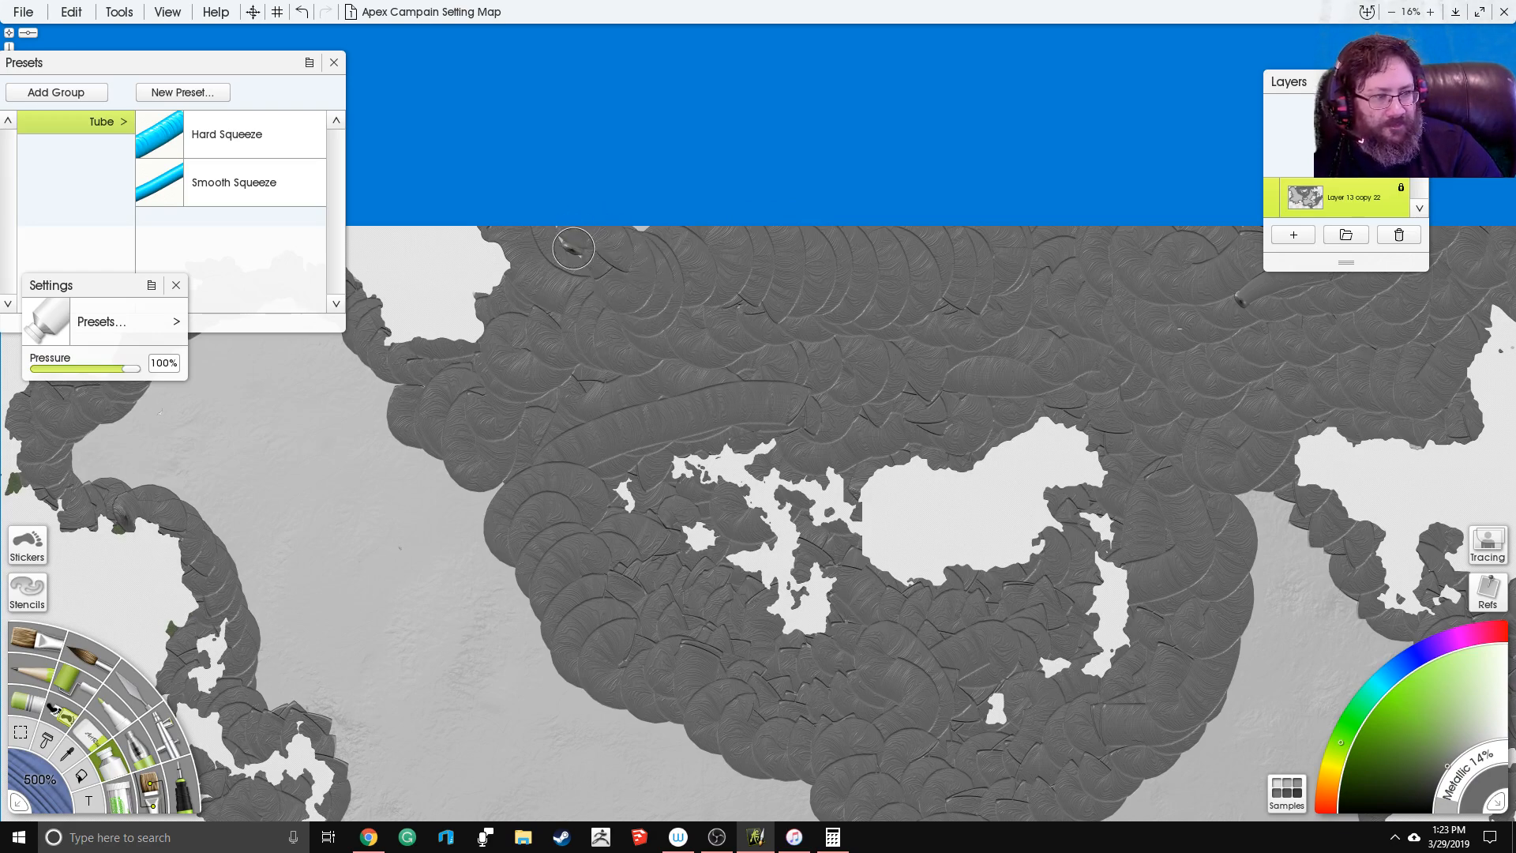
Step: Fill the northwestern land from the bay and west coast to the north-central lakes with dark grey Tube paint
left_click_drag(720, 384, 831, 349)
left_click_drag(661, 425, 886, 336)
mouse_move(400, 345)
left_mouse_down()
mouse_move(478, 347)
mouse_move(458, 296)
mouse_move(561, 208)
mouse_move(624, 193)
mouse_move(757, 261)
mouse_move(572, 208)
left_mouse_up()
mouse_move(555, 286)
left_mouse_down()
mouse_move(533, 367)
mouse_move(608, 387)
mouse_move(608, 281)
mouse_move(681, 280)
mouse_move(661, 252)
left_mouse_up()
mouse_move(662, 362)
left_mouse_down()
mouse_move(592, 458)
mouse_move(647, 600)
mouse_move(680, 568)
mouse_move(646, 458)
mouse_move(716, 317)
mouse_move(841, 379)
mouse_move(718, 355)
mouse_move(678, 525)
mouse_move(821, 403)
mouse_move(861, 521)
mouse_move(746, 589)
mouse_move(789, 456)
left_mouse_up()
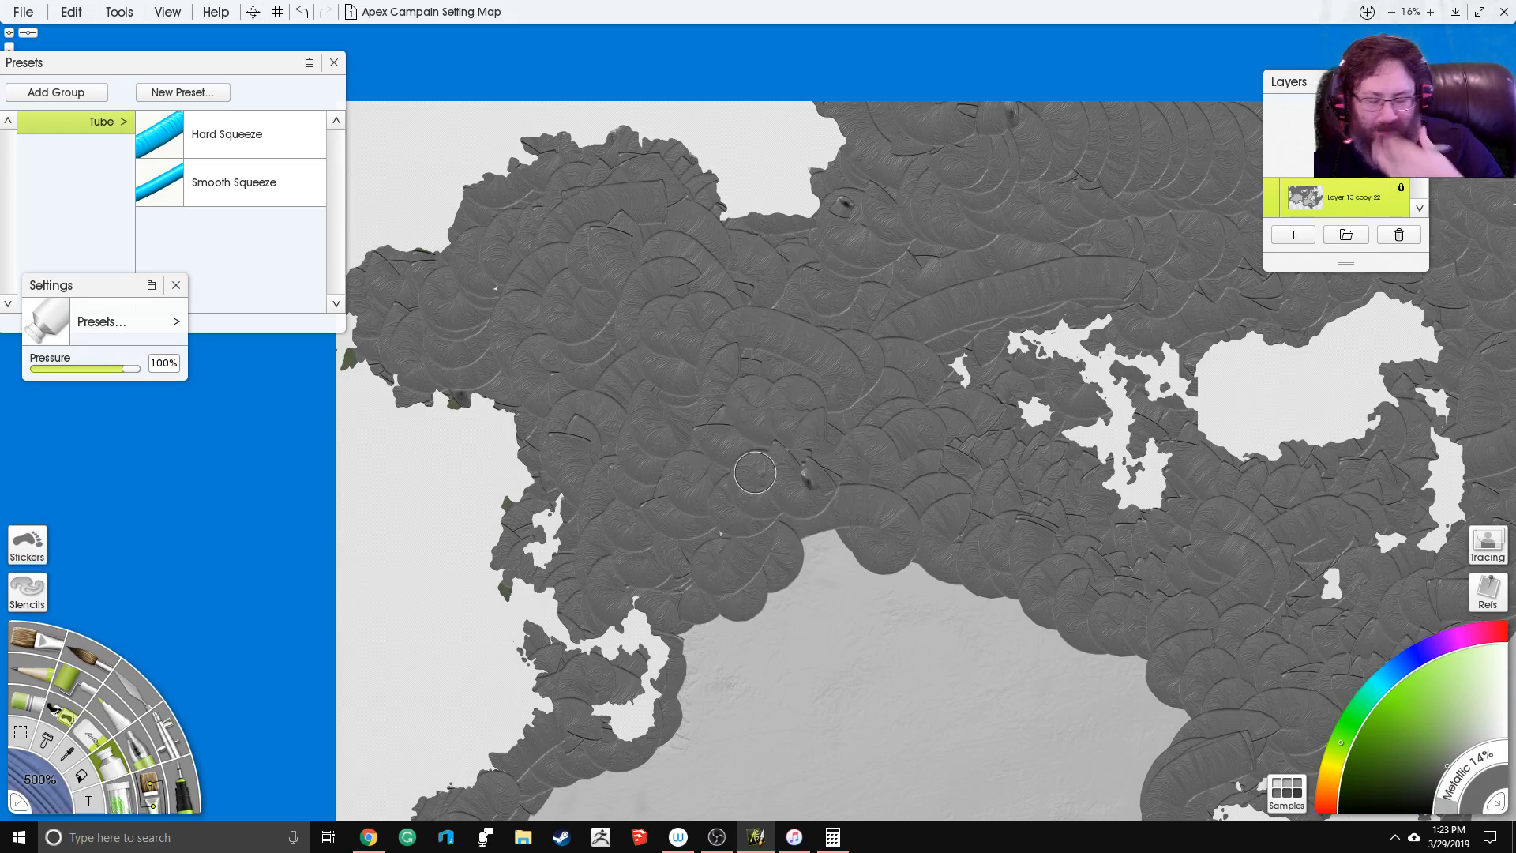
Step: Cover the western and southwestern land with dark grey Tube strokes, filling the enclosed light patch in its middle
left_click_drag(828, 524, 903, 230)
mouse_move(566, 620)
left_mouse_down()
mouse_move(620, 631)
mouse_move(588, 568)
mouse_move(689, 481)
mouse_move(731, 506)
mouse_move(660, 584)
mouse_move(764, 681)
mouse_move(827, 667)
mouse_move(813, 634)
mouse_move(734, 600)
mouse_move(707, 552)
mouse_move(769, 473)
mouse_move(759, 386)
mouse_move(817, 324)
mouse_move(778, 580)
mouse_move(883, 599)
mouse_move(901, 710)
left_mouse_up()
mouse_move(903, 785)
left_mouse_down()
mouse_move(974, 750)
mouse_move(955, 707)
mouse_move(870, 741)
mouse_move(987, 628)
mouse_move(1054, 592)
mouse_move(1180, 596)
mouse_move(1214, 562)
mouse_move(1145, 580)
mouse_move(1266, 408)
mouse_move(1220, 367)
mouse_move(1208, 465)
mouse_move(1157, 513)
mouse_move(931, 630)
mouse_move(789, 545)
mouse_move(861, 513)
mouse_move(924, 544)
mouse_move(803, 432)
mouse_move(849, 359)
mouse_move(876, 245)
mouse_move(1098, 298)
left_mouse_up()
mouse_move(938, 283)
left_mouse_down()
mouse_move(878, 351)
mouse_move(936, 485)
mouse_move(995, 528)
mouse_move(1081, 513)
mouse_move(1152, 458)
mouse_move(1184, 387)
mouse_move(1135, 335)
left_mouse_up()
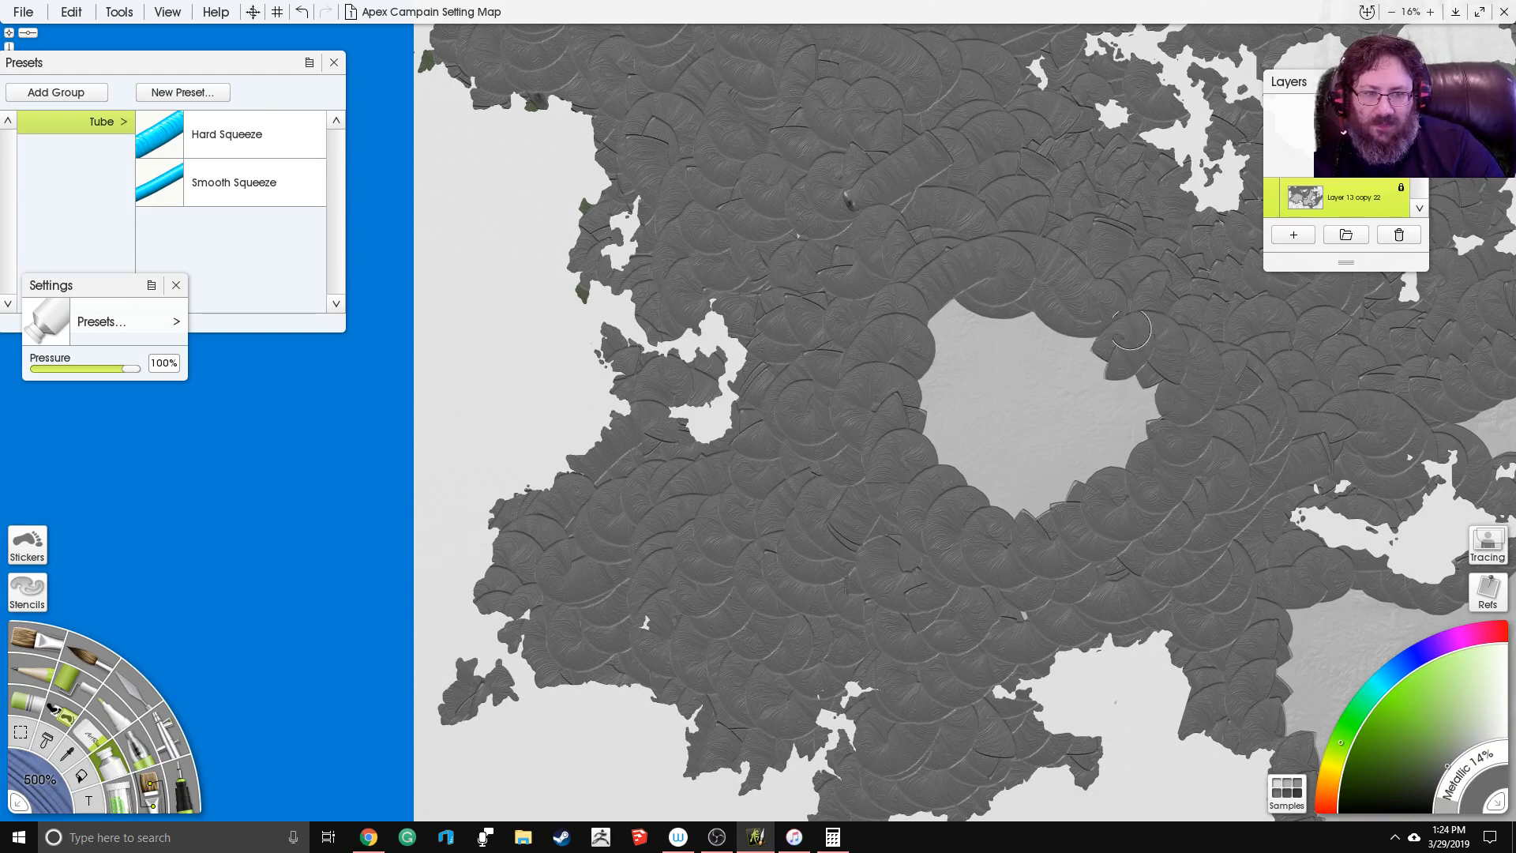
mouse_move(957, 320)
left_mouse_down()
mouse_move(983, 359)
mouse_move(1050, 332)
mouse_move(932, 402)
mouse_move(1042, 505)
mouse_move(1105, 473)
mouse_move(1145, 402)
mouse_move(1065, 378)
mouse_move(964, 419)
mouse_move(1026, 470)
mouse_move(1072, 389)
left_mouse_up()
left_click_drag(865, 228, 825, 435)
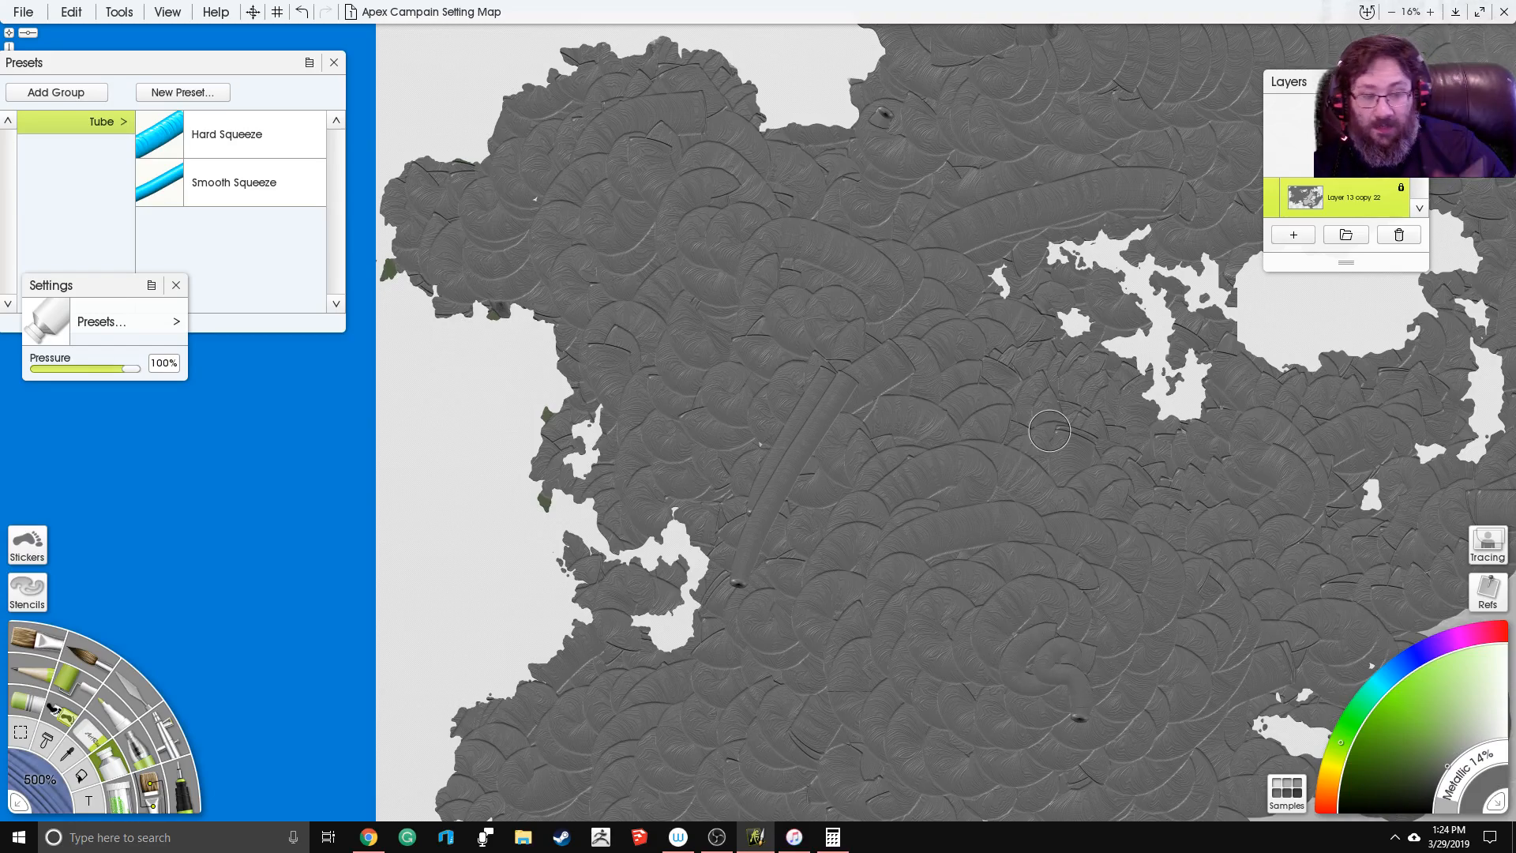
Step: Touch up the leftover dark pits in the western and northern land with short dark grey Tube strokes
left_click_drag(1026, 630, 856, 385)
left_click_drag(920, 485, 869, 493)
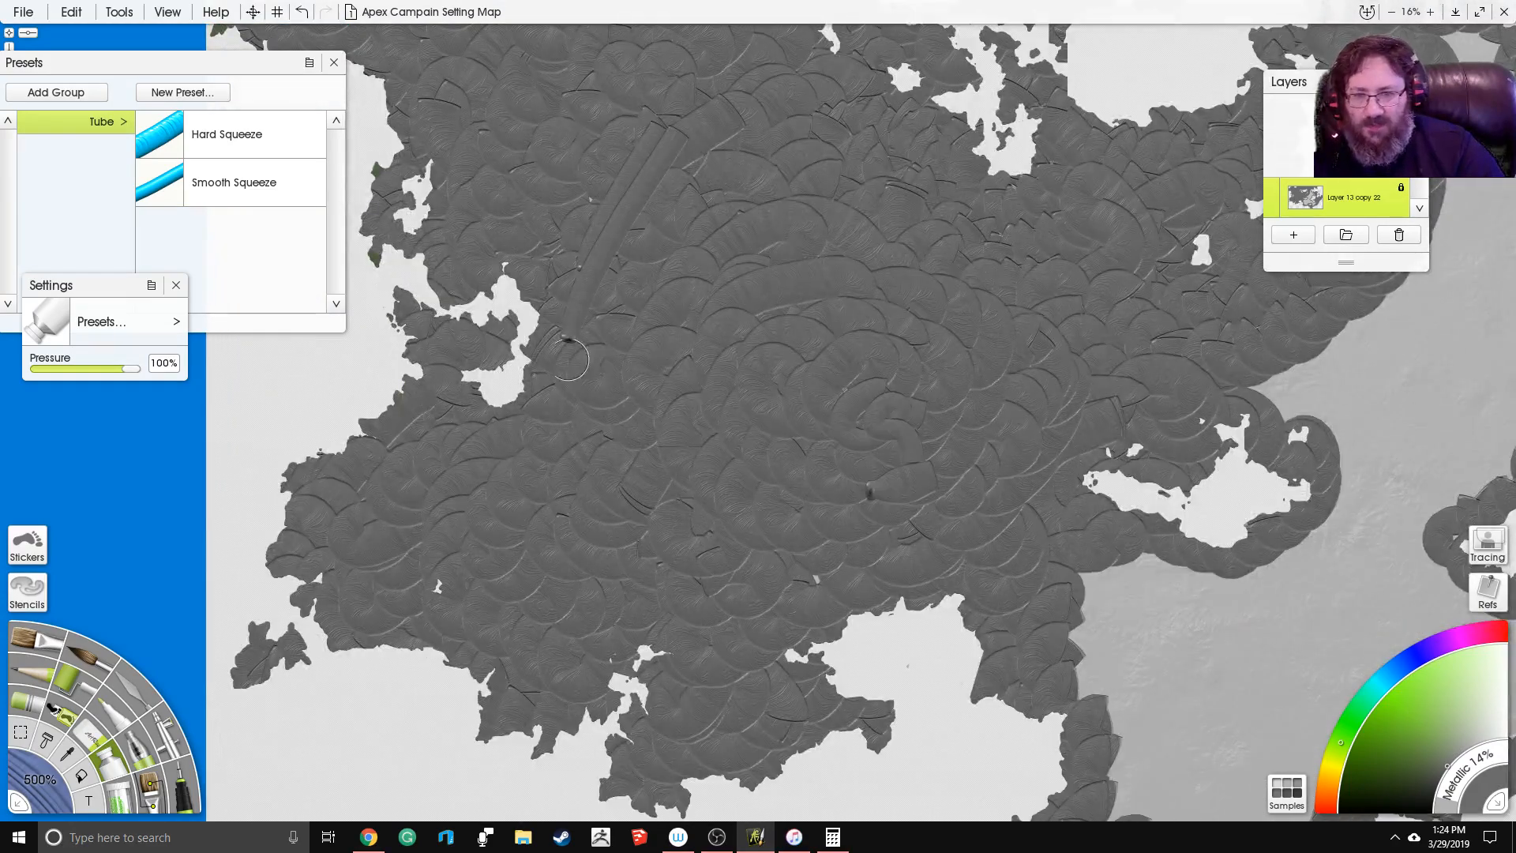
left_click_drag(597, 341, 527, 348)
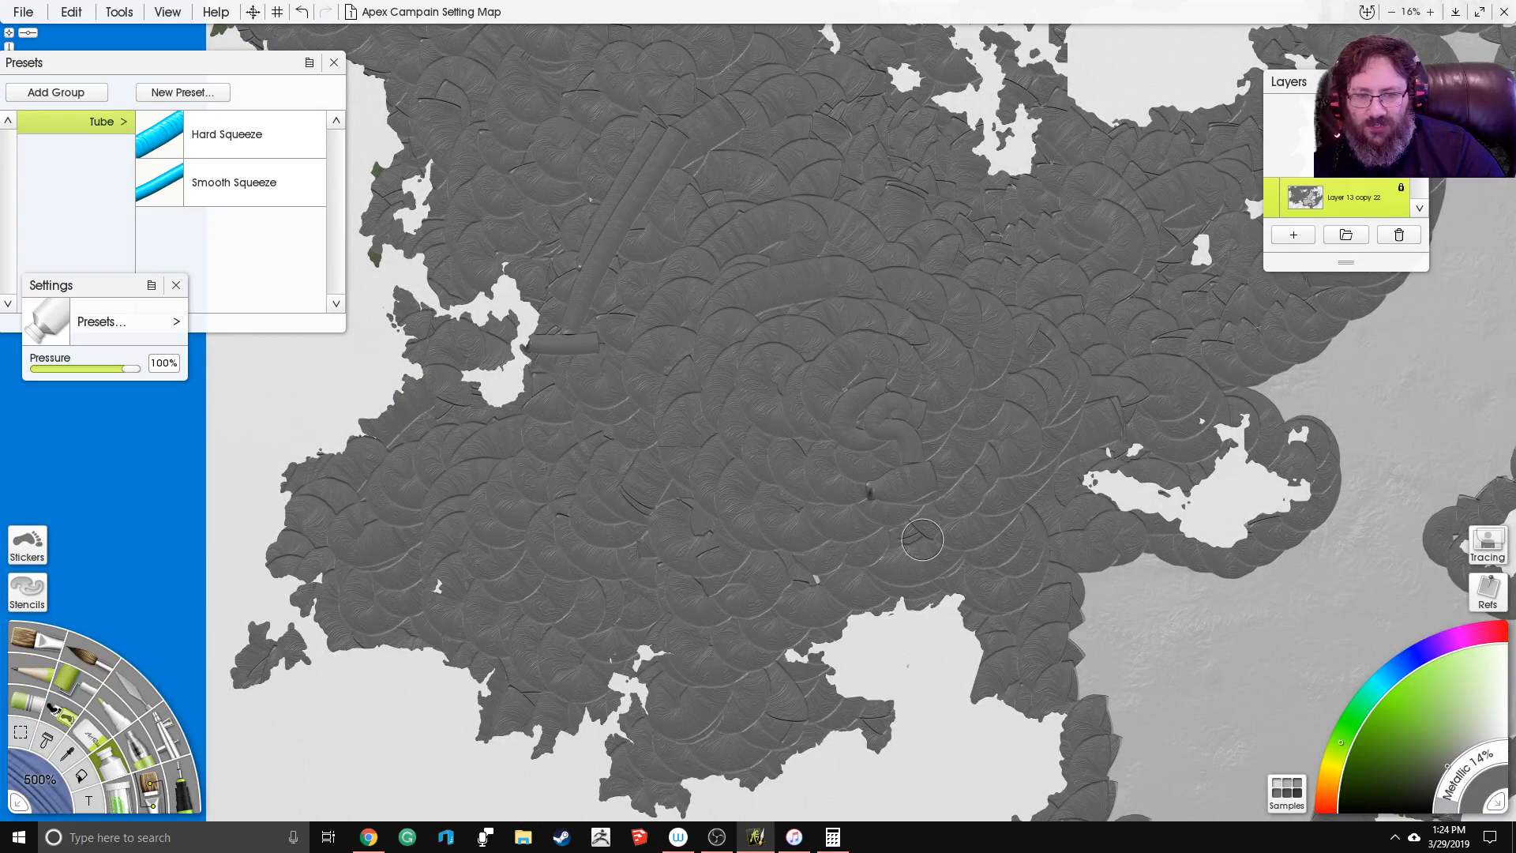
left_click_drag(921, 220, 707, 608)
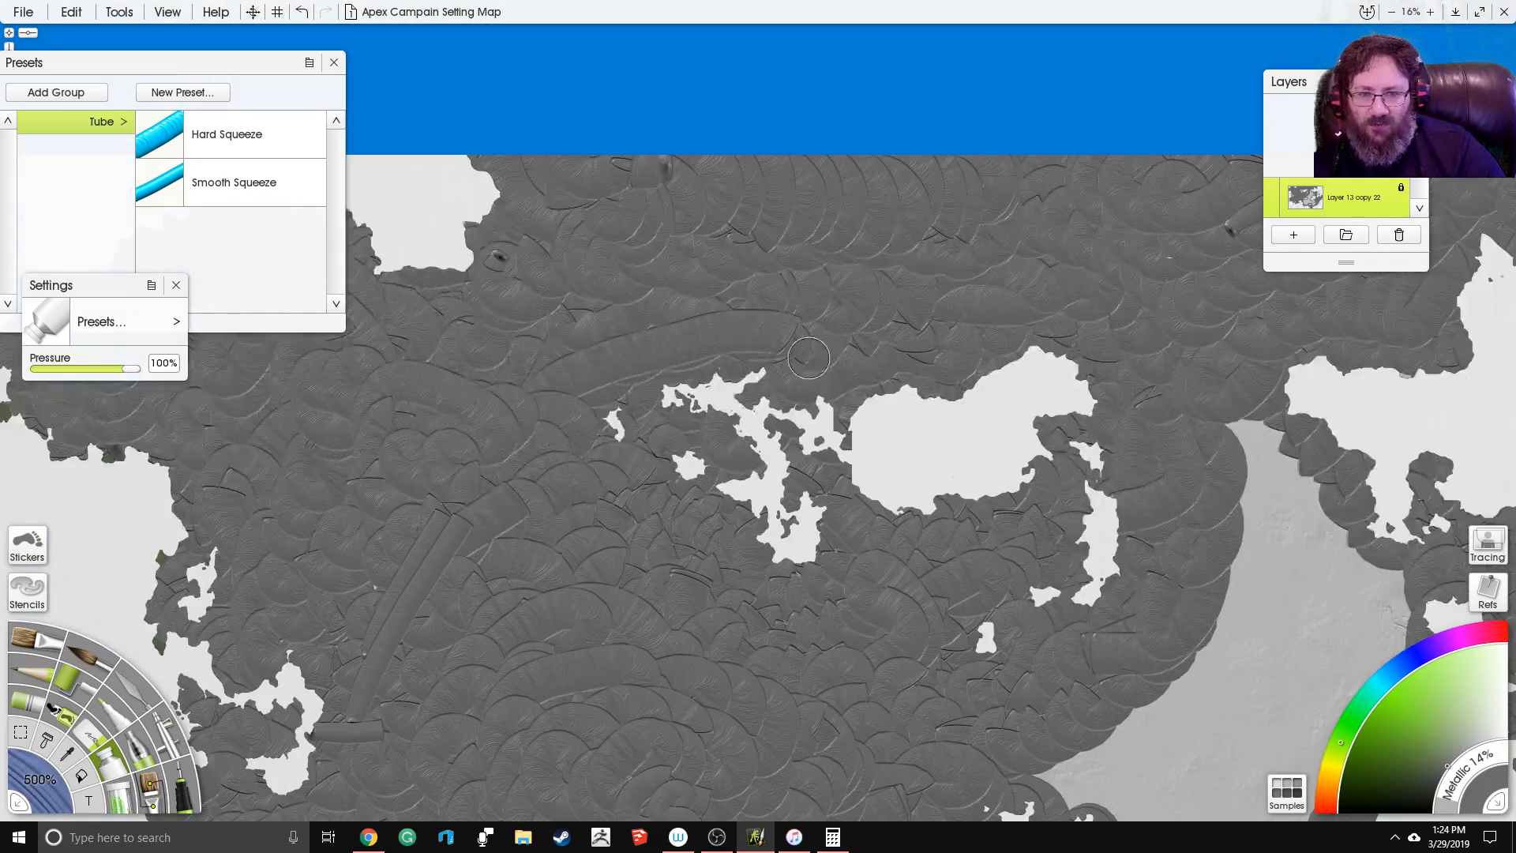
left_click_drag(653, 308, 731, 339)
left_click_drag(565, 248, 559, 288)
left_click_drag(715, 214, 750, 206)
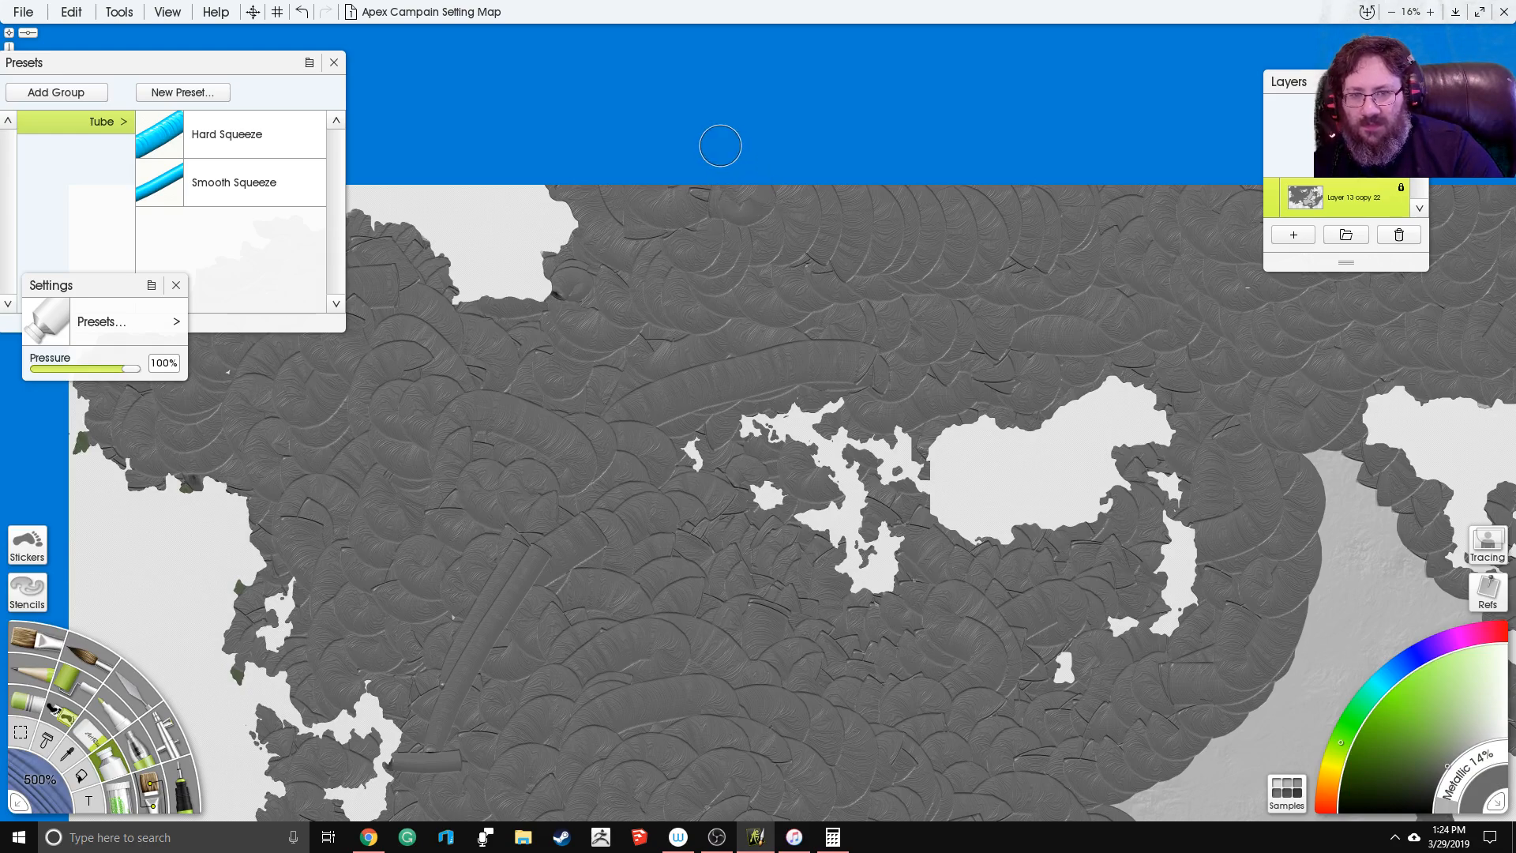
Step: Fill the northern part of the light central corridor, between the north-central and eastern lakes, with dark grey Tube paint
left_click_drag(1061, 537, 601, 358)
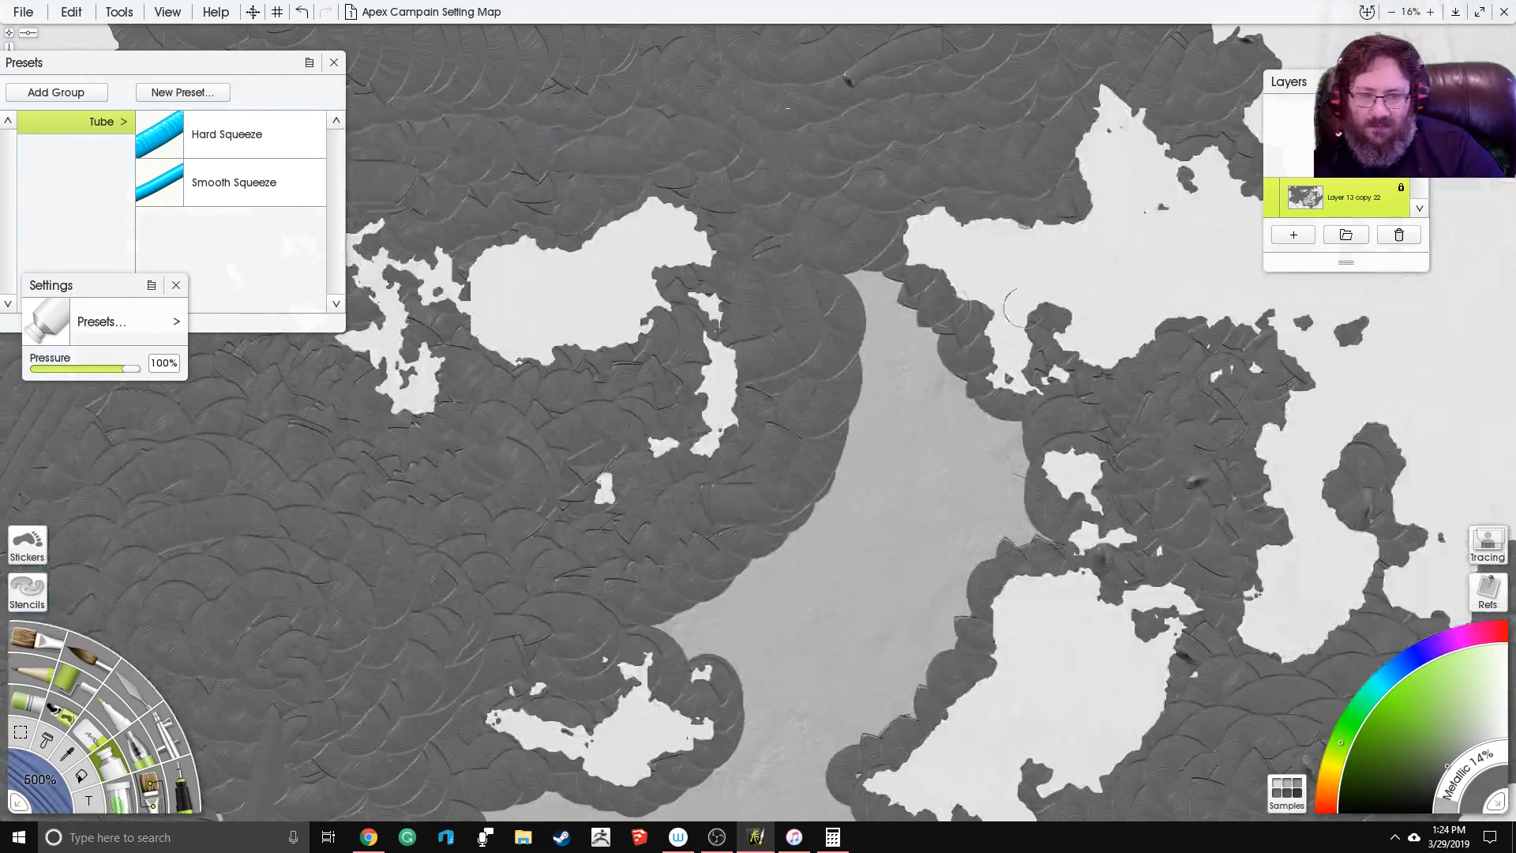
left_click_drag(1181, 667, 1204, 649)
mouse_move(869, 285)
left_mouse_down()
mouse_move(854, 343)
mouse_move(910, 348)
mouse_move(942, 327)
mouse_move(1007, 457)
mouse_move(1014, 528)
mouse_move(1052, 552)
mouse_move(981, 577)
mouse_move(972, 623)
mouse_move(813, 780)
mouse_move(770, 788)
mouse_move(727, 766)
mouse_move(766, 667)
mouse_move(722, 629)
mouse_move(672, 621)
mouse_move(700, 638)
mouse_move(760, 621)
mouse_move(799, 563)
mouse_move(819, 490)
mouse_move(884, 434)
mouse_move(912, 379)
mouse_move(947, 501)
mouse_move(990, 545)
mouse_move(961, 601)
mouse_move(802, 716)
mouse_move(792, 671)
mouse_move(924, 454)
mouse_move(971, 530)
mouse_move(834, 646)
mouse_move(1026, 169)
left_mouse_up()
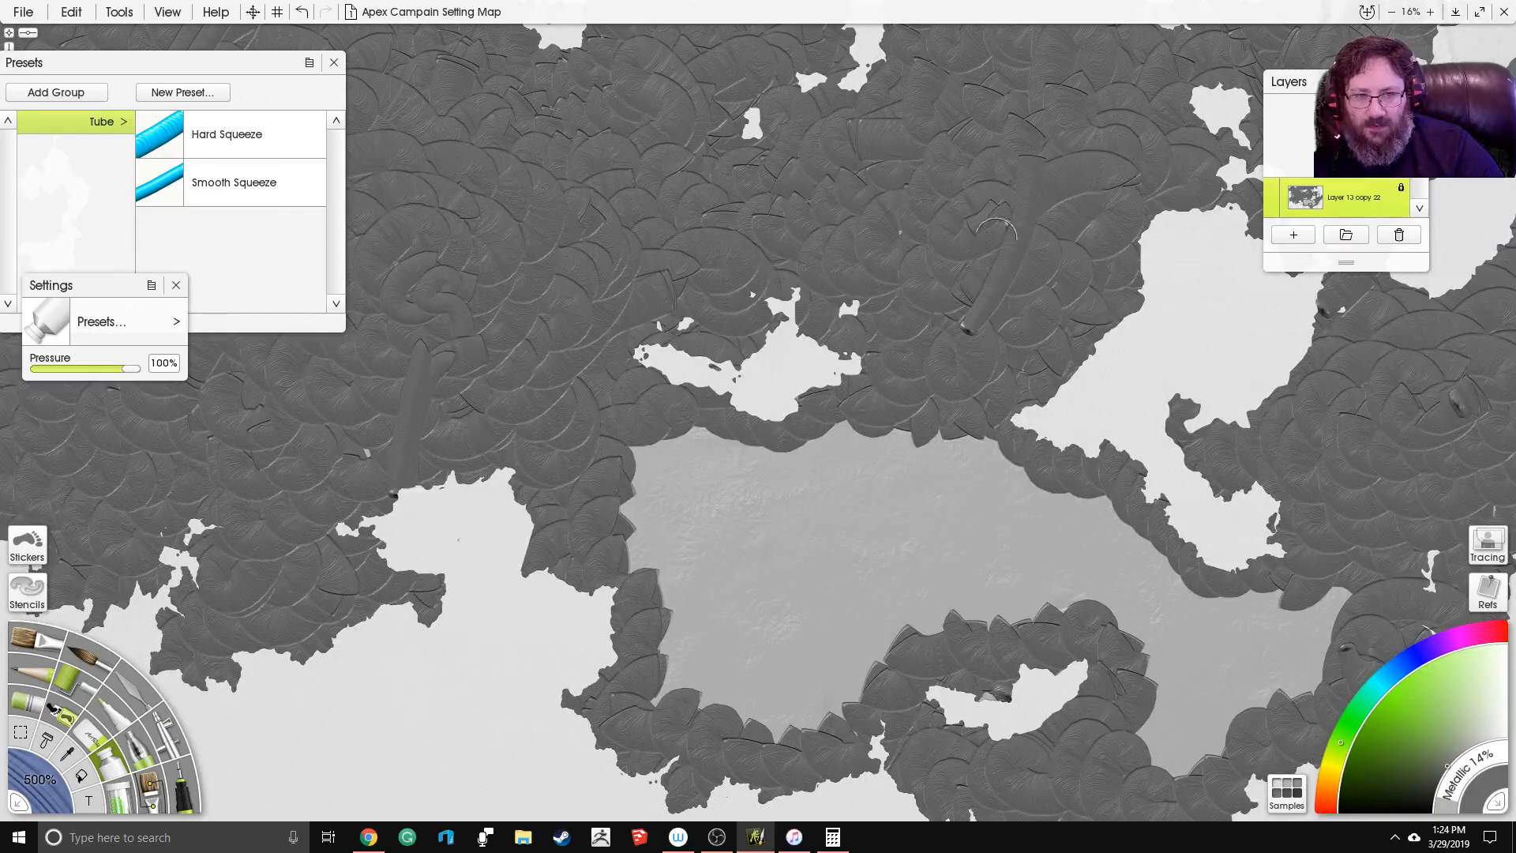
Step: Cover the remaining light expanse across the south-central and southeastern land with dark grey Tube paint
mouse_move(628, 464)
left_mouse_down()
mouse_move(653, 433)
mouse_move(716, 446)
mouse_move(662, 492)
mouse_move(650, 574)
mouse_move(669, 606)
mouse_move(657, 660)
mouse_move(680, 697)
mouse_move(739, 726)
mouse_move(791, 726)
mouse_move(811, 687)
mouse_move(886, 660)
mouse_move(965, 597)
mouse_move(1038, 631)
mouse_move(1121, 625)
mouse_move(1153, 654)
mouse_move(1123, 739)
mouse_move(1172, 774)
mouse_move(1273, 704)
mouse_move(1319, 637)
mouse_move(1320, 606)
mouse_move(1269, 631)
mouse_move(1275, 653)
mouse_move(1167, 681)
mouse_move(1168, 625)
mouse_move(1212, 637)
mouse_move(1045, 461)
mouse_move(928, 432)
mouse_move(936, 372)
mouse_move(869, 430)
mouse_move(720, 460)
mouse_move(660, 509)
mouse_move(649, 566)
mouse_move(717, 676)
mouse_move(783, 695)
mouse_move(926, 589)
mouse_move(1048, 564)
mouse_move(1034, 517)
mouse_move(804, 445)
mouse_move(719, 549)
mouse_move(725, 571)
mouse_move(800, 606)
mouse_move(962, 571)
mouse_move(979, 513)
mouse_move(869, 446)
mouse_move(738, 498)
mouse_move(804, 594)
mouse_move(892, 494)
mouse_move(813, 552)
mouse_move(869, 576)
left_mouse_up()
mouse_move(1096, 620)
left_mouse_down()
mouse_move(736, 394)
mouse_move(655, 582)
left_mouse_up()
left_click_drag(1035, 348, 985, 459)
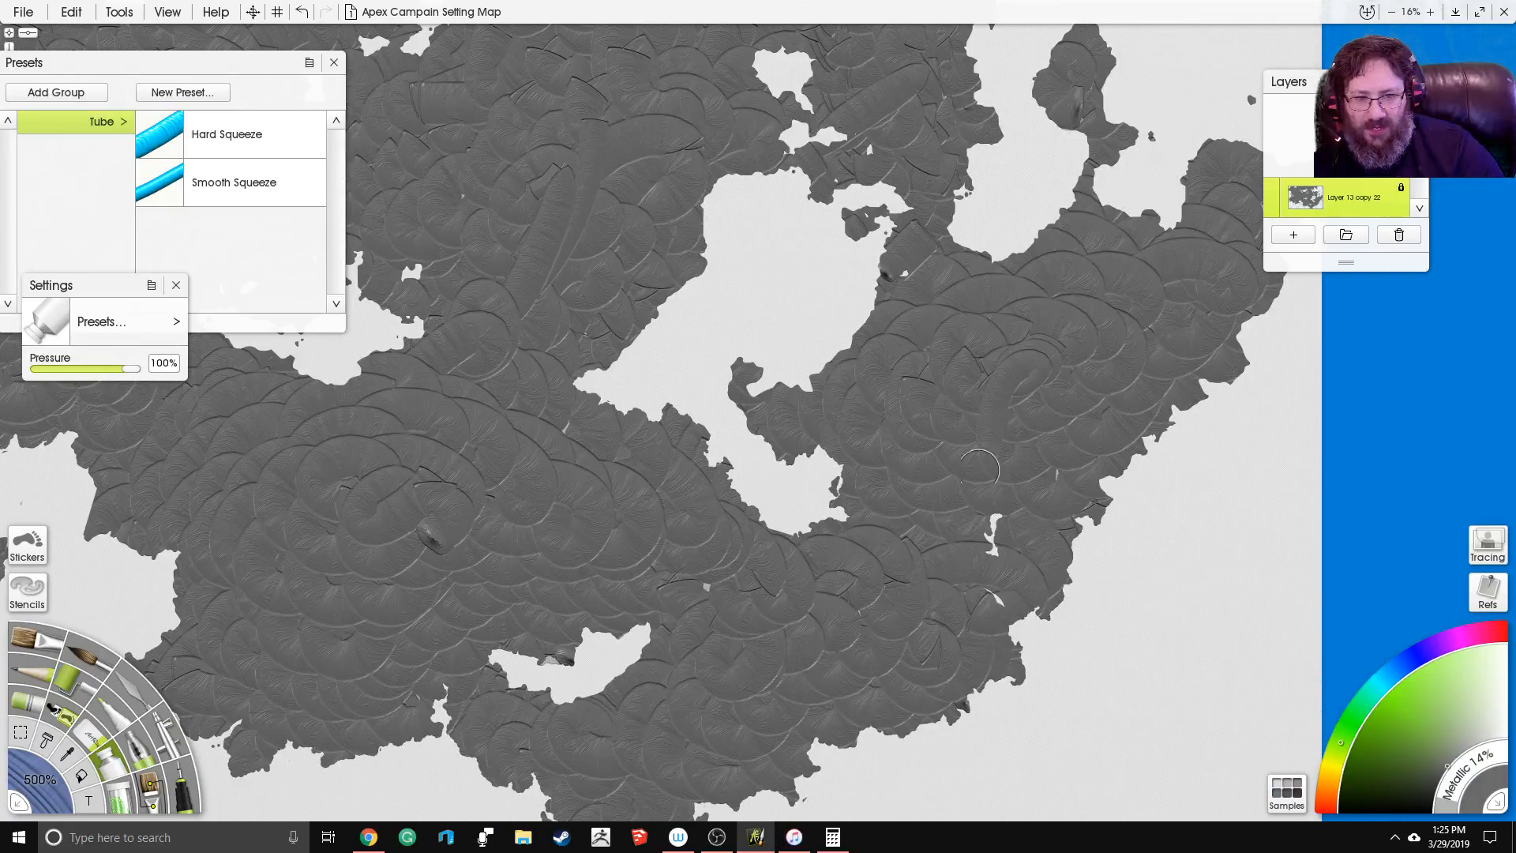
left_click_drag(630, 386, 753, 735)
left_click_drag(702, 482, 616, 616)
left_click_drag(165, 585, 291, 532)
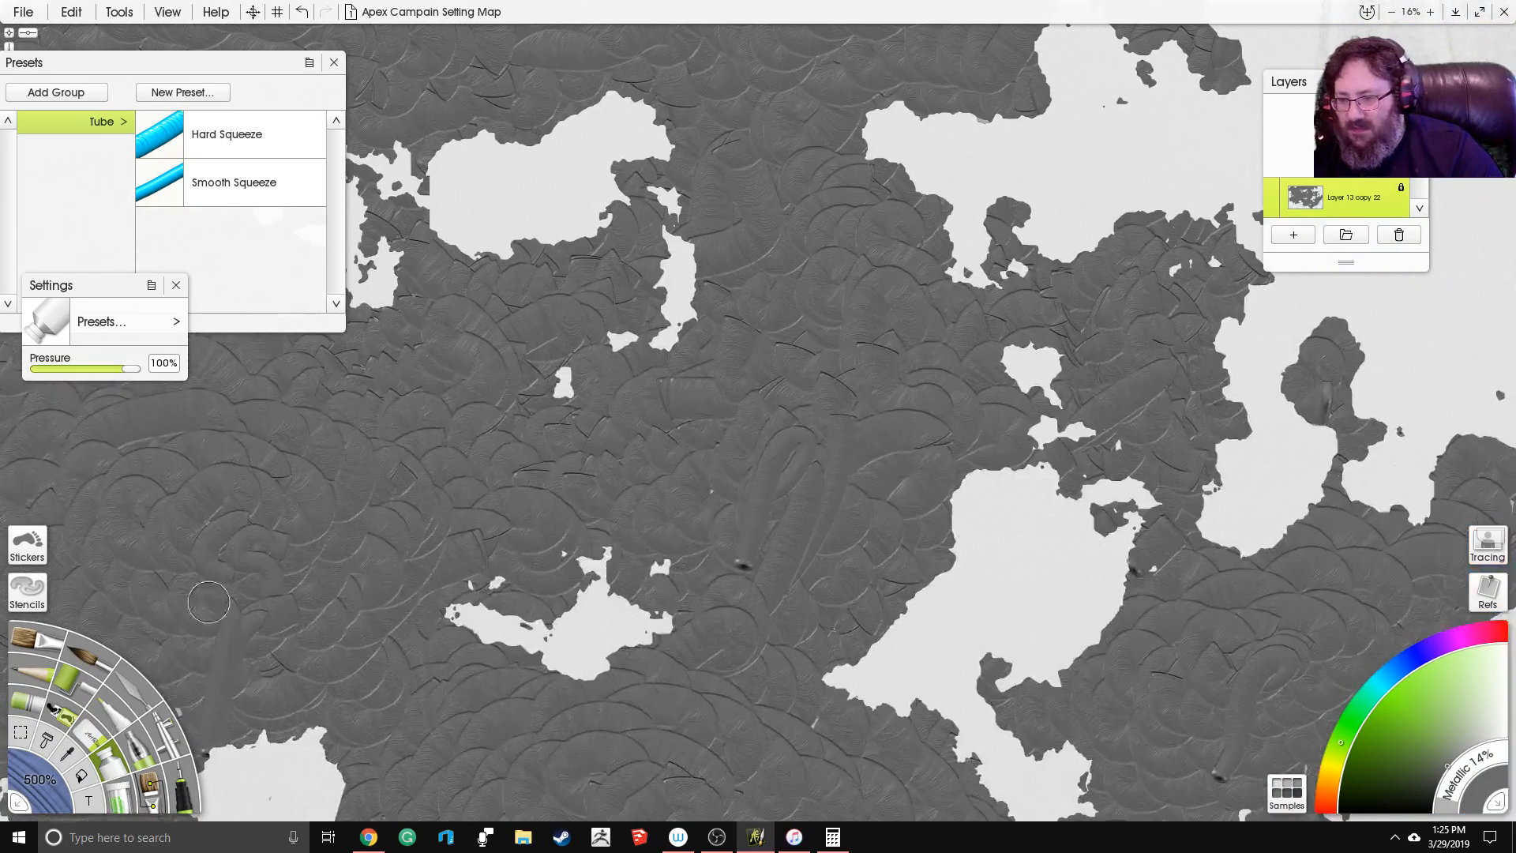
Step: Switch to the Palette Knife and smooth the raised paint on the central land between the north-central lakes and the large eastern lake
left_click(131, 702)
left_click_drag(85, 424, 123, 432)
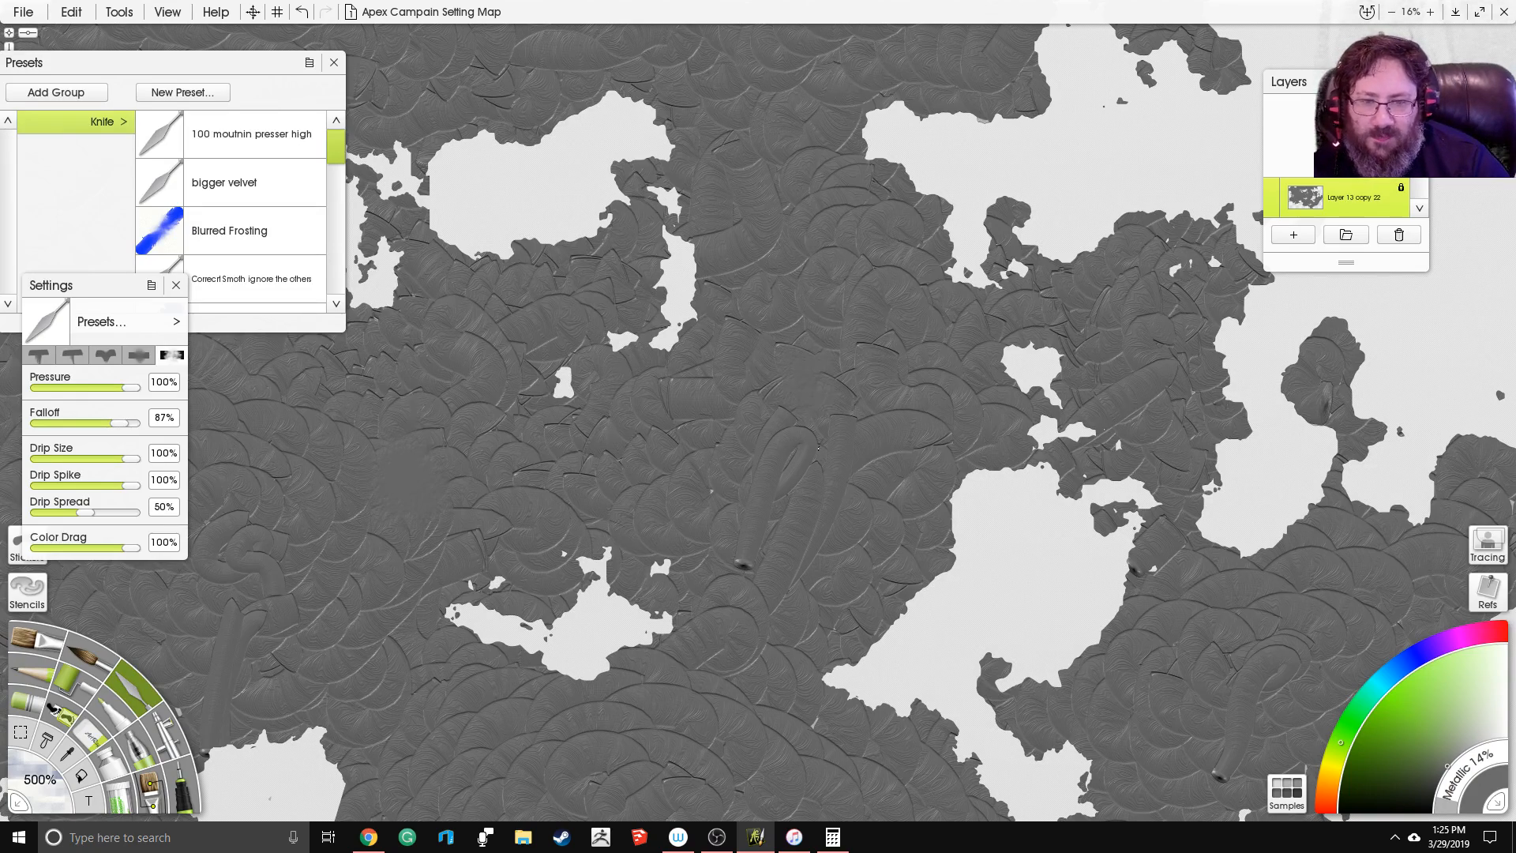
left_click_drag(715, 575, 741, 579)
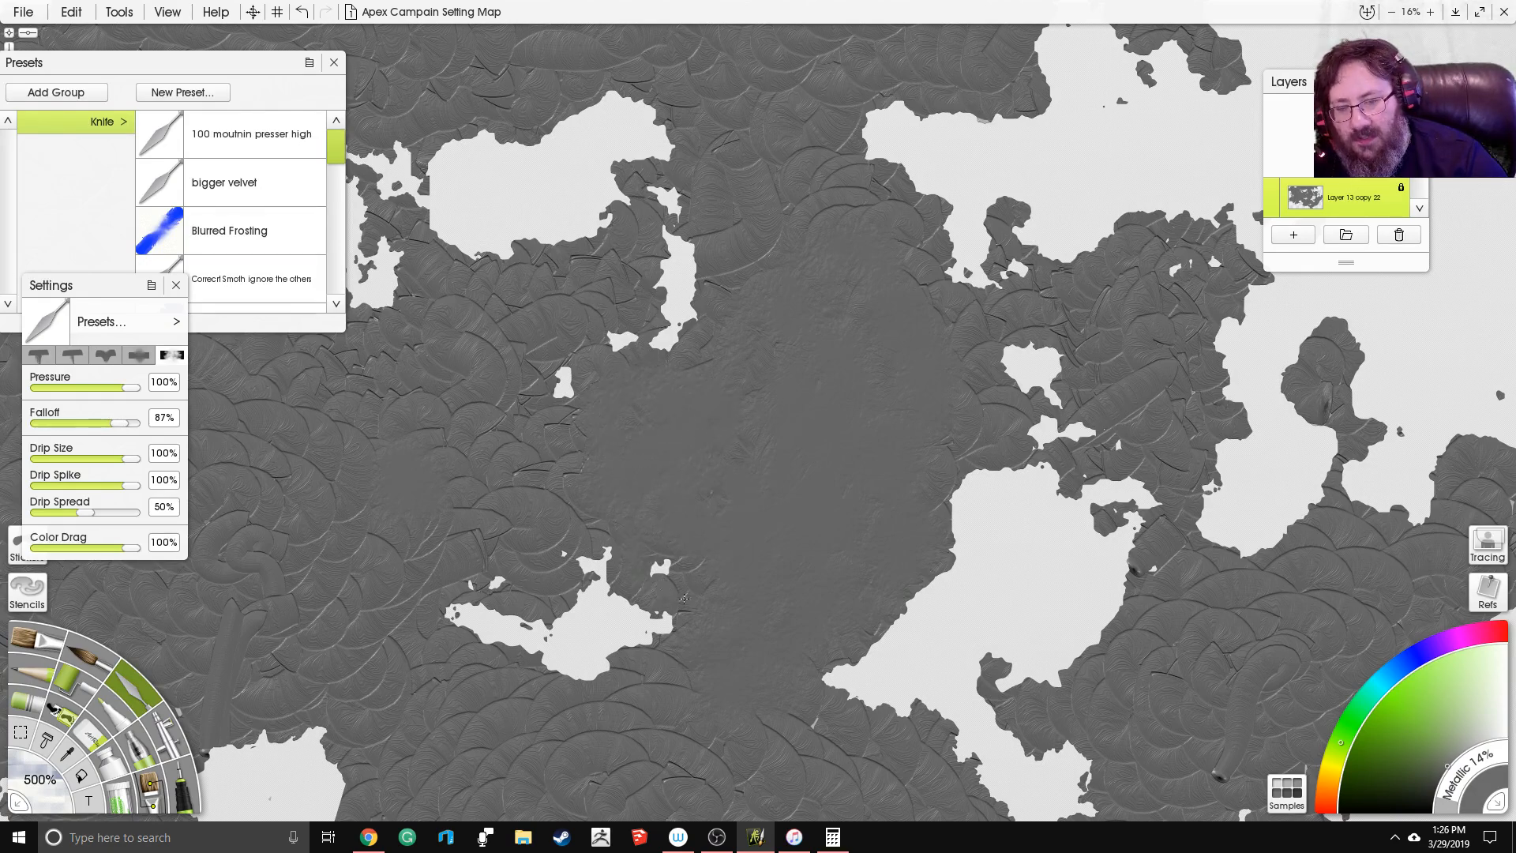
left_click_drag(746, 405, 691, 474)
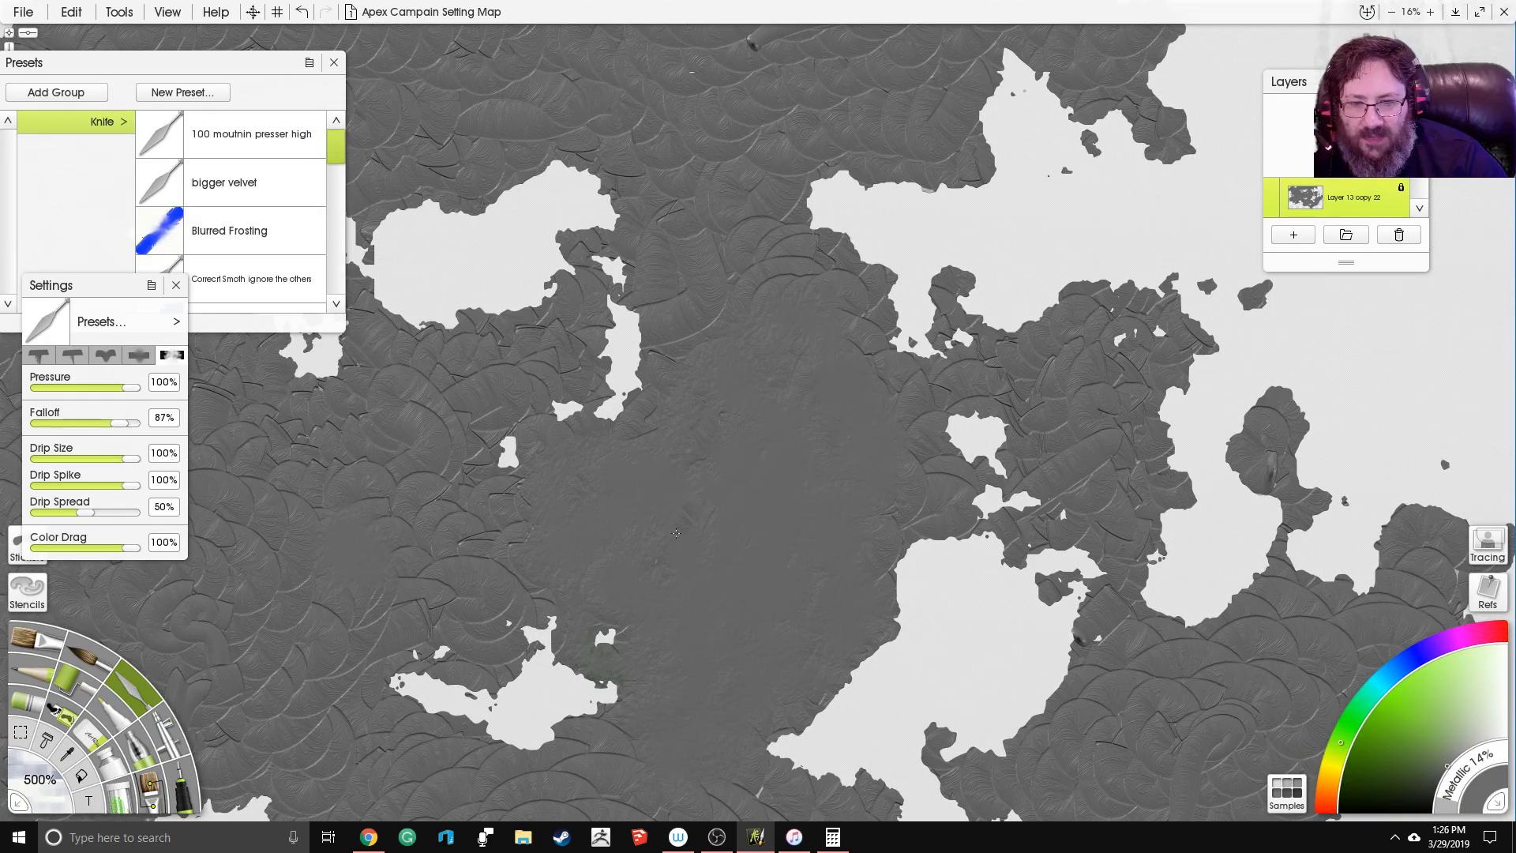
Step: Smooth the northeastern land between the northern inlet and the large eastern lake with the Palette Knife, working around the small lakes
left_click_drag(810, 383, 669, 396)
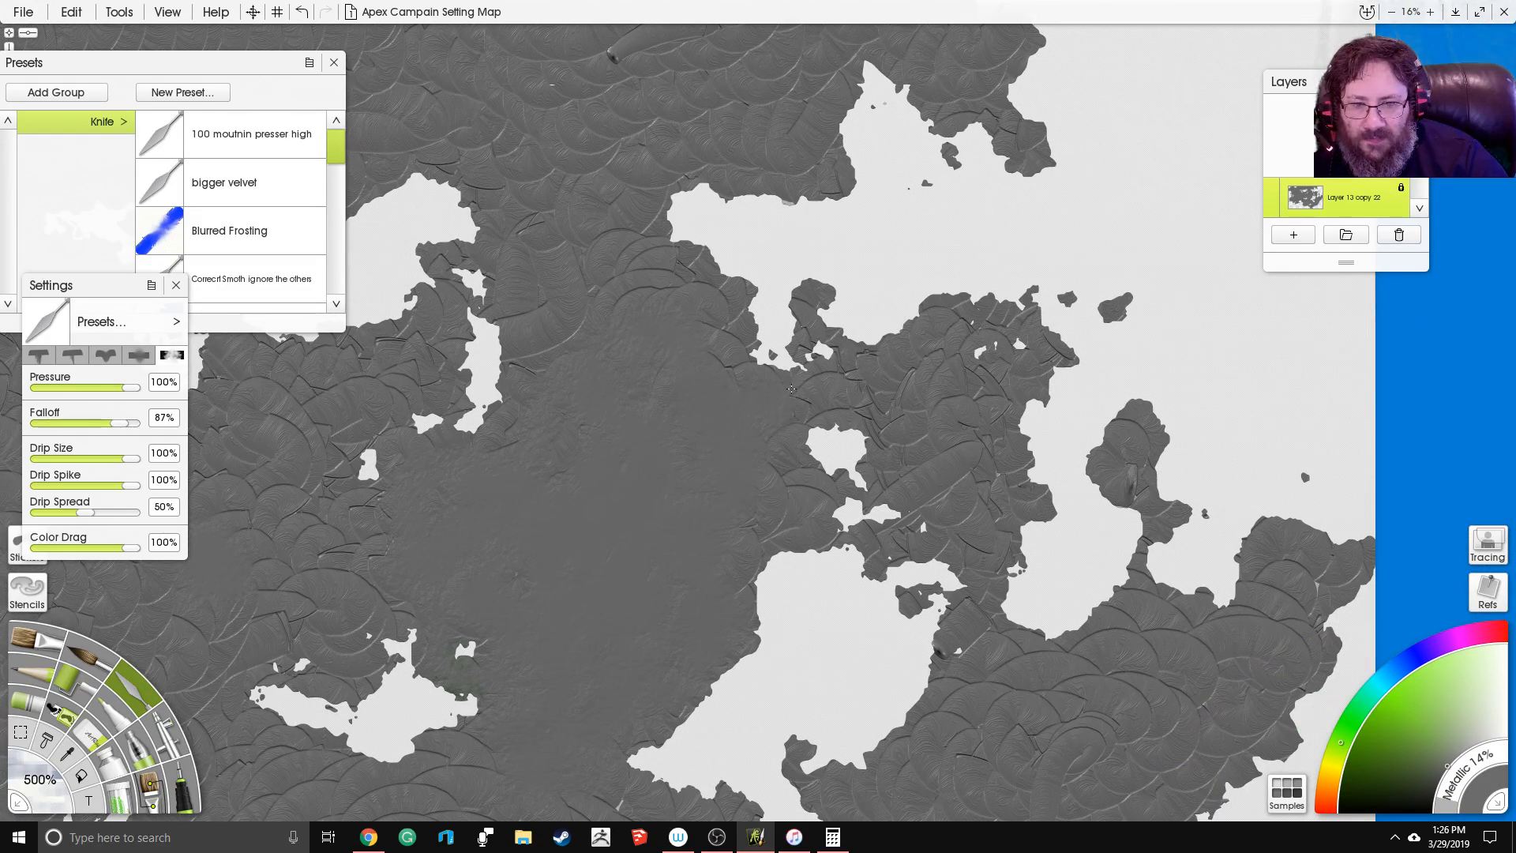
left_click_drag(880, 380, 836, 378)
left_click_drag(813, 297, 839, 347)
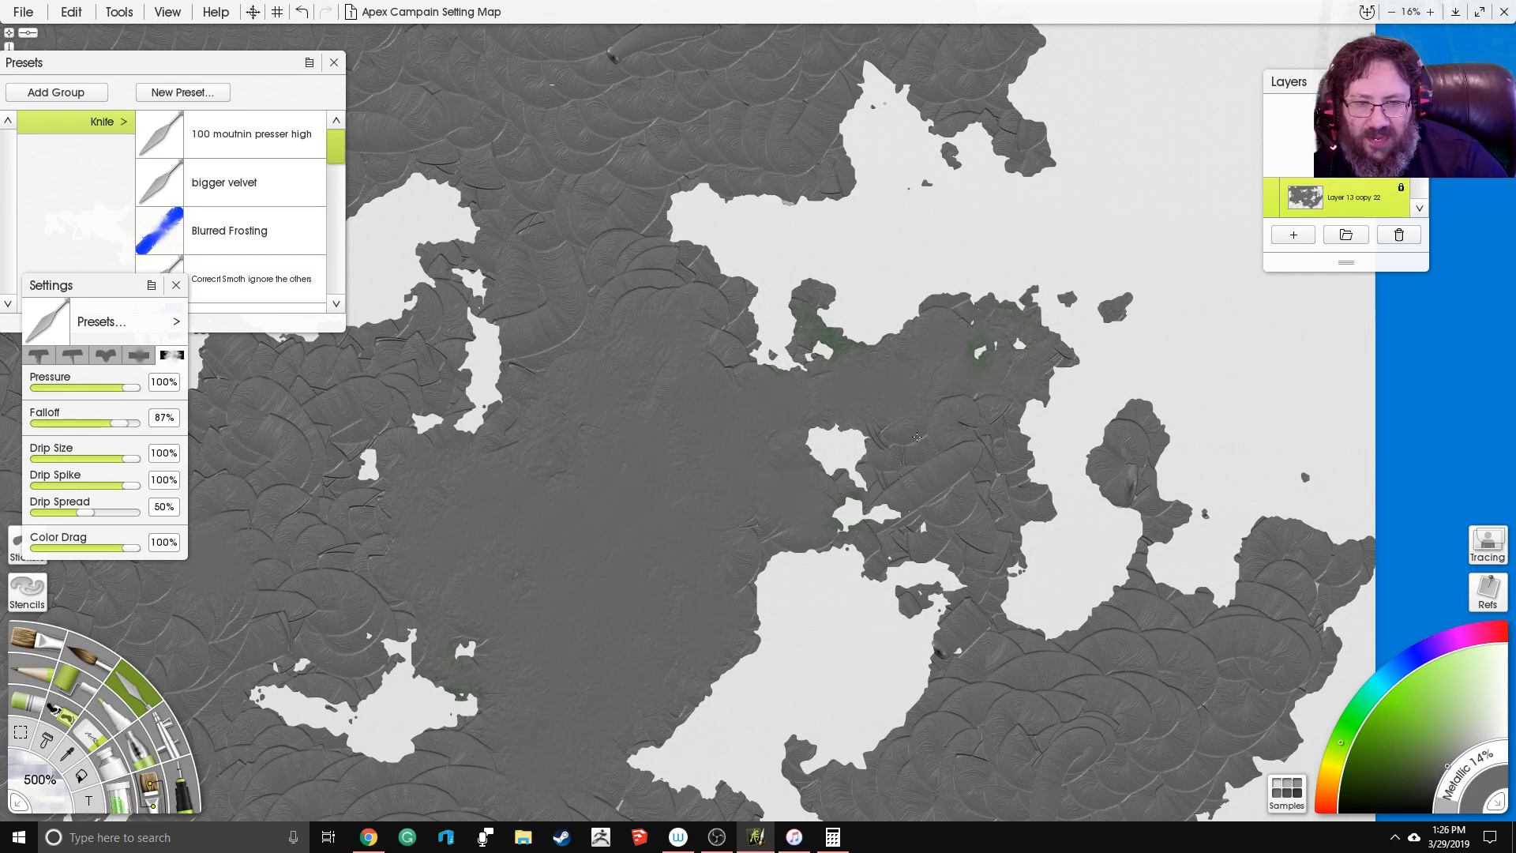
mouse_move(959, 573)
left_mouse_down()
mouse_move(979, 601)
mouse_move(1007, 553)
left_mouse_up()
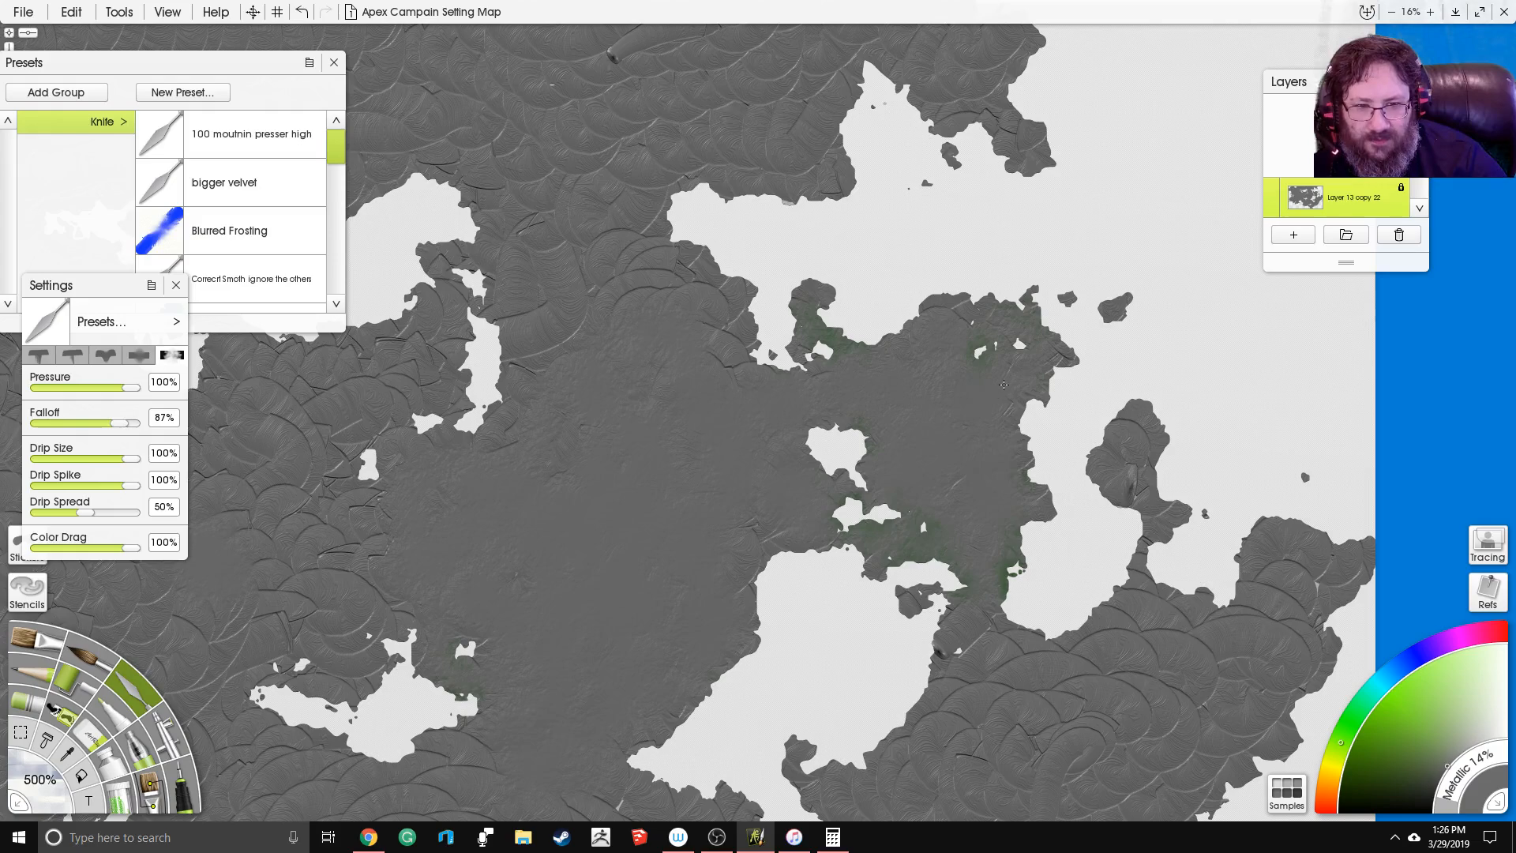
Step: Smooth the narrow northeastern peninsula and the land along the upper east coast with the Palette Knife
left_click_drag(957, 627, 897, 359)
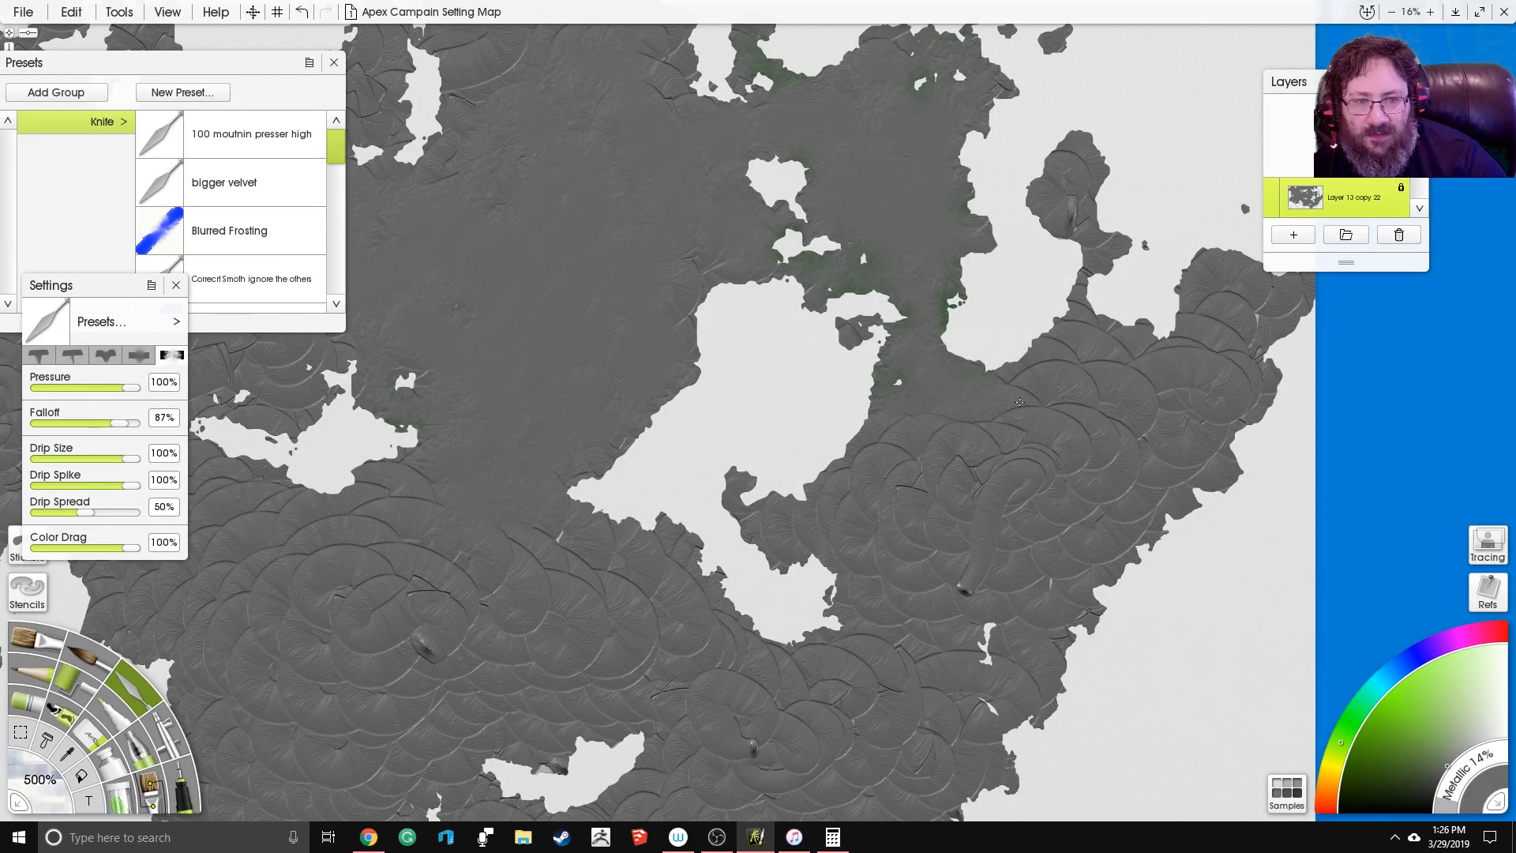
mouse_move(1030, 363)
left_mouse_down()
mouse_move(1076, 331)
mouse_move(1102, 234)
mouse_move(1074, 211)
left_mouse_up()
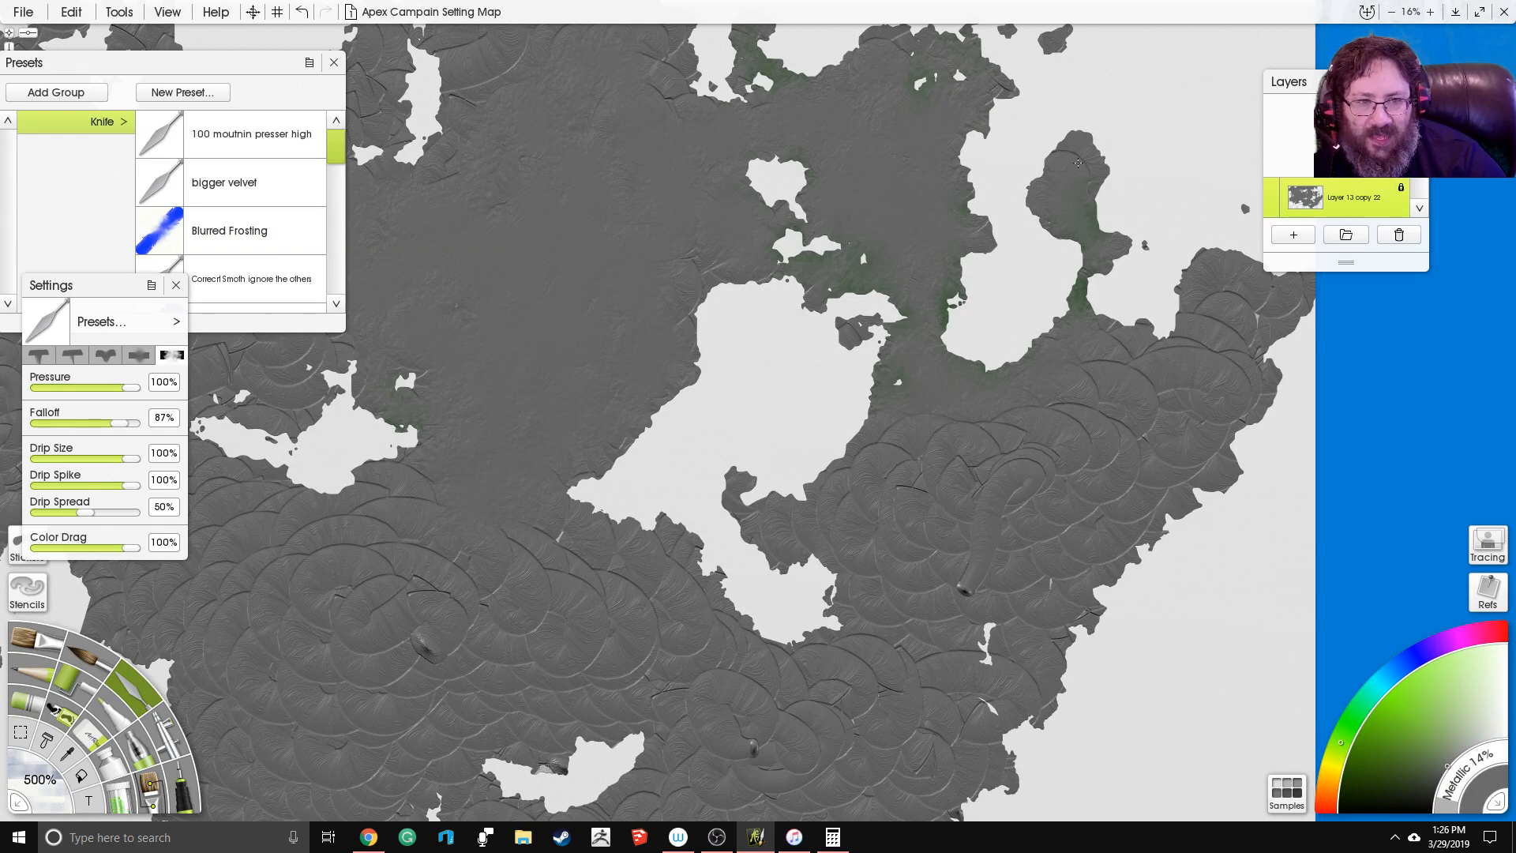
mouse_move(1124, 357)
left_mouse_down()
mouse_move(1176, 342)
mouse_move(1244, 277)
mouse_move(1231, 442)
left_mouse_up()
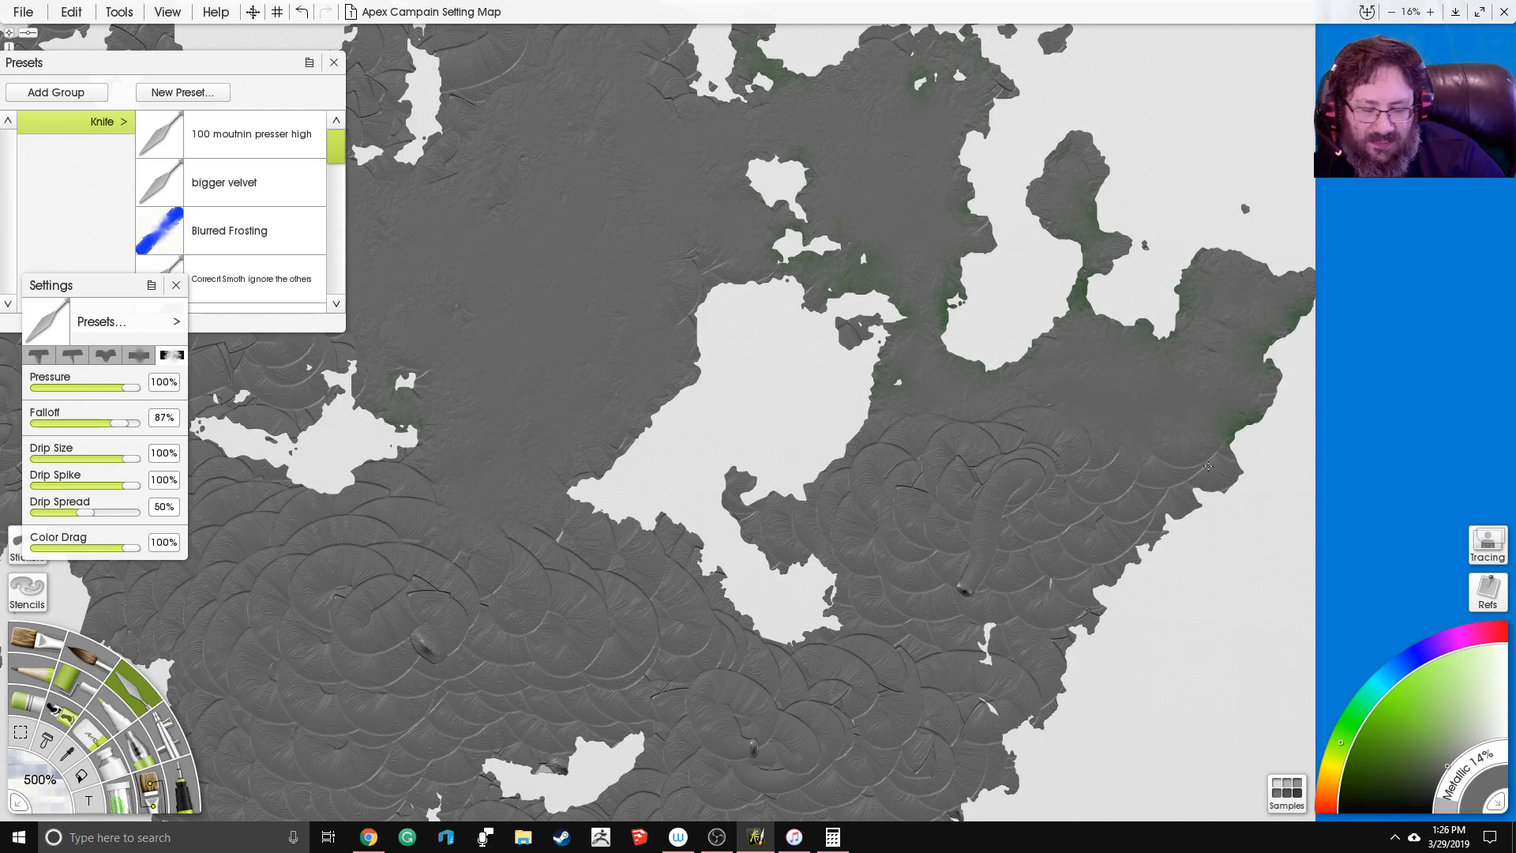
left_click_drag(1194, 459, 1138, 517)
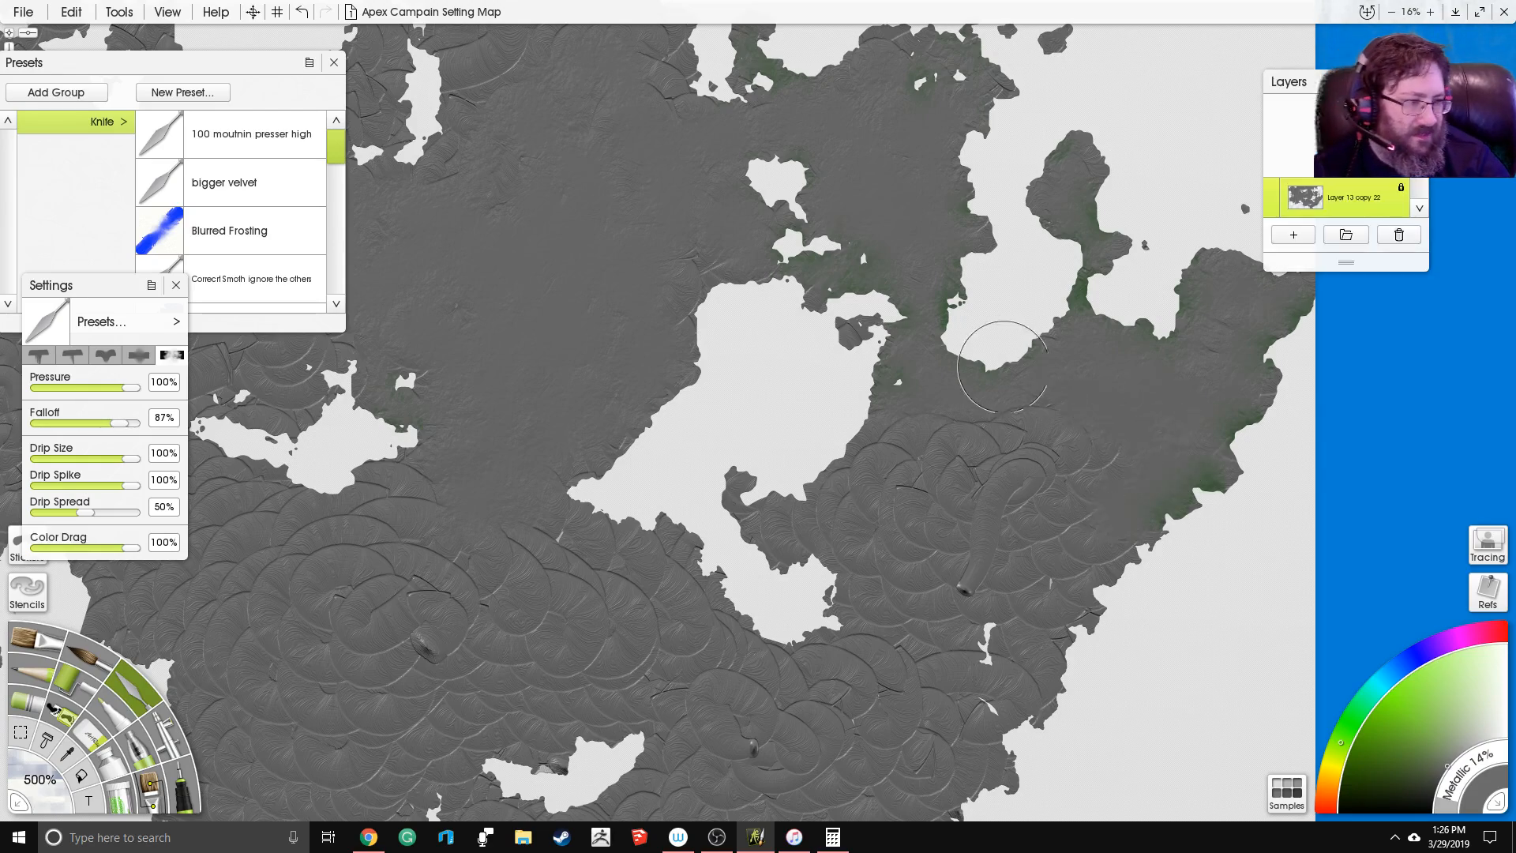
Step: Smooth the eastern land between the large lake's southern arm and the east coast with the Palette Knife
mouse_move(1030, 399)
left_mouse_down()
mouse_move(1026, 451)
mouse_move(1059, 473)
mouse_move(1015, 431)
left_mouse_up()
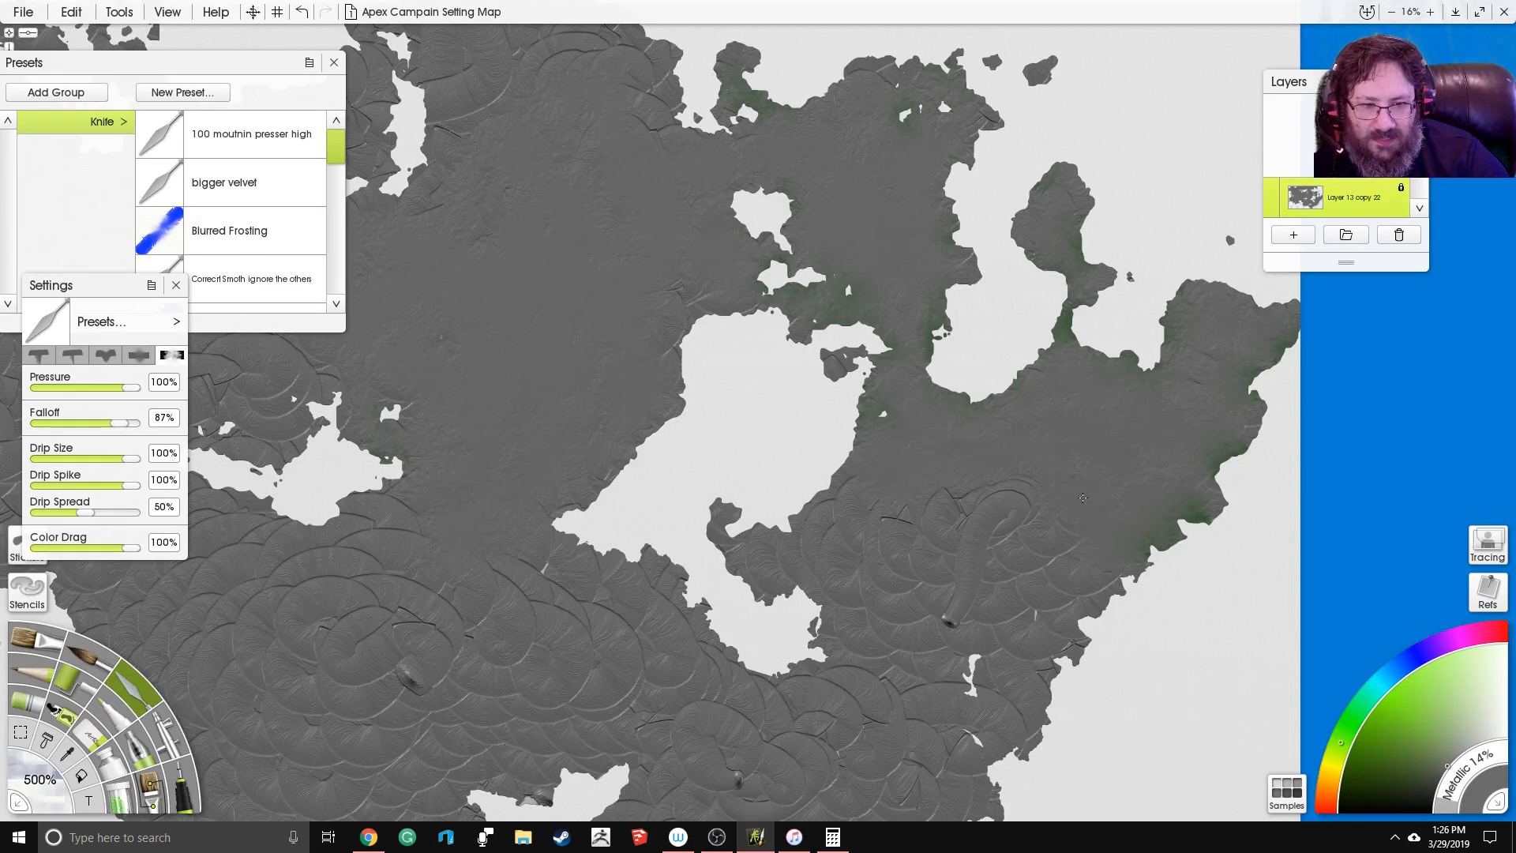
left_click_drag(763, 538, 760, 580)
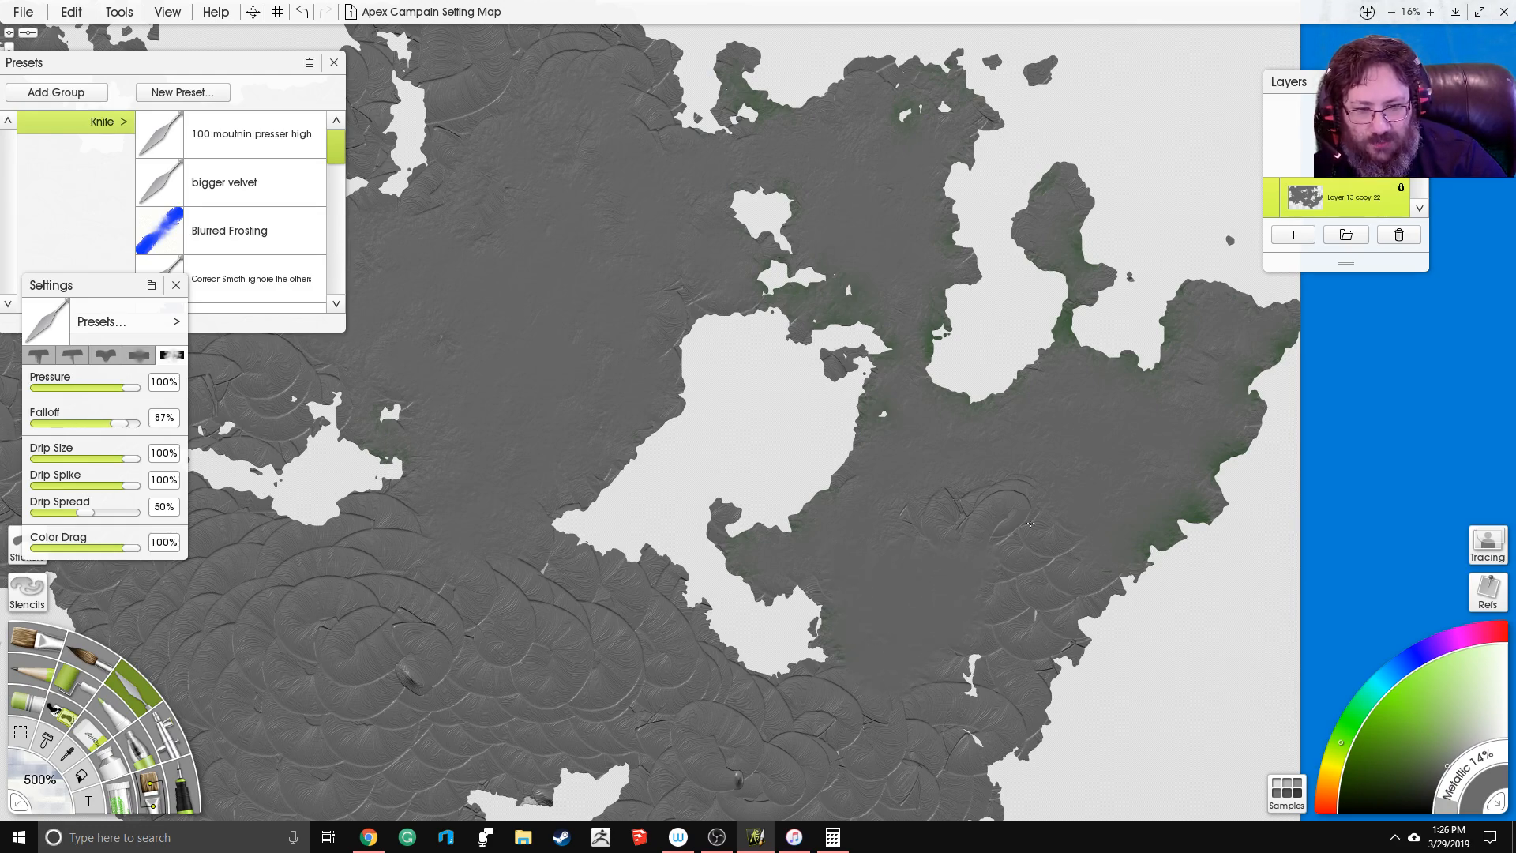
left_click_drag(1001, 565, 963, 450)
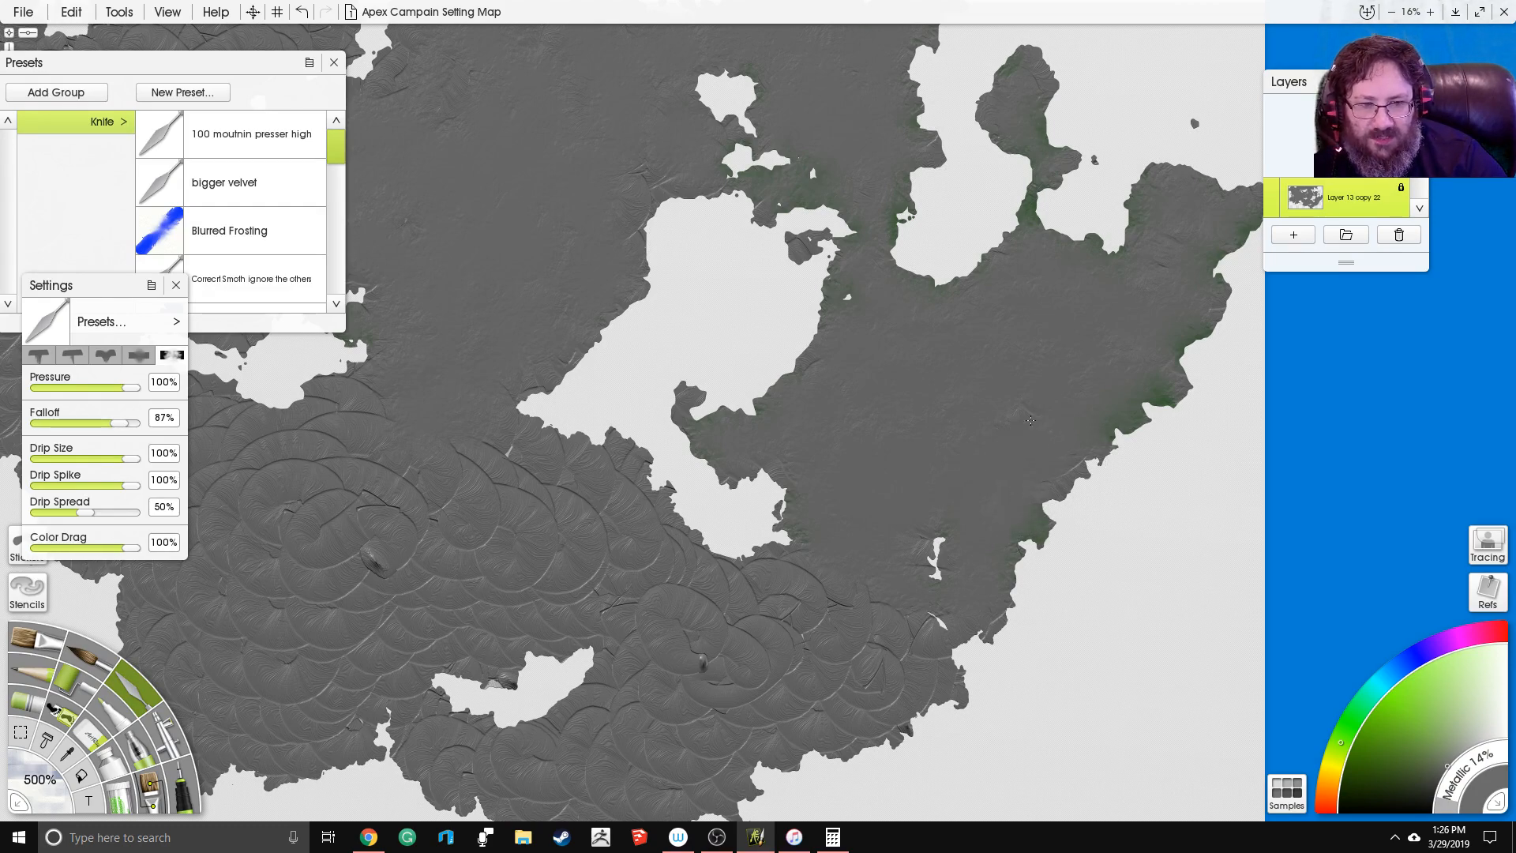
Step: Smooth the southeastern coast, the southern peninsula and the shores of the small southern lake with the Palette Knife
left_click_drag(789, 502, 866, 328)
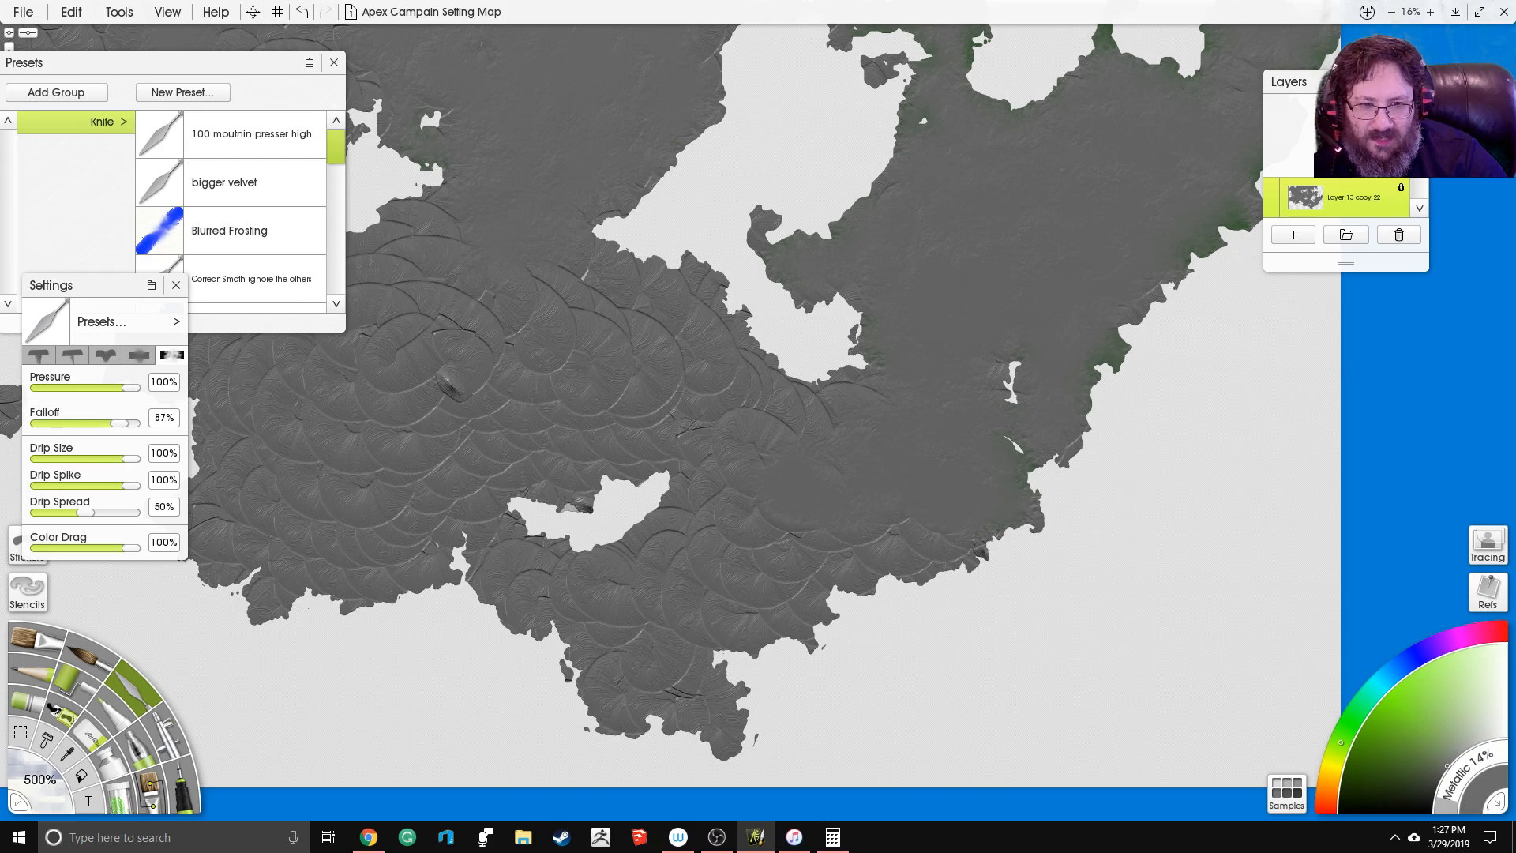
left_click_drag(832, 561, 920, 471)
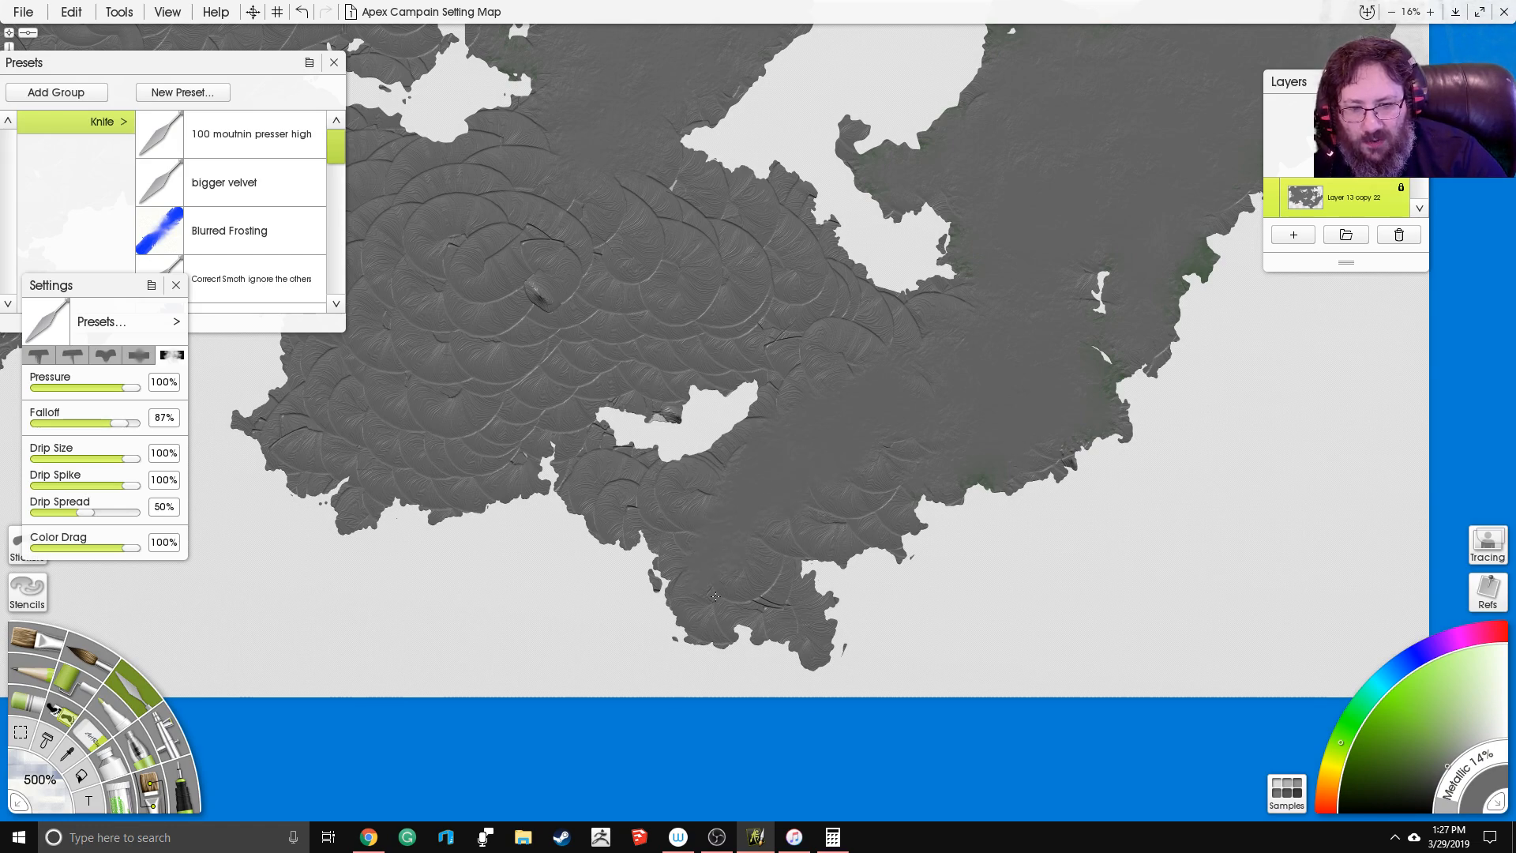
left_click_drag(763, 592, 797, 604)
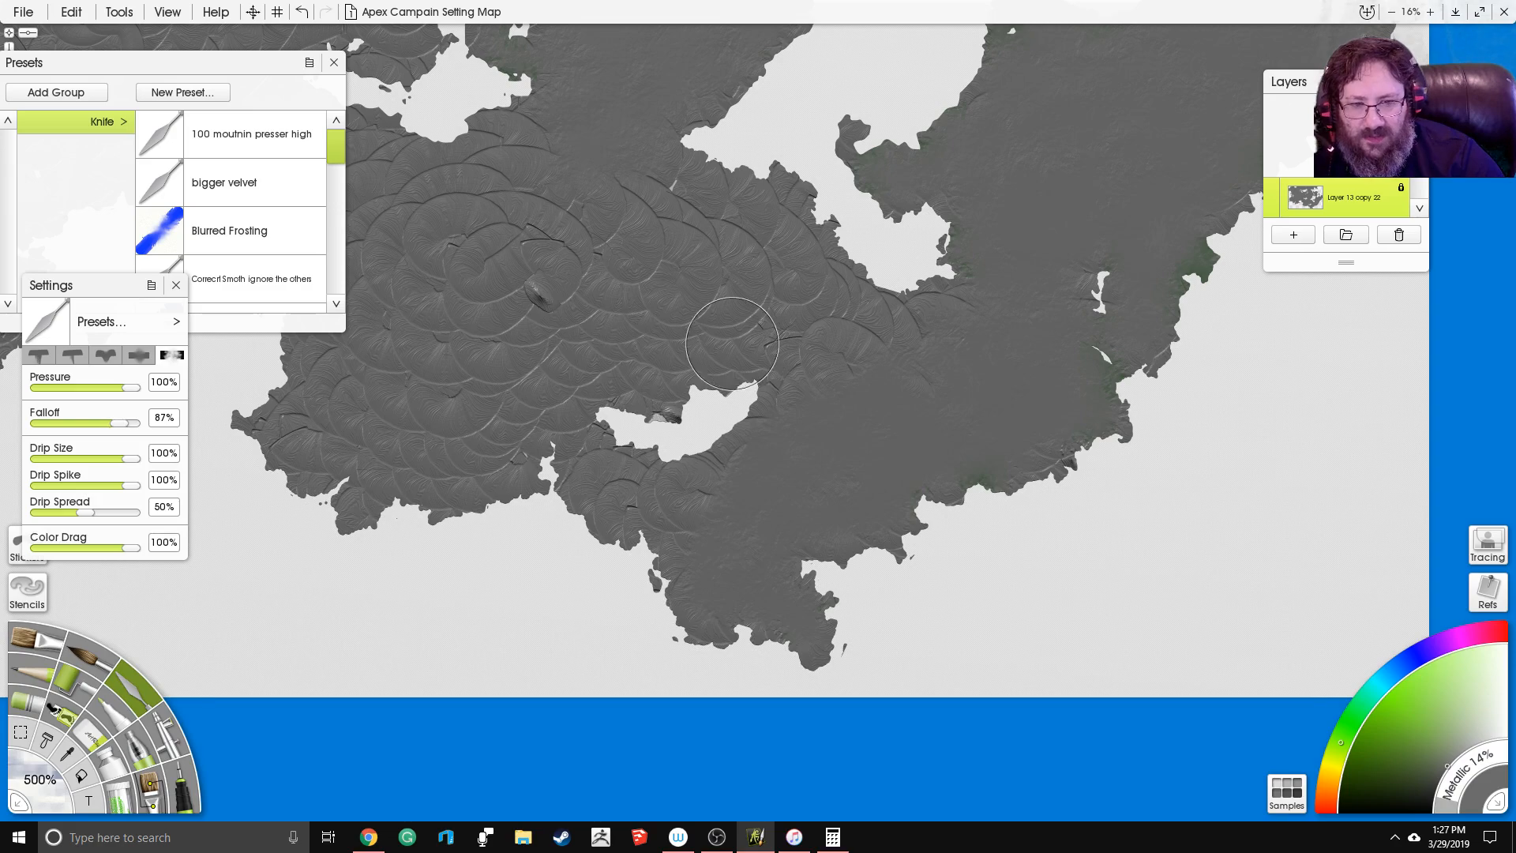
left_click_drag(1093, 450, 1069, 475)
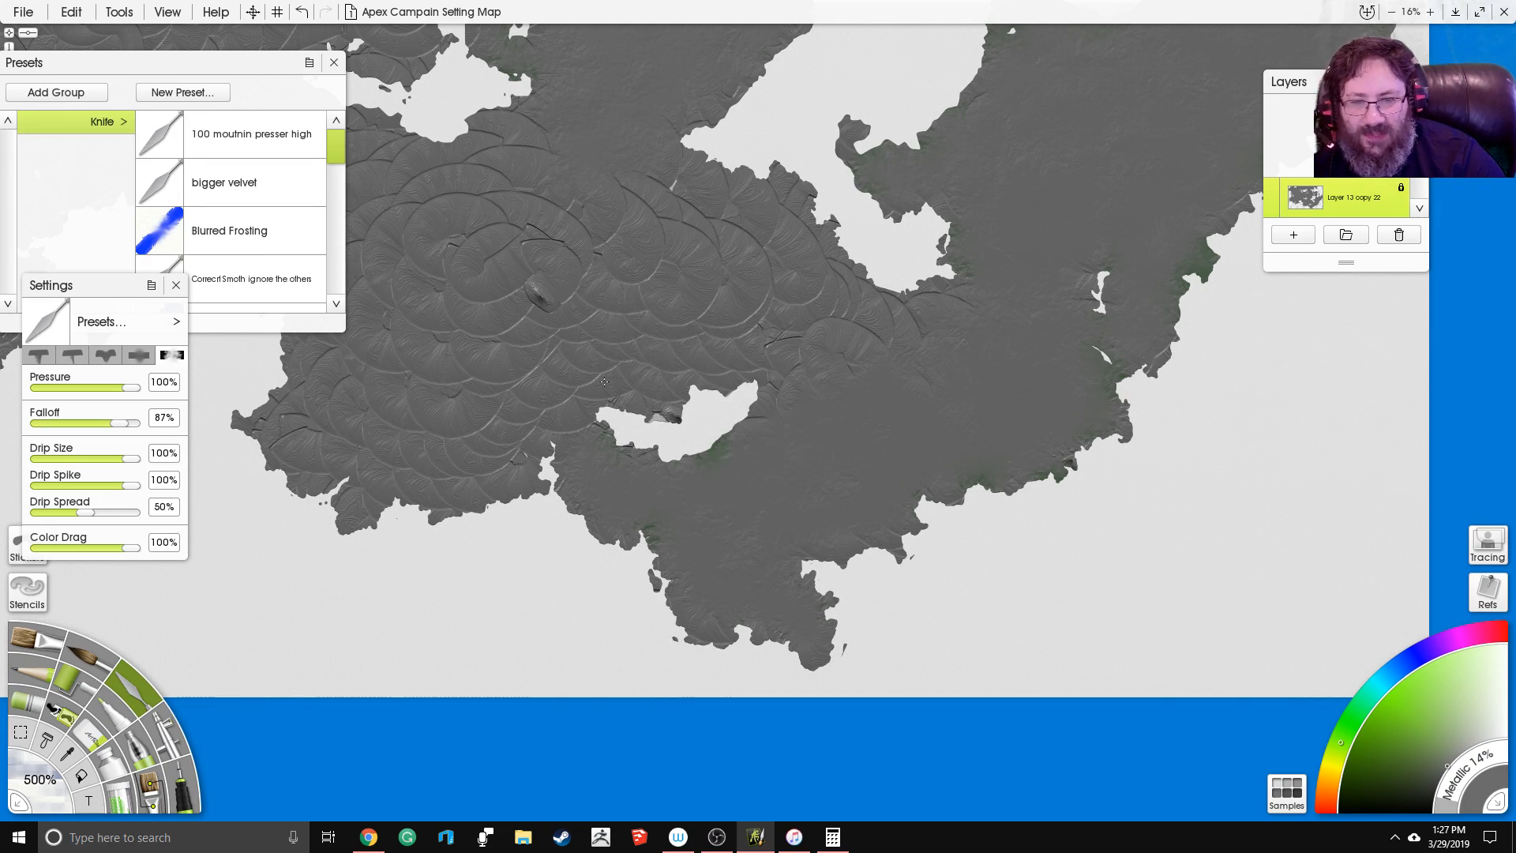
mouse_move(623, 375)
left_mouse_down()
mouse_move(670, 408)
mouse_move(702, 360)
mouse_move(783, 362)
mouse_move(782, 408)
left_mouse_up()
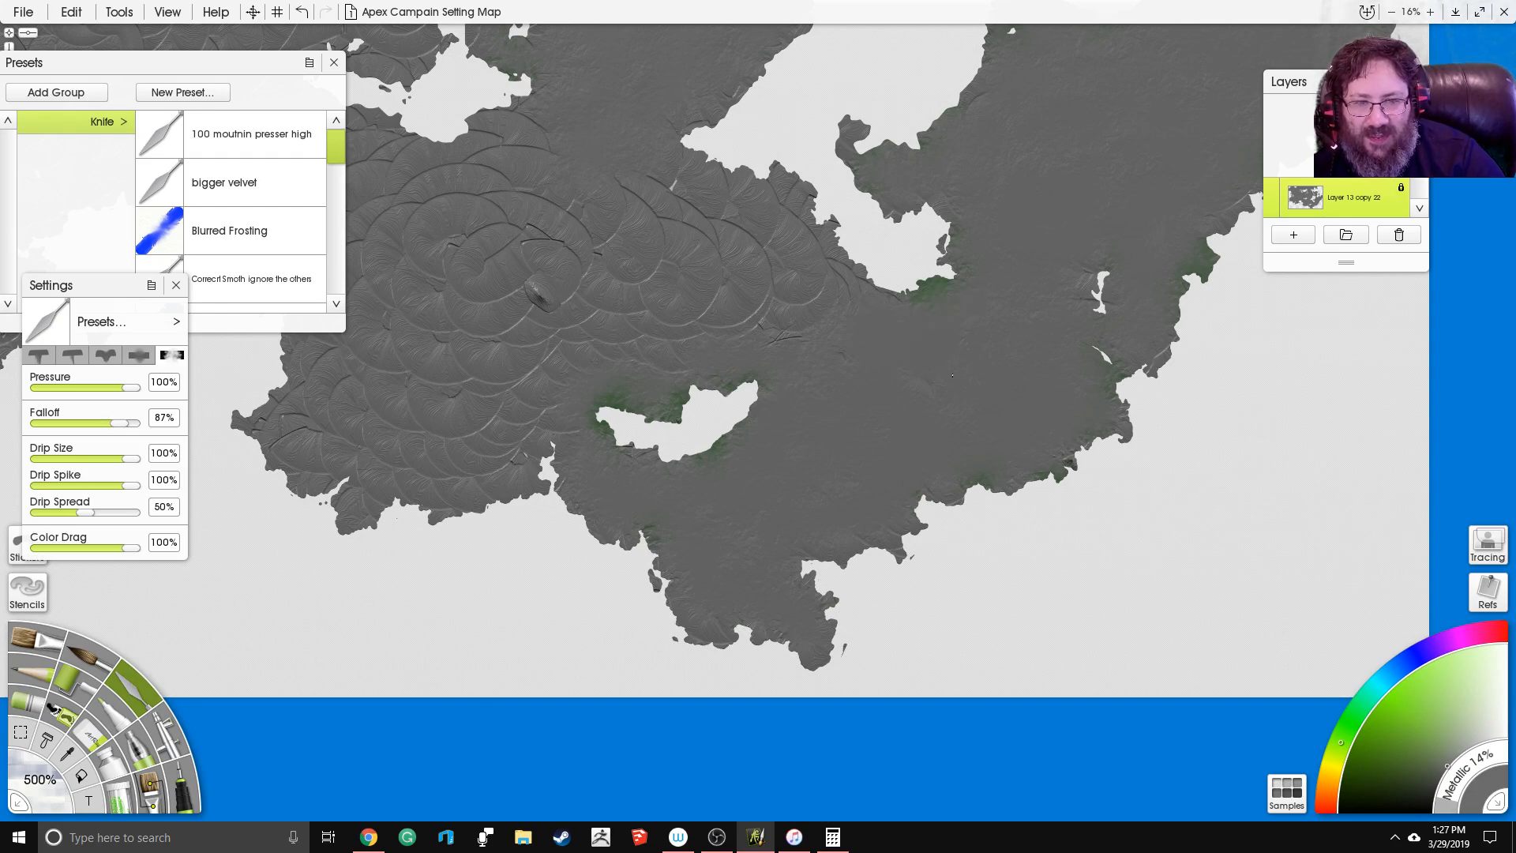
Step: Smooth the southern land from the large lake's southern arm west to the south coast with the Palette Knife
left_click_drag(726, 228, 768, 291)
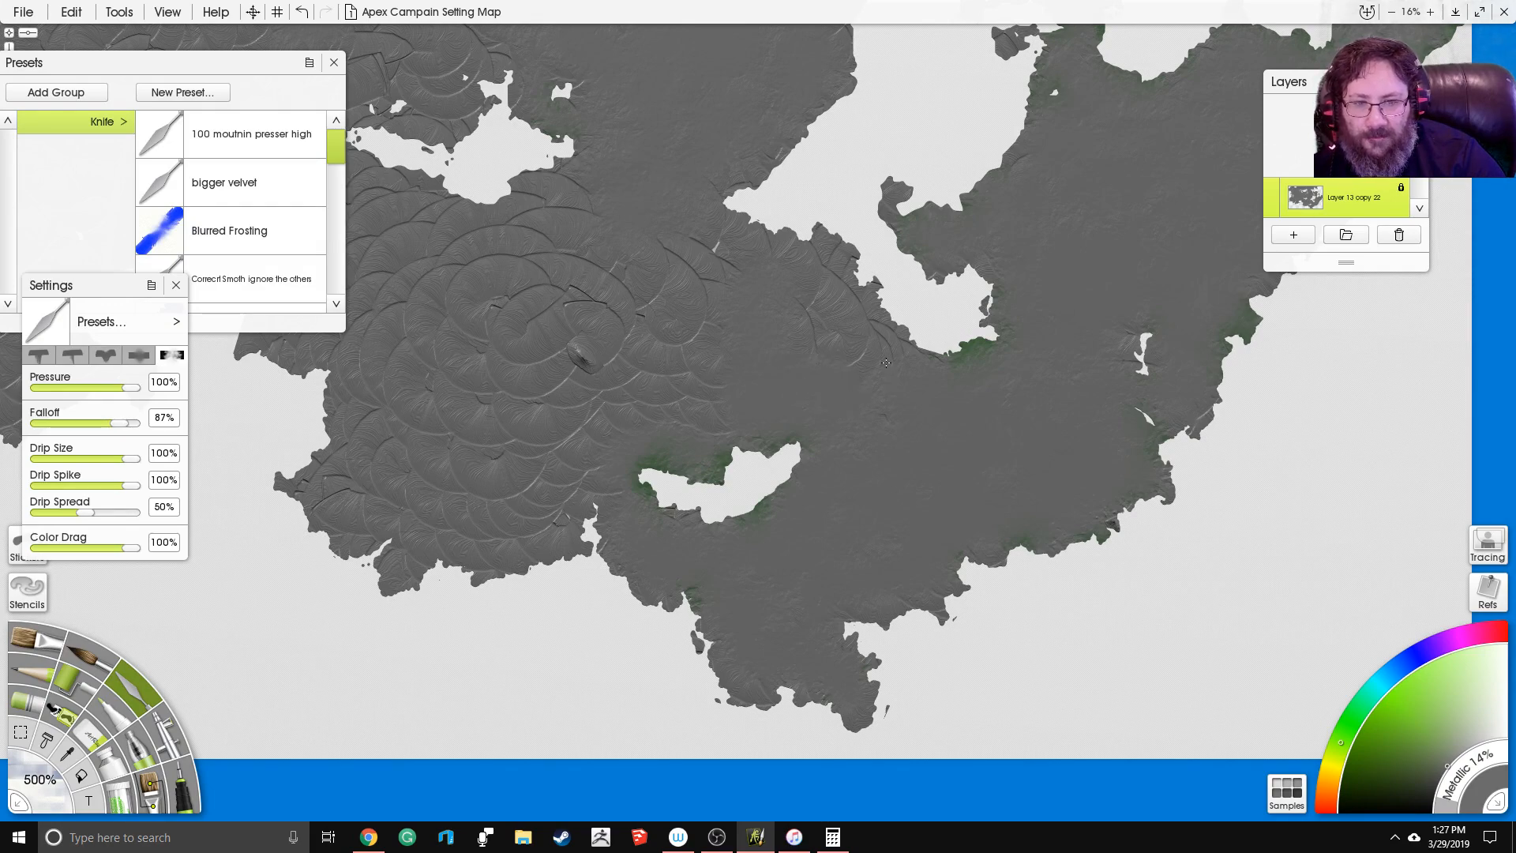
mouse_move(856, 296)
left_mouse_down()
mouse_move(833, 257)
mouse_move(790, 258)
left_mouse_up()
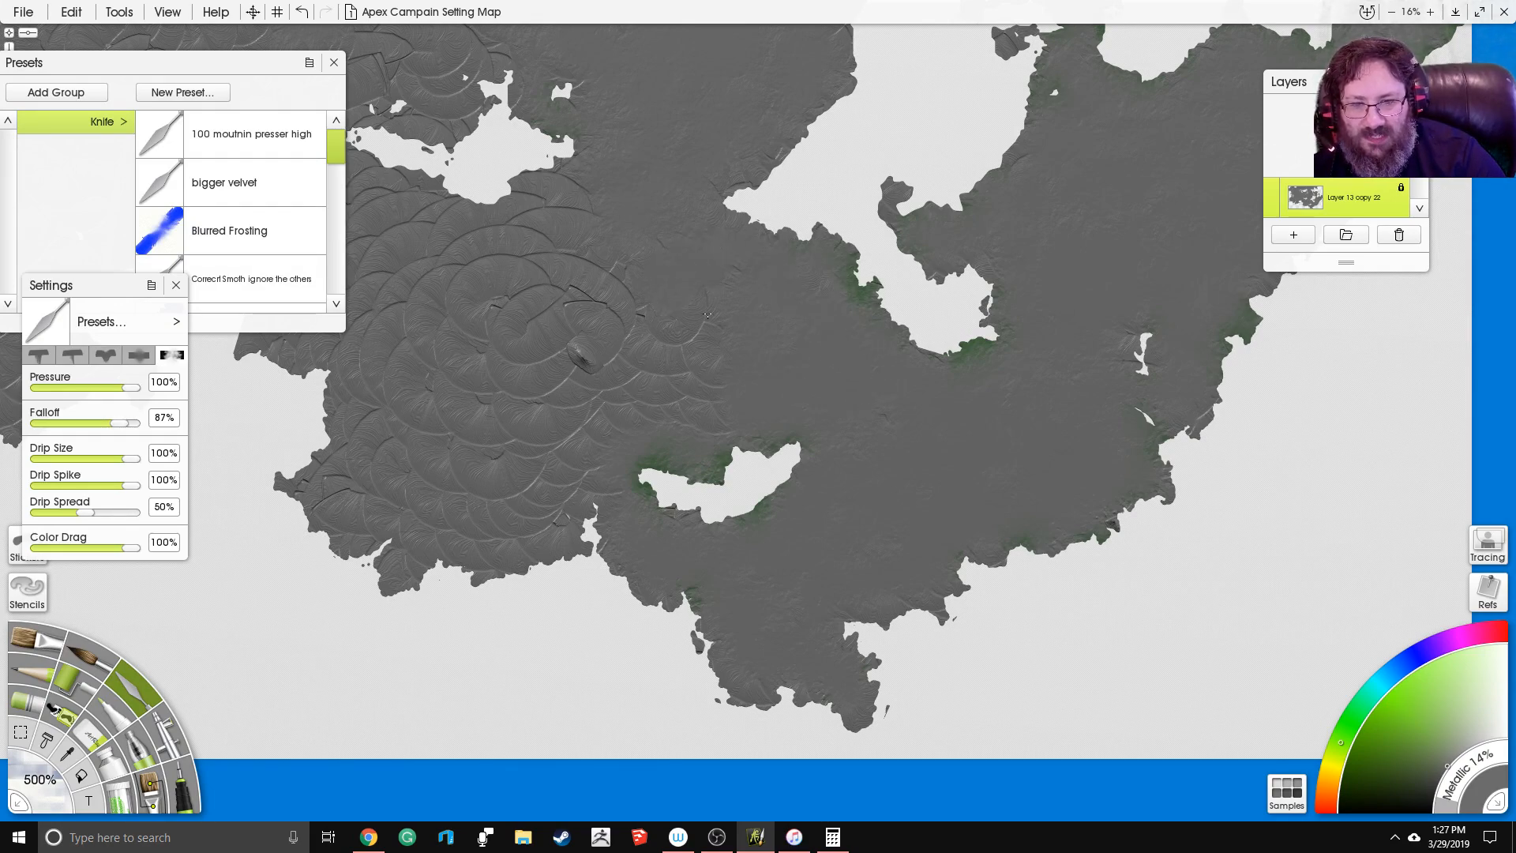
mouse_move(617, 360)
left_mouse_down()
mouse_move(795, 305)
mouse_move(723, 329)
left_mouse_up()
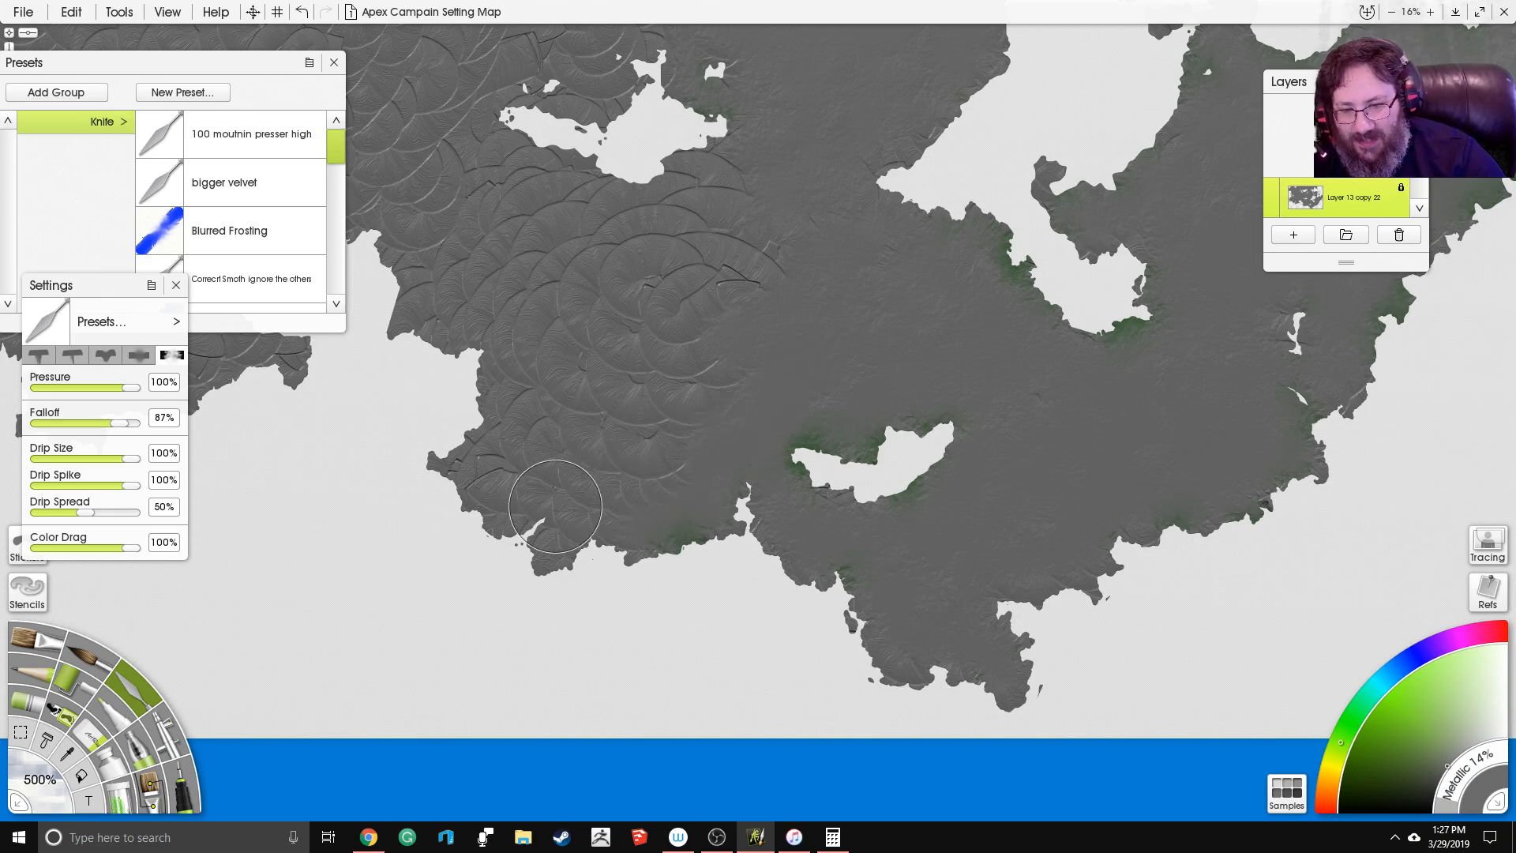
mouse_move(555, 508)
left_mouse_down()
mouse_move(559, 547)
mouse_move(608, 494)
left_mouse_up()
mouse_move(502, 473)
left_mouse_down()
mouse_move(484, 471)
mouse_move(506, 493)
mouse_move(498, 510)
left_mouse_up()
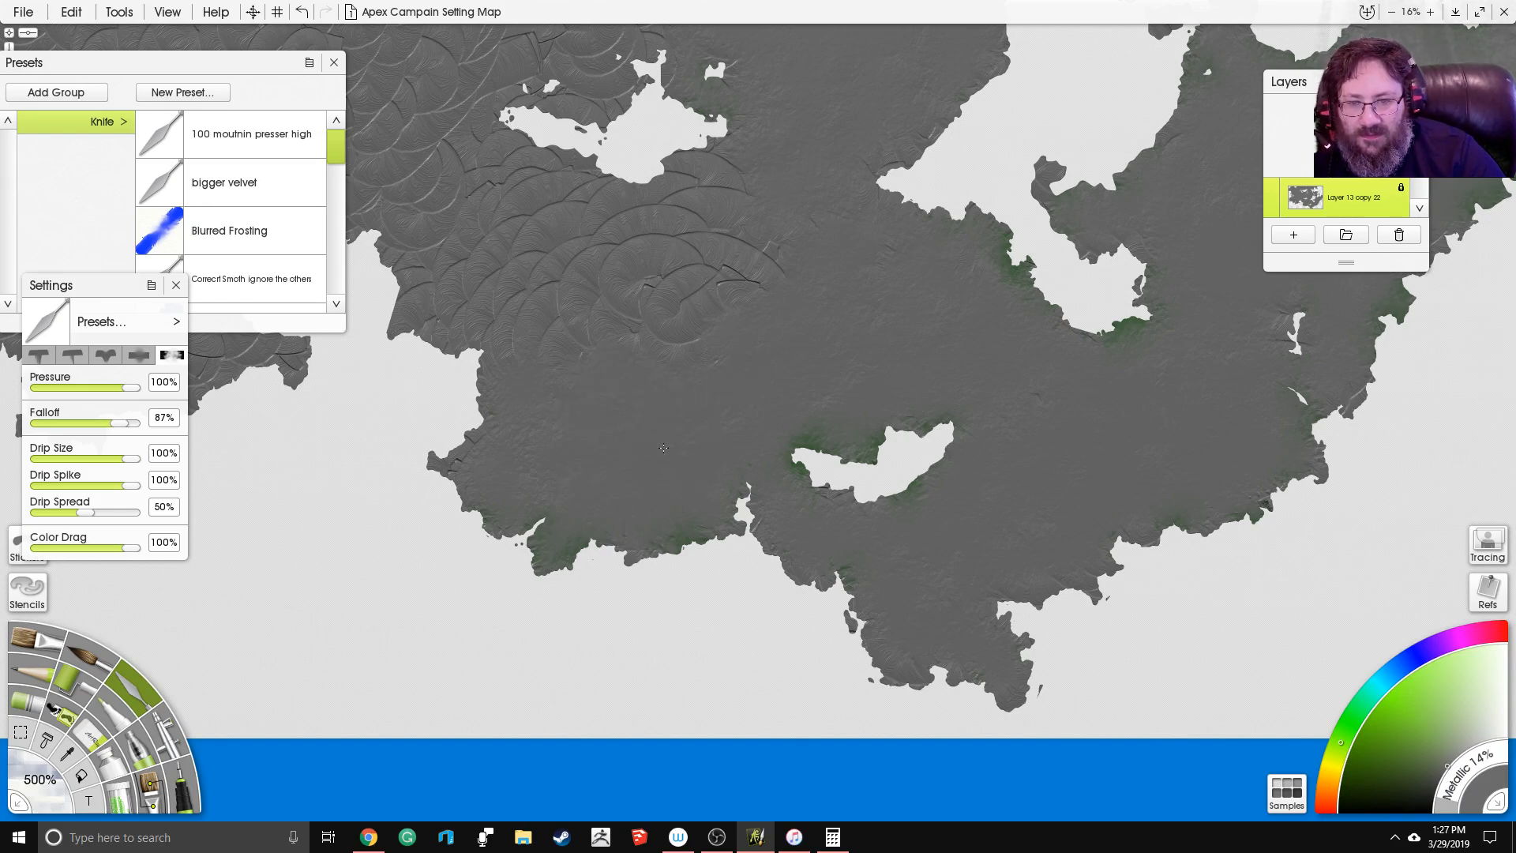
left_click_drag(876, 289, 889, 352)
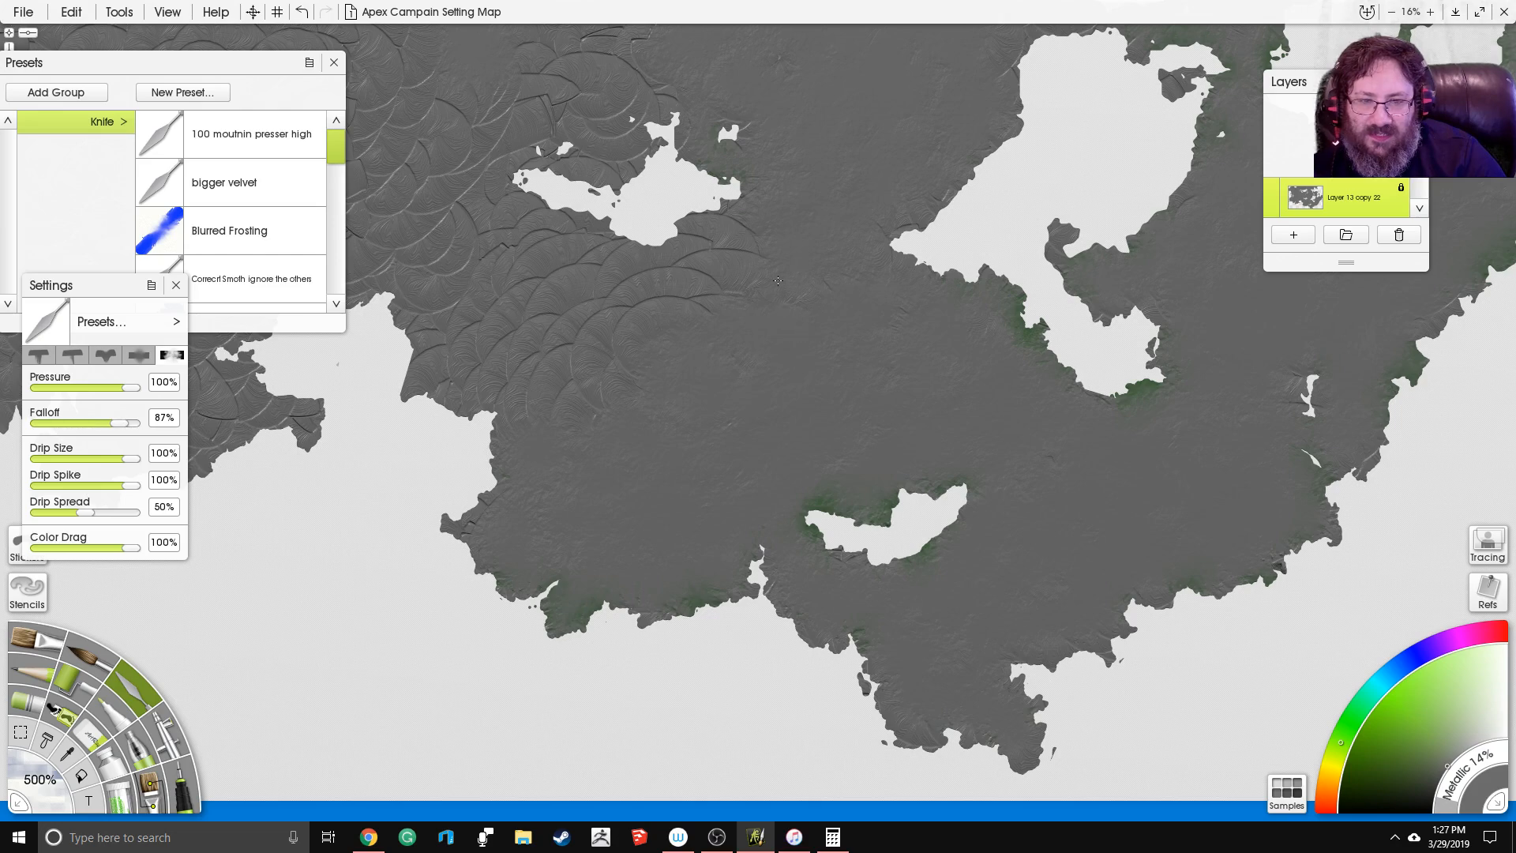
Step: Smooth the land around the central lake and west to the southwestern bay with the Palette Knife
left_click_drag(759, 225, 823, 300)
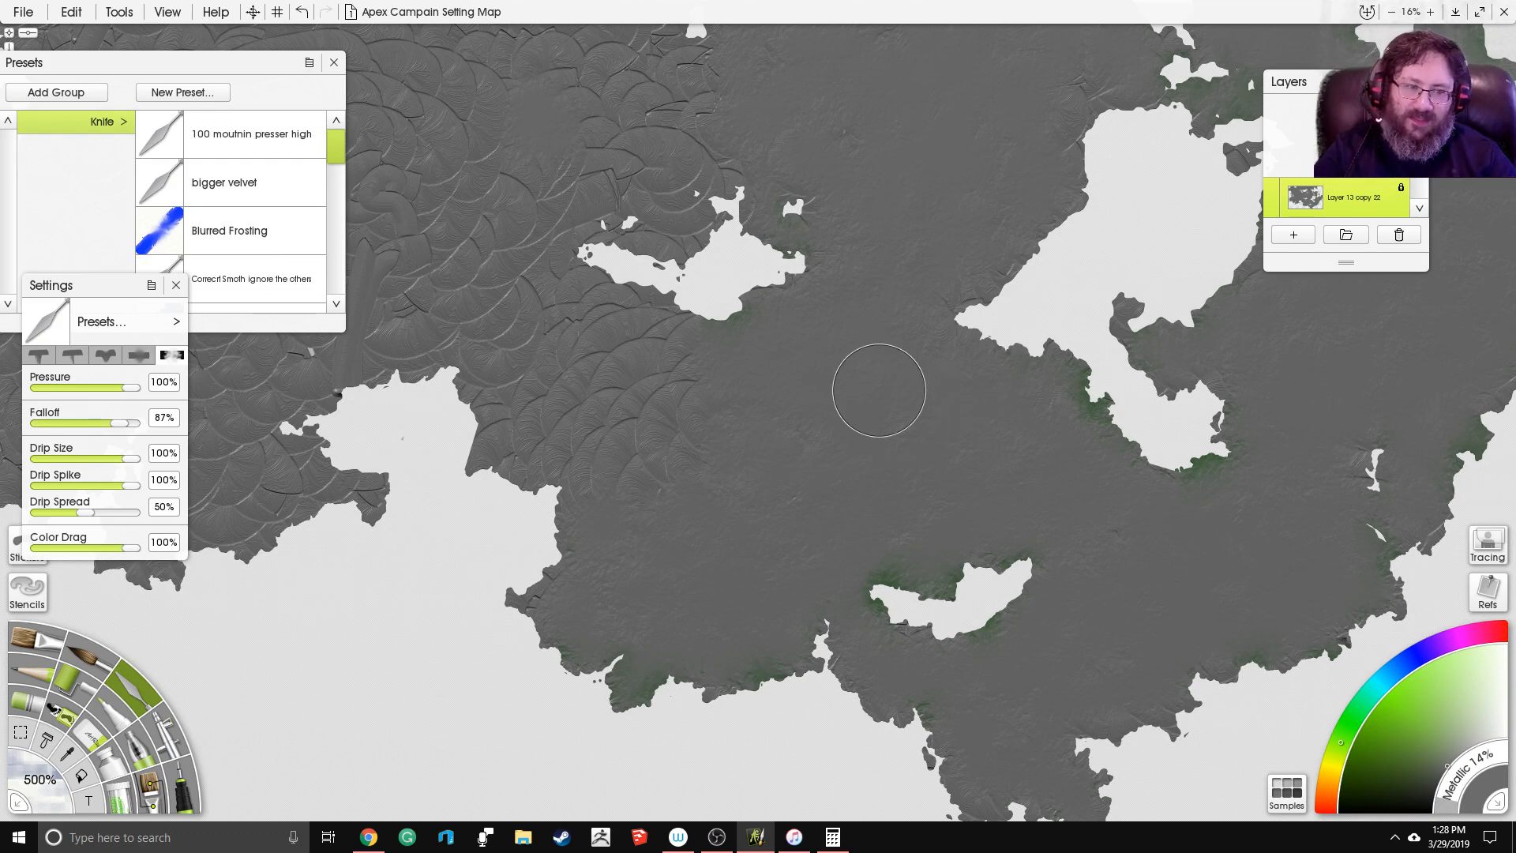
left_click_drag(617, 429, 747, 432)
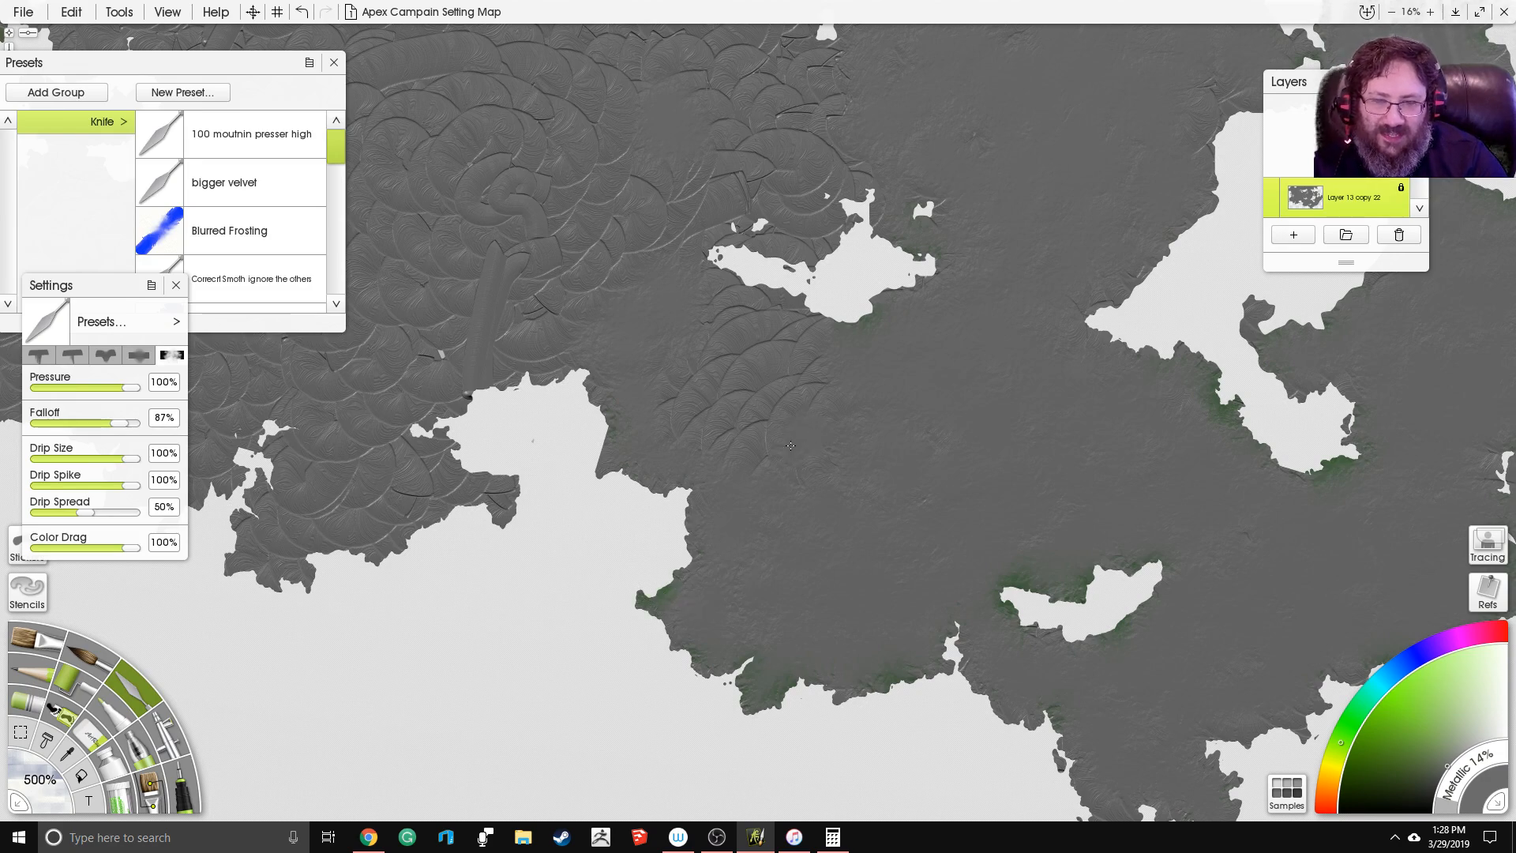
mouse_move(786, 361)
left_mouse_down()
mouse_move(710, 293)
mouse_move(798, 315)
mouse_move(700, 344)
left_mouse_up()
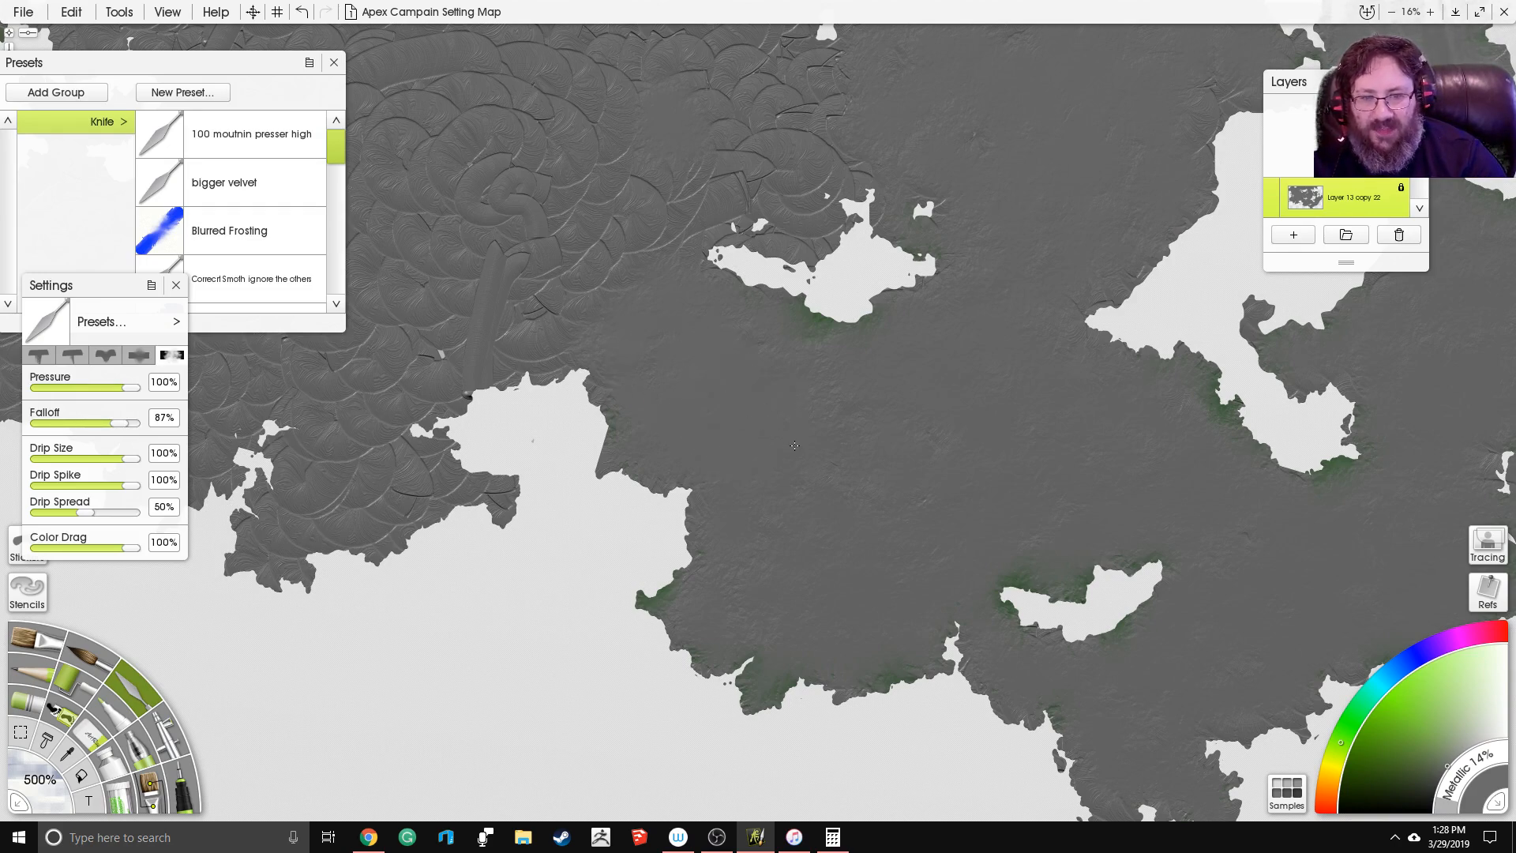
left_click_drag(684, 214, 713, 374)
mouse_move(799, 332)
left_mouse_down()
mouse_move(875, 349)
mouse_move(874, 334)
mouse_move(897, 337)
mouse_move(935, 381)
mouse_move(863, 356)
mouse_move(733, 376)
left_mouse_up()
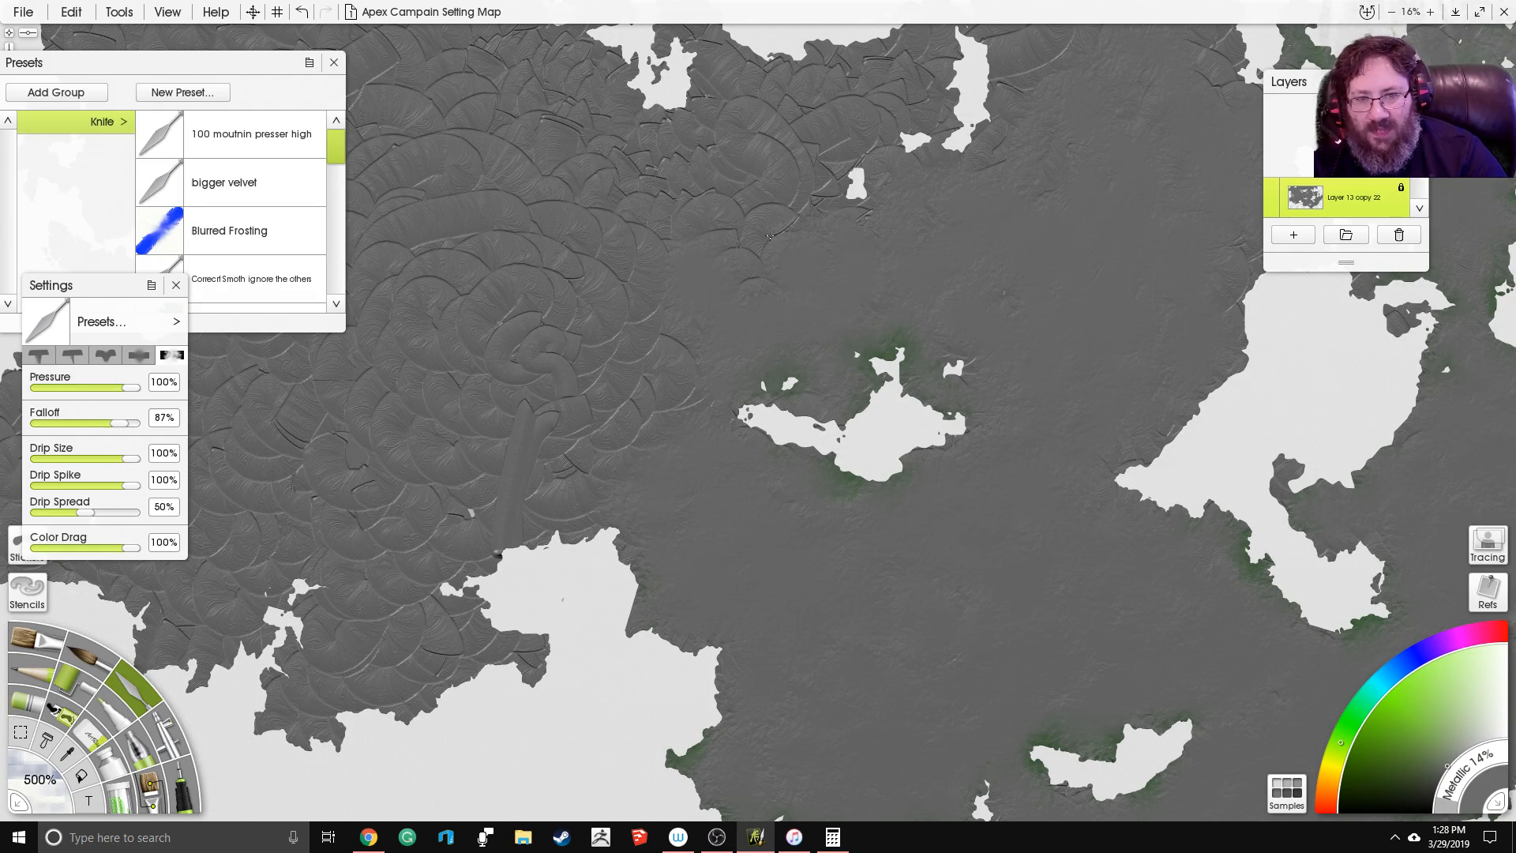
Step: Smooth the land north of the central lake up to the narrow northern lake with the Palette Knife
mouse_move(787, 185)
left_mouse_down()
mouse_move(825, 193)
mouse_move(869, 174)
mouse_move(862, 214)
mouse_move(796, 192)
left_mouse_up()
left_click_drag(937, 86, 860, 206)
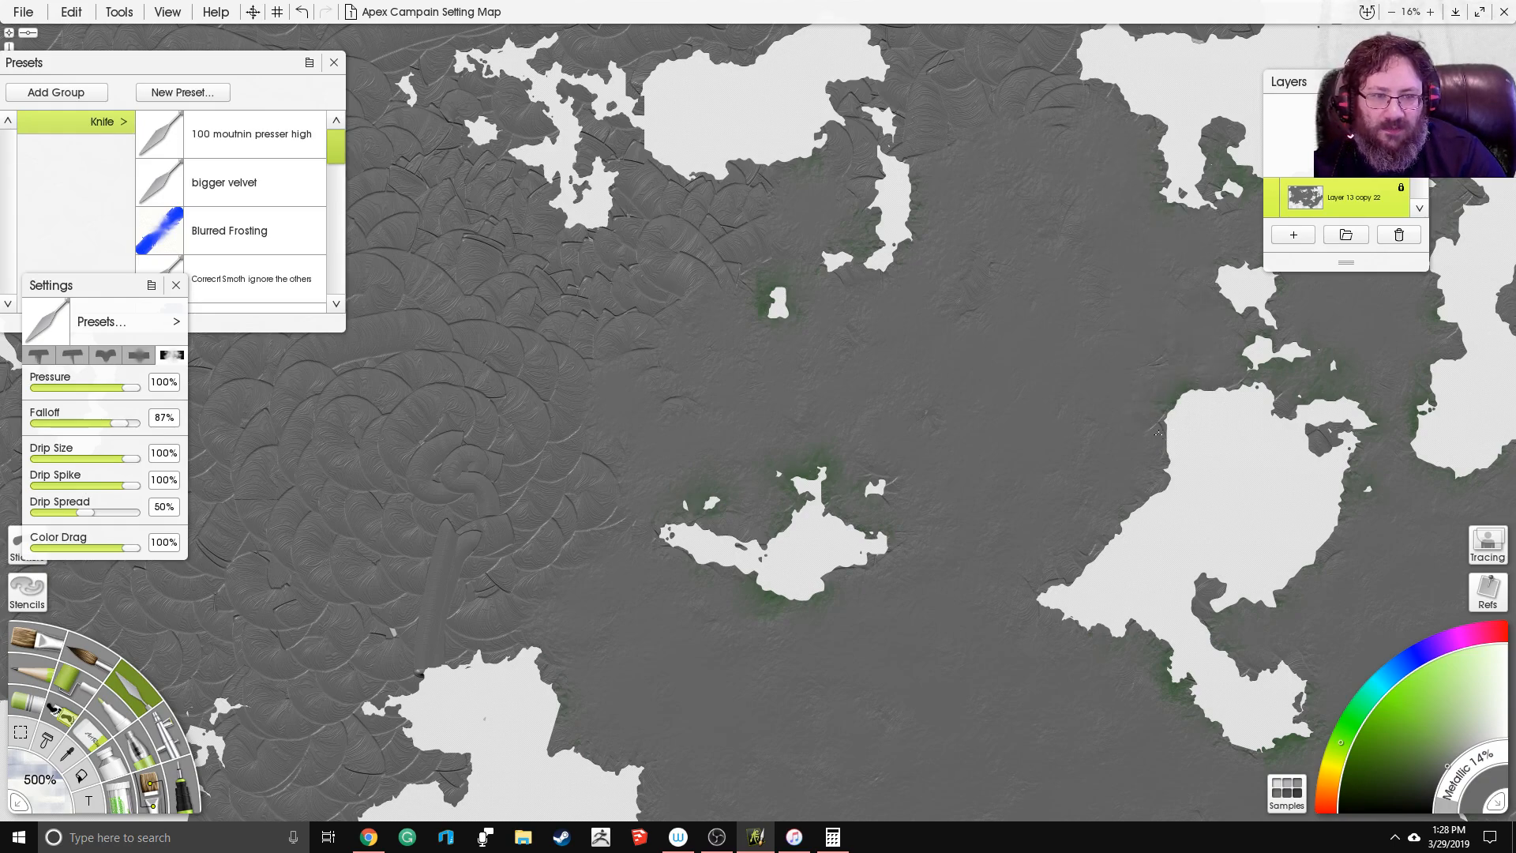
left_click_drag(884, 106, 847, 320)
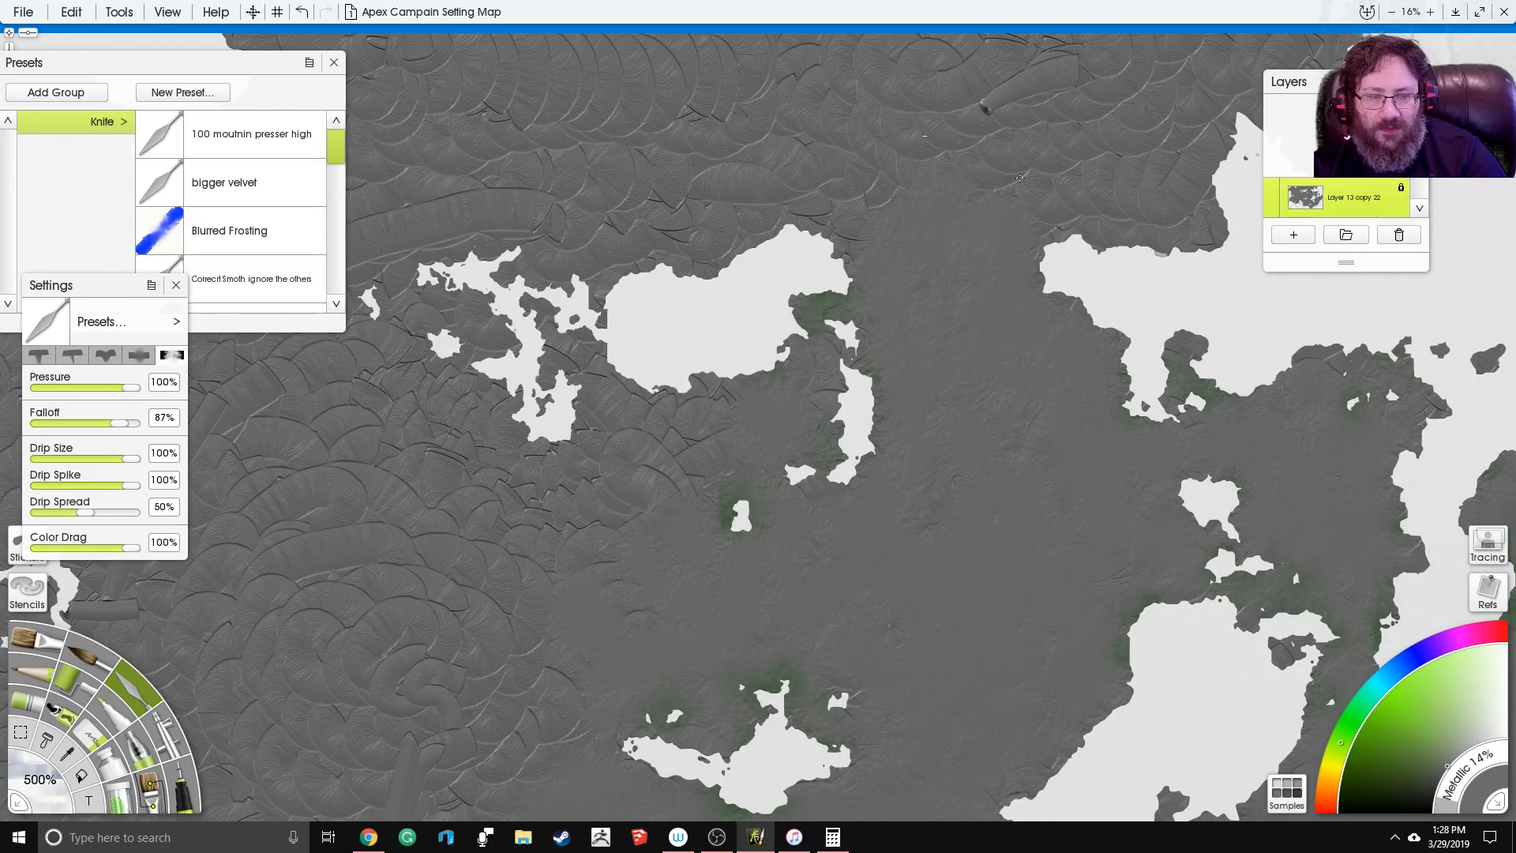
Step: Smooth the shores of the northeastern bay and the land west of it up to the map's northern edge with the Palette Knife
mouse_move(1054, 235)
left_mouse_down()
mouse_move(1190, 259)
mouse_move(1224, 233)
left_mouse_up()
left_click_drag(1118, 187, 999, 267)
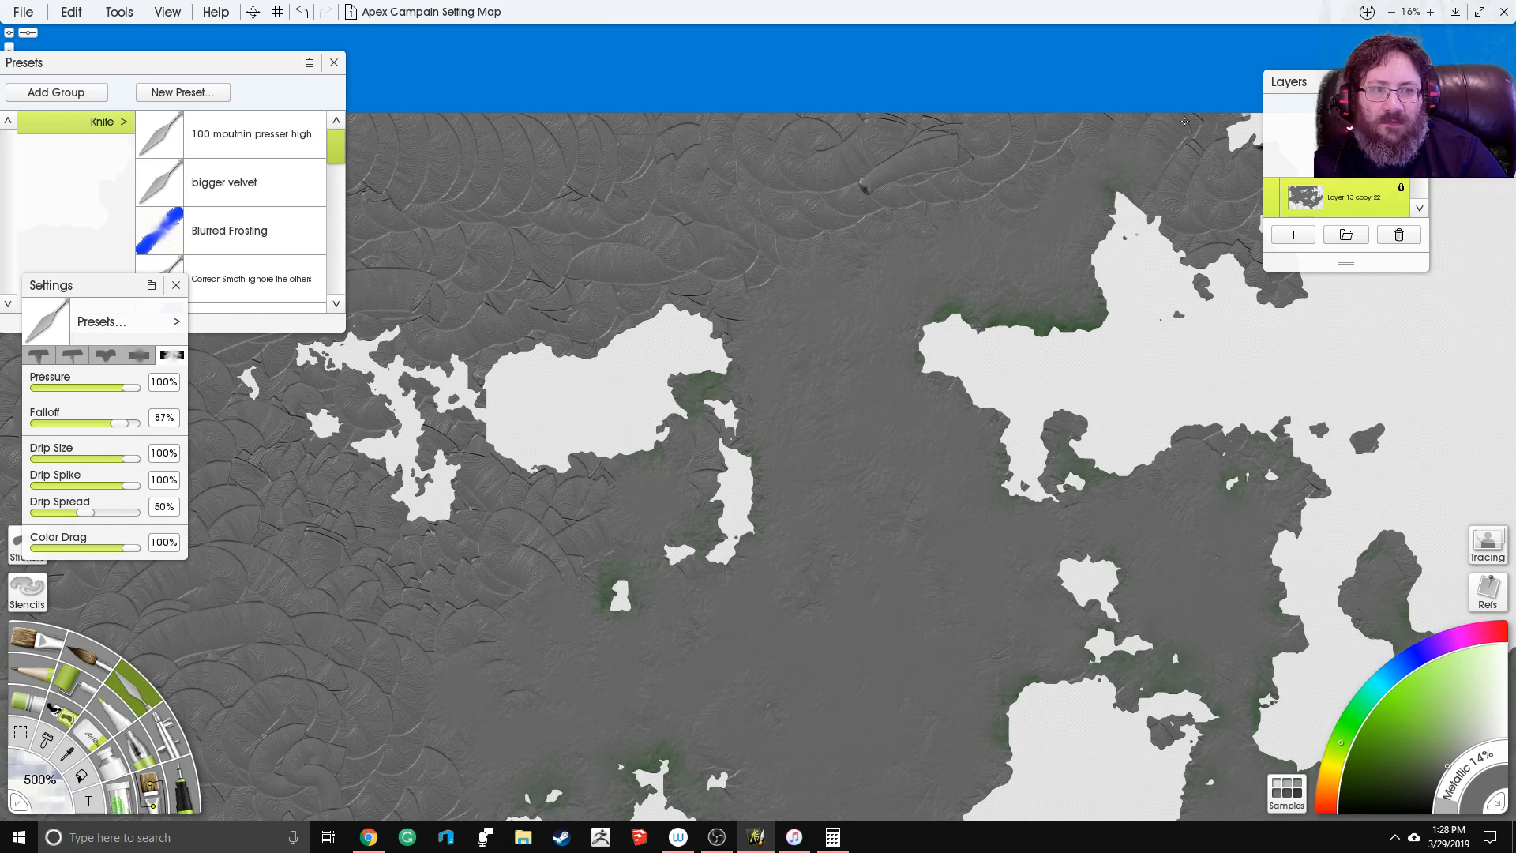
left_click_drag(1008, 129, 862, 137)
mouse_move(1142, 168)
left_mouse_down()
mouse_move(1076, 185)
mouse_move(1051, 254)
mouse_move(1104, 254)
mouse_move(1146, 294)
left_mouse_up()
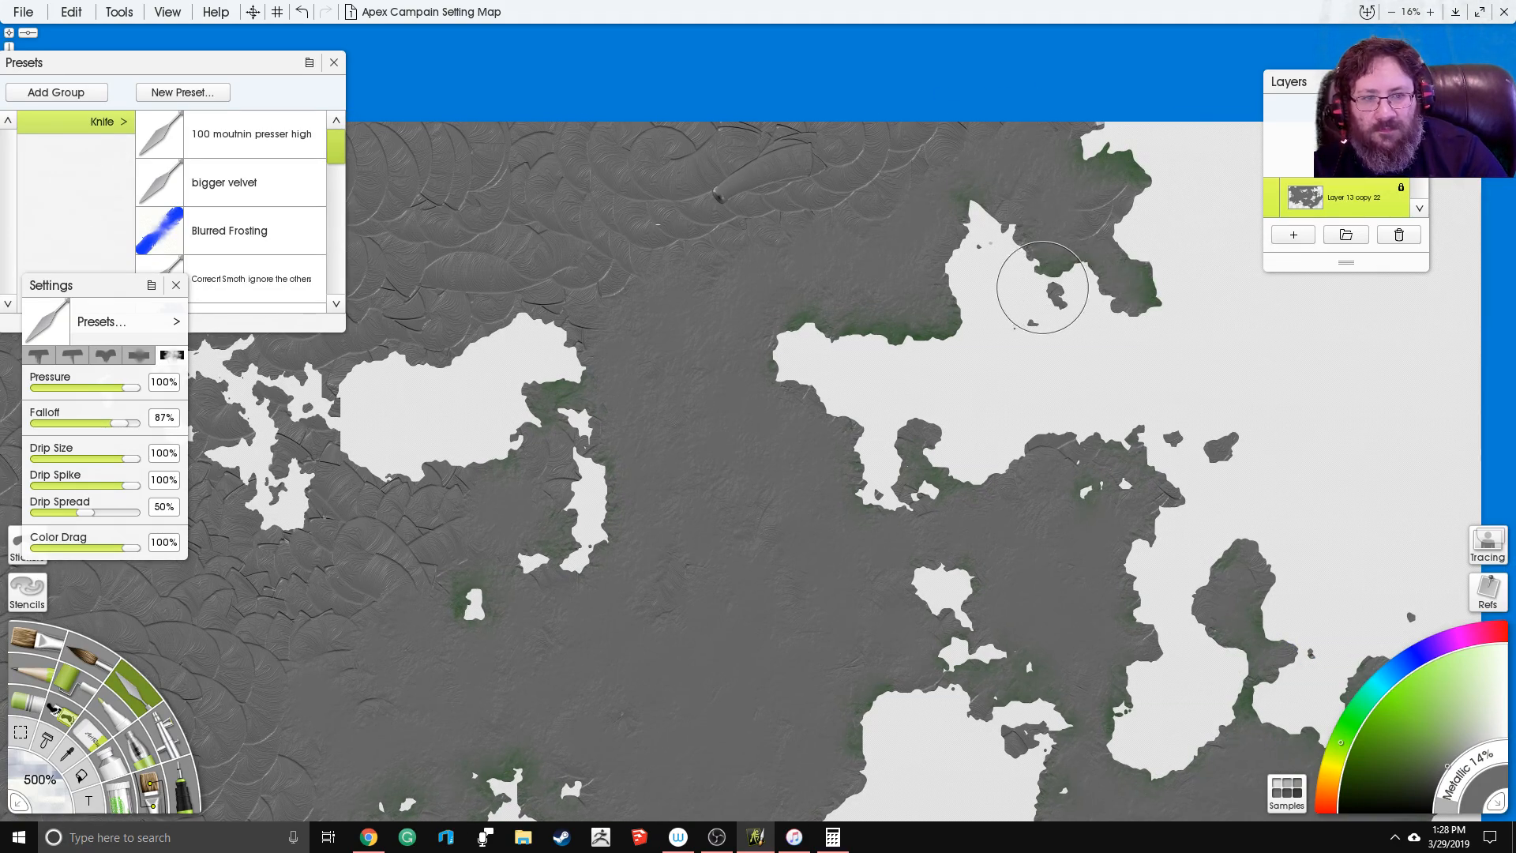
left_click_drag(665, 202, 848, 204)
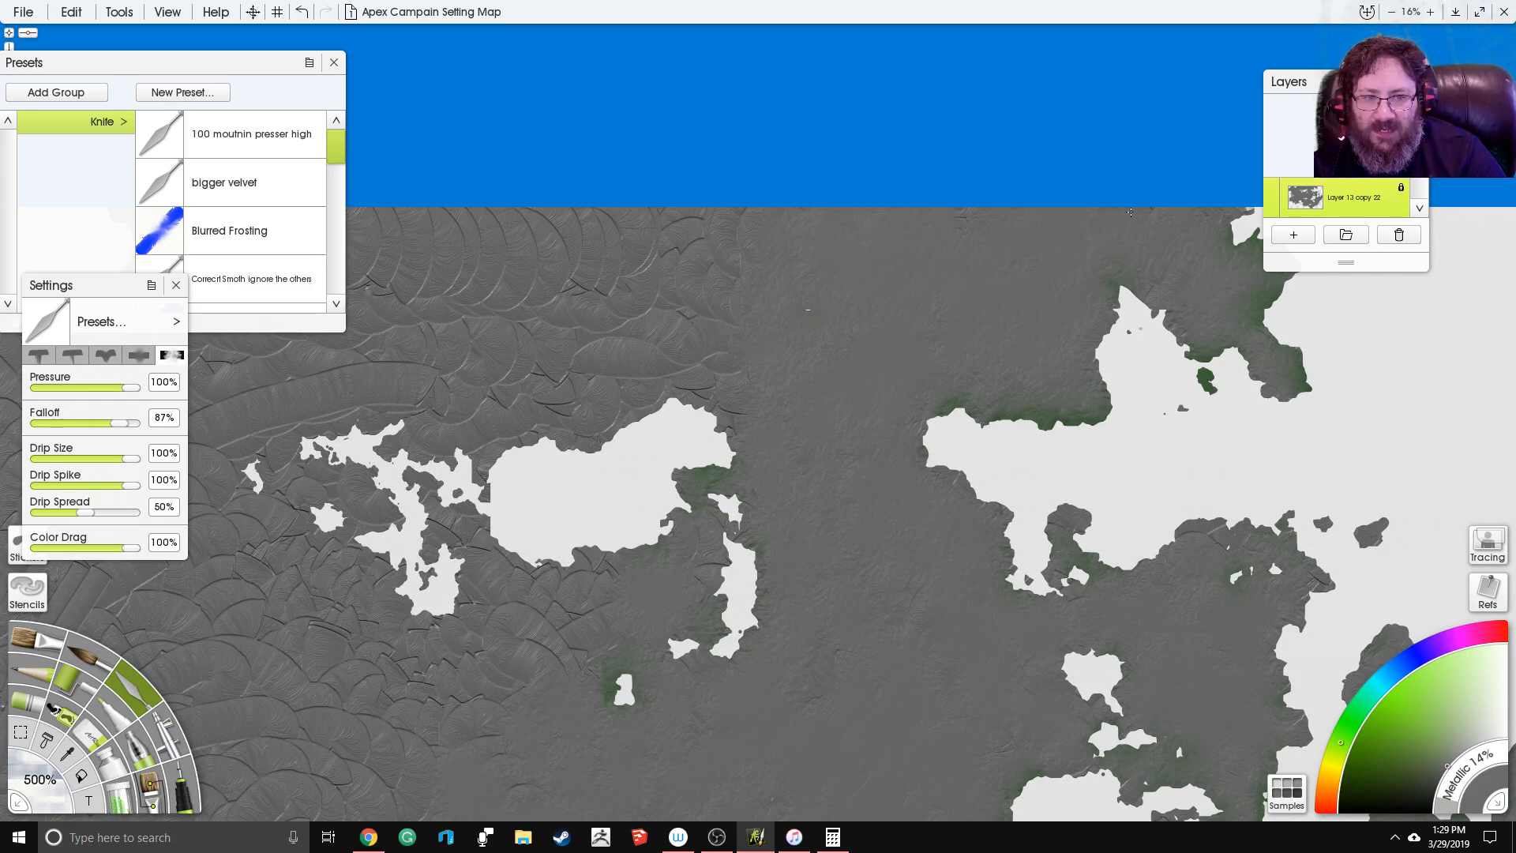
Step: Smooth the land between the large northern lake's northern shore and the map's northern edge with the Palette Knife
left_click_drag(522, 387, 756, 343)
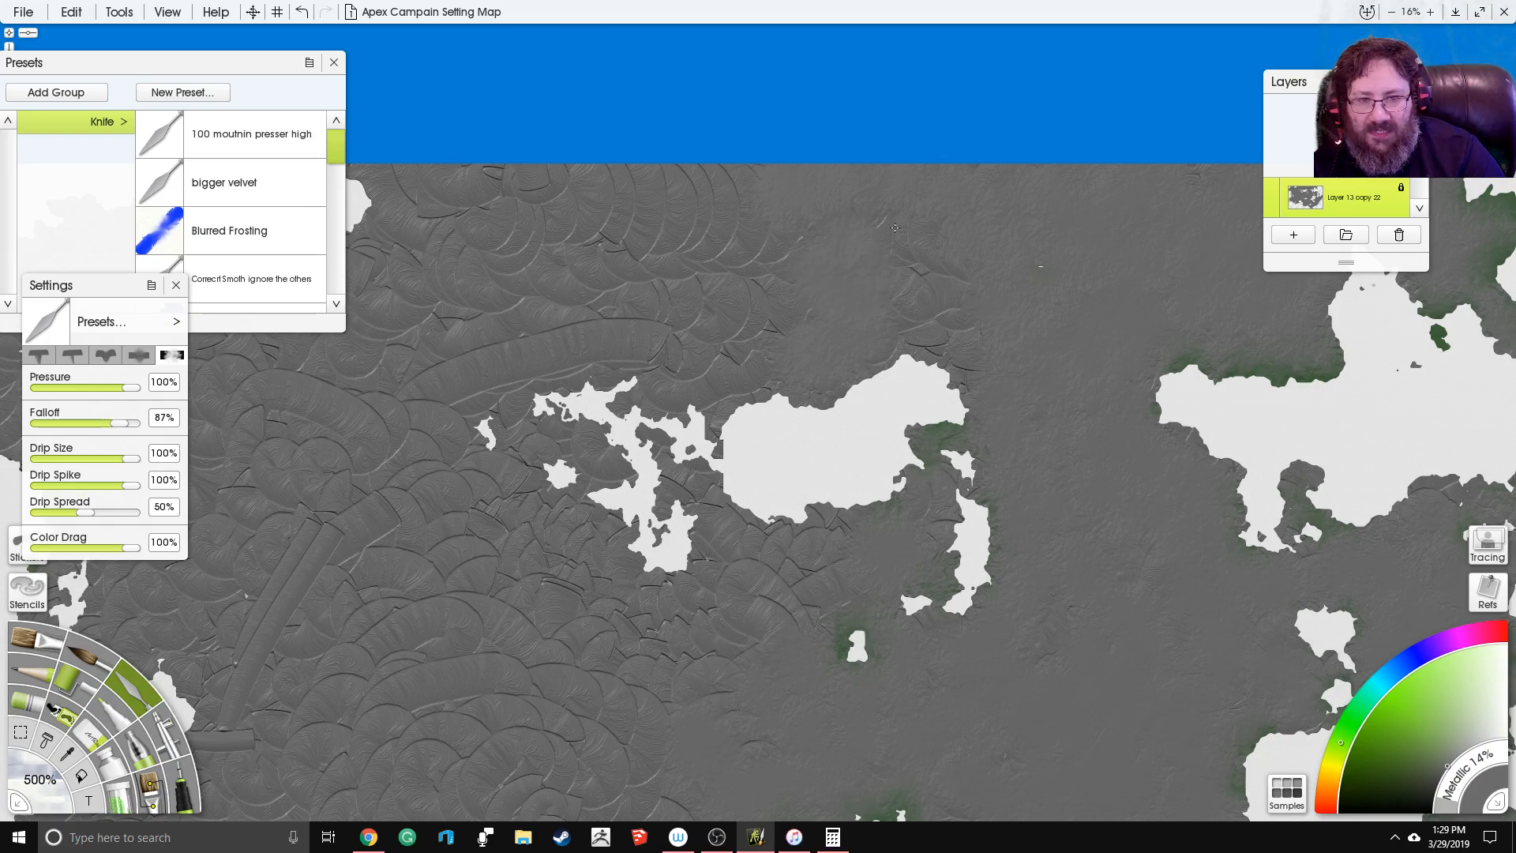
mouse_move(905, 341)
left_mouse_down()
mouse_move(955, 359)
mouse_move(976, 410)
mouse_move(862, 378)
left_mouse_up()
left_click_drag(686, 332, 852, 319)
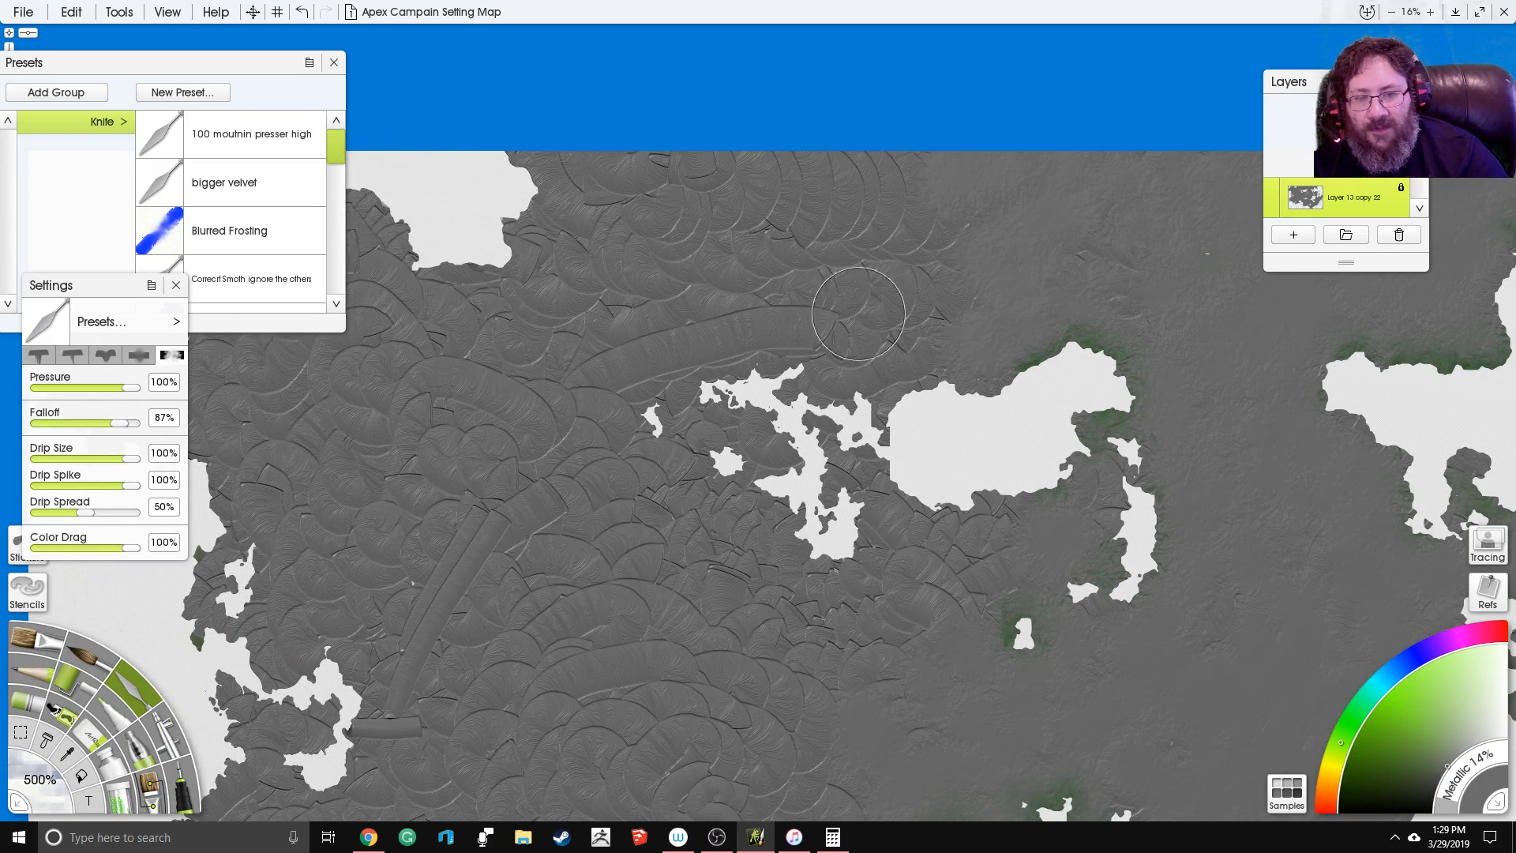
mouse_move(783, 355)
left_mouse_down()
mouse_move(814, 363)
mouse_move(821, 399)
mouse_move(893, 416)
left_mouse_up()
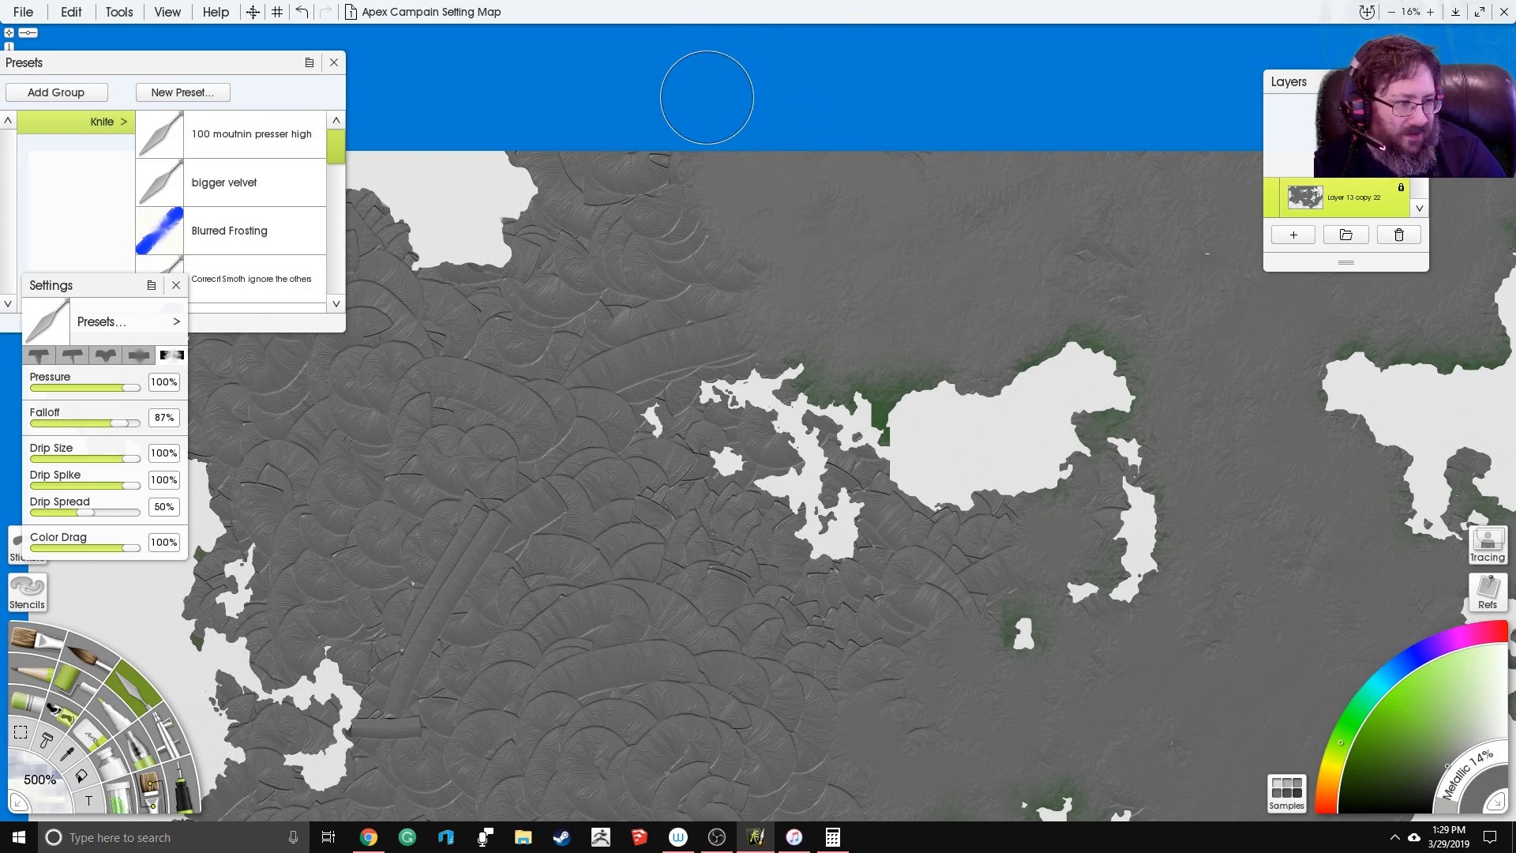
Step: Smooth the land east and southeast of the northern coastal bay with the Palette Knife
mouse_move(683, 213)
left_mouse_down()
mouse_move(753, 170)
mouse_move(796, 191)
mouse_move(858, 116)
mouse_move(850, 98)
left_mouse_up()
left_click_drag(710, 326, 706, 314)
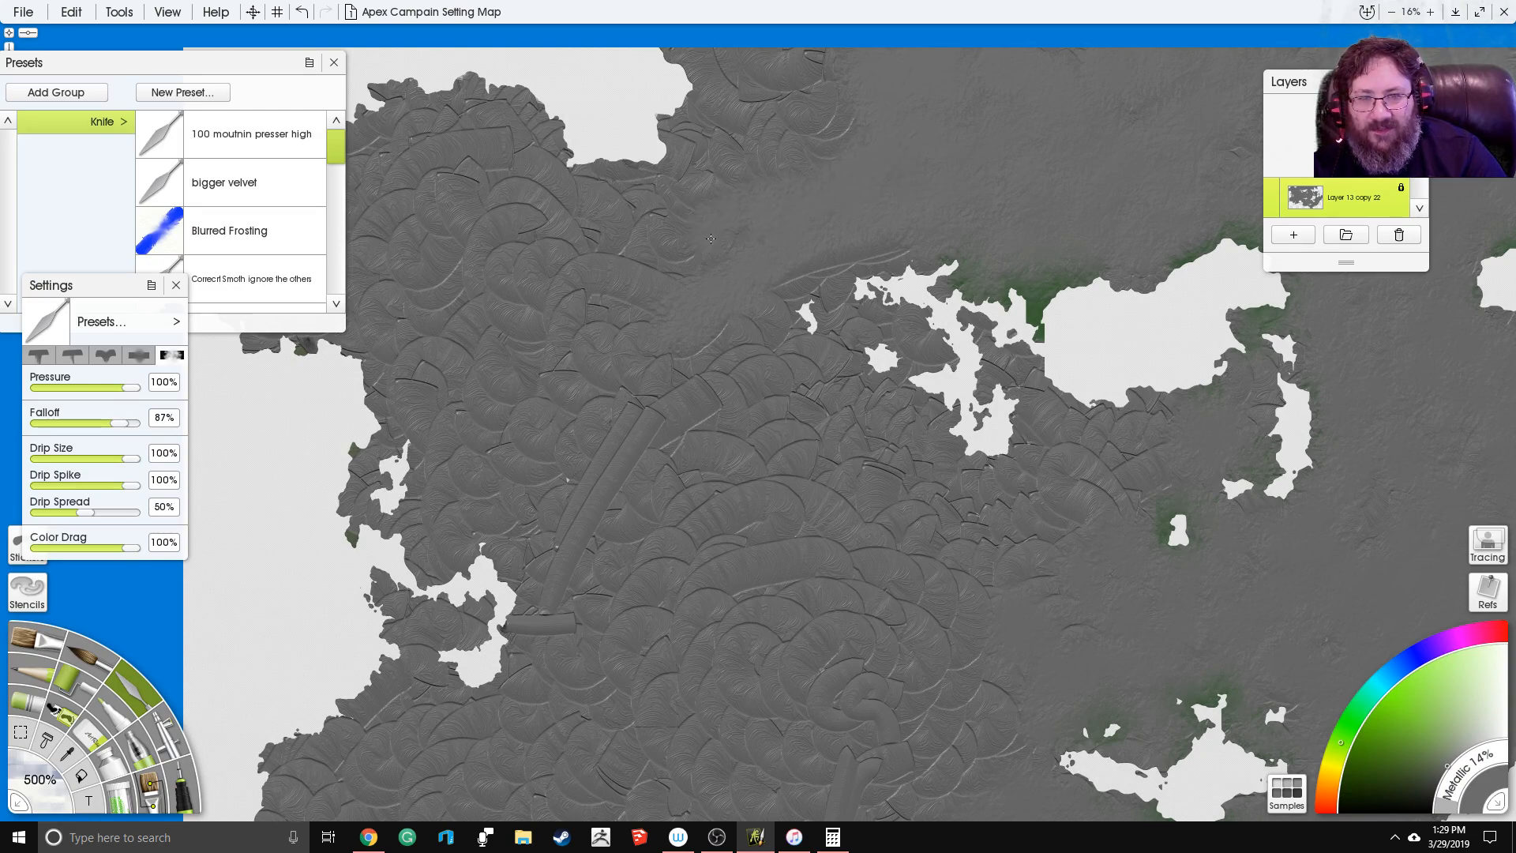
left_click_drag(744, 199, 753, 286)
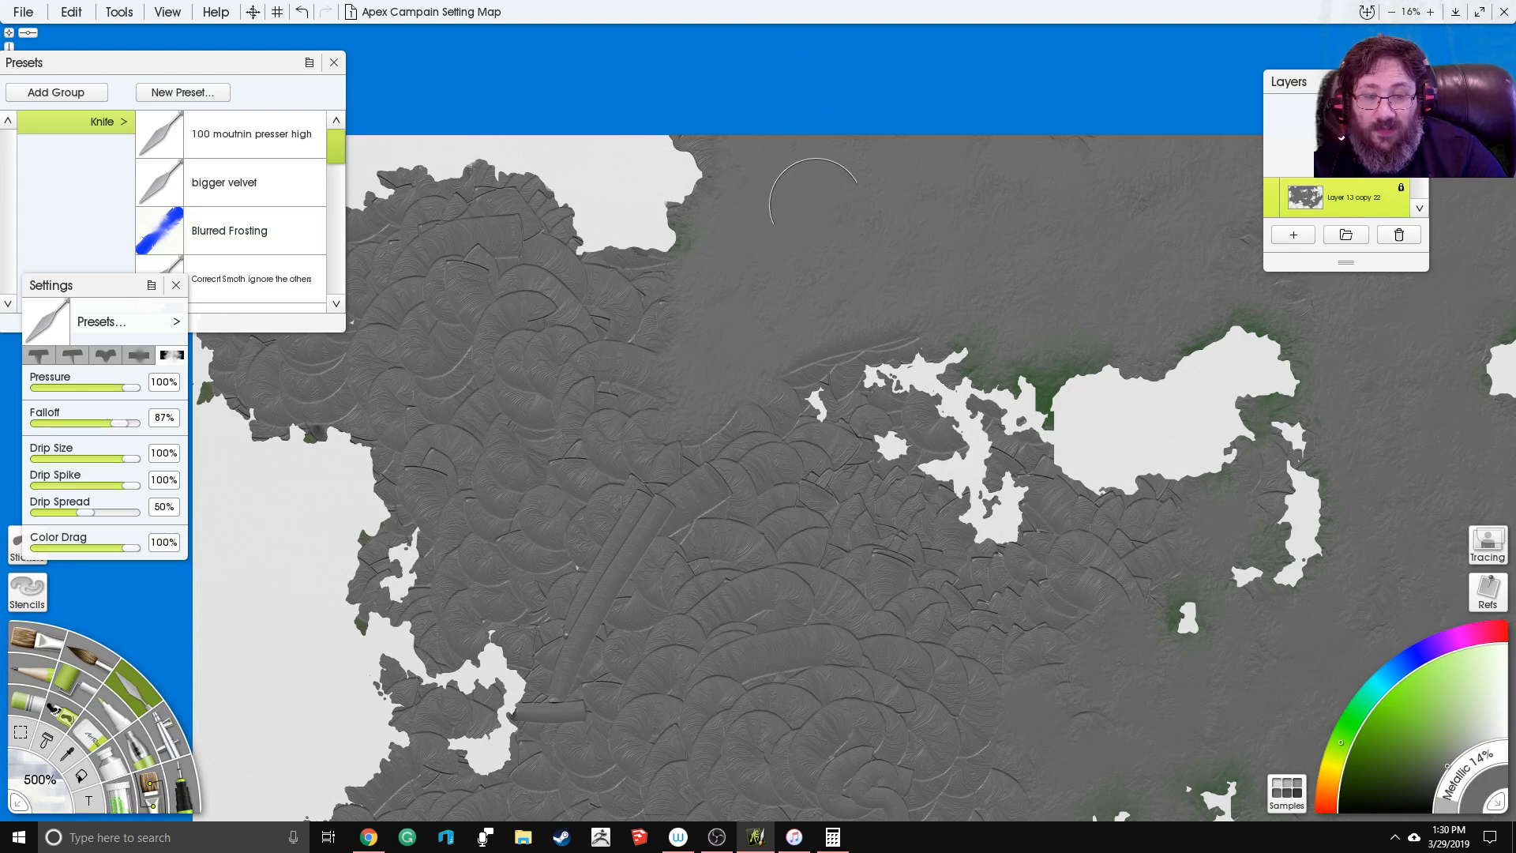
Step: Smooth the shores of the branching northern lake and the southern shore of the large lake beside it with the Palette Knife
left_click_drag(833, 322, 765, 168)
mouse_move(763, 238)
left_mouse_down()
mouse_move(780, 264)
mouse_move(835, 261)
mouse_move(856, 303)
mouse_move(844, 232)
mouse_move(800, 196)
mouse_move(858, 193)
mouse_move(922, 243)
mouse_move(944, 317)
mouse_move(922, 320)
mouse_move(983, 311)
left_mouse_up()
left_click_drag(1105, 374, 1109, 363)
mouse_move(1188, 323)
left_mouse_down()
mouse_move(1205, 344)
mouse_move(1214, 330)
left_mouse_up()
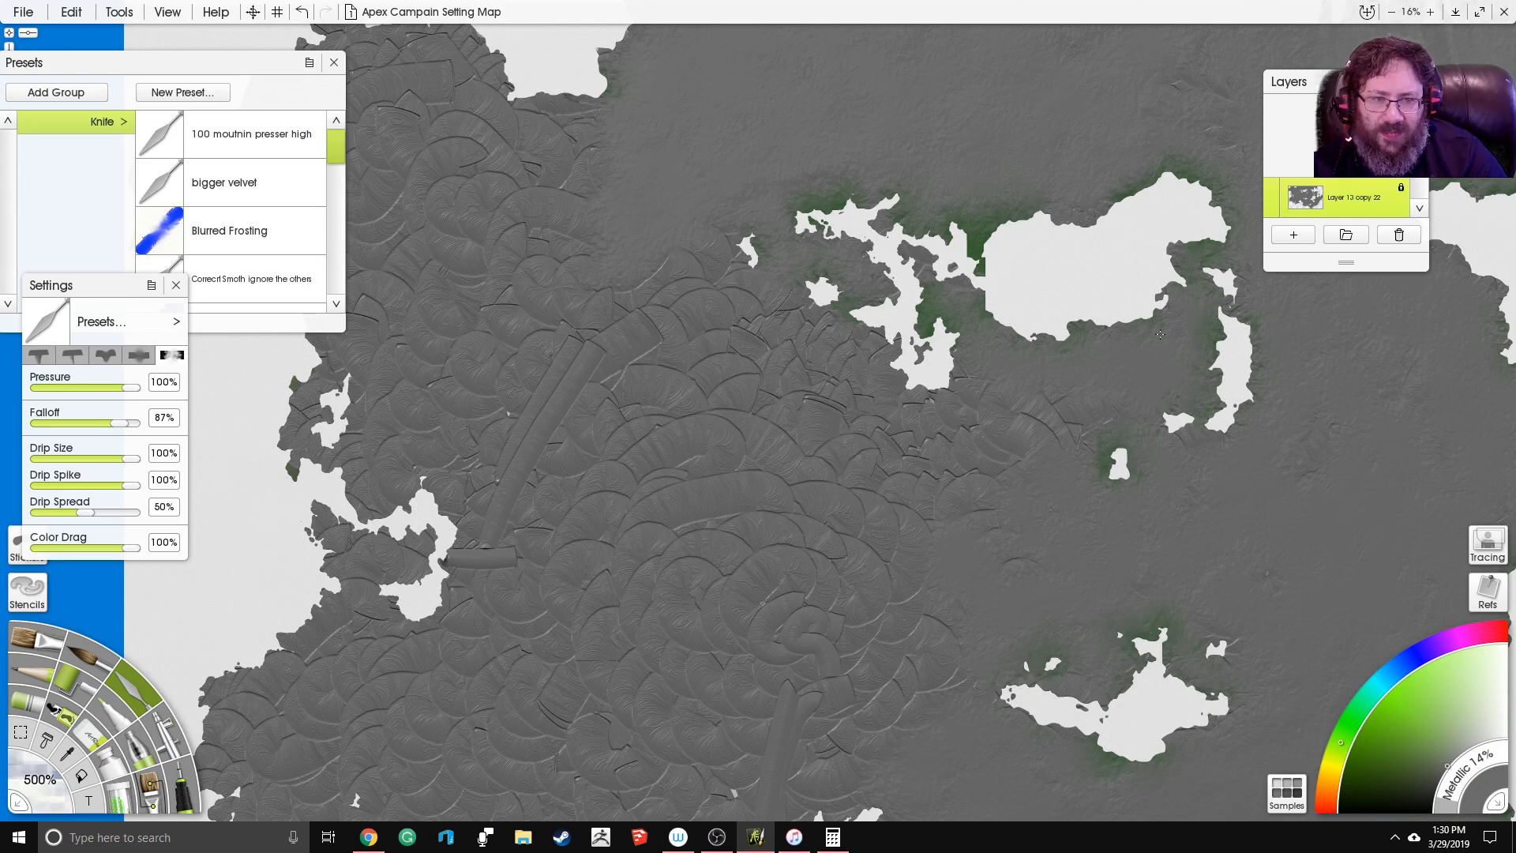
Step: Smooth the interior land south and west of the branching northern lake, down towards the southwestern bay, with the Palette Knife
mouse_move(1018, 409)
left_mouse_down()
mouse_move(1019, 470)
mouse_move(1019, 426)
left_mouse_up()
mouse_move(916, 415)
left_mouse_down()
mouse_move(922, 385)
mouse_move(968, 348)
mouse_move(950, 377)
mouse_move(997, 418)
left_mouse_up()
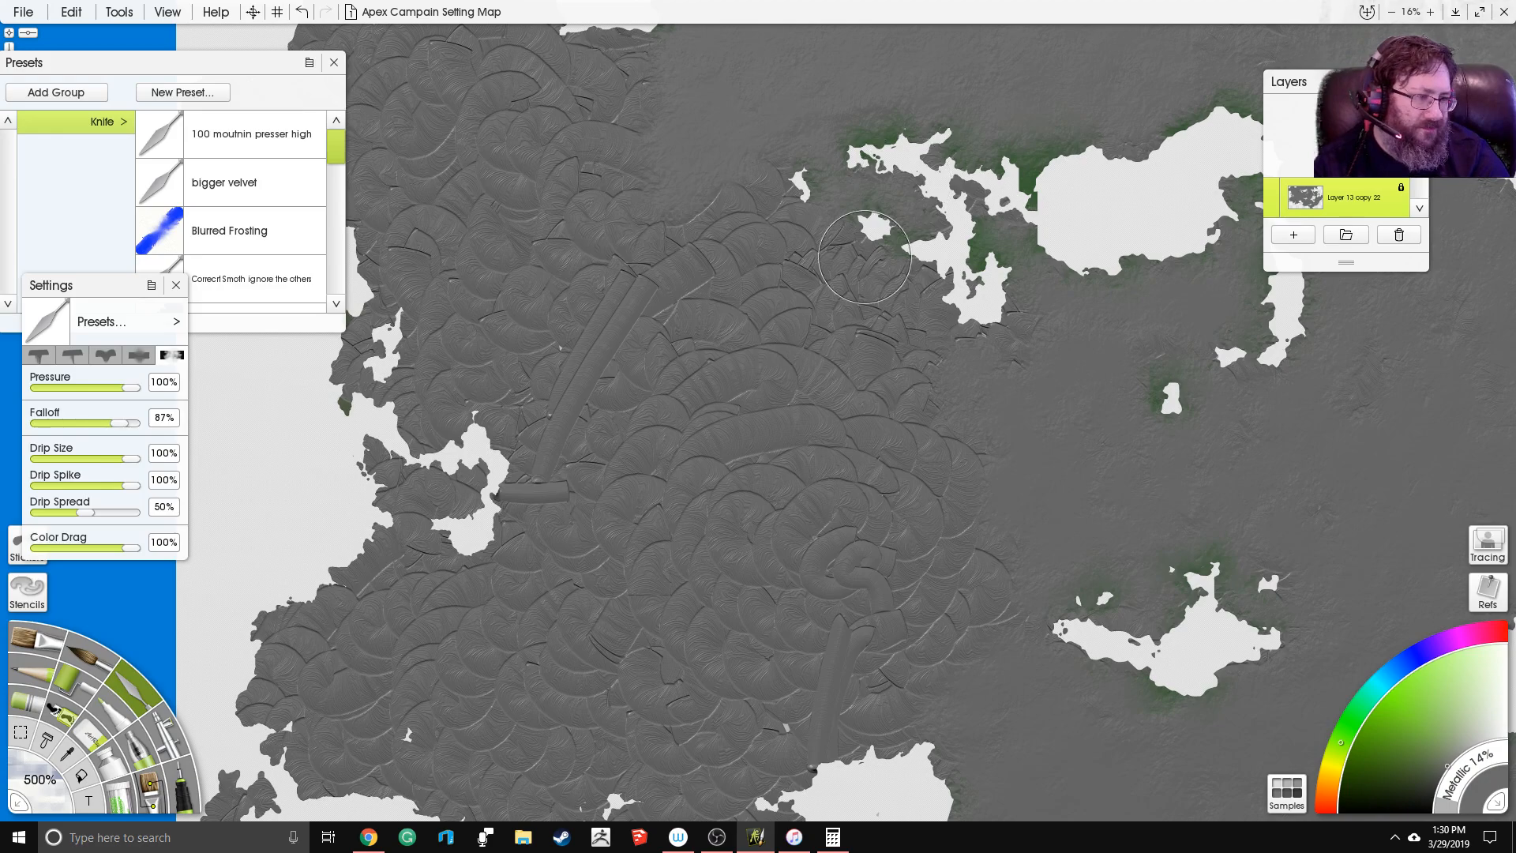
left_click_drag(877, 316, 918, 177)
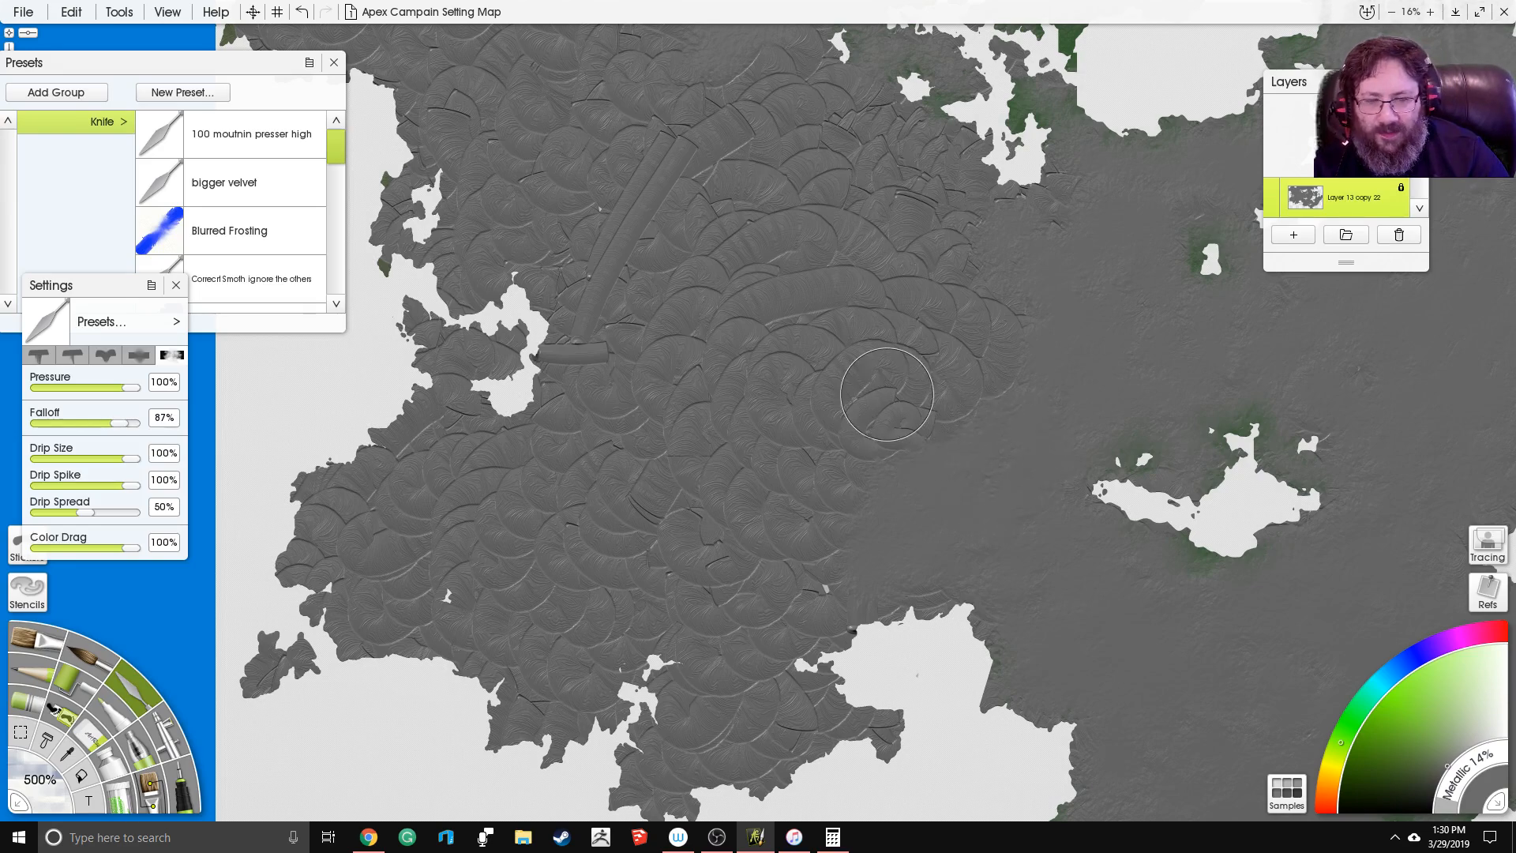
mouse_move(887, 395)
left_mouse_down()
mouse_move(919, 399)
mouse_move(883, 443)
left_mouse_up()
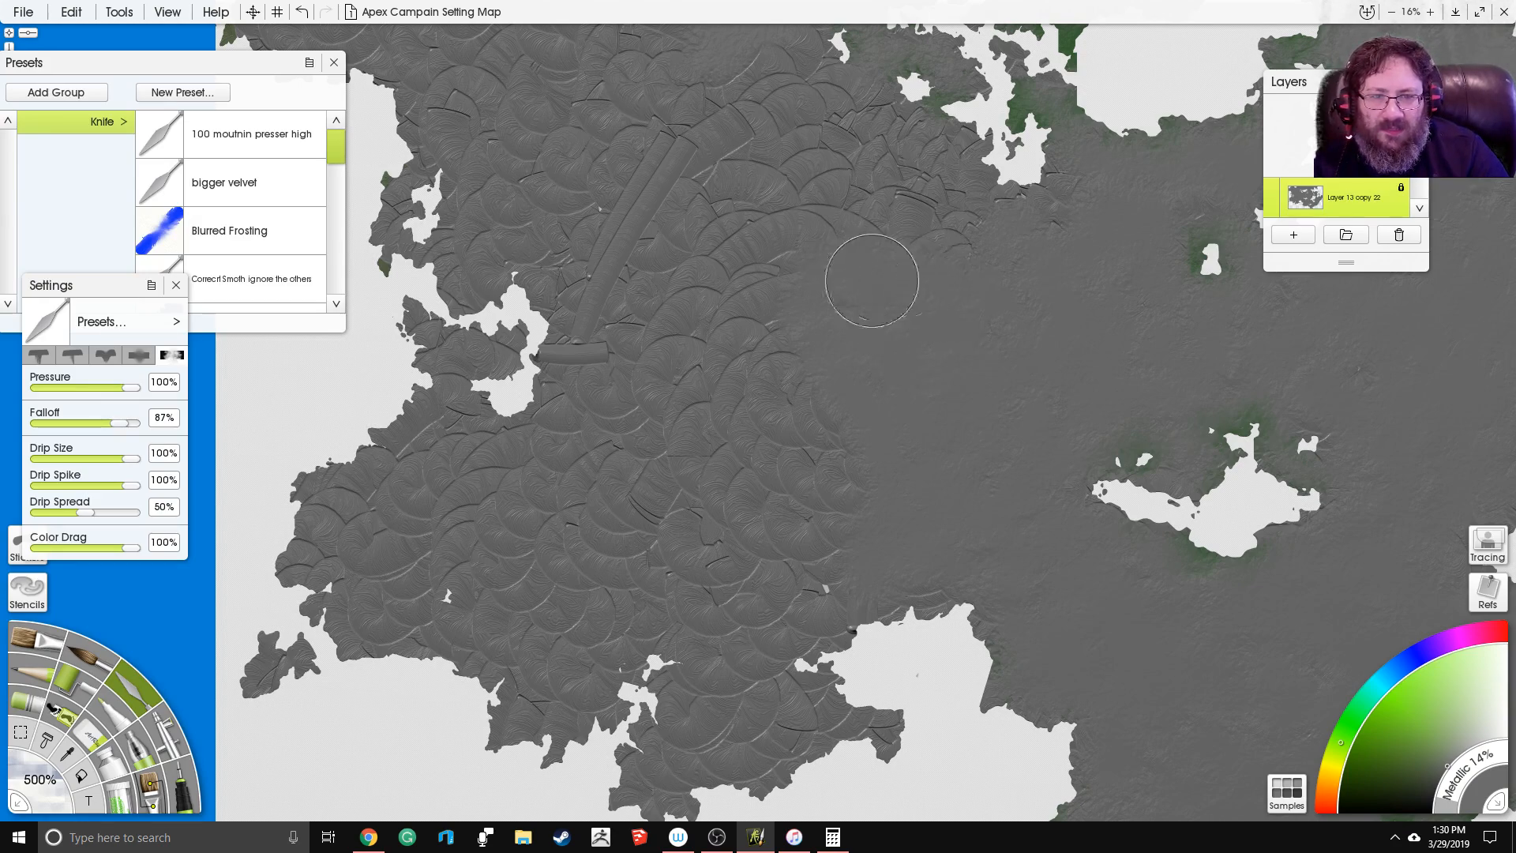
left_click_drag(903, 182, 873, 306)
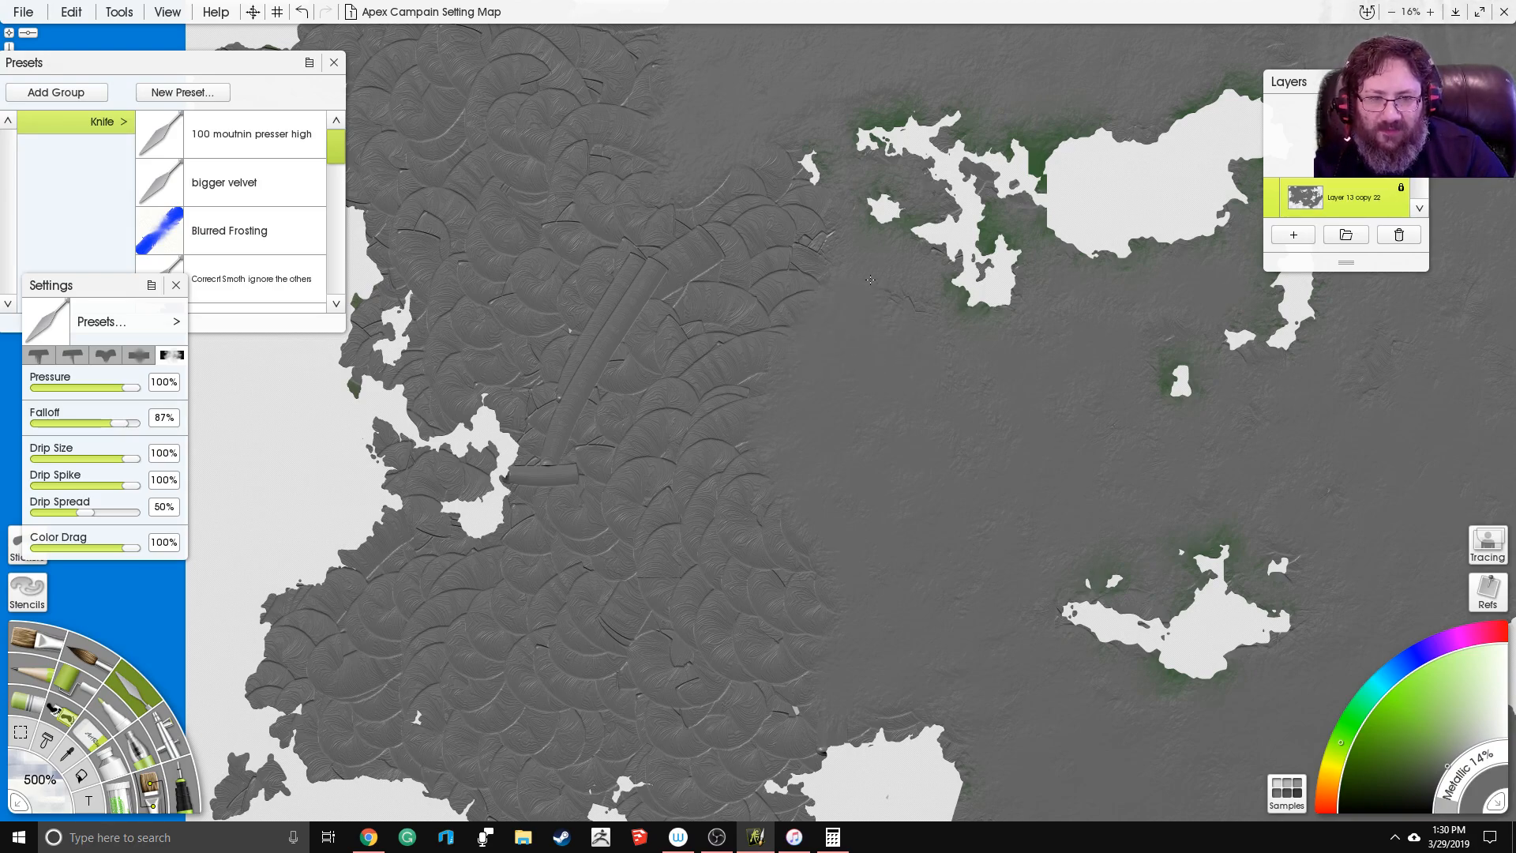
left_click_drag(643, 225, 680, 263)
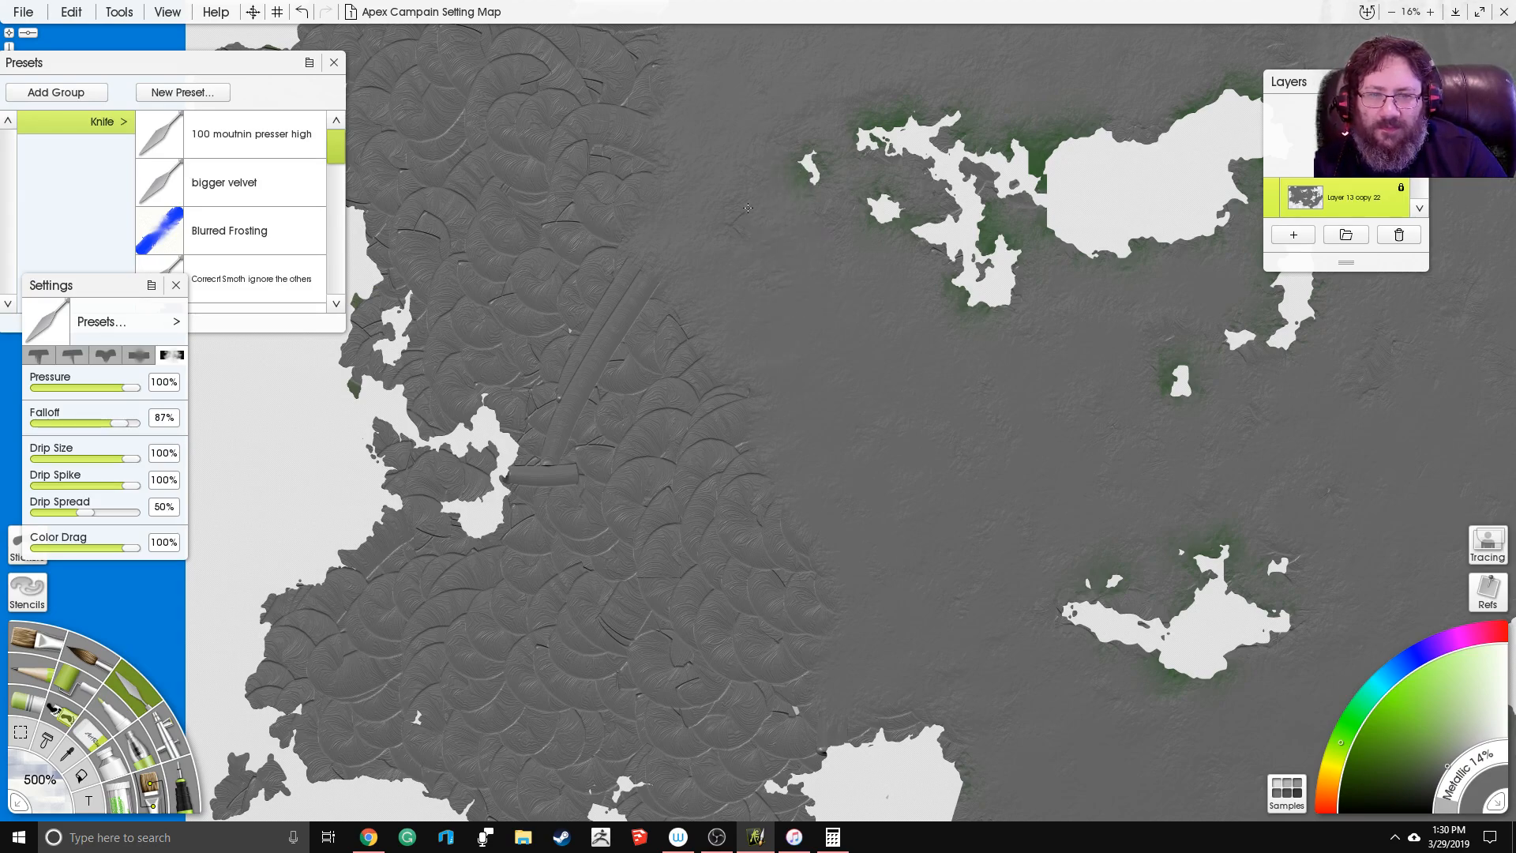
Step: Smooth the northwestern peninsula's northern and western coasts and its land beside the northern bay with the Palette Knife
left_click_drag(583, 126, 777, 331)
mouse_move(489, 303)
left_mouse_down()
mouse_move(448, 291)
mouse_move(508, 330)
left_mouse_up()
mouse_move(500, 277)
left_mouse_down()
mouse_move(522, 288)
mouse_move(535, 240)
left_mouse_up()
mouse_move(436, 264)
left_mouse_down()
mouse_move(464, 278)
mouse_move(529, 190)
mouse_move(556, 190)
mouse_move(601, 153)
mouse_move(697, 164)
mouse_move(654, 178)
mouse_move(690, 148)
mouse_move(705, 180)
left_mouse_up()
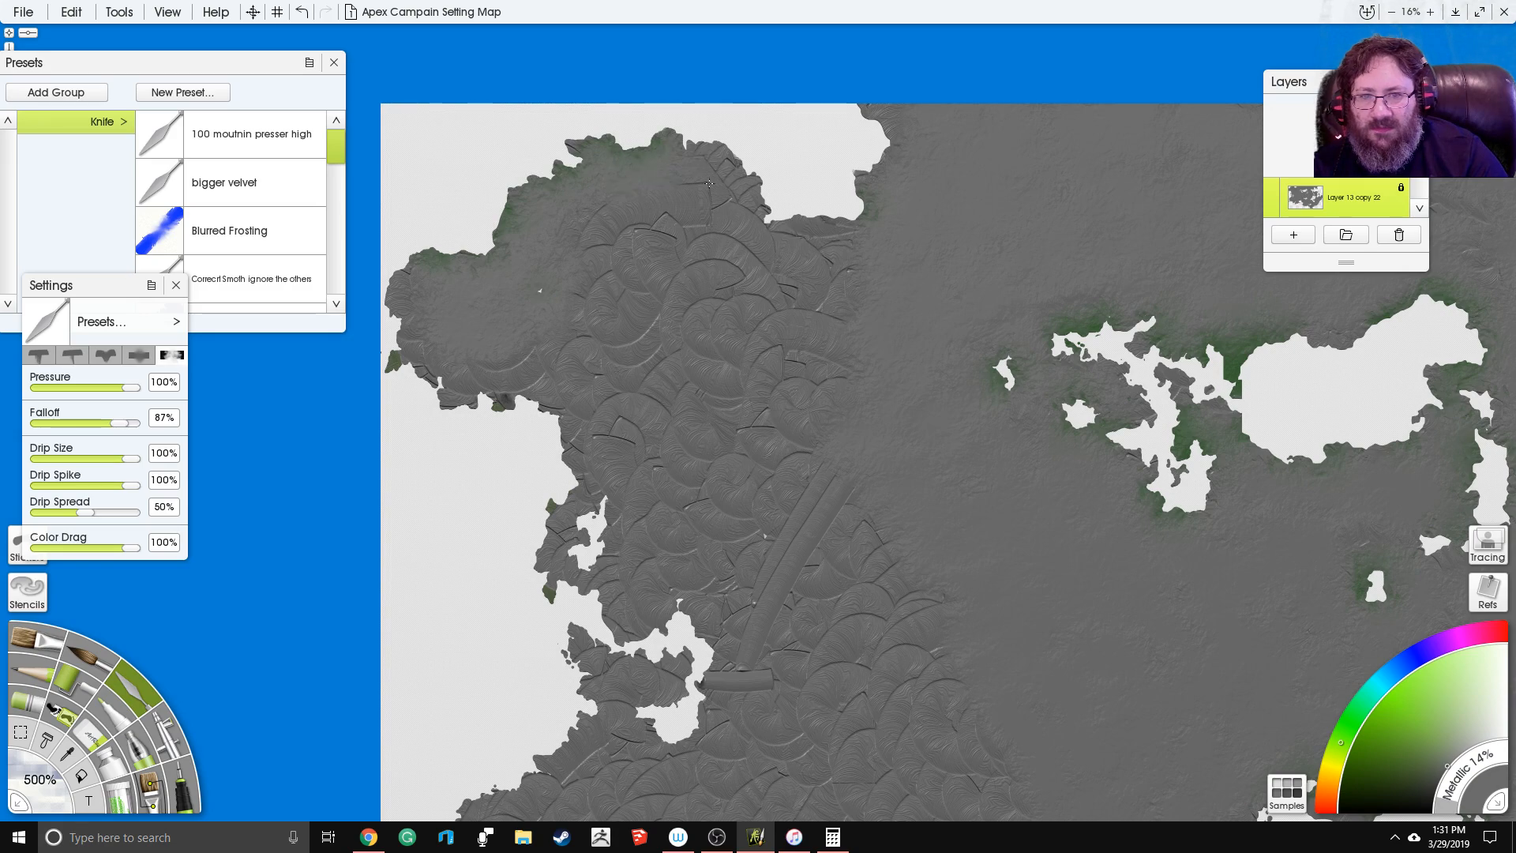
mouse_move(753, 224)
left_mouse_down()
mouse_move(836, 249)
mouse_move(864, 299)
mouse_move(856, 314)
mouse_move(671, 354)
mouse_move(562, 343)
left_mouse_up()
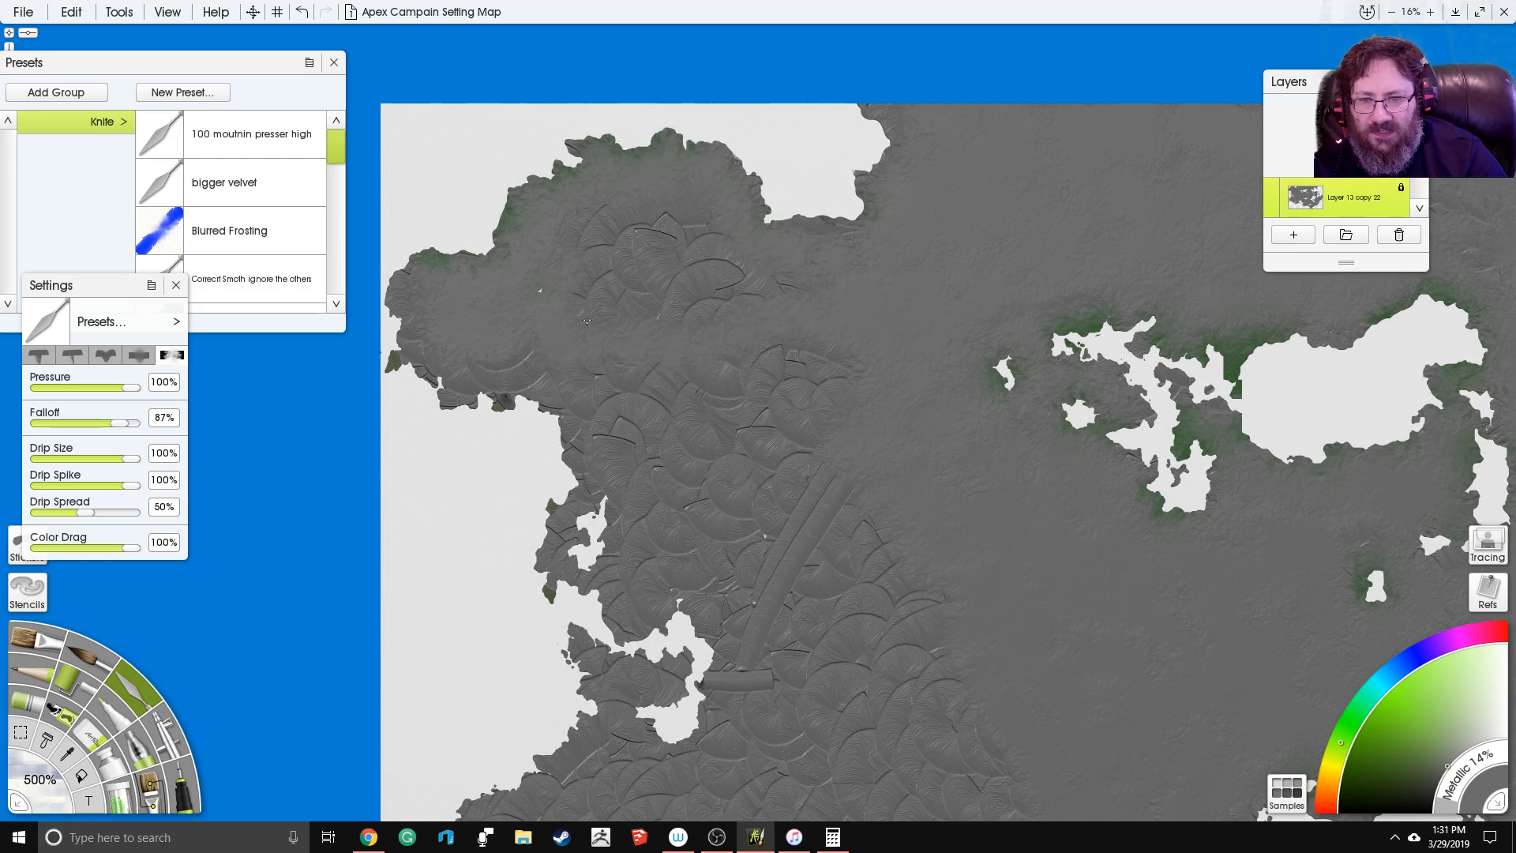
Step: Smooth the northwestern peninsula's interior and southern coast, including the land just southeast of it, with the Palette Knife
mouse_move(606, 264)
left_mouse_down()
mouse_move(621, 232)
mouse_move(651, 229)
mouse_move(599, 228)
left_mouse_up()
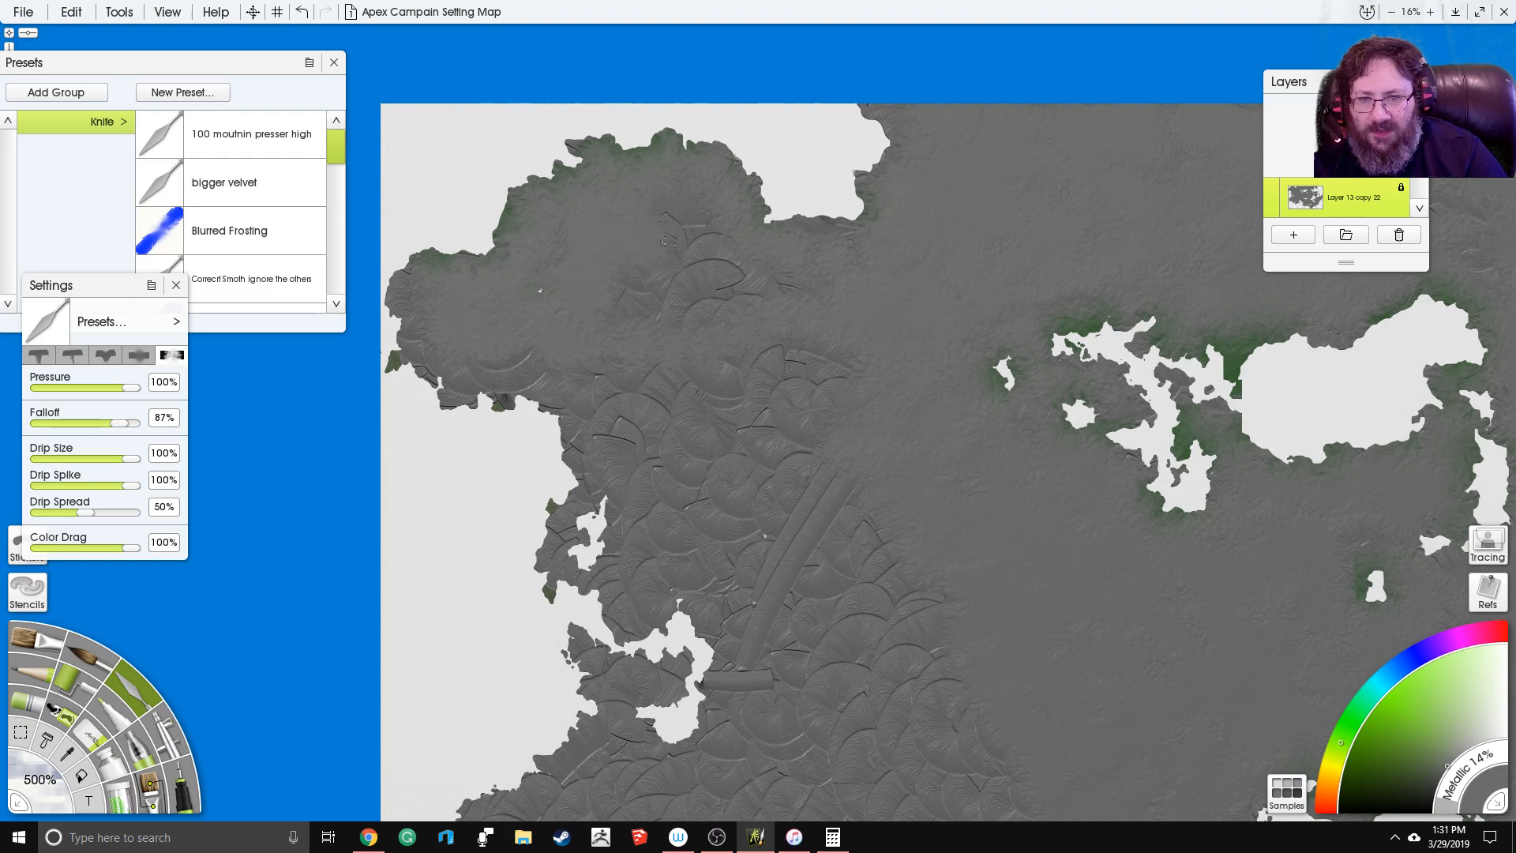
mouse_move(620, 289)
left_mouse_down()
mouse_move(678, 310)
mouse_move(749, 277)
left_mouse_up()
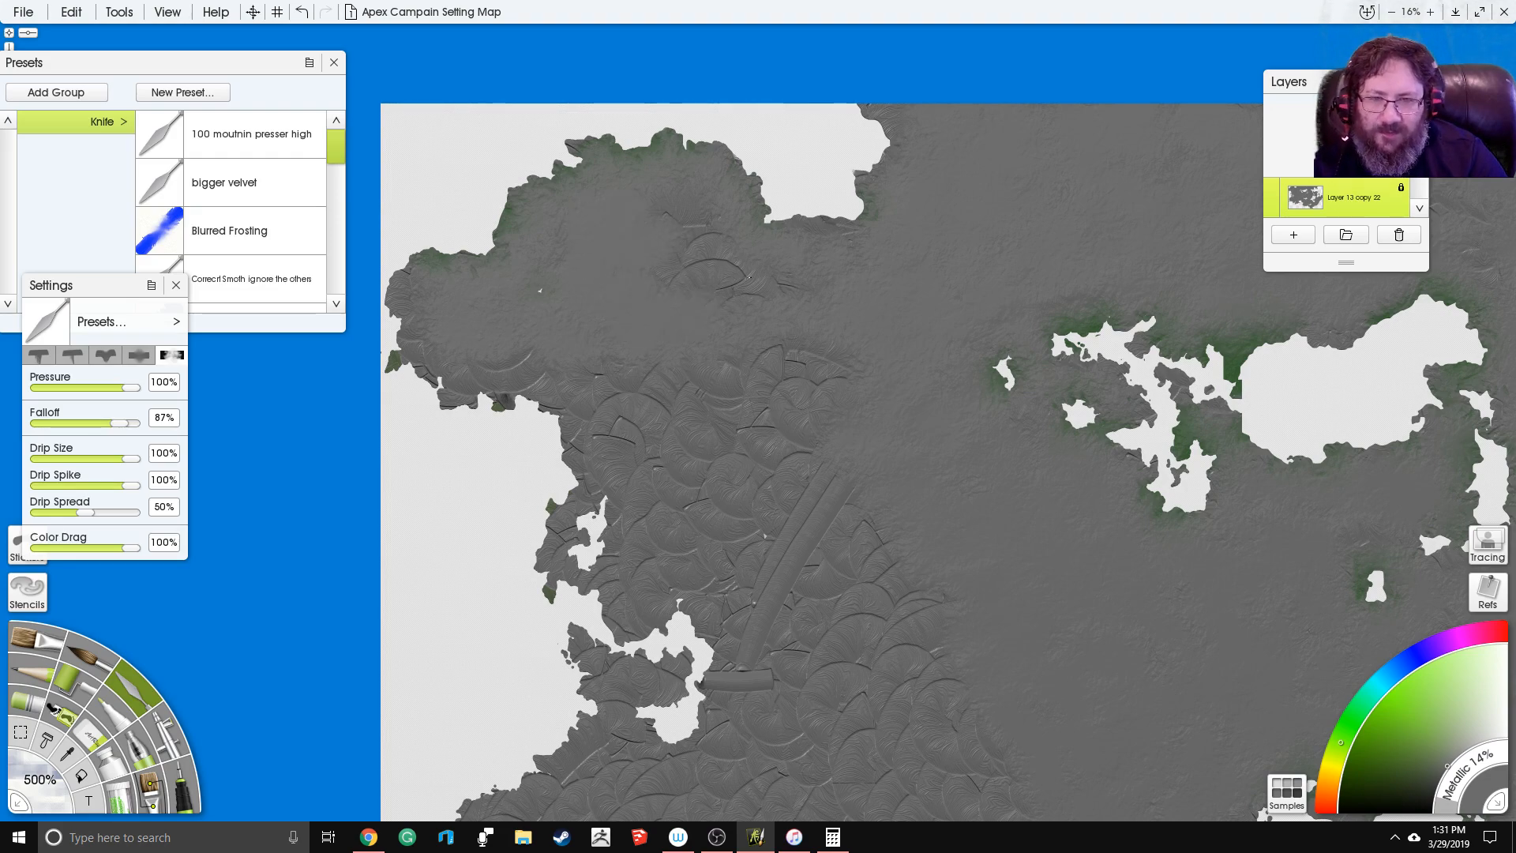
left_click_drag(673, 244, 684, 224)
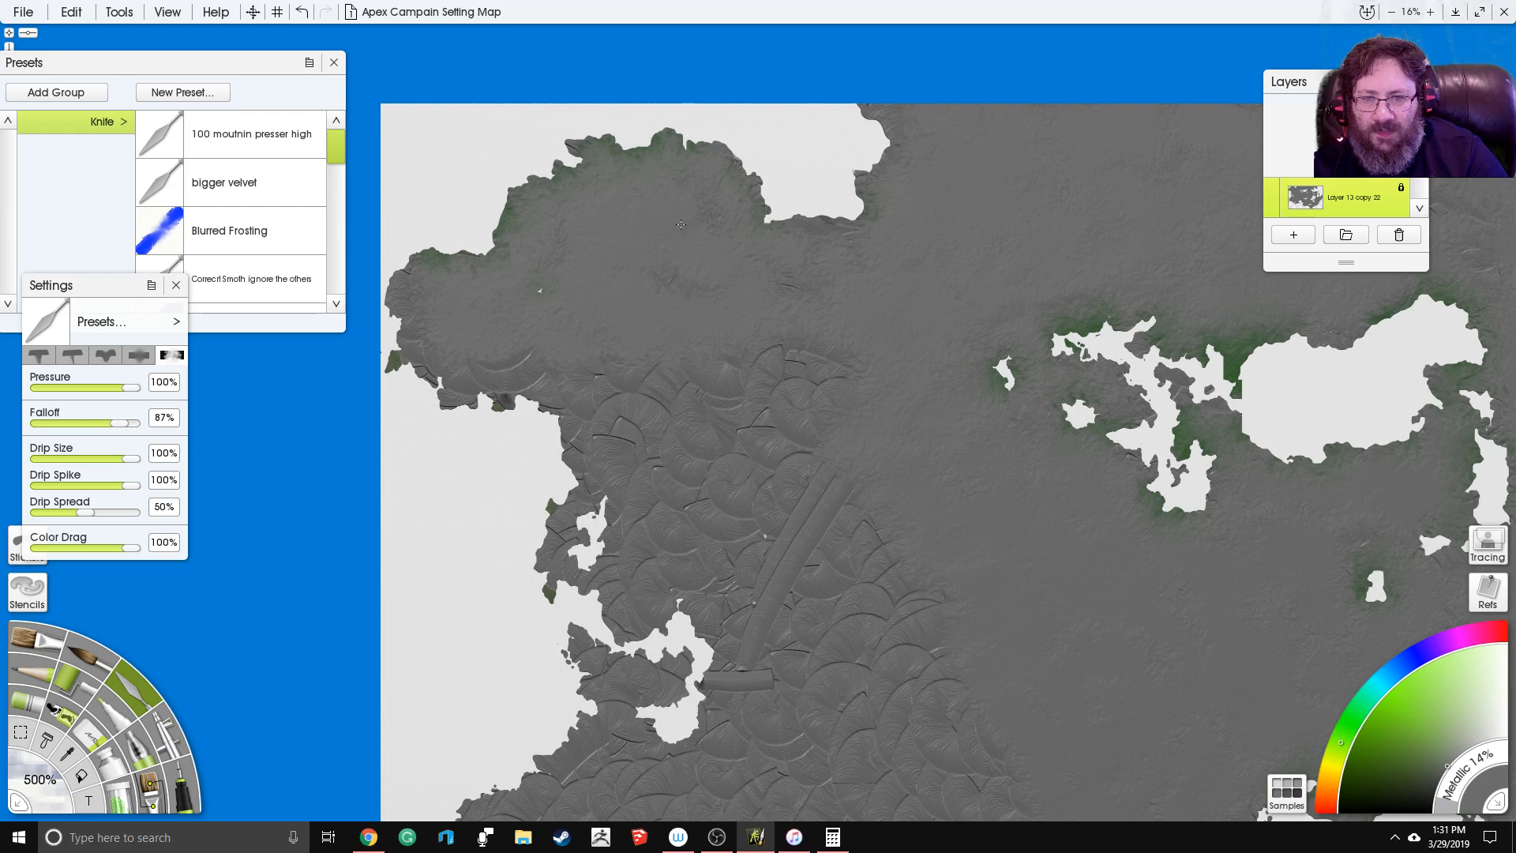
mouse_move(517, 340)
left_mouse_down()
mouse_move(416, 355)
mouse_move(485, 396)
mouse_move(547, 376)
mouse_move(534, 361)
mouse_move(611, 418)
mouse_move(590, 372)
mouse_move(623, 414)
mouse_move(651, 374)
left_mouse_up()
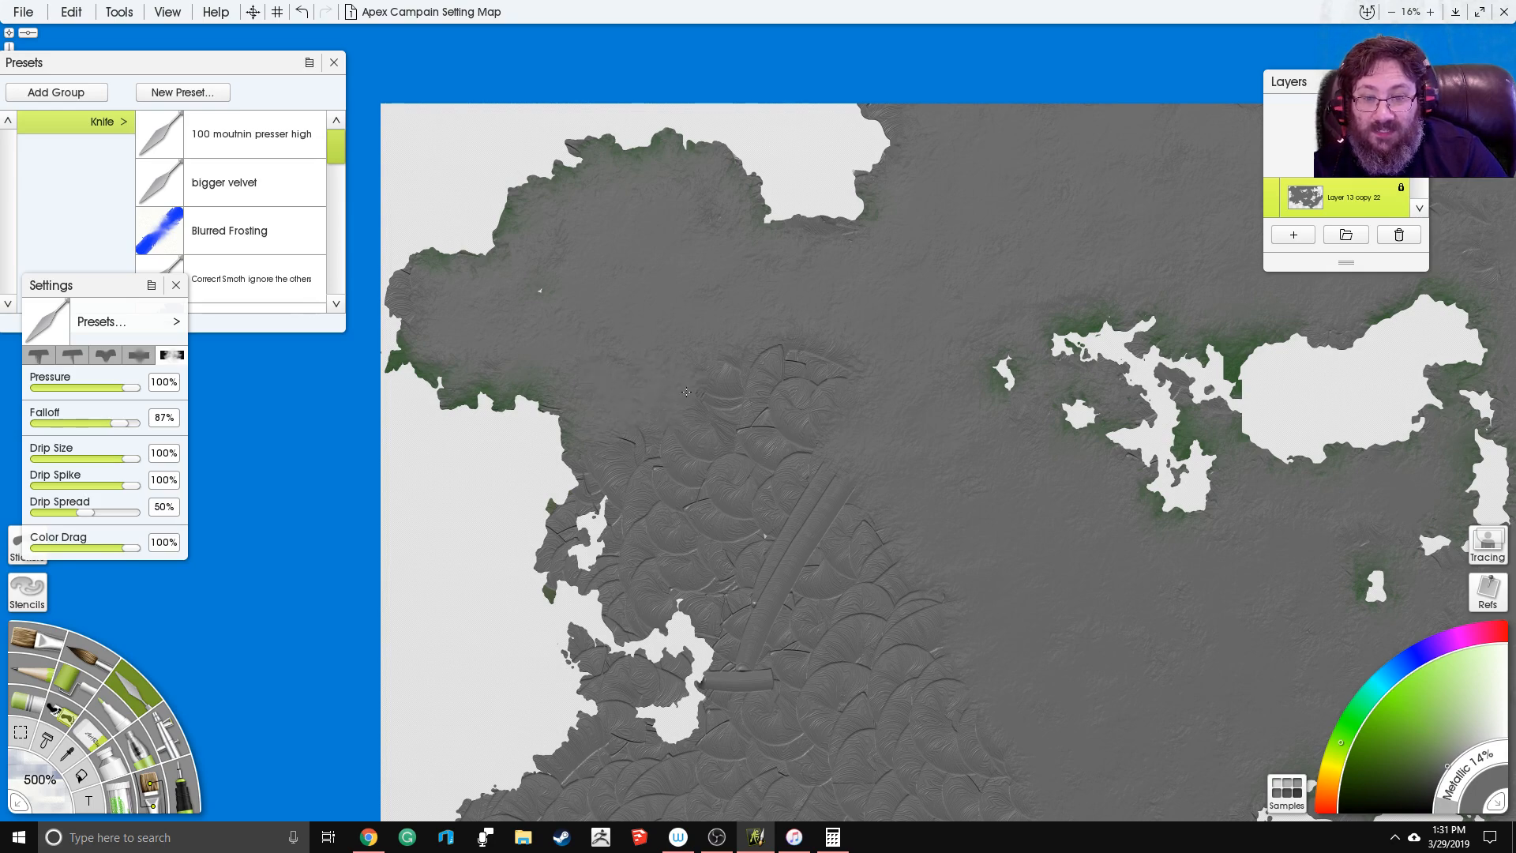
left_click_drag(767, 359, 809, 370)
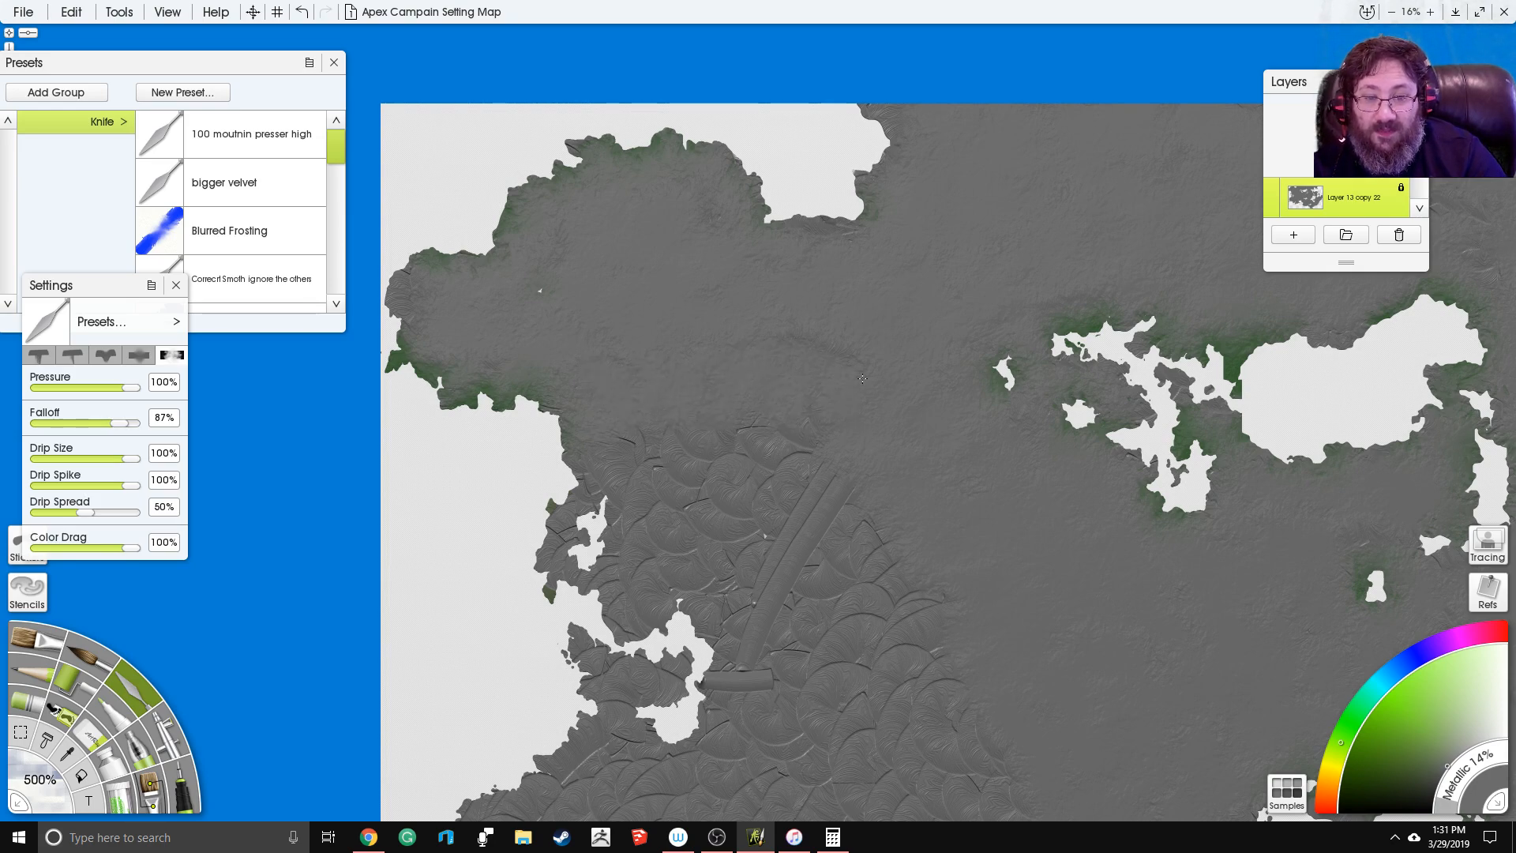
left_click_drag(771, 453, 807, 323)
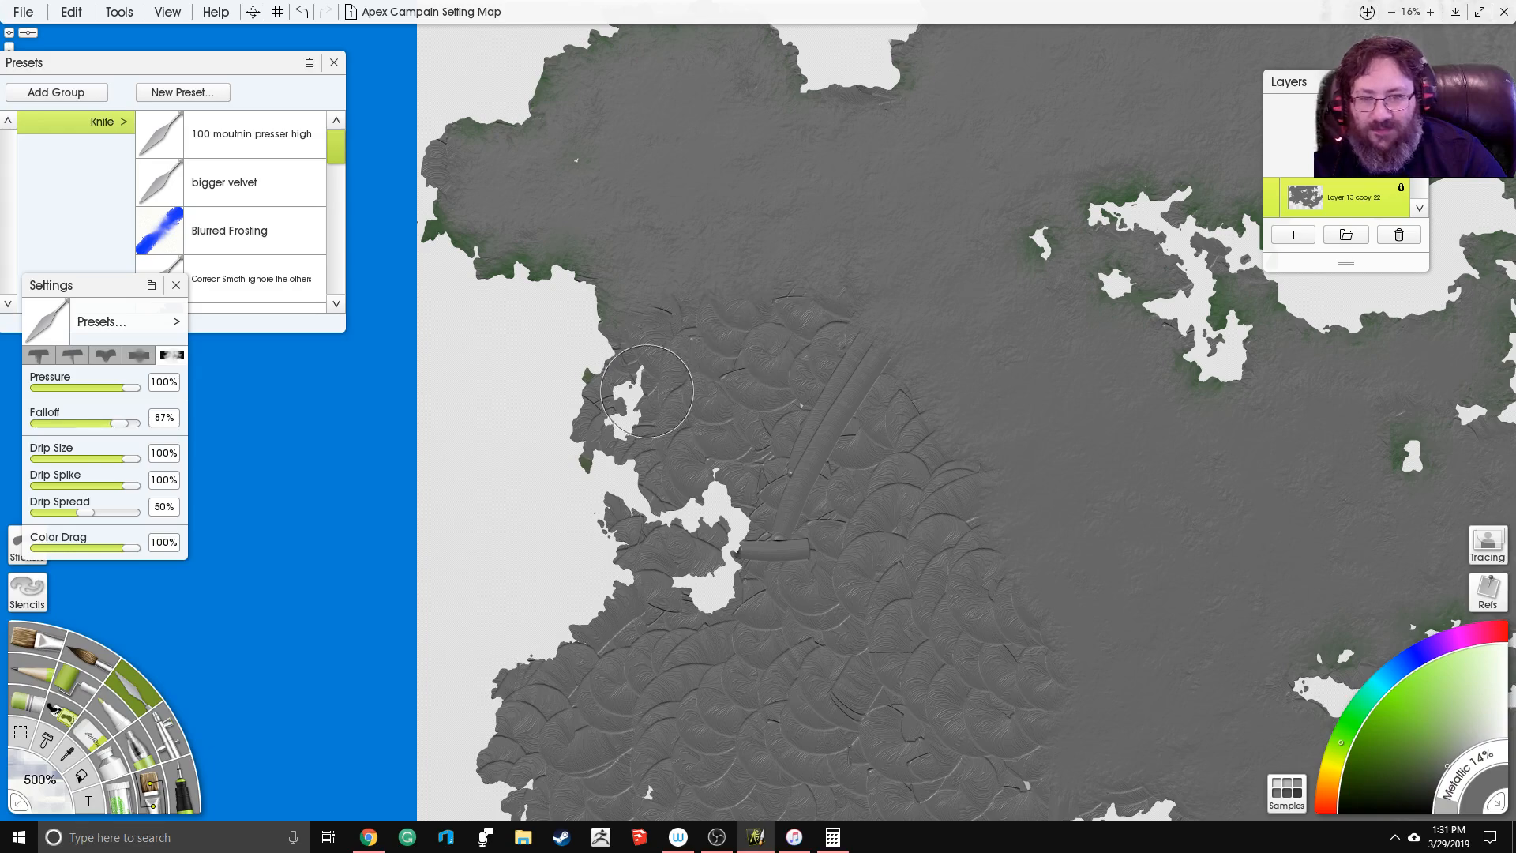
Step: Smooth the west coast around the small coastal lake and the long raised strokes inland of it with the Palette Knife
mouse_move(611, 372)
left_mouse_down()
mouse_move(579, 441)
mouse_move(651, 466)
mouse_move(653, 488)
mouse_move(697, 420)
left_mouse_up()
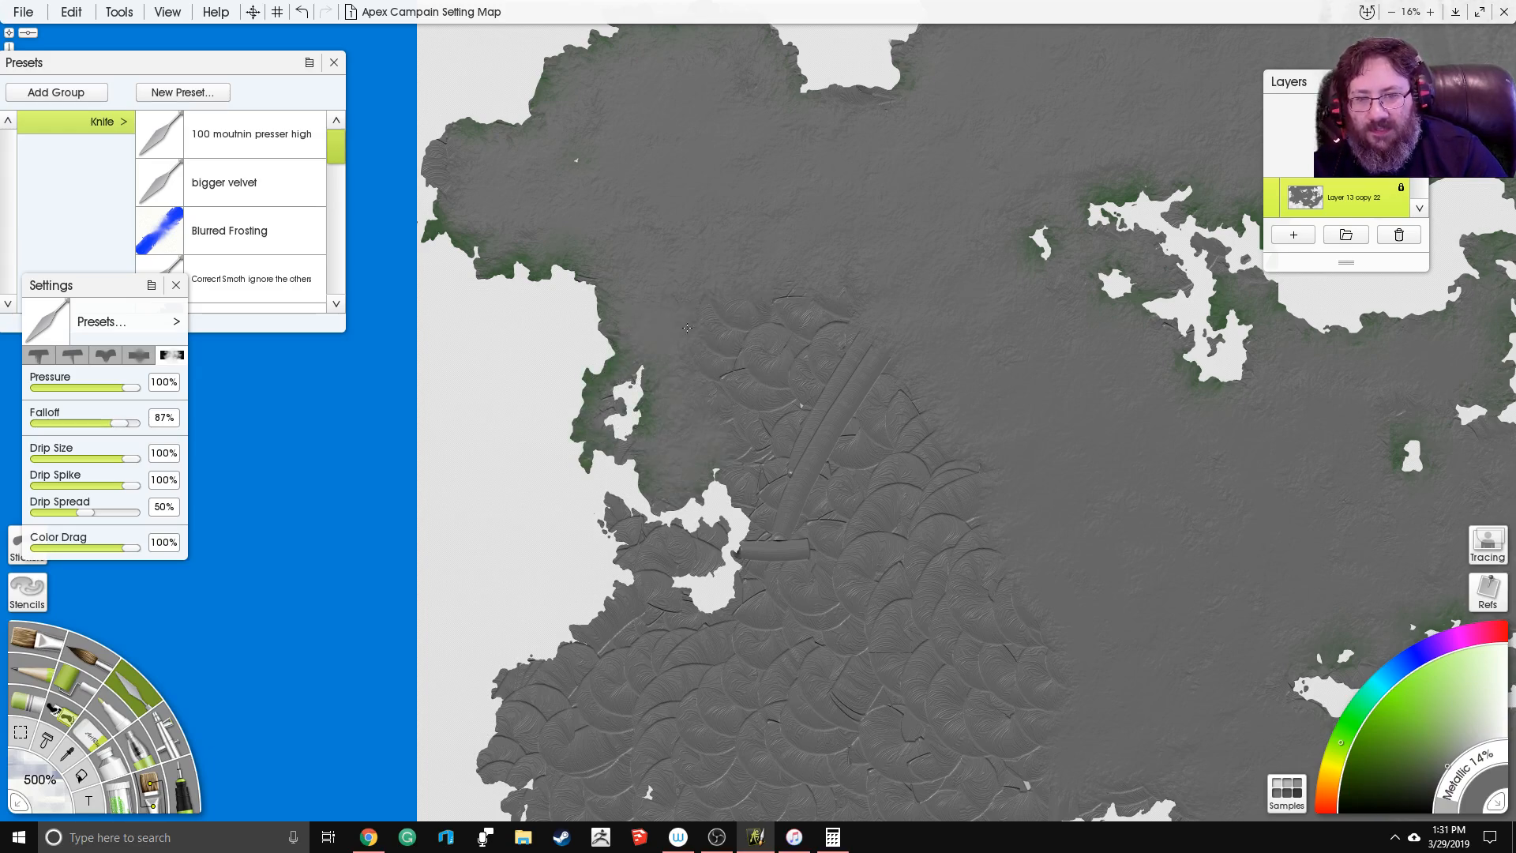
left_click_drag(823, 313, 848, 327)
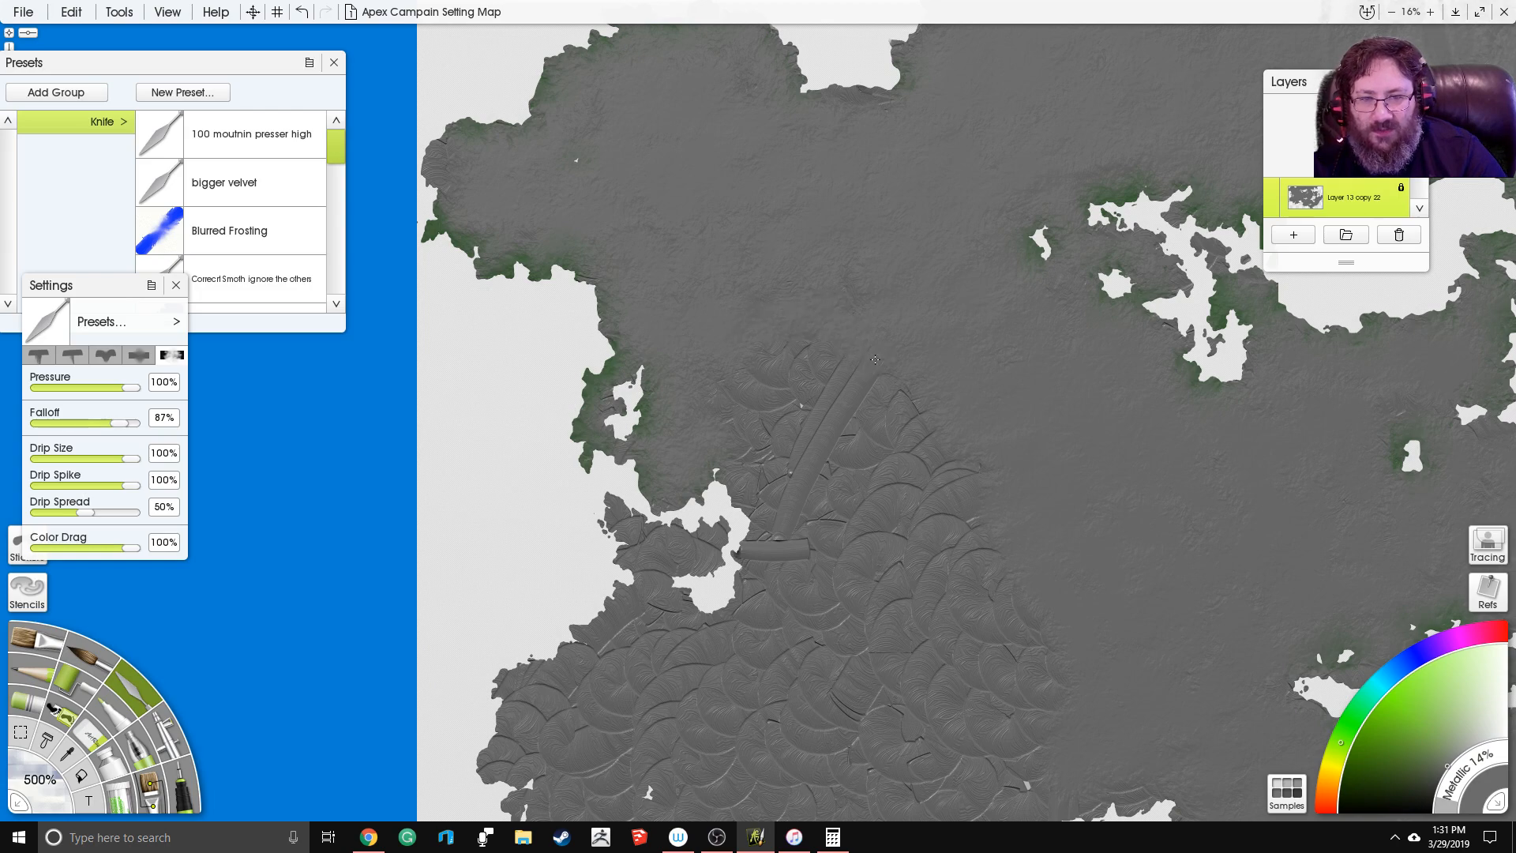
mouse_move(770, 407)
left_mouse_down()
mouse_move(783, 518)
mouse_move(800, 540)
mouse_move(824, 518)
left_mouse_up()
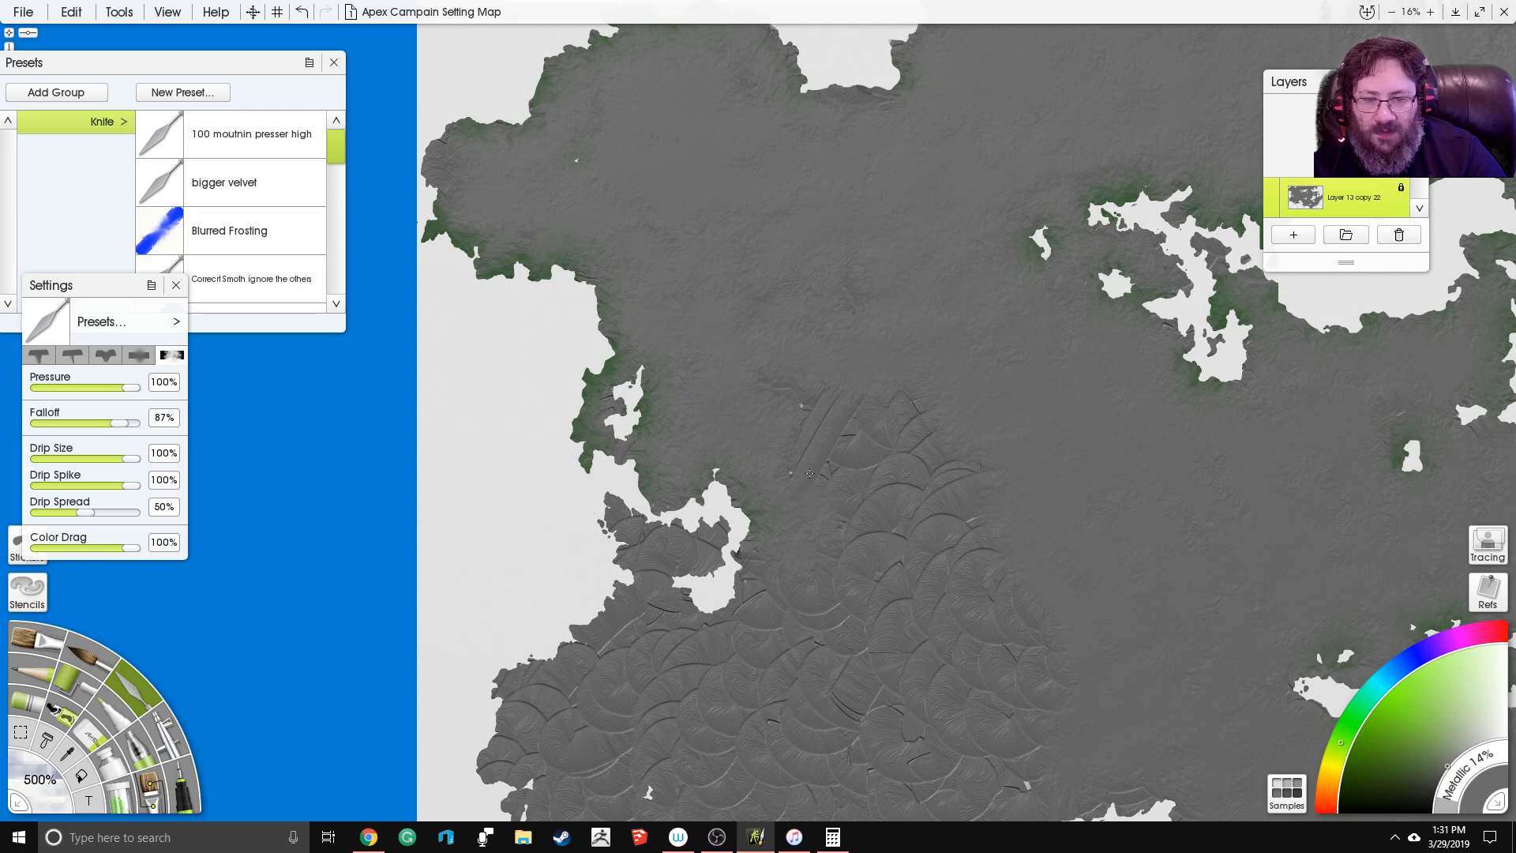
mouse_move(793, 380)
left_mouse_down()
mouse_move(832, 402)
mouse_move(833, 437)
left_mouse_up()
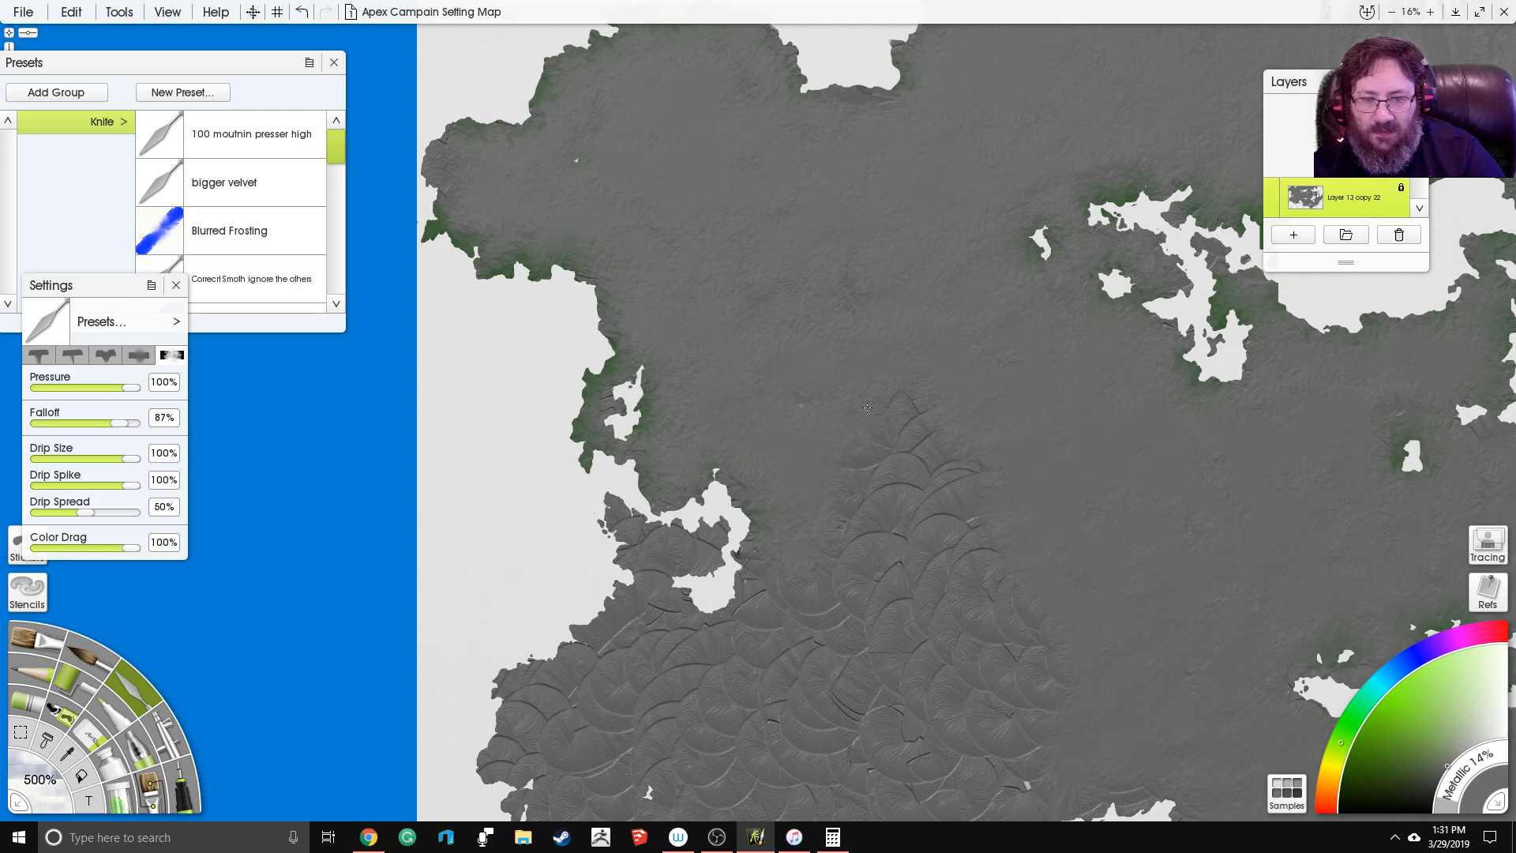
Step: Smooth the remaining ridged western interior from east of the west coast inlet down towards the southwestern bay with the Palette Knife
left_click_drag(912, 434, 848, 258)
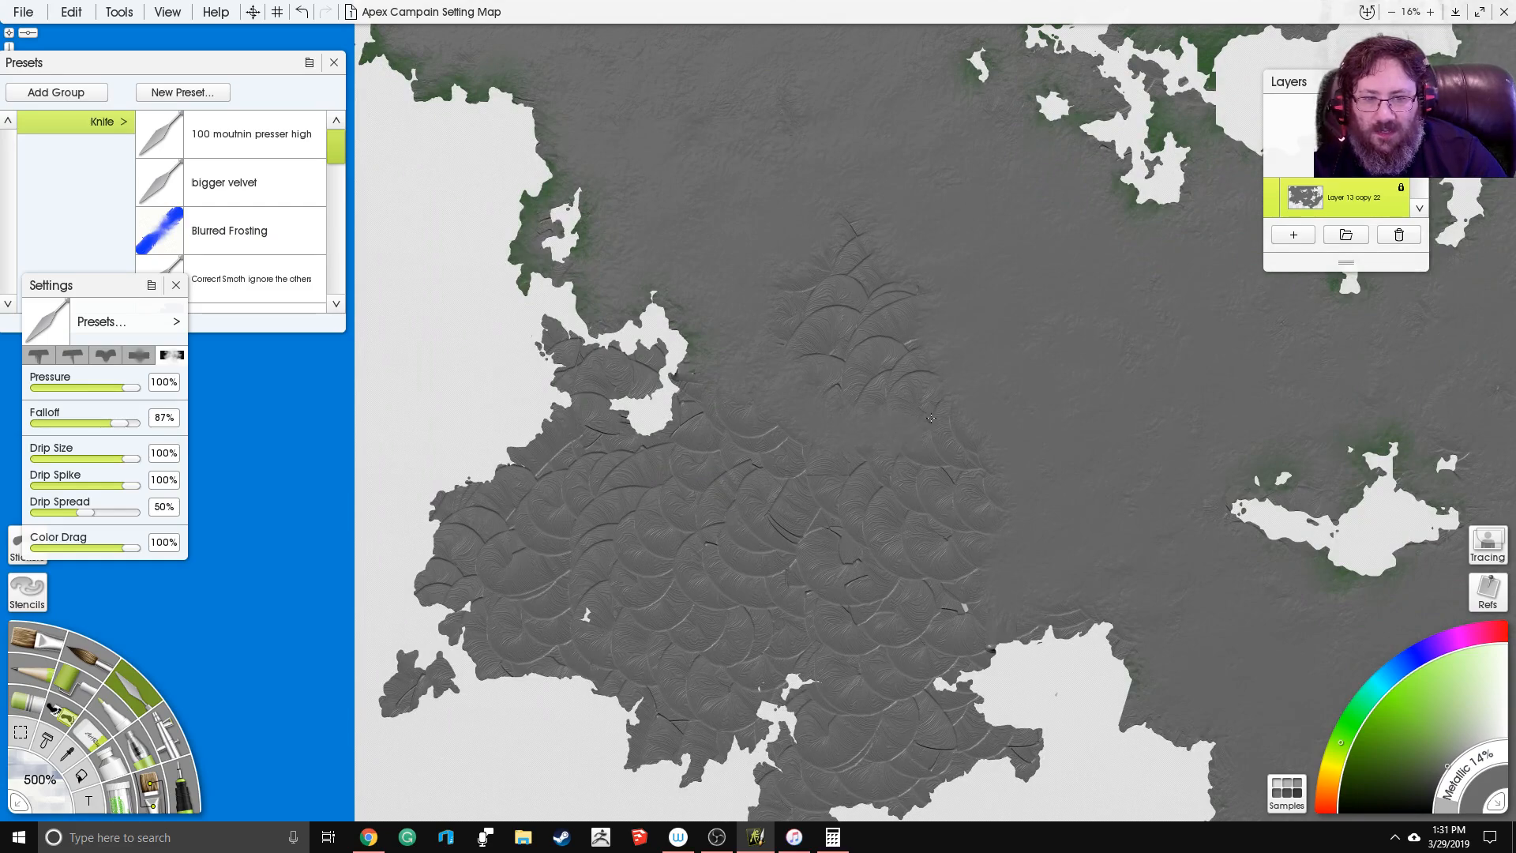
left_click_drag(897, 393, 839, 394)
left_click_drag(820, 274, 838, 218)
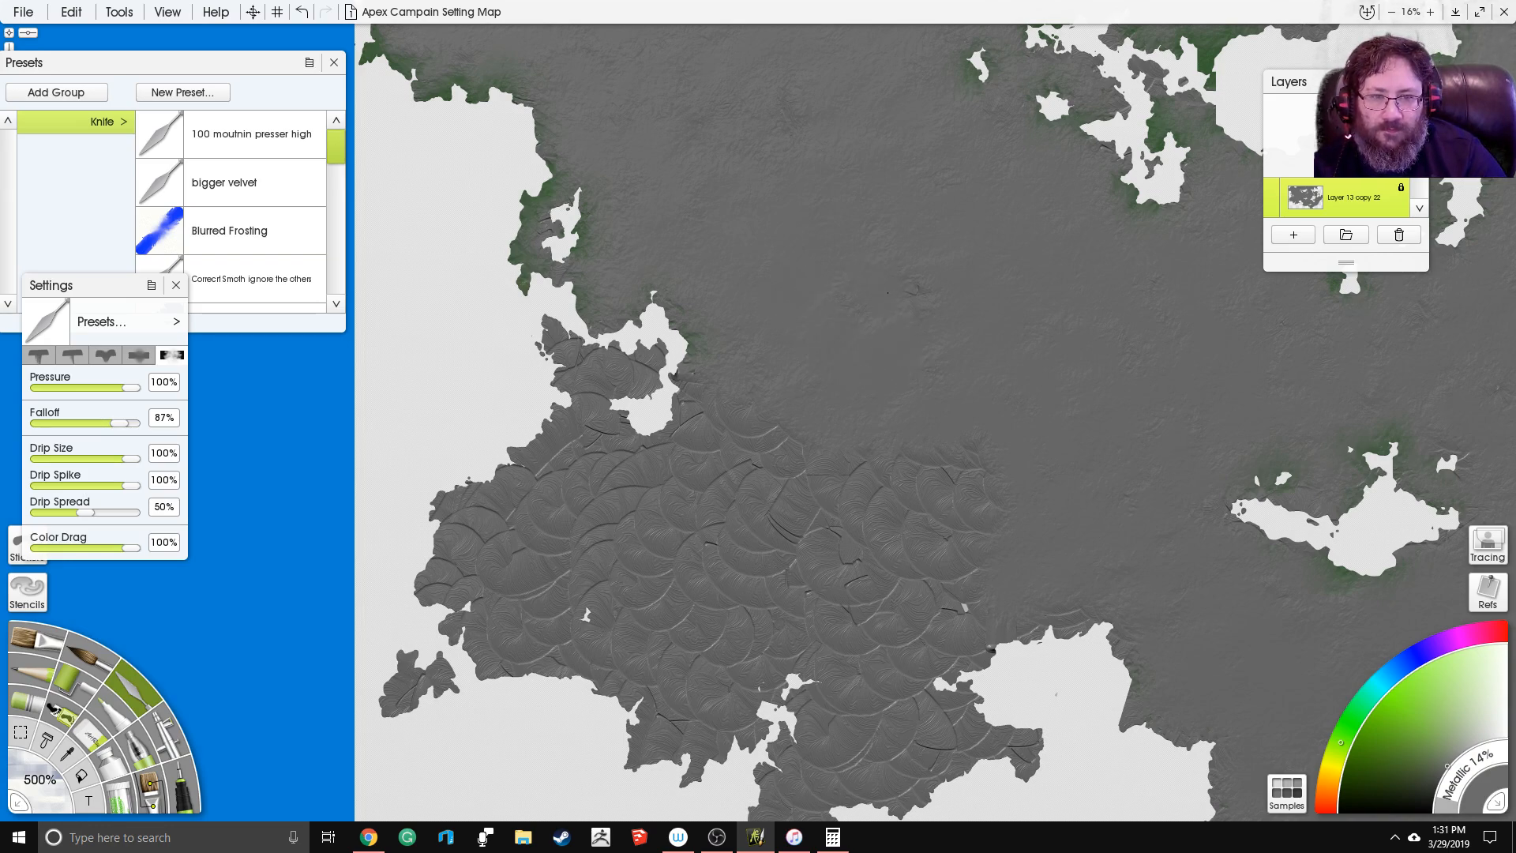
left_click_drag(786, 414, 796, 265)
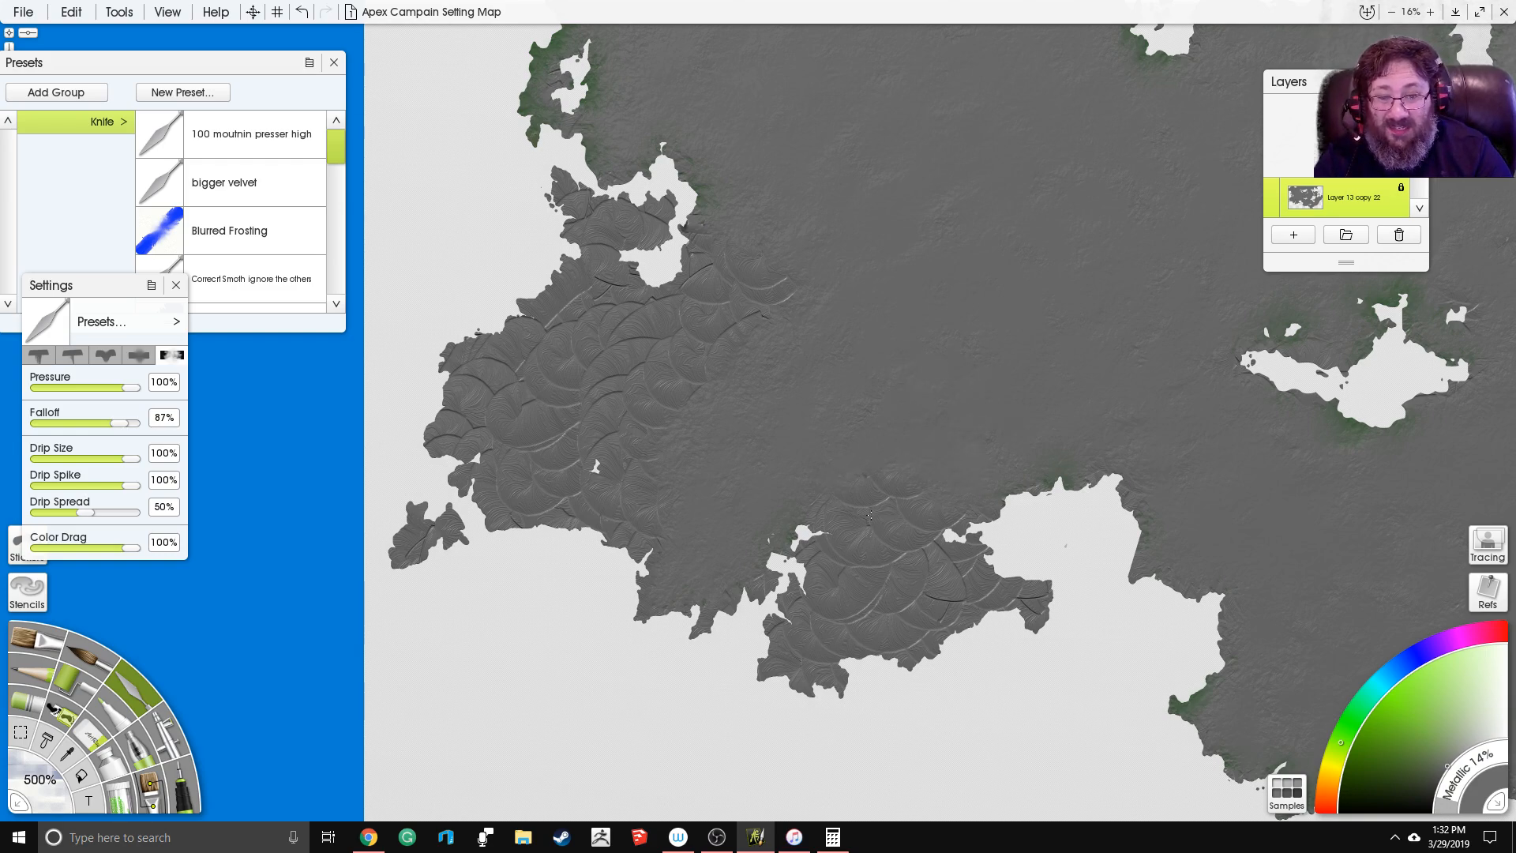
Step: Smooth the southern peninsula and the shores of the southwestern bay with the Palette Knife
mouse_move(815, 602)
left_mouse_down()
mouse_move(815, 666)
mouse_move(848, 613)
mouse_move(887, 633)
mouse_move(931, 582)
mouse_move(865, 571)
left_mouse_up()
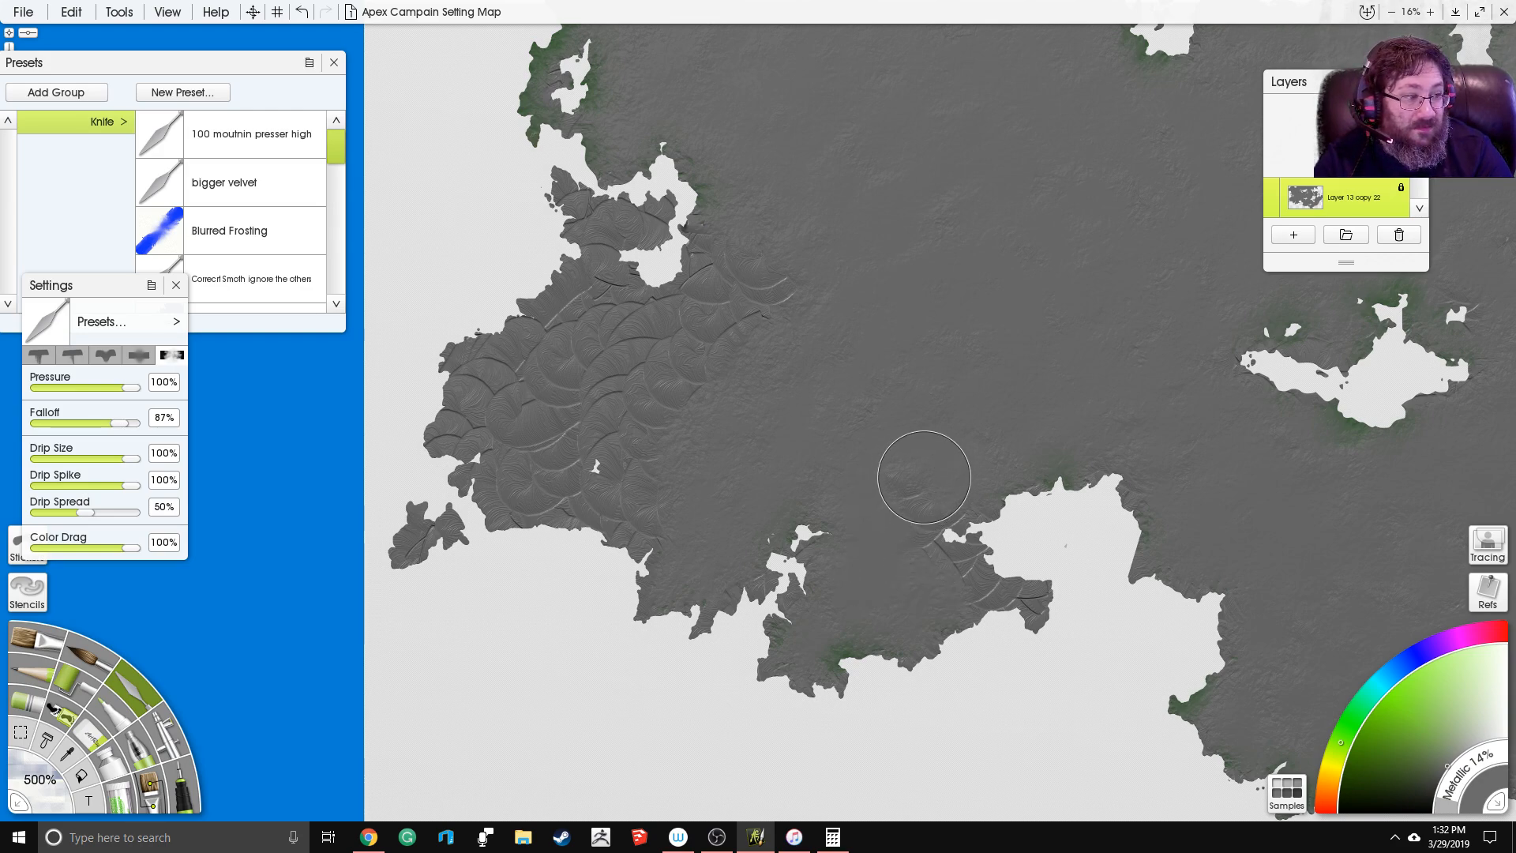
mouse_move(948, 546)
left_mouse_down()
mouse_move(1040, 614)
mouse_move(963, 500)
mouse_move(1098, 475)
mouse_move(1135, 500)
left_mouse_up()
Step: Smooth the southwestern landmass from its coastal islet and south coast up to the western inlet with the Palette Knife
mouse_move(793, 260)
left_mouse_down()
mouse_move(834, 282)
mouse_move(930, 282)
left_mouse_up()
mouse_move(519, 530)
left_mouse_down()
mouse_move(551, 556)
mouse_move(584, 553)
left_mouse_up()
left_click_drag(613, 490, 781, 567)
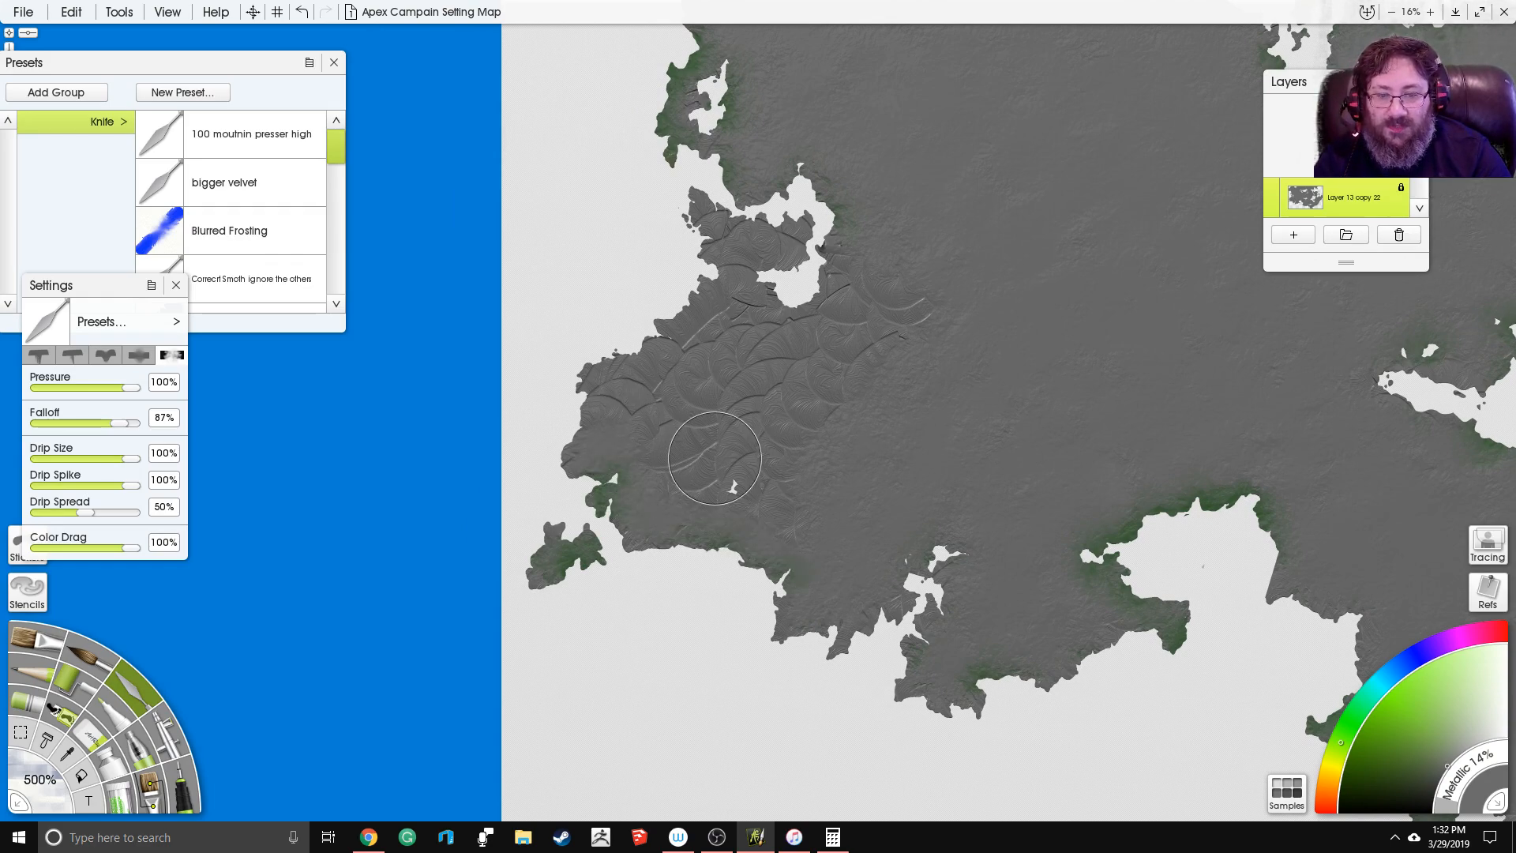
mouse_move(588, 387)
left_mouse_down()
mouse_move(721, 286)
mouse_move(699, 218)
mouse_move(759, 251)
mouse_move(796, 244)
mouse_move(749, 258)
mouse_move(742, 280)
mouse_move(788, 317)
mouse_move(820, 315)
left_mouse_up()
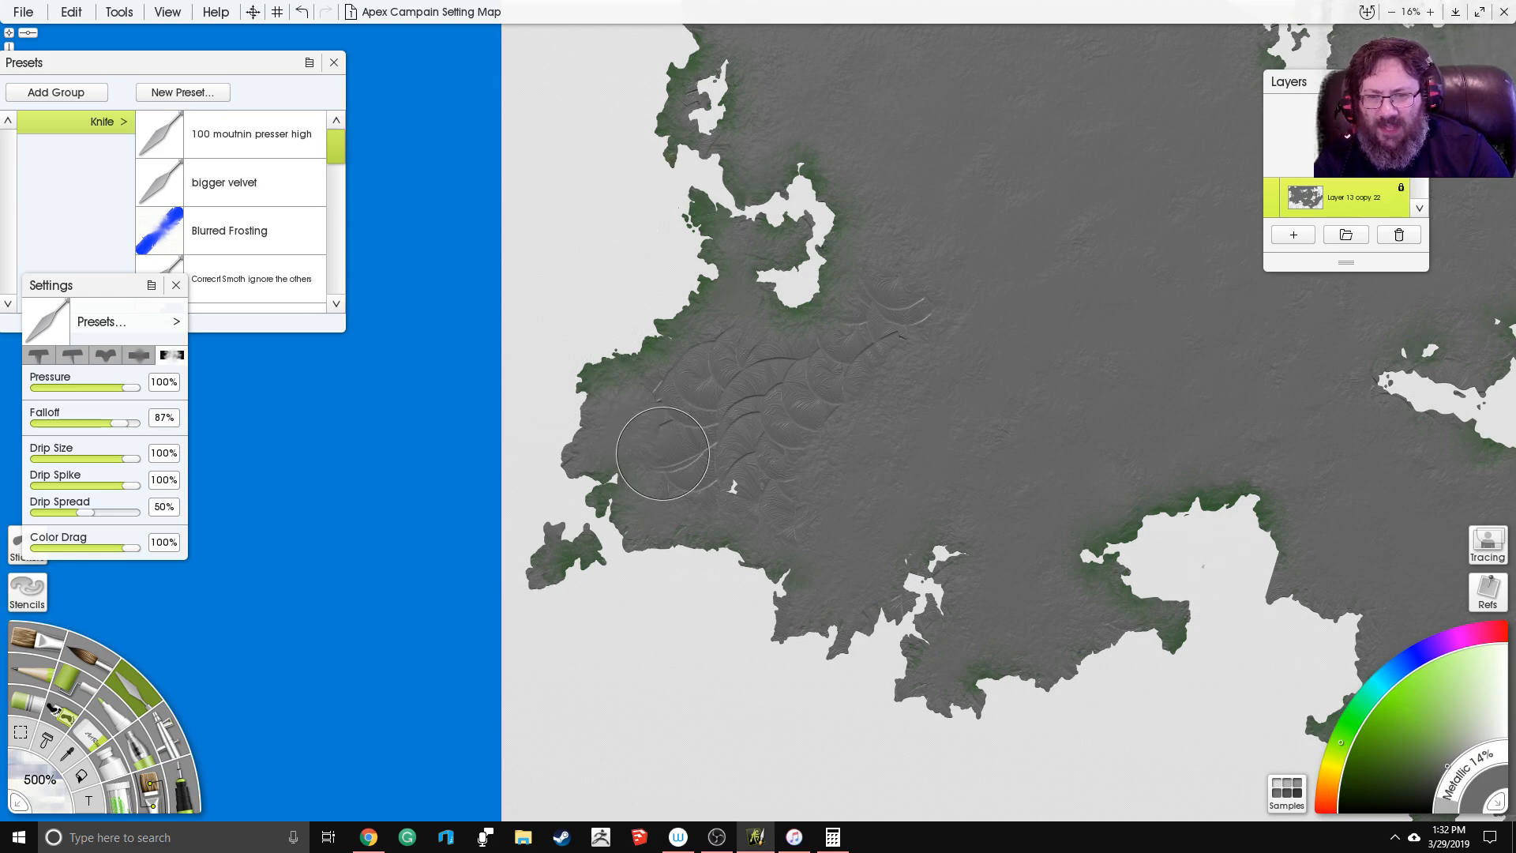
mouse_move(584, 461)
left_mouse_down()
mouse_move(595, 401)
mouse_move(688, 433)
mouse_move(695, 493)
left_mouse_up()
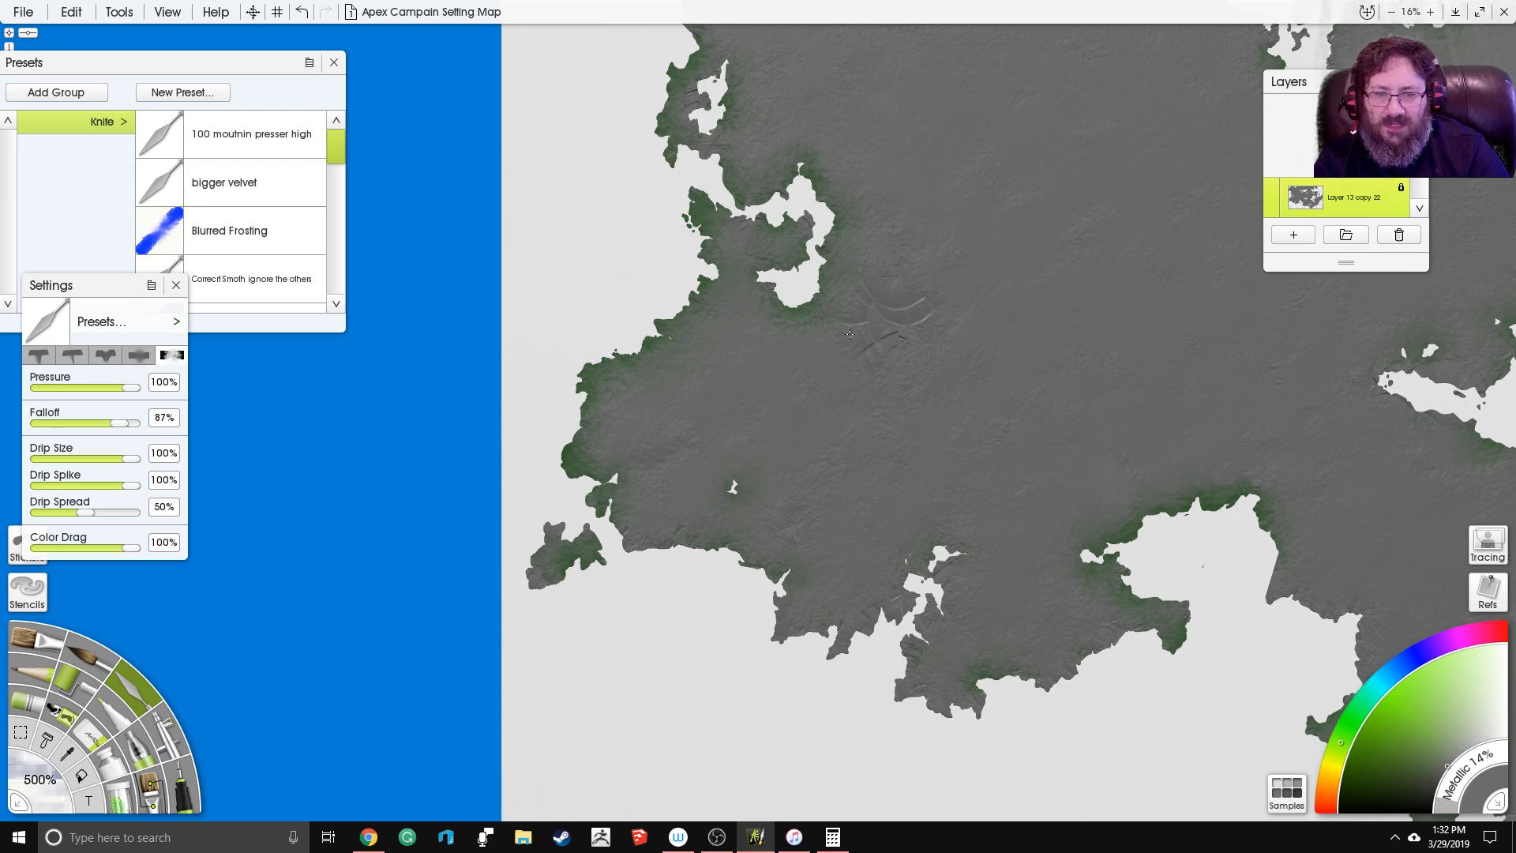
Step: Smooth the last raised marks inland to the southeast of the western inlet with the Palette Knife
left_click_drag(890, 309, 934, 330)
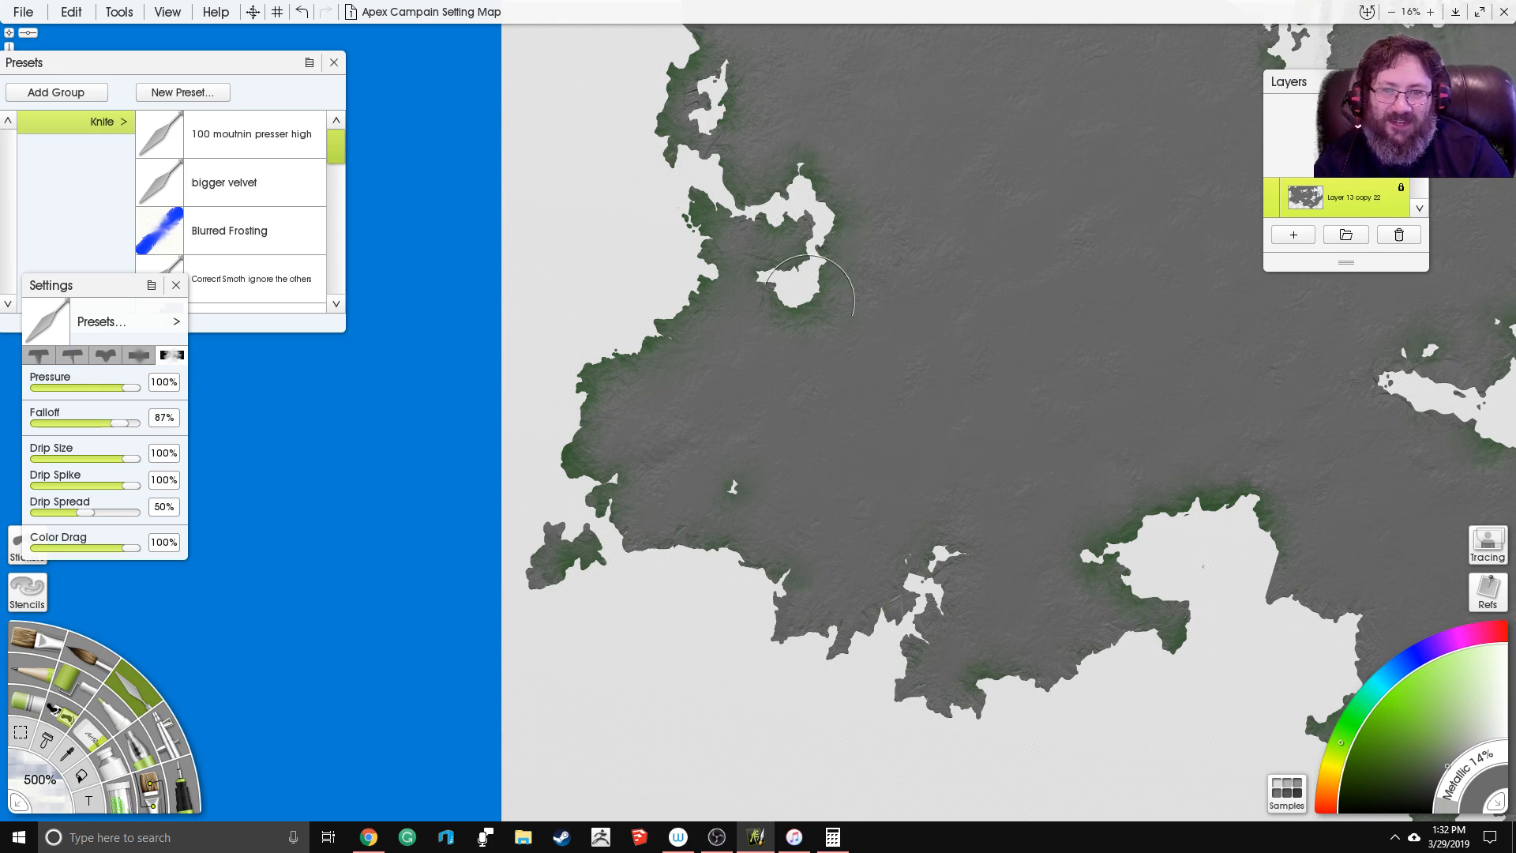
left_click_drag(837, 290, 761, 569)
left_click_drag(753, 427, 786, 572)
left_click(466, 320)
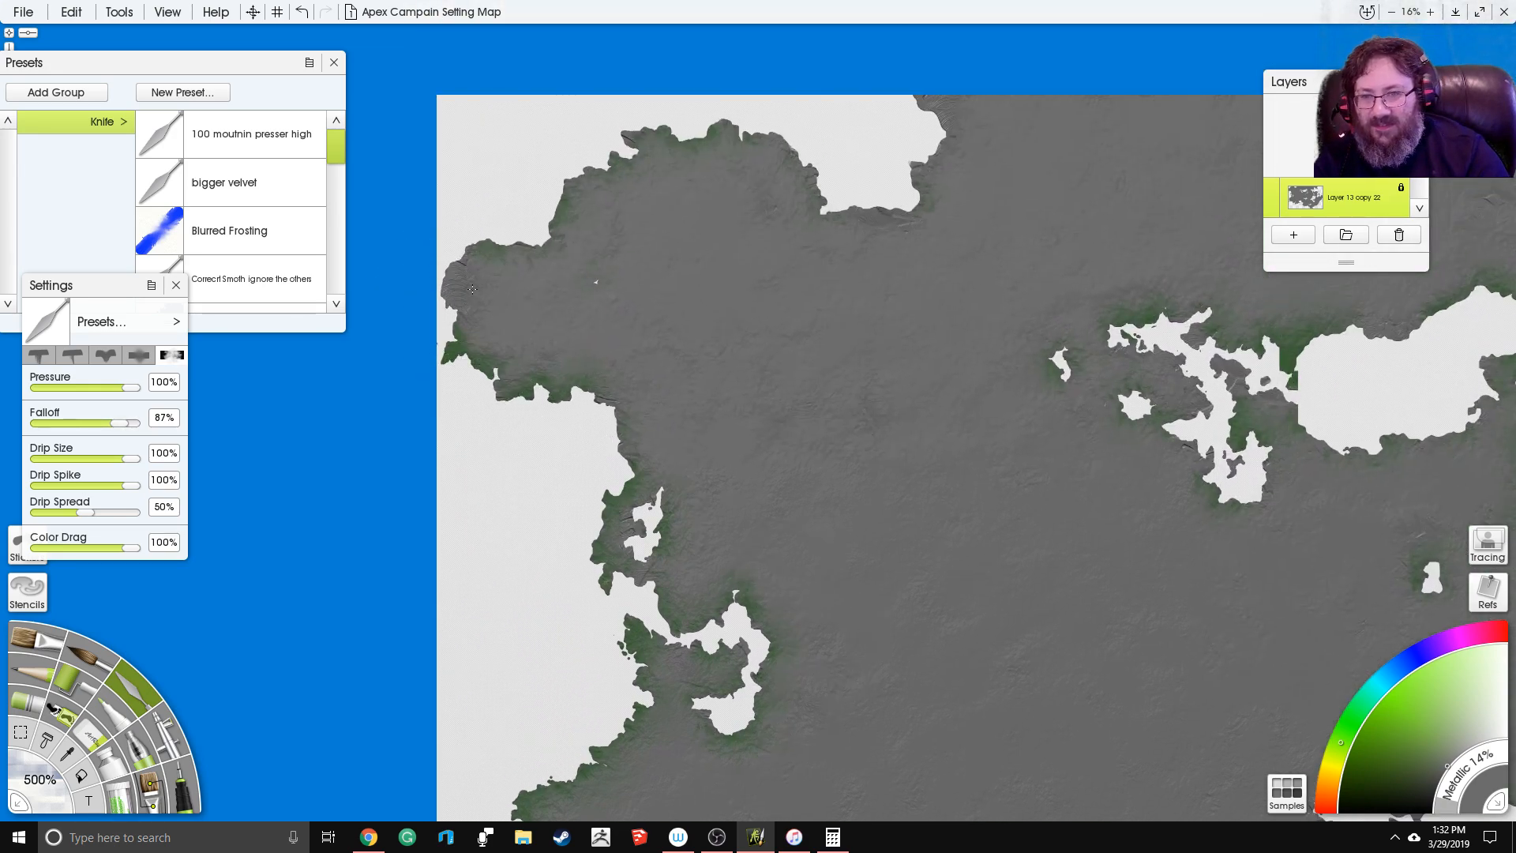
Step: Examine the smoothed landmass for leftover ridges, from the southern coast and central lakes back to the whole western interior
mouse_move(708, 386)
left_mouse_down()
mouse_move(385, 166)
mouse_move(175, 127)
left_mouse_up()
left_click_drag(760, 457, 769, 297)
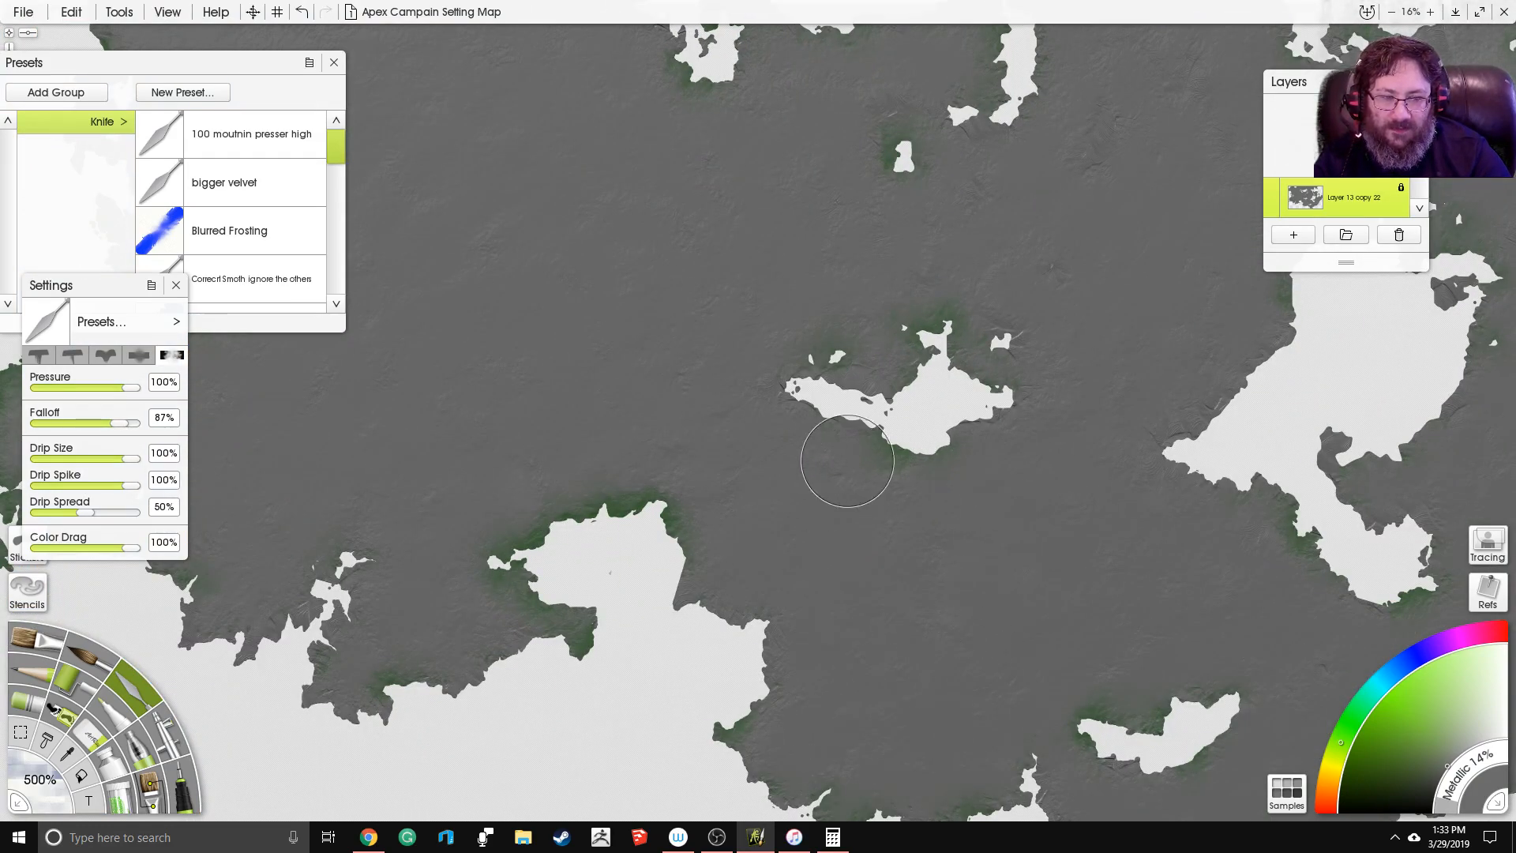
mouse_move(1048, 626)
left_mouse_down()
mouse_move(953, 332)
mouse_move(1114, 556)
left_mouse_up()
scroll(953, 333, "down", 5)
scroll(932, 359, "up", 5)
scroll(781, 373, "up", 3)
left_click_drag(781, 373, 1032, 330)
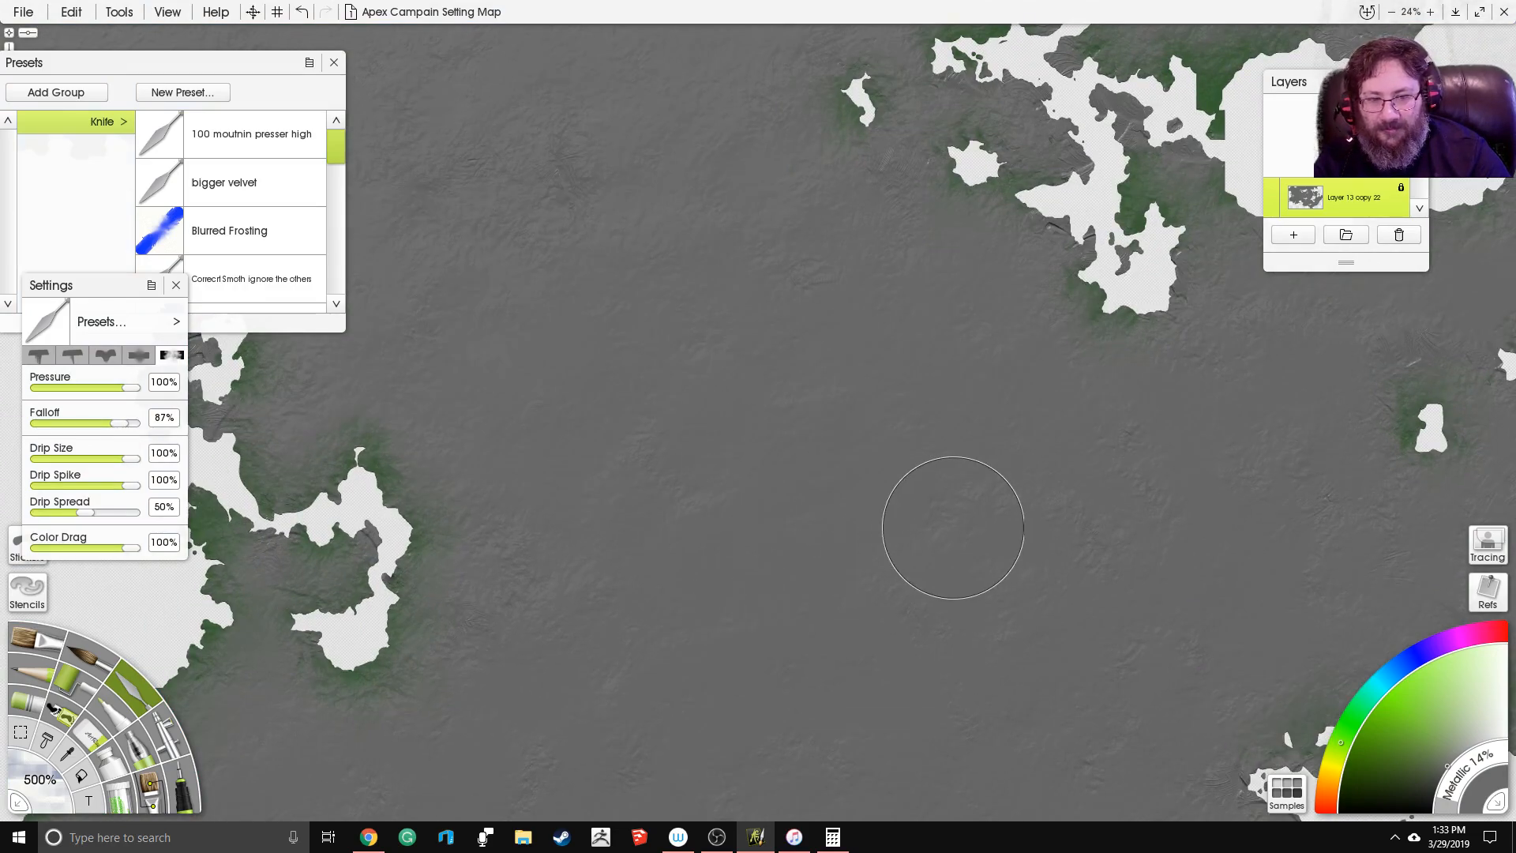
scroll(744, 220, "down", 1)
scroll(744, 220, "down", 4)
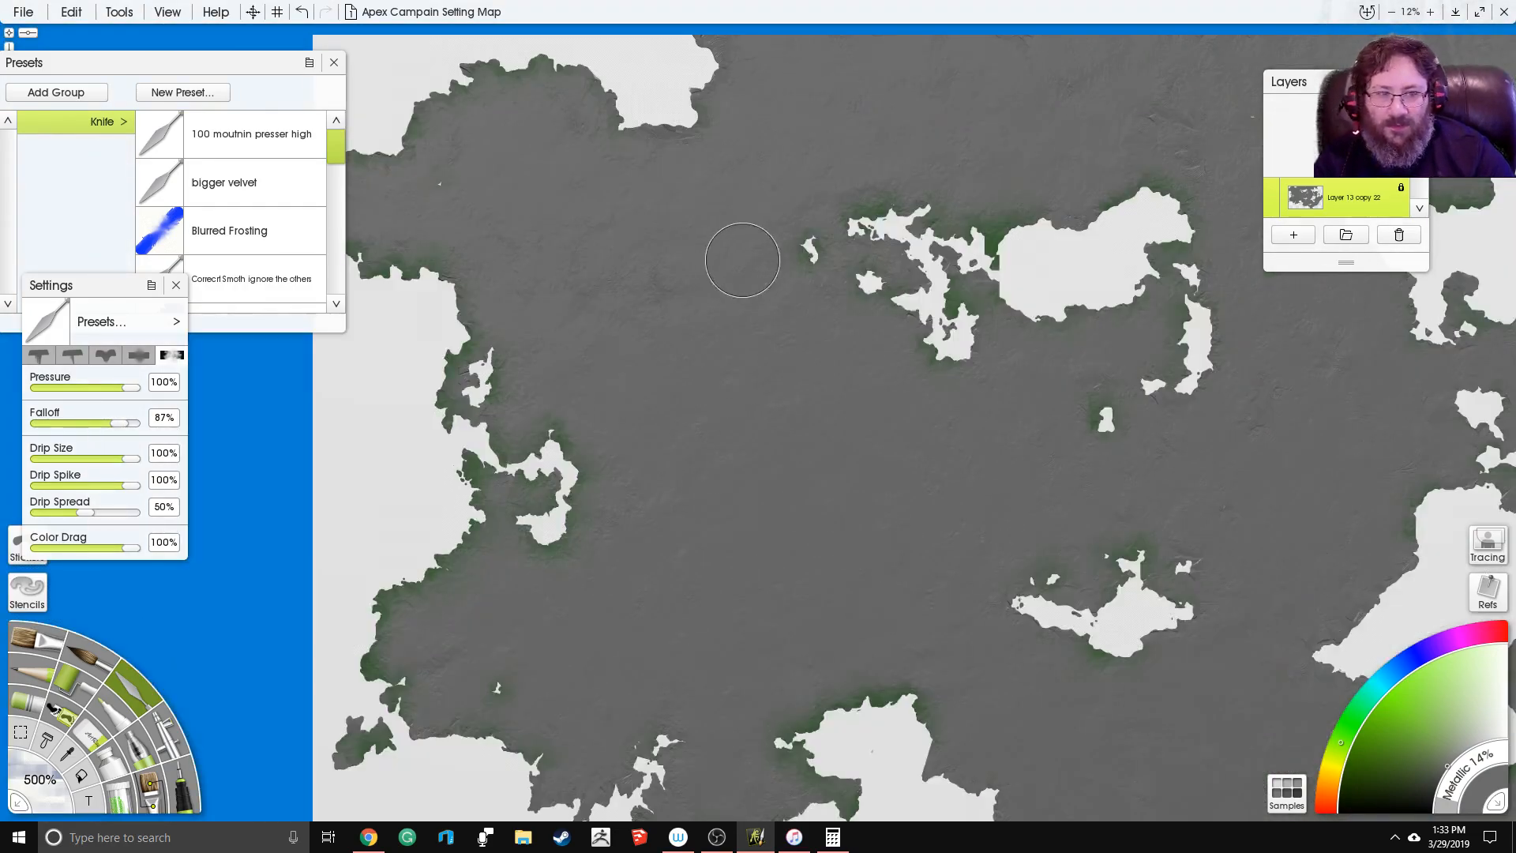
Step: On a new layer, mark an olive green spot with the Ink Pen on the land north of the large eastern lake
left_click(1295, 235)
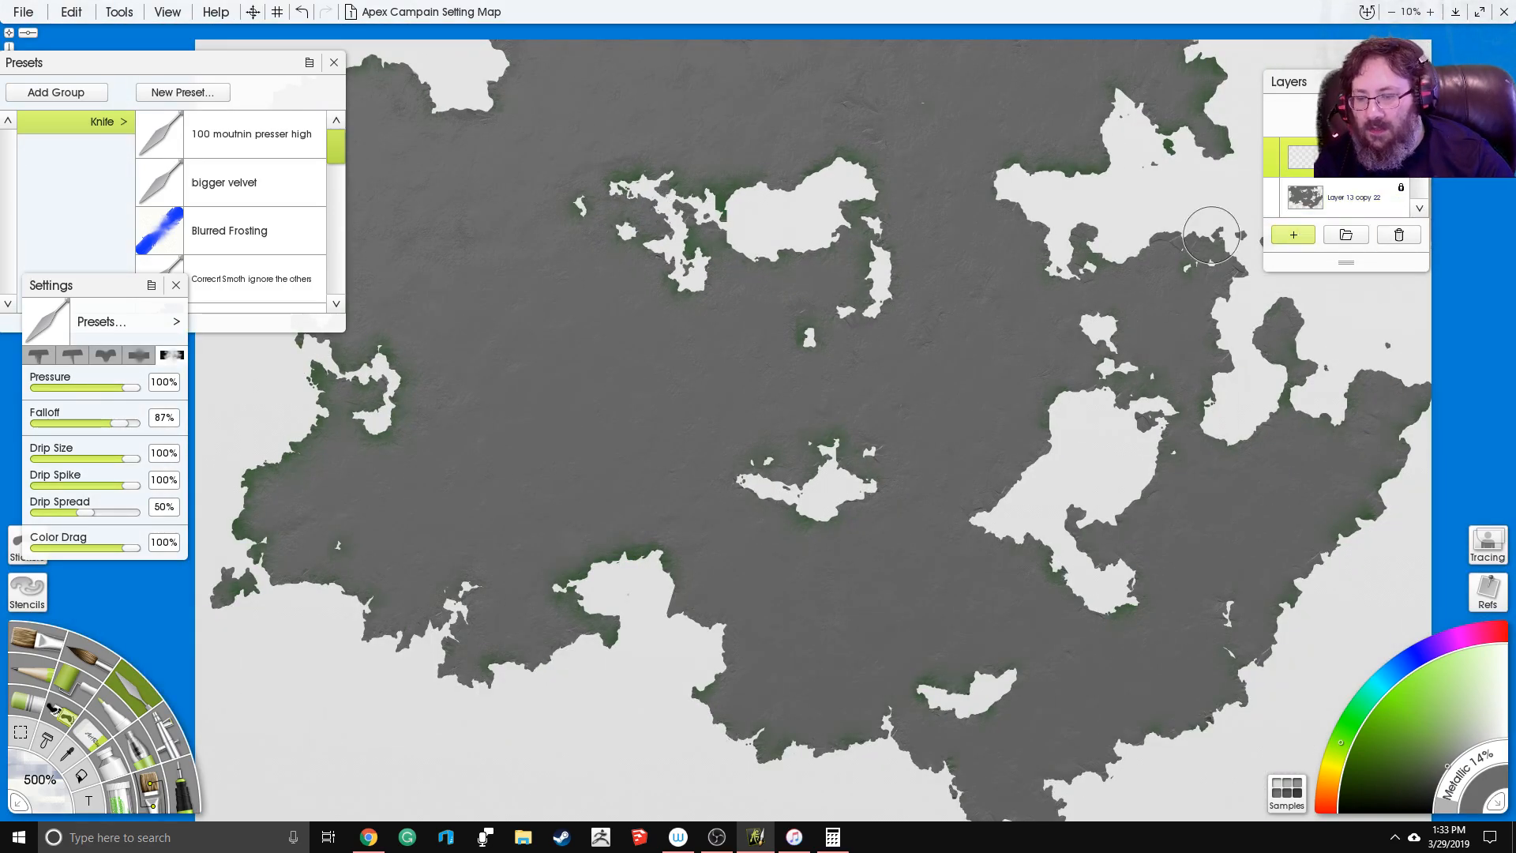
left_click(186, 792)
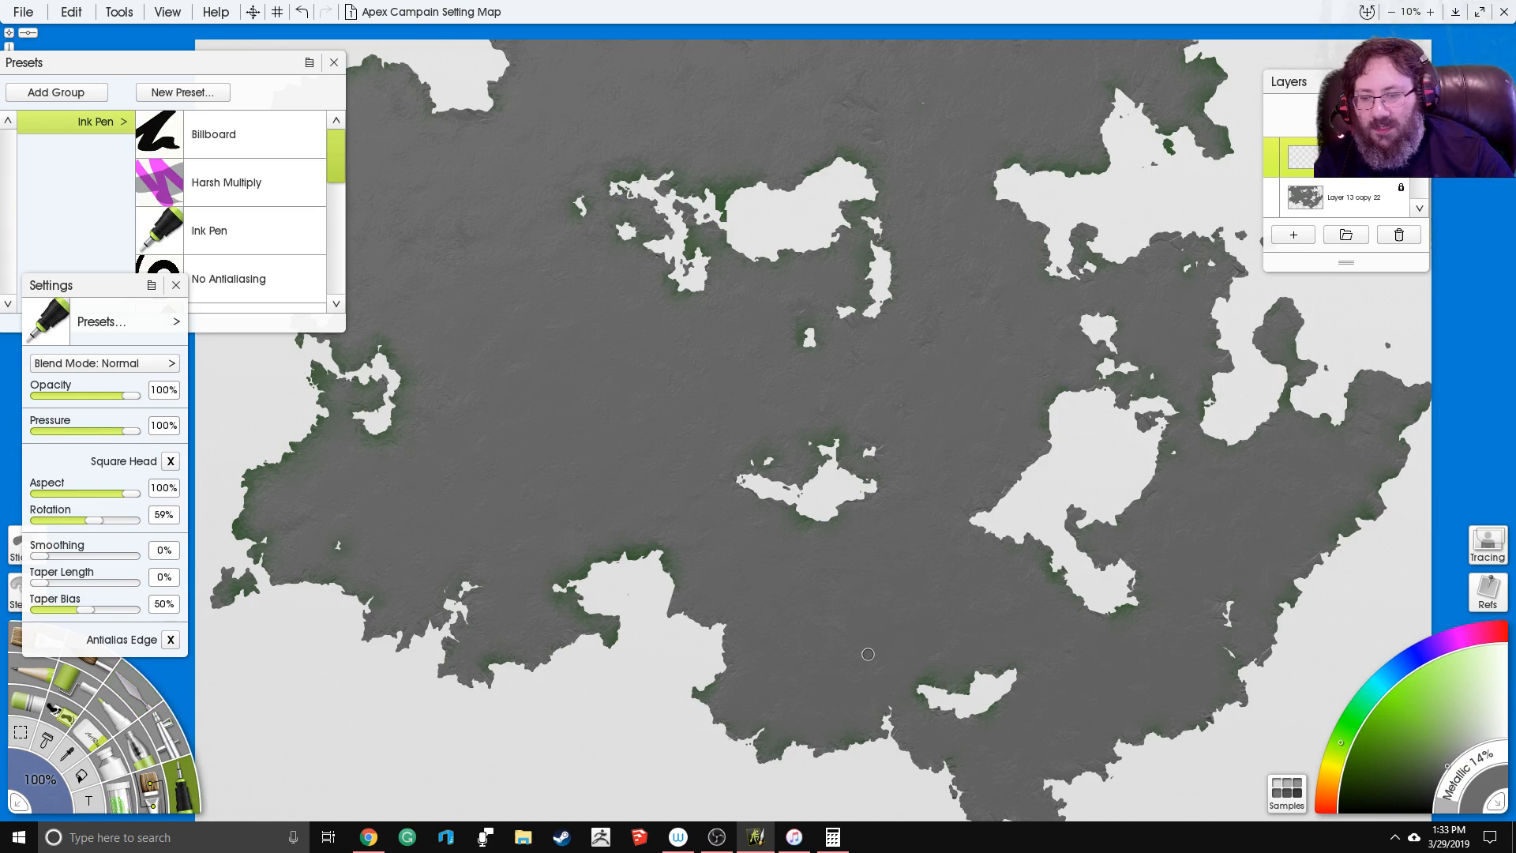
left_click_drag(1340, 742, 1329, 755)
scroll(791, 416, "down", 3)
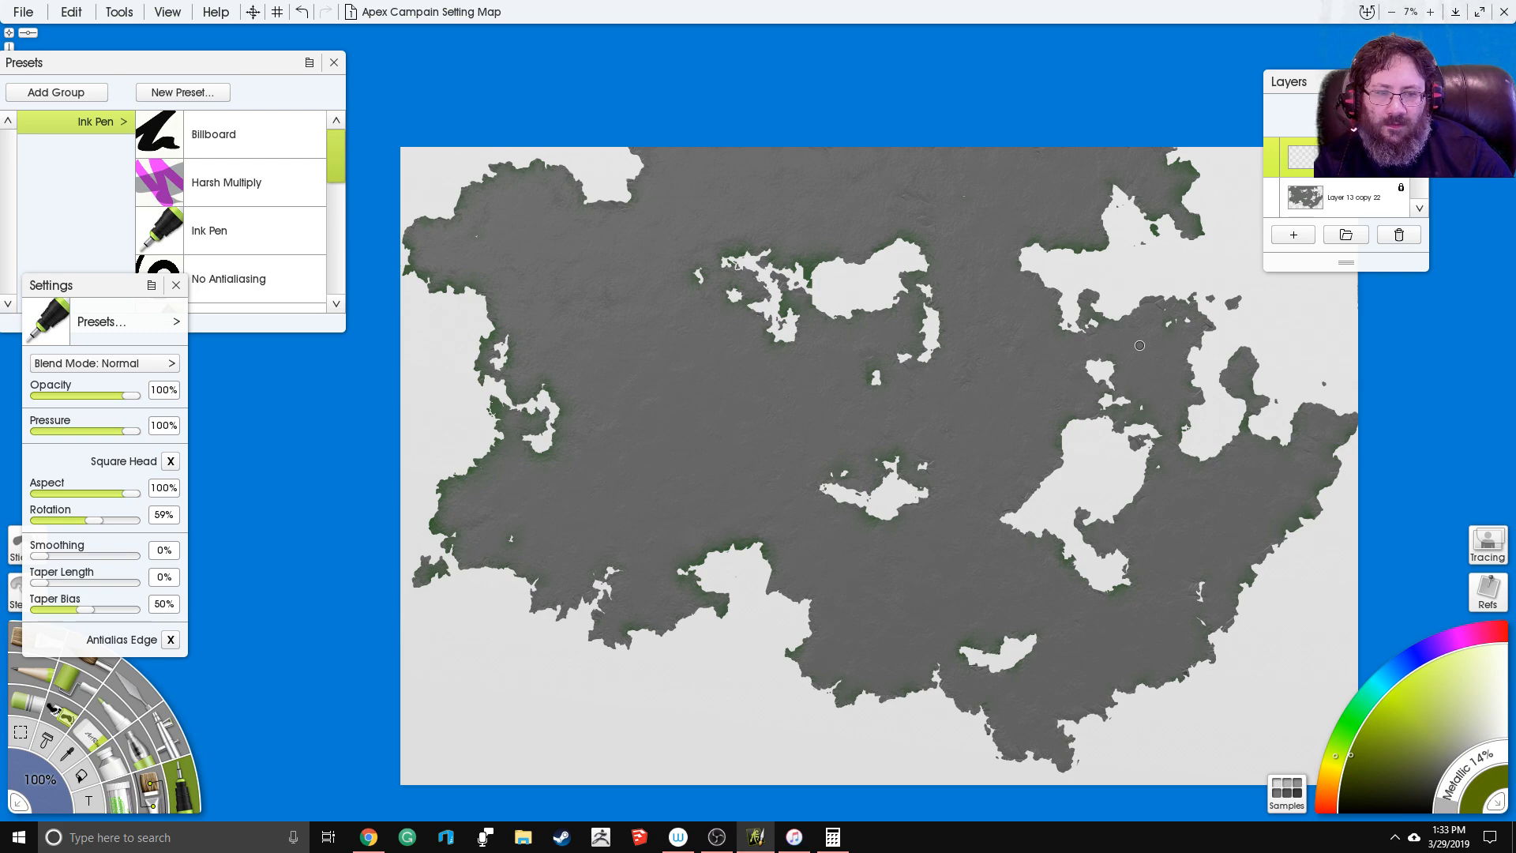
scroll(1139, 345, "down", 3)
left_click_drag(1139, 345, 1223, 133)
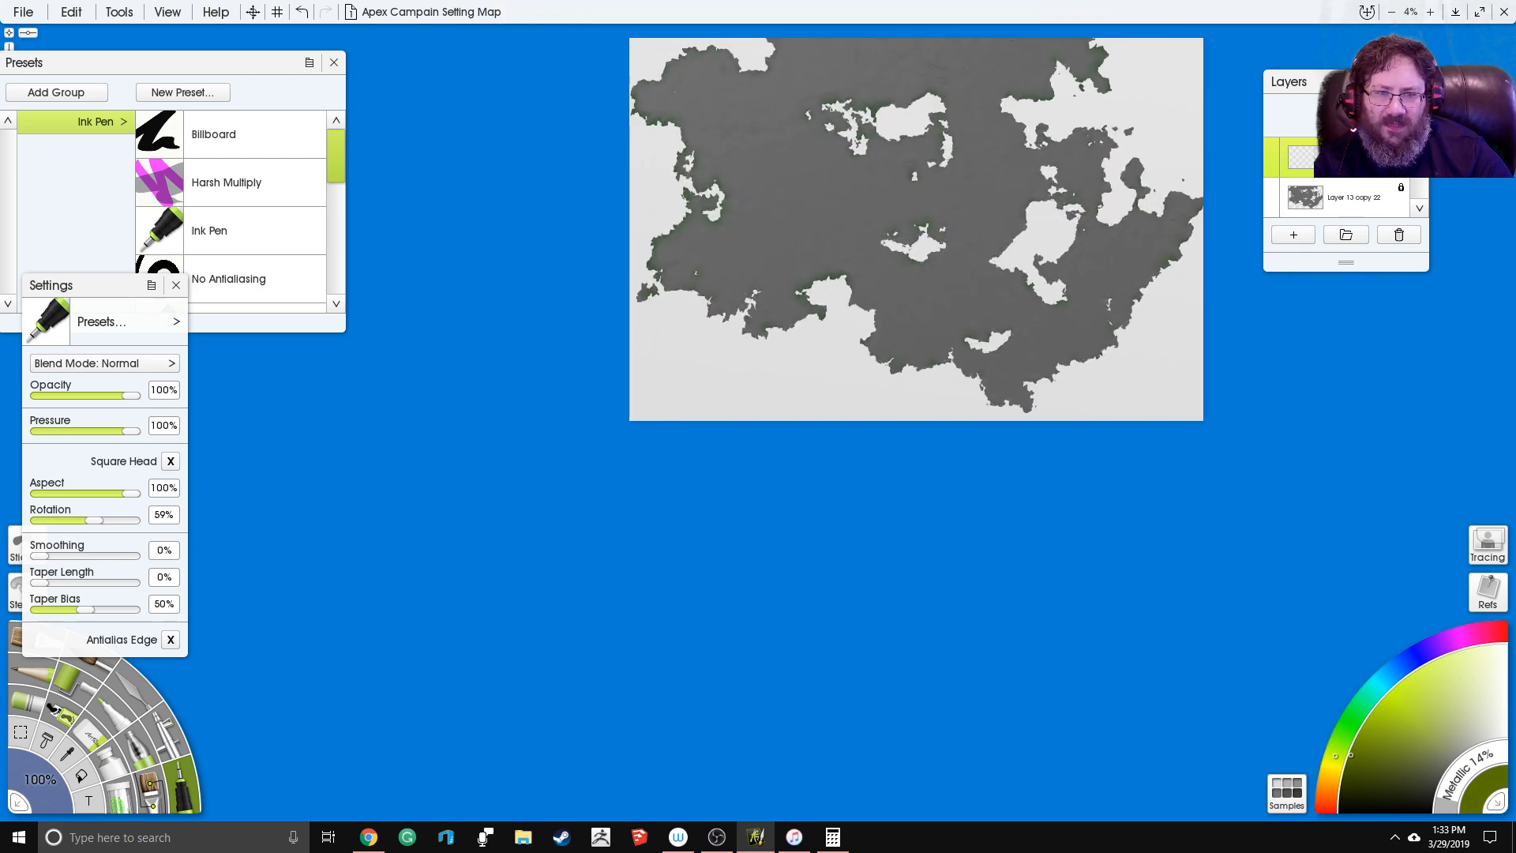
scroll(1071, 164, "down", 1)
scroll(726, 250, "up", 4)
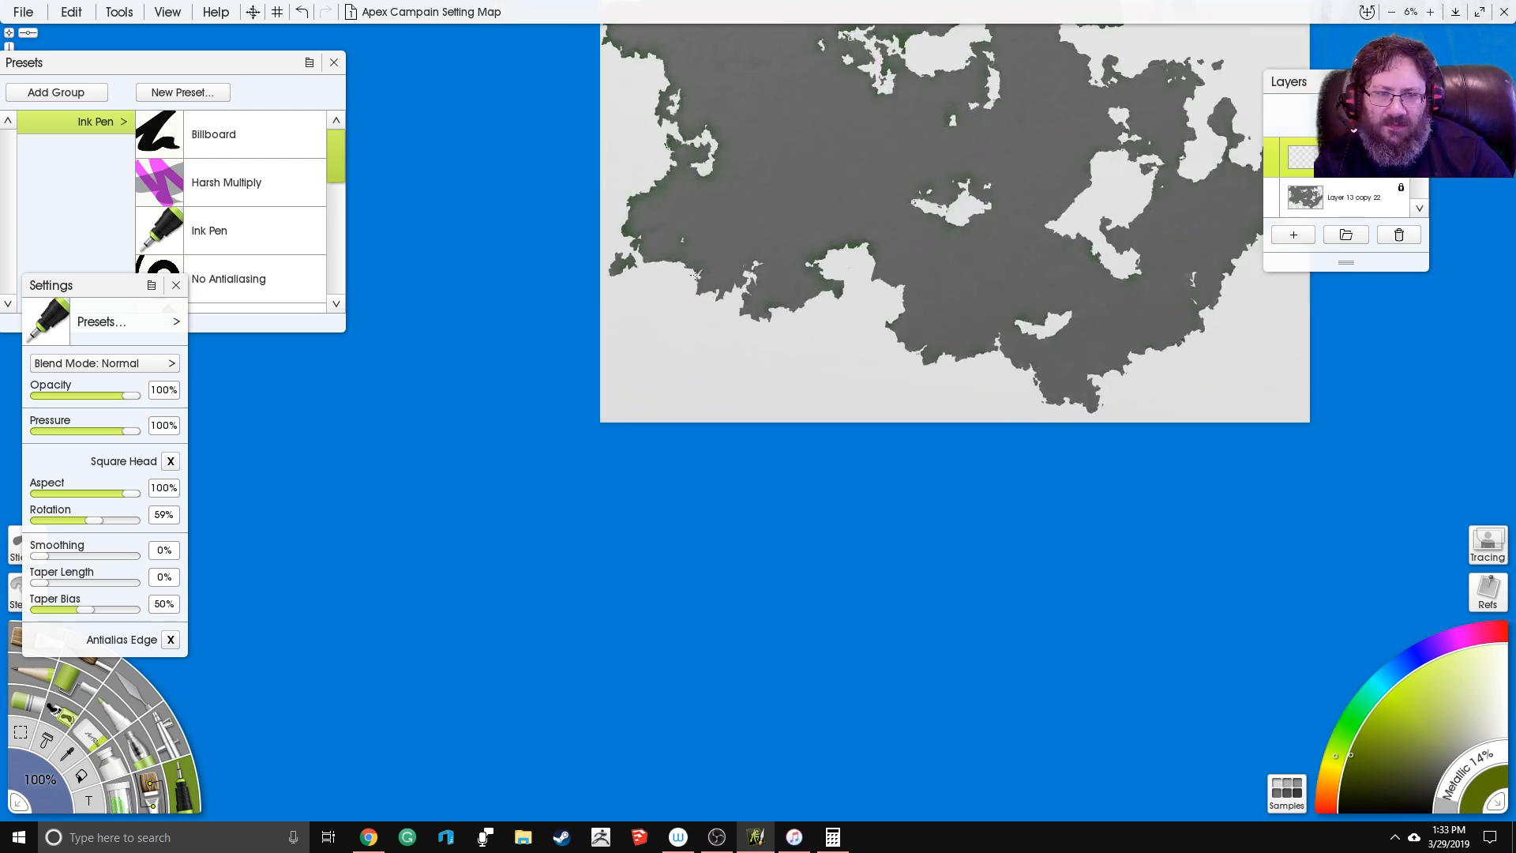
left_click_drag(642, 496, 675, 434)
left_click_drag(963, 219, 959, 211)
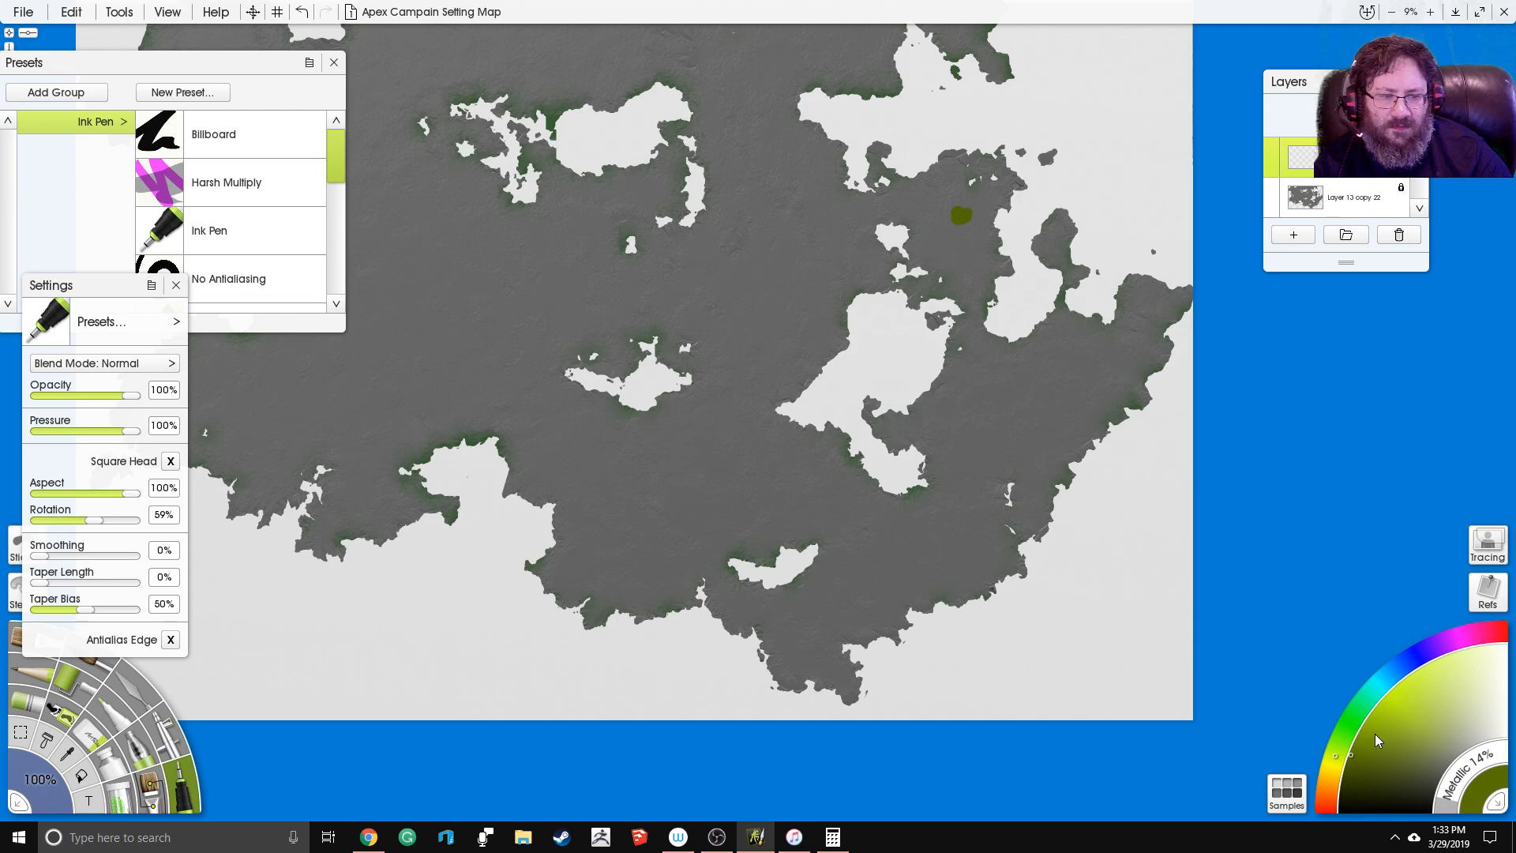
Step: Draw dark red Ink Pen boundary lines from the green spot to the south coast, the northeastern bay, the southeast coast and the east edge
left_click(1326, 803)
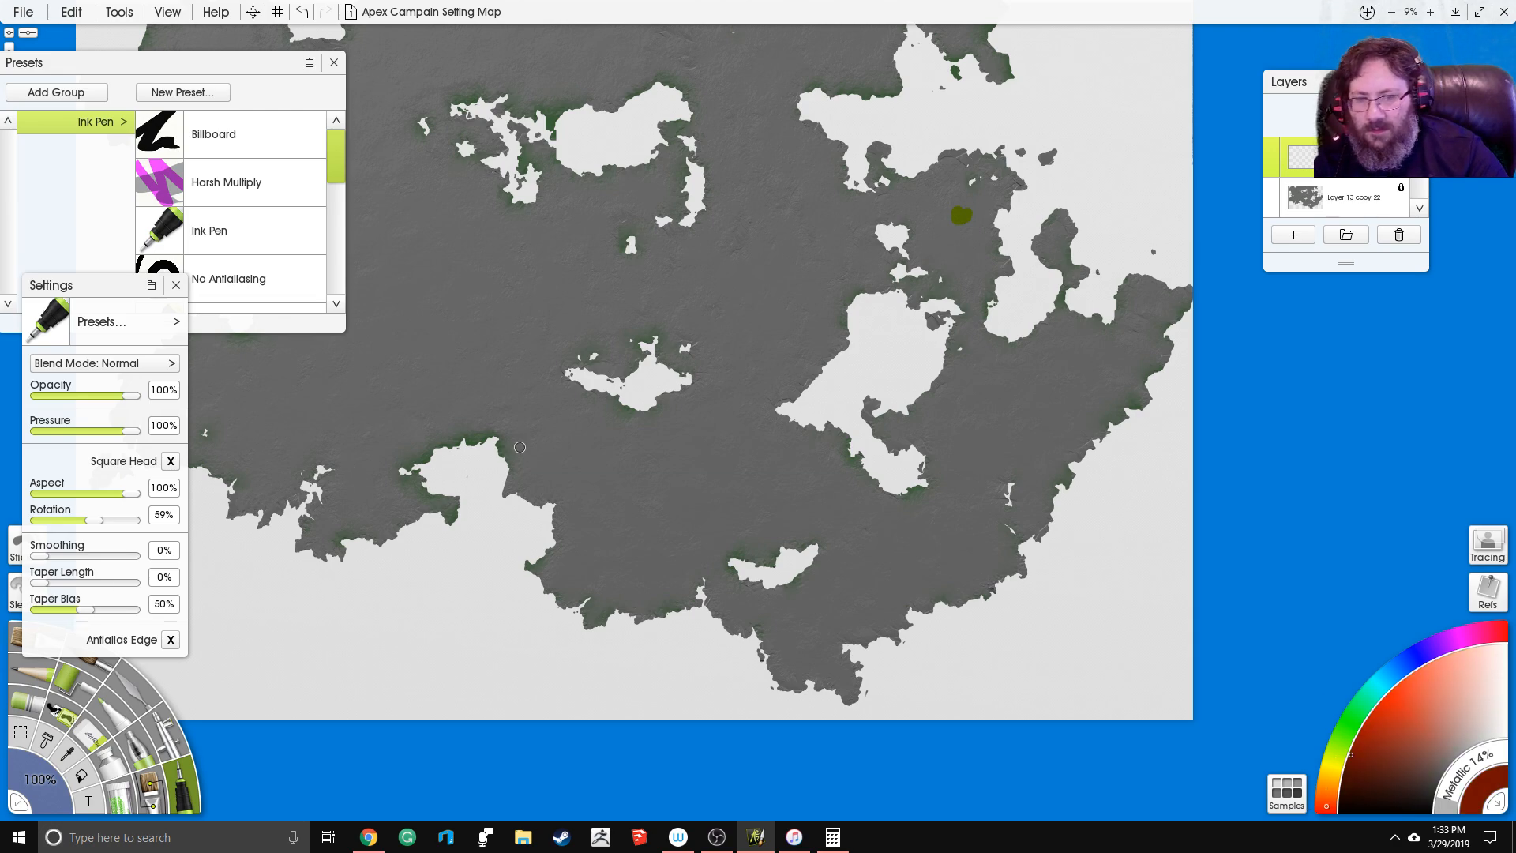
mouse_move(959, 211)
left_mouse_down()
mouse_move(876, 207)
mouse_move(835, 239)
mouse_move(694, 446)
mouse_move(690, 588)
mouse_move(725, 675)
left_mouse_up()
left_click(713, 642)
mouse_move(947, 200)
left_mouse_down()
mouse_move(974, 258)
mouse_move(978, 339)
mouse_move(1026, 371)
left_mouse_up()
mouse_move(932, 211)
left_mouse_down()
mouse_move(993, 128)
mouse_move(976, 144)
left_mouse_up()
mouse_move(1019, 374)
left_mouse_down()
mouse_move(1122, 448)
mouse_move(1162, 457)
left_mouse_up()
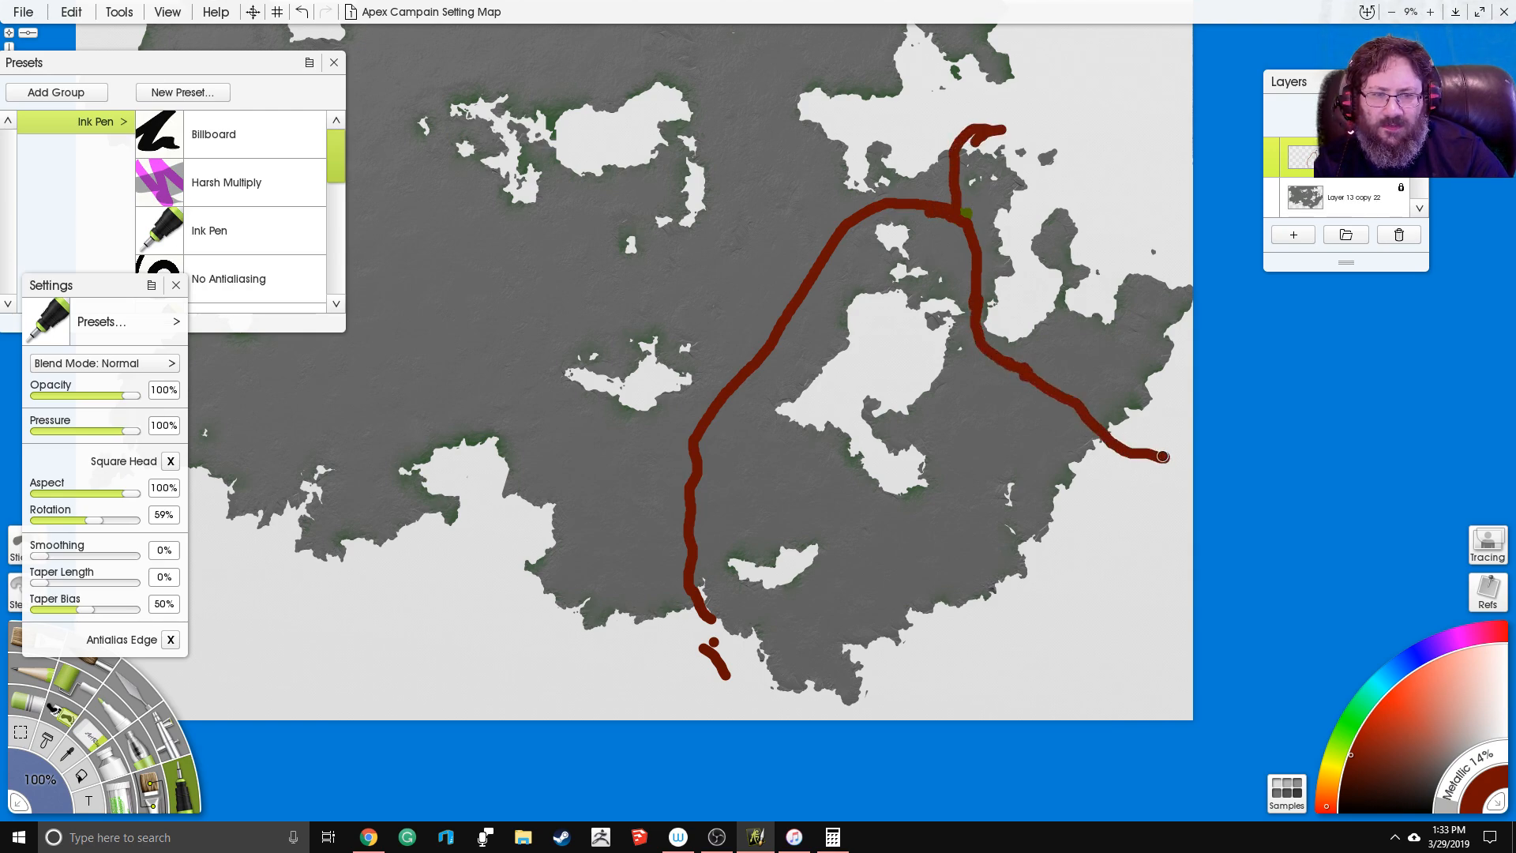
mouse_move(997, 348)
left_mouse_down()
mouse_move(1072, 372)
mouse_move(1138, 341)
mouse_move(1216, 267)
mouse_move(1132, 336)
mouse_move(1025, 370)
left_mouse_up()
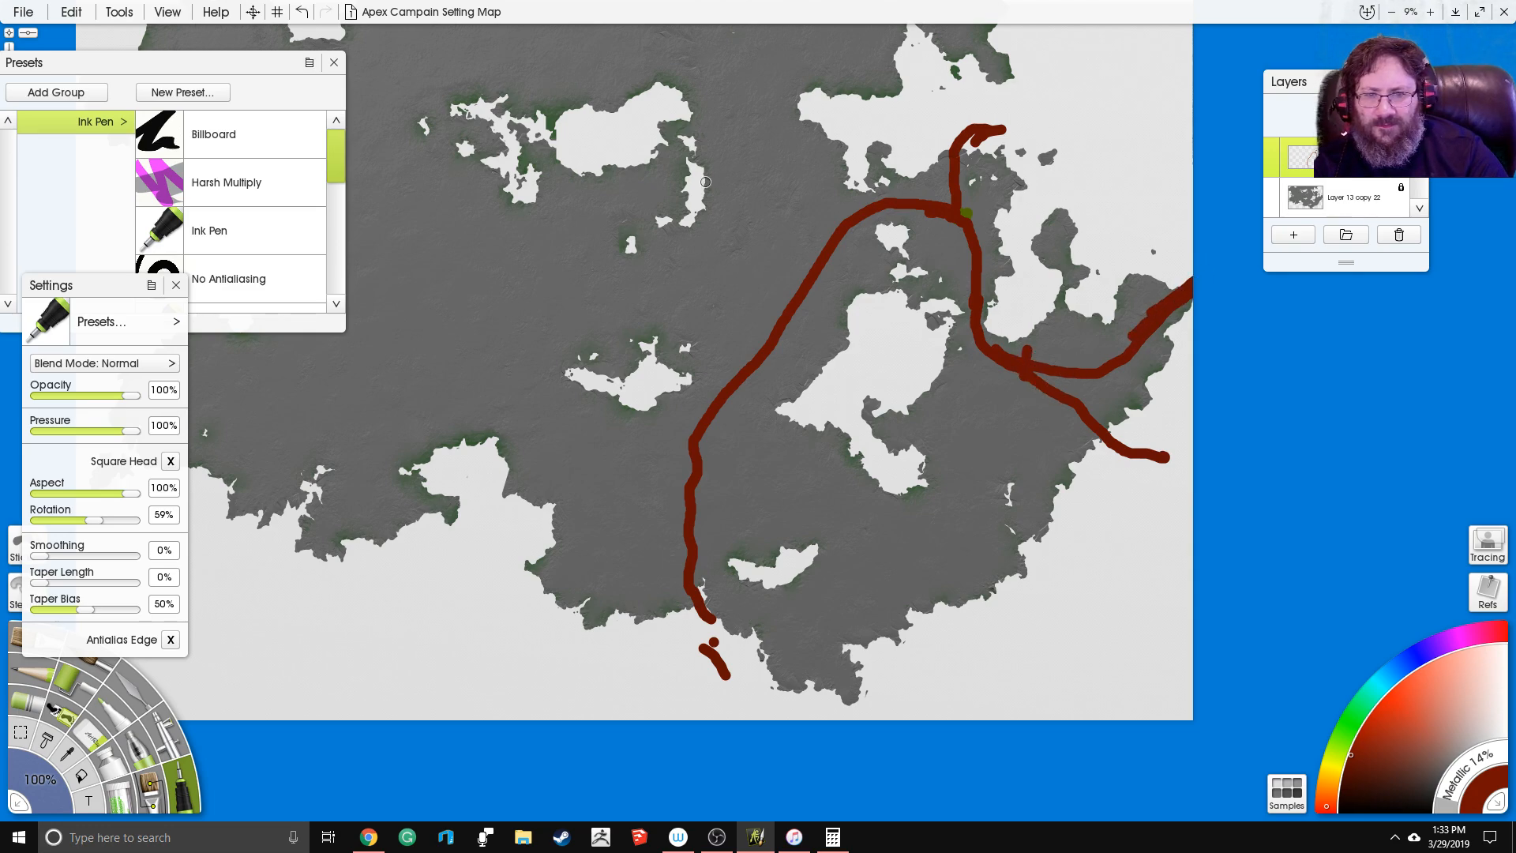
Step: Draw a dark red boundary line around the western landmass, curving from the northwest edge past the south coast to the southwest edge
left_click_drag(802, 197, 859, 258)
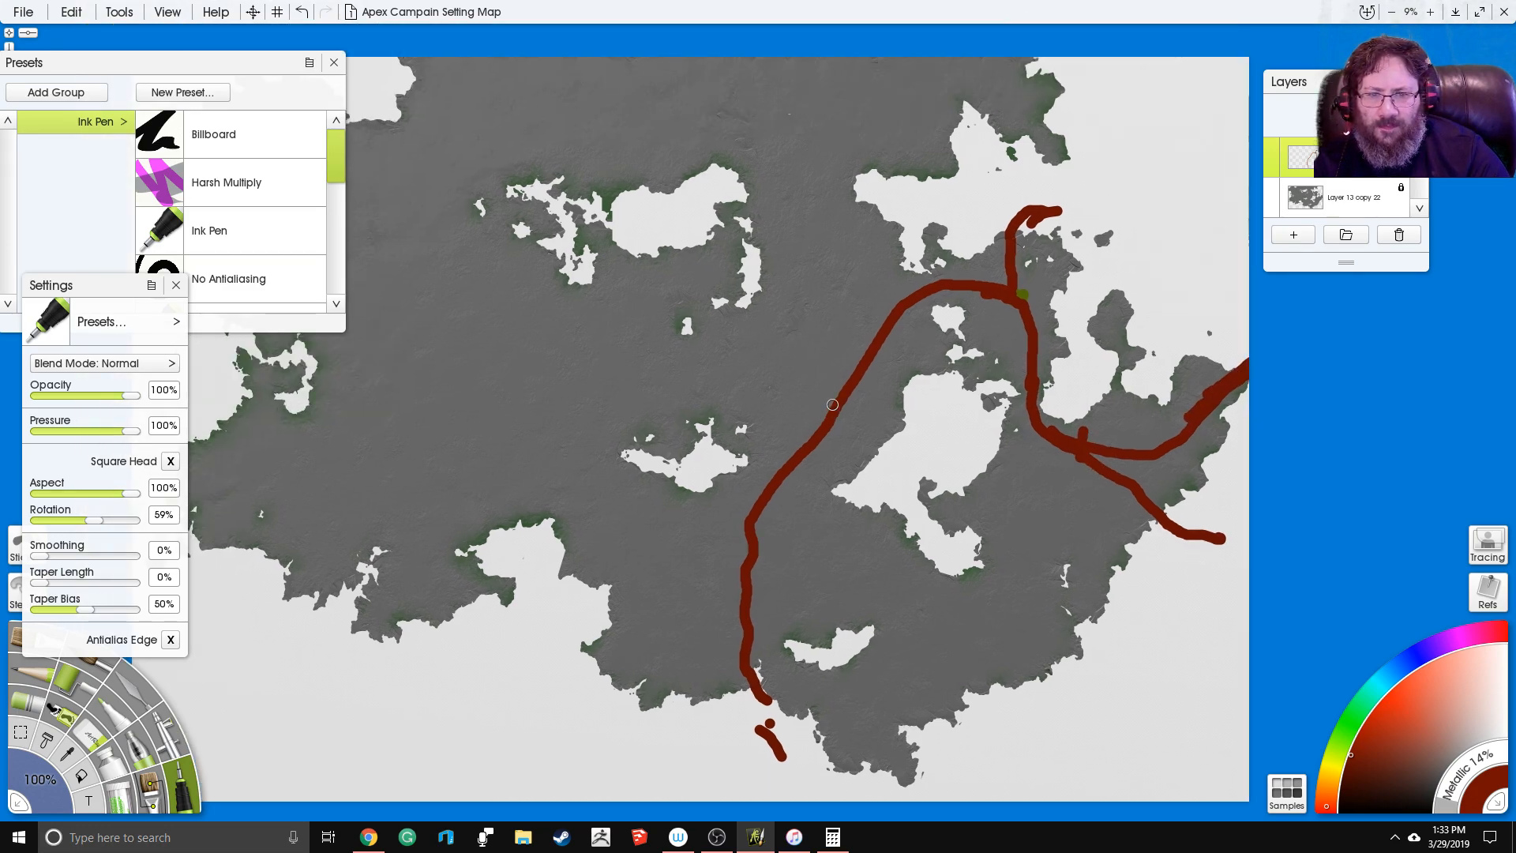
left_click_drag(805, 446, 1022, 452)
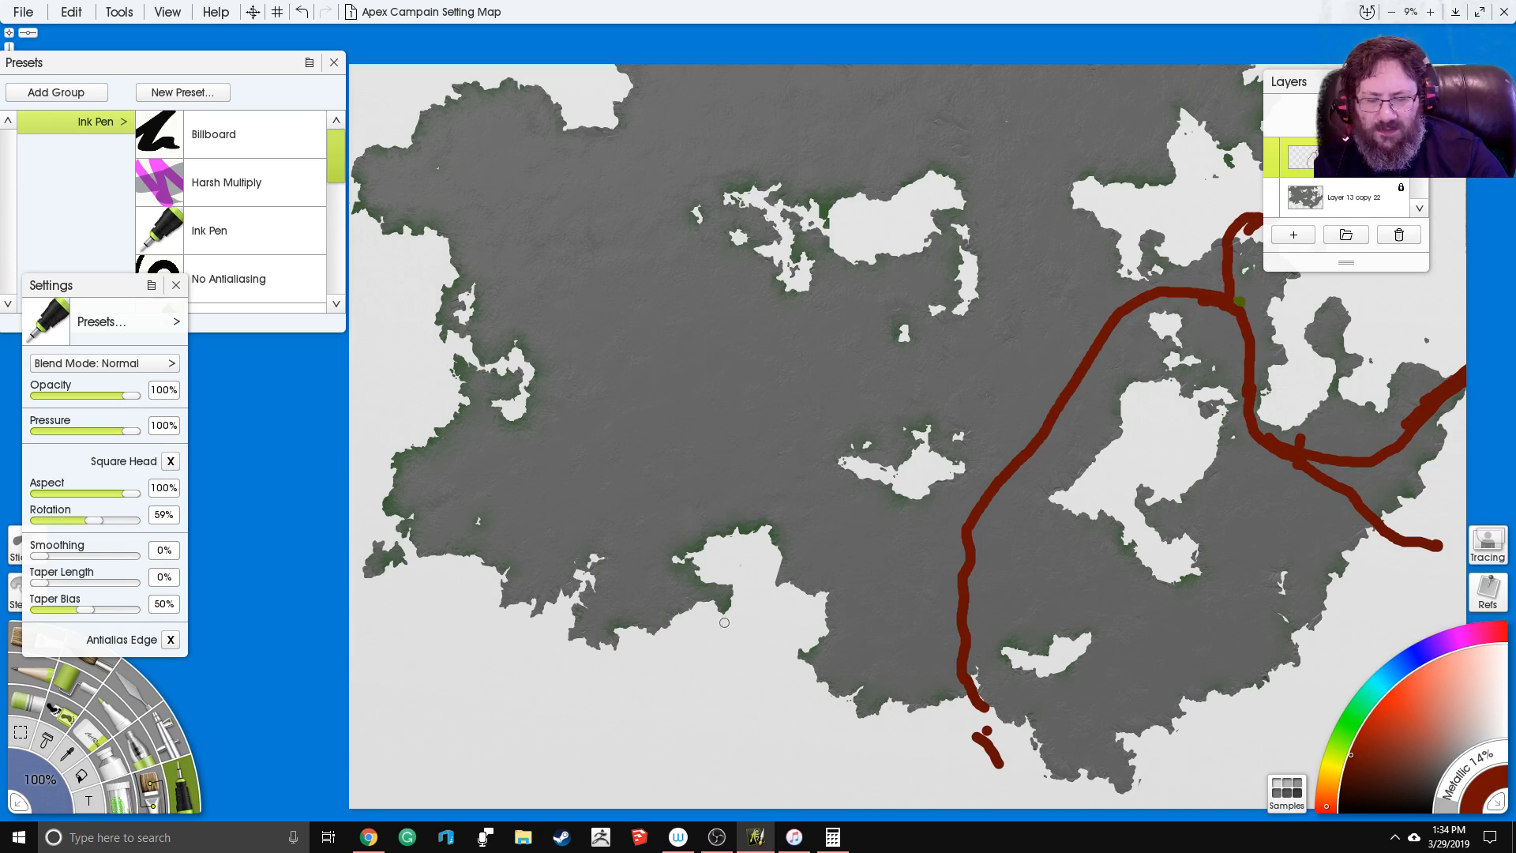
mouse_move(639, 676)
left_mouse_down()
mouse_move(654, 584)
mouse_move(633, 435)
mouse_move(669, 361)
mouse_move(629, 262)
mouse_move(511, 197)
mouse_move(306, 178)
left_mouse_up()
mouse_move(641, 676)
left_mouse_down()
mouse_move(593, 727)
mouse_move(457, 760)
mouse_move(332, 718)
left_mouse_up()
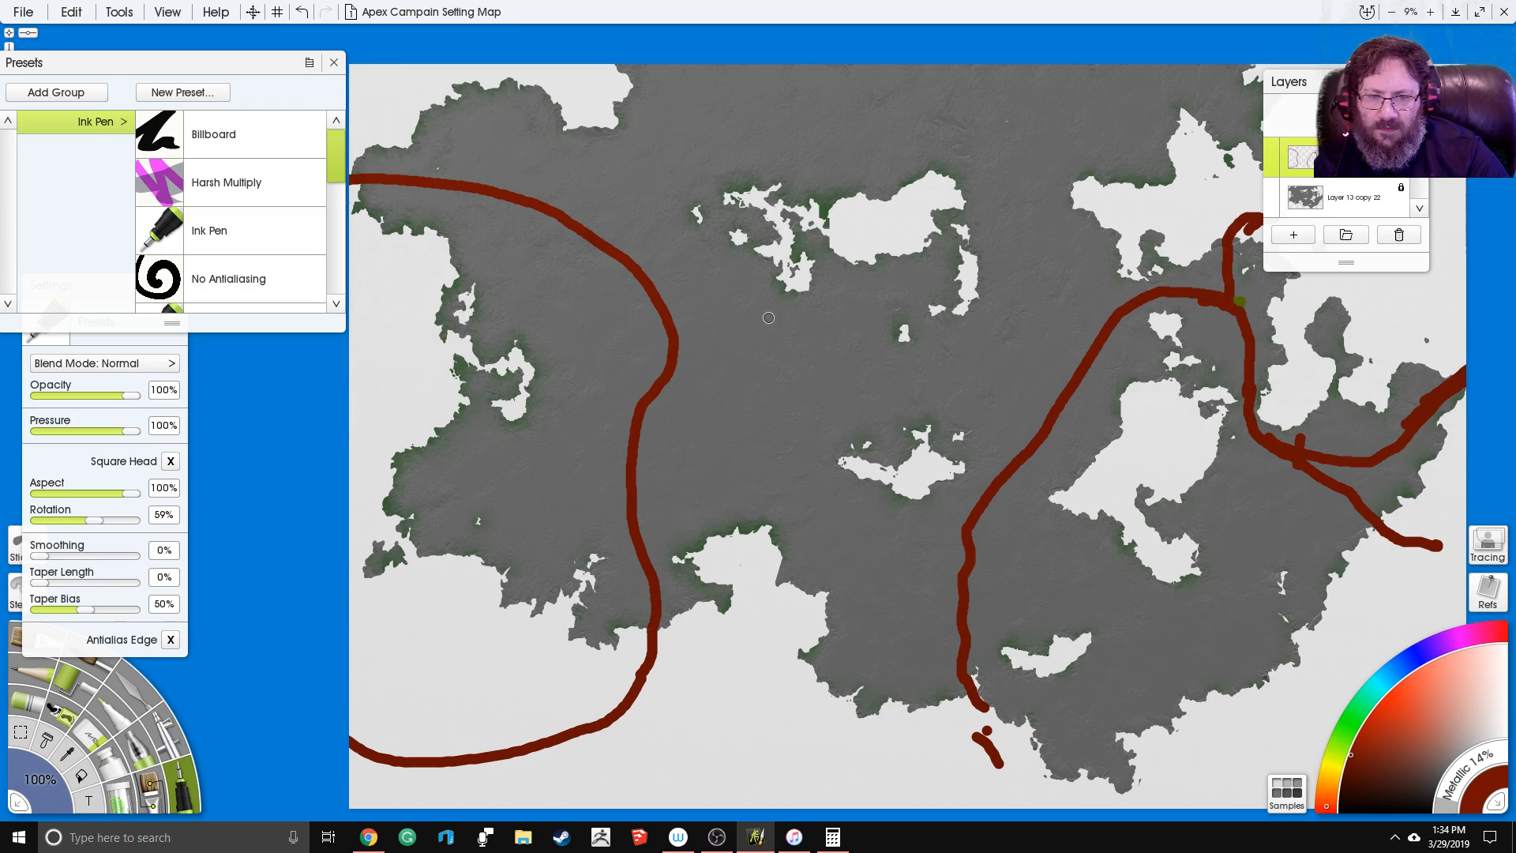
Step: Add red movement arrows: one pointing northwest across the western boundary and opposing ones meeting at the central boundary
mouse_move(691, 381)
left_mouse_down()
mouse_move(625, 351)
mouse_move(655, 344)
left_mouse_up()
mouse_move(1029, 412)
left_mouse_down()
mouse_move(1004, 393)
mouse_move(1037, 406)
mouse_move(1025, 422)
mouse_move(1075, 433)
left_mouse_up()
Step: Extend the southern and southeastern ends of the red boundary lines to the map's edges
left_click_drag(776, 381, 724, 428)
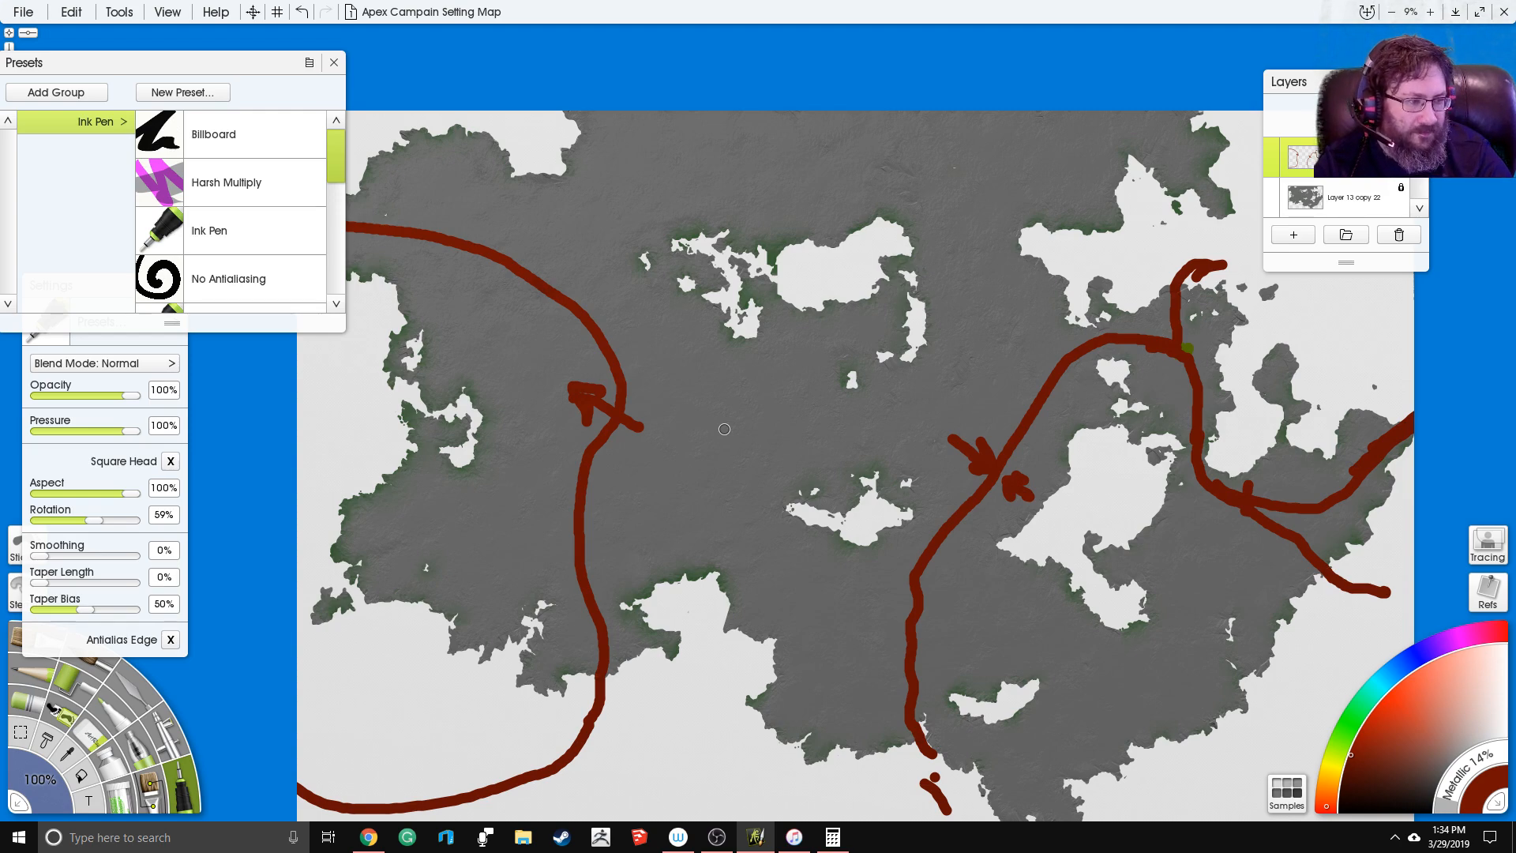
left_click_drag(903, 369, 869, 339)
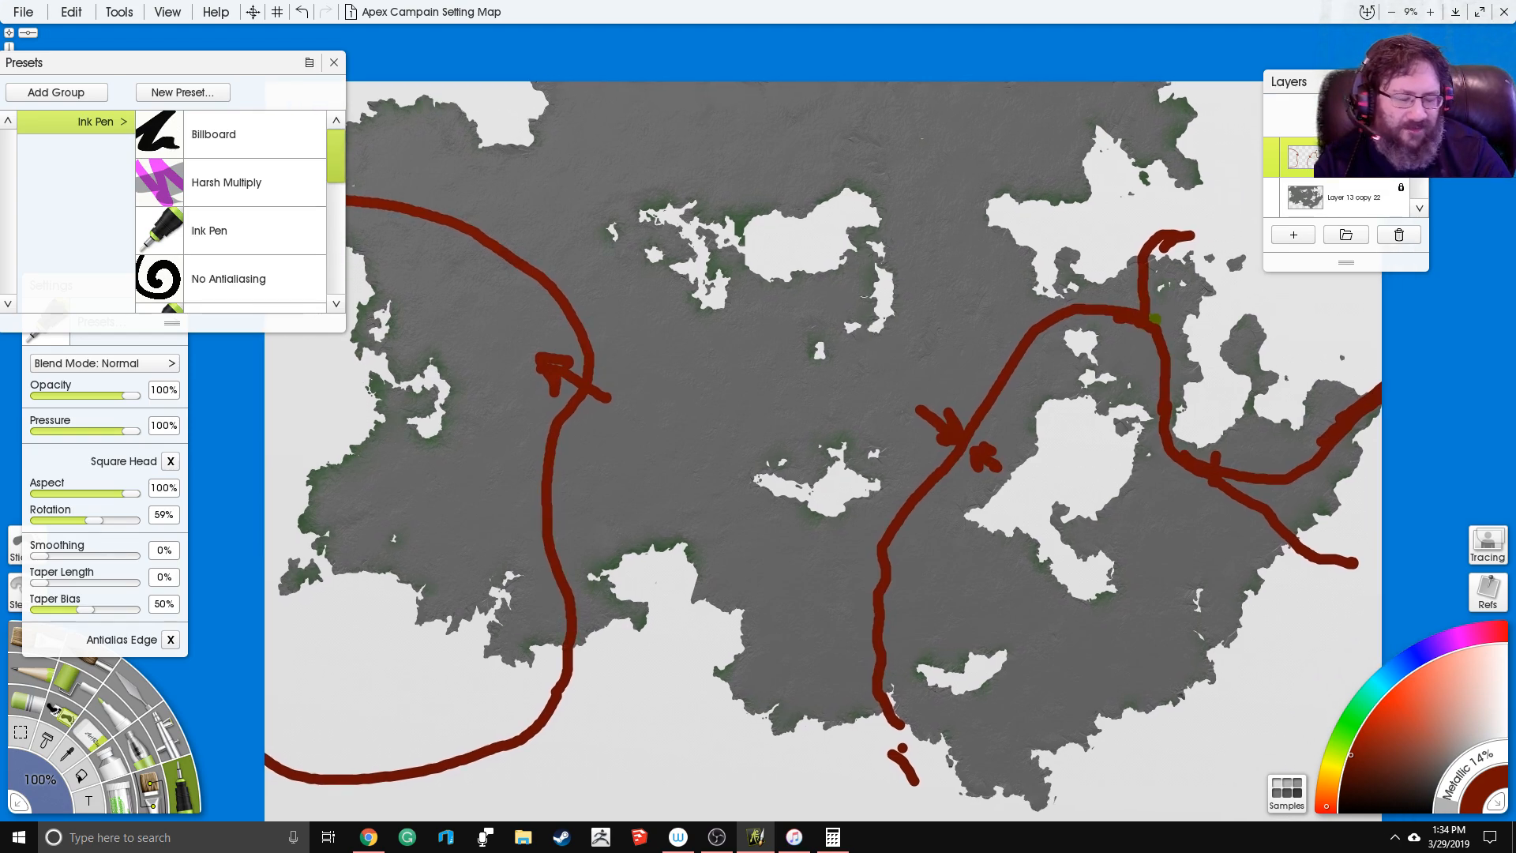
left_click_drag(617, 284, 523, 207)
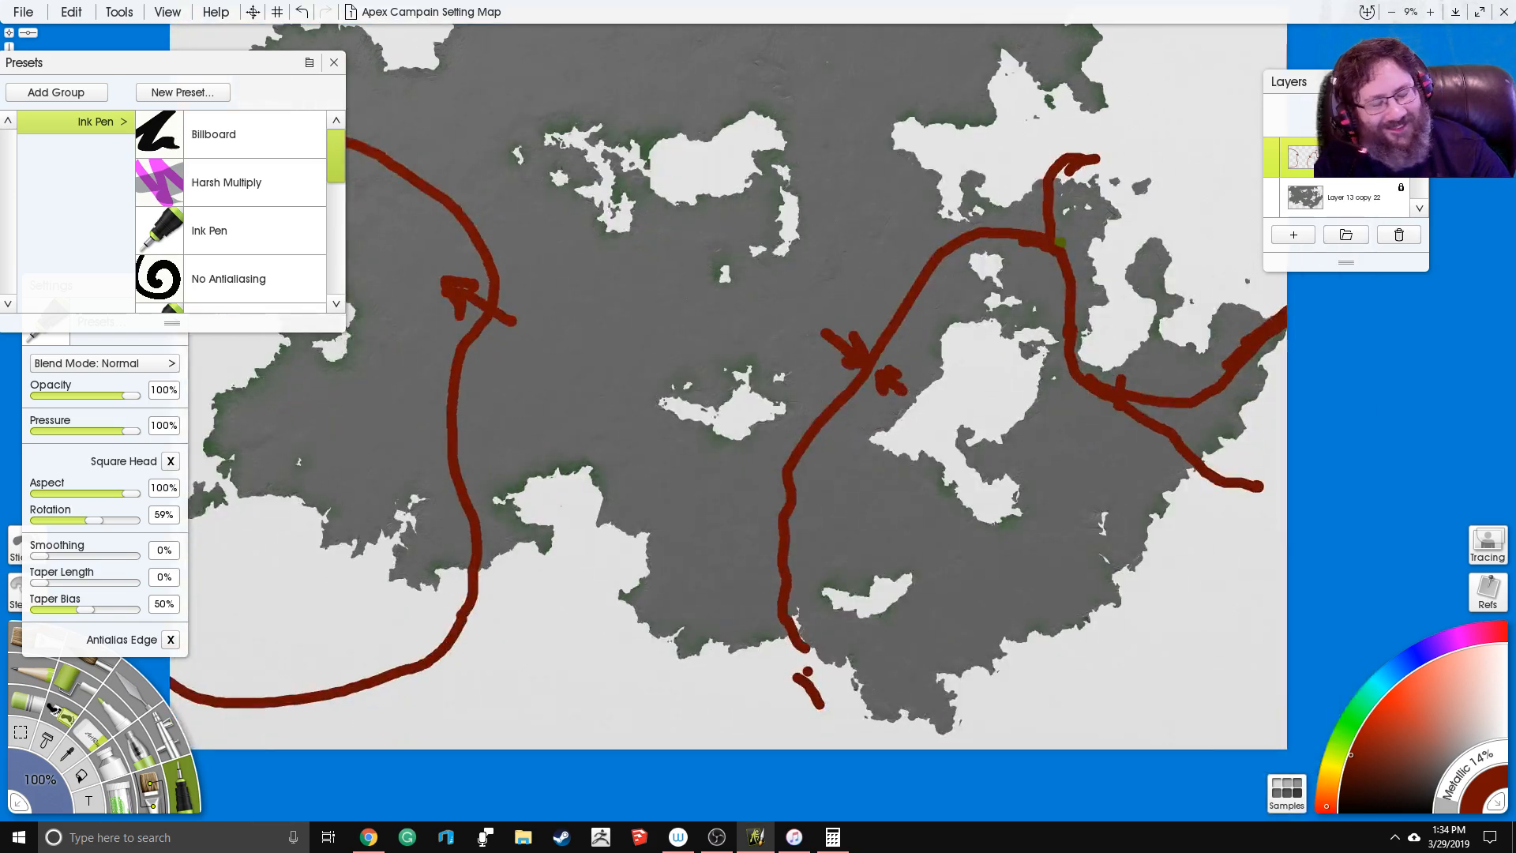
left_click_drag(876, 370, 735, 263)
mouse_move(665, 567)
left_mouse_down()
mouse_move(689, 626)
mouse_move(736, 668)
left_mouse_up()
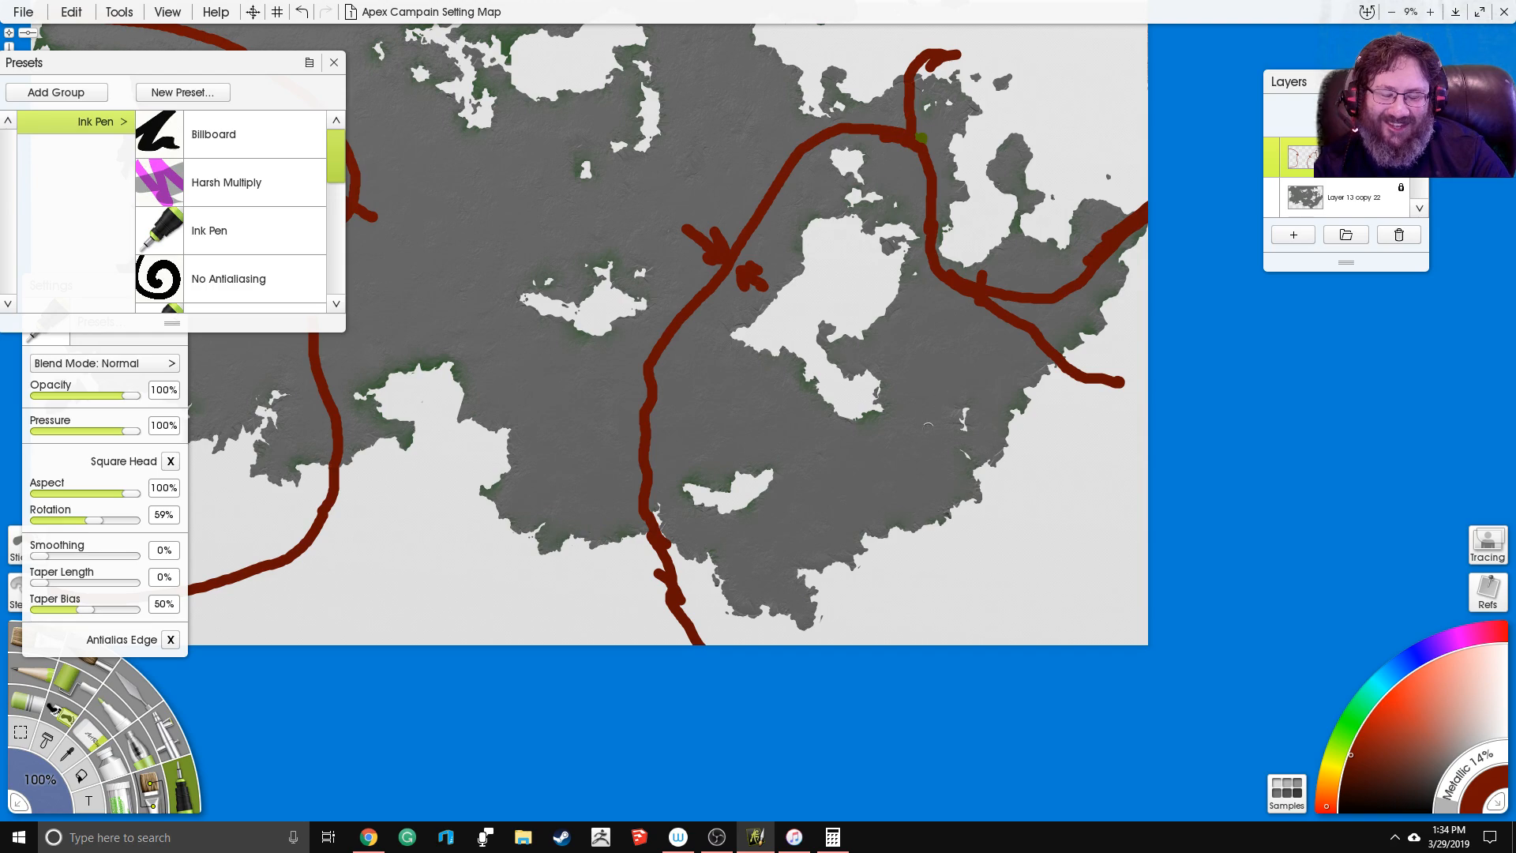
left_click_drag(1124, 374, 1156, 411)
mouse_move(609, 329)
left_mouse_down()
mouse_move(942, 547)
mouse_move(881, 544)
left_mouse_up()
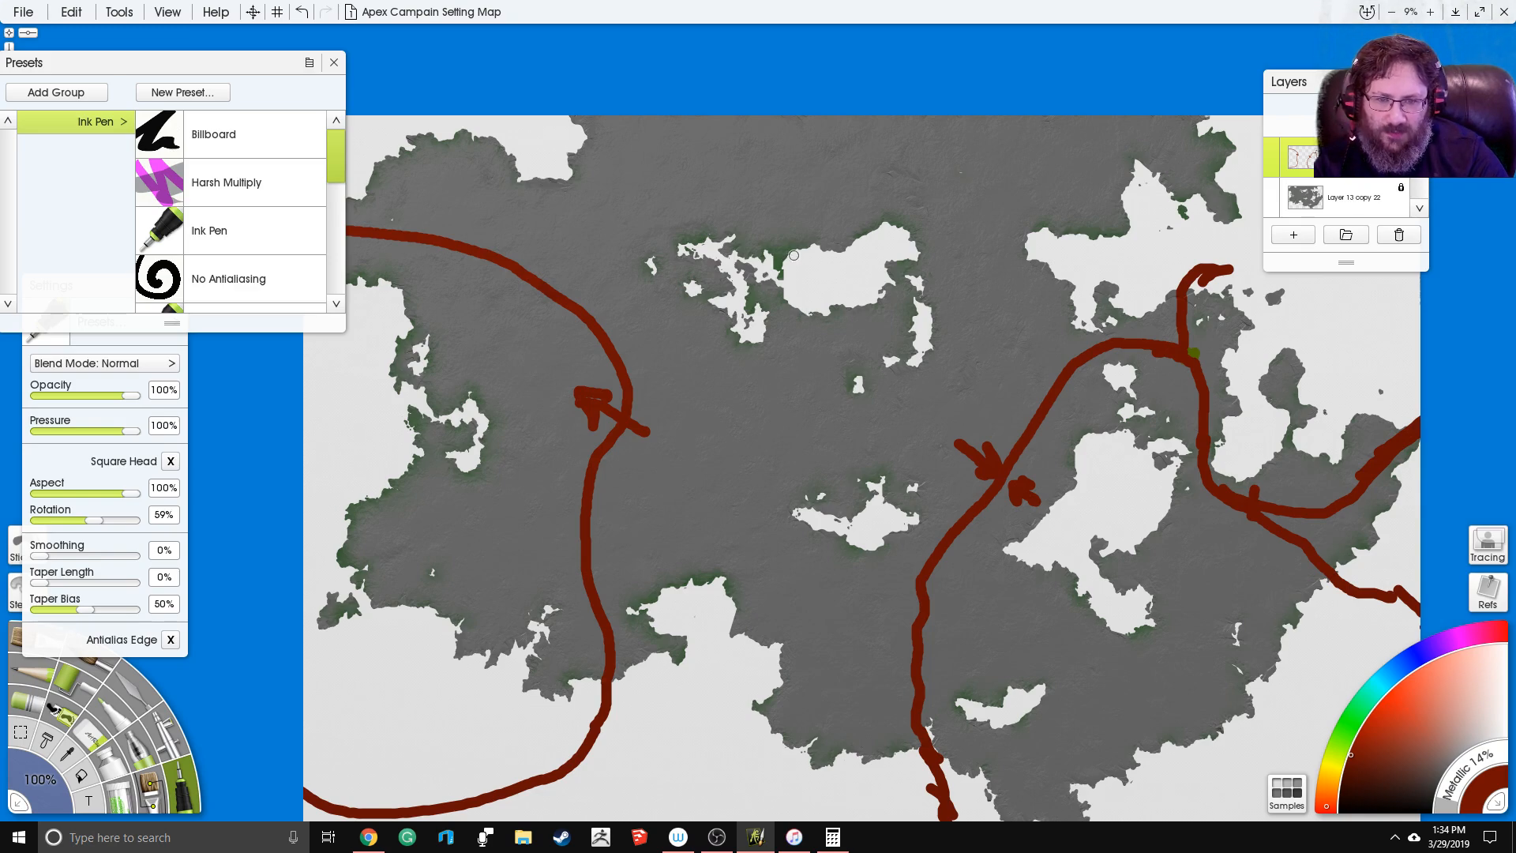
Step: Draw four red movement arrows on the central region, two pointing to the north edge and two pointing south
mouse_move(746, 183)
left_mouse_down()
mouse_move(732, 145)
mouse_move(759, 170)
left_mouse_up()
mouse_move(953, 201)
left_mouse_down()
mouse_move(984, 158)
mouse_move(993, 183)
left_mouse_up()
left_click_drag(740, 477, 737, 567)
mouse_move(724, 545)
left_mouse_down()
mouse_move(736, 565)
mouse_move(748, 546)
left_mouse_up()
left_click_drag(843, 581, 819, 620)
mouse_move(809, 602)
left_mouse_down()
mouse_move(821, 623)
mouse_move(845, 613)
left_mouse_up()
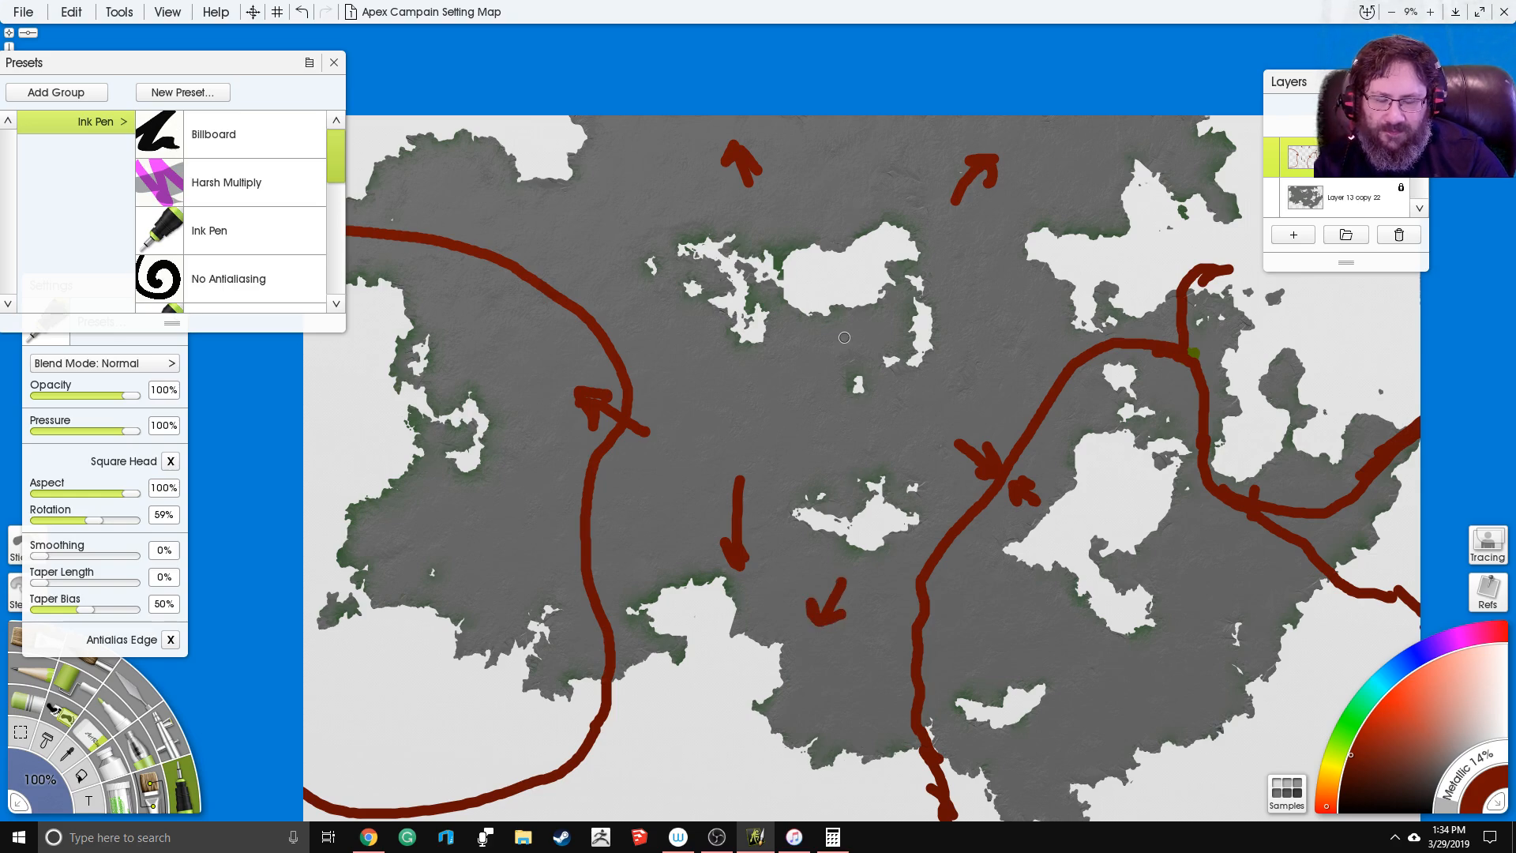
Step: Branch the western red boundary line up to the map's northern edge near the northwest coast
mouse_move(726, 660)
left_mouse_down()
mouse_move(748, 541)
mouse_move(761, 644)
left_mouse_up()
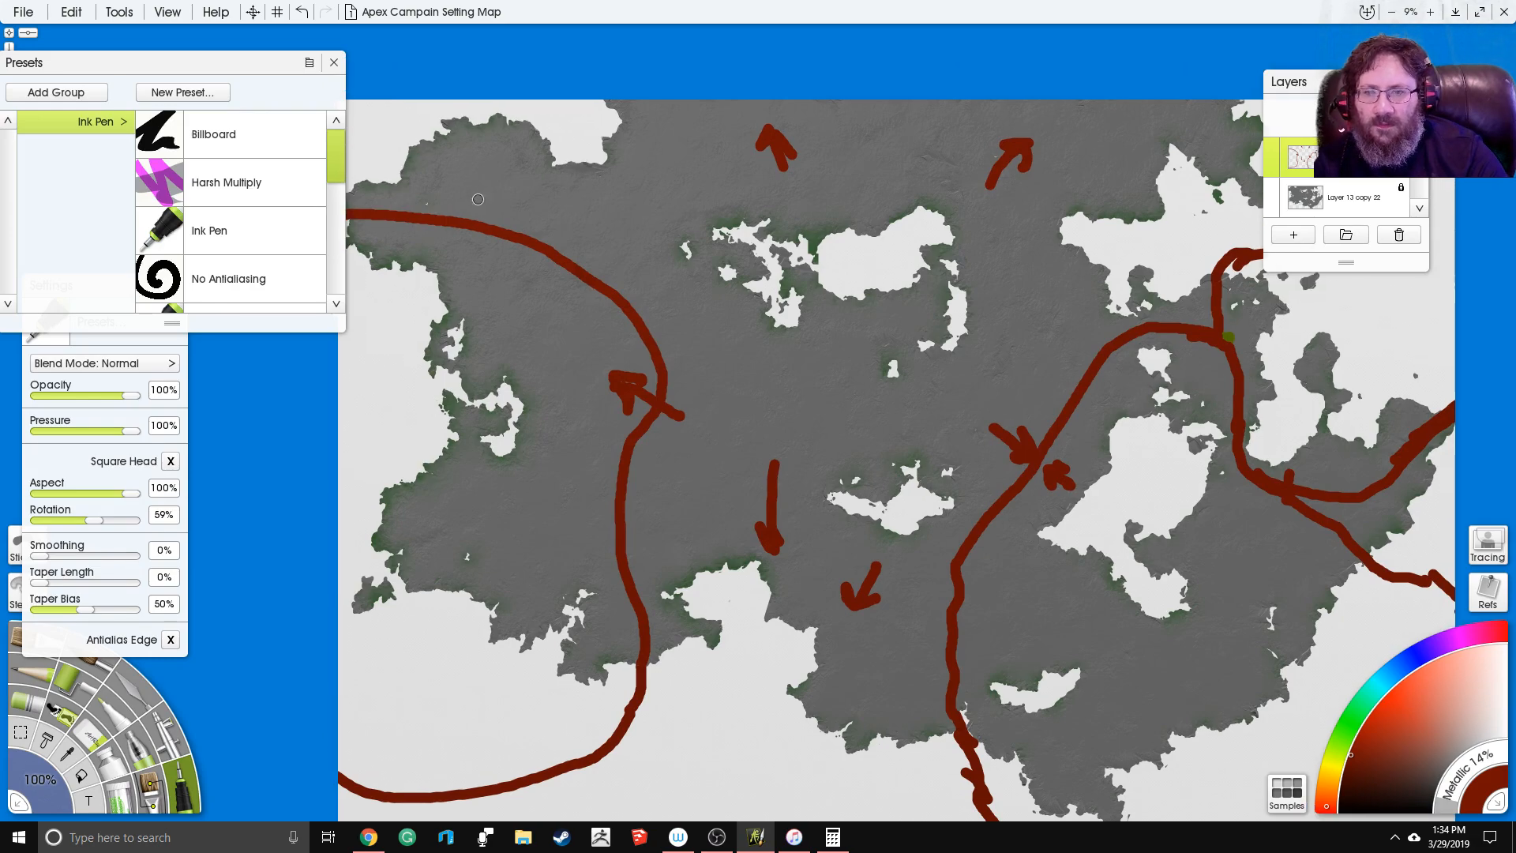
mouse_move(510, 240)
left_mouse_down()
mouse_move(419, 161)
mouse_move(389, 95)
left_mouse_up()
mouse_move(839, 548)
left_mouse_down()
mouse_move(838, 630)
mouse_move(716, 483)
mouse_move(765, 561)
mouse_move(521, 517)
mouse_move(536, 443)
left_mouse_up()
left_click_drag(918, 188, 895, 364)
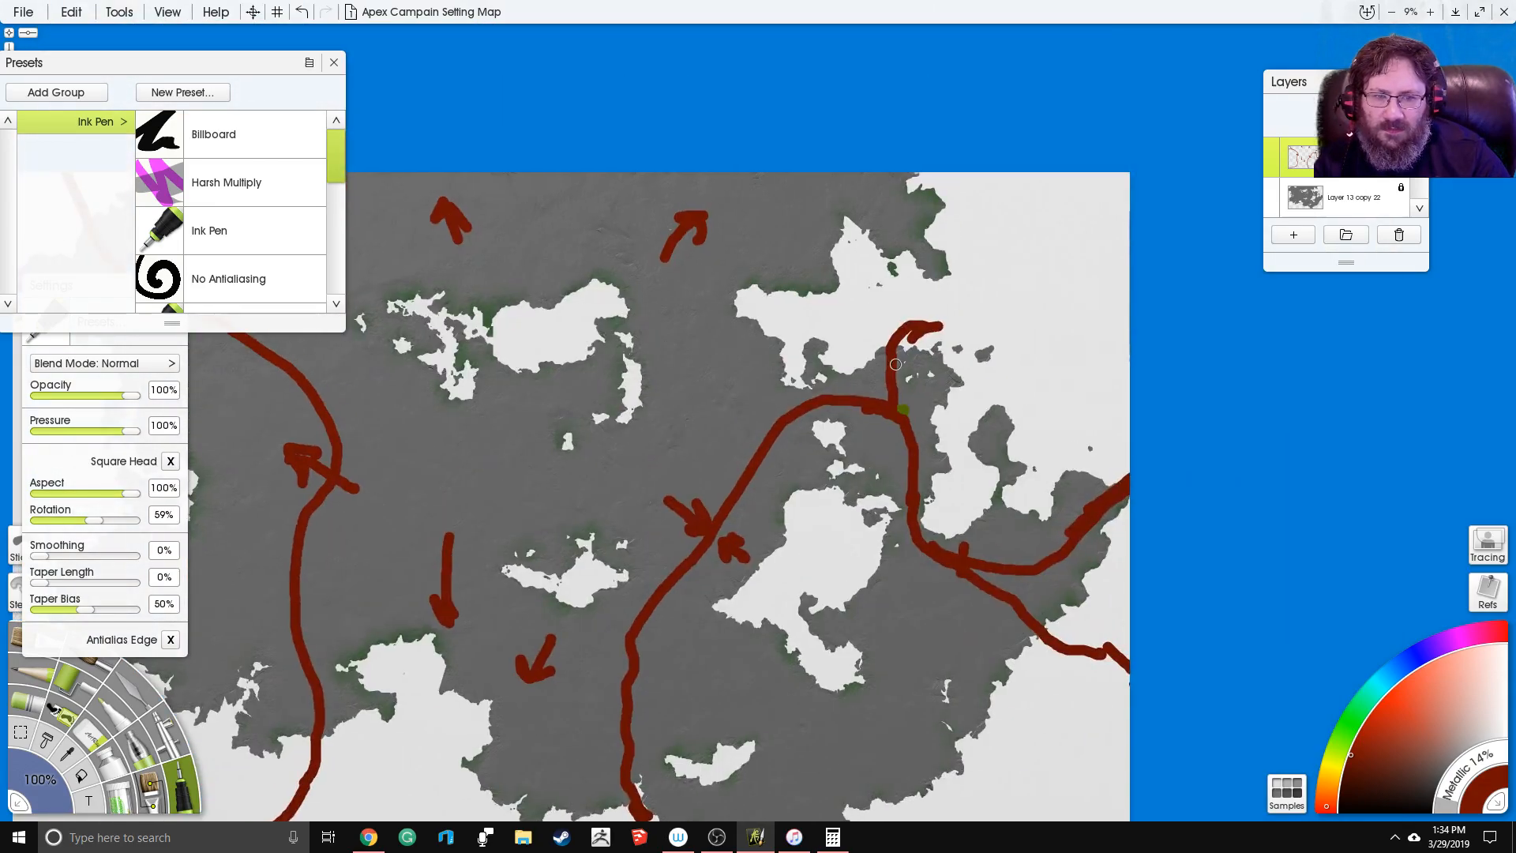
mouse_move(907, 213)
left_mouse_down()
mouse_move(1179, 88)
mouse_move(1099, 145)
left_mouse_up()
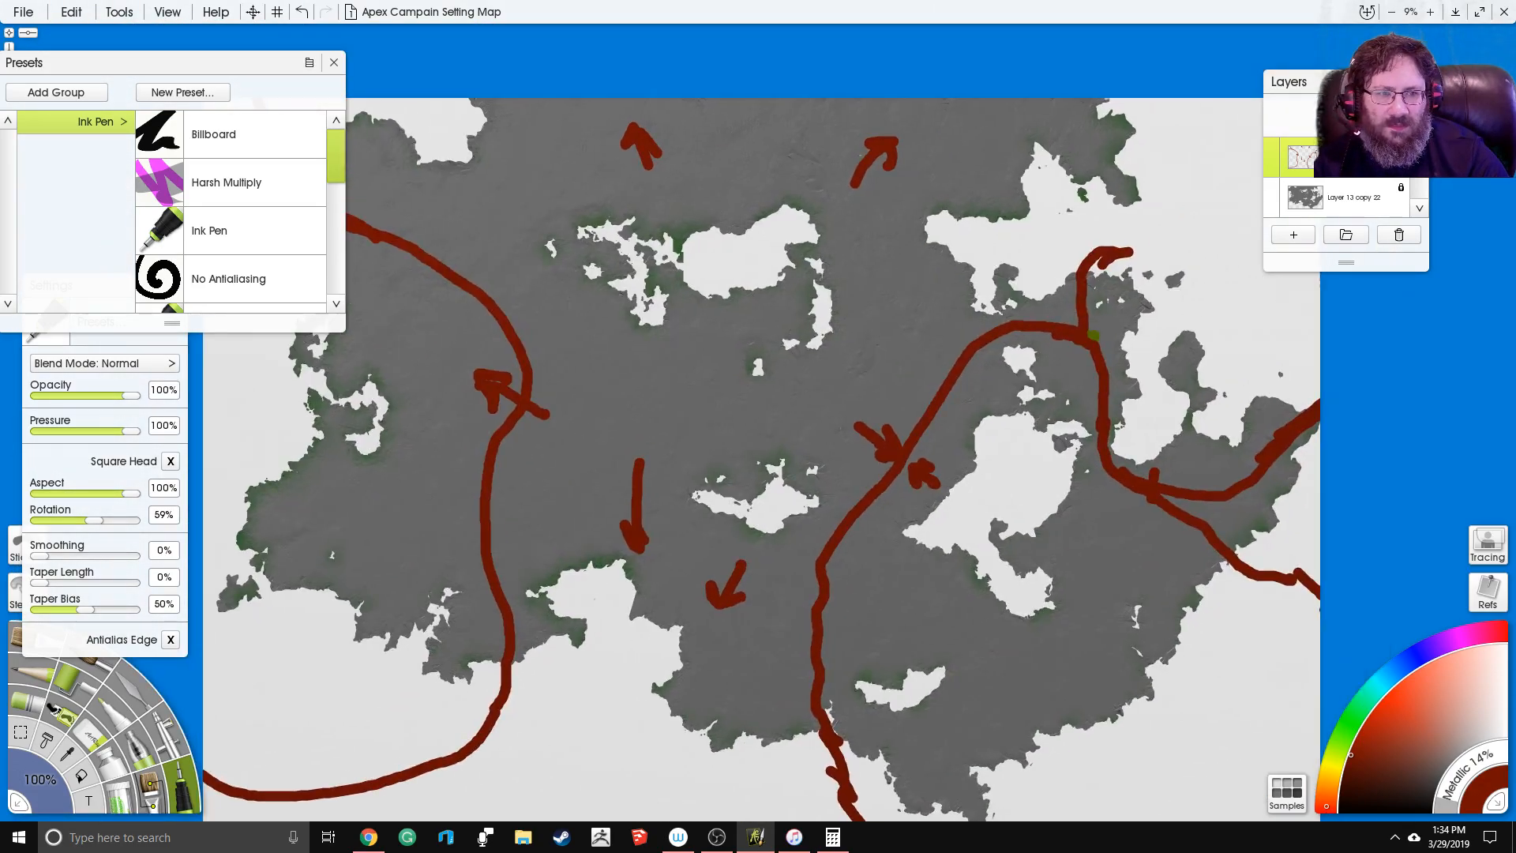
left_click_drag(718, 499, 765, 487)
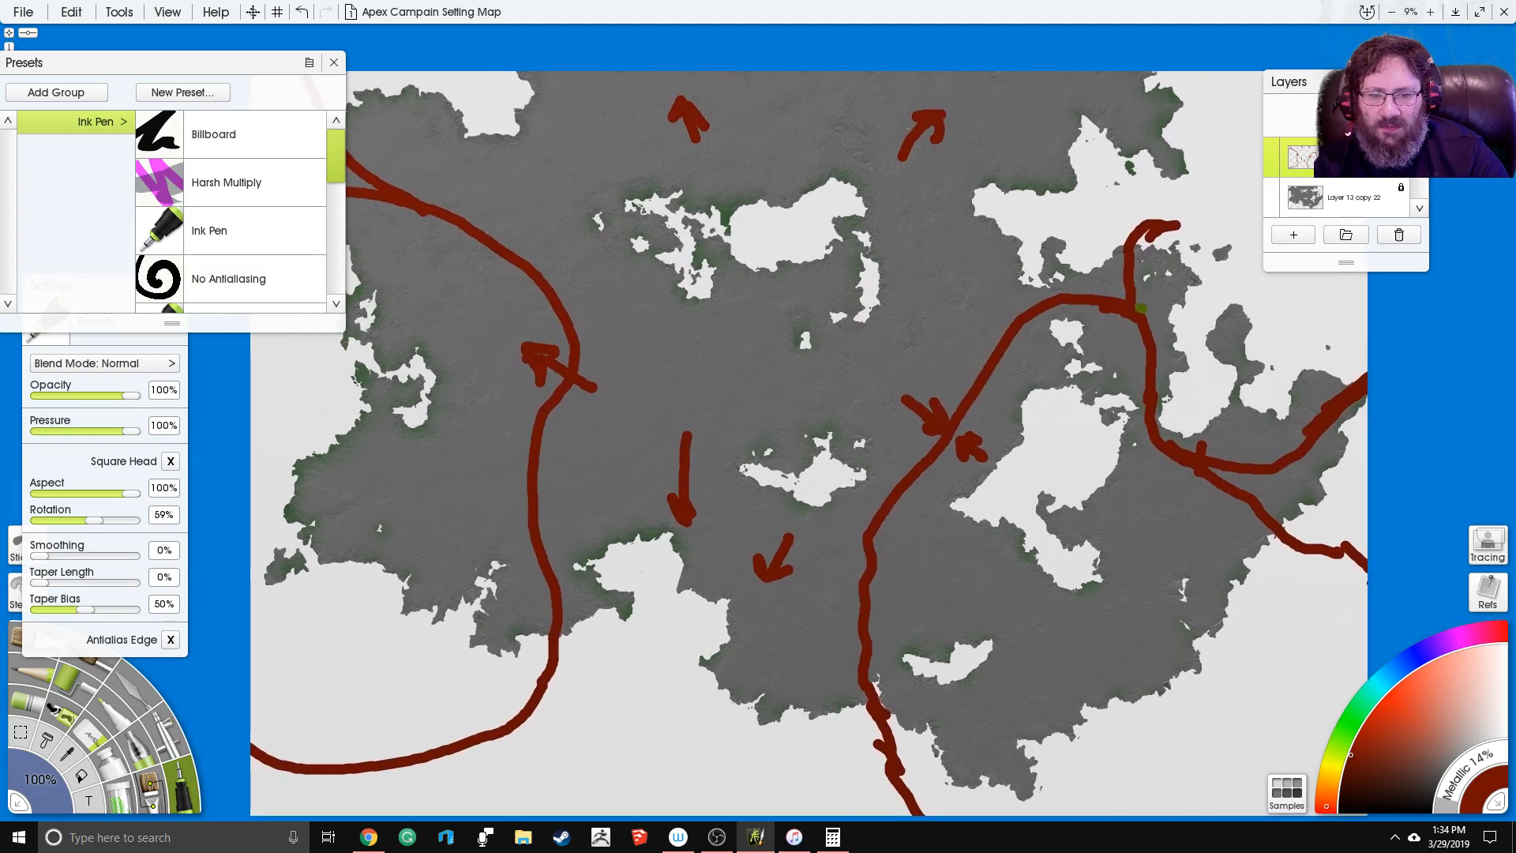
left_click_drag(752, 479, 775, 469)
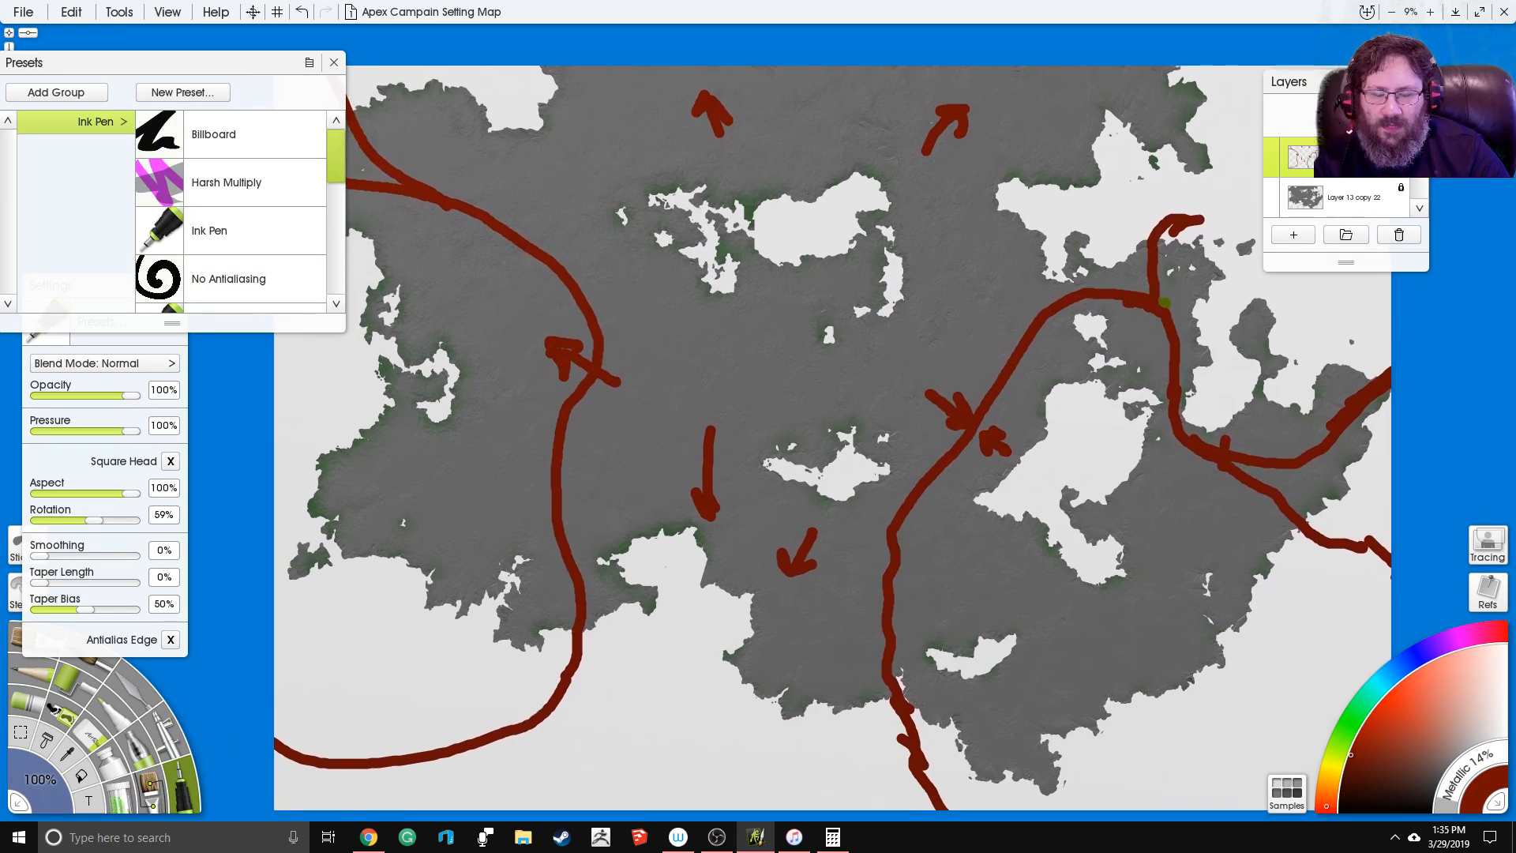
mouse_move(775, 469)
left_mouse_down()
mouse_move(780, 483)
mouse_move(781, 443)
mouse_move(774, 487)
left_mouse_up()
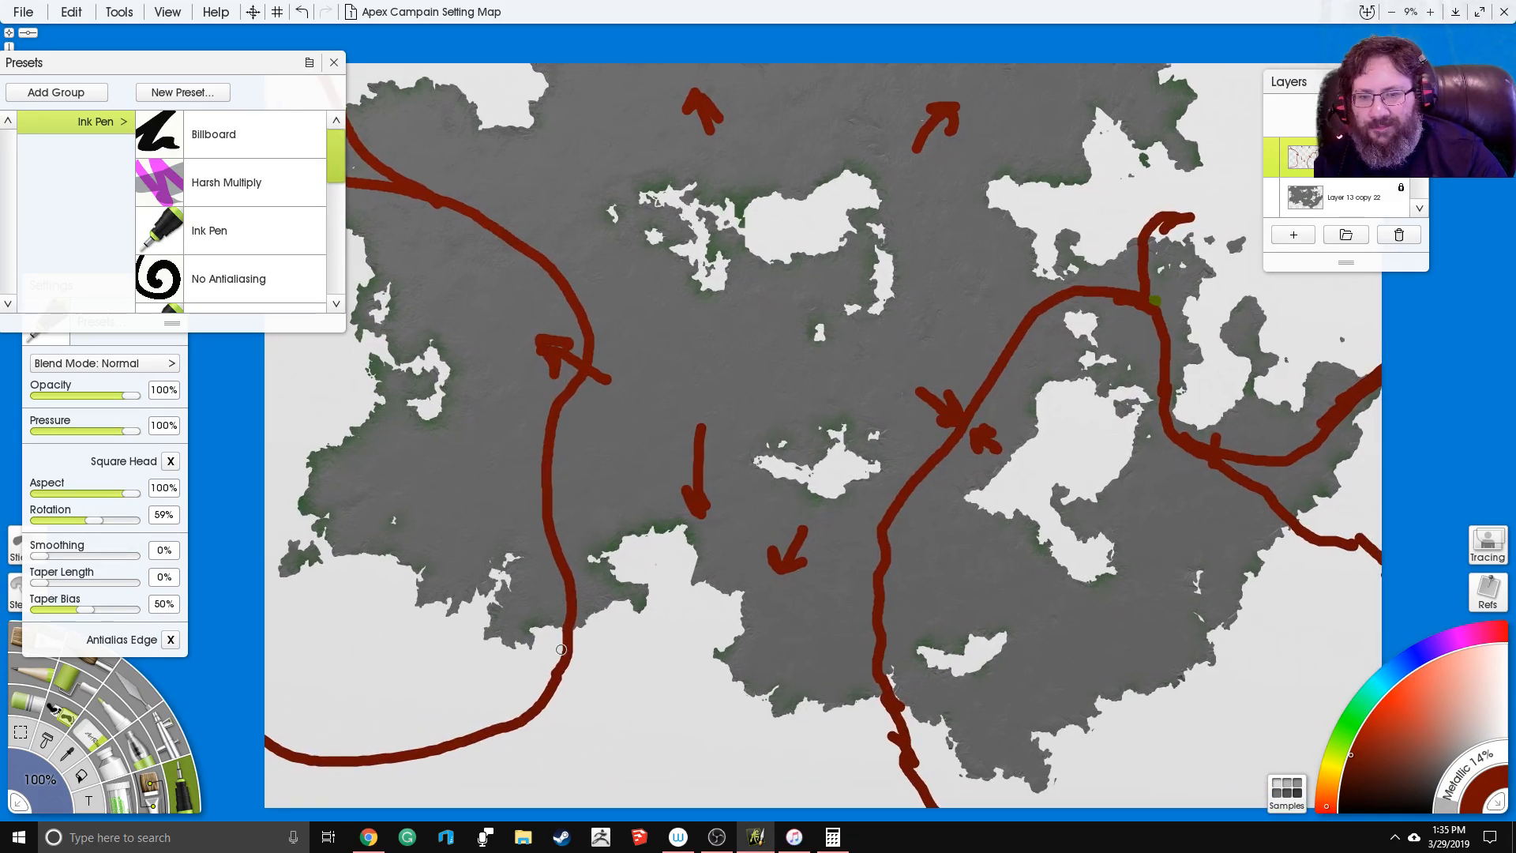
left_click_drag(834, 491, 820, 548)
mouse_move(768, 437)
left_mouse_down()
mouse_move(761, 451)
mouse_move(761, 360)
mouse_move(762, 396)
mouse_move(766, 378)
left_mouse_up()
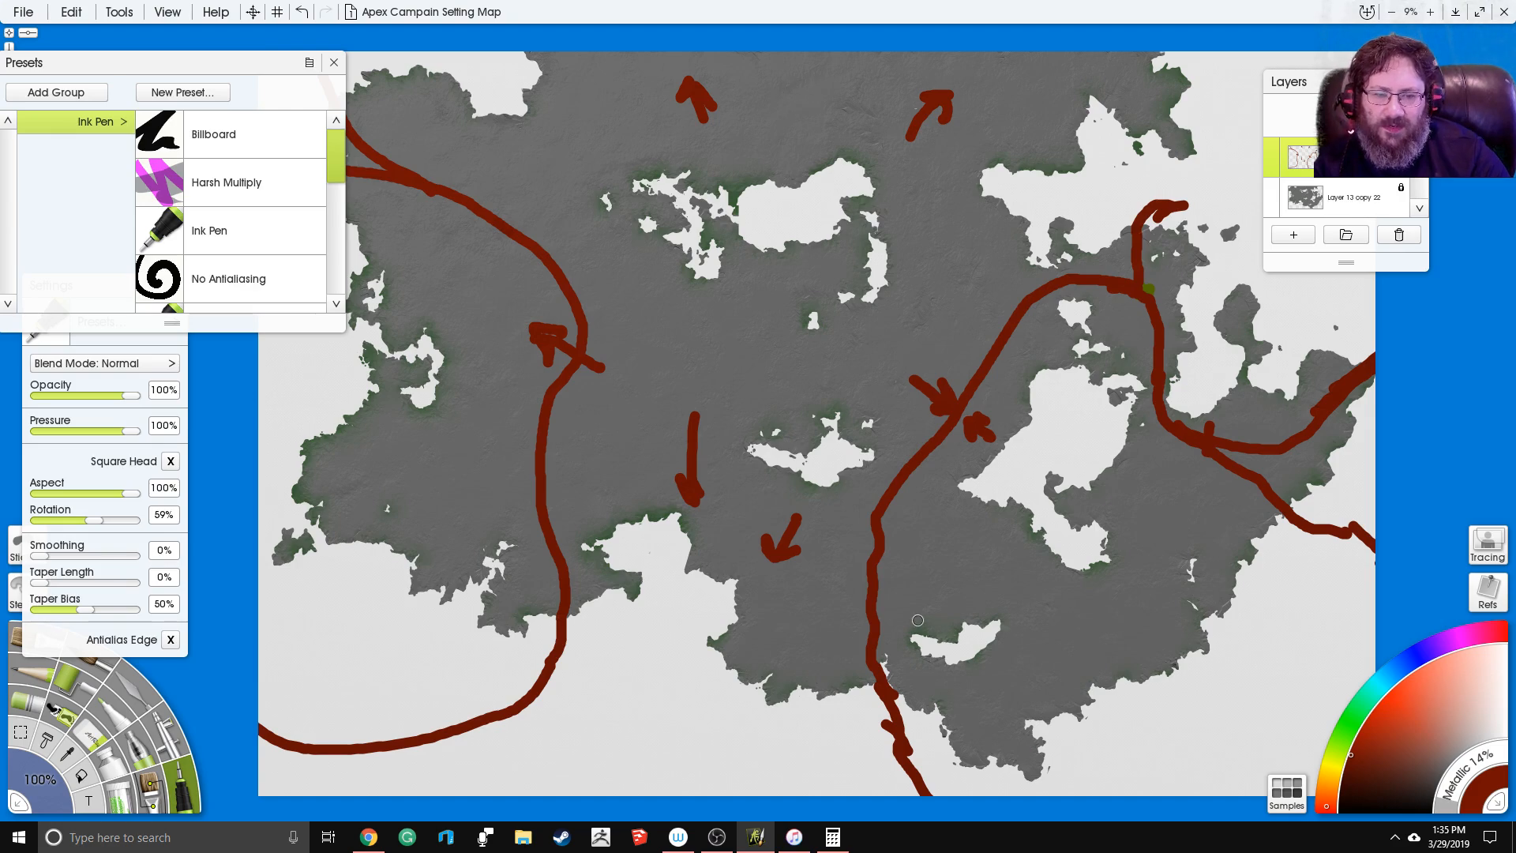
left_click_drag(762, 525, 763, 505)
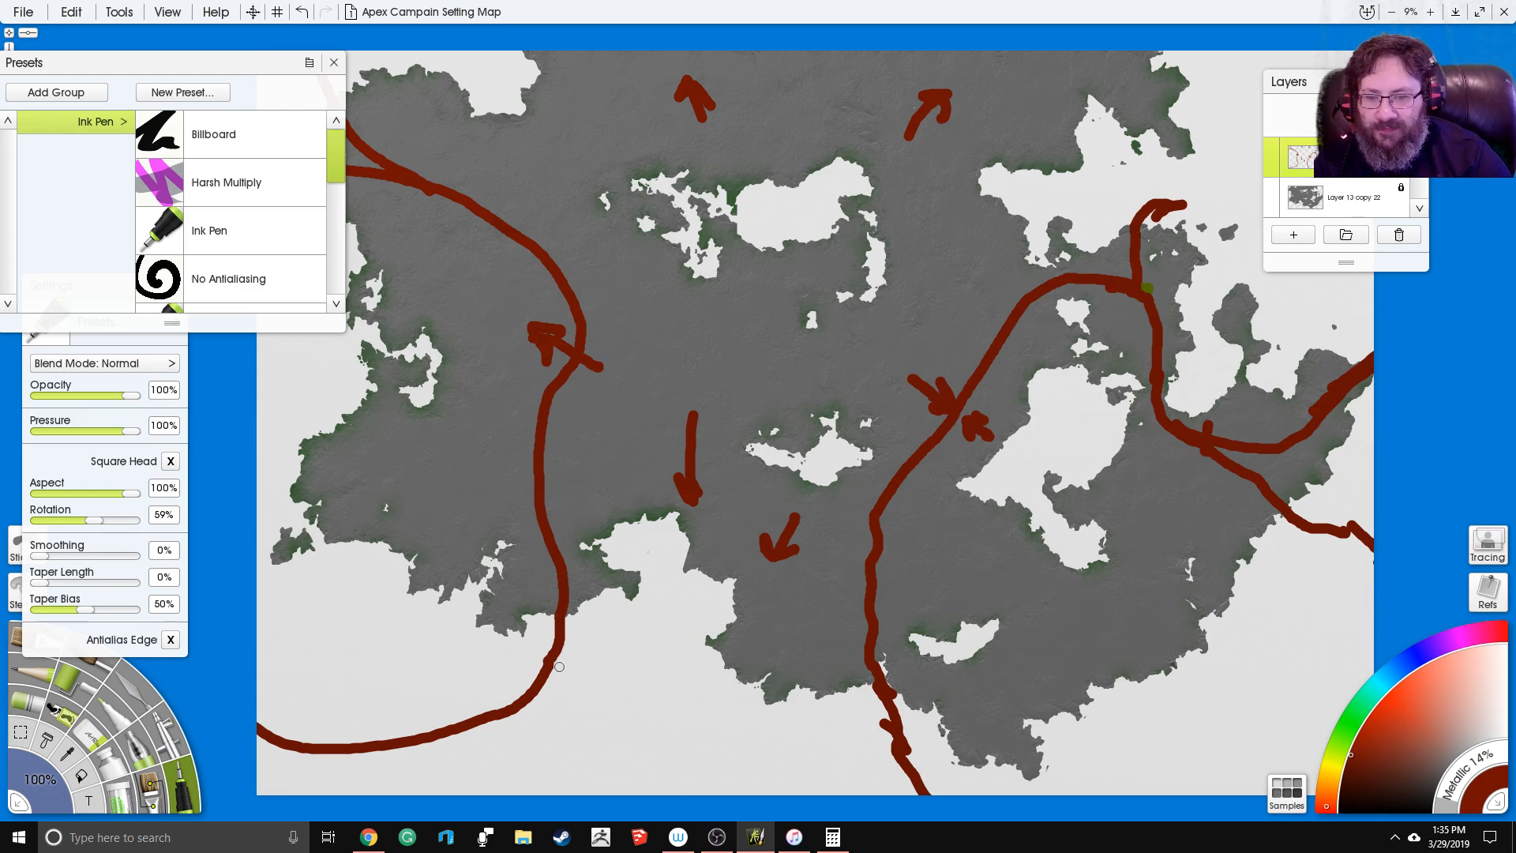
Step: Try to join the western and central boundary lines with a red curve through the sea off the south coast
mouse_move(544, 671)
left_mouse_down()
mouse_move(586, 721)
mouse_move(684, 762)
mouse_move(811, 762)
mouse_move(875, 732)
left_mouse_up()
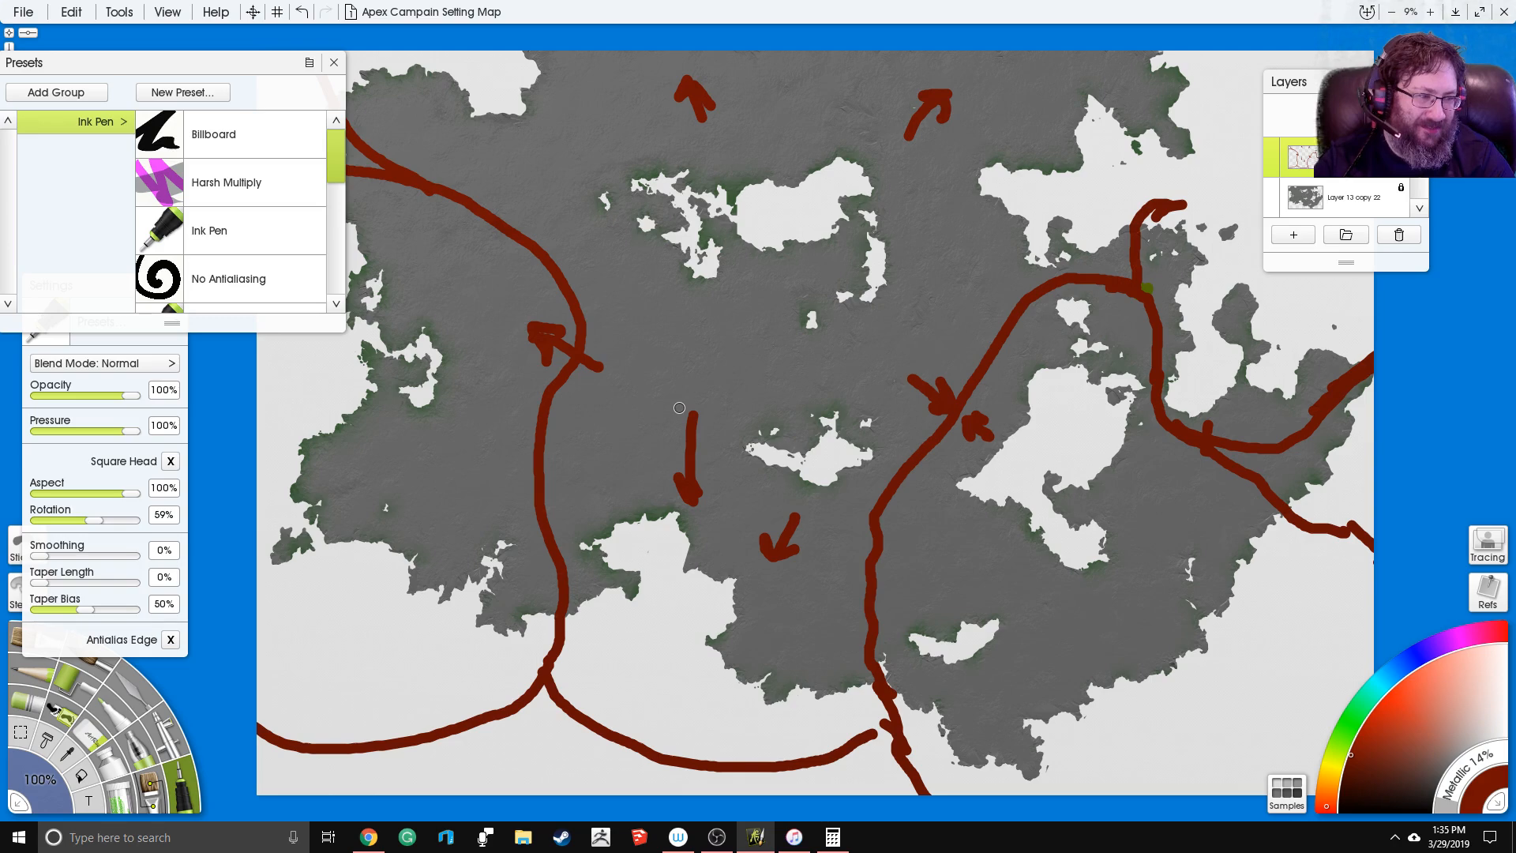
key("ctrl+z")
Step: Draw two red movement arrows at the west coast of the western region, one pointing southwest and one northwest
left_click_drag(608, 291, 695, 296)
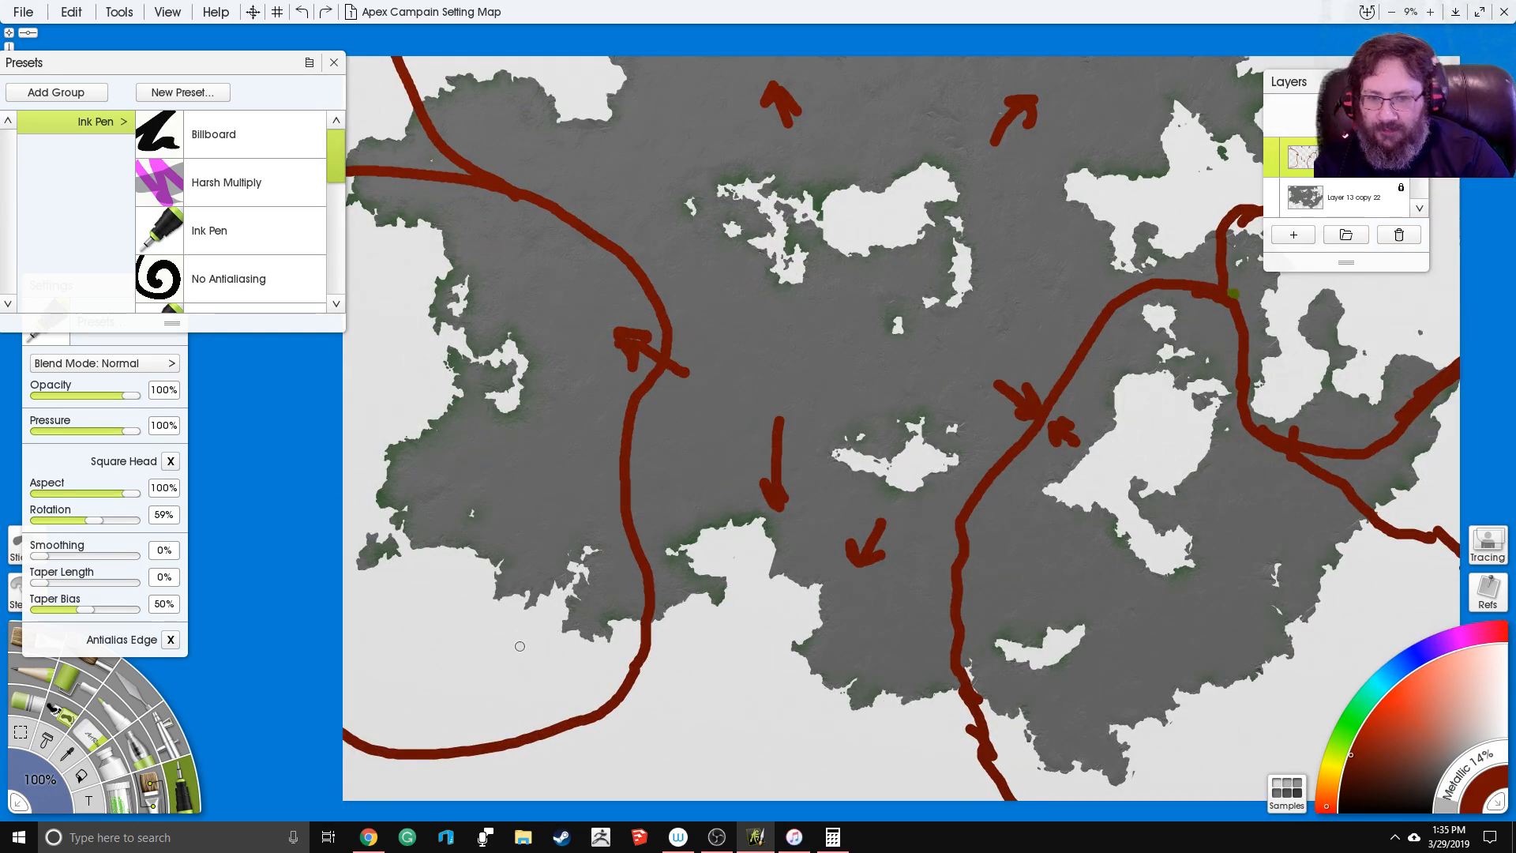
mouse_move(519, 511)
left_mouse_down()
mouse_move(448, 584)
mouse_move(462, 600)
left_mouse_up()
left_click_drag(473, 458, 414, 412)
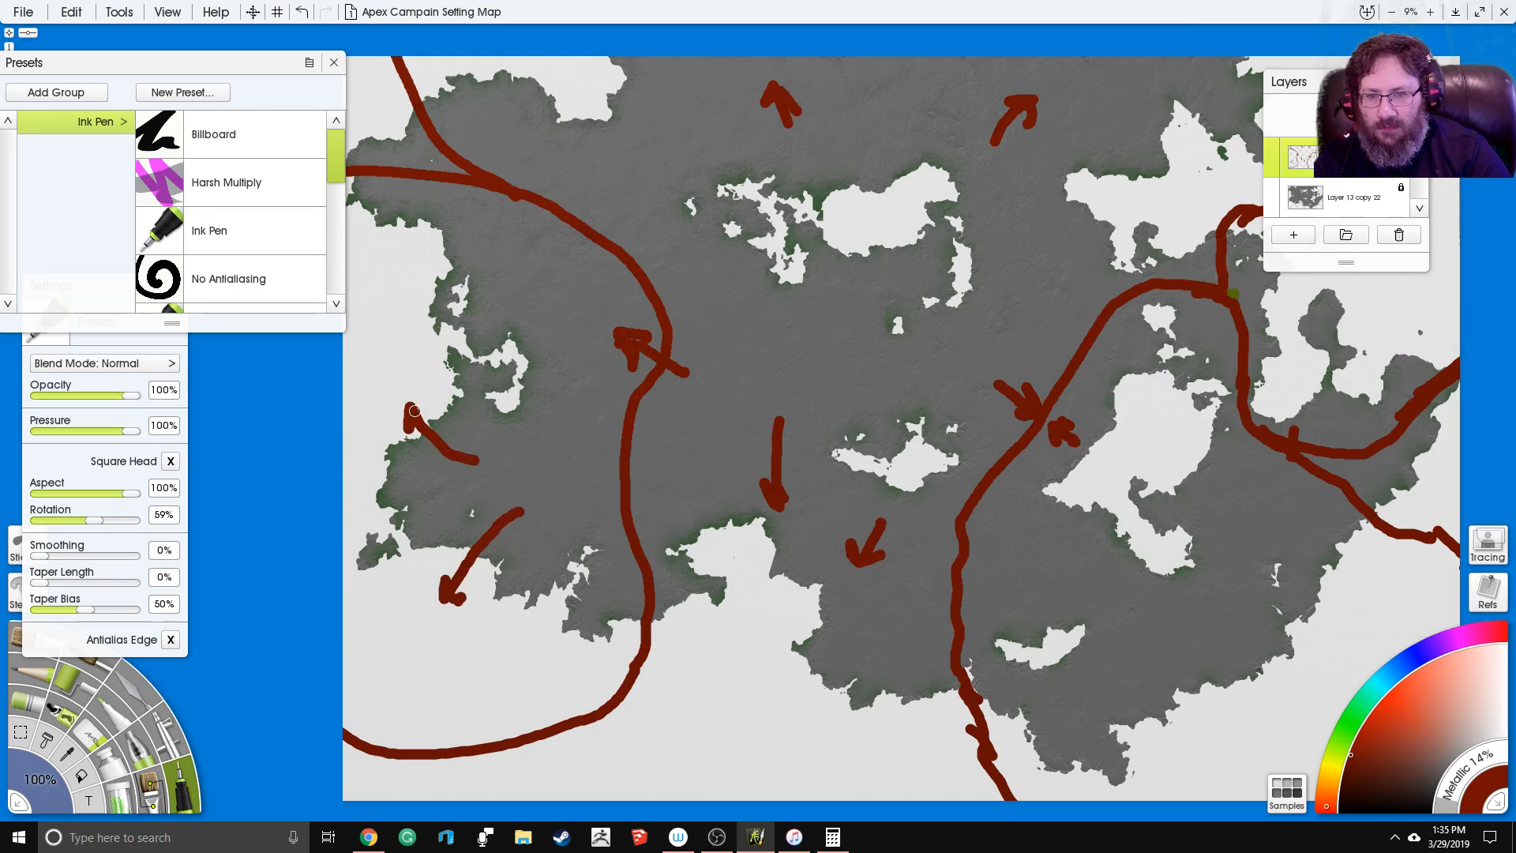
Step: Draw four red arrows inside the western region pointing at its boundary, one east and three northeast
mouse_move(556, 442)
left_mouse_down()
mouse_move(618, 452)
mouse_move(584, 474)
left_mouse_up()
left_click_drag(566, 576, 614, 551)
mouse_move(569, 549)
left_mouse_down()
mouse_move(613, 549)
mouse_move(598, 583)
left_mouse_up()
left_click_drag(540, 269, 573, 246)
left_click_drag(552, 251, 578, 266)
left_click_drag(463, 233, 476, 204)
left_click_drag(457, 213, 487, 223)
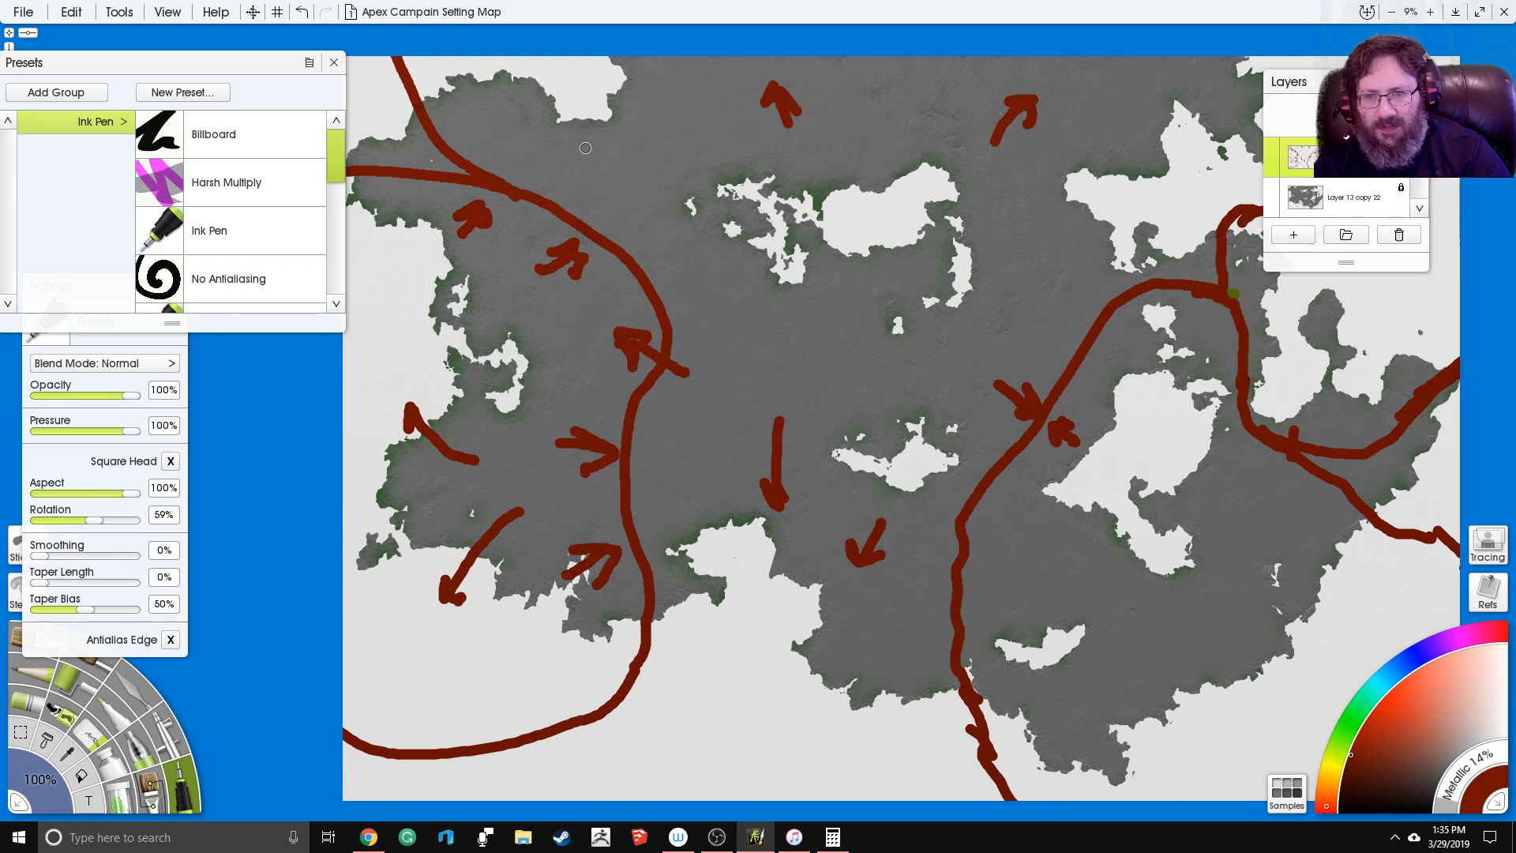
Step: Draw a red boundary from the northern edge curving down to the western boundary line, and add three small movement arrows around their junction
mouse_move(641, 59)
left_mouse_down()
mouse_move(625, 187)
mouse_move(556, 206)
mouse_move(576, 209)
mouse_move(519, 194)
left_mouse_up()
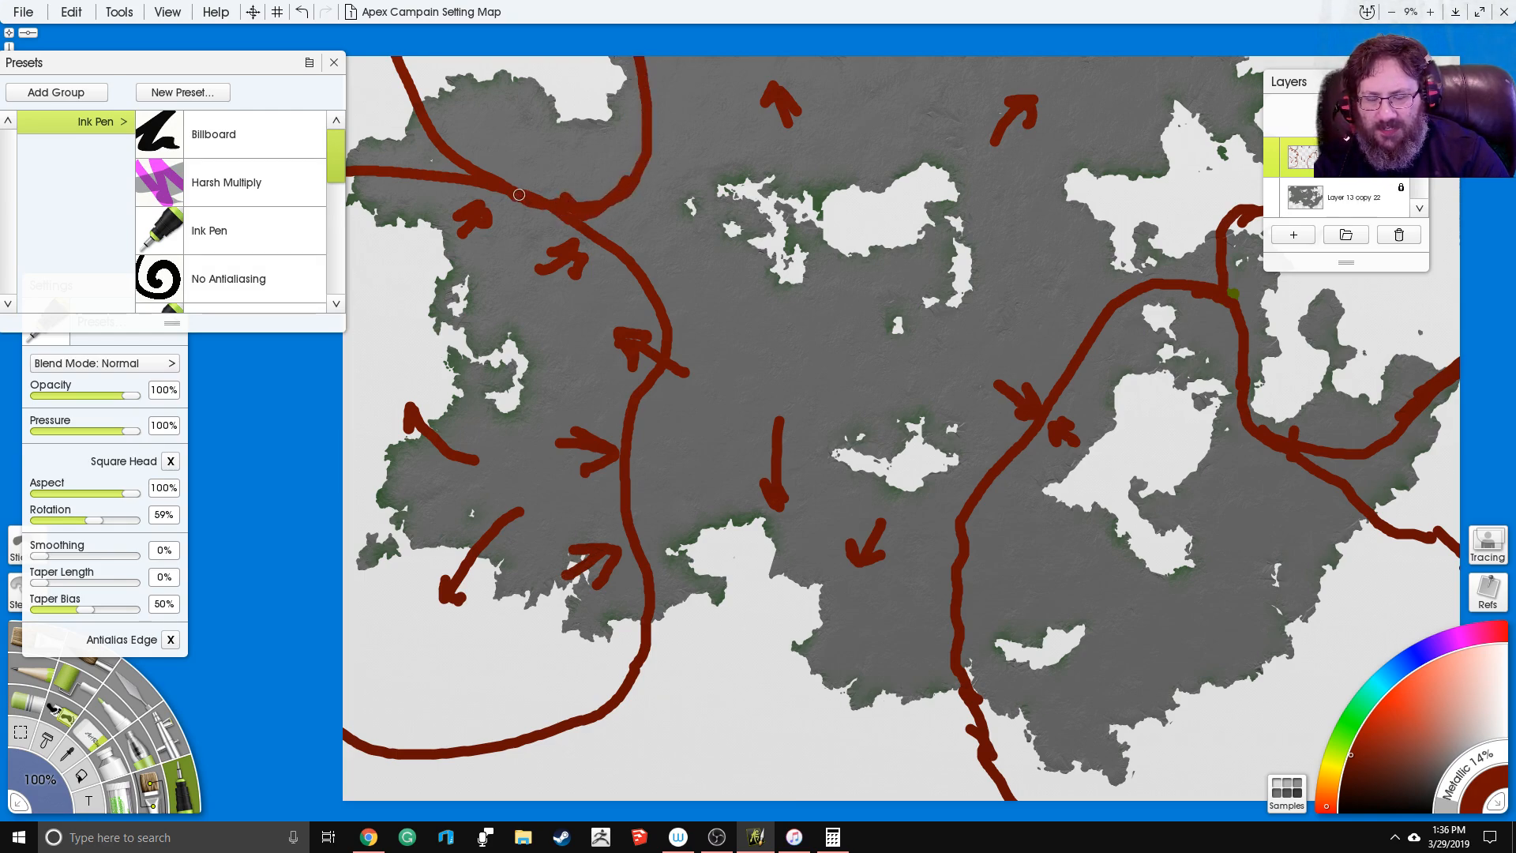
left_click_drag(558, 120, 551, 167)
mouse_move(692, 260)
left_mouse_down()
mouse_move(669, 276)
mouse_move(688, 279)
left_mouse_up()
mouse_move(624, 188)
left_mouse_down()
mouse_move(618, 248)
mouse_move(620, 201)
mouse_move(573, 223)
mouse_move(621, 246)
mouse_move(620, 202)
left_mouse_up()
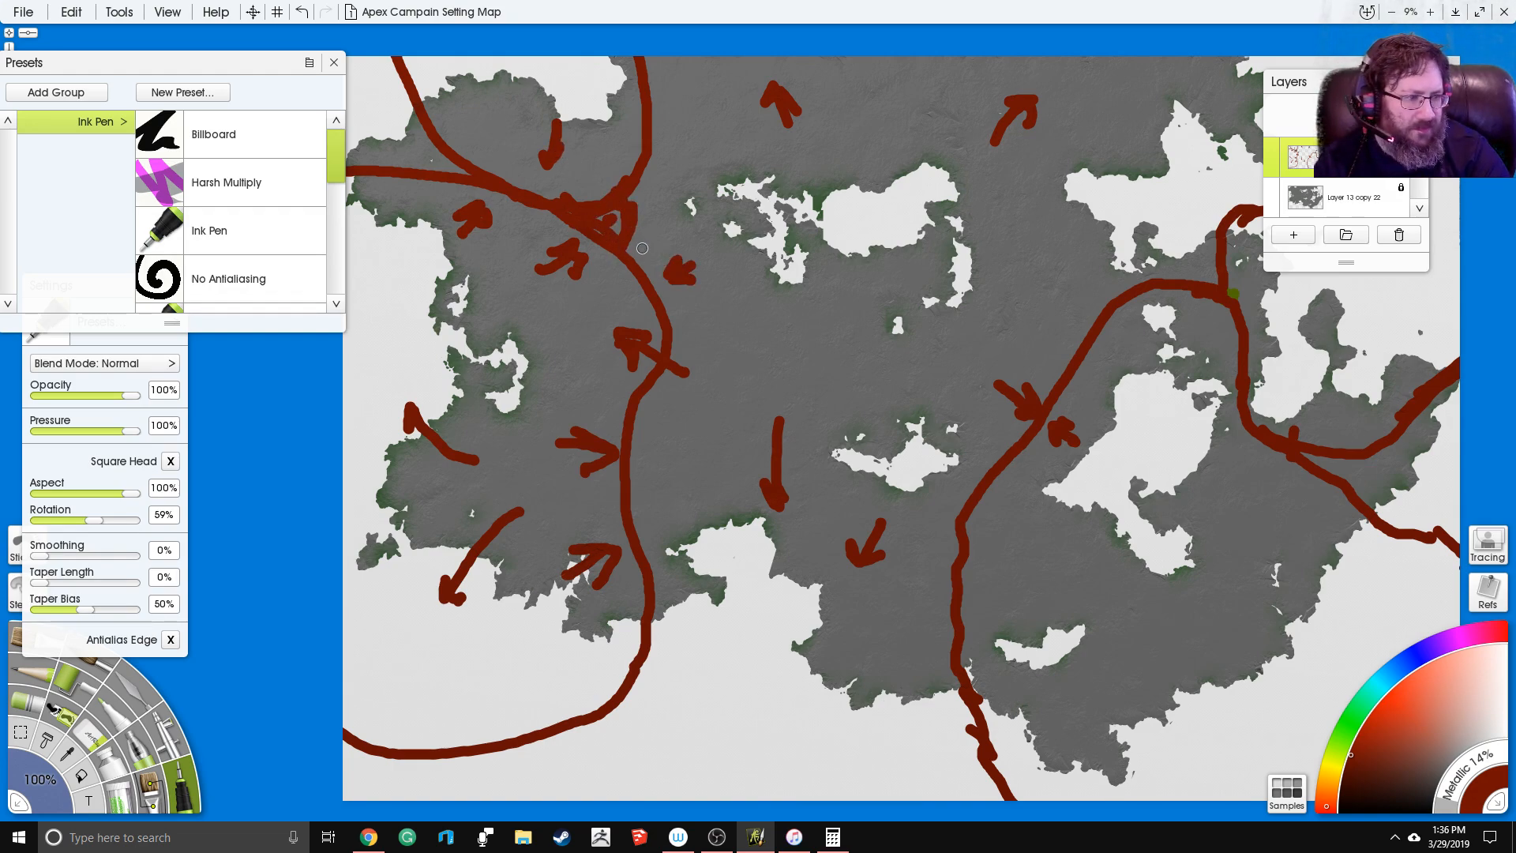
Step: Write "Hot" in orange across the northern landmass and add an orange "Ö" mark east of it
left_click_drag(646, 295, 680, 441)
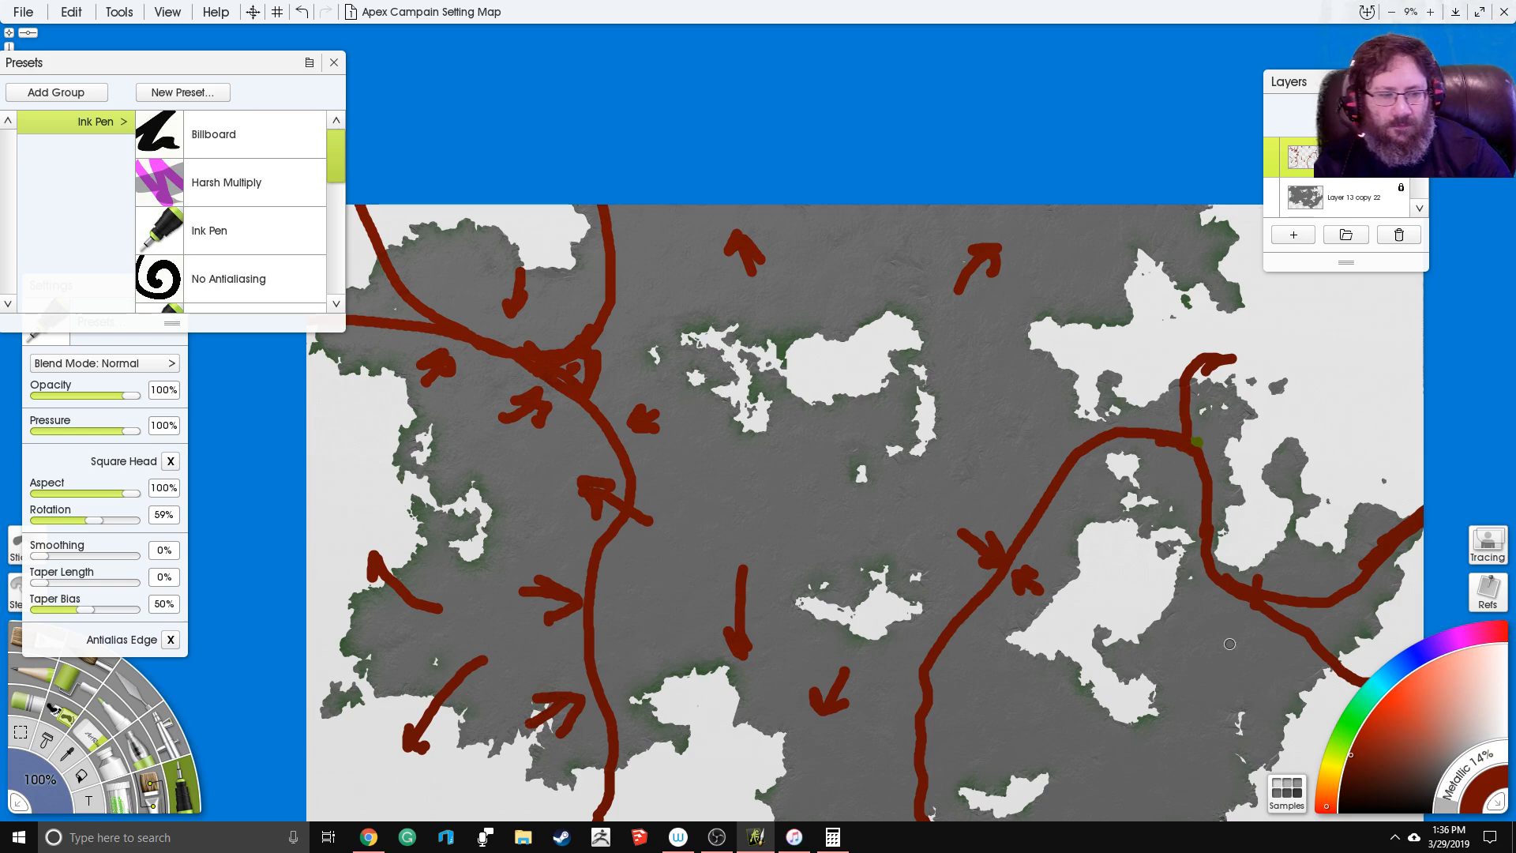
left_click(1326, 783)
left_click_drag(1372, 763, 1351, 716)
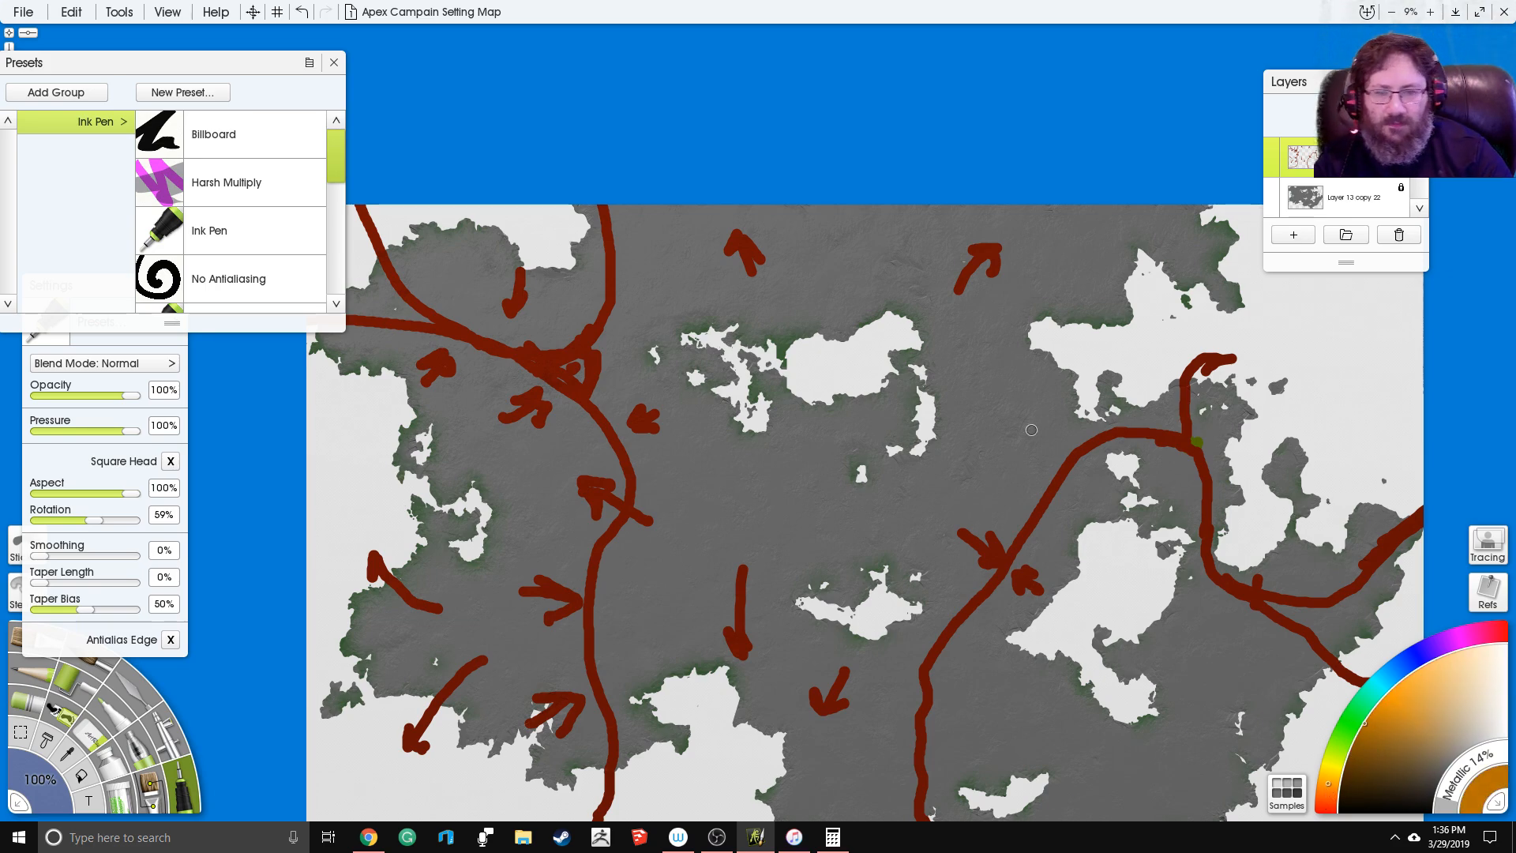
left_click_drag(785, 224, 792, 318)
mouse_move(773, 274)
left_mouse_down()
mouse_move(835, 269)
mouse_move(825, 312)
left_mouse_up()
left_click_drag(853, 268, 892, 301)
left_click_drag(864, 260, 896, 254)
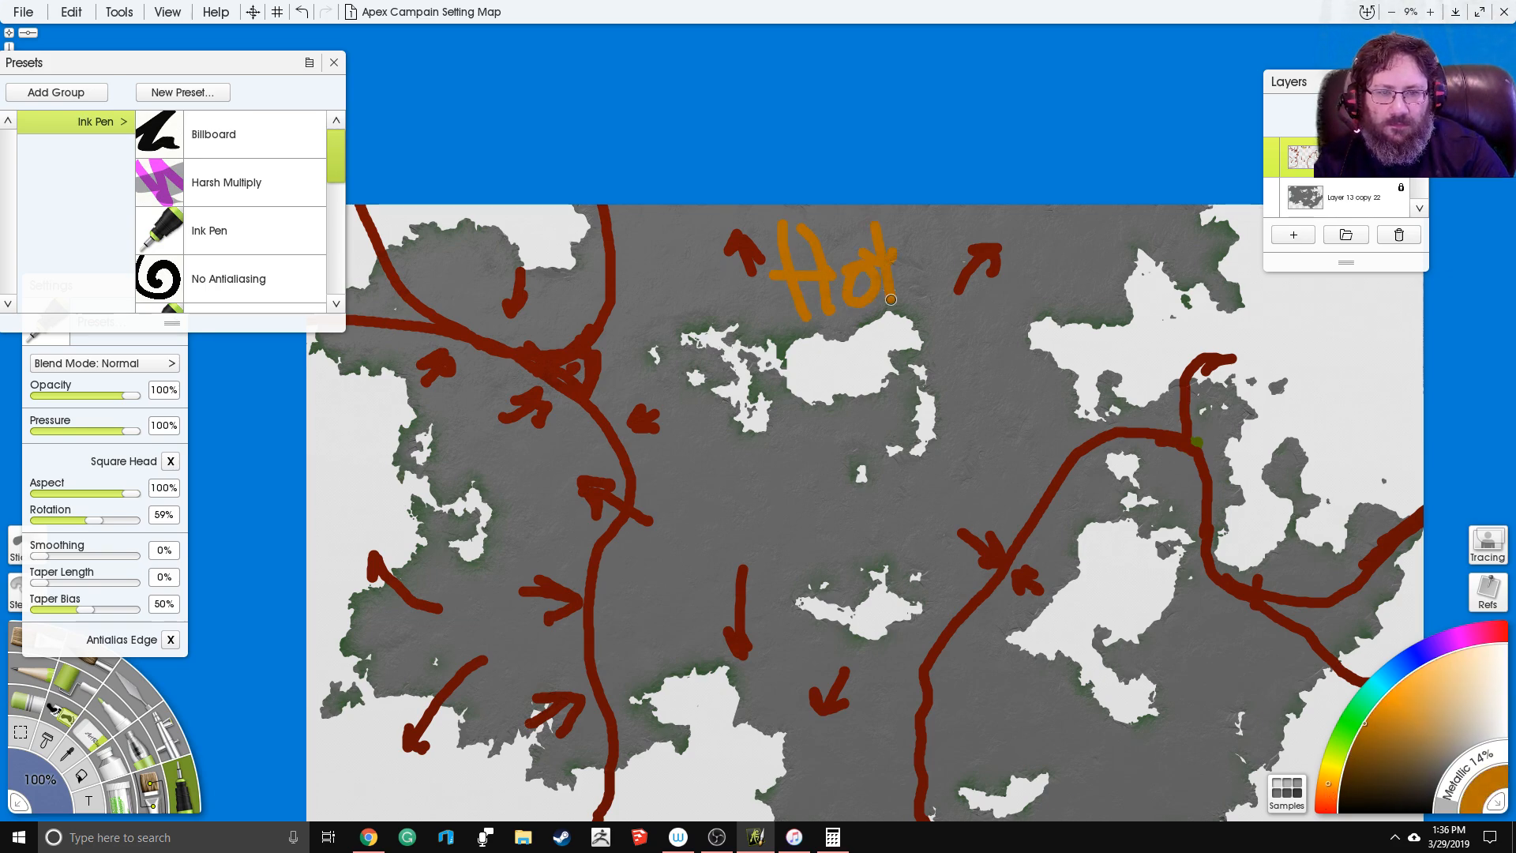
mouse_move(1048, 284)
left_mouse_down()
mouse_move(1069, 270)
mouse_move(1055, 248)
mouse_move(1073, 246)
left_mouse_up()
Step: Write "Cold" in teal along the map's south coast, and set the paint colour back to a red shade
left_click_drag(927, 518, 940, 213)
left_click(1375, 689)
left_click_drag(745, 565, 746, 632)
left_click_drag(774, 599, 777, 594)
mouse_move(813, 545)
left_mouse_down()
mouse_move(806, 628)
mouse_move(864, 594)
left_mouse_up()
left_click_drag(823, 518, 859, 608)
left_click_drag(733, 270, 681, 419)
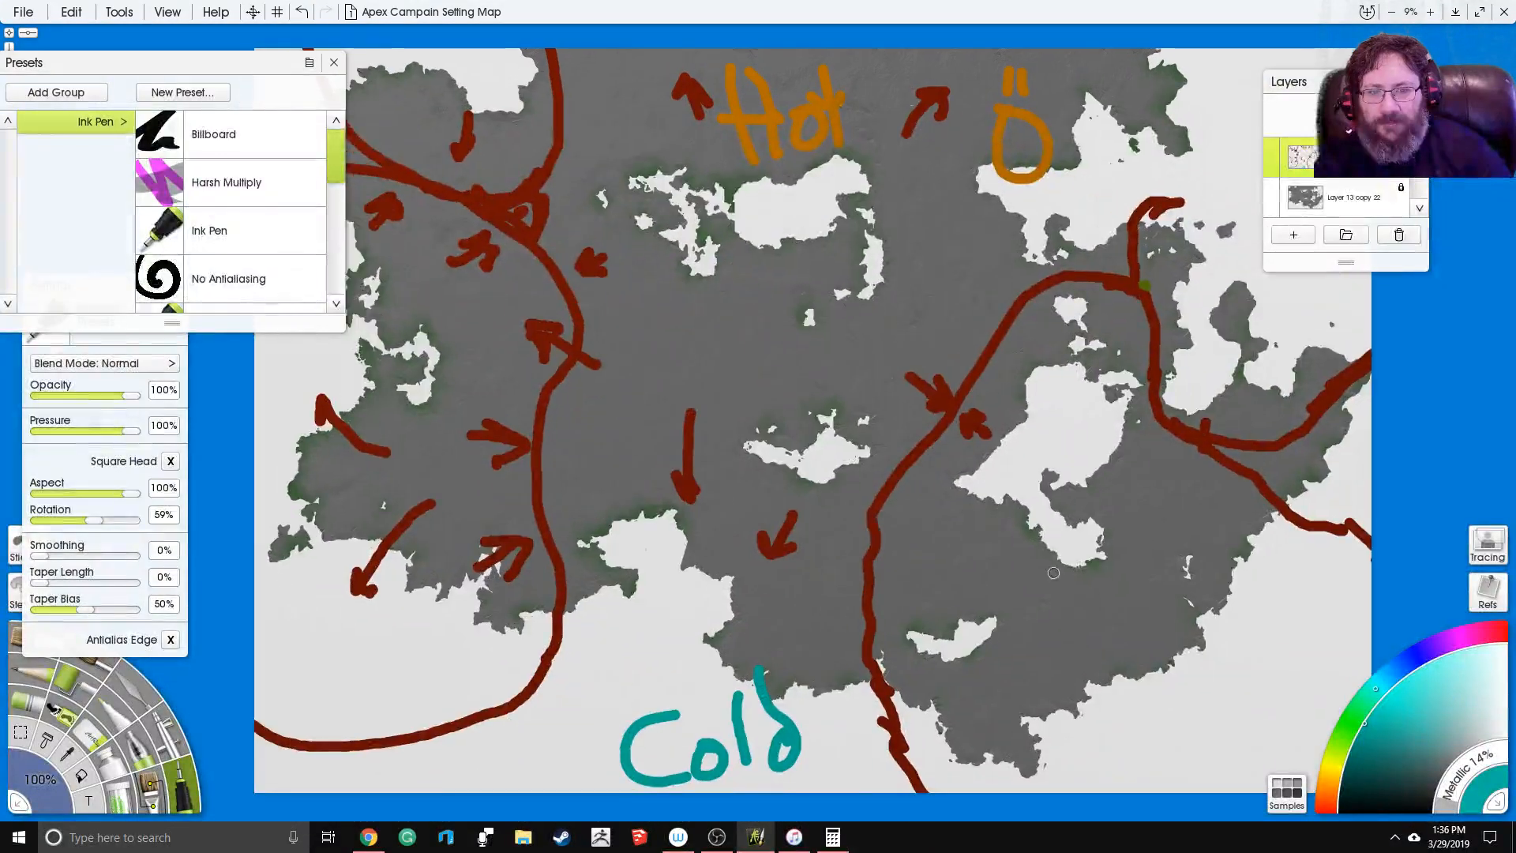
left_click(1496, 632)
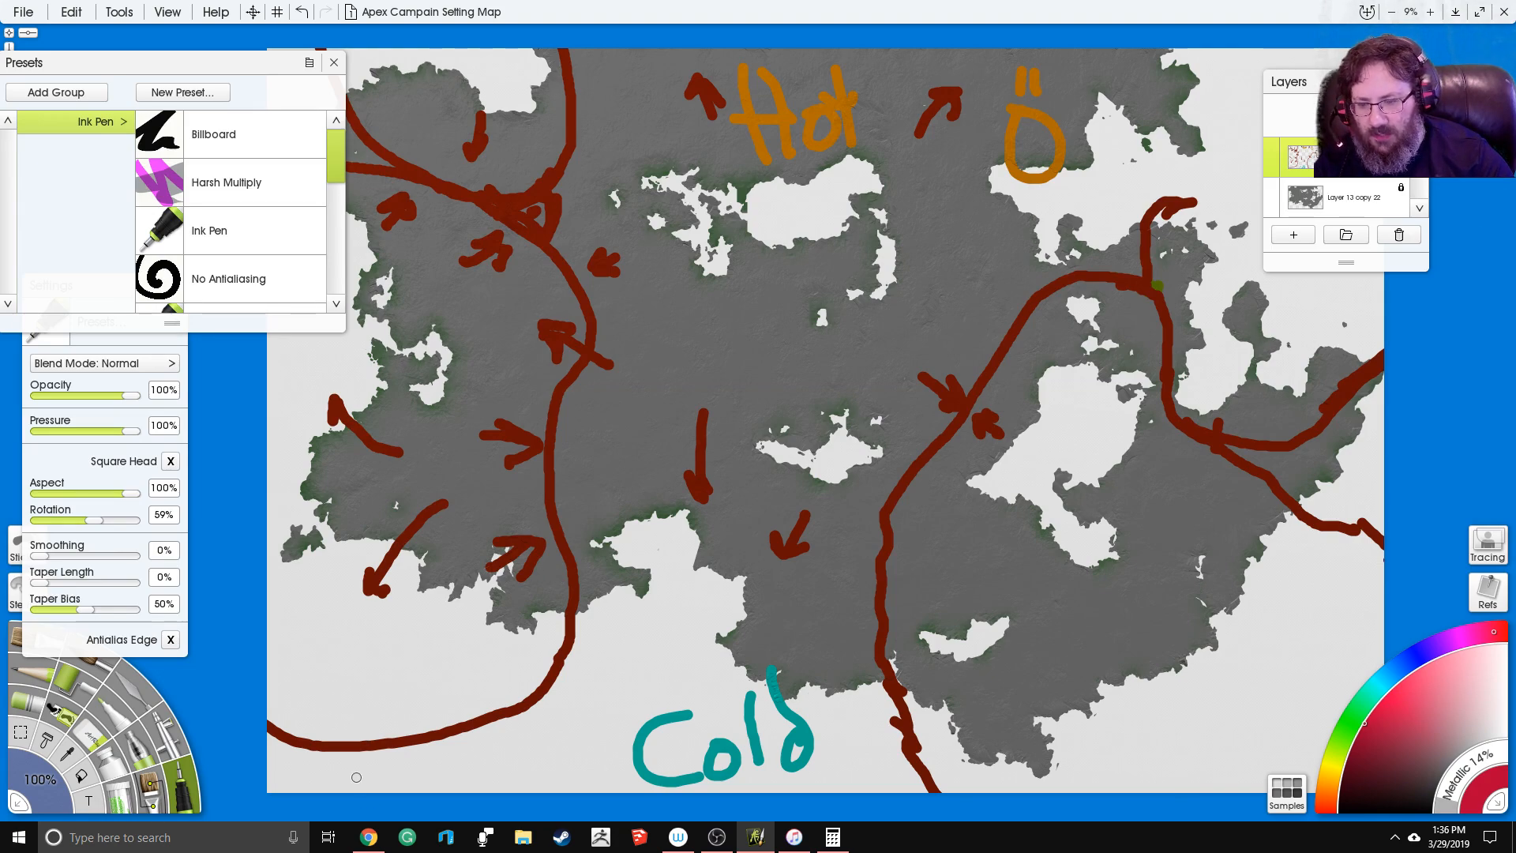
Step: Switch to Chrome, search for "google earth" and launch Google Earth in the browser
left_click(366, 836)
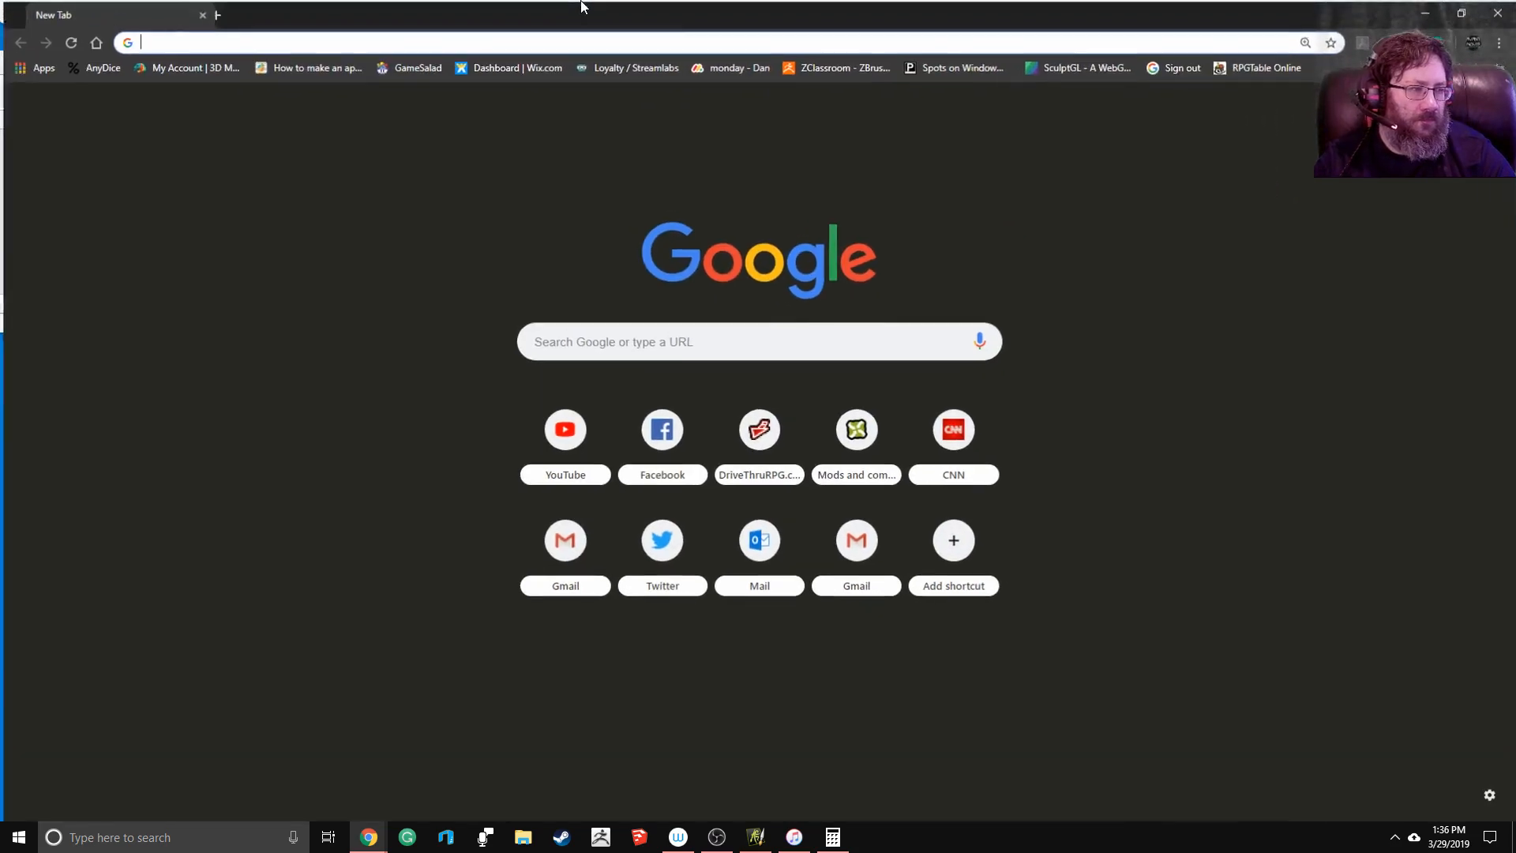
type("google earth")
key("Return")
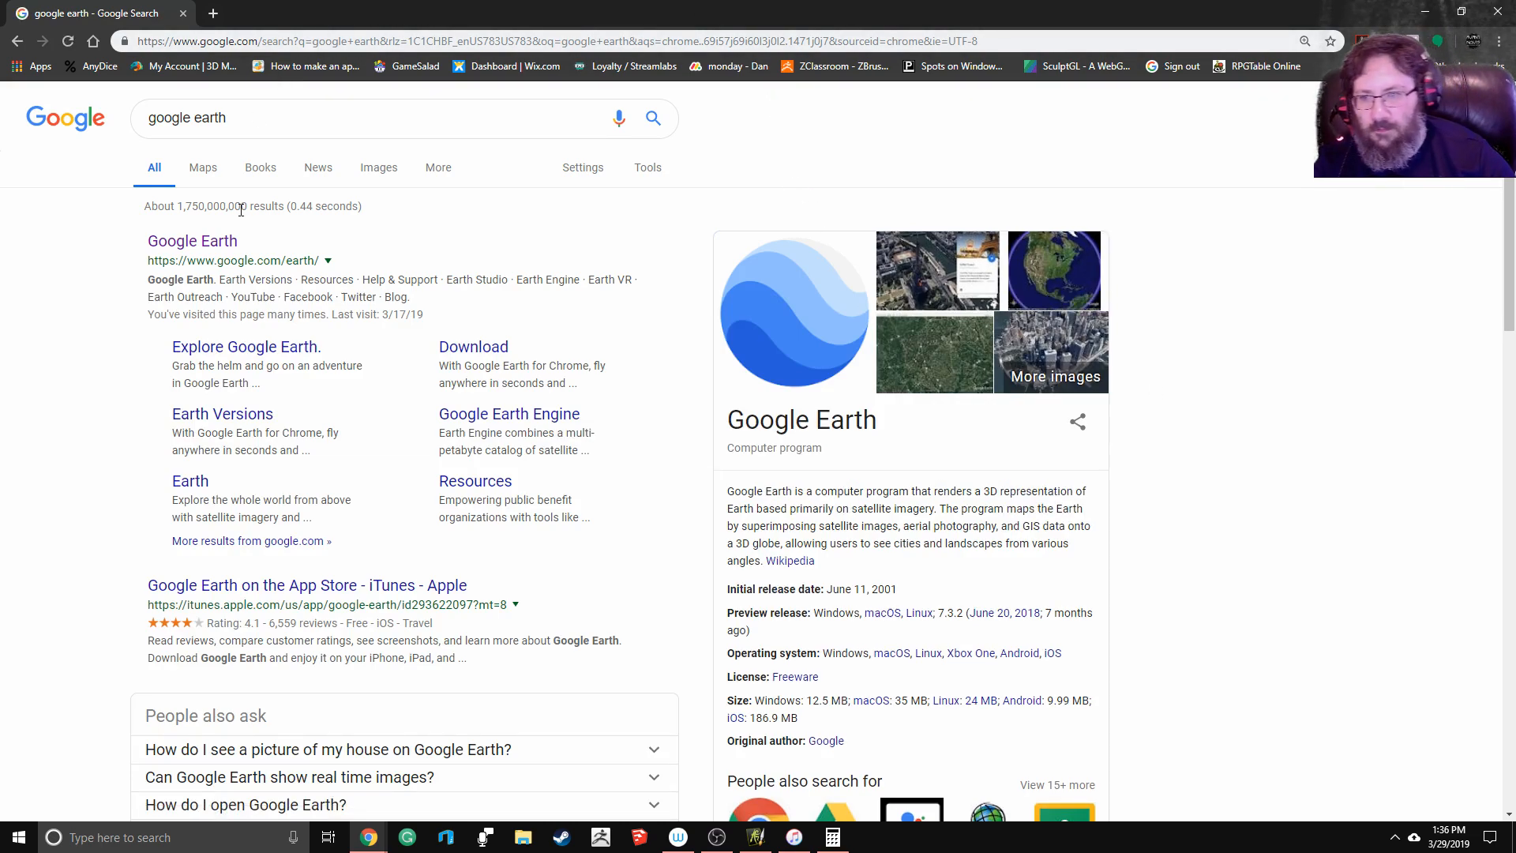
left_click(210, 253)
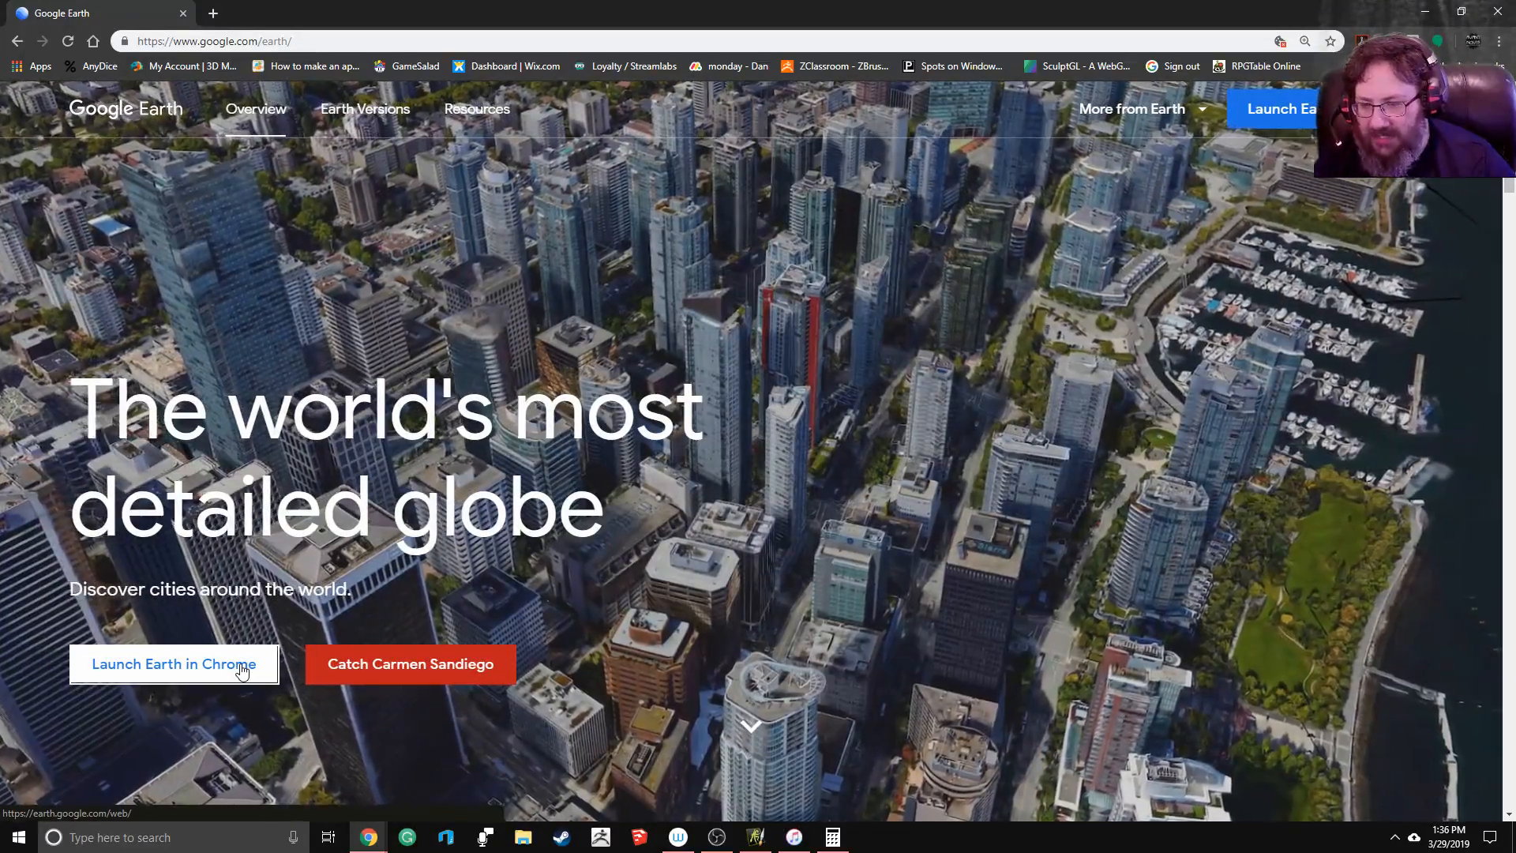
left_click(240, 670)
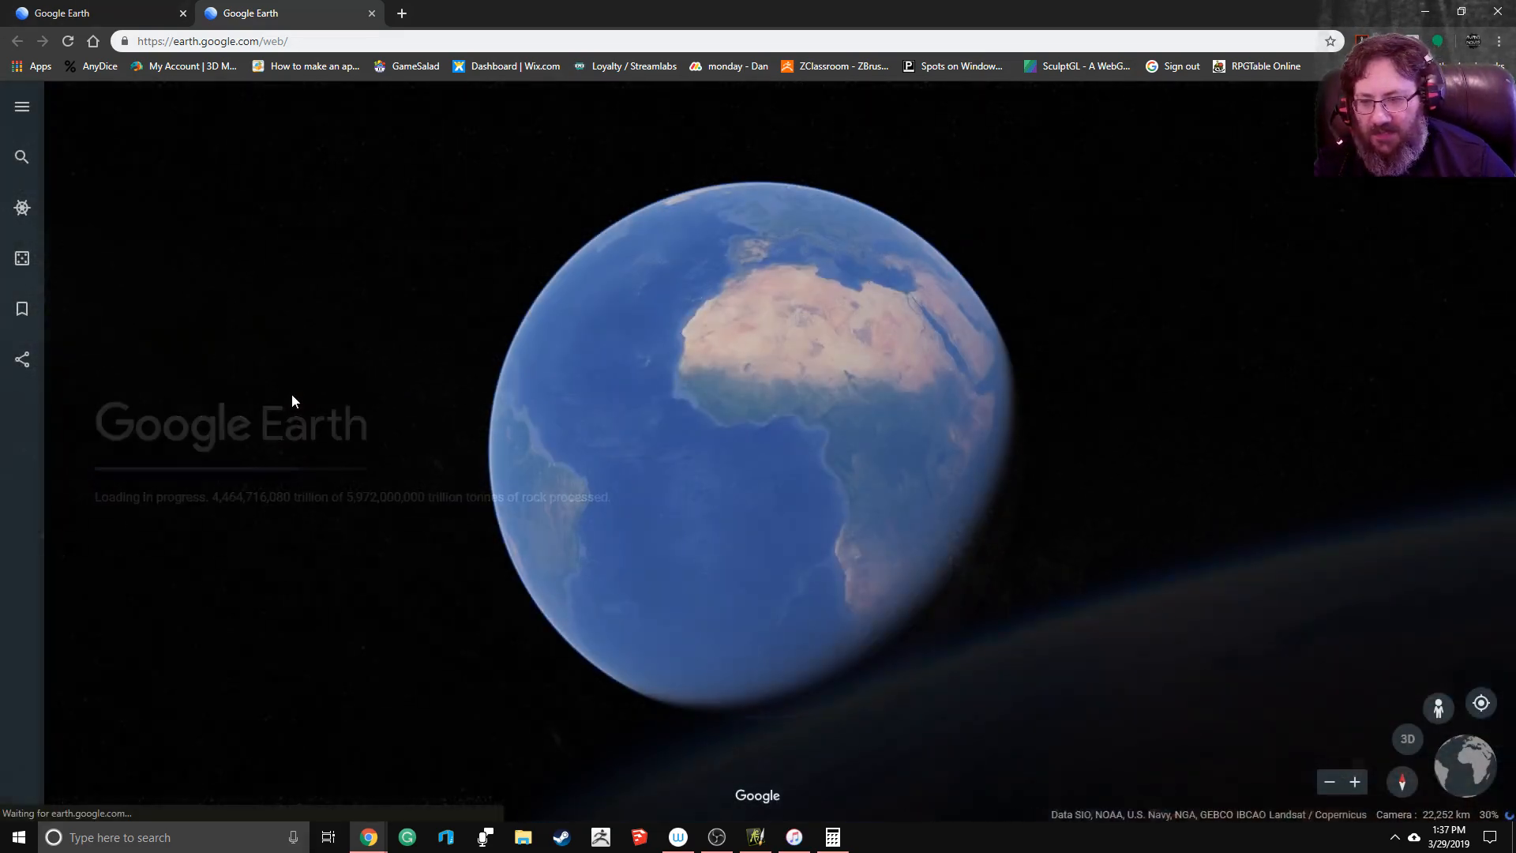
Step: Measure the distance from Africa's north coast south towards the centre of the continent, and clear the measurement
left_click_drag(795, 358, 646, 412)
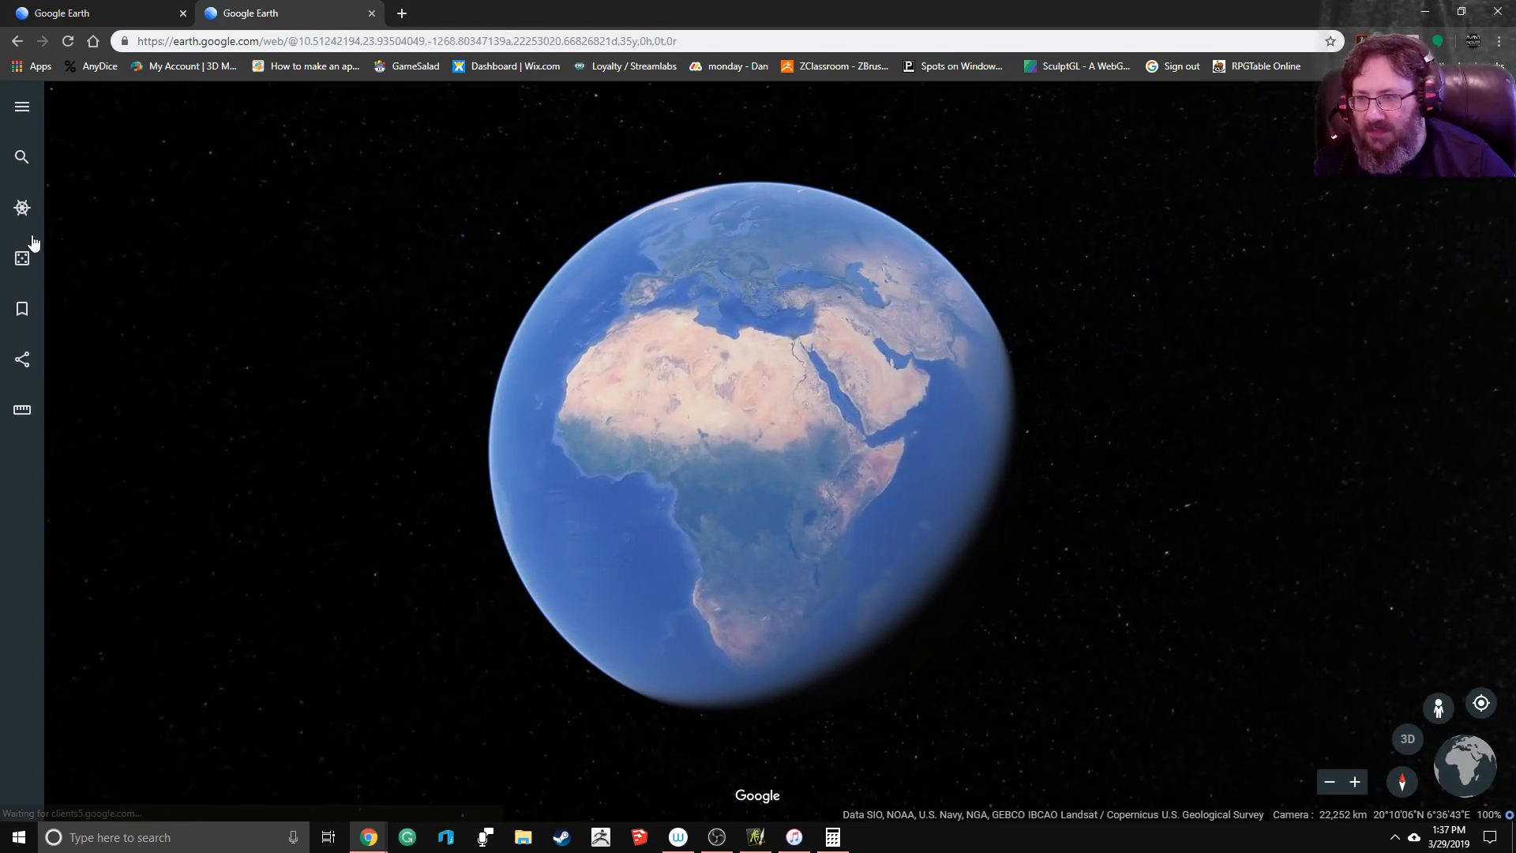
left_click(22, 409)
mouse_move(731, 329)
left_mouse_down()
mouse_move(717, 576)
mouse_move(715, 312)
left_mouse_up()
left_click(715, 310)
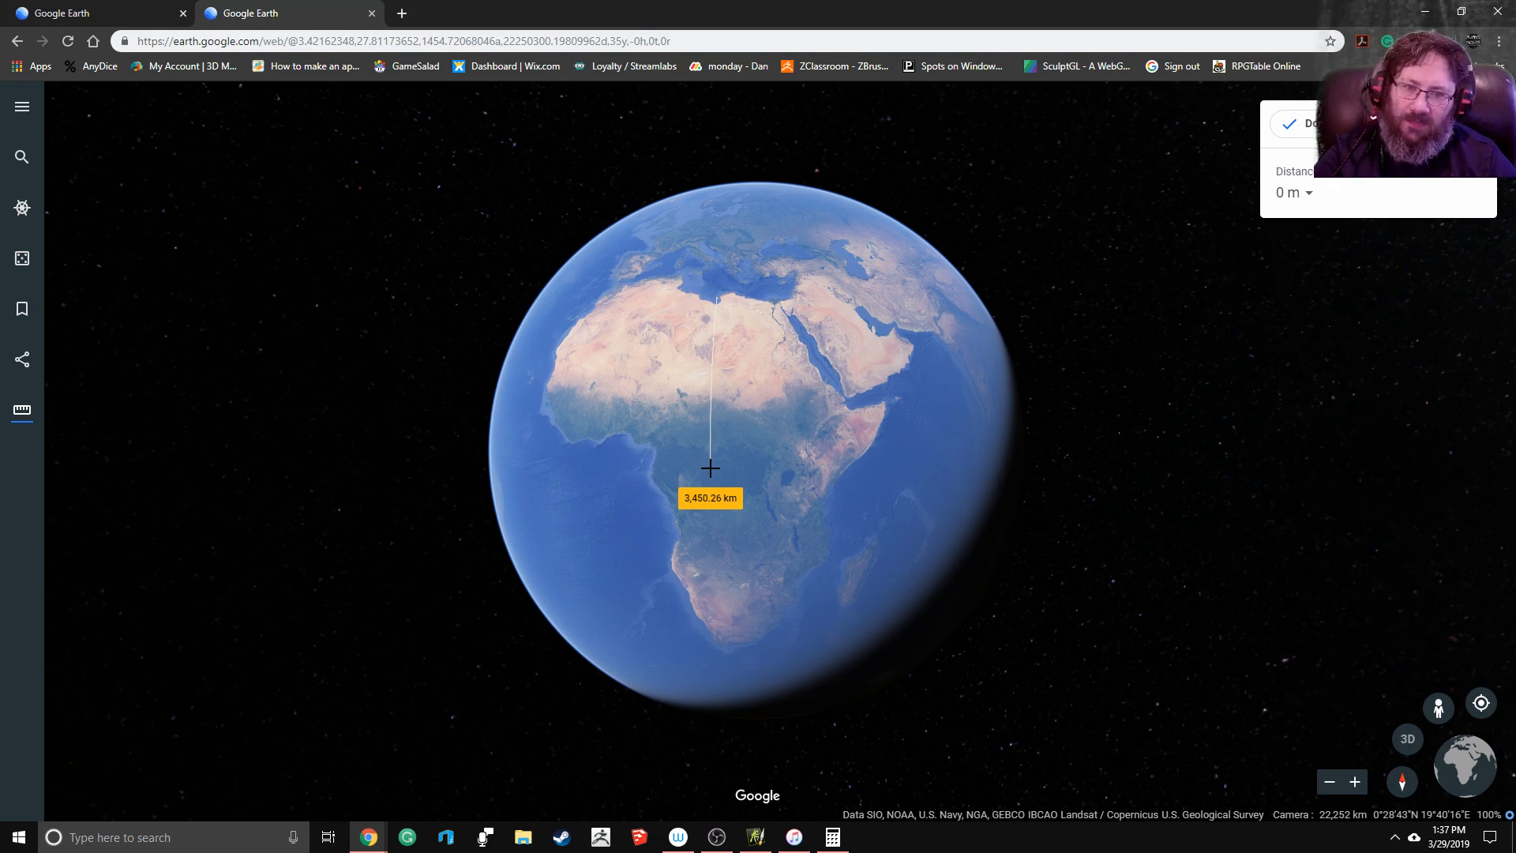
key("Escape")
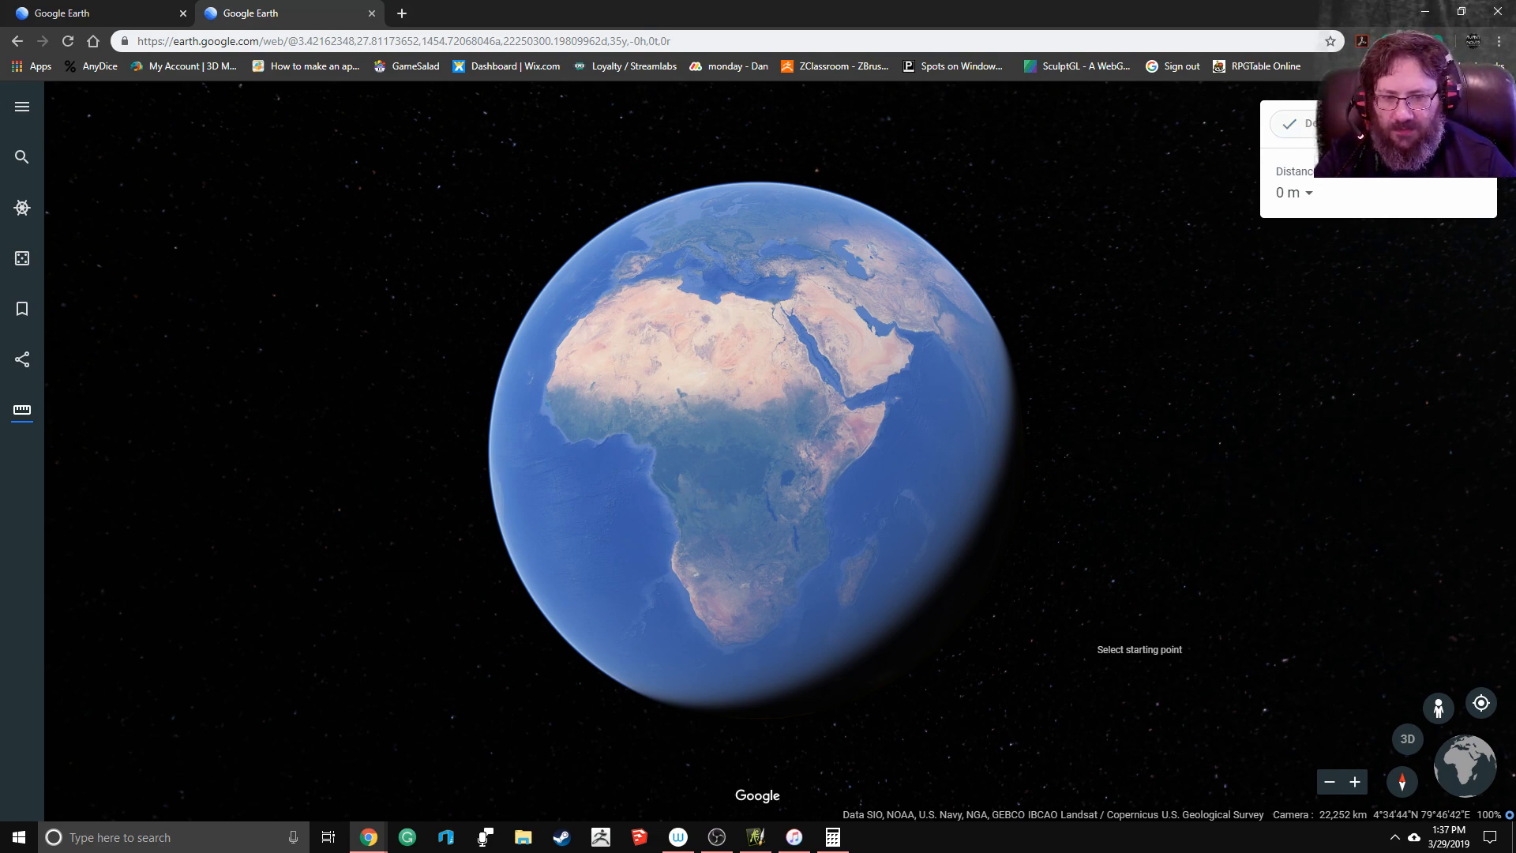
Step: Examine the globe around southern Africa, the Indian Ocean and Antarctica at several zoom levels
scroll(1105, 513, "up", 3)
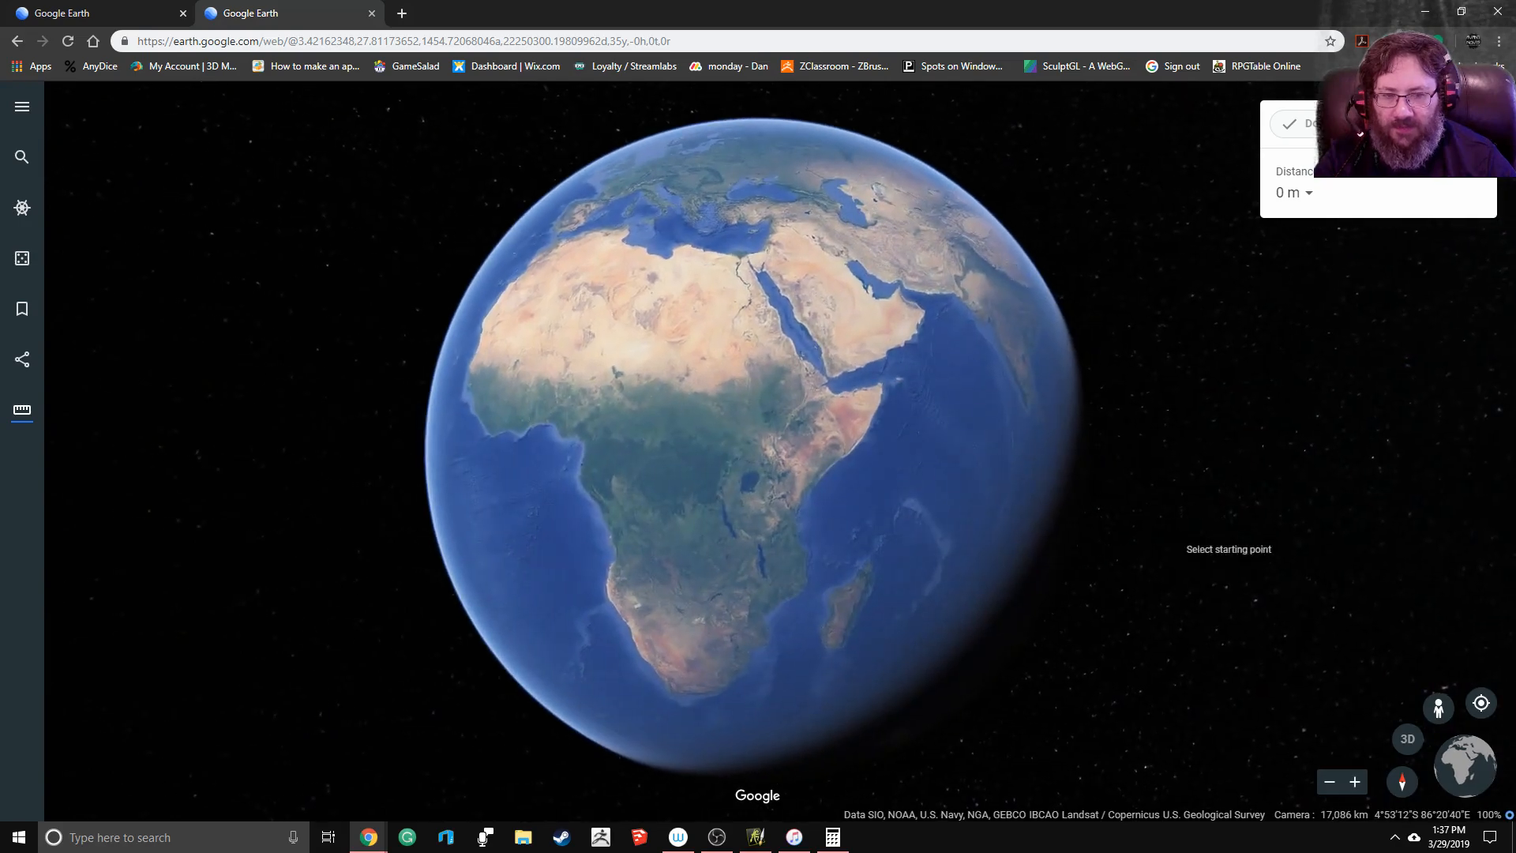
left_click_drag(520, 400, 614, 377)
scroll(614, 378, "down", 5)
scroll(947, 387, "up", 1)
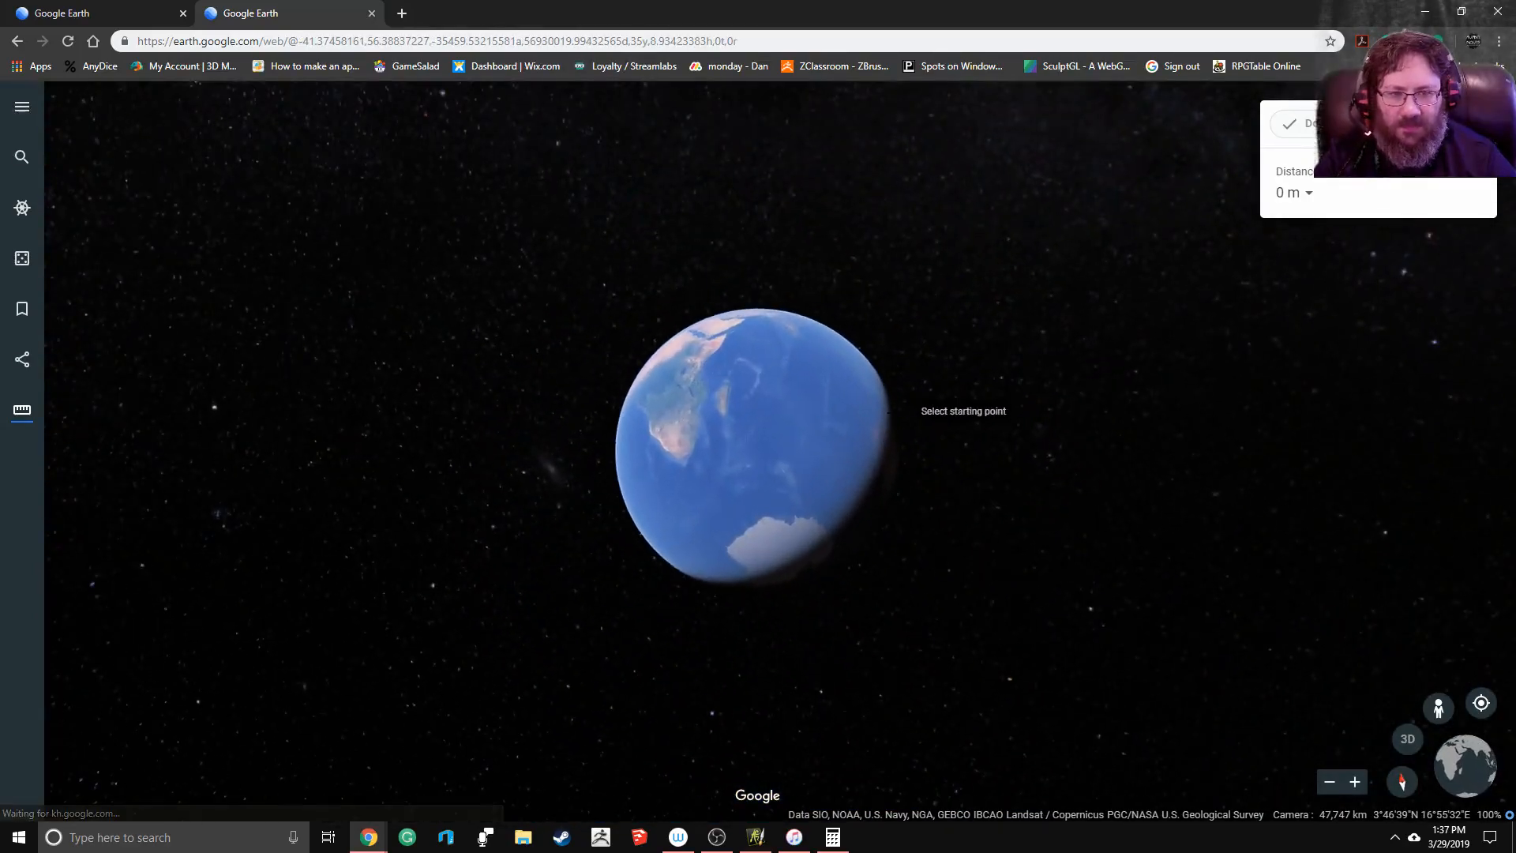
scroll(887, 411, "up", 3)
scroll(1024, 457, "down", 2)
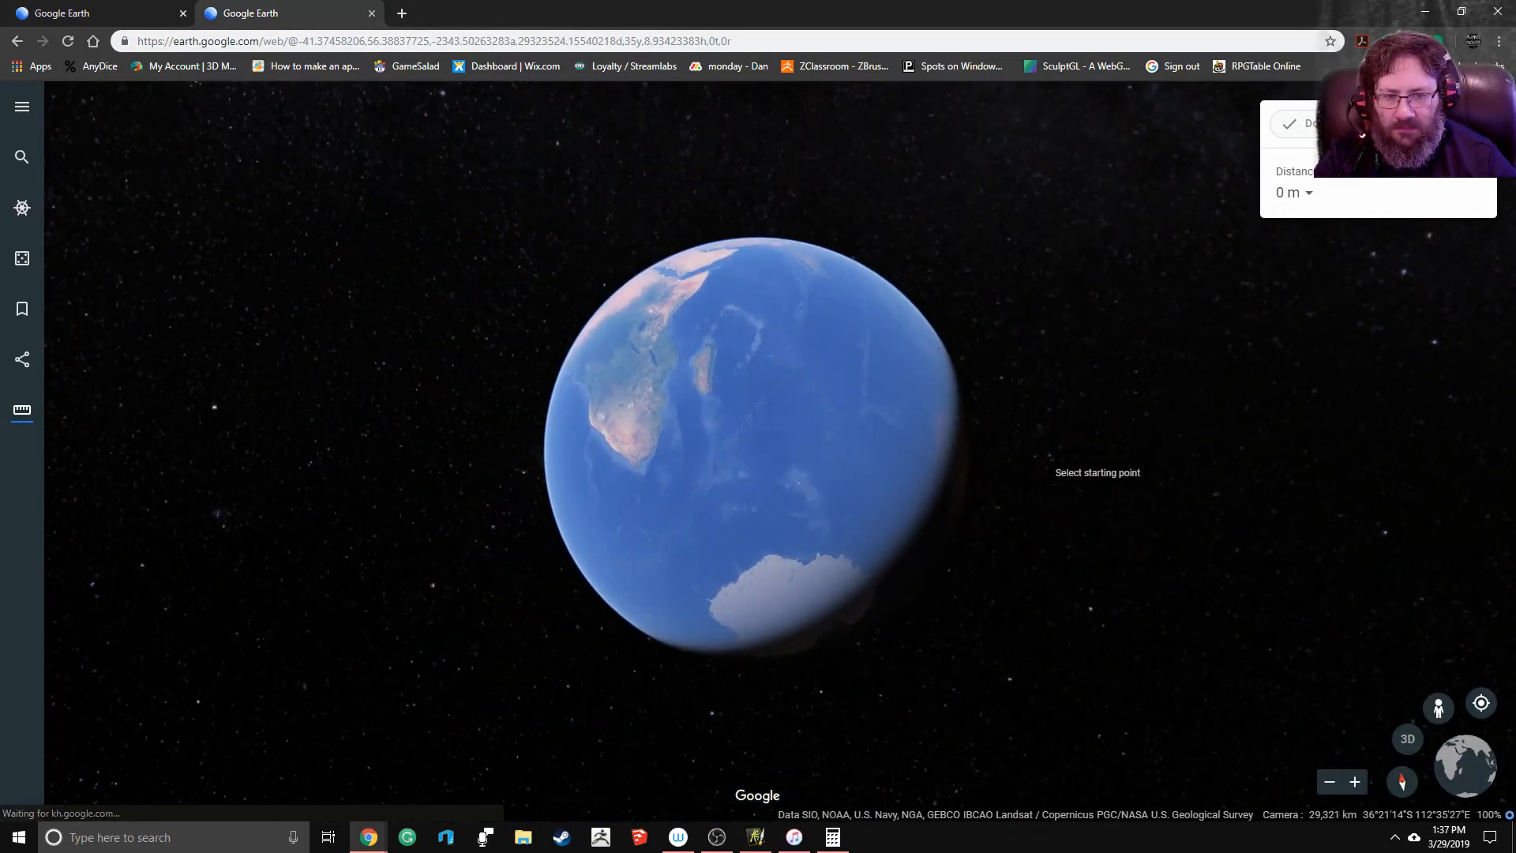
scroll(1050, 489, "up", 2)
scroll(1042, 434, "down", 3)
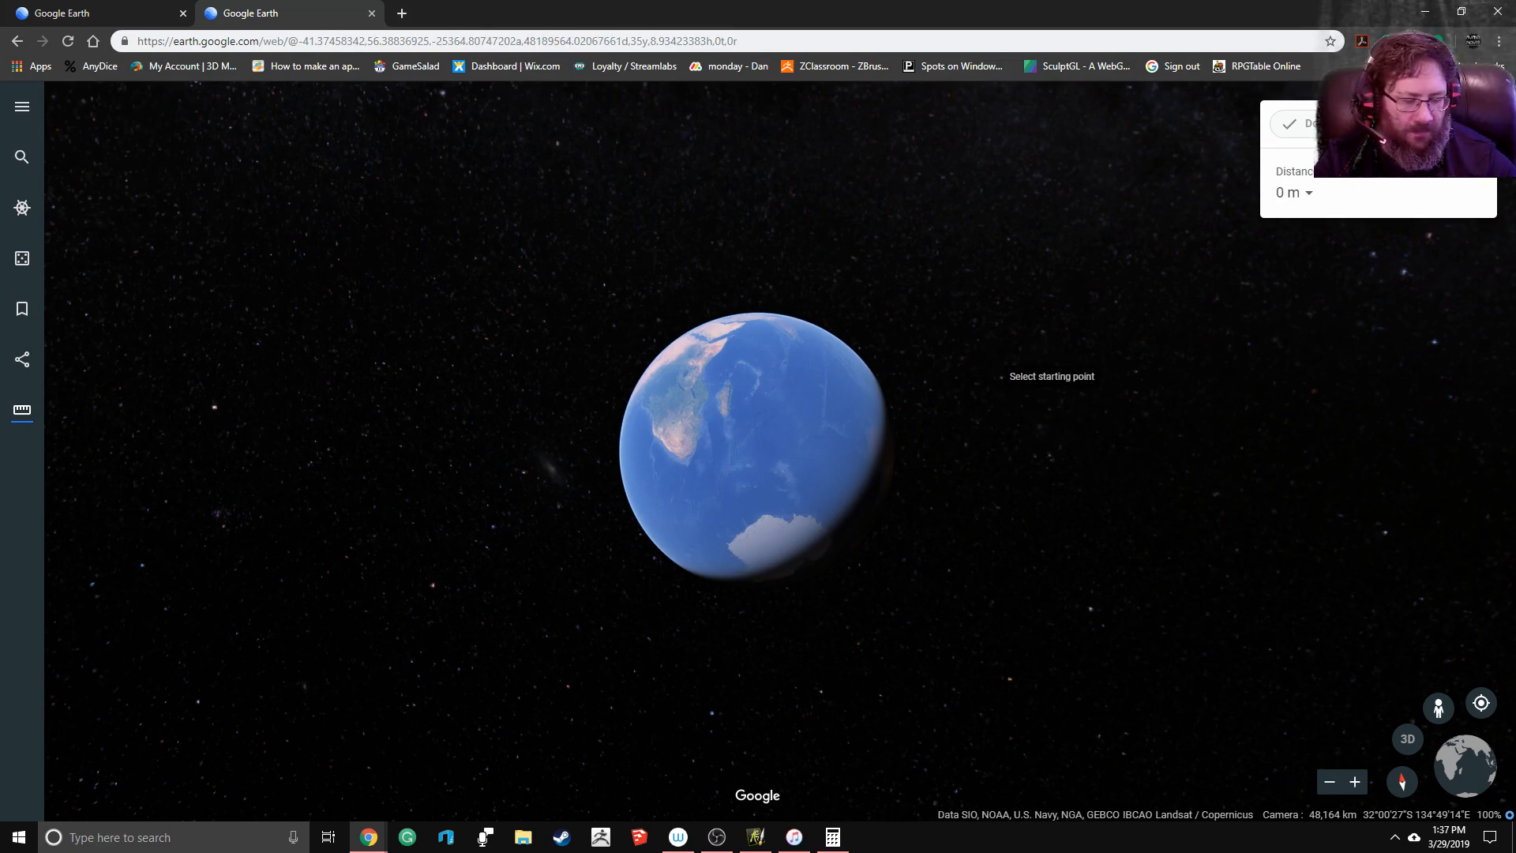
scroll(945, 448, "up", 1)
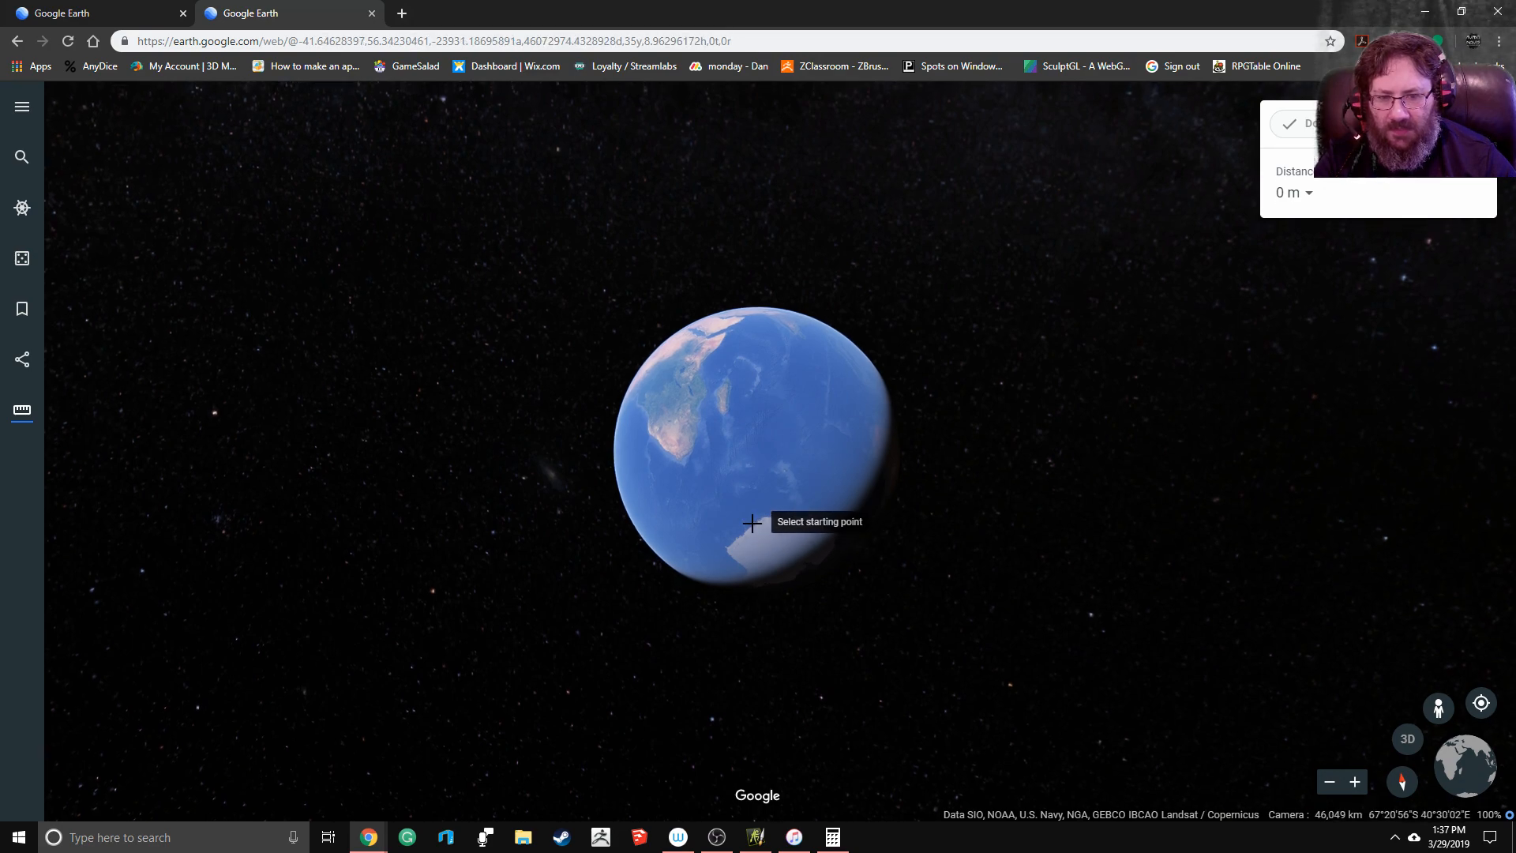
scroll(852, 410, "up", 5)
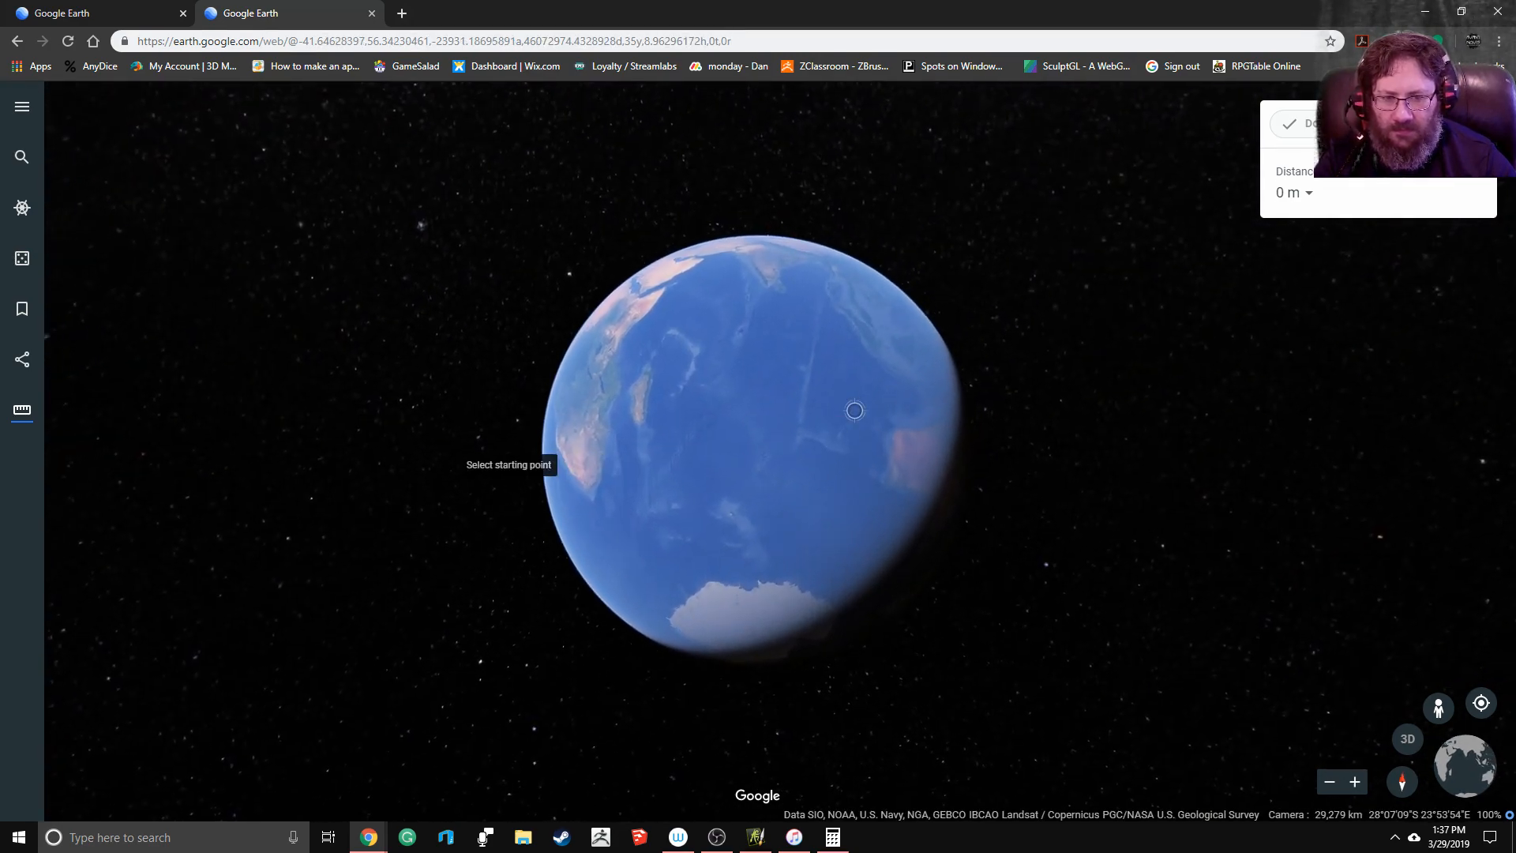
Step: Measure northward across Australia, first from the ocean to its south and again from its southeastern tip, clearing each measurement
left_click_drag(769, 465, 623, 473)
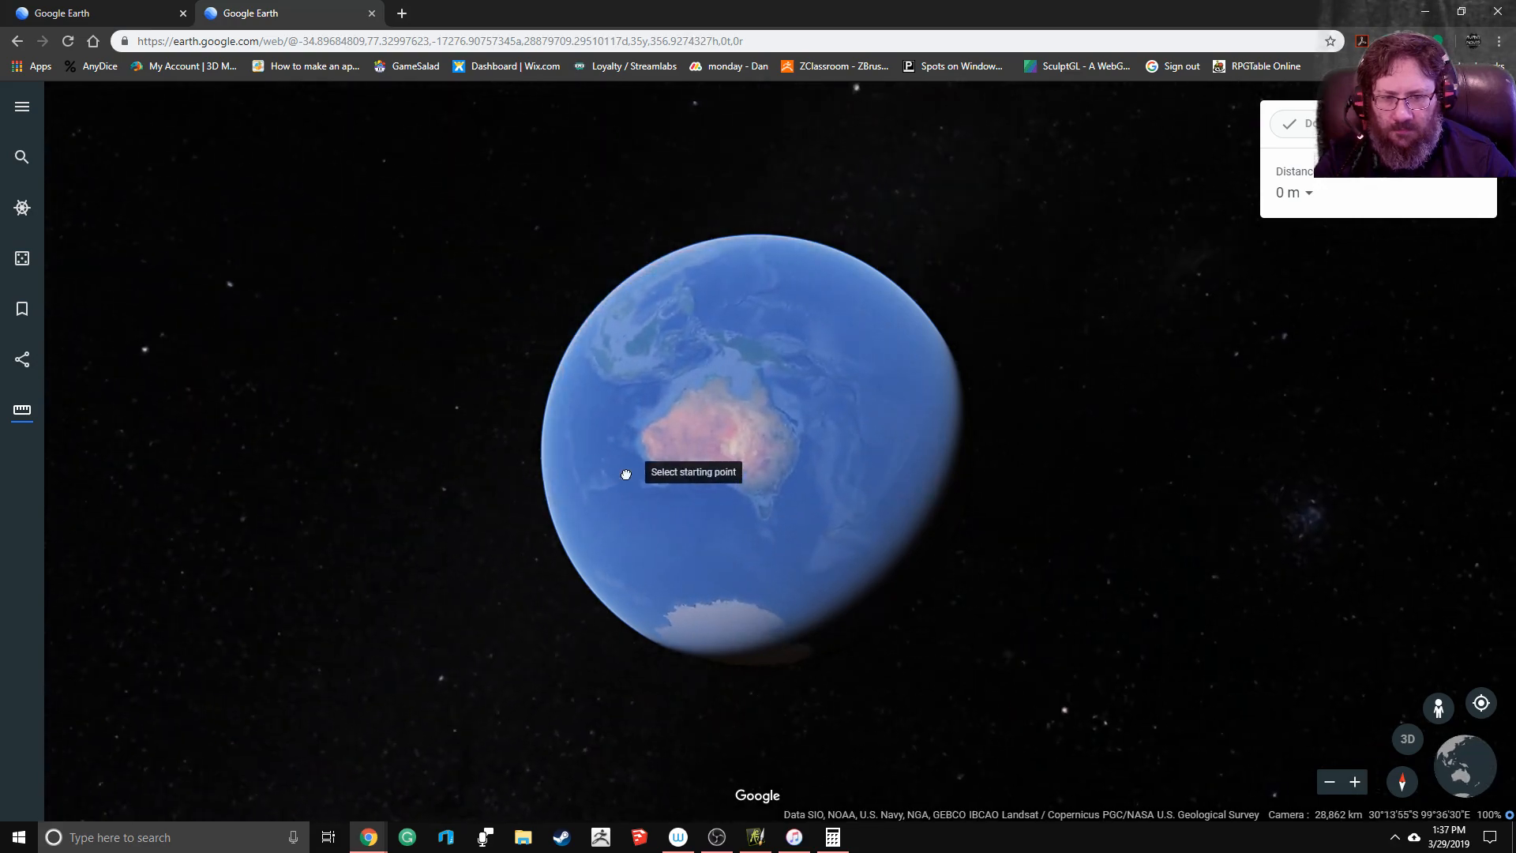
left_click_drag(778, 450, 787, 514)
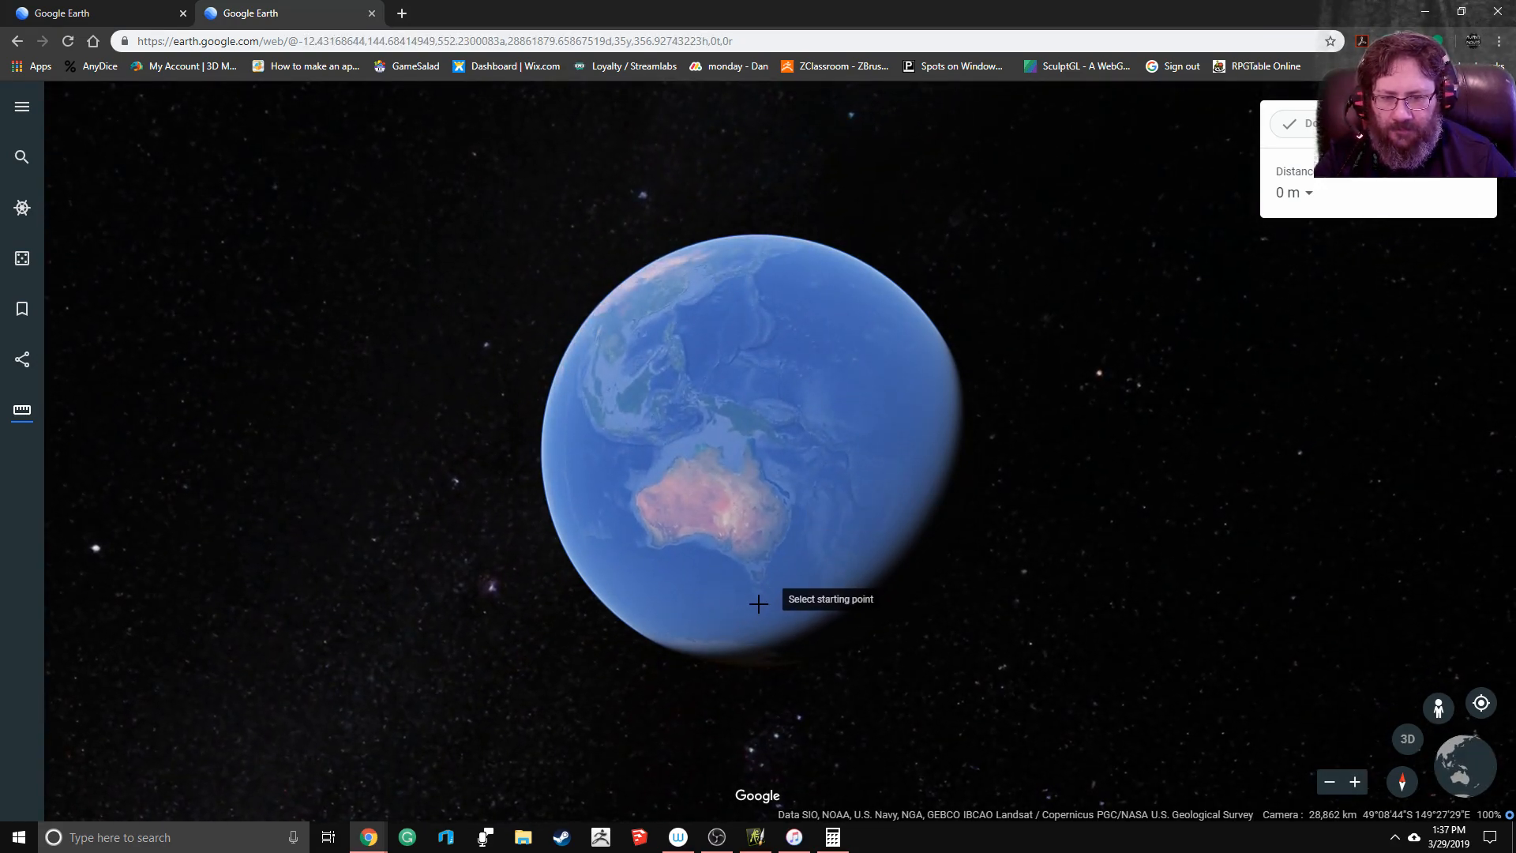
left_click(728, 624)
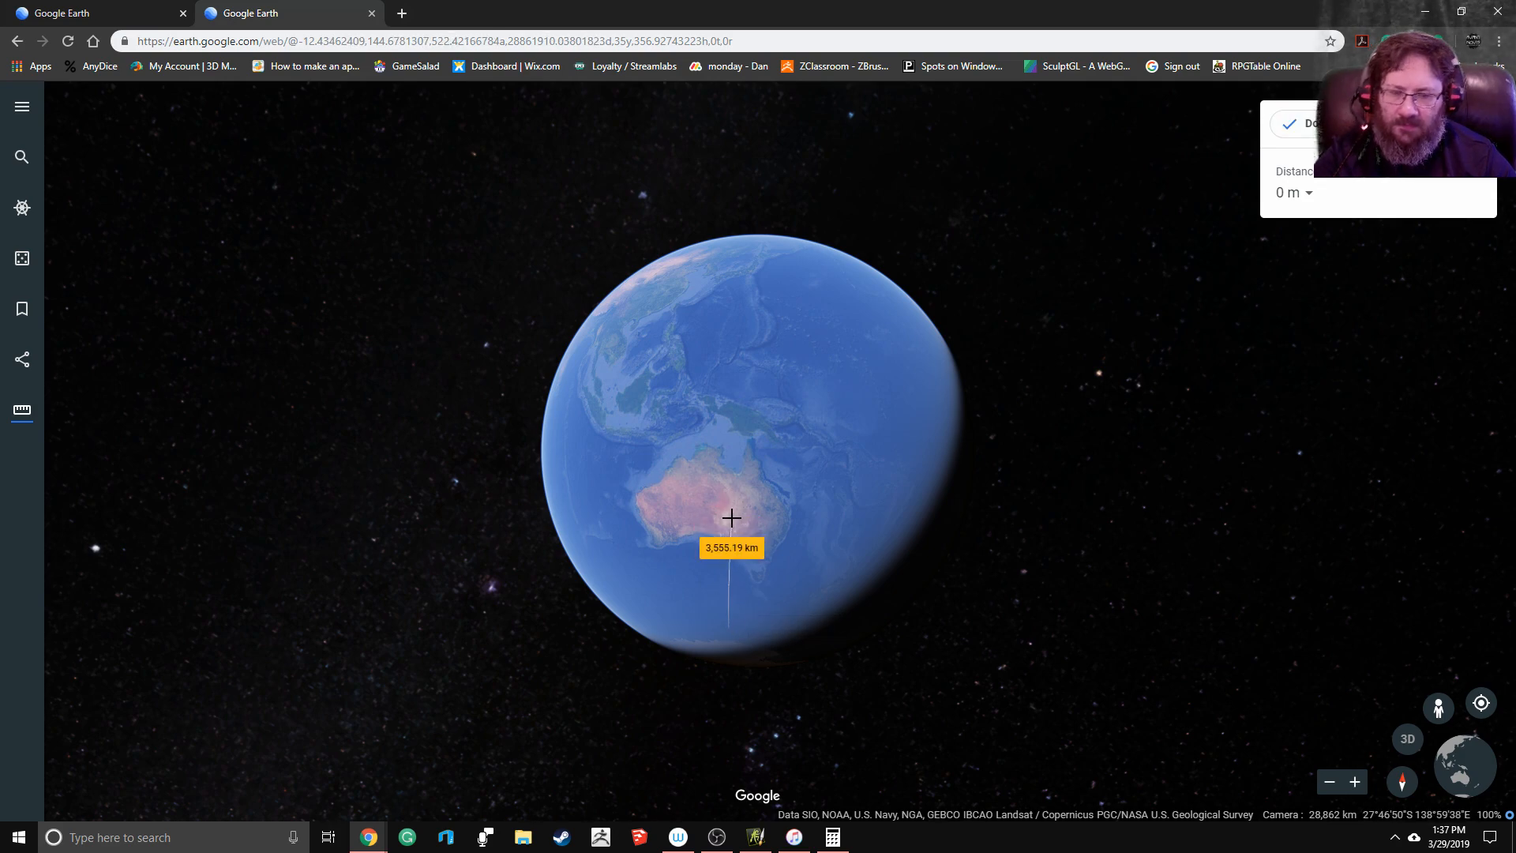
key("Escape")
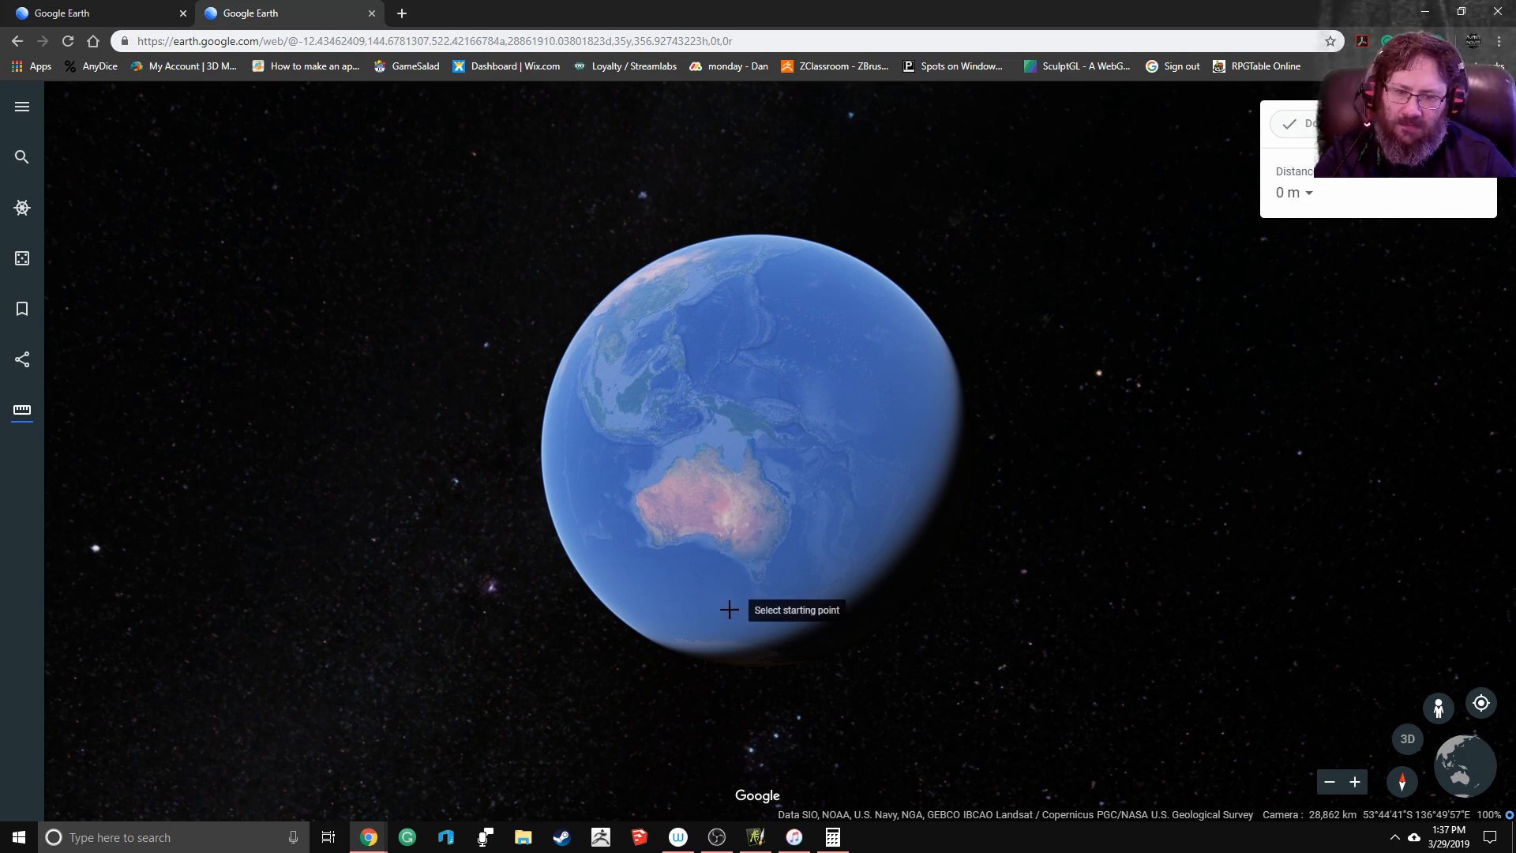
left_click(757, 578)
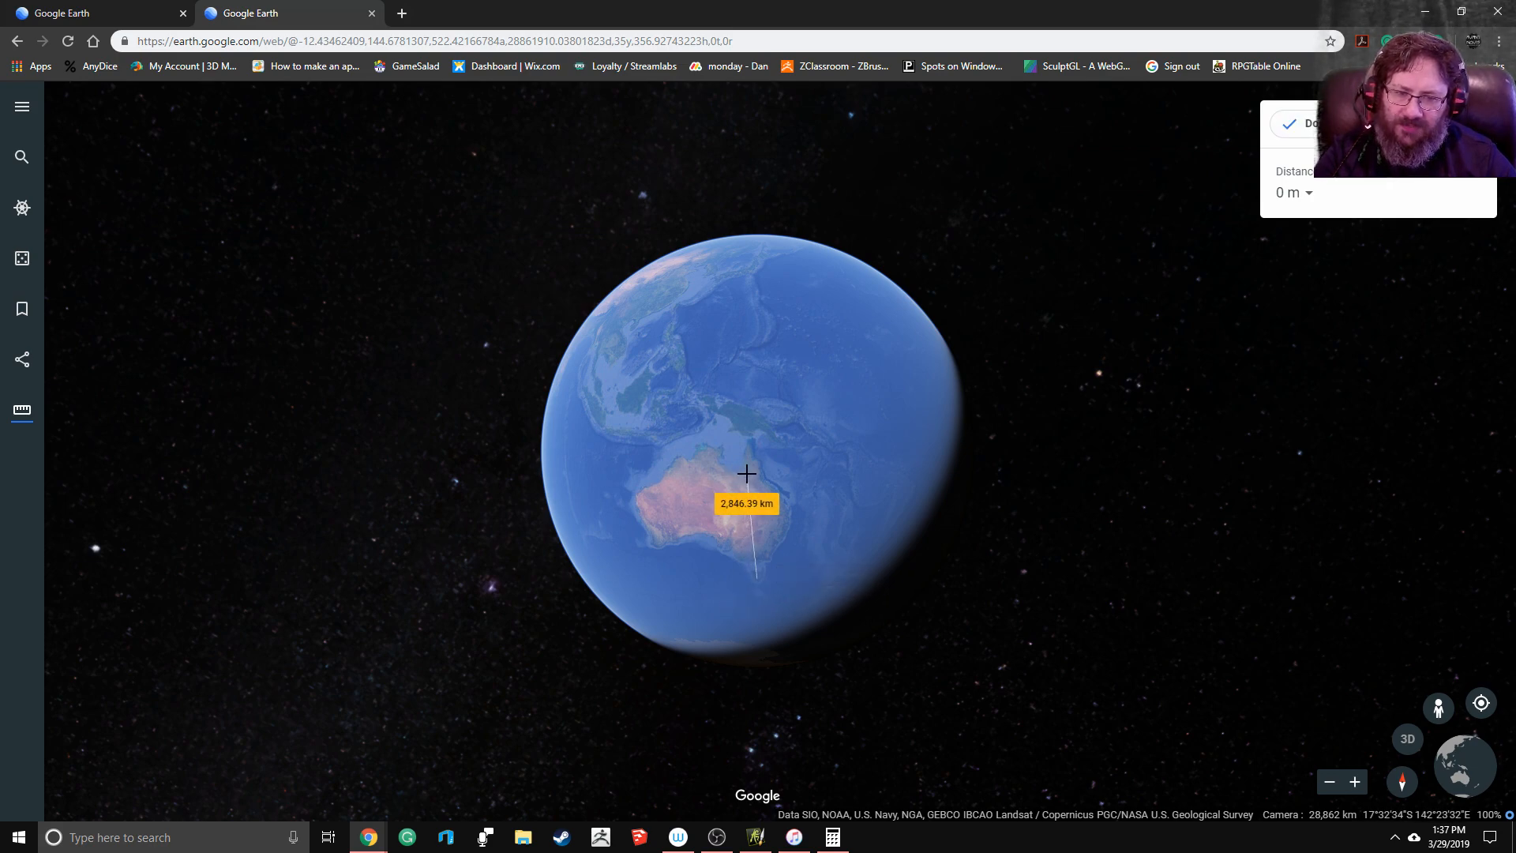
key("Escape")
Step: Measure the distance from northern Asia south to Southeast Asia, and clear the measurement
scroll(1141, 369, "up", 2)
scroll(1142, 369, "down", 3)
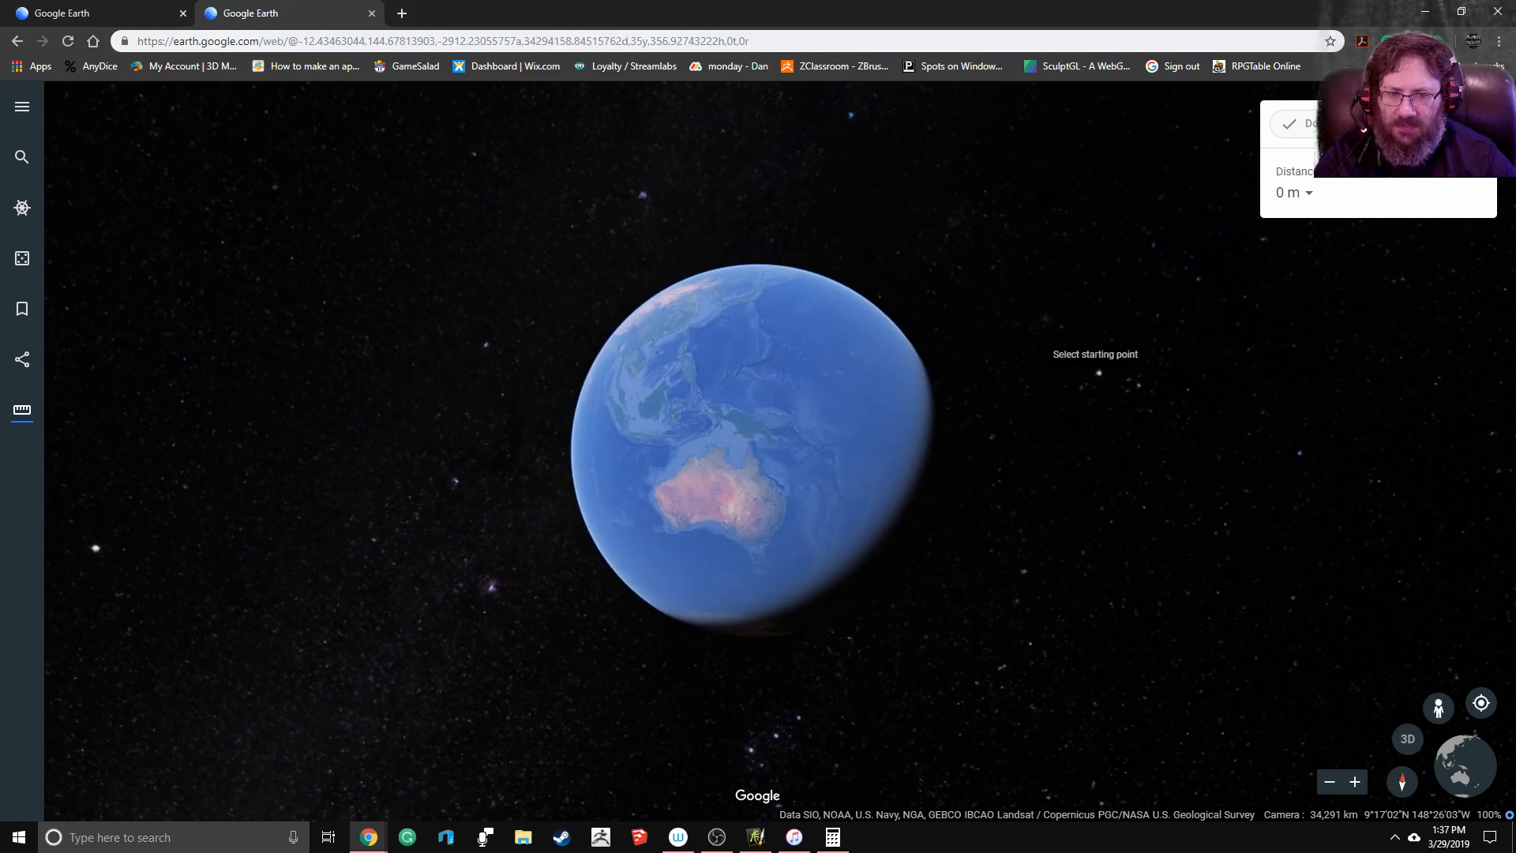
scroll(974, 382, "up", 2)
scroll(974, 382, "down", 2)
left_click_drag(895, 397, 913, 477)
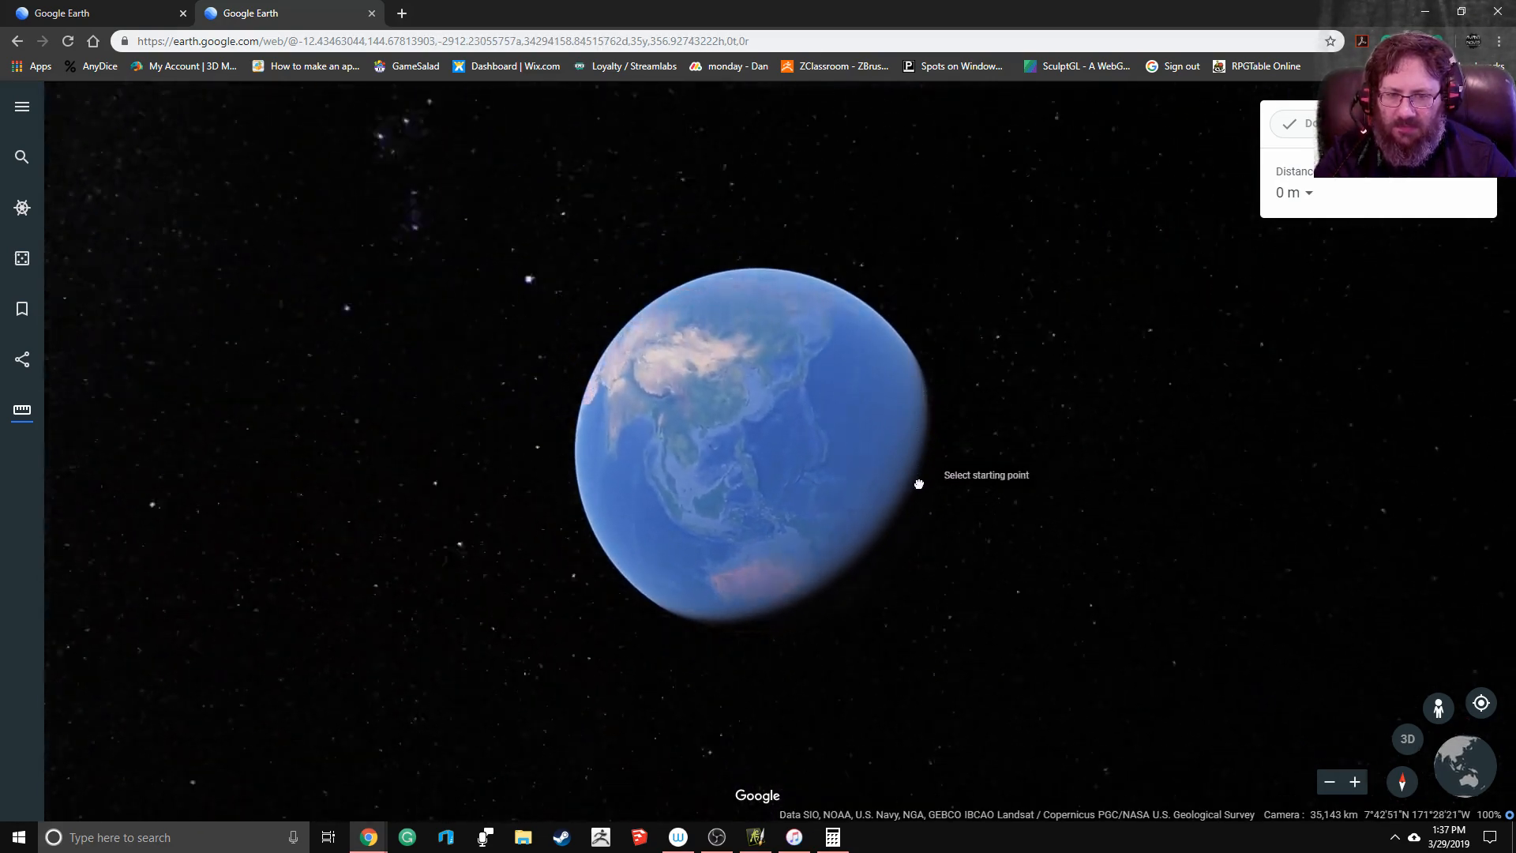
left_click_drag(889, 390, 871, 348)
left_click(780, 333)
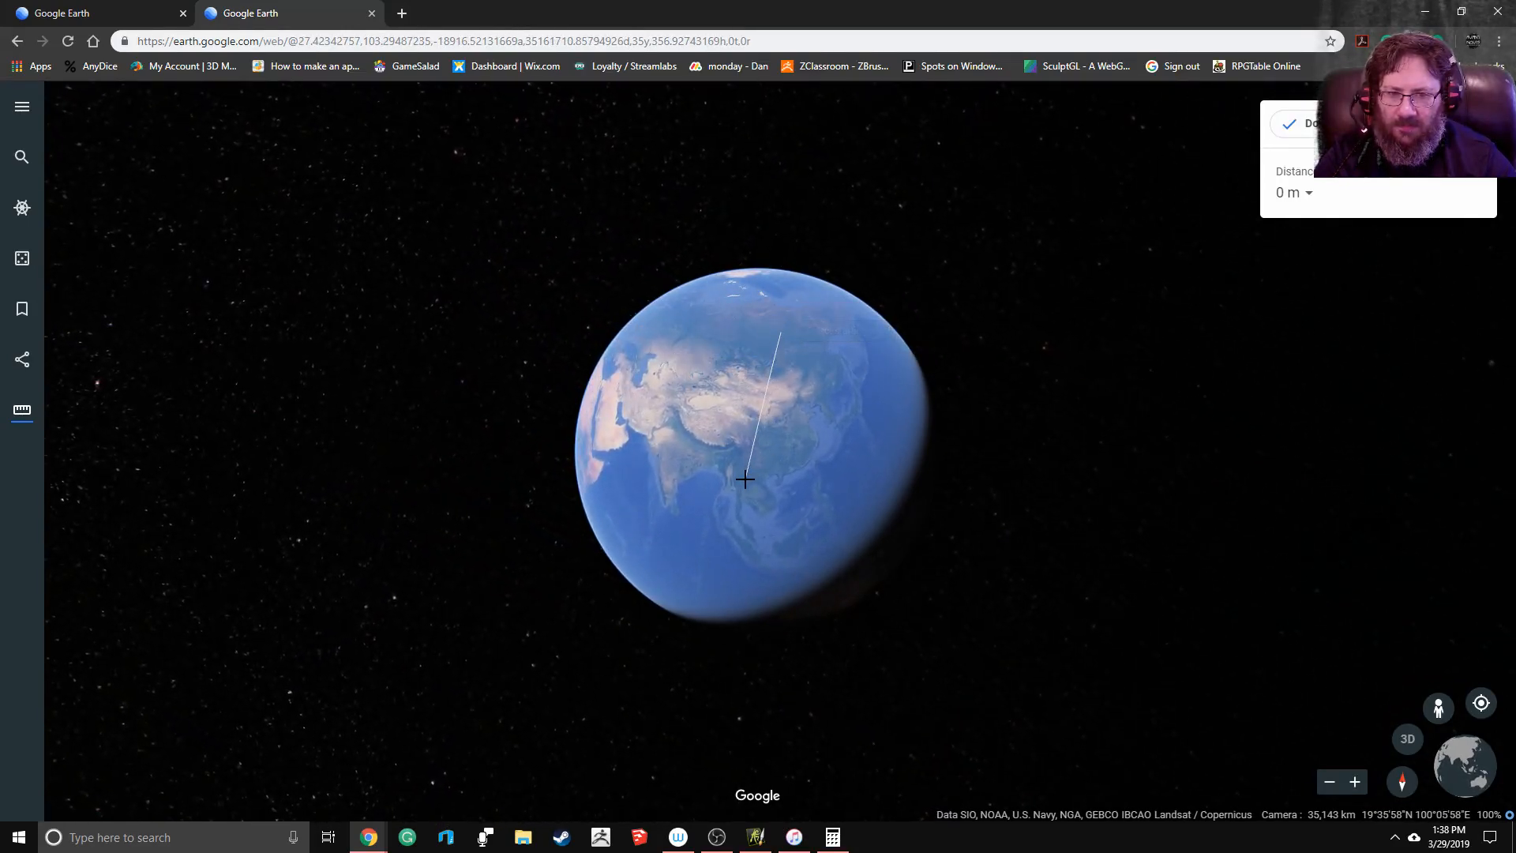
key("Escape")
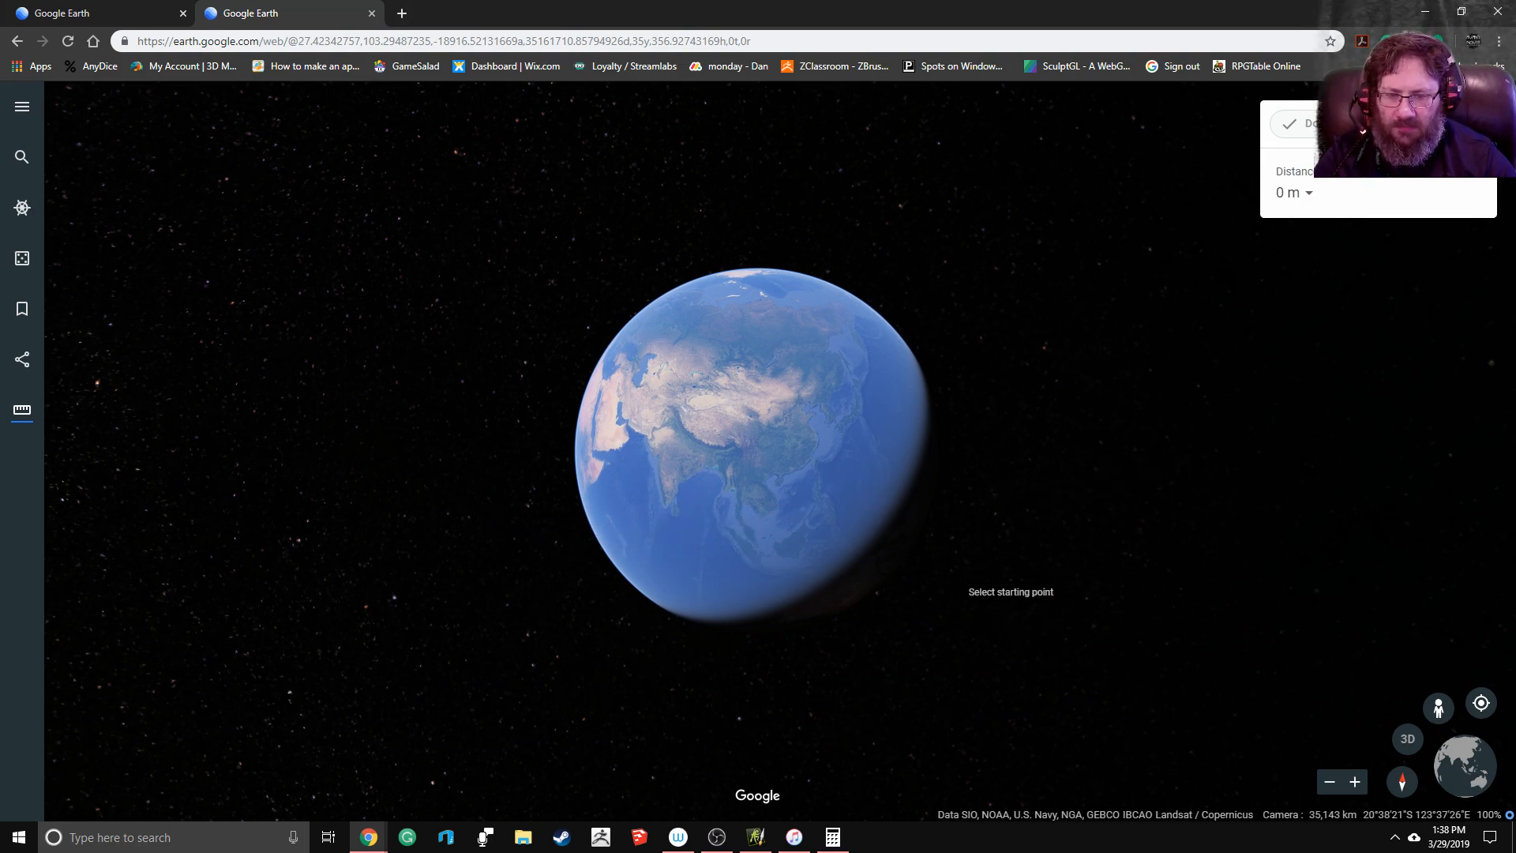
Step: Measure from the ocean south of Australia northeast into the Pacific, and clear the measurement
scroll(1014, 564, "down", 2)
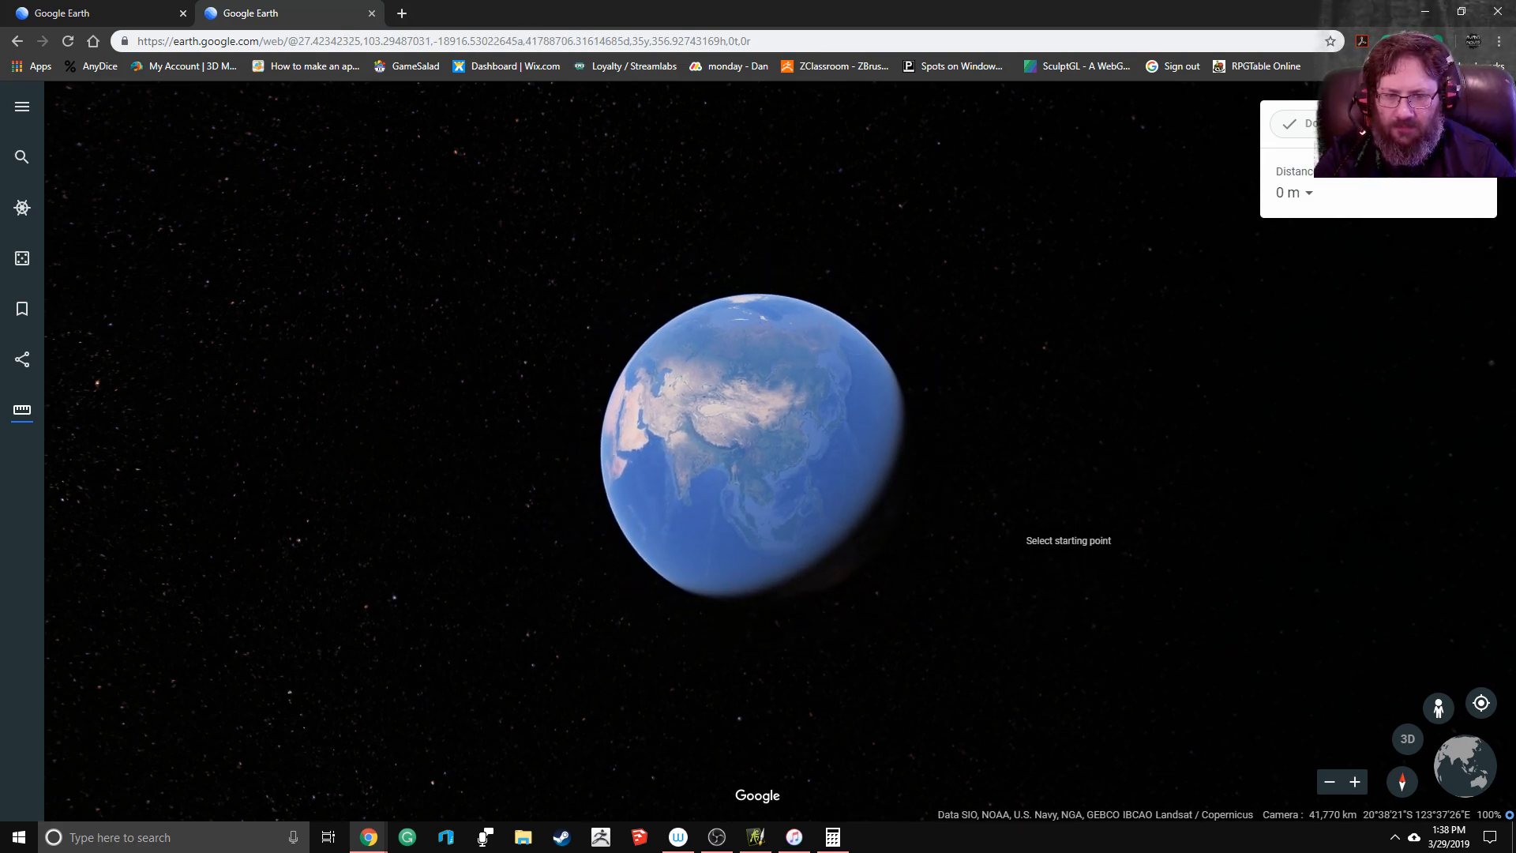
scroll(1018, 529, "down", 2)
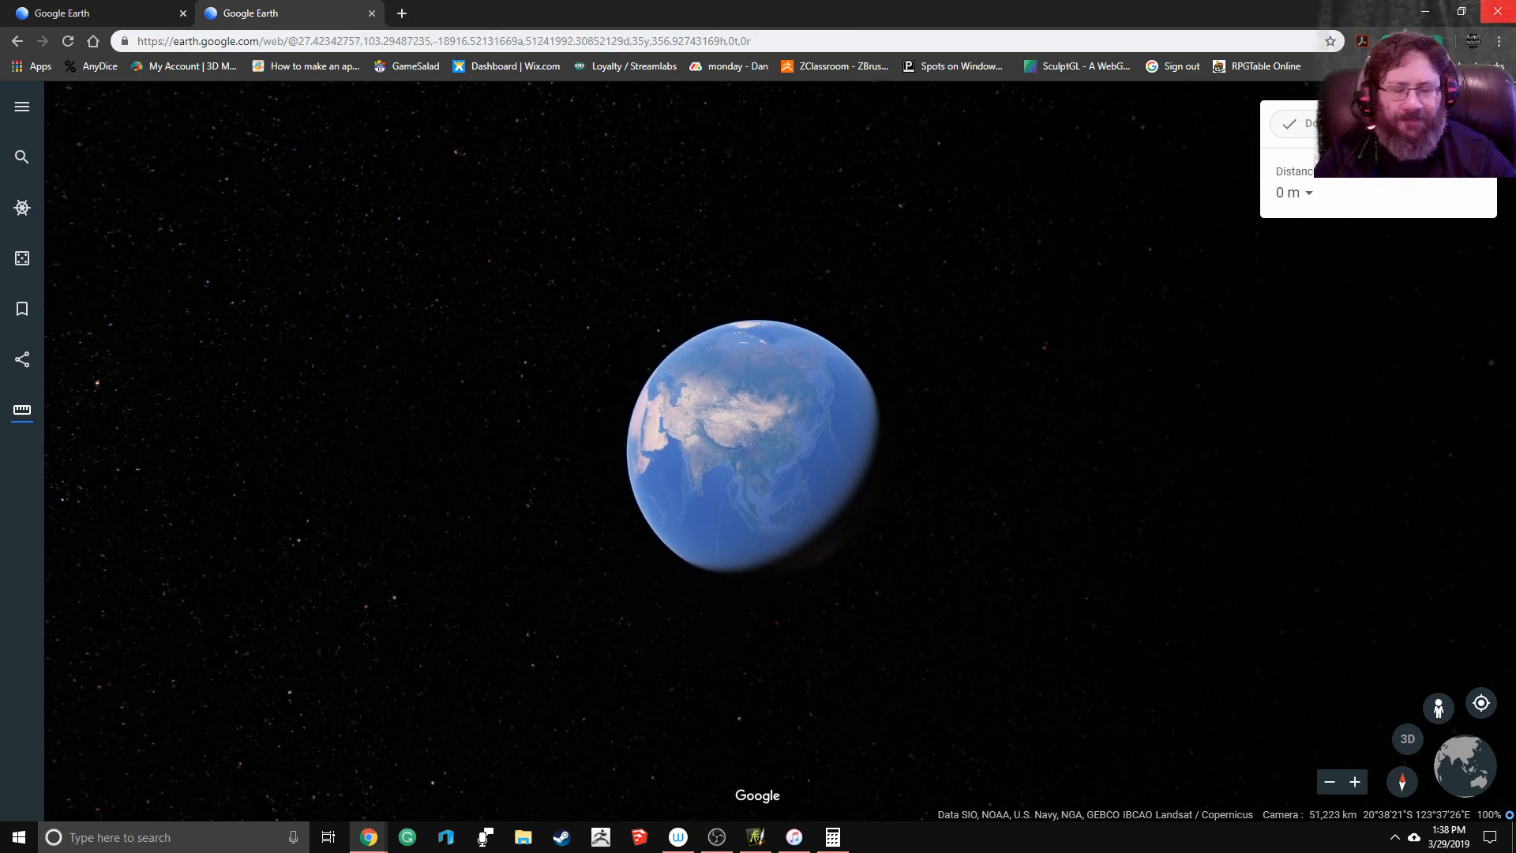
left_click_drag(764, 405, 763, 340)
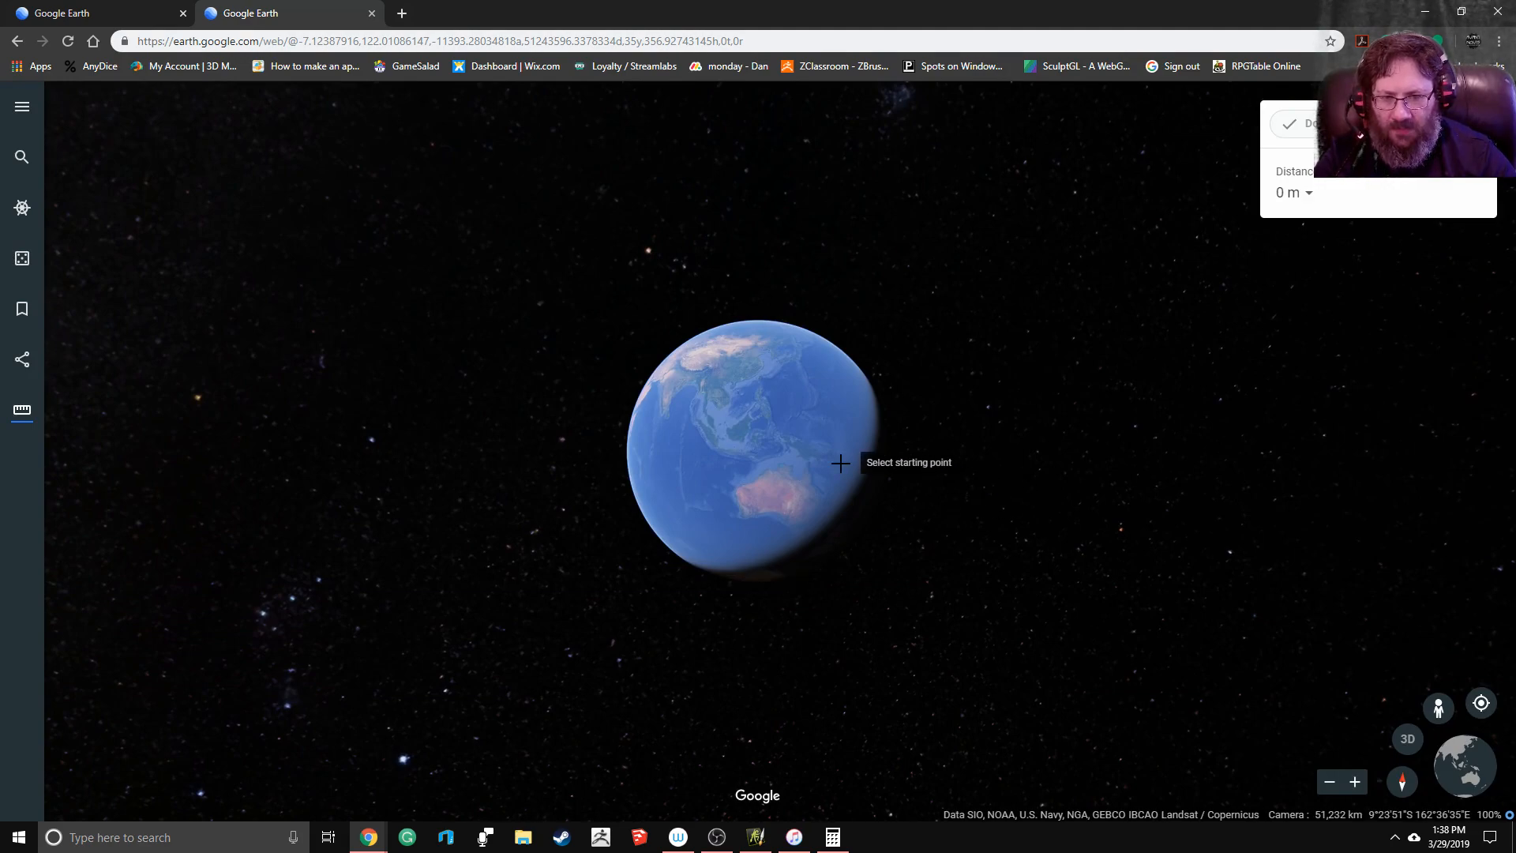
left_click(746, 556)
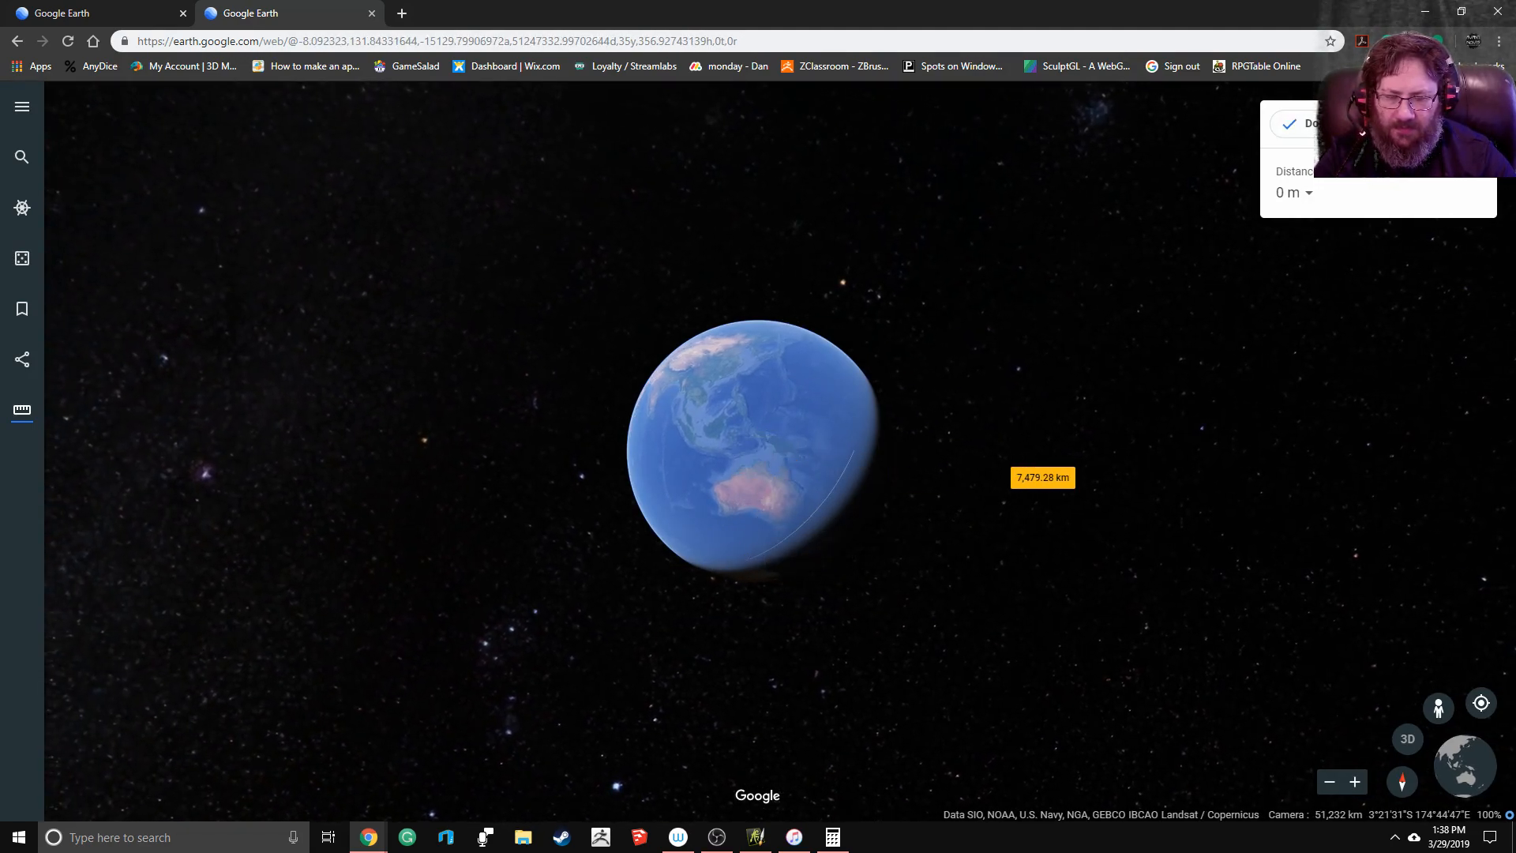
left_click(734, 546)
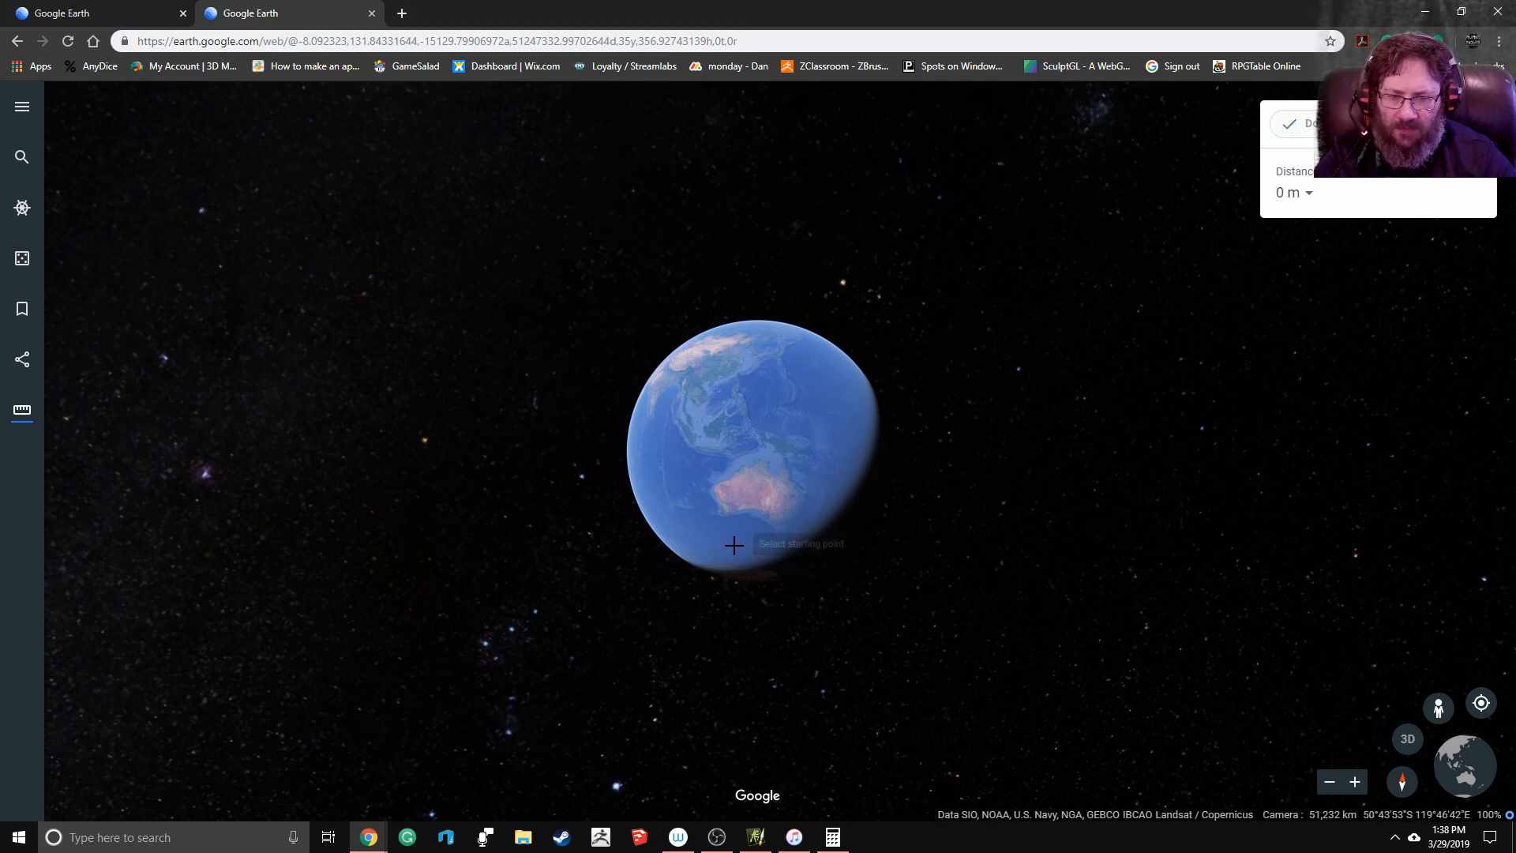
Step: Measure from the waters off Antarctica northward across Australia into the Pacific, and clear the measurement
left_click_drag(734, 545, 758, 478)
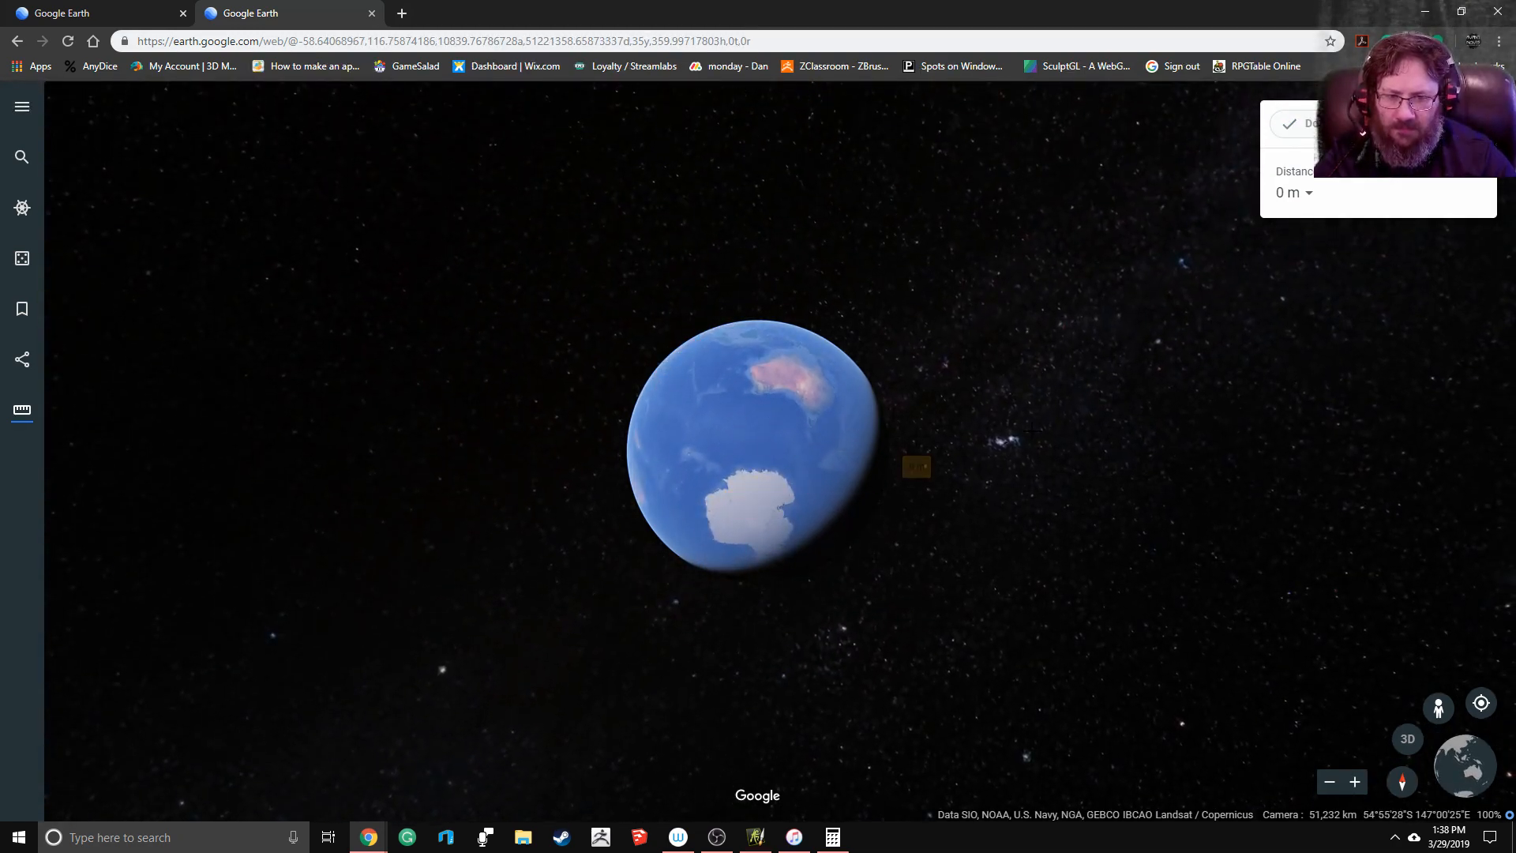
scroll(1020, 392, "up", 2)
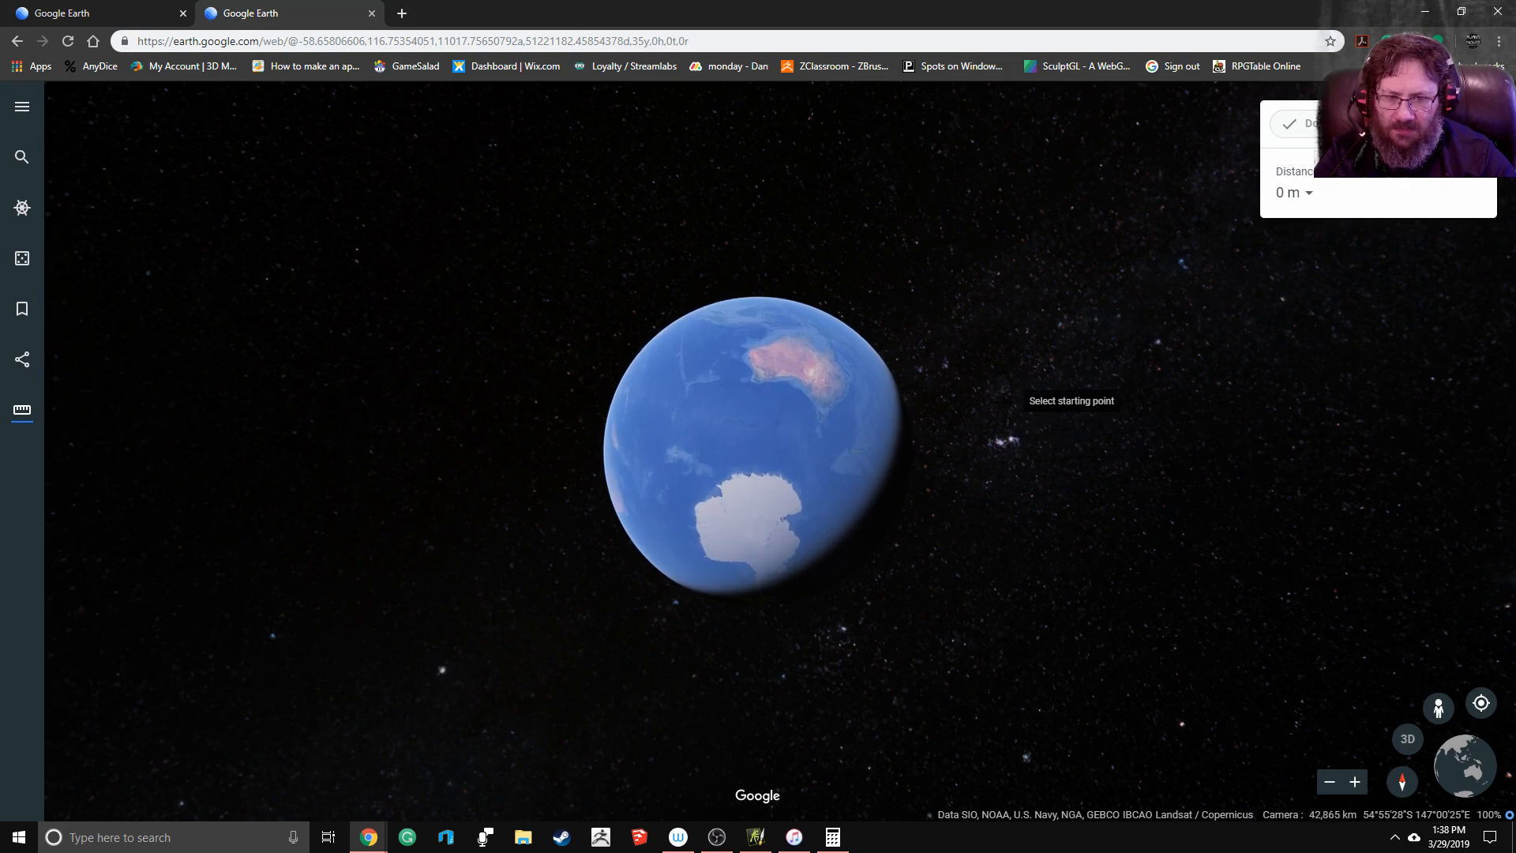
scroll(849, 430, "up", 3)
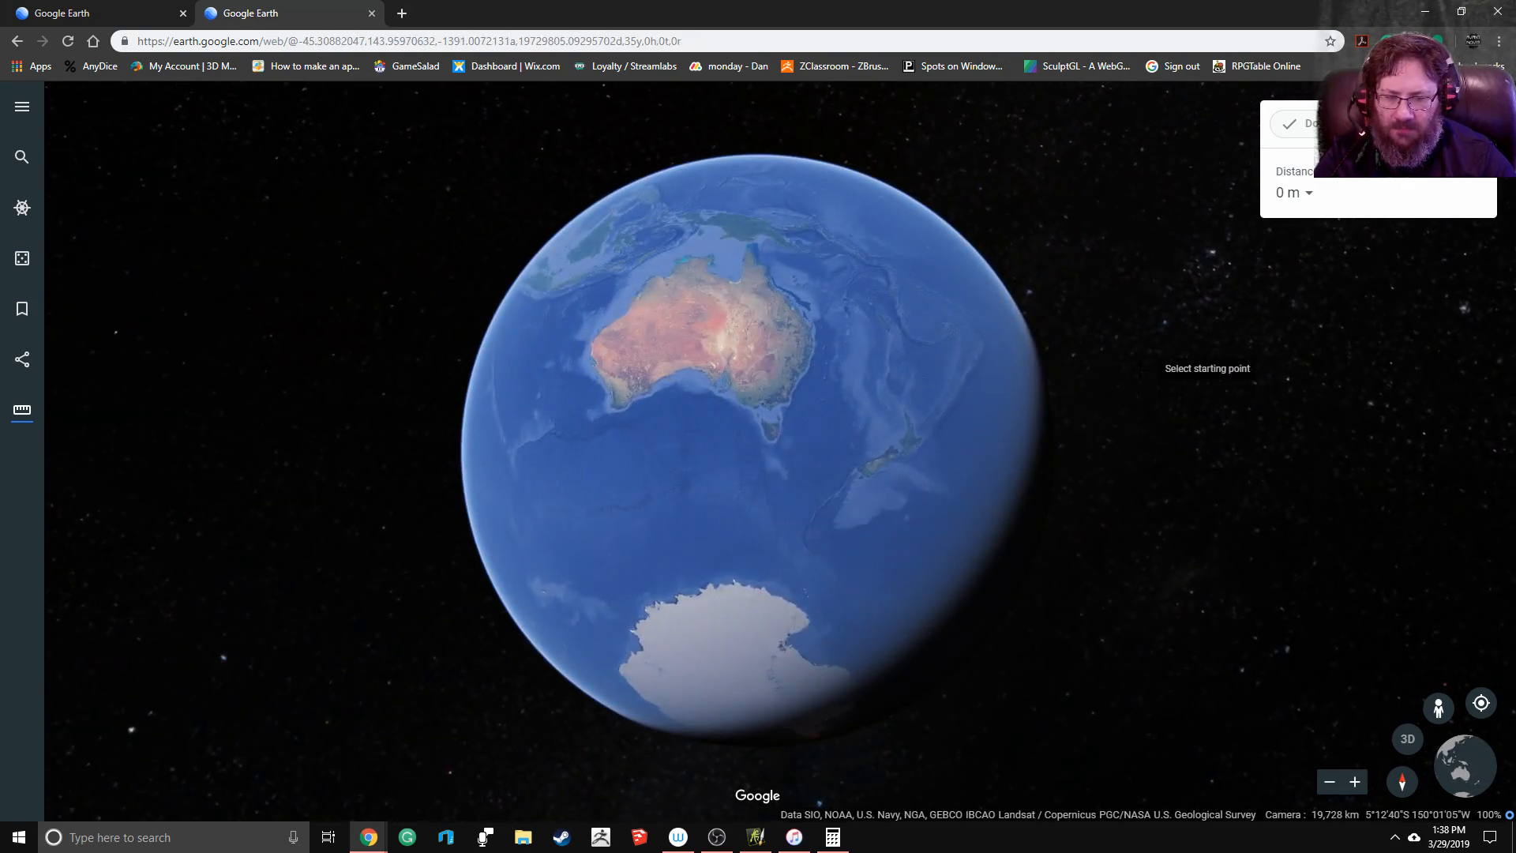
scroll(924, 328, "up", 3)
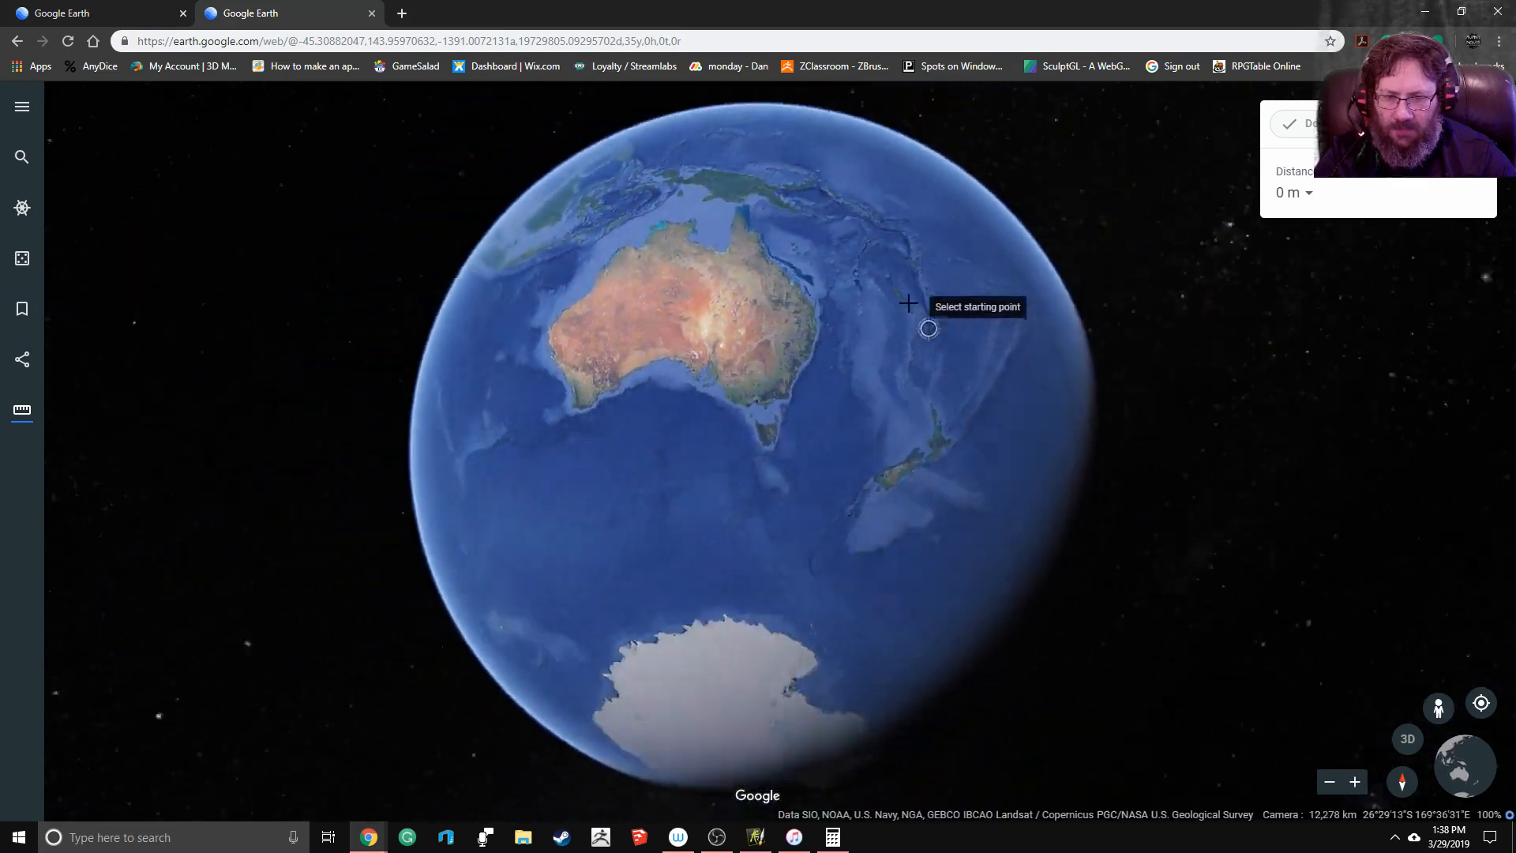
scroll(909, 307, "down", 5)
scroll(880, 345, "up", 2)
scroll(872, 363, "down", 2)
left_click_drag(866, 382, 701, 551)
left_click(703, 549)
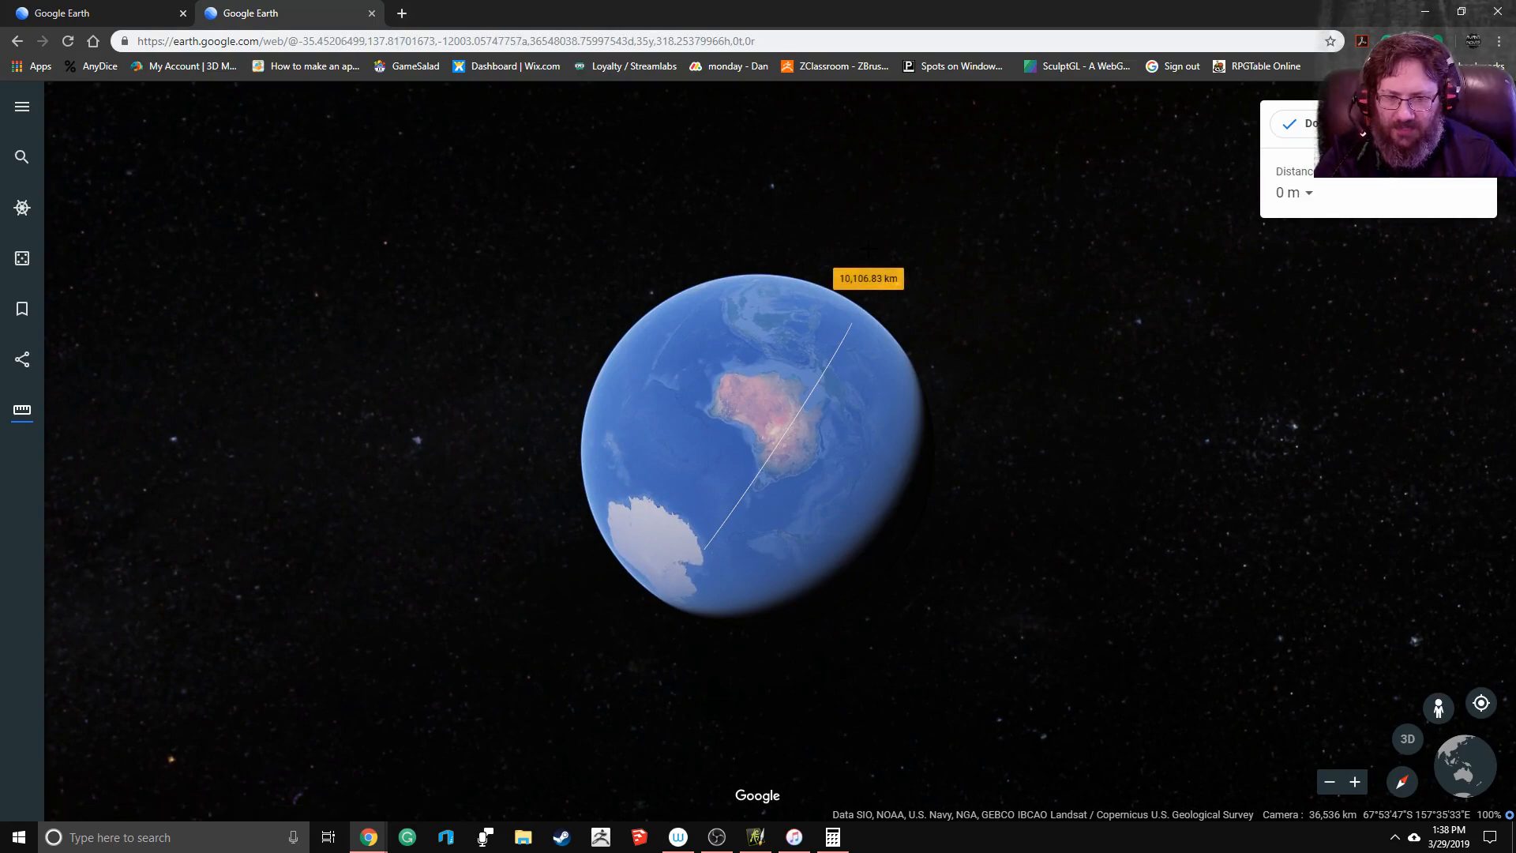
key("Escape")
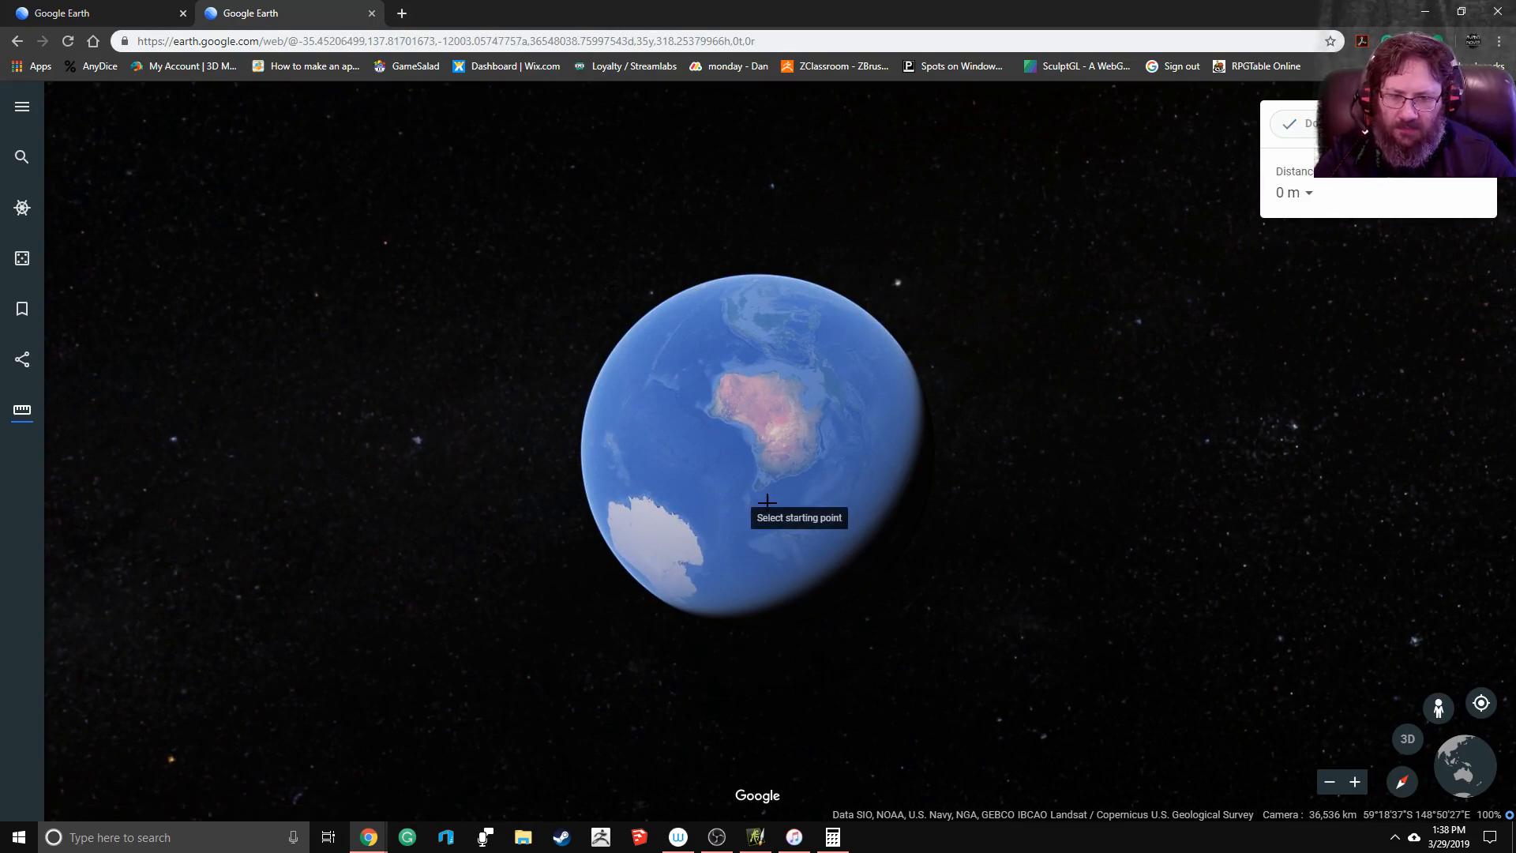
Step: Measure a two-leg path from south of Australia to the Pacific northeast of it and on to Indonesia, and clear it
left_click(729, 500)
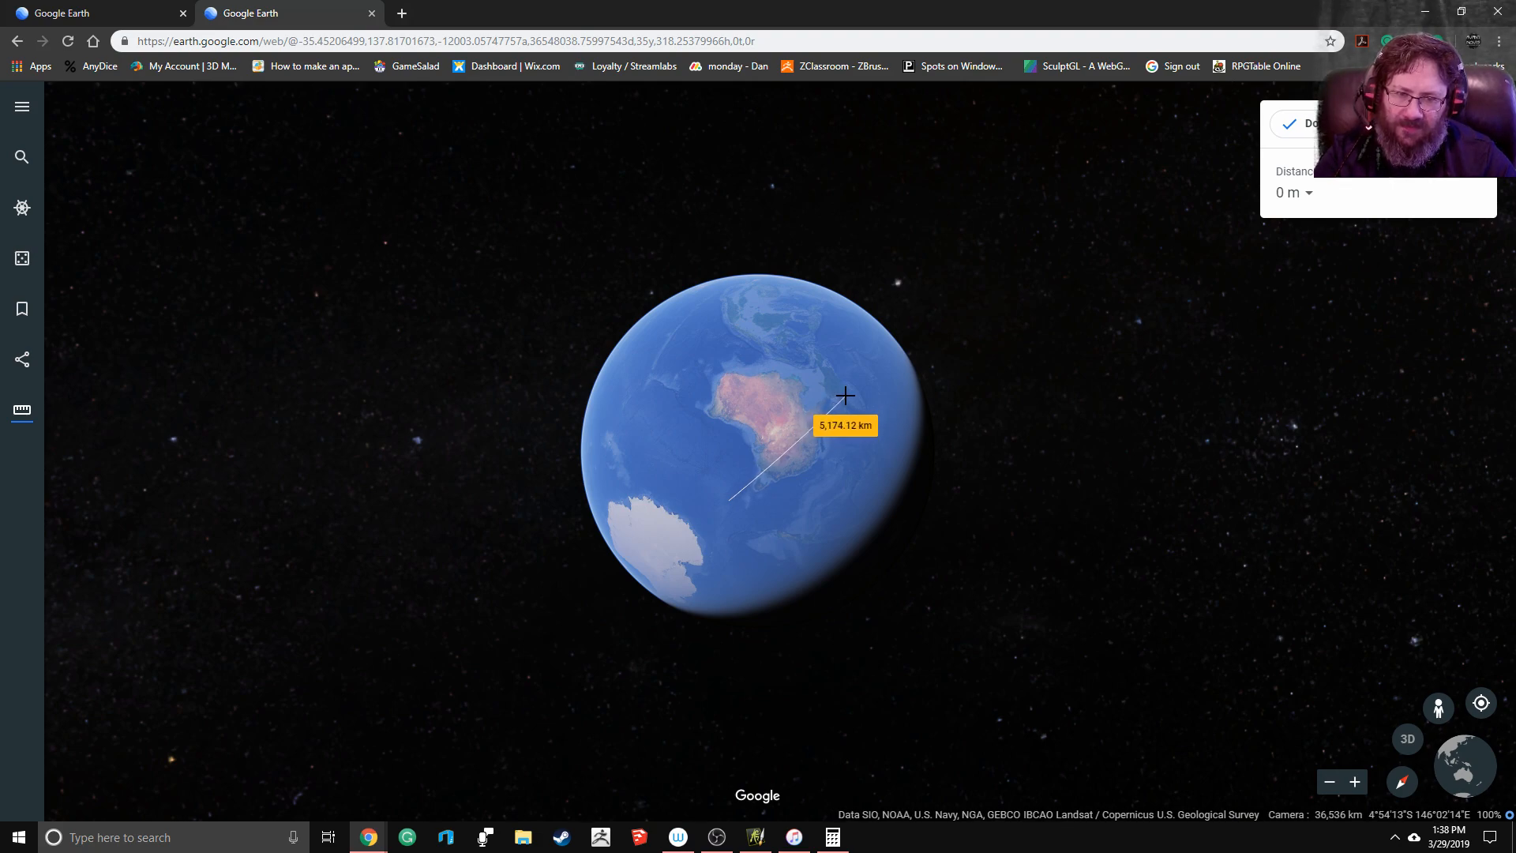
left_click(845, 394)
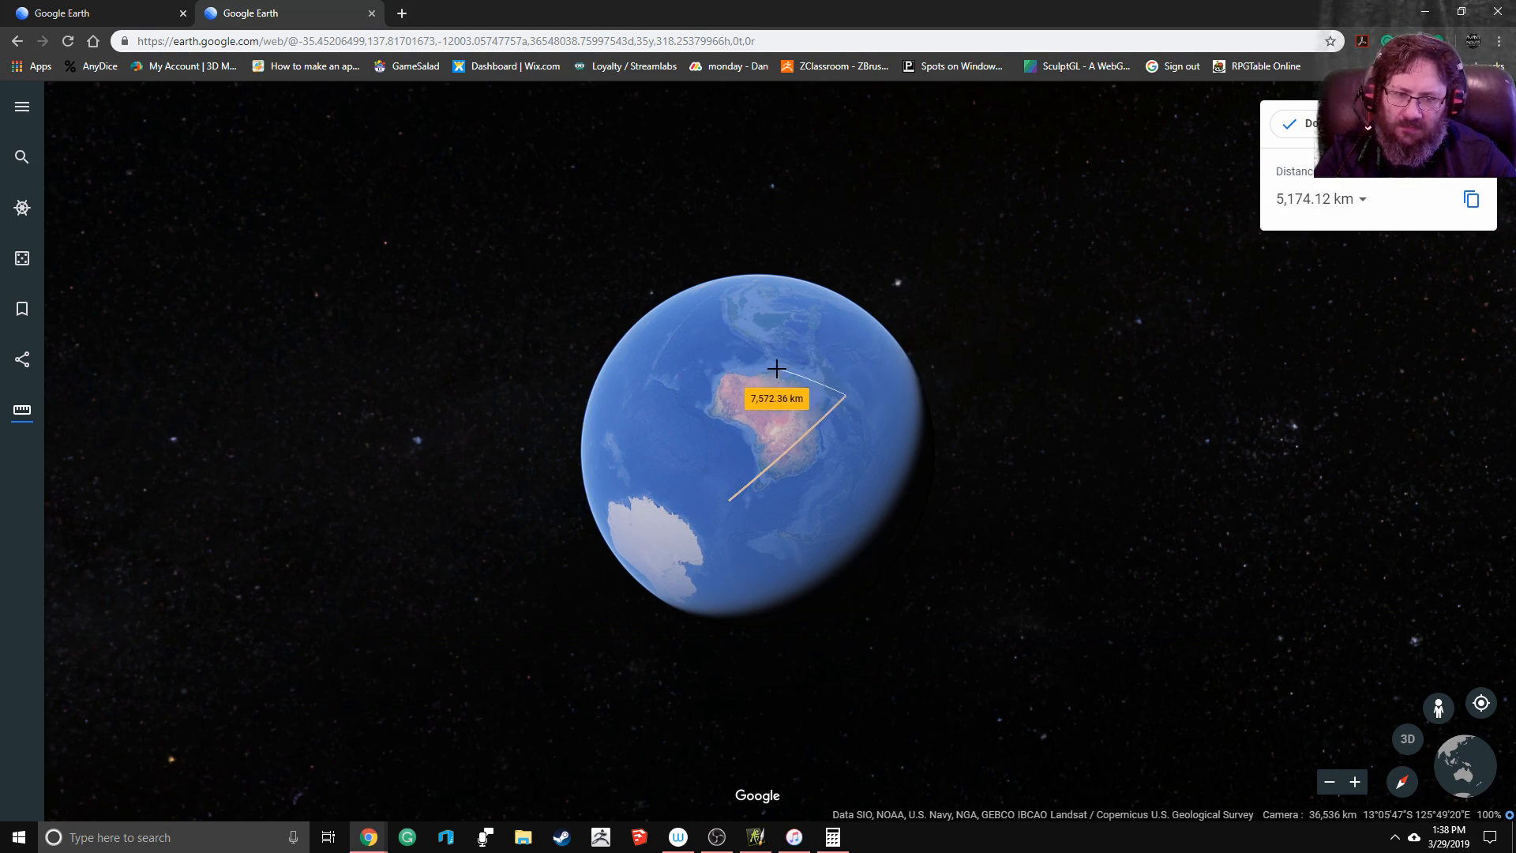
left_click(756, 329)
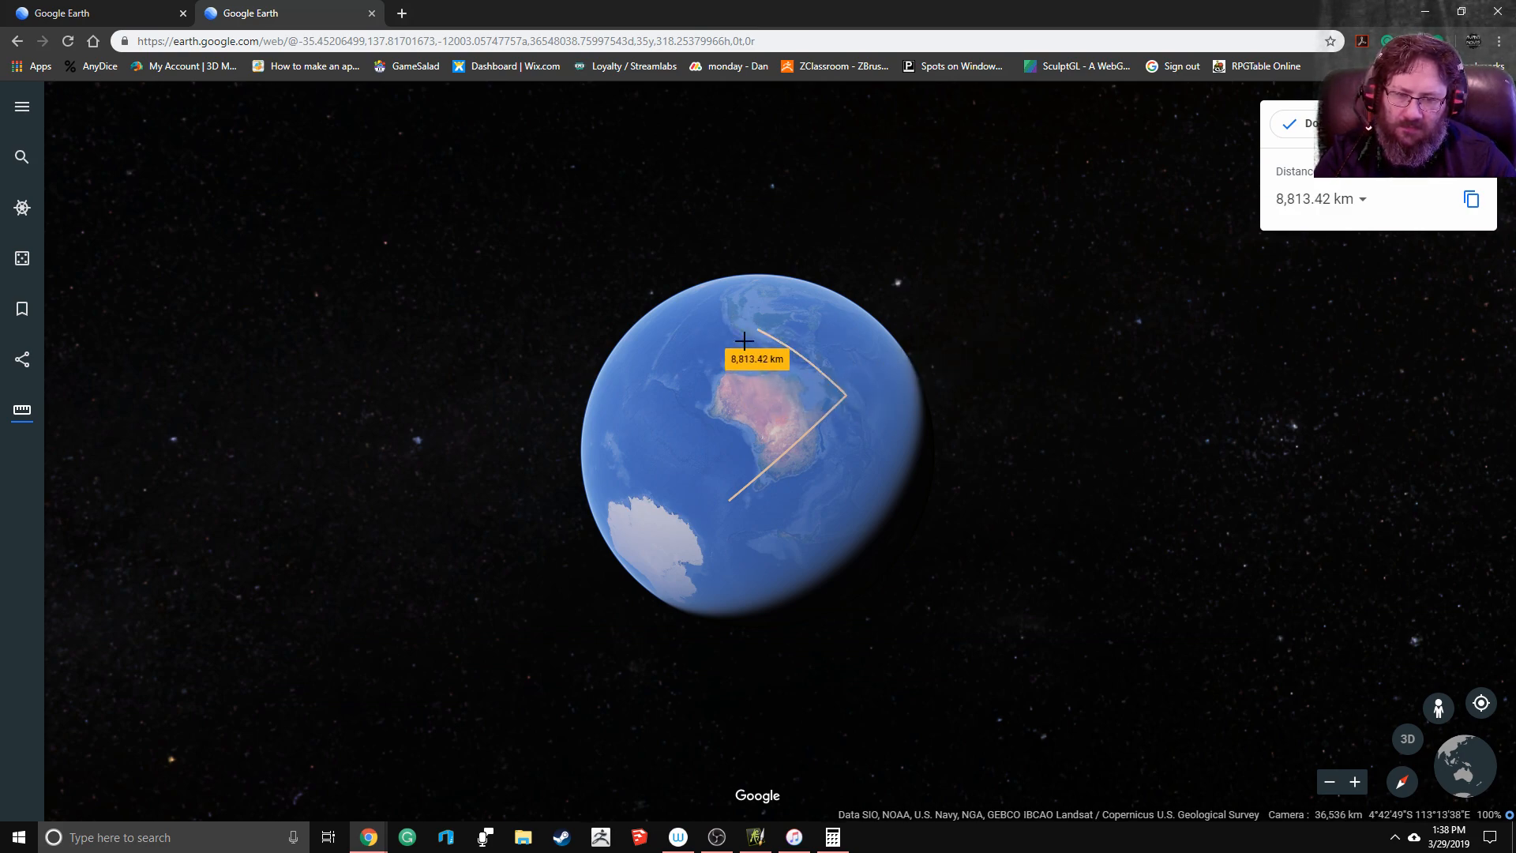
key("Escape")
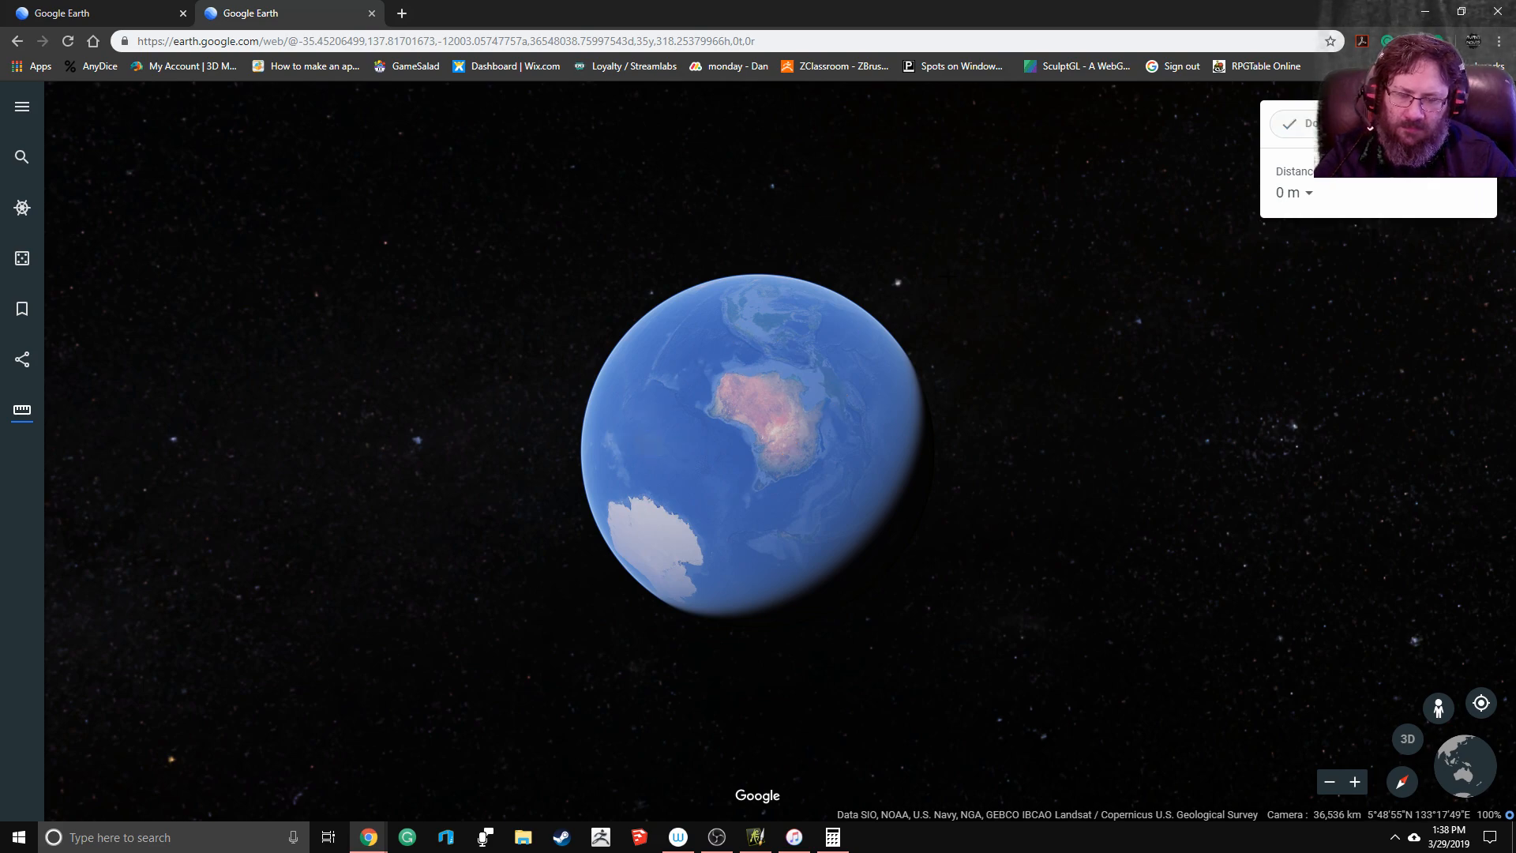
Step: Measure from the Indian Ocean northwest of Australia across its northern side to the Pacific, and clear the measurement
scroll(871, 330, "up", 2)
left_click(697, 288)
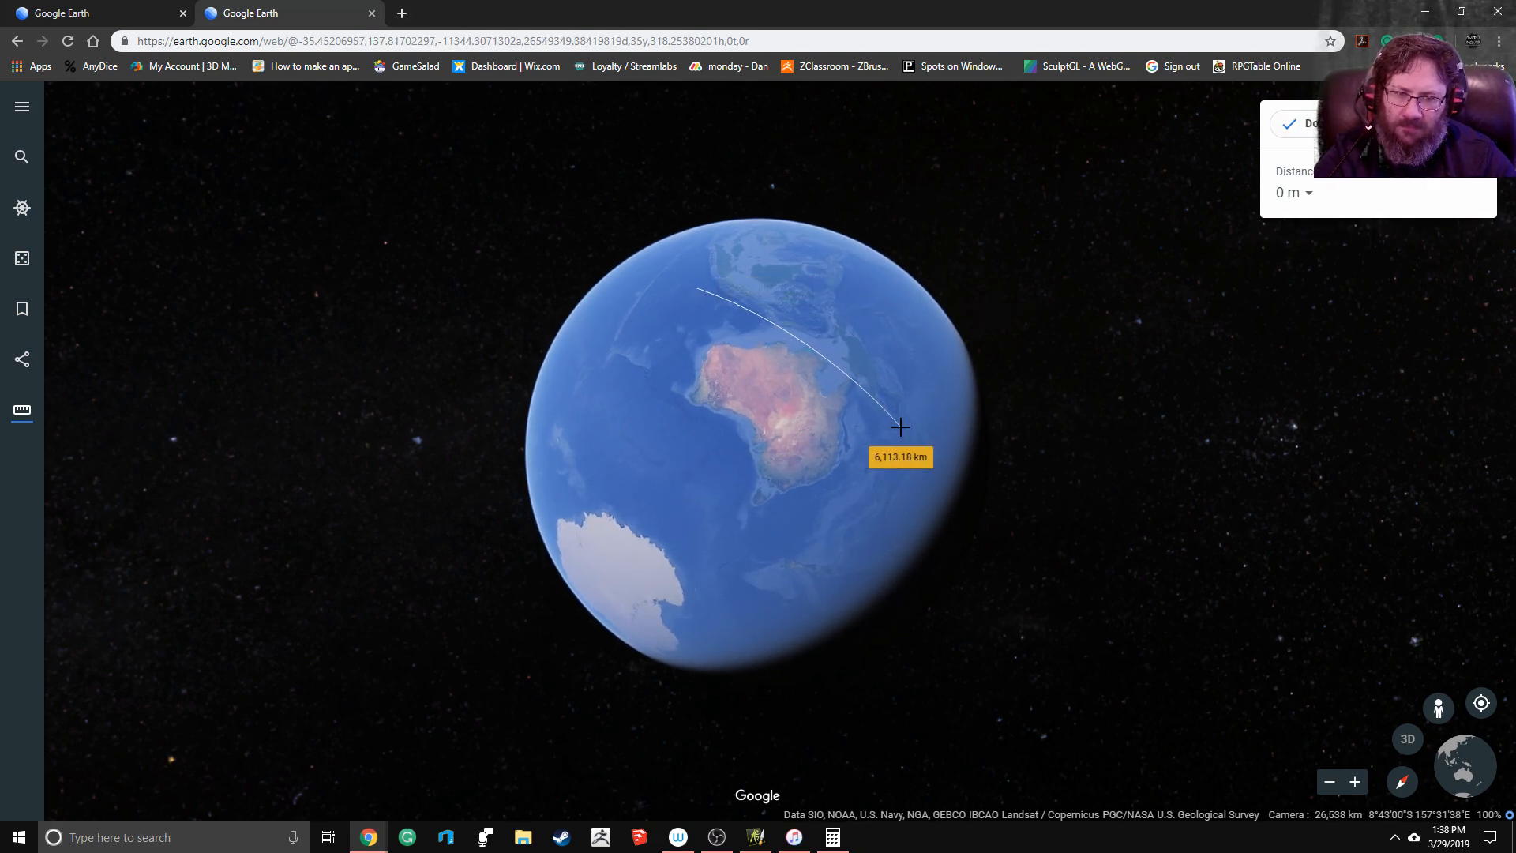
key("Escape")
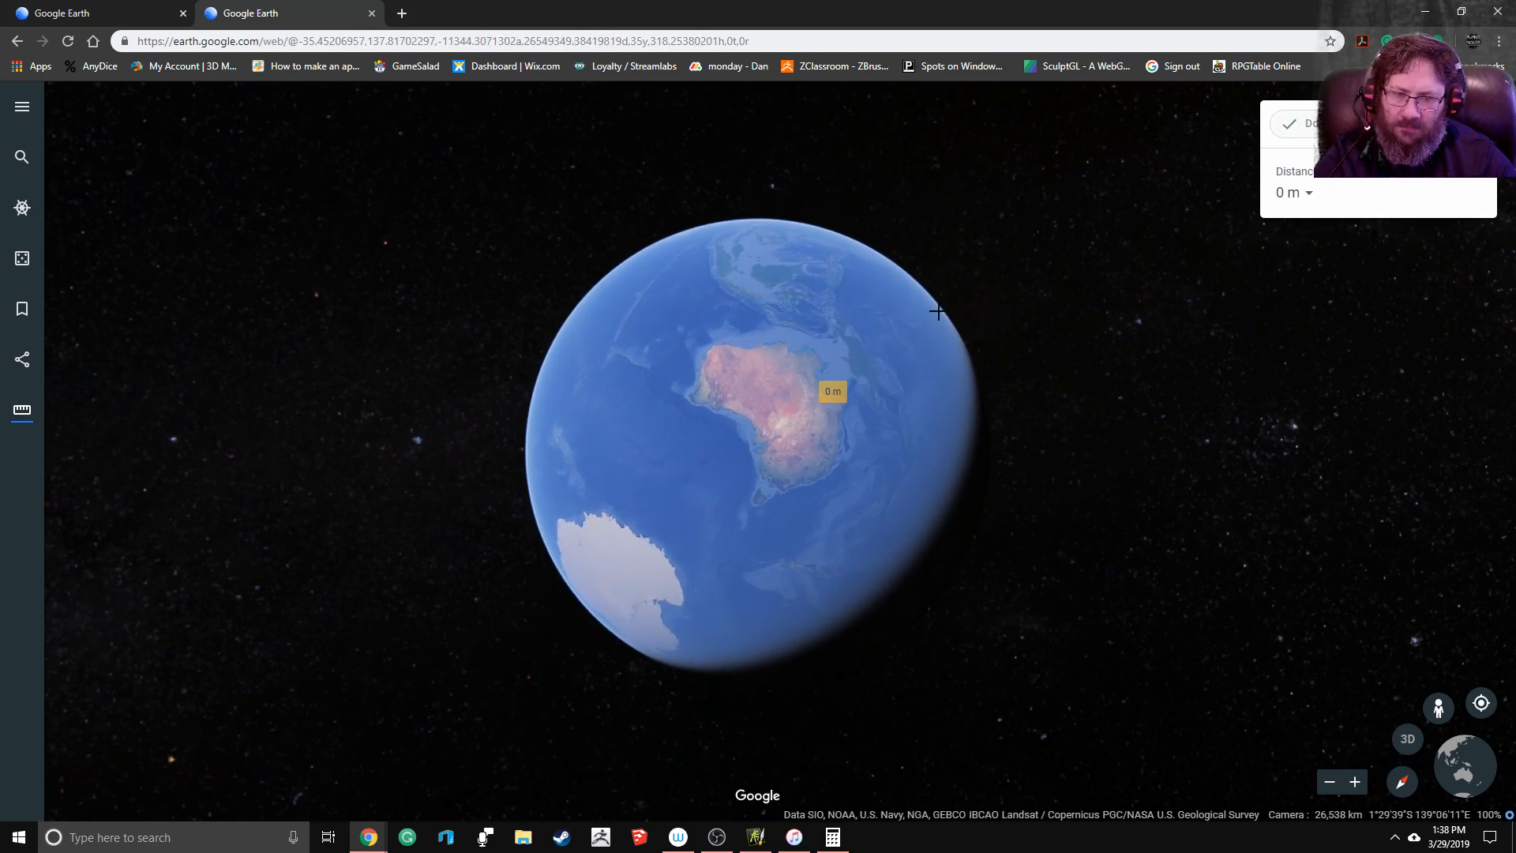
Step: Measure a path across northern Asia to its northeastern side and down towards the Philippine Sea, and clear it
left_click_drag(755, 324, 761, 663)
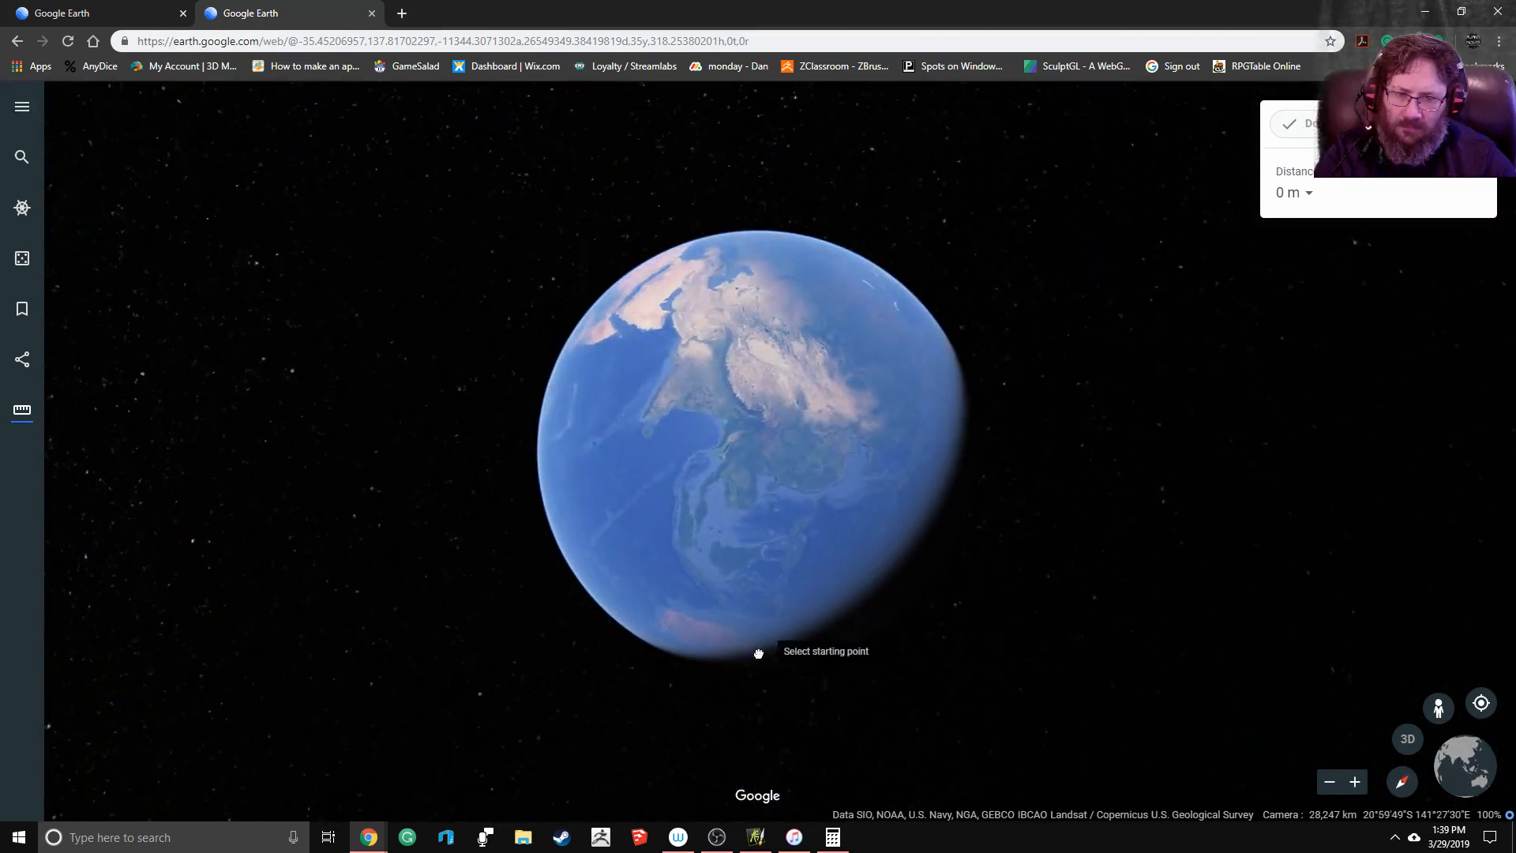
left_click(937, 427)
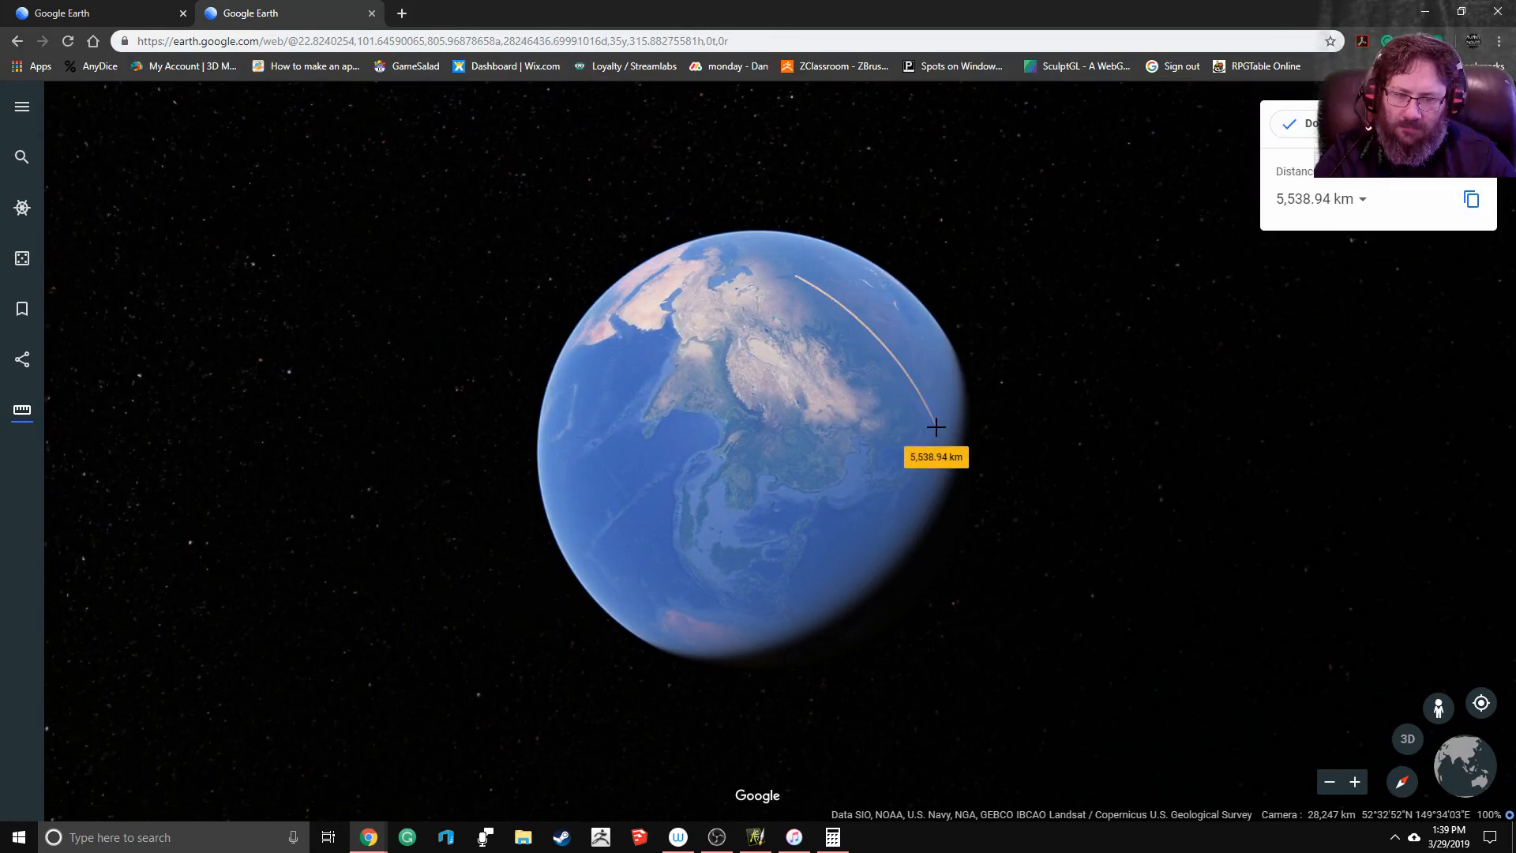
left_click(824, 525)
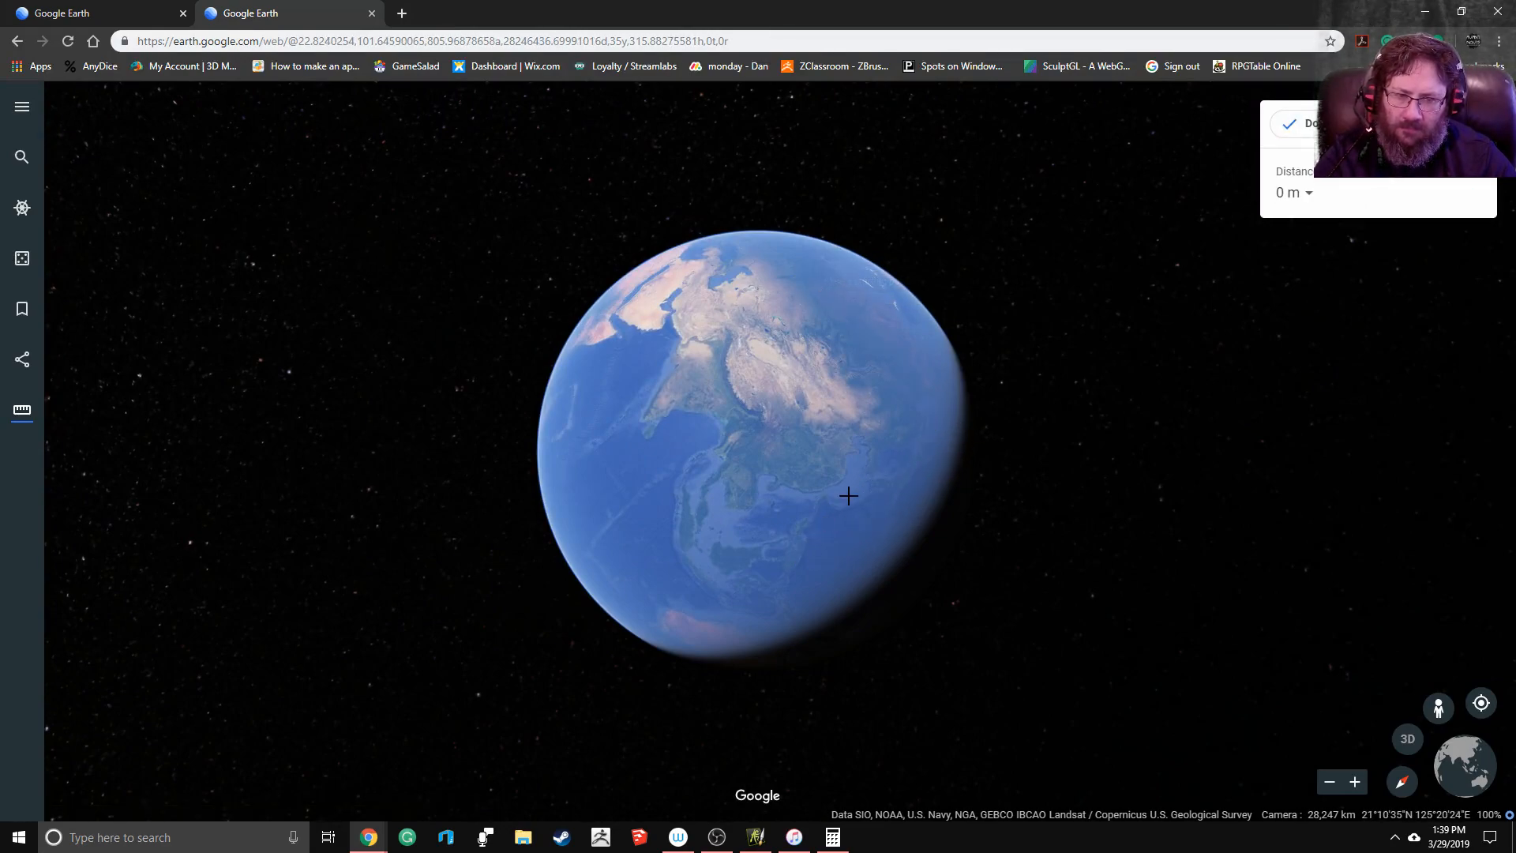
key("Escape")
Step: Outline Australia and Southeast Asia with a measuring path through the western Pacific, mainland Southeast Asia, the Indian Ocean and Australia's south coast
scroll(1122, 521, "down", 3)
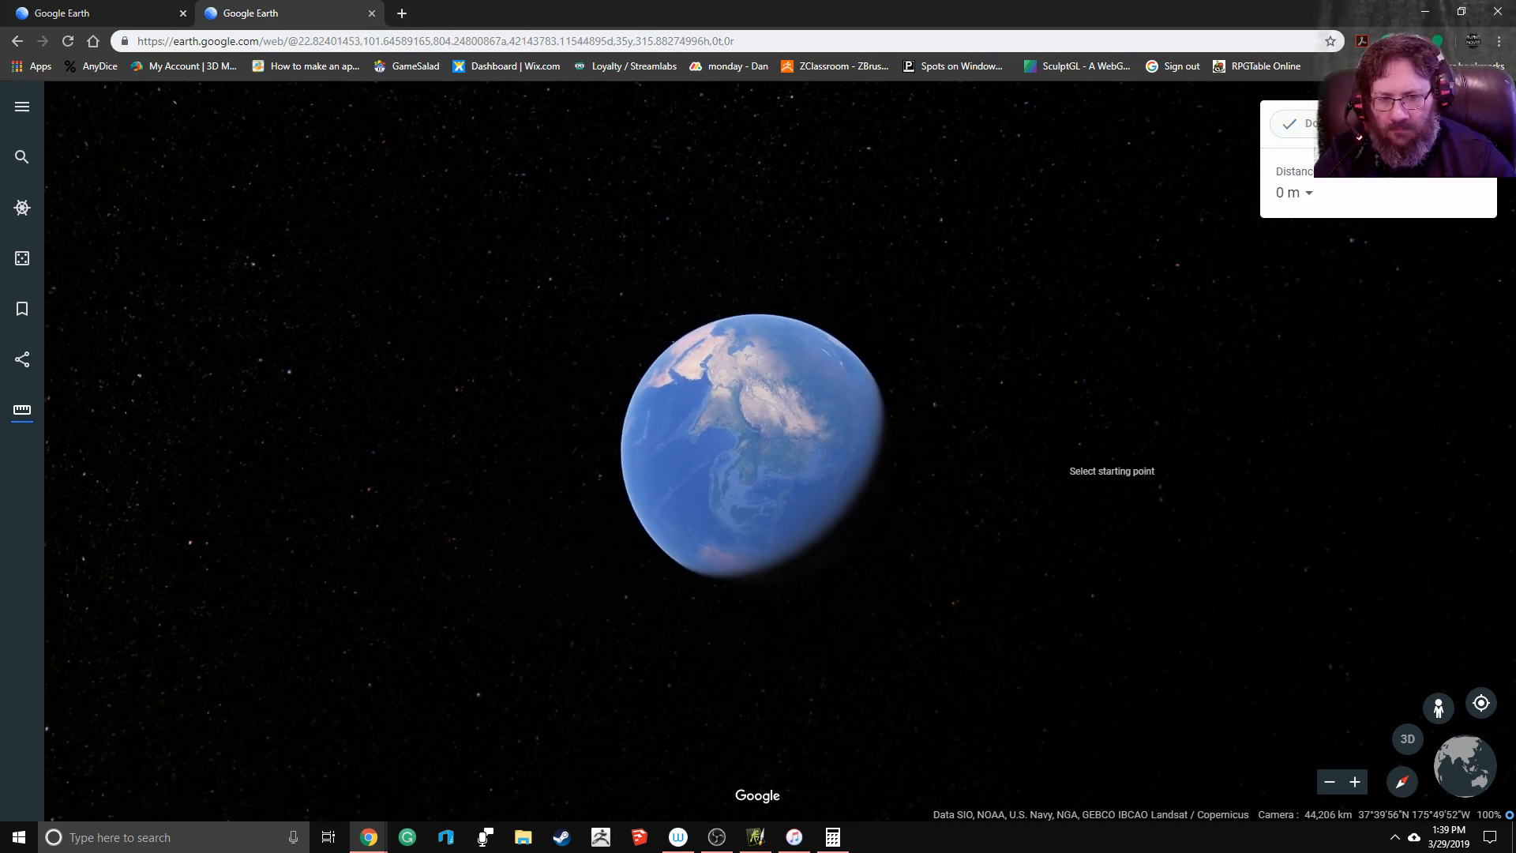
scroll(1110, 513, "up", 2)
left_click_drag(873, 442, 811, 328)
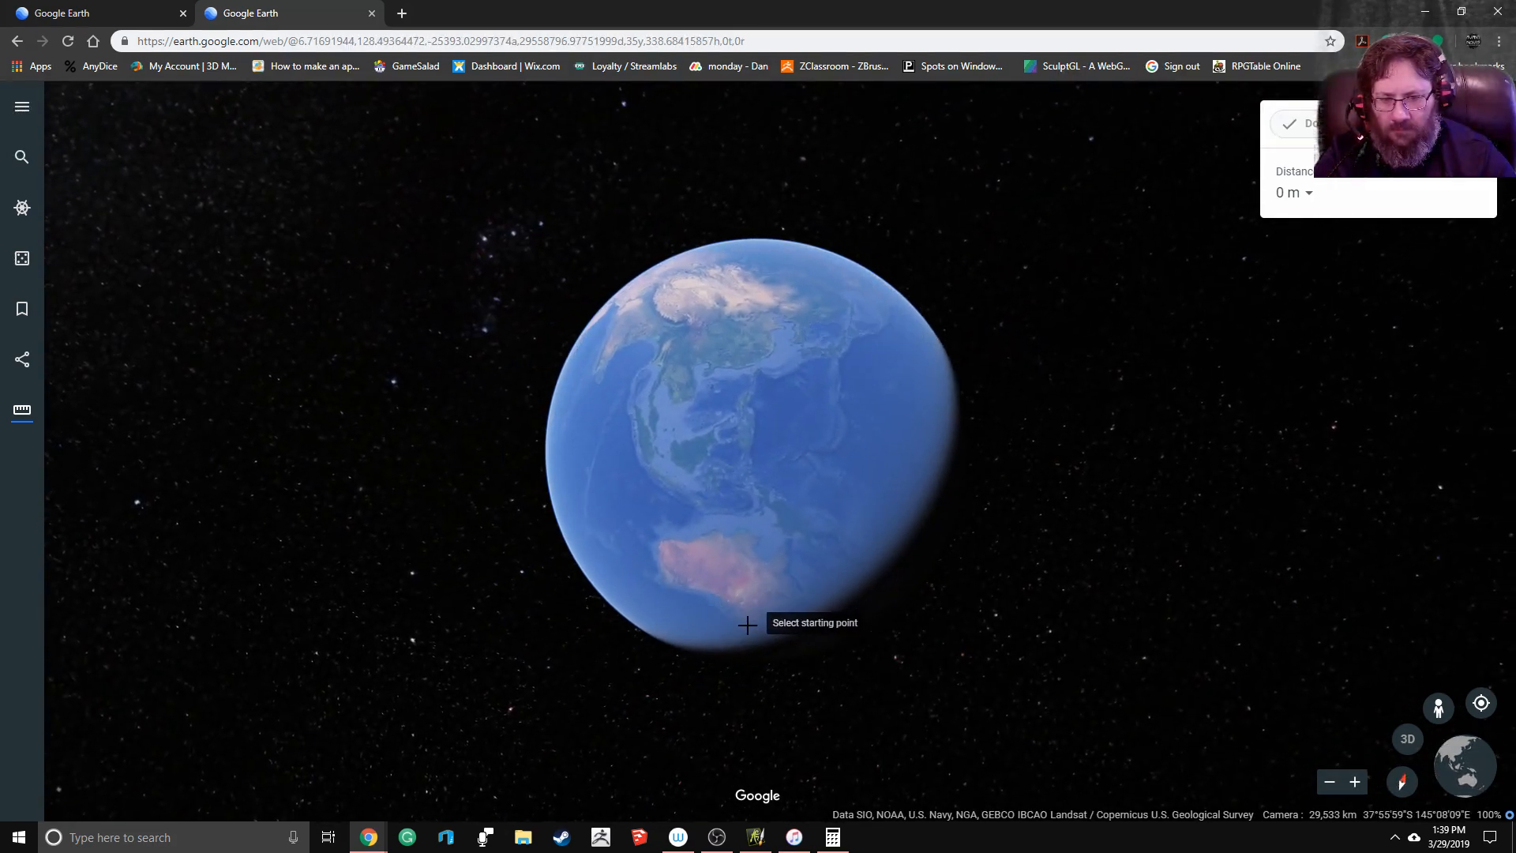
left_click(750, 621)
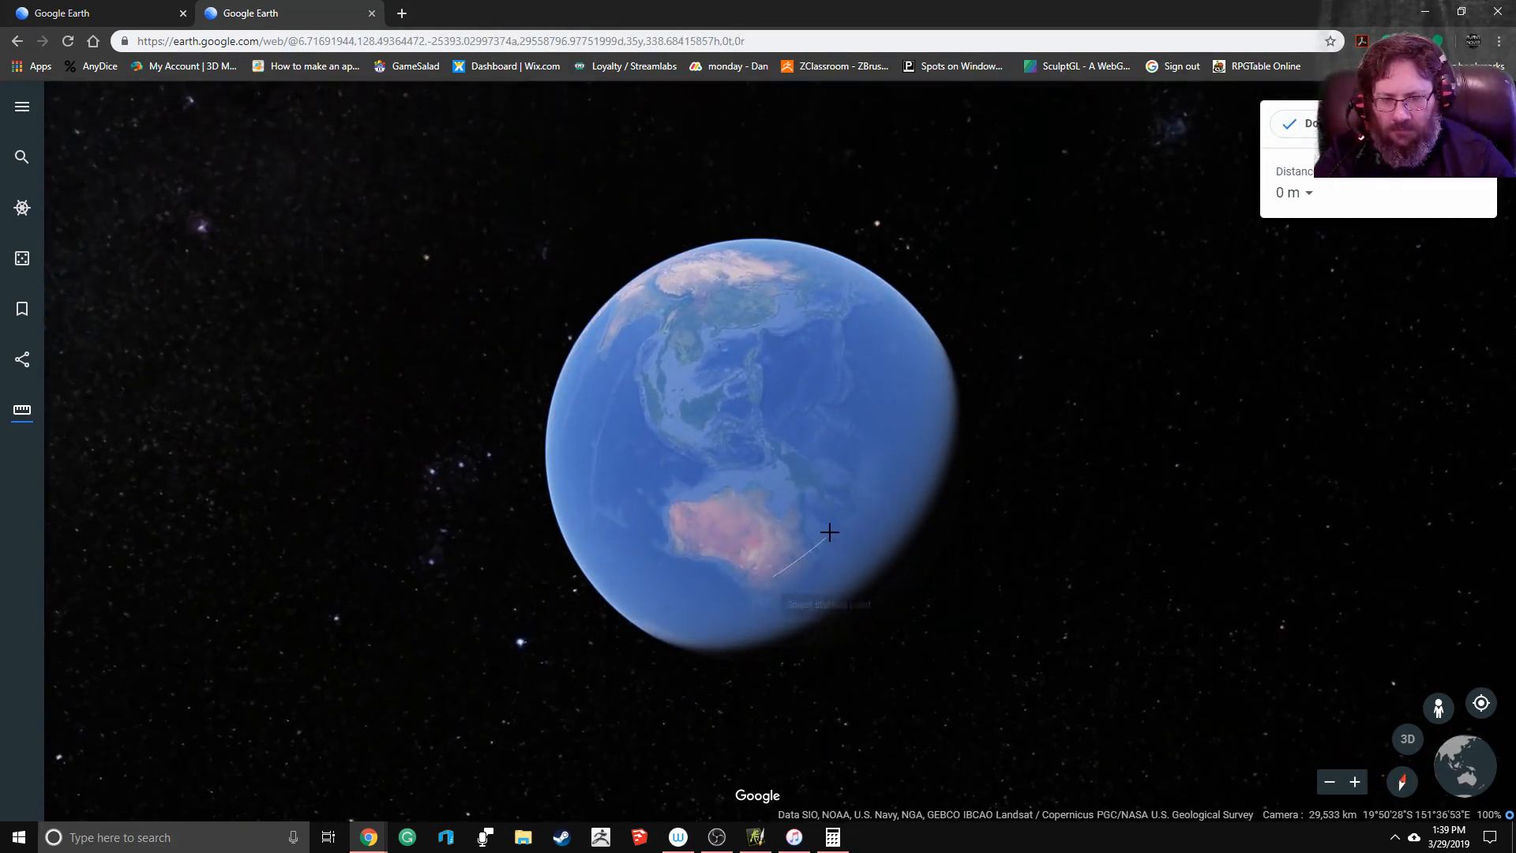
left_click(856, 445)
left_click(687, 357)
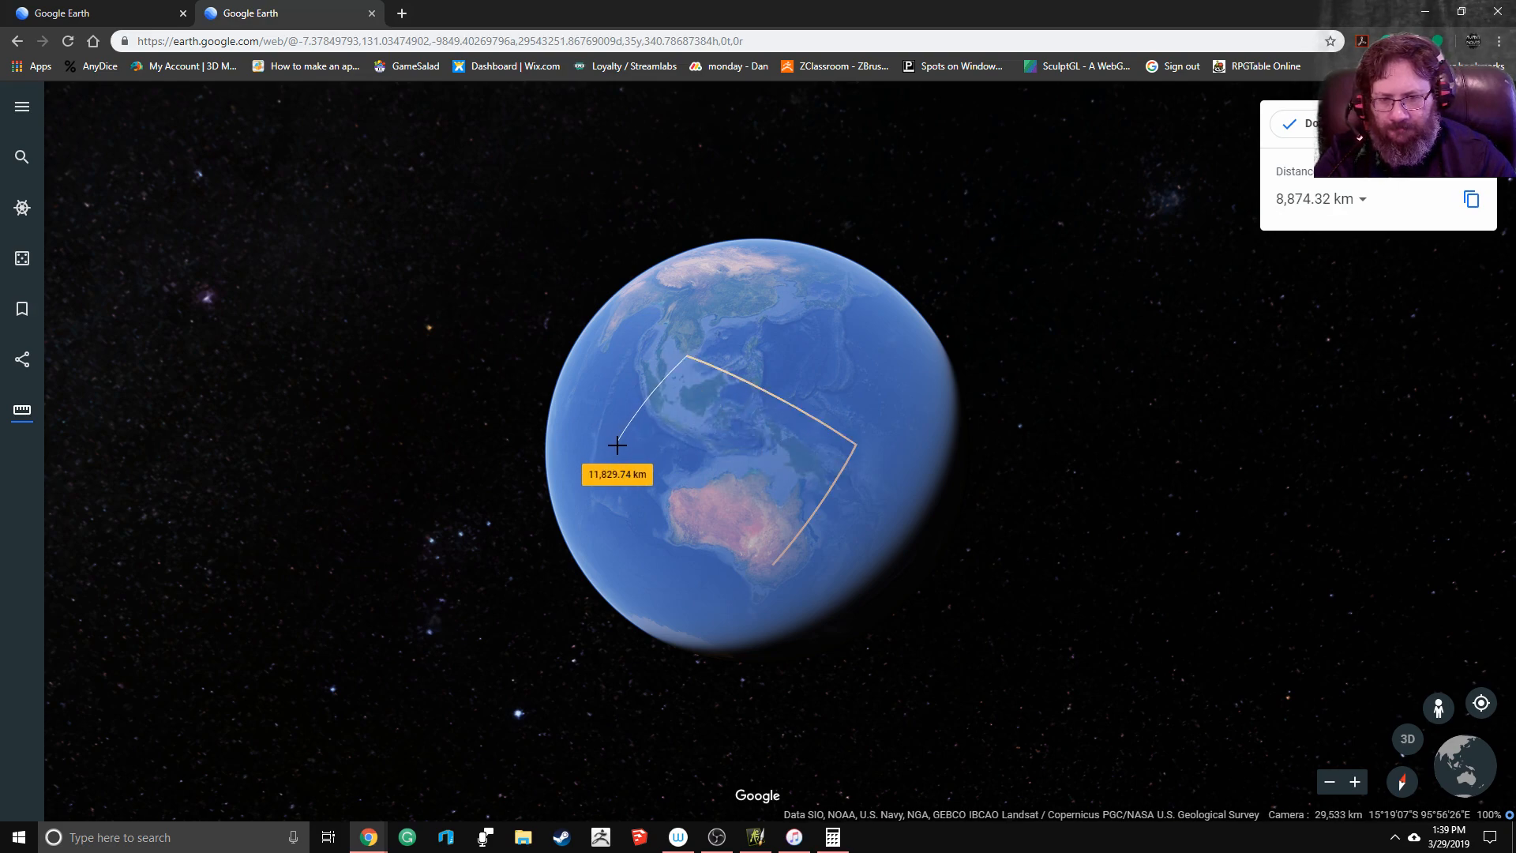
left_click(594, 488)
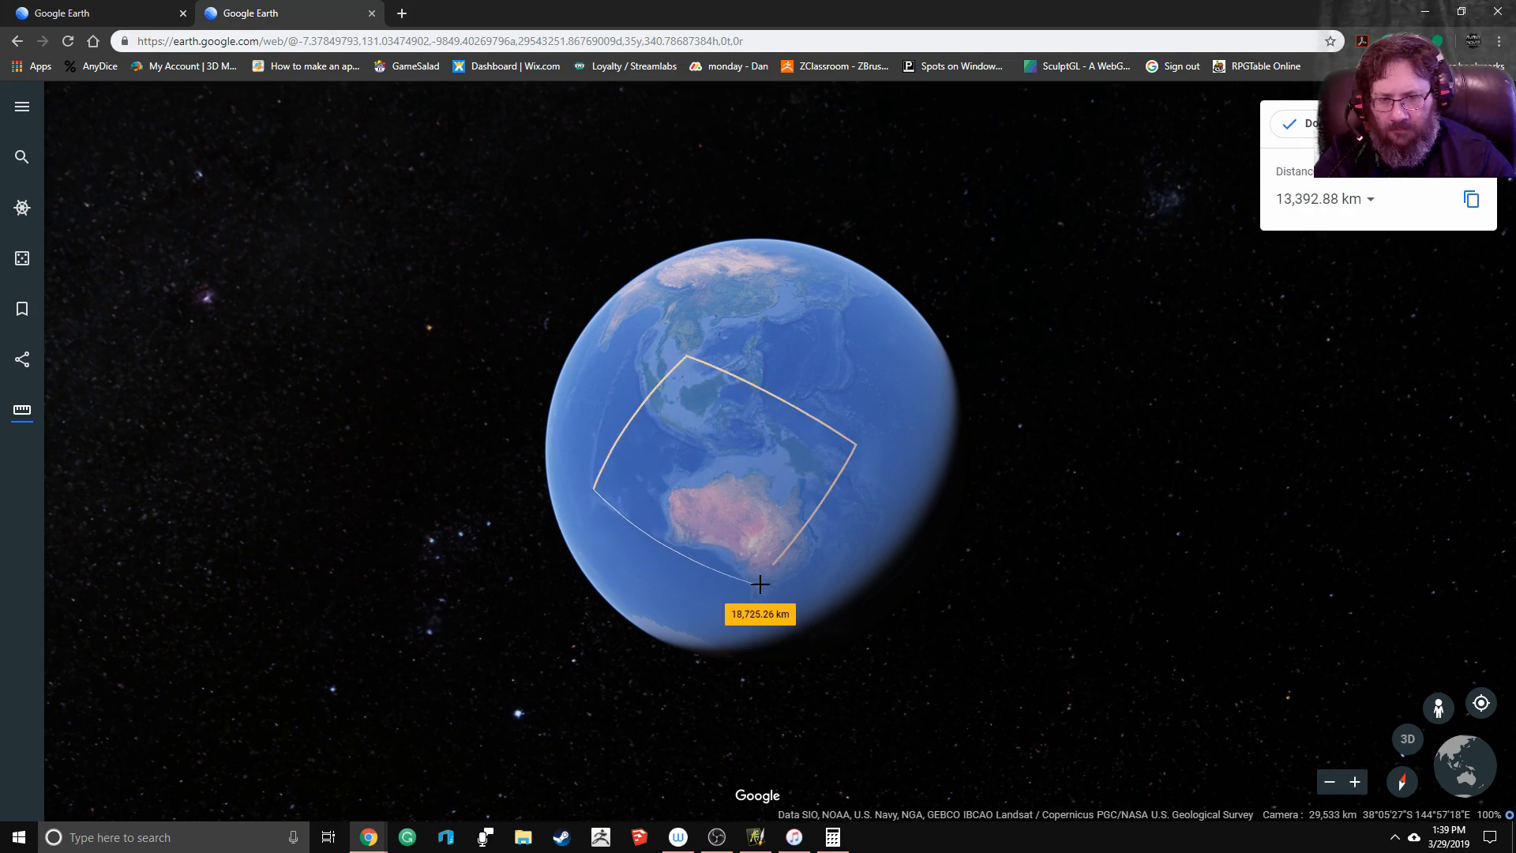
left_click(748, 583)
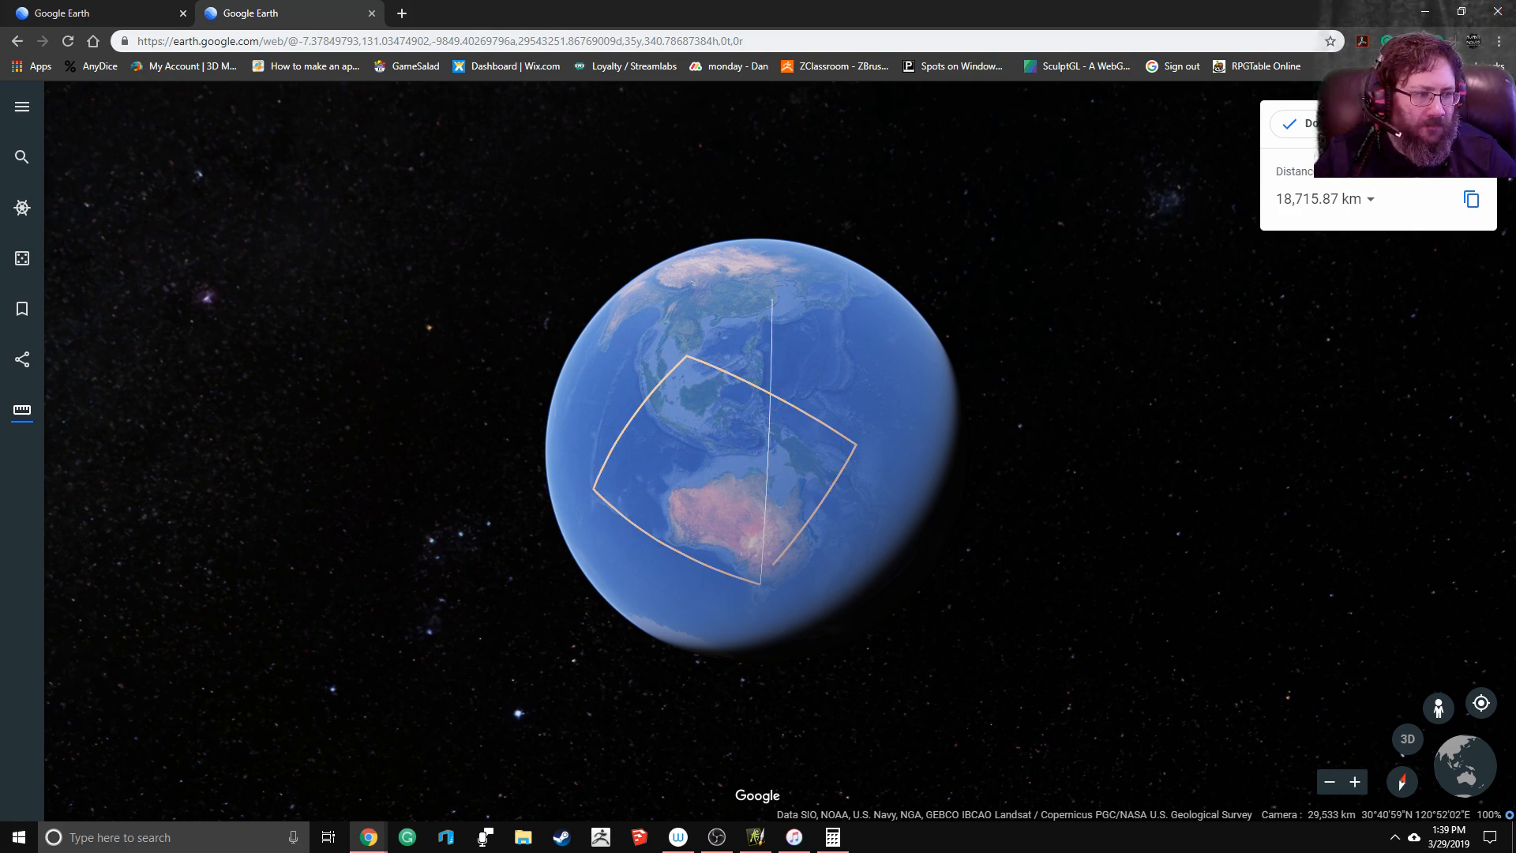
Step: Open Paint, paste the screenshot of the measured outline into the blank image, and return to the globe
left_click(19, 837)
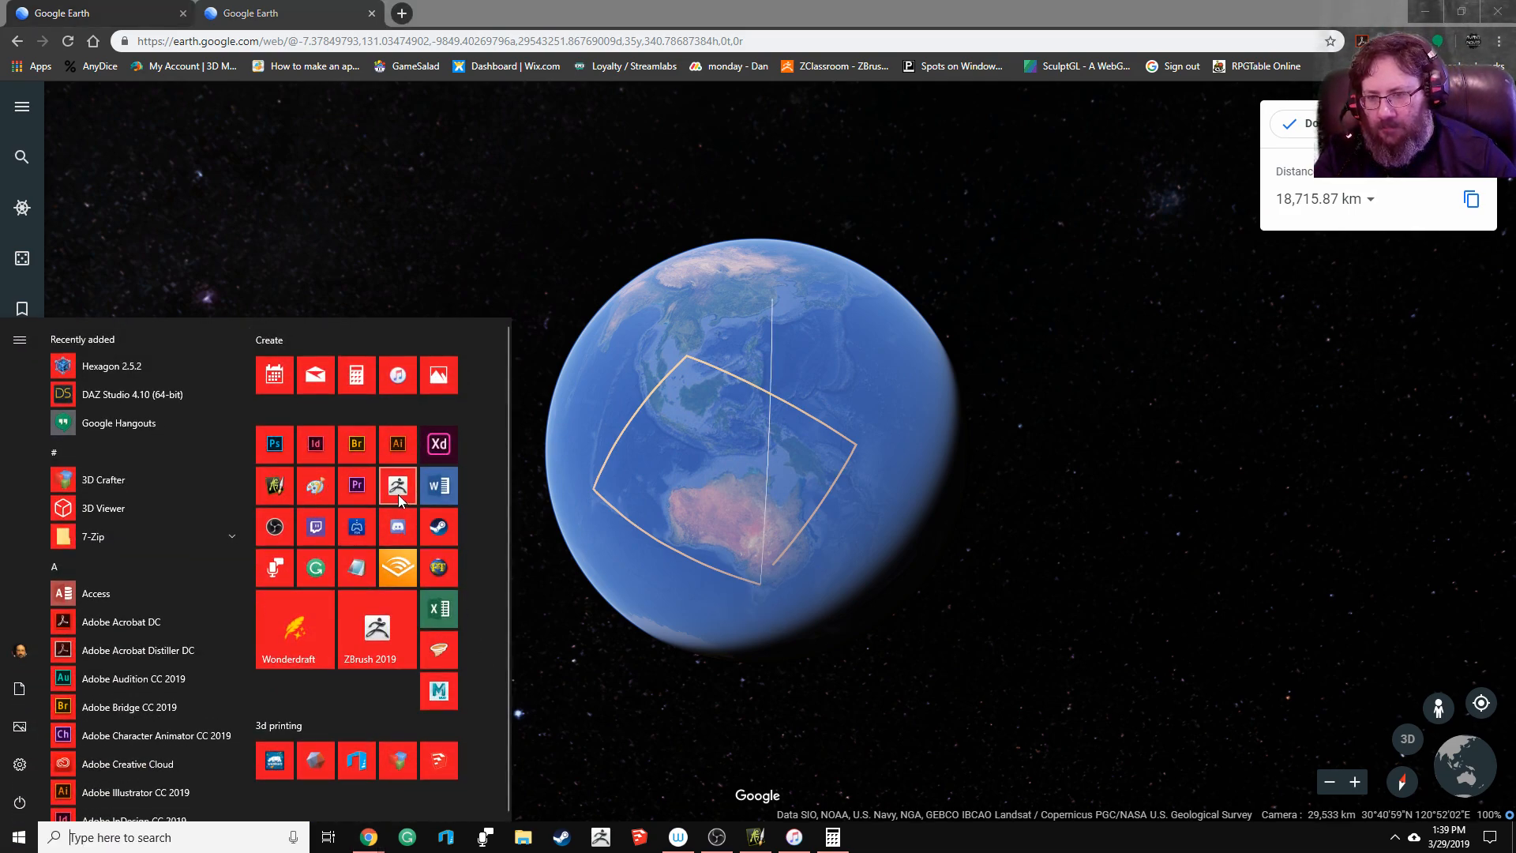
left_click(315, 484)
key("ctrl+v")
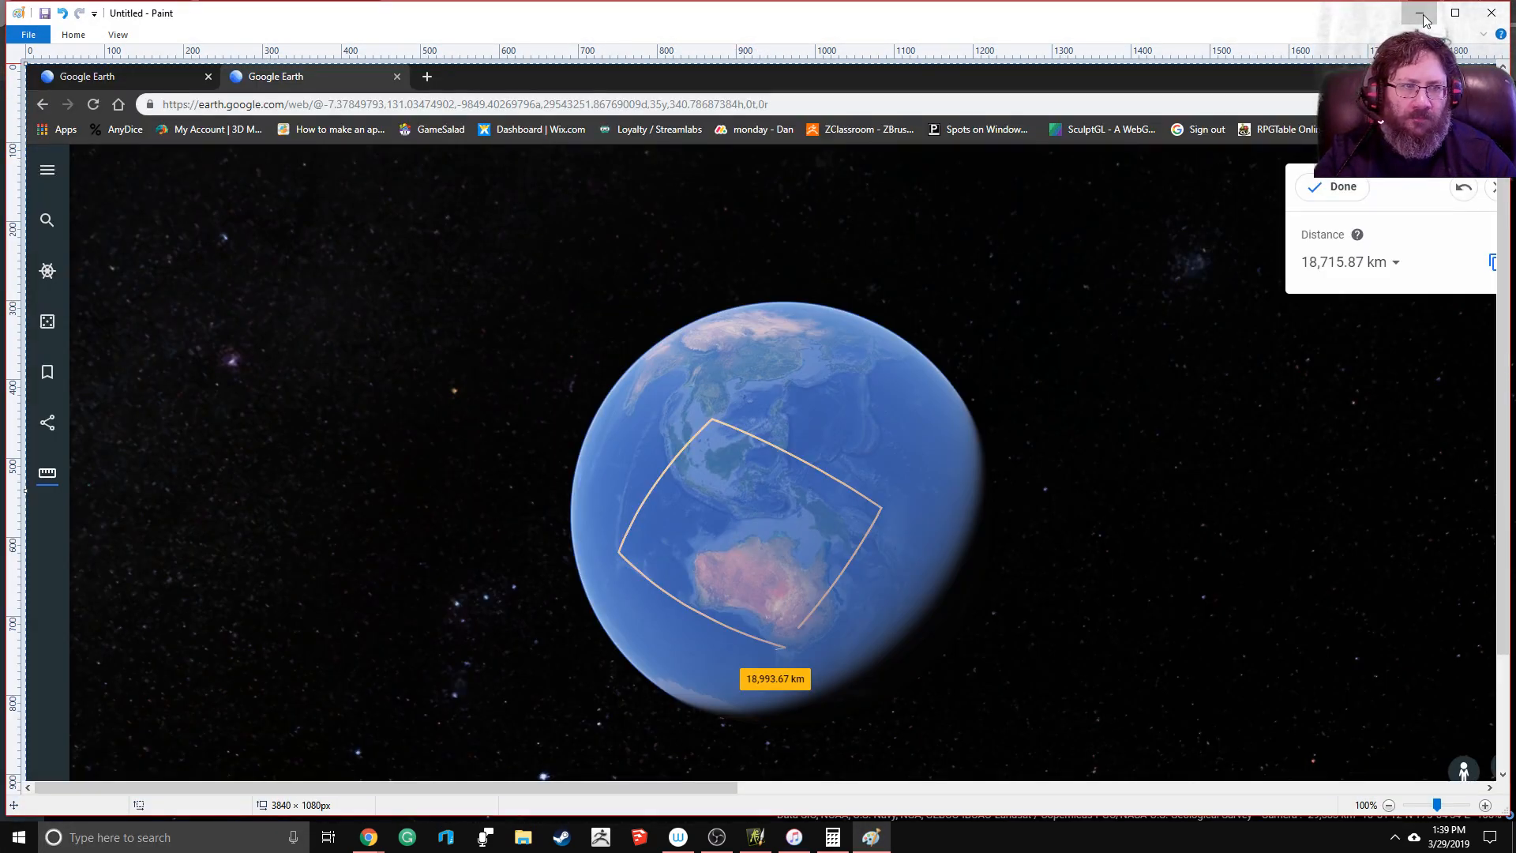
left_click(1421, 16)
Step: Extend the measuring path from Australia's southern coast back to the outline's corner in the Pacific northeast of New Guinea
scroll(758, 485, "up", 3)
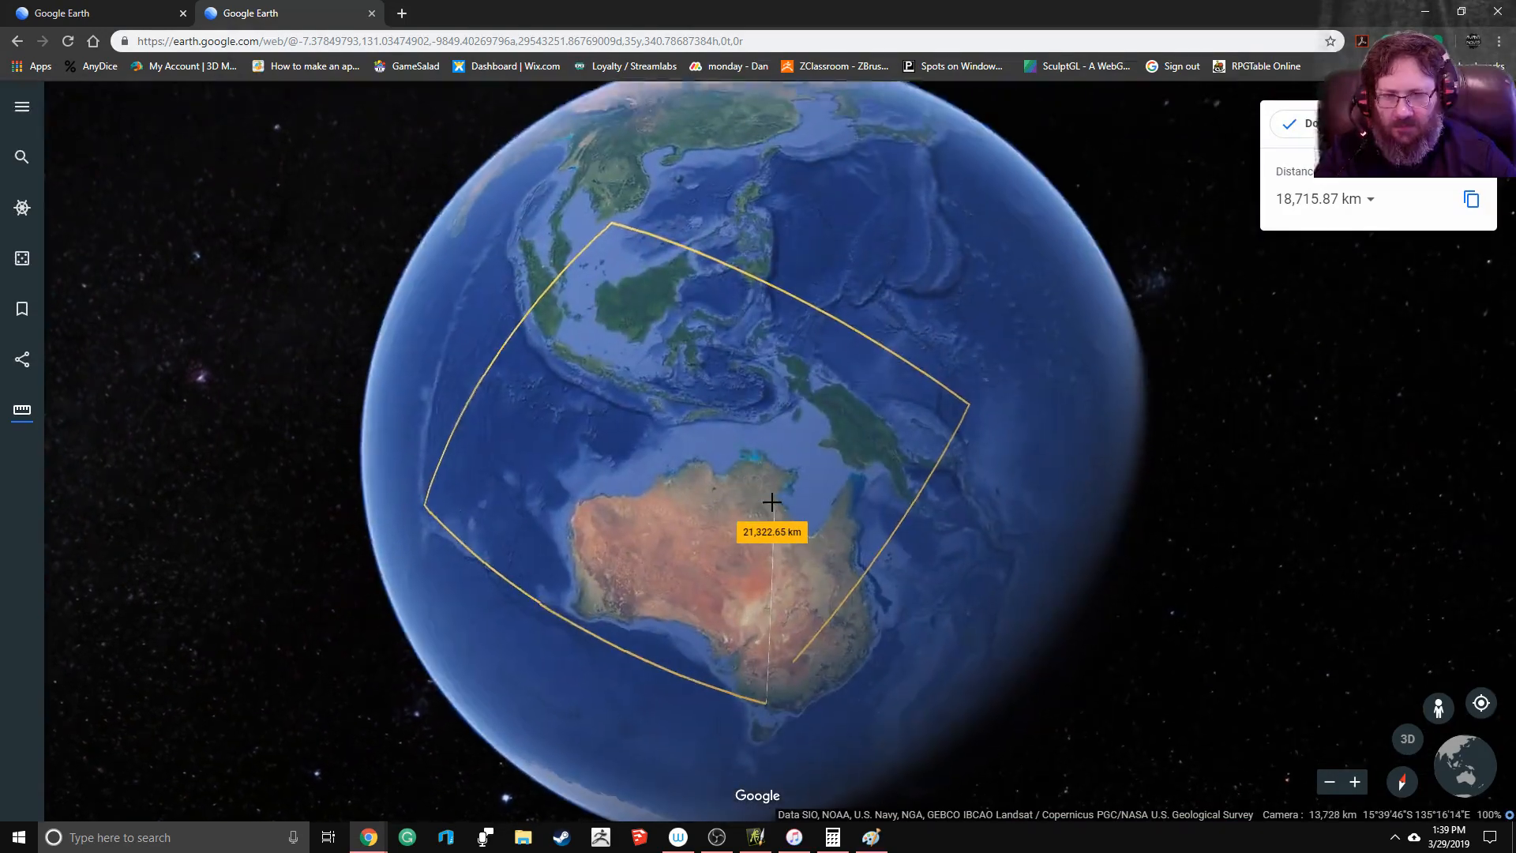
scroll(772, 502, "up", 2)
scroll(803, 501, "down", 2)
scroll(807, 501, "up", 2)
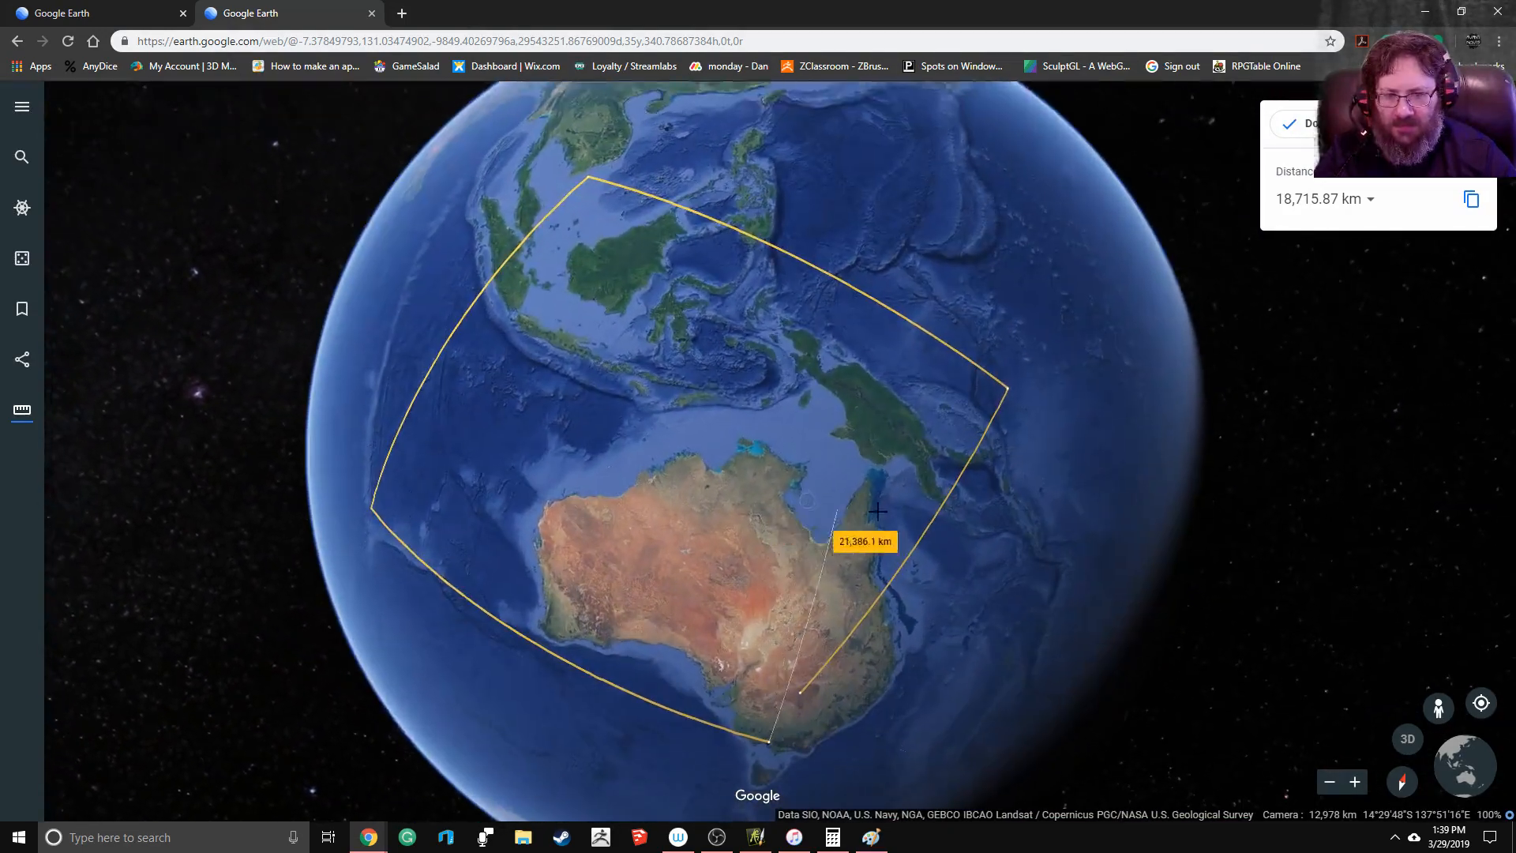
scroll(807, 499, "up", 1)
left_click(1036, 373)
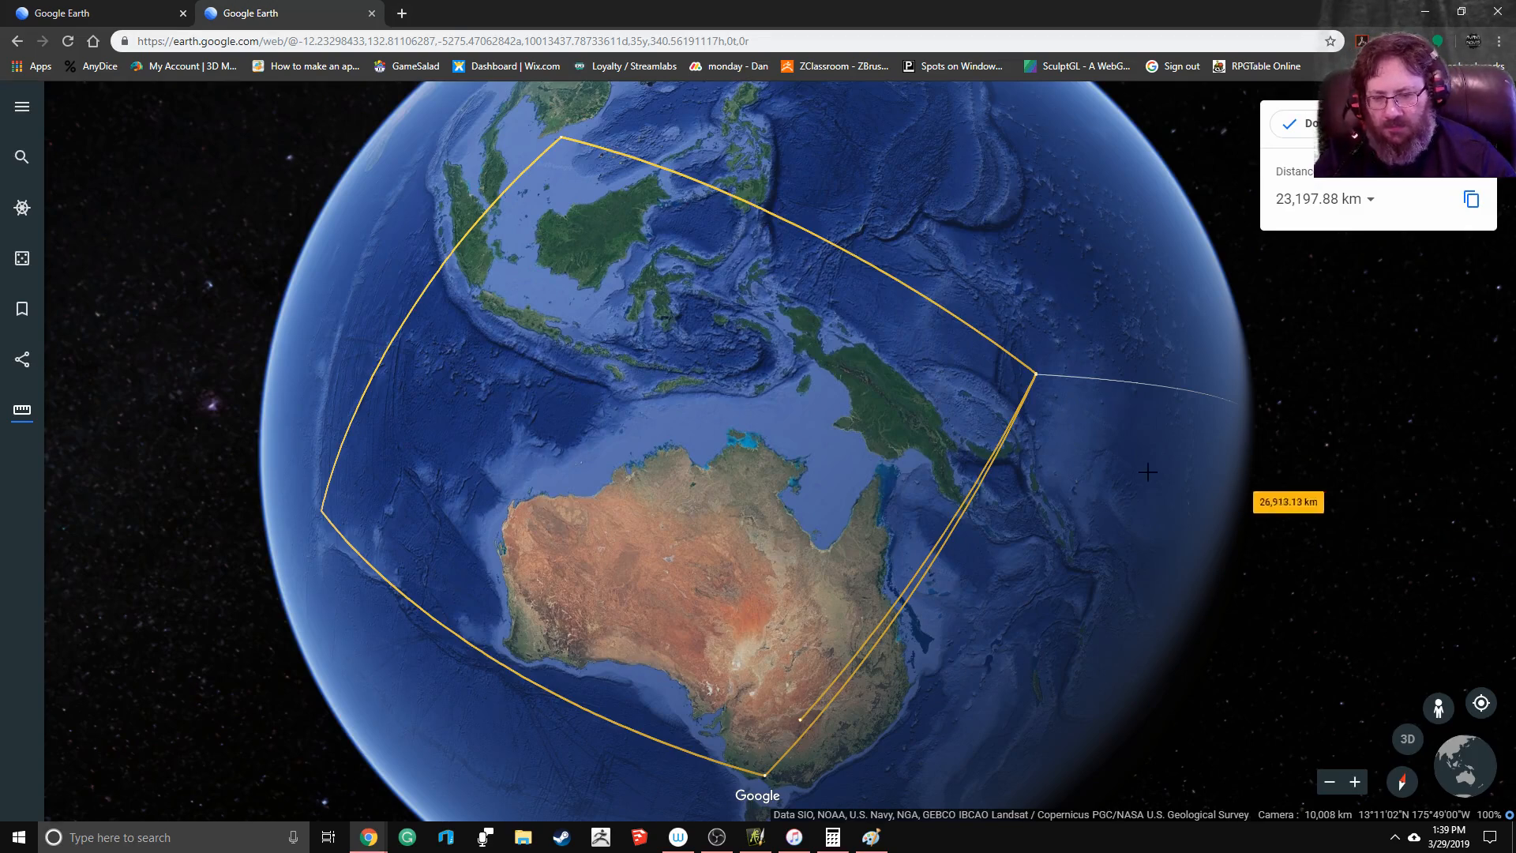
Step: Switch to Paint, paste the closer screenshot of the outlined region over the earlier one, and minimize Paint
key("super")
left_click(872, 836)
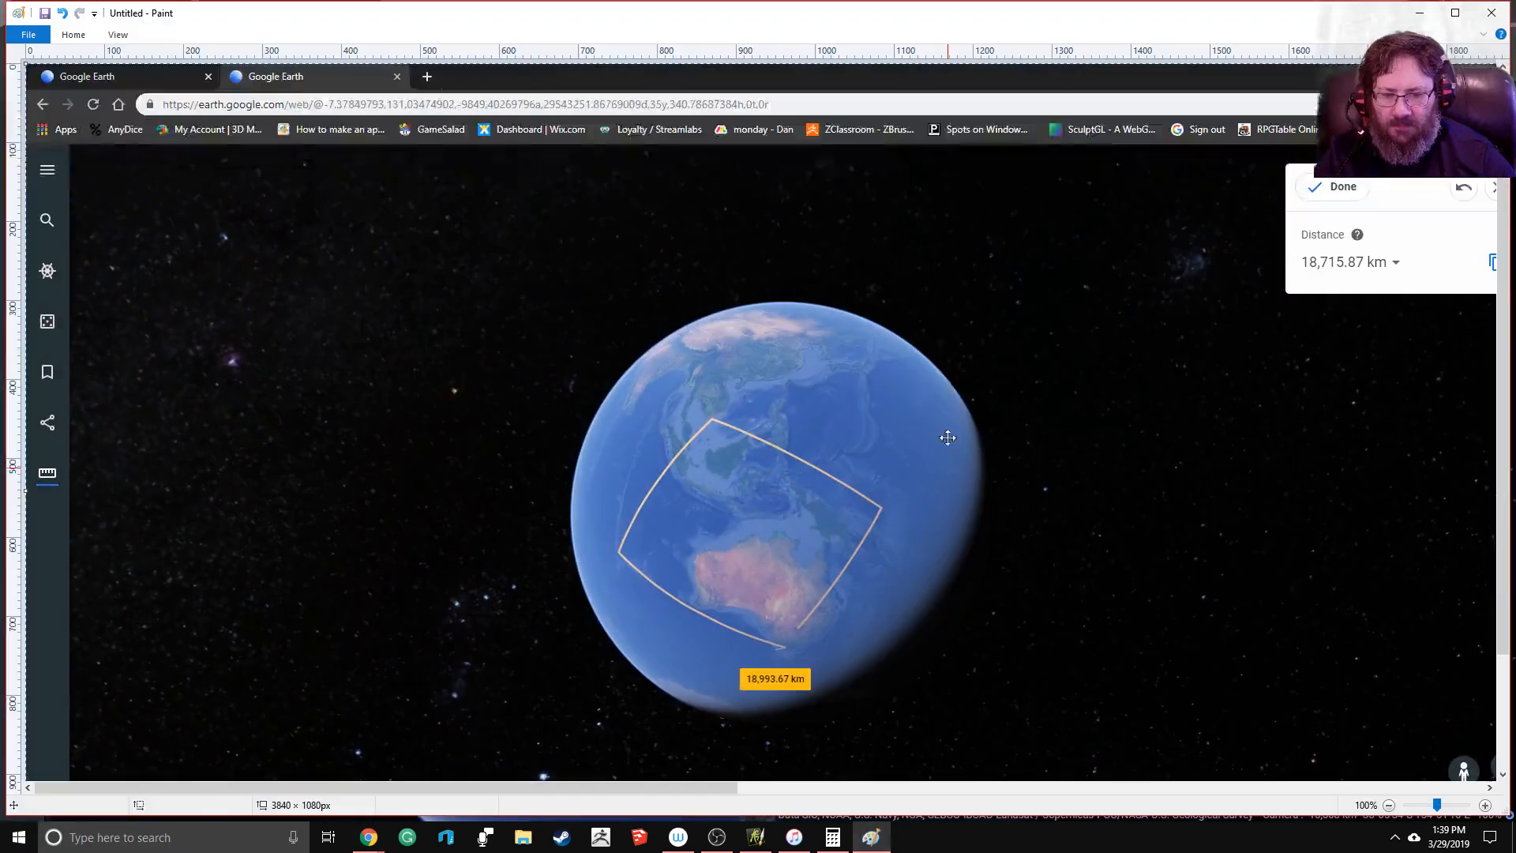
key("ctrl+v")
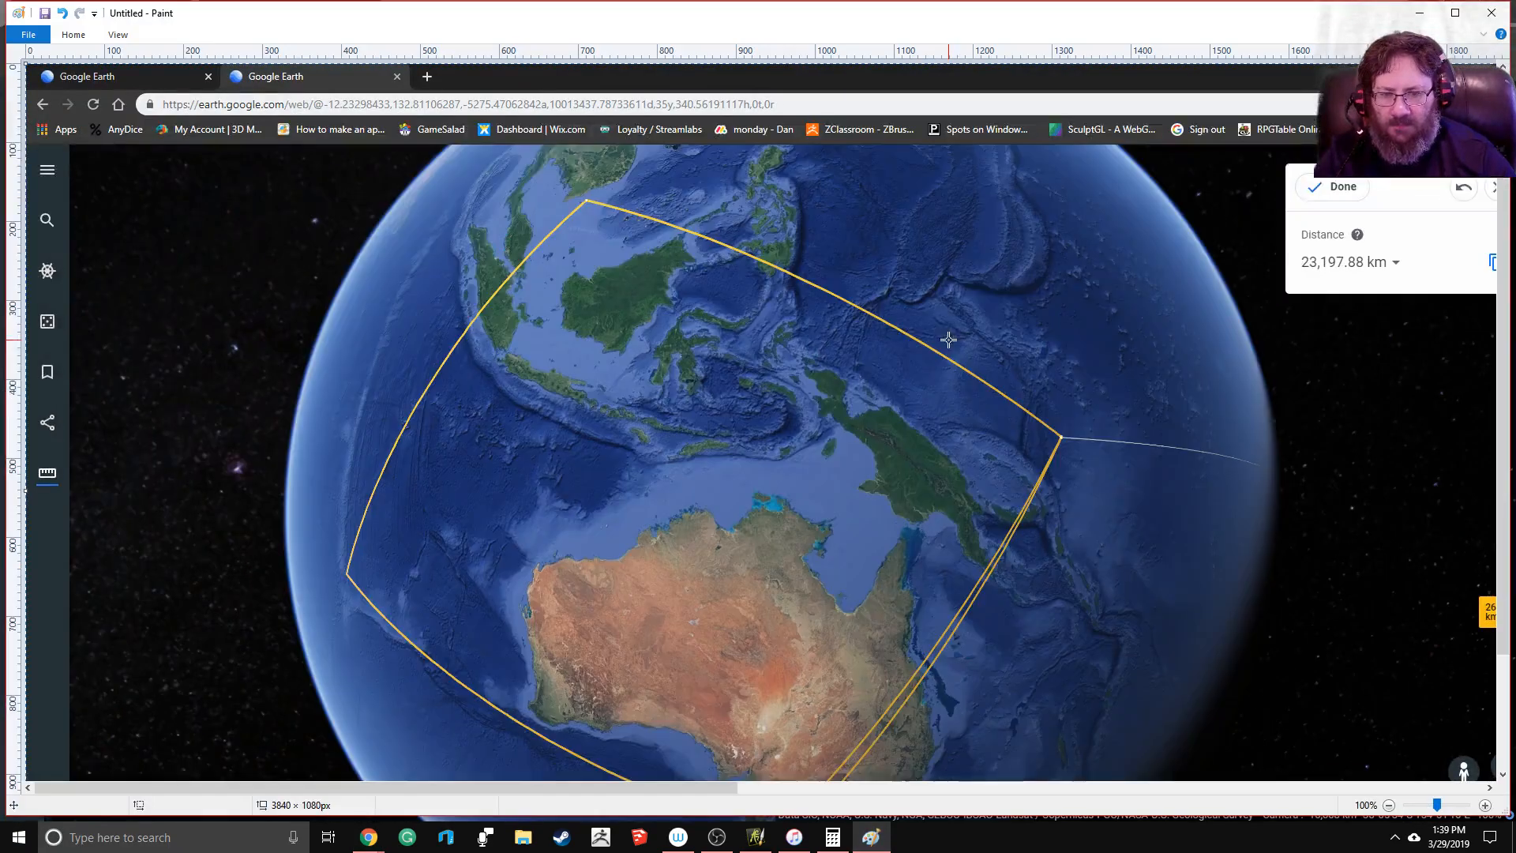
left_click(1410, 24)
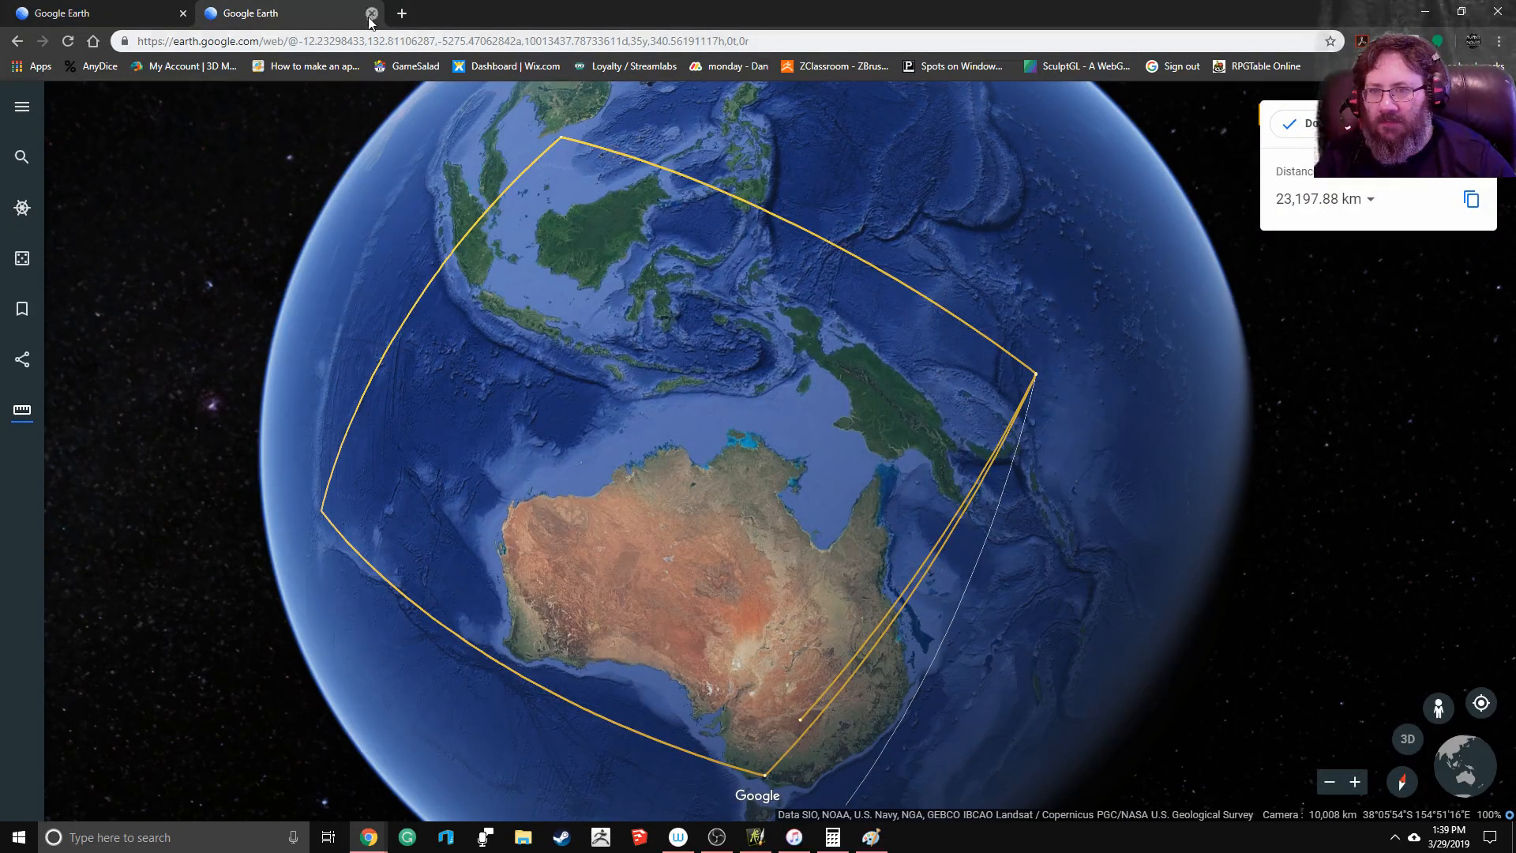
Step: Show the first Google Earth page, and switch back to the Apex campaign setting map in the painting program
left_click(93, 13)
key("alt+Tab")
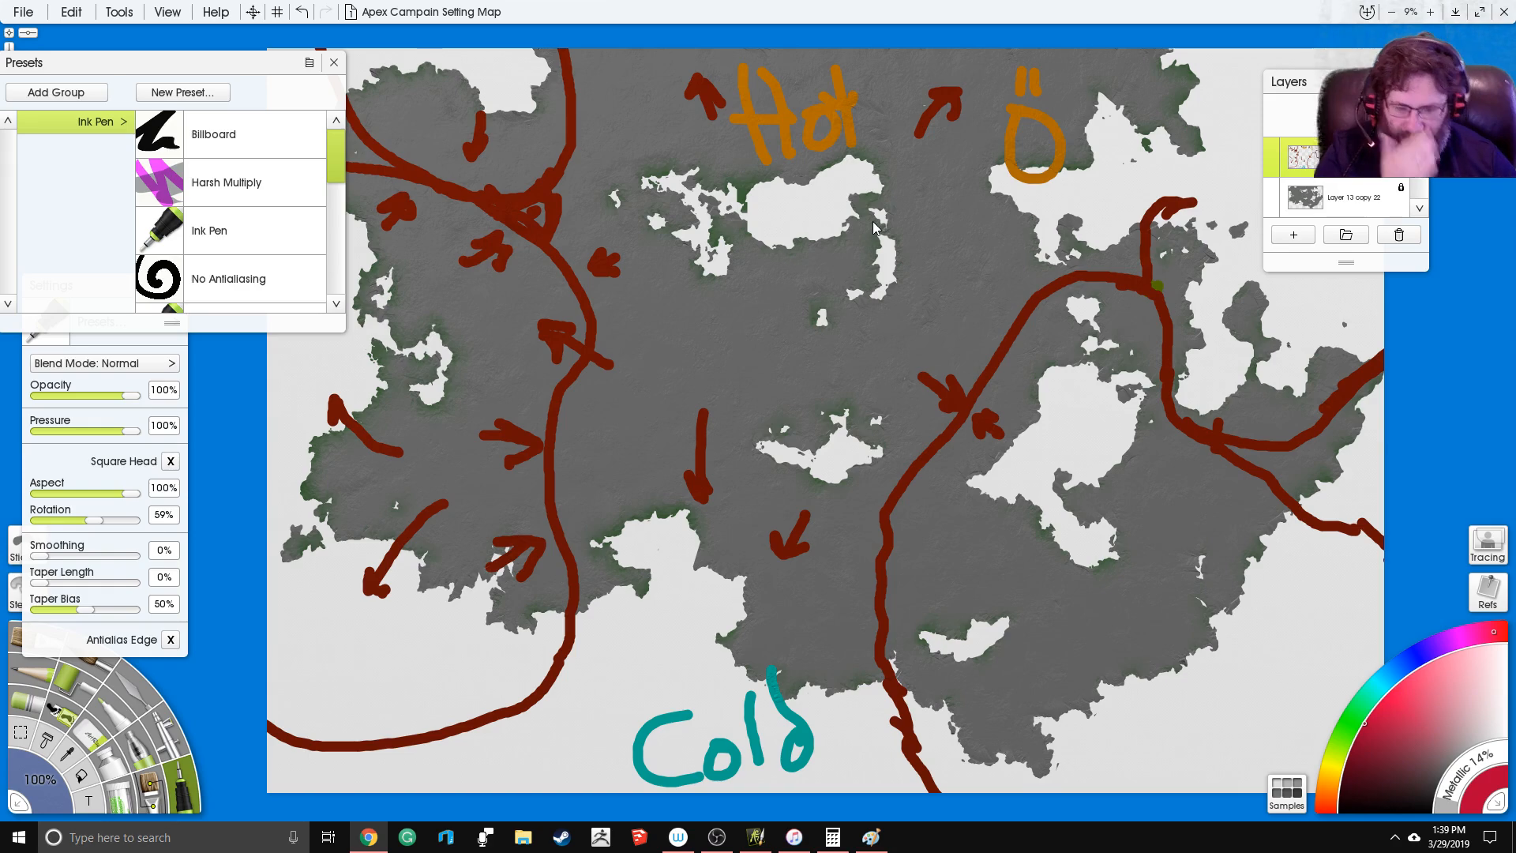
left_click_drag(716, 396, 670, 424)
right_click(659, 368)
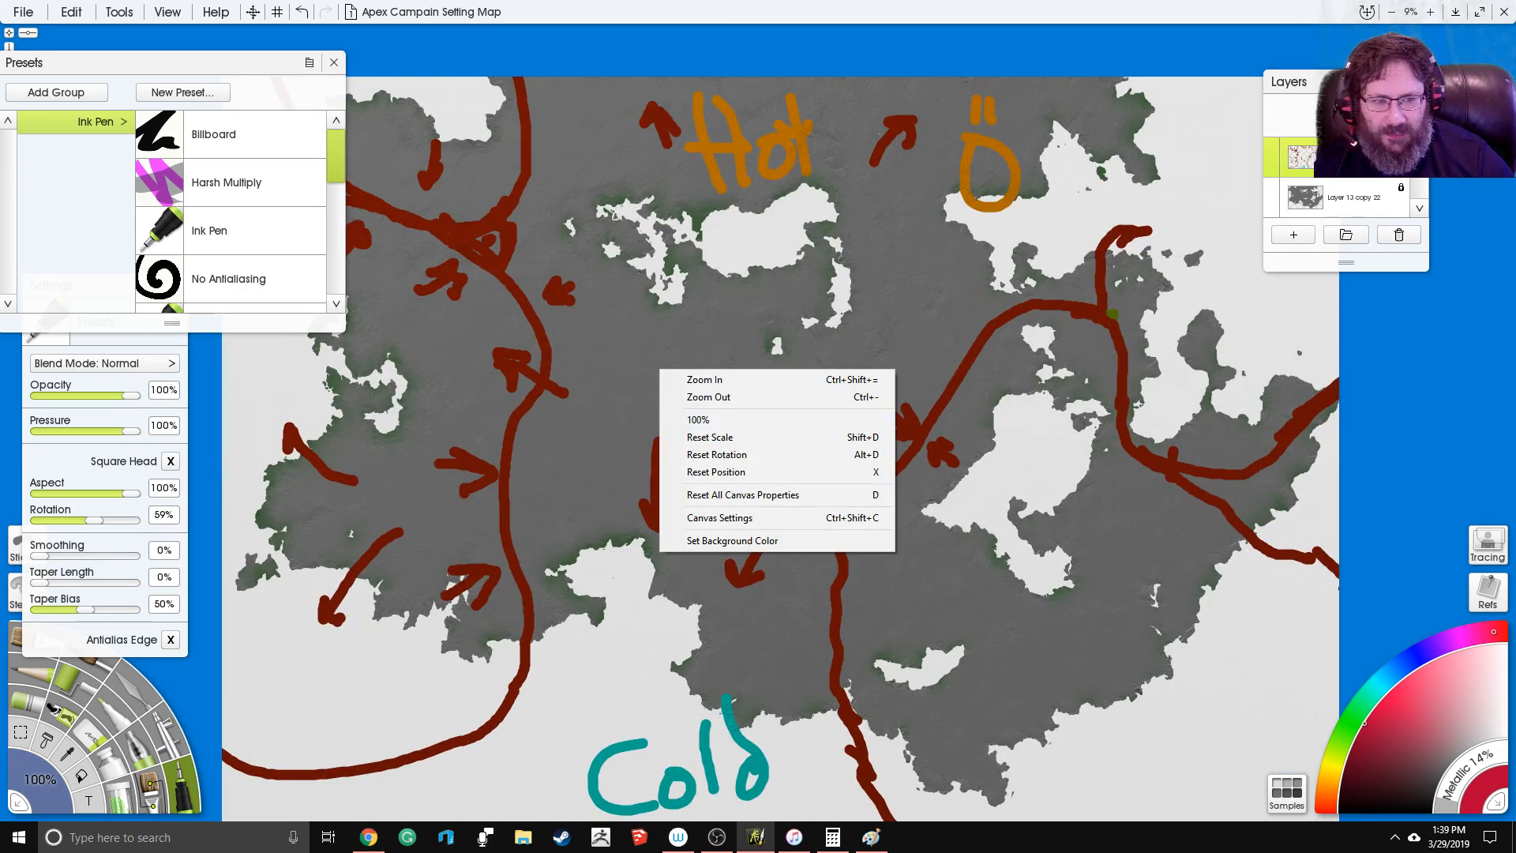
left_click(1387, 423)
scroll(804, 388, "down", 2)
scroll(804, 388, "up", 1)
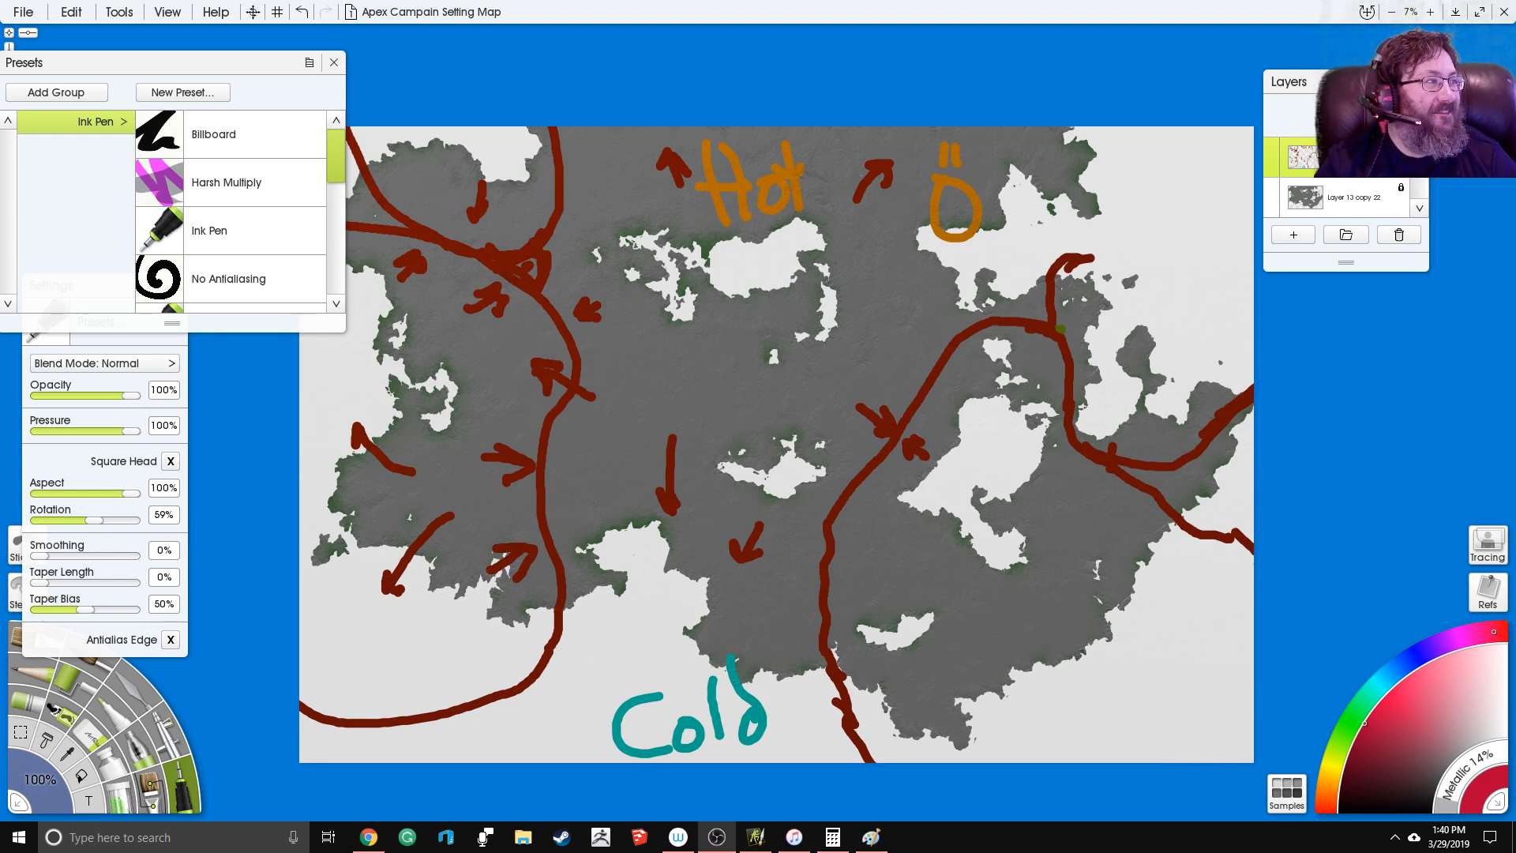
key("alt+Tab")
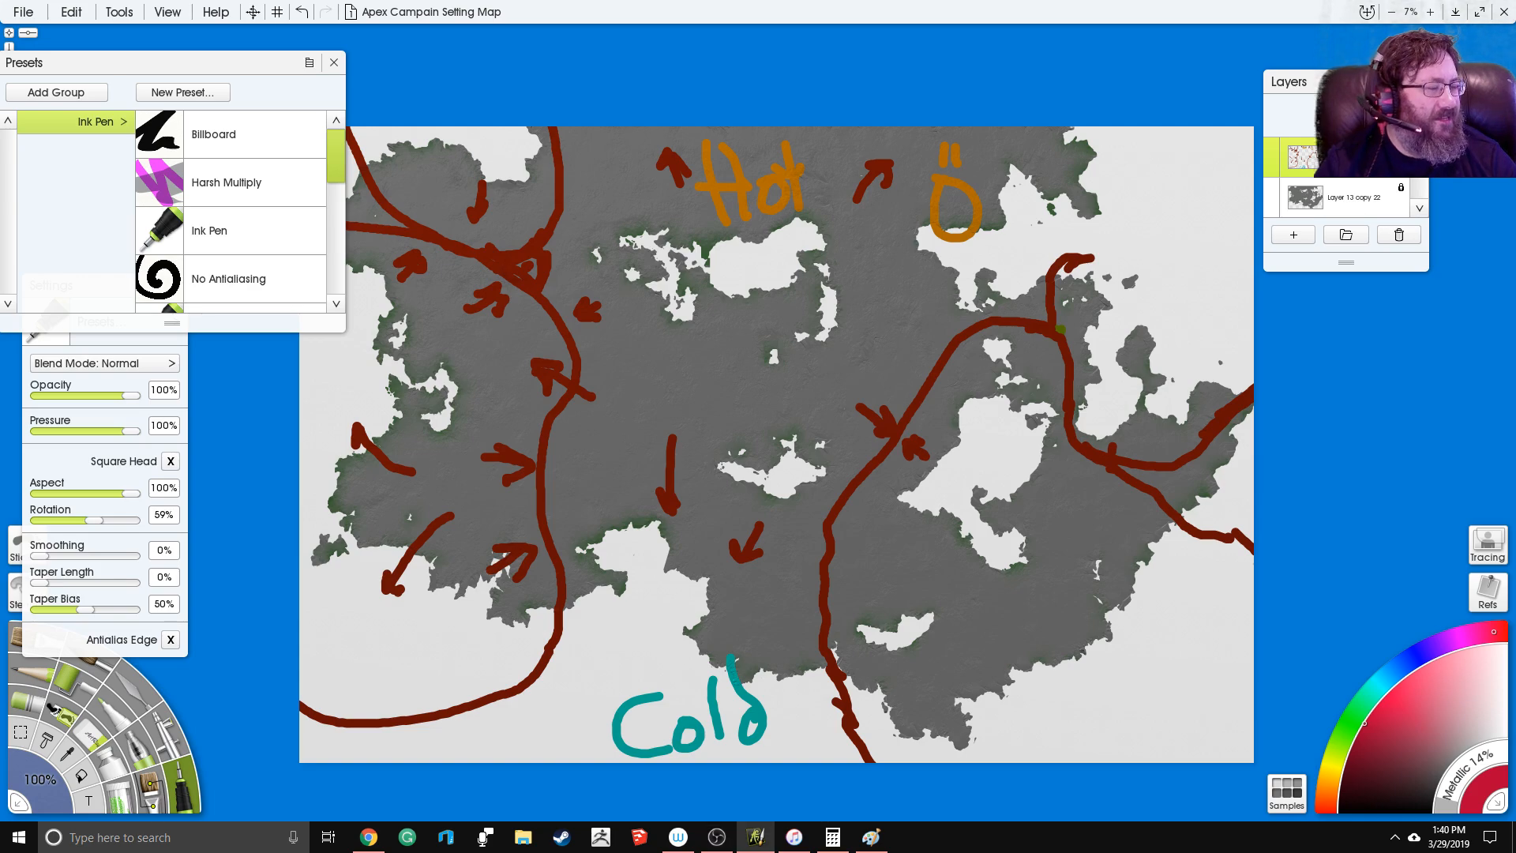
key("alt+Tab")
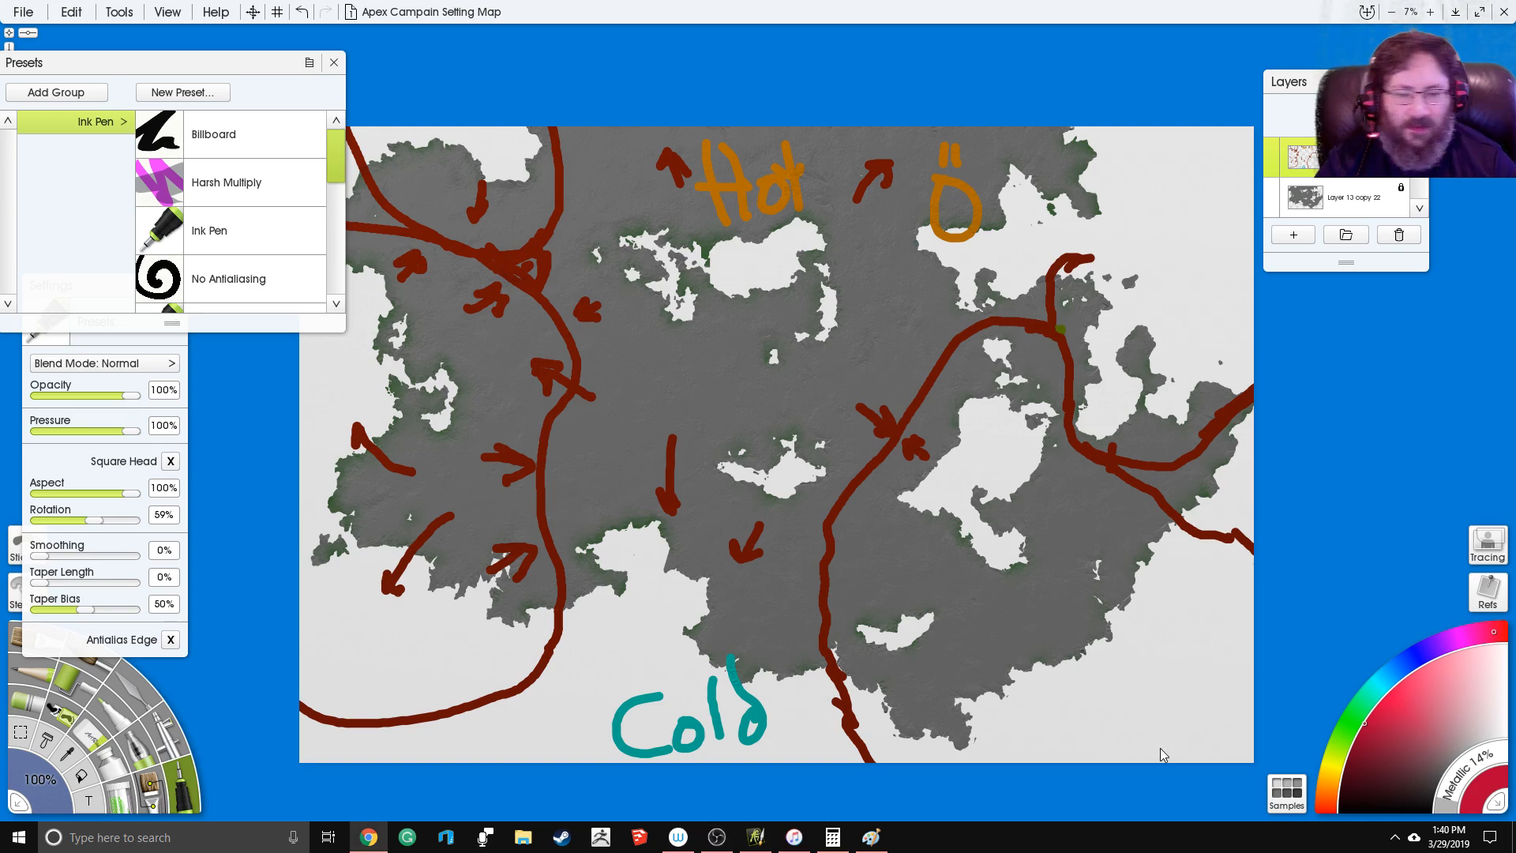
left_click(1323, 524)
scroll(753, 385, "up", 2)
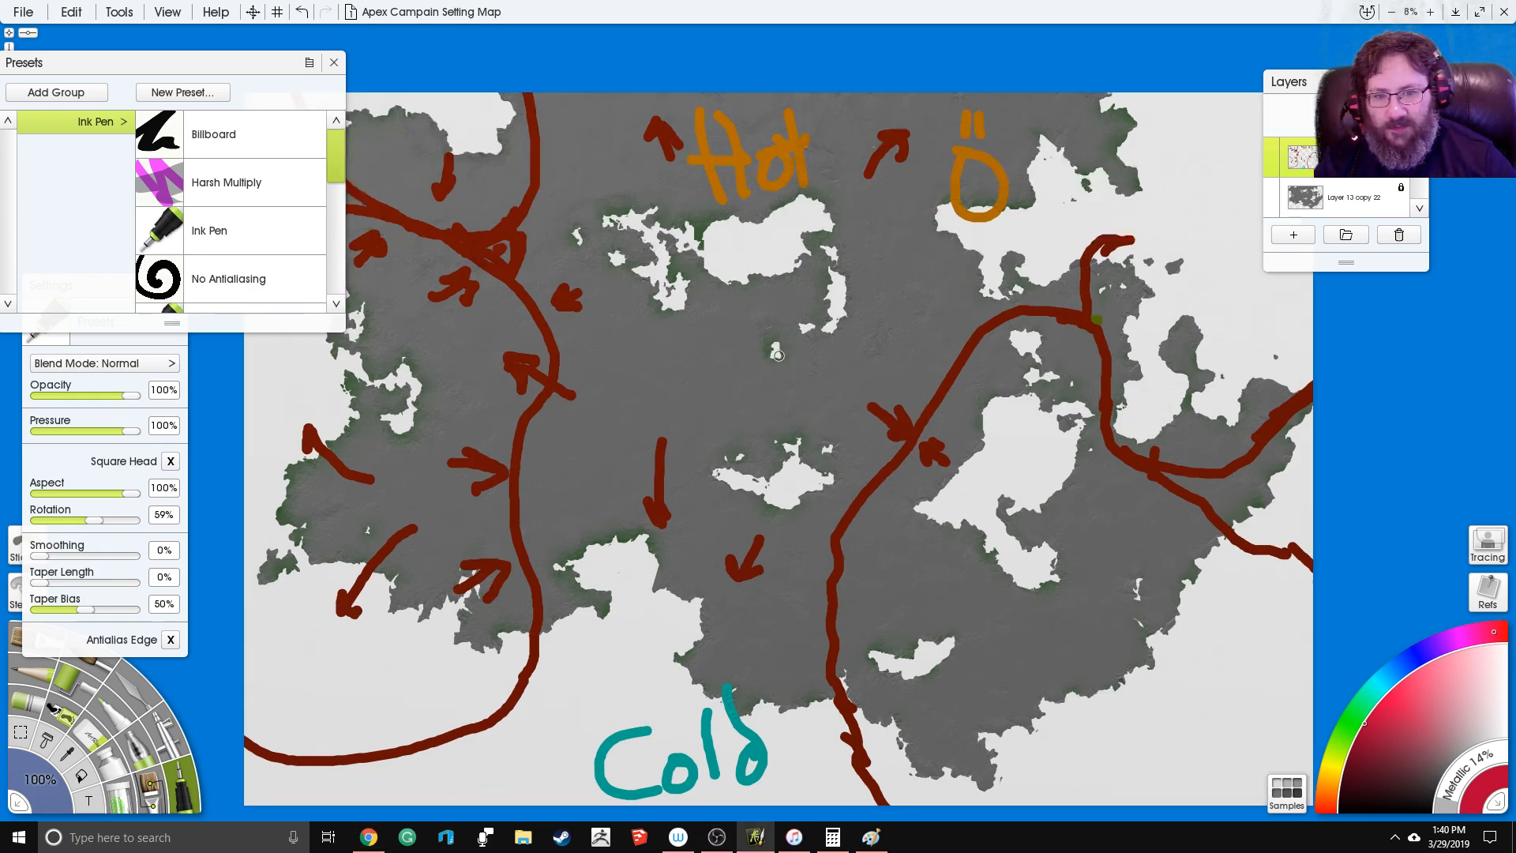
scroll(859, 349, "down", 2)
Step: Write a short crimson label beside the eastern plate boundary and a circled M at the boundary's bend farther east
left_click_drag(1338, 398, 1360, 371)
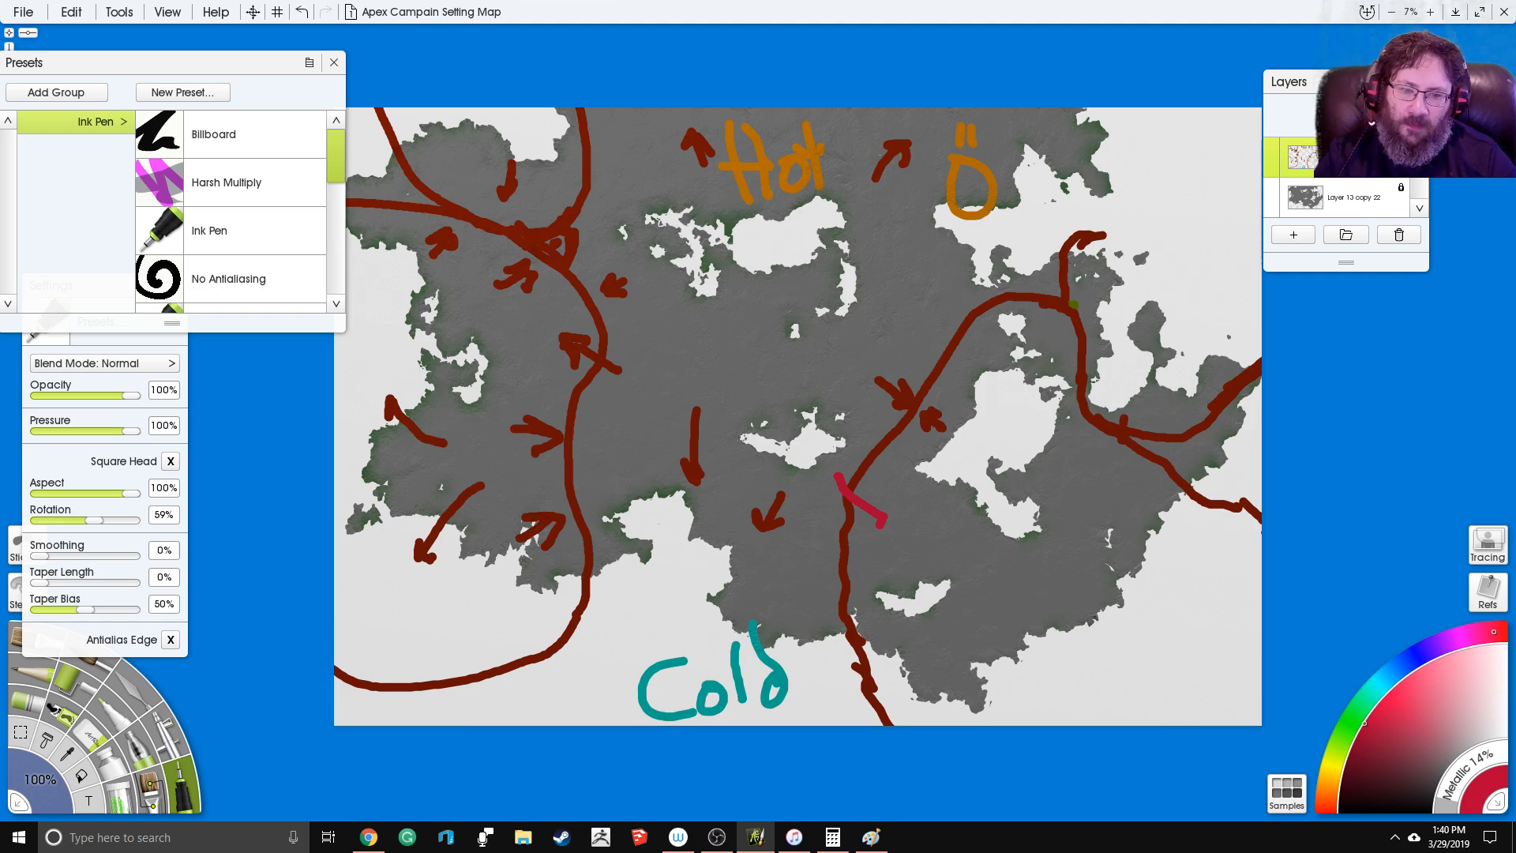
key("ctrl+z")
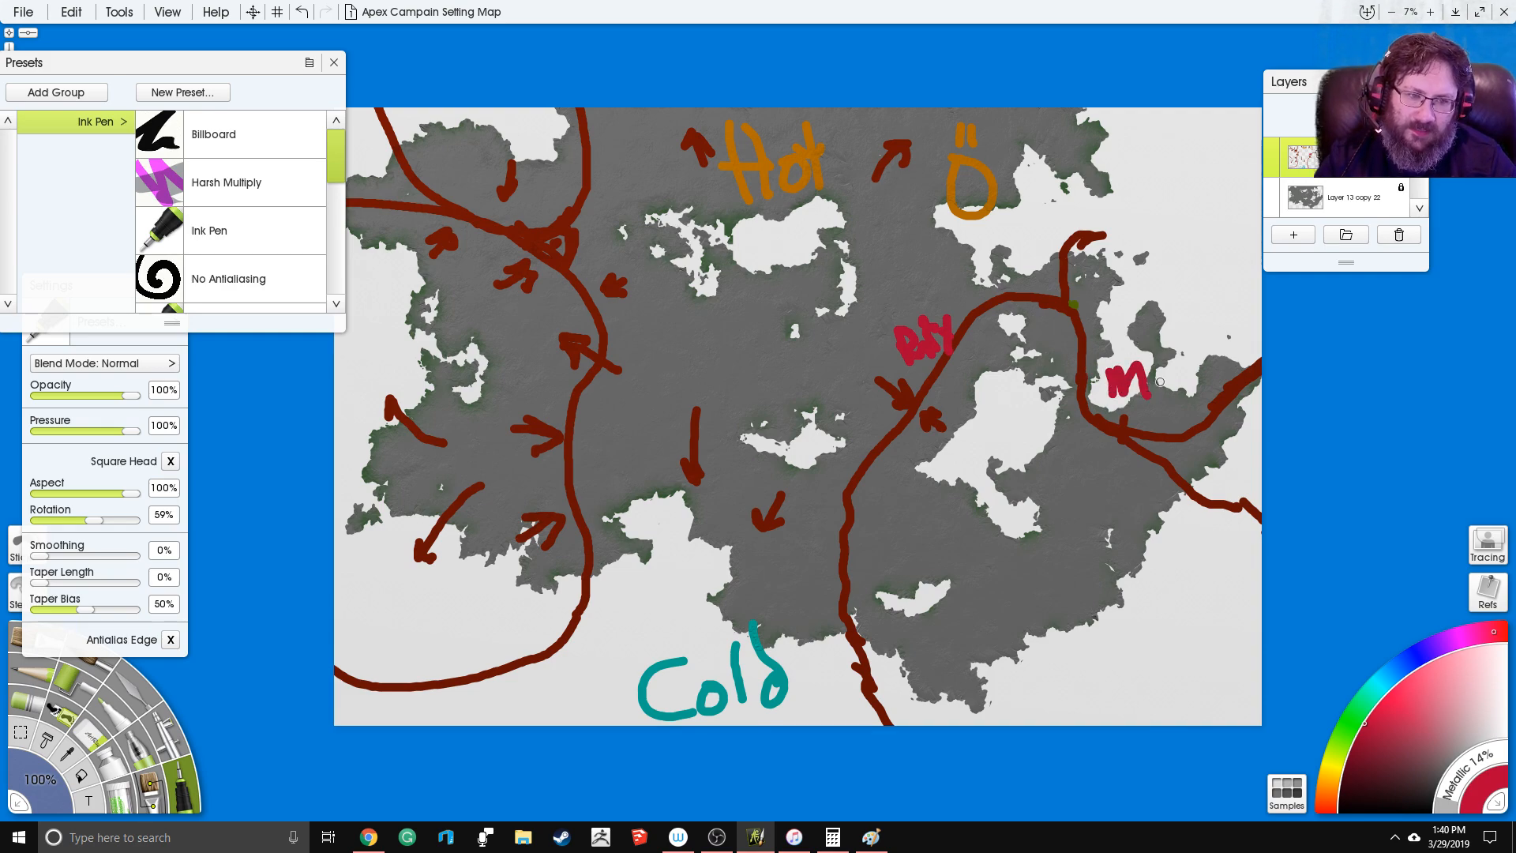
left_click_drag(1166, 338, 1145, 360)
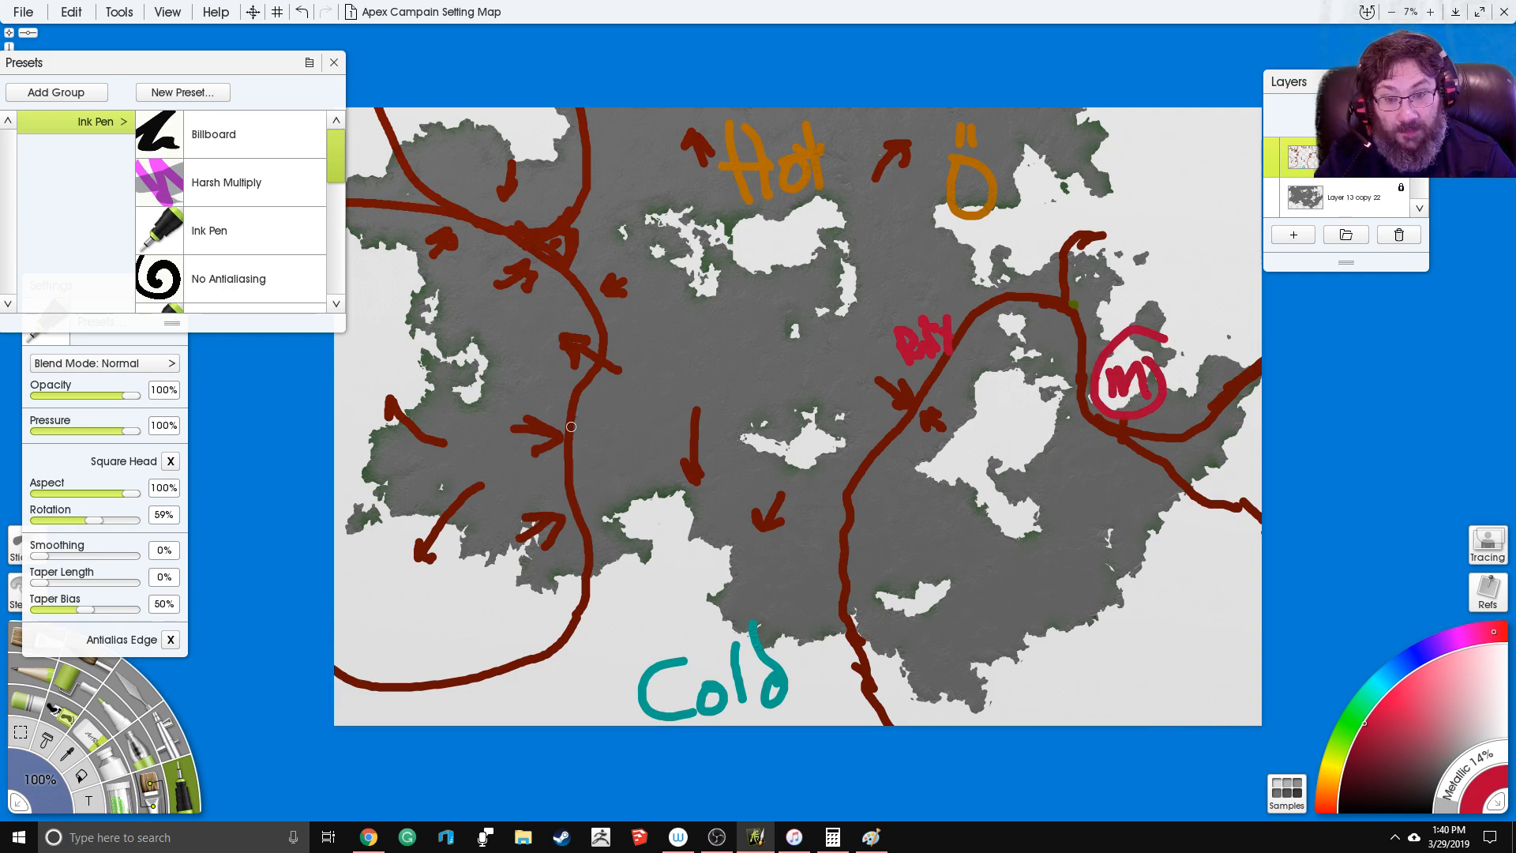
Step: Add crimson circled M marks on the western boundary's northern junction and middle stretch, plus dashed crimson lines across the central and southern land
left_click_drag(496, 227, 510, 250)
mouse_move(507, 193)
left_mouse_down()
mouse_move(497, 258)
mouse_move(482, 212)
left_mouse_up()
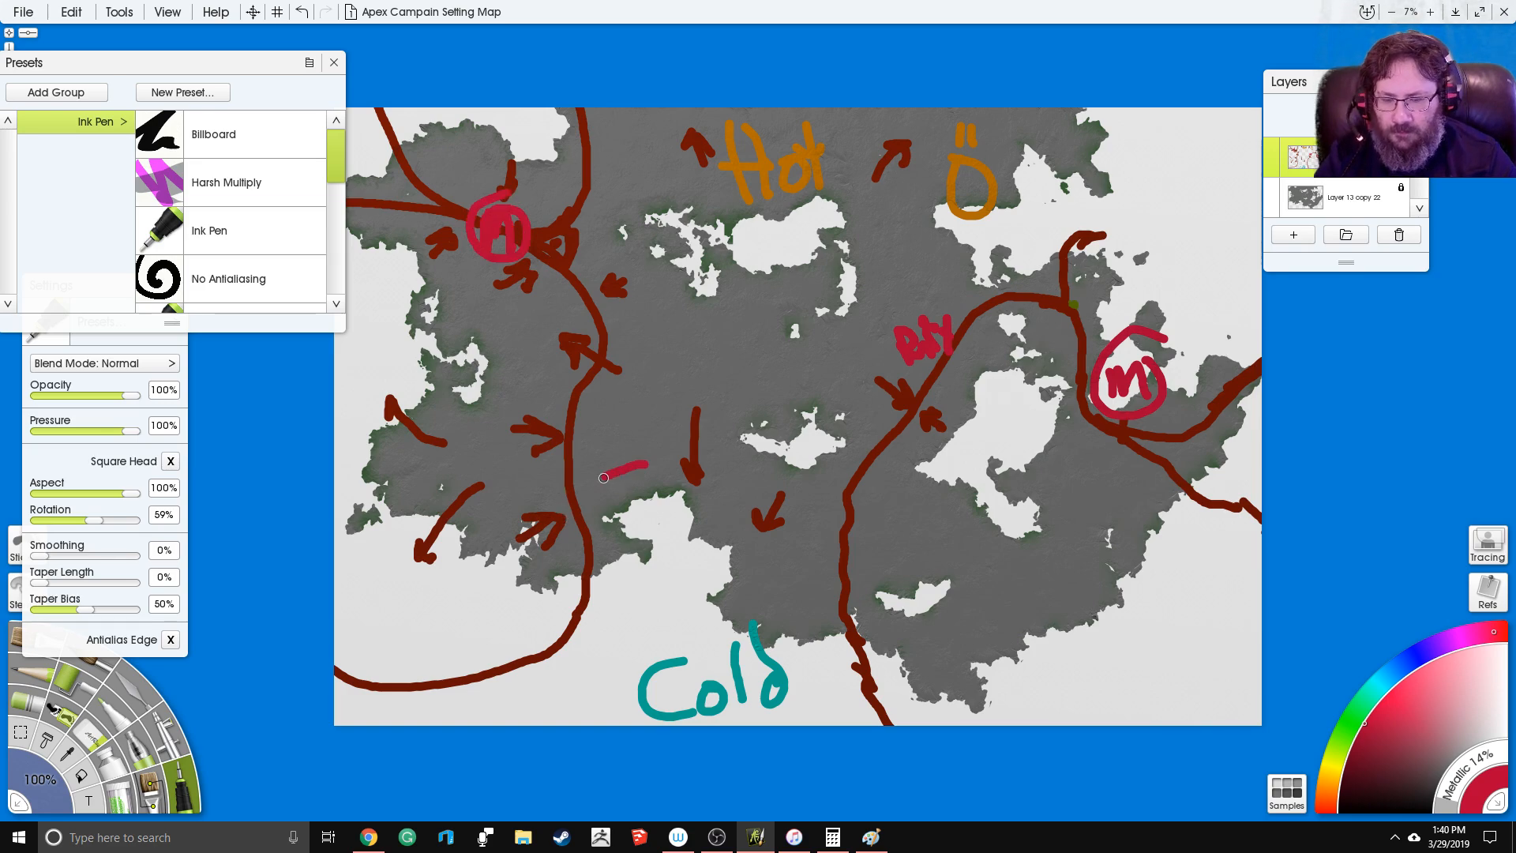
left_click_drag(563, 471, 581, 492)
mouse_move(588, 425)
left_mouse_down()
mouse_move(523, 474)
mouse_move(581, 423)
left_mouse_up()
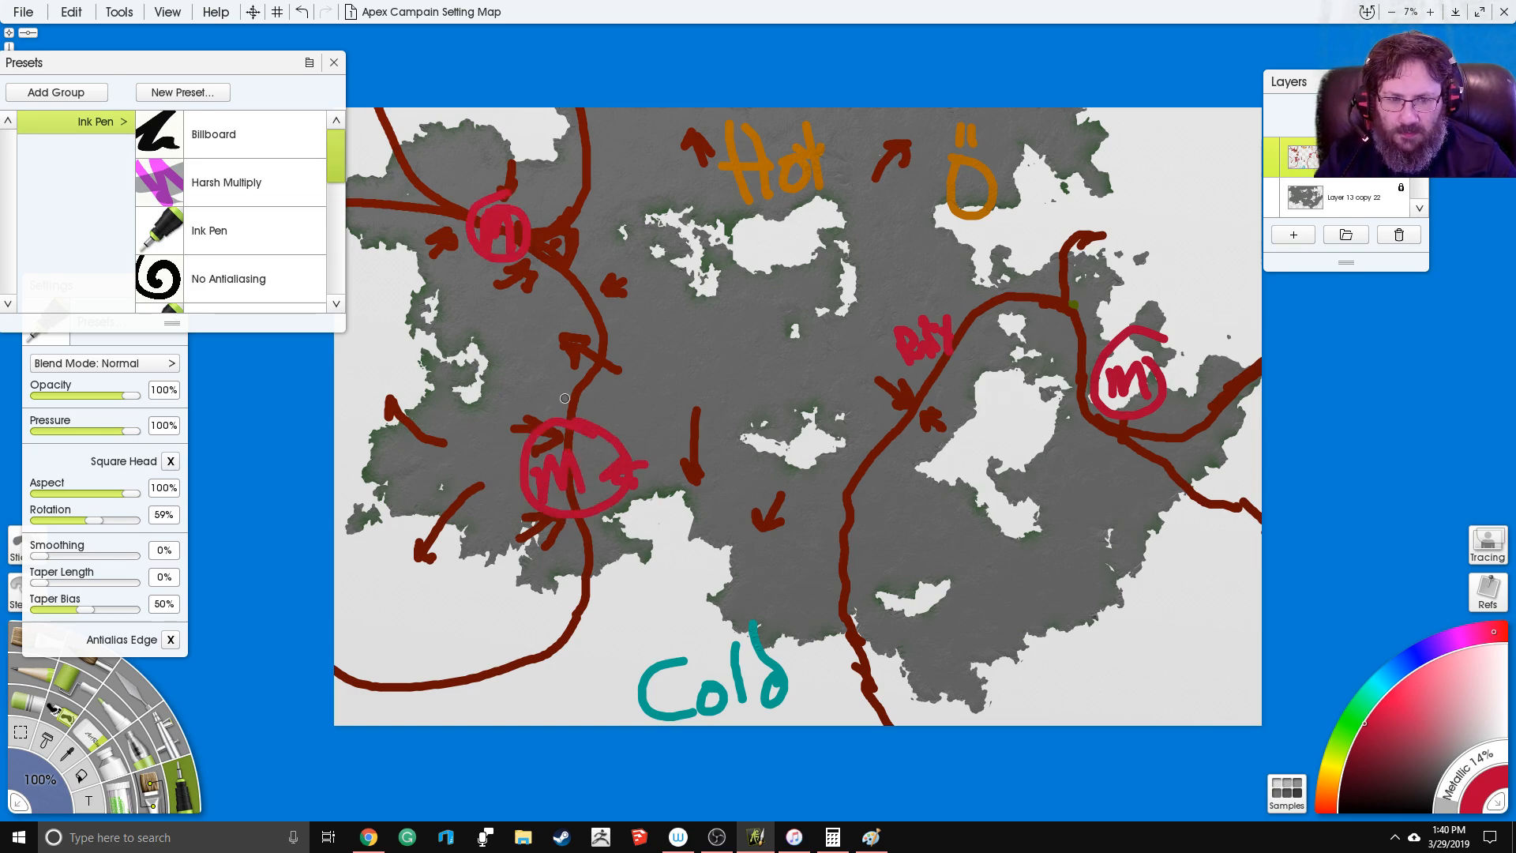
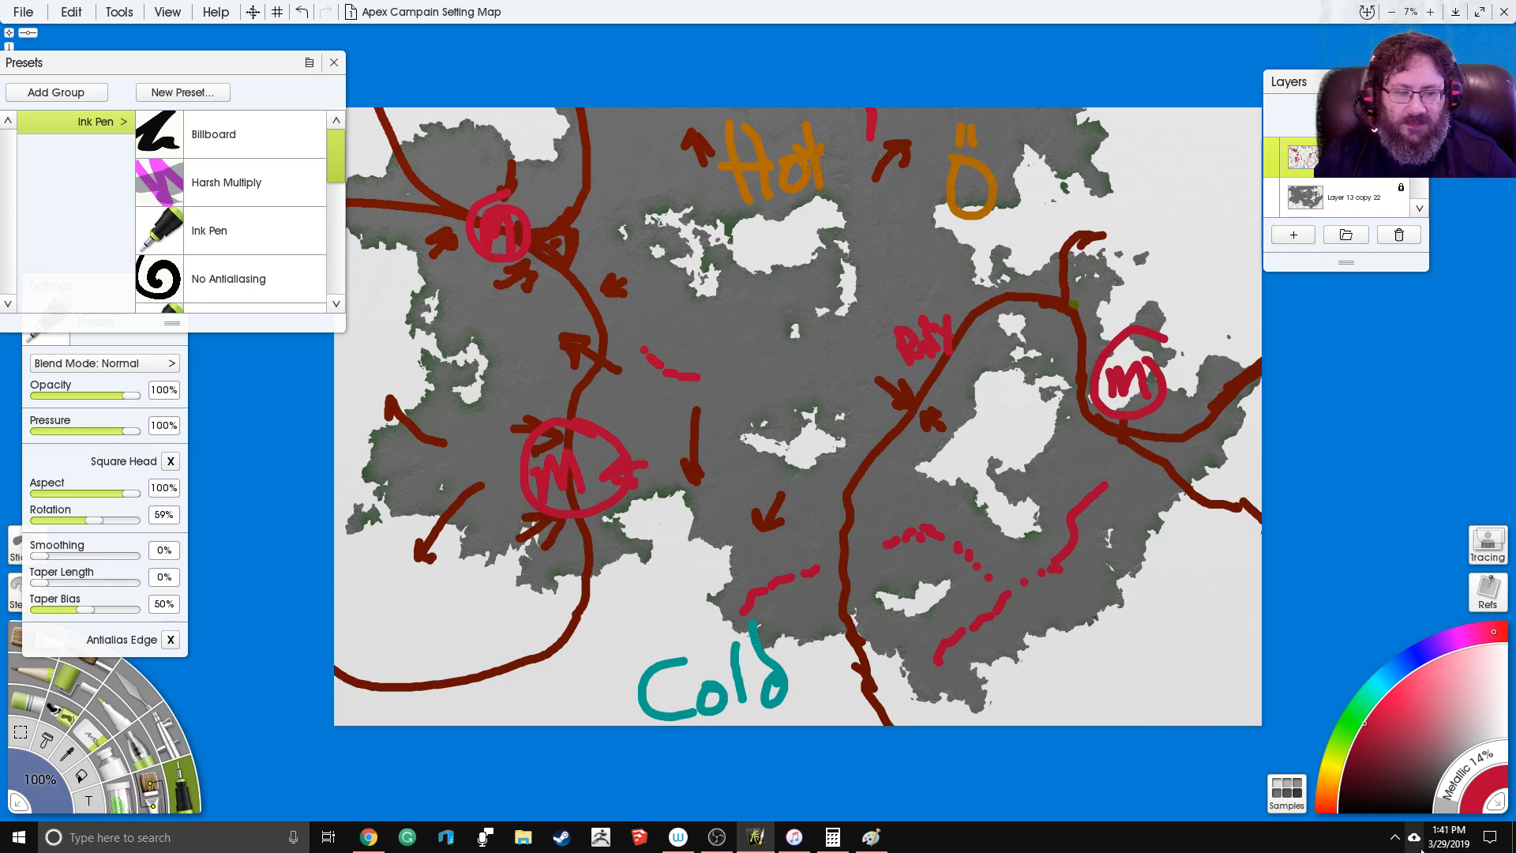
Step: Draw a dark yellow horizontal line across the full width of the map's northern part and label it 0°
left_click(1421, 654)
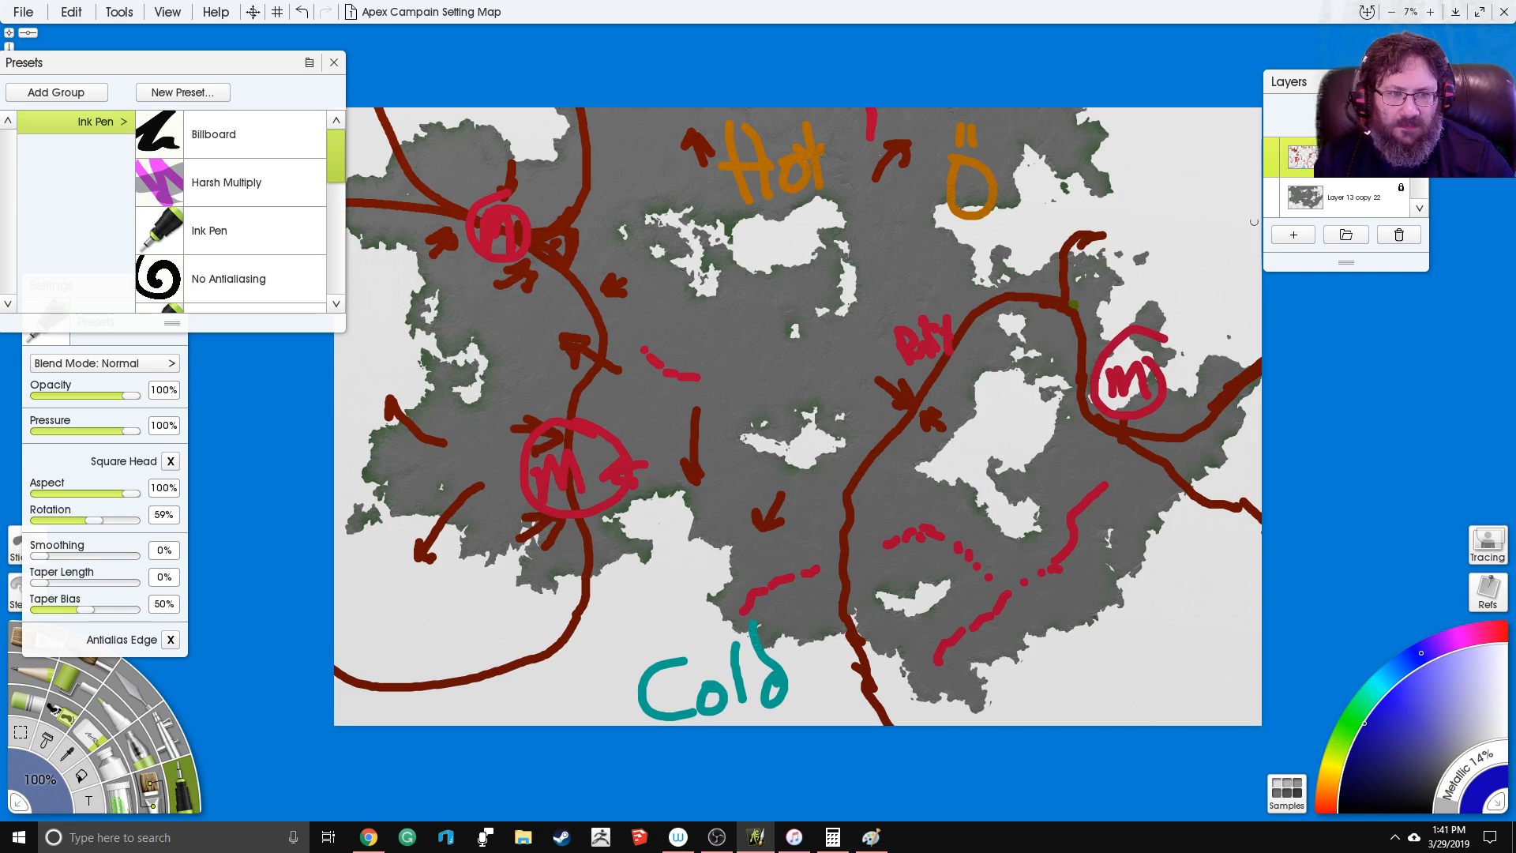
left_click_drag(1258, 223, 1234, 223)
left_click(1333, 771)
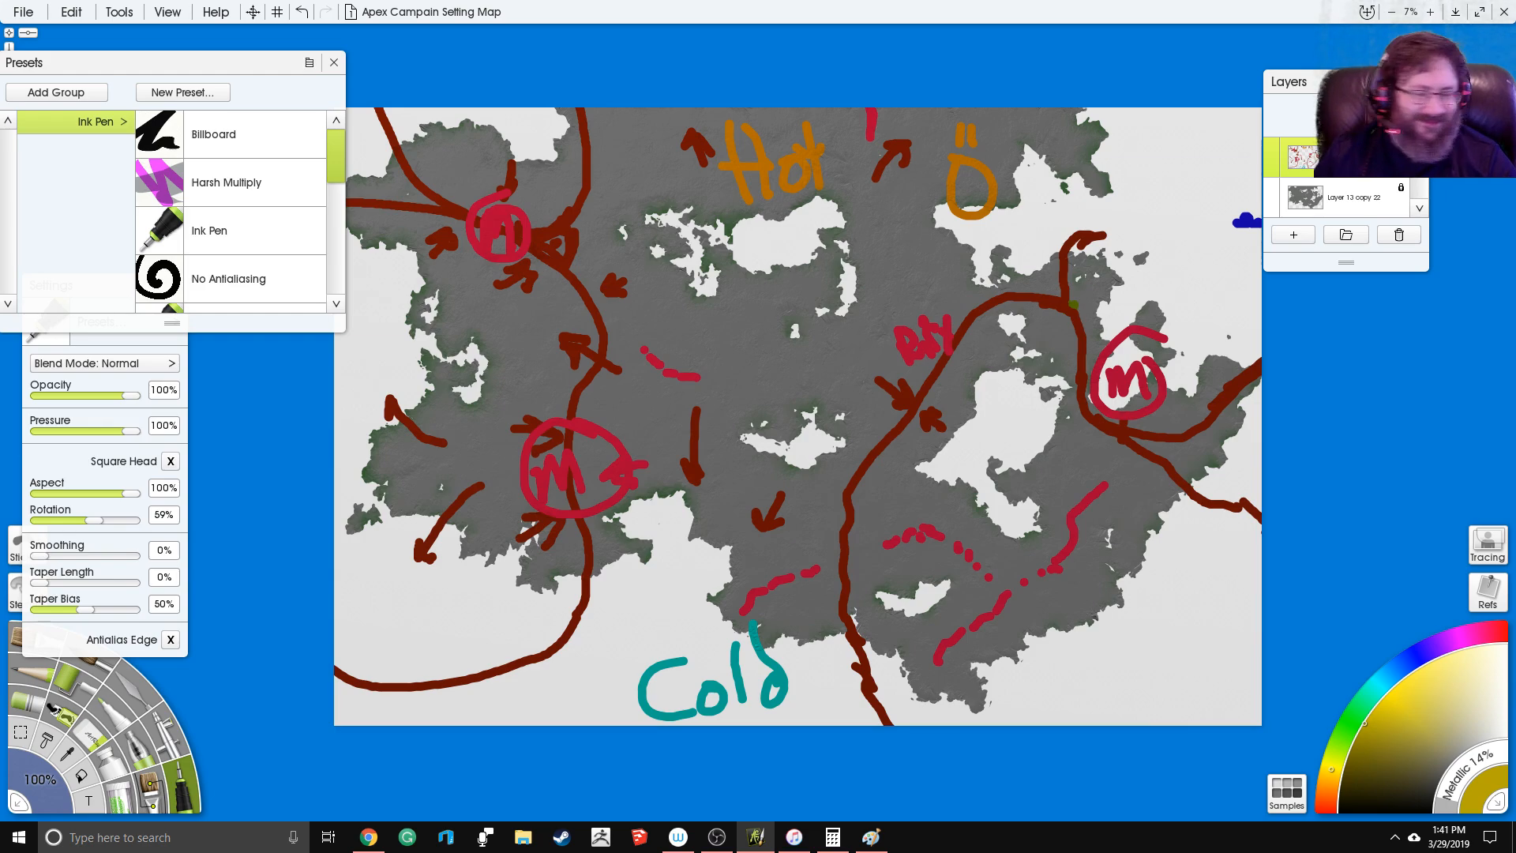
left_click_drag(1254, 223, 351, 225)
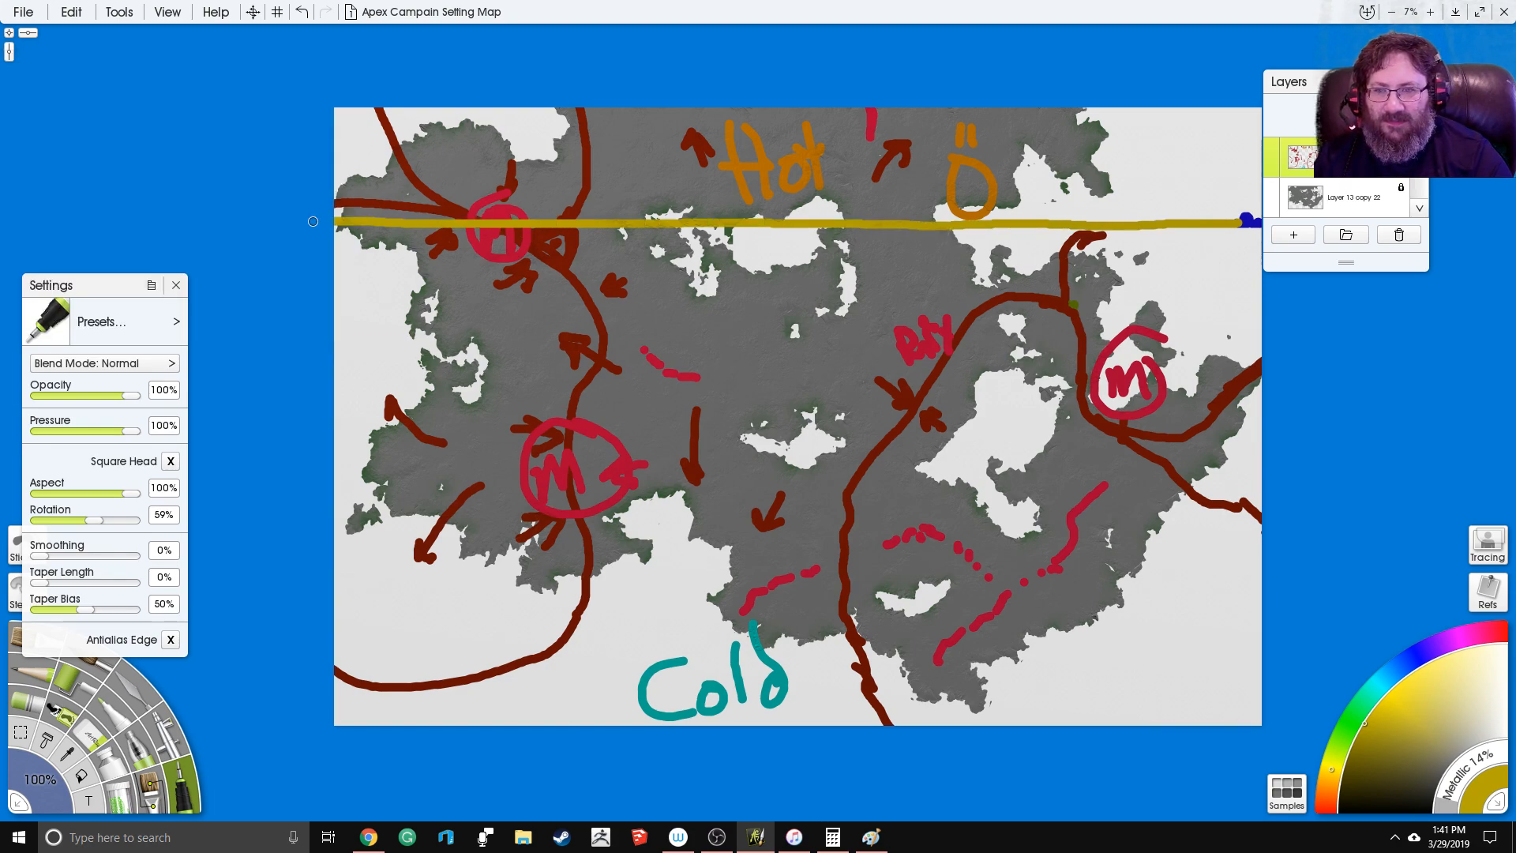
left_click_drag(606, 193, 637, 172)
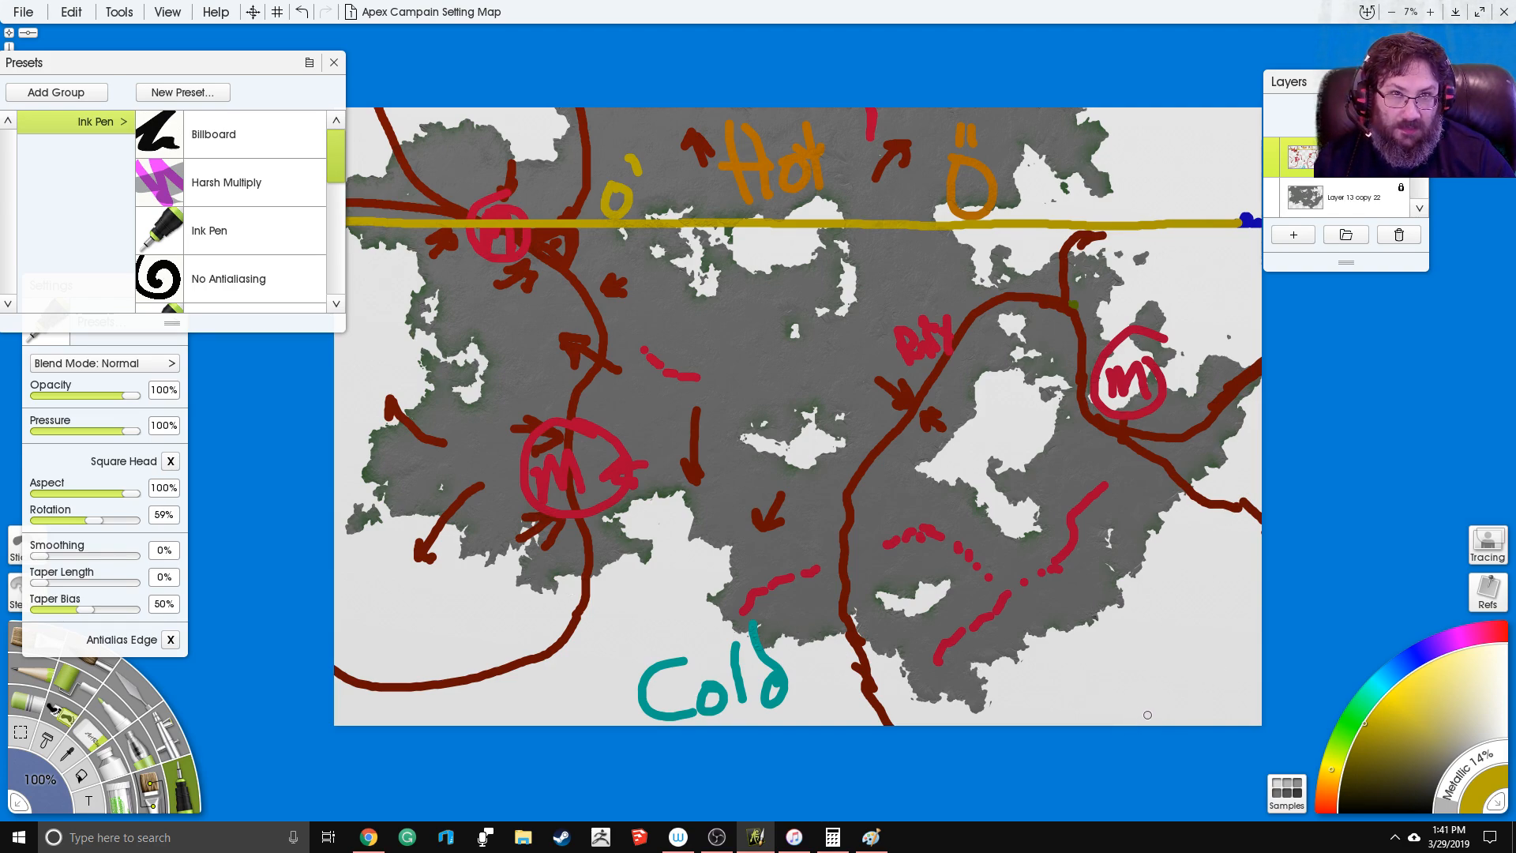
Step: Write a dark yellow degree label in the map's southeast corner and draw two more full-width horizontal lines across its middle and south
left_click_drag(1149, 715, 1166, 718)
left_click_drag(1181, 698, 1178, 715)
left_click_drag(1199, 697, 1201, 696)
left_click_drag(1218, 683, 1223, 688)
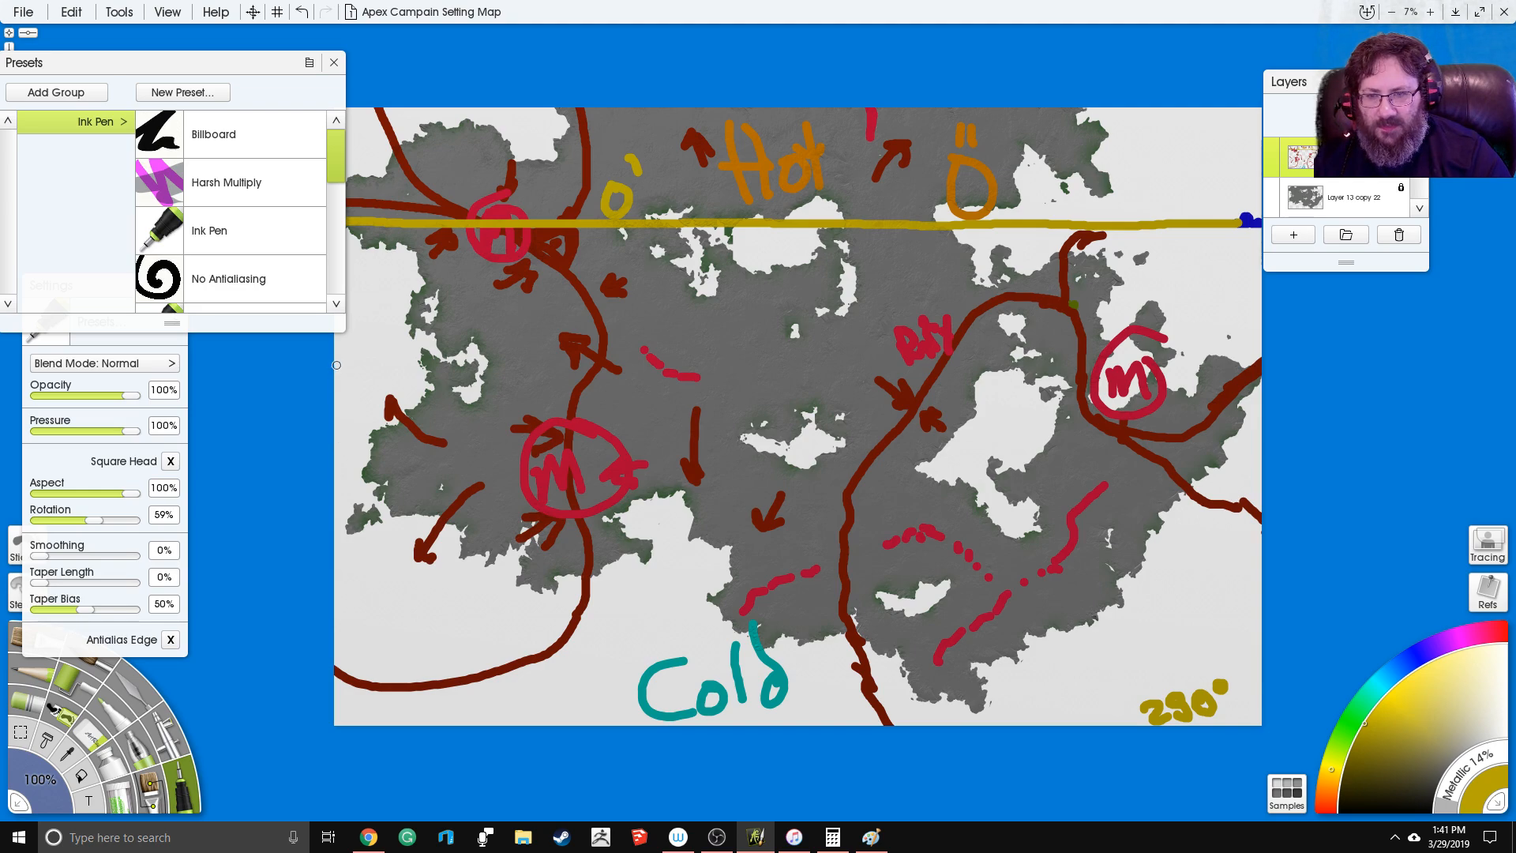
left_click_drag(330, 389, 1261, 408)
left_click_drag(319, 613, 1263, 618)
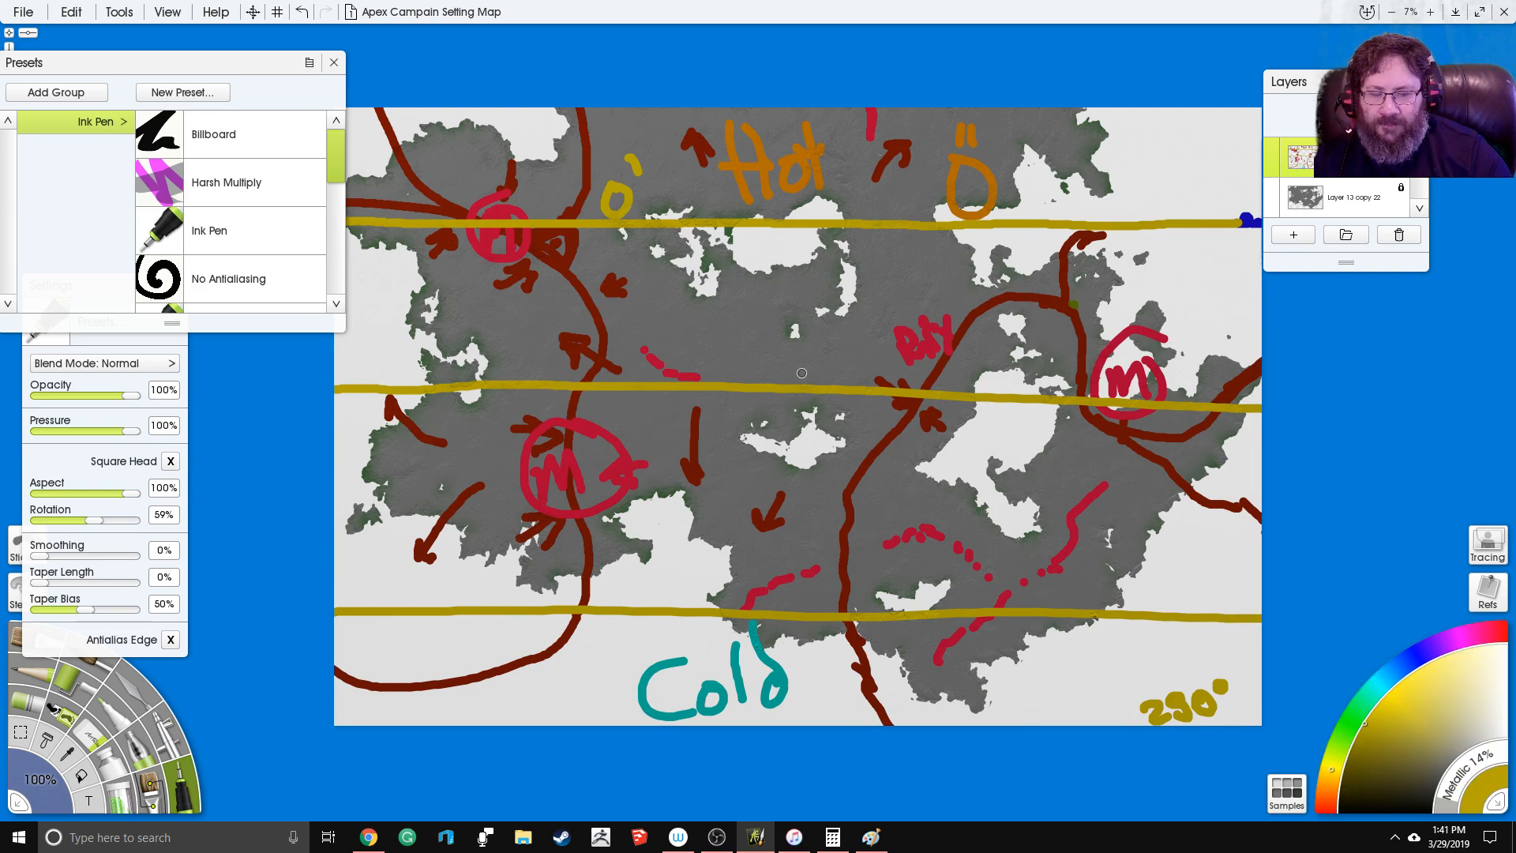
left_click_drag(823, 426, 862, 407)
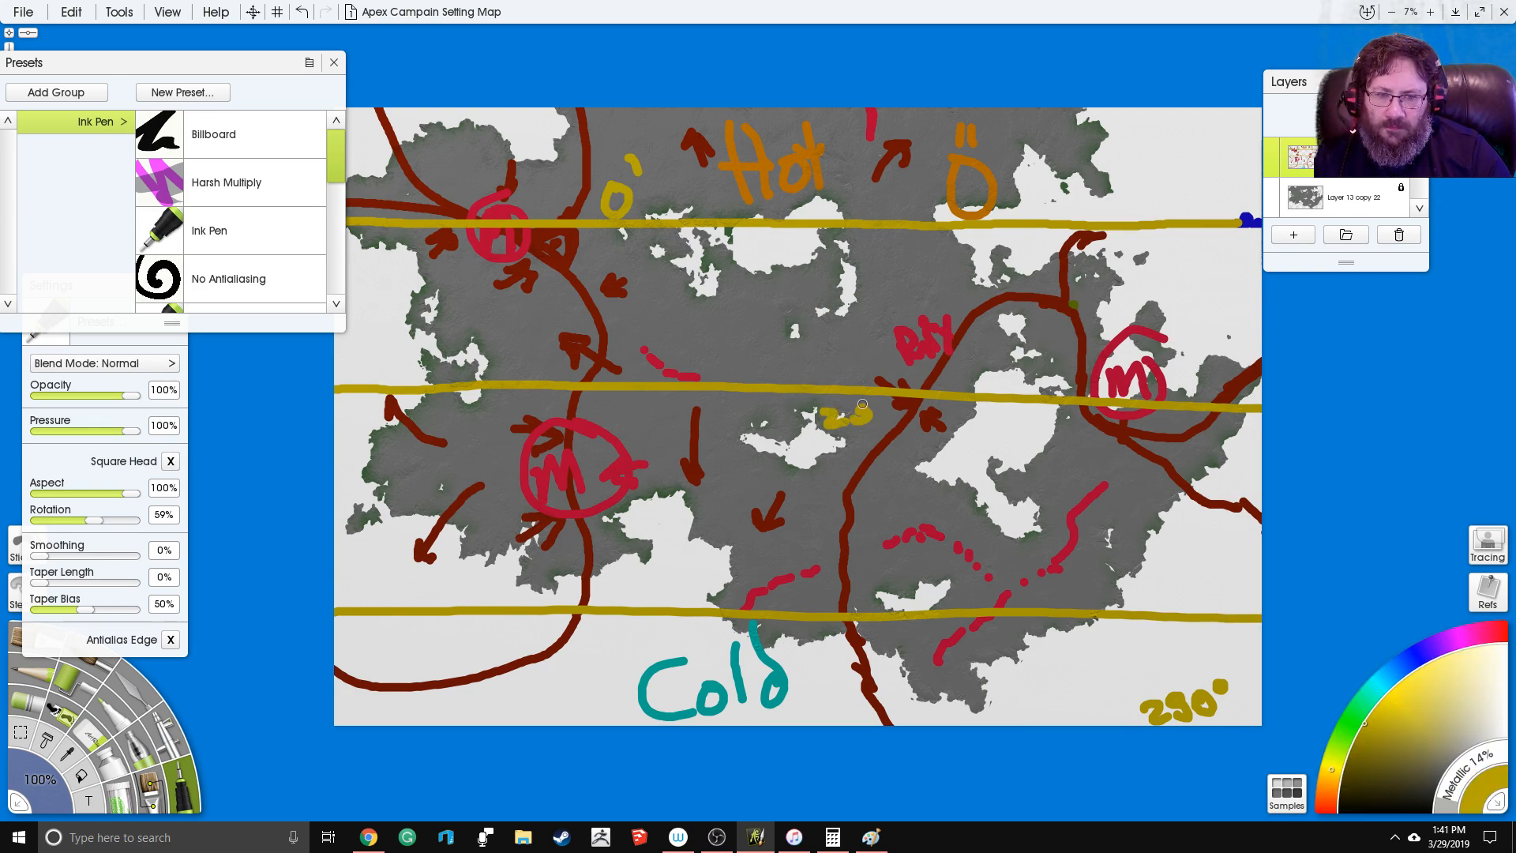
mouse_move(833, 649)
left_mouse_down()
mouse_move(816, 677)
mouse_move(866, 648)
left_mouse_up()
key("ctrl+z")
key("ctrl+z")
key("ctrl+z")
key("ctrl+z")
key("ctrl+z")
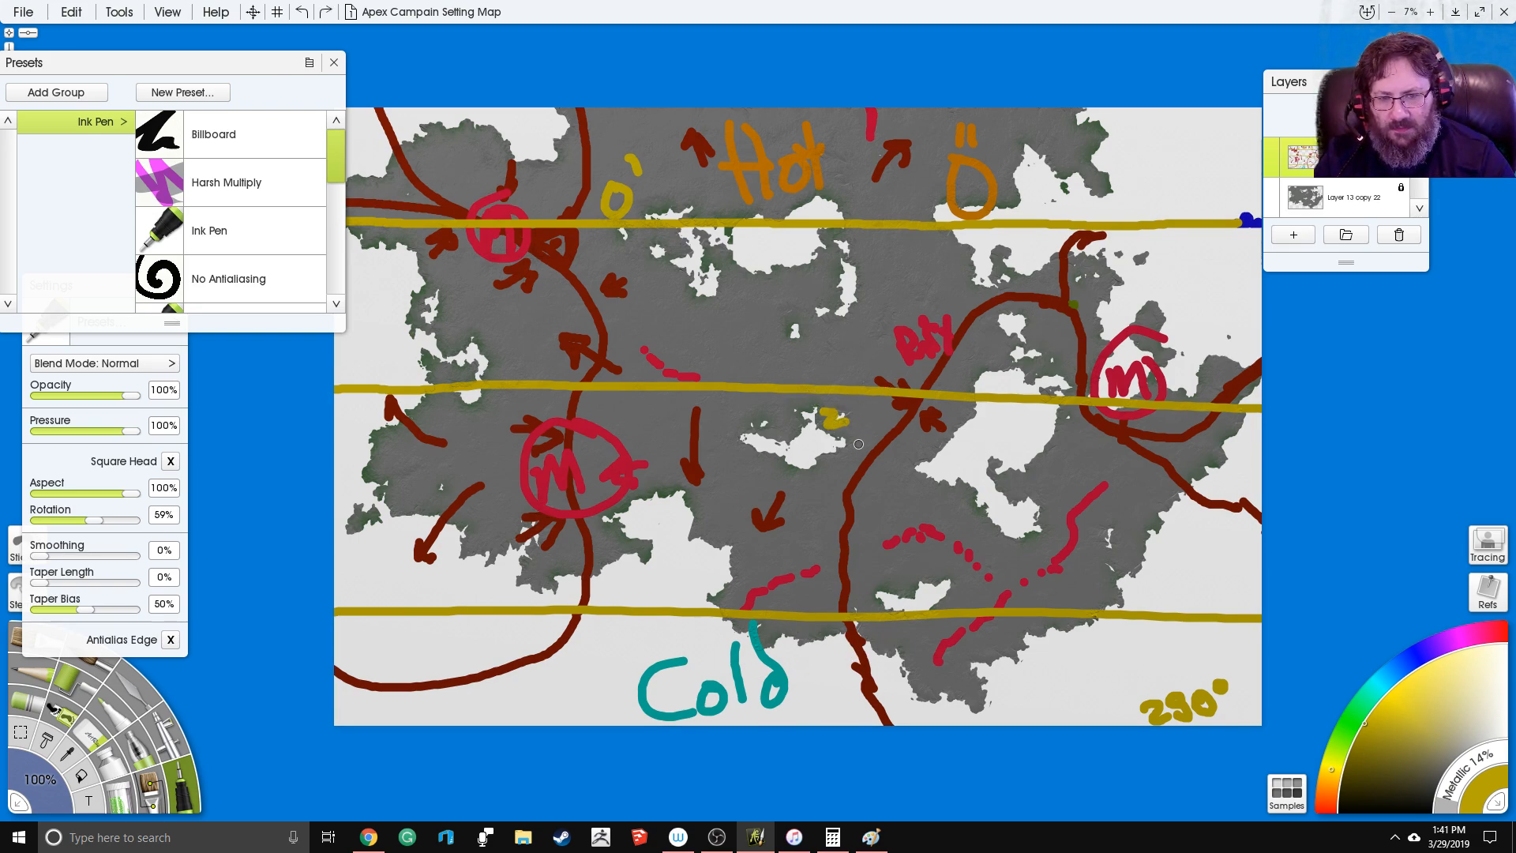
Step: Label the middle horizontal line 50 and the southern line 100° in dark yellow
left_click_drag(836, 414, 814, 443)
left_click_drag(844, 414, 839, 427)
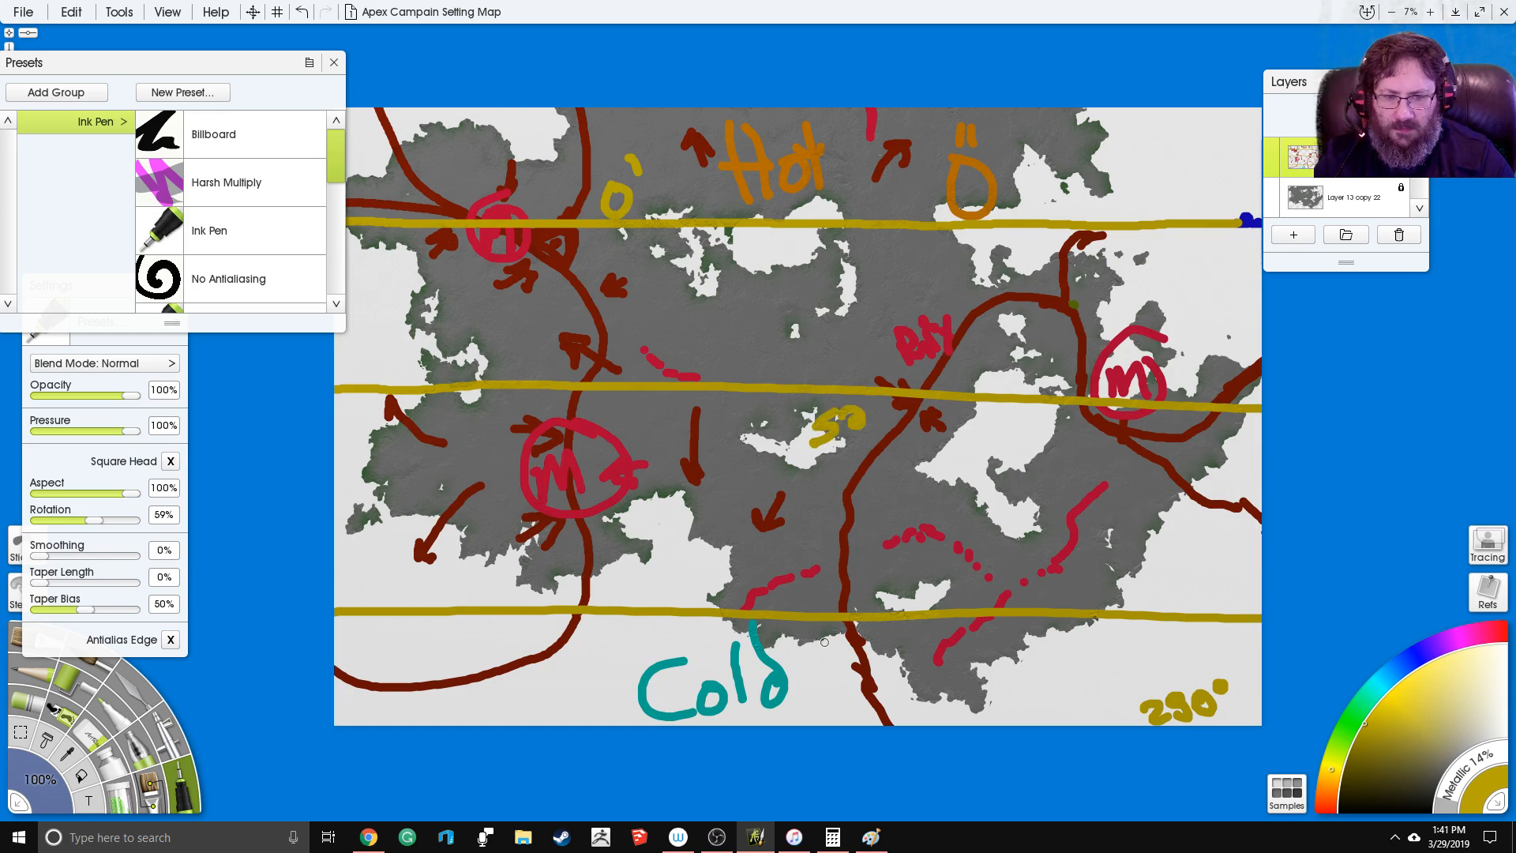
mouse_move(825, 641)
left_mouse_down()
mouse_move(805, 670)
mouse_move(848, 649)
mouse_move(806, 665)
mouse_move(827, 643)
mouse_move(875, 634)
left_mouse_up()
key("ctrl+z")
key("ctrl+z")
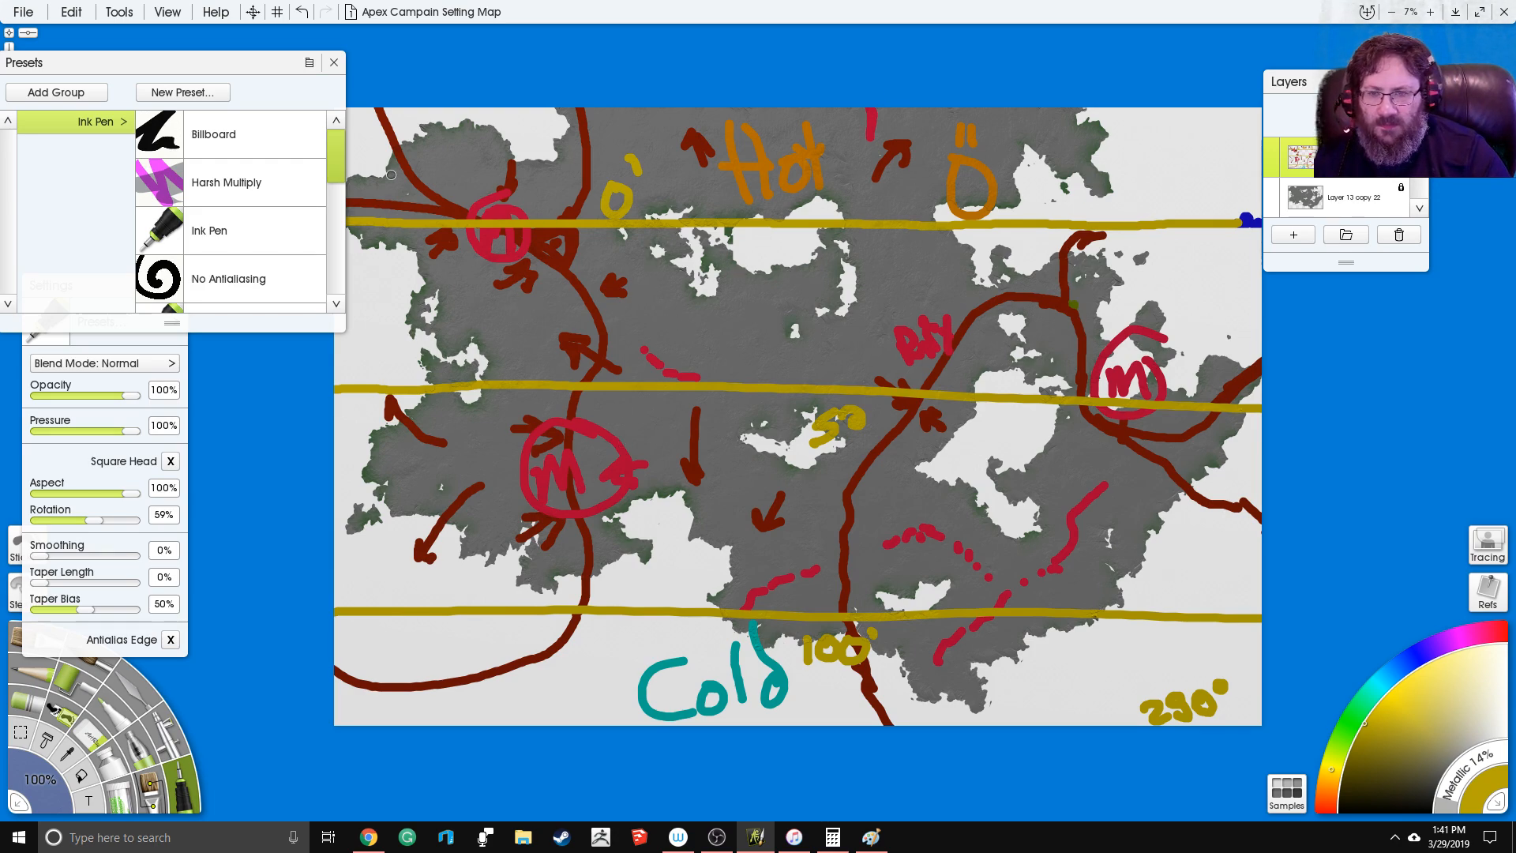
Step: Draw a row of five clockwise green circulation loops with arrowheads between the 0° and 50 lines
left_click(1342, 731)
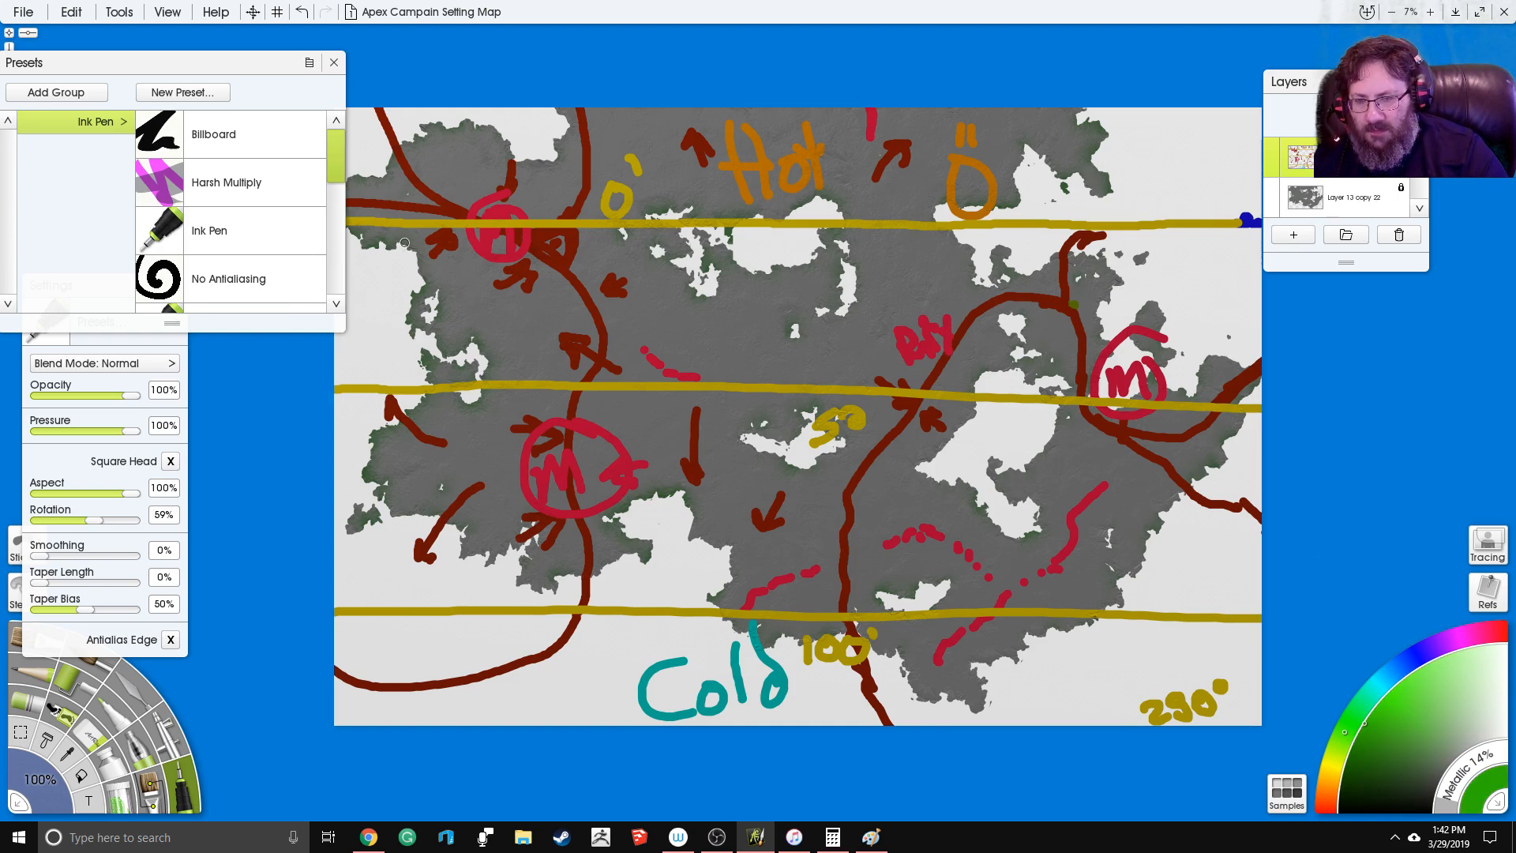
left_click_drag(400, 236, 380, 253)
mouse_move(464, 378)
left_mouse_down()
mouse_move(392, 377)
mouse_move(360, 330)
mouse_move(367, 286)
mouse_move(411, 245)
mouse_move(493, 261)
mouse_move(517, 323)
mouse_move(487, 372)
left_mouse_up()
mouse_move(594, 377)
left_mouse_down()
mouse_move(551, 344)
mouse_move(551, 274)
mouse_move(620, 242)
mouse_move(608, 231)
mouse_move(618, 262)
mouse_move(683, 251)
mouse_move(716, 339)
mouse_move(689, 380)
left_mouse_up()
mouse_move(787, 384)
left_mouse_down()
mouse_move(741, 304)
mouse_move(784, 253)
mouse_move(818, 274)
left_mouse_up()
mouse_move(850, 251)
left_mouse_down()
mouse_move(886, 326)
mouse_move(842, 370)
mouse_move(945, 386)
mouse_move(911, 319)
mouse_move(963, 251)
mouse_move(1060, 253)
mouse_move(1068, 372)
mouse_move(1020, 369)
left_mouse_up()
mouse_move(1142, 386)
left_mouse_down()
mouse_move(1121, 355)
mouse_move(1182, 252)
mouse_move(1178, 270)
mouse_move(1256, 341)
mouse_move(1220, 391)
mouse_move(1238, 381)
left_mouse_up()
mouse_move(384, 249)
left_mouse_down()
mouse_move(408, 265)
mouse_move(391, 257)
left_mouse_up()
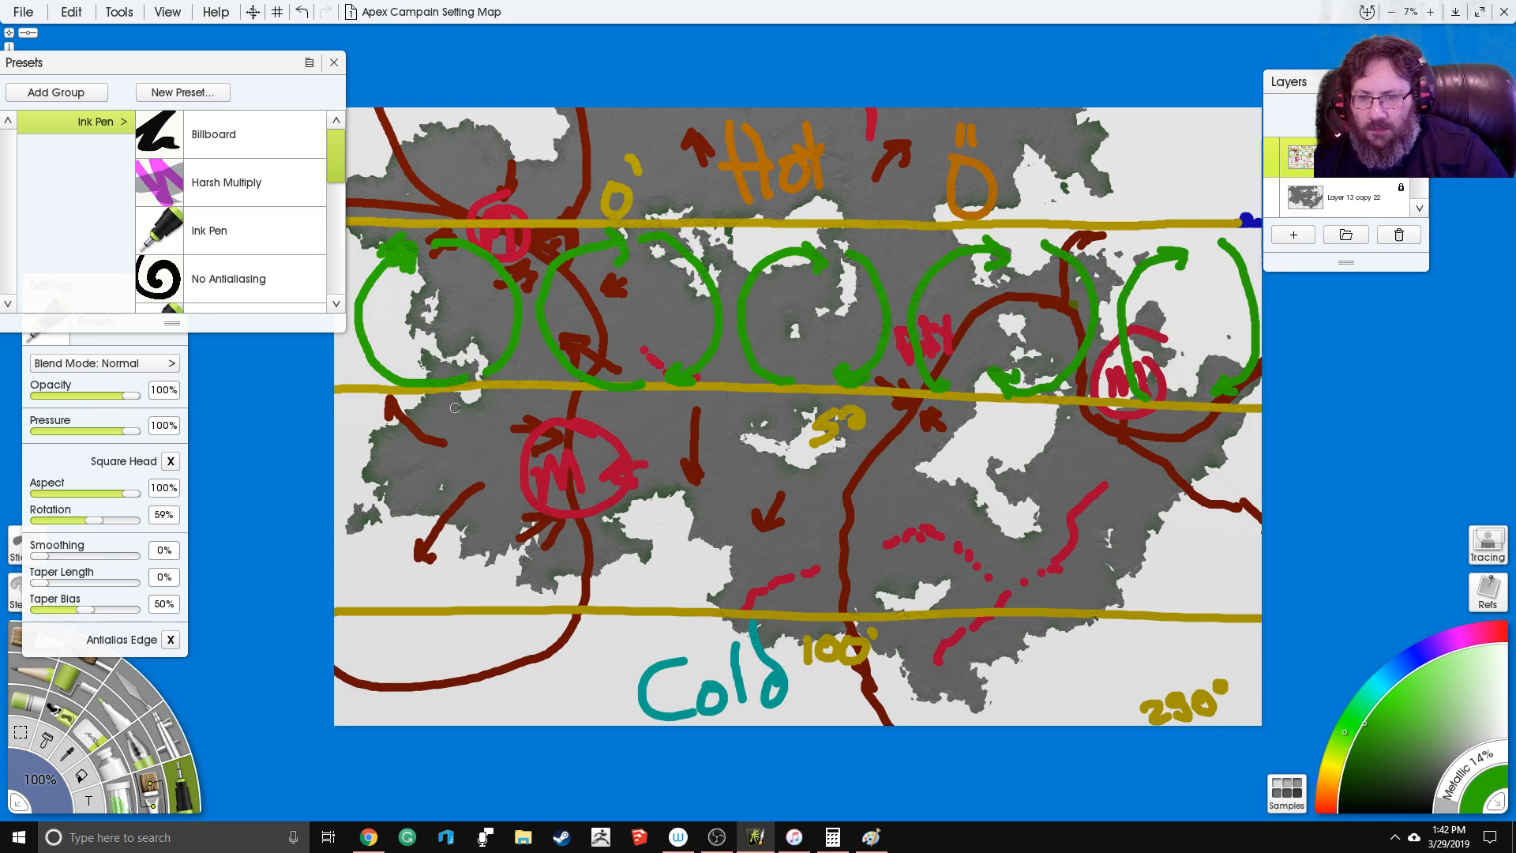
Step: Draw a row of five counterclockwise green circulation loops with arrowheads between the 50 and 100° lines
mouse_move(466, 414)
left_mouse_down()
mouse_move(395, 442)
mouse_move(382, 503)
mouse_move(405, 562)
mouse_move(448, 580)
mouse_move(496, 569)
mouse_move(495, 586)
mouse_move(529, 548)
mouse_move(546, 474)
mouse_move(525, 425)
left_mouse_up()
mouse_move(620, 423)
left_mouse_down()
mouse_move(589, 566)
mouse_move(669, 596)
mouse_move(704, 561)
mouse_move(691, 551)
mouse_move(715, 572)
left_mouse_up()
mouse_move(727, 510)
left_mouse_down()
mouse_move(722, 470)
mouse_move(690, 431)
left_mouse_up()
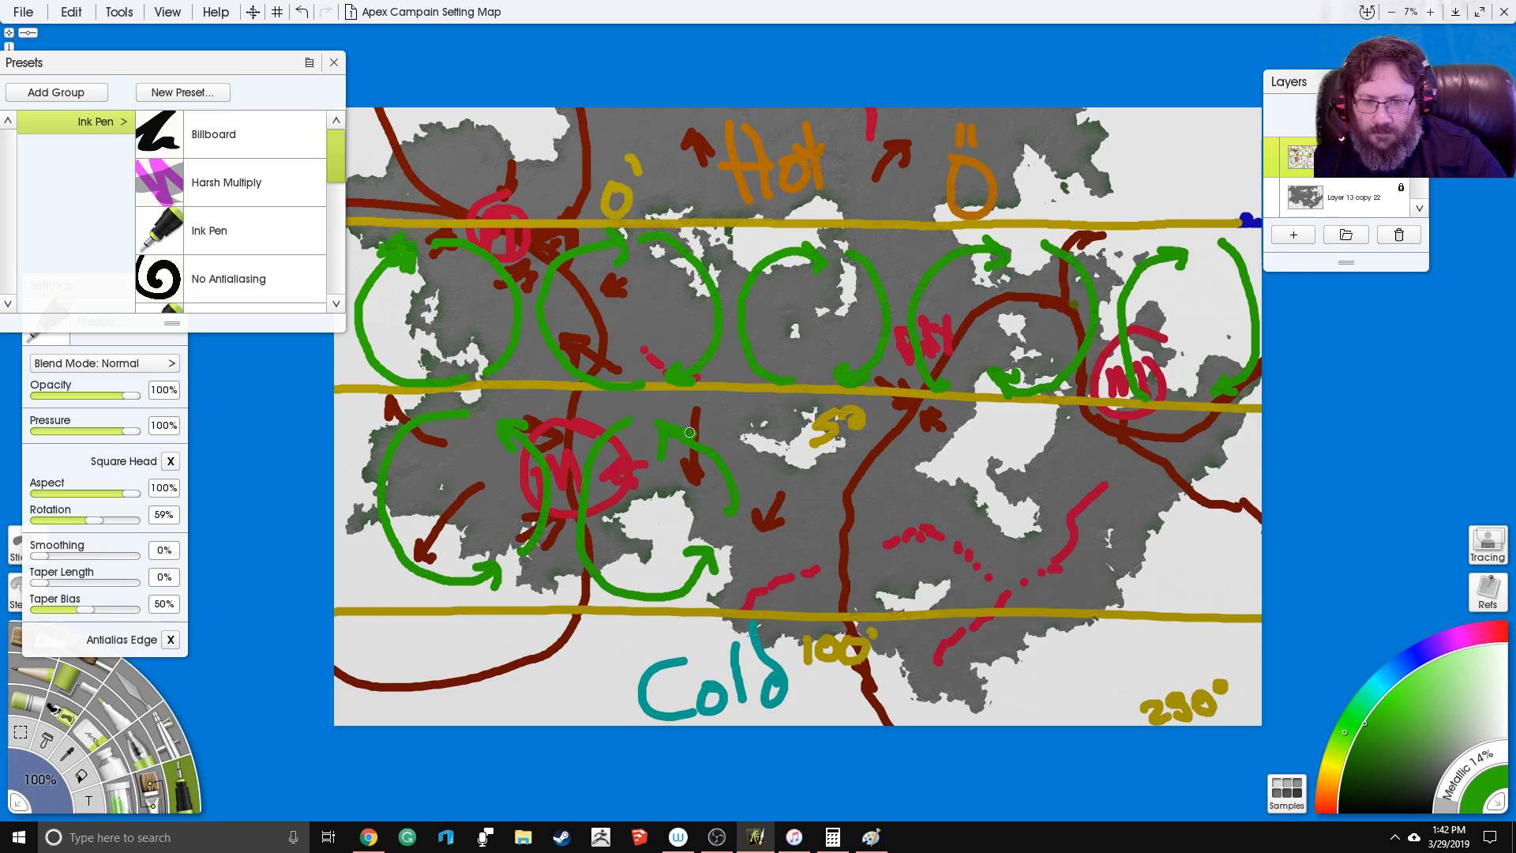
mouse_move(787, 432)
left_mouse_down()
mouse_move(751, 559)
mouse_move(814, 590)
mouse_move(862, 564)
left_mouse_up()
mouse_move(856, 508)
left_mouse_down()
mouse_move(868, 488)
mouse_move(835, 435)
left_mouse_up()
mouse_move(826, 460)
left_mouse_down()
mouse_move(836, 434)
mouse_move(858, 444)
left_mouse_up()
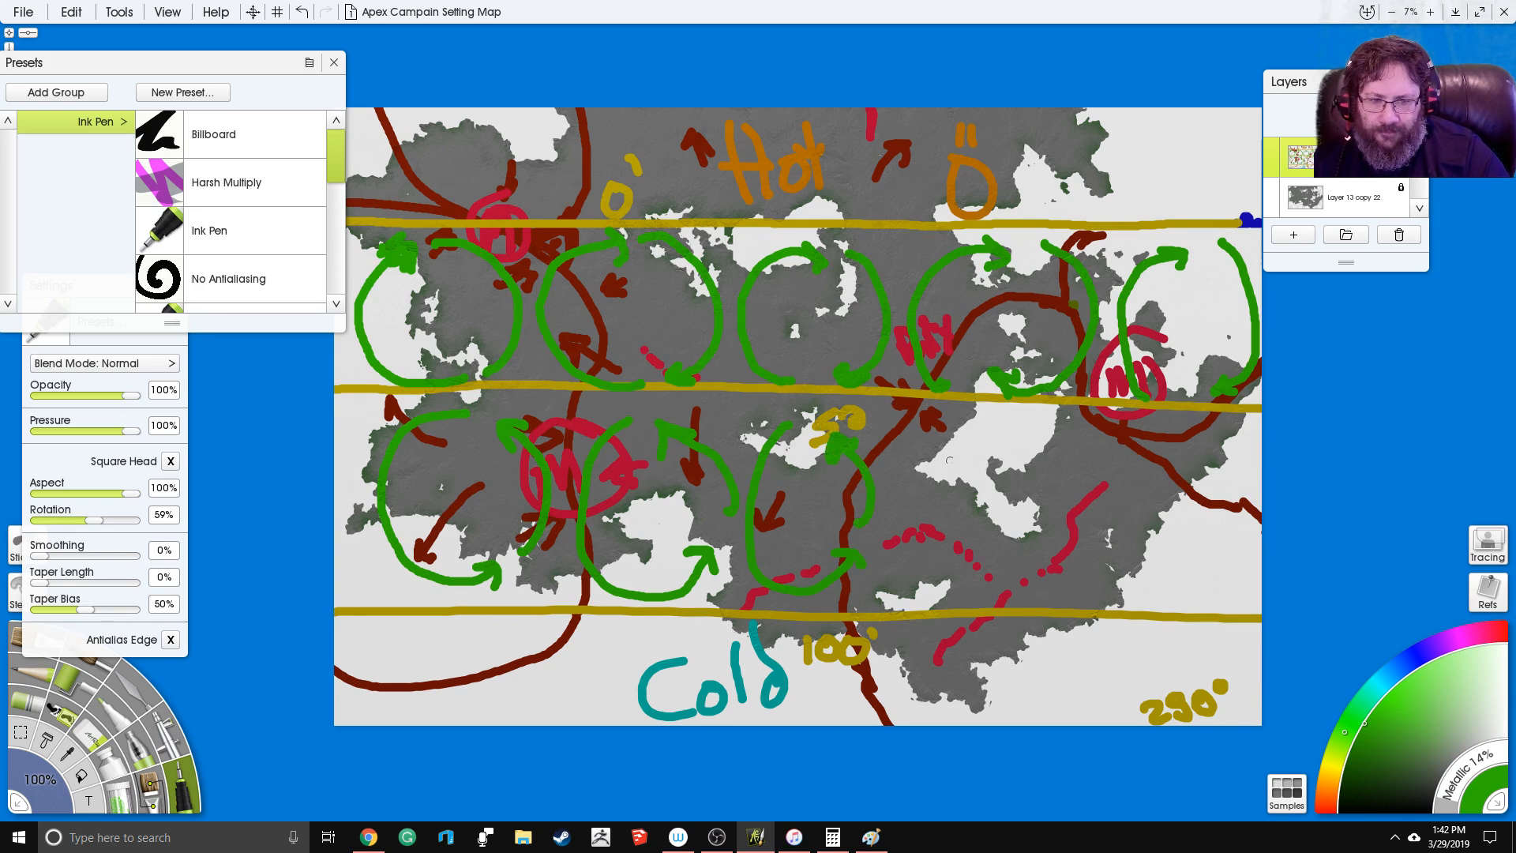
mouse_move(961, 431)
left_mouse_down()
mouse_move(925, 545)
mouse_move(987, 570)
mouse_move(1017, 425)
mouse_move(1035, 442)
left_mouse_up()
mouse_move(1130, 416)
left_mouse_down()
mouse_move(1100, 497)
mouse_move(1170, 565)
mouse_move(1208, 528)
mouse_move(1204, 439)
left_mouse_up()
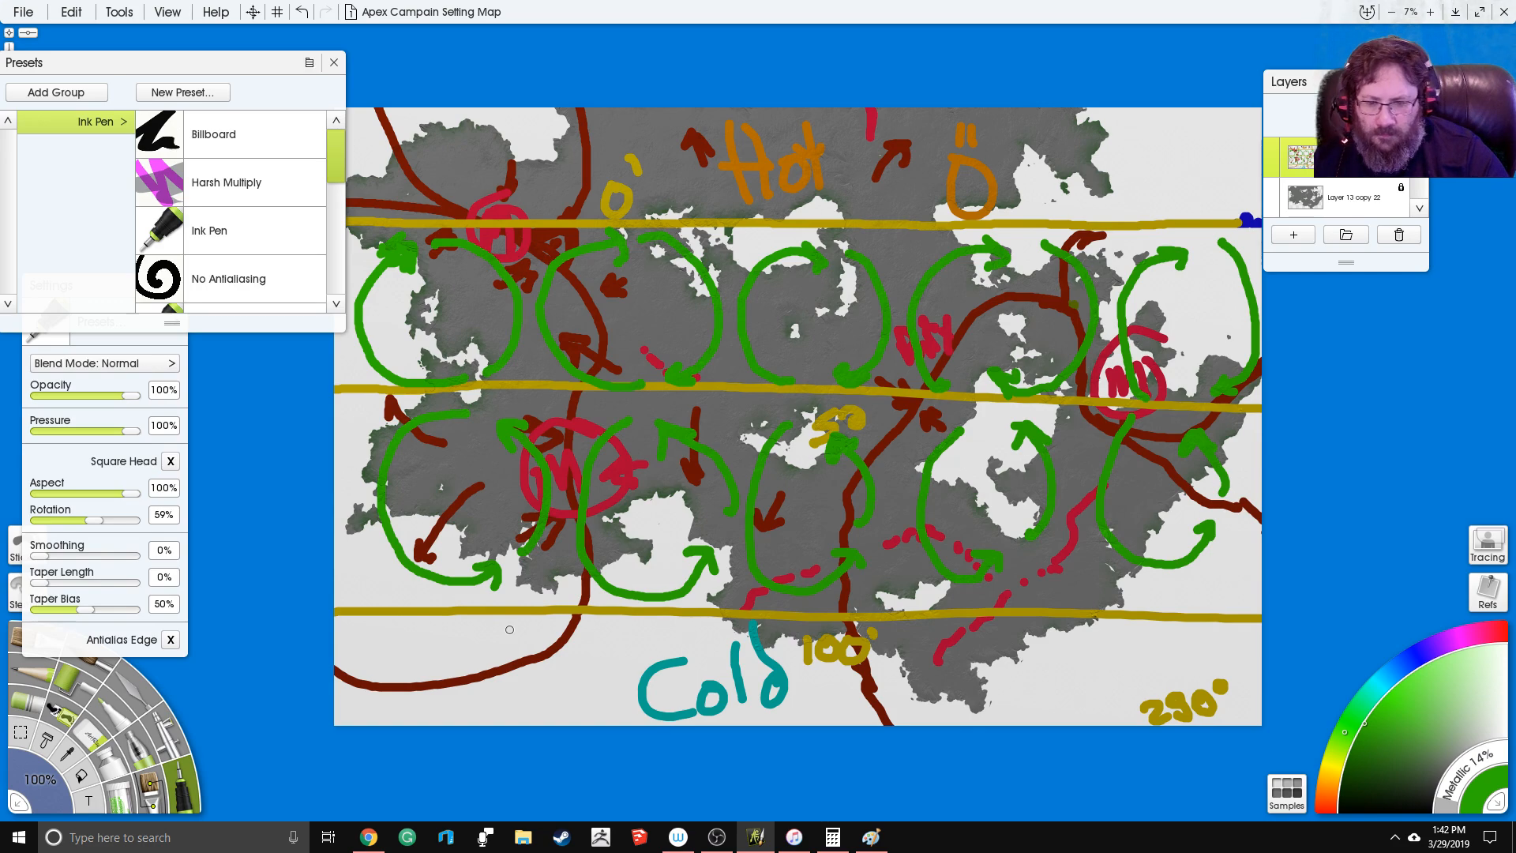
Step: Draw five green arrows pointing northwest along the map's southern edge below the 100° line
left_click(488, 696)
mouse_move(480, 717)
left_mouse_down()
mouse_move(383, 665)
mouse_move(407, 648)
mouse_move(380, 634)
mouse_move(365, 668)
left_mouse_up()
mouse_move(706, 721)
left_mouse_down()
mouse_move(630, 636)
mouse_move(667, 678)
left_mouse_up()
left_click_drag(868, 725, 821, 649)
mouse_move(808, 672)
left_mouse_down()
mouse_move(823, 646)
mouse_move(853, 671)
left_mouse_up()
mouse_move(1016, 725)
left_mouse_down()
mouse_move(965, 655)
mouse_move(981, 672)
left_mouse_up()
mouse_move(1124, 725)
left_mouse_down()
mouse_move(1100, 671)
mouse_move(1090, 691)
mouse_move(1121, 685)
left_mouse_up()
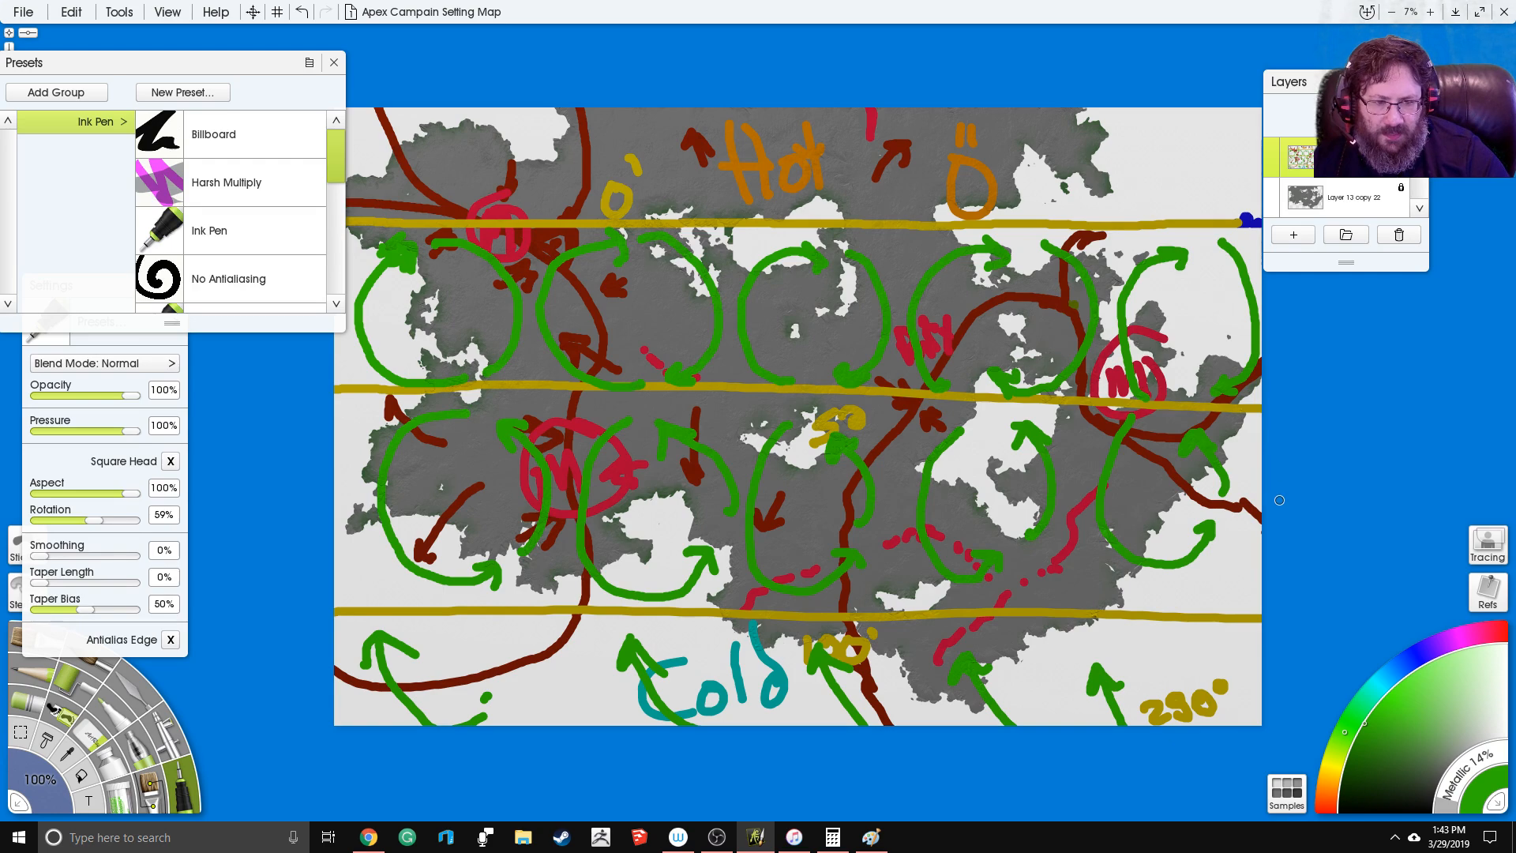
Step: Write blue climate labels: Wet! on the southeast coast, Tropical in the northwest and Dry in the northeast
left_click(1410, 659)
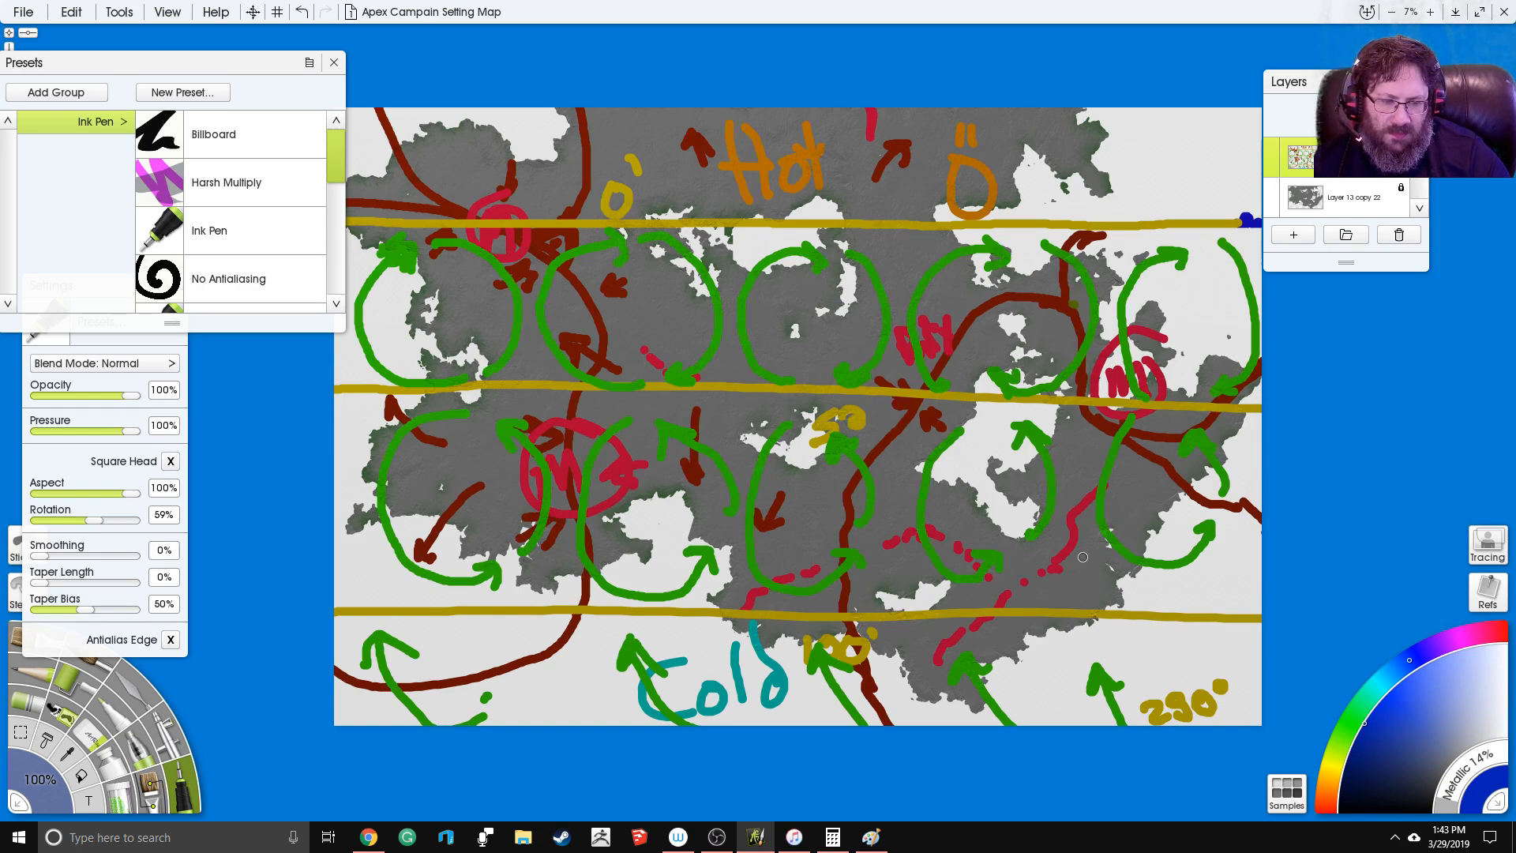
mouse_move(1096, 625)
left_mouse_down()
mouse_move(1154, 608)
mouse_move(1172, 584)
mouse_move(1185, 601)
mouse_move(1170, 586)
left_mouse_up()
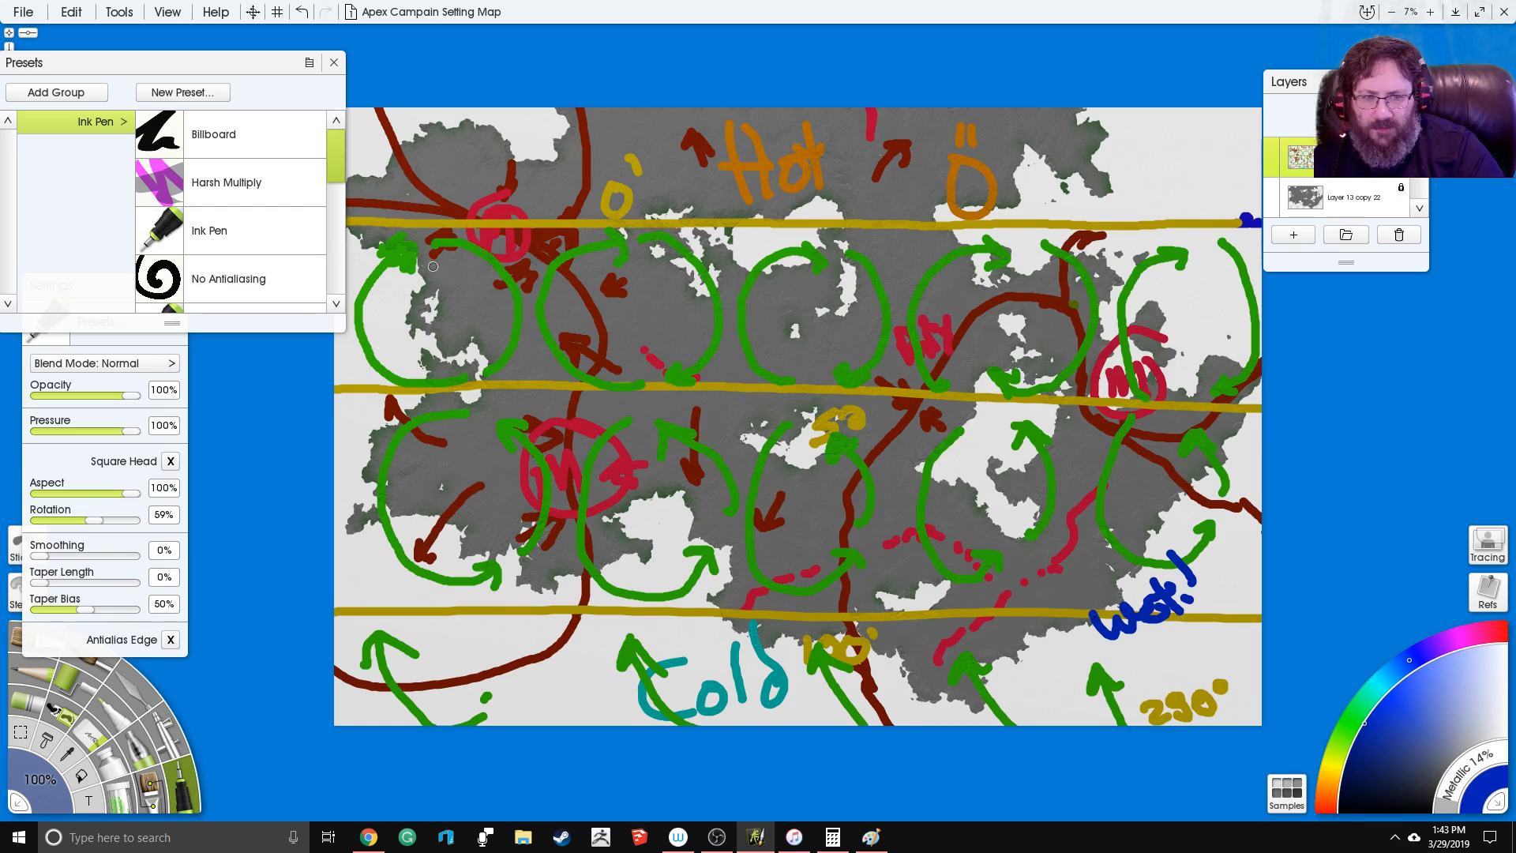
mouse_move(402, 210)
left_mouse_down()
mouse_move(472, 182)
mouse_move(479, 161)
mouse_move(498, 166)
mouse_move(524, 139)
mouse_move(551, 169)
left_mouse_up()
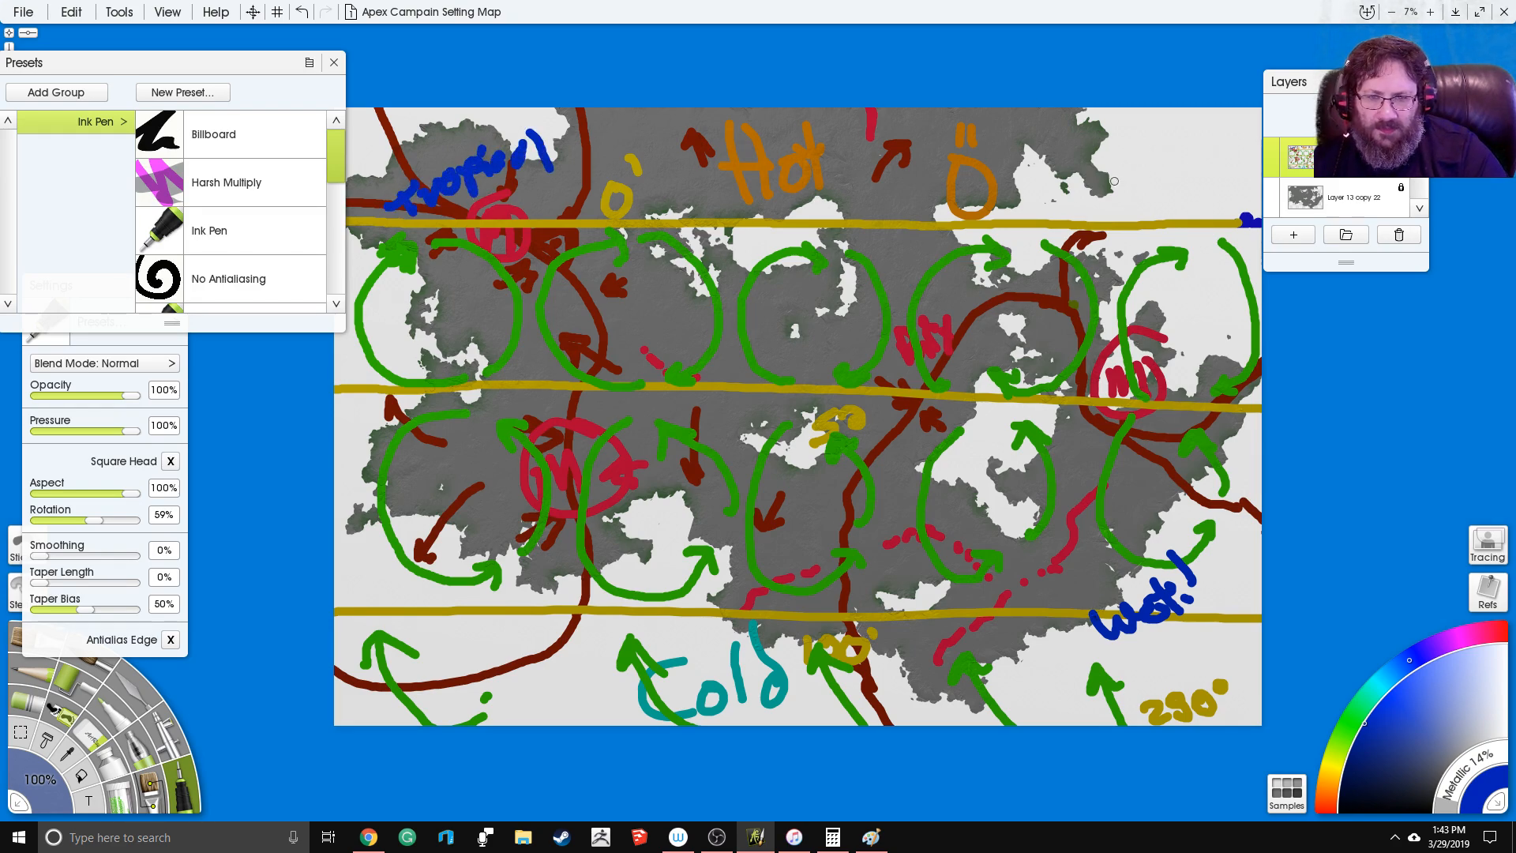
mouse_move(1065, 183)
left_mouse_down()
mouse_move(1109, 189)
mouse_move(1082, 176)
mouse_move(1177, 207)
mouse_move(1176, 170)
left_mouse_up()
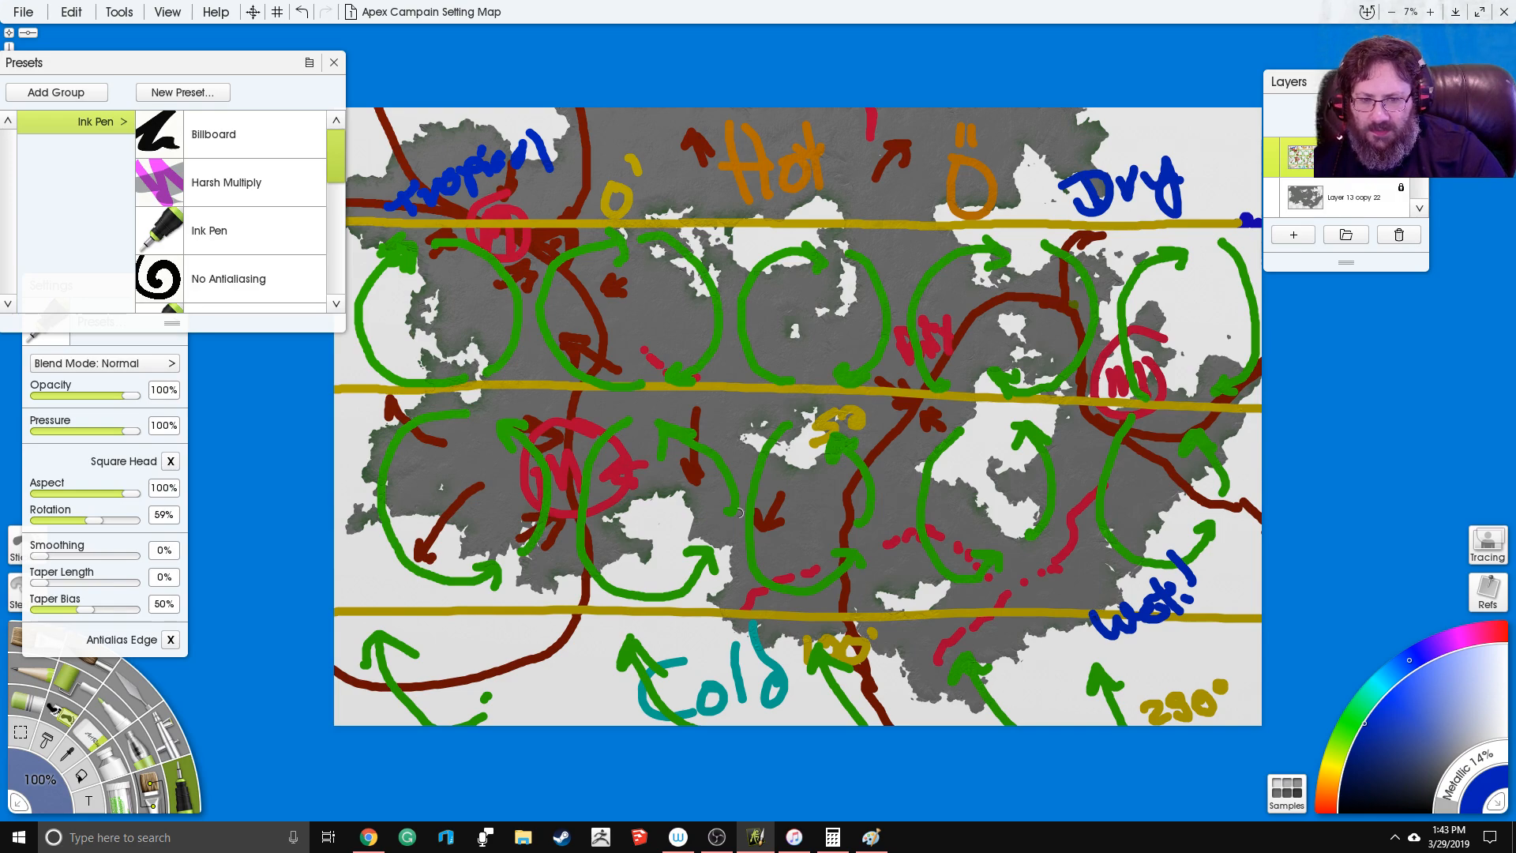
Step: Write Tem in blue in the west with a long arrow pointing east, and letter plants! across the southern land
mouse_move(427, 464)
left_mouse_down()
mouse_move(450, 491)
mouse_move(486, 474)
mouse_move(584, 489)
mouse_move(814, 484)
mouse_move(813, 515)
left_mouse_up()
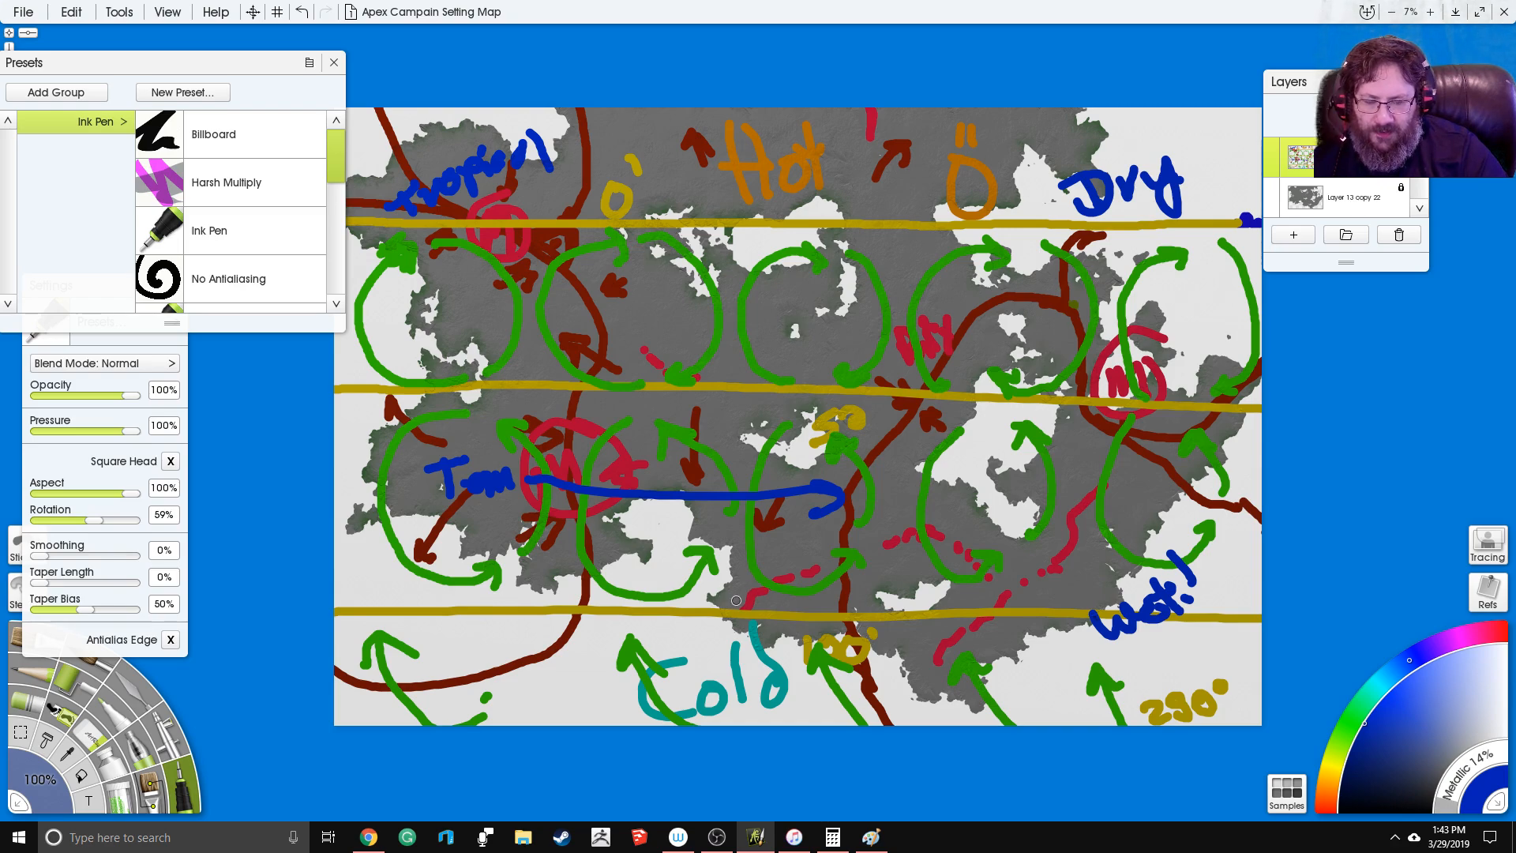
left_click_drag(735, 580, 756, 641)
mouse_move(738, 583)
left_mouse_down()
mouse_move(758, 640)
mouse_move(754, 609)
left_mouse_up()
mouse_move(792, 541)
left_mouse_down()
mouse_move(802, 600)
mouse_move(860, 588)
mouse_move(896, 553)
mouse_move(967, 568)
mouse_move(951, 584)
left_mouse_up()
left_click(1009, 562)
left_click_drag(985, 478, 996, 539)
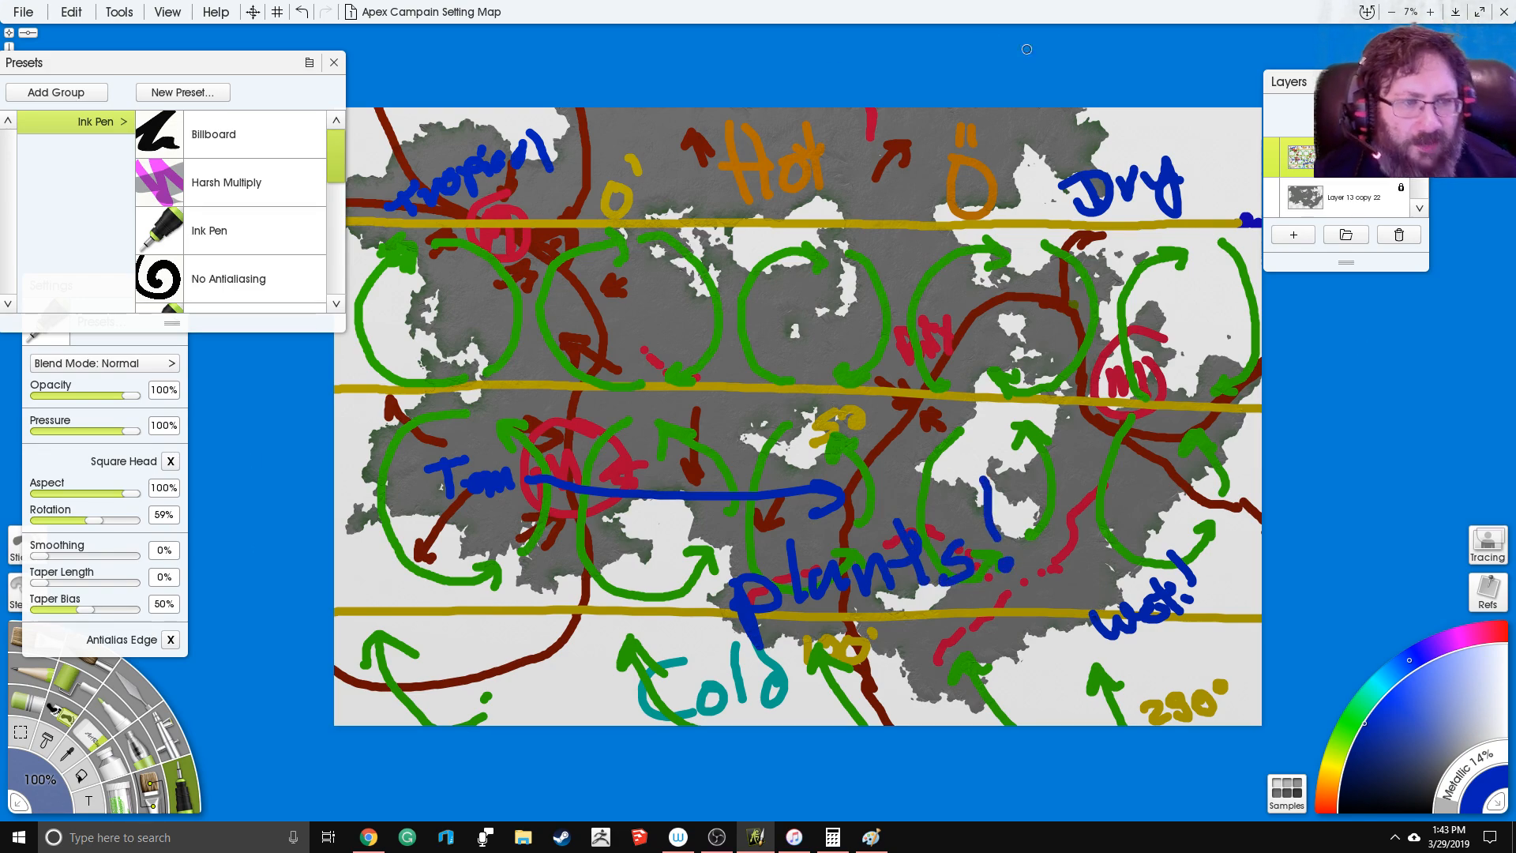
Step: Fade the sketch overlay layer to 25% opacity, and reduce its opacity once more for a fainter guide
mouse_move(1273, 168)
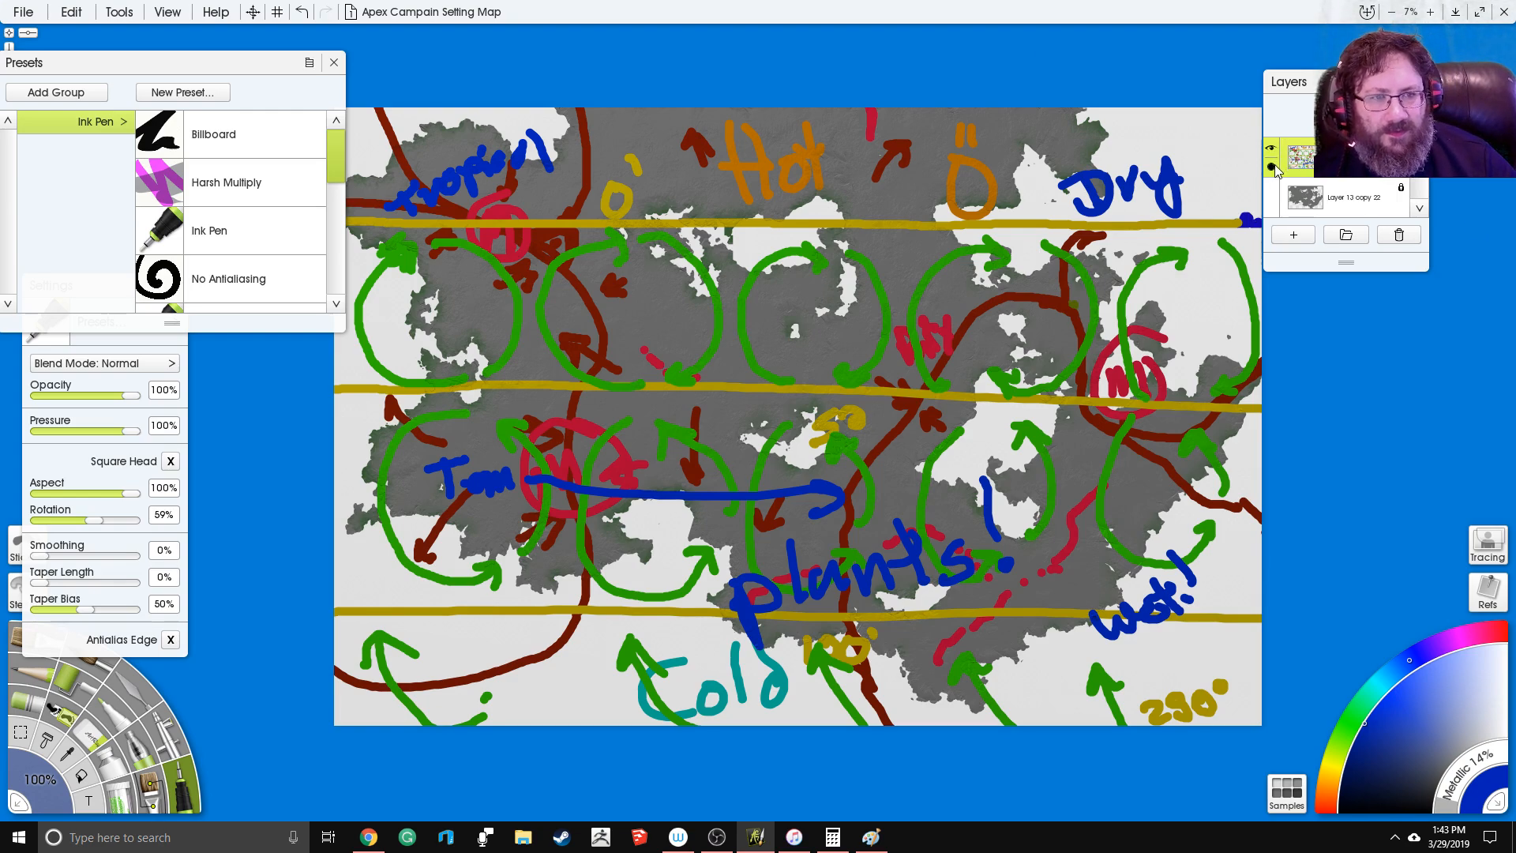
left_click(1271, 164)
type("20")
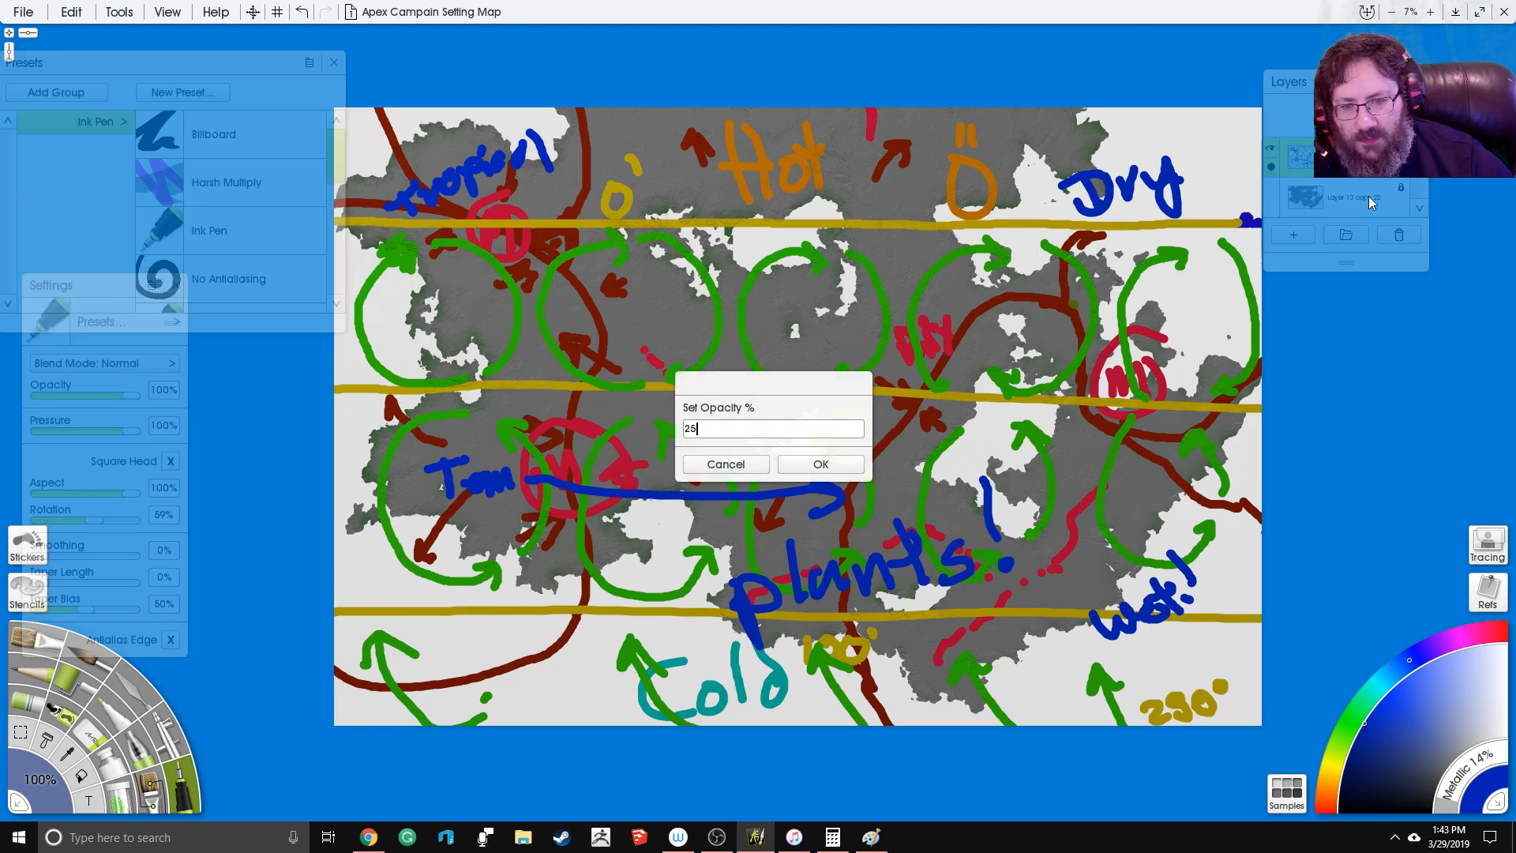
key("Return")
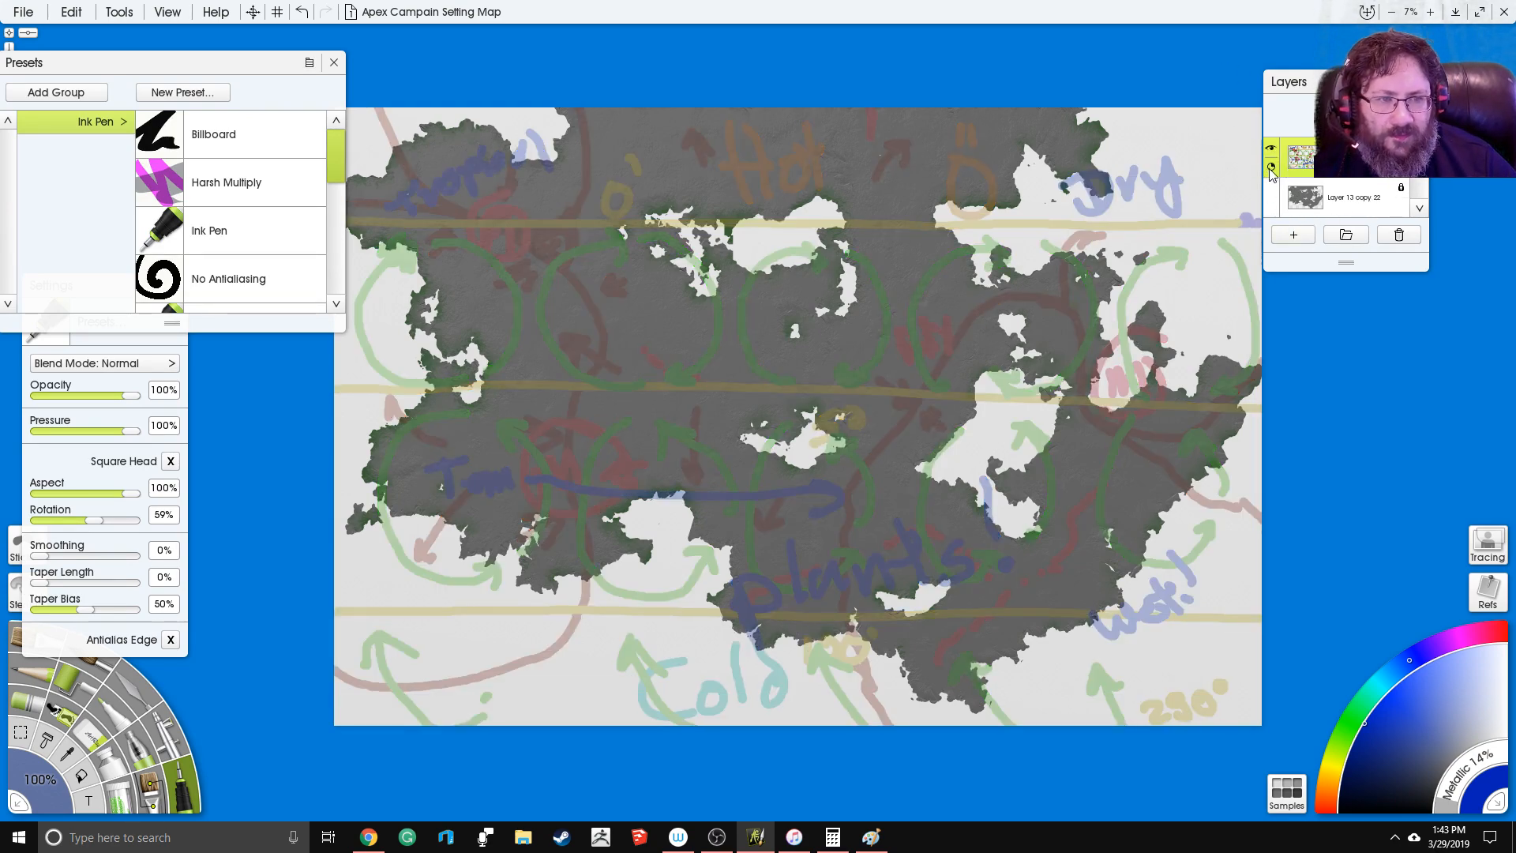
left_click(1272, 168)
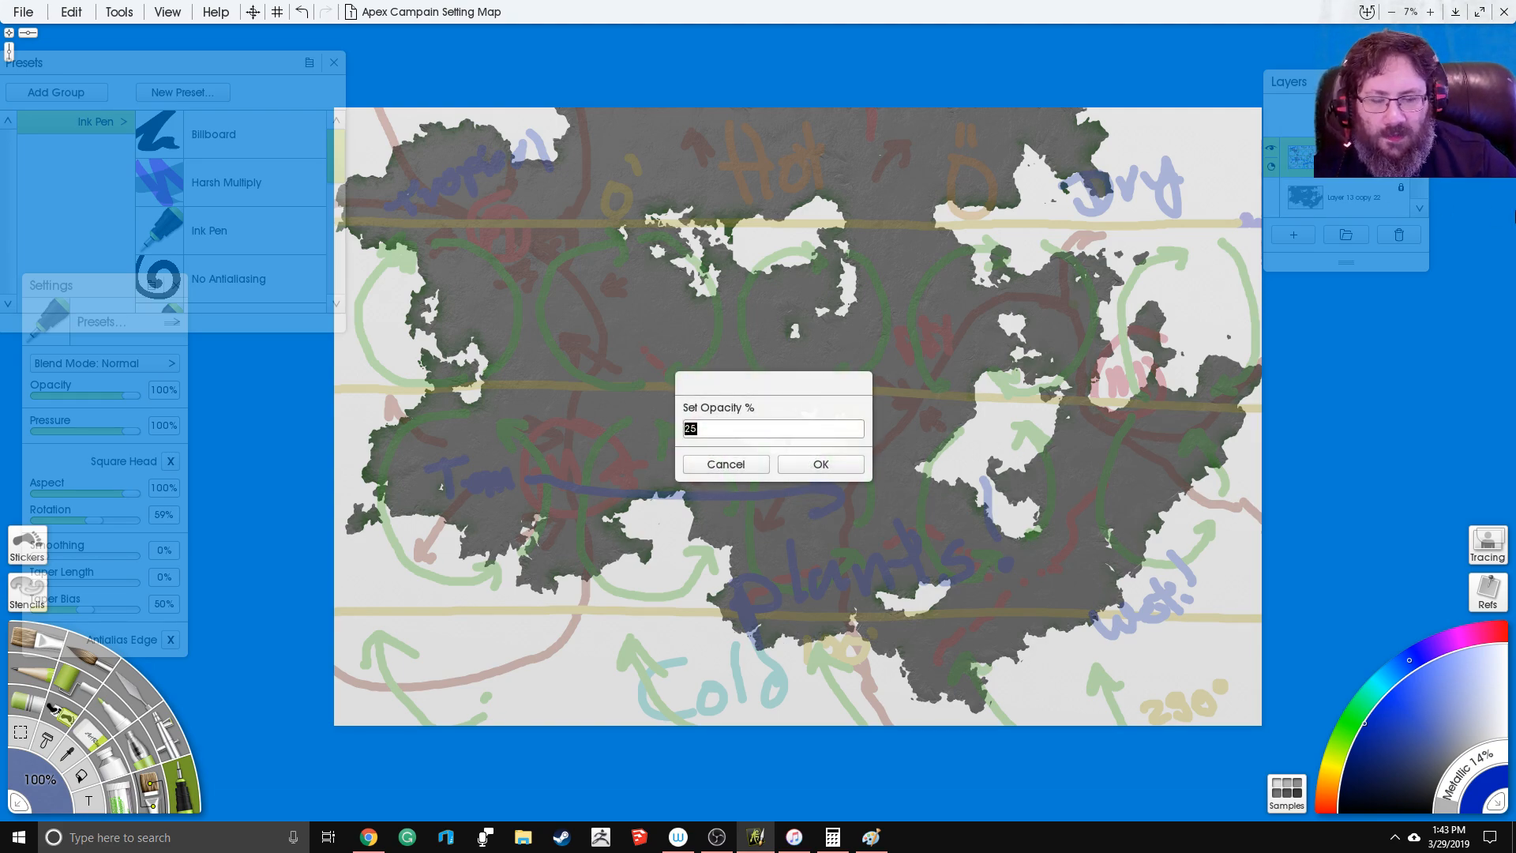
key("Return")
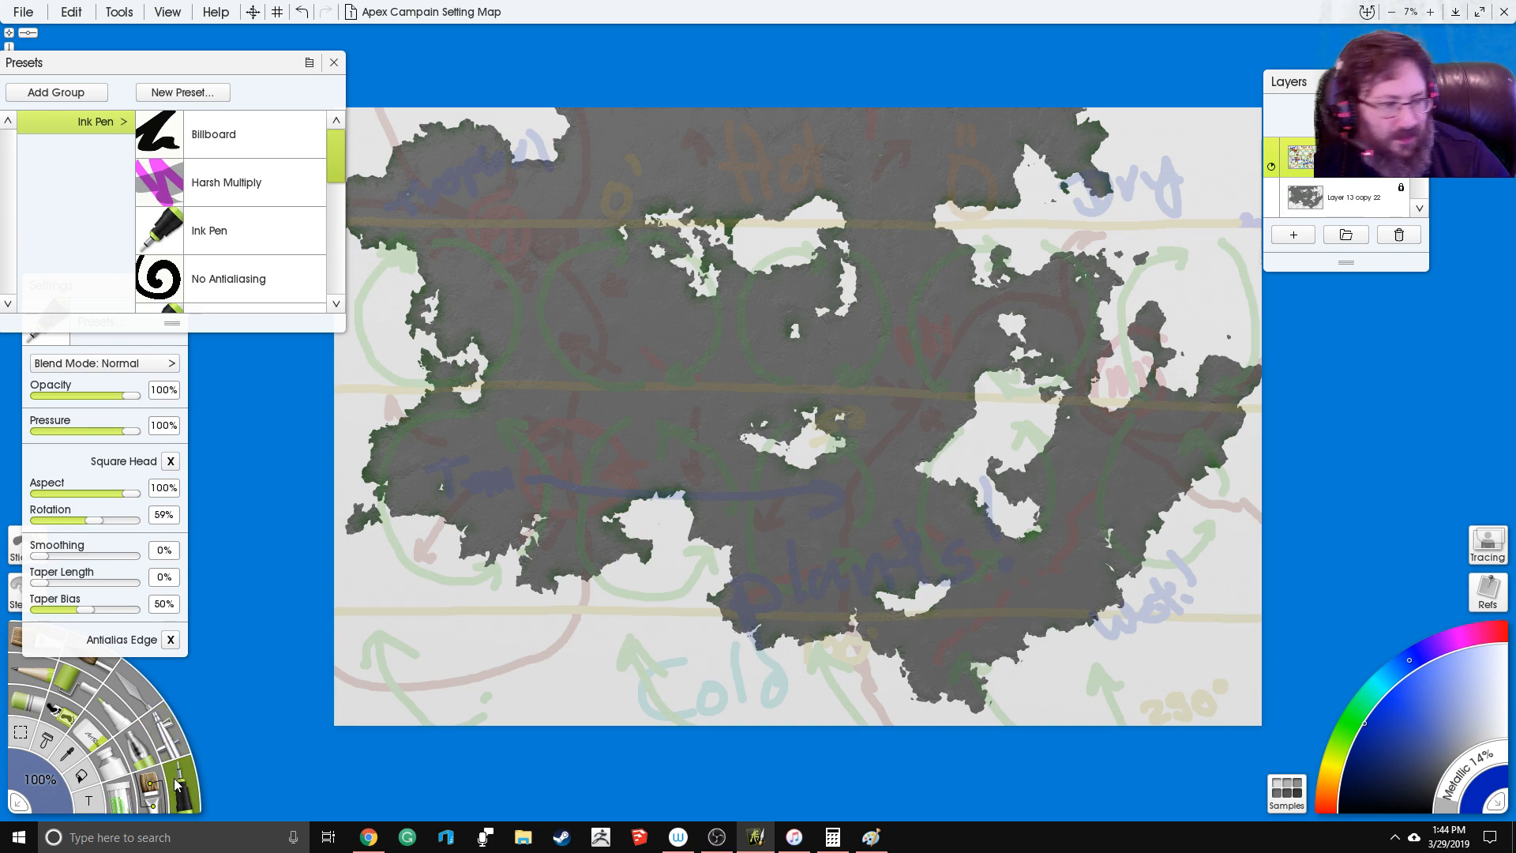
Step: Switch to the paint Tube tool over the map's western half and choose a muted dark brown paint colour
left_click(120, 782)
scroll(547, 452, "up", 4)
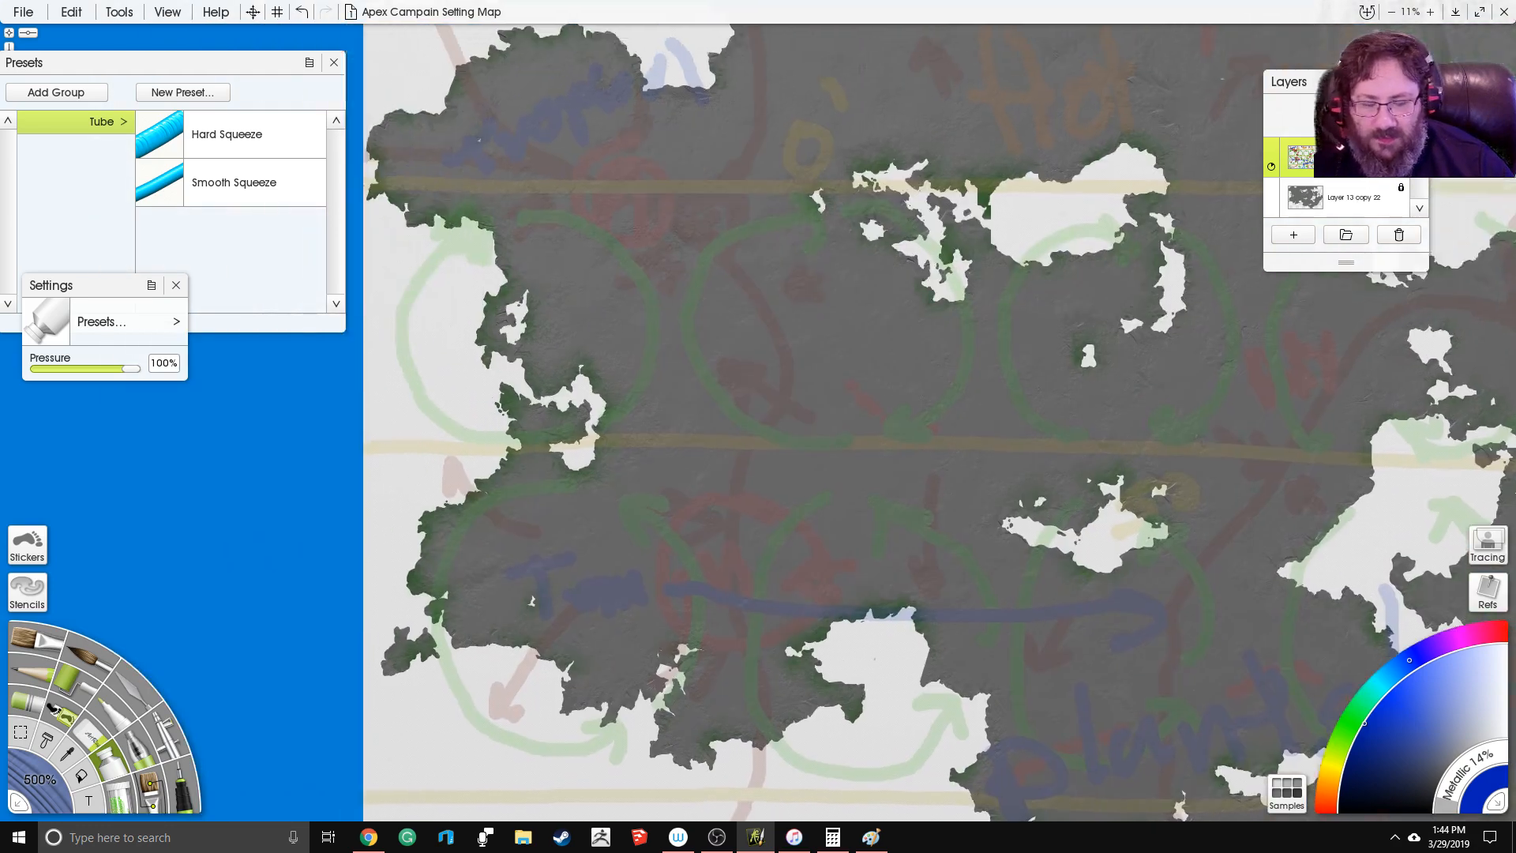
left_click_drag(758, 426, 693, 441)
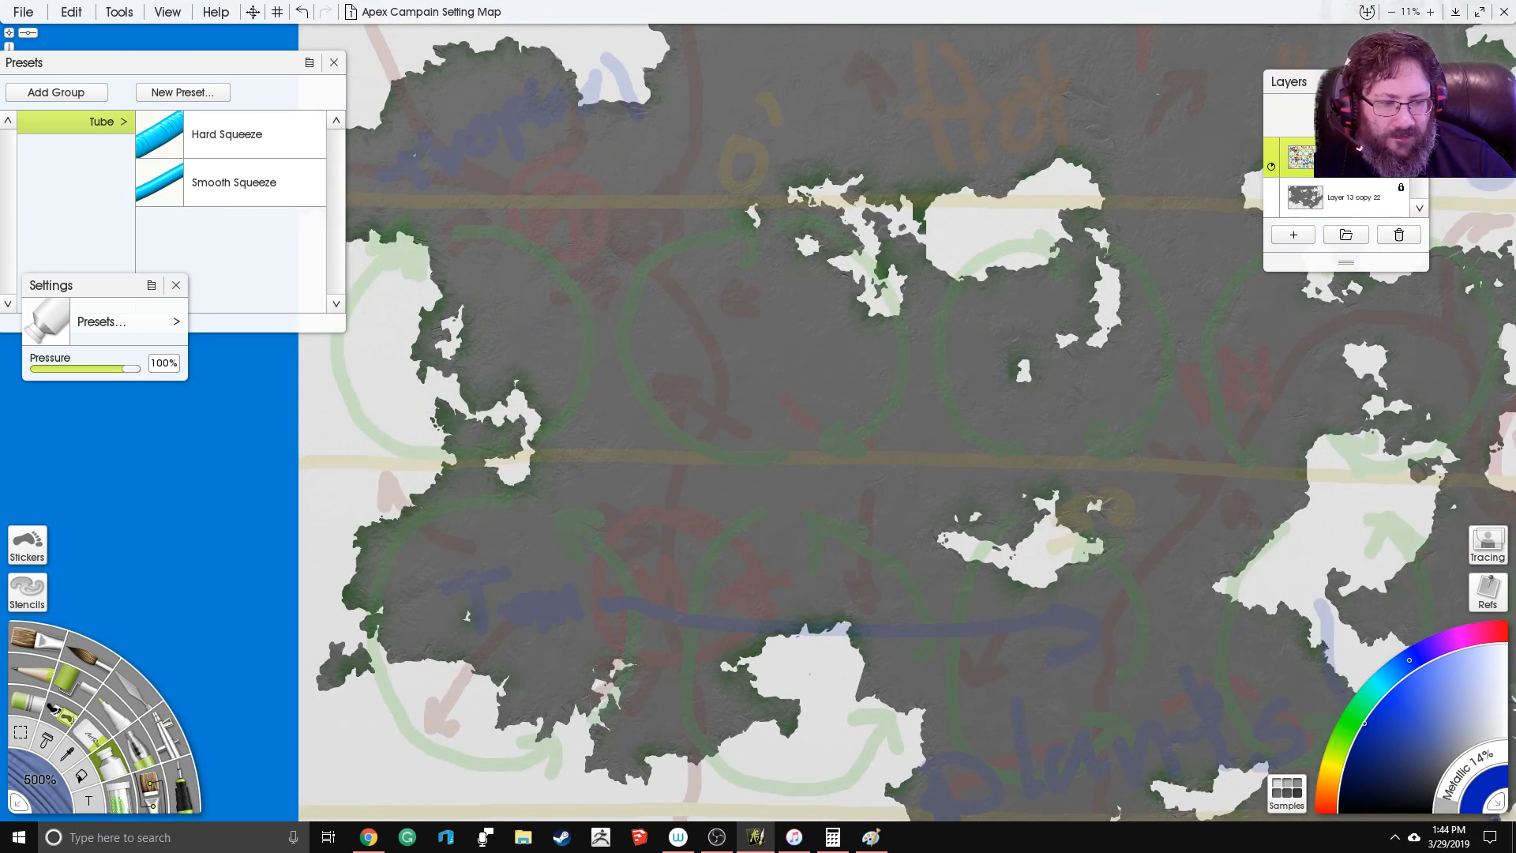
left_click(1333, 764)
left_click(1421, 760)
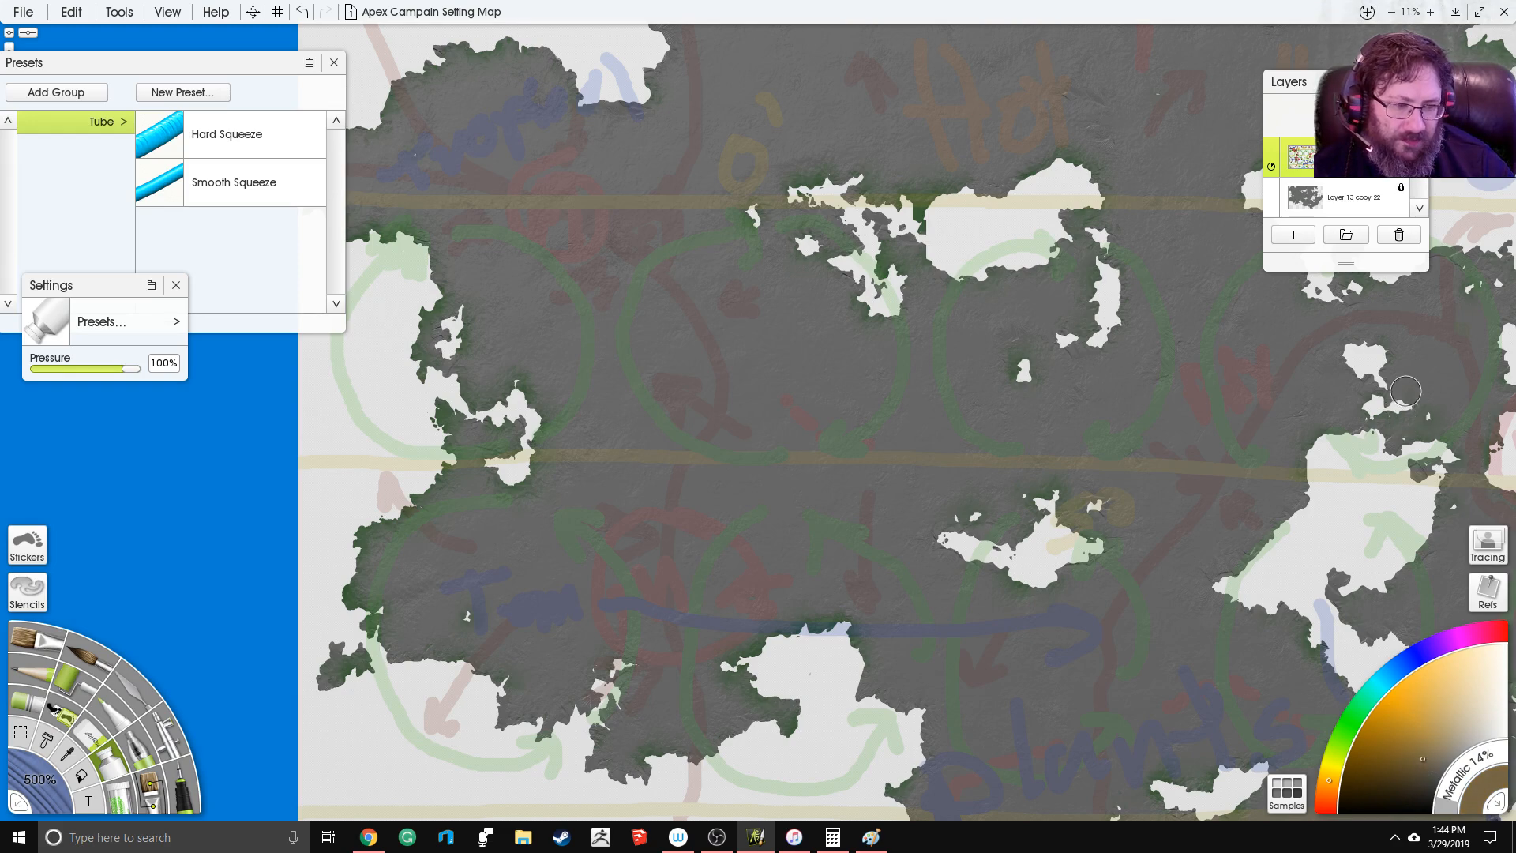
Step: Clear all existing colour samples and add the current brown as a new sample
left_click(1286, 792)
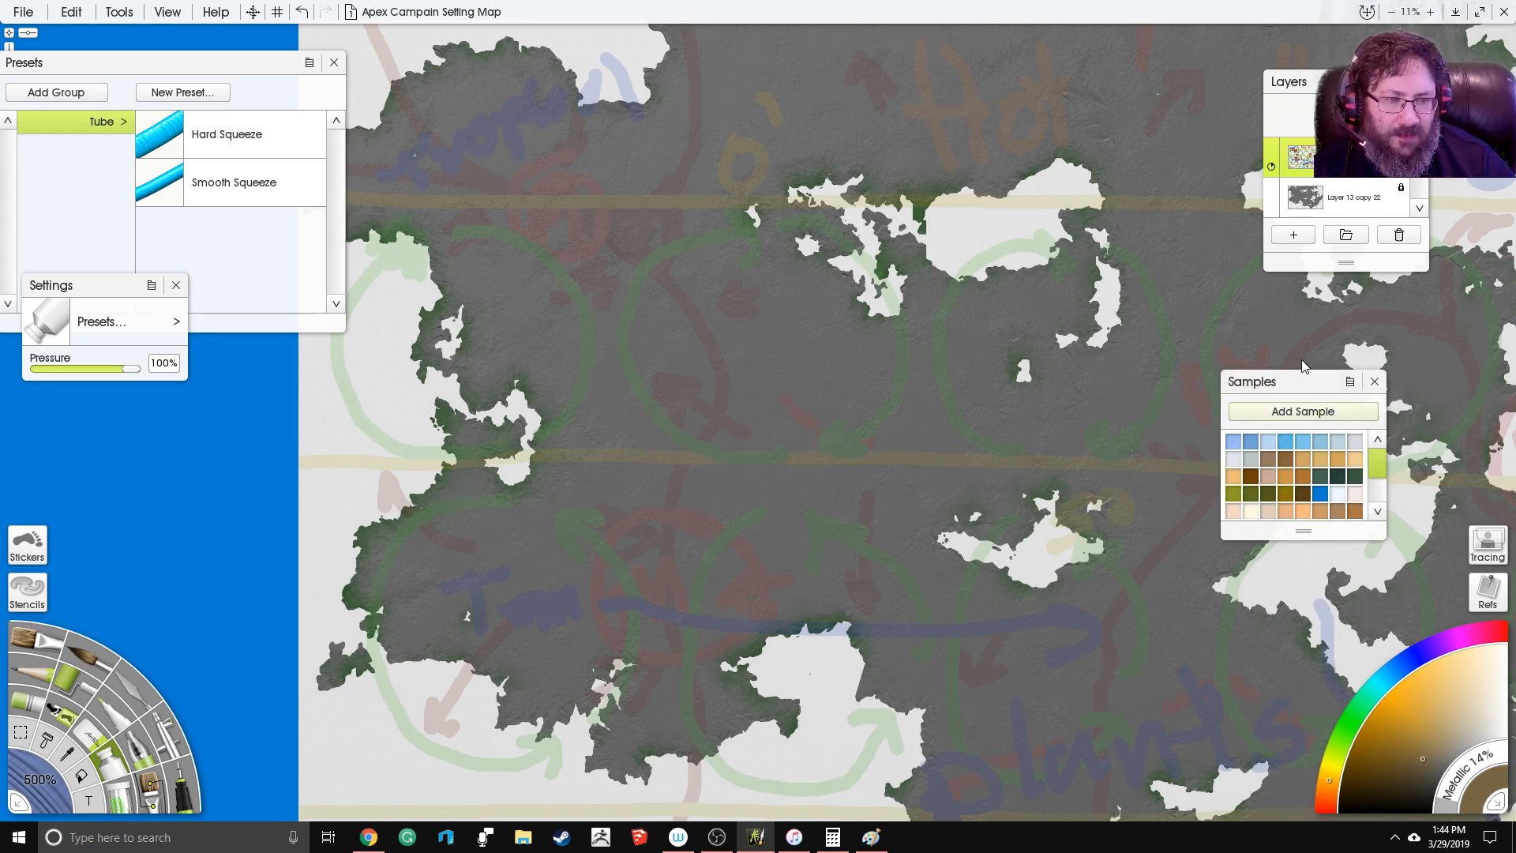
left_click(1350, 382)
left_click(1405, 484)
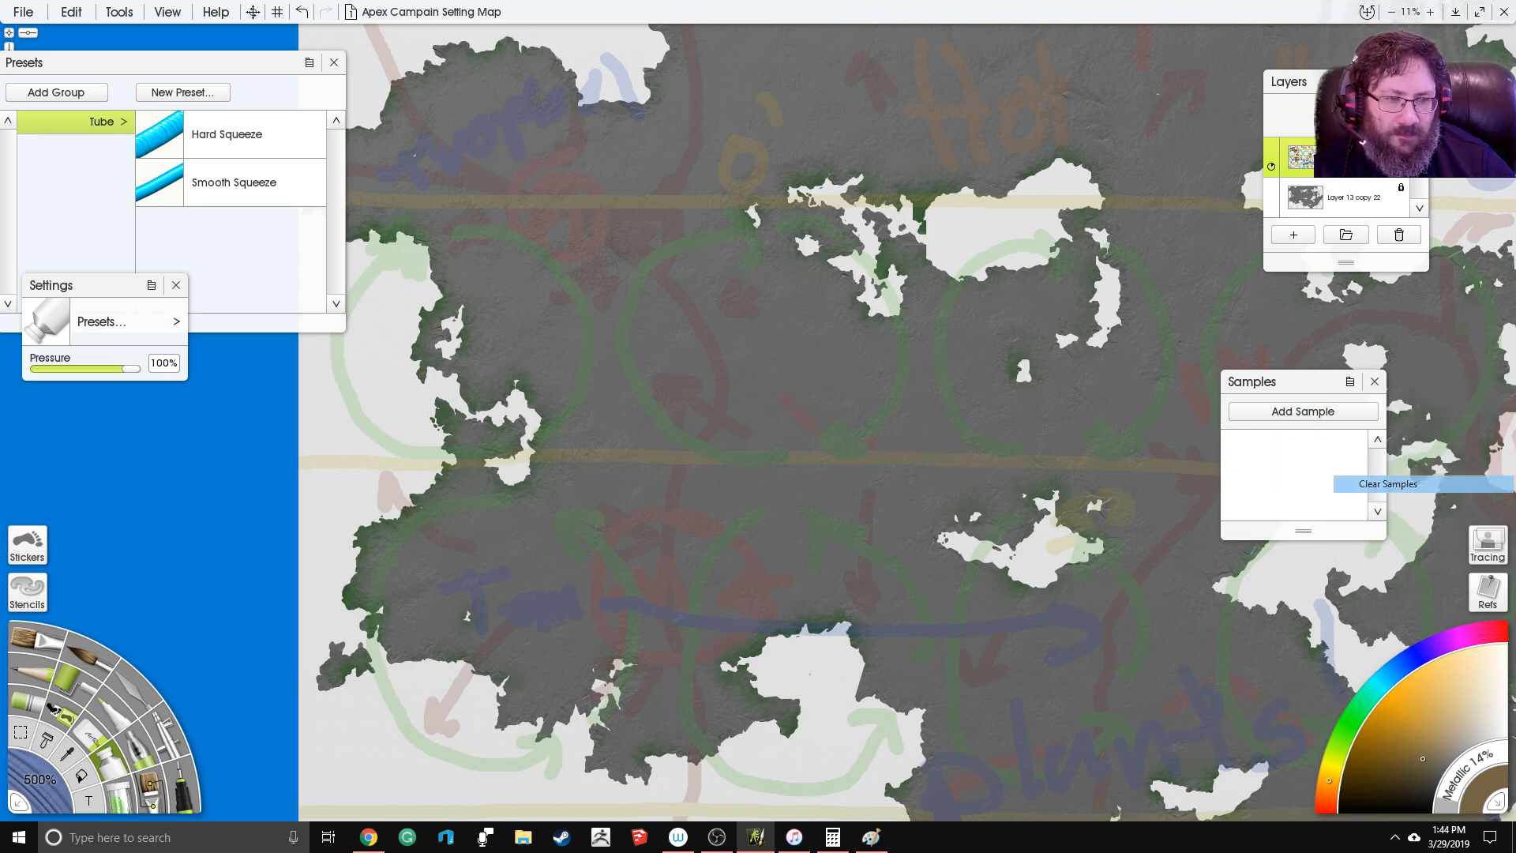
left_click(1306, 414)
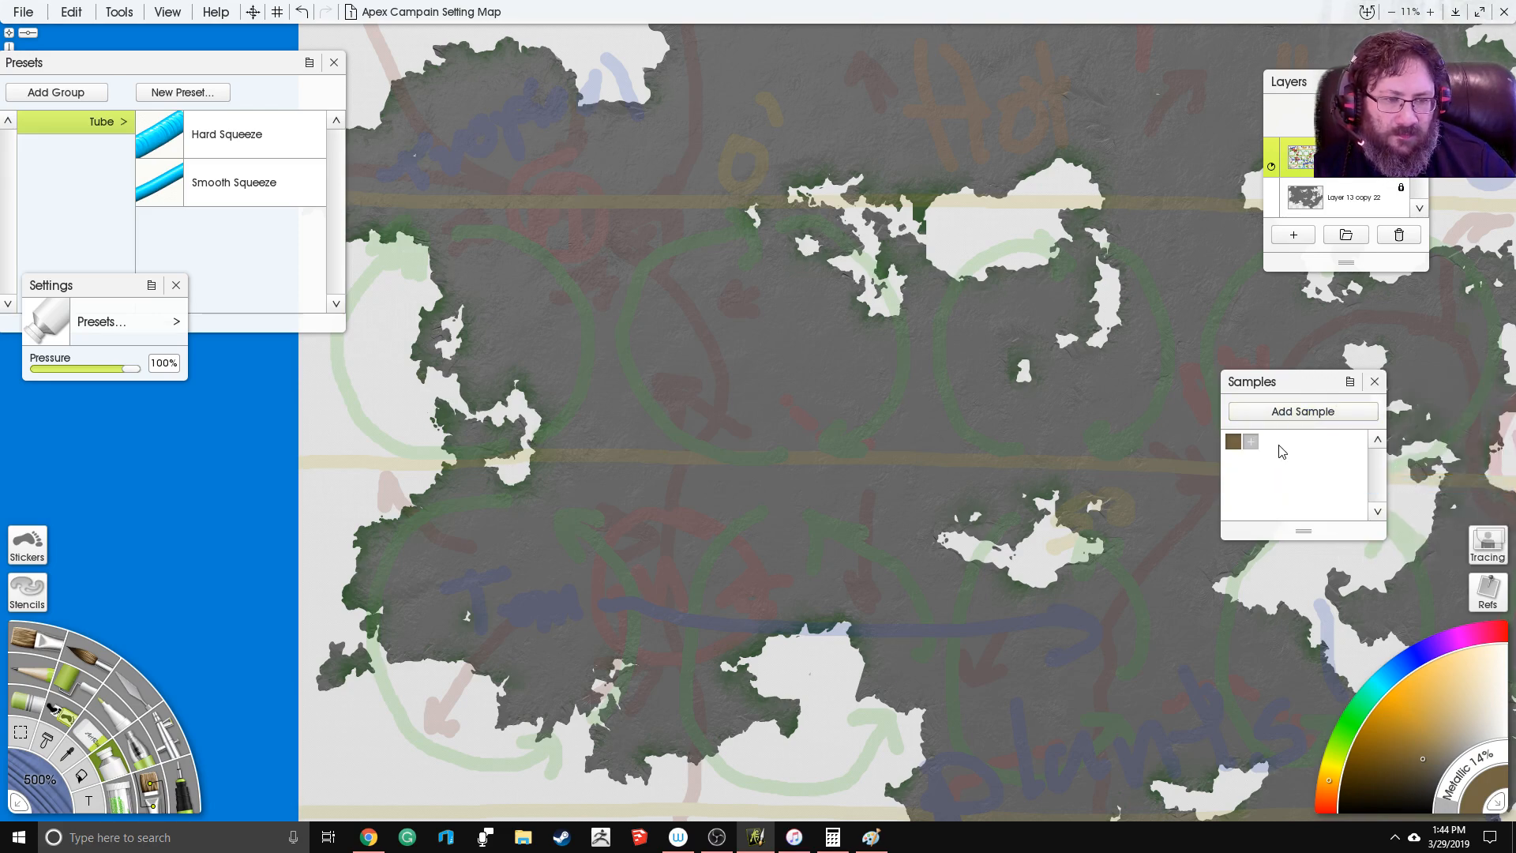
left_click(1350, 384)
left_click(1298, 392)
left_click_drag(1299, 393, 1335, 388)
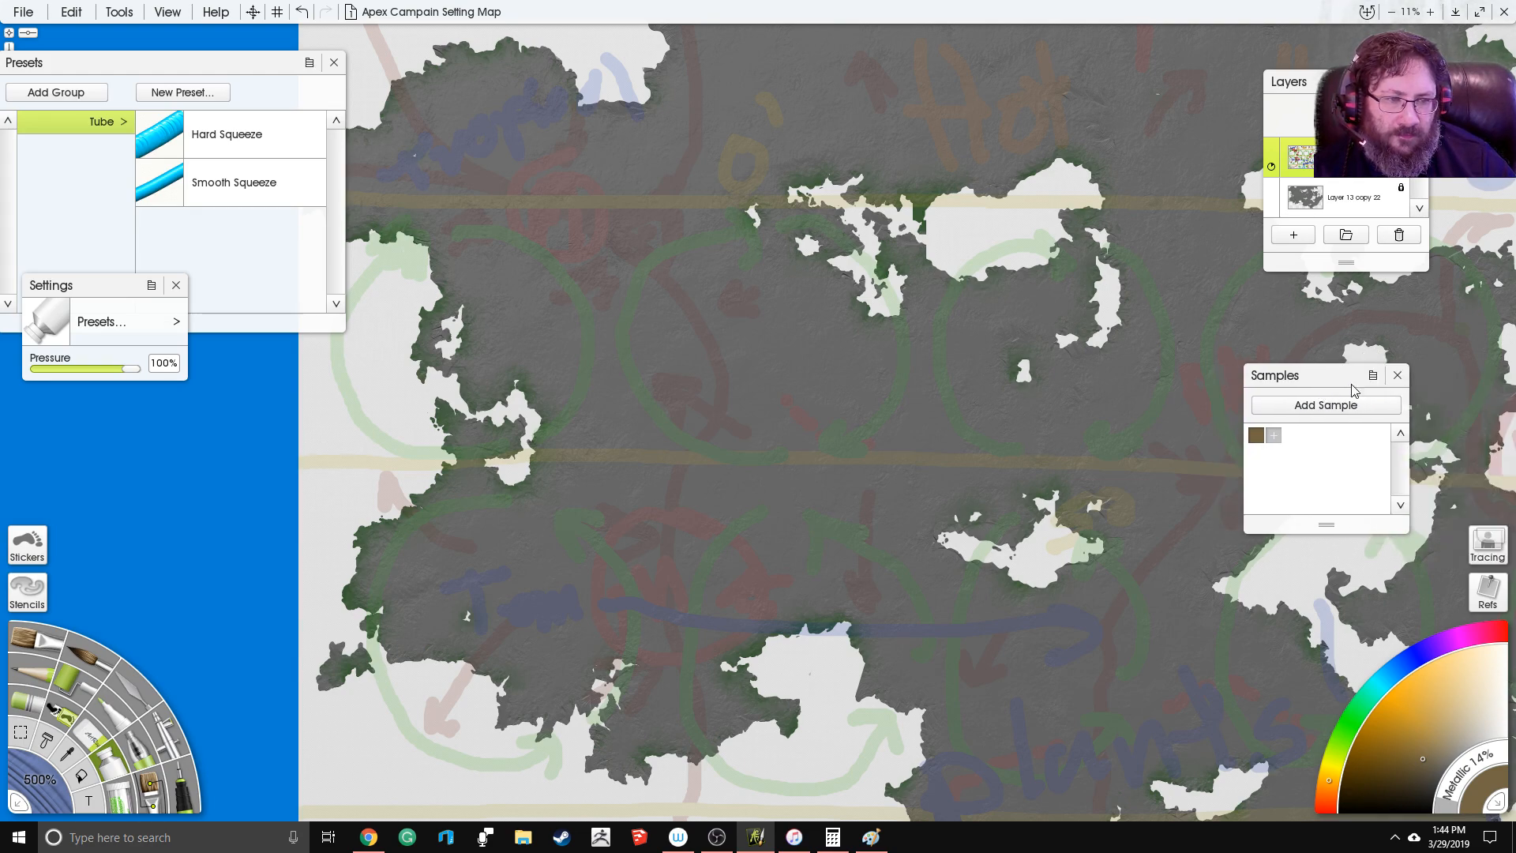
Step: Browse the sample collection and add the Desert palette from the Landscape group to the colour samples
left_click(1373, 377)
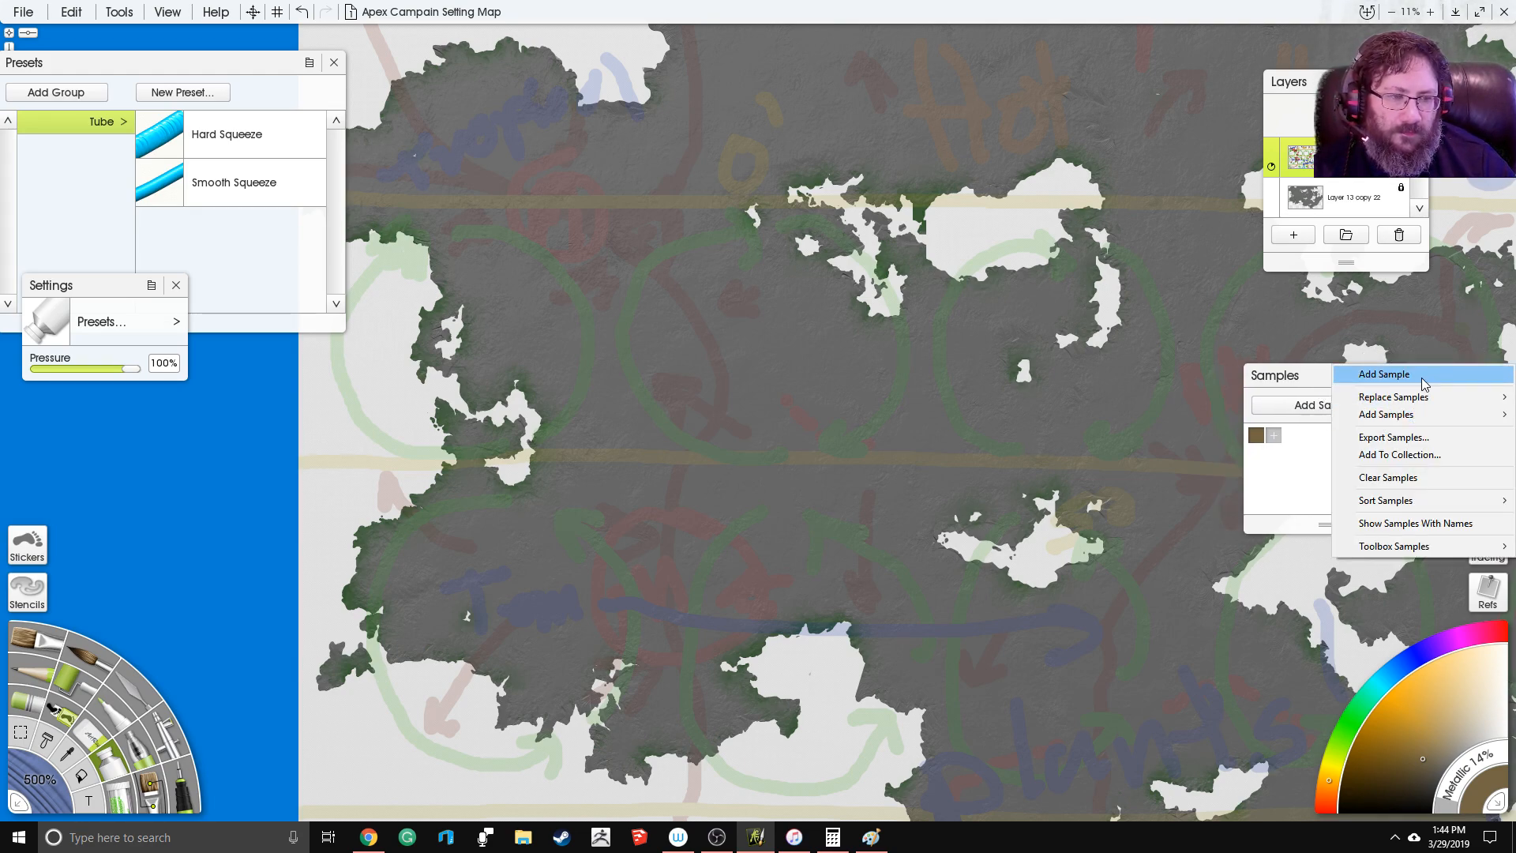
mouse_move(1424, 415)
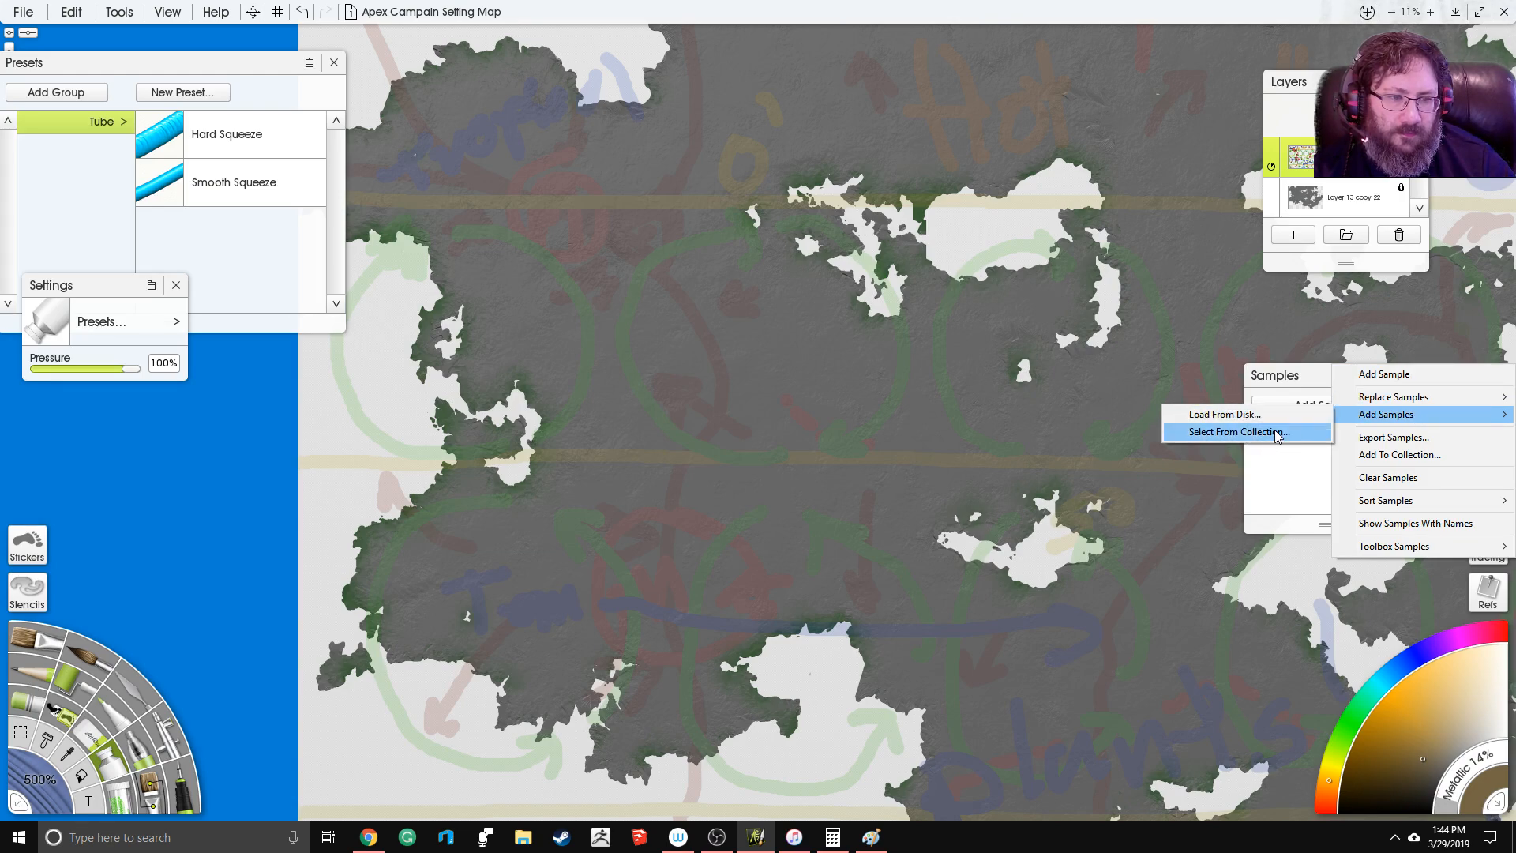
left_click(1278, 433)
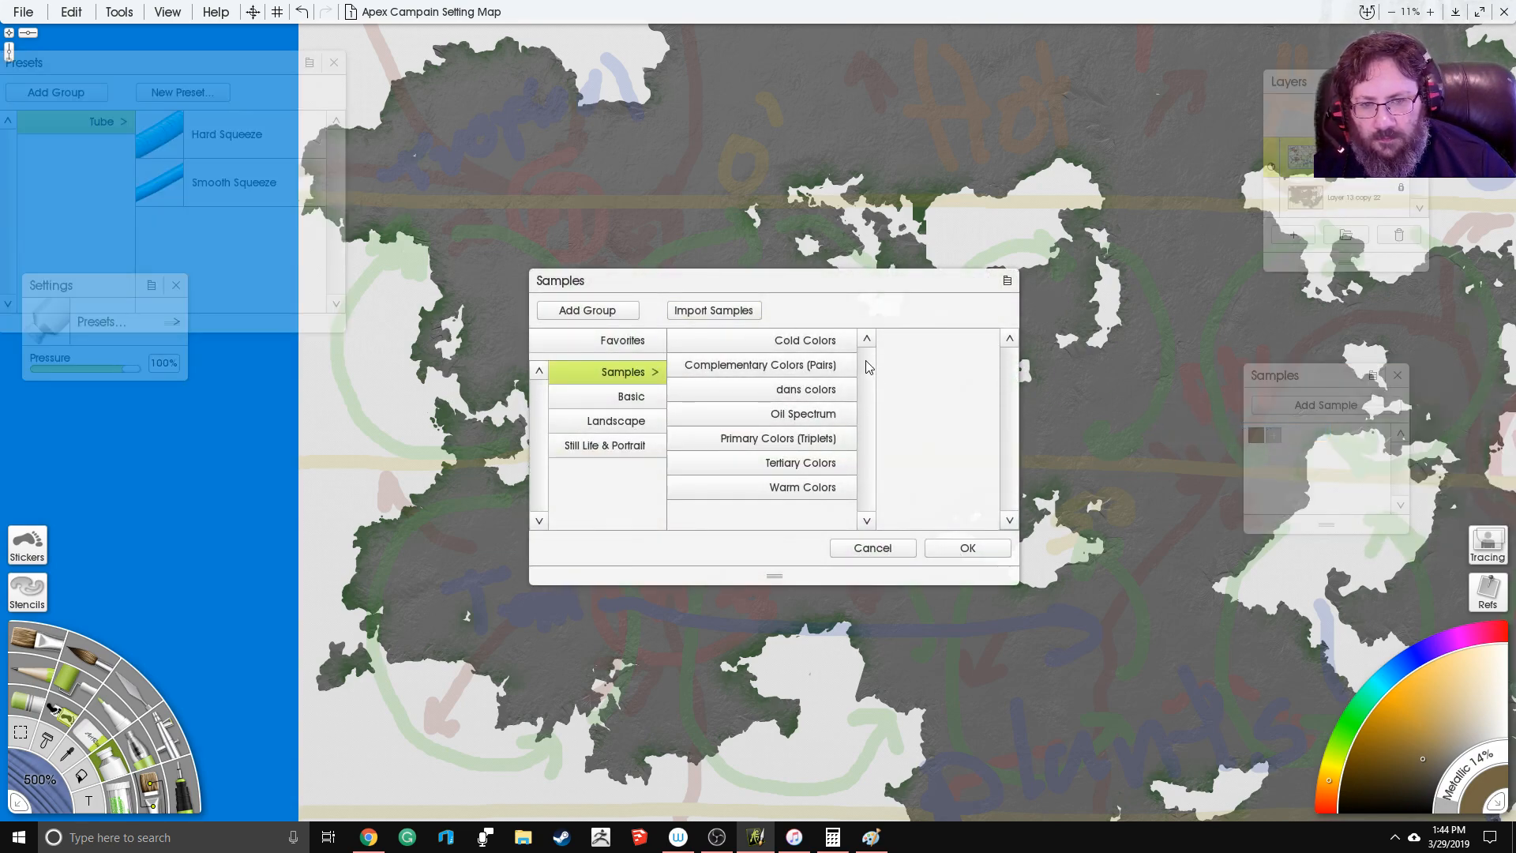
left_click(789, 365)
left_click(805, 389)
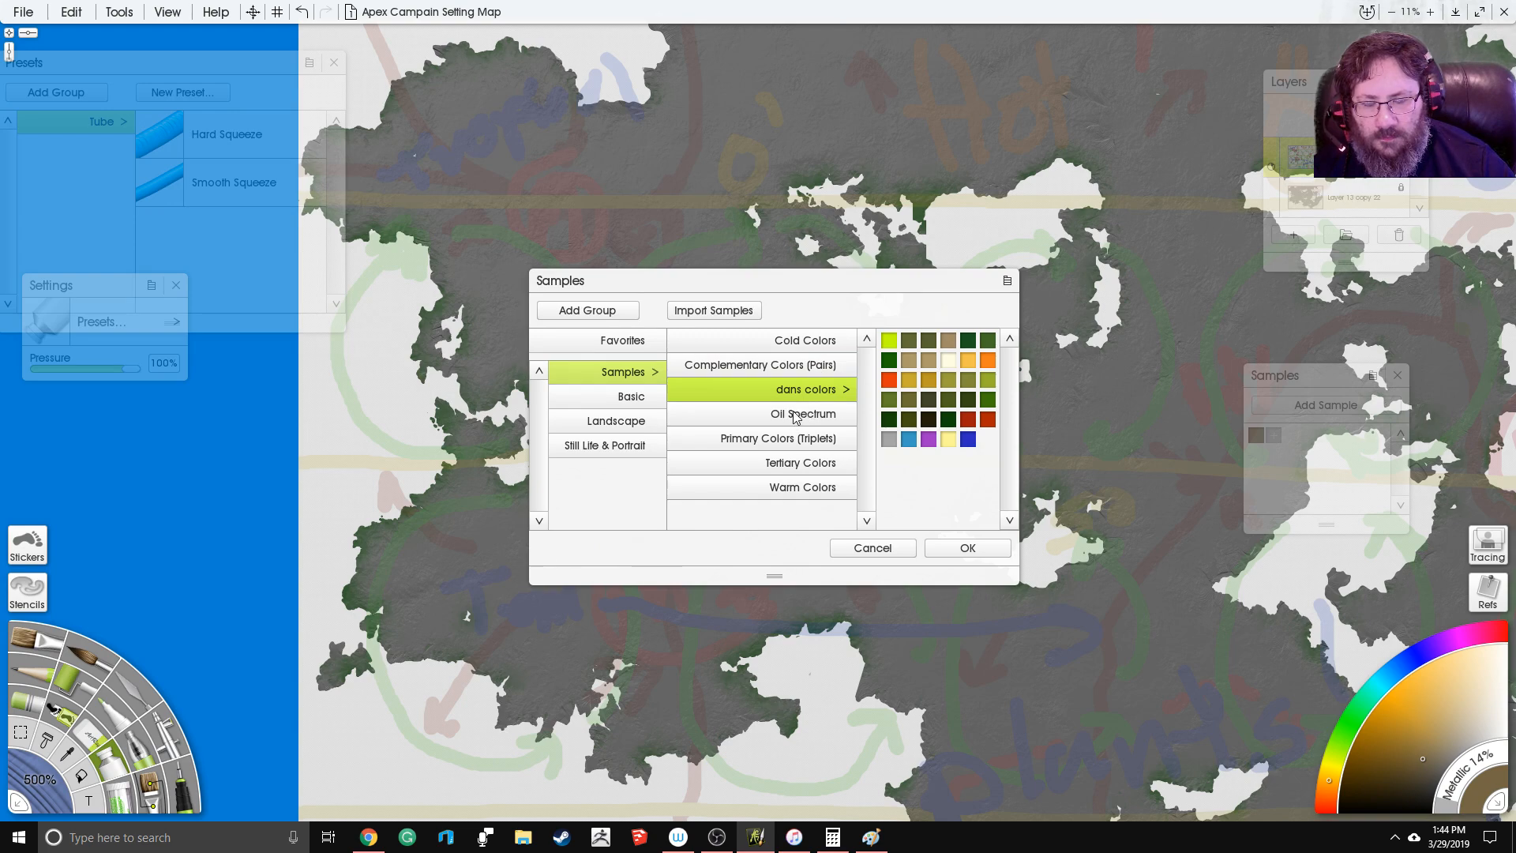
left_click(604, 445)
left_click(773, 359)
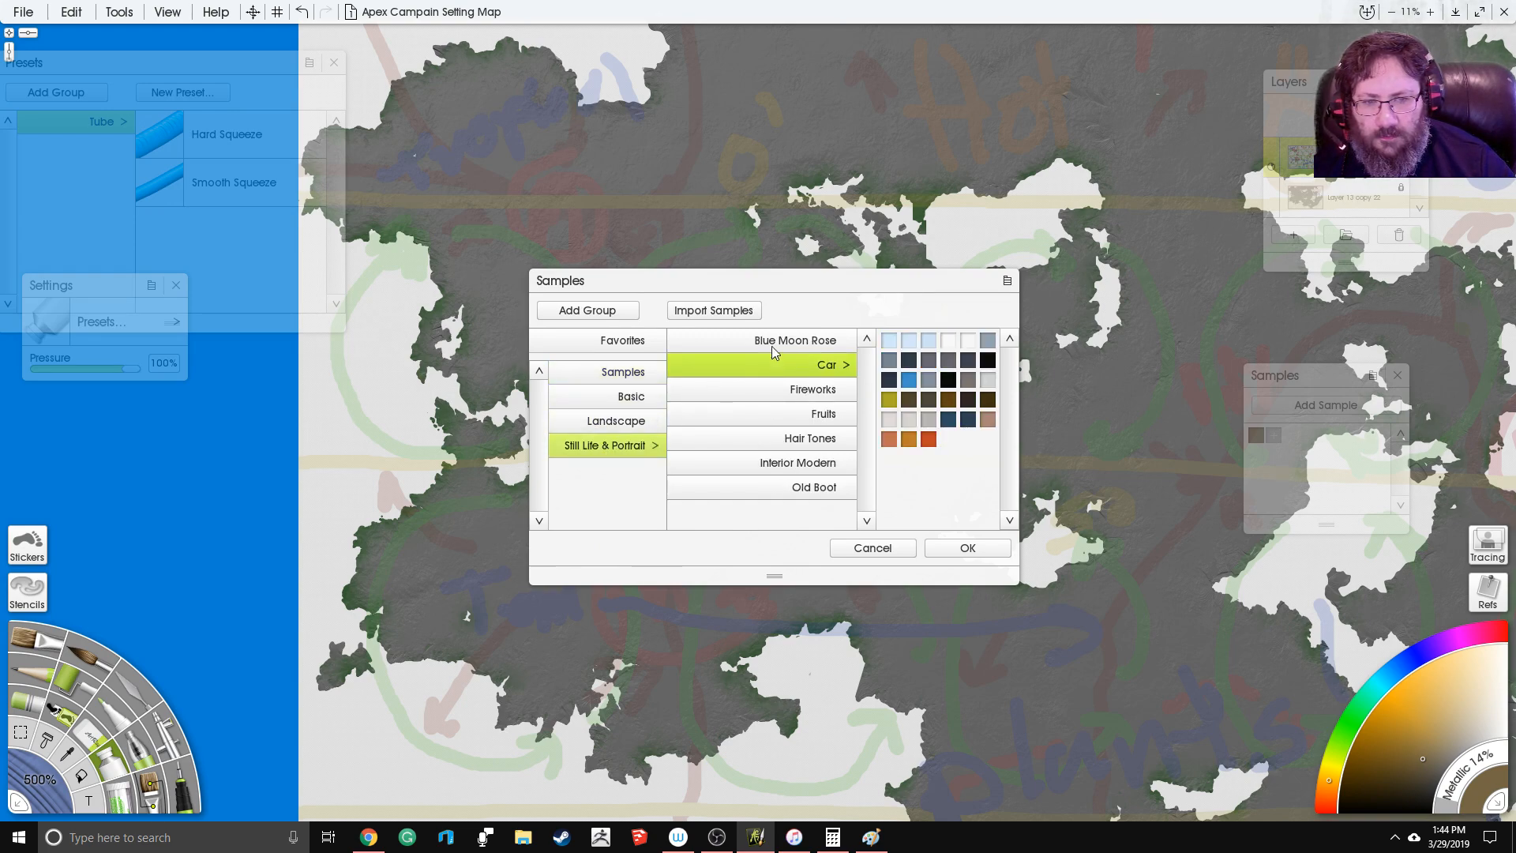
left_click(622, 422)
left_click(800, 419)
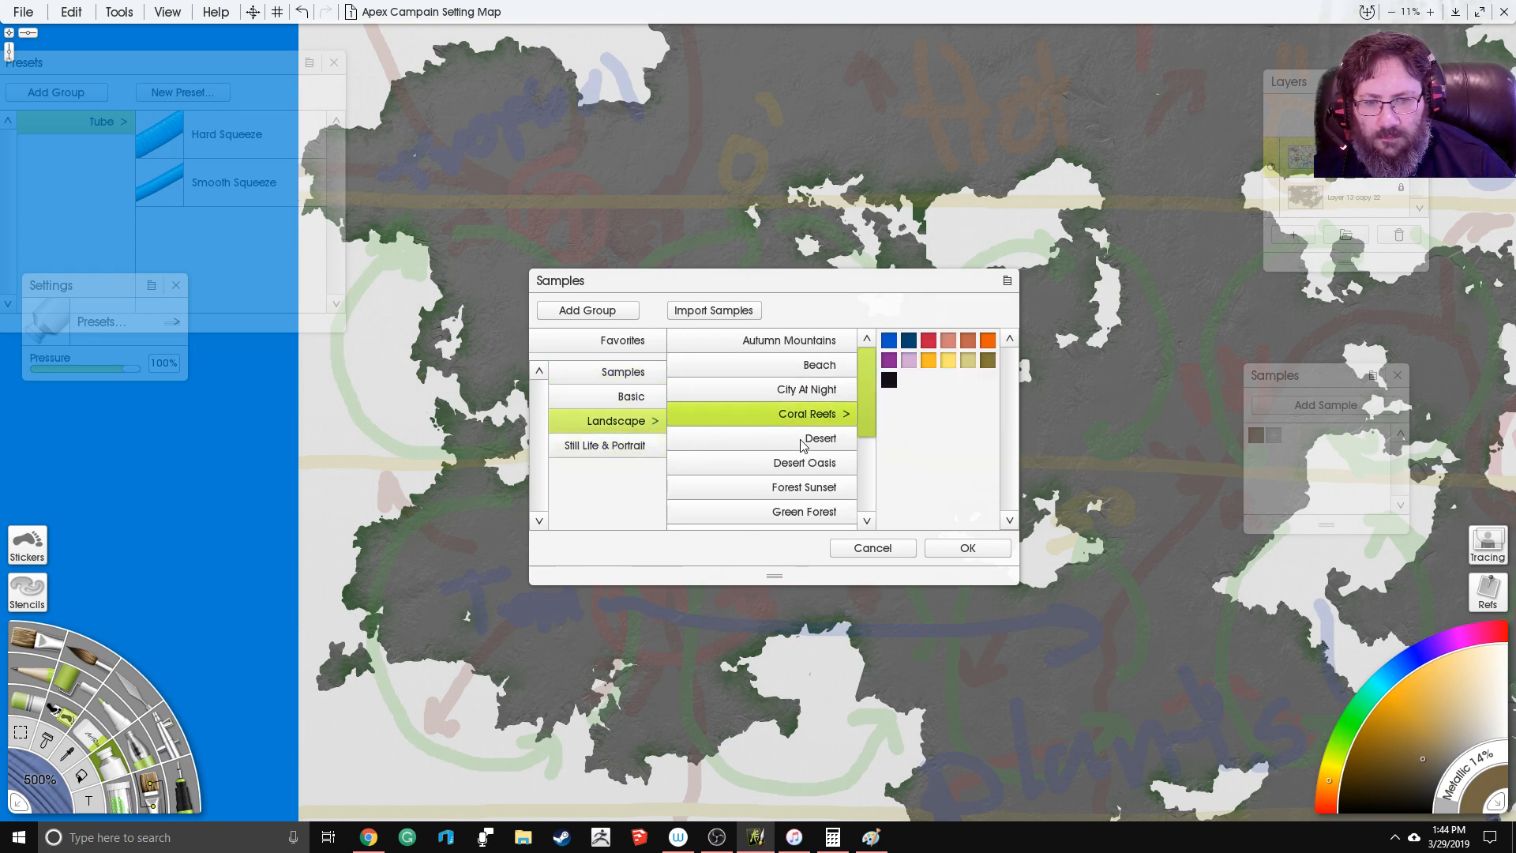
left_click(817, 440)
left_click(966, 549)
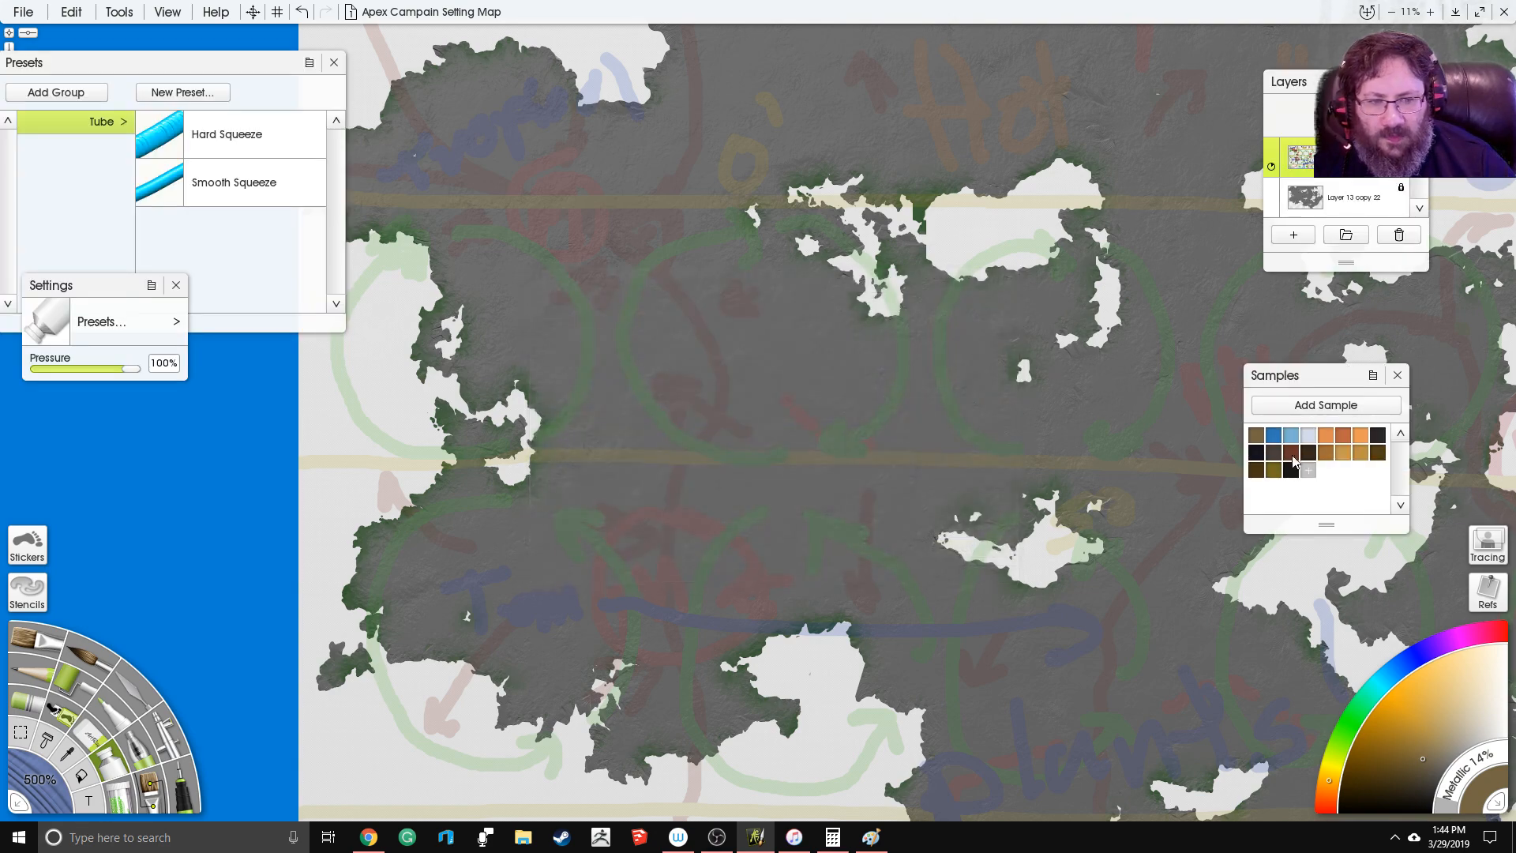
Step: Compare the Landscape palettes in the sample collection and add Sunset Beach to the colour samples
left_click(1372, 375)
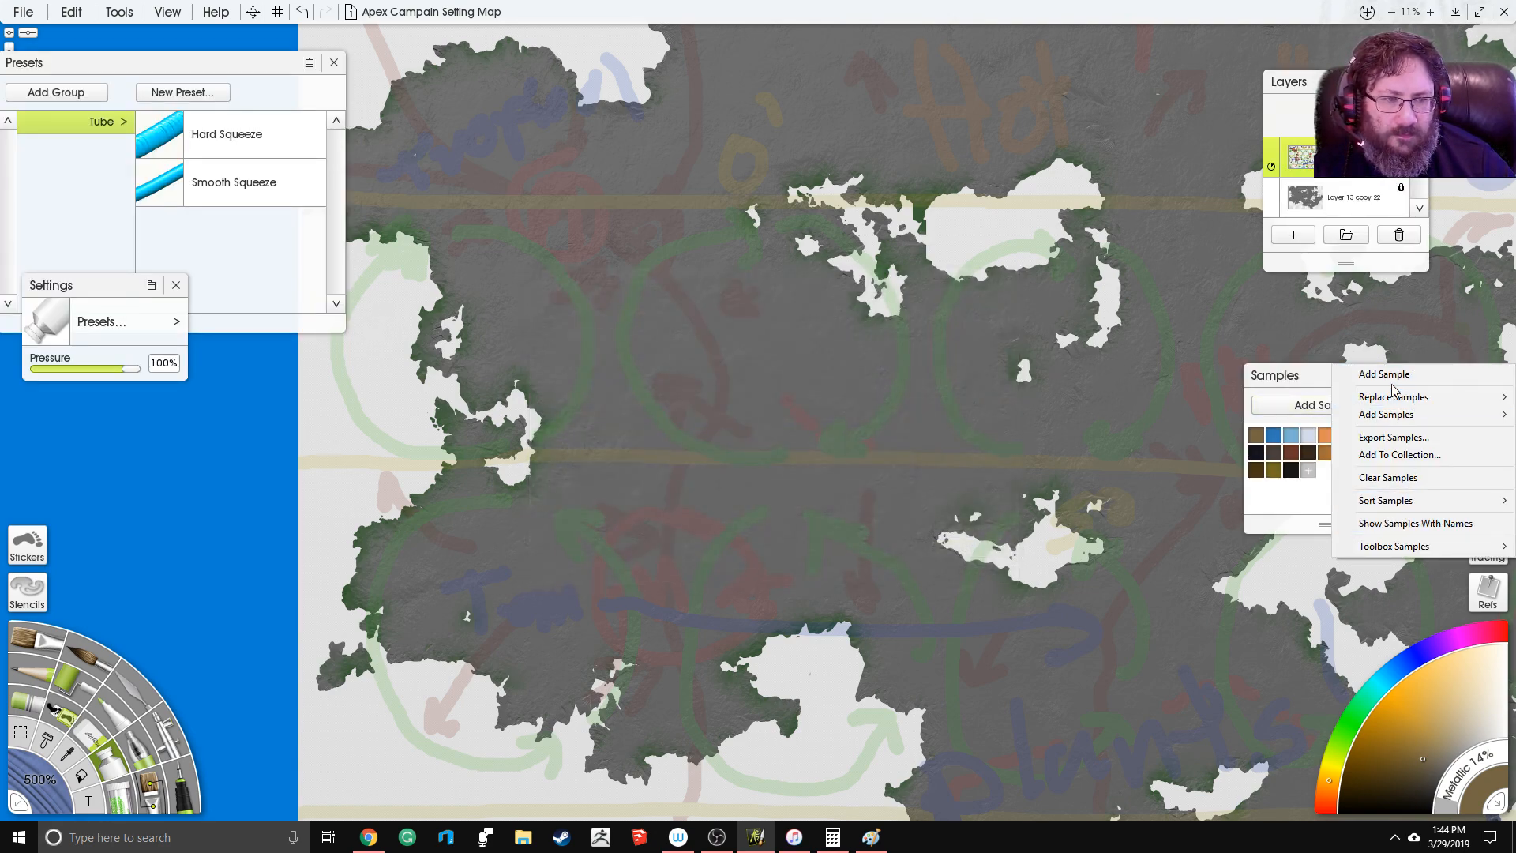
mouse_move(1388, 415)
left_click(1239, 433)
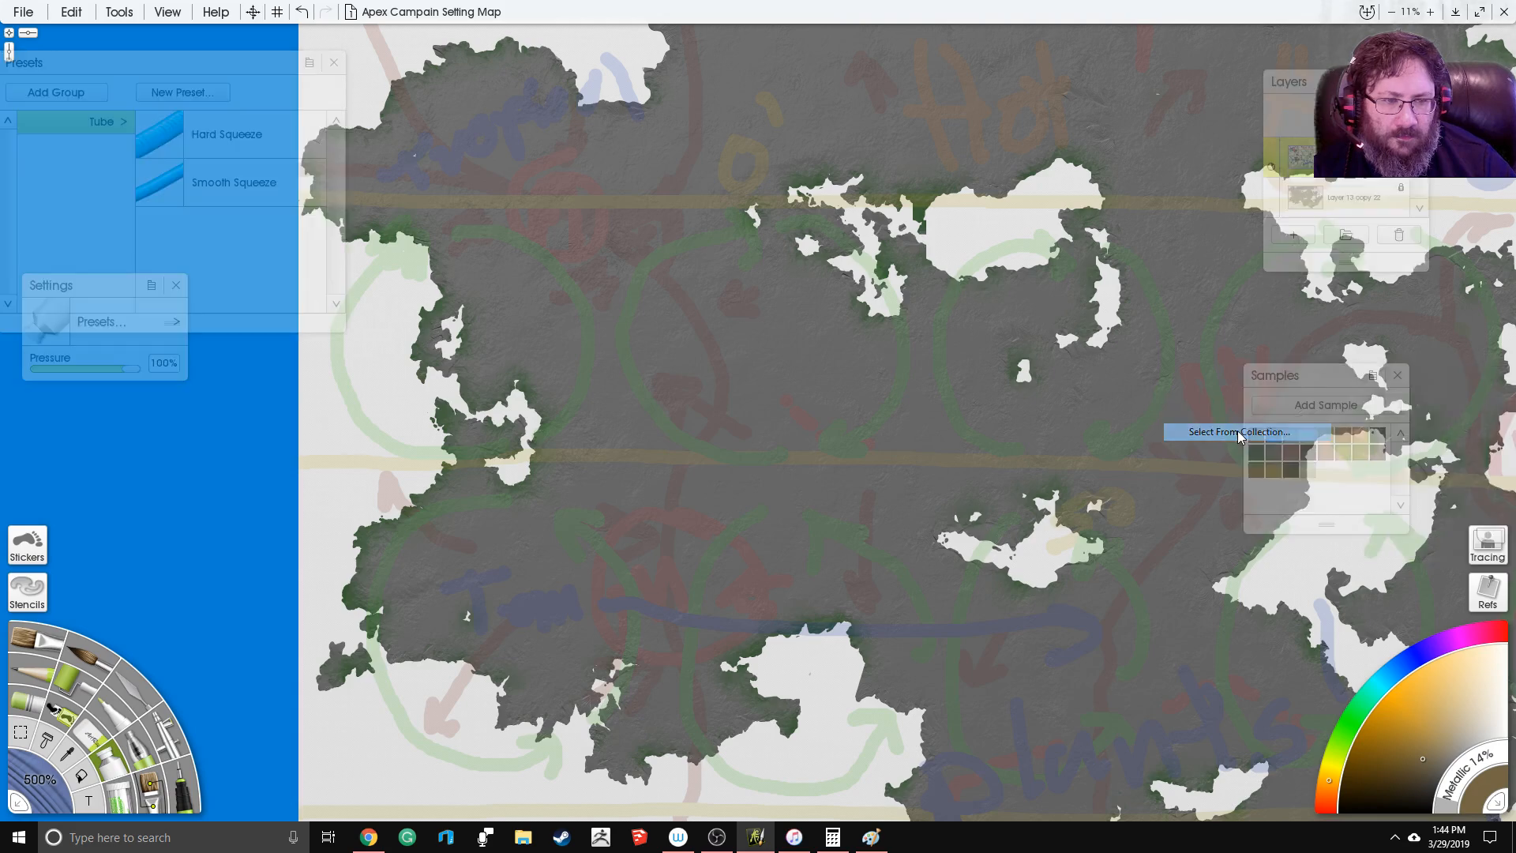
left_click_drag(869, 377, 863, 419)
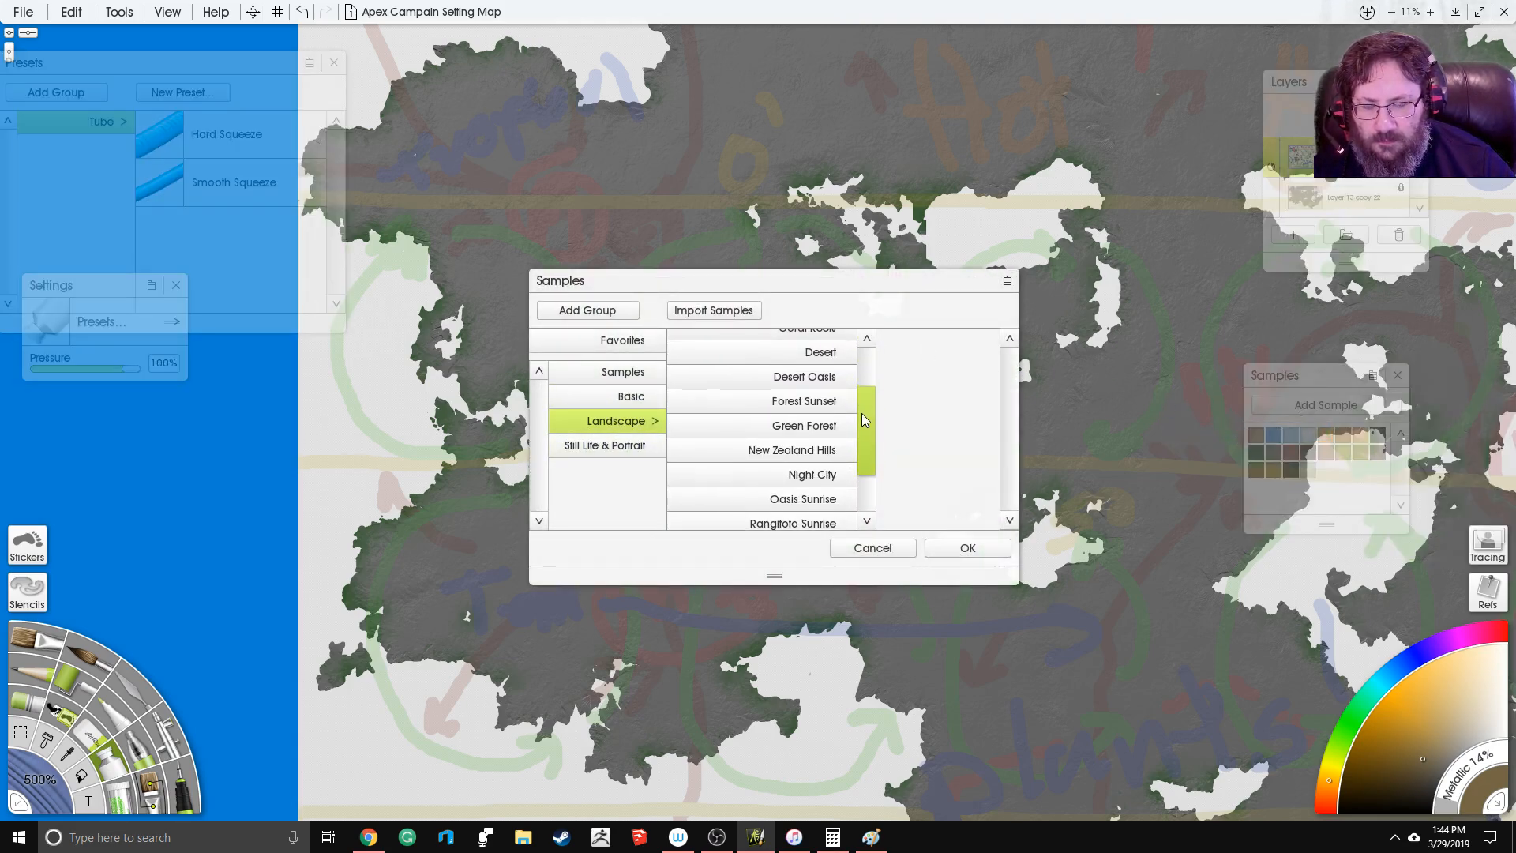
left_click(823, 382)
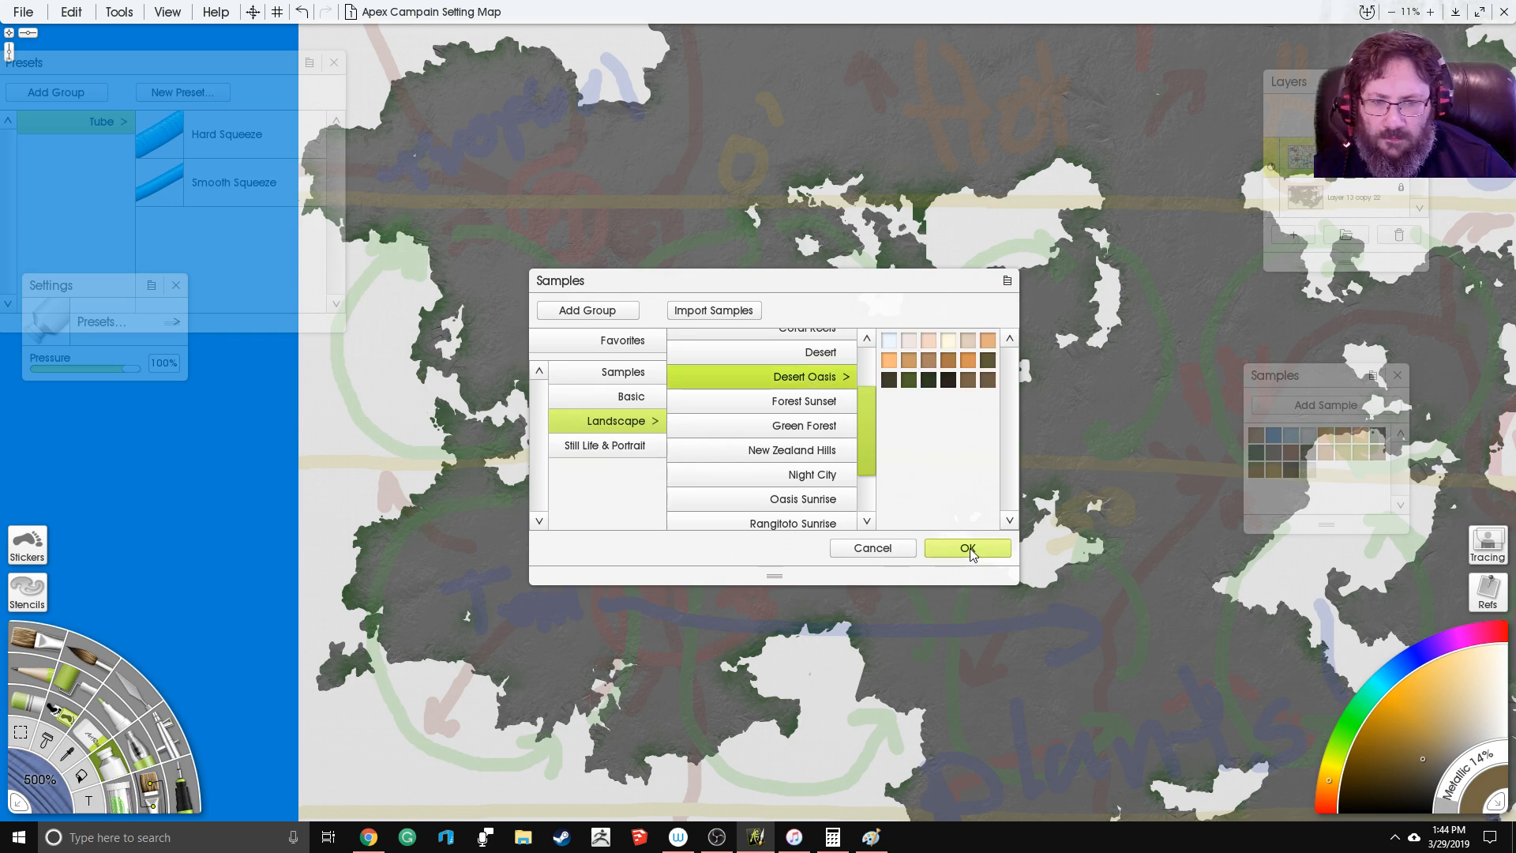
left_click(779, 405)
left_click(785, 431)
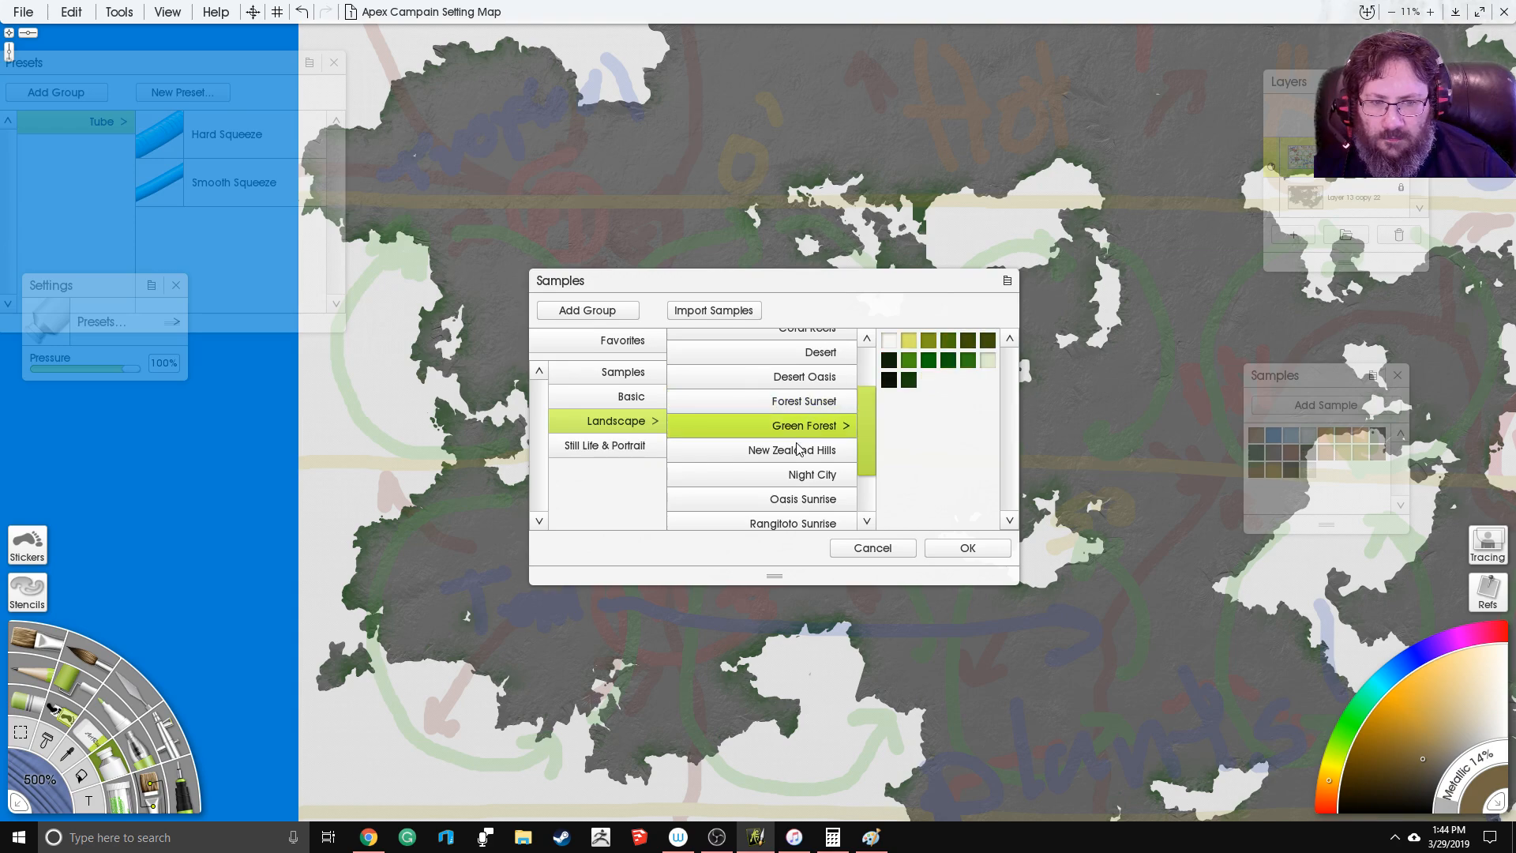
left_click(813, 403)
left_click(787, 452)
left_click(805, 479)
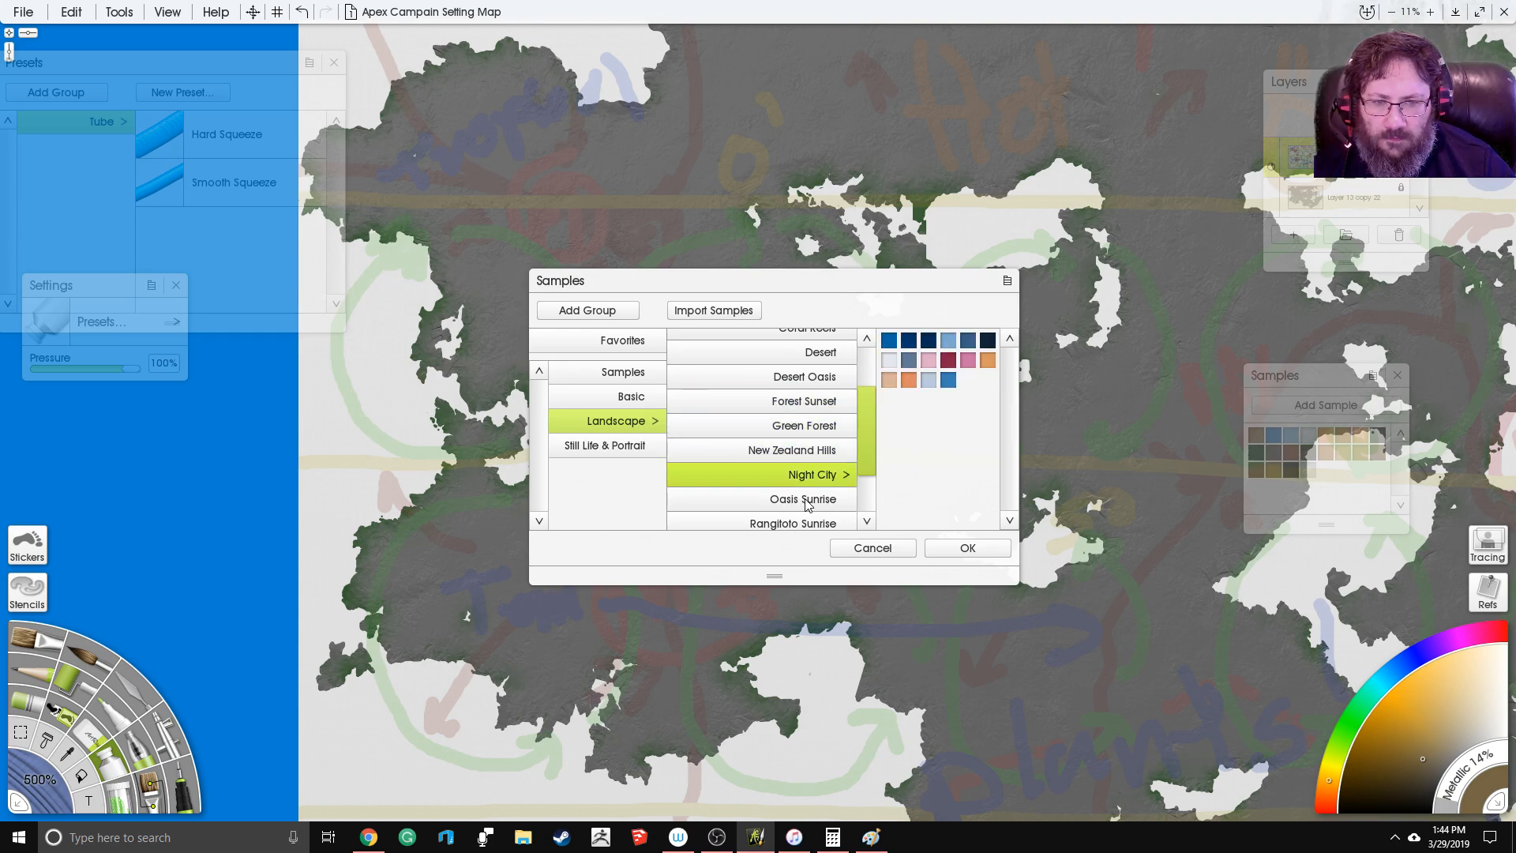
left_click(793, 498)
scroll(793, 497, "down", 2)
left_click(817, 486)
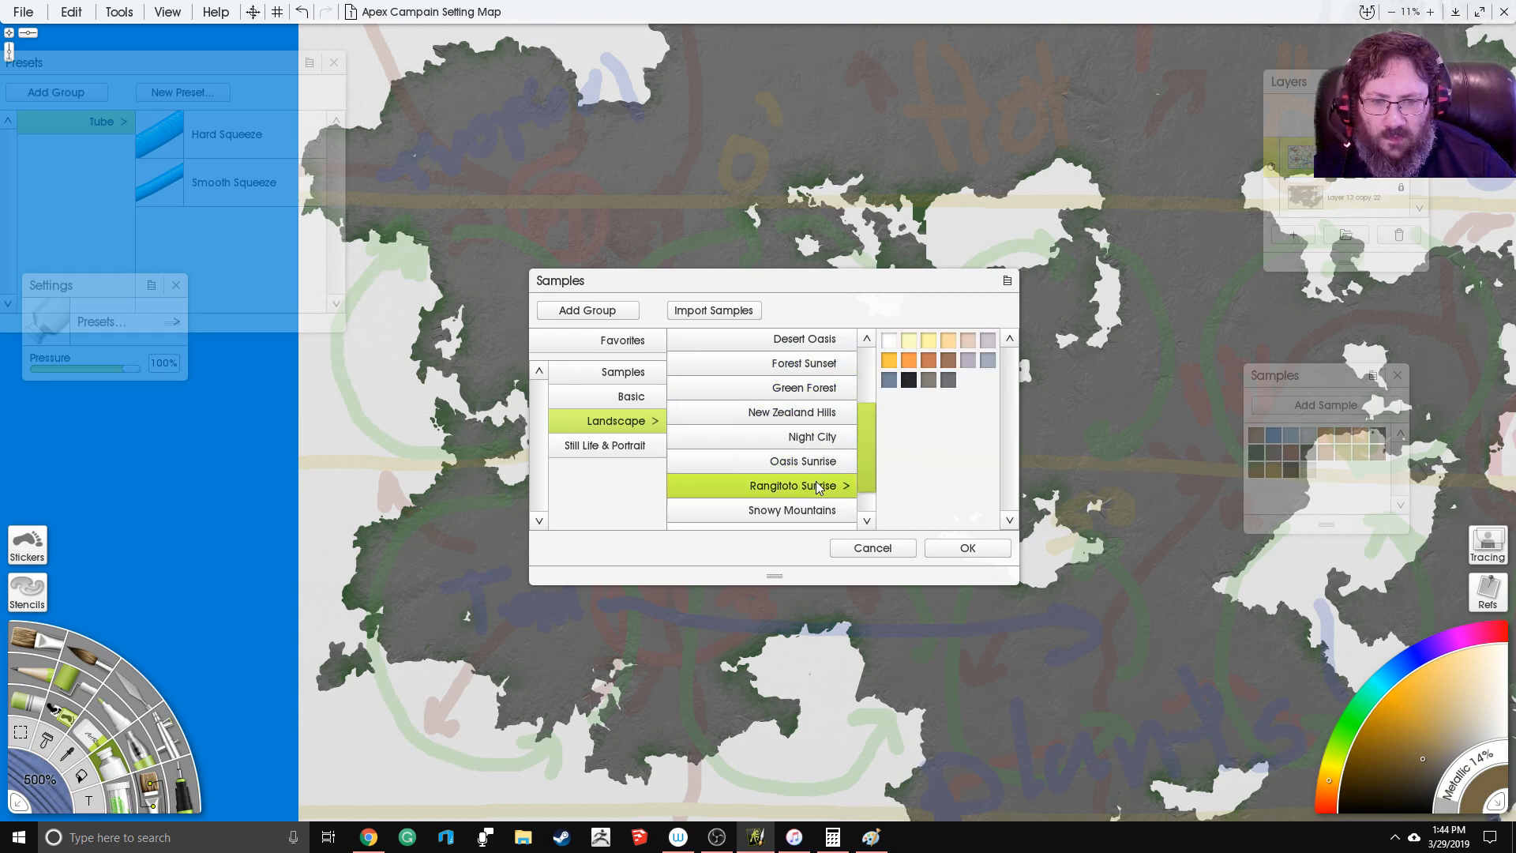
left_click(810, 509)
left_click(818, 447)
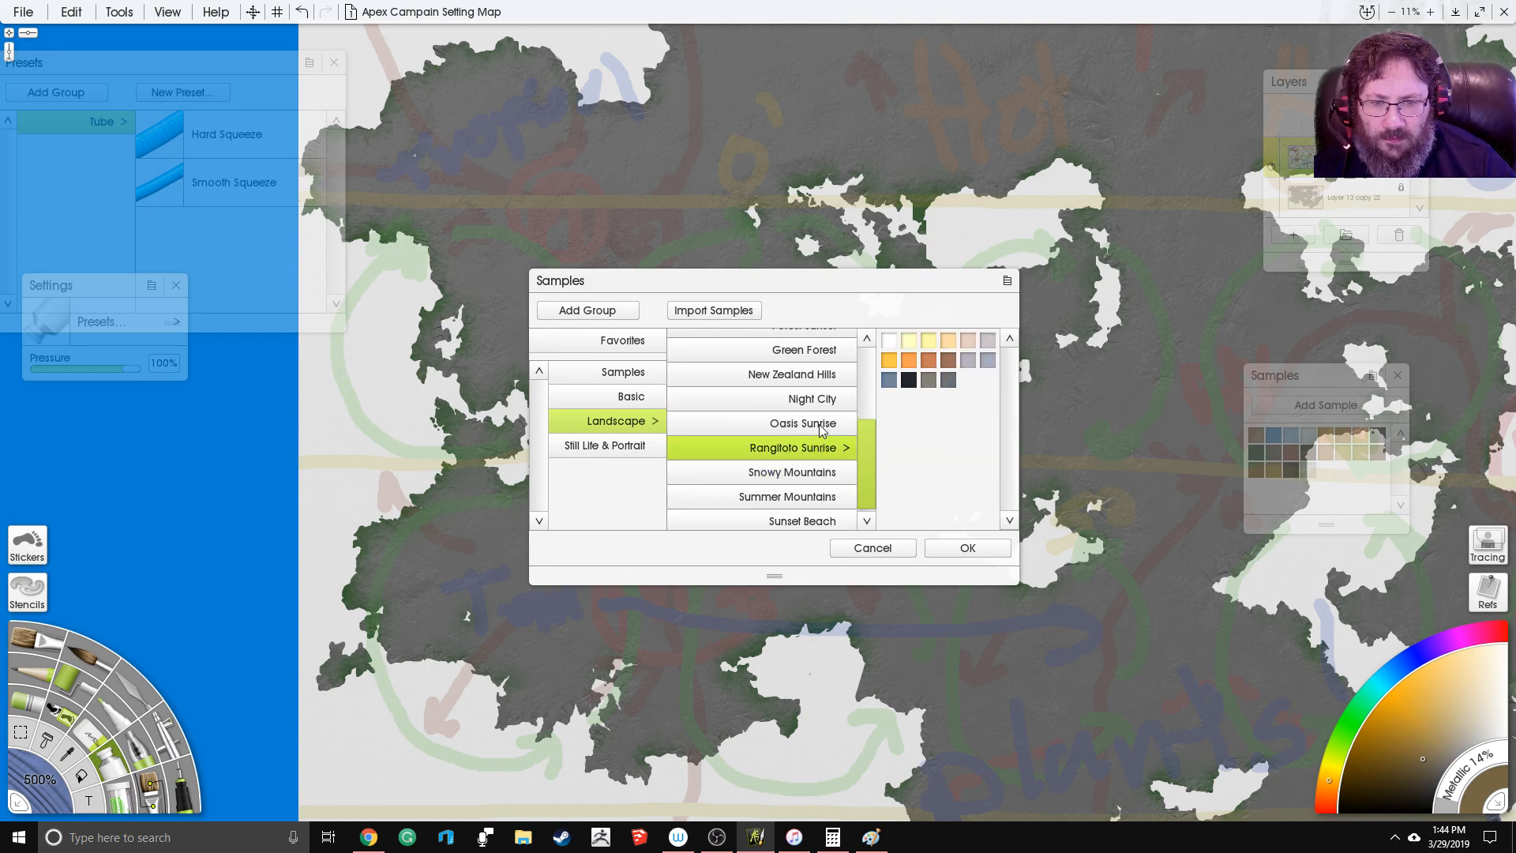
left_click(821, 426)
left_click(800, 518)
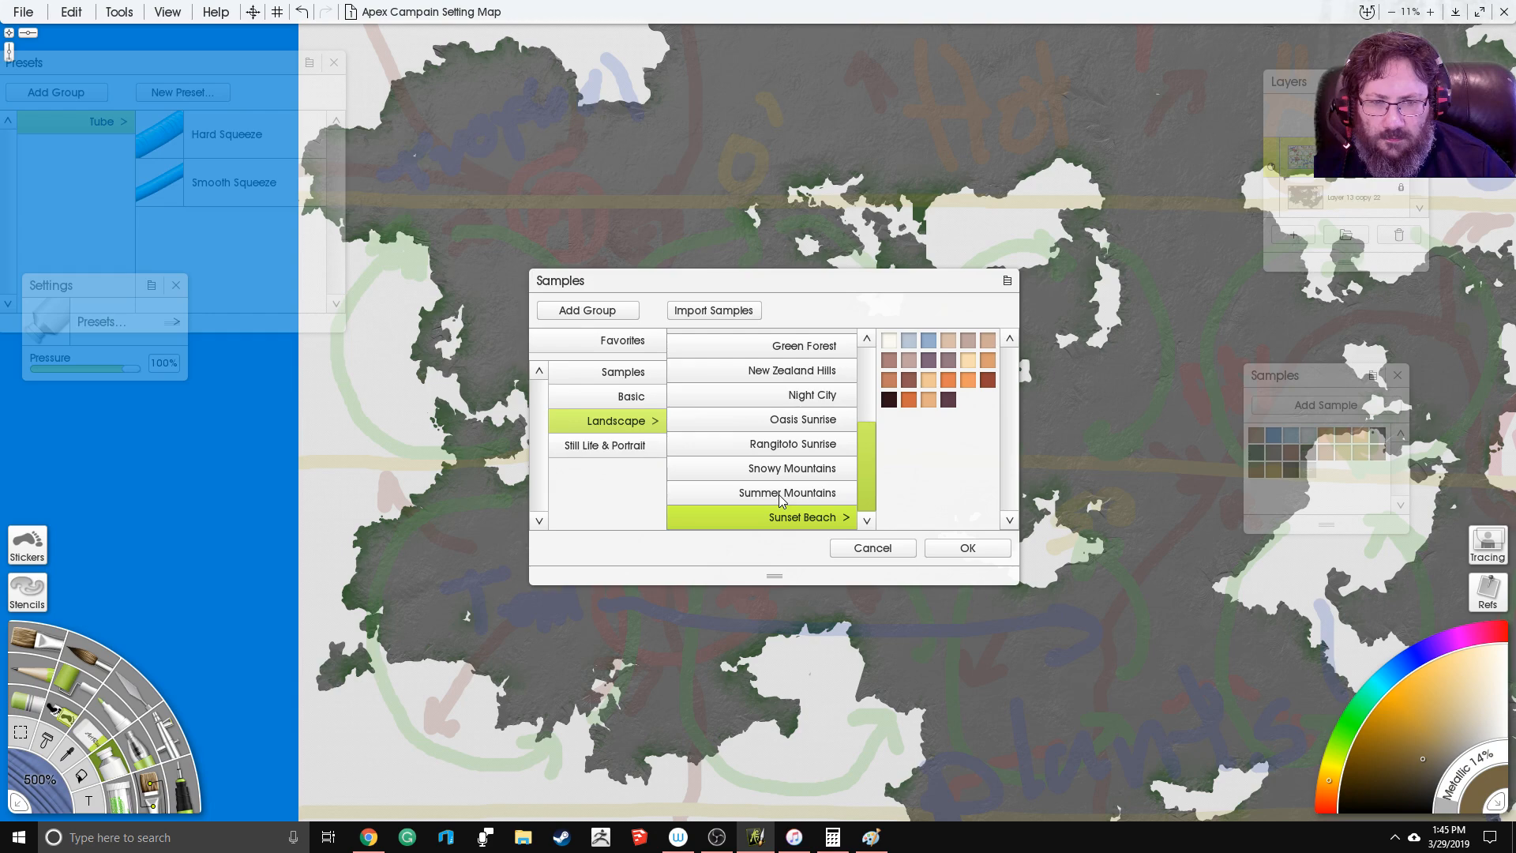
left_click(968, 548)
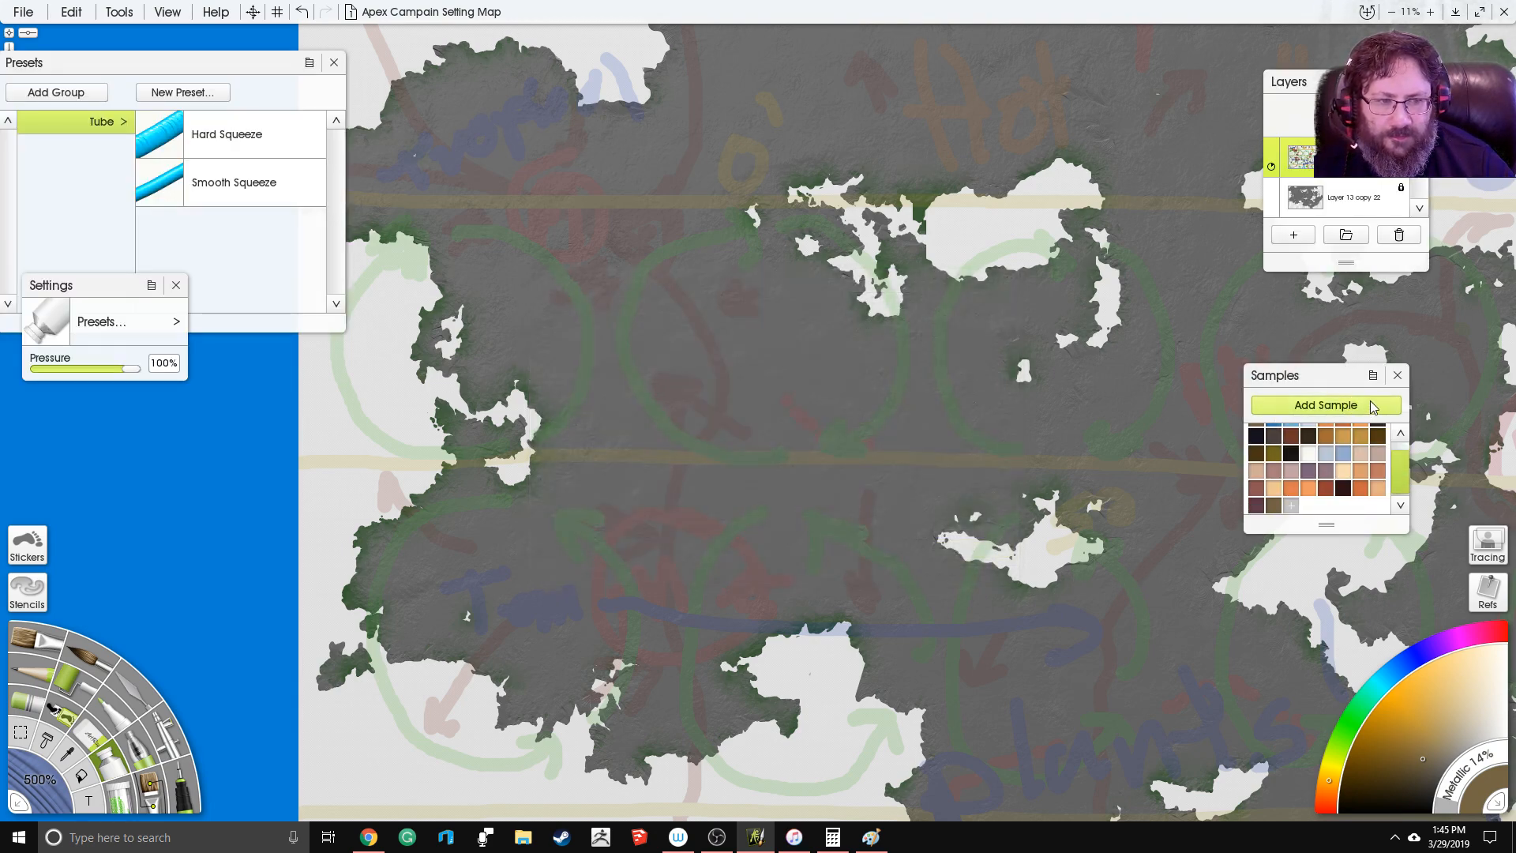
Step: Preview more Landscape palettes, including Desert Oasis, and add Autumn Mountains to the colour samples
left_click(1374, 376)
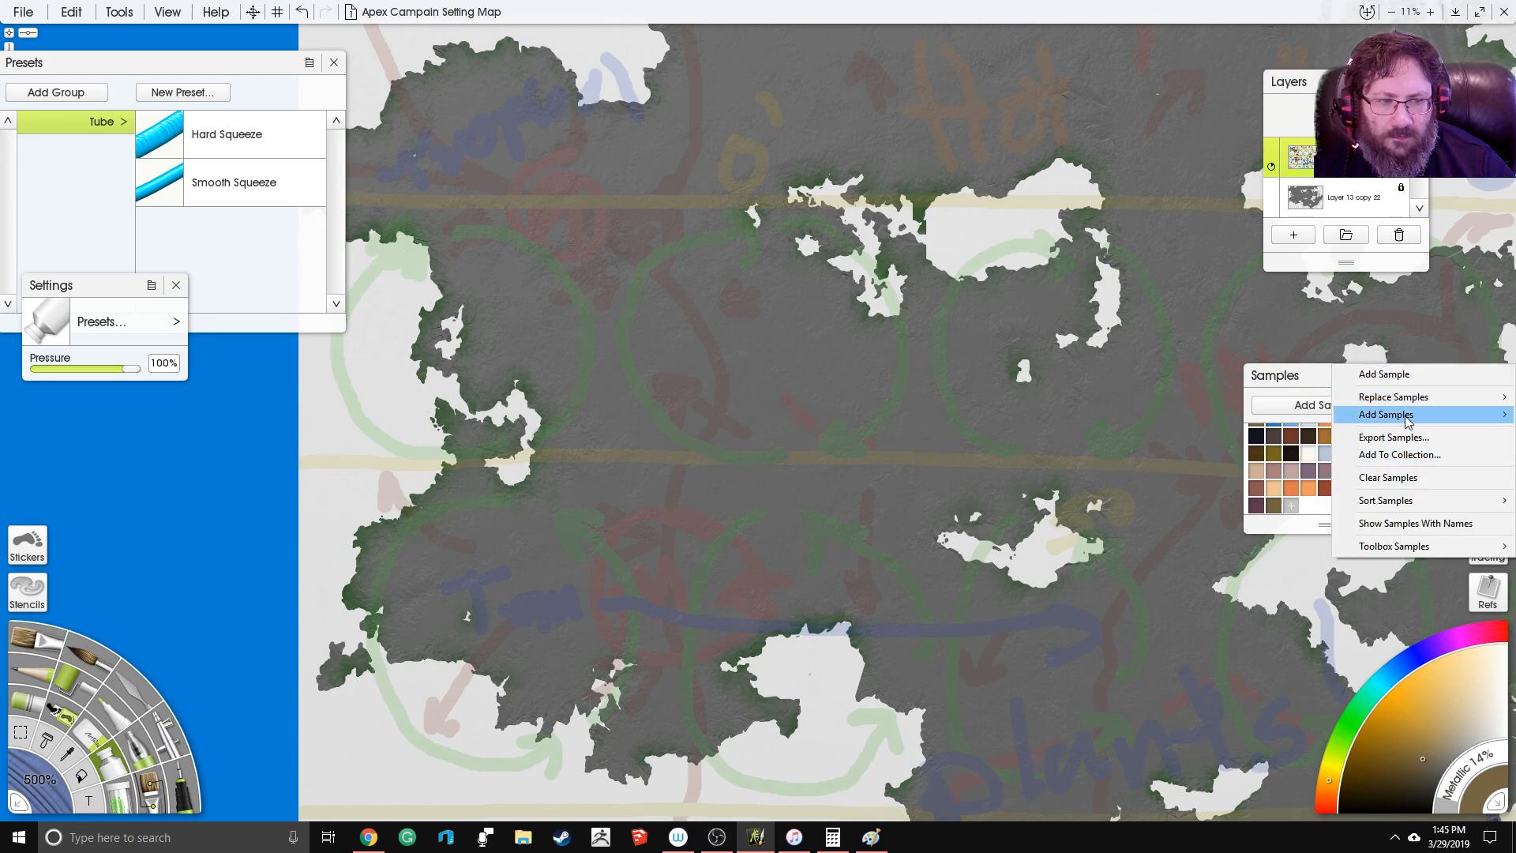
mouse_move(1404, 418)
left_click(1255, 432)
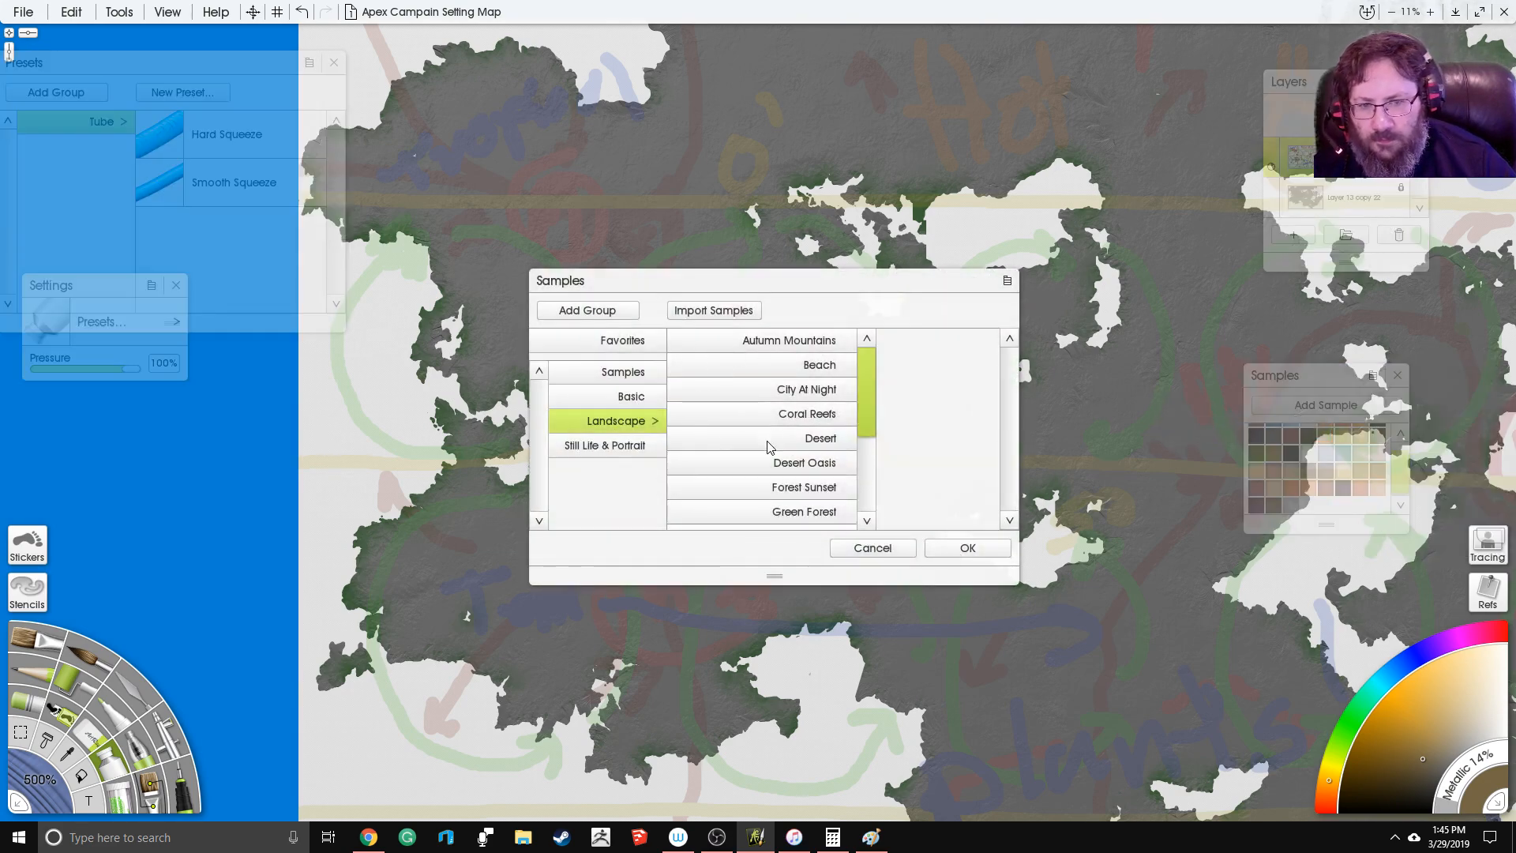
left_click(763, 374)
left_click(777, 346)
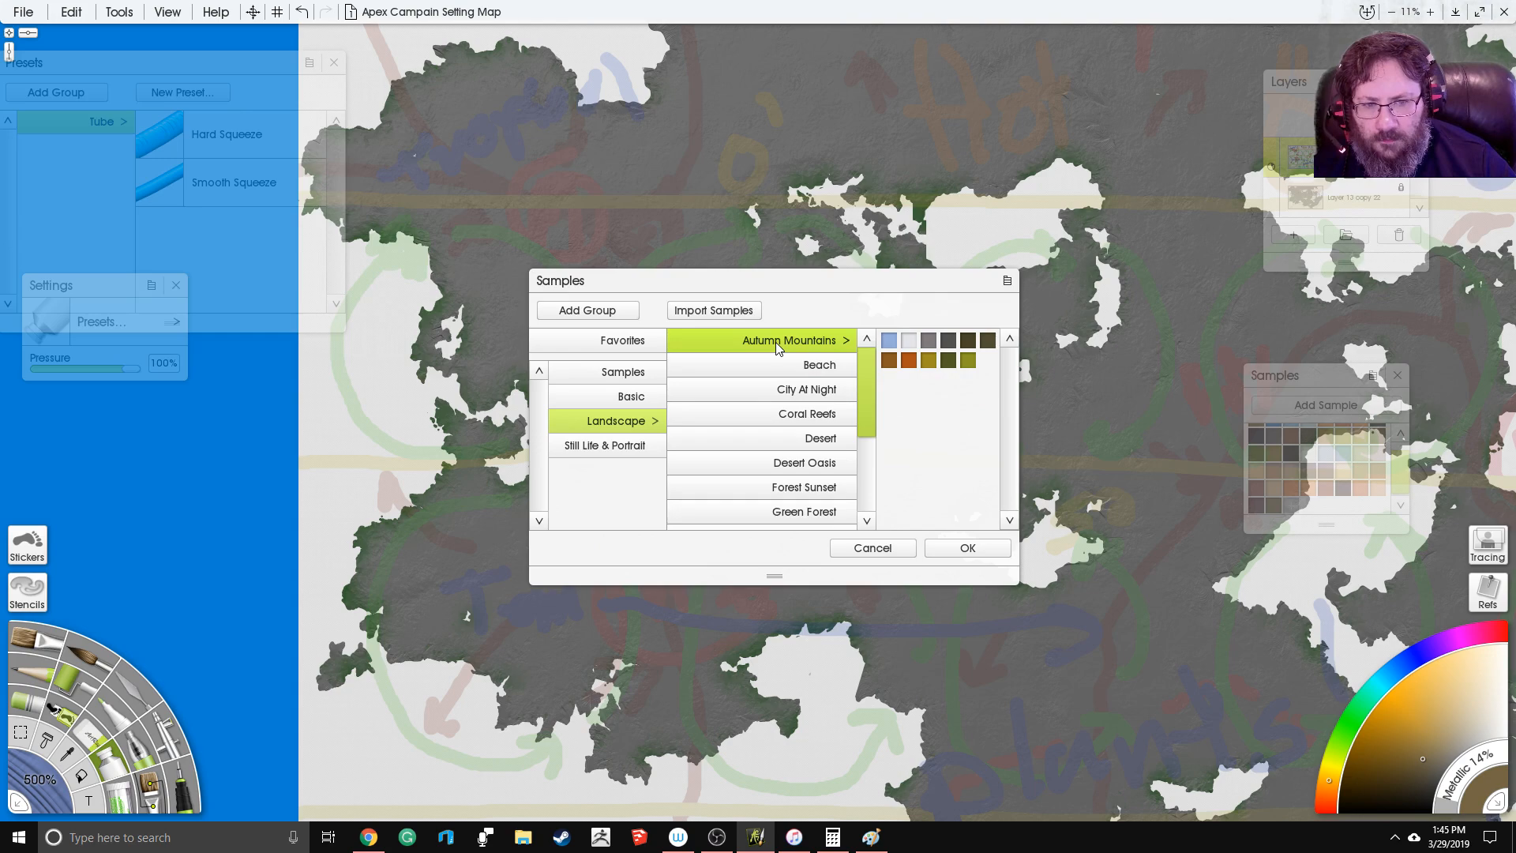
left_click(827, 367)
left_click(826, 439)
left_click(817, 466)
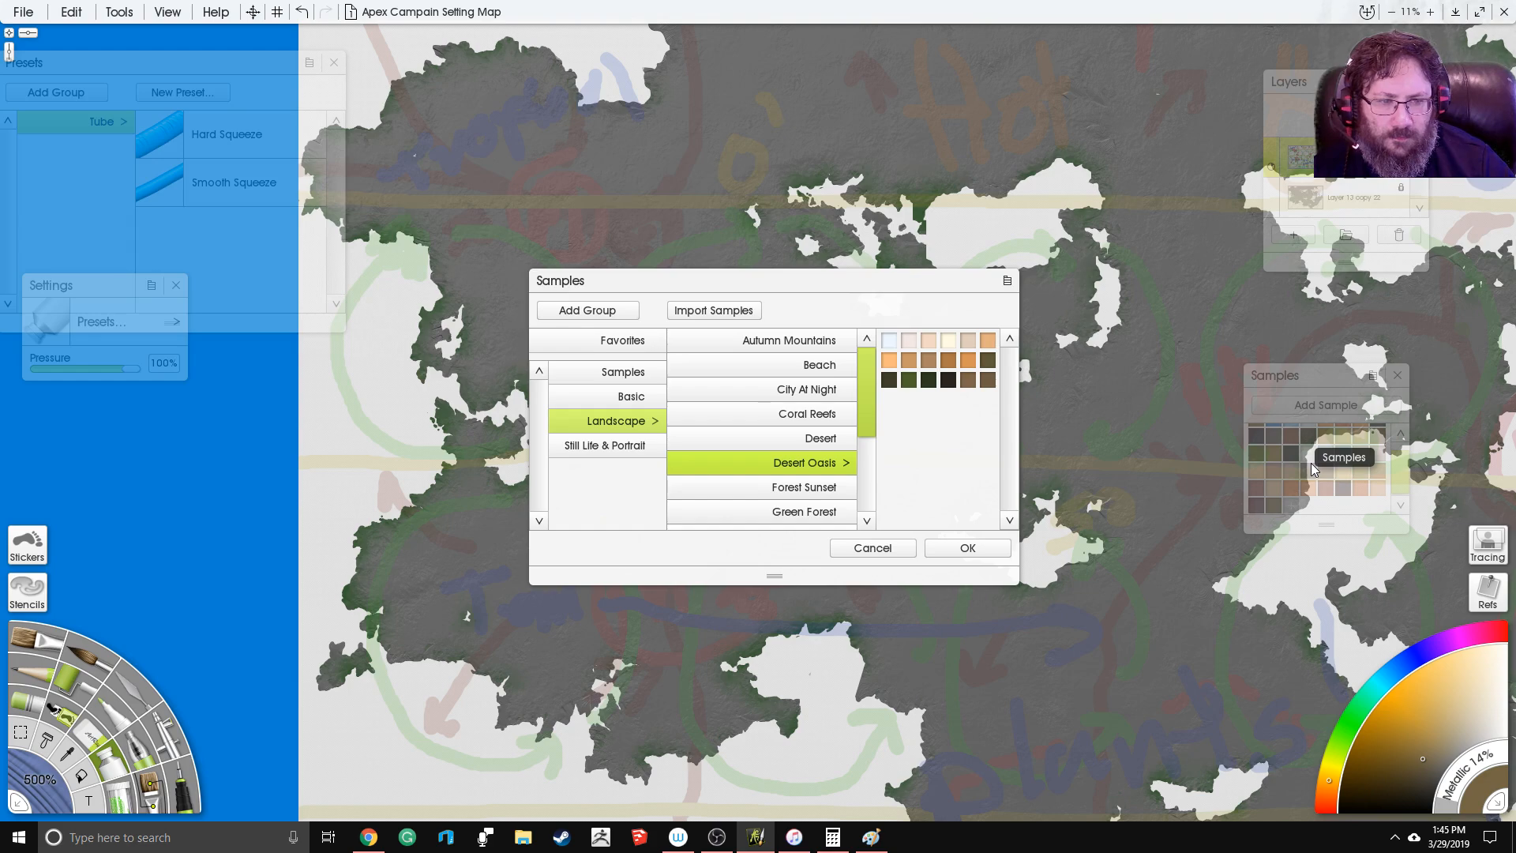
left_click(809, 342)
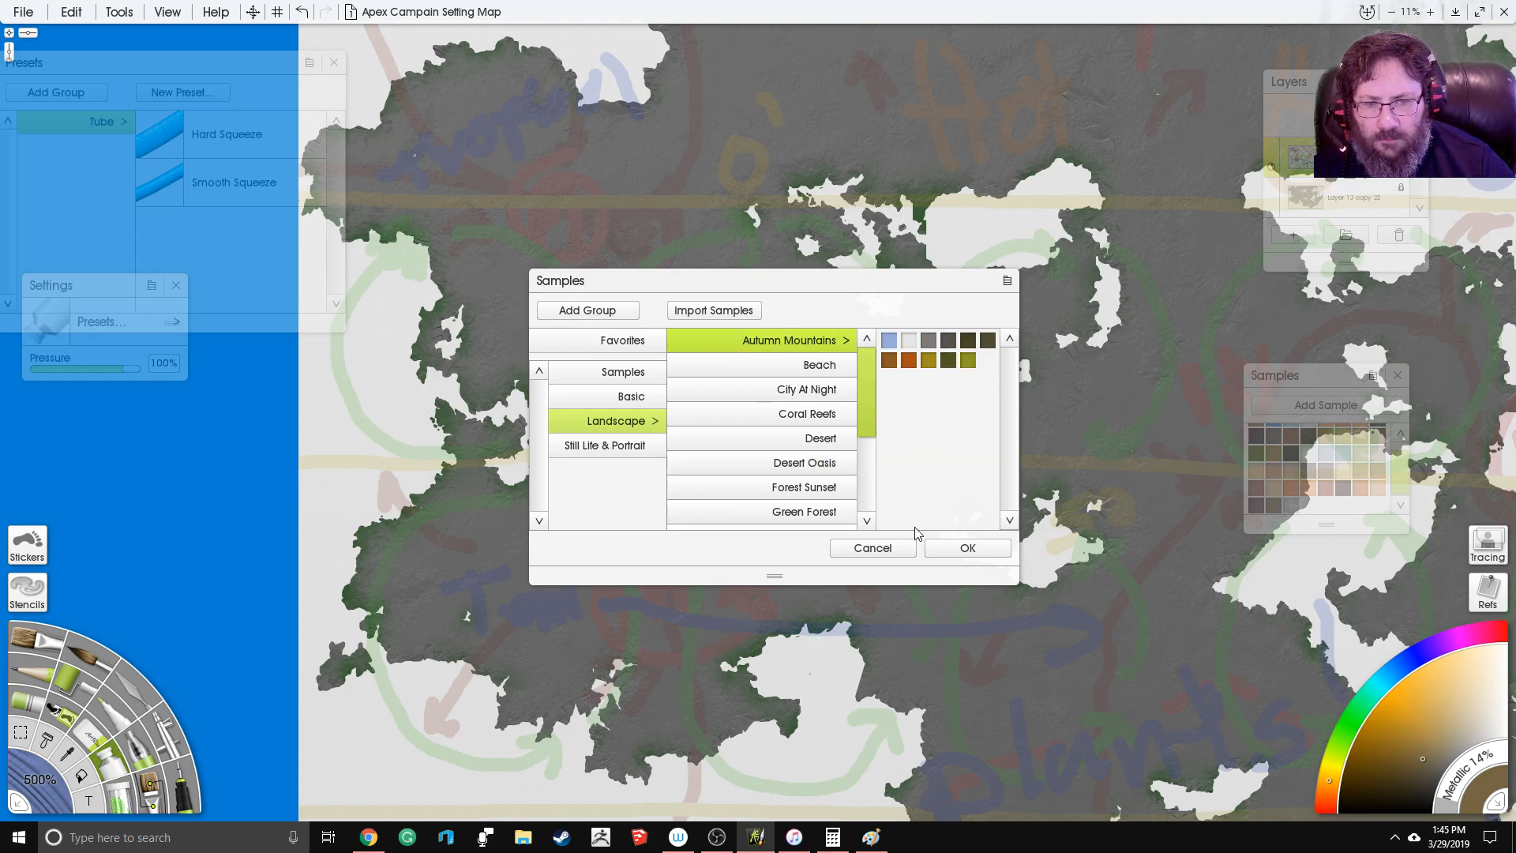
left_click(963, 546)
Step: Enlarge the Samples panel and sort the colour samples by saturation
left_click_drag(1330, 531, 1345, 560)
left_click(1372, 377)
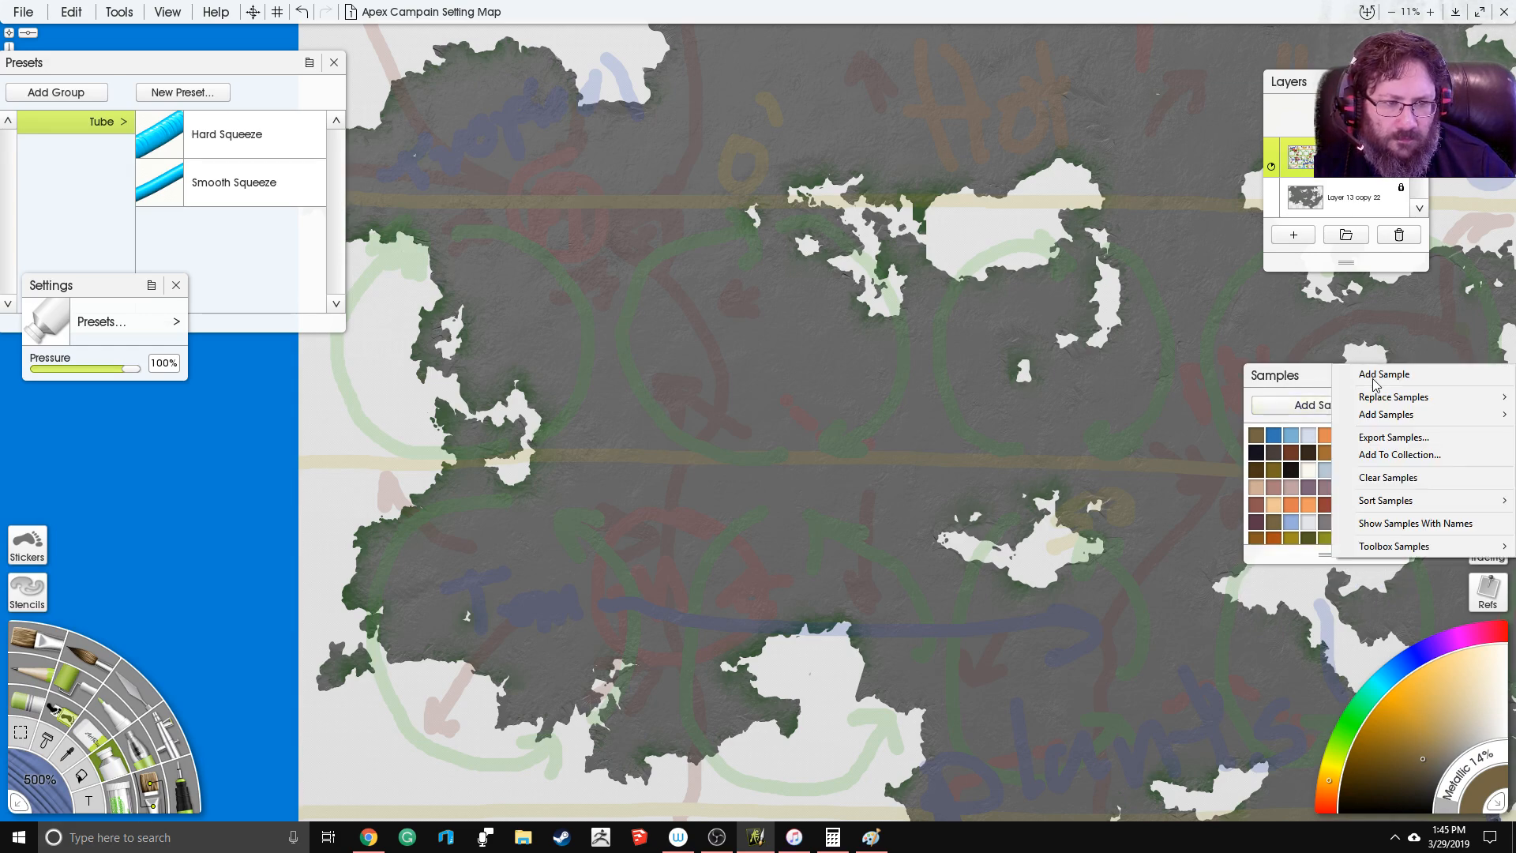
mouse_move(1385, 500)
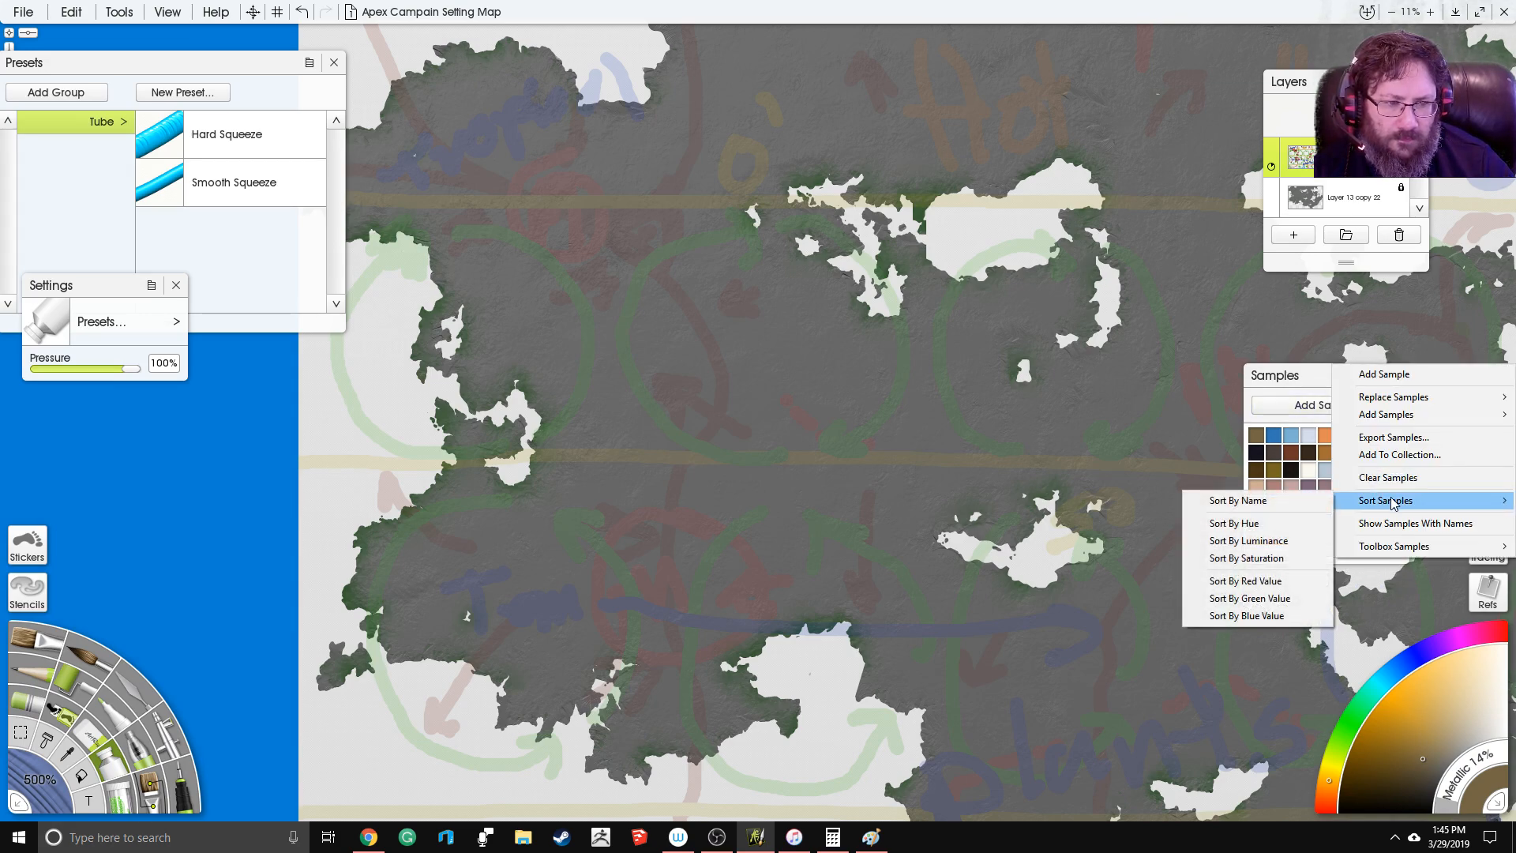
left_click(1258, 558)
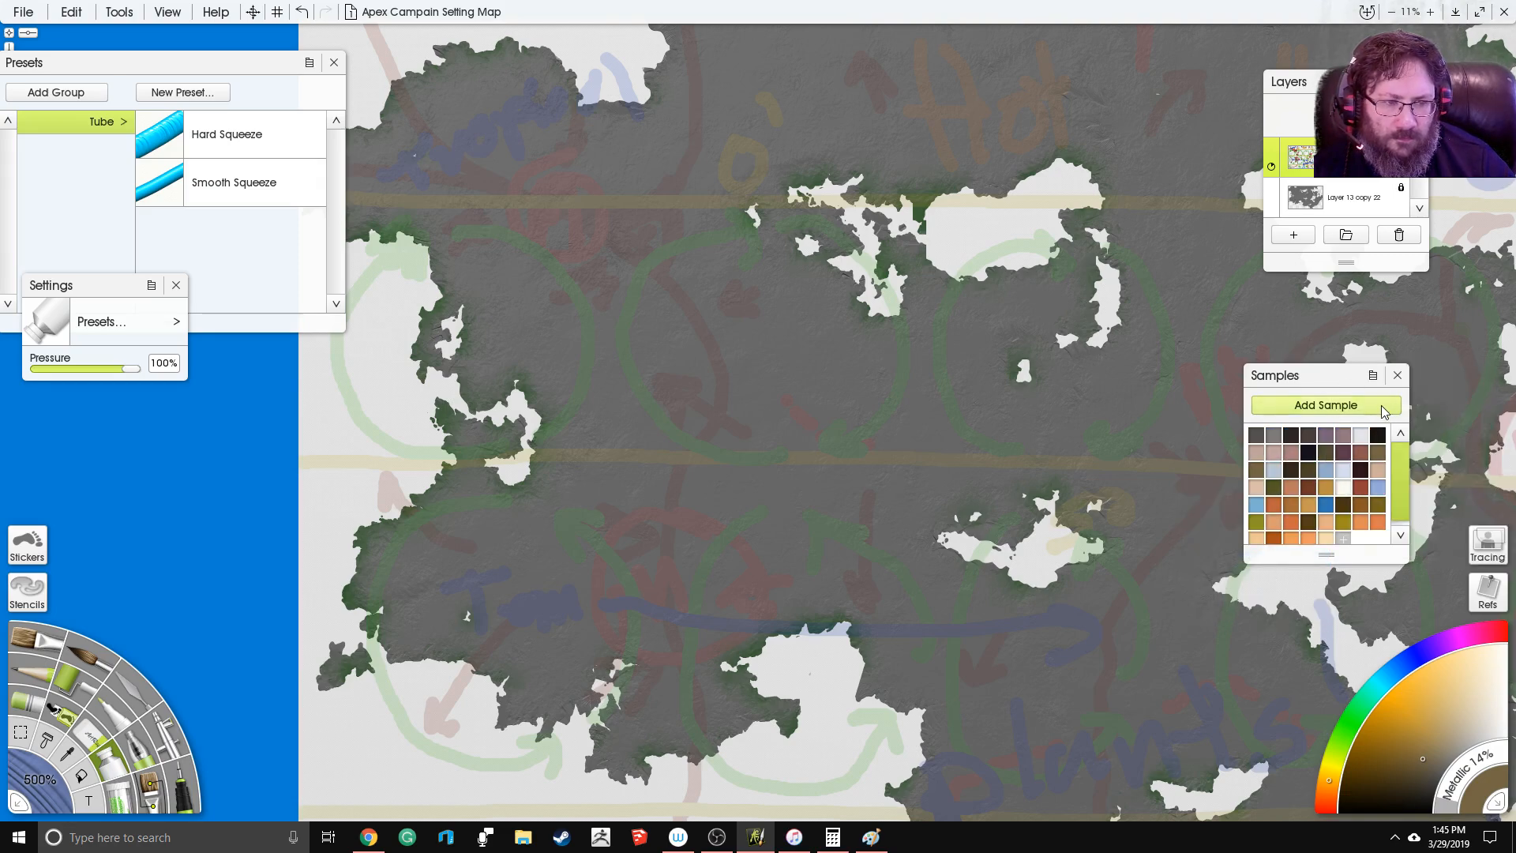
Step: Sort the colour samples by green value and move the Samples panel further off the map
left_click(1372, 375)
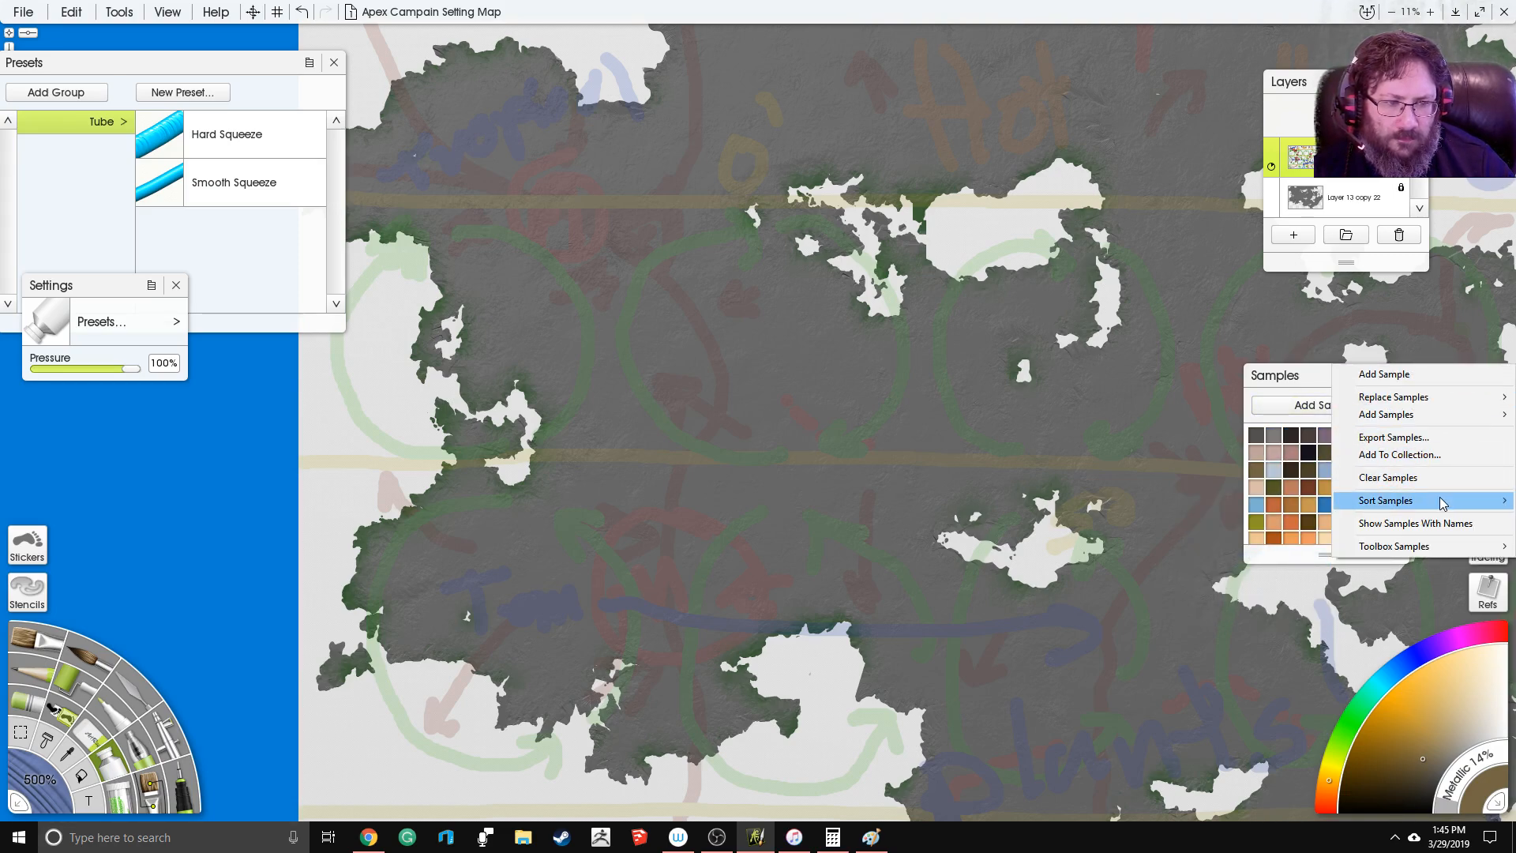
mouse_move(1443, 502)
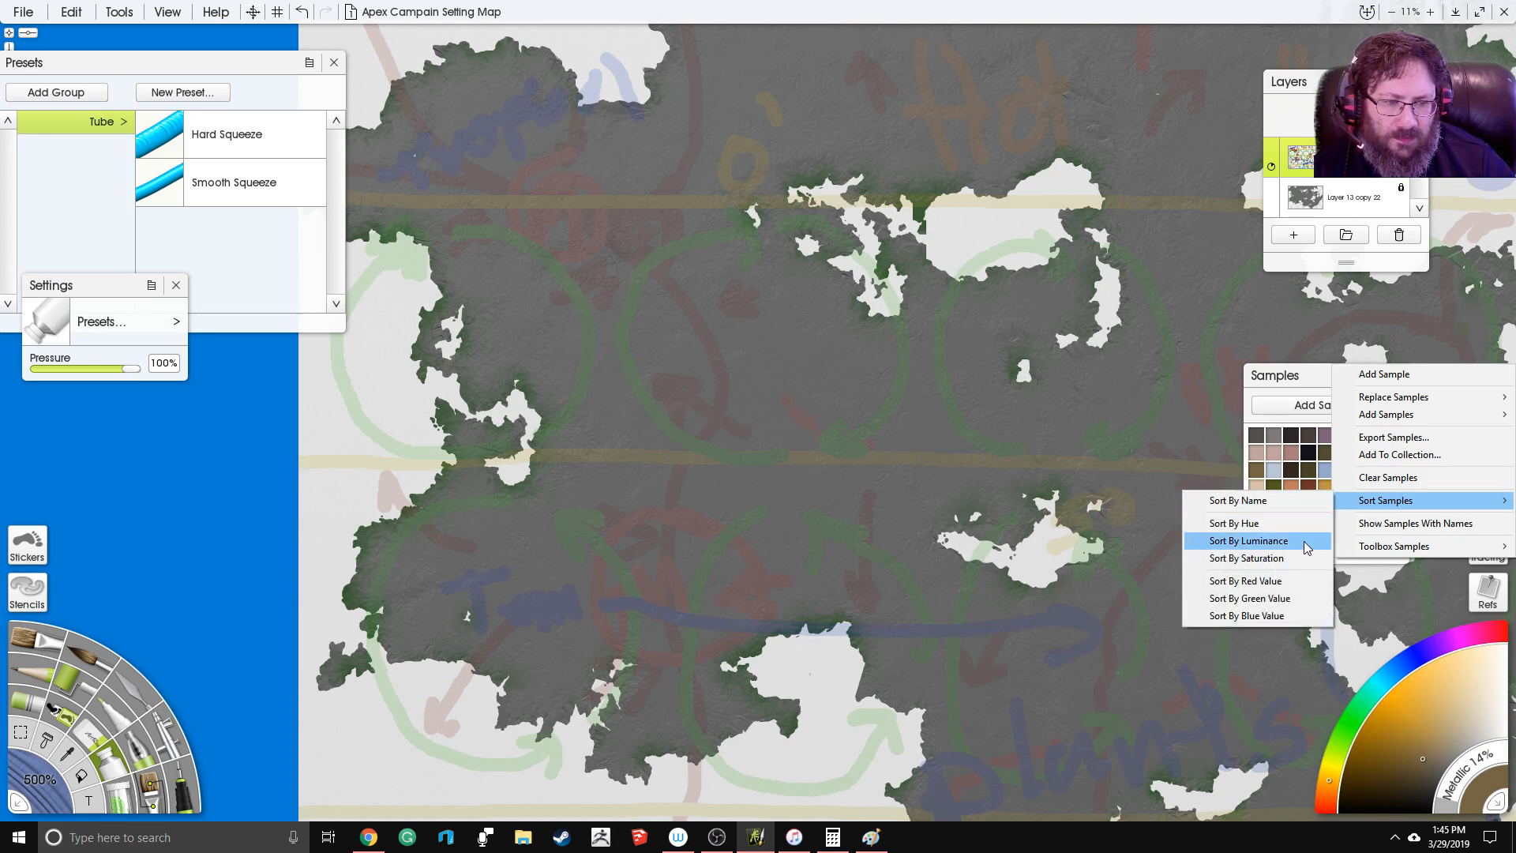
left_click(1298, 589)
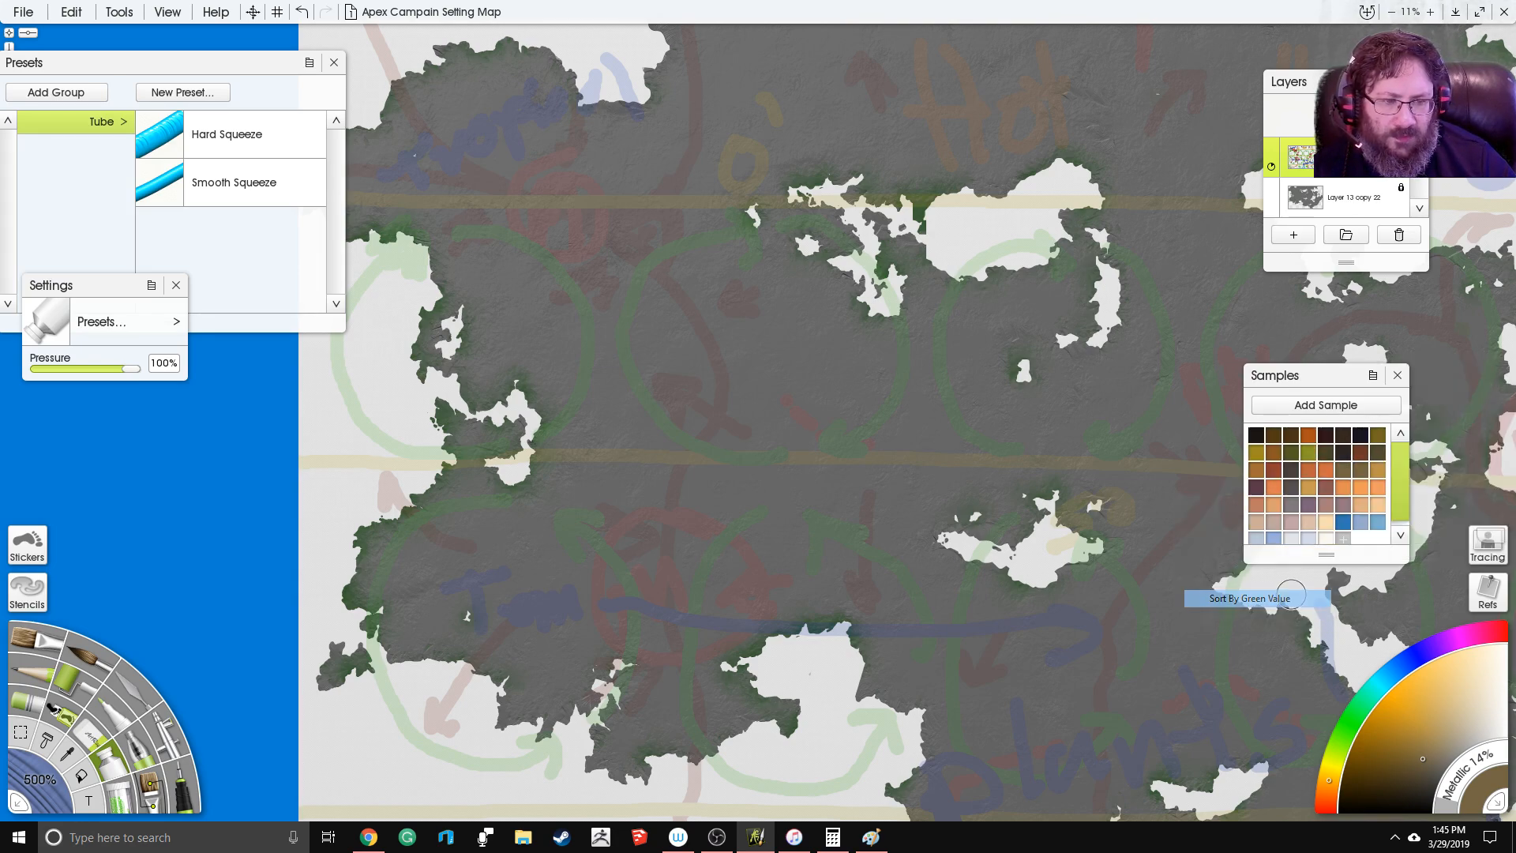
left_click_drag(1317, 385, 1398, 368)
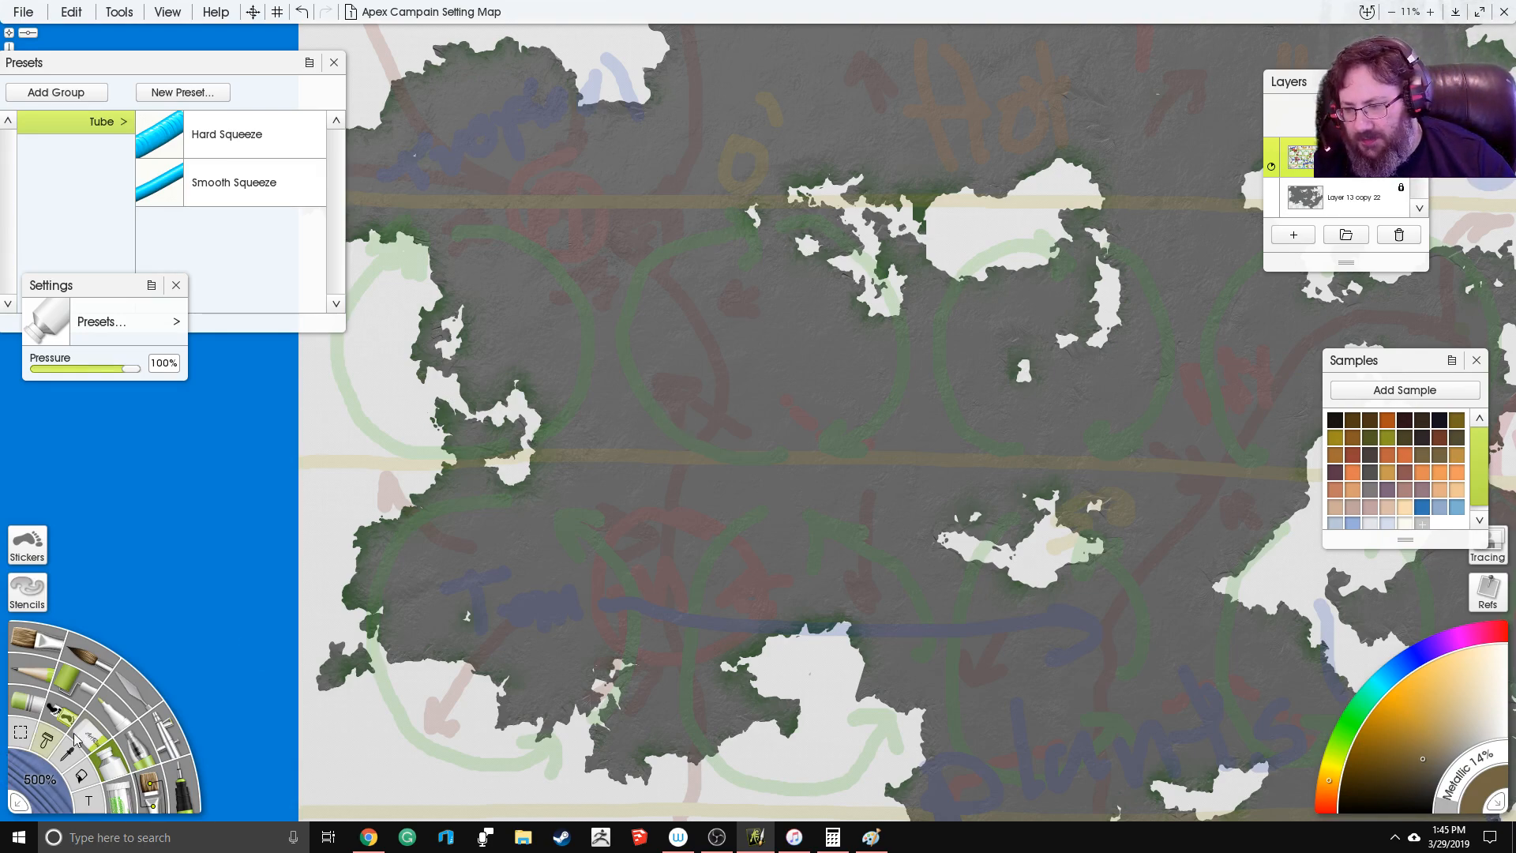
Step: Set the climate and tectonics sketch layer's opacity to 20%
scroll(653, 609, "up", 3)
left_click_drag(653, 609, 856, 566)
scroll(822, 542, "down", 2)
scroll(738, 497, "up", 1)
left_click_drag(783, 478, 791, 599)
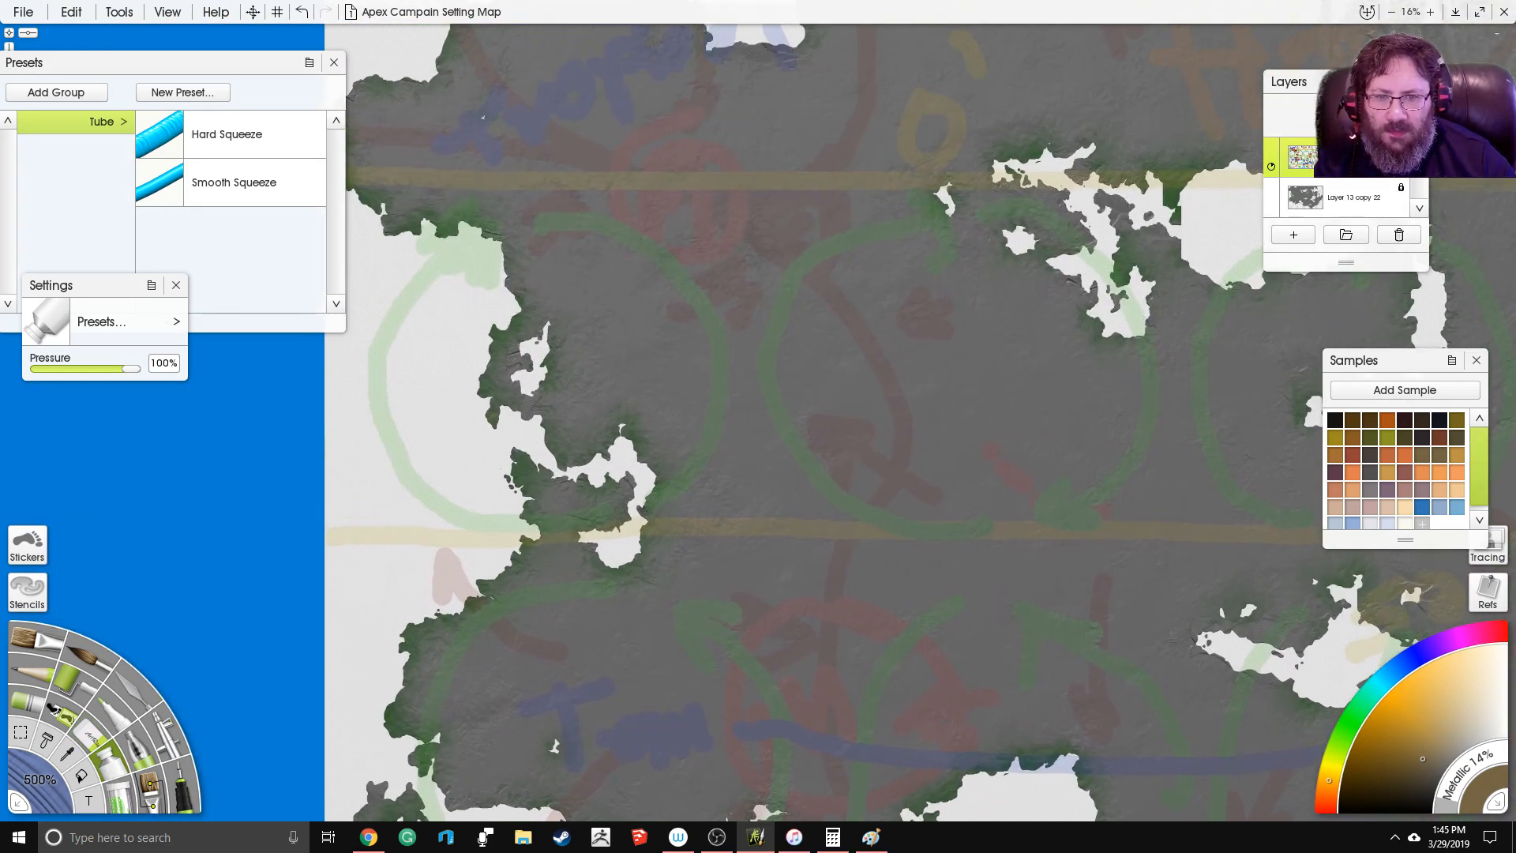
left_click_drag(791, 474, 746, 519)
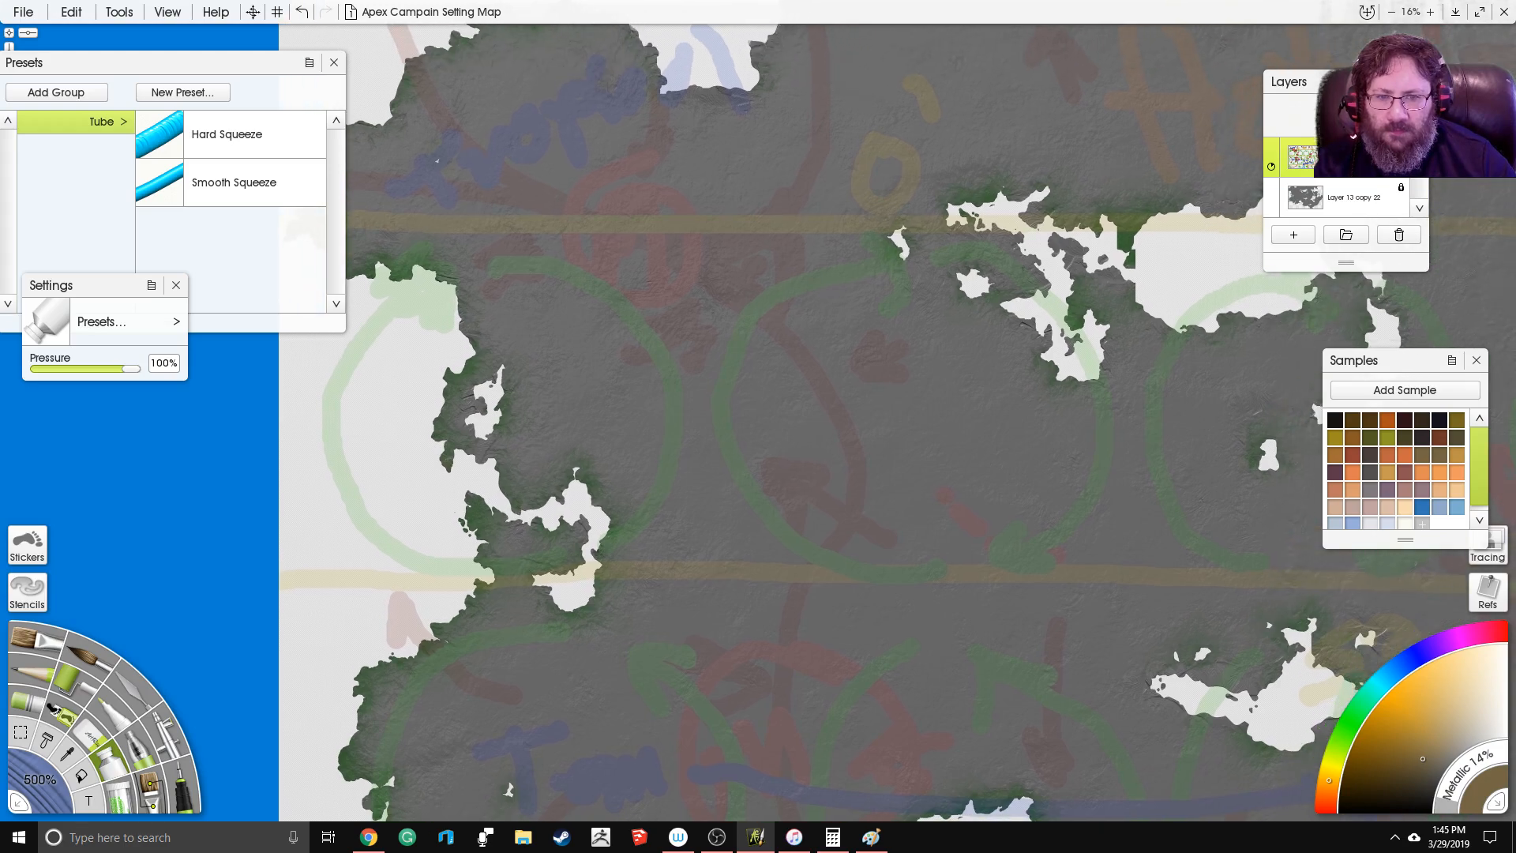
left_click(1272, 167)
type("200")
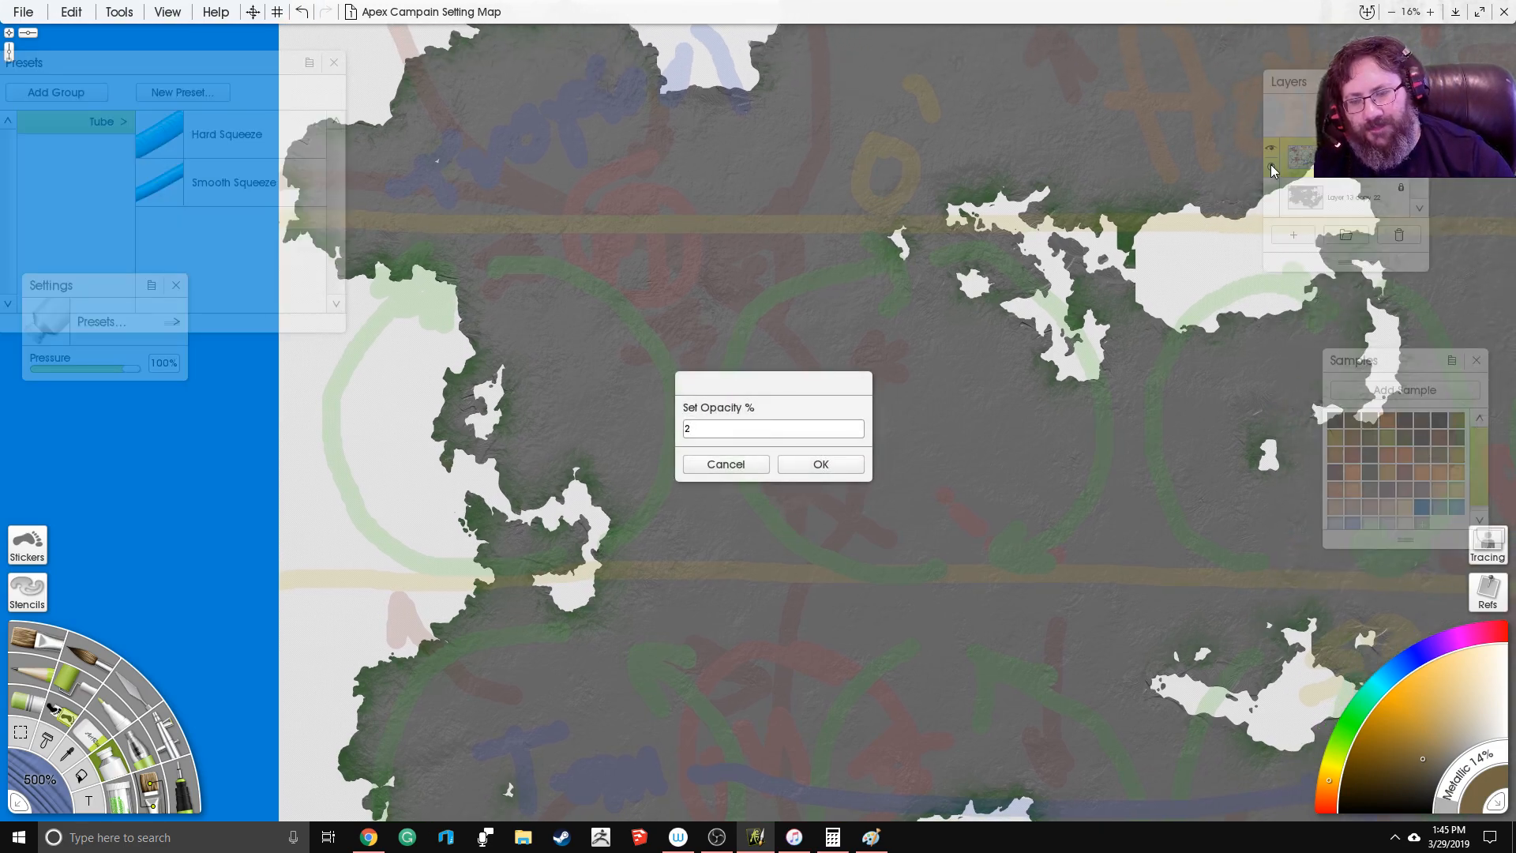
key("BackSpace")
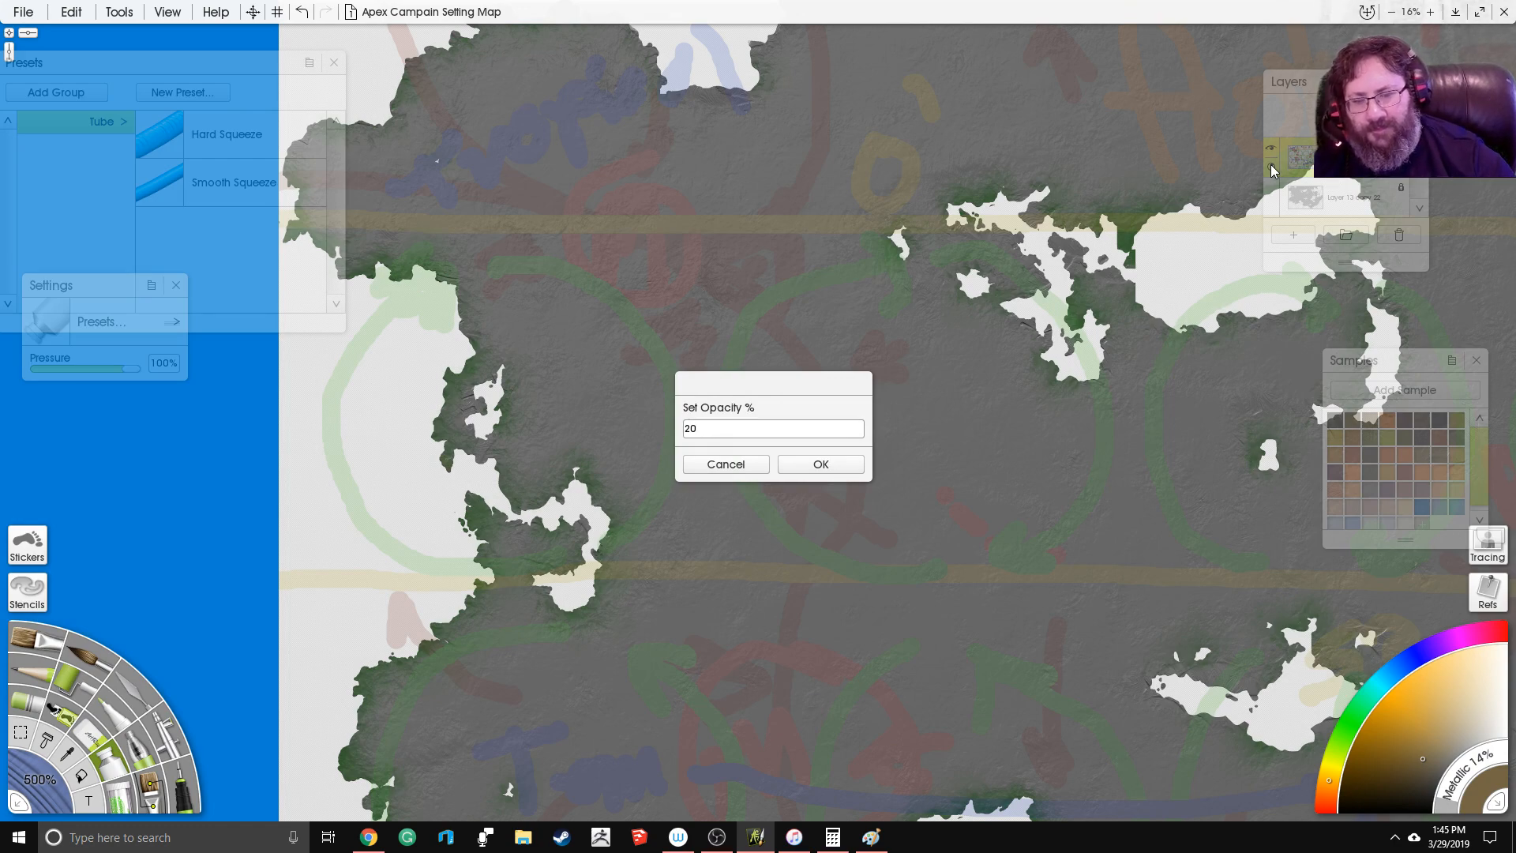
key("Return")
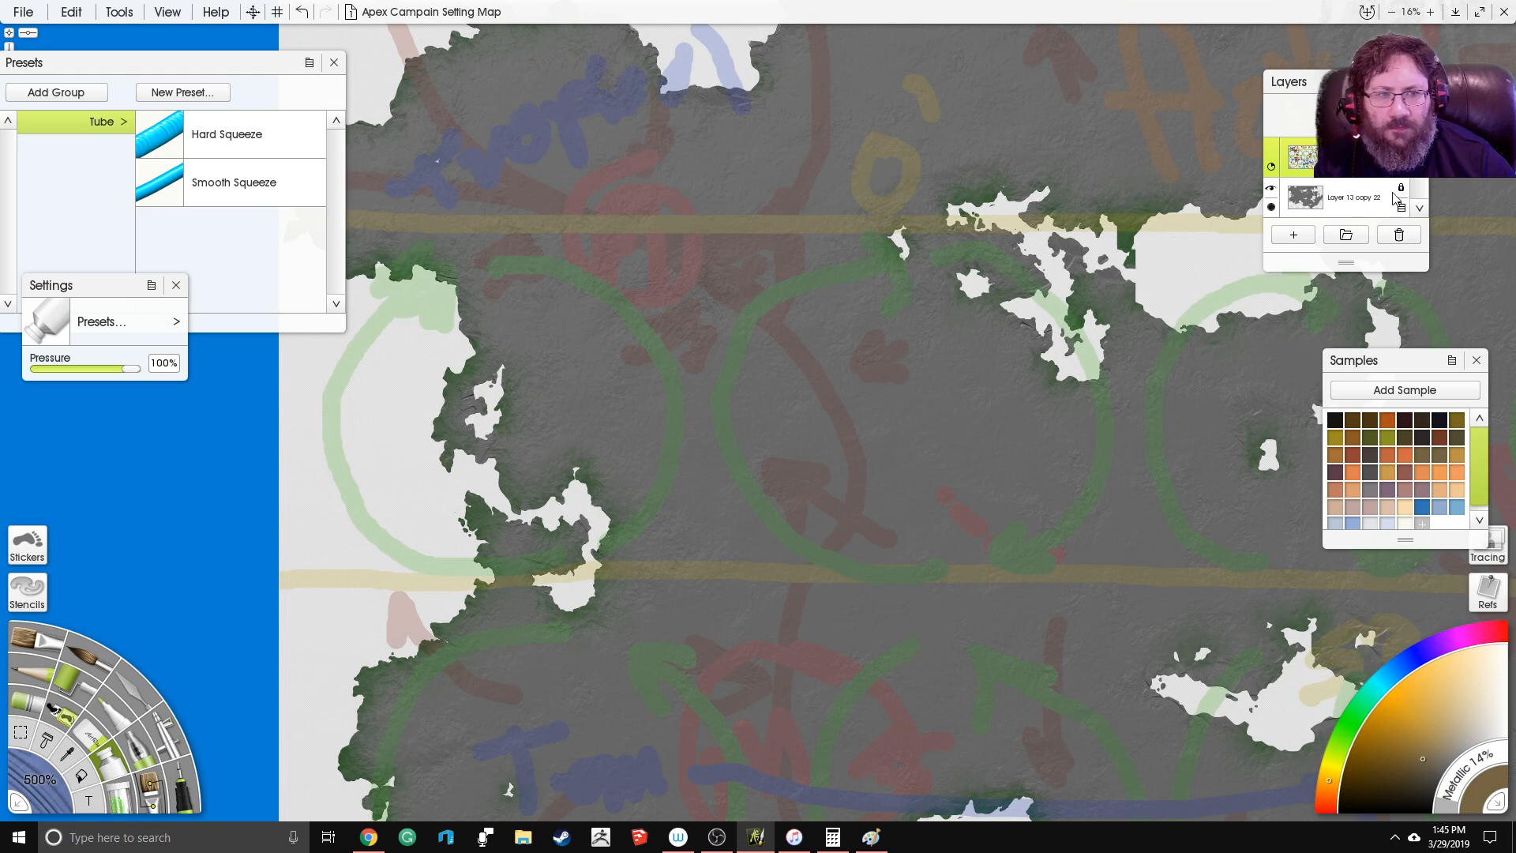
Step: Select Layer 13 copy 22 and paint a brown Tube ridge along the western red fault line down to the yellow latitude line
left_click(1361, 202)
left_click_drag(787, 207, 864, 300)
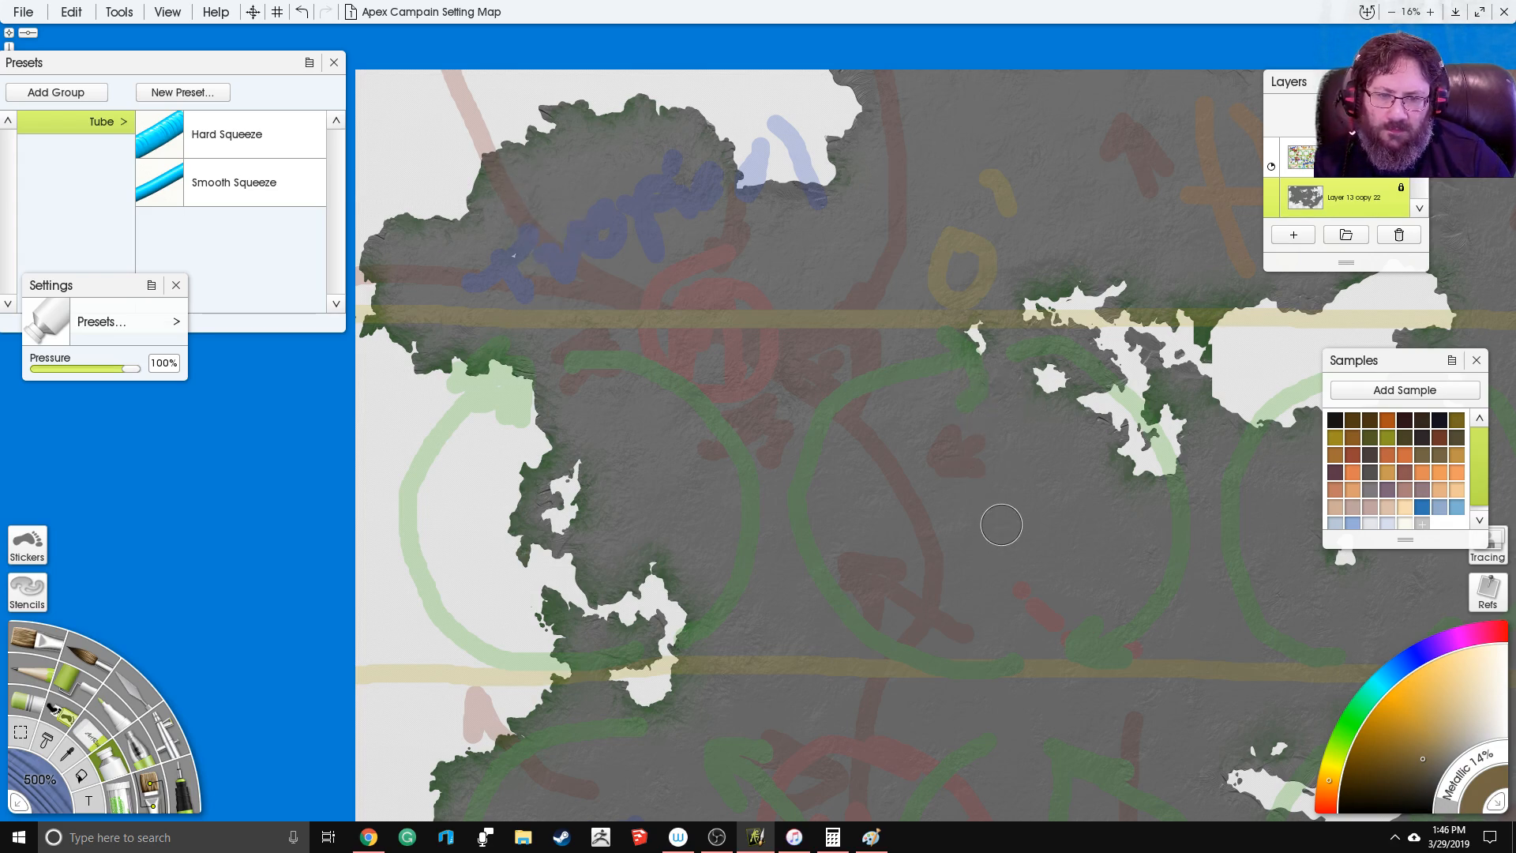
left_click_drag(1020, 595, 974, 446)
mouse_move(802, 277)
left_mouse_down()
mouse_move(840, 285)
mouse_move(814, 301)
mouse_move(872, 344)
mouse_move(830, 349)
mouse_move(862, 367)
mouse_move(857, 394)
mouse_move(880, 414)
mouse_move(845, 428)
mouse_move(904, 455)
mouse_move(915, 481)
mouse_move(960, 492)
mouse_move(859, 469)
mouse_move(770, 532)
mouse_move(825, 501)
left_mouse_up()
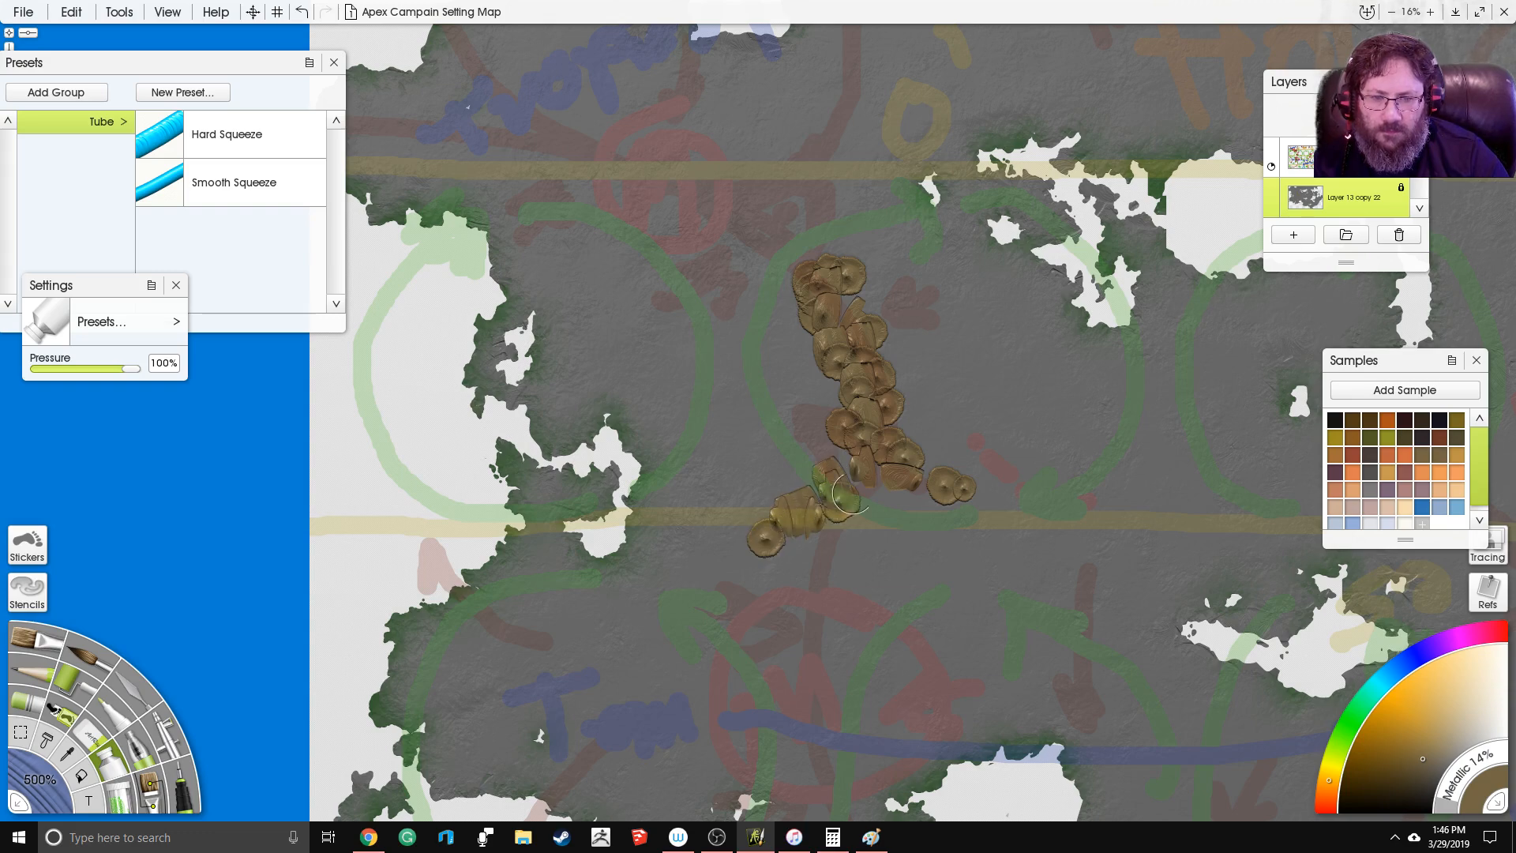
Step: Extend the western mountain ridge south past the yellow latitude line with brown dabs over the red fault marks
left_click_drag(820, 372, 843, 202)
left_click(836, 372)
left_click(847, 409)
left_click(841, 434)
left_click_drag(838, 448, 839, 472)
mouse_move(840, 491)
left_mouse_down()
mouse_move(762, 508)
mouse_move(789, 522)
mouse_move(741, 559)
mouse_move(738, 521)
mouse_move(709, 523)
mouse_move(852, 523)
mouse_move(864, 611)
mouse_move(834, 667)
mouse_move(866, 613)
mouse_move(832, 551)
mouse_move(824, 491)
mouse_move(873, 453)
mouse_move(838, 460)
mouse_move(840, 431)
mouse_move(867, 456)
mouse_move(933, 470)
left_mouse_up()
left_click(820, 515)
left_click(794, 517)
Step: Extend the western ridge north and branch it northwest through the red fault marks into the northwestern peninsula
mouse_move(838, 418)
left_mouse_down()
mouse_move(833, 357)
mouse_move(849, 335)
mouse_move(829, 272)
left_mouse_up()
left_click_drag(881, 46, 856, 328)
left_click_drag(796, 443, 790, 417)
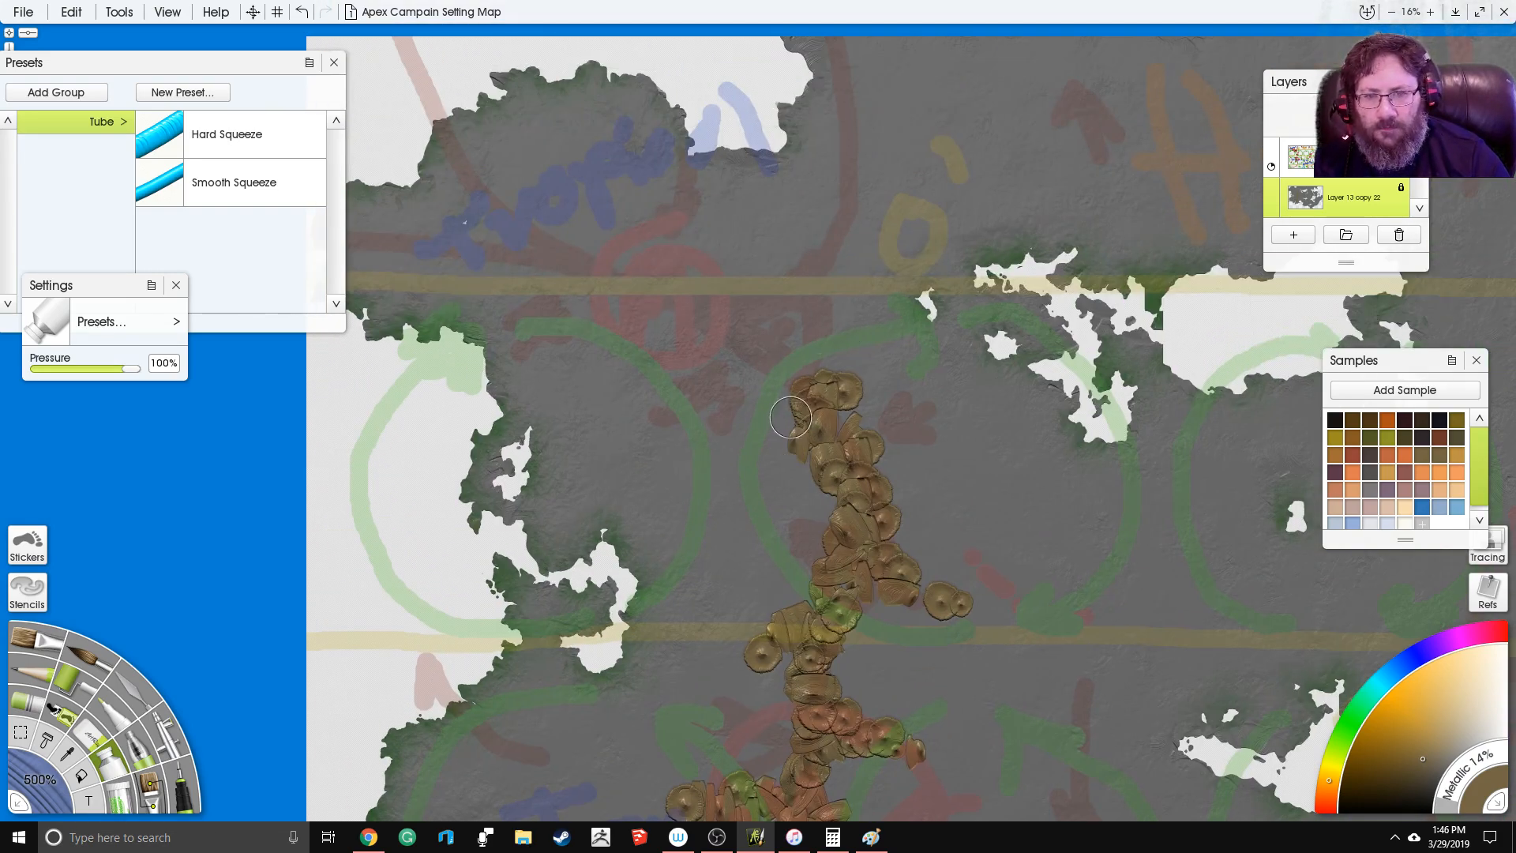
mouse_move(565, 267)
left_mouse_down()
mouse_move(660, 278)
mouse_move(661, 342)
mouse_move(724, 339)
mouse_move(758, 387)
mouse_move(736, 429)
mouse_move(770, 410)
left_mouse_up()
mouse_move(648, 293)
left_mouse_down()
mouse_move(787, 285)
mouse_move(817, 243)
mouse_move(795, 288)
mouse_move(827, 304)
mouse_move(828, 376)
mouse_move(878, 399)
left_mouse_up()
left_click_drag(648, 264, 739, 327)
left_click(570, 253)
left_click_drag(574, 266, 696, 336)
left_click_drag(509, 339, 617, 311)
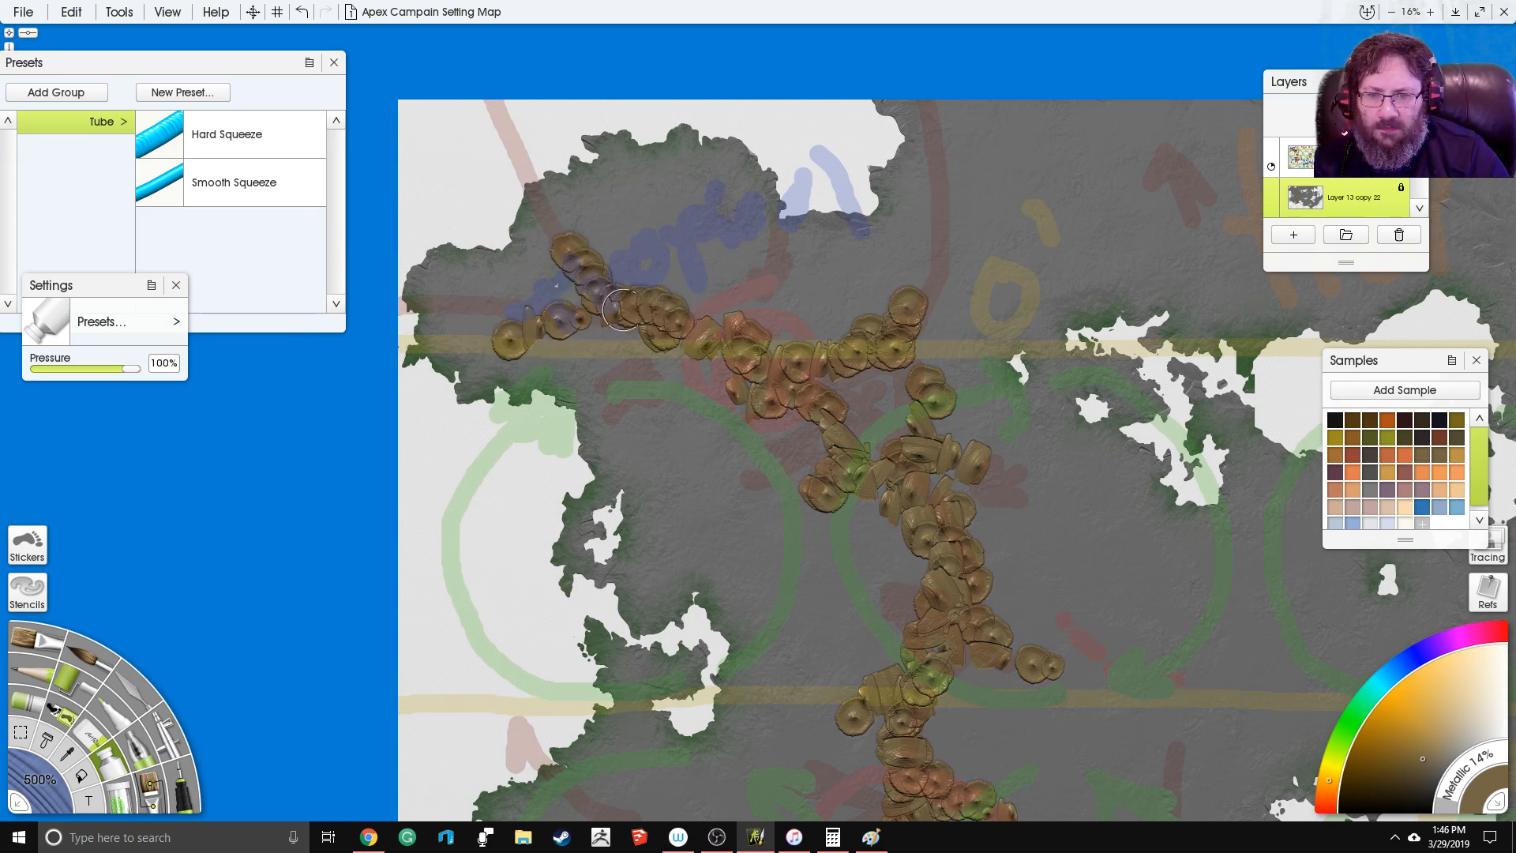
Step: Carry a ridge branch northeast to the map's upper edge and add spurs at the western range's southern end
mouse_move(893, 289)
left_mouse_down()
mouse_move(819, 342)
mouse_move(758, 359)
mouse_move(819, 353)
mouse_move(814, 304)
mouse_move(860, 282)
mouse_move(860, 236)
mouse_move(896, 229)
mouse_move(902, 177)
mouse_move(841, 212)
left_mouse_up()
mouse_move(892, 257)
left_mouse_down()
mouse_move(942, 243)
mouse_move(957, 215)
mouse_move(932, 220)
mouse_move(912, 166)
left_mouse_up()
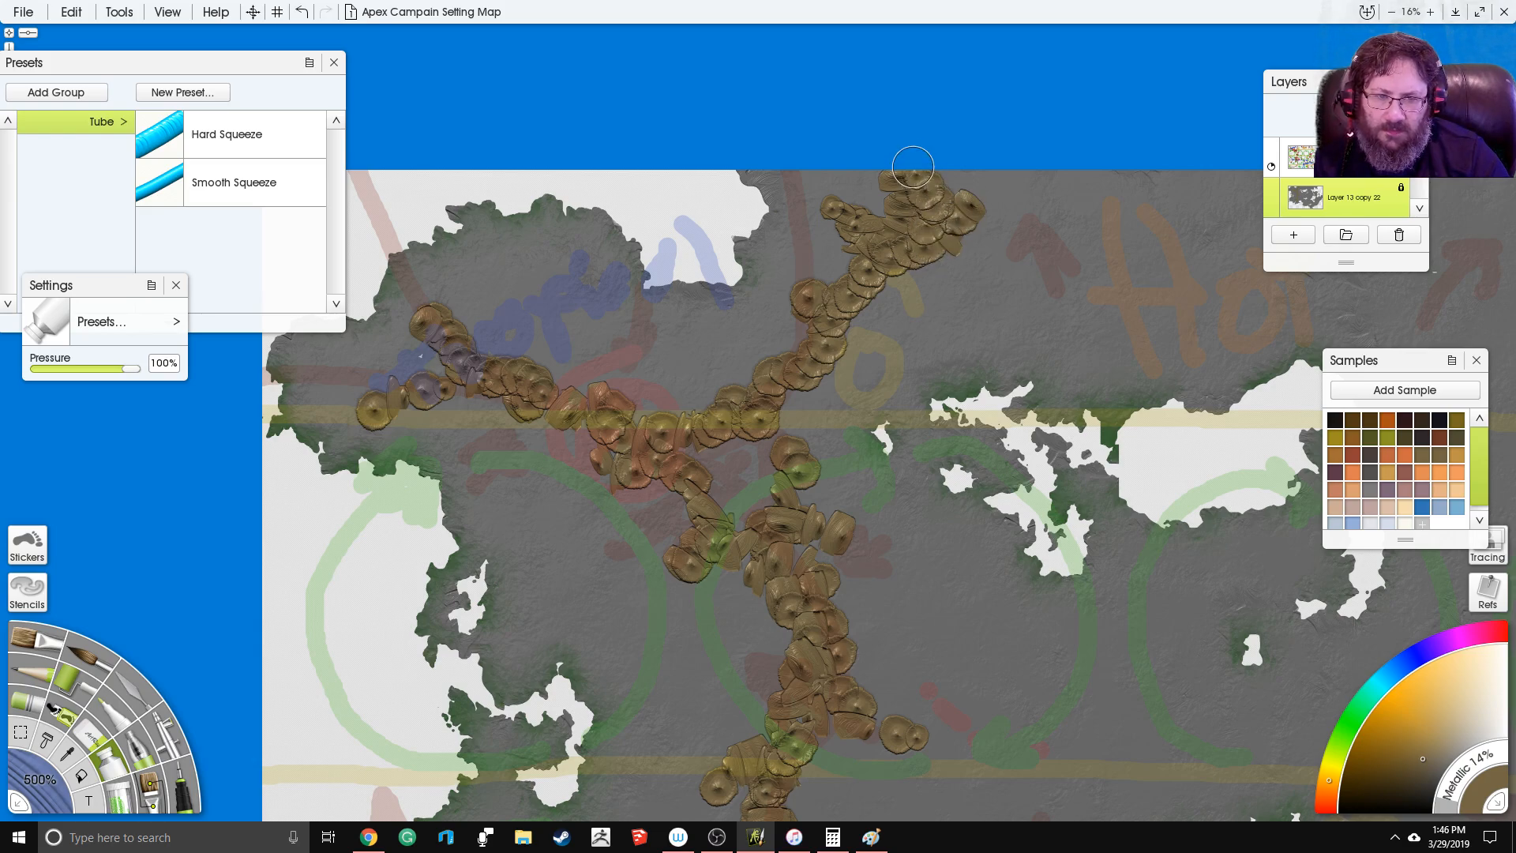
mouse_move(927, 780)
left_mouse_down()
mouse_move(588, 670)
mouse_move(654, 452)
mouse_move(843, 270)
left_mouse_up()
mouse_move(804, 341)
left_mouse_down()
mouse_move(797, 377)
mouse_move(829, 391)
mouse_move(793, 383)
left_mouse_up()
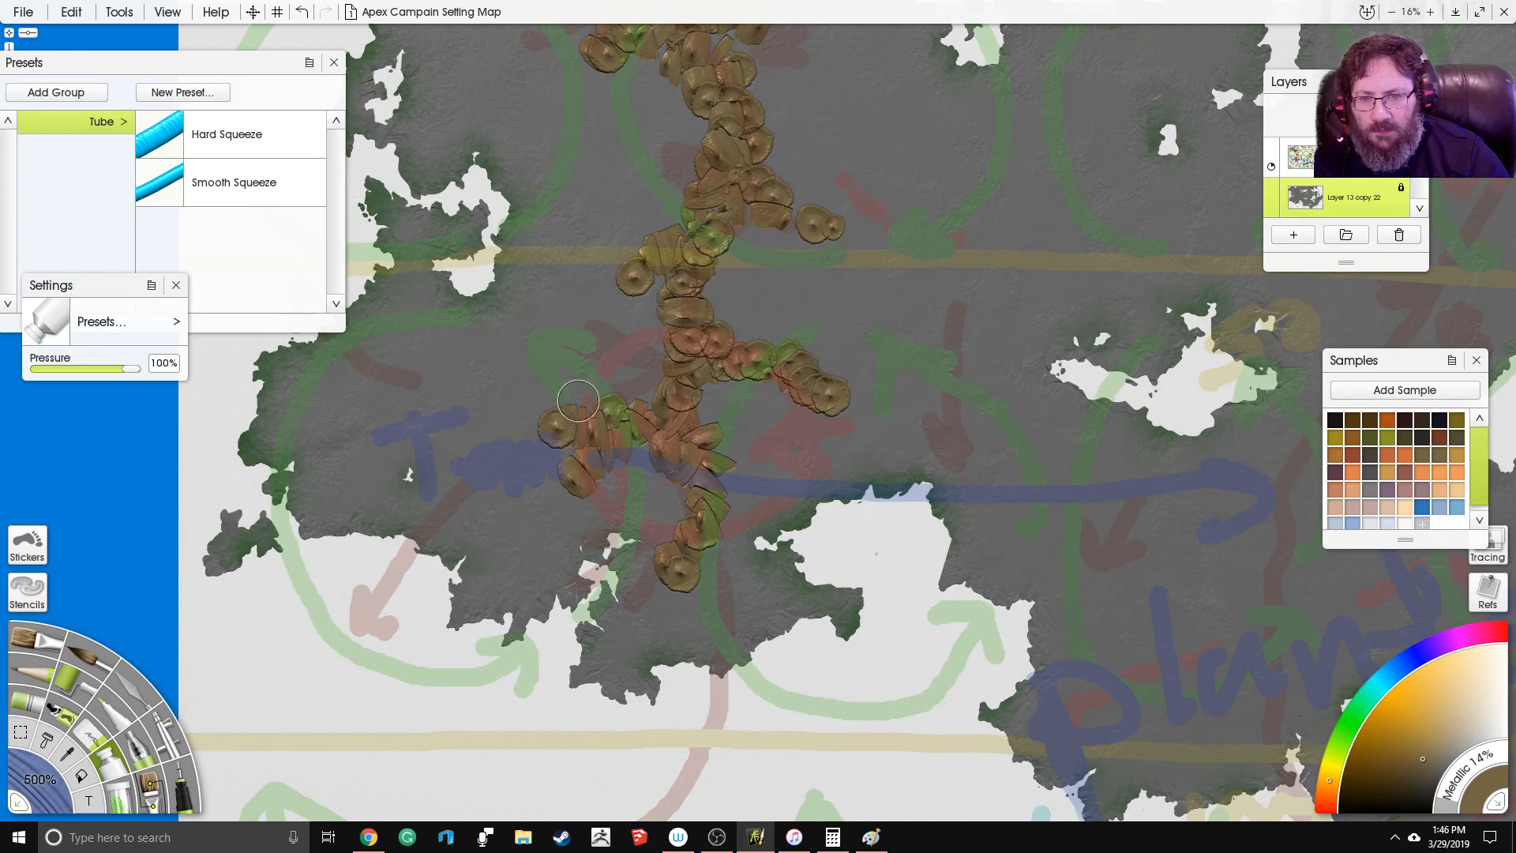
mouse_move(670, 354)
left_mouse_down()
mouse_move(614, 377)
mouse_move(625, 418)
mouse_move(515, 452)
mouse_move(494, 475)
mouse_move(561, 430)
mouse_move(545, 406)
mouse_move(524, 458)
mouse_move(446, 482)
mouse_move(483, 493)
mouse_move(473, 508)
mouse_move(421, 491)
mouse_move(402, 507)
mouse_move(491, 480)
mouse_move(505, 540)
left_mouse_up()
mouse_move(684, 528)
left_mouse_down()
mouse_move(716, 559)
mouse_move(724, 605)
left_mouse_up()
Step: Paint small isolated brown ridges on the central land: across the "Hot" label, beside the central green circles and above the yellow line
left_click_drag(1109, 435, 712, 363)
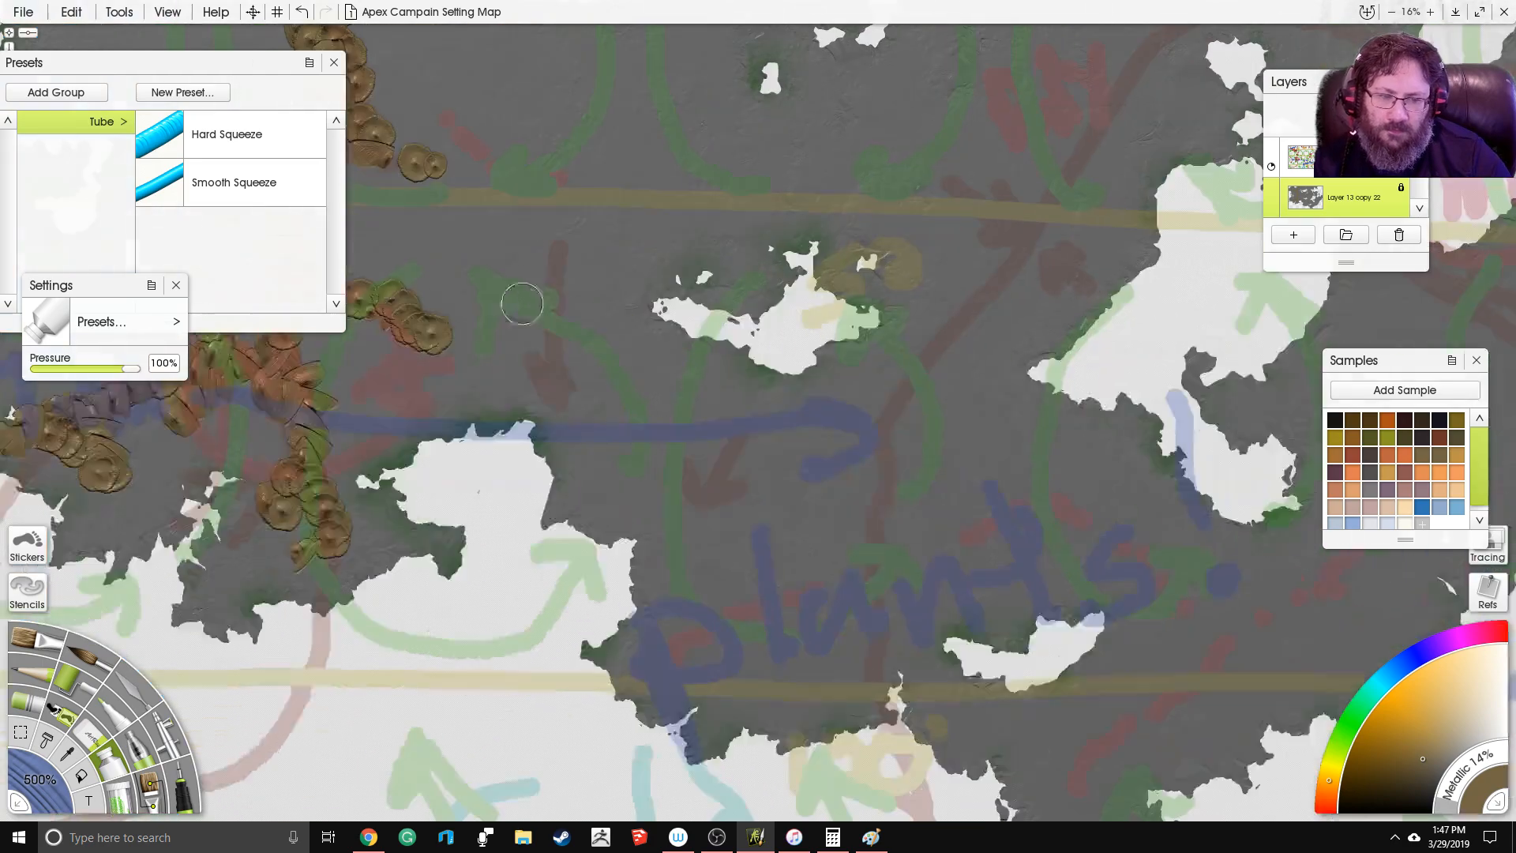
left_click_drag(798, 426, 756, 391)
left_click_drag(625, 167, 678, 400)
left_click_drag(856, 389, 766, 592)
left_click_drag(647, 689, 649, 659)
left_click_drag(687, 370, 814, 386)
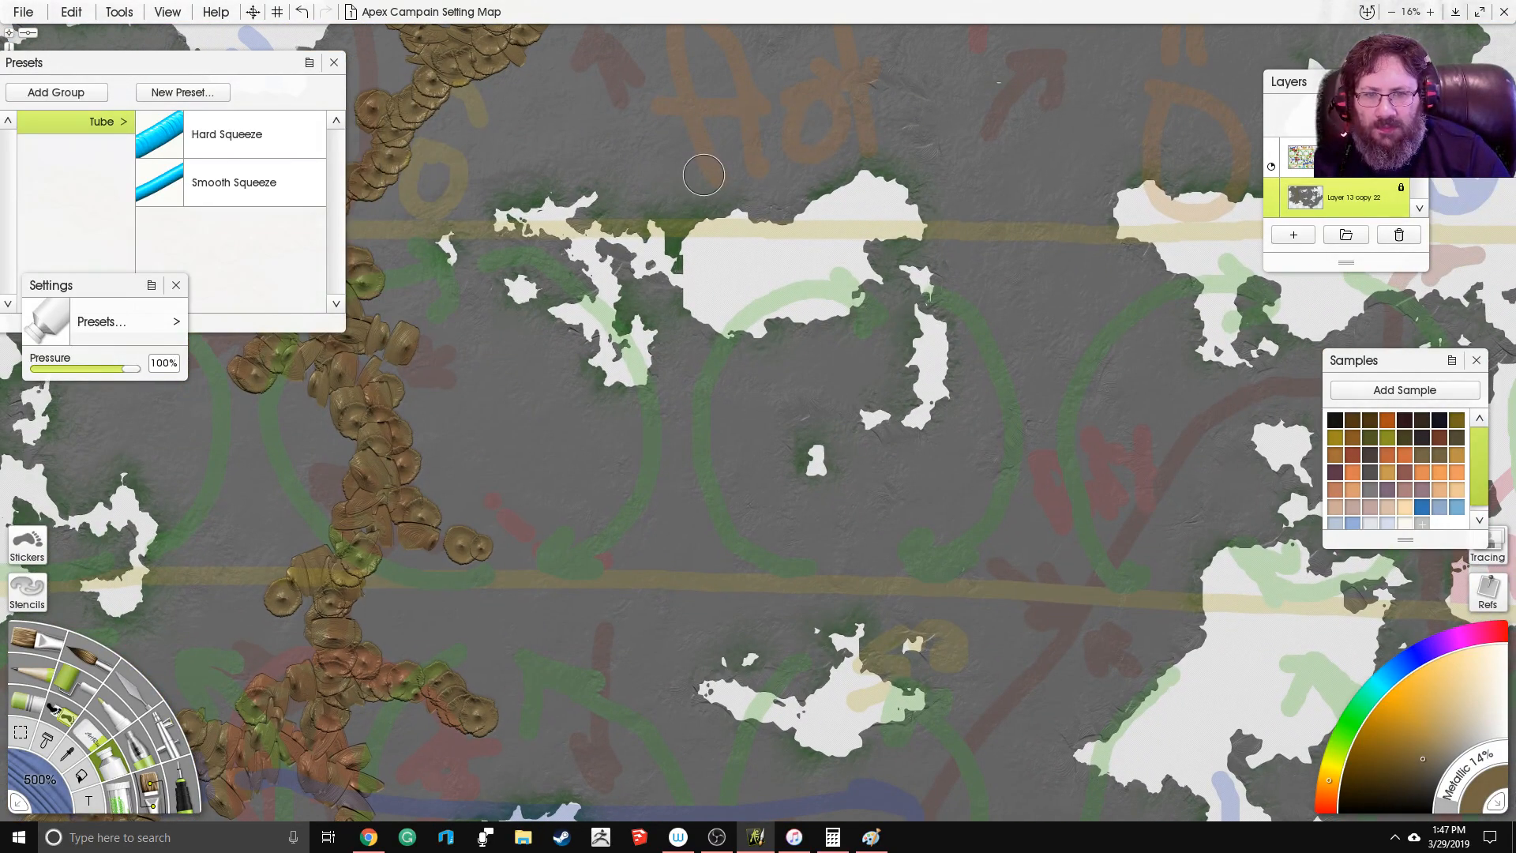
mouse_move(717, 171)
left_mouse_down()
mouse_move(825, 116)
mouse_move(888, 129)
left_mouse_up()
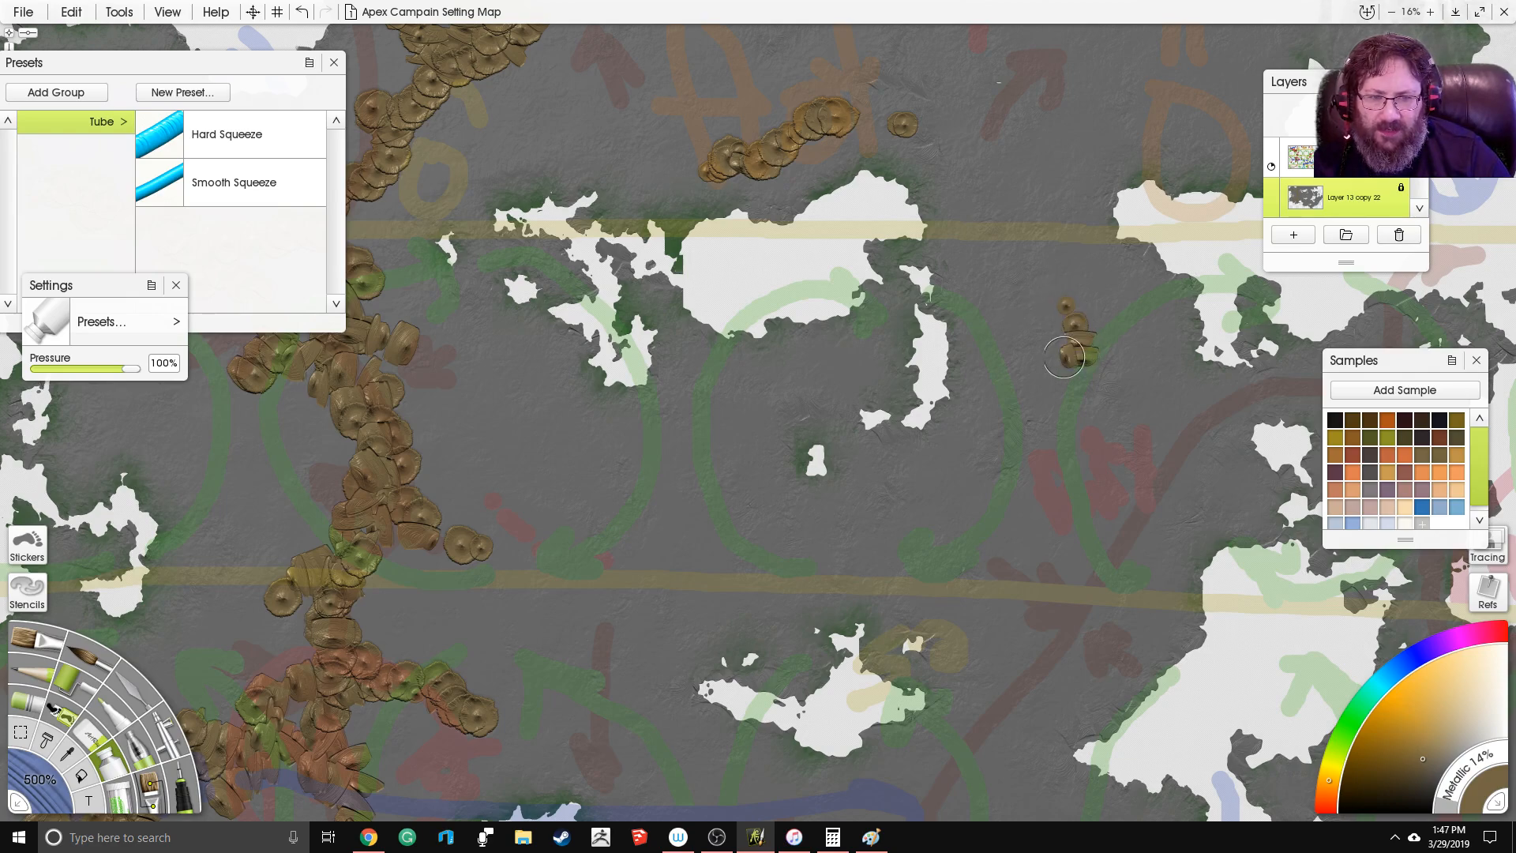
mouse_move(1080, 363)
left_mouse_down()
mouse_move(1069, 424)
mouse_move(1027, 428)
mouse_move(1056, 455)
left_mouse_up()
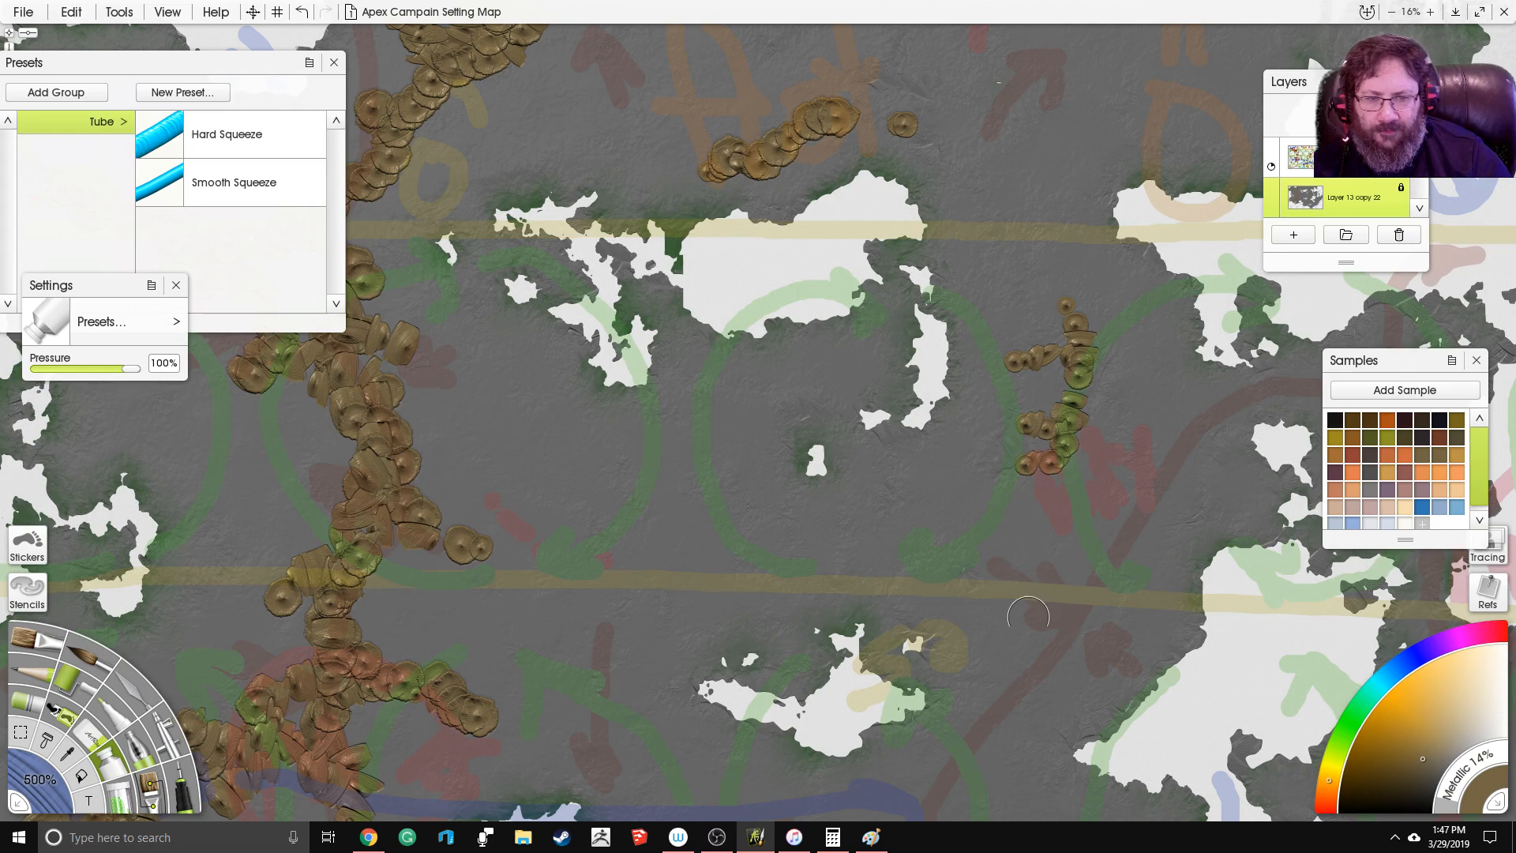
left_click_drag(1028, 616, 772, 369)
left_click_drag(558, 348, 748, 418)
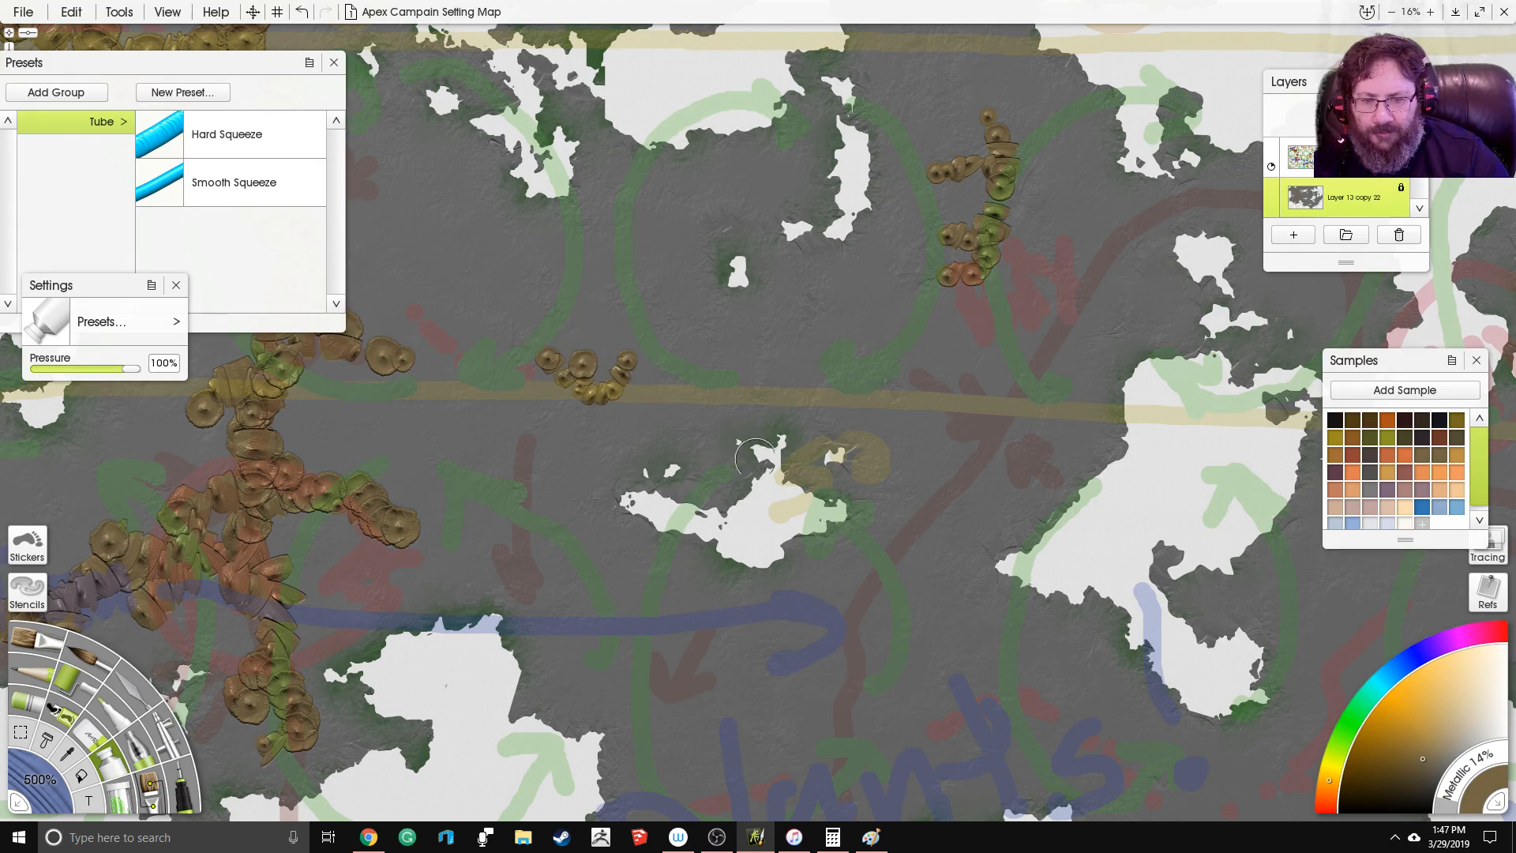
Step: Paint a long brown ridge along the eastern red fault line, from the "Plants!" label up past the large eastern lake
left_click_drag(740, 445, 677, 302)
mouse_move(755, 699)
left_mouse_down()
mouse_move(820, 652)
mouse_move(782, 607)
mouse_move(799, 556)
mouse_move(765, 510)
mouse_move(837, 464)
mouse_move(822, 433)
mouse_move(867, 421)
mouse_move(856, 368)
mouse_move(903, 338)
mouse_move(839, 273)
mouse_move(937, 295)
left_mouse_up()
left_click(951, 271)
left_click(951, 244)
left_click_drag(973, 162, 808, 415)
left_click(792, 467)
left_click(817, 472)
mouse_move(817, 472)
left_mouse_down()
mouse_move(852, 374)
mouse_move(911, 383)
mouse_move(921, 355)
mouse_move(886, 306)
mouse_move(932, 318)
mouse_move(998, 297)
mouse_move(1032, 325)
mouse_move(1086, 326)
mouse_move(1071, 275)
mouse_move(1106, 233)
mouse_move(1086, 234)
mouse_move(1064, 284)
mouse_move(1134, 371)
mouse_move(853, 217)
mouse_move(856, 243)
mouse_move(844, 214)
mouse_move(880, 297)
mouse_move(861, 339)
mouse_move(880, 357)
mouse_move(869, 326)
mouse_move(889, 276)
mouse_move(922, 277)
mouse_move(884, 255)
mouse_move(868, 310)
mouse_move(884, 358)
mouse_move(868, 385)
mouse_move(887, 416)
left_mouse_up()
left_click_drag(857, 340, 810, 290)
left_click_drag(883, 417, 853, 318)
mouse_move(818, 262)
left_mouse_down()
mouse_move(856, 299)
mouse_move(854, 341)
mouse_move(844, 304)
mouse_move(875, 336)
mouse_move(846, 396)
mouse_move(888, 337)
mouse_move(905, 379)
mouse_move(893, 409)
left_mouse_up()
Step: Continue the eastern range down the far side of the lake and branch it northeast towards the coast with short southern spurs
left_click(885, 336)
left_click(937, 422)
left_click(907, 359)
left_click(952, 362)
left_click(991, 347)
left_click_drag(1016, 327, 1016, 309)
left_click(921, 368)
left_click(948, 384)
mouse_move(987, 362)
left_mouse_down()
mouse_move(1081, 266)
mouse_move(1129, 203)
left_mouse_up()
left_click(1090, 225)
left_click_drag(1038, 329, 1023, 328)
mouse_move(981, 352)
left_mouse_down()
mouse_move(954, 349)
mouse_move(940, 370)
left_mouse_up()
left_click_drag(952, 426, 941, 447)
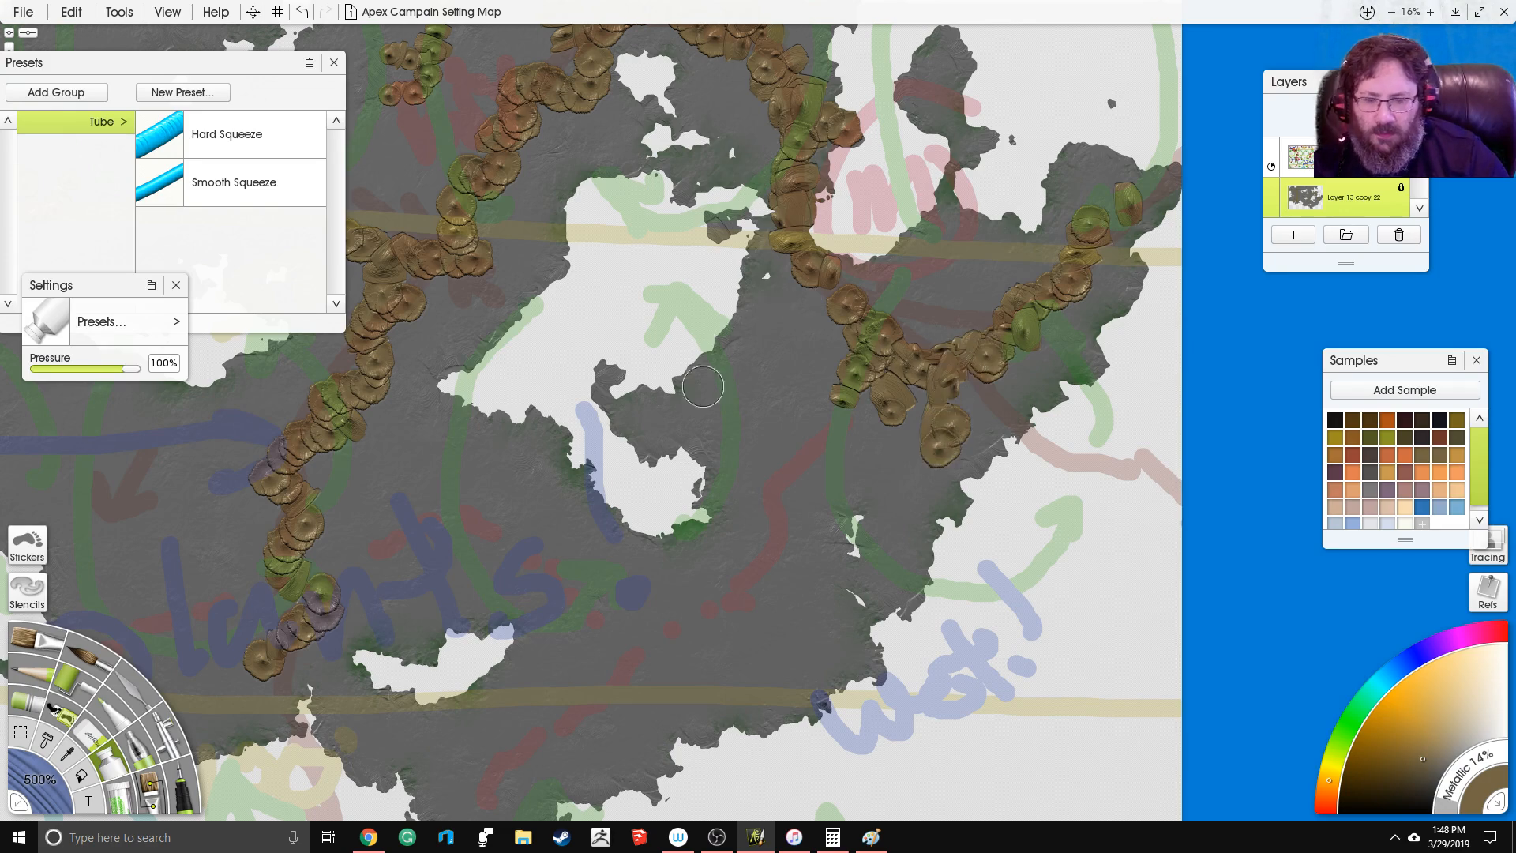
Step: Thicken the eastern range's junction and paint a short separate ridge south of it, near the "Wet!" label
left_click_drag(755, 528, 809, 395)
mouse_move(930, 242)
left_mouse_down()
mouse_move(869, 294)
mouse_move(920, 207)
mouse_move(957, 237)
mouse_move(1026, 231)
left_mouse_up()
mouse_move(859, 352)
left_mouse_down()
mouse_move(851, 435)
mouse_move(817, 487)
left_mouse_up()
left_click_drag(832, 429, 847, 404)
left_click_drag(725, 404, 779, 497)
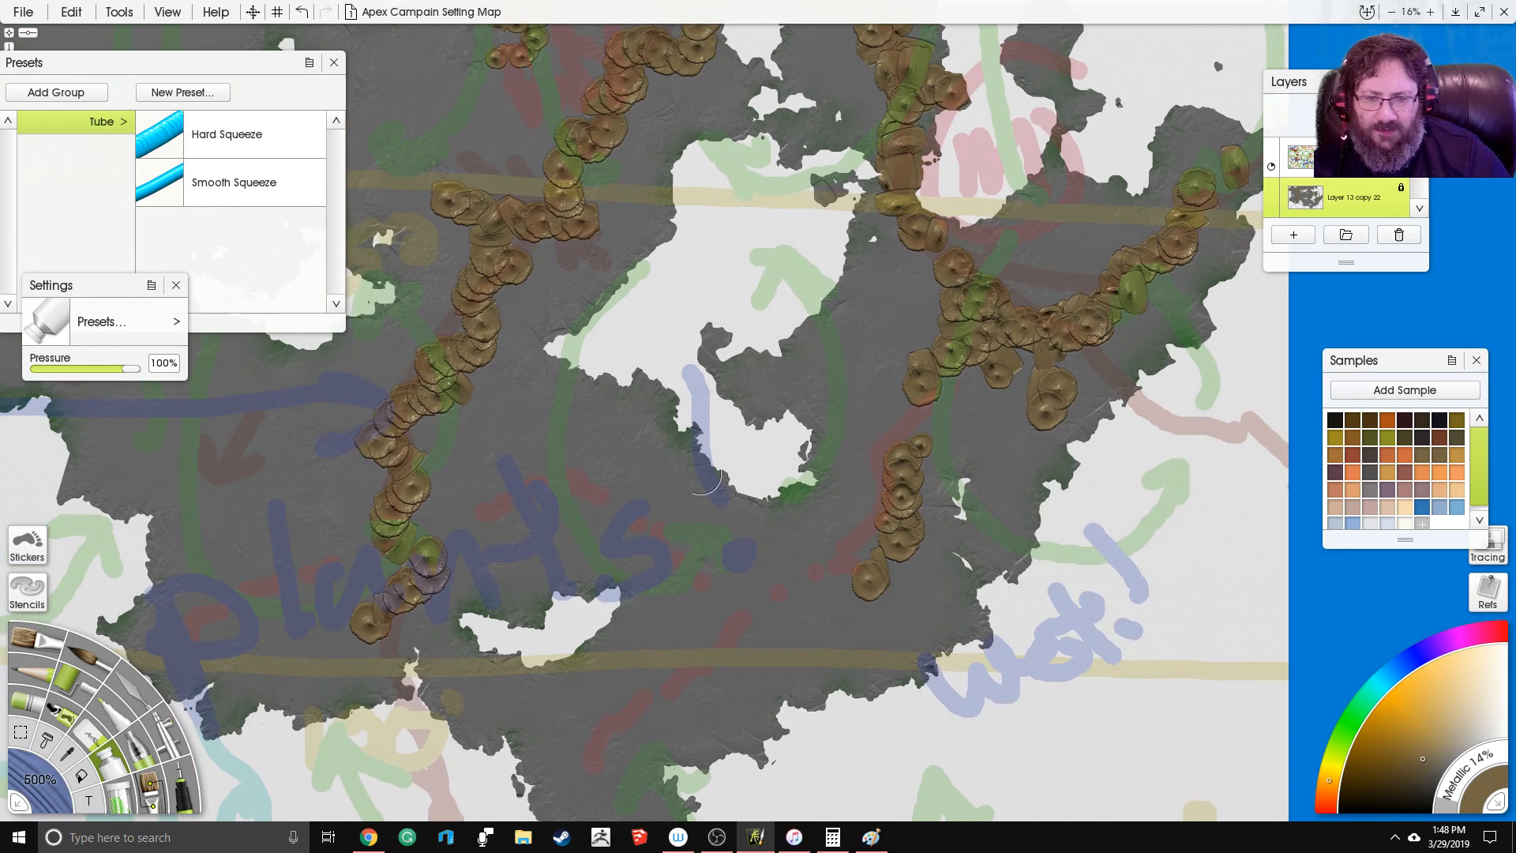
Step: Paint small brown ridges across the southern land around the "Plants!" label and near the southern coast
left_click_drag(731, 585, 735, 479)
mouse_move(618, 641)
left_mouse_down()
mouse_move(636, 590)
mouse_move(639, 615)
mouse_move(657, 609)
mouse_move(739, 540)
mouse_move(746, 514)
mouse_move(801, 502)
left_mouse_up()
mouse_move(512, 398)
left_mouse_down()
mouse_move(555, 378)
mouse_move(633, 409)
left_mouse_up()
left_click_drag(469, 431, 736, 478)
left_click_drag(472, 562, 562, 523)
left_click_drag(489, 477, 771, 433)
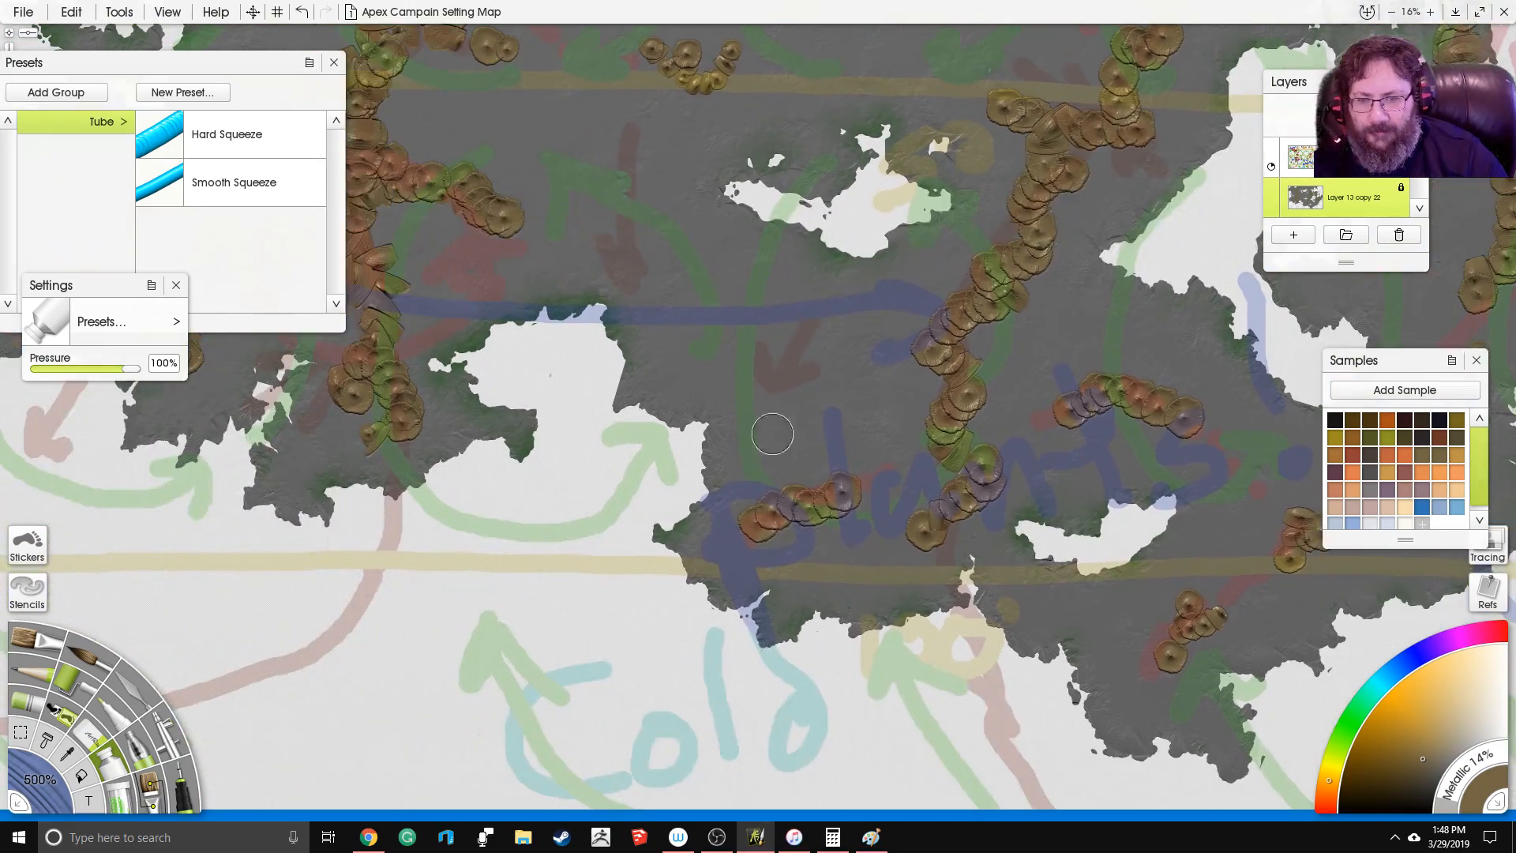
left_click_drag(780, 503, 802, 439)
left_click(823, 478)
Step: Add a small cluster of hills west of the "Plants!" ridge and a short ridge south of the large northern central lake
mouse_move(653, 301)
left_mouse_down()
mouse_move(801, 439)
mouse_move(837, 403)
left_mouse_up()
left_click(787, 405)
mouse_move(685, 120)
left_mouse_down()
mouse_move(701, 195)
mouse_move(647, 528)
left_mouse_up()
left_click(784, 402)
left_click(796, 408)
left_click(808, 395)
left_click(823, 395)
left_click(839, 398)
left_click(856, 386)
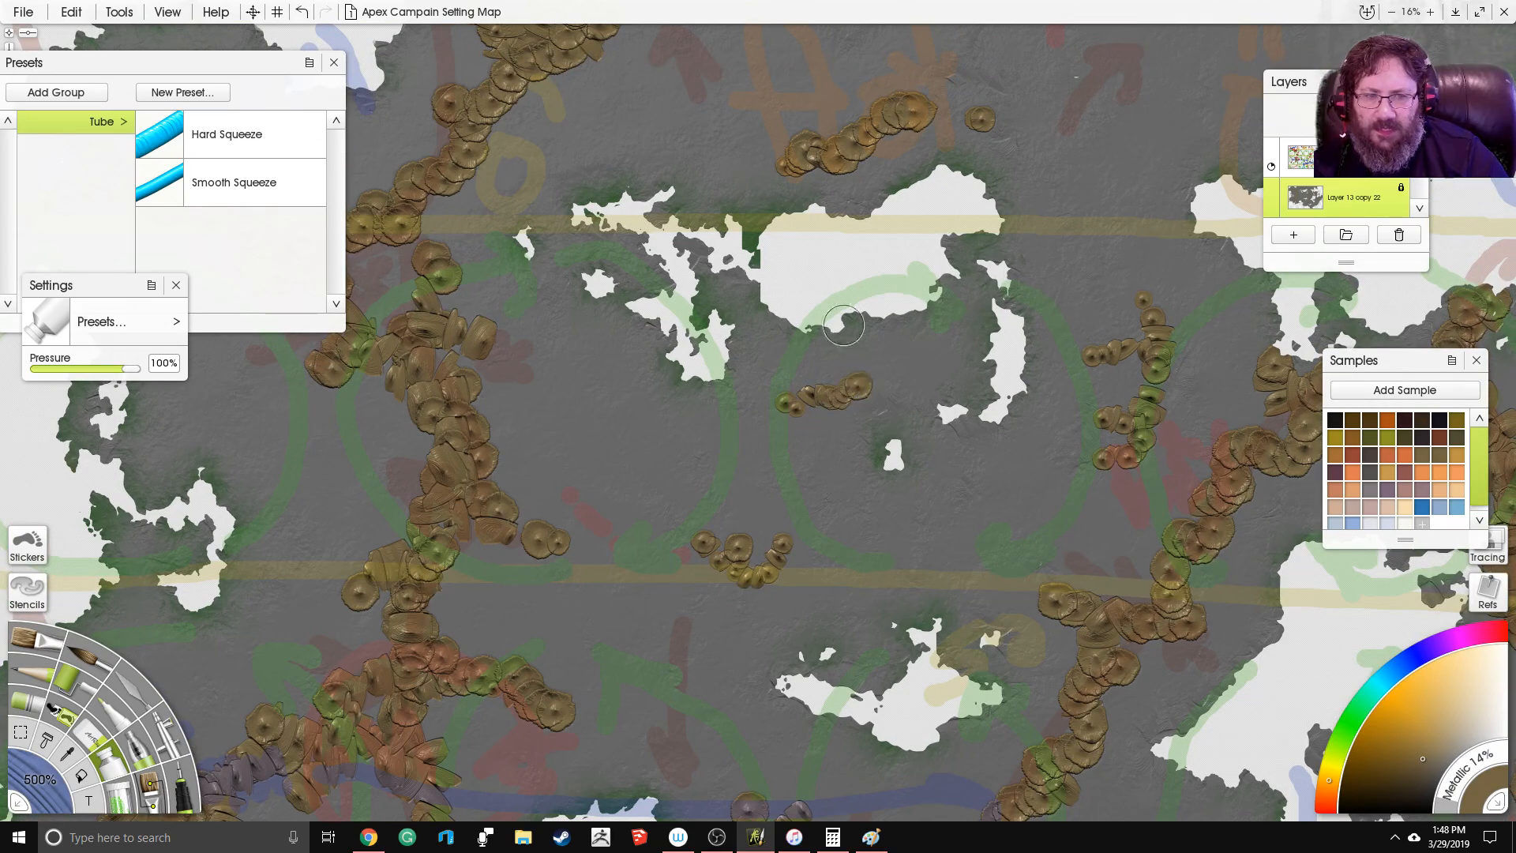
Step: Dab a cluster of brown mountains at the map's upper edge, between the "Hot" label and the orange face
left_click_drag(969, 268, 766, 451)
left_click(908, 245)
left_click(935, 221)
left_click(951, 214)
left_click(966, 241)
left_click(968, 221)
left_click(972, 207)
left_click(981, 185)
left_click(993, 182)
left_click(1001, 188)
left_click(955, 206)
left_click(927, 198)
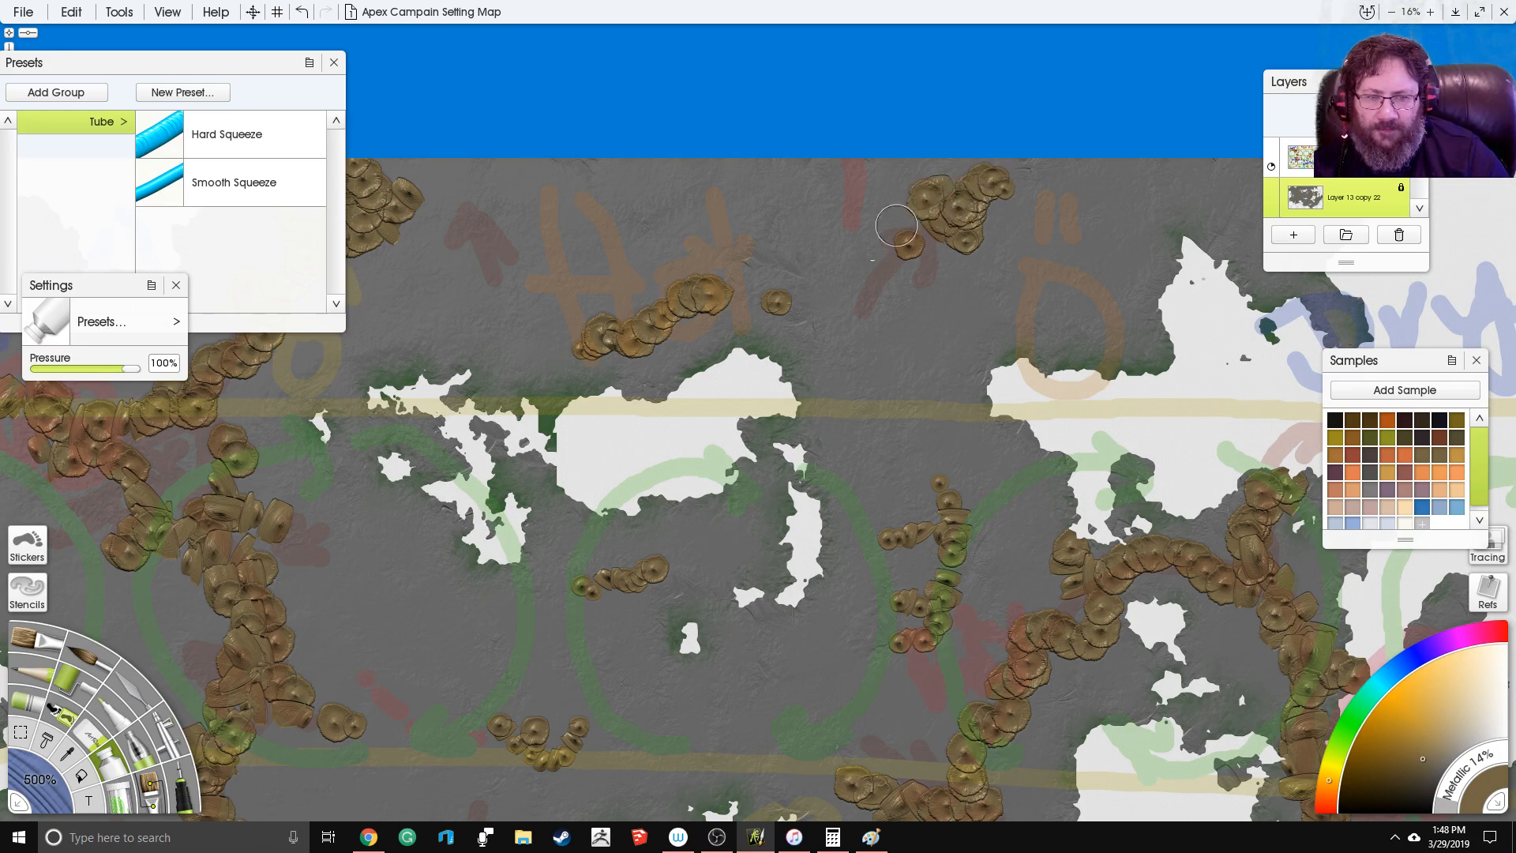
Step: Add small brown mountain clusters on the orange face and near the northeastern upper edge of the map
left_click_drag(892, 223, 663, 270)
left_click(1019, 223)
left_click(1018, 240)
left_click(1019, 256)
left_click(1030, 265)
left_click(855, 318)
left_click(842, 342)
left_click(815, 346)
Step: Hide the sketch layer to review the painted mountain ranges across the whole map
scroll(817, 344, "down", 3)
scroll(817, 344, "down", 1)
left_click_drag(817, 343, 1074, 152)
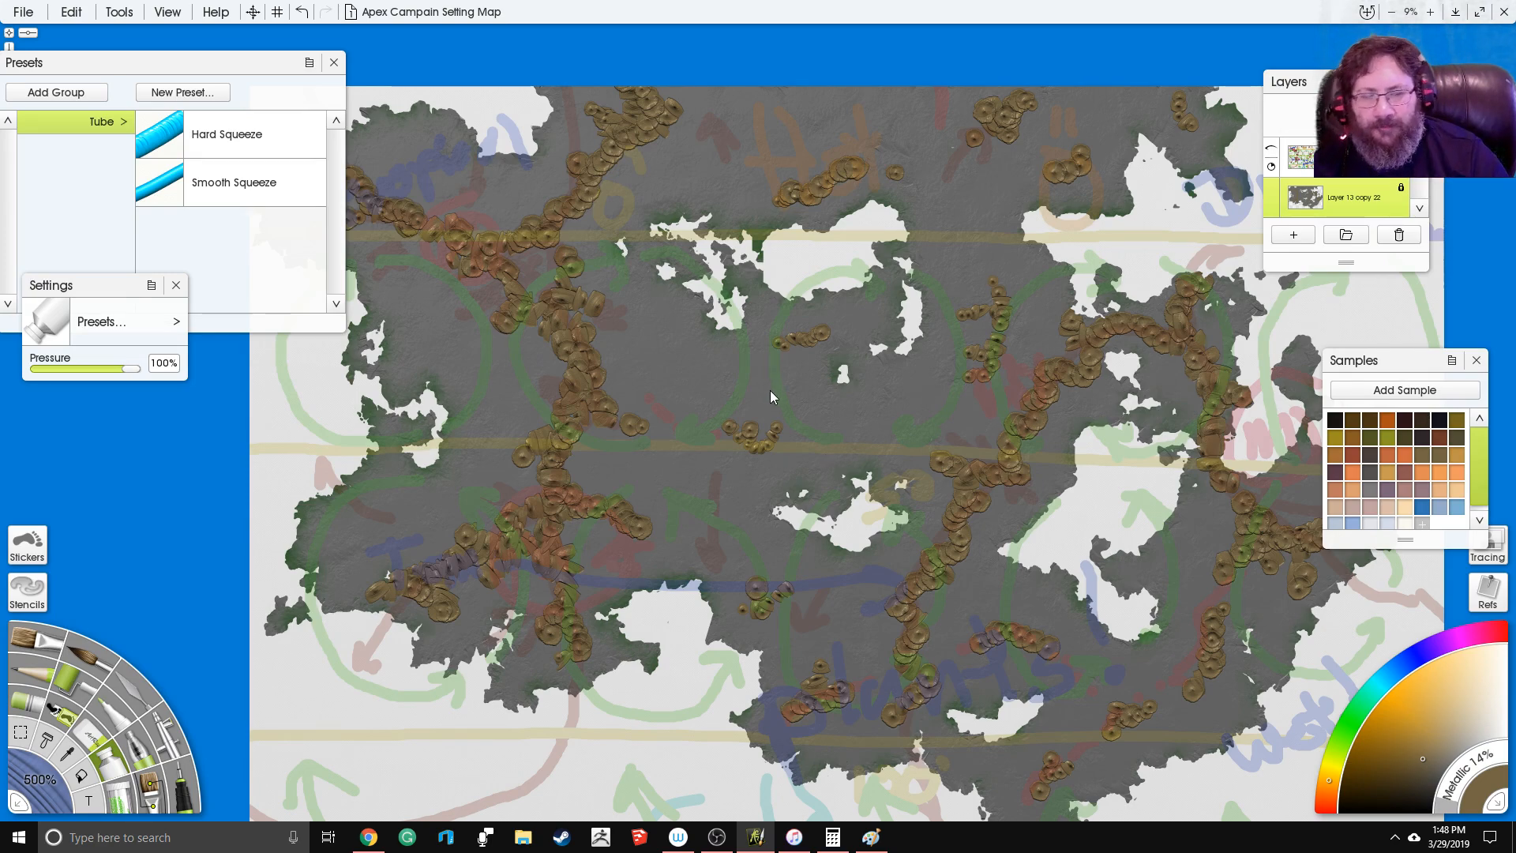
left_click_drag(625, 386, 746, 338)
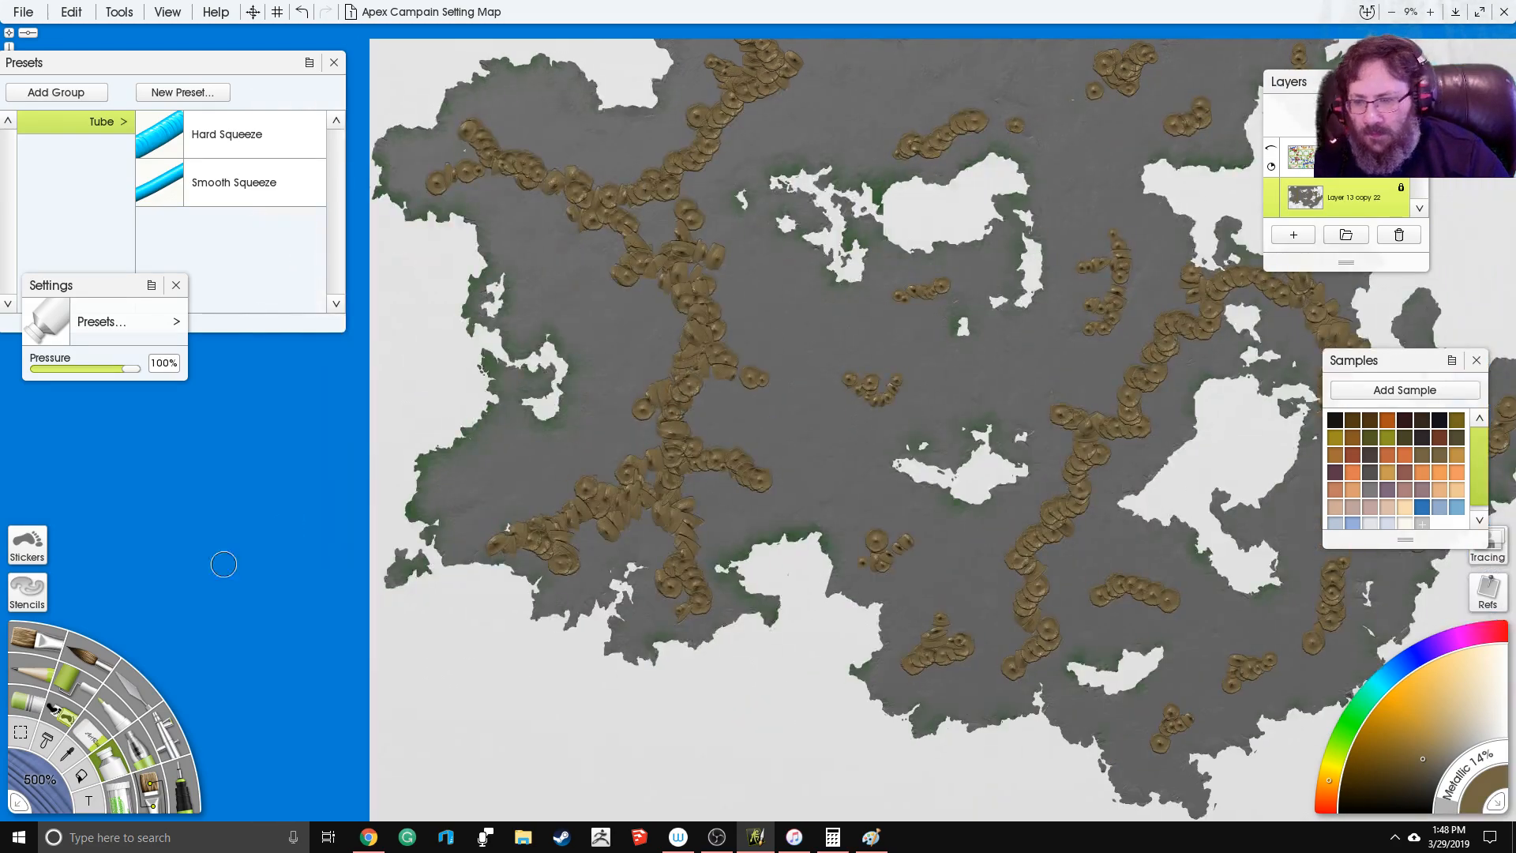
Step: Switch to the Glitter tool and set it to the circle-within-circle shape, 500% size and 100% pressure
left_click(126, 813)
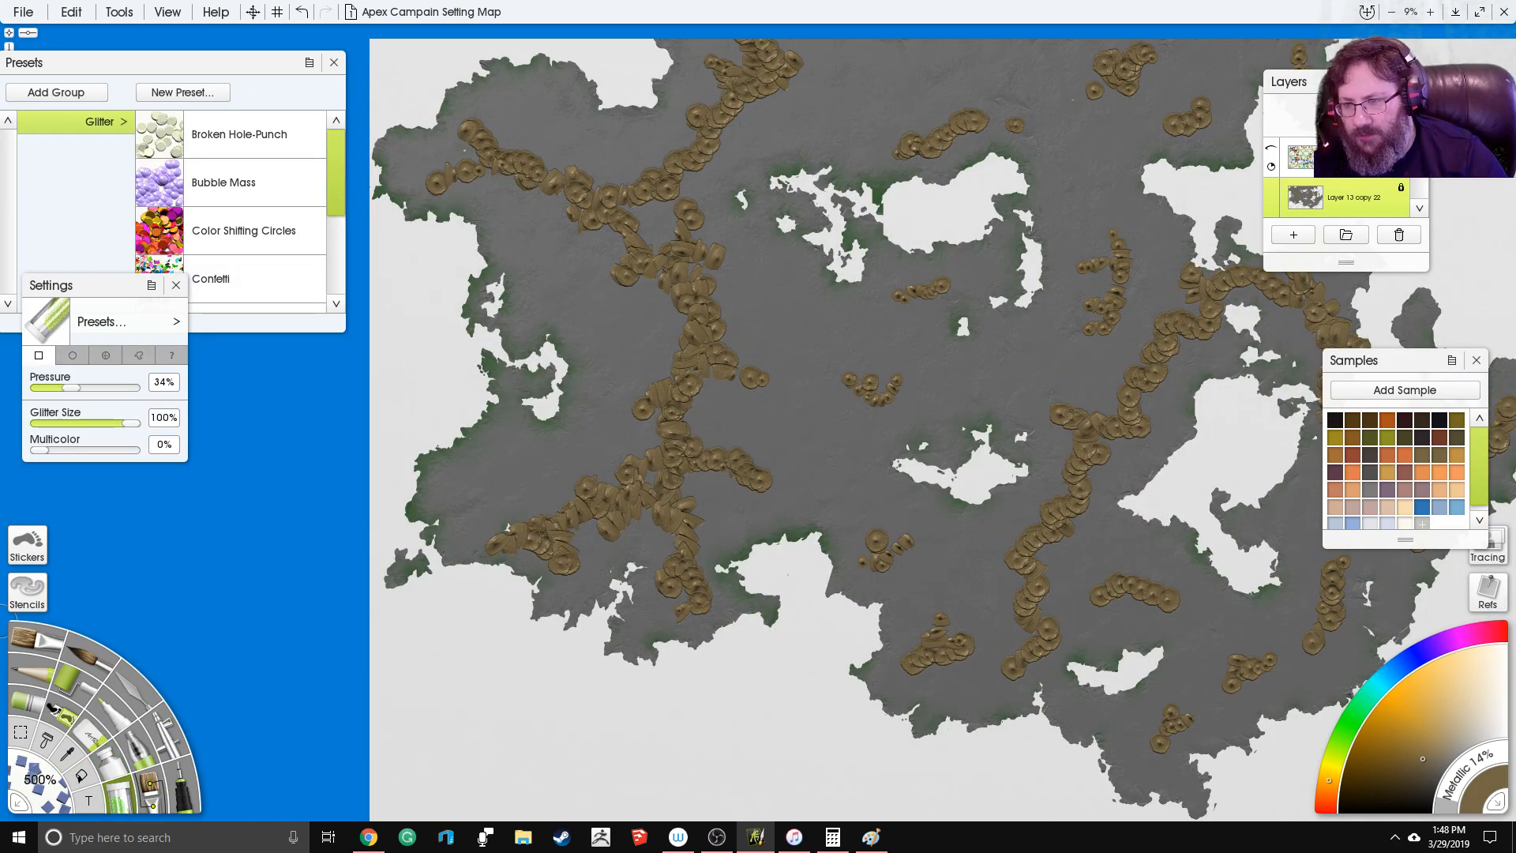
left_click(76, 356)
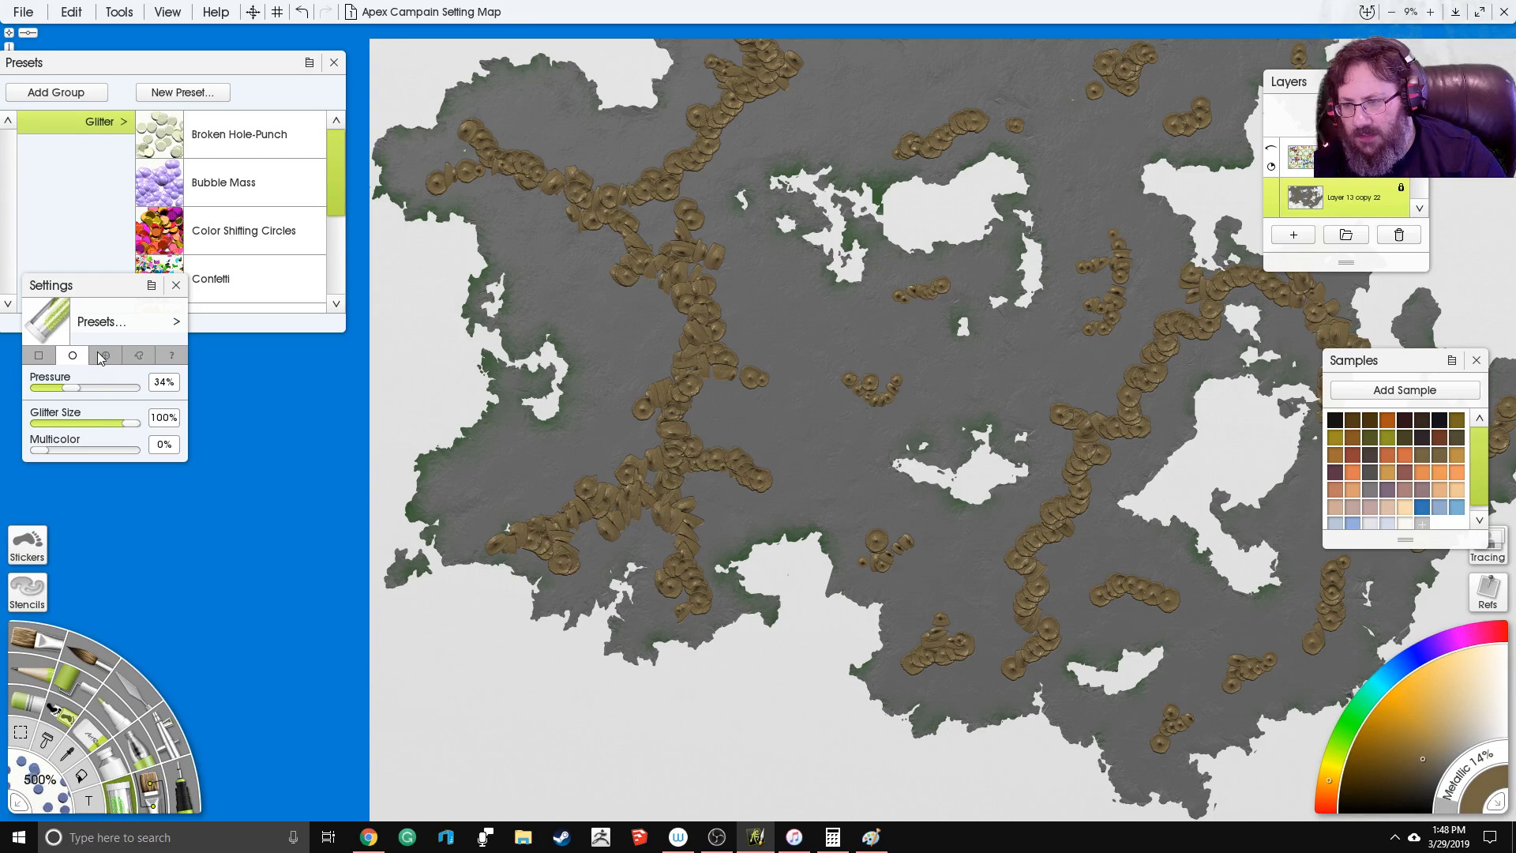
left_click_drag(35, 768, 46, 785)
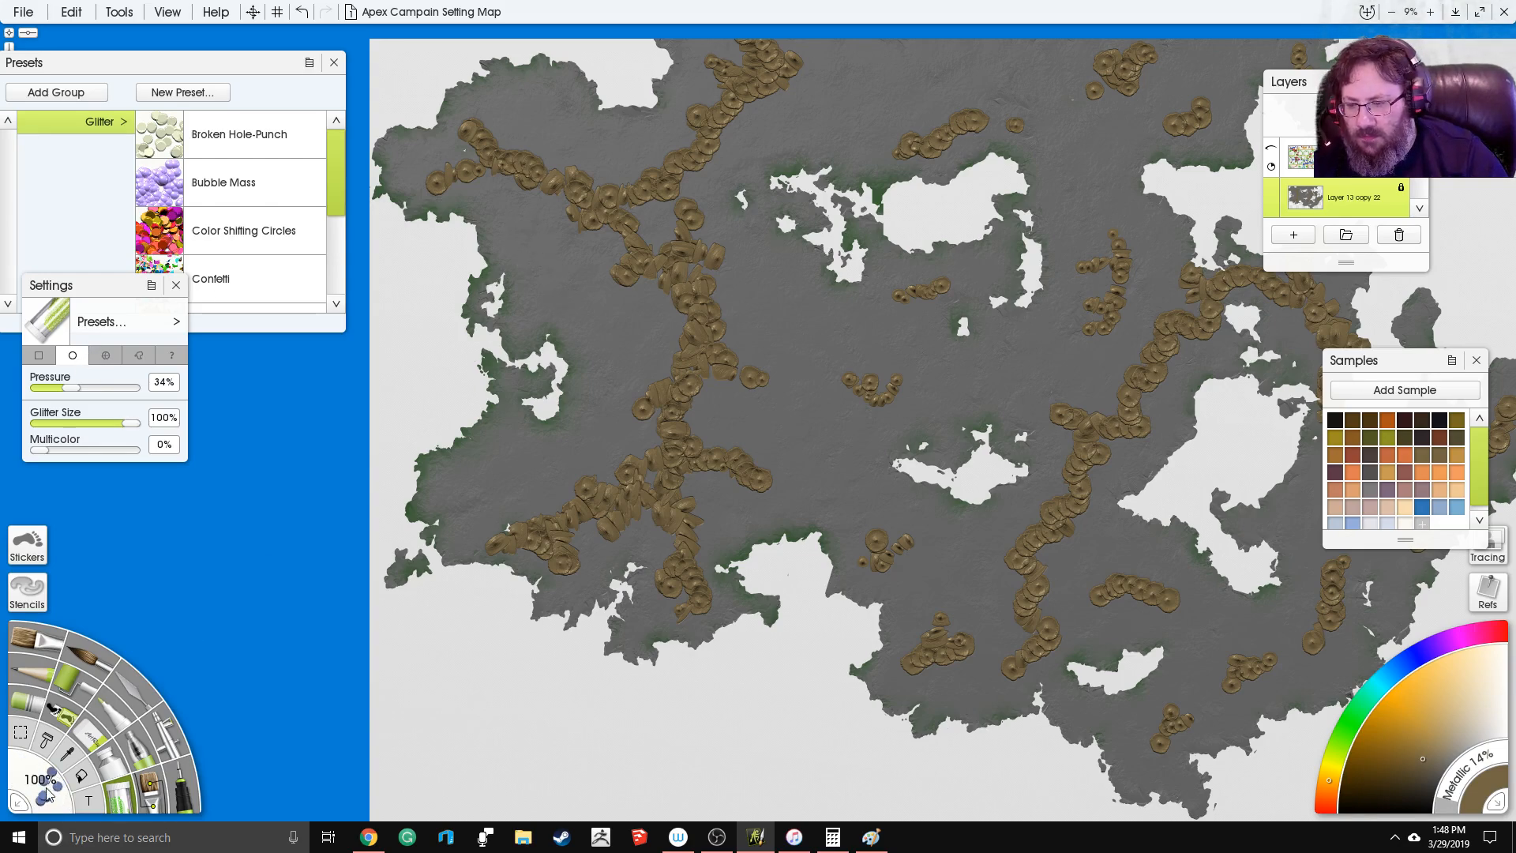
left_click(39, 779)
type("500")
key("Return")
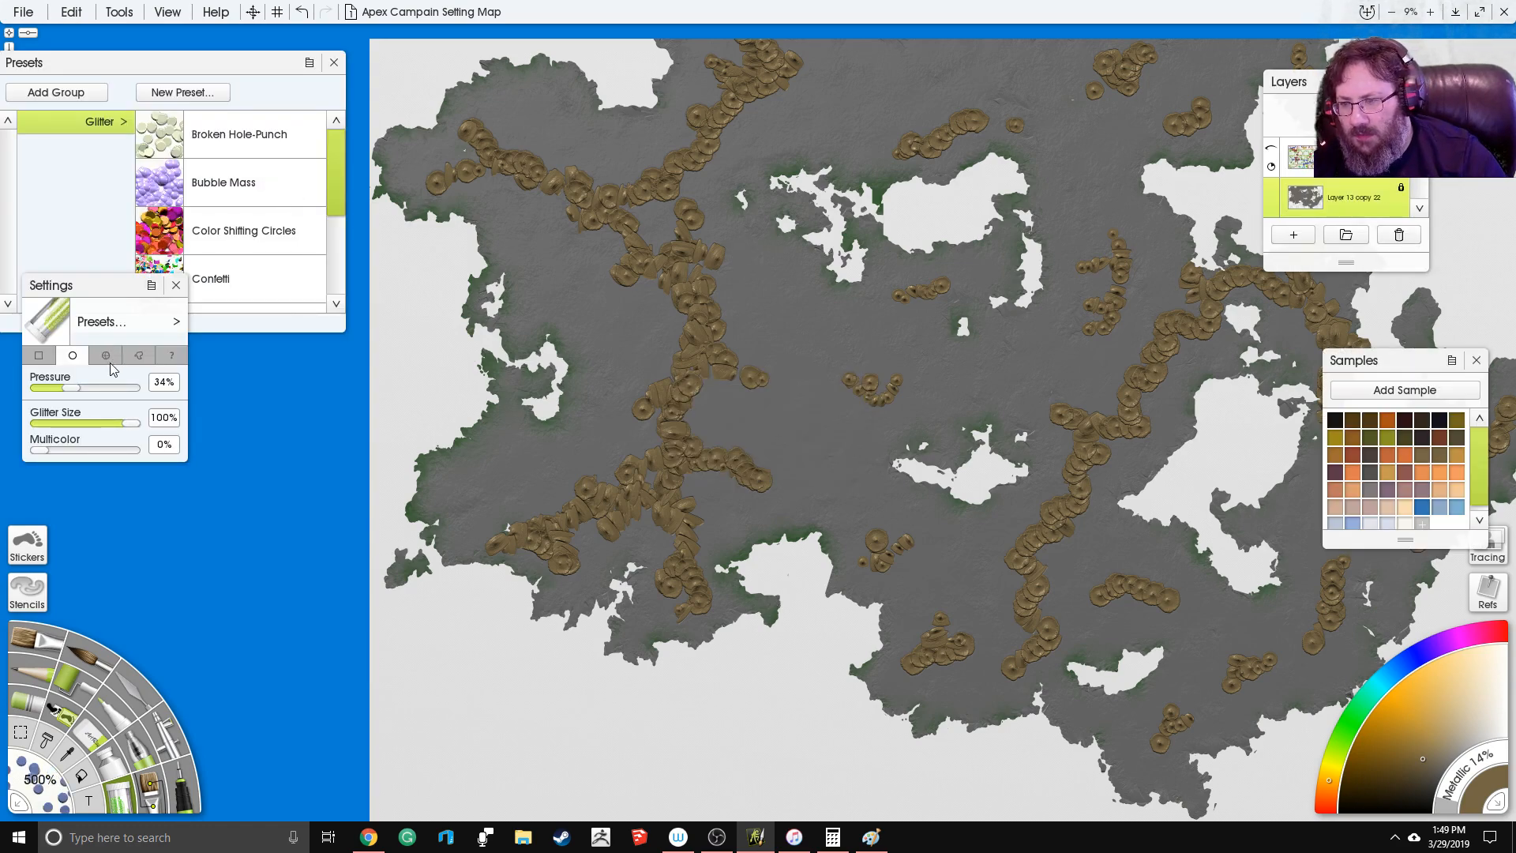
left_click(106, 354)
left_click_drag(71, 388, 140, 387)
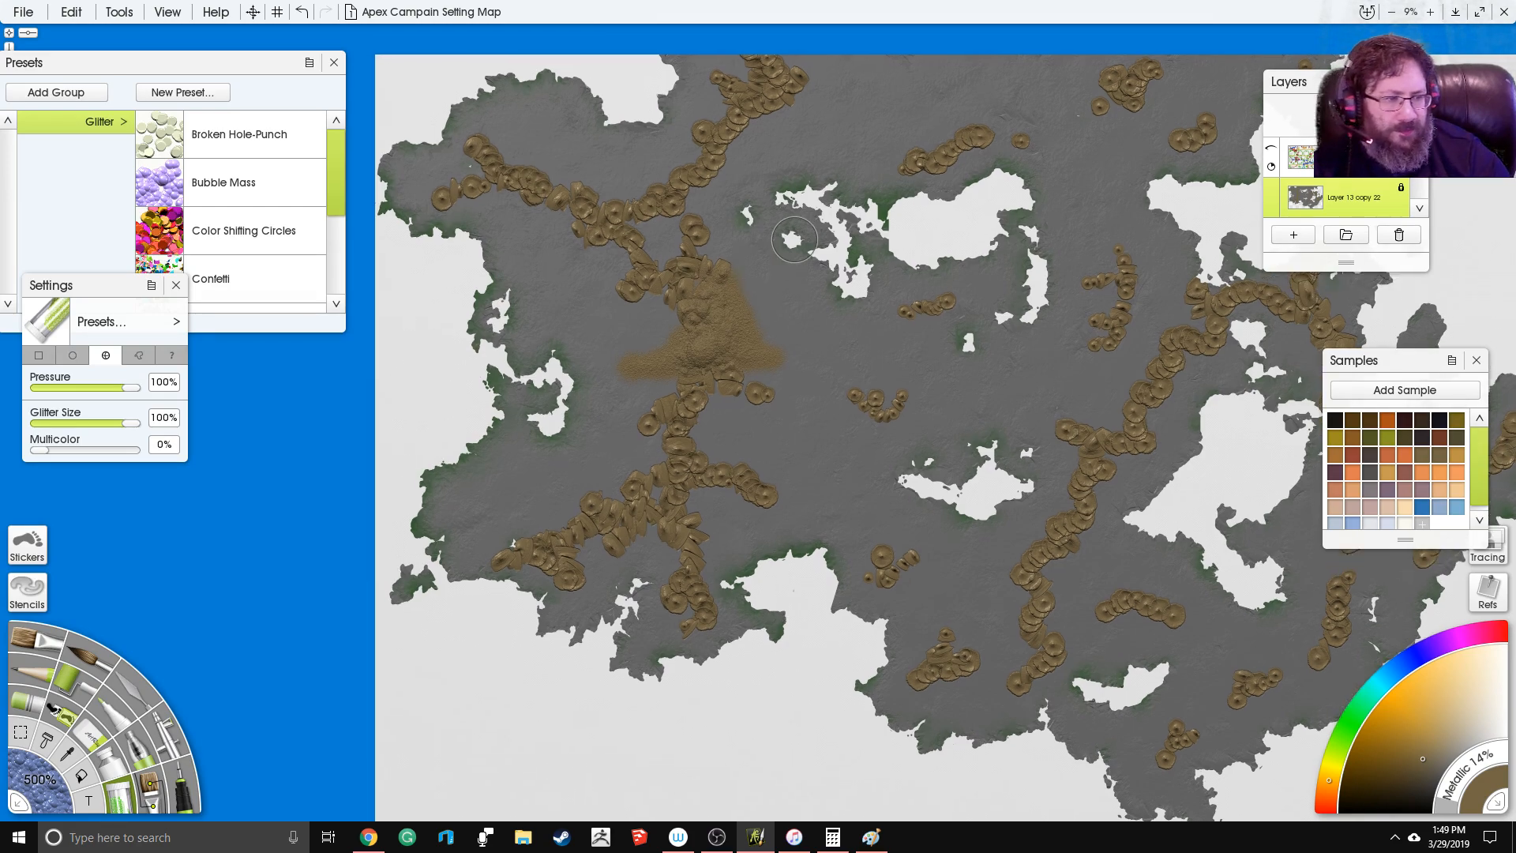
Step: Brush brown glitter over the centre of the western mountain range and down its southwestern branch, spreading foothills along its western side
scroll(690, 254, "up", 2)
left_click_drag(790, 241, 860, 274)
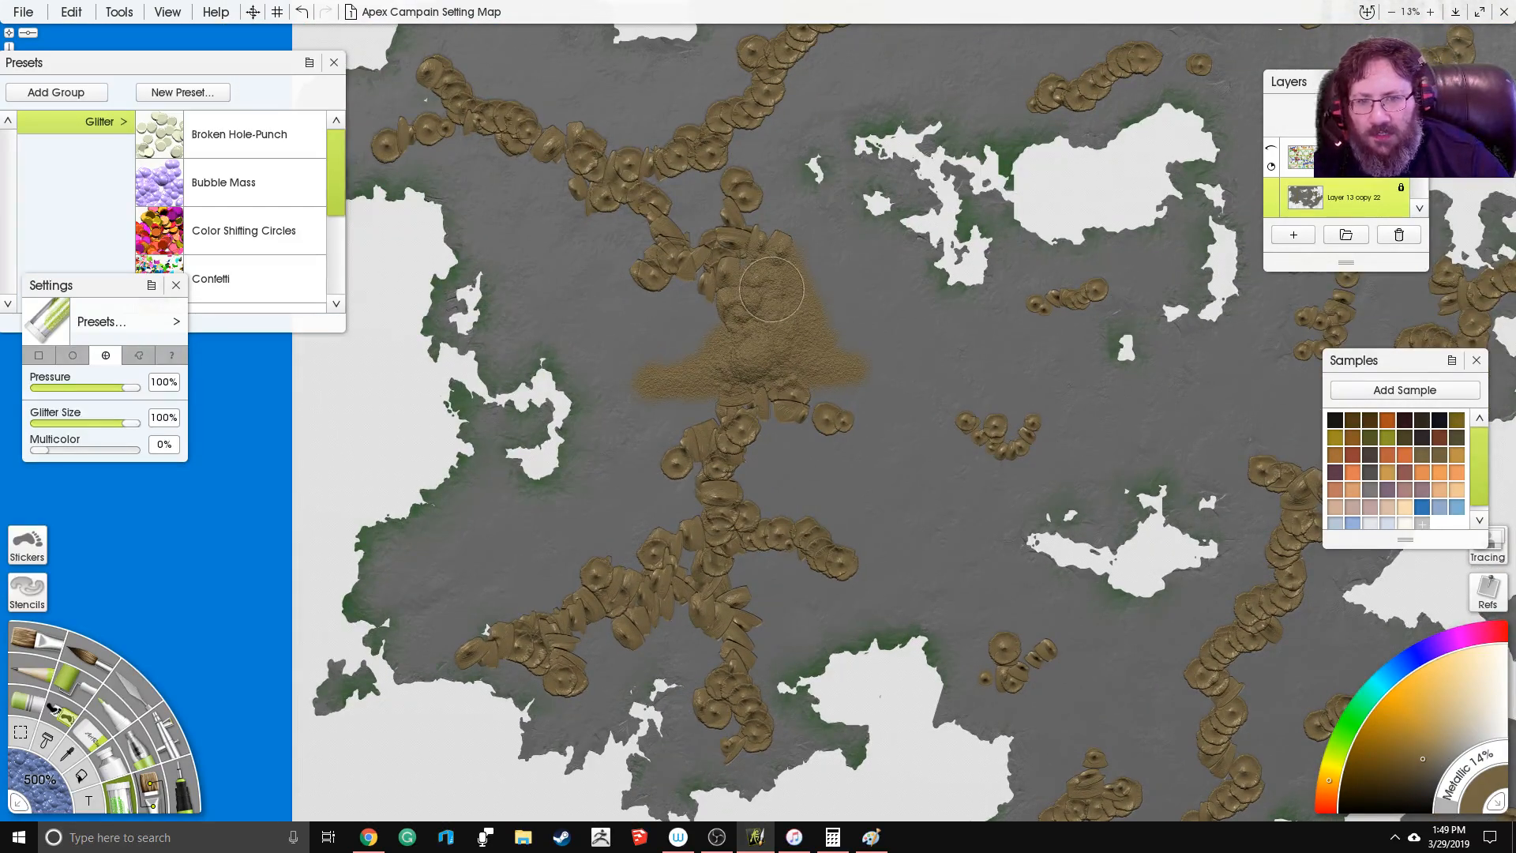
mouse_move(737, 283)
left_mouse_down()
mouse_move(710, 306)
mouse_move(680, 305)
mouse_move(731, 267)
mouse_move(653, 274)
left_mouse_up()
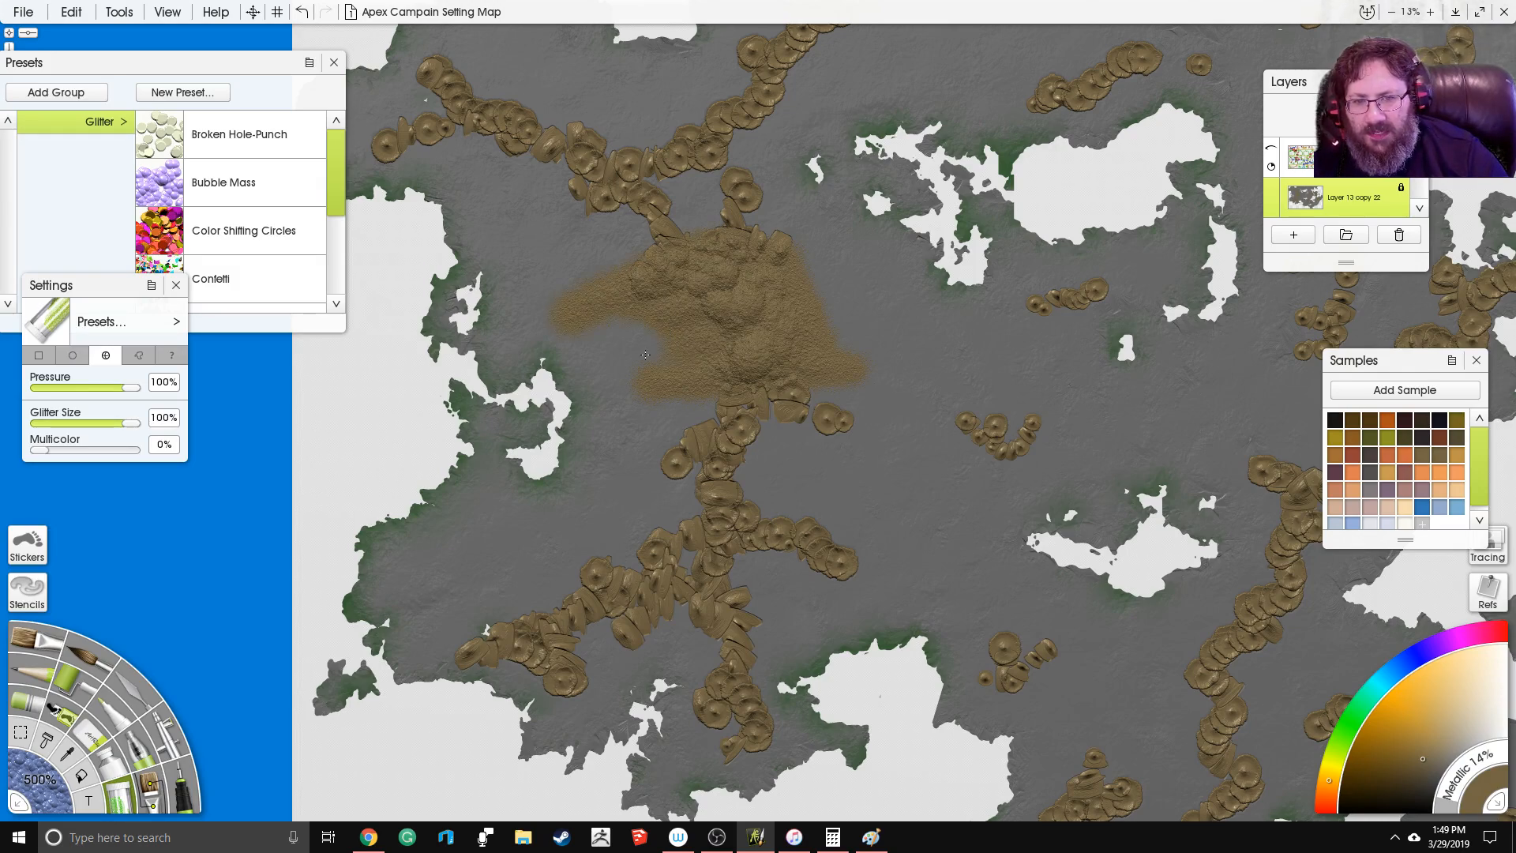
mouse_move(706, 386)
left_mouse_down()
mouse_move(719, 422)
mouse_move(650, 426)
mouse_move(683, 447)
mouse_move(649, 462)
mouse_move(682, 496)
left_mouse_up()
left_click_drag(521, 627, 578, 613)
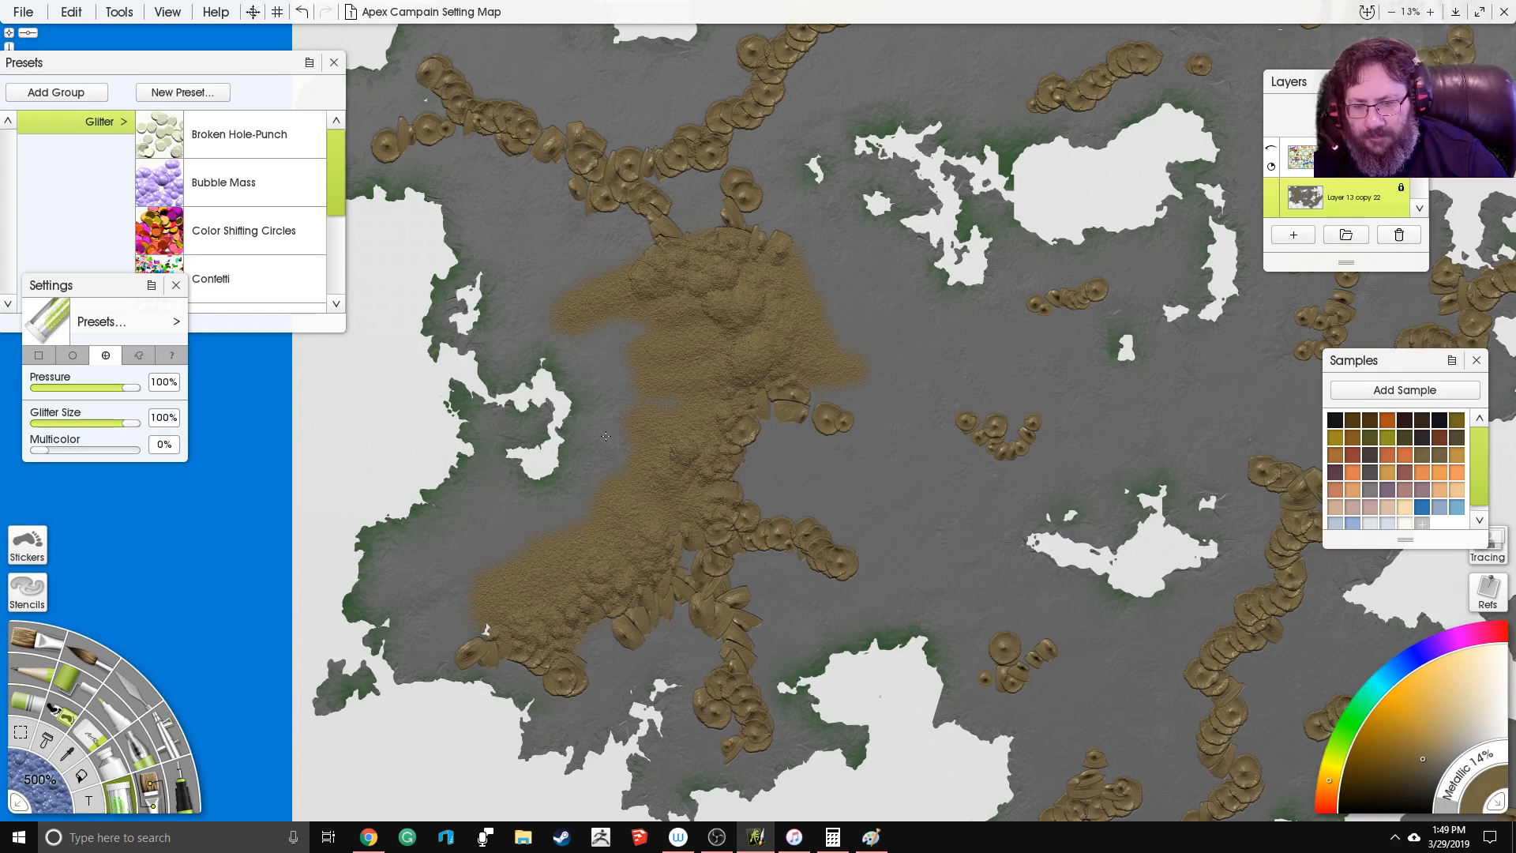
left_click_drag(606, 436, 681, 591)
Step: Cover the western range's northwestern branch and the branch climbing to the map's upper edge with brown glitter, filling in the junction between them
mouse_move(714, 367)
left_mouse_down()
mouse_move(687, 408)
mouse_move(726, 389)
mouse_move(708, 360)
mouse_move(619, 388)
left_mouse_up()
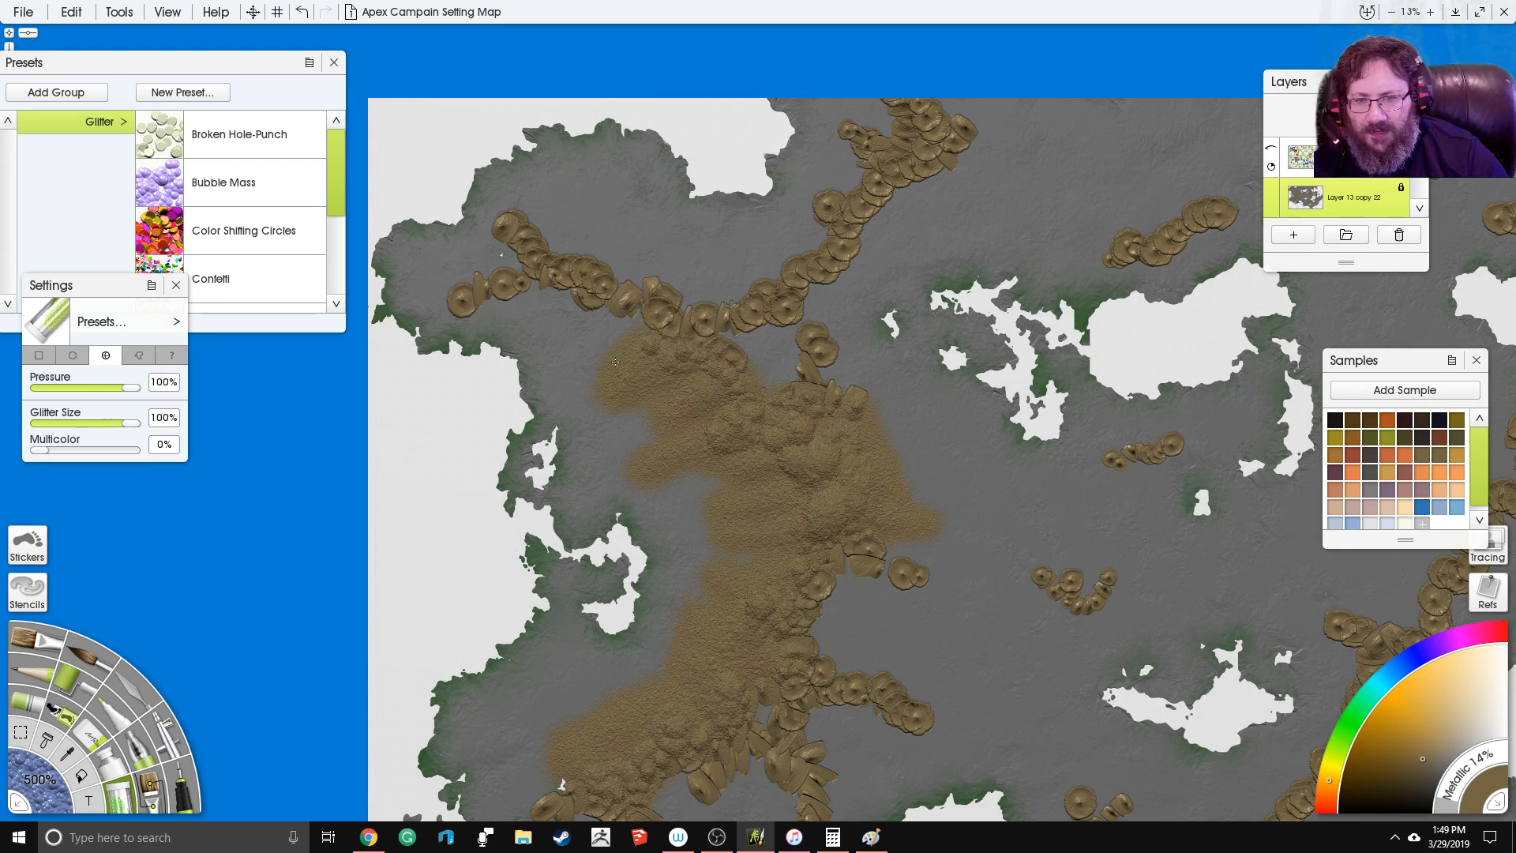
mouse_move(606, 328)
left_mouse_down()
mouse_move(577, 292)
mouse_move(552, 300)
mouse_move(527, 276)
mouse_move(434, 290)
mouse_move(490, 282)
mouse_move(524, 182)
mouse_move(613, 295)
left_mouse_up()
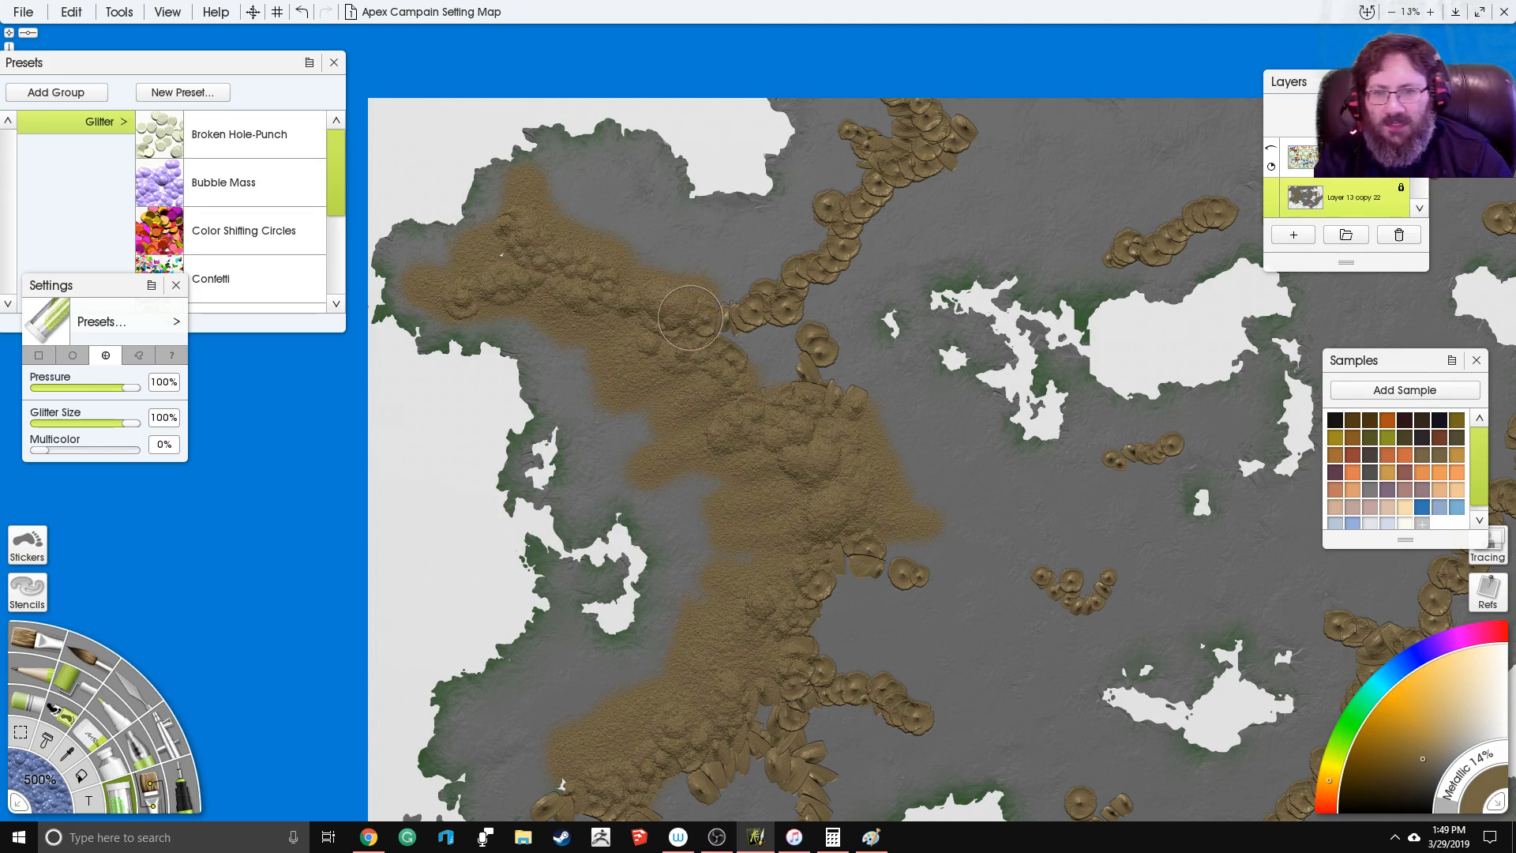
mouse_move(719, 308)
left_mouse_down()
mouse_move(806, 278)
mouse_move(810, 225)
mouse_move(865, 216)
mouse_move(935, 156)
mouse_move(1014, 129)
mouse_move(928, 115)
mouse_move(865, 154)
mouse_move(905, 106)
left_mouse_up()
mouse_move(811, 372)
left_mouse_down()
mouse_move(770, 308)
mouse_move(782, 284)
mouse_move(801, 335)
left_mouse_up()
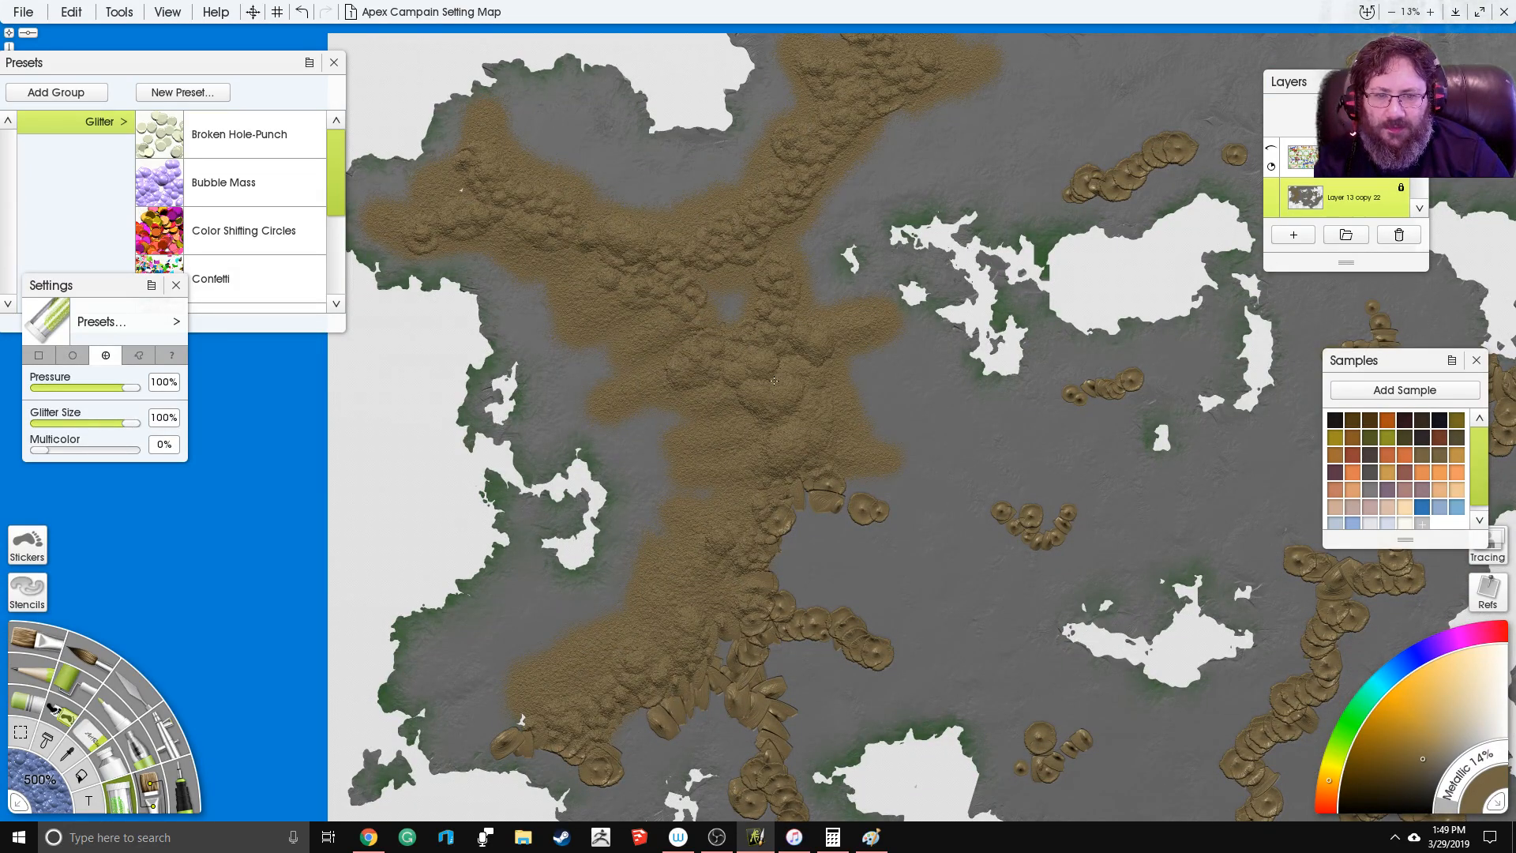
mouse_move(811, 359)
left_mouse_down()
mouse_move(805, 261)
mouse_move(844, 180)
mouse_move(809, 190)
mouse_move(871, 139)
mouse_move(949, 111)
mouse_move(962, 84)
mouse_move(1019, 75)
left_mouse_up()
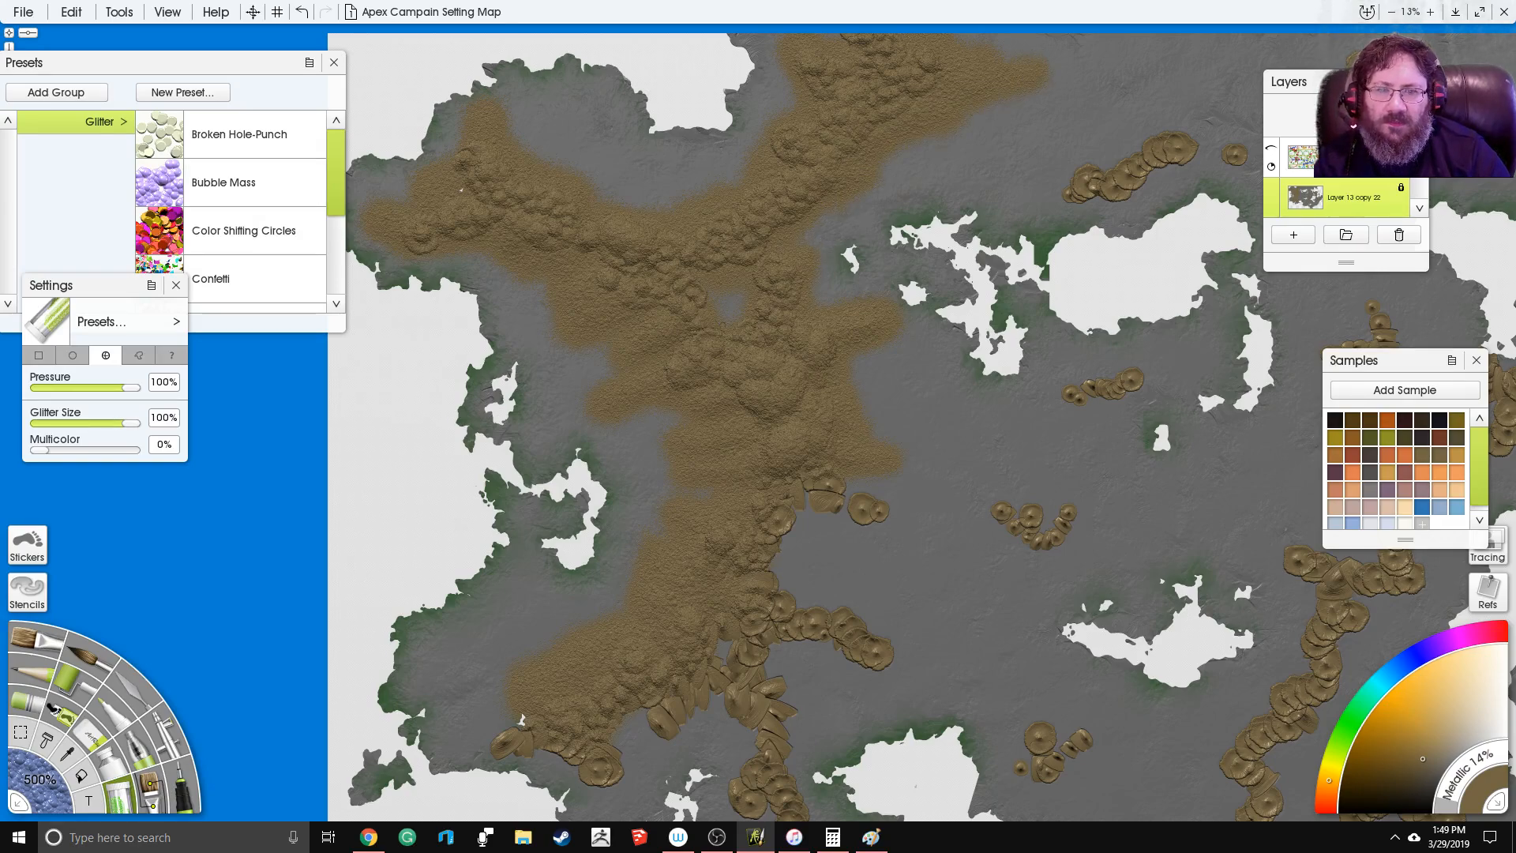
Step: Spread brown glitter over the short eastern spur below the western range's centre and the ridge just south of it
left_click_drag(807, 499, 843, 504)
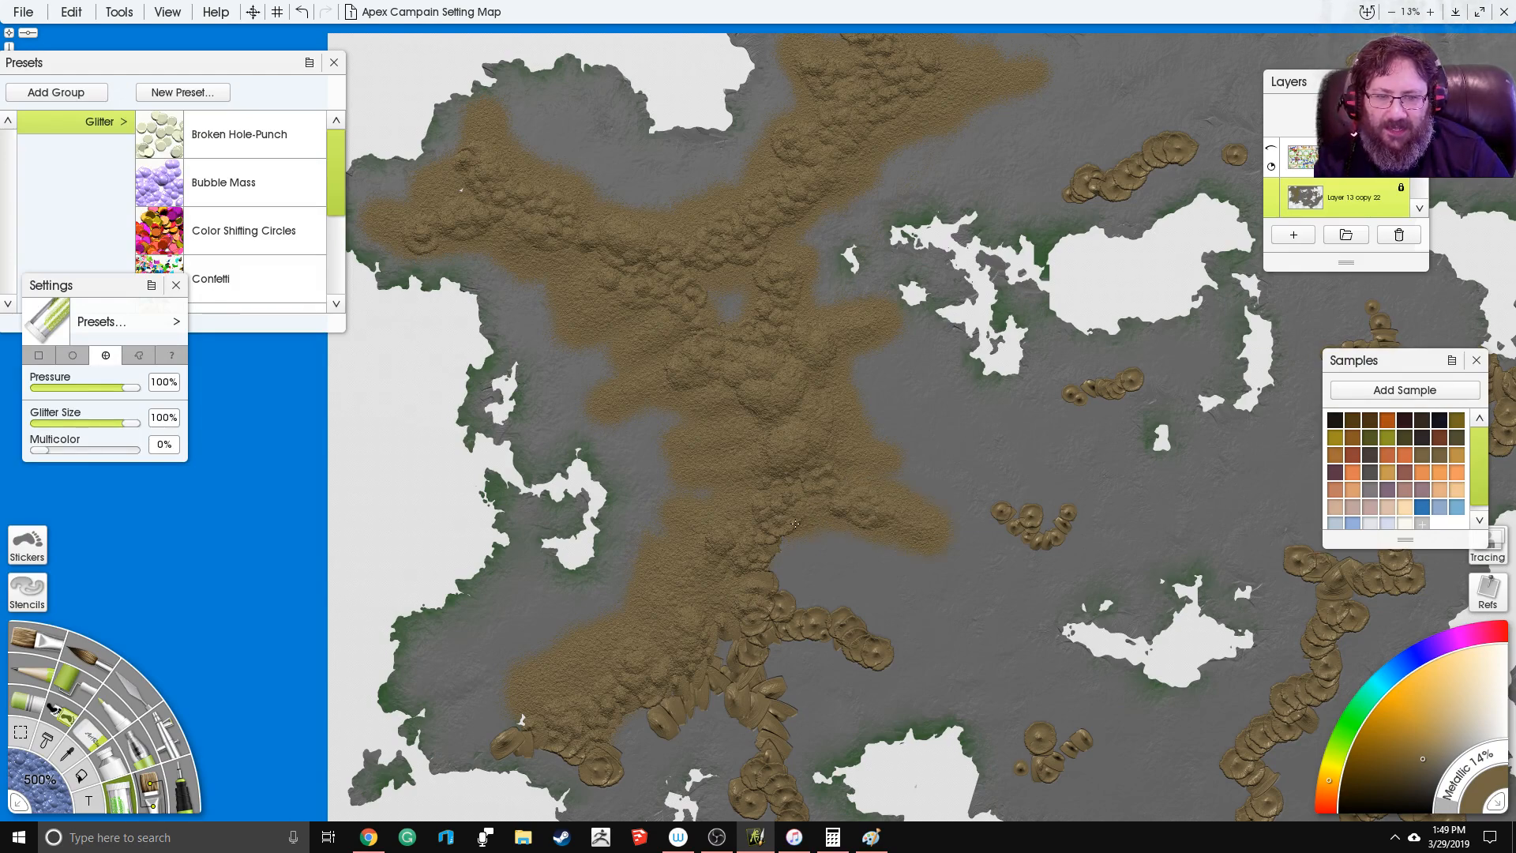
mouse_move(792, 560)
left_mouse_down()
mouse_move(780, 543)
mouse_move(759, 563)
left_mouse_up()
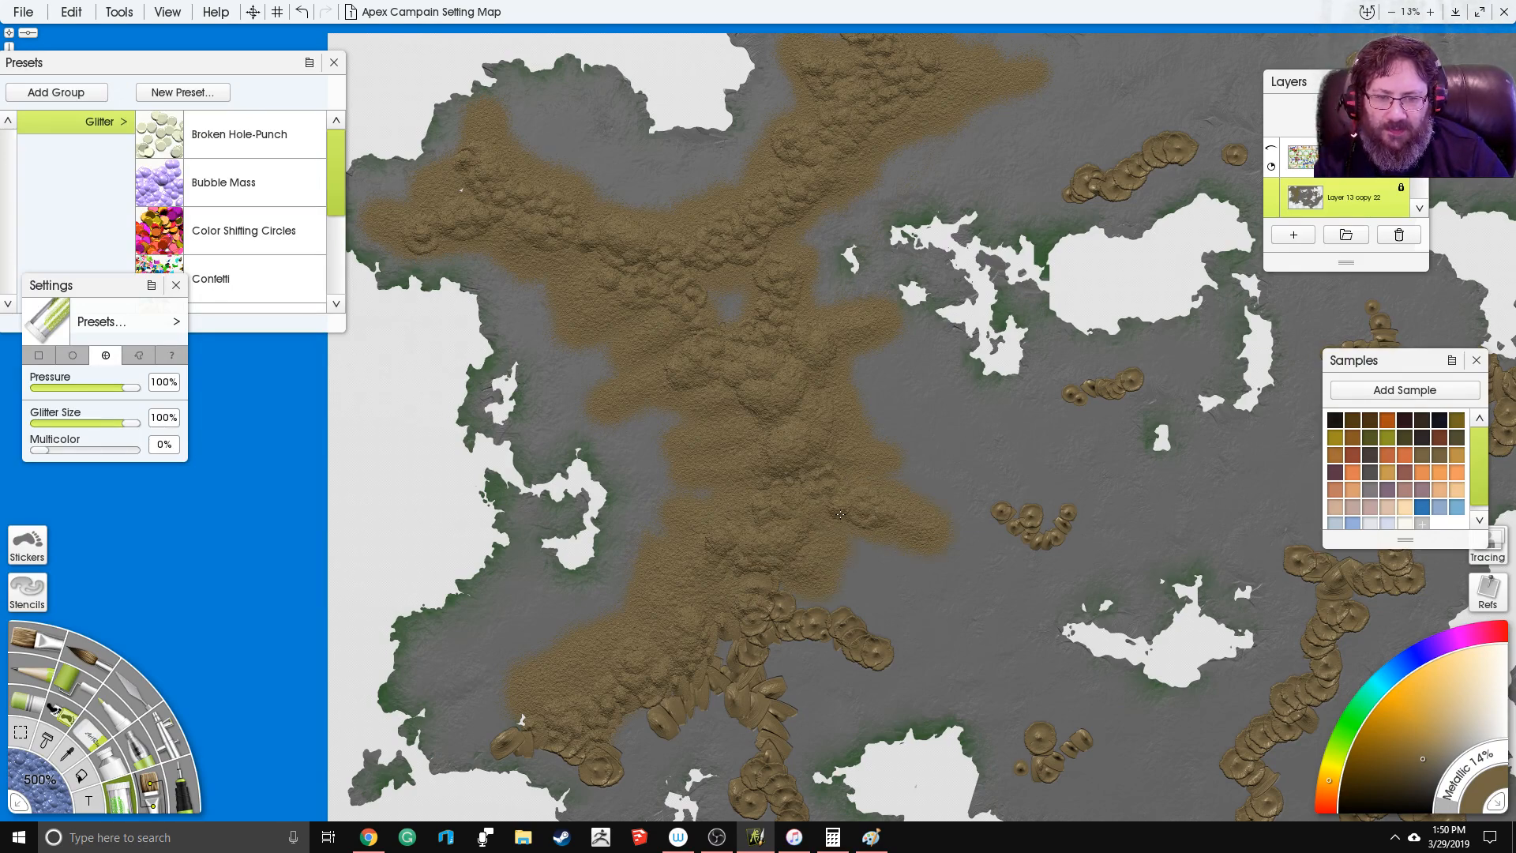
Step: Paint brown ground texture over the small mountain cluster east of the western range and over the range's southeastern spur
left_click_drag(885, 536, 663, 339)
left_click_drag(798, 308, 781, 299)
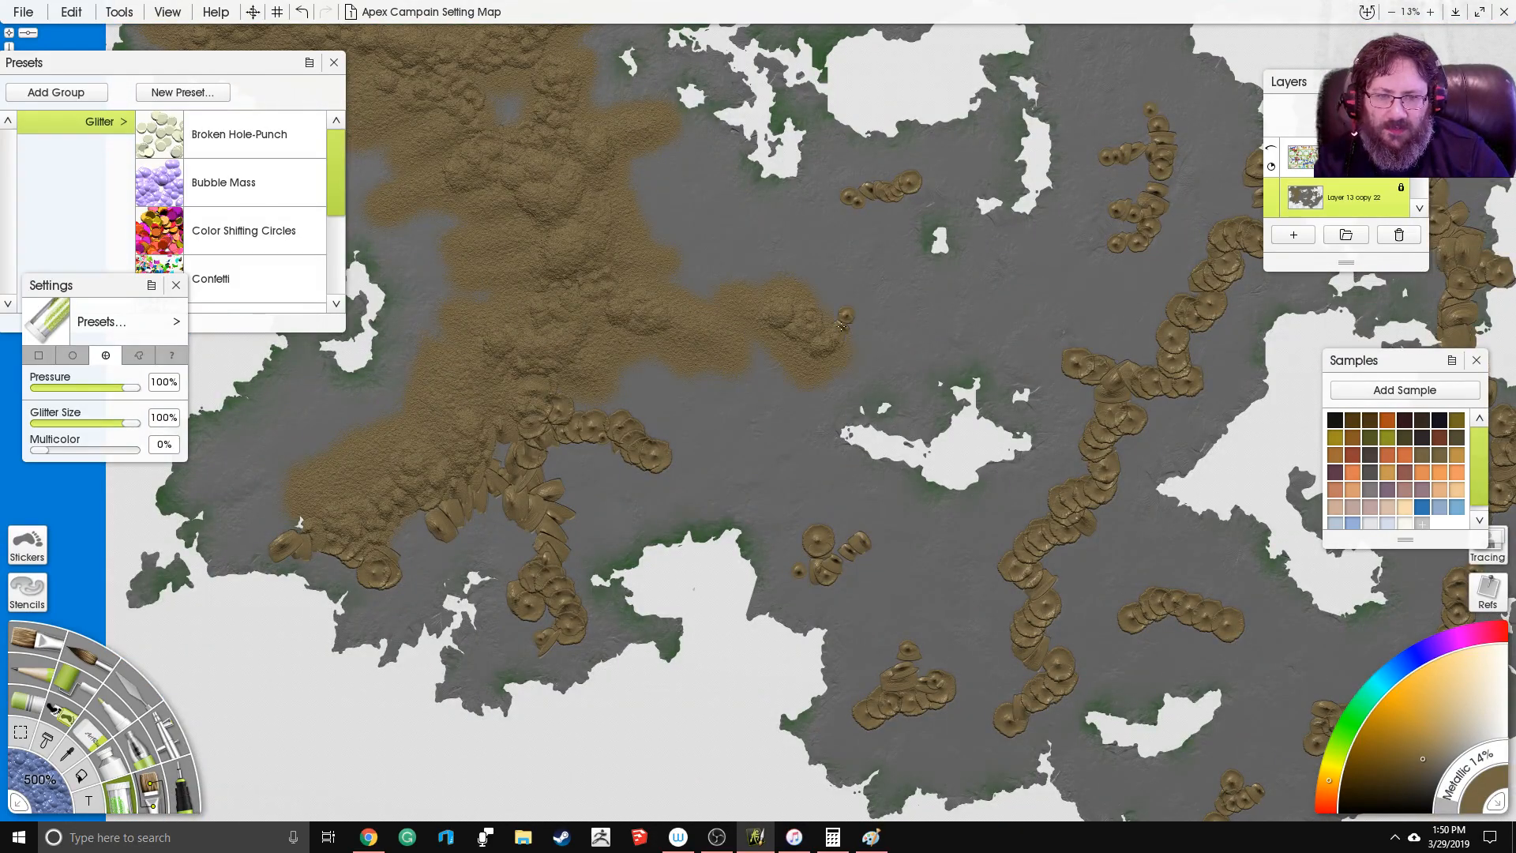
mouse_move(517, 430)
left_mouse_down()
mouse_move(545, 418)
mouse_move(626, 440)
mouse_move(656, 479)
left_mouse_up()
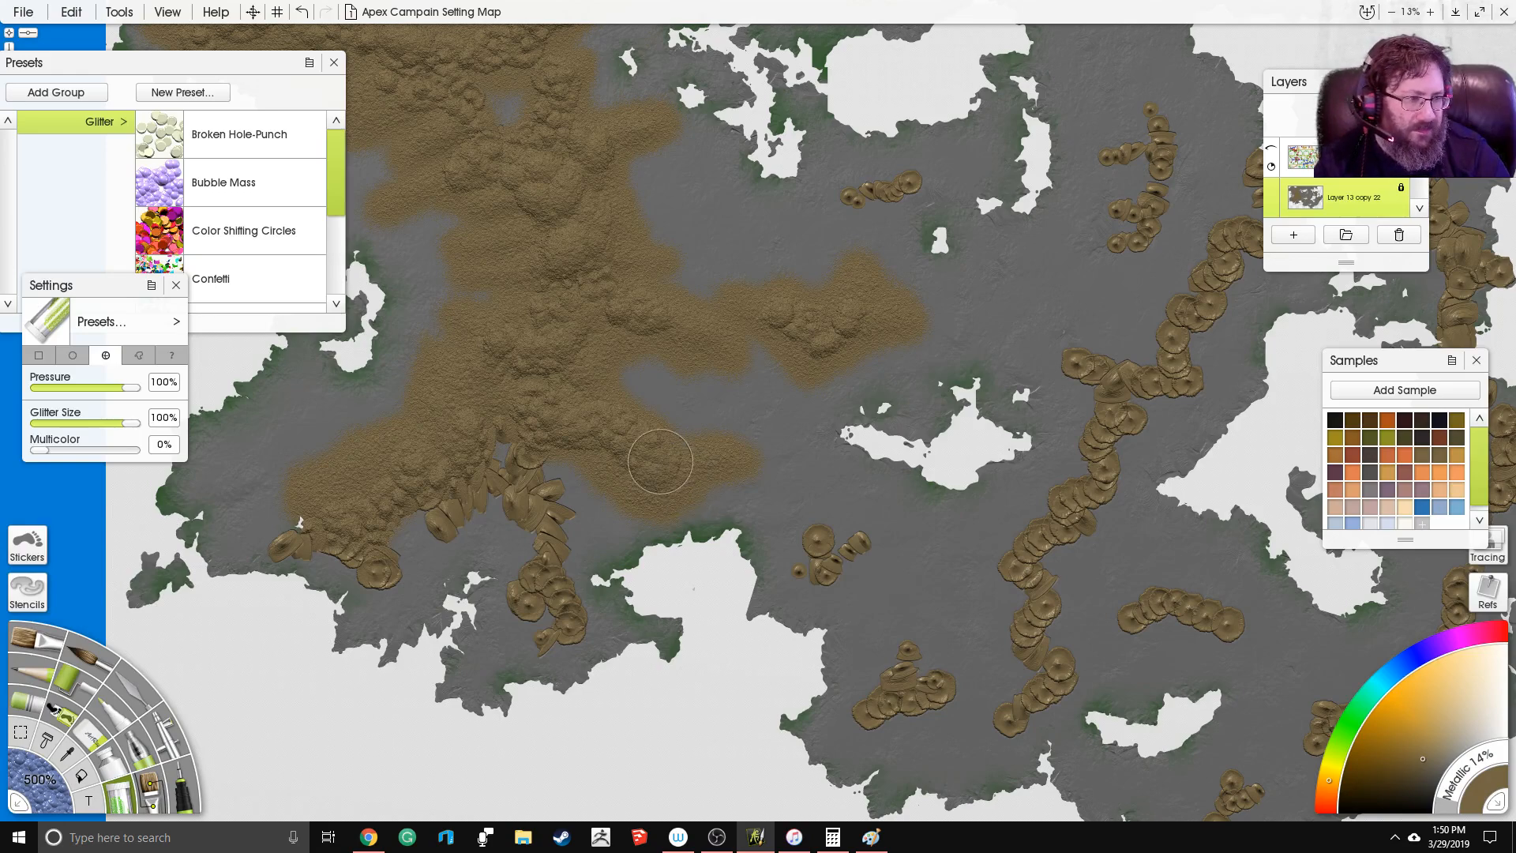
Step: Cover the western range's southern mountain branches and their surrounding land with brown texture down to the southwest coast
mouse_move(623, 385)
left_mouse_down()
mouse_move(683, 332)
mouse_move(696, 380)
mouse_move(689, 366)
left_mouse_up()
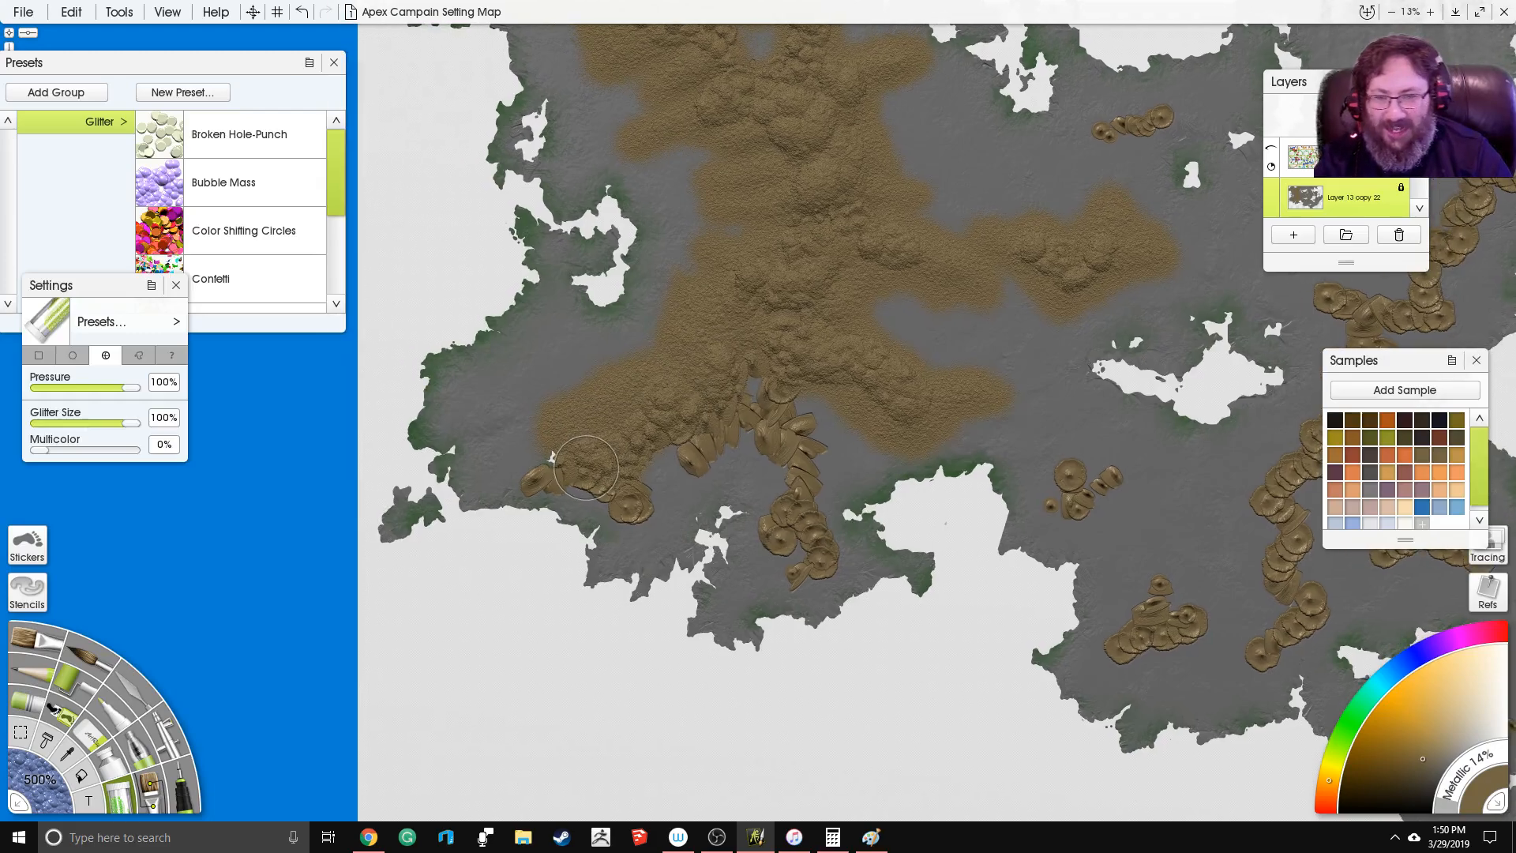
mouse_move(615, 483)
left_mouse_down()
mouse_move(630, 537)
mouse_move(641, 493)
left_mouse_up()
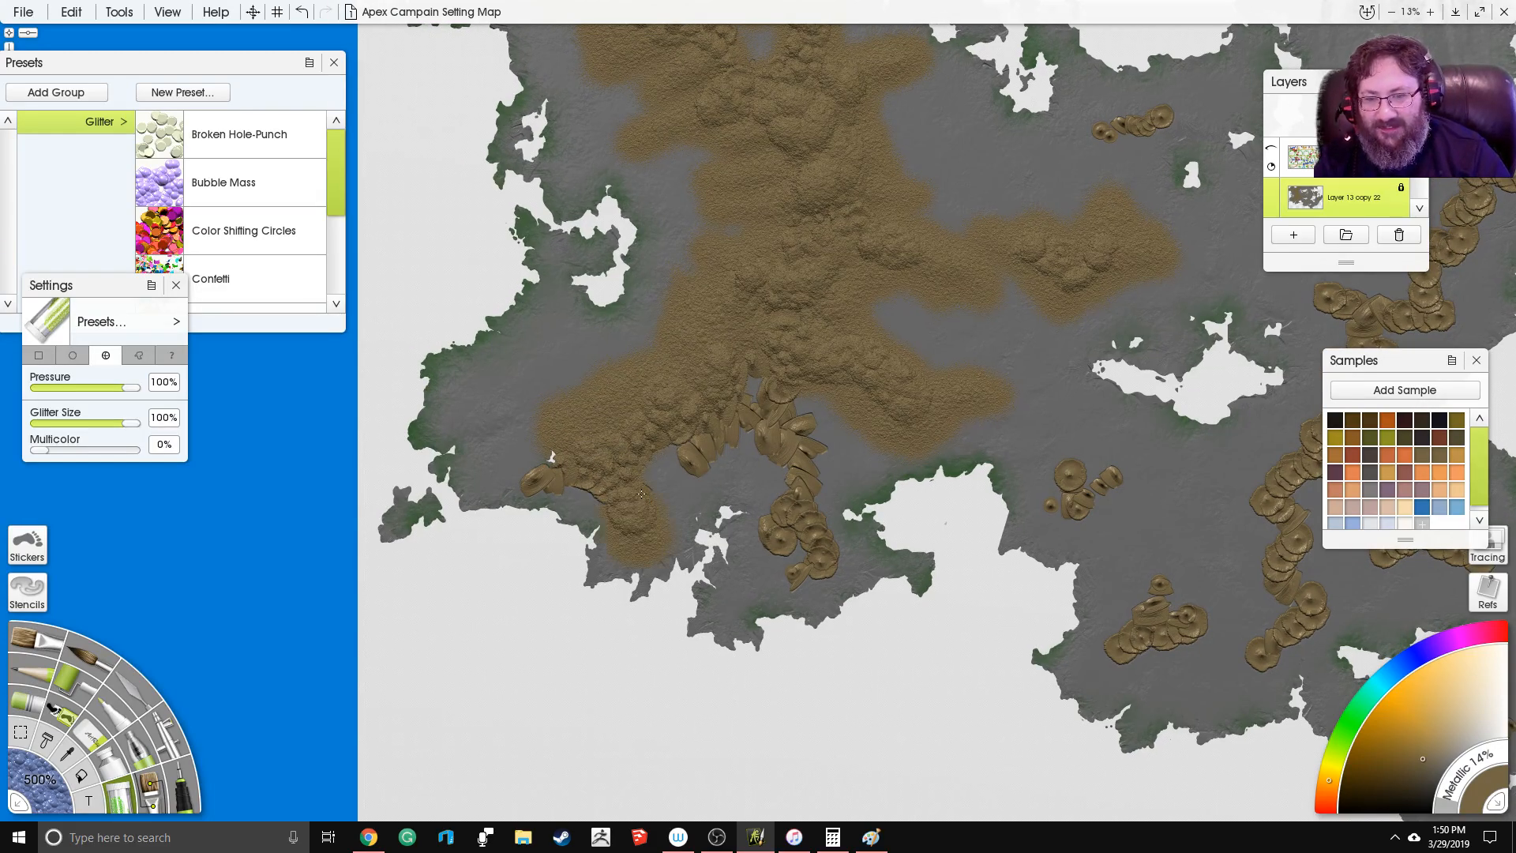
mouse_move(727, 444)
left_mouse_down()
mouse_move(757, 394)
mouse_move(799, 439)
left_mouse_up()
mouse_move(803, 502)
left_mouse_down()
mouse_move(762, 565)
mouse_move(860, 555)
left_mouse_up()
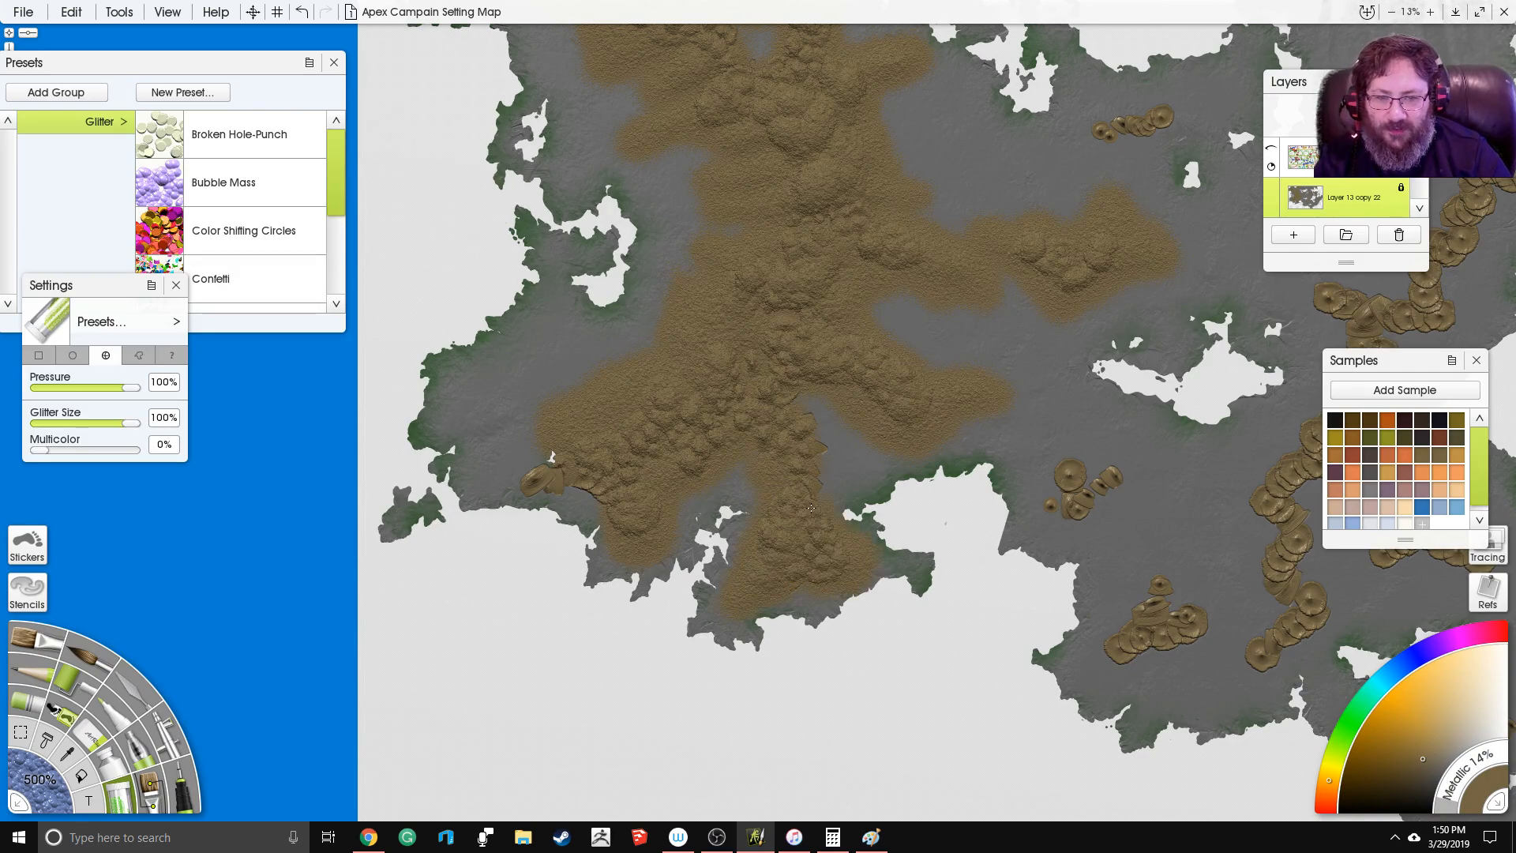
left_click_drag(825, 453, 782, 418)
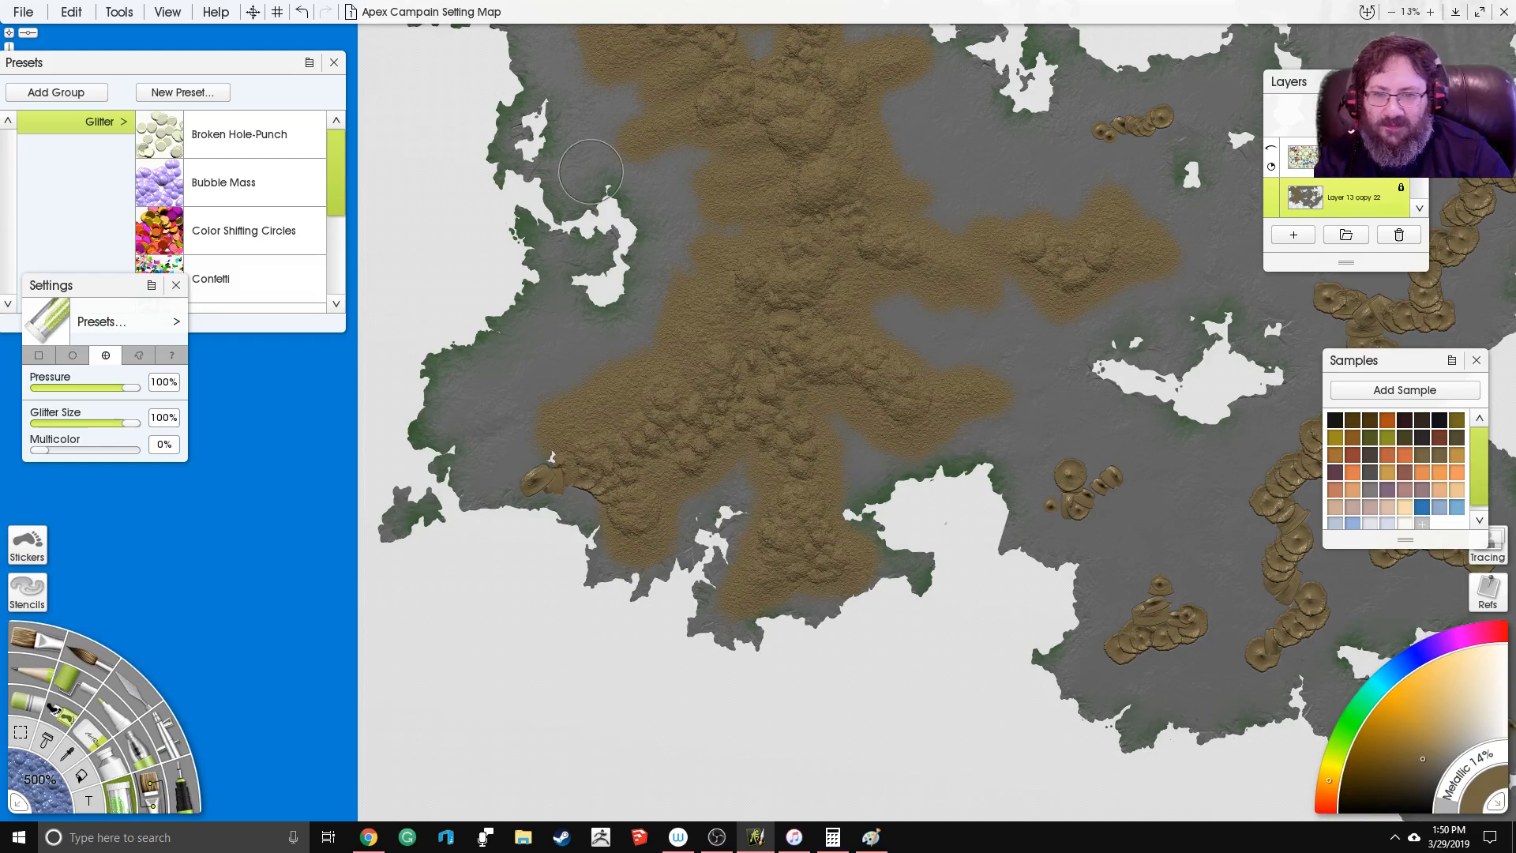
Step: Extend the brown texture over the grey land along the southwestern coast beside the mountain range
left_click_drag(565, 329, 701, 386)
left_click_drag(634, 461, 610, 463)
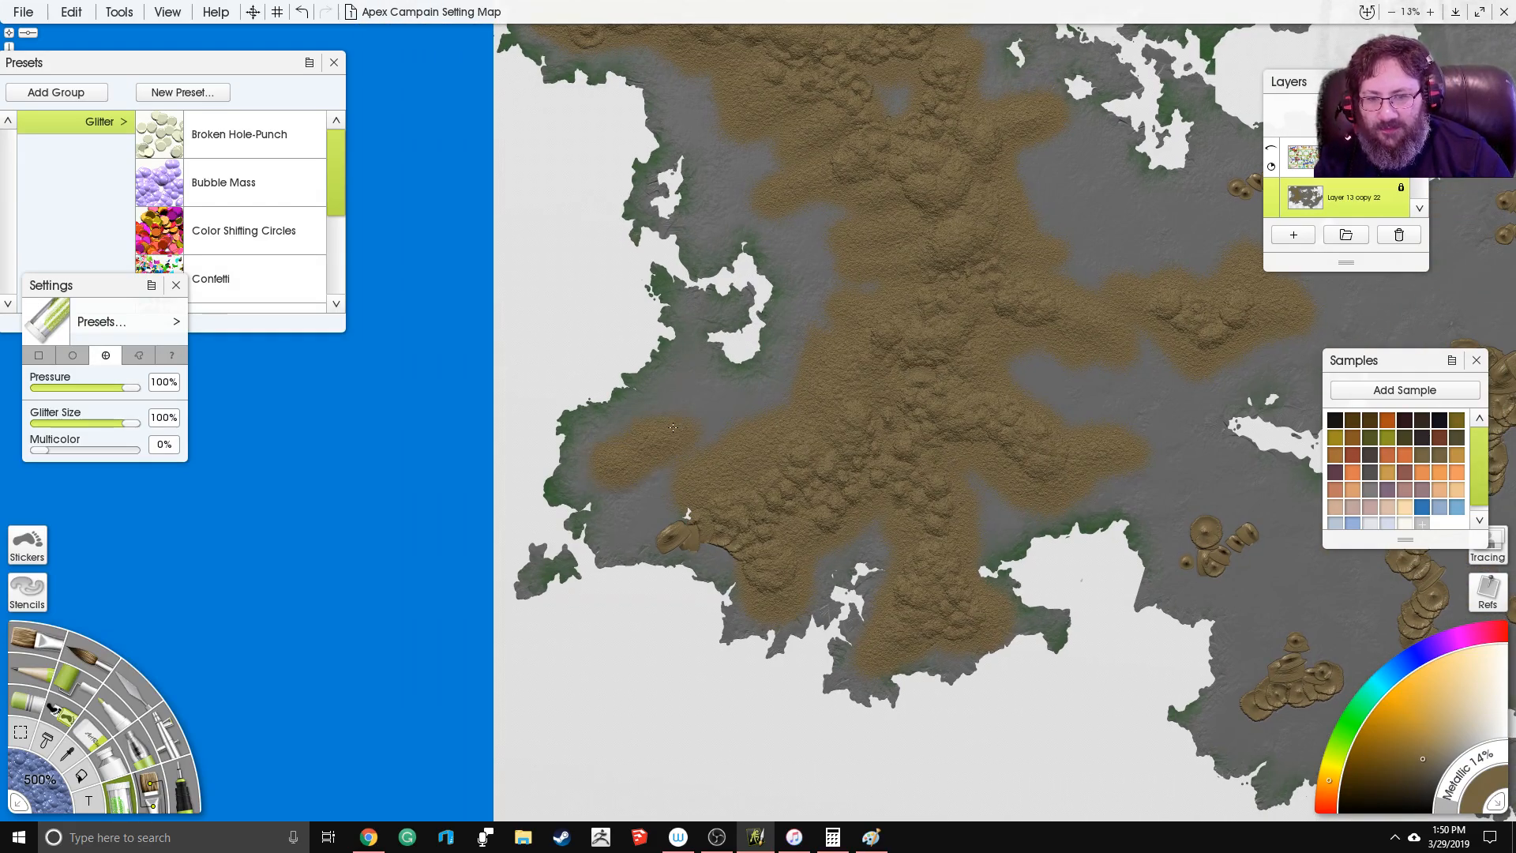
left_click_drag(664, 533, 731, 552)
Step: Texture the small ridge south of the northern central lake, its link to the cluster below, and the mountains east of the southern bay
mouse_move(1049, 311)
left_mouse_down()
mouse_move(833, 459)
mouse_move(780, 402)
left_mouse_up()
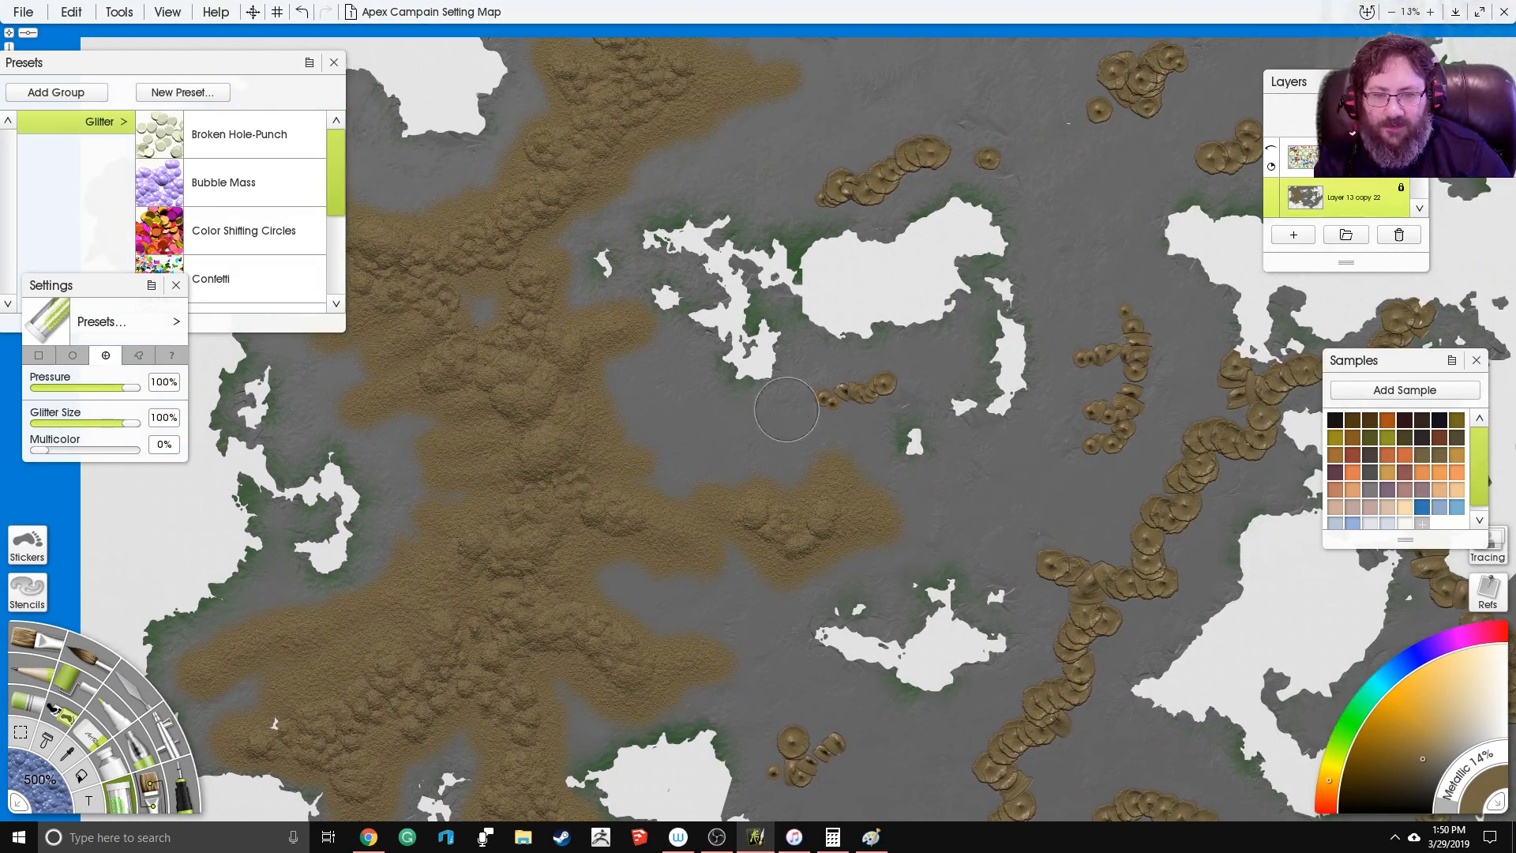
left_click_drag(872, 388, 842, 408)
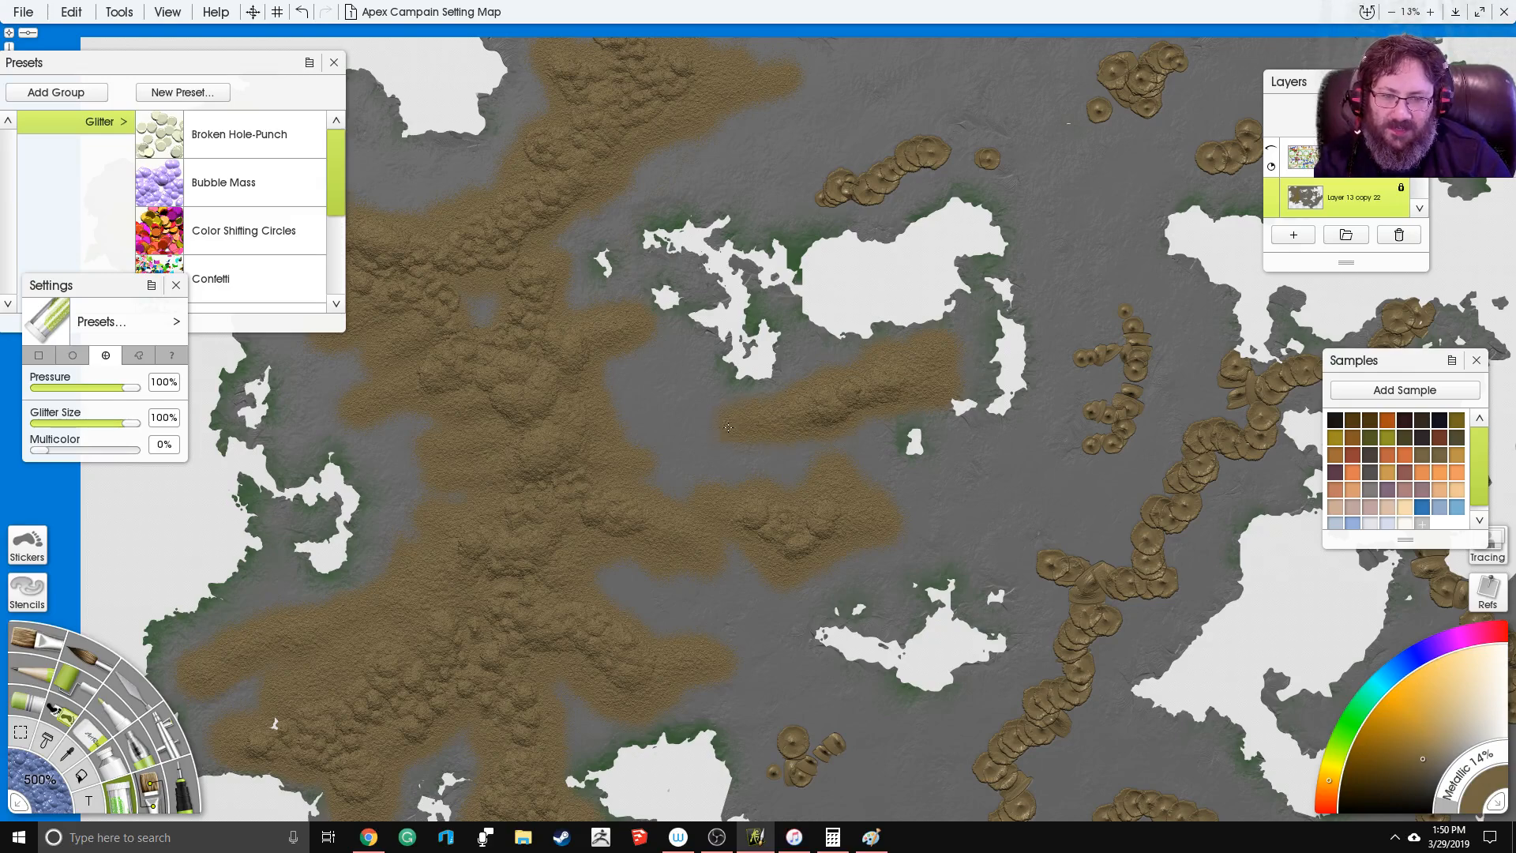
mouse_move(780, 750)
left_mouse_down()
mouse_move(735, 514)
mouse_move(753, 514)
left_mouse_up()
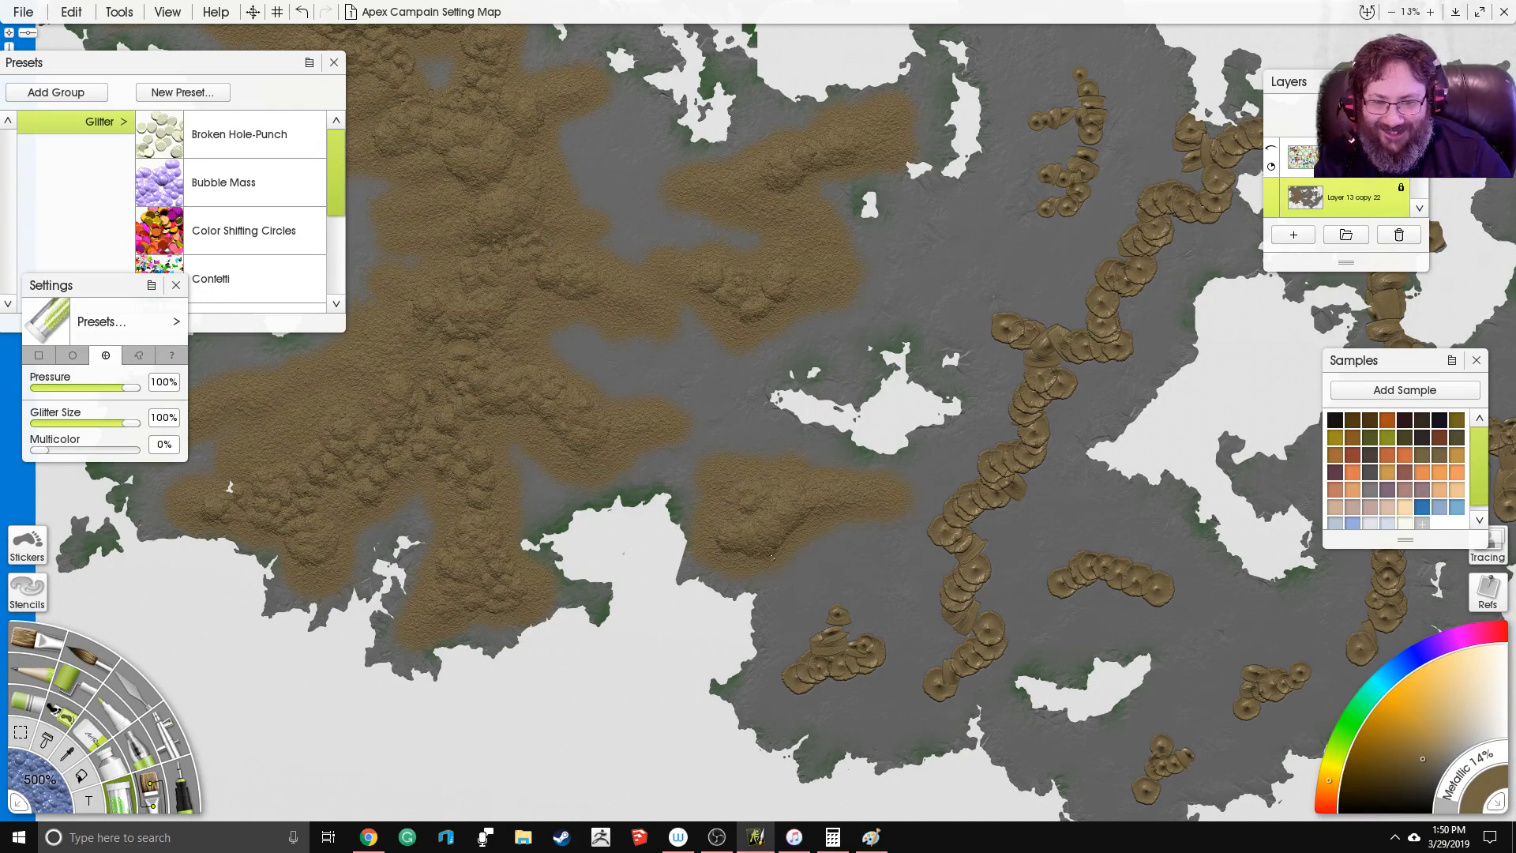
Step: Paint brown texture over the south coast mountain cluster and the southern part of the long central ridge
mouse_move(839, 604)
left_mouse_down()
mouse_move(767, 708)
mouse_move(859, 671)
mouse_move(867, 652)
left_mouse_up()
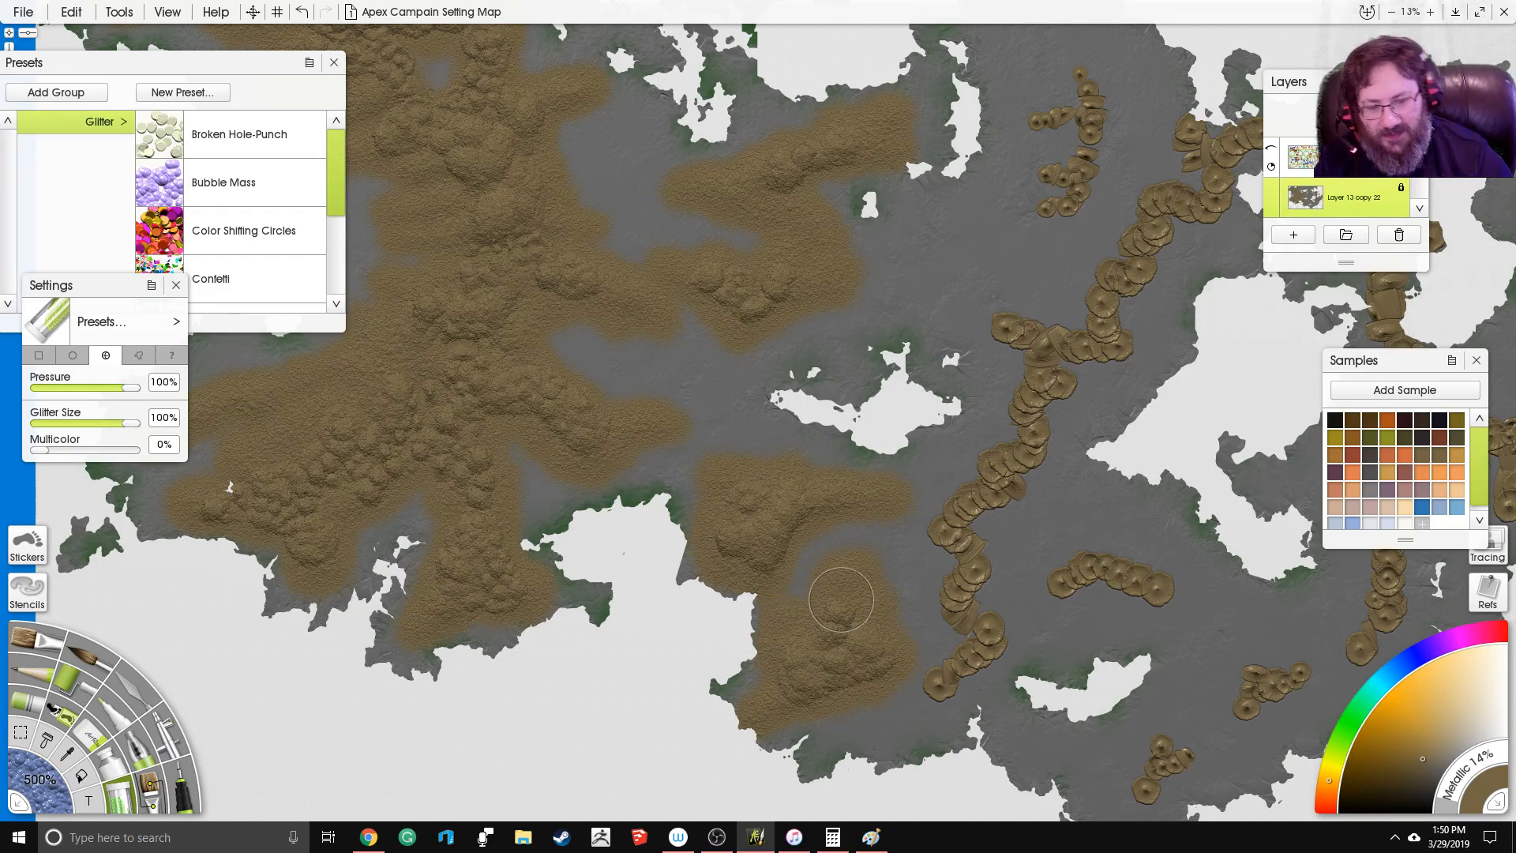
left_click_drag(837, 600, 796, 414)
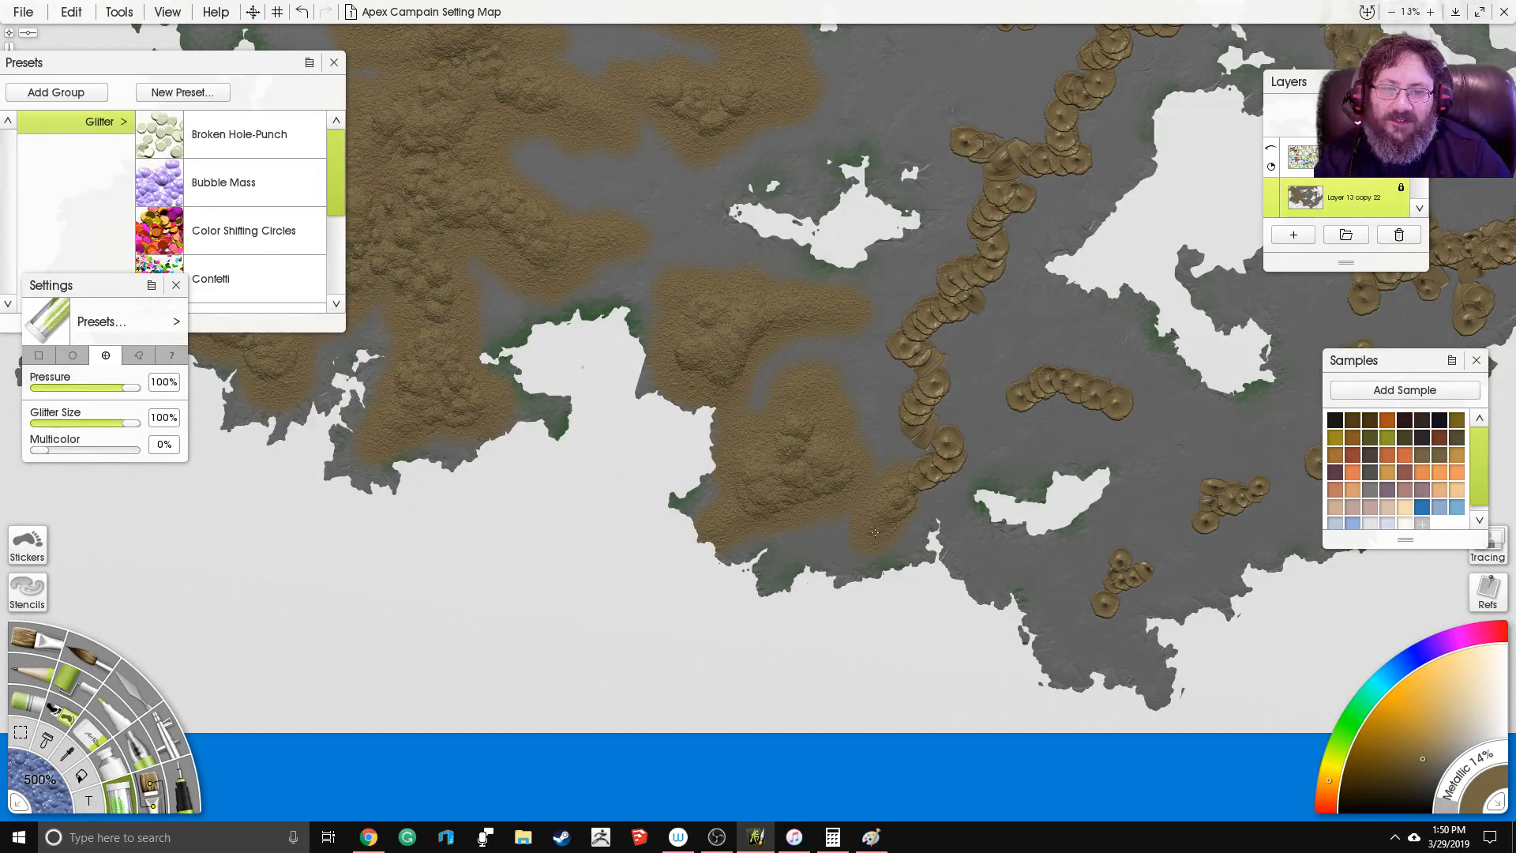
left_click_drag(928, 462, 919, 423)
mouse_move(911, 390)
left_mouse_down()
mouse_move(956, 379)
mouse_move(870, 334)
left_mouse_up()
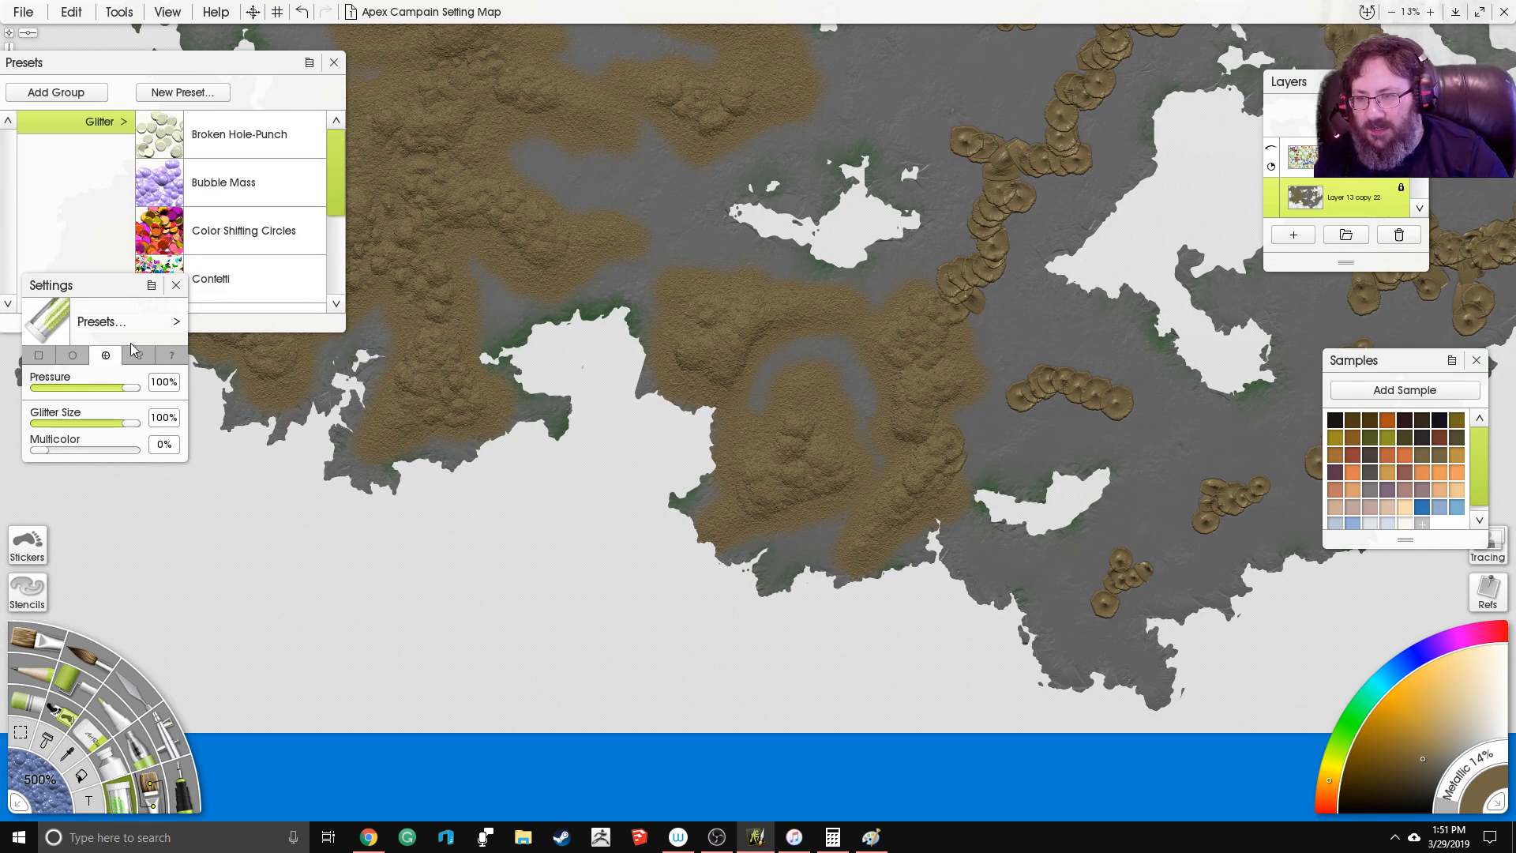
Step: Continue the brown texture northeast along the long central ridge, including its short western spur
mouse_move(877, 300)
left_mouse_down()
mouse_move(826, 427)
mouse_move(931, 414)
mouse_move(916, 442)
mouse_move(936, 387)
mouse_move(916, 341)
mouse_move(951, 290)
mouse_move(889, 253)
mouse_move(874, 286)
mouse_move(821, 308)
mouse_move(876, 335)
mouse_move(920, 332)
mouse_move(923, 277)
mouse_move(965, 210)
mouse_move(1013, 202)
left_mouse_up()
left_click_drag(917, 331, 890, 428)
left_click_drag(973, 235, 937, 186)
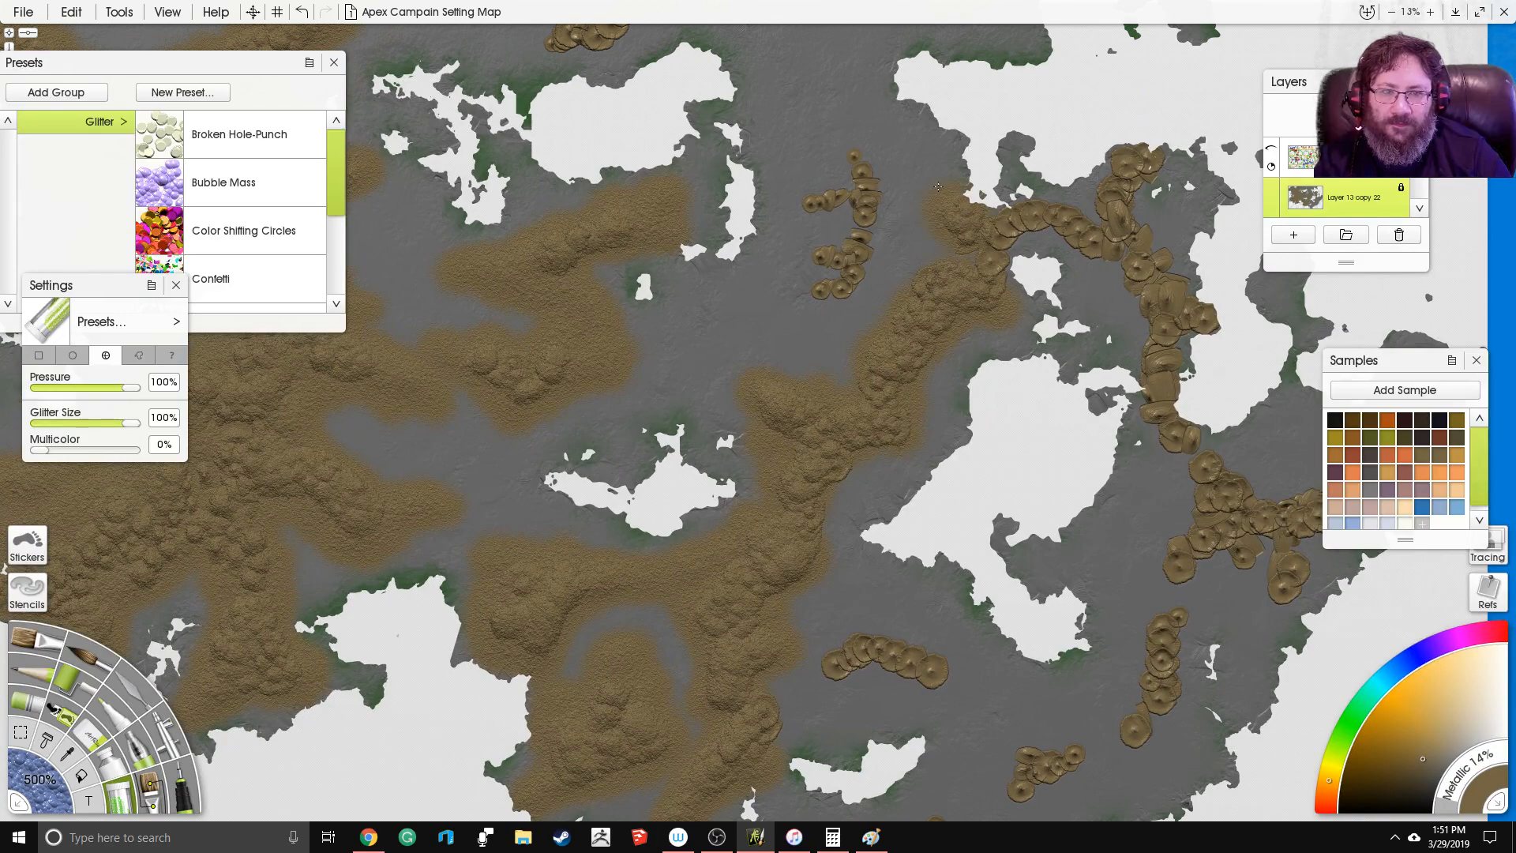
Step: Cover the curved northeastern mountain range with brown texture and follow it south past the large eastern lake
mouse_move(962, 238)
left_mouse_down()
mouse_move(1014, 206)
mouse_move(1011, 227)
mouse_move(1044, 233)
mouse_move(1059, 263)
mouse_move(1113, 254)
mouse_move(1116, 174)
mouse_move(1176, 145)
left_mouse_up()
left_click_drag(1016, 298, 905, 212)
mouse_move(1018, 144)
left_mouse_down()
mouse_move(1014, 175)
mouse_move(1001, 202)
mouse_move(1029, 195)
mouse_move(1034, 267)
mouse_move(1061, 294)
mouse_move(1035, 341)
mouse_move(1070, 363)
left_mouse_up()
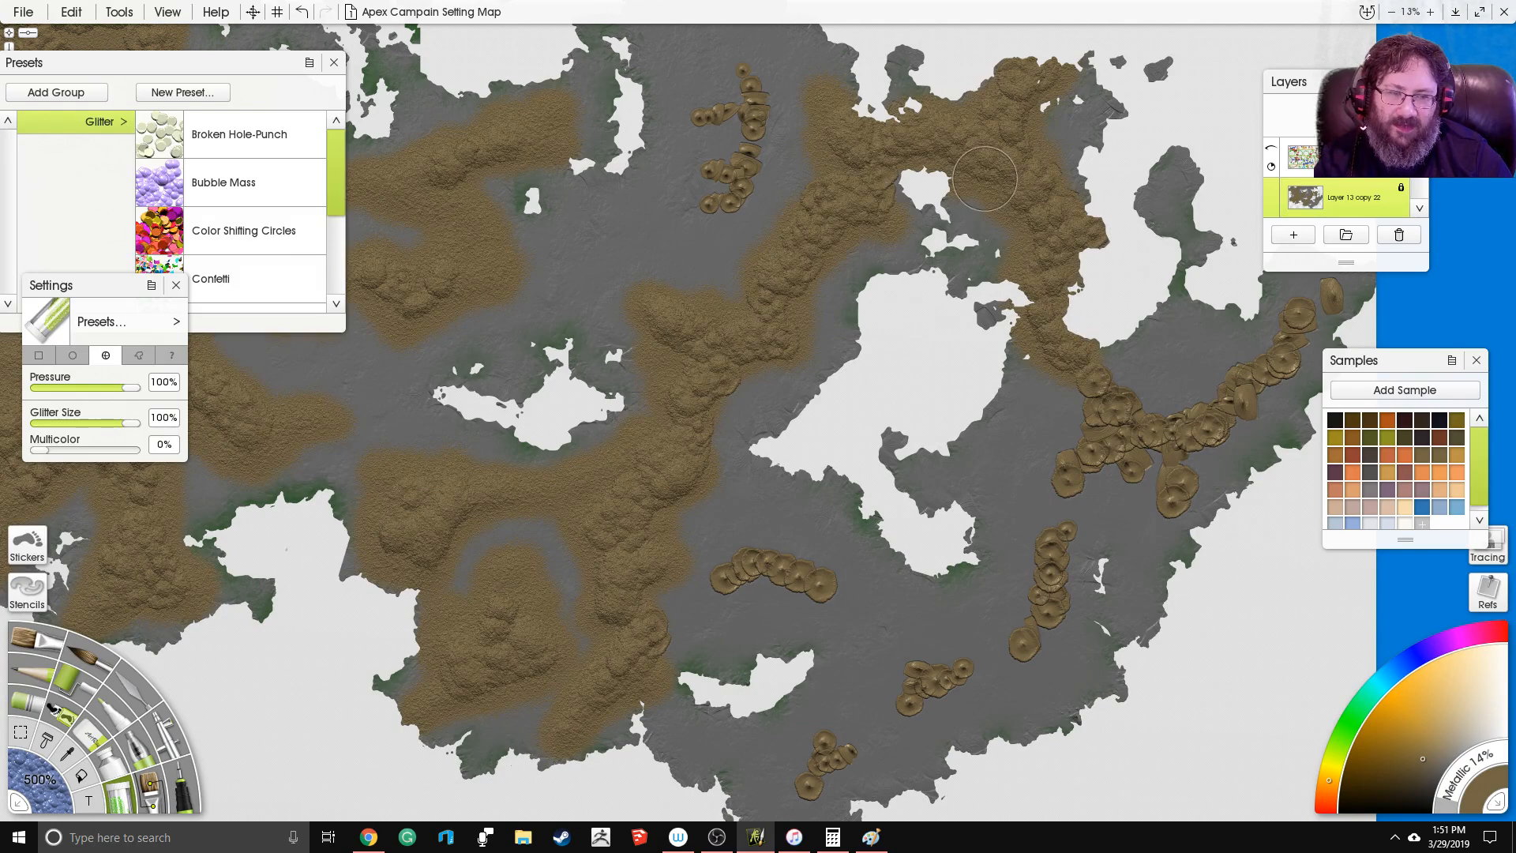
Step: Paint brown texture over the eastern range out to the east coast and down its southern spur
left_click_drag(1014, 222, 874, 182)
left_click_drag(978, 239, 860, 242)
mouse_move(1023, 280)
left_mouse_down()
mouse_move(1068, 258)
mouse_move(1080, 276)
mouse_move(1014, 276)
mouse_move(987, 361)
mouse_move(940, 357)
mouse_move(912, 479)
mouse_move(894, 429)
mouse_move(829, 430)
mouse_move(793, 458)
mouse_move(772, 525)
mouse_move(744, 605)
left_mouse_up()
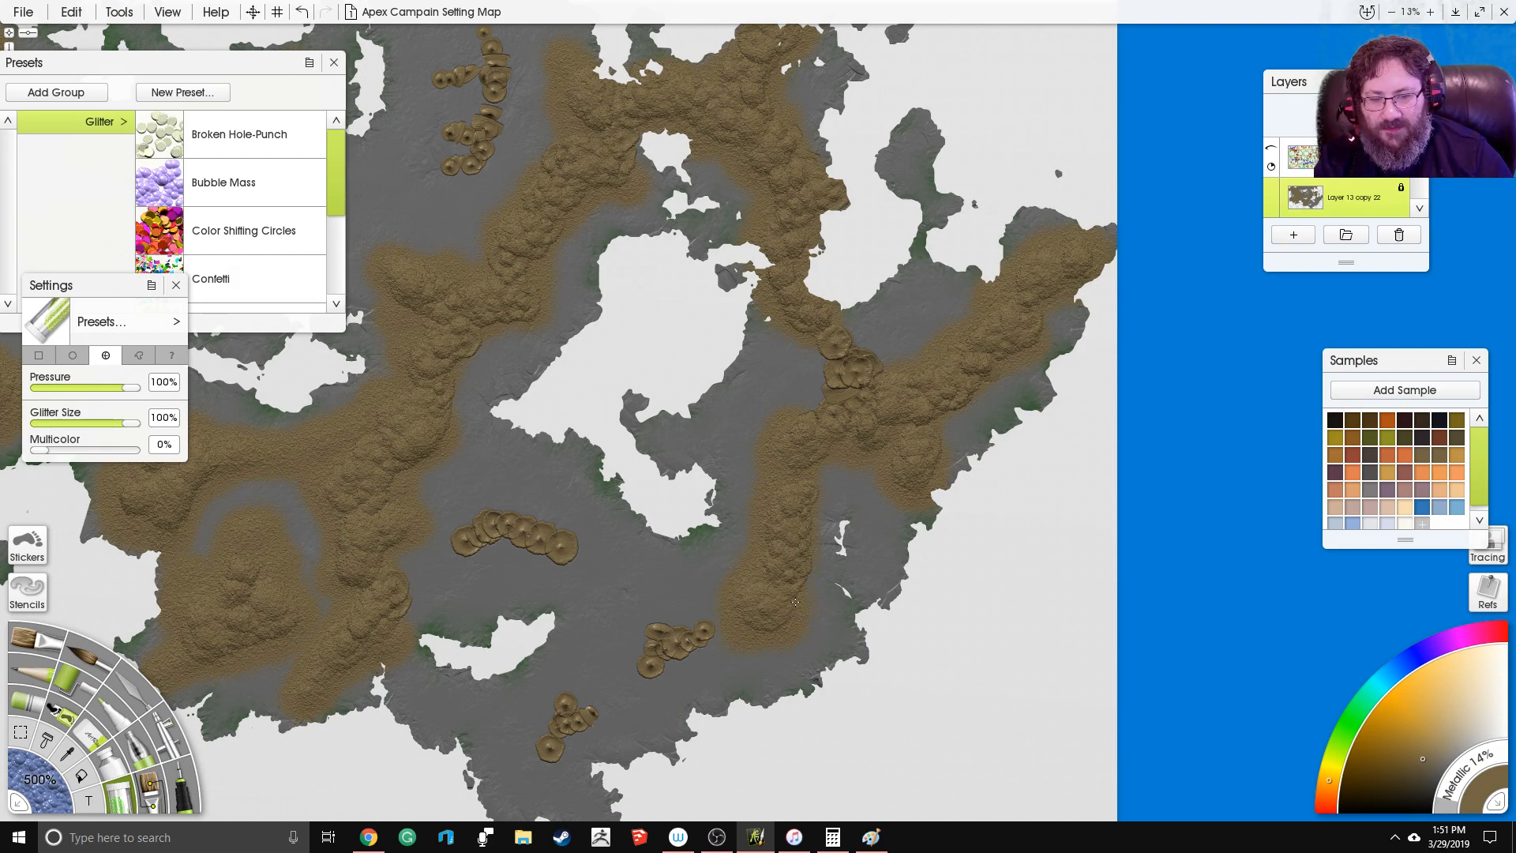
Step: Texture the arched ridge north of the small southern lake and the two mountain clusters near the southern tip
mouse_move(828, 465)
left_mouse_down()
mouse_move(849, 422)
mouse_move(842, 325)
left_mouse_up()
left_click_drag(698, 543, 891, 410)
mouse_move(627, 416)
left_mouse_down()
mouse_move(661, 425)
mouse_move(779, 423)
left_mouse_up()
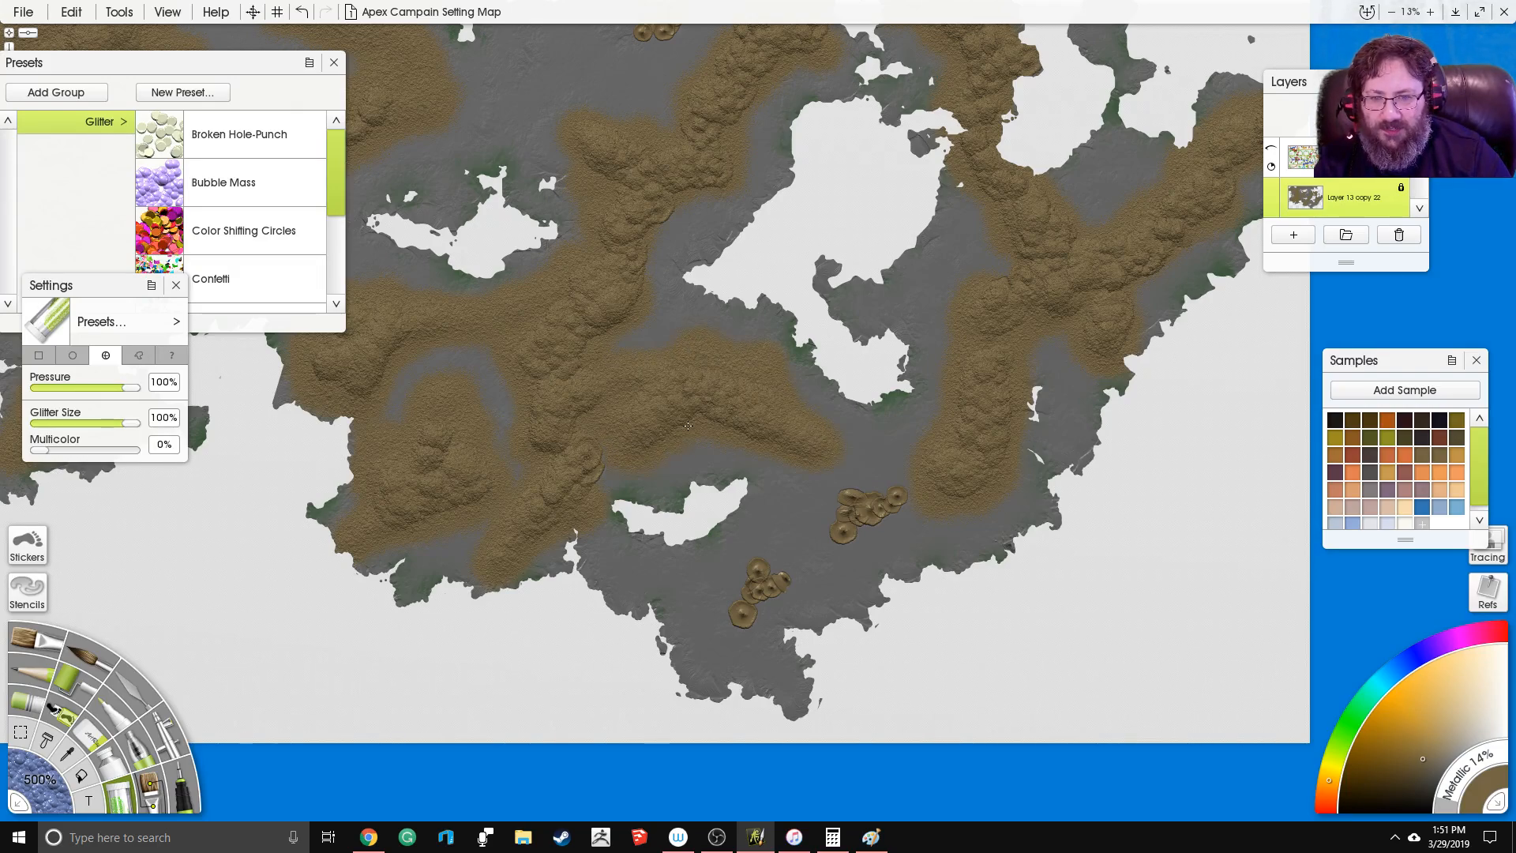
mouse_move(735, 437)
left_mouse_down()
mouse_move(807, 432)
mouse_move(798, 393)
mouse_move(797, 409)
mouse_move(858, 416)
mouse_move(801, 436)
mouse_move(789, 476)
mouse_move(867, 432)
left_mouse_up()
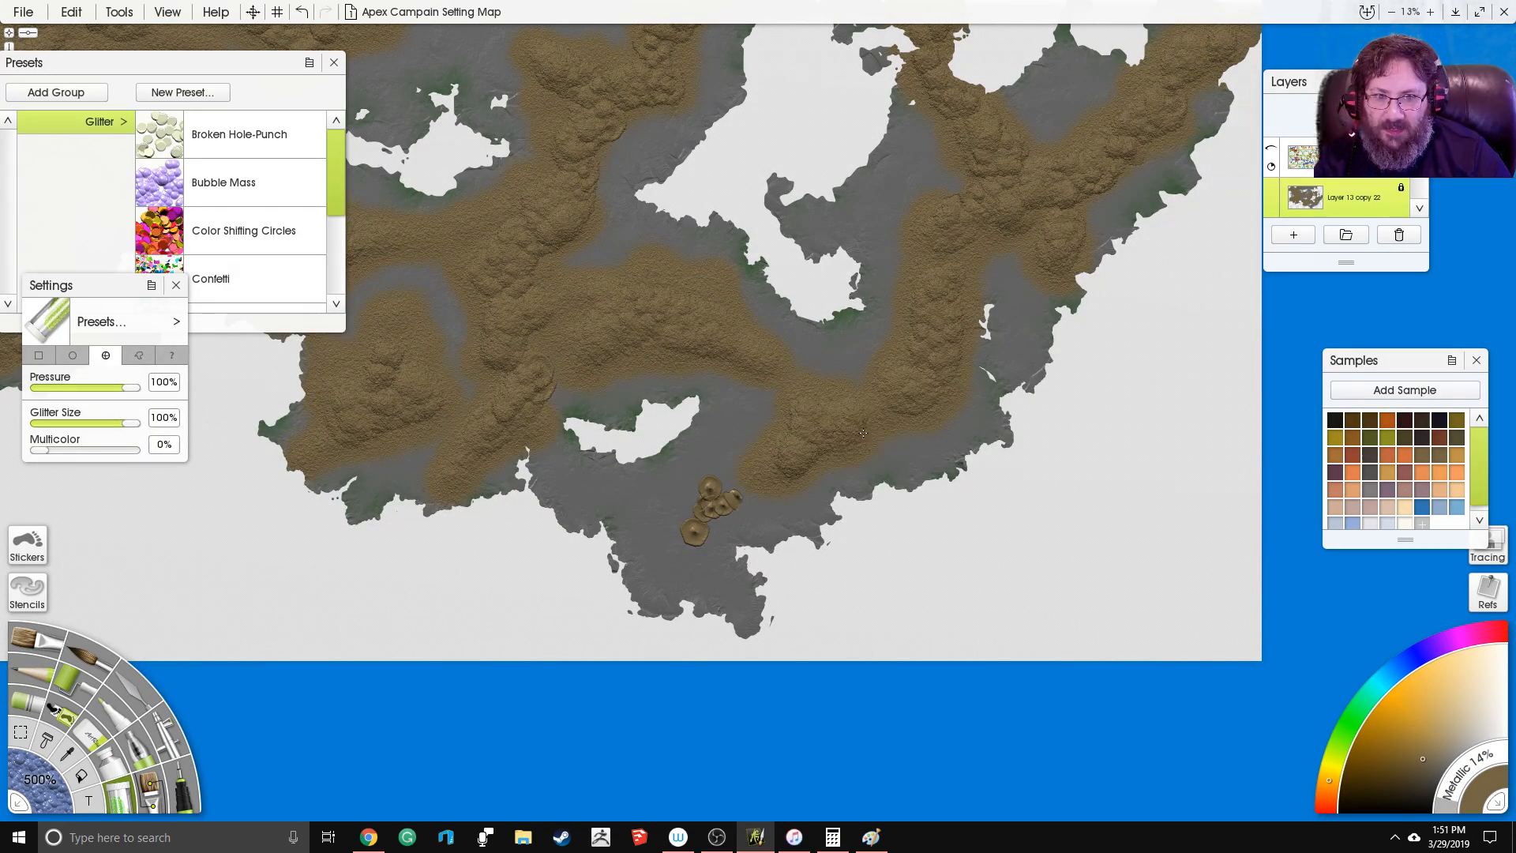
mouse_move(727, 482)
left_mouse_down()
mouse_move(656, 568)
mouse_move(706, 576)
mouse_move(709, 521)
mouse_move(767, 491)
left_mouse_up()
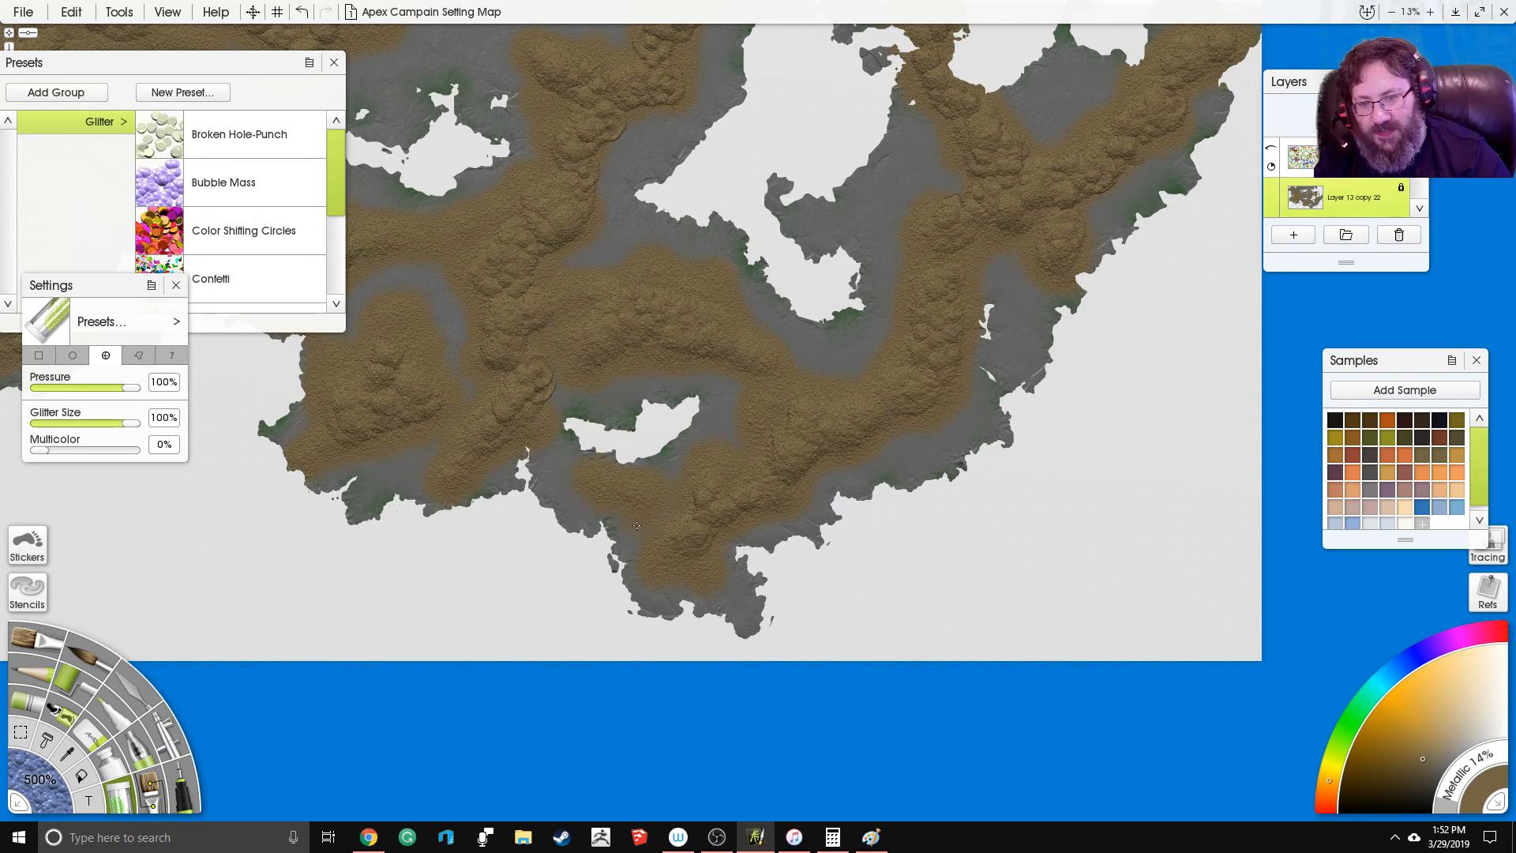
Step: Cover the small broken ridges west of the central range with brown texture and blend them into that range
mouse_move(532, 84)
left_mouse_down()
mouse_move(584, 159)
mouse_move(581, 209)
left_mouse_up()
left_click_drag(525, 49, 634, 278)
left_click_drag(733, 279, 749, 277)
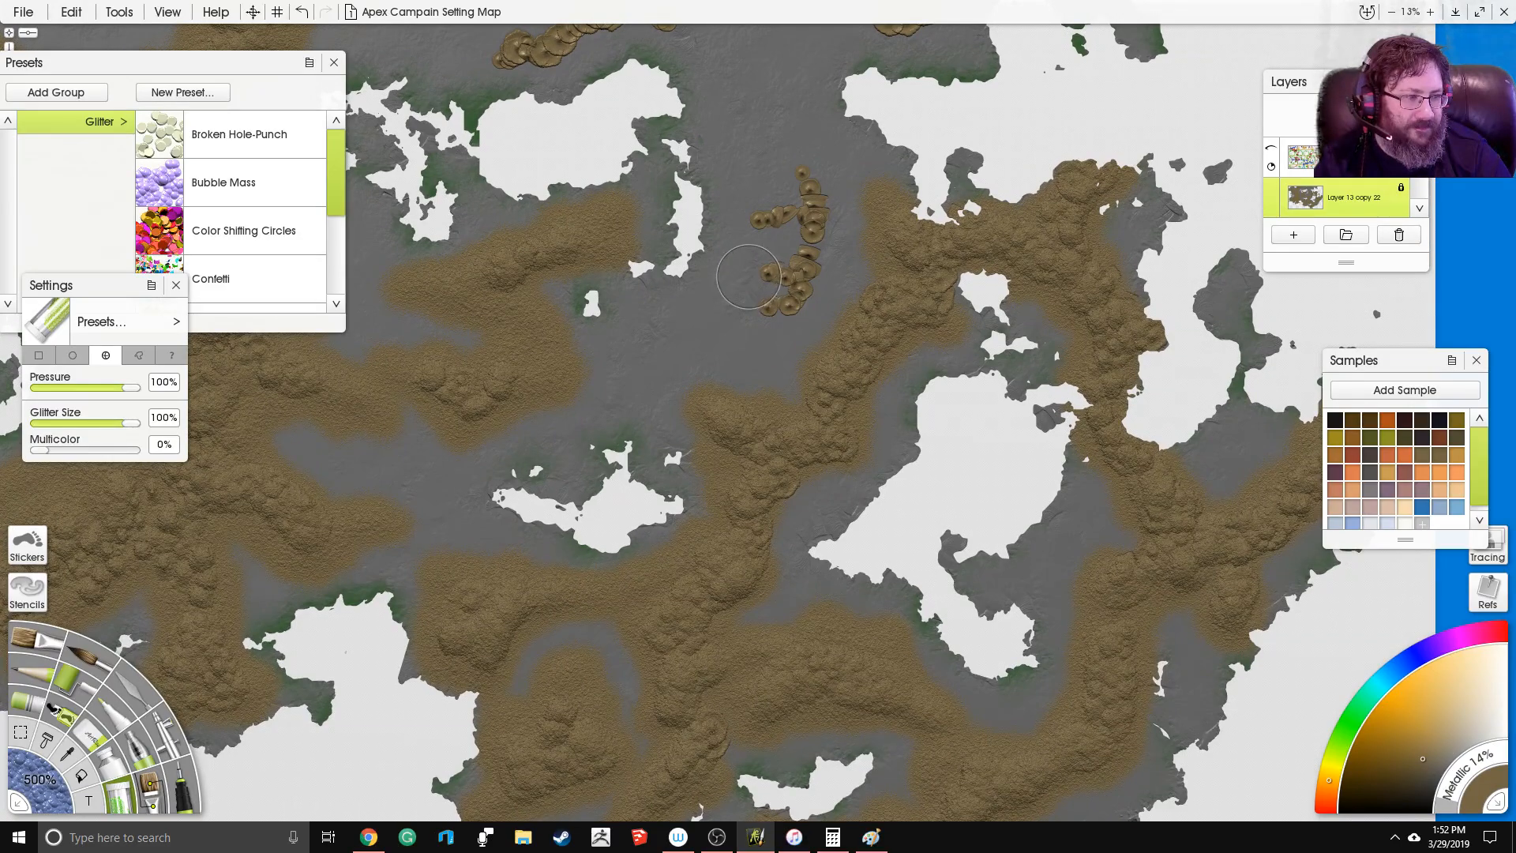
mouse_move(784, 297)
left_mouse_down()
mouse_move(768, 268)
mouse_move(819, 232)
mouse_move(805, 140)
mouse_move(797, 217)
mouse_move(752, 211)
mouse_move(795, 214)
mouse_move(831, 285)
left_mouse_up()
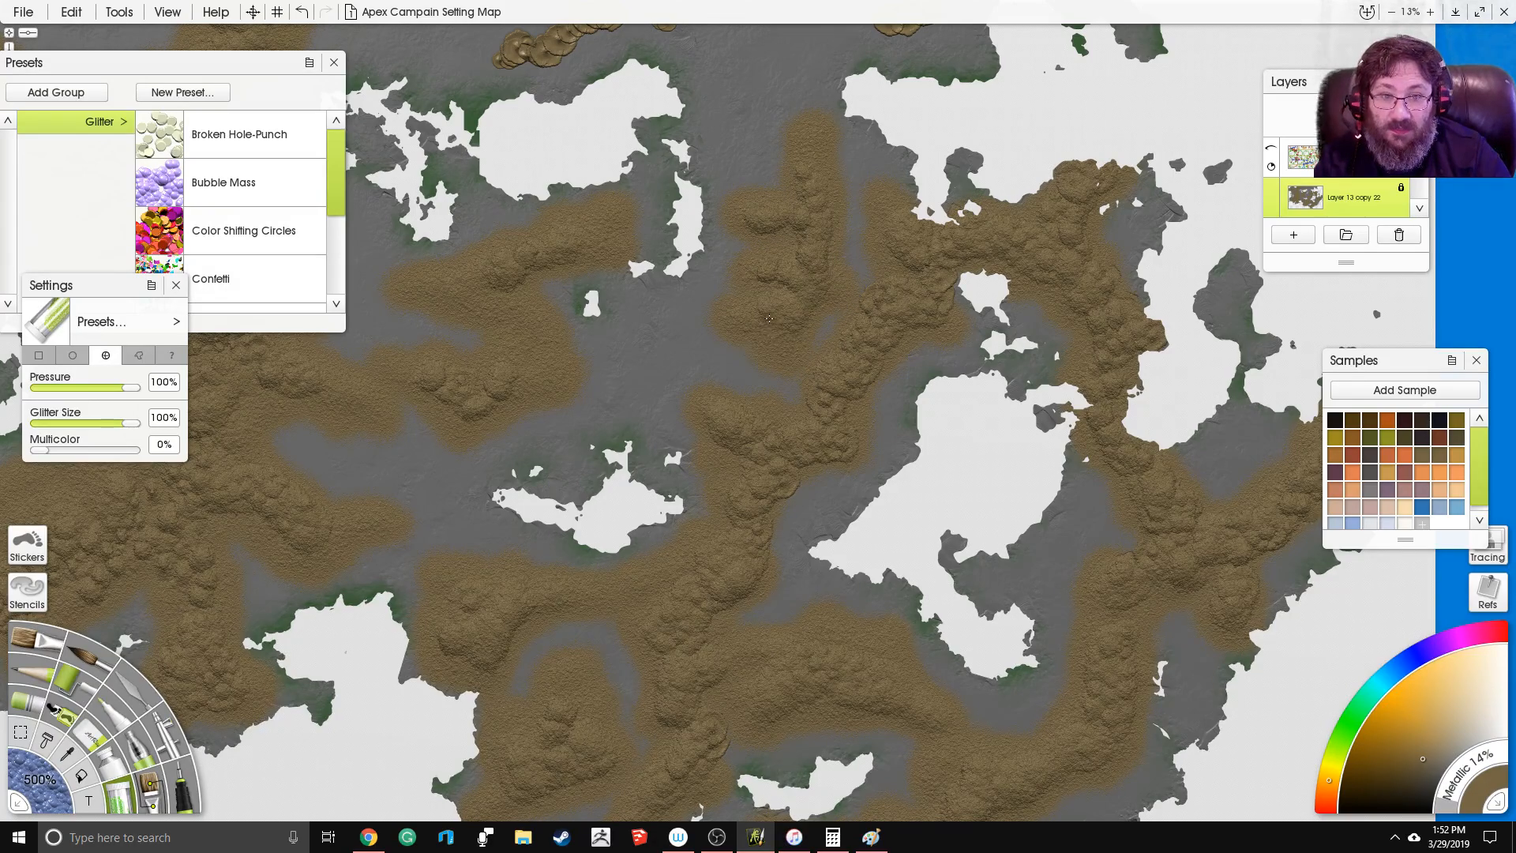
left_click_drag(773, 289, 803, 223)
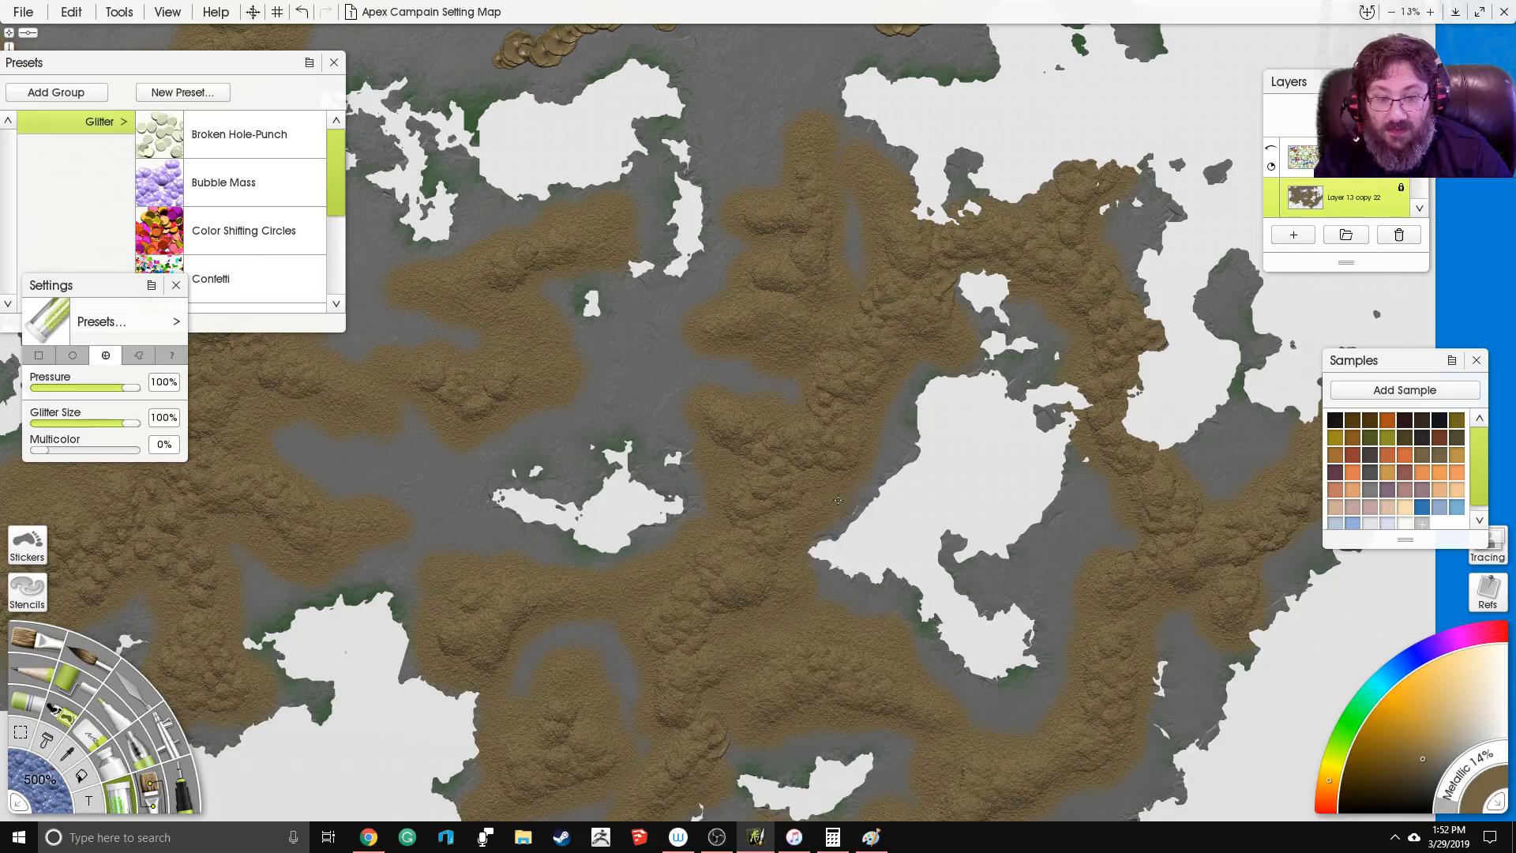
Step: Paint brown texture over the mountains north and west of the northeastern bay and onto the northeastern headland
scroll(790, 277, "up", 5)
mouse_move(930, 277)
left_mouse_down()
mouse_move(860, 313)
mouse_move(949, 324)
left_mouse_up()
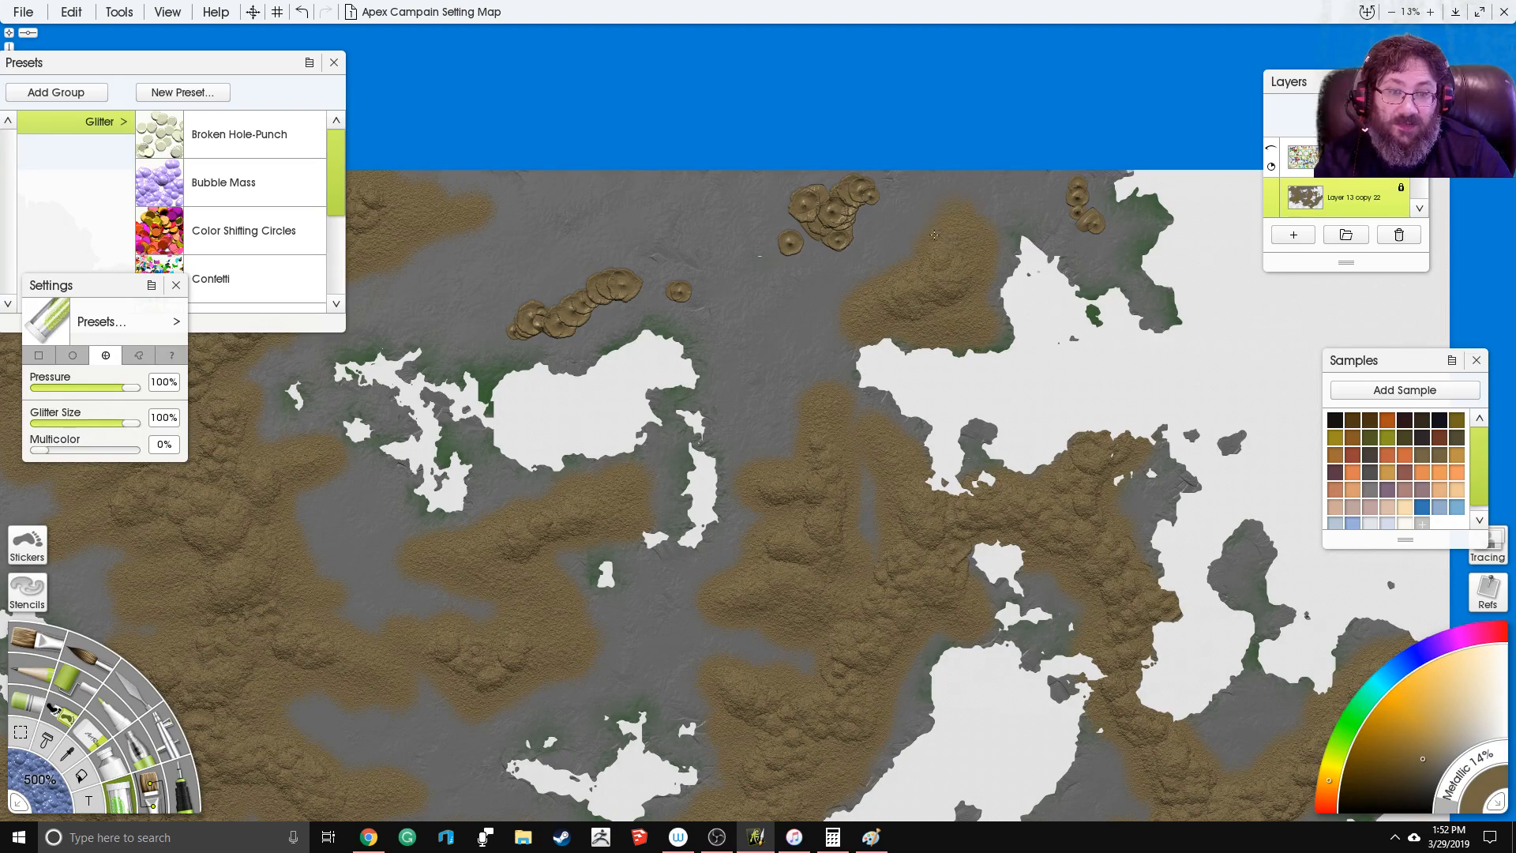
mouse_move(1078, 189)
left_mouse_down()
mouse_move(1066, 217)
mouse_move(1101, 246)
mouse_move(1094, 215)
left_mouse_up()
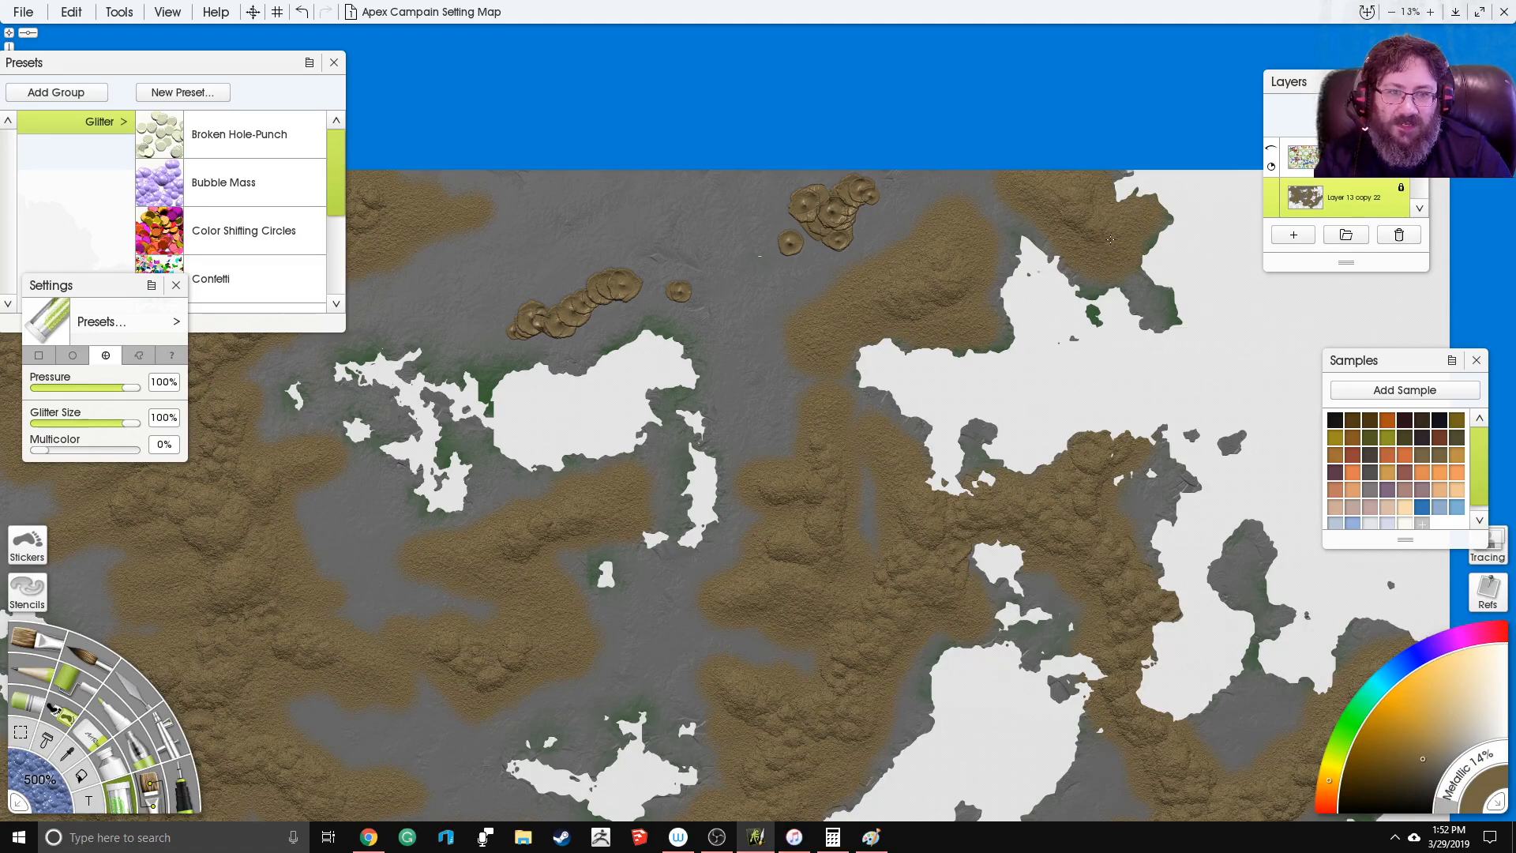
left_click_drag(1108, 302, 1093, 314)
Step: Fill the grey land along the northeastern shoreline, the narrow eastern peninsula and the ground below it with brown texture
mouse_move(1018, 359)
left_mouse_down()
mouse_move(937, 275)
mouse_move(785, 208)
left_mouse_up()
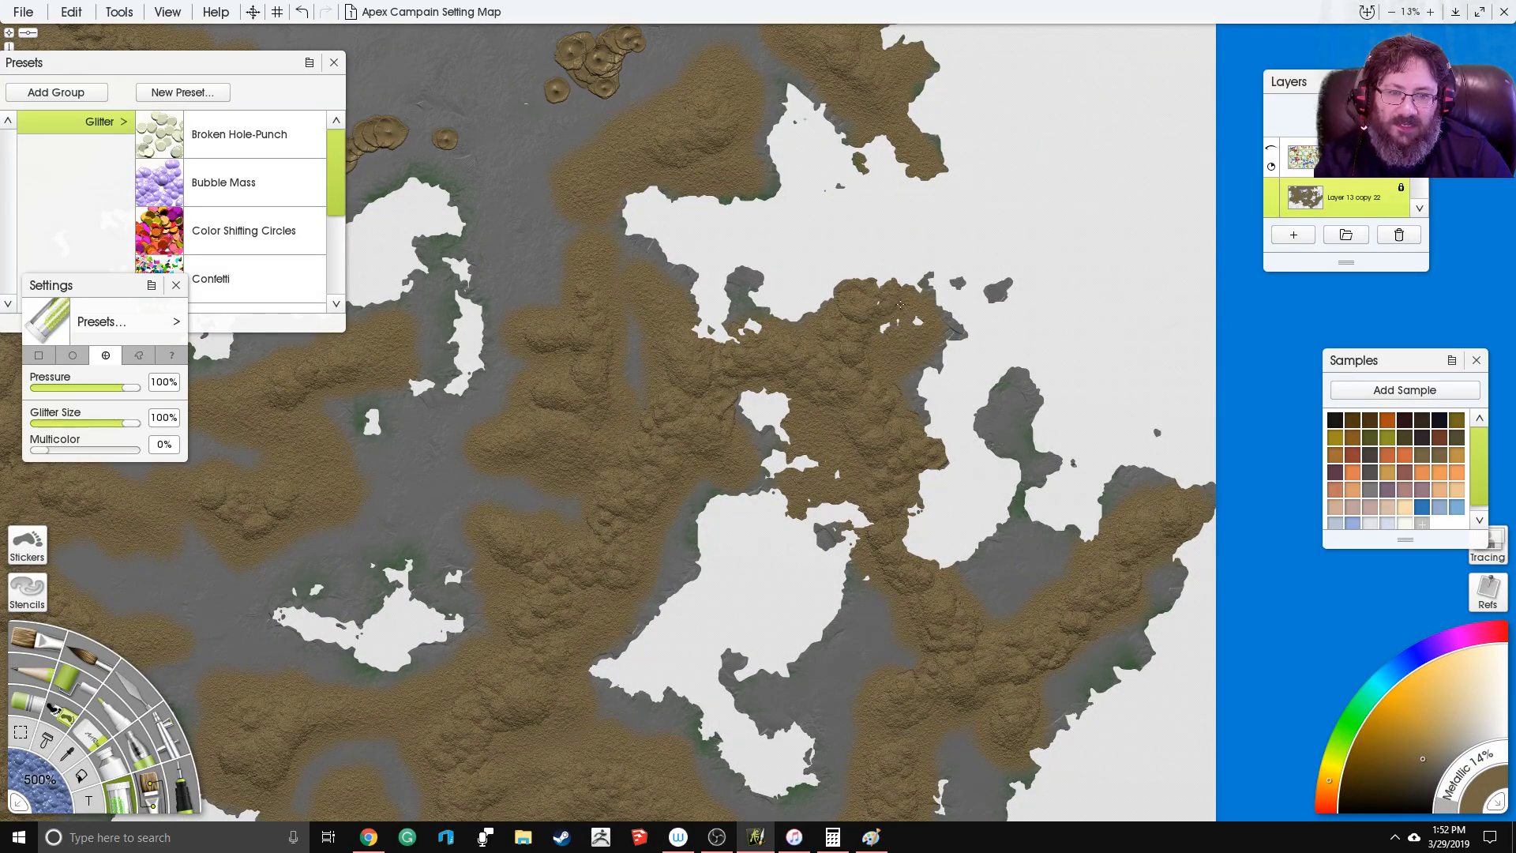
left_click_drag(690, 206, 542, 71)
left_click_drag(813, 407, 812, 432)
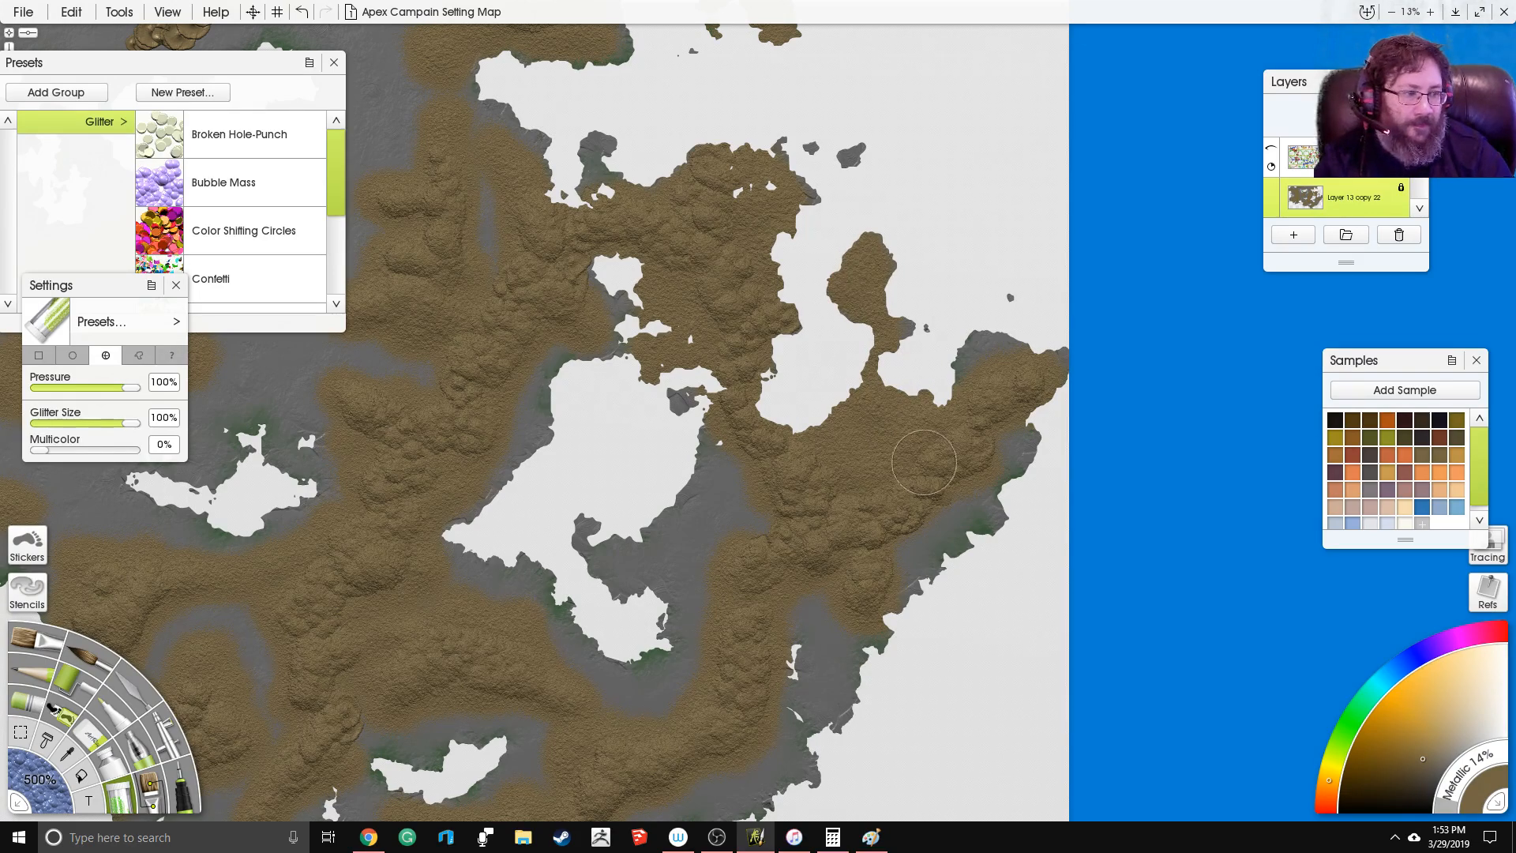
Step: Extend the brown texture along the eastern coastline and down to the southeastern shore
left_click_drag(919, 473, 879, 341)
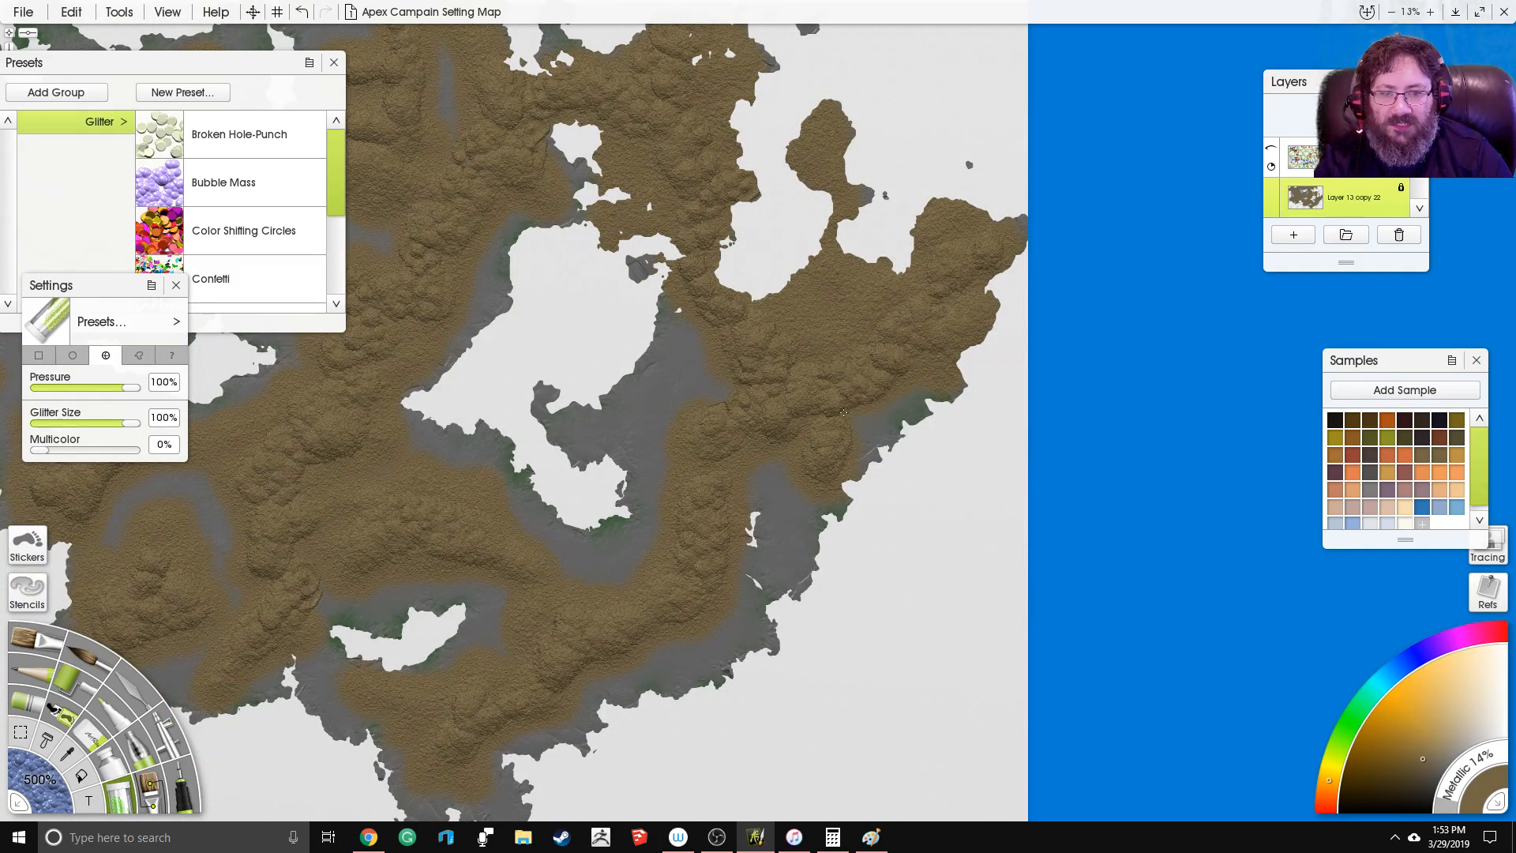
left_click_drag(756, 386, 792, 279)
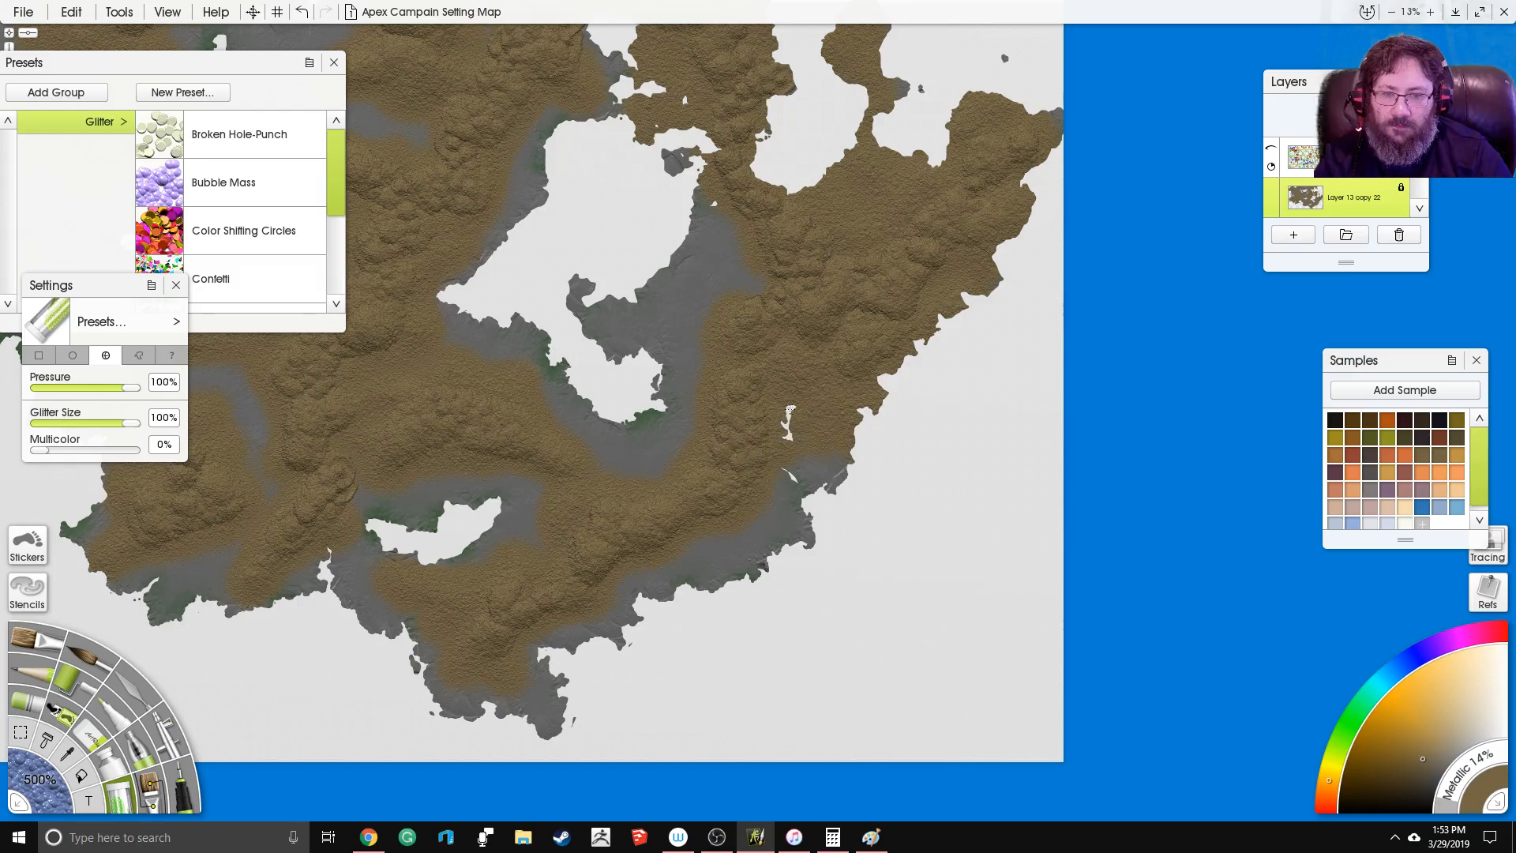
left_click_drag(803, 341, 850, 242)
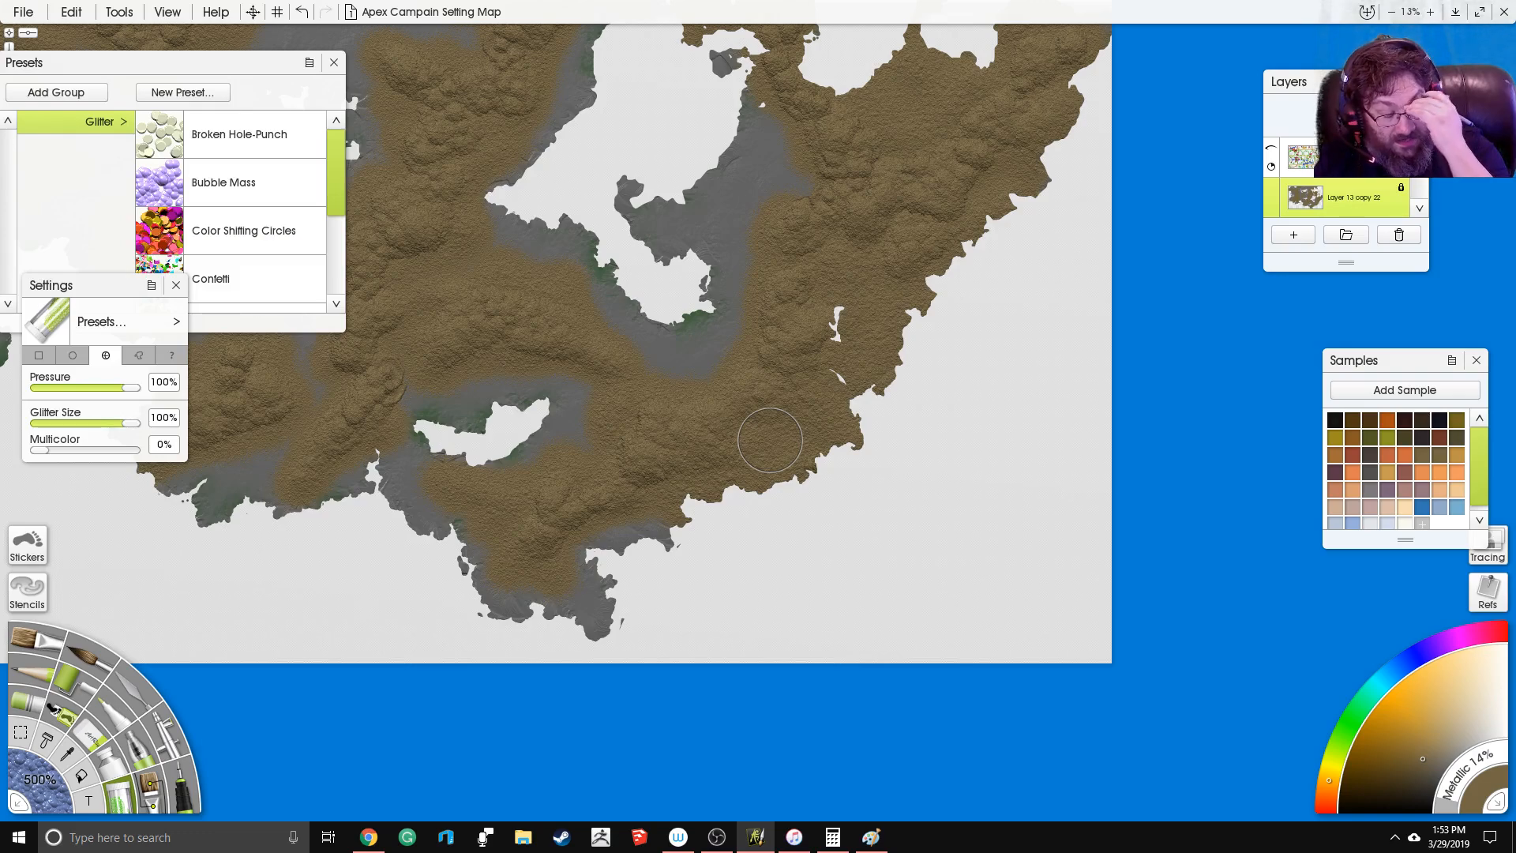
Step: Fill the southern peninsula, the land around the small southern lake and the adjoining south coast with brown texture
left_click_drag(552, 286, 699, 208)
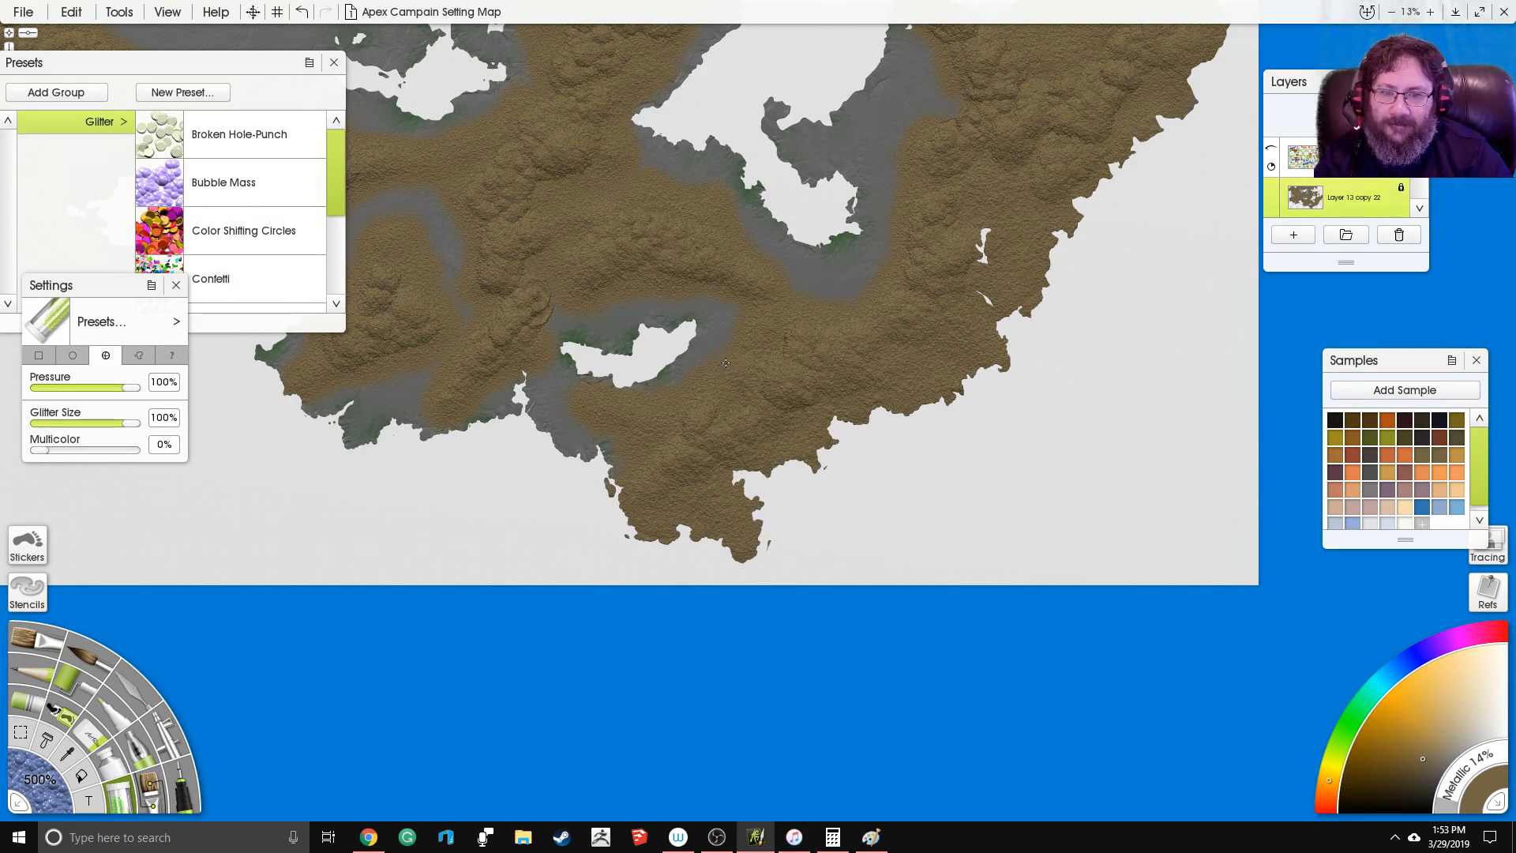
left_click_drag(600, 348, 703, 329)
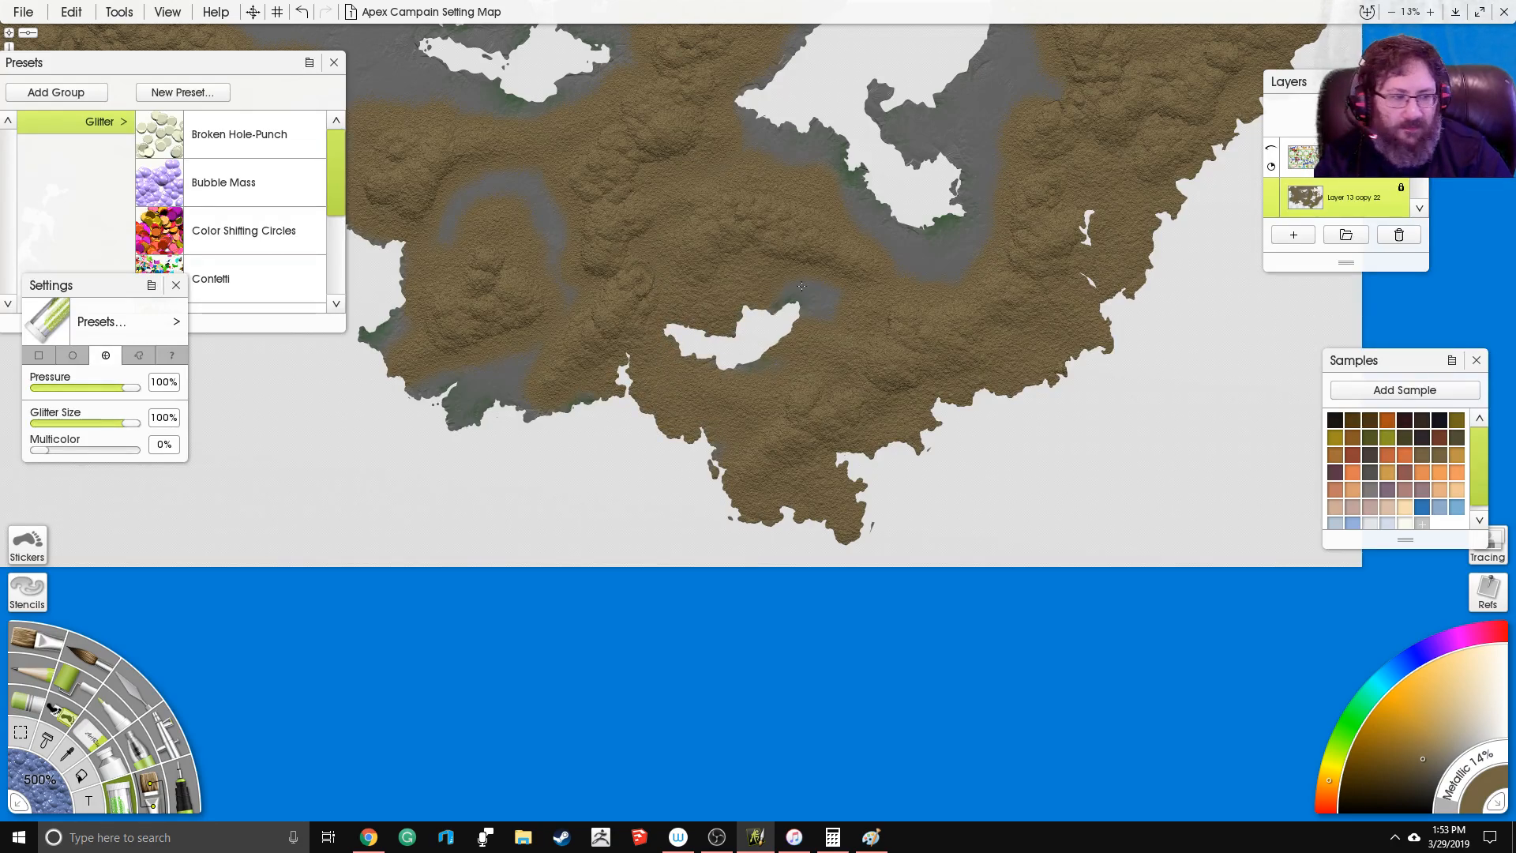
left_click_drag(583, 245, 720, 355)
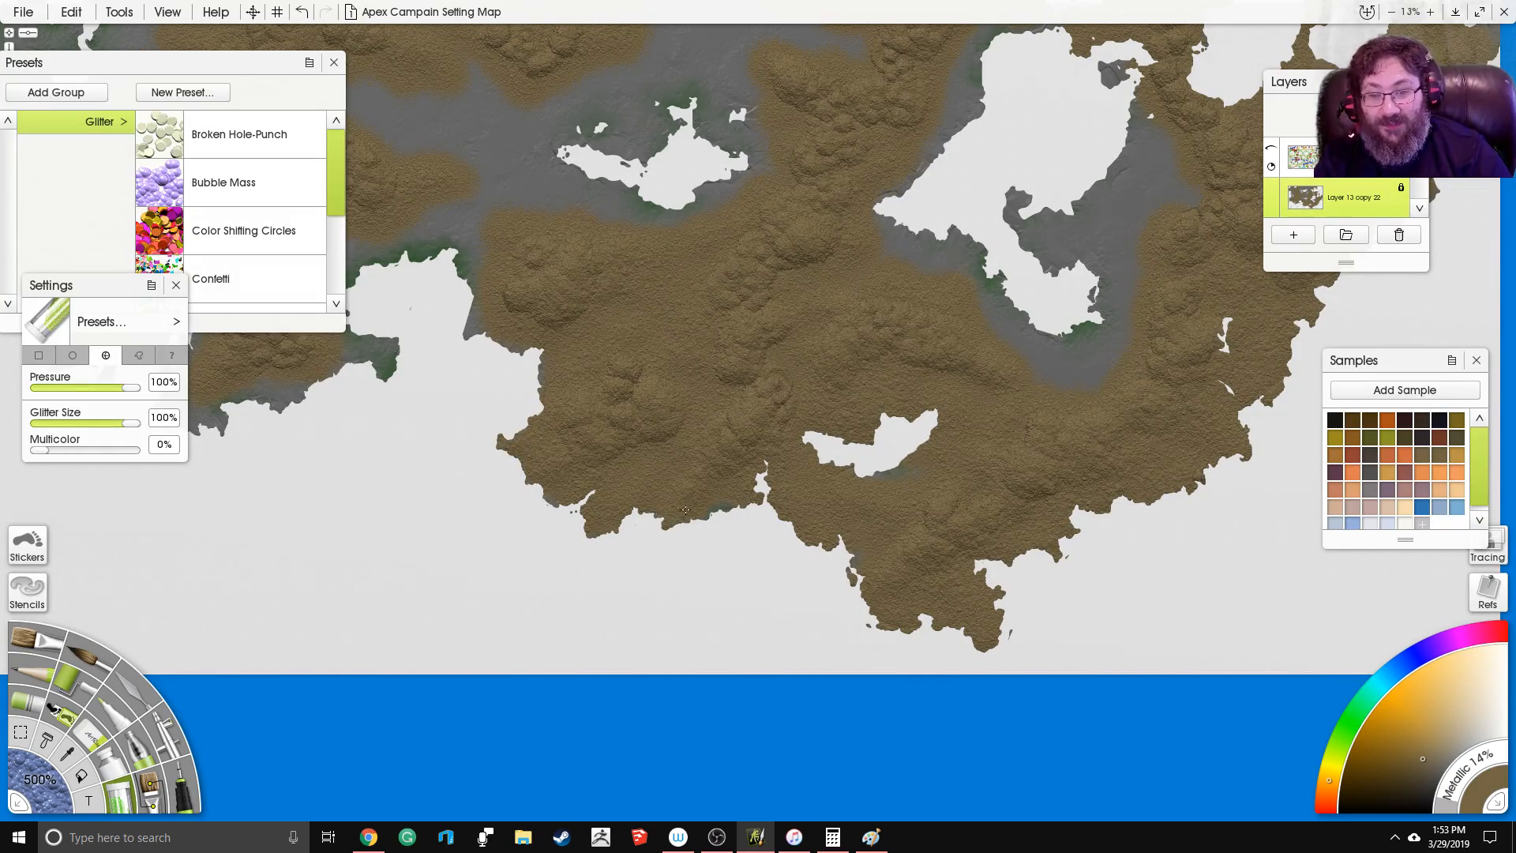
Step: Fill the remaining grey land around the large eastern lake and the small lakes north of it with brown texture
left_click_drag(850, 191, 650, 318)
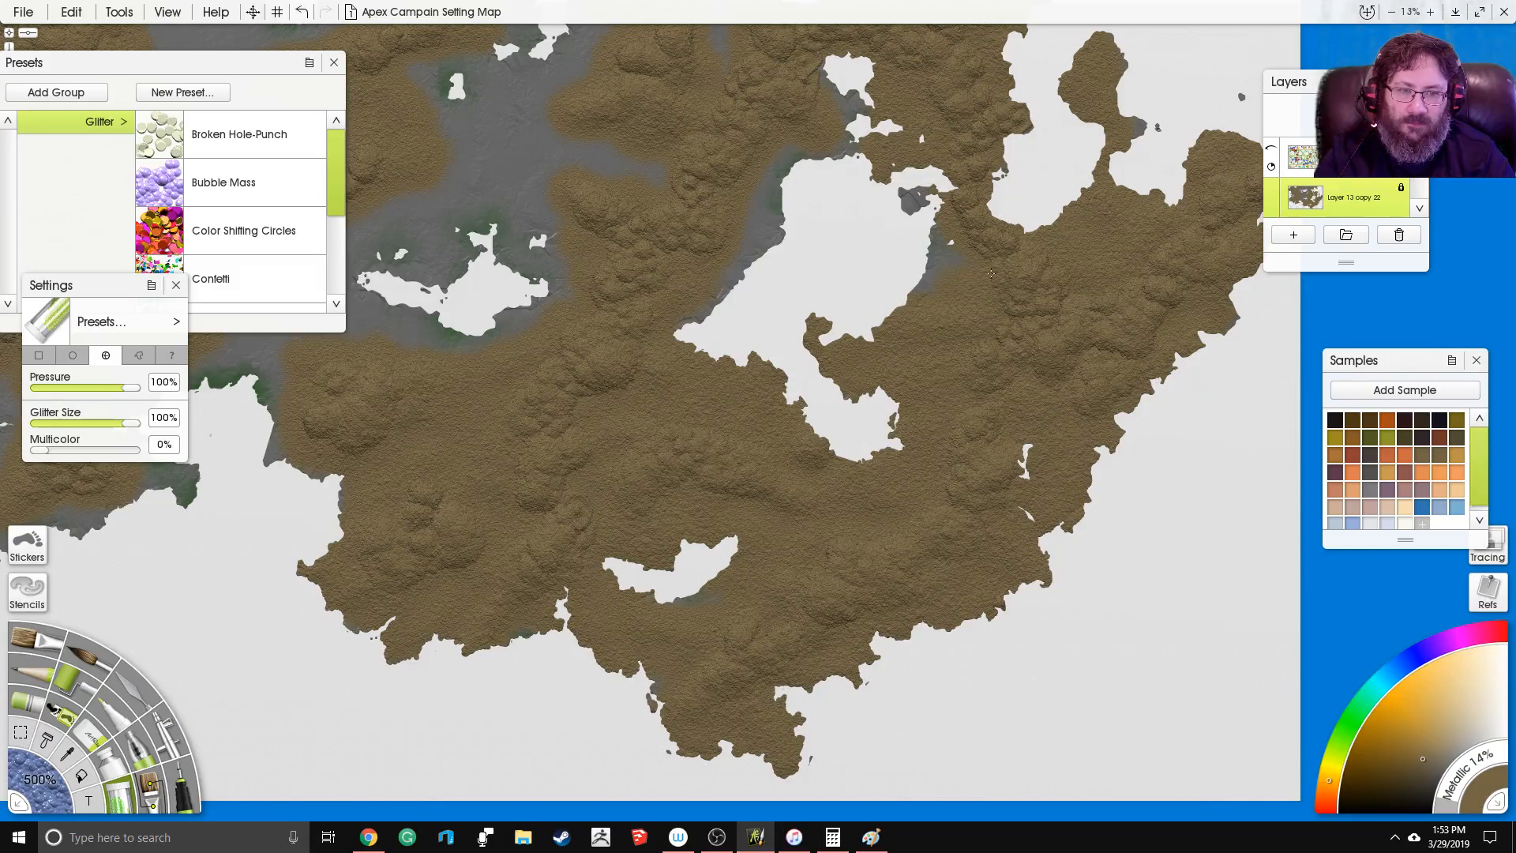
left_click(916, 197)
left_click_drag(751, 271, 788, 395)
left_click_drag(788, 396, 804, 339)
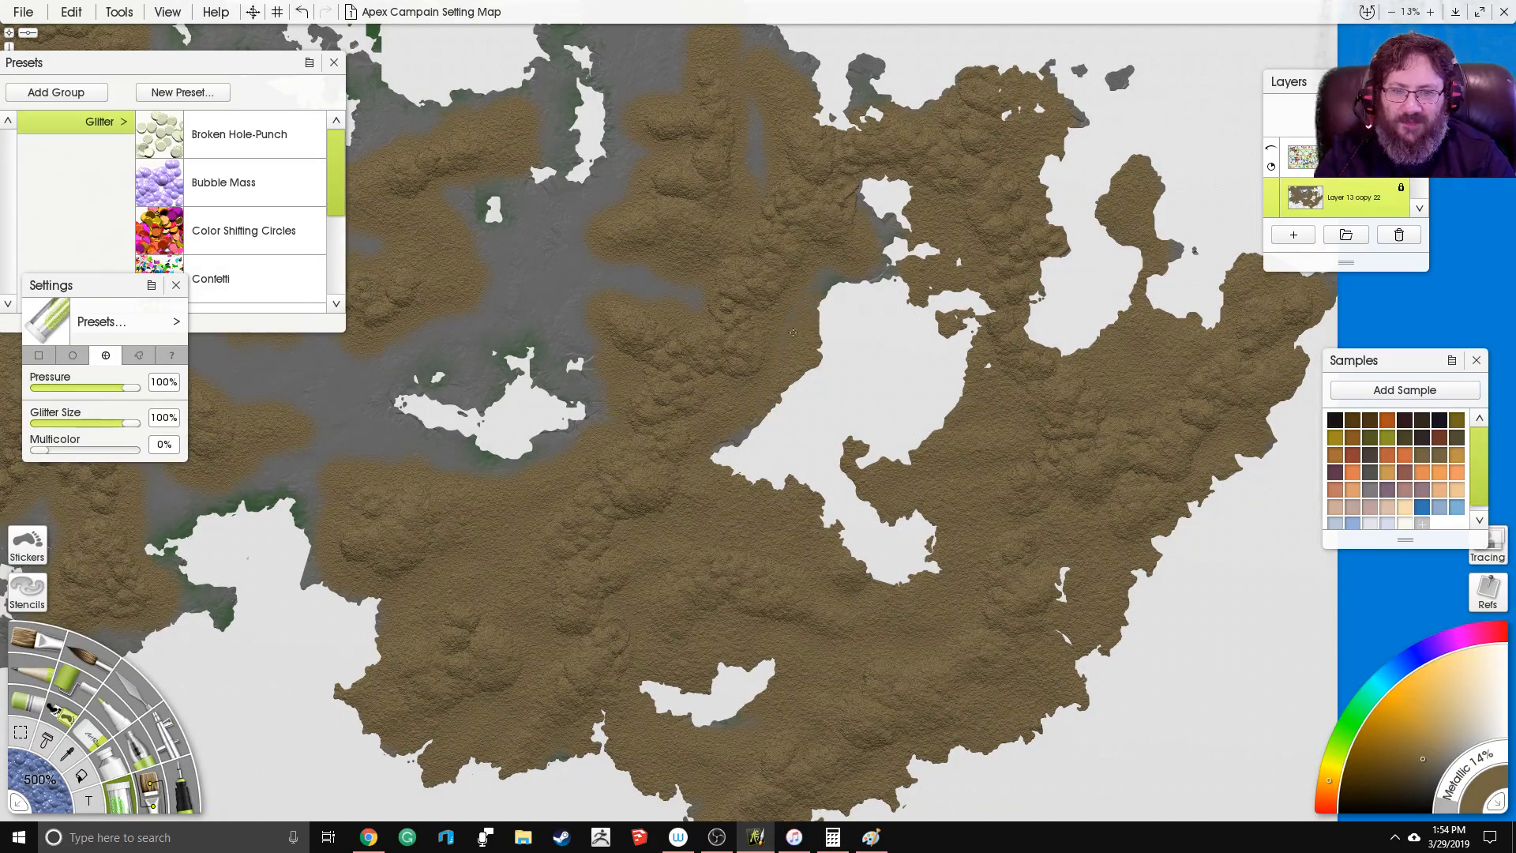
left_click_drag(877, 171, 904, 304)
left_click_drag(805, 257, 810, 254)
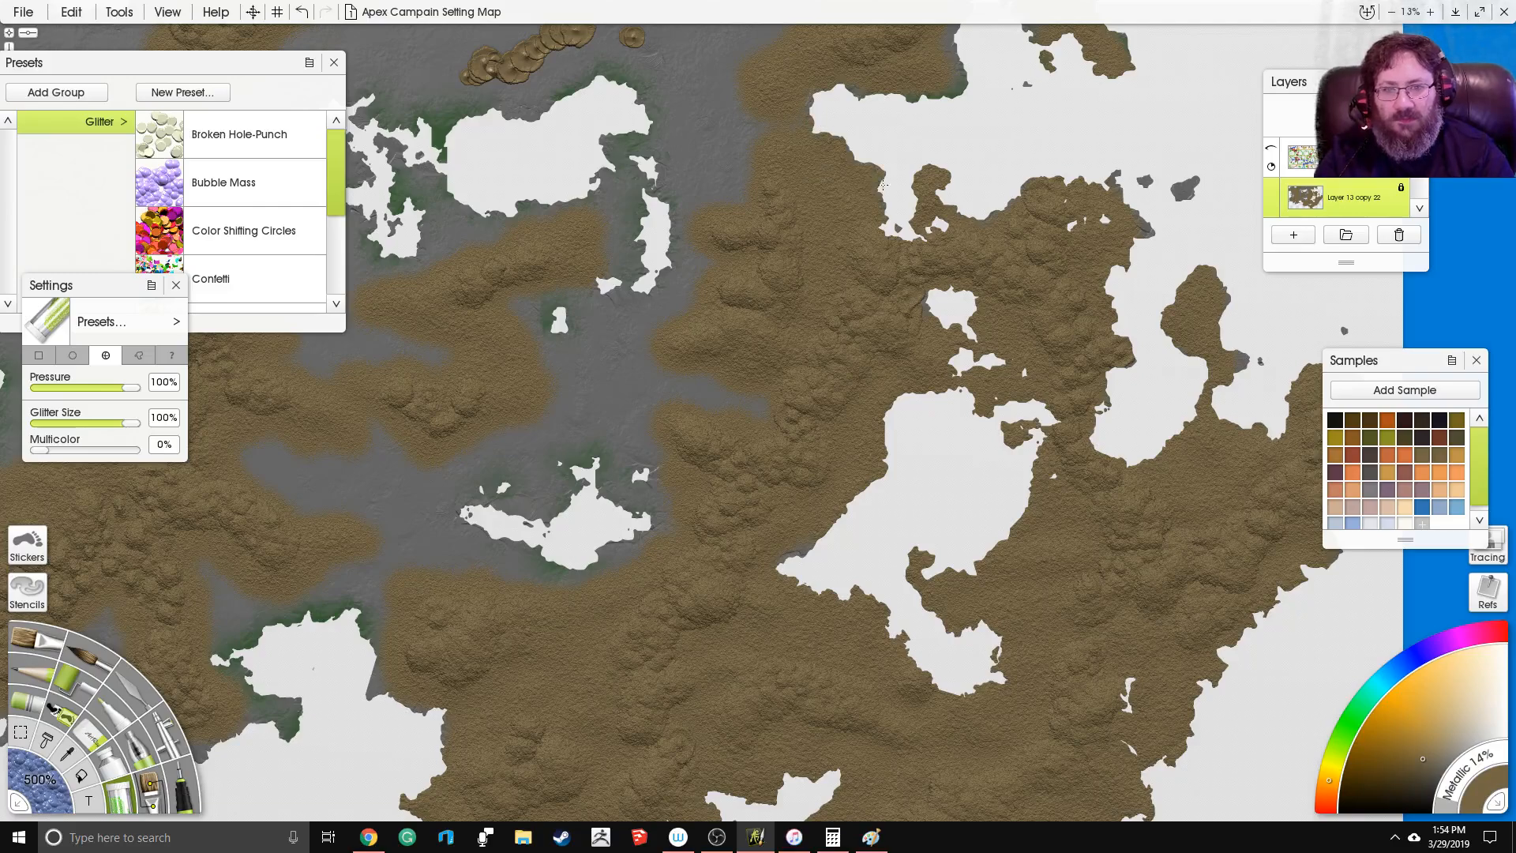
Step: Fill the grey land along the northern map edge and east of the north-central lake with brown texture
left_click_drag(756, 181, 776, 303)
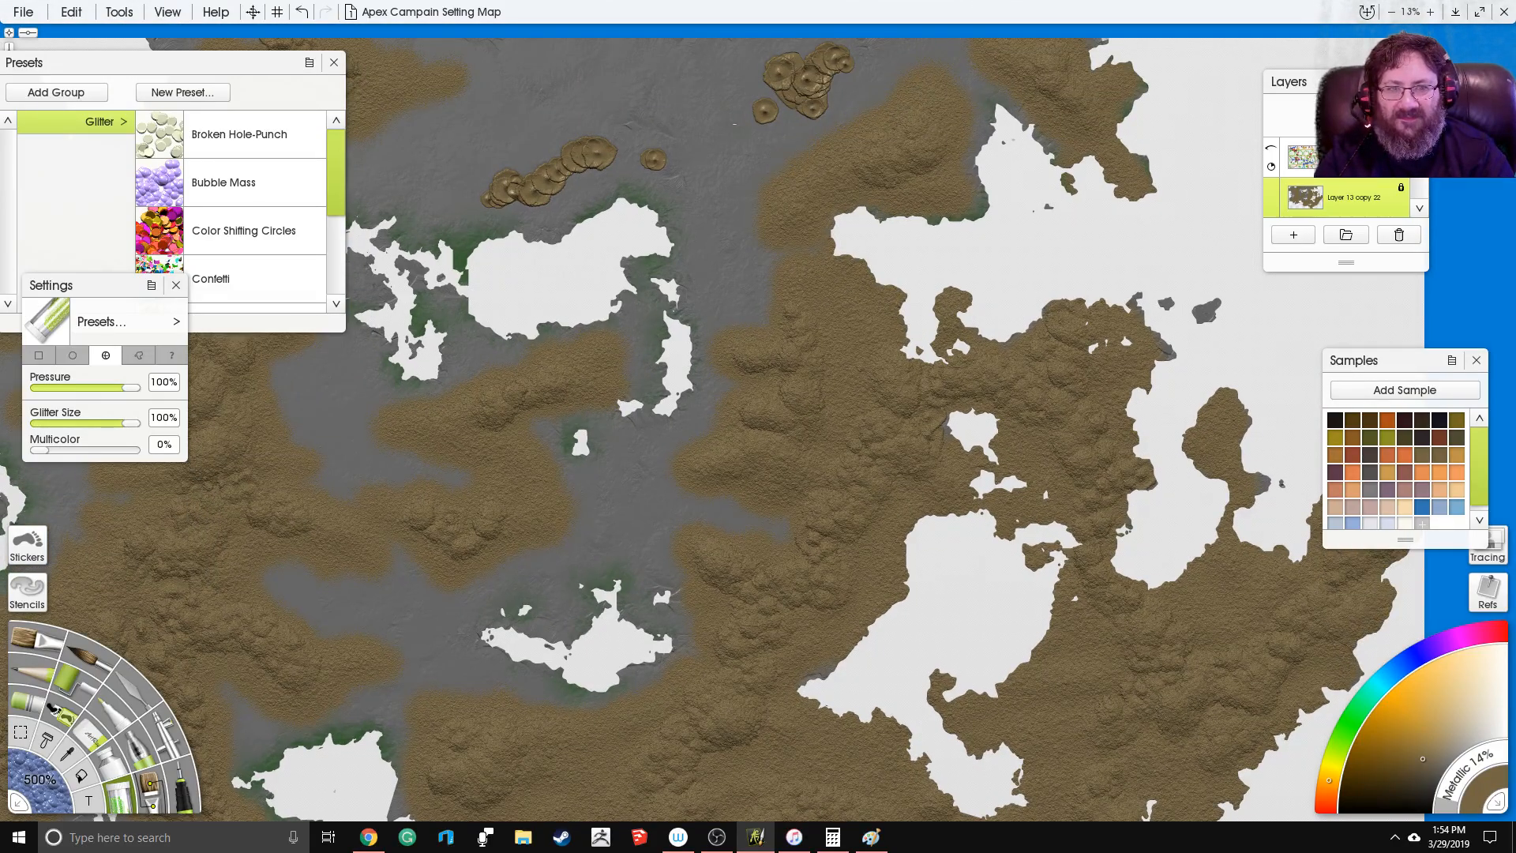
left_click_drag(929, 175, 945, 334)
mouse_move(837, 254)
left_mouse_down()
mouse_move(823, 237)
mouse_move(789, 248)
mouse_move(748, 291)
mouse_move(782, 310)
left_mouse_up()
left_click_drag(878, 235, 811, 219)
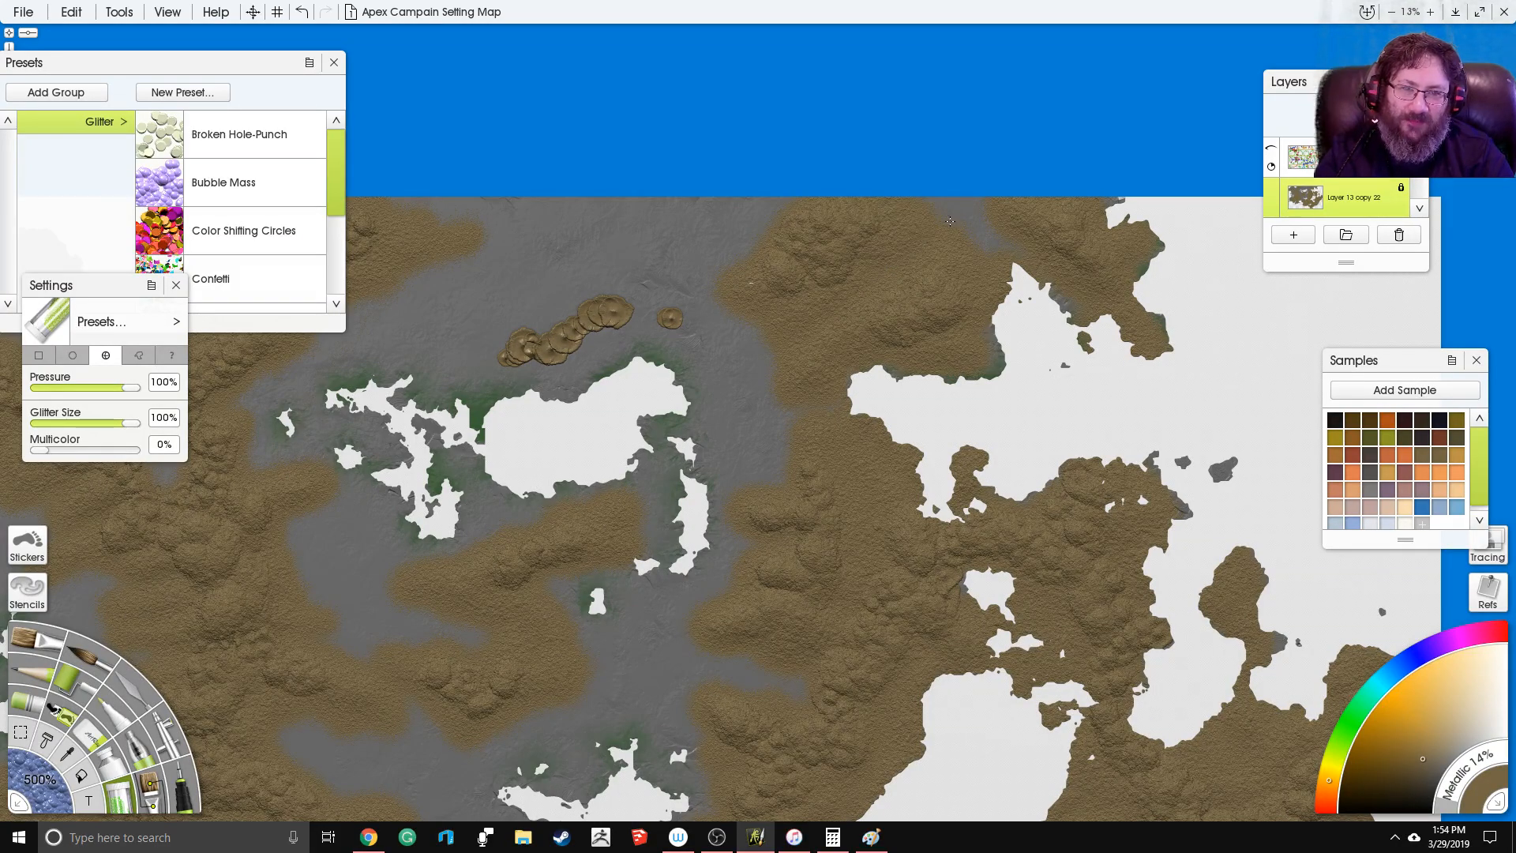
mouse_move(752, 322)
left_mouse_down()
mouse_move(798, 282)
mouse_move(694, 293)
mouse_move(734, 309)
mouse_move(808, 296)
left_mouse_up()
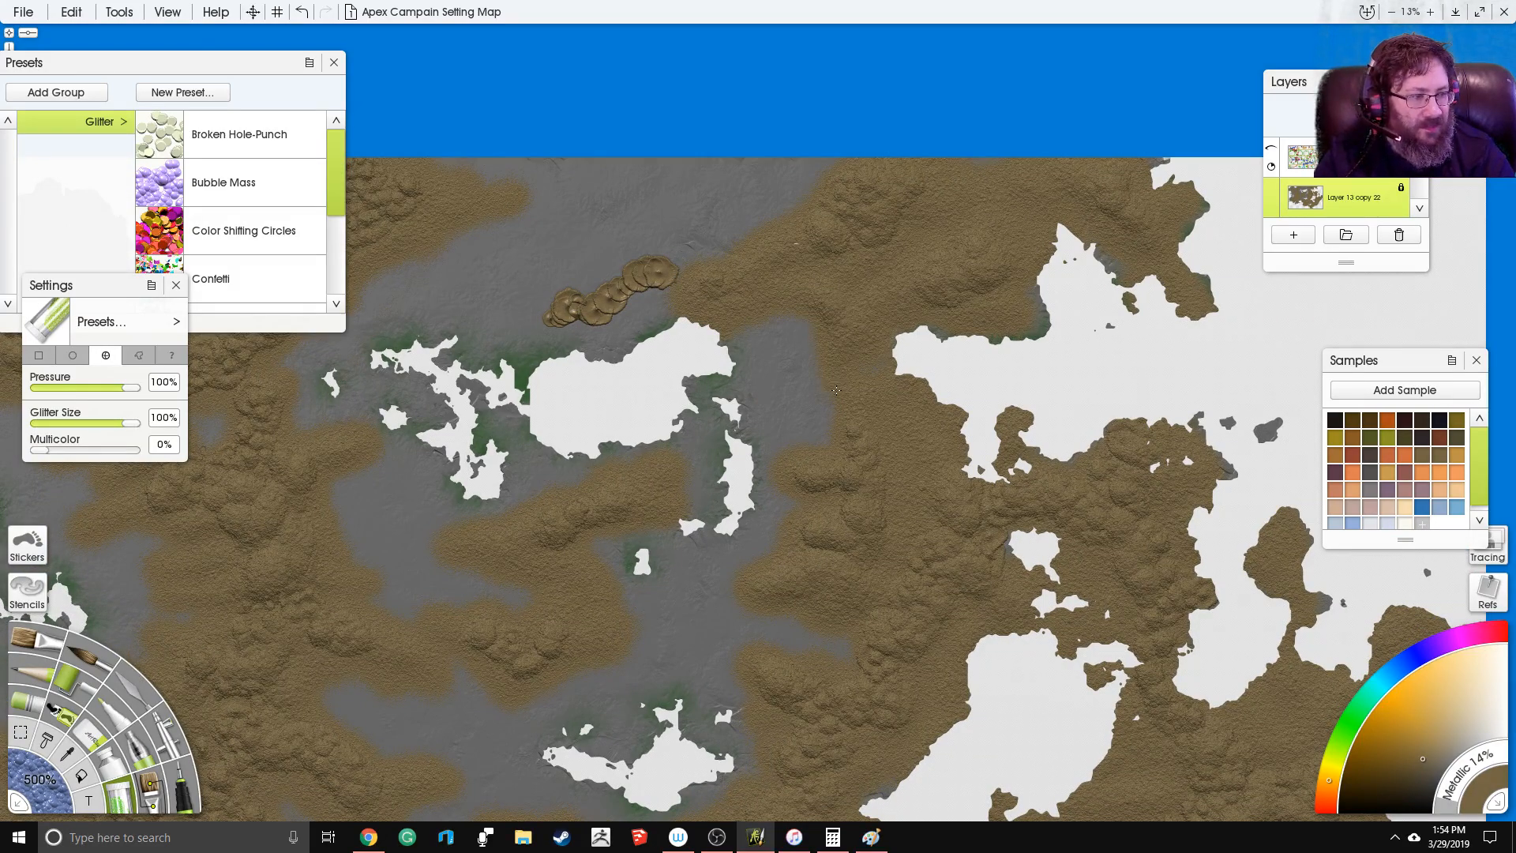
left_click_drag(751, 312, 784, 259)
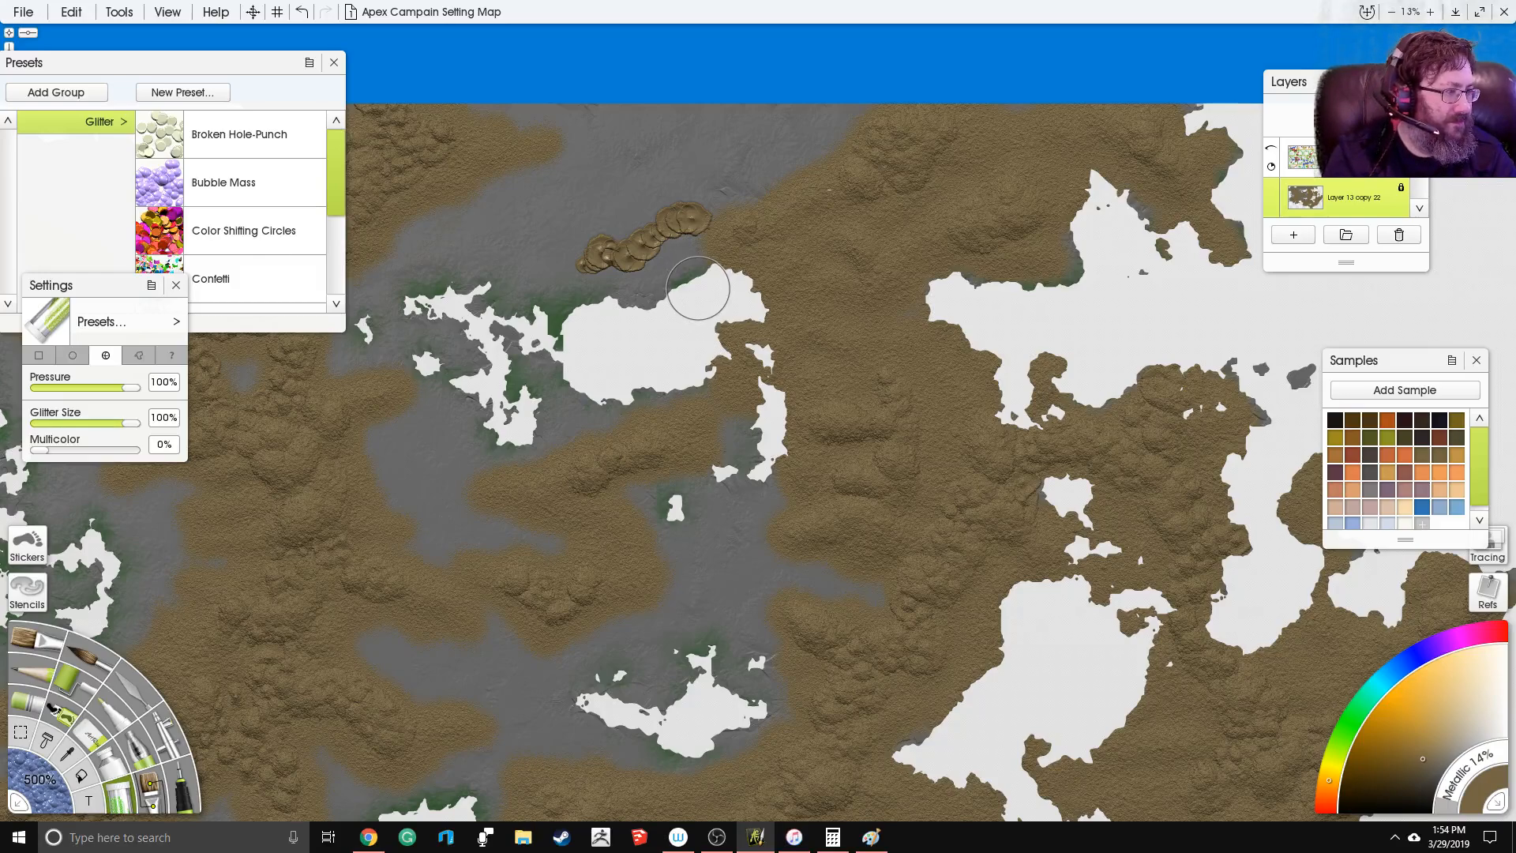
Step: Cover the gold bumps north of the north-central lake and the grey land up to the northern edge with brown texture
mouse_move(692, 232)
left_mouse_down()
mouse_move(565, 272)
mouse_move(607, 277)
mouse_move(593, 289)
mouse_move(637, 262)
mouse_move(666, 292)
mouse_move(702, 282)
mouse_move(711, 223)
mouse_move(682, 212)
left_mouse_up()
mouse_move(756, 181)
left_mouse_down()
mouse_move(824, 163)
mouse_move(864, 97)
mouse_move(782, 163)
mouse_move(815, 202)
mouse_move(950, 135)
left_mouse_up()
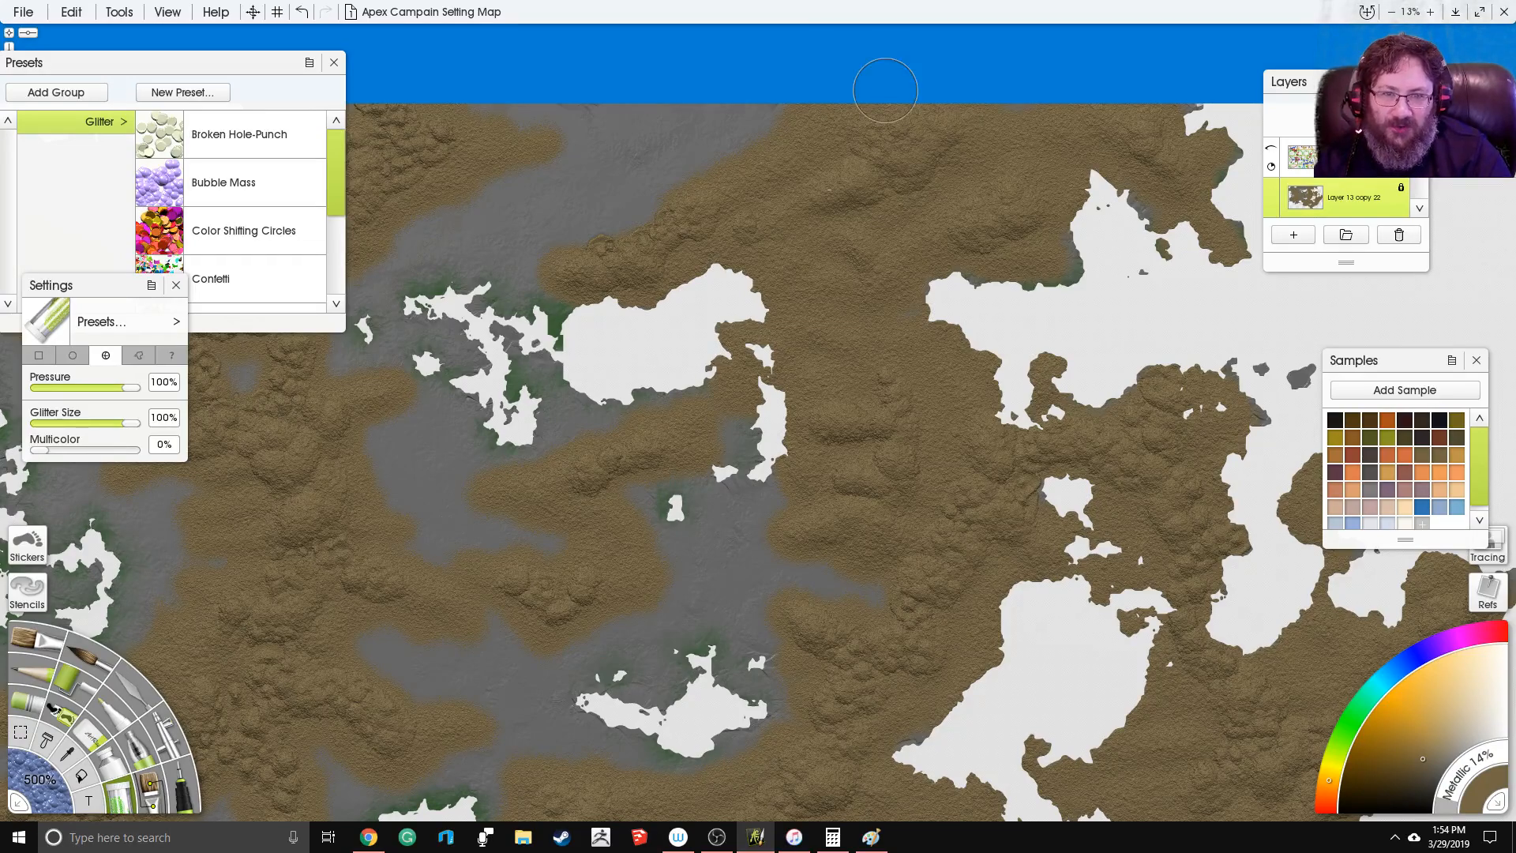
left_click_drag(1018, 321, 951, 325)
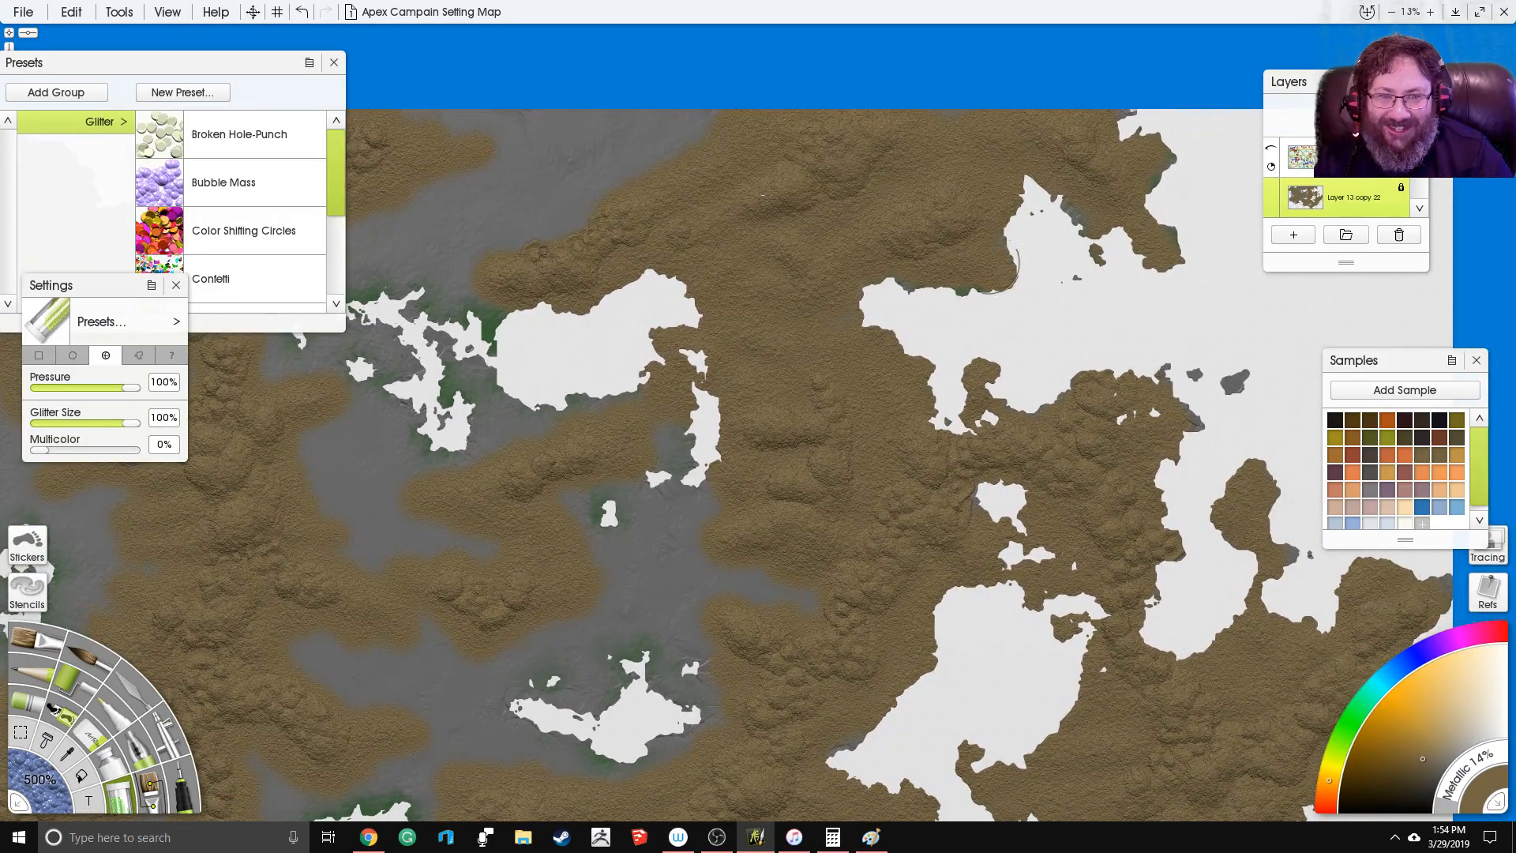
left_click_drag(490, 286, 695, 276)
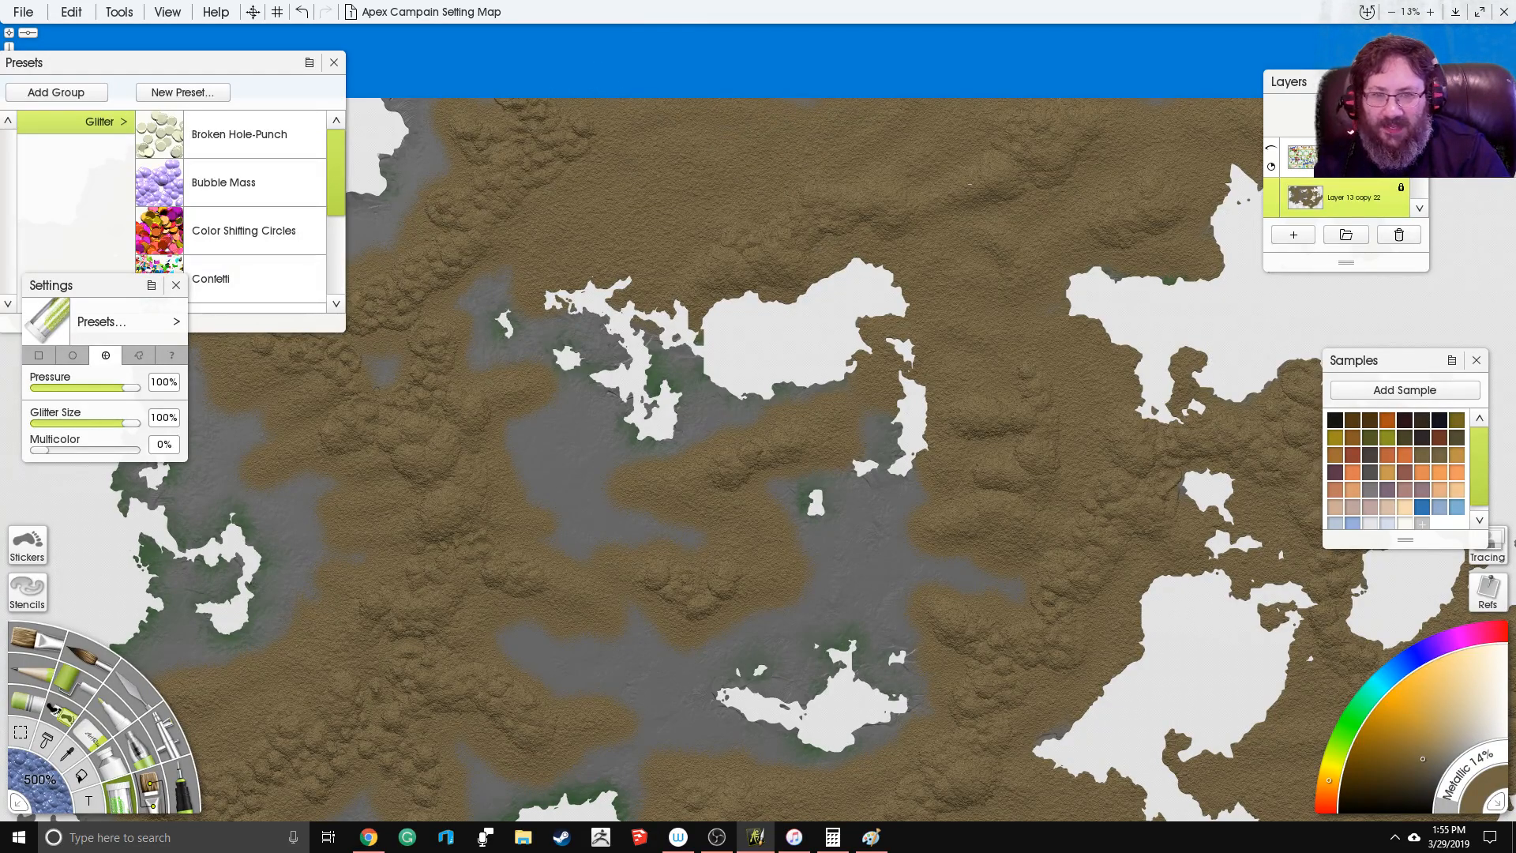
Step: Fill the ground around the north-central lake's jagged western arms and the land south to the tiny pond with brown texture
left_click_drag(642, 400, 688, 326)
left_click_drag(570, 276, 579, 248)
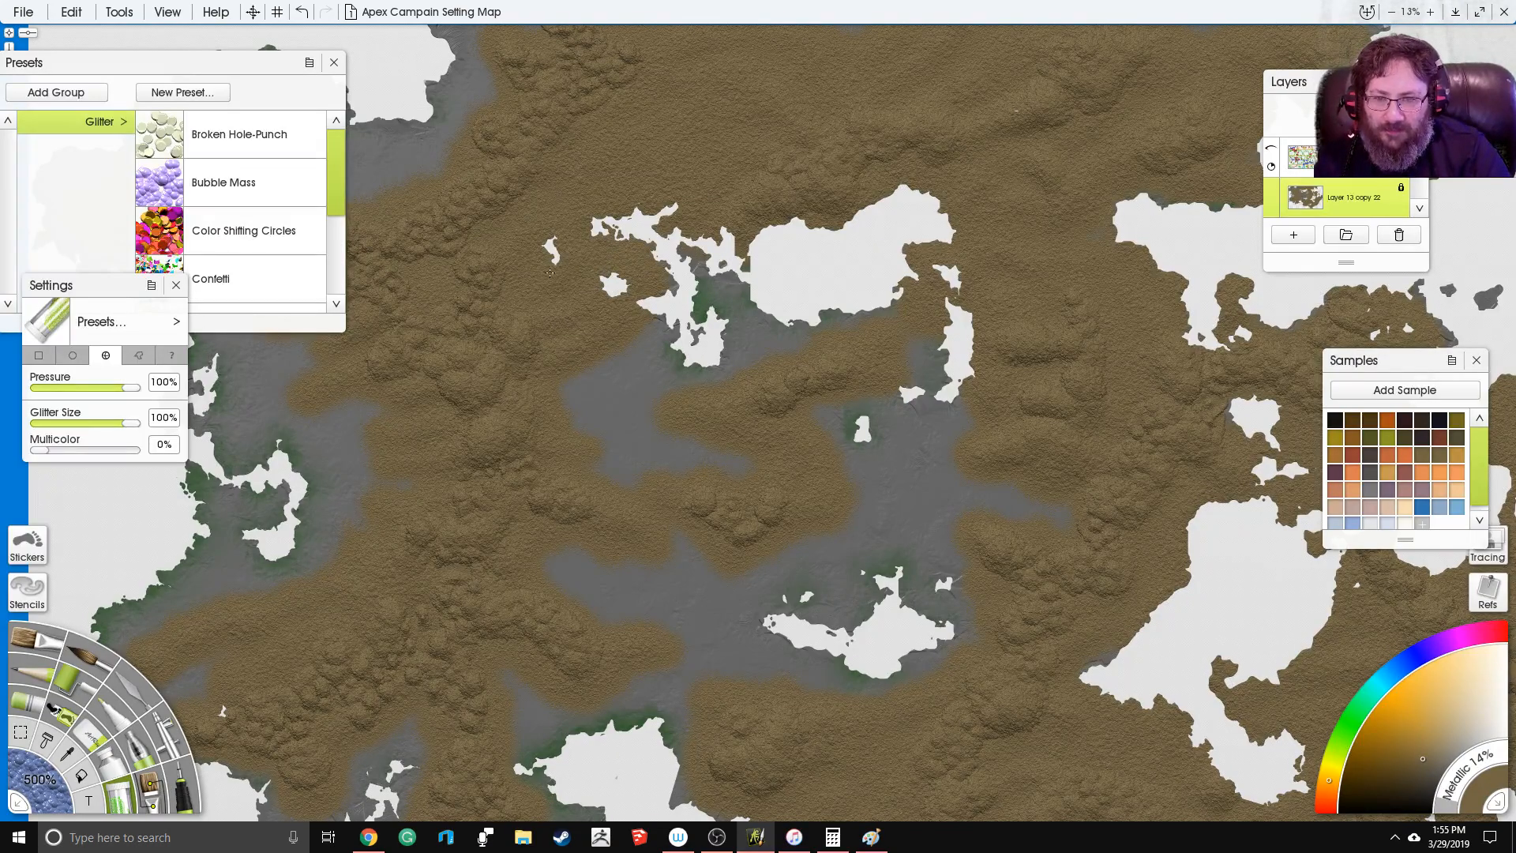
scroll(701, 319, "down", 2)
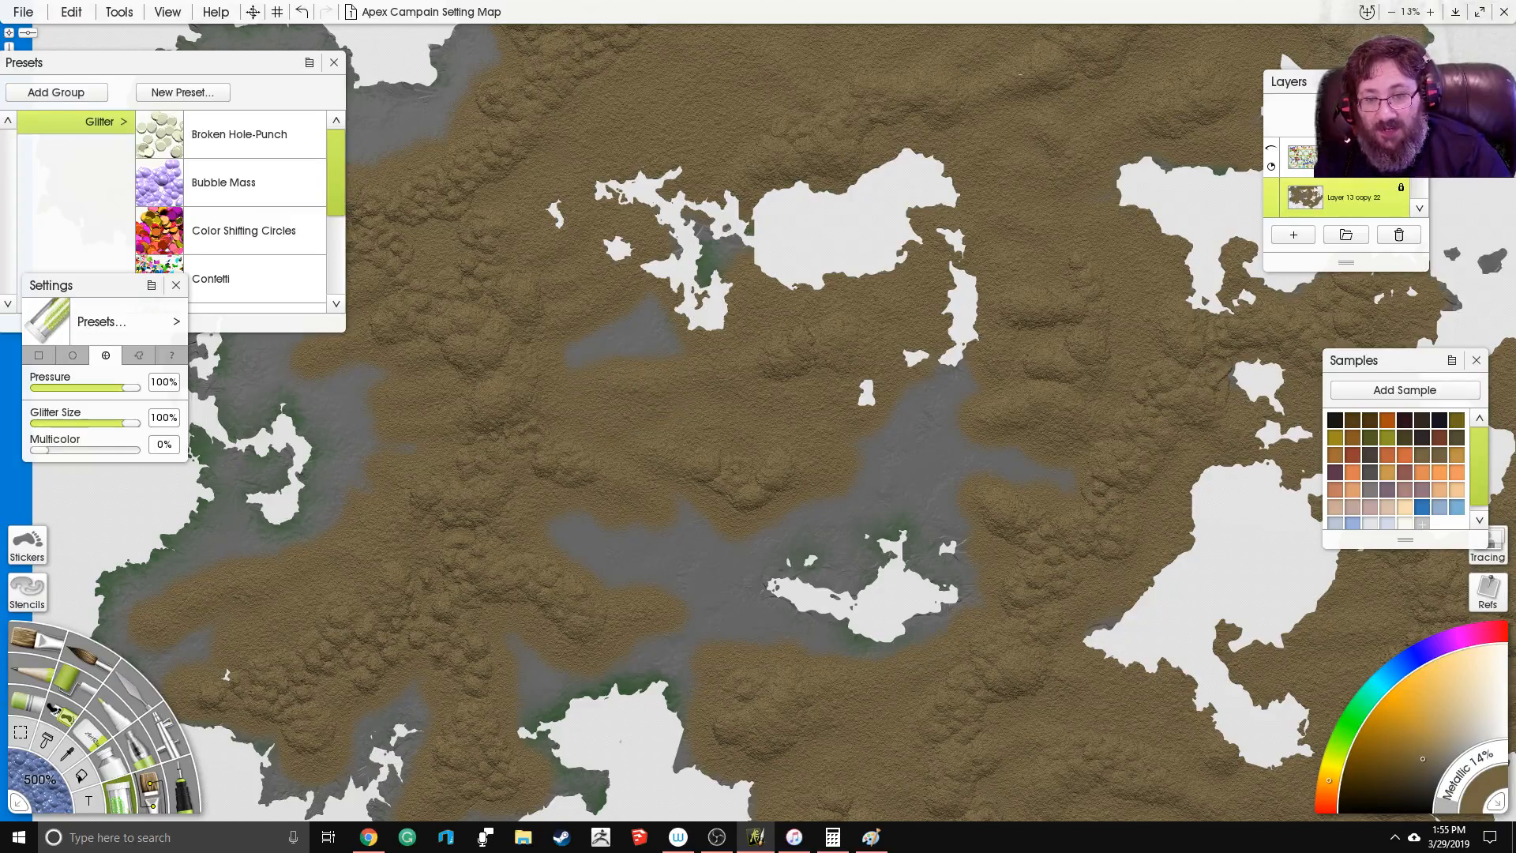
left_click_drag(709, 269, 722, 238)
left_click_drag(813, 410, 730, 301)
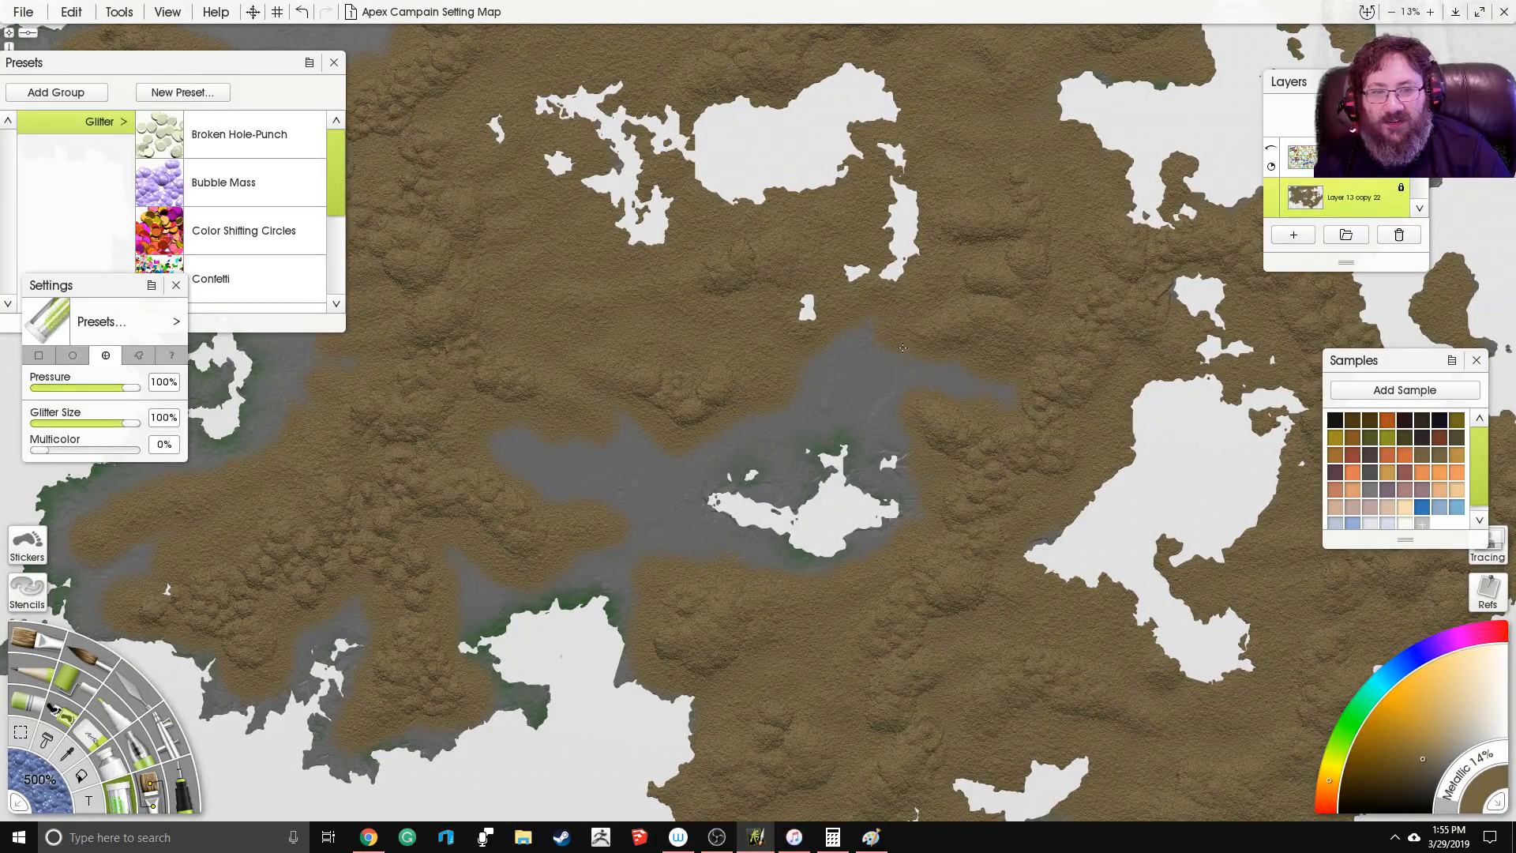
Step: Fill the grey land around the central lake and down to the southwestern bay with brown texture
left_click_drag(882, 423, 903, 440)
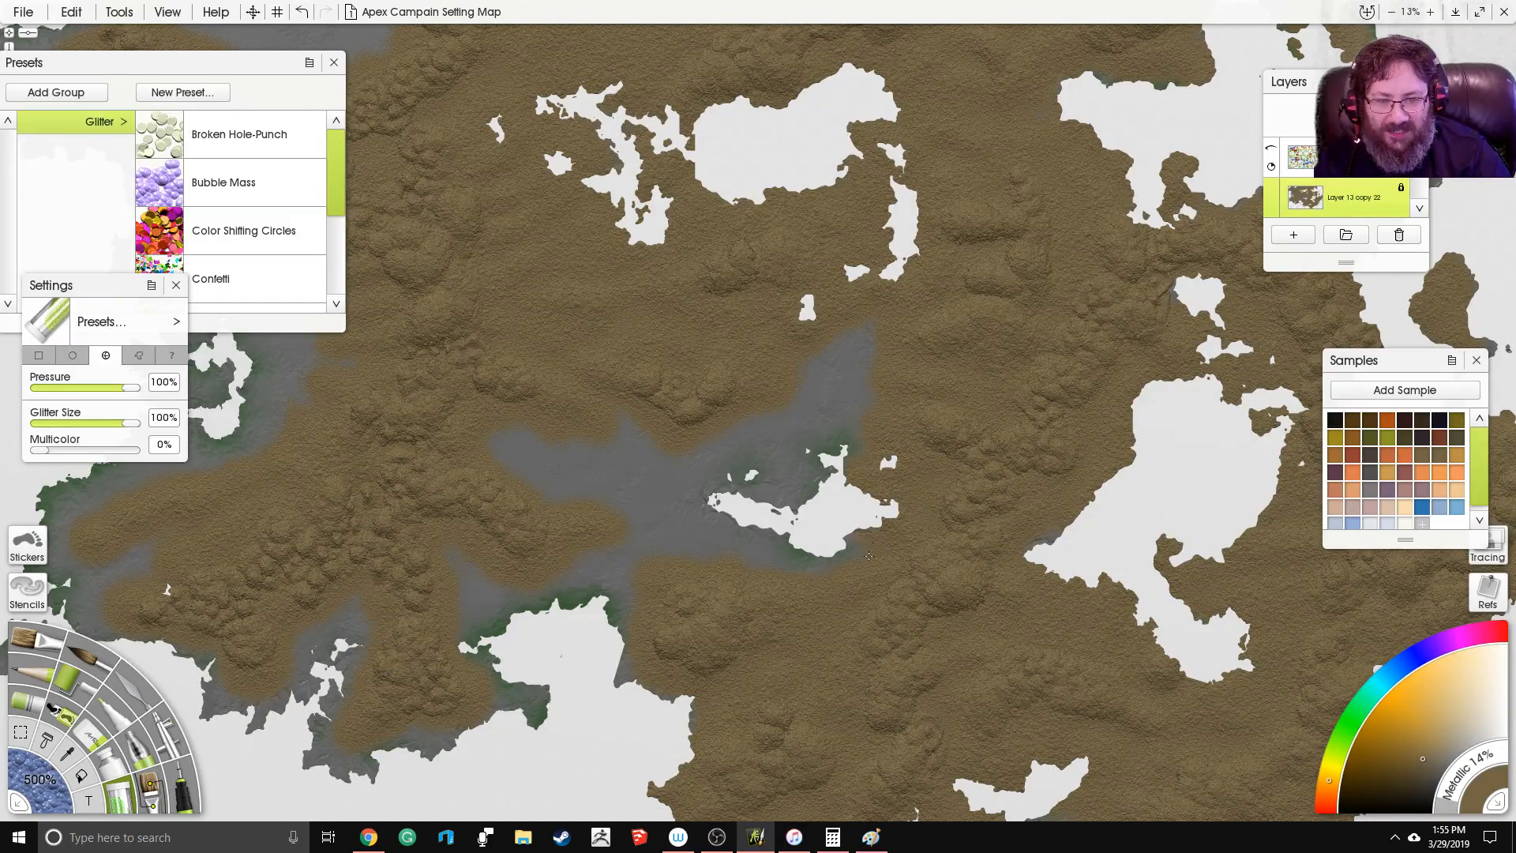
left_click_drag(690, 357, 727, 321)
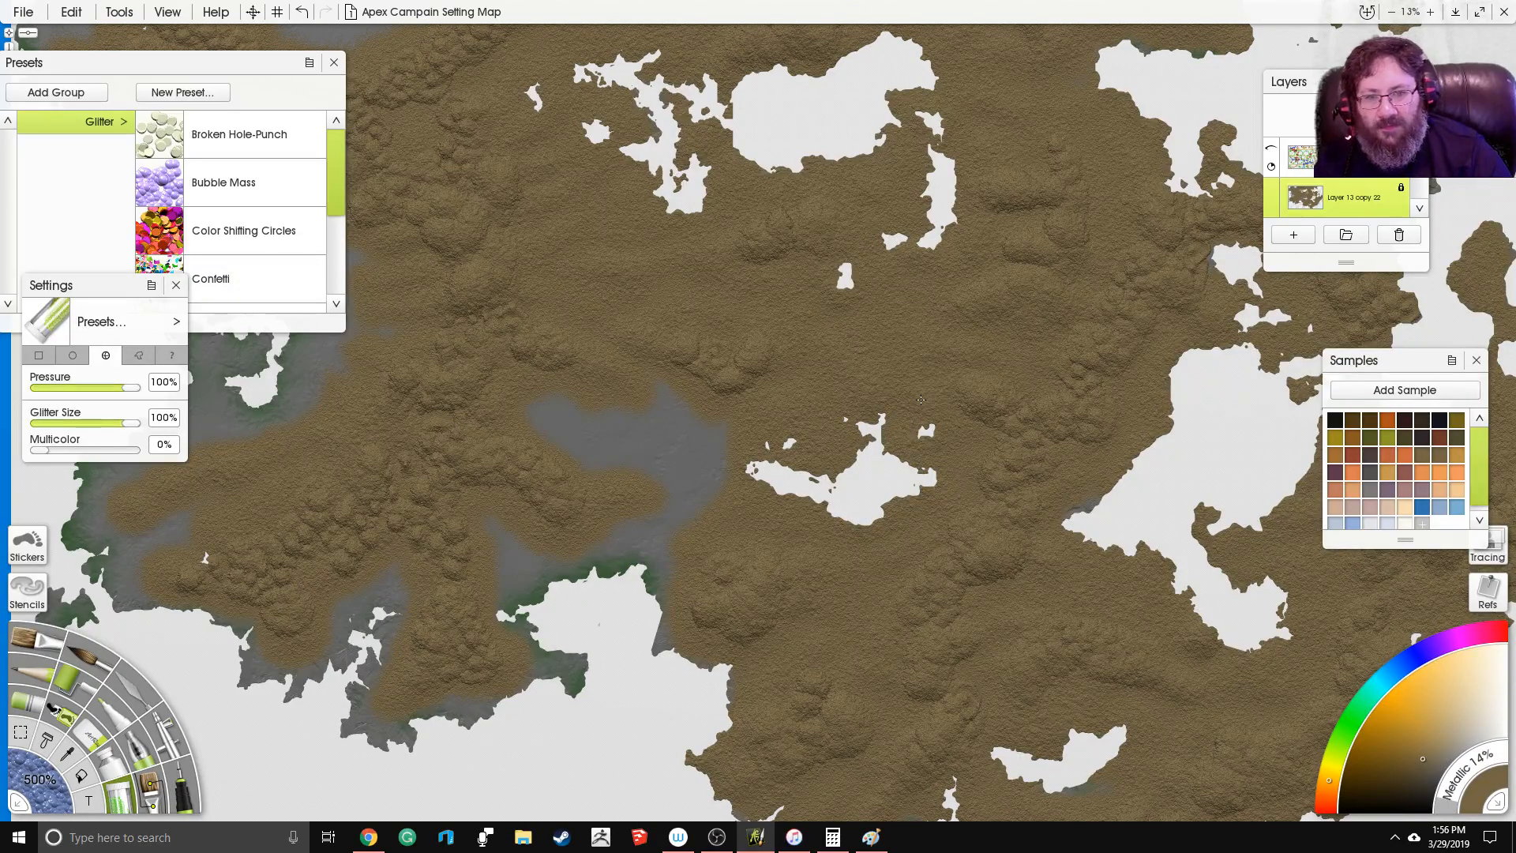
left_click_drag(557, 395, 632, 328)
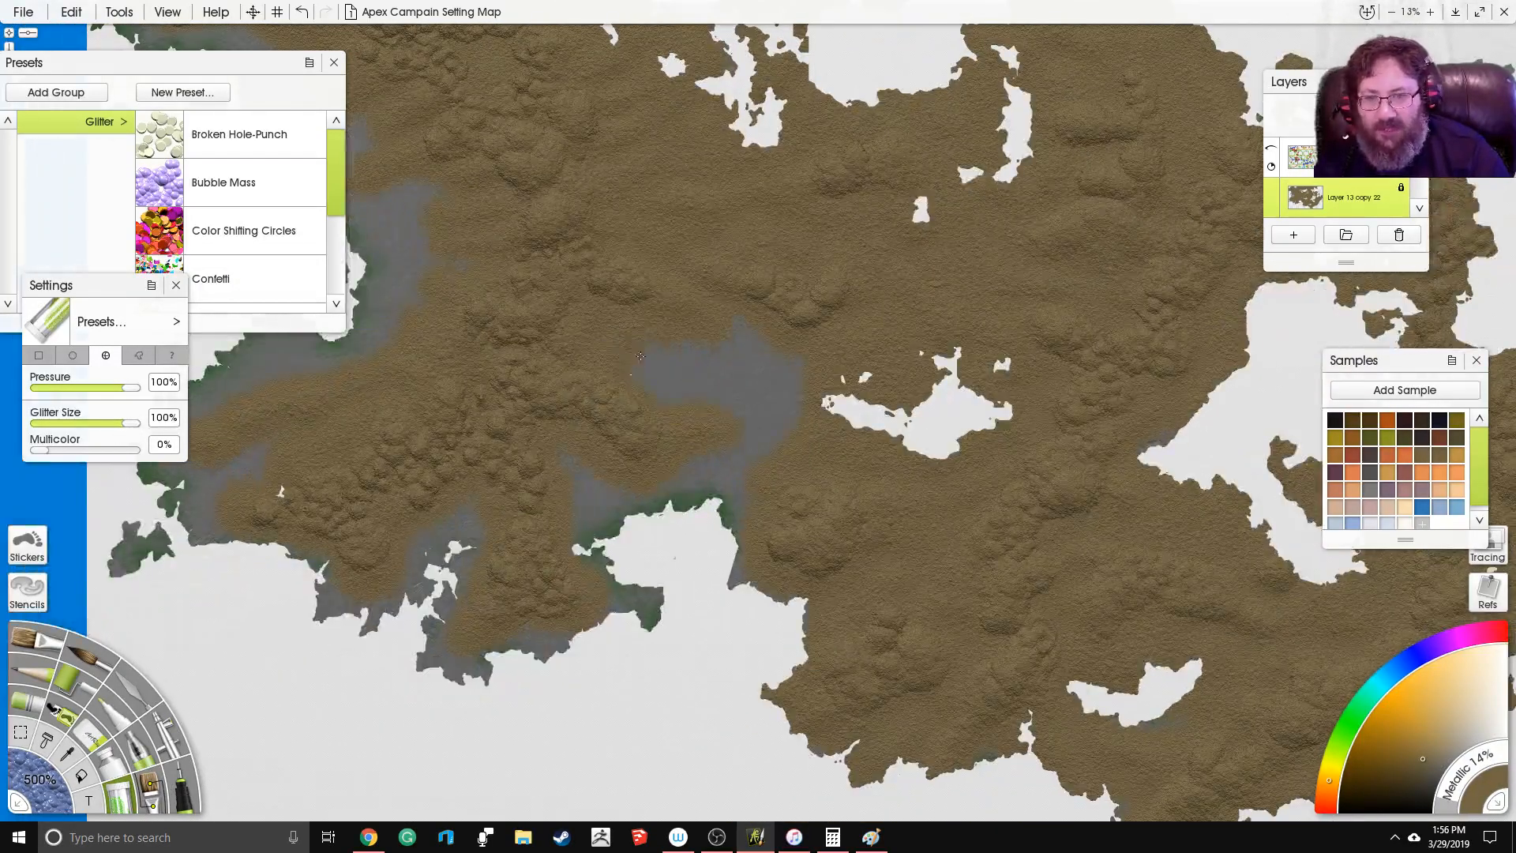
left_click_drag(769, 382, 700, 357)
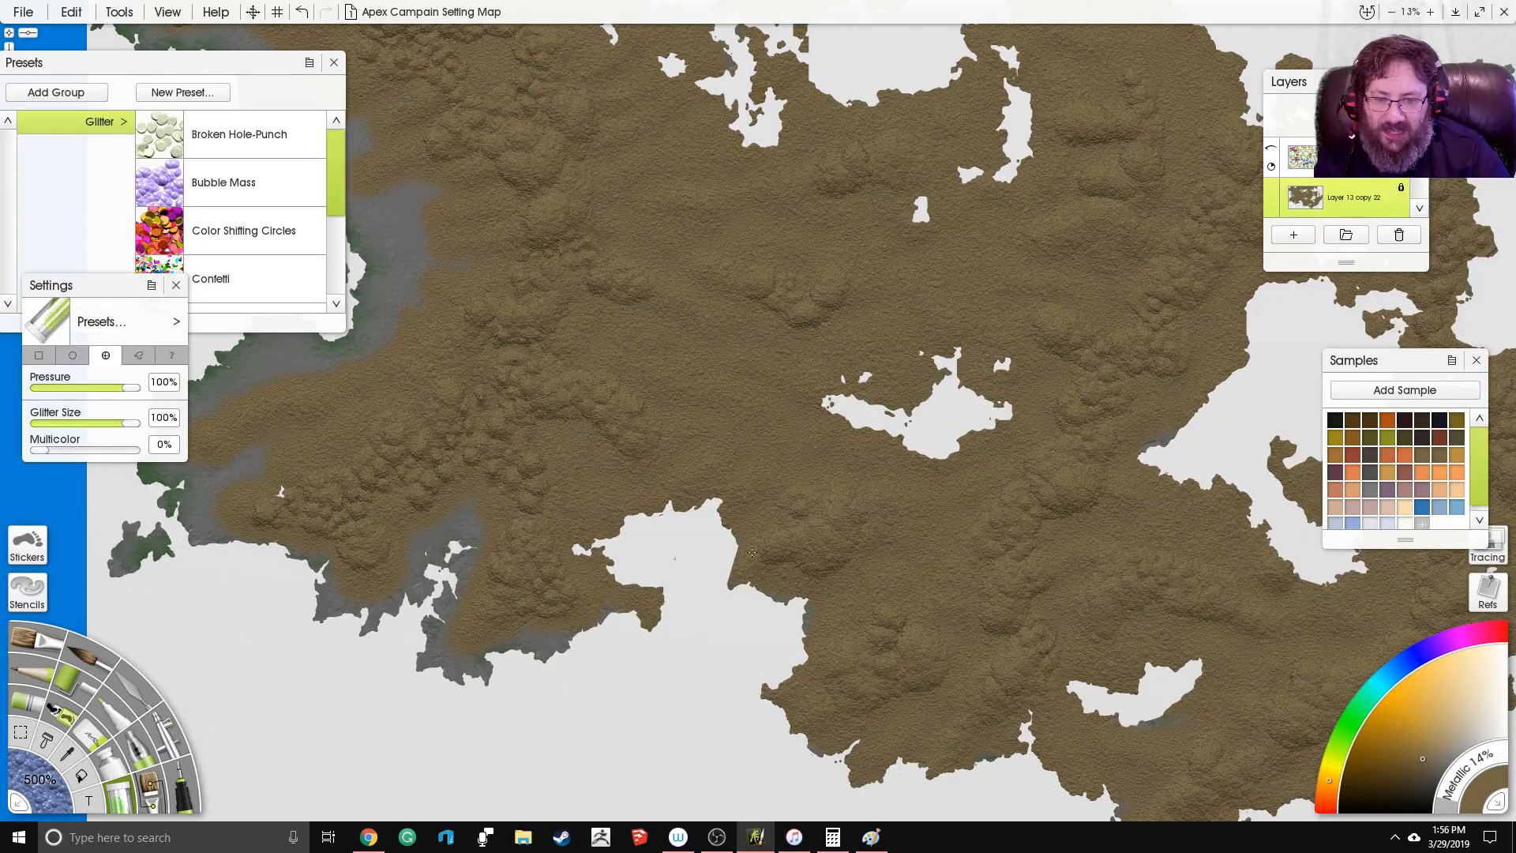
left_click_drag(701, 483, 775, 477)
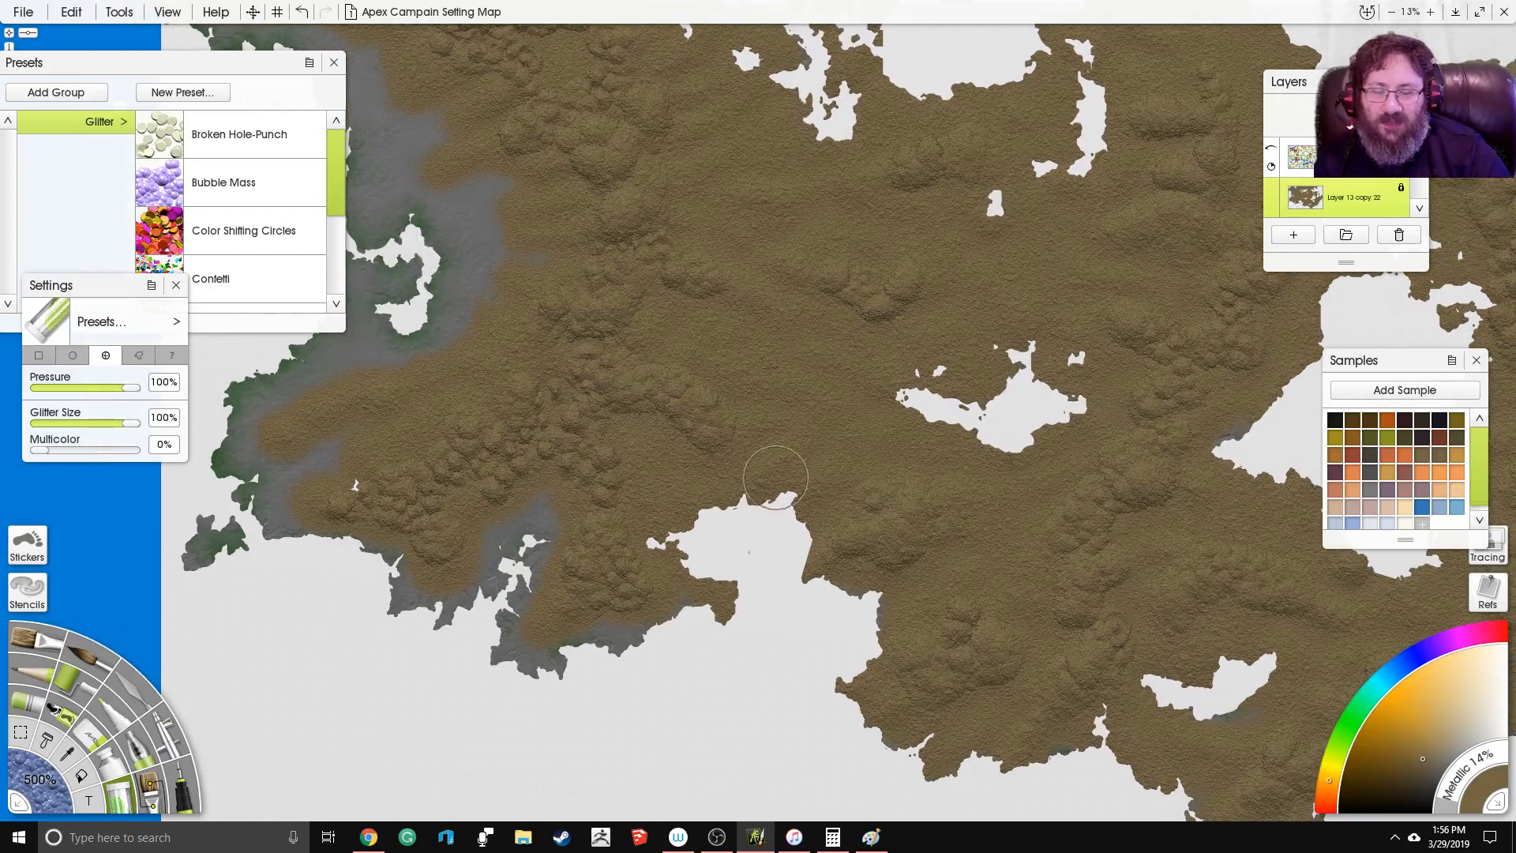
Step: Extend the brown texture along the southwestern coast, its narrow inlets and the small peninsula at its western tip
left_click_drag(647, 455, 750, 349)
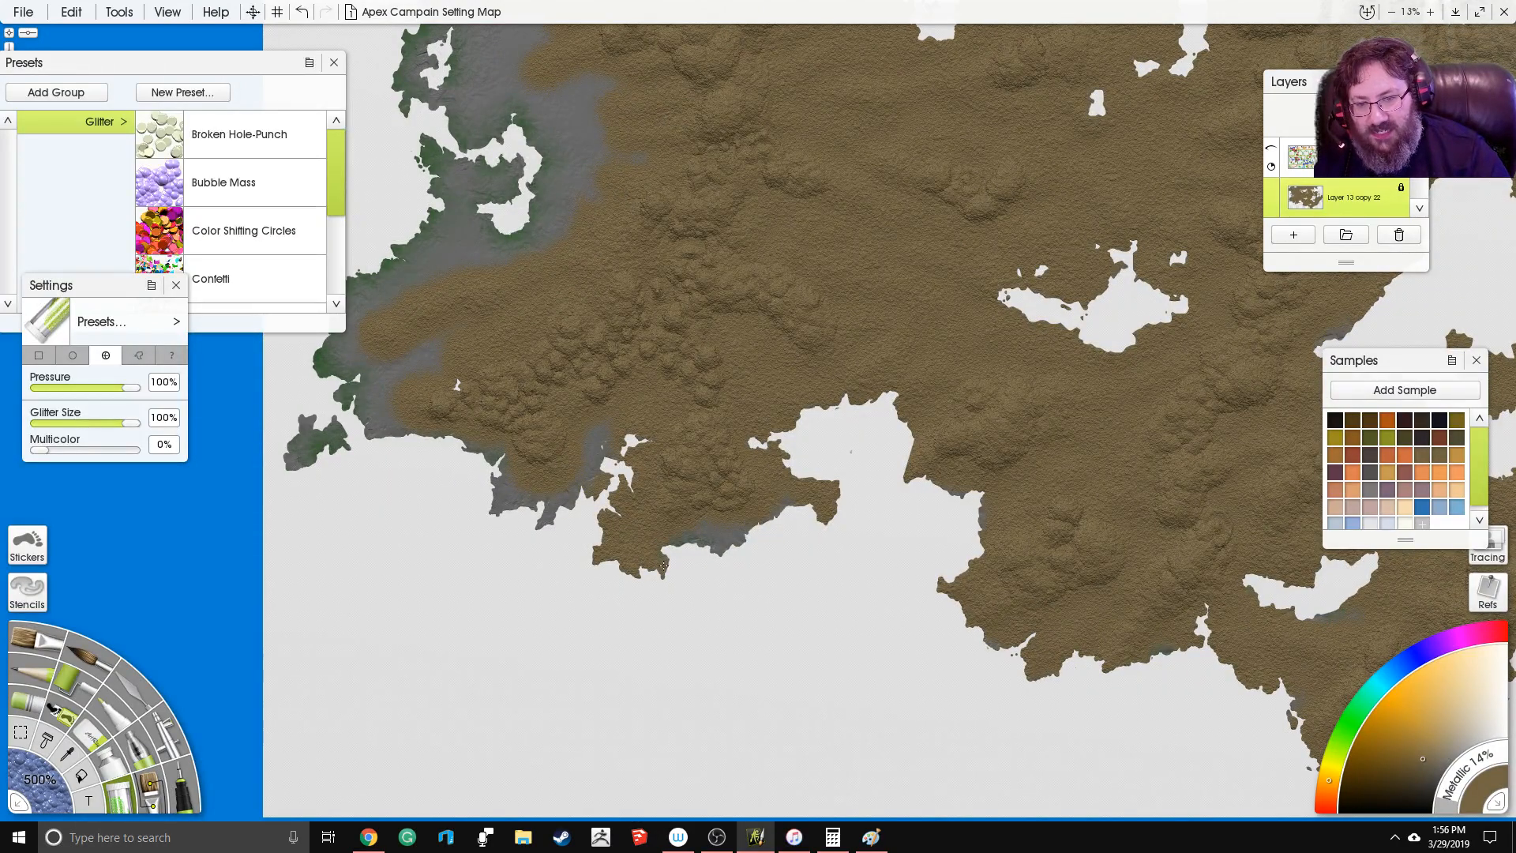
mouse_move(614, 494)
left_mouse_down()
mouse_move(552, 457)
mouse_move(542, 522)
mouse_move(525, 467)
left_mouse_up()
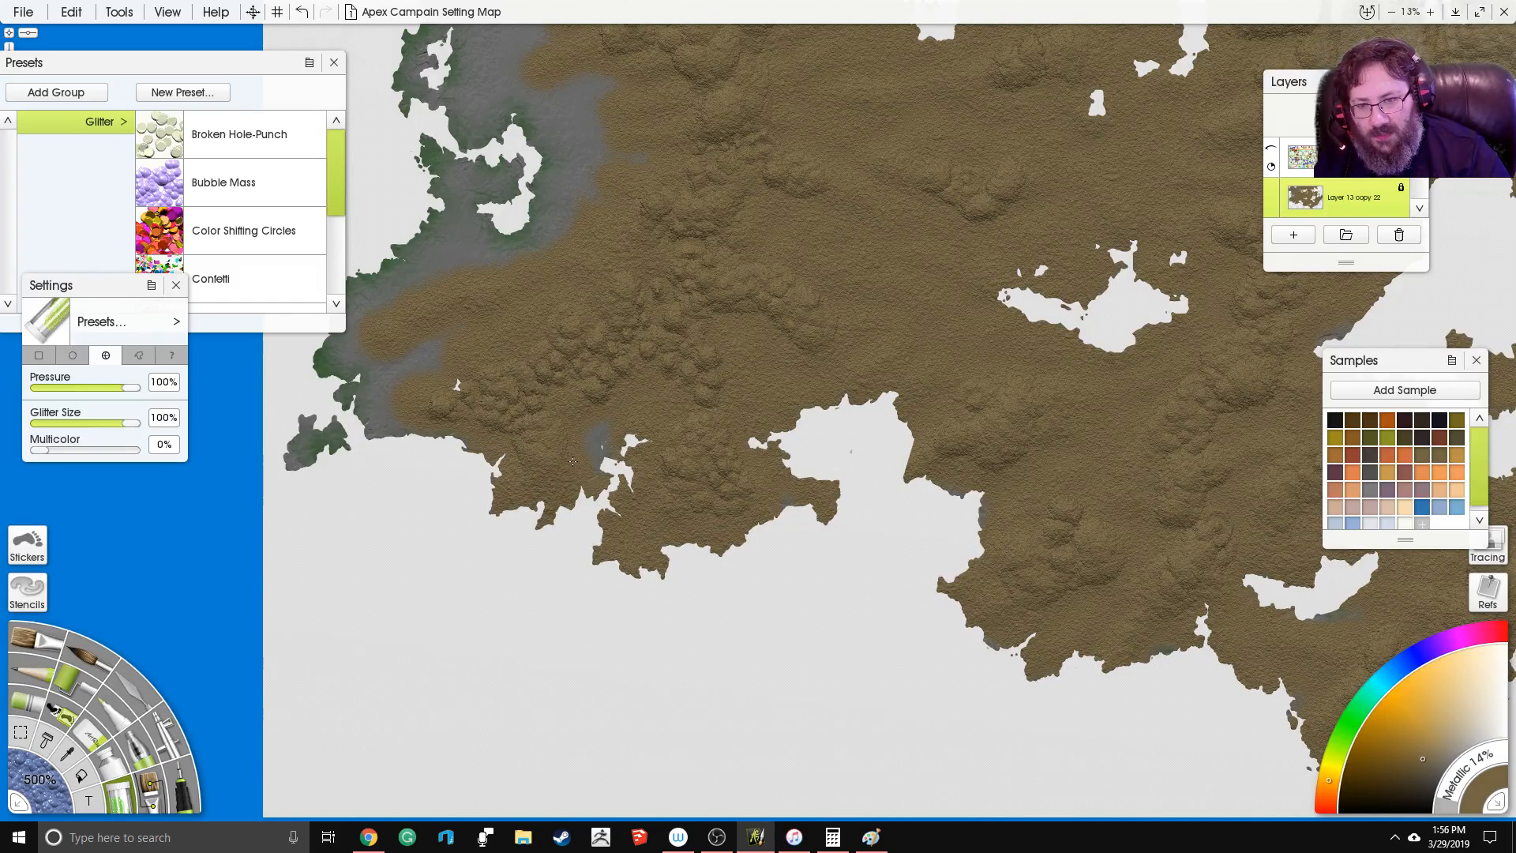
mouse_move(381, 444)
left_mouse_down()
mouse_move(677, 441)
mouse_move(649, 427)
left_mouse_up()
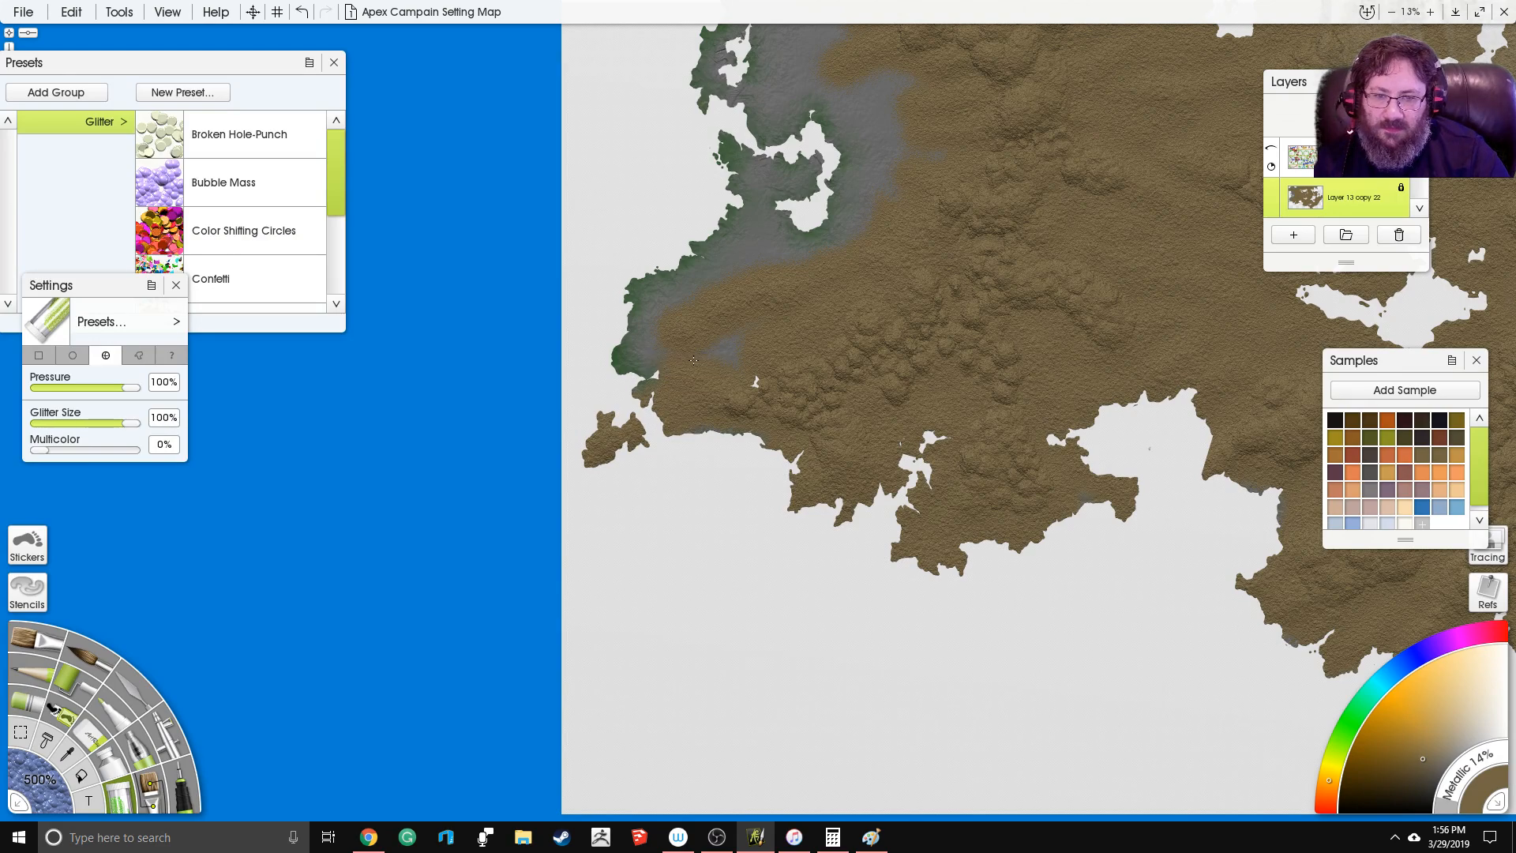
Step: Fill the grey land along the western coastline and around its two small bays with brown texture
mouse_move(737, 319)
left_mouse_down()
mouse_move(690, 271)
mouse_move(636, 327)
mouse_move(719, 441)
left_mouse_up()
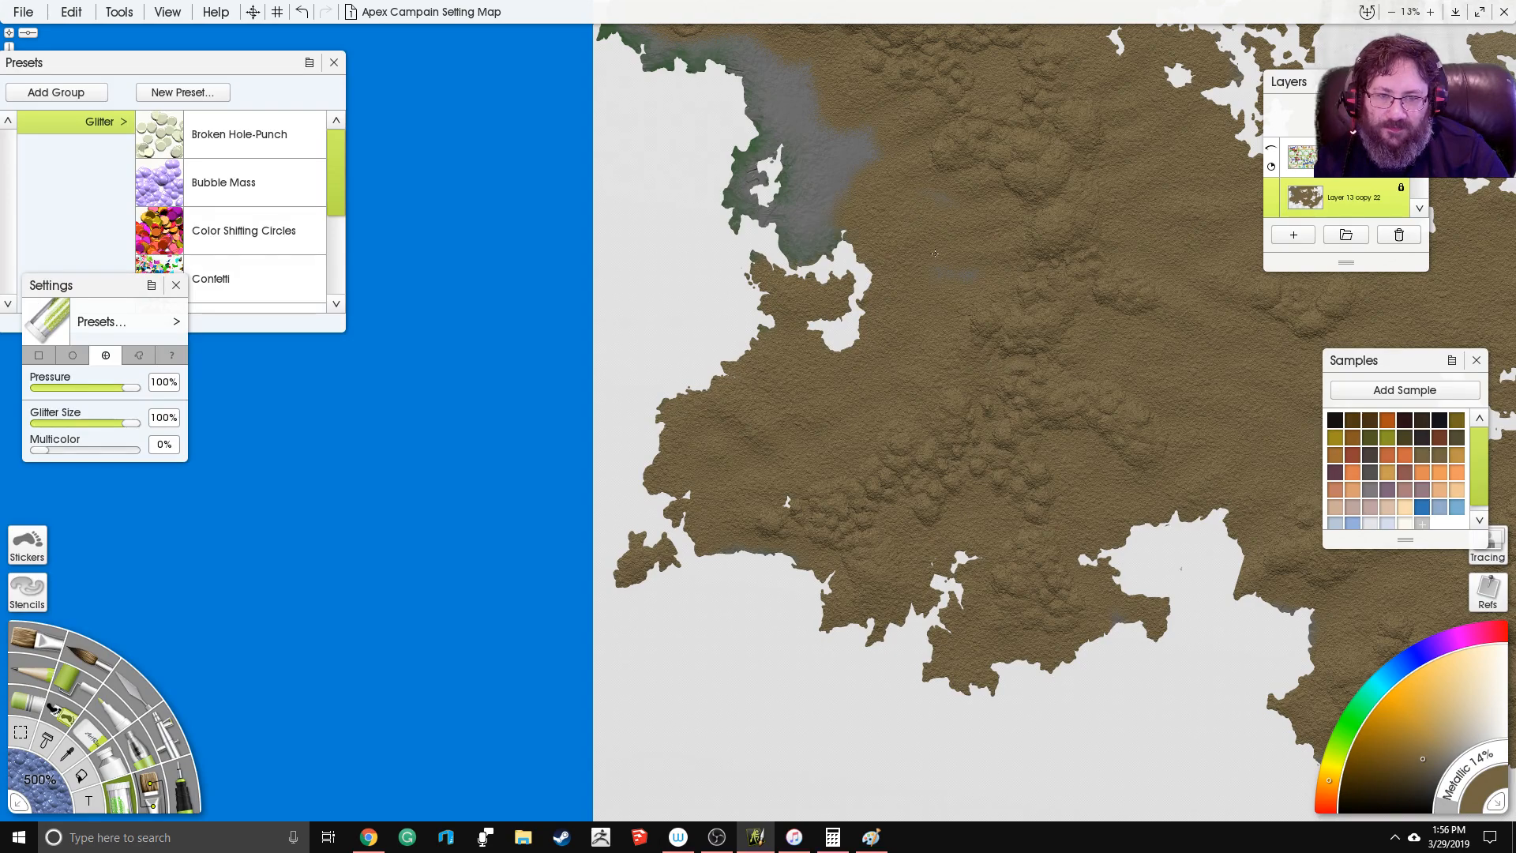
scroll(952, 274, "up", 1)
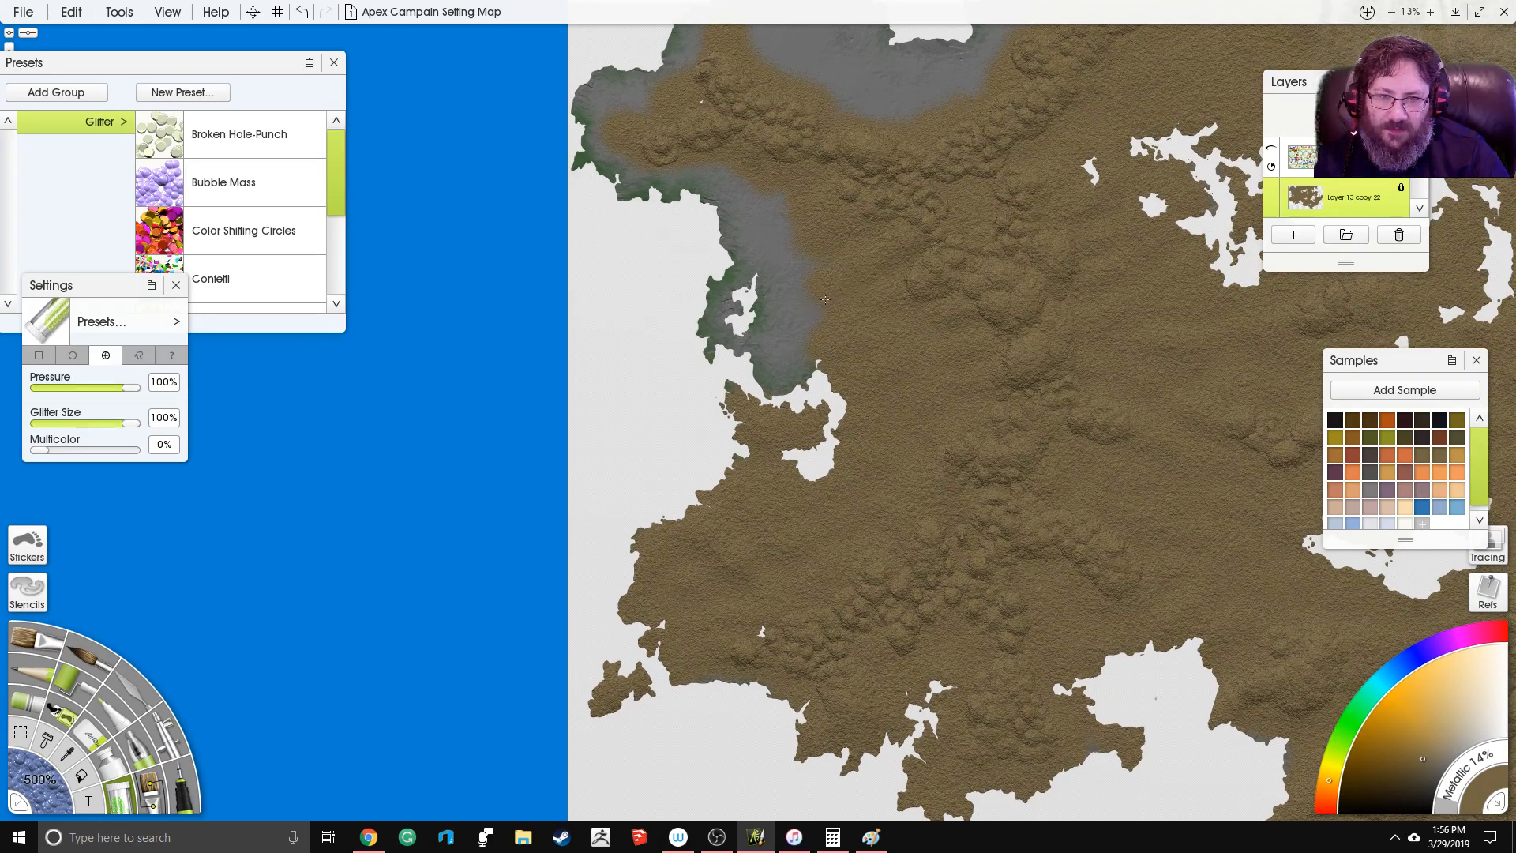
mouse_move(808, 306)
left_mouse_down()
mouse_move(754, 335)
mouse_move(721, 282)
mouse_move(779, 351)
left_mouse_up()
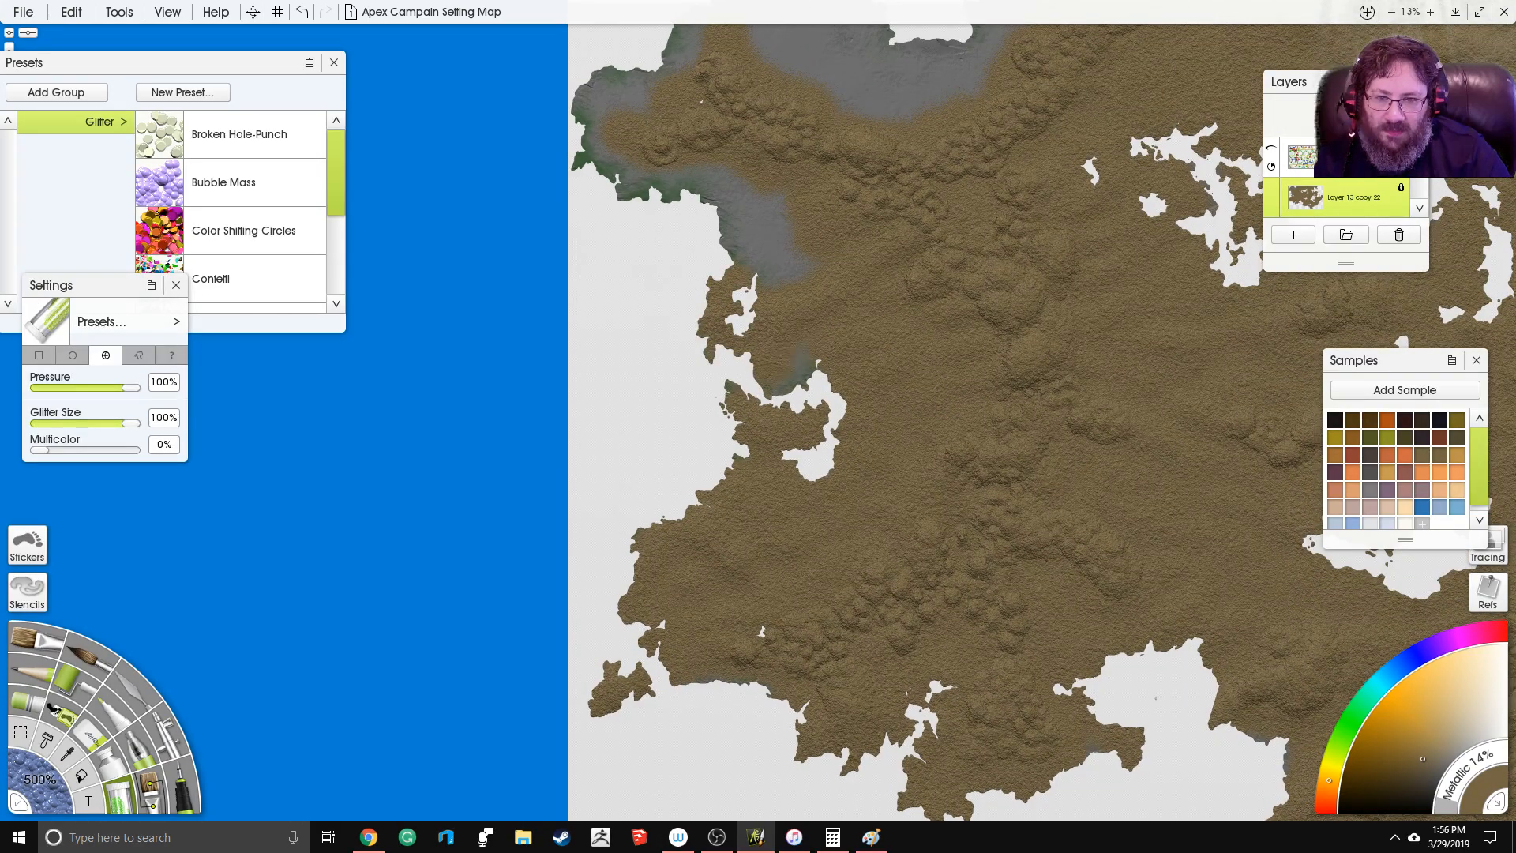
mouse_move(708, 230)
left_mouse_down()
mouse_move(700, 364)
mouse_move(782, 387)
left_mouse_up()
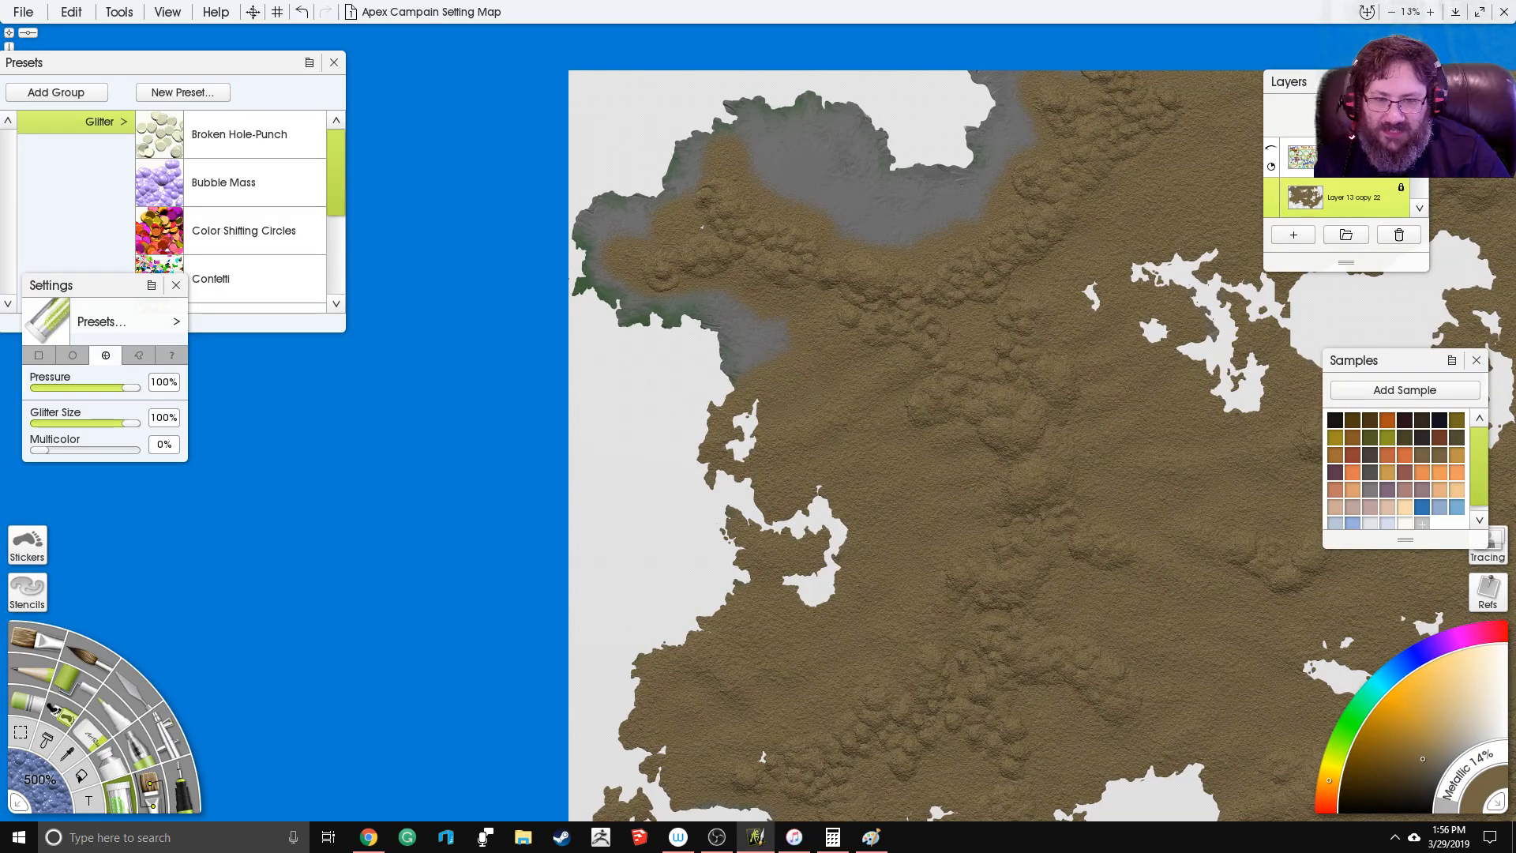
Step: Fill the northwestern peninsula and the grey land around the northern inlet with brown texture
left_click_drag(643, 305, 724, 364)
mouse_move(698, 304)
left_mouse_down()
mouse_move(739, 242)
mouse_move(766, 252)
mouse_move(762, 221)
mouse_move(857, 150)
mouse_move(886, 180)
mouse_move(900, 163)
mouse_move(880, 235)
left_mouse_up()
mouse_move(907, 234)
left_mouse_down()
mouse_move(870, 259)
mouse_move(900, 251)
mouse_move(916, 269)
mouse_move(920, 315)
mouse_move(959, 272)
mouse_move(983, 312)
mouse_move(1042, 229)
mouse_move(1046, 170)
mouse_move(1028, 161)
left_mouse_up()
mouse_move(819, 381)
left_mouse_down()
mouse_move(757, 324)
mouse_move(469, 319)
left_mouse_up()
left_click_drag(703, 406, 852, 500)
scroll(757, 388, "up", 1)
scroll(781, 410, "down", 3)
scroll(708, 314, "up", 1)
left_click_drag(709, 314, 835, 360)
scroll(676, 271, "up", 4)
left_click_drag(676, 270, 789, 221)
mouse_move(782, 320)
left_mouse_down()
mouse_move(810, 389)
mouse_move(843, 340)
mouse_move(834, 315)
left_mouse_up()
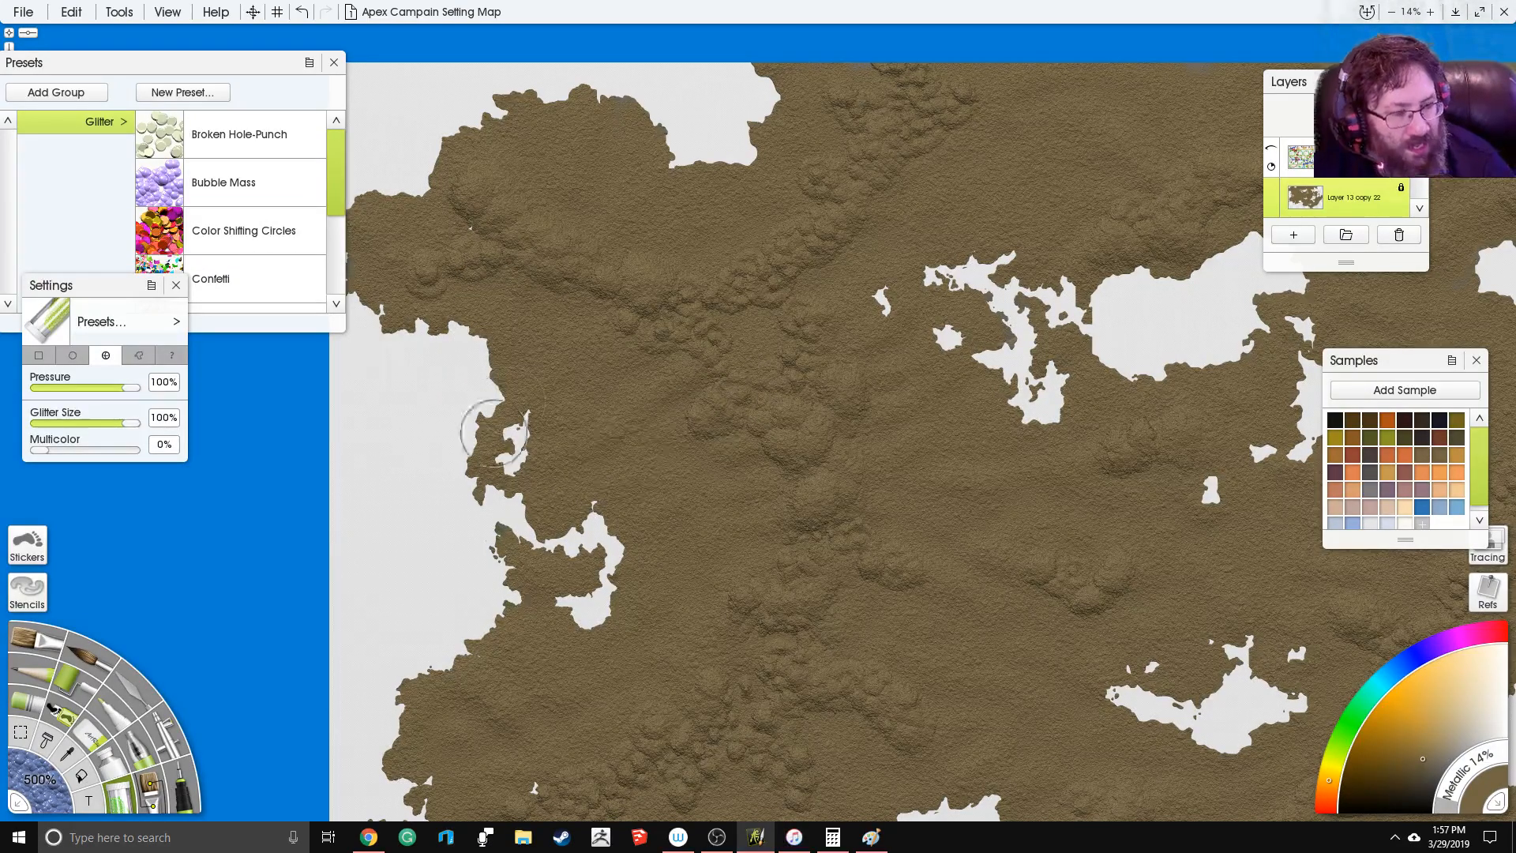
Step: Brush brown texture over the northwestern mountain ridges to soften their bumps into the surrounding ground
left_click_drag(493, 432, 682, 399)
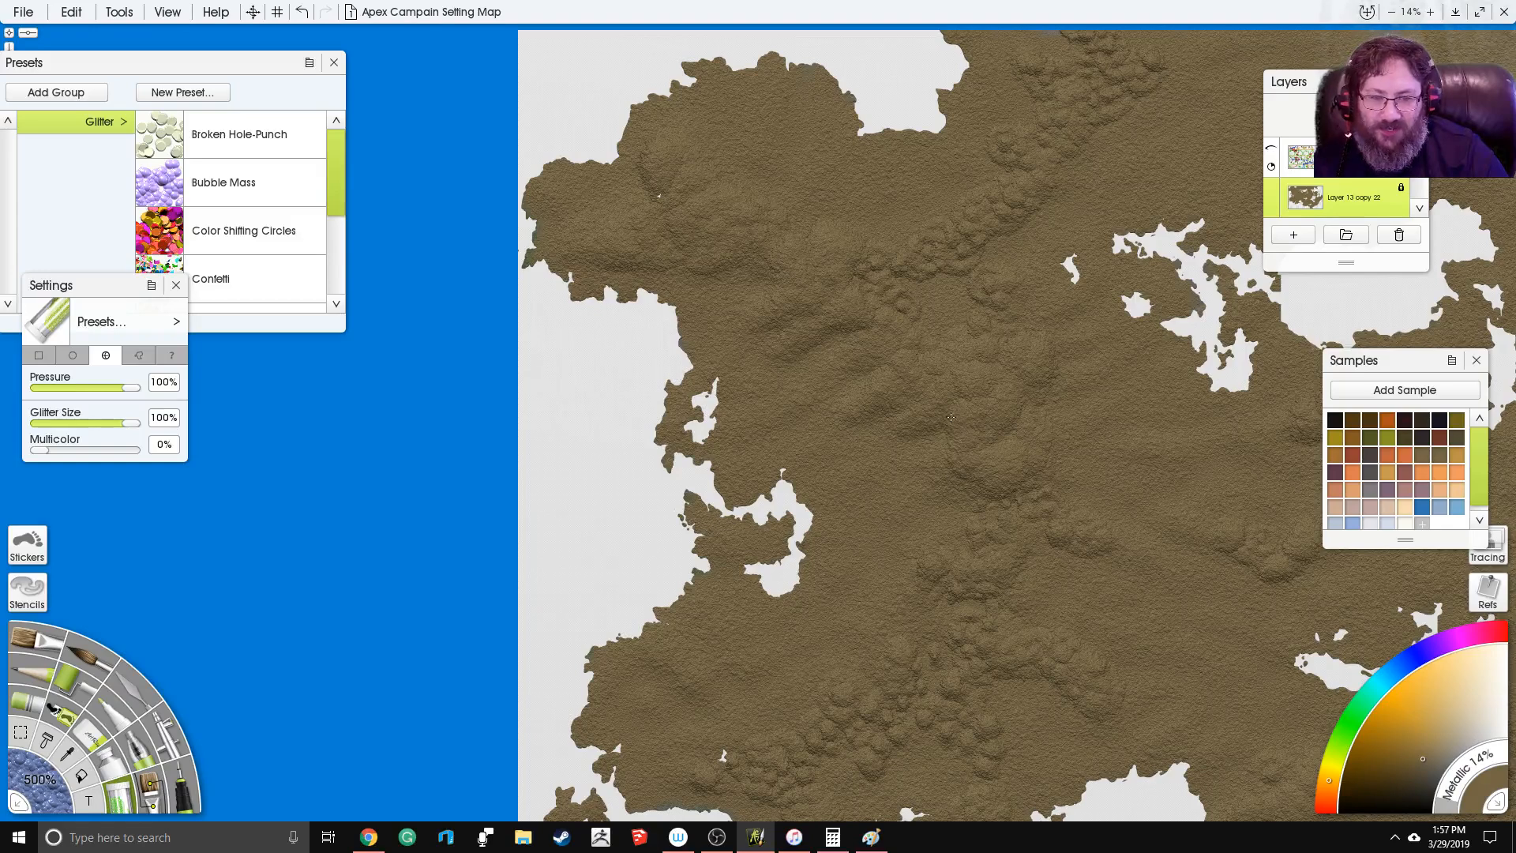
left_click_drag(834, 229, 844, 356)
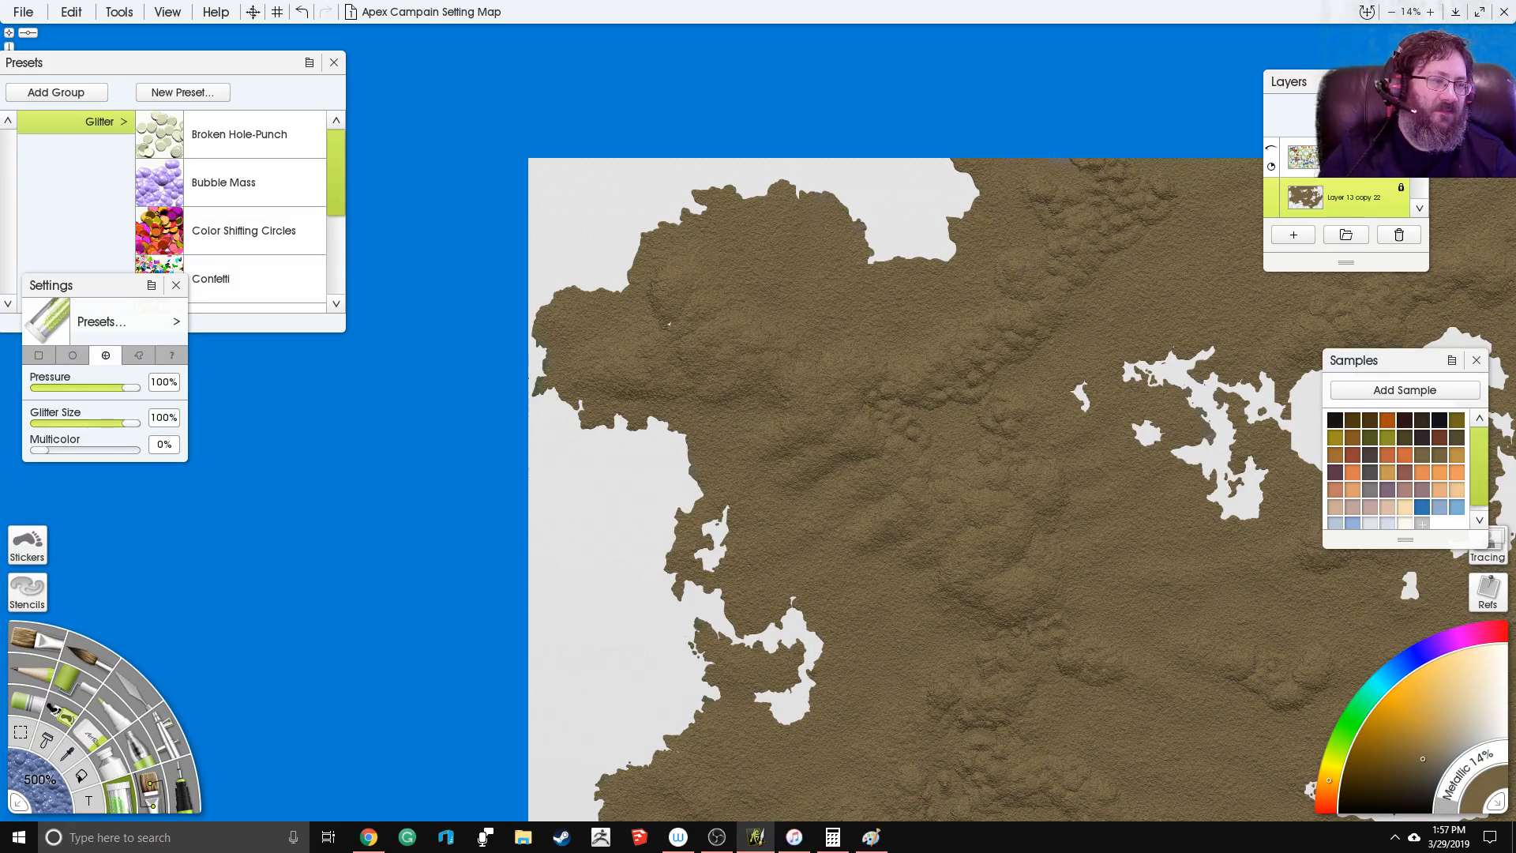
left_click_drag(1515, 150, 1514, 114)
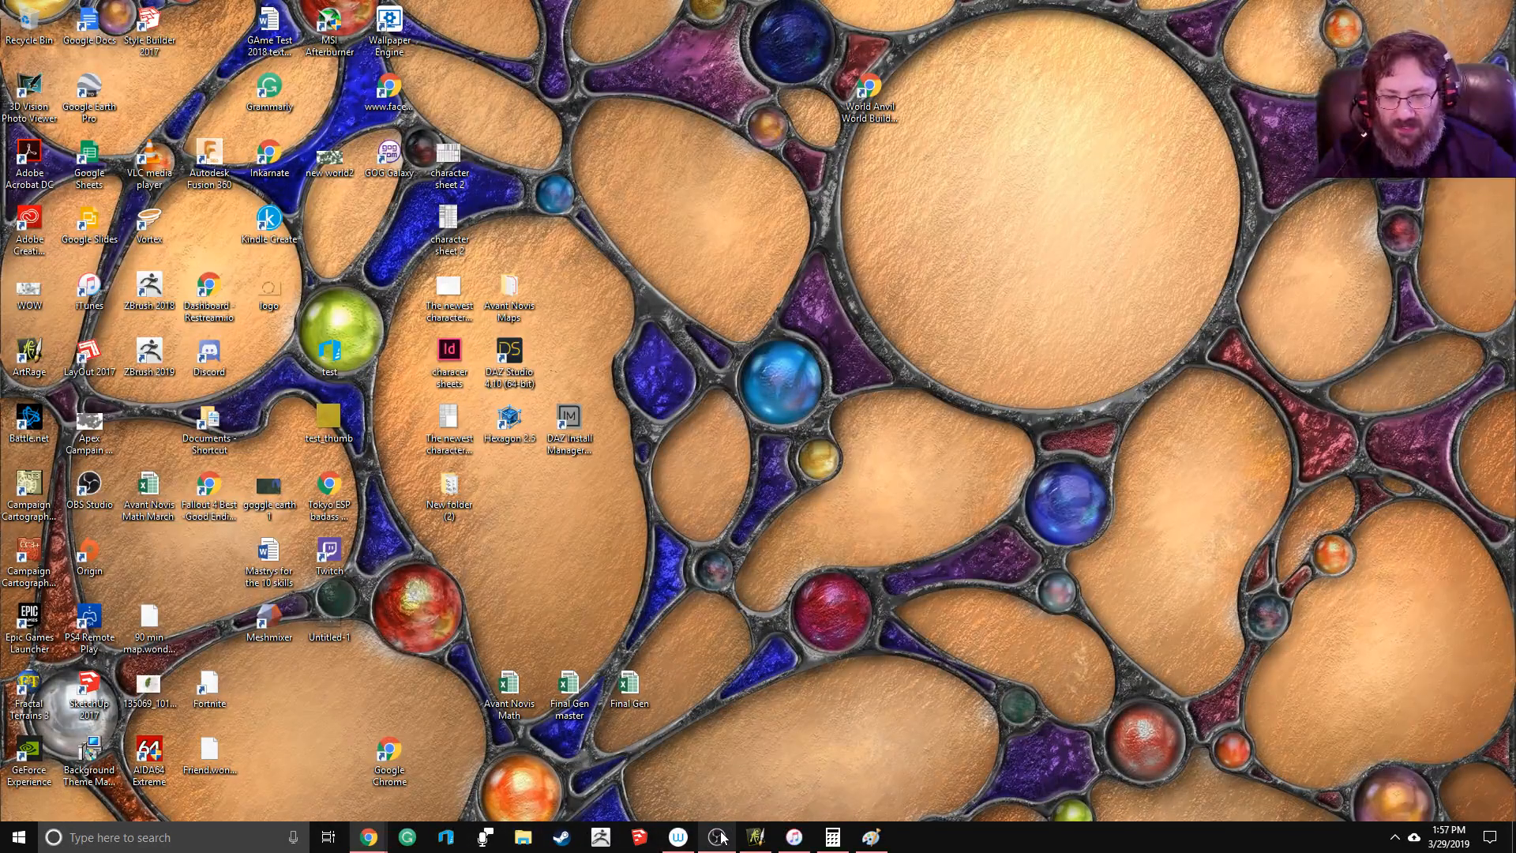
left_click(755, 837)
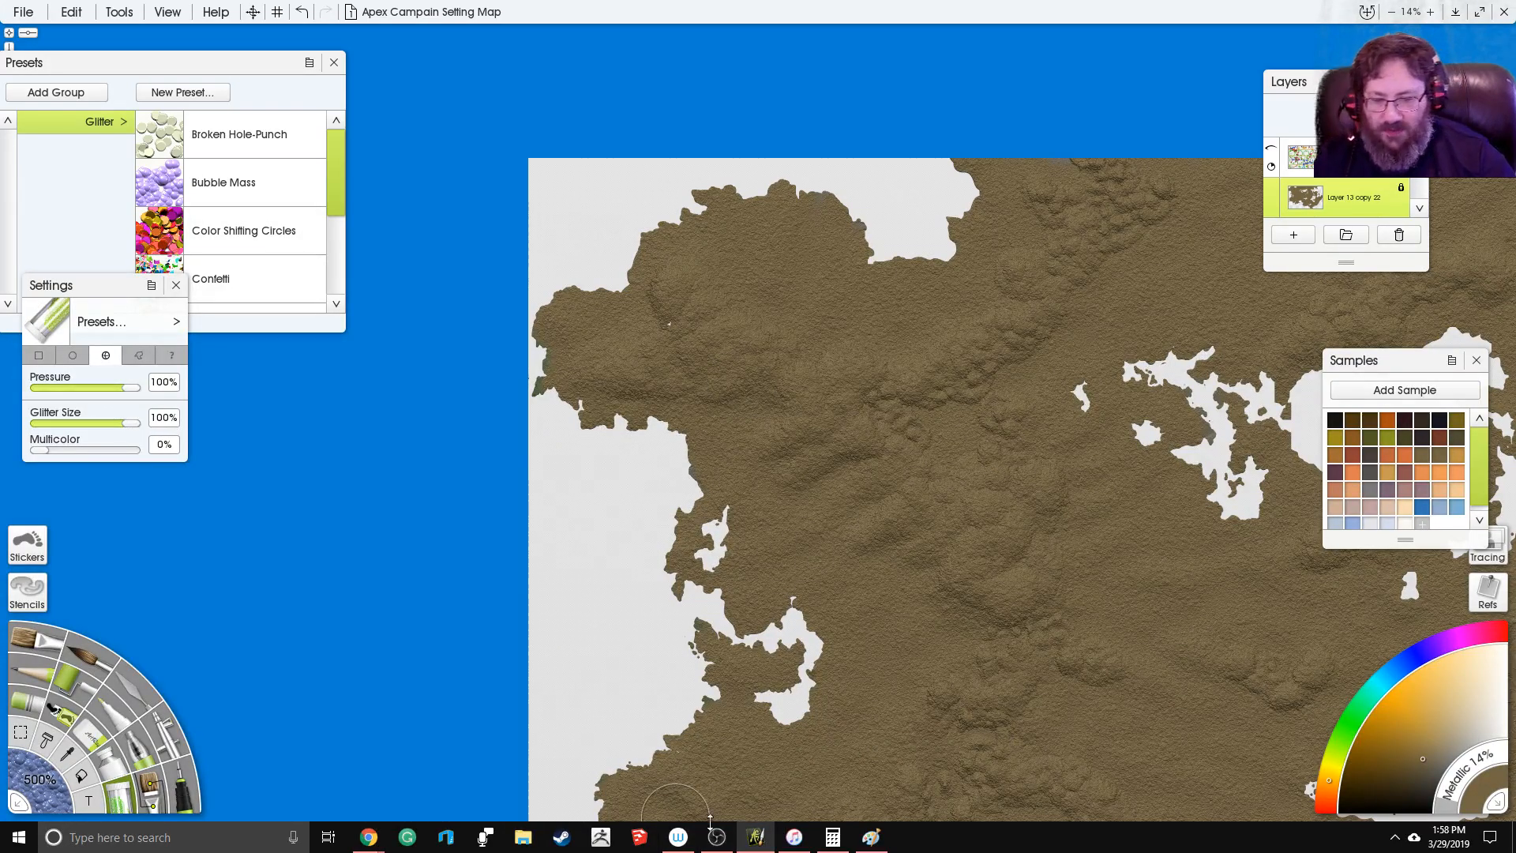
mouse_move(371, 837)
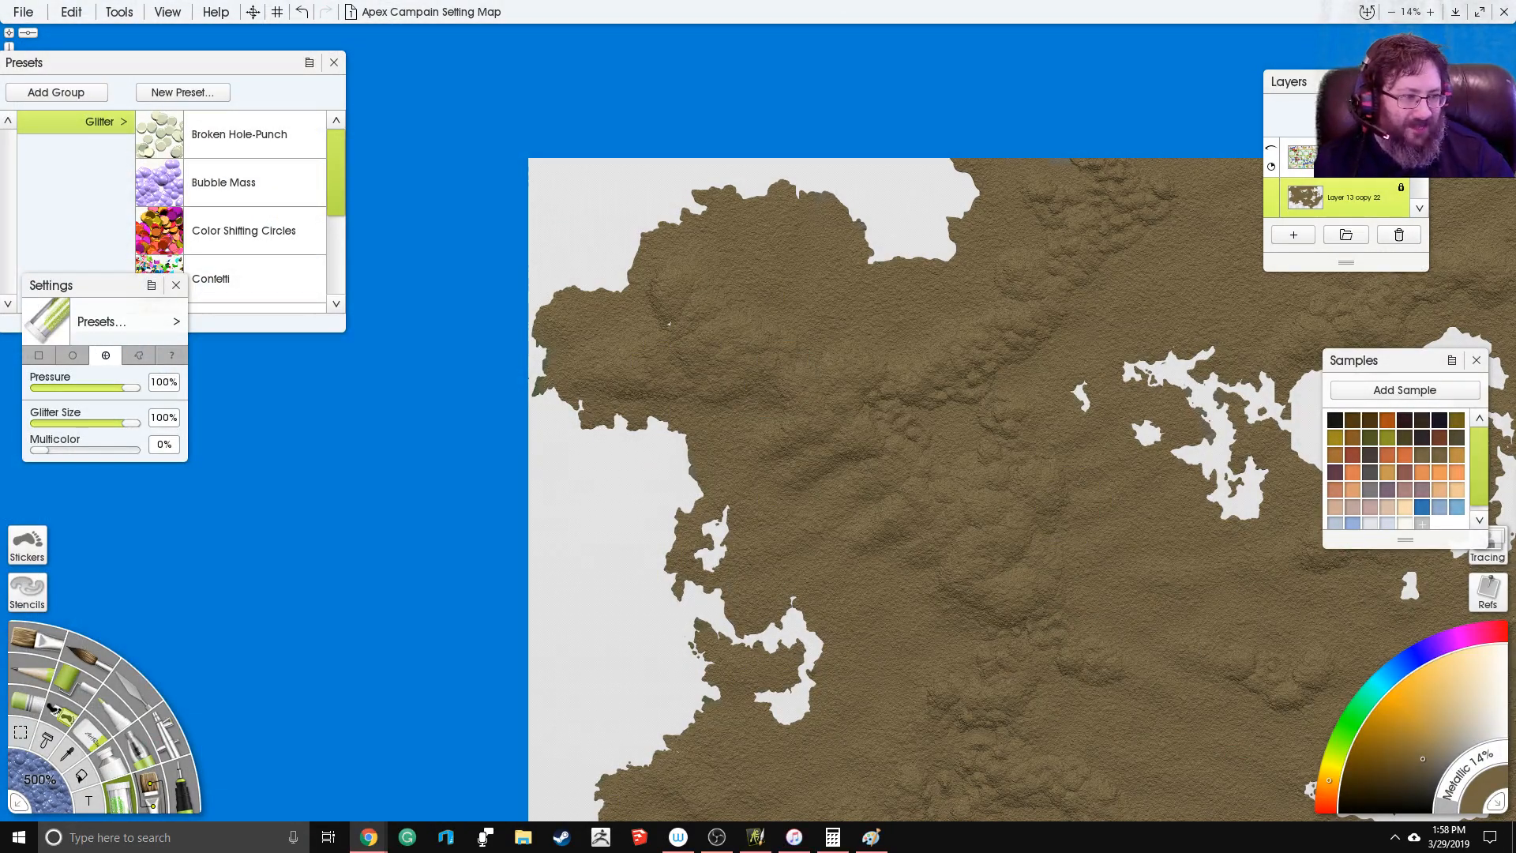
Step: Soften the northern and southwestern mountain ridges by brushing more brown texture over their bumps
left_click_drag(974, 381, 831, 386)
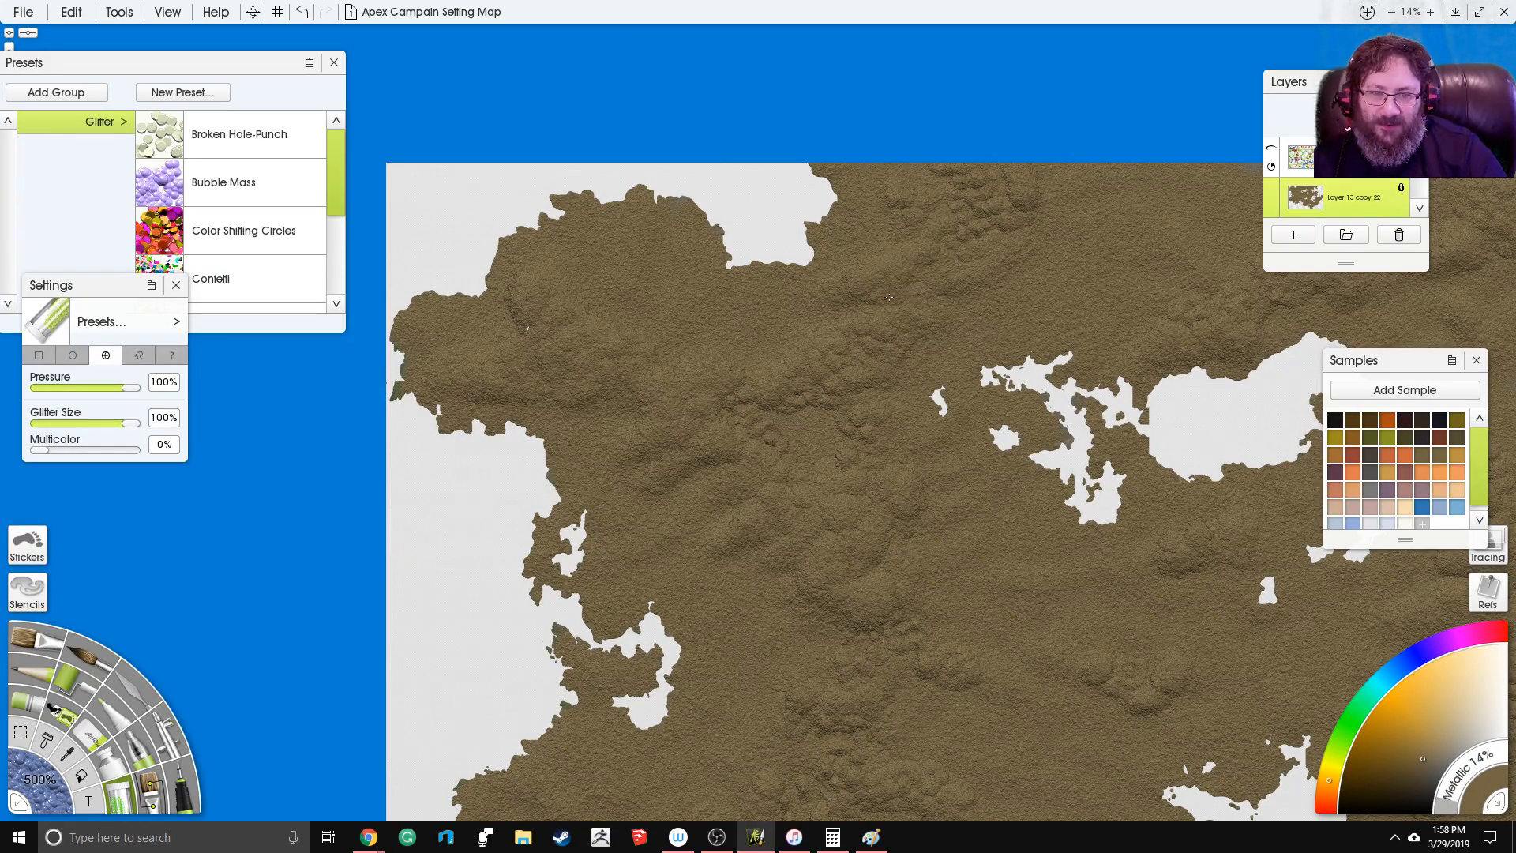
left_click_drag(864, 671, 825, 382)
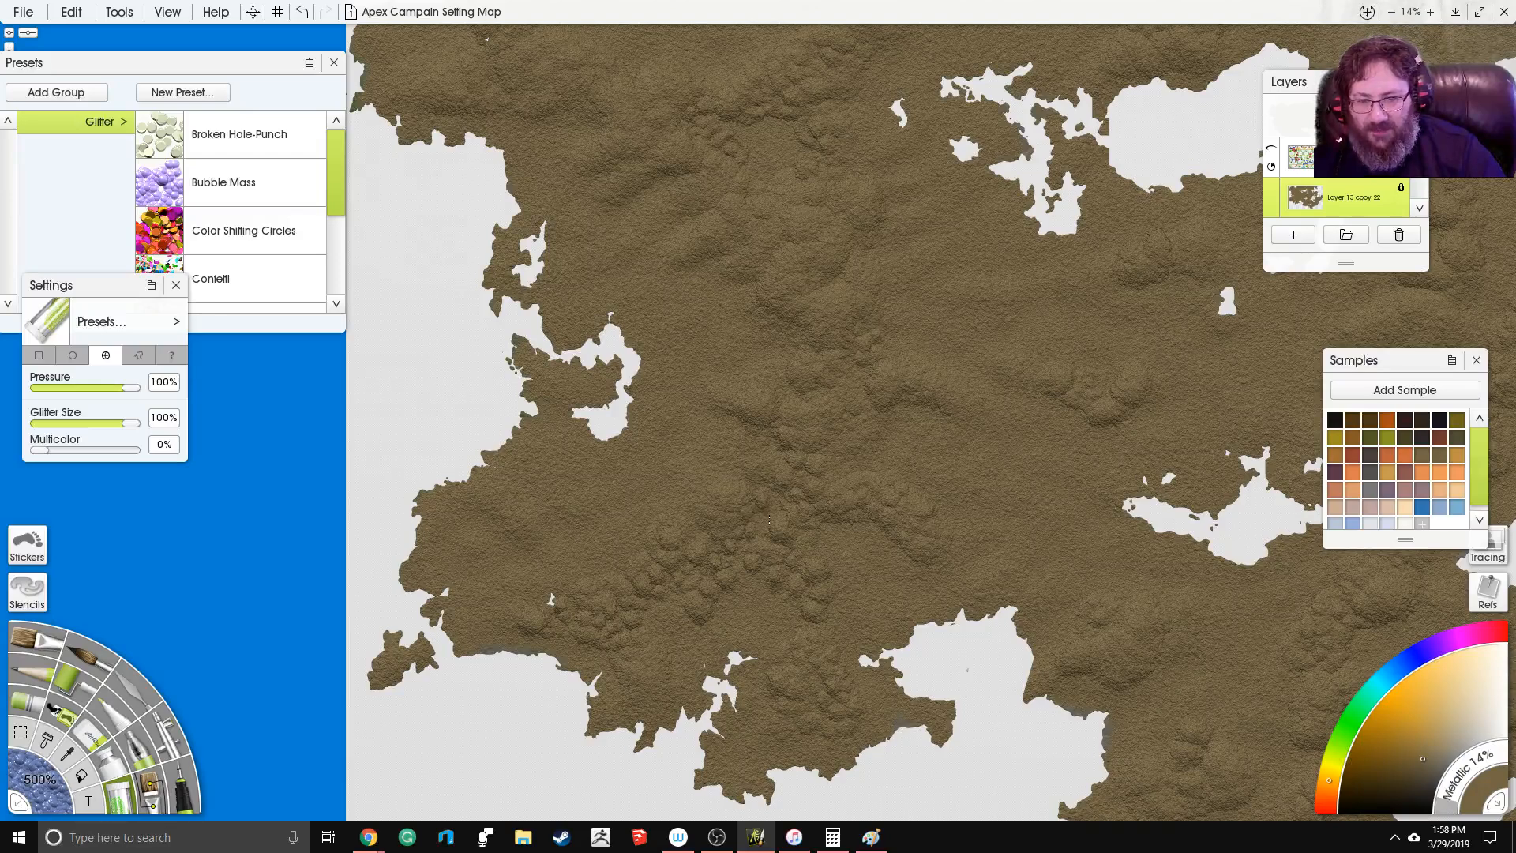
left_click_drag(545, 540, 613, 477)
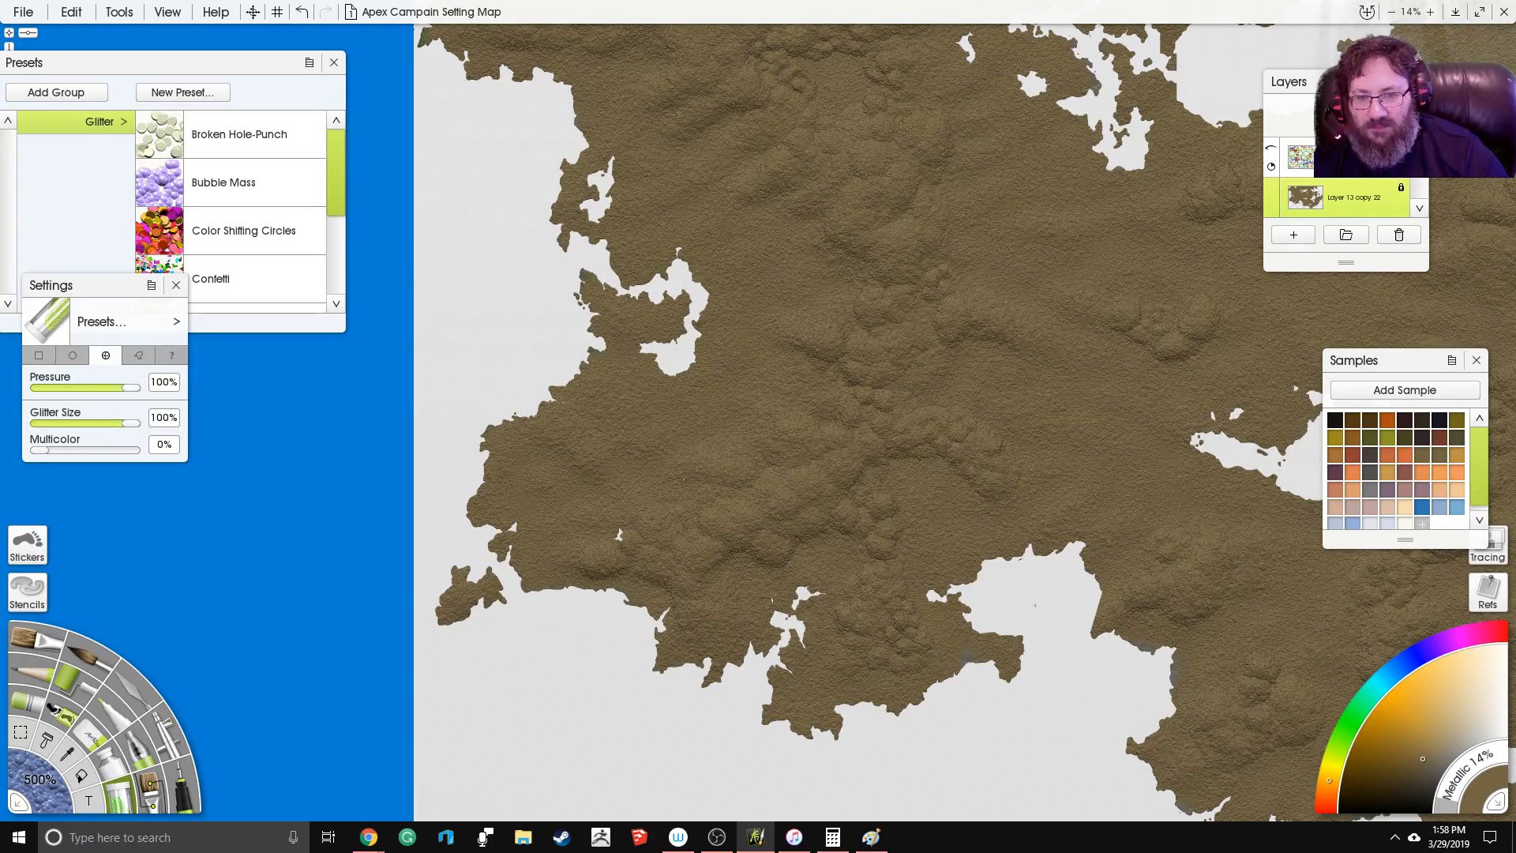
left_click_drag(957, 304, 823, 237)
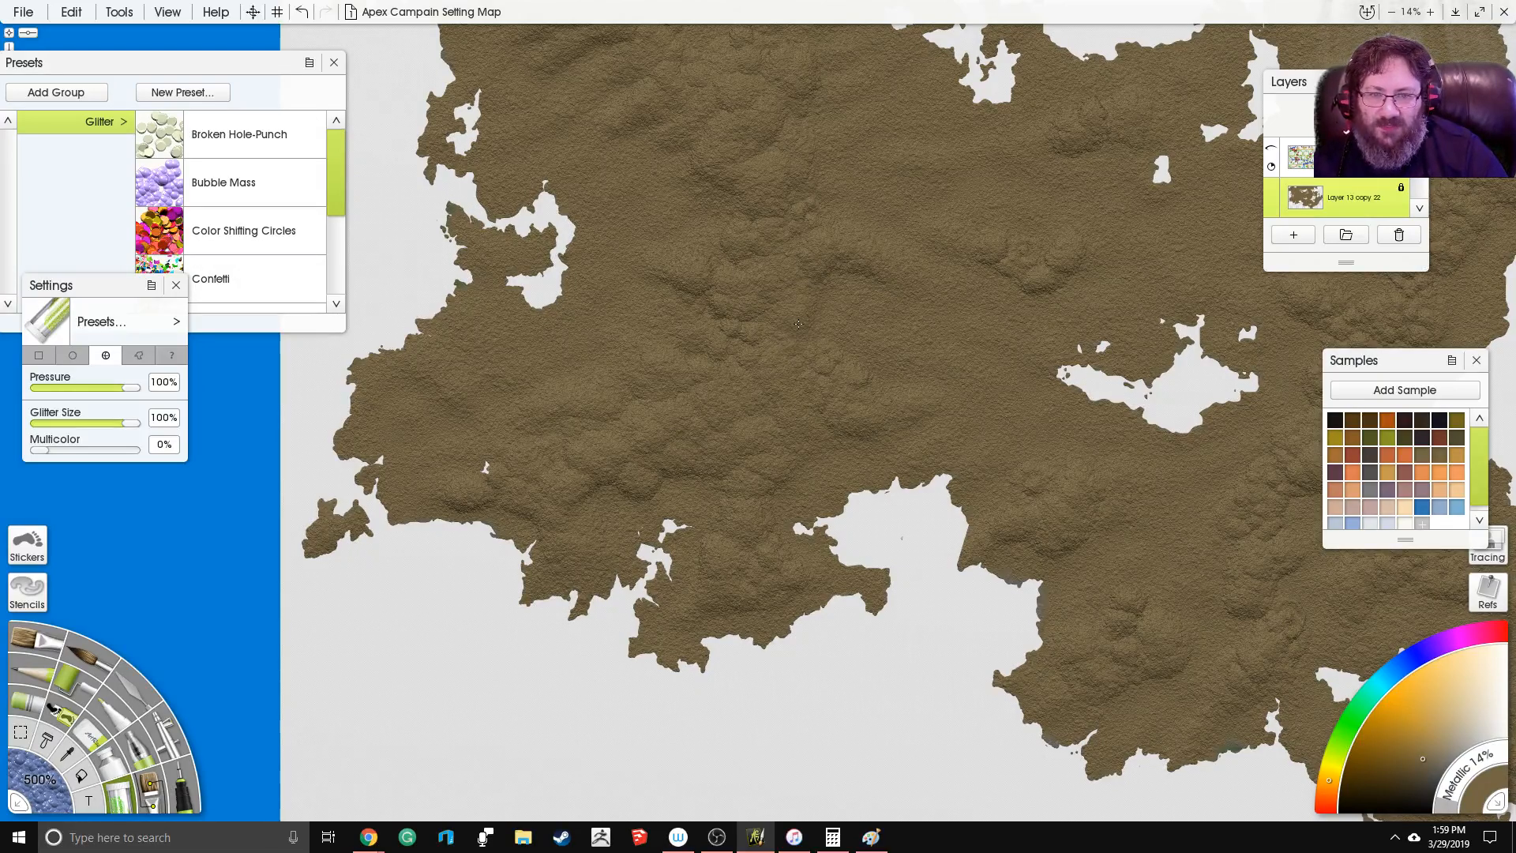
Step: Blend the mountain bumps around the central lake and above the southern coast into the brown ground
left_click_drag(916, 236, 697, 394)
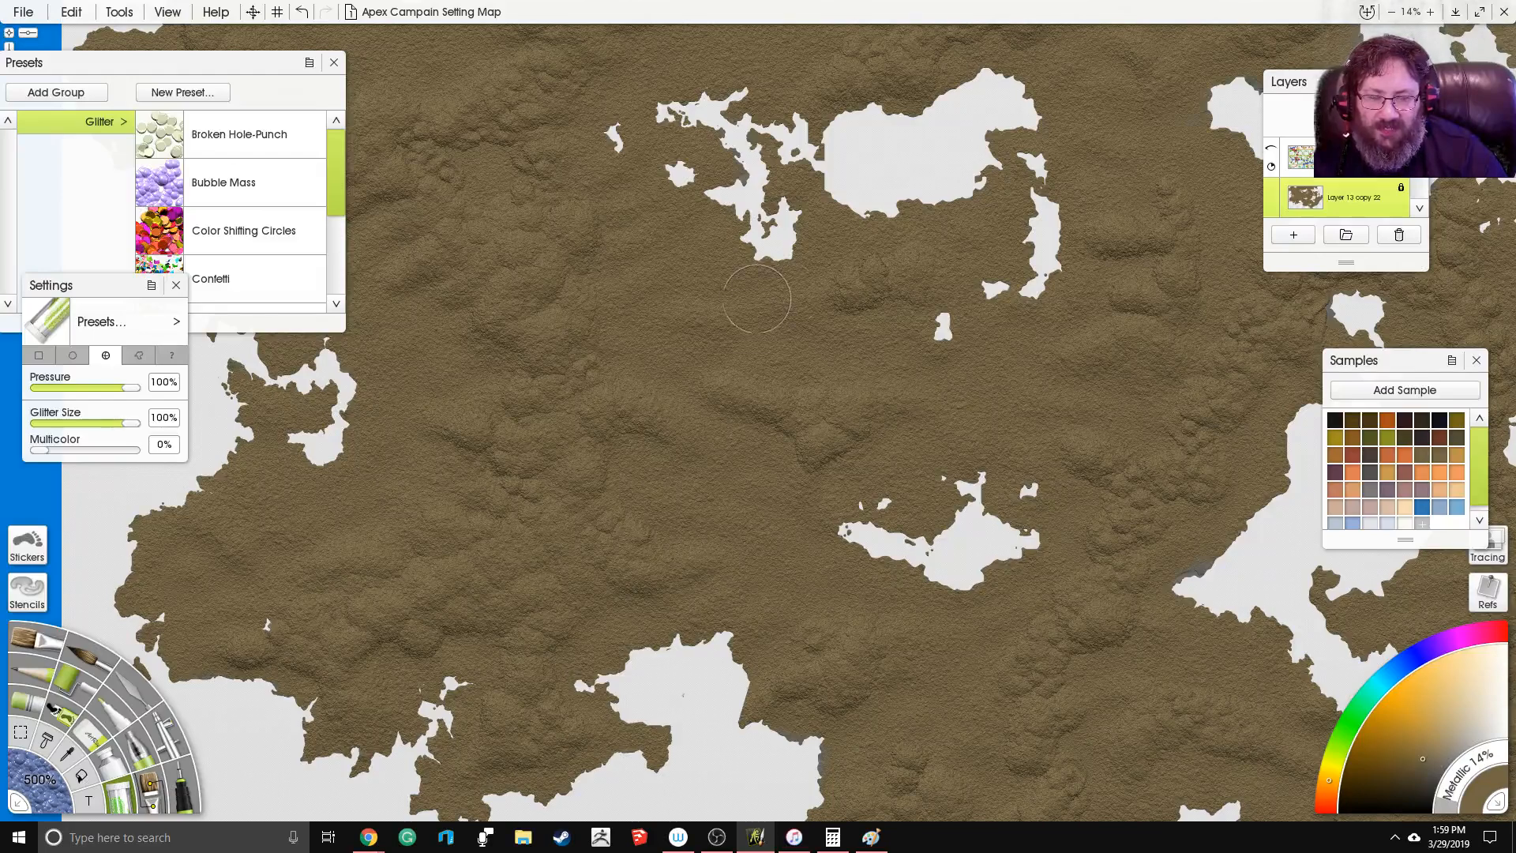
scroll(821, 521, "down", 3)
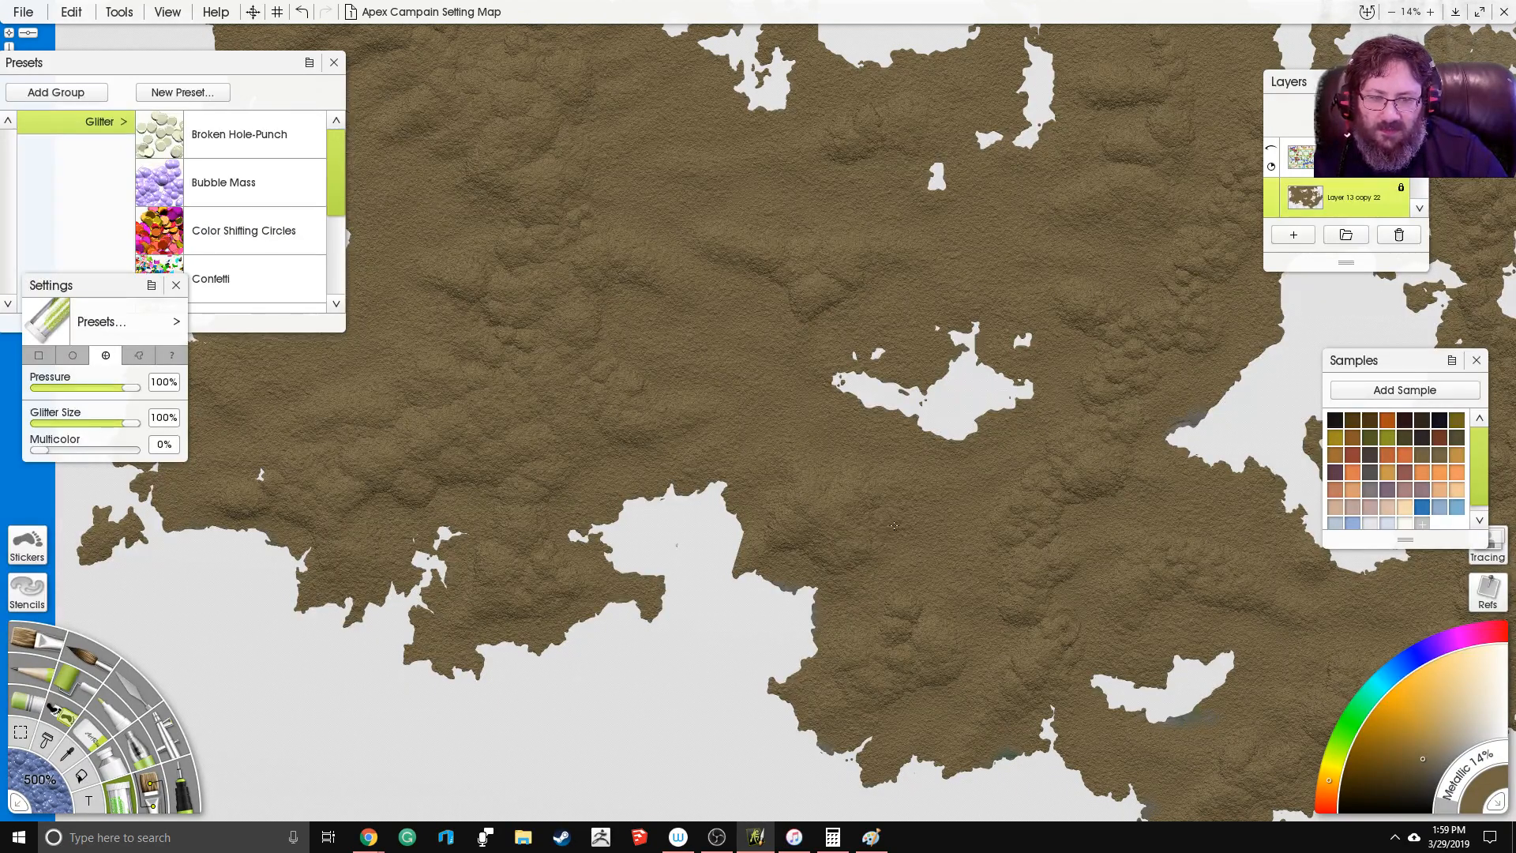
scroll(908, 481, "down", 4)
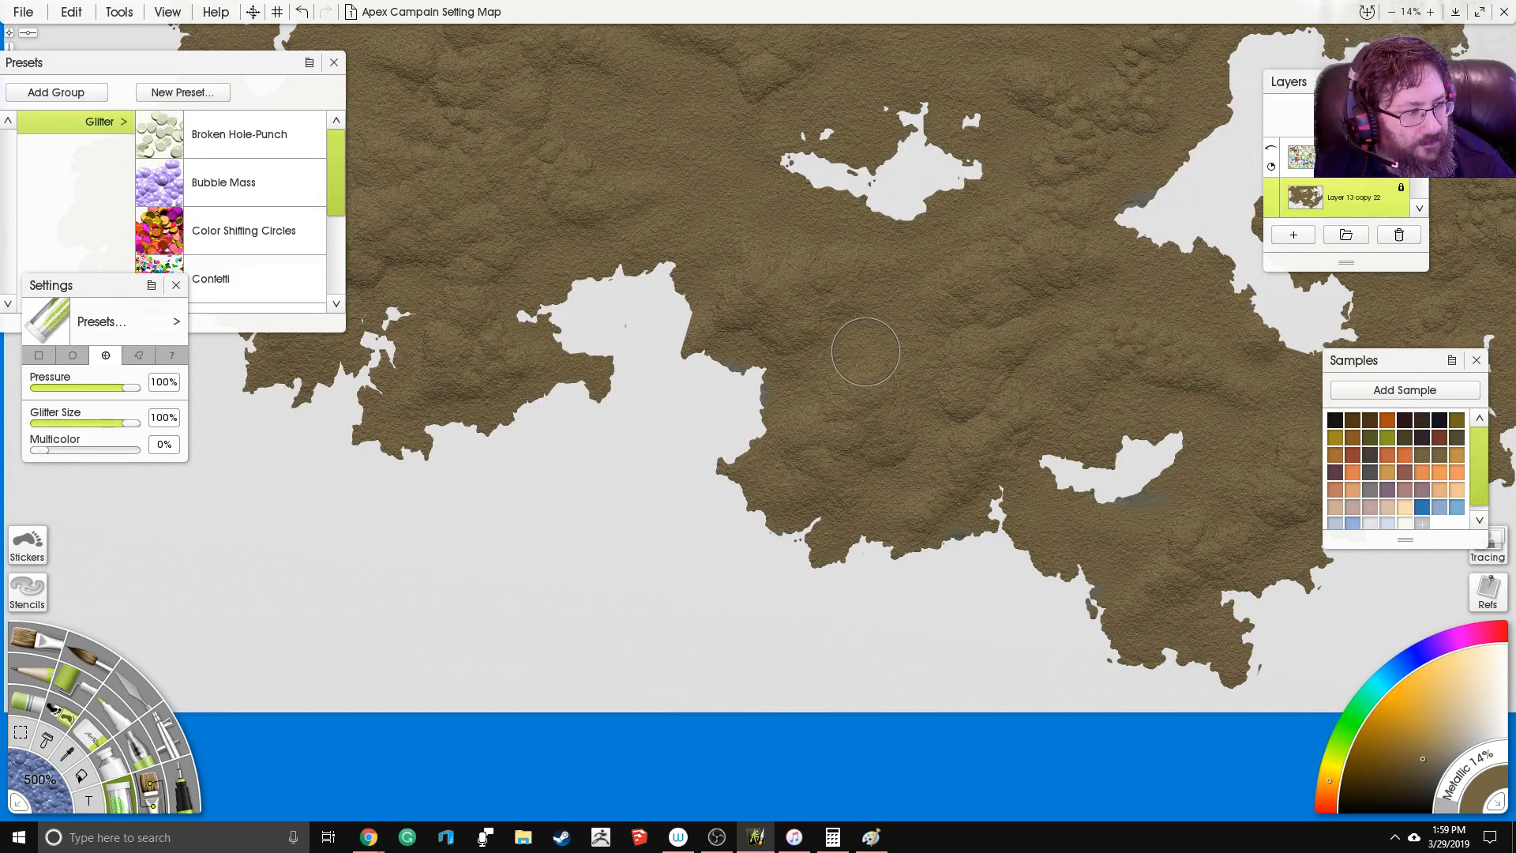
Step: Blend the mountain bumps south and east of the large eastern lake into the brown ground
left_click_drag(847, 319, 829, 273)
left_click_drag(950, 362, 762, 355)
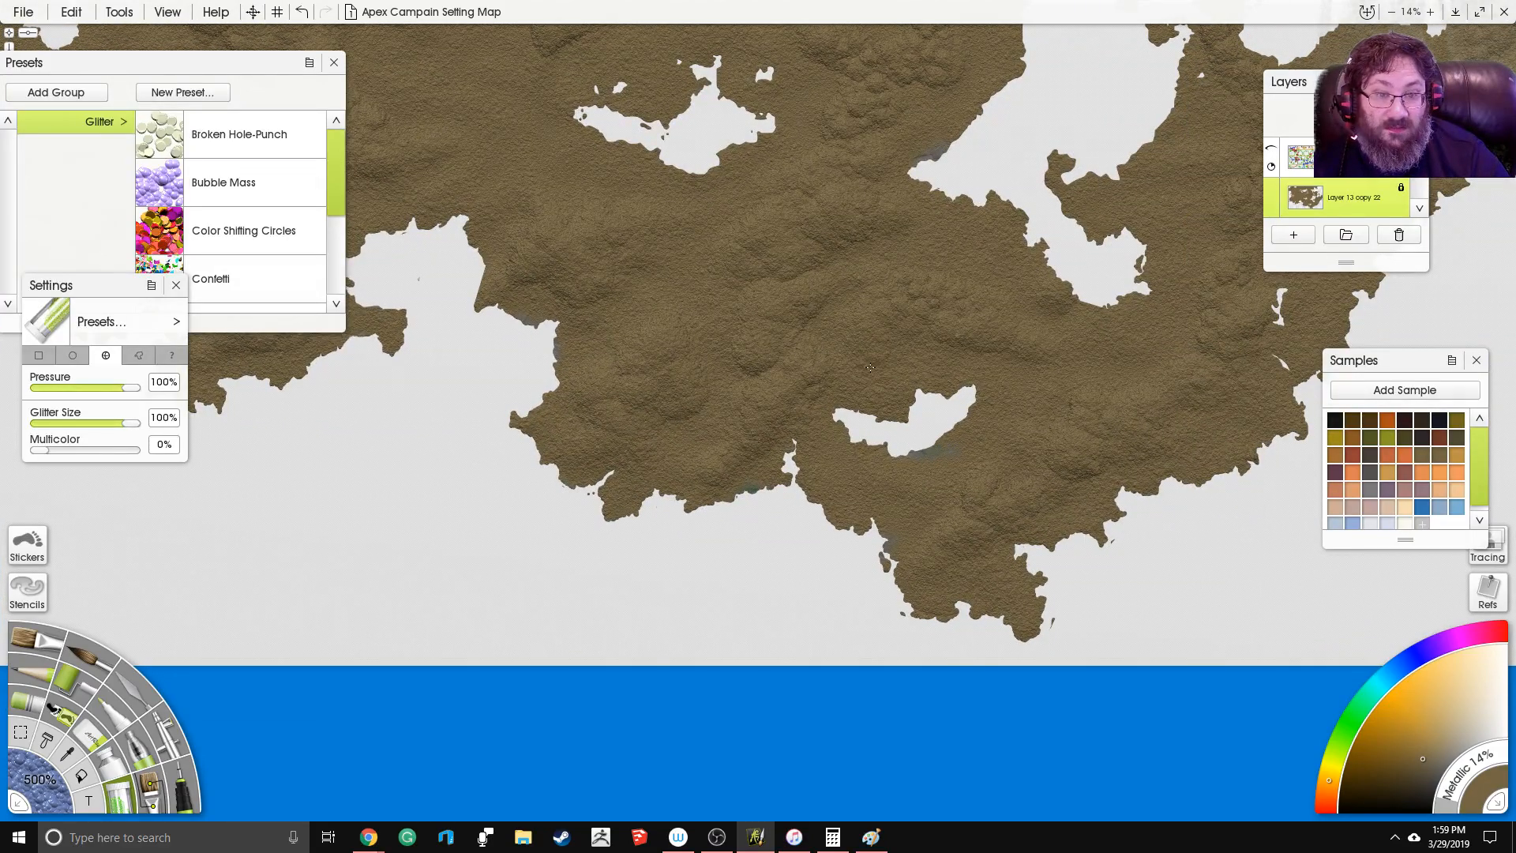
left_click_drag(897, 300, 859, 302)
left_click_drag(938, 272, 809, 307)
left_click_drag(977, 303, 906, 303)
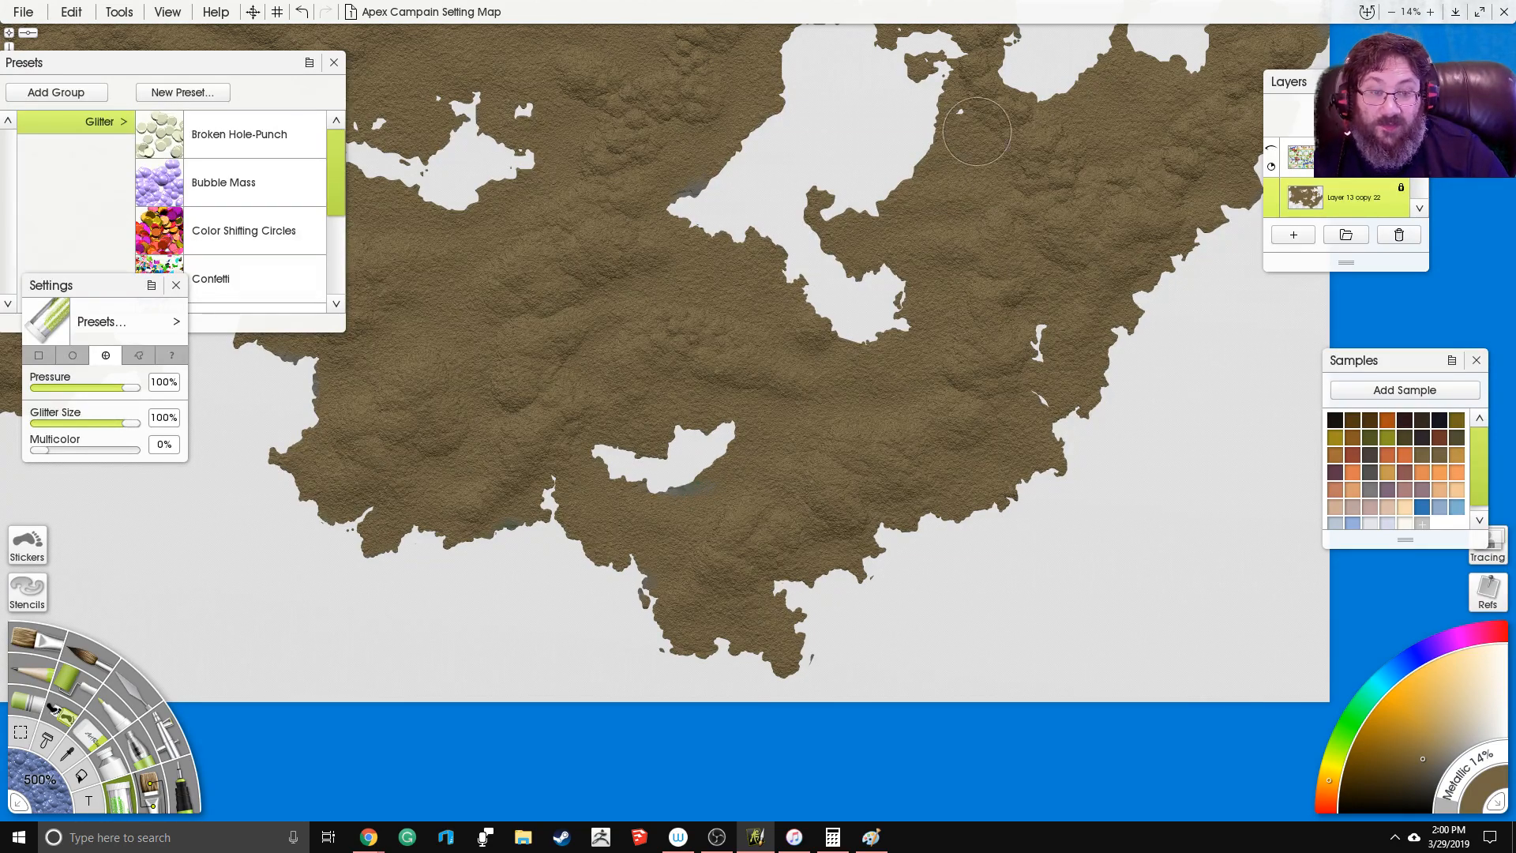
left_click_drag(979, 118, 908, 272)
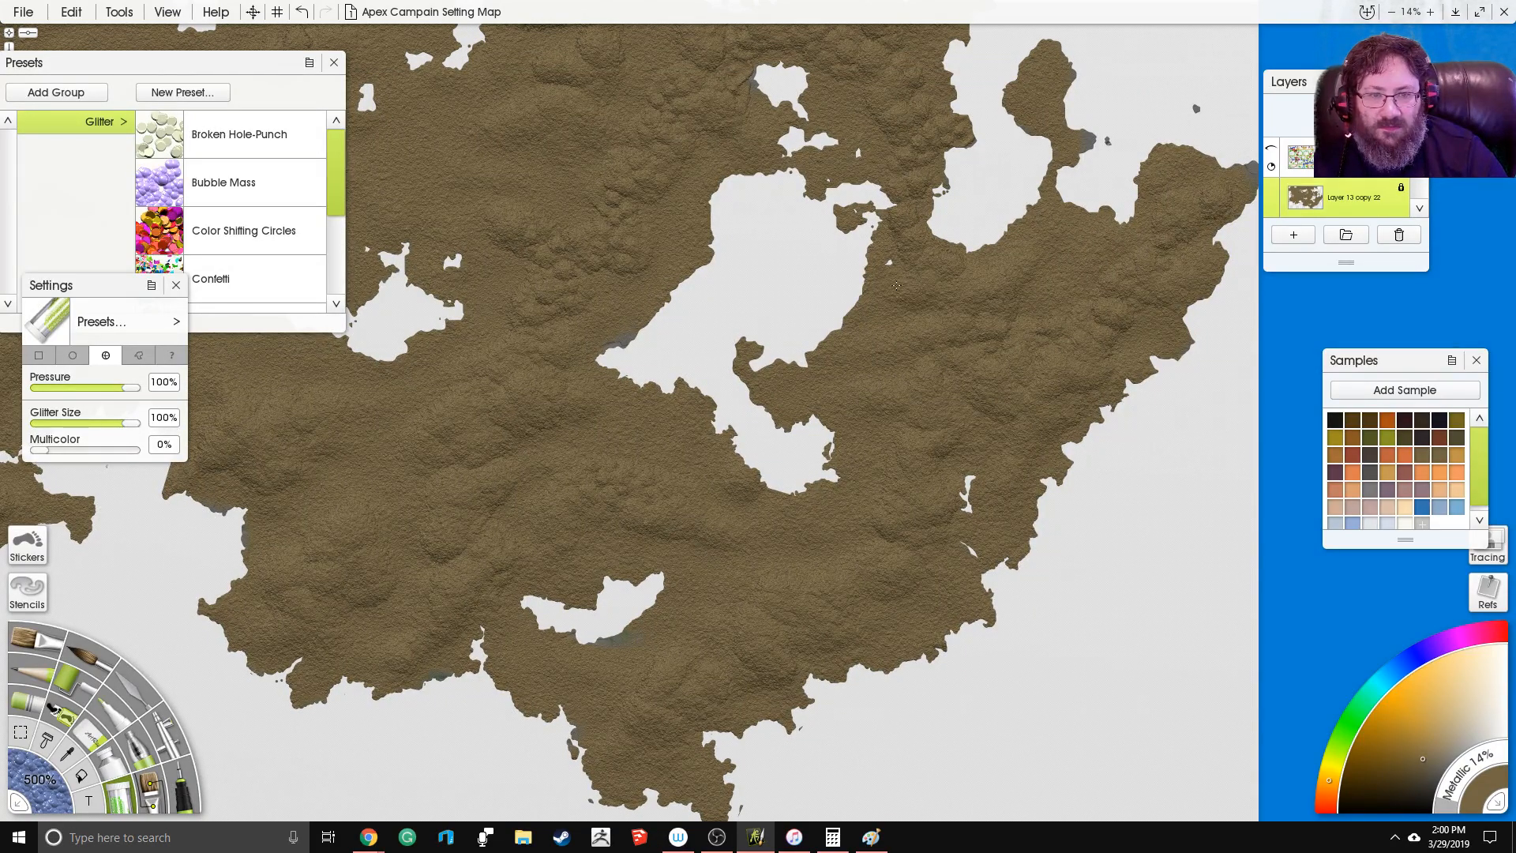
mouse_move(1087, 79)
left_mouse_down()
mouse_move(1056, 168)
mouse_move(991, 232)
mouse_move(973, 348)
left_mouse_up()
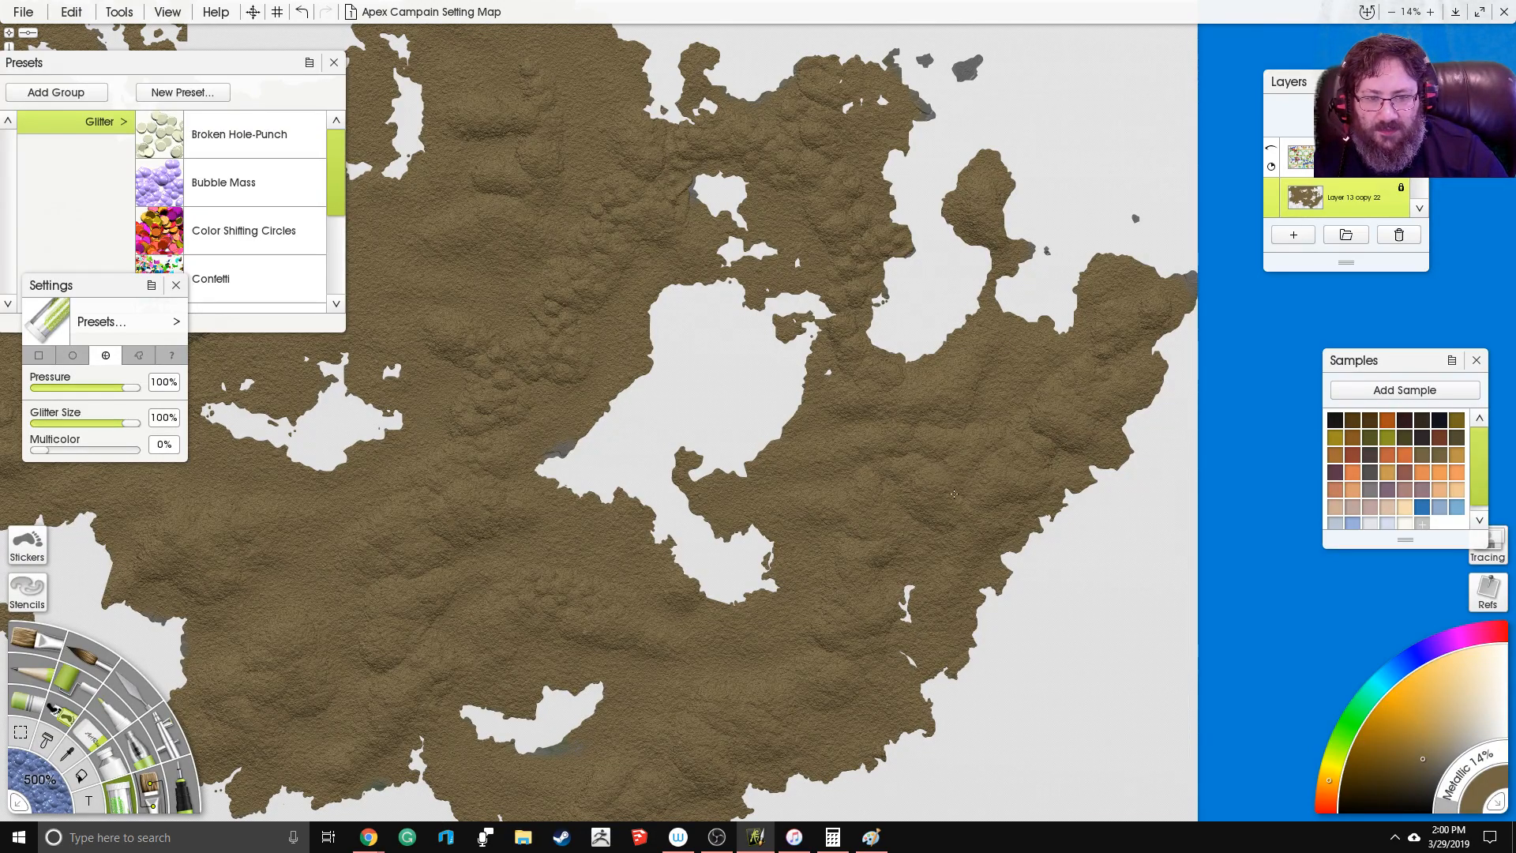
Step: Brush brown texture over the mountain ridge between the central lake and the large eastern lake to soften its bumps
scroll(758, 397, "up", 3)
right_click(757, 397)
left_click(758, 397)
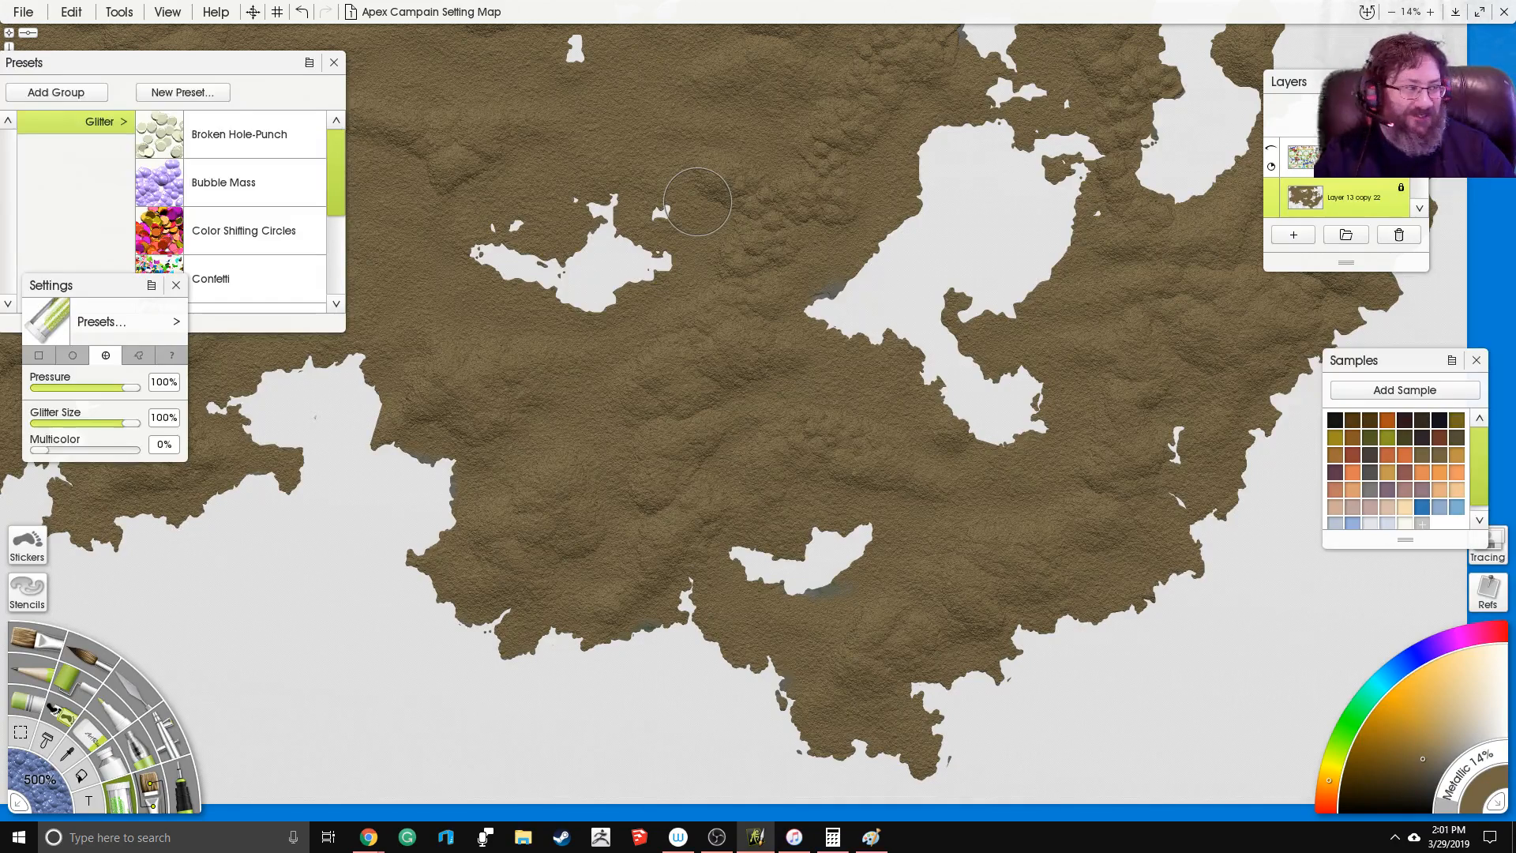
left_click_drag(730, 218, 744, 287)
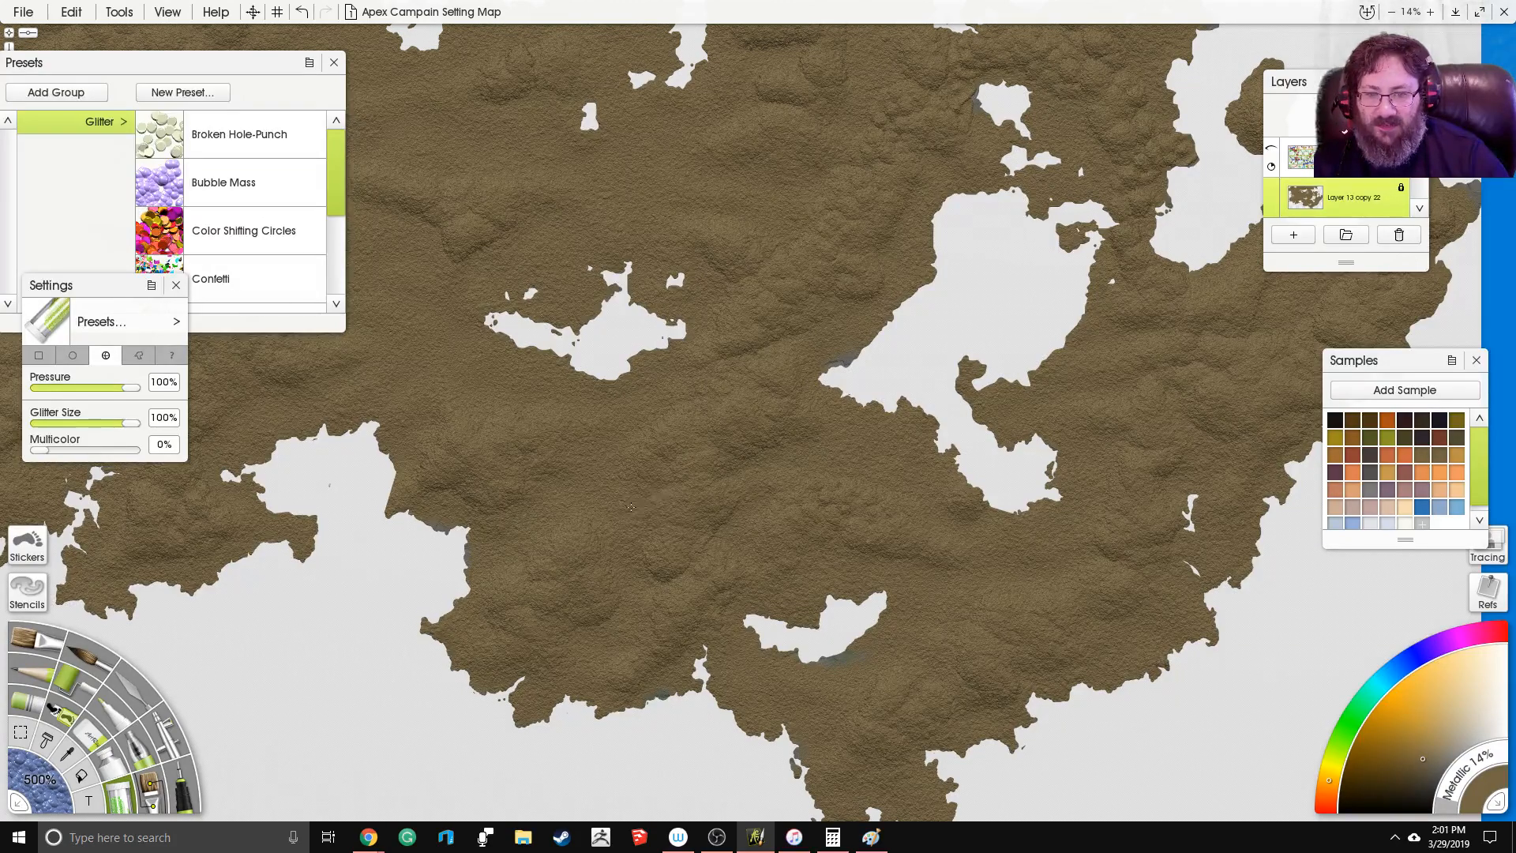
left_click_drag(630, 507, 609, 750)
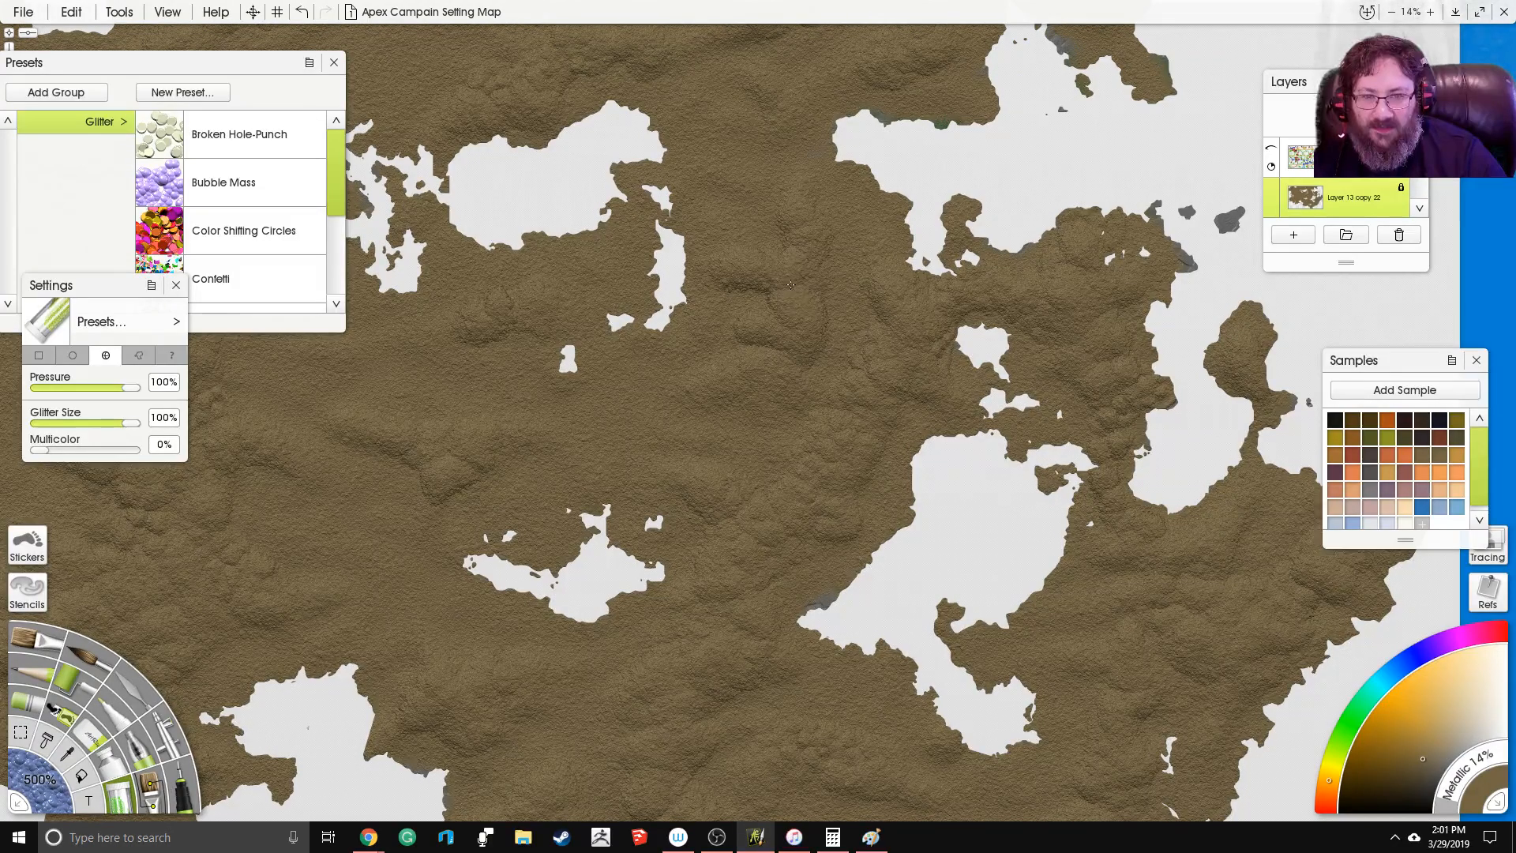
left_click_drag(976, 513, 653, 283)
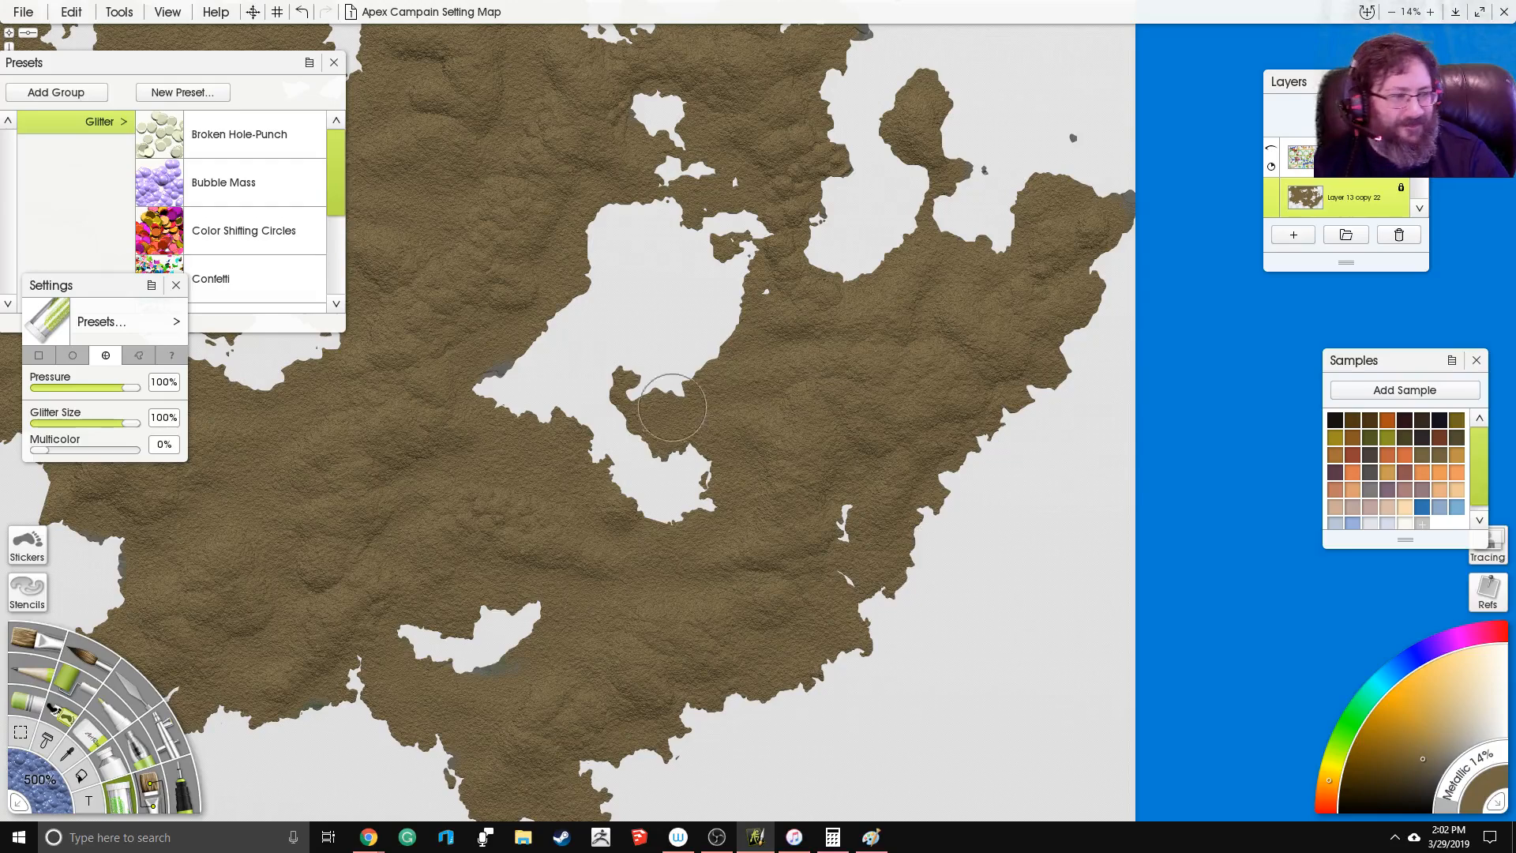
Step: Soften the remaining bumps around the small southern lake and along the southeastern coast with more brown texture
mouse_move(672, 406)
left_mouse_down()
mouse_move(772, 374)
mouse_move(749, 405)
mouse_move(710, 433)
left_mouse_up()
left_click_drag(742, 499, 737, 371)
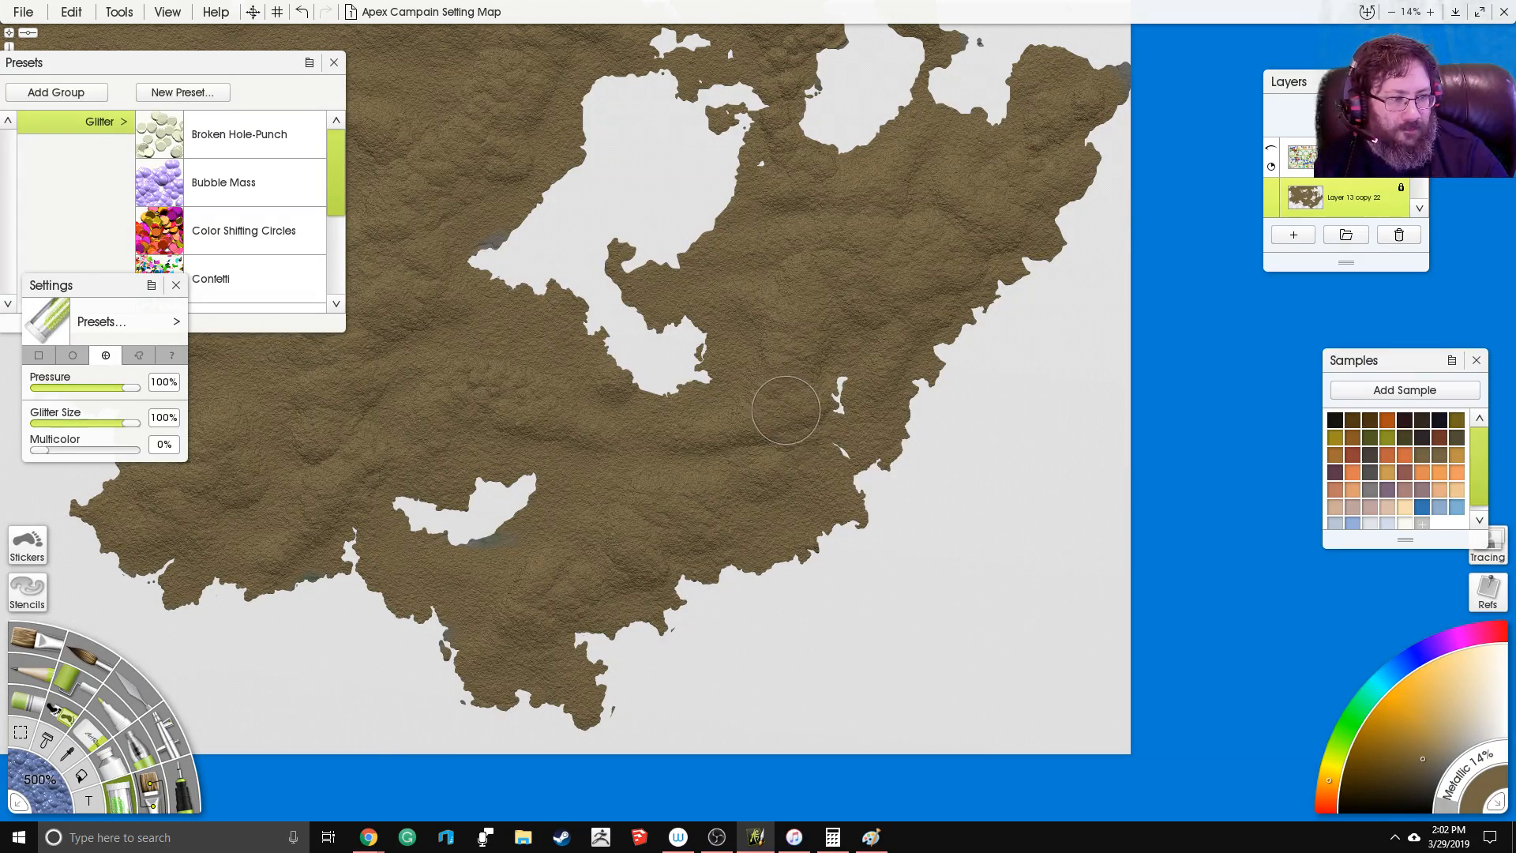
left_click_drag(782, 376, 763, 340)
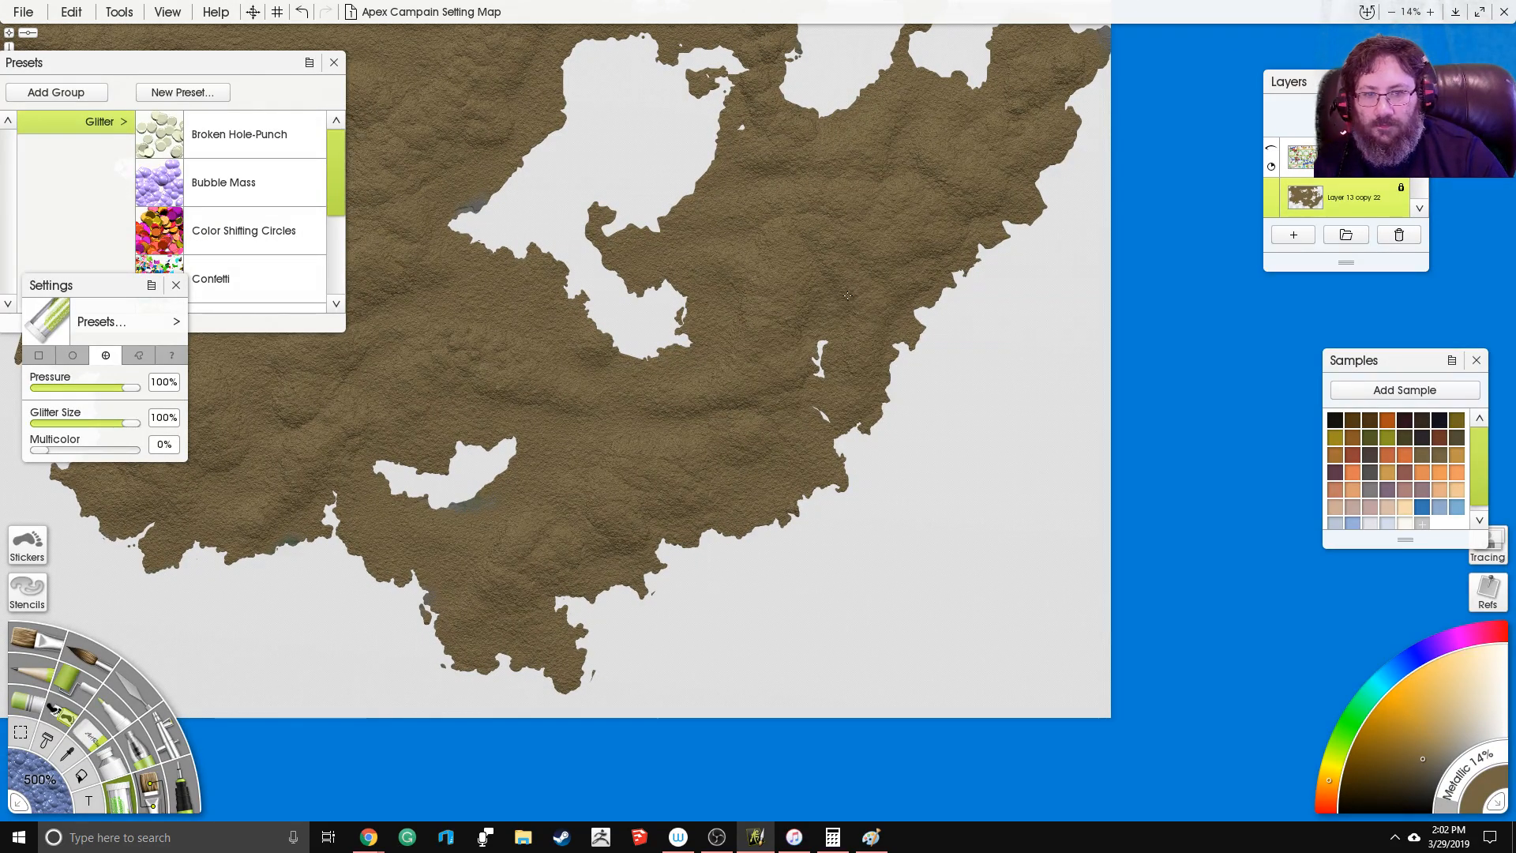
left_click_drag(742, 355, 797, 273)
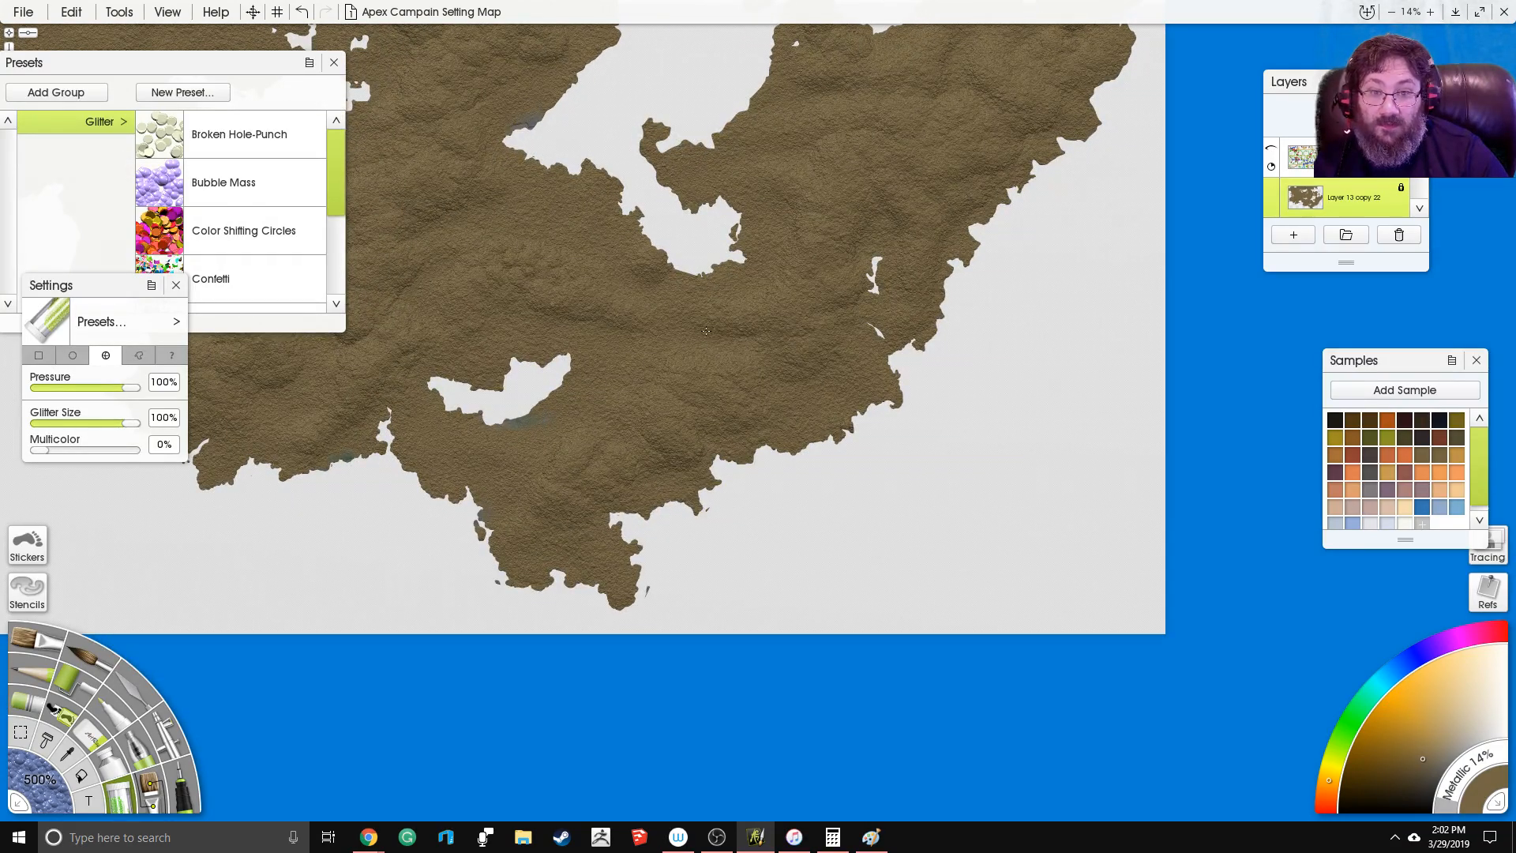
left_click_drag(742, 240, 785, 227)
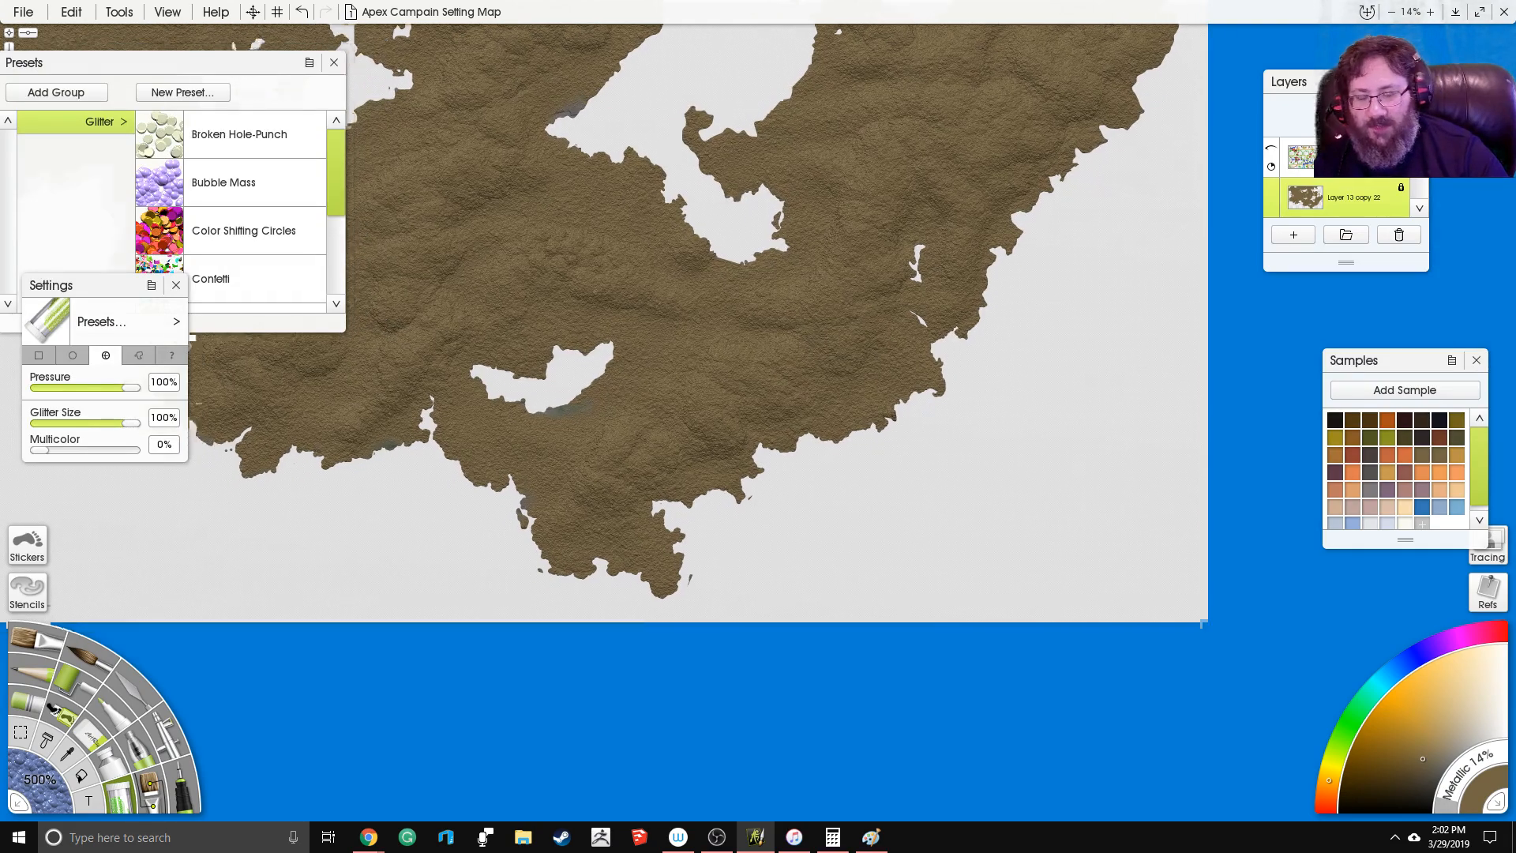
left_click_drag(612, 456, 622, 437)
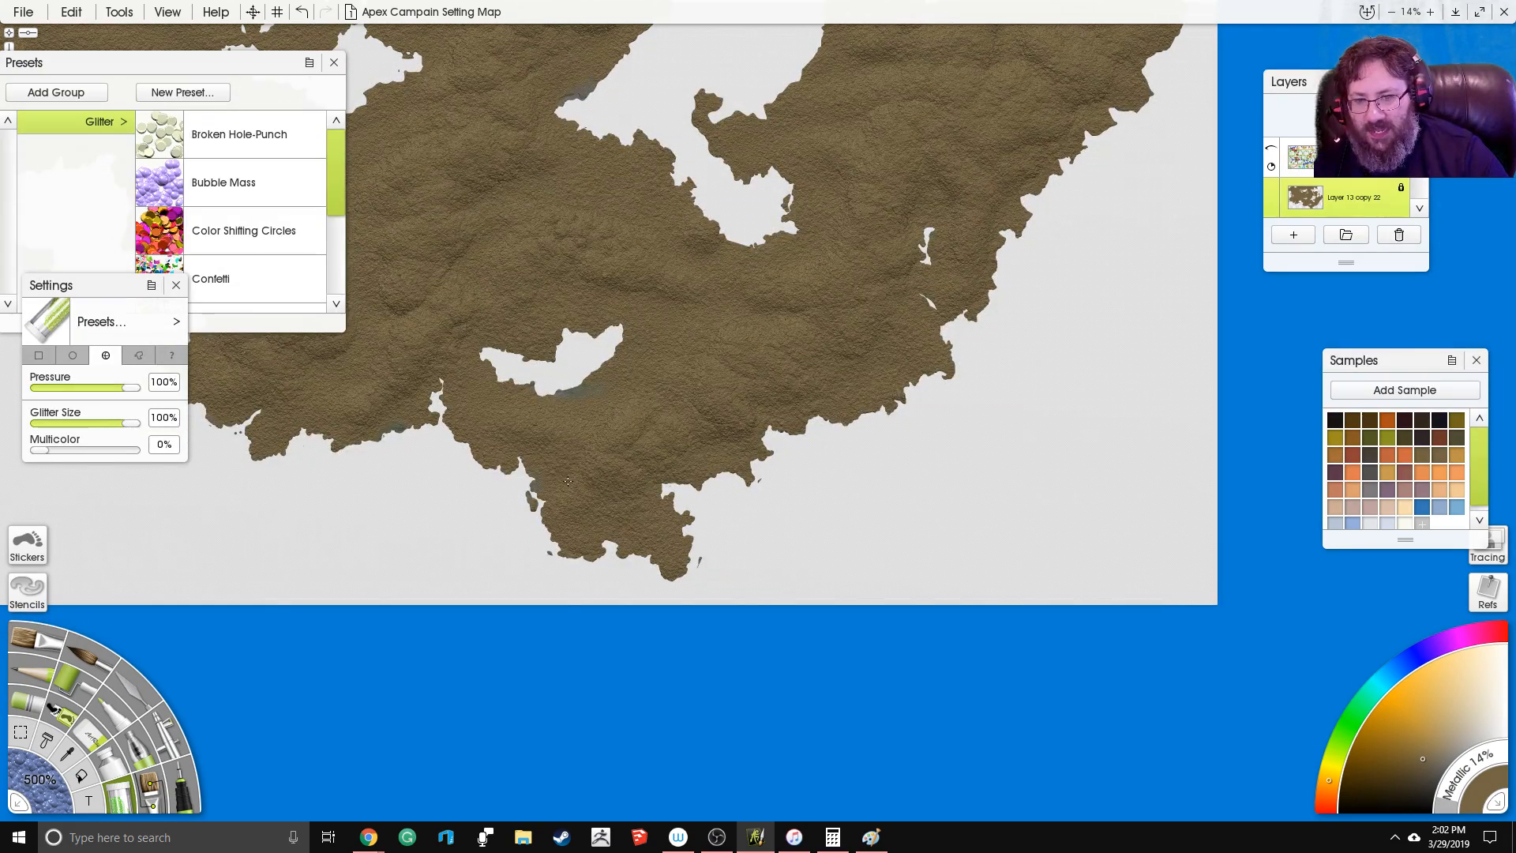
left_click_drag(688, 269, 752, 366)
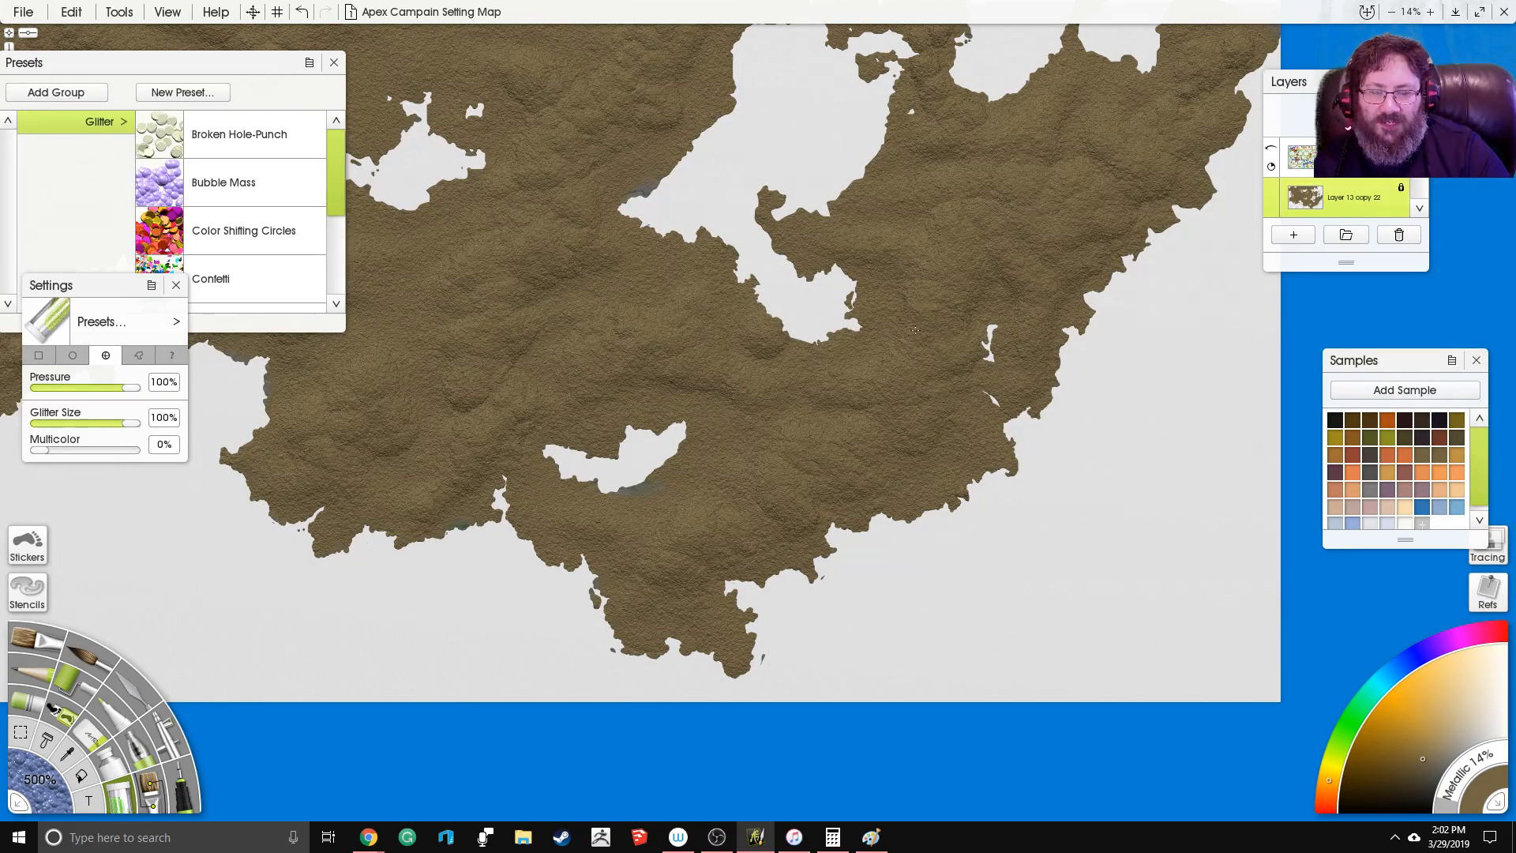
left_click_drag(577, 321, 813, 418)
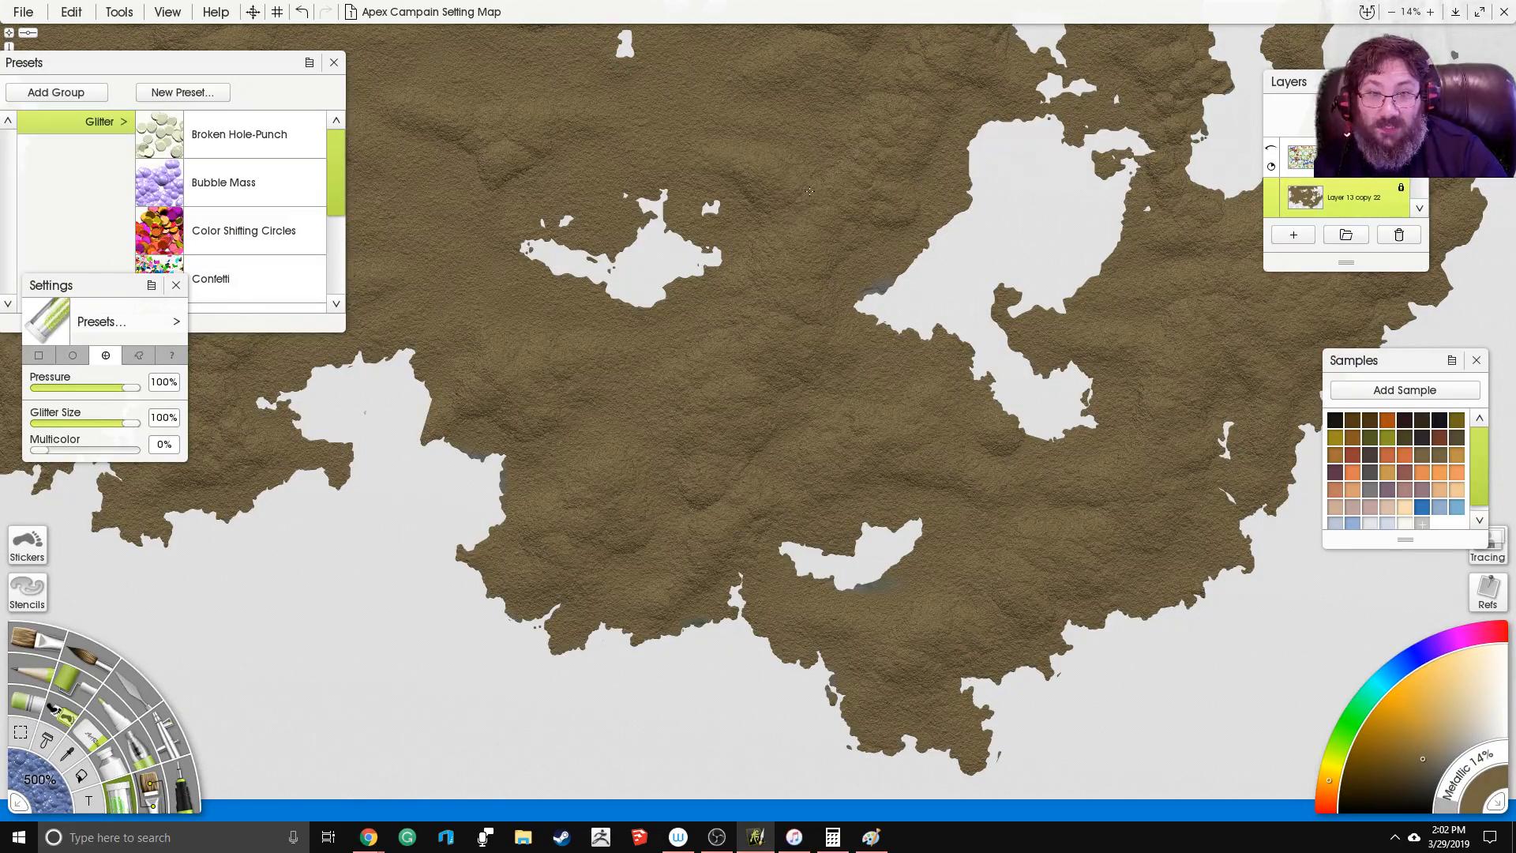
Step: Smooth the ridges north and northwest of the central lake by brushing brown texture over them
left_click_drag(809, 202, 733, 377)
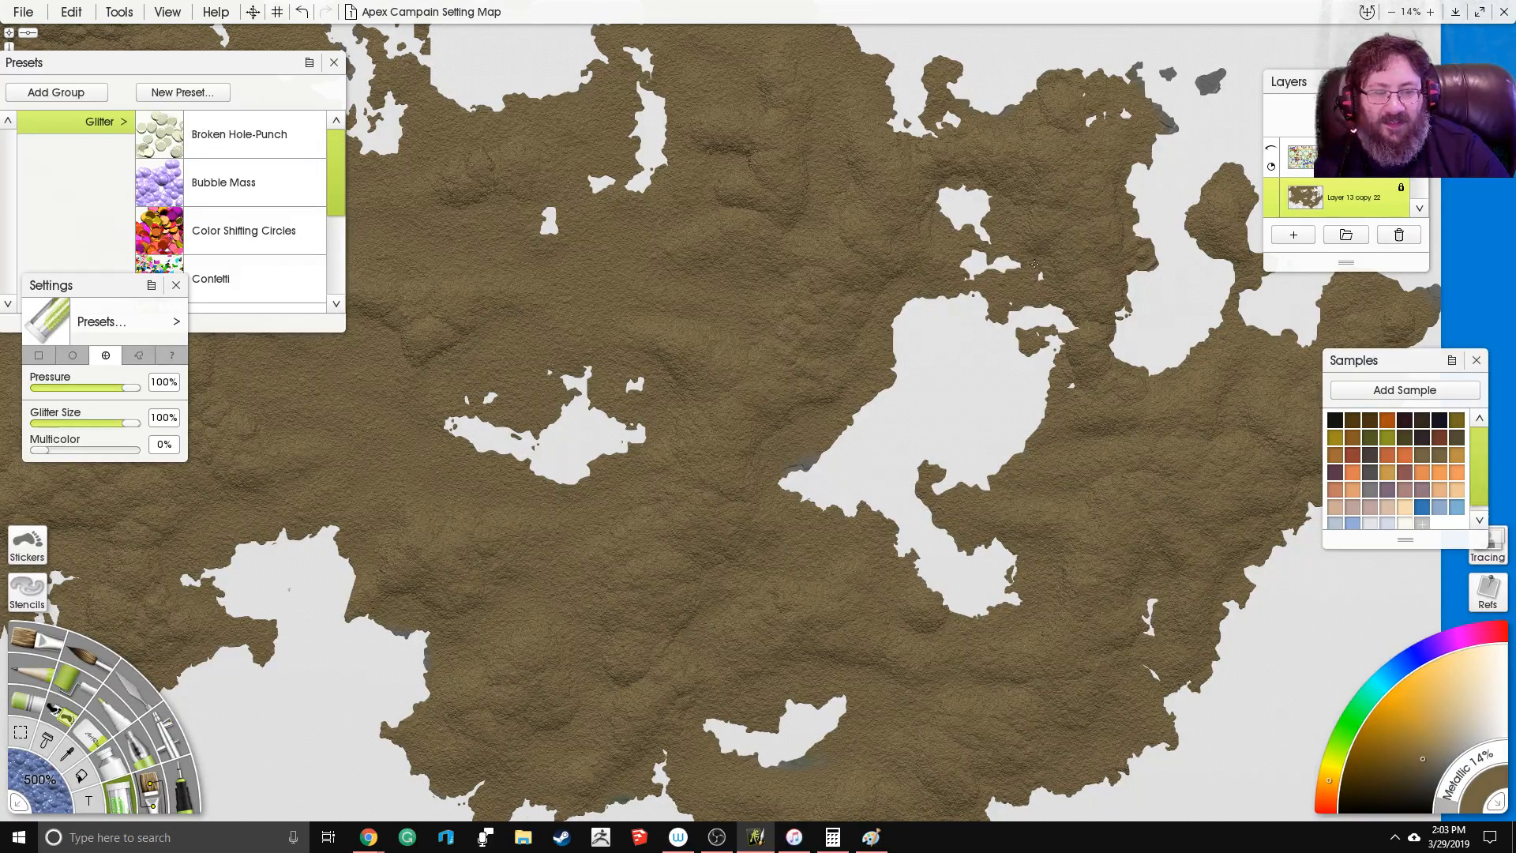
mouse_move(775, 195)
left_mouse_down()
mouse_move(895, 264)
mouse_move(864, 286)
left_mouse_up()
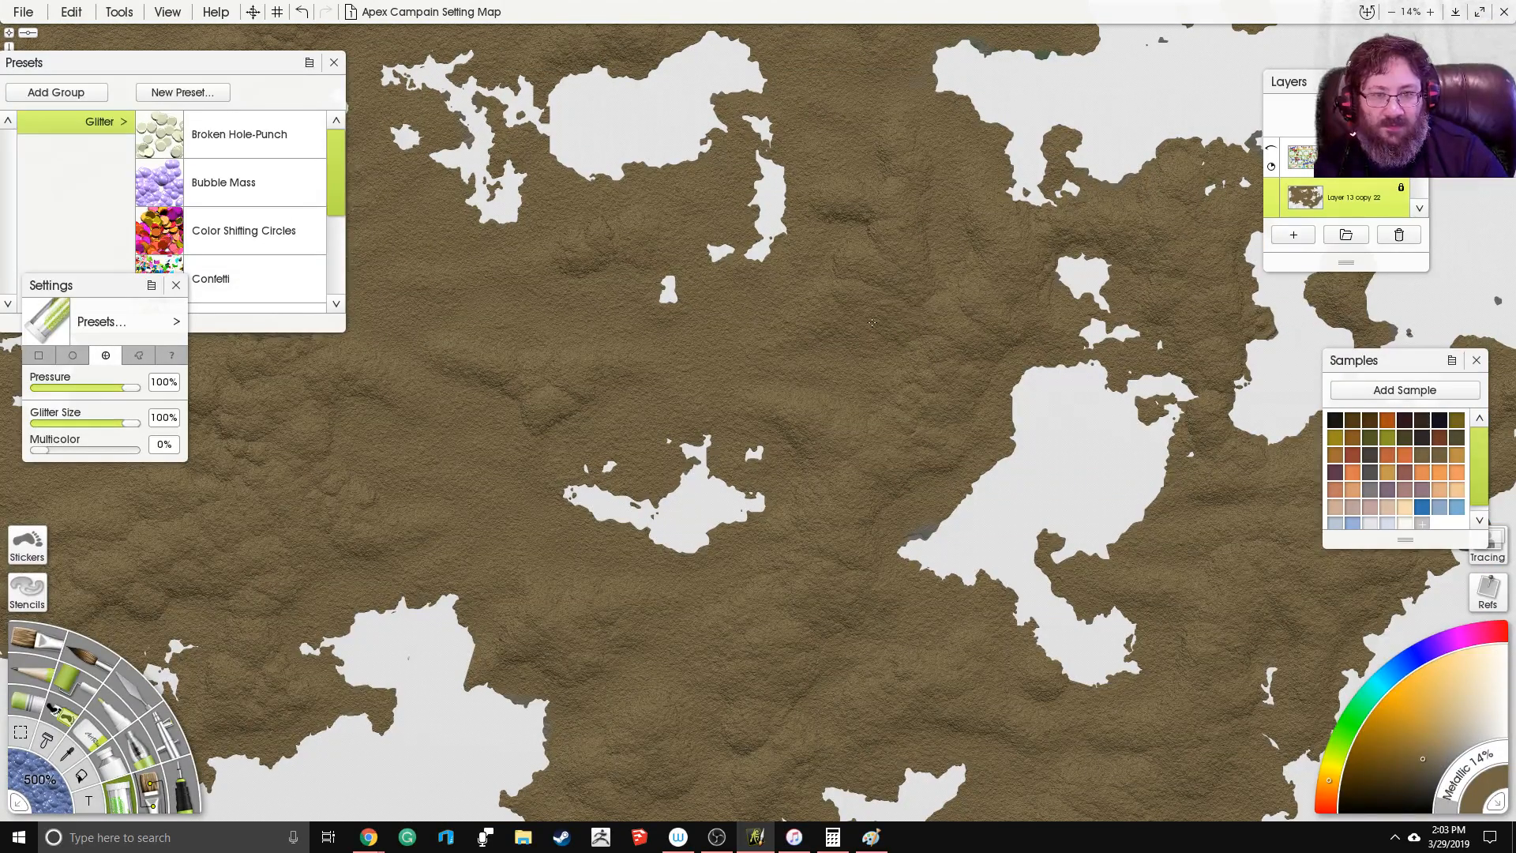
left_click_drag(537, 426, 671, 315)
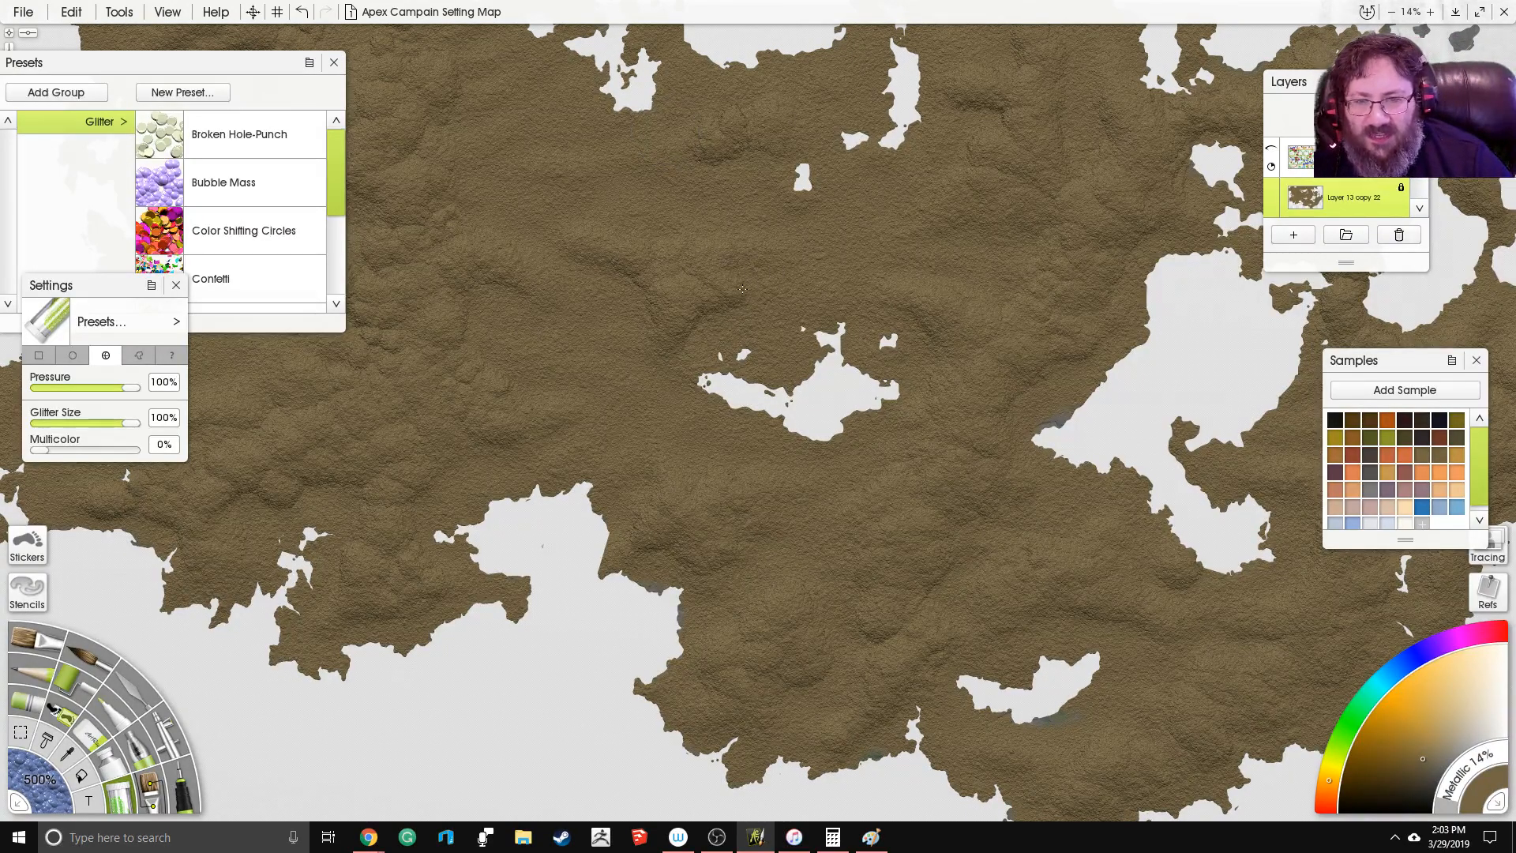
left_click_drag(634, 240, 680, 356)
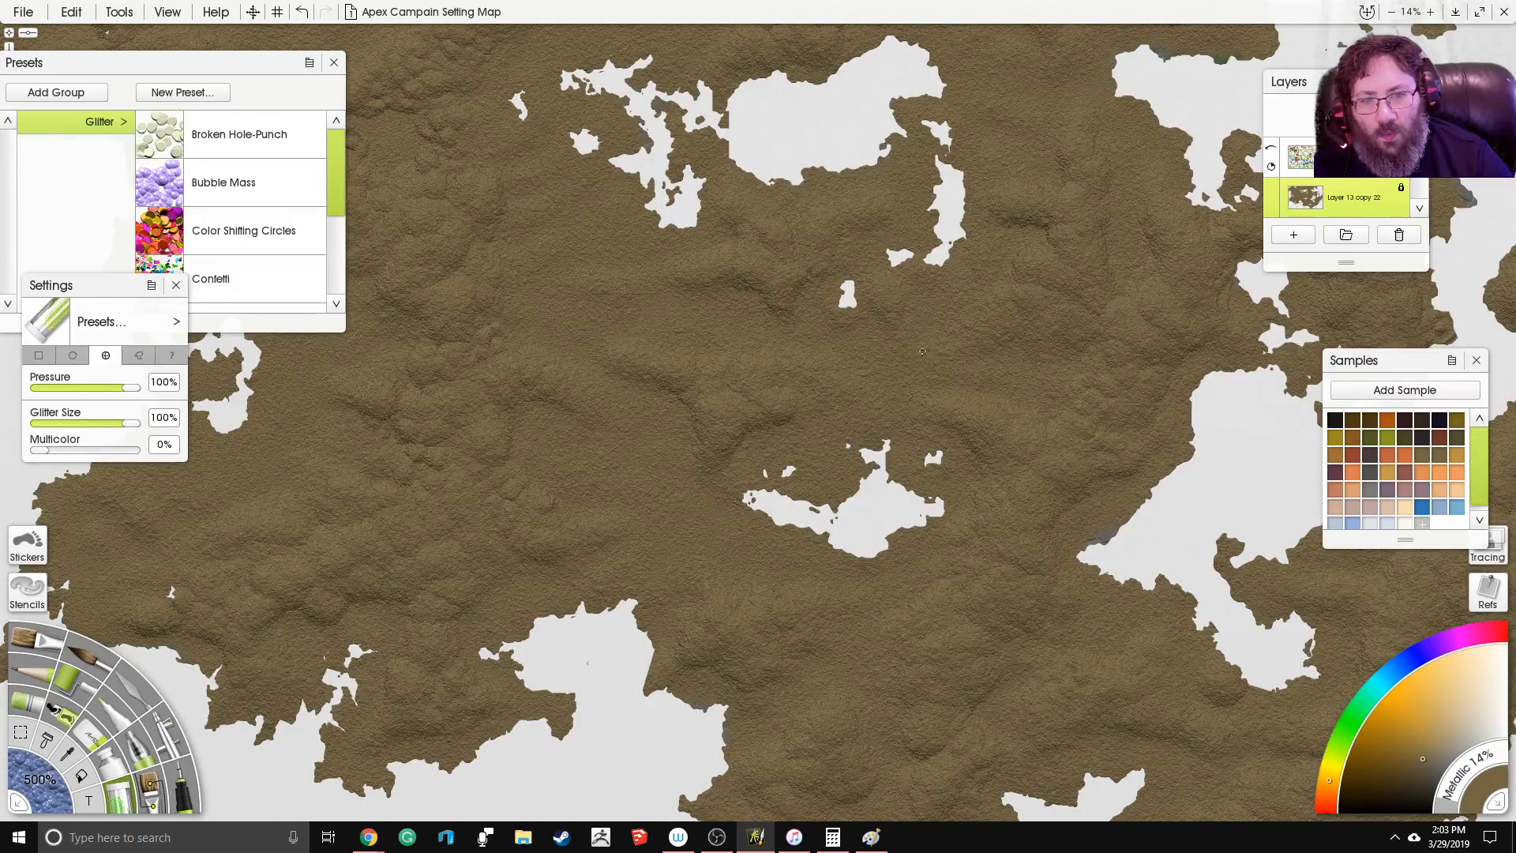
Step: Soften the western mountain chain and the northwestern ridges with more brown texture
left_click_drag(691, 216, 853, 266)
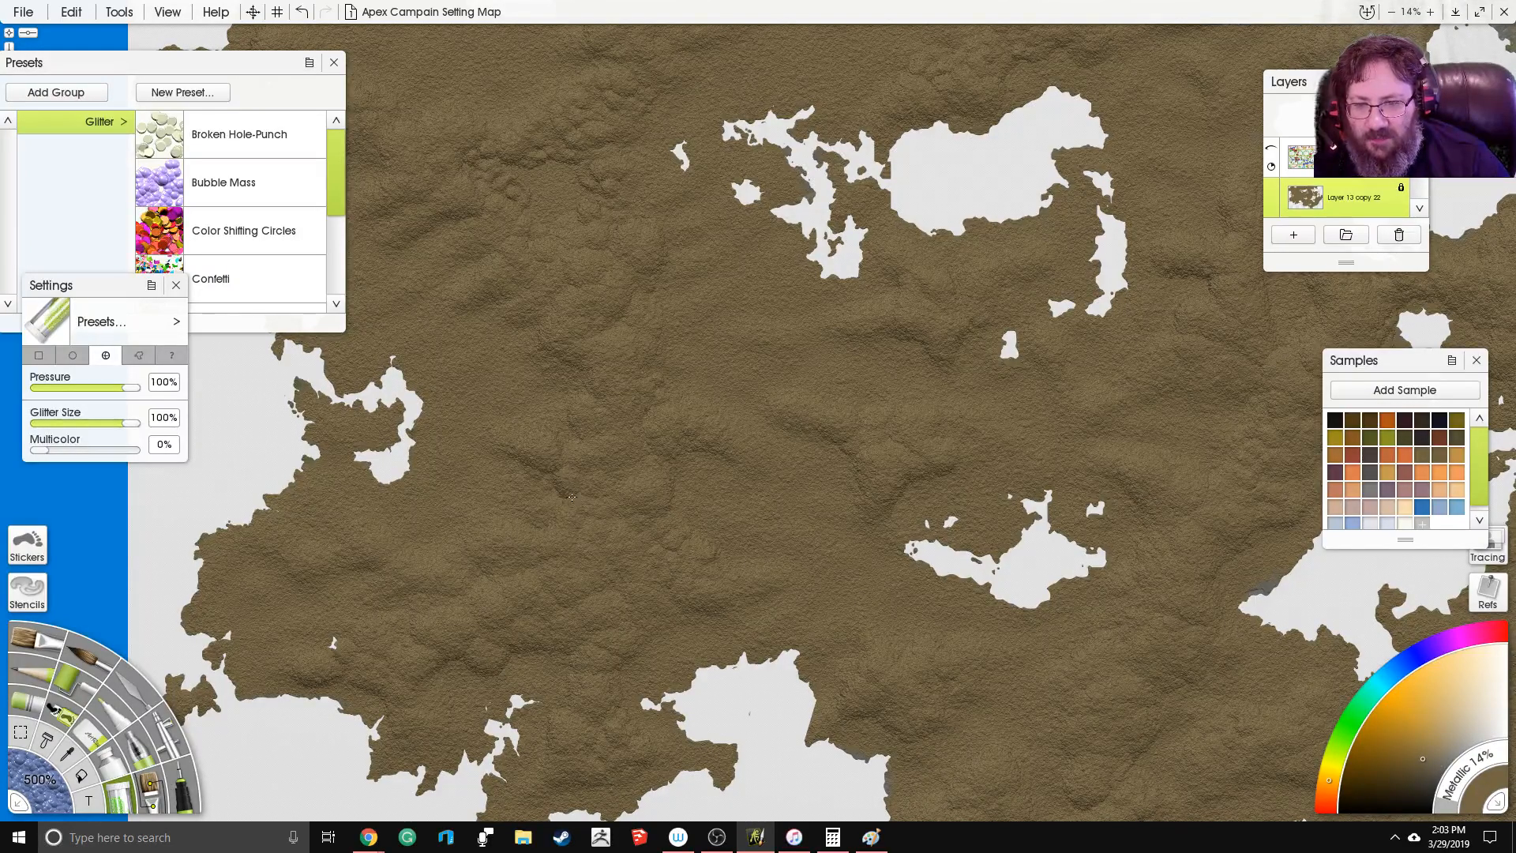
left_click_drag(538, 287, 663, 446)
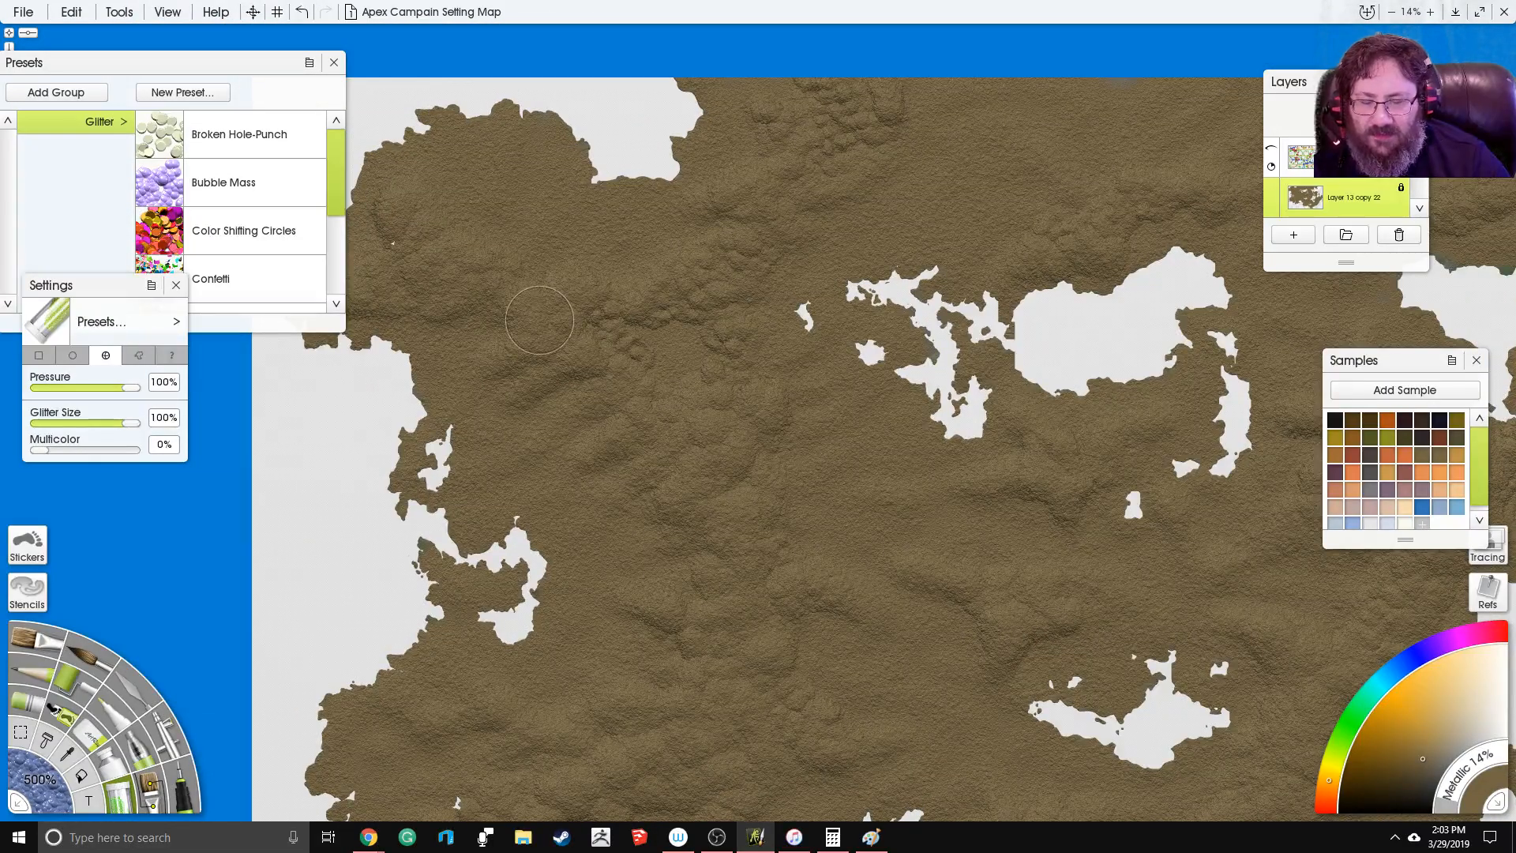
left_click_drag(540, 319, 557, 355)
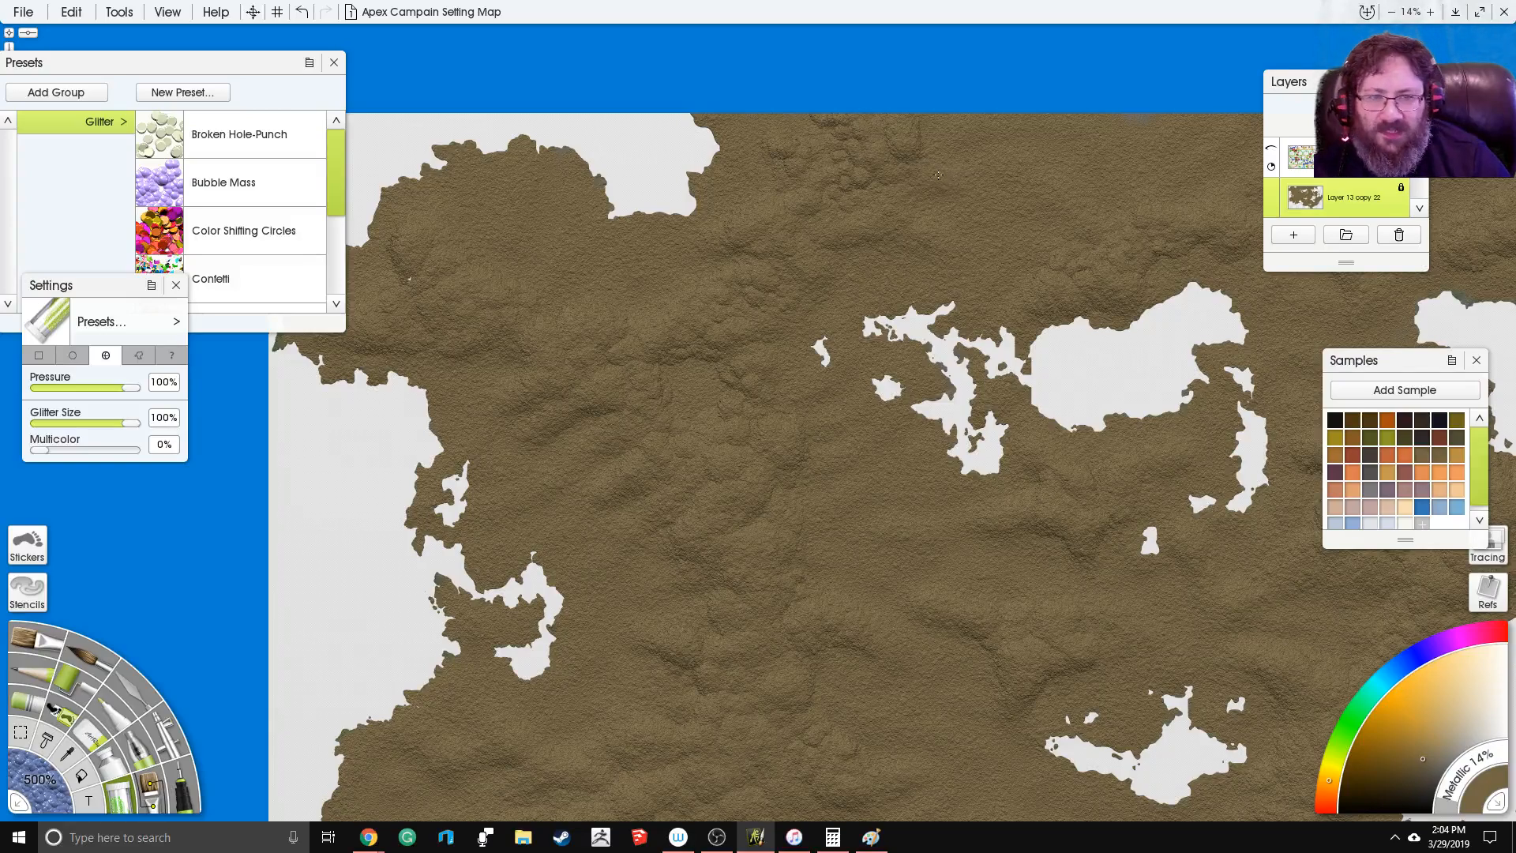
Step: Inspect the whole landmass, close up and from afar, for ridges and ground that still need blending
left_click_drag(538, 600, 635, 251)
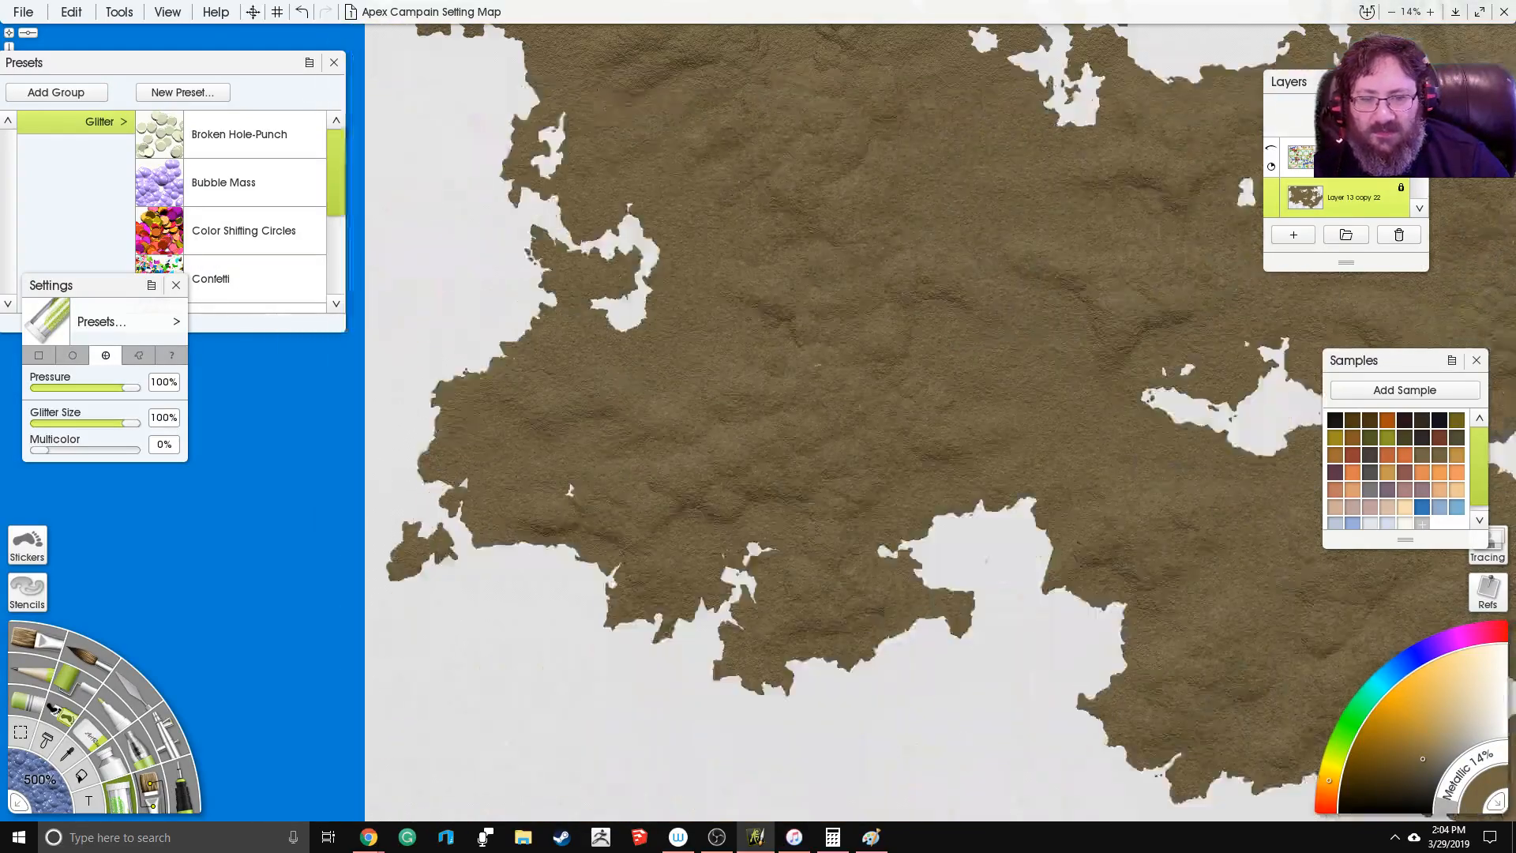
left_click_drag(1107, 452, 858, 420)
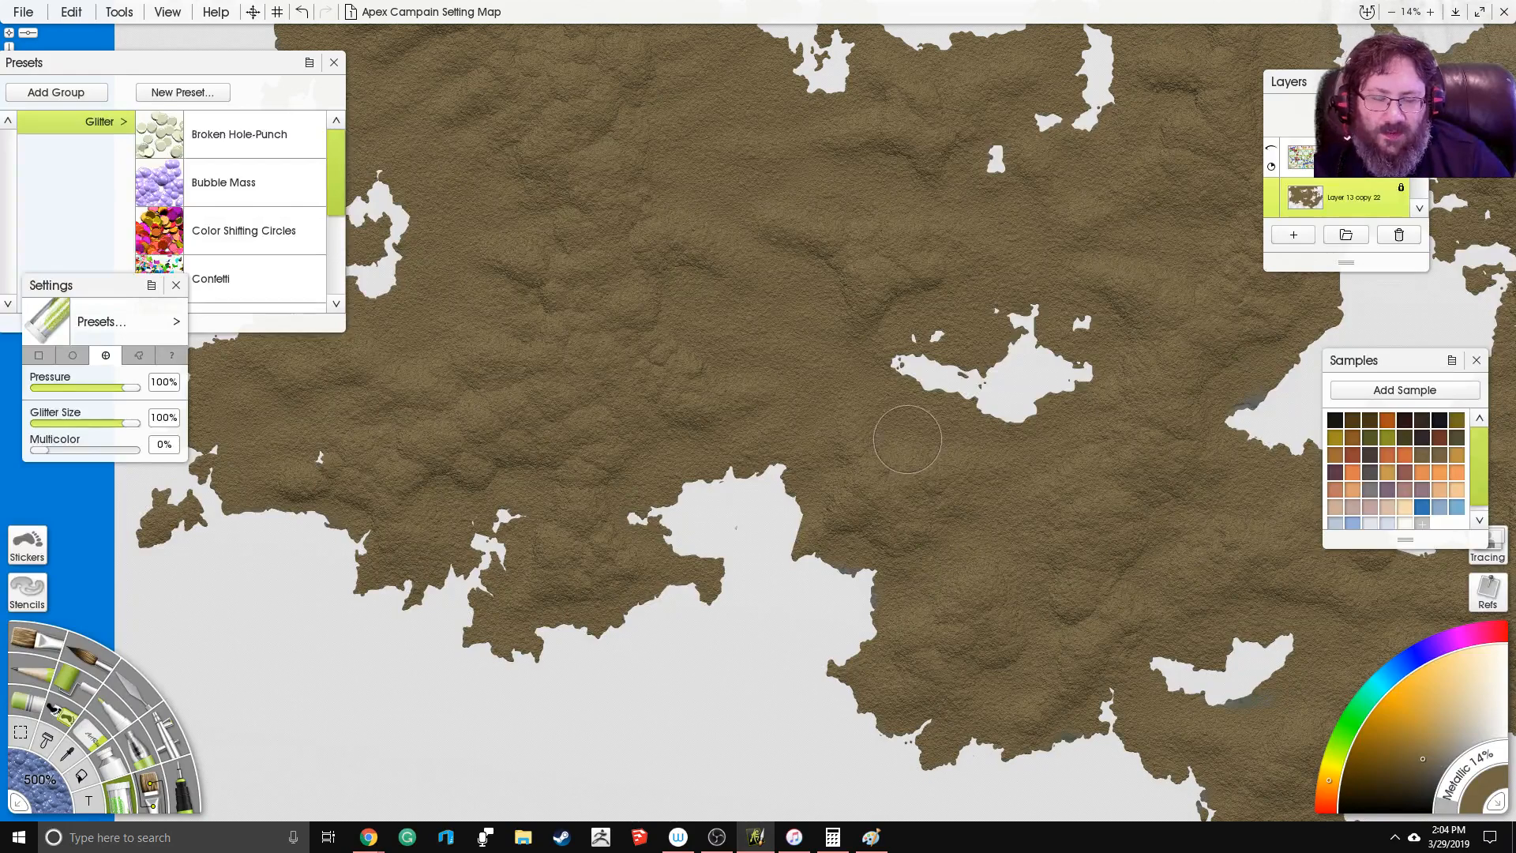
left_click_drag(965, 585, 609, 388)
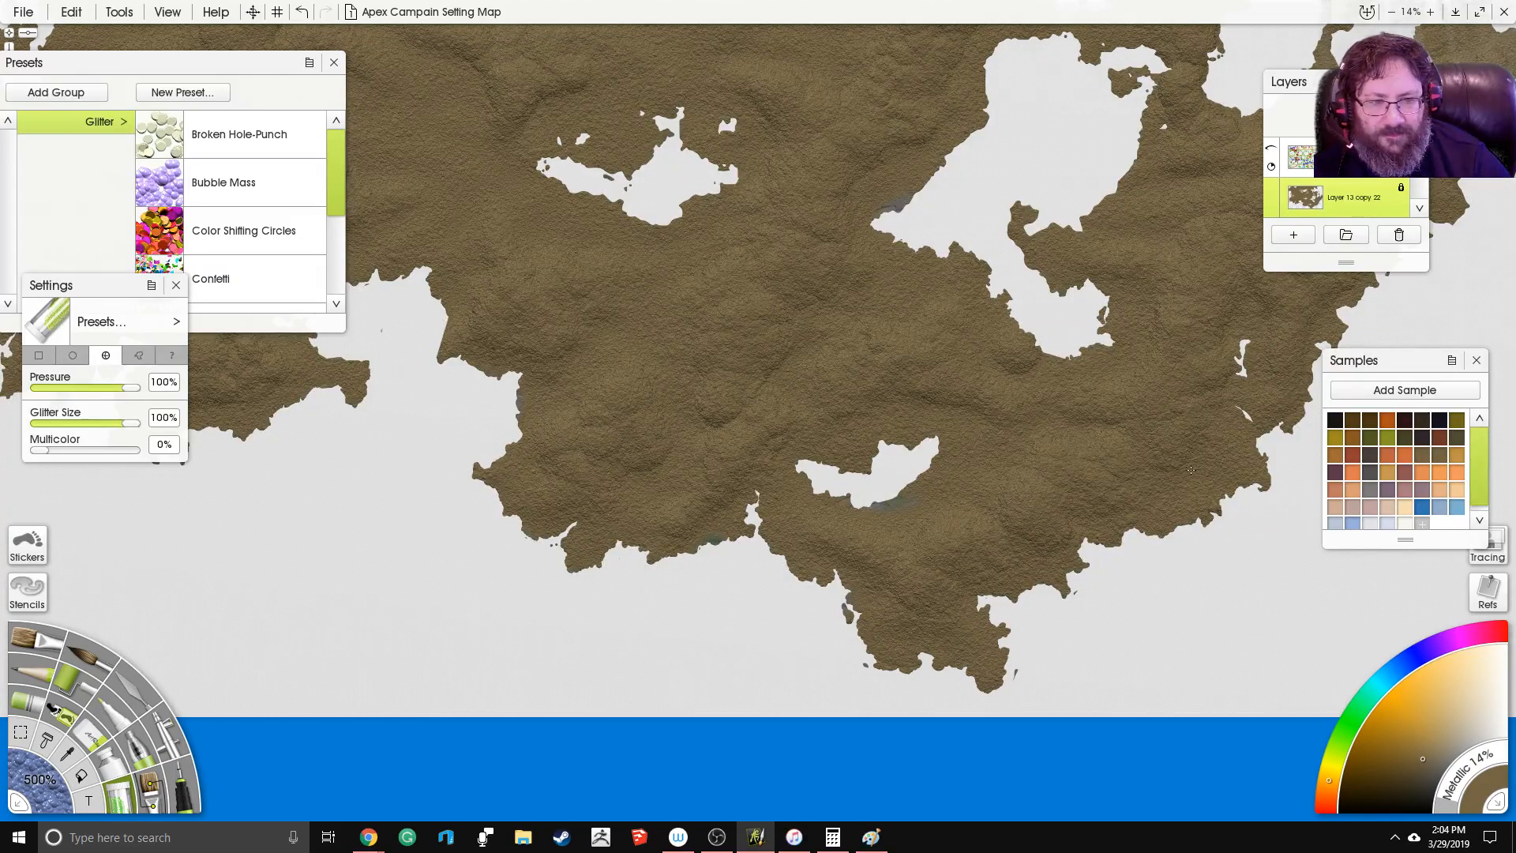
mouse_move(890, 212)
left_mouse_down()
mouse_move(1094, 477)
mouse_move(1141, 578)
left_mouse_up()
left_click(712, 434)
mouse_move(712, 433)
left_mouse_down()
mouse_move(750, 508)
mouse_move(792, 473)
mouse_move(842, 465)
mouse_move(825, 468)
mouse_move(868, 431)
mouse_move(798, 376)
mouse_move(869, 429)
mouse_move(893, 478)
left_mouse_up()
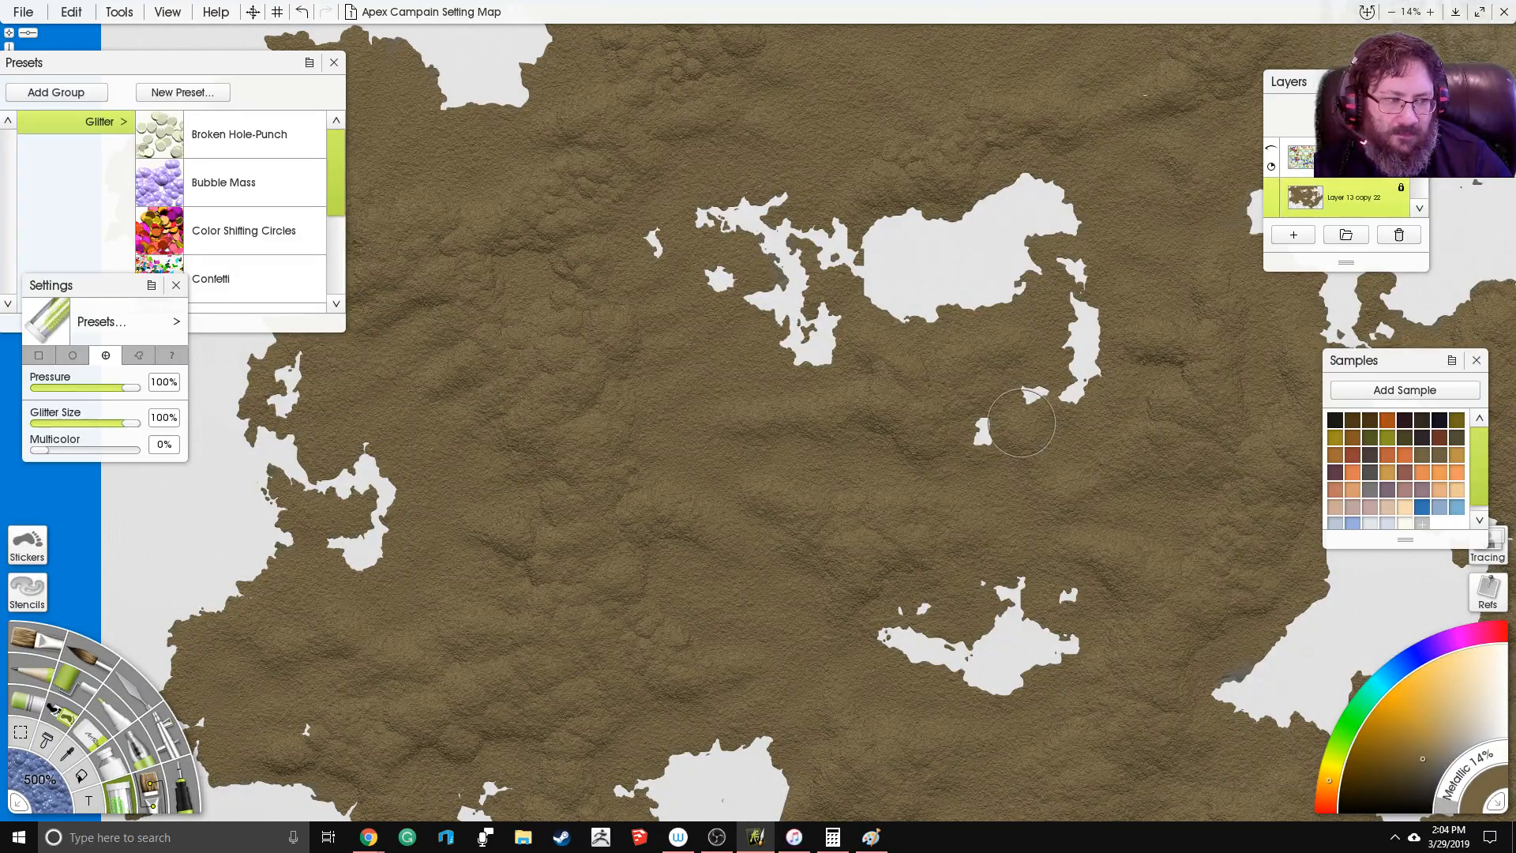
scroll(1045, 460, "down", 1)
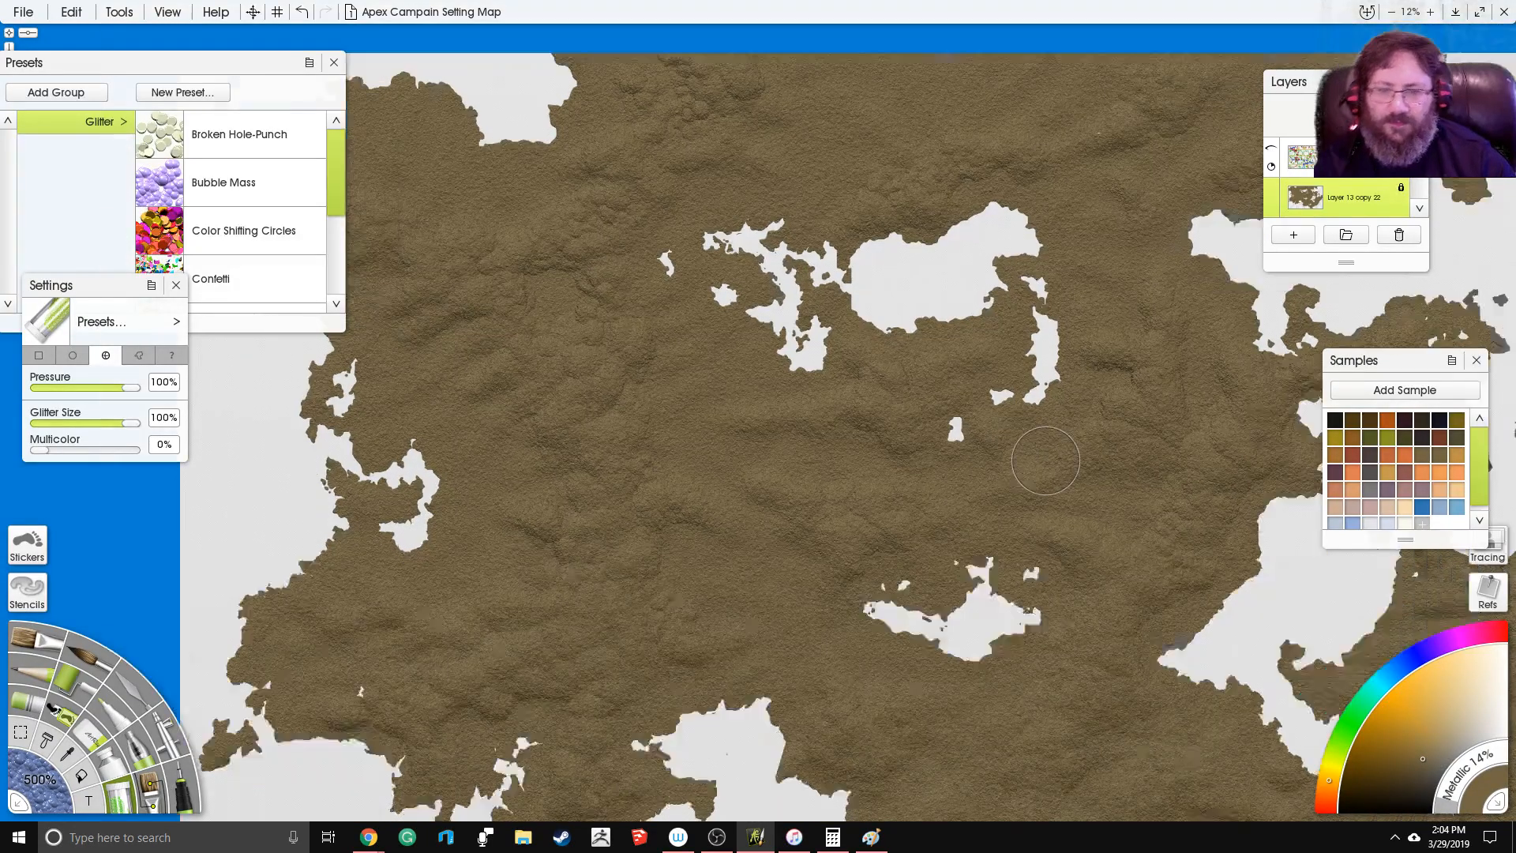
scroll(1045, 460, "down", 5)
left_click_drag(979, 452, 989, 549)
scroll(781, 431, "up", 4)
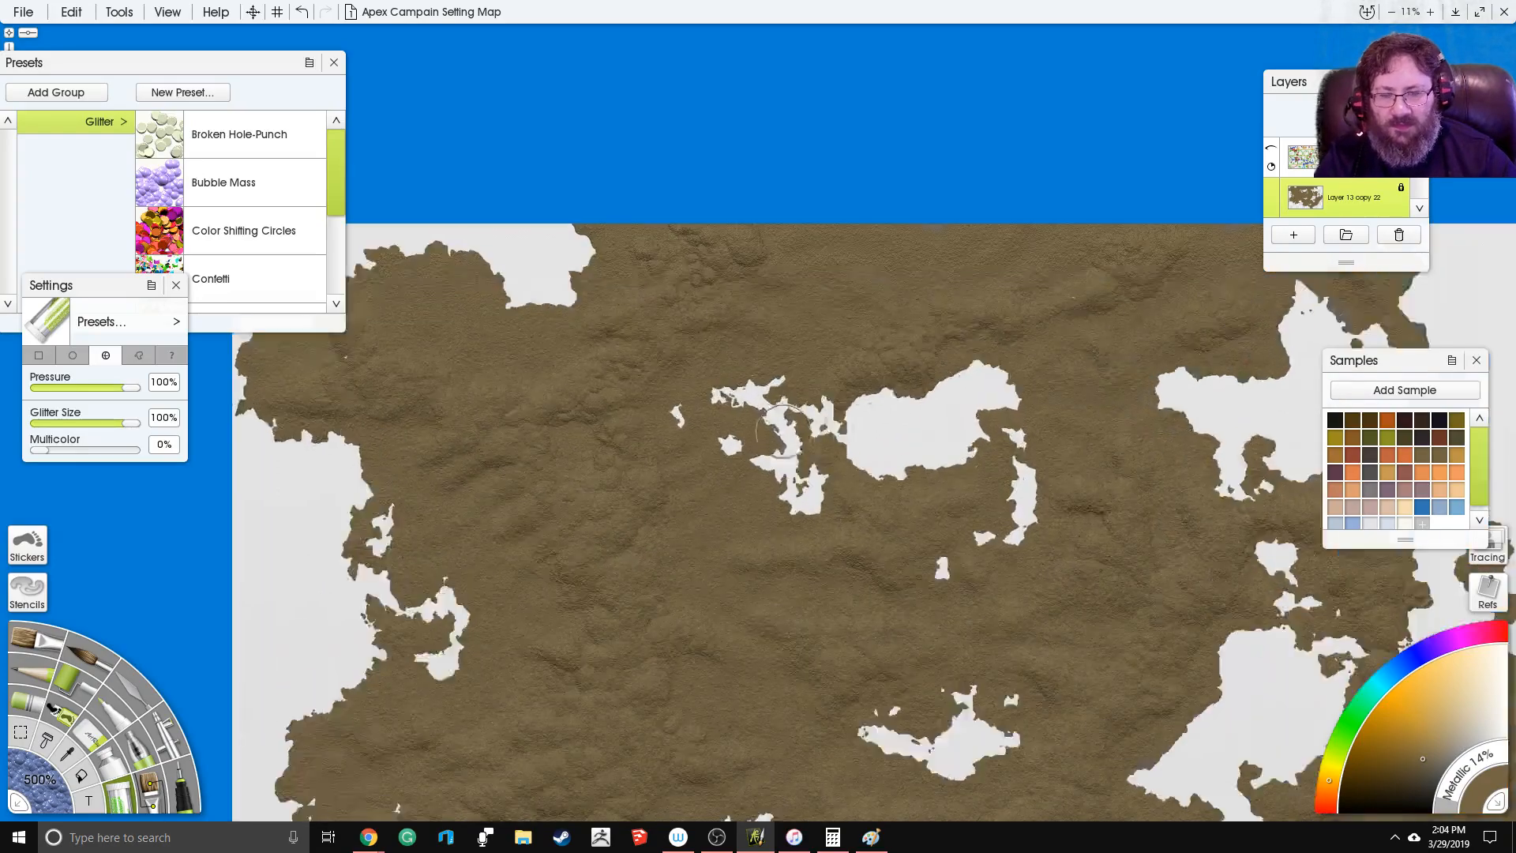
scroll(781, 431, "up", 5)
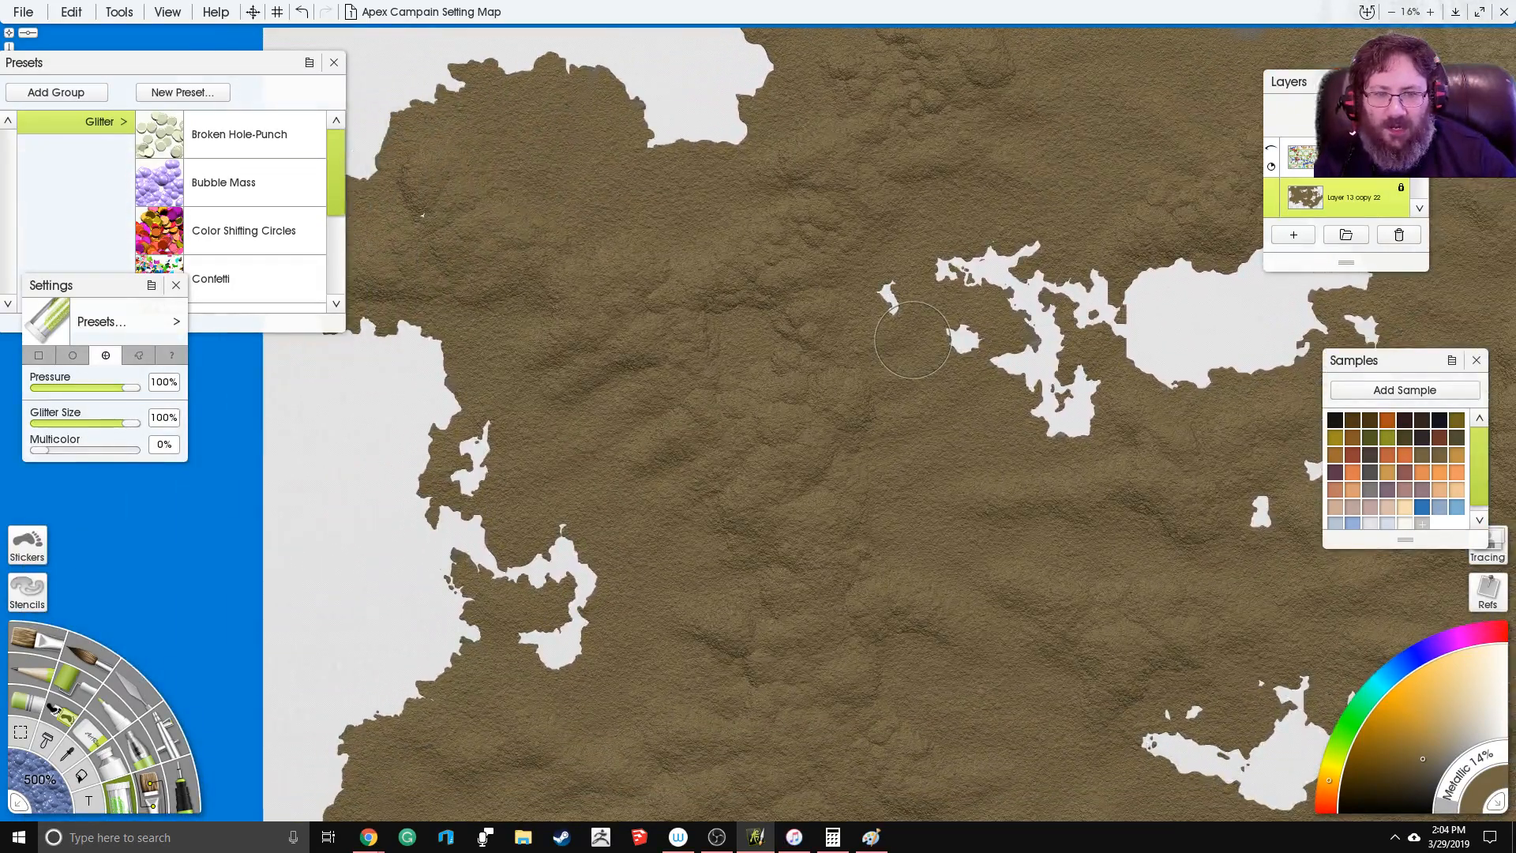
scroll(912, 340, "down", 5)
scroll(912, 339, "up", 2)
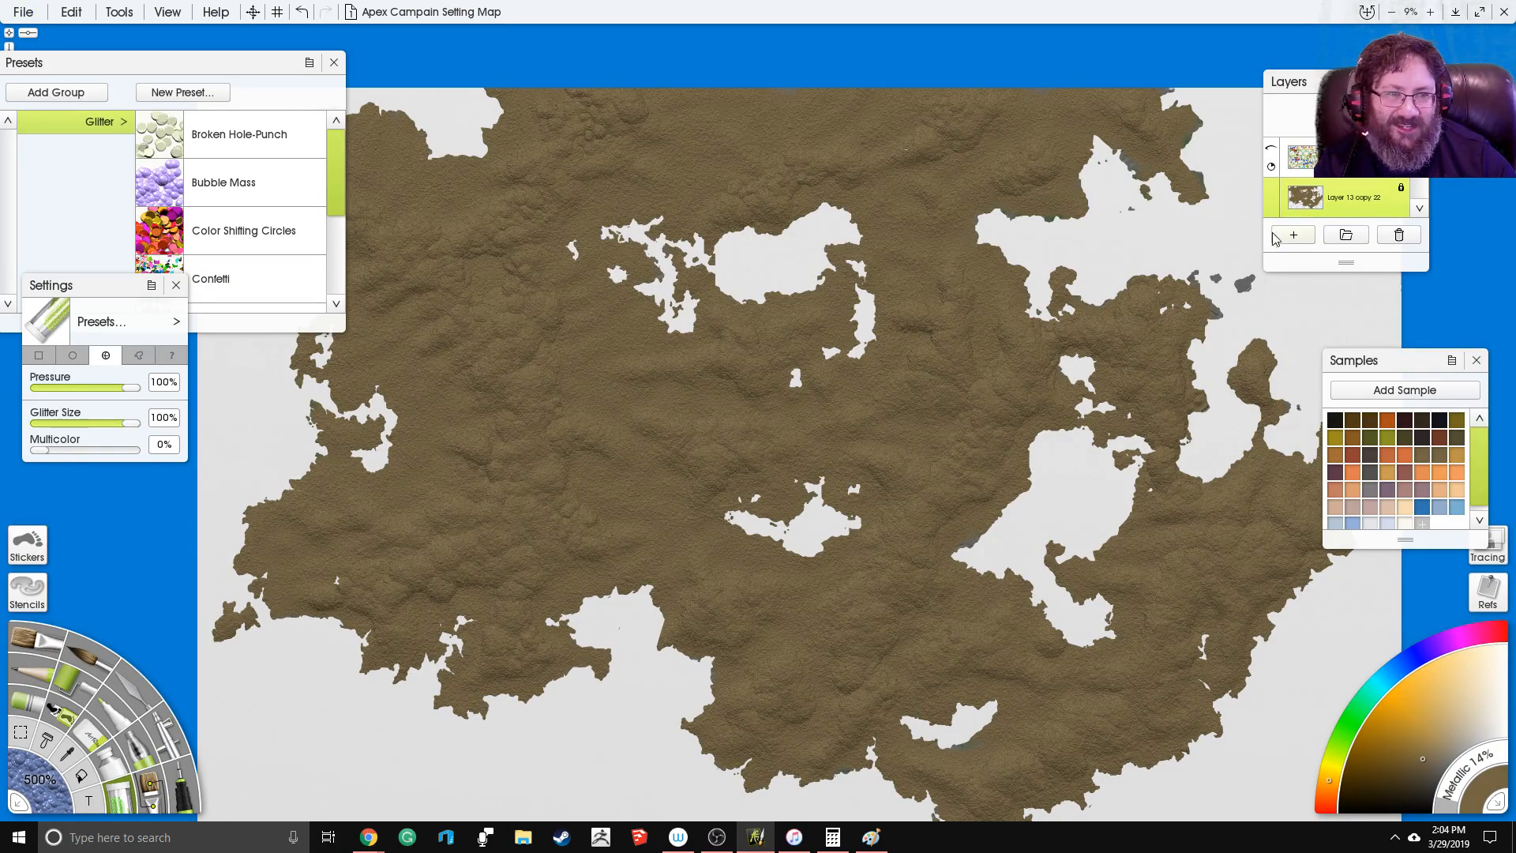
Step: Dismiss the layer options without changes and save the painting
right_click(1340, 197)
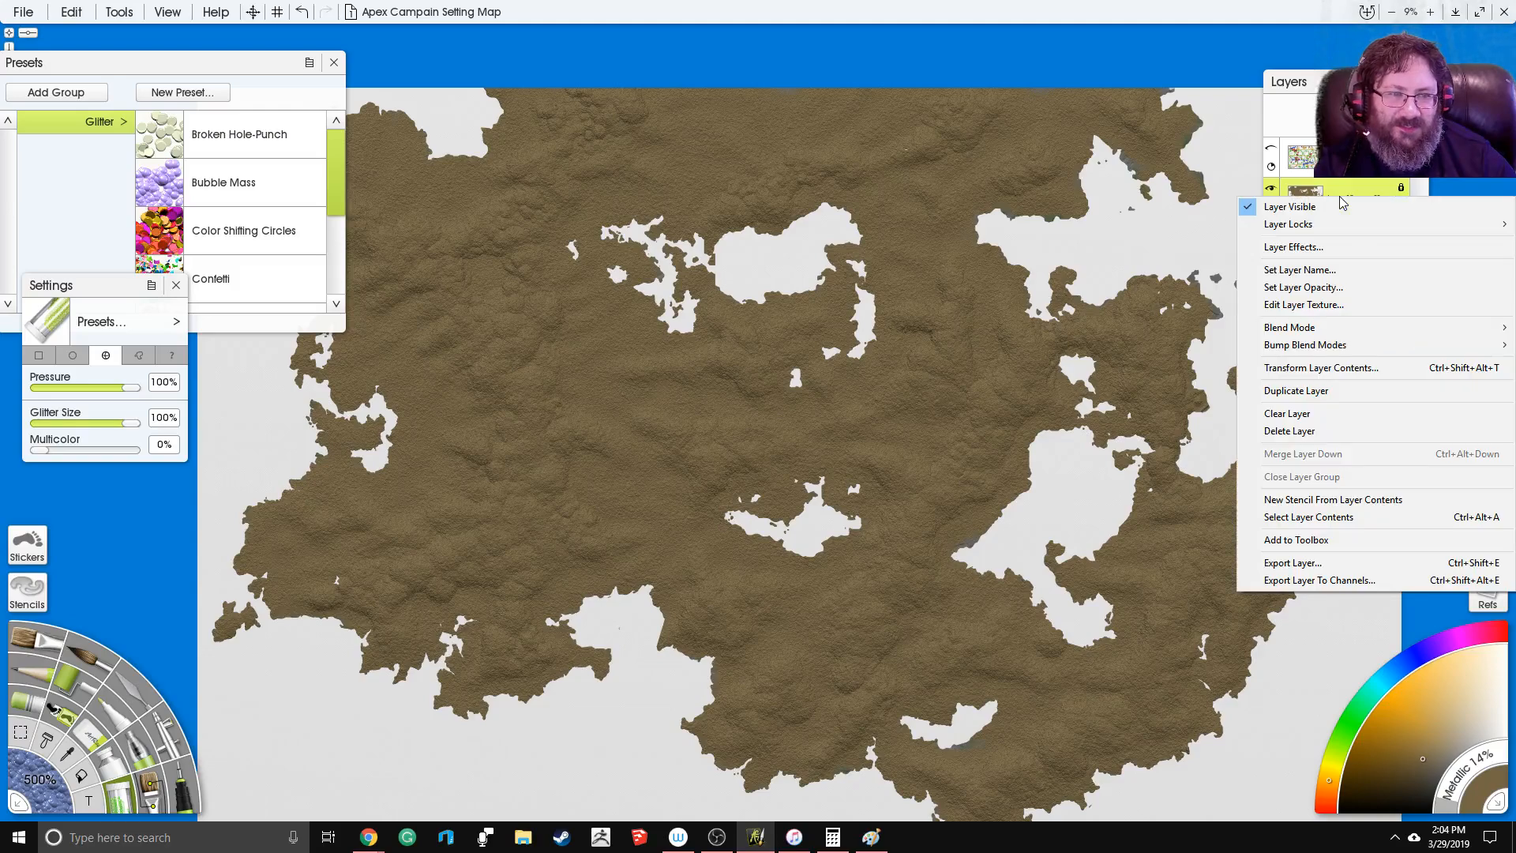
left_click(1316, 58)
left_click(23, 12)
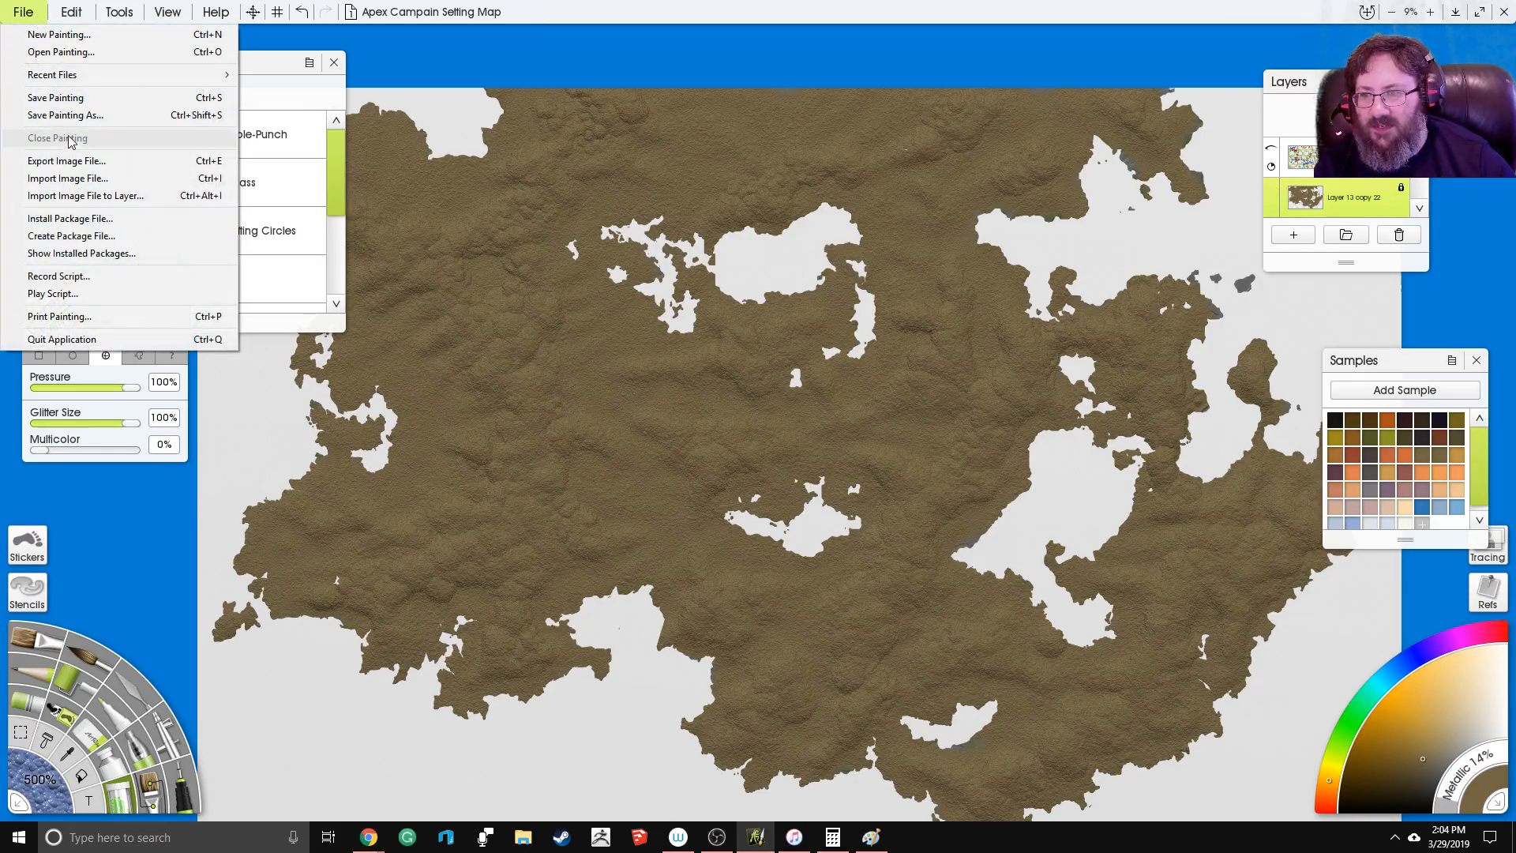
left_click(103, 101)
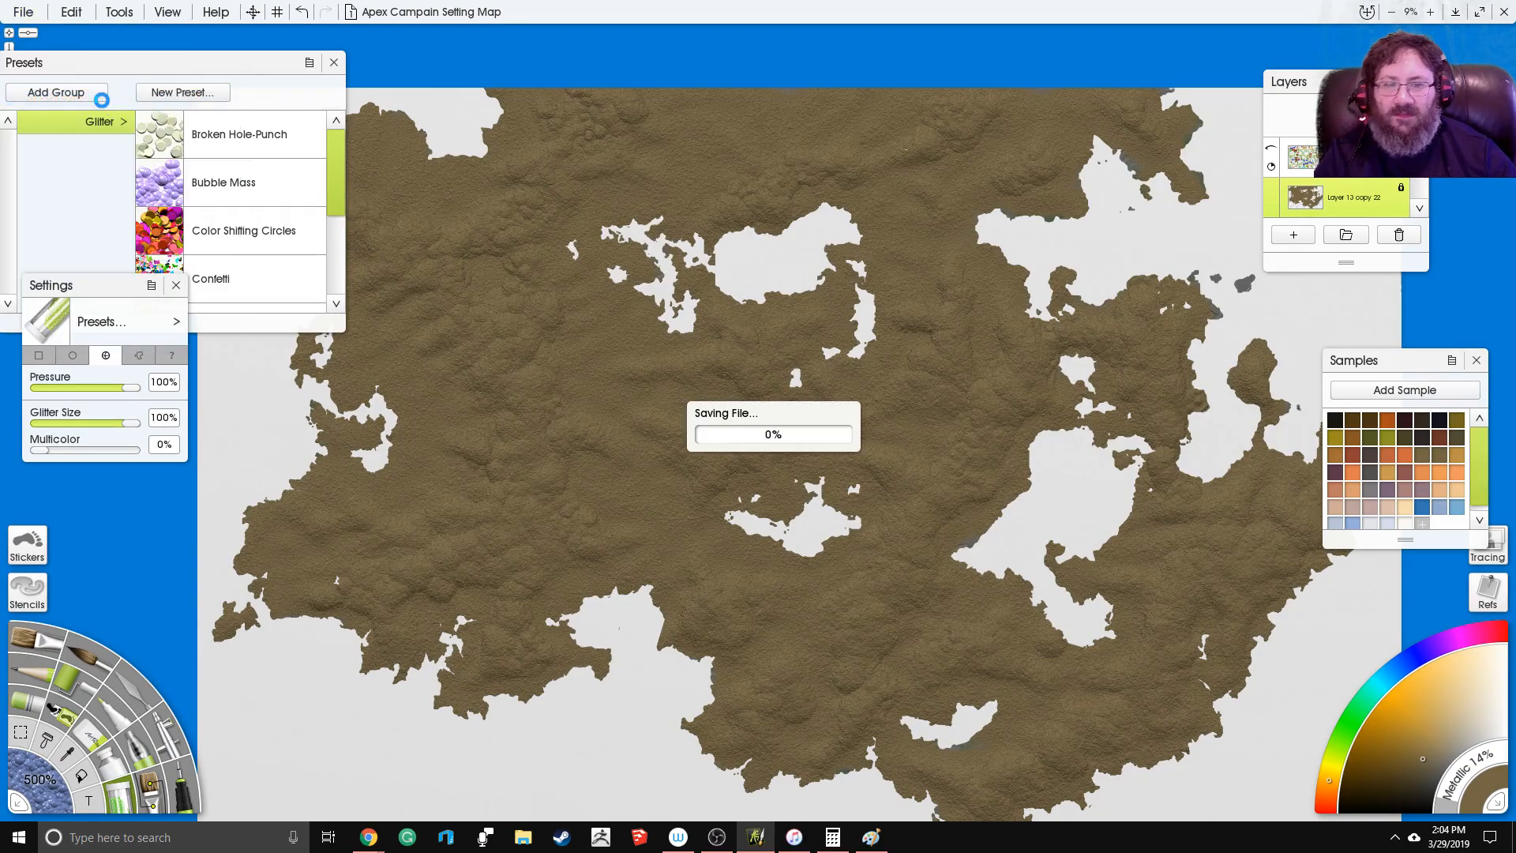
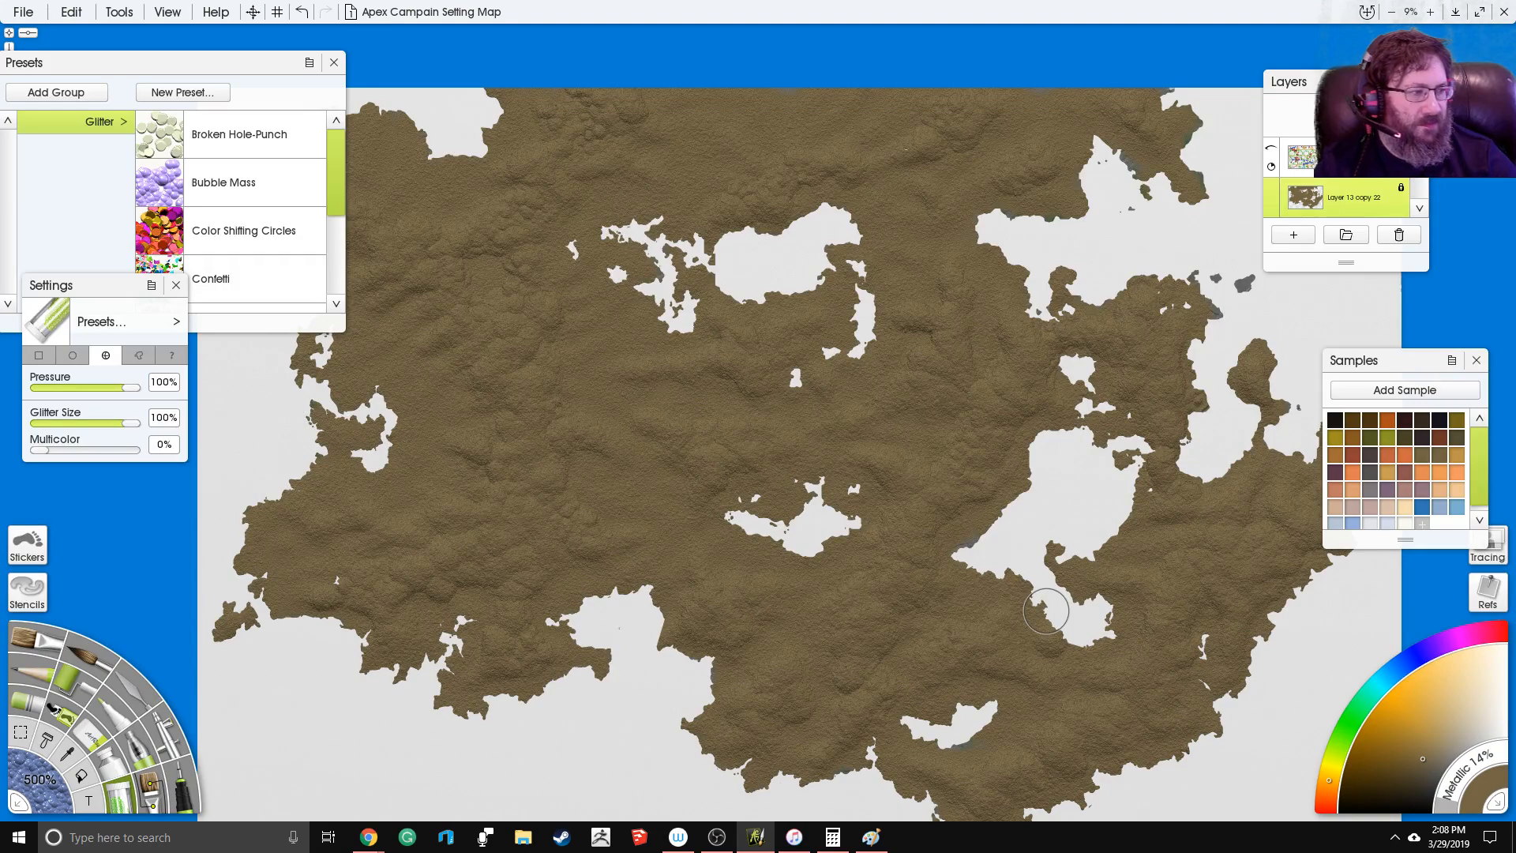
left_click_drag(811, 324, 815, 399)
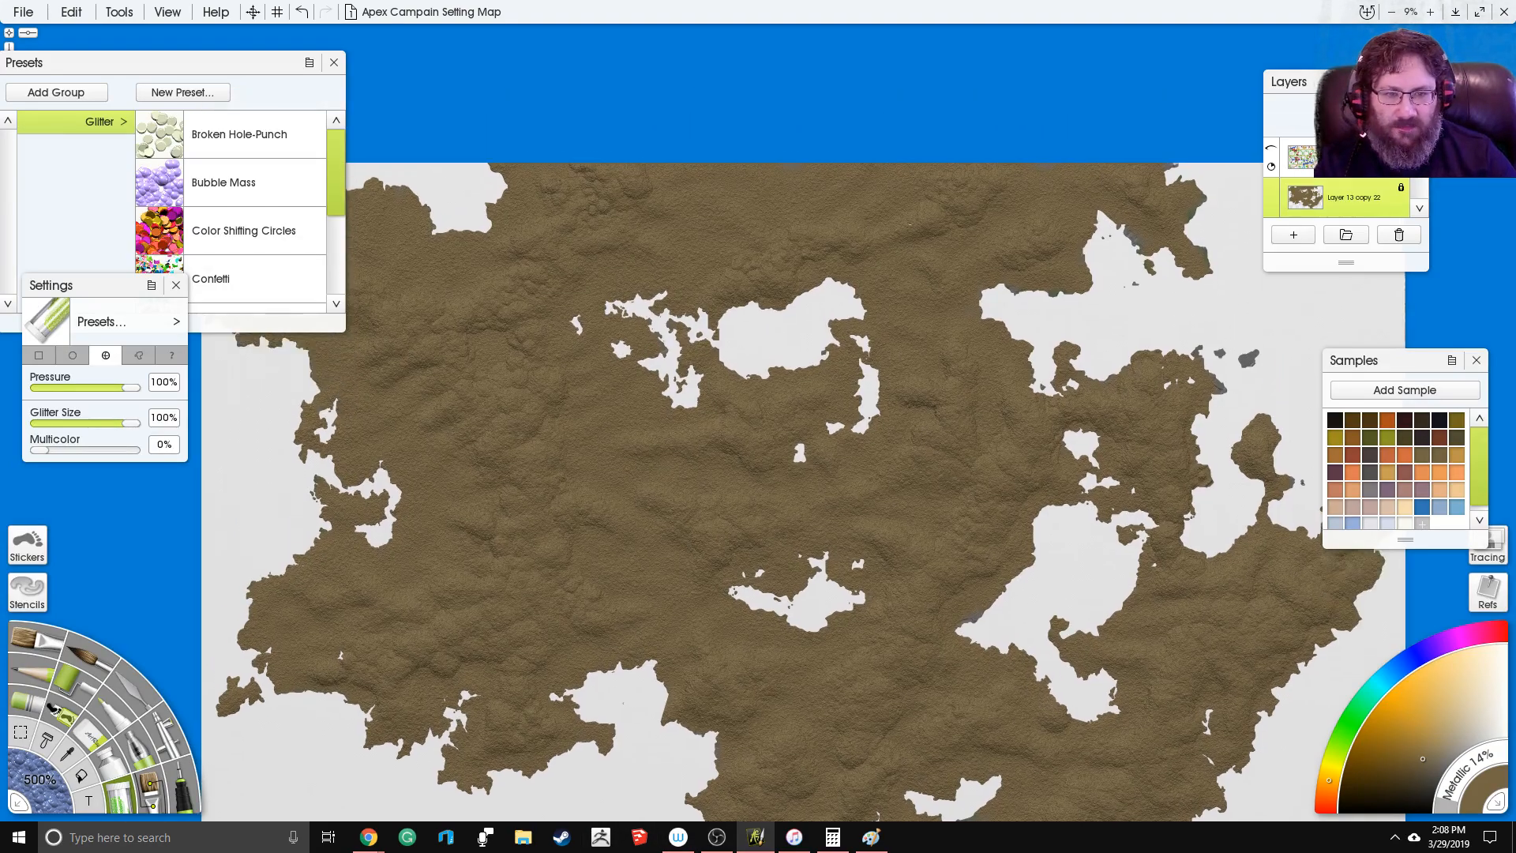
Step: Switch to the palette knife and apply its Harsh Chaos preset
scroll(777, 249, "up", 5)
left_click_drag(940, 355, 950, 320)
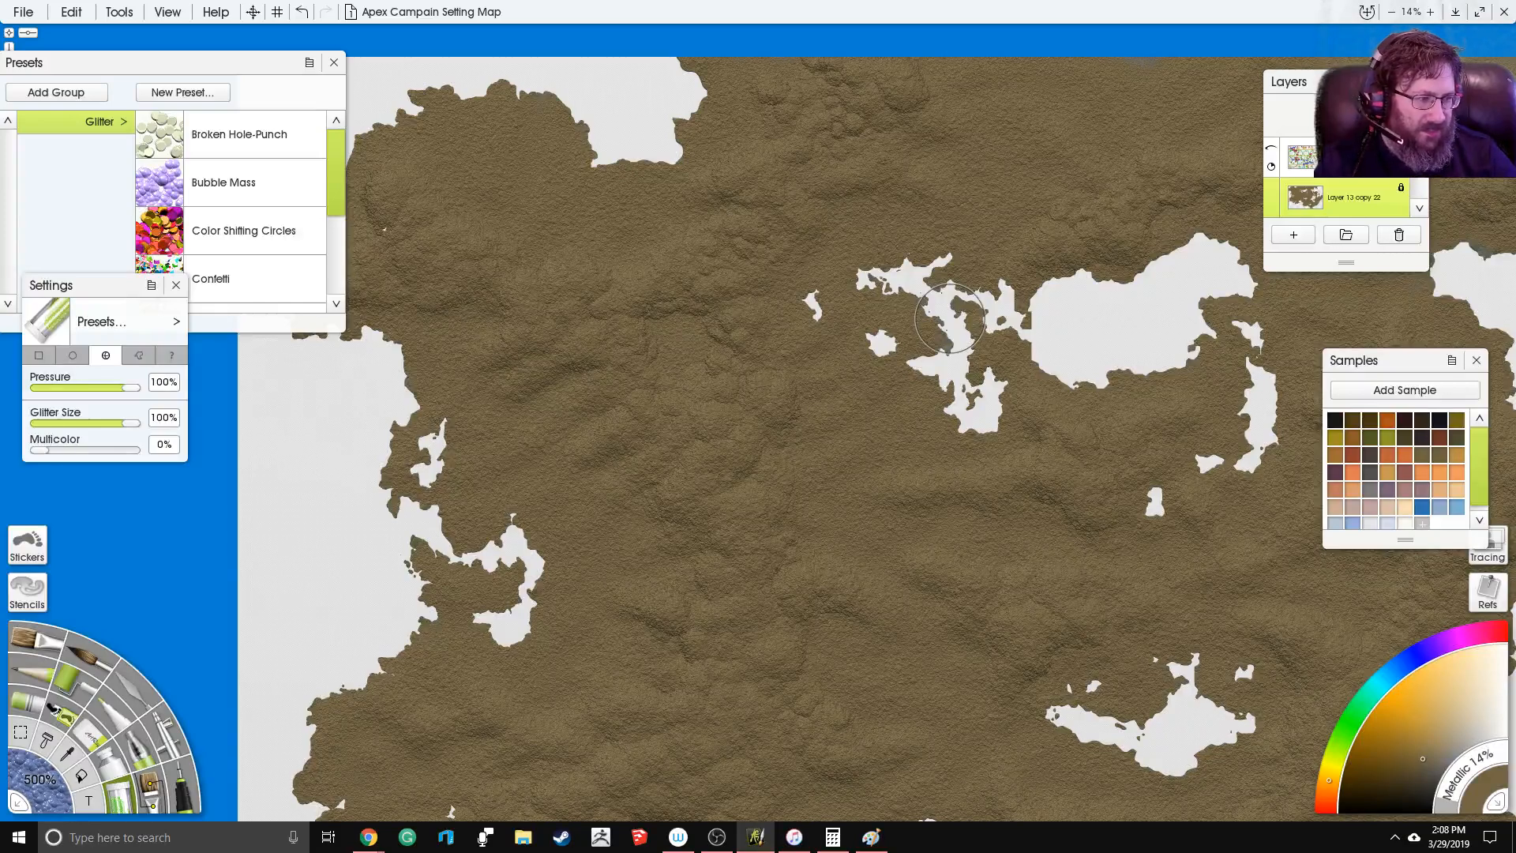
scroll(950, 320, "down", 3)
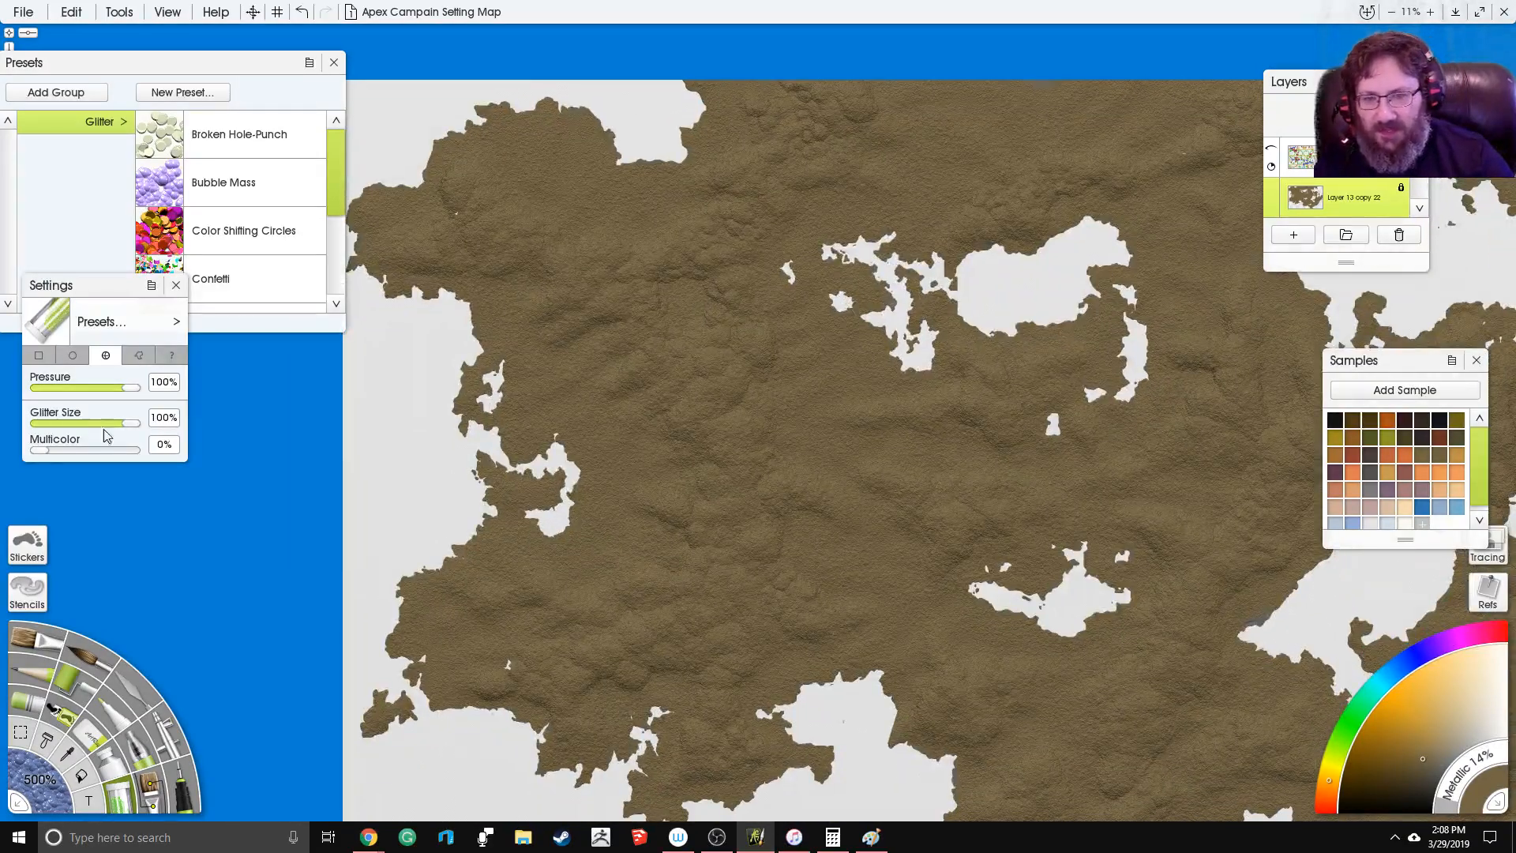
left_click(138, 691)
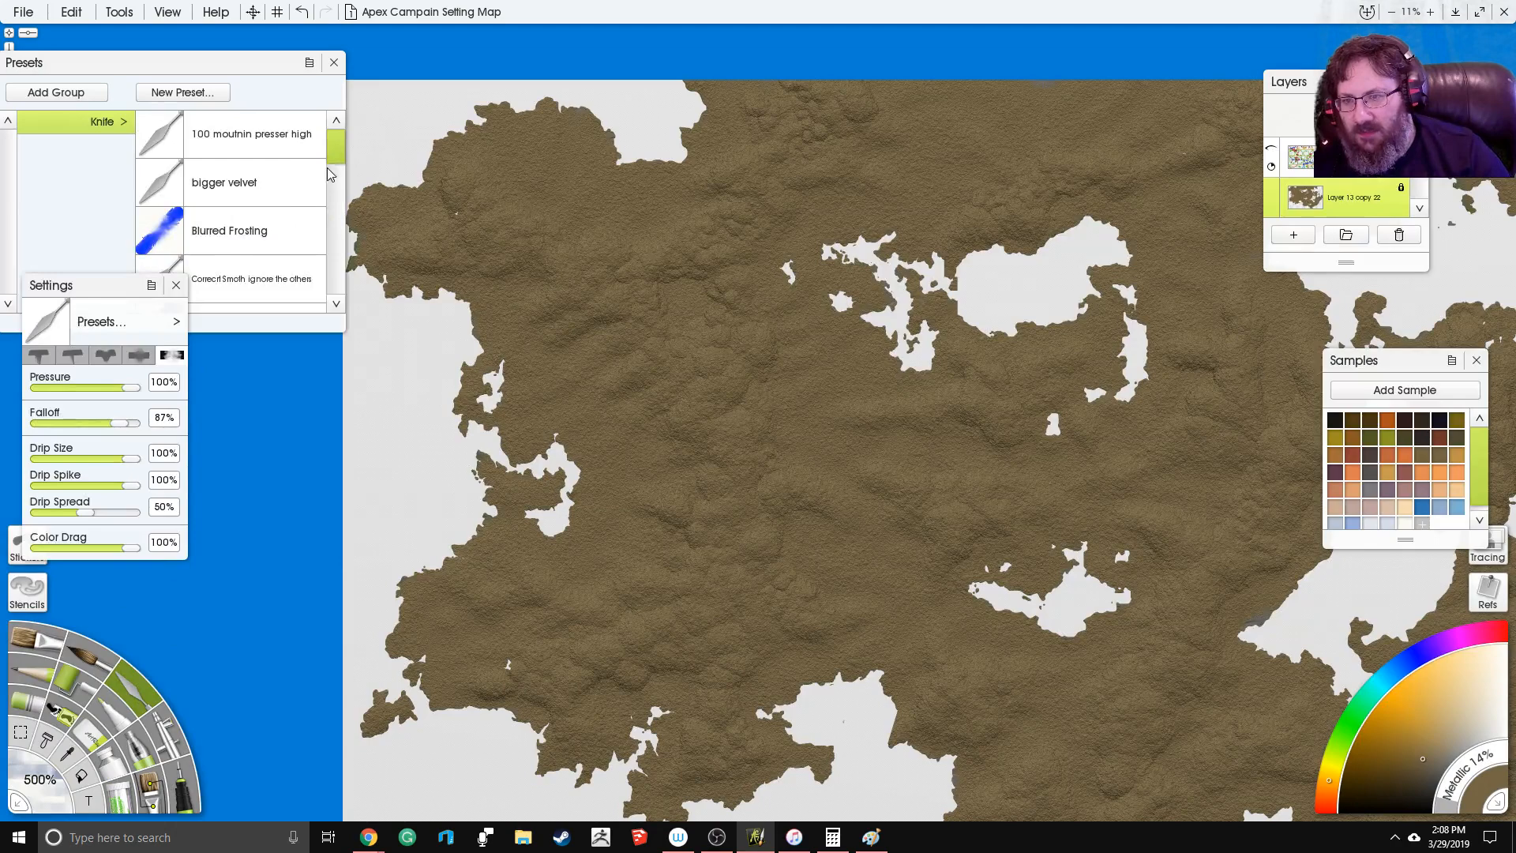
scroll(330, 175, "down", 6)
scroll(304, 253, "up", 3)
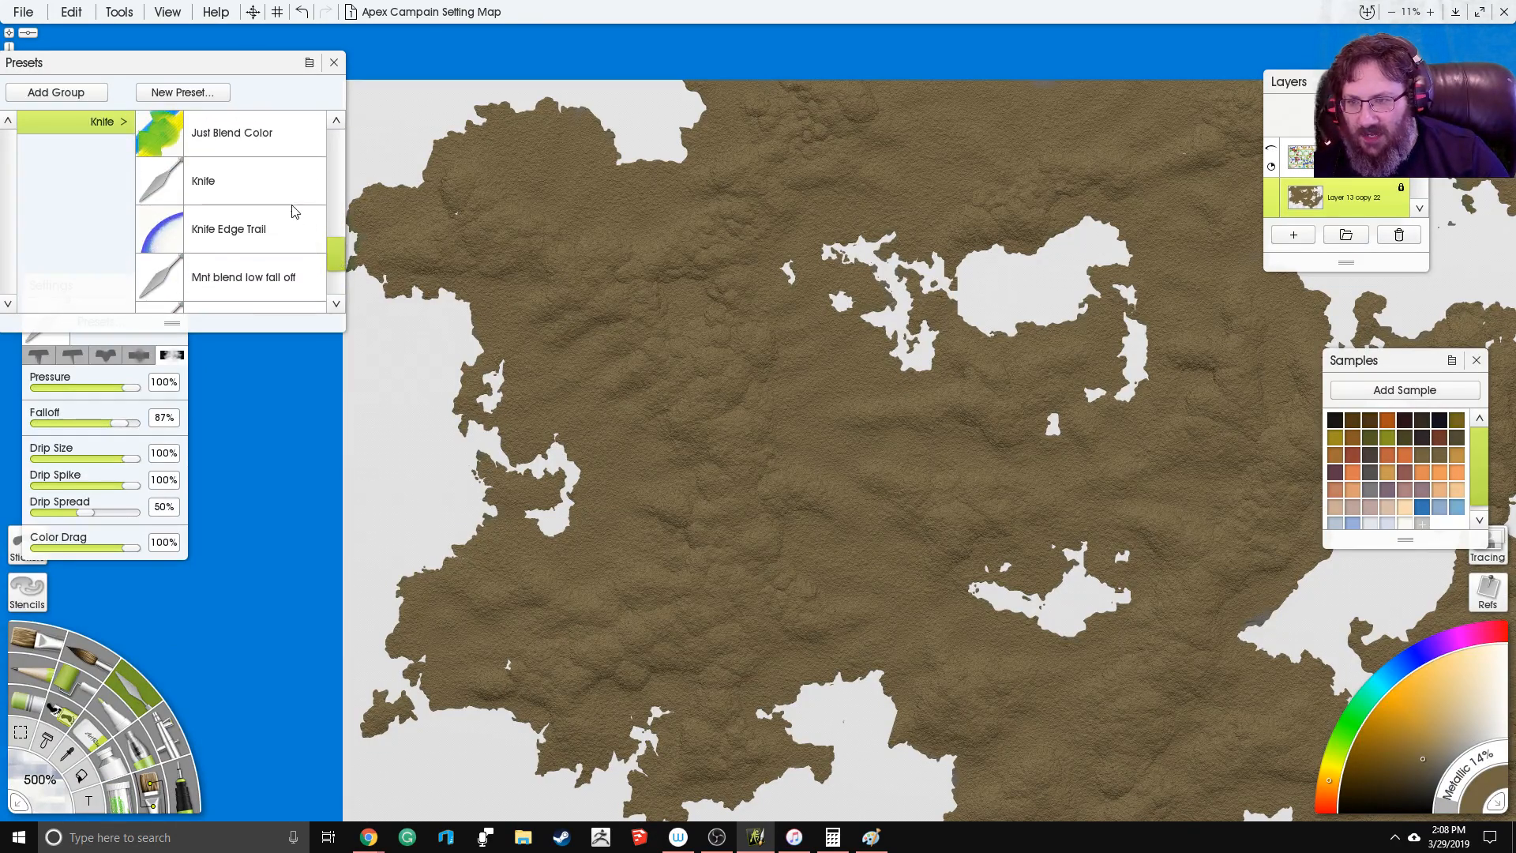
scroll(335, 252, "up", 5)
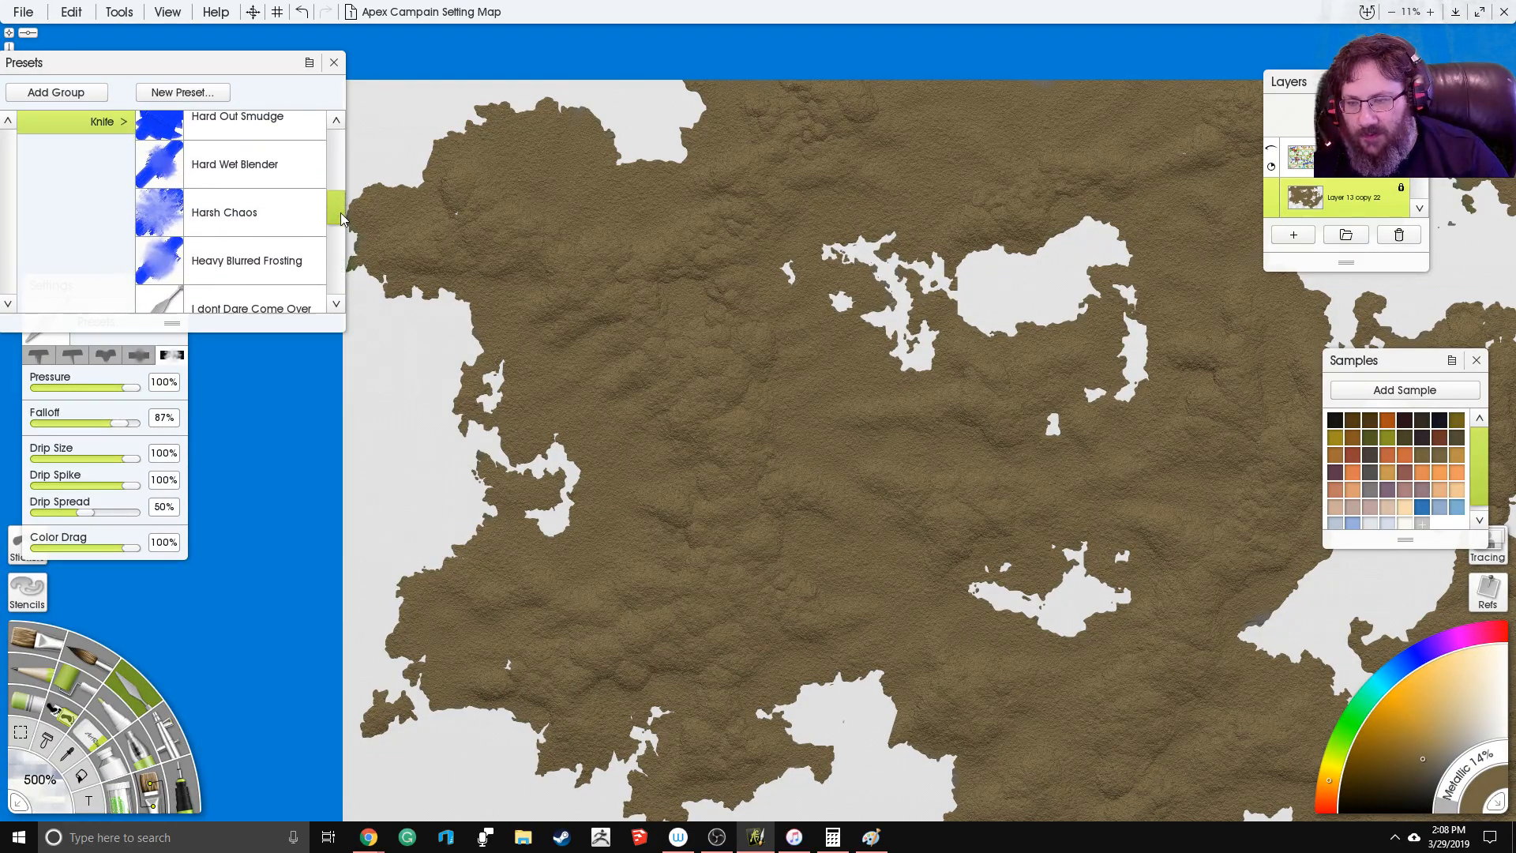
left_click(263, 199)
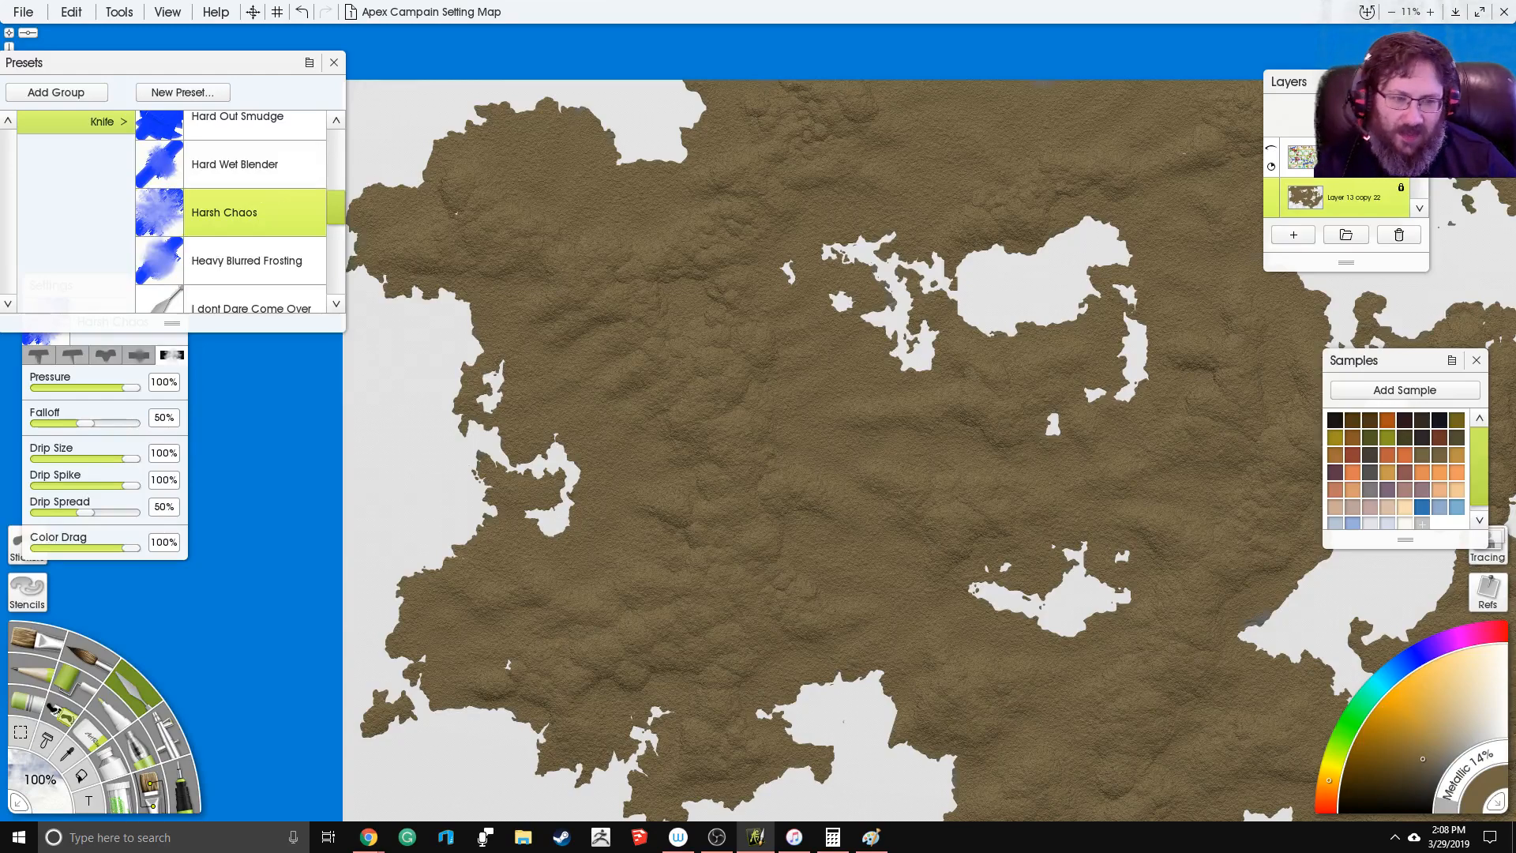
Step: Set the knife's size to 250% and its pressure to 69%
scroll(470, 119, "down", 2)
left_click_drag(470, 119, 273, 60)
mouse_move(795, 456)
left_mouse_down()
mouse_move(810, 441)
mouse_move(785, 443)
mouse_move(804, 434)
mouse_move(818, 453)
left_mouse_up()
left_click_drag(1052, 353, 1042, 350)
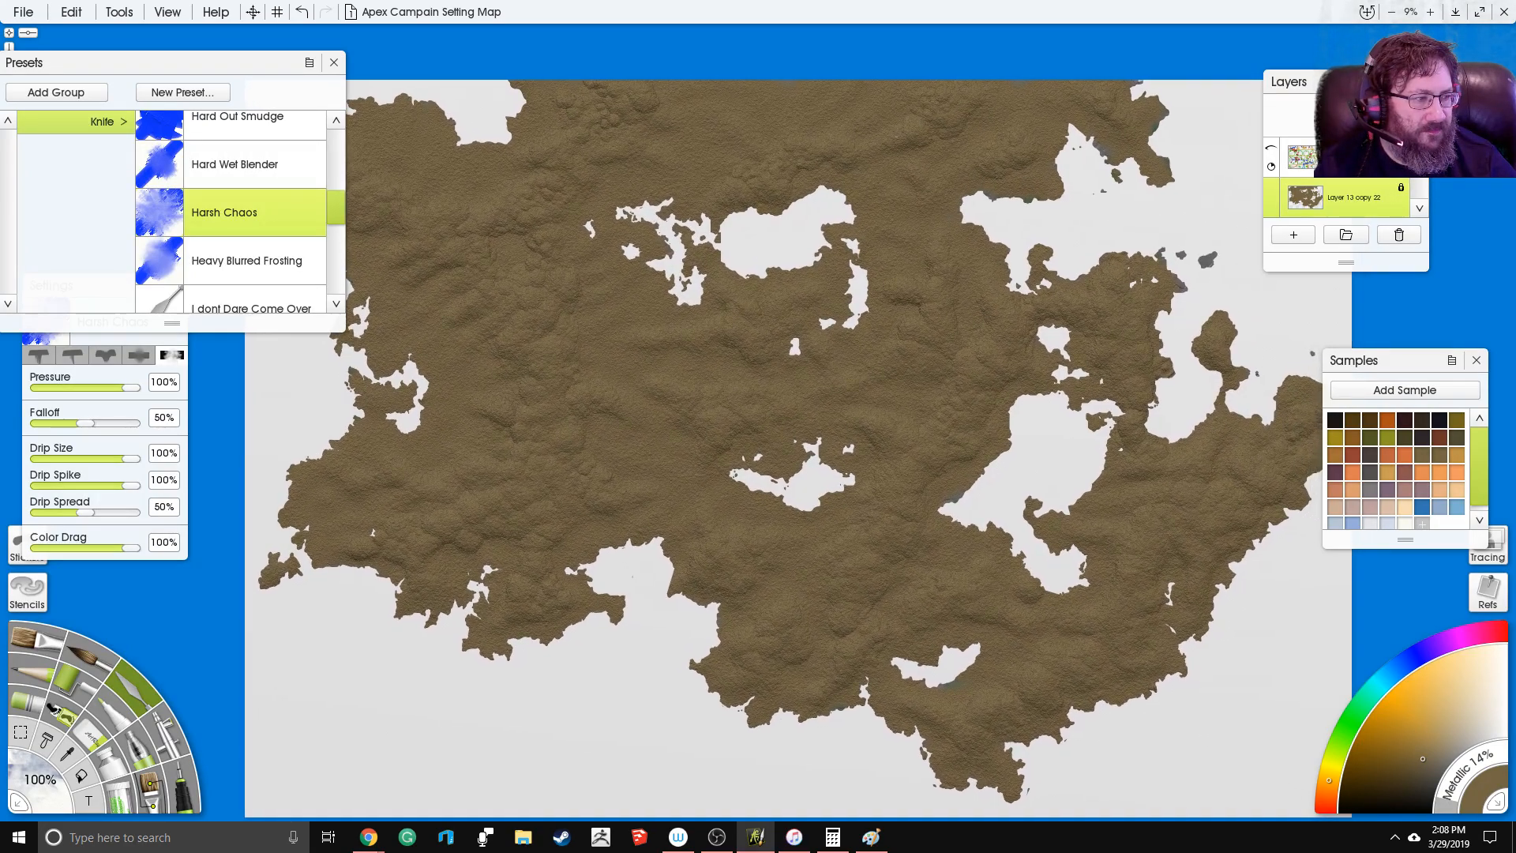
scroll(1042, 345, "up", 2)
scroll(1038, 327, "down", 2)
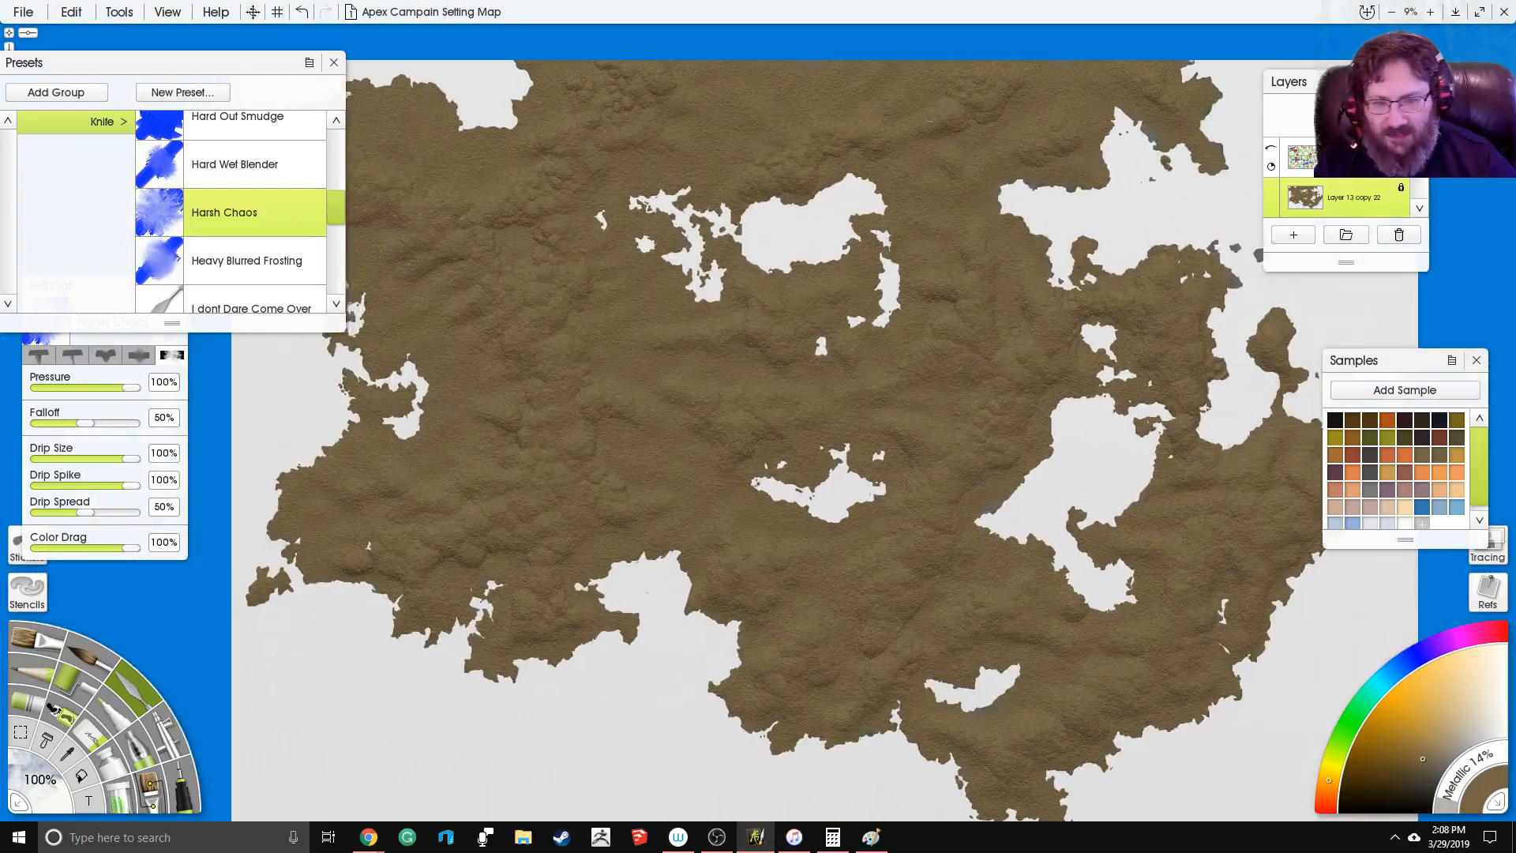
left_click(56, 773)
type("250")
key("Return")
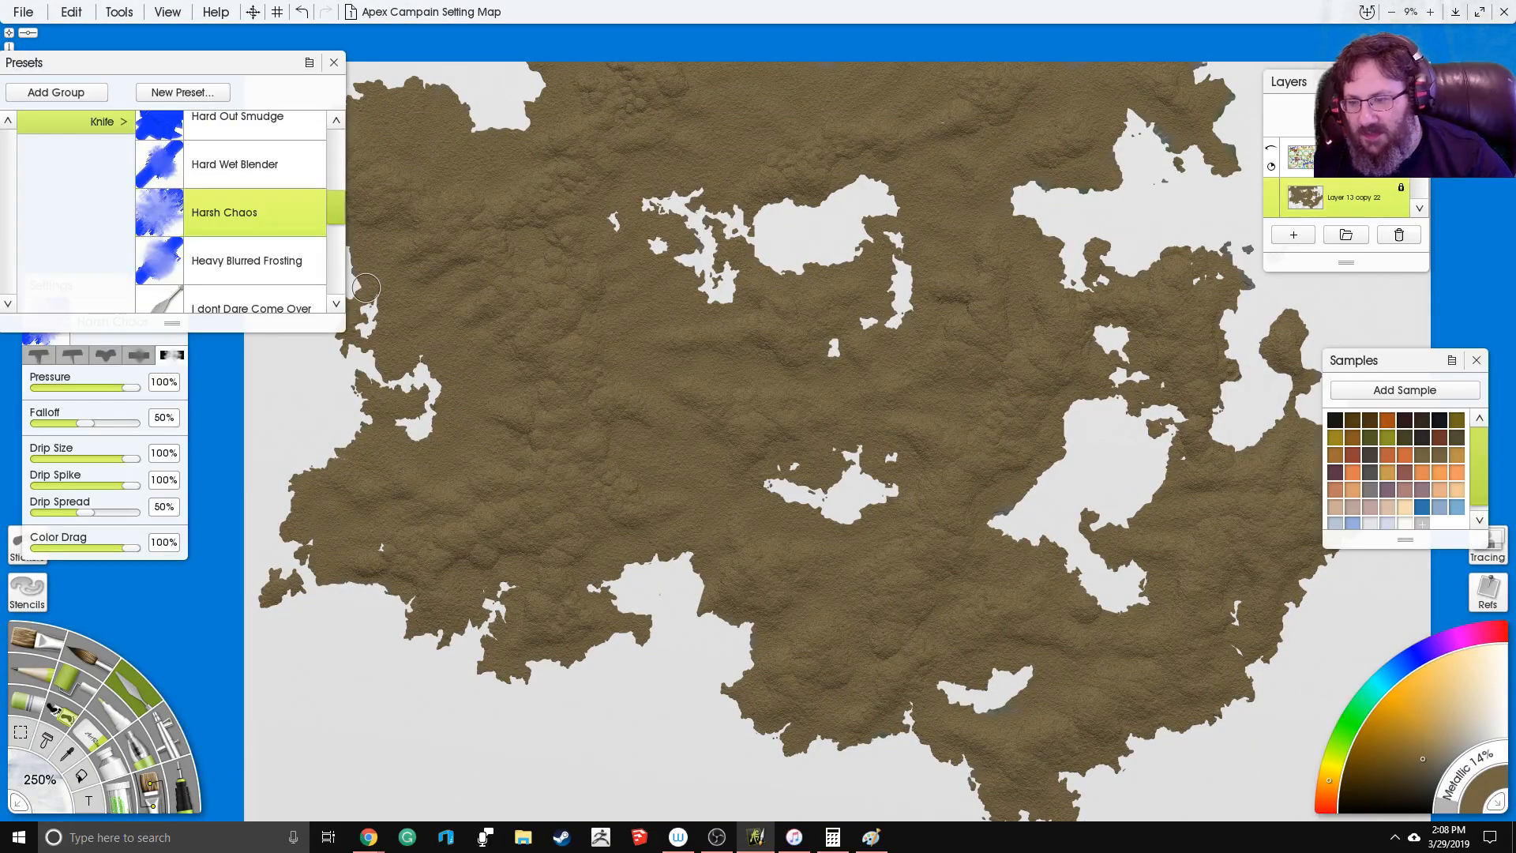
left_click(106, 387)
Step: Smooth the crests of the northwestern mountains with the knife, working out along their western and northwestern spurs
scroll(657, 267, "up", 3)
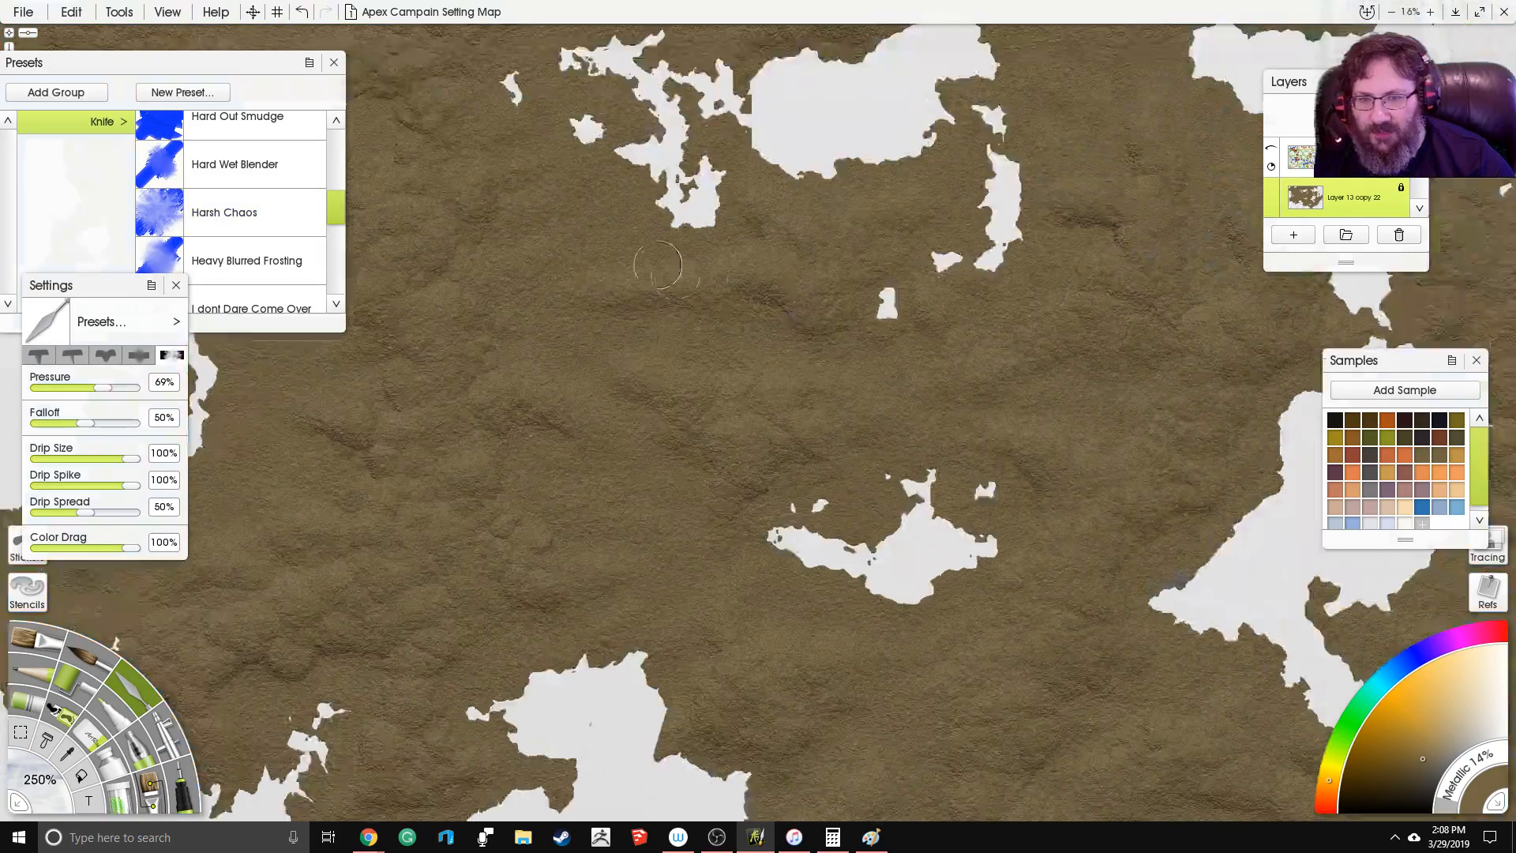
left_click_drag(657, 266, 947, 442)
scroll(632, 322, "up", 6)
scroll(920, 385, "down", 6)
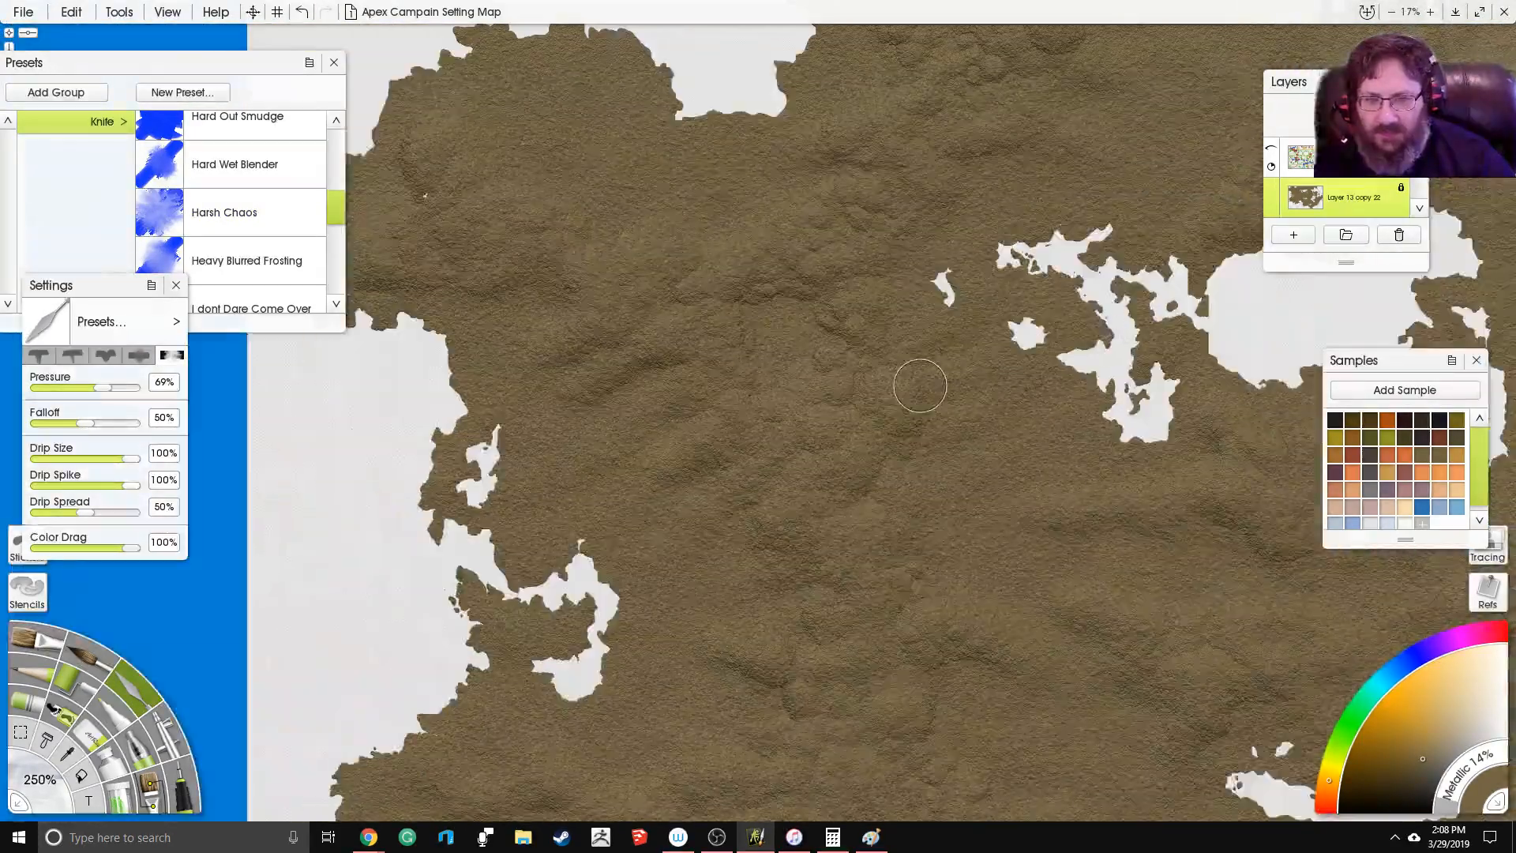
left_click_drag(920, 385, 981, 390)
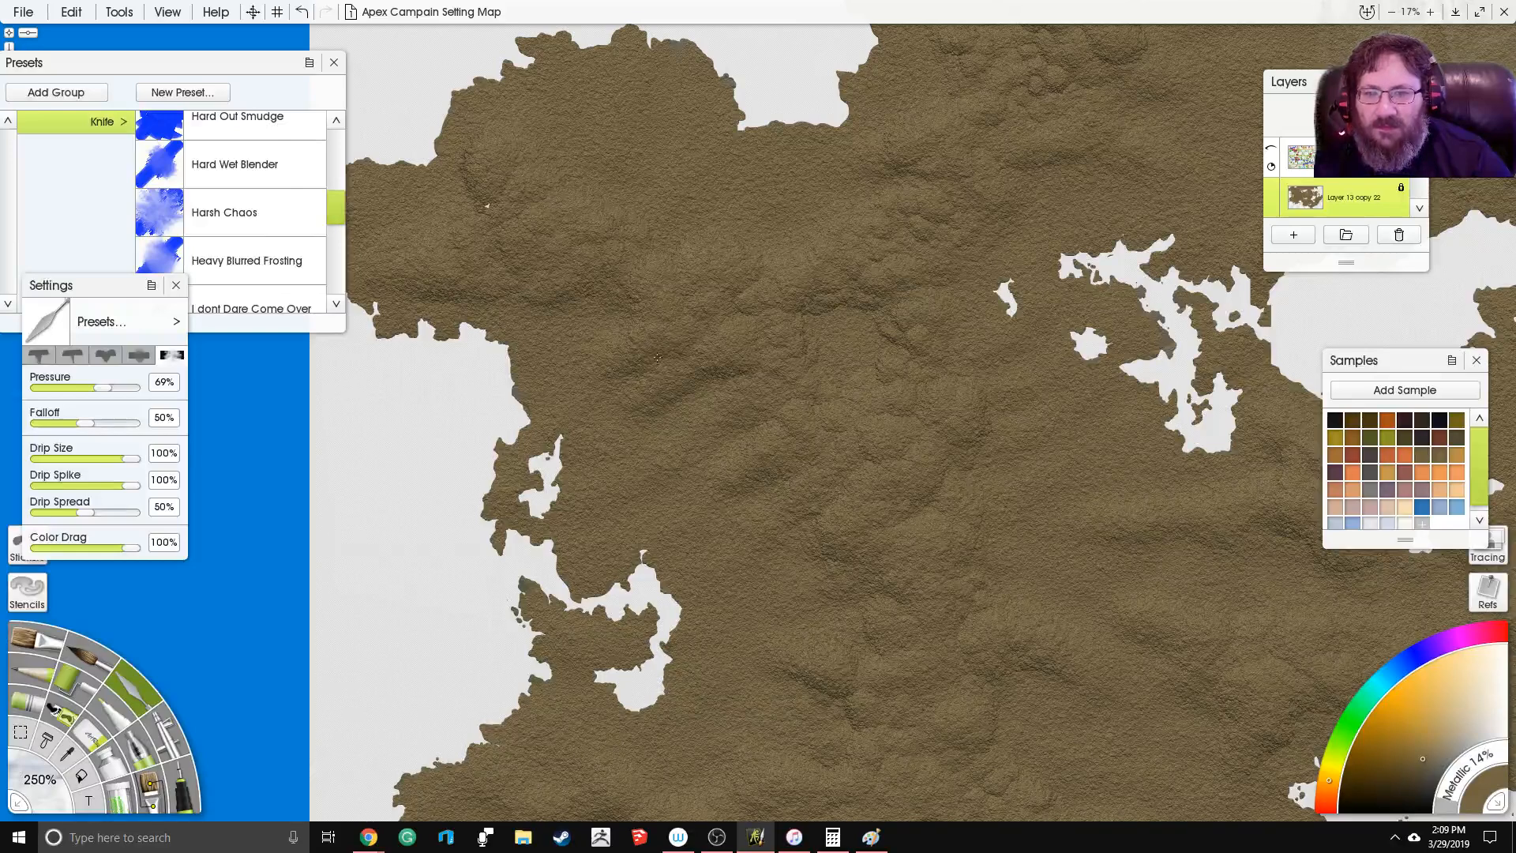
mouse_move(690, 348)
left_mouse_down()
mouse_move(627, 322)
mouse_move(714, 335)
mouse_move(750, 317)
mouse_move(726, 340)
mouse_move(741, 365)
mouse_move(779, 348)
left_mouse_up()
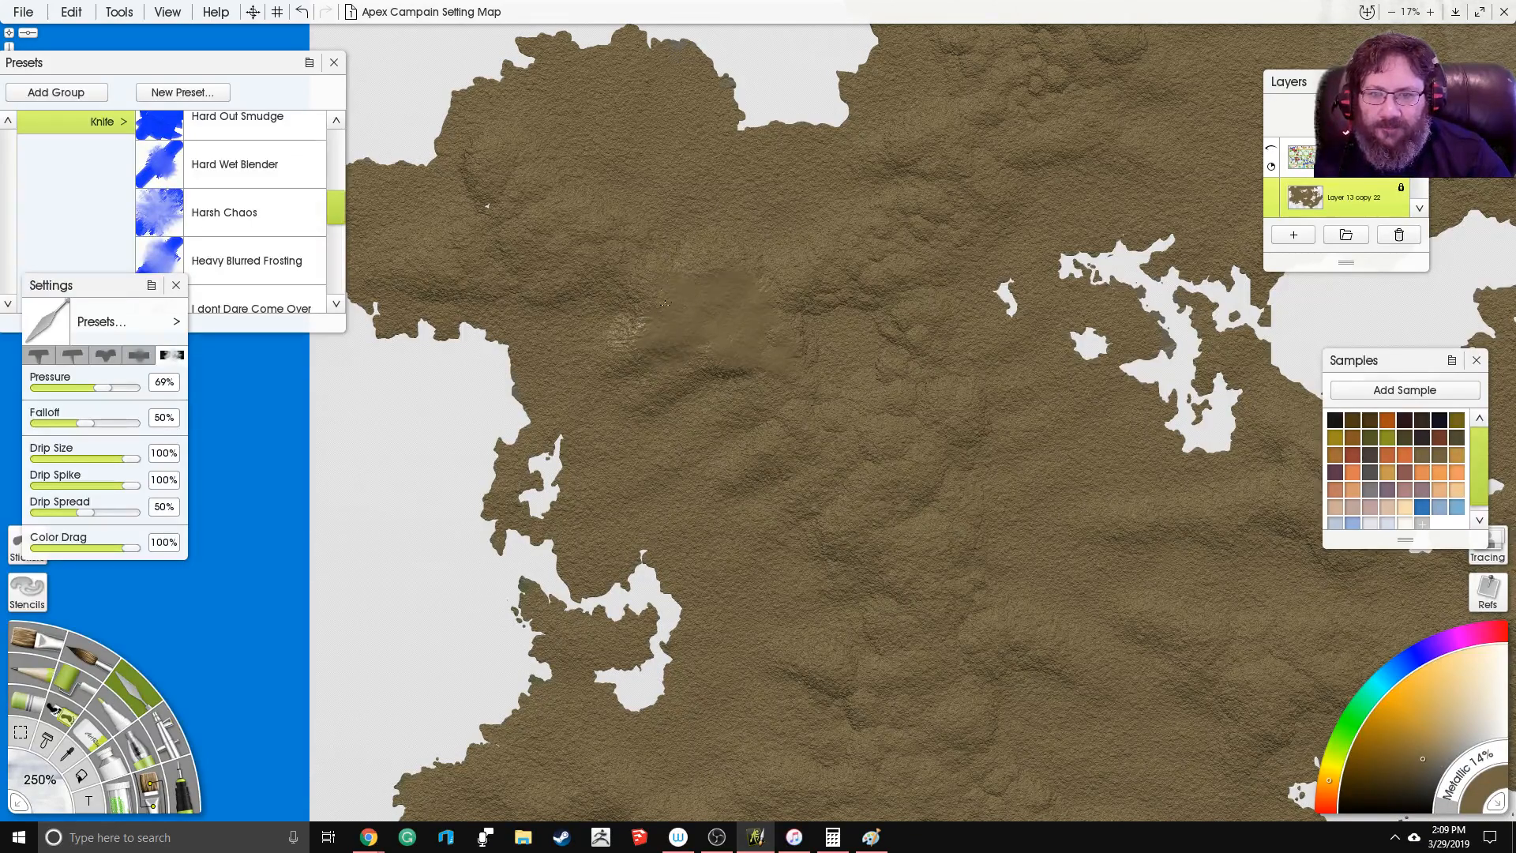
mouse_move(702, 251)
left_mouse_down()
mouse_move(656, 298)
mouse_move(638, 256)
mouse_move(595, 259)
mouse_move(593, 275)
mouse_move(652, 281)
mouse_move(634, 259)
mouse_move(634, 286)
mouse_move(656, 292)
mouse_move(641, 264)
mouse_move(612, 284)
mouse_move(604, 224)
mouse_move(581, 224)
mouse_move(572, 262)
mouse_move(517, 250)
left_mouse_up()
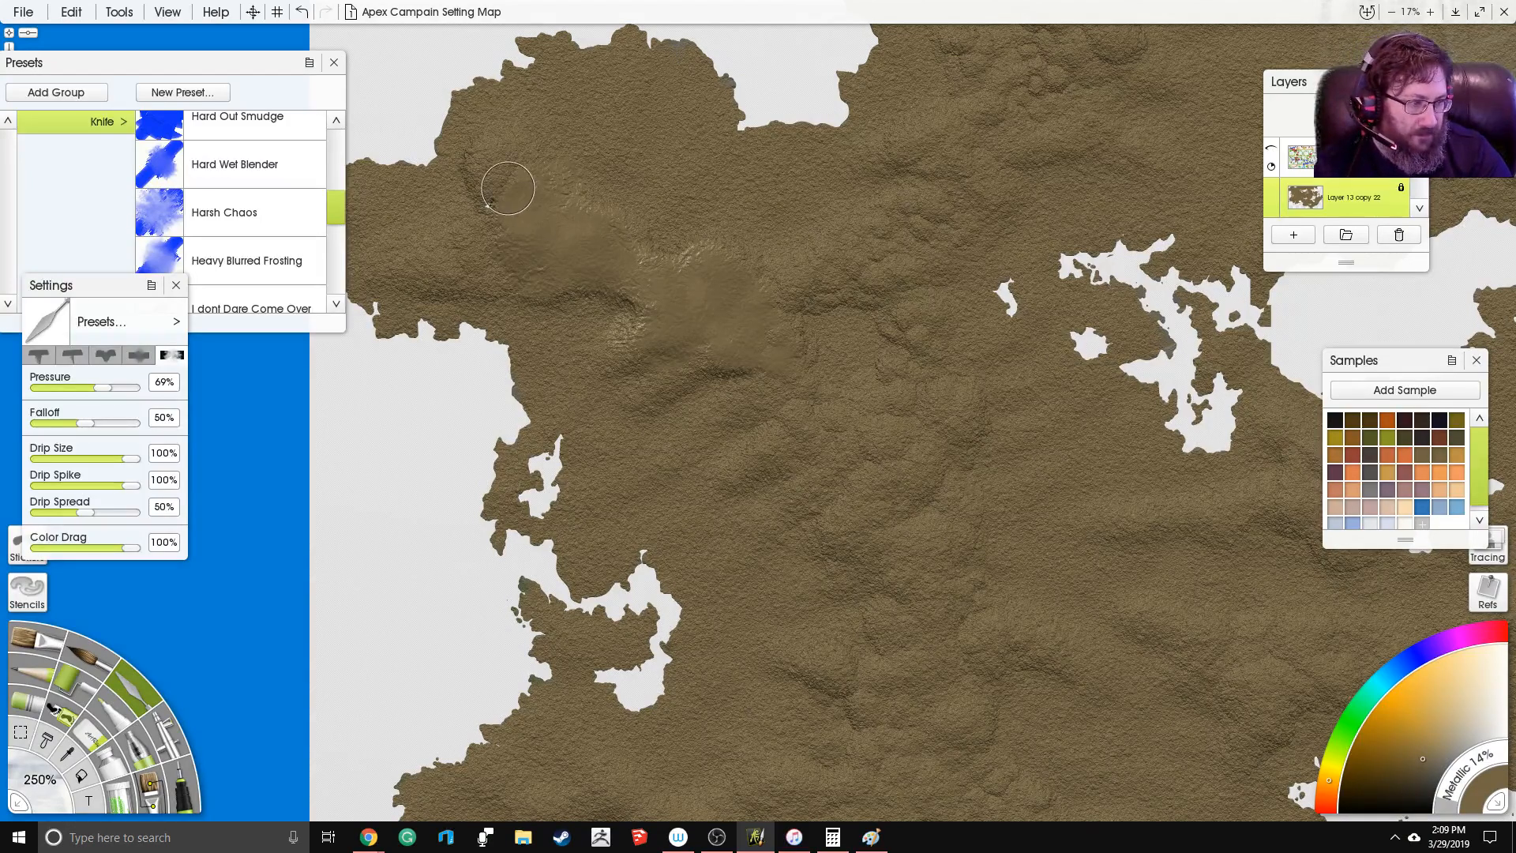
mouse_move(500, 163)
left_mouse_down()
mouse_move(516, 192)
mouse_move(504, 156)
mouse_move(537, 257)
mouse_move(405, 262)
mouse_move(460, 283)
left_mouse_up()
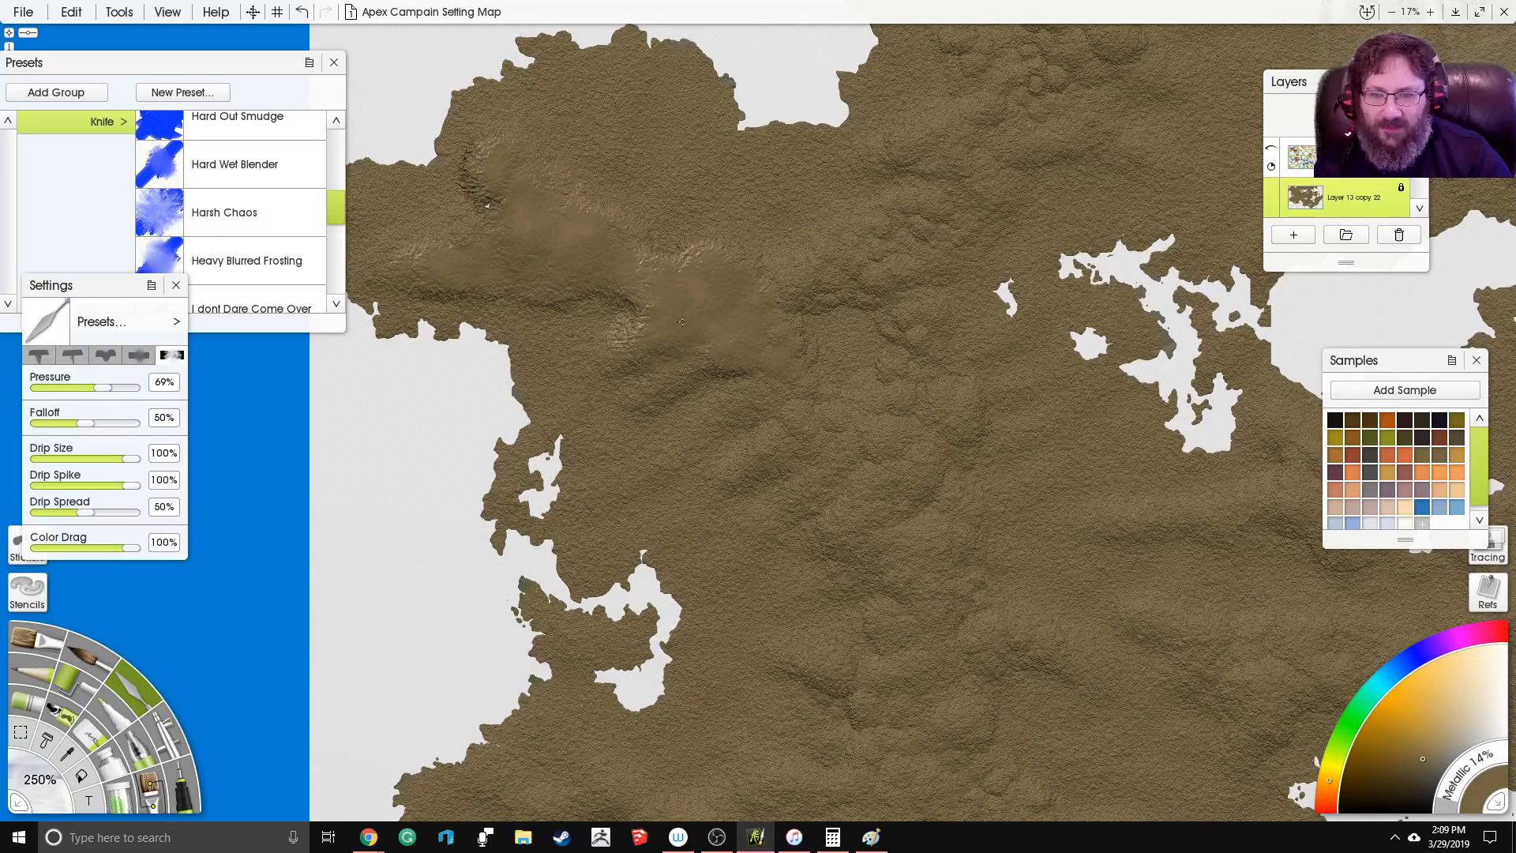
Step: Smooth the northwestern mountains' northeast branch and the start of the chain running southeast from them
mouse_move(682, 322)
left_mouse_down()
mouse_move(719, 332)
mouse_move(734, 362)
mouse_move(788, 369)
mouse_move(765, 299)
mouse_move(814, 272)
mouse_move(799, 273)
mouse_move(850, 279)
mouse_move(878, 213)
mouse_move(906, 215)
mouse_move(919, 271)
left_mouse_up()
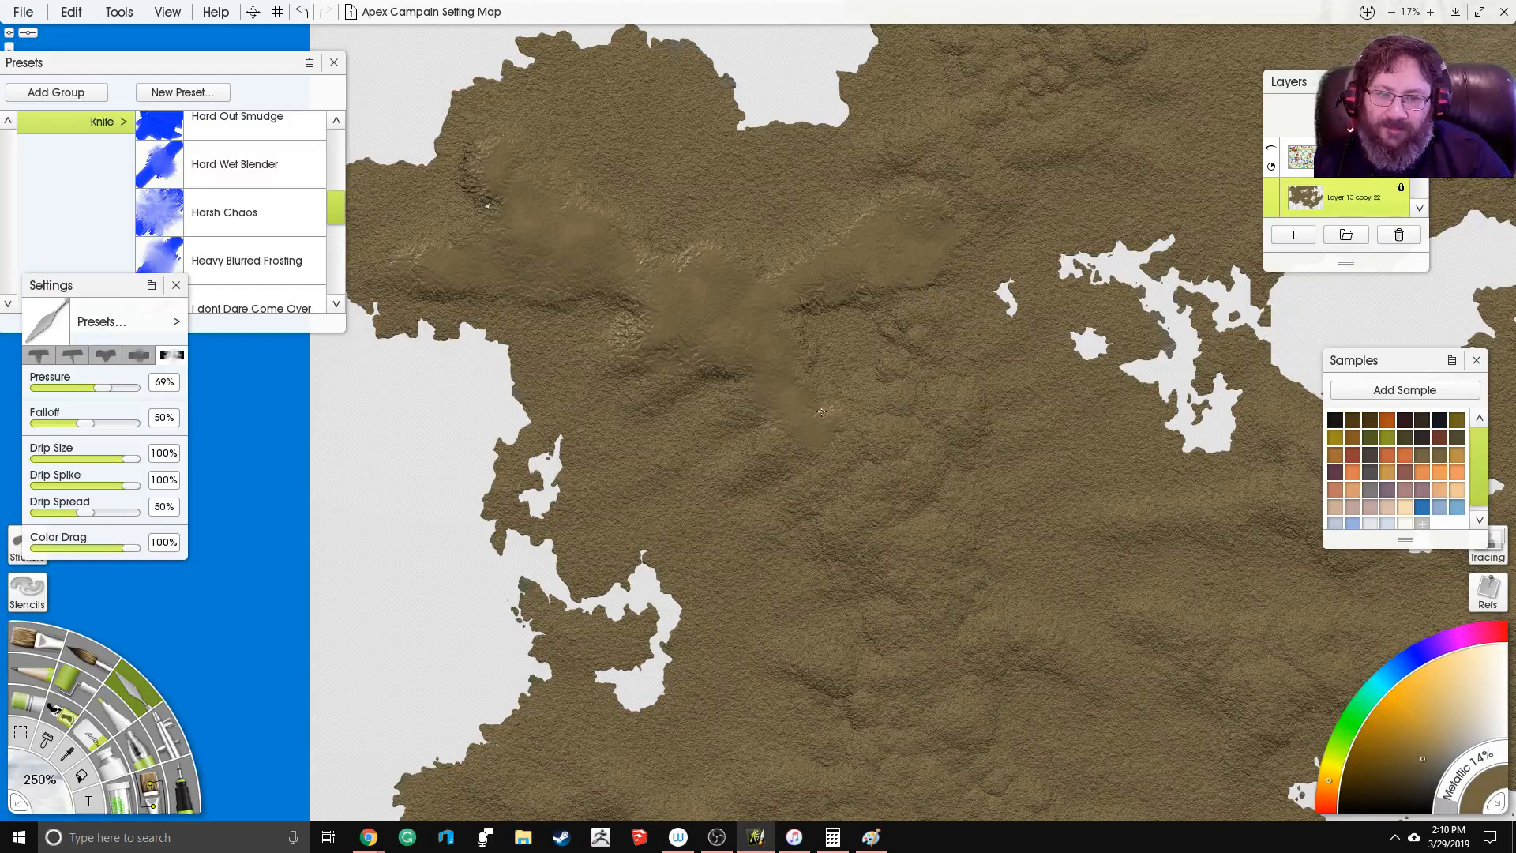
mouse_move(806, 444)
left_mouse_down()
mouse_move(851, 427)
mouse_move(859, 463)
mouse_move(892, 387)
mouse_move(894, 436)
mouse_move(833, 462)
mouse_move(797, 509)
left_mouse_up()
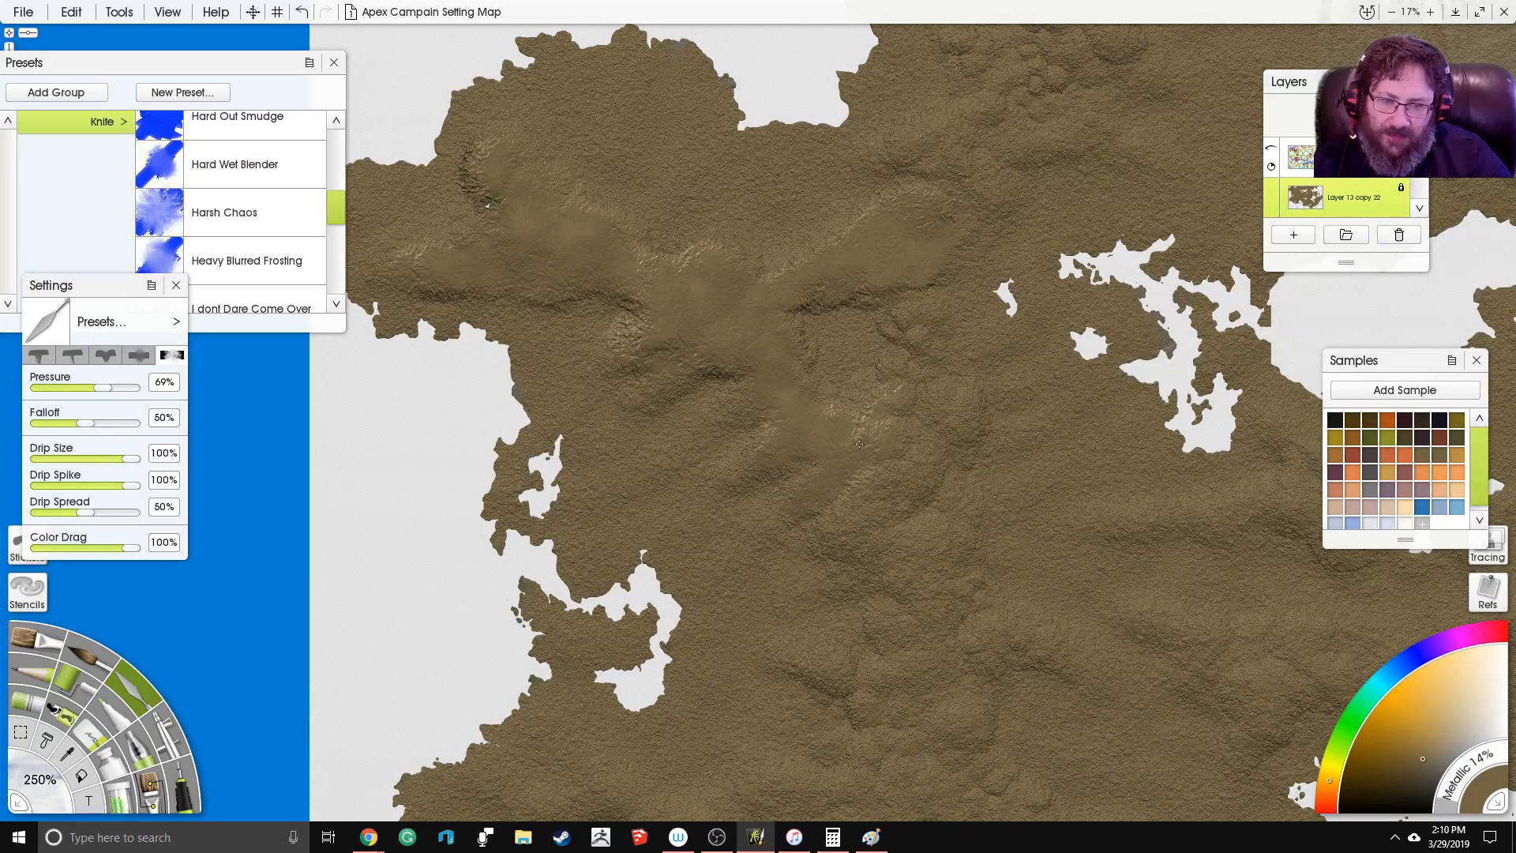
mouse_move(877, 481)
left_mouse_down()
mouse_move(815, 386)
mouse_move(848, 347)
mouse_move(798, 375)
mouse_move(830, 375)
left_mouse_up()
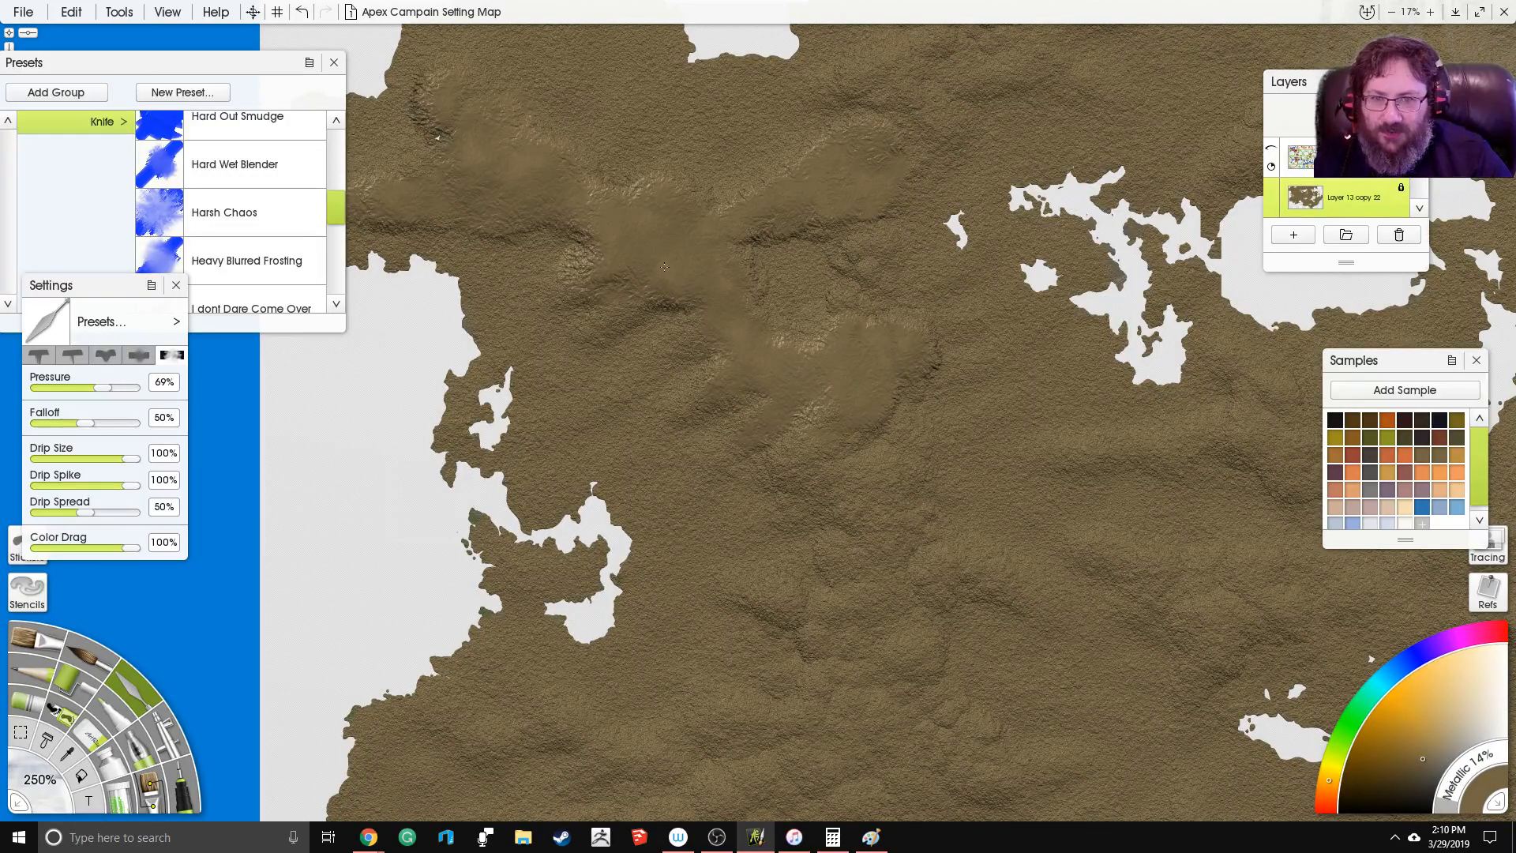
scroll(738, 203, "up", 5)
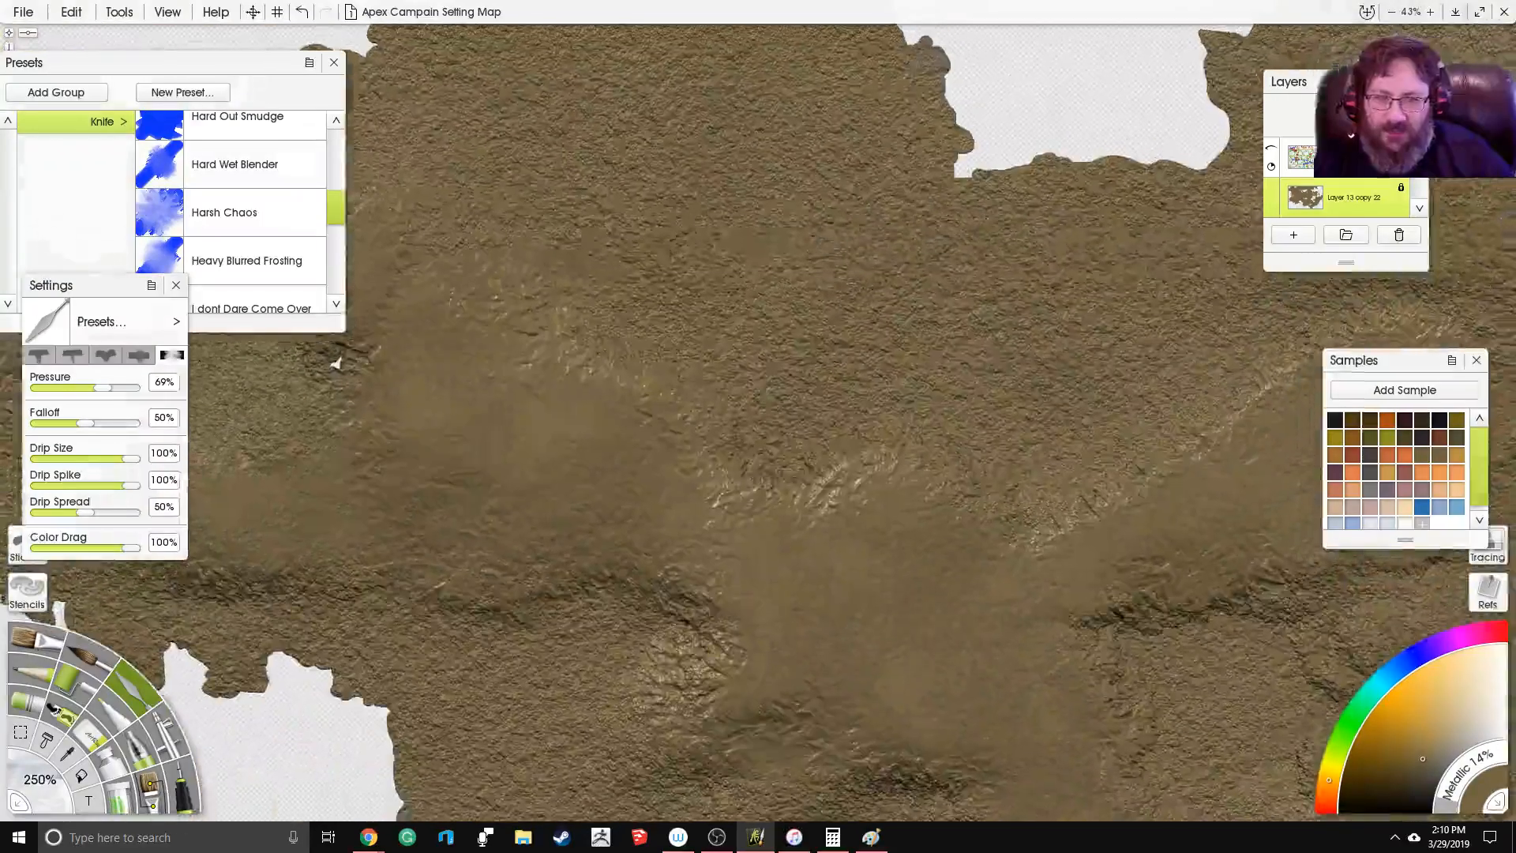
left_click_drag(1078, 811, 1065, 765)
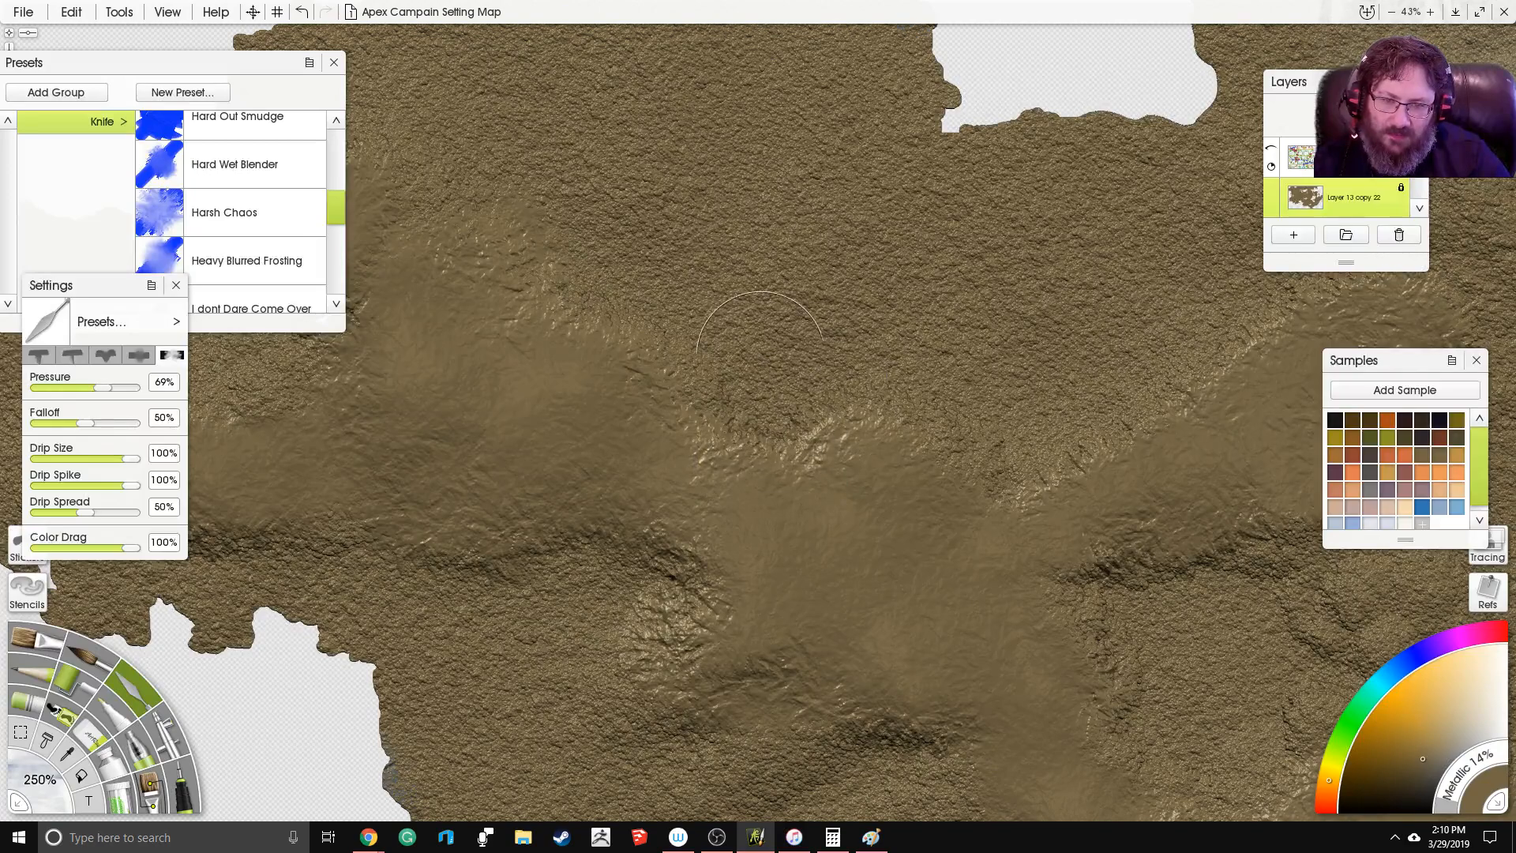
scroll(829, 338, "down", 3)
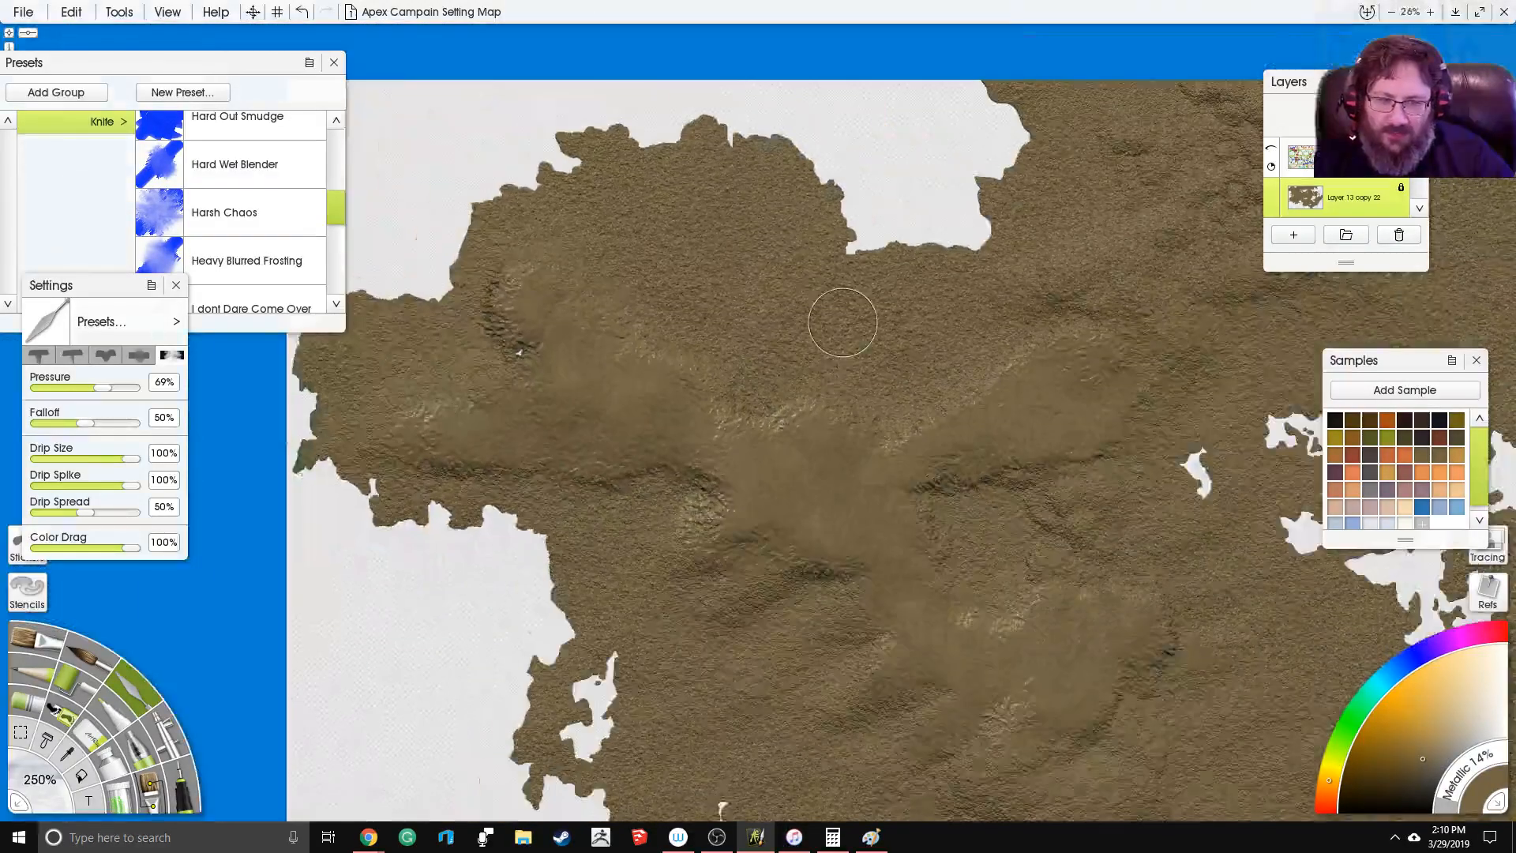
Step: Continue smoothing the western mountain chain southward with the knife, including its short eastern and western spurs
left_click_drag(842, 322, 531, 3)
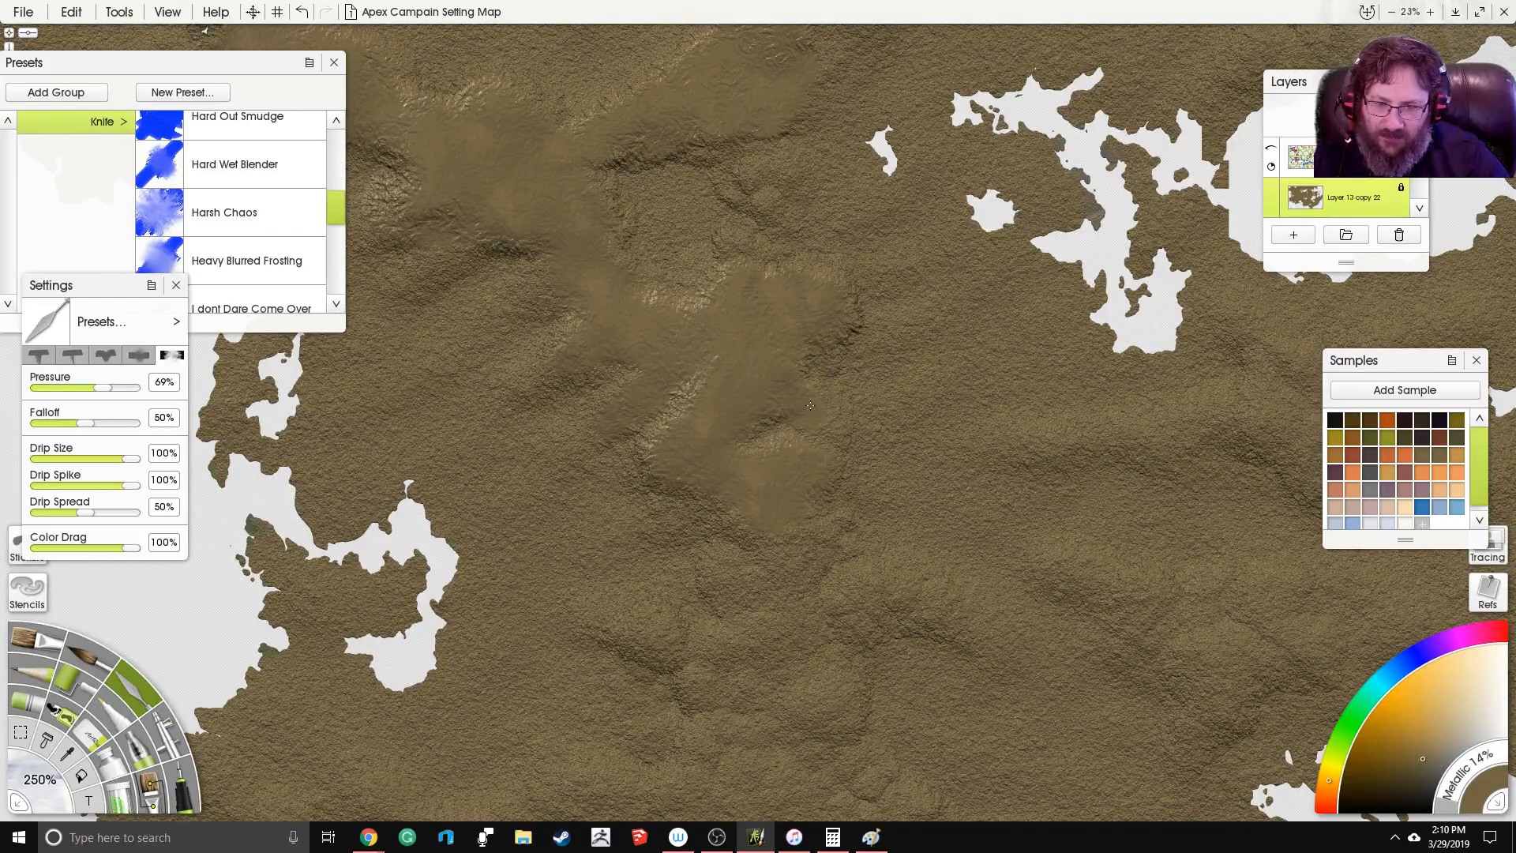
scroll(776, 409, "down", 3)
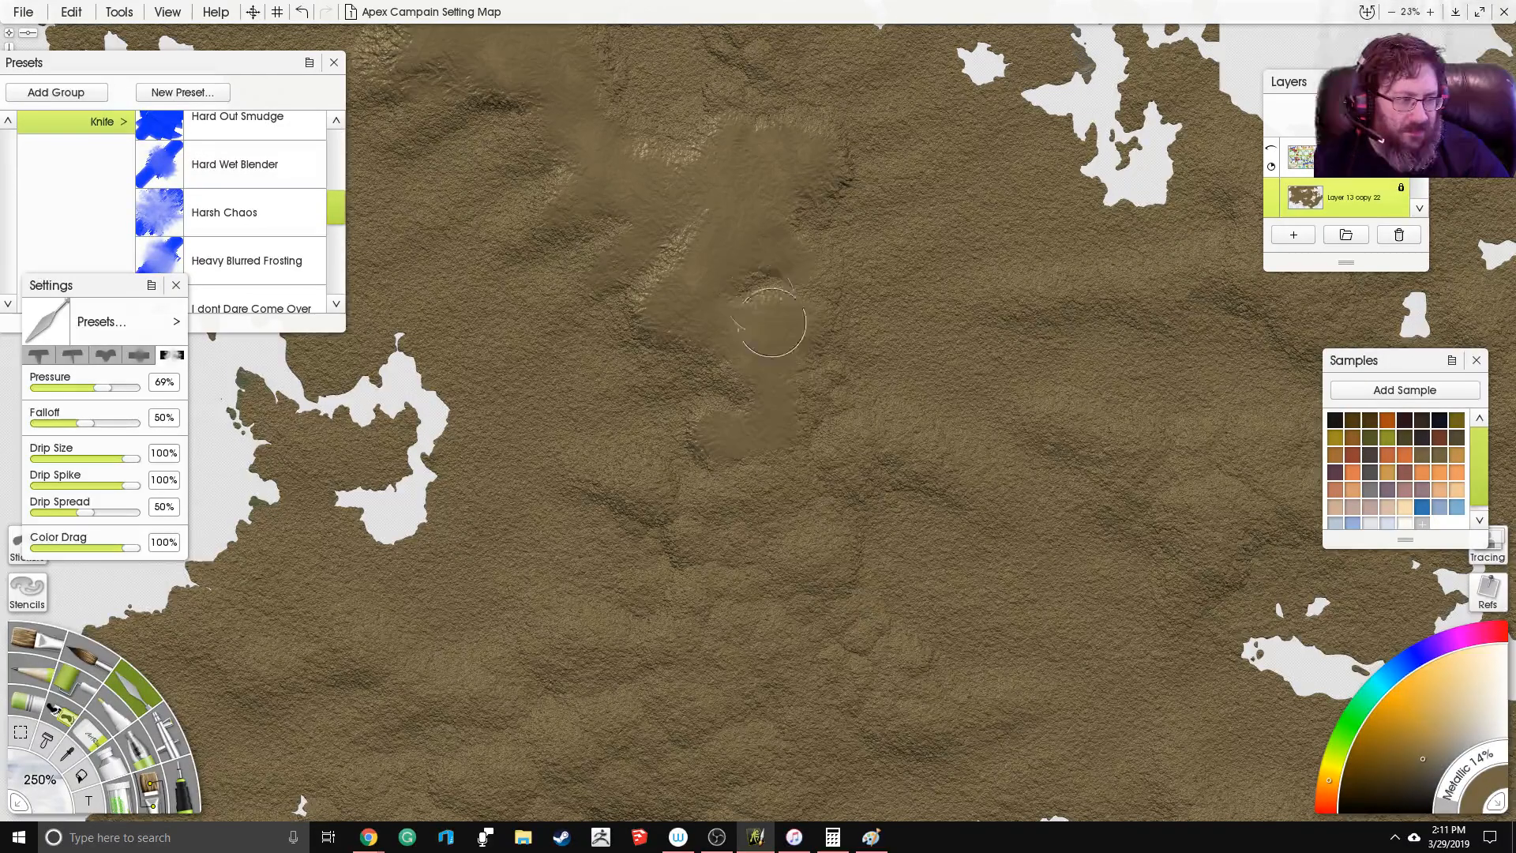
mouse_move(845, 438)
left_mouse_down()
mouse_move(898, 459)
mouse_move(817, 452)
mouse_move(856, 462)
left_mouse_up()
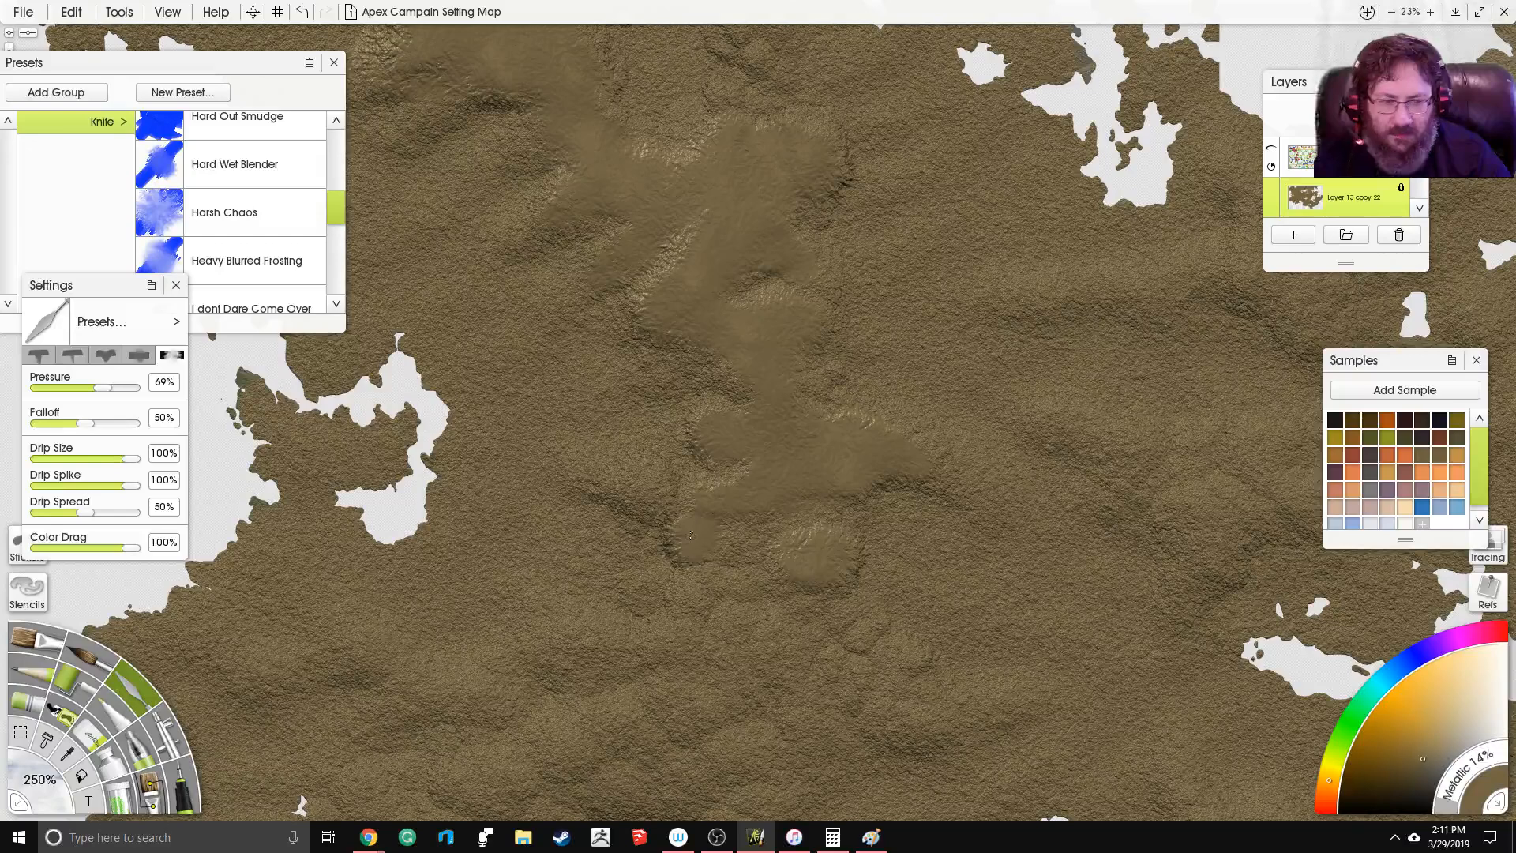
mouse_move(704, 531)
left_mouse_down()
mouse_move(710, 500)
mouse_move(734, 508)
mouse_move(790, 439)
left_mouse_up()
mouse_move(701, 466)
left_mouse_down()
mouse_move(668, 444)
mouse_move(641, 452)
mouse_move(648, 474)
mouse_move(701, 494)
left_mouse_up()
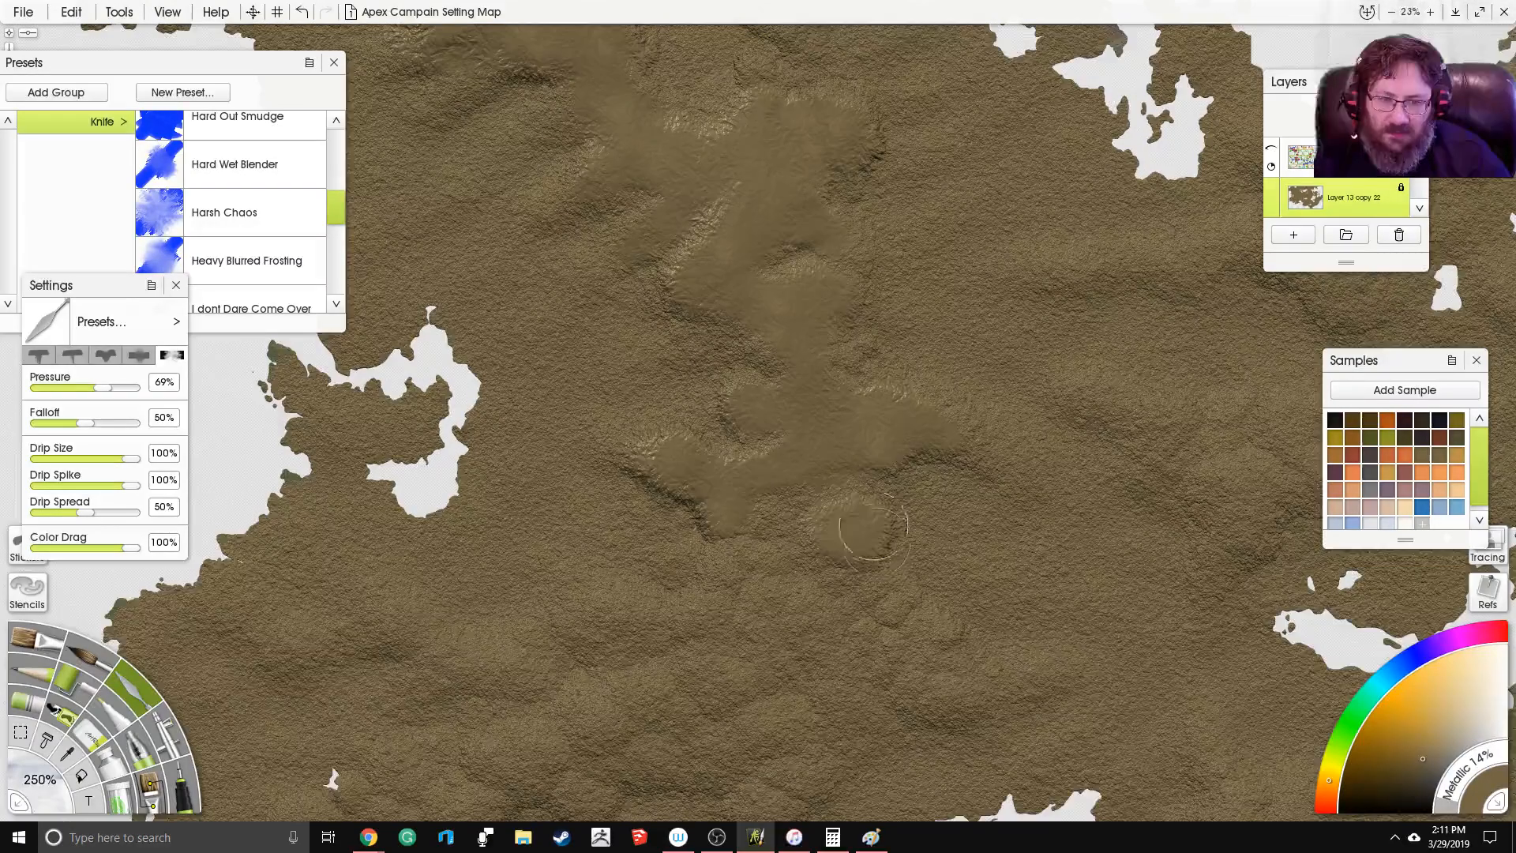
Step: Smooth the separate ridge southeast of the western chain, north of the large southern bay
left_click_drag(861, 518, 828, 375)
mouse_move(880, 466)
left_mouse_down()
mouse_move(919, 498)
mouse_move(932, 473)
left_mouse_up()
left_click_drag(943, 541, 1032, 527)
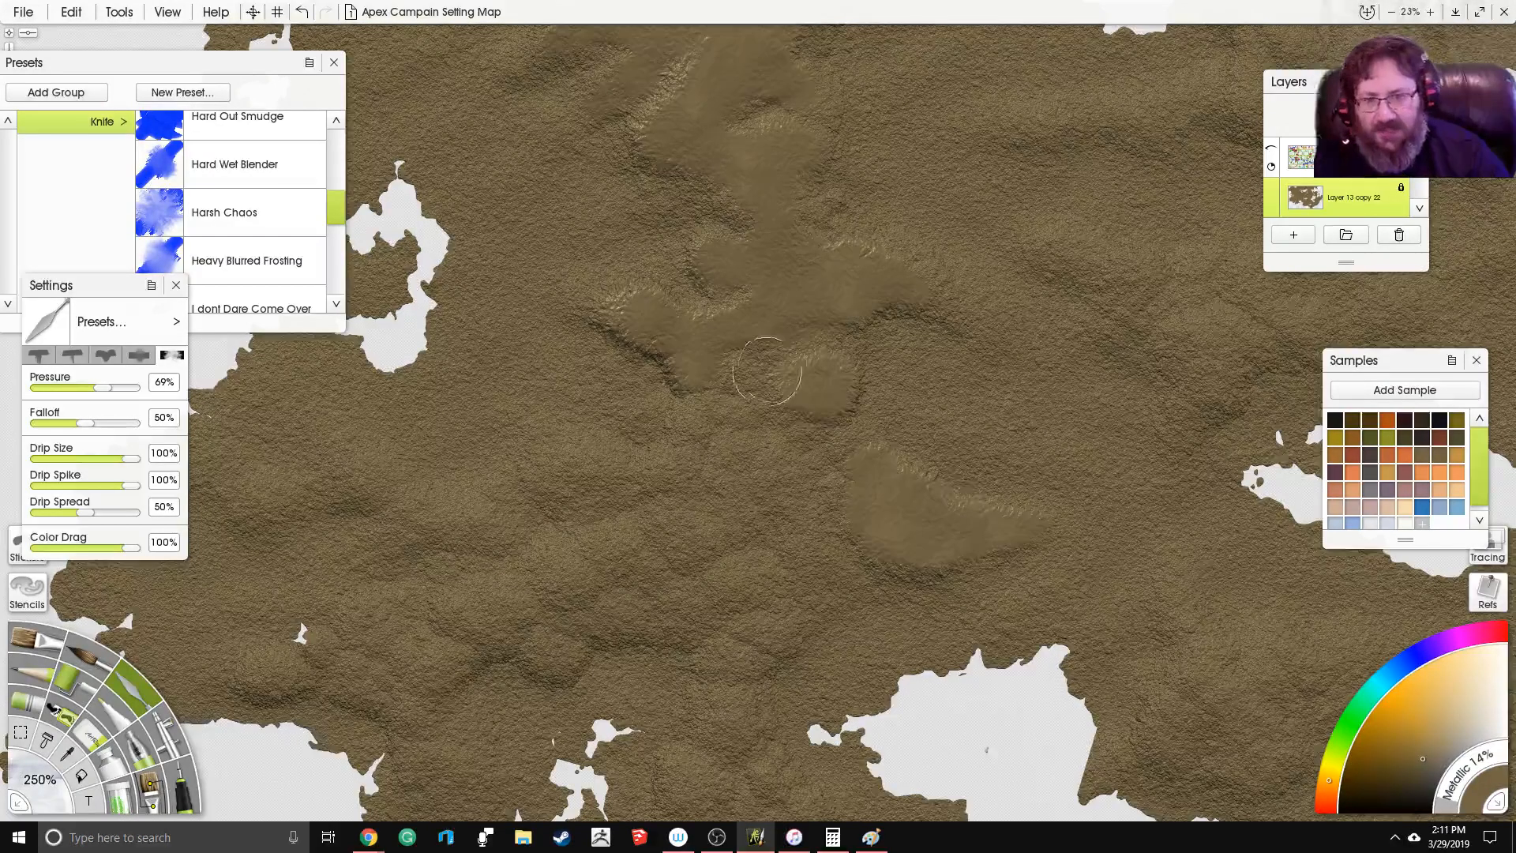
left_click_drag(941, 515, 971, 444)
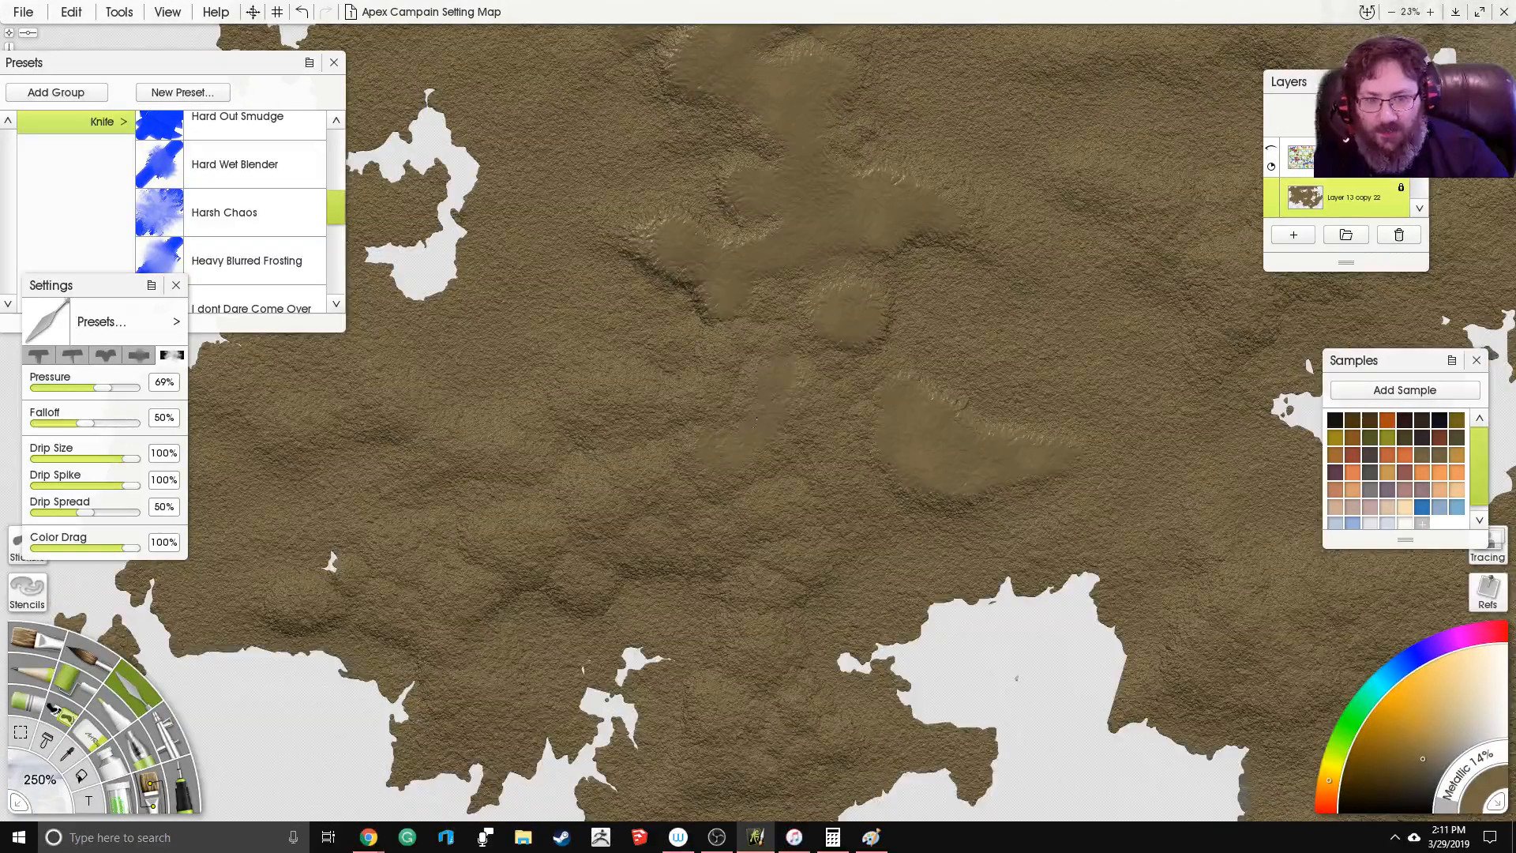
Step: Smooth the lower part of the western chain and the two spurs branching west from it
mouse_move(576, 402)
left_mouse_down()
mouse_move(652, 409)
mouse_move(723, 360)
mouse_move(708, 385)
mouse_move(726, 308)
left_mouse_up()
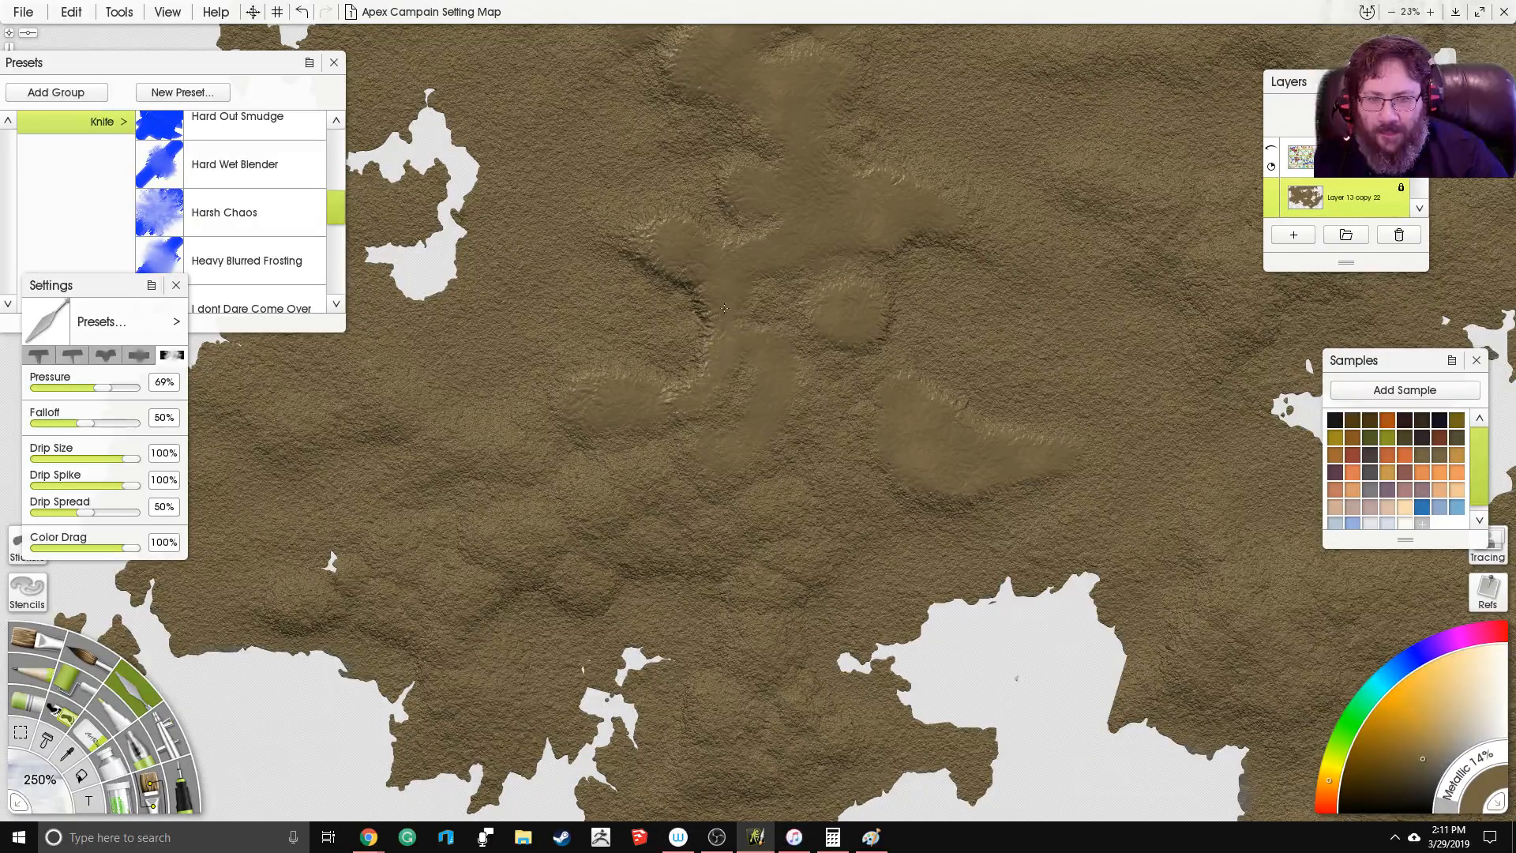
mouse_move(651, 488)
left_mouse_down()
mouse_move(669, 462)
mouse_move(575, 439)
mouse_move(600, 521)
mouse_move(581, 512)
mouse_move(609, 506)
left_mouse_up()
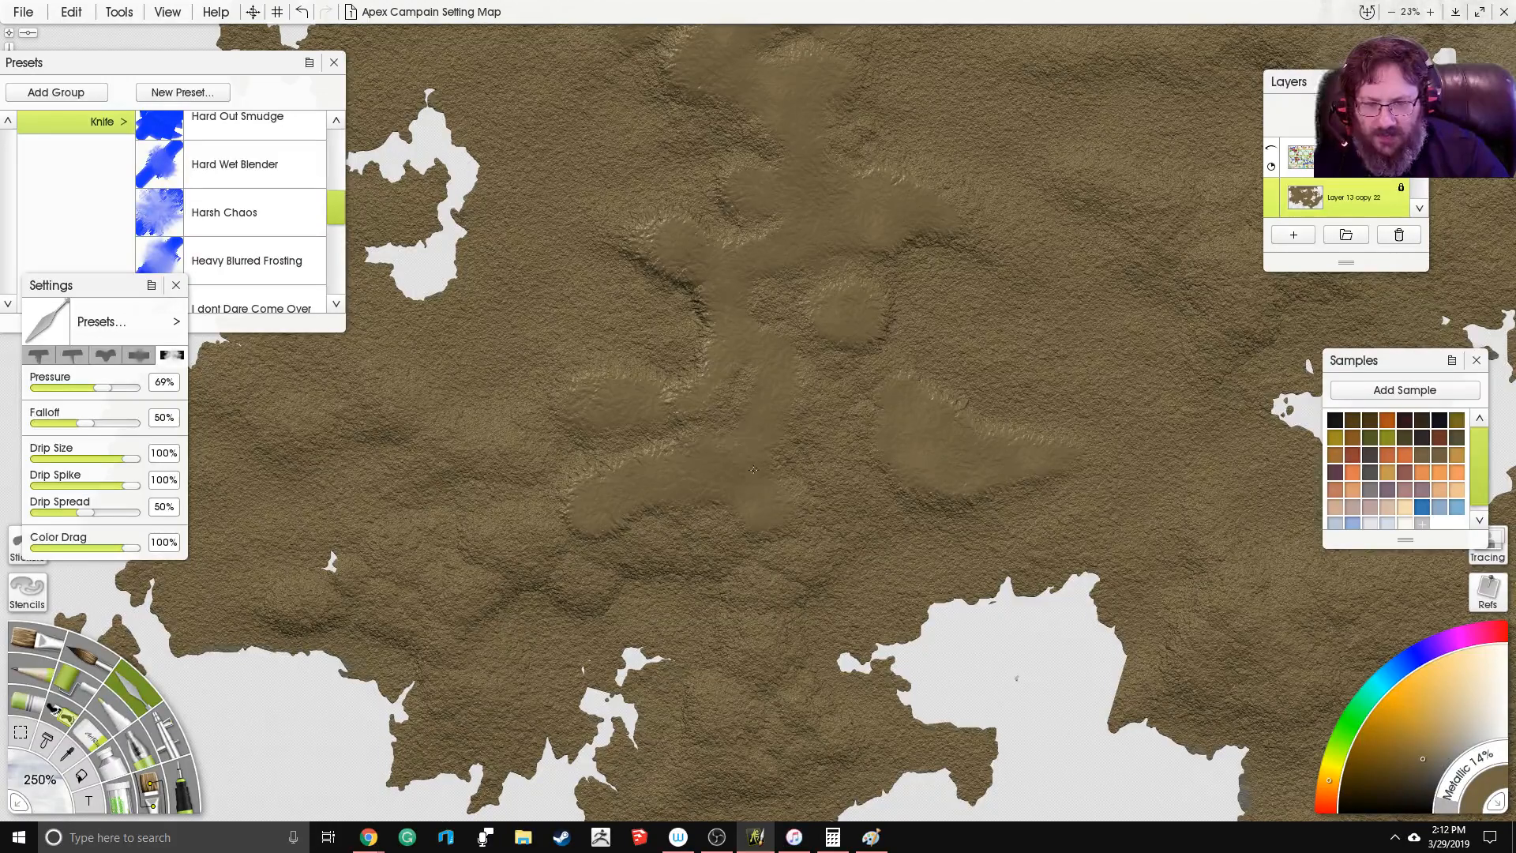
mouse_move(781, 518)
left_mouse_down()
mouse_move(789, 557)
mouse_move(774, 563)
left_mouse_up()
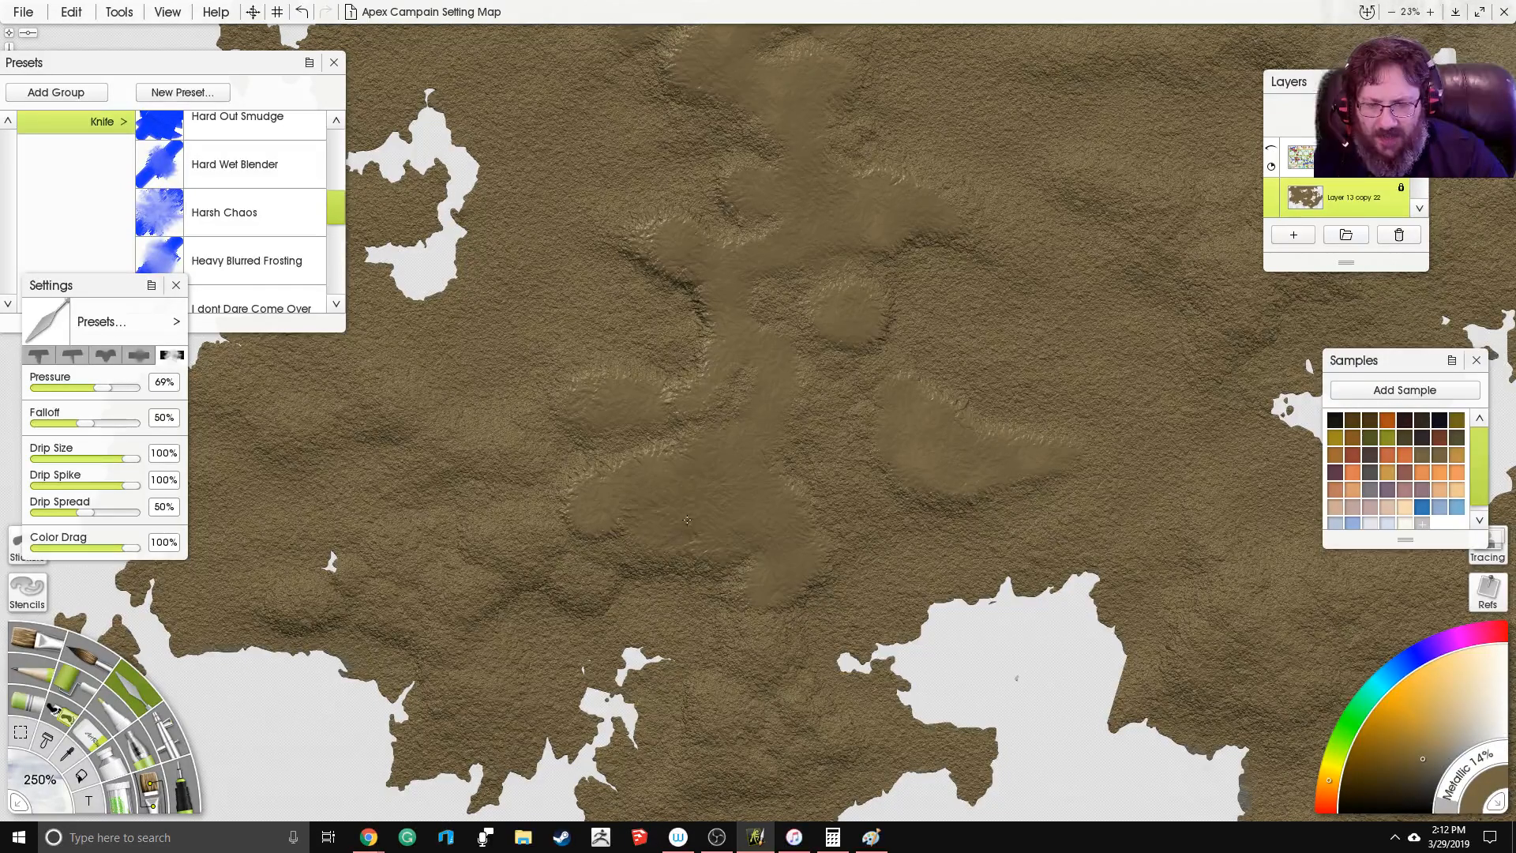
mouse_move(676, 505)
left_mouse_down()
mouse_move(630, 492)
mouse_move(582, 508)
left_mouse_up()
mouse_move(665, 418)
left_mouse_down()
mouse_move(620, 375)
mouse_move(669, 413)
mouse_move(736, 358)
mouse_move(768, 391)
mouse_move(728, 365)
mouse_move(667, 413)
left_mouse_up()
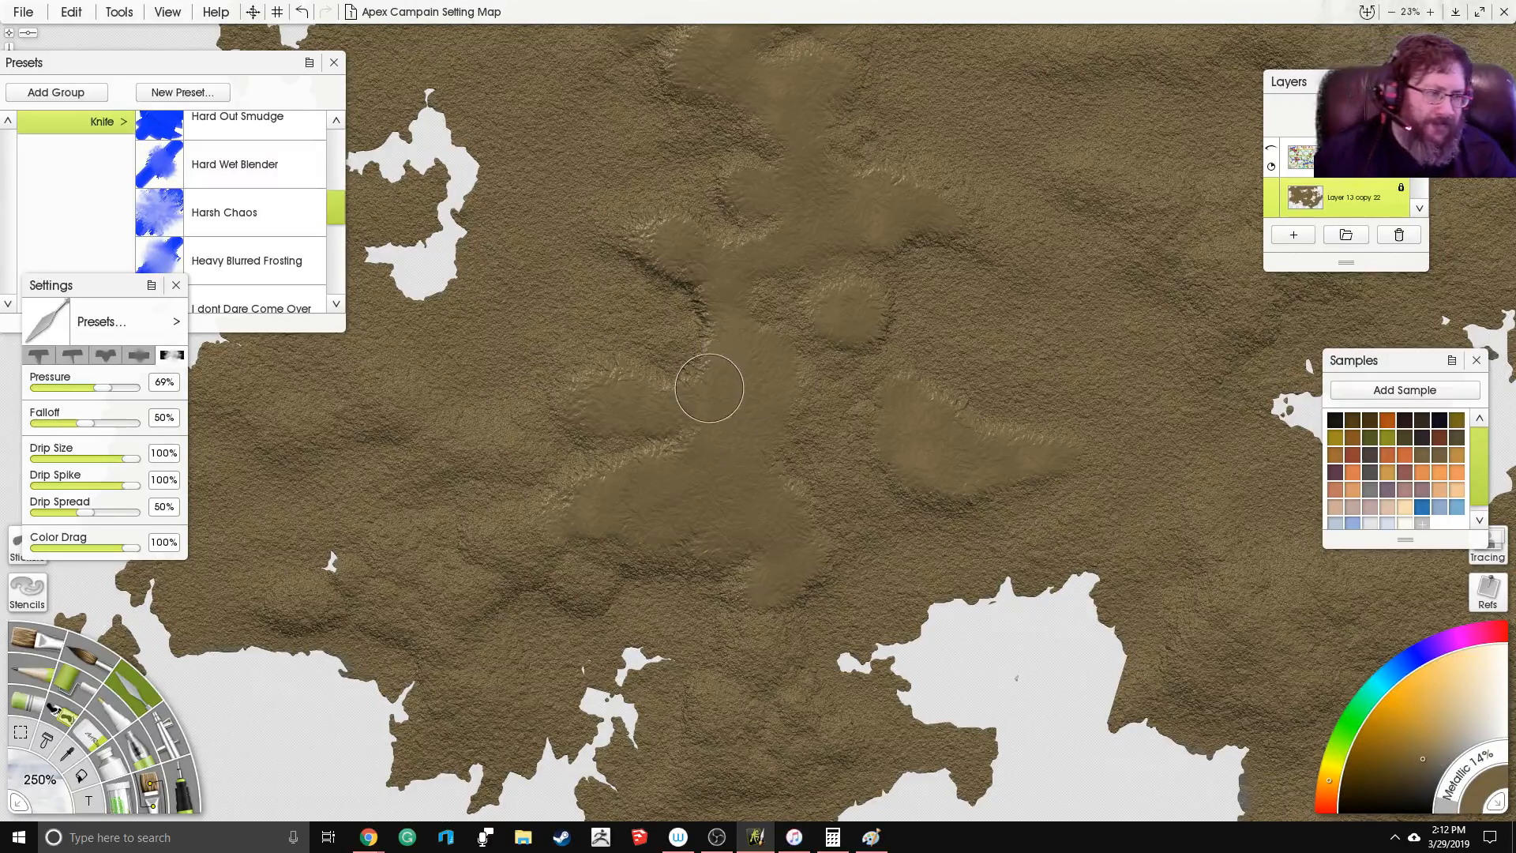
left_click_drag(709, 392, 696, 297)
Step: Smooth the southwestern ridges near the coast and extend the smoothed chain south toward the southern peninsula
mouse_move(556, 375)
left_mouse_down()
mouse_move(712, 400)
mouse_move(661, 394)
mouse_move(622, 410)
left_mouse_up()
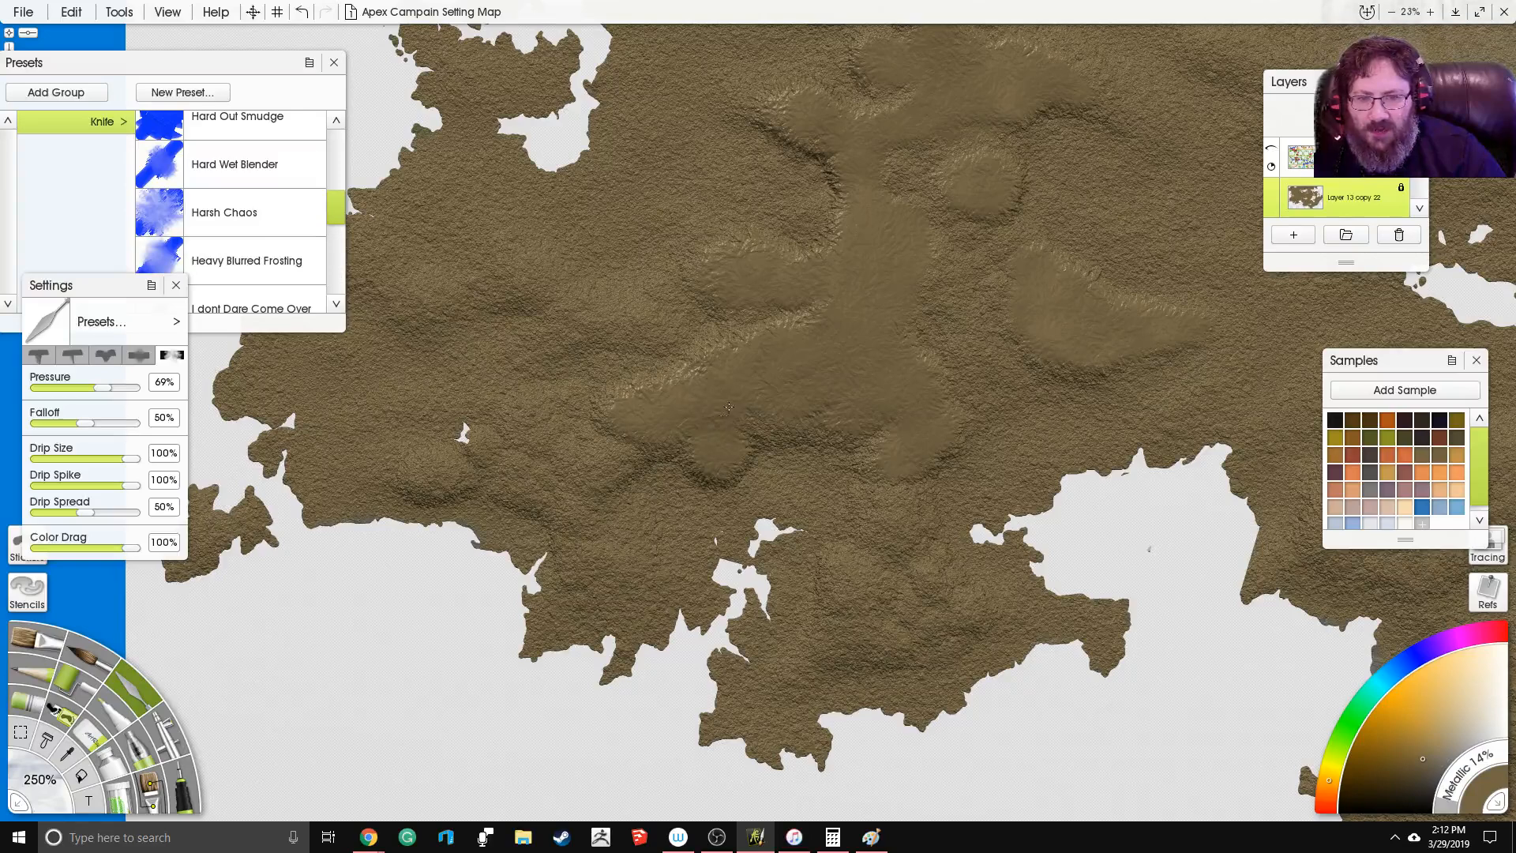
mouse_move(491, 412)
left_mouse_down()
mouse_move(461, 456)
mouse_move(430, 462)
mouse_move(510, 442)
mouse_move(466, 485)
mouse_move(418, 477)
mouse_move(430, 505)
mouse_move(548, 493)
mouse_move(604, 435)
mouse_move(592, 420)
mouse_move(656, 426)
mouse_move(645, 458)
left_mouse_up()
mouse_move(582, 294)
left_mouse_down()
mouse_move(624, 327)
mouse_move(551, 360)
mouse_move(568, 281)
left_mouse_up()
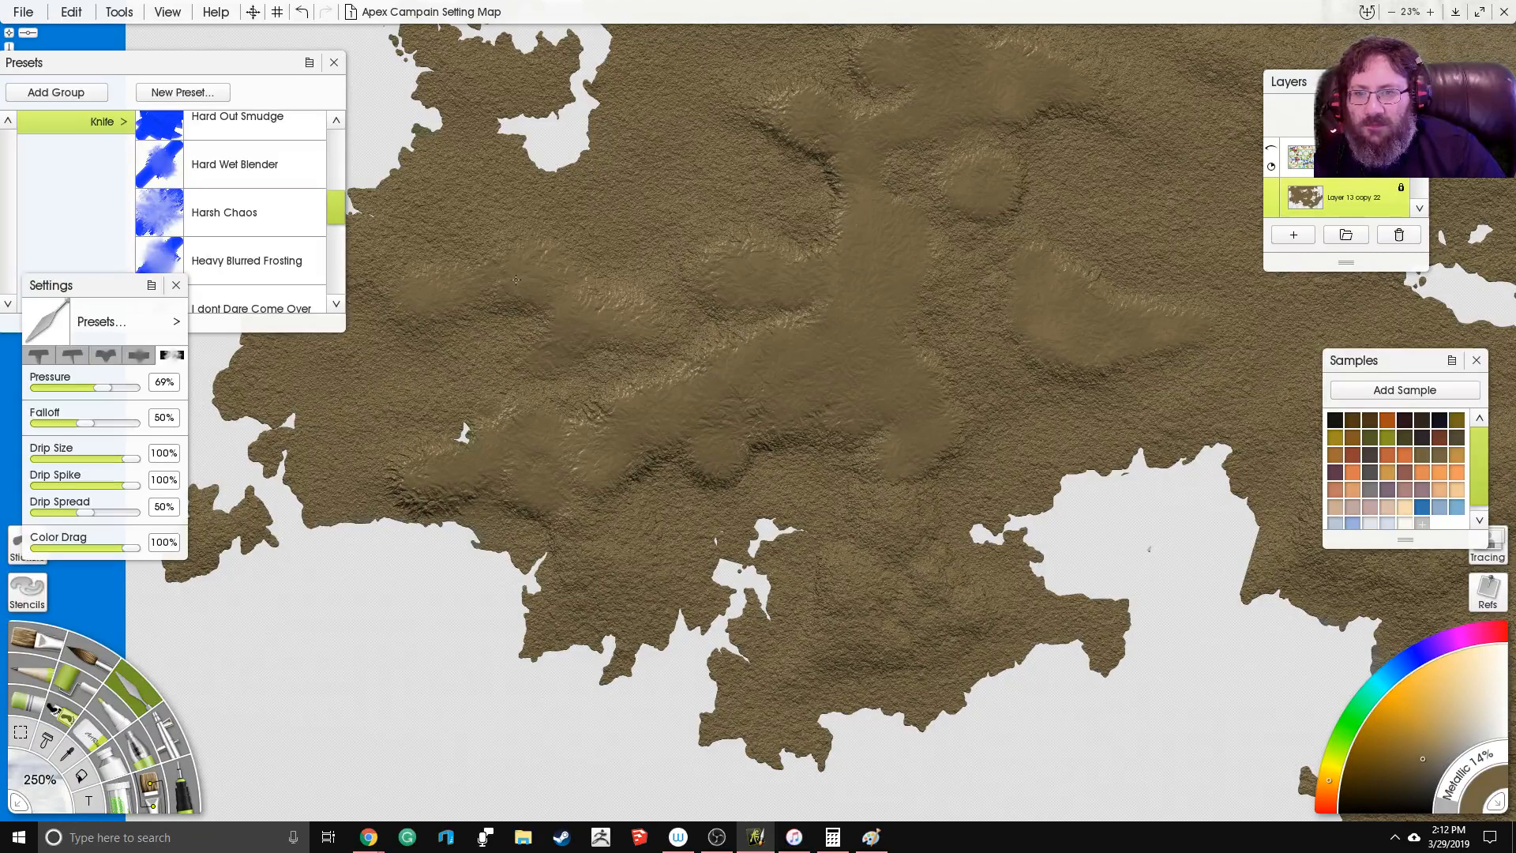
mouse_move(607, 311)
left_mouse_down()
mouse_move(634, 303)
mouse_move(678, 332)
left_mouse_up()
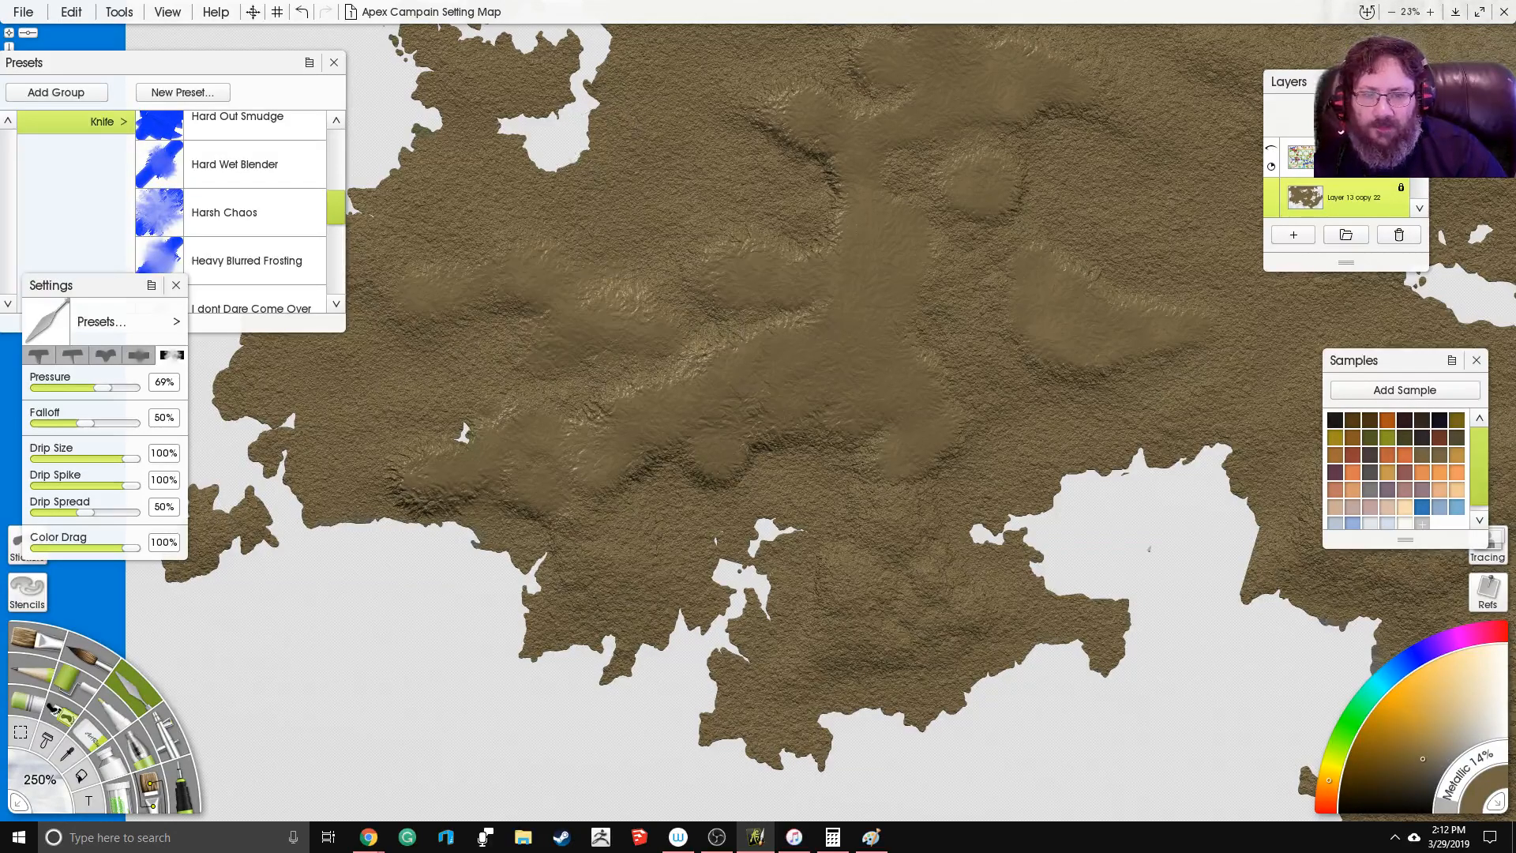
mouse_move(801, 430)
left_mouse_down()
mouse_move(721, 305)
mouse_move(787, 364)
mouse_move(794, 398)
mouse_move(850, 357)
mouse_move(841, 331)
left_mouse_up()
left_click_drag(841, 417, 830, 408)
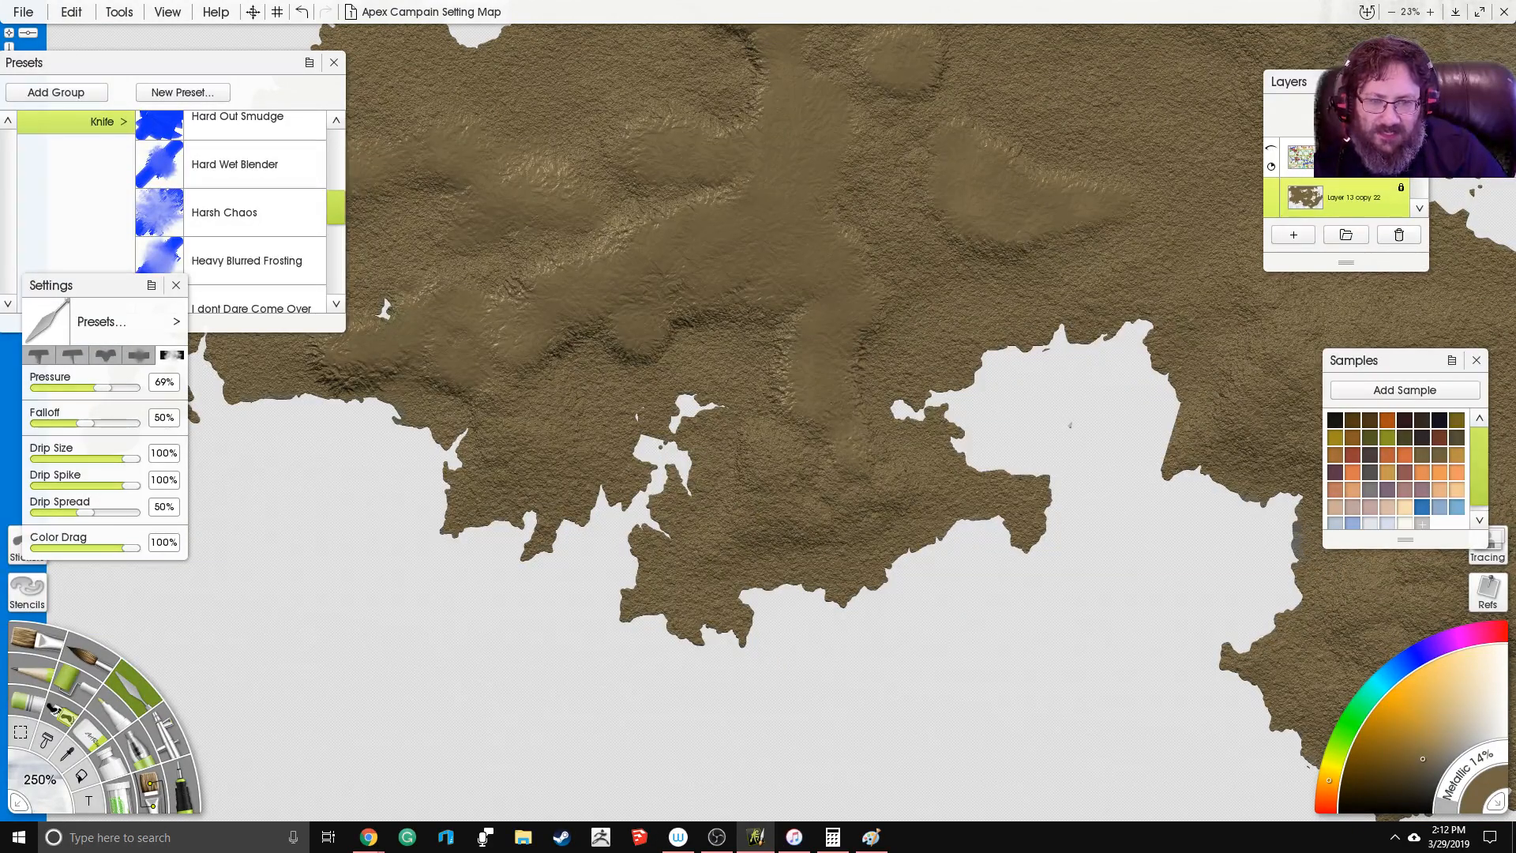
Step: Widen the smoothed southern end of the western mountain chain across the middle of the southern peninsula
mouse_move(841, 495)
left_mouse_down()
mouse_move(884, 500)
mouse_move(825, 476)
mouse_move(823, 493)
mouse_move(757, 452)
mouse_move(740, 474)
mouse_move(745, 517)
mouse_move(822, 513)
mouse_move(801, 464)
left_mouse_up()
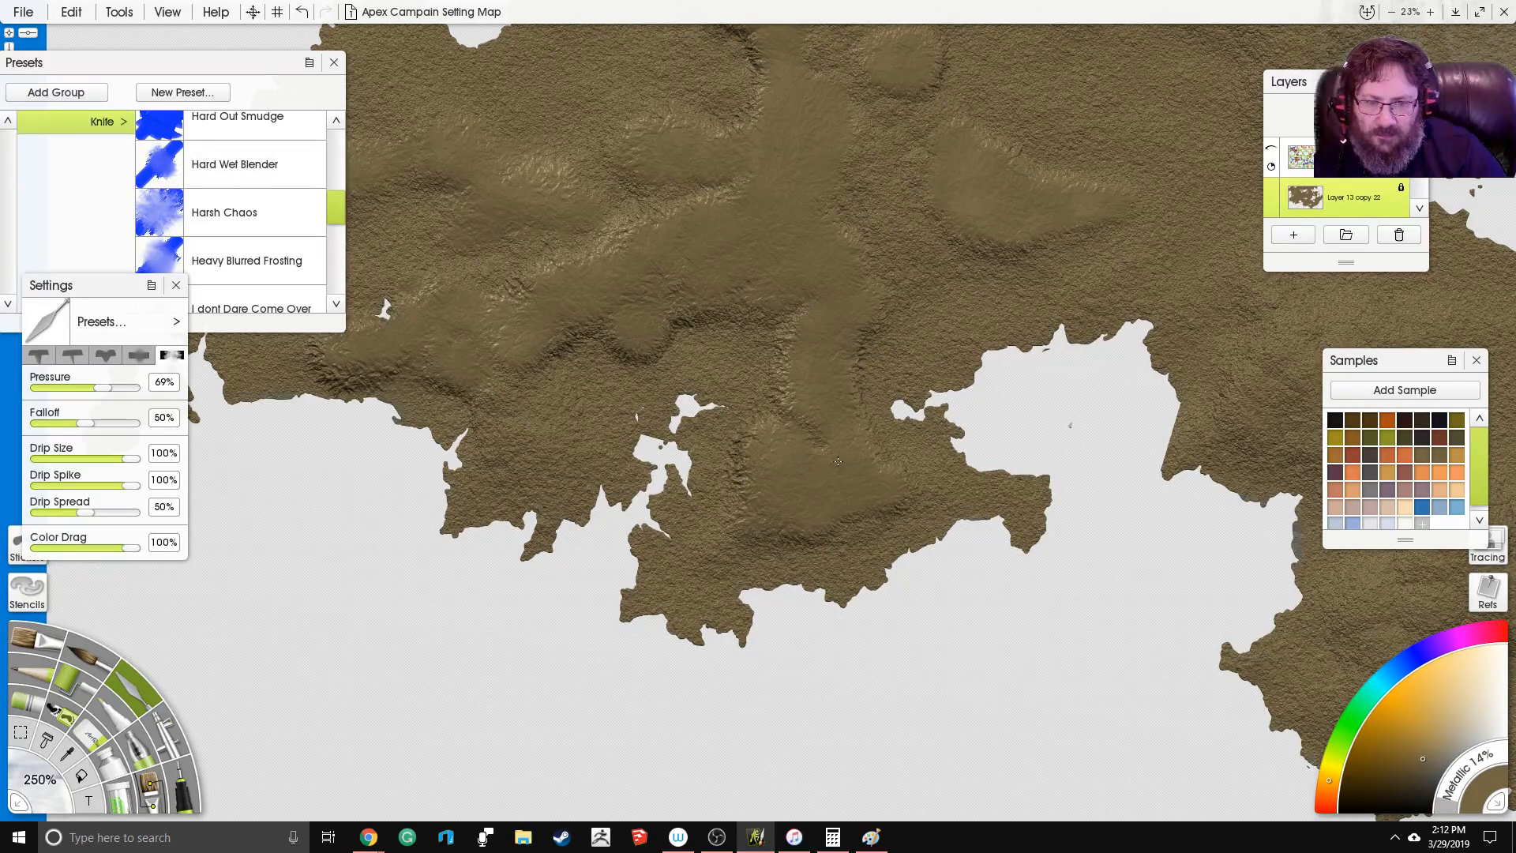
mouse_move(790, 403)
left_mouse_down()
mouse_move(783, 388)
mouse_move(807, 418)
left_mouse_up()
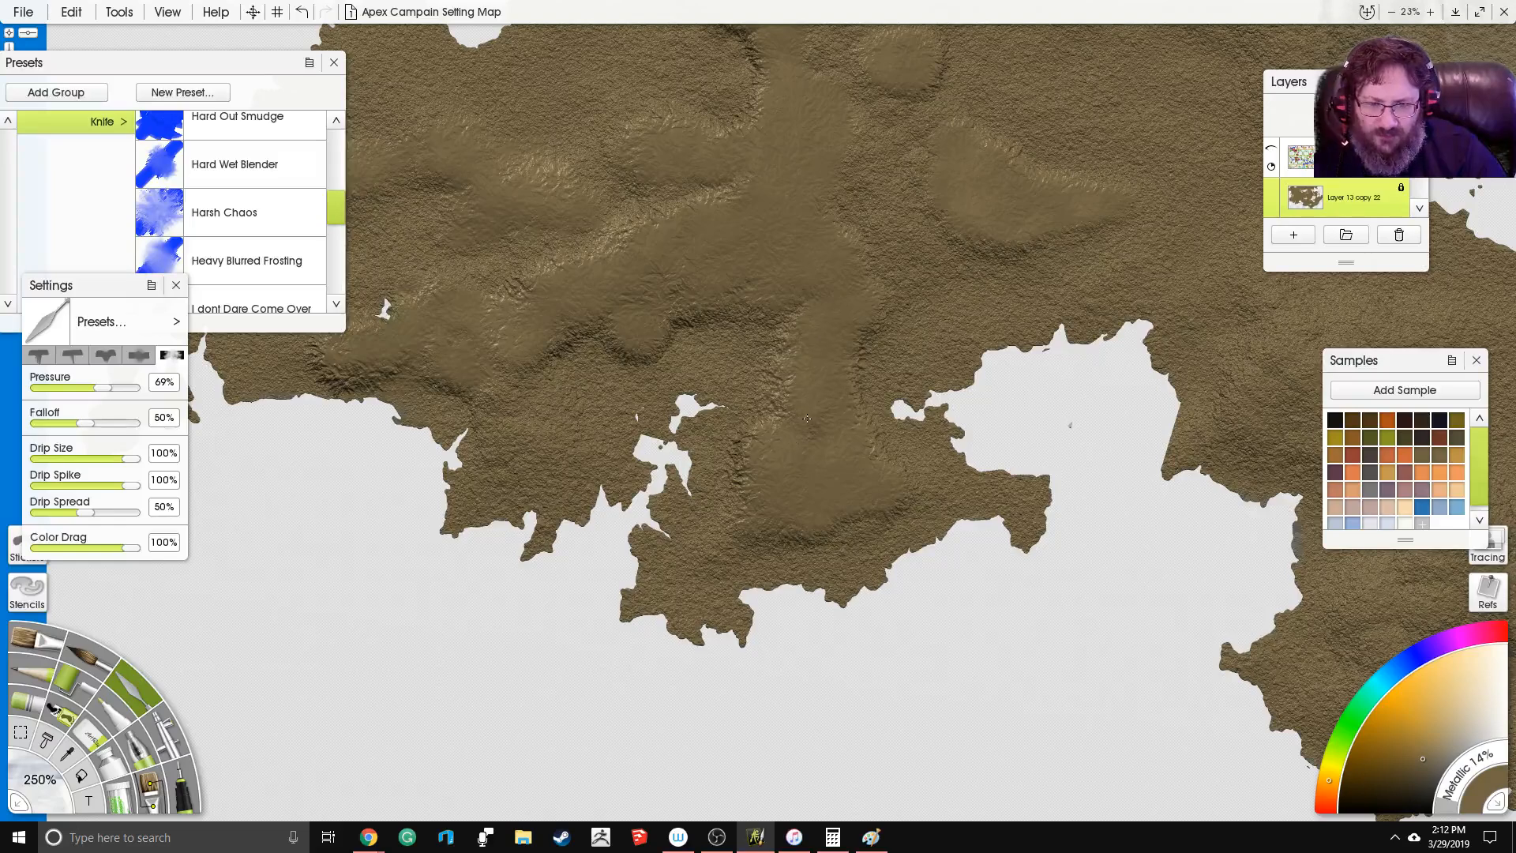
mouse_move(822, 495)
left_mouse_down()
mouse_move(742, 511)
mouse_move(801, 537)
mouse_move(836, 522)
left_mouse_up()
scroll(818, 427, "down", 3)
left_click_drag(818, 427, 741, 675)
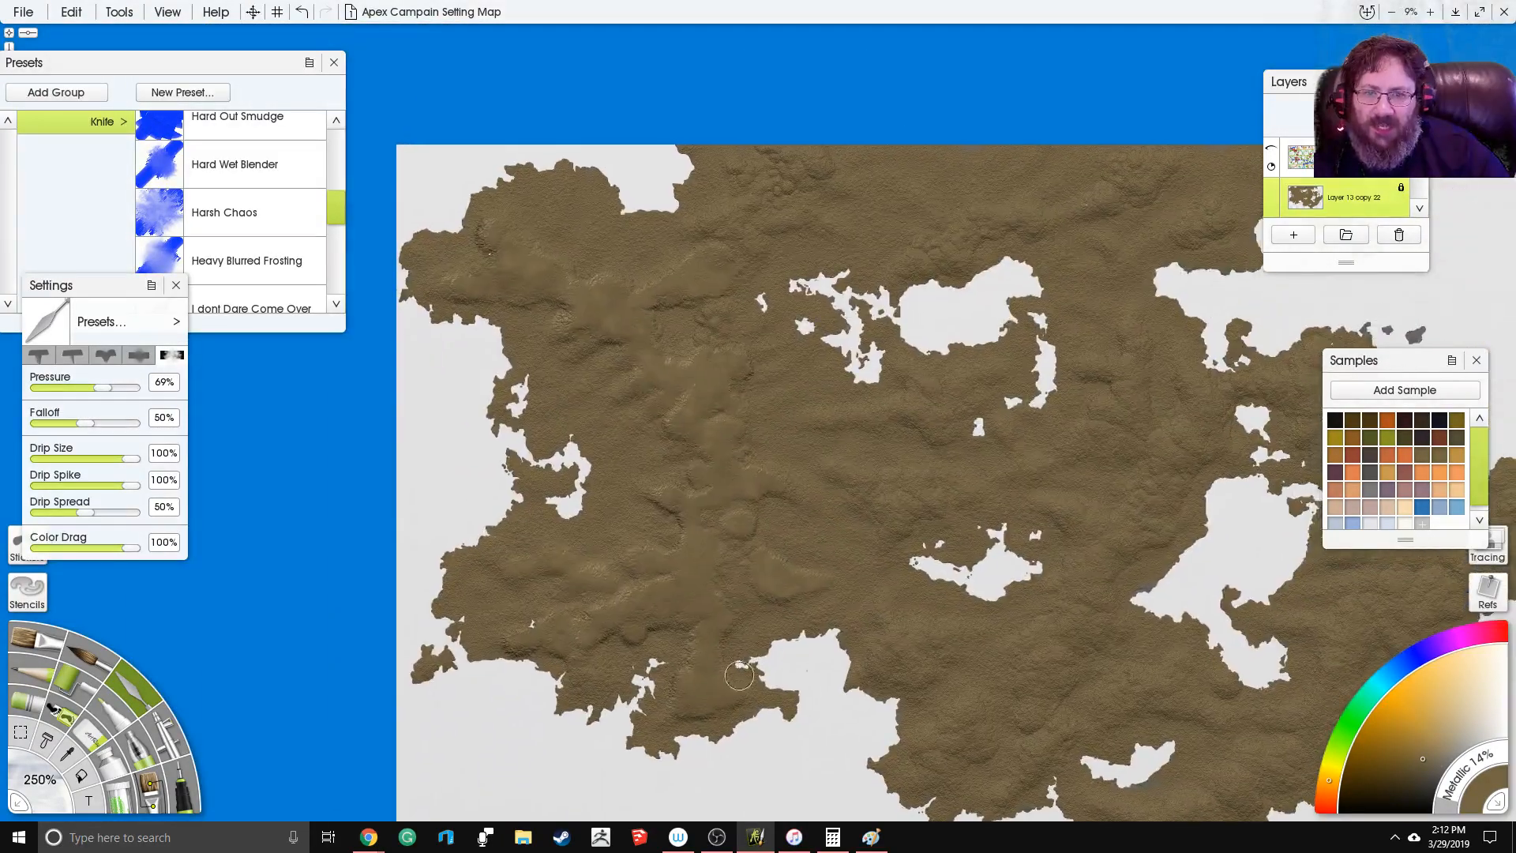
Step: Smooth the central stretch of the western chain where its northern arms meet the southward ridge
scroll(681, 477, "up", 2)
left_click_drag(680, 477, 750, 528)
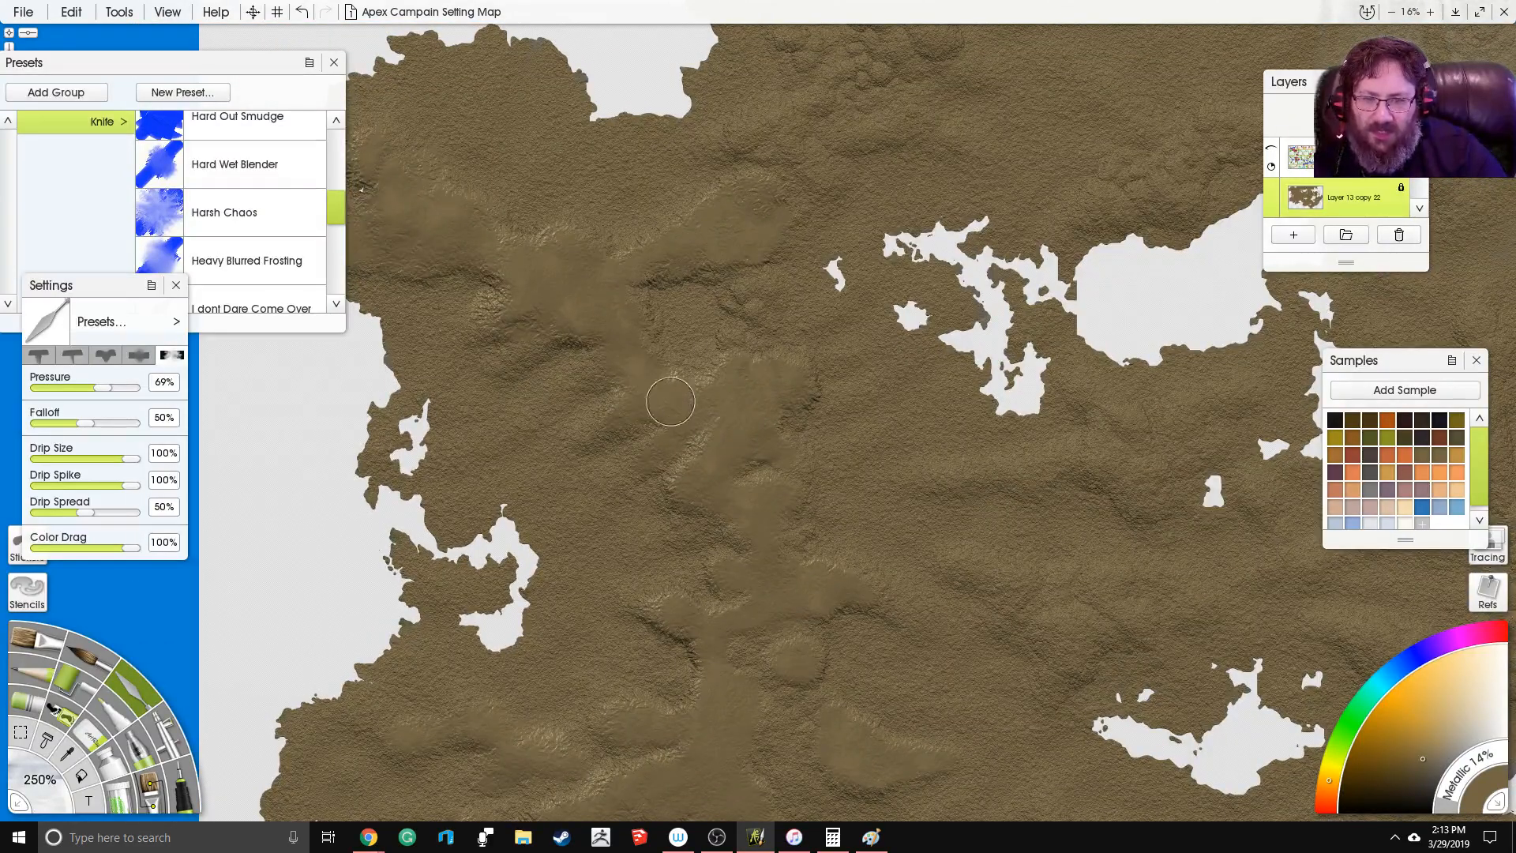
left_click_drag(693, 448, 700, 466)
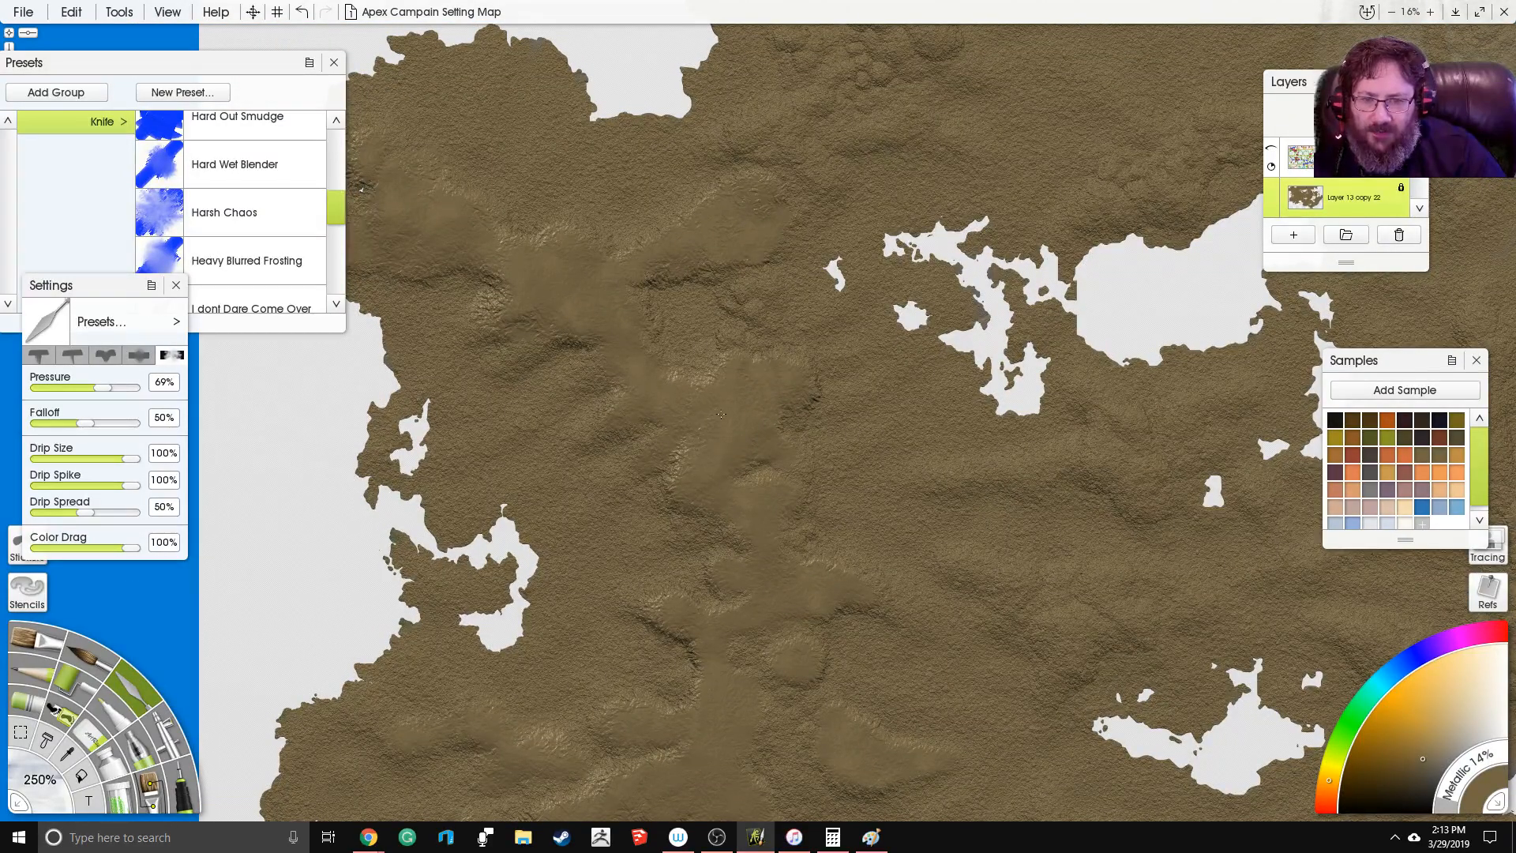
left_click_drag(743, 427, 732, 424)
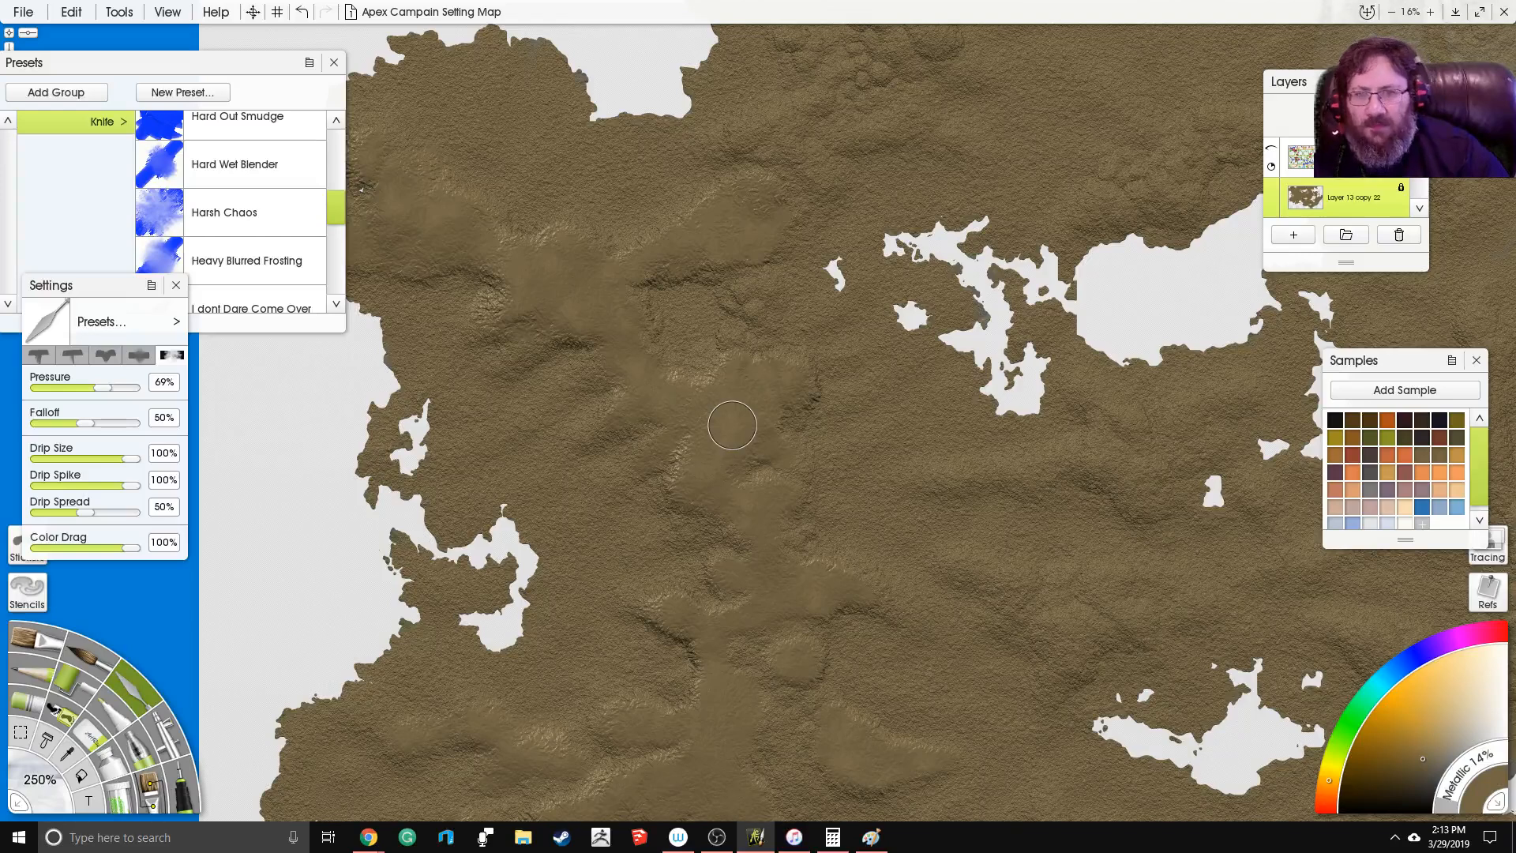
Step: Smooth the ridge running northeast from the western chain to the map's northern edge, including its short side spurs
left_click_drag(834, 297, 795, 429)
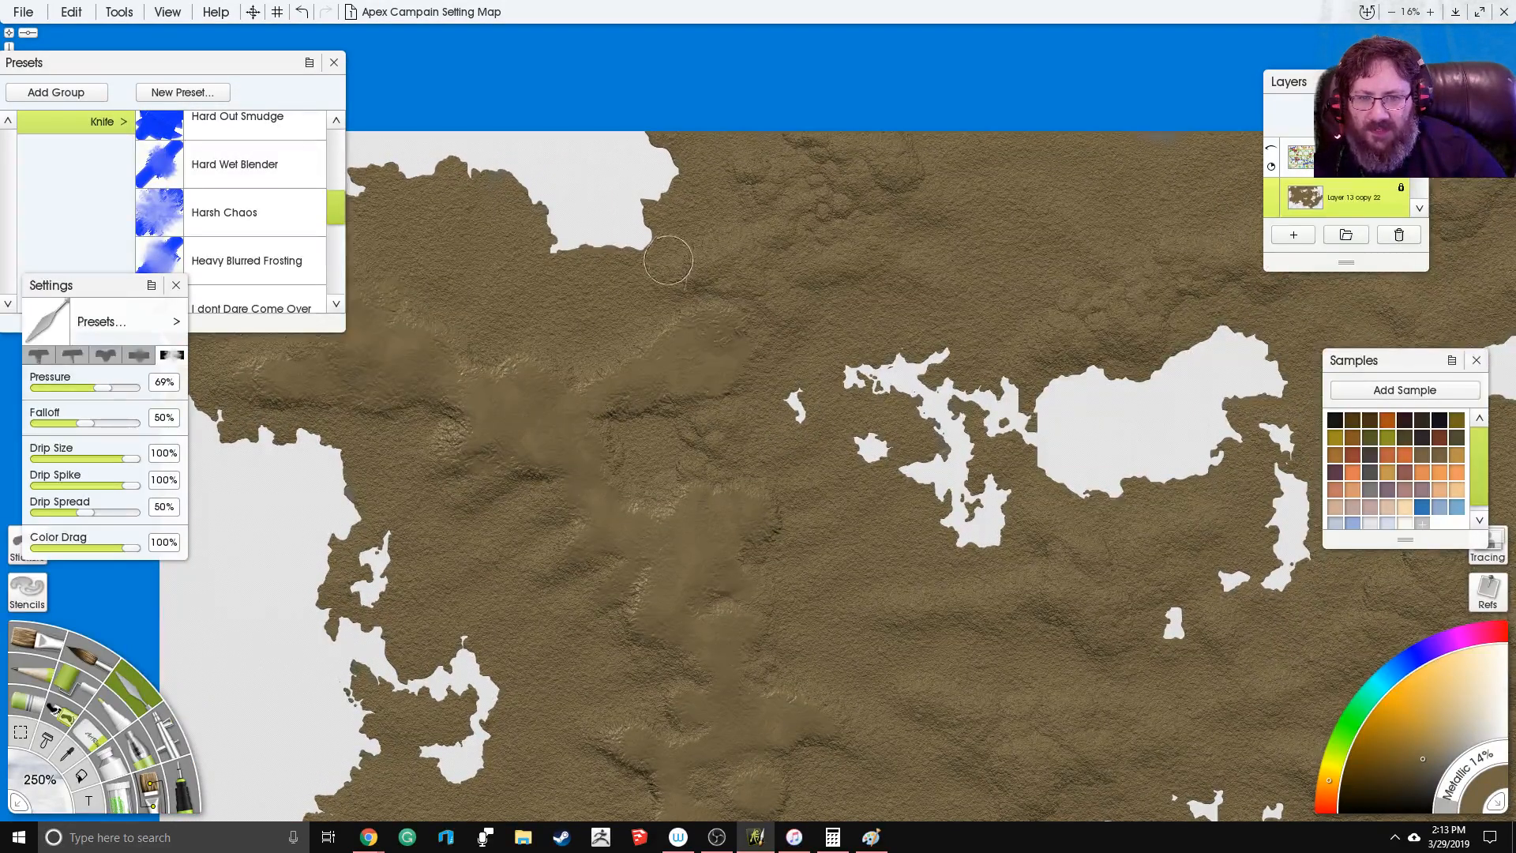
left_click_drag(725, 253, 696, 269)
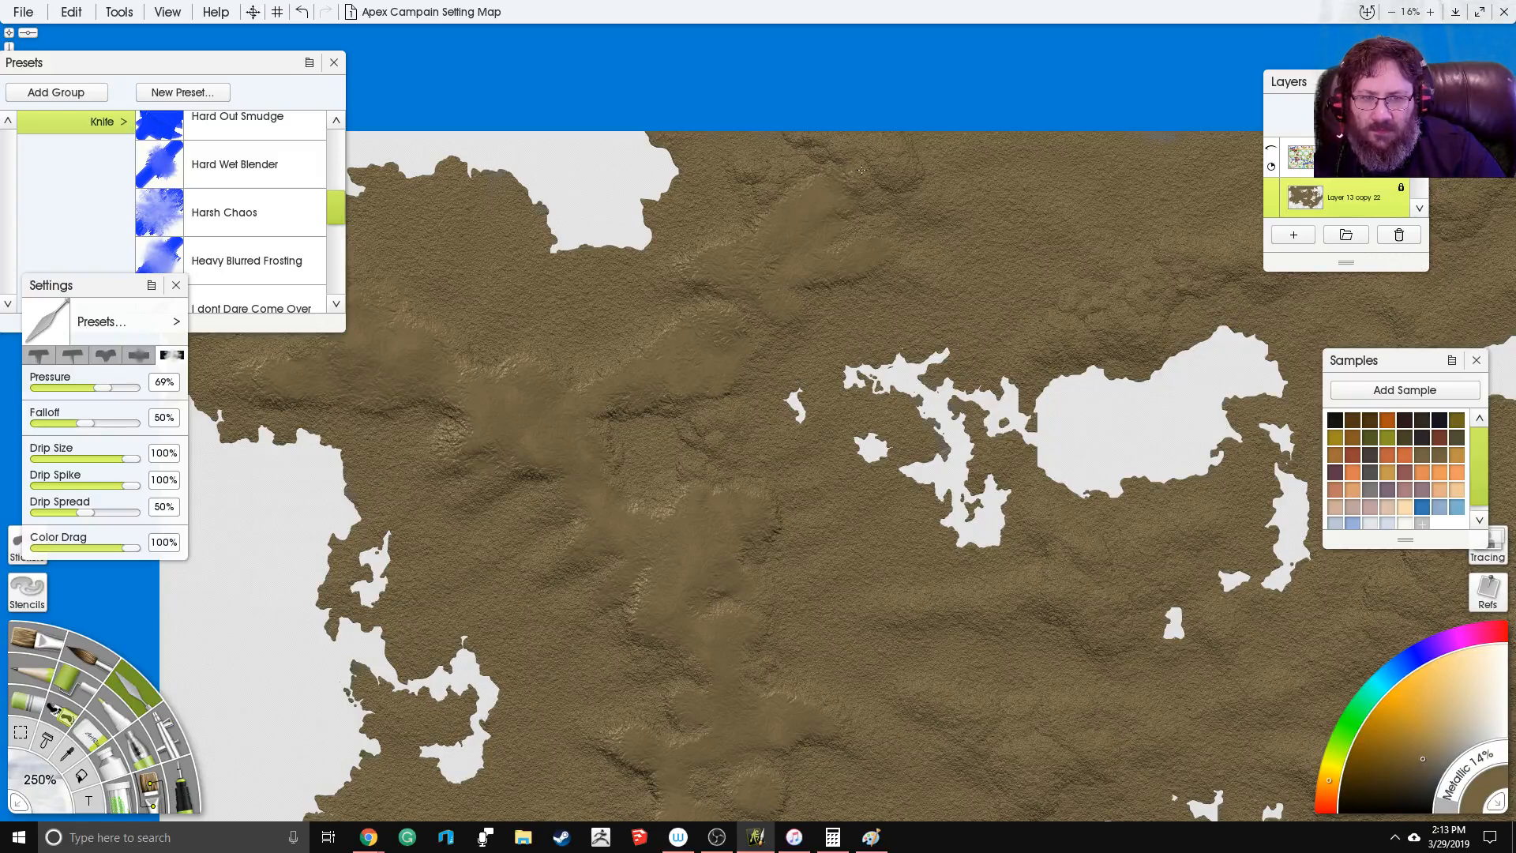
left_click_drag(904, 172, 889, 154)
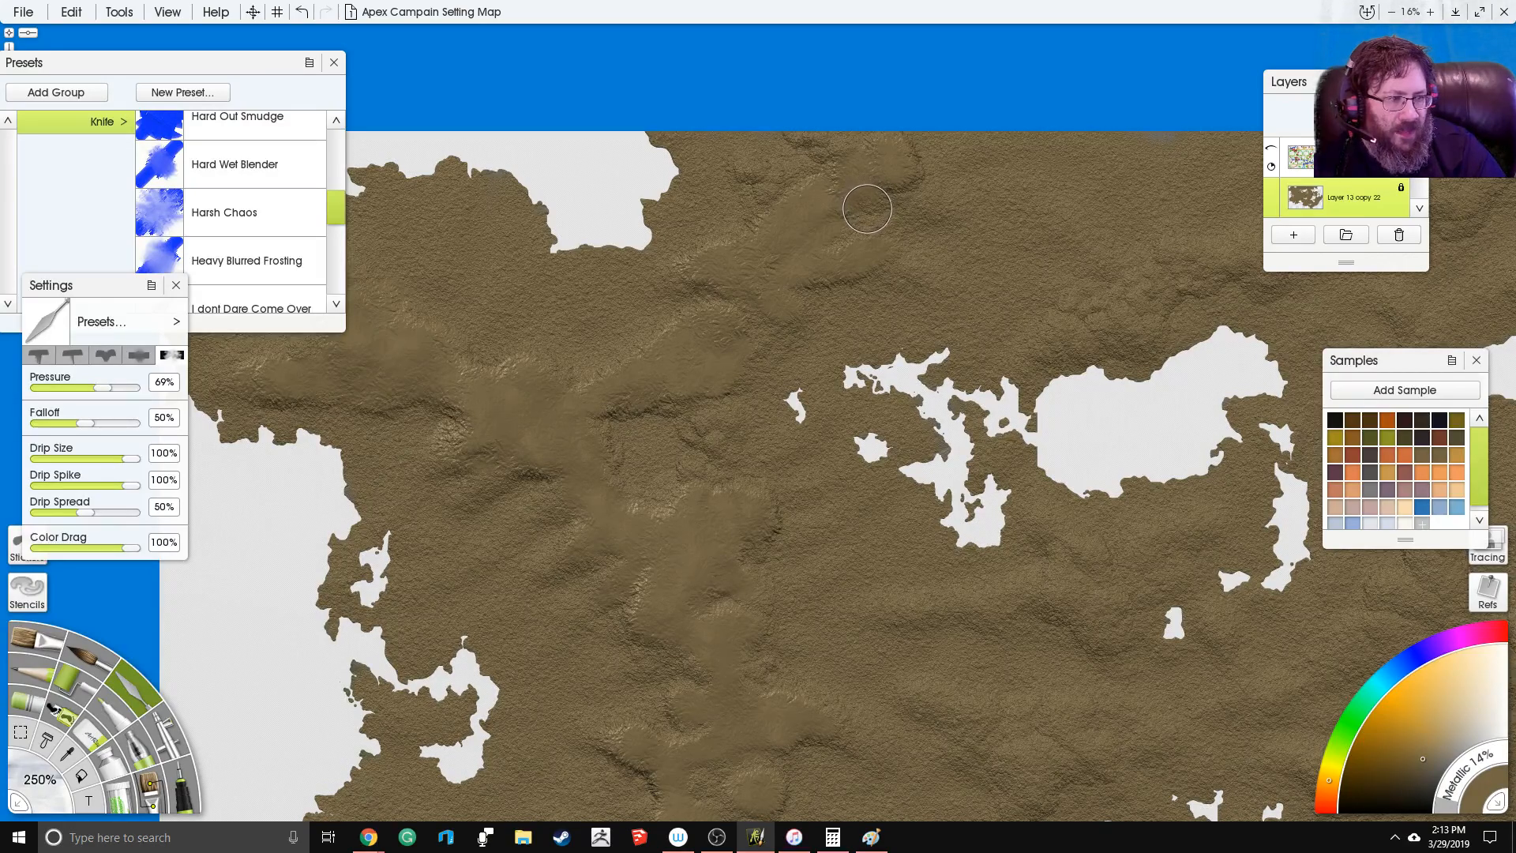
scroll(955, 300, "up", 3)
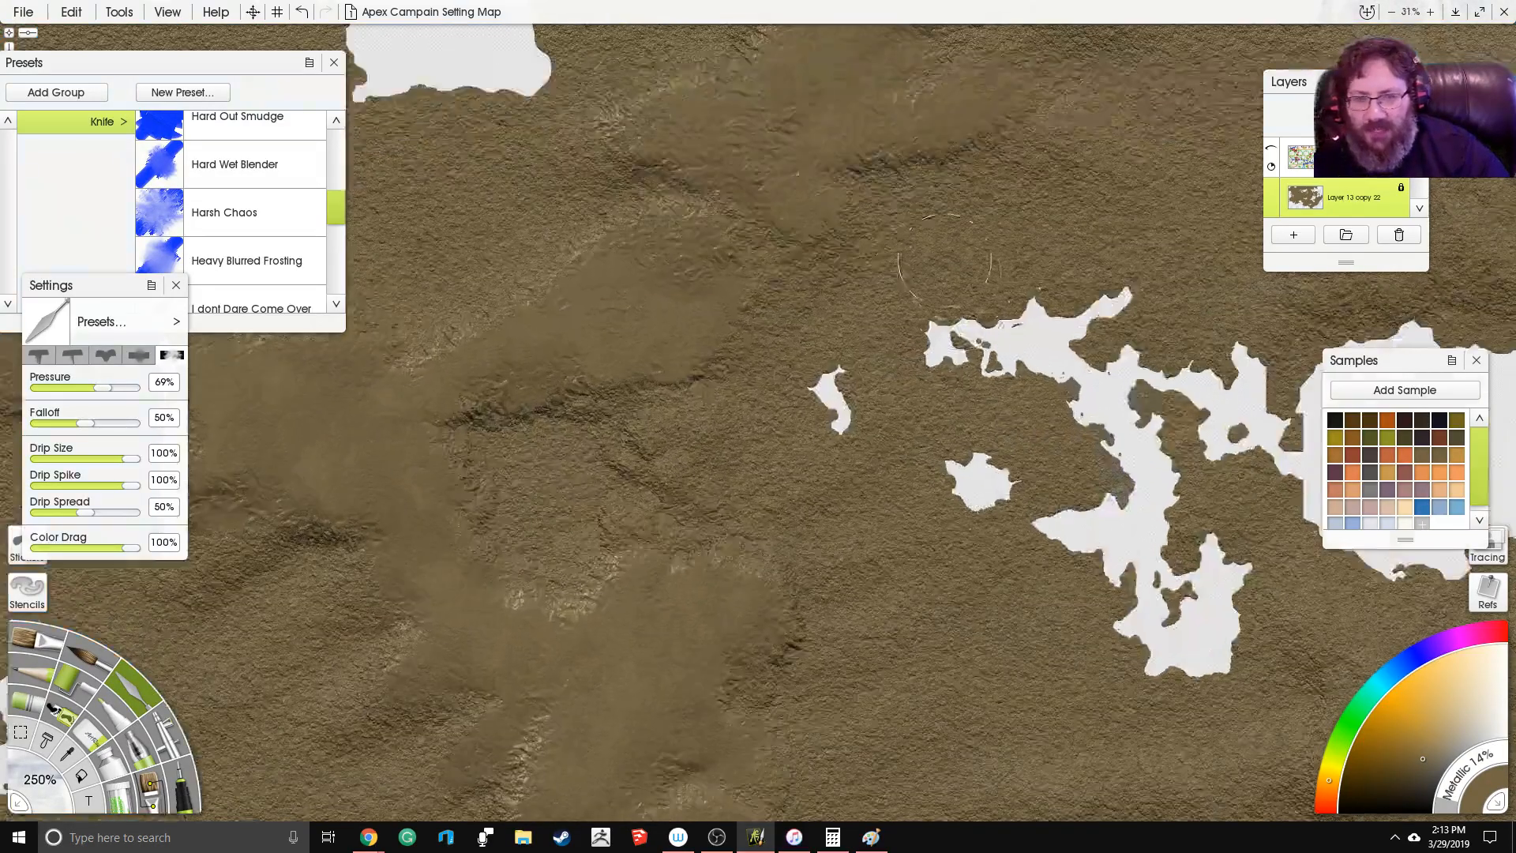
scroll(881, 215, "down", 3)
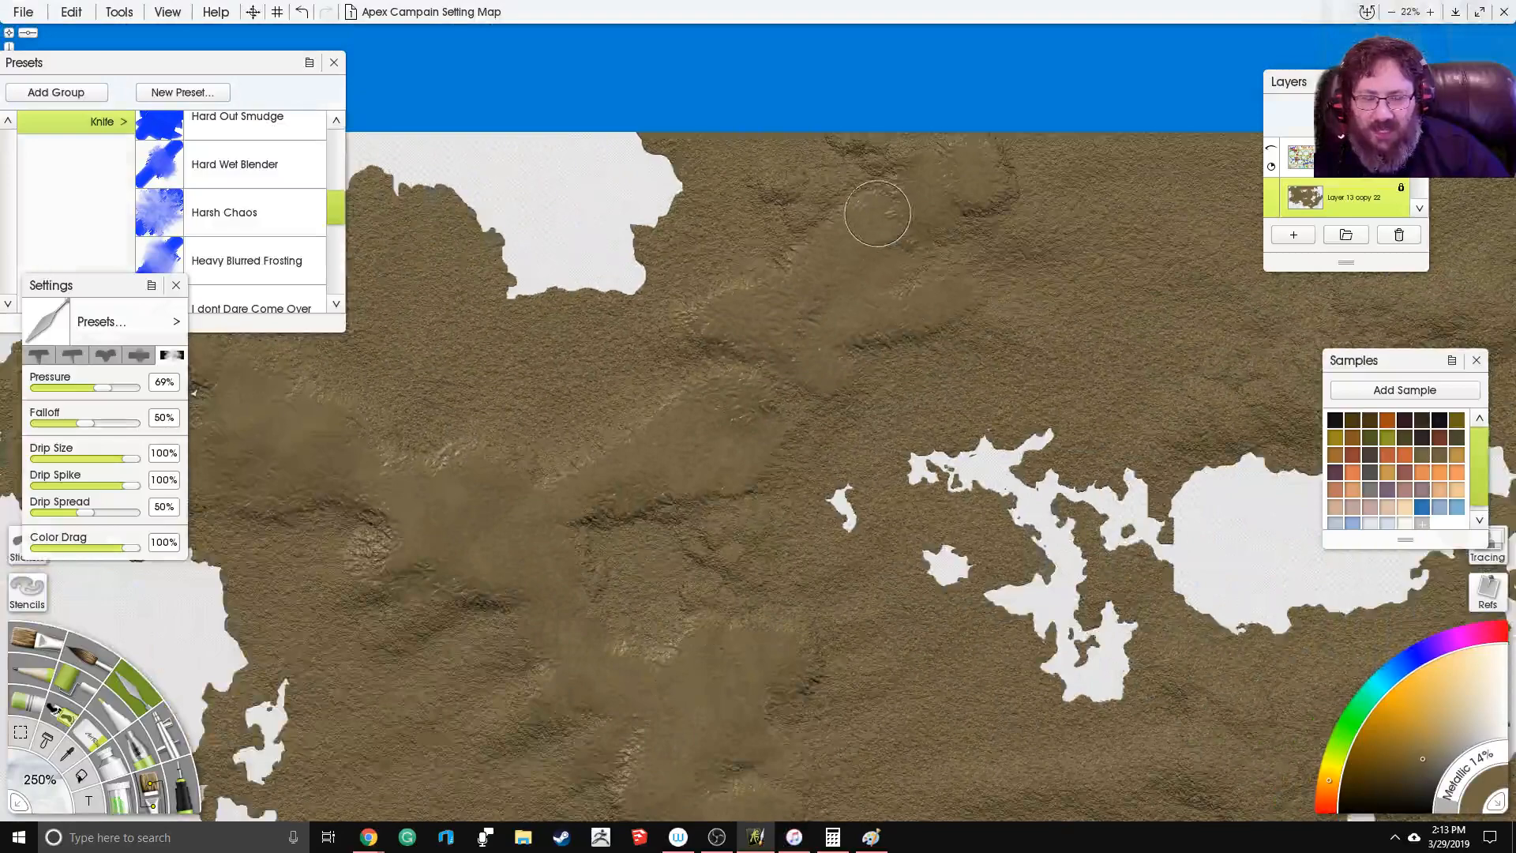
scroll(881, 214, "down", 4)
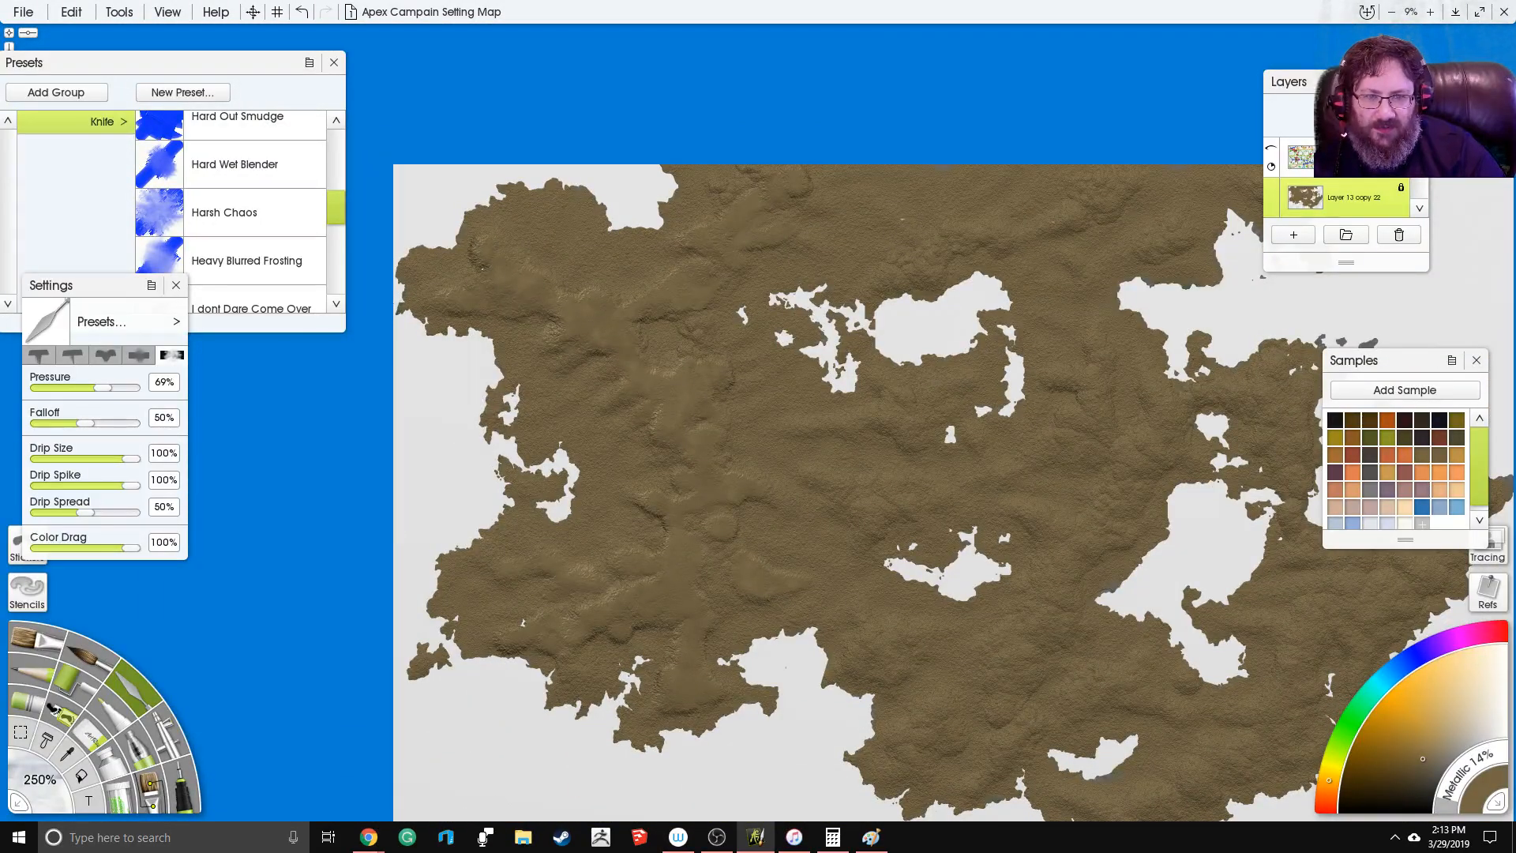
scroll(894, 188, "up", 4)
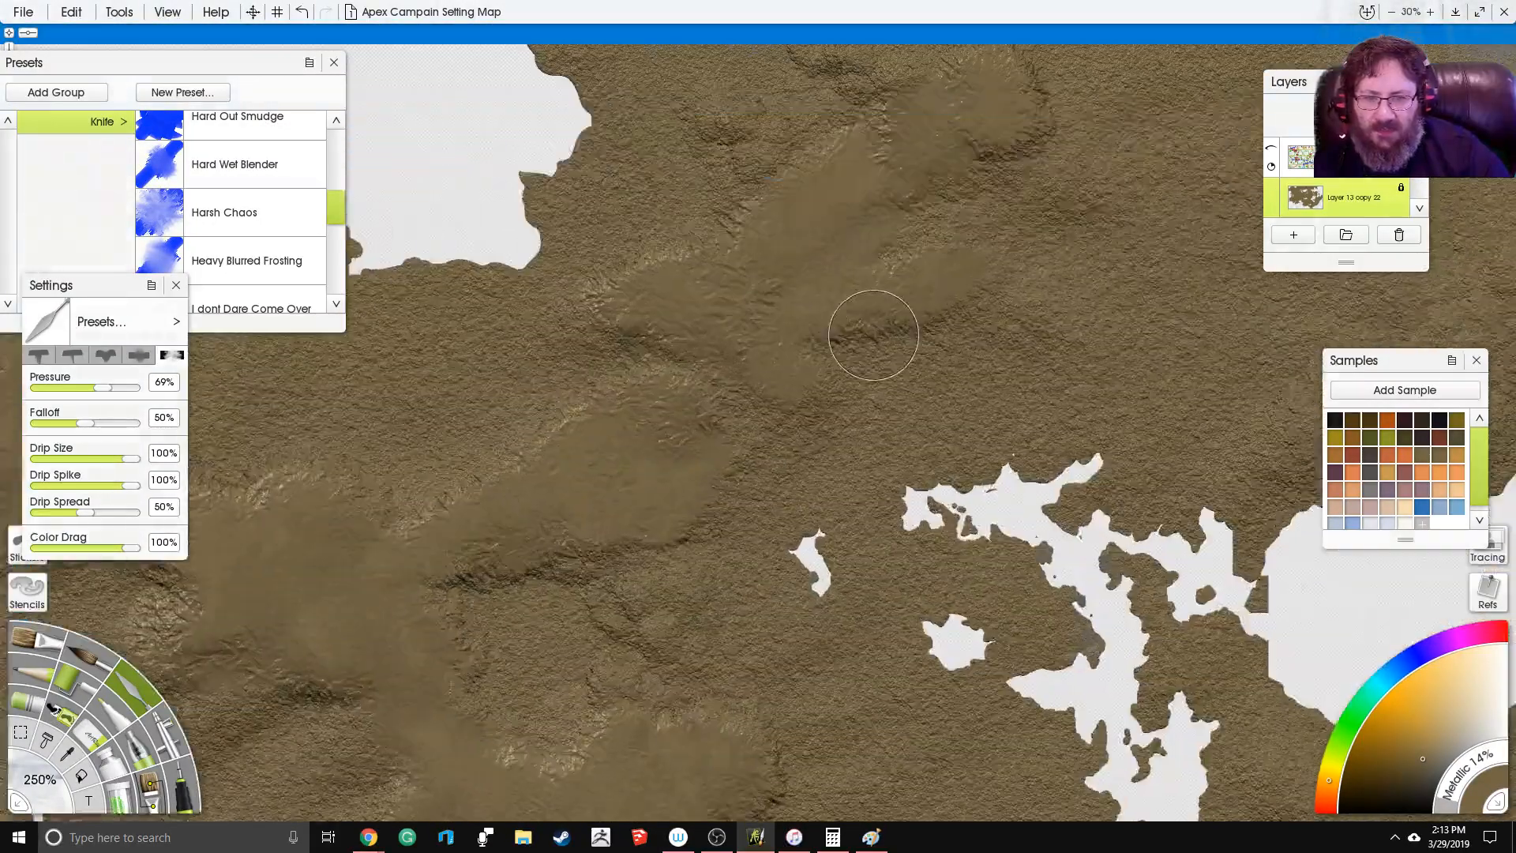
left_click_drag(873, 335, 914, 344)
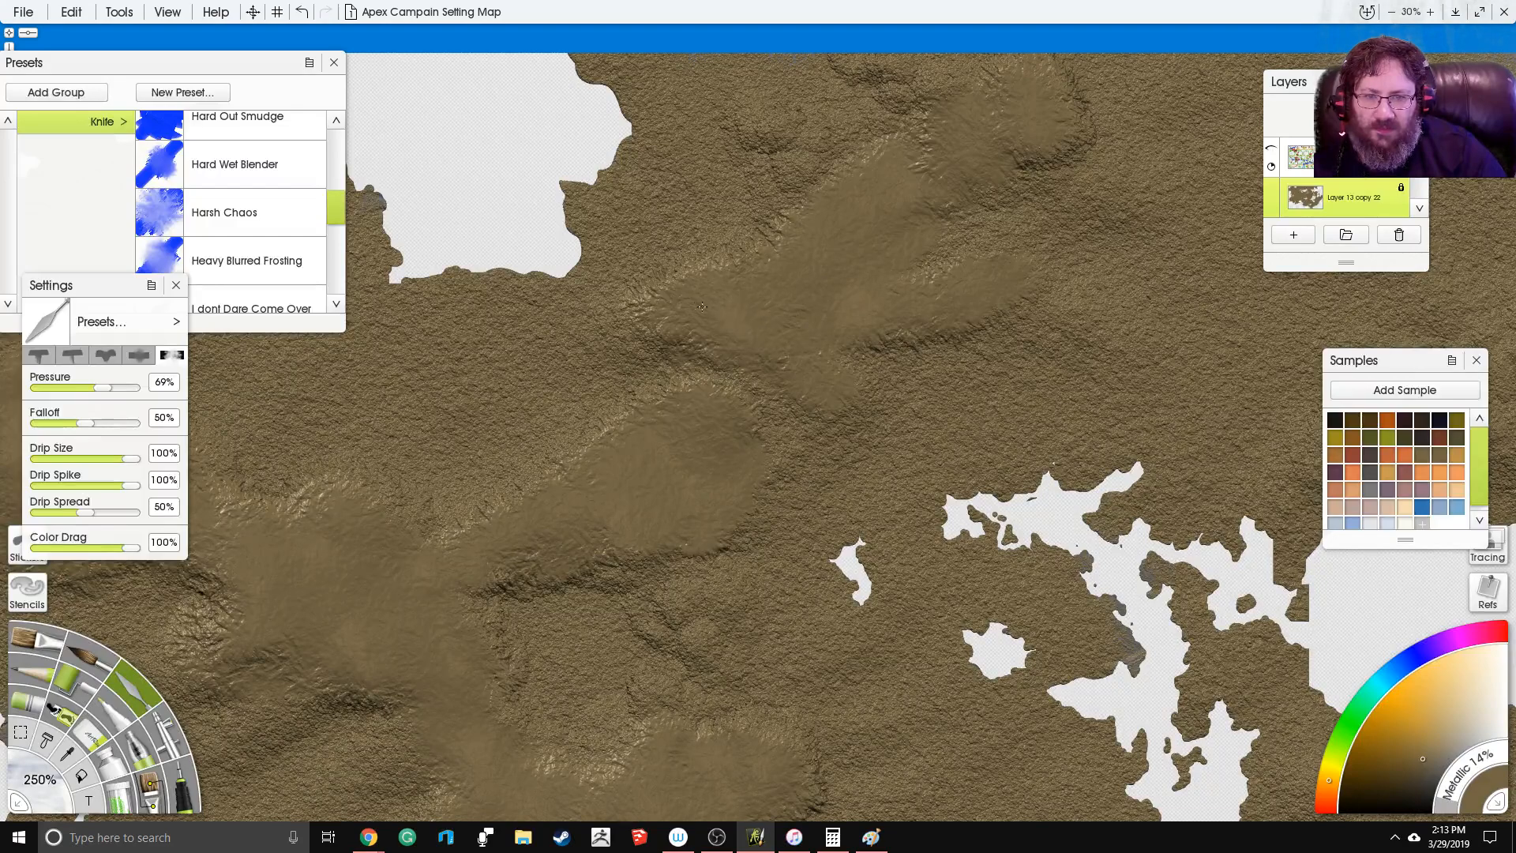
left_click_drag(788, 150, 758, 234)
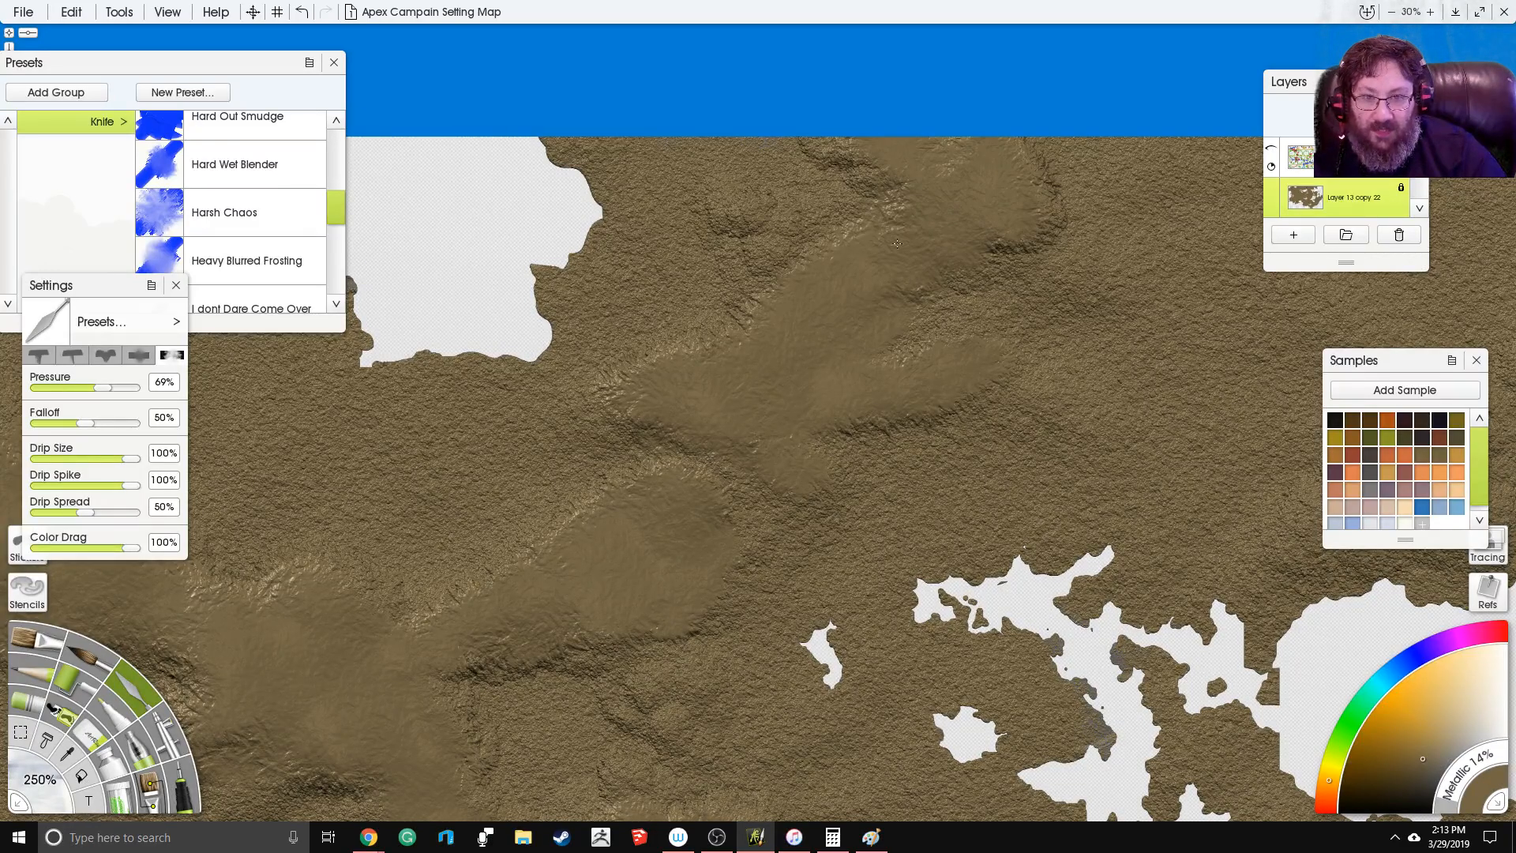
Step: Switch the palette knife to the Hard Wet Blender preset with a tool size of 250%
left_click_drag(743, 728, 817, 305)
mouse_move(668, 253)
left_mouse_down()
mouse_move(705, 282)
mouse_move(726, 268)
mouse_move(701, 286)
mouse_move(733, 305)
mouse_move(756, 296)
mouse_move(750, 259)
mouse_move(779, 256)
mouse_move(740, 269)
mouse_move(698, 349)
mouse_move(700, 336)
mouse_move(761, 371)
left_mouse_up()
mouse_move(742, 487)
left_mouse_down()
mouse_move(758, 357)
mouse_move(777, 335)
mouse_move(896, 295)
mouse_move(944, 255)
left_mouse_up()
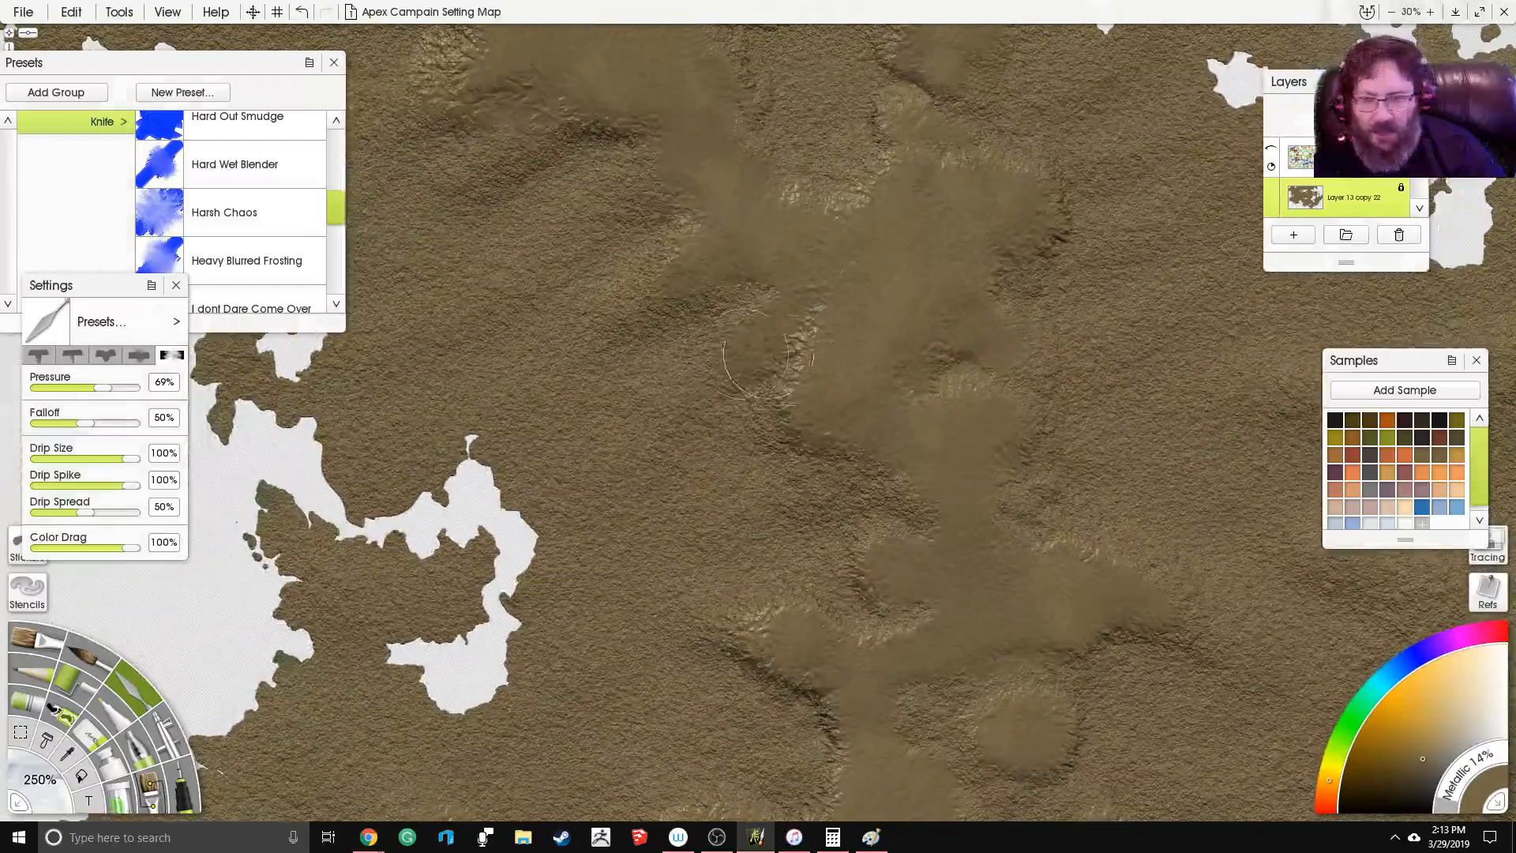
left_click_drag(958, 486, 904, 379)
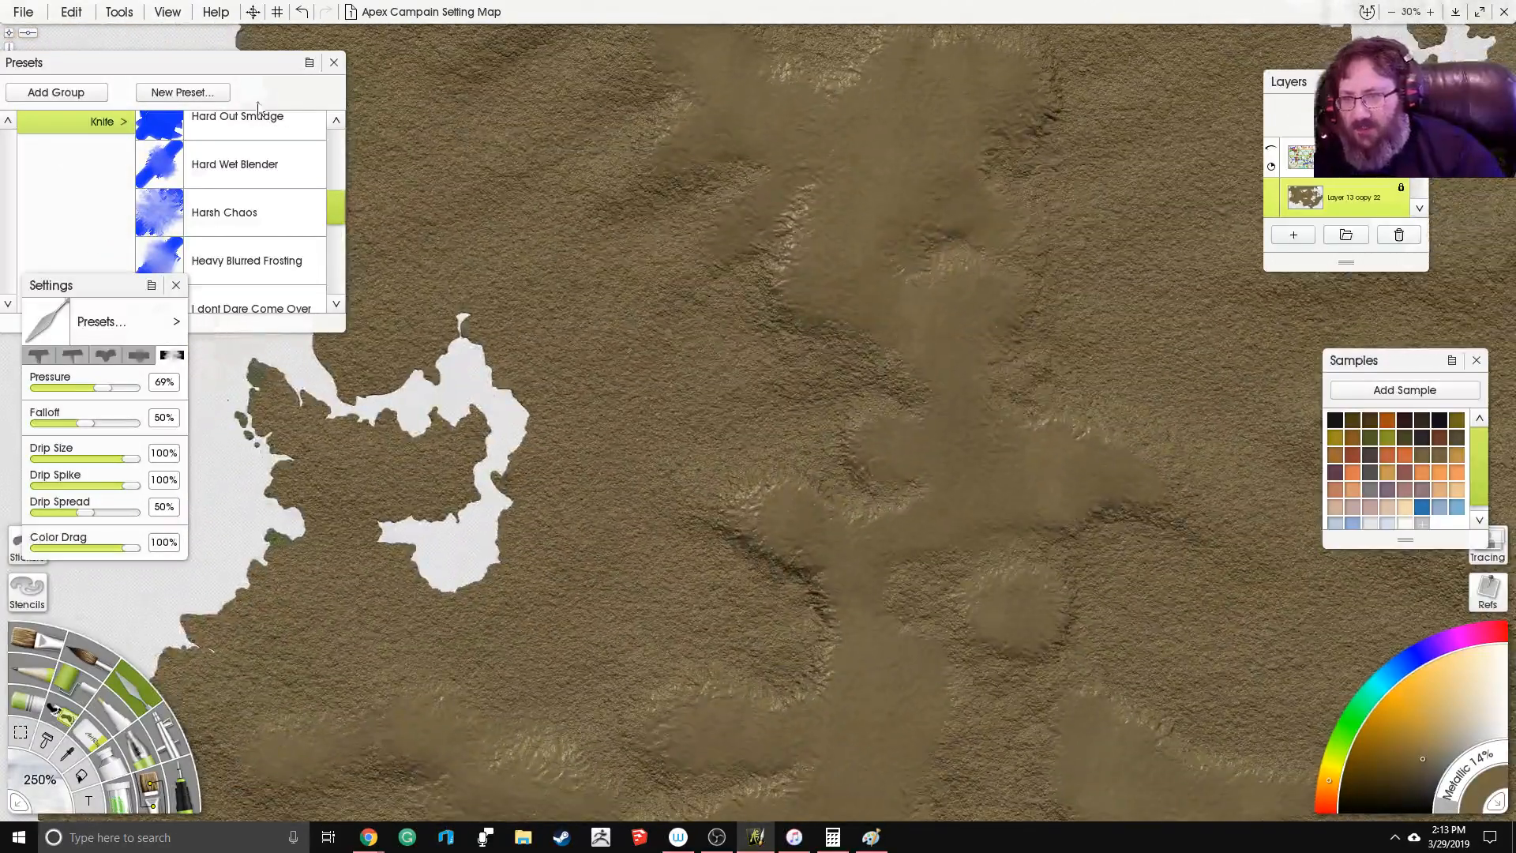
left_click(249, 170)
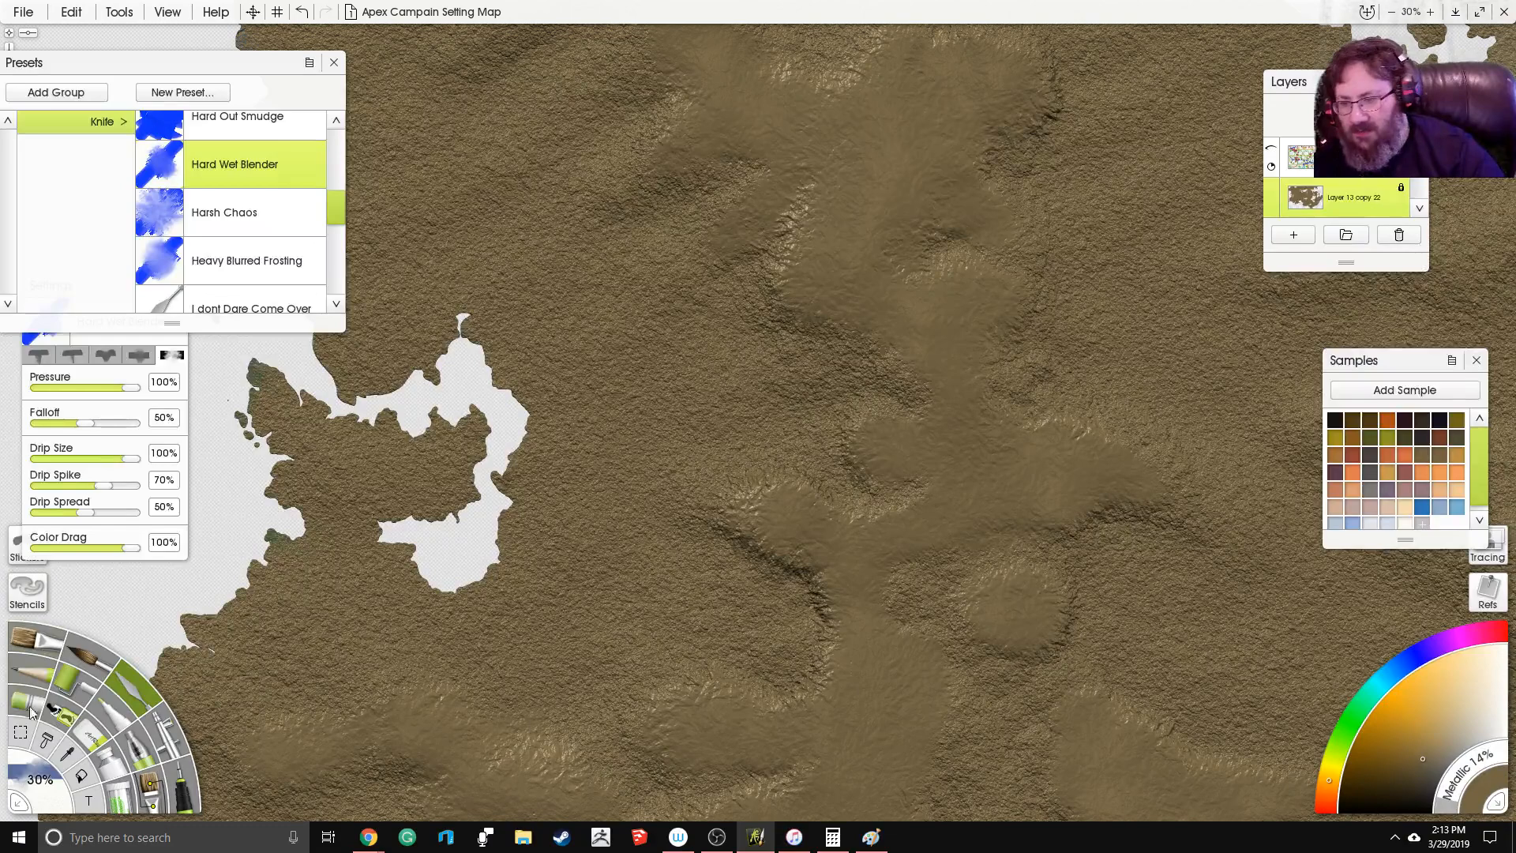
left_click(39, 778)
key("Return")
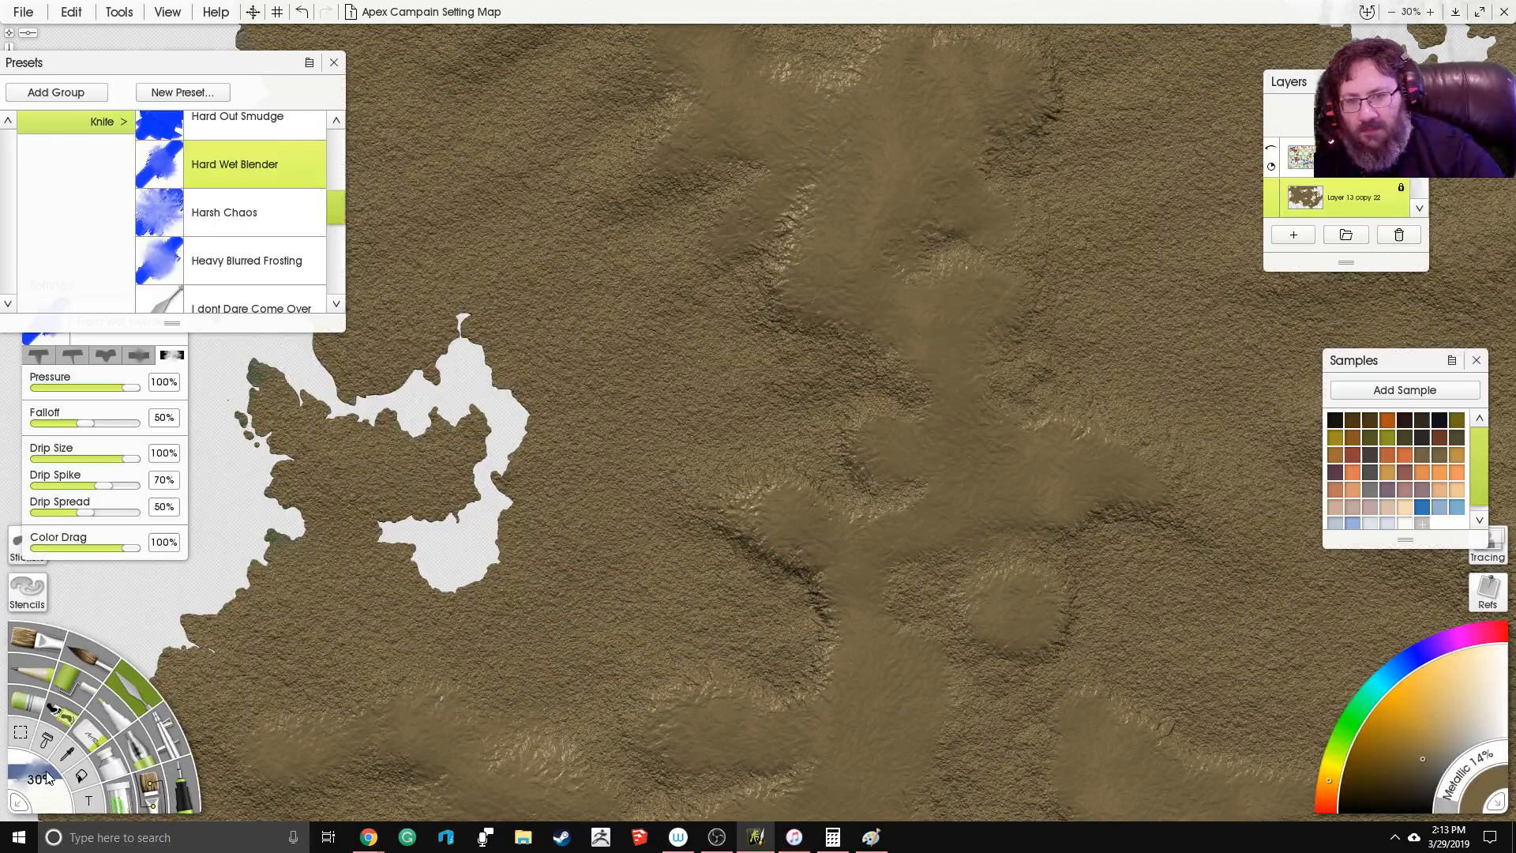
Step: Smooth a mound with two southern lobes on the land east of the large southern bay
scroll(758, 426, "down", 3)
left_click_drag(789, 671, 742, 198)
left_click_drag(1050, 458, 785, 415)
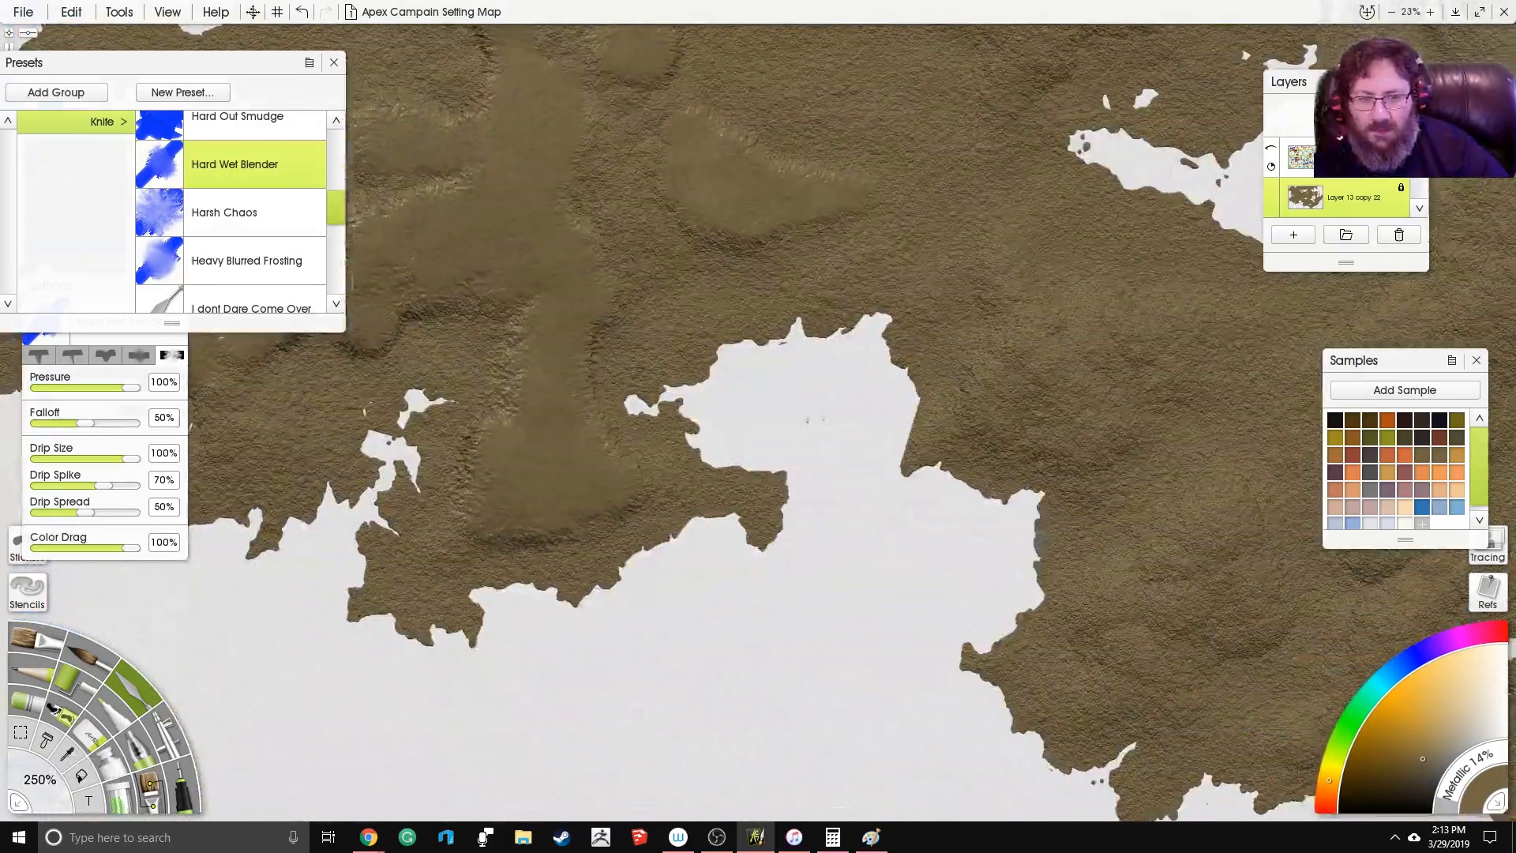
left_click_drag(1020, 385, 729, 394)
mouse_move(900, 557)
left_mouse_down()
mouse_move(924, 543)
mouse_move(870, 556)
mouse_move(894, 587)
left_mouse_up()
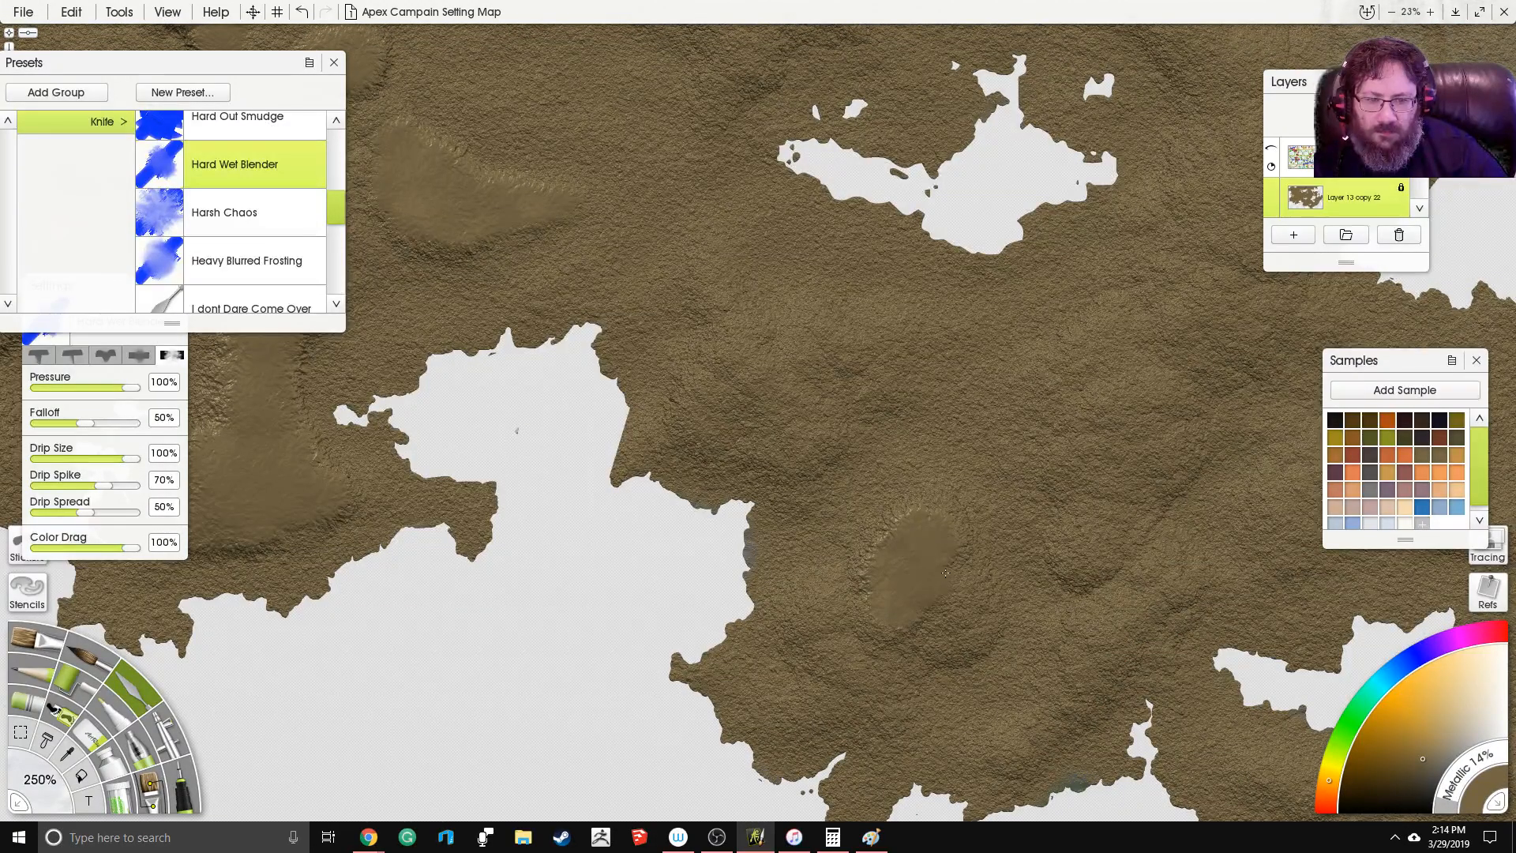
mouse_move(930, 588)
left_mouse_down()
mouse_move(951, 628)
mouse_move(949, 593)
left_mouse_up()
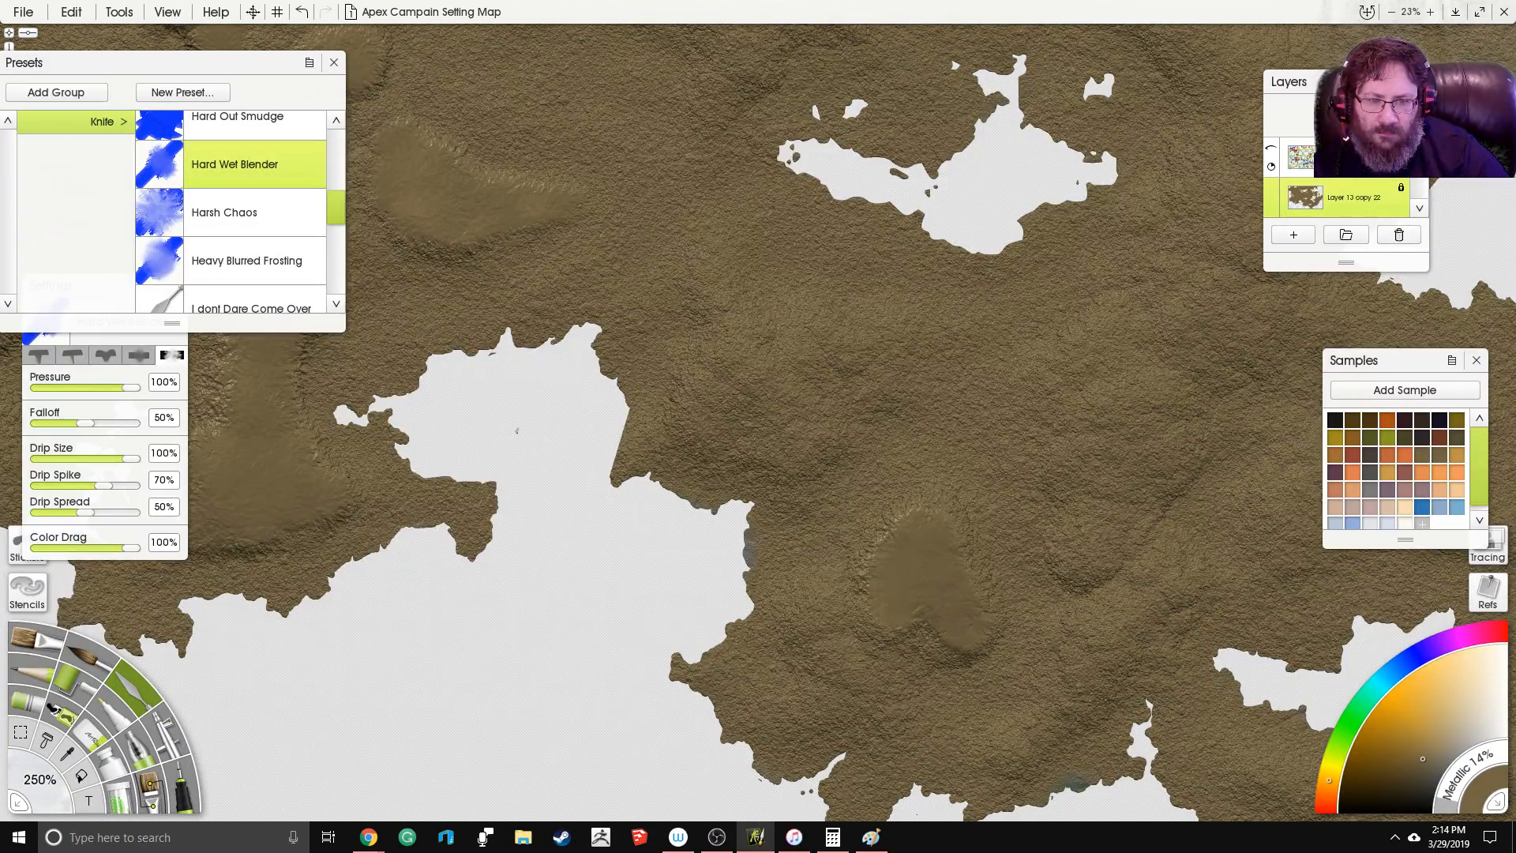
Step: Broaden the two-lobed mound's flat top and push out its northeastern side
left_click_drag(706, 350, 641, 246)
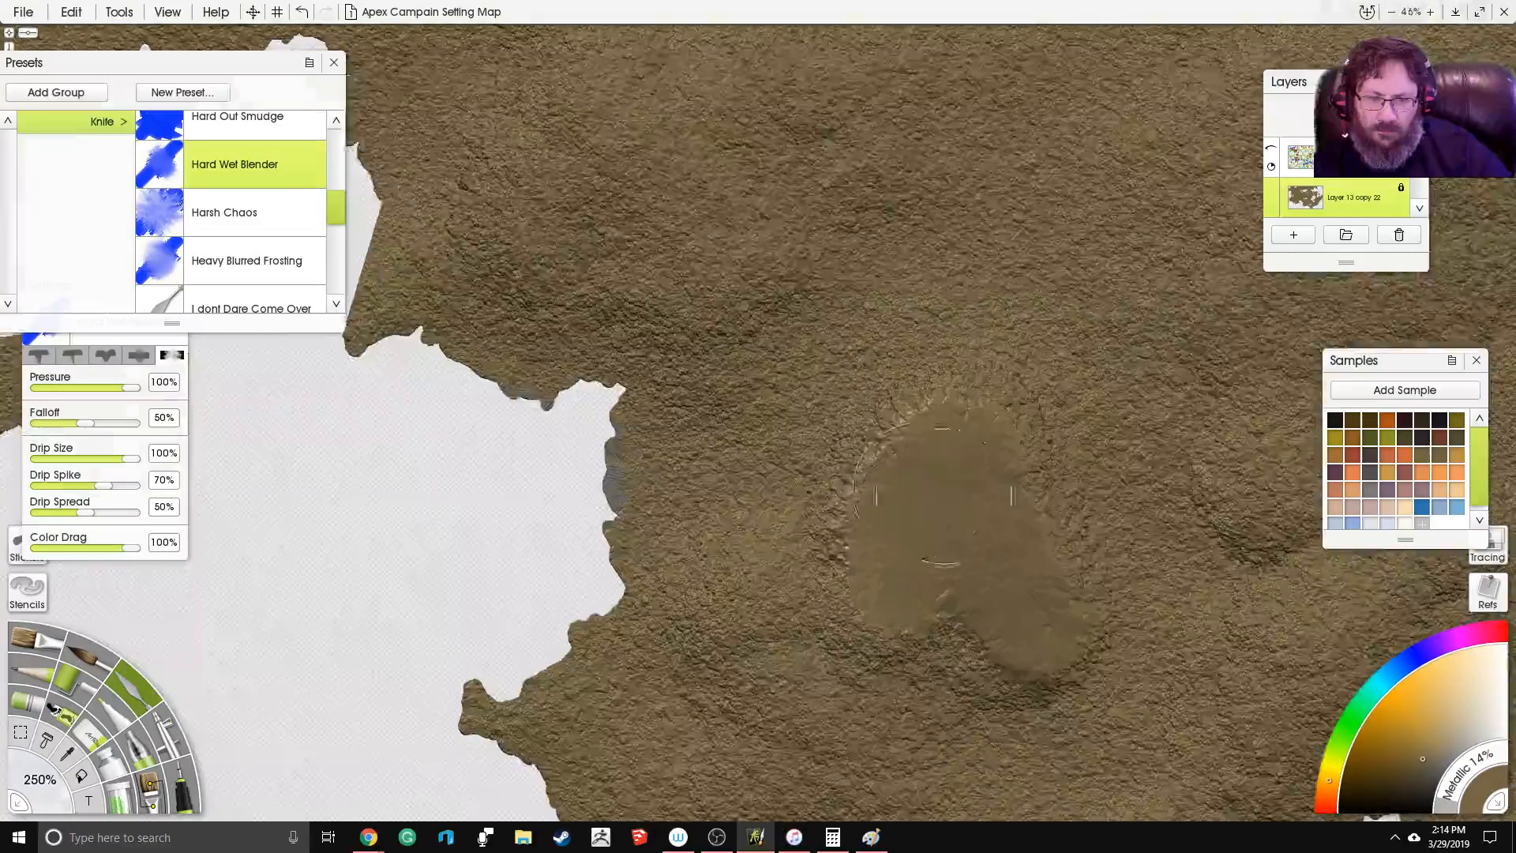
scroll(907, 509, "up", 5)
mouse_move(688, 405)
left_mouse_down()
mouse_move(727, 329)
mouse_move(770, 557)
mouse_move(910, 642)
left_mouse_up()
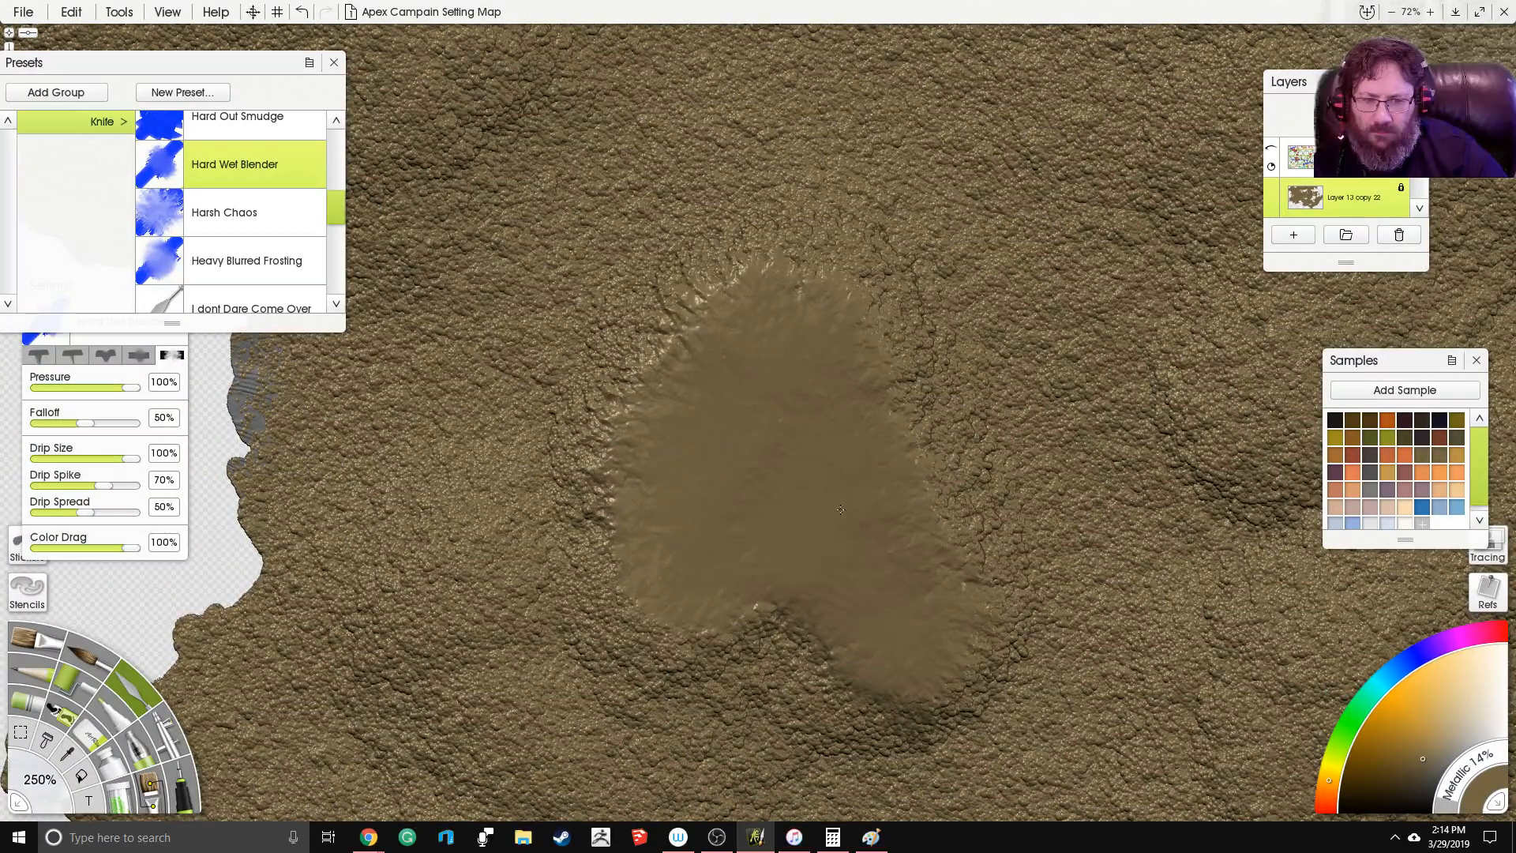
mouse_move(878, 447)
left_mouse_down()
mouse_move(896, 347)
mouse_move(860, 280)
left_mouse_up()
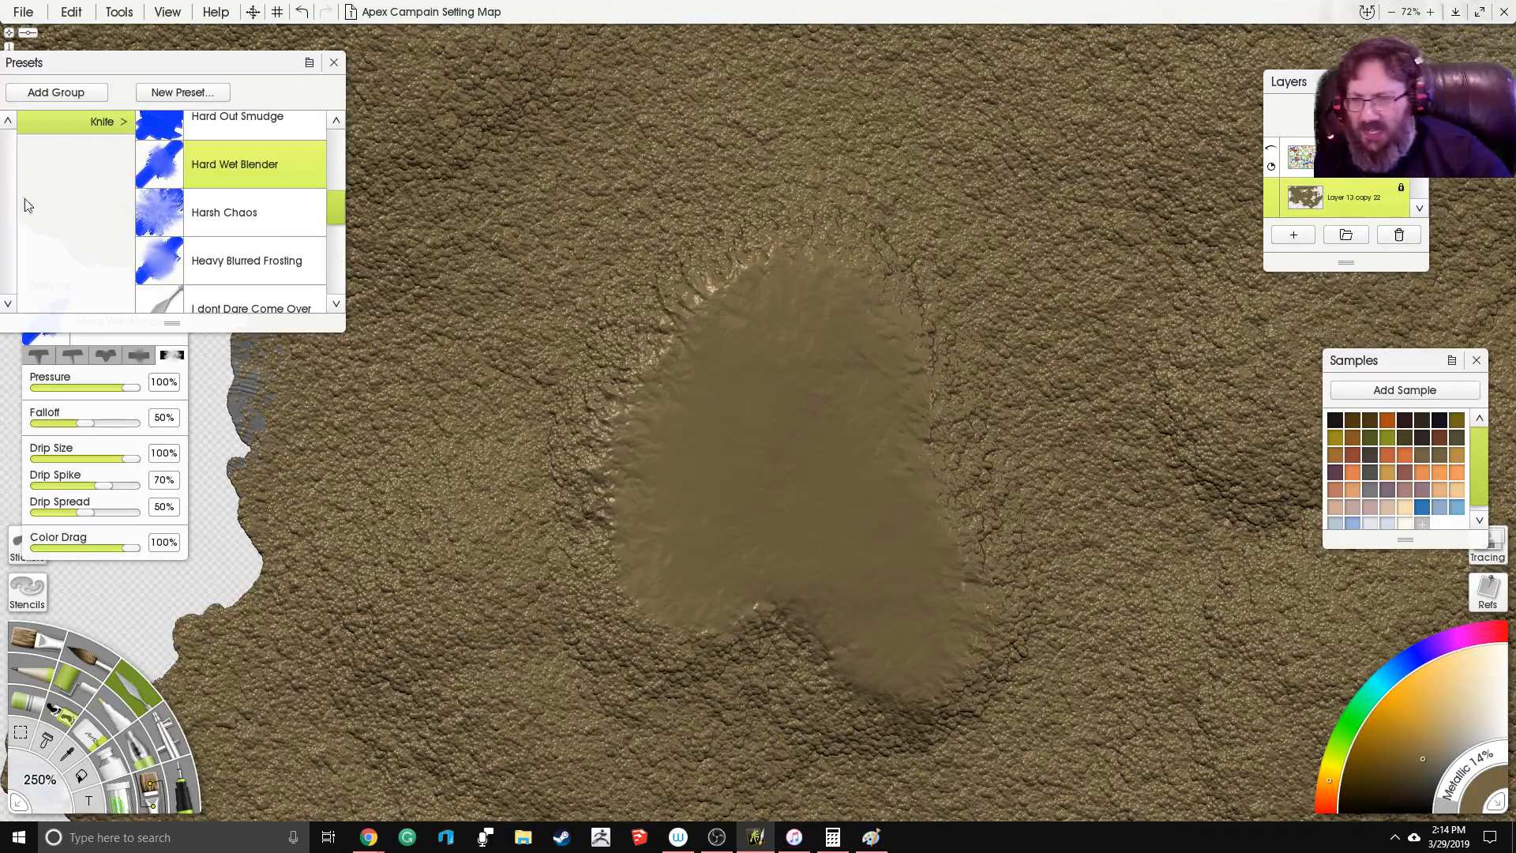
Step: Switch the palette knife to the Harsh Chaos preset with a tool size of 250%
left_click(224, 212)
mouse_move(589, 498)
left_mouse_down()
mouse_move(624, 501)
mouse_move(627, 600)
left_mouse_up()
left_click(43, 780)
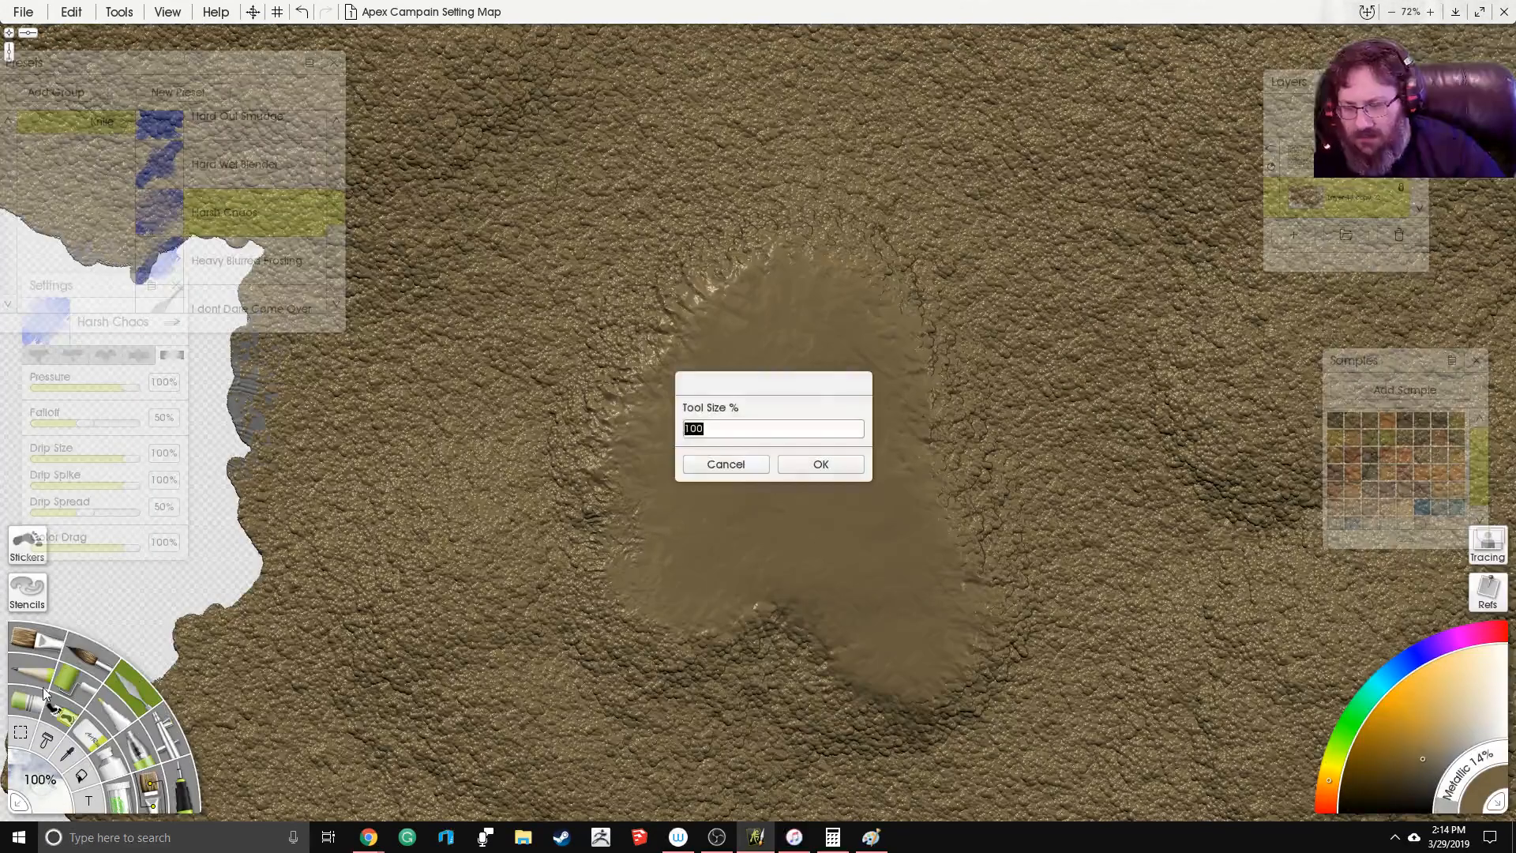
key("Return")
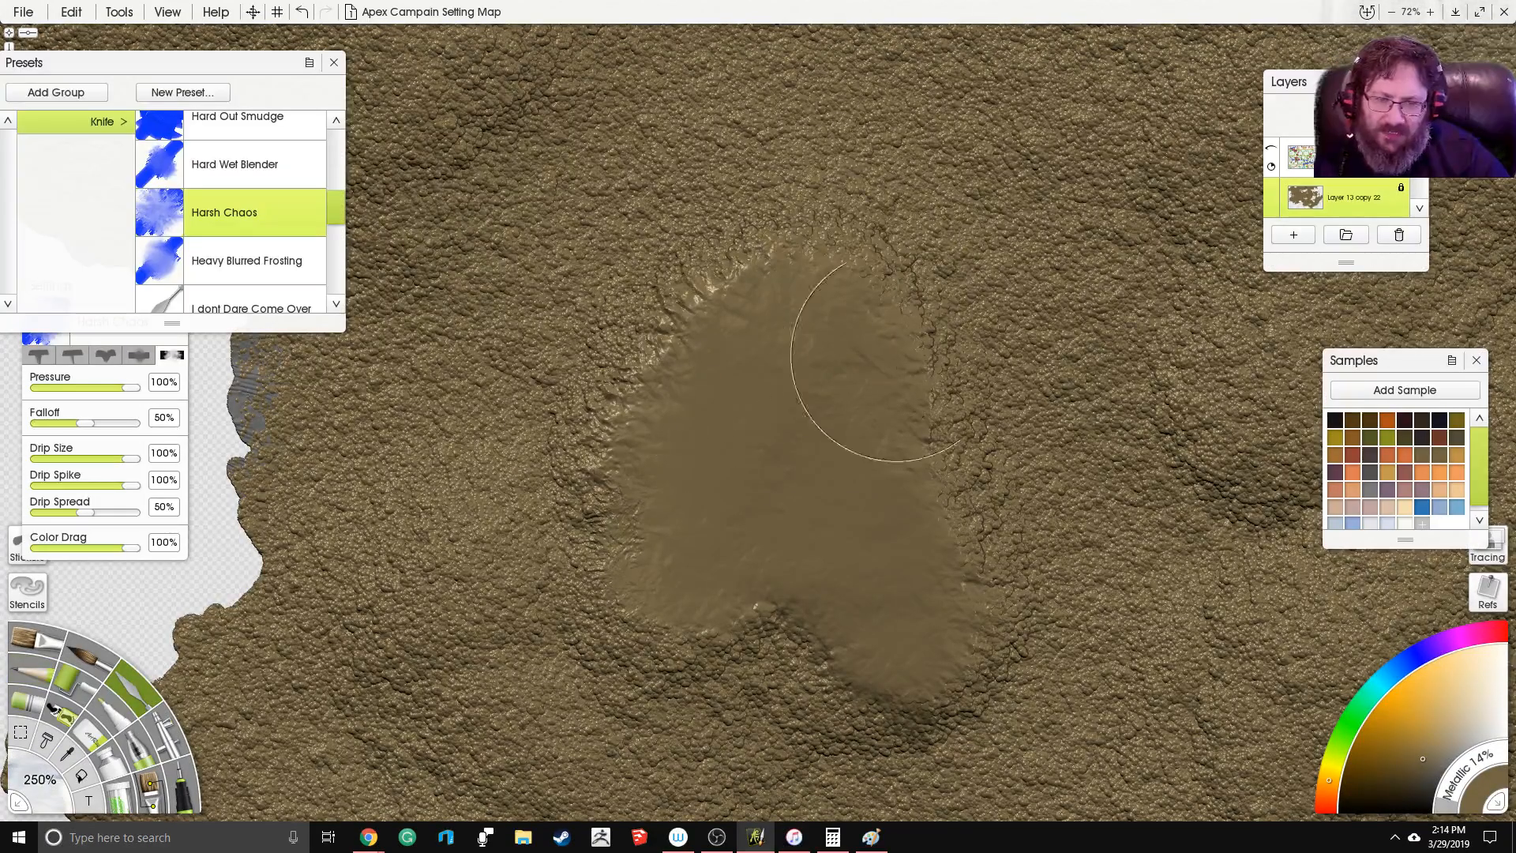
Step: Rework the mound's surface and edges with Harsh Chaos, filling the notch between its two southern lobes
mouse_move(918, 367)
left_mouse_down()
mouse_move(900, 532)
mouse_move(941, 613)
mouse_move(926, 503)
mouse_move(824, 331)
left_mouse_up()
mouse_move(745, 524)
left_mouse_down()
mouse_move(805, 644)
mouse_move(850, 630)
left_mouse_up()
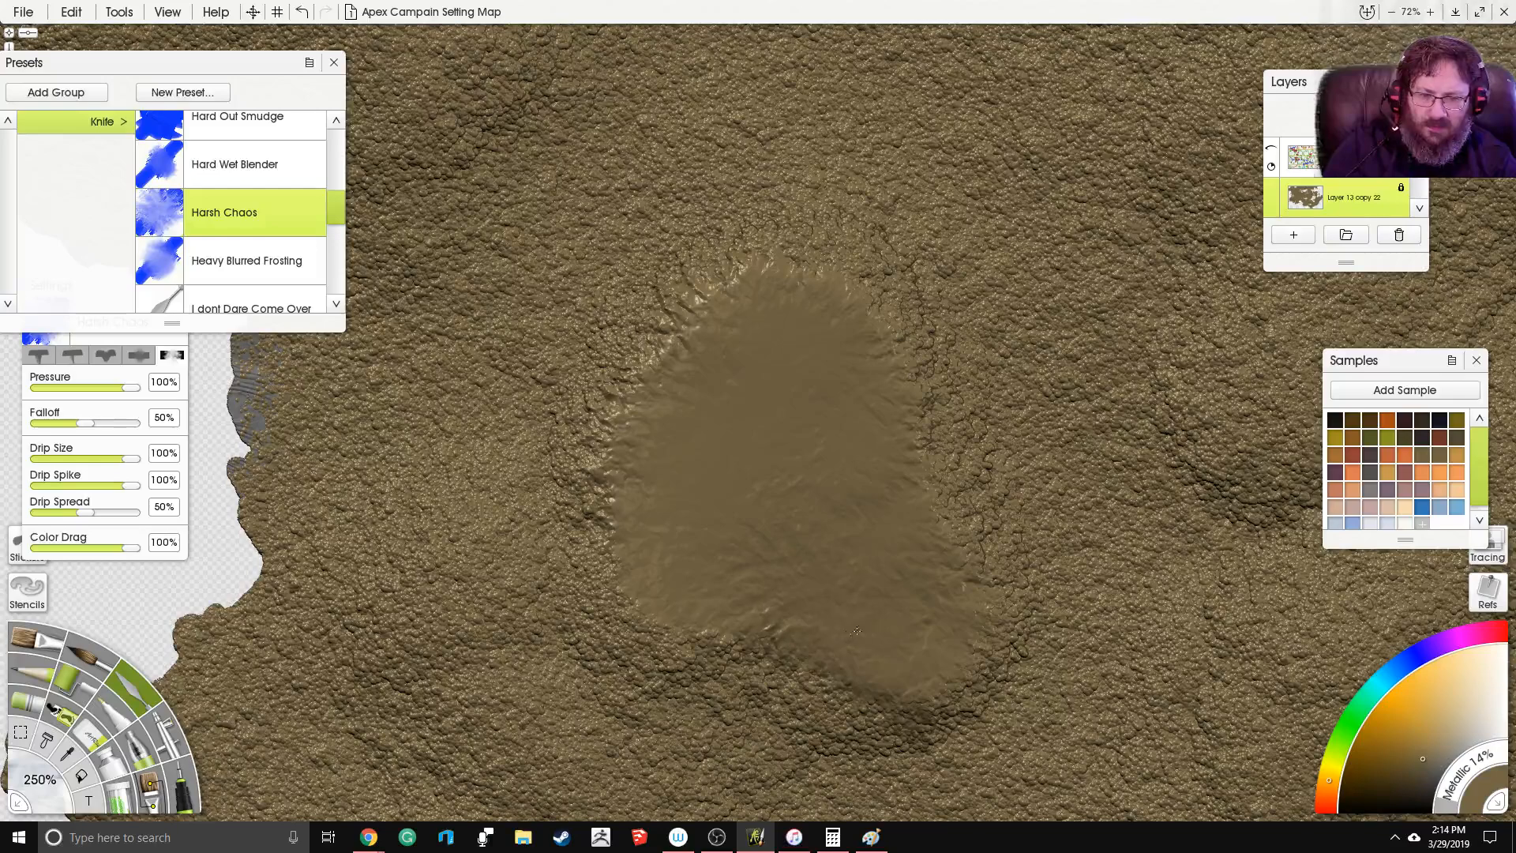
mouse_move(674, 499)
left_mouse_down()
mouse_move(608, 545)
mouse_move(721, 589)
left_mouse_up()
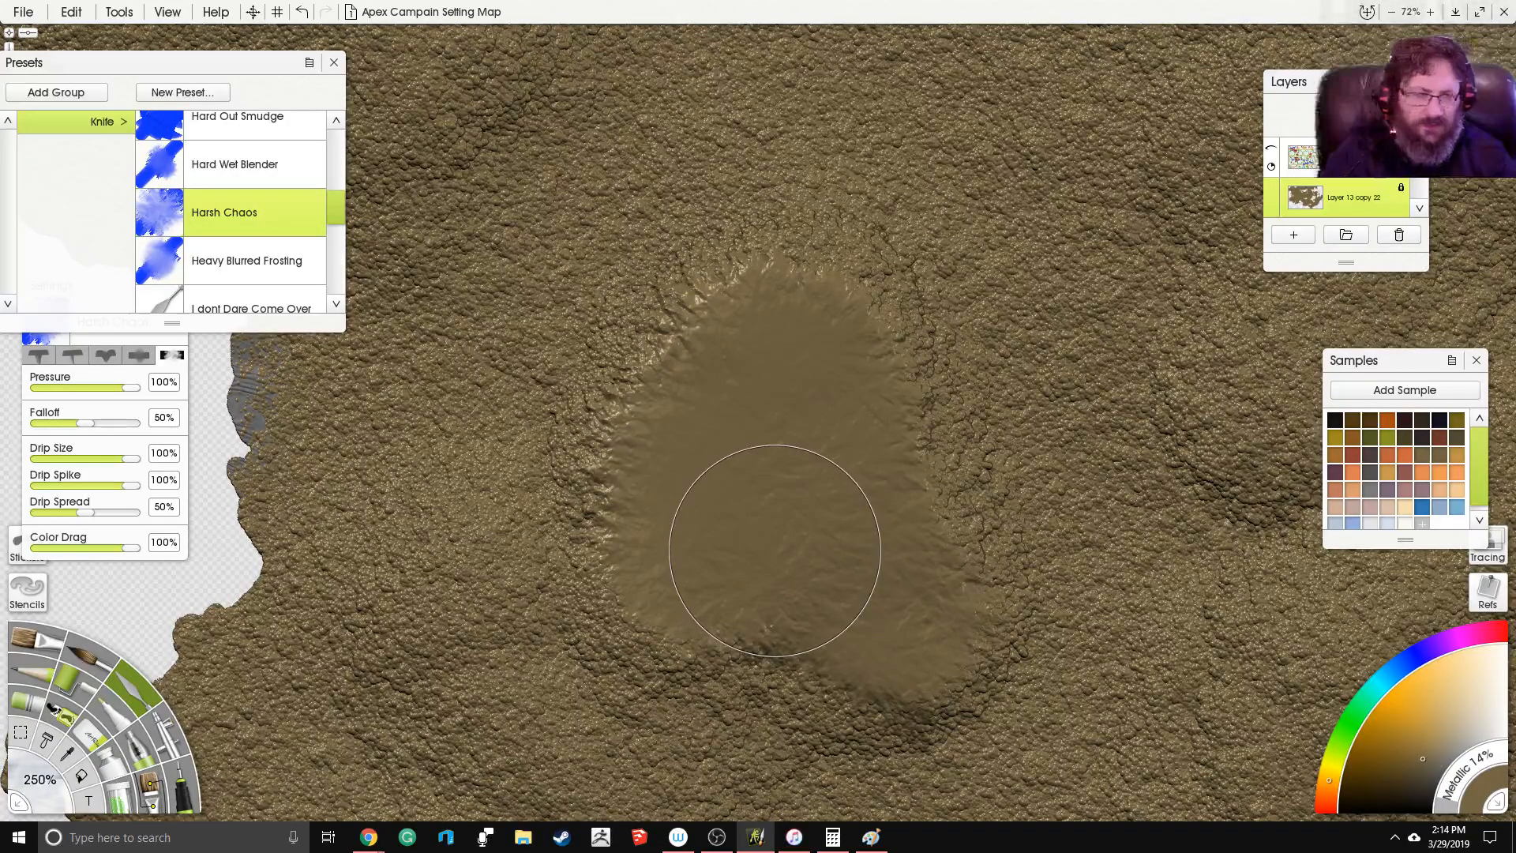
Step: Smooth a long diagonal ridge running southwest to northeast, just southeast of the two-lobed mound
scroll(778, 551, "down", 3)
left_click_drag(1337, 338, 1160, 433)
scroll(1171, 405, "up", 1)
left_click_drag(1101, 491, 1026, 229)
mouse_move(663, 545)
left_mouse_down()
mouse_move(624, 616)
mouse_move(640, 629)
mouse_move(700, 609)
mouse_move(695, 589)
mouse_move(748, 518)
mouse_move(743, 480)
mouse_move(776, 524)
mouse_move(798, 495)
mouse_move(777, 492)
mouse_move(705, 579)
mouse_move(825, 481)
mouse_move(814, 425)
mouse_move(944, 345)
left_mouse_up()
left_click_drag(782, 221, 846, 402)
Step: Smooth a forked ridge east of the mound, with two western arms joining at its northeastern end
left_click_drag(818, 464, 820, 498)
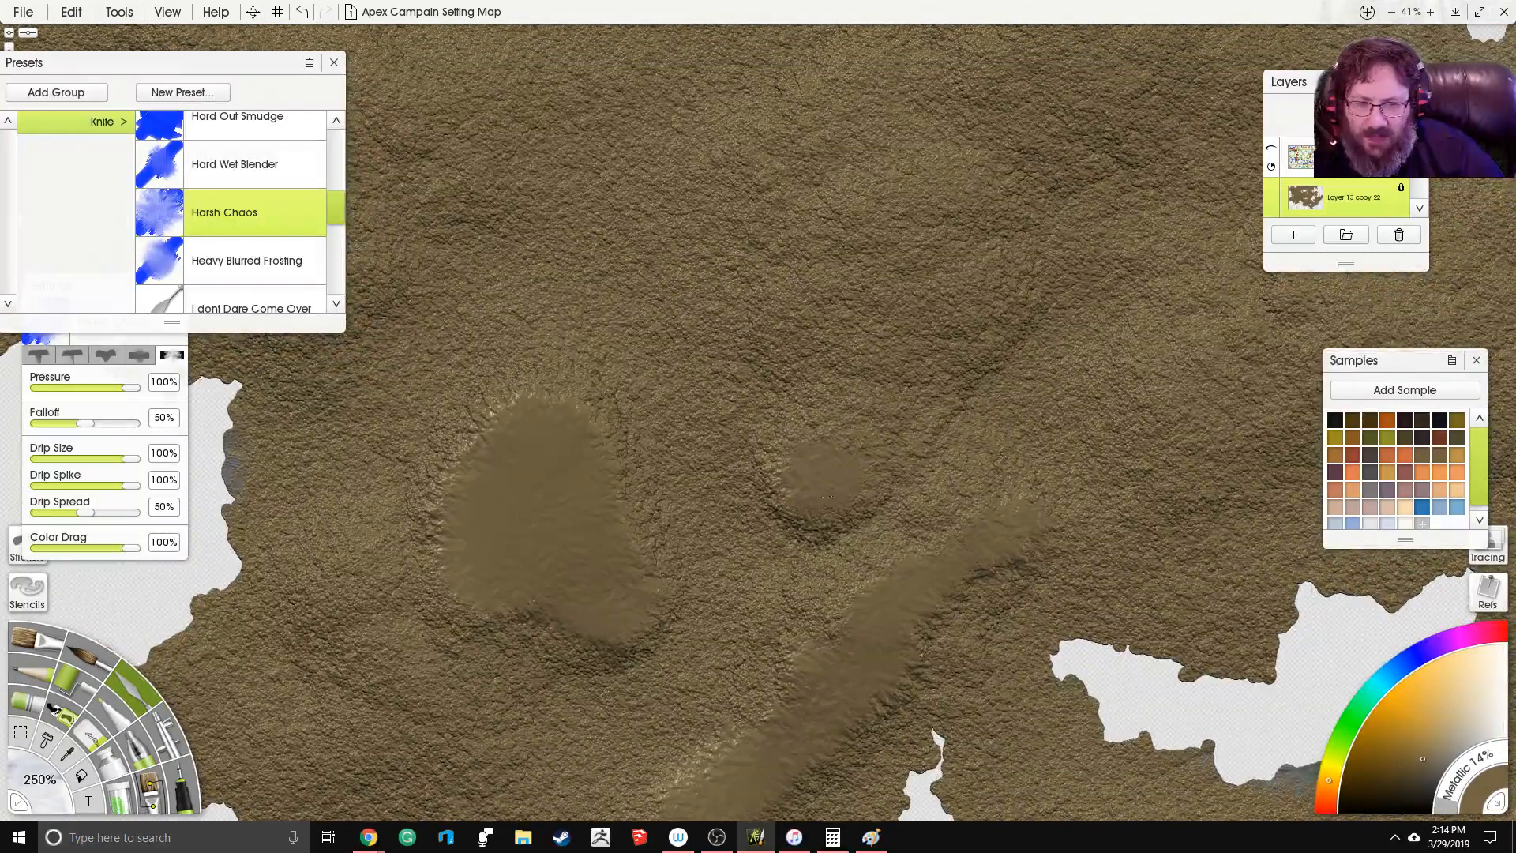
mouse_move(866, 453)
left_mouse_down()
mouse_move(1019, 308)
mouse_move(963, 332)
mouse_move(797, 328)
mouse_move(758, 343)
left_mouse_up()
left_click_drag(948, 368, 1019, 329)
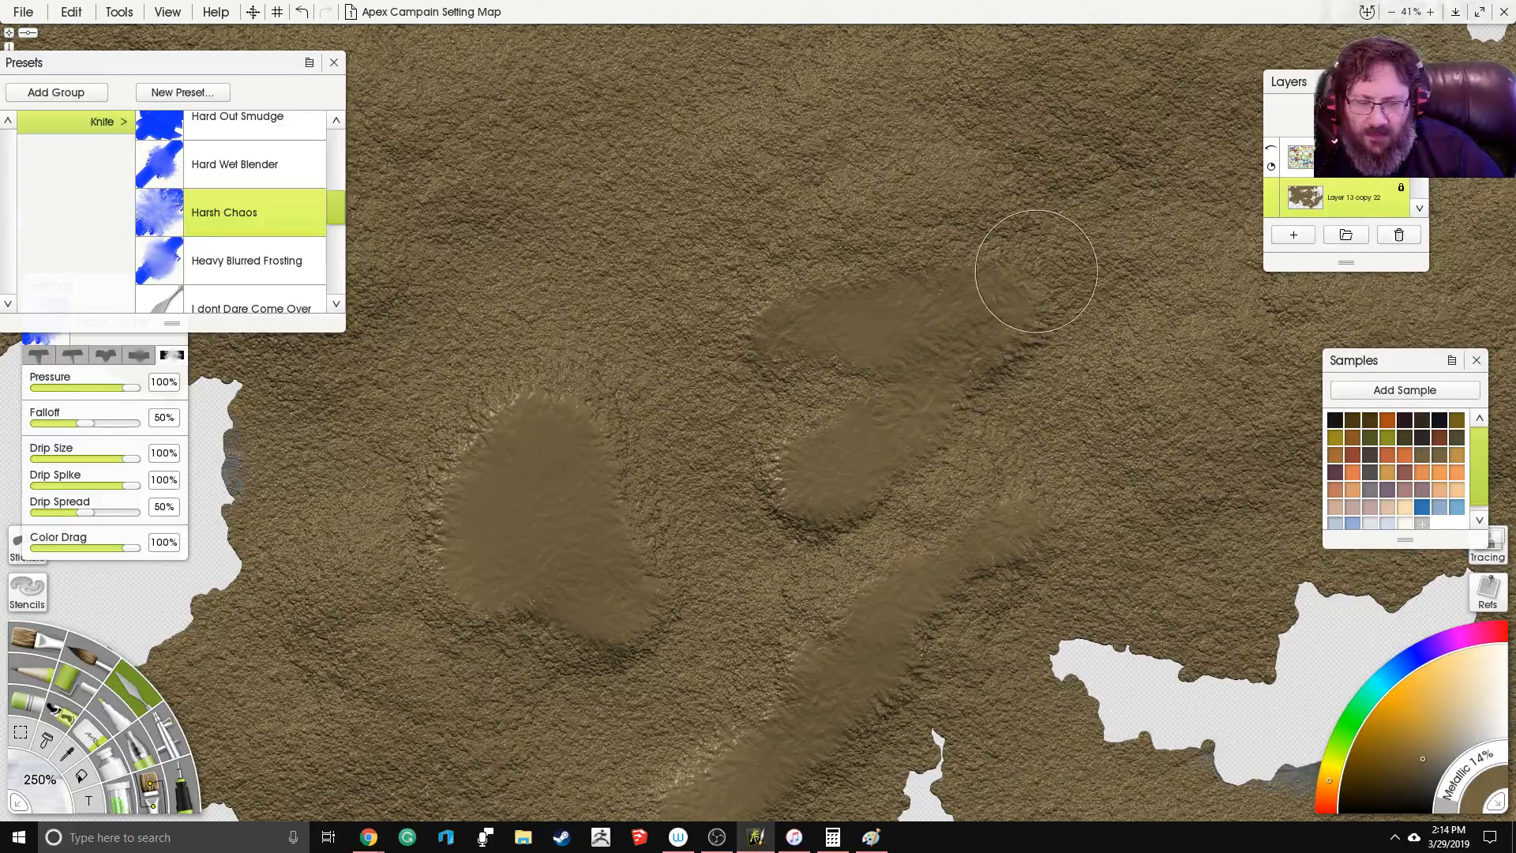
Step: Smooth an arched ridge northeast of the forked one, between the inland lake and the eastern water body
left_click_drag(1038, 275, 761, 535)
mouse_move(843, 385)
left_mouse_down()
mouse_move(872, 367)
mouse_move(877, 308)
mouse_move(805, 292)
mouse_move(728, 317)
left_mouse_up()
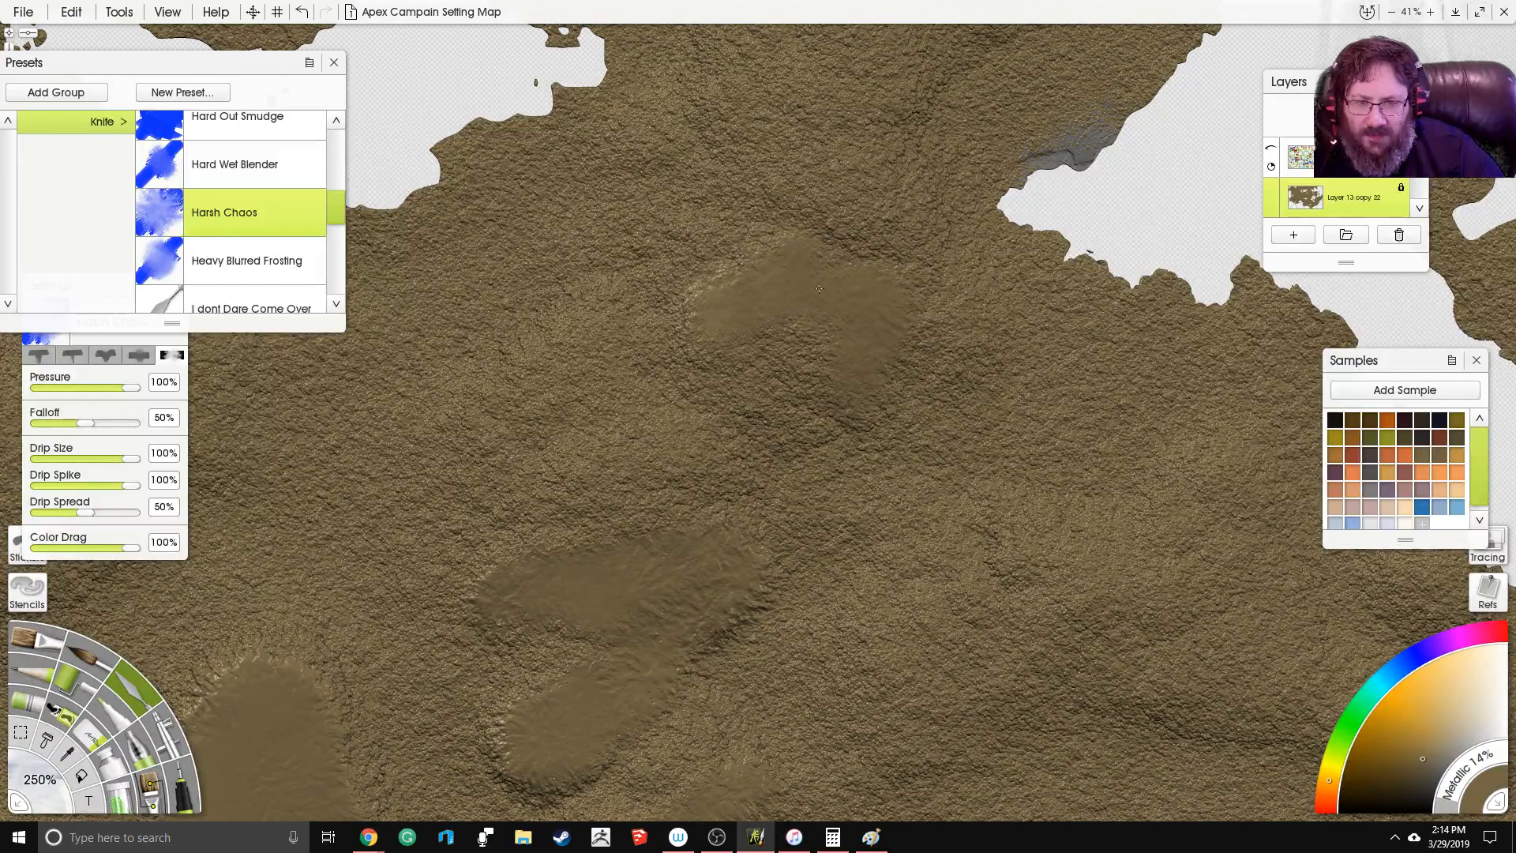
left_click_drag(827, 380, 790, 384)
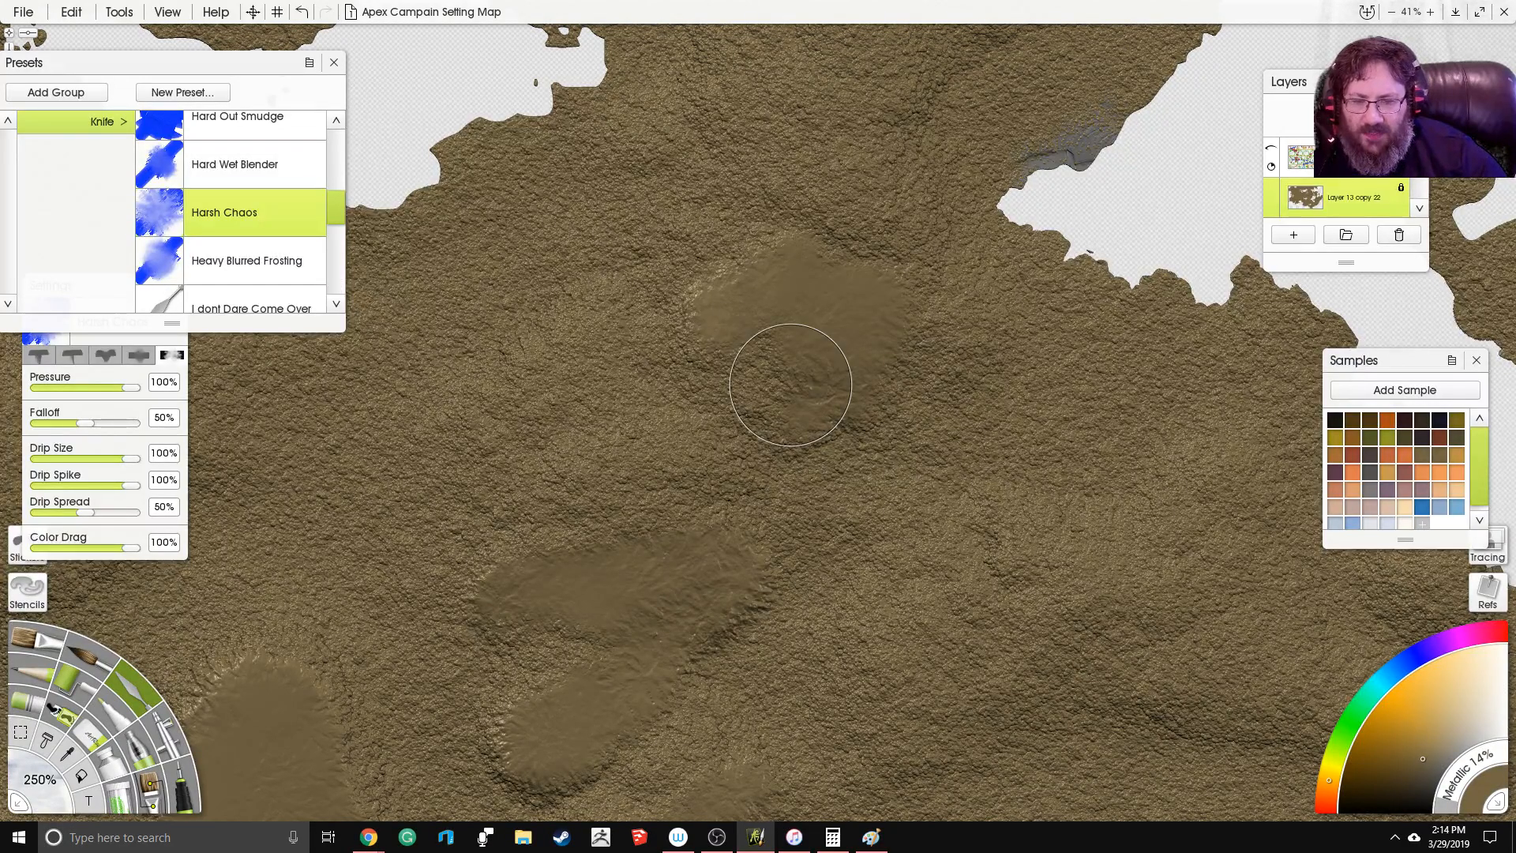
scroll(790, 385, "down", 6)
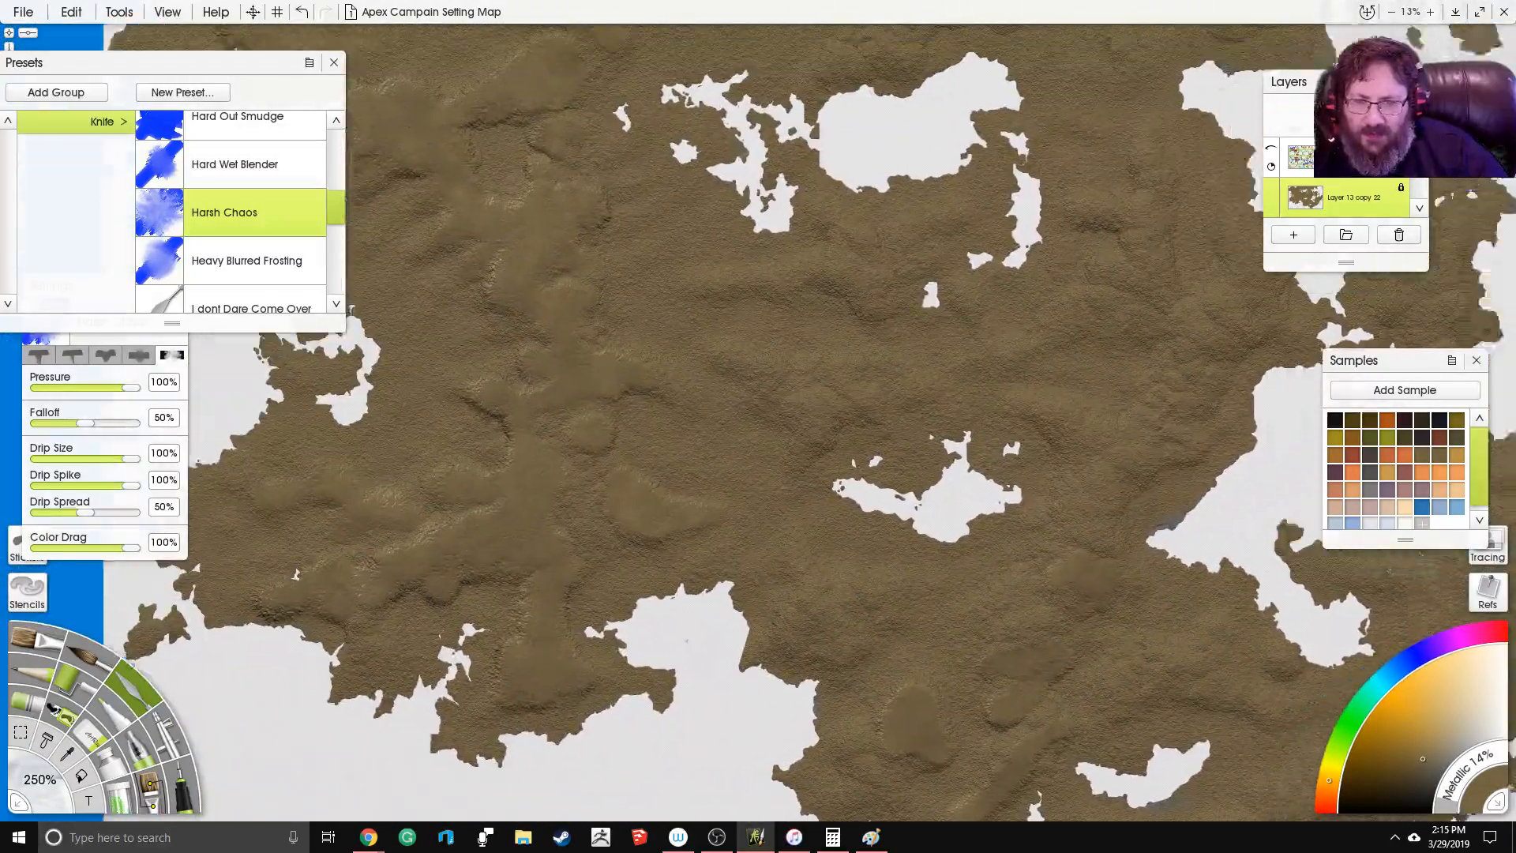
scroll(751, 524, "up", 5)
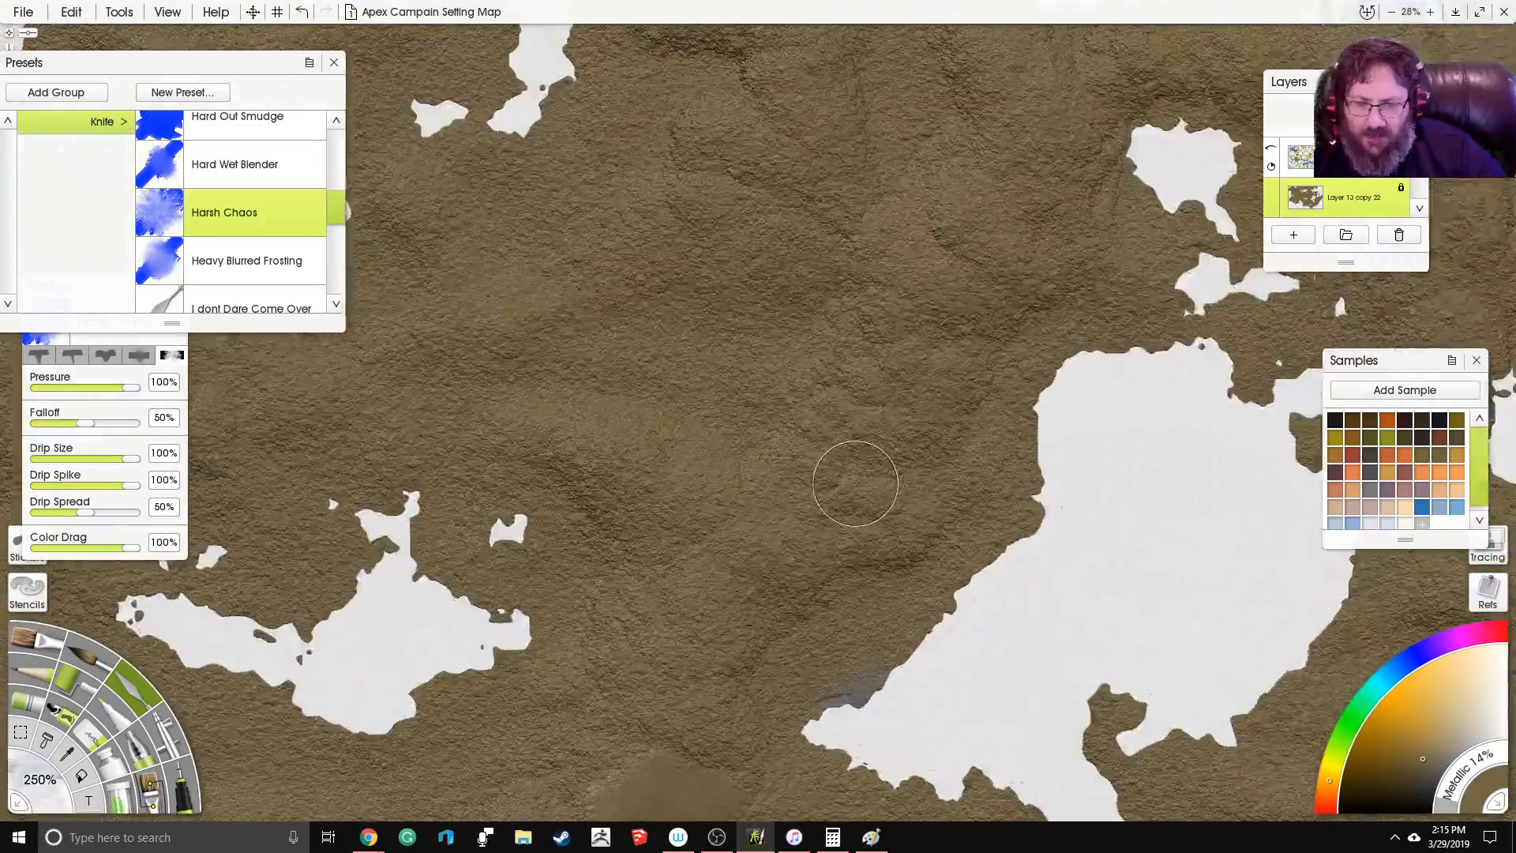
Step: Add a small Harsh Chaos highlight on the open land northeast of the western inland lake
left_click_drag(855, 483, 909, 447)
left_click_drag(625, 403, 628, 415)
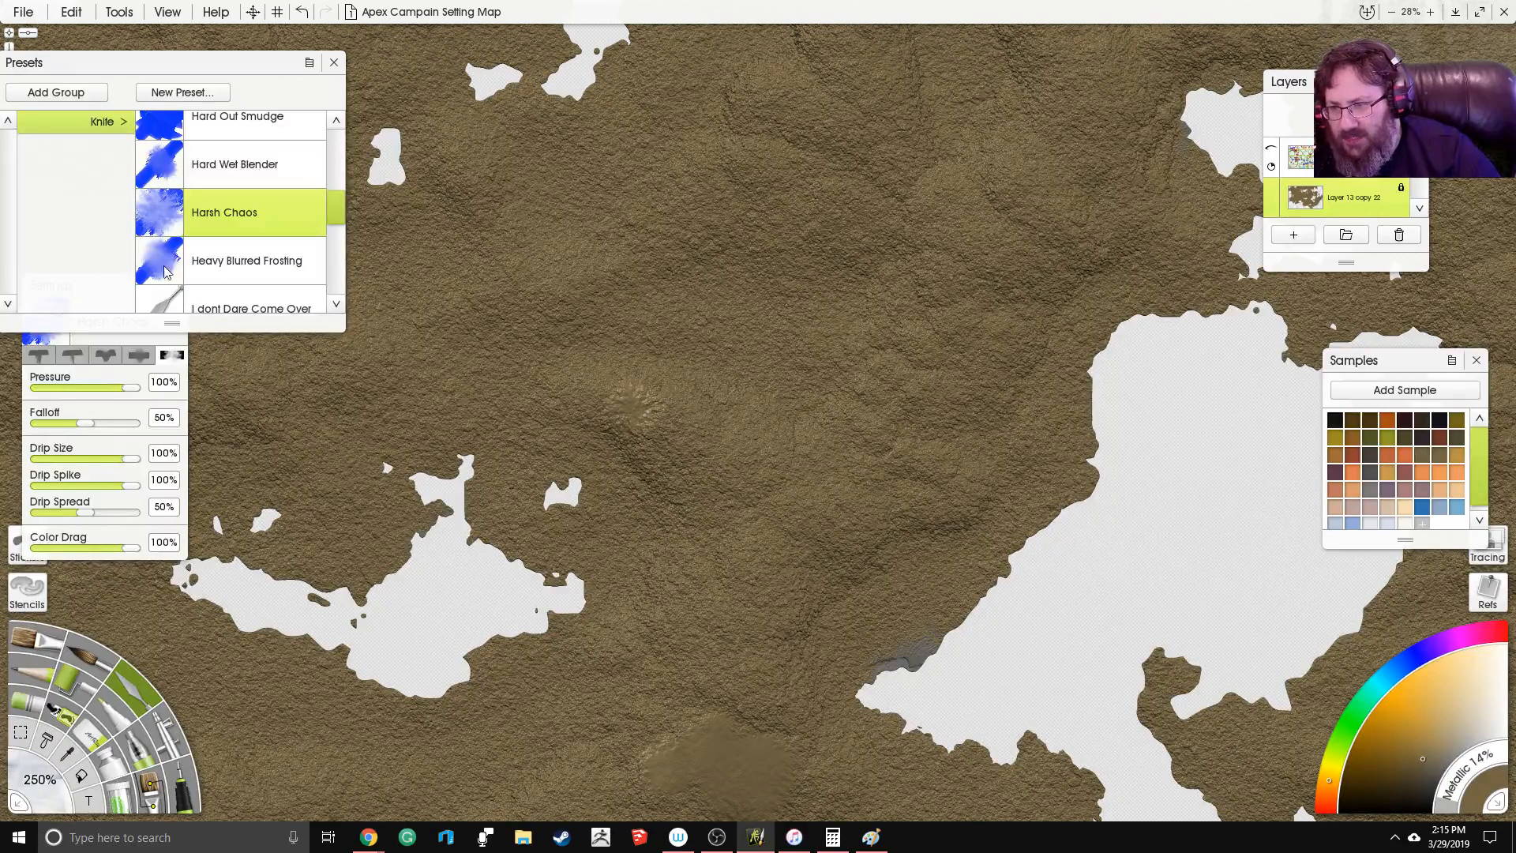
left_click(113, 344)
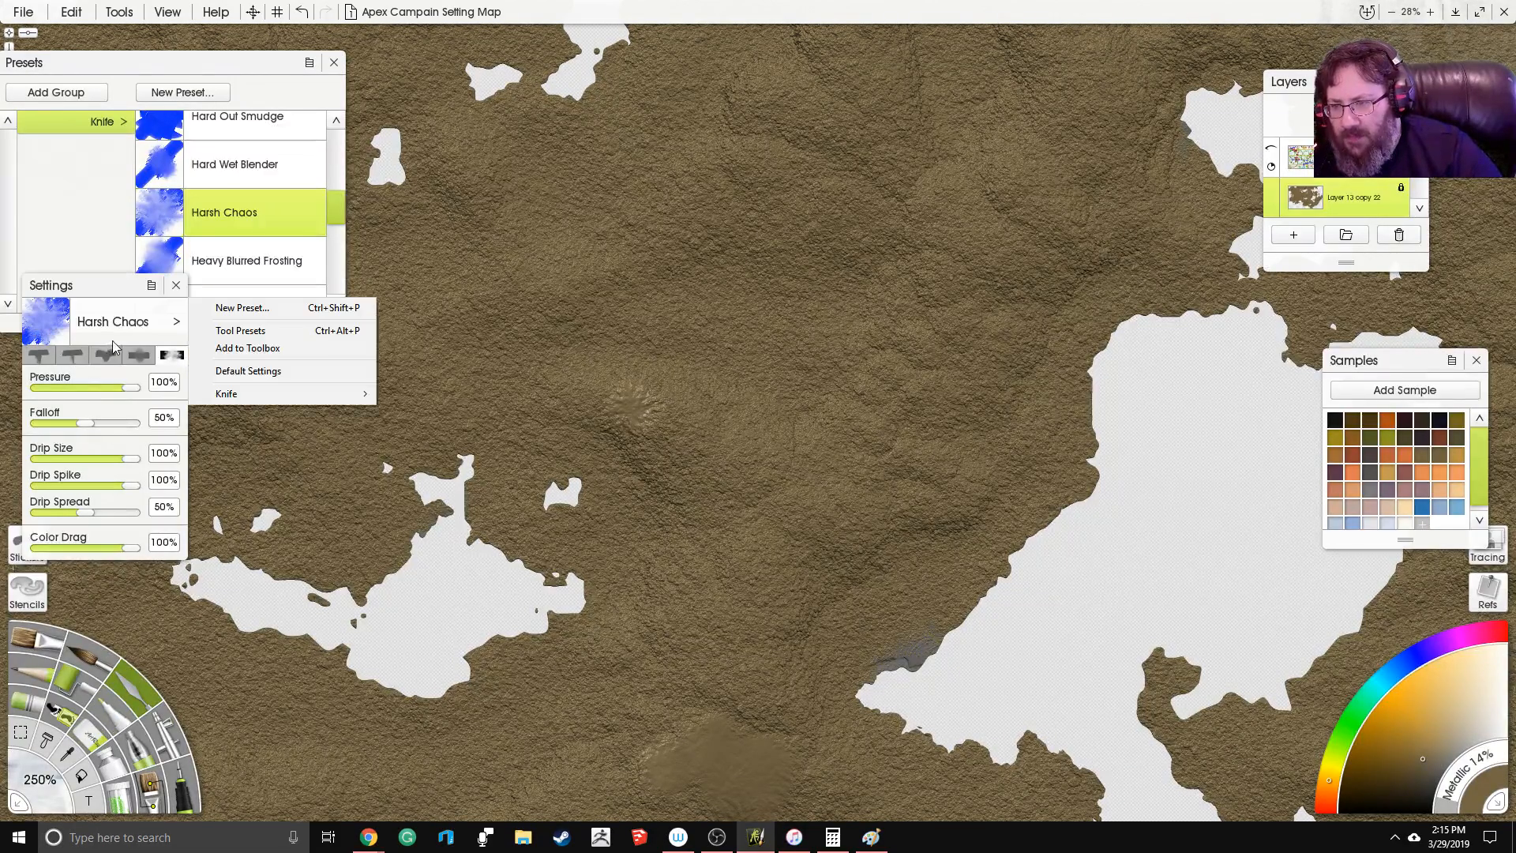
Step: Try scattering square glitter flakes over the smooth mound and the ground southwest of it
left_click(125, 805)
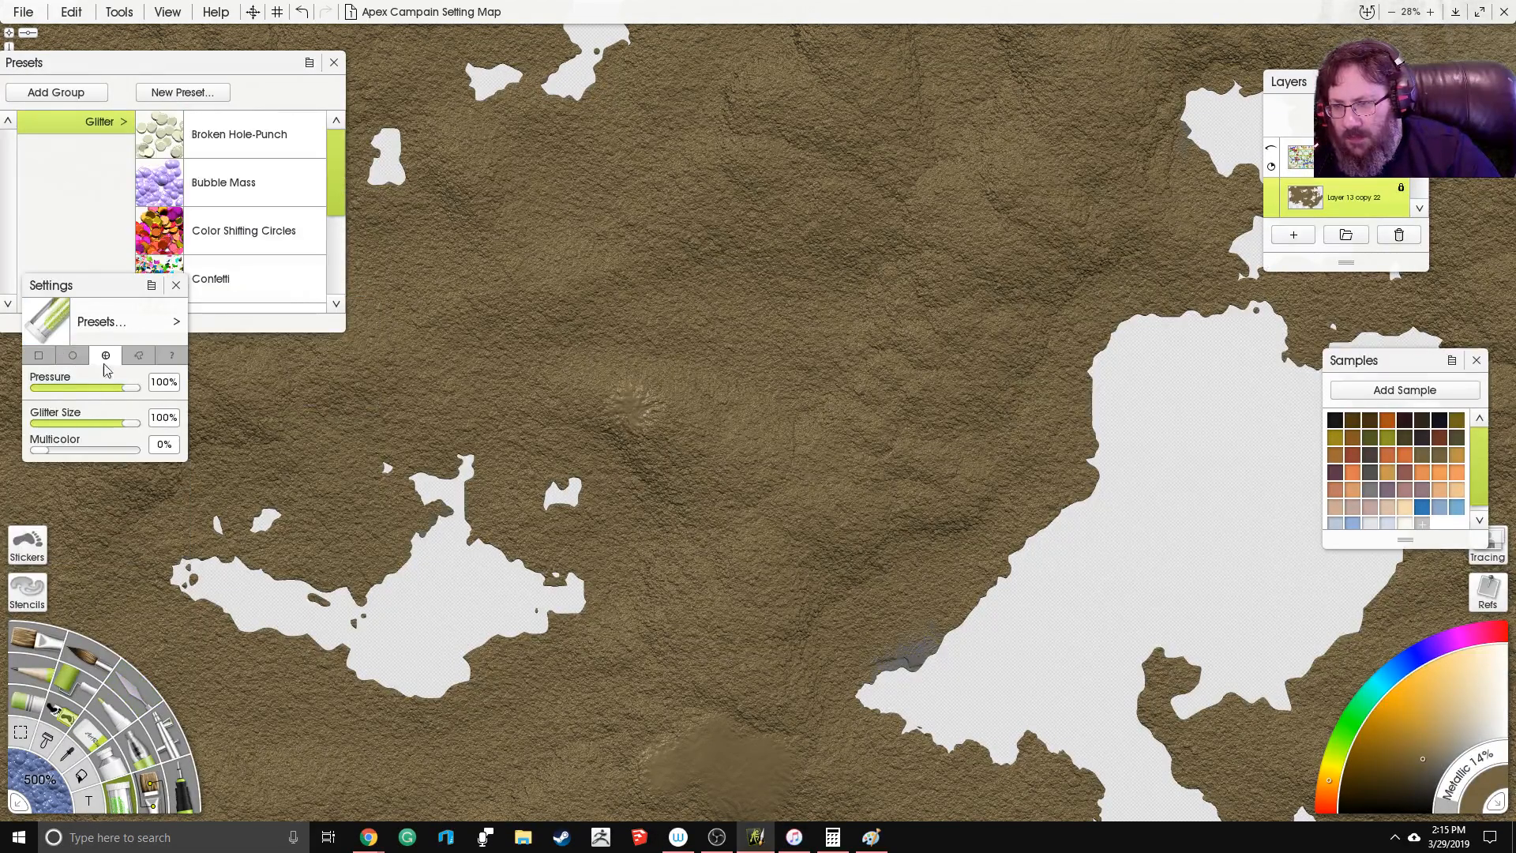
left_click(40, 357)
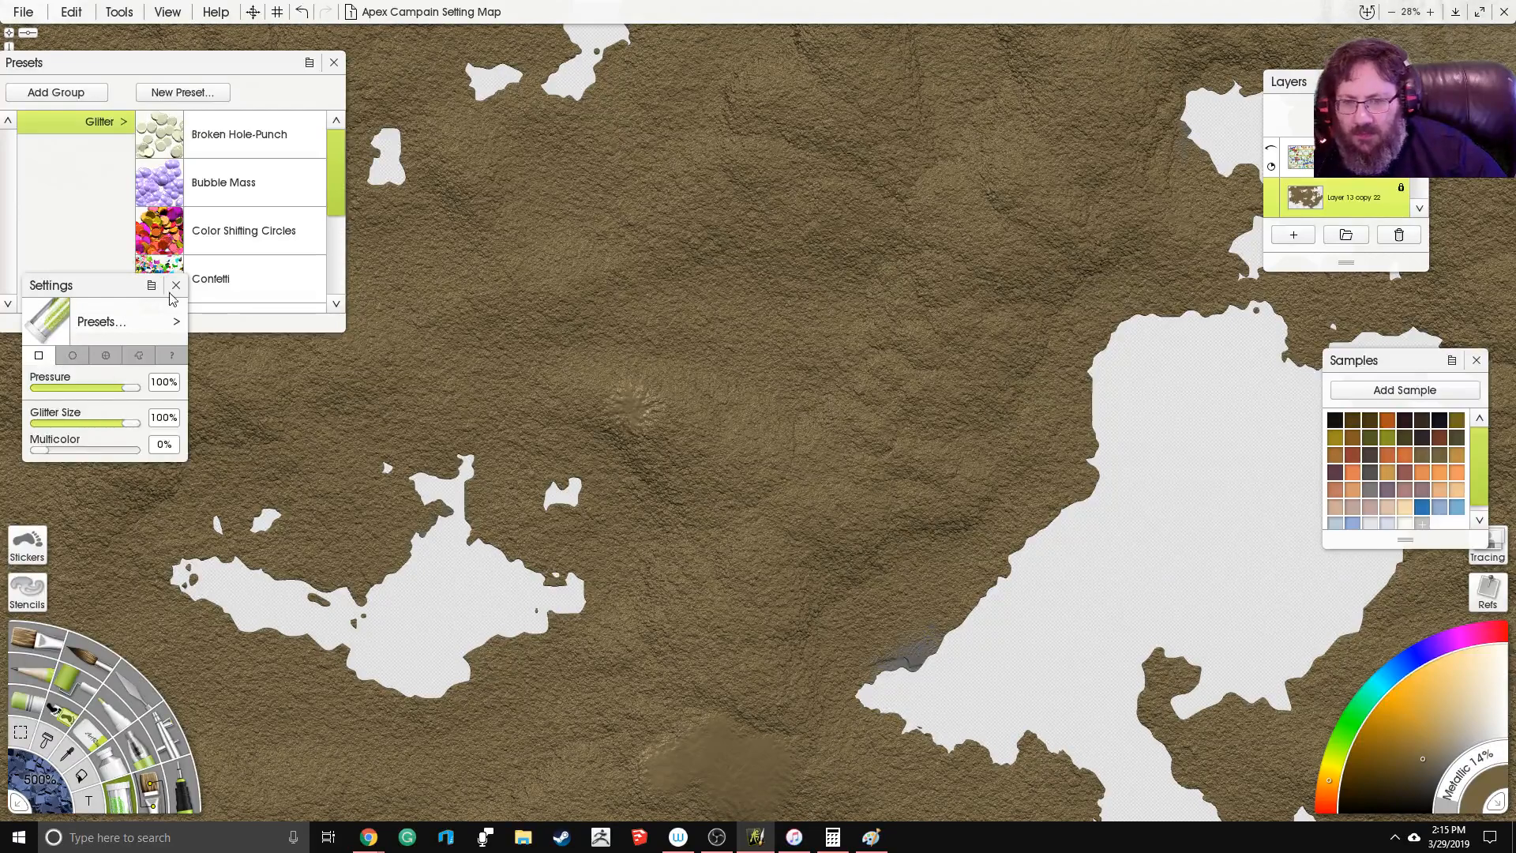
mouse_move(706, 793)
left_mouse_down()
mouse_move(700, 497)
mouse_move(711, 521)
mouse_move(688, 508)
mouse_move(721, 511)
mouse_move(828, 428)
left_mouse_up()
scroll(700, 499, "up", 1)
left_click(699, 517)
scroll(750, 517, "up", 1)
key("ctrl+z")
key("ctrl+z")
left_click(818, 439)
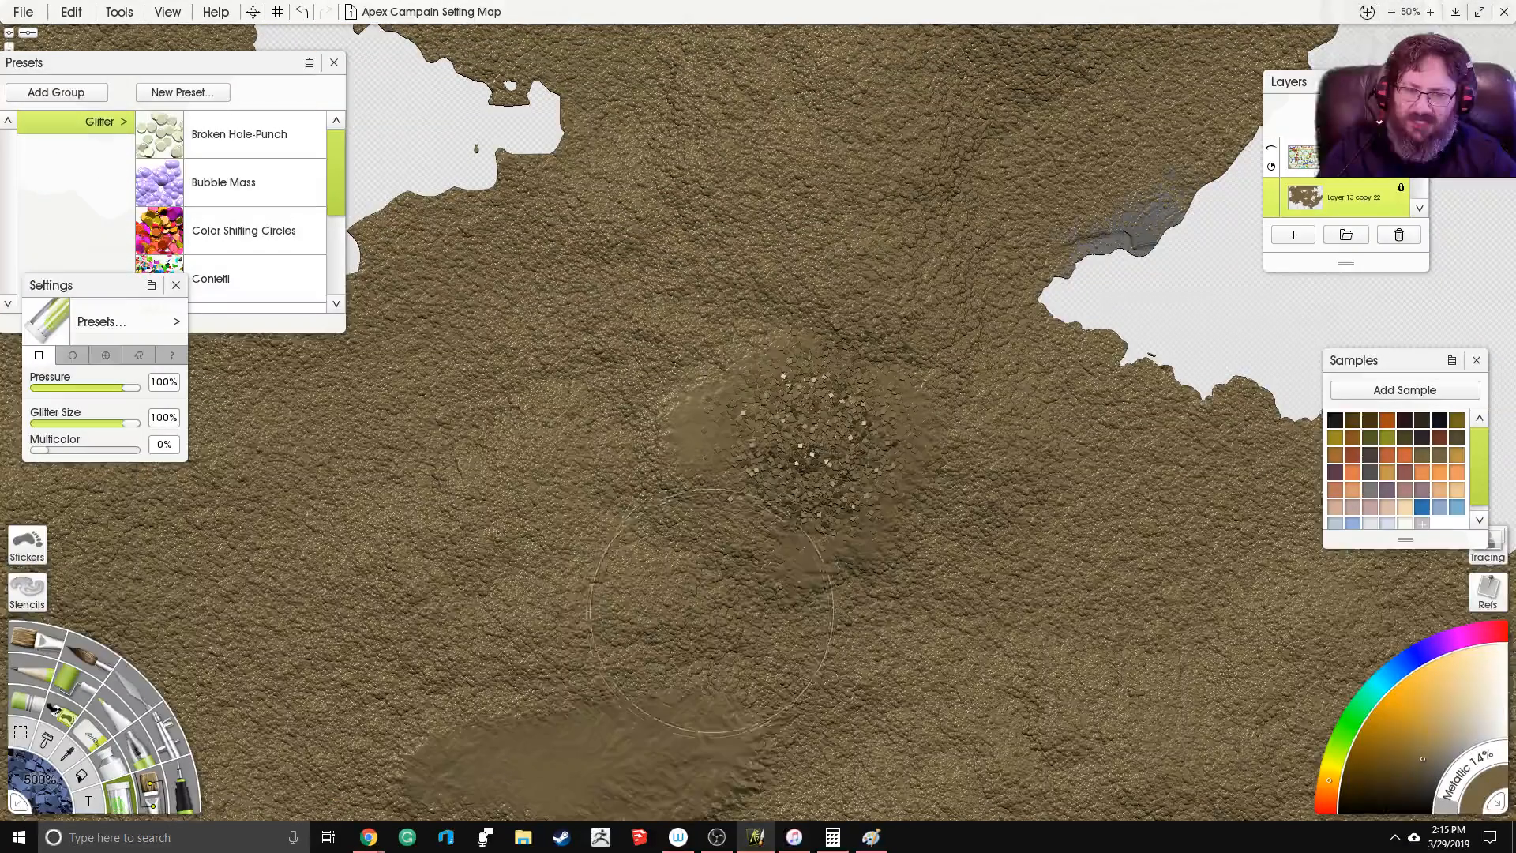
left_click(671, 703)
left_click_drag(813, 457, 819, 454)
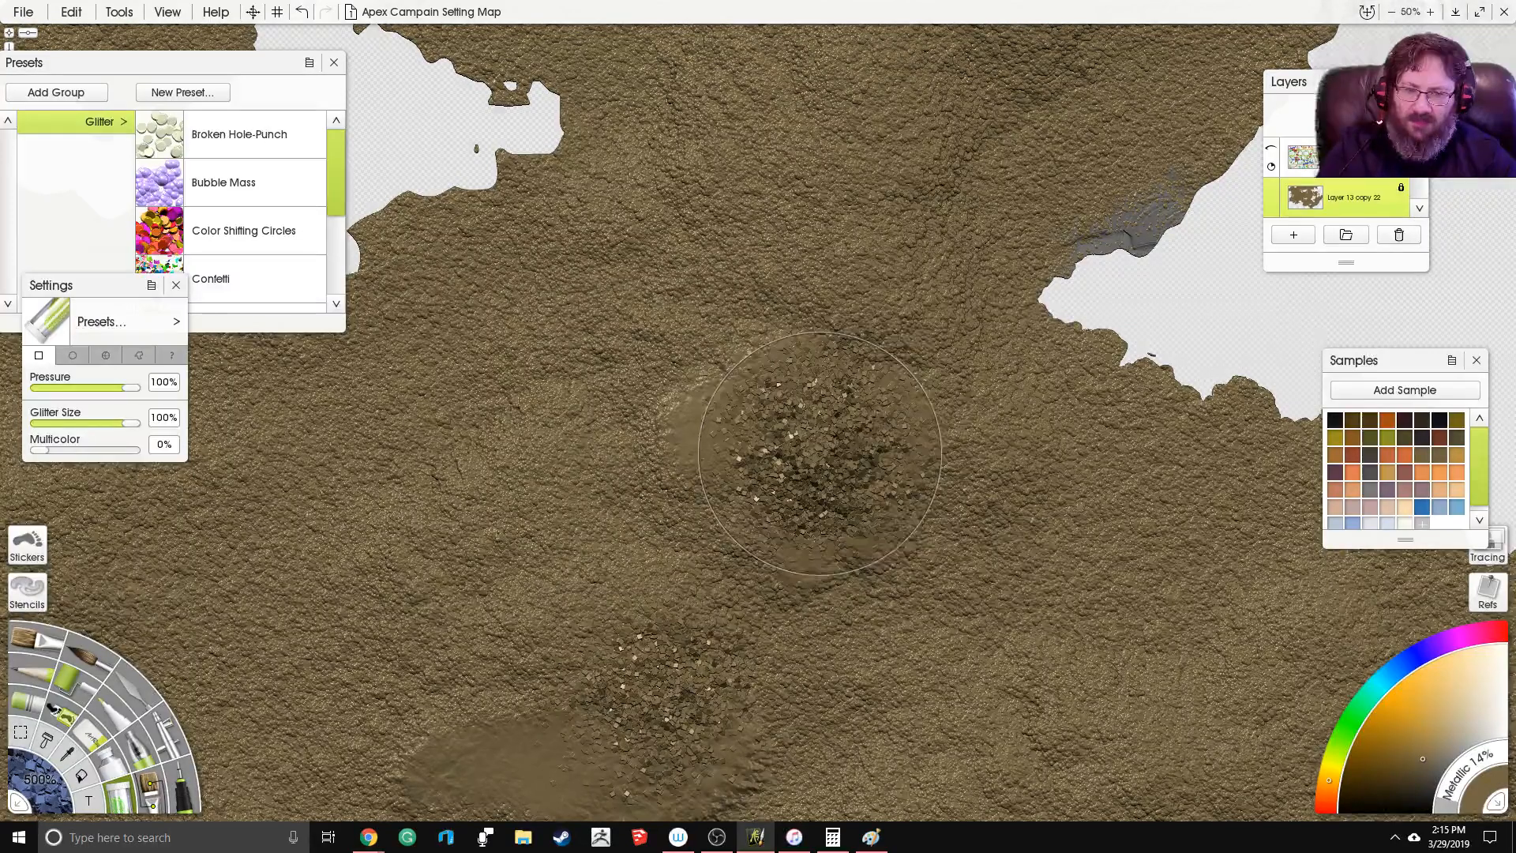
left_click(819, 440)
left_click(824, 441)
Step: Undo the glitter dabs on and around the mound
key("ctrl+z")
key("ctrl+z")
key("ctrl+z")
key("ctrl+z")
key("ctrl+z")
key("ctrl+z")
key("ctrl+z")
scroll(847, 308, "down", 2)
scroll(847, 308, "down", 2)
left_click_drag(847, 308, 847, 535)
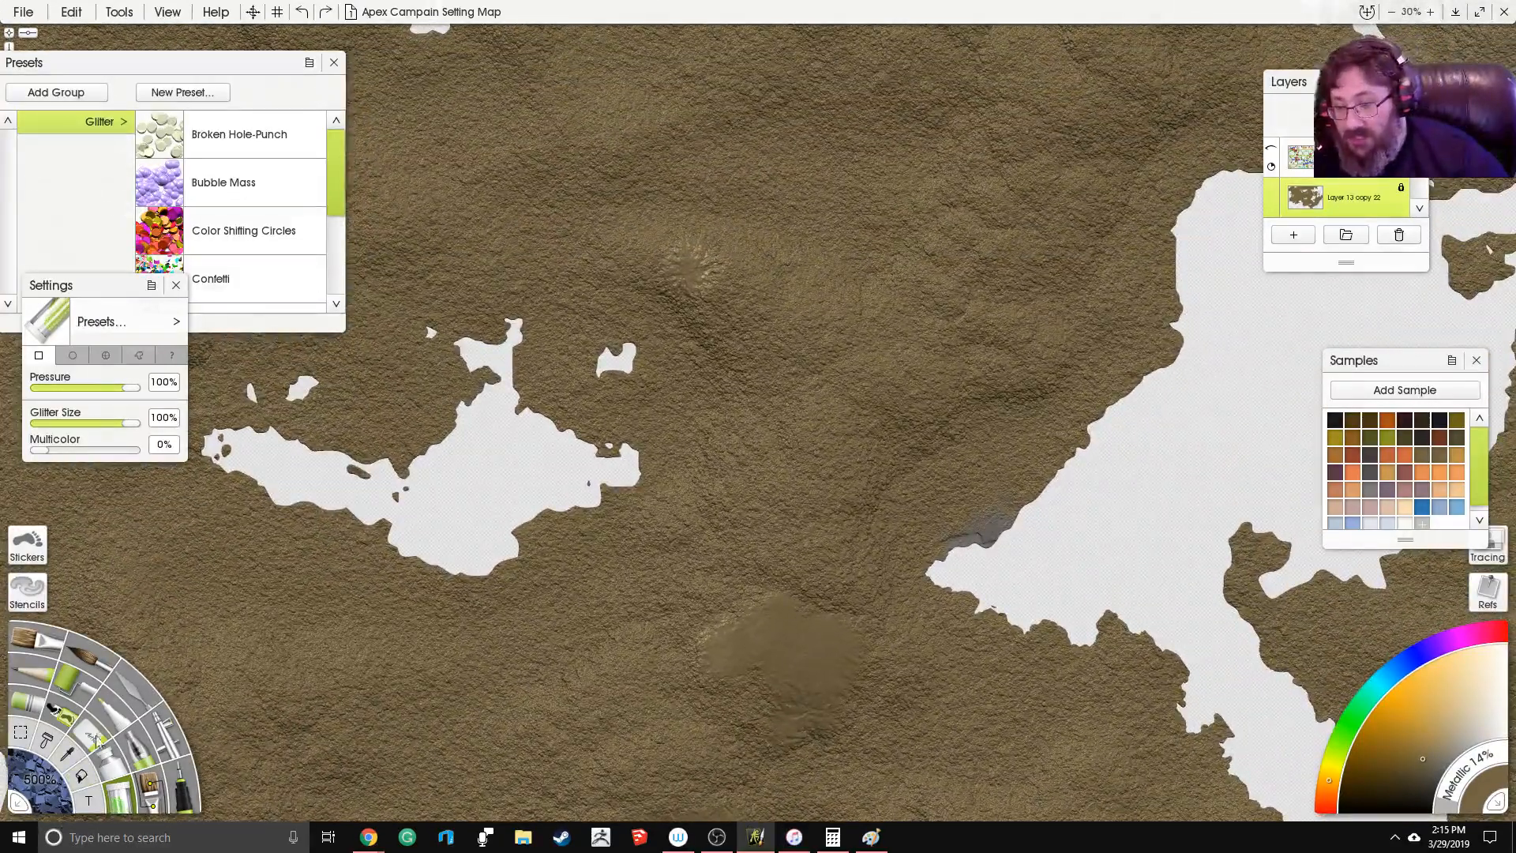
Step: Return to the Harsh Chaos palette knife and smooth a ridge running northwest to southeast, northeast of the western inland lake
left_click(147, 702)
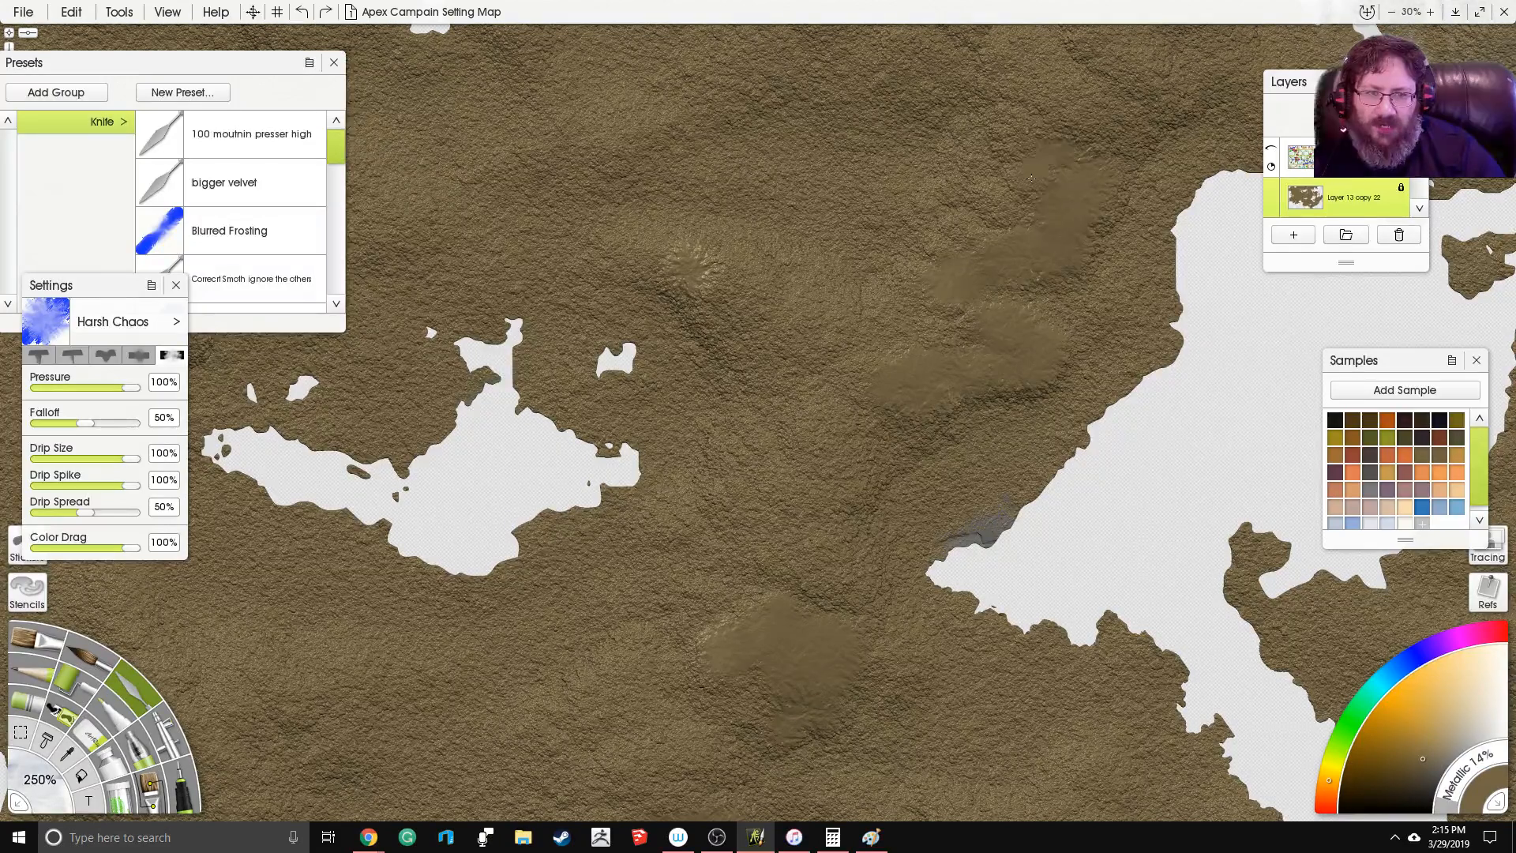
mouse_move(710, 213)
left_mouse_down()
mouse_move(663, 237)
mouse_move(746, 302)
left_mouse_up()
mouse_move(722, 250)
left_mouse_down()
mouse_move(689, 290)
mouse_move(667, 266)
left_mouse_up()
left_click_drag(768, 302, 776, 256)
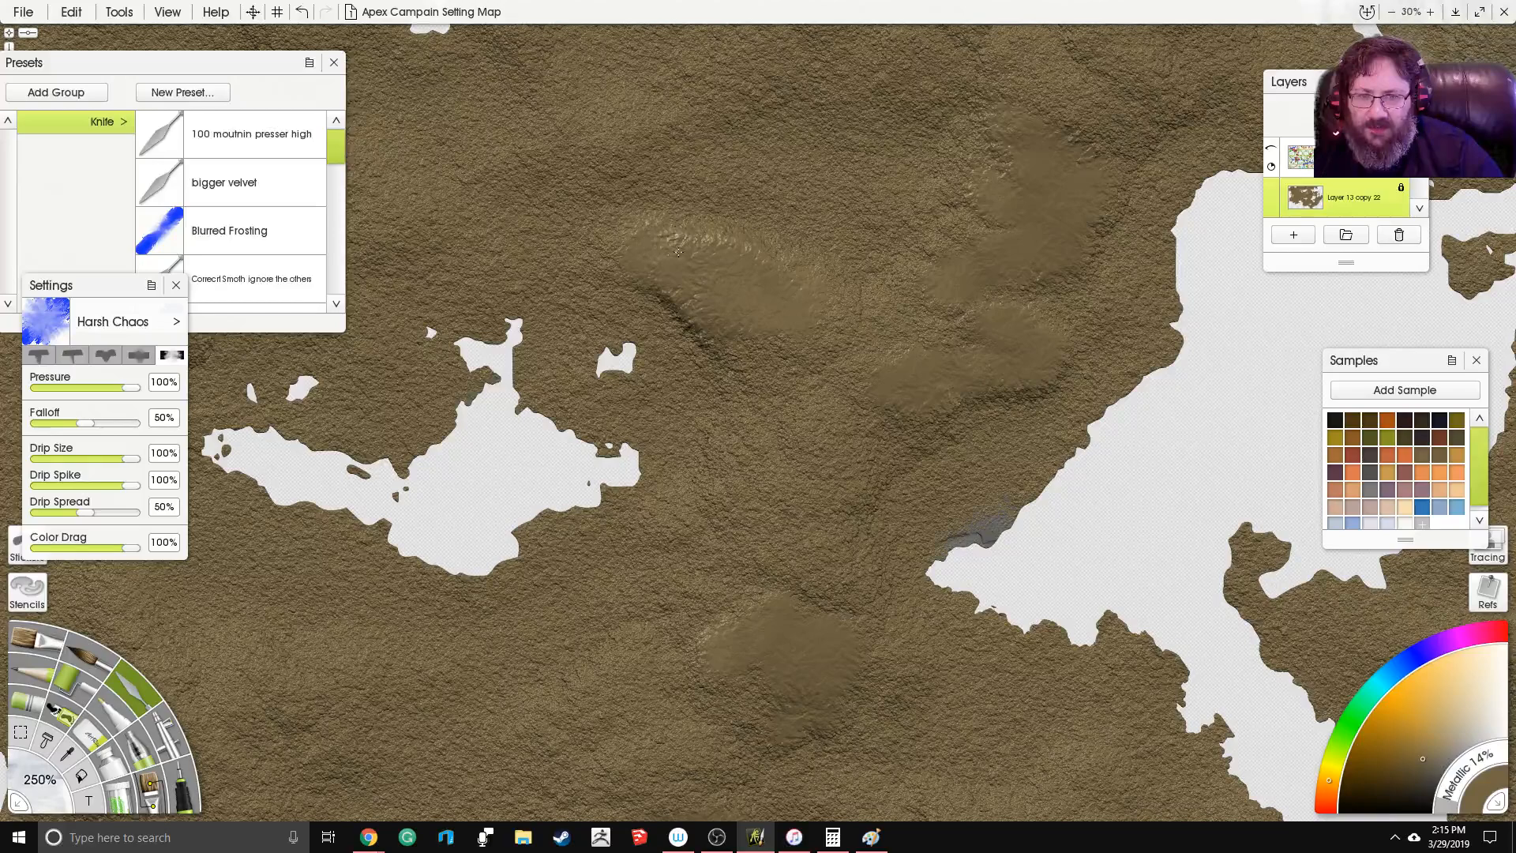
Step: Extend the arched ridge northward with overlapping crests, ending in a Y-shaped fork west of the small lake
left_click_drag(787, 261, 503, 625)
mouse_move(460, 721)
left_mouse_down()
mouse_move(590, 663)
mouse_move(577, 670)
left_mouse_up()
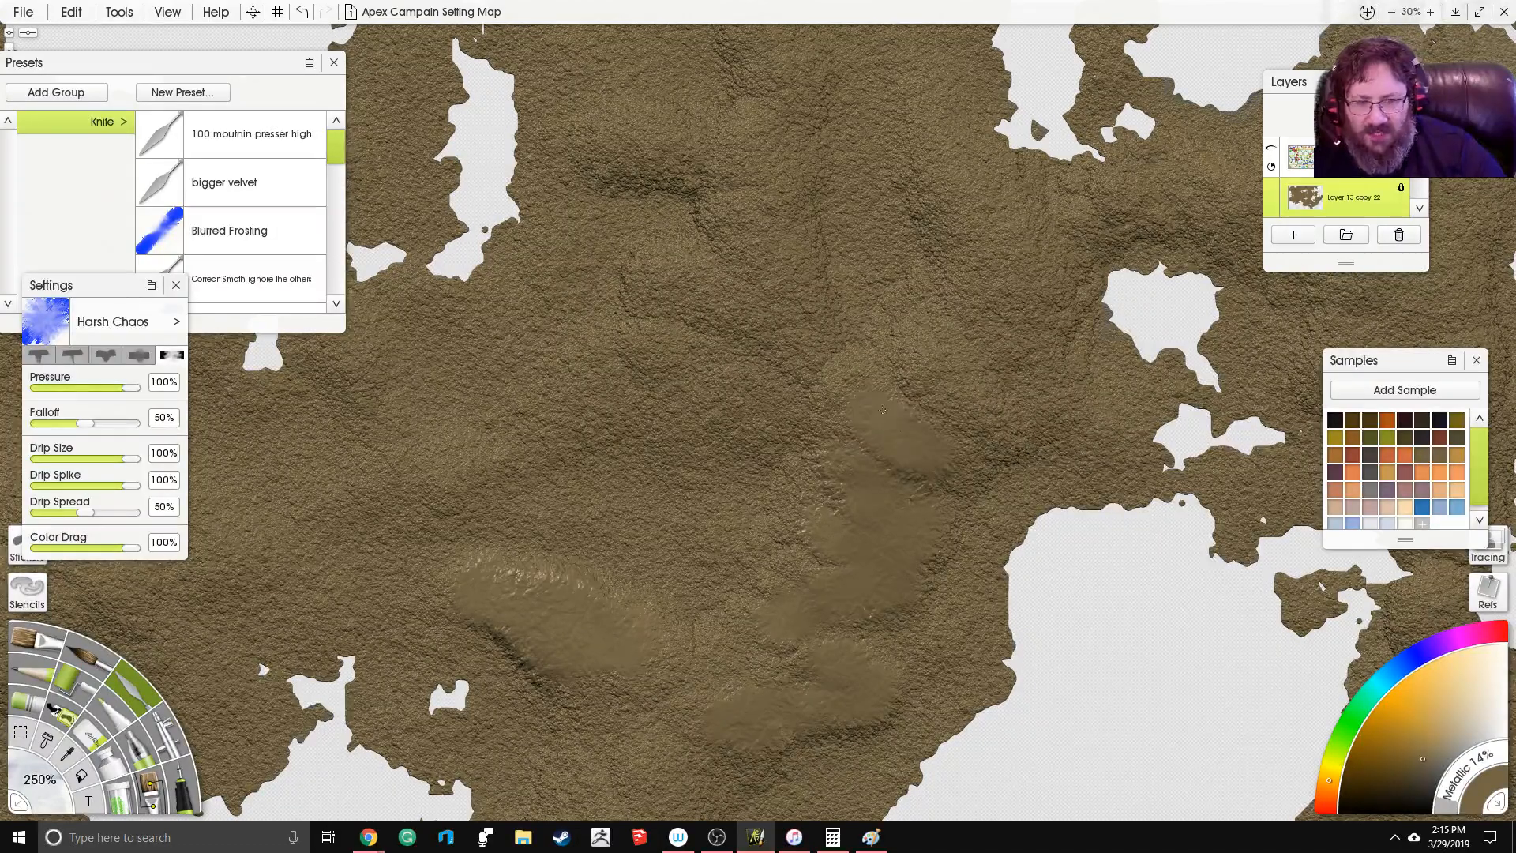
mouse_move(993, 424)
left_mouse_down()
mouse_move(913, 334)
mouse_move(951, 407)
mouse_move(858, 335)
mouse_move(959, 423)
mouse_move(936, 376)
left_mouse_up()
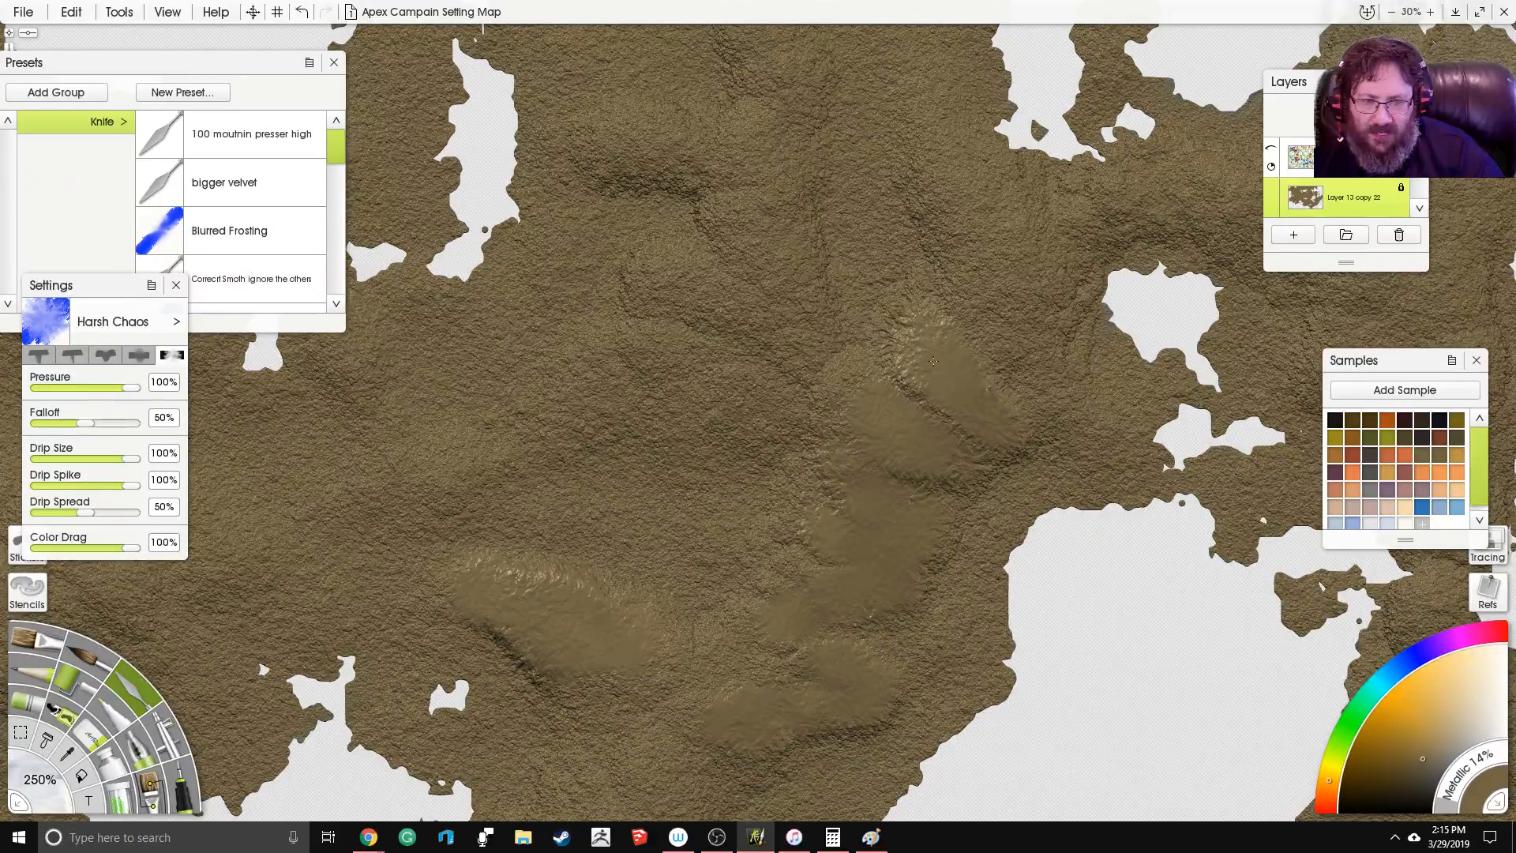
mouse_move(1019, 435)
left_mouse_down()
mouse_move(955, 458)
mouse_move(846, 387)
mouse_move(933, 315)
left_mouse_up()
mouse_move(977, 214)
left_mouse_down()
mouse_move(966, 248)
mouse_move(1043, 259)
mouse_move(1091, 207)
mouse_move(1118, 209)
mouse_move(1043, 246)
mouse_move(1047, 298)
left_mouse_up()
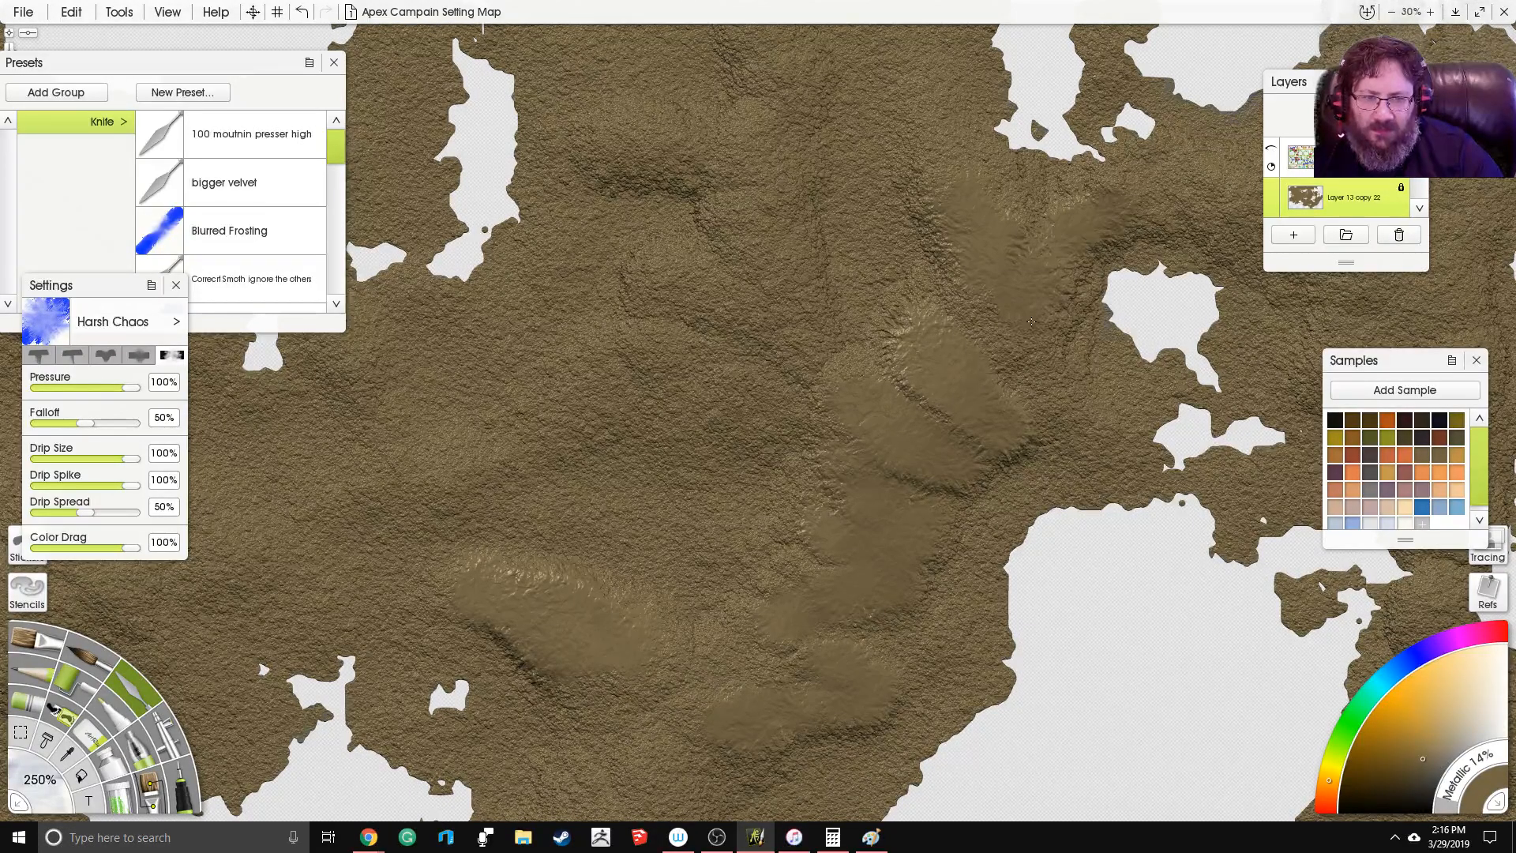
mouse_move(984, 253)
left_mouse_down()
mouse_move(930, 215)
mouse_move(916, 127)
mouse_move(955, 218)
left_mouse_up()
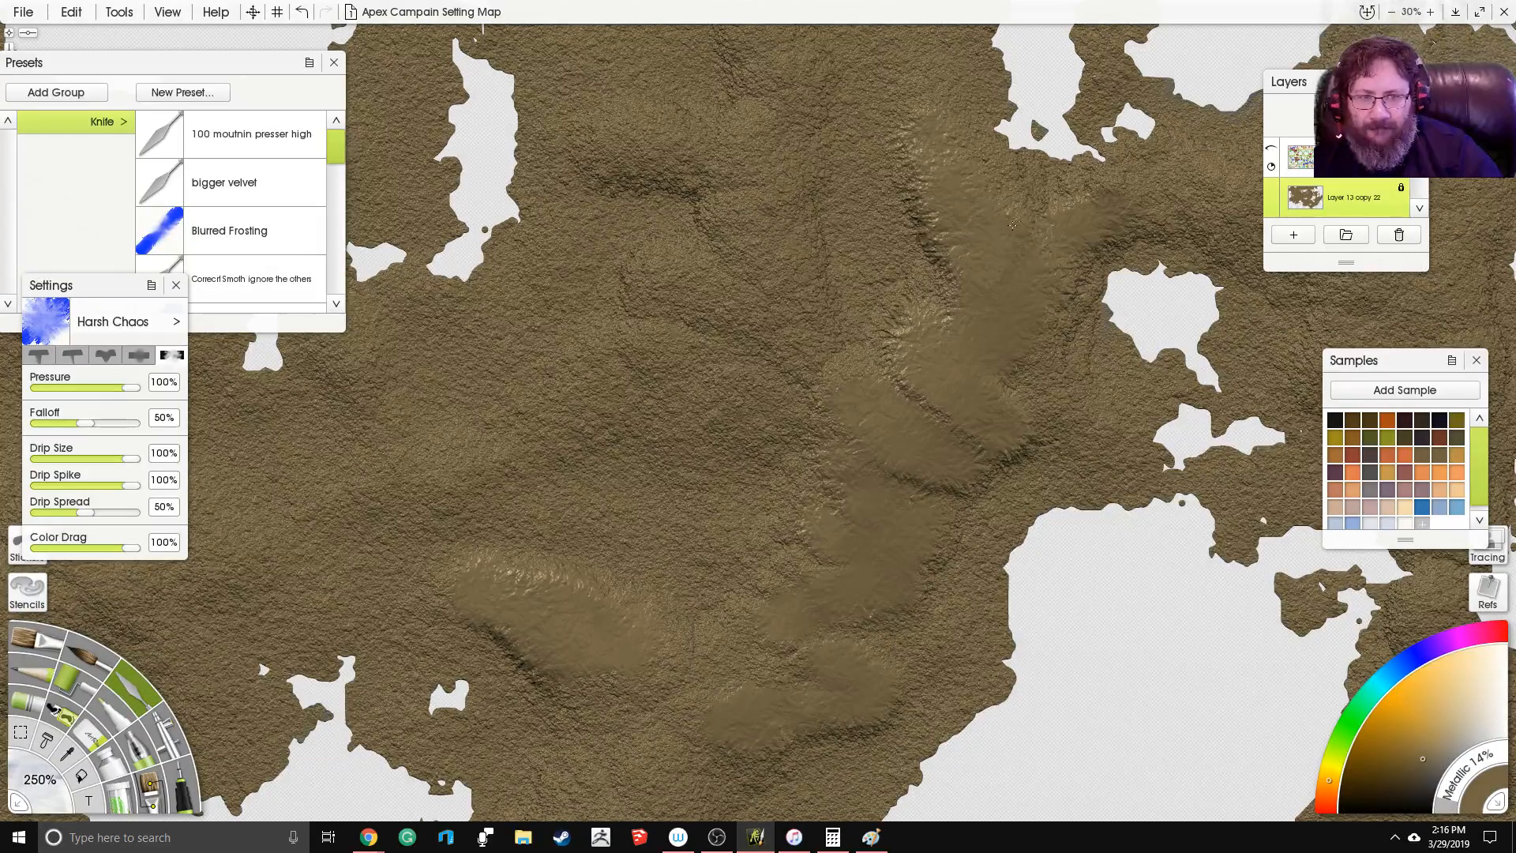
Step: Smooth the fork's eastern arm into a long spur passing north of the small lake toward the northeastern headland
left_click_drag(868, 321, 797, 506)
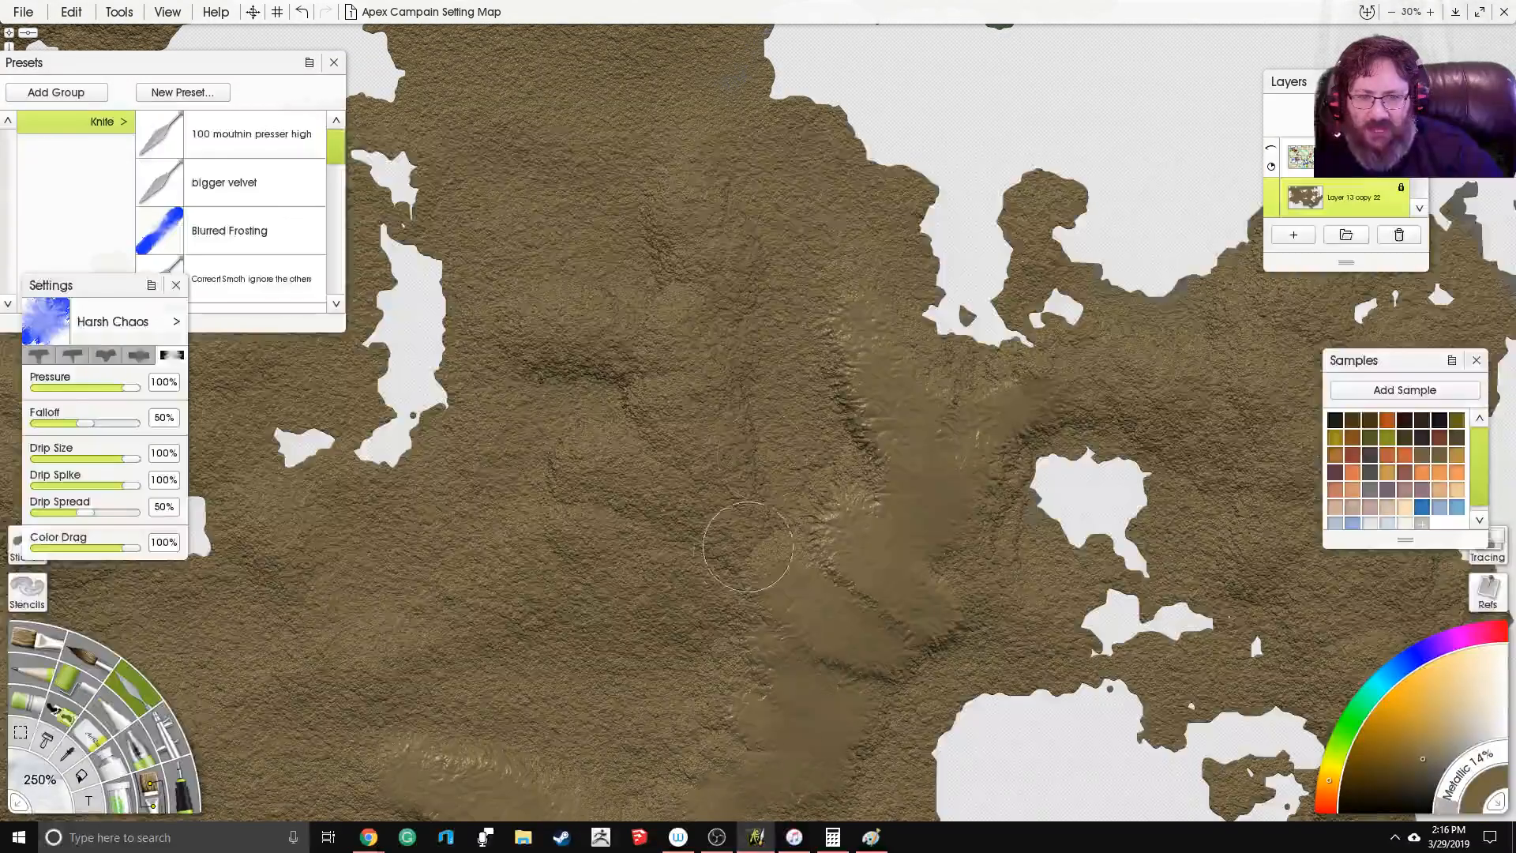
left_click_drag(1010, 351, 712, 303)
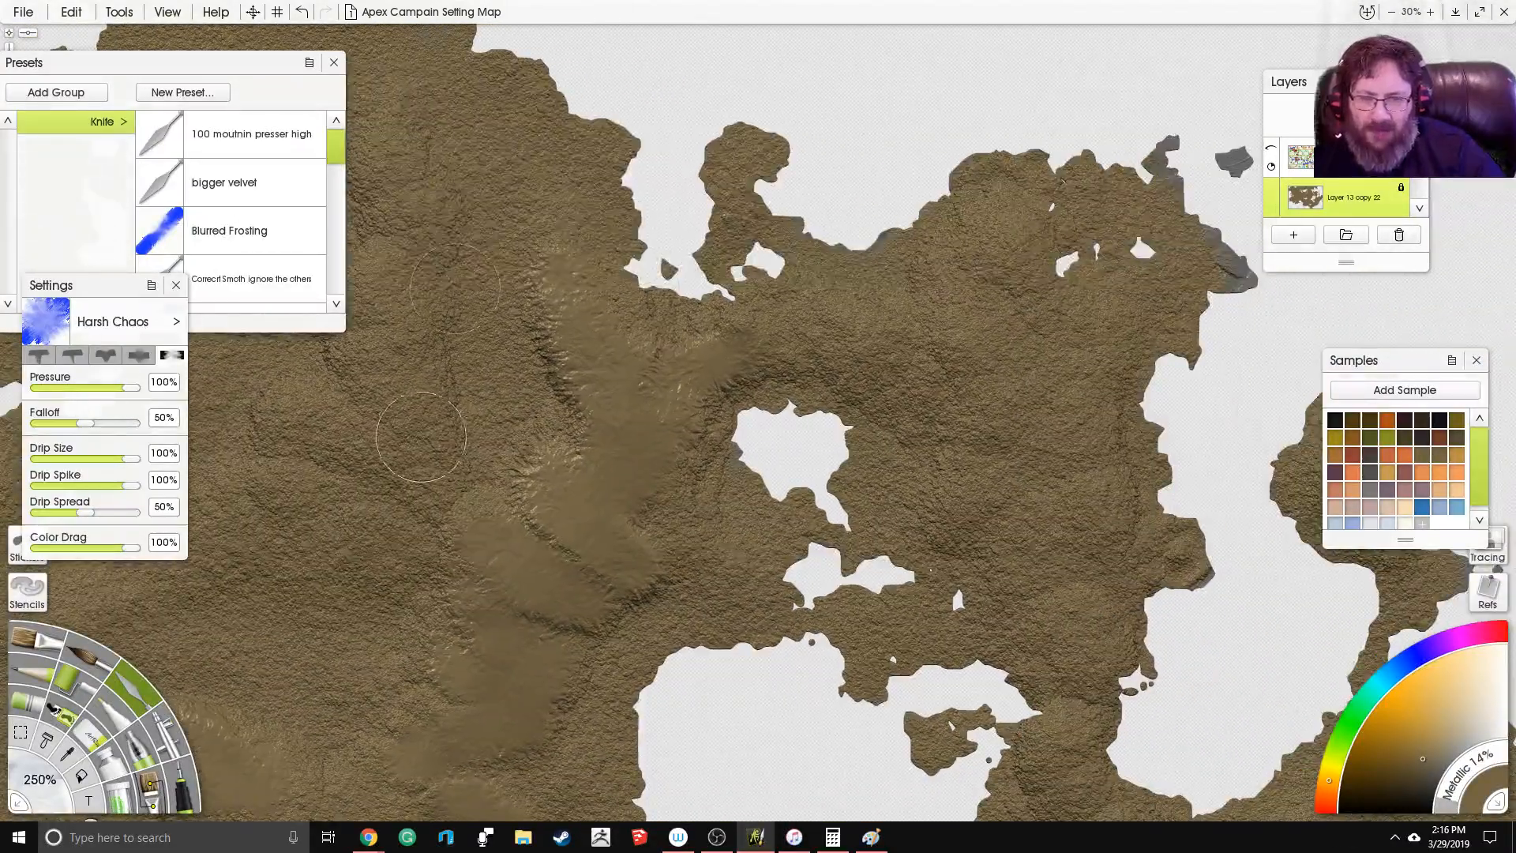
mouse_move(571, 403)
left_mouse_down()
mouse_move(651, 367)
mouse_move(589, 439)
mouse_move(629, 440)
left_mouse_up()
mouse_move(687, 371)
left_mouse_down()
mouse_move(797, 335)
mouse_move(963, 339)
mouse_move(956, 351)
mouse_move(932, 331)
mouse_move(872, 359)
left_mouse_up()
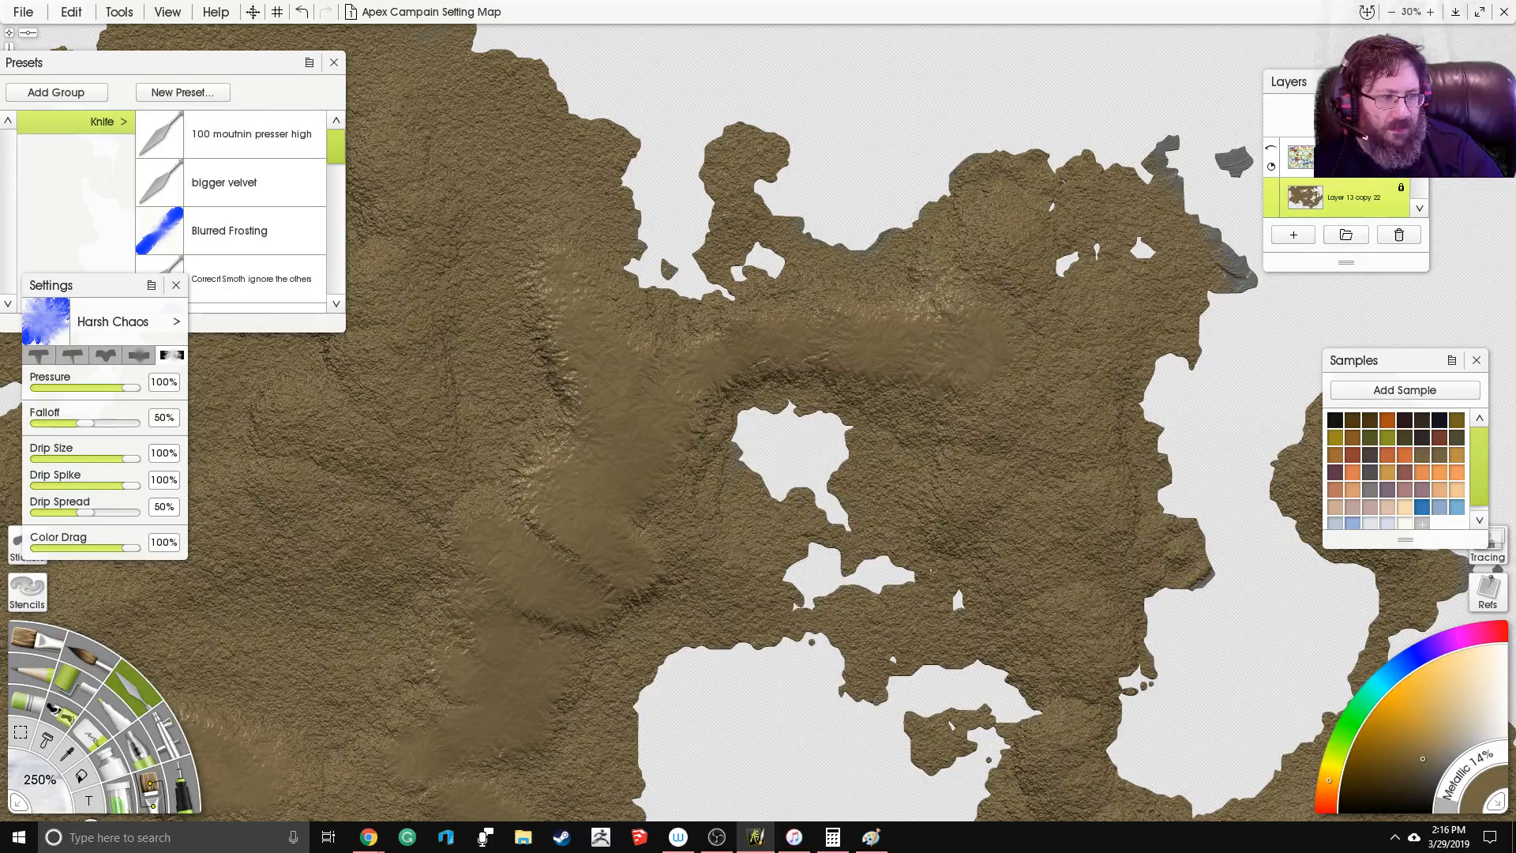
left_click_drag(952, 313, 908, 347)
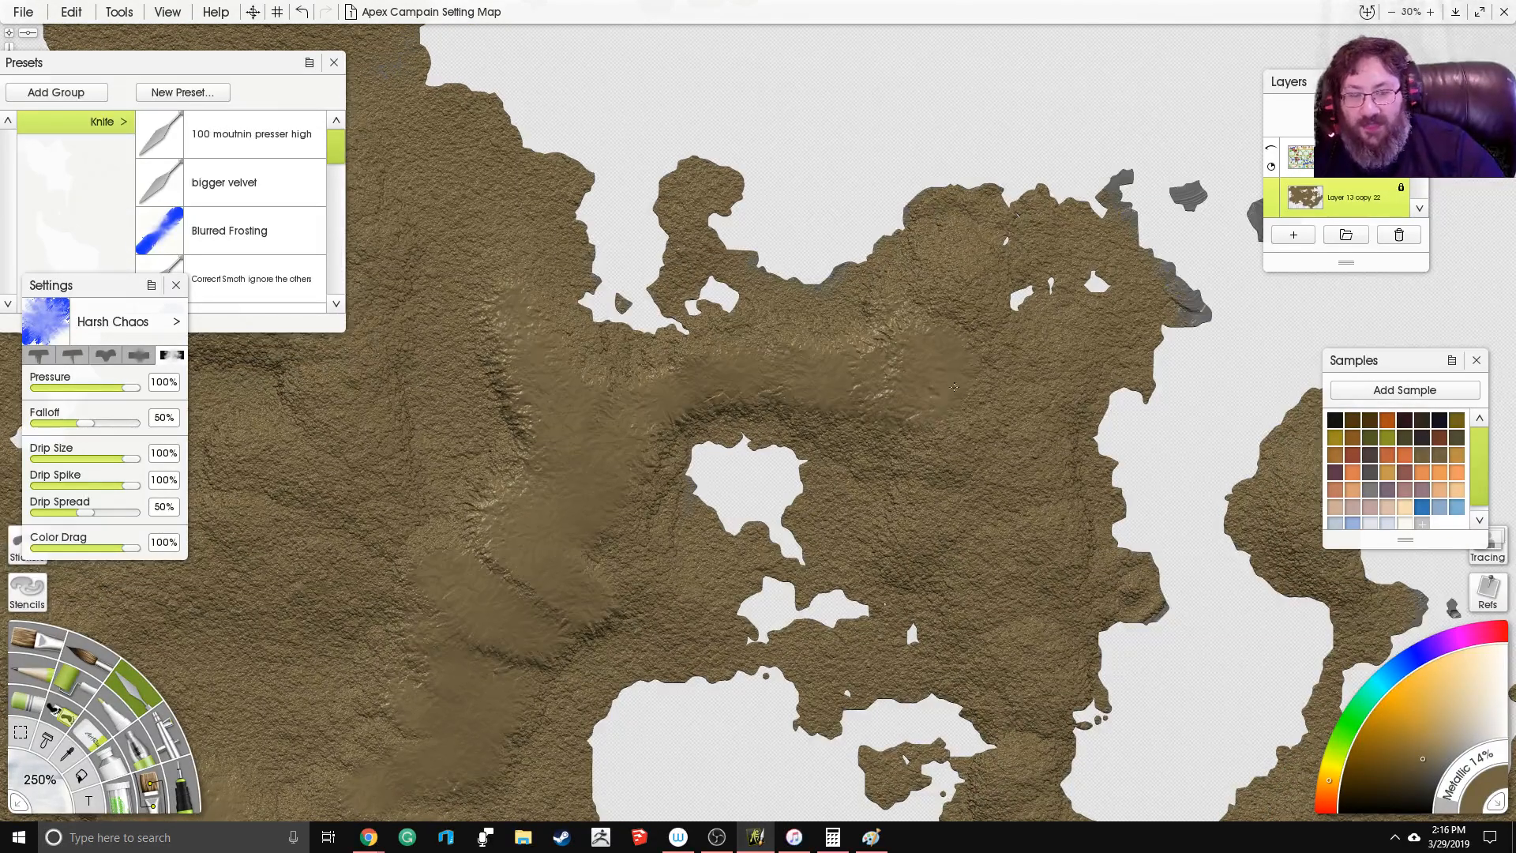
left_click_drag(969, 260, 956, 272)
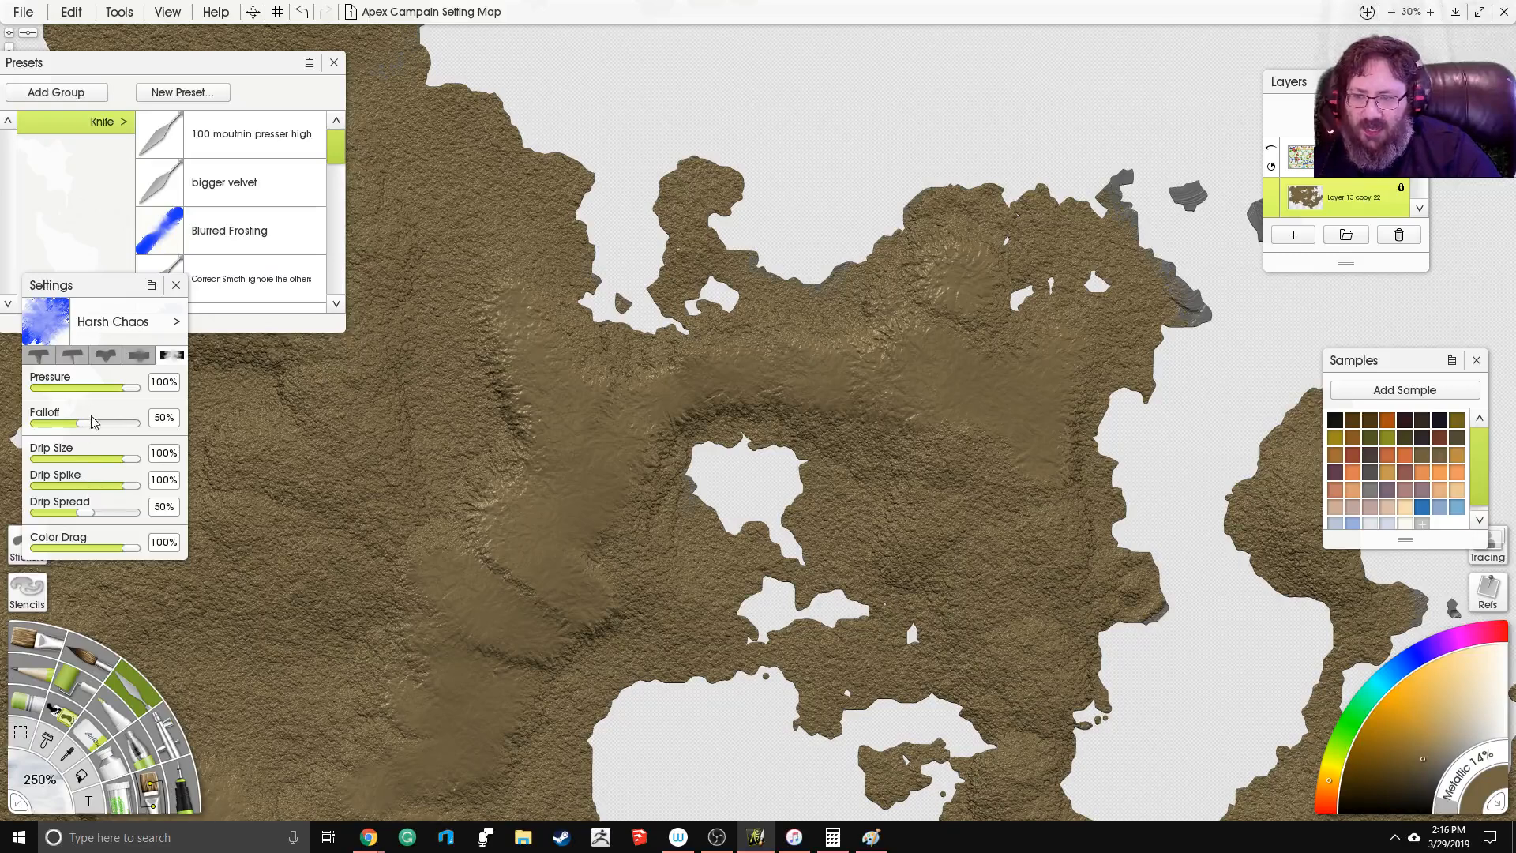
Step: Set the palette knife's falloff to 41% and smooth crests down the east coast and on the narrow peninsula across the inlet
left_click_drag(93, 422, 140, 423)
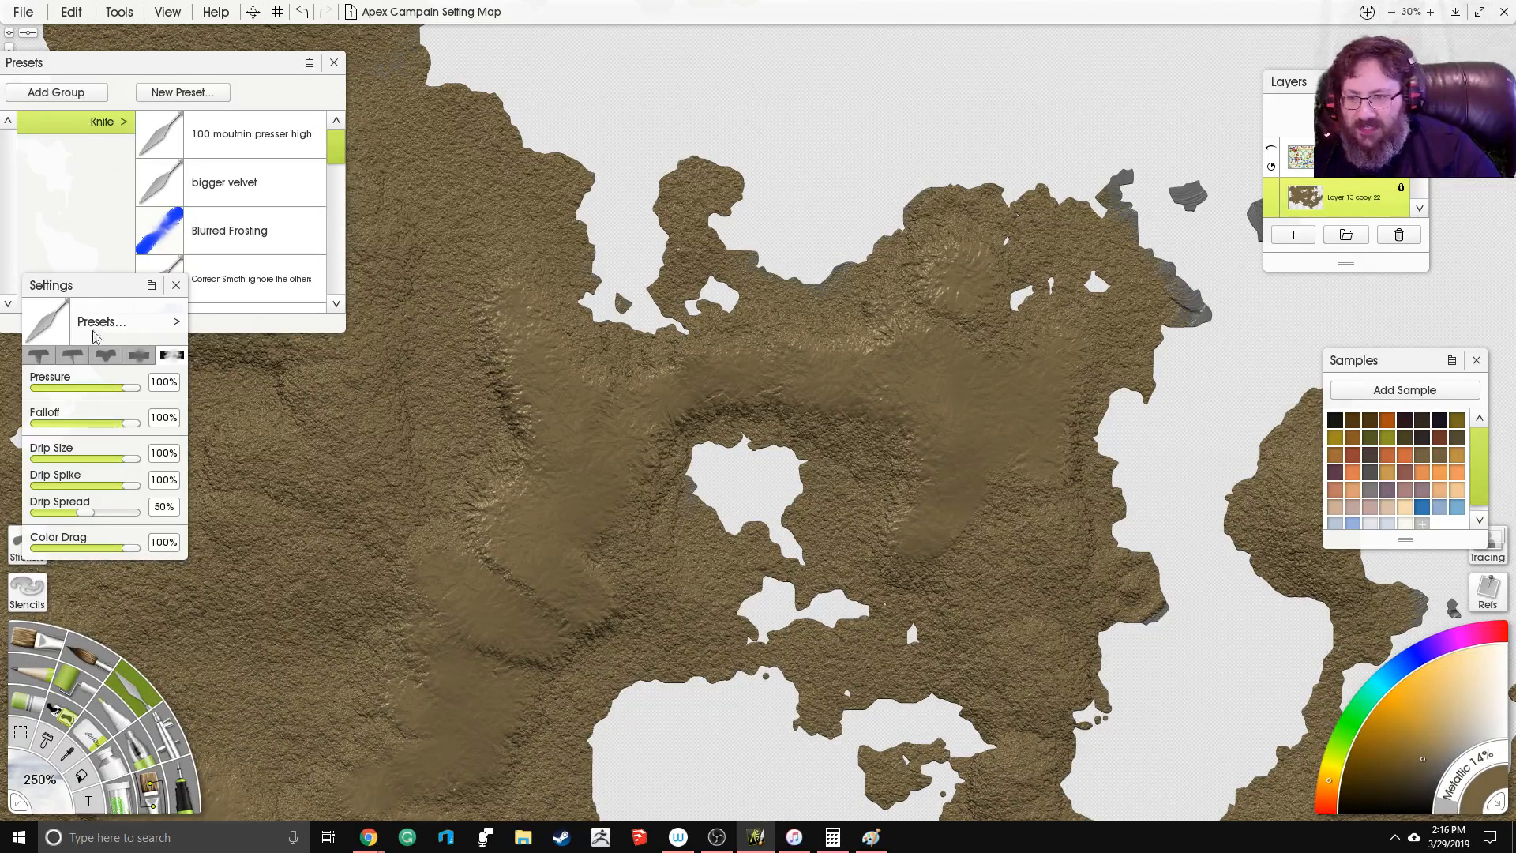
left_click_drag(132, 390, 78, 425)
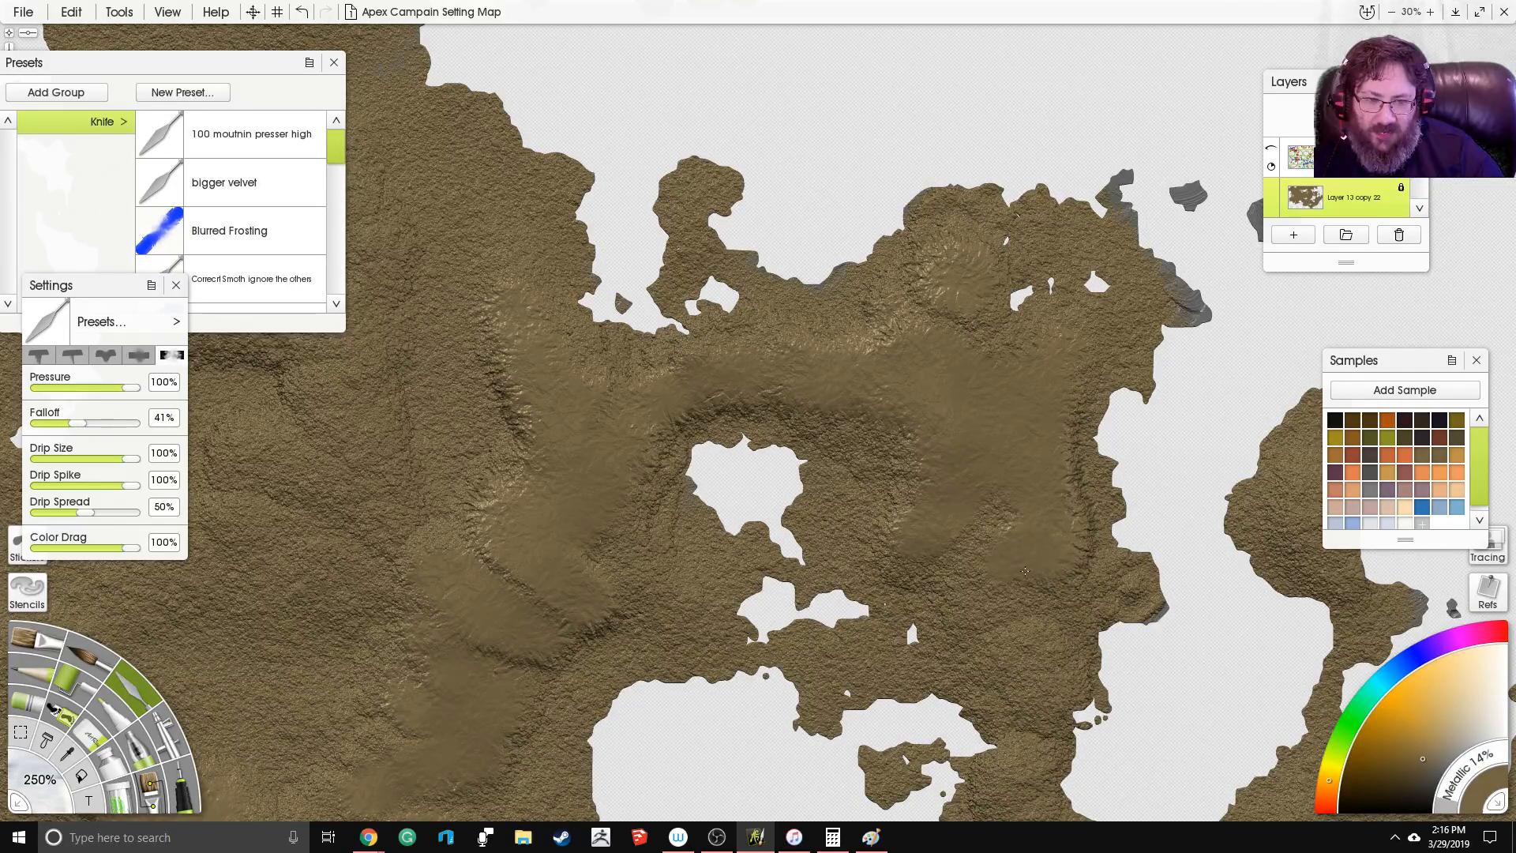
left_click_drag(937, 542, 763, 376)
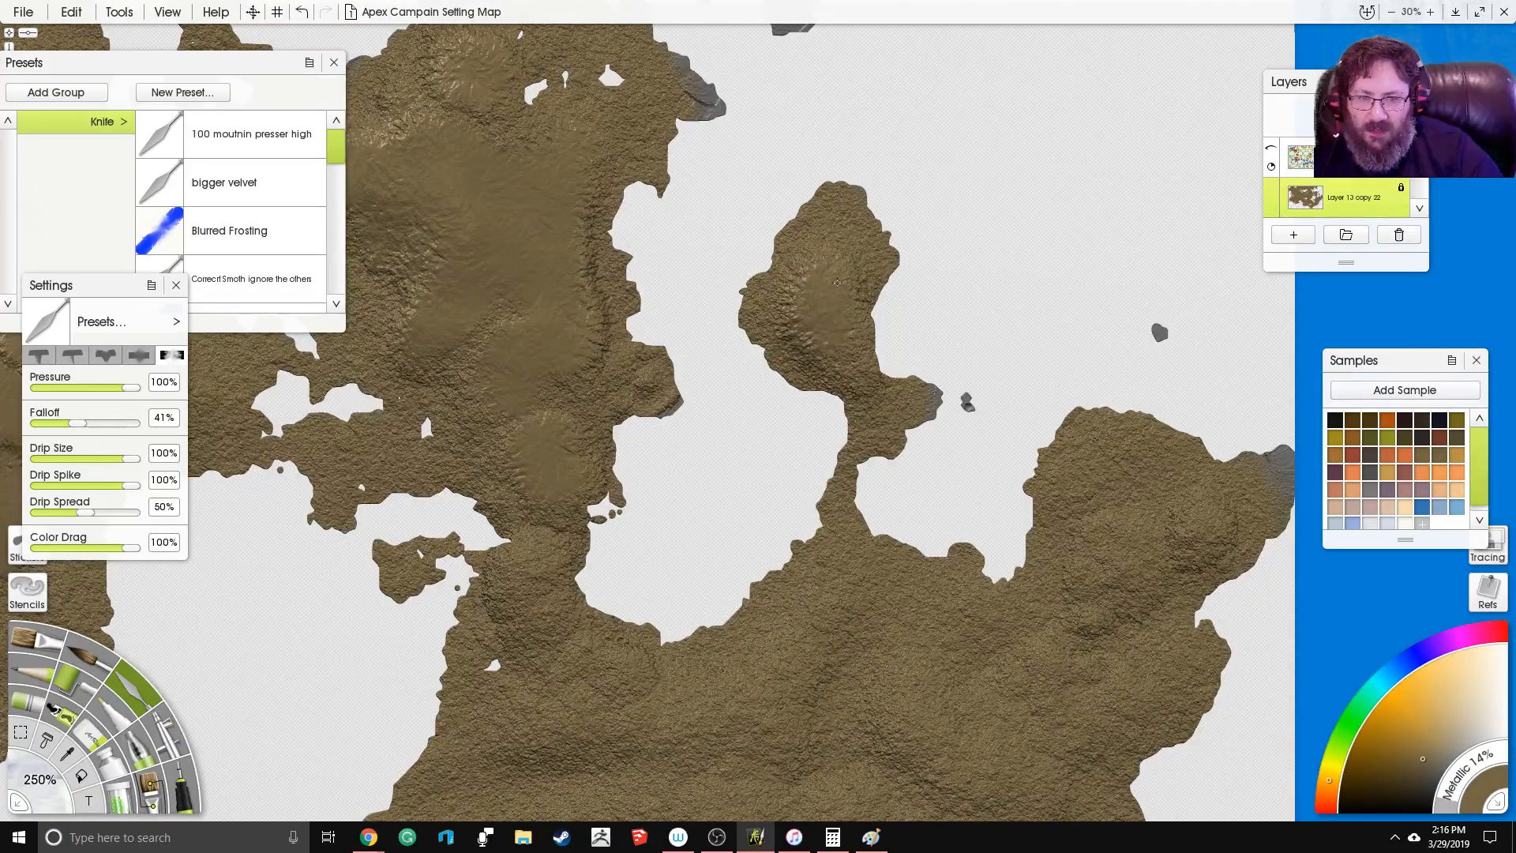
mouse_move(838, 354)
left_mouse_down()
mouse_move(885, 417)
mouse_move(860, 417)
mouse_move(813, 322)
left_mouse_up()
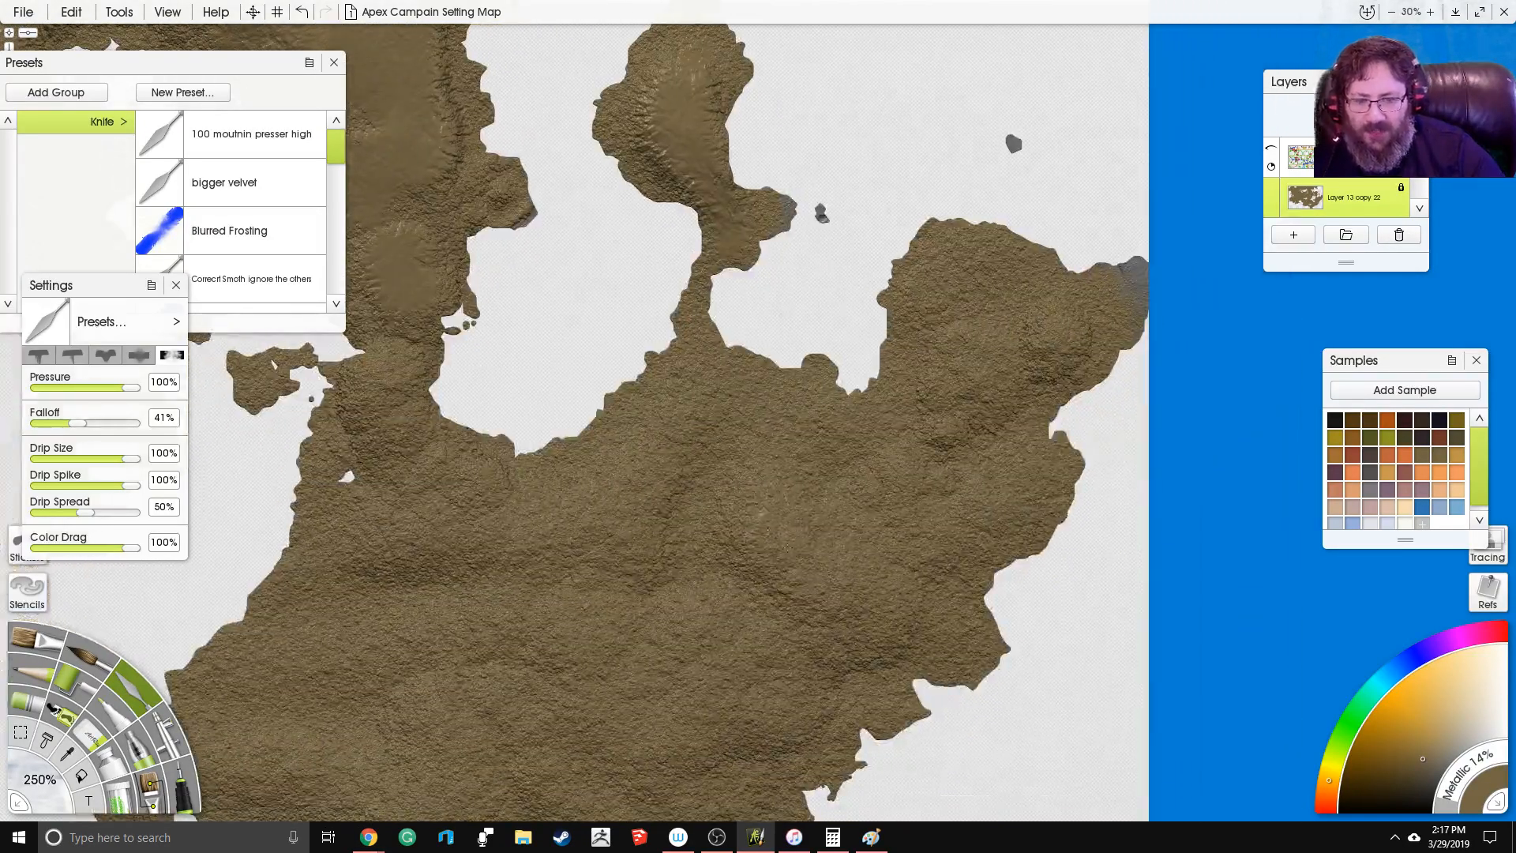
Step: Smooth a broad southwest-to-northeast ridge on the southeastern landmass's headland and a mound just southwest of it
mouse_move(766, 528)
left_mouse_down()
mouse_move(789, 577)
mouse_move(742, 537)
mouse_move(831, 586)
mouse_move(848, 525)
mouse_move(900, 466)
mouse_move(1002, 406)
mouse_move(882, 478)
mouse_move(987, 351)
mouse_move(1026, 335)
mouse_move(1062, 347)
mouse_move(1014, 349)
left_mouse_up()
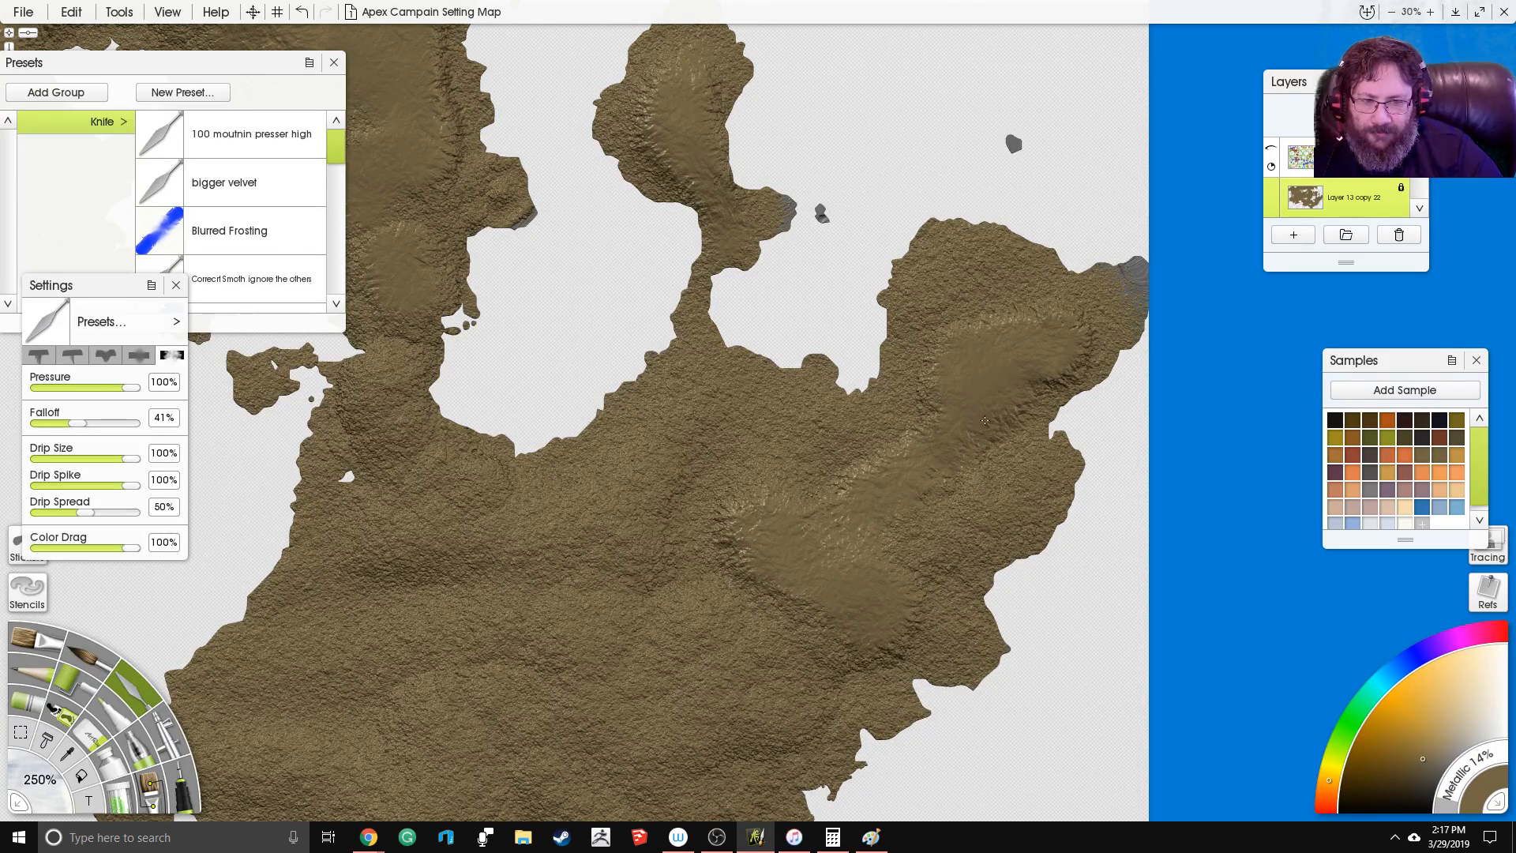
mouse_move(823, 531)
left_mouse_down()
mouse_move(876, 573)
mouse_move(877, 620)
mouse_move(830, 611)
mouse_move(763, 515)
mouse_move(748, 566)
mouse_move(822, 564)
left_mouse_up()
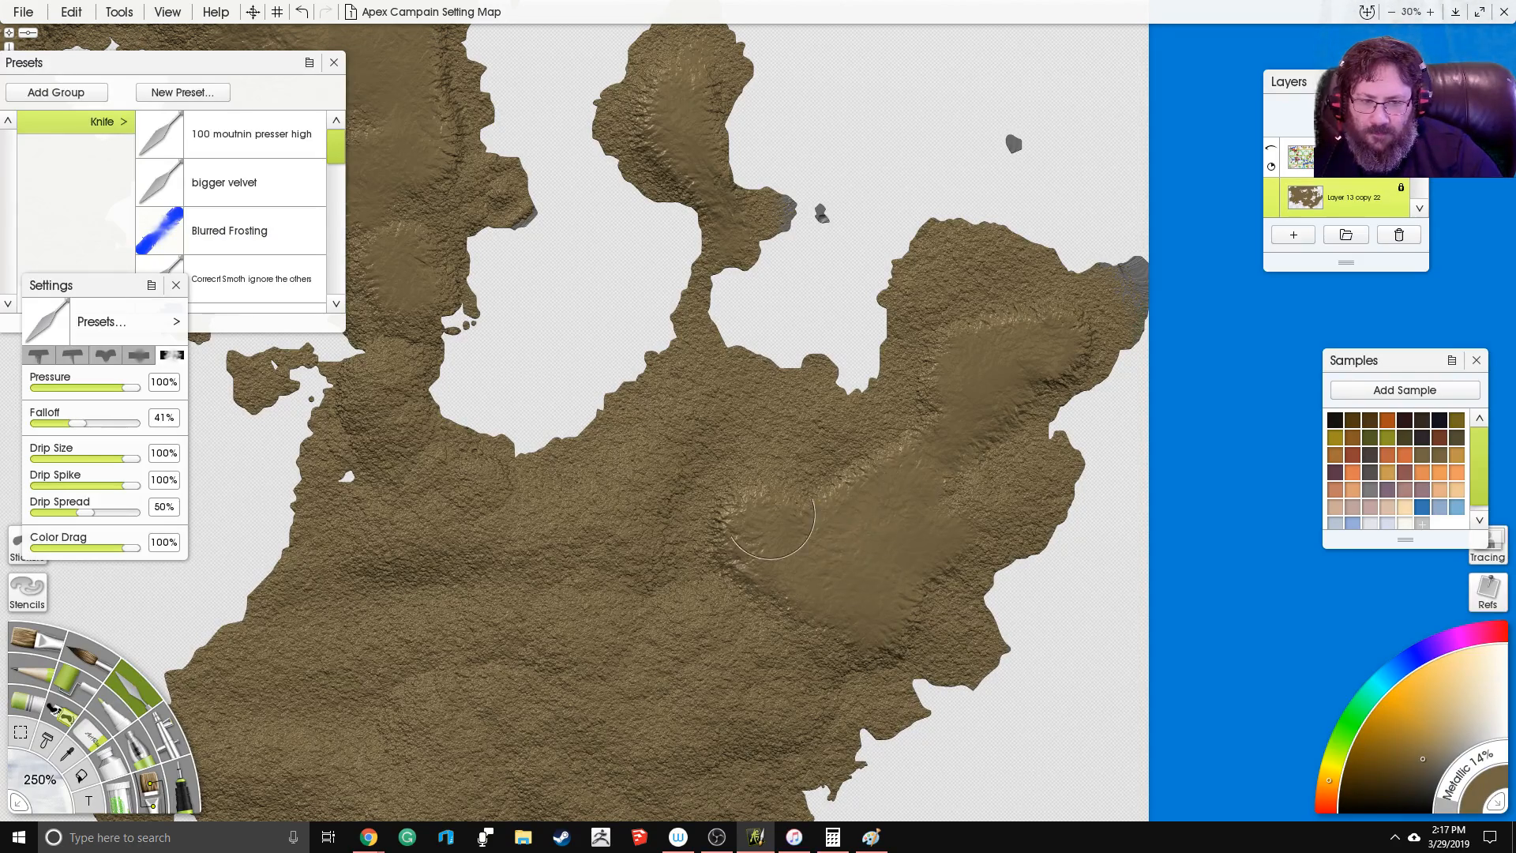
left_click_drag(745, 559, 798, 396)
mouse_move(770, 450)
left_mouse_down()
mouse_move(715, 454)
mouse_move(737, 461)
left_mouse_up()
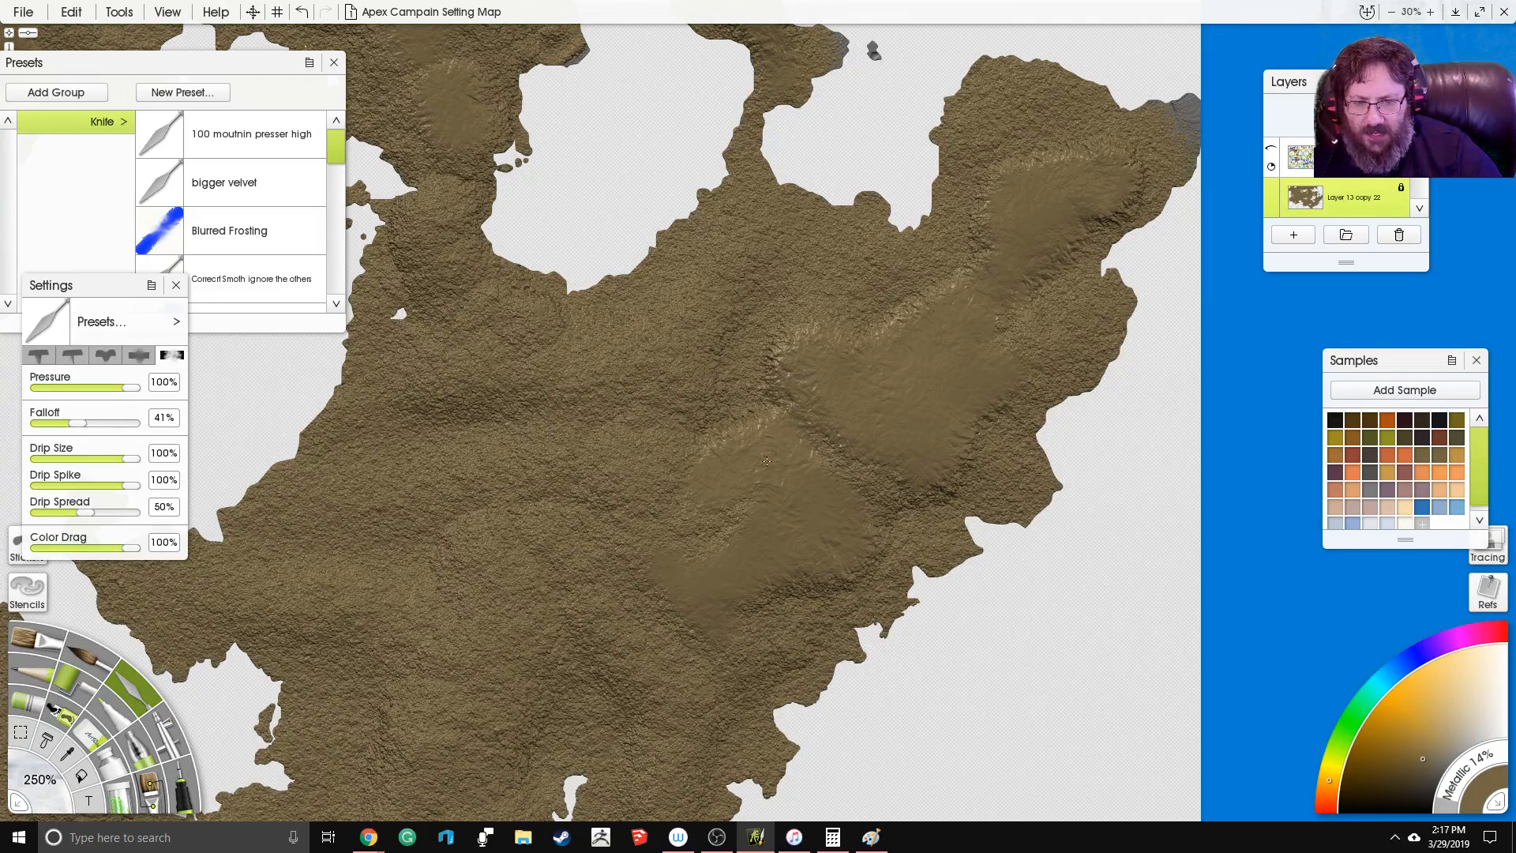
Step: Smooth a V-shaped ridge around the bay's southern shore, with one arm northwest and one northeast toward the isthmus
left_click_drag(524, 451, 608, 522)
mouse_move(598, 368)
left_mouse_down()
mouse_move(582, 383)
mouse_move(522, 299)
left_mouse_up()
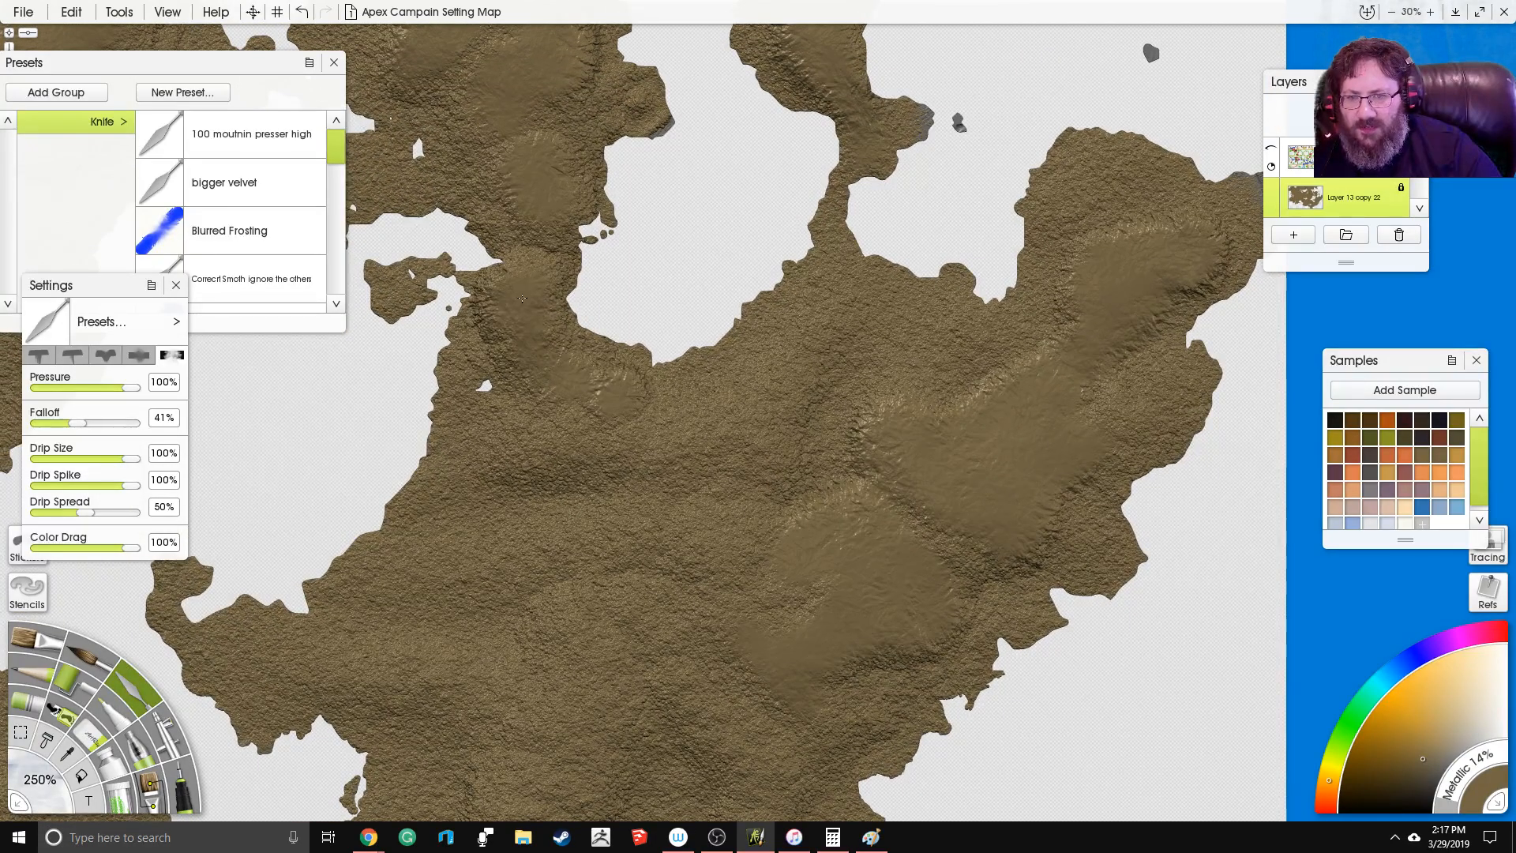
mouse_move(588, 375)
left_mouse_down()
mouse_move(545, 466)
mouse_move(556, 450)
mouse_move(498, 459)
left_mouse_up()
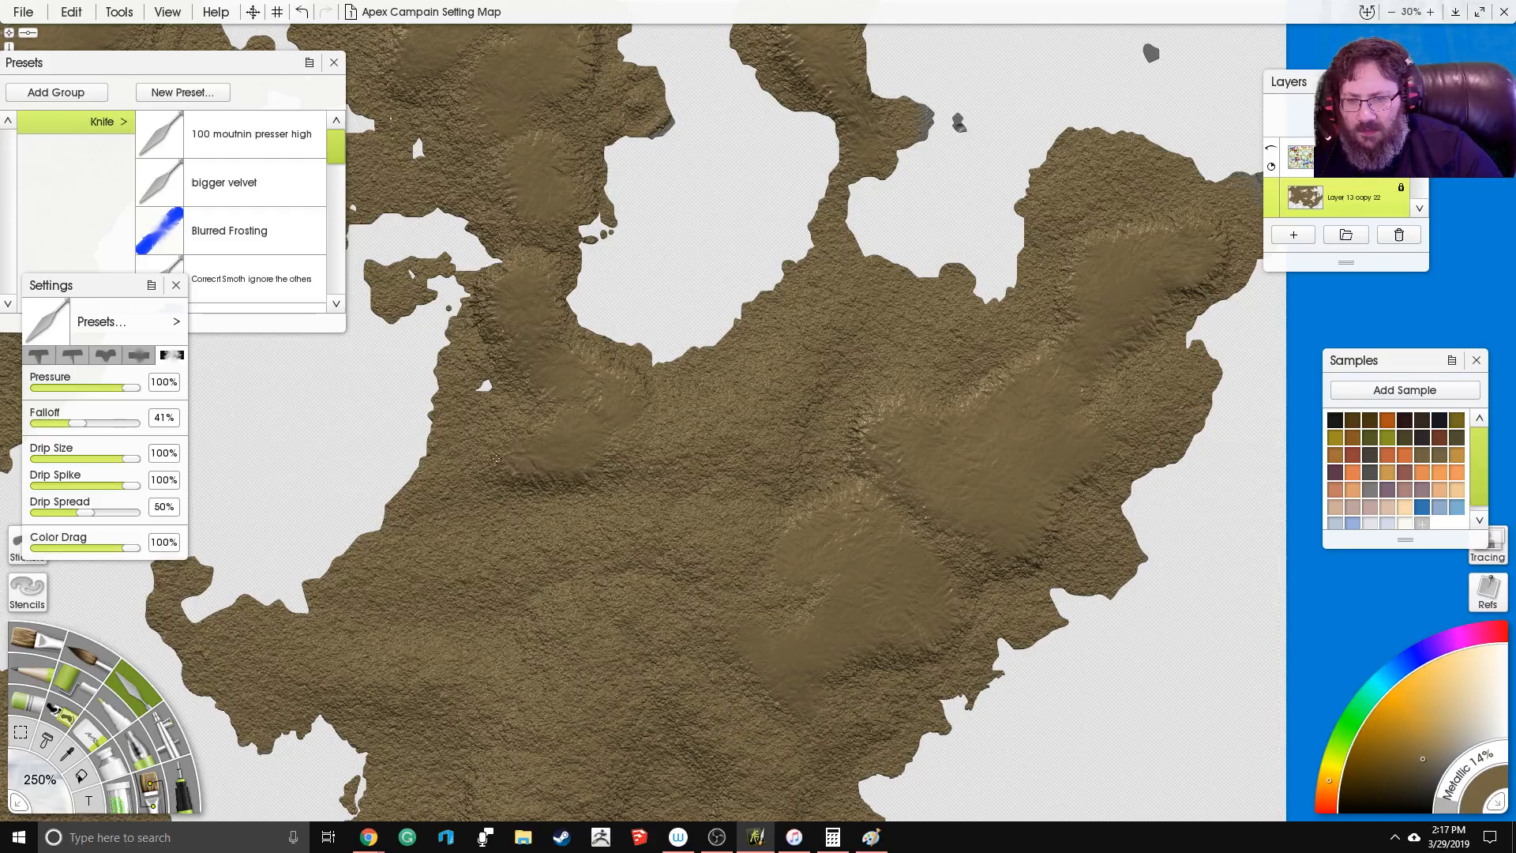
mouse_move(623, 440)
left_mouse_down()
mouse_move(659, 395)
mouse_move(753, 431)
mouse_move(770, 375)
mouse_move(875, 311)
left_mouse_up()
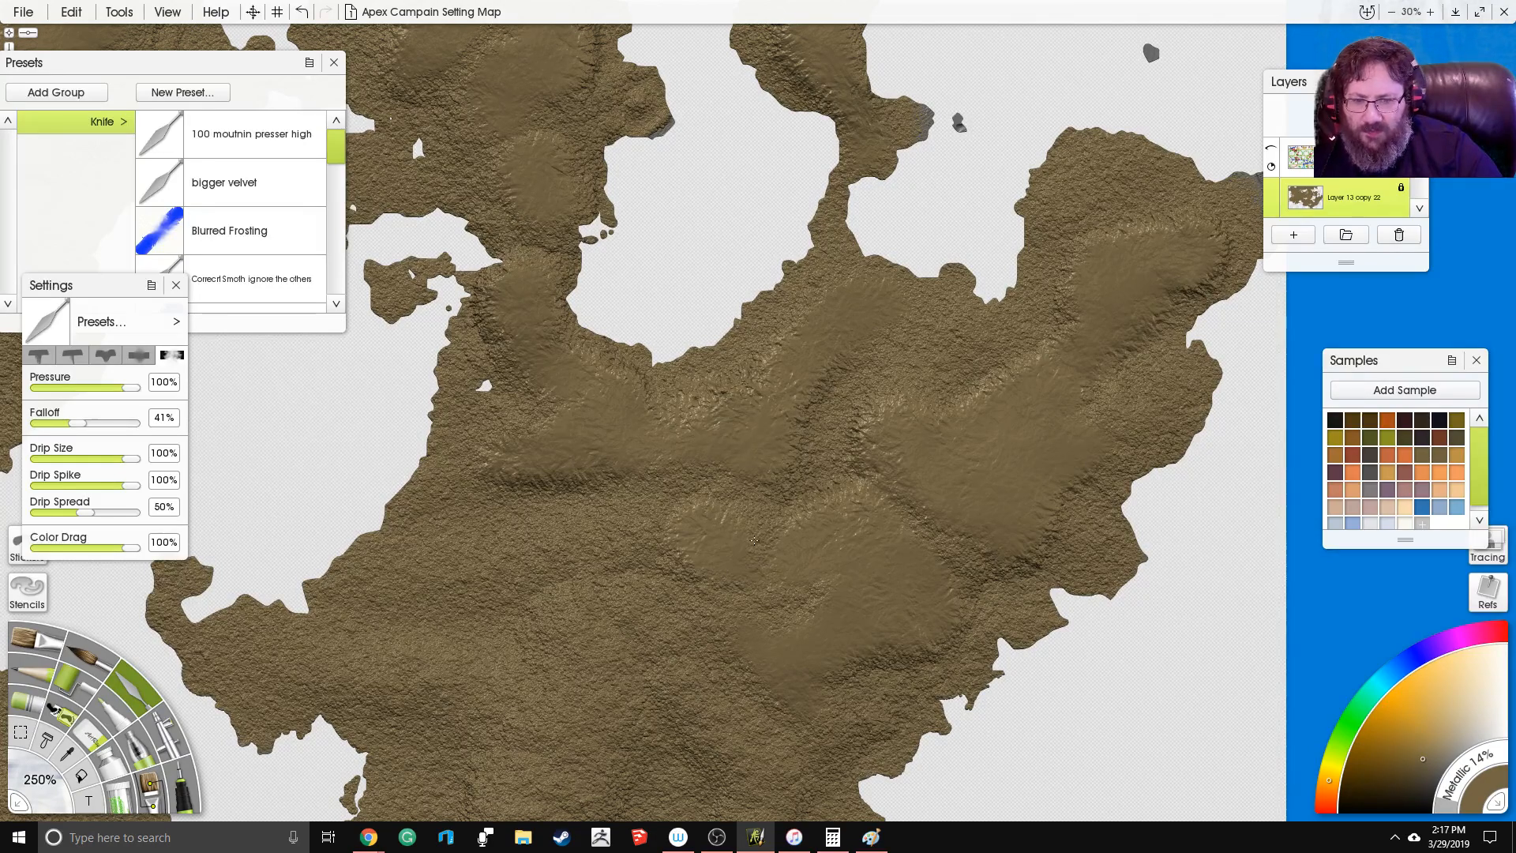
Step: Extend the mound's ridge westward below the V-shaped ridge and begin a spur on its southern side
left_click_drag(694, 527, 641, 523)
mouse_move(587, 280)
left_mouse_down()
mouse_move(687, 268)
mouse_move(777, 187)
left_mouse_up()
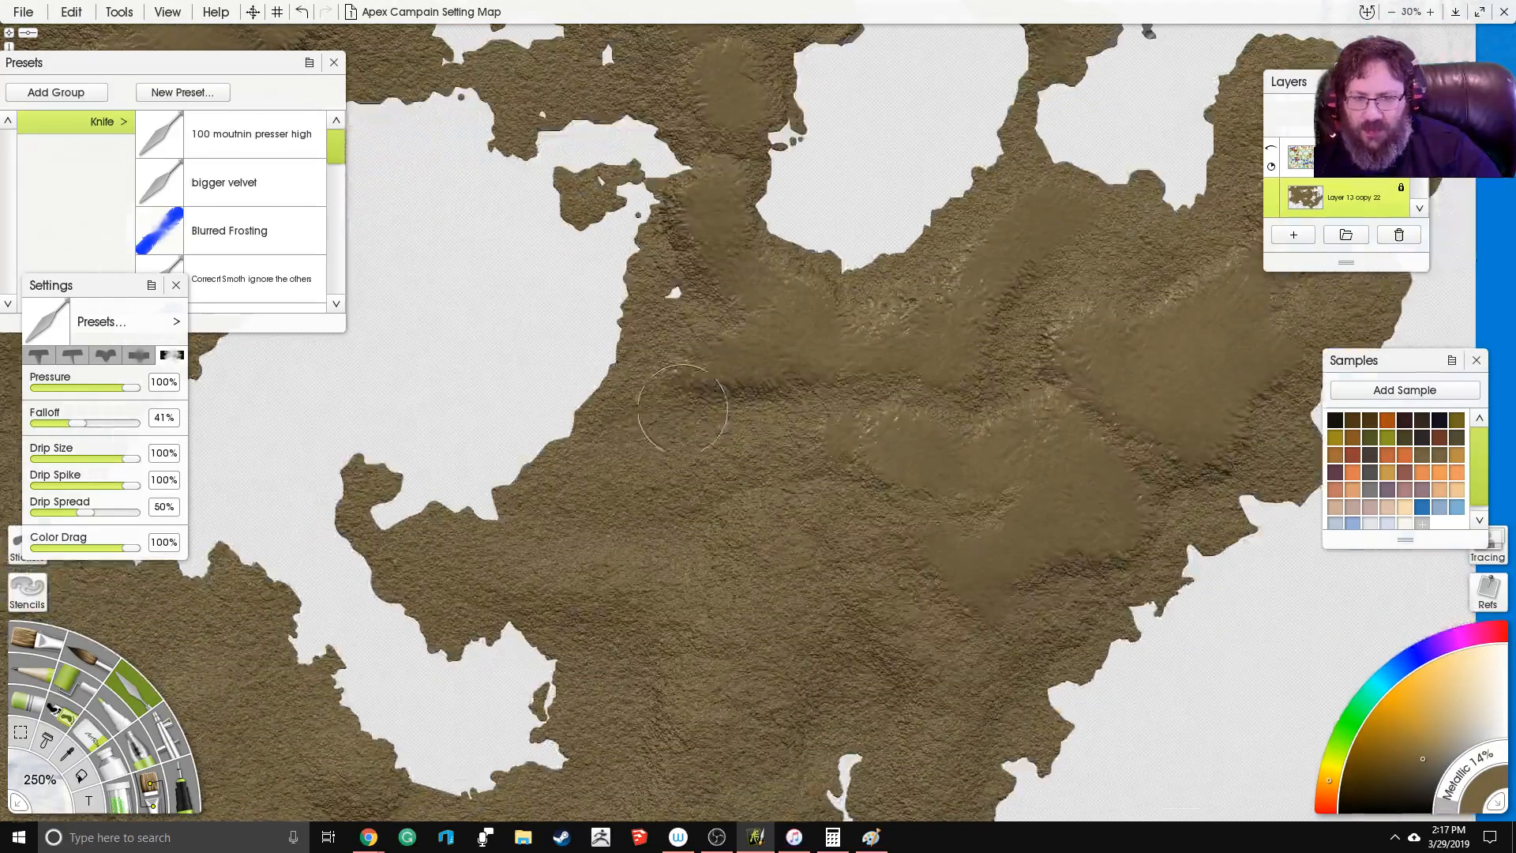
mouse_move(775, 450)
left_mouse_down()
mouse_move(718, 462)
mouse_move(730, 451)
mouse_move(695, 446)
left_mouse_up()
left_click_drag(721, 512, 754, 521)
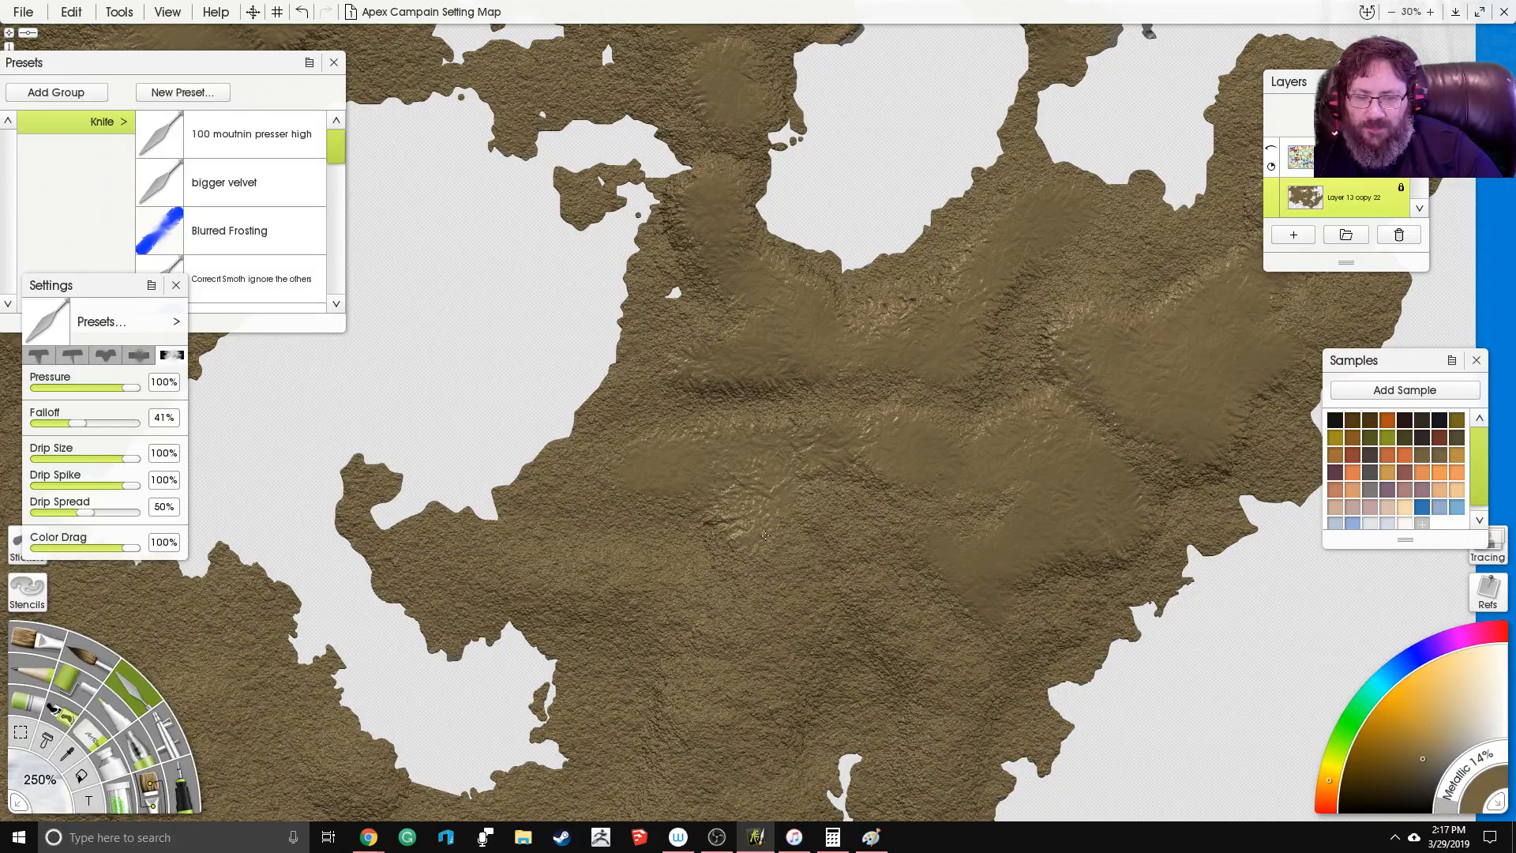
Step: Smooth the spur into a long southwest branch and a shorter southeast branch, both north of the narrow lake
left_click_drag(843, 442, 660, 359)
mouse_move(578, 434)
left_mouse_down()
mouse_move(612, 426)
mouse_move(632, 466)
mouse_move(655, 382)
mouse_move(624, 363)
left_mouse_up()
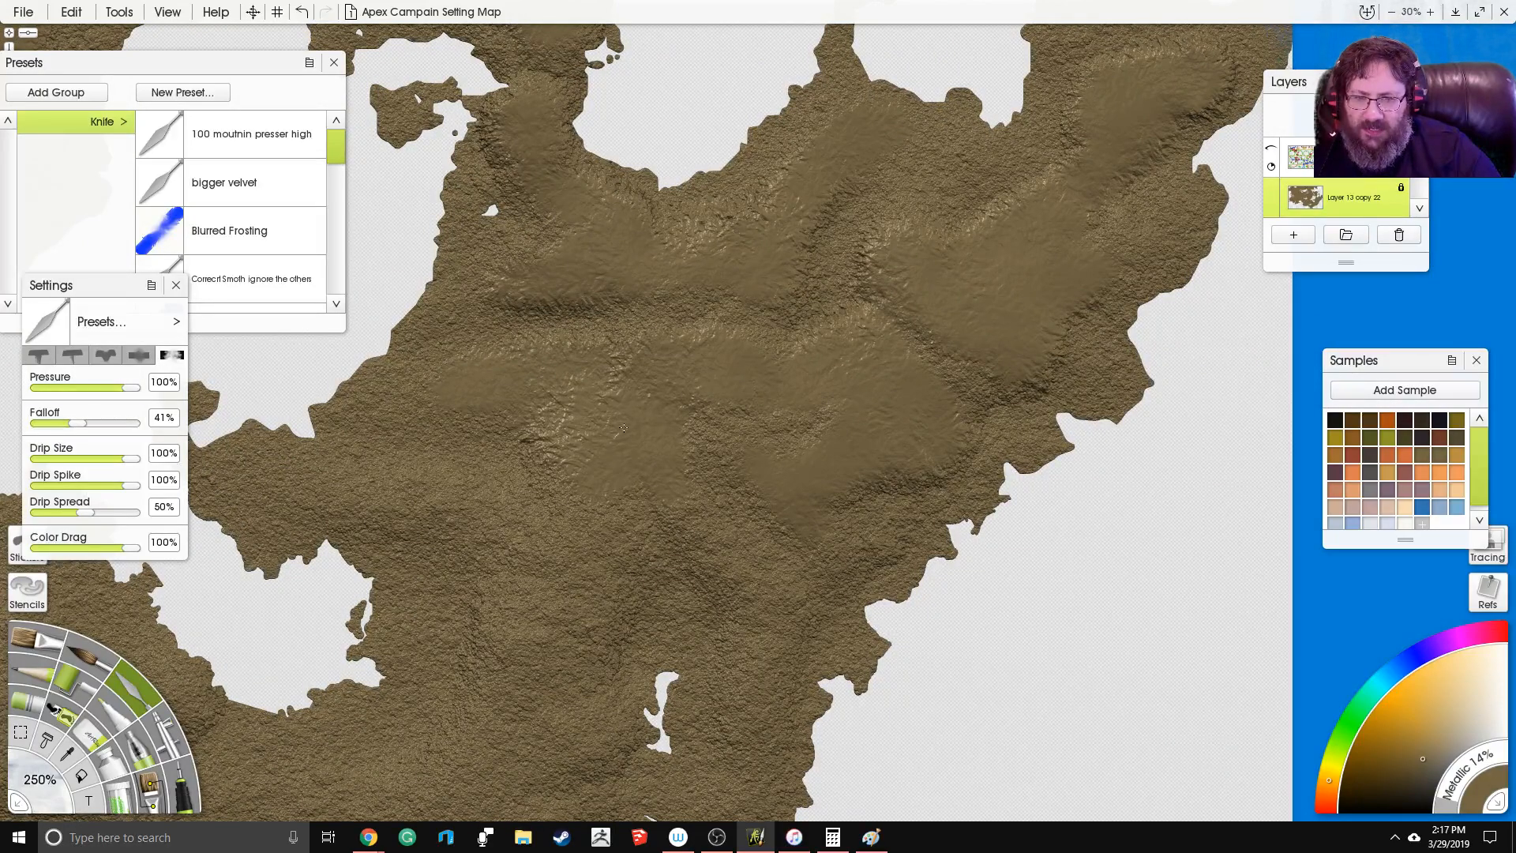
mouse_move(600, 520)
left_mouse_down()
mouse_move(546, 616)
mouse_move(528, 608)
mouse_move(528, 631)
mouse_move(576, 439)
mouse_move(611, 413)
left_mouse_up()
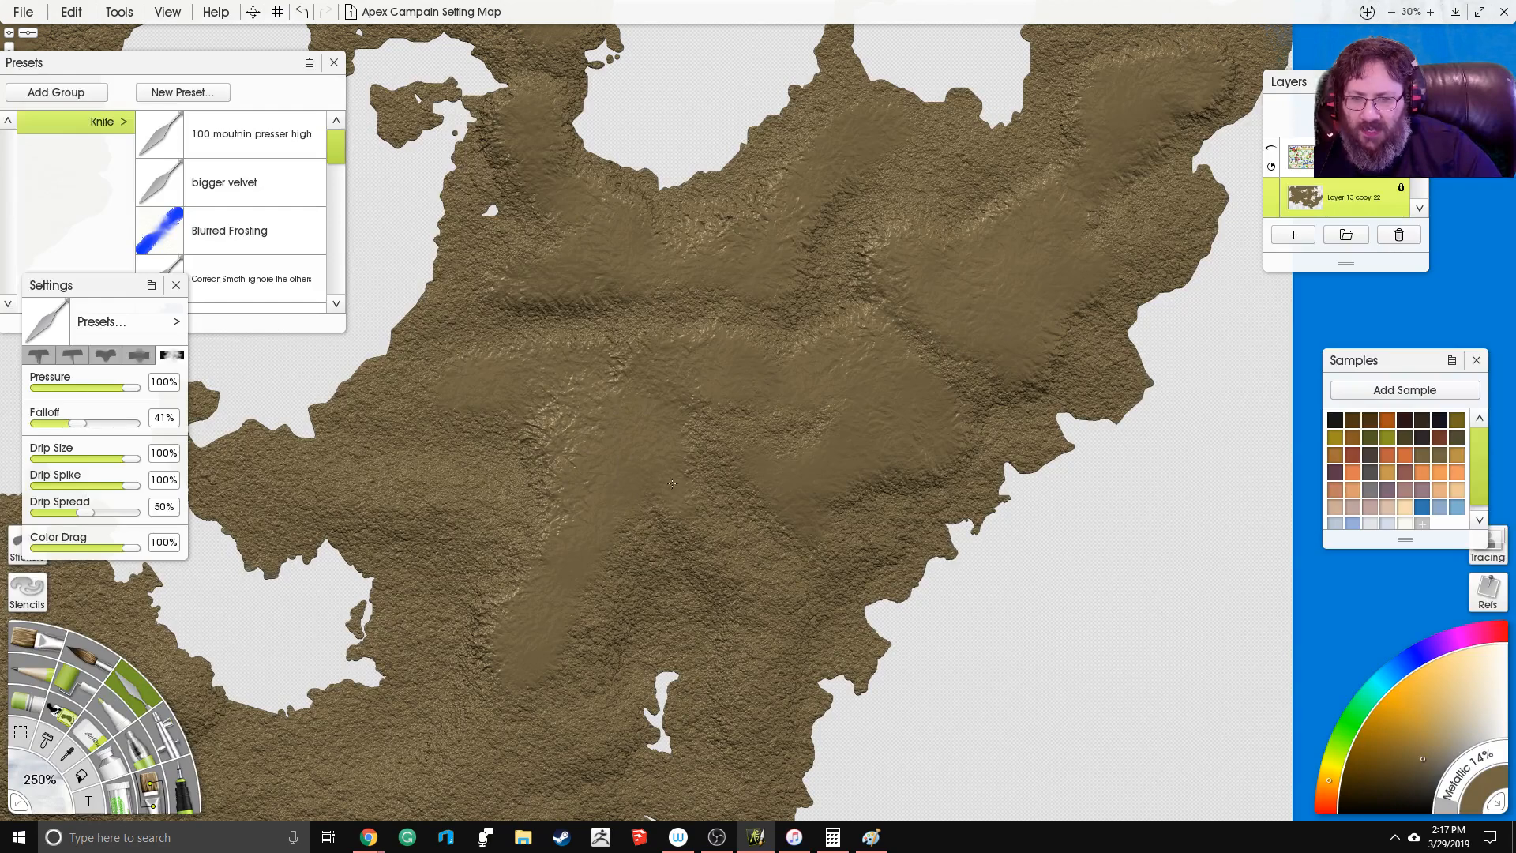
mouse_move(629, 570)
left_mouse_down()
mouse_move(661, 502)
mouse_move(691, 553)
mouse_move(677, 412)
left_mouse_up()
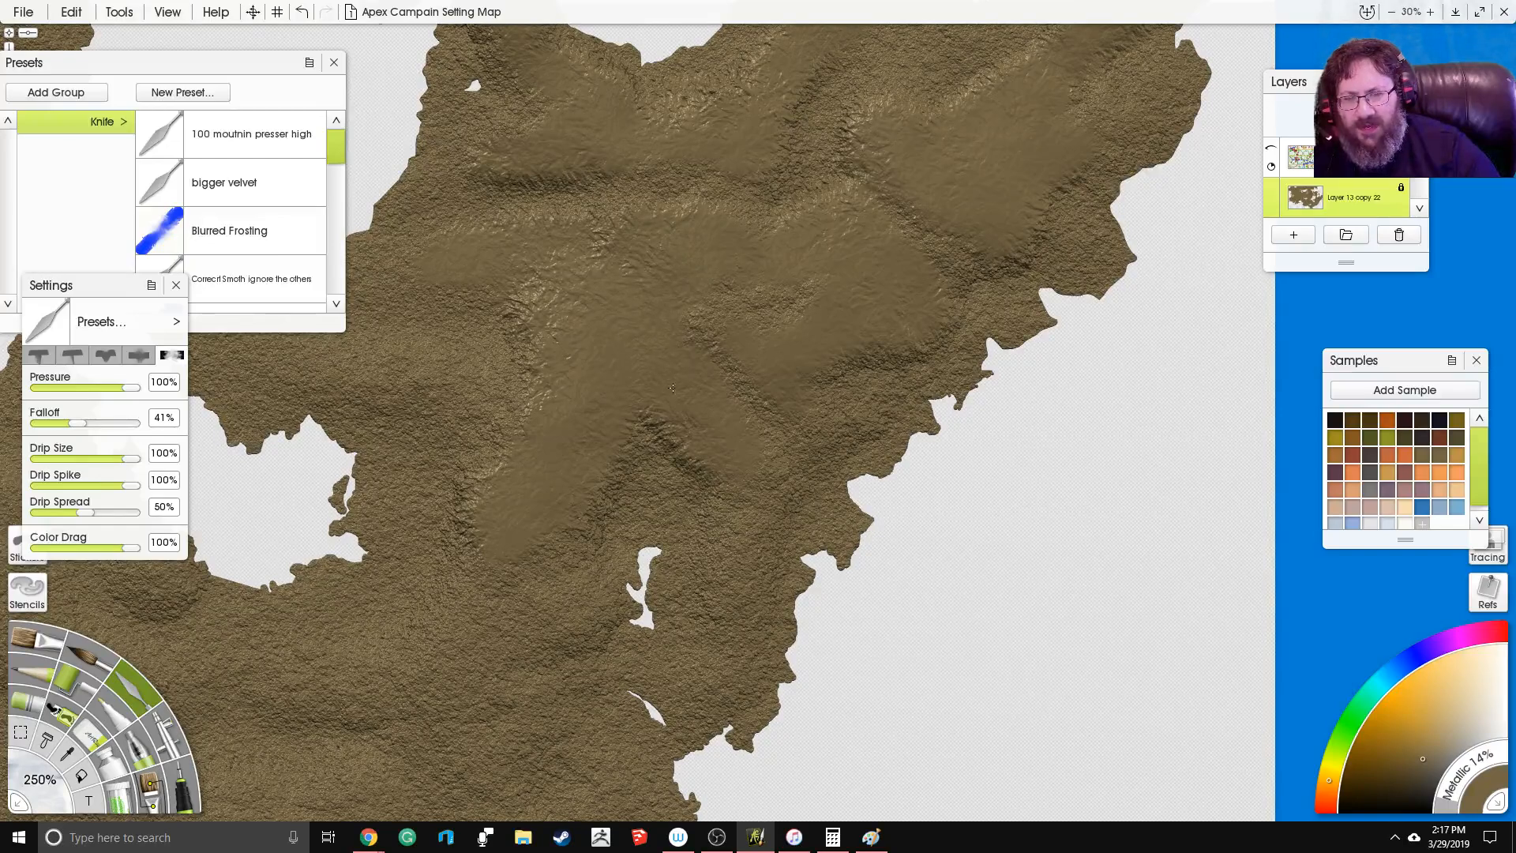
Step: Extend the two branches southward on either side of the narrow lake
mouse_move(709, 425)
left_mouse_down()
mouse_move(558, 380)
mouse_move(548, 323)
left_mouse_up()
mouse_move(723, 454)
left_mouse_down()
mouse_move(732, 550)
mouse_move(711, 588)
mouse_move(707, 553)
left_mouse_up()
left_click_drag(513, 436, 579, 318)
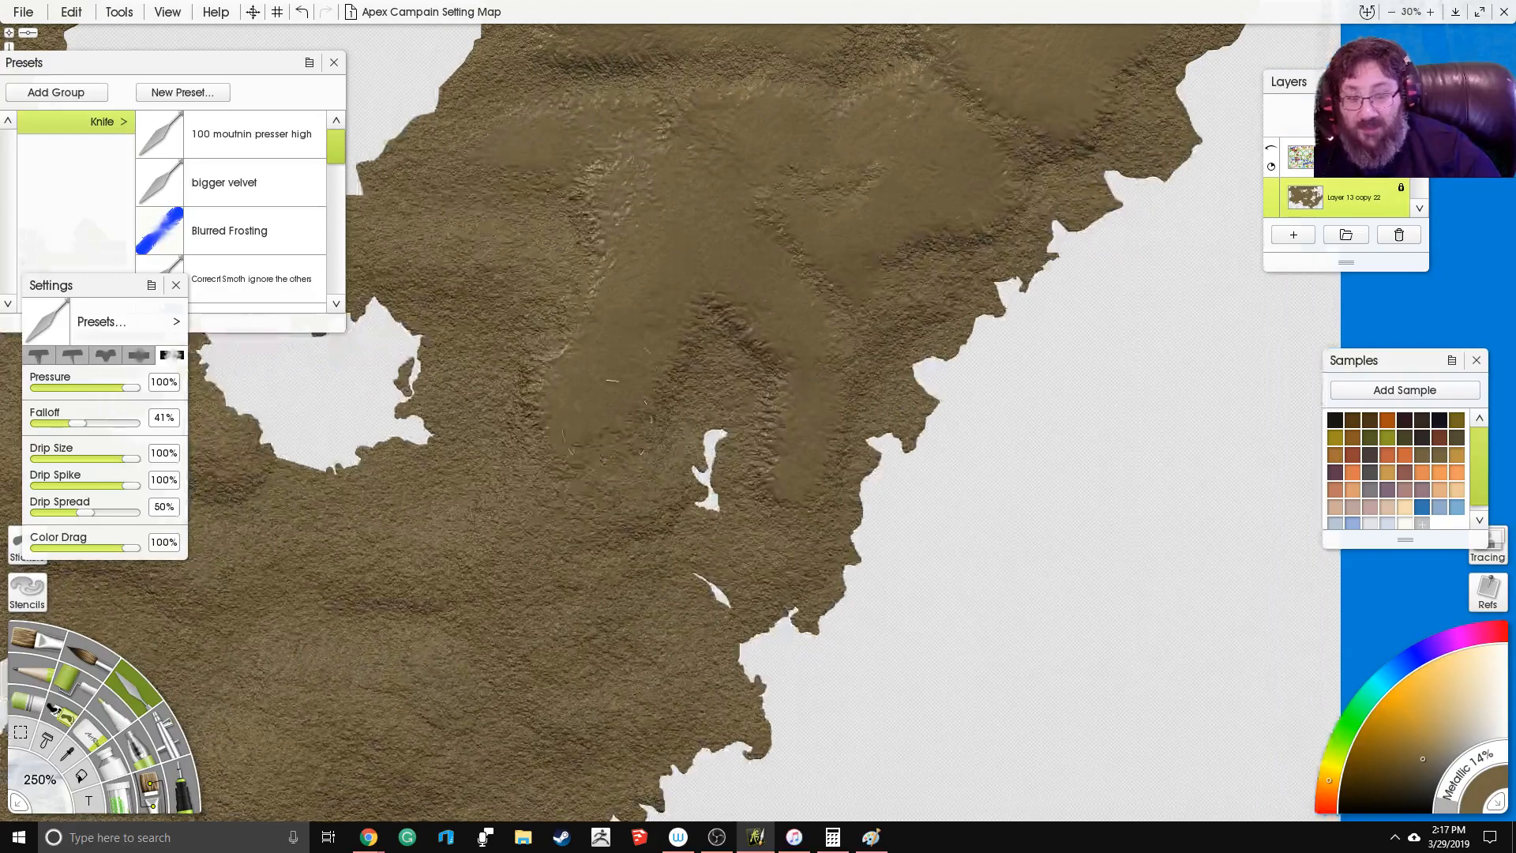
mouse_move(585, 483)
left_mouse_down()
mouse_move(543, 448)
mouse_move(532, 544)
left_mouse_up()
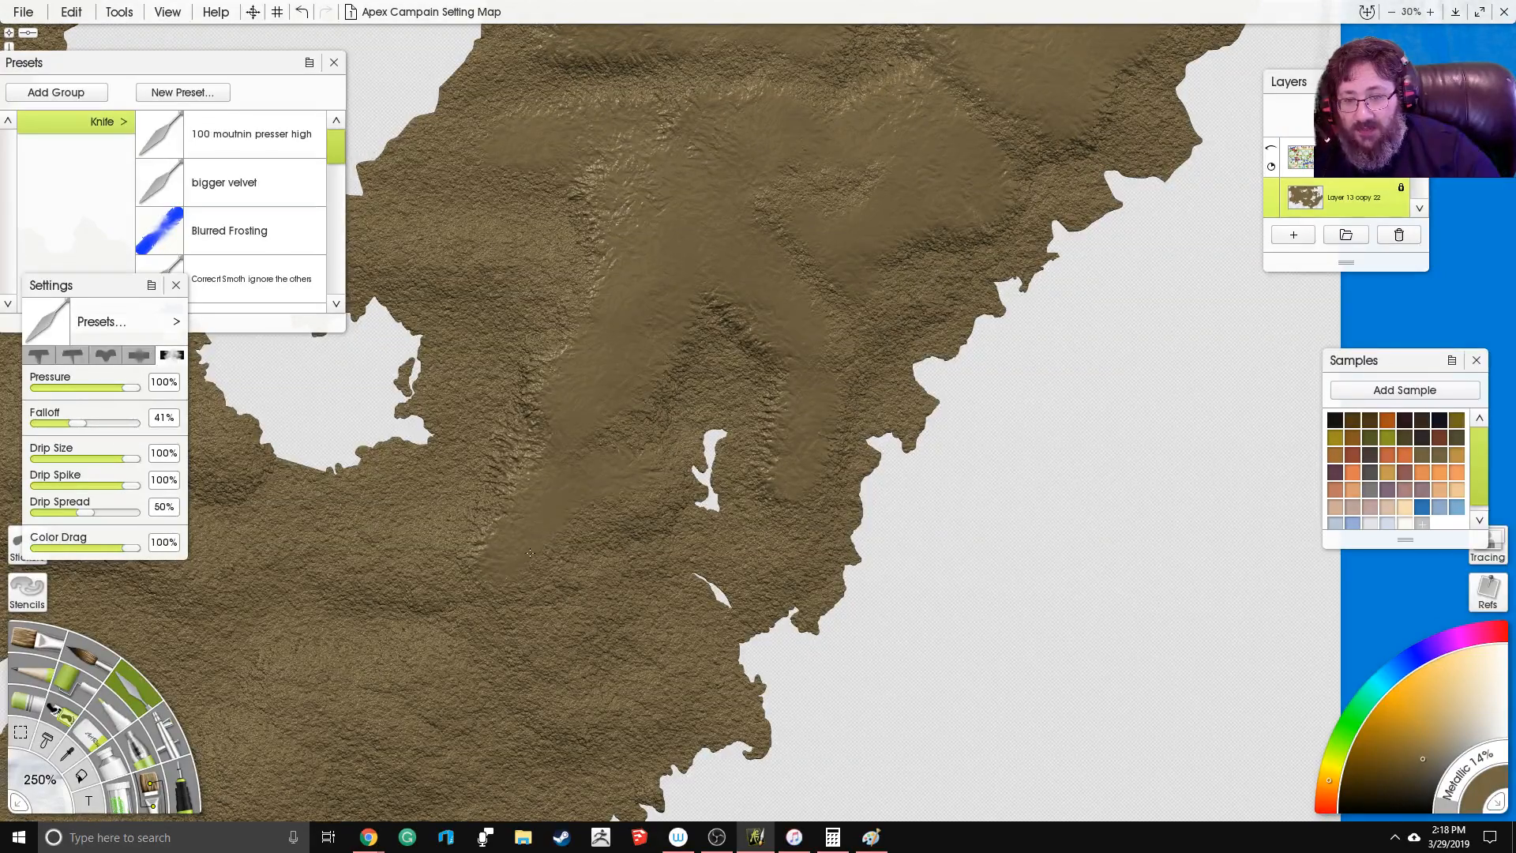
Step: Extend the southwest branch southward past the narrow lake and smooth a connected arm running west below the inlet's southern shore
mouse_move(574, 480)
left_mouse_down()
mouse_move(551, 426)
mouse_move(643, 417)
mouse_move(527, 434)
mouse_move(524, 486)
left_mouse_up()
left_click_drag(523, 572, 532, 417)
left_click_drag(610, 448, 597, 450)
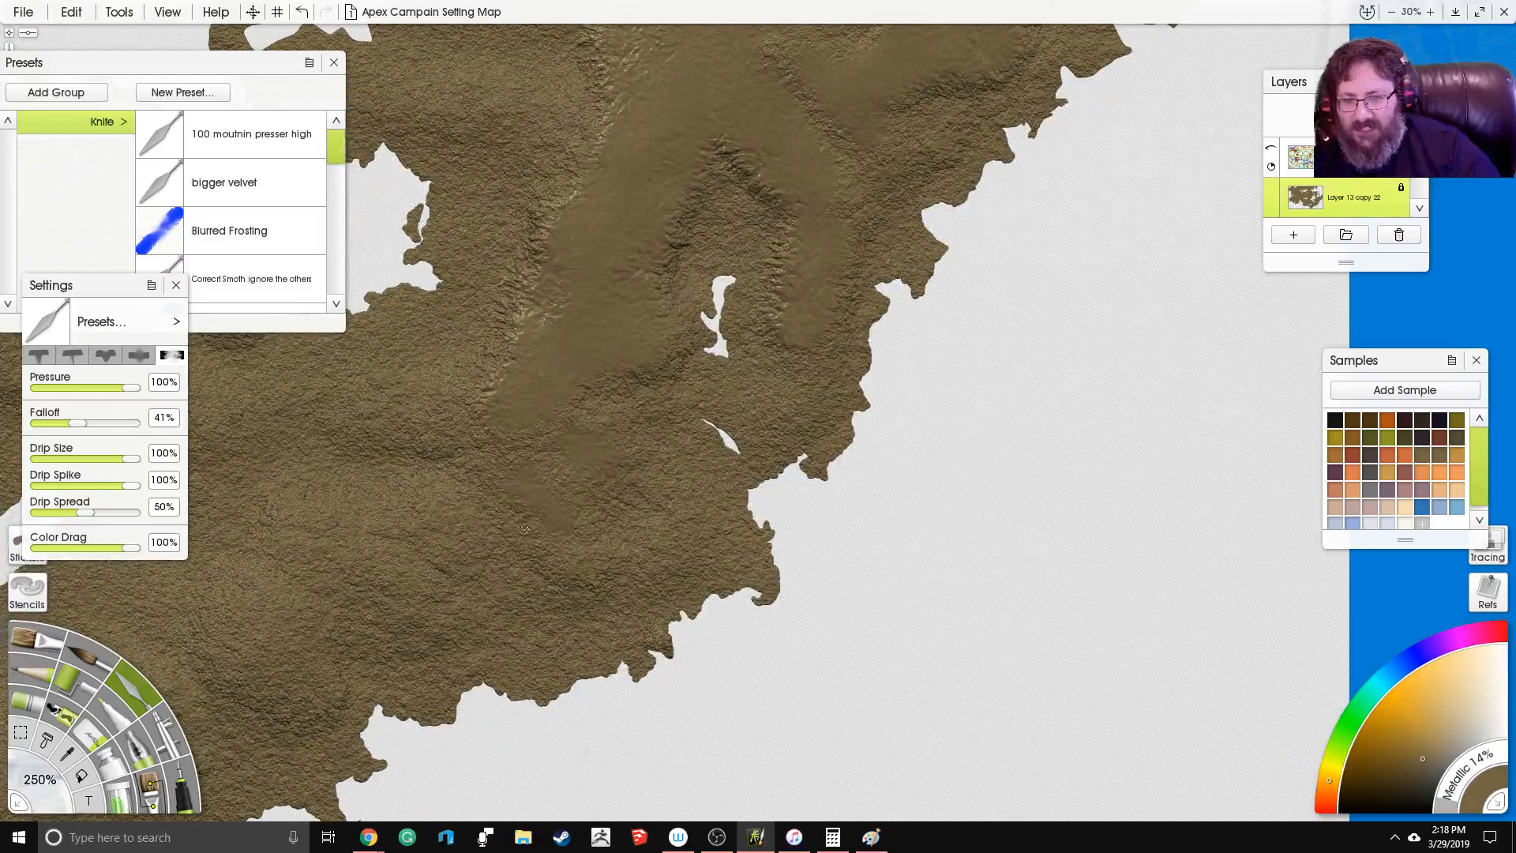
mouse_move(460, 430)
left_mouse_down()
mouse_move(375, 402)
mouse_move(473, 395)
mouse_move(776, 441)
mouse_move(636, 459)
left_mouse_up()
right_click(776, 441)
left_click(759, 430)
left_click_drag(541, 431, 483, 451)
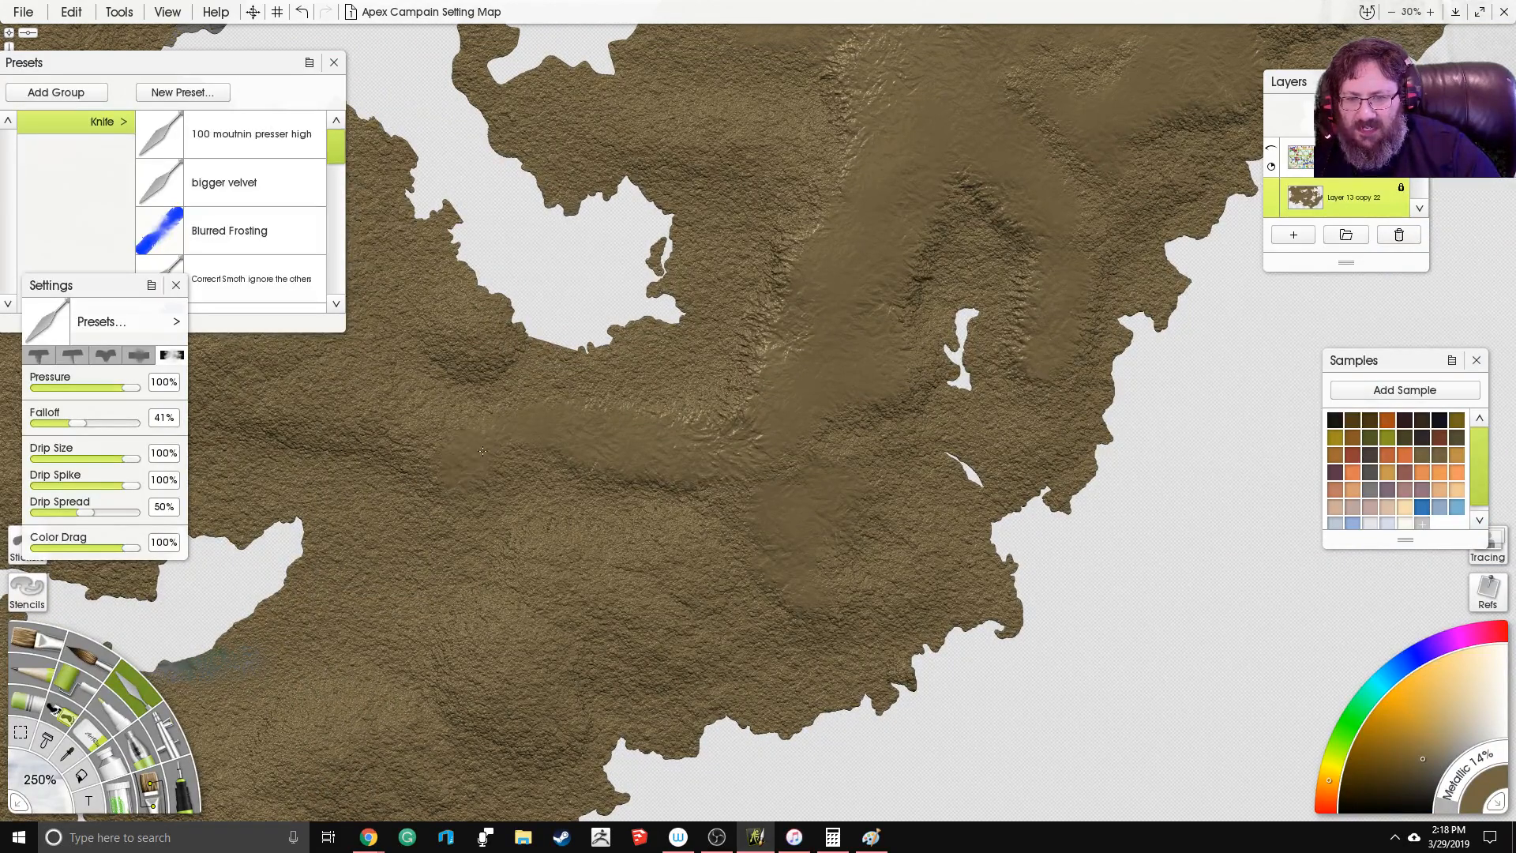
mouse_move(641, 463)
left_mouse_down()
mouse_move(742, 430)
mouse_move(702, 478)
left_mouse_up()
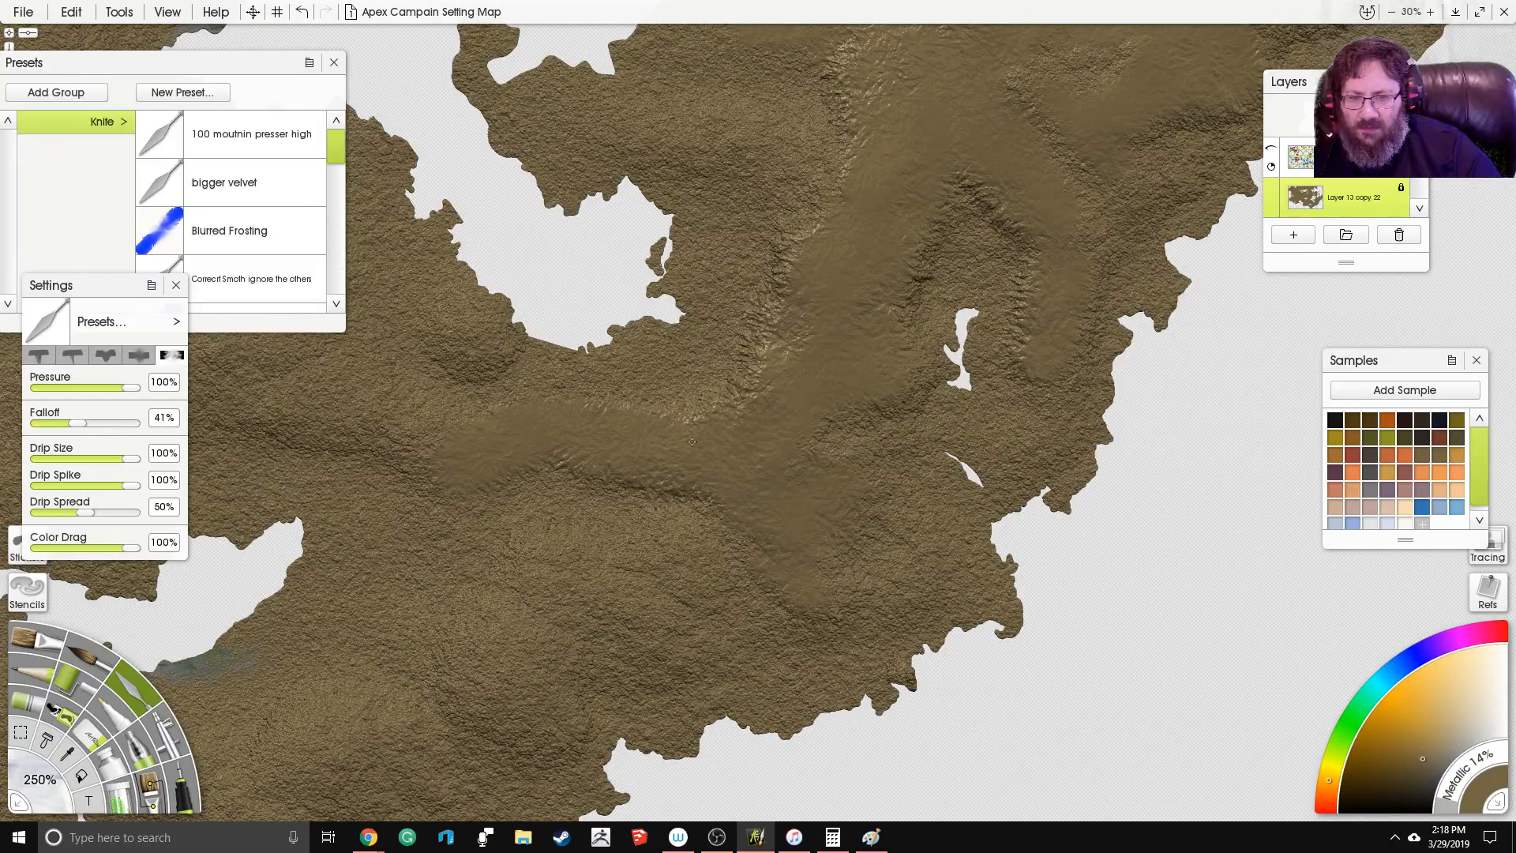
Step: Smooth a V-shaped ridge south of the crescent-shaped lake and a curved ridge northeast of it toward the southeast coast
left_click_drag(591, 218, 487, 556)
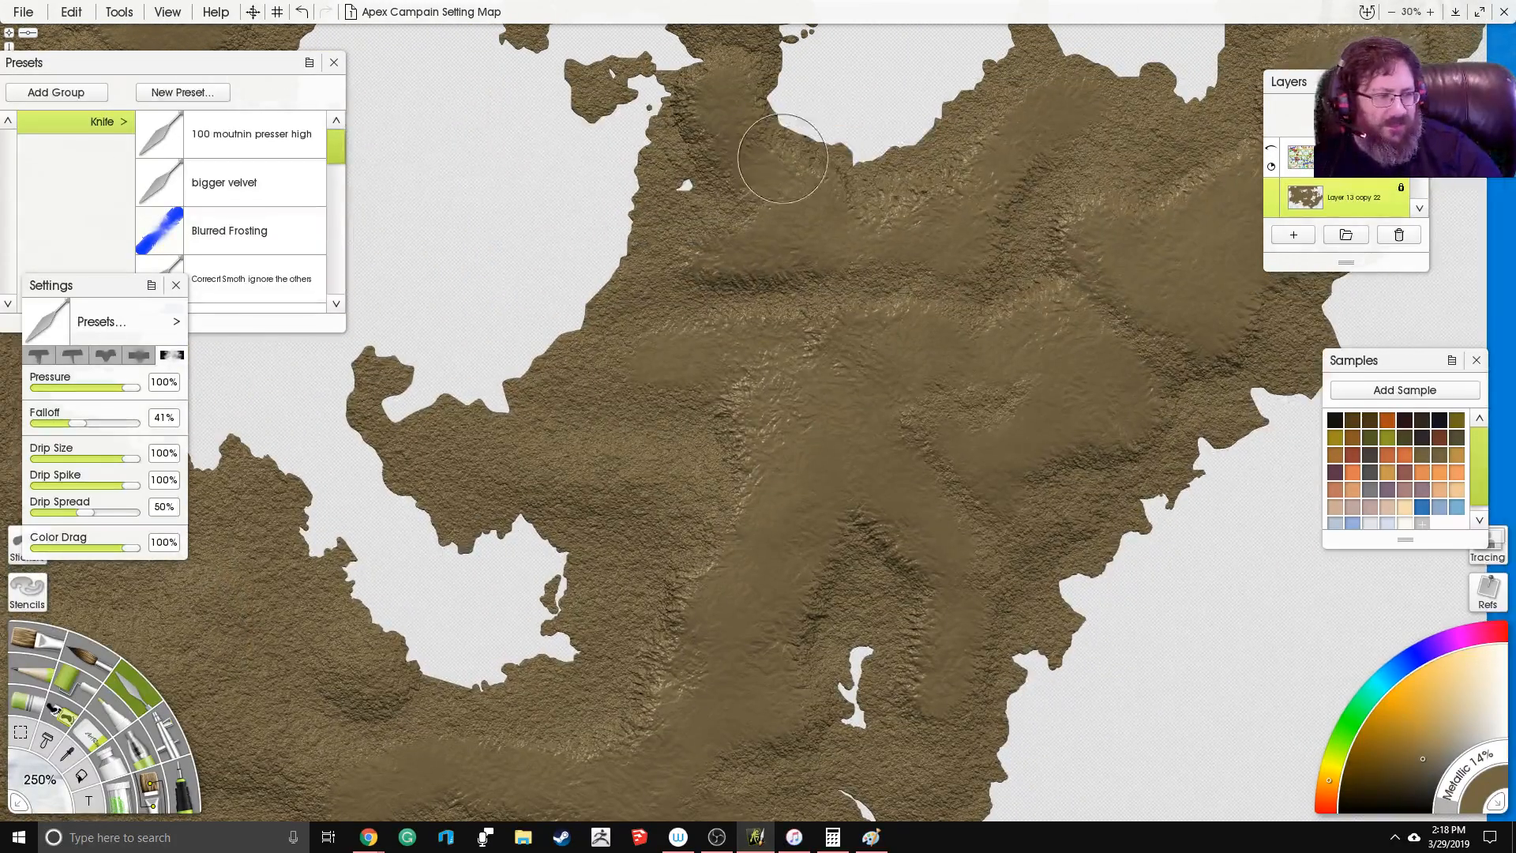
scroll(832, 204, "down", 5)
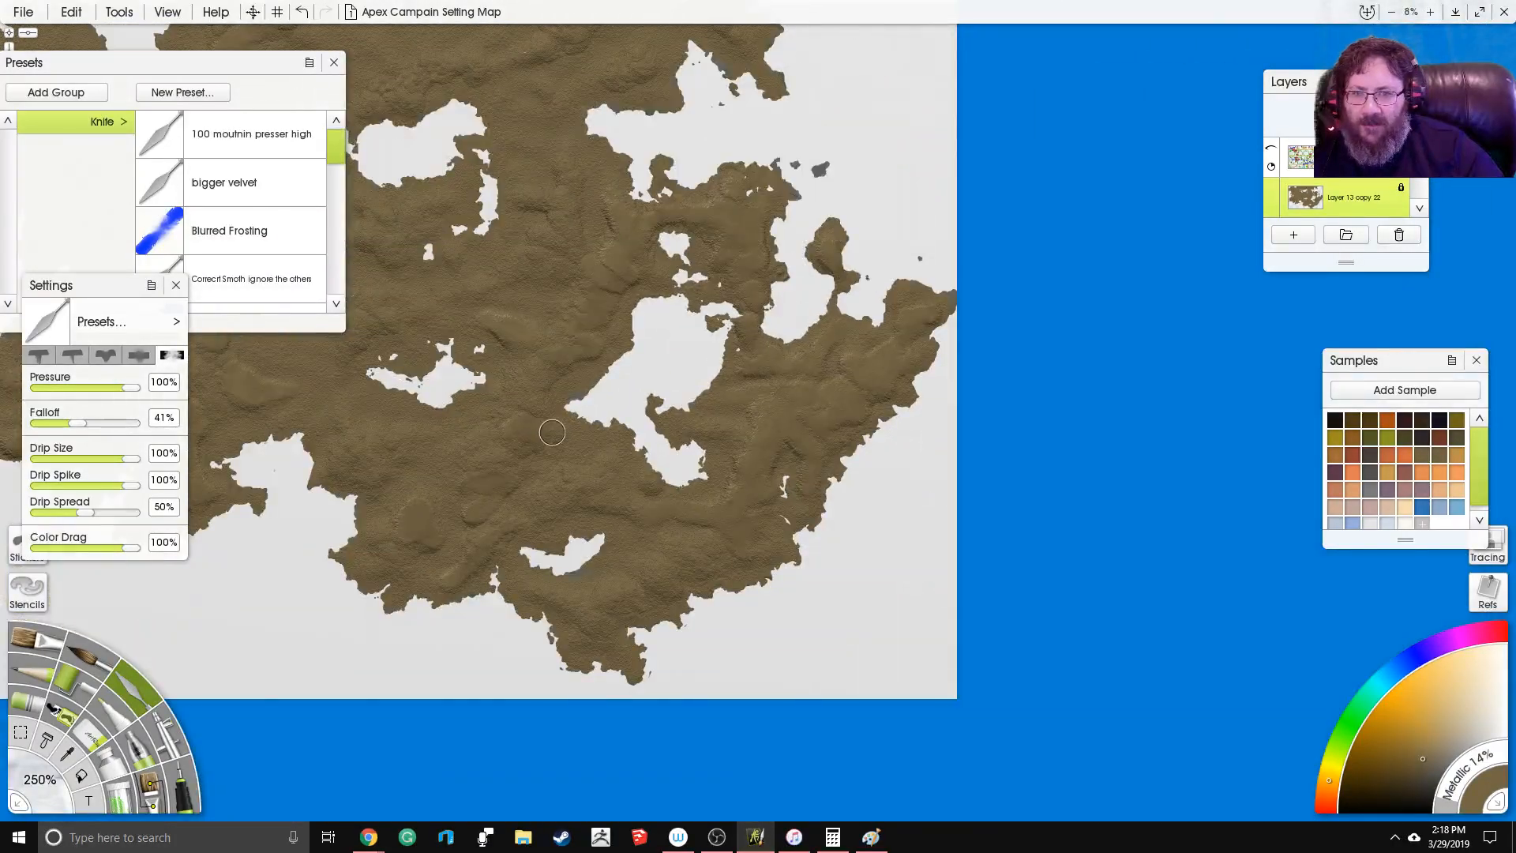
scroll(545, 426, "up", 5)
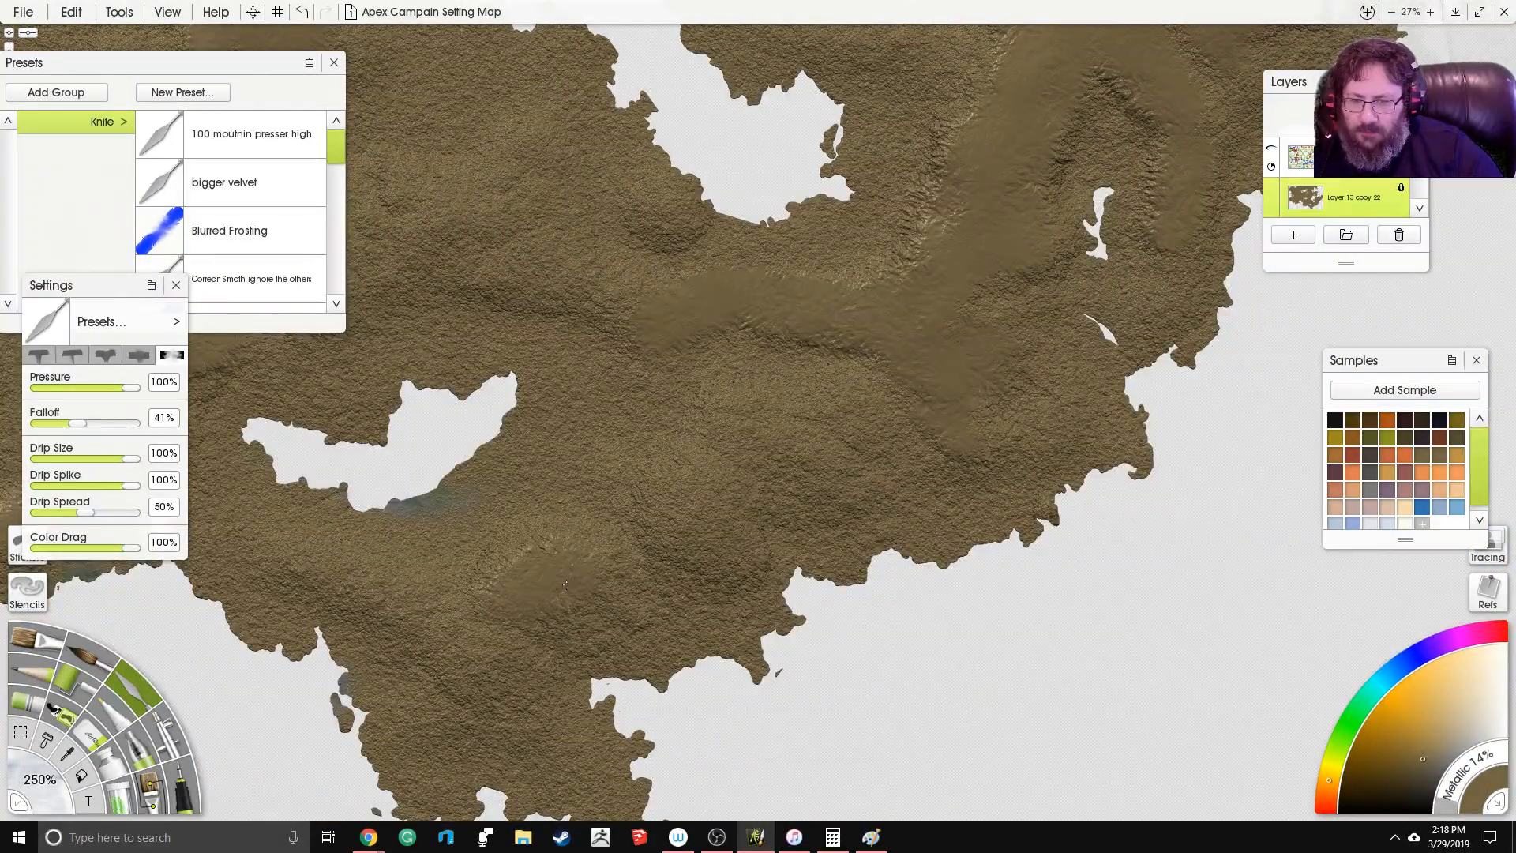
mouse_move(584, 571)
left_mouse_down()
mouse_move(463, 614)
mouse_move(452, 646)
mouse_move(495, 682)
mouse_move(447, 617)
mouse_move(411, 622)
mouse_move(296, 550)
mouse_move(365, 629)
mouse_move(434, 619)
mouse_move(450, 592)
mouse_move(450, 617)
mouse_move(469, 617)
mouse_move(590, 575)
mouse_move(506, 575)
mouse_move(486, 641)
left_mouse_up()
mouse_move(584, 575)
left_mouse_down()
mouse_move(672, 534)
mouse_move(694, 502)
mouse_move(708, 524)
mouse_move(683, 477)
mouse_move(665, 515)
mouse_move(696, 553)
mouse_move(732, 553)
mouse_move(695, 521)
mouse_move(757, 466)
mouse_move(764, 397)
mouse_move(752, 403)
mouse_move(827, 422)
left_mouse_up()
mouse_move(827, 422)
left_mouse_down()
mouse_move(740, 403)
mouse_move(815, 456)
left_mouse_up()
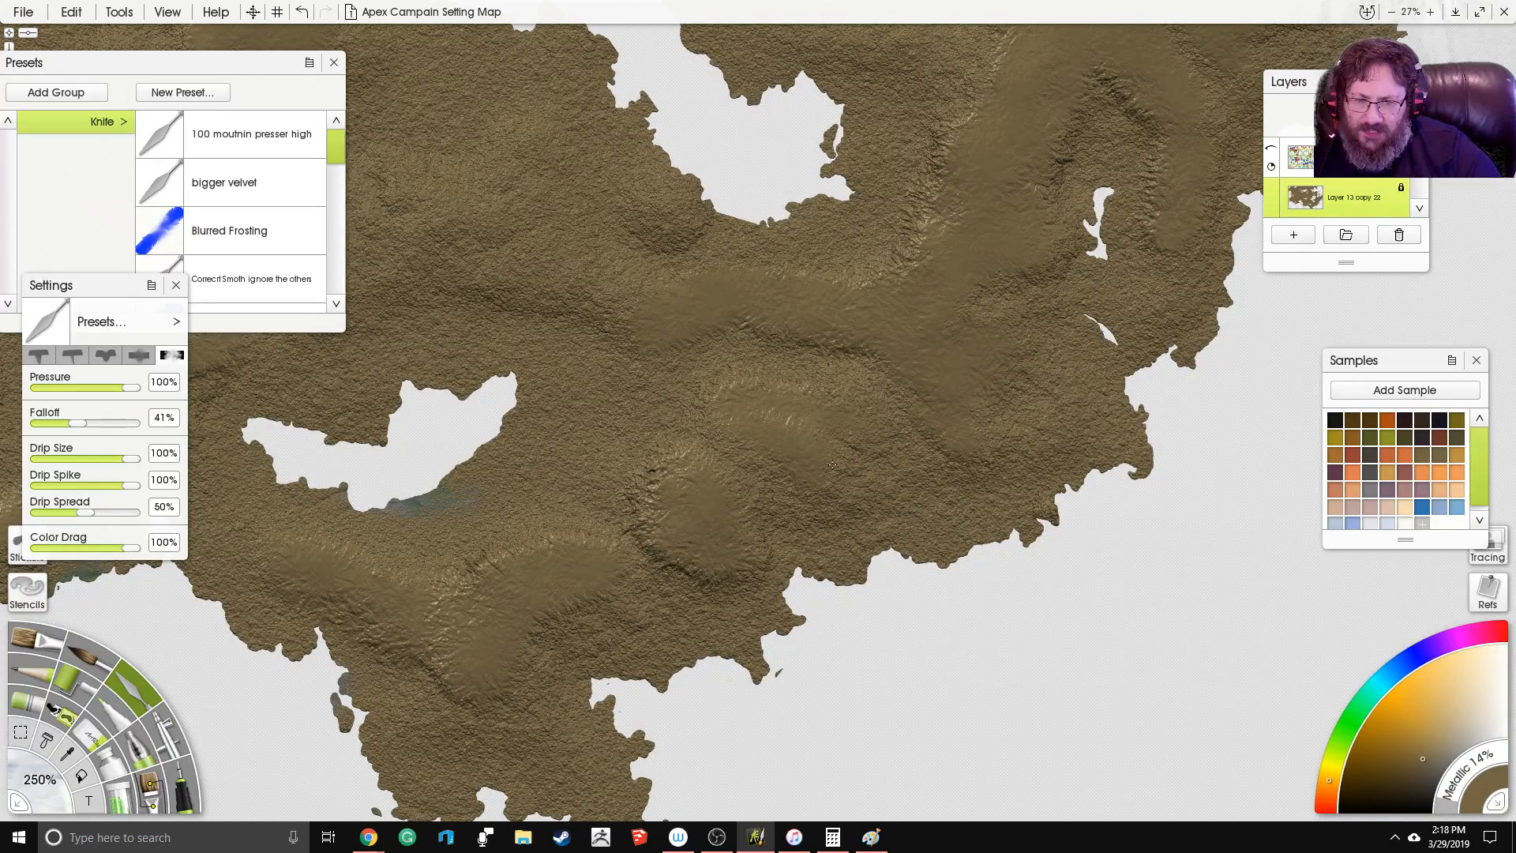
mouse_move(729, 388)
left_mouse_down()
mouse_move(747, 433)
mouse_move(701, 490)
left_mouse_up()
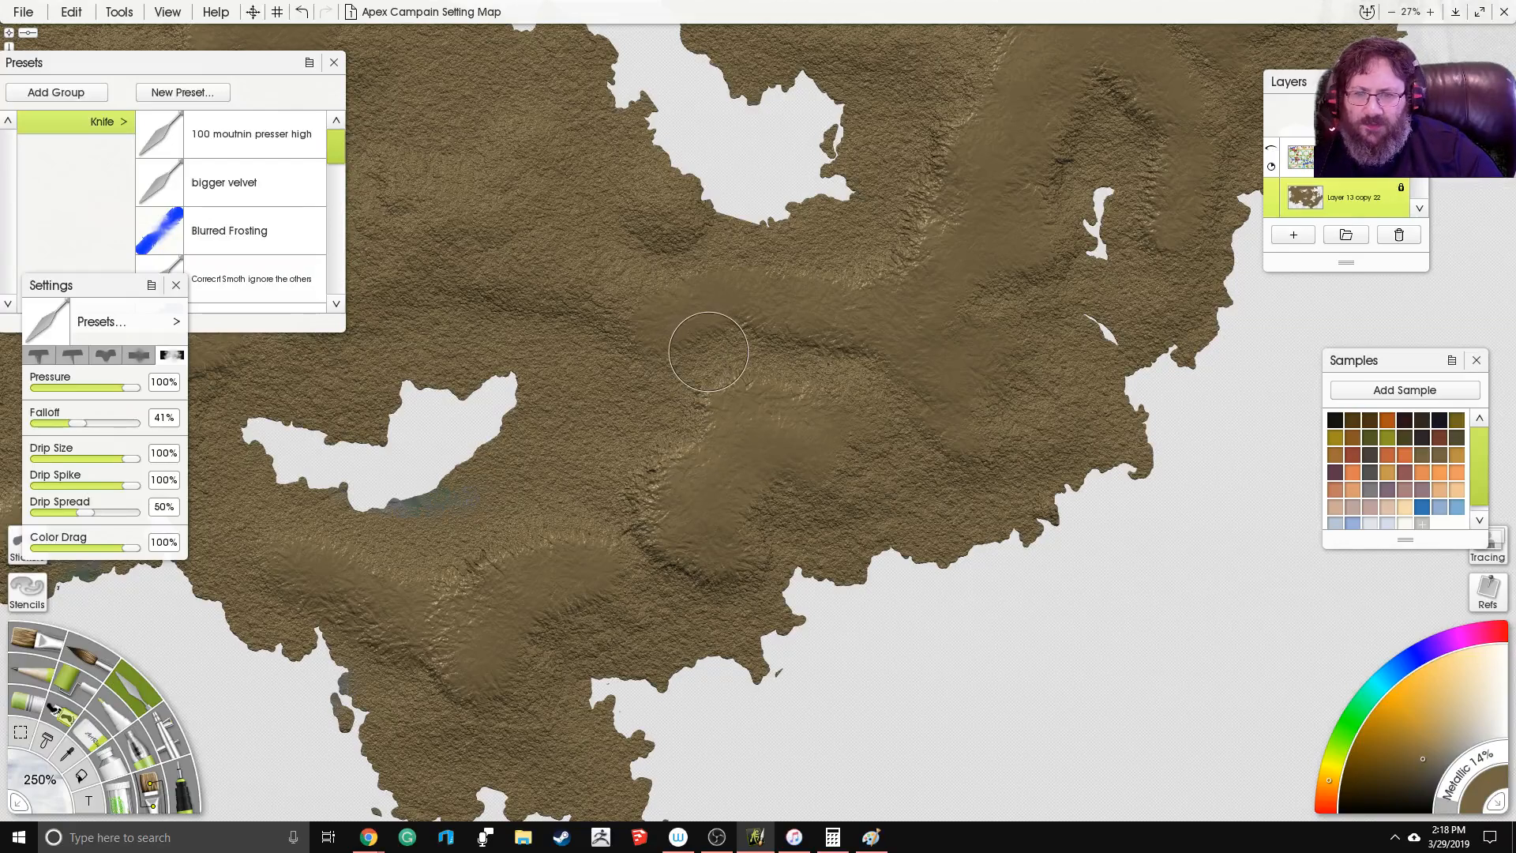
Step: Extend the westward arm past the north side of the crescent-shaped lake and give it a short spur running north
scroll(704, 342, "down", 4)
scroll(829, 524, "up", 4)
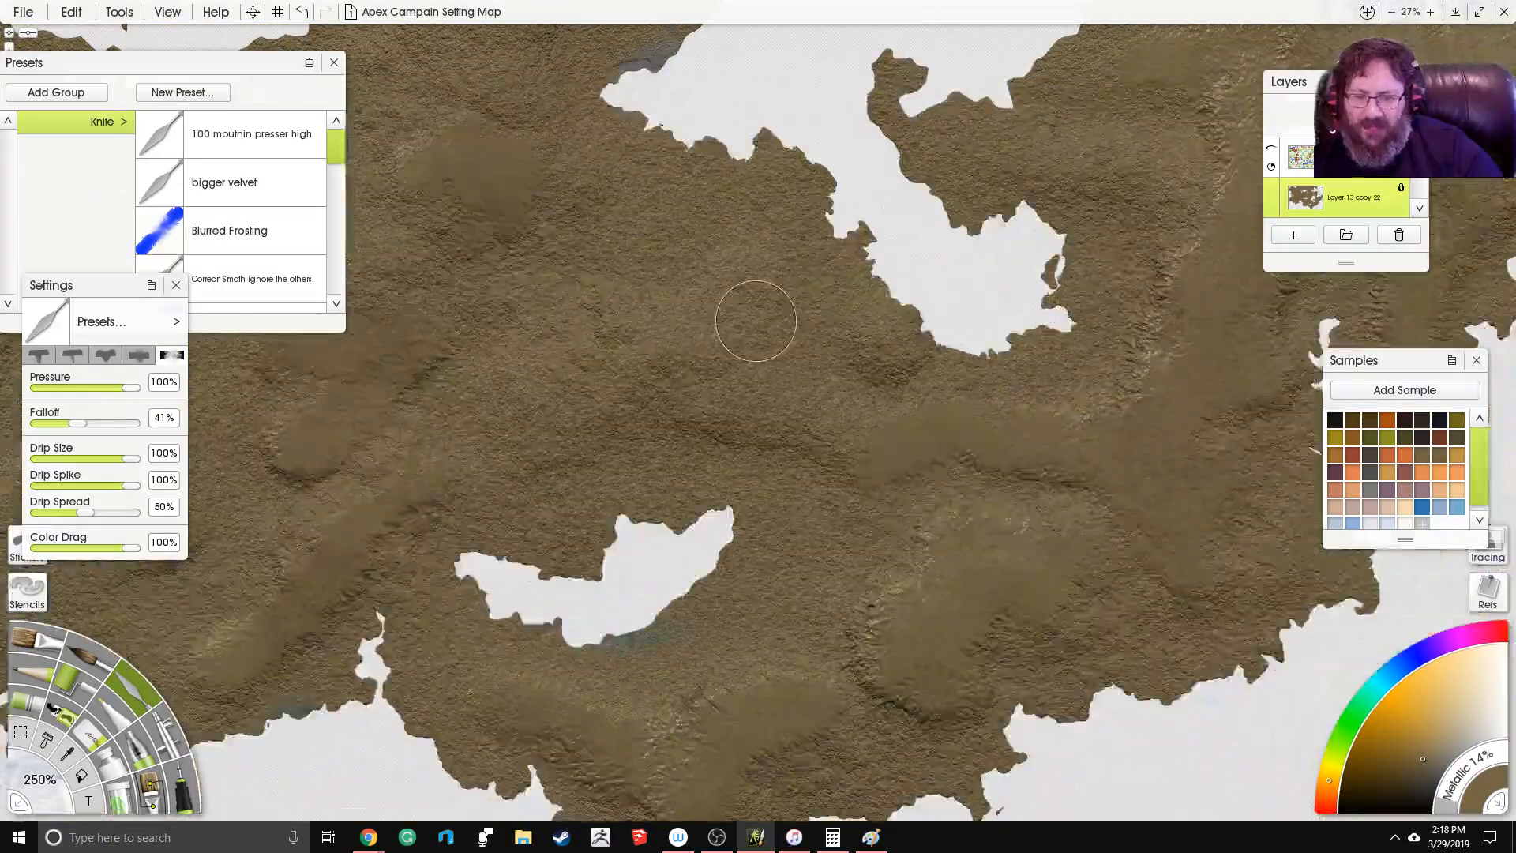
mouse_move(756, 321)
left_mouse_down()
mouse_move(555, 224)
mouse_move(687, 369)
mouse_move(632, 386)
left_mouse_up()
left_click_drag(600, 300, 635, 317)
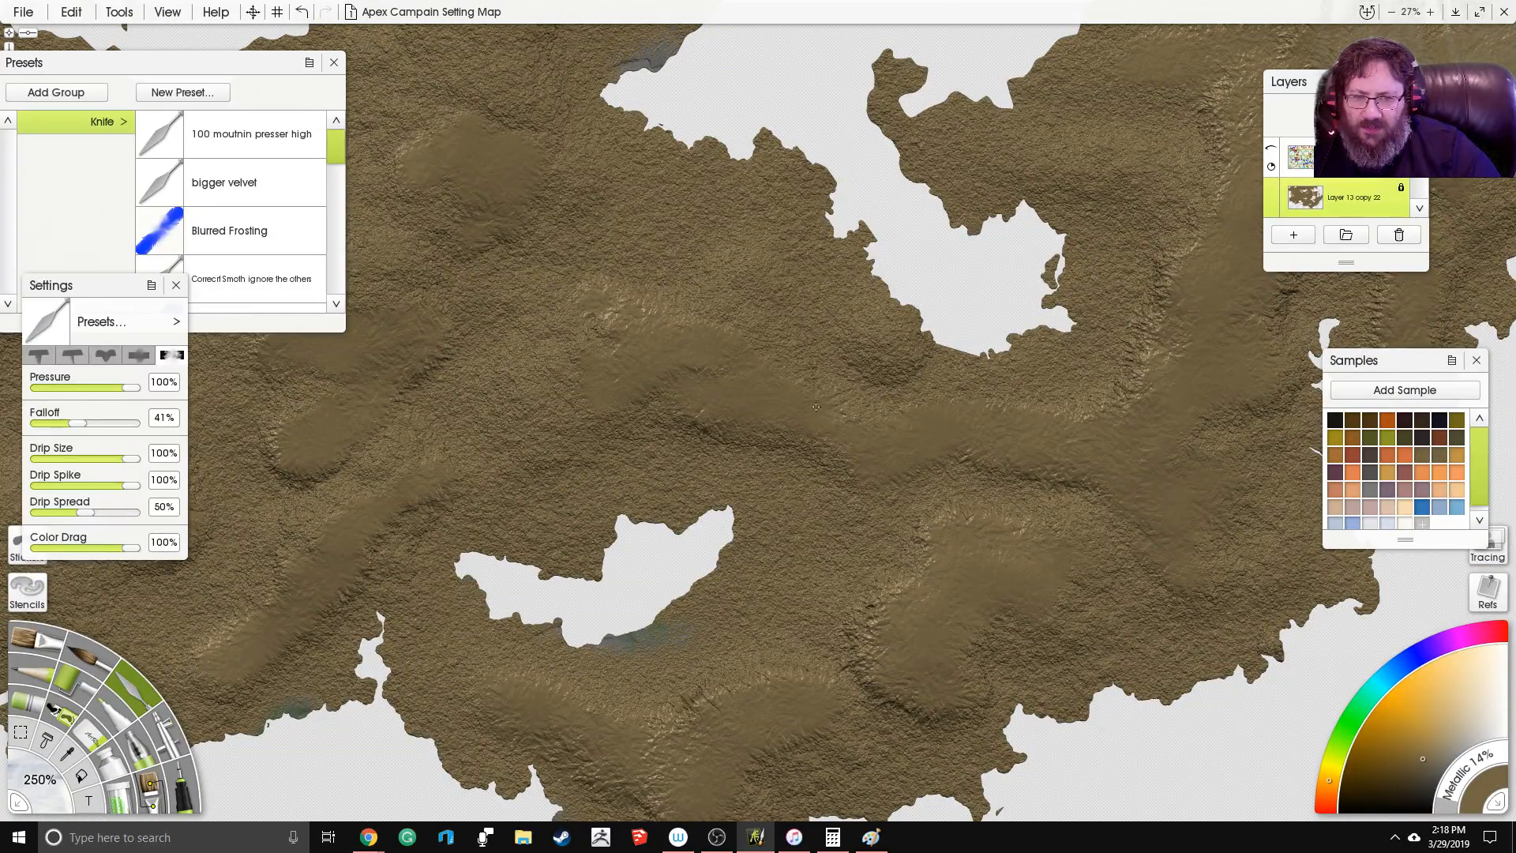
mouse_move(774, 275)
left_mouse_down()
mouse_move(868, 352)
mouse_move(808, 265)
left_mouse_up()
mouse_move(743, 225)
left_mouse_down()
mouse_move(733, 215)
mouse_move(722, 260)
mouse_move(756, 287)
left_mouse_up()
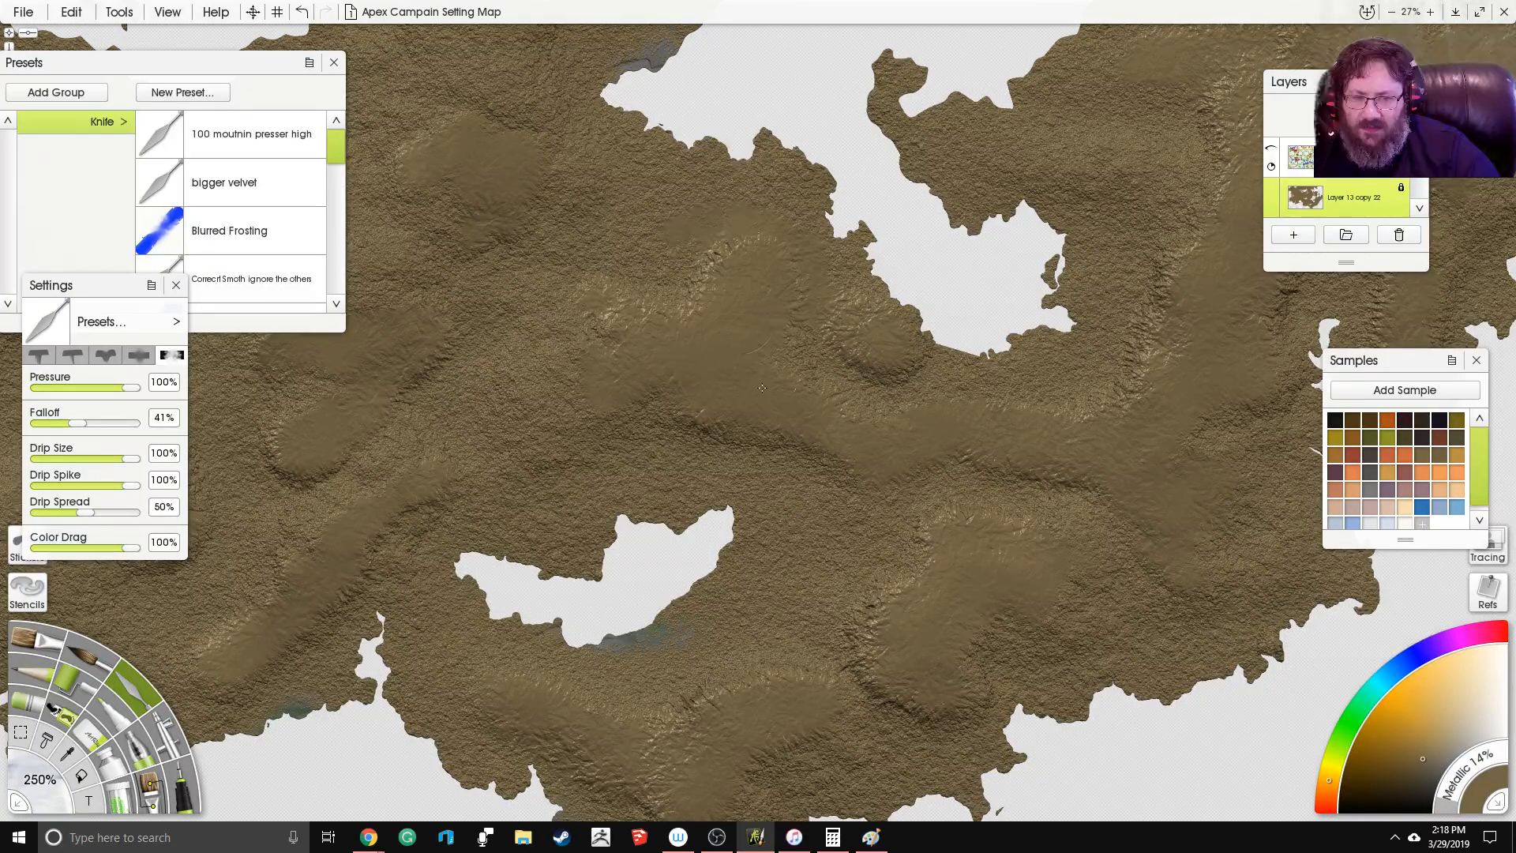
Step: Broaden and smooth the curved ridge between the crescent-shaped lake and the southeast coast, filling in its southwest end
mouse_move(775, 459)
left_mouse_down()
mouse_move(818, 476)
mouse_move(685, 261)
left_mouse_up()
left_click_drag(762, 496, 793, 511)
left_click_drag(555, 621, 547, 616)
mouse_move(799, 451)
left_mouse_down()
mouse_move(797, 484)
mouse_move(817, 493)
mouse_move(792, 507)
mouse_move(803, 407)
mouse_move(805, 457)
left_mouse_up()
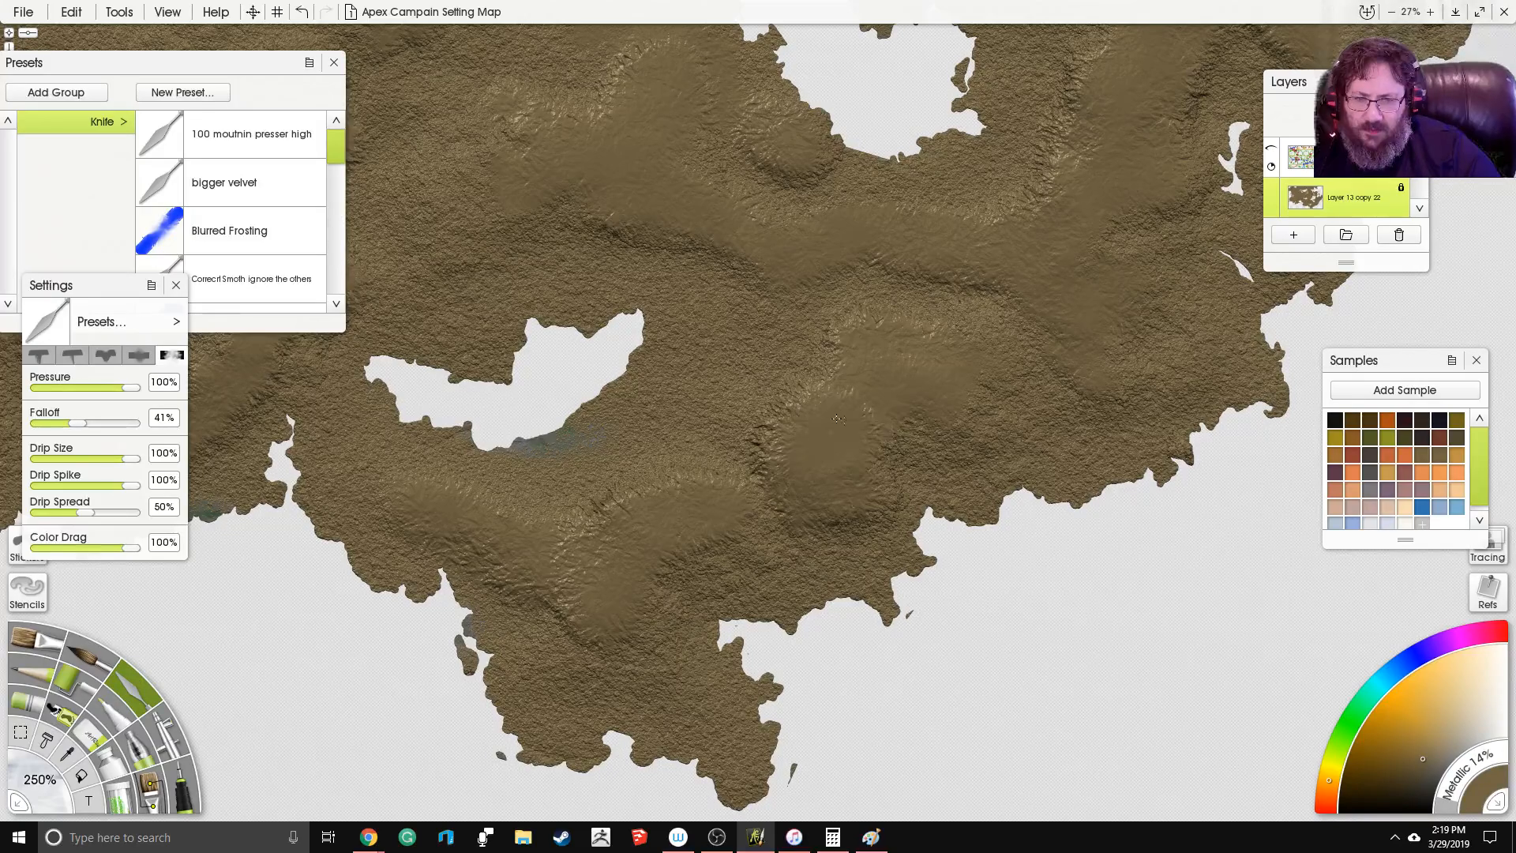
mouse_move(819, 404)
left_mouse_down()
mouse_move(789, 398)
mouse_move(762, 458)
mouse_move(809, 371)
mouse_move(761, 489)
left_mouse_up()
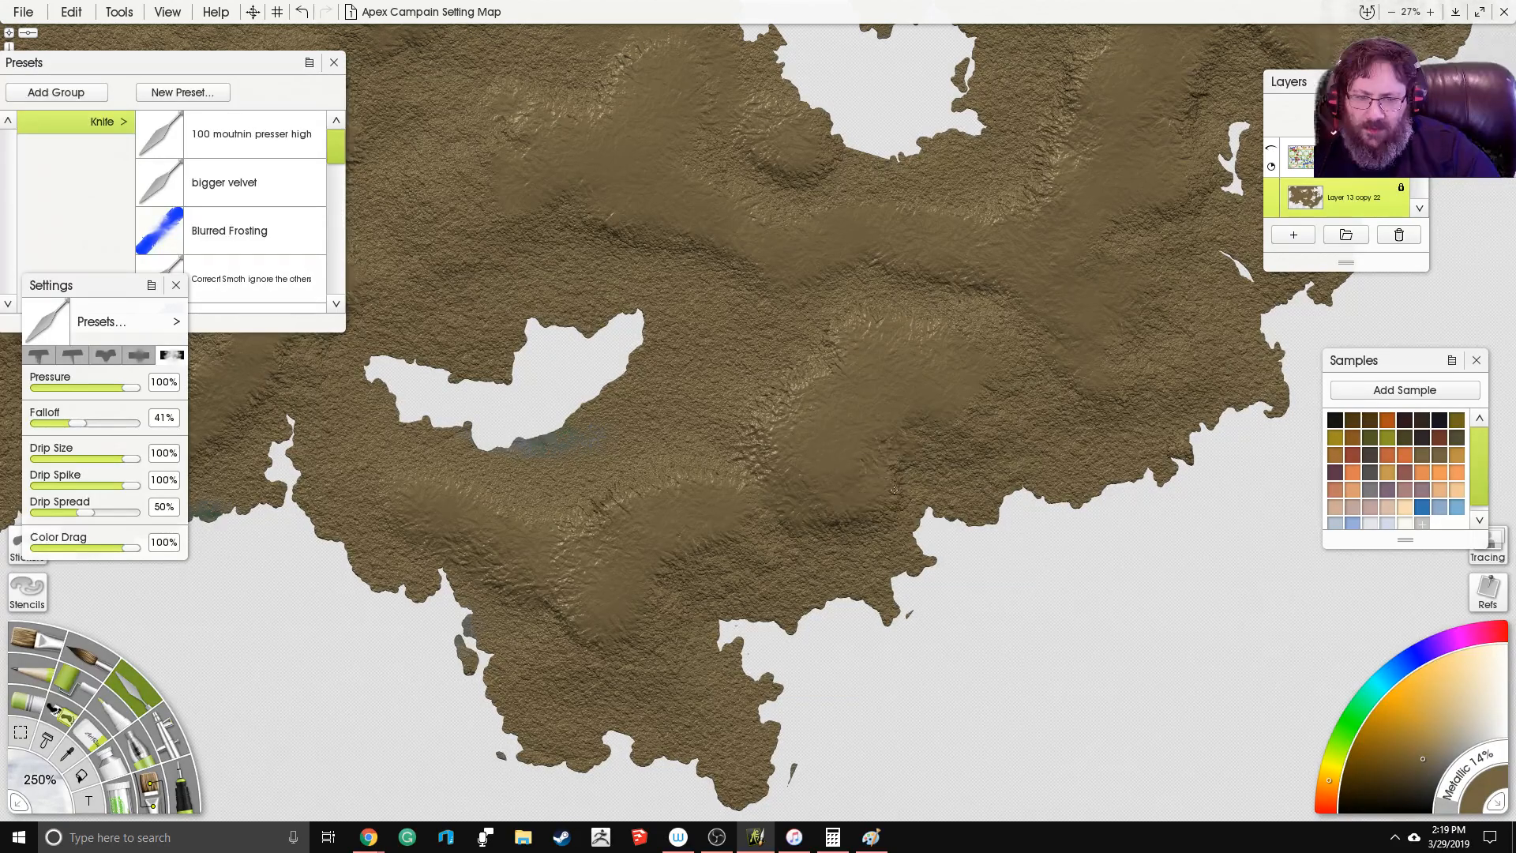
Step: Smooth a broad mound inland of the southern bay's eastern shore, southwest of the jagged central lake
scroll(758, 489, "down", 3)
scroll(776, 507, "up", 3)
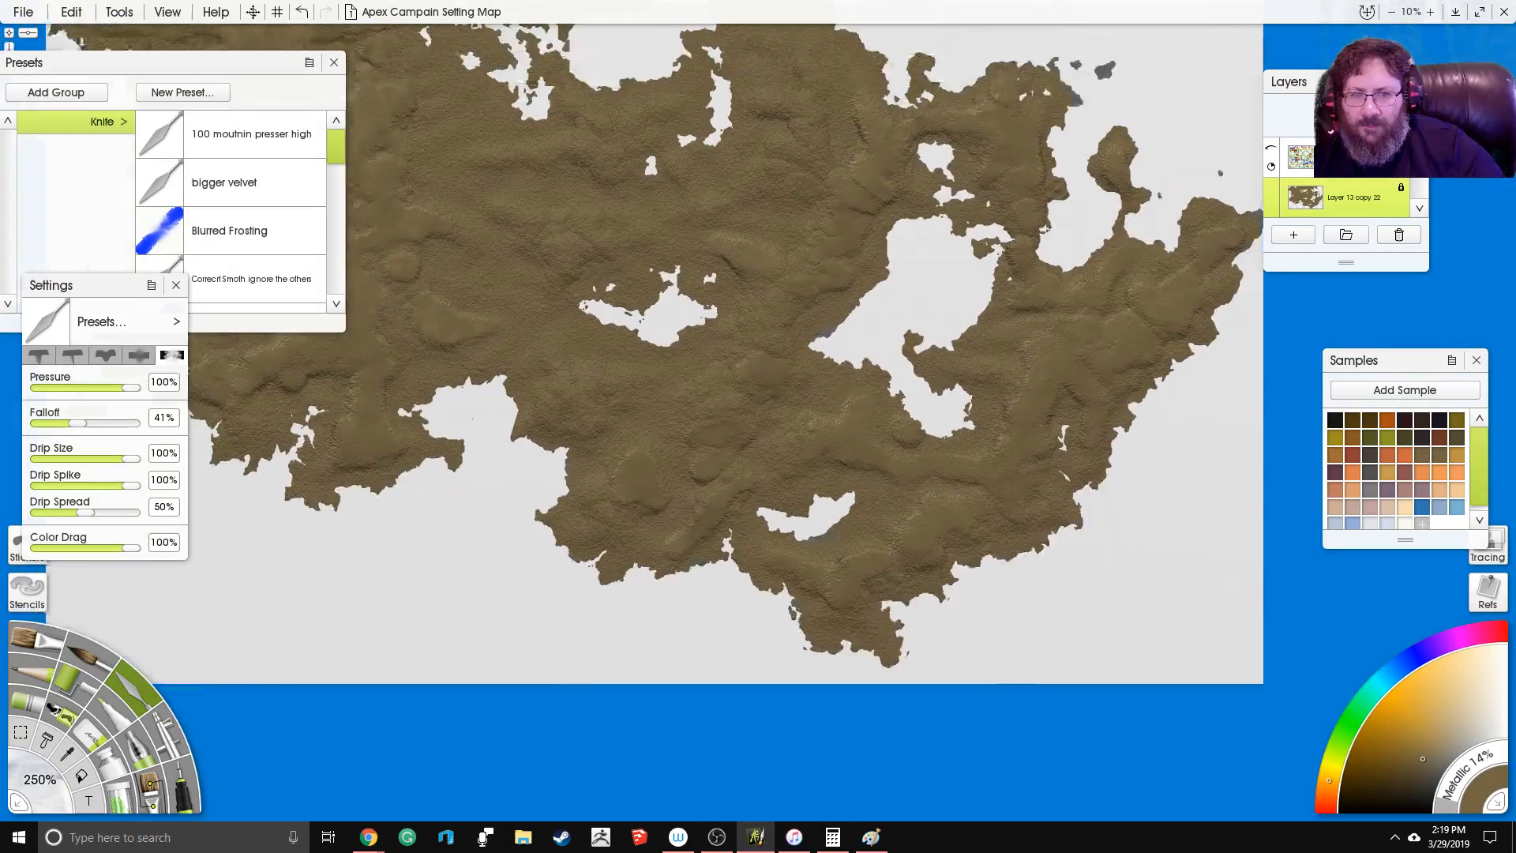
scroll(876, 415, "up", 1)
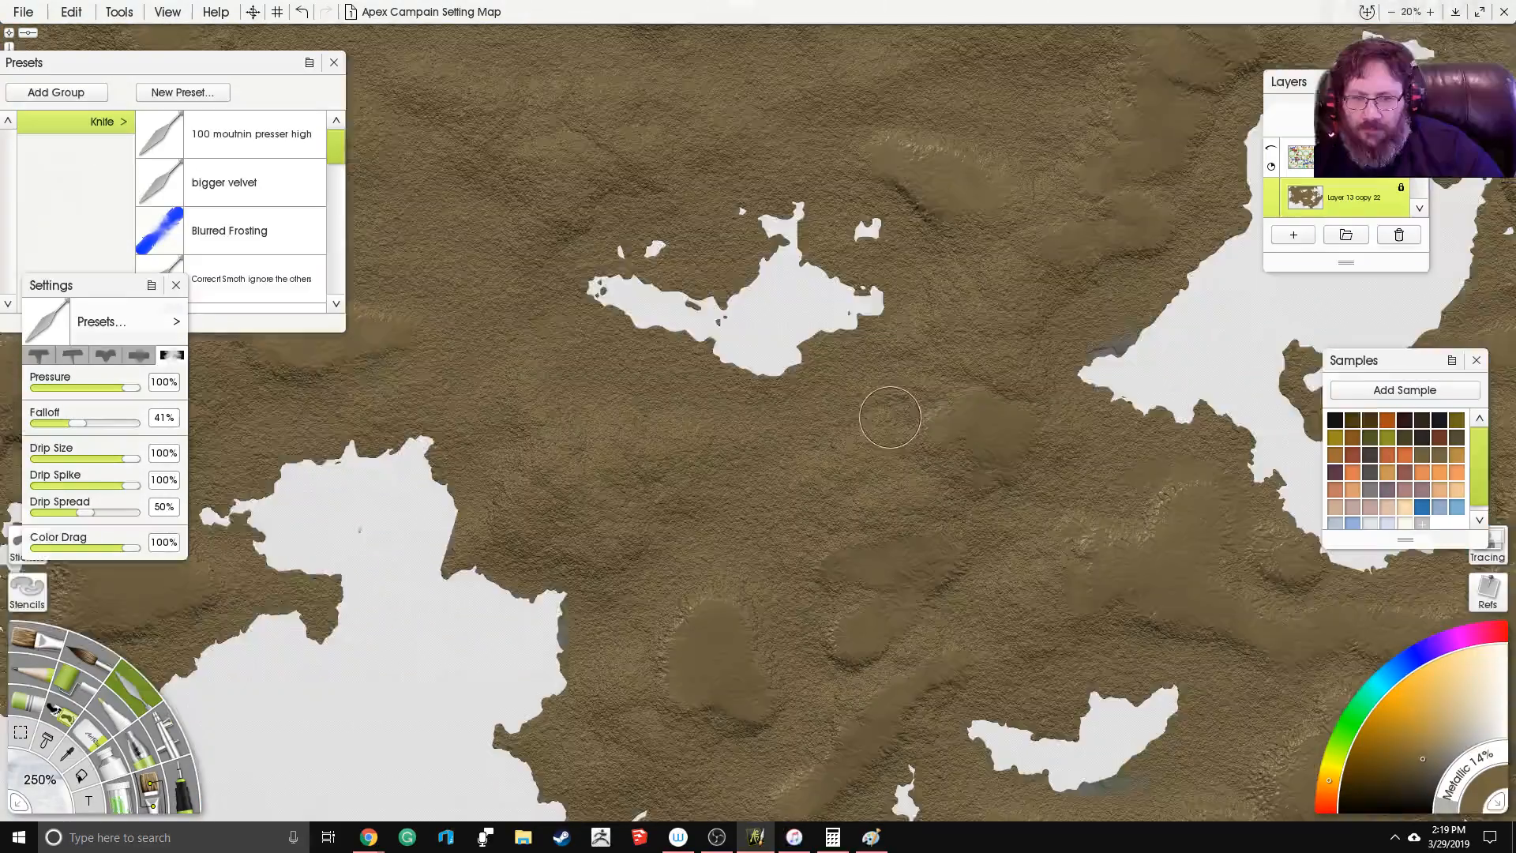
left_click_drag(887, 413, 799, 287)
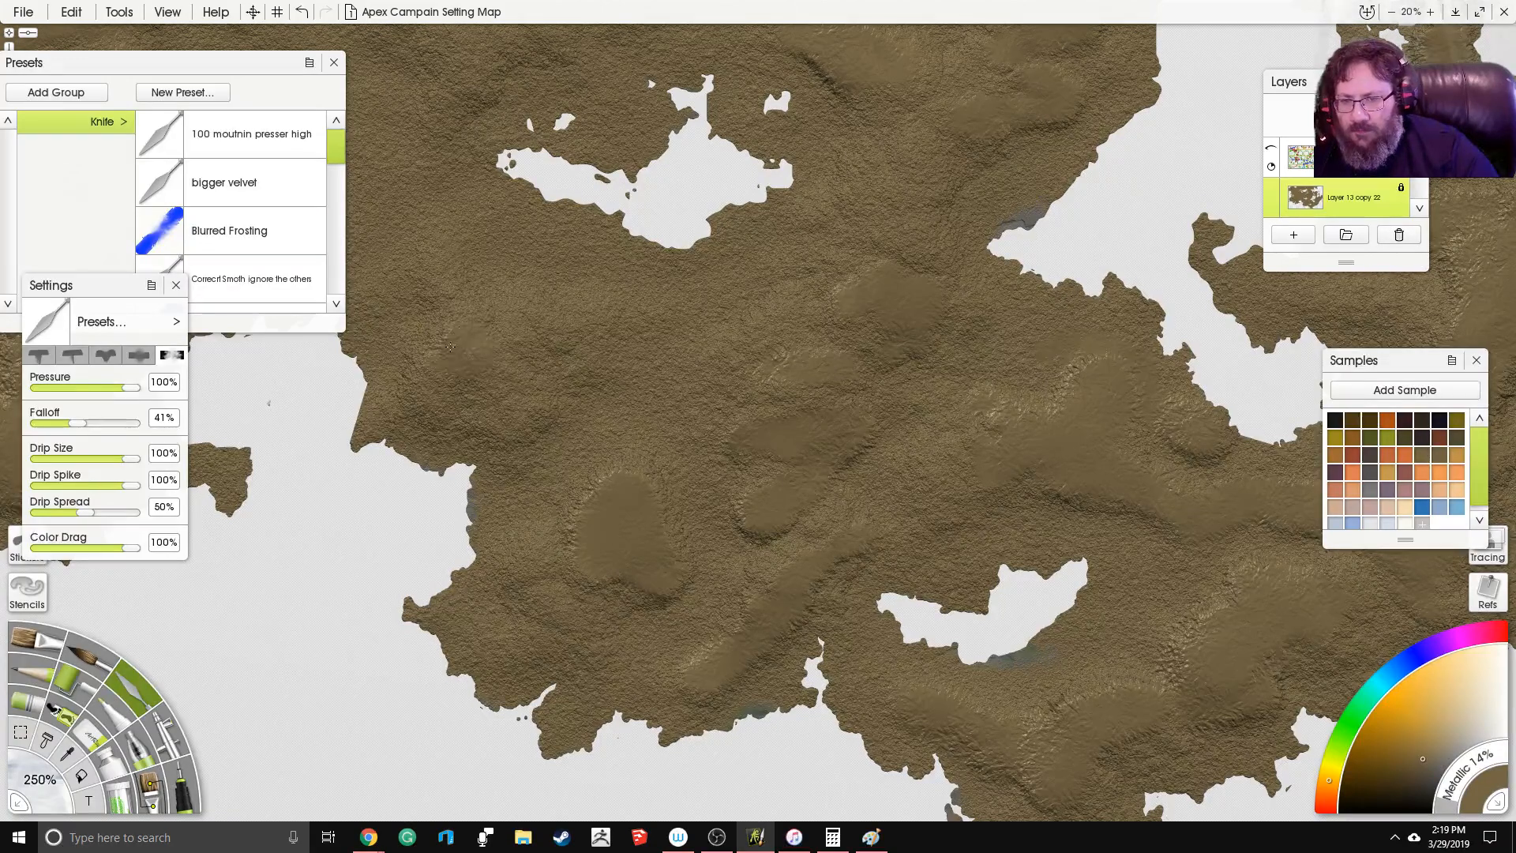
mouse_move(439, 352)
left_mouse_down()
mouse_move(415, 375)
mouse_move(470, 381)
left_mouse_up()
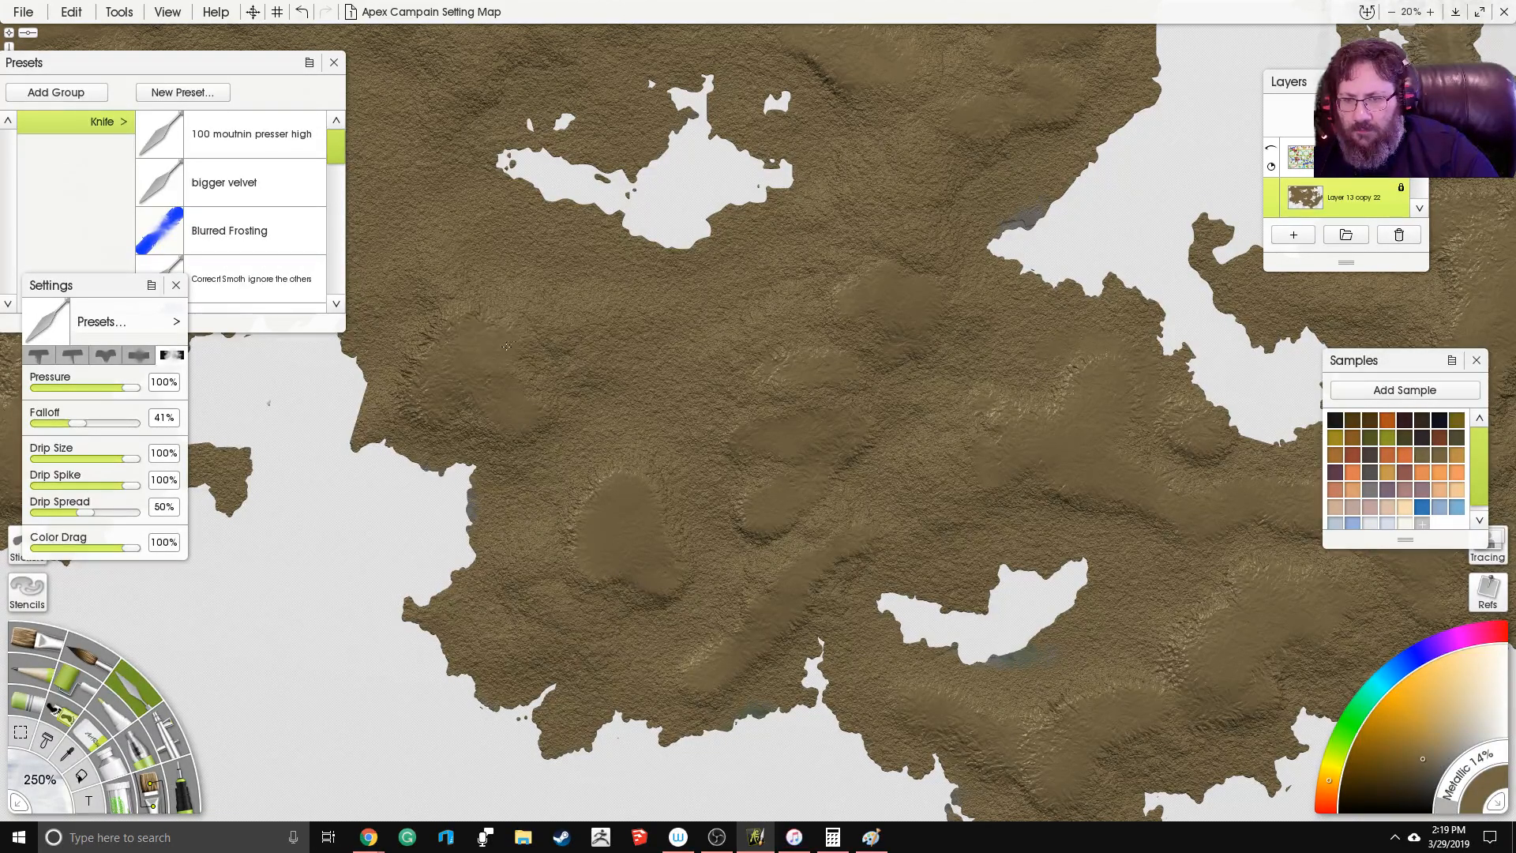
left_click_drag(390, 219, 517, 269)
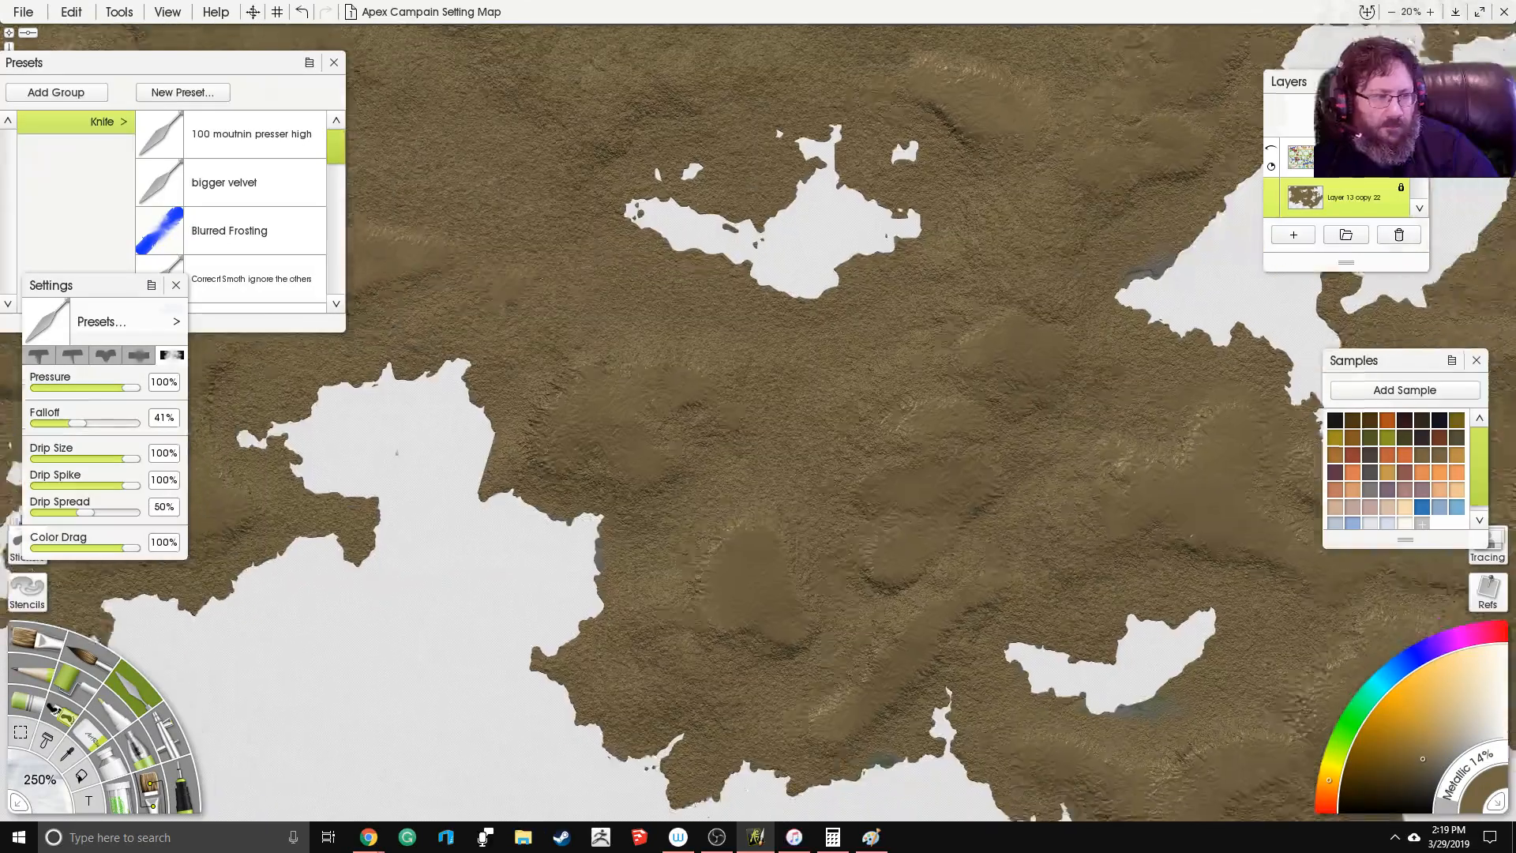
left_click_drag(407, 264, 473, 293)
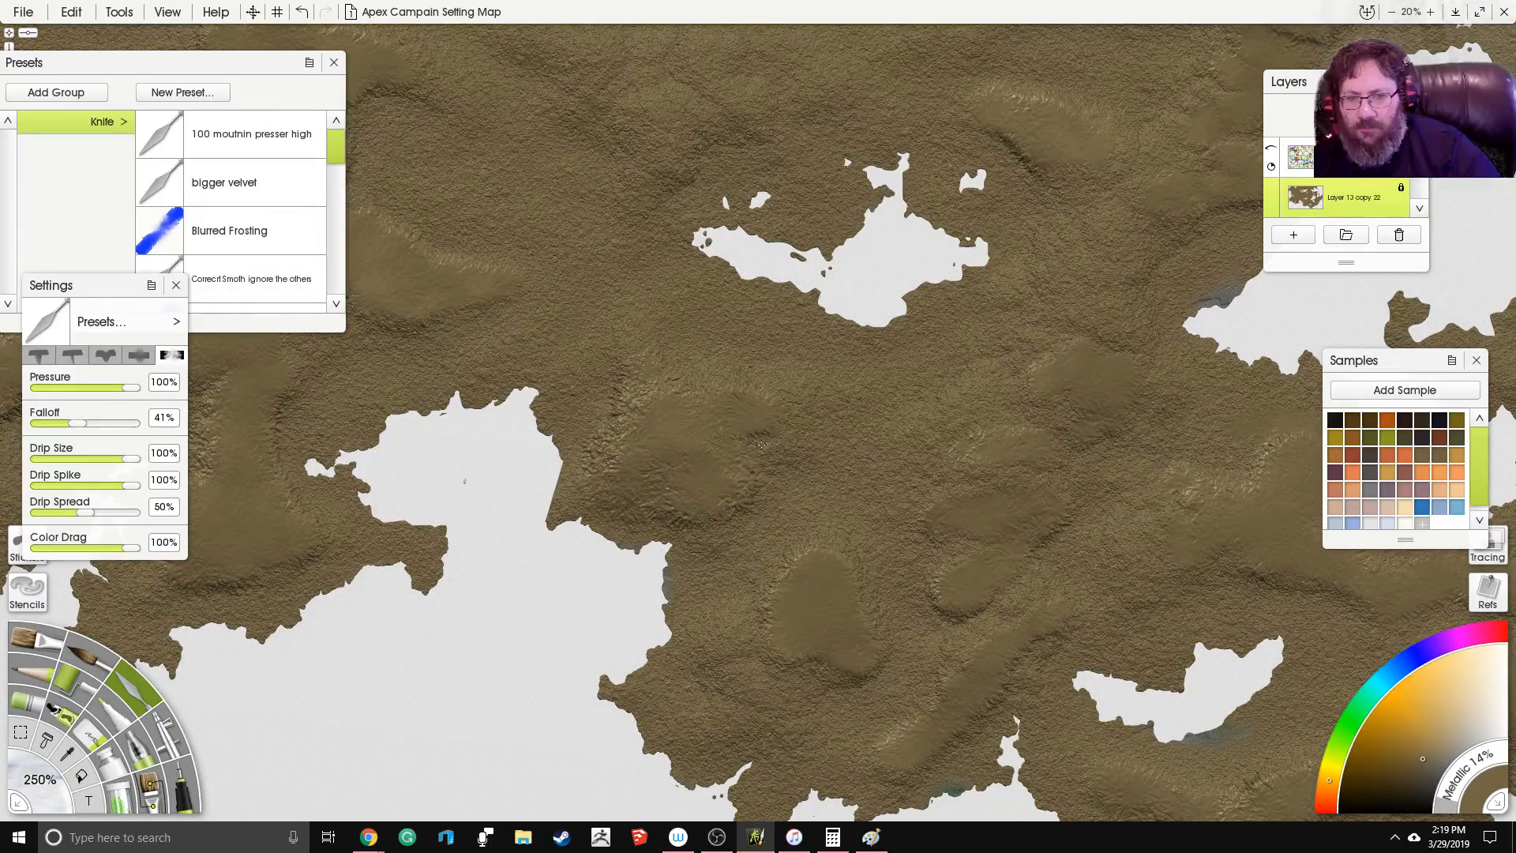
Step: Smooth a ridge northwest of the jagged central lake, with a crest running east-west and an arm descending southwest
left_click_drag(707, 460, 549, 292)
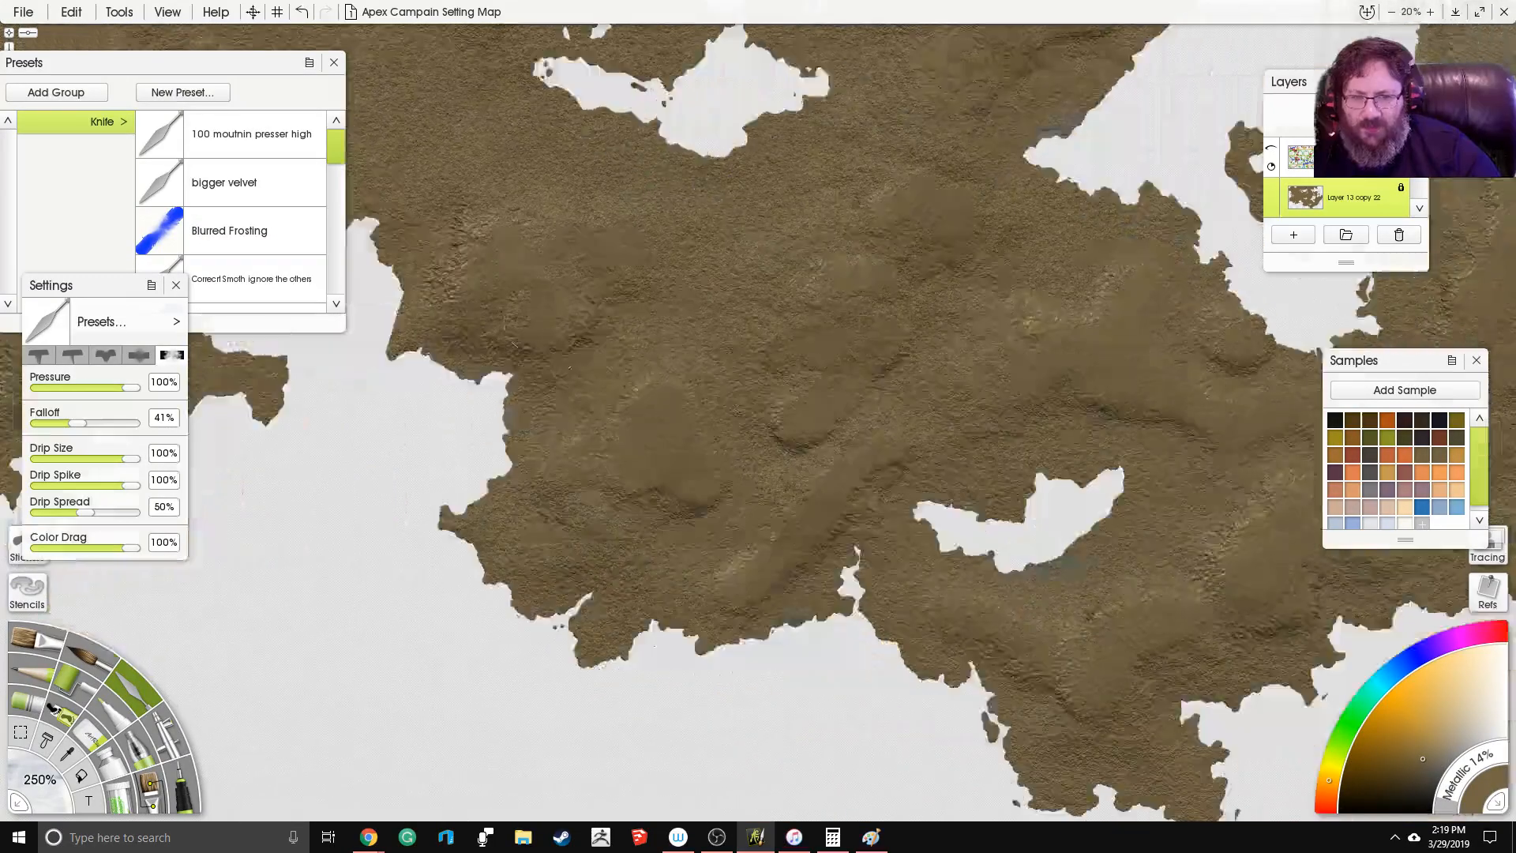
left_click_drag(813, 311, 588, 574)
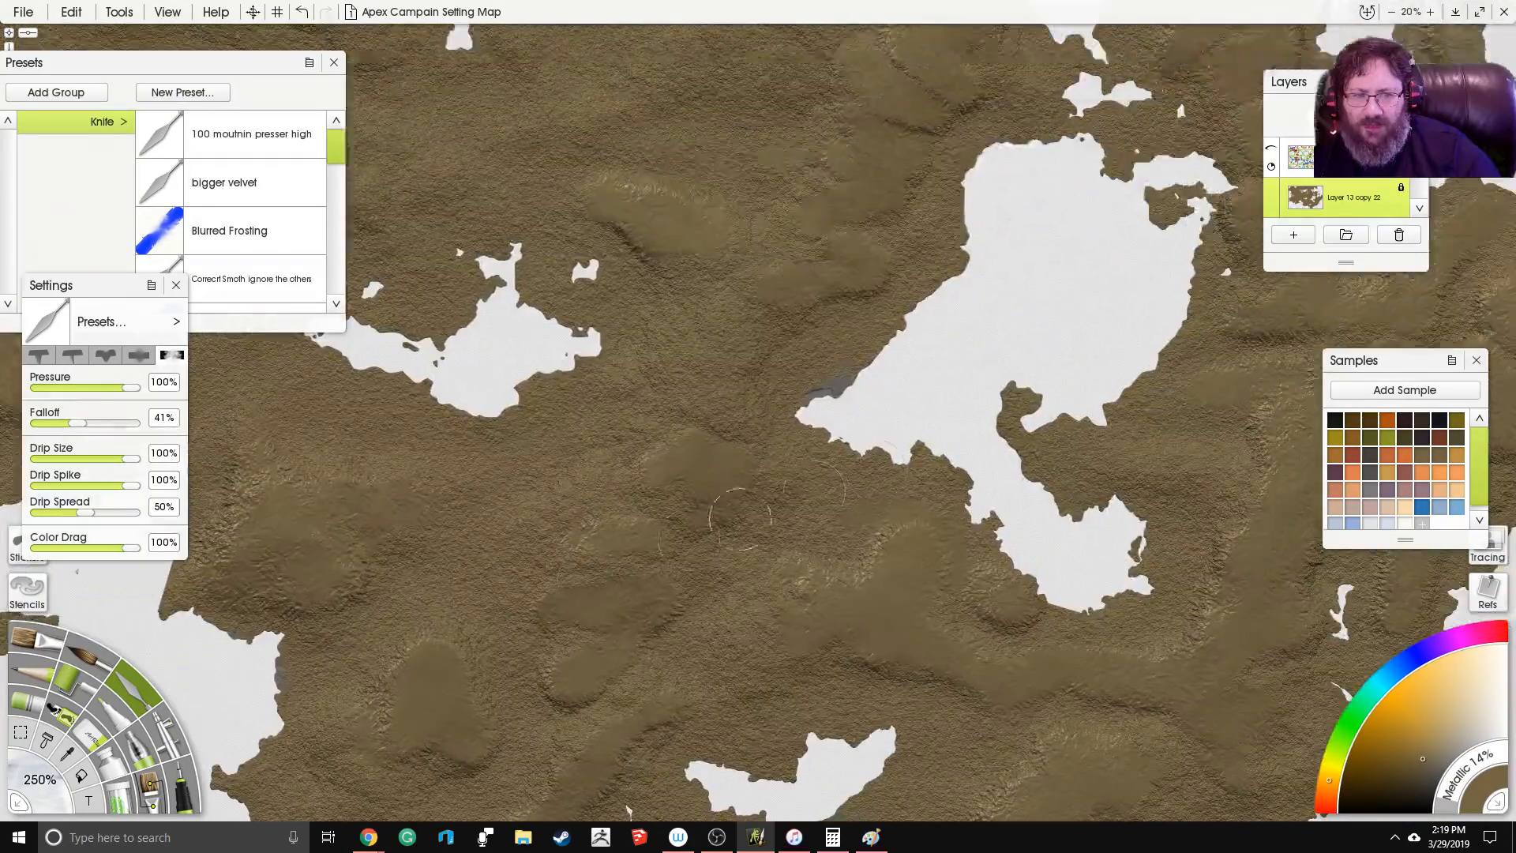
left_click_drag(583, 337, 518, 588)
left_click_drag(197, 492, 740, 314)
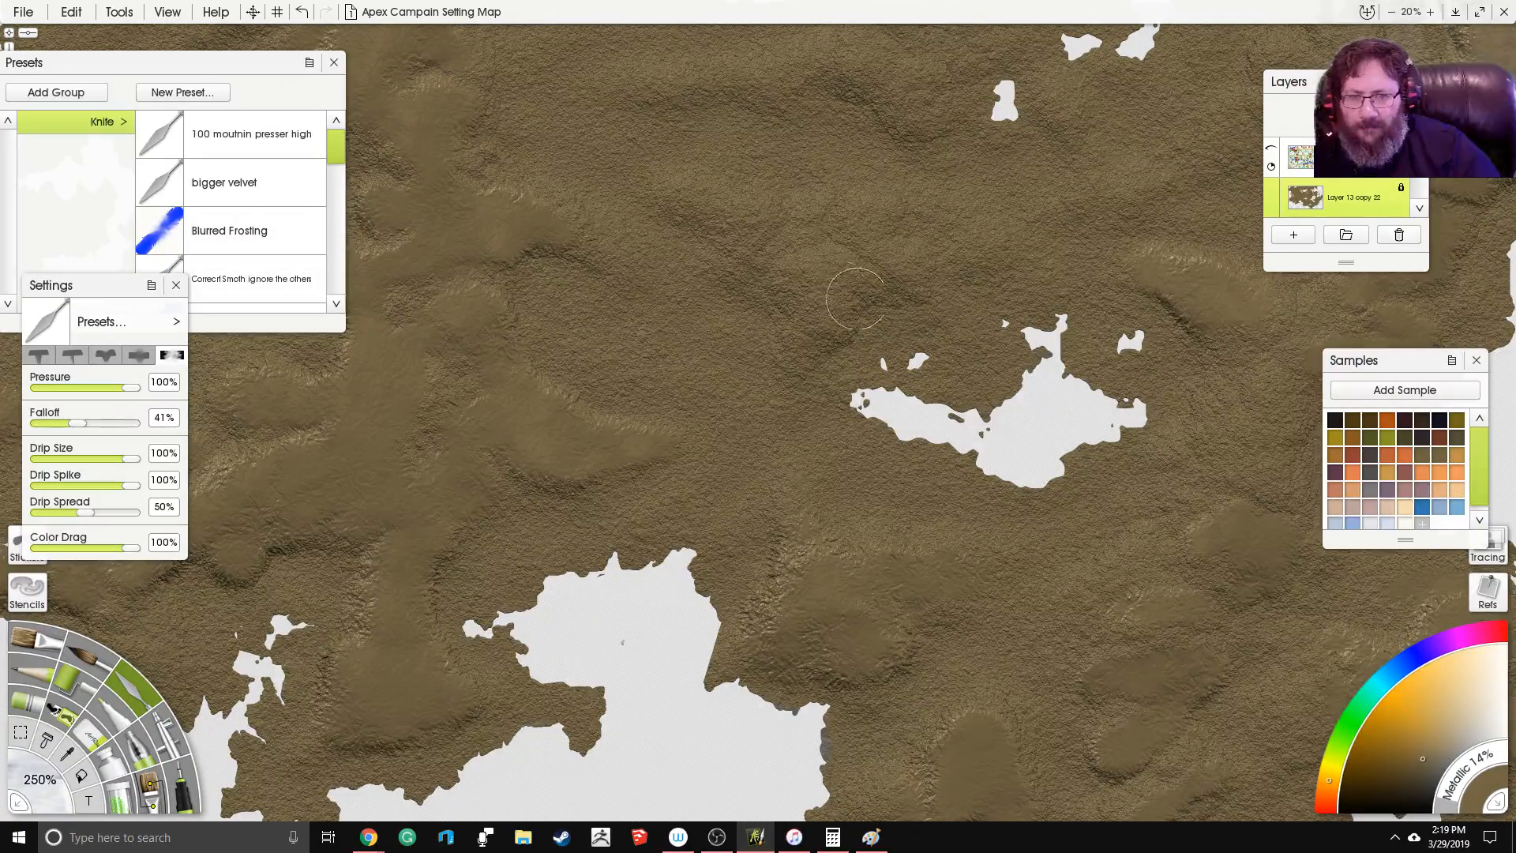
mouse_move(800, 371)
left_mouse_down()
mouse_move(864, 274)
mouse_move(896, 274)
left_mouse_up()
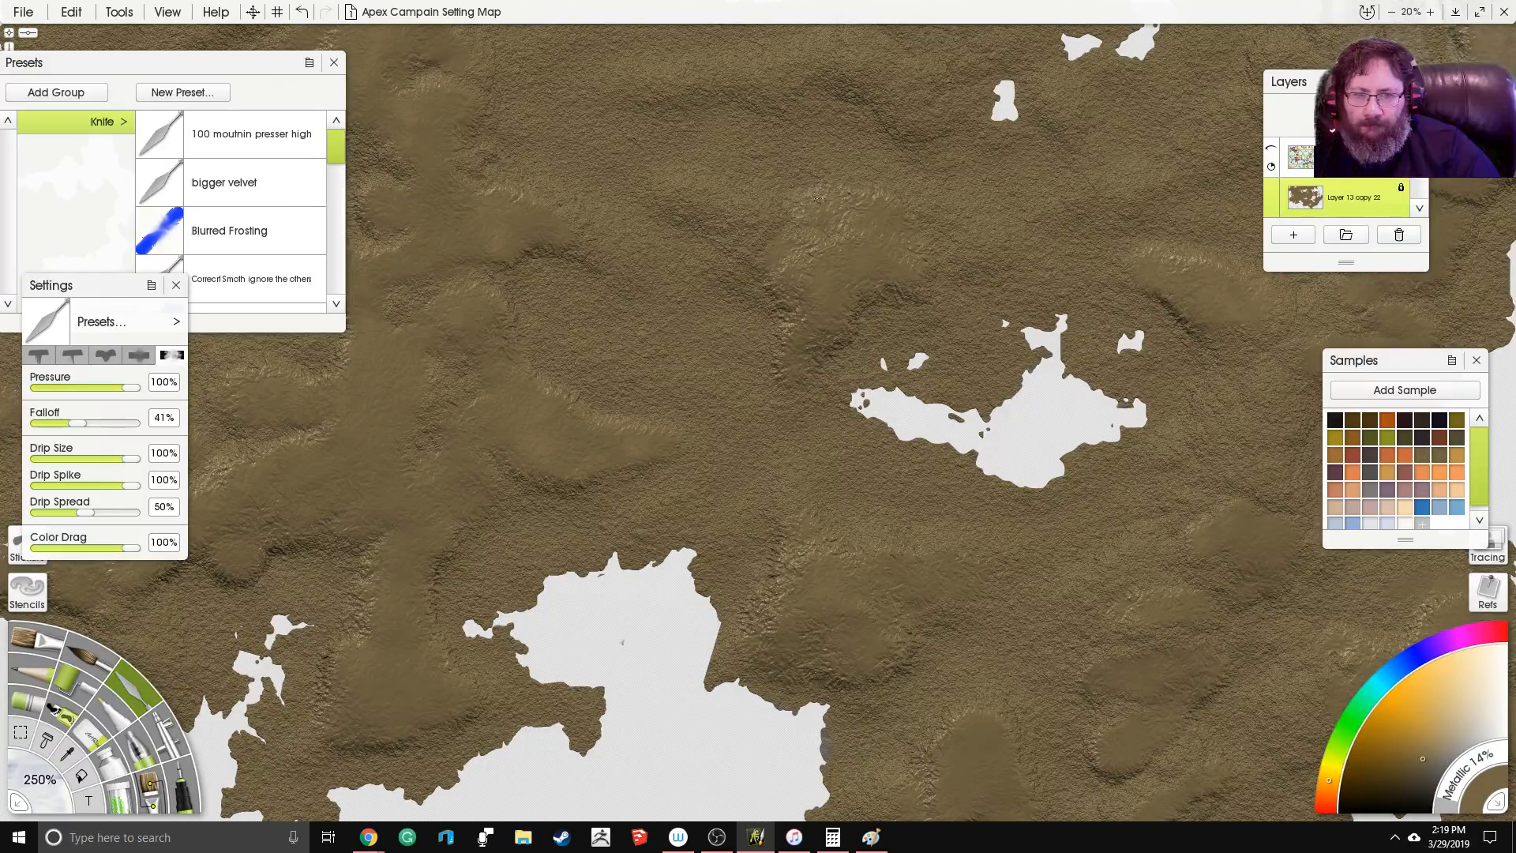
left_click_drag(717, 216, 761, 206)
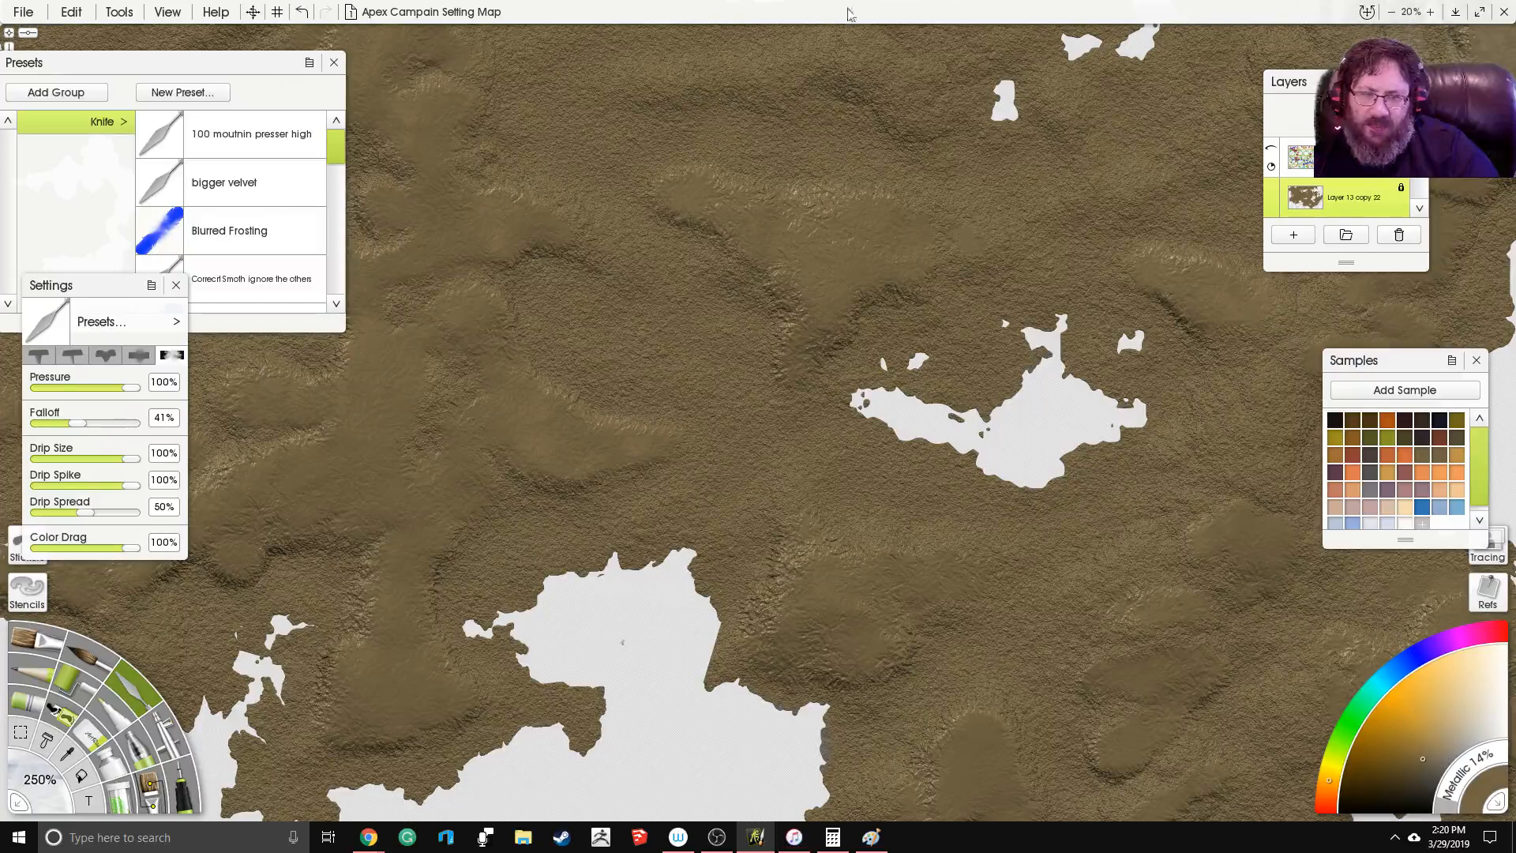
Step: Smooth parallel north-south ridges down the land corridor between the two northern lakes, east of the long narrow lake
left_click_drag(848, 11, 429, 42)
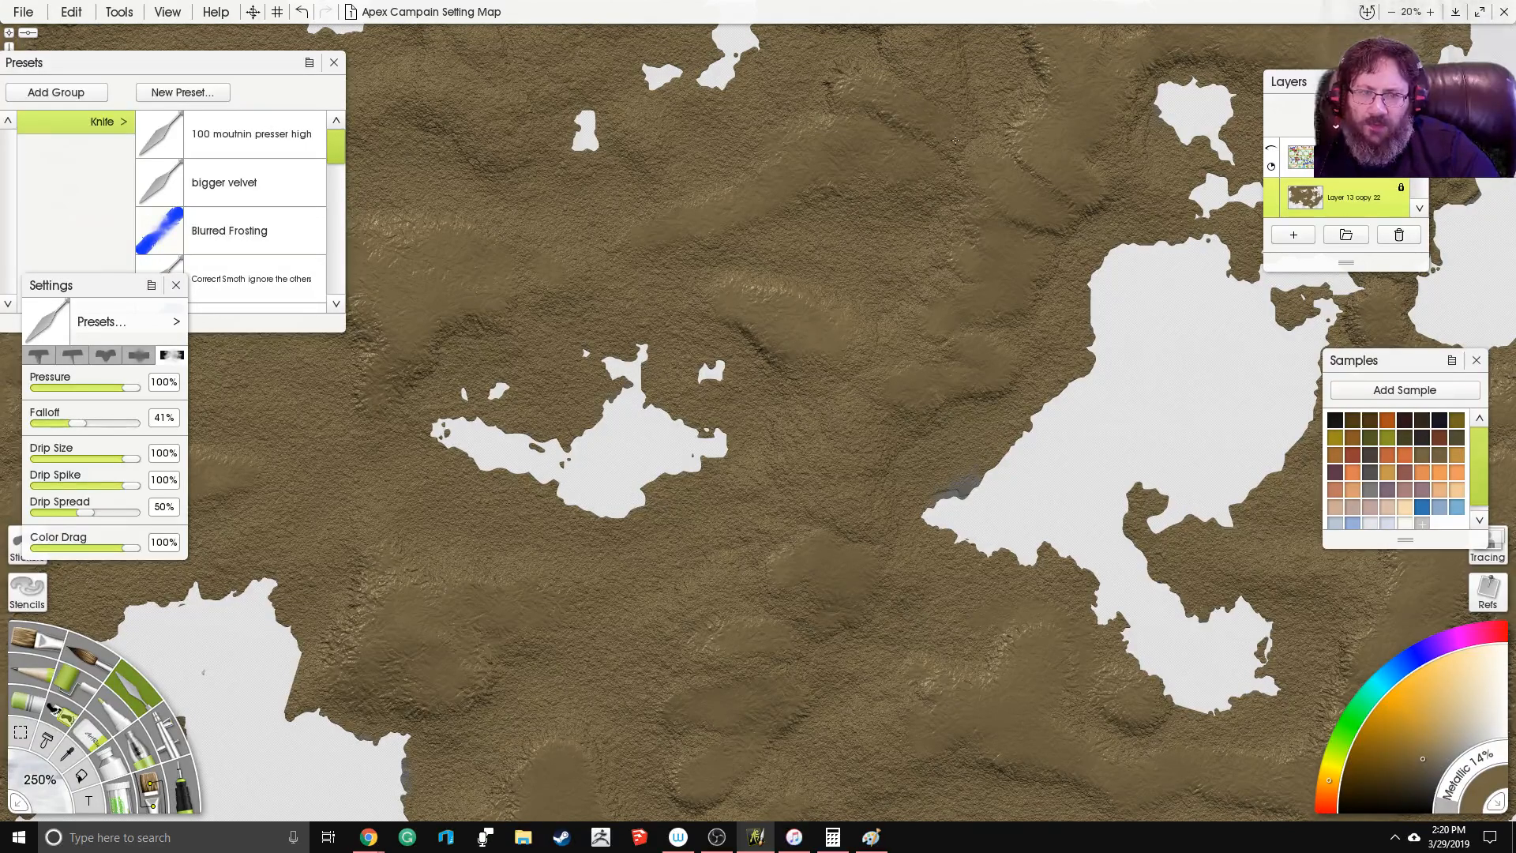
left_click_drag(713, 264, 668, 351)
left_click_drag(766, 327, 714, 482)
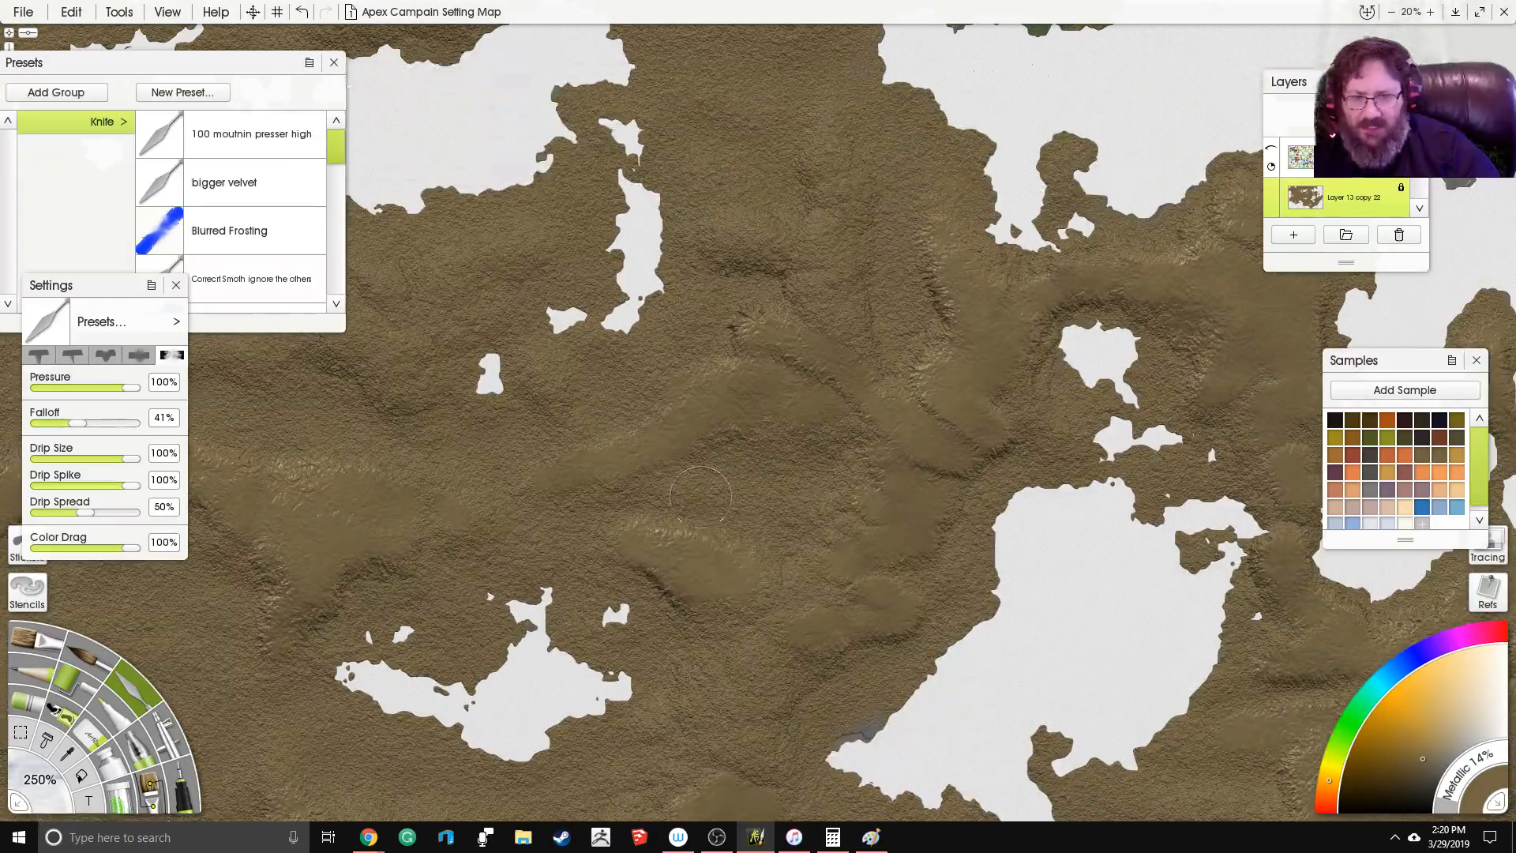
mouse_move(773, 231)
left_mouse_down()
mouse_move(722, 225)
mouse_move(760, 240)
mouse_move(840, 150)
mouse_move(819, 207)
left_mouse_up()
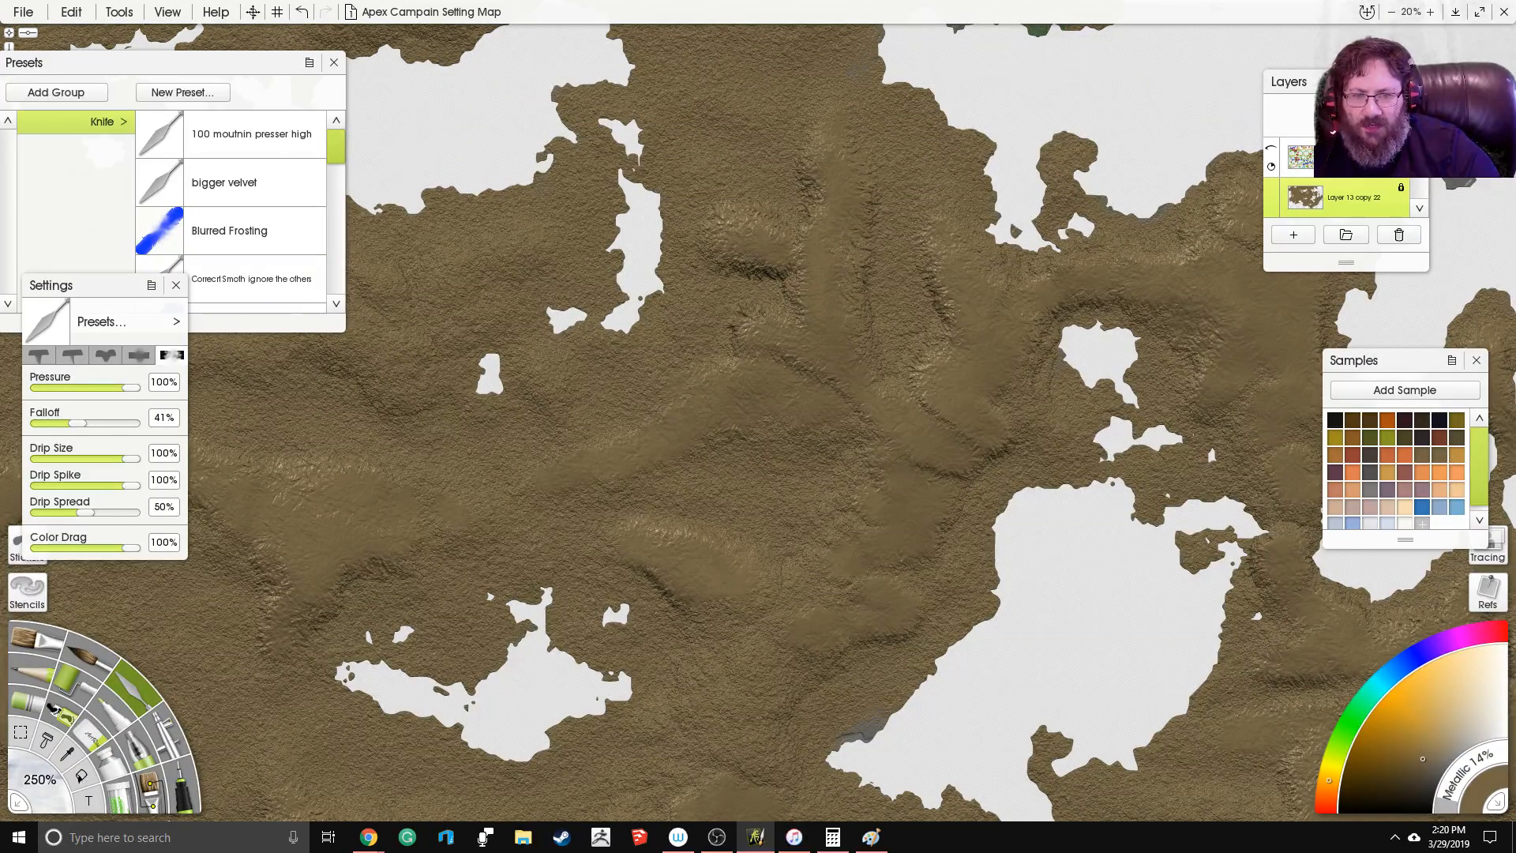
left_click_drag(887, 152, 872, 304)
Step: Smooth the east-west ridge below the large northern lake and add a short crest northeast of it near the lakeshore
left_click_drag(531, 154, 919, 83)
mouse_move(583, 243)
left_mouse_down()
mouse_move(569, 278)
mouse_move(715, 243)
mouse_move(711, 268)
mouse_move(701, 251)
mouse_move(655, 273)
left_mouse_up()
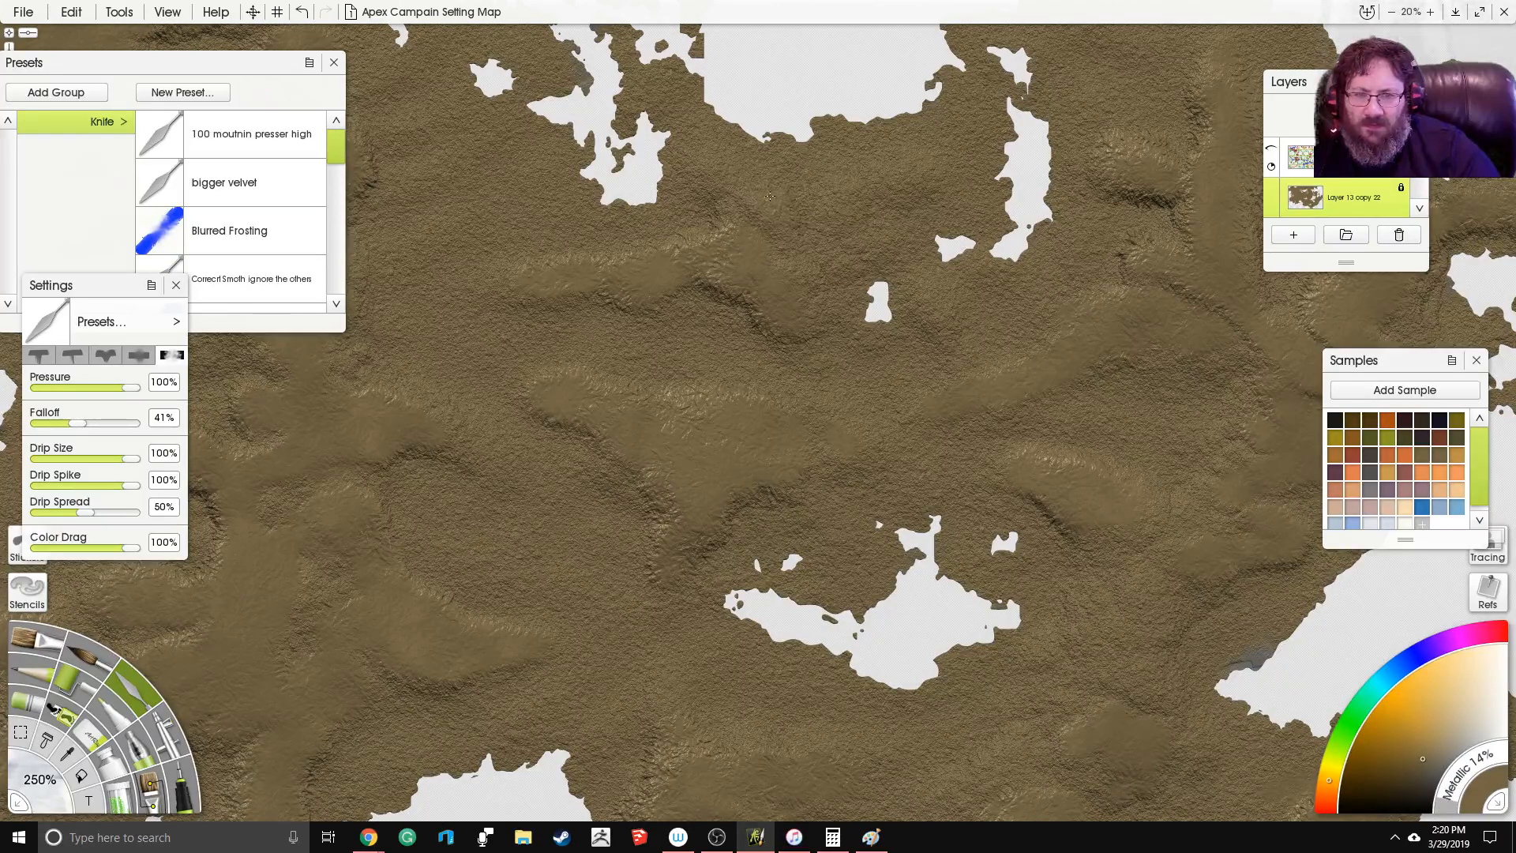
left_click_drag(786, 223, 804, 210)
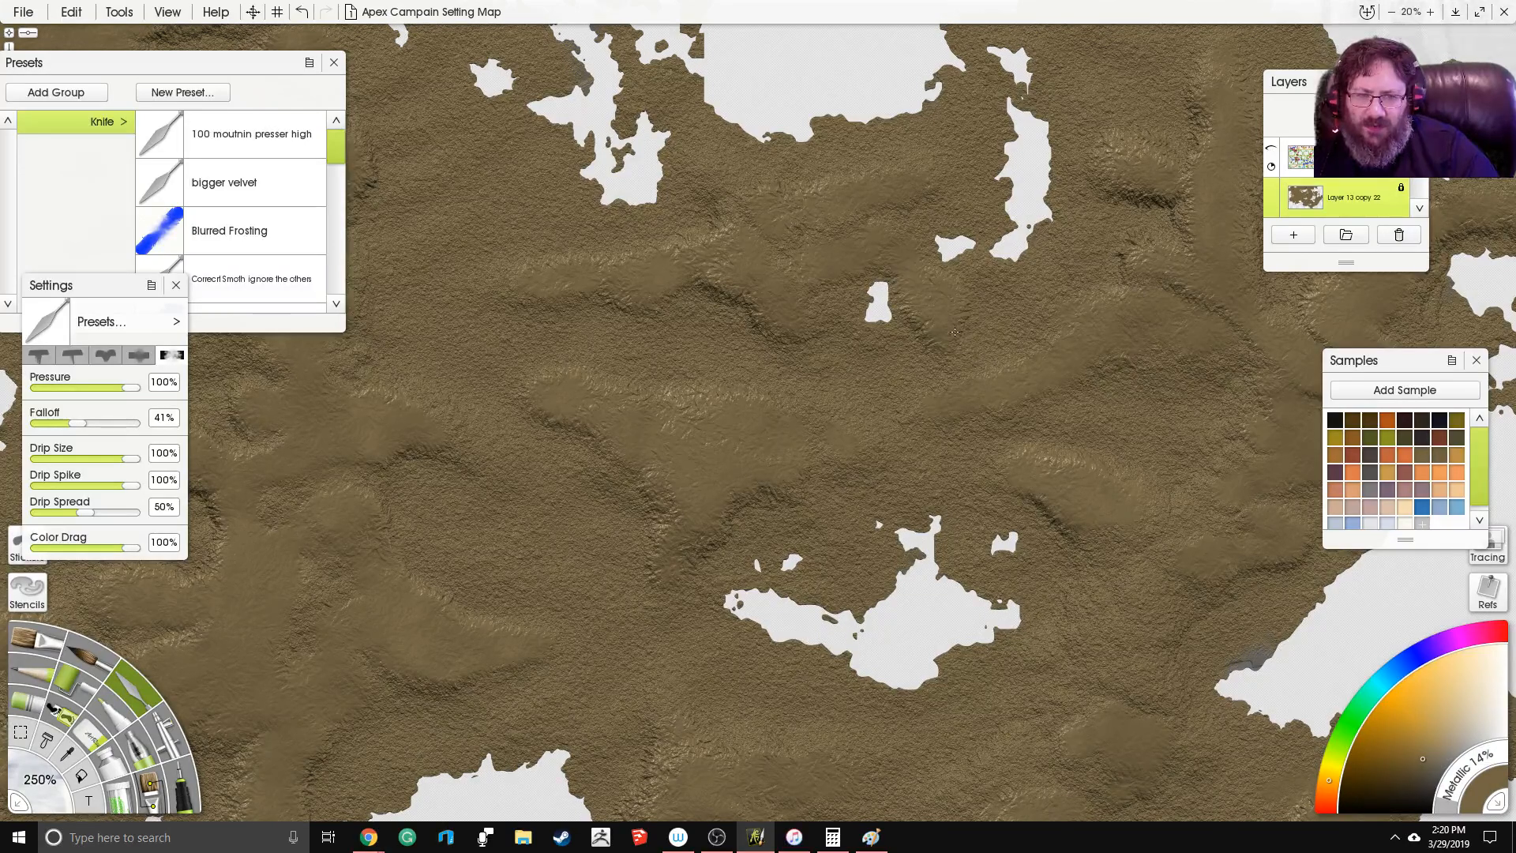
Step: Smooth a winding ridge along the northern shore of the large northern lake, rising from southwest to northeast
scroll(742, 27, "down", 3)
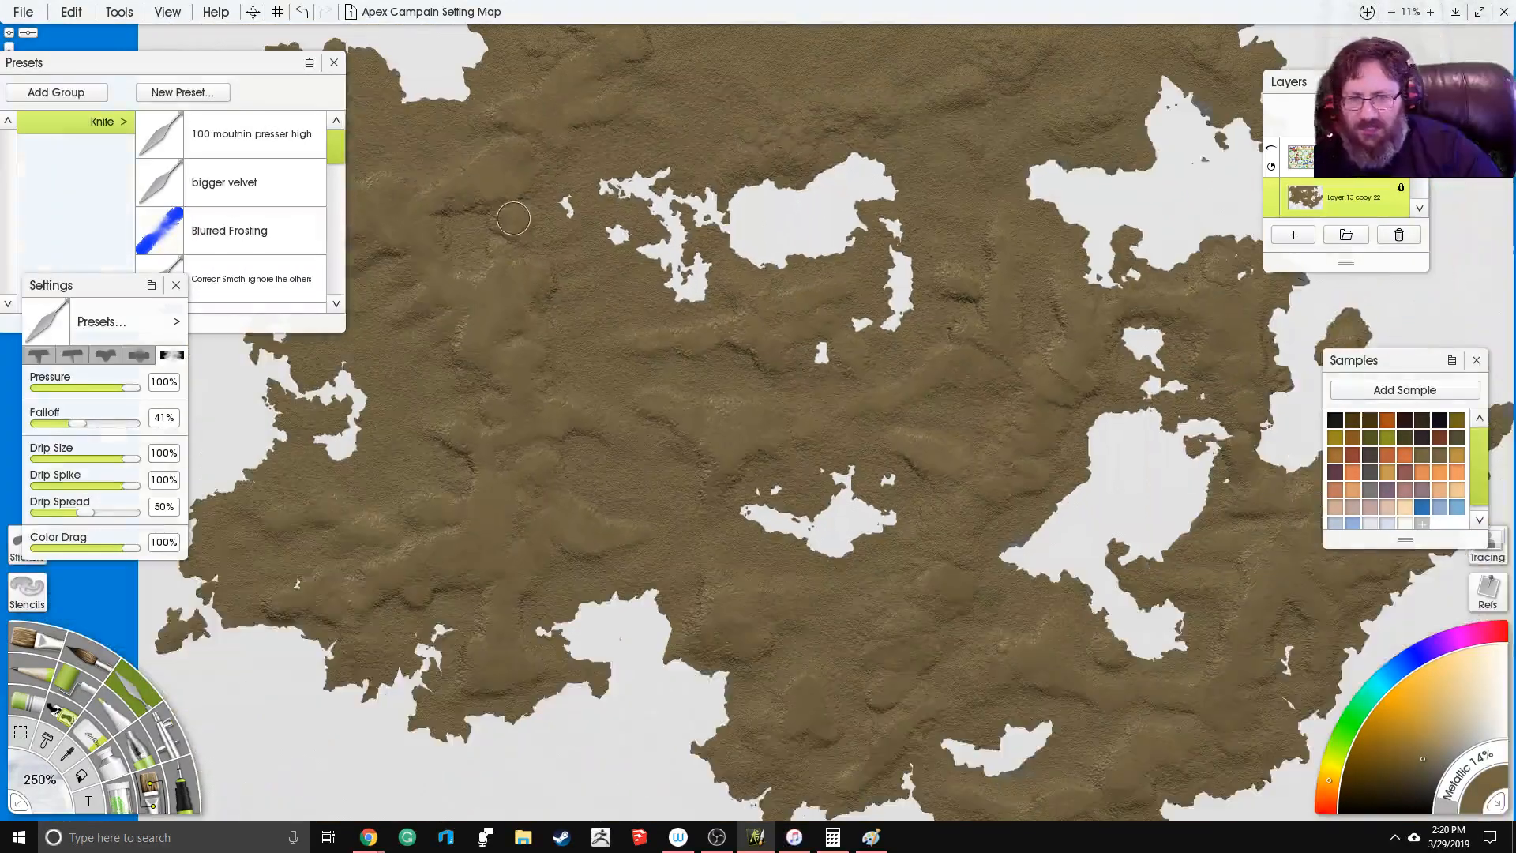
scroll(839, 168, "up", 4)
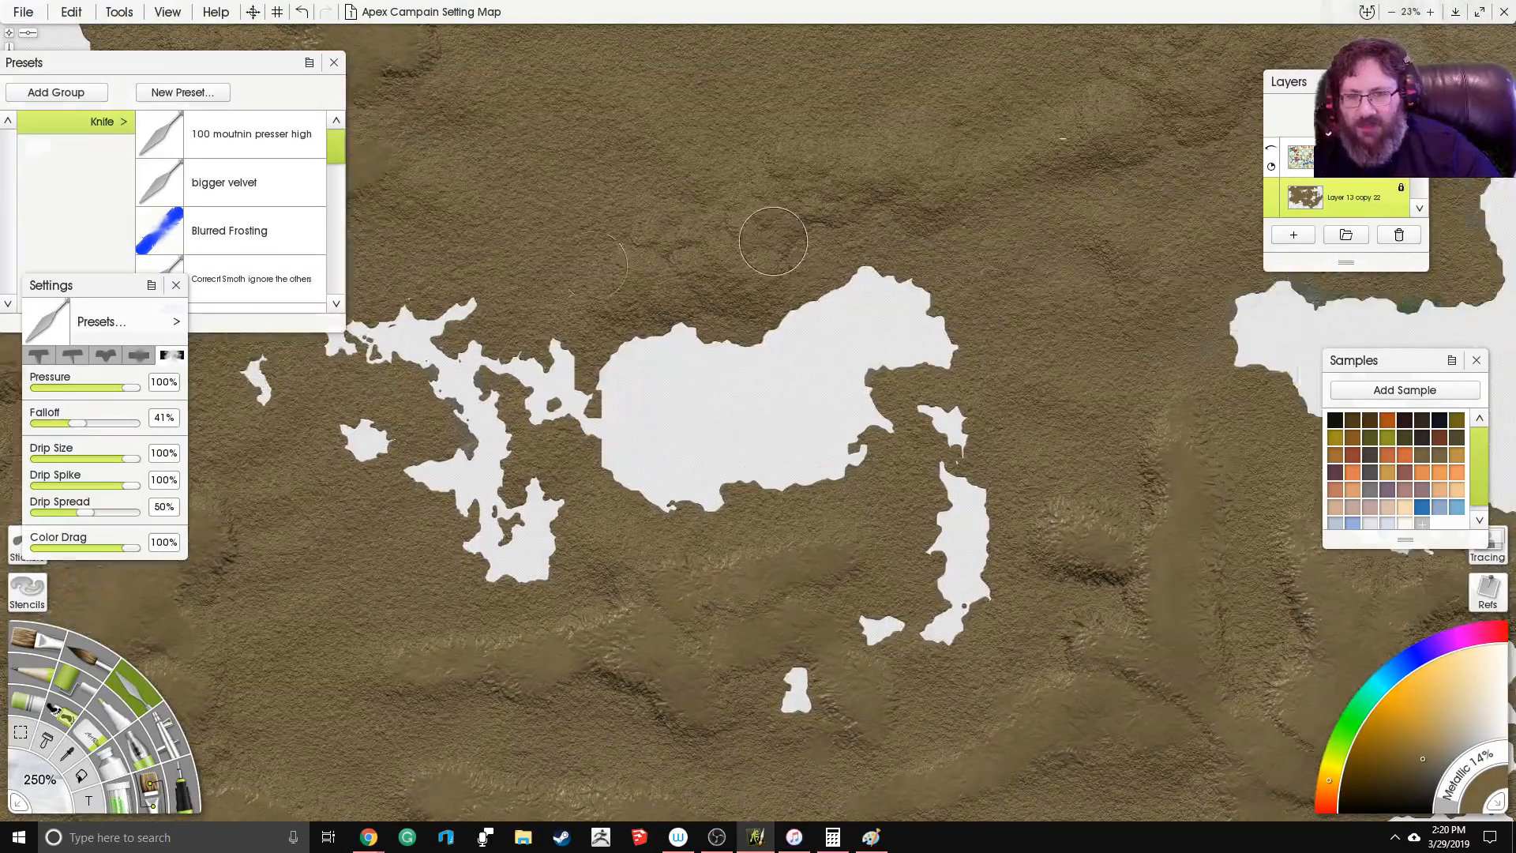
mouse_move(621, 311)
left_mouse_down()
mouse_move(742, 300)
mouse_move(694, 230)
mouse_move(745, 271)
mouse_move(758, 225)
mouse_move(739, 240)
left_mouse_up()
mouse_move(682, 283)
left_mouse_down()
mouse_move(734, 298)
mouse_move(761, 234)
left_mouse_up()
left_click_drag(809, 184, 900, 179)
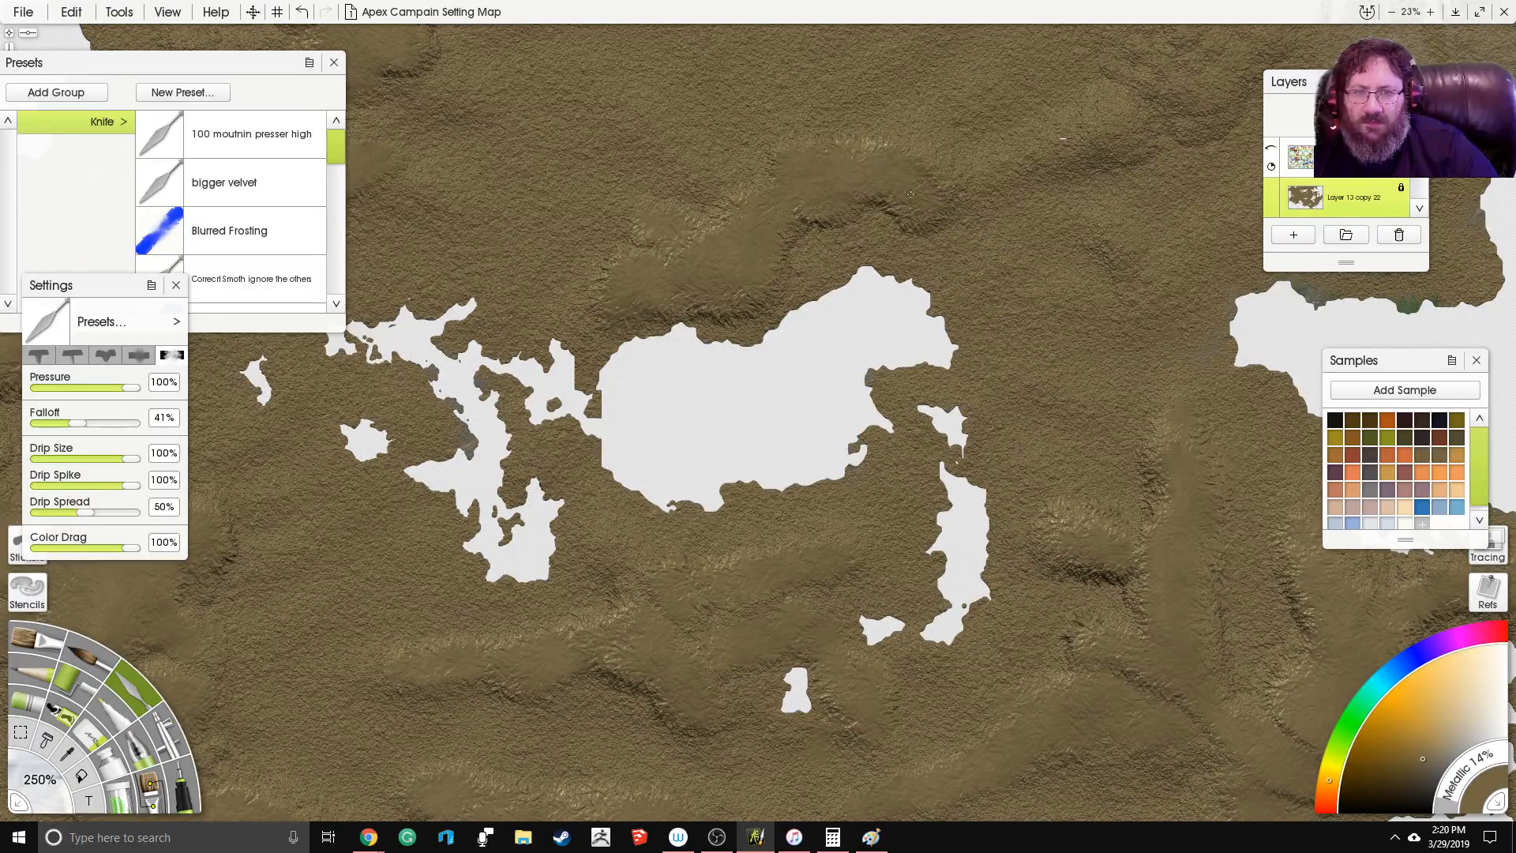
Step: Extend the winding ridge northeast toward the map's northern edge and begin a small mound southeast of its end
left_click_drag(877, 129, 661, 210)
mouse_move(829, 224)
left_mouse_down()
mouse_move(1017, 167)
mouse_move(999, 119)
mouse_move(923, 156)
left_mouse_up()
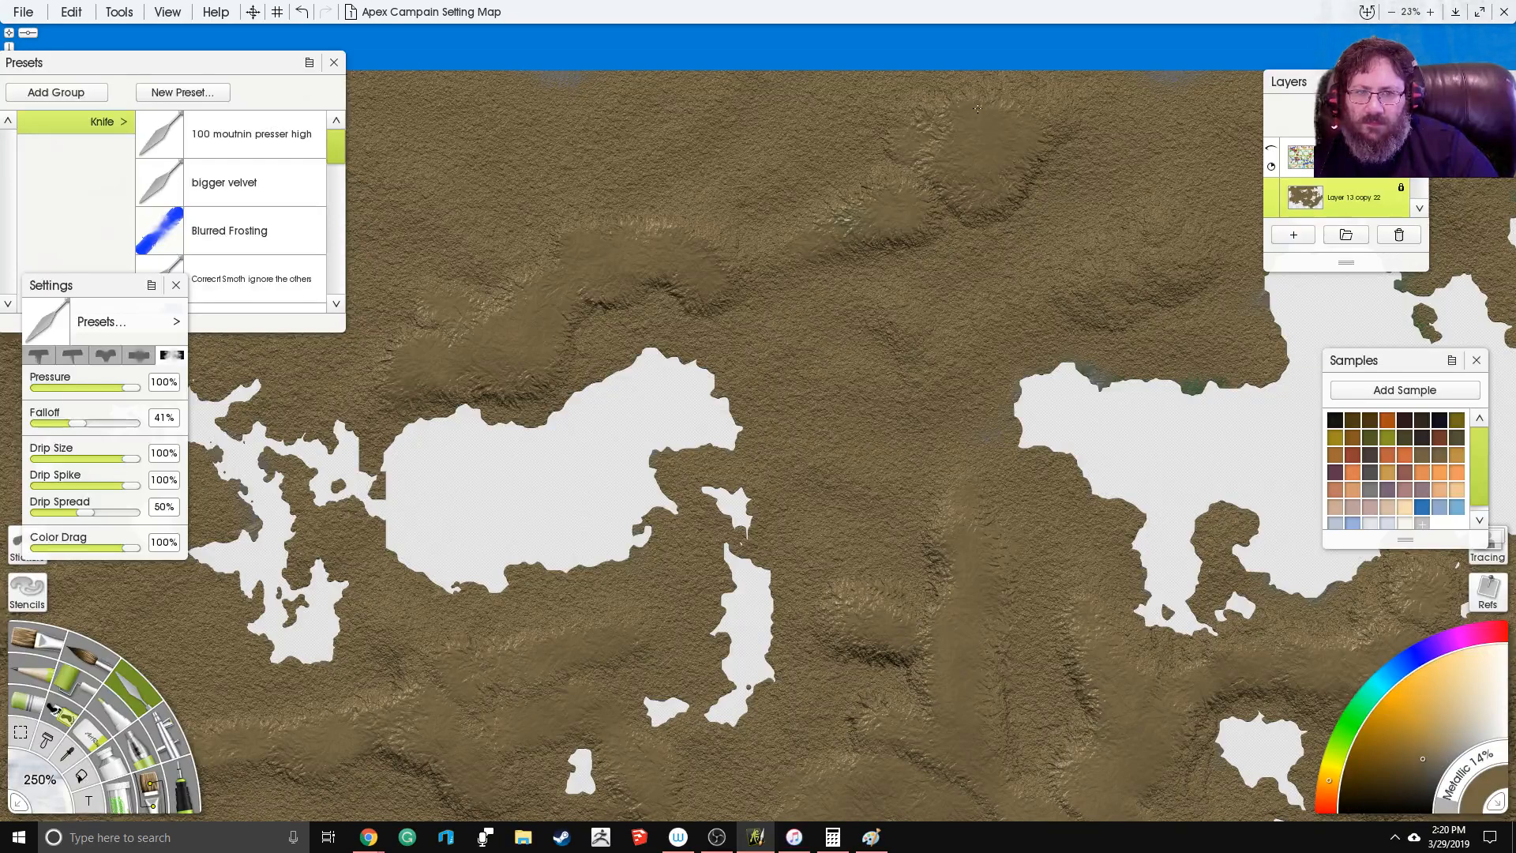
mouse_move(977, 108)
left_mouse_down()
mouse_move(925, 172)
mouse_move(1012, 255)
mouse_move(1085, 288)
mouse_move(1177, 271)
mouse_move(1171, 240)
left_mouse_up()
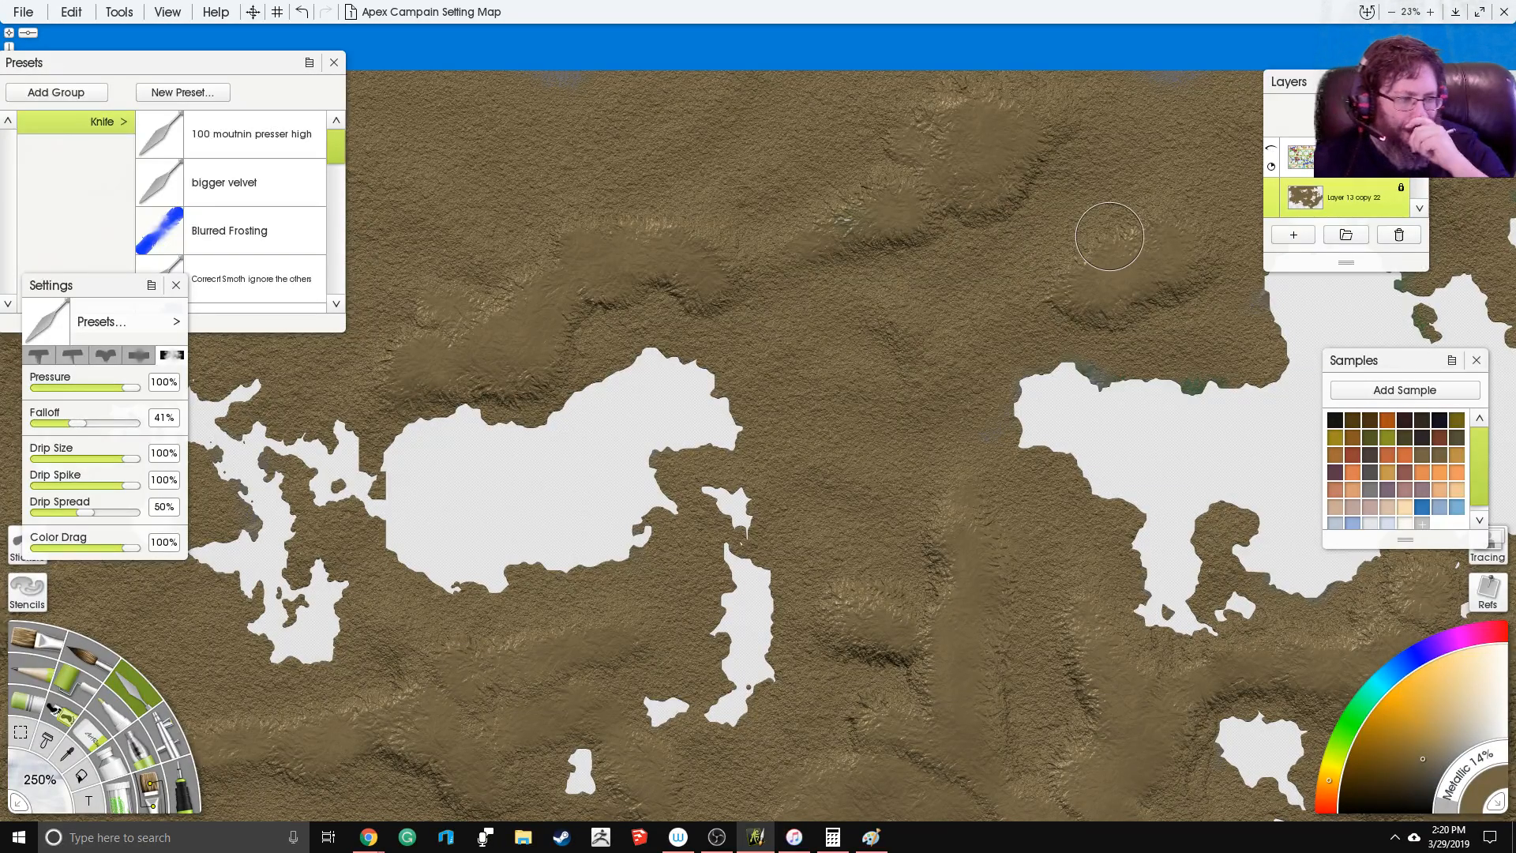
Step: Switch to File Explorer to view the Downloads folder, then close it and return to the map in ArtRage
left_click(1458, 9)
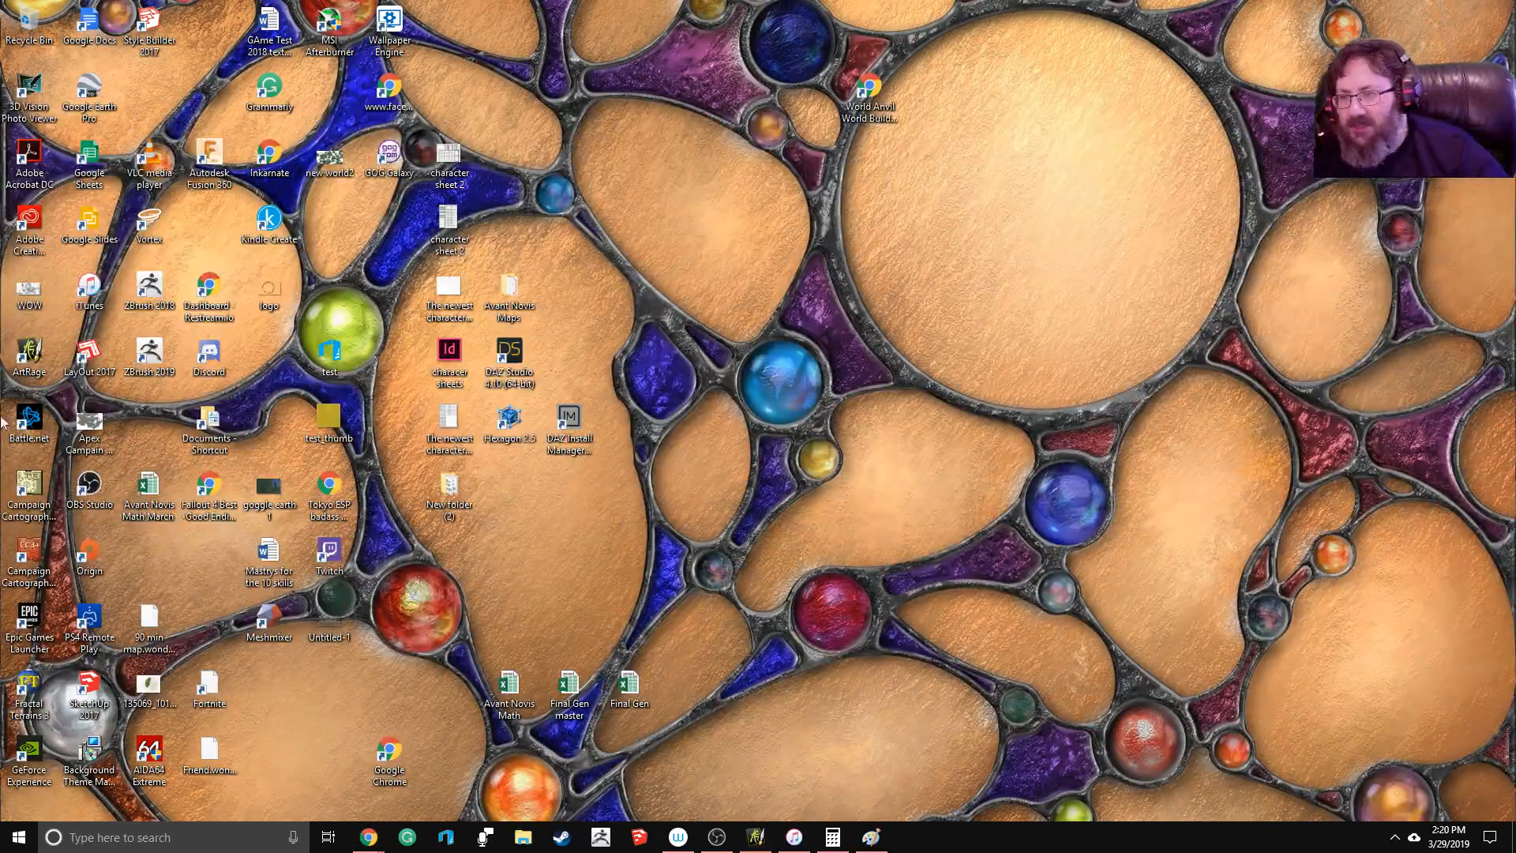
key("super+e")
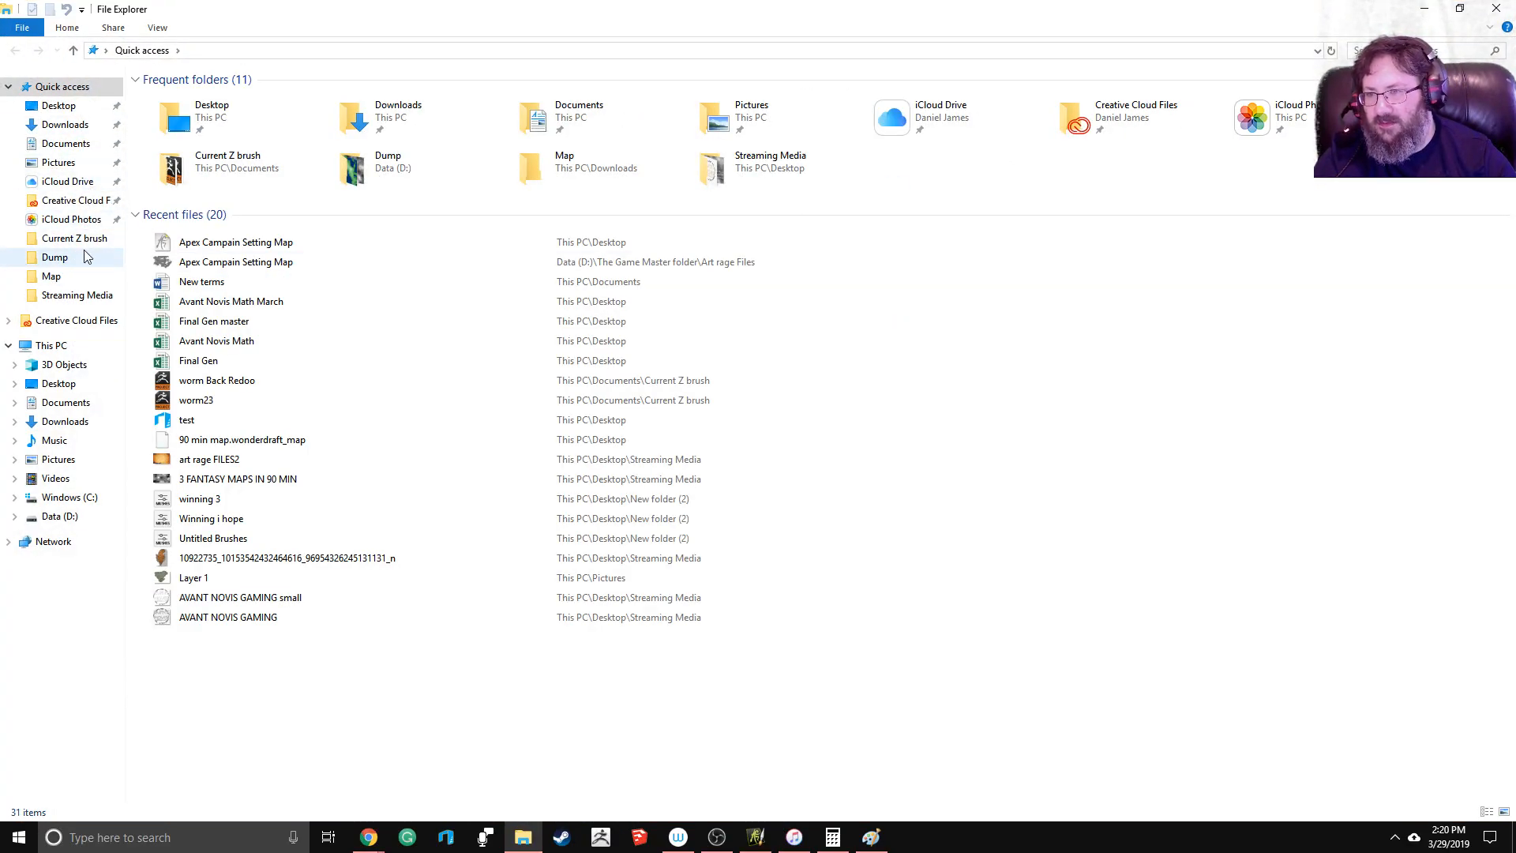
left_click(92, 125)
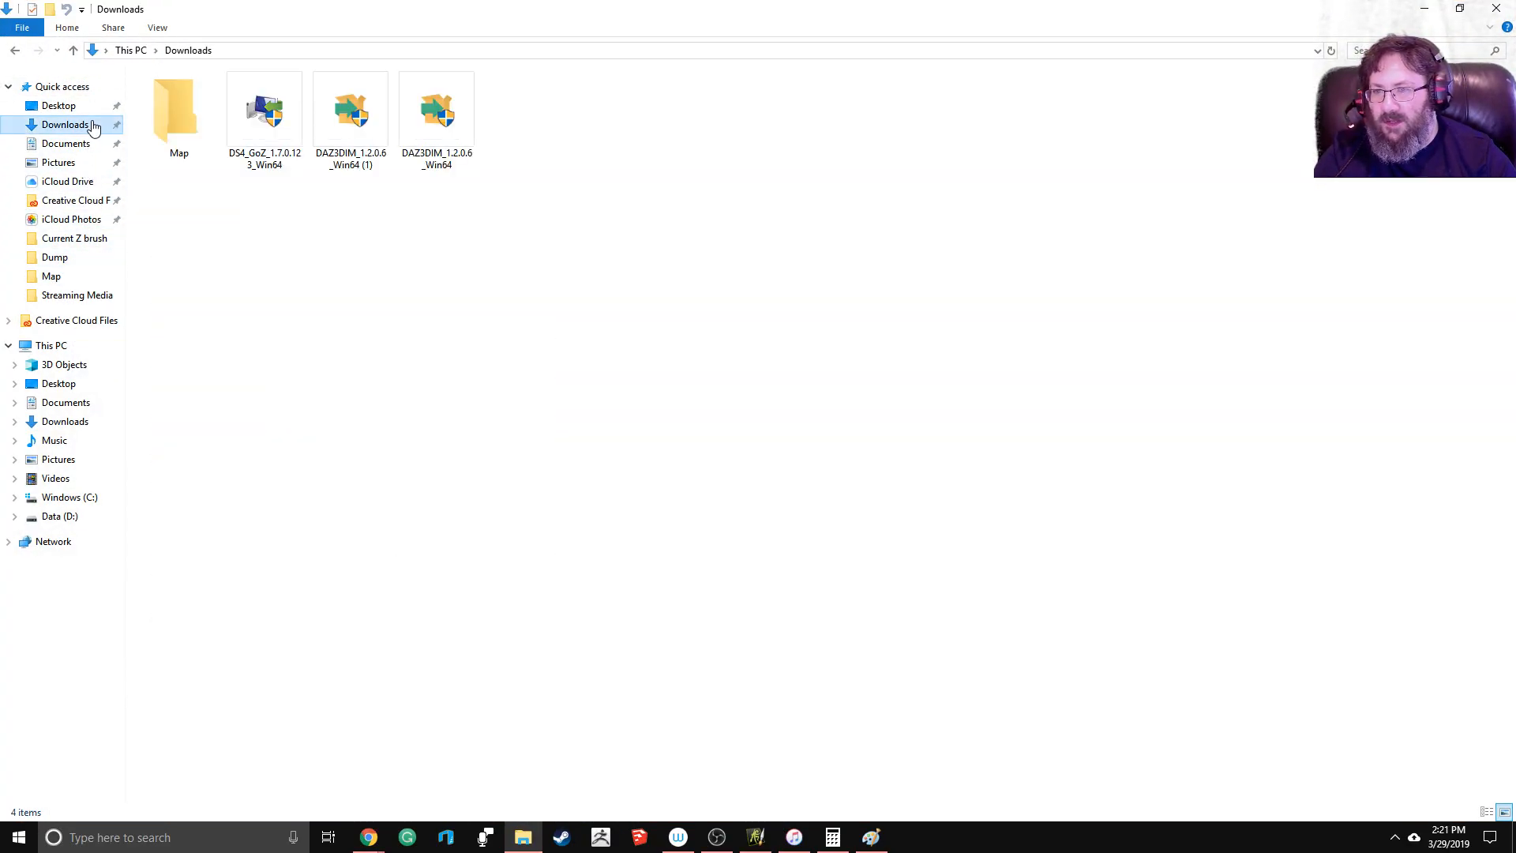
left_click(1494, 8)
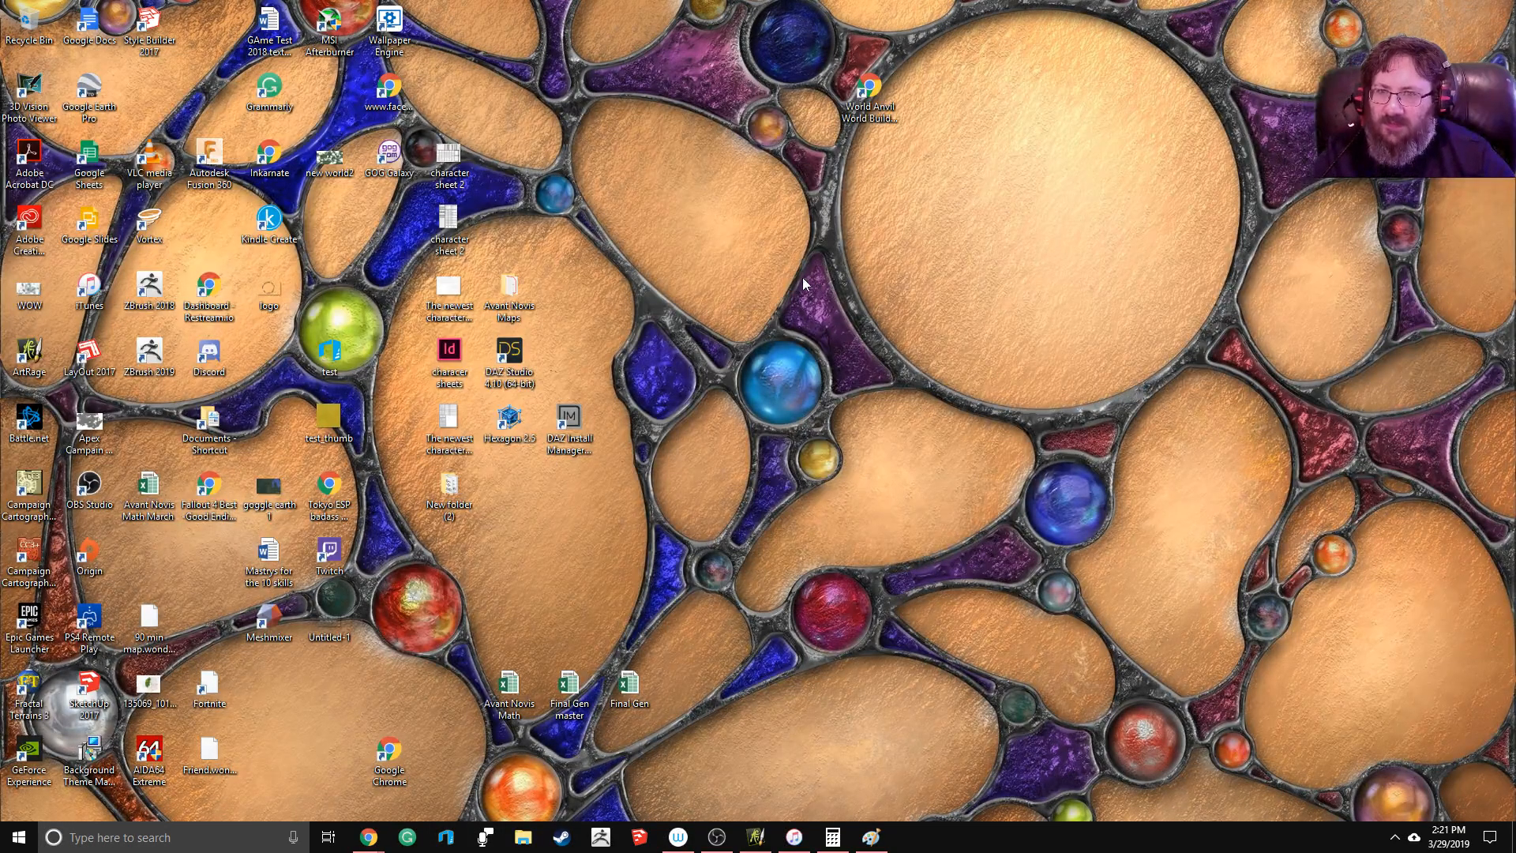
left_click(766, 841)
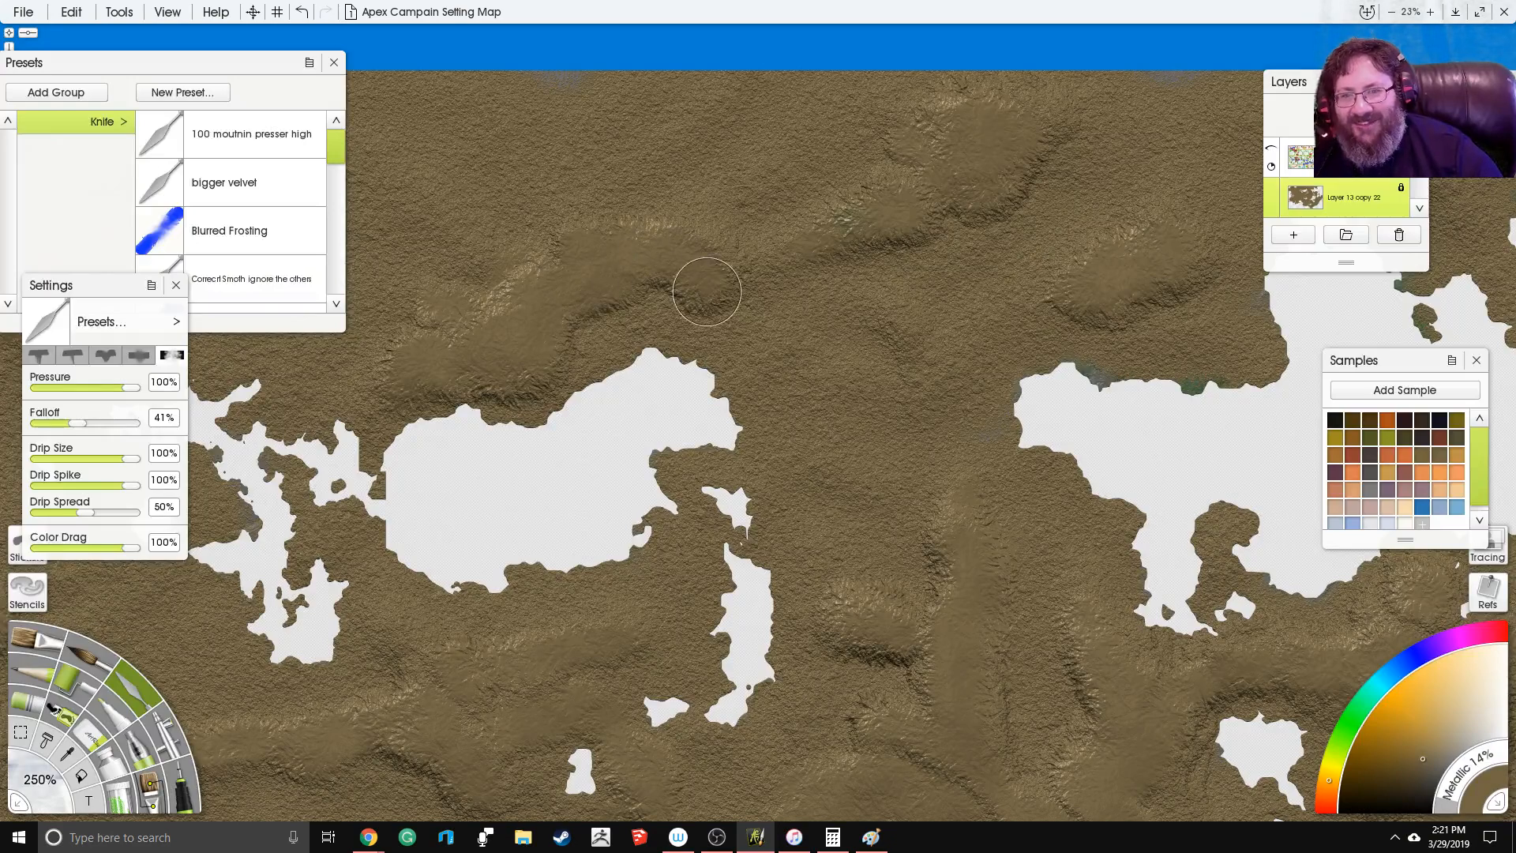
Step: Smooth the short ridge in the land northwest of the large southeastern lake with the palette knife
left_click_drag(409, 643, 630, 397)
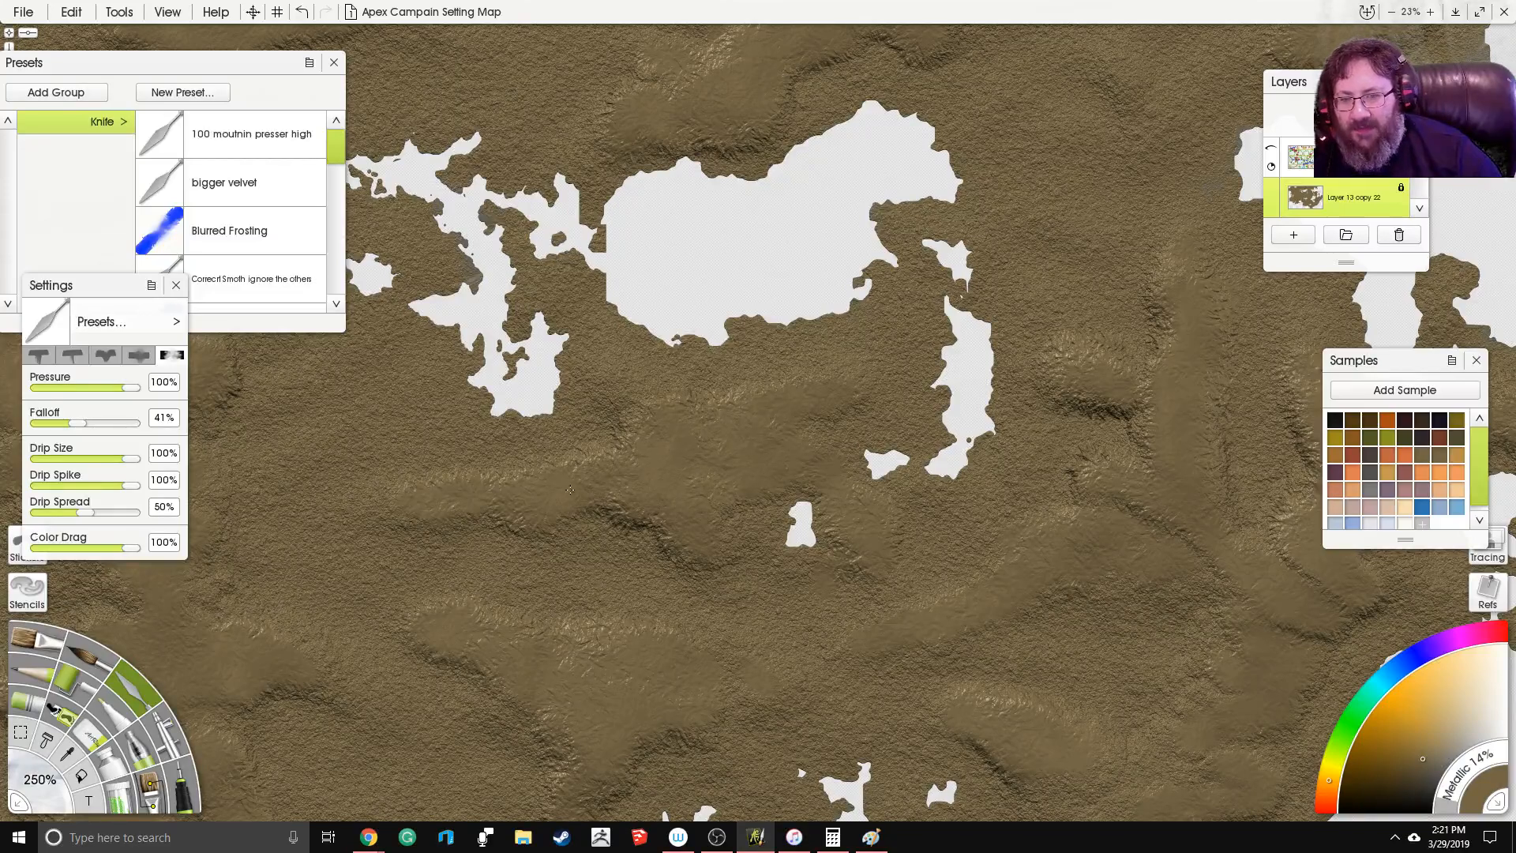
left_click_drag(390, 338, 676, 299)
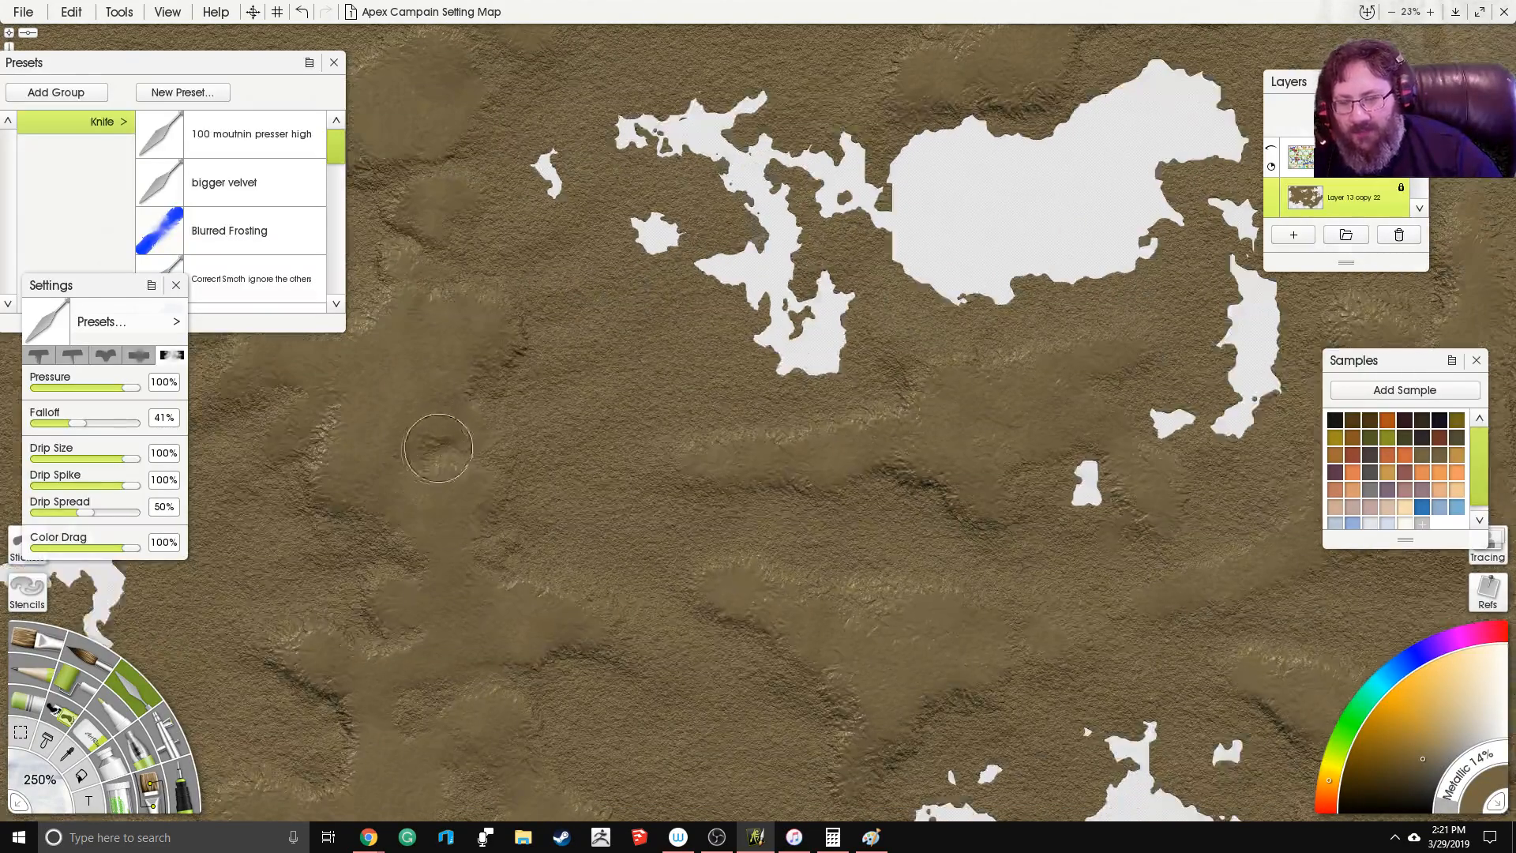
left_click_drag(431, 463, 600, 352)
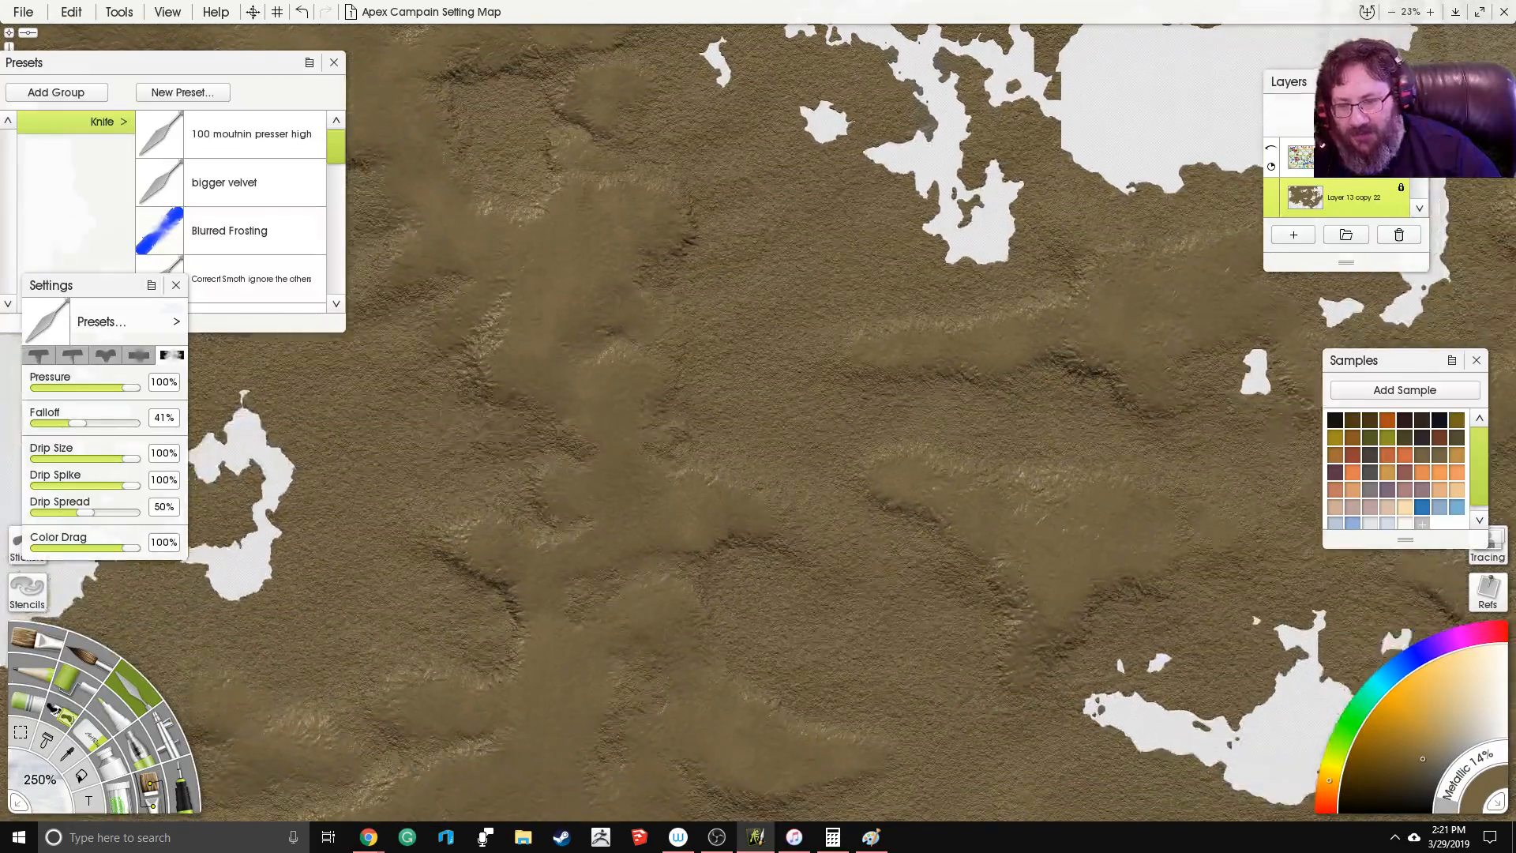
left_click_drag(616, 612, 663, 352)
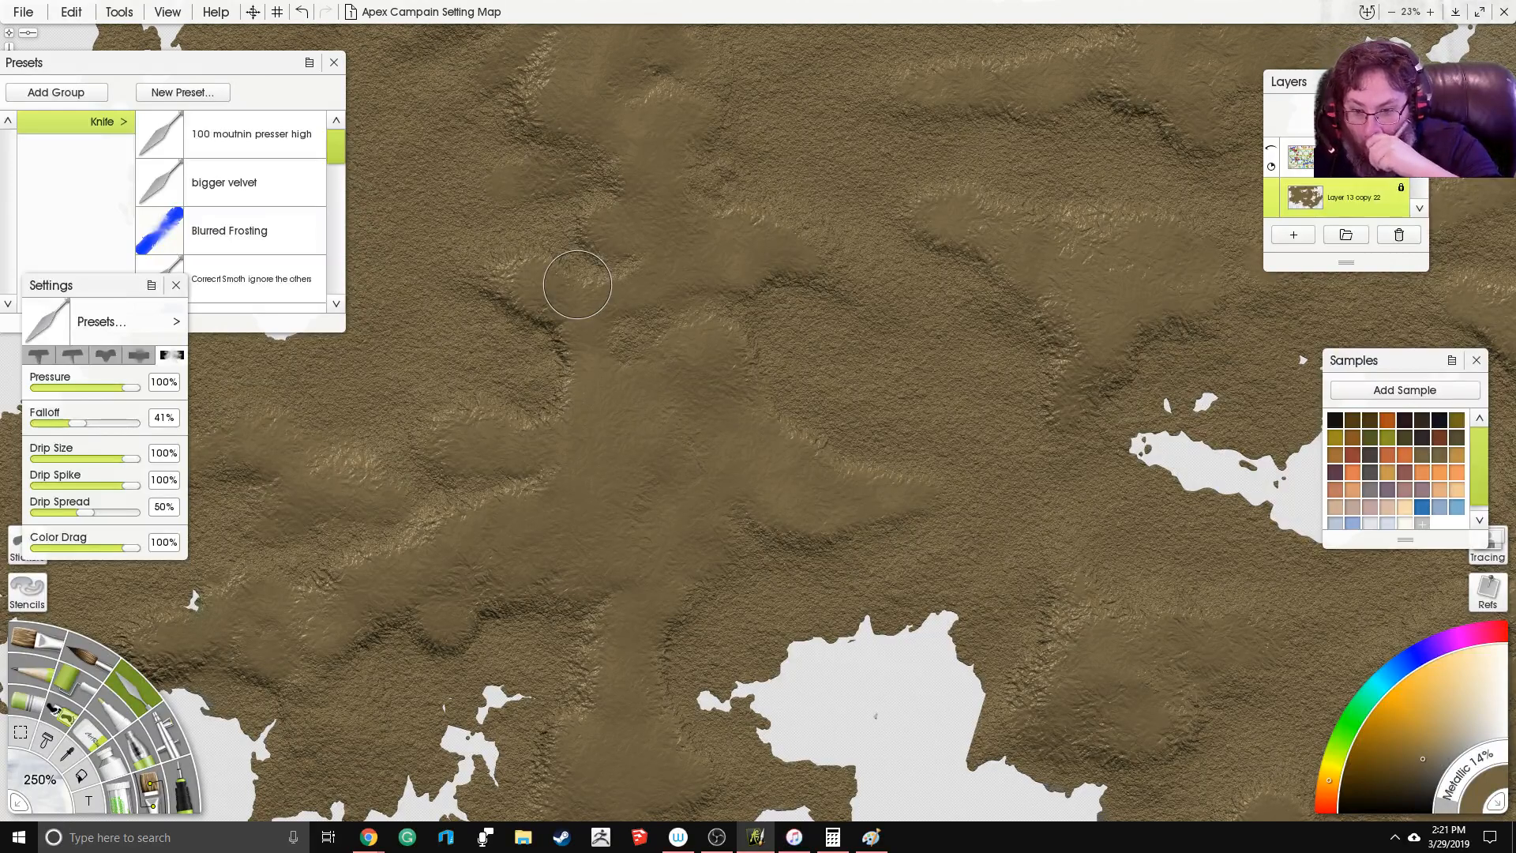
scroll(606, 271, "down", 5)
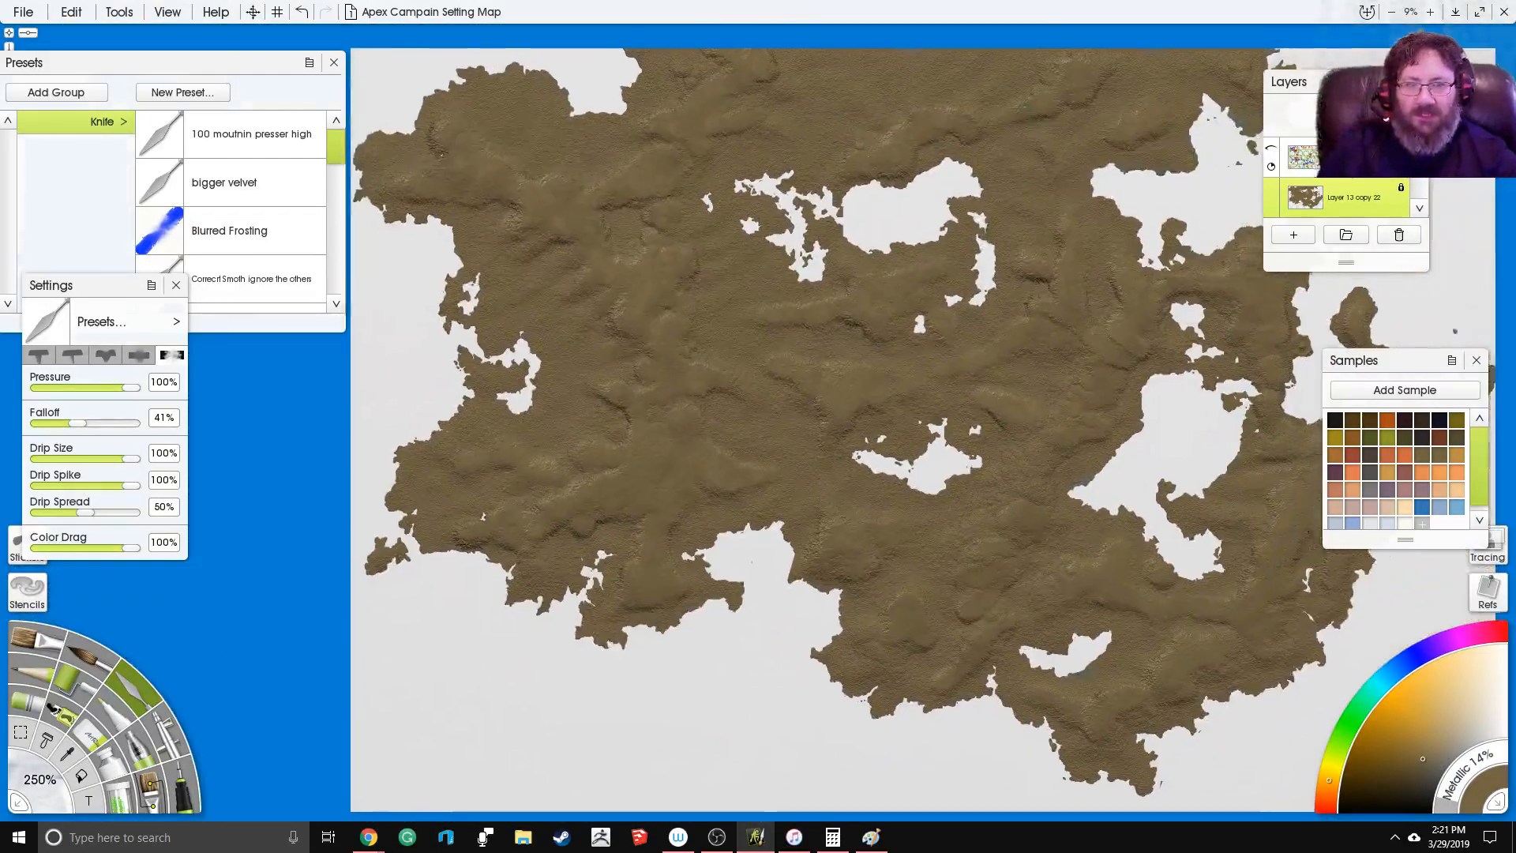
scroll(861, 394, "up", 5)
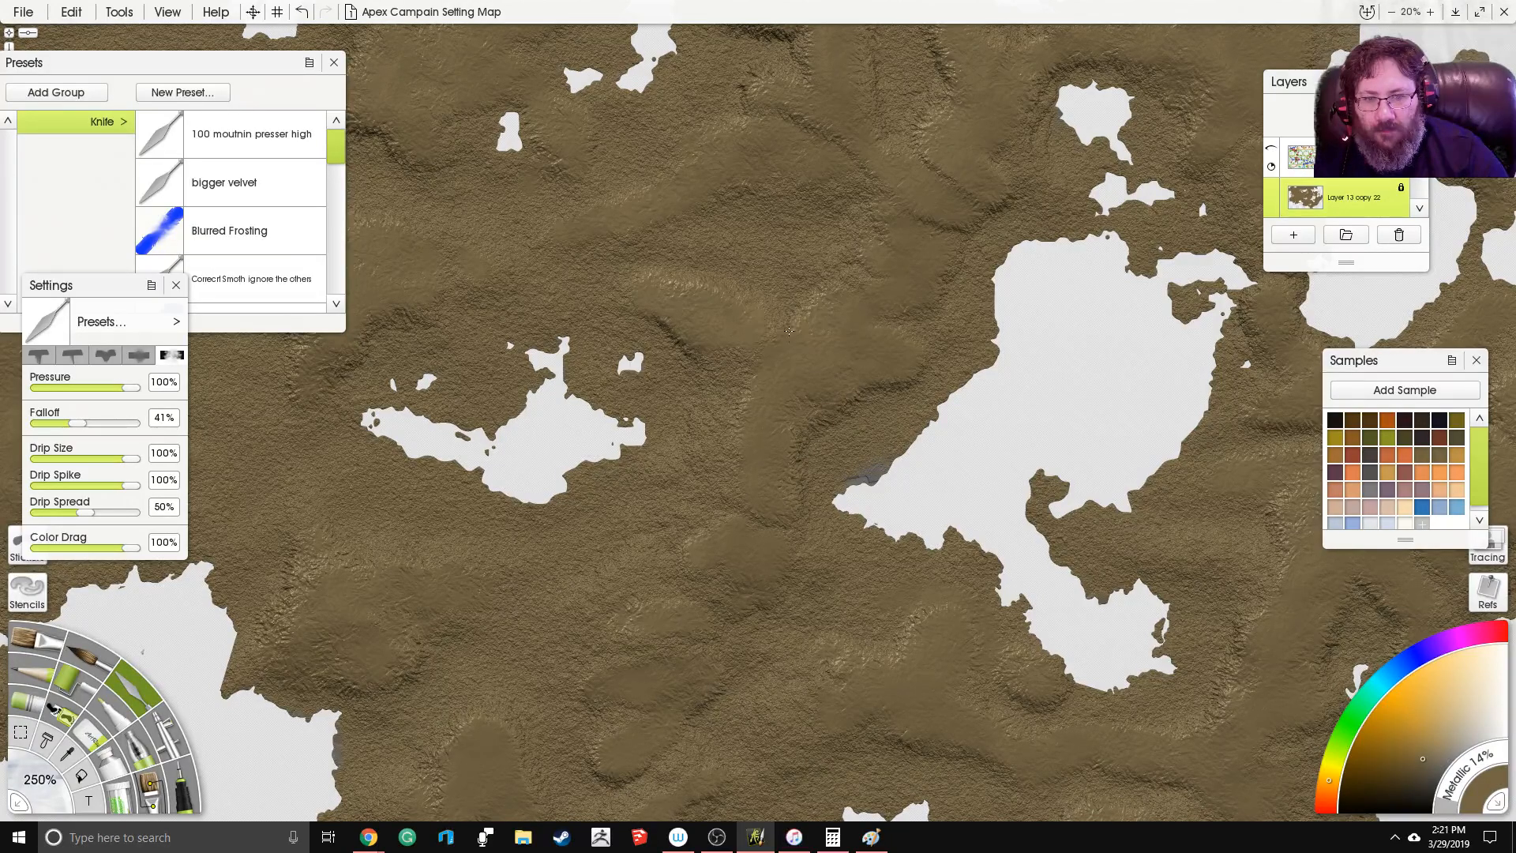
left_click_drag(779, 254, 751, 439)
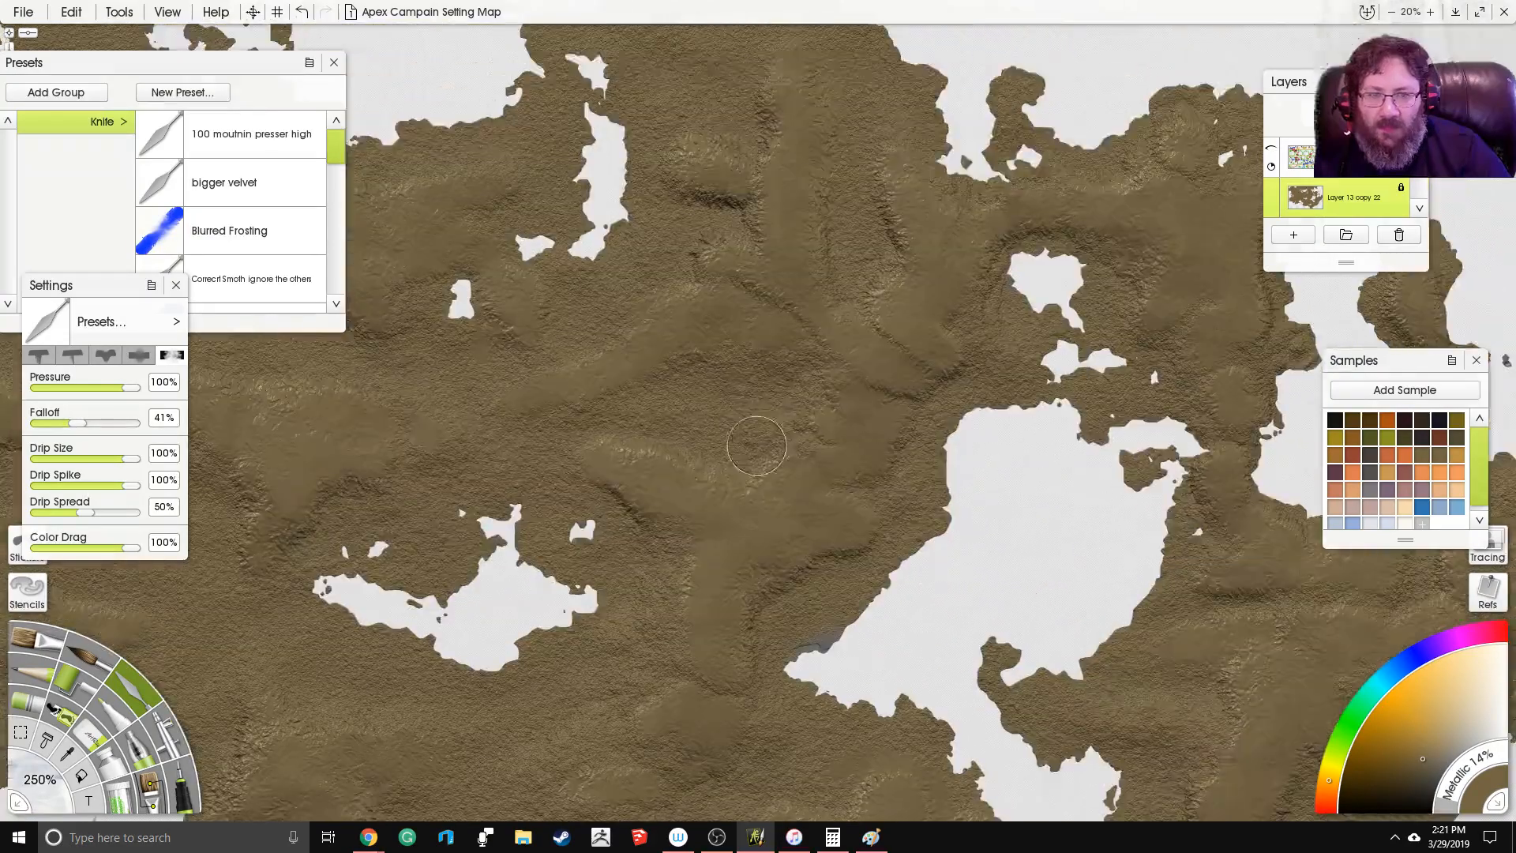
left_click_drag(898, 378, 871, 379)
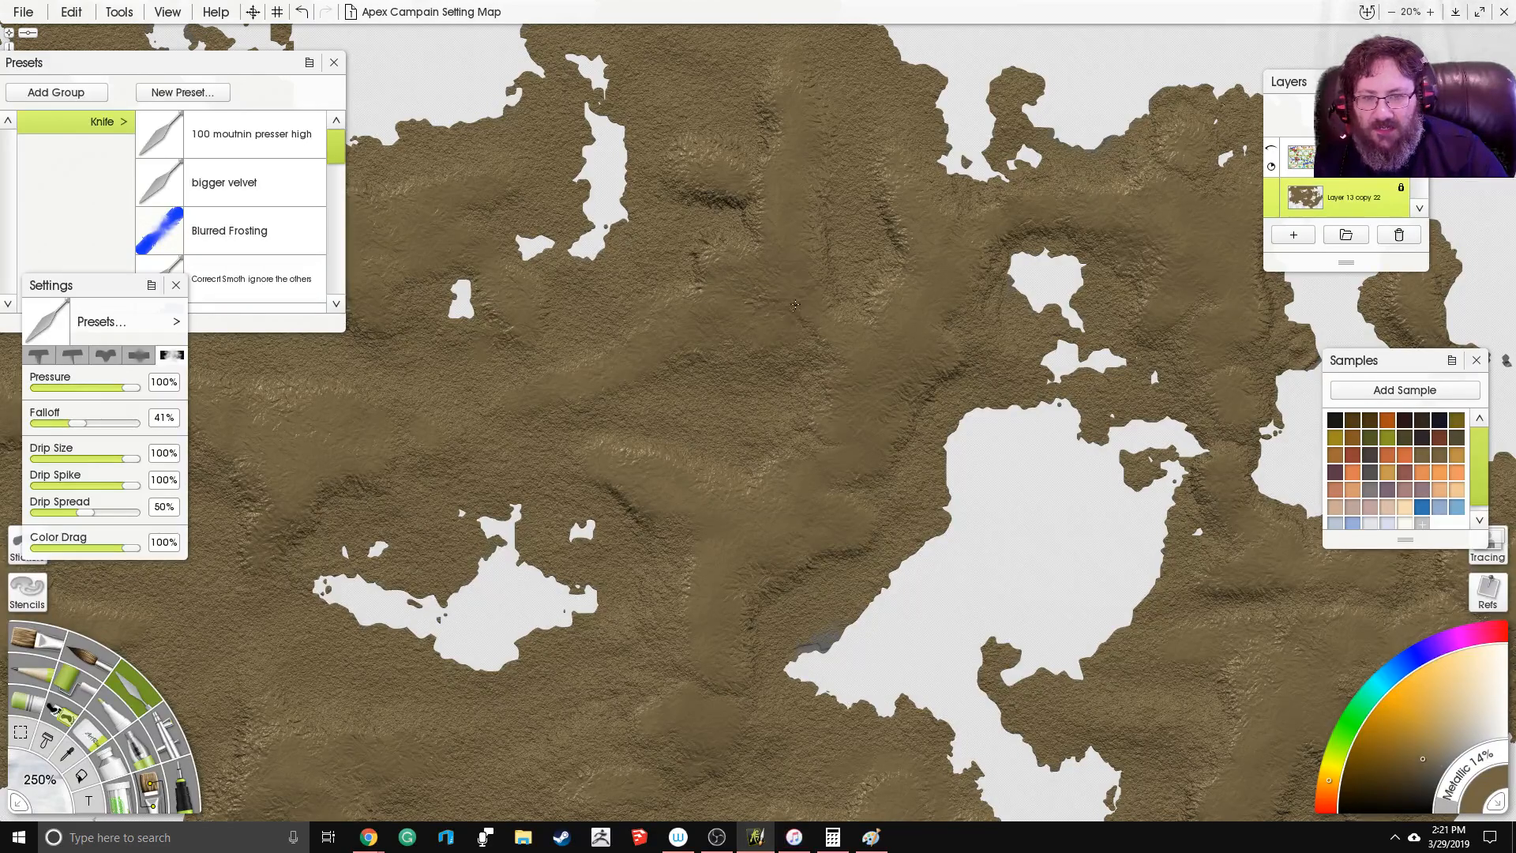
Step: Smooth the ridge crests on the land just southeast of the large southeastern lake
mouse_move(752, 201)
left_mouse_down()
mouse_move(789, 254)
mouse_move(809, 338)
left_mouse_up()
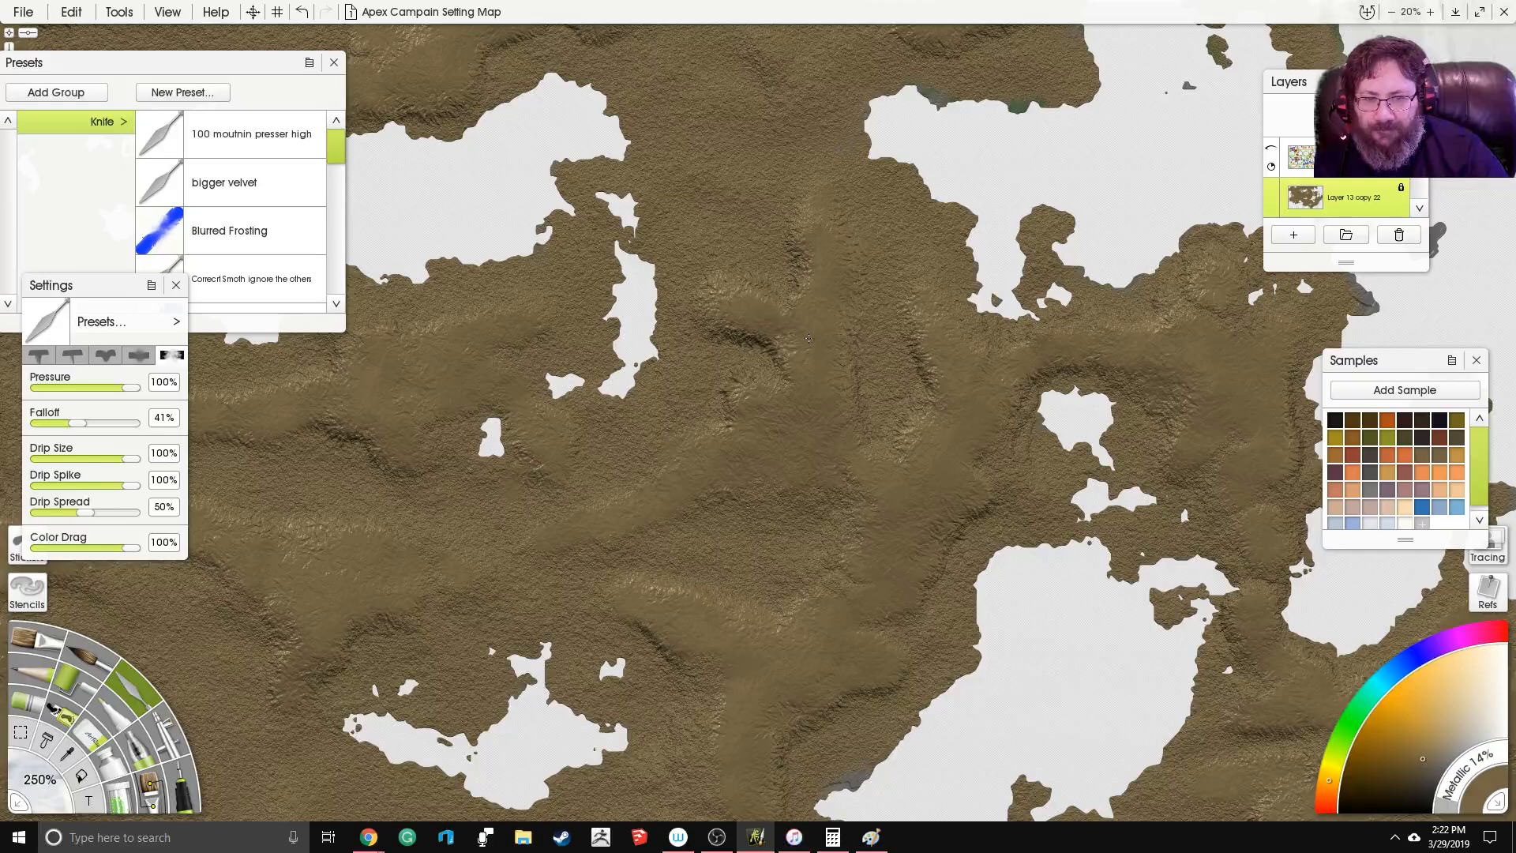
left_click_drag(778, 217, 545, 158)
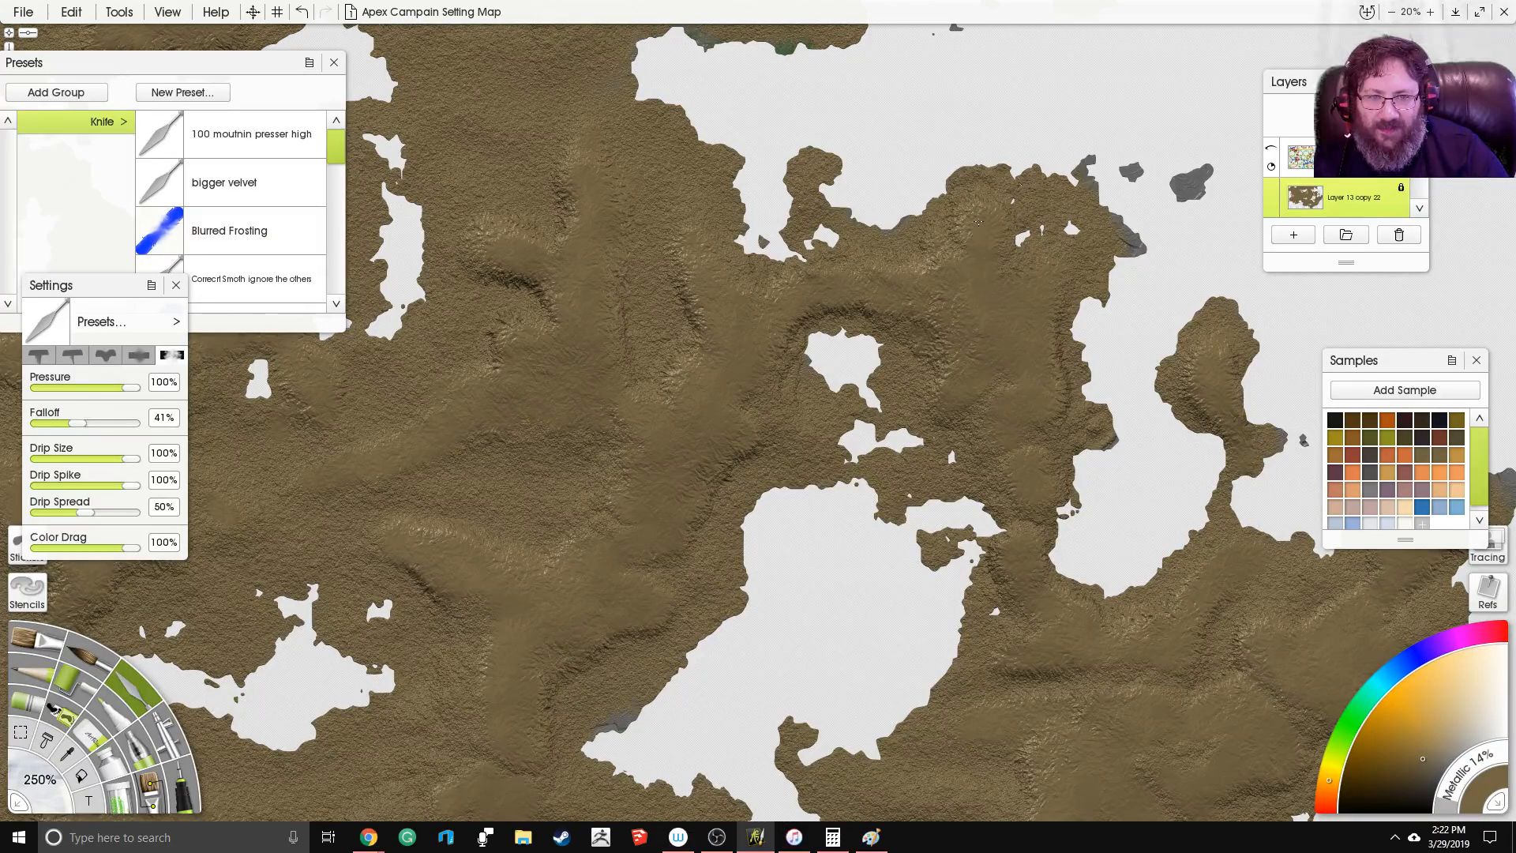
left_click_drag(942, 423, 835, 148)
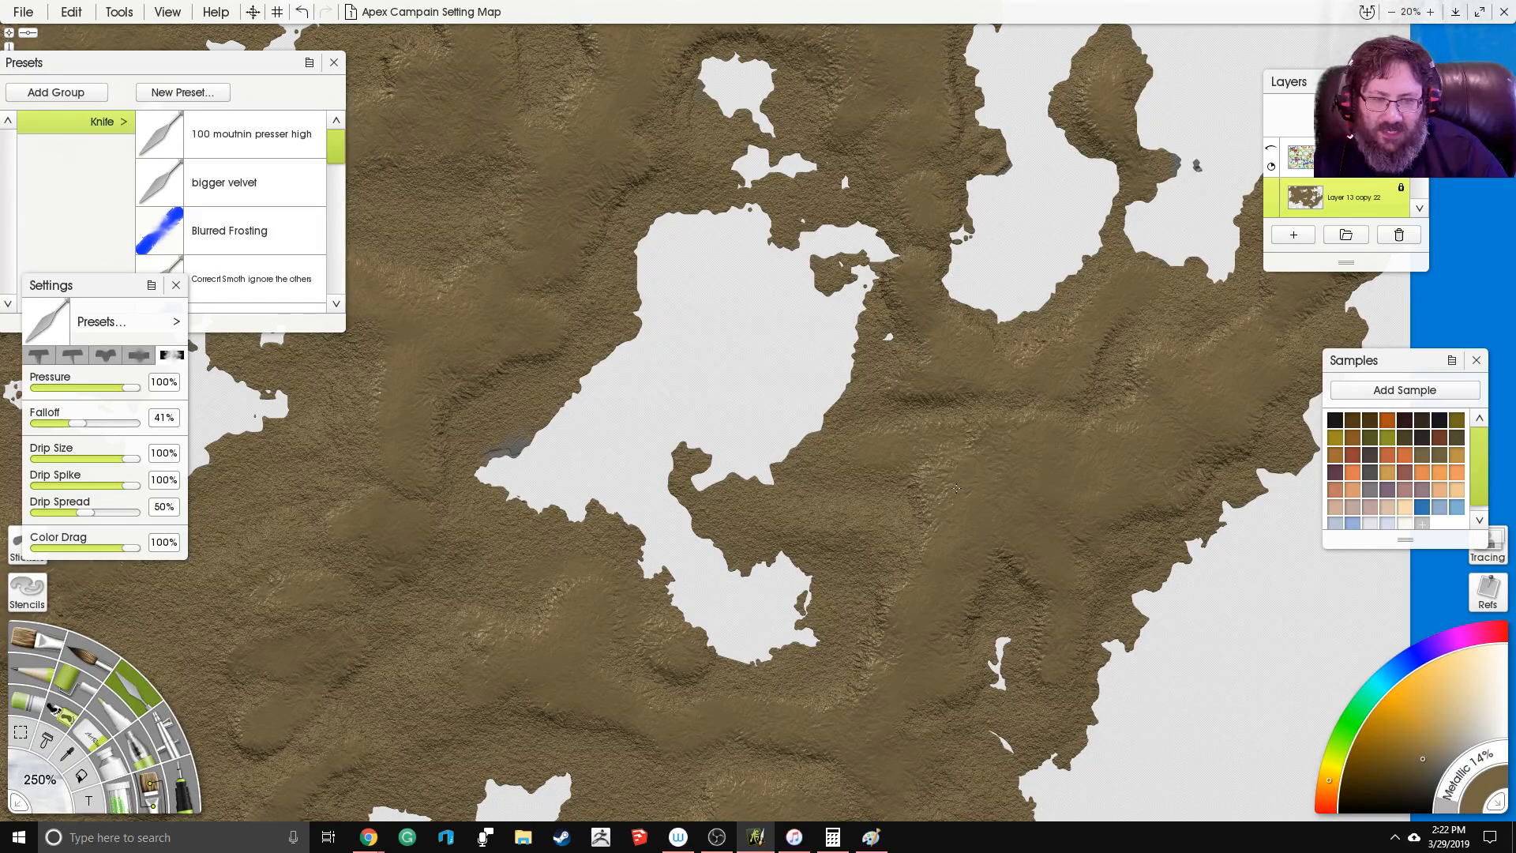
mouse_move(818, 518)
left_mouse_down()
mouse_move(912, 533)
mouse_move(922, 519)
mouse_move(916, 568)
mouse_move(941, 519)
mouse_move(904, 558)
mouse_move(927, 524)
mouse_move(899, 537)
mouse_move(873, 525)
mouse_move(971, 493)
mouse_move(976, 537)
mouse_move(888, 532)
left_mouse_up()
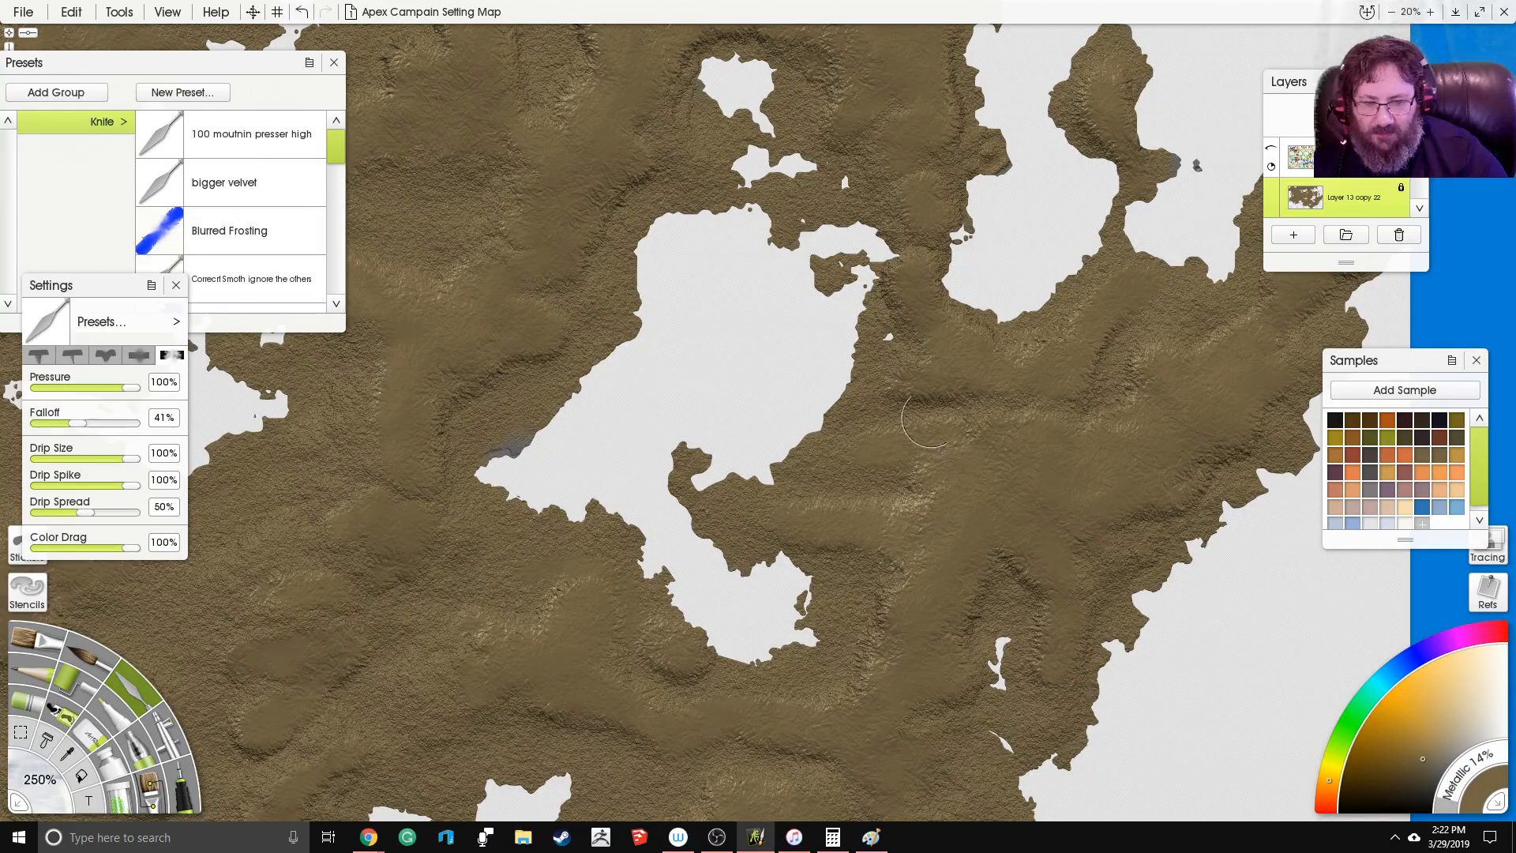
left_click_drag(998, 557, 987, 591)
mouse_move(915, 474)
left_mouse_down()
mouse_move(914, 505)
mouse_move(925, 499)
left_mouse_up()
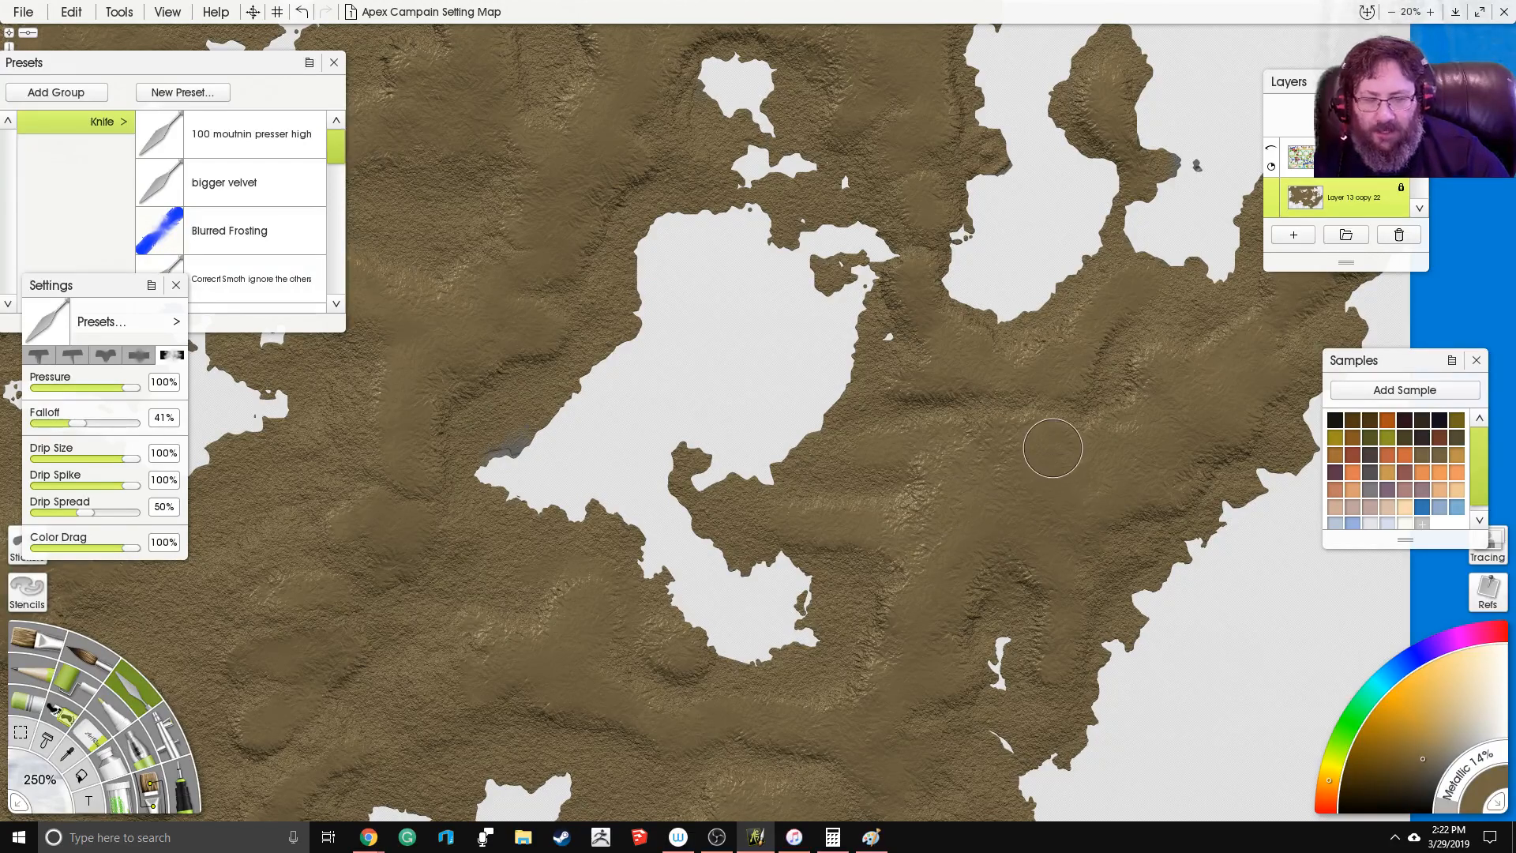
Step: Set the palette knife size to 450% and blend the ridge running northeast along the southeast side of the small southern lake
scroll(978, 306, "down", 4)
left_click_drag(780, 371, 1088, 489)
scroll(839, 320, "up", 3)
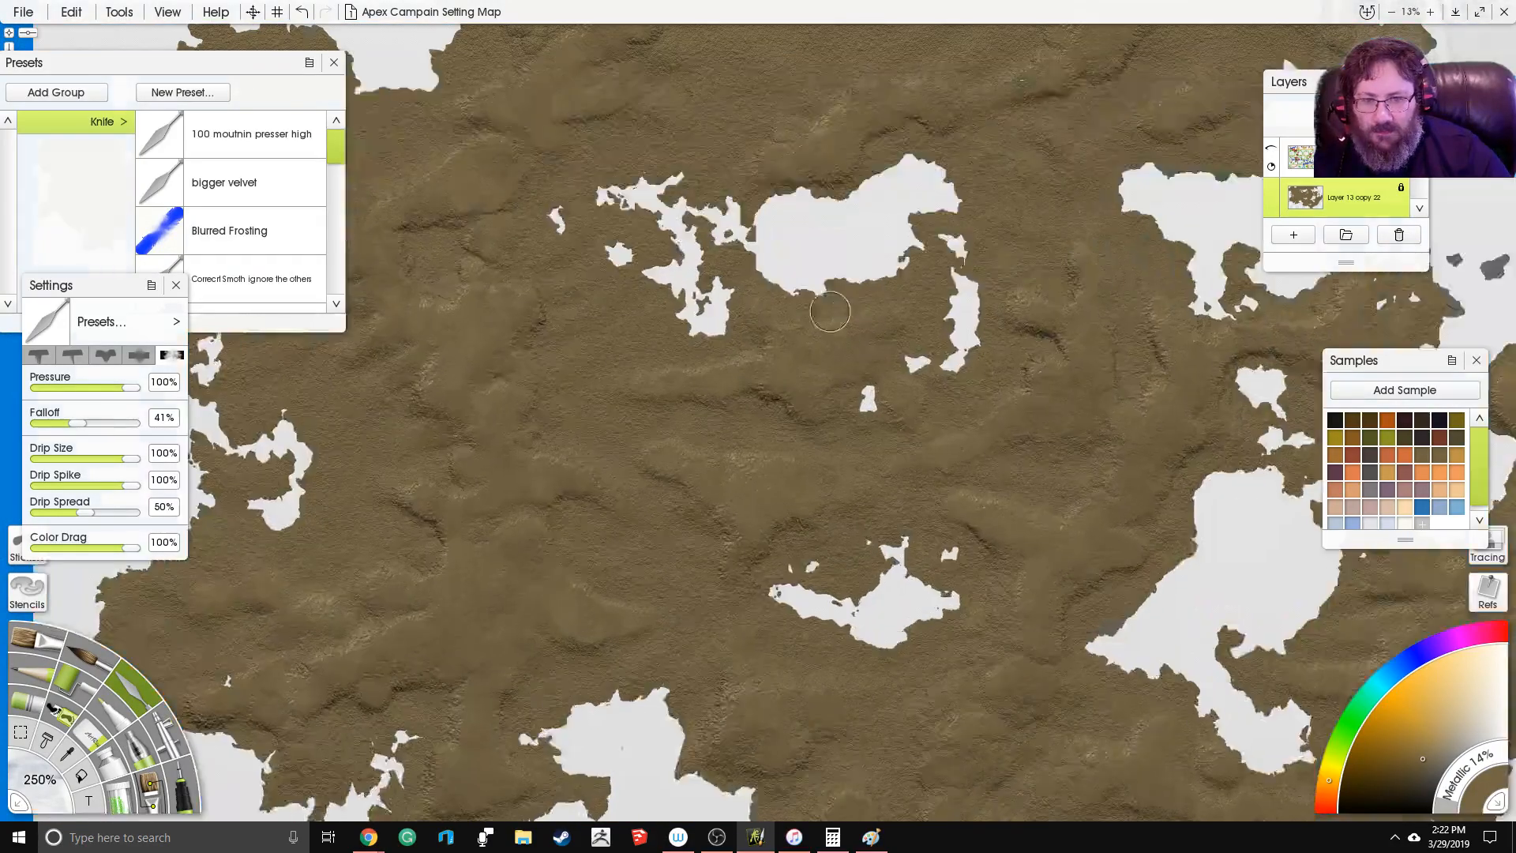
left_click_drag(1097, 294, 708, 105)
scroll(707, 105, "up", 2)
left_click_drag(628, 349, 407, 86)
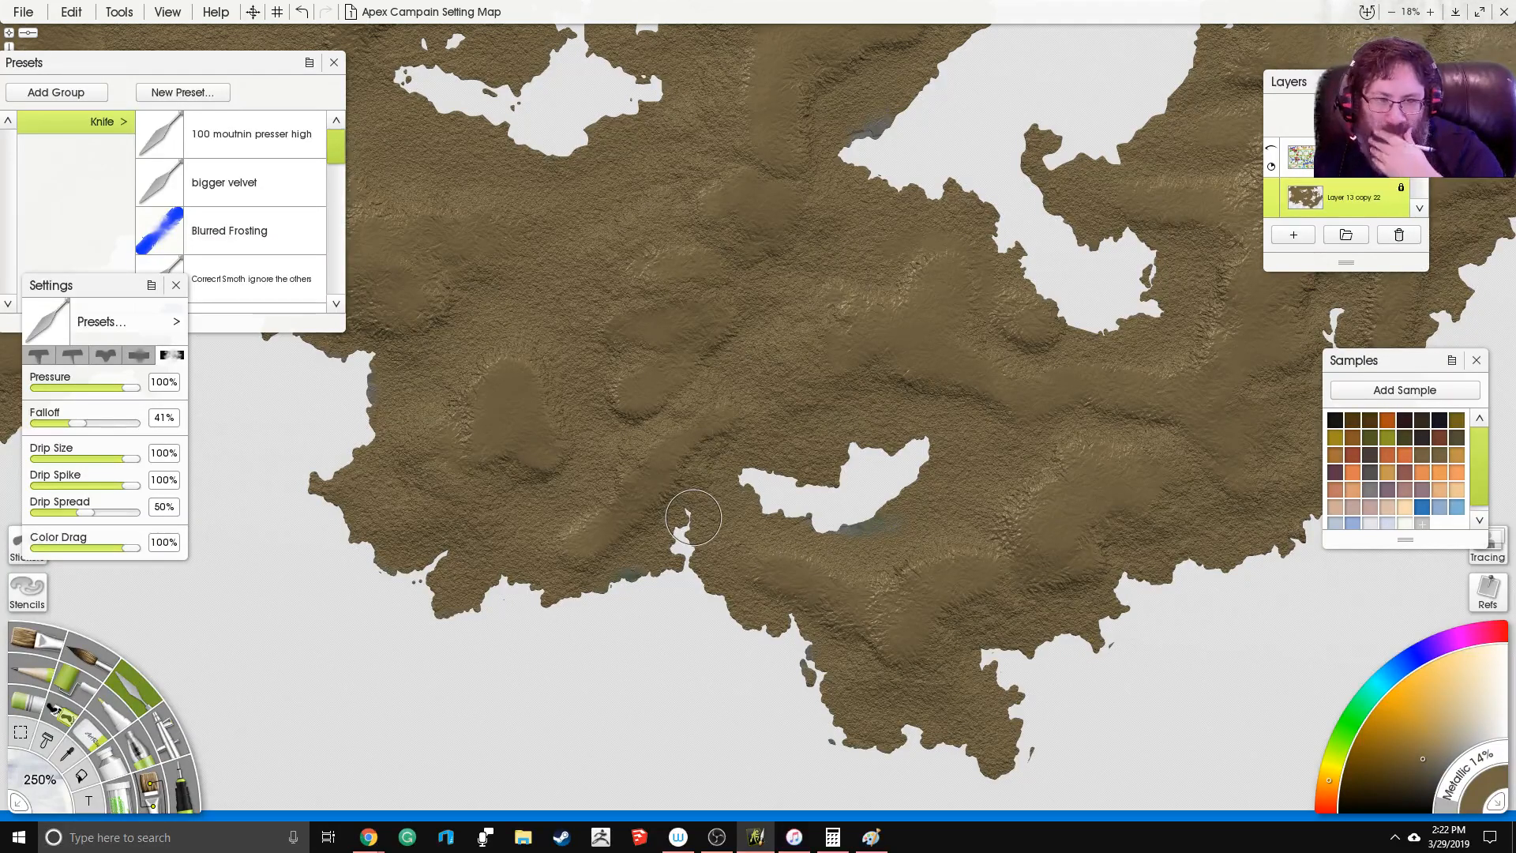
left_click(43, 780)
type("450")
key("Return")
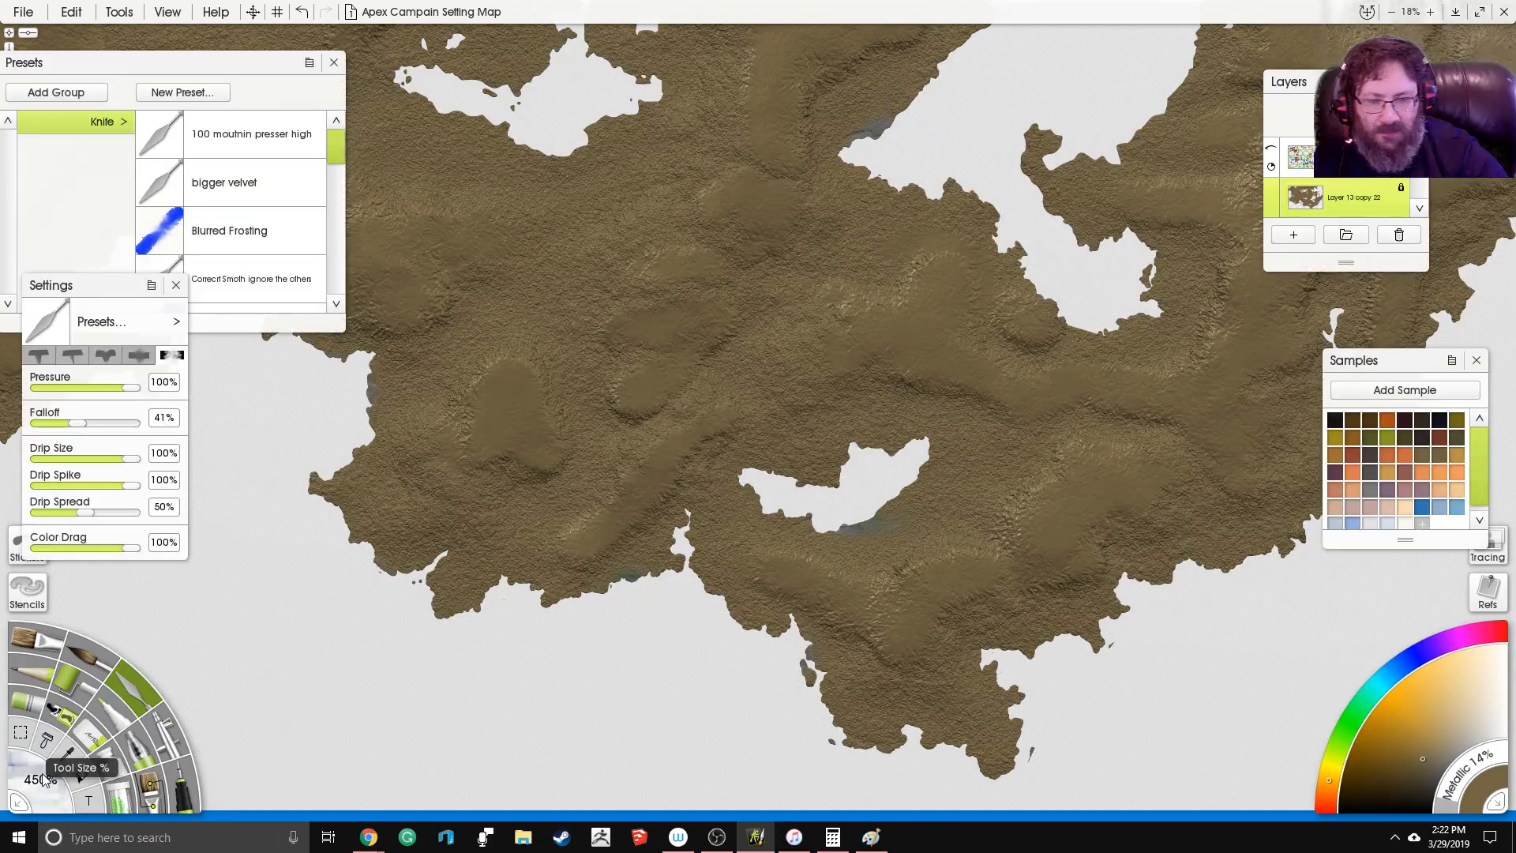
mouse_move(791, 568)
left_mouse_down()
mouse_move(806, 524)
mouse_move(807, 569)
mouse_move(826, 501)
mouse_move(817, 545)
mouse_move(843, 573)
mouse_move(877, 541)
mouse_move(852, 551)
mouse_move(892, 572)
mouse_move(996, 535)
left_mouse_up()
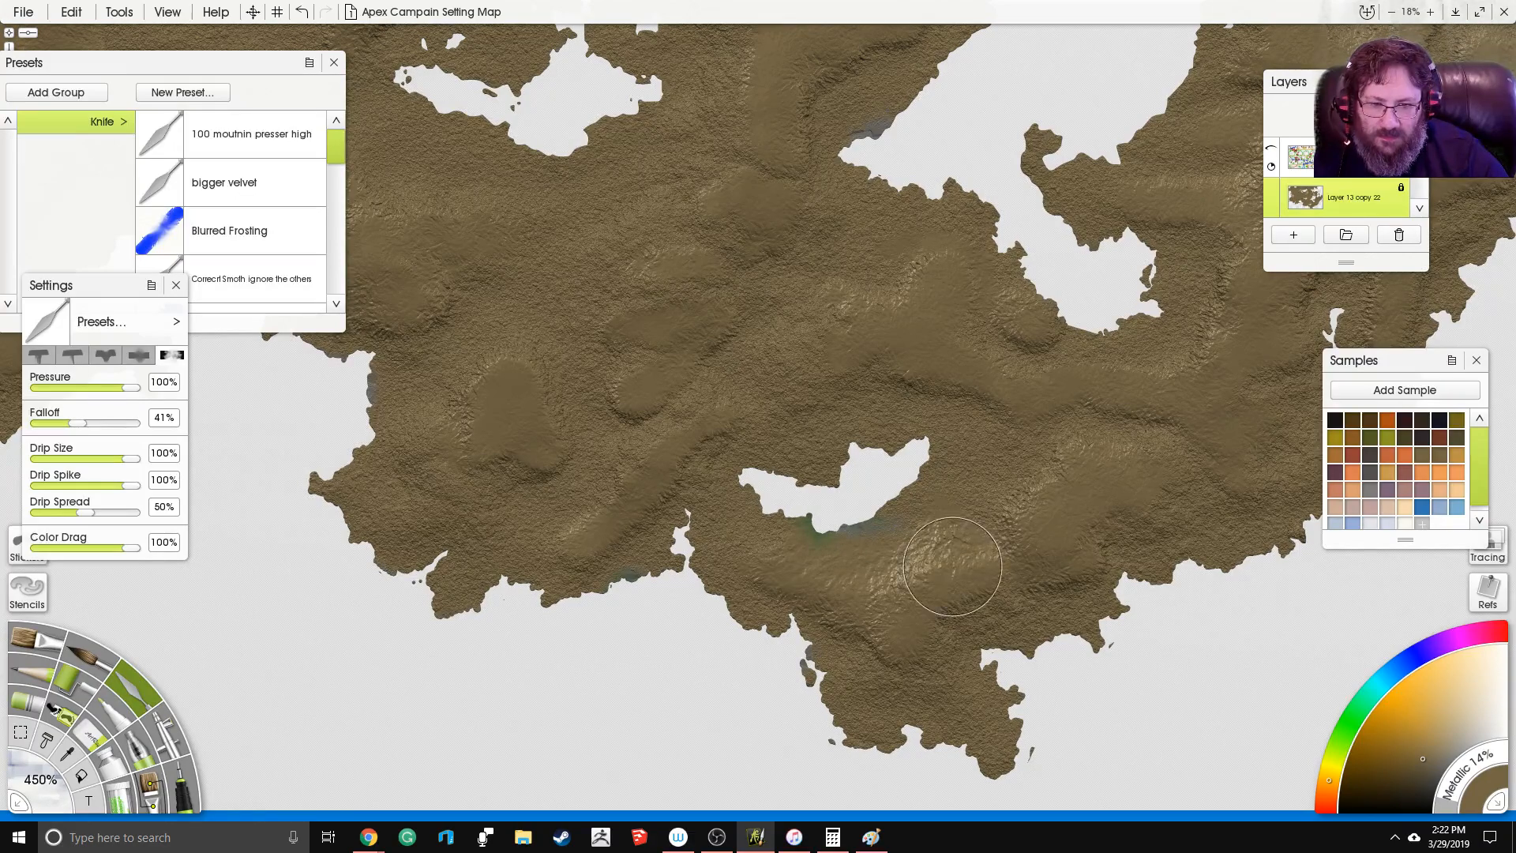
mouse_move(958, 537)
left_mouse_down()
mouse_move(1037, 447)
mouse_move(1001, 480)
mouse_move(1059, 427)
left_mouse_up()
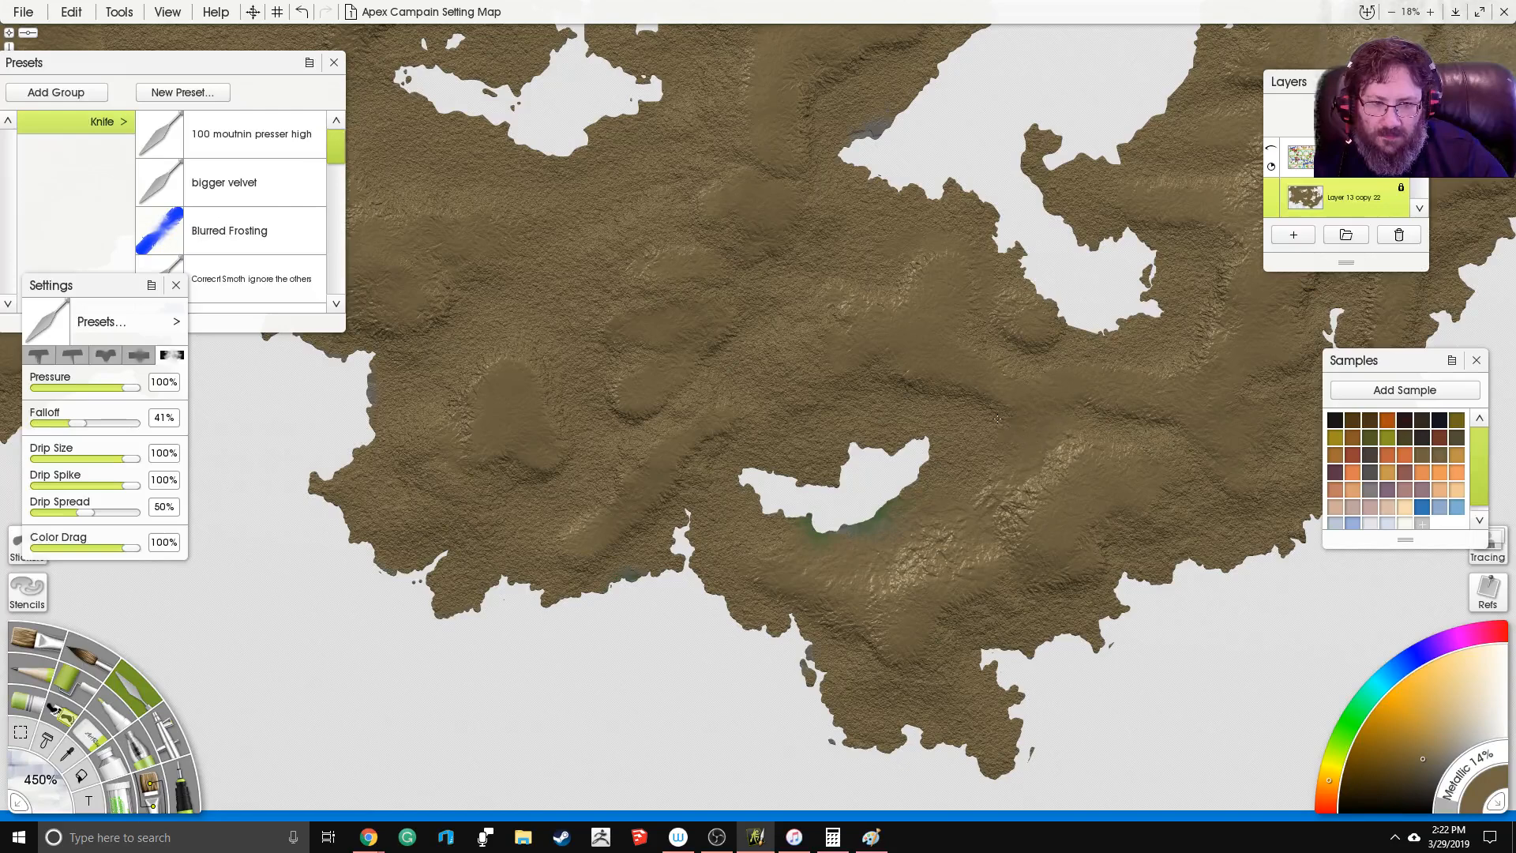
left_click_drag(963, 466, 985, 491)
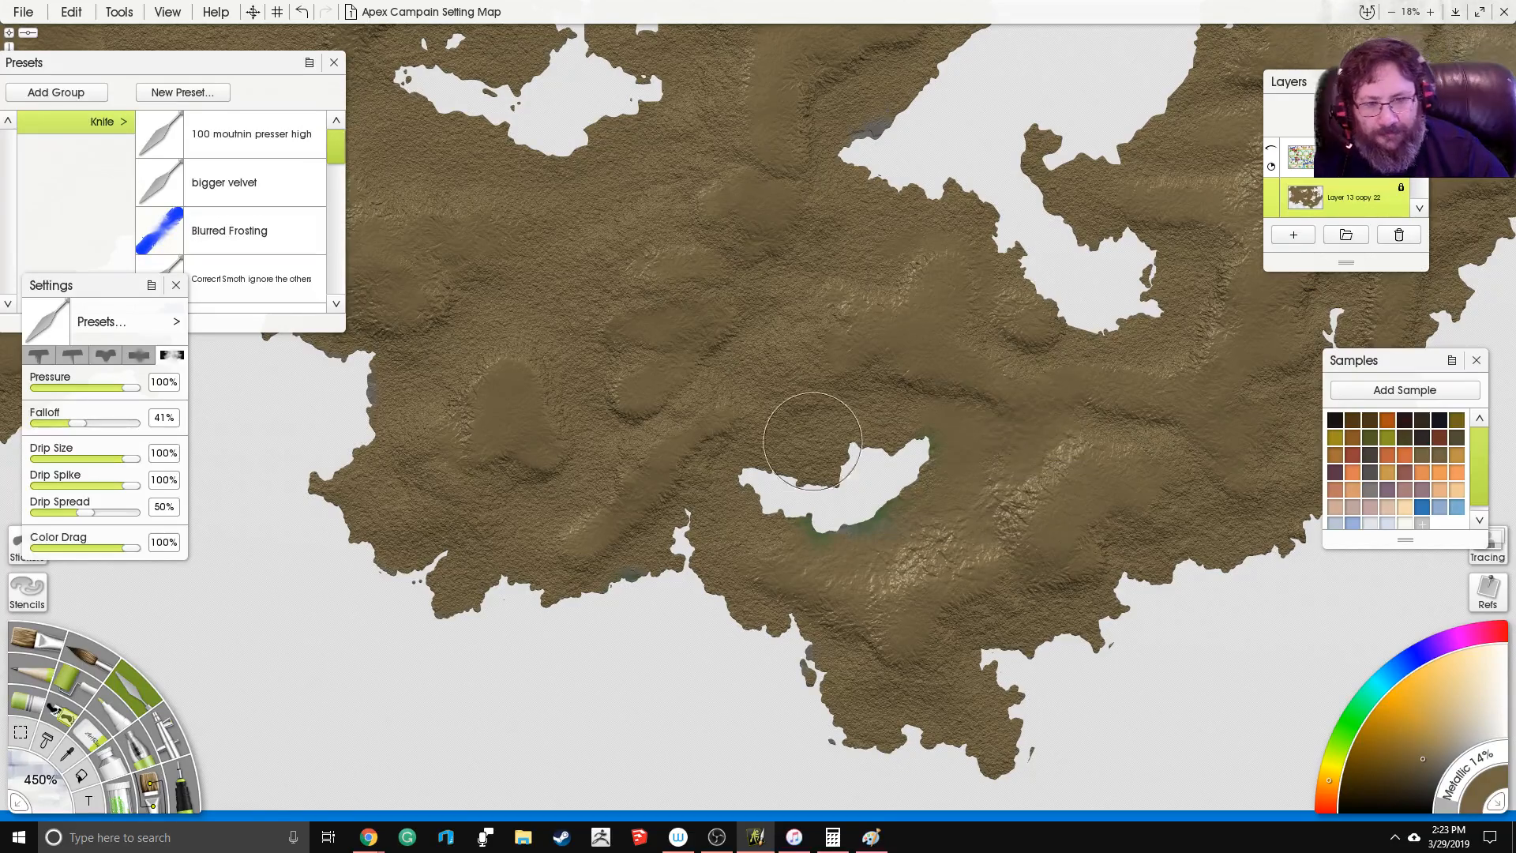
Step: Blend the rough terrain and ridge slopes north and west of the small southern lake down to the coast
left_click_drag(814, 440, 715, 516)
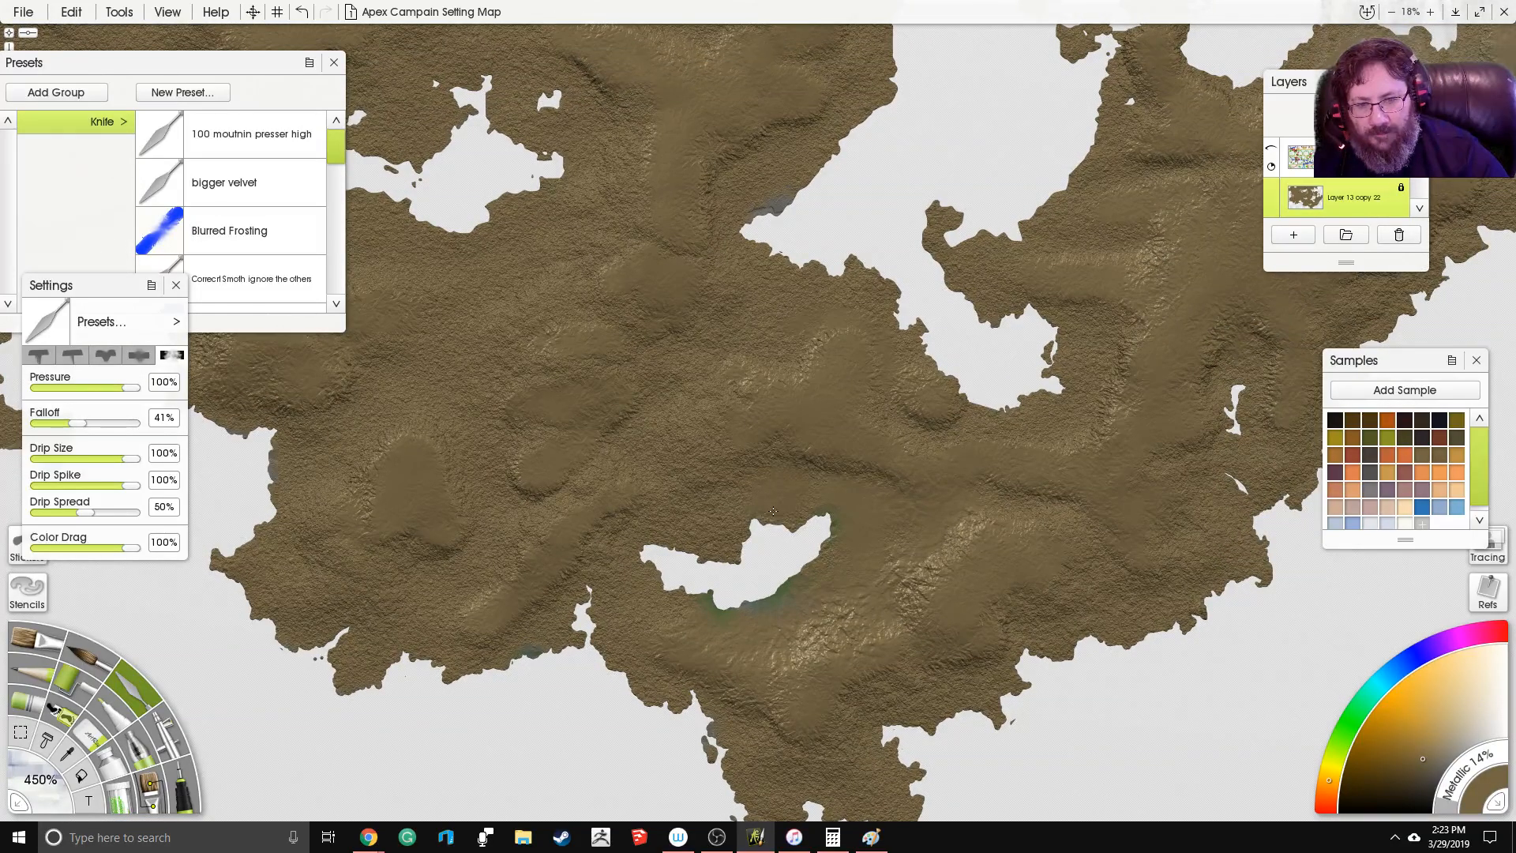
mouse_move(642, 527)
left_mouse_down()
mouse_move(585, 579)
mouse_move(607, 610)
left_mouse_up()
left_click_drag(581, 555, 552, 585)
mouse_move(512, 632)
left_mouse_down()
mouse_move(468, 587)
mouse_move(576, 499)
left_mouse_up()
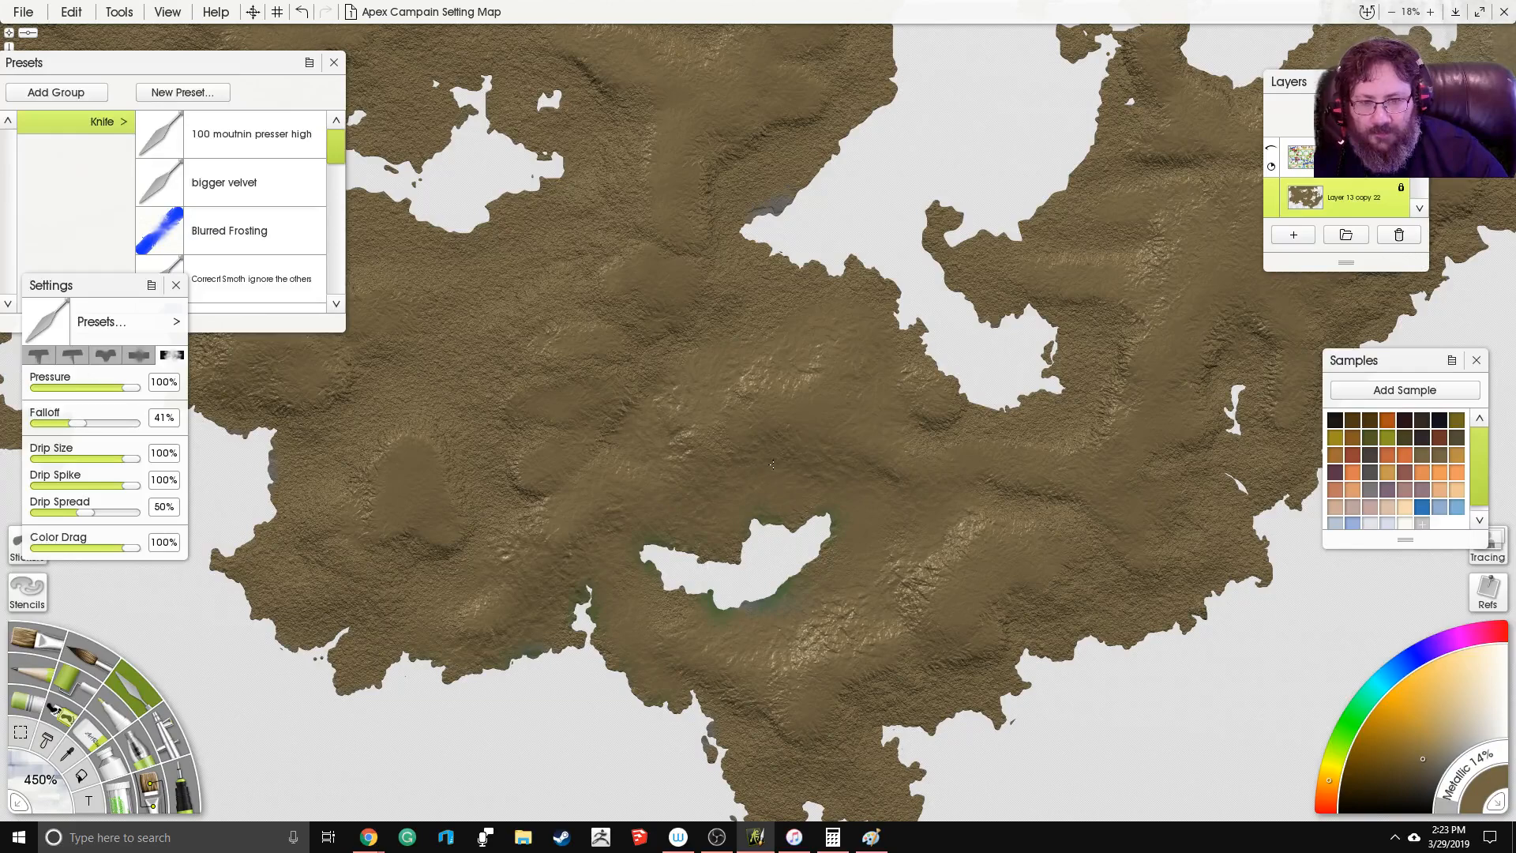
Step: Smooth the southern peninsula and the coastal land extending northeast from it along the southeastern shore
scroll(890, 535, "down", 3)
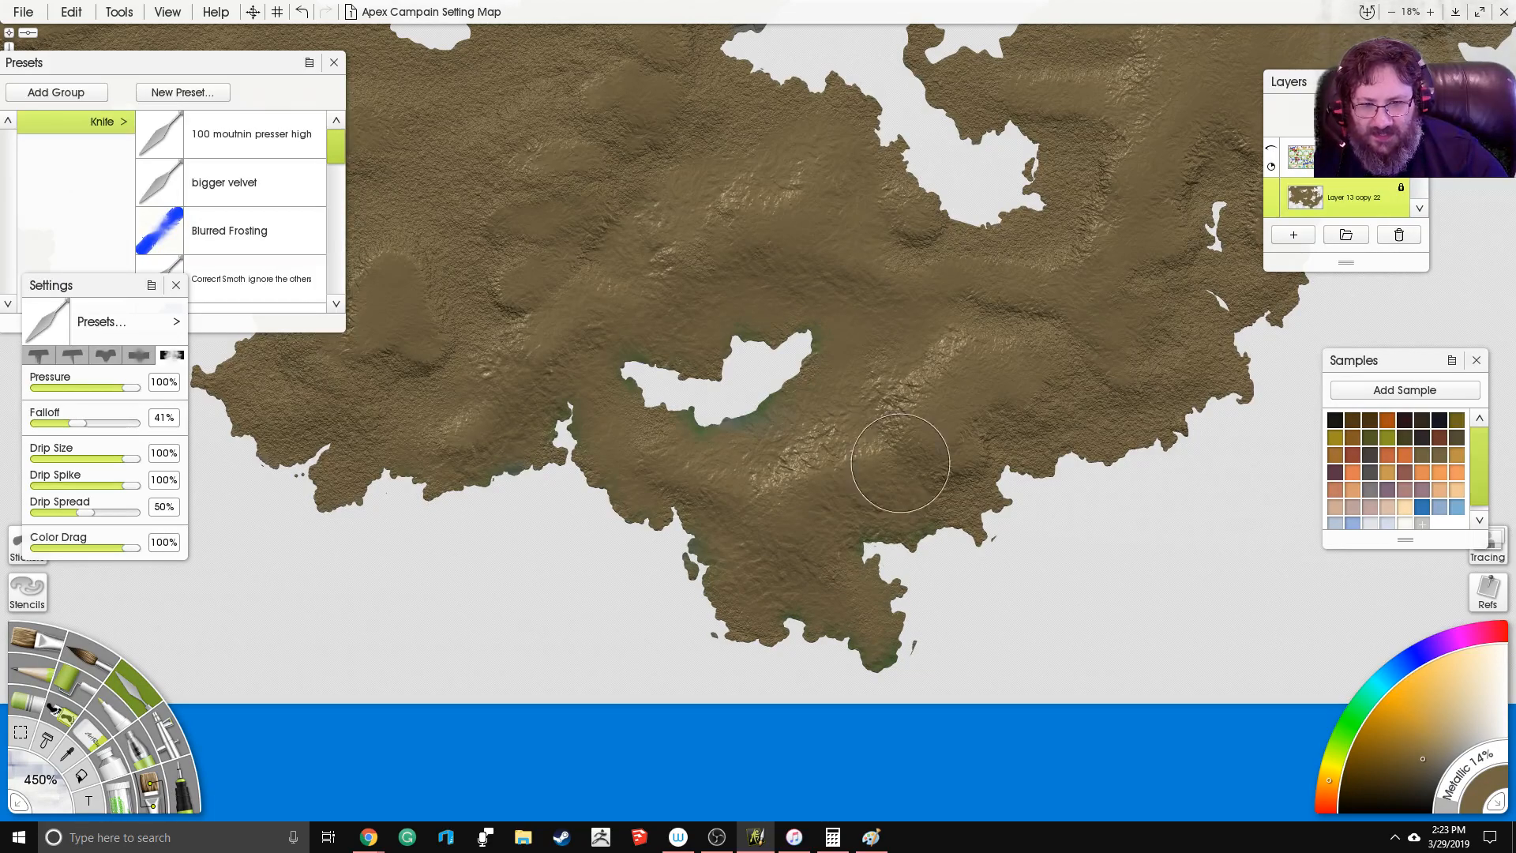
mouse_move(935, 461)
left_mouse_down()
mouse_move(971, 526)
mouse_move(994, 476)
mouse_move(977, 428)
mouse_move(928, 472)
mouse_move(960, 492)
mouse_move(991, 452)
mouse_move(985, 425)
mouse_move(967, 431)
mouse_move(994, 469)
mouse_move(1019, 455)
mouse_move(1032, 469)
mouse_move(1057, 464)
mouse_move(1061, 381)
mouse_move(1062, 397)
mouse_move(1097, 409)
left_mouse_up()
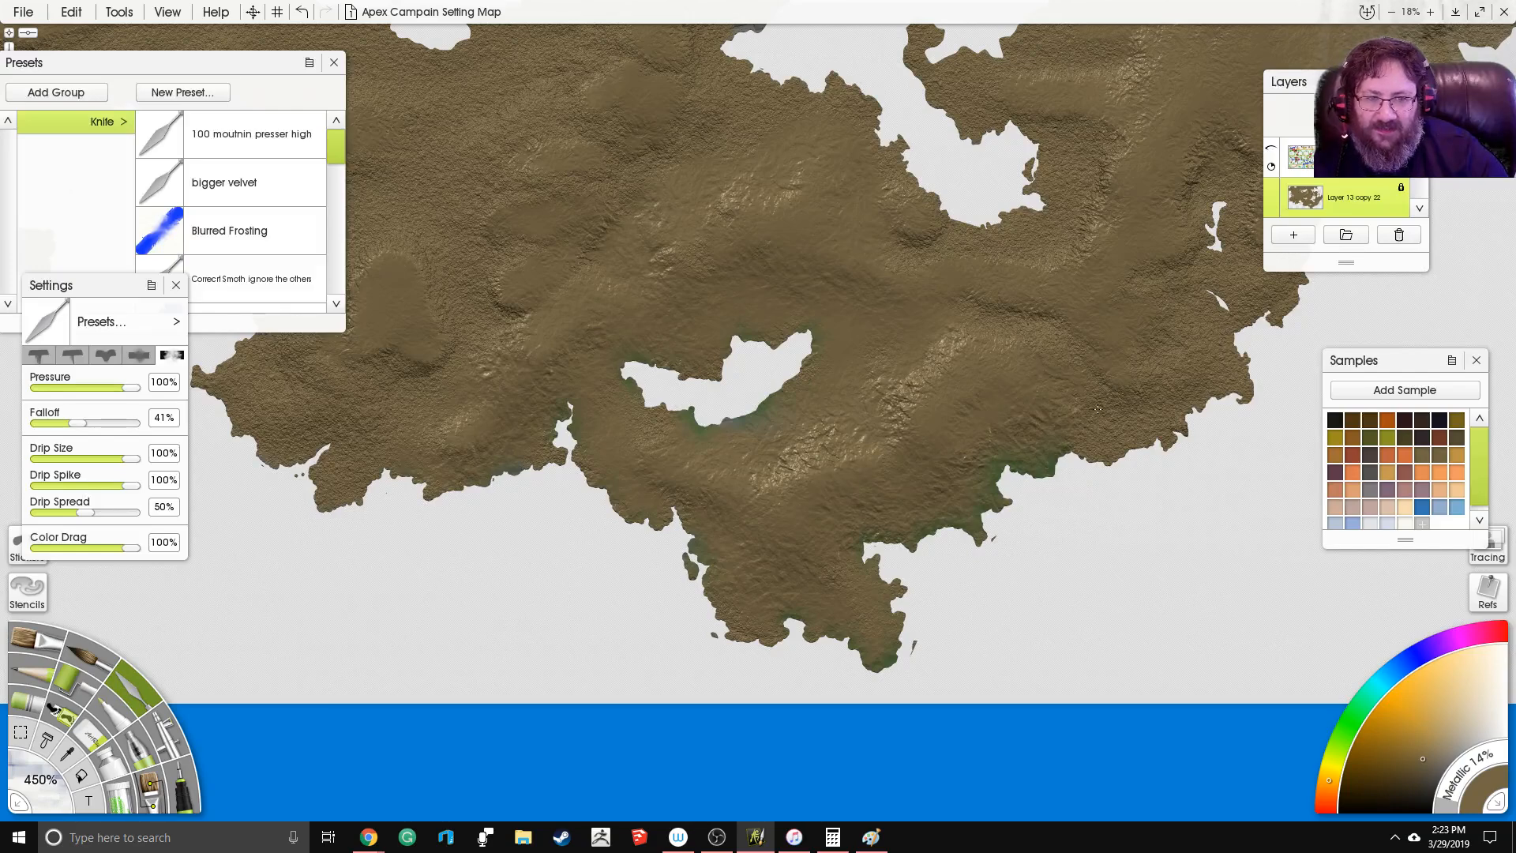
left_click_drag(988, 244, 793, 252)
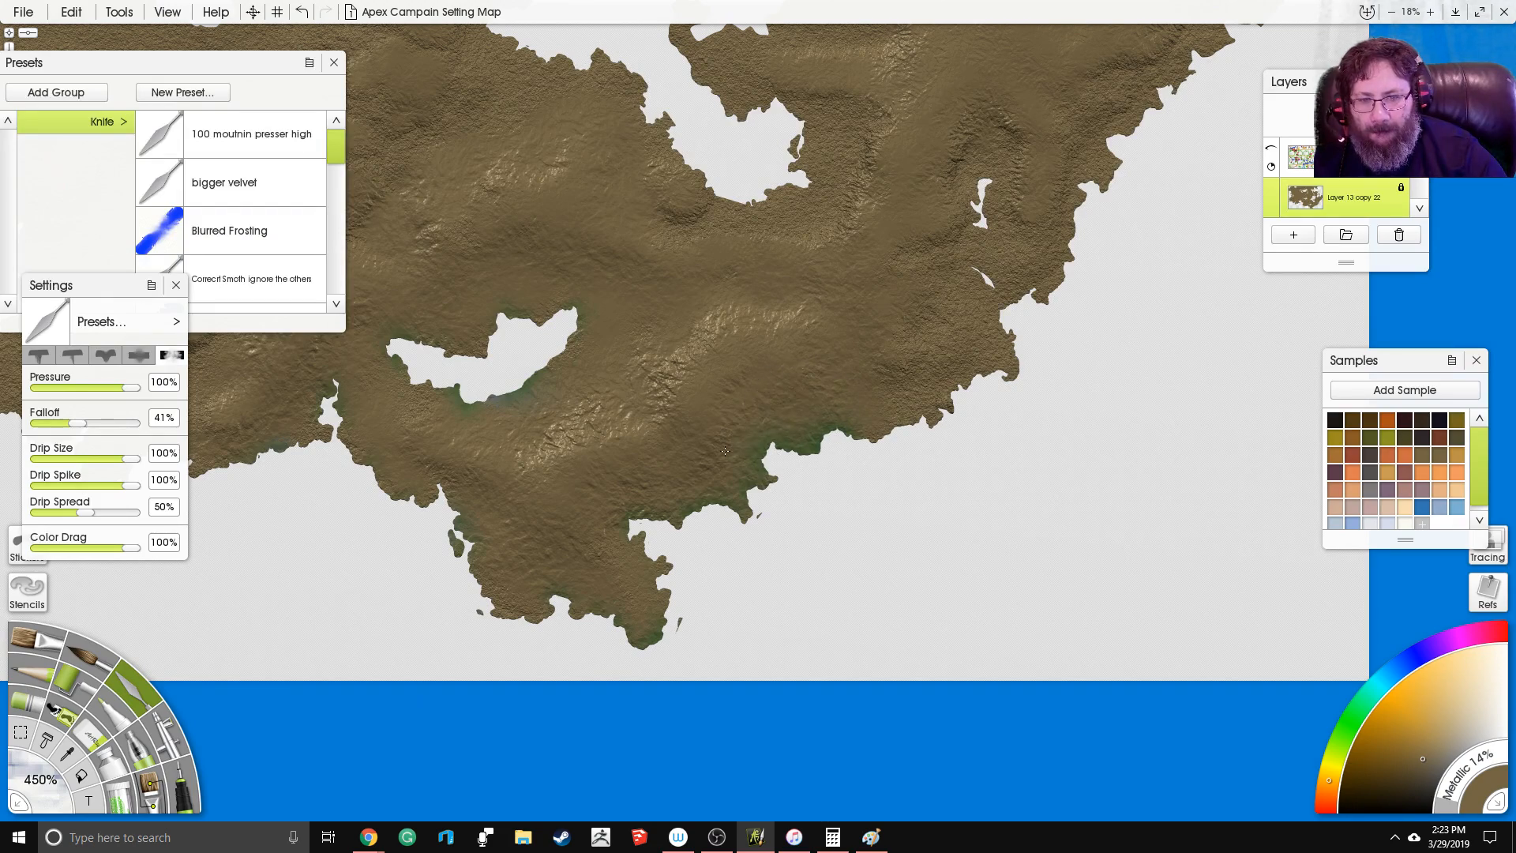
mouse_move(685, 351)
left_mouse_down()
mouse_move(843, 404)
mouse_move(642, 497)
left_mouse_up()
left_click_drag(744, 390, 711, 341)
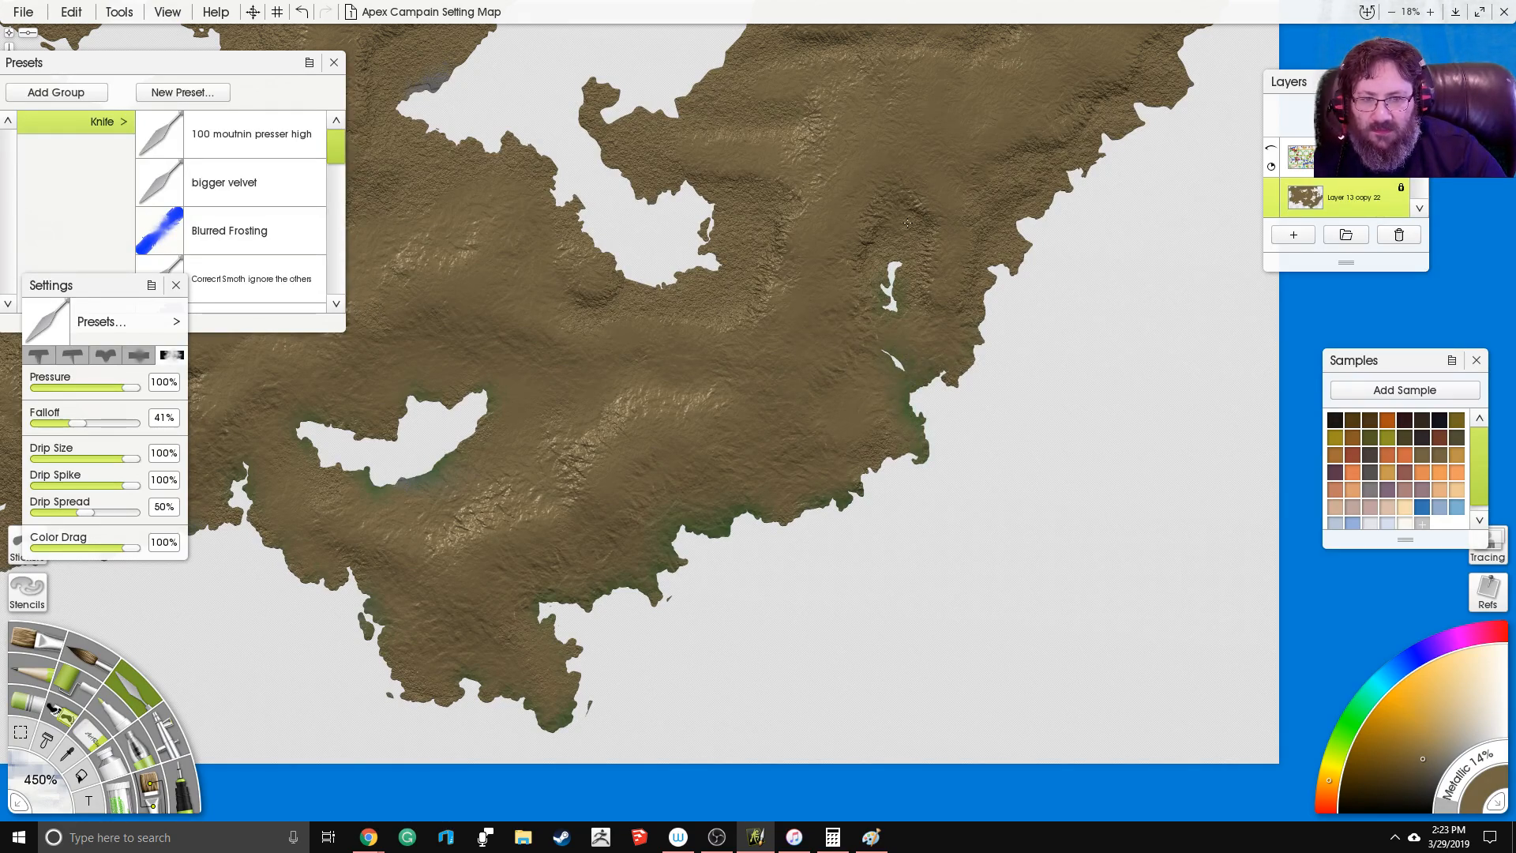
Step: Smooth the terrain around the narrow lake near the east coast and along the shoreline northeast of it
mouse_move(888, 252)
left_mouse_down()
mouse_move(869, 237)
mouse_move(854, 257)
mouse_move(975, 292)
left_mouse_up()
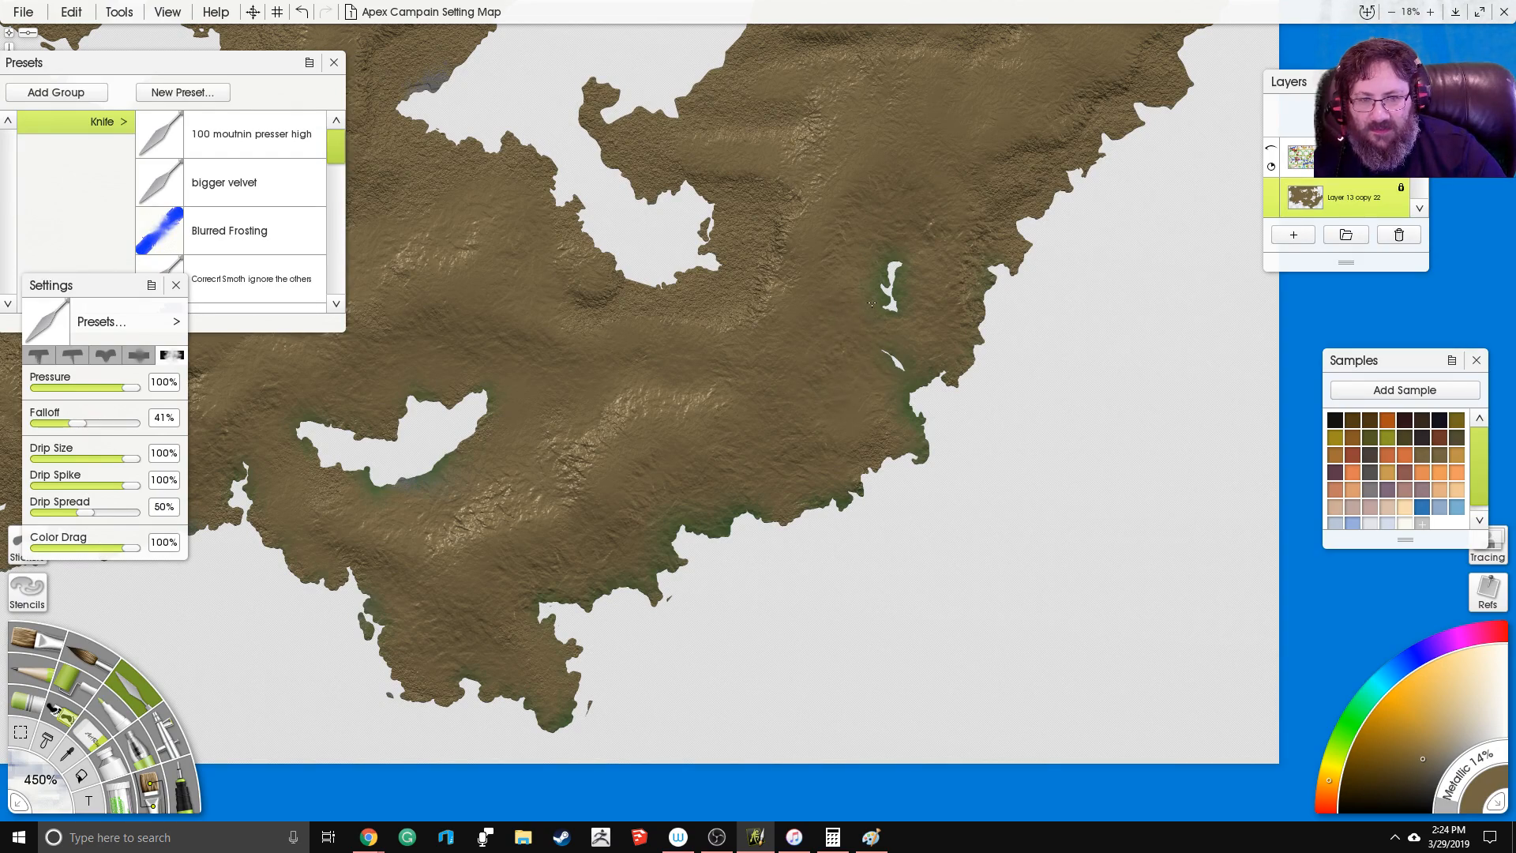
left_click_drag(866, 189, 742, 349)
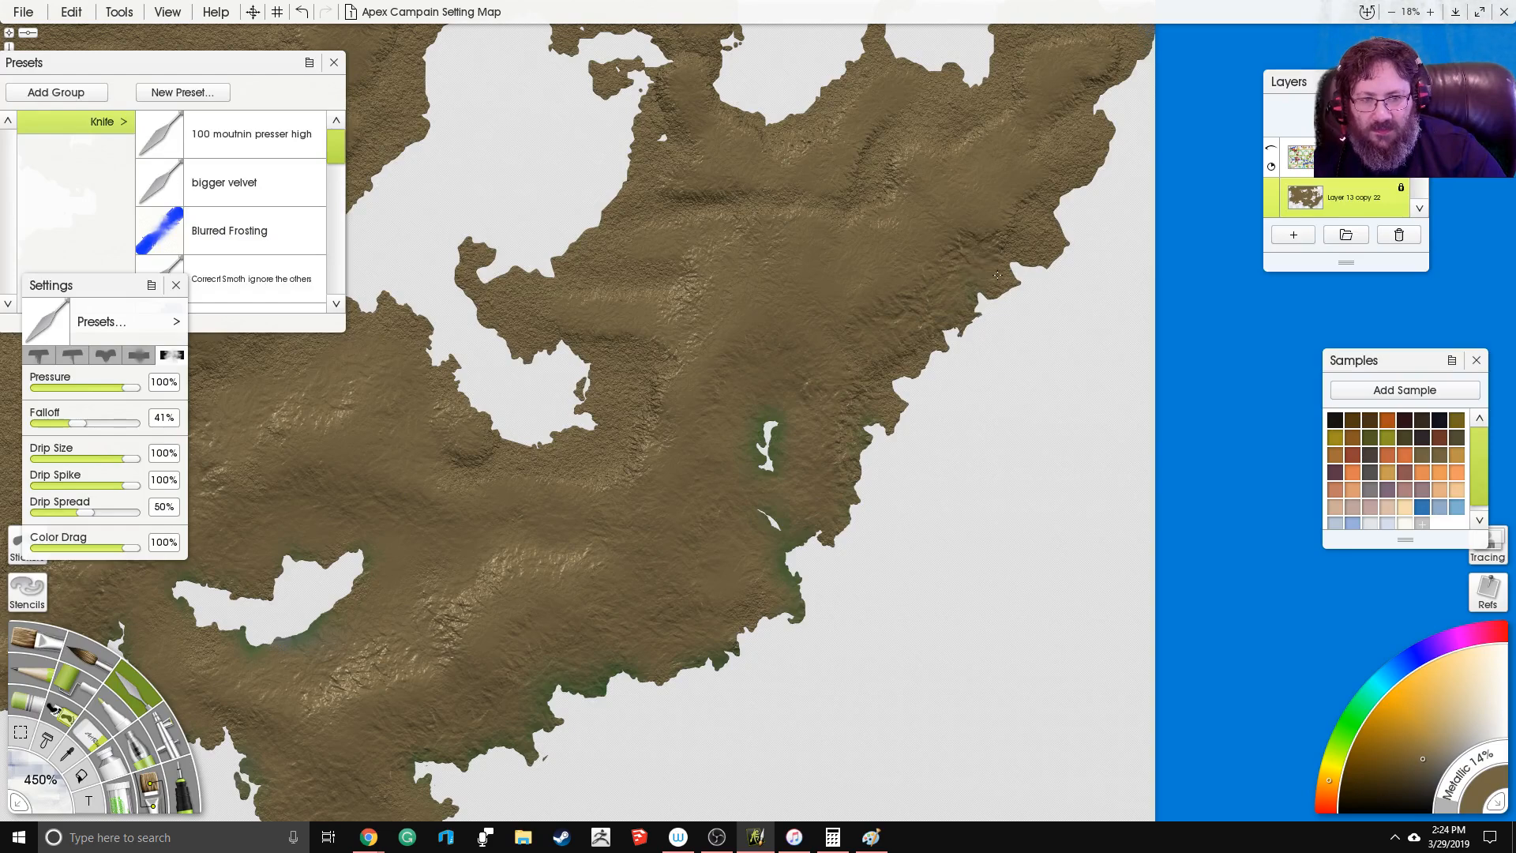
mouse_move(908, 365)
left_mouse_down()
mouse_move(886, 371)
mouse_move(859, 465)
left_mouse_up()
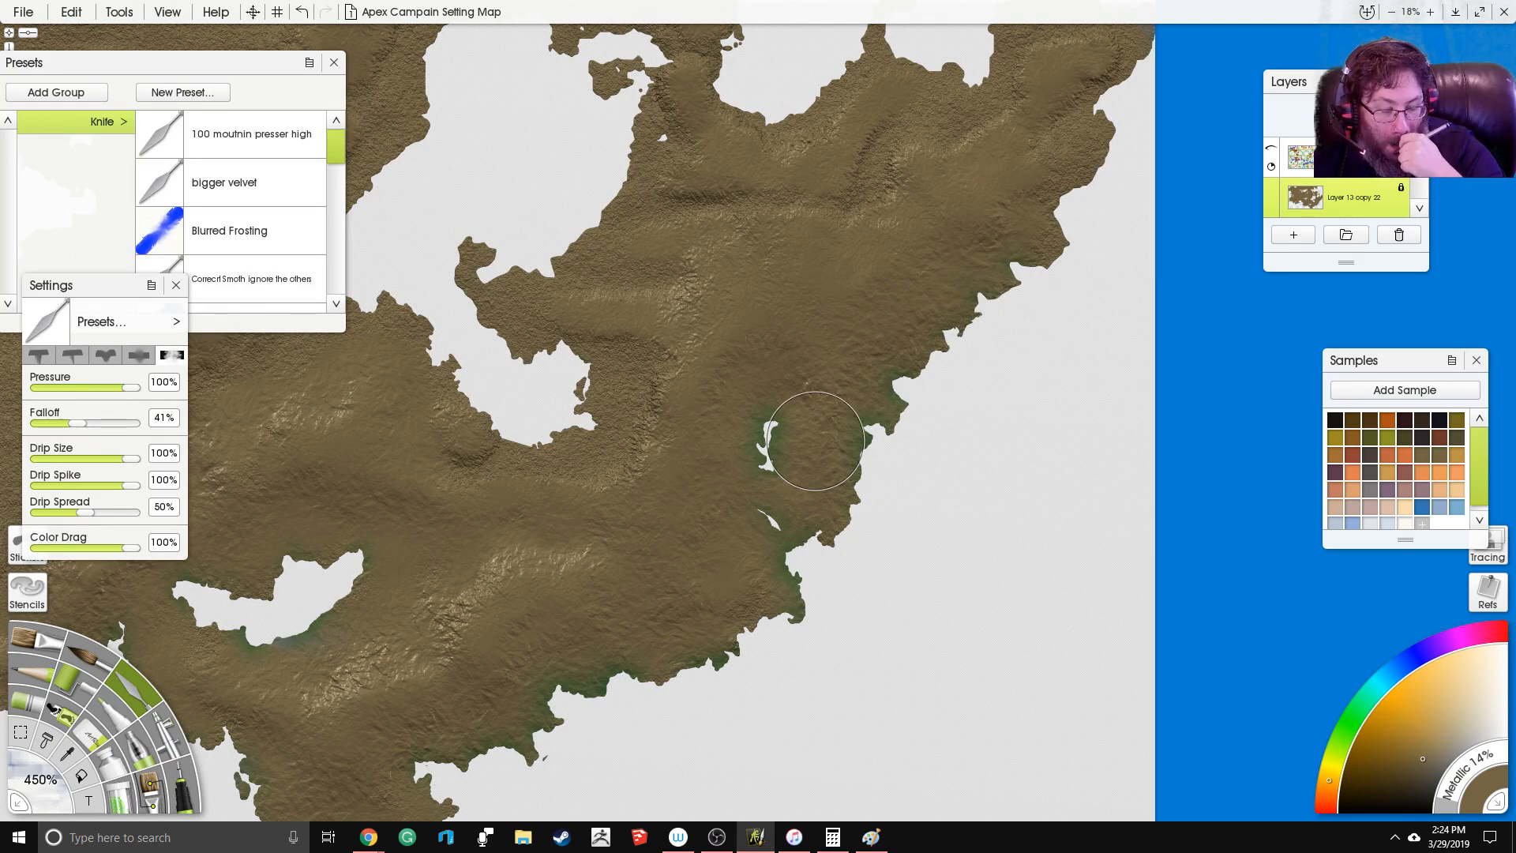
Step: Smooth the headland at the map's eastern edge and the ridges just southwest of it, below the small bay
left_click_drag(1003, 195, 932, 353)
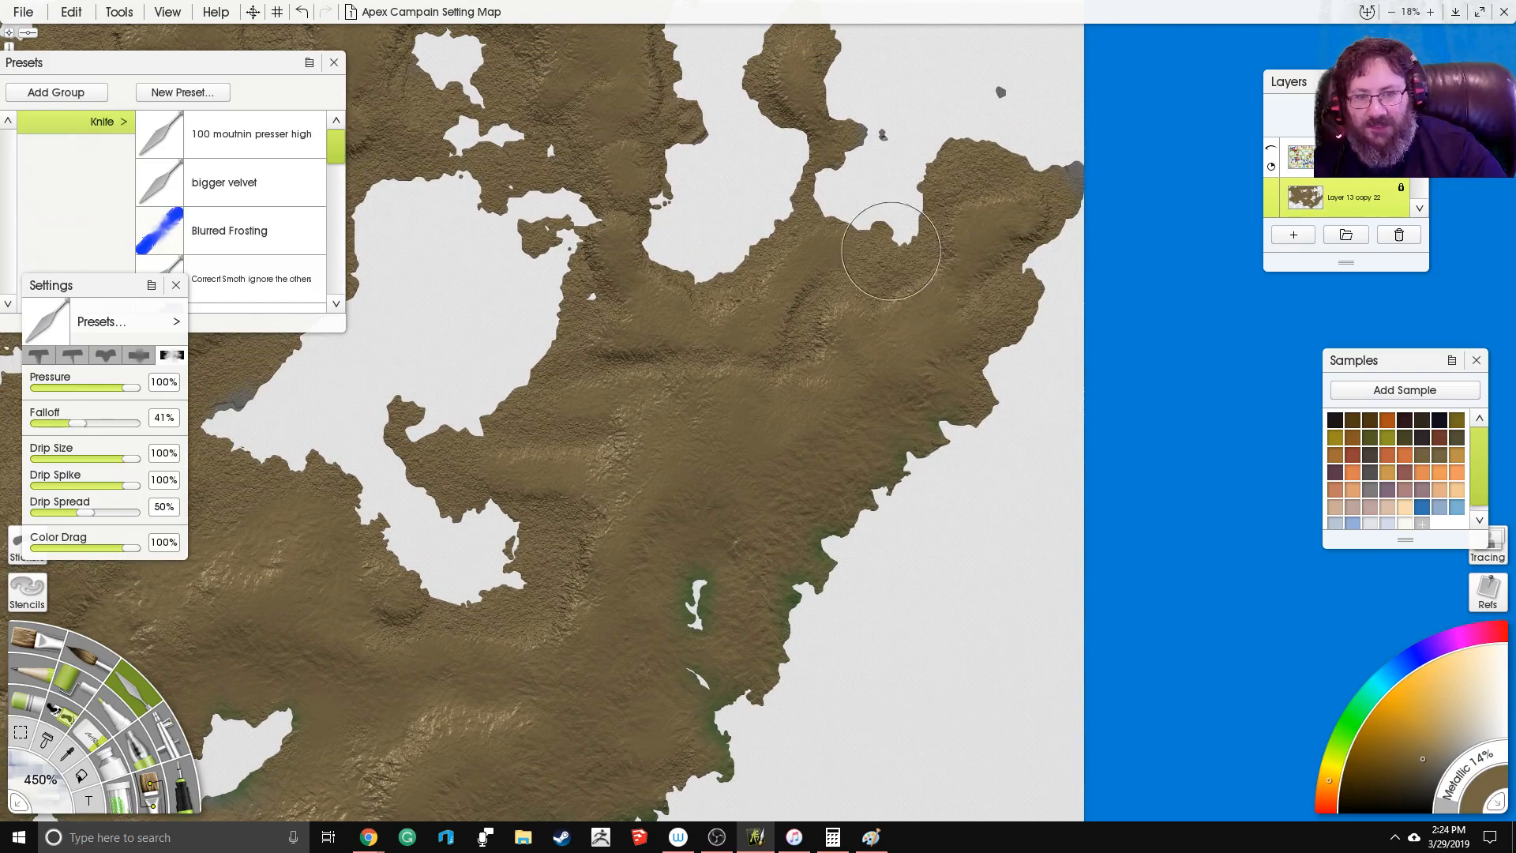
mouse_move(879, 286)
left_mouse_down()
mouse_move(931, 269)
mouse_move(969, 172)
mouse_move(990, 165)
mouse_move(1061, 177)
mouse_move(1060, 216)
mouse_move(981, 282)
mouse_move(1030, 260)
left_mouse_up()
mouse_move(799, 330)
left_mouse_down()
mouse_move(793, 347)
mouse_move(827, 346)
mouse_move(849, 252)
left_mouse_up()
left_click_drag(785, 356, 851, 320)
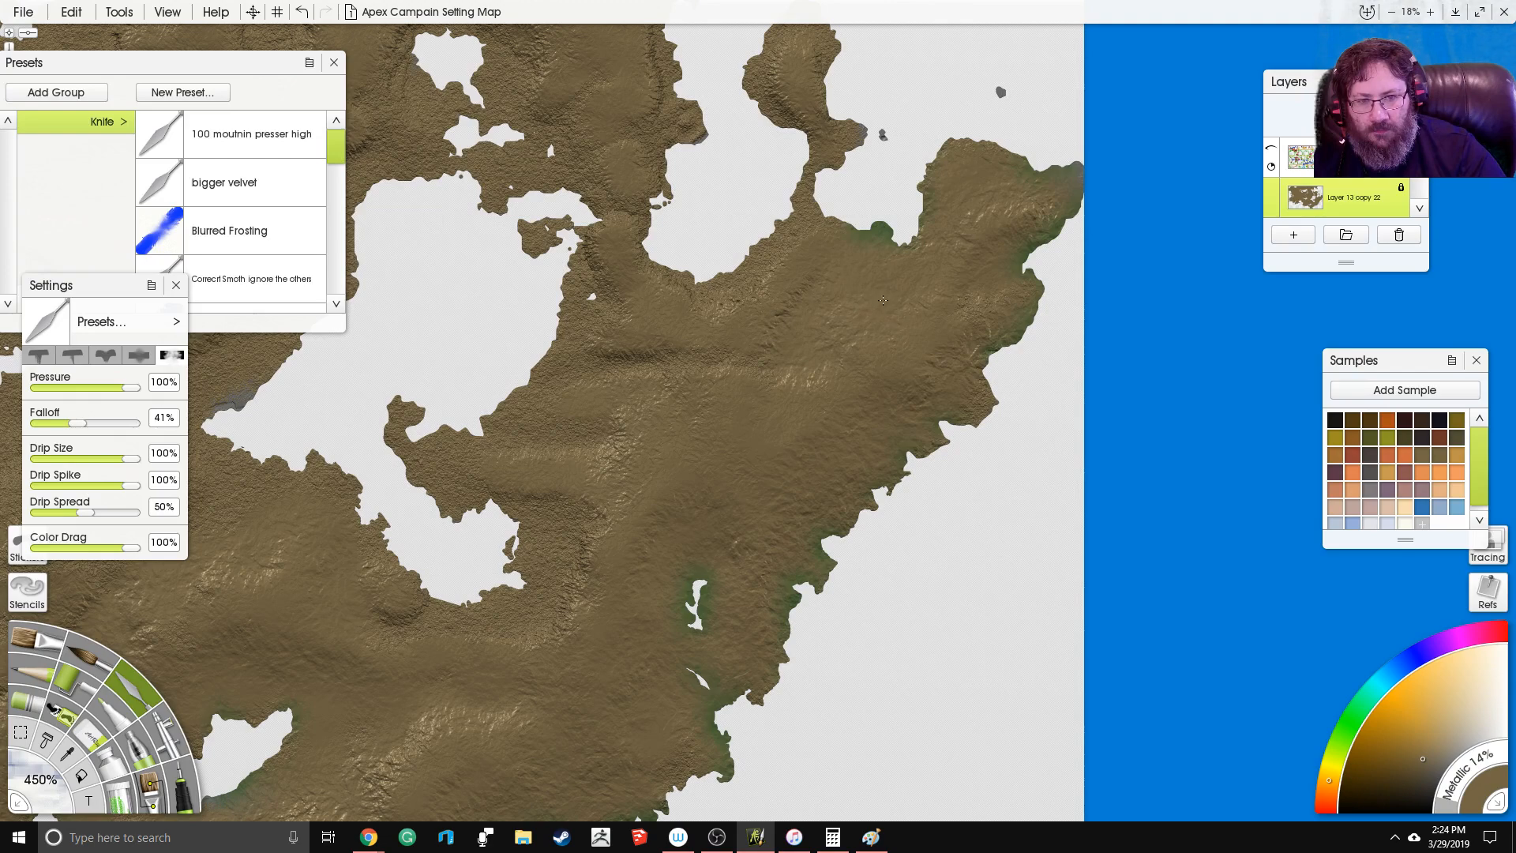
Step: Smooth the ridges southeast of the large central lake, setting the palette knife to 59% pressure and 100% falloff partway
left_click_drag(644, 266, 709, 257)
mouse_move(646, 300)
left_mouse_down()
mouse_move(629, 345)
mouse_move(662, 352)
mouse_move(669, 393)
mouse_move(688, 348)
mouse_move(687, 363)
mouse_move(788, 356)
left_mouse_up()
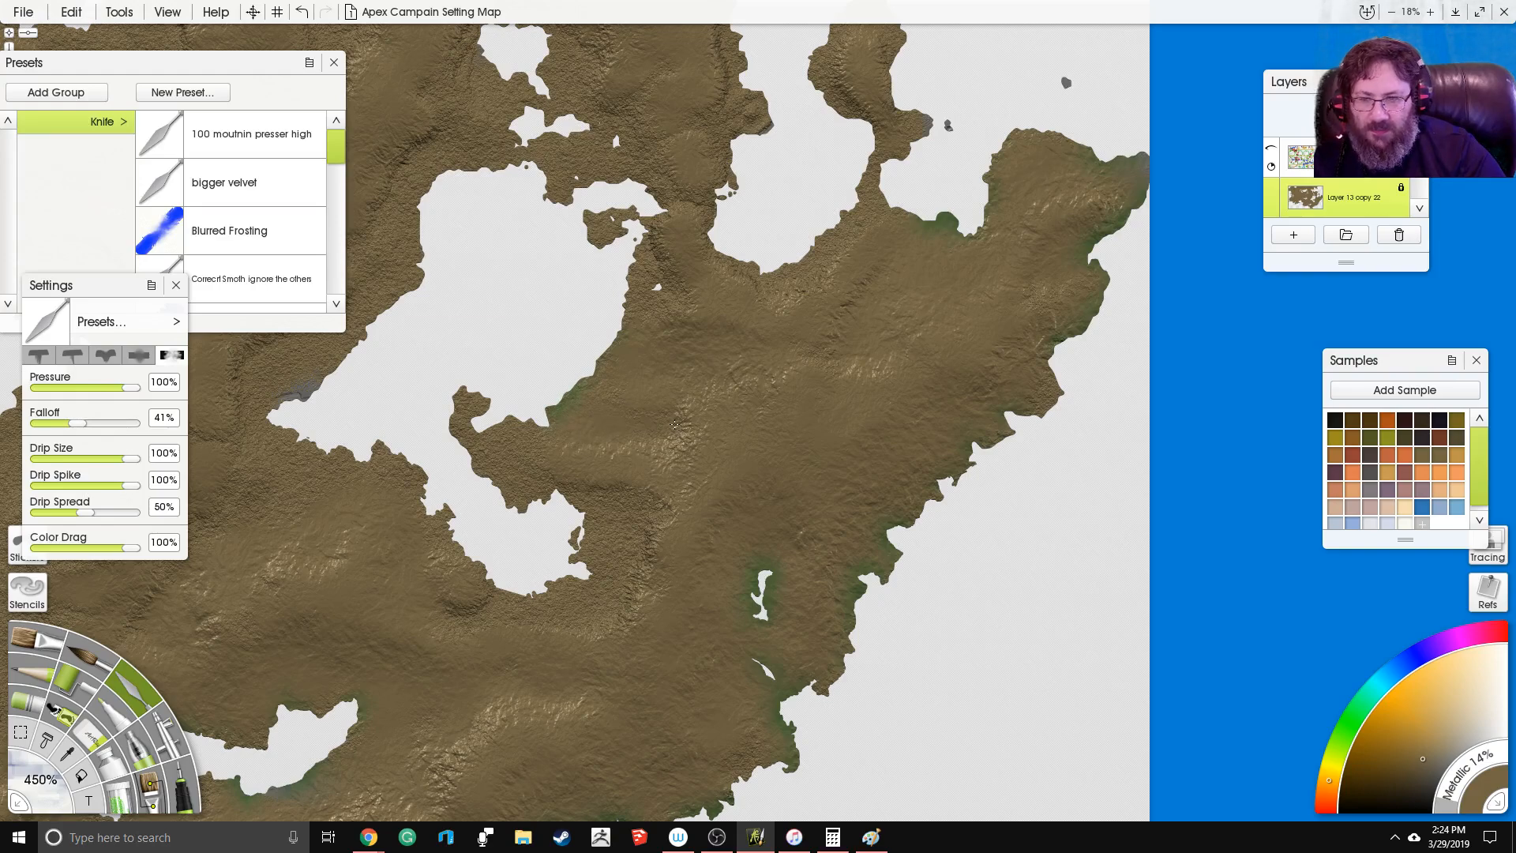
left_click_drag(129, 388, 140, 424)
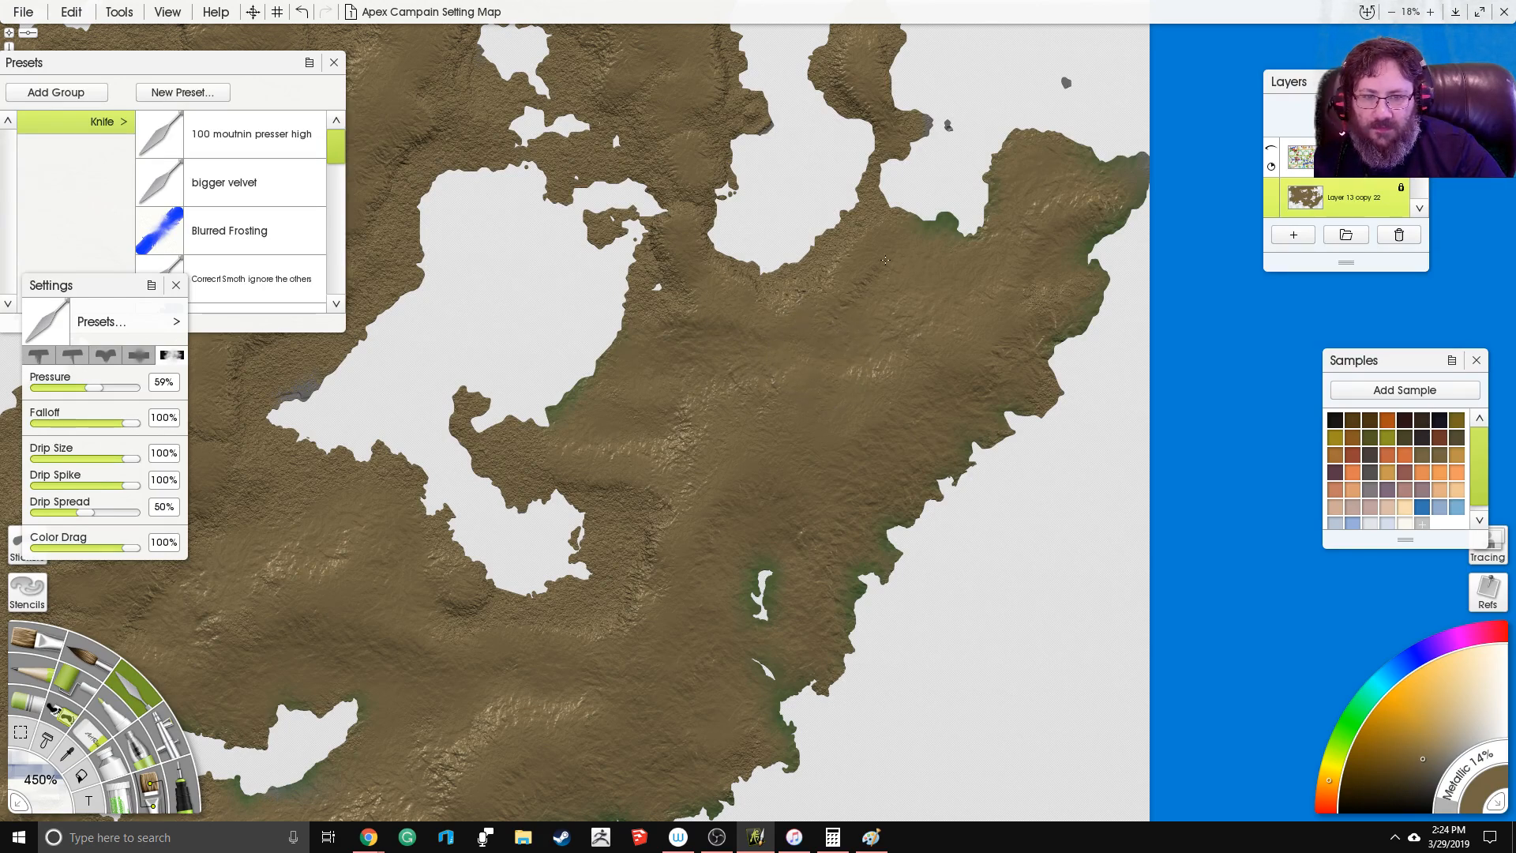
mouse_move(550, 481)
left_mouse_down()
mouse_move(639, 511)
mouse_move(655, 539)
mouse_move(631, 588)
left_mouse_up()
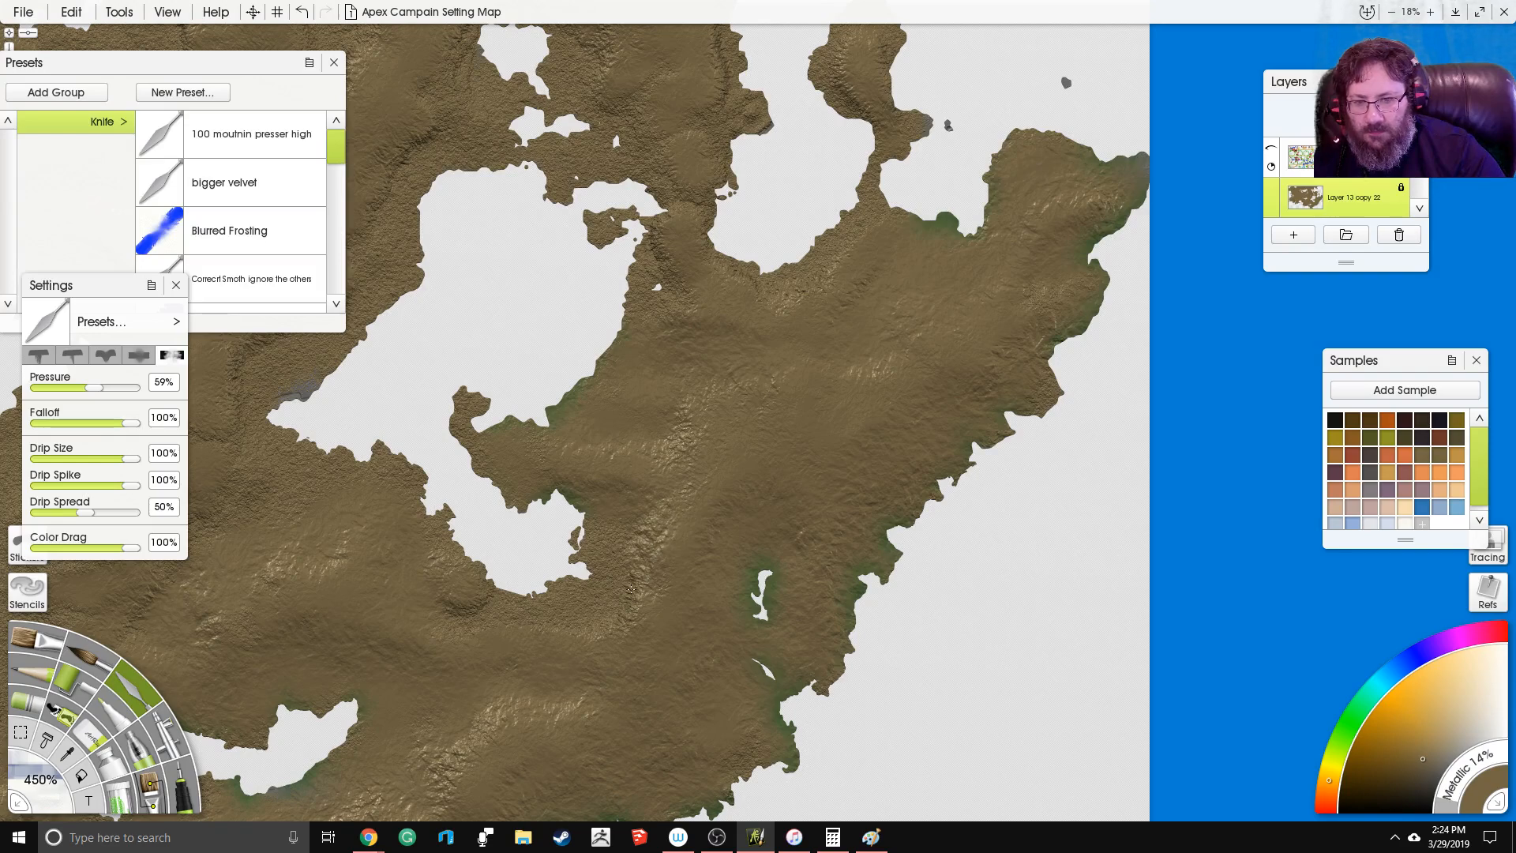
Step: Set the palette knife's falloff to 8% and blend the ridges around the southern arm of the large lake and west of it
left_click_drag(131, 423, 48, 427)
mouse_move(652, 534)
left_mouse_down()
mouse_move(656, 562)
mouse_move(626, 519)
mouse_move(592, 593)
mouse_move(652, 589)
mouse_move(631, 618)
mouse_move(621, 600)
left_mouse_up()
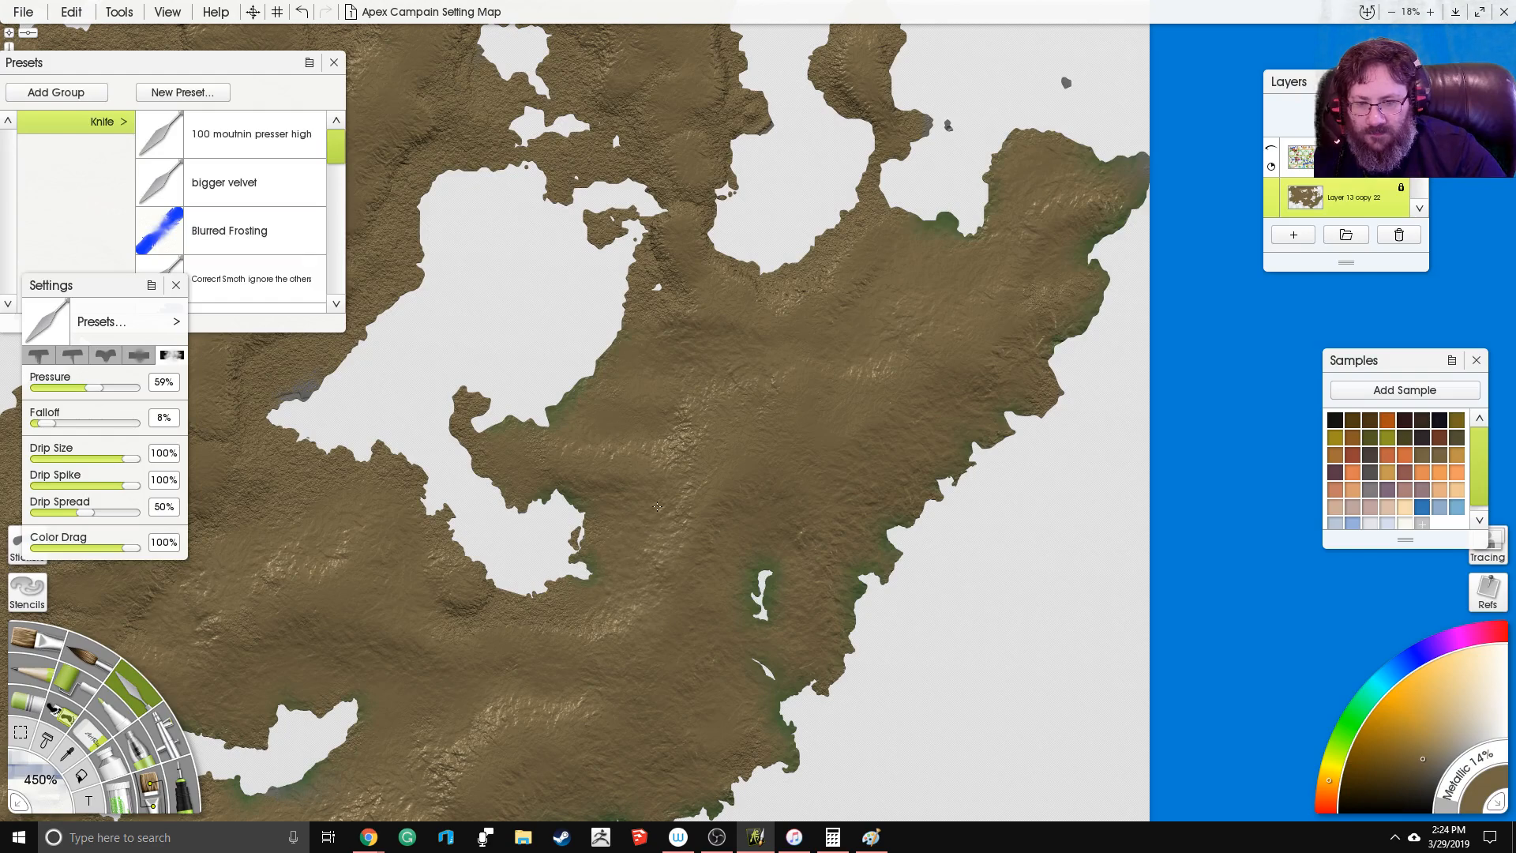
left_click_drag(479, 614, 468, 594)
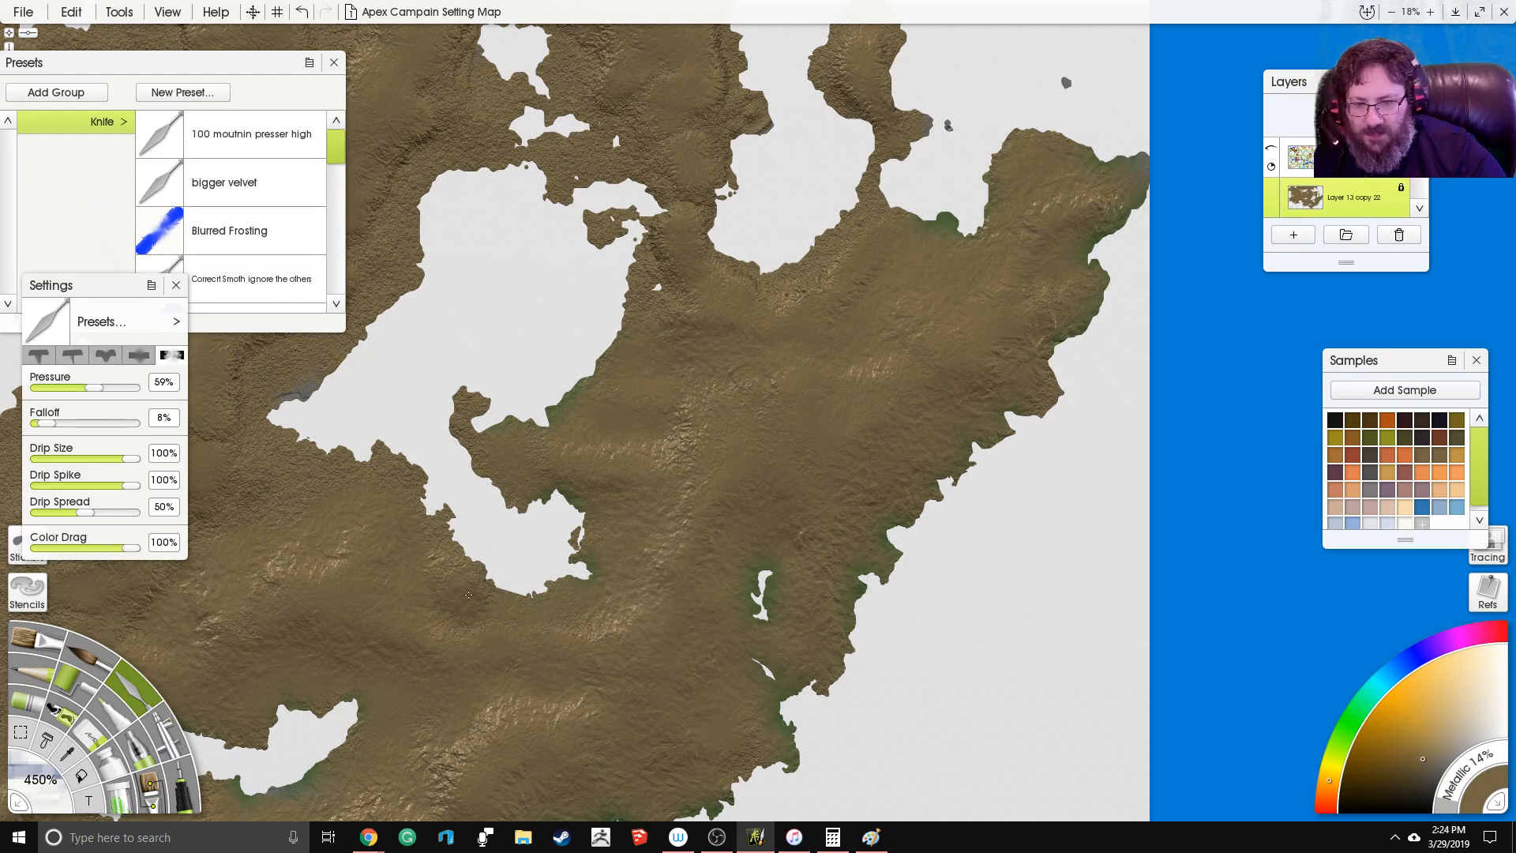
left_click_drag(486, 428, 681, 383)
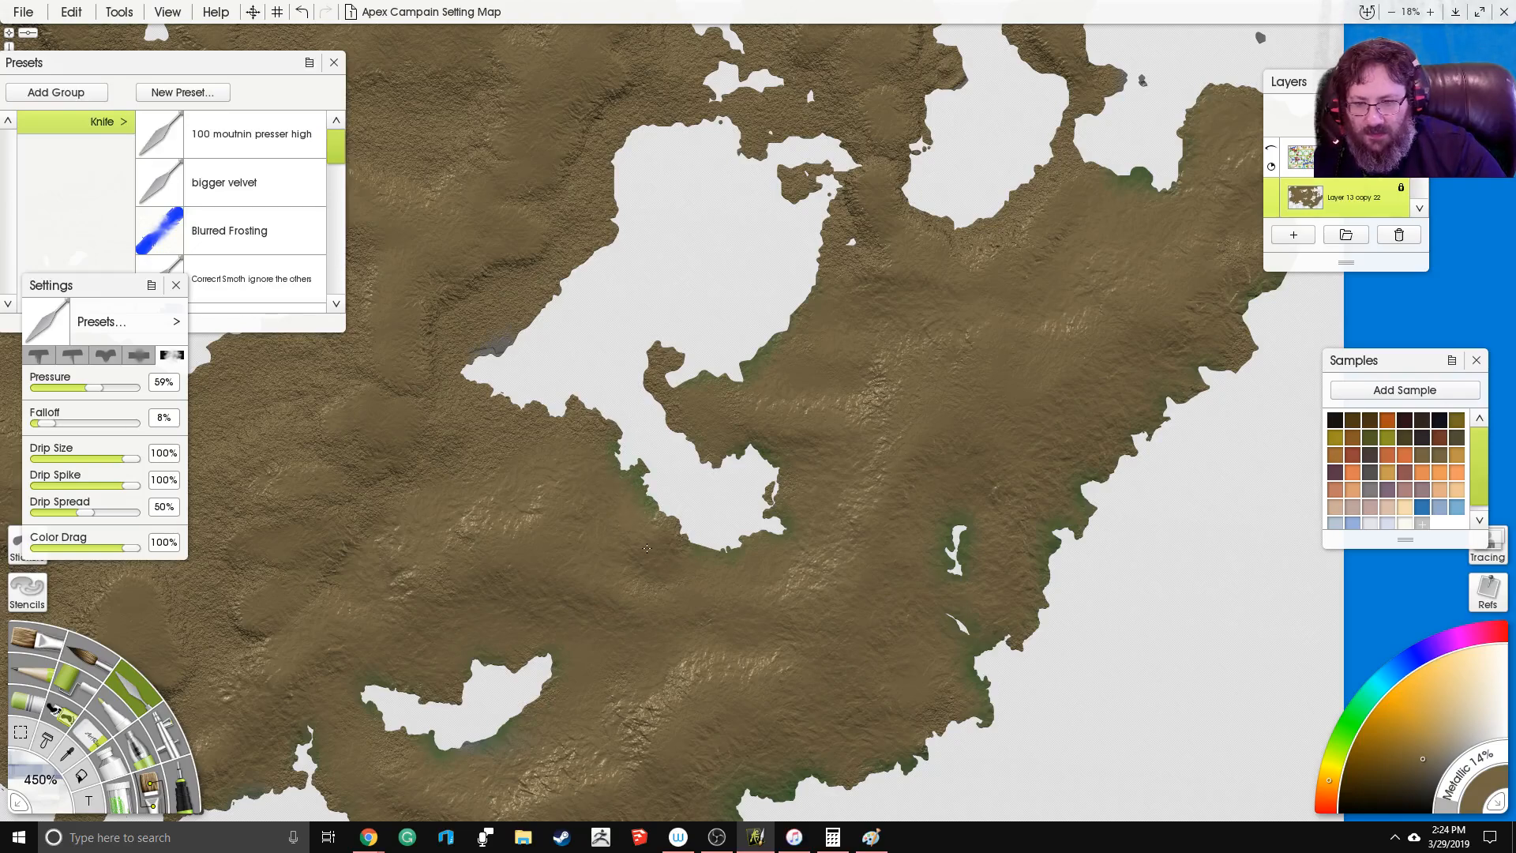
left_click_drag(399, 527, 610, 495)
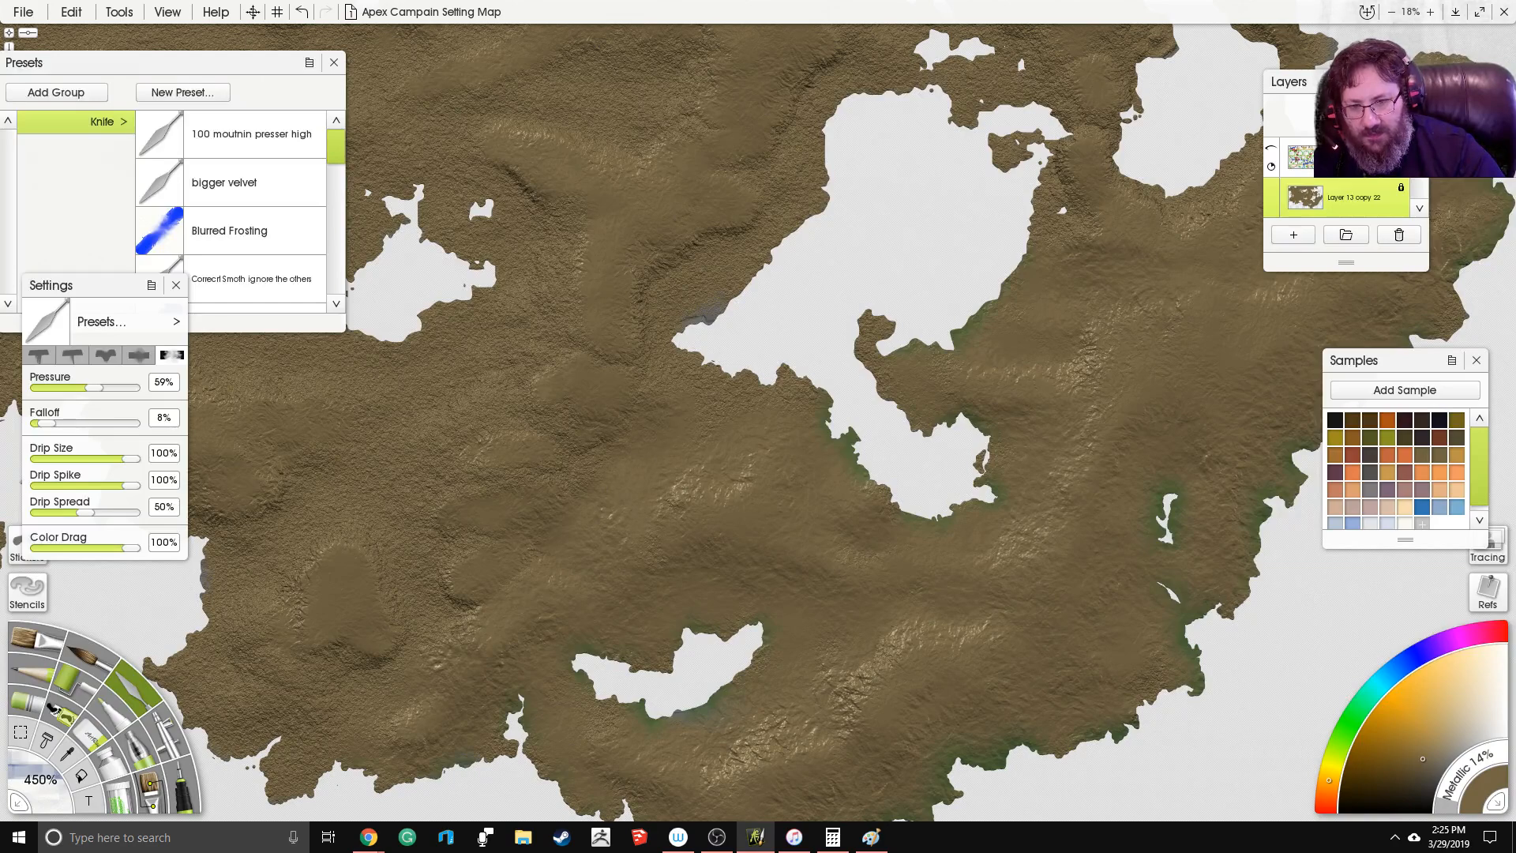
Step: Smooth the terrain along the large lake's western shore and around the two small lakes just north of it
left_click_drag(631, 276, 645, 357)
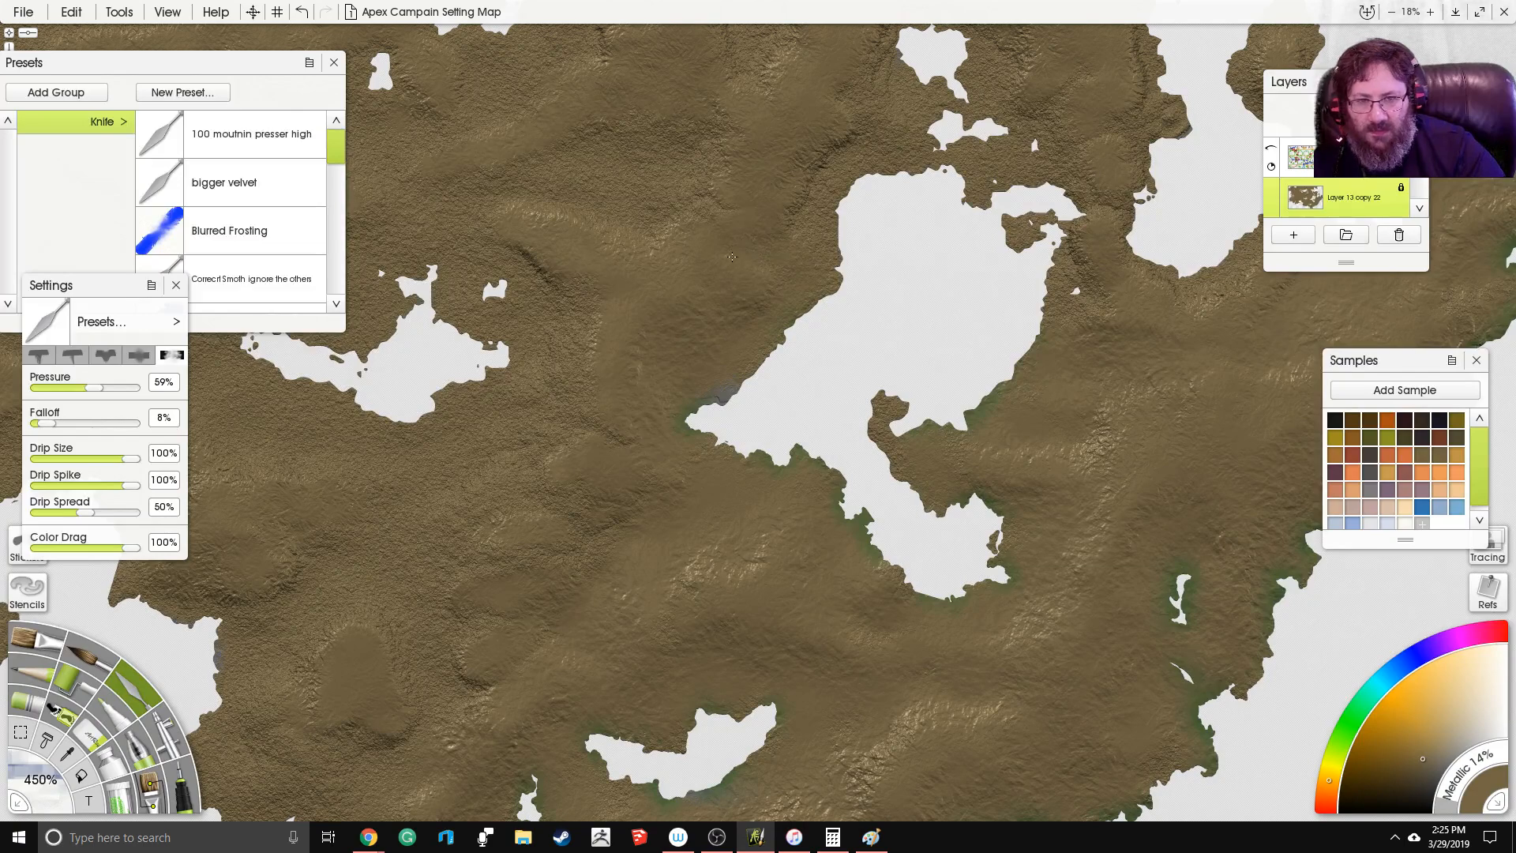
left_click_drag(807, 216, 716, 397)
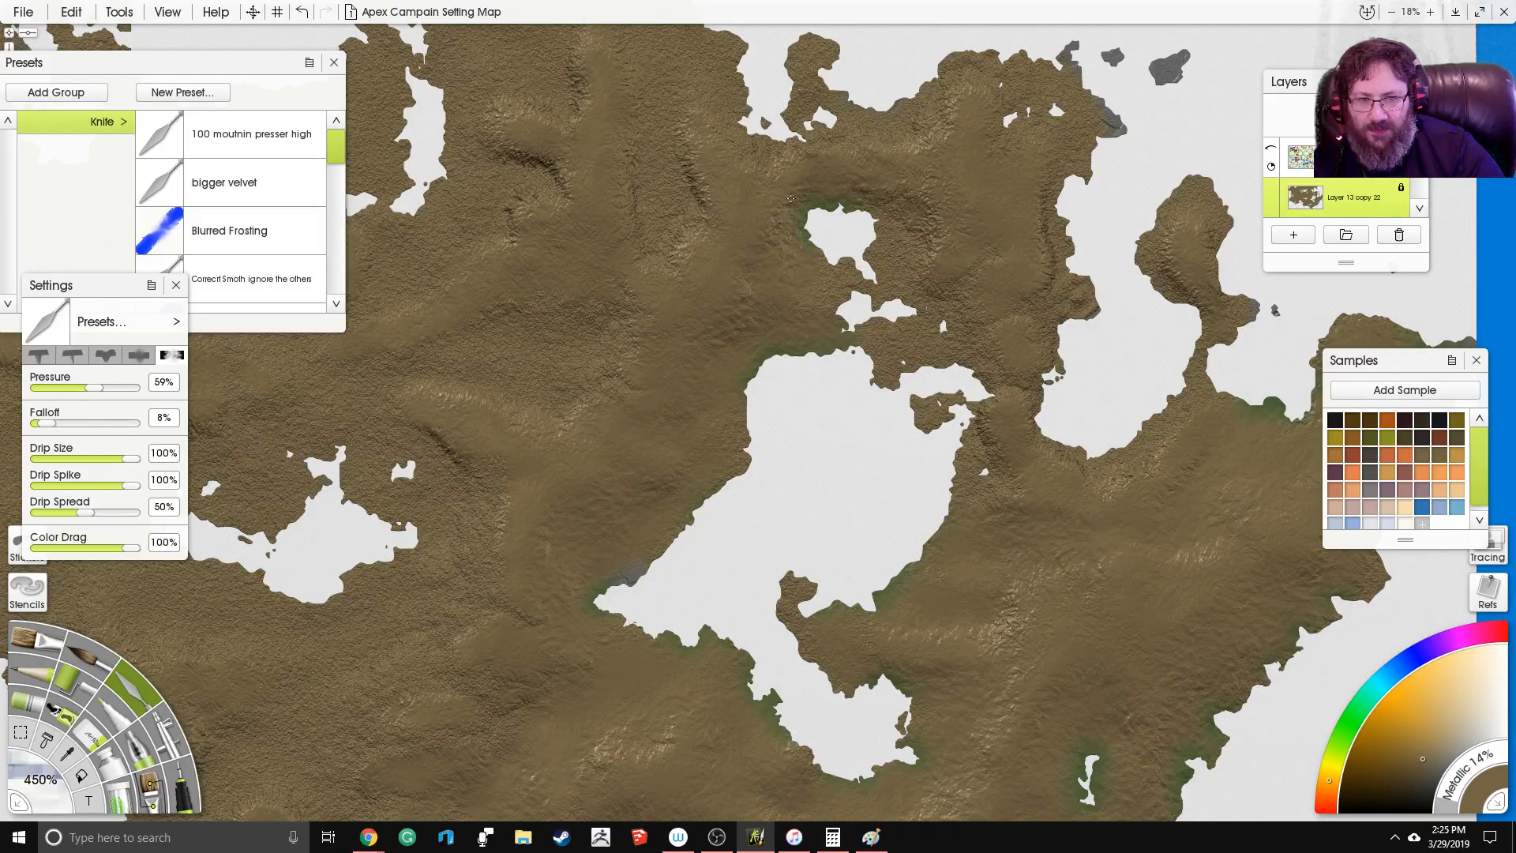
mouse_move(871, 194)
left_mouse_down()
mouse_move(915, 241)
mouse_move(935, 231)
mouse_move(945, 251)
mouse_move(892, 275)
left_mouse_up()
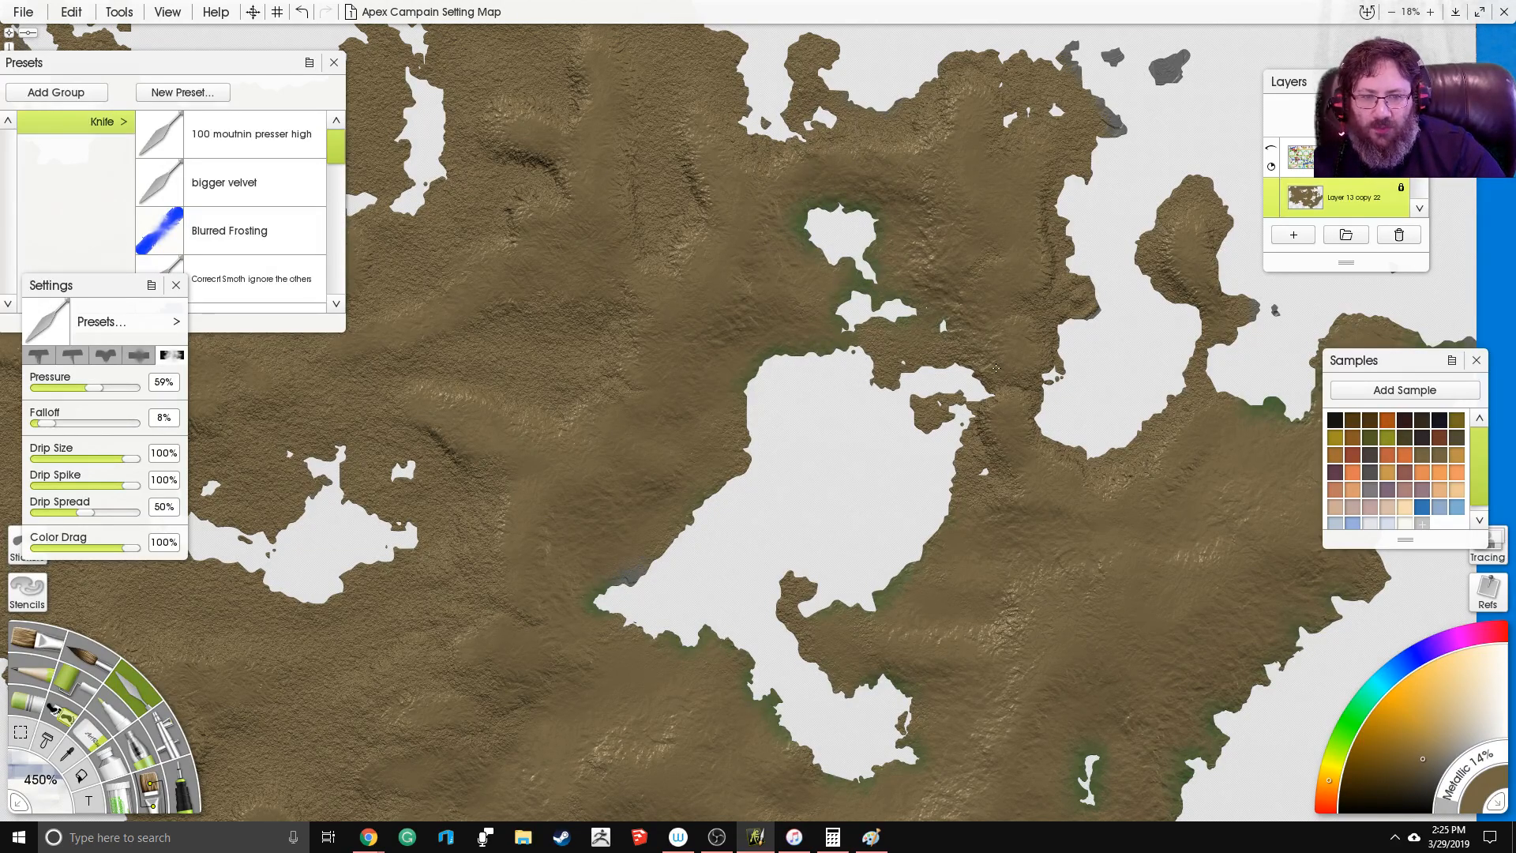
Step: Blend the neck of land between the large lake and the northeastern inlet, including the inlet's surrounding shores
mouse_move(981, 404)
left_mouse_down()
mouse_move(994, 452)
mouse_move(1031, 401)
mouse_move(1025, 382)
left_mouse_up()
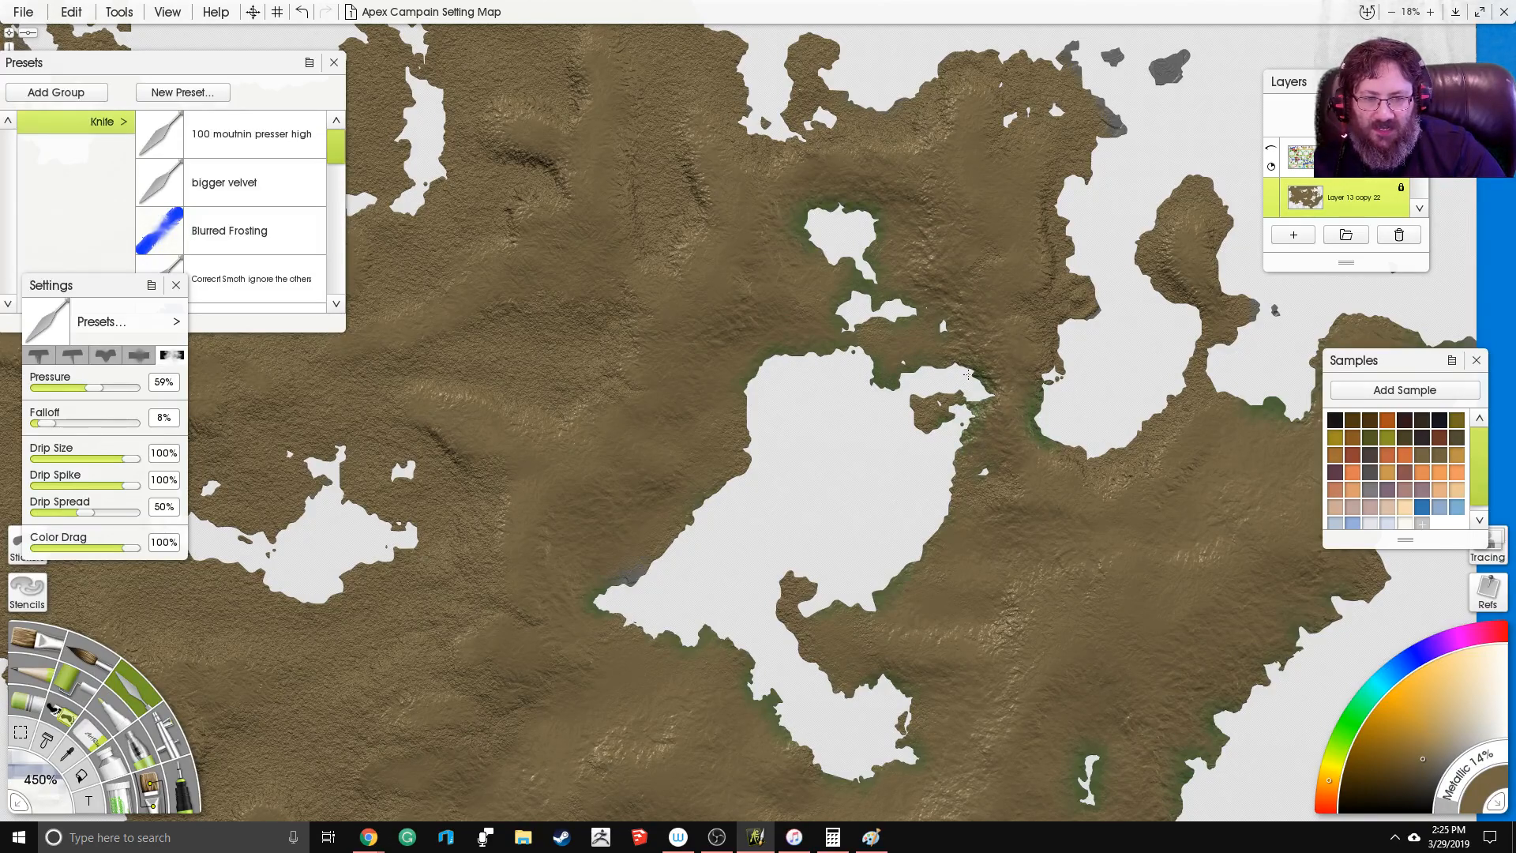
mouse_move(845, 256)
left_mouse_down()
mouse_move(673, 325)
mouse_move(873, 295)
mouse_move(867, 383)
mouse_move(812, 305)
left_mouse_up()
mouse_move(865, 448)
left_mouse_down()
mouse_move(945, 453)
mouse_move(962, 419)
mouse_move(961, 456)
left_mouse_up()
mouse_move(991, 311)
left_mouse_down()
mouse_move(951, 244)
mouse_move(962, 201)
mouse_move(969, 257)
mouse_move(1027, 308)
left_mouse_up()
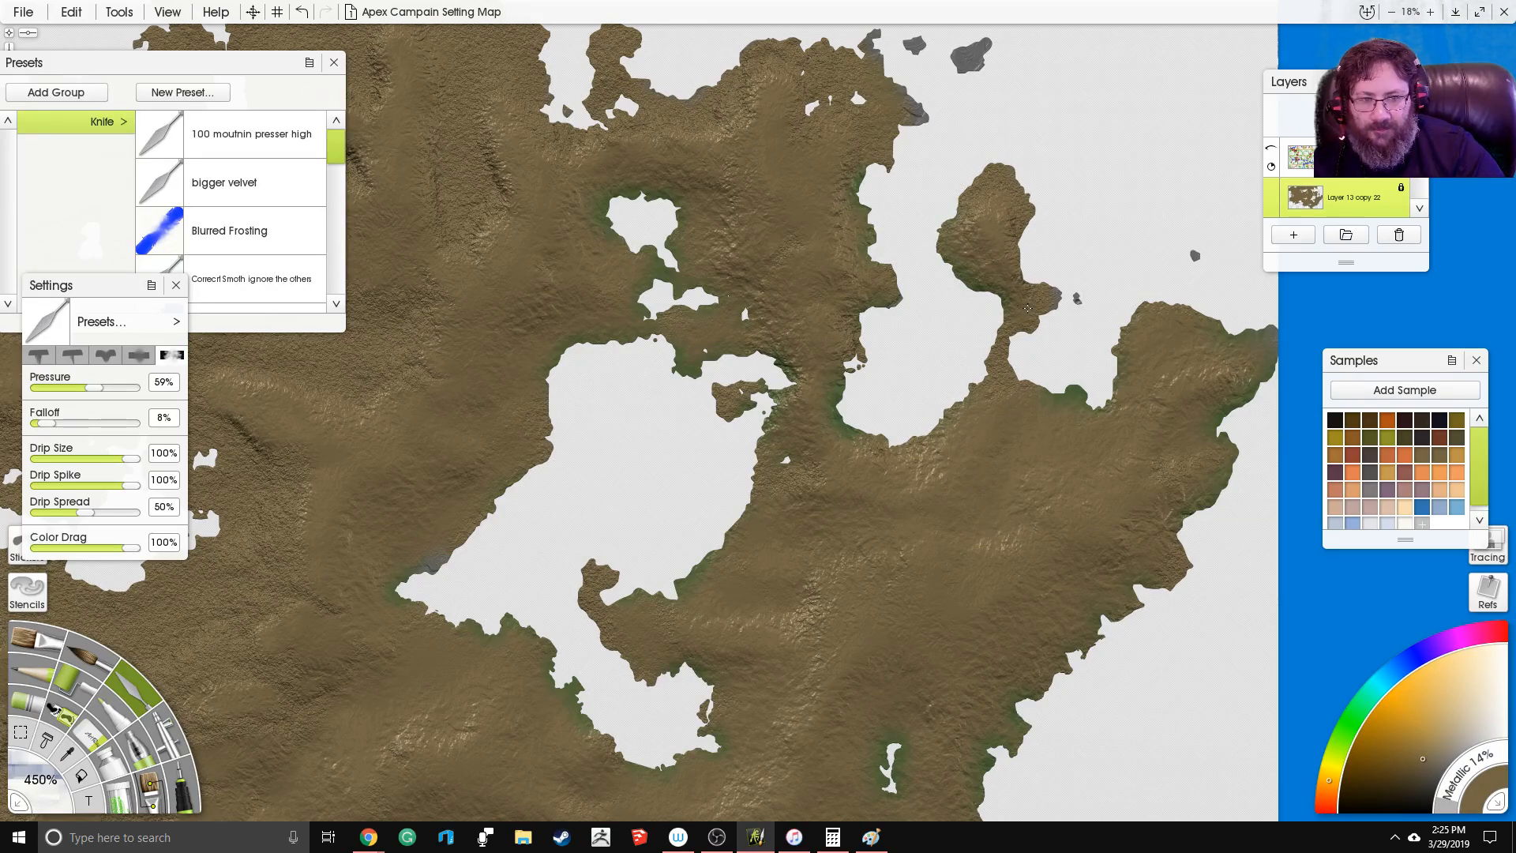
Step: Smooth away the small crater northwest of the southern lake and shape the ridge running northeast toward the jagged western lake
scroll(863, 203, "down", 5)
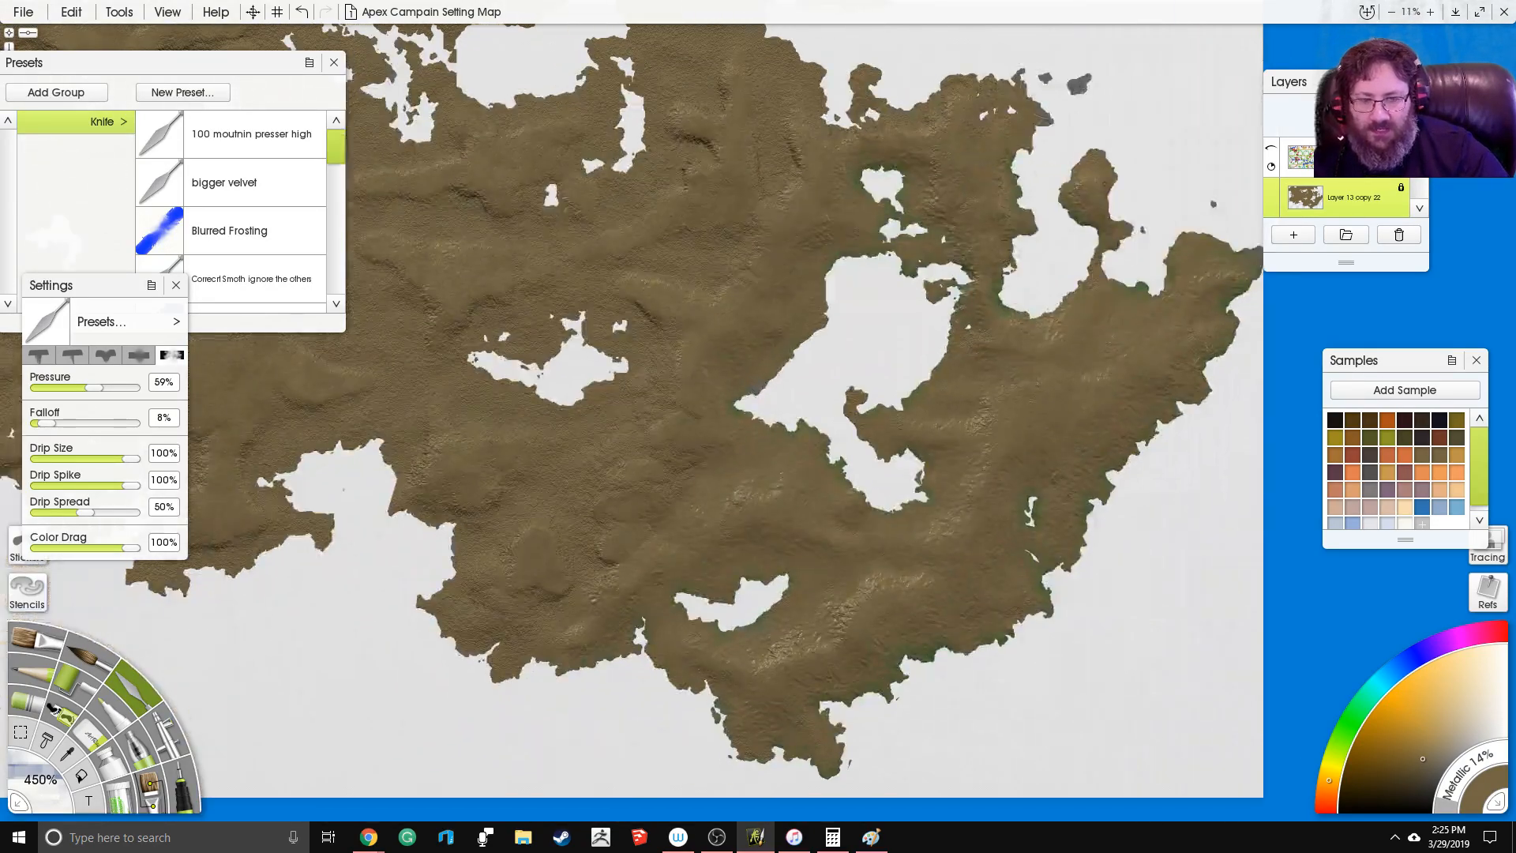
scroll(852, 170, "up", 4)
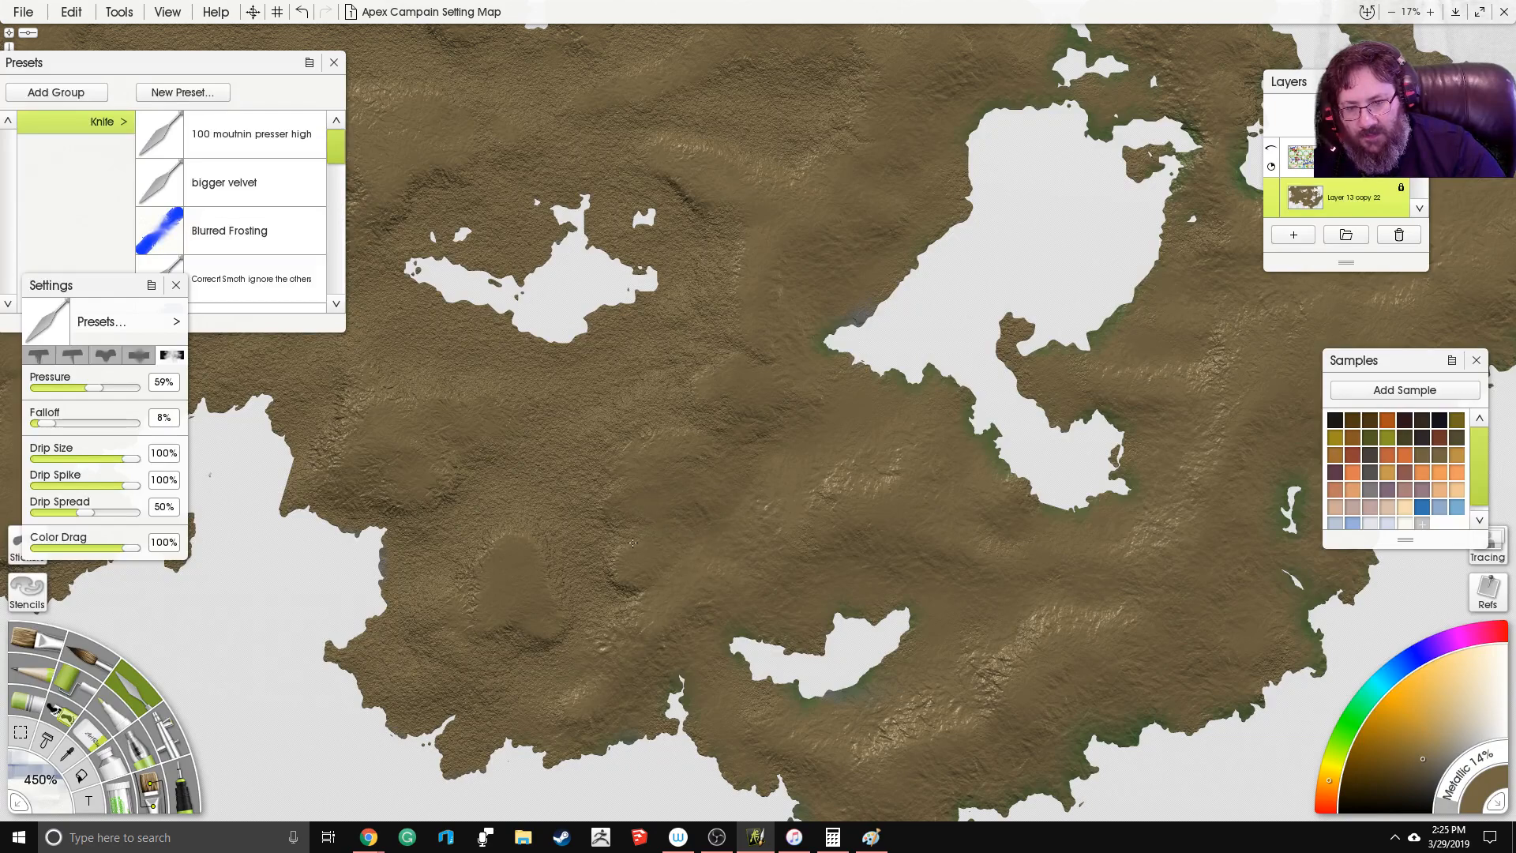
mouse_move(633, 542)
left_mouse_down()
mouse_move(592, 557)
mouse_move(635, 603)
mouse_move(631, 589)
mouse_move(606, 621)
mouse_move(624, 629)
mouse_move(633, 598)
mouse_move(588, 544)
left_mouse_up()
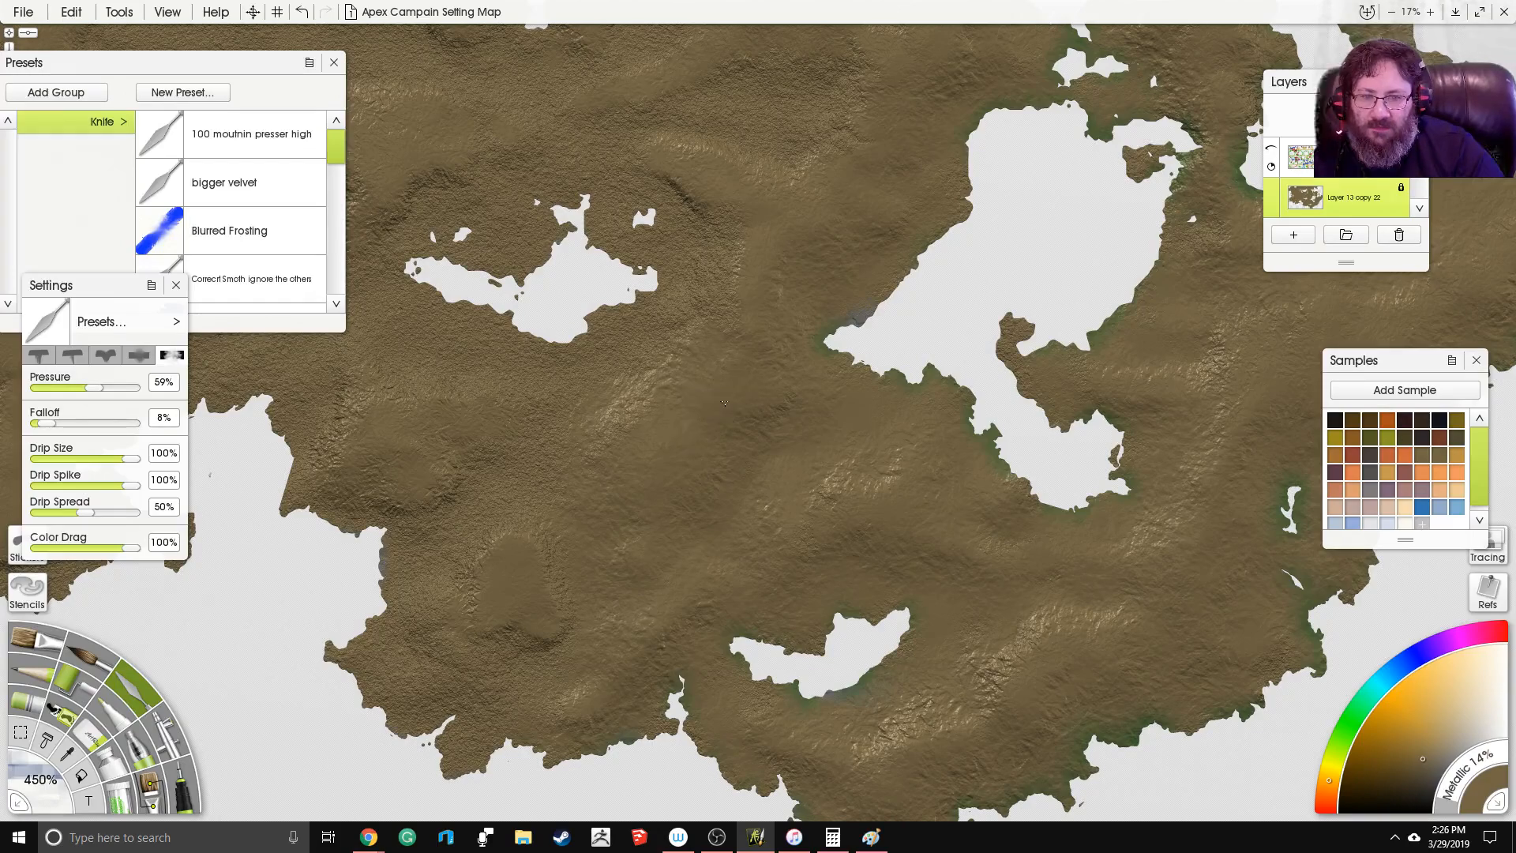
mouse_move(717, 322)
left_mouse_down()
mouse_move(717, 249)
mouse_move(721, 298)
left_mouse_up()
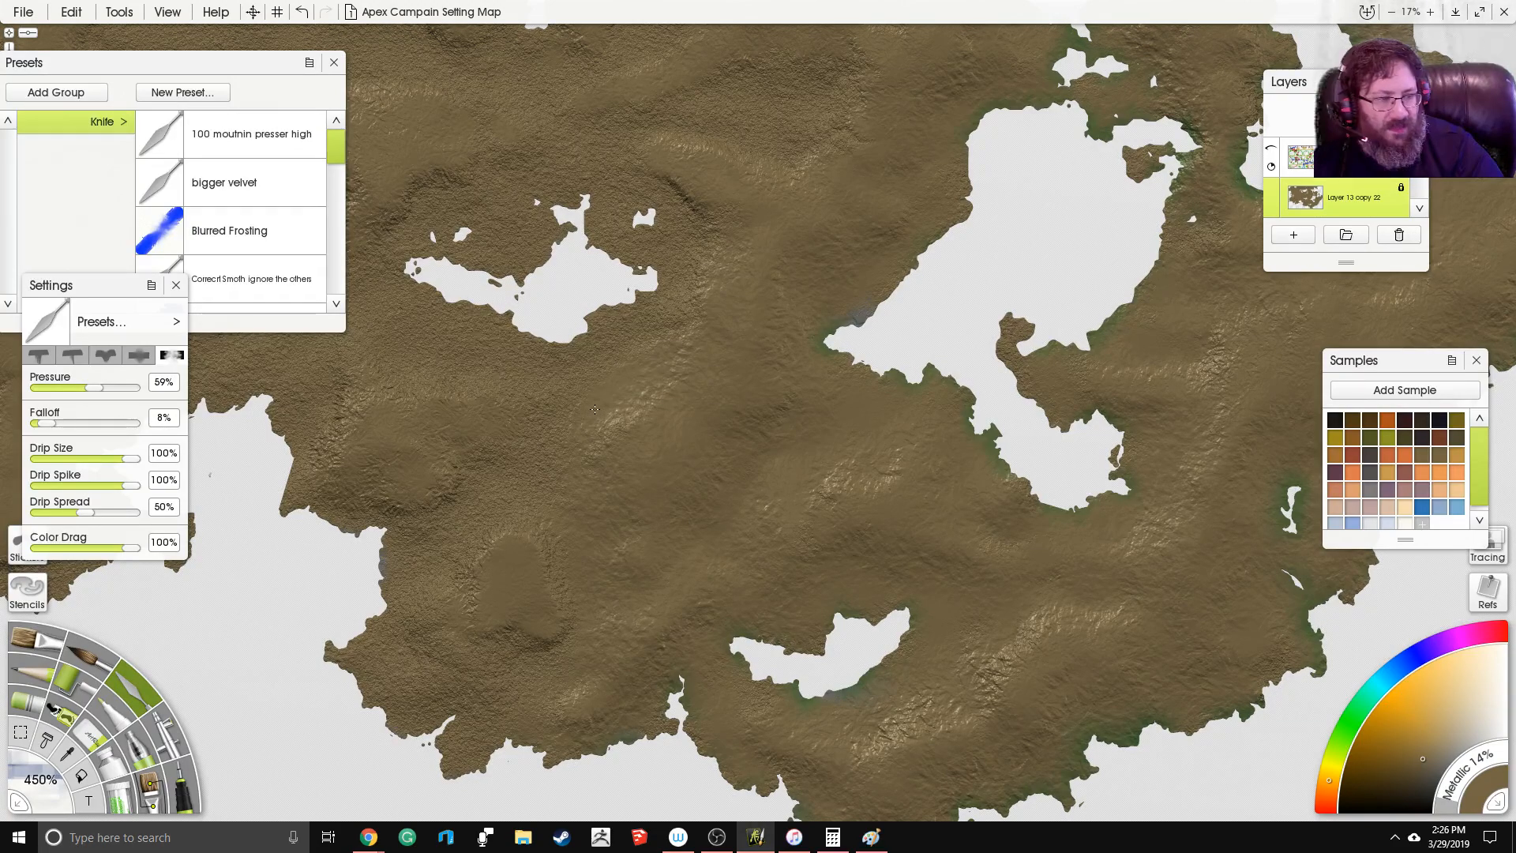
left_click_drag(576, 341, 629, 379)
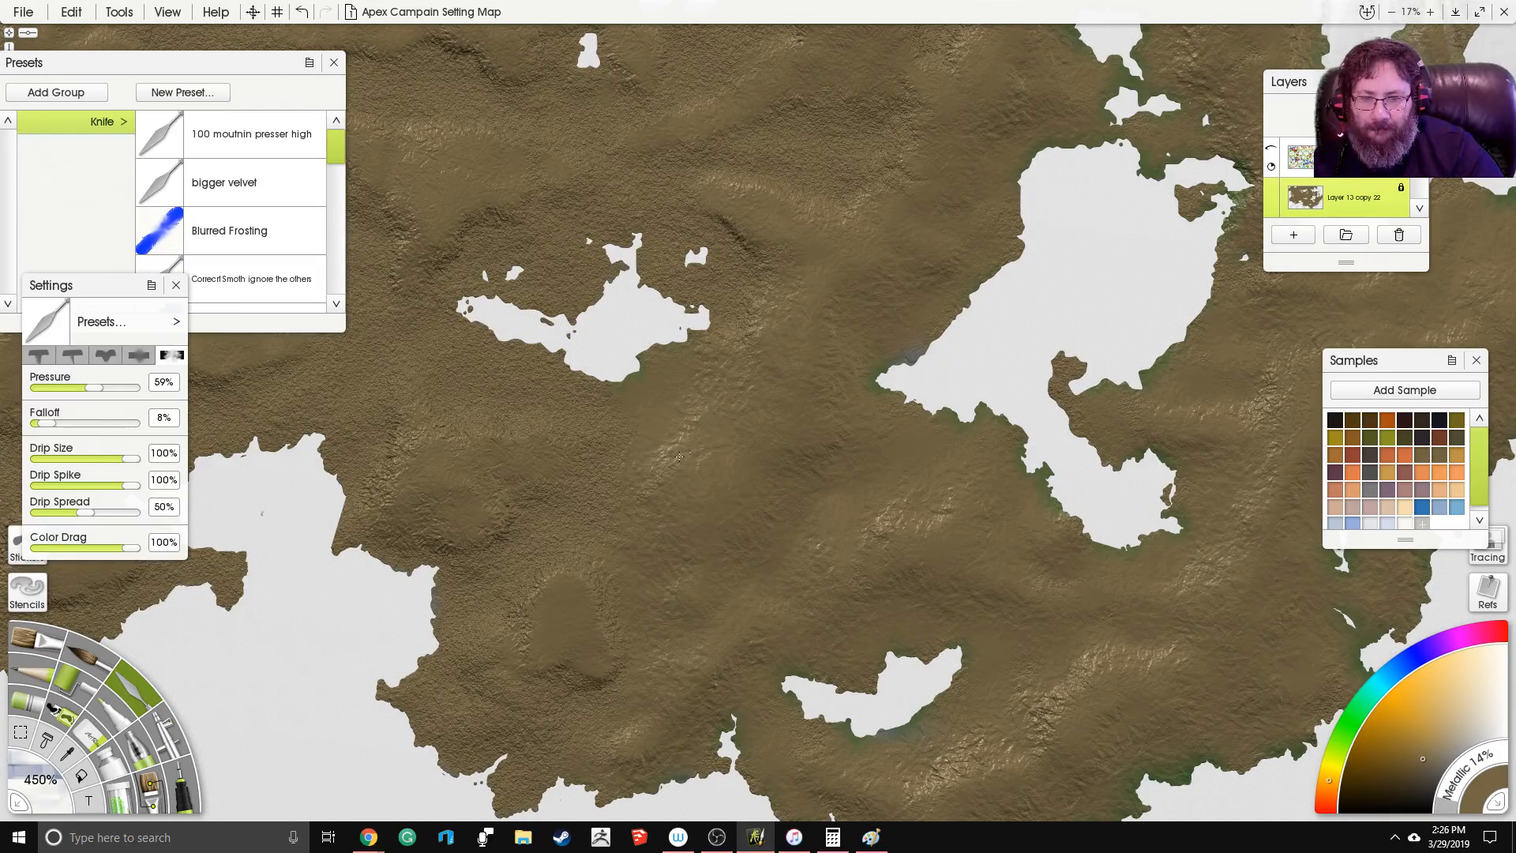
Step: Blend the dark ridge beside the tiny pond northeast of the jagged western lake and the slopes east of that lake
left_click_drag(727, 310, 750, 360)
left_click_drag(761, 283, 747, 304)
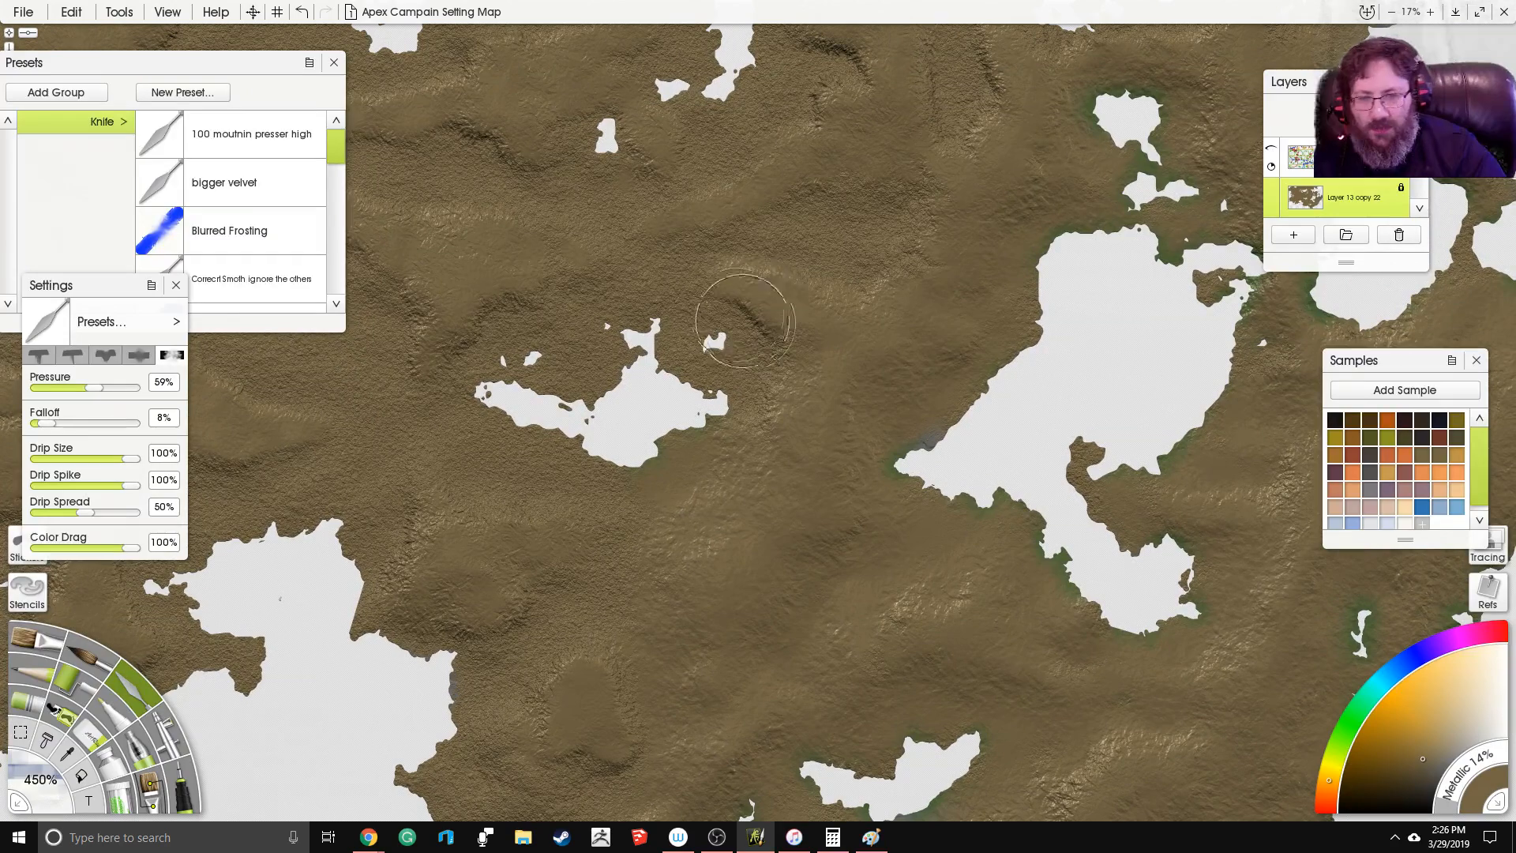
mouse_move(744, 367)
left_mouse_down()
mouse_move(759, 401)
mouse_move(761, 305)
mouse_move(772, 366)
mouse_move(753, 409)
mouse_move(778, 358)
mouse_move(773, 422)
left_mouse_up()
left_click_drag(780, 340, 750, 310)
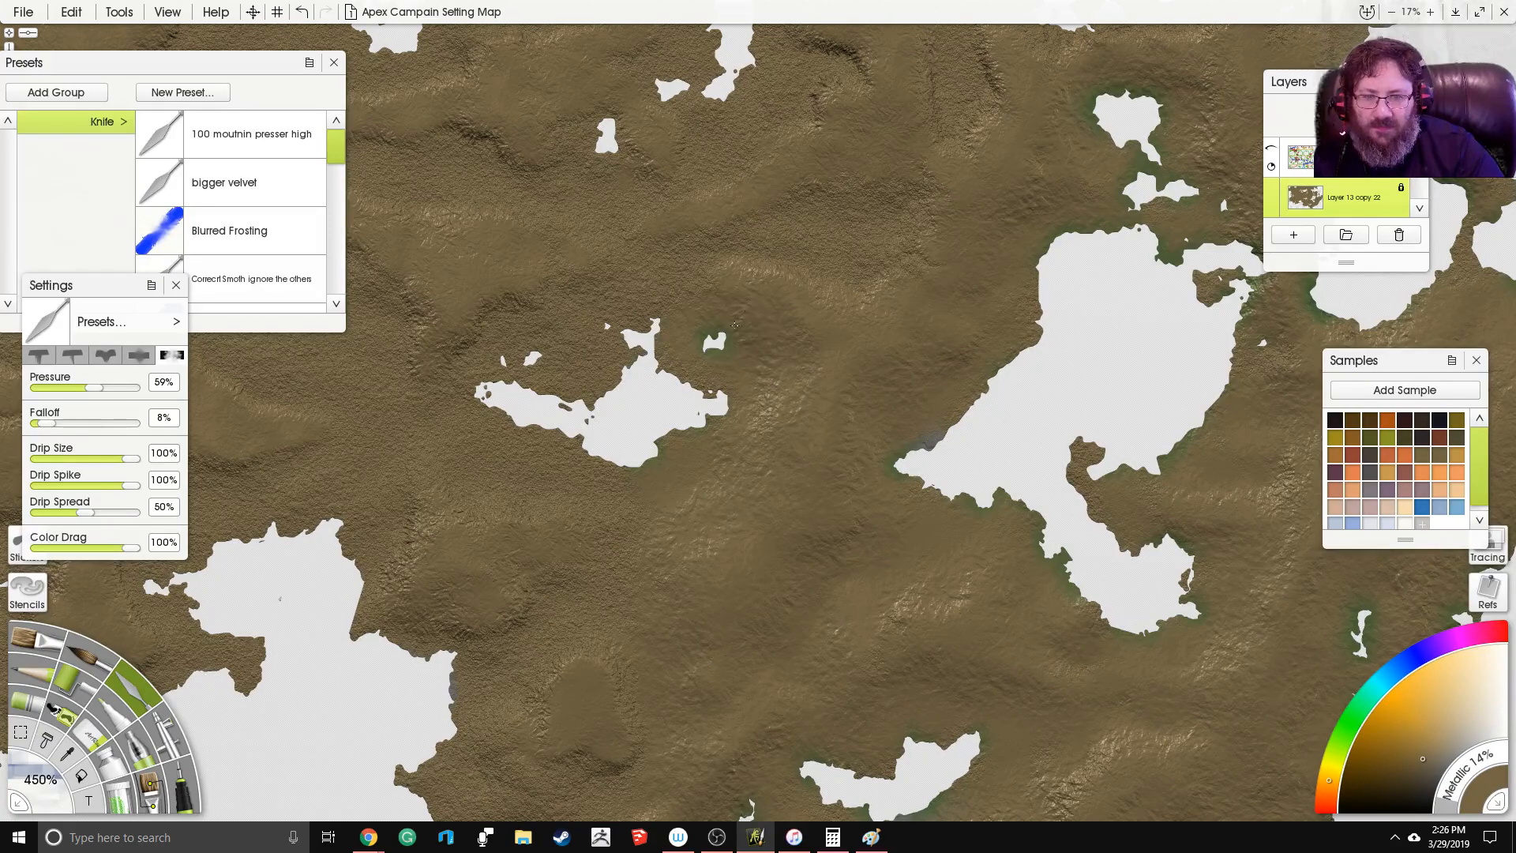
Step: Smooth the terrain north of the tiny pond and soften the steep ridge west of the two small lakes
mouse_move(741, 250)
left_mouse_down()
mouse_move(812, 306)
mouse_move(858, 297)
mouse_move(918, 247)
left_mouse_up()
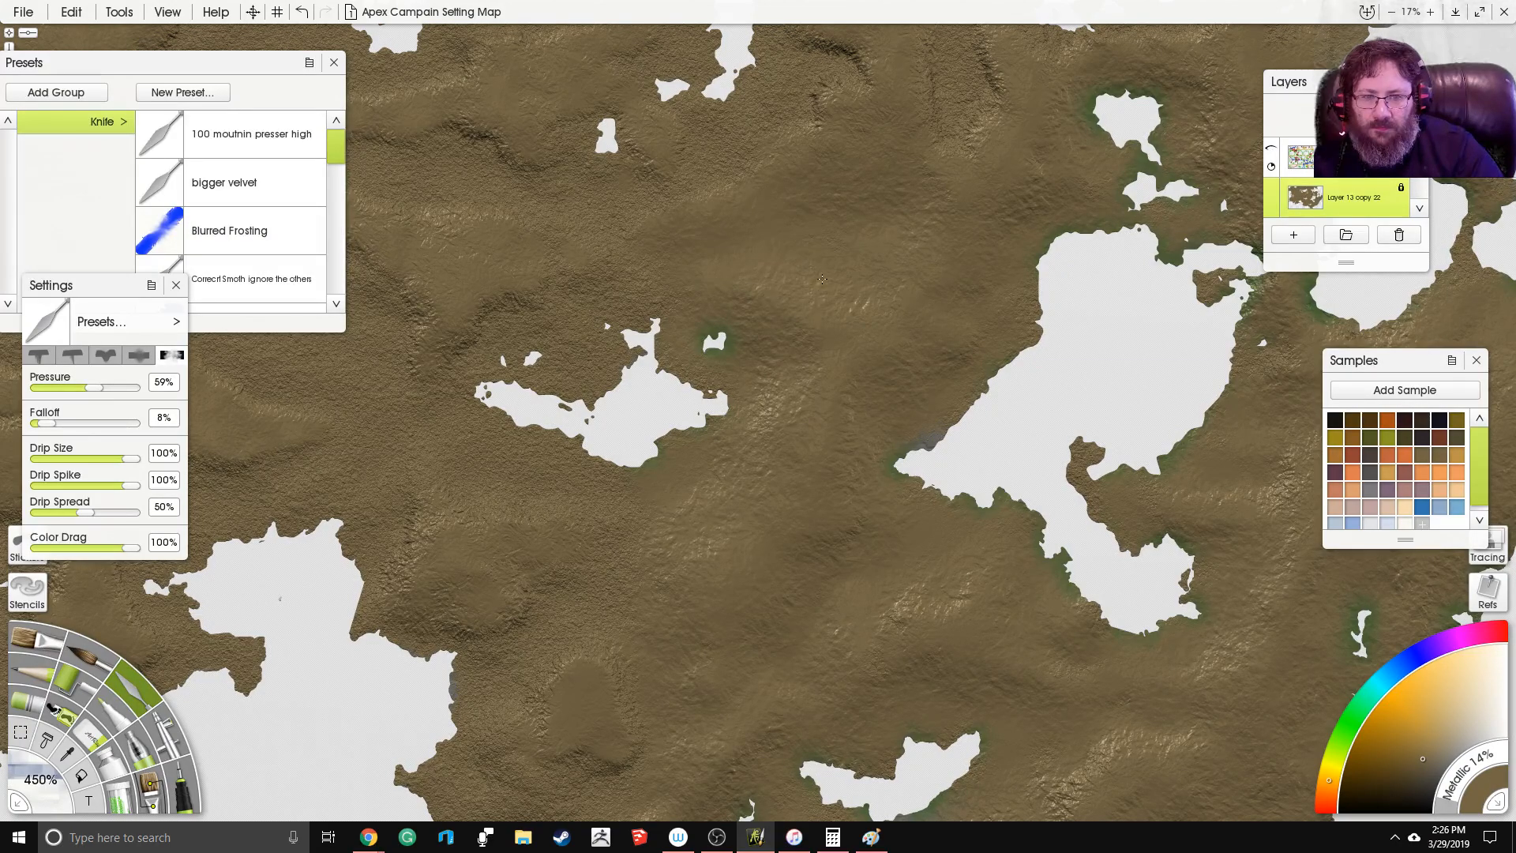
left_click_drag(907, 221, 804, 372)
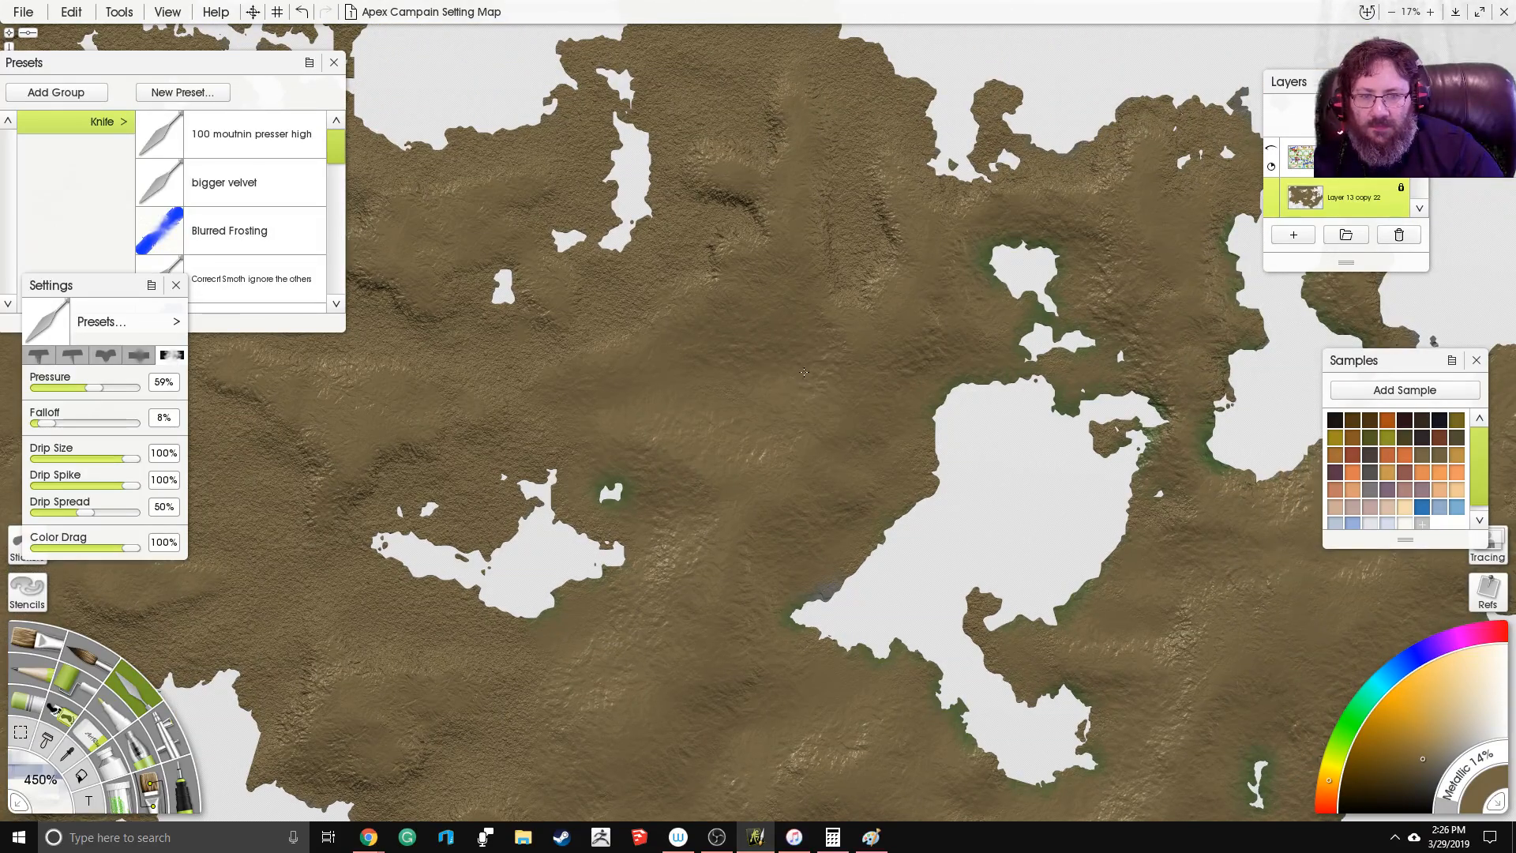
left_click_drag(888, 273, 861, 249)
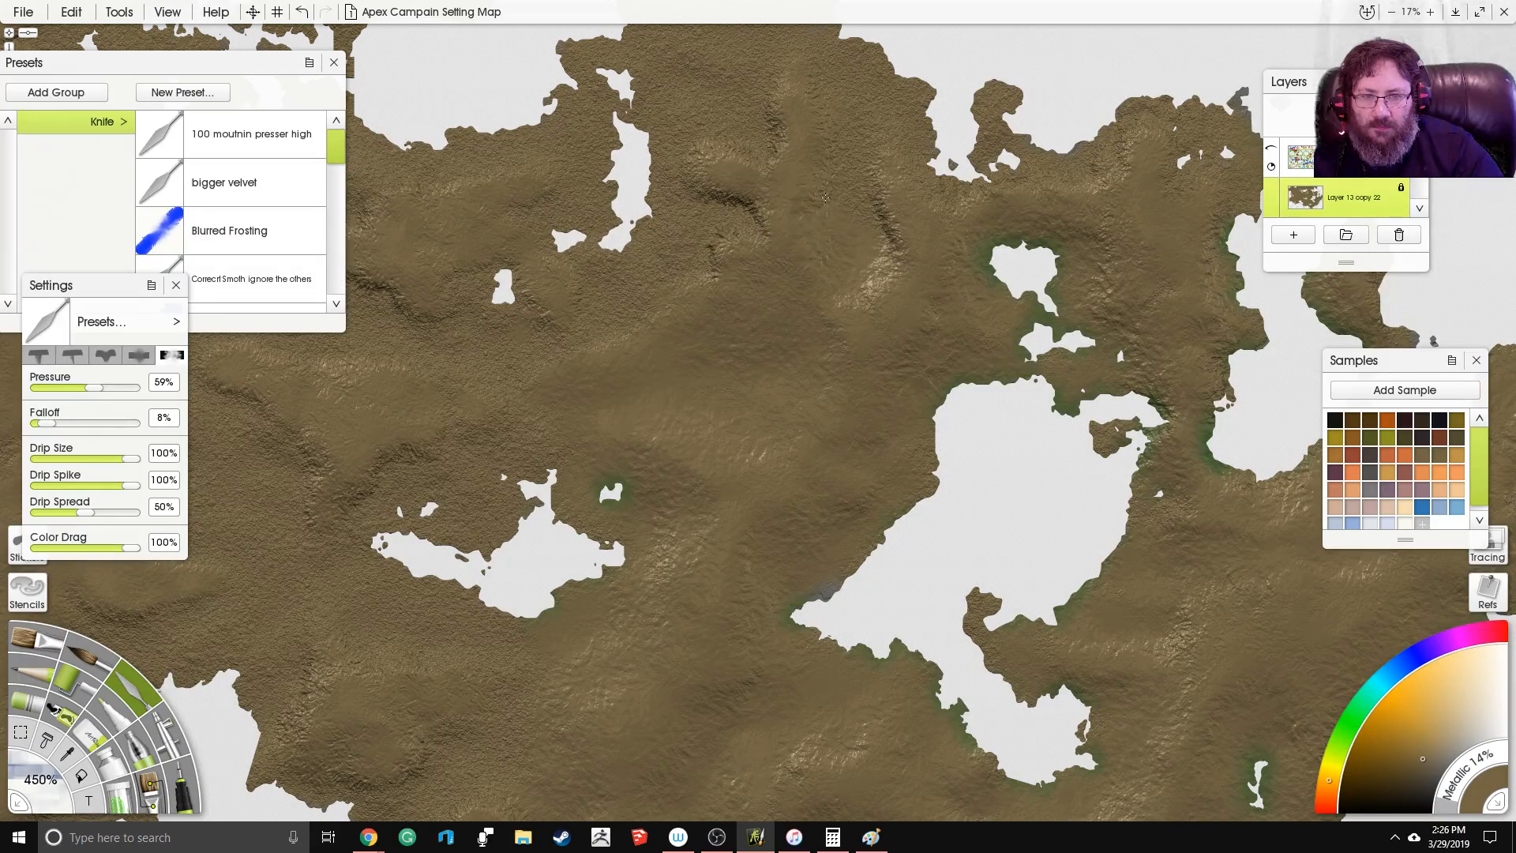
mouse_move(881, 266)
left_mouse_down()
mouse_move(842, 313)
mouse_move(883, 151)
mouse_move(908, 243)
mouse_move(887, 298)
left_mouse_up()
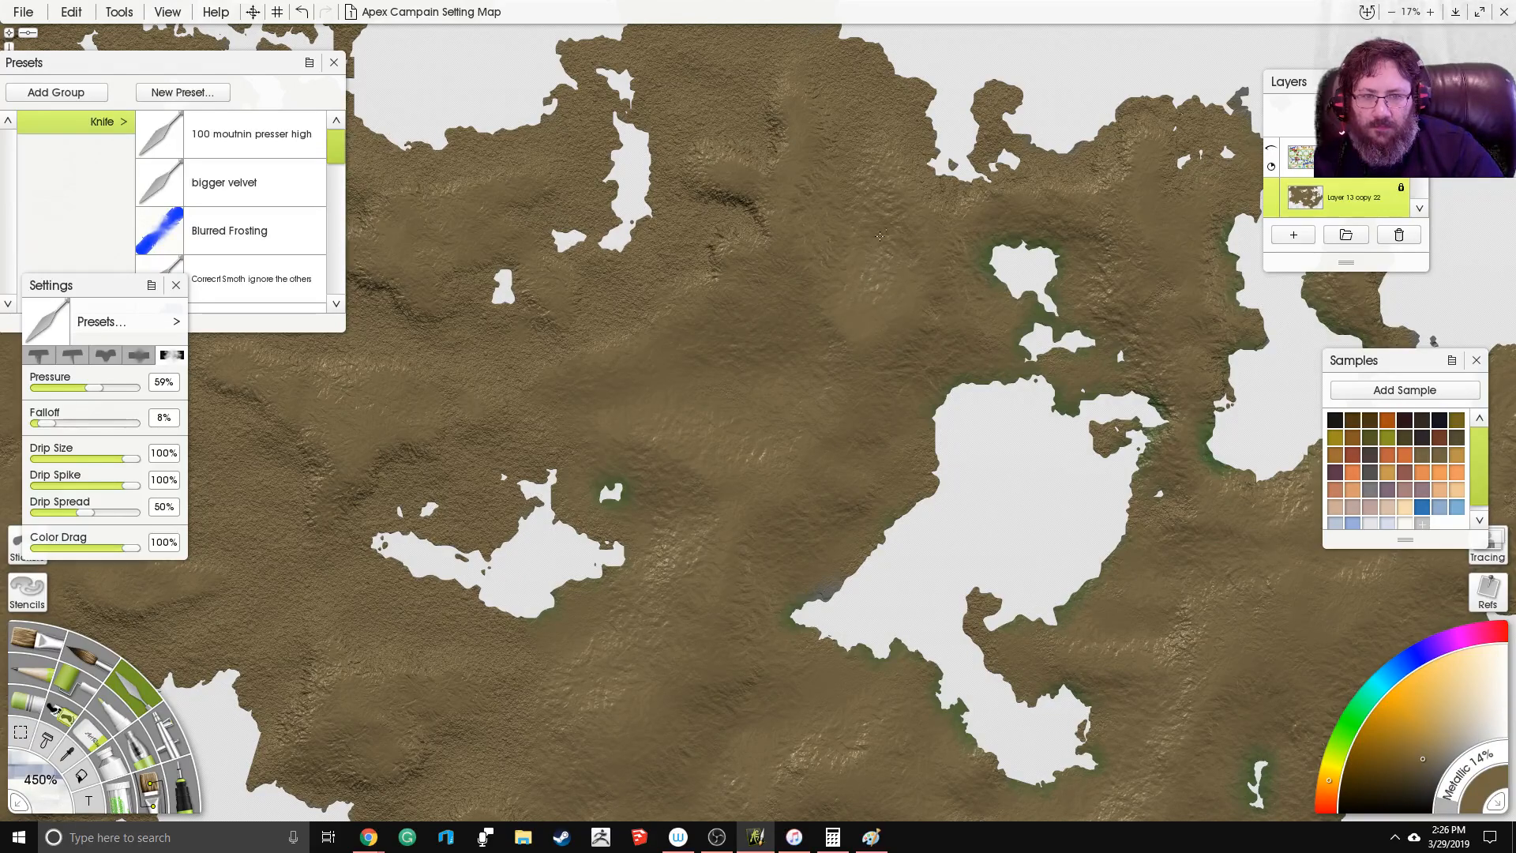
Step: Shape and blend the mountain ridge east of the narrow northern lake, smoothing the land along that lake's eastern shore
mouse_move(773, 211)
left_mouse_down()
mouse_move(890, 357)
mouse_move(820, 318)
mouse_move(837, 260)
mouse_move(797, 306)
mouse_move(864, 293)
mouse_move(832, 263)
mouse_move(775, 250)
mouse_move(803, 189)
mouse_move(865, 246)
mouse_move(754, 366)
left_mouse_up()
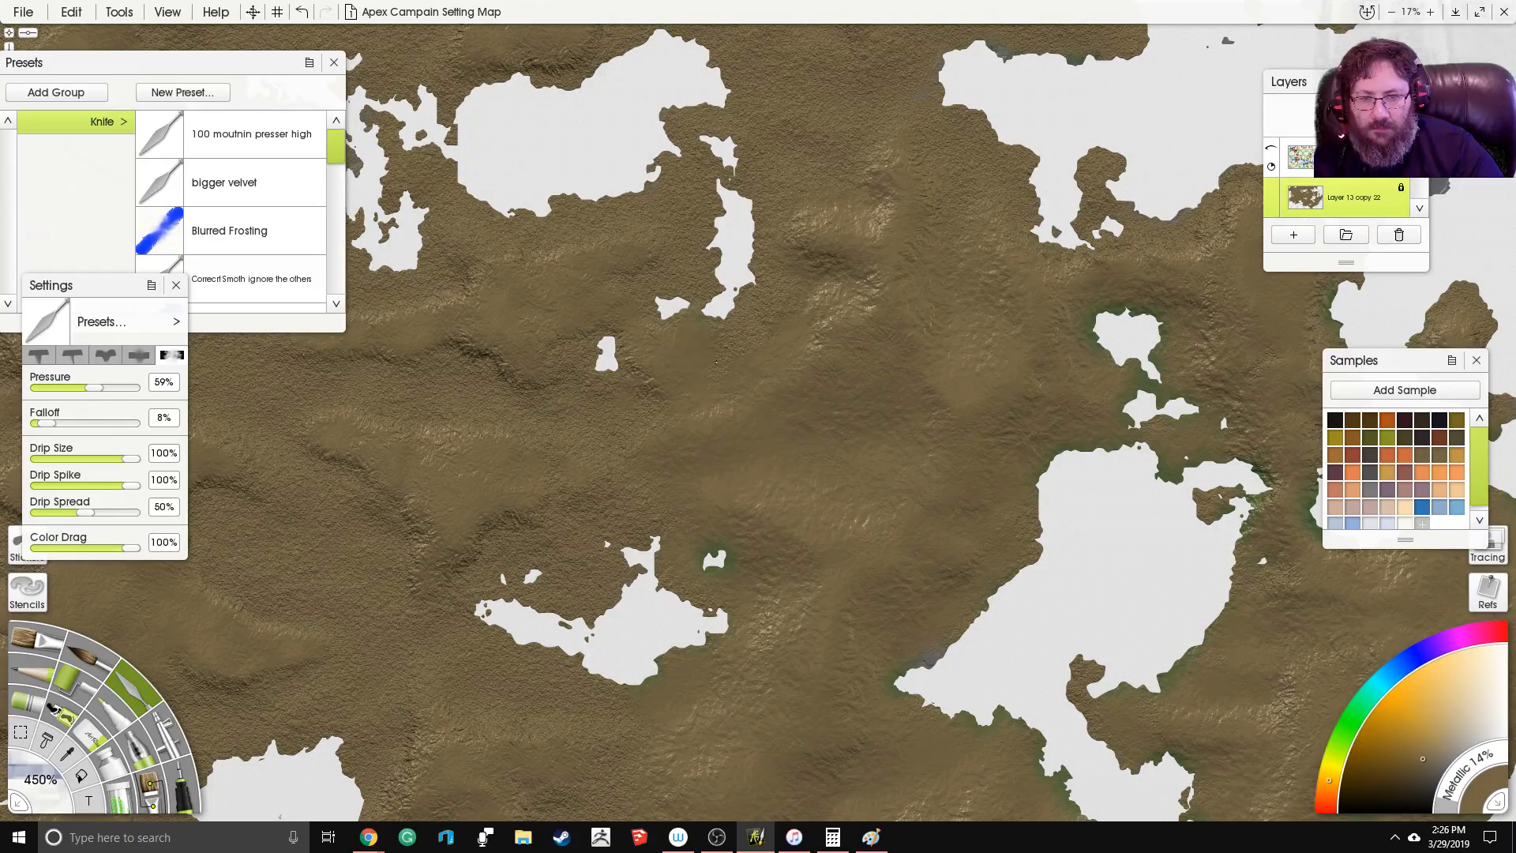
mouse_move(815, 293)
left_mouse_down()
mouse_move(796, 220)
mouse_move(829, 273)
mouse_move(802, 339)
mouse_move(836, 337)
left_mouse_up()
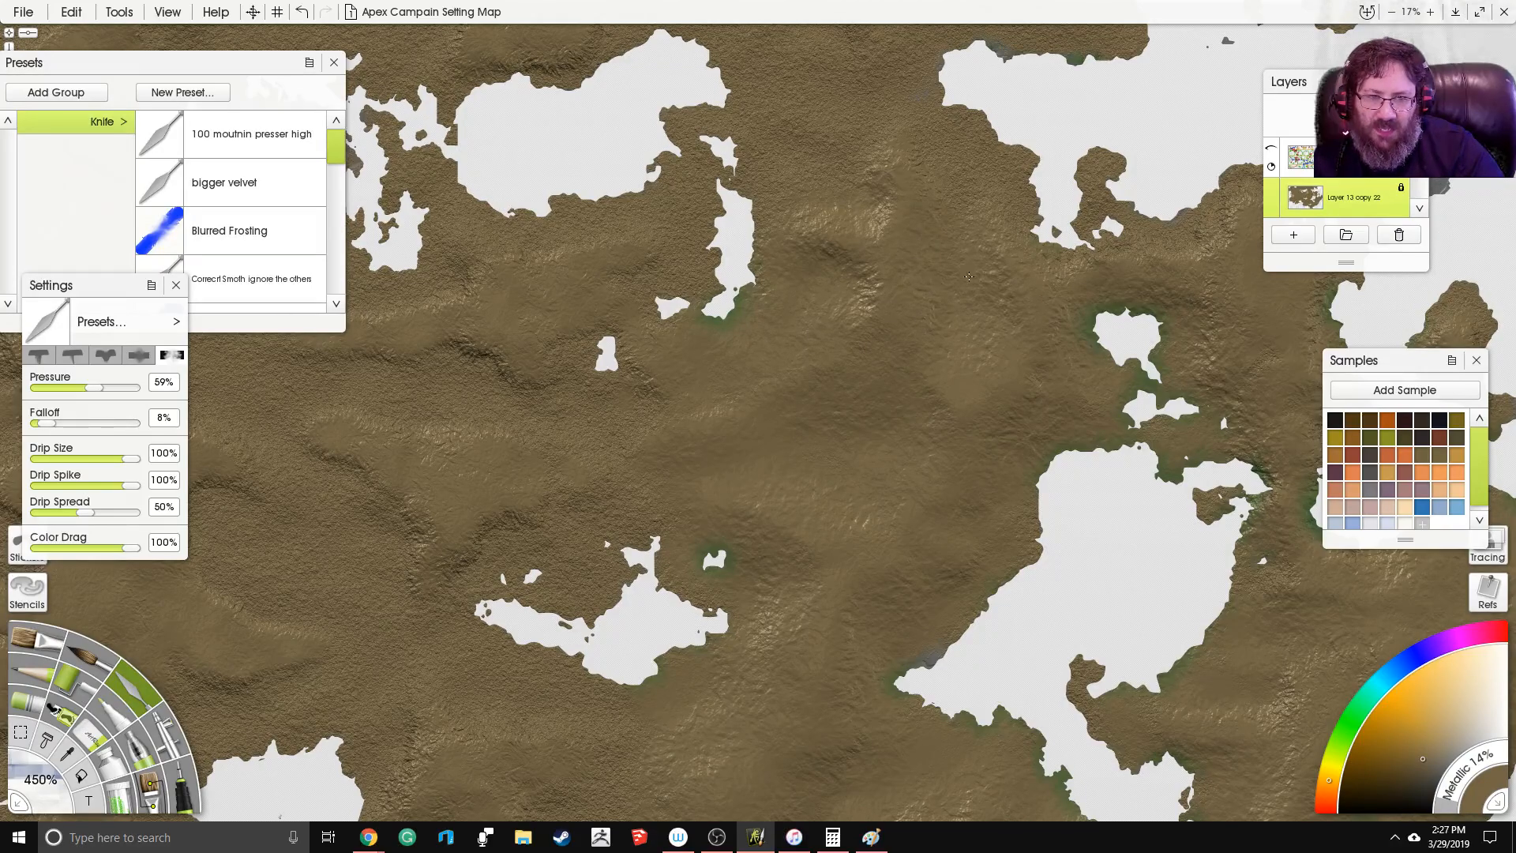
left_click_drag(860, 123, 883, 216)
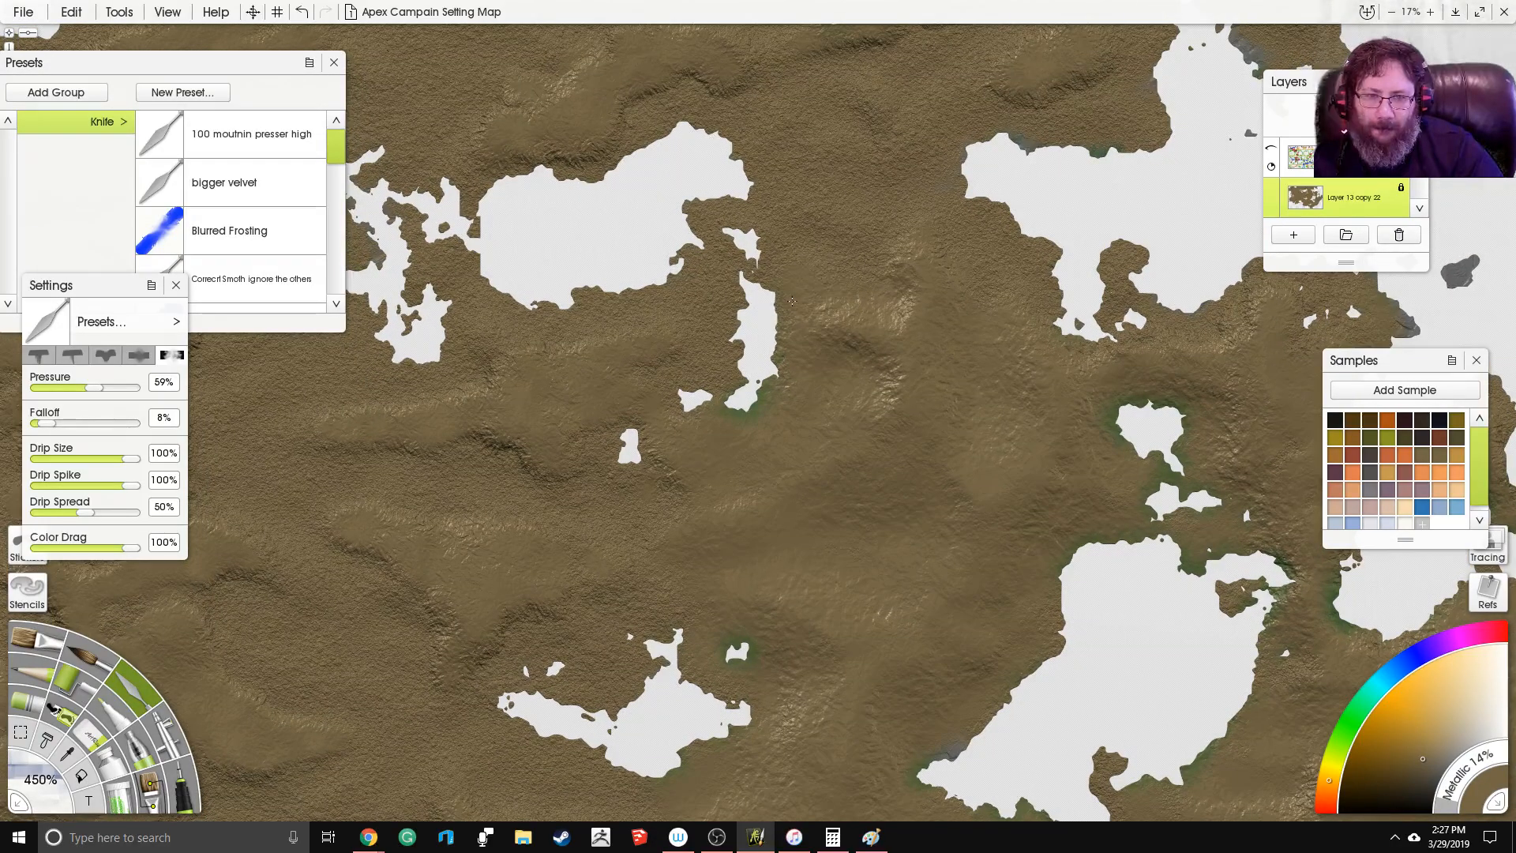
mouse_move(859, 270)
left_mouse_down()
mouse_move(876, 312)
mouse_move(894, 260)
mouse_move(850, 232)
left_mouse_up()
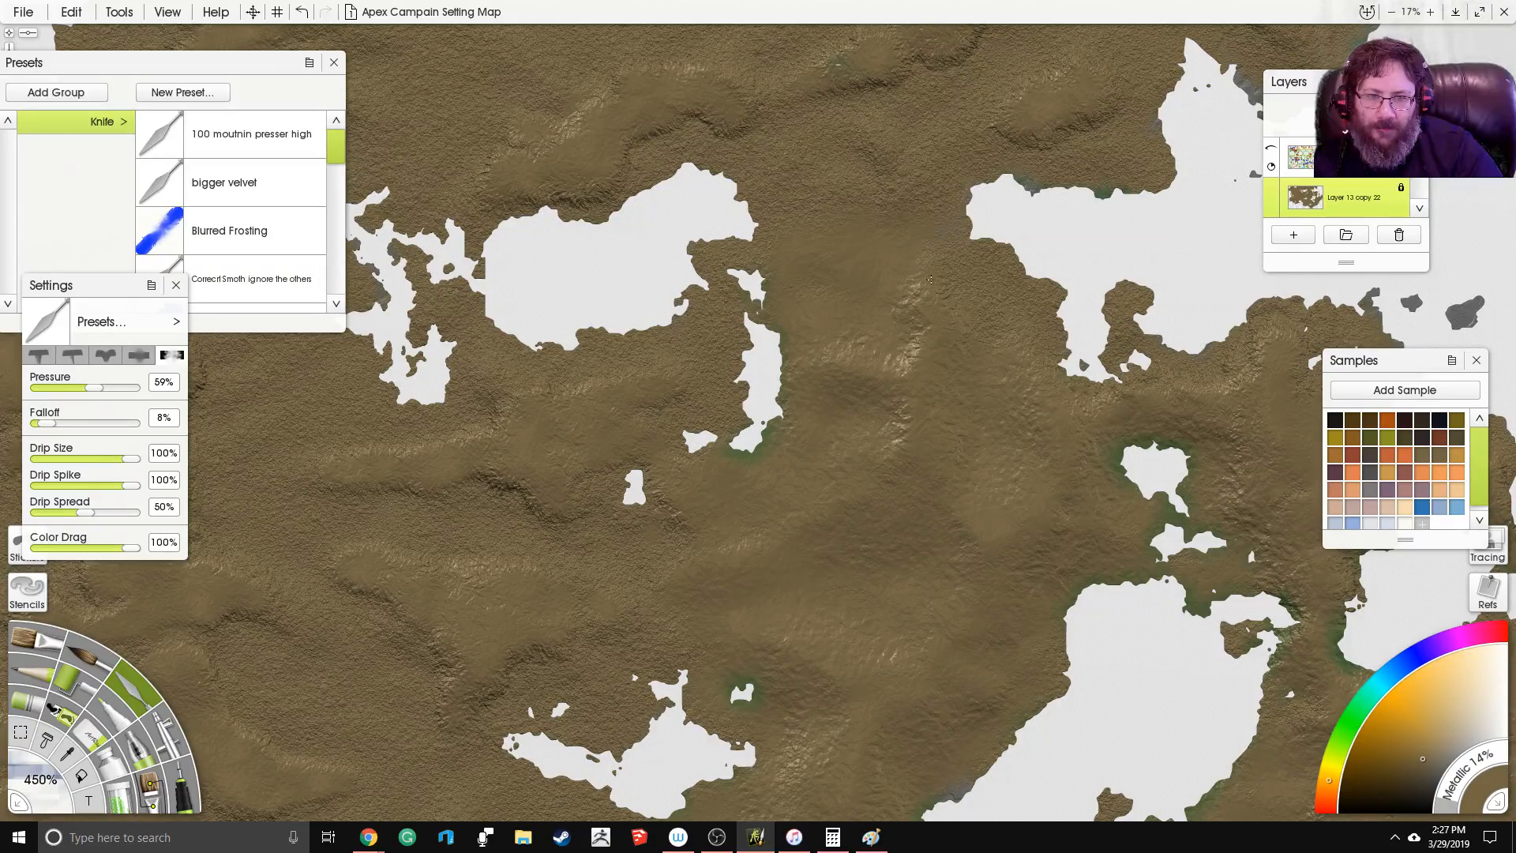
Step: Smooth the southern and western shores of the large northern bay and the land between it and the northwestern lake
mouse_move(1057, 351)
left_mouse_down()
mouse_move(1070, 390)
mouse_move(1111, 362)
left_mouse_up()
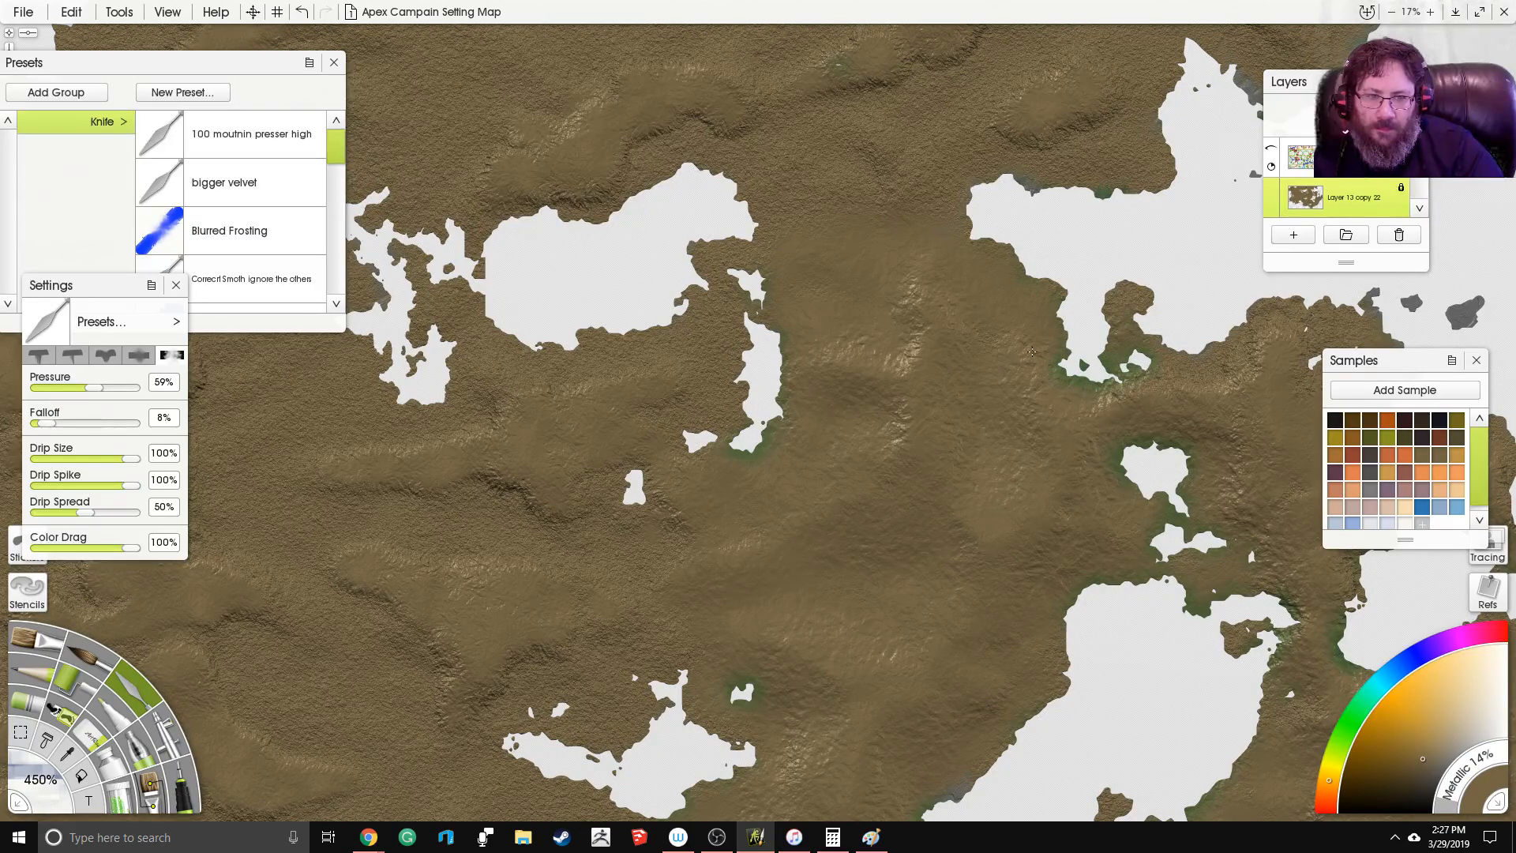
left_click_drag(933, 197, 775, 341)
left_click_drag(817, 265, 891, 212)
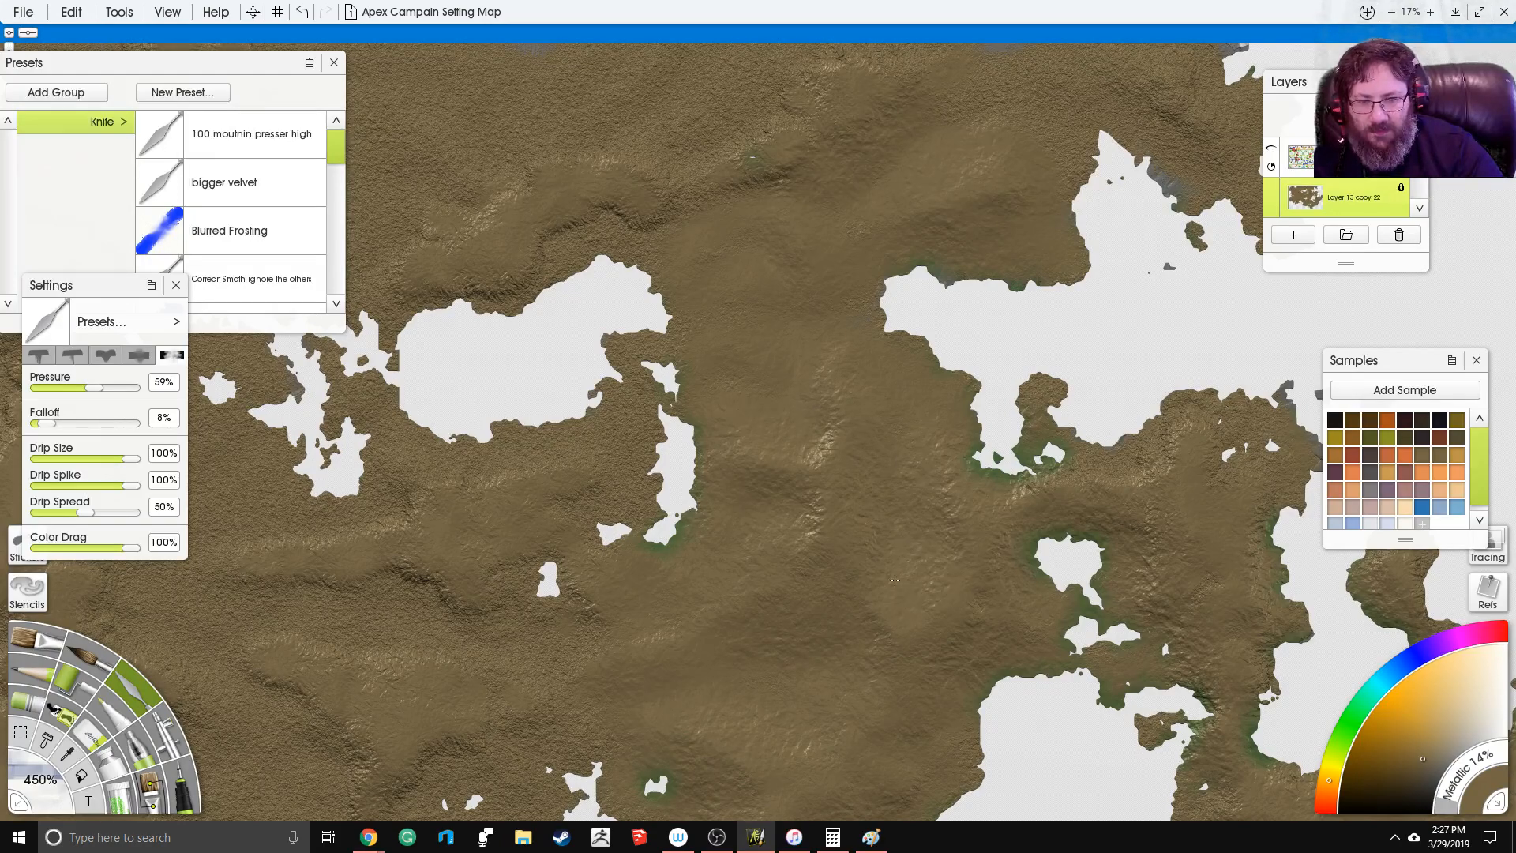
Step: Smooth the rough peninsula at the map's northeastern corner, above and around the northern bay's pointed tip
left_click_drag(953, 175, 686, 355)
left_click_drag(896, 246, 920, 332)
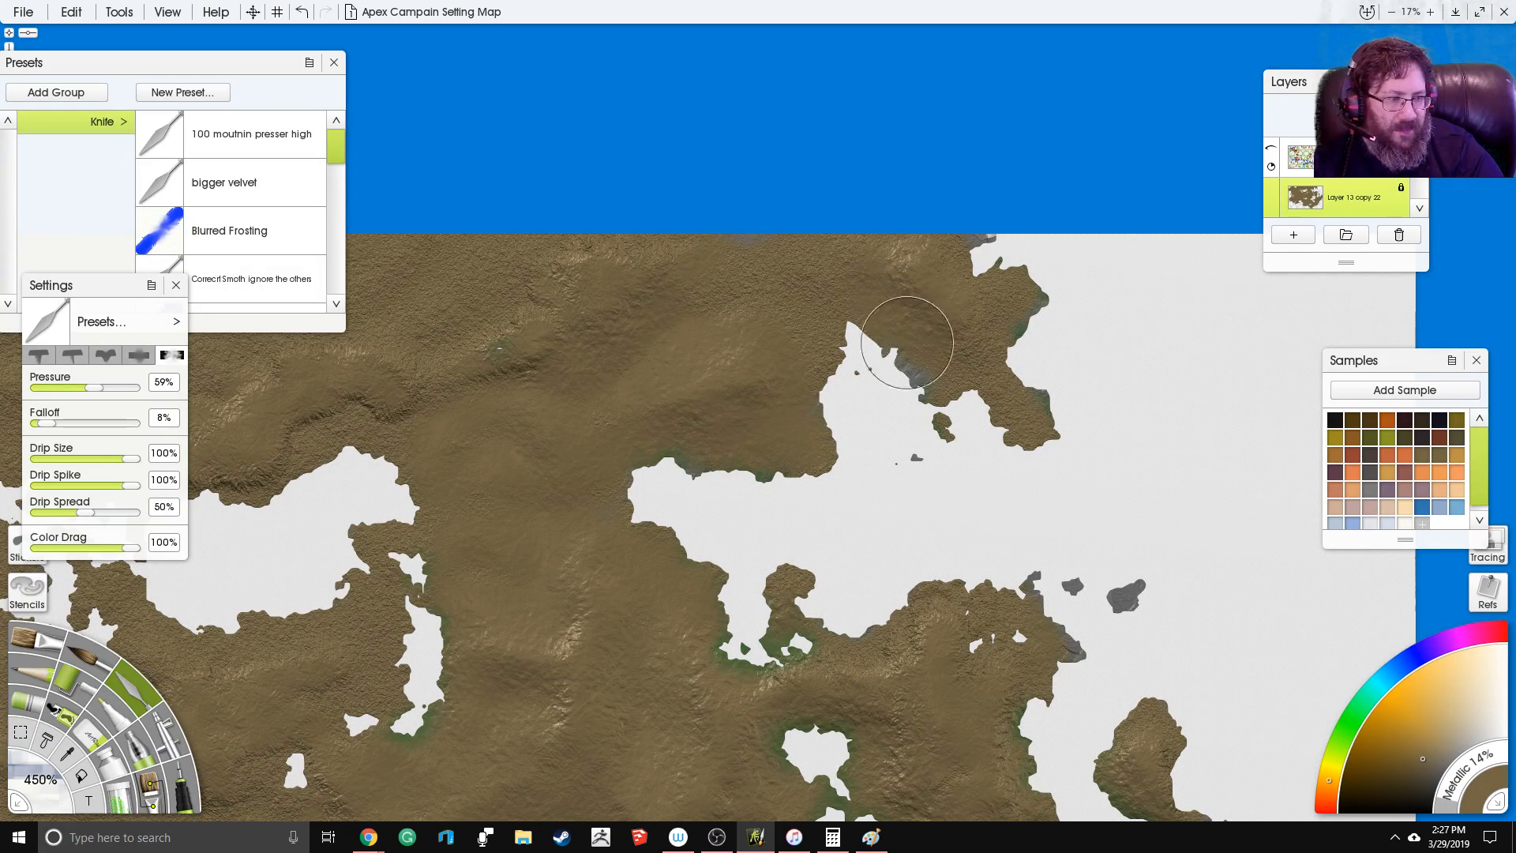
left_click_drag(897, 348, 883, 294)
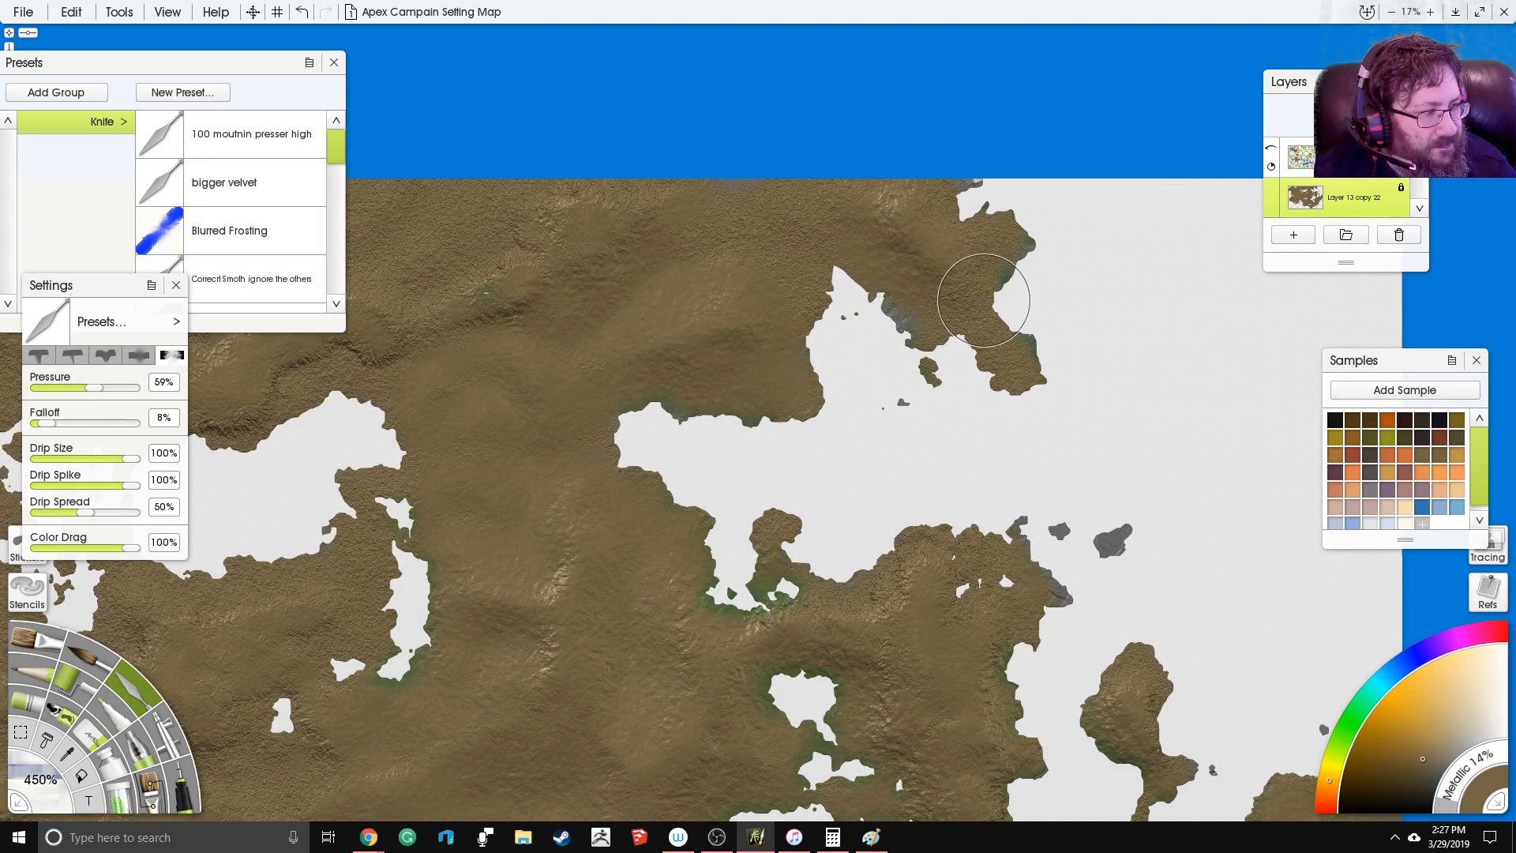
left_click_drag(974, 322, 935, 303)
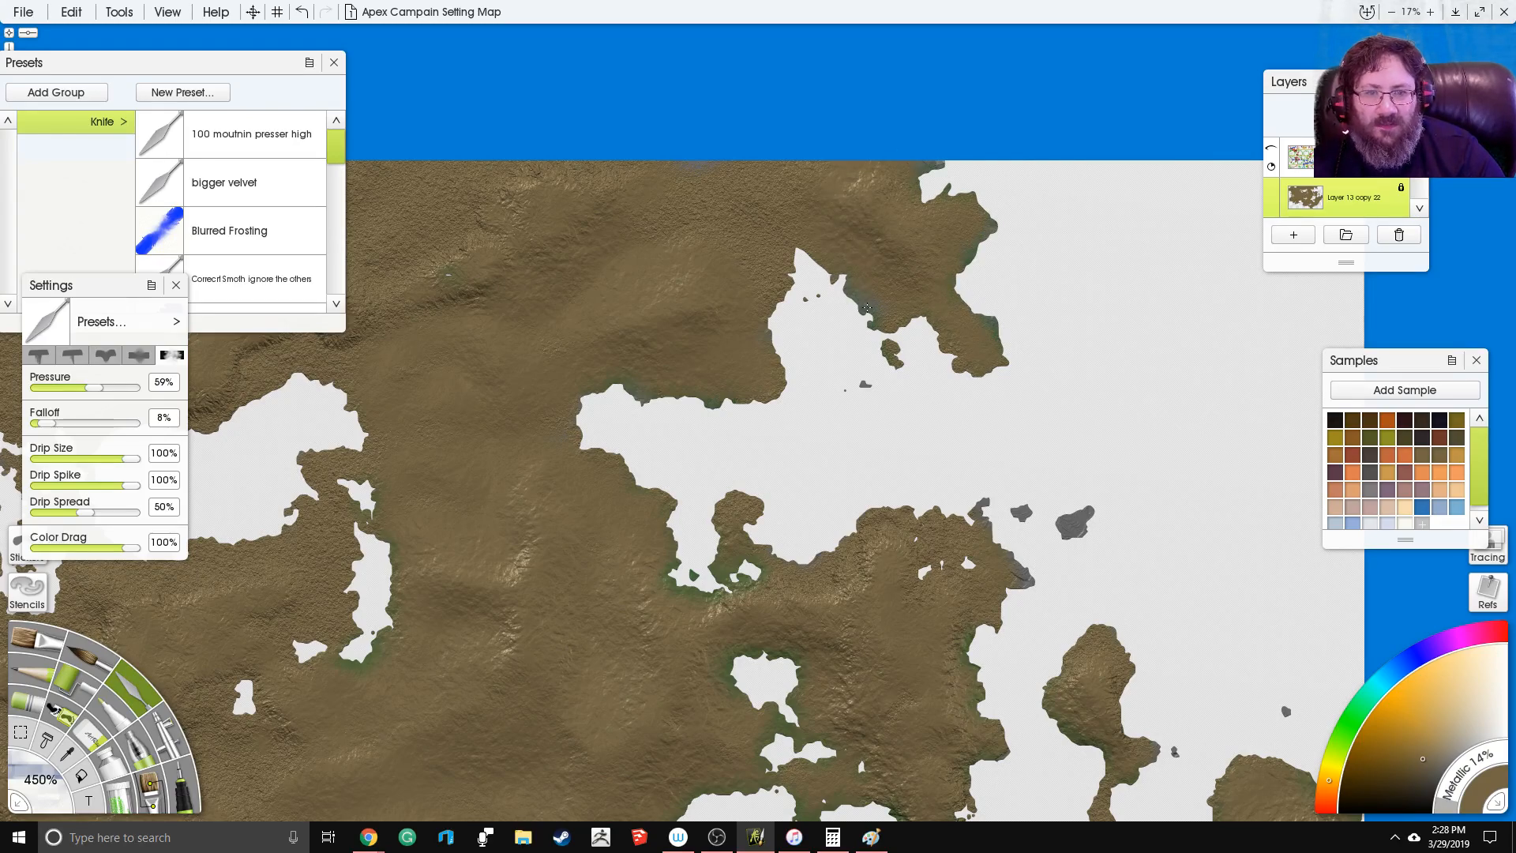
Step: Blend the ridges along the map's northern edge and down to the northern shore of the large northwestern lake
left_click_drag(433, 270, 783, 246)
mouse_move(671, 311)
left_mouse_down()
mouse_move(572, 380)
mouse_move(464, 396)
left_mouse_up()
mouse_move(441, 339)
left_mouse_down()
mouse_move(466, 323)
mouse_move(485, 342)
mouse_move(471, 334)
mouse_move(416, 385)
mouse_move(460, 321)
mouse_move(523, 316)
left_mouse_up()
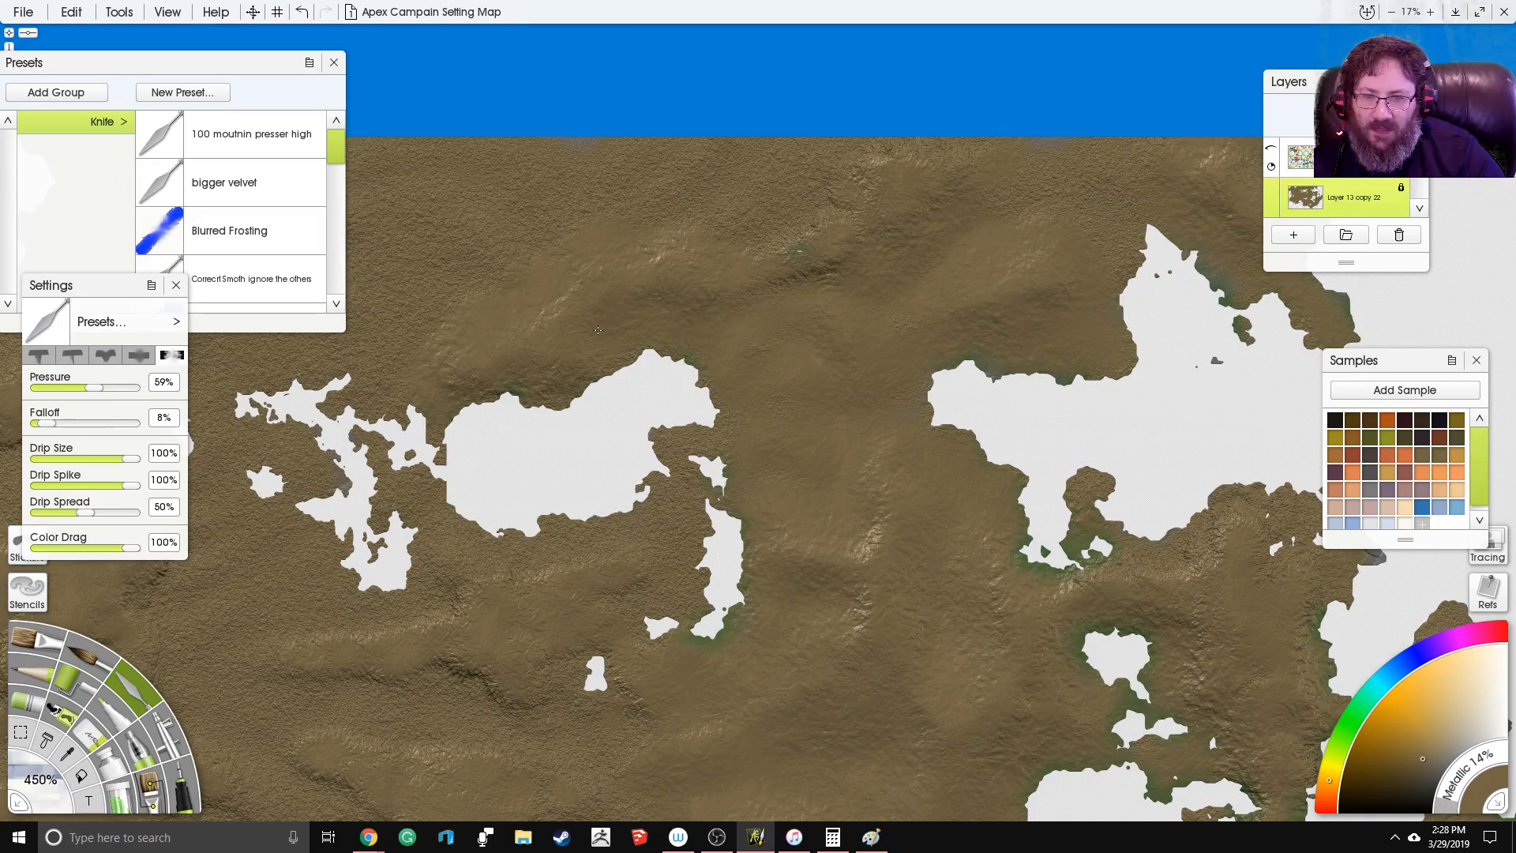
mouse_move(793, 288)
left_mouse_down()
mouse_move(824, 288)
mouse_move(759, 236)
mouse_move(830, 218)
mouse_move(871, 160)
mouse_move(909, 157)
left_mouse_up()
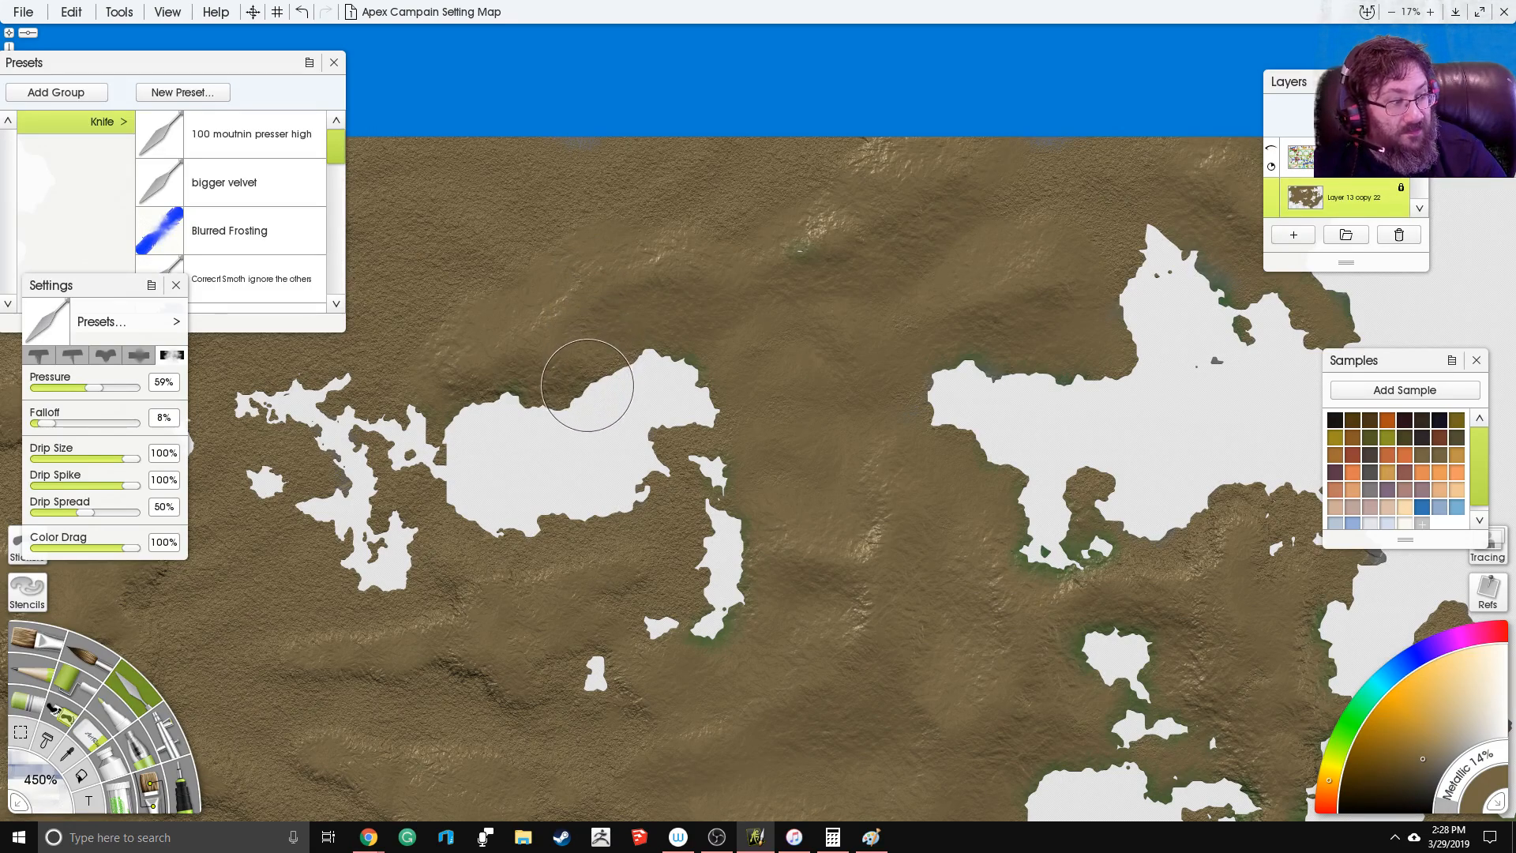
left_click_drag(593, 409, 713, 375)
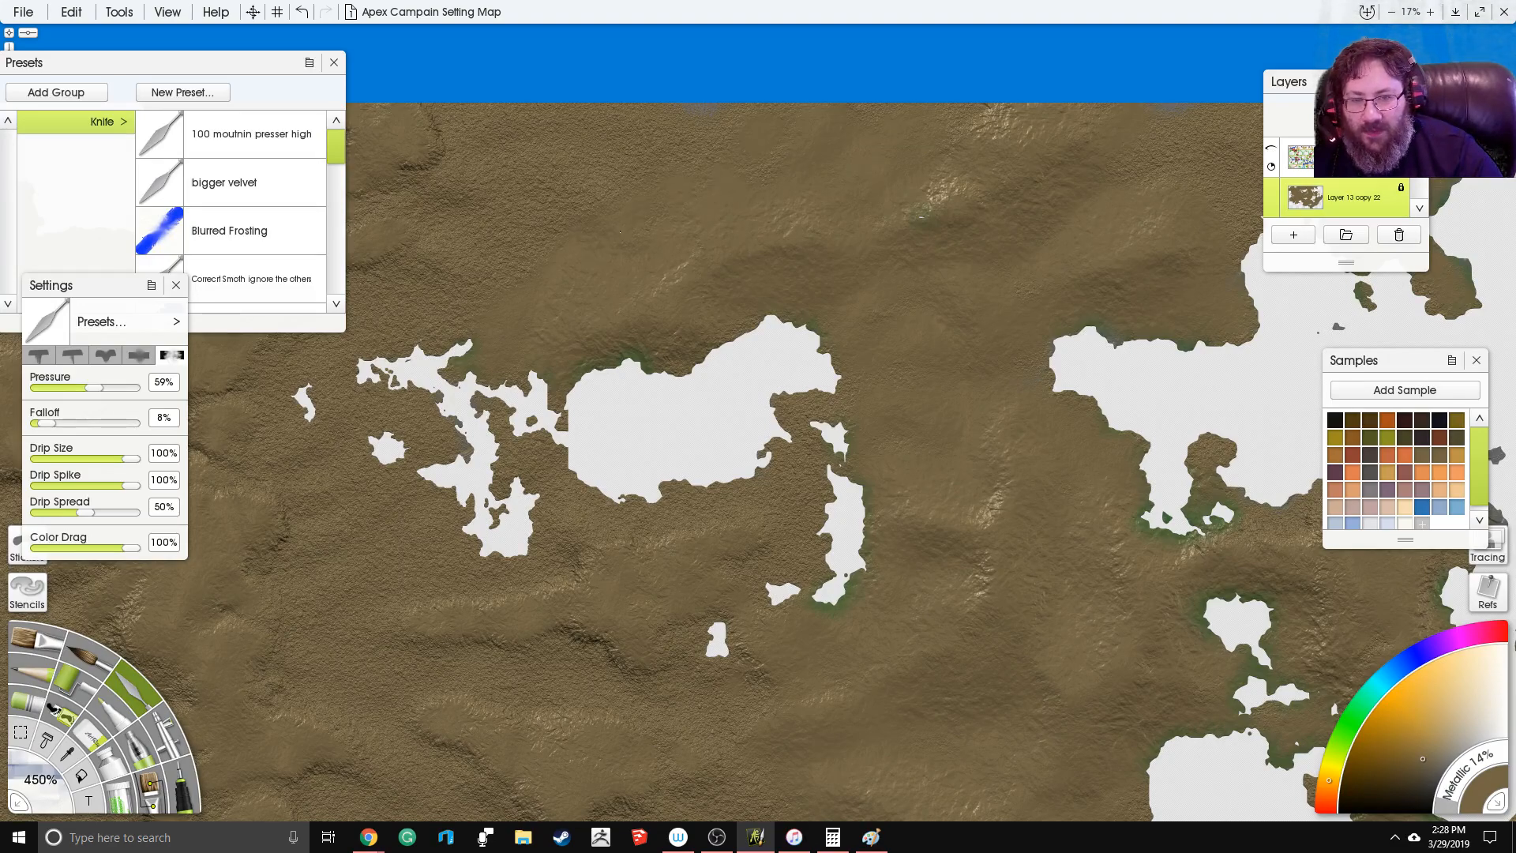
Step: Smooth the land north and northwest of the jagged branching lake, across to the eastern shore of the northwestern inlet
left_click_drag(611, 208, 768, 242)
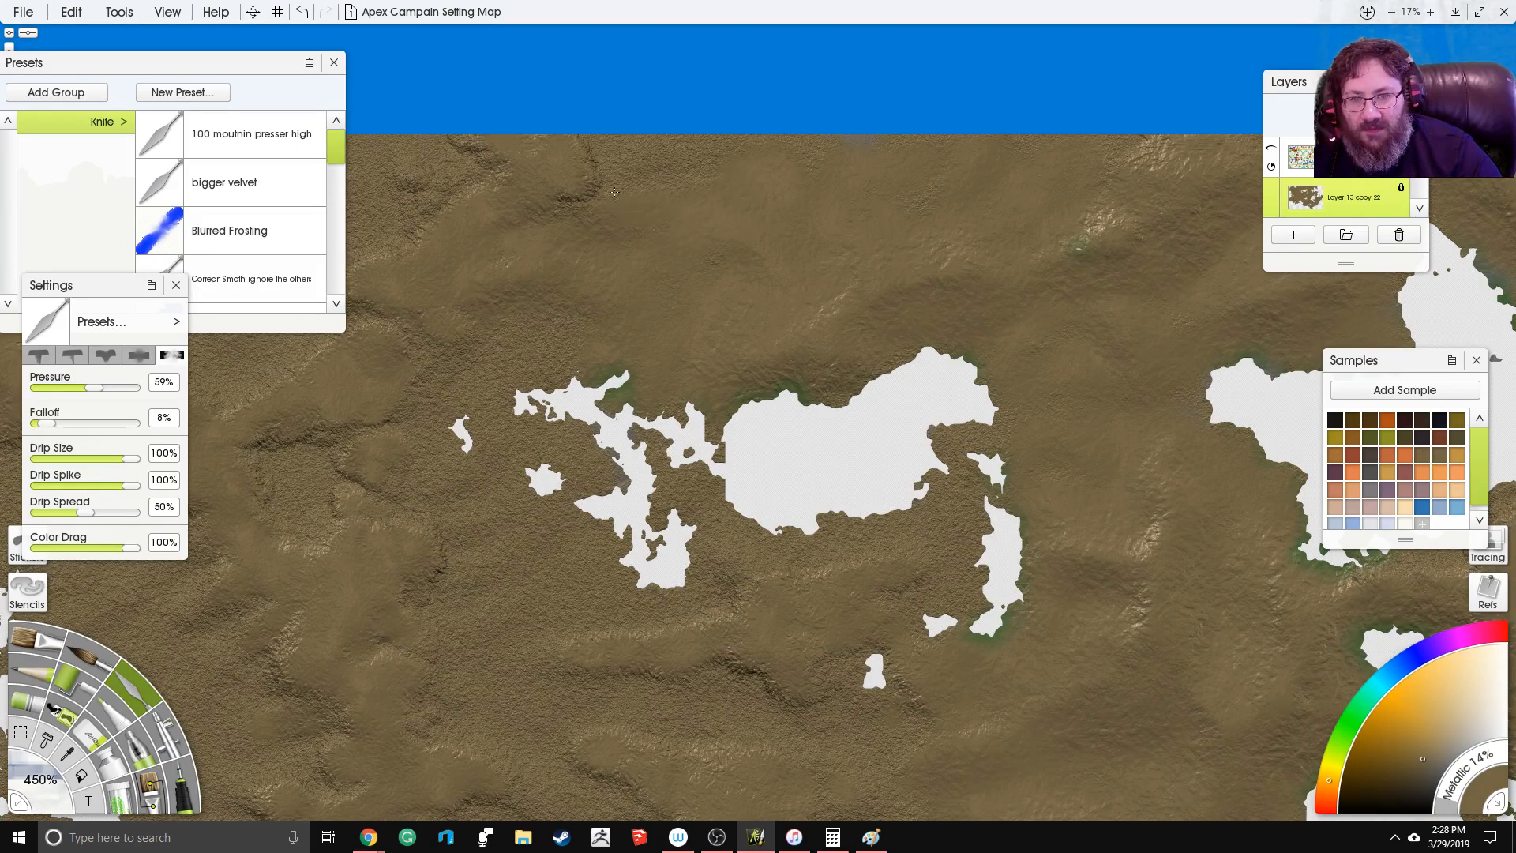
mouse_move(614, 192)
left_mouse_down()
mouse_move(605, 175)
mouse_move(571, 190)
mouse_move(585, 139)
left_mouse_up()
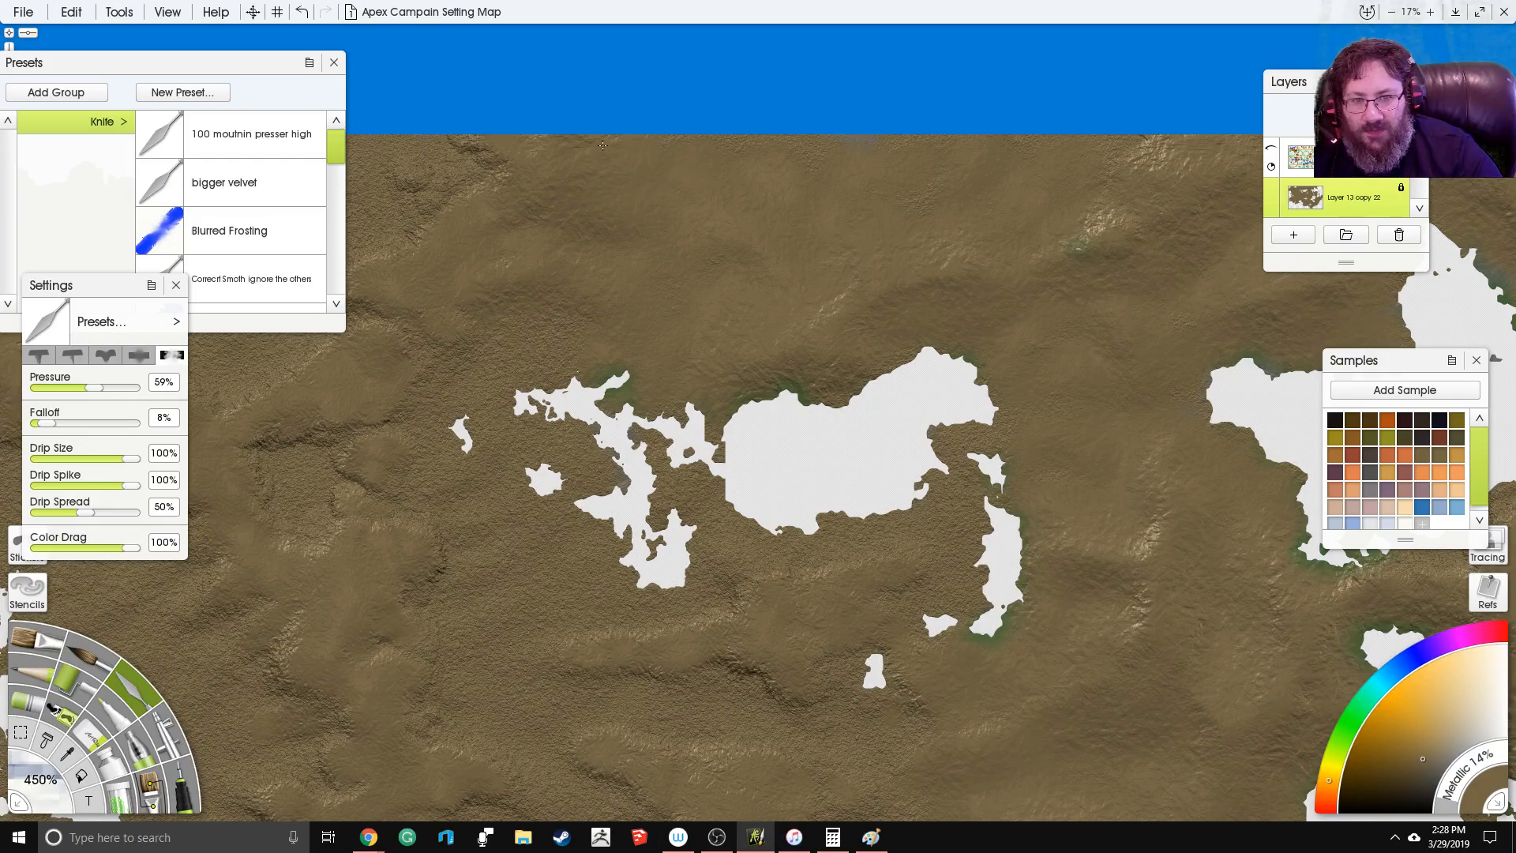
mouse_move(534, 324)
left_mouse_down()
mouse_move(634, 250)
mouse_move(609, 284)
mouse_move(577, 262)
mouse_move(554, 298)
mouse_move(522, 284)
left_mouse_up()
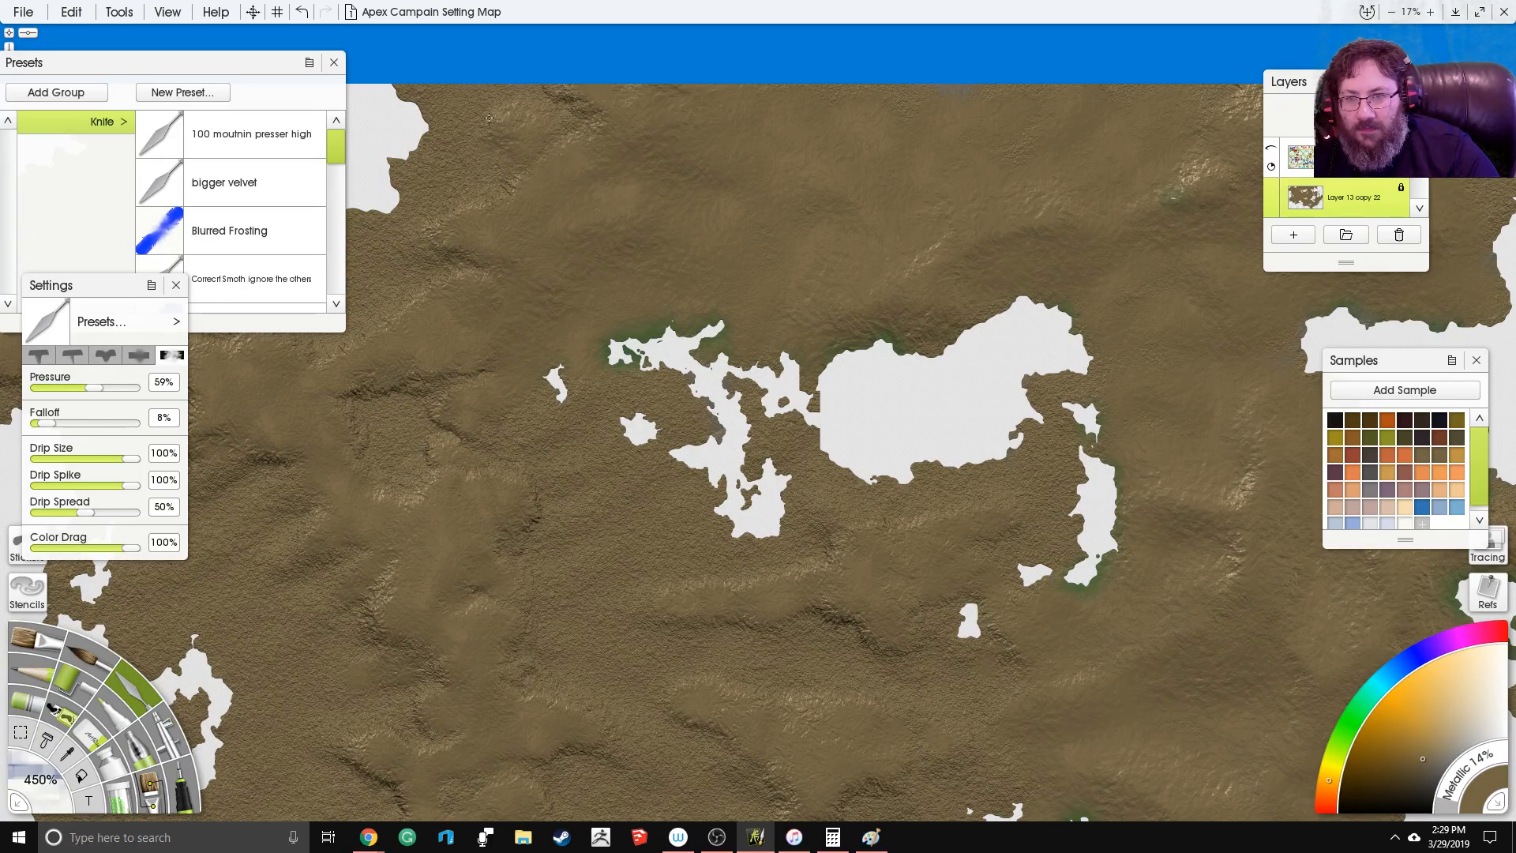
mouse_move(437, 152)
left_mouse_down()
mouse_move(451, 210)
mouse_move(506, 187)
mouse_move(460, 175)
mouse_move(468, 211)
mouse_move(415, 213)
mouse_move(460, 253)
mouse_move(412, 251)
left_mouse_up()
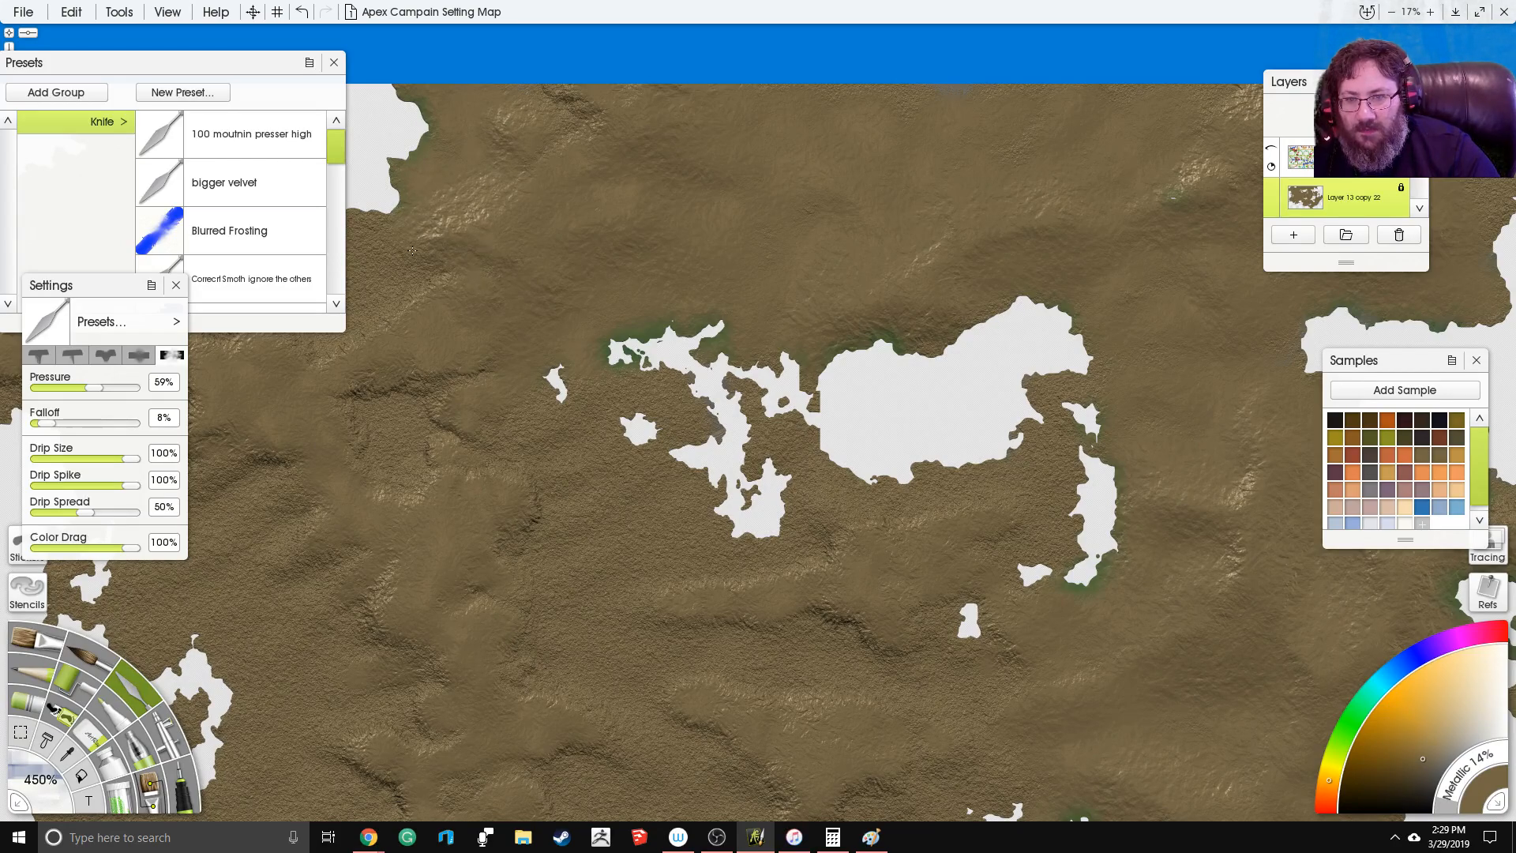
mouse_move(579, 126)
left_mouse_down()
mouse_move(559, 95)
mouse_move(490, 118)
left_mouse_up()
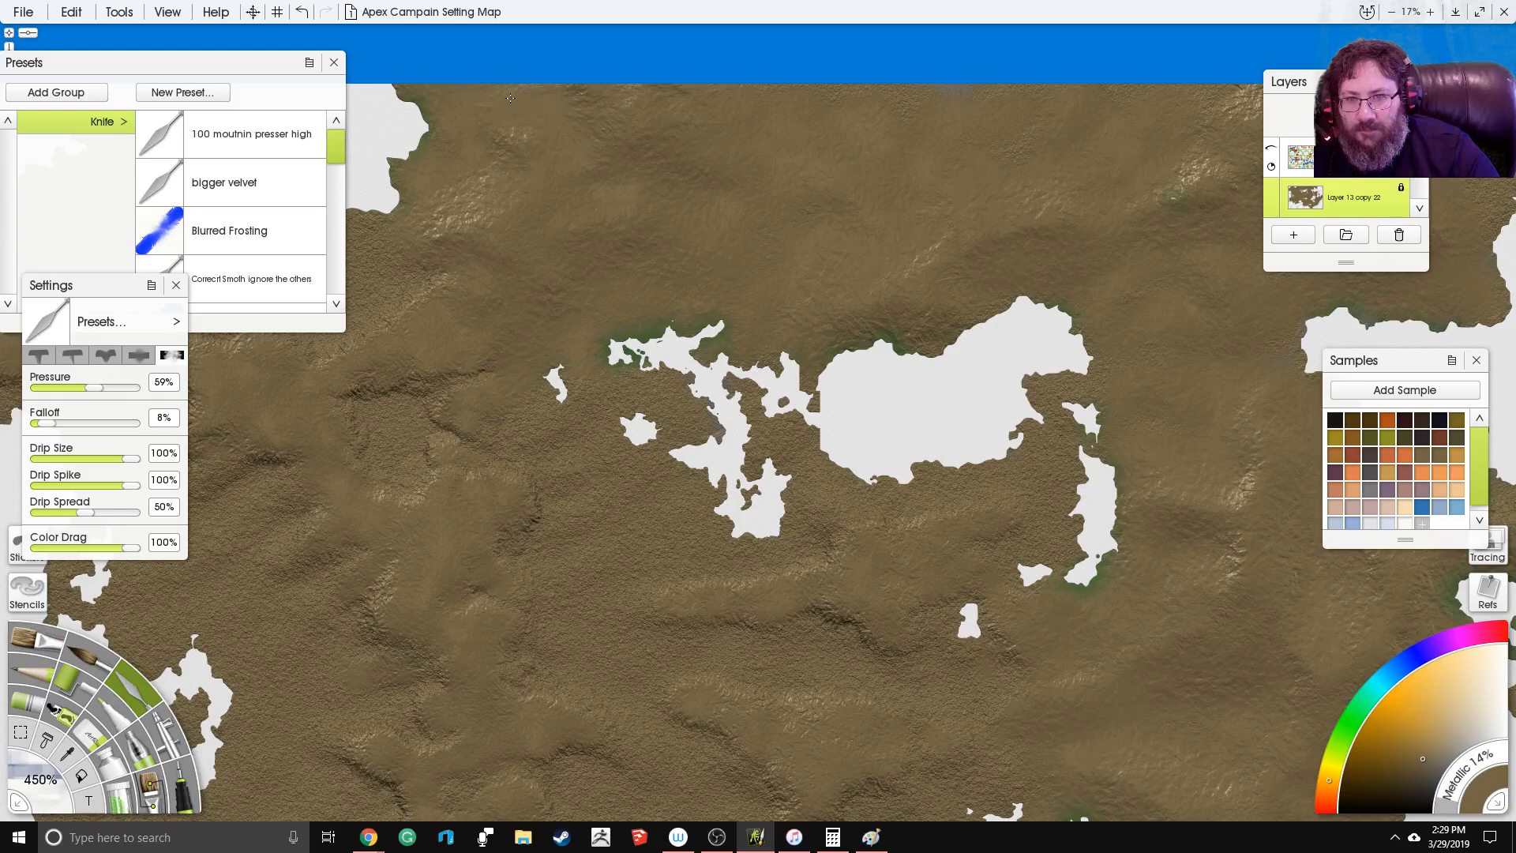
left_click_drag(542, 173, 521, 190)
mouse_move(493, 177)
left_mouse_down()
mouse_move(393, 236)
mouse_move(410, 265)
mouse_move(450, 266)
mouse_move(474, 114)
mouse_move(585, 345)
mouse_move(603, 212)
left_mouse_up()
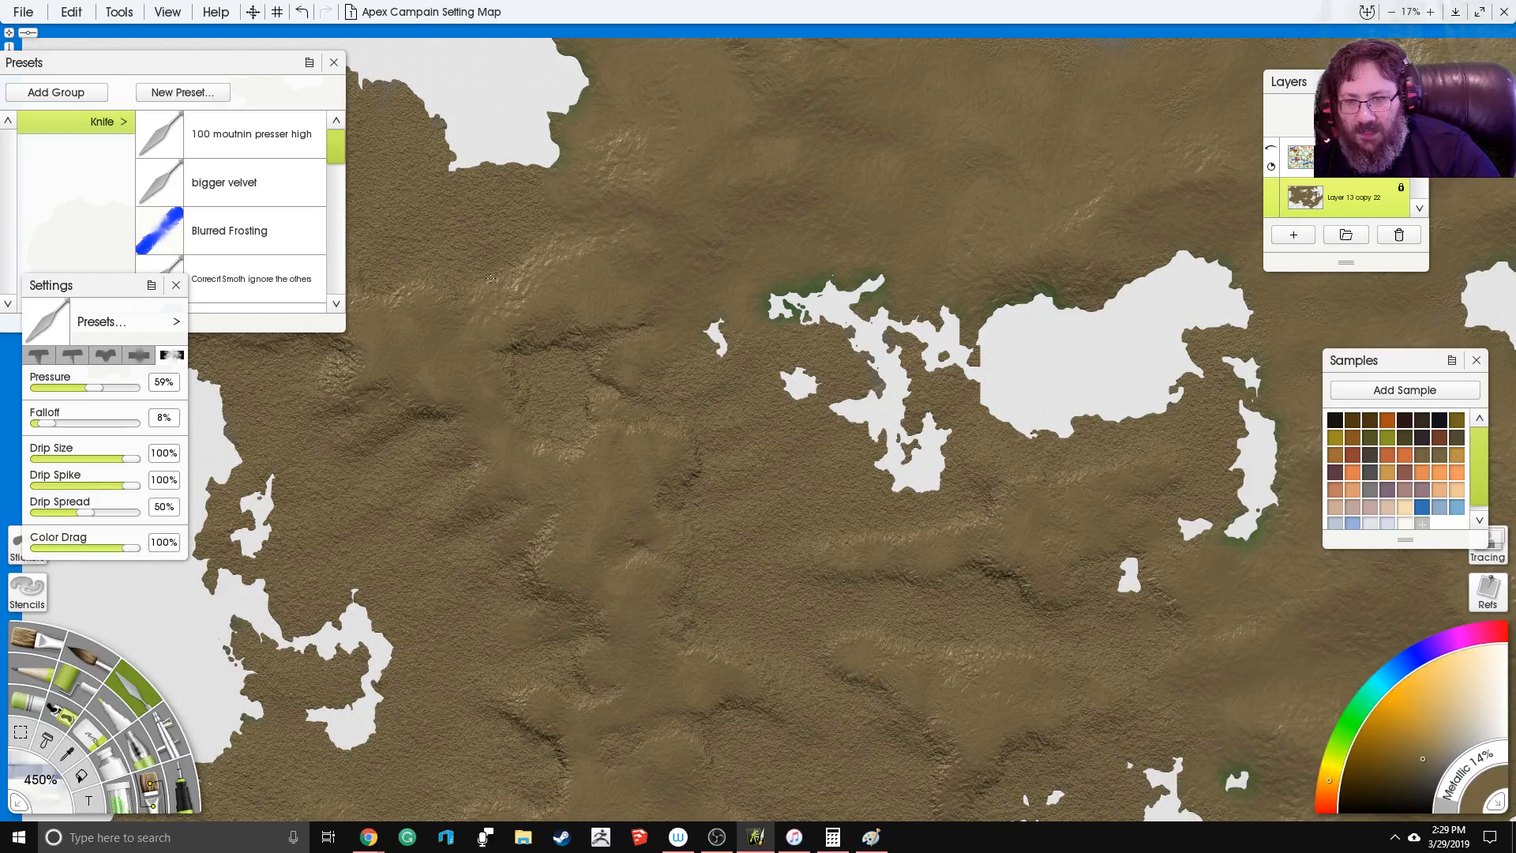
Step: Shape and blend the ridges south of the northwestern inlet and west of the jagged branching lake
left_click_drag(496, 292, 510, 324)
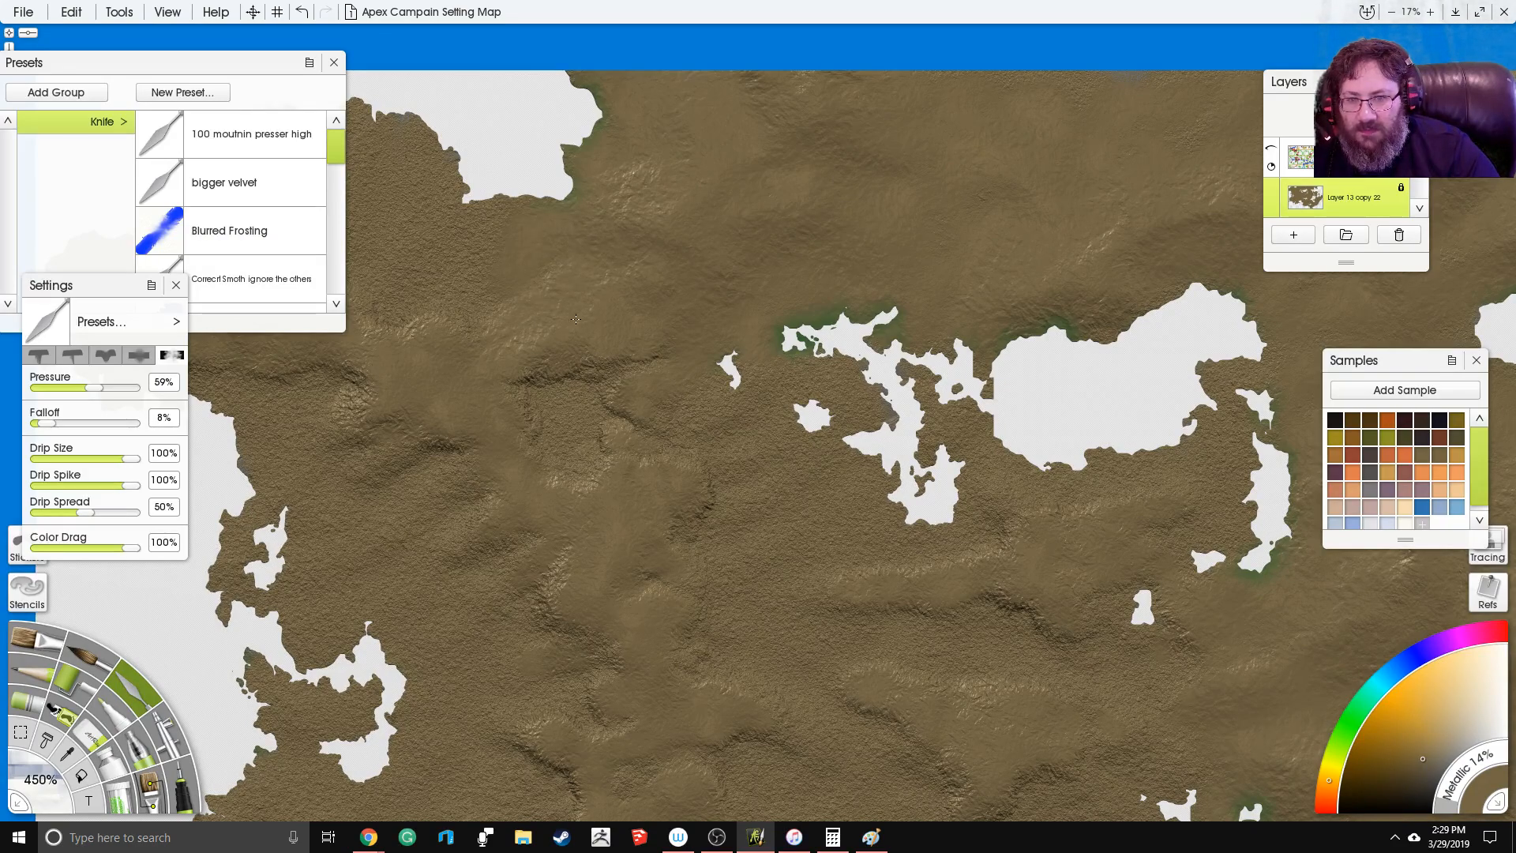
mouse_move(570, 457)
left_mouse_down()
mouse_move(602, 440)
mouse_move(613, 409)
mouse_move(563, 373)
left_mouse_up()
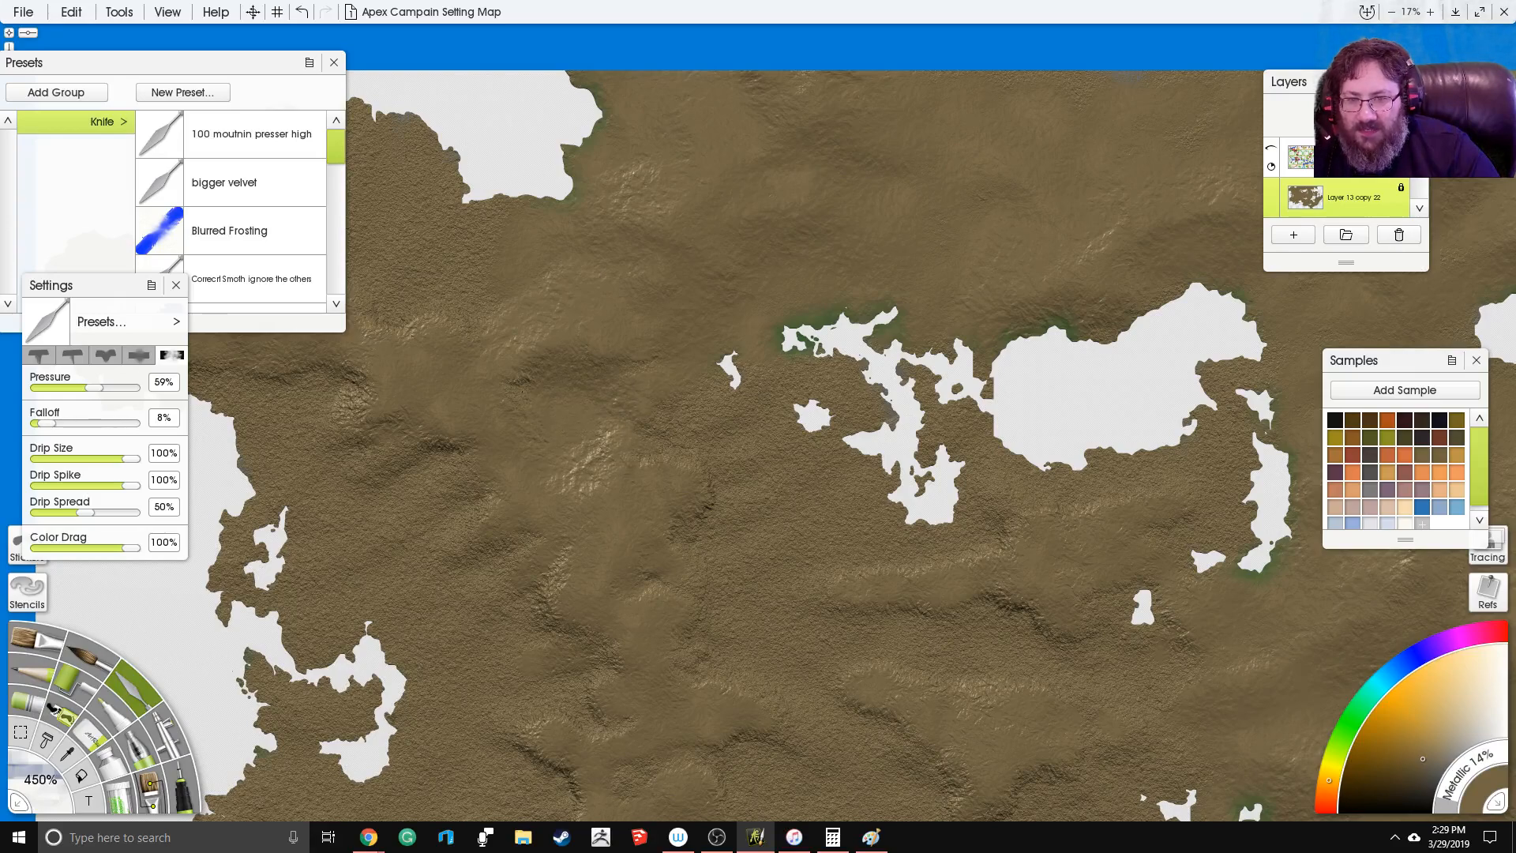
left_click_drag(609, 446, 757, 536)
left_click_drag(545, 412, 635, 414)
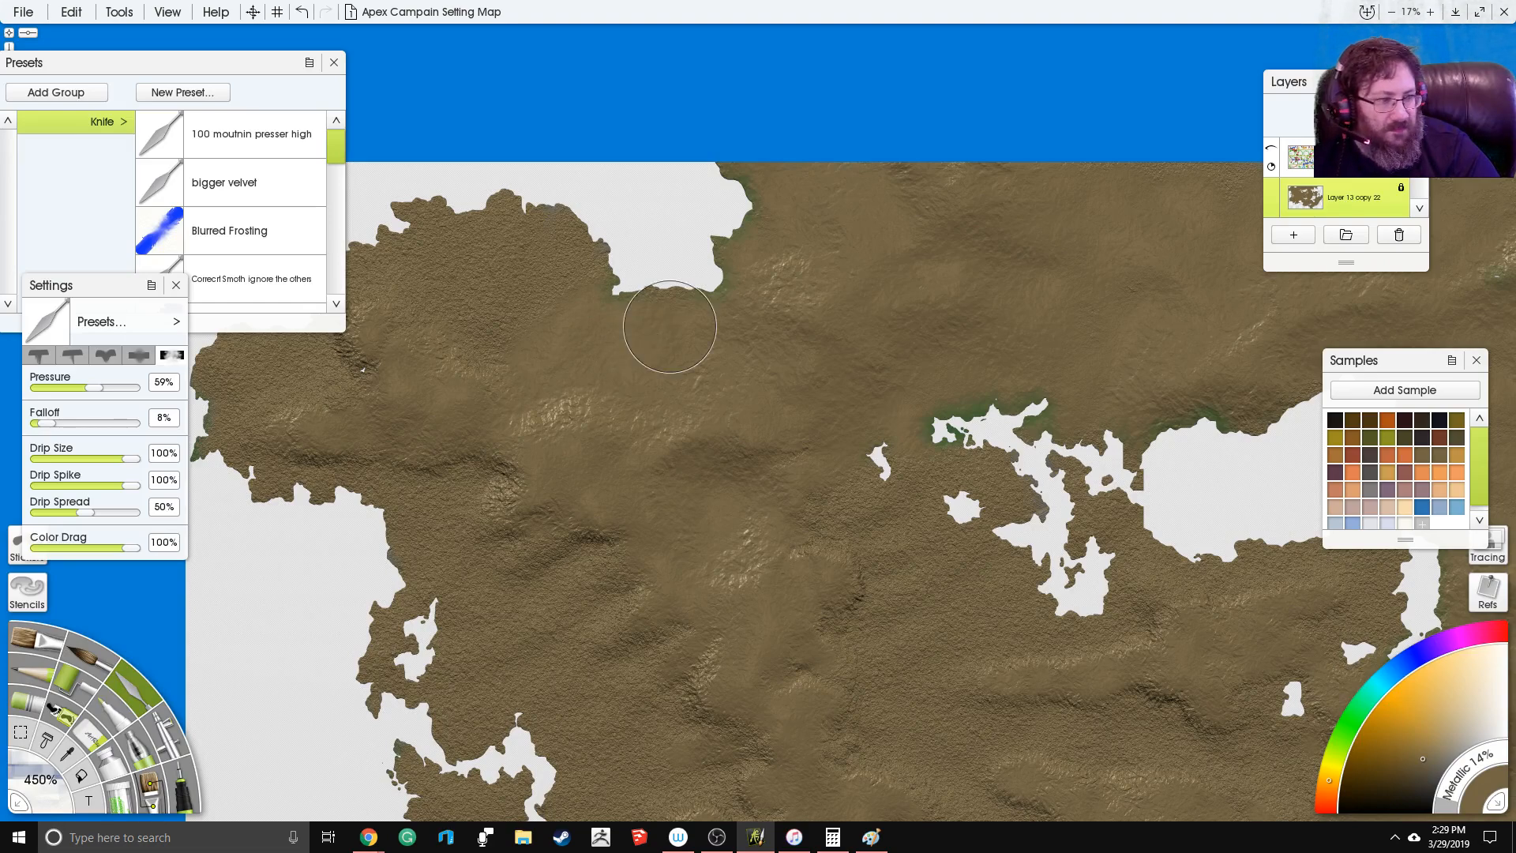
Step: Smooth the northwestern headland from the inlet's western shore out to its western tip, shaping the ridge across it
mouse_move(566, 333)
left_mouse_down()
mouse_move(609, 344)
mouse_move(571, 379)
mouse_move(597, 360)
mouse_move(589, 342)
mouse_move(605, 332)
mouse_move(589, 324)
left_mouse_up()
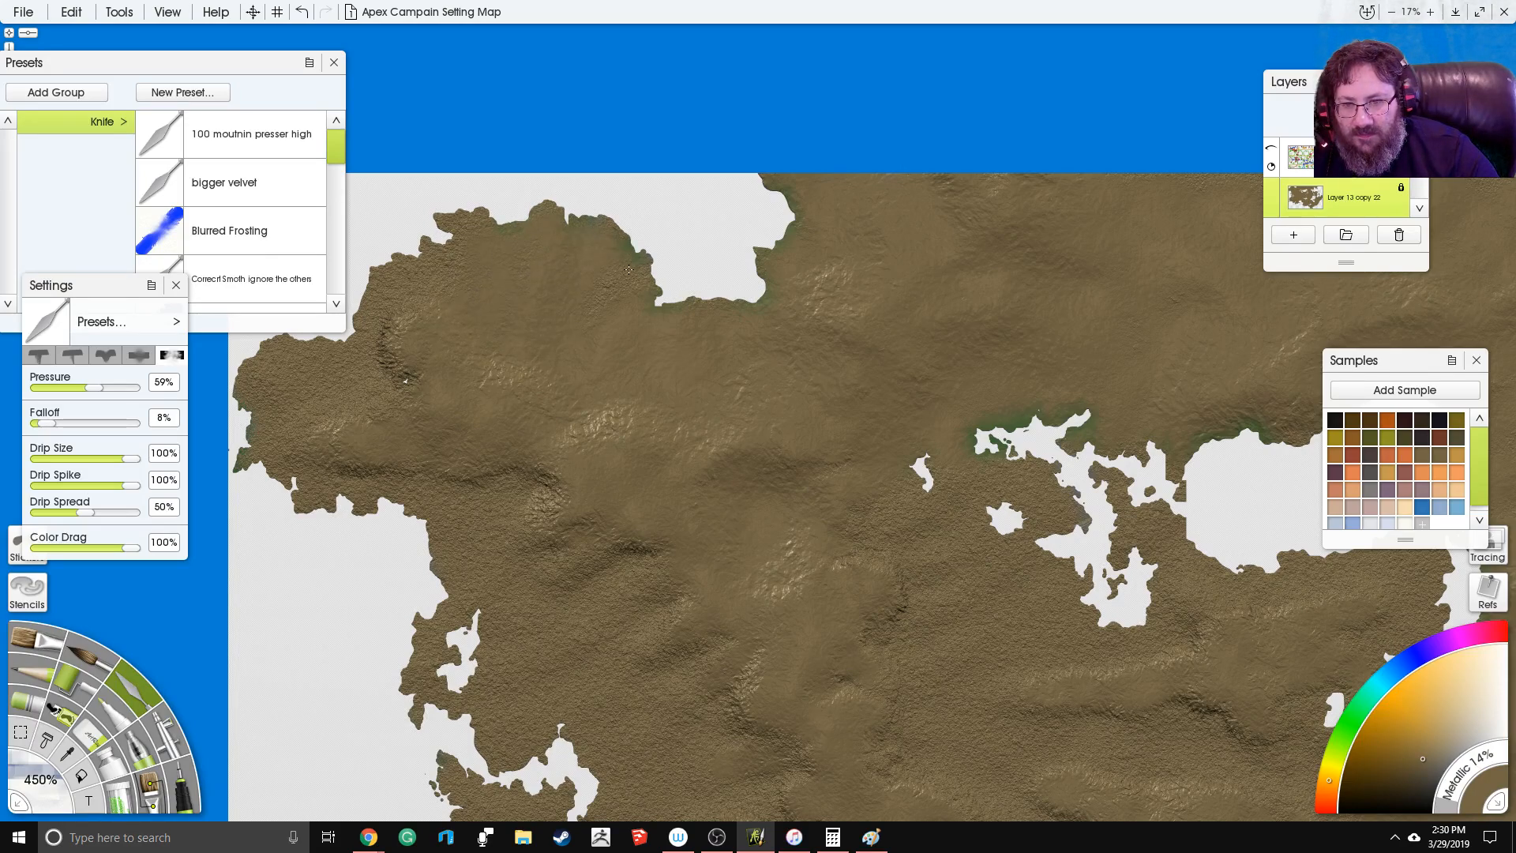
left_click_drag(522, 371, 517, 385)
mouse_move(605, 426)
left_mouse_down()
mouse_move(600, 409)
mouse_move(593, 440)
mouse_move(655, 449)
mouse_move(736, 409)
left_mouse_up()
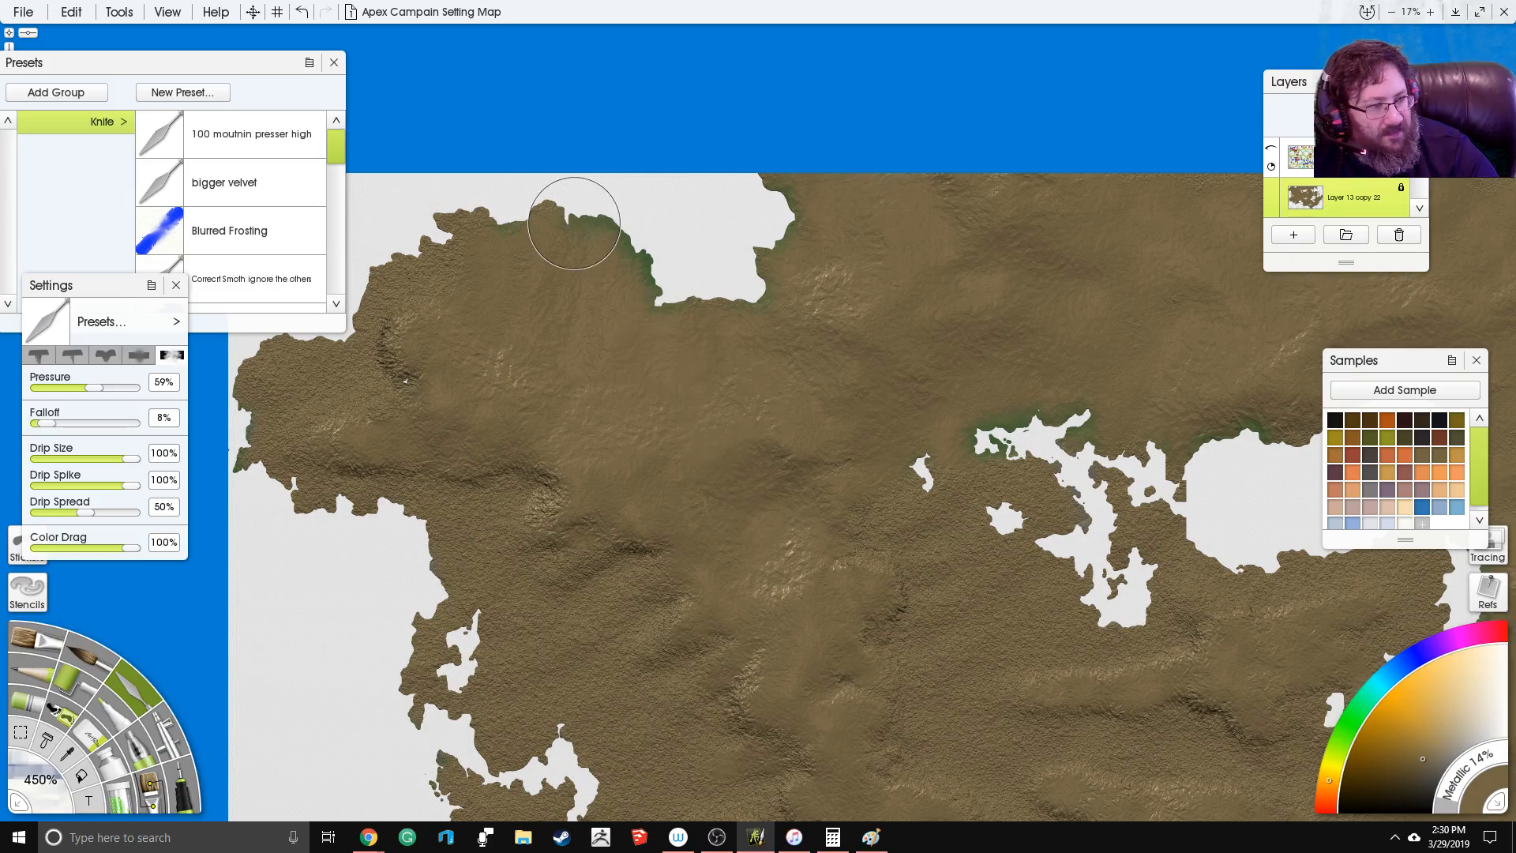
left_click_drag(695, 397, 749, 384)
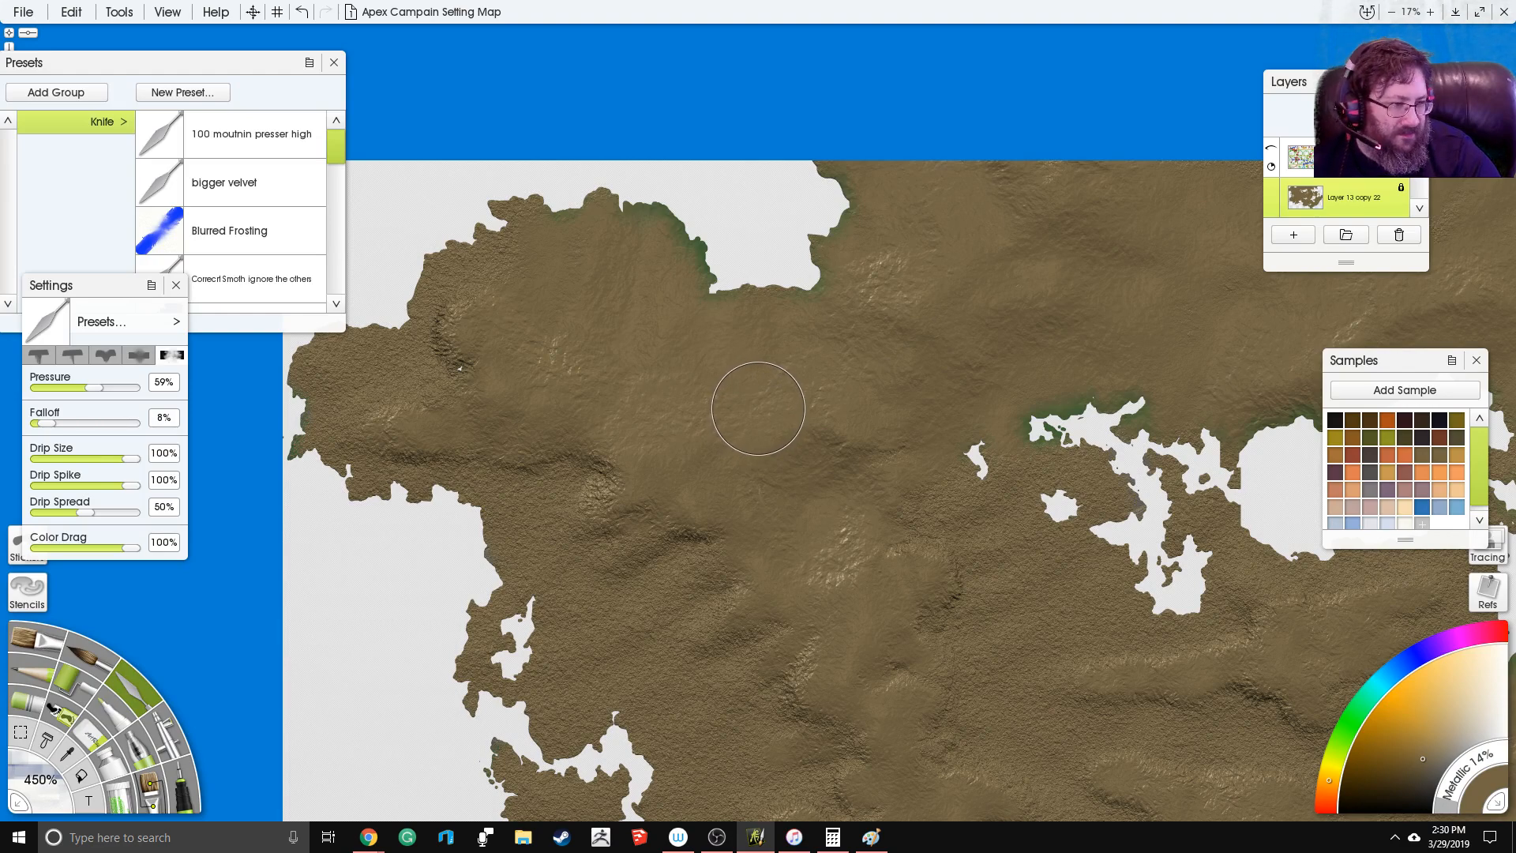
left_click_drag(755, 408, 764, 402)
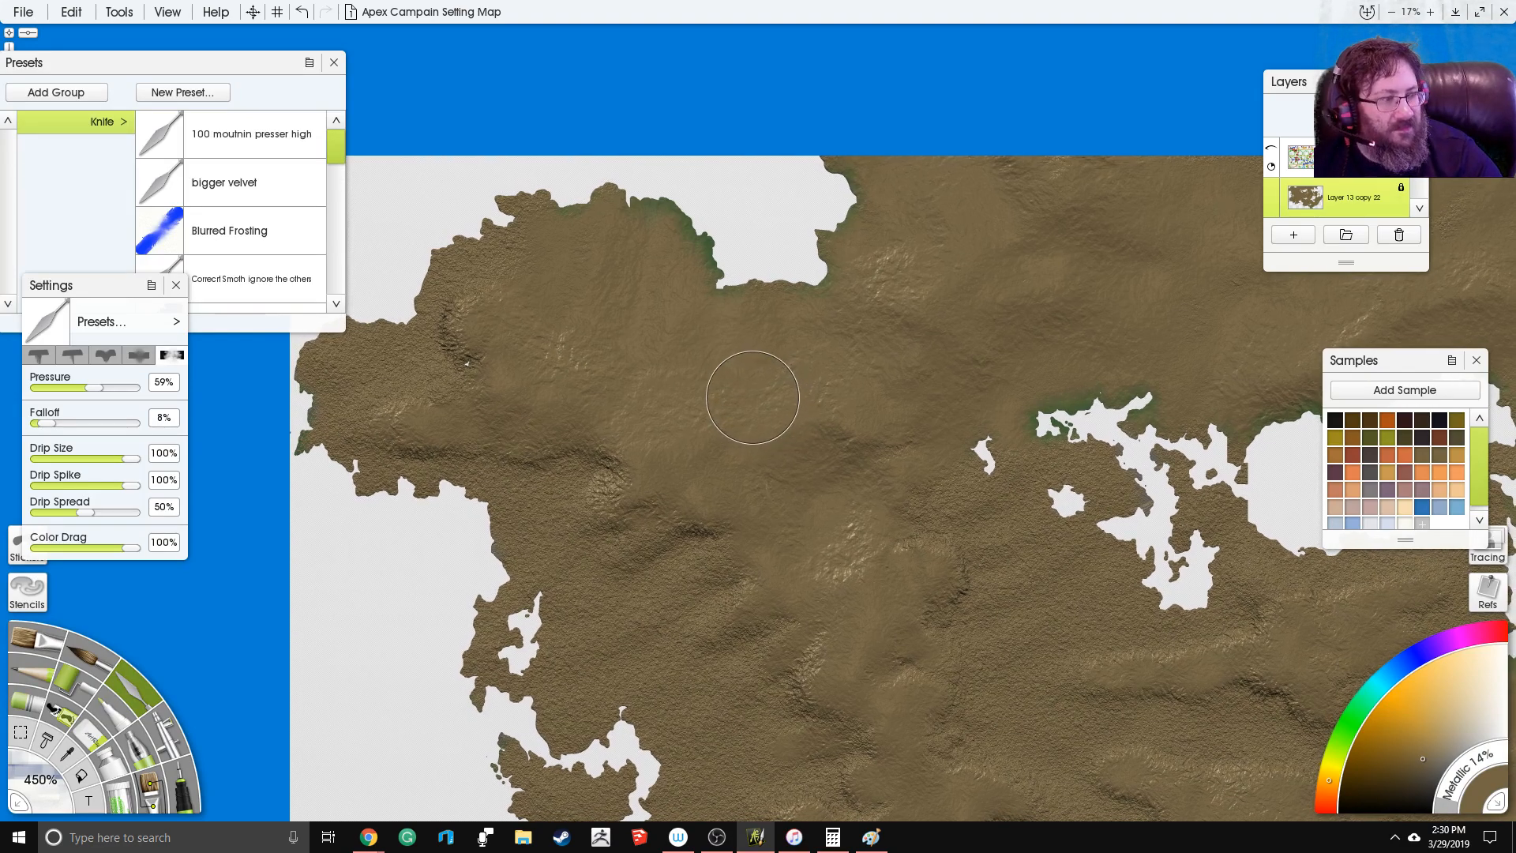
left_click_drag(746, 401, 753, 393)
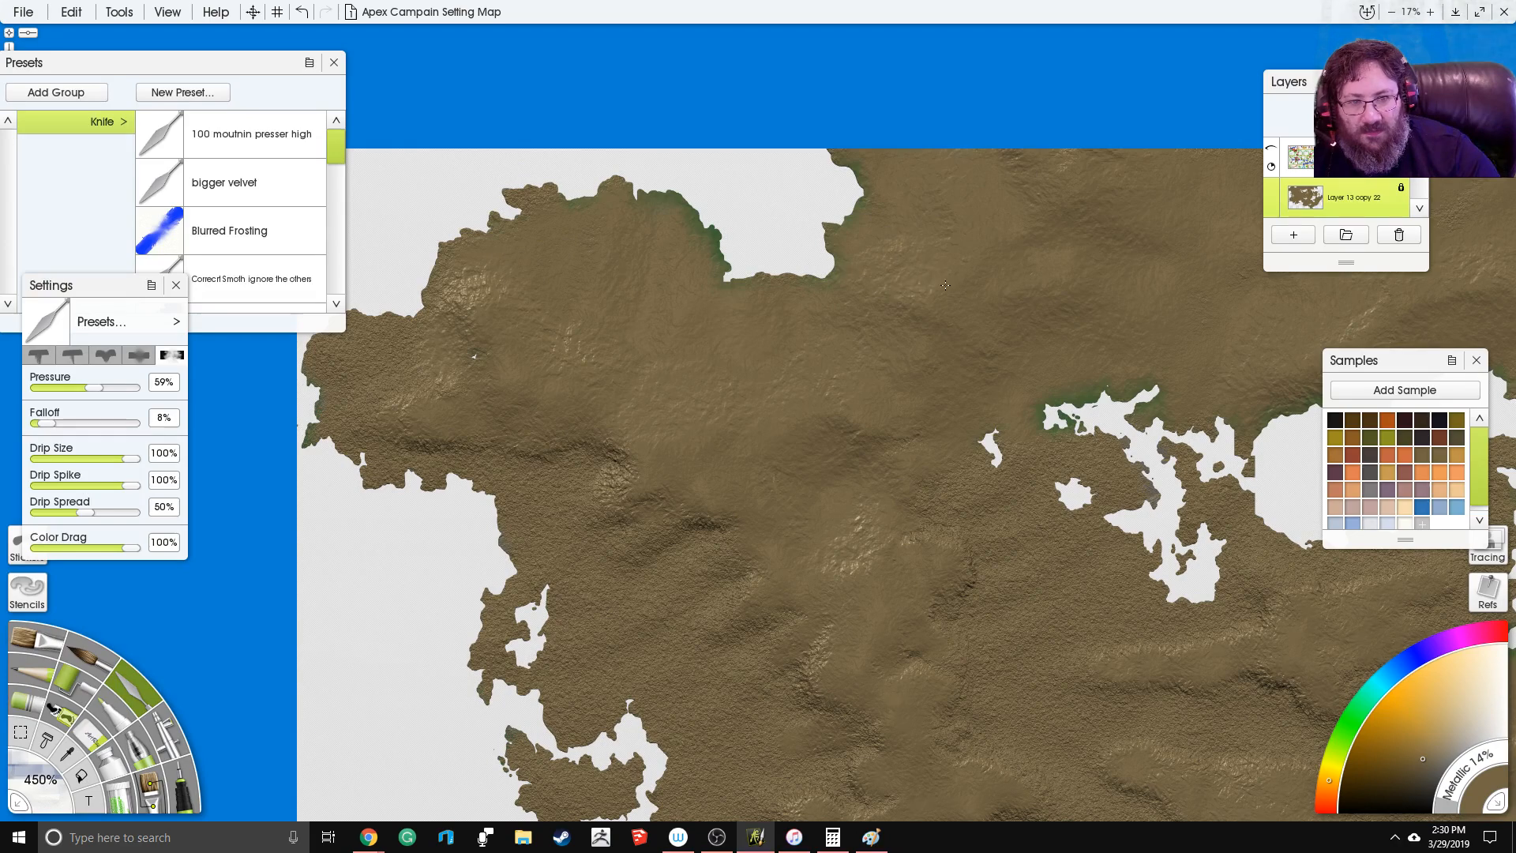
left_click_drag(403, 340, 495, 325)
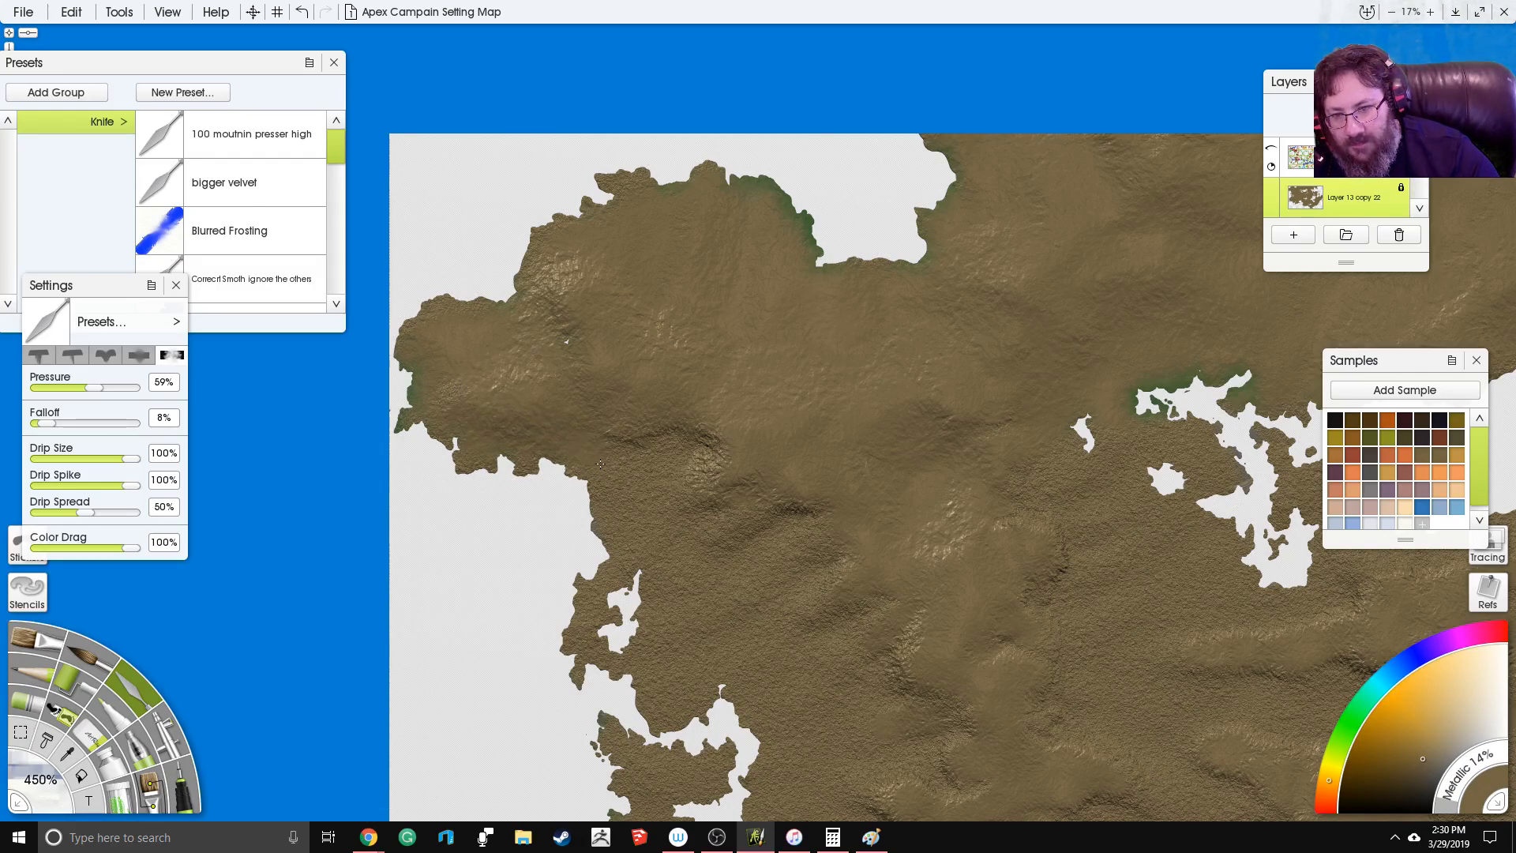
left_click_drag(580, 343, 559, 290)
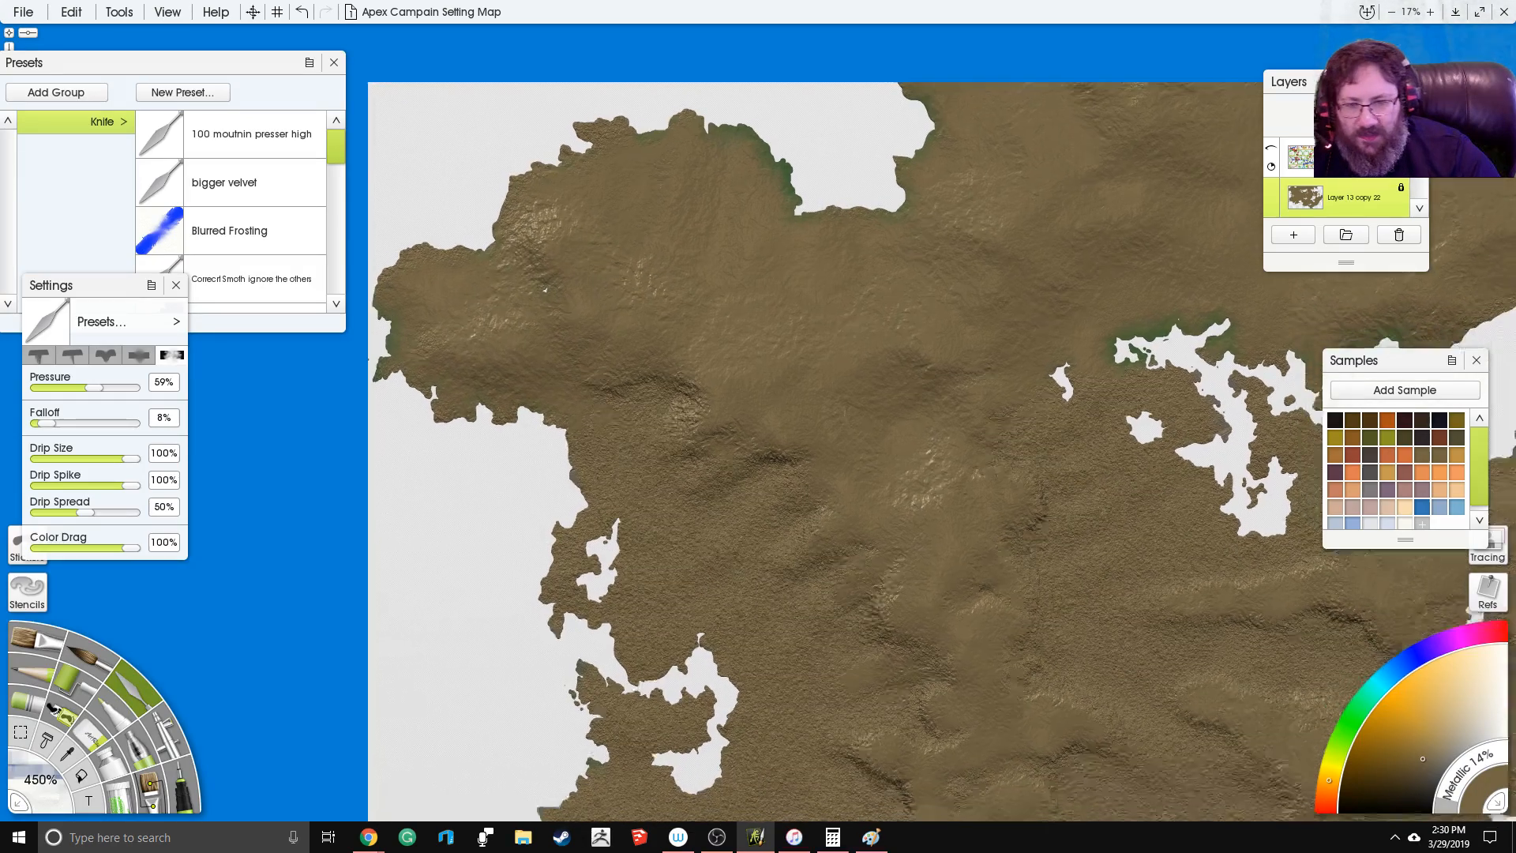
Step: Blend the ridges south of the northwestern headland and smooth the west coast around the small coastal lake
mouse_move(686, 404)
left_mouse_down()
mouse_move(630, 468)
mouse_move(643, 488)
mouse_move(738, 437)
mouse_move(682, 386)
mouse_move(673, 407)
mouse_move(659, 394)
mouse_move(655, 365)
mouse_move(700, 410)
mouse_move(694, 457)
mouse_move(694, 403)
left_mouse_up()
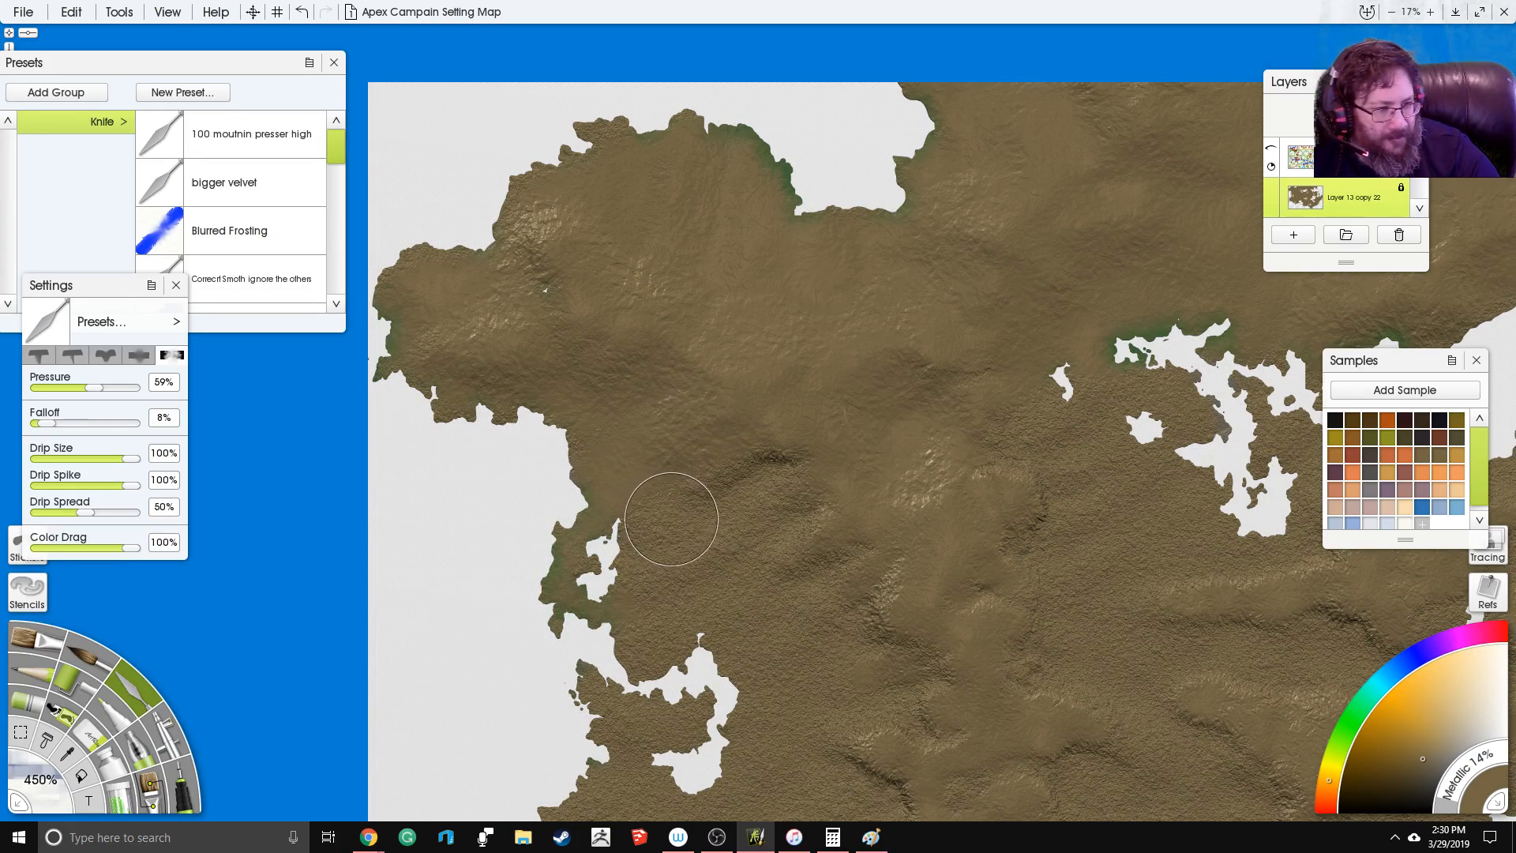
scroll(569, 314, "down", 2)
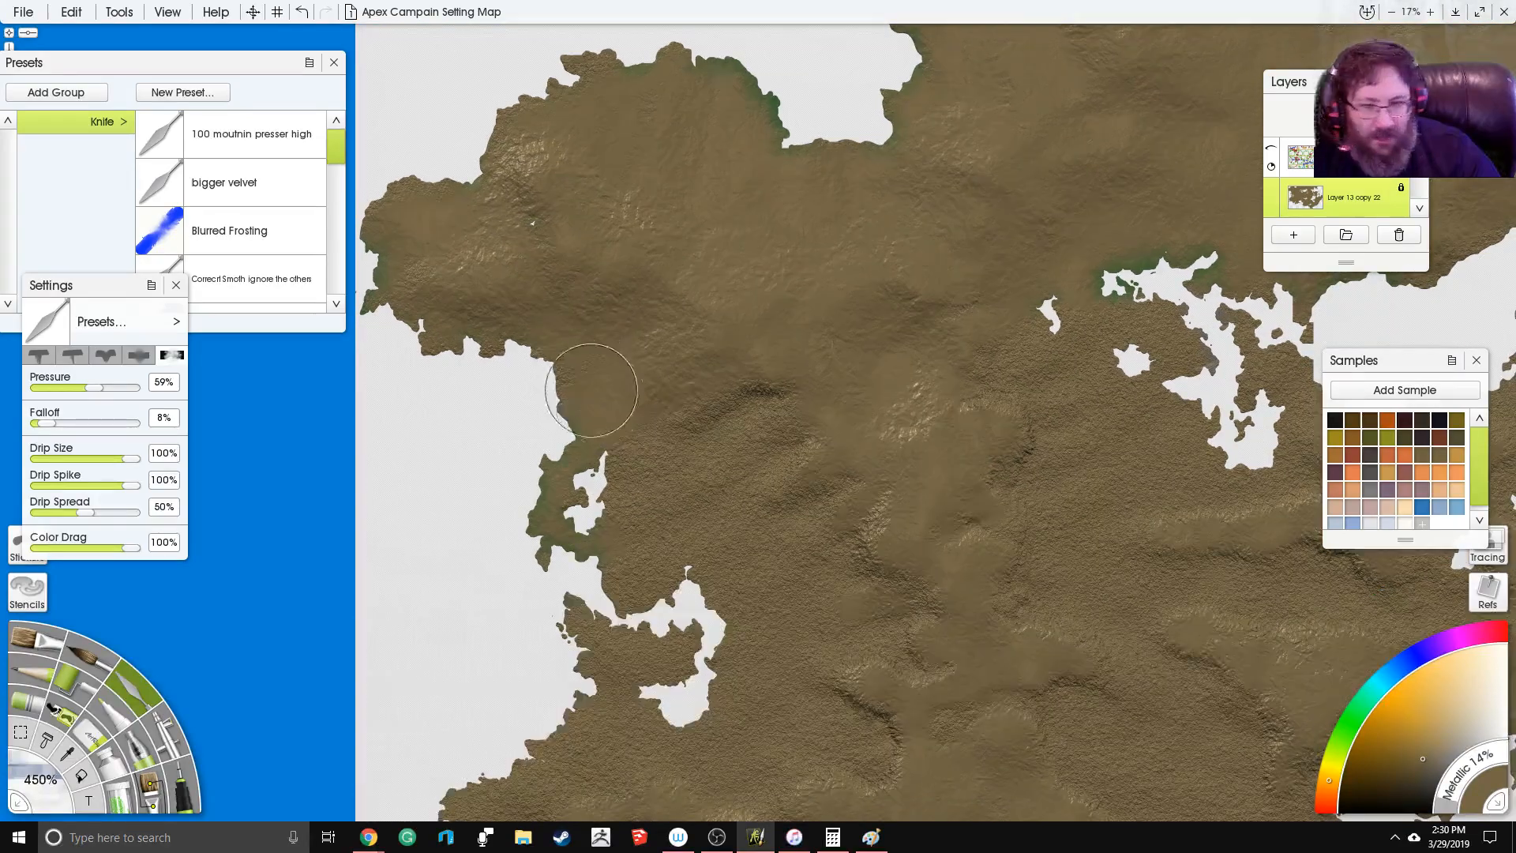
mouse_move(764, 385)
left_mouse_down()
mouse_move(700, 421)
mouse_move(787, 397)
mouse_move(771, 440)
mouse_move(791, 483)
left_mouse_up()
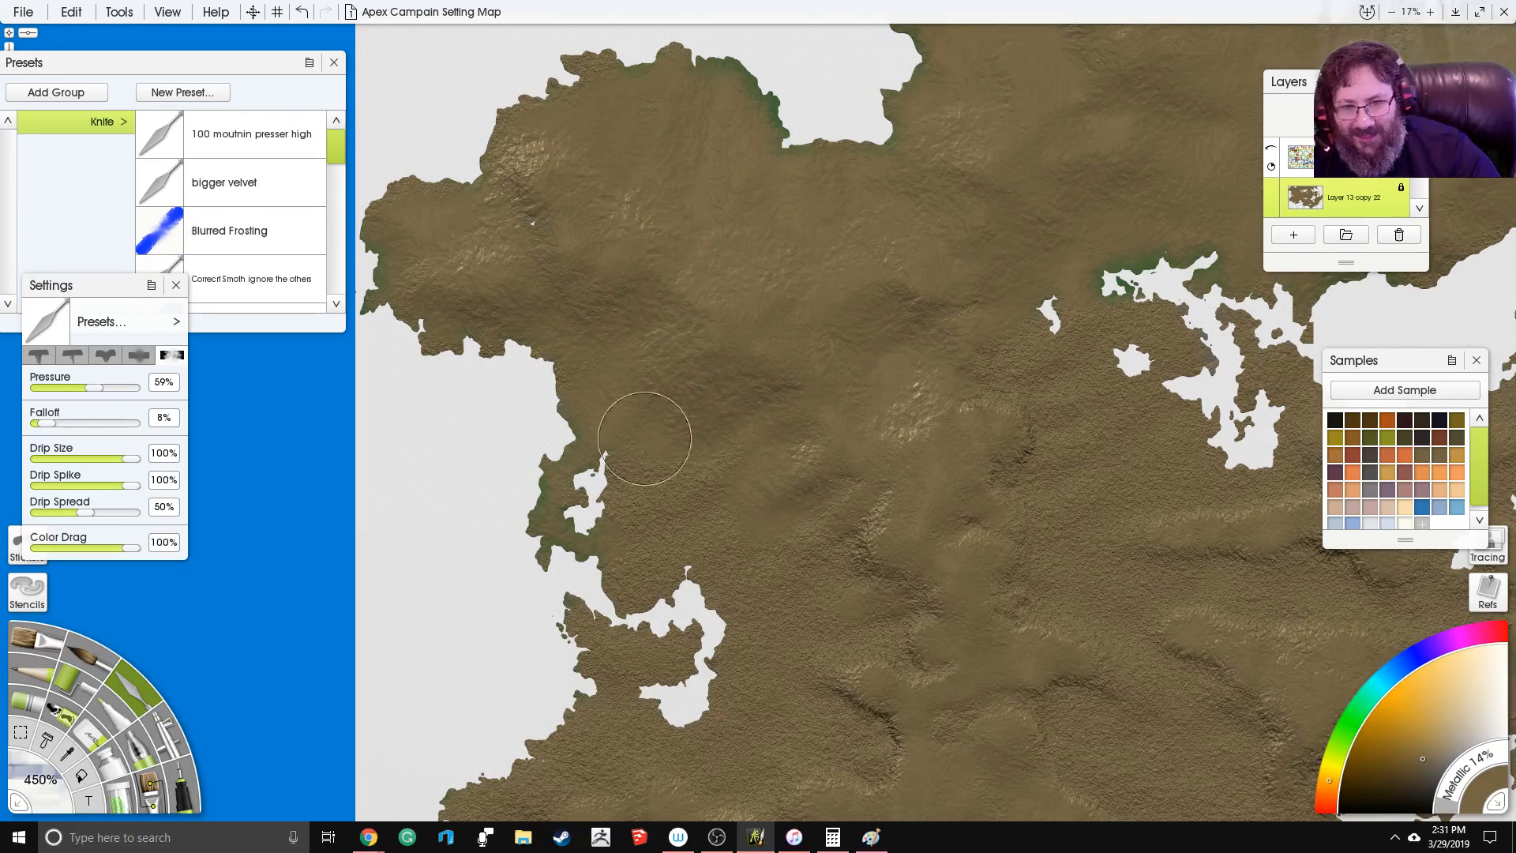
scroll(643, 440, "down", 3)
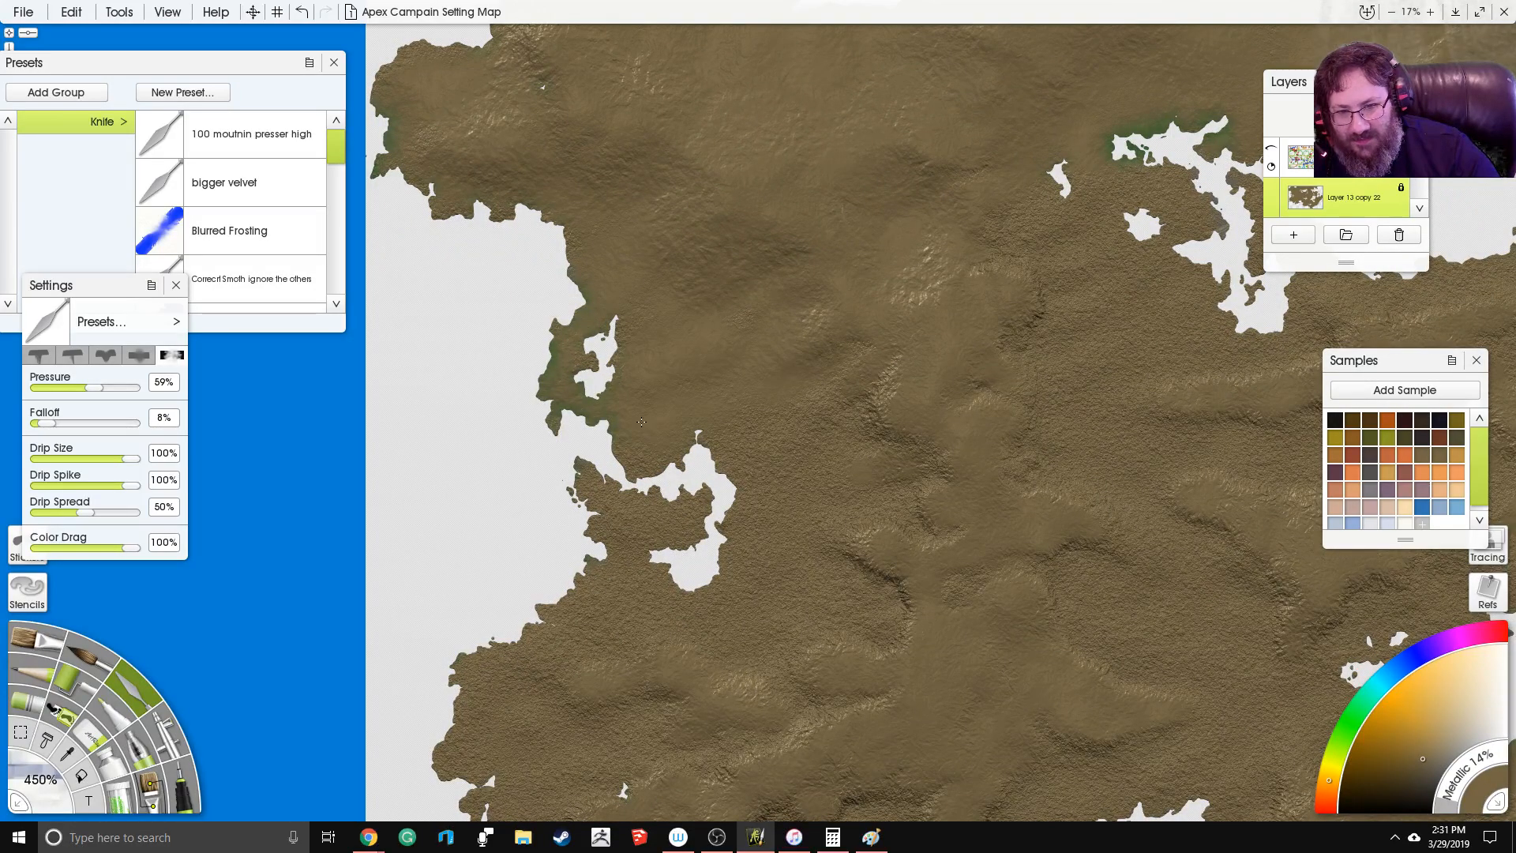
Step: Shape the long mountain ridge inland of the hook-shaped western inlet and smooth the land between ridge and inlet
mouse_move(874, 353)
left_mouse_down()
mouse_move(888, 385)
mouse_move(819, 453)
mouse_move(844, 427)
left_mouse_up()
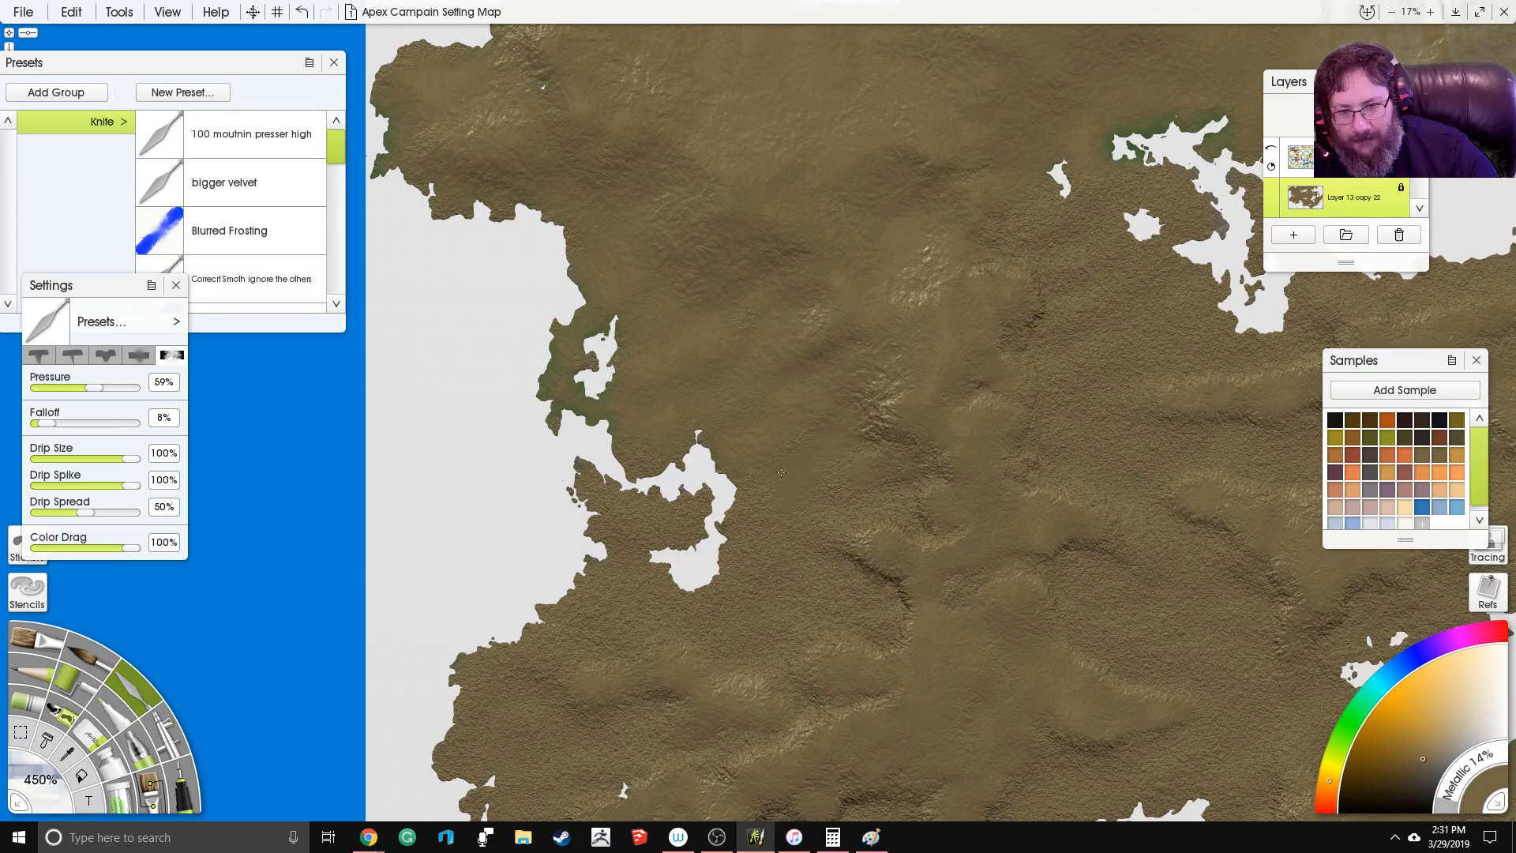
mouse_move(813, 378)
left_mouse_down()
mouse_move(852, 372)
mouse_move(904, 475)
mouse_move(944, 479)
mouse_move(830, 521)
mouse_move(876, 572)
left_mouse_up()
mouse_move(919, 509)
left_mouse_down()
mouse_move(956, 536)
mouse_move(907, 529)
mouse_move(921, 480)
mouse_move(879, 456)
mouse_move(864, 533)
mouse_move(836, 552)
mouse_move(908, 604)
mouse_move(908, 628)
mouse_move(884, 659)
mouse_move(871, 634)
mouse_move(795, 650)
mouse_move(777, 674)
mouse_move(828, 721)
left_mouse_up()
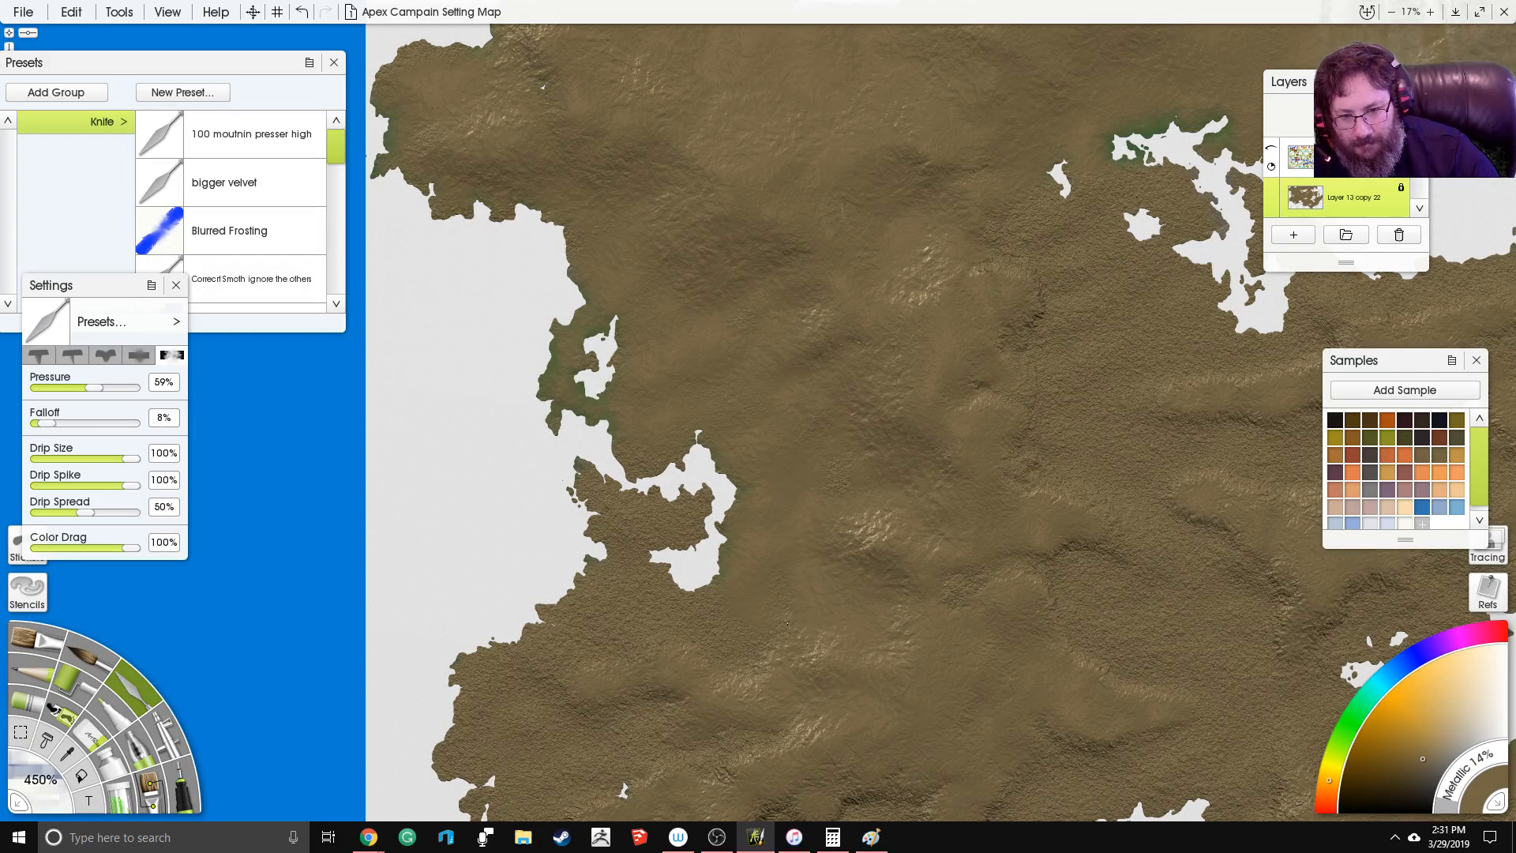
left_click_drag(711, 377, 523, 349)
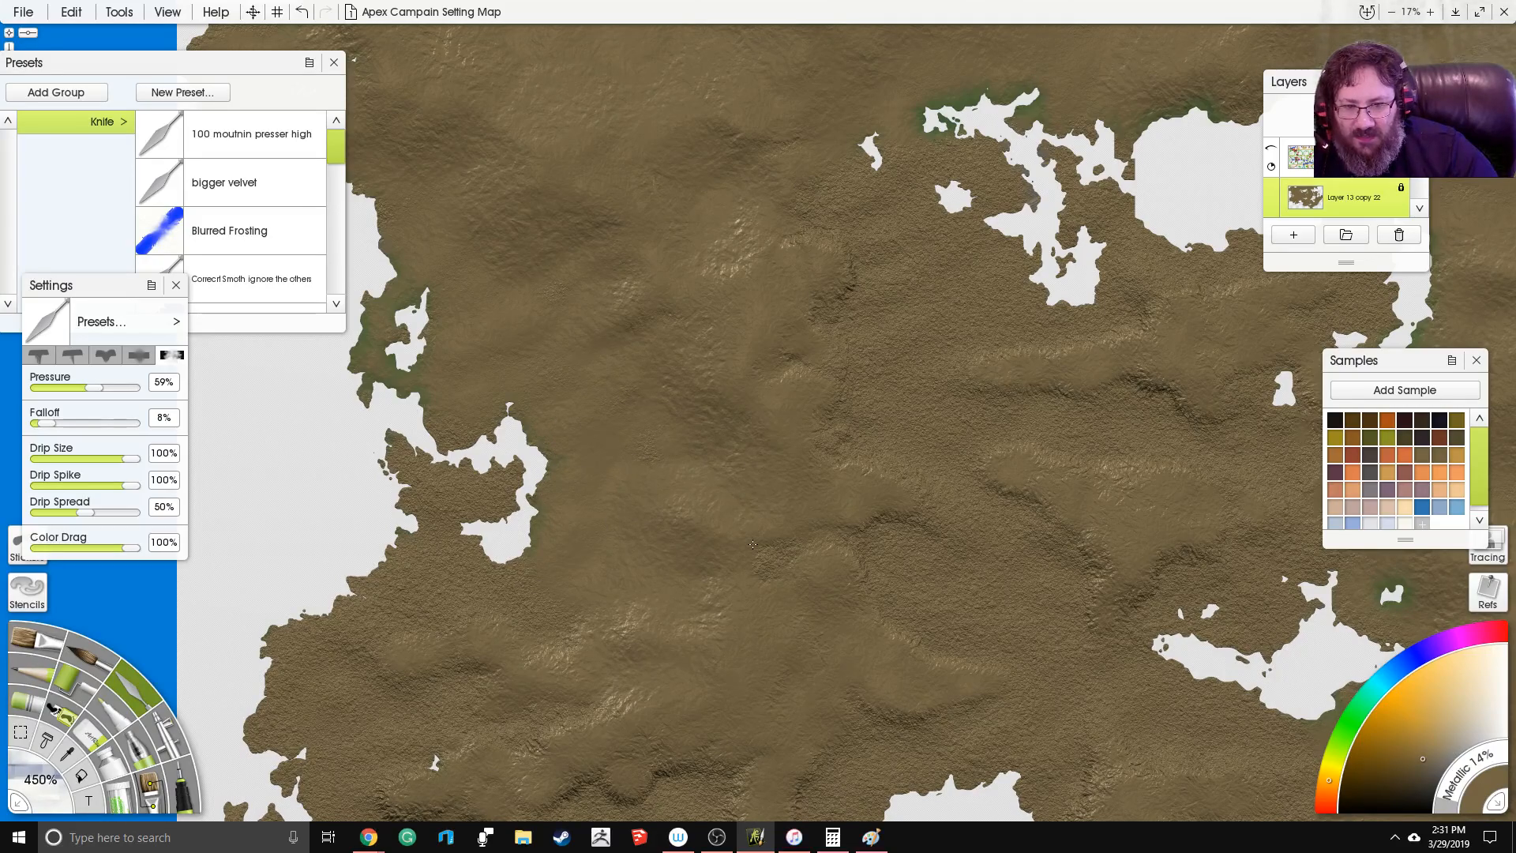
Step: Smooth the small peninsula inside the hook-shaped inlet, the southwestern coast and the peninsula west of the southern bay
left_click_drag(391, 544, 473, 431)
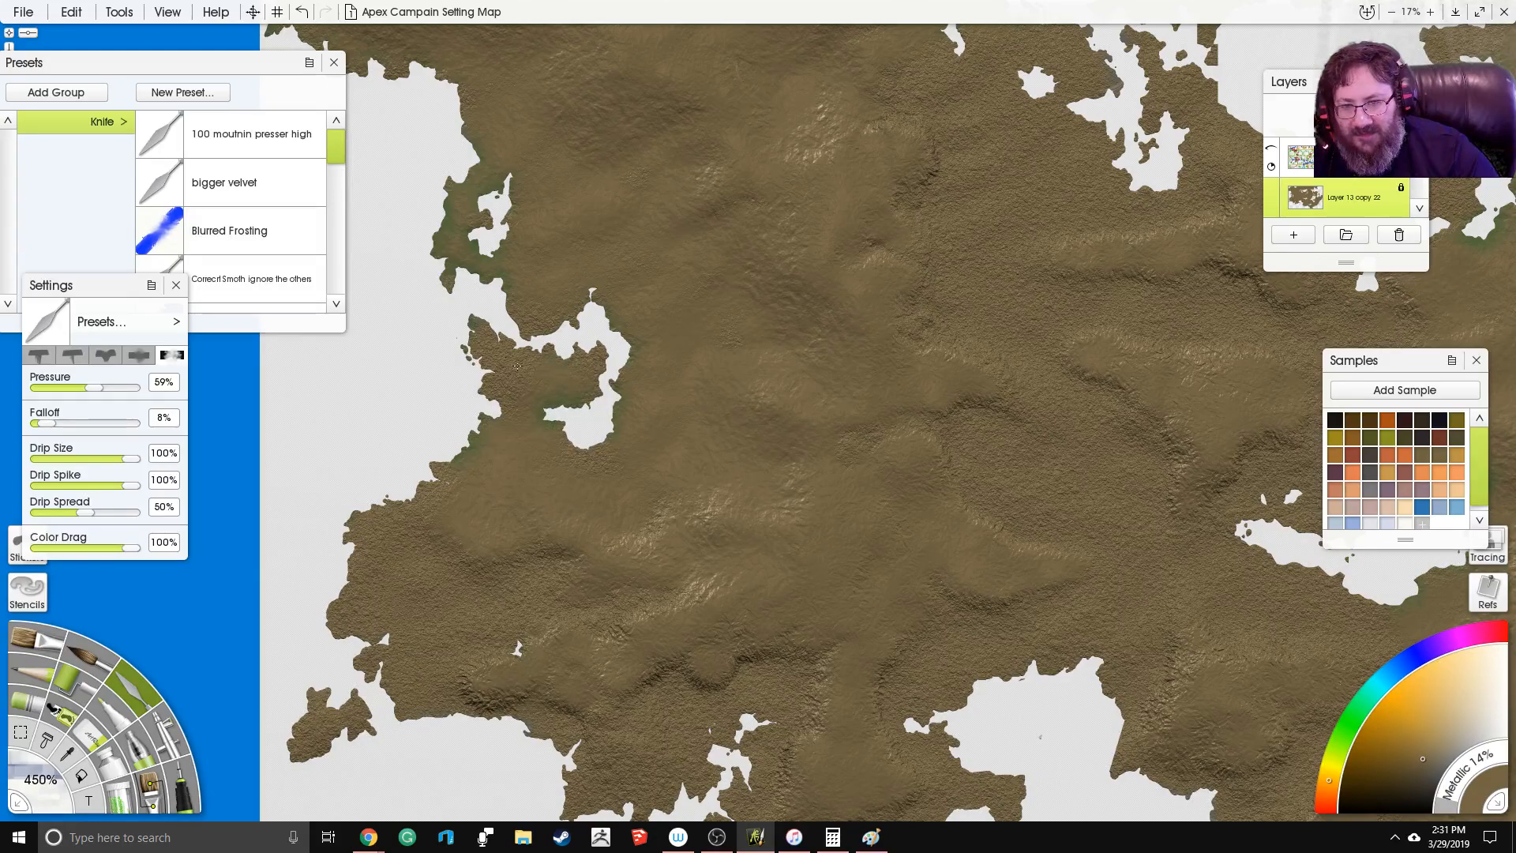
left_click_drag(438, 533, 511, 481)
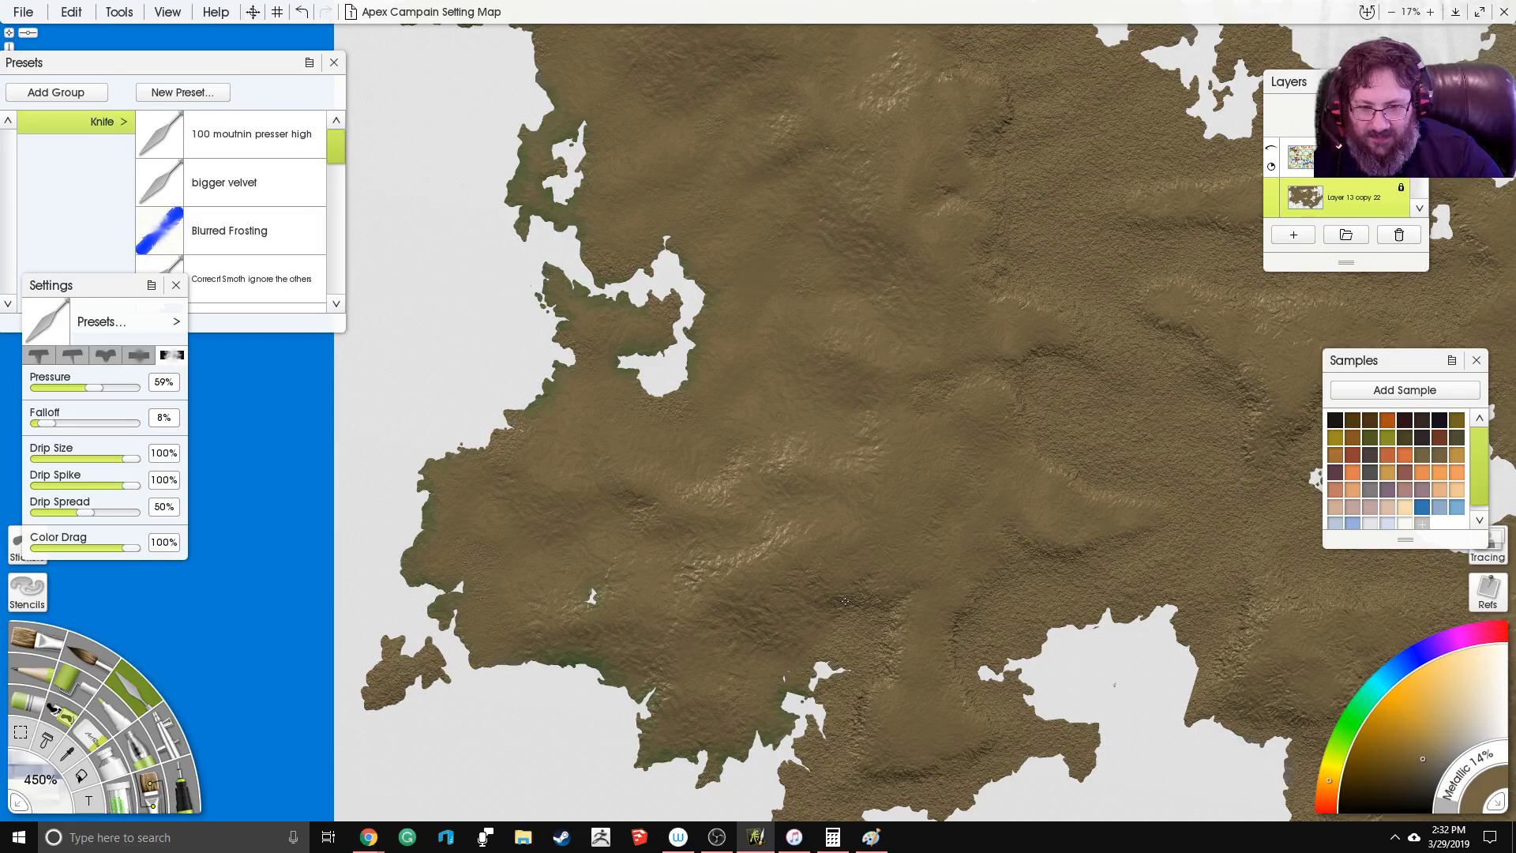
mouse_move(813, 618)
left_mouse_down()
mouse_move(722, 480)
mouse_move(775, 468)
mouse_move(799, 502)
mouse_move(795, 534)
mouse_move(820, 546)
mouse_move(770, 592)
mouse_move(769, 569)
left_mouse_up()
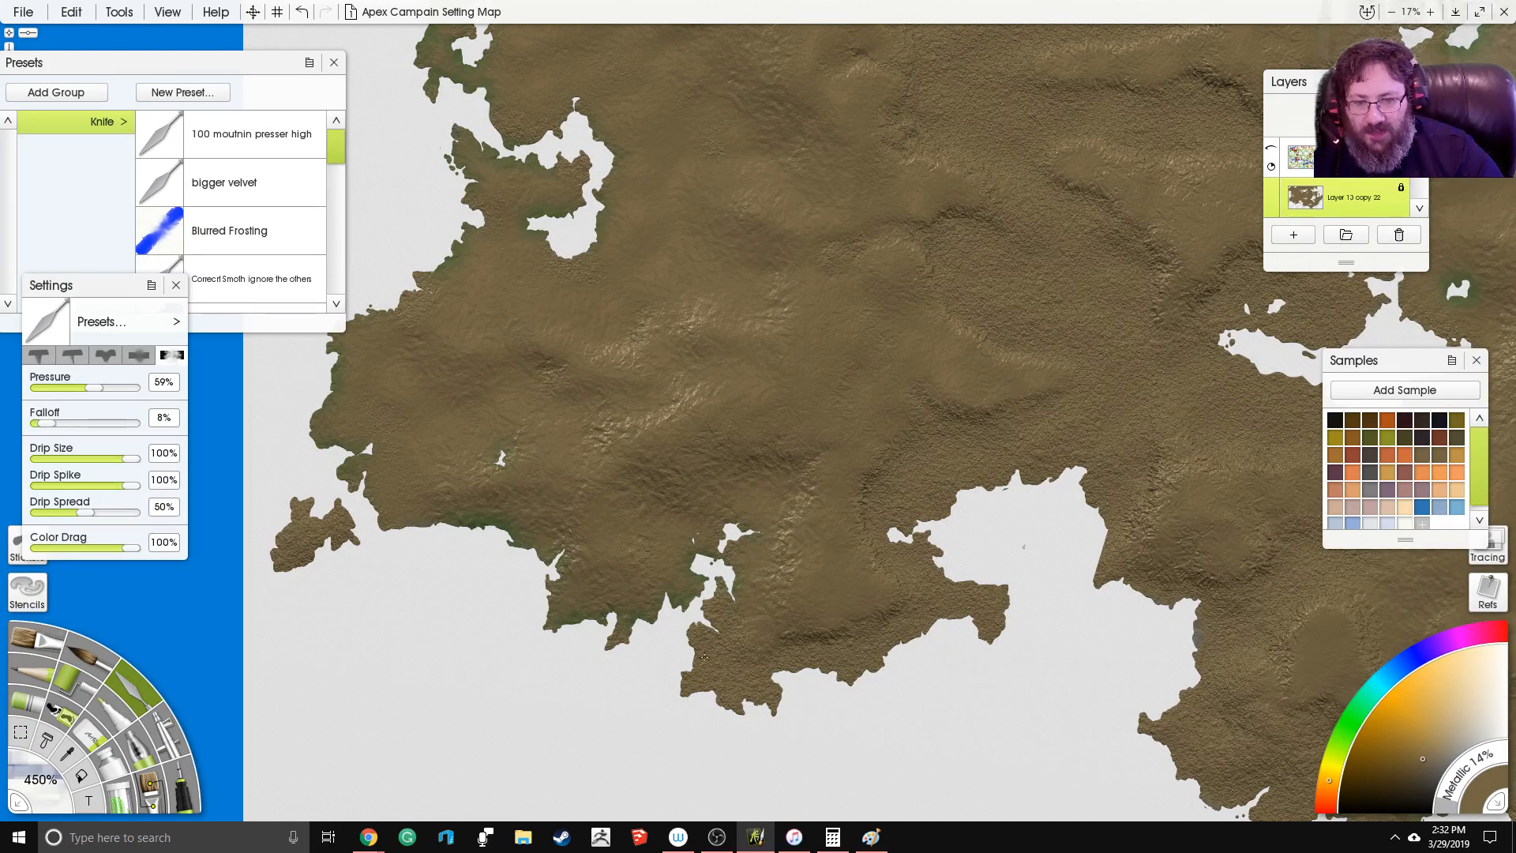
left_click_drag(796, 655, 788, 649)
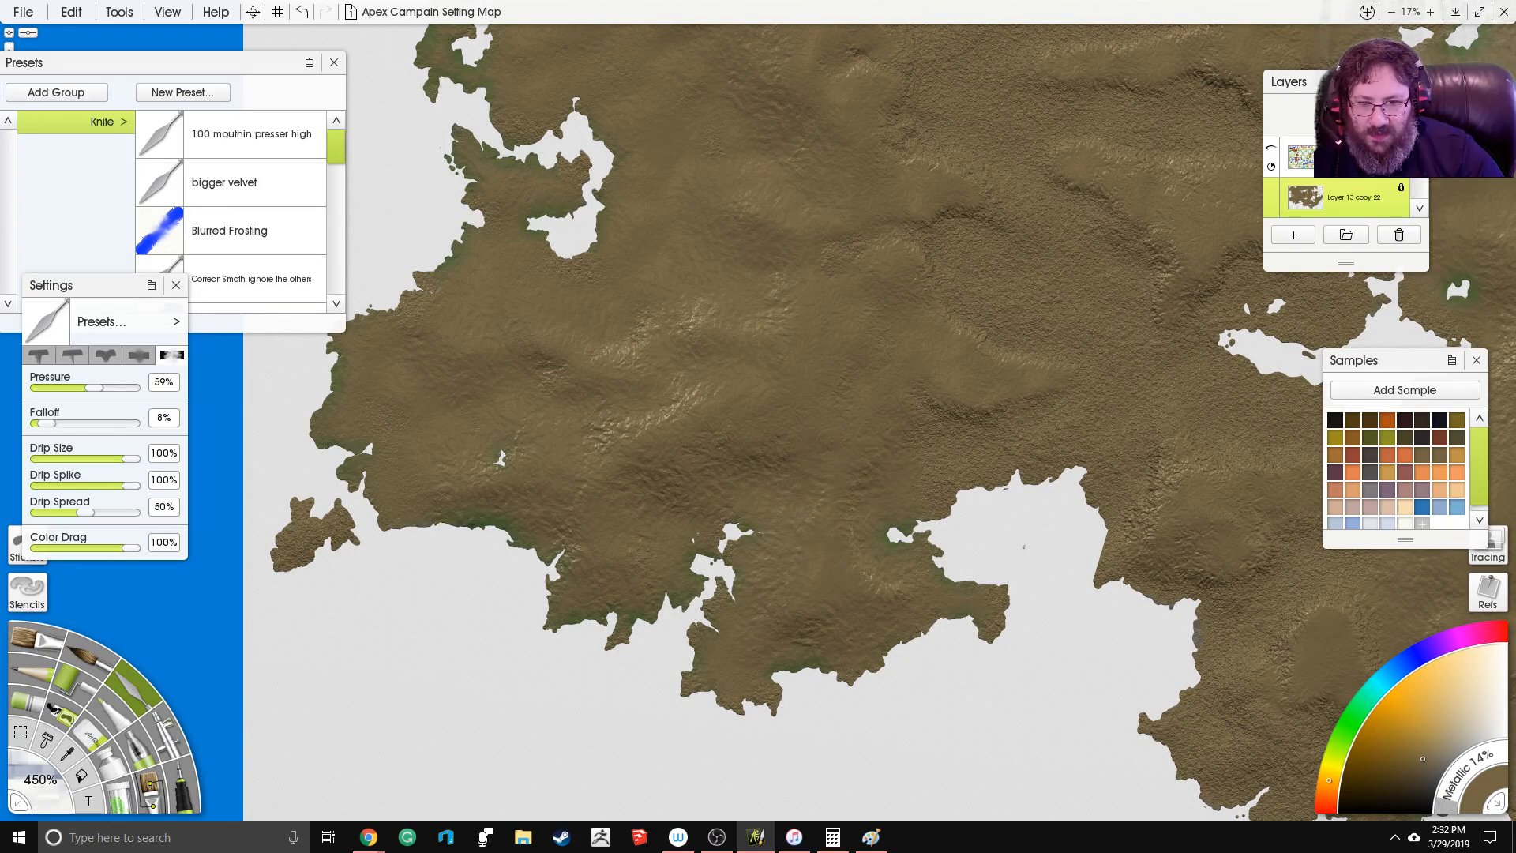
left_click_drag(916, 537, 697, 507)
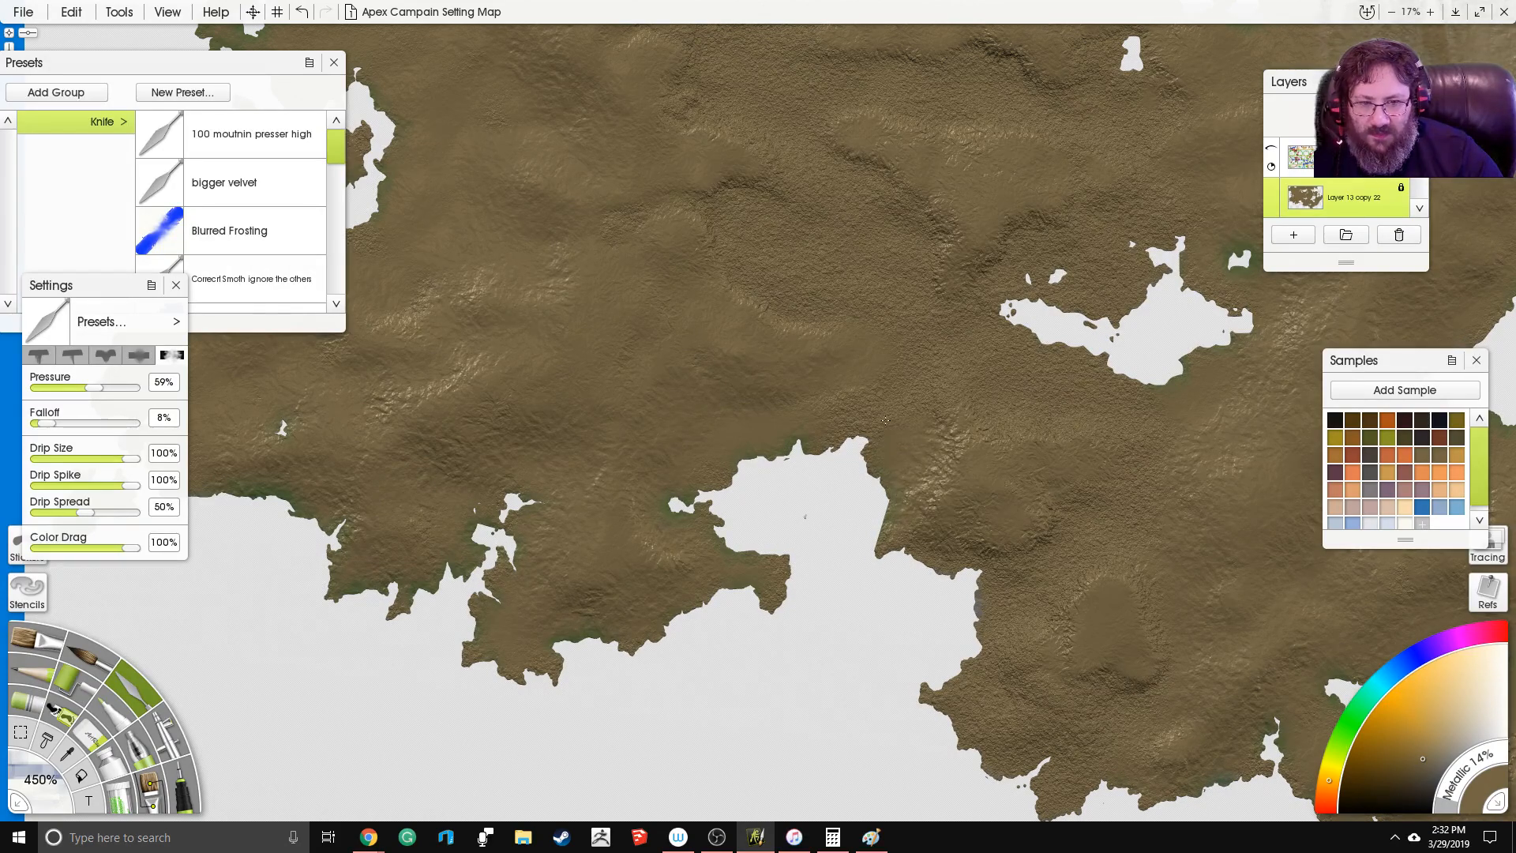
Step: Blend the curved ridges north of the southern bay and smooth the land across to the forked southern lake
left_click_drag(715, 220, 736, 345)
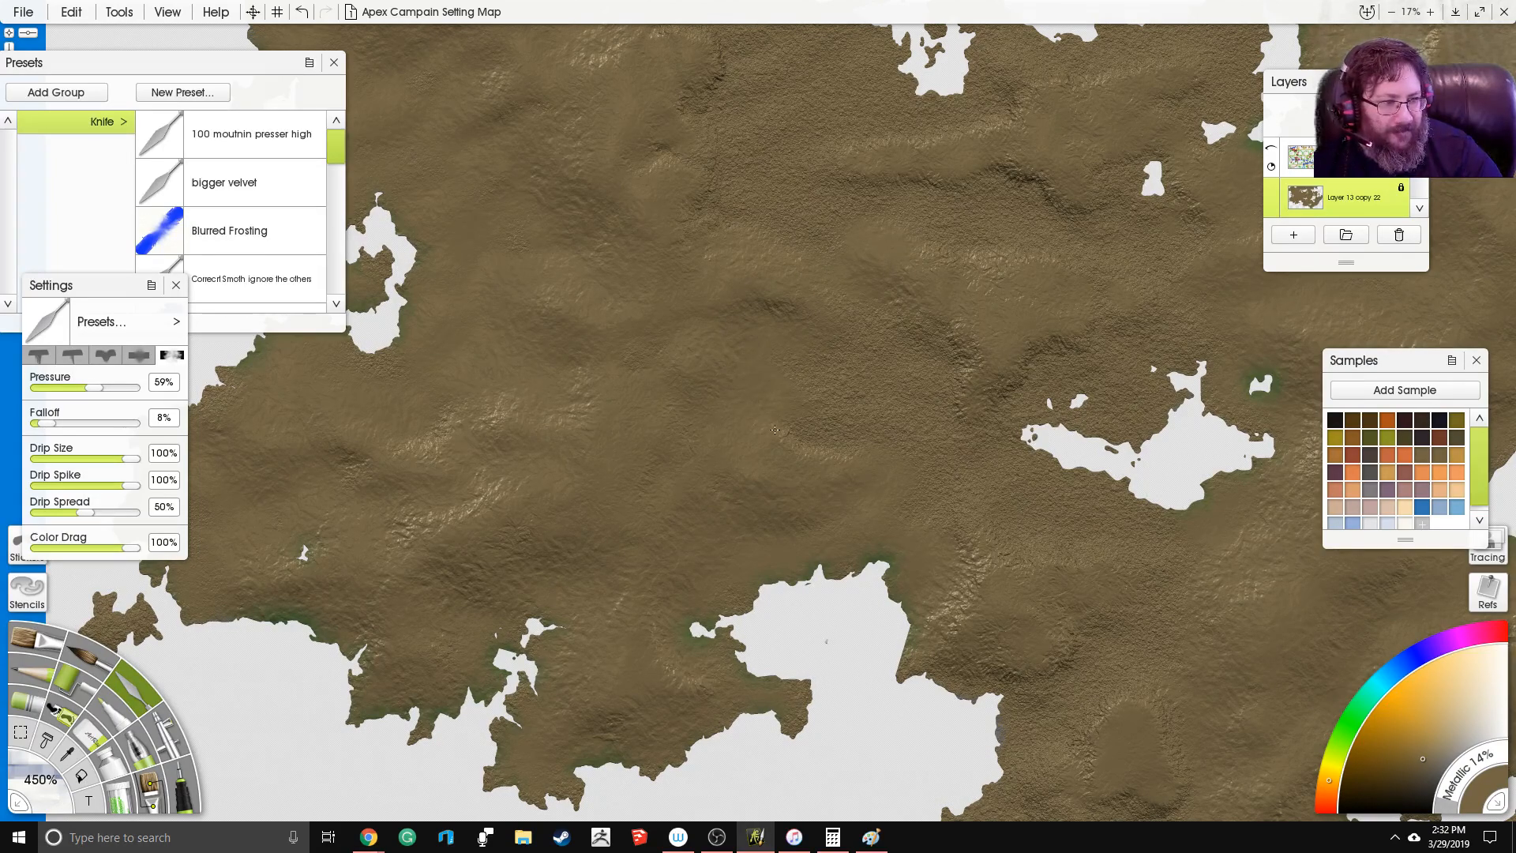
left_click_drag(828, 436, 795, 390)
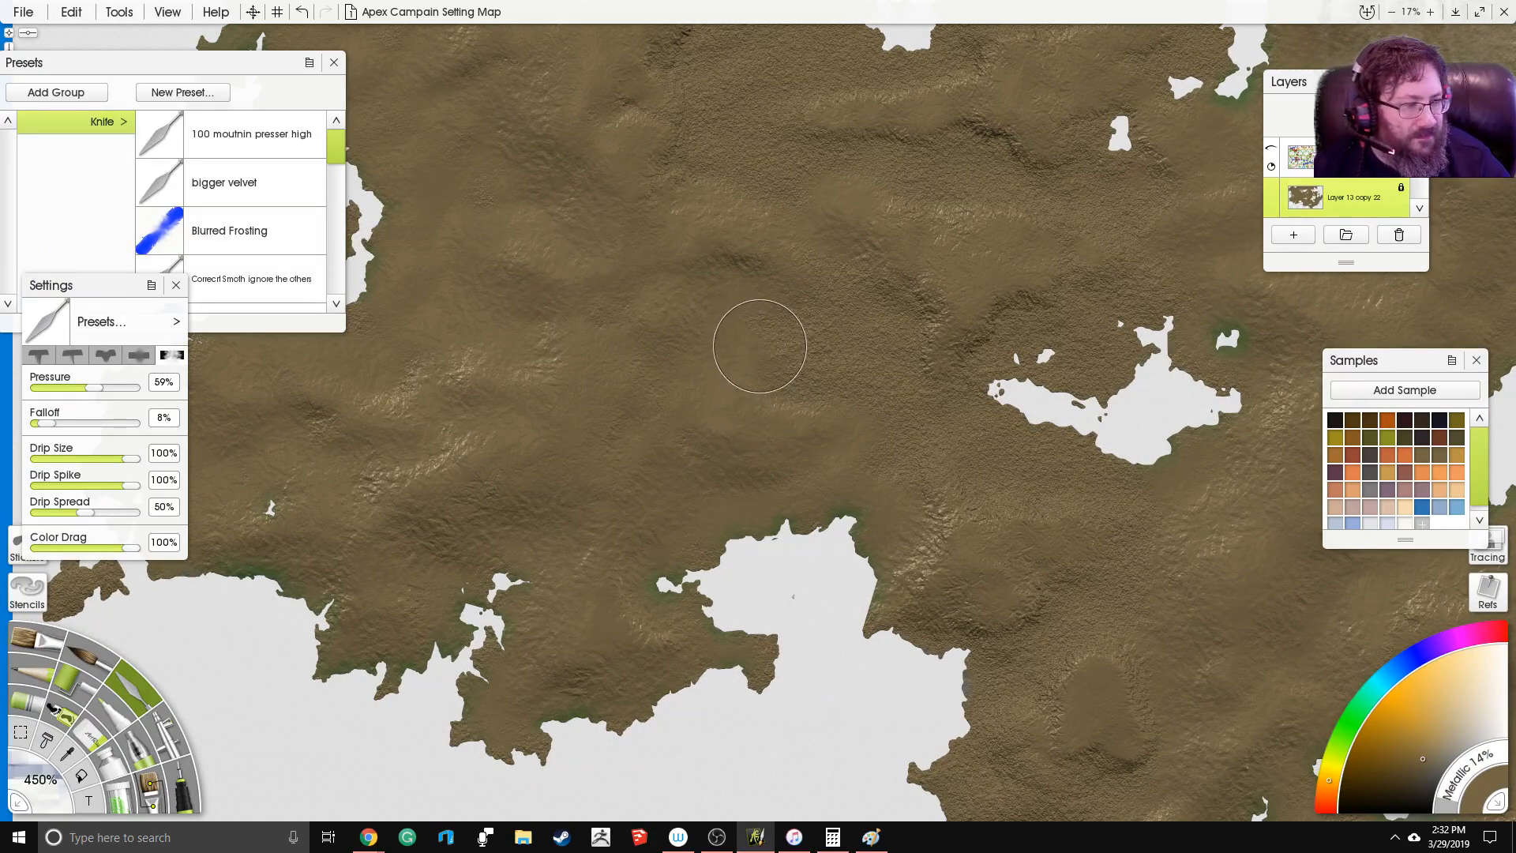
mouse_move(798, 374)
left_mouse_down()
mouse_move(797, 391)
mouse_move(804, 362)
mouse_move(808, 374)
left_mouse_up()
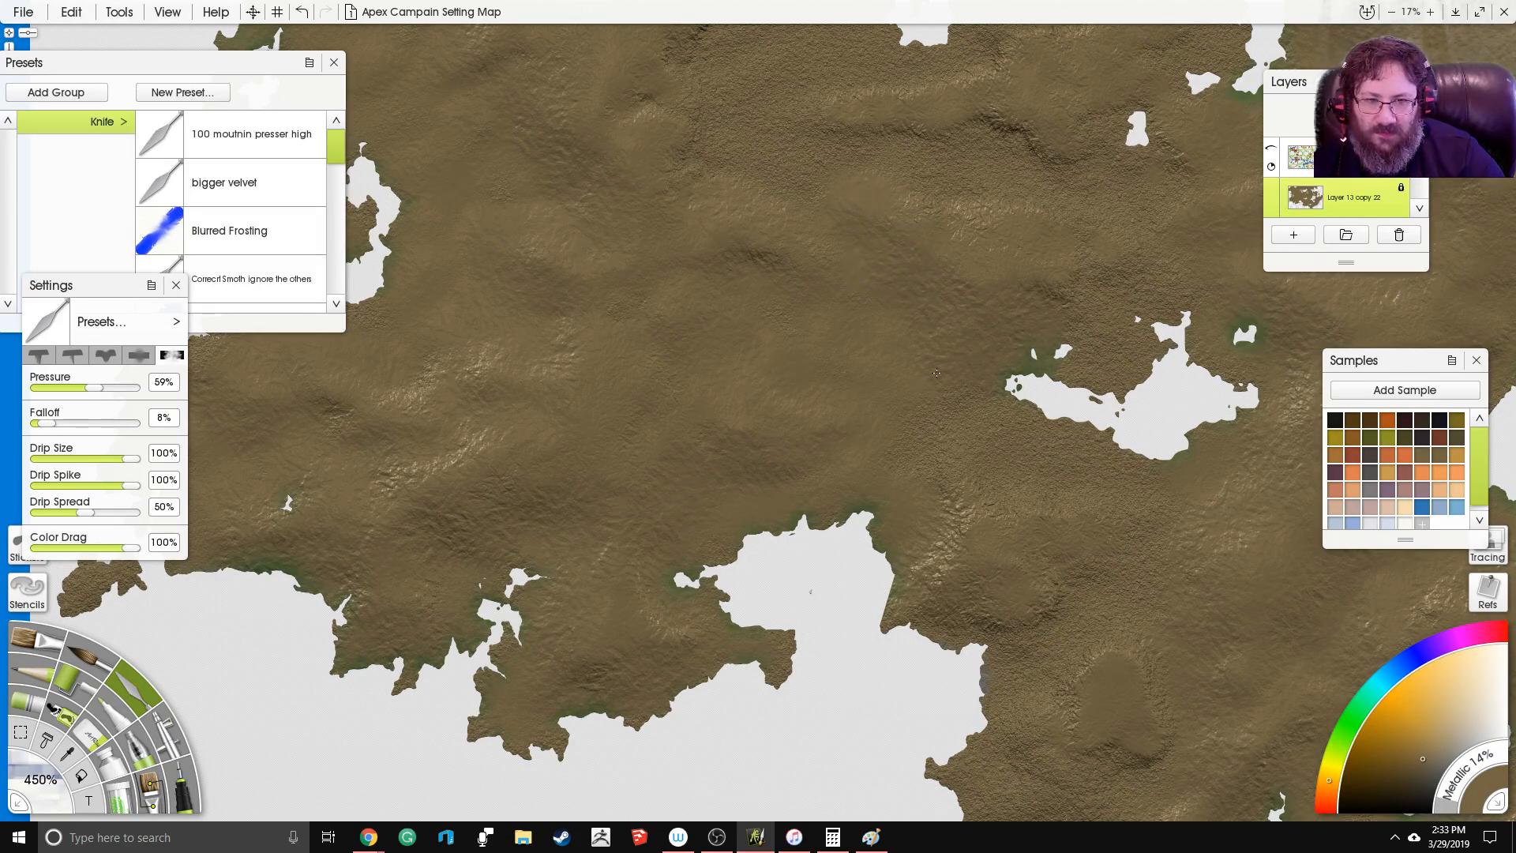
left_click_drag(695, 254, 751, 389)
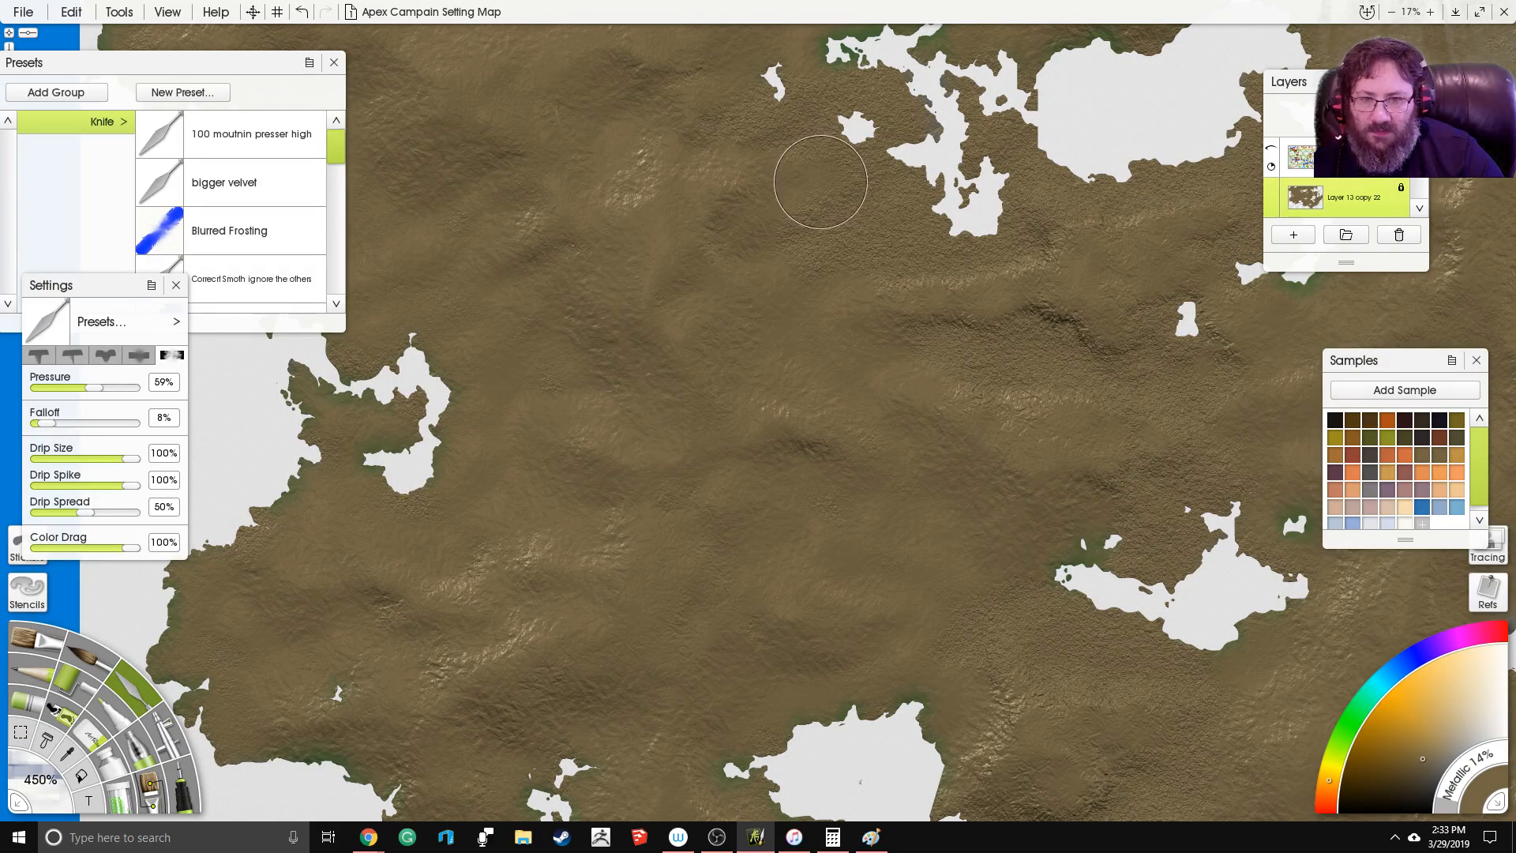
Step: Smooth the land west and south of the jagged branching lake and blend the ridges between it and the forked southern lake
left_click_drag(822, 176, 704, 410)
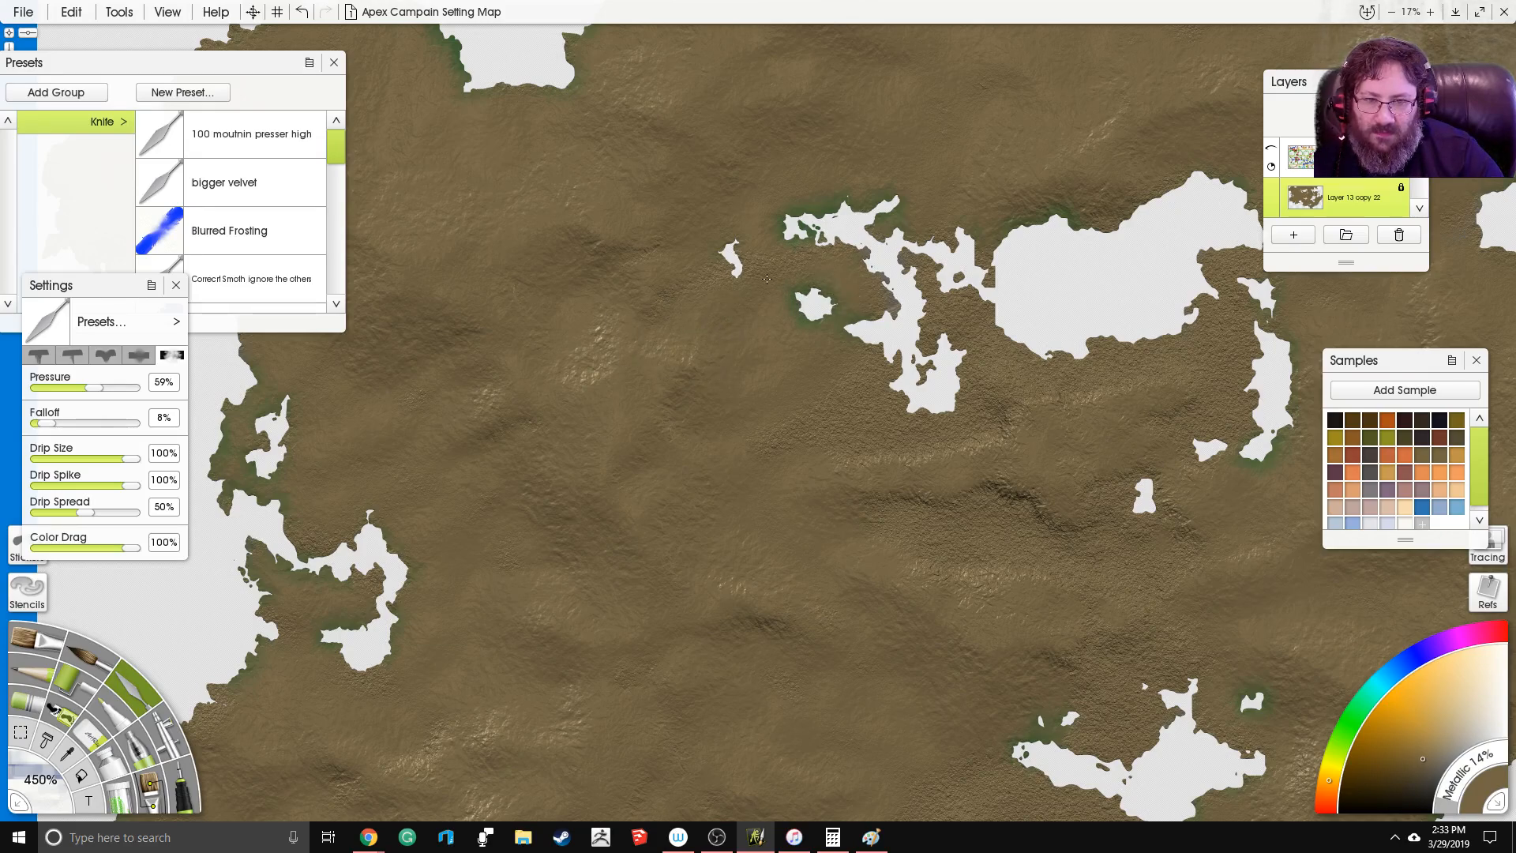
left_click_drag(830, 401, 718, 322)
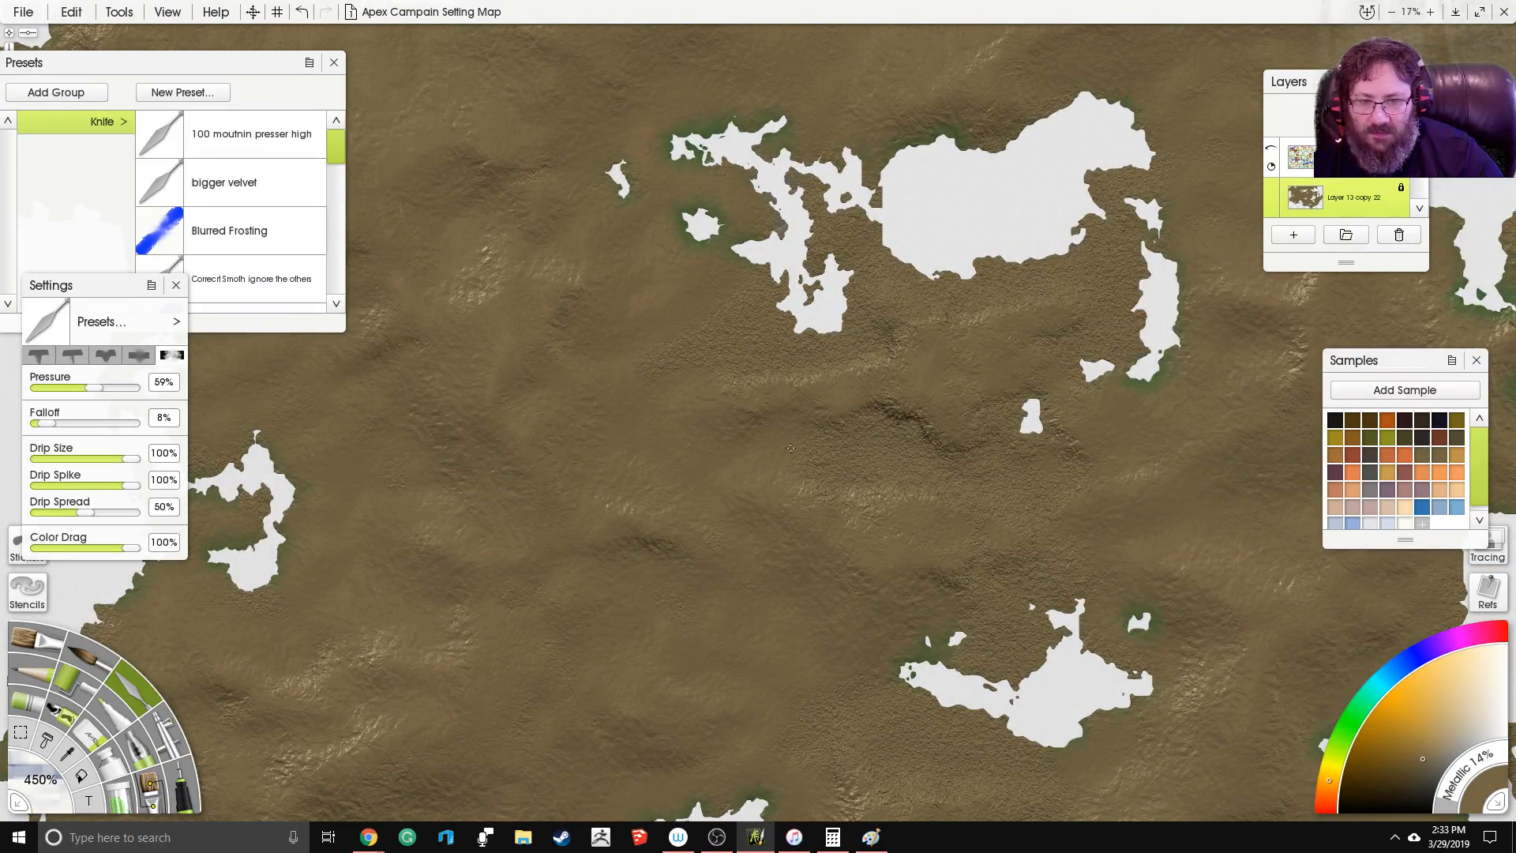
left_click_drag(876, 382, 734, 338)
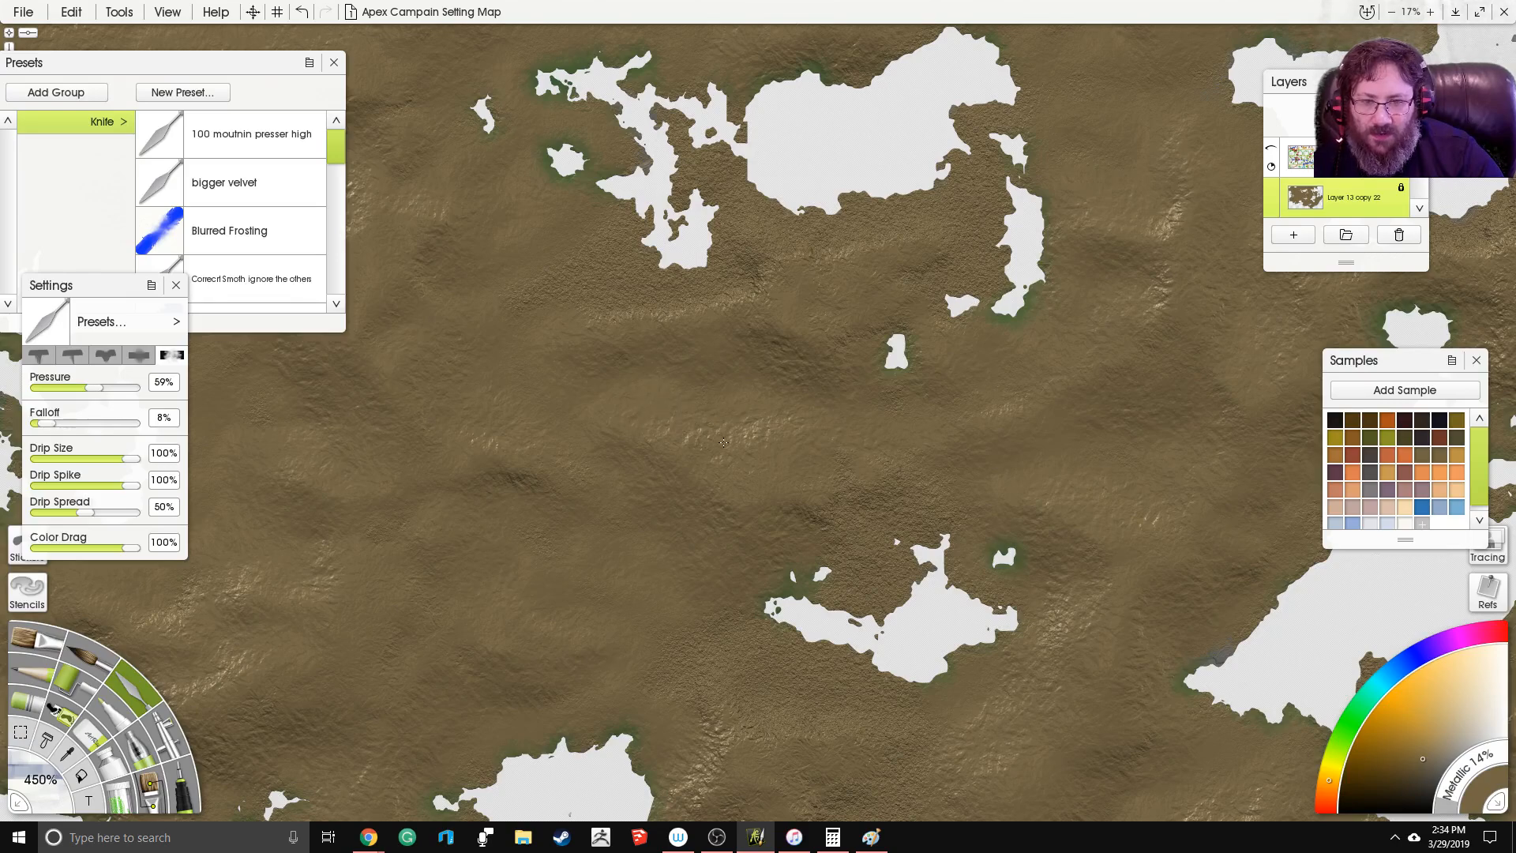
Step: Shape the ridge east of the southern bay and smooth the terrain between the forked southern lake and the southern coast
left_click_drag(817, 494, 764, 424)
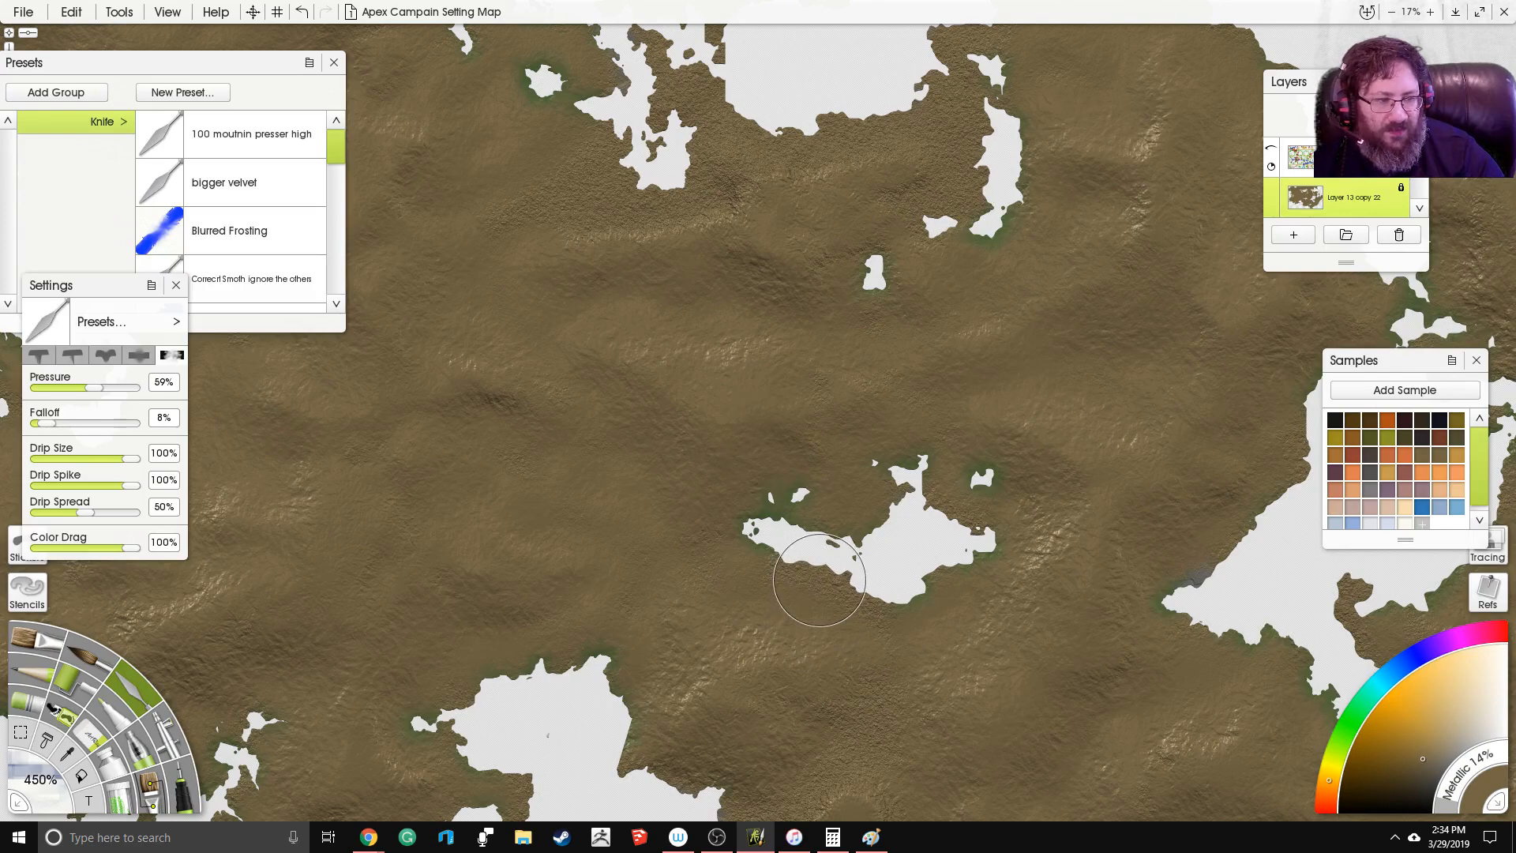
scroll(812, 574, "down", 3)
mouse_move(828, 654)
left_mouse_down()
mouse_move(857, 635)
mouse_move(884, 652)
left_mouse_up()
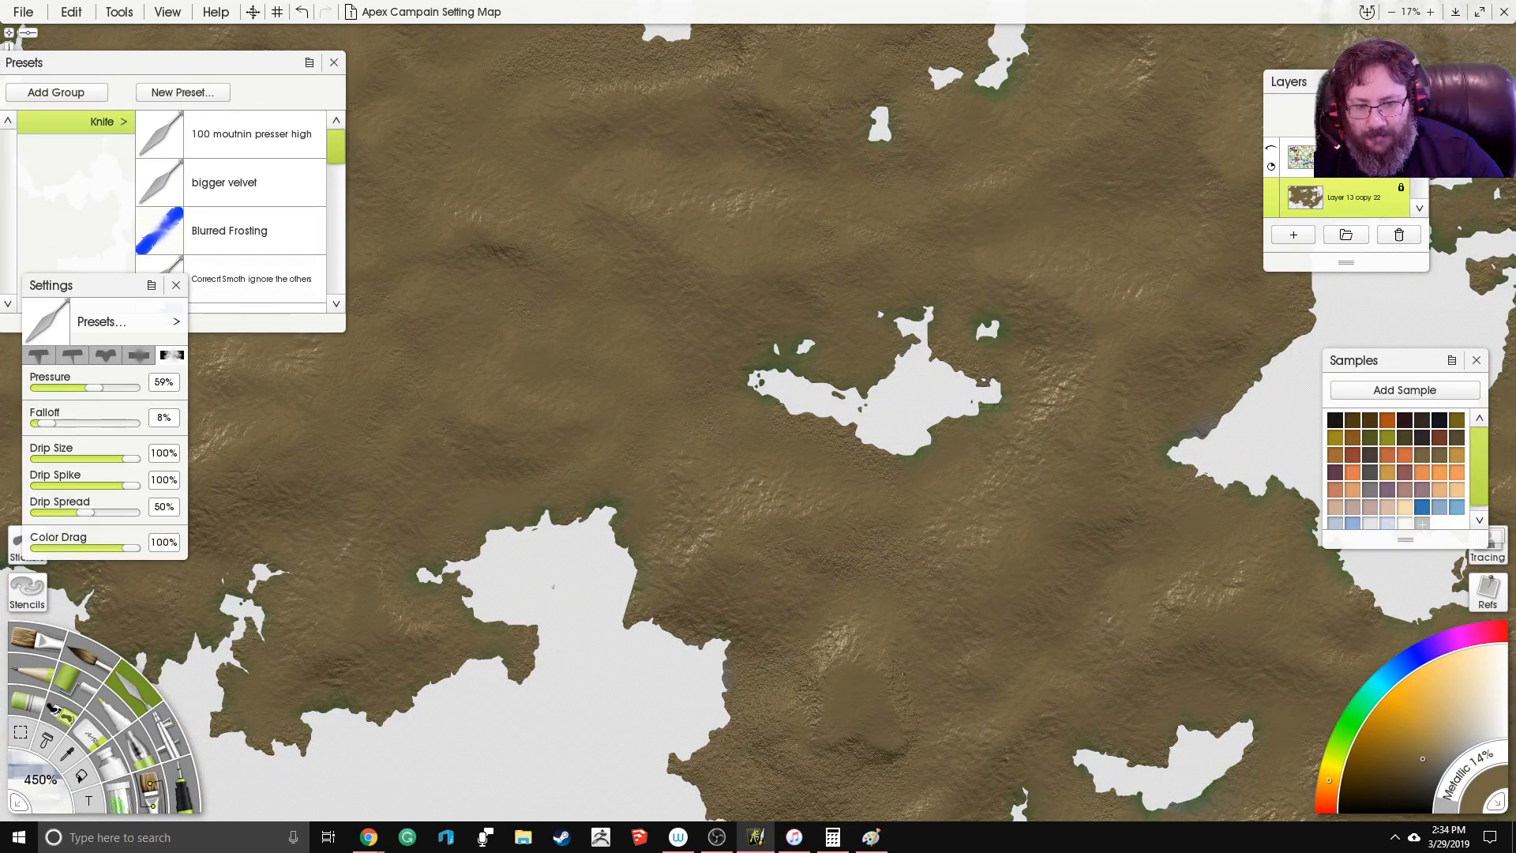
mouse_move(799, 709)
left_mouse_down()
mouse_move(840, 660)
mouse_move(802, 655)
mouse_move(762, 706)
left_mouse_up()
left_click_drag(817, 564, 822, 447)
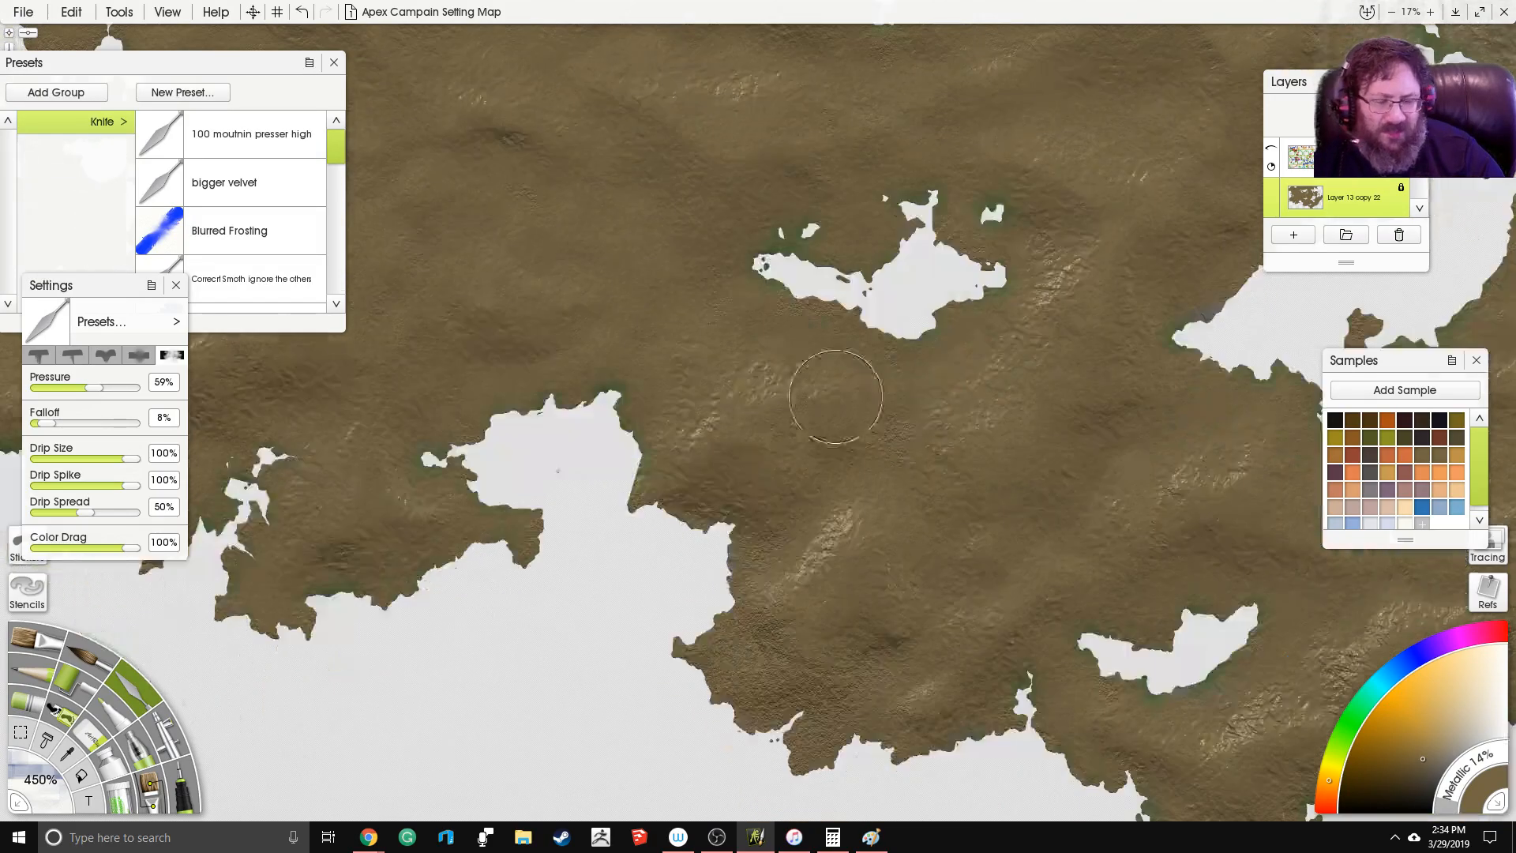
mouse_move(763, 571)
left_mouse_down()
mouse_move(762, 608)
mouse_move(746, 602)
mouse_move(765, 632)
left_mouse_up()
left_click_drag(799, 738, 864, 735)
mouse_move(888, 640)
left_mouse_down()
mouse_move(865, 651)
mouse_move(878, 646)
left_mouse_up()
mouse_move(768, 644)
left_mouse_down()
mouse_move(790, 579)
mouse_move(760, 573)
mouse_move(849, 527)
left_mouse_up()
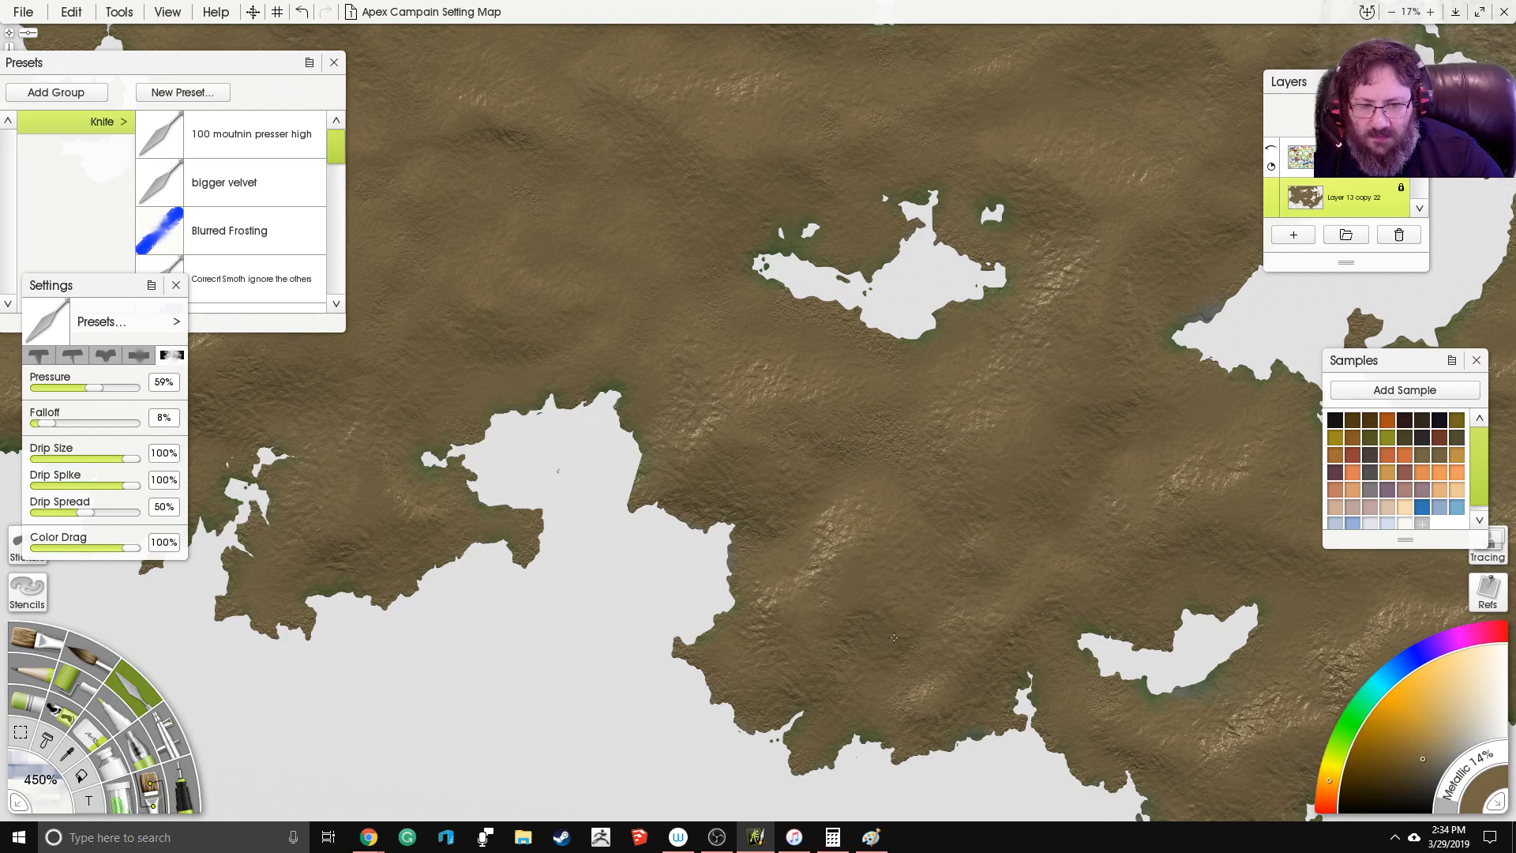
mouse_move(778, 623)
left_mouse_down()
mouse_move(810, 532)
mouse_move(862, 523)
left_mouse_up()
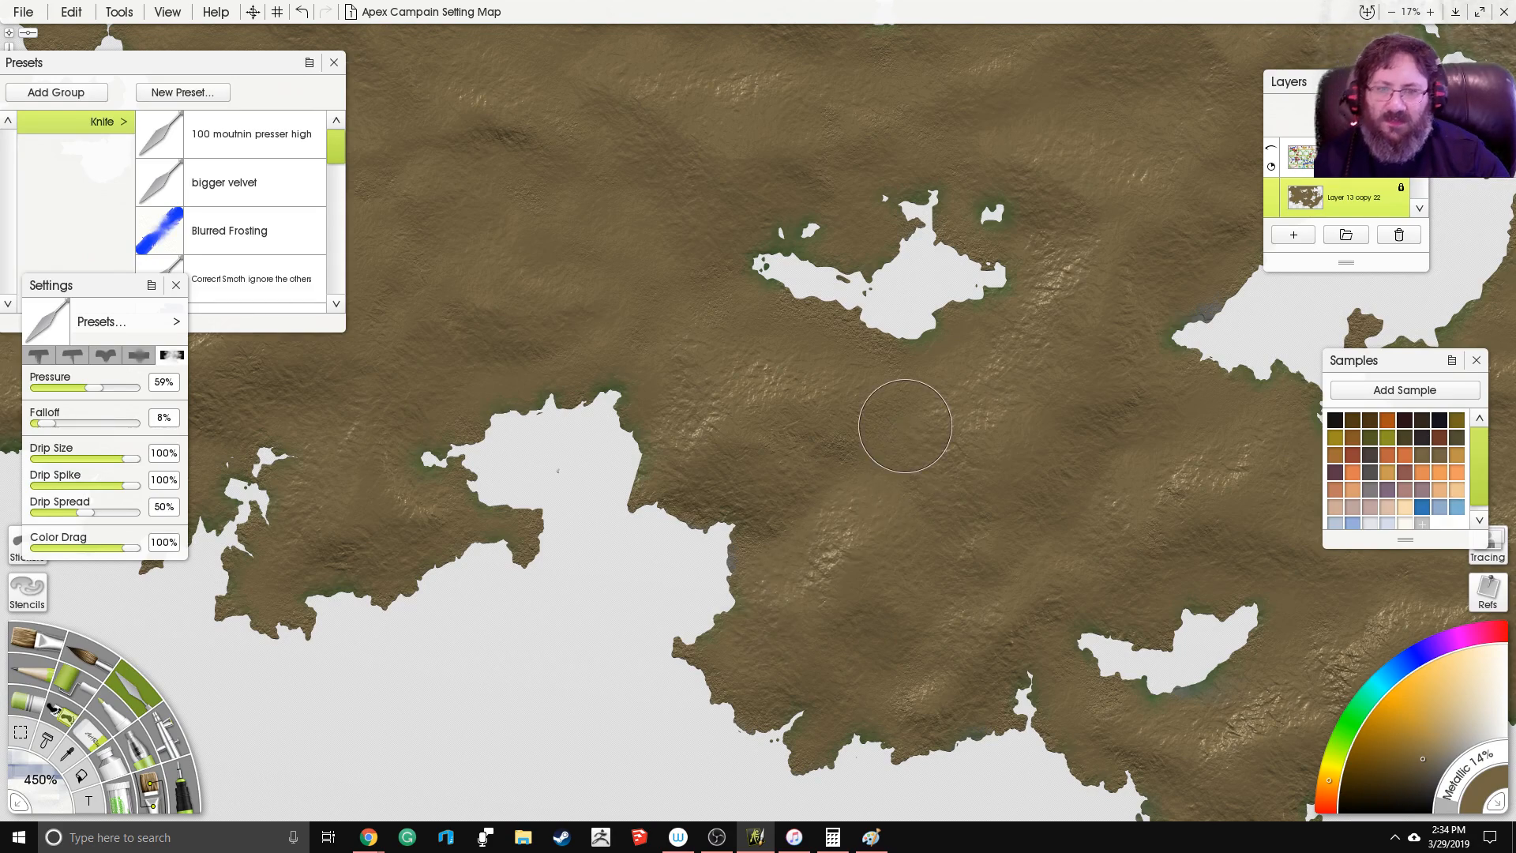
Step: Inspect the blended ridges and coasts across the landmass, from the southern shore and eastern lakes to the northern edge
scroll(905, 426, "down", 5)
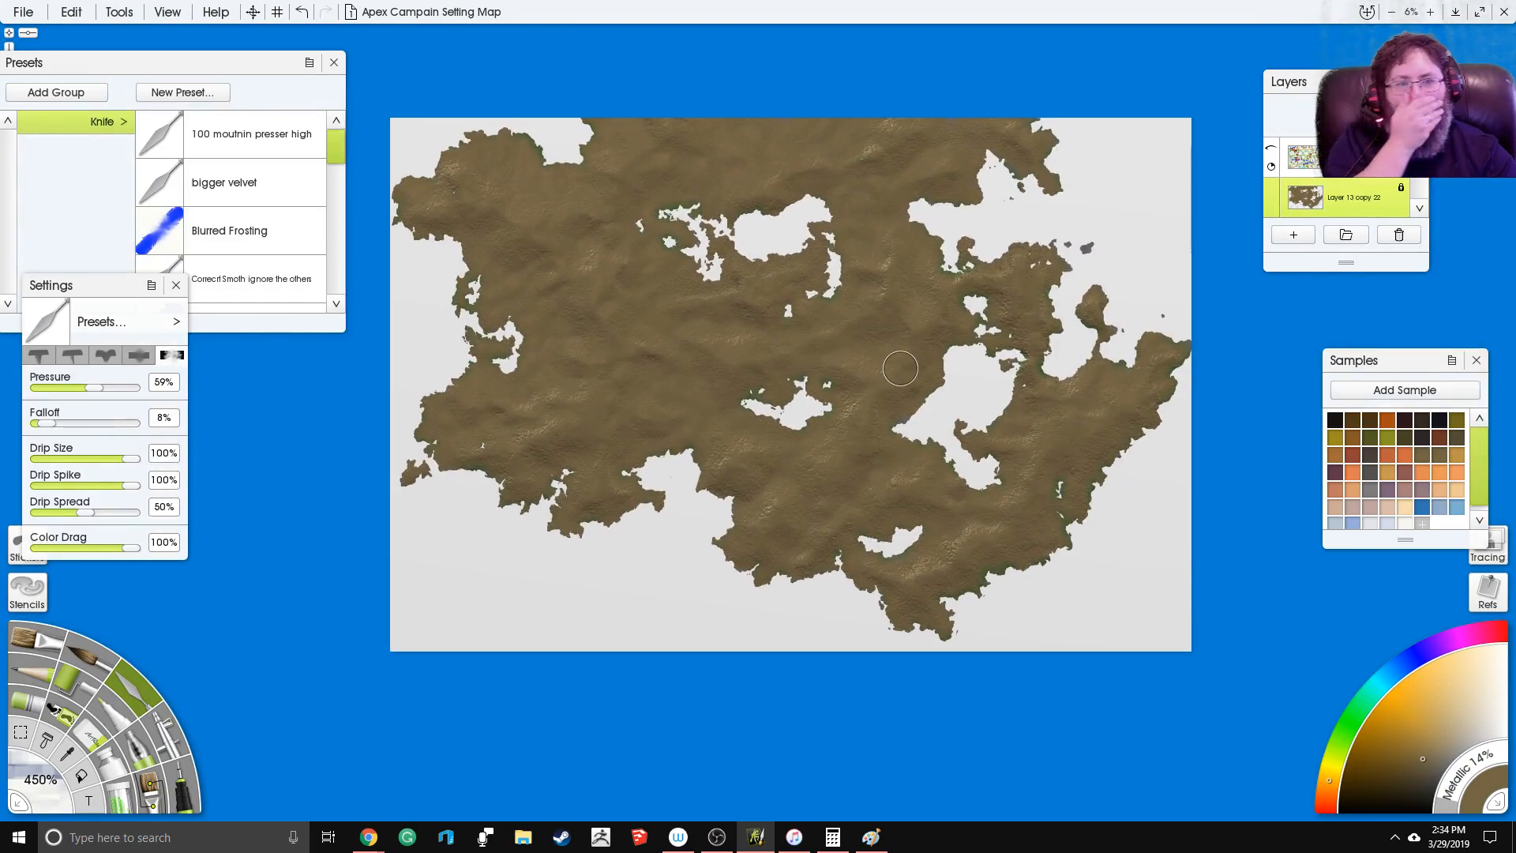
scroll(951, 410, "up", 2)
left_click_drag(954, 411, 789, 230)
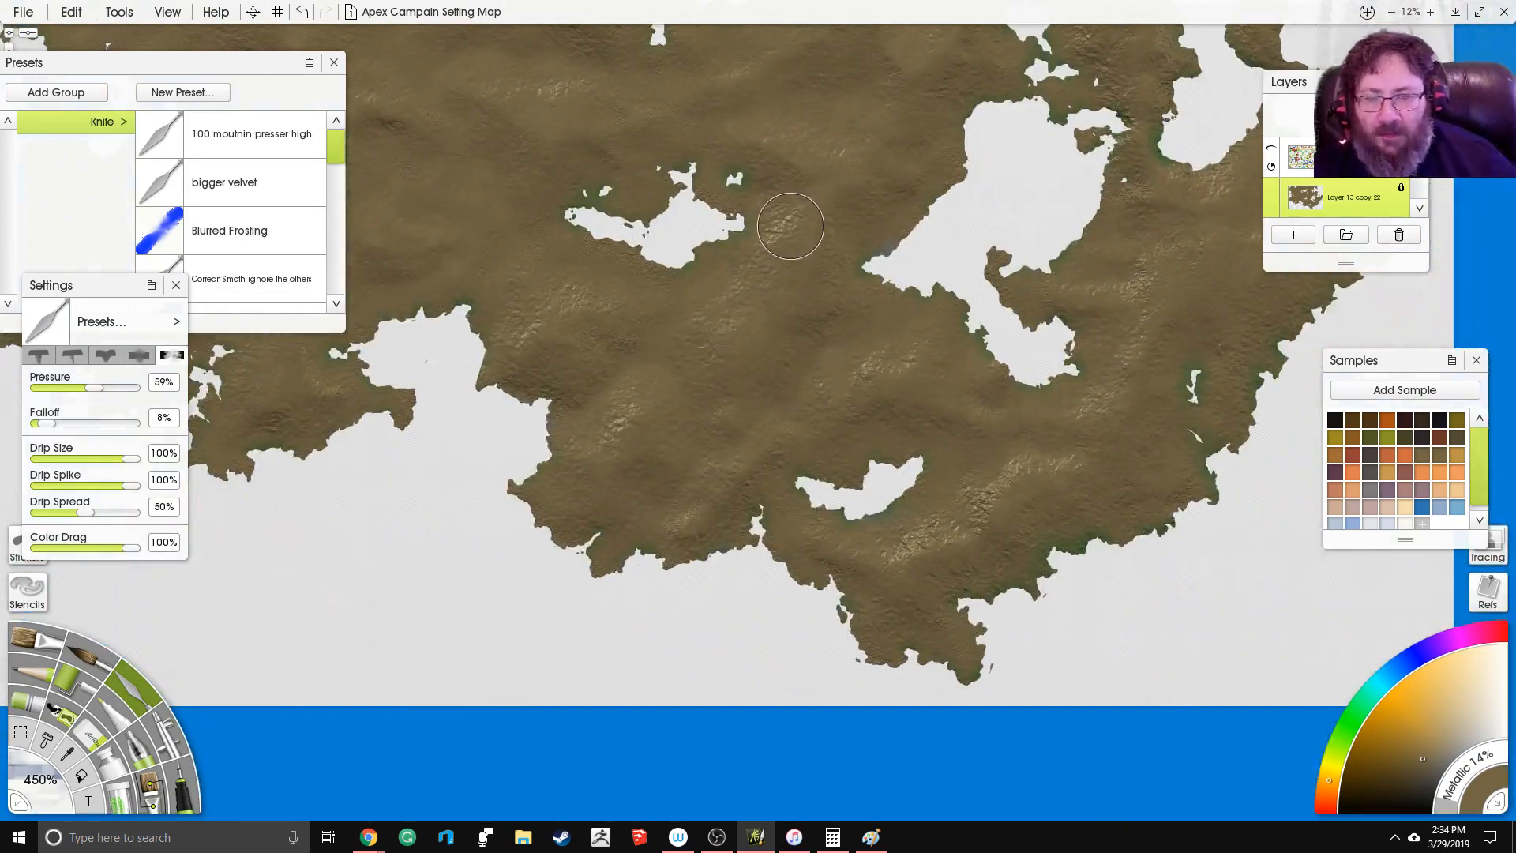
left_click_drag(959, 322, 961, 280)
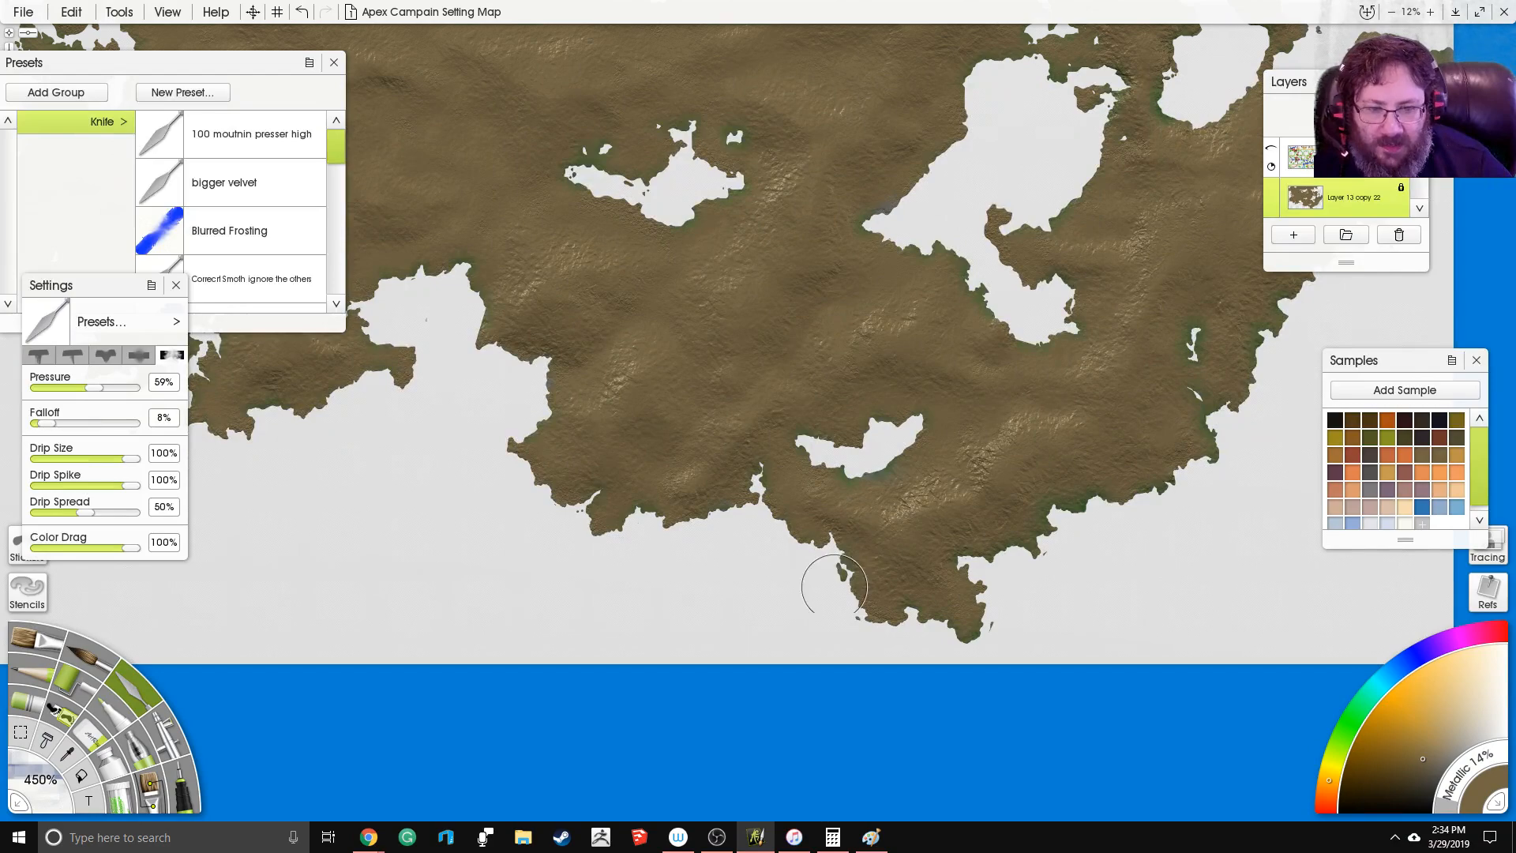
left_click_drag(1012, 372, 850, 389)
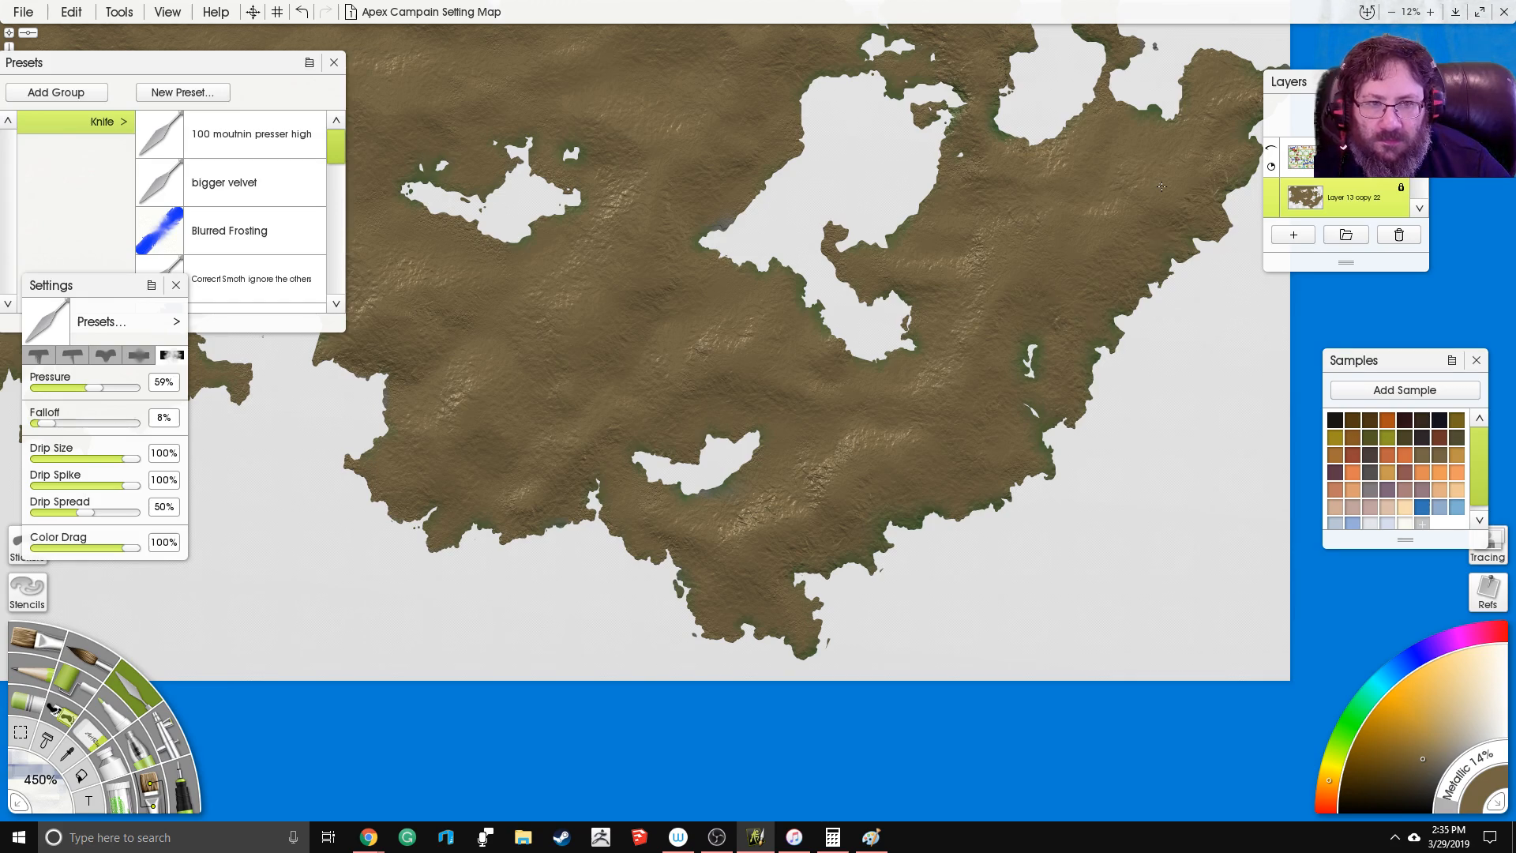
right_click(855, 265)
left_click(983, 215)
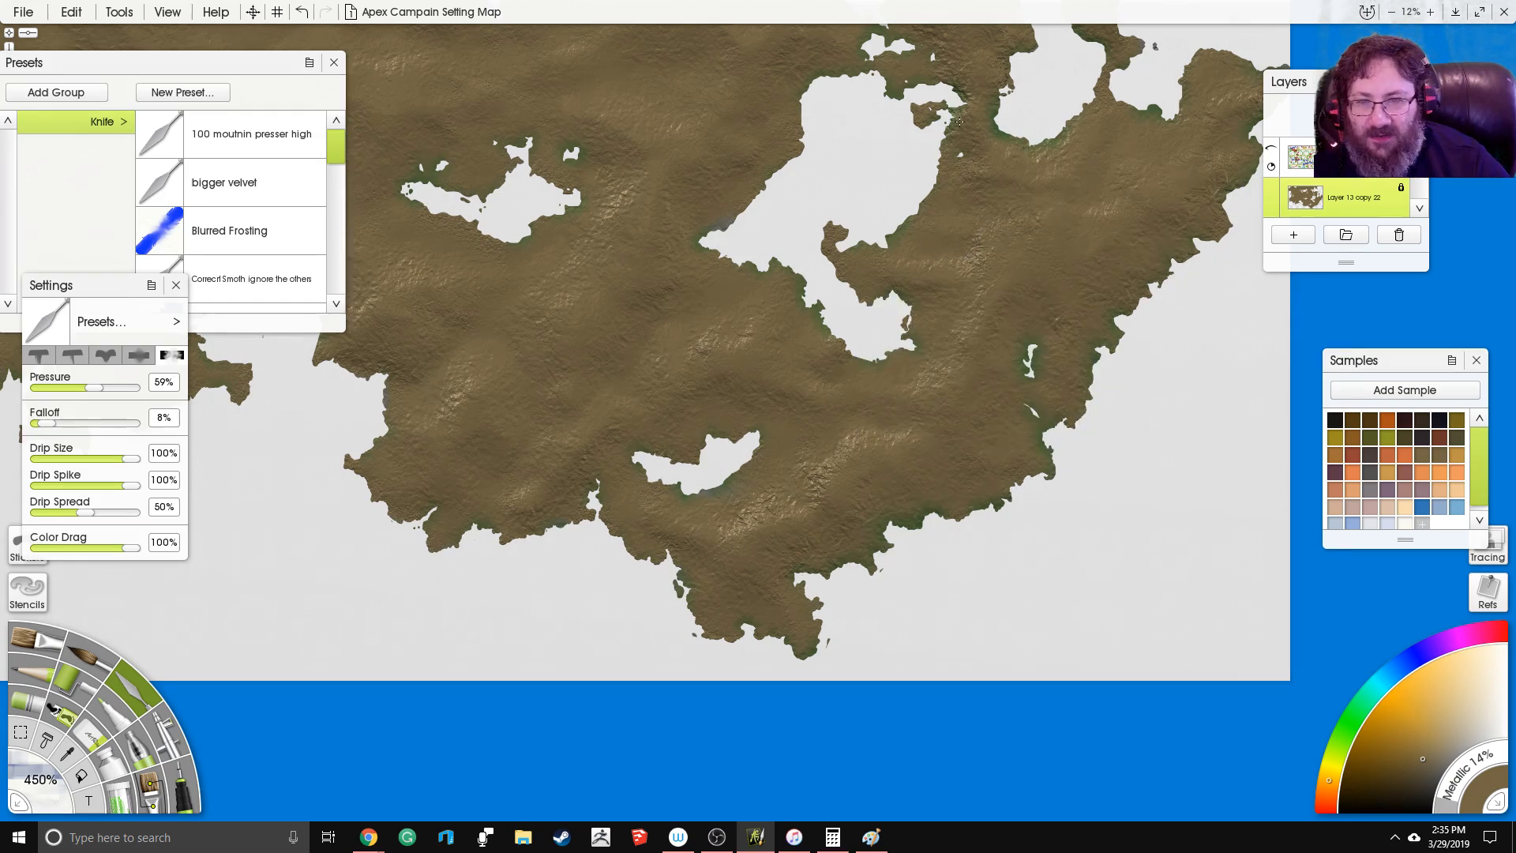
left_click_drag(959, 122, 1076, 345)
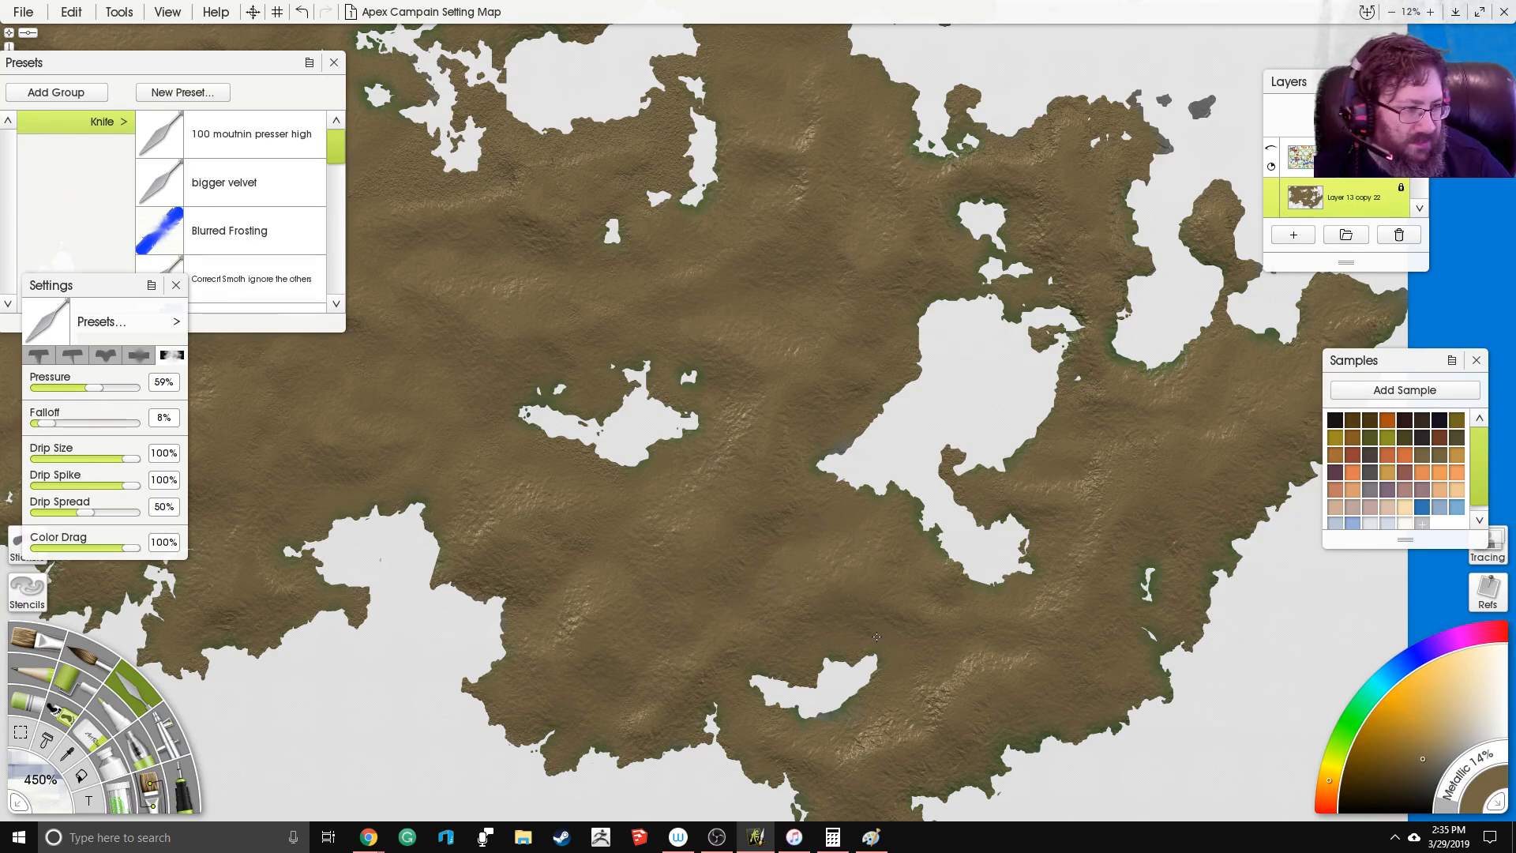
left_click_drag(654, 316, 750, 373)
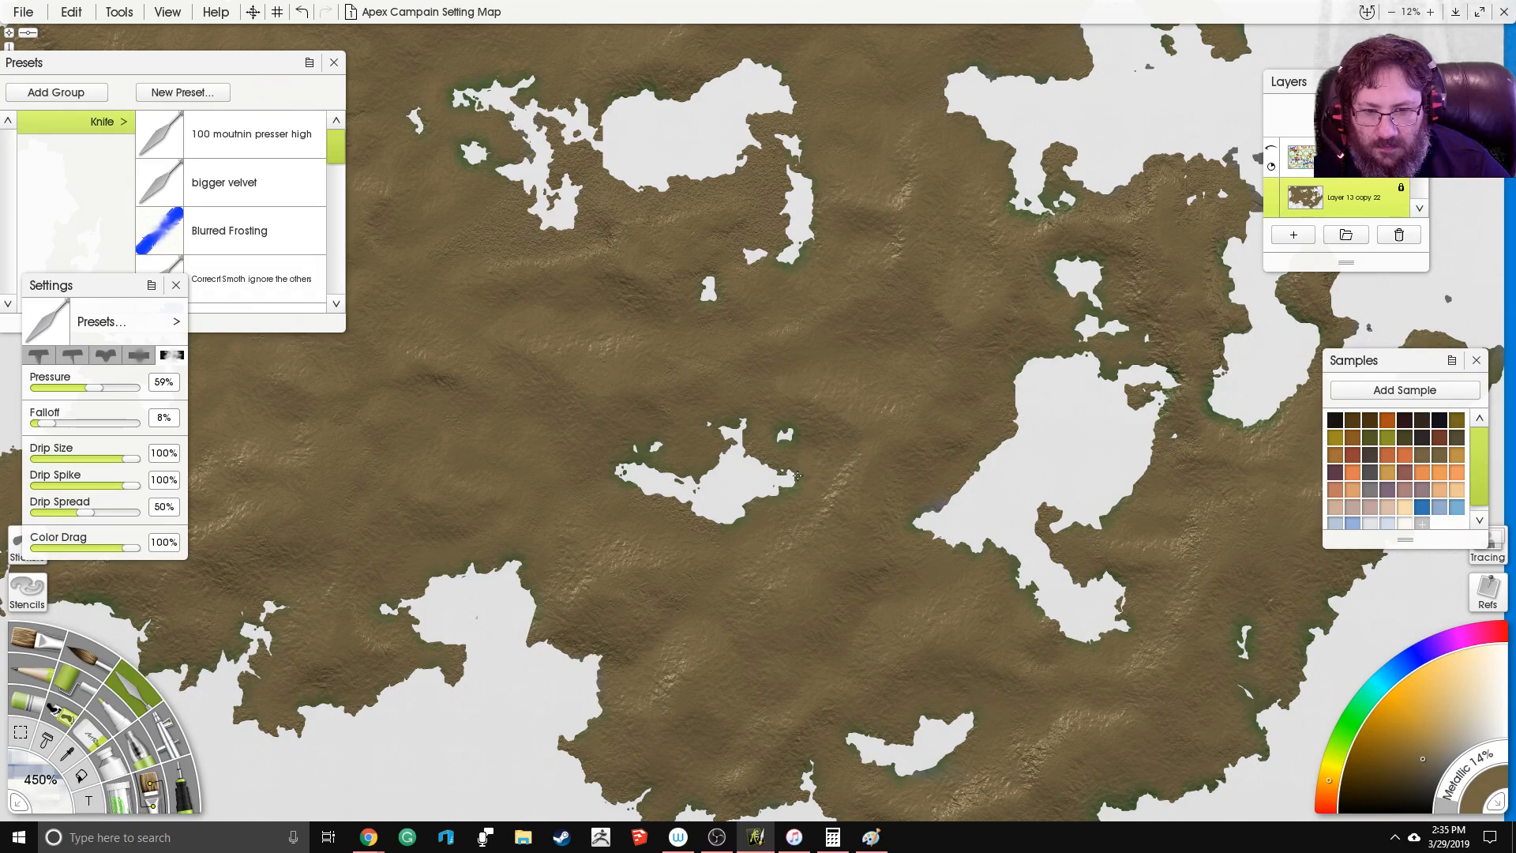
left_click_drag(912, 345, 792, 292)
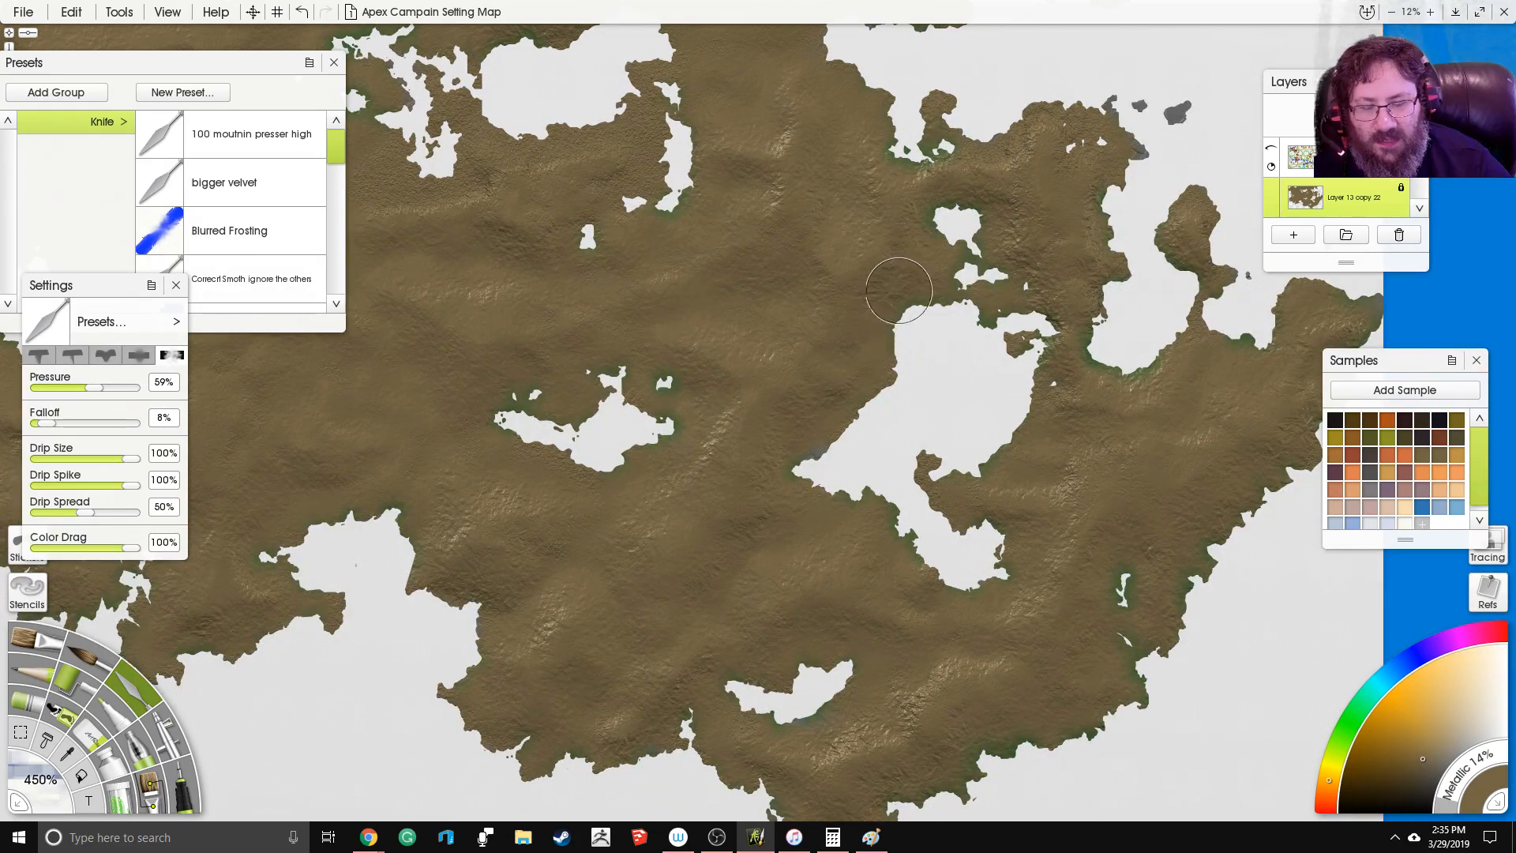
left_click_drag(602, 284, 855, 453)
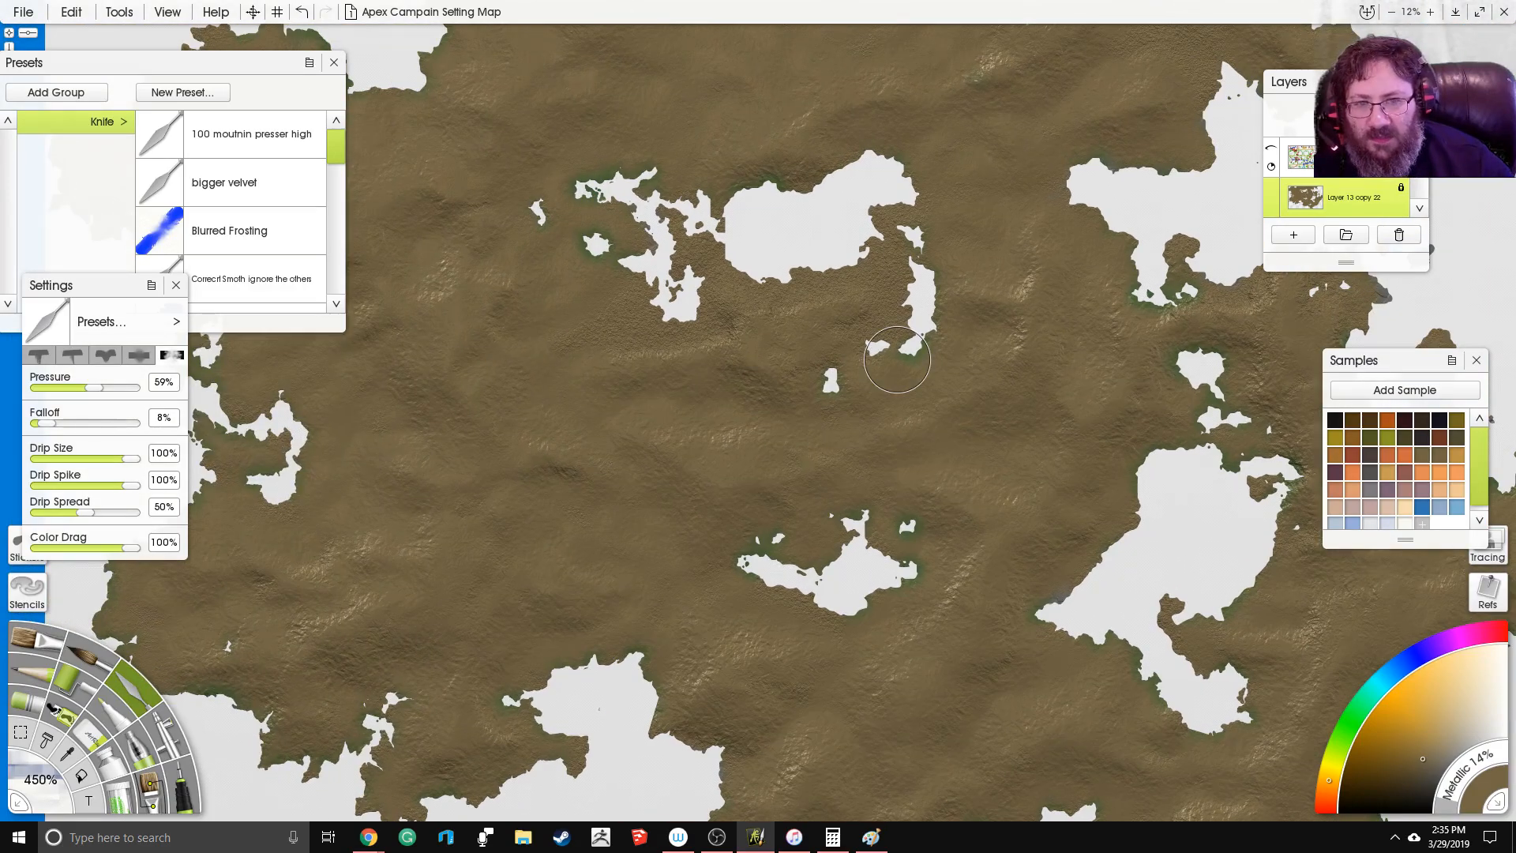
scroll(897, 357, "down", 3)
scroll(876, 327, "up", 3)
left_click_drag(856, 295, 848, 398)
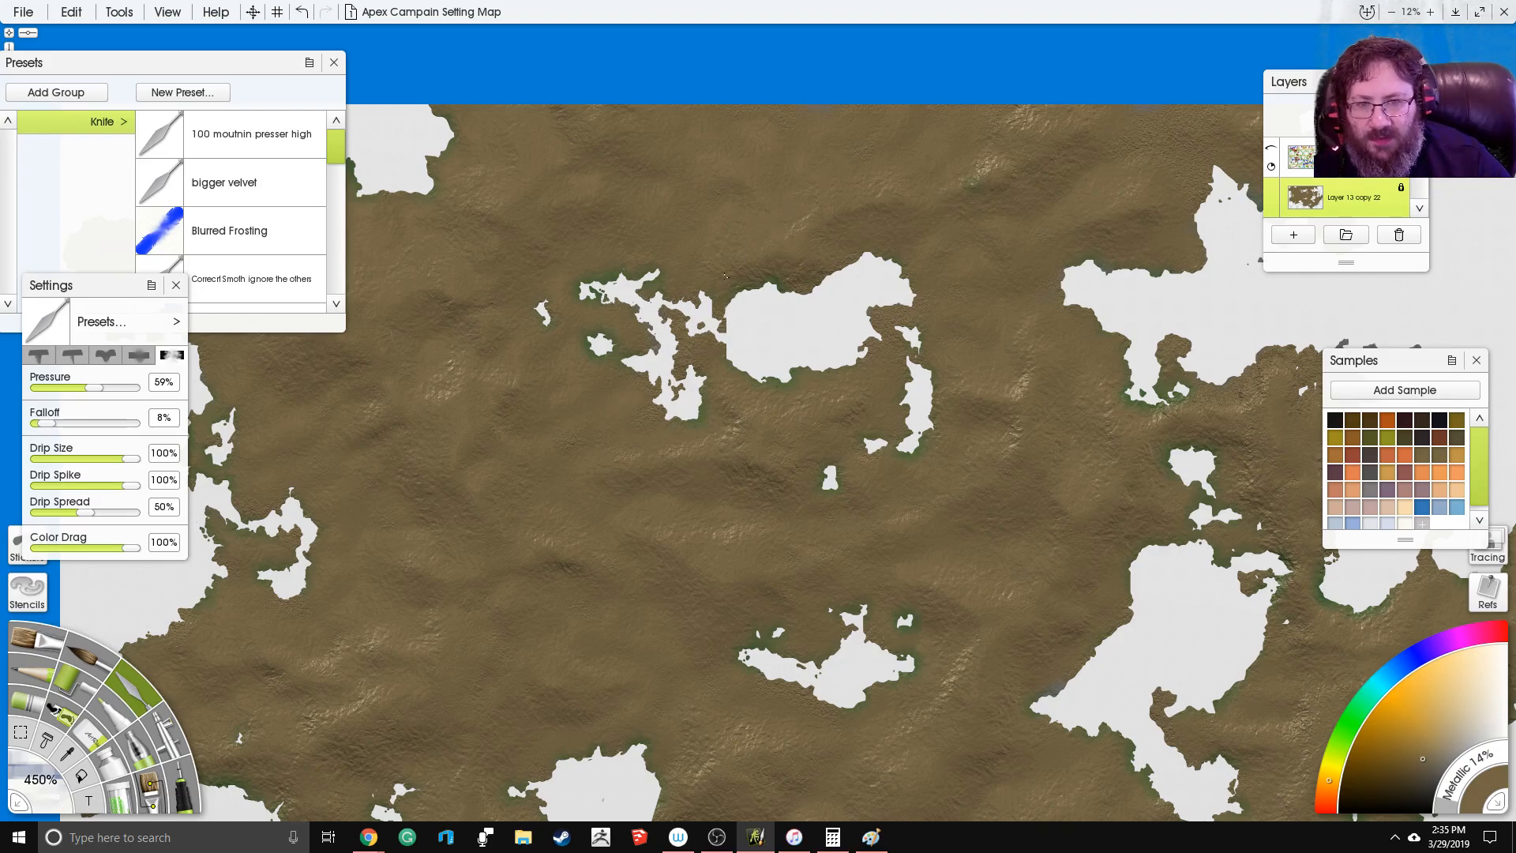
scroll(721, 436, "down", 3)
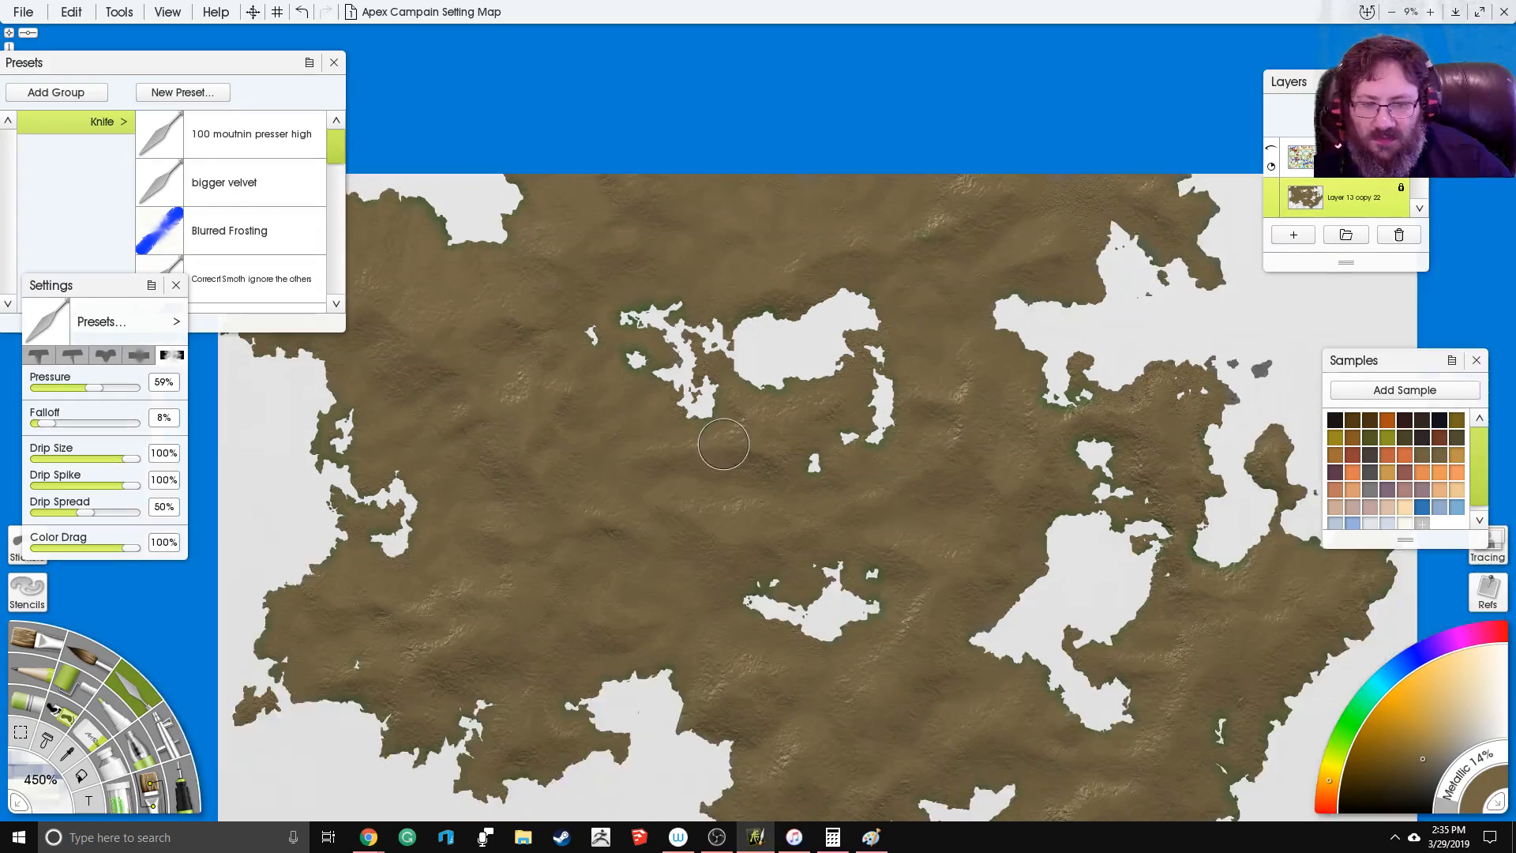
Step: Save the painting
left_click(22, 12)
left_click(70, 98)
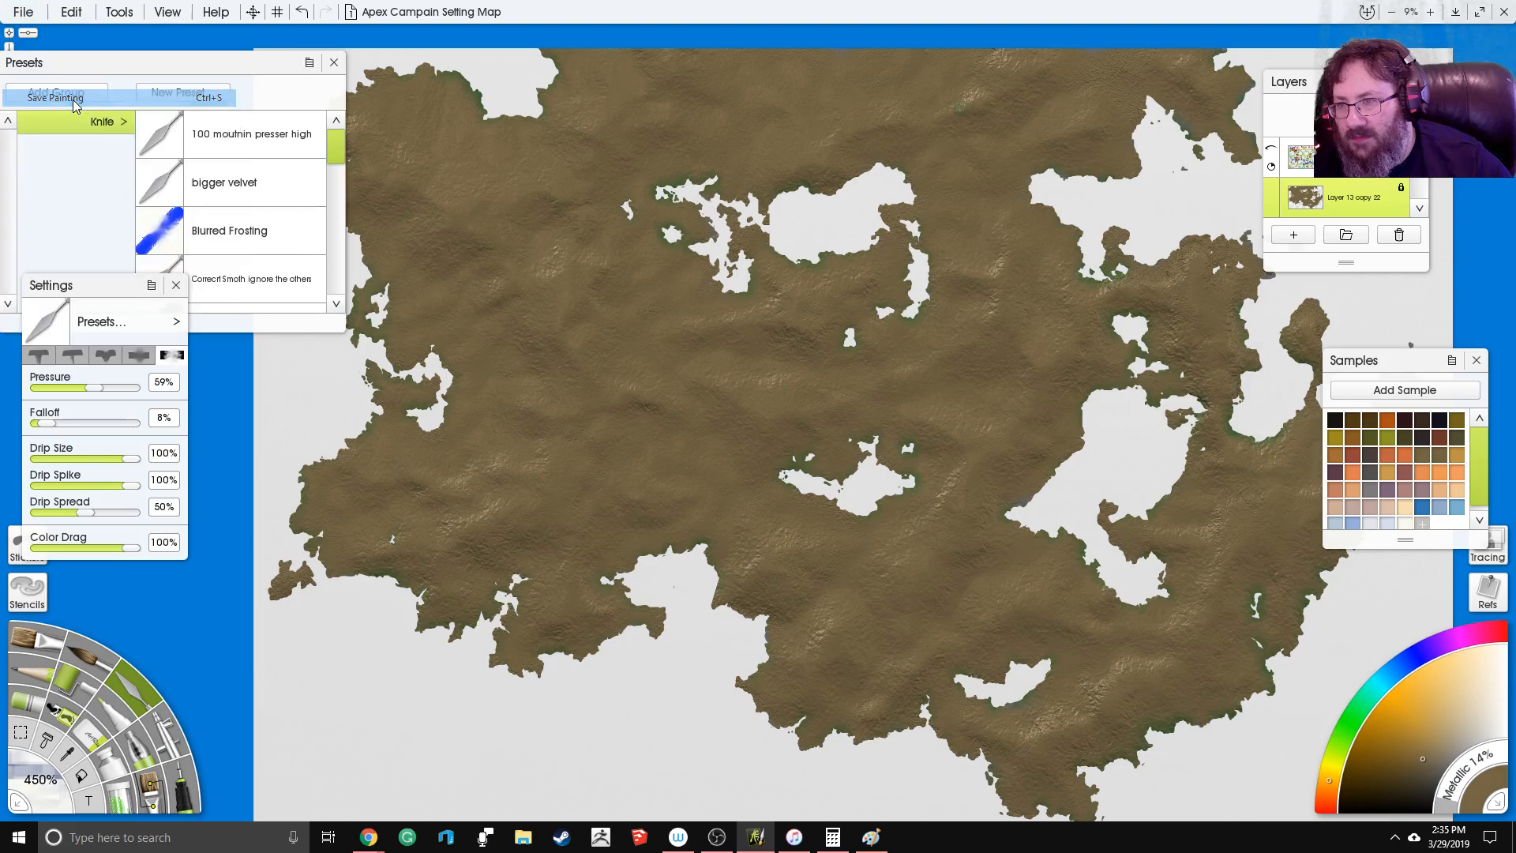
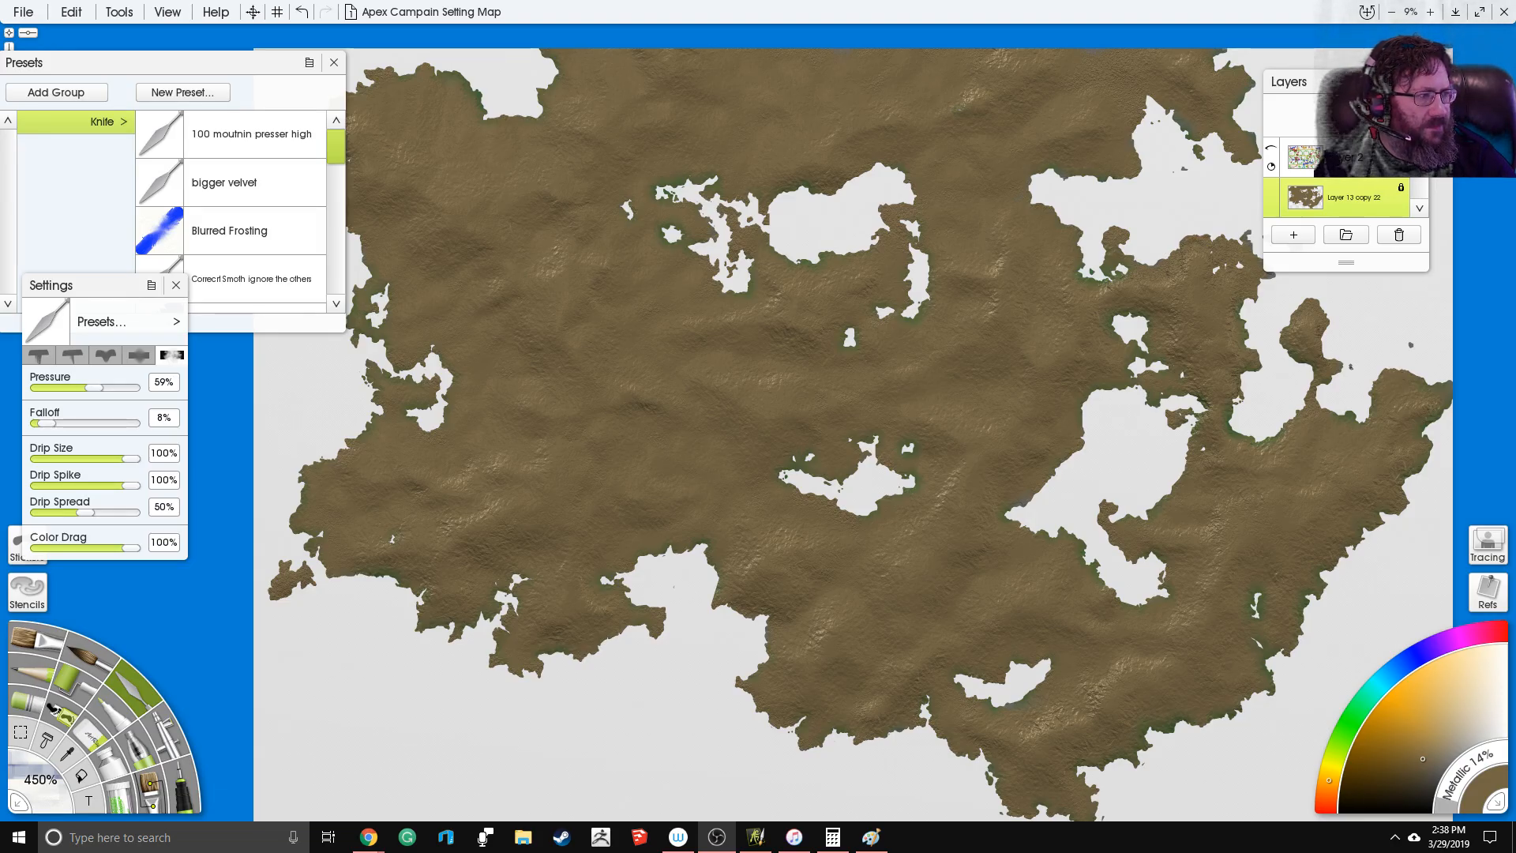
left_click(1213, 5)
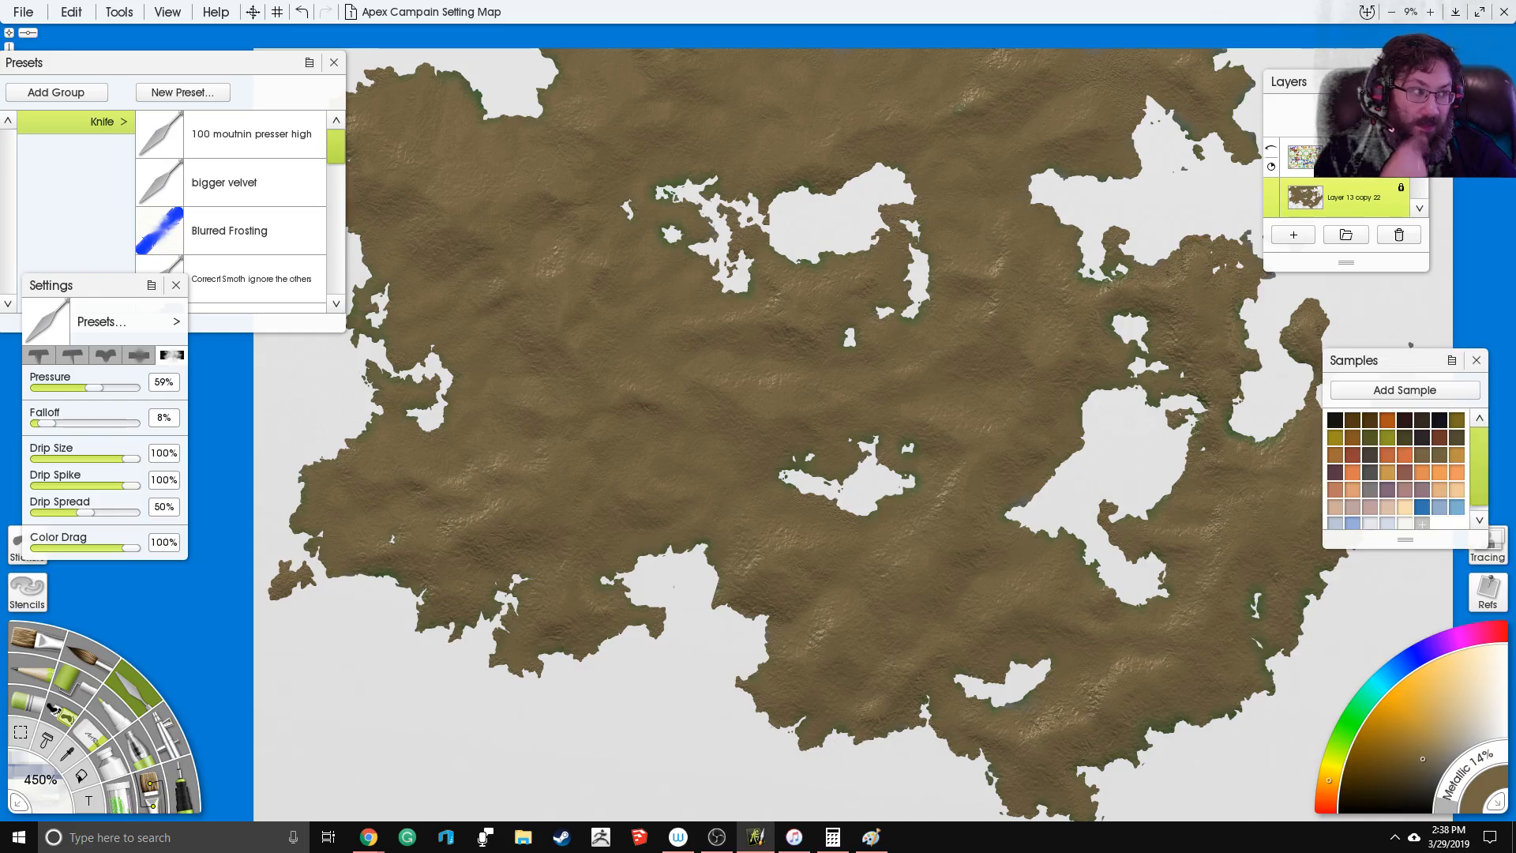
Step: Duplicate the brown terrain layer, hide the duplicate and make the original Layer 13 copy 22 active
right_click(1306, 197)
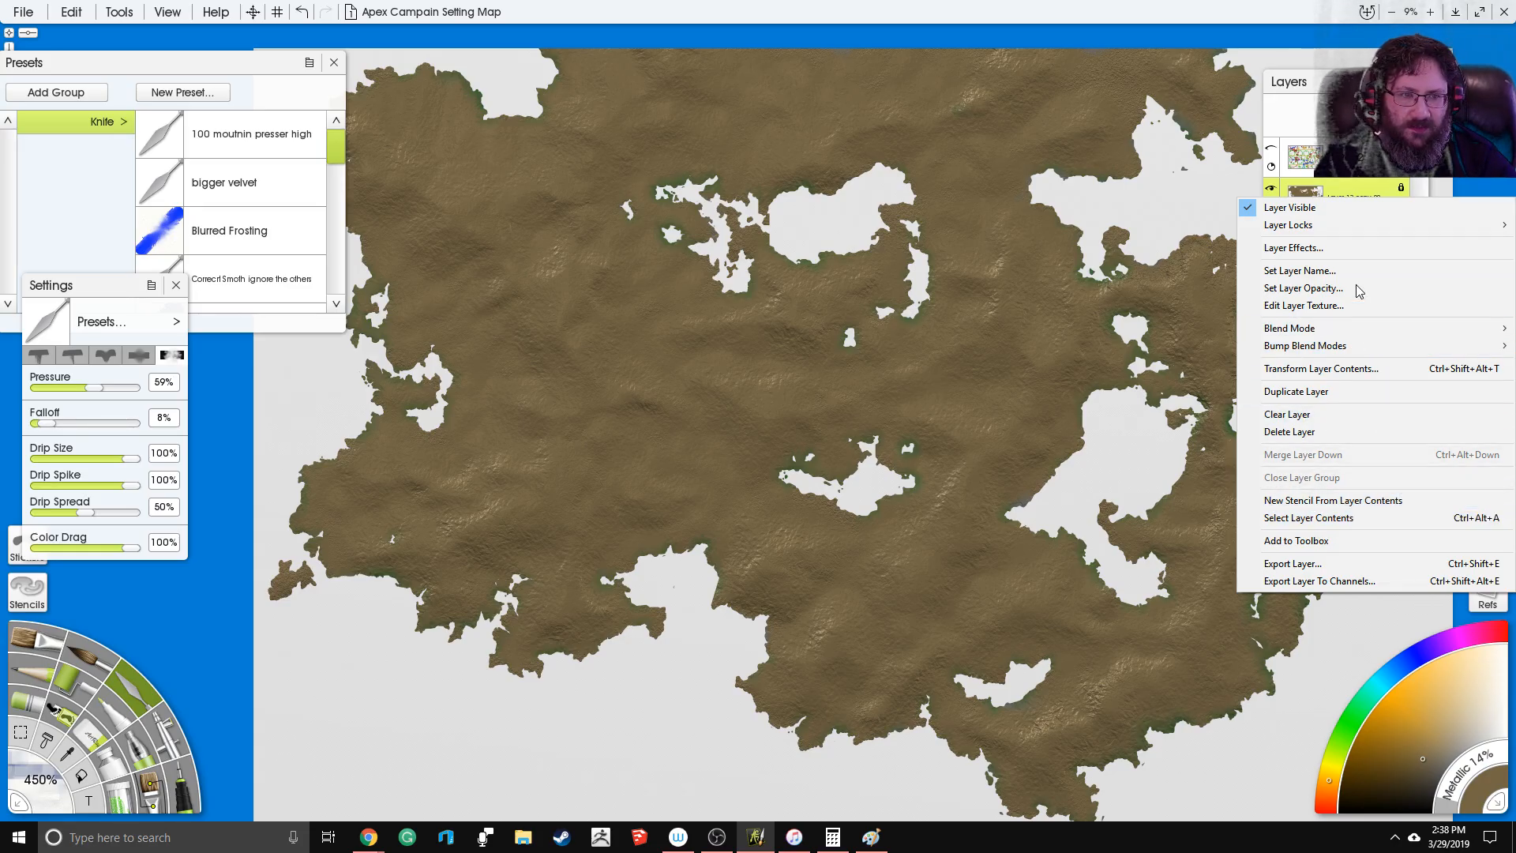
left_click(1354, 391)
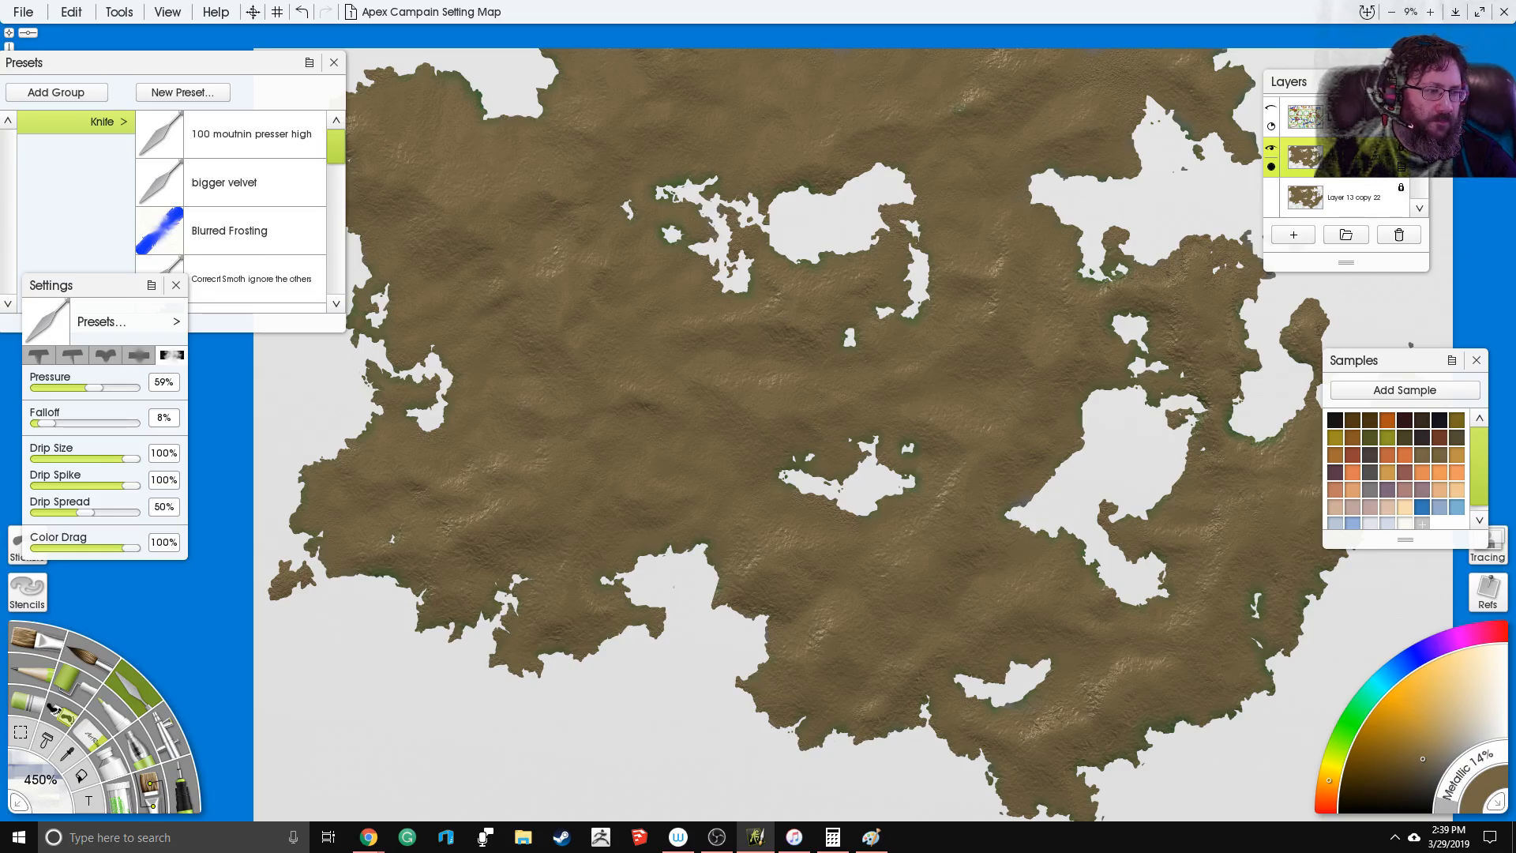
key("alt+Tab")
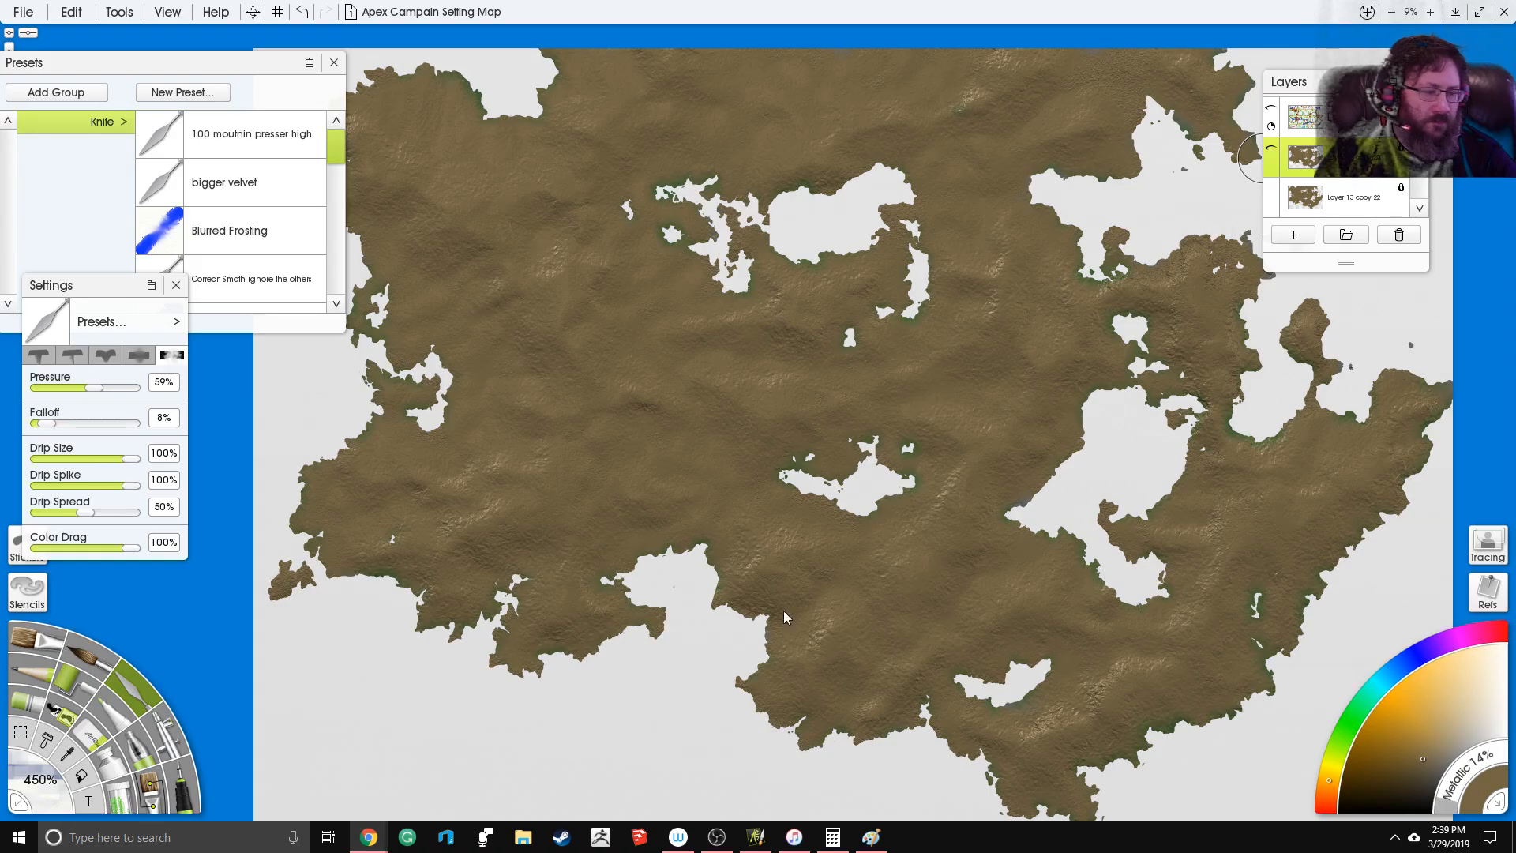
scroll(747, 418, "up", 1)
left_click(1345, 197)
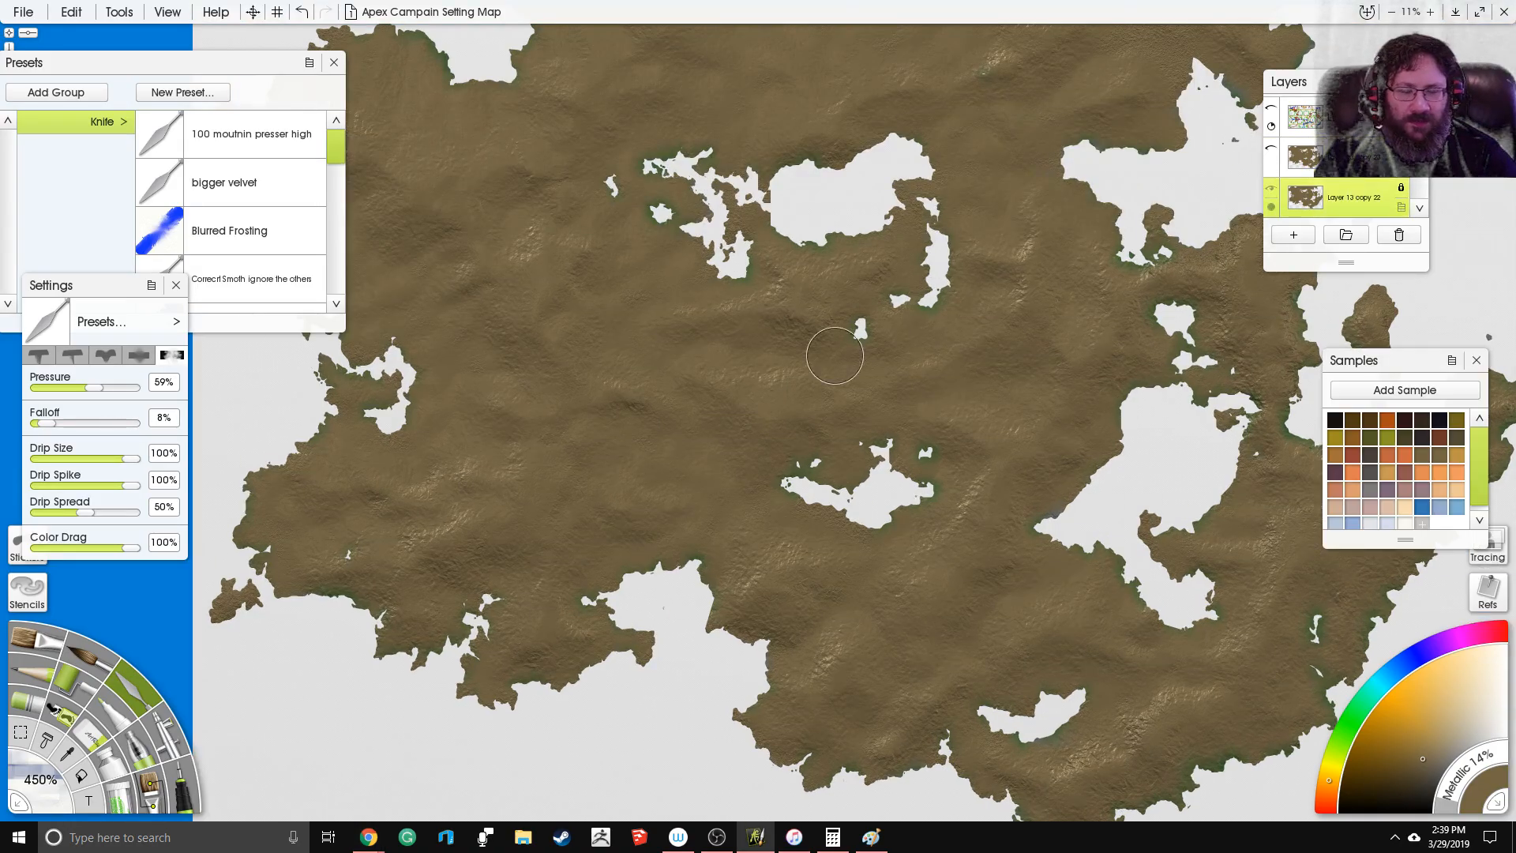
Step: Set up the Eraser with 28% pressure, 100% softness and a 250% tool size
left_click(109, 758)
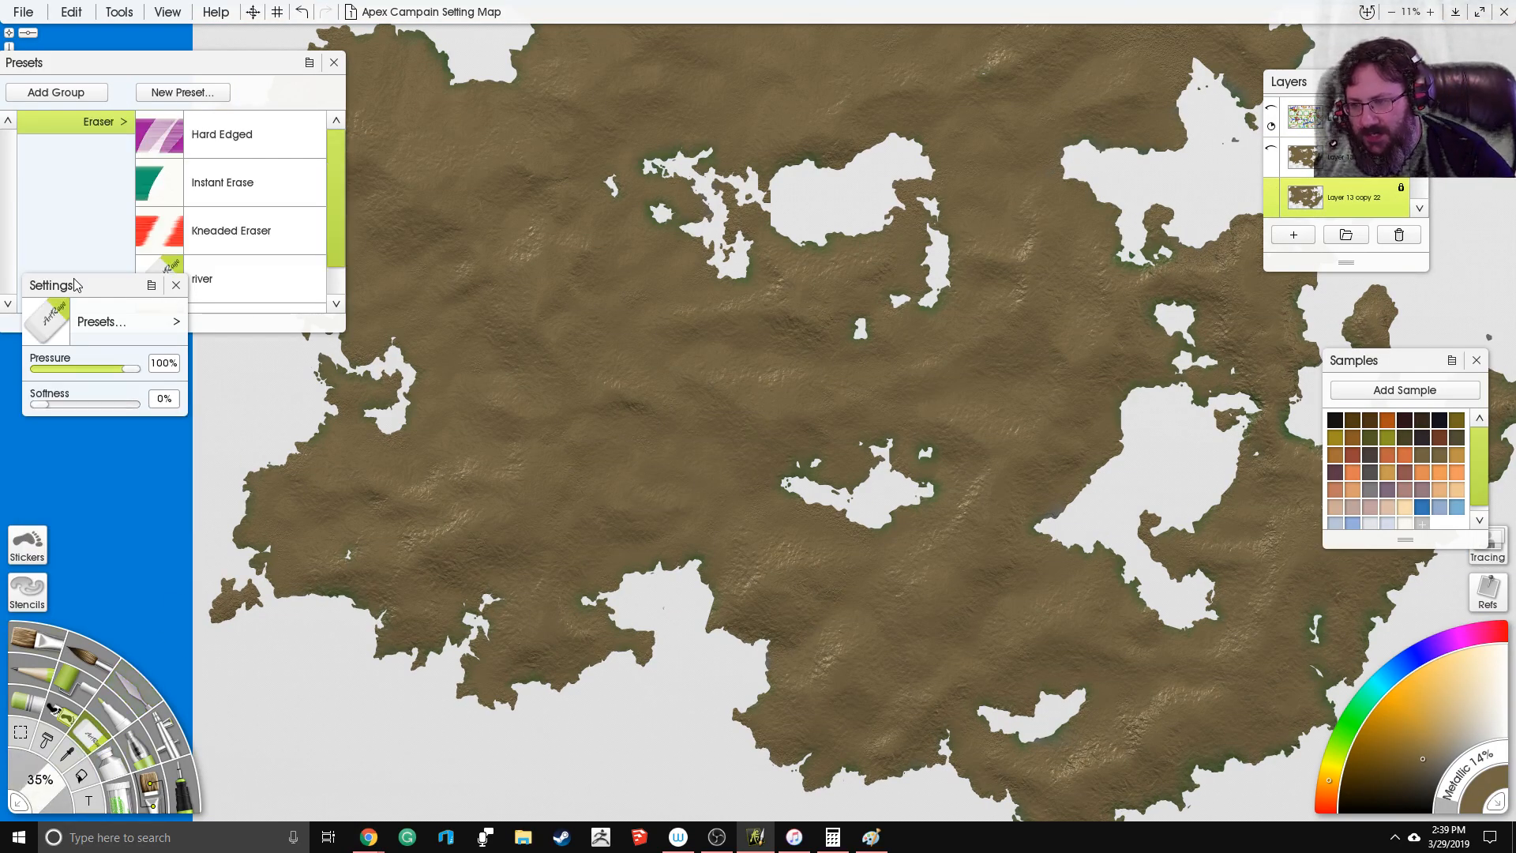
left_click_drag(46, 404, 174, 410)
left_click_drag(85, 367, 68, 367)
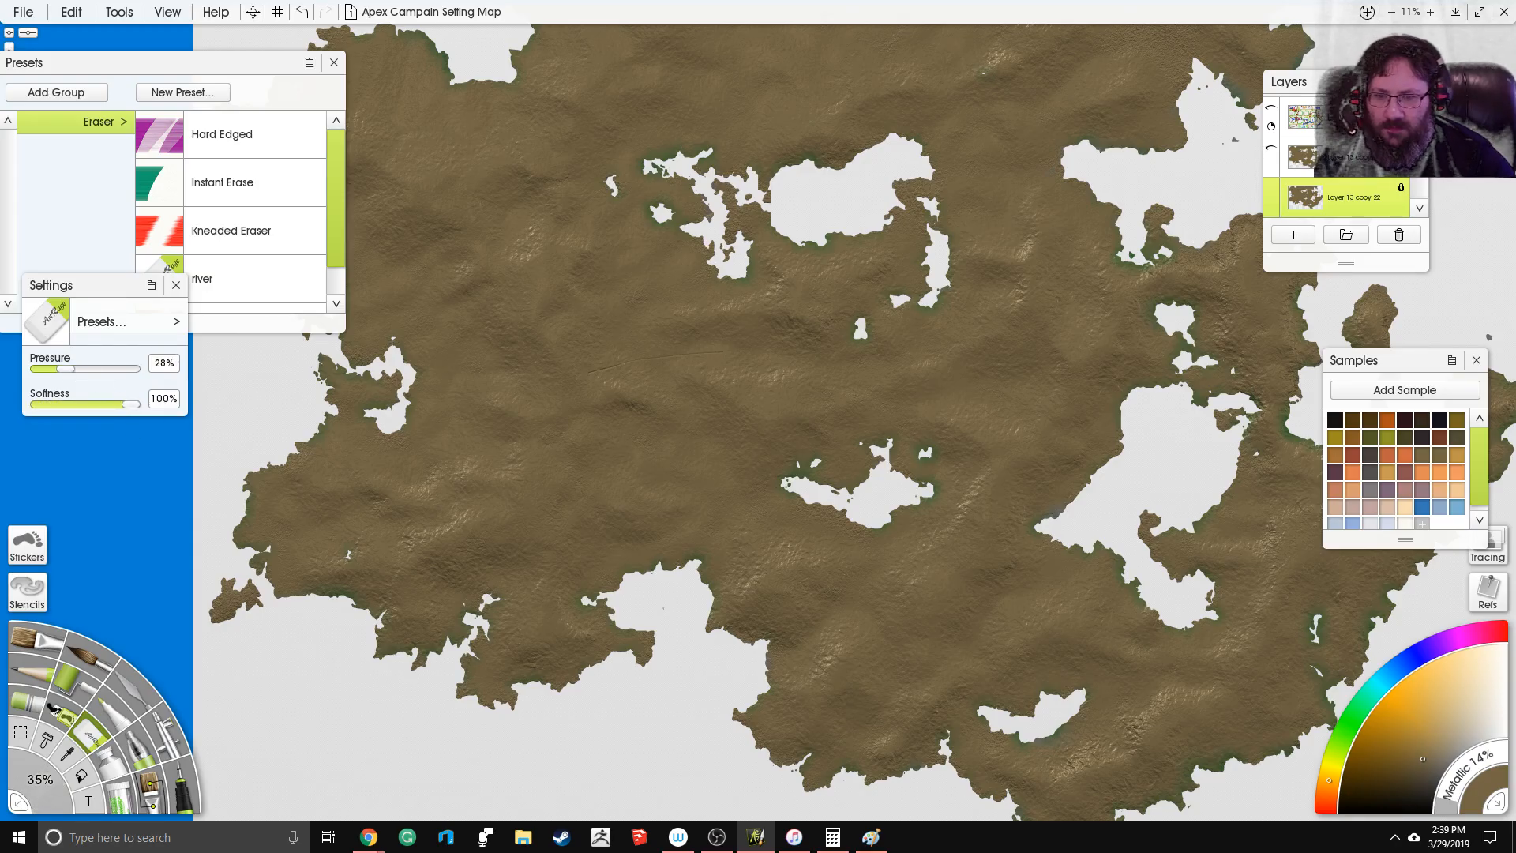
left_click(44, 793)
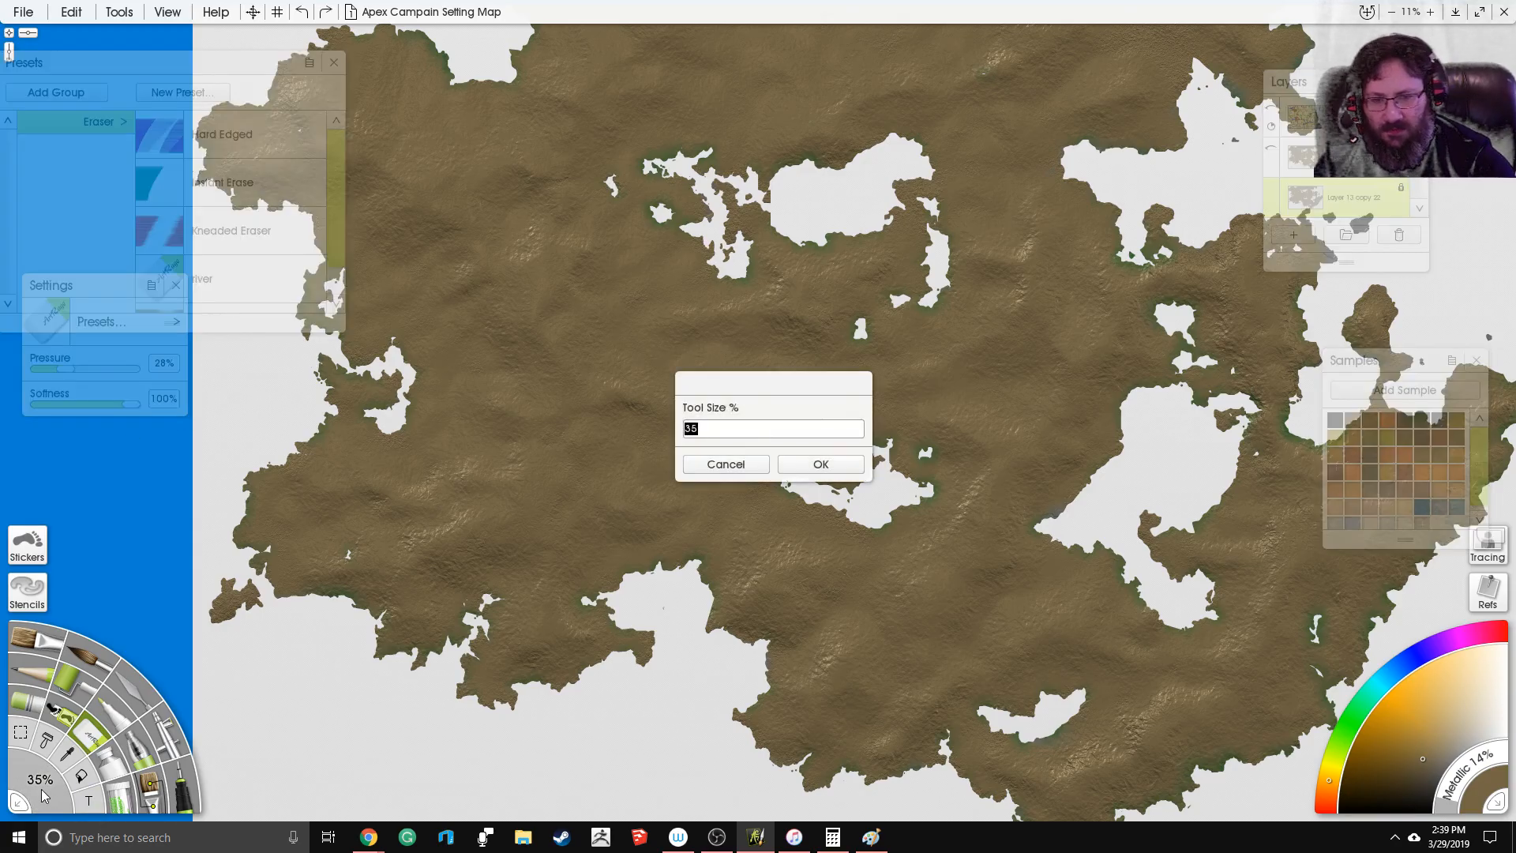
type("25")
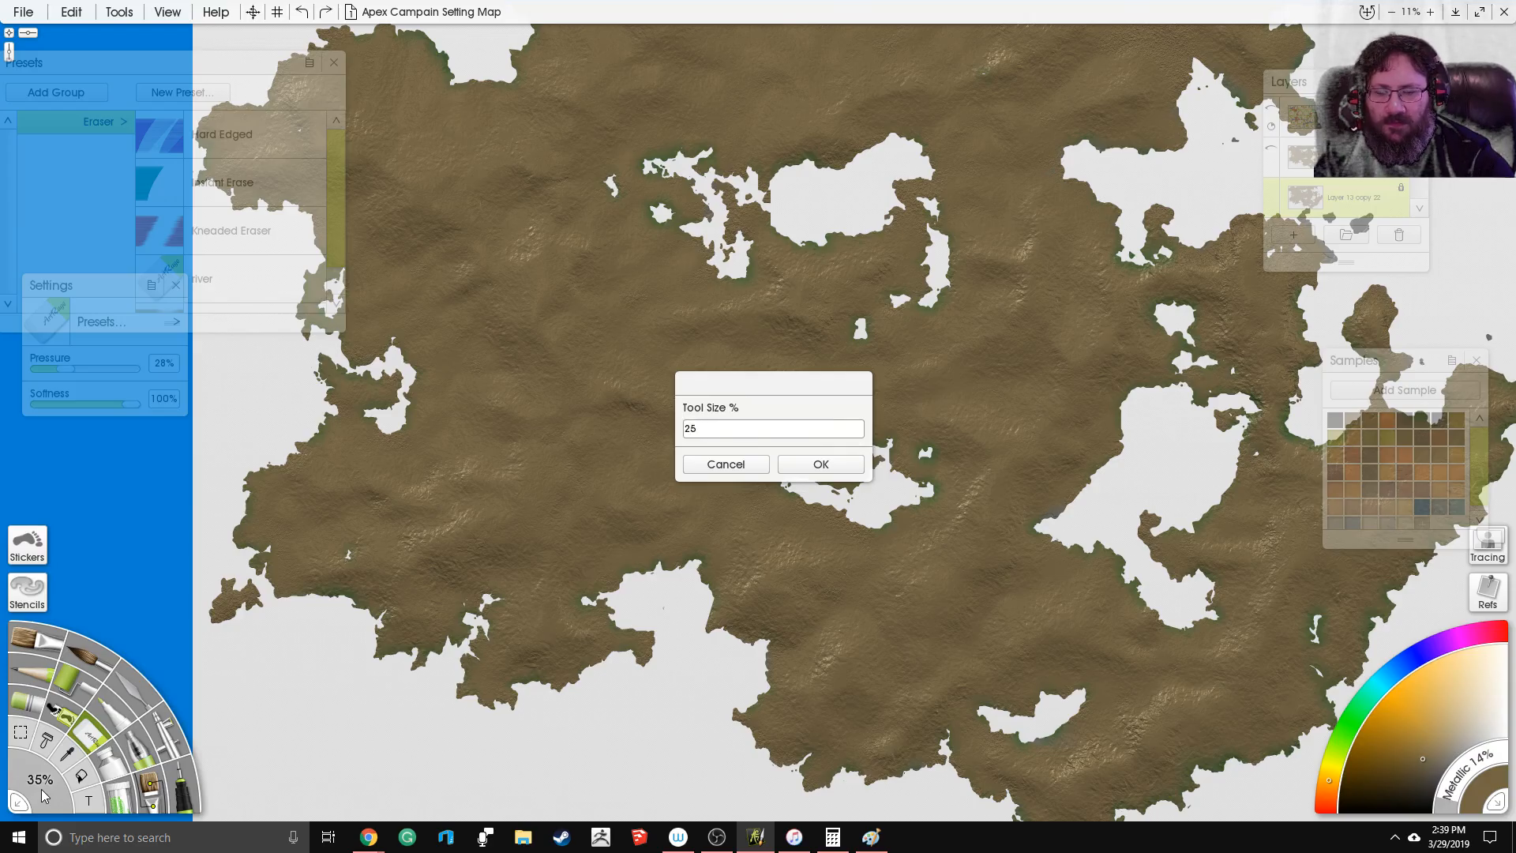
type("0")
key("Return")
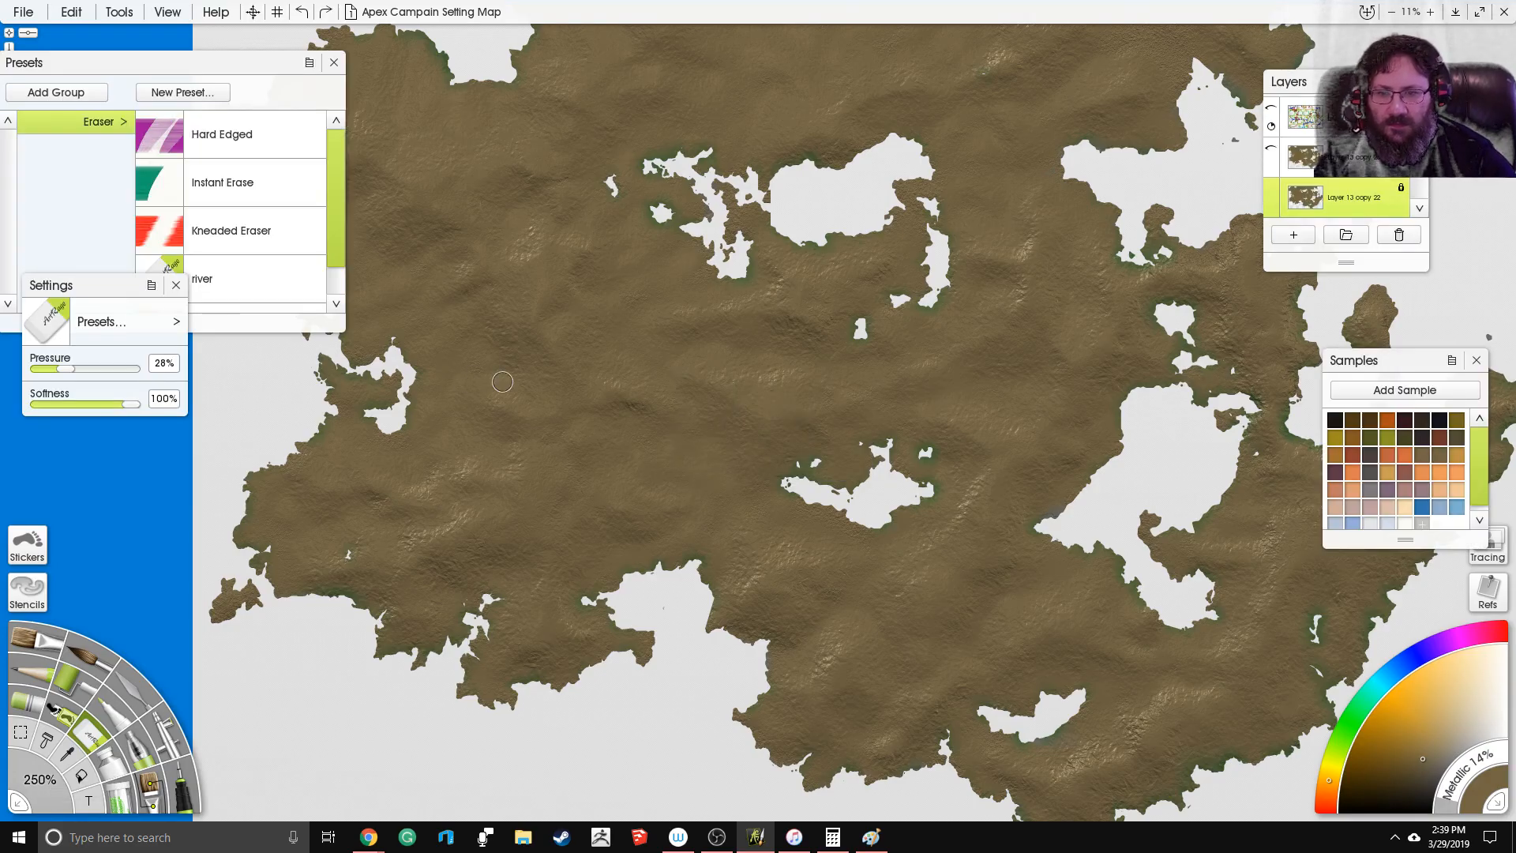
Step: Set the eraser pressure to 66%, try a stroke on the western land and undo it
scroll(458, 355, "up", 5)
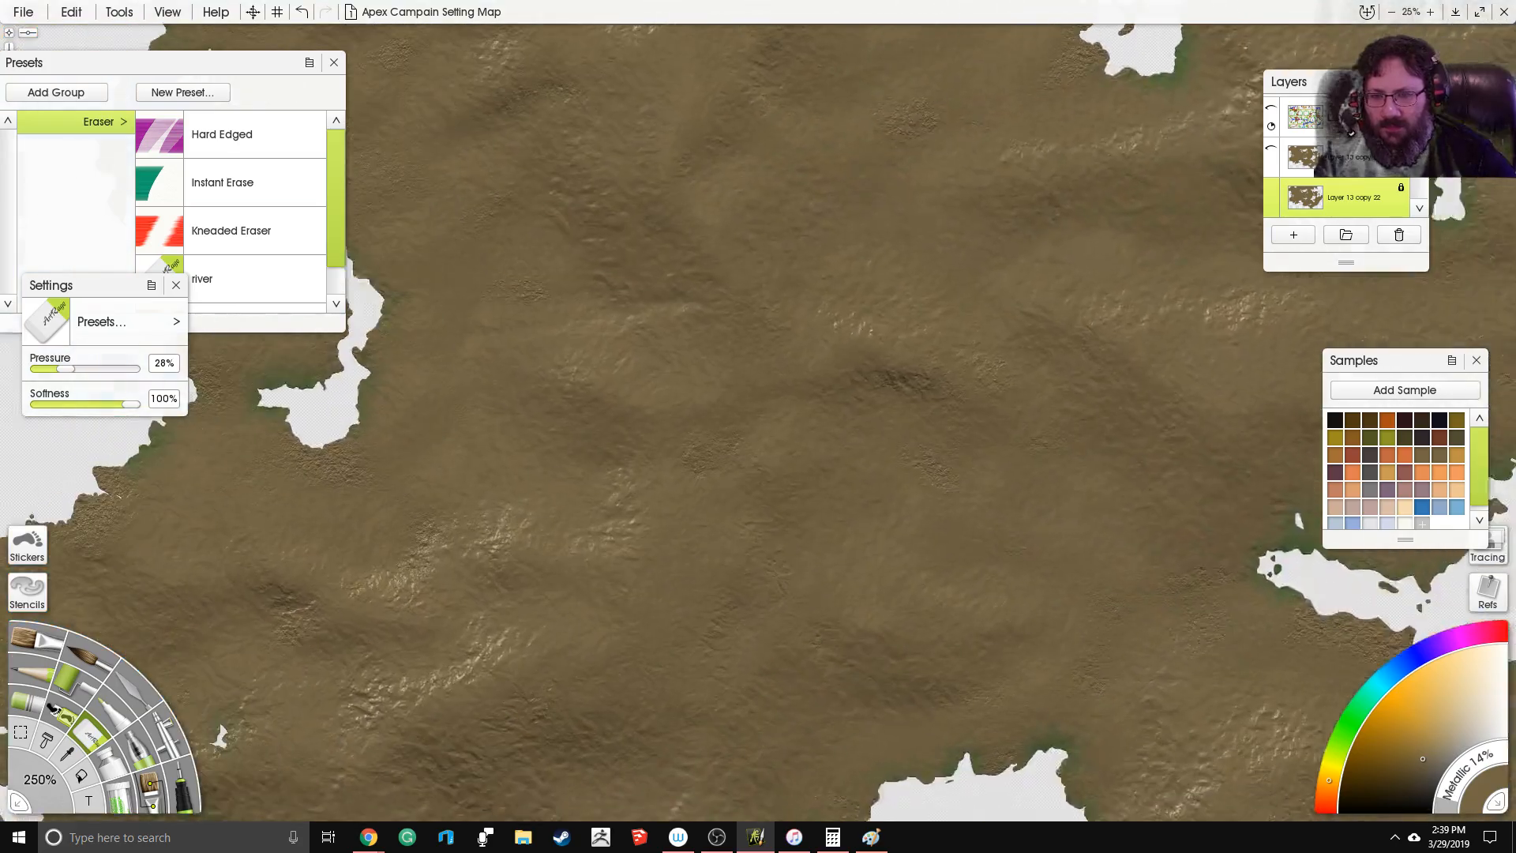
left_click(100, 369)
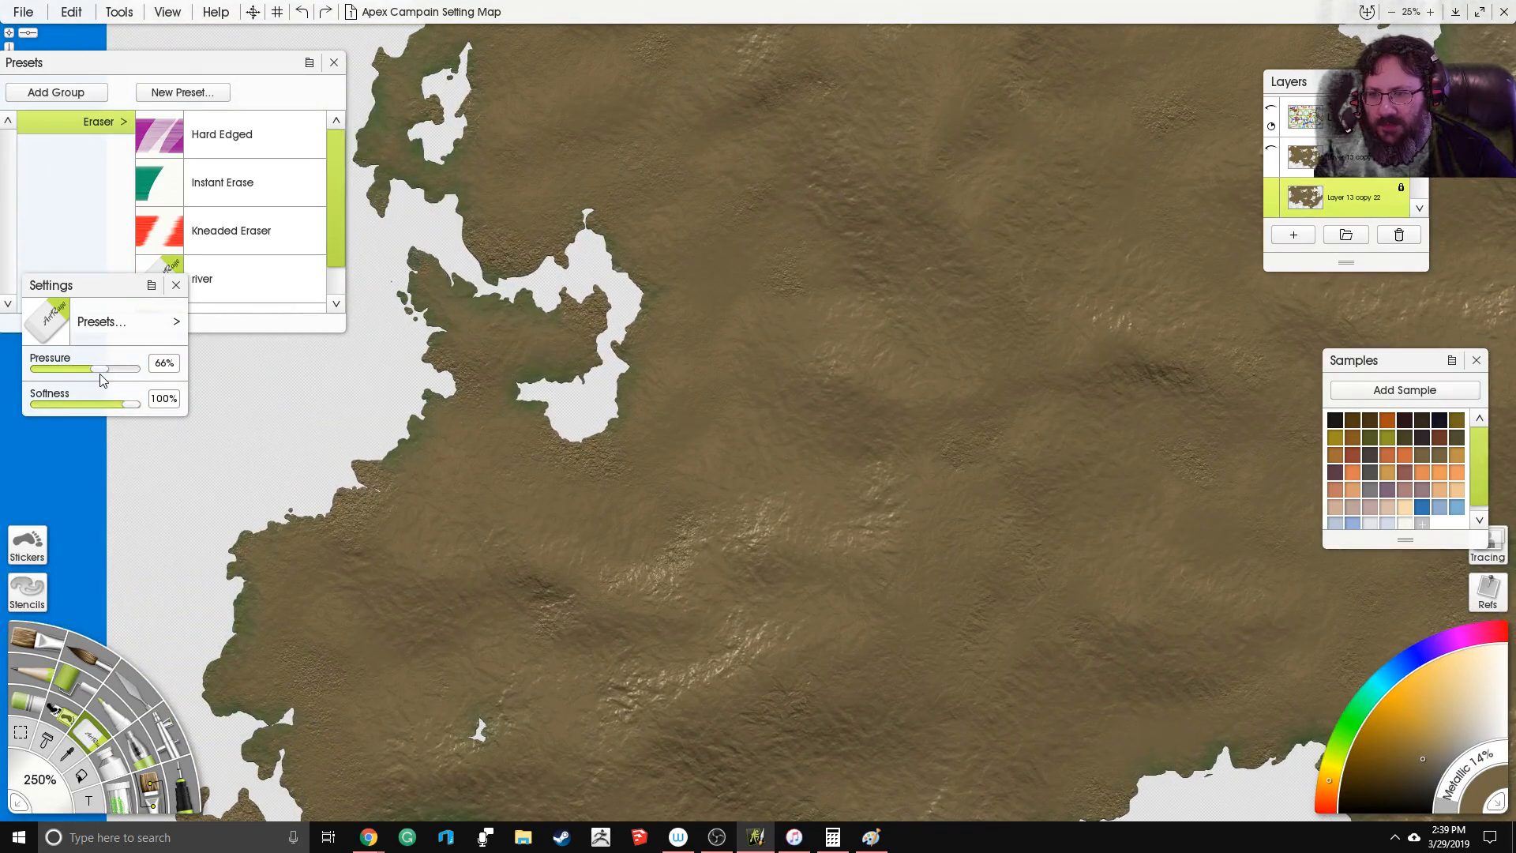
left_click_drag(769, 400, 695, 448)
key("ctrl+z")
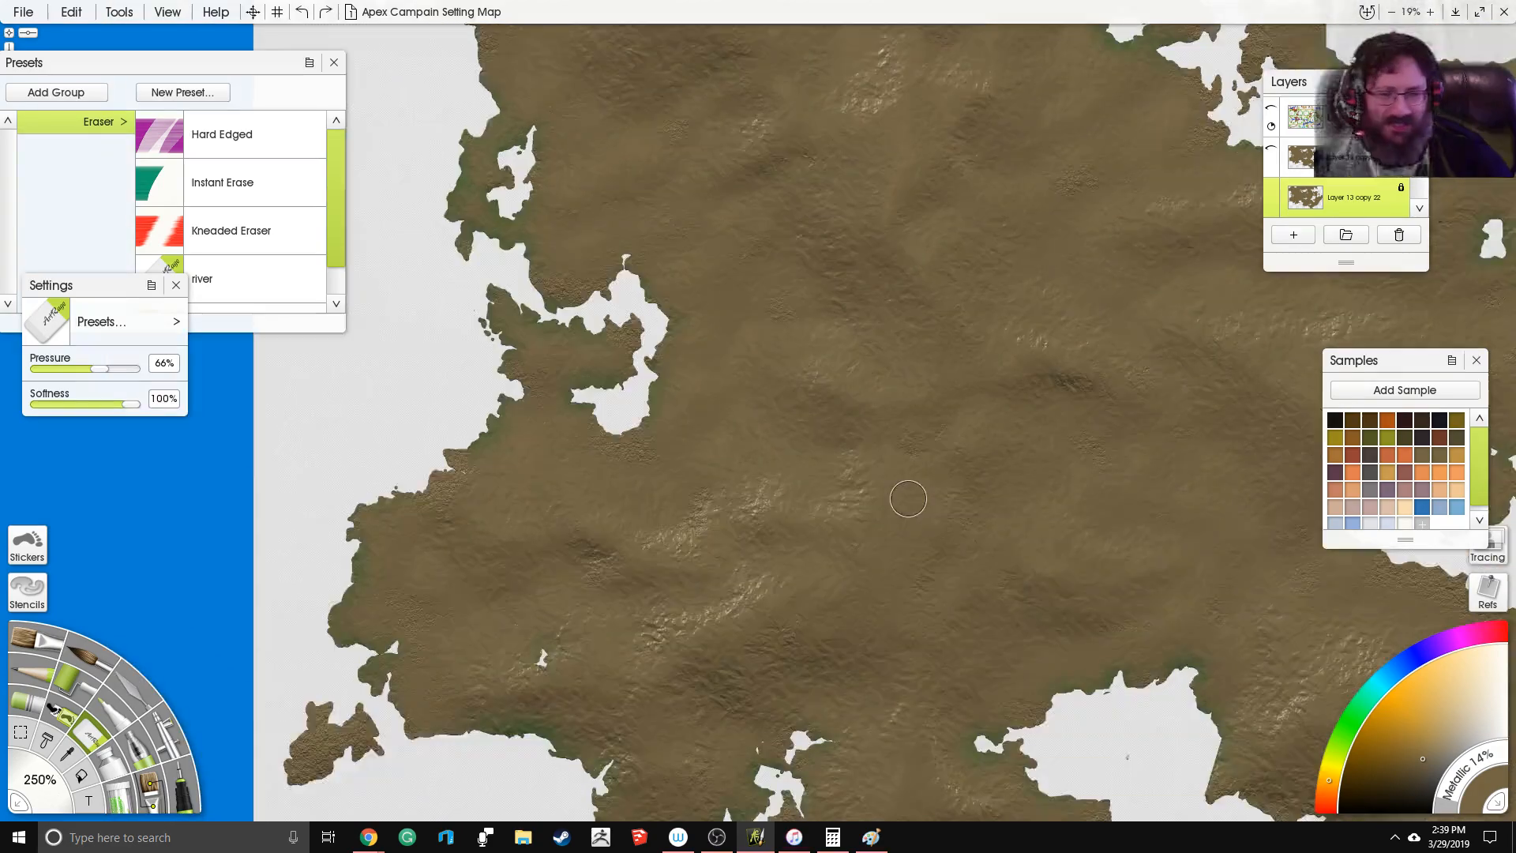
Step: Erase a curved valley through the southwestern mountain ridge down toward the southwestern coast
scroll(907, 497, "down", 3)
mouse_move(807, 377)
left_mouse_down()
mouse_move(737, 403)
mouse_move(730, 453)
mouse_move(673, 512)
left_mouse_up()
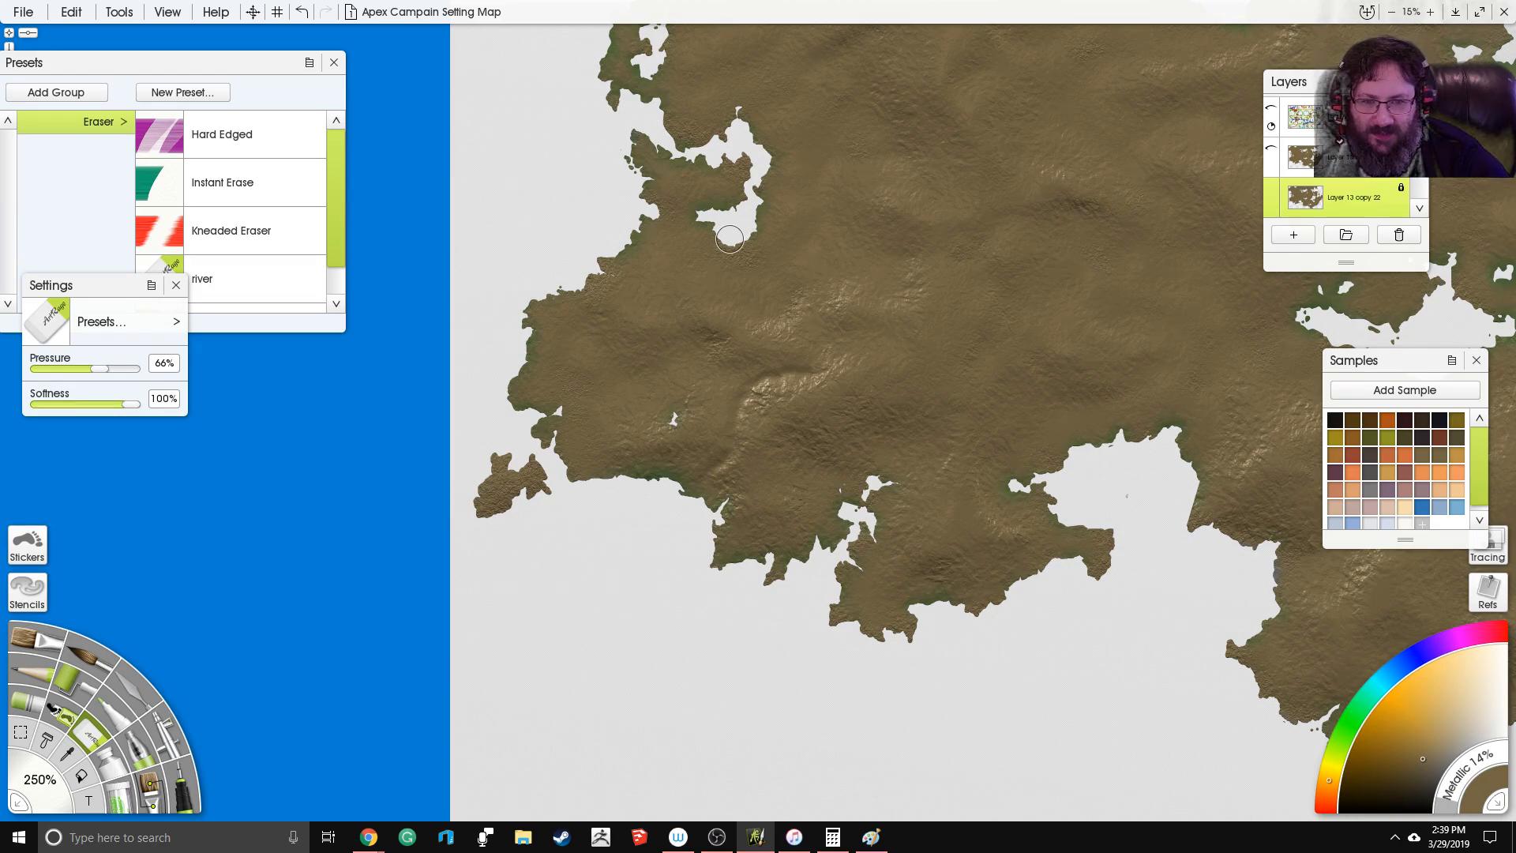
scroll(730, 239, "up", 3)
scroll(853, 379, "up", 2)
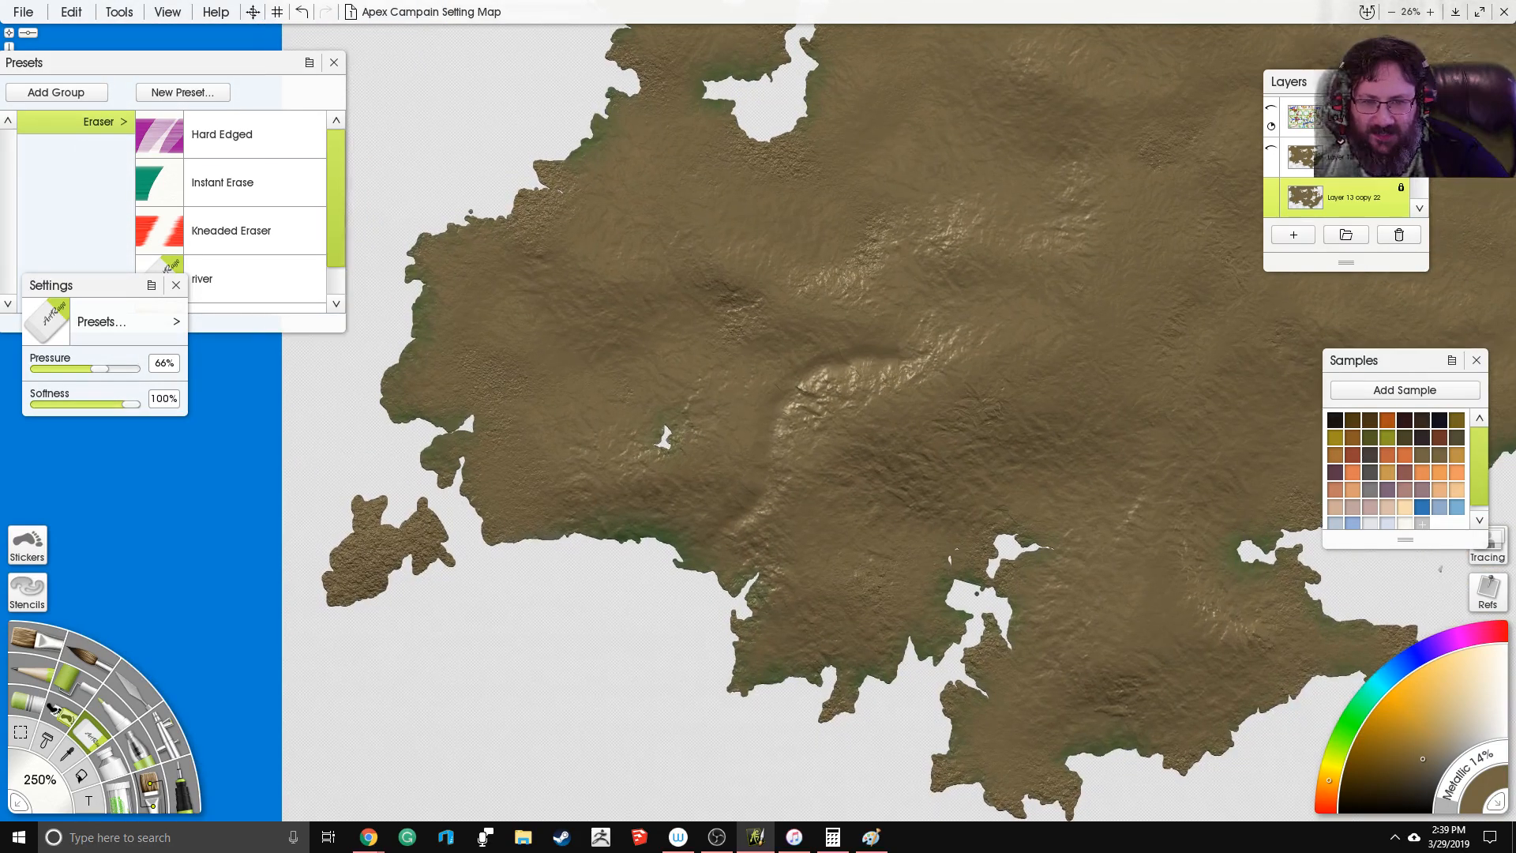
Step: Erase a river valley into the southwest peninsula, from the bright highland ridge down to the south coast
scroll(852, 311, "up", 2)
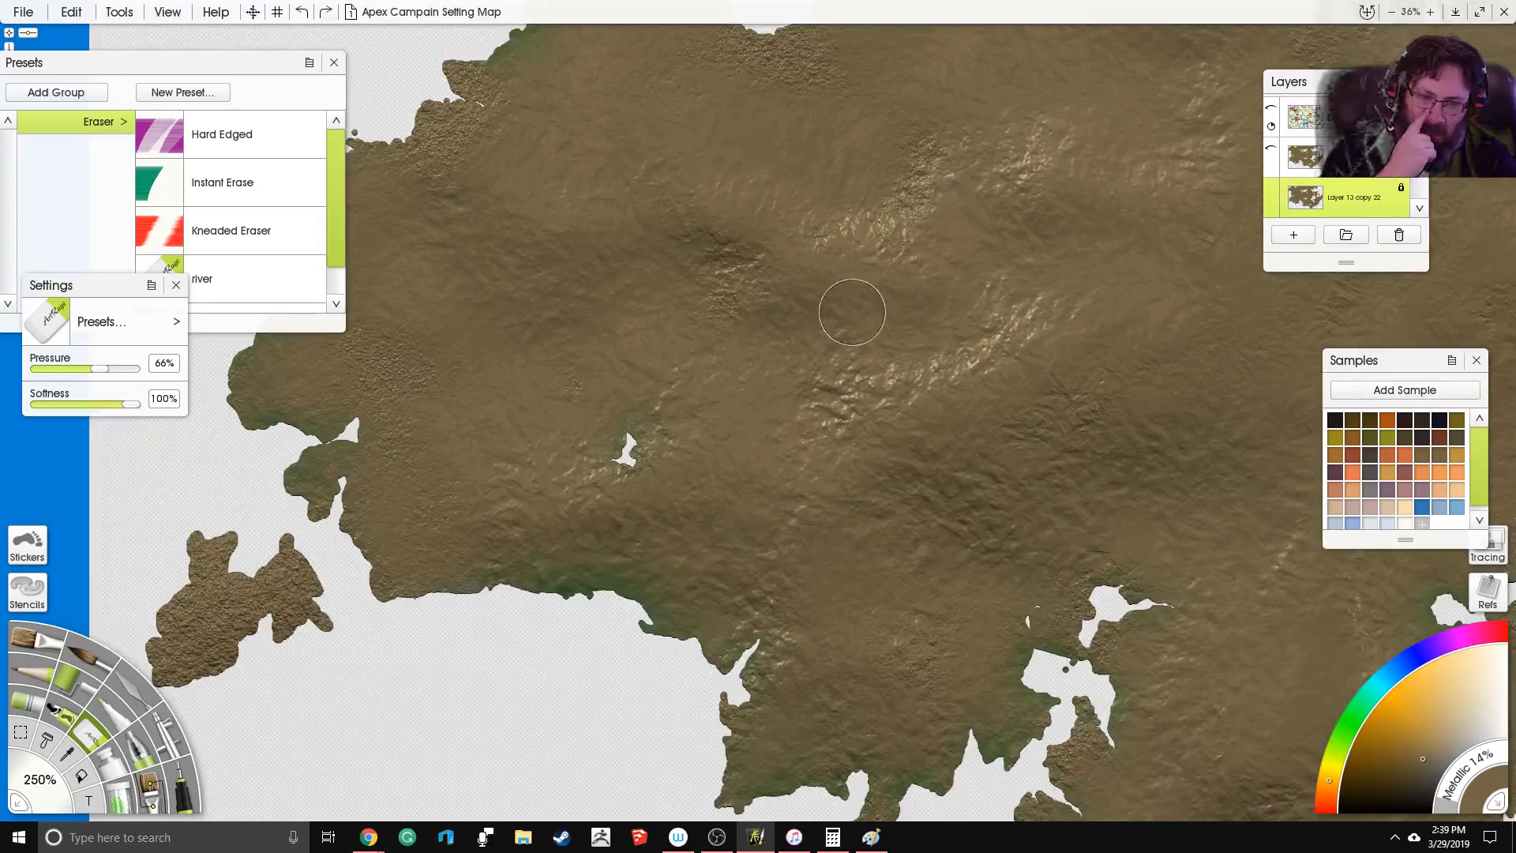
scroll(889, 305, "down", 4)
scroll(890, 304, "up", 2)
left_click_drag(995, 334, 923, 362)
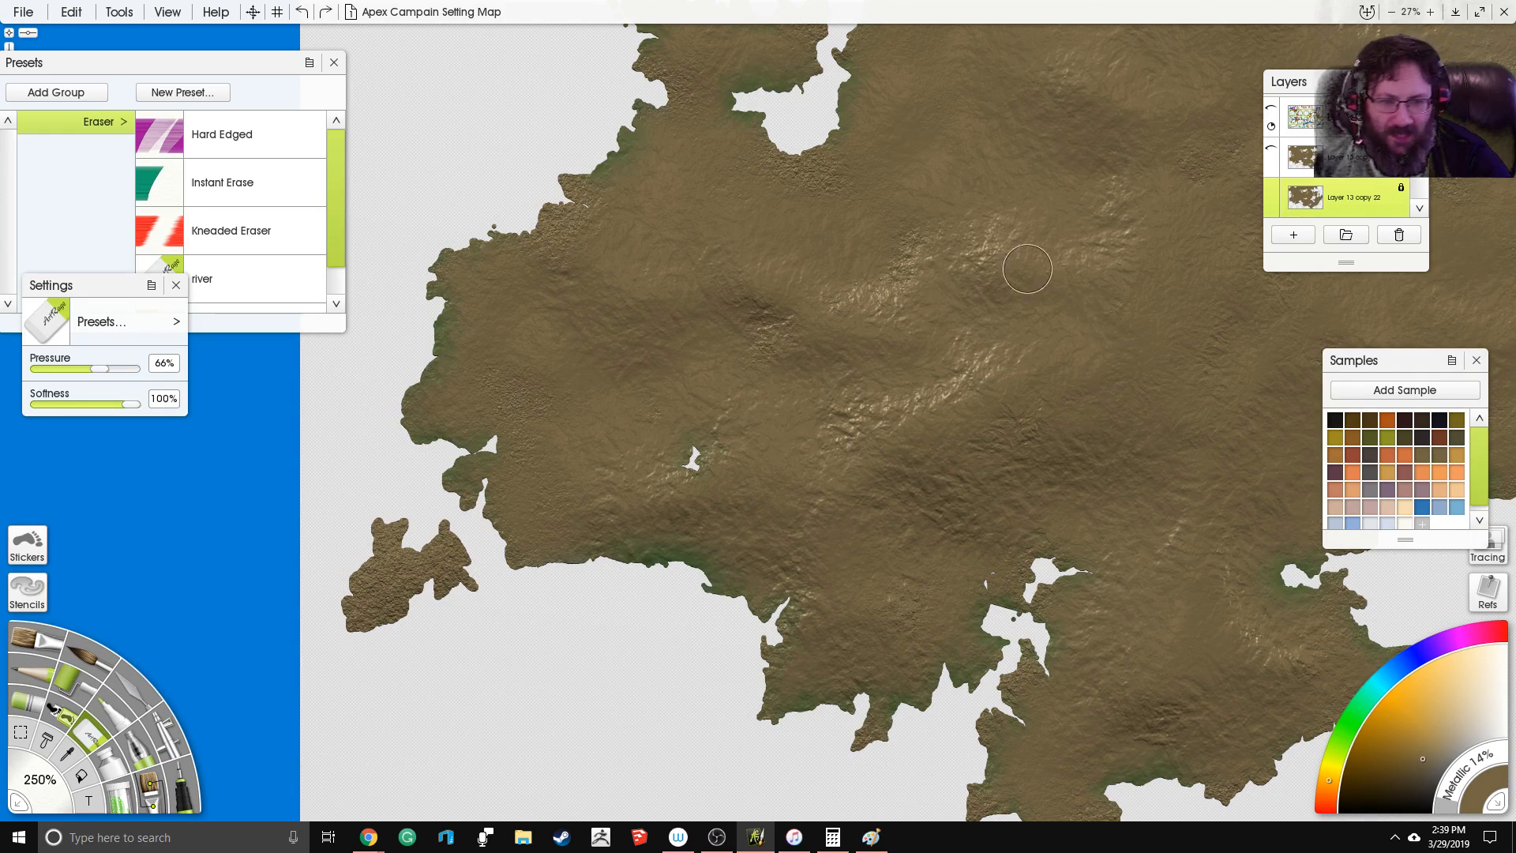
mouse_move(907, 371)
left_mouse_down()
mouse_move(817, 413)
mouse_move(799, 470)
mouse_move(673, 581)
left_mouse_up()
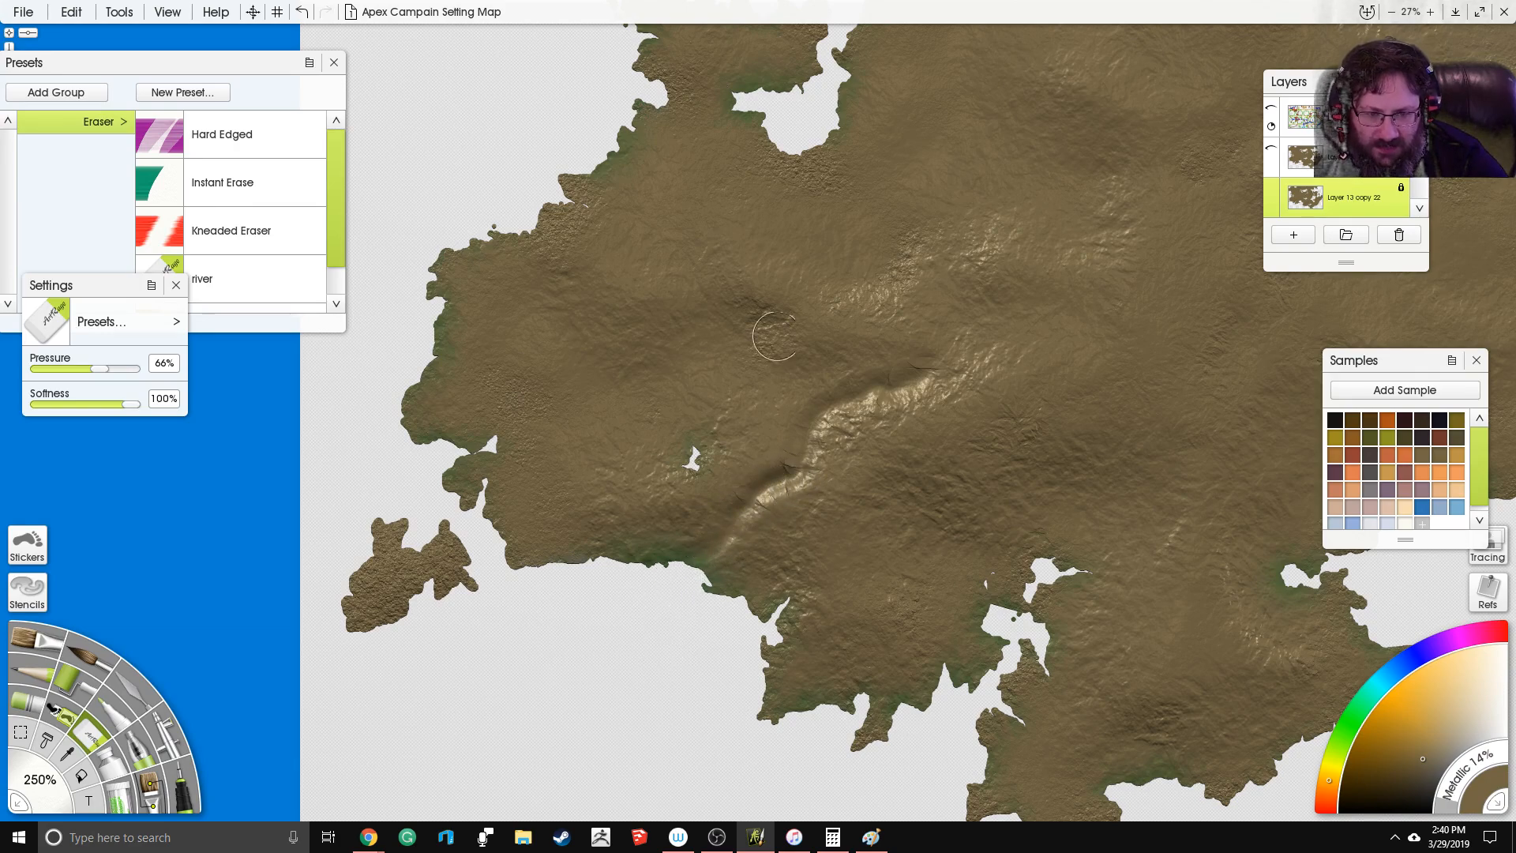
Step: Erase a long valley from the southwest ridge to the west coast, with forks near the coast and short tributaries along its north side
mouse_move(799, 396)
left_mouse_down()
mouse_move(704, 381)
mouse_move(612, 405)
mouse_move(544, 372)
mouse_move(476, 232)
left_mouse_up()
left_click_drag(559, 442, 688, 375)
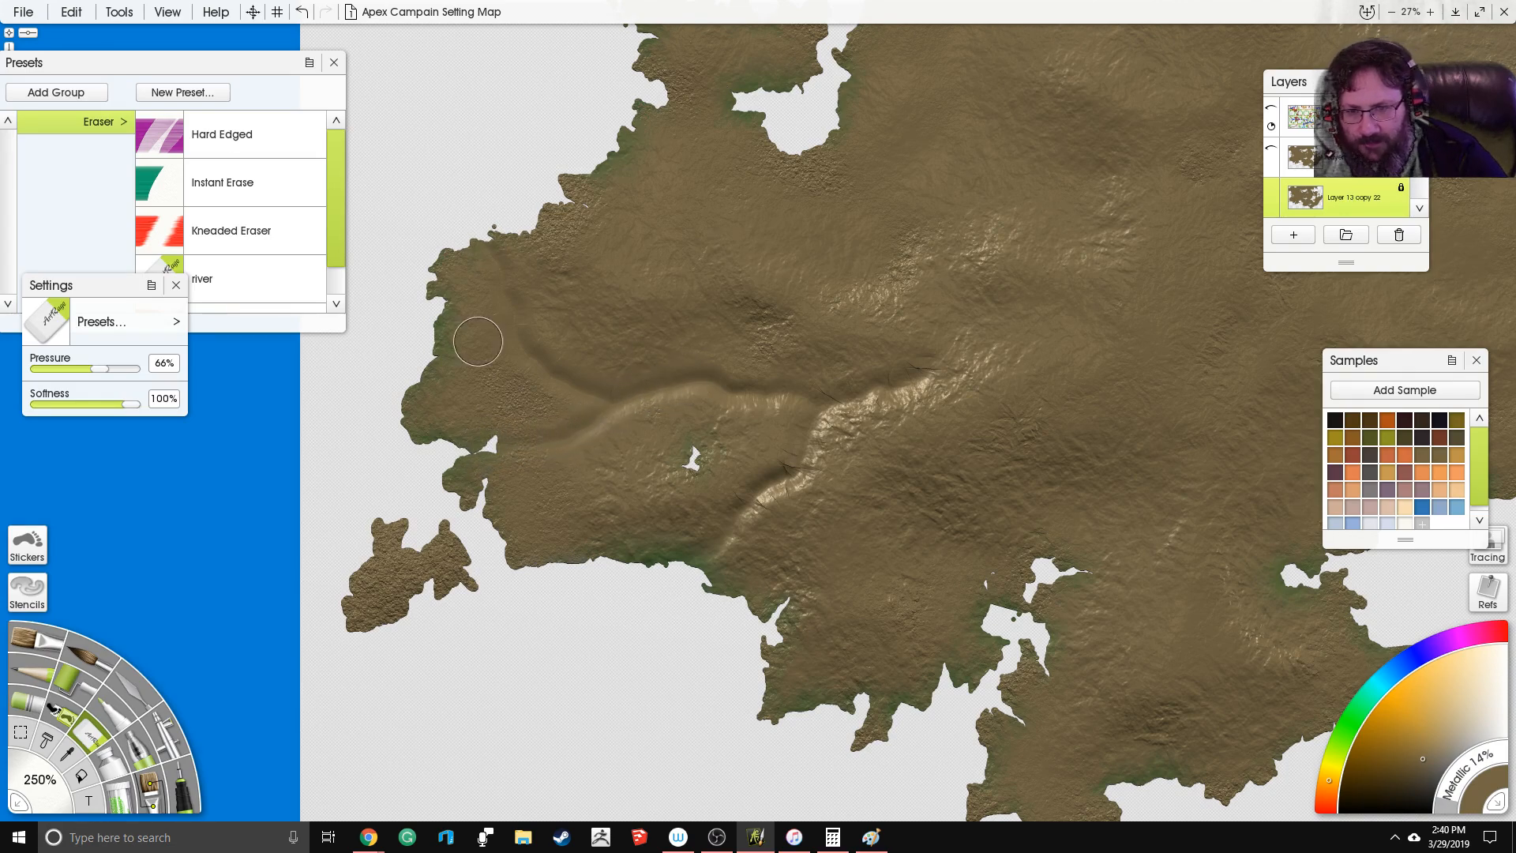
mouse_move(565, 380)
left_mouse_down()
mouse_move(533, 391)
mouse_move(406, 362)
left_mouse_up()
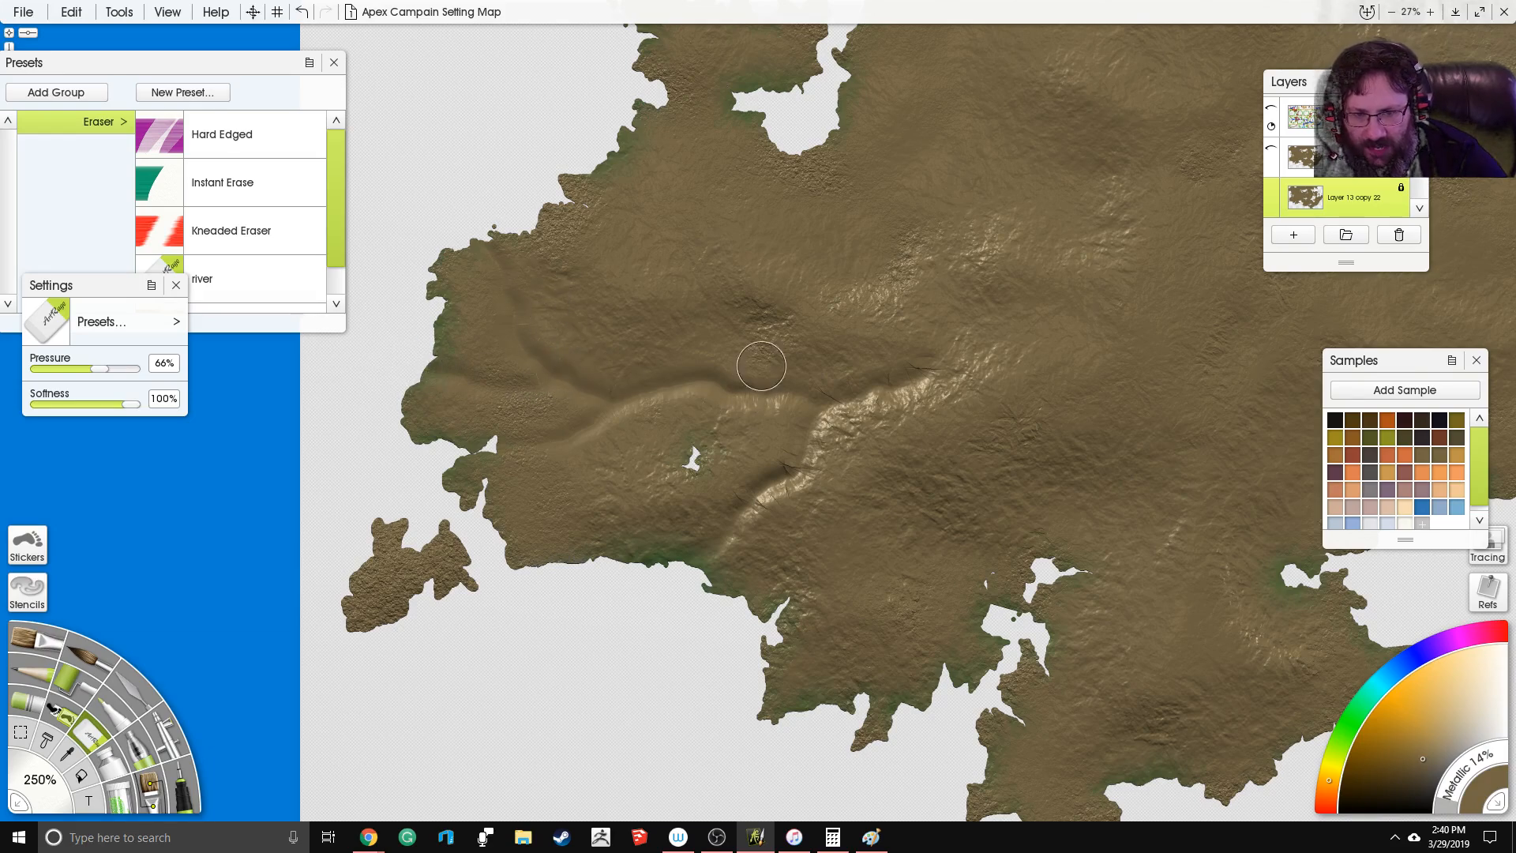
left_click_drag(747, 314, 681, 397)
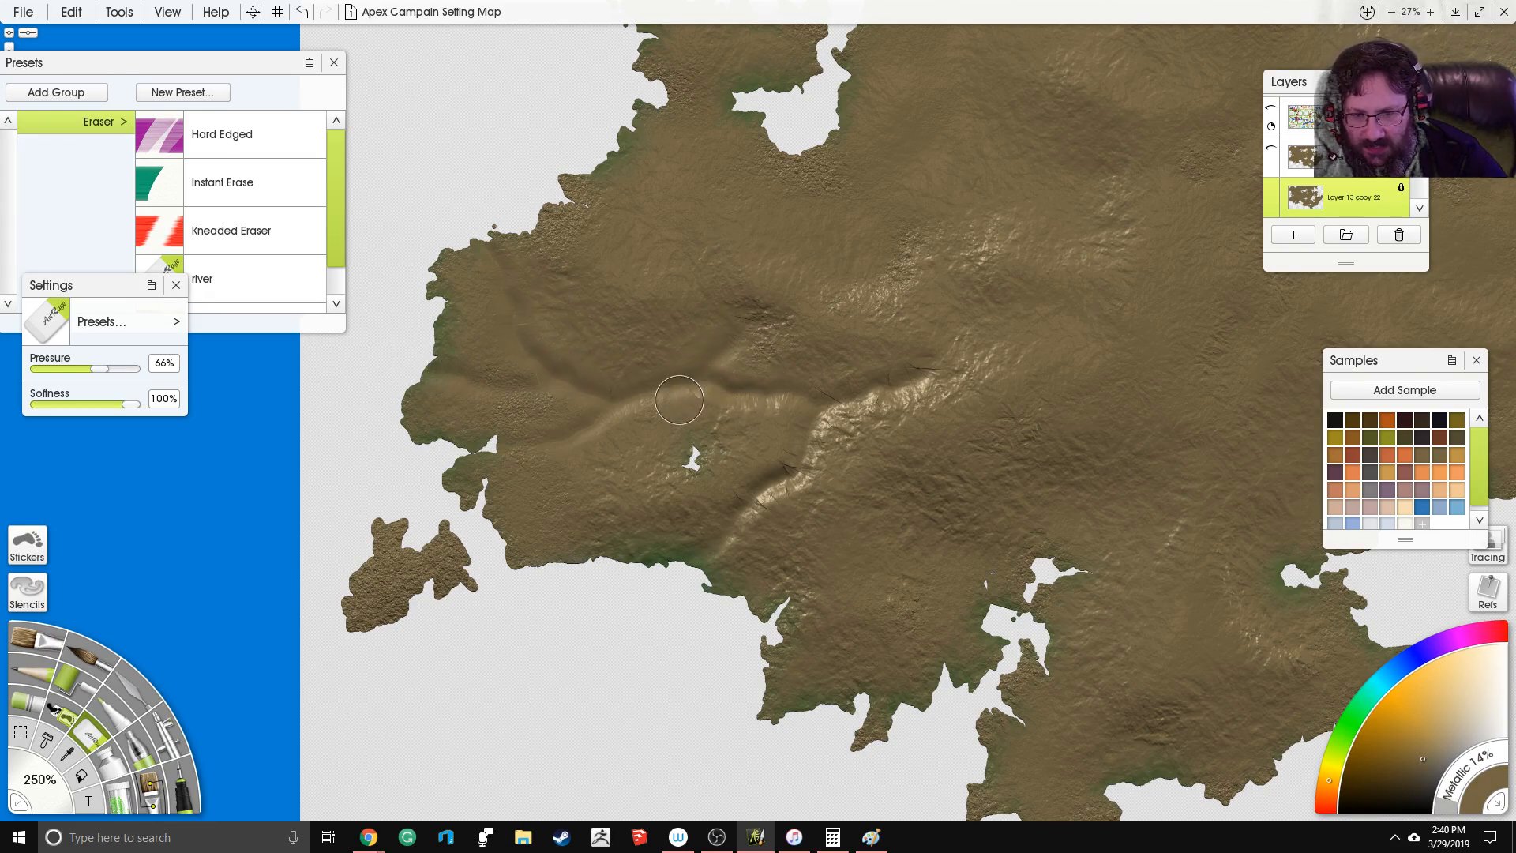
mouse_move(829, 337)
left_mouse_down()
mouse_move(781, 360)
mouse_move(769, 396)
left_mouse_up()
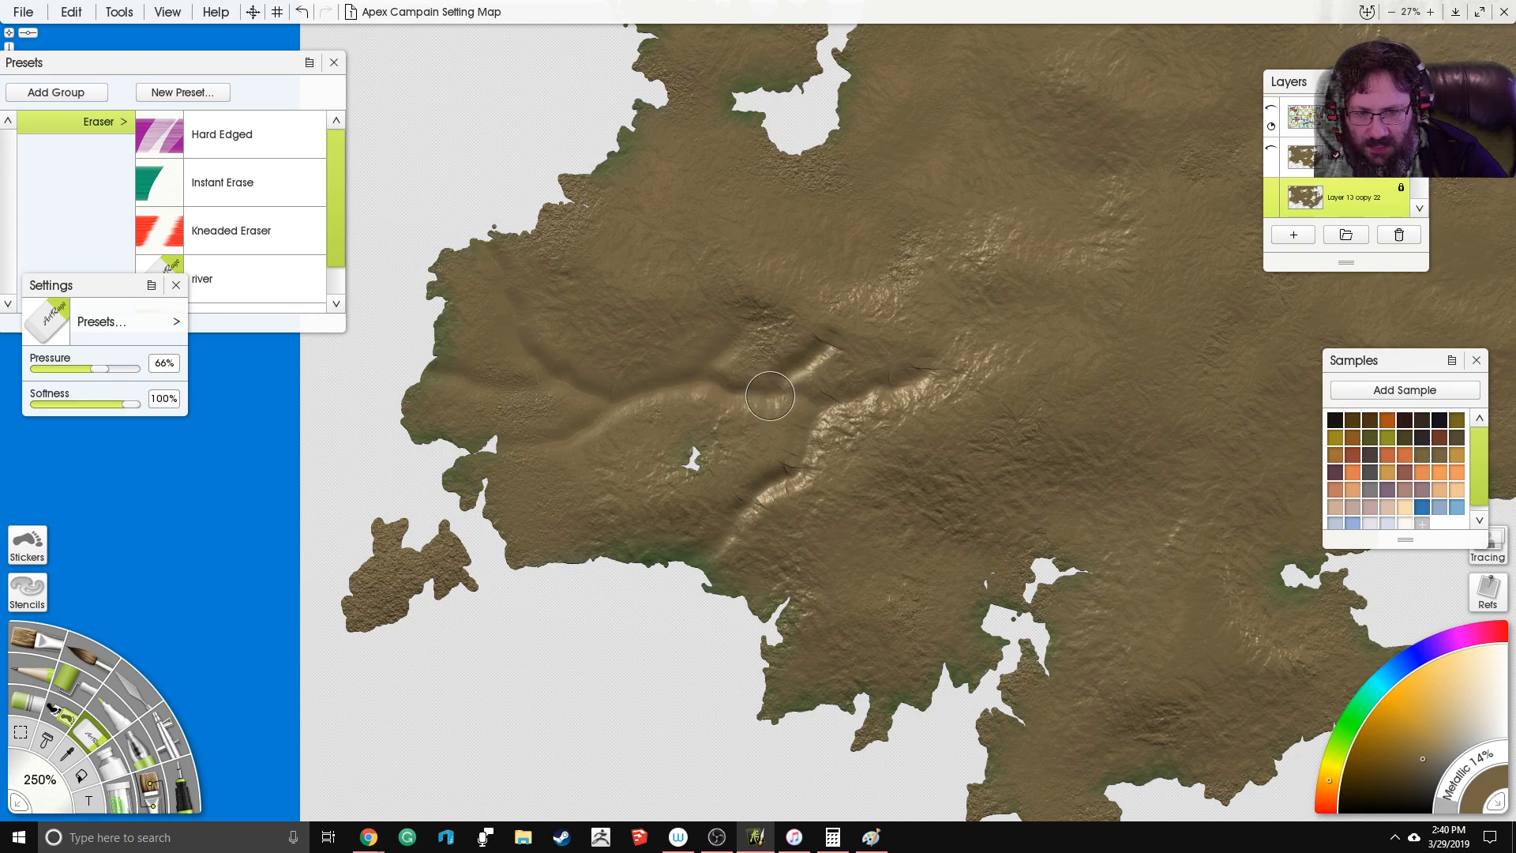
Step: Erase a tributary north of the long western valley and more valleys past the small lake toward the southwest coast
left_click(647, 306)
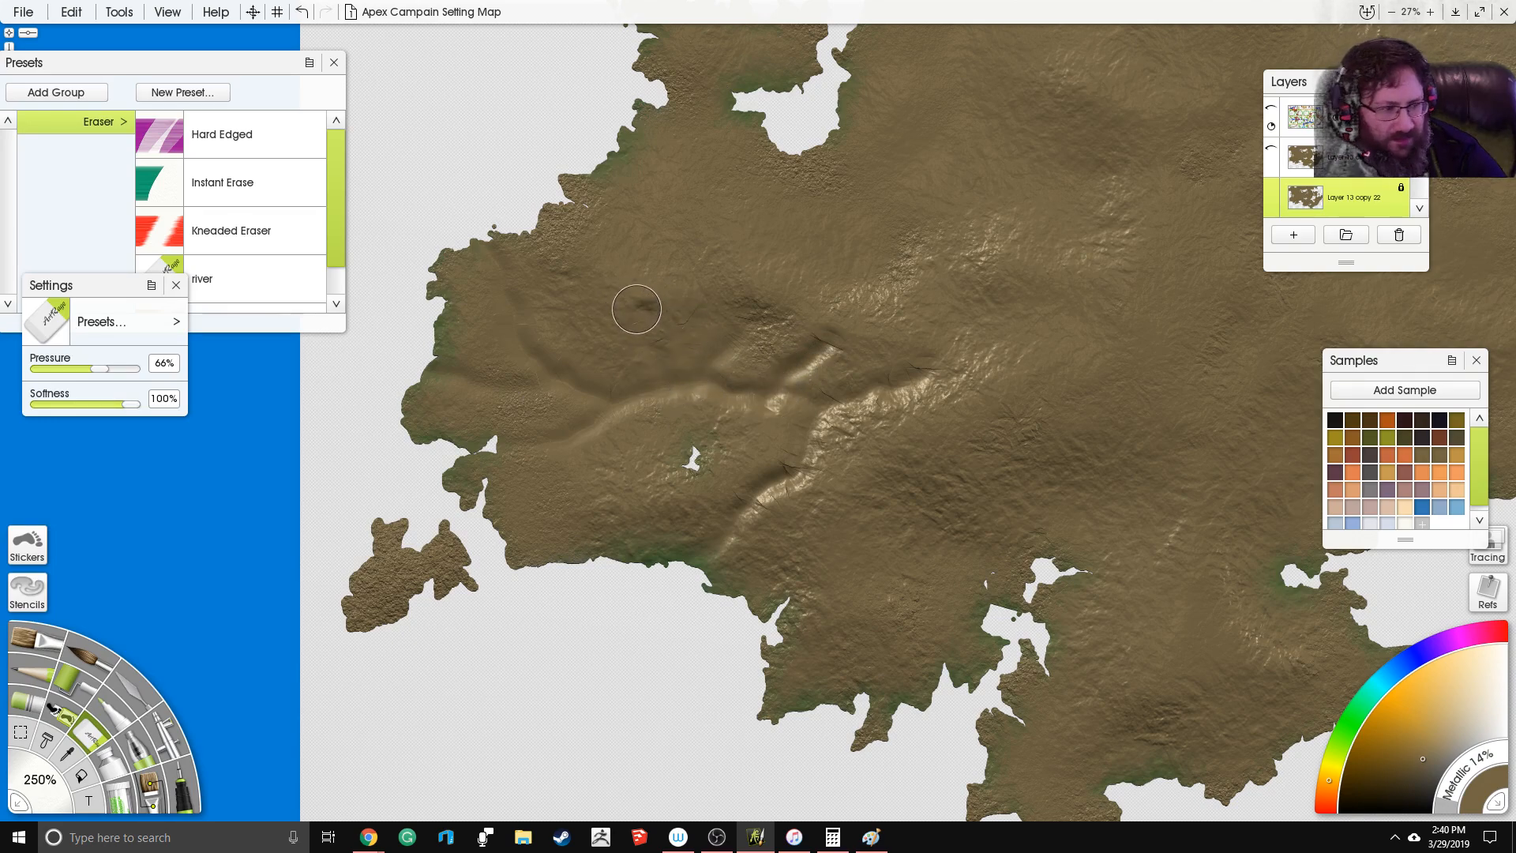
mouse_move(613, 339)
left_mouse_down()
mouse_move(620, 293)
mouse_move(654, 282)
left_mouse_up()
mouse_move(726, 385)
left_mouse_down()
mouse_move(793, 414)
mouse_move(848, 348)
mouse_move(640, 398)
left_mouse_up()
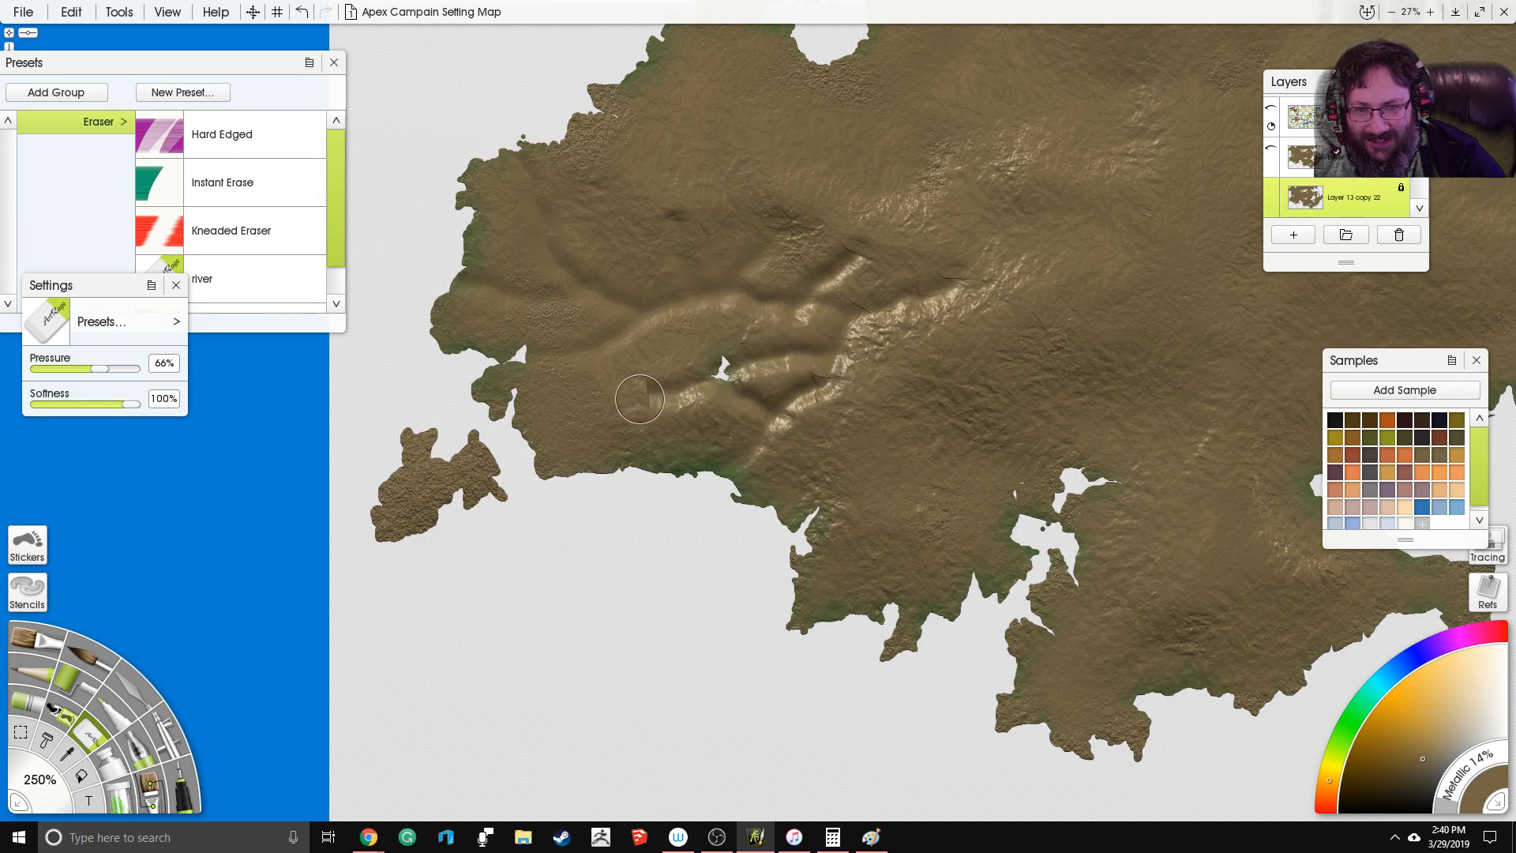
mouse_move(595, 520)
left_mouse_down()
mouse_move(608, 379)
mouse_move(623, 405)
mouse_move(485, 446)
left_mouse_up()
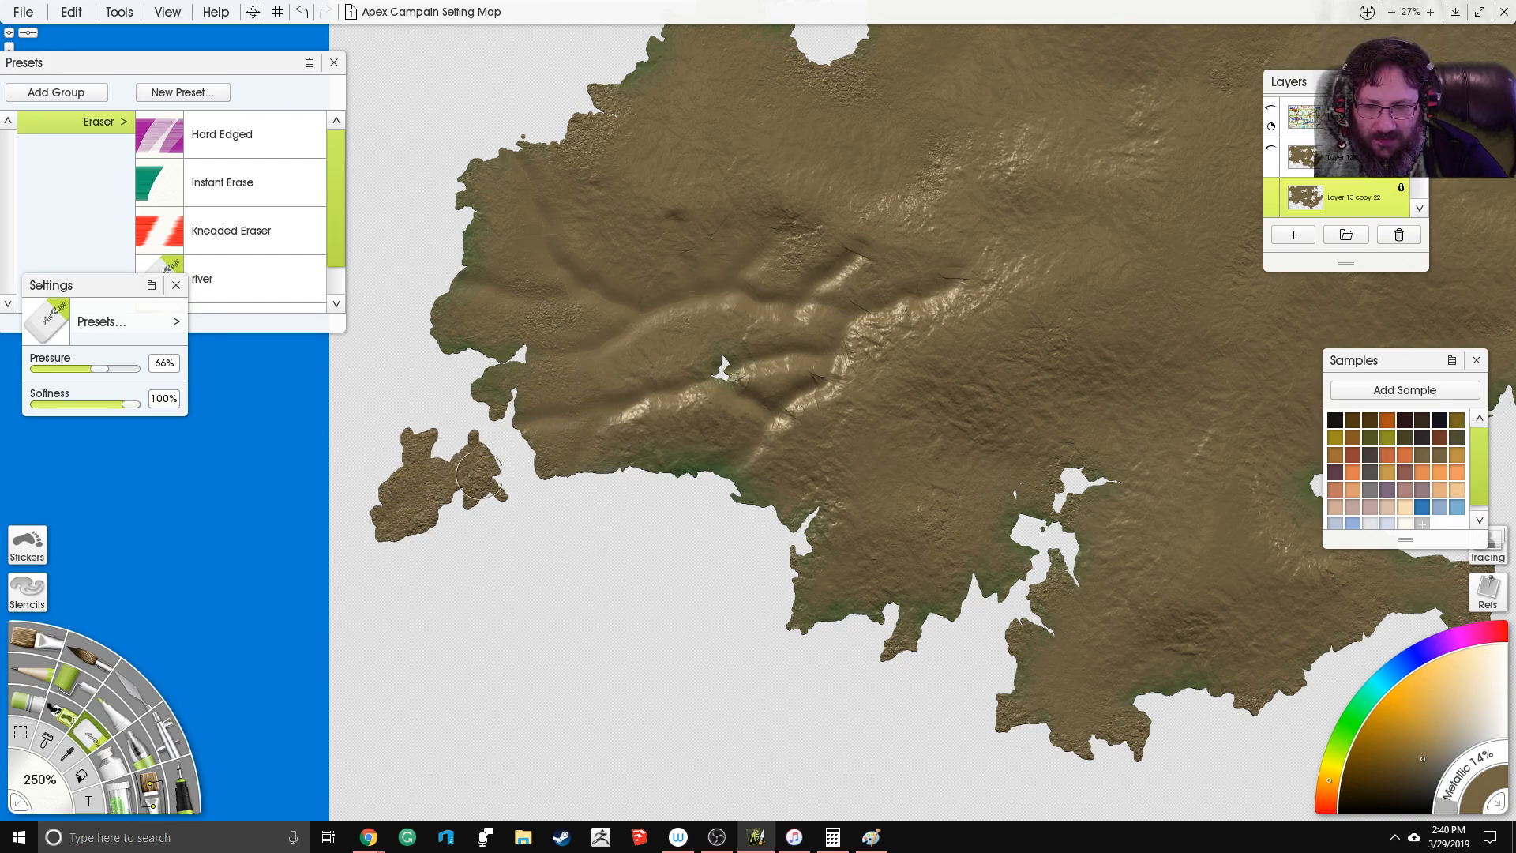
left_click_drag(642, 284, 569, 403)
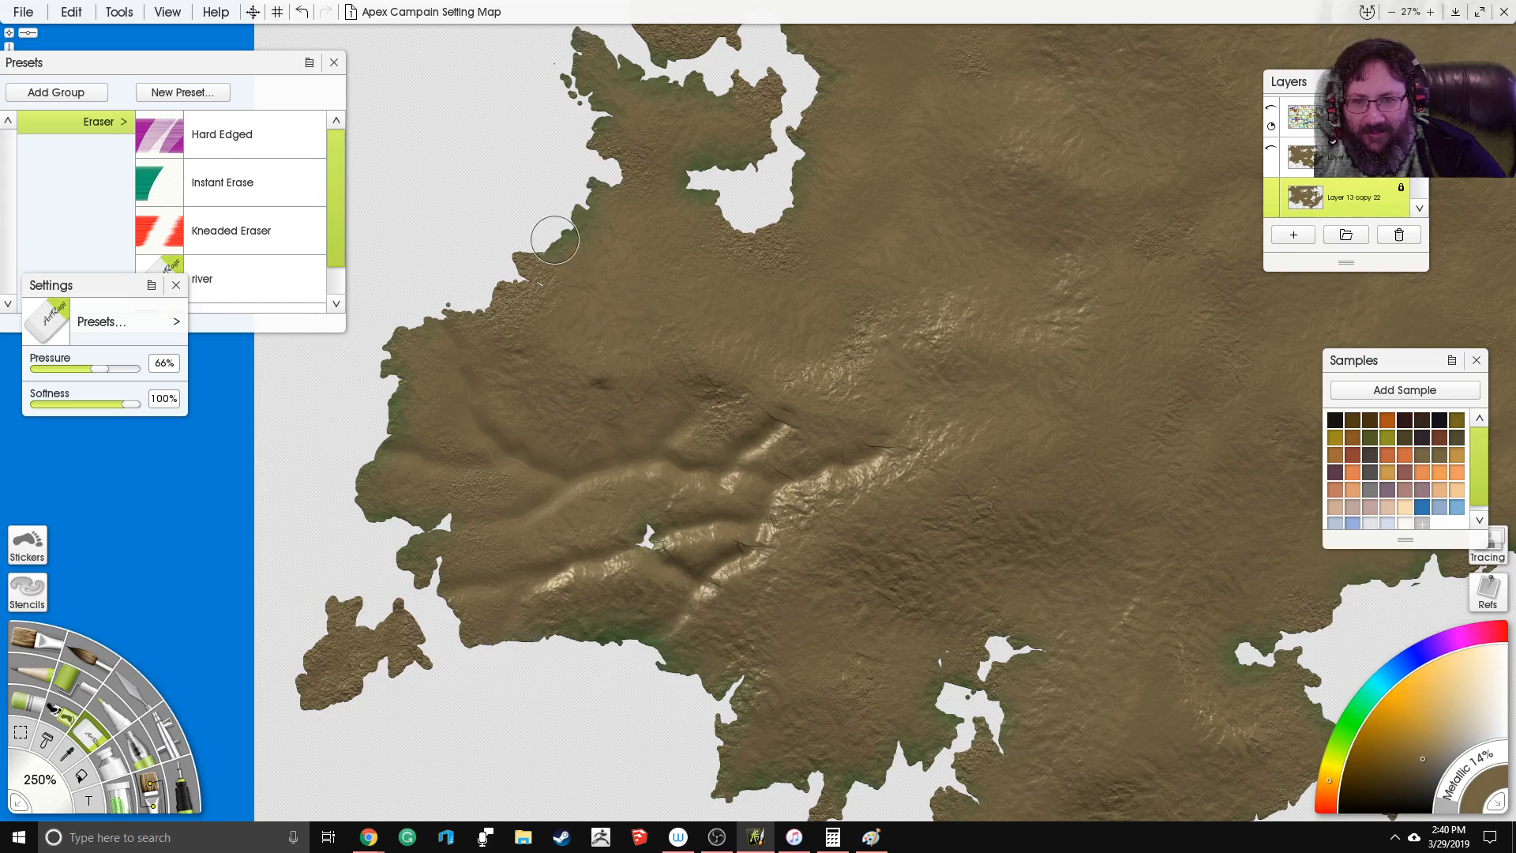
mouse_move(812, 355)
left_mouse_down()
mouse_move(814, 294)
mouse_move(765, 246)
left_mouse_up()
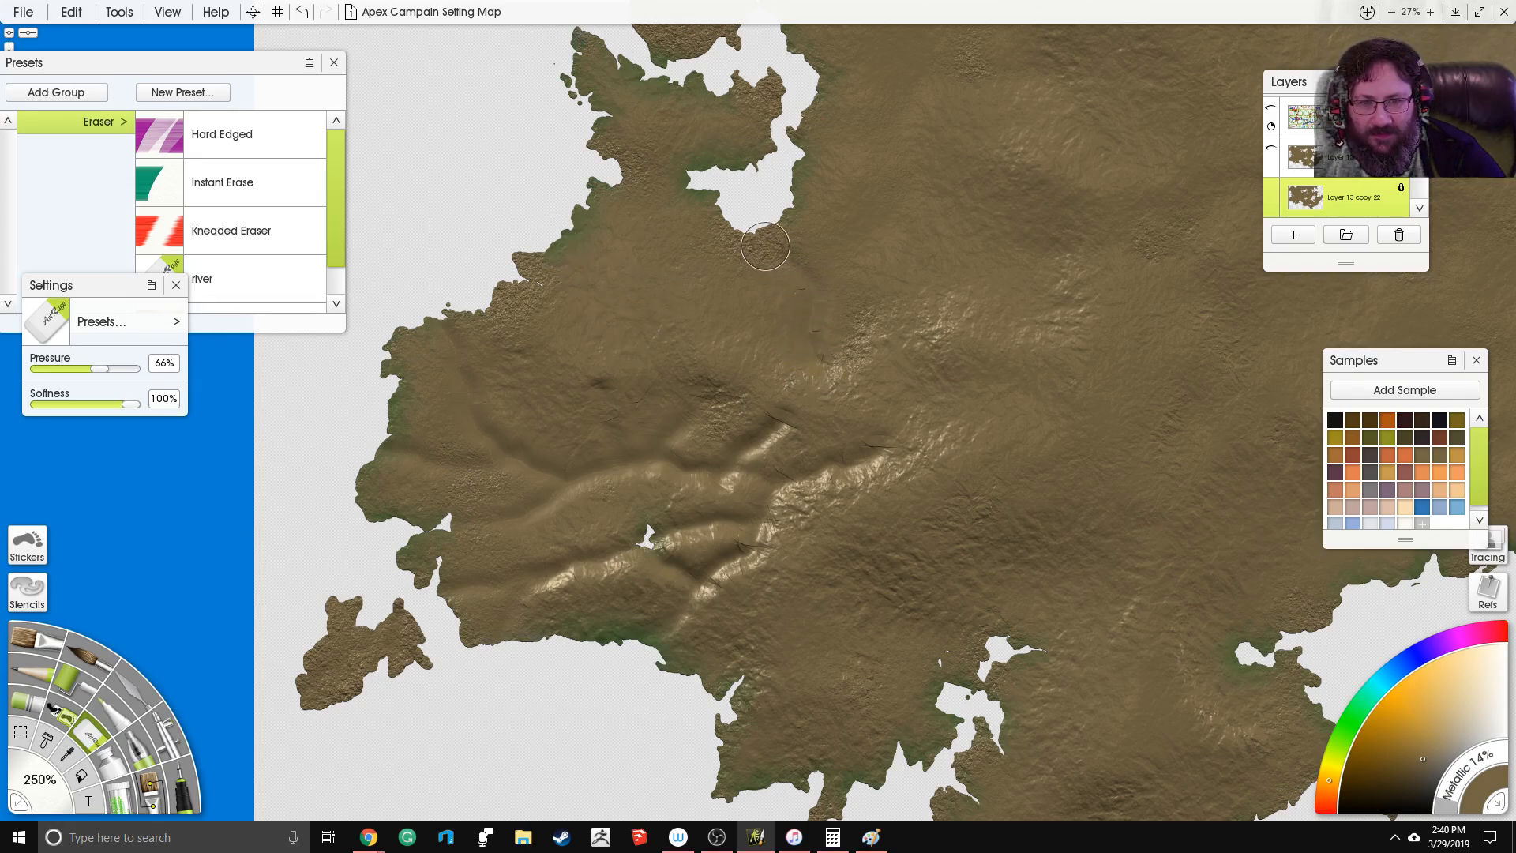
mouse_move(604, 275)
left_mouse_down()
mouse_move(671, 361)
mouse_move(644, 275)
mouse_move(654, 241)
mouse_move(723, 180)
mouse_move(746, 194)
mouse_move(721, 264)
mouse_move(660, 332)
mouse_move(622, 180)
mouse_move(663, 322)
mouse_move(615, 355)
mouse_move(603, 305)
mouse_move(601, 358)
mouse_move(551, 306)
mouse_move(540, 231)
mouse_move(505, 279)
mouse_move(547, 330)
mouse_move(590, 323)
mouse_move(614, 227)
mouse_move(664, 221)
mouse_move(587, 154)
left_mouse_up()
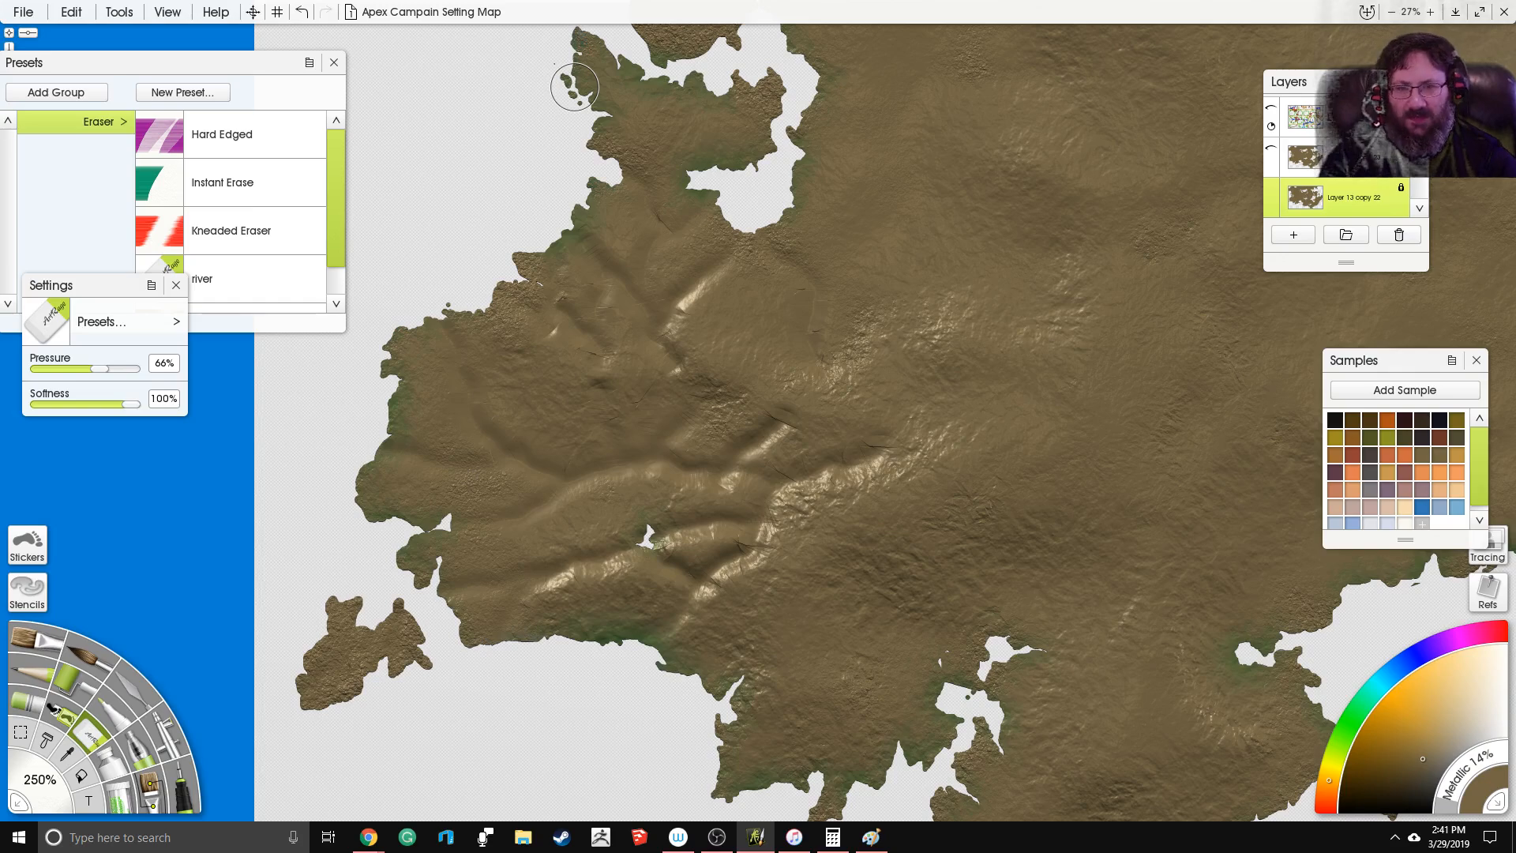
key("ctrl+z")
key("ctrl+z")
key("ctrl+z")
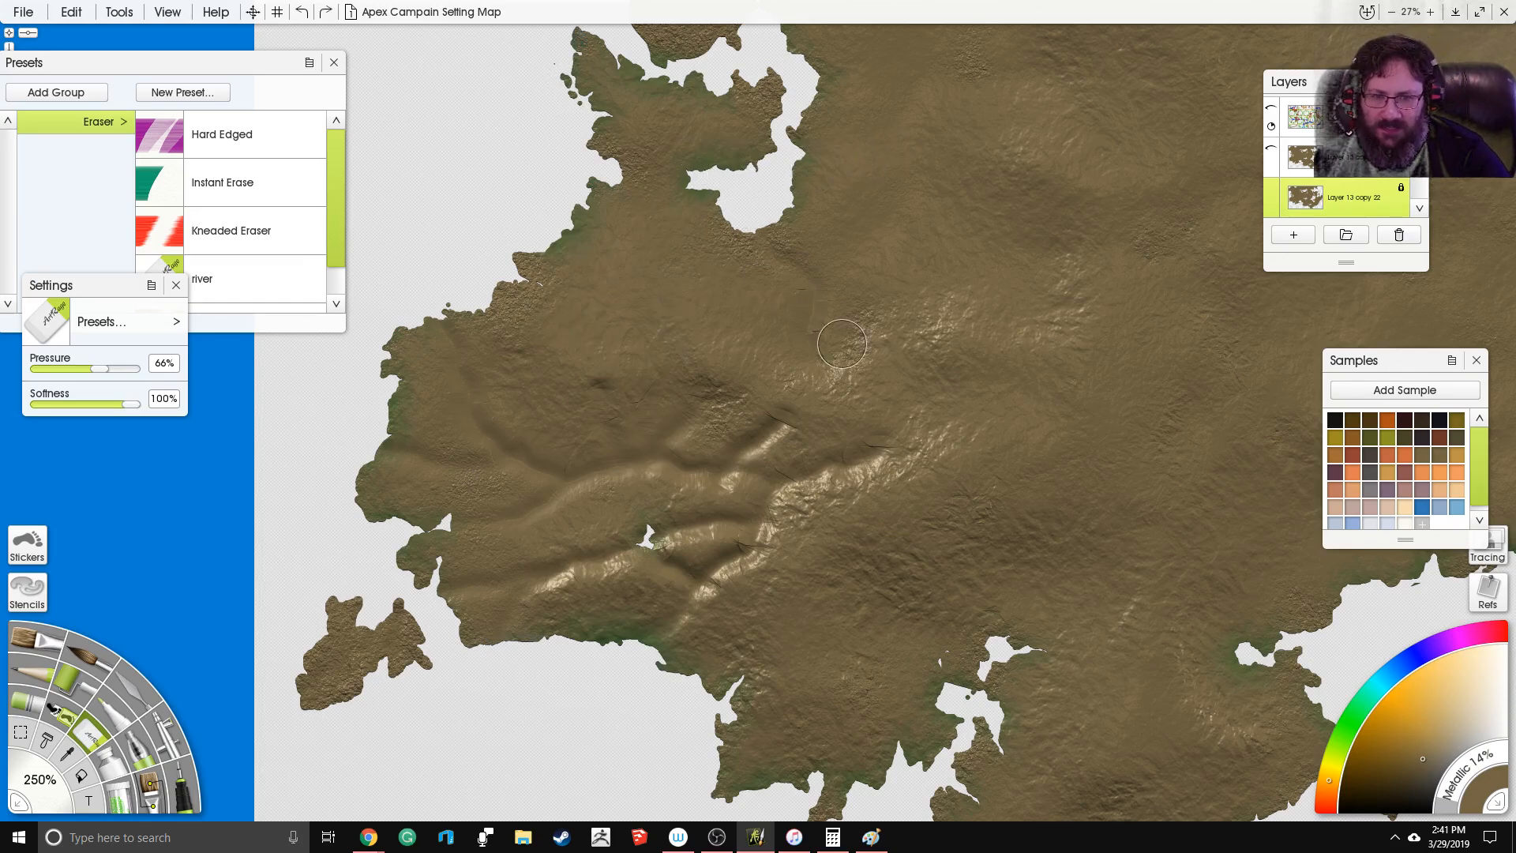
Step: Erase short river valleys inland from the northwest coast of the peninsula and from the south shore of the bay
mouse_move(841, 345)
left_mouse_down()
mouse_move(823, 374)
mouse_move(817, 347)
left_mouse_up()
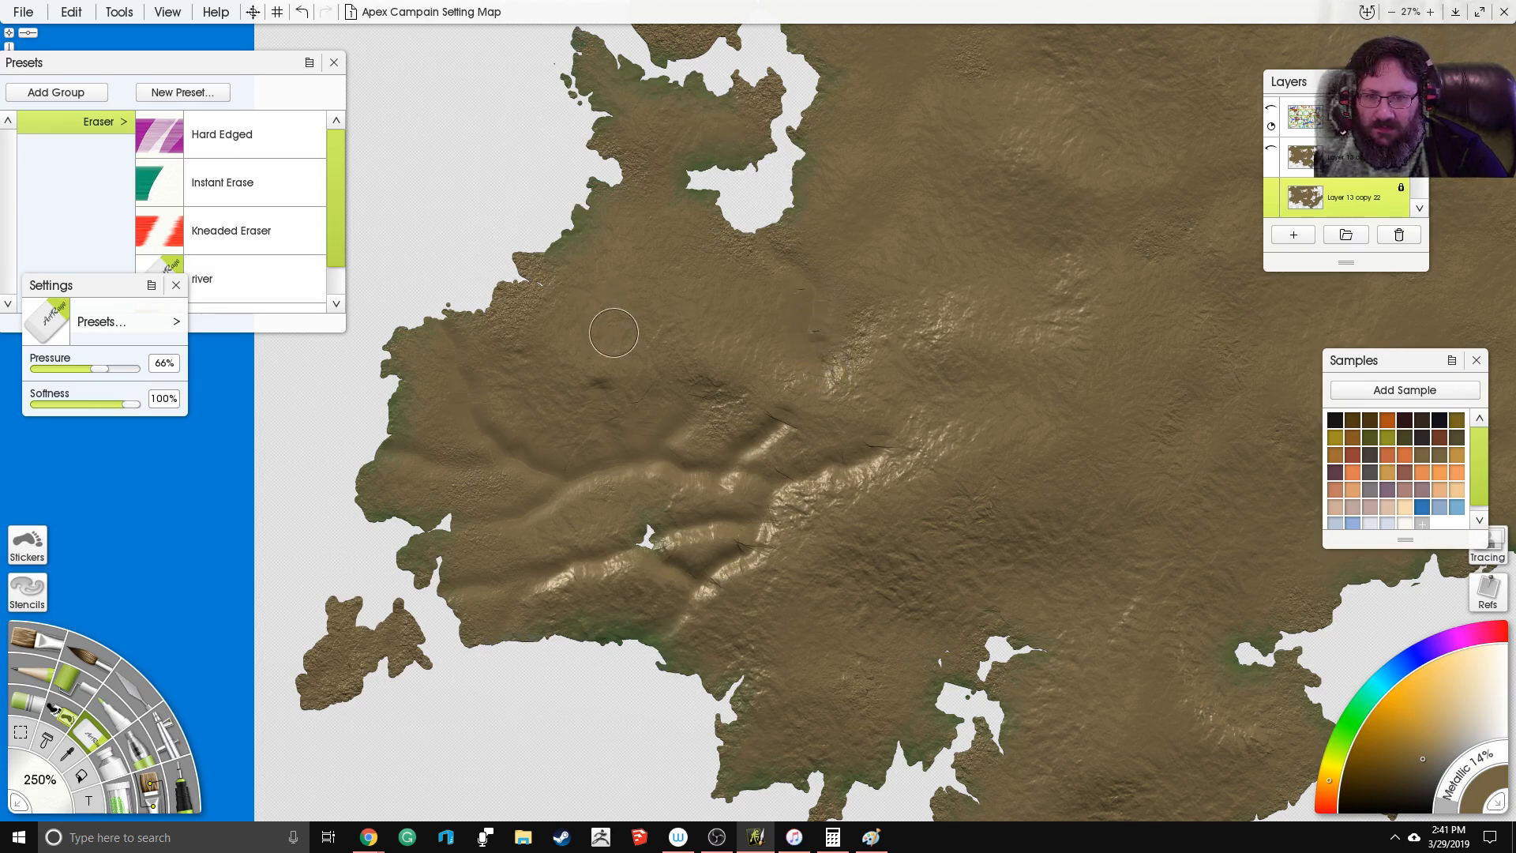
left_click_drag(537, 286, 518, 274)
mouse_move(559, 207)
left_mouse_down()
mouse_move(638, 292)
mouse_move(645, 246)
mouse_move(574, 188)
left_mouse_up()
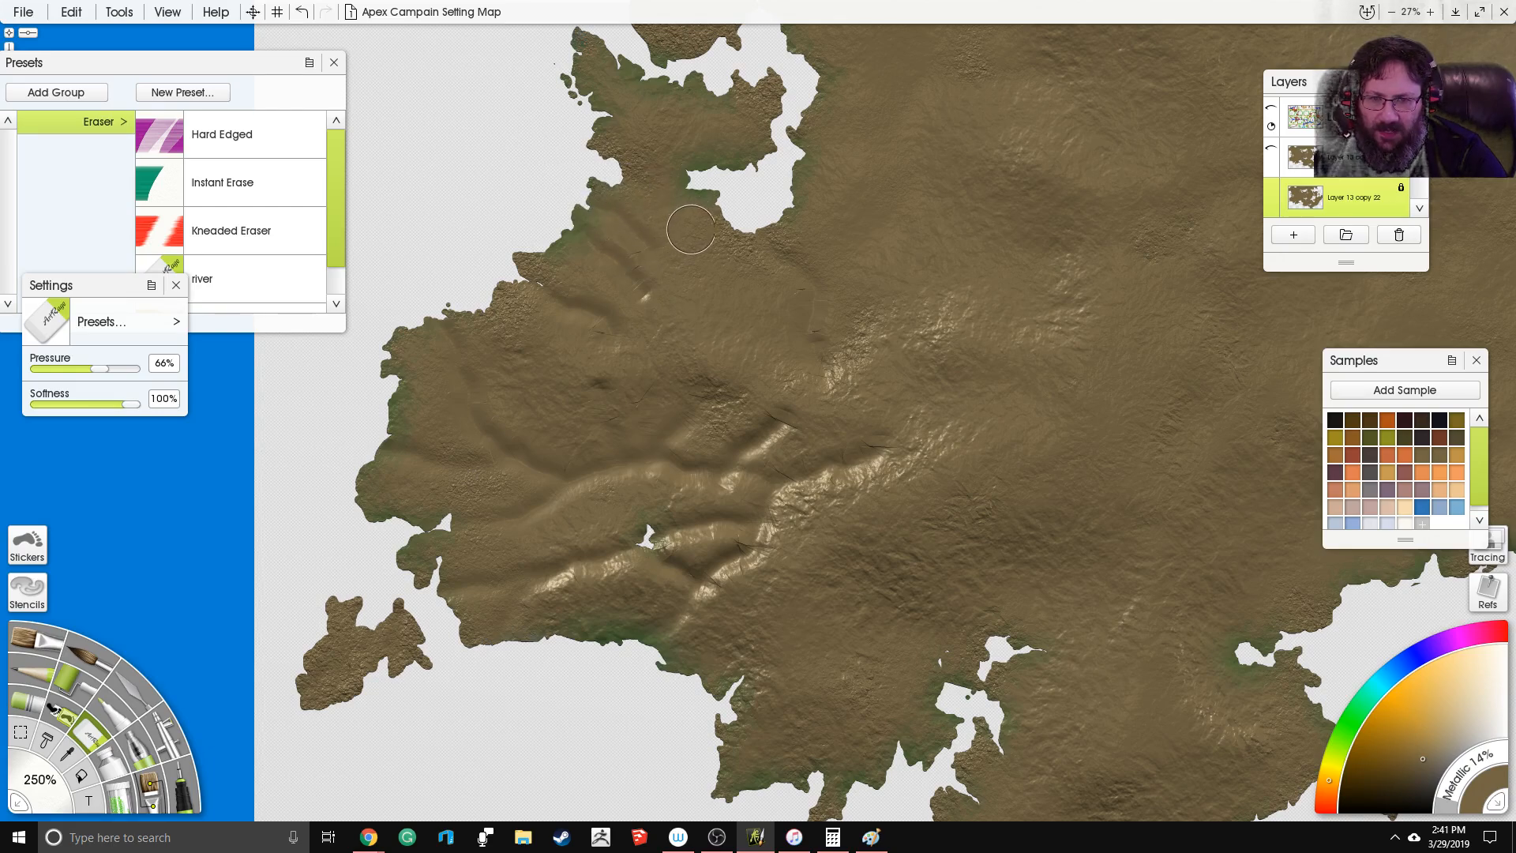
mouse_move(697, 274)
left_mouse_down()
mouse_move(694, 320)
mouse_move(759, 300)
mouse_move(777, 266)
left_mouse_up()
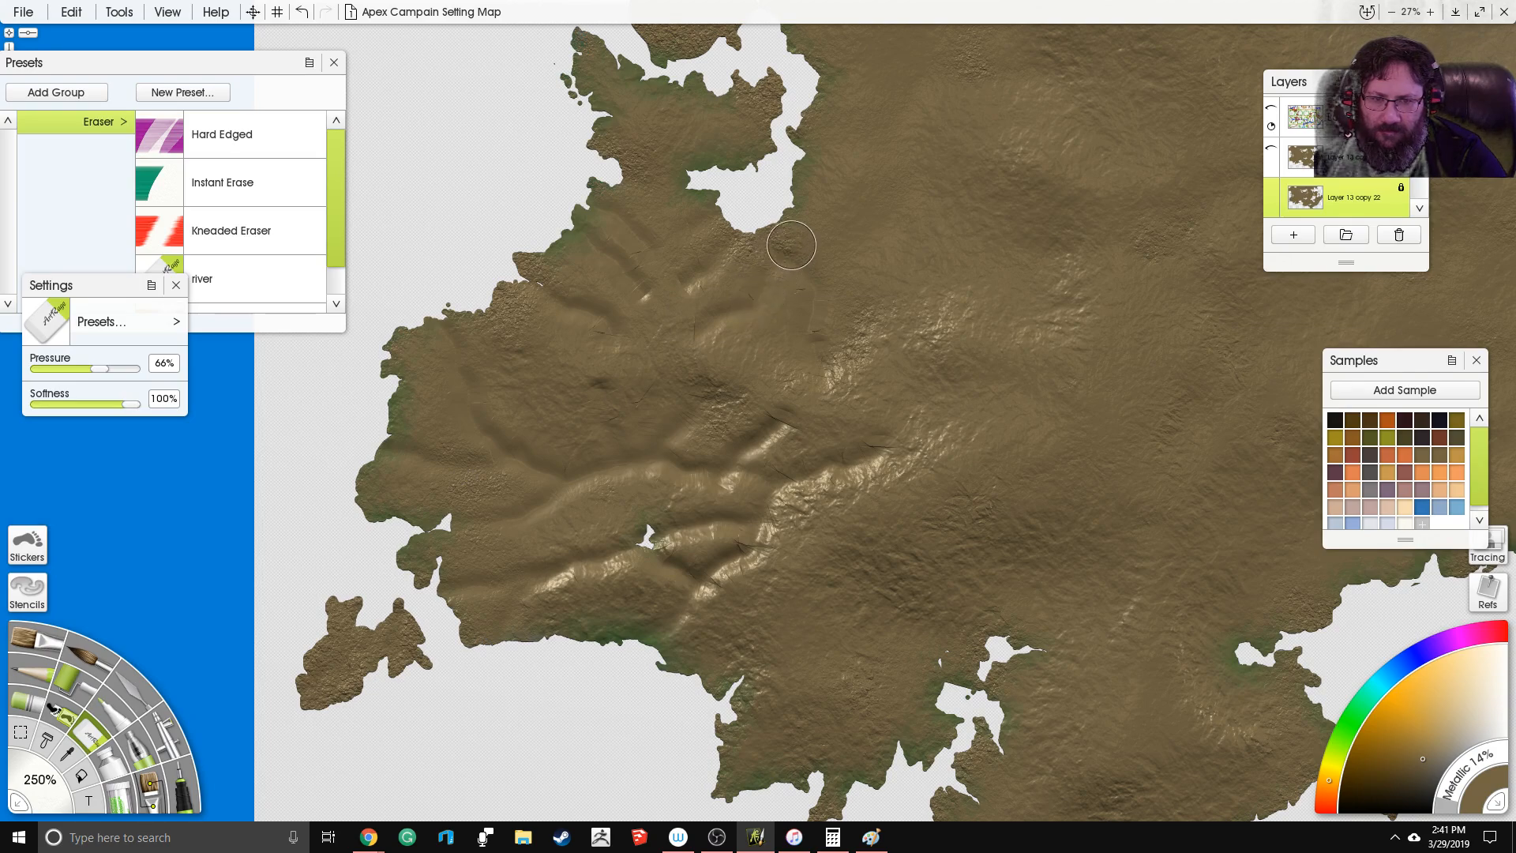
Step: Erase valleys from the area around the small southwest lake down to the south coast
scroll(744, 203, "down", 5)
scroll(947, 227, "up", 5)
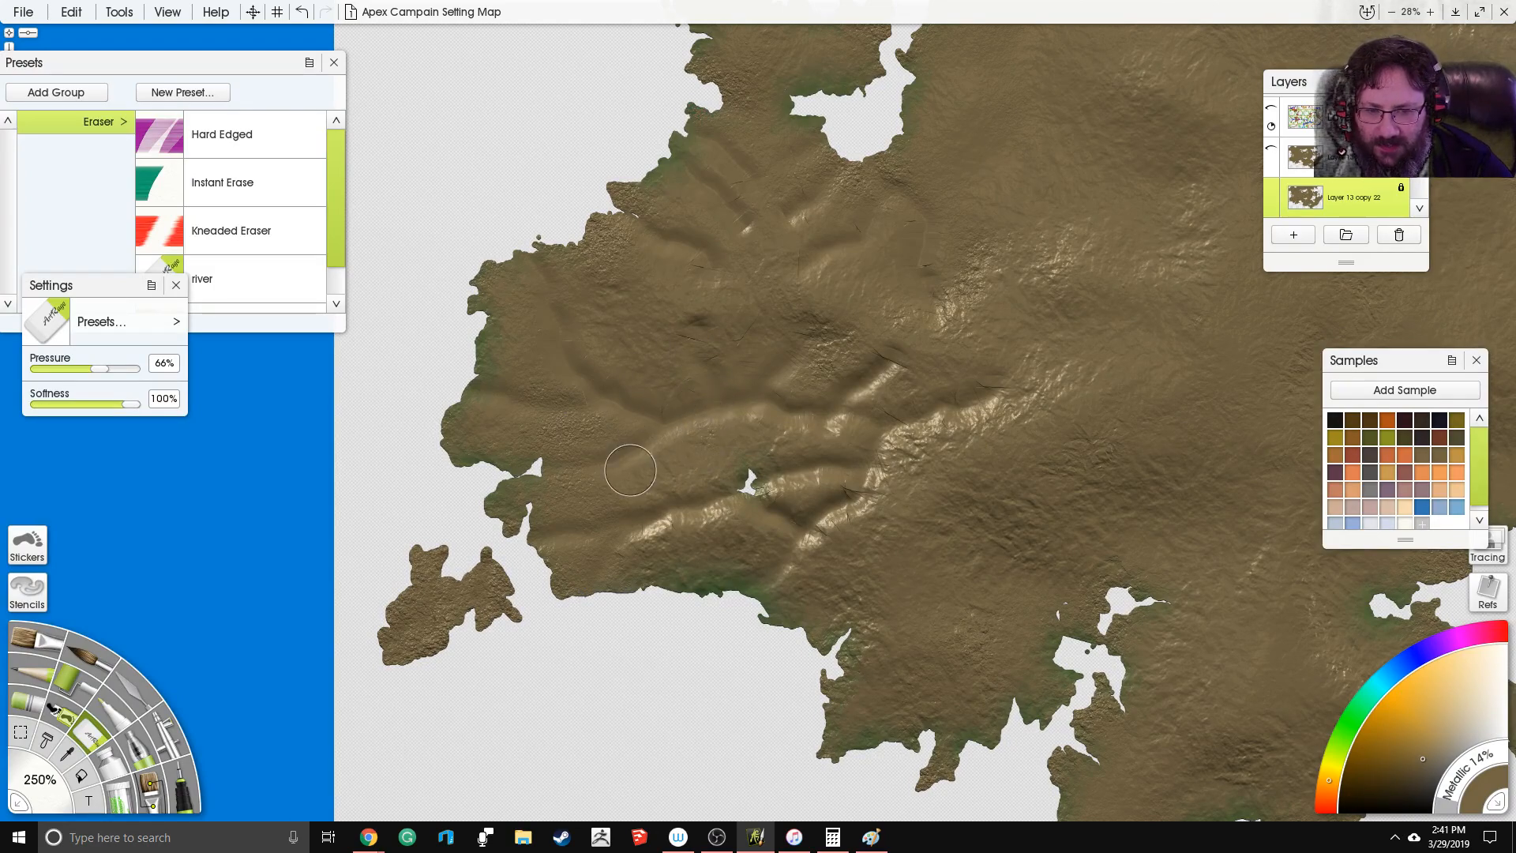
mouse_move(708, 521)
left_mouse_down()
mouse_move(672, 583)
mouse_move(679, 603)
mouse_move(779, 522)
mouse_move(750, 489)
mouse_move(692, 531)
mouse_move(669, 578)
mouse_move(752, 518)
mouse_move(704, 518)
mouse_move(662, 583)
mouse_move(698, 519)
mouse_move(677, 570)
left_mouse_up()
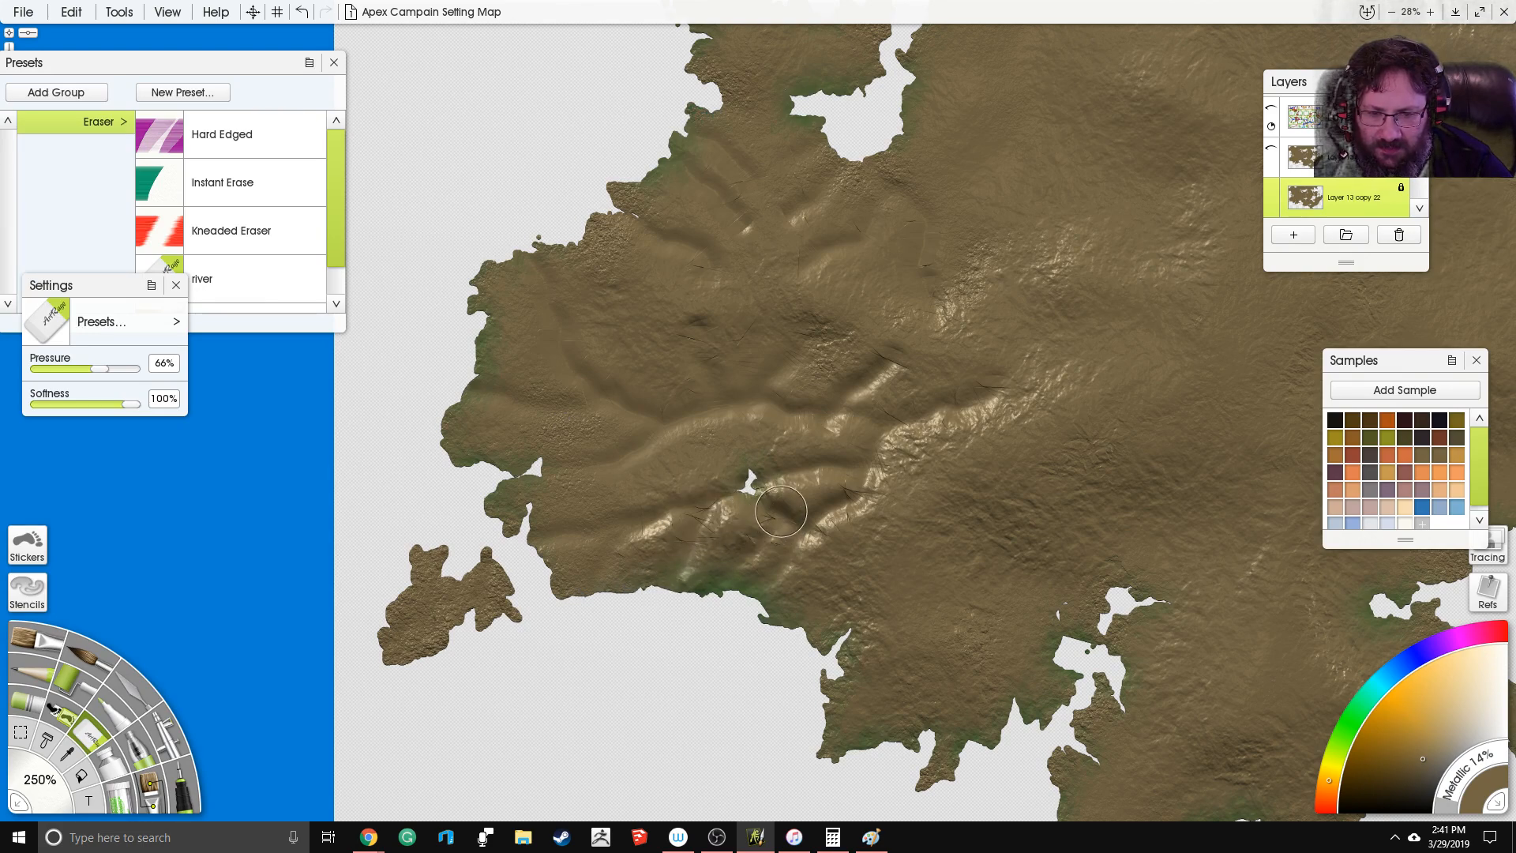
mouse_move(778, 259)
left_mouse_down()
mouse_move(664, 420)
mouse_move(575, 683)
mouse_move(527, 469)
mouse_move(546, 460)
left_mouse_up()
Step: Erase a branching valley system in the highlands southeast of the western bay, draining toward its shore
scroll(665, 241, "down", 3)
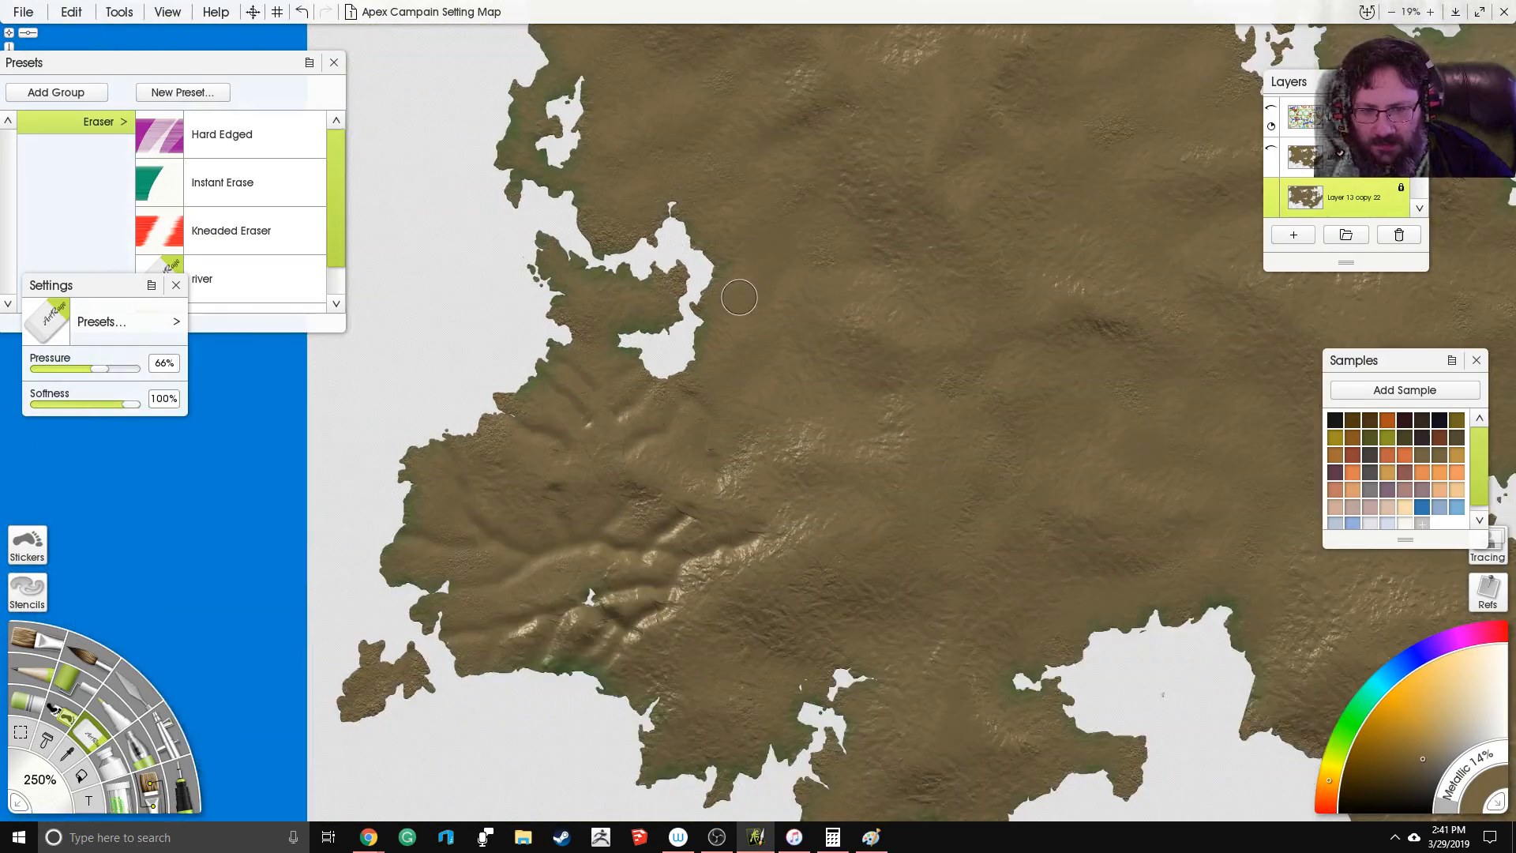
left_click_drag(739, 298, 806, 368)
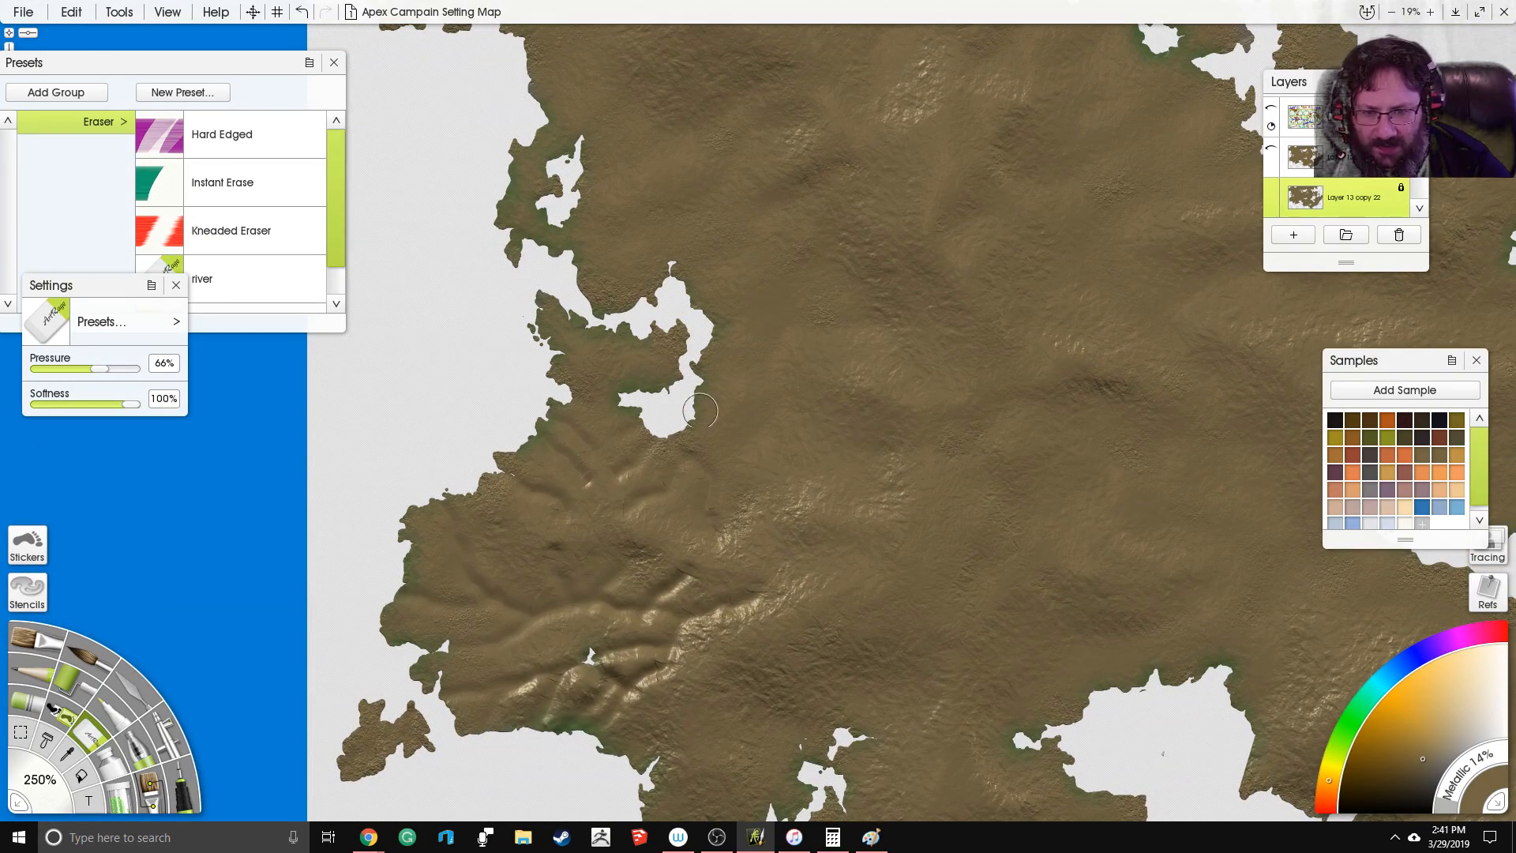
mouse_move(768, 448)
left_mouse_down()
mouse_move(862, 463)
mouse_move(877, 483)
mouse_move(819, 491)
mouse_move(796, 463)
left_mouse_up()
left_click_drag(853, 392, 759, 453)
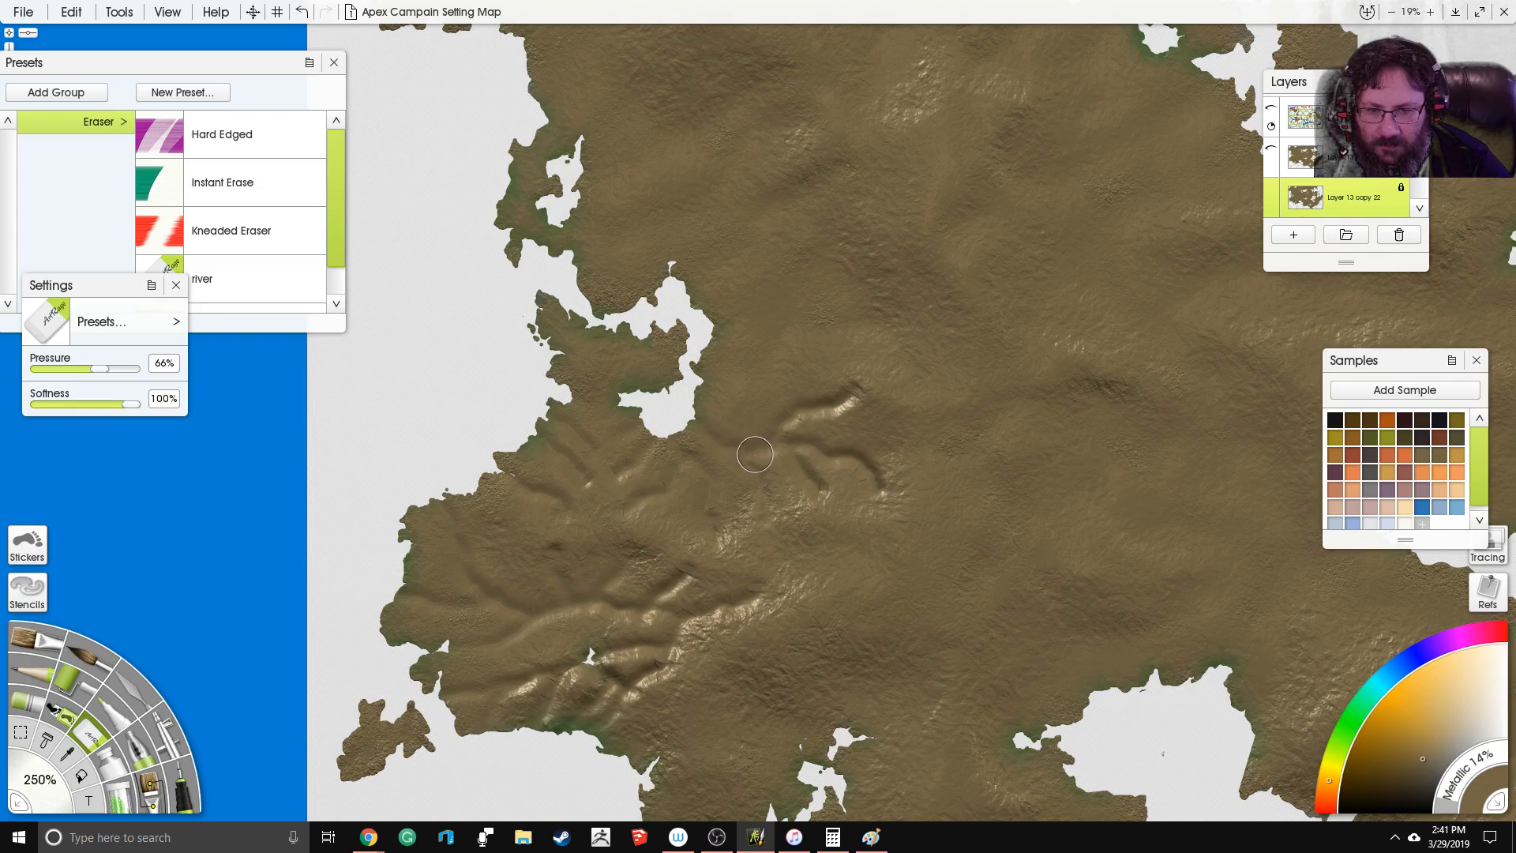
mouse_move(716, 320)
left_mouse_down()
mouse_move(900, 330)
mouse_move(946, 381)
mouse_move(979, 388)
left_mouse_up()
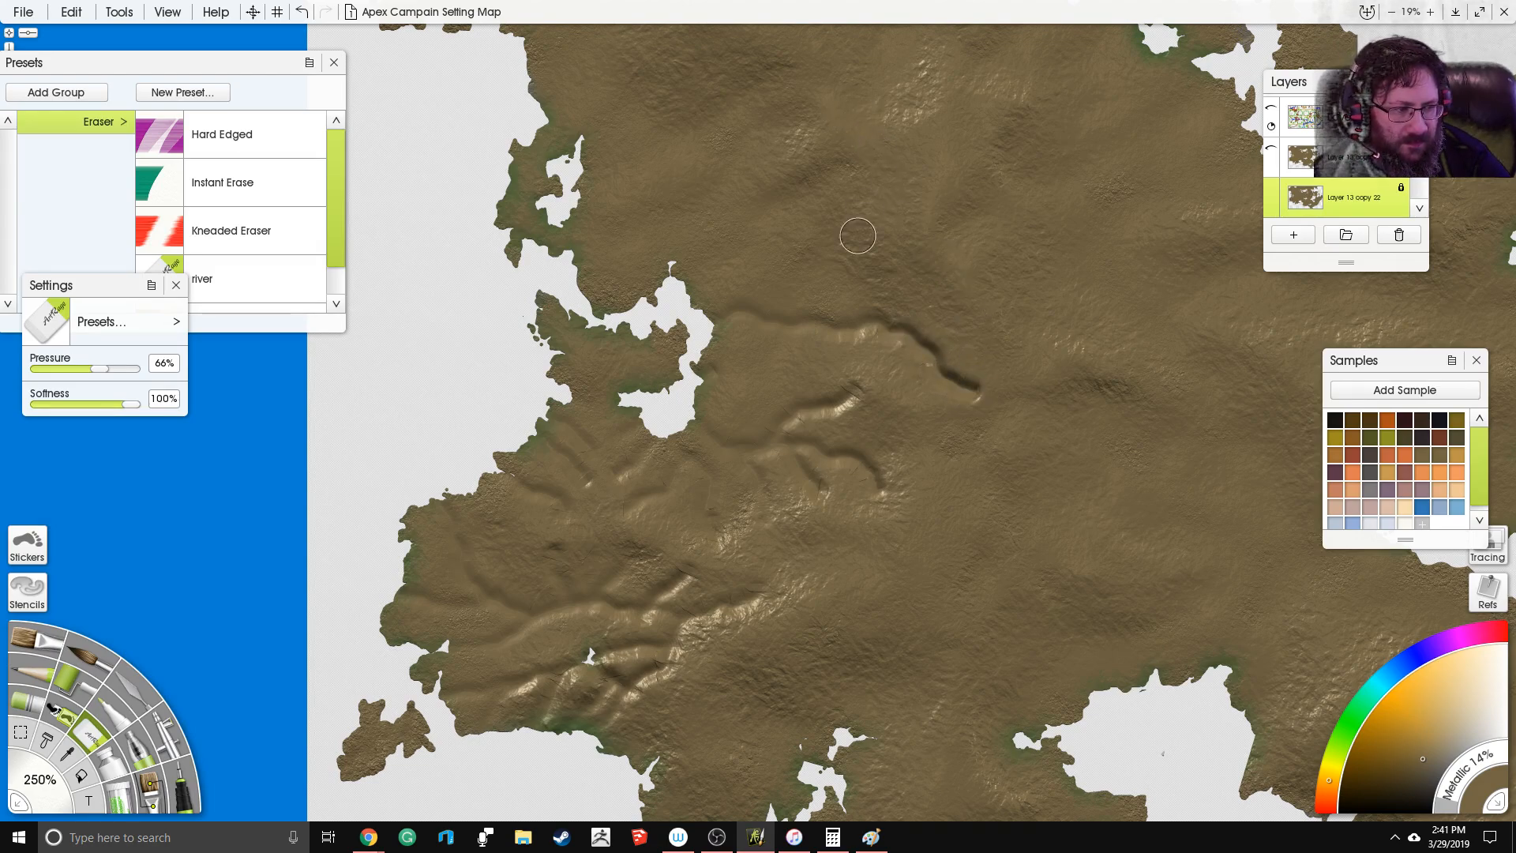
left_click_drag(830, 275, 814, 304)
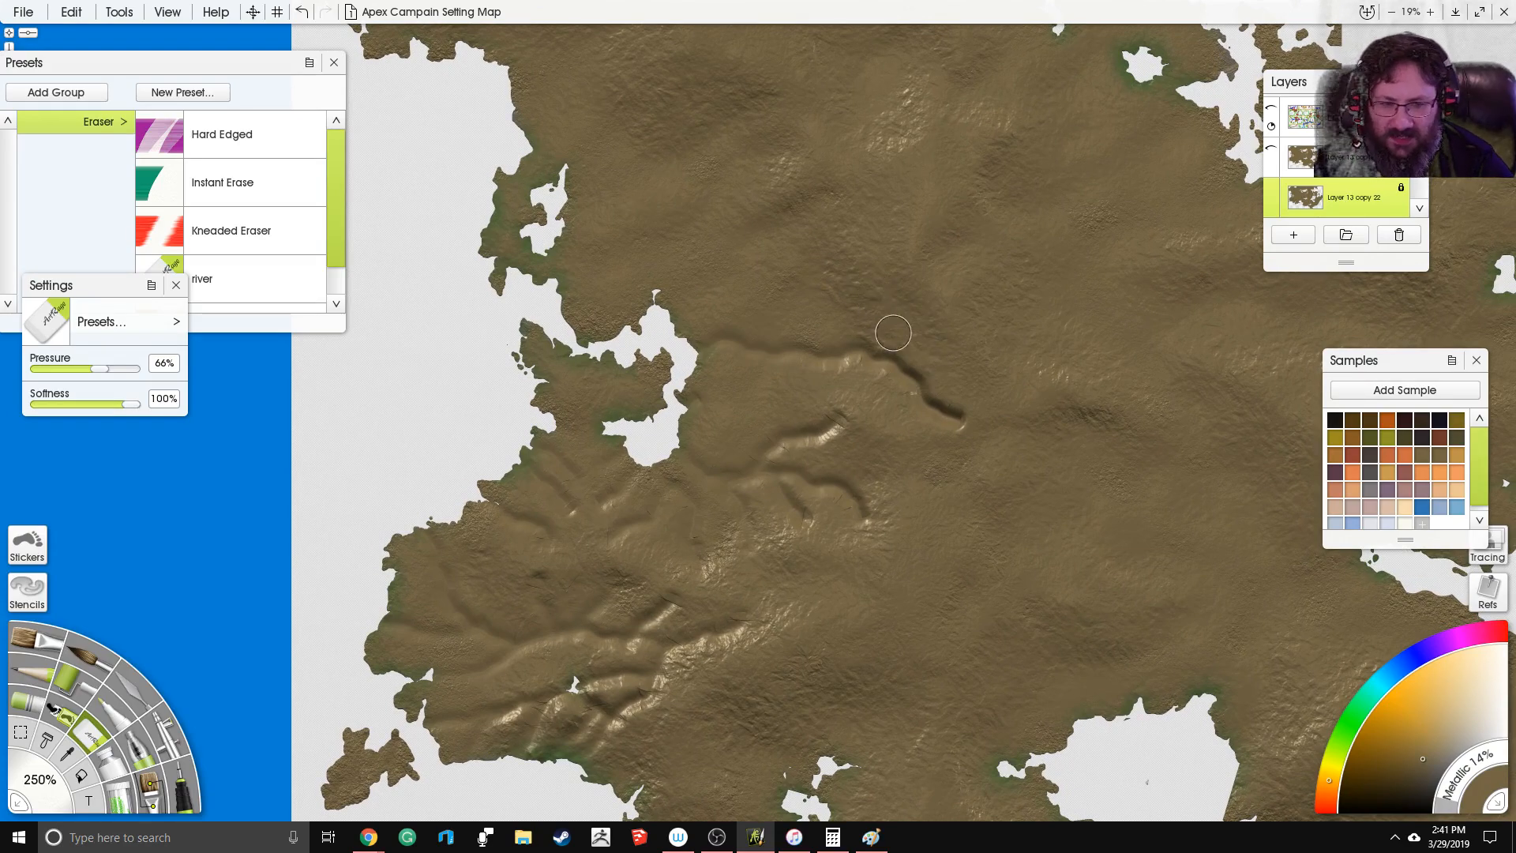
key("ctrl+z")
Step: Erase a long curved valley from the inland ridge to the bay's east shore, with a northern fork and smaller parallel valleys beside it
mouse_move(888, 370)
left_mouse_down()
mouse_move(780, 368)
mouse_move(725, 393)
left_mouse_up()
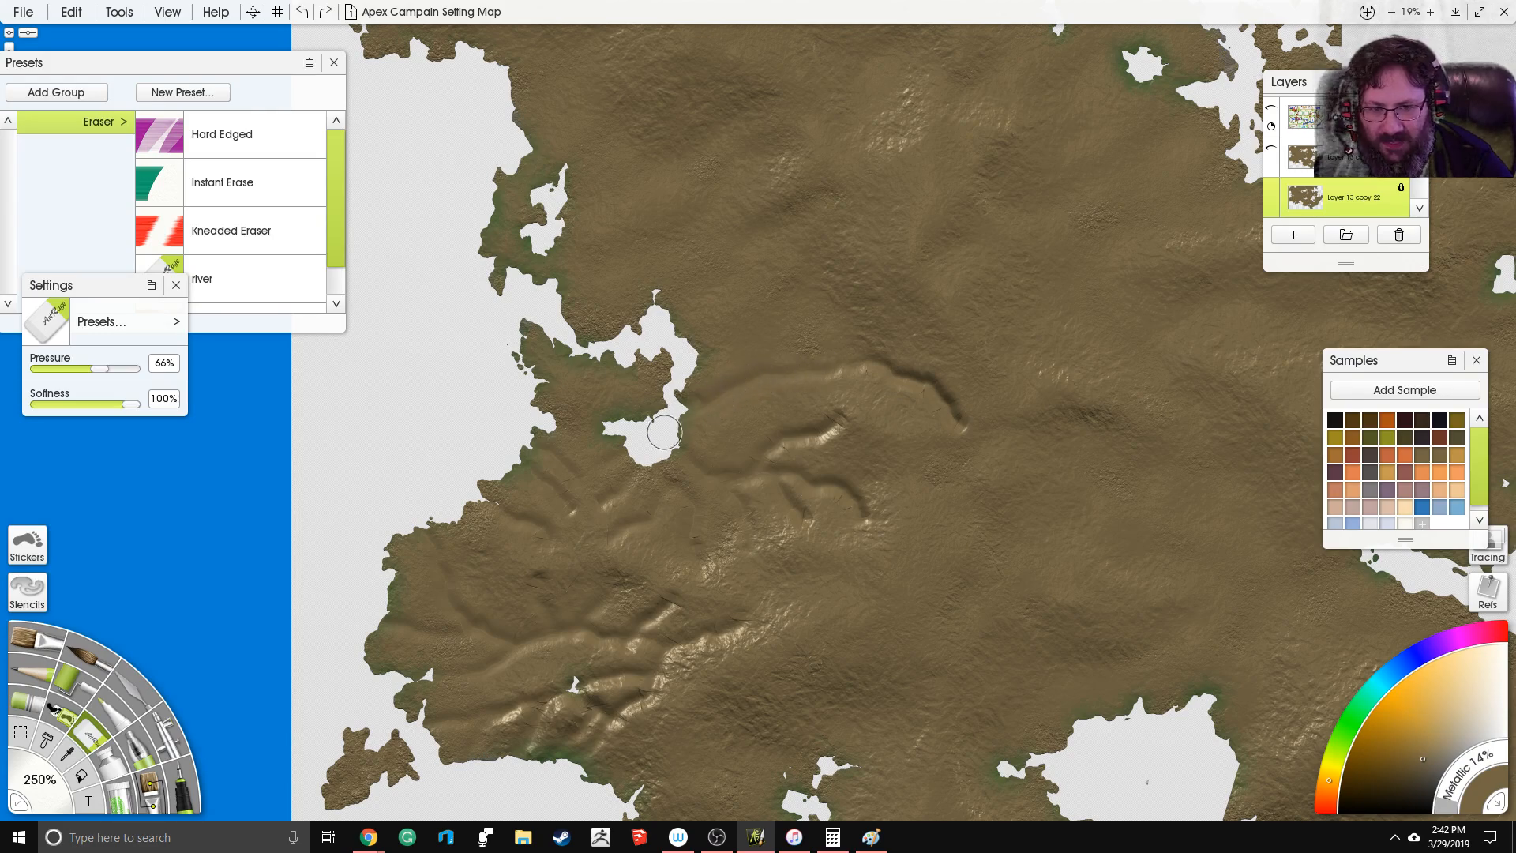
left_click_drag(910, 292, 866, 351)
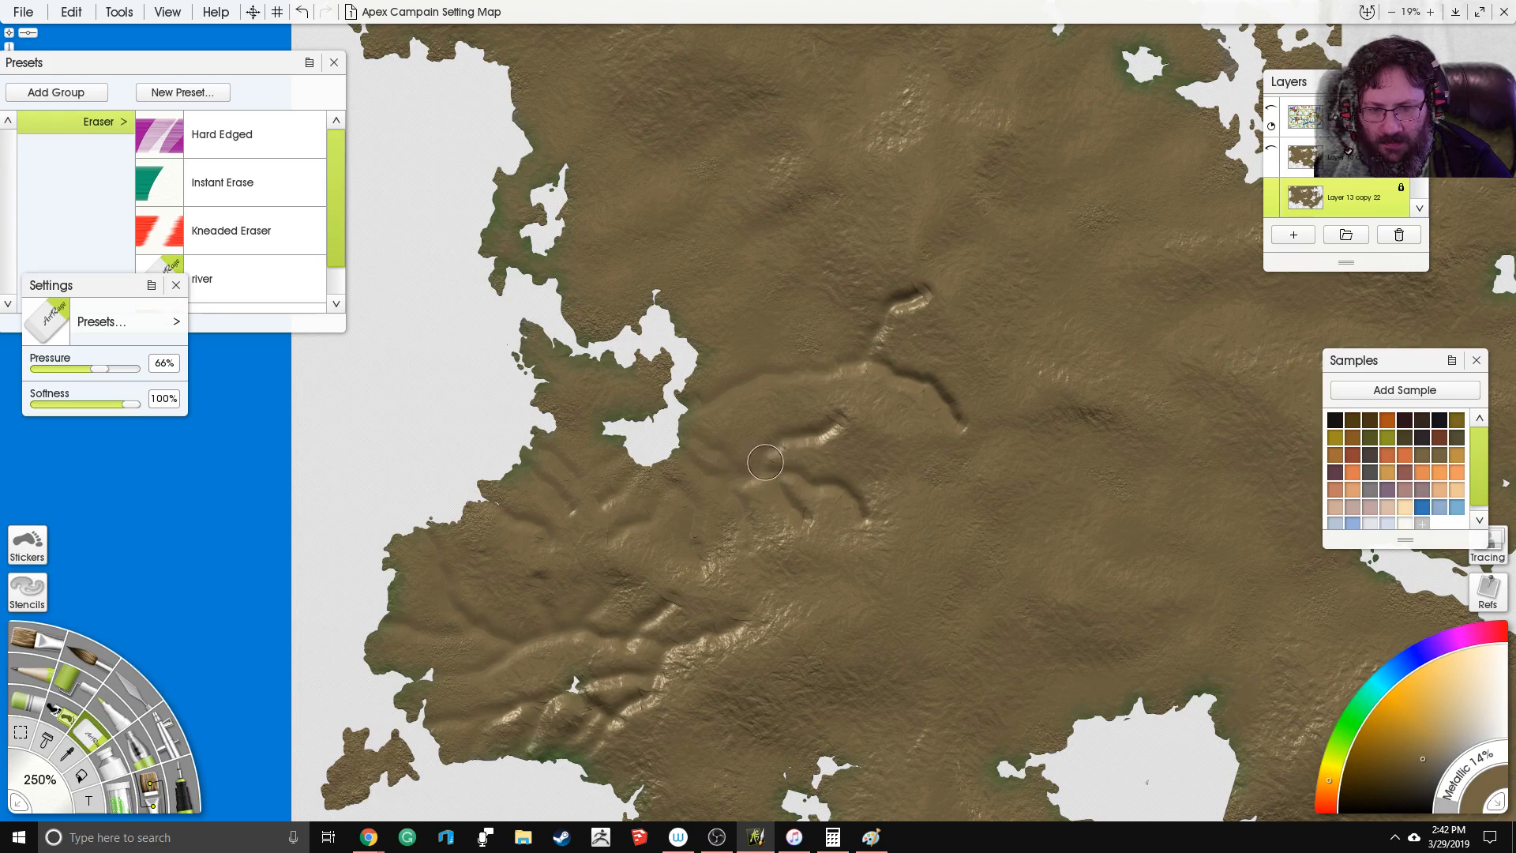
left_click_drag(742, 435, 660, 405)
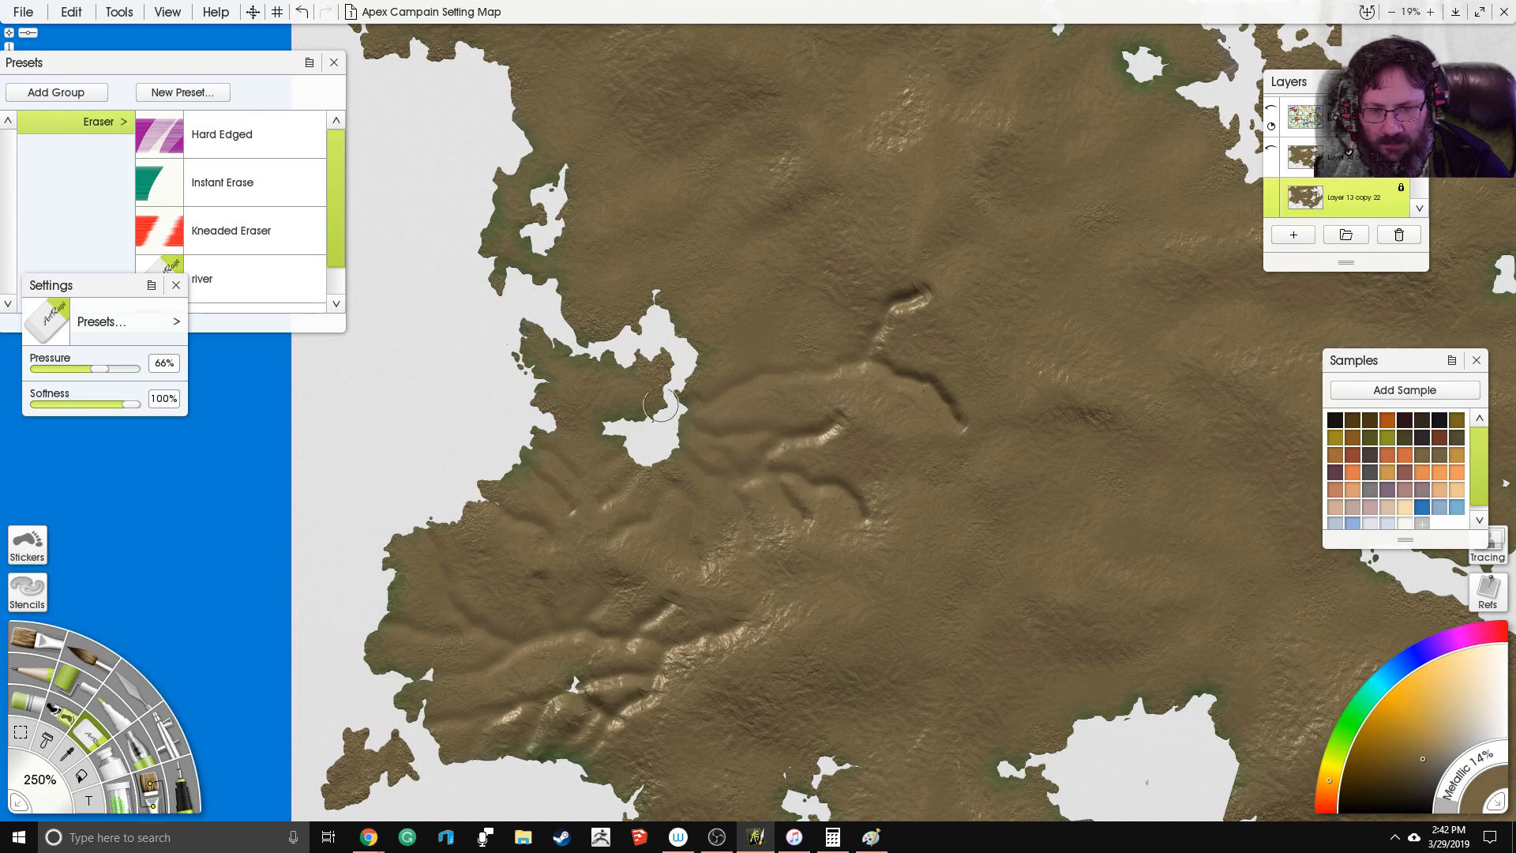
mouse_move(686, 352)
left_mouse_down()
mouse_move(784, 362)
mouse_move(830, 388)
left_mouse_up()
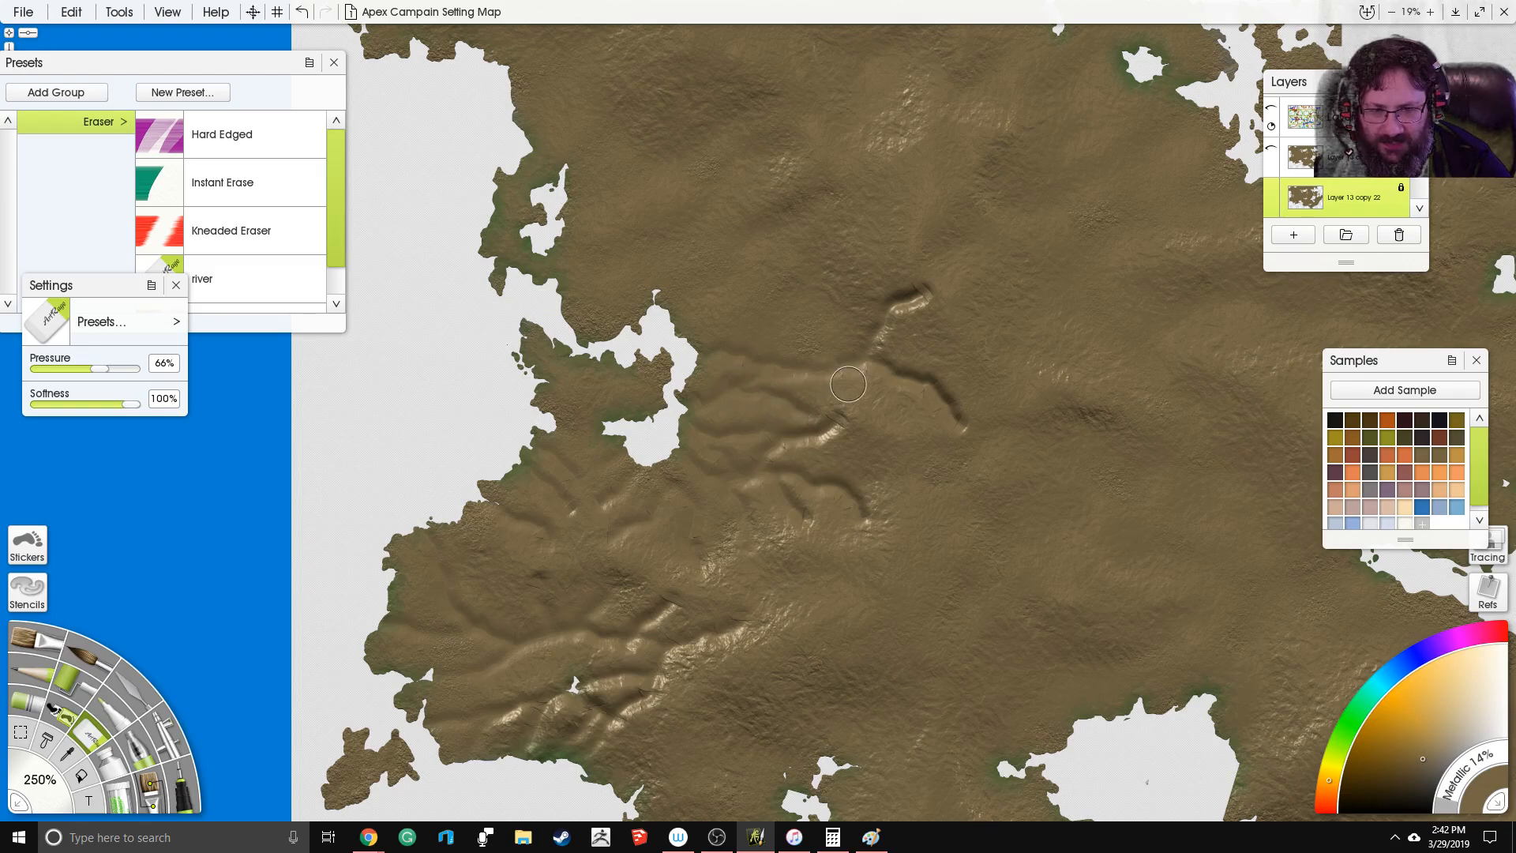
left_click_drag(861, 397, 839, 366)
Step: Erase several roughly parallel valleys from the ridge northeast of the bay down to the bay's northern end
mouse_move(815, 249)
left_mouse_down()
mouse_move(852, 326)
mouse_move(827, 316)
mouse_move(824, 332)
left_mouse_up()
mouse_move(908, 304)
left_mouse_down()
mouse_move(810, 333)
mouse_move(696, 396)
mouse_move(699, 367)
mouse_move(718, 359)
mouse_move(811, 342)
left_mouse_up()
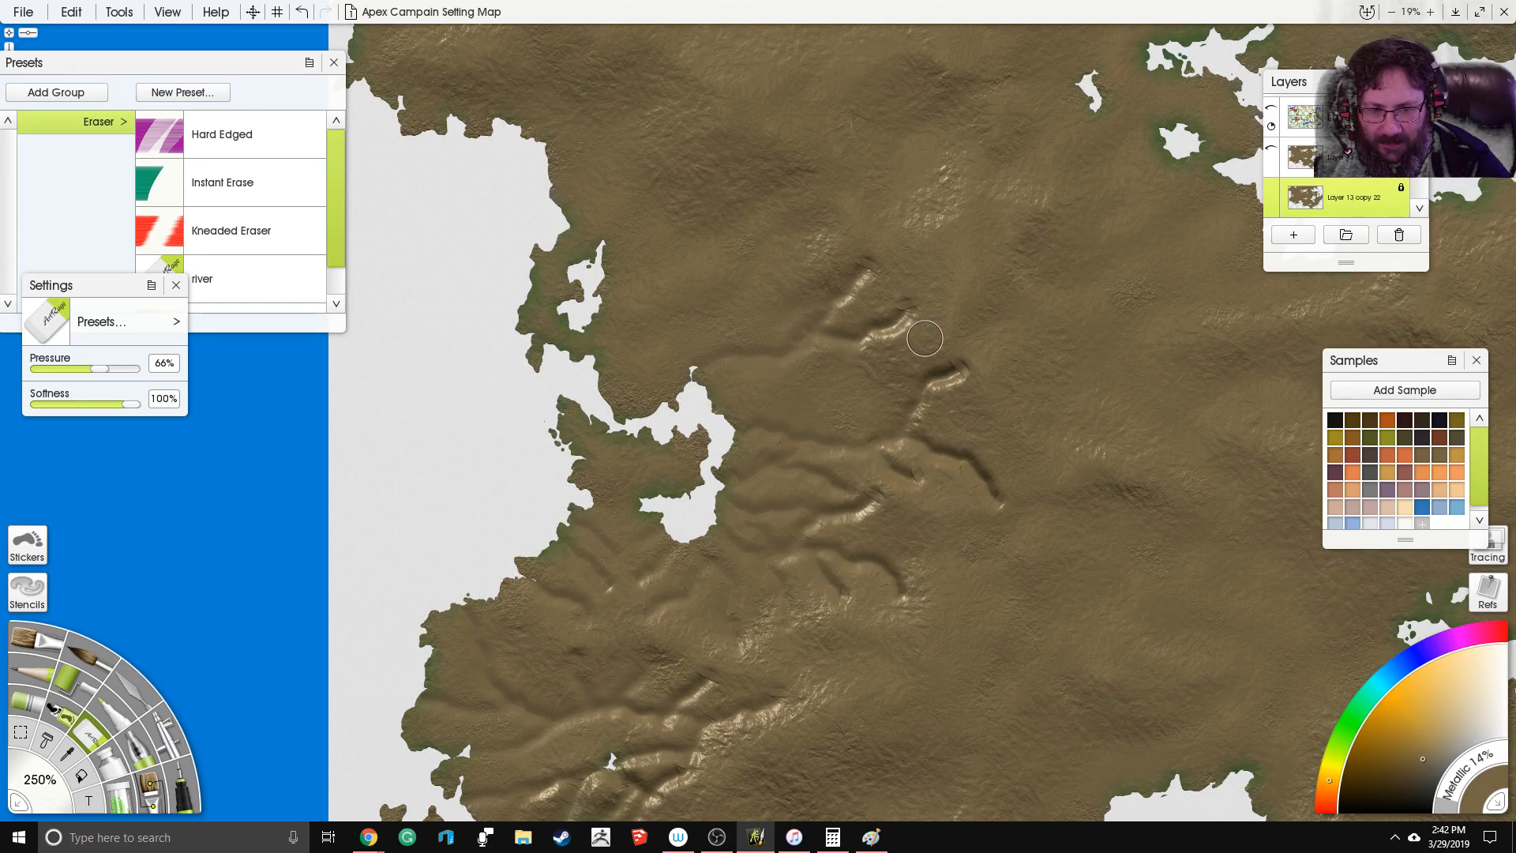
mouse_move(929, 346)
left_mouse_down()
mouse_move(860, 393)
mouse_move(822, 379)
mouse_move(784, 409)
mouse_move(728, 412)
left_mouse_up()
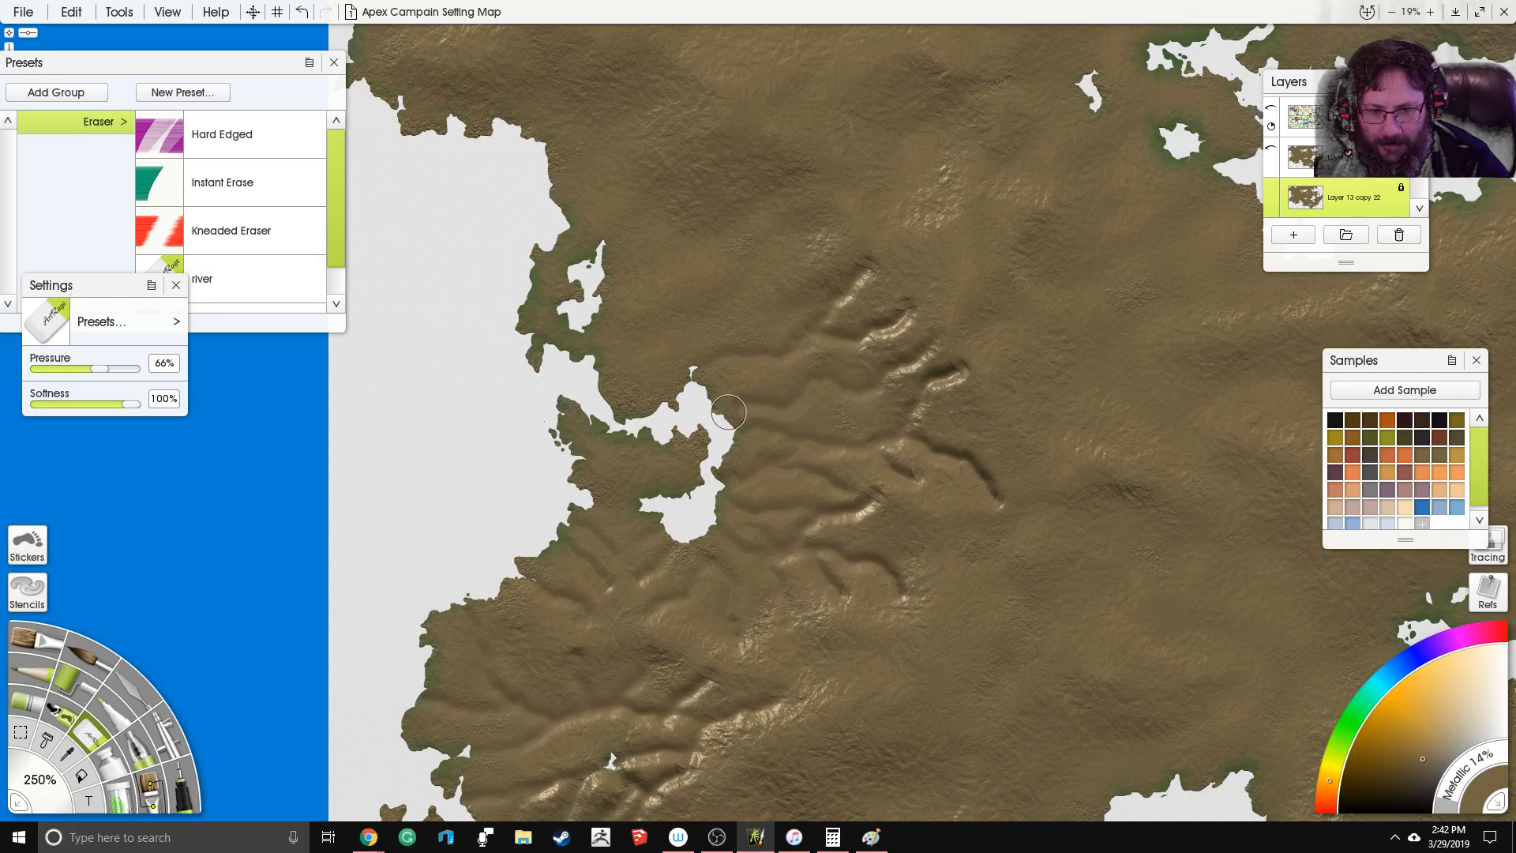
left_click_drag(664, 230, 720, 292)
mouse_move(899, 261)
left_mouse_down()
mouse_move(801, 308)
mouse_move(760, 375)
left_mouse_up()
mouse_move(892, 316)
left_mouse_down()
mouse_move(865, 336)
mouse_move(772, 347)
left_mouse_up()
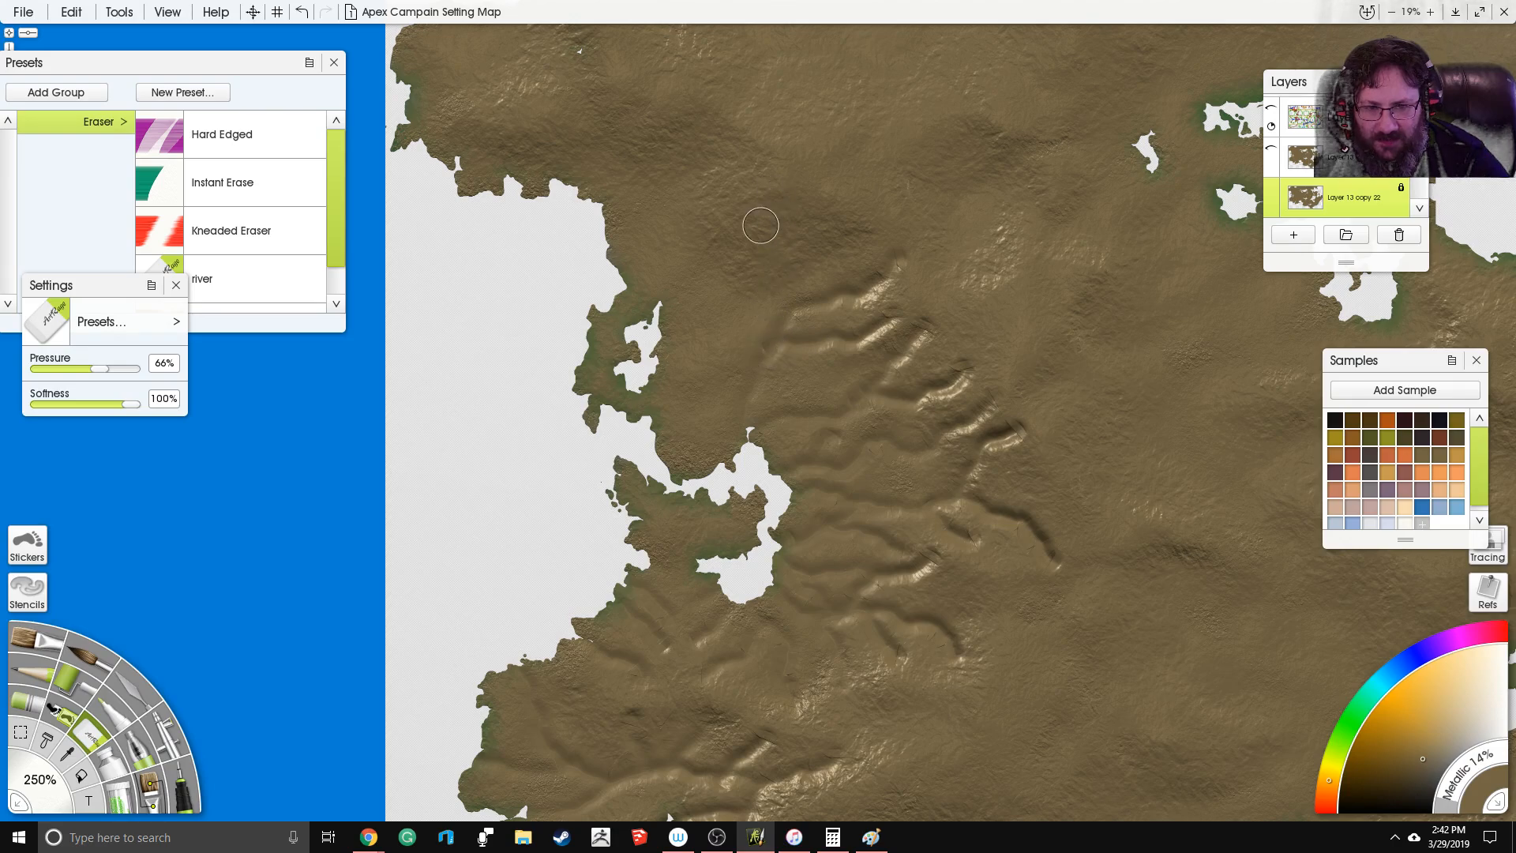
Step: Erase a series of short valleys from the northwestern ridge toward the coastal inlet and the west coast north of it
left_click_drag(769, 227, 665, 299)
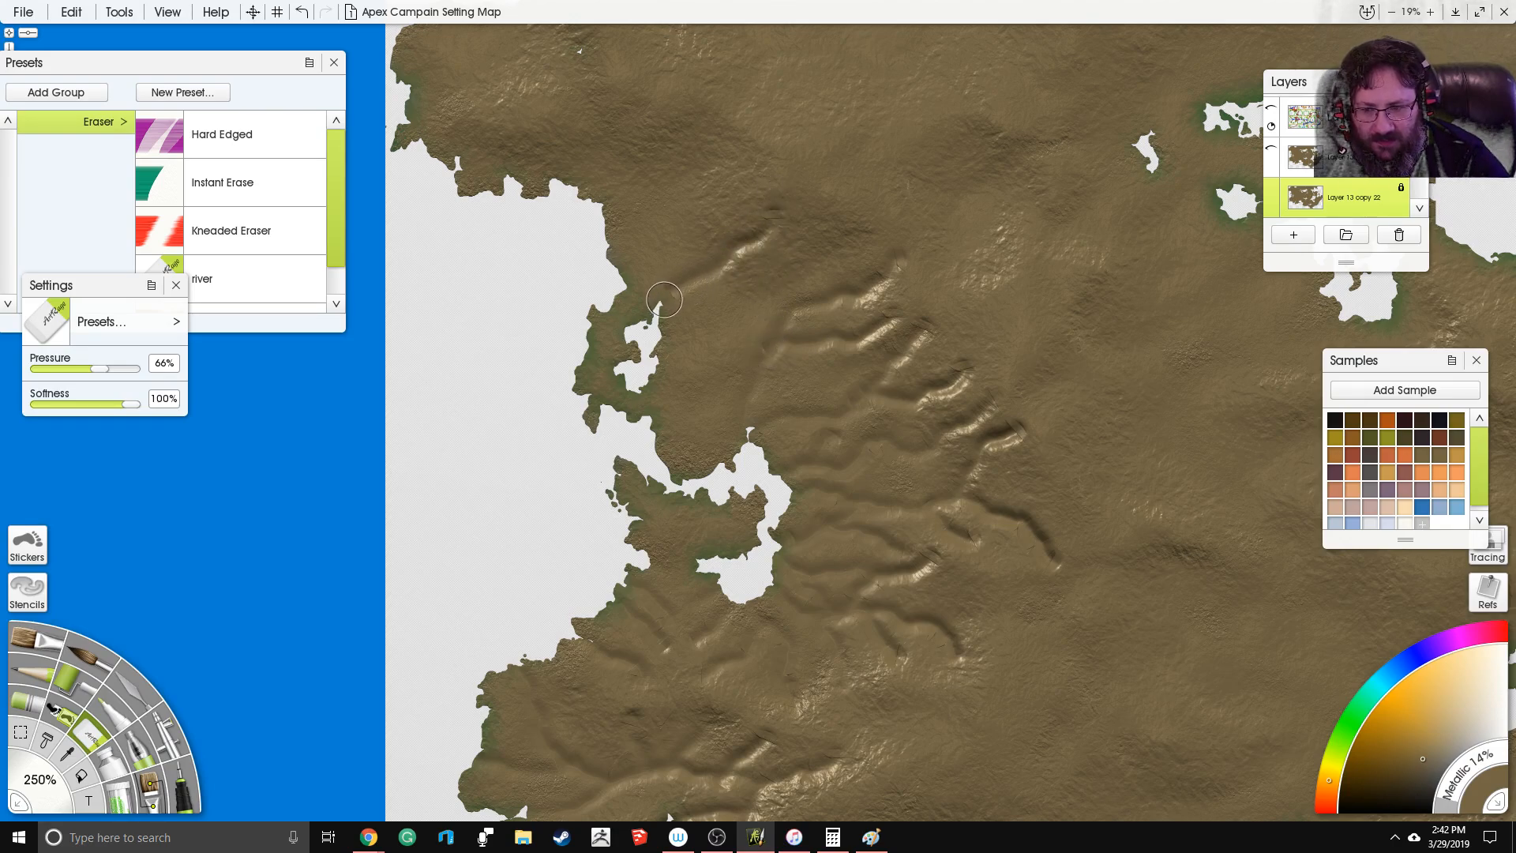
mouse_move(697, 282)
left_mouse_down()
mouse_move(778, 271)
mouse_move(802, 244)
mouse_move(787, 258)
left_mouse_up()
left_click_drag(666, 353, 754, 300)
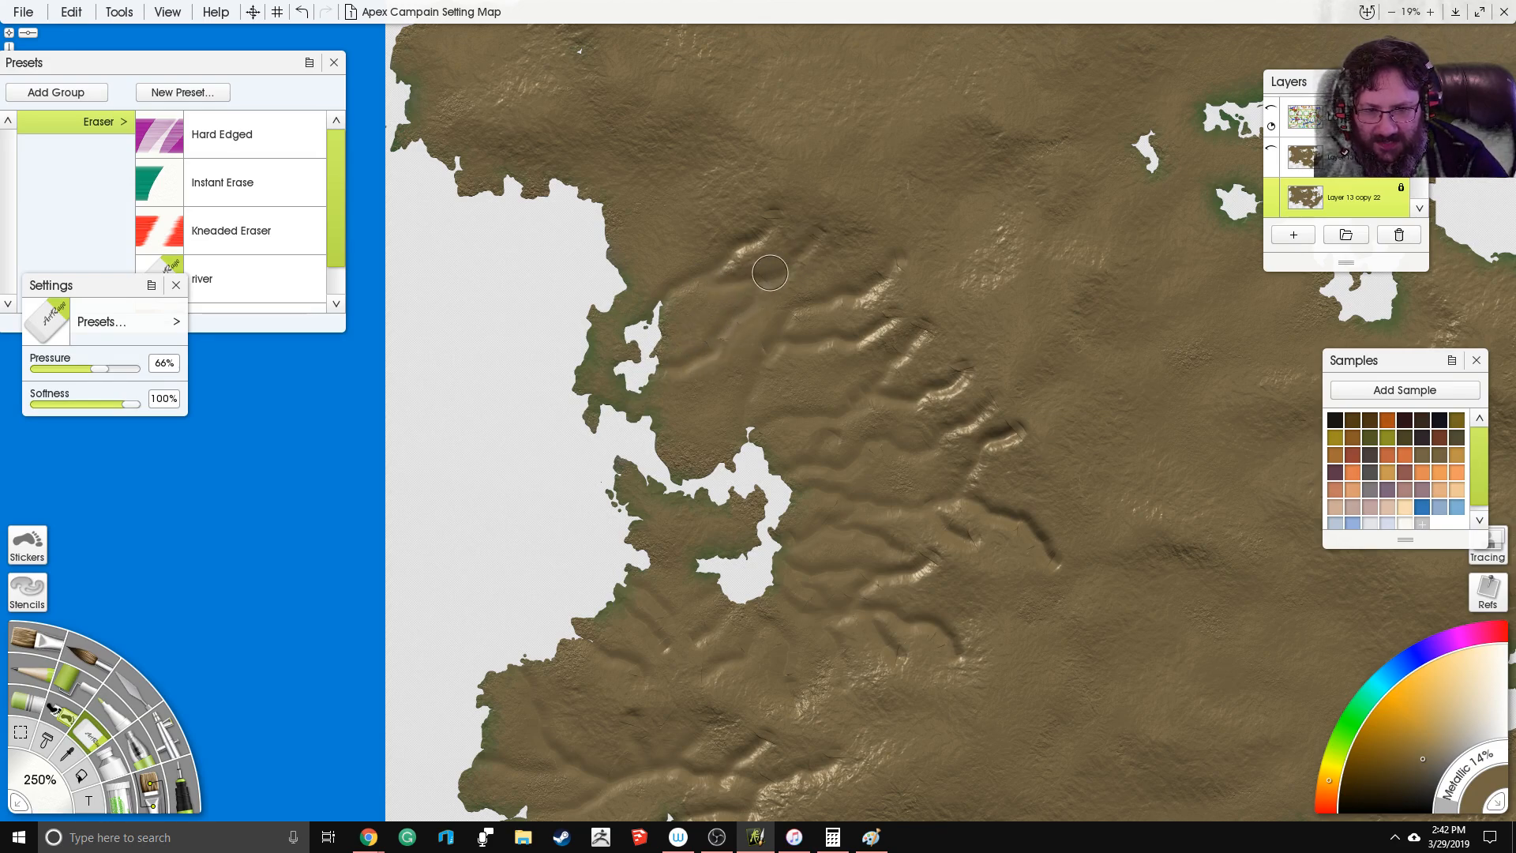
left_click_drag(654, 264, 739, 253)
left_click_drag(614, 234, 769, 186)
left_click_drag(663, 168, 694, 117)
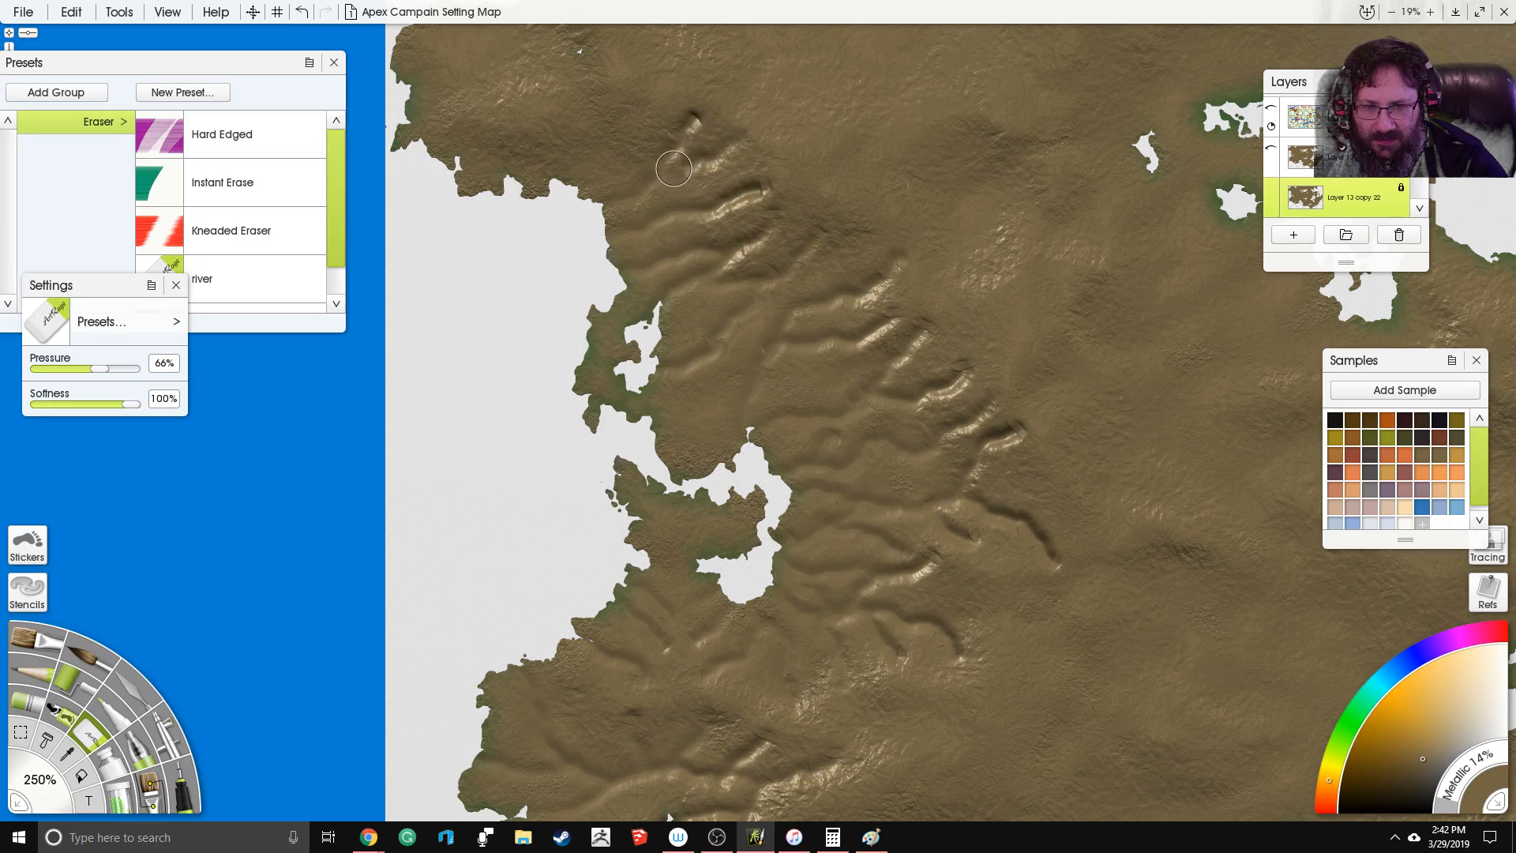
scroll(614, 105, "down", 5)
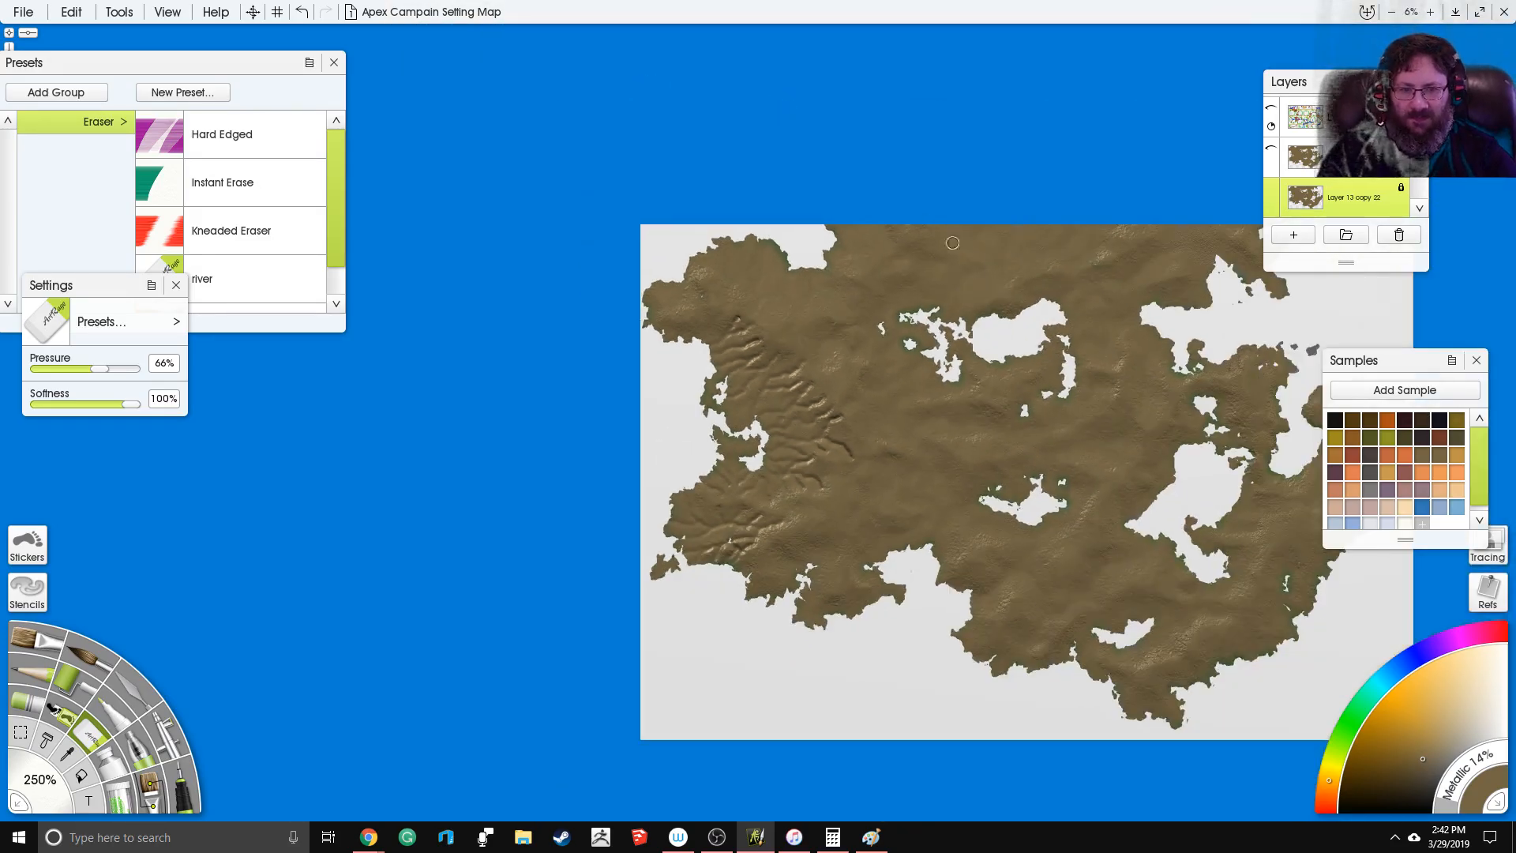
Step: Erase several short valleys across the northwestern peninsula, running from its highlands out to the surrounding coast
scroll(614, 106, "up", 4)
left_click_drag(814, 152, 875, 270)
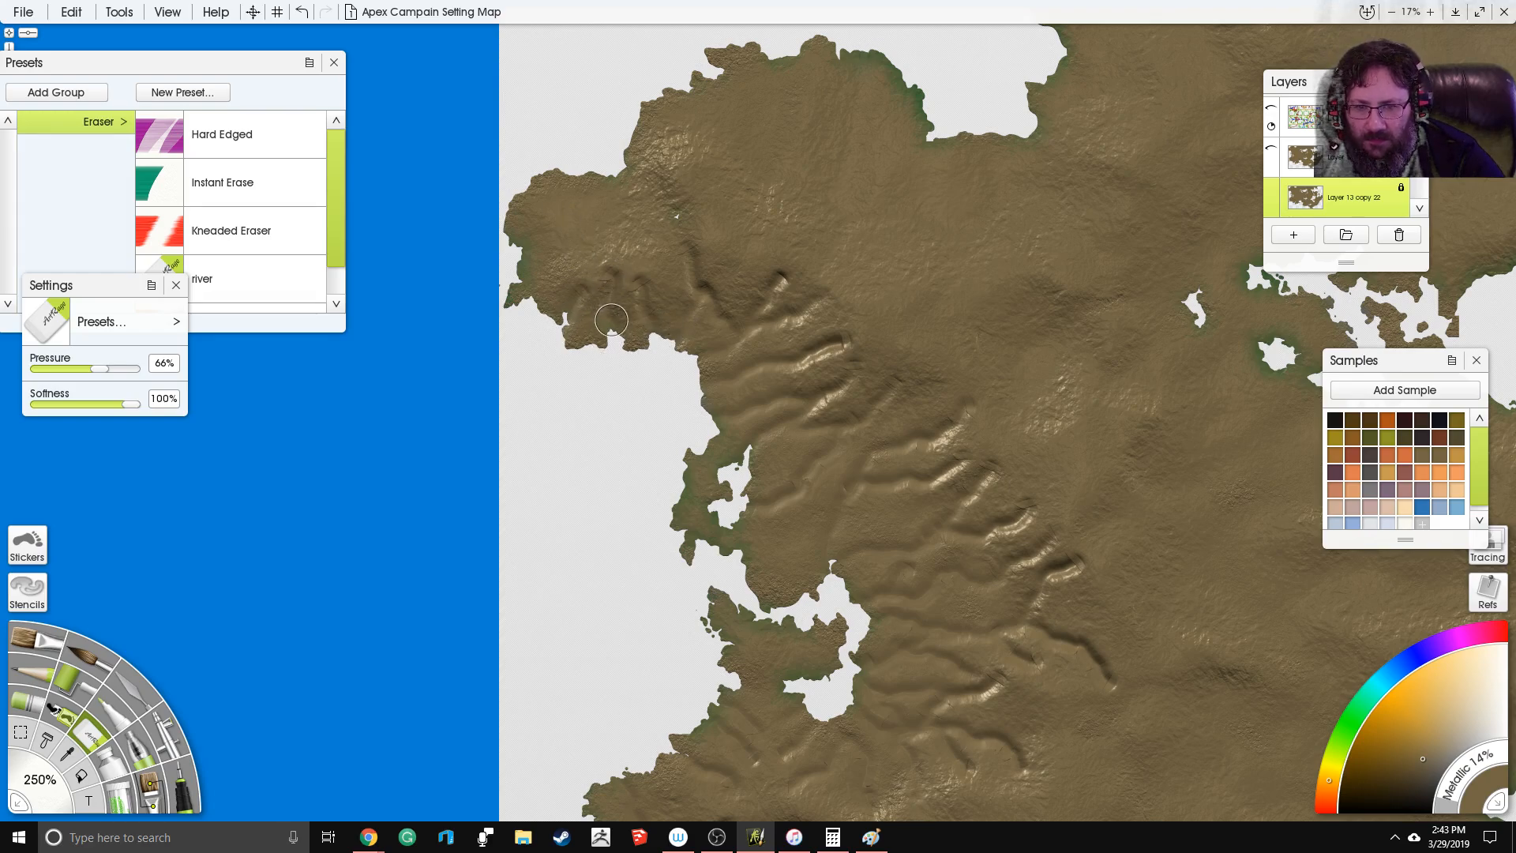
mouse_move(604, 242)
left_mouse_down()
mouse_move(640, 237)
mouse_move(608, 169)
left_mouse_up()
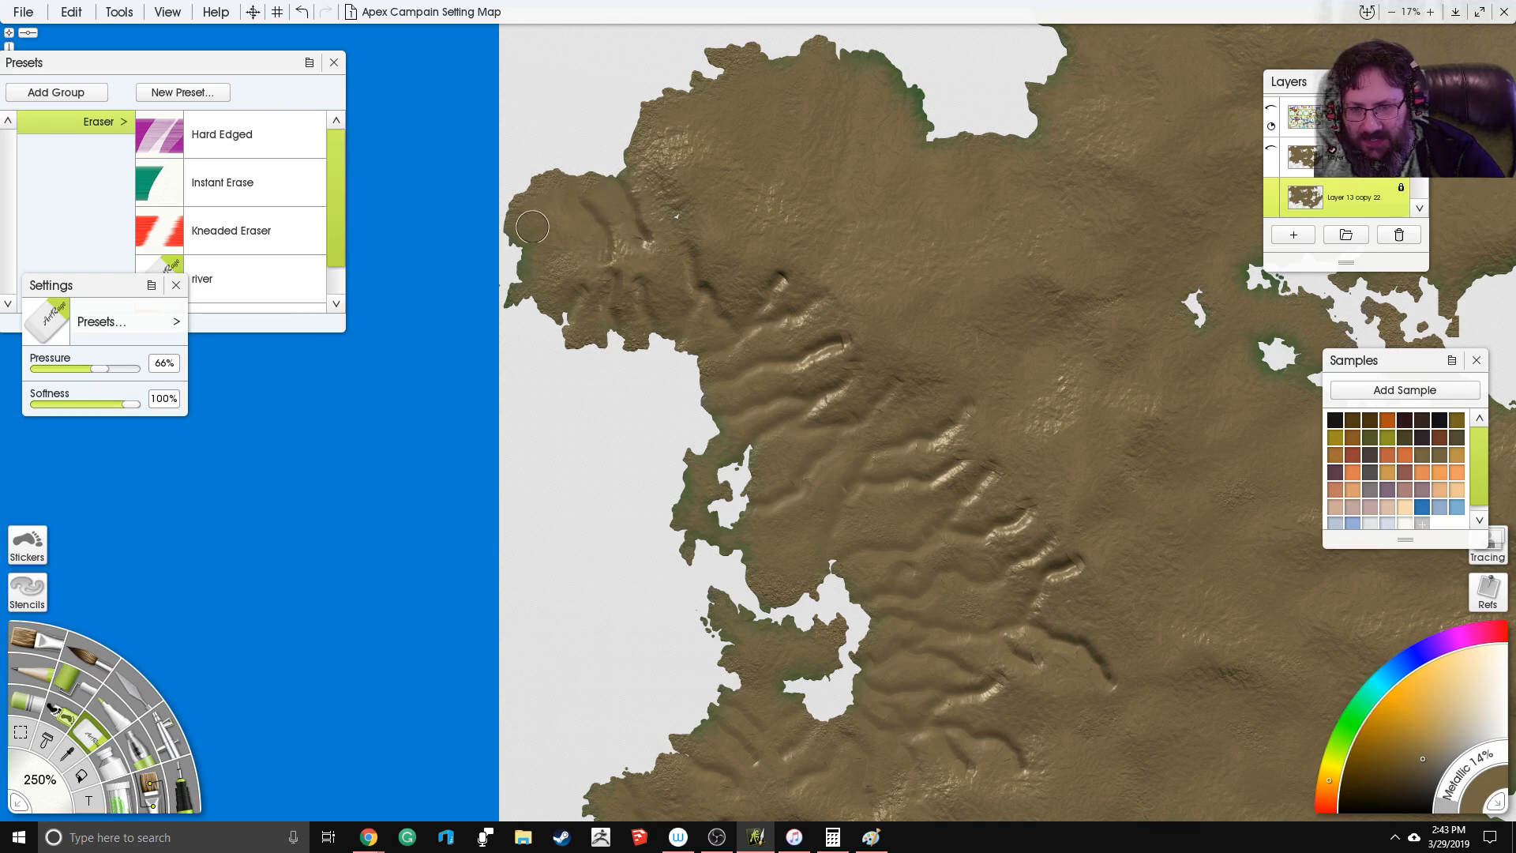
mouse_move(532, 239)
left_mouse_down()
mouse_move(574, 254)
mouse_move(530, 190)
mouse_move(559, 265)
left_mouse_up()
Step: Erase long valleys from the northern coast and the northern bay's southwest shore inland toward the northwestern ridge
left_click_drag(924, 329, 910, 422)
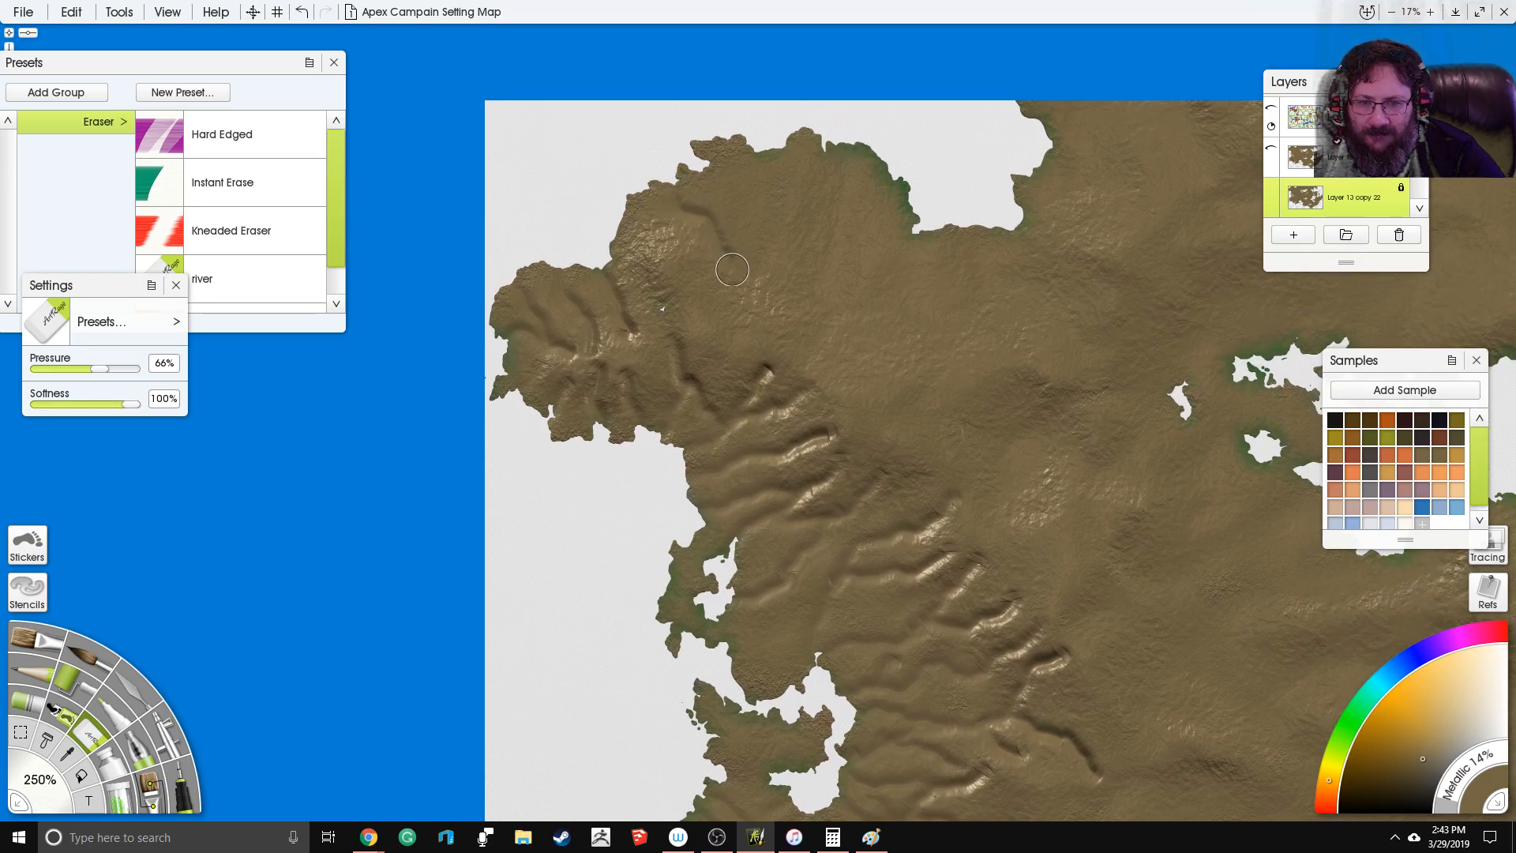
left_click_drag(737, 304, 730, 351)
left_click_drag(752, 279, 794, 205)
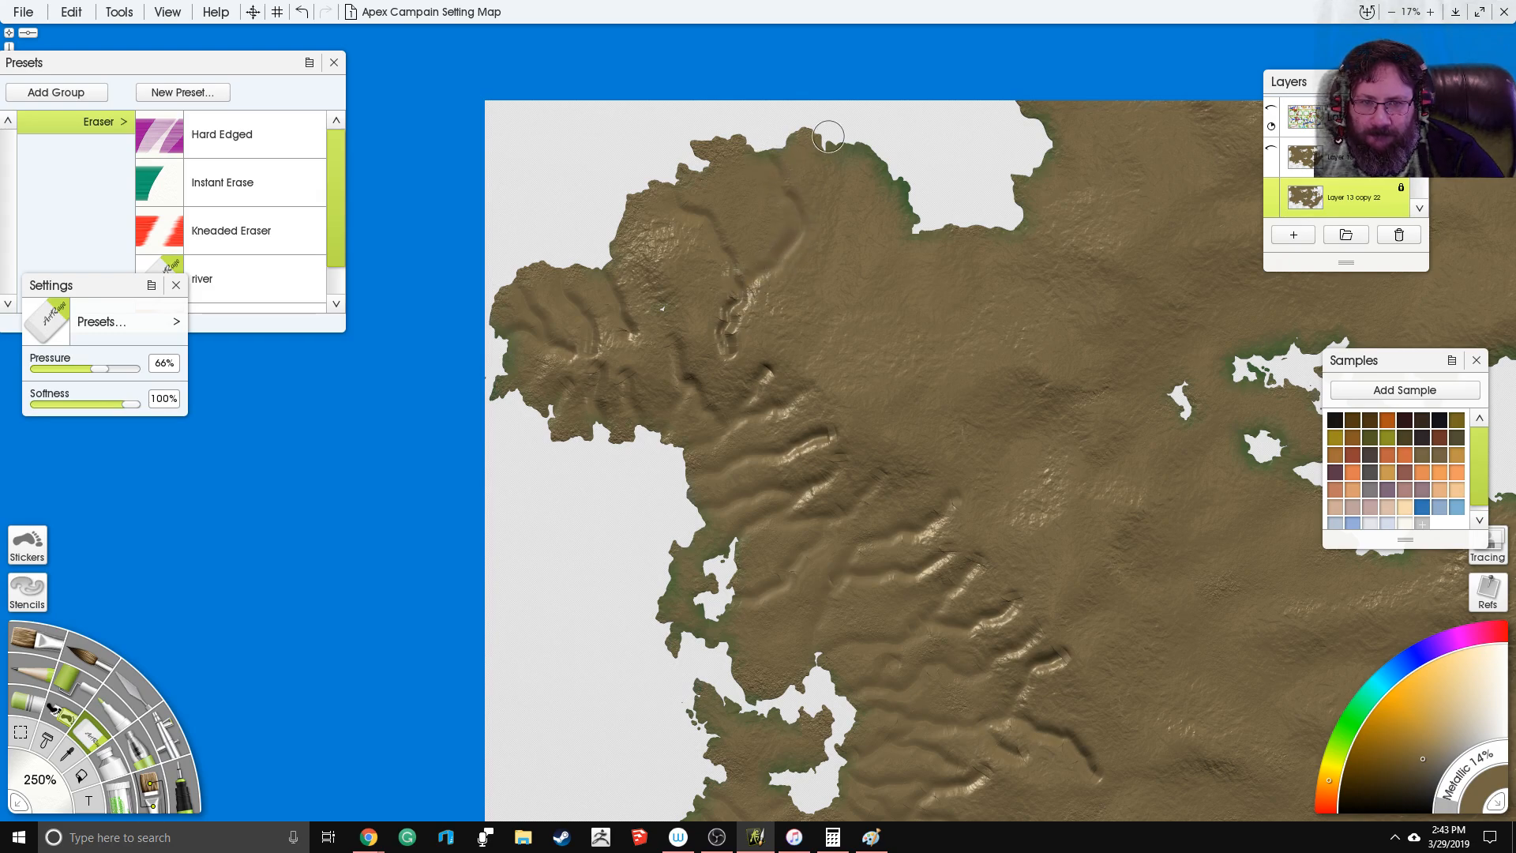
left_click_drag(920, 249, 808, 369)
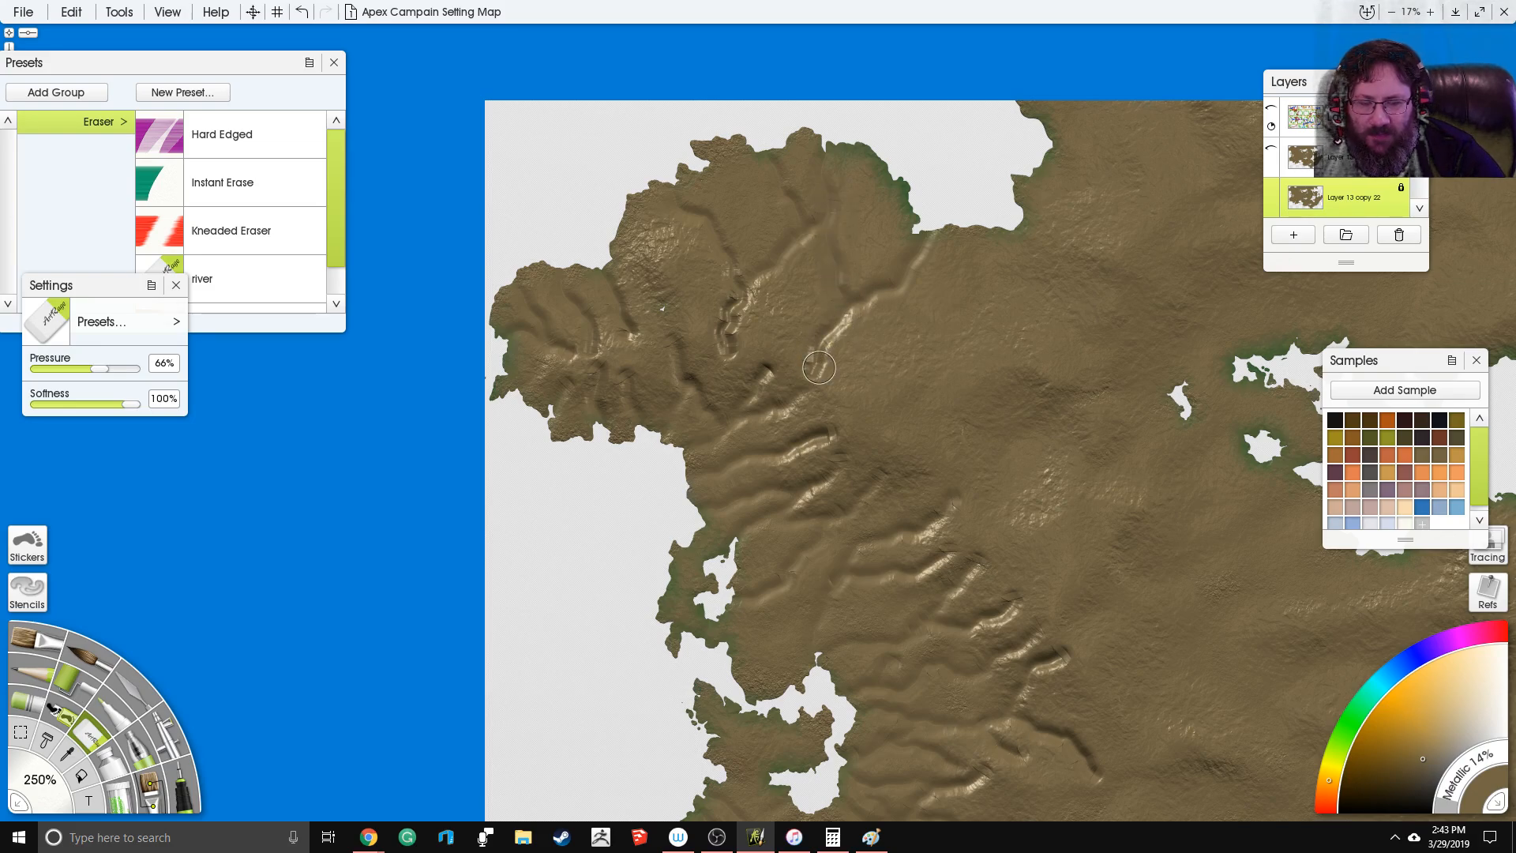
Step: Smudge the ground around the inland ends of the northern valleys with the palette knife to blend them into the ridge
left_click(126, 686)
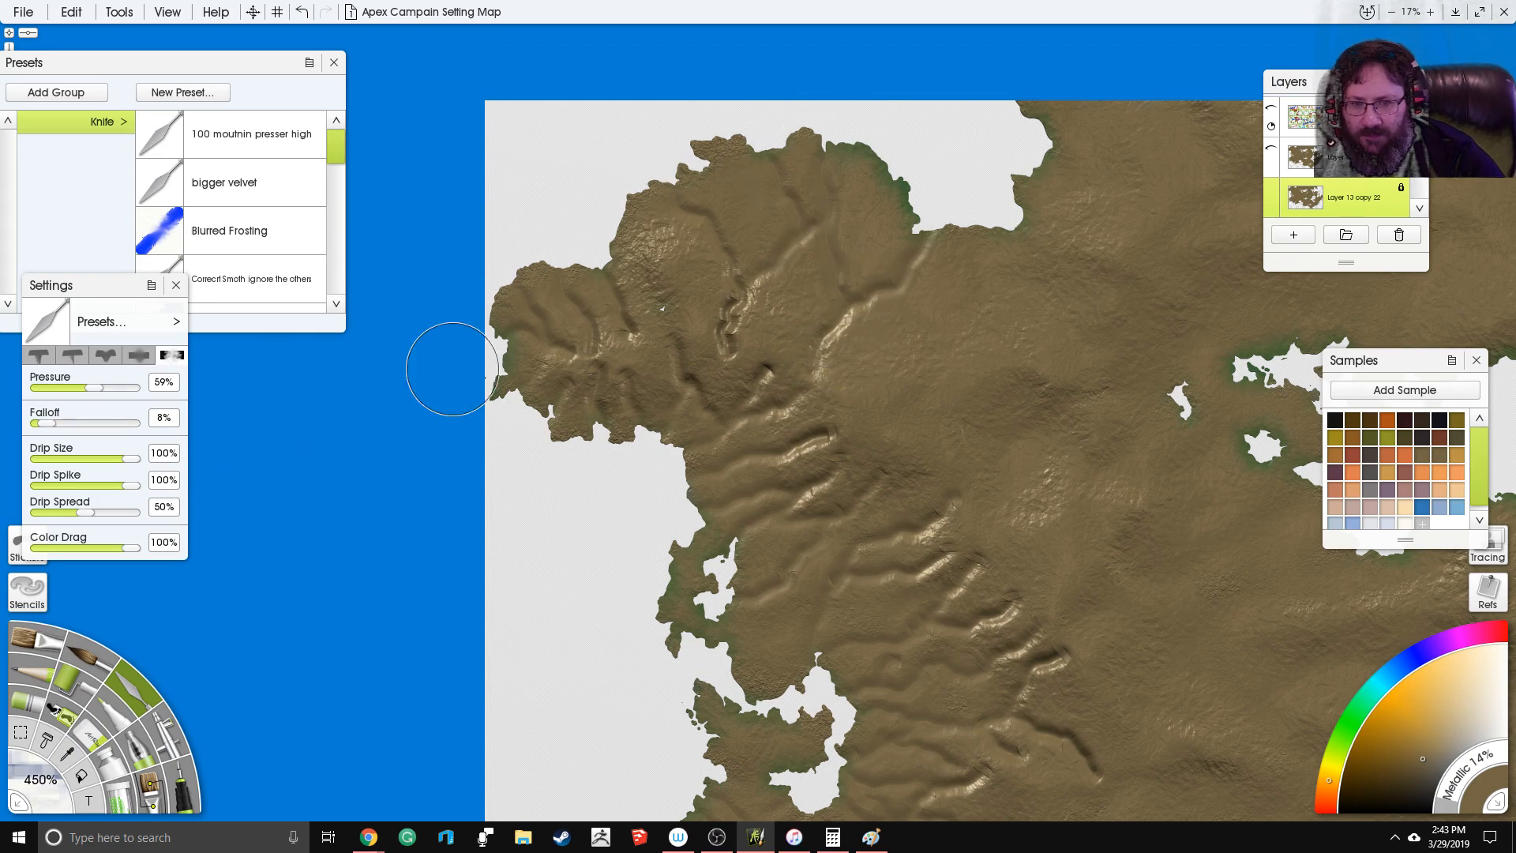
mouse_move(726, 346)
left_mouse_down()
mouse_move(745, 296)
mouse_move(730, 335)
mouse_move(755, 304)
mouse_move(768, 371)
left_mouse_up()
left_click_drag(818, 317, 781, 227)
mouse_move(794, 345)
left_mouse_down()
mouse_move(765, 363)
mouse_move(786, 385)
mouse_move(797, 370)
left_mouse_up()
mouse_move(779, 316)
left_mouse_down()
mouse_move(762, 310)
mouse_move(760, 282)
left_mouse_up()
mouse_move(813, 341)
left_mouse_down()
mouse_move(762, 256)
mouse_move(797, 299)
mouse_move(864, 330)
mouse_move(862, 380)
left_mouse_up()
left_click_drag(890, 389, 890, 394)
left_click_drag(894, 392, 901, 380)
Step: Blend the inland ends of the valleys east and southeast of the western bay with the palette knife
mouse_move(975, 456)
left_mouse_down()
mouse_move(843, 329)
mouse_move(791, 310)
left_mouse_up()
mouse_move(791, 310)
left_mouse_down()
mouse_move(775, 320)
mouse_move(818, 337)
mouse_move(824, 363)
left_mouse_up()
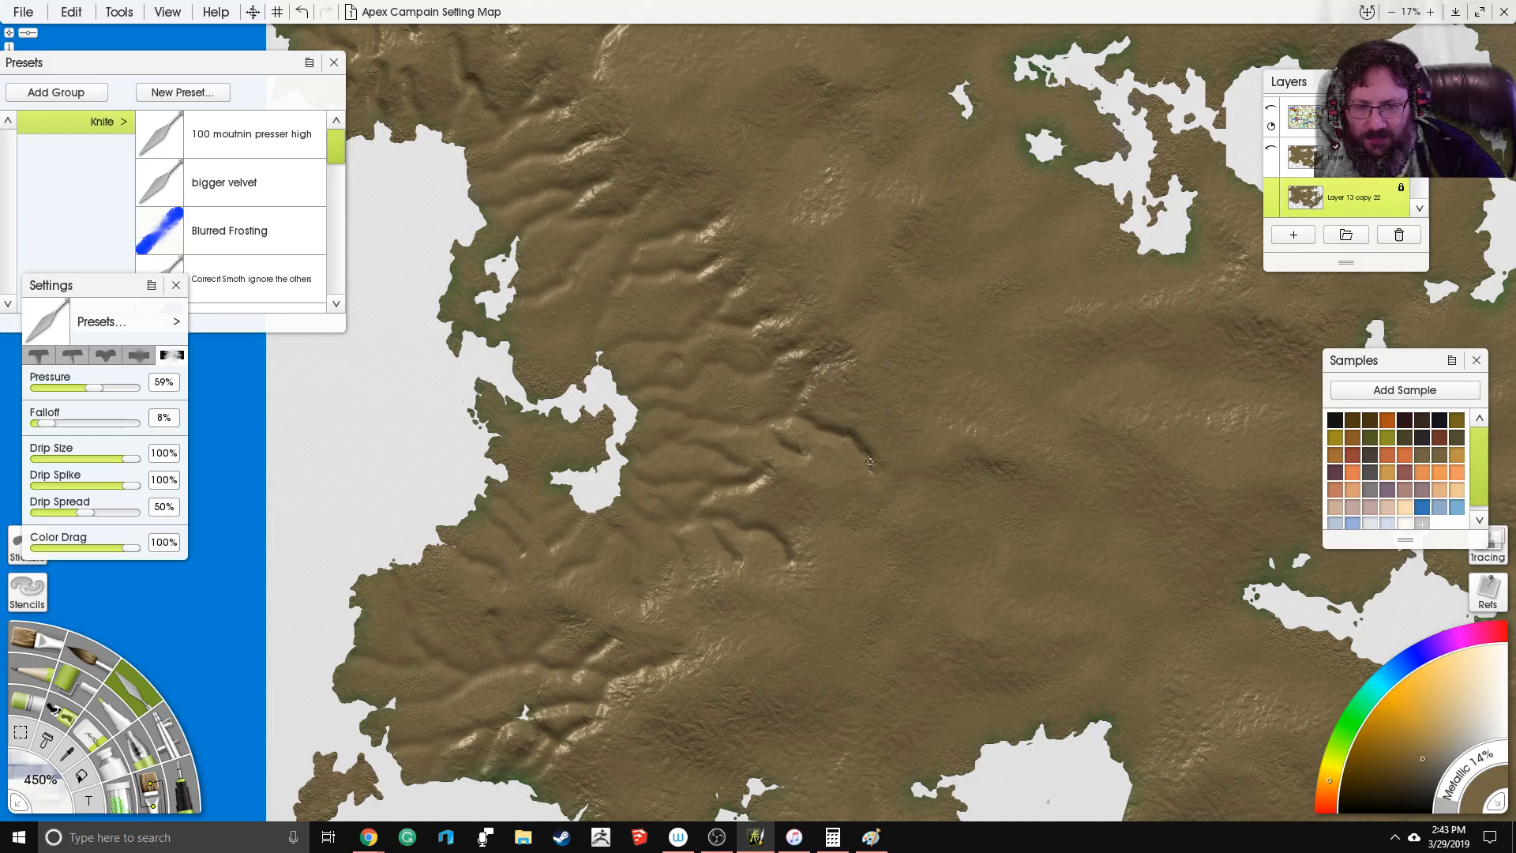
left_click_drag(782, 547, 785, 561)
mouse_move(742, 555)
left_mouse_down()
mouse_move(725, 565)
mouse_move(741, 564)
left_mouse_up()
mouse_move(783, 488)
left_mouse_down()
mouse_move(761, 474)
mouse_move(803, 458)
left_mouse_up()
left_click_drag(686, 612, 723, 431)
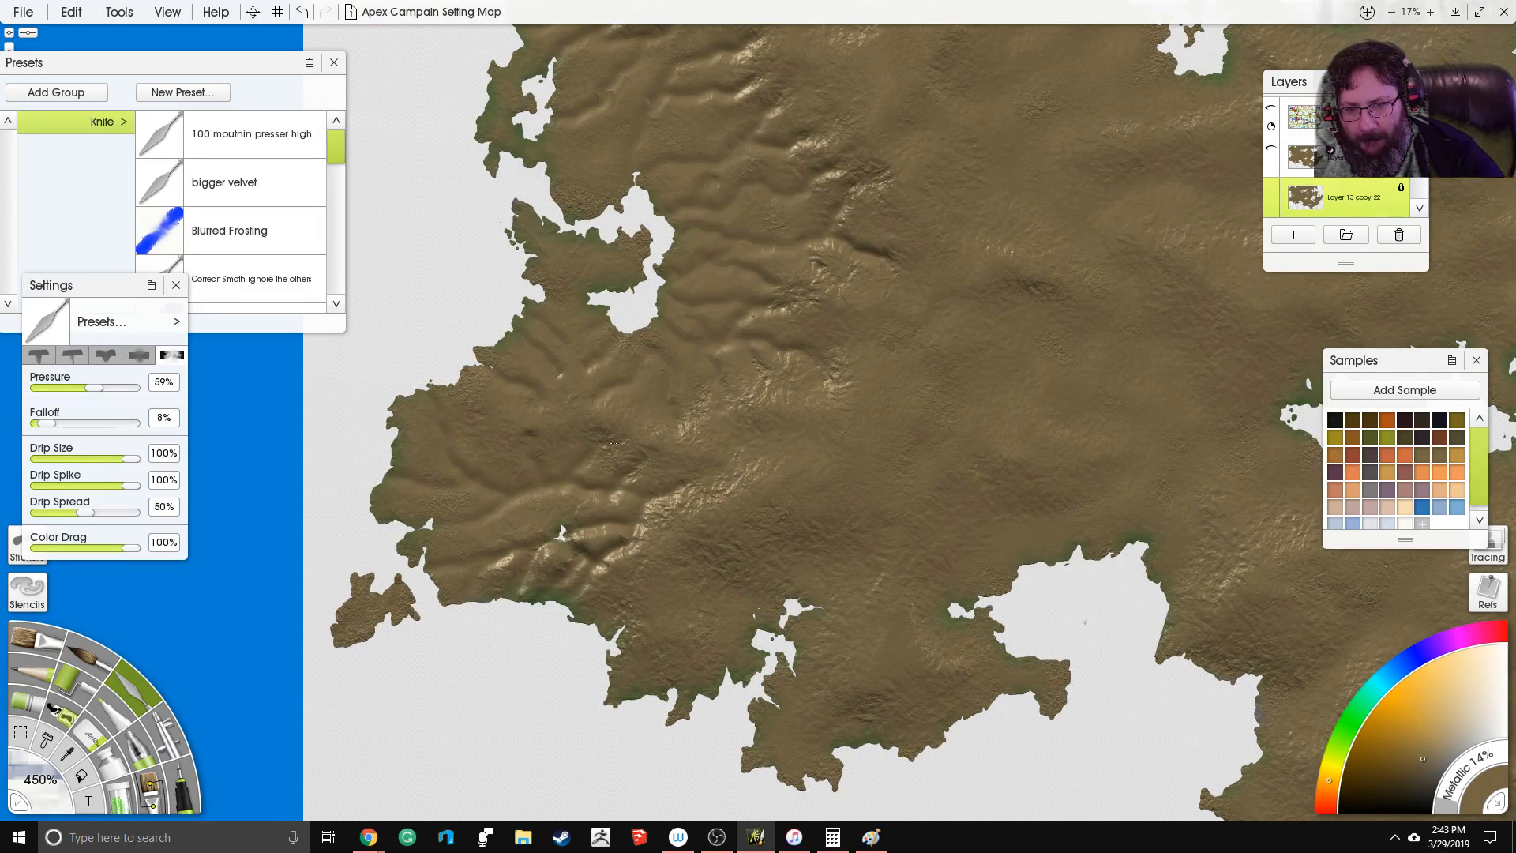
Step: Switch back to the Eraser and erase several branching valleys running inland from the northern bay's south shore
scroll(604, 424, "up", 1)
scroll(604, 424, "down", 7)
mouse_move(741, 241)
left_mouse_down()
mouse_move(772, 433)
mouse_move(633, 472)
left_mouse_up()
scroll(771, 419, "up", 5)
scroll(769, 415, "up", 3)
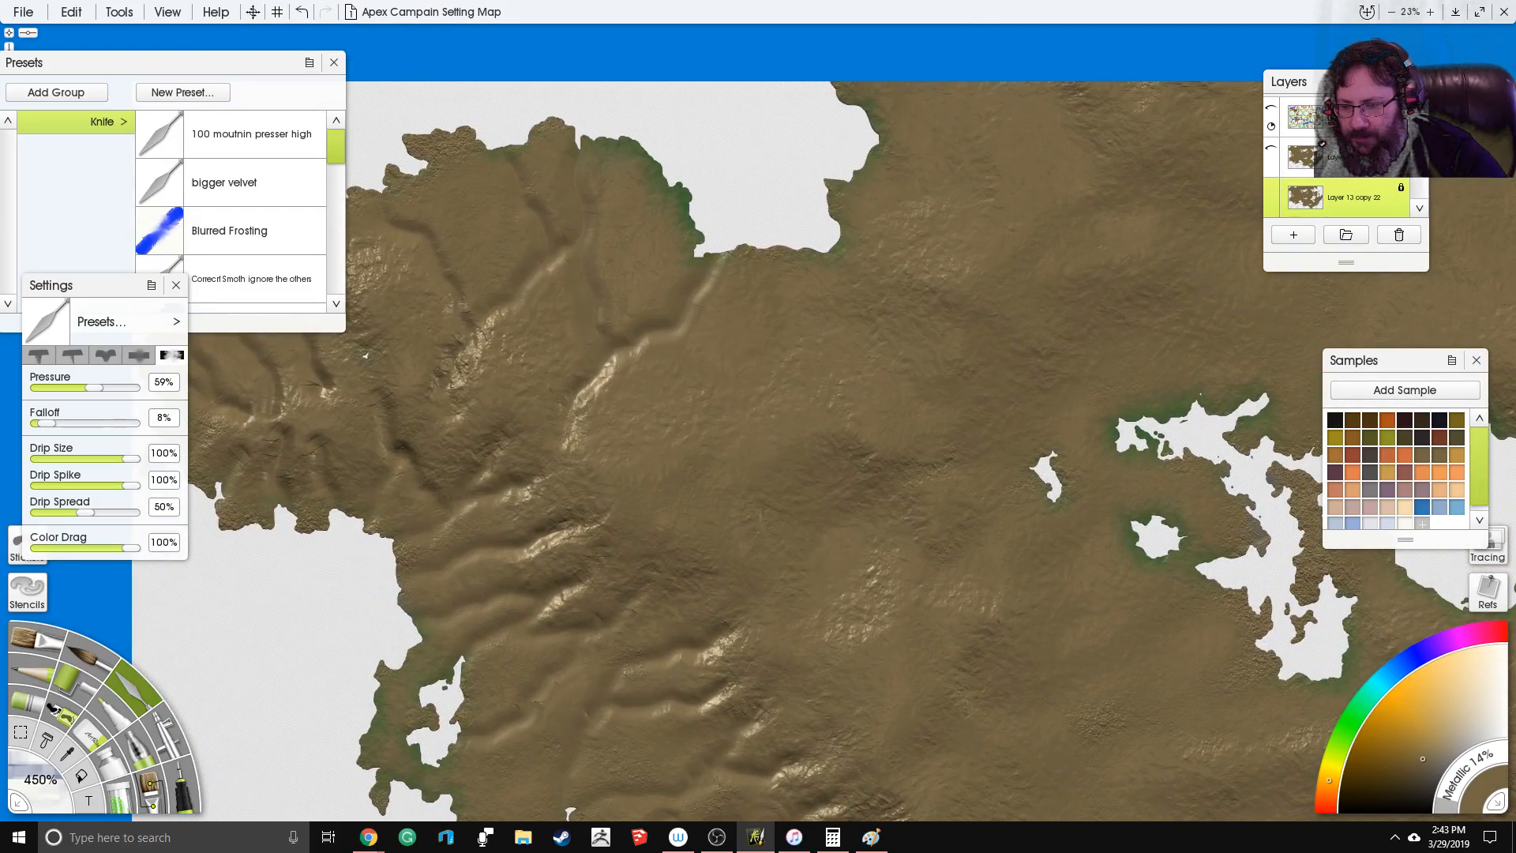
left_click(84, 752)
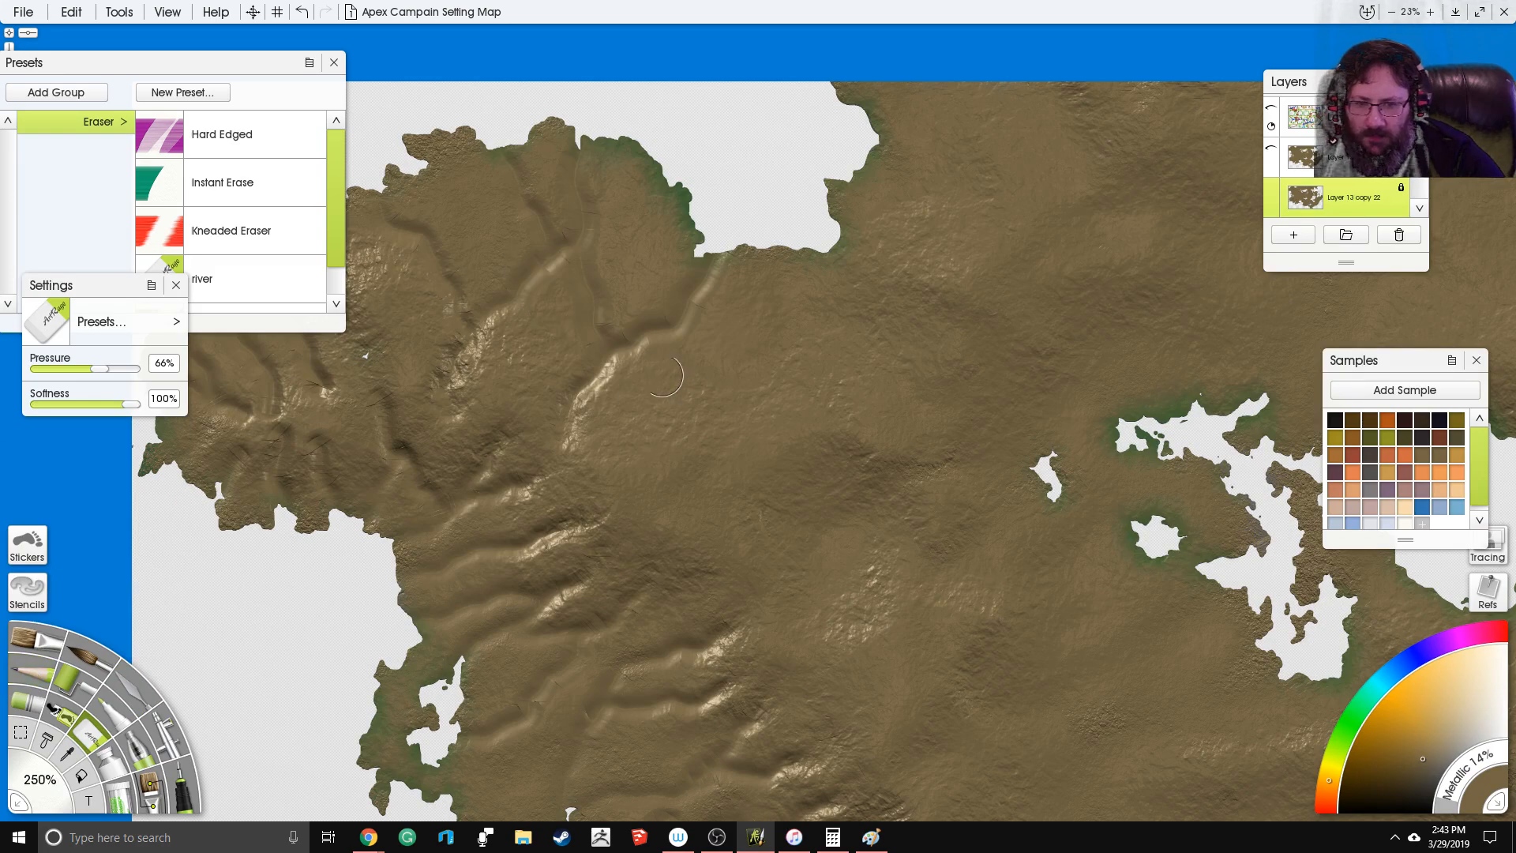
left_click_drag(833, 417, 842, 340)
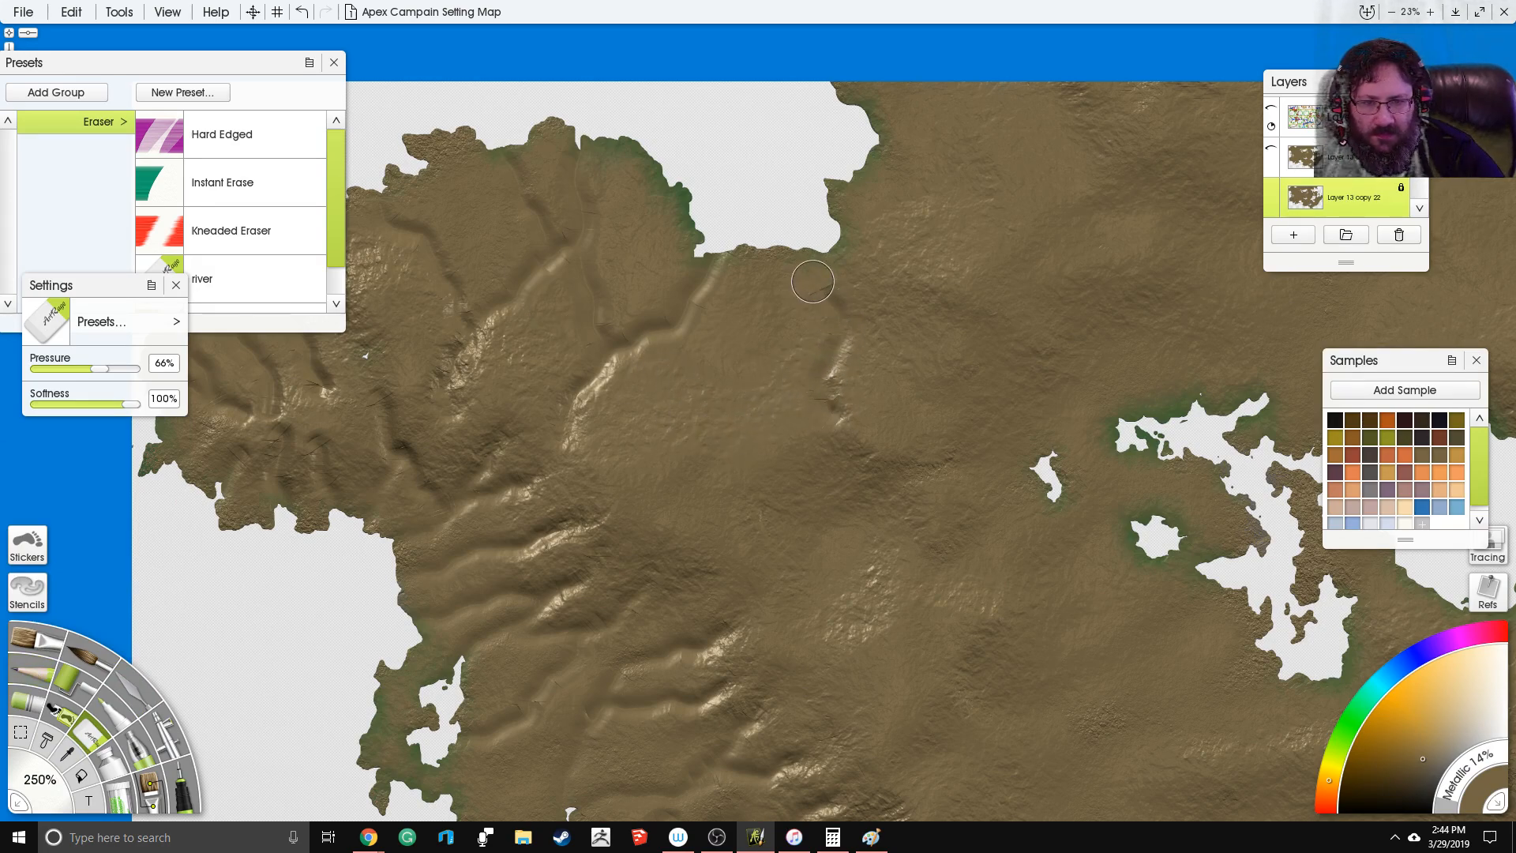
left_click_drag(788, 326, 826, 371)
mouse_move(713, 430)
left_mouse_down()
mouse_move(768, 362)
mouse_move(774, 315)
left_mouse_up()
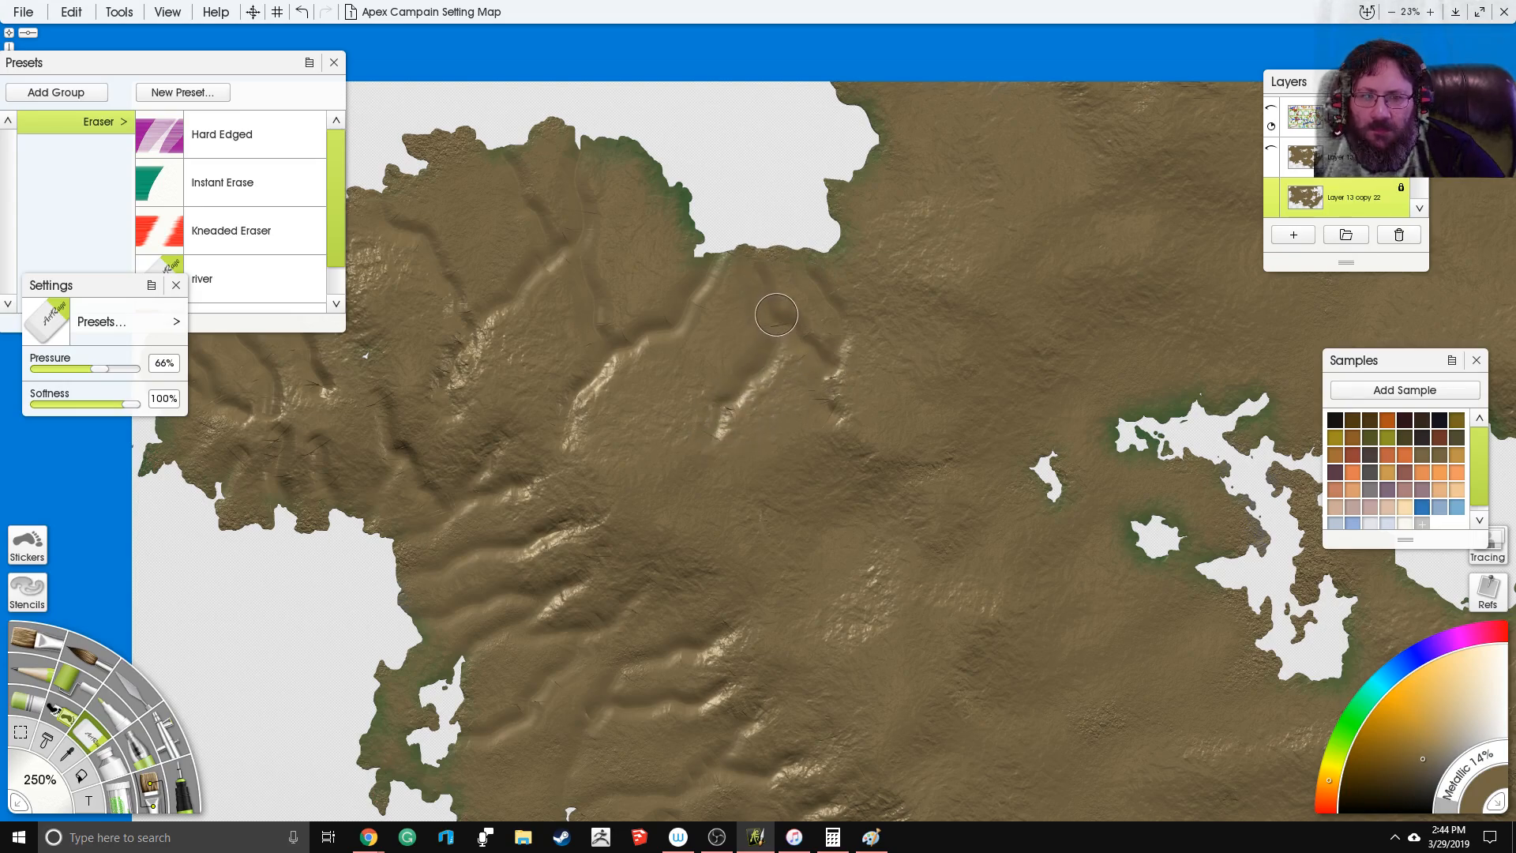
mouse_move(740, 394)
left_mouse_down()
mouse_move(697, 306)
mouse_move(706, 323)
mouse_move(734, 277)
mouse_move(738, 227)
mouse_move(796, 207)
left_mouse_up()
mouse_move(677, 437)
left_mouse_down()
mouse_move(710, 387)
mouse_move(695, 304)
left_mouse_up()
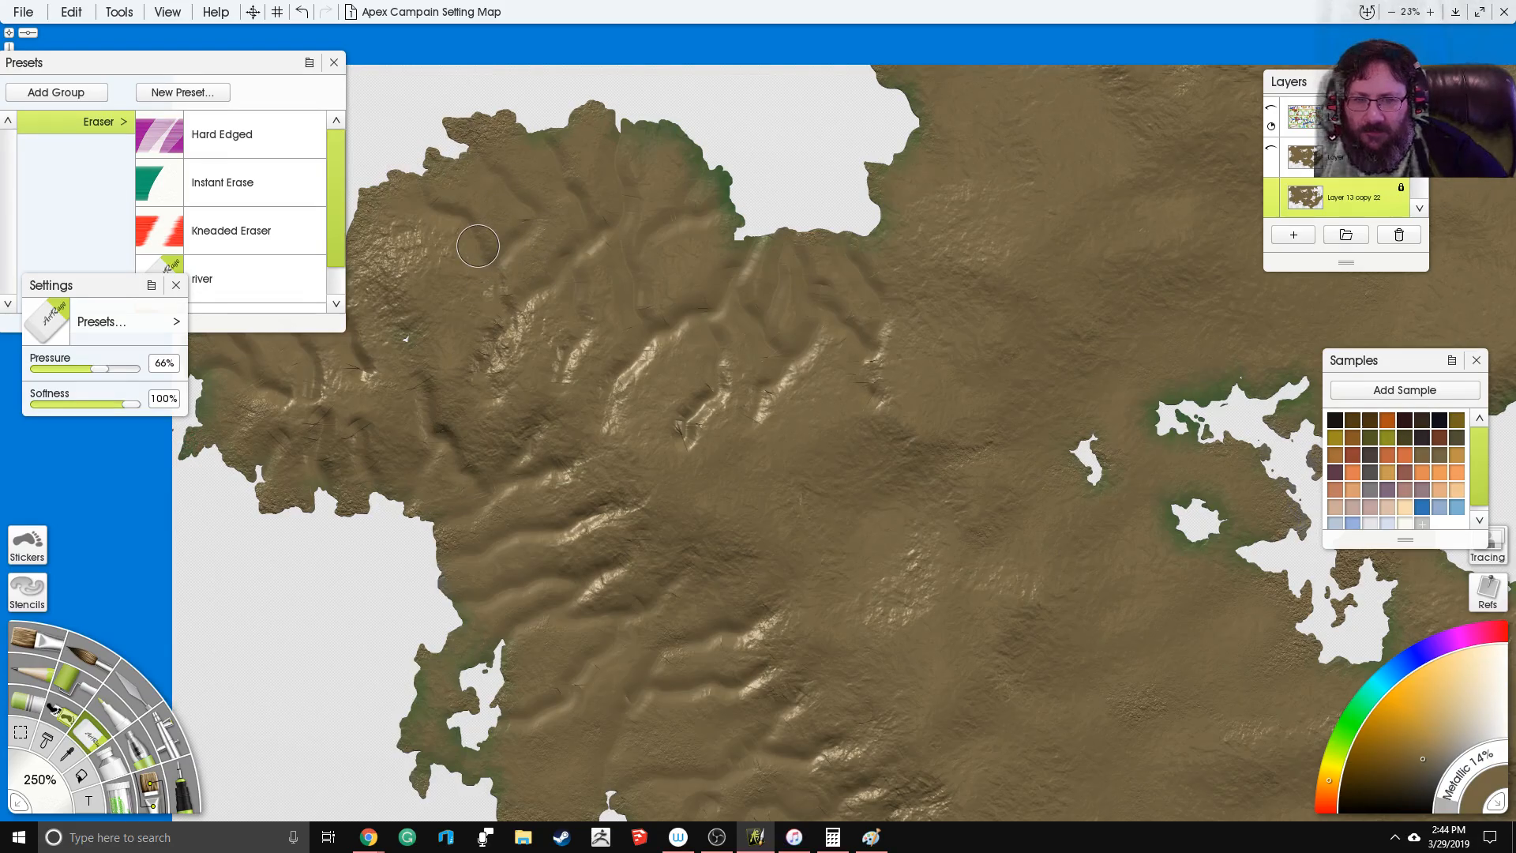
Step: Erase winding valleys from the inland ridge east to the small lake, with tributaries joining from the west and south
scroll(626, 204, "down", 4)
left_click_drag(884, 386, 882, 268)
scroll(660, 378, "up", 3)
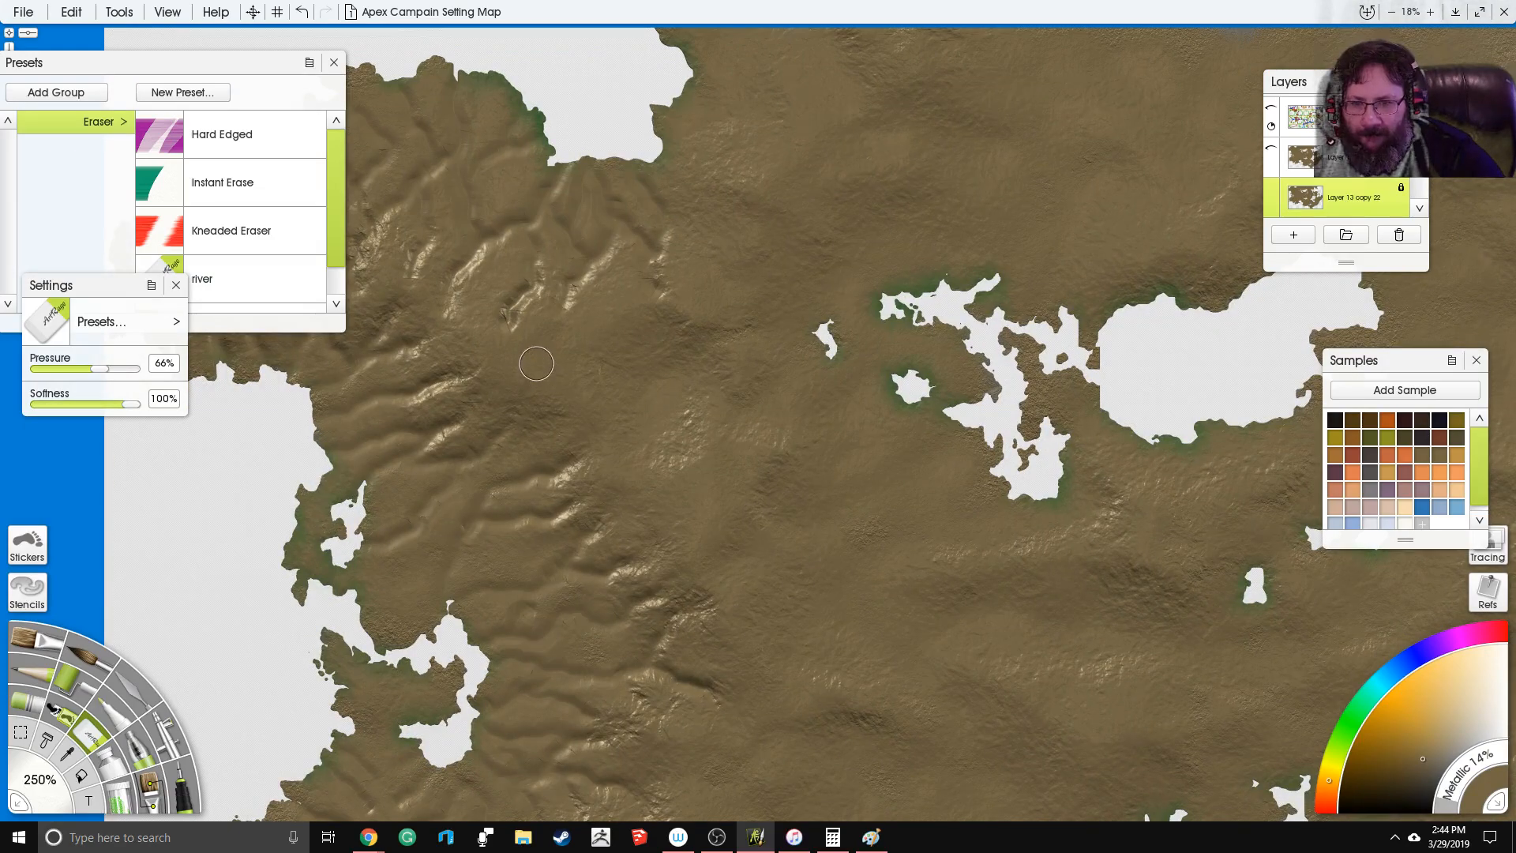
mouse_move(536, 362)
left_mouse_down()
mouse_move(586, 402)
mouse_move(633, 385)
left_mouse_up()
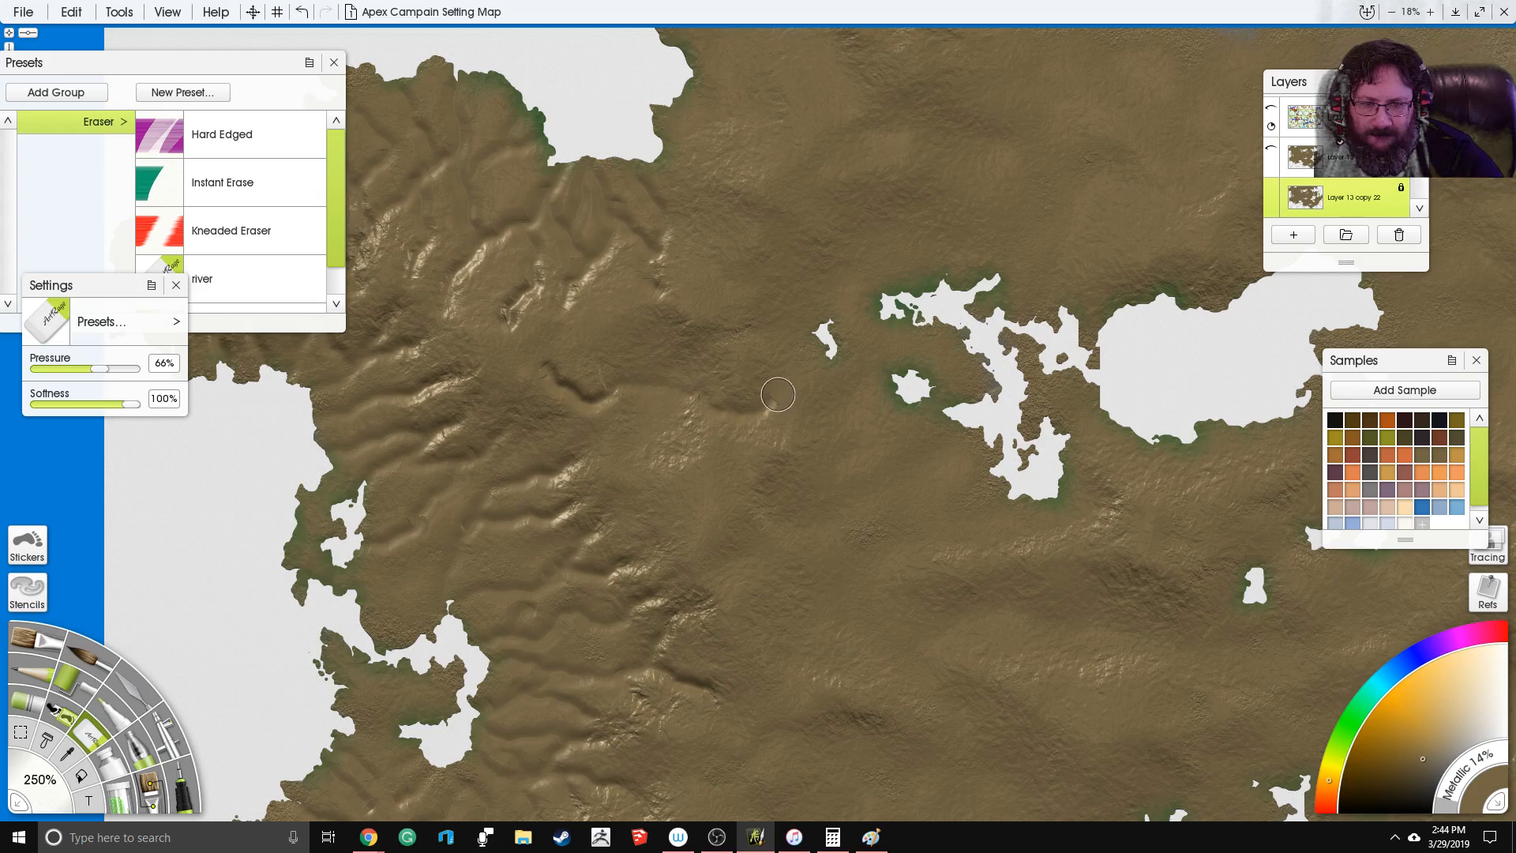
mouse_move(672, 307)
left_mouse_down()
mouse_move(665, 323)
mouse_move(704, 341)
mouse_move(796, 327)
left_mouse_up()
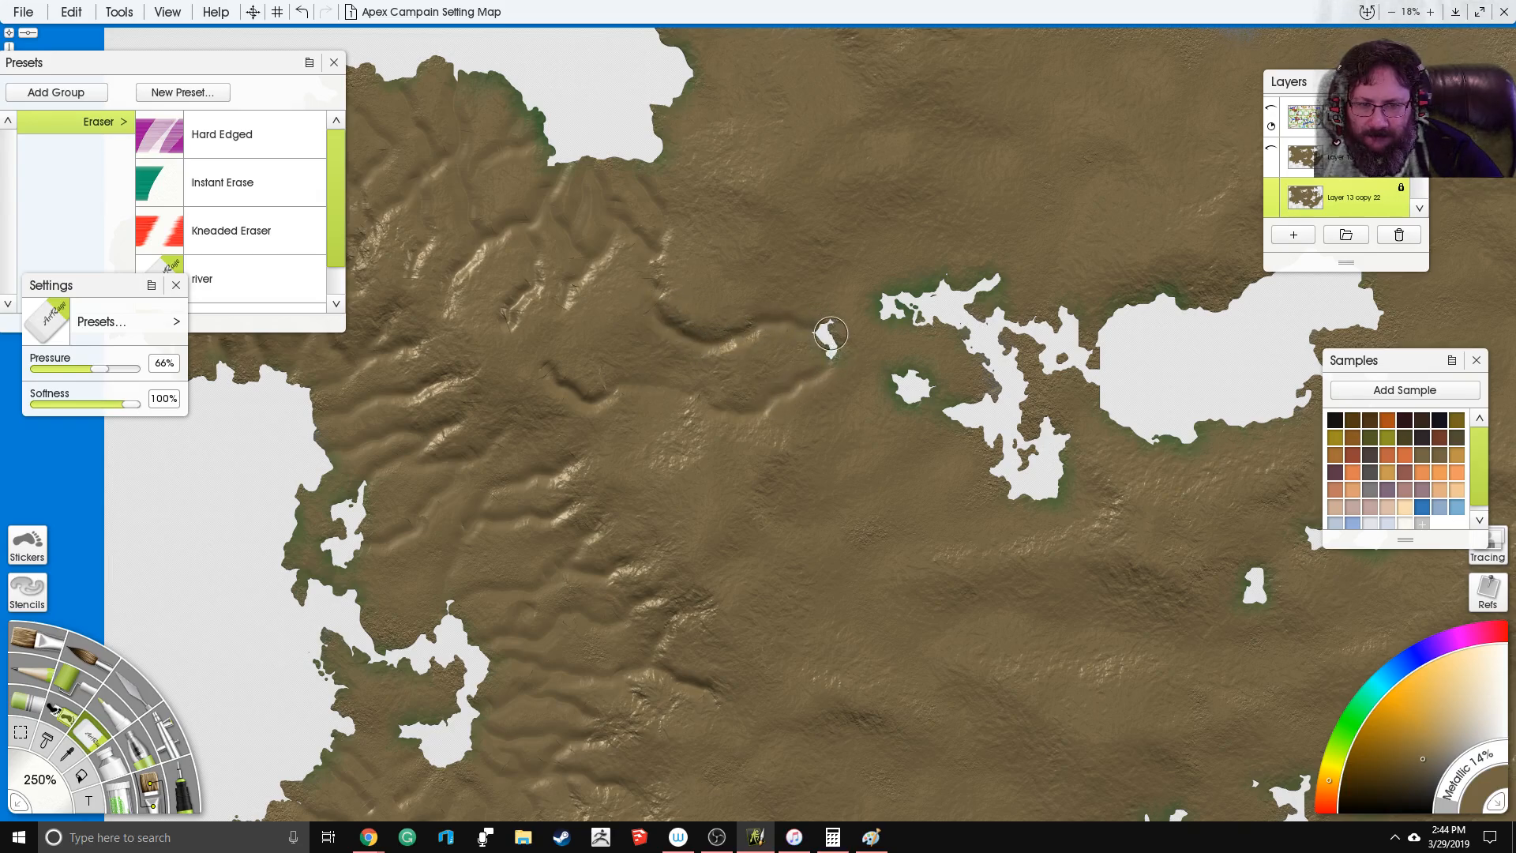
left_click_drag(603, 323, 693, 341)
mouse_move(524, 355)
left_mouse_down()
mouse_move(549, 434)
mouse_move(610, 406)
left_mouse_up()
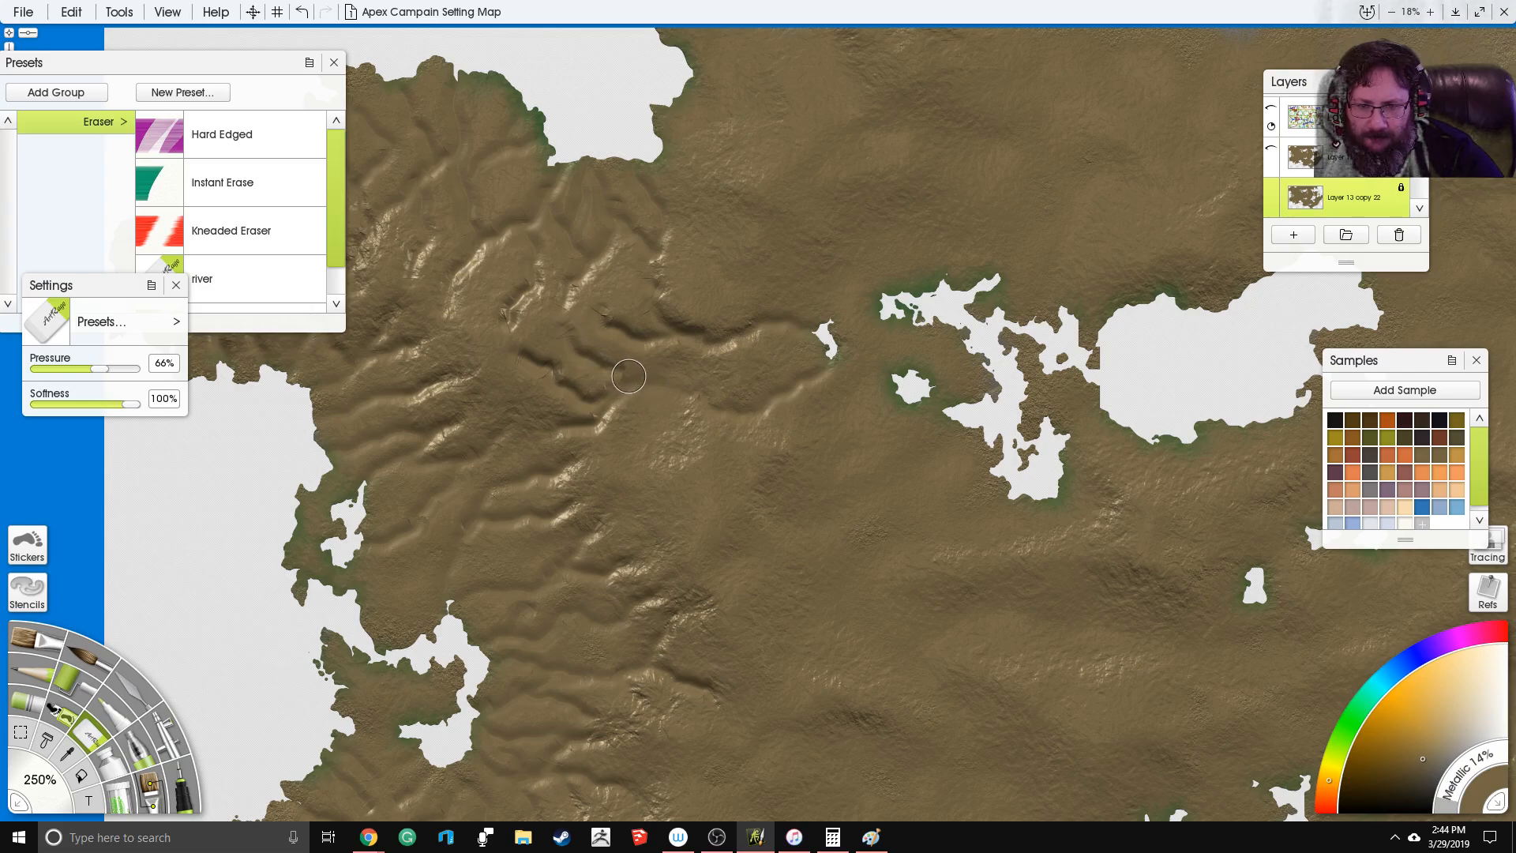
mouse_move(667, 456)
left_mouse_down()
mouse_move(772, 396)
mouse_move(684, 435)
mouse_move(629, 435)
mouse_move(605, 450)
mouse_move(612, 488)
mouse_move(664, 473)
mouse_move(712, 479)
mouse_move(709, 502)
mouse_move(690, 447)
mouse_move(727, 414)
mouse_move(726, 493)
left_mouse_up()
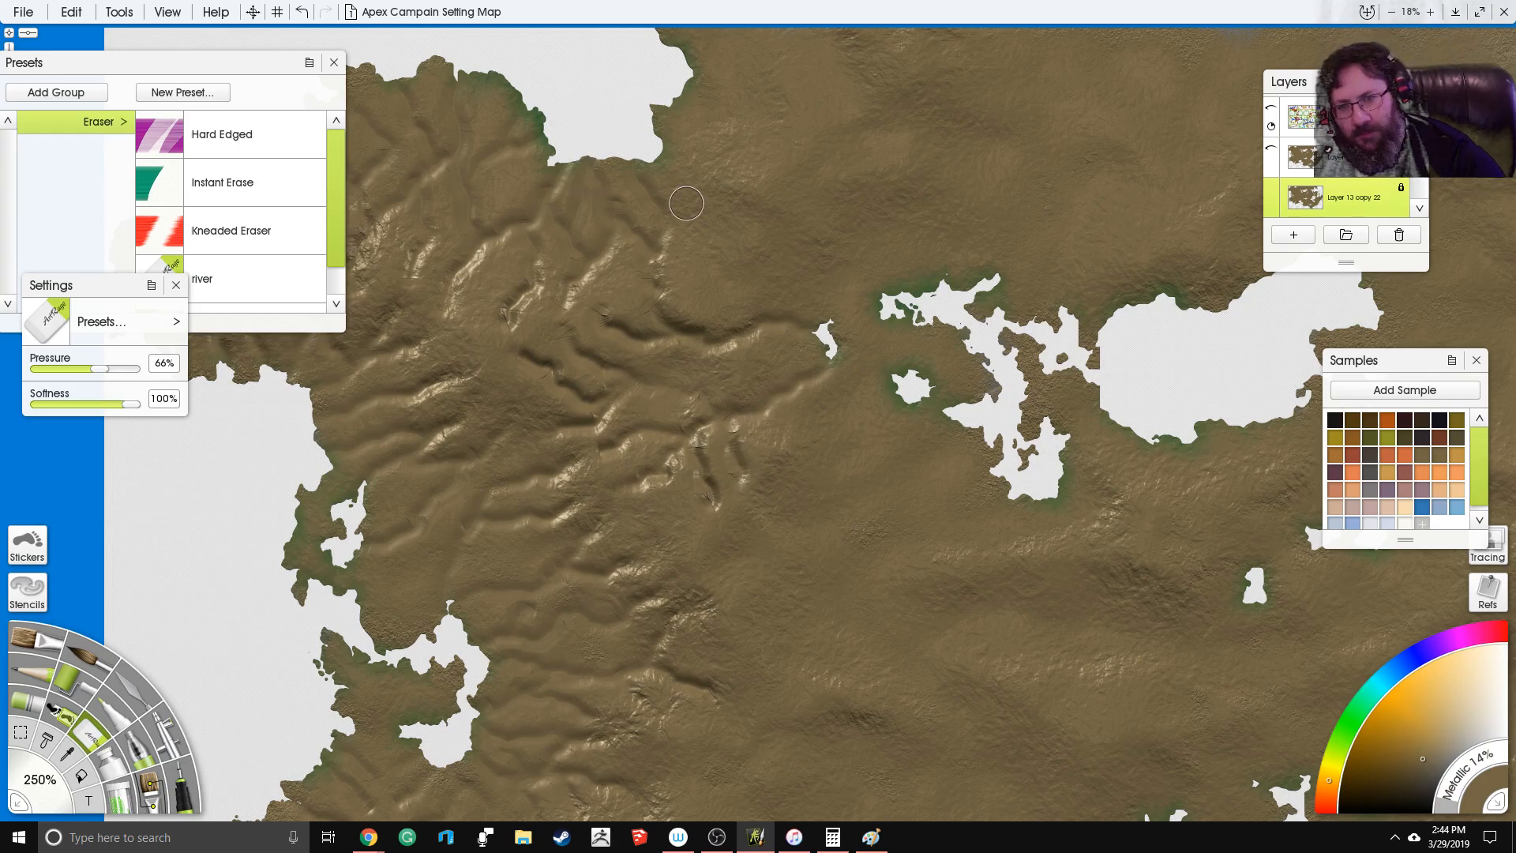
Step: Reduce the eraser's tool size to 100% for finer valleys near the western bay
scroll(686, 204, "down", 5)
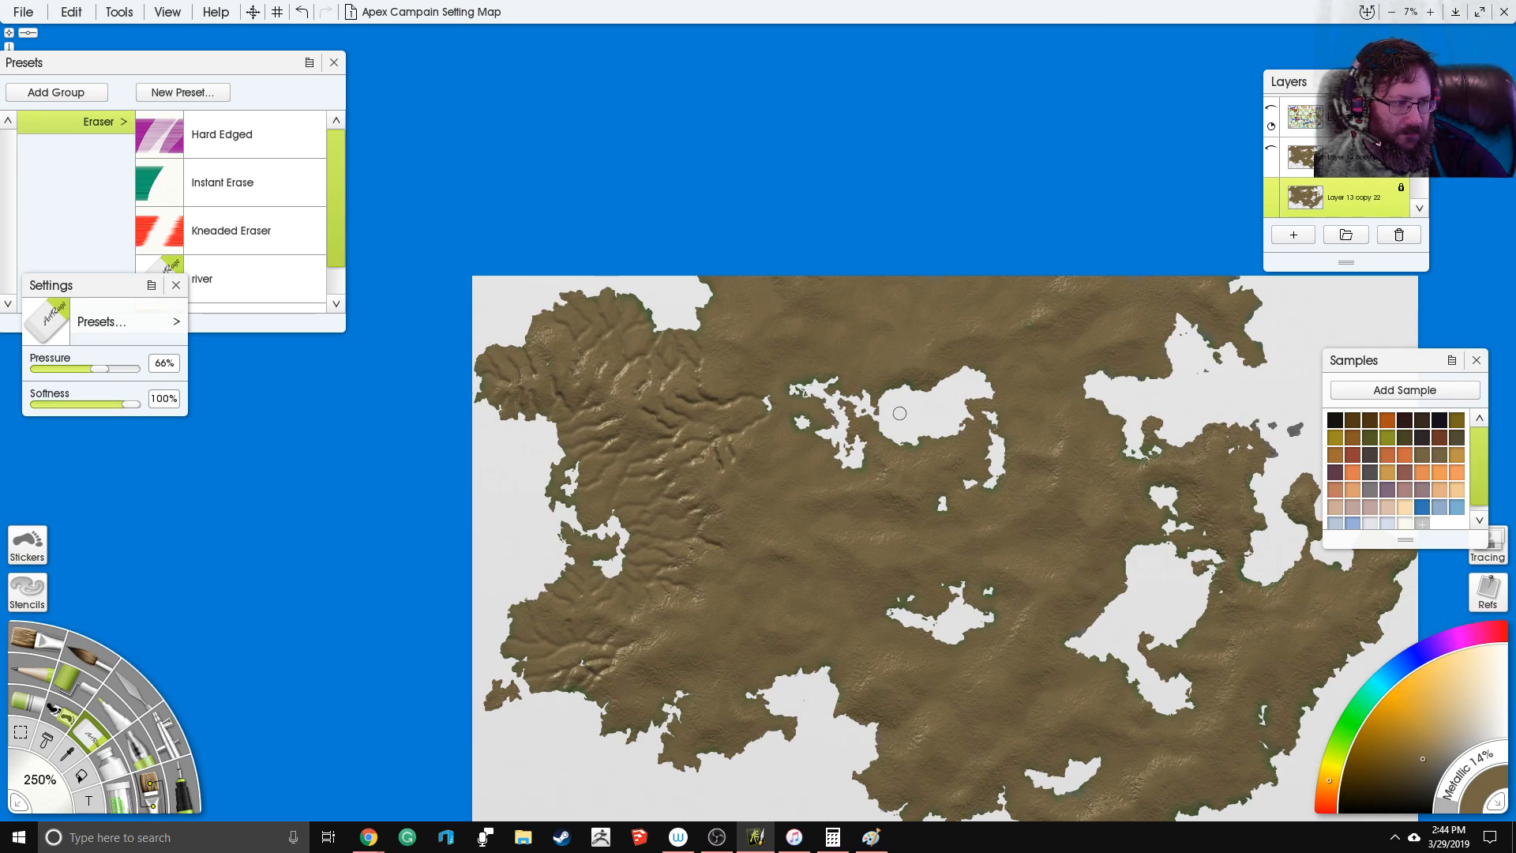
scroll(900, 413, "up", 6)
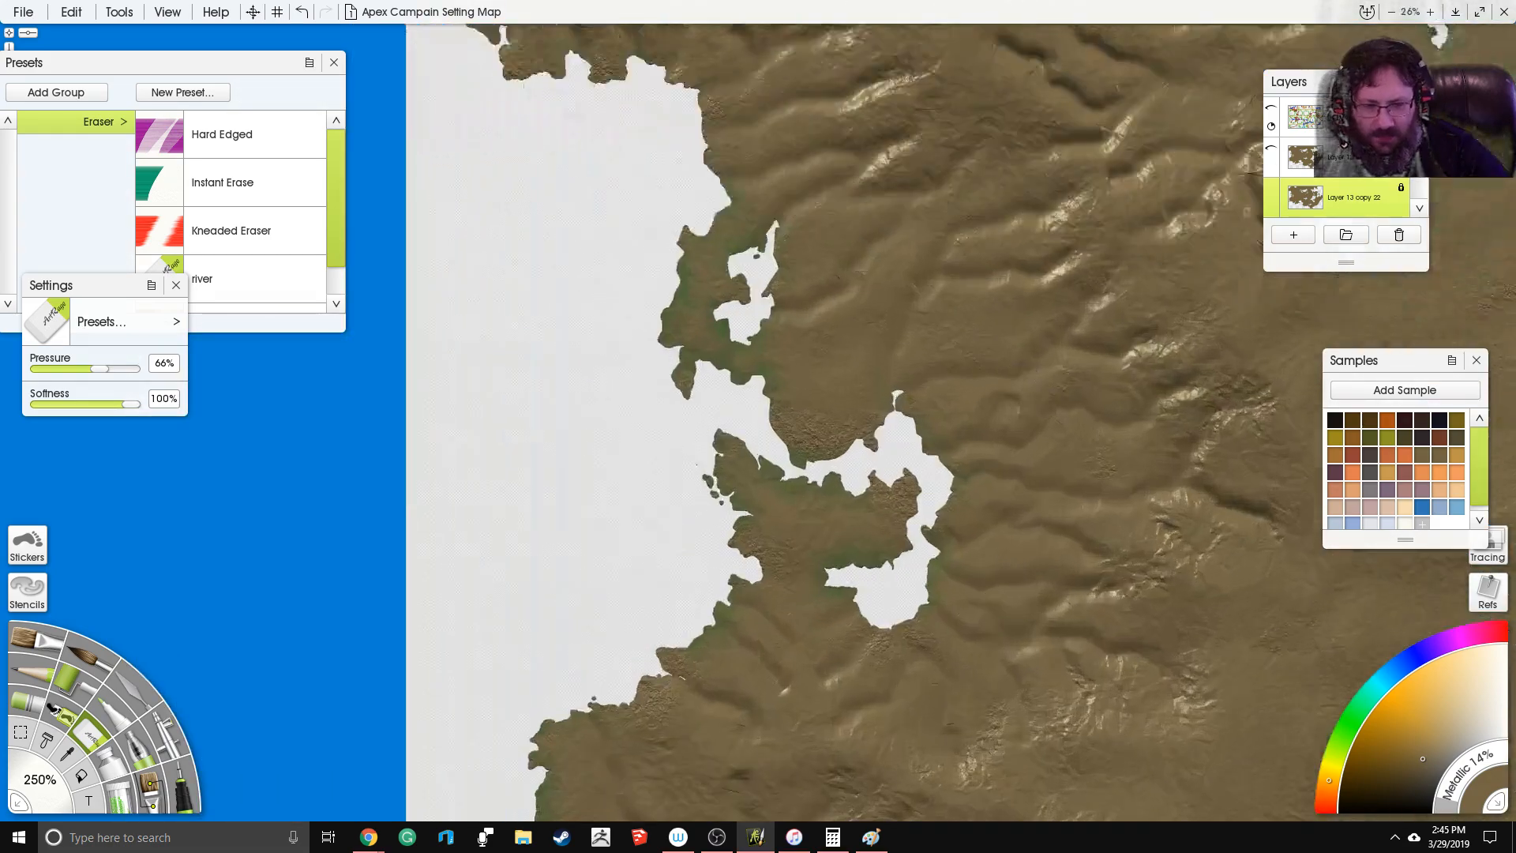
left_click_drag(1006, 603, 674, 736)
left_click_drag(678, 227, 804, 56)
scroll(716, 566, "up", 2)
left_click_drag(777, 442, 714, 546)
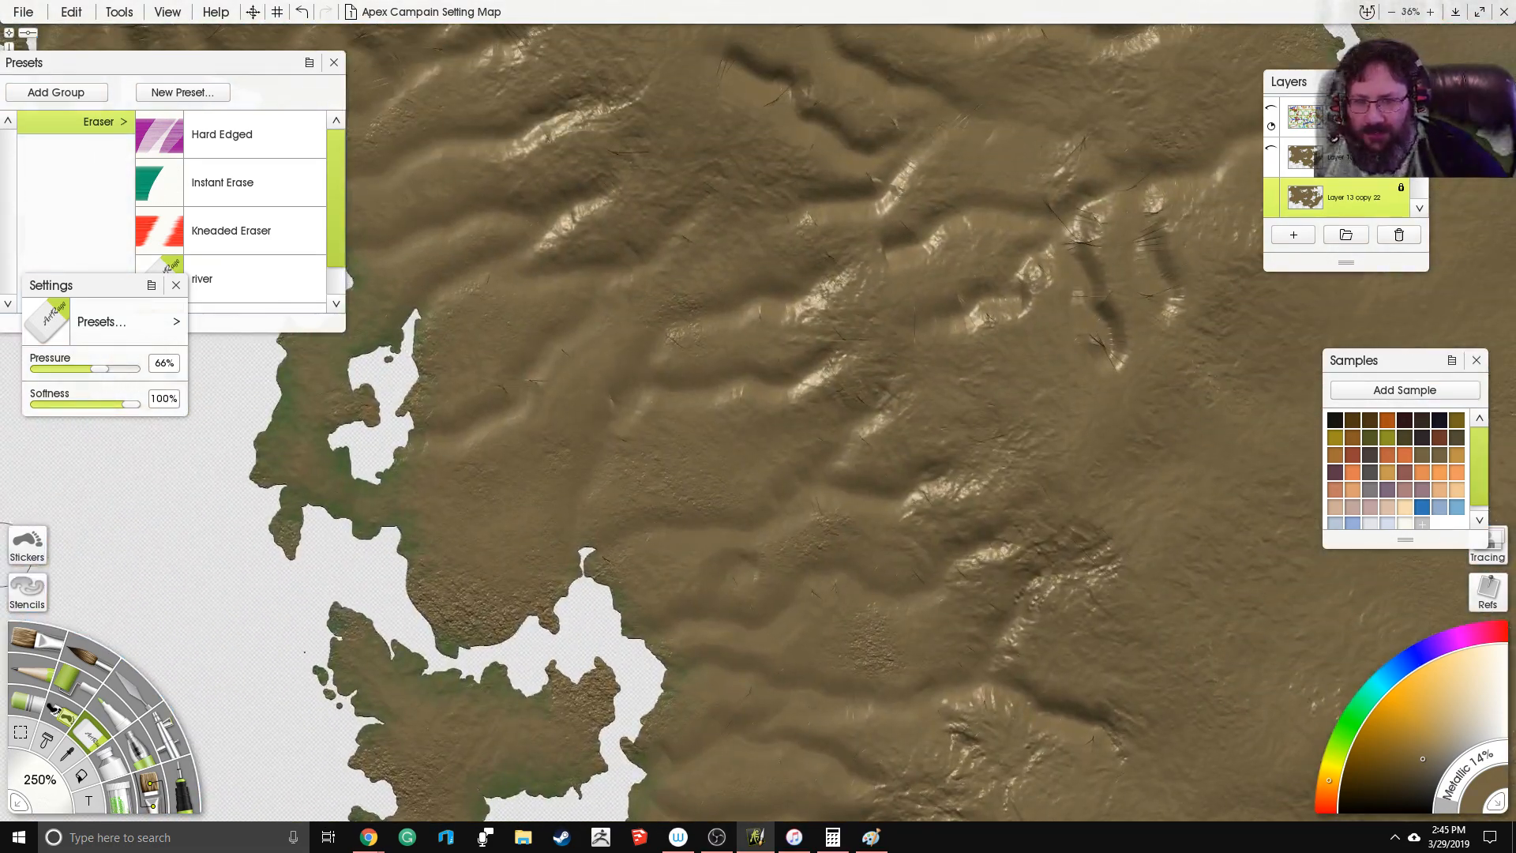
left_click(37, 780)
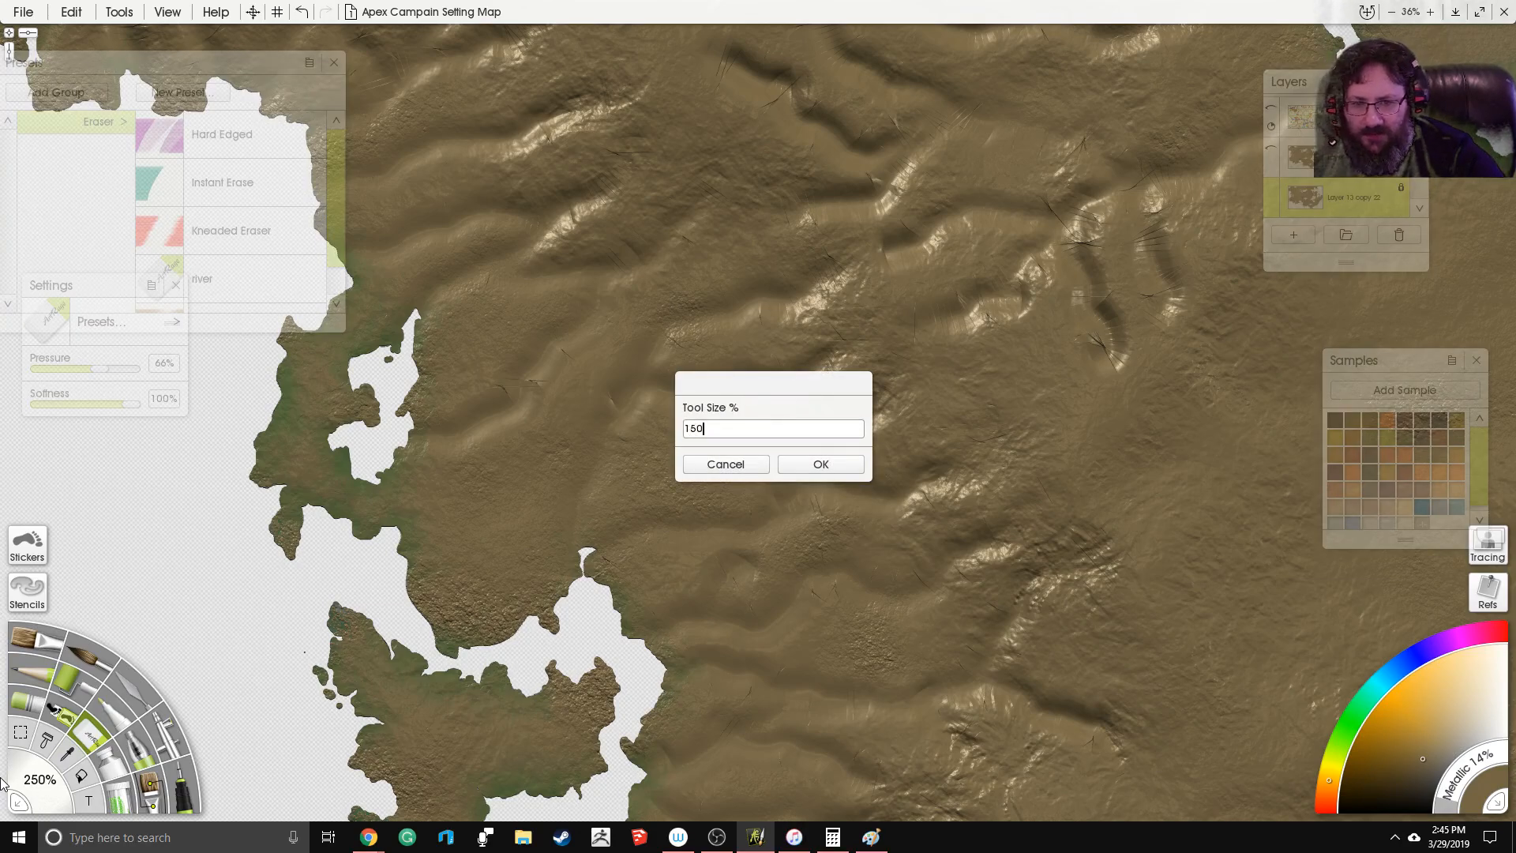
key("Return")
left_click_drag(623, 301, 594, 154)
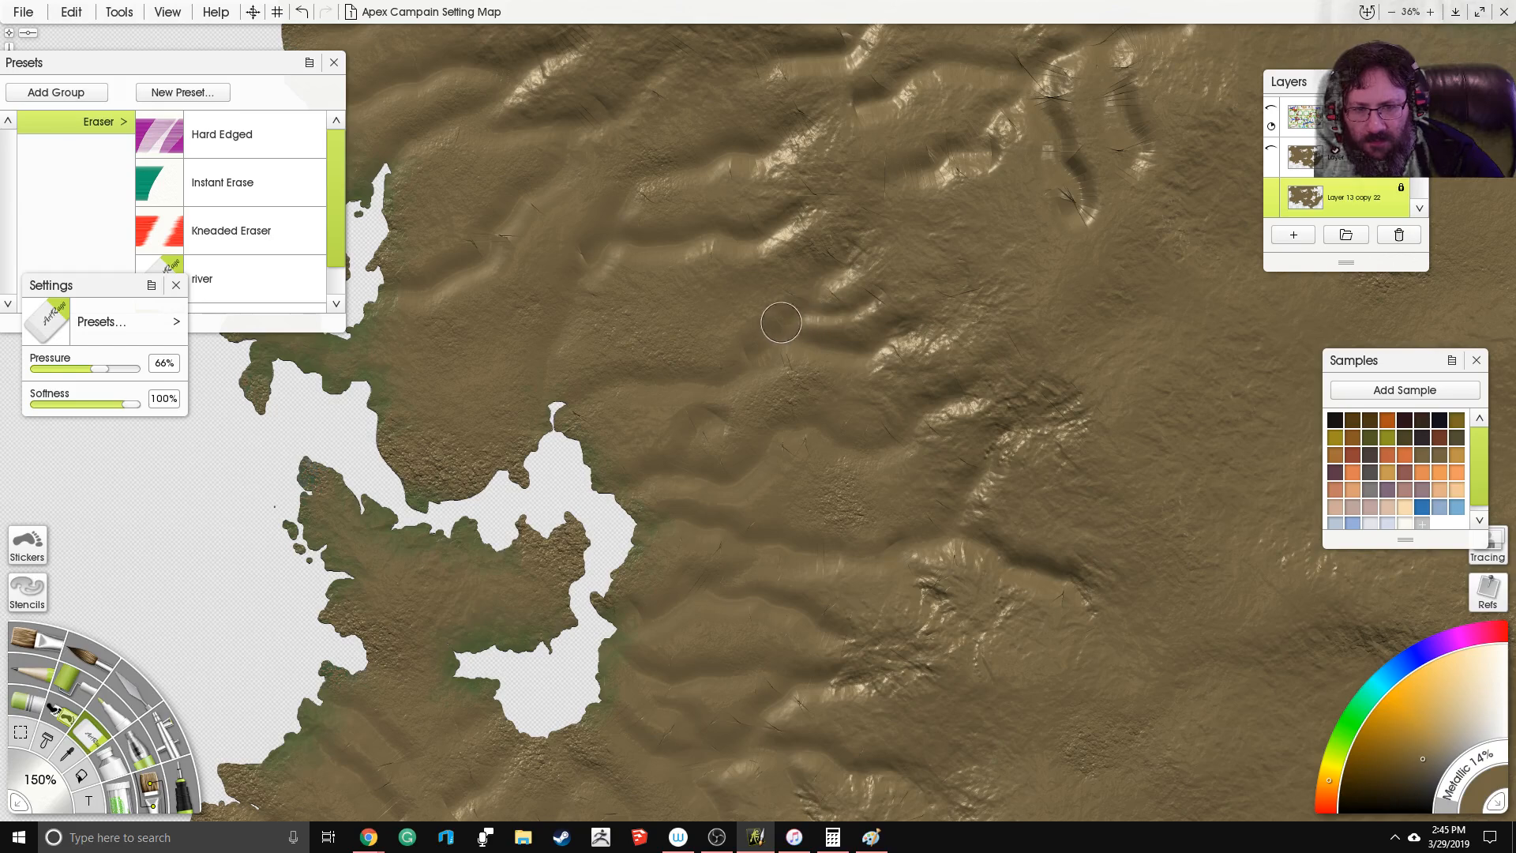
left_click(36, 782)
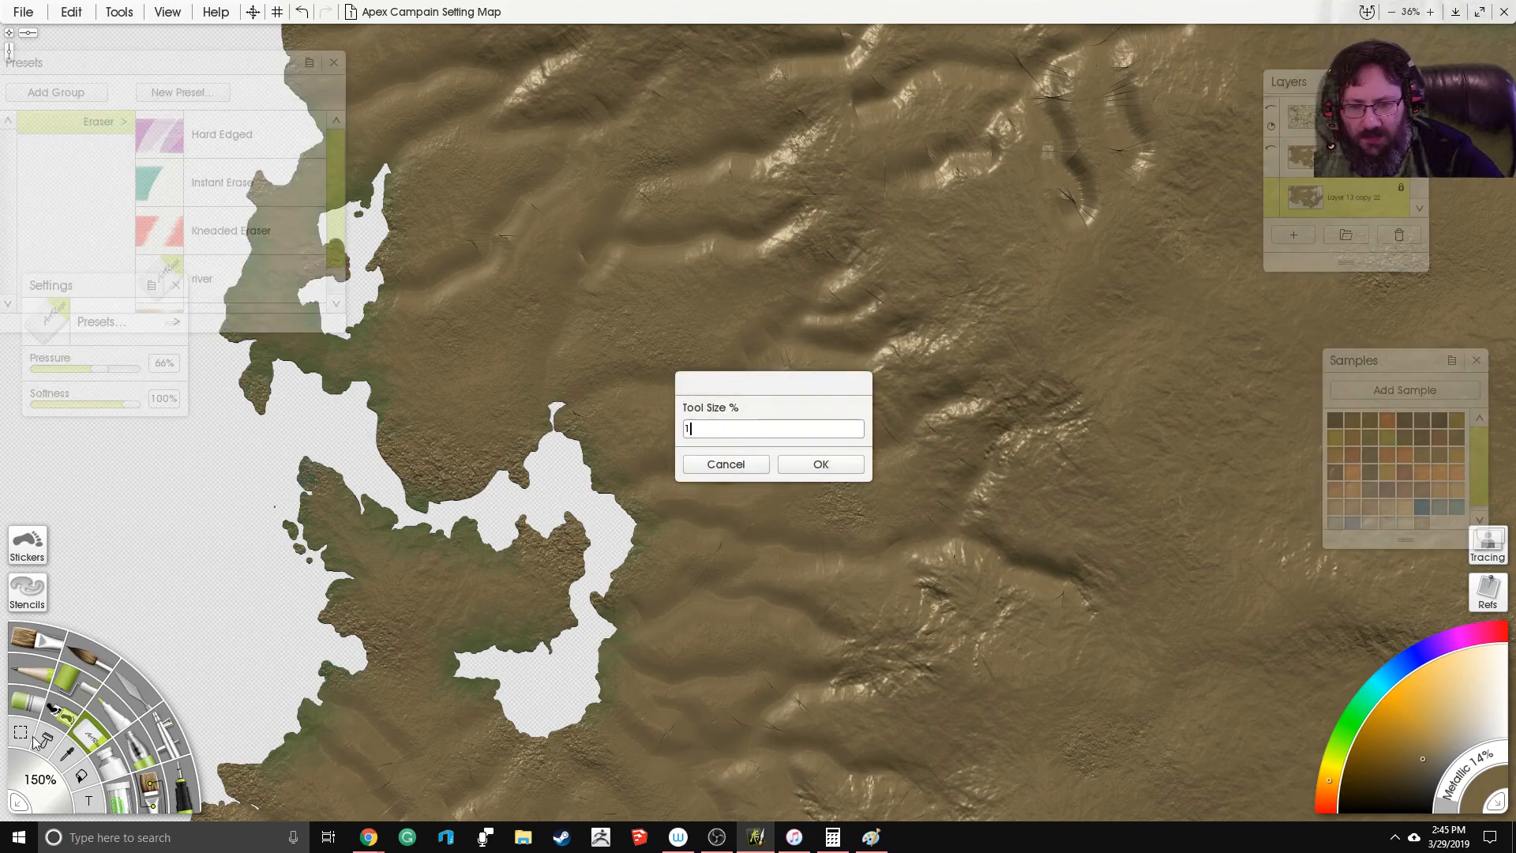
key("Return")
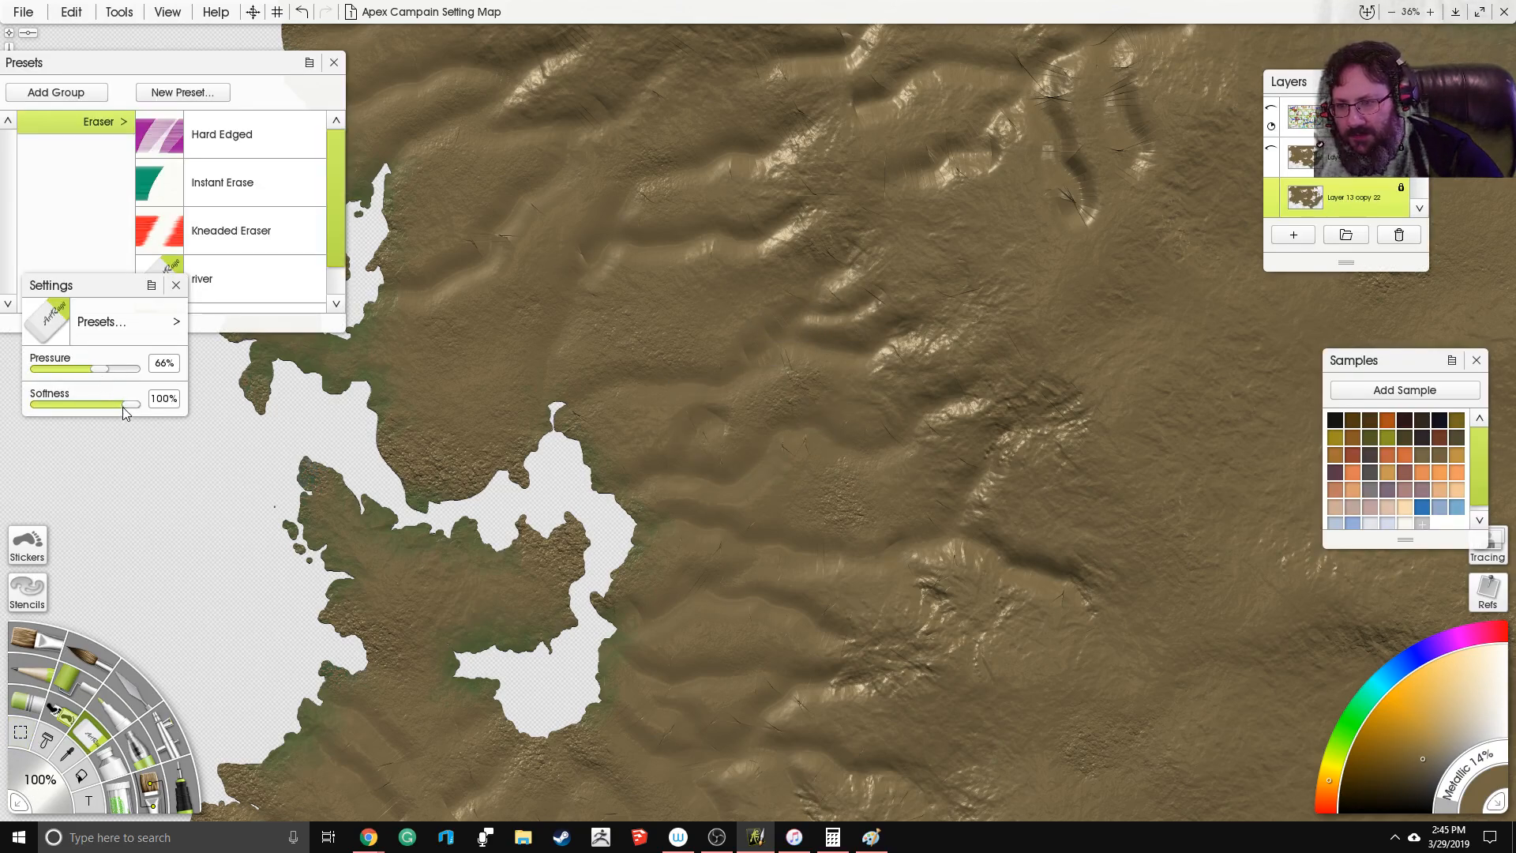
left_click_drag(126, 410, 83, 412)
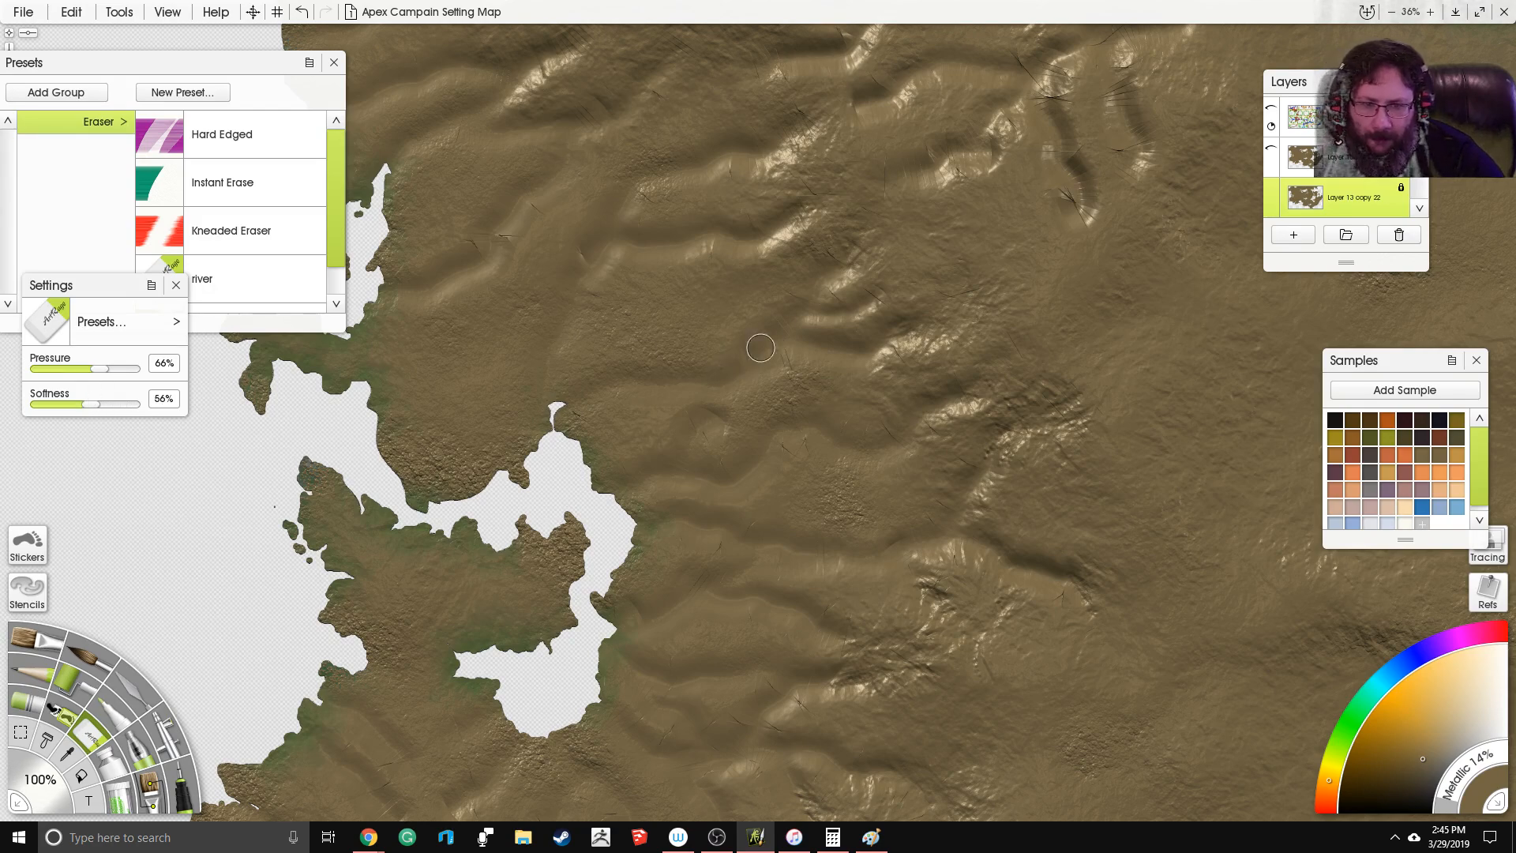
mouse_move(789, 263)
left_mouse_down()
mouse_move(749, 349)
mouse_move(760, 301)
mouse_move(722, 366)
left_mouse_up()
left_click_drag(687, 297, 673, 358)
key("ctrl+z")
key("ctrl+z")
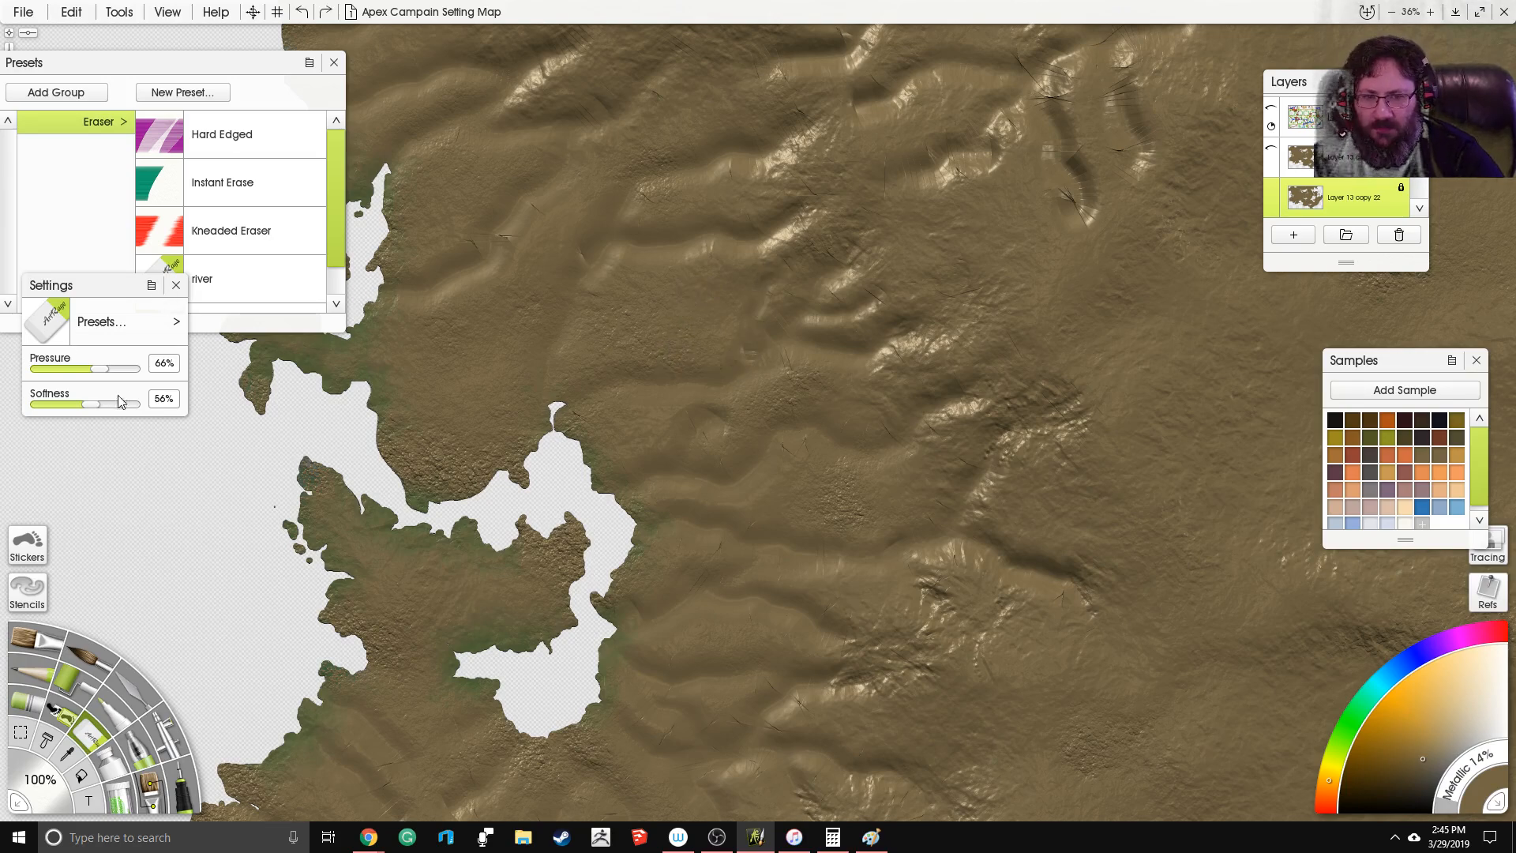
Step: Set the eraser softness to 93% and erase a narrow river channel with upstream branches inside the valley reaching the bay's northern tip
left_click_drag(92, 404, 118, 405)
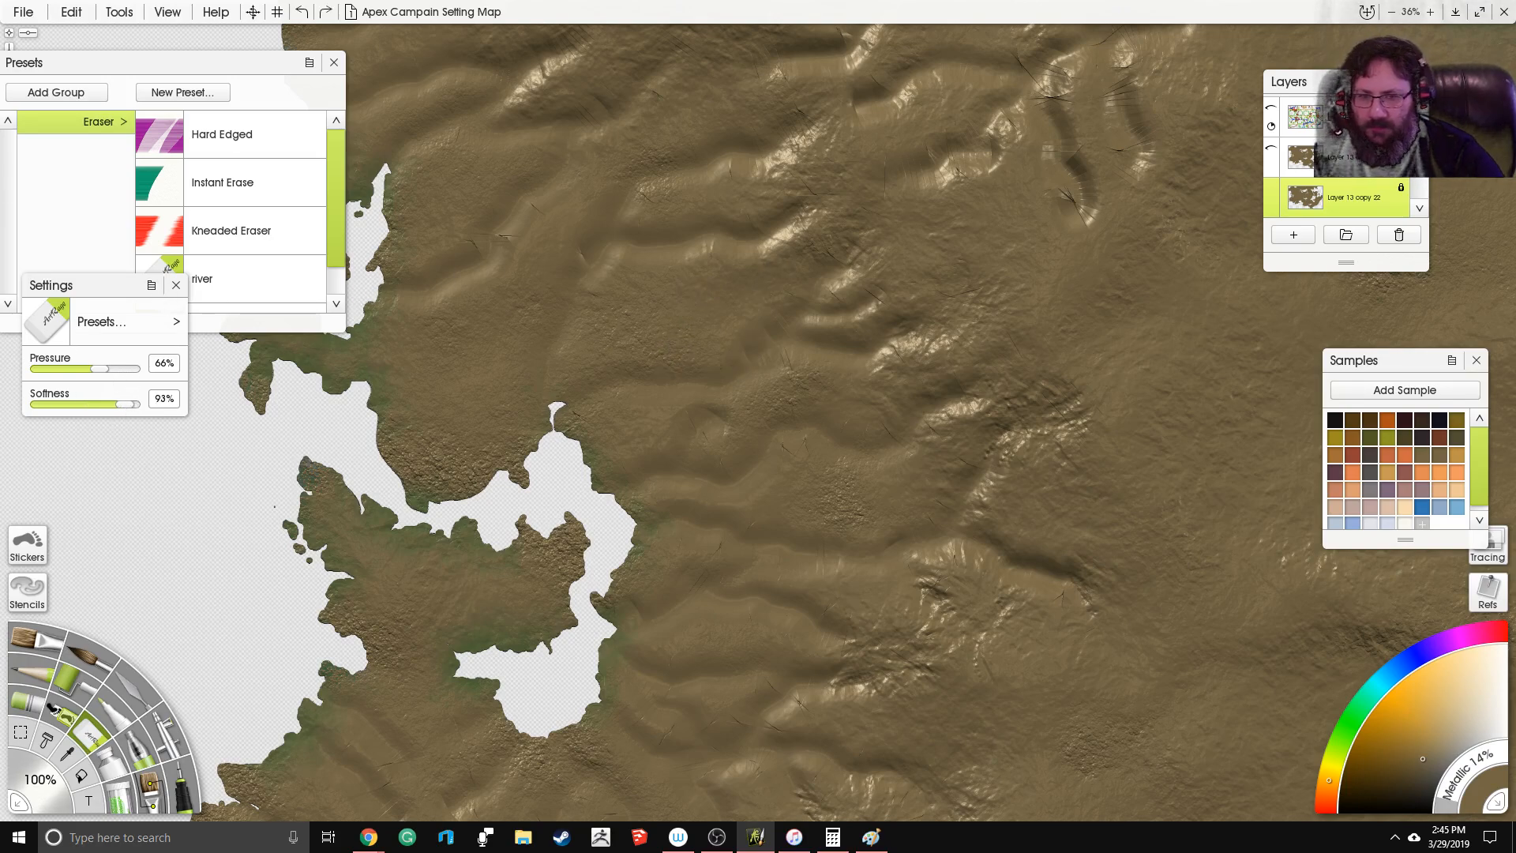
mouse_move(715, 305)
left_mouse_down()
mouse_move(692, 369)
mouse_move(632, 382)
mouse_move(742, 311)
mouse_move(744, 370)
mouse_move(623, 376)
mouse_move(564, 417)
left_mouse_up()
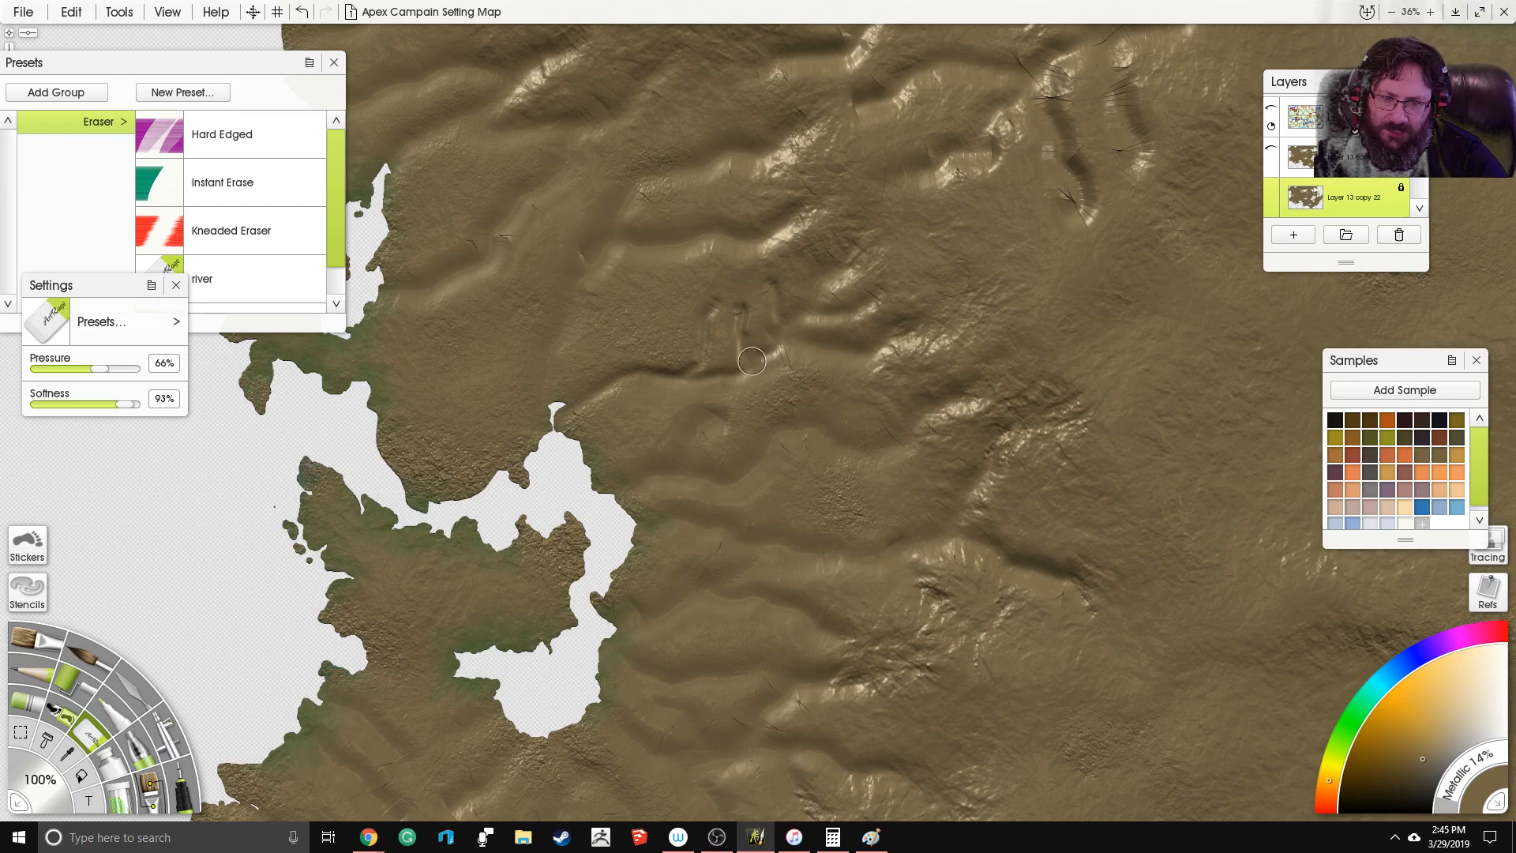
left_click_drag(813, 391, 756, 365)
left_click_drag(864, 352, 795, 345)
mouse_move(873, 285)
left_mouse_down()
mouse_move(800, 306)
mouse_move(760, 350)
left_mouse_up()
left_click_drag(838, 253, 786, 323)
mouse_move(884, 373)
left_mouse_down()
mouse_move(745, 362)
mouse_move(753, 404)
mouse_move(680, 378)
left_mouse_up()
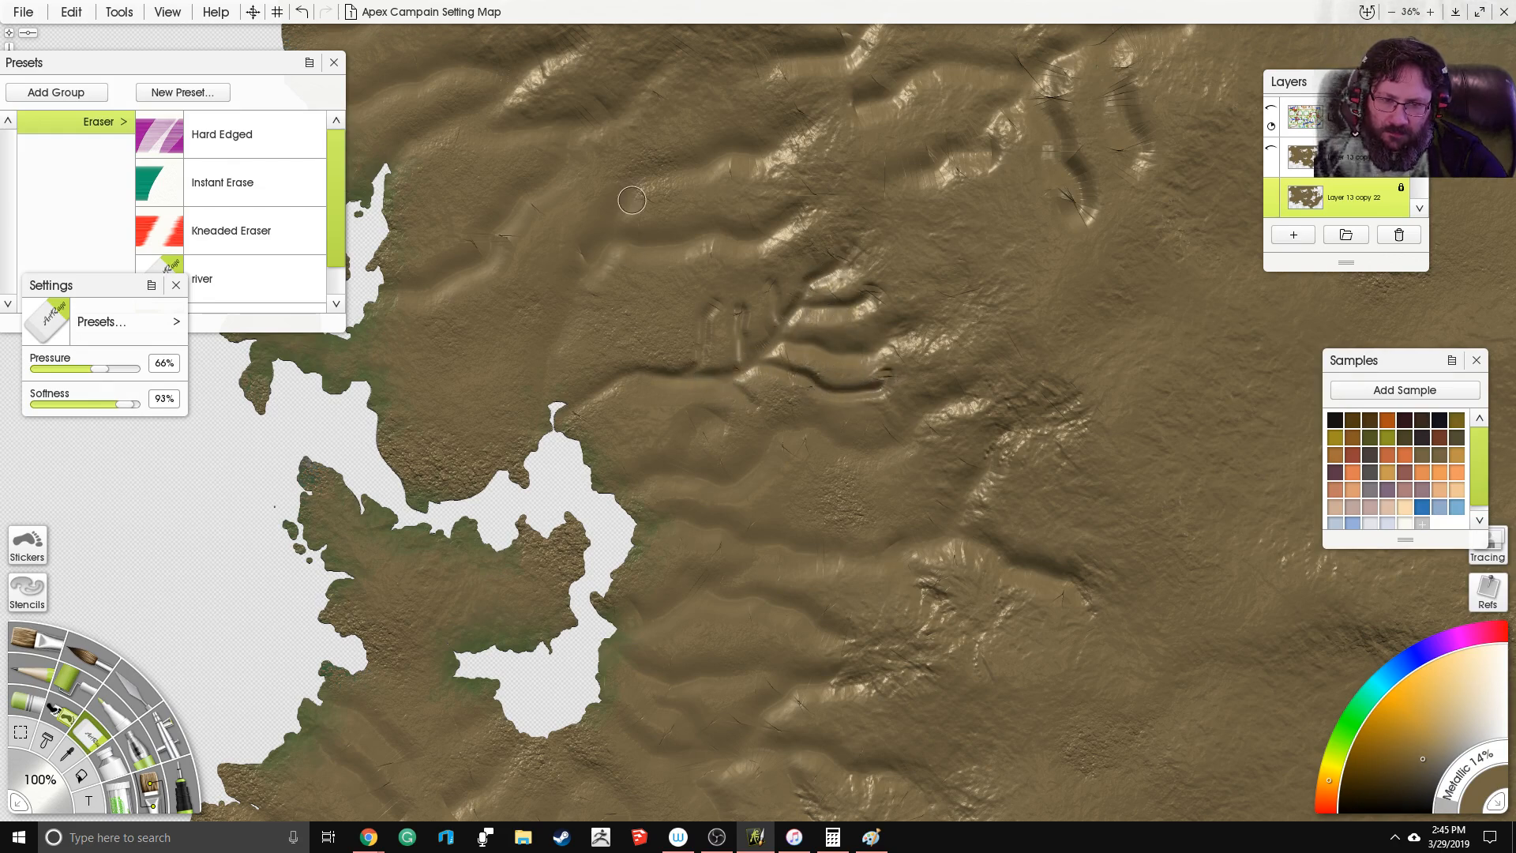
Step: Erase short tributaries on both sides of the river channel's lower course near the bay's northern tip
mouse_move(655, 311)
left_mouse_down()
mouse_move(624, 369)
mouse_move(679, 369)
mouse_move(677, 326)
mouse_move(677, 374)
mouse_move(657, 400)
mouse_move(621, 368)
mouse_move(561, 419)
left_mouse_up()
mouse_move(653, 415)
left_mouse_down()
mouse_move(590, 397)
mouse_move(675, 400)
mouse_move(654, 370)
left_mouse_up()
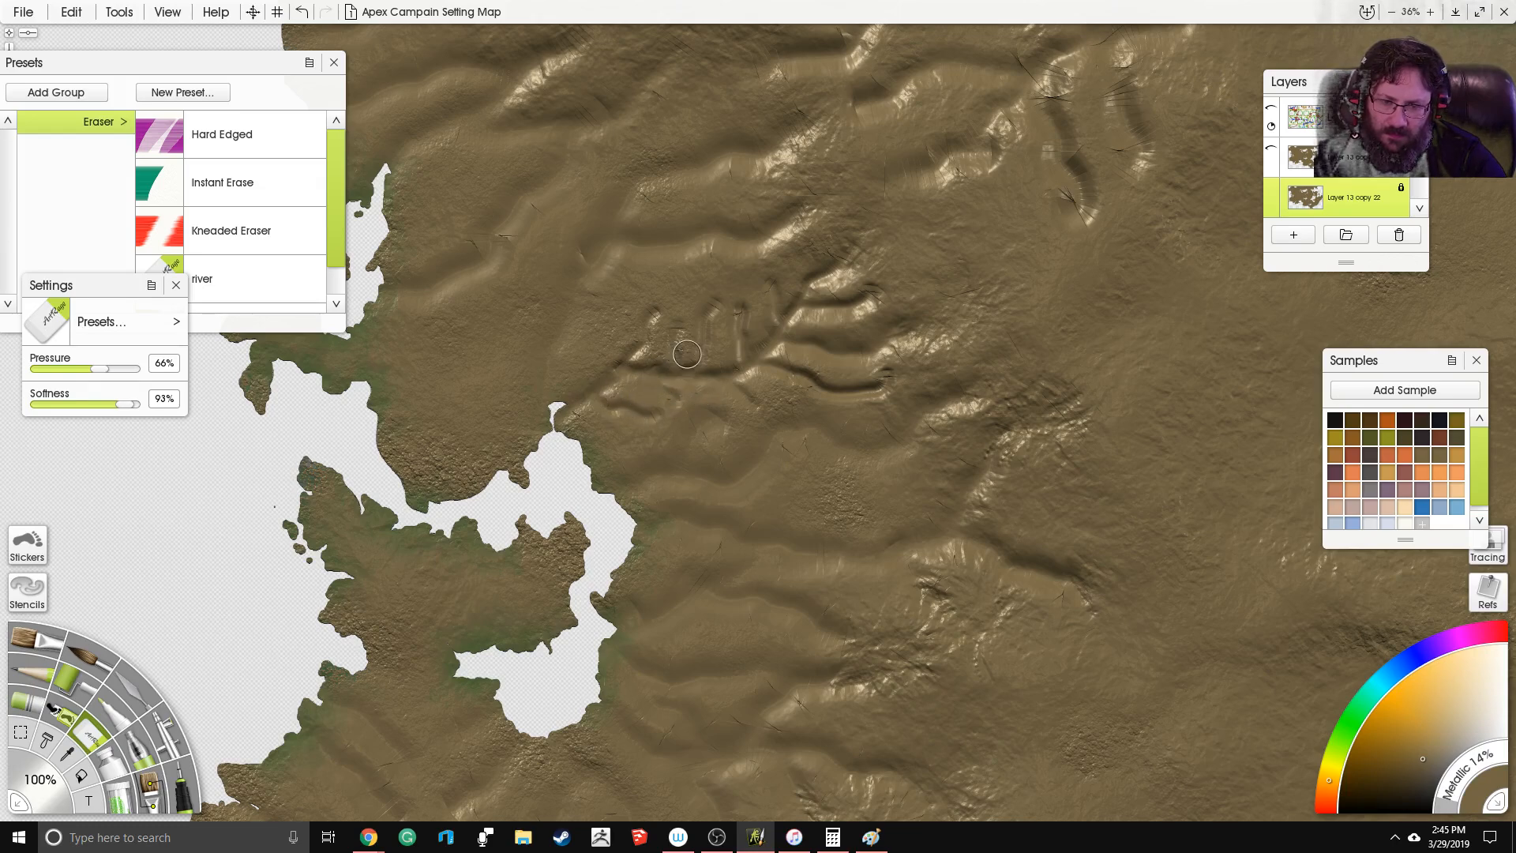
mouse_move(652, 318)
left_mouse_down()
mouse_move(612, 297)
mouse_move(649, 342)
mouse_move(593, 330)
mouse_move(614, 368)
mouse_move(572, 359)
mouse_move(597, 398)
left_mouse_up()
left_click_drag(576, 319, 554, 354)
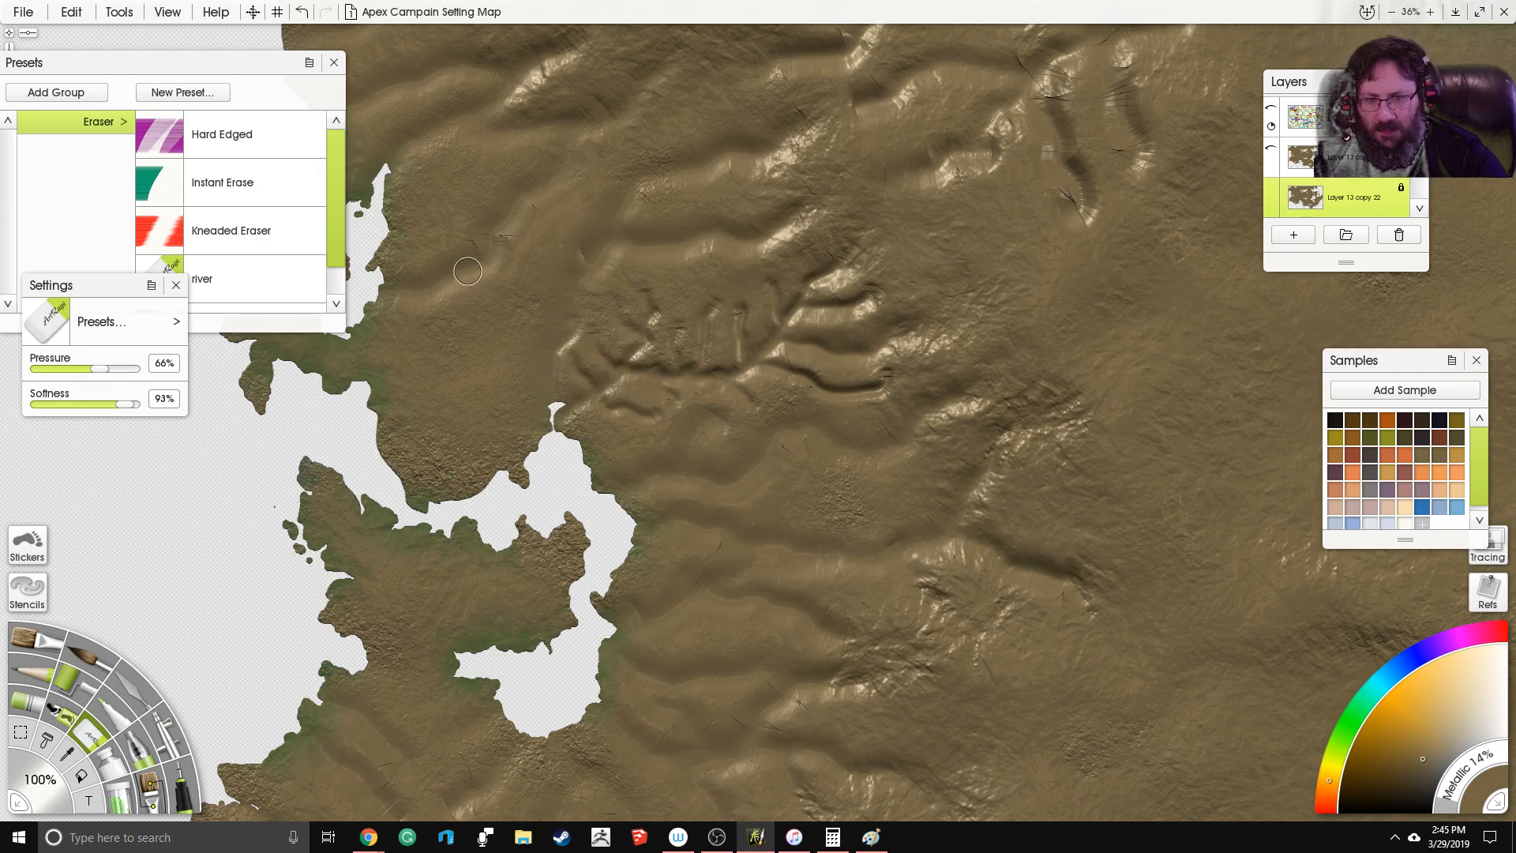
Step: Erase small branching tributaries in the valley just south of the new river channel, extending east into the ridge
scroll(600, 354, "down", 3)
mouse_move(632, 345)
left_mouse_down()
mouse_move(657, 301)
mouse_move(657, 353)
mouse_move(679, 328)
mouse_move(703, 365)
left_mouse_up()
mouse_move(714, 300)
left_mouse_down()
mouse_move(741, 337)
mouse_move(728, 322)
mouse_move(712, 363)
left_mouse_up()
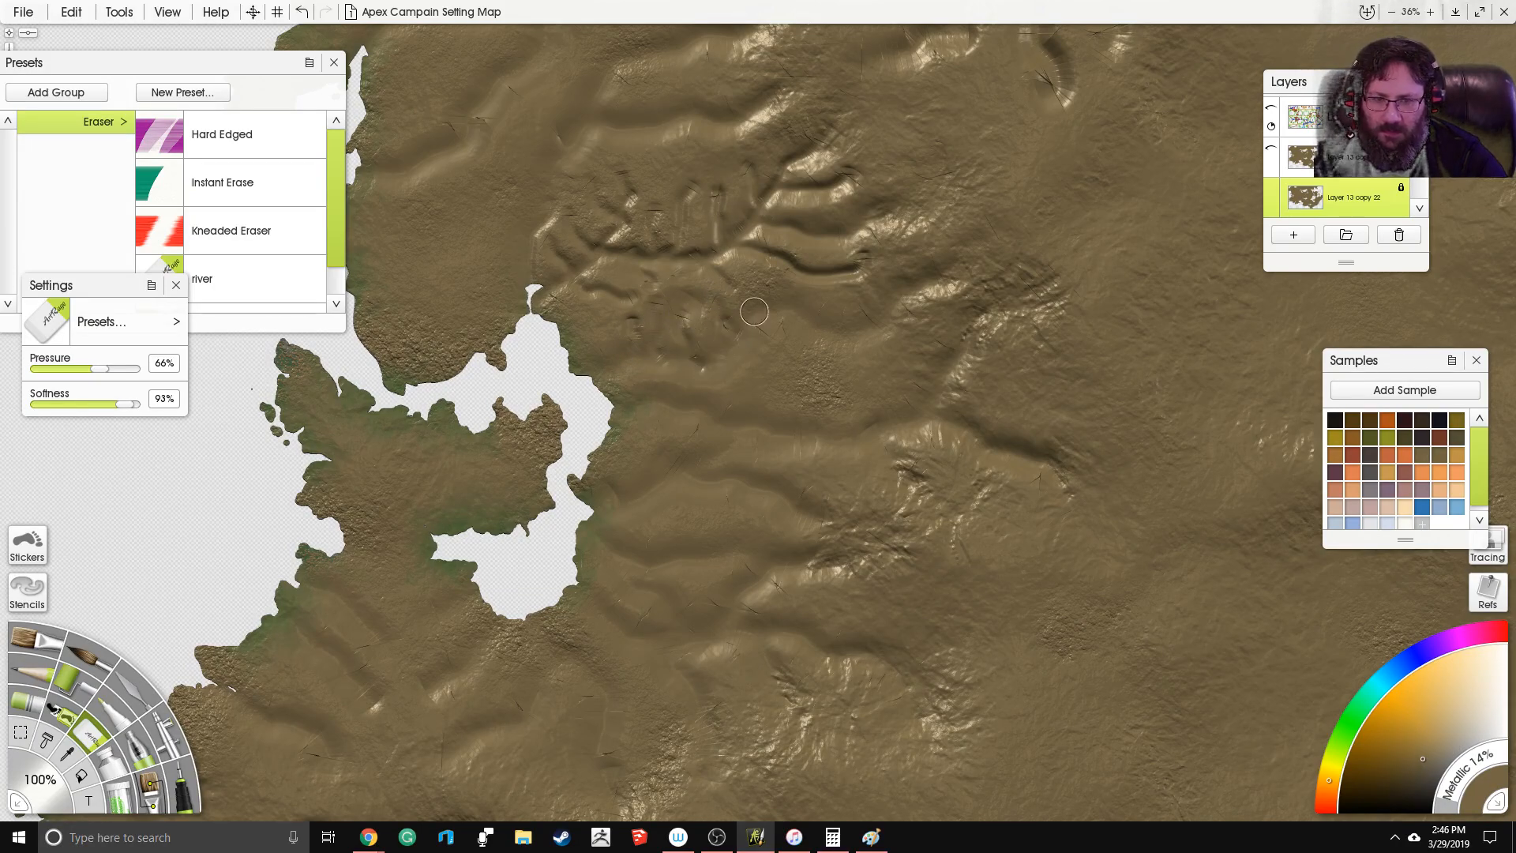
mouse_move(742, 314)
left_mouse_down()
mouse_move(780, 307)
mouse_move(861, 386)
left_mouse_up()
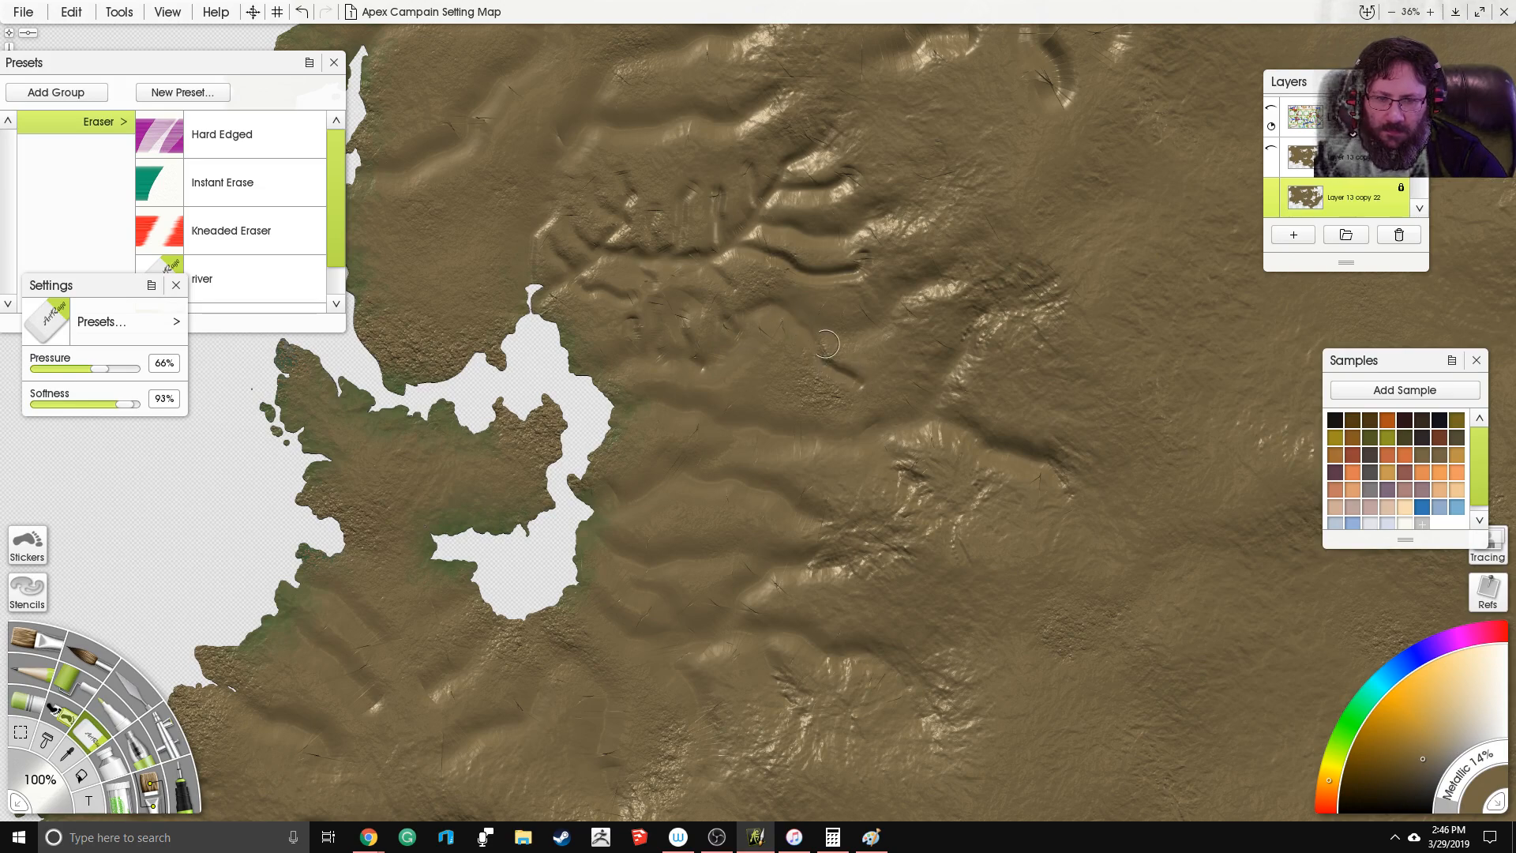
mouse_move(879, 335)
left_mouse_down()
mouse_move(944, 319)
mouse_move(893, 306)
mouse_move(961, 262)
left_mouse_up()
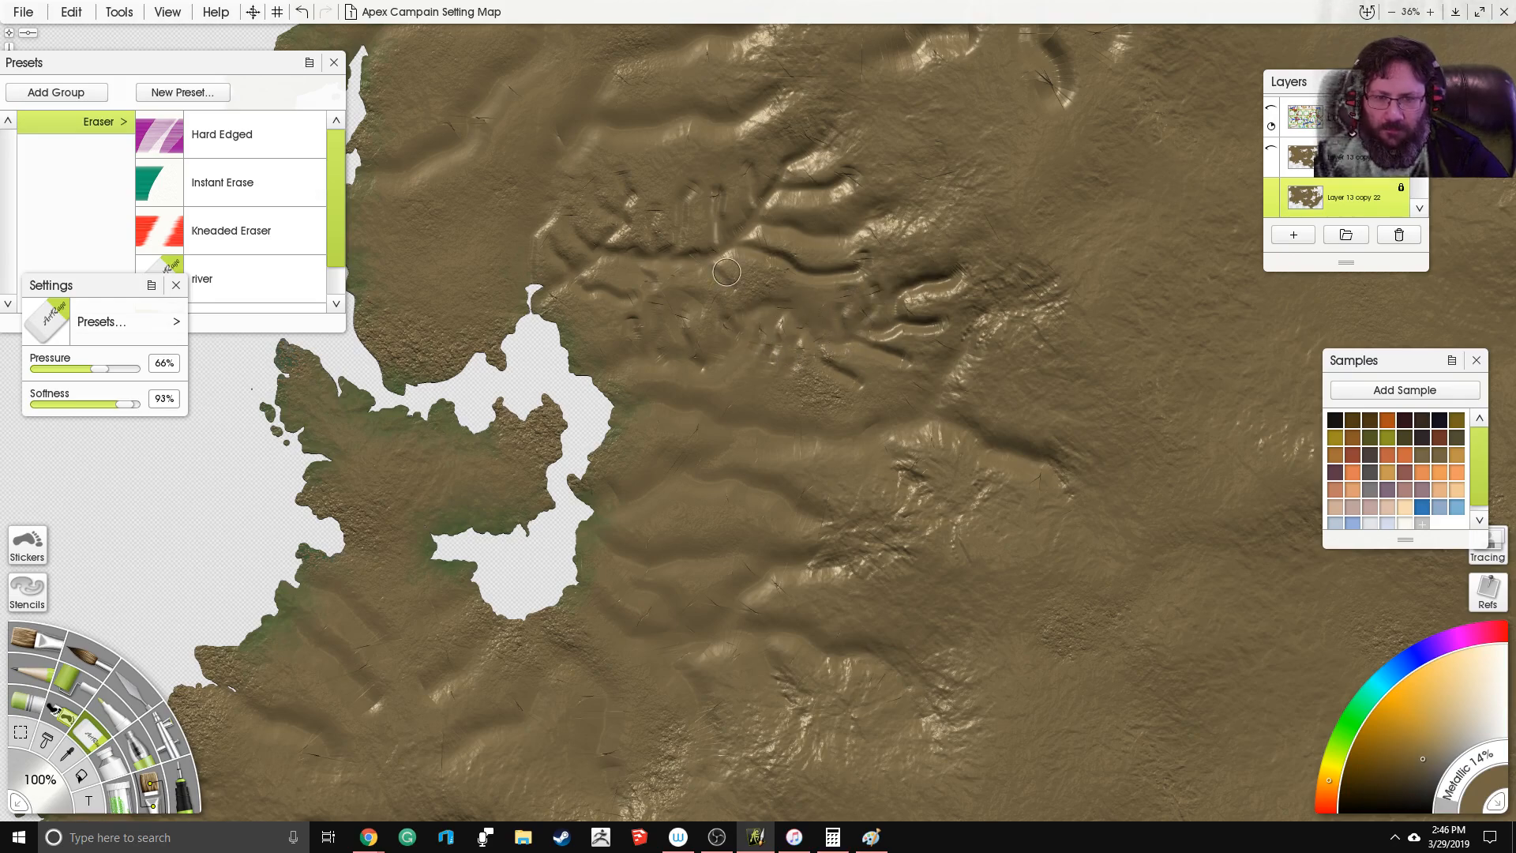
Step: Set the eraser's tool size to 30% and erase fine branching gullies on the ridge northeast of the western bay
scroll(726, 272, "down", 10)
scroll(726, 272, "up", 6)
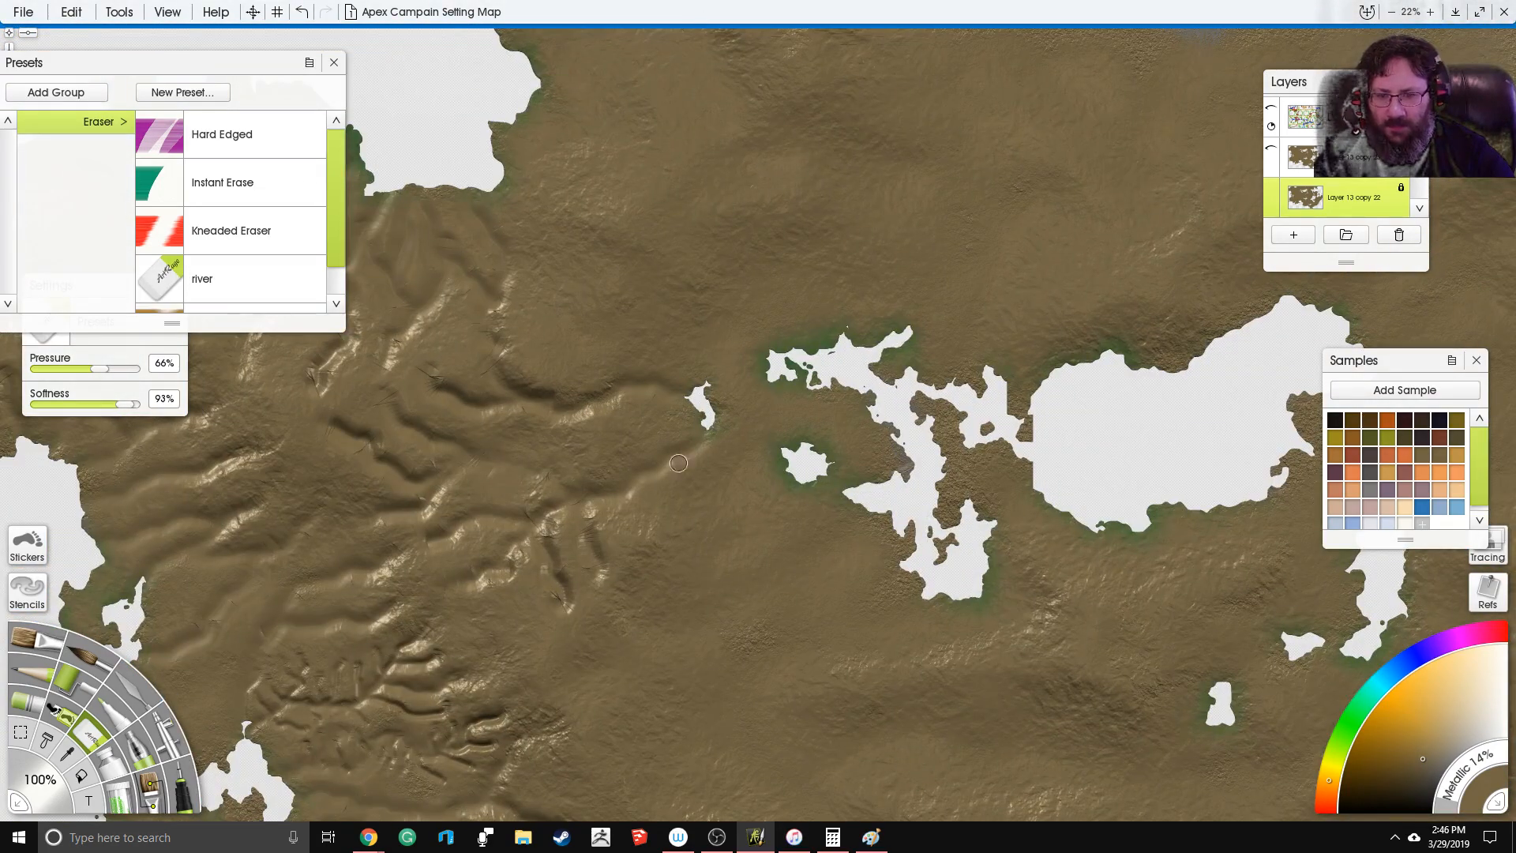
left_click_drag(412, 620, 682, 275)
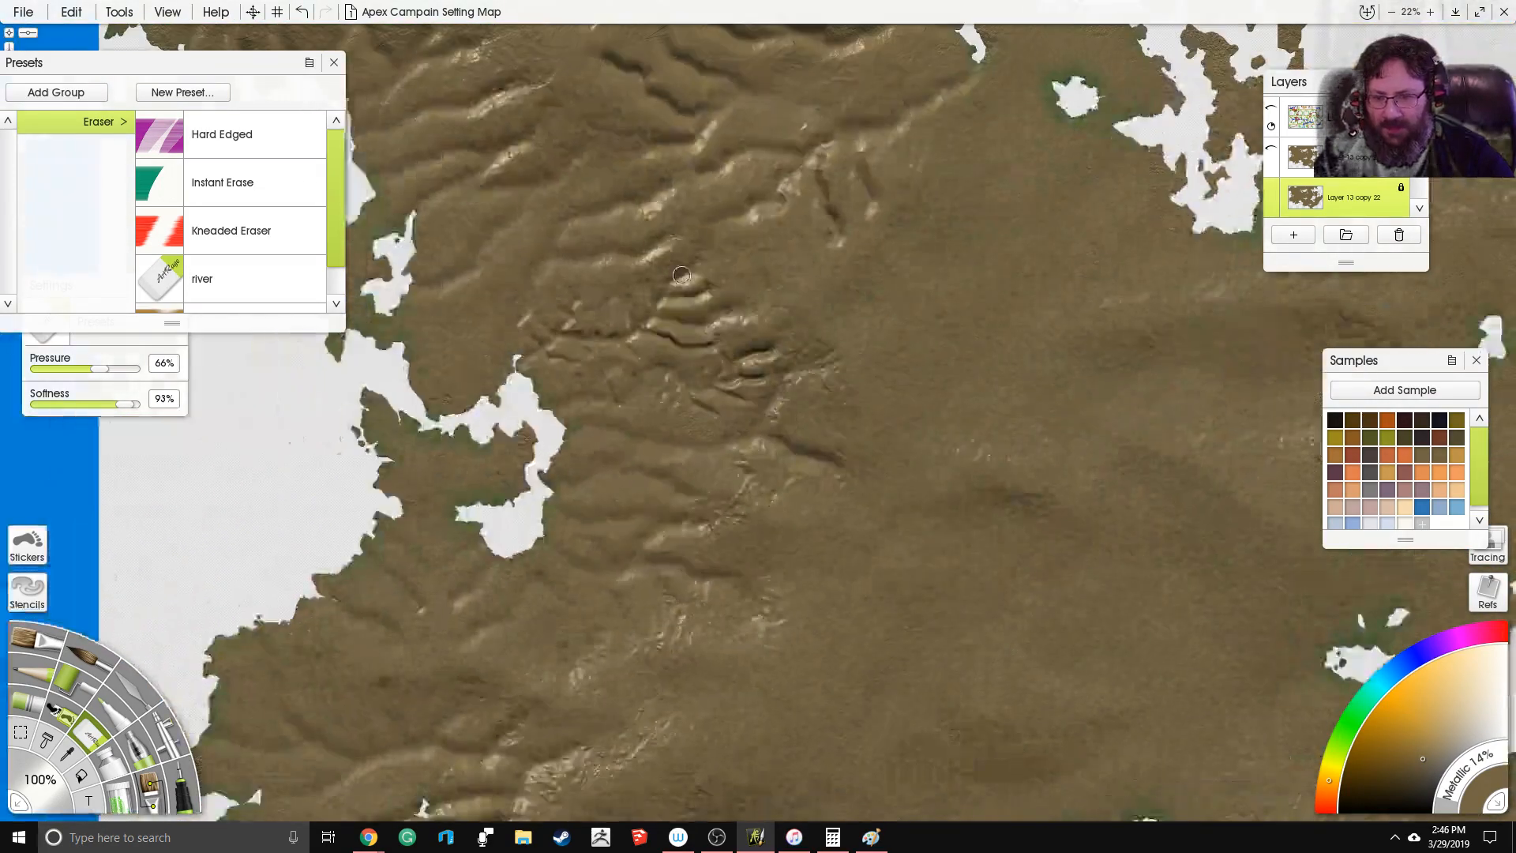
scroll(685, 241, "up", 3)
left_click_drag(618, 207, 603, 307)
left_click(33, 793)
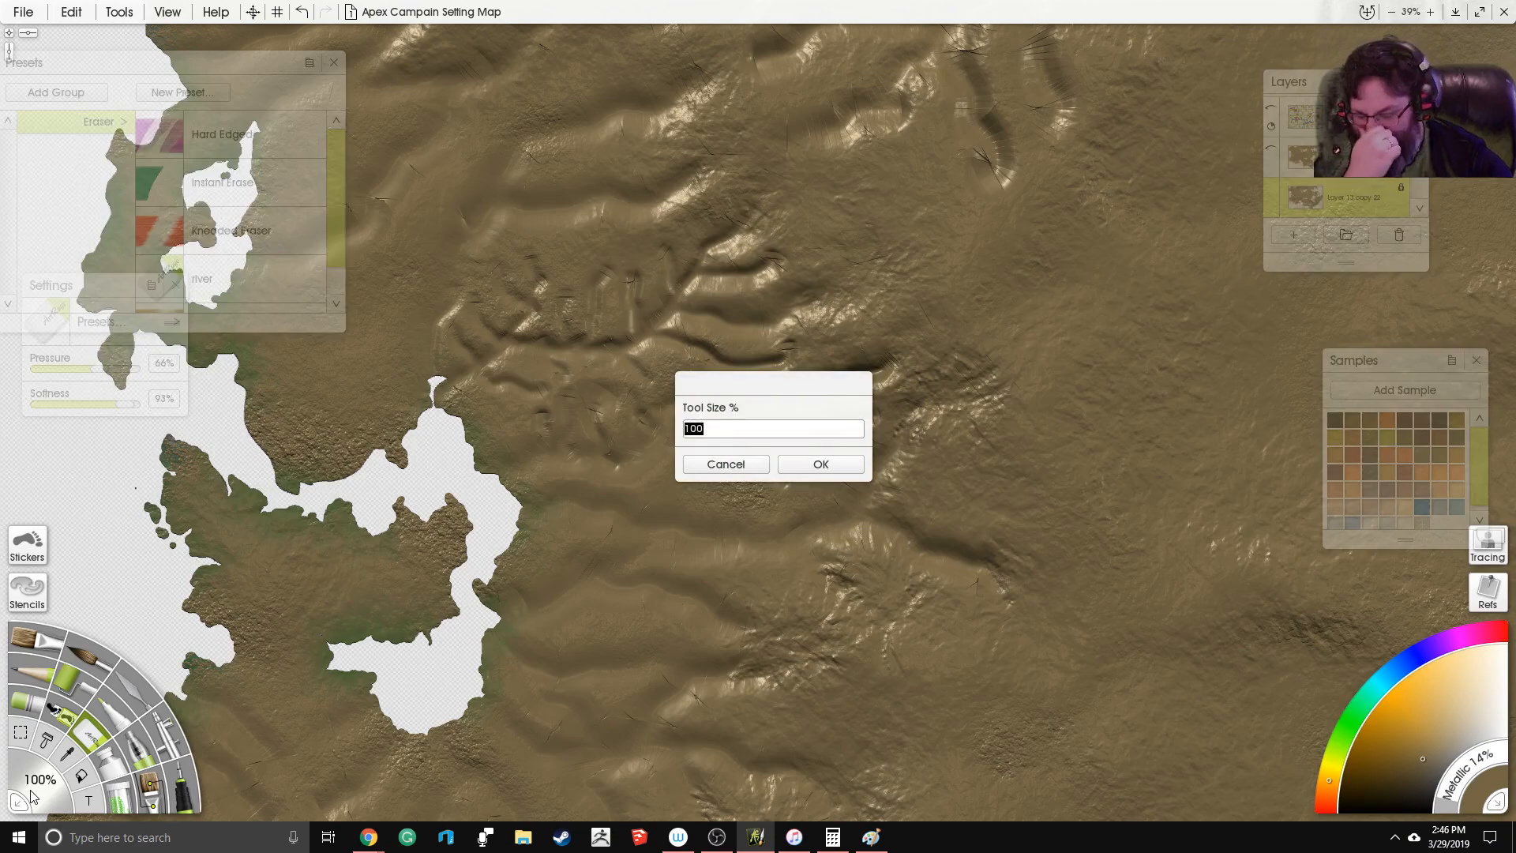
key("Return")
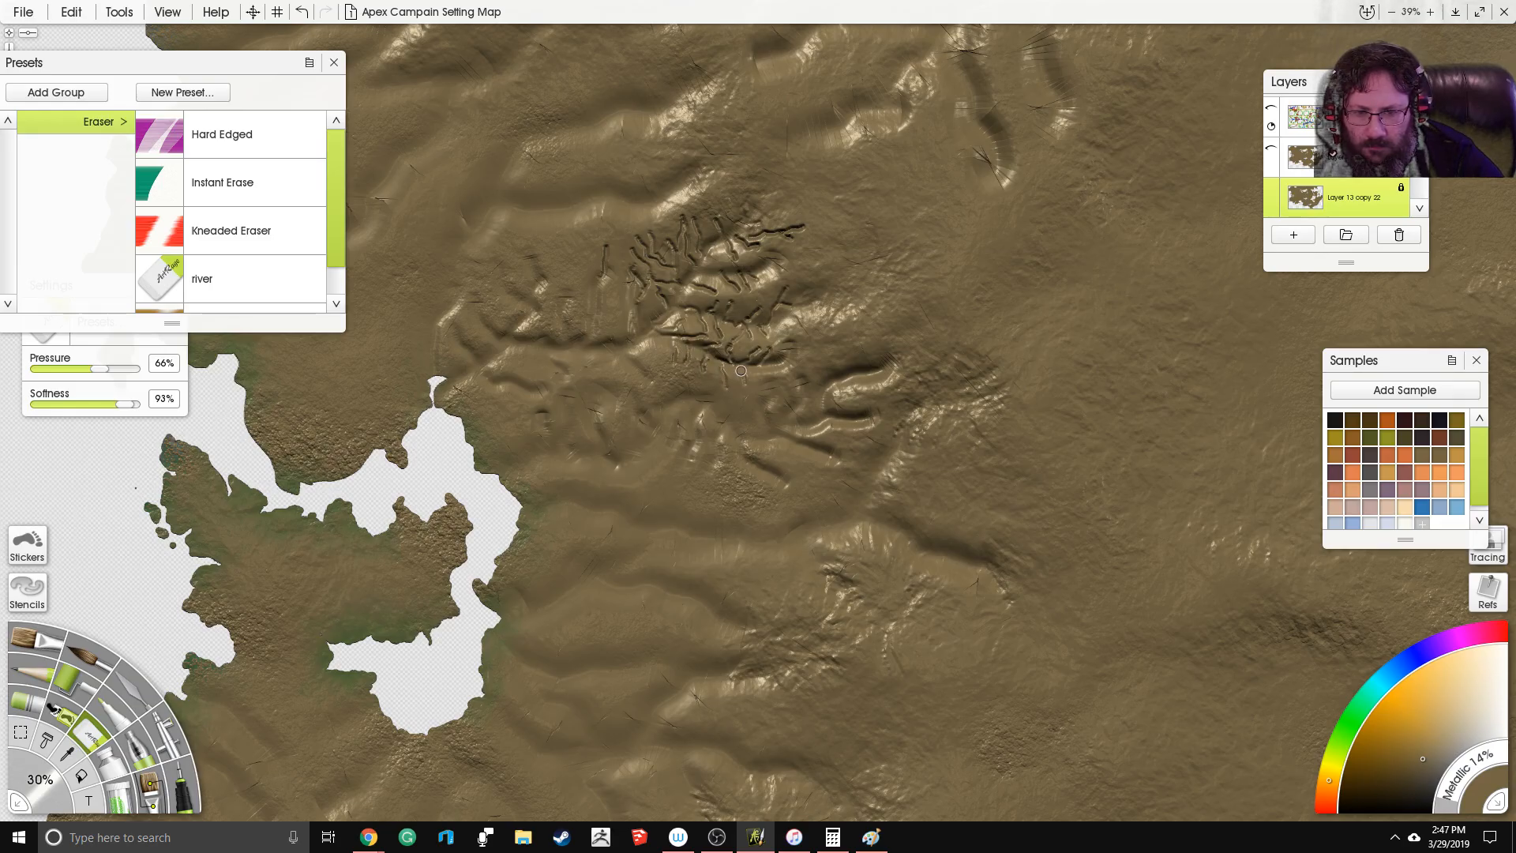
Step: Erase more fine gullies along the ridge's northern branch and down its western flank toward the main valley
scroll(723, 298, "down", 3)
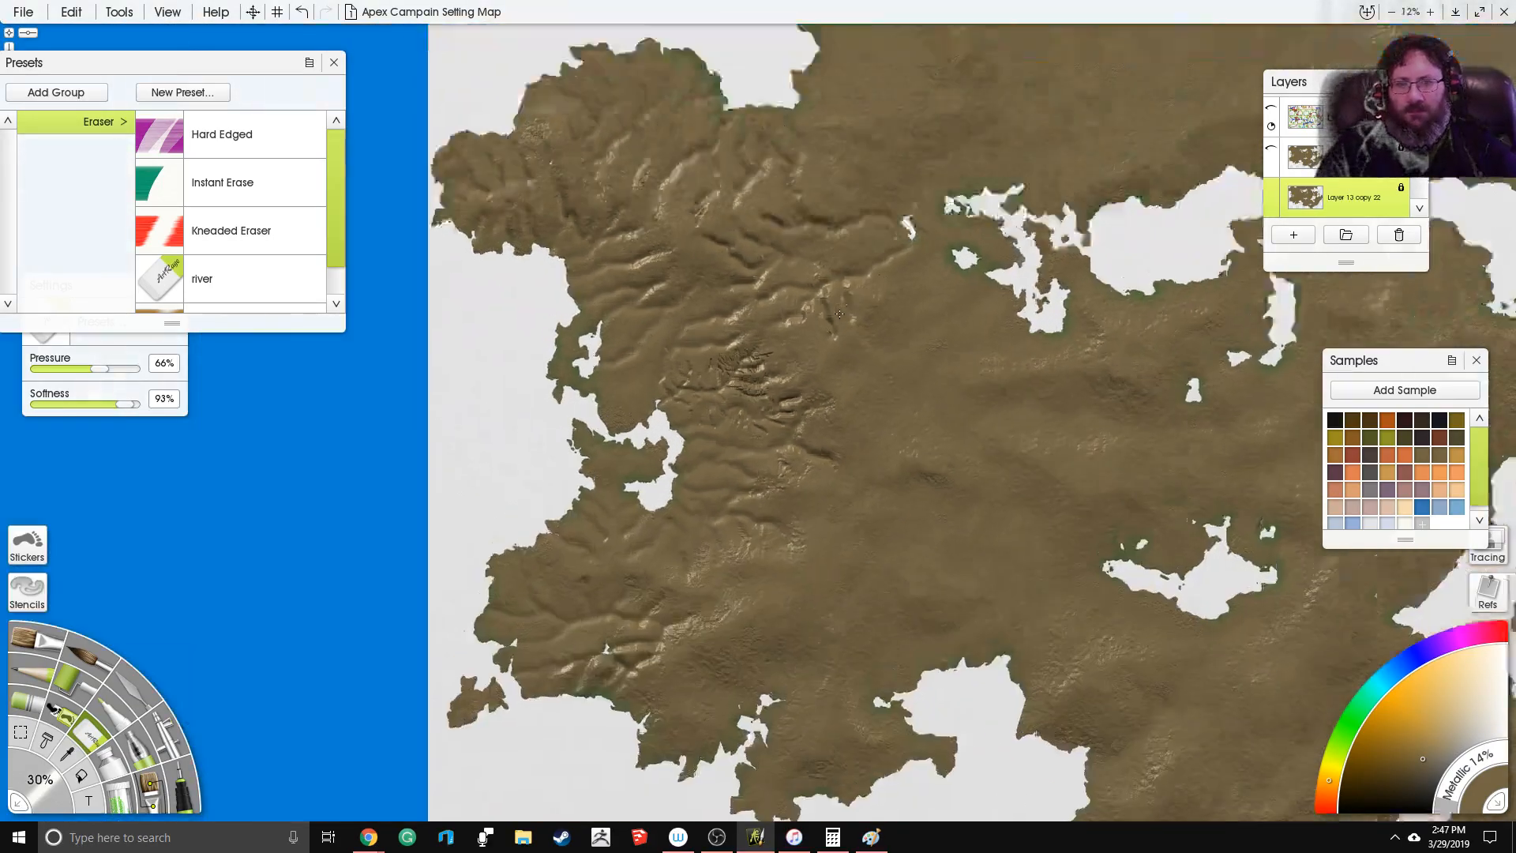
scroll(723, 299, "up", 6)
left_click_drag(832, 487, 824, 488)
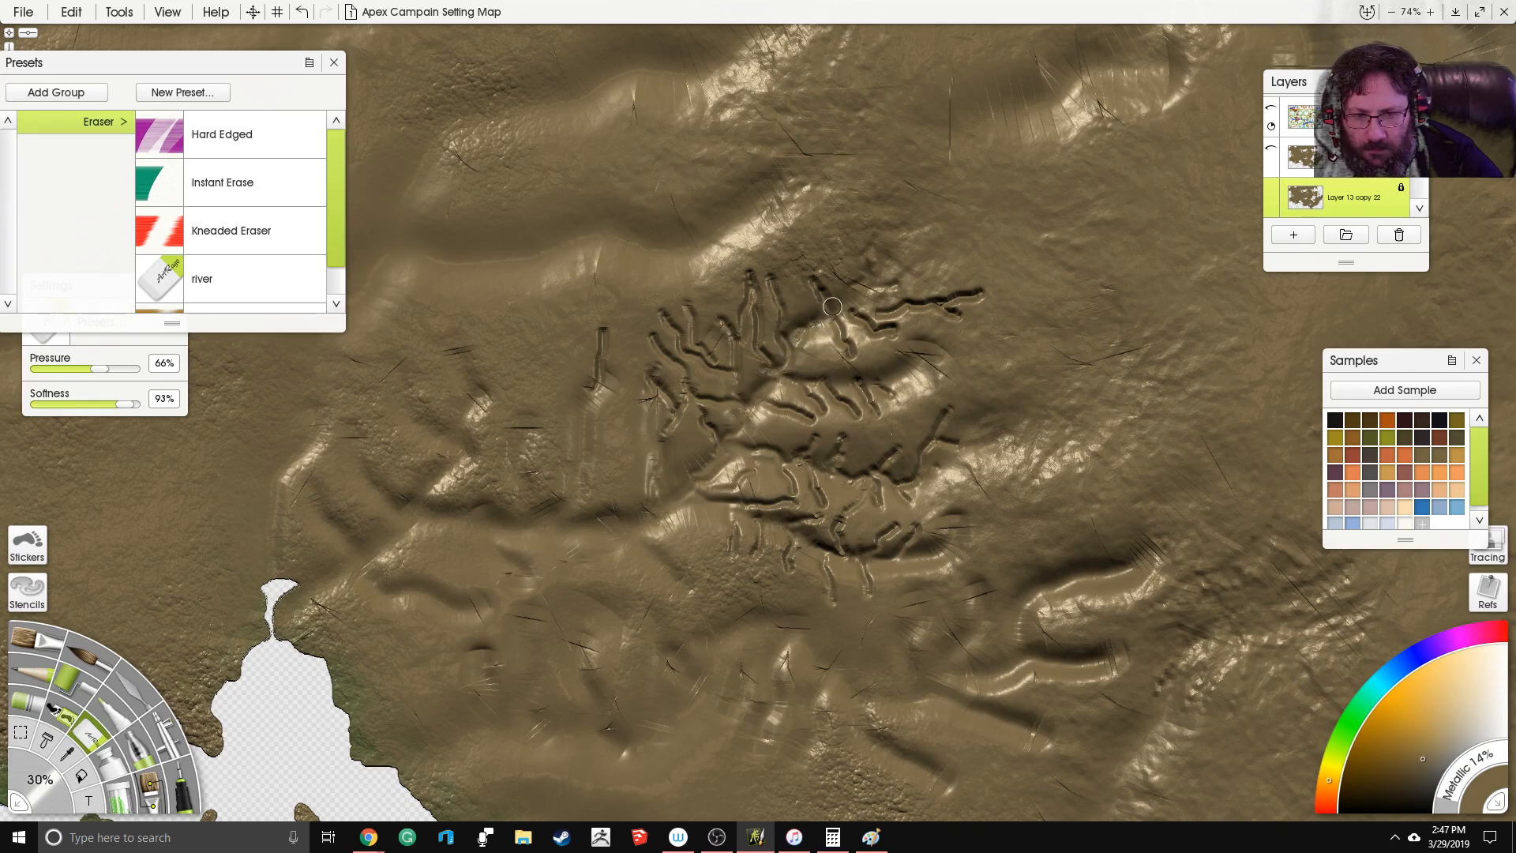
left_click_drag(840, 313, 893, 311)
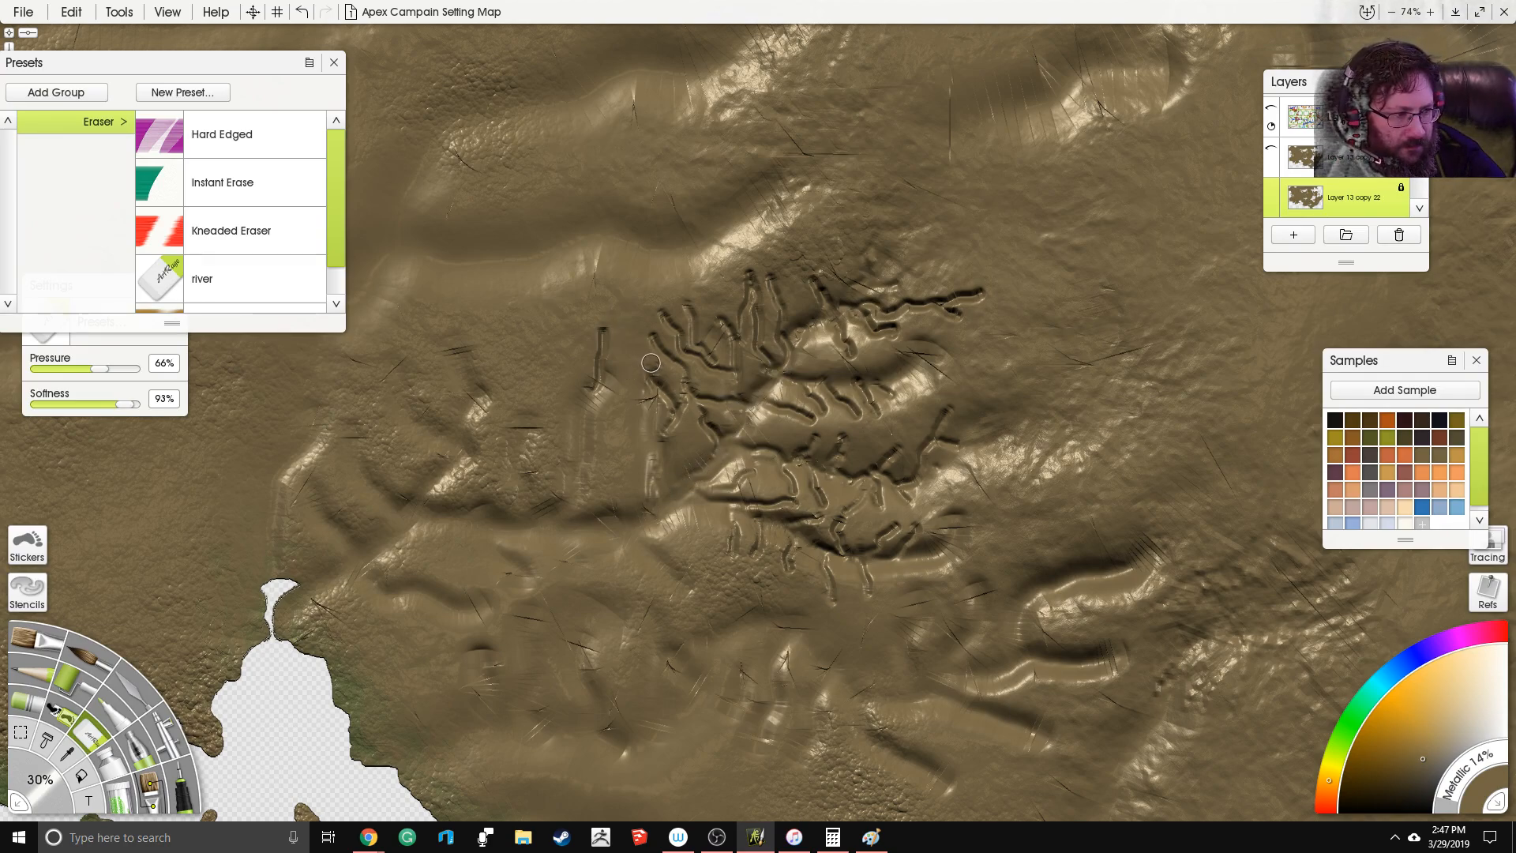
mouse_move(657, 360)
left_mouse_down()
mouse_move(672, 331)
mouse_move(660, 327)
left_mouse_up()
left_click_drag(751, 379, 660, 391)
left_click_drag(568, 437, 568, 475)
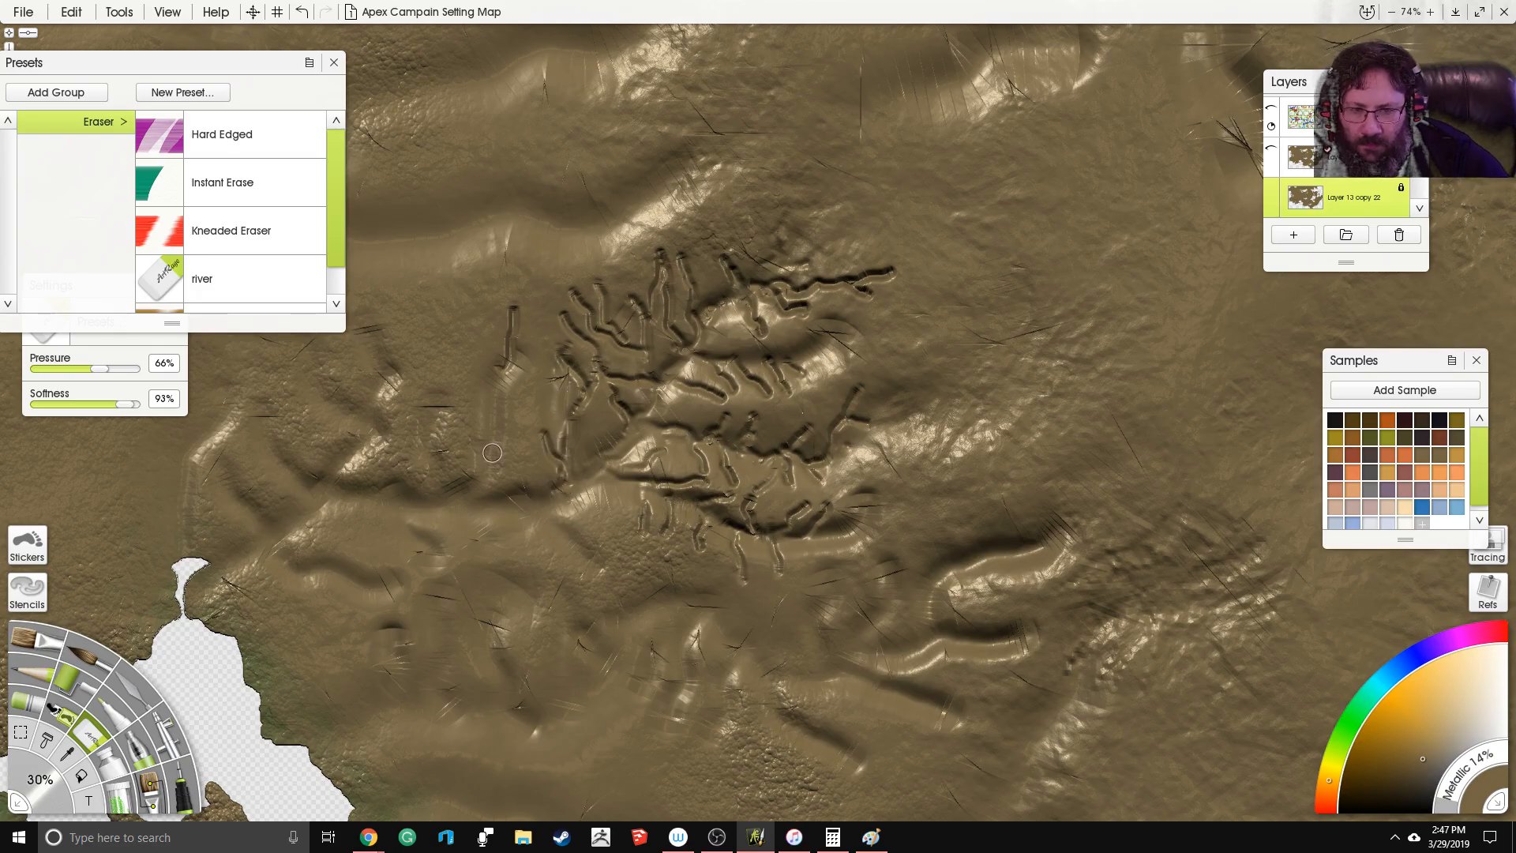
Step: Switch to the Knife's Harsh Chaos preset and roughen the carved gullies across the ridge's eastern and northern parts
scroll(701, 268, "down", 3)
scroll(729, 278, "up", 1)
left_click_drag(754, 332, 766, 335)
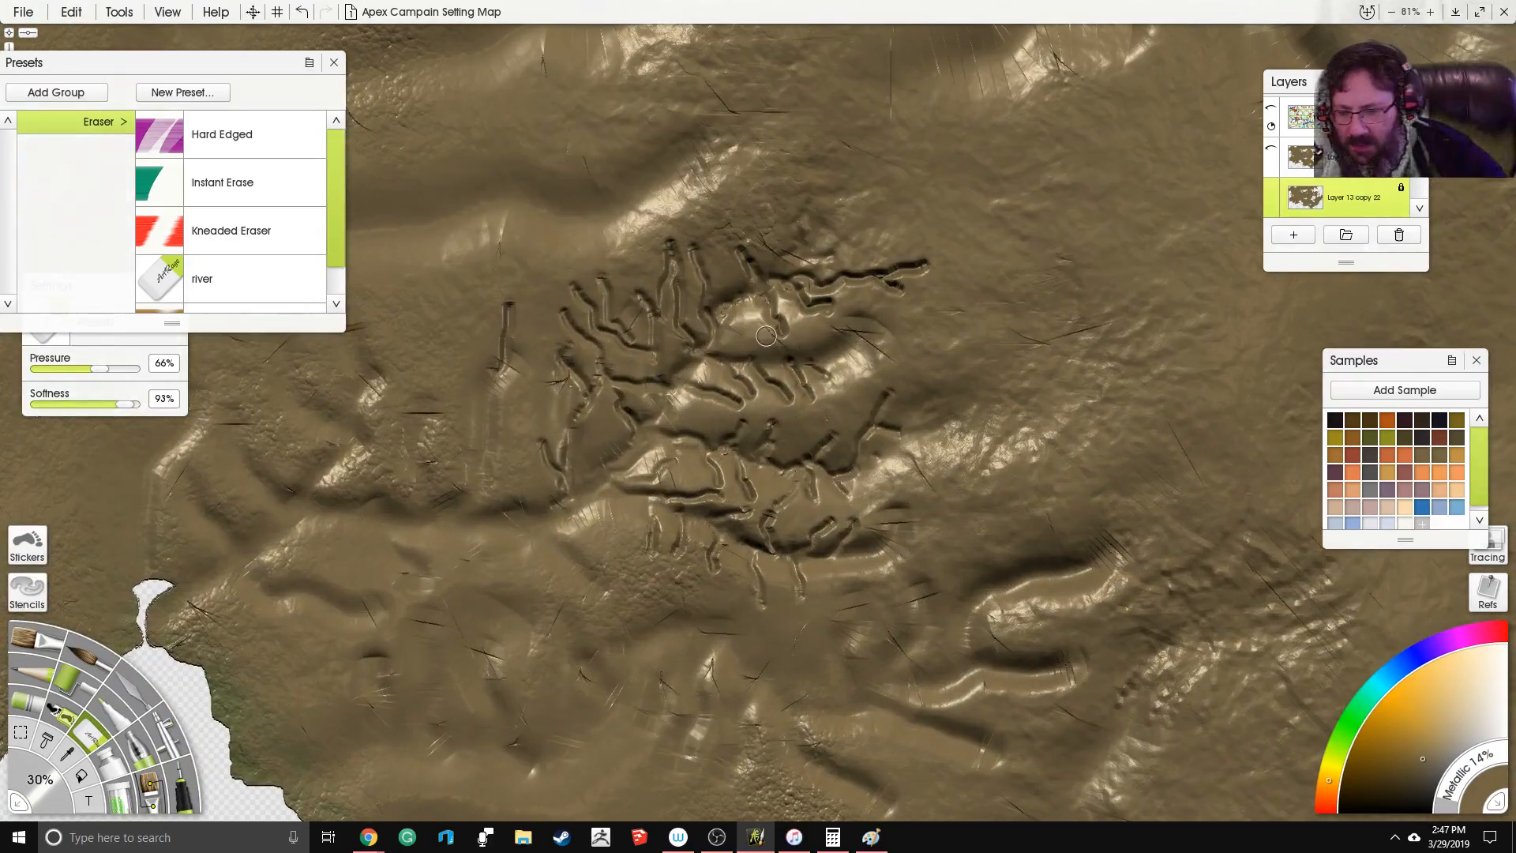
left_click(135, 686)
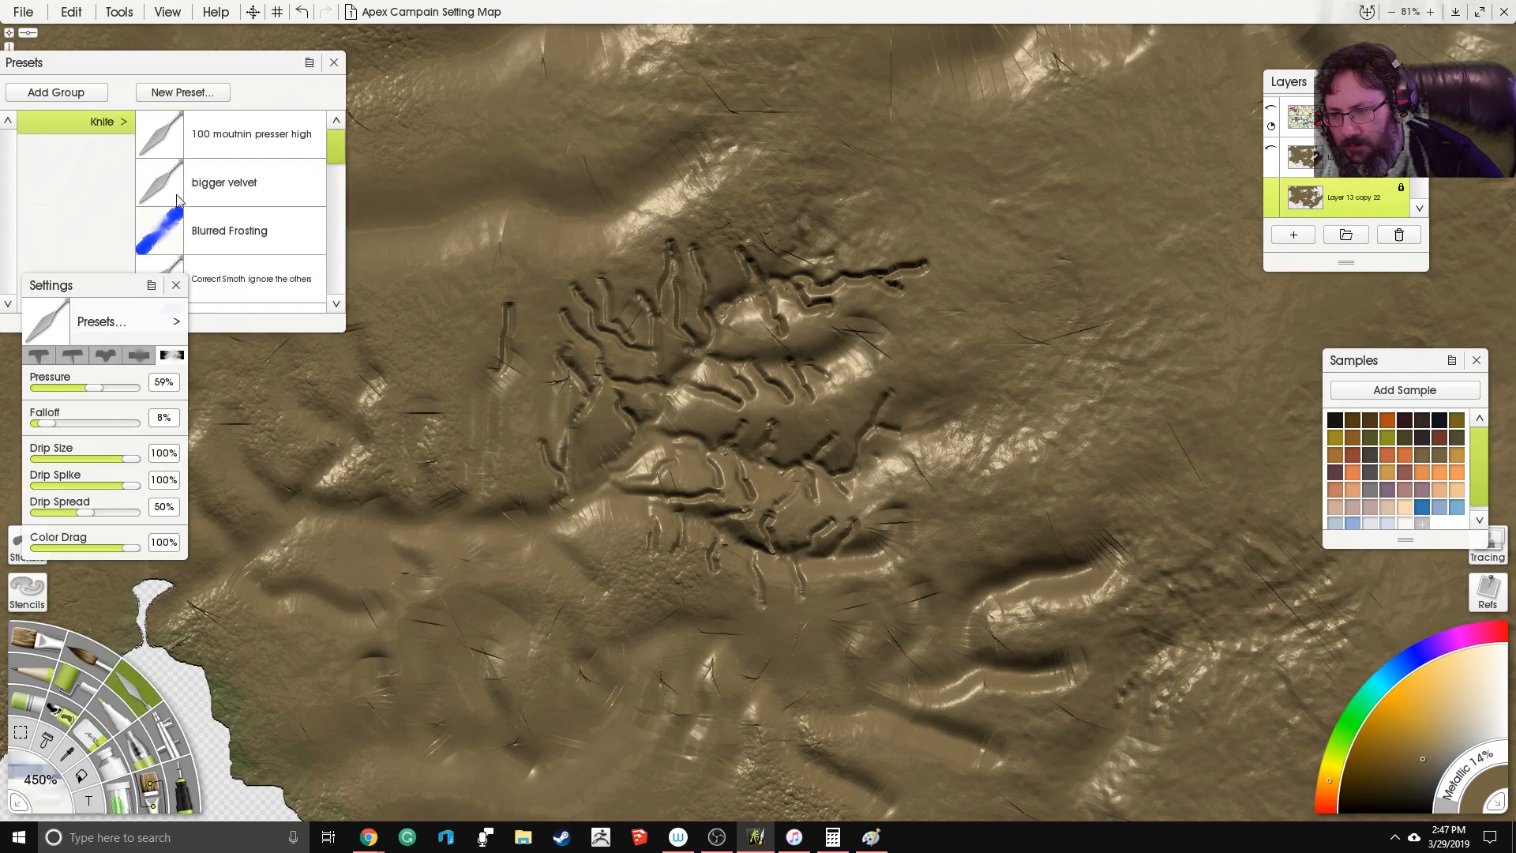
scroll(335, 182, "down", 10)
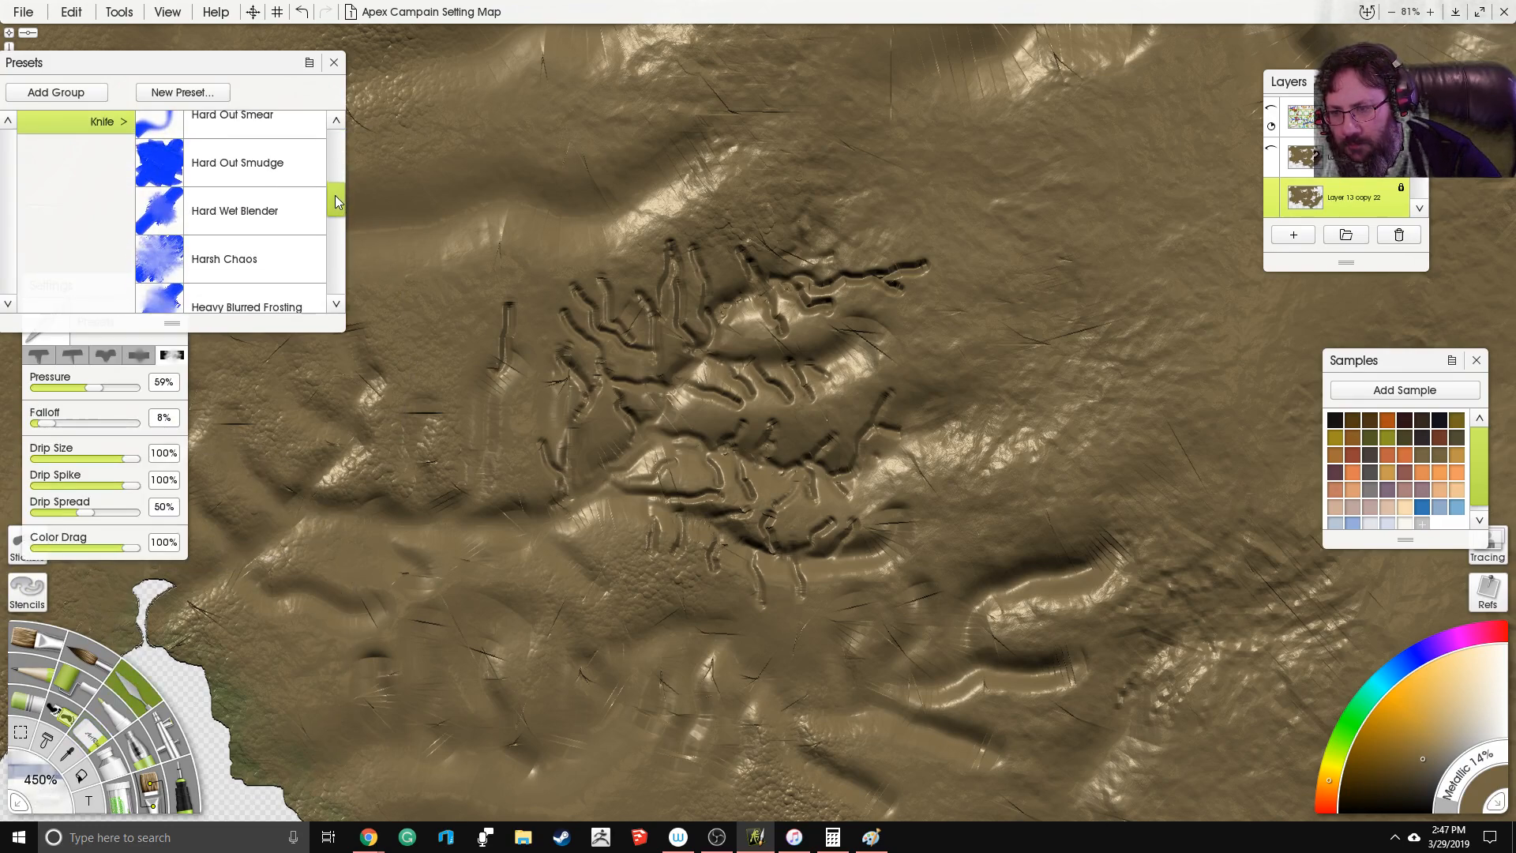
left_click(267, 245)
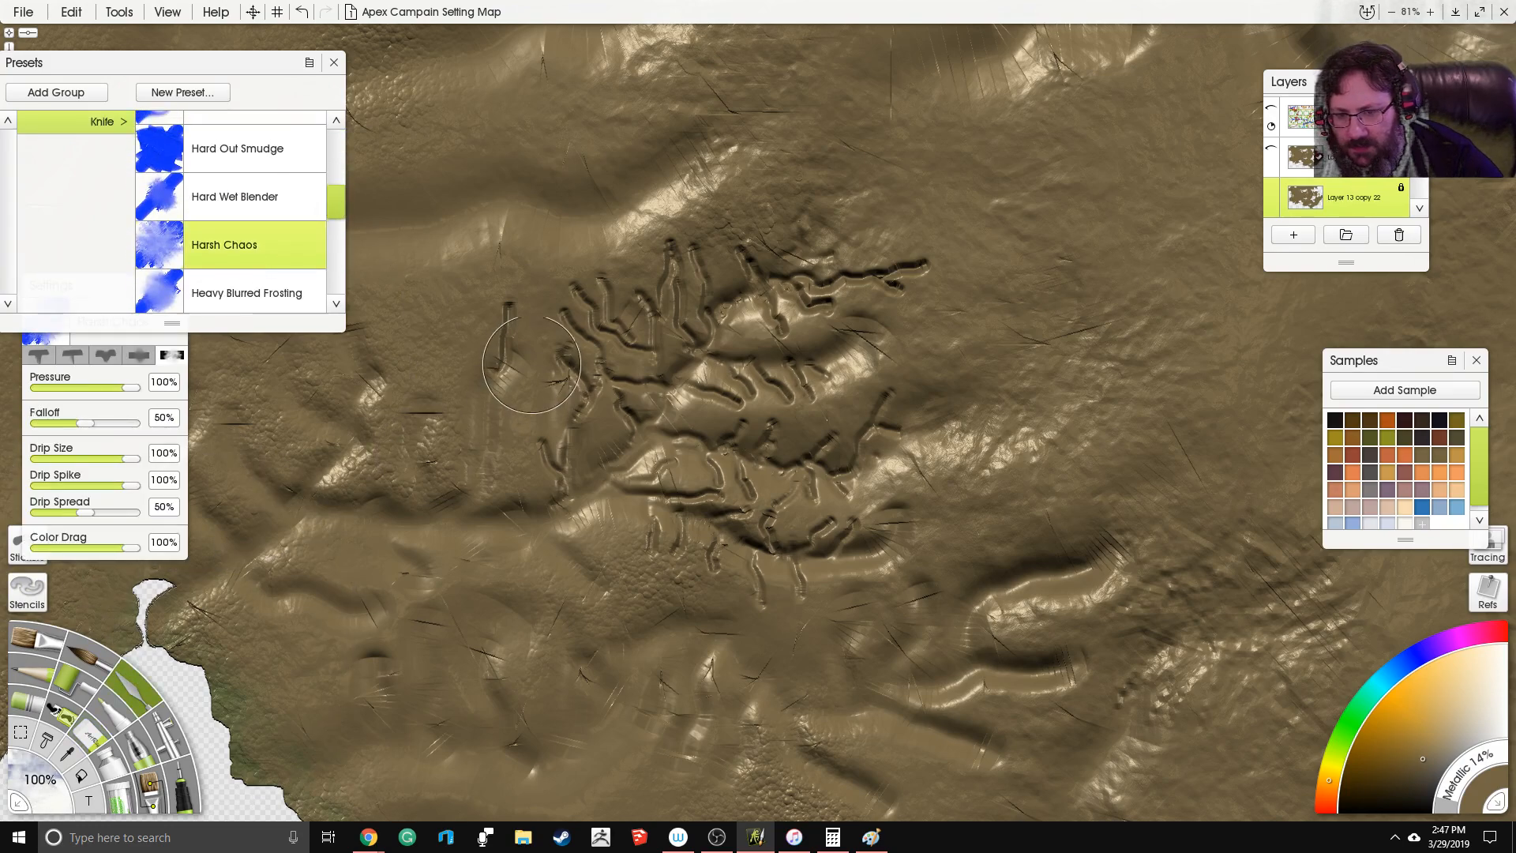
mouse_move(655, 430)
left_mouse_down()
mouse_move(712, 454)
mouse_move(732, 436)
mouse_move(714, 482)
mouse_move(734, 464)
mouse_move(745, 479)
mouse_move(750, 430)
mouse_move(780, 413)
mouse_move(767, 445)
mouse_move(781, 464)
mouse_move(831, 438)
mouse_move(826, 462)
mouse_move(849, 474)
mouse_move(894, 391)
mouse_move(906, 431)
mouse_move(756, 534)
mouse_move(631, 498)
mouse_move(687, 497)
mouse_move(657, 517)
mouse_move(731, 518)
mouse_move(714, 561)
mouse_move(752, 547)
mouse_move(762, 595)
mouse_move(774, 524)
mouse_move(730, 549)
mouse_move(738, 525)
mouse_move(800, 585)
mouse_move(810, 533)
mouse_move(824, 559)
mouse_move(883, 567)
mouse_move(893, 533)
mouse_move(866, 553)
left_mouse_up()
mouse_move(637, 464)
left_mouse_down()
mouse_move(637, 412)
mouse_move(662, 430)
mouse_move(660, 389)
mouse_move(619, 374)
mouse_move(704, 387)
mouse_move(722, 404)
mouse_move(669, 423)
mouse_move(723, 440)
mouse_move(705, 362)
mouse_move(741, 379)
mouse_move(752, 359)
mouse_move(791, 395)
mouse_move(750, 366)
mouse_move(793, 361)
mouse_move(803, 379)
mouse_move(801, 353)
mouse_move(842, 338)
mouse_move(789, 315)
left_mouse_up()
mouse_move(699, 335)
left_mouse_down()
mouse_move(703, 269)
mouse_move(755, 291)
mouse_move(750, 276)
mouse_move(778, 315)
mouse_move(793, 261)
mouse_move(817, 245)
mouse_move(799, 289)
mouse_move(819, 304)
mouse_move(837, 281)
mouse_move(908, 269)
mouse_move(892, 281)
left_mouse_up()
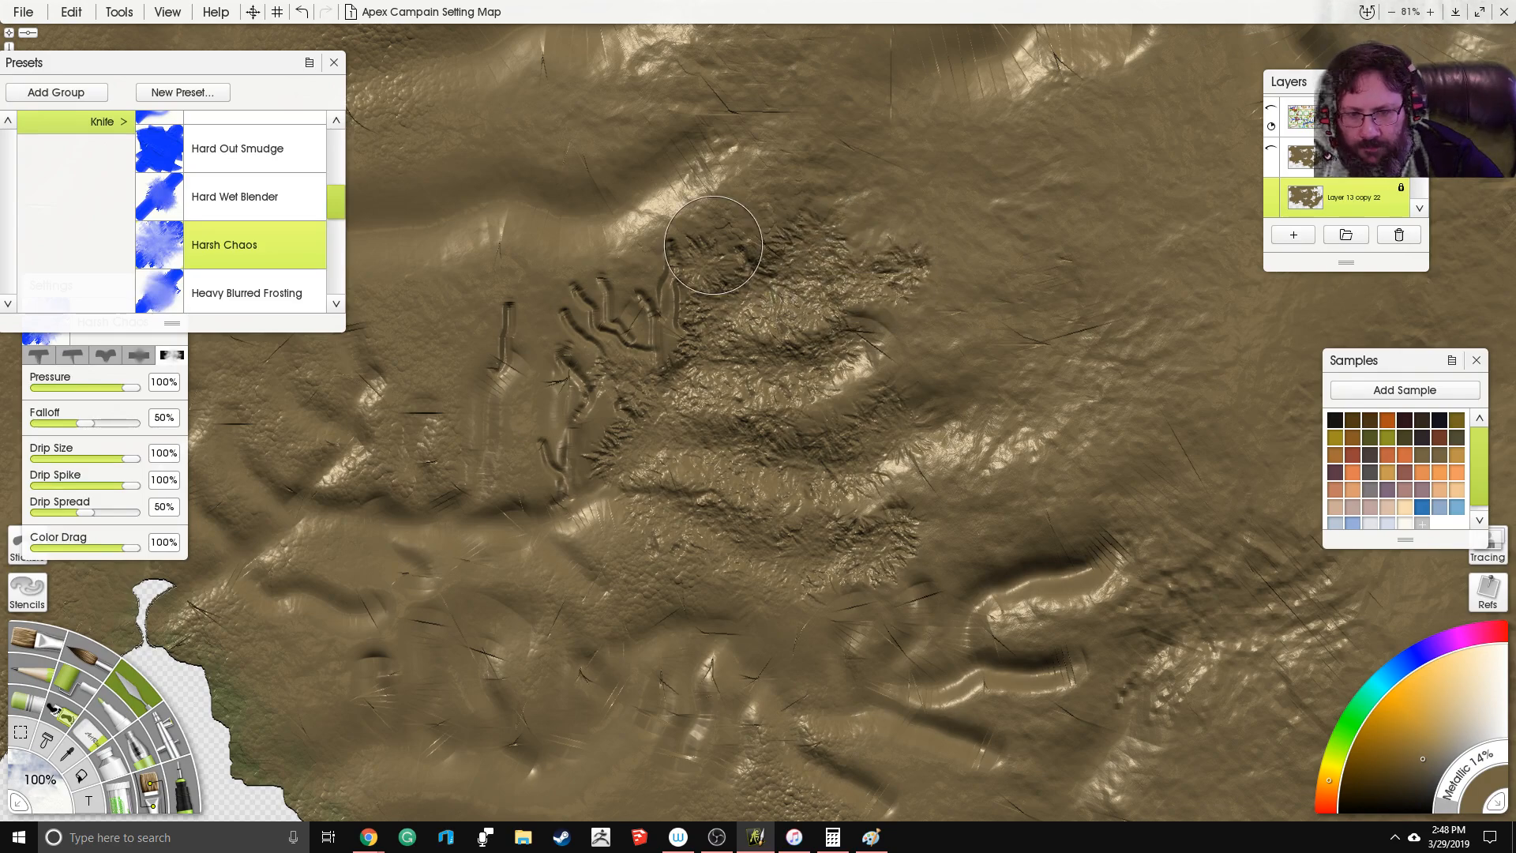
Step: Roughen the remaining gullies on the ridge's western flank with the Harsh Chaos knife
mouse_move(673, 365)
left_mouse_down()
mouse_move(652, 311)
mouse_move(638, 346)
mouse_move(580, 292)
mouse_move(601, 317)
mouse_move(611, 294)
mouse_move(617, 311)
mouse_move(648, 314)
mouse_move(669, 256)
mouse_move(679, 264)
mouse_move(699, 317)
mouse_move(649, 406)
left_mouse_up()
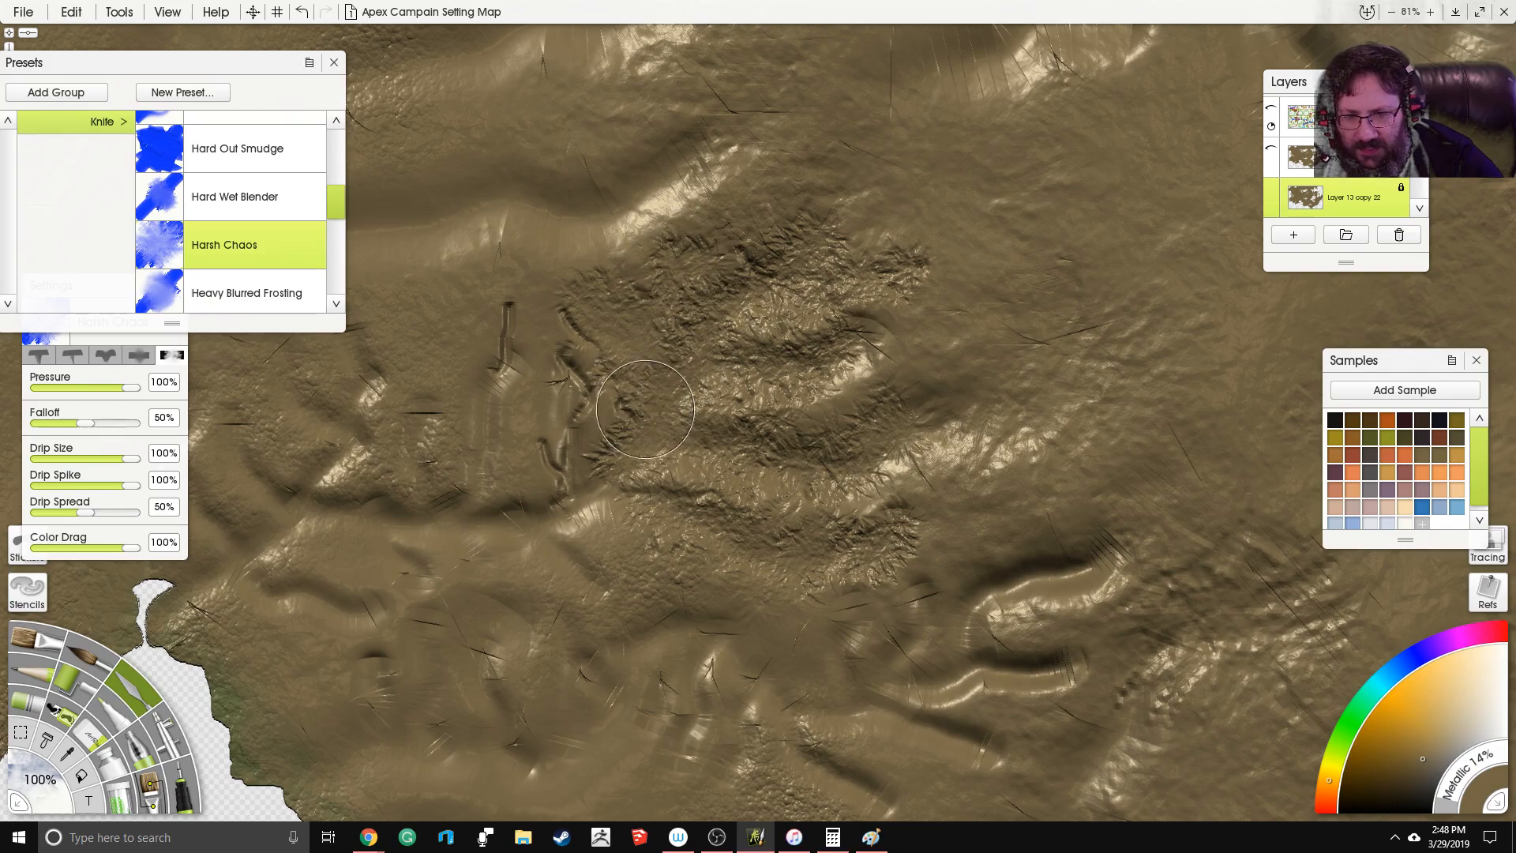
mouse_move(577, 351)
left_mouse_down()
mouse_move(598, 325)
mouse_move(587, 407)
mouse_move(568, 450)
mouse_move(556, 442)
mouse_move(565, 498)
mouse_move(661, 508)
mouse_move(606, 491)
mouse_move(576, 506)
mouse_move(560, 529)
mouse_move(595, 578)
left_mouse_up()
mouse_move(625, 471)
left_mouse_down()
mouse_move(630, 401)
mouse_move(574, 306)
left_mouse_up()
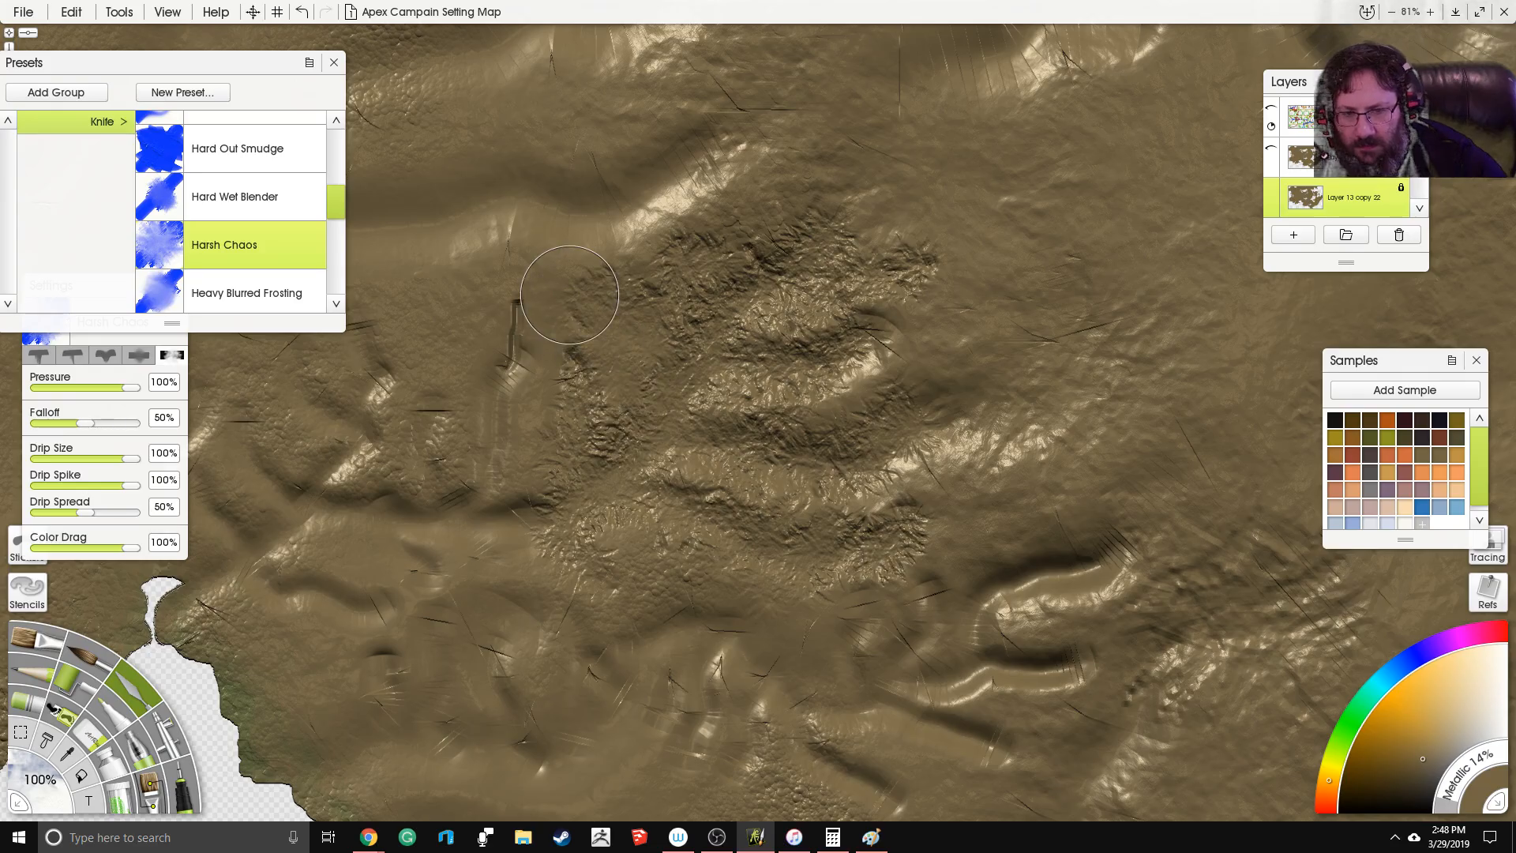
Step: Choose the Instant Blur knife preset and set its tool size to 200%
scroll(801, 192, "down", 8)
scroll(801, 192, "up", 6)
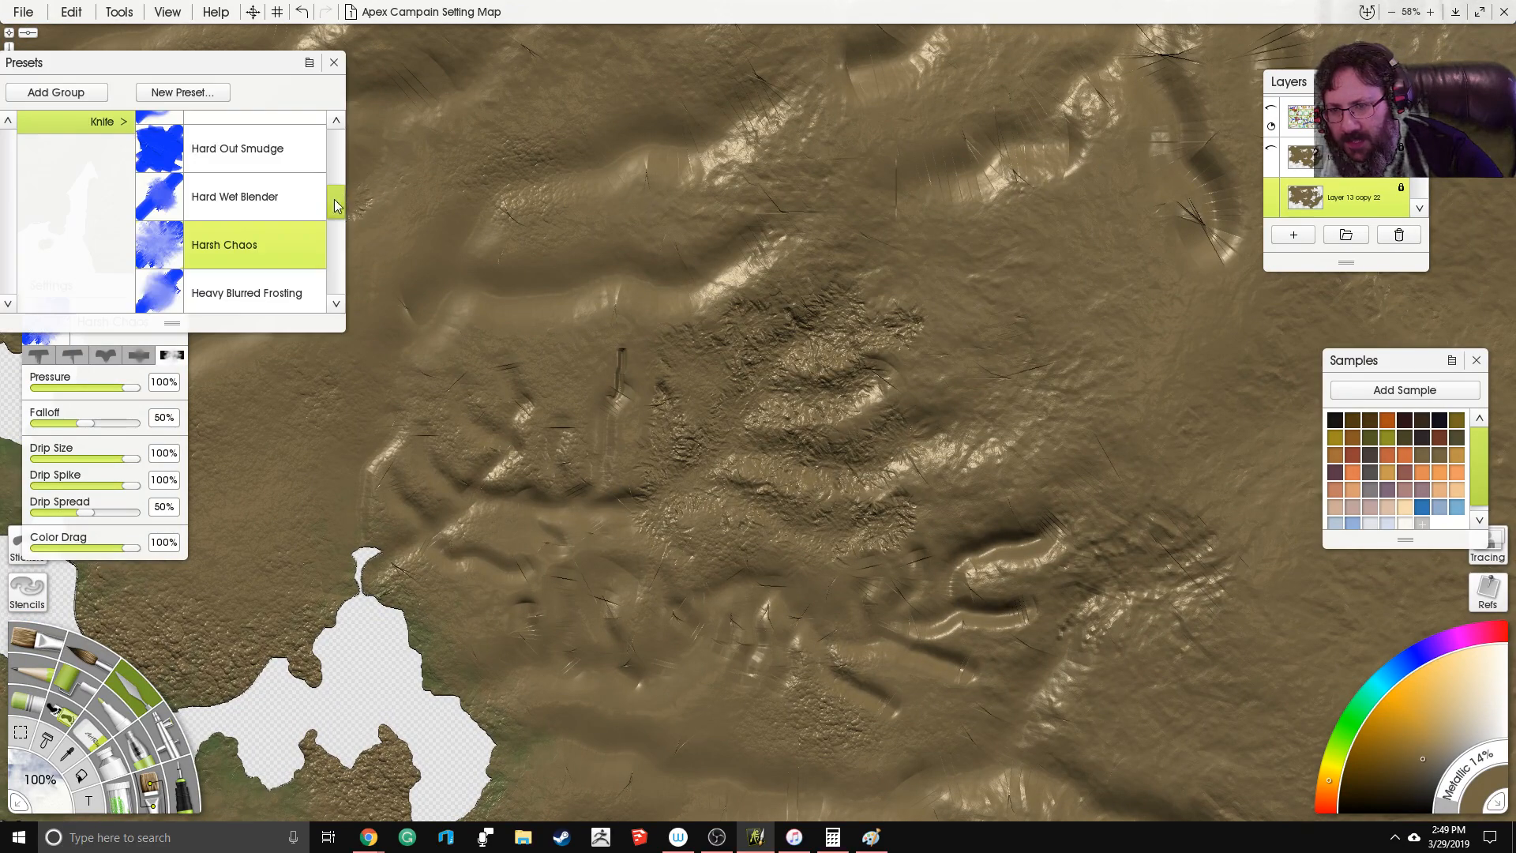
left_click_drag(336, 204, 336, 236)
left_click(271, 193)
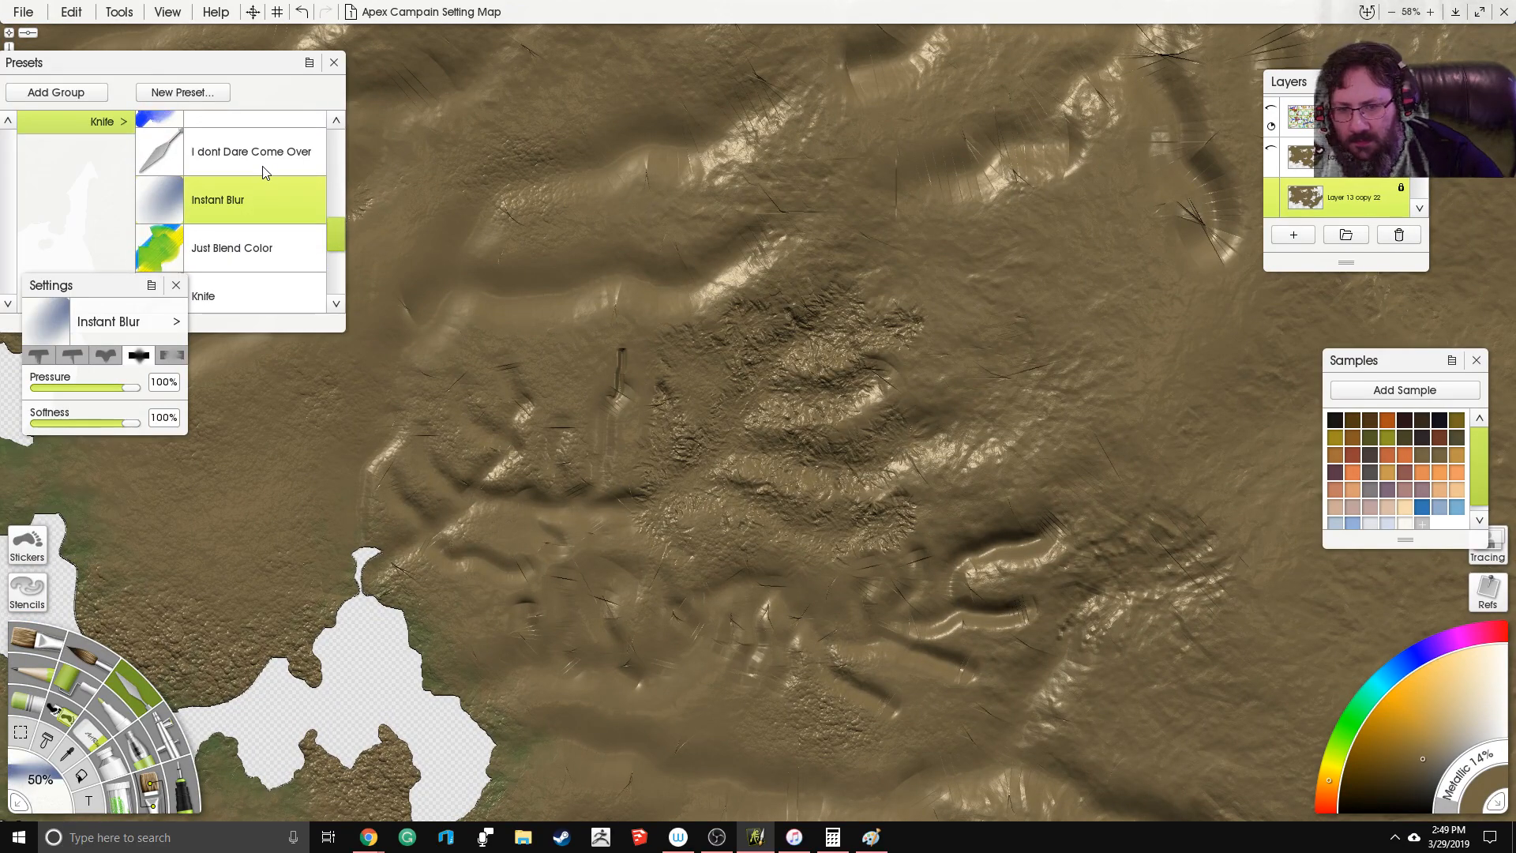
left_click(49, 780)
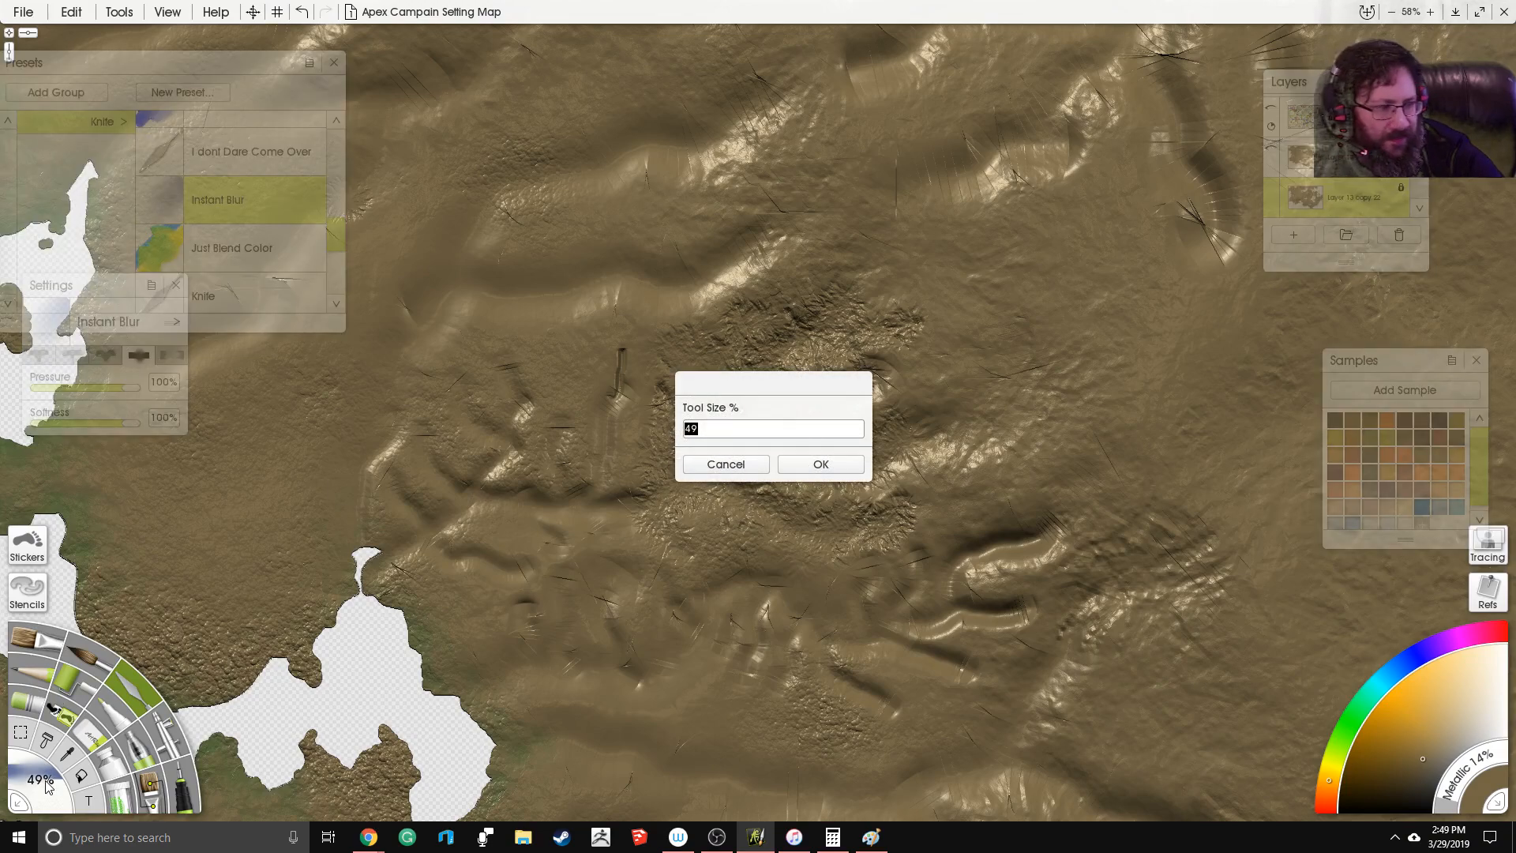
type("200")
key("Return")
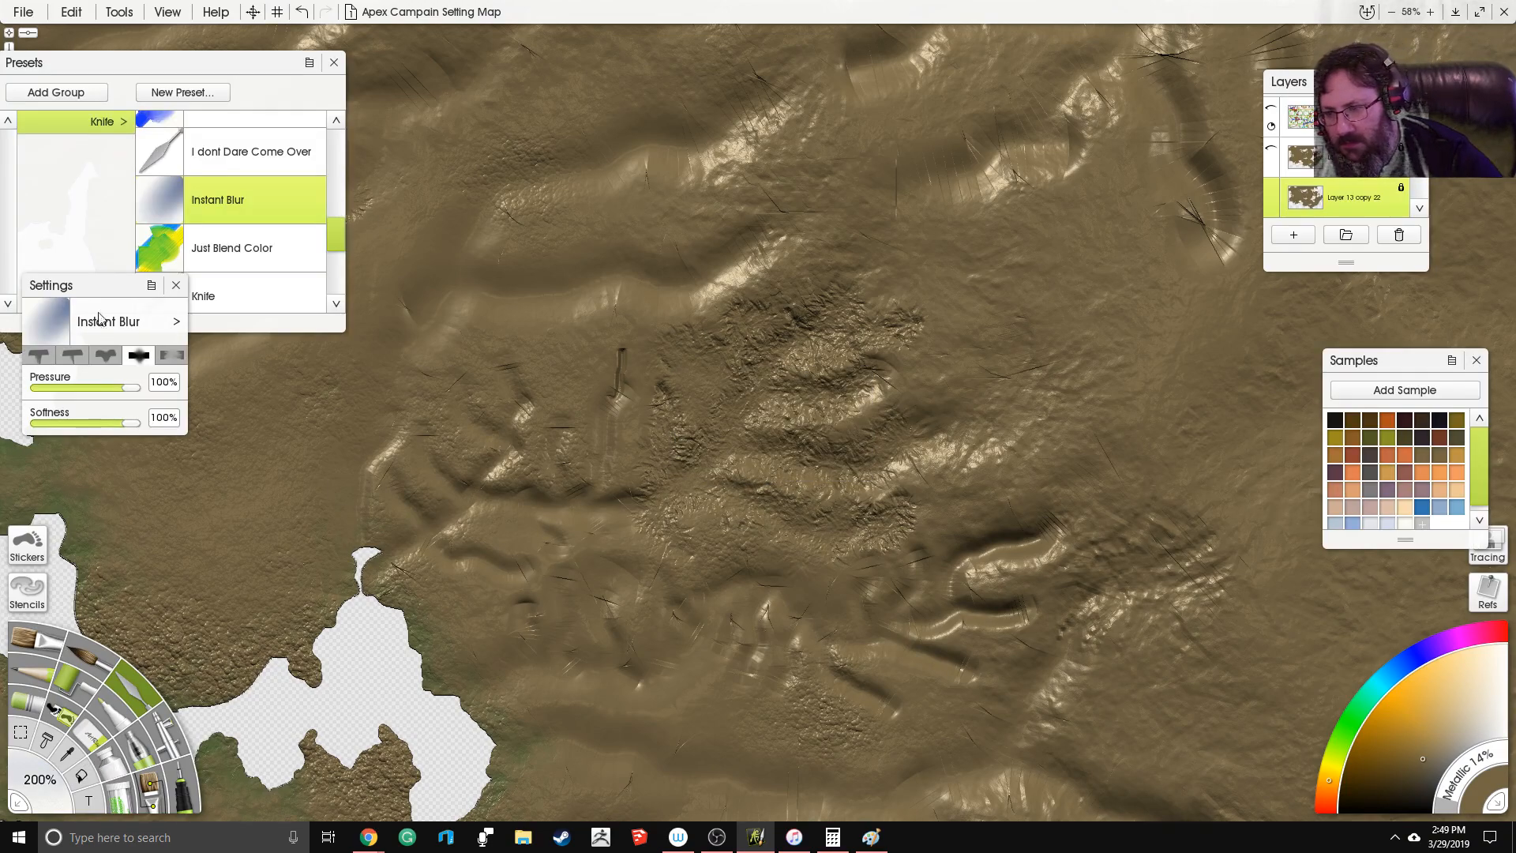
Step: Lower the blur knife to 20% pressure and 16% softness, and soften the roughened ridge terrain
left_click(87, 390)
left_click_drag(87, 388, 52, 389)
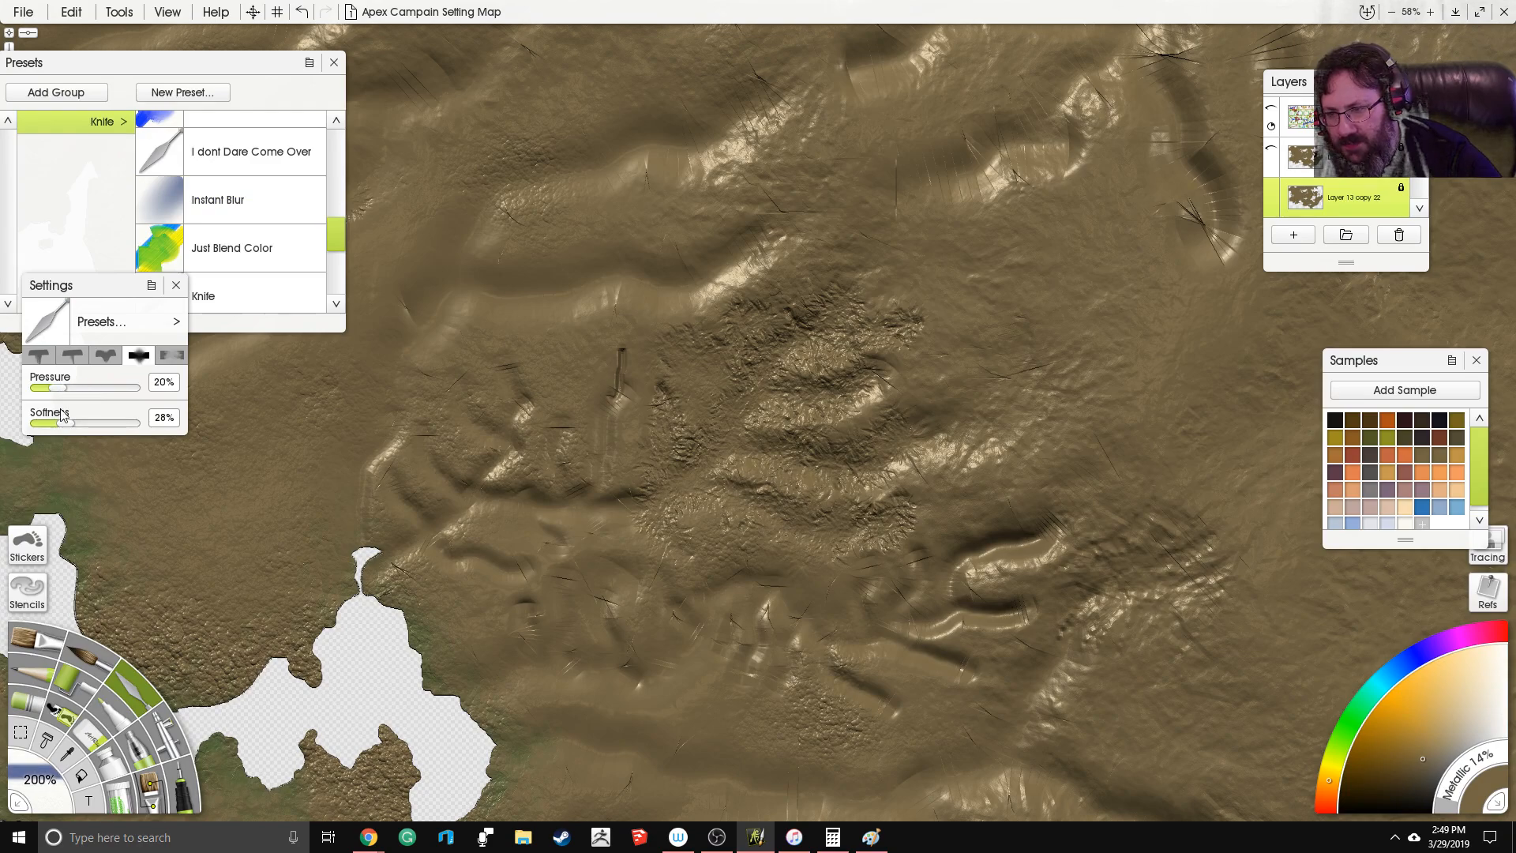
left_click(52, 422)
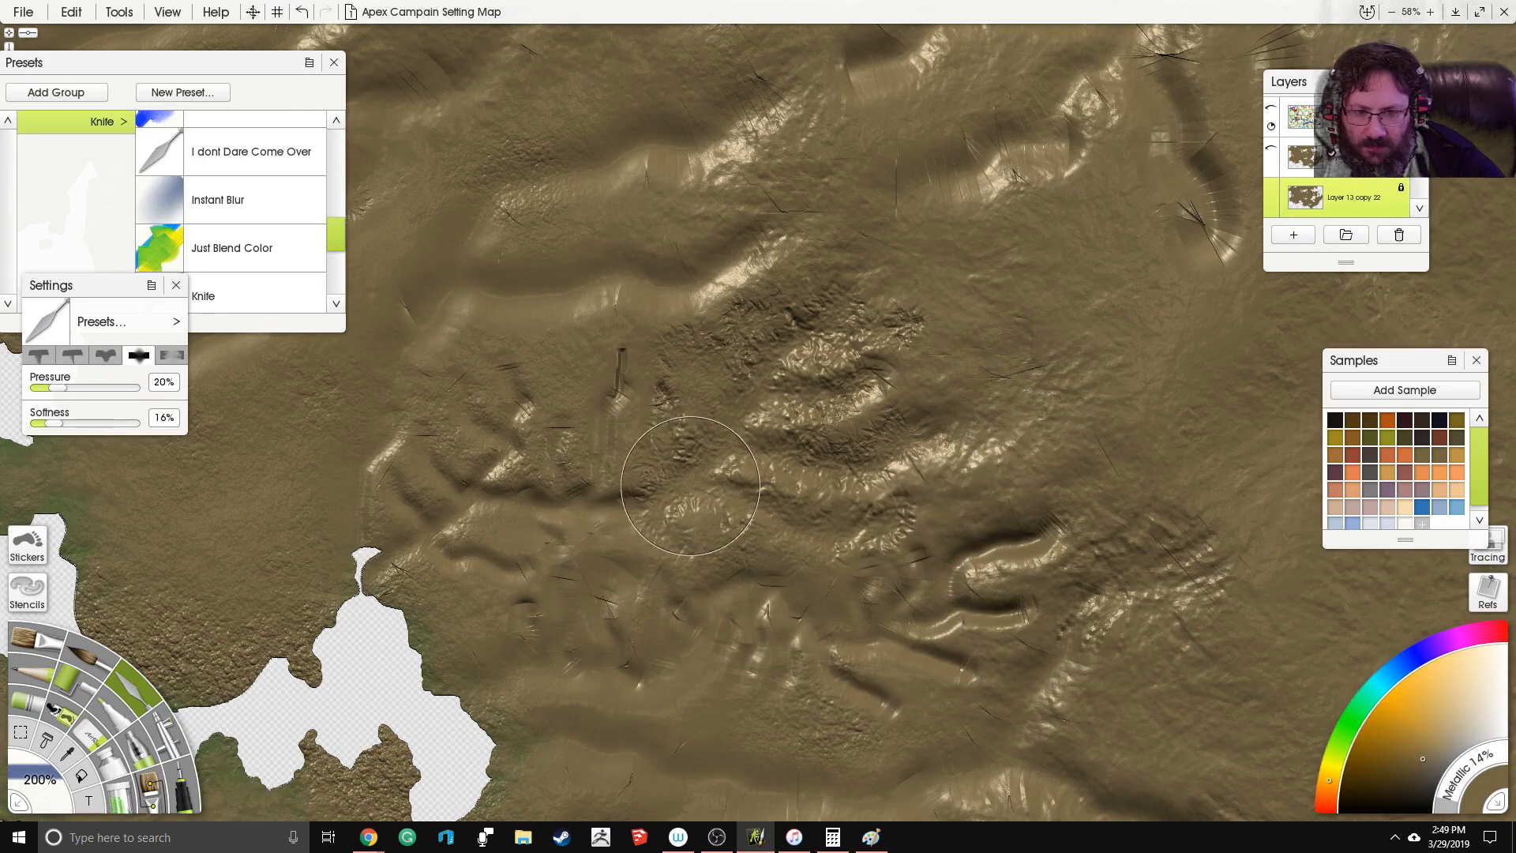
scroll(1128, 395, "down", 5)
scroll(897, 381, "up", 4)
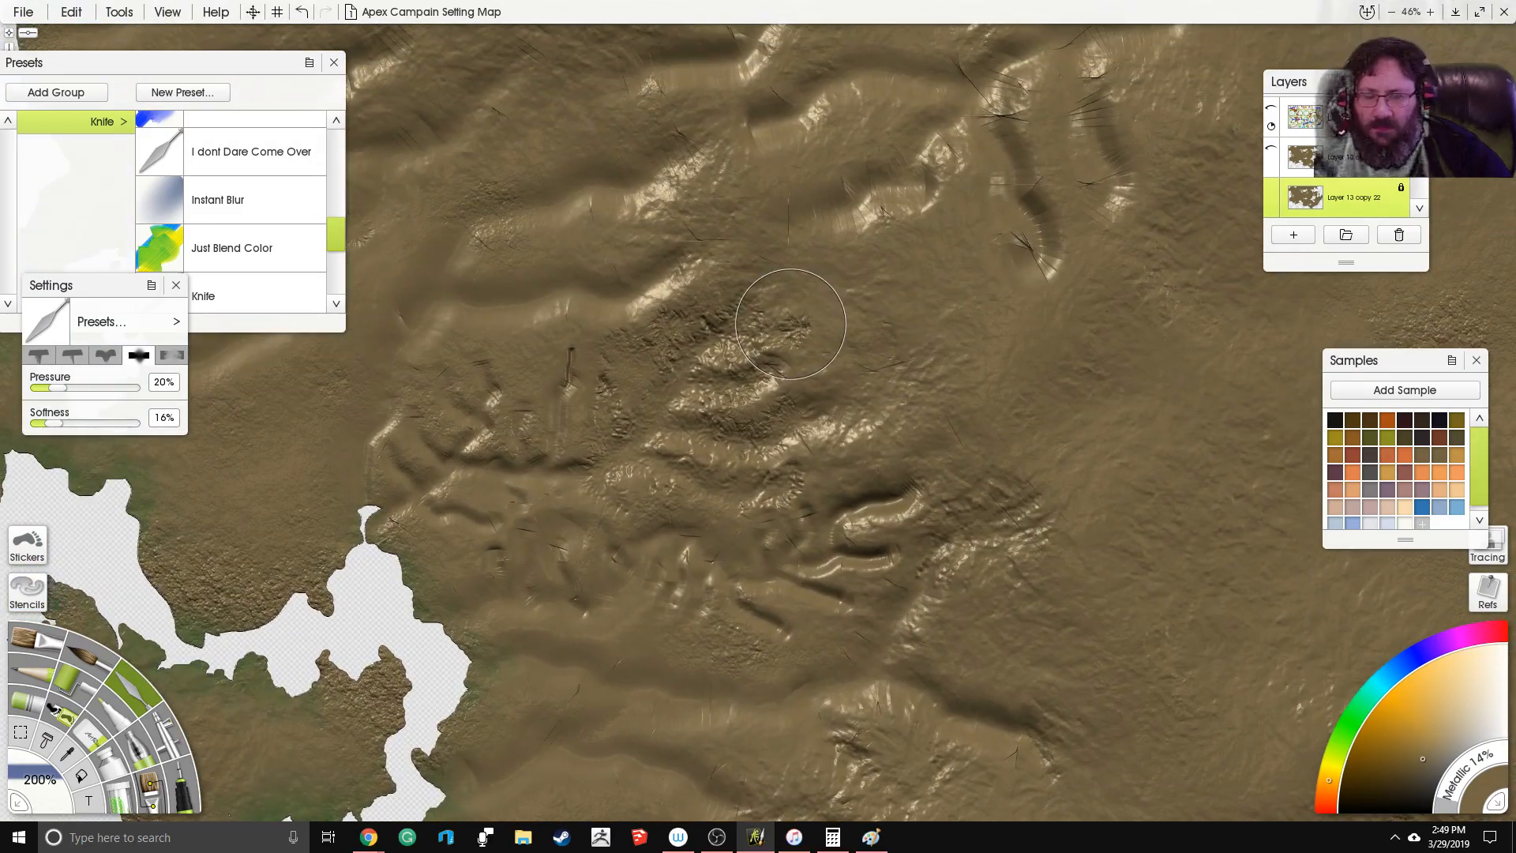
Step: Switch back to the eraser and set its tool size to 8%
left_click(105, 731)
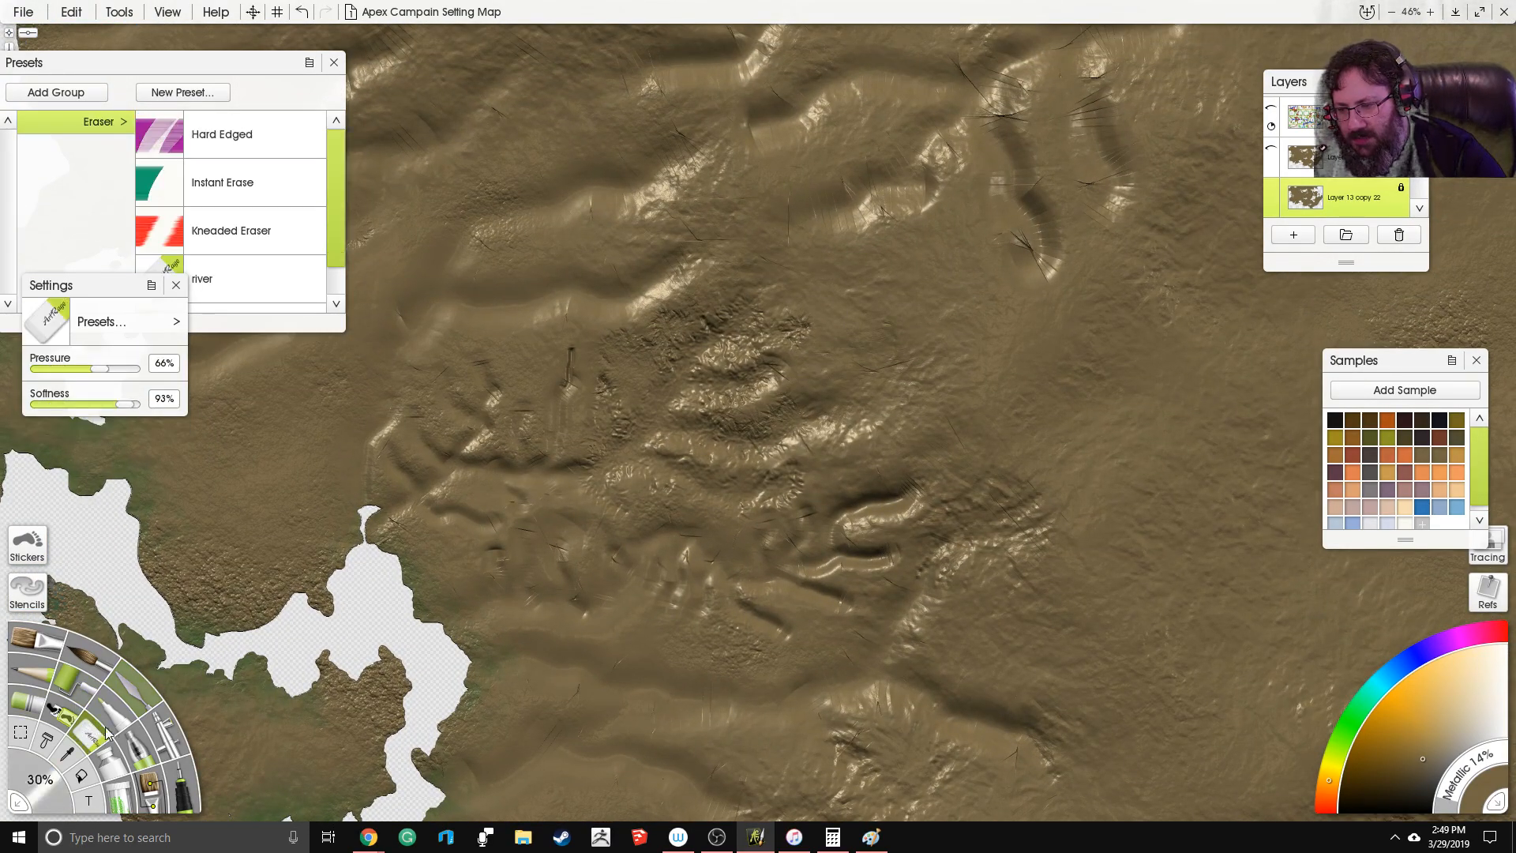
left_click_drag(49, 793, 39, 782)
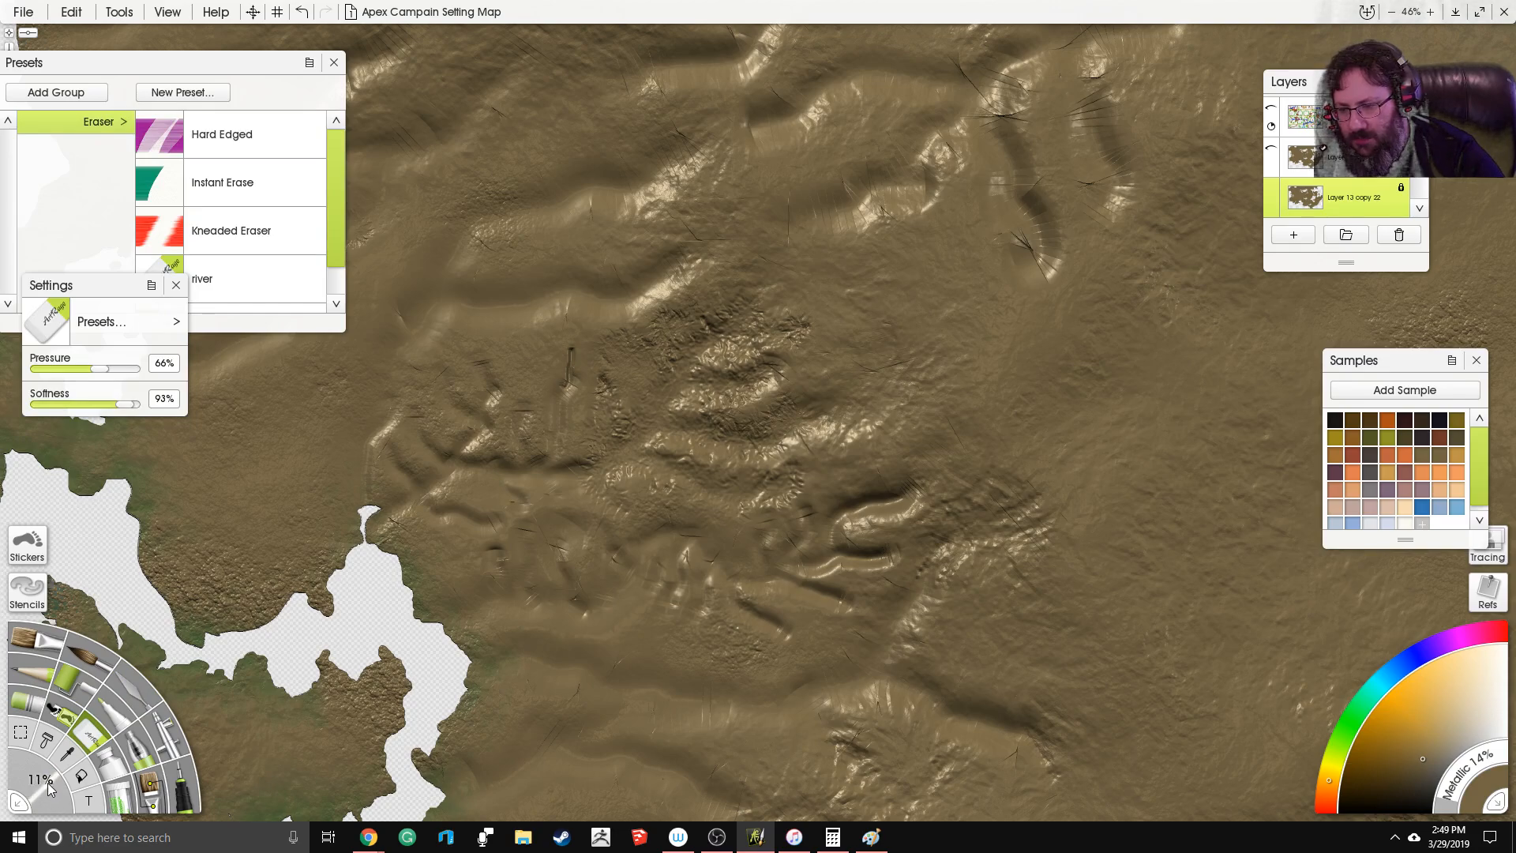
left_click(49, 787)
type("8")
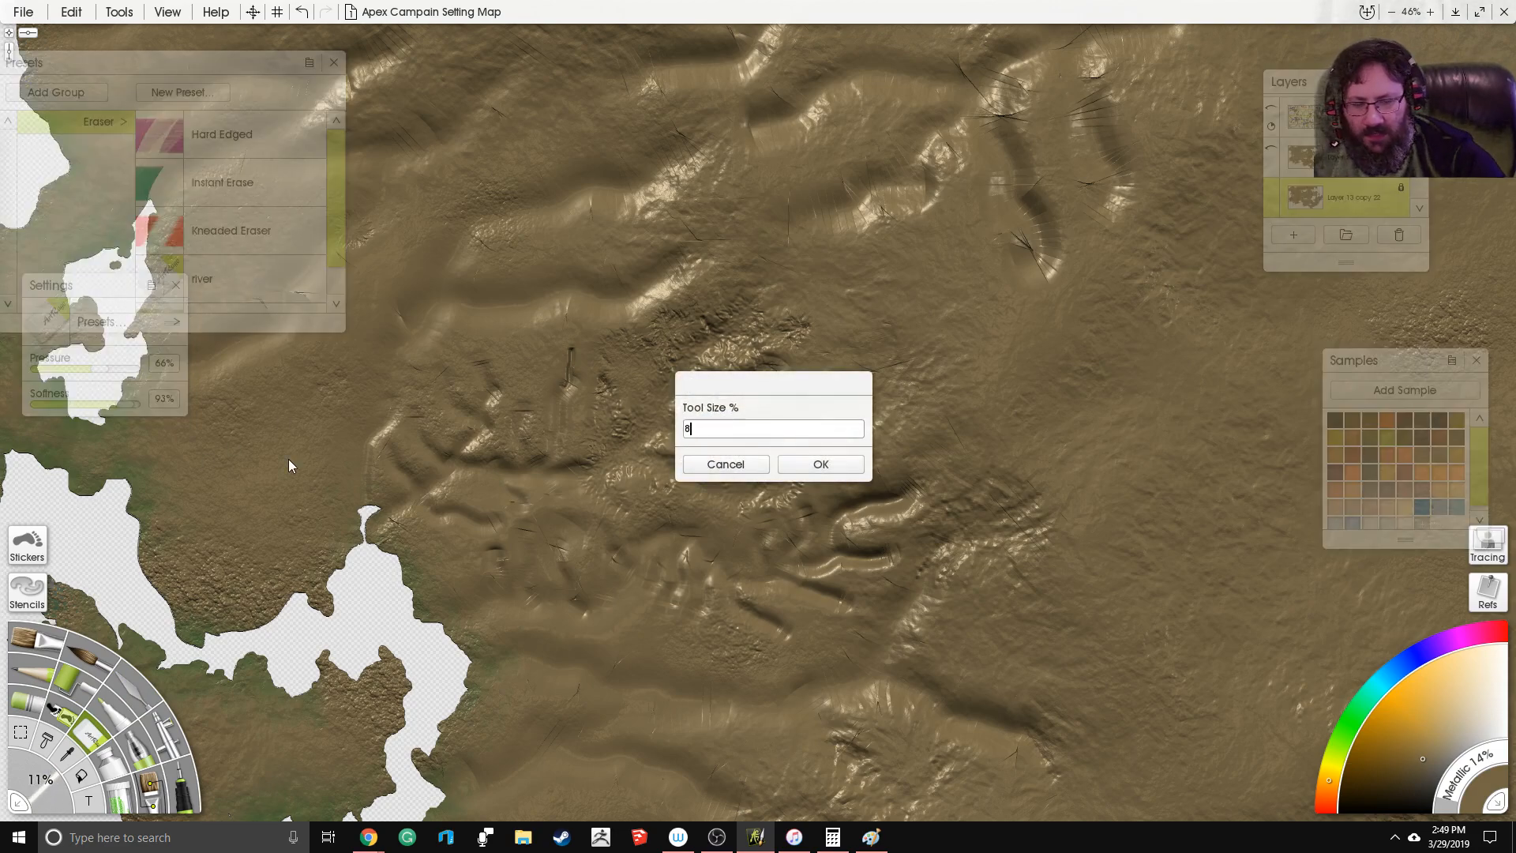
key("Return")
Step: Erase a thin river channel with two short northern headwater branches, running southwest down the softened ridge
scroll(634, 426, "up", 8)
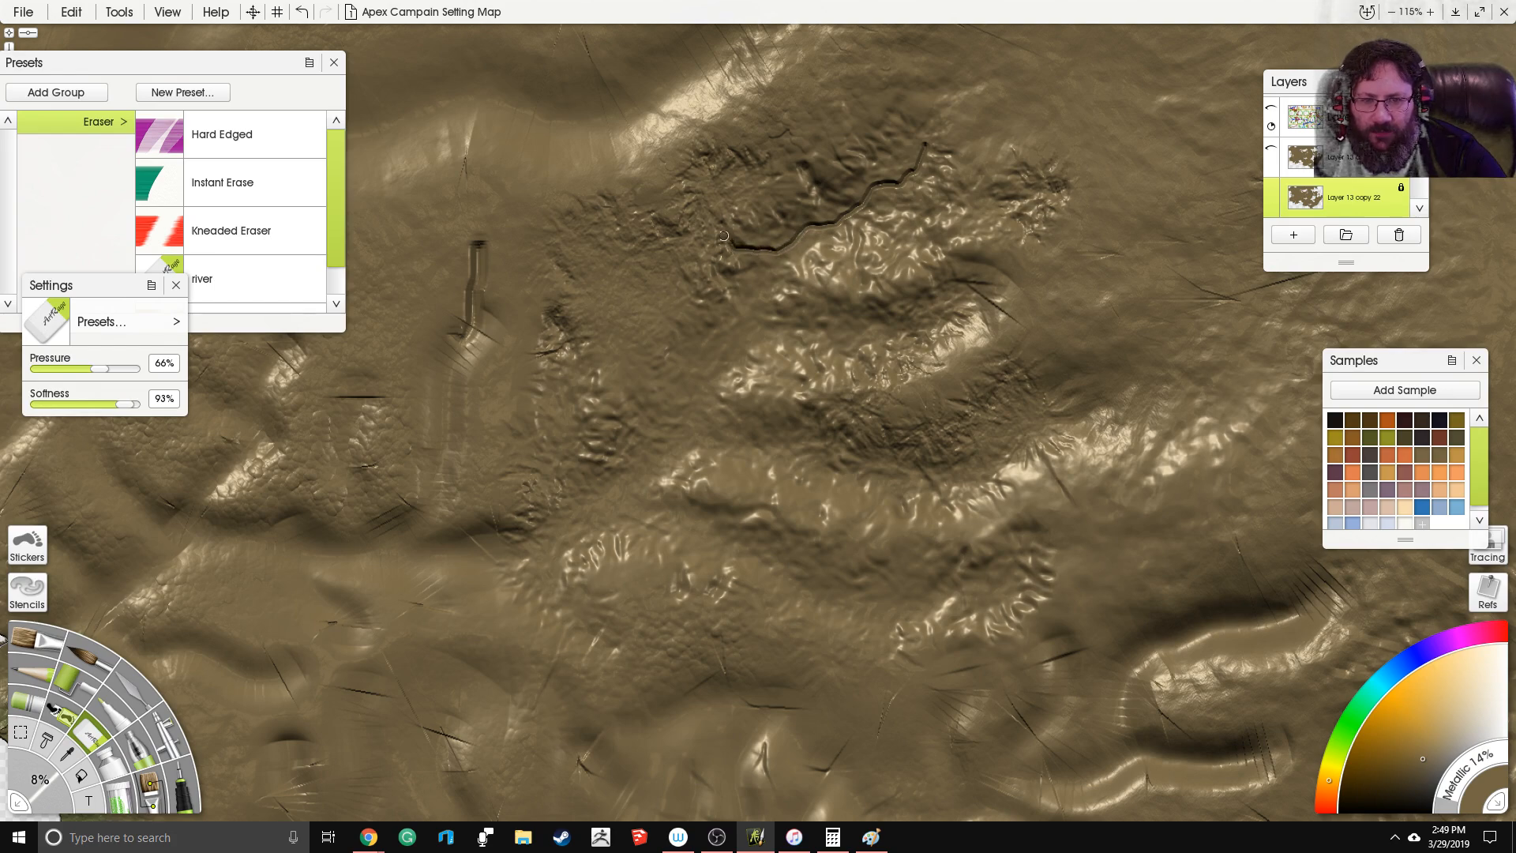
mouse_move(726, 183)
left_mouse_down()
mouse_move(740, 254)
mouse_move(788, 243)
mouse_move(754, 295)
left_mouse_up()
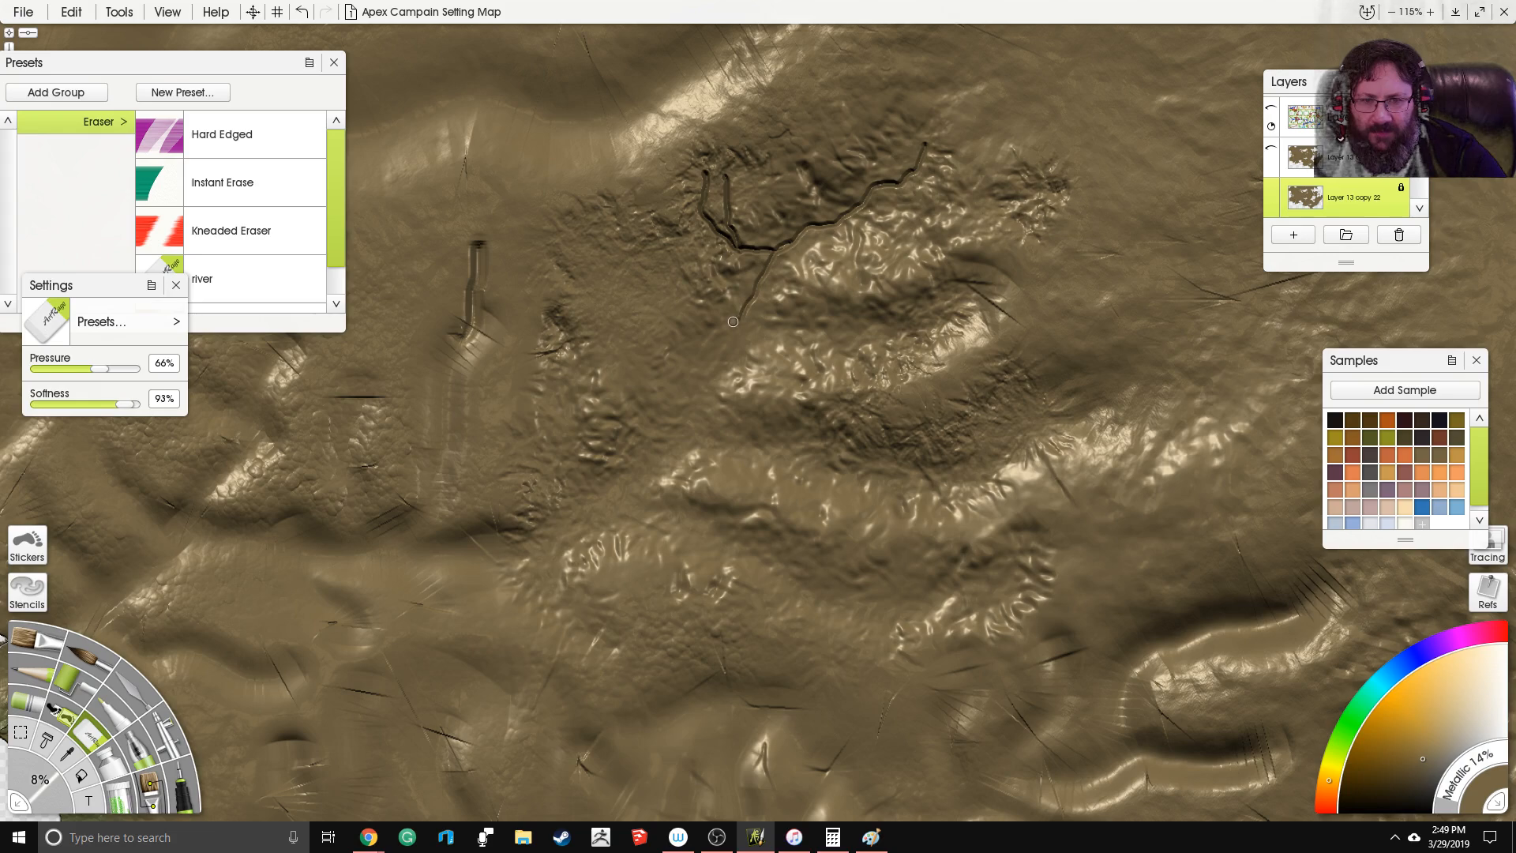
left_click_drag(703, 354, 672, 427)
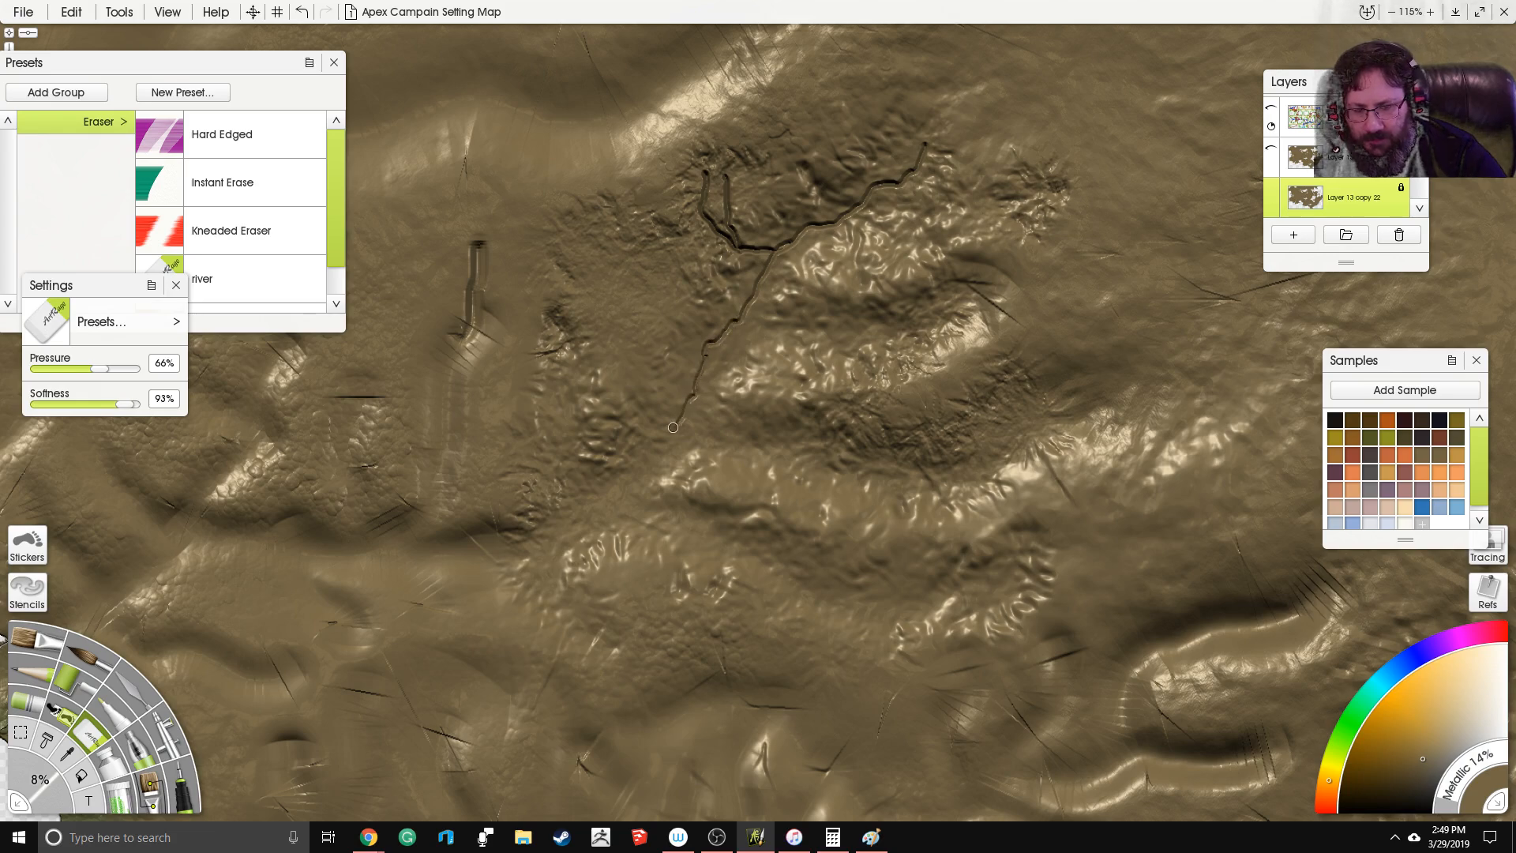
Step: Set the eraser to 100% pressure and 25% softness, and cut the main river channel deeper down to the southwestern valley
left_click_drag(114, 368, 62, 404)
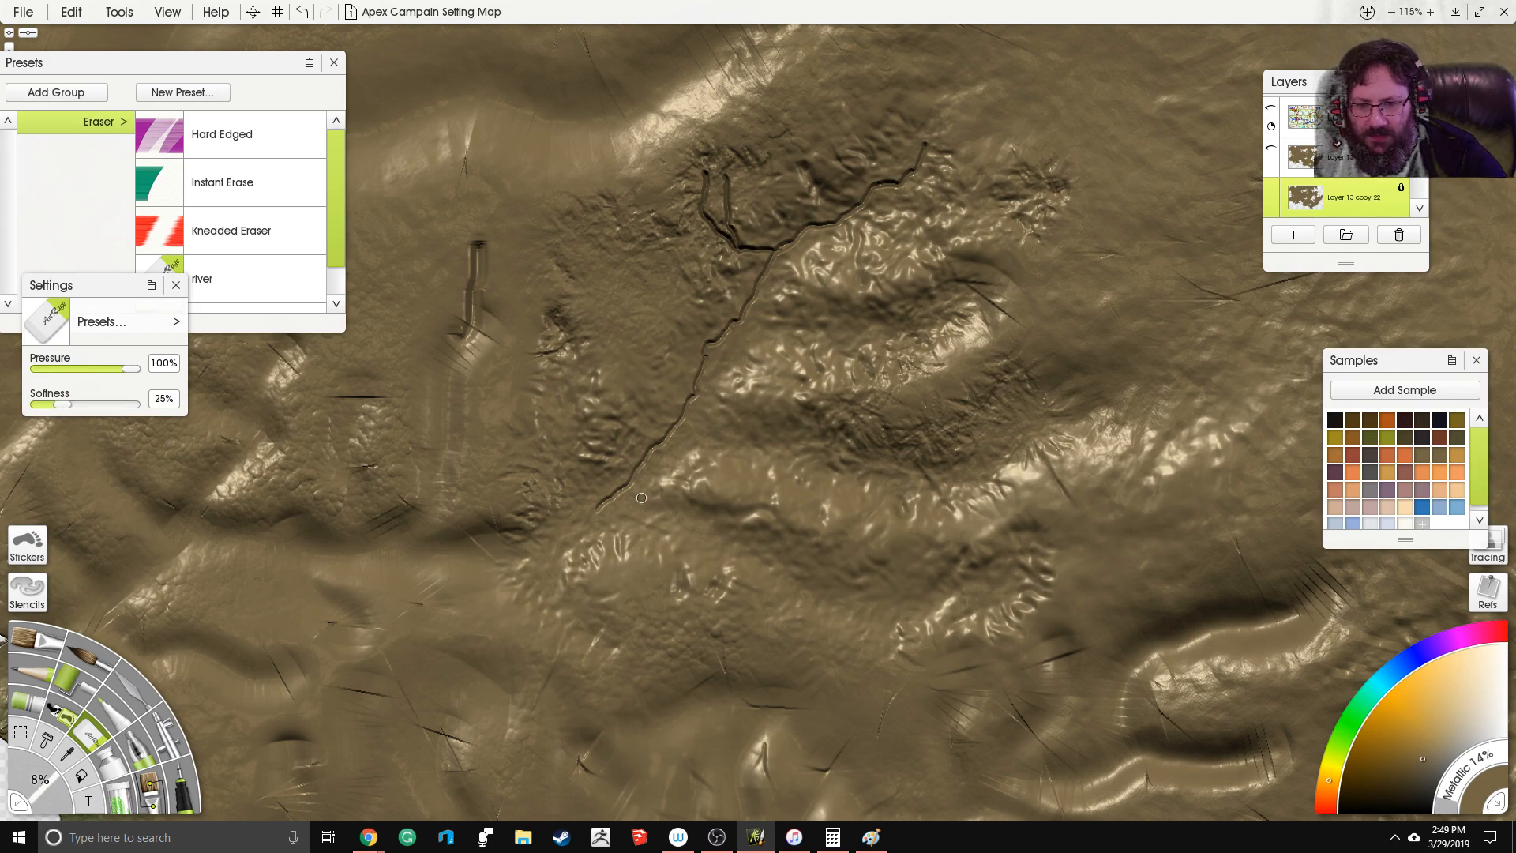
left_click_drag(535, 543, 501, 552)
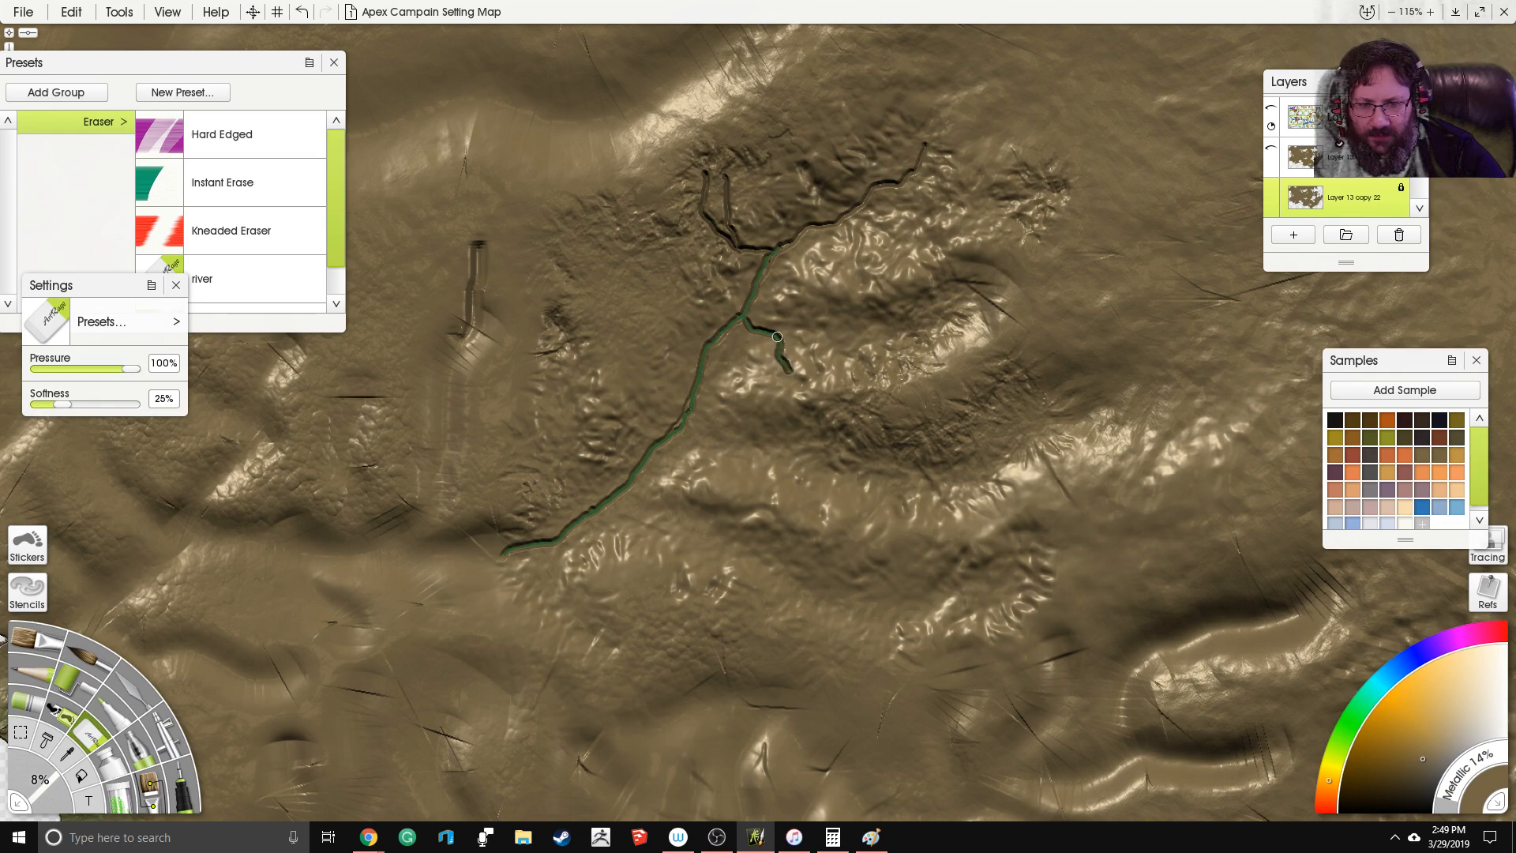
Step: Erase two long tributaries with short side branches extending east from the main river channel through the ridge's valleys
left_click_drag(795, 341, 947, 315)
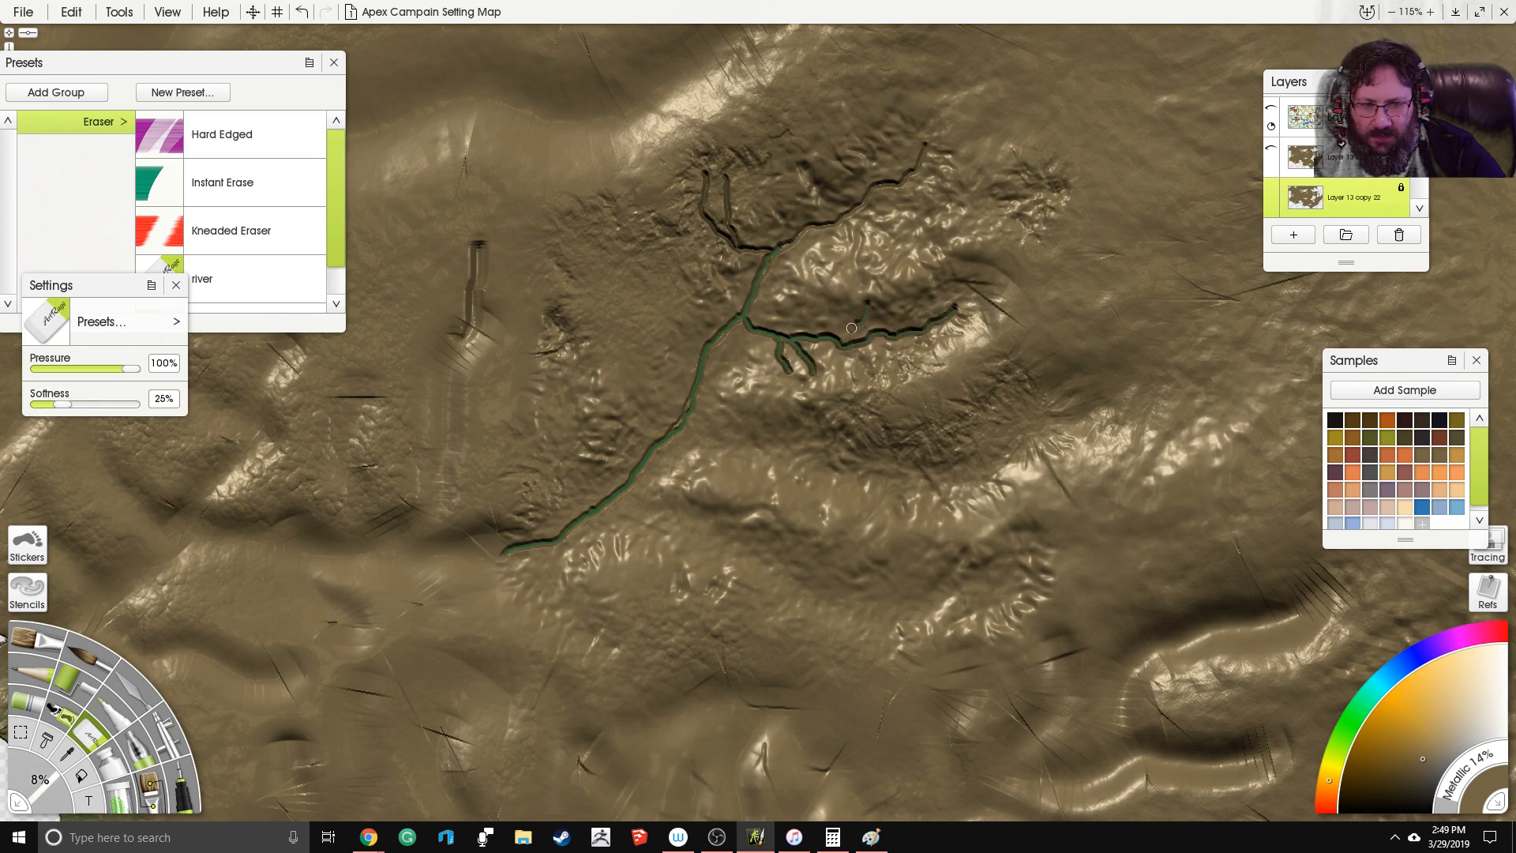
mouse_move(689, 414)
left_mouse_down()
mouse_move(723, 433)
mouse_move(813, 430)
left_mouse_up()
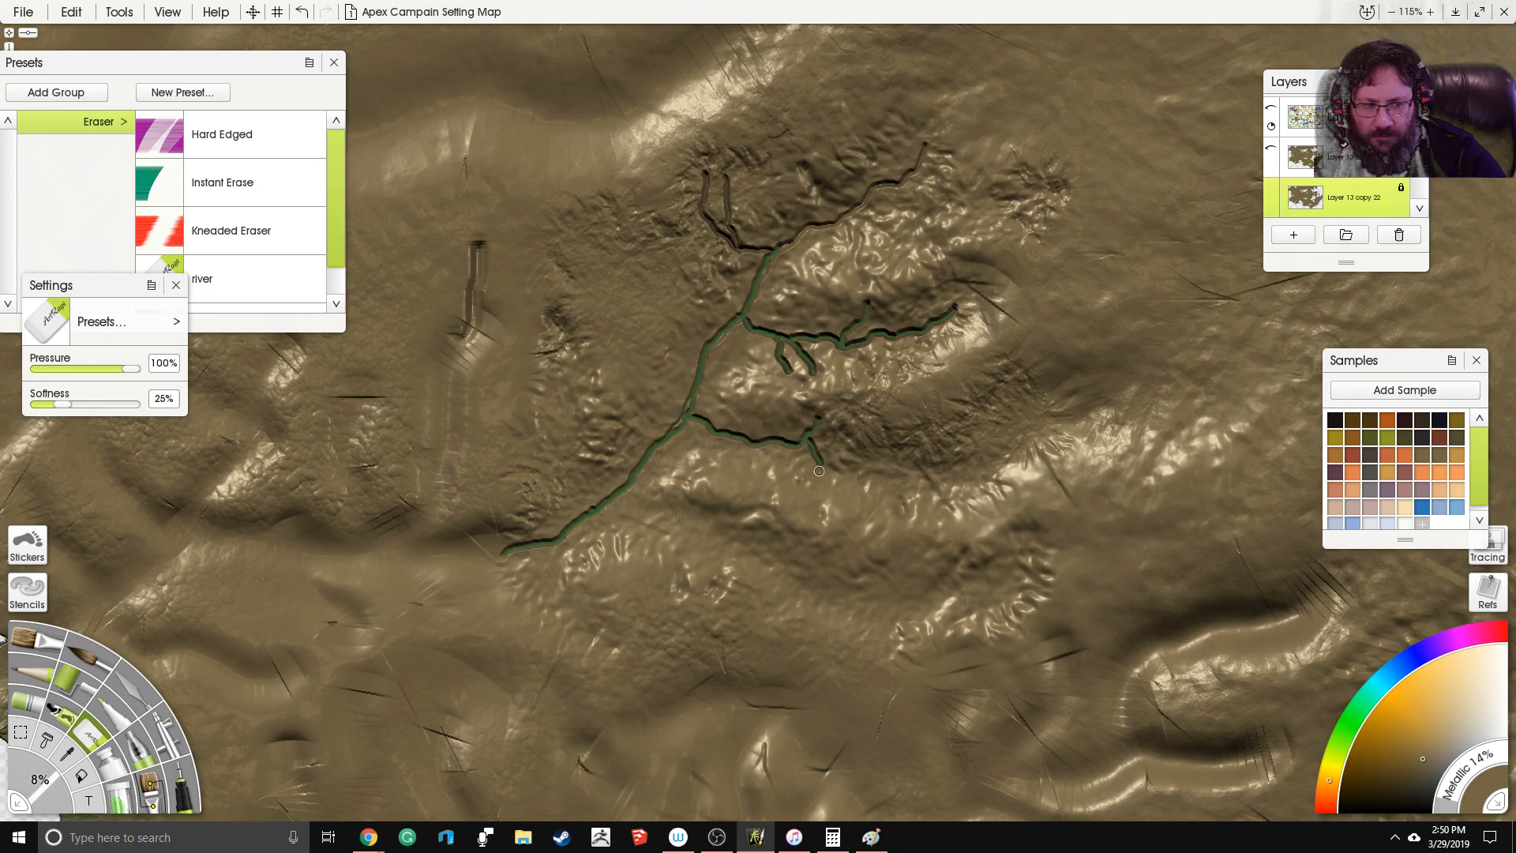
mouse_move(848, 503)
left_mouse_down()
mouse_move(821, 463)
mouse_move(890, 471)
left_mouse_up()
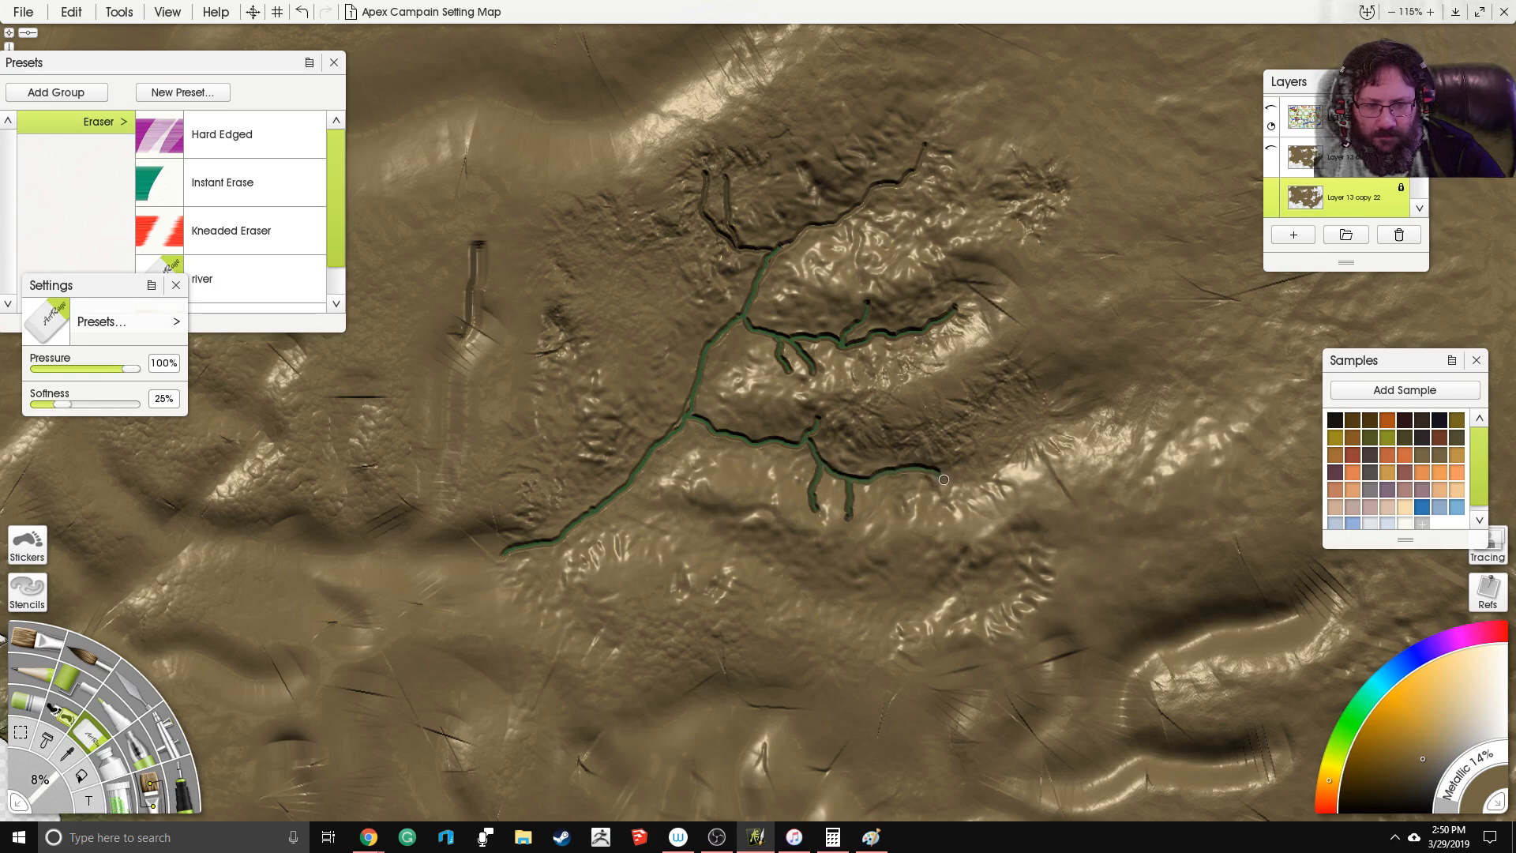
mouse_move(963, 427)
left_mouse_down()
mouse_move(970, 404)
mouse_move(1050, 399)
left_mouse_up()
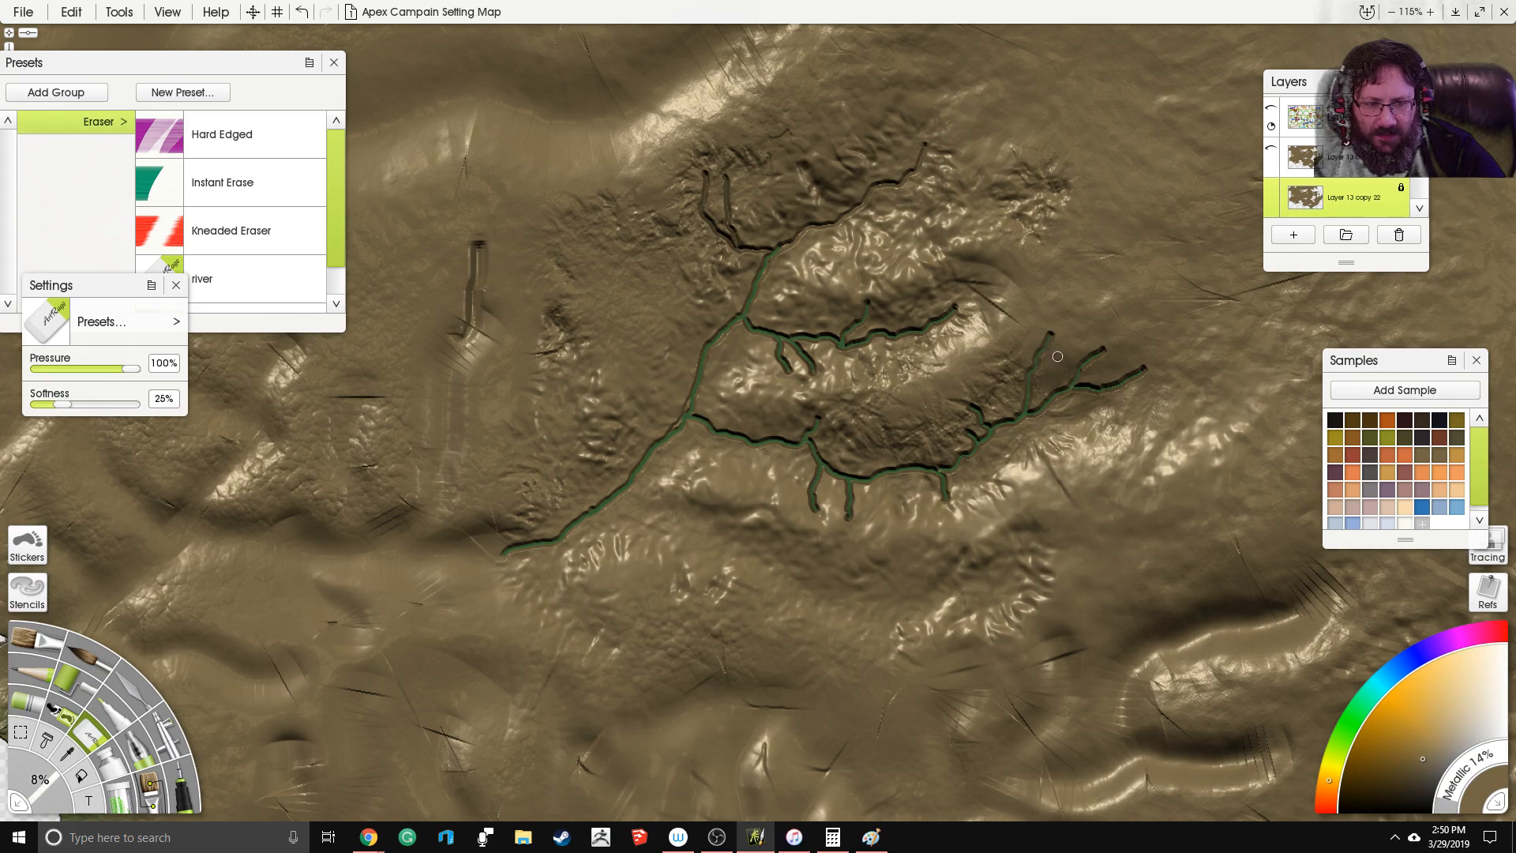
left_click_drag(740, 318, 706, 409)
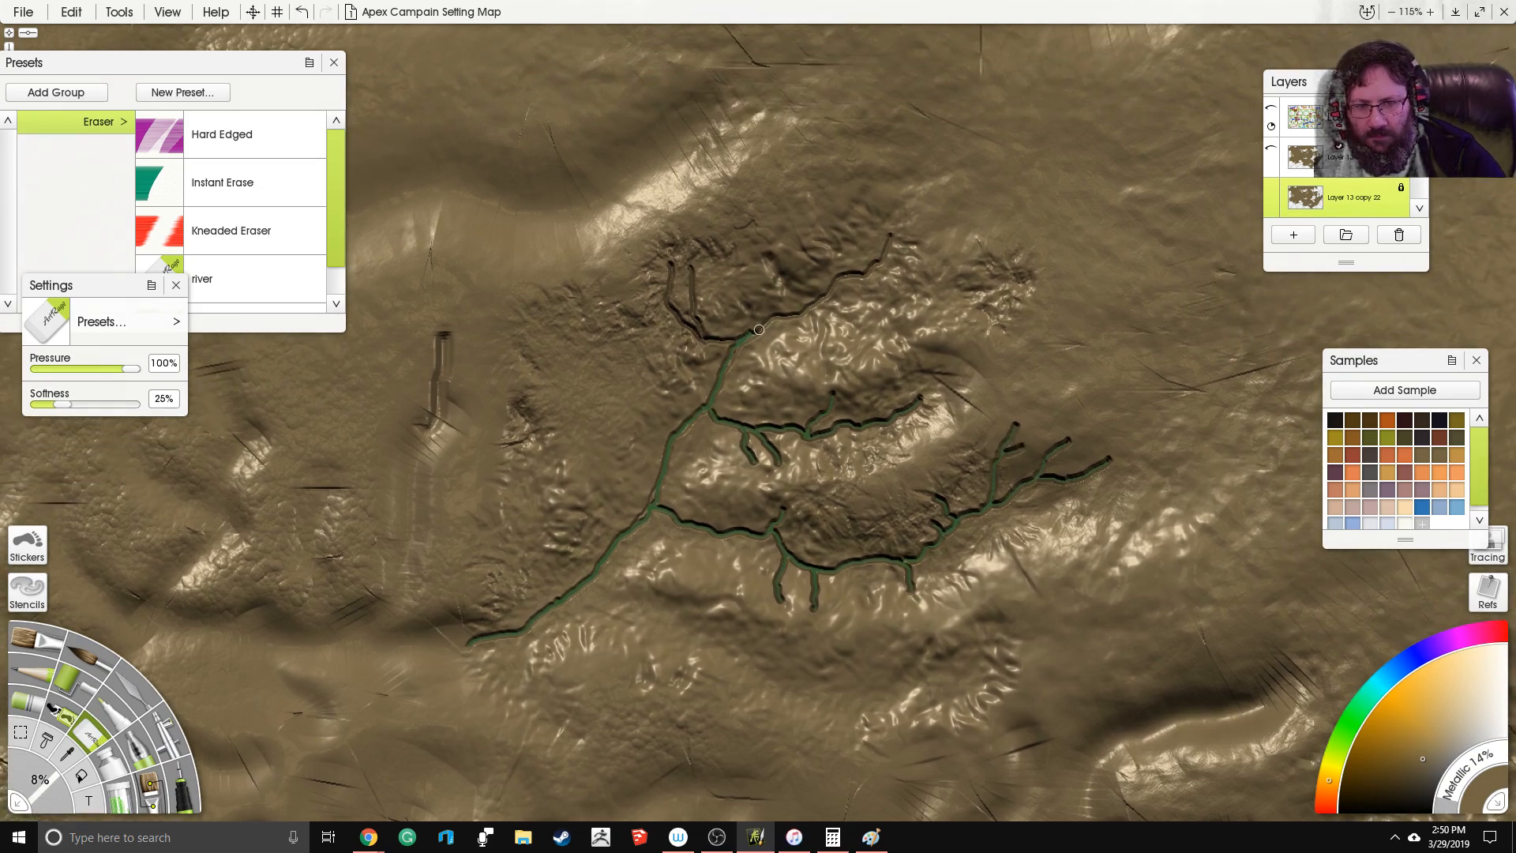
Step: Erase forked headwater branches running north and east from the upper end of the main river channel
left_click_drag(790, 299, 739, 208)
mouse_move(780, 197)
left_mouse_down()
mouse_move(797, 245)
mouse_move(776, 276)
mouse_move(786, 227)
mouse_move(798, 241)
mouse_move(817, 177)
left_mouse_up()
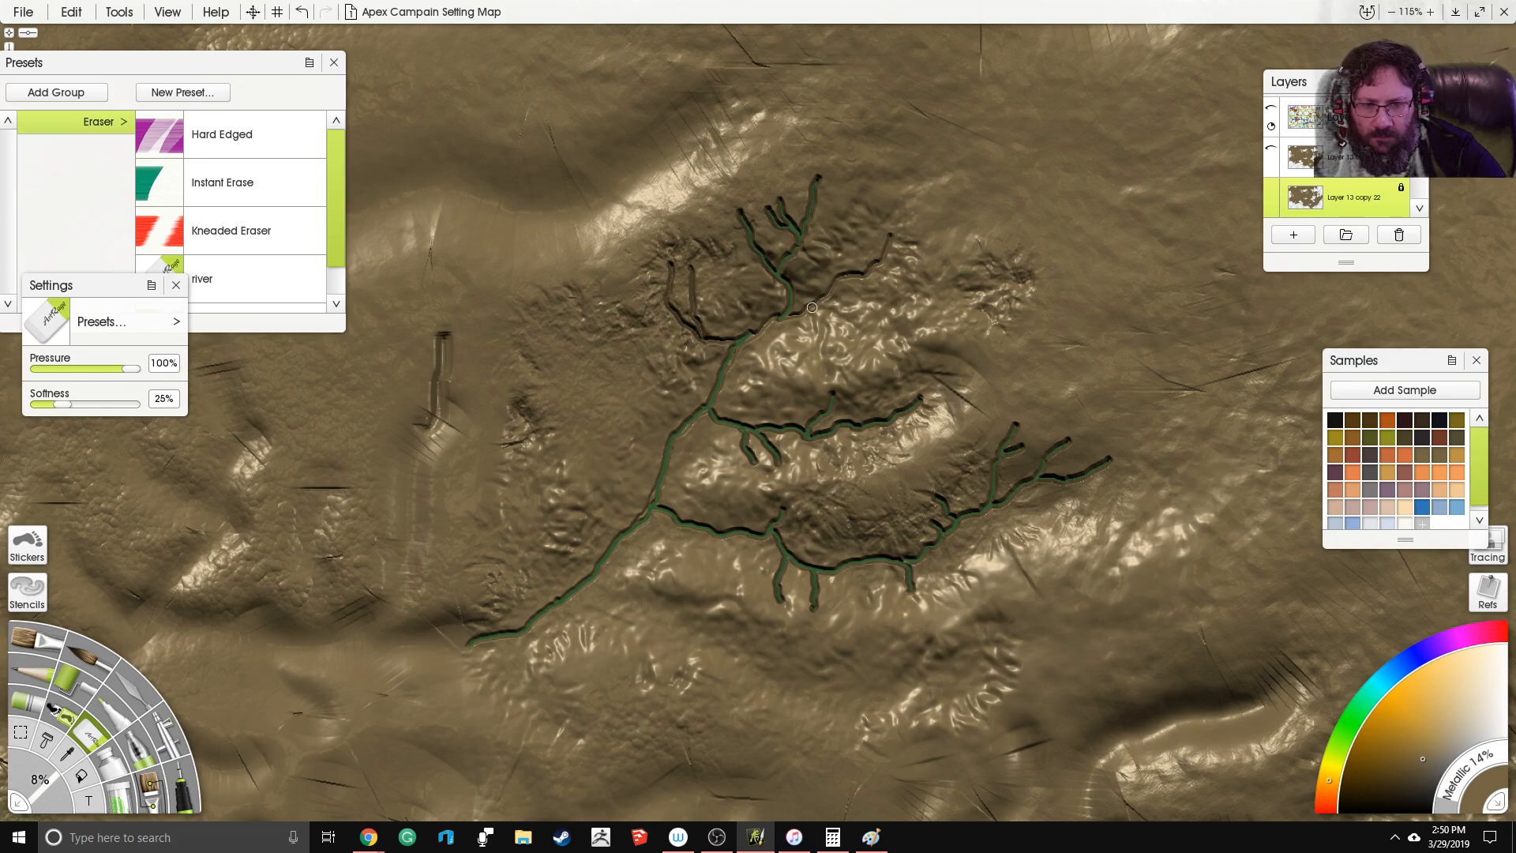
mouse_move(869, 333)
left_mouse_down()
mouse_move(827, 303)
mouse_move(945, 291)
mouse_move(989, 320)
mouse_move(984, 248)
left_mouse_up()
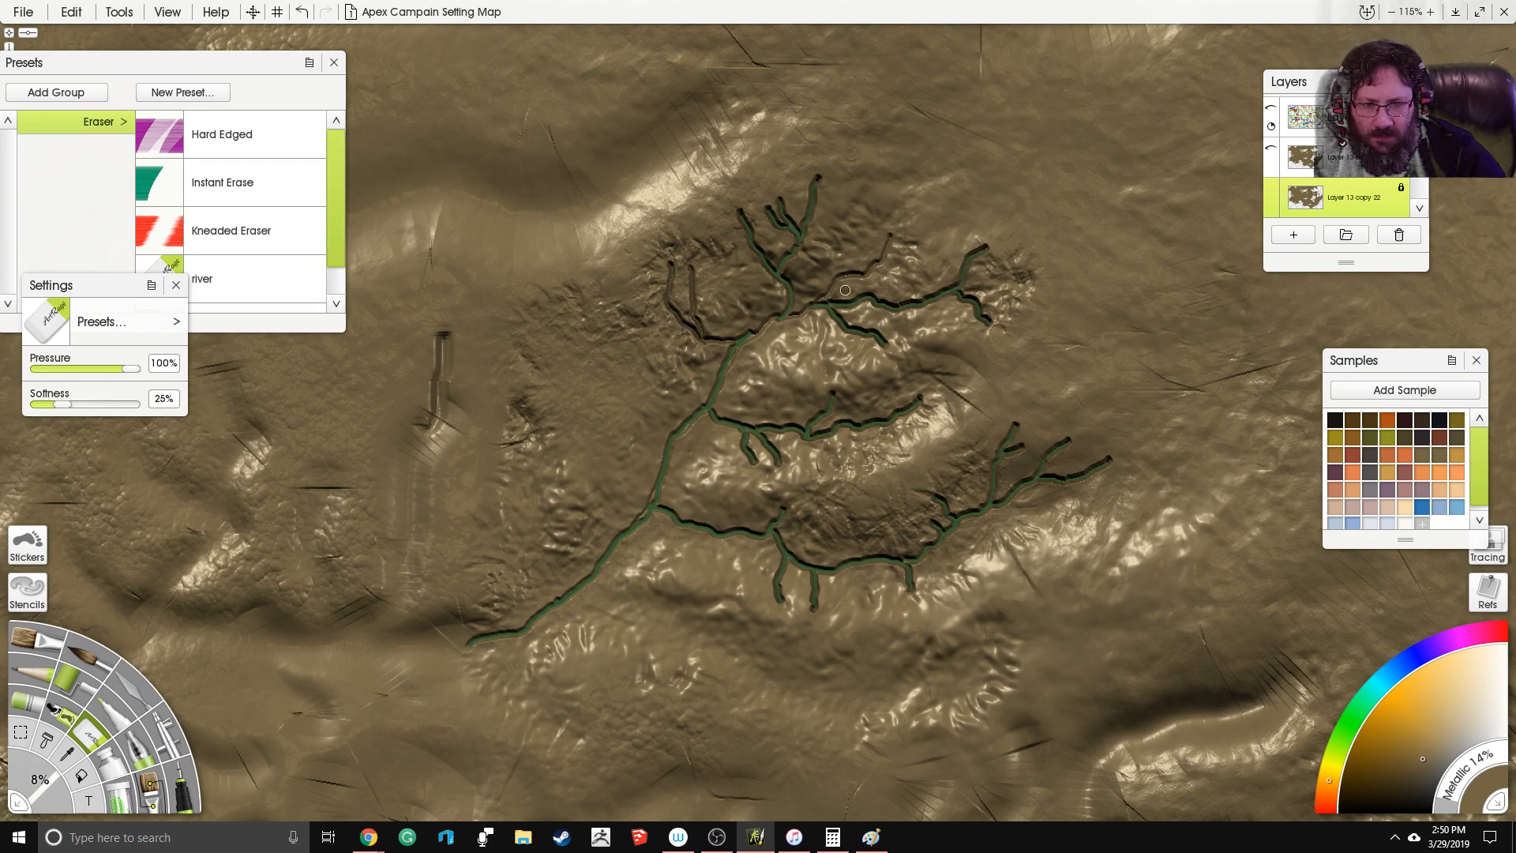
Step: Set the eraser size to 13%, extend the main river west with a northern side channel, and widen the lower tributary junction
left_click_drag(616, 325, 897, 154)
left_click_drag(65, 796, 77, 799)
left_click_drag(758, 467, 655, 453)
mouse_move(705, 297)
left_mouse_down()
mouse_move(679, 458)
mouse_move(605, 462)
left_mouse_up()
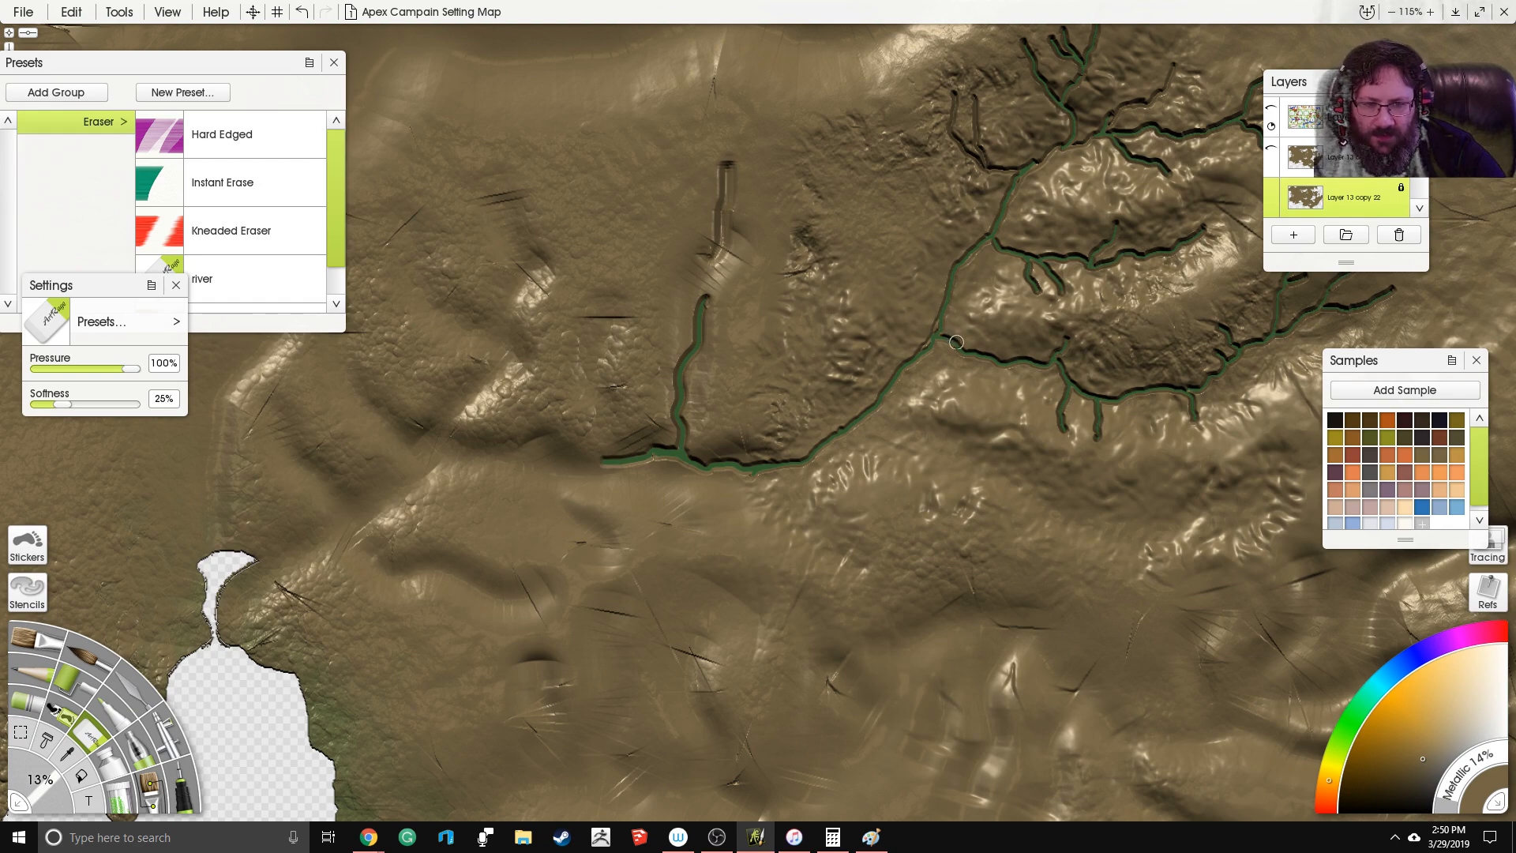
left_click_drag(948, 347, 917, 362)
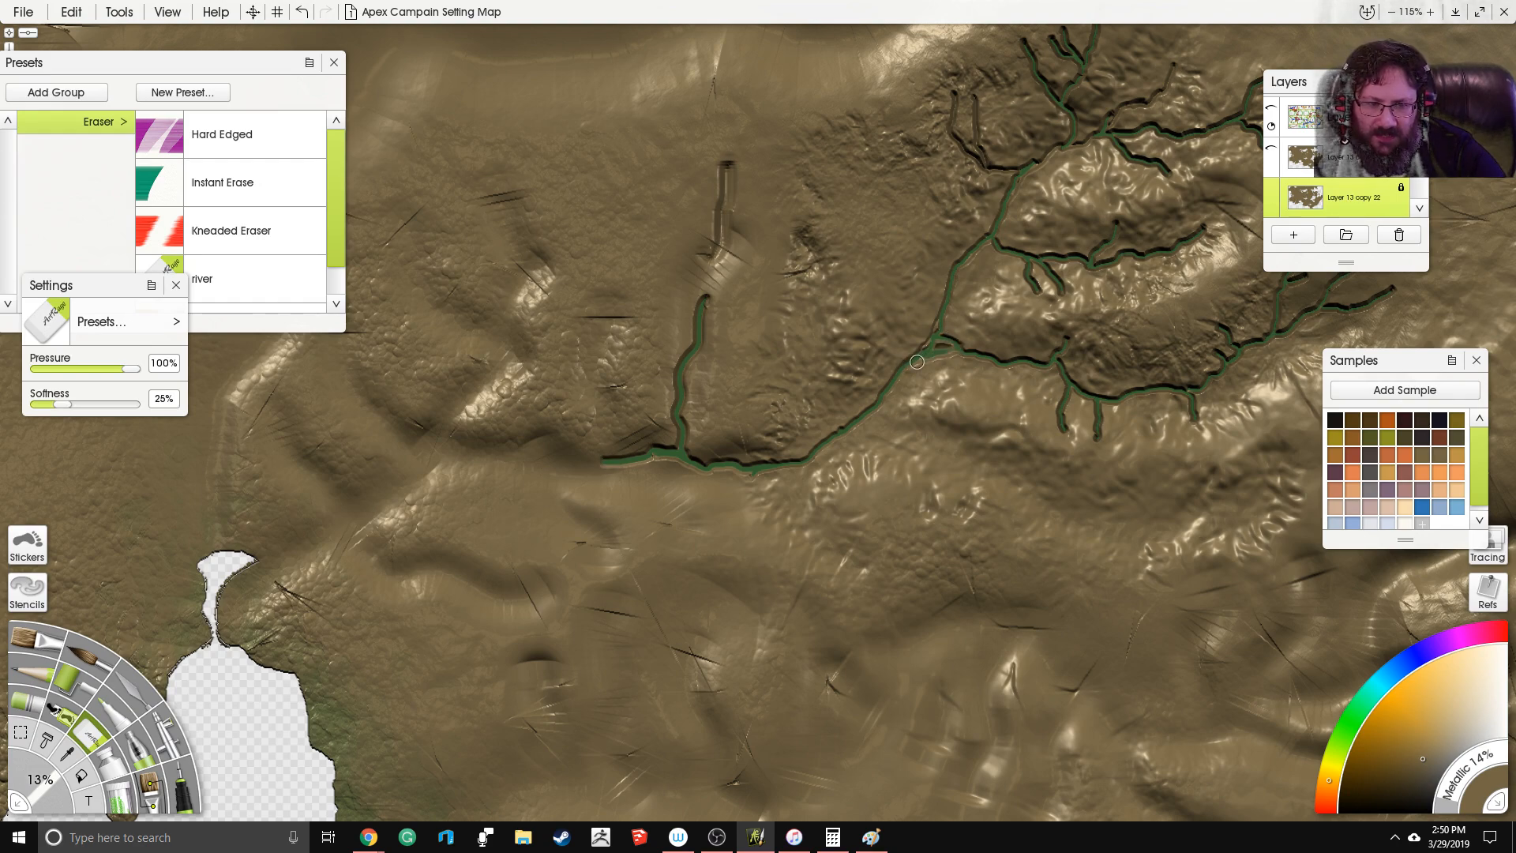
Step: Set the eraser size to 8% and cut short side branches along the southern tributary and beside the main channel's forks
left_click_drag(30, 794, 47, 792)
left_click_drag(978, 222, 814, 300)
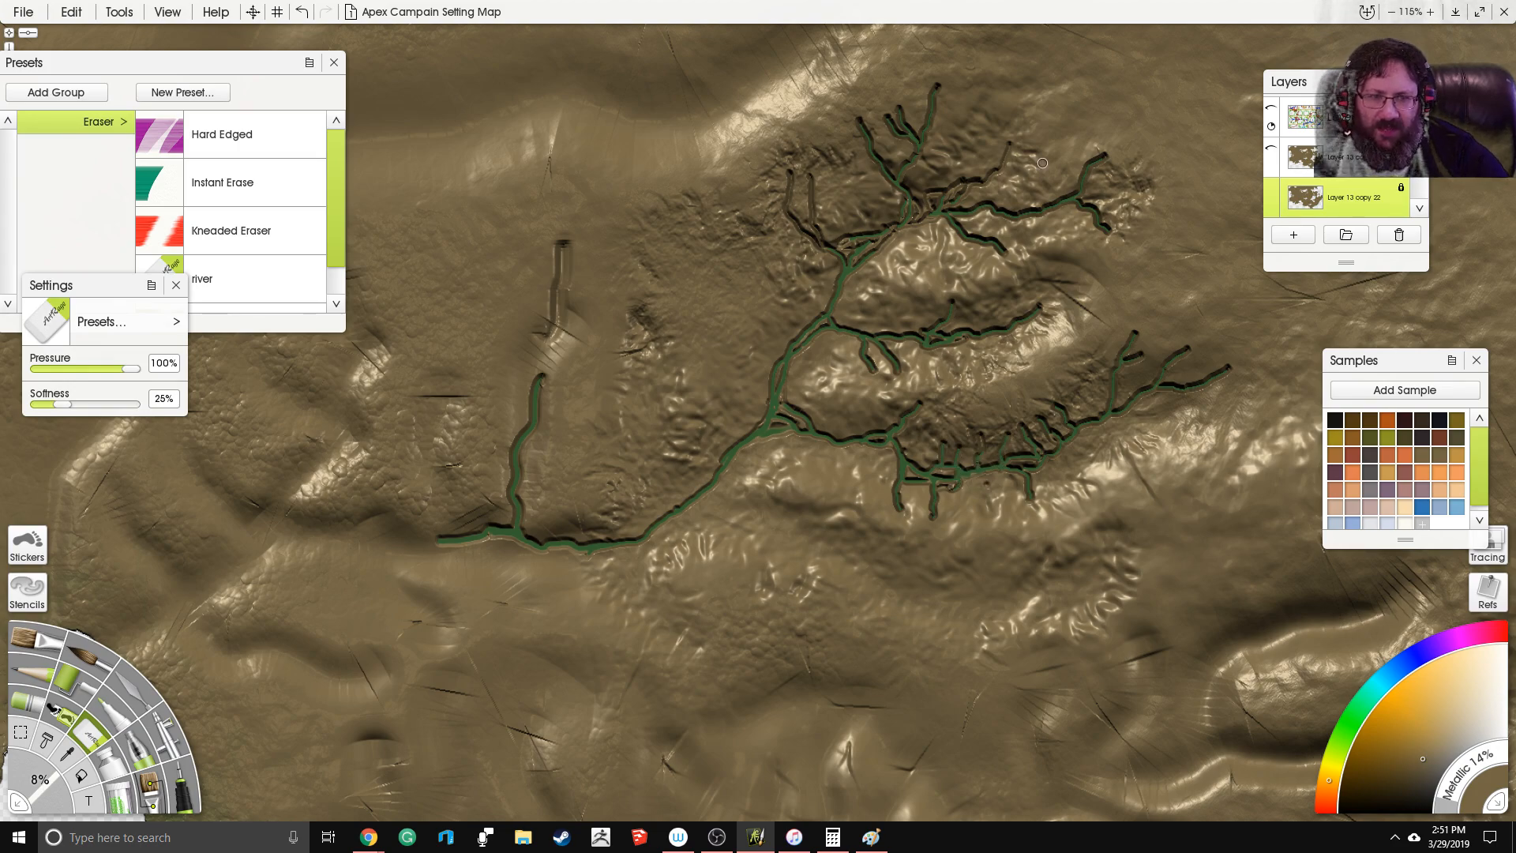
scroll(1042, 162, "down", 10)
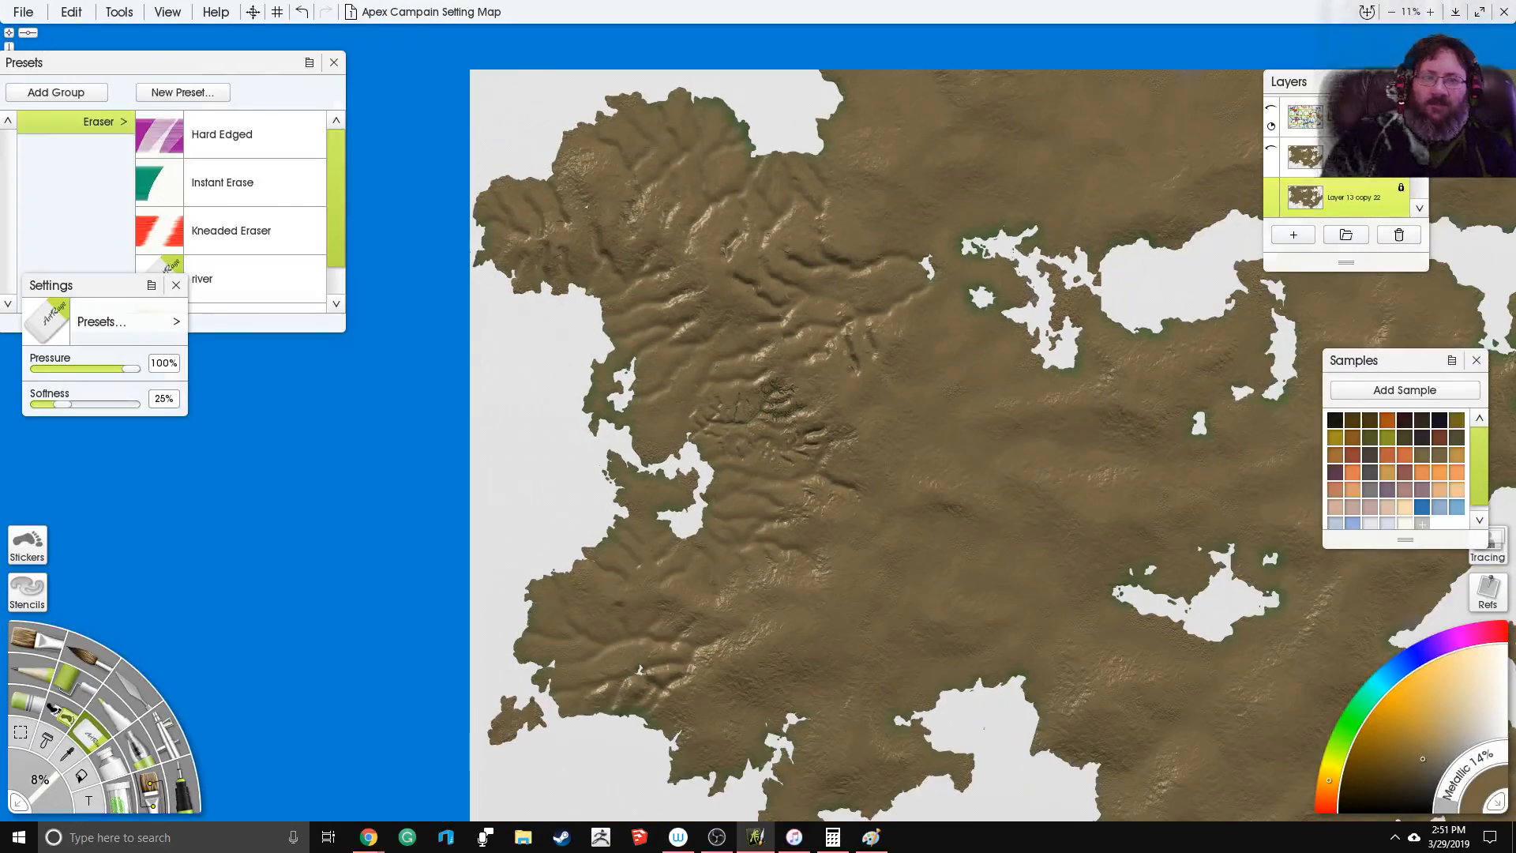
scroll(788, 442, "down", 2)
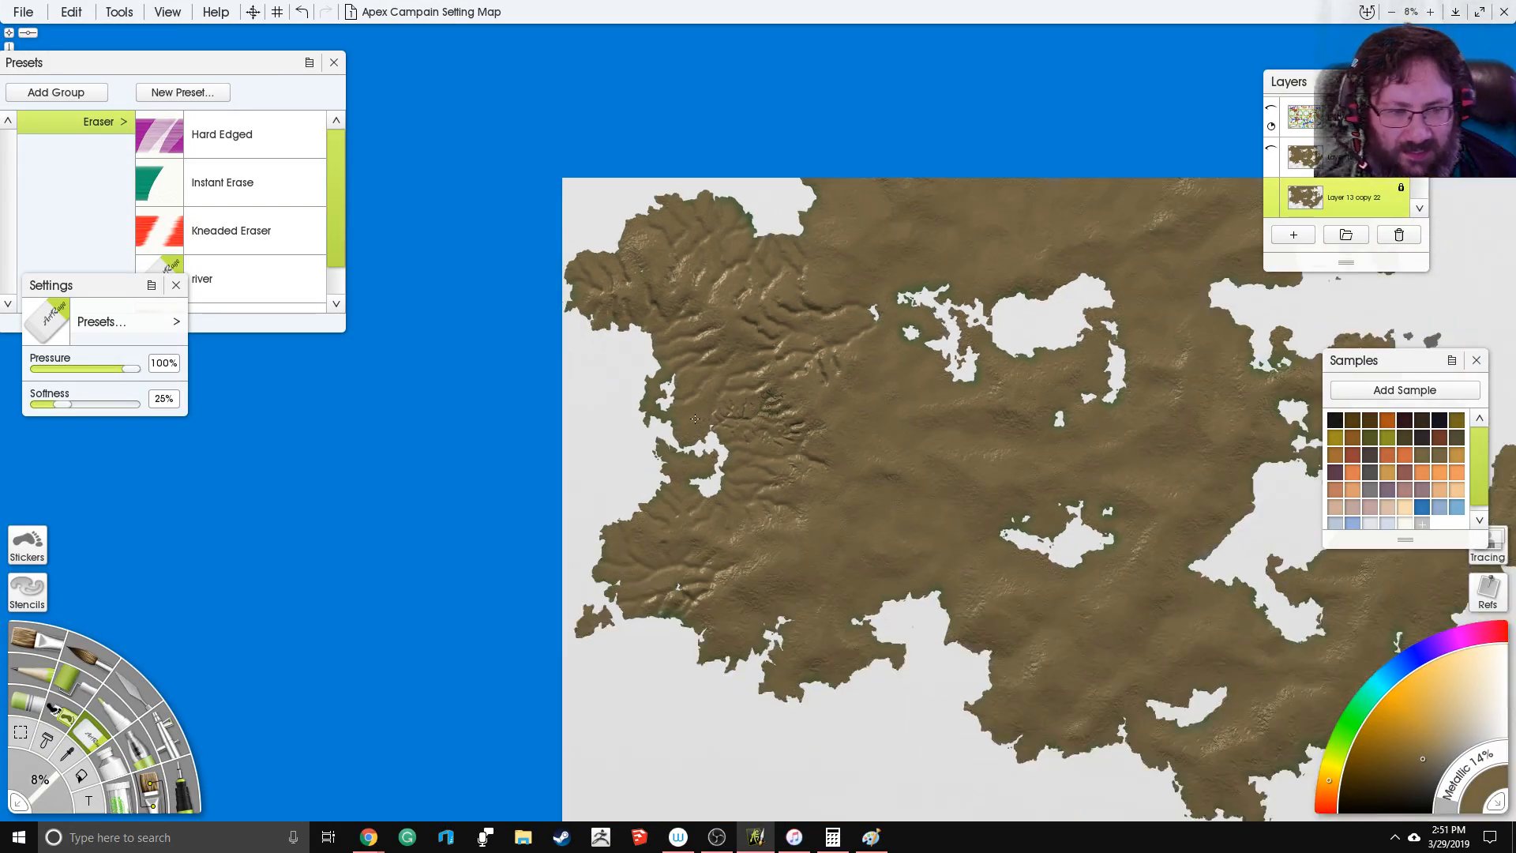
scroll(699, 389, "up", 8)
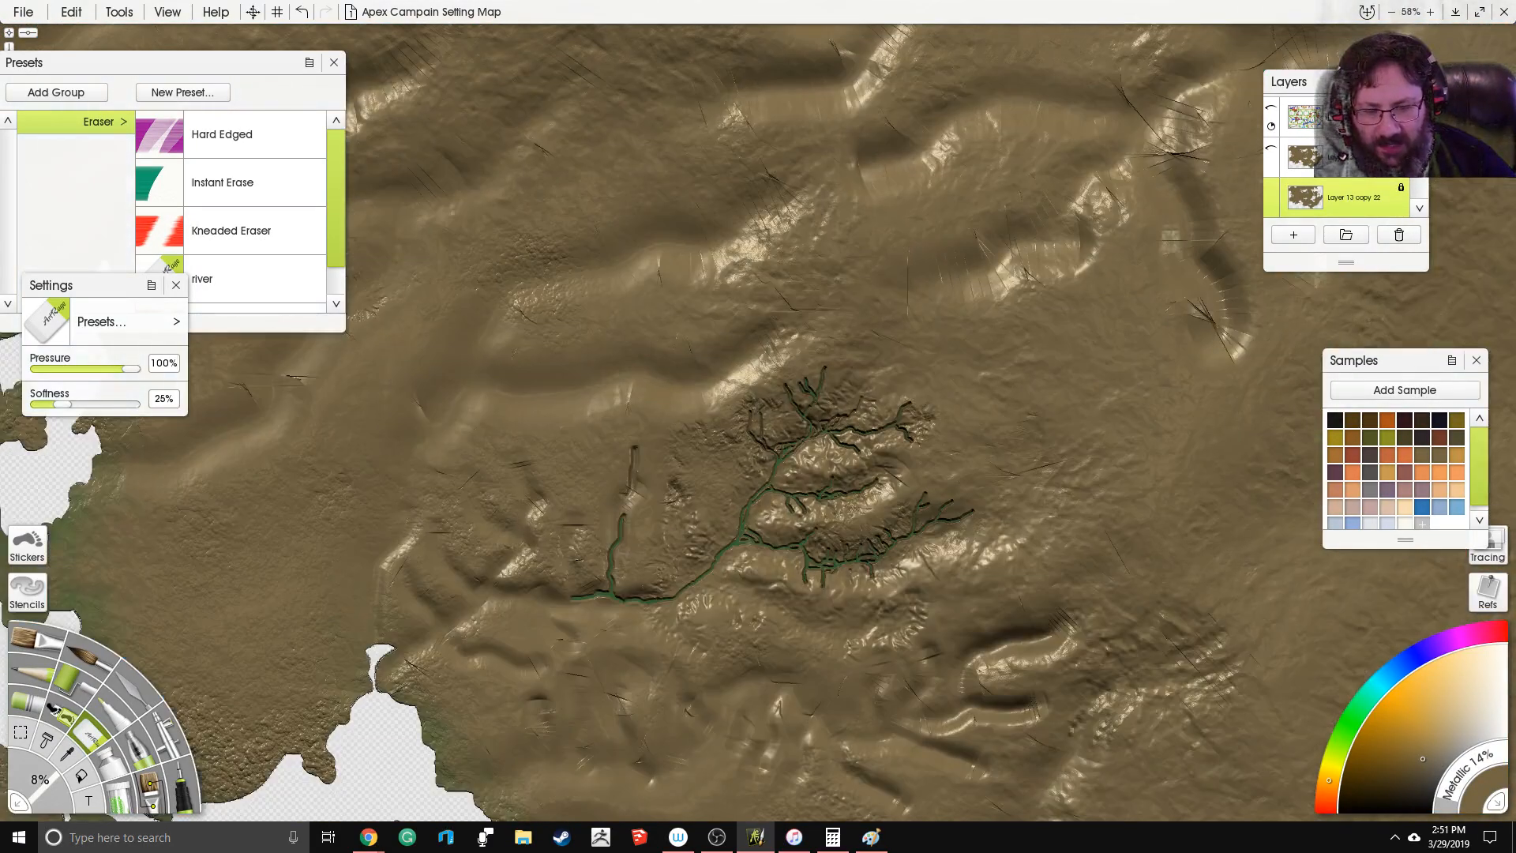
left_click_drag(907, 459, 877, 374)
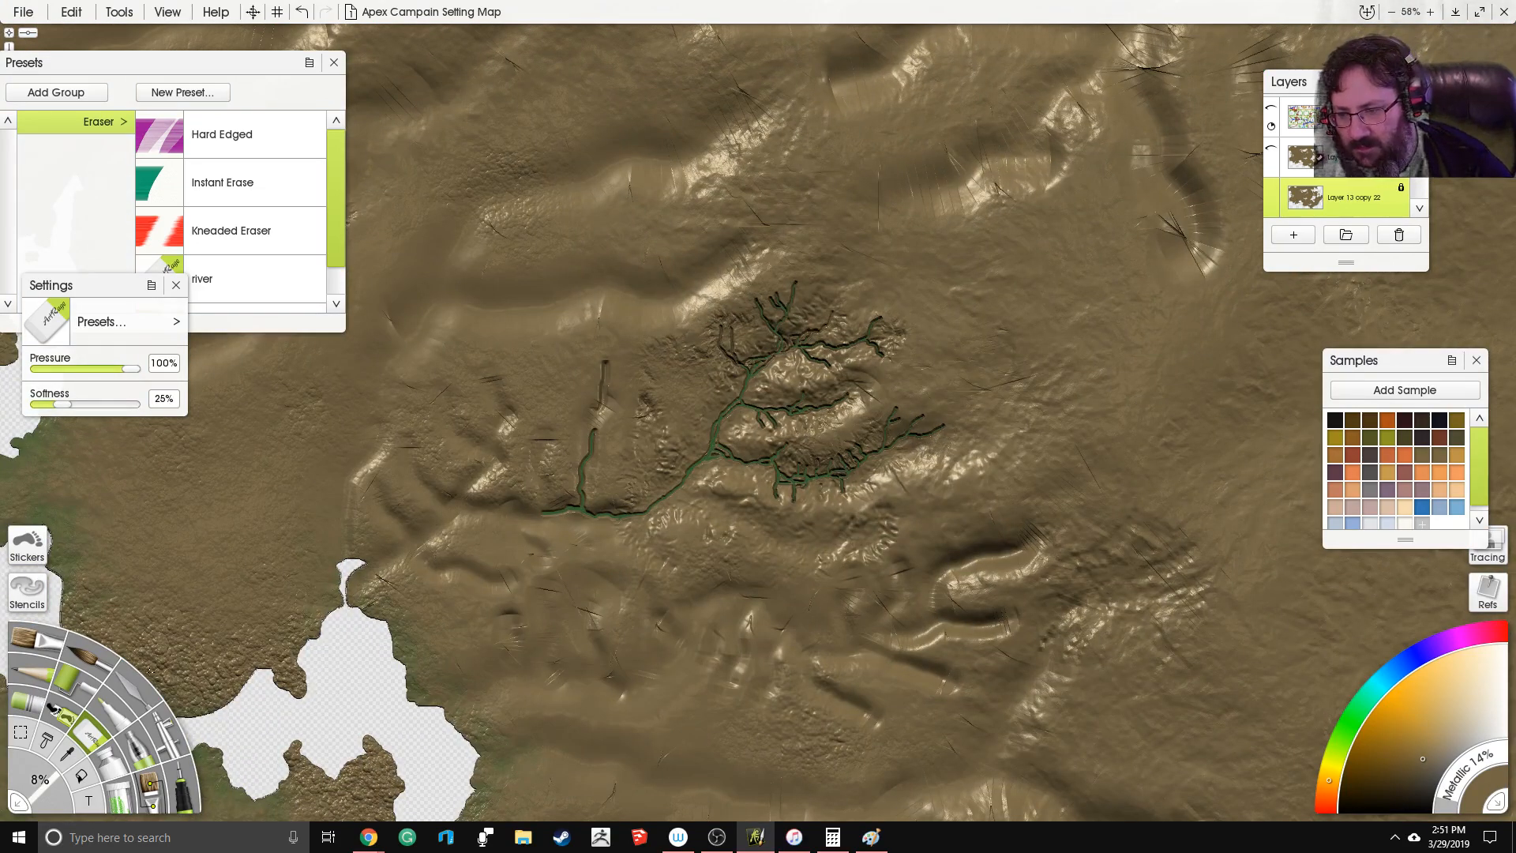
Step: Switch to the palette knife at 50% size and set its pressure to 15% and softness to 7%
left_click(136, 684)
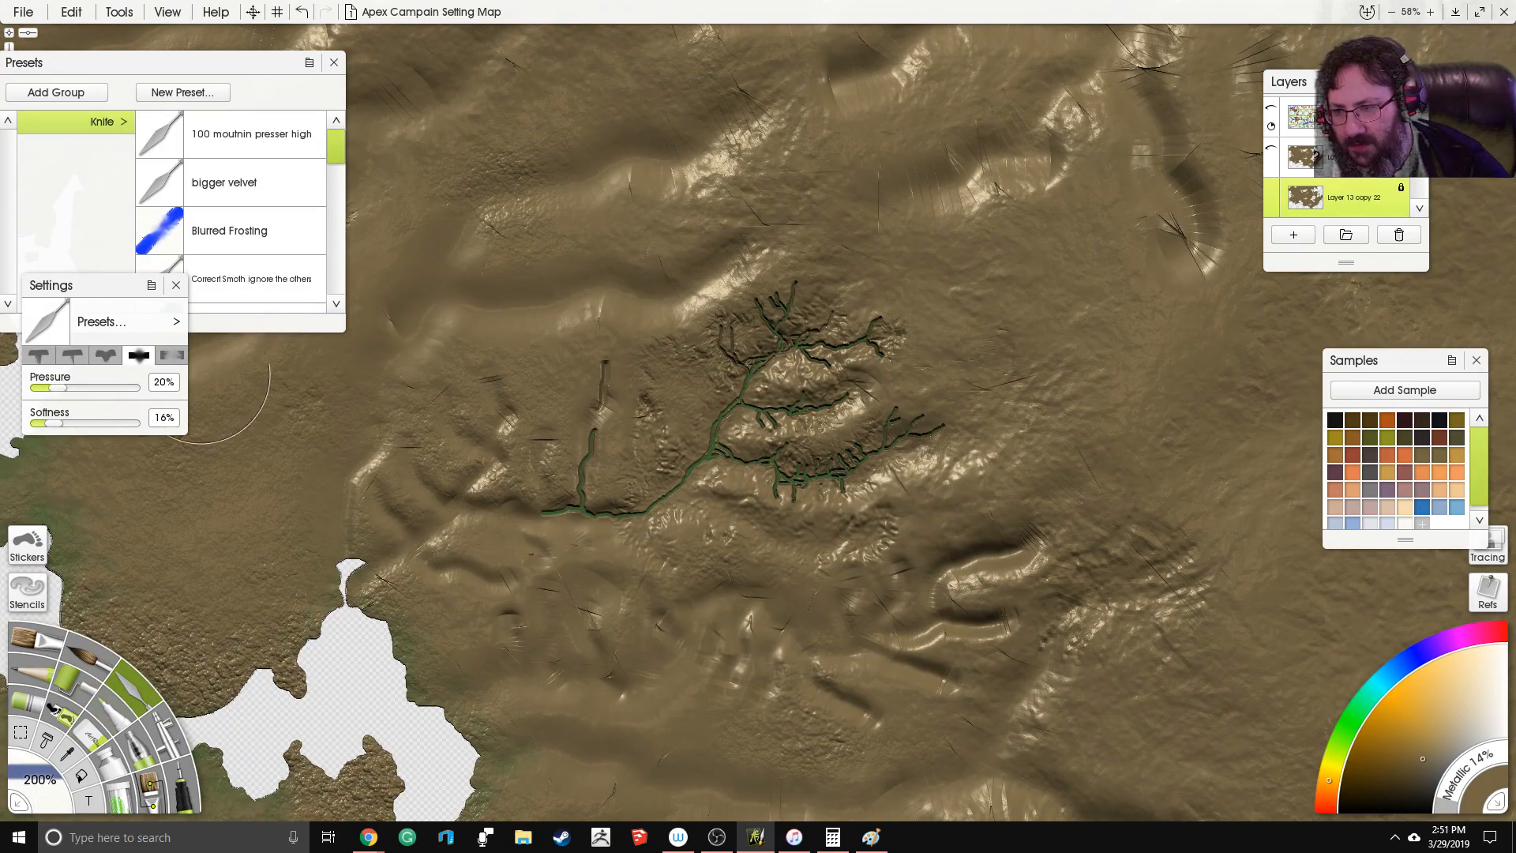
scroll(330, 170, "down", 1)
scroll(330, 170, "down", 3)
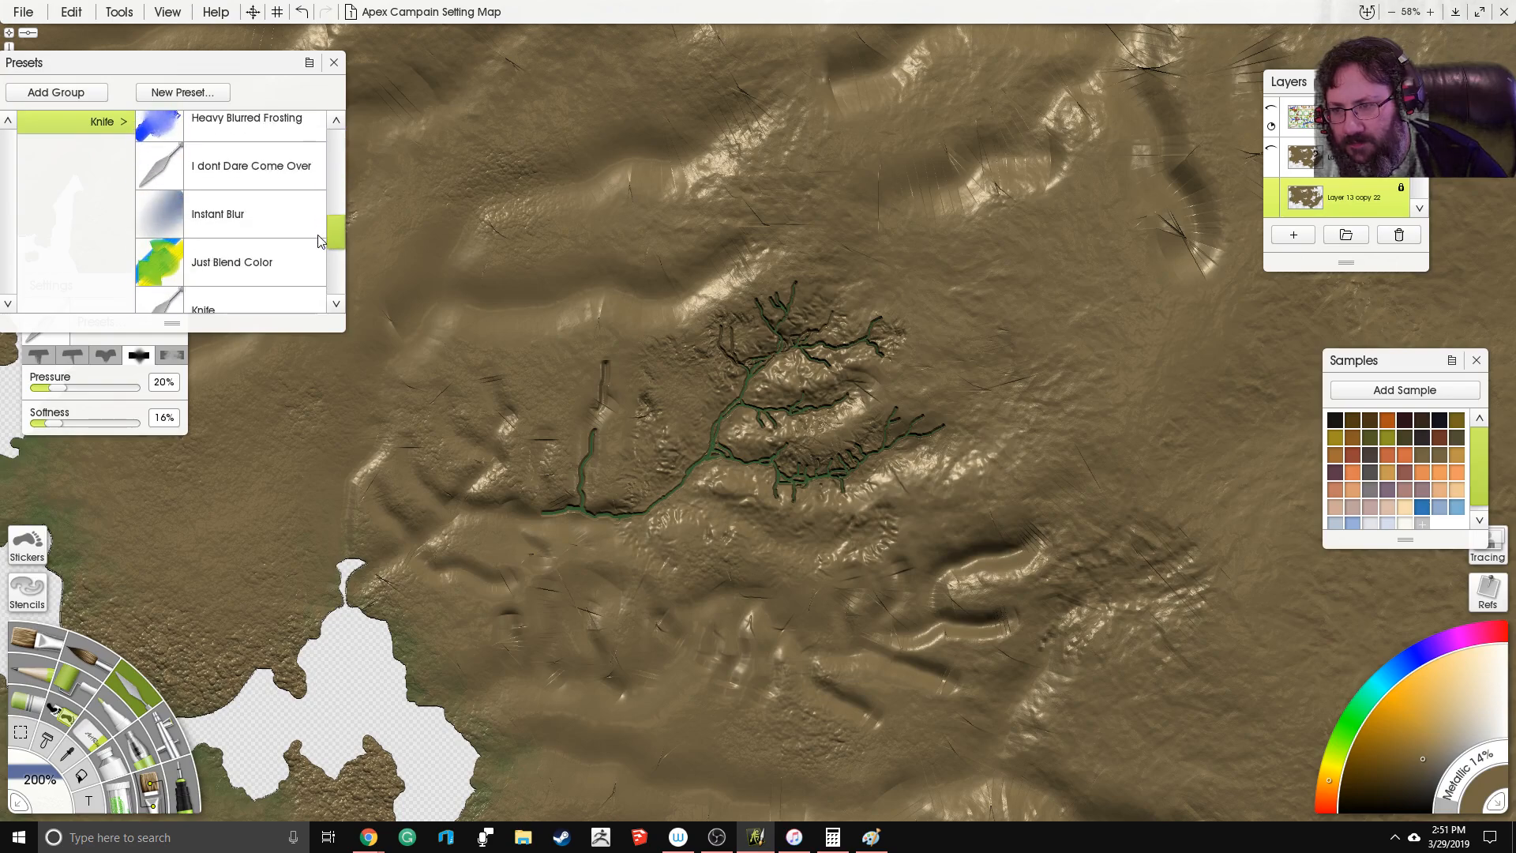
left_click(237, 182)
left_click(35, 388)
left_click(35, 424)
left_click(51, 388)
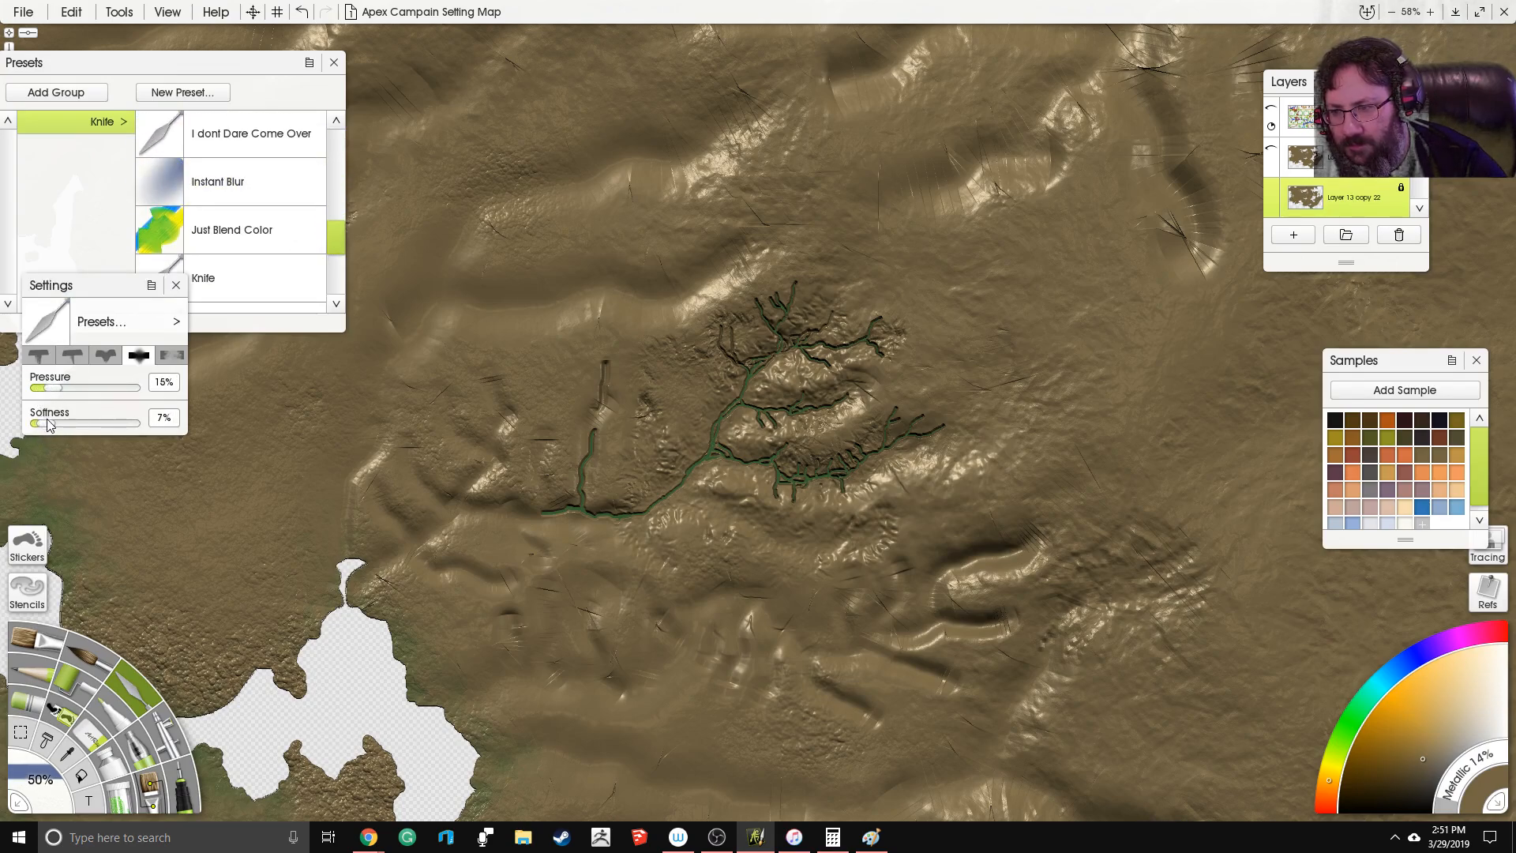
Step: Soften the edges of the river channels with knife strokes along the tributaries and the lower main river
scroll(888, 396, "up", 6)
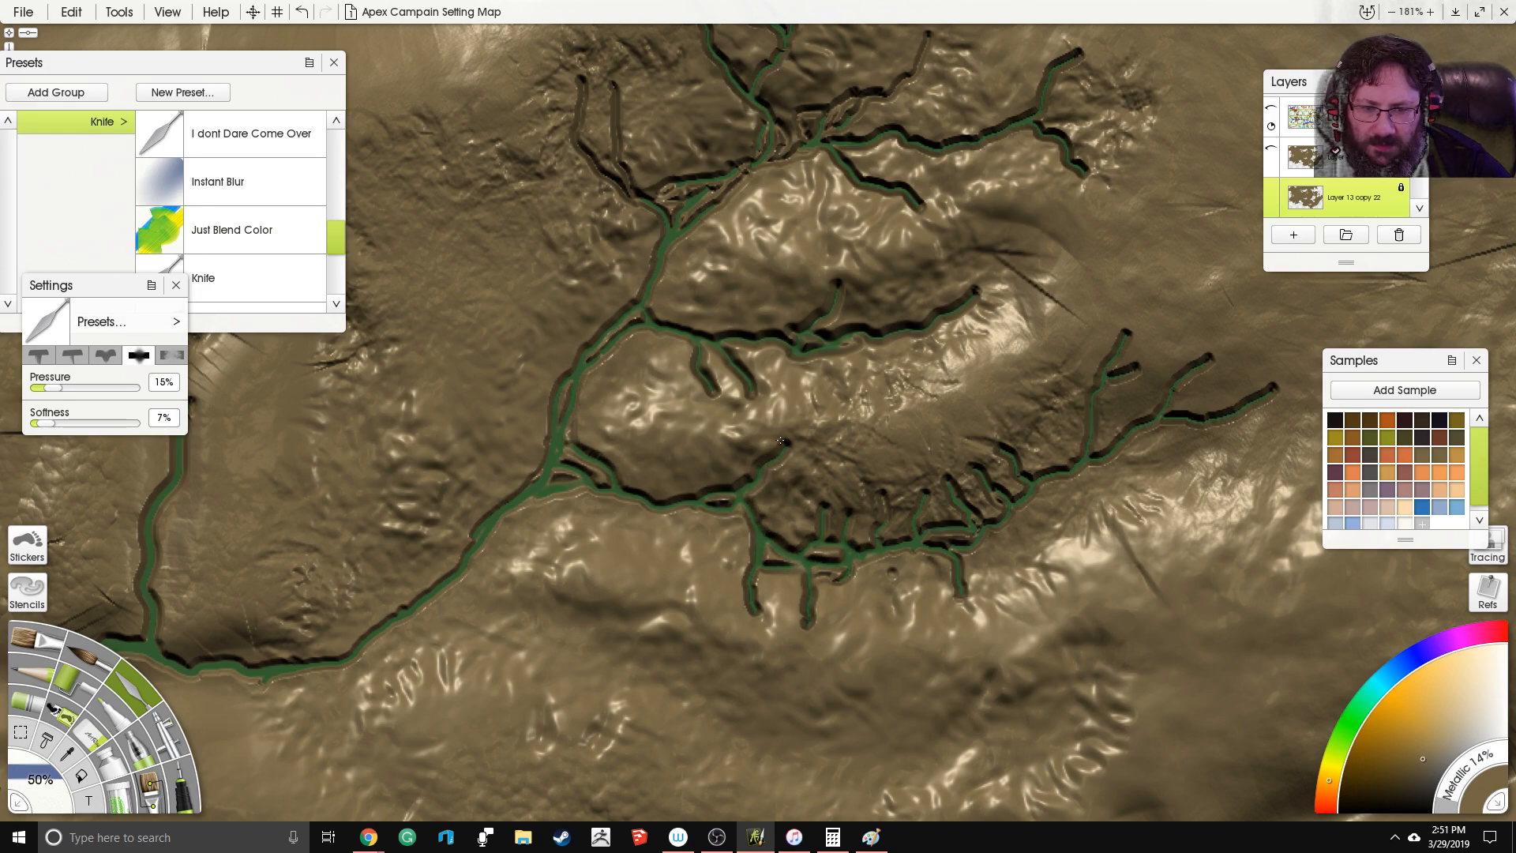
left_click_drag(979, 483, 1087, 432)
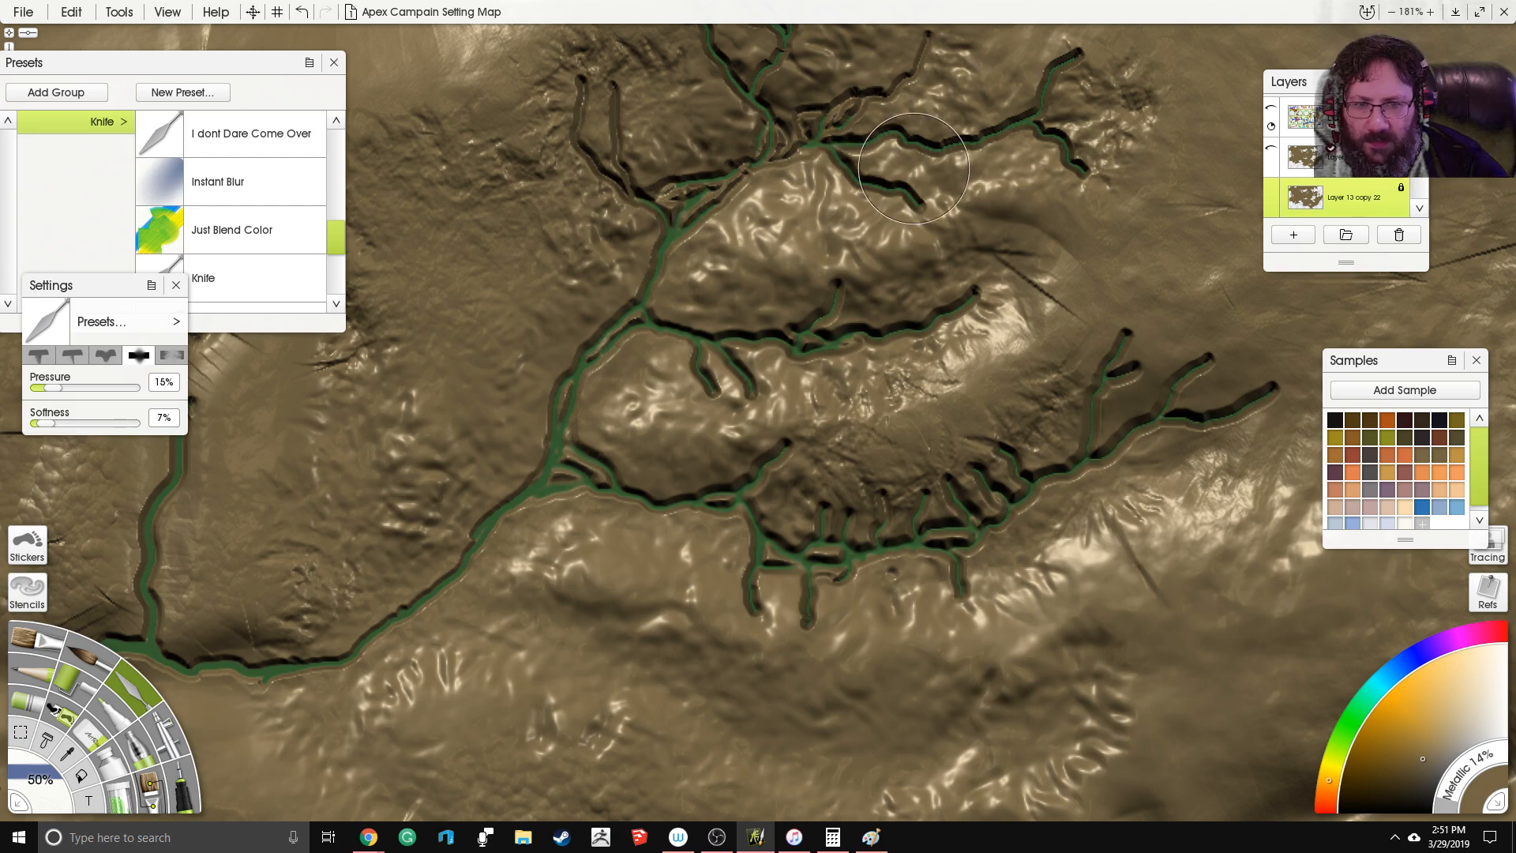
left_click_drag(805, 273, 795, 323)
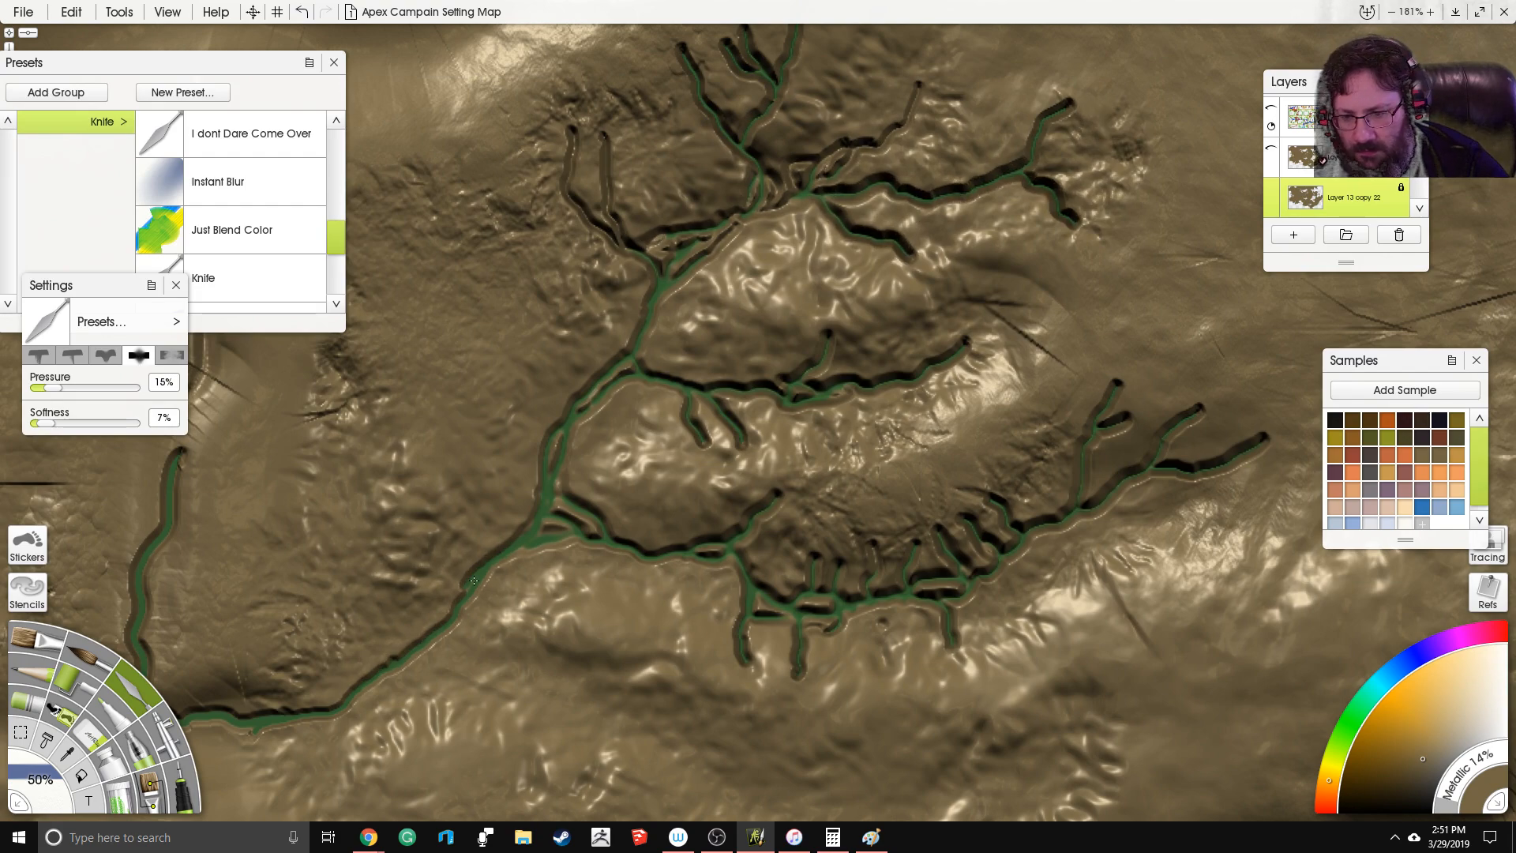
left_click_drag(243, 671, 135, 686)
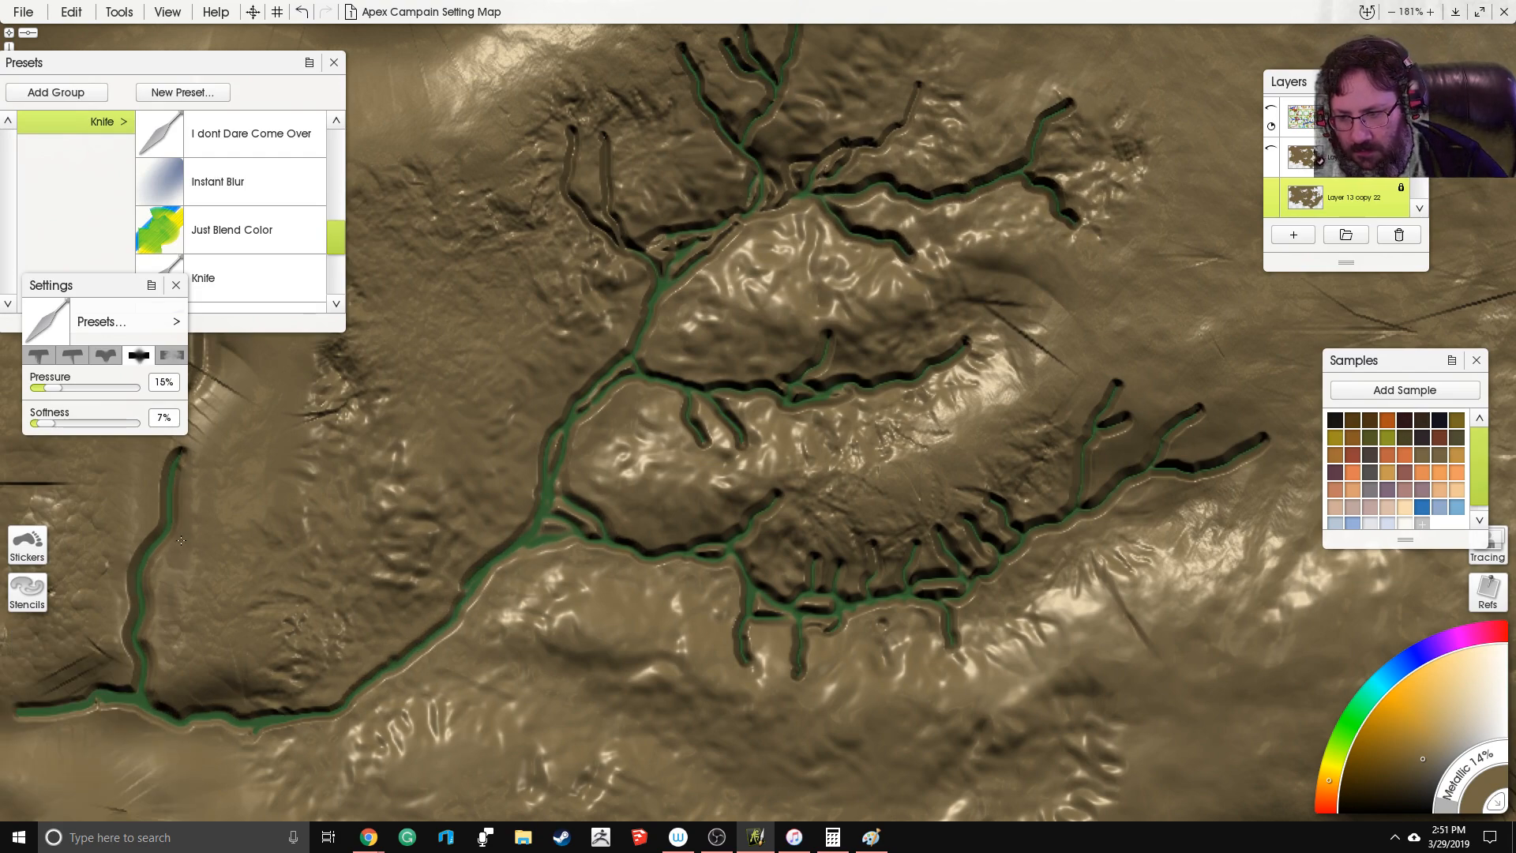
Step: Choose the Hard Wet Blender knife preset and blend the main river channel from the southern junction up to the northern fork
left_click_drag(336, 237, 338, 203)
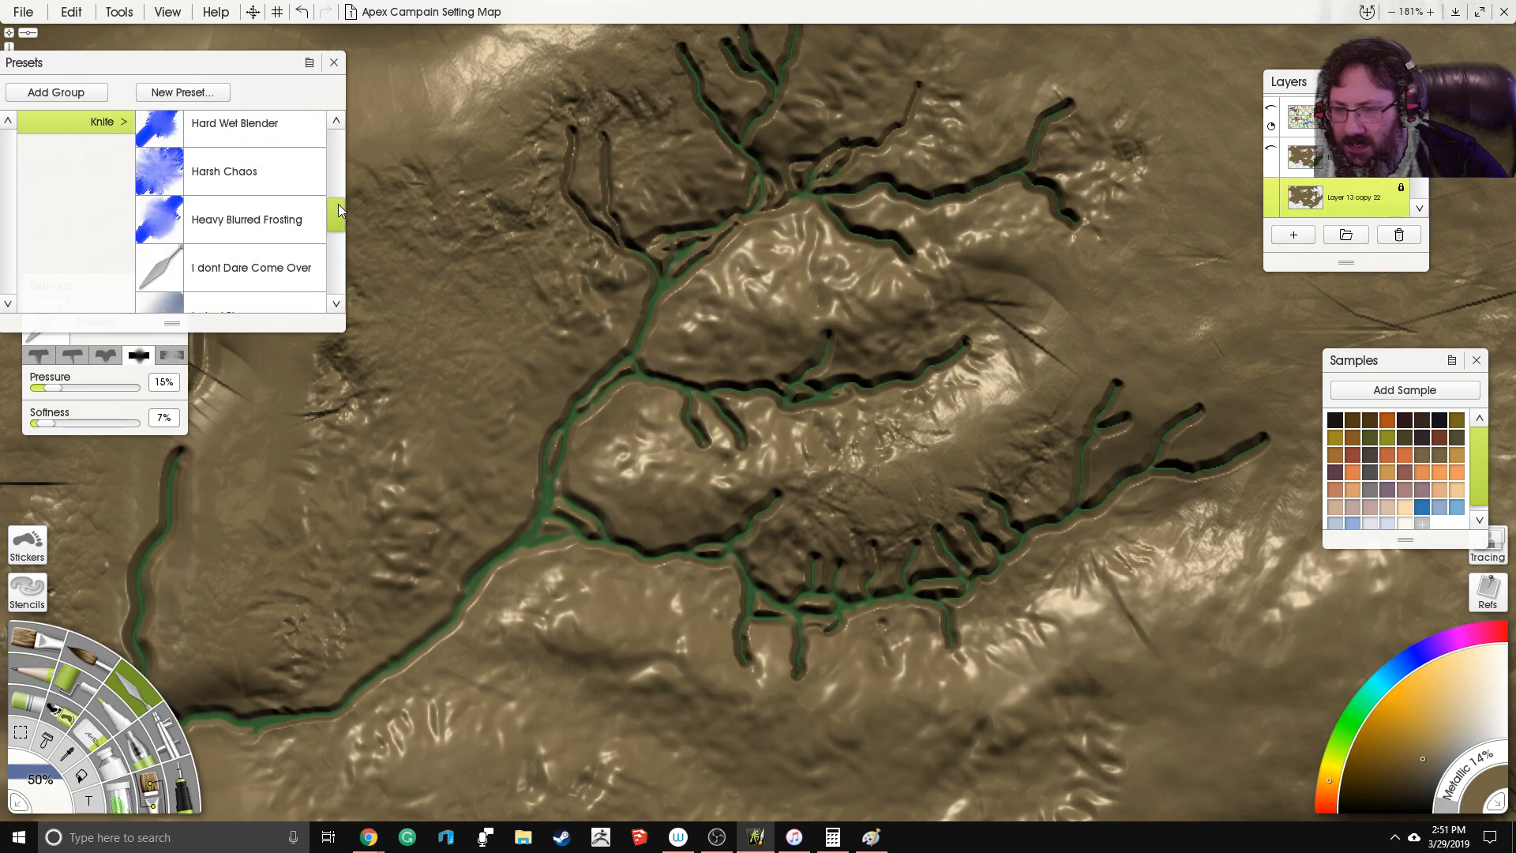
left_click(276, 237)
left_click(259, 132)
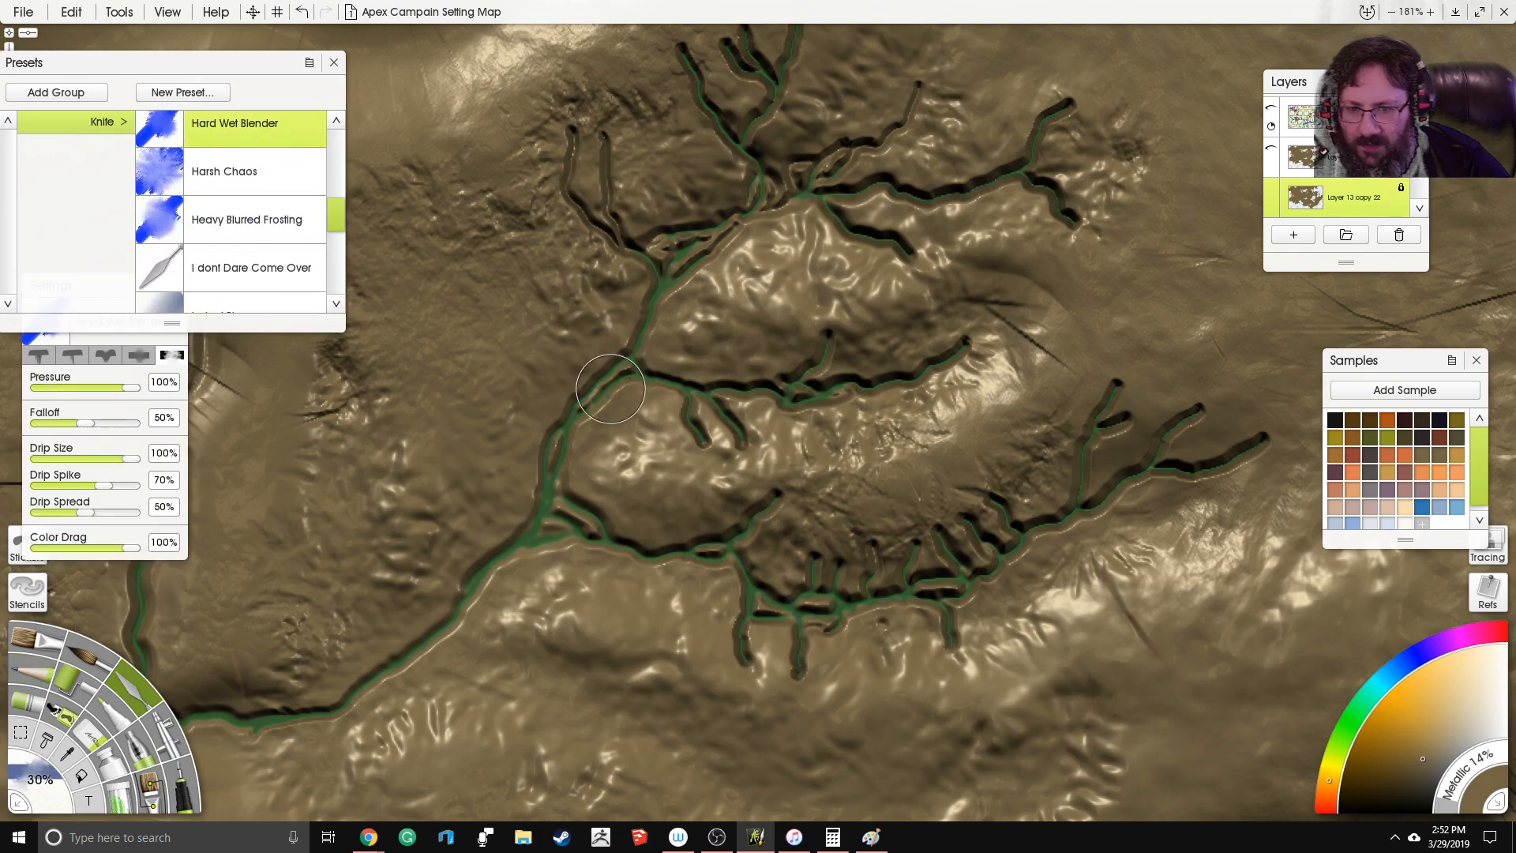
mouse_move(552, 485)
left_mouse_down()
mouse_move(571, 417)
mouse_move(574, 447)
left_mouse_up()
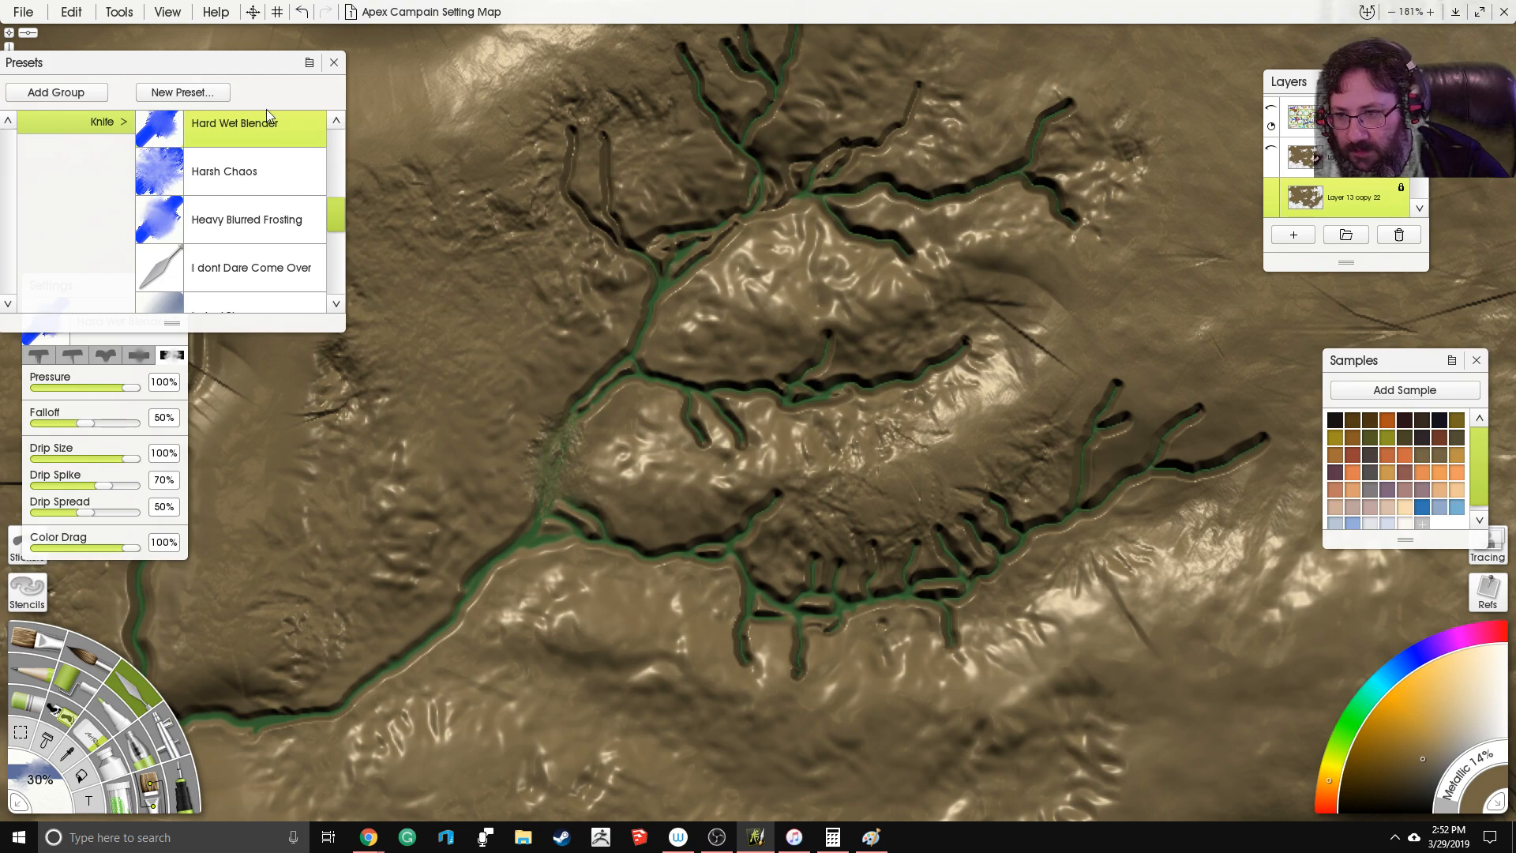
mouse_move(568, 414)
left_mouse_down()
mouse_move(589, 385)
mouse_move(570, 427)
mouse_move(649, 379)
mouse_move(634, 347)
mouse_move(661, 274)
mouse_move(606, 201)
mouse_move(599, 129)
mouse_move(566, 135)
mouse_move(574, 192)
mouse_move(579, 127)
mouse_move(585, 214)
mouse_move(636, 251)
mouse_move(689, 251)
left_mouse_up()
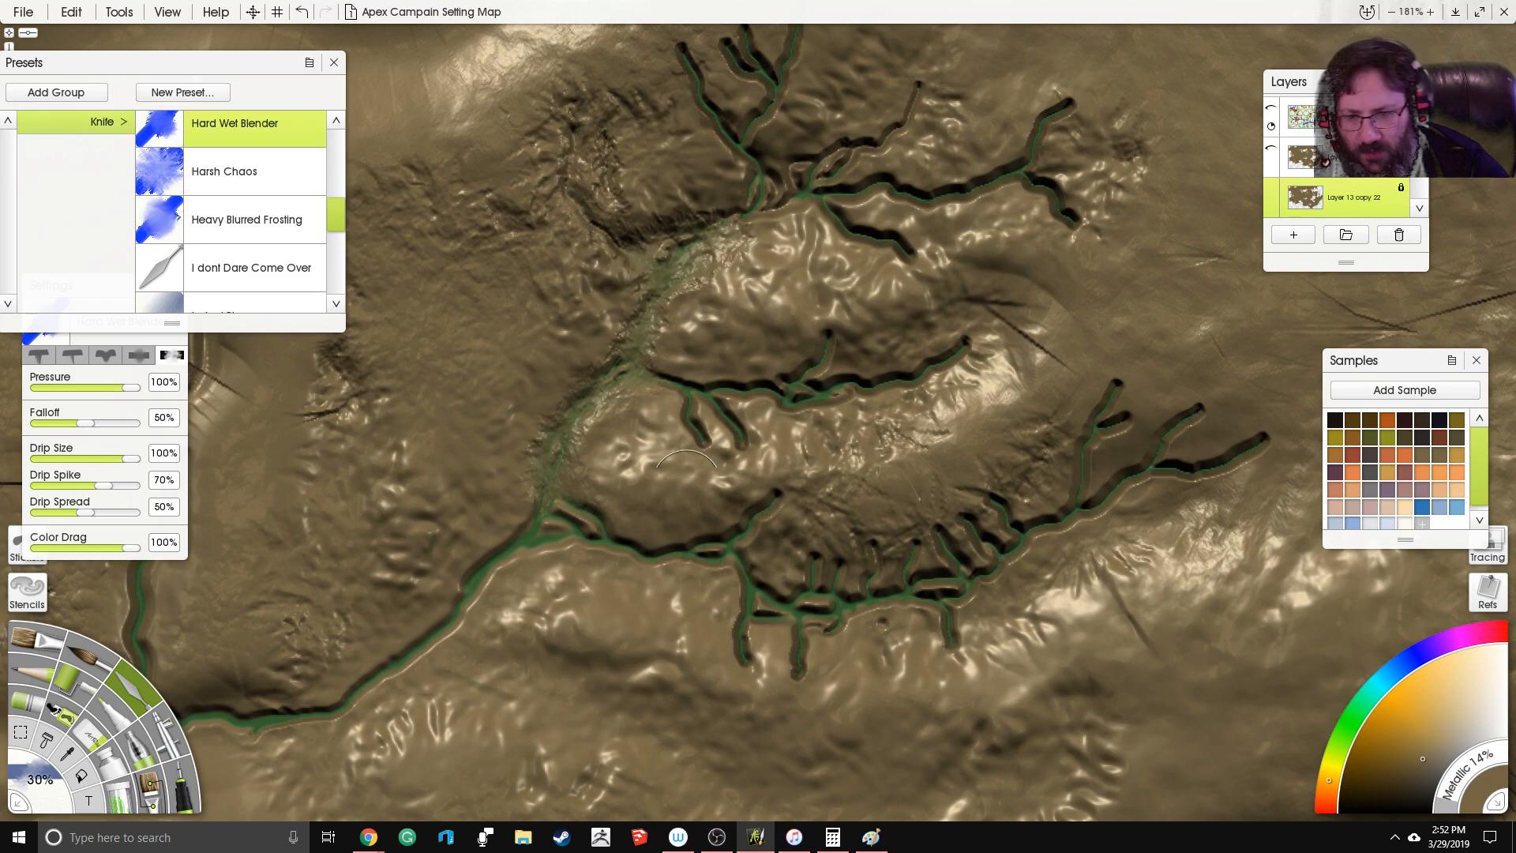
Step: Blend the northern headwater branches and the middle tributary into the surrounding ridges, redoing the stroke on the middle tributary
left_click_drag(758, 261, 786, 370)
mouse_move(761, 312)
left_mouse_down()
mouse_move(734, 335)
mouse_move(788, 314)
mouse_move(787, 297)
mouse_move(726, 337)
mouse_move(781, 317)
mouse_move(792, 289)
mouse_move(764, 250)
mouse_move(797, 212)
mouse_move(781, 239)
mouse_move(801, 290)
mouse_move(734, 217)
mouse_move(714, 164)
mouse_move(761, 224)
mouse_move(753, 239)
mouse_move(718, 183)
mouse_move(772, 235)
mouse_move(728, 198)
mouse_move(745, 234)
mouse_move(777, 245)
mouse_move(761, 237)
mouse_move(798, 300)
mouse_move(800, 215)
mouse_move(765, 176)
mouse_move(794, 192)
mouse_move(761, 122)
mouse_move(815, 160)
mouse_move(833, 112)
mouse_move(784, 254)
mouse_move(794, 304)
mouse_move(830, 303)
mouse_move(810, 311)
mouse_move(844, 290)
mouse_move(814, 279)
mouse_move(829, 303)
mouse_move(835, 272)
mouse_move(820, 297)
mouse_move(886, 266)
mouse_move(859, 260)
mouse_move(896, 257)
mouse_move(877, 316)
mouse_move(892, 292)
mouse_move(978, 308)
mouse_move(1042, 272)
mouse_move(963, 304)
mouse_move(1057, 256)
mouse_move(1094, 212)
mouse_move(1115, 222)
mouse_move(1054, 276)
mouse_move(1105, 338)
mouse_move(1058, 300)
mouse_move(939, 364)
mouse_move(852, 320)
mouse_move(961, 362)
left_mouse_up()
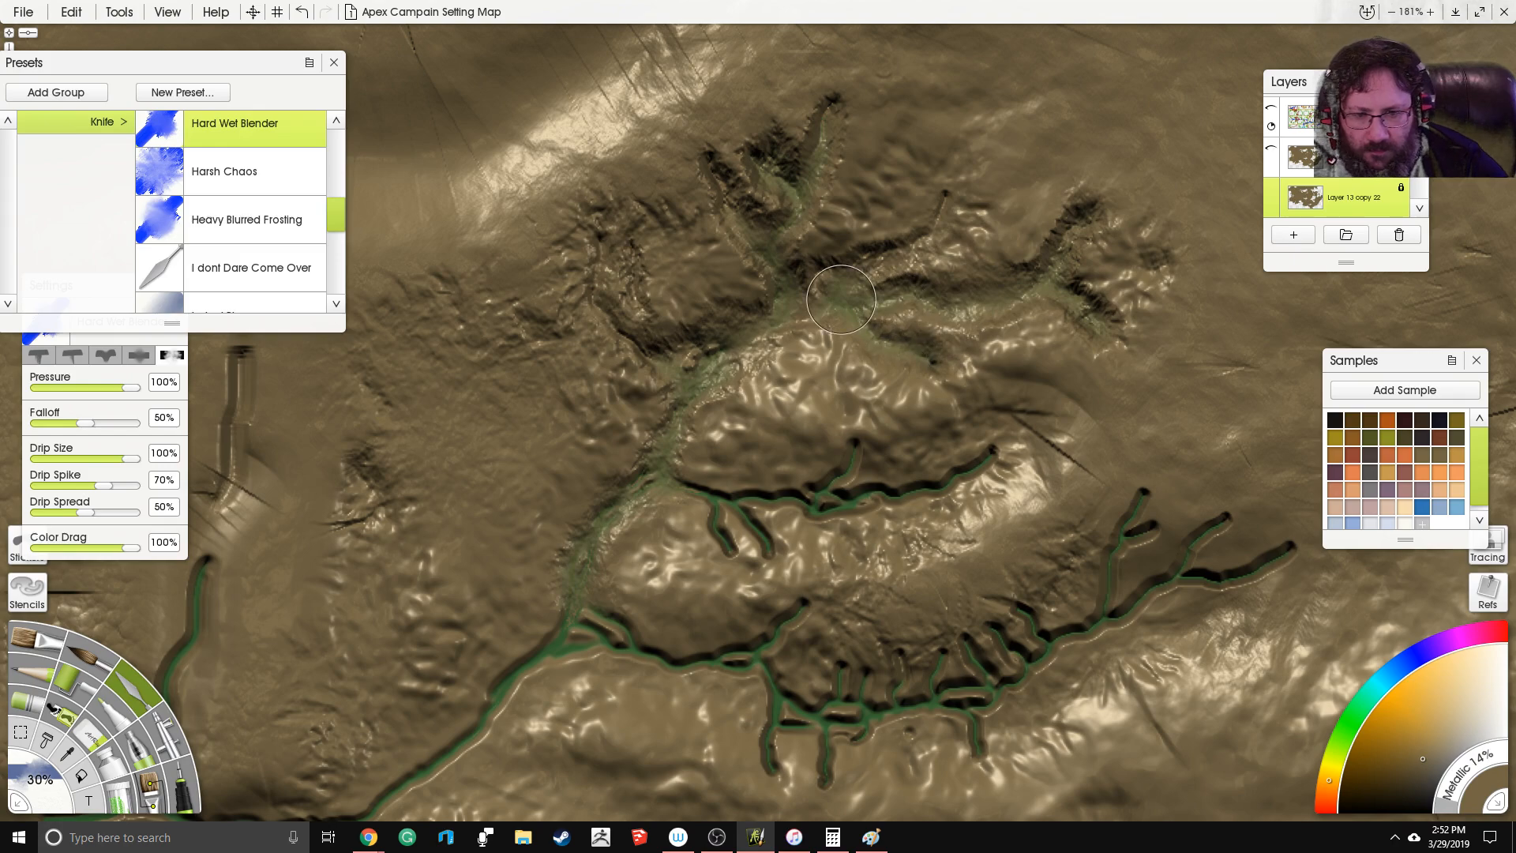
mouse_move(821, 472)
left_mouse_down()
mouse_move(874, 444)
mouse_move(868, 499)
mouse_move(821, 497)
mouse_move(835, 483)
mouse_move(776, 498)
mouse_move(894, 496)
mouse_move(998, 451)
mouse_move(920, 474)
mouse_move(816, 468)
mouse_move(762, 493)
left_mouse_up()
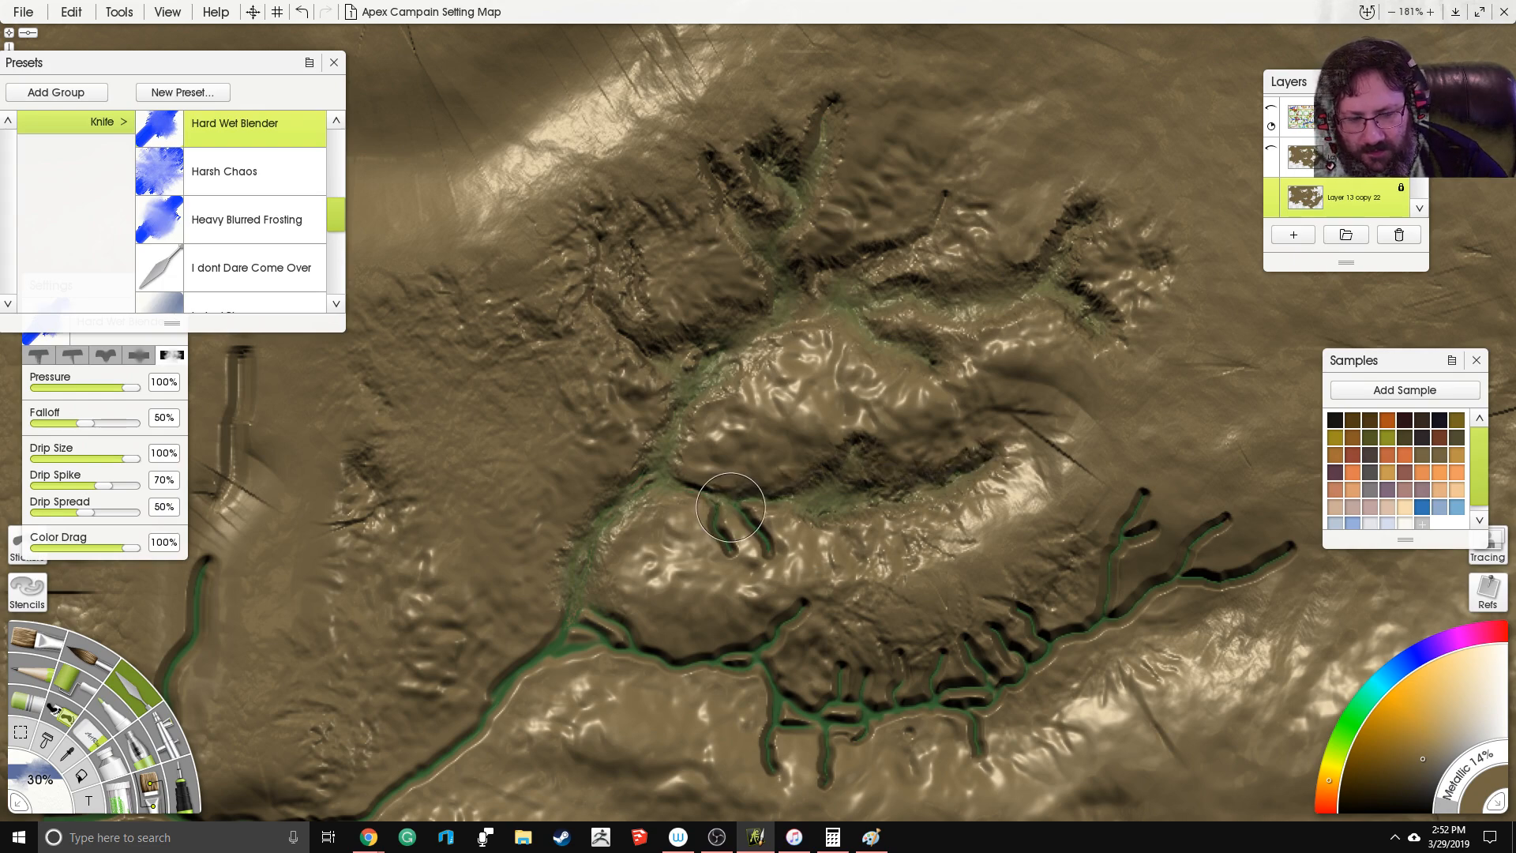
key("ctrl+z")
mouse_move(812, 471)
left_mouse_down()
mouse_move(862, 443)
mouse_move(823, 515)
mouse_move(821, 498)
mouse_move(899, 492)
mouse_move(994, 449)
mouse_move(935, 488)
mouse_move(738, 502)
mouse_move(767, 545)
mouse_move(717, 507)
mouse_move(726, 547)
mouse_move(720, 496)
mouse_move(742, 515)
mouse_move(721, 491)
mouse_move(773, 506)
left_mouse_up()
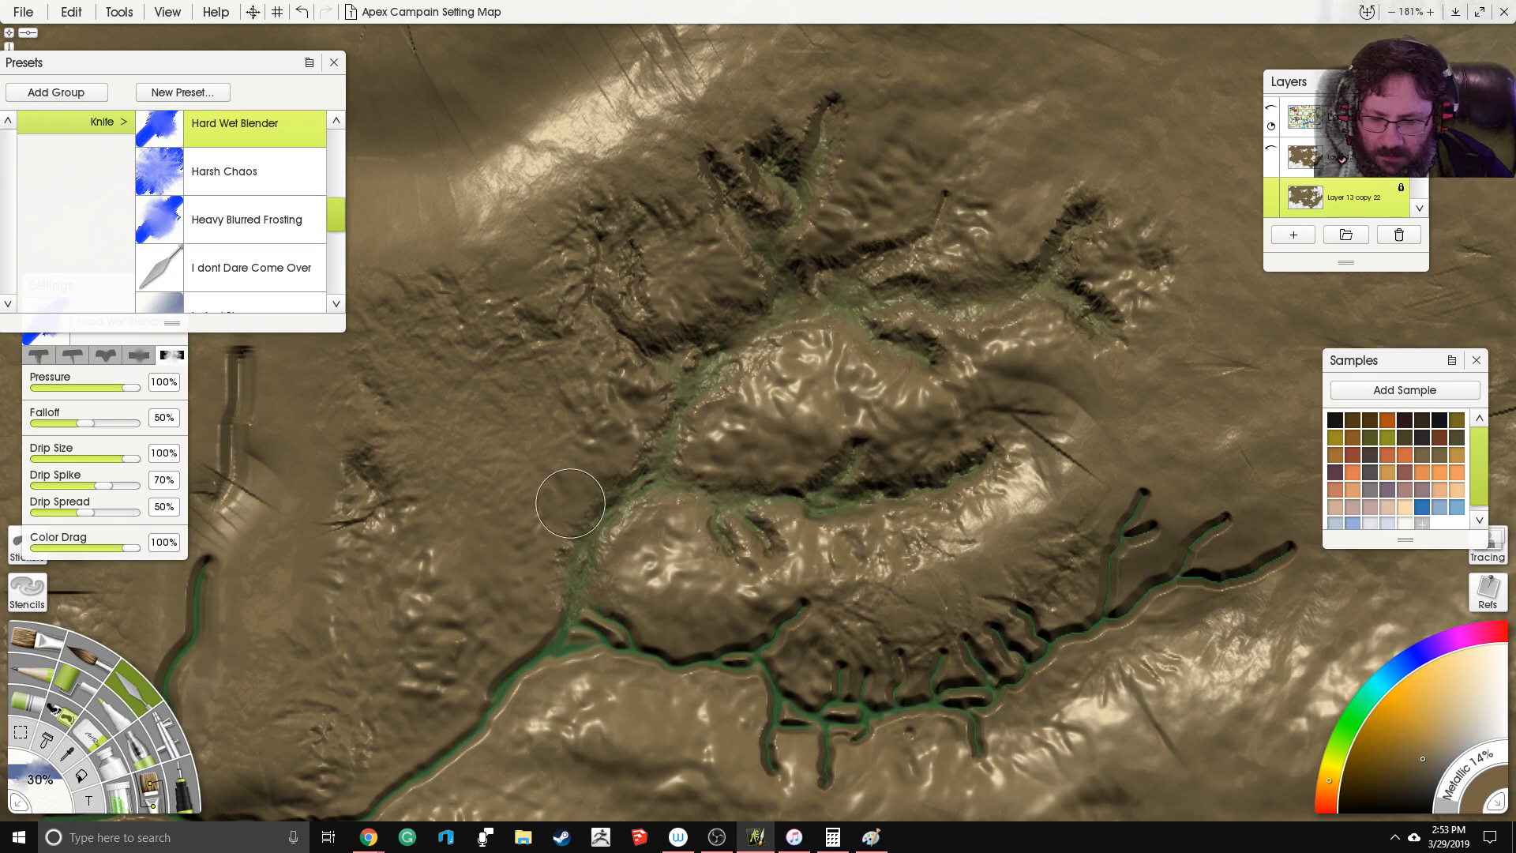
Step: Switch to the eraser and cut short forked branches on both sides of the middle tributary's mouth
left_click(95, 729)
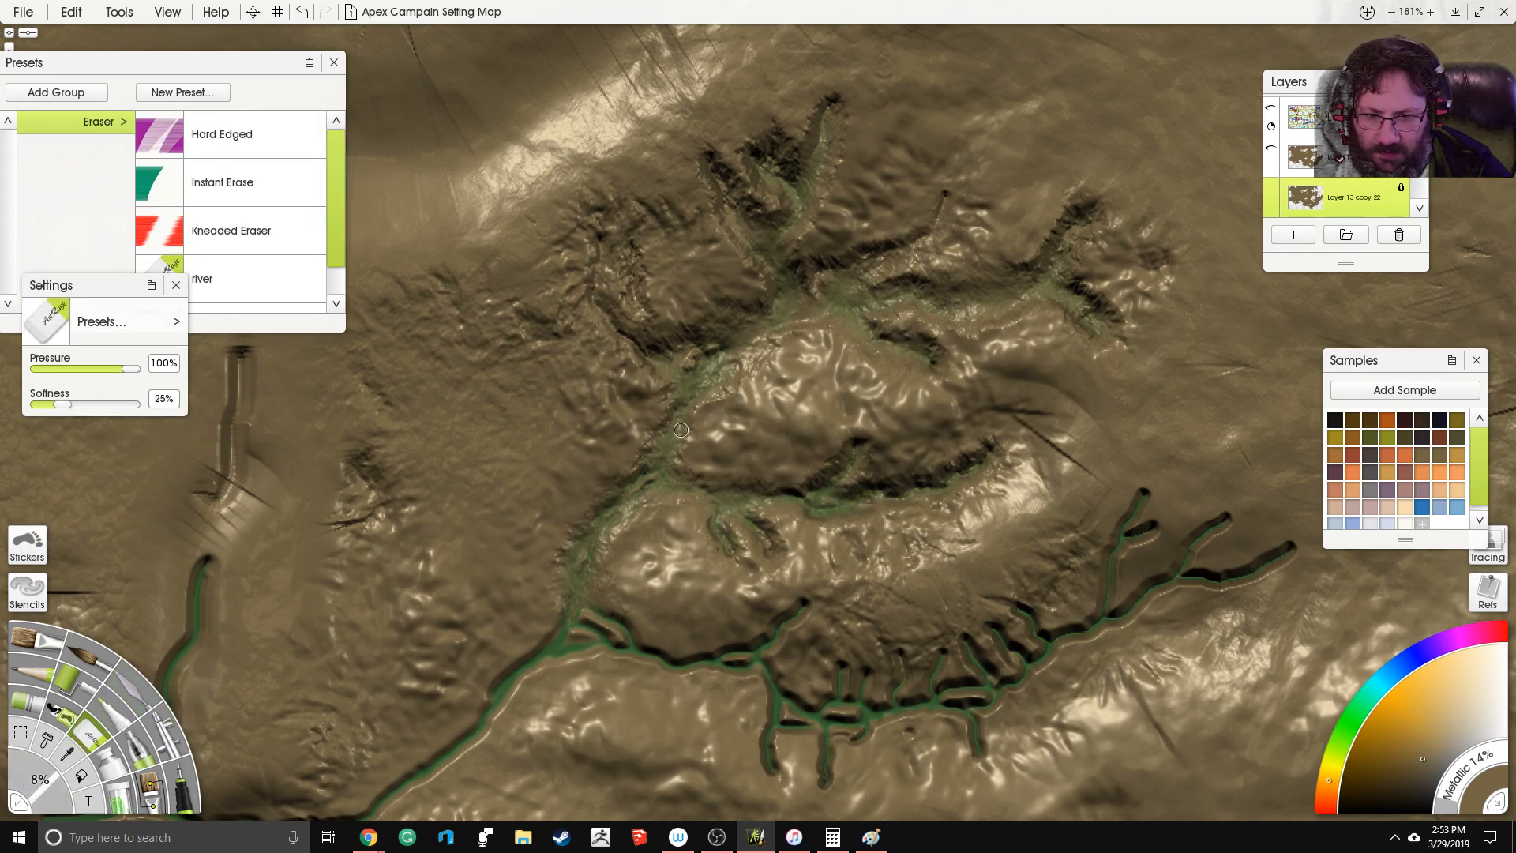
left_click_drag(756, 423, 740, 475)
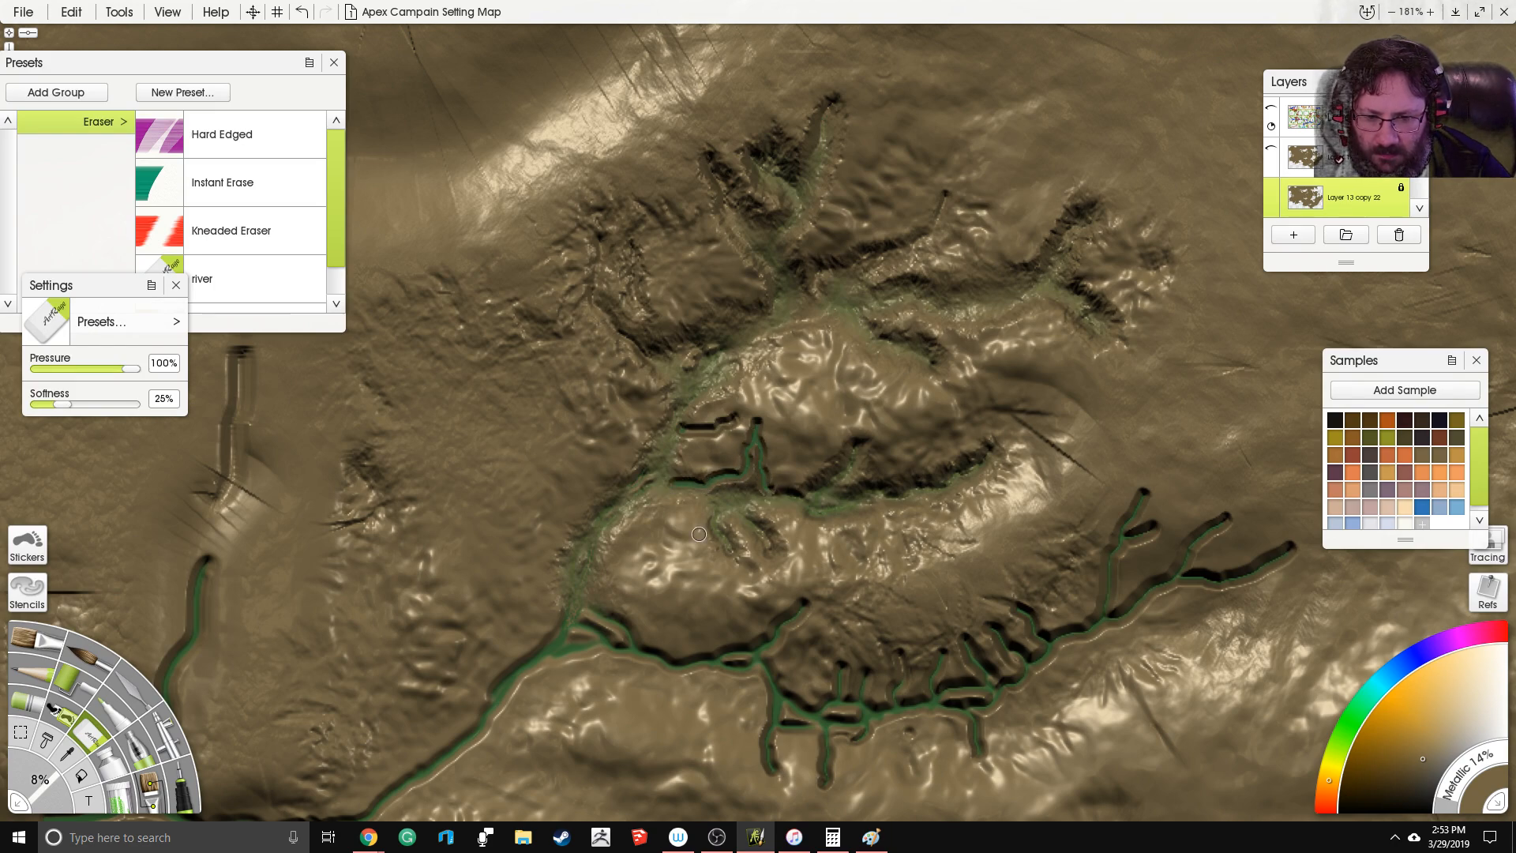
mouse_move(628, 504)
left_mouse_down()
mouse_move(676, 555)
mouse_move(605, 548)
left_mouse_up()
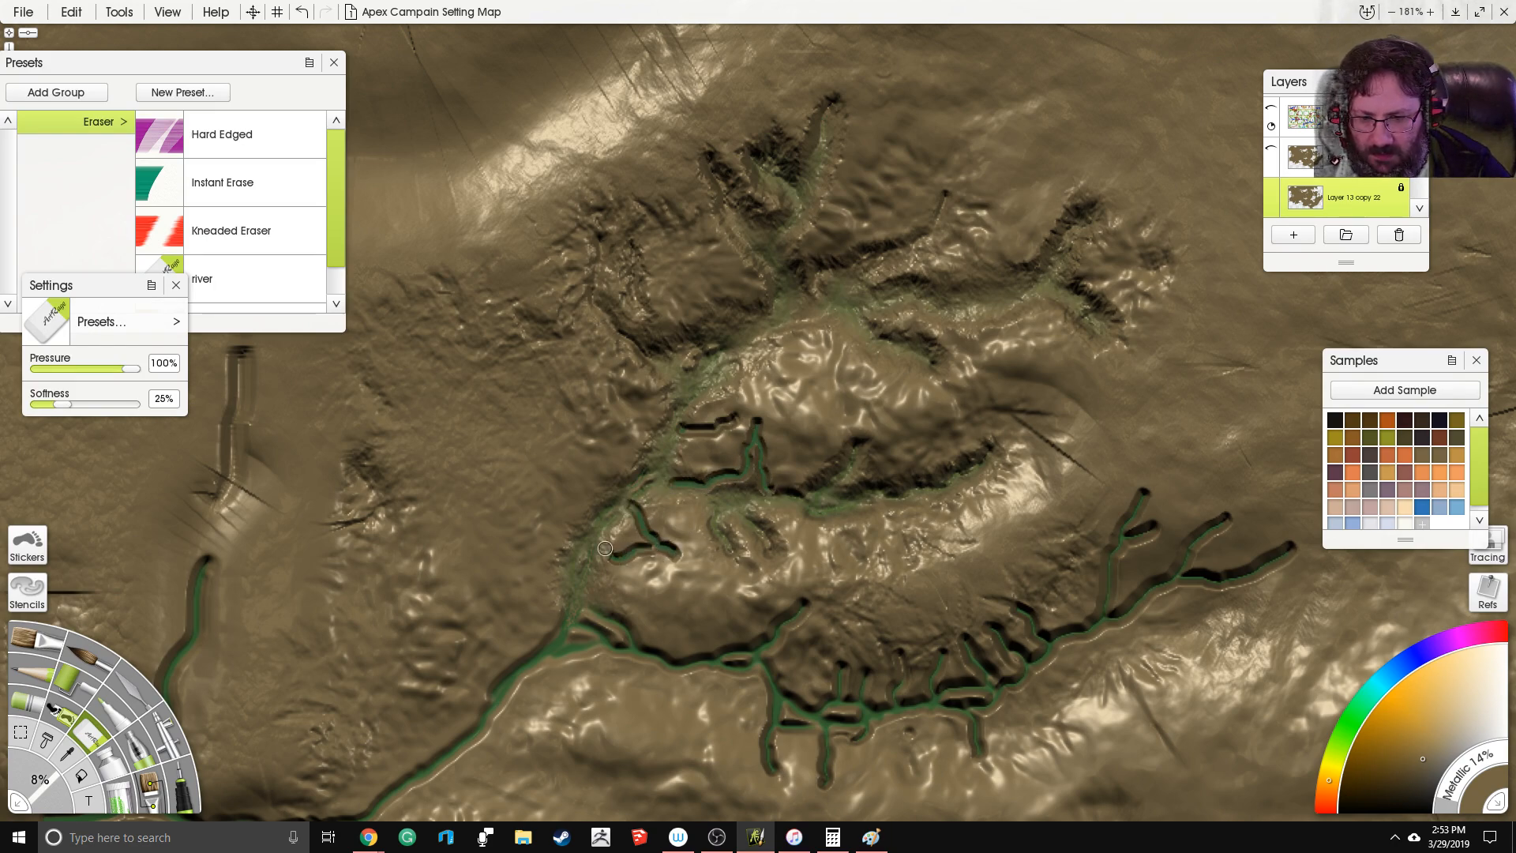
Step: Return to the Hard Wet Blender knife and blend the new short branches into the terrain beside the main channel
left_click(131, 684)
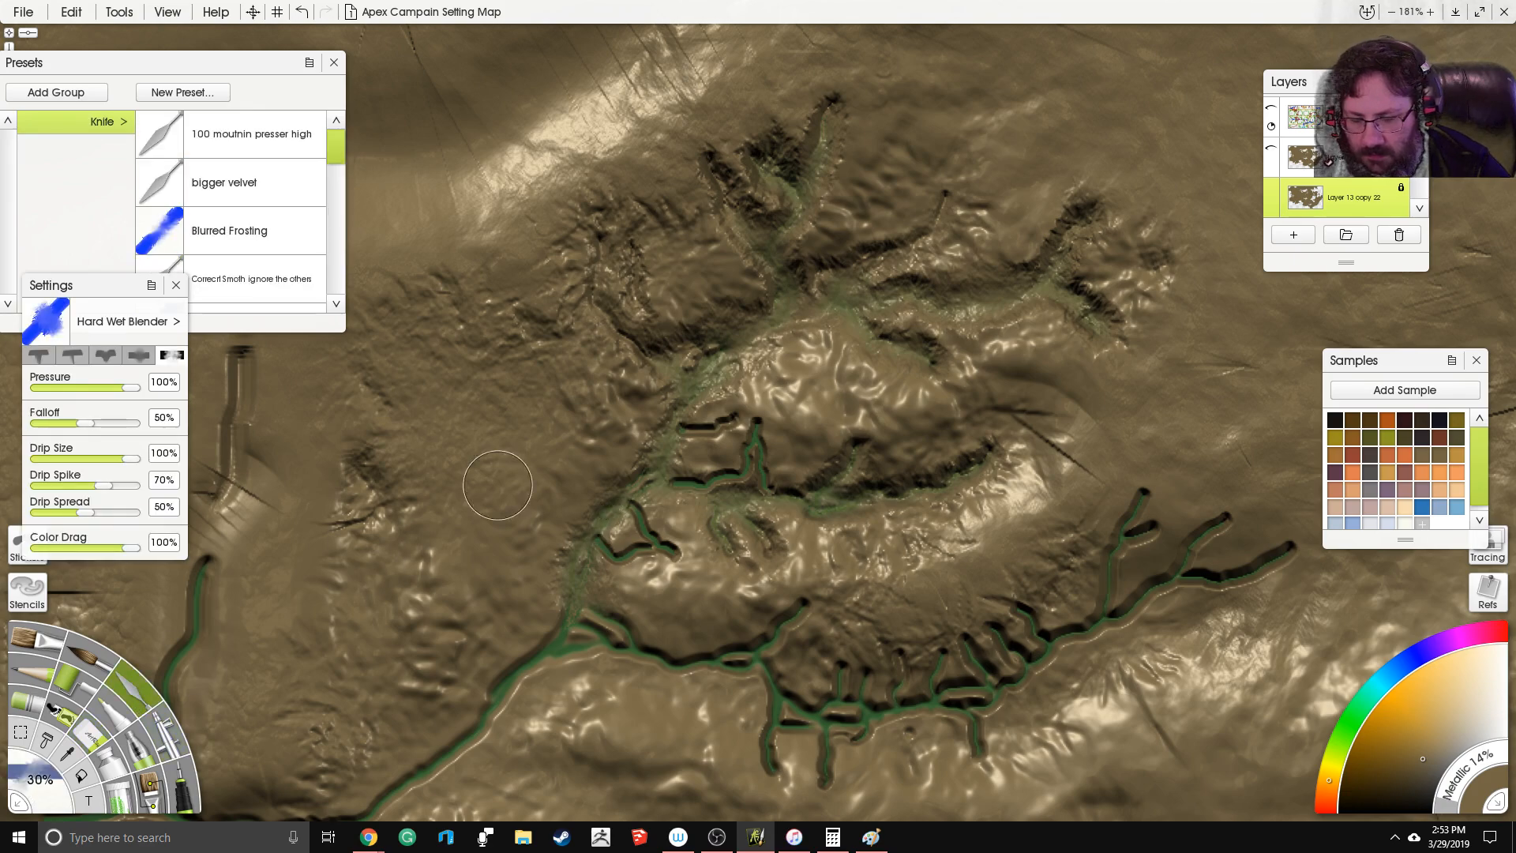
mouse_move(675, 484)
left_mouse_down()
mouse_move(750, 465)
mouse_move(758, 420)
mouse_move(767, 468)
mouse_move(729, 502)
mouse_move(722, 543)
mouse_move(700, 510)
mouse_move(777, 544)
mouse_move(756, 483)
mouse_move(826, 505)
mouse_move(825, 480)
mouse_move(864, 439)
mouse_move(790, 487)
left_mouse_up()
mouse_move(741, 421)
left_mouse_down()
mouse_move(678, 423)
mouse_move(744, 423)
mouse_move(655, 457)
mouse_move(624, 501)
mouse_move(666, 545)
mouse_move(597, 547)
left_mouse_up()
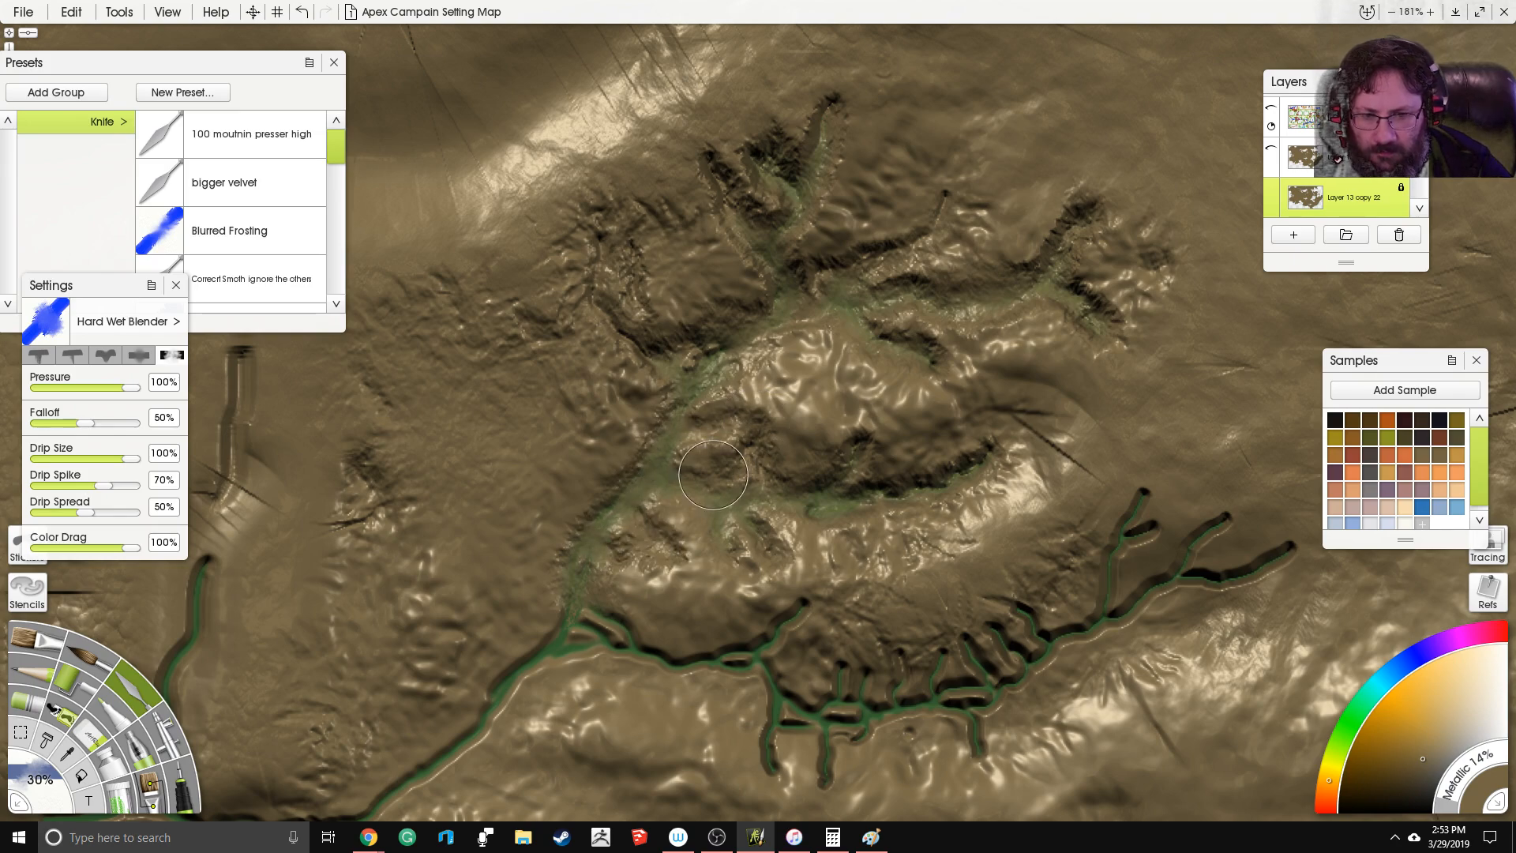
Step: Blend the southern tributary and all its side branches into the ridge, from the main channel to its eastern headwaters
scroll(715, 431, "down", 5)
scroll(979, 357, "down", 3)
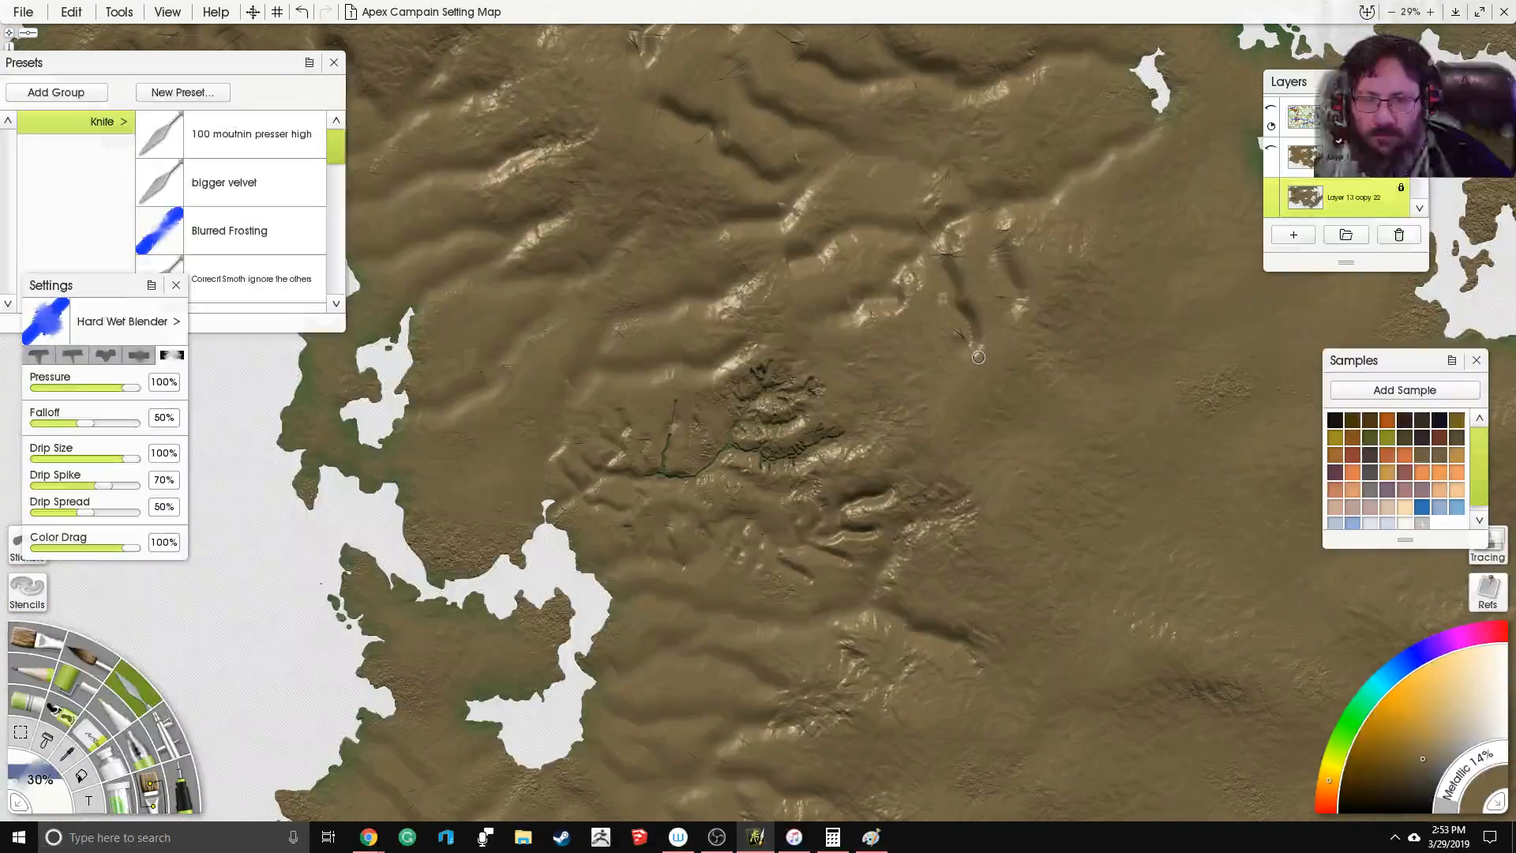
scroll(978, 357, "down", 2)
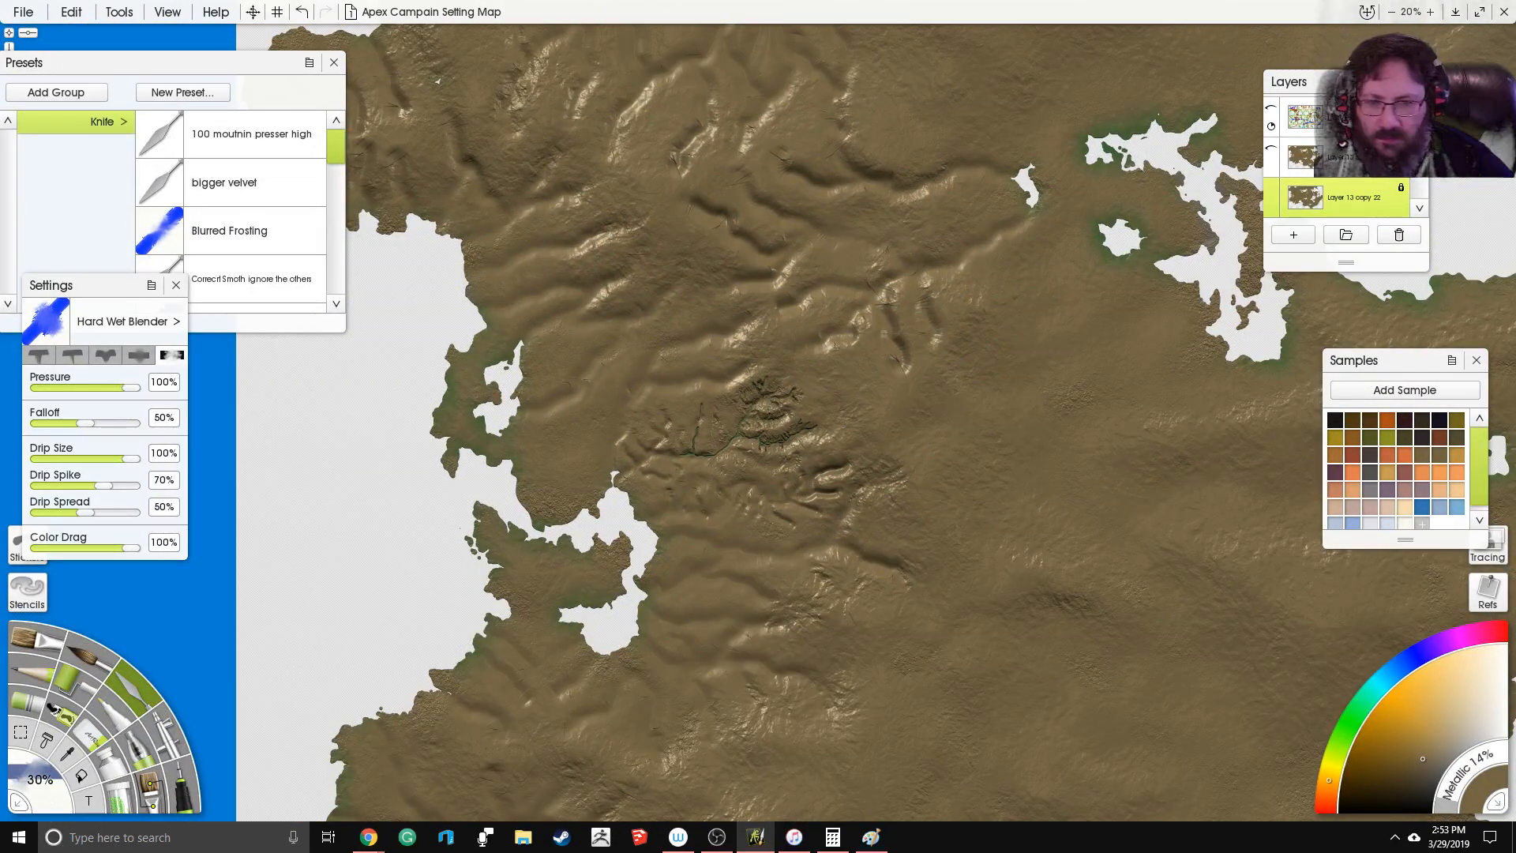
scroll(866, 368, "up", 8)
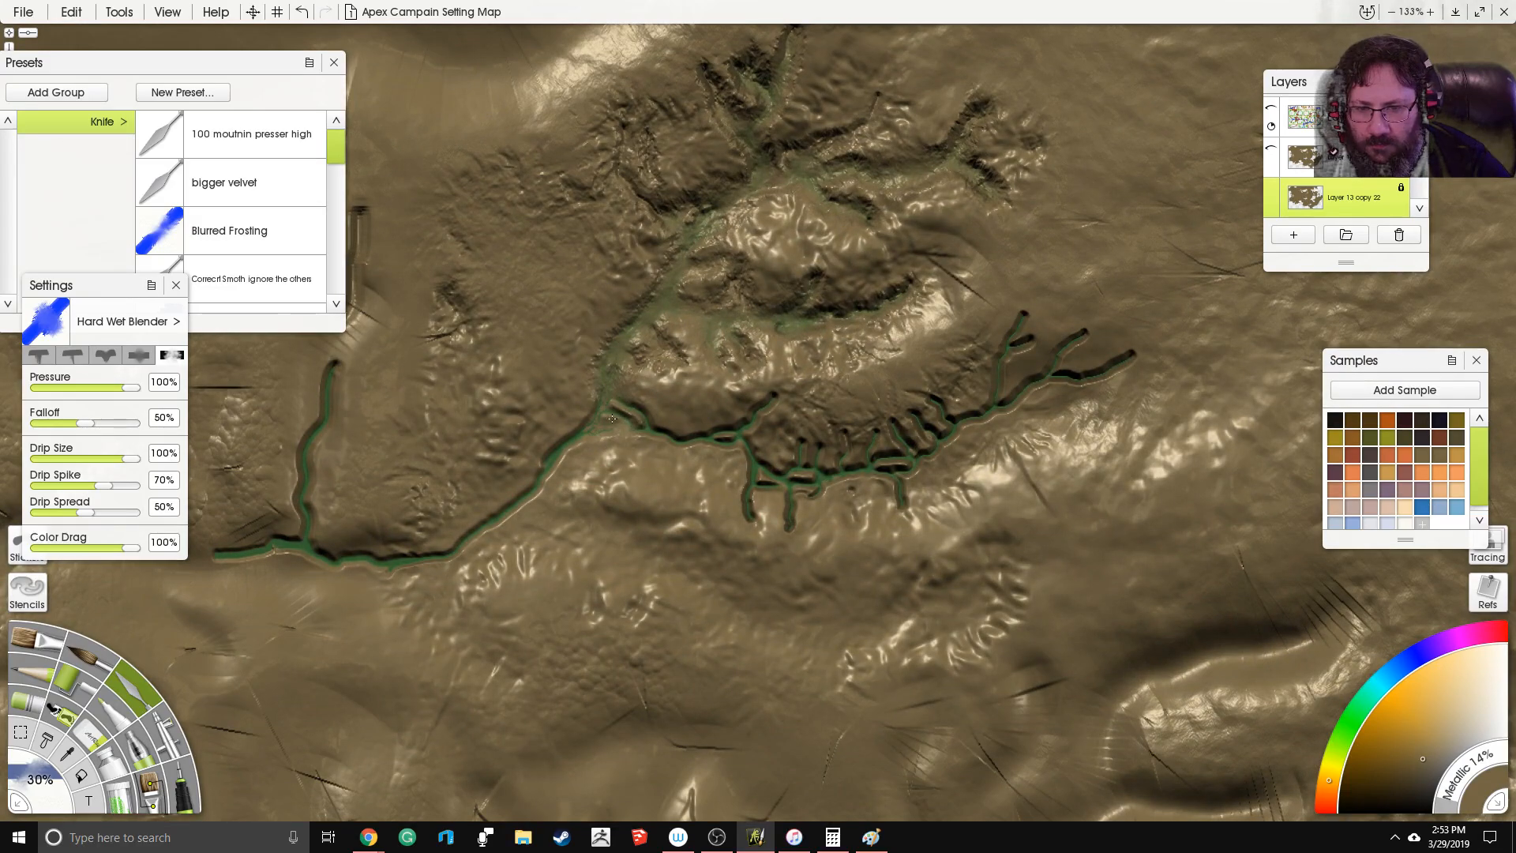
left_click_drag(649, 424, 616, 386)
mouse_move(684, 445)
left_mouse_down()
mouse_move(743, 438)
mouse_move(780, 398)
mouse_move(741, 503)
left_mouse_up()
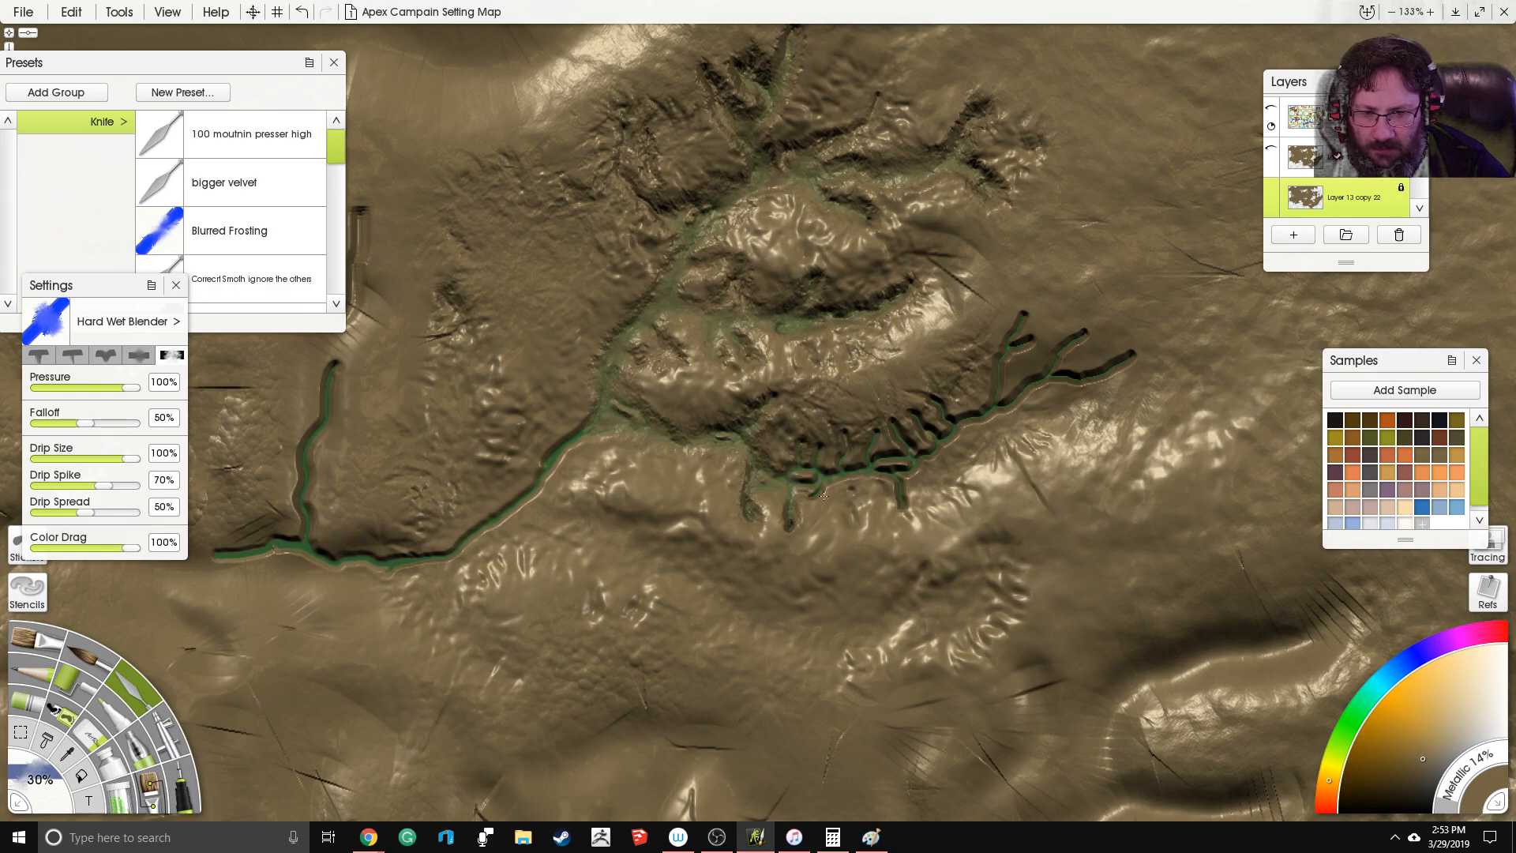
left_click_drag(767, 525, 745, 509)
mouse_move(787, 423)
left_mouse_down()
mouse_move(829, 478)
mouse_move(852, 445)
mouse_move(842, 481)
mouse_move(876, 438)
mouse_move(877, 468)
mouse_move(879, 445)
mouse_move(902, 447)
mouse_move(892, 426)
mouse_move(911, 471)
mouse_move(896, 489)
mouse_move(875, 465)
mouse_move(916, 455)
mouse_move(884, 442)
mouse_move(939, 449)
mouse_move(912, 410)
mouse_move(952, 439)
mouse_move(923, 399)
mouse_move(940, 411)
mouse_move(895, 443)
mouse_move(957, 434)
mouse_move(996, 405)
mouse_move(1022, 320)
mouse_move(1032, 337)
mouse_move(997, 364)
mouse_move(999, 407)
mouse_move(1071, 337)
mouse_move(990, 411)
mouse_move(1055, 368)
mouse_move(1078, 380)
mouse_move(1137, 358)
mouse_move(1081, 369)
mouse_move(1071, 335)
left_mouse_up()
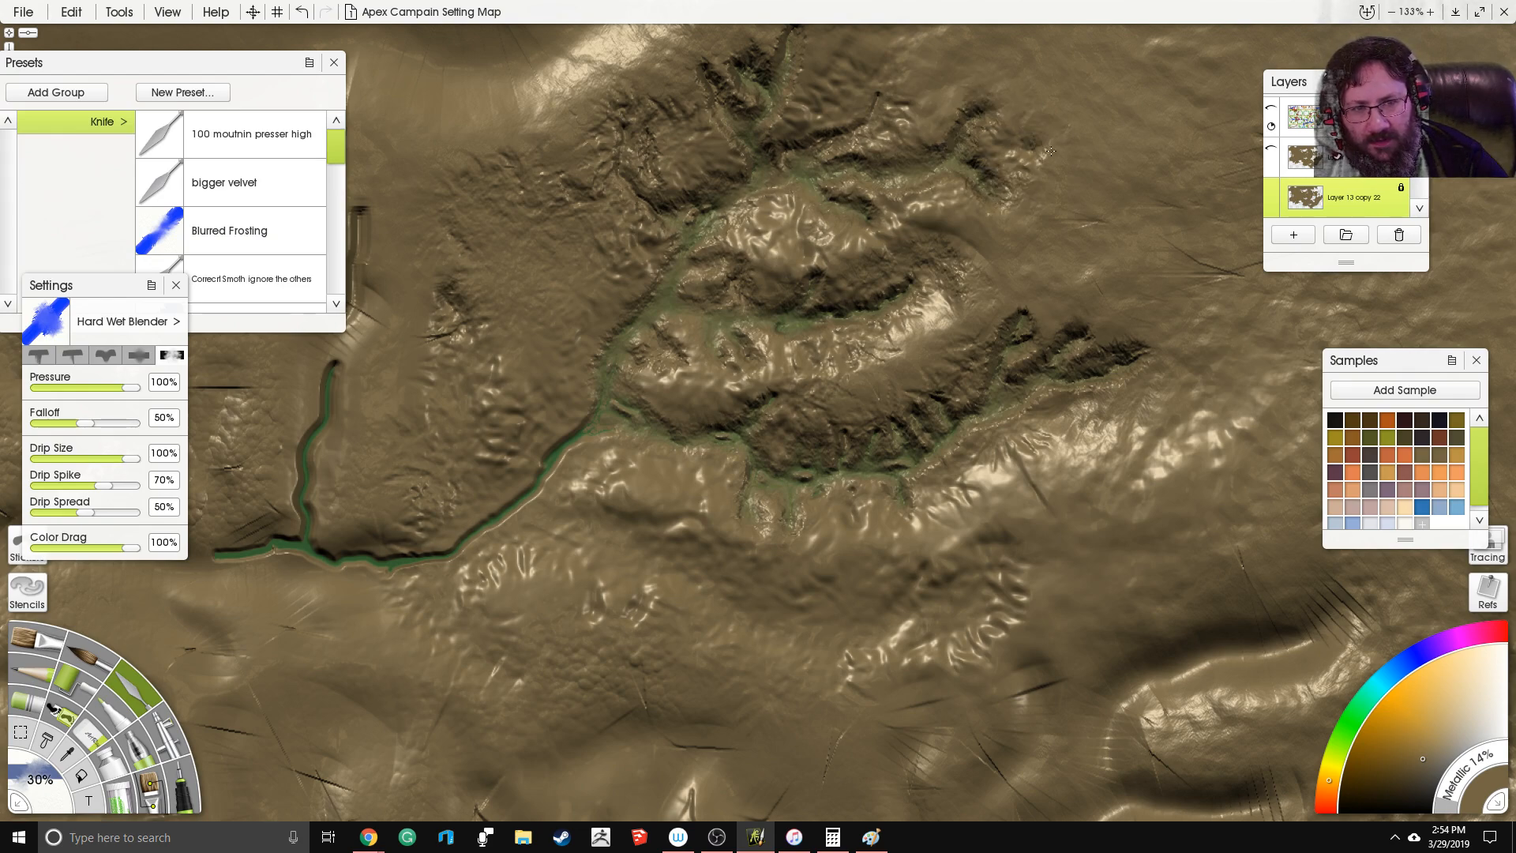
Step: Switch the knife to the Harsh Chaos preset and roughen the ridge beside the northern headwaters, undoing and redoing the stroke
left_click_drag(649, 215, 690, 375)
left_click_drag(835, 187, 827, 196)
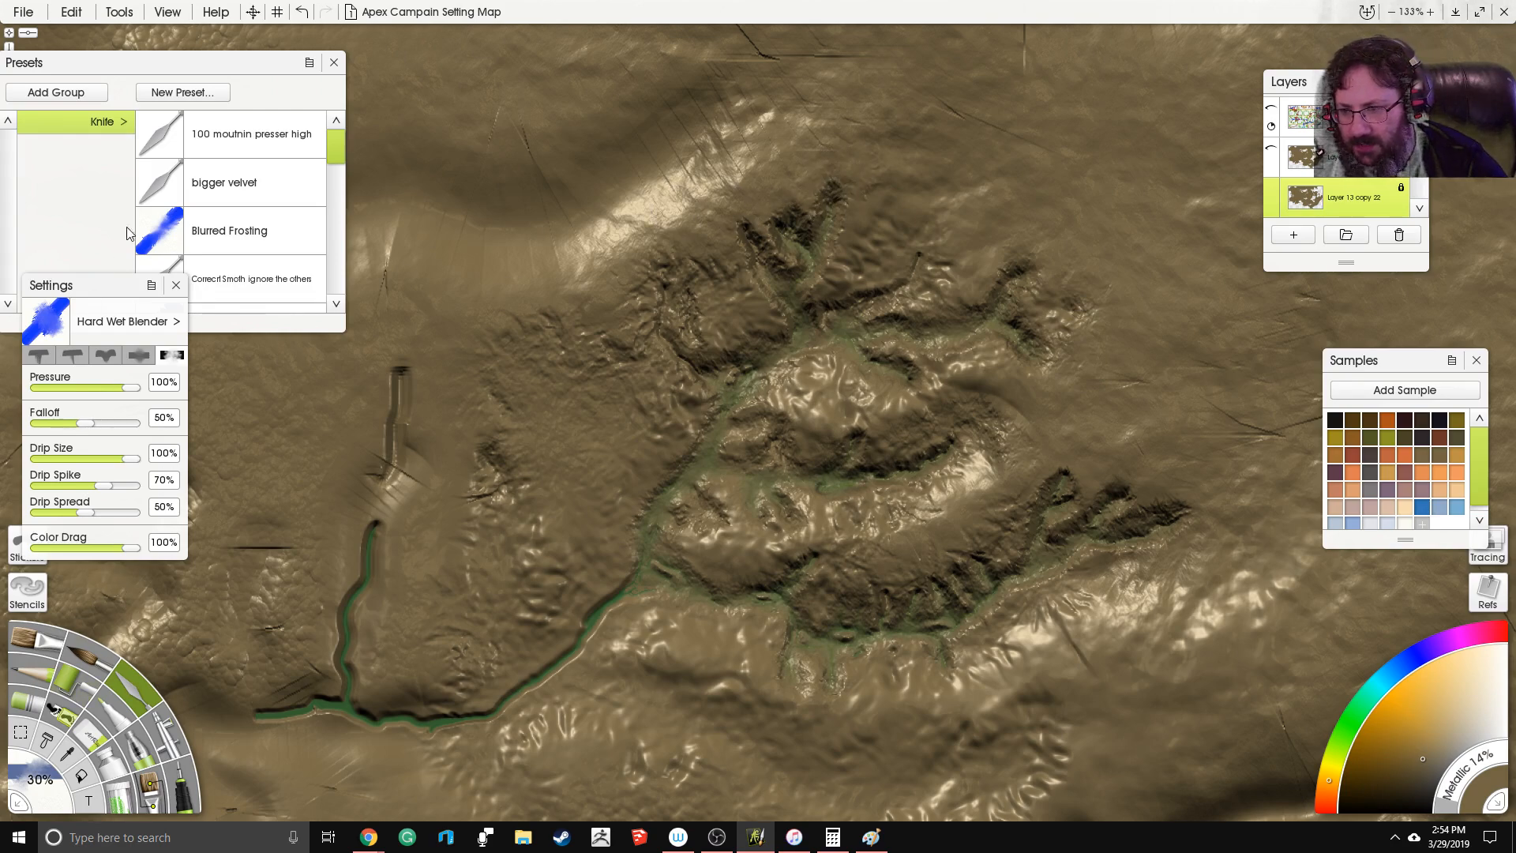
left_click_drag(337, 150, 342, 202)
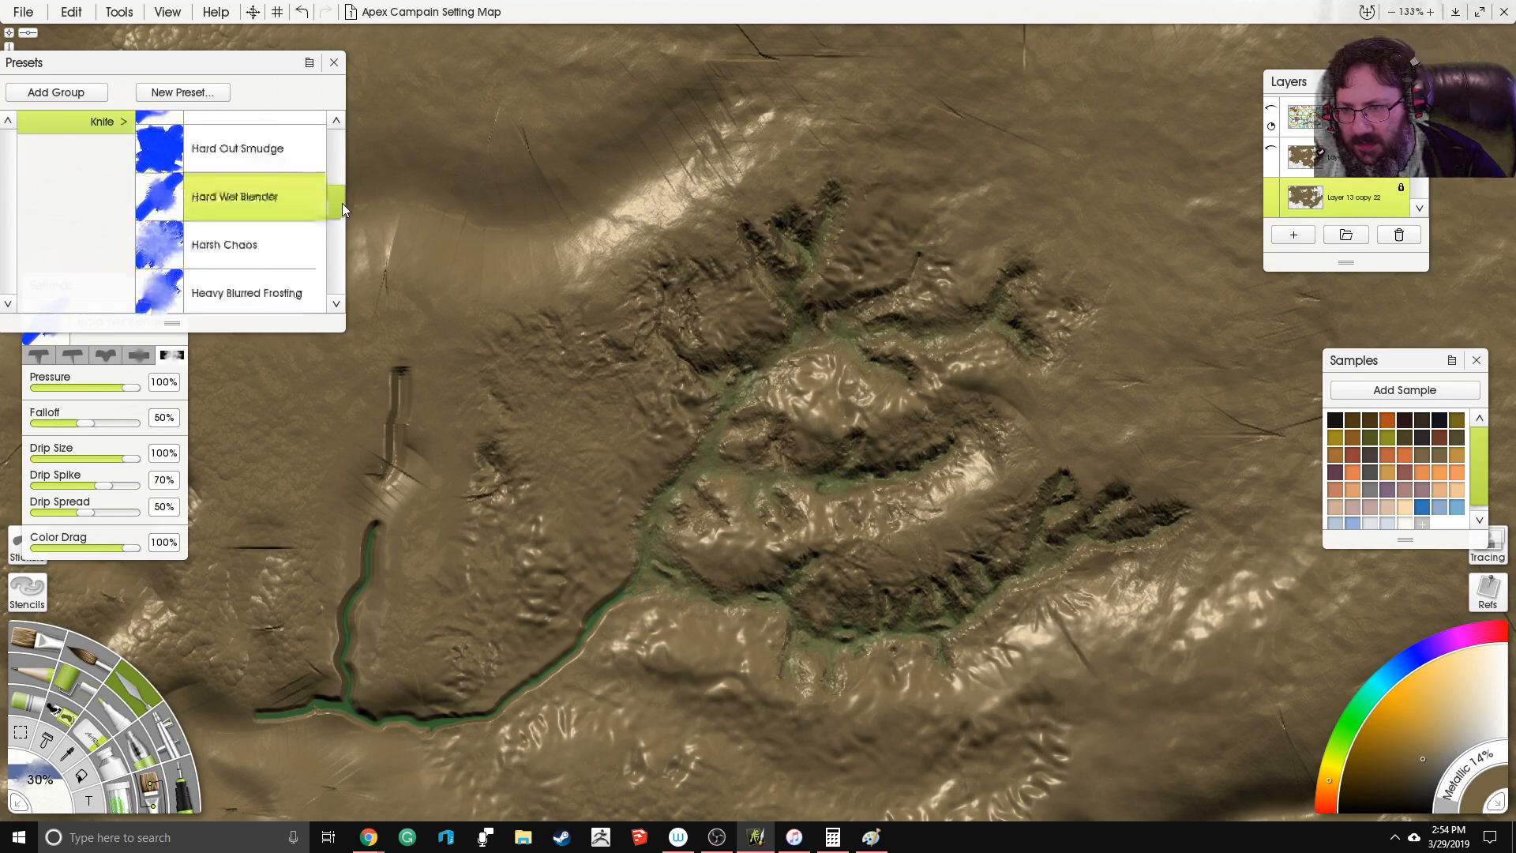
left_click(316, 234)
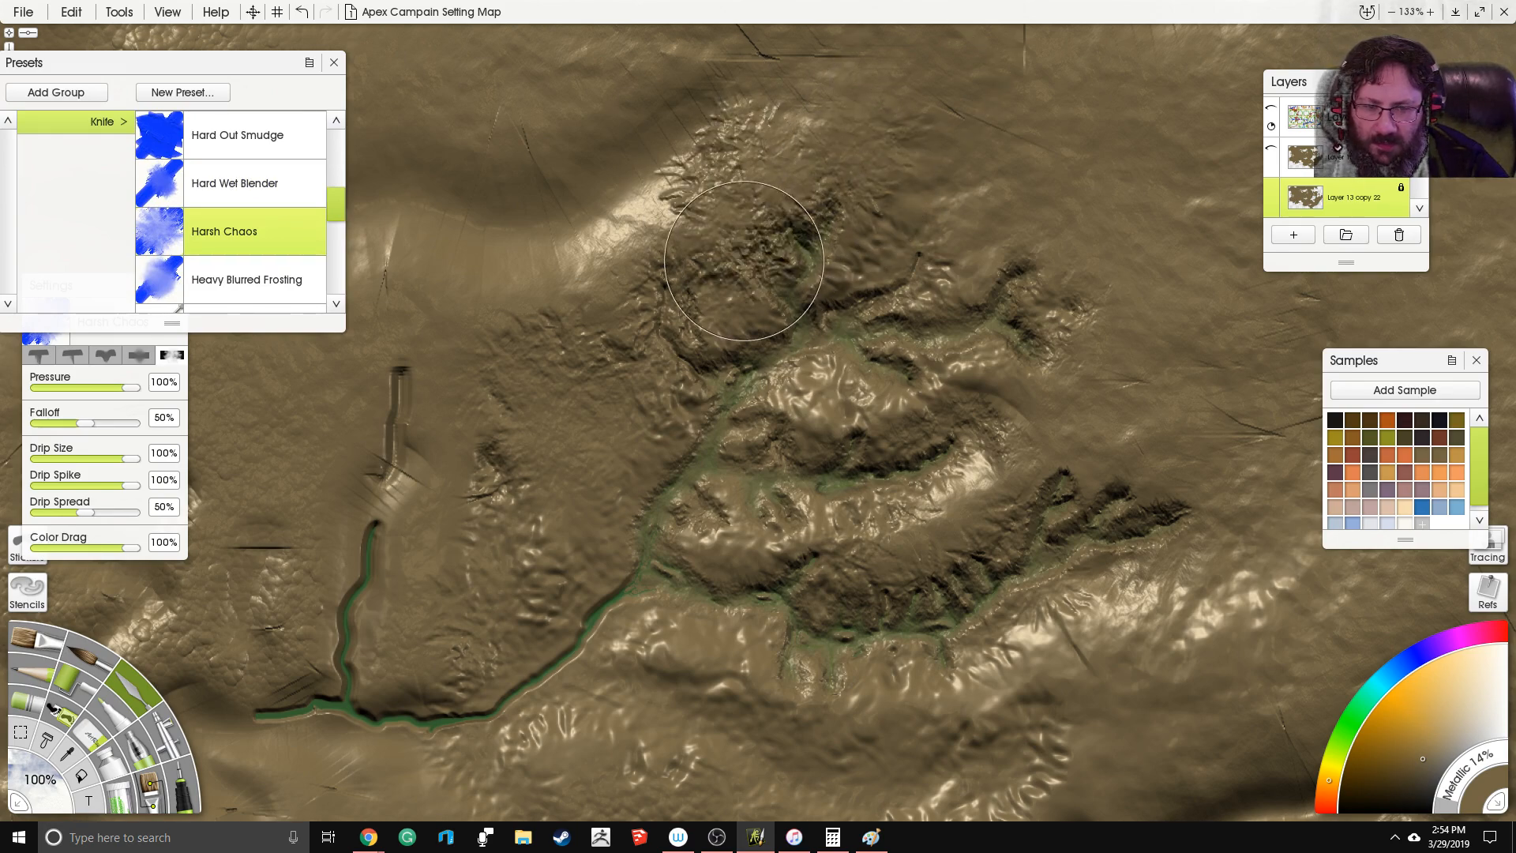
key("ctrl+z")
mouse_move(737, 232)
left_mouse_down()
mouse_move(705, 172)
mouse_move(732, 228)
mouse_move(695, 142)
left_mouse_up()
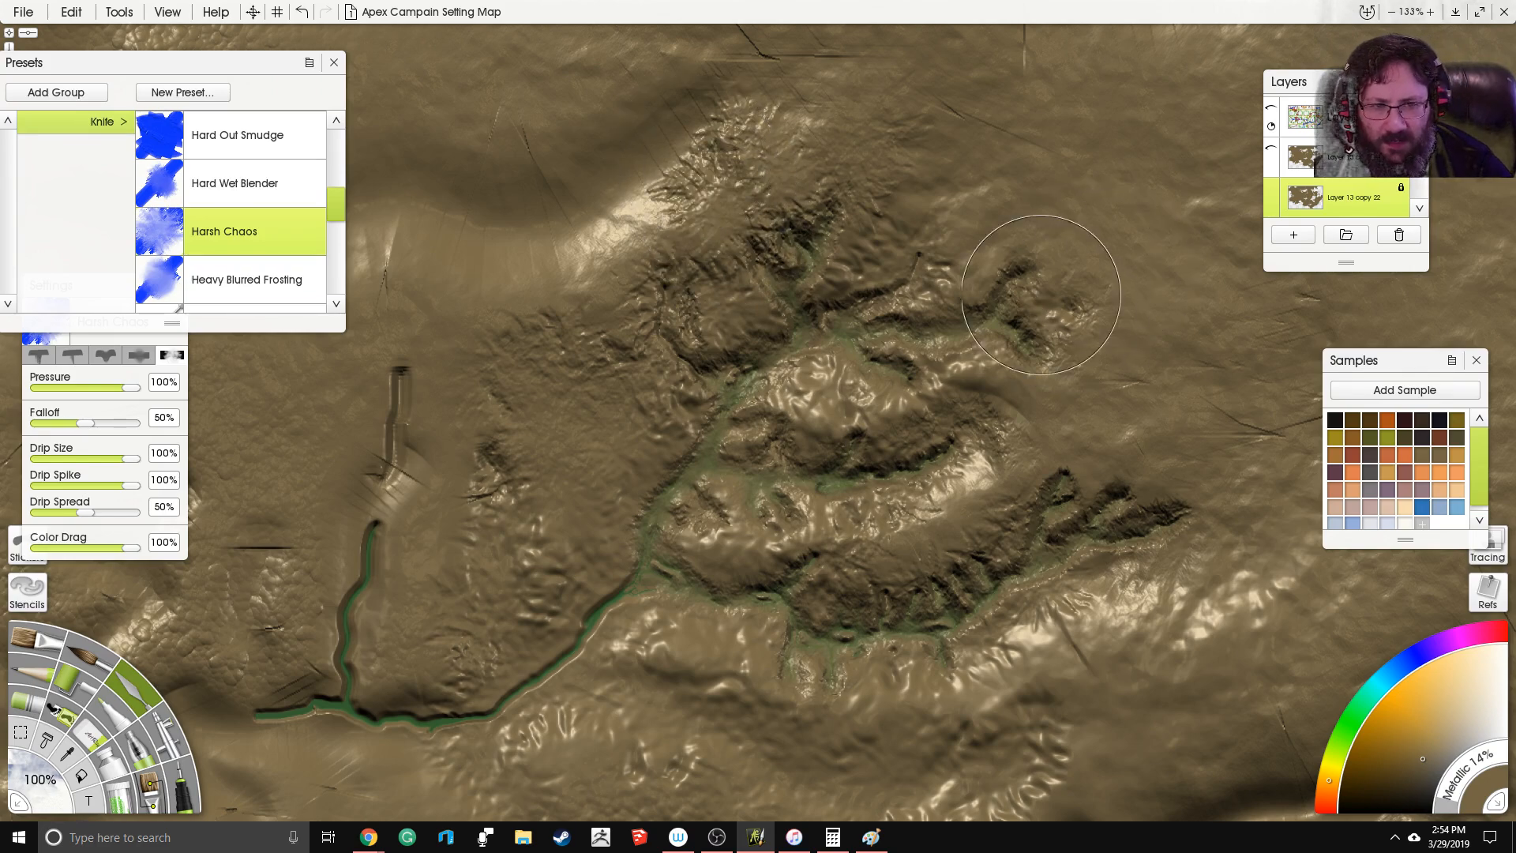
Step: Roughen the eastern headwaters and the banks of the western channel and its side branch with the Harsh Chaos knife
mouse_move(1091, 330)
left_mouse_down()
mouse_move(982, 187)
mouse_move(1034, 244)
mouse_move(1033, 231)
mouse_move(1009, 281)
mouse_move(942, 246)
mouse_move(1030, 275)
mouse_move(943, 233)
mouse_move(1058, 279)
mouse_move(975, 364)
mouse_move(1029, 290)
mouse_move(1021, 370)
mouse_move(1077, 327)
mouse_move(1057, 381)
mouse_move(1112, 385)
mouse_move(1098, 394)
mouse_move(1141, 376)
mouse_move(1075, 416)
mouse_move(1063, 370)
mouse_move(1008, 378)
mouse_move(1094, 274)
mouse_move(1024, 367)
mouse_move(1119, 285)
mouse_move(1041, 345)
mouse_move(1125, 241)
left_mouse_up()
left_click_drag(841, 175, 1108, 164)
mouse_move(633, 314)
left_mouse_down()
mouse_move(543, 405)
mouse_move(570, 327)
mouse_move(575, 171)
mouse_move(591, 343)
mouse_move(578, 182)
mouse_move(637, 399)
mouse_move(673, 401)
mouse_move(710, 441)
mouse_move(682, 330)
mouse_move(765, 441)
mouse_move(721, 517)
mouse_move(774, 480)
mouse_move(749, 518)
mouse_move(776, 493)
mouse_move(675, 591)
mouse_move(550, 576)
mouse_move(435, 596)
mouse_move(506, 528)
mouse_move(521, 429)
left_mouse_up()
left_click_drag(521, 429, 509, 576)
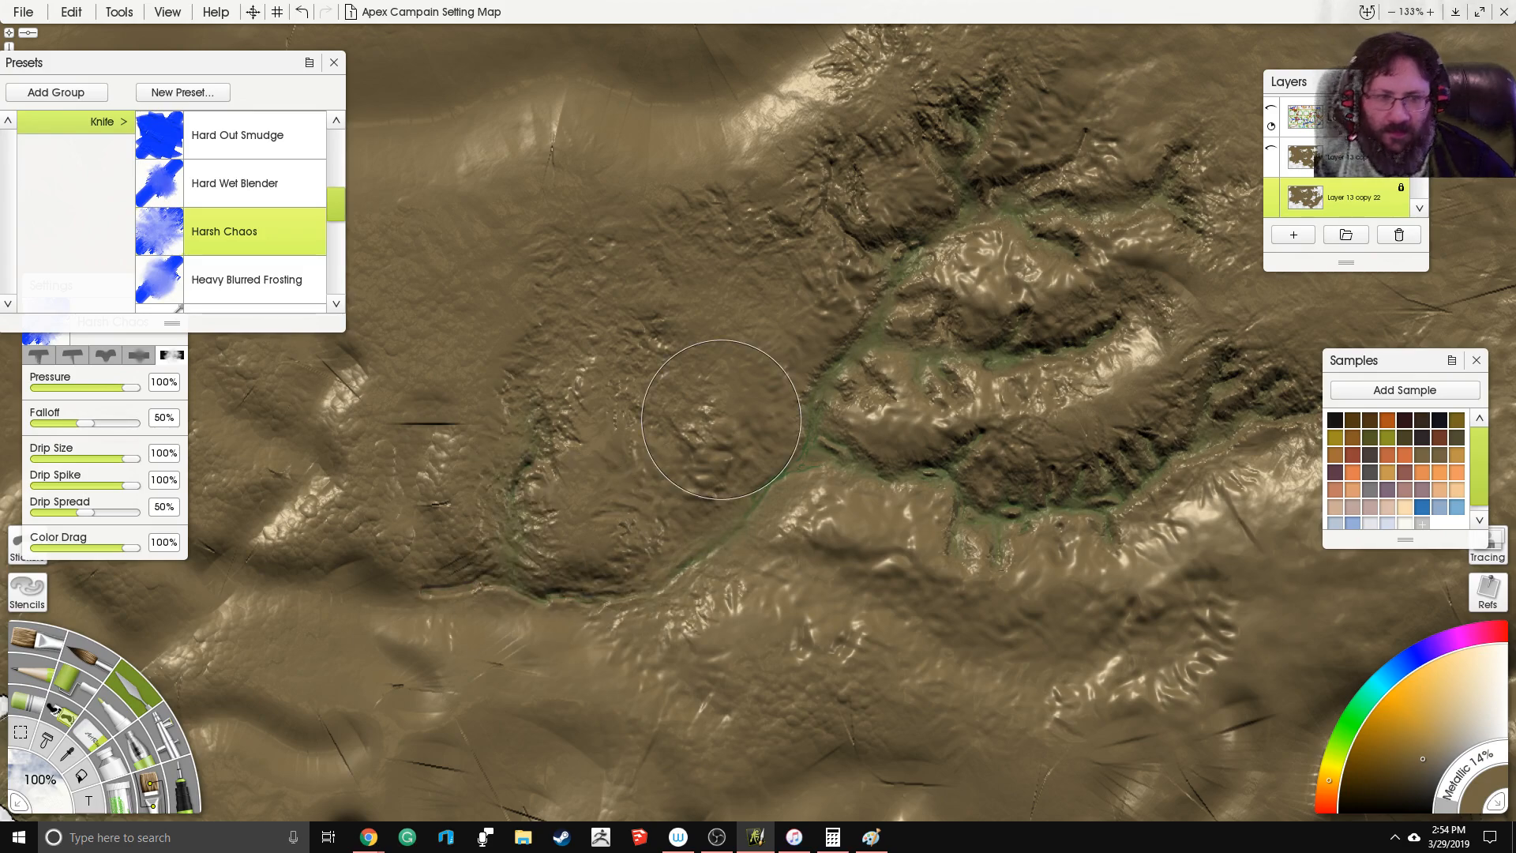
scroll(535, 426, "down", 4)
scroll(598, 350, "down", 5)
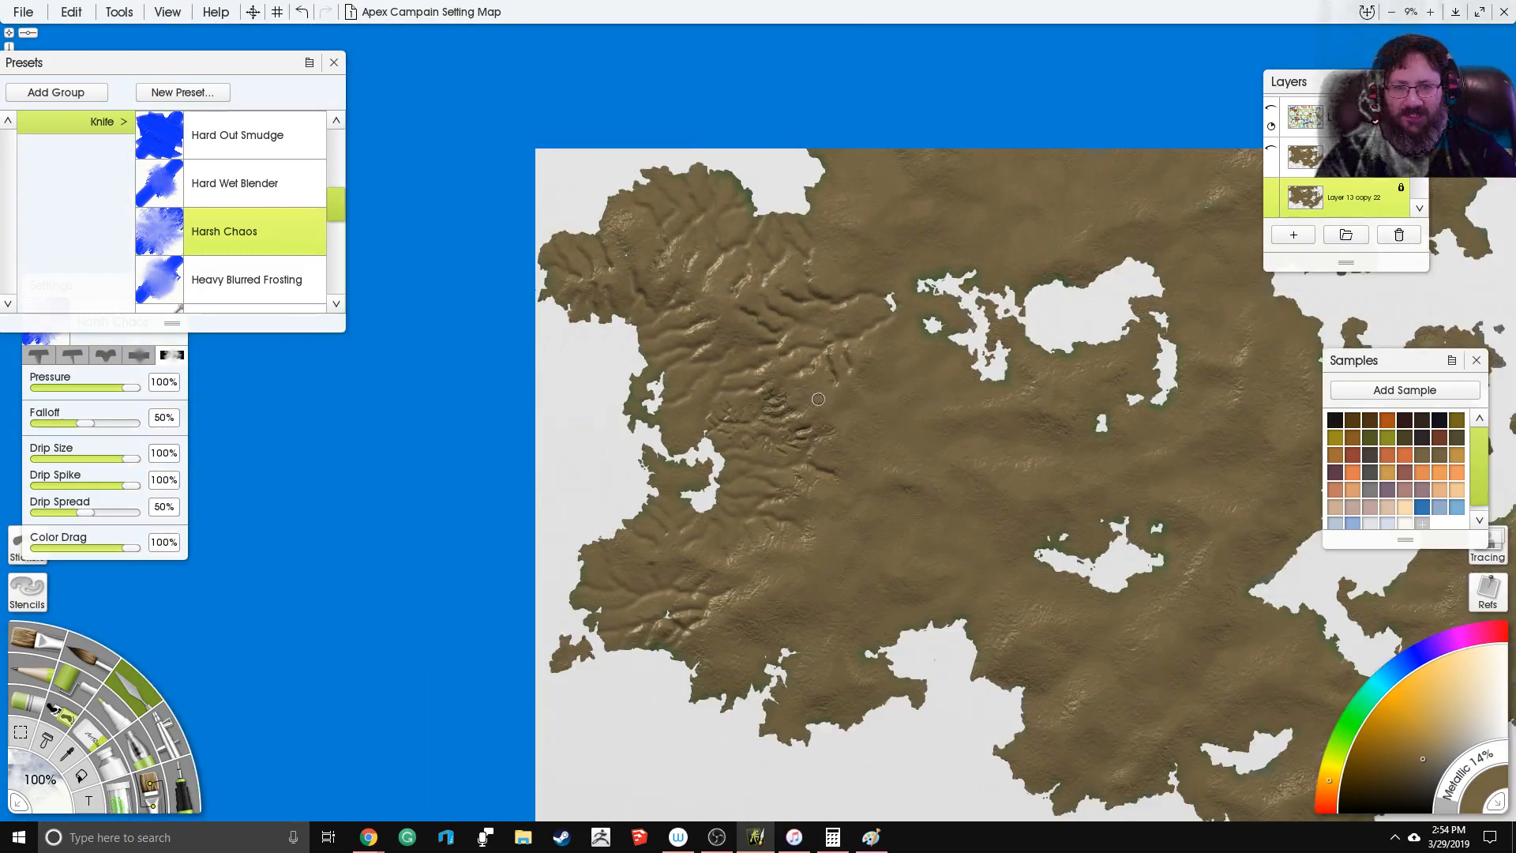
scroll(775, 366, "up", 6)
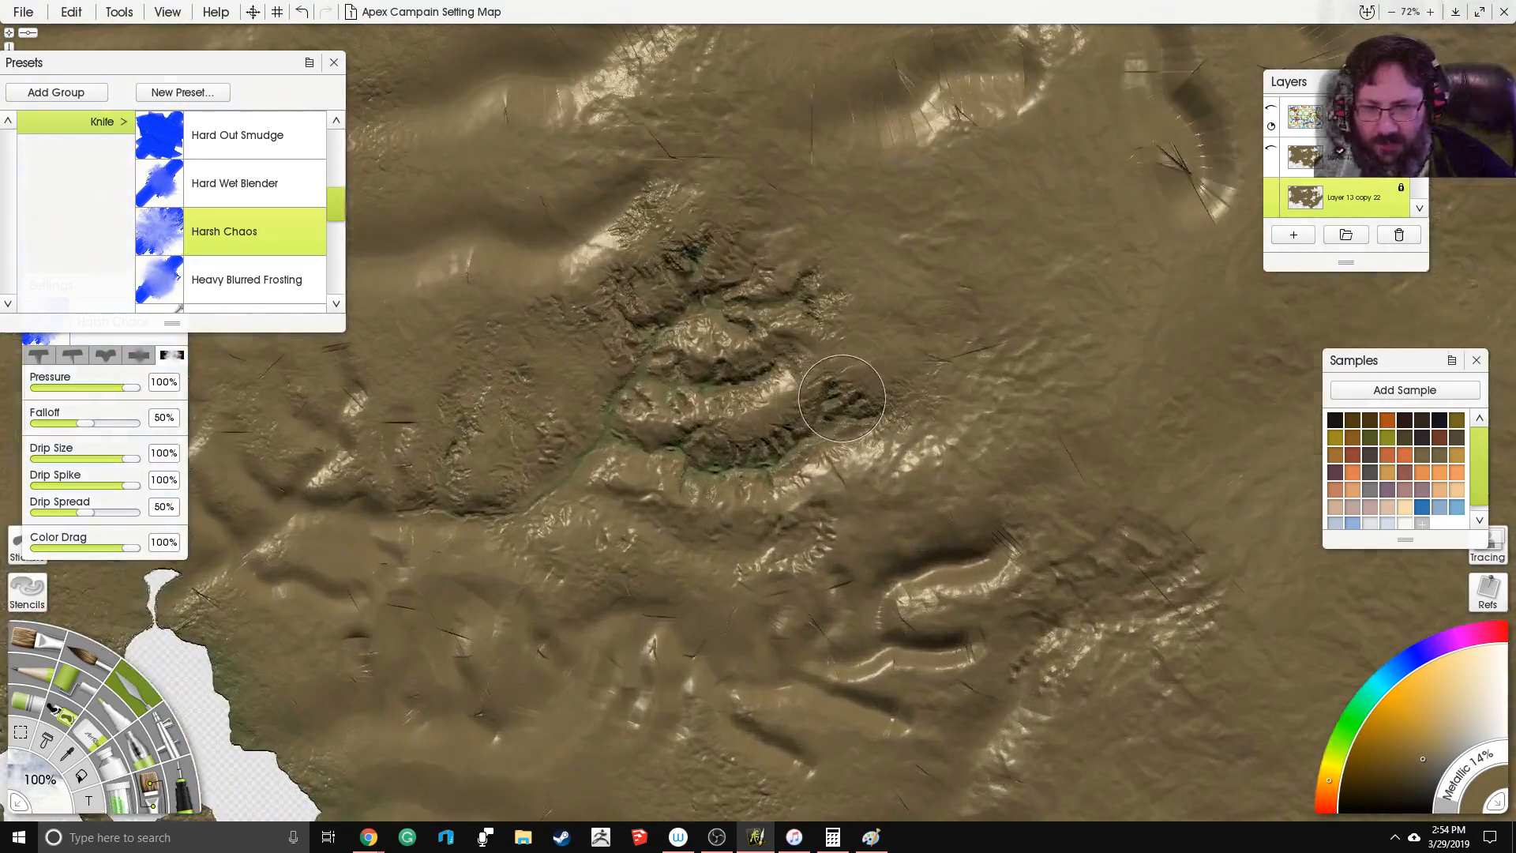
left_click_drag(842, 398, 942, 420)
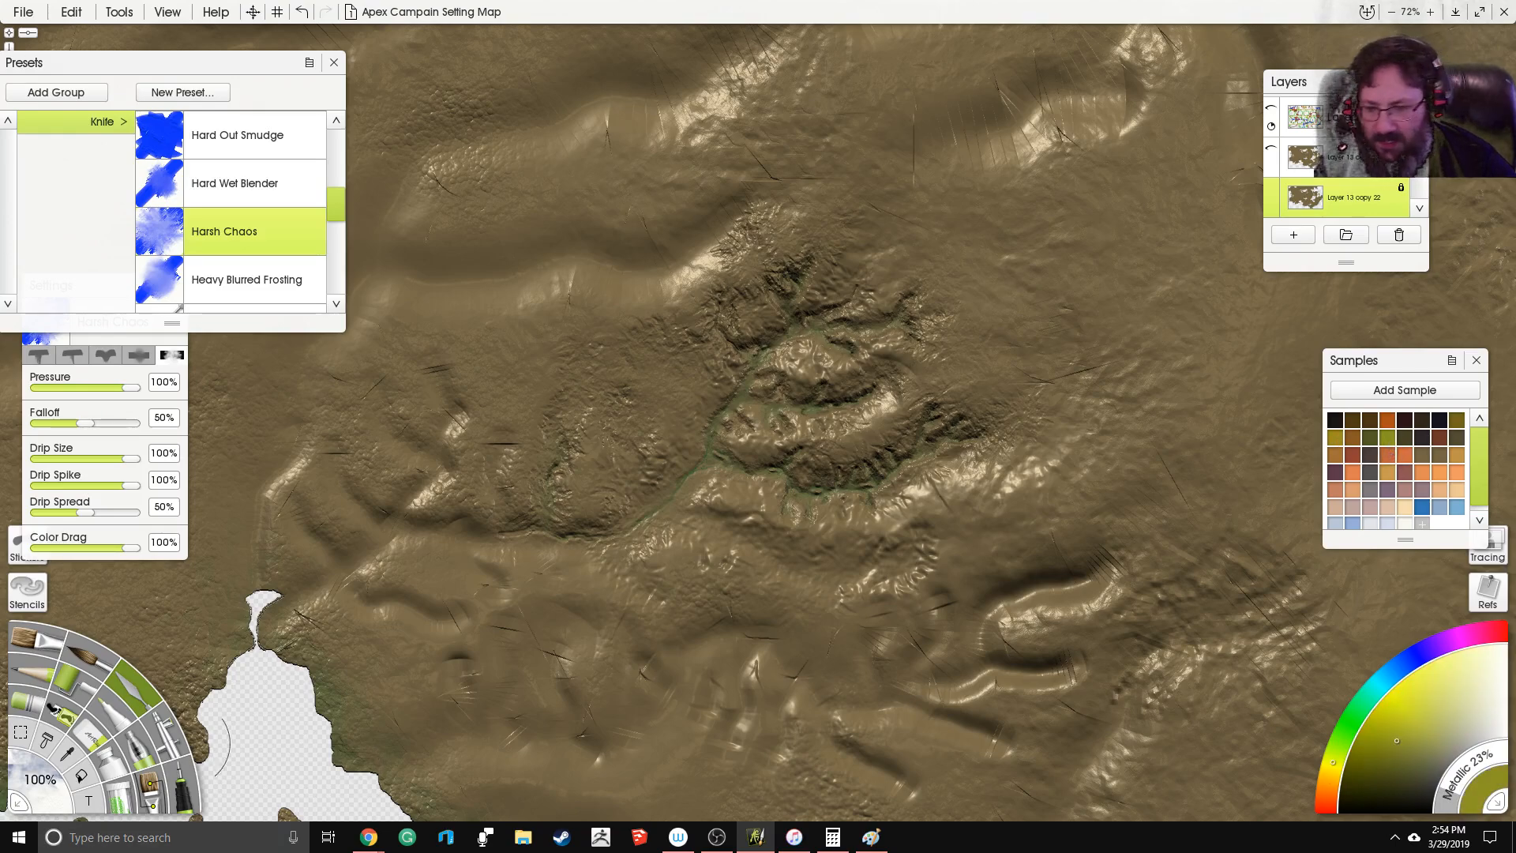
Step: Set up the airbrush with a dark olive green sample, 250% size, 62% opacity and 58% pressure
left_click(168, 733)
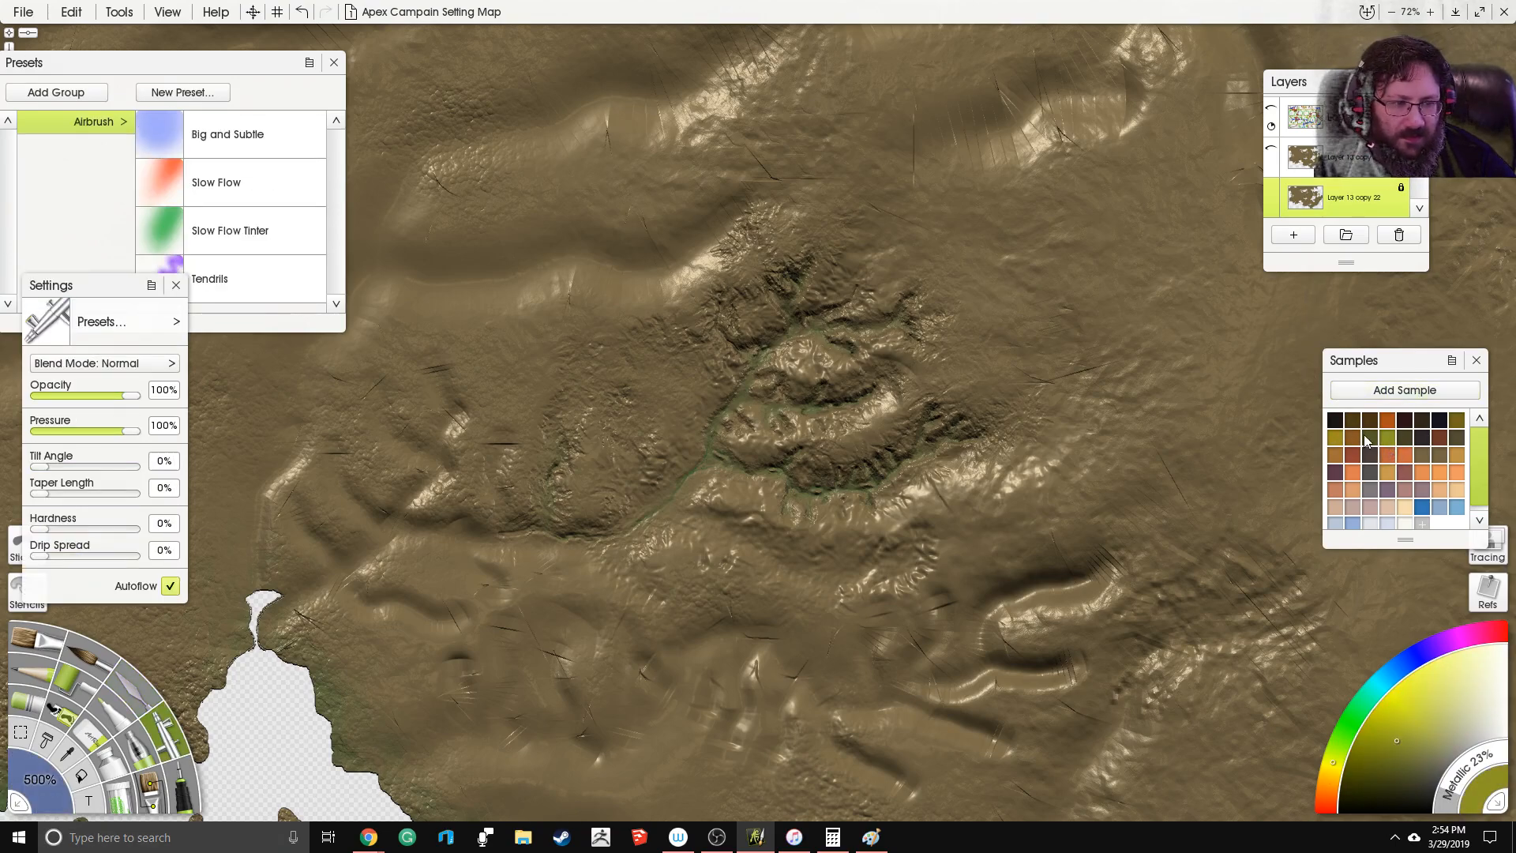
left_click(1363, 434)
left_click(48, 792)
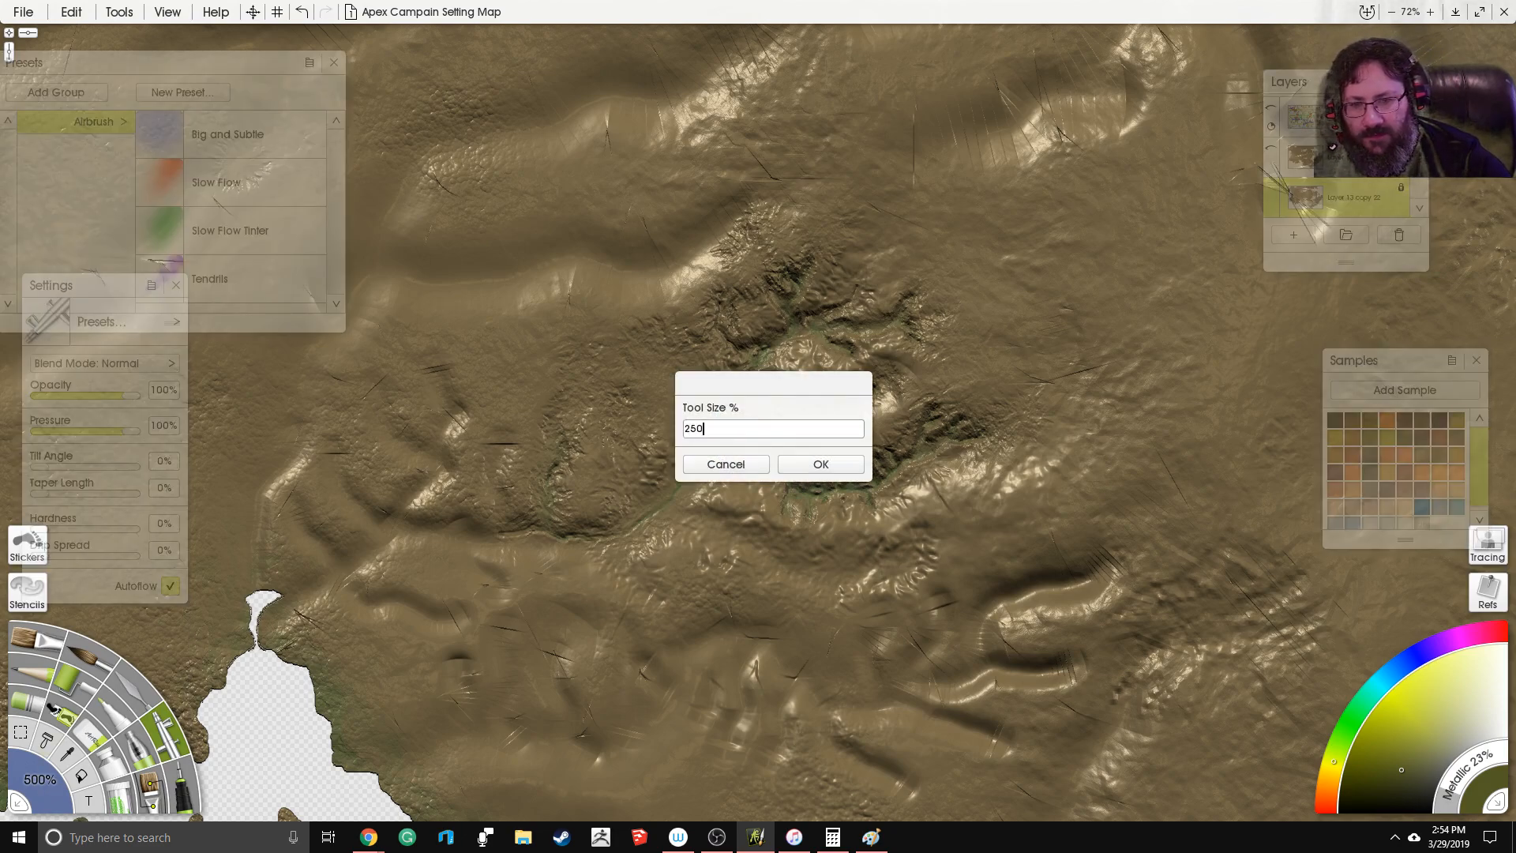
key("Return")
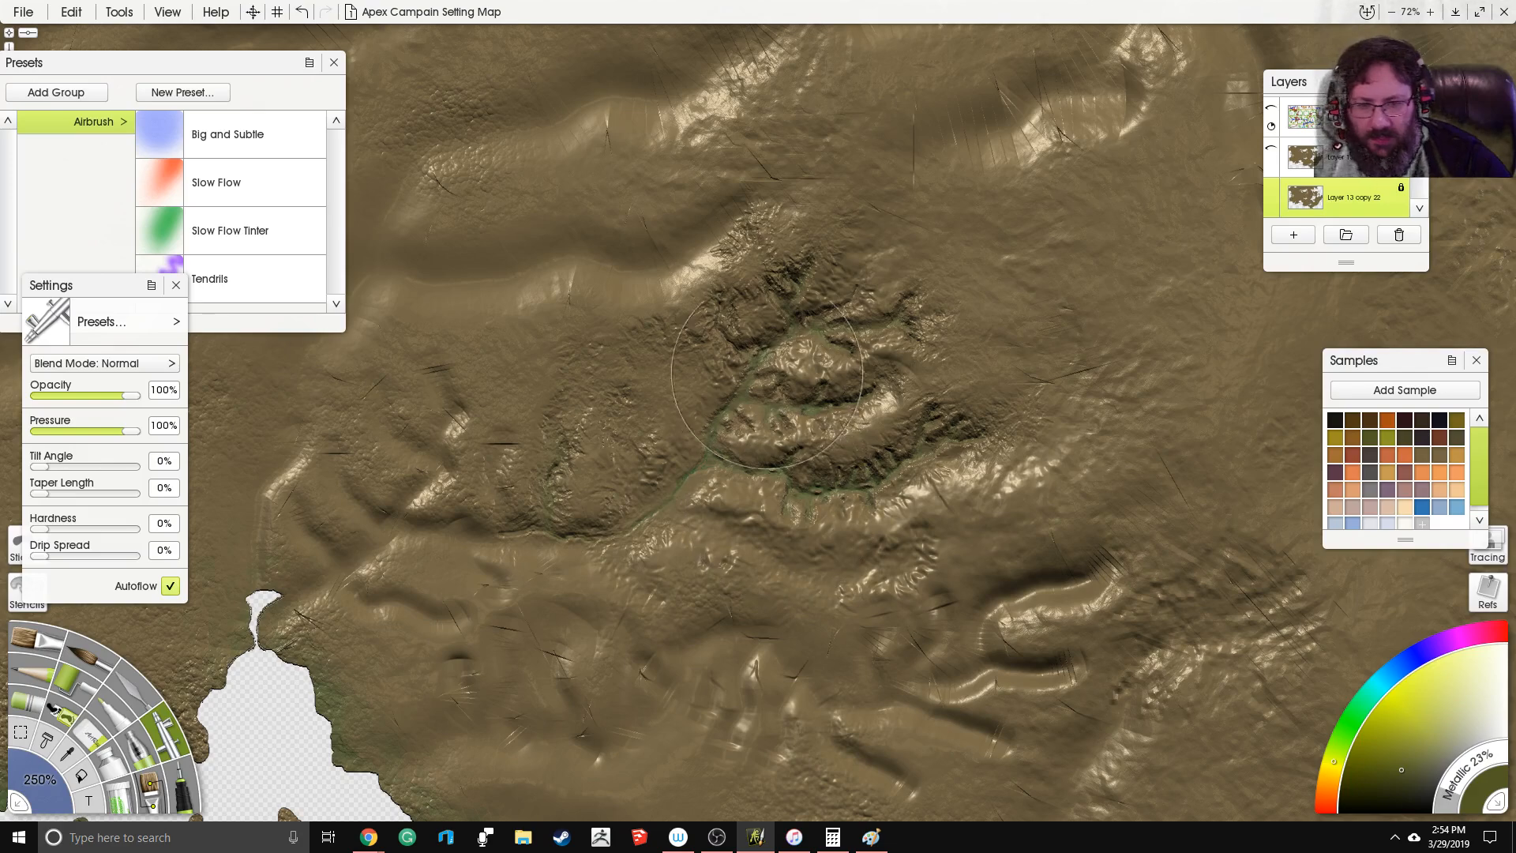
mouse_move(74, 395)
left_mouse_down()
mouse_move(93, 395)
mouse_move(82, 427)
left_mouse_up()
left_click(75, 430)
left_click_drag(92, 395, 96, 395)
left_click_drag(81, 430, 93, 431)
Step: Spray olive green over the whole river valley, from the eastern headwaters down to the western channel
mouse_move(872, 266)
left_mouse_down()
mouse_move(720, 461)
mouse_move(696, 427)
mouse_move(790, 389)
mouse_move(802, 311)
mouse_move(876, 431)
mouse_move(905, 440)
mouse_move(652, 491)
mouse_move(540, 490)
mouse_move(713, 505)
mouse_move(757, 460)
mouse_move(680, 490)
mouse_move(783, 523)
mouse_move(875, 522)
mouse_move(934, 416)
mouse_move(757, 421)
mouse_move(758, 349)
mouse_move(809, 332)
left_mouse_up()
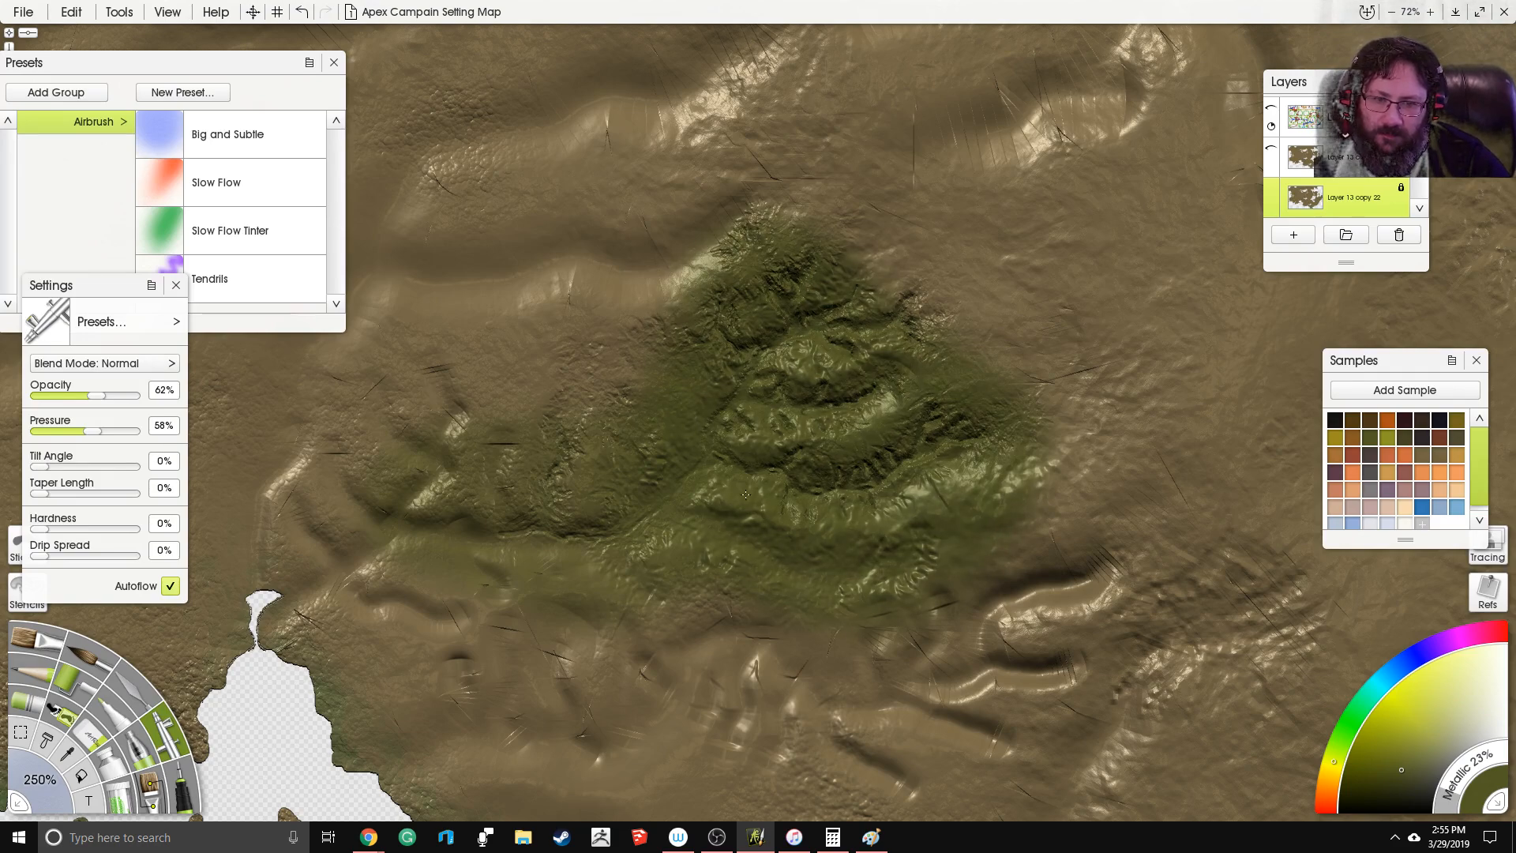
left_click_drag(497, 505, 633, 403)
mouse_move(849, 397)
left_mouse_down()
mouse_move(947, 303)
mouse_move(797, 316)
mouse_move(672, 465)
left_mouse_up()
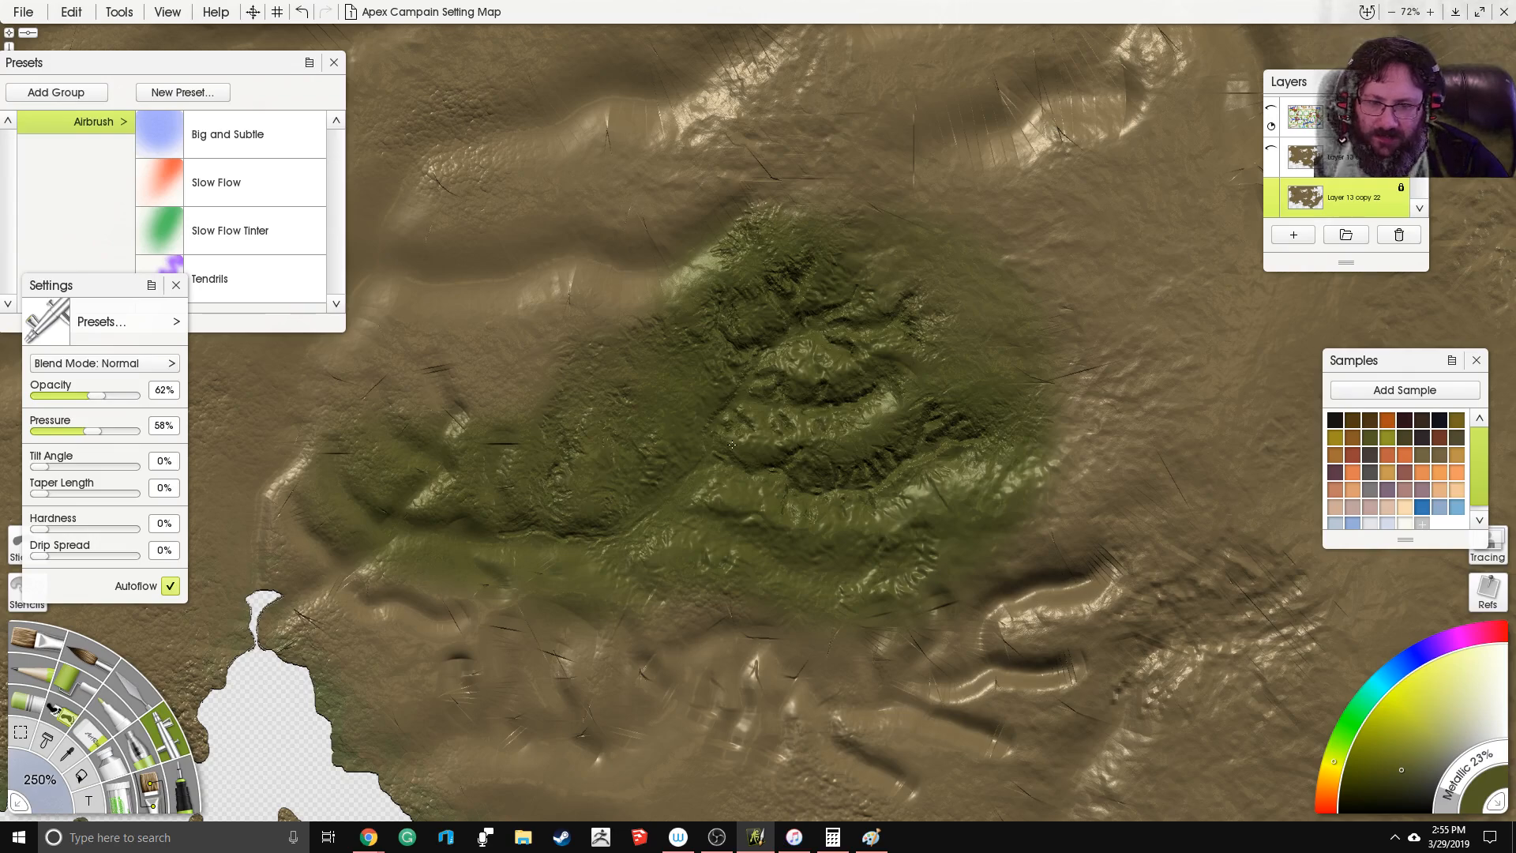
Step: Switch back to the Harsh Chaos knife at 35% size and rough up parts of the green valley slopes
left_click(132, 681)
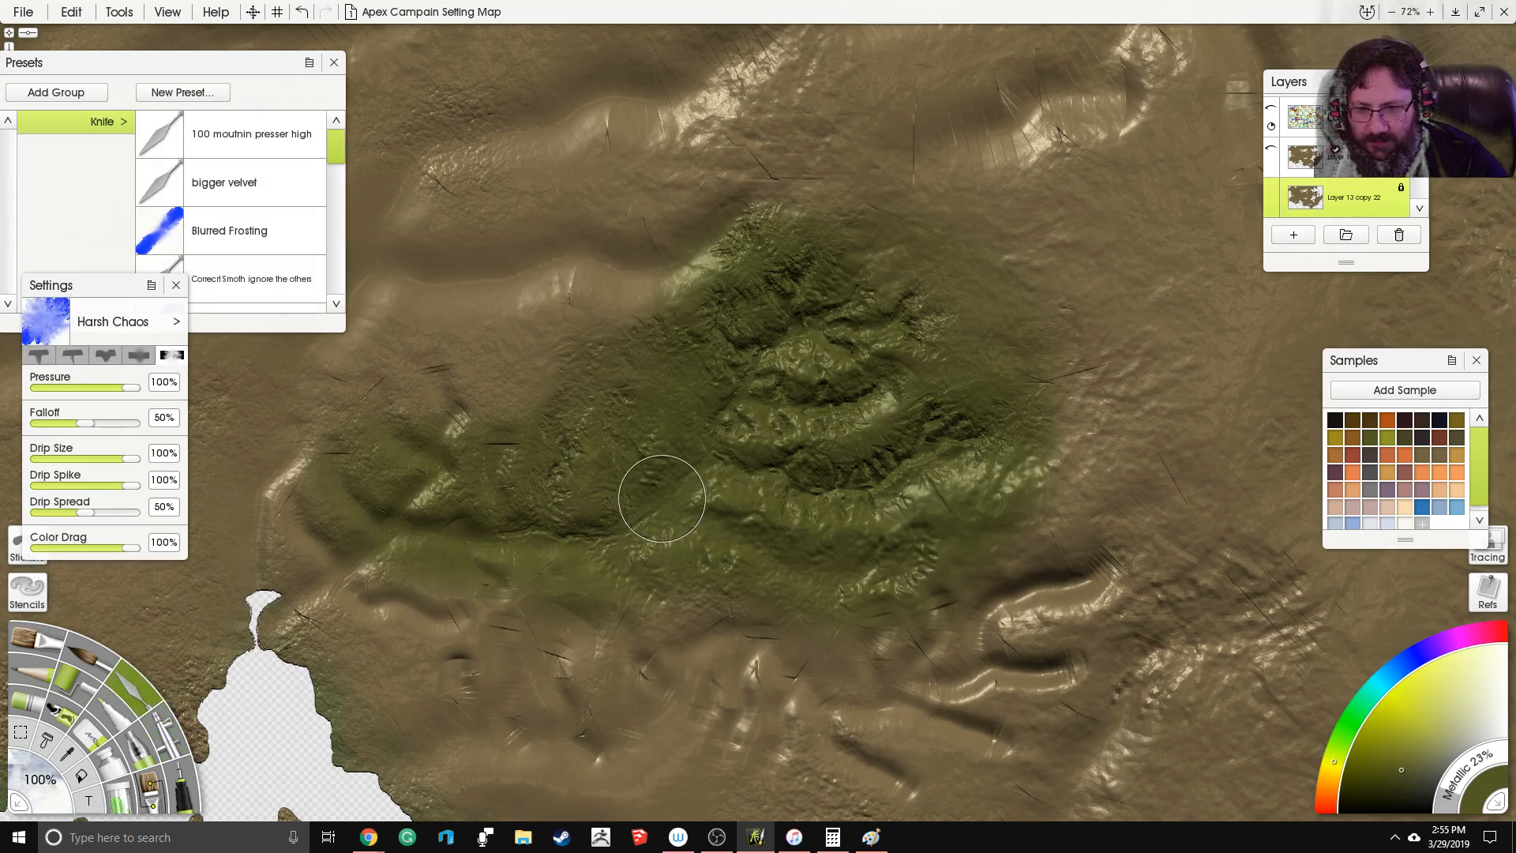
left_click_drag(44, 781, 39, 770)
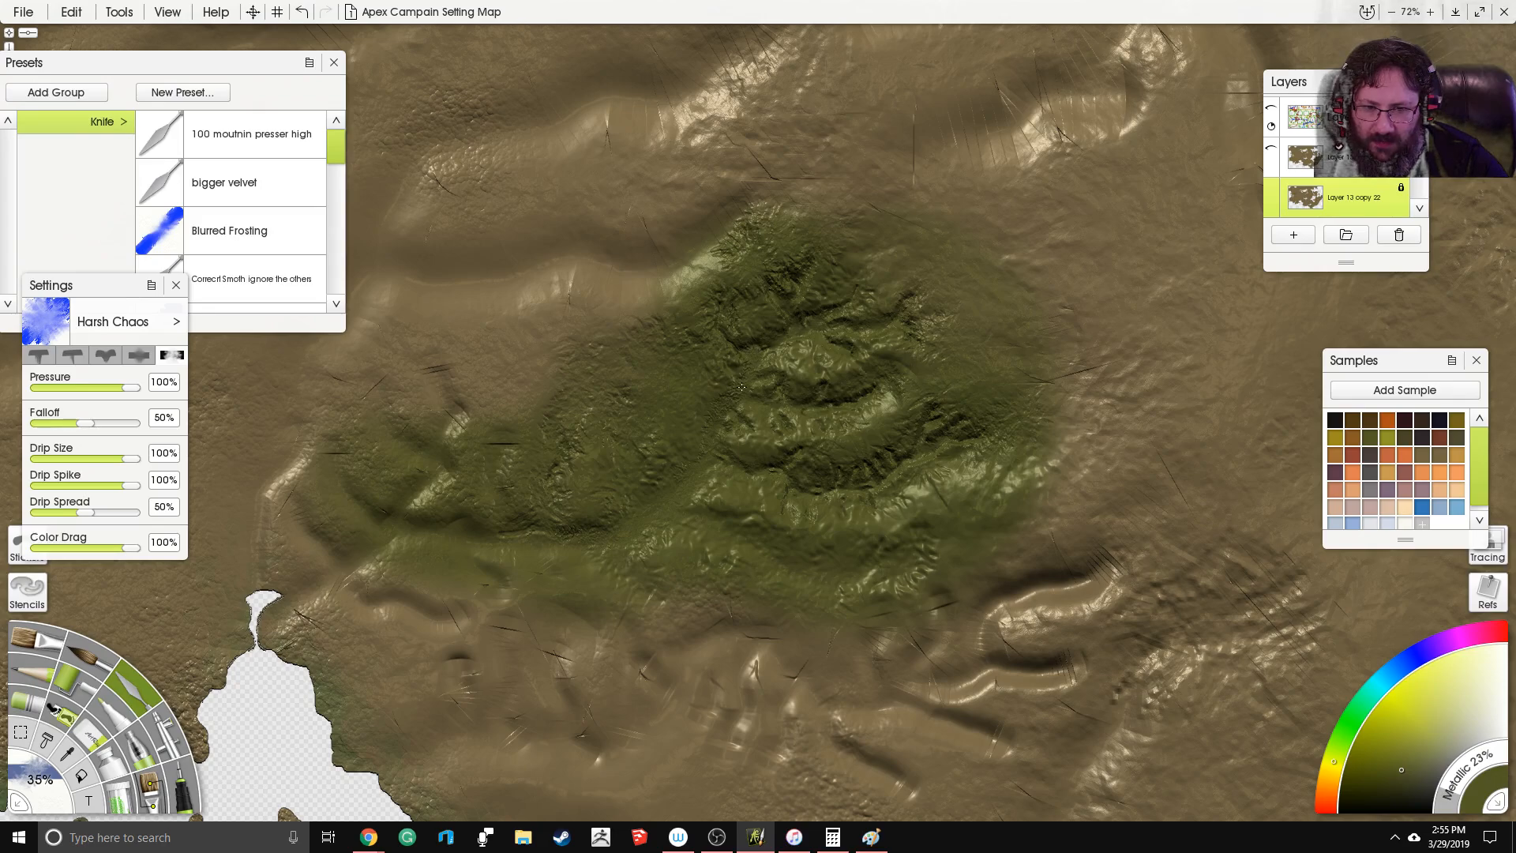
scroll(764, 366, "up", 4)
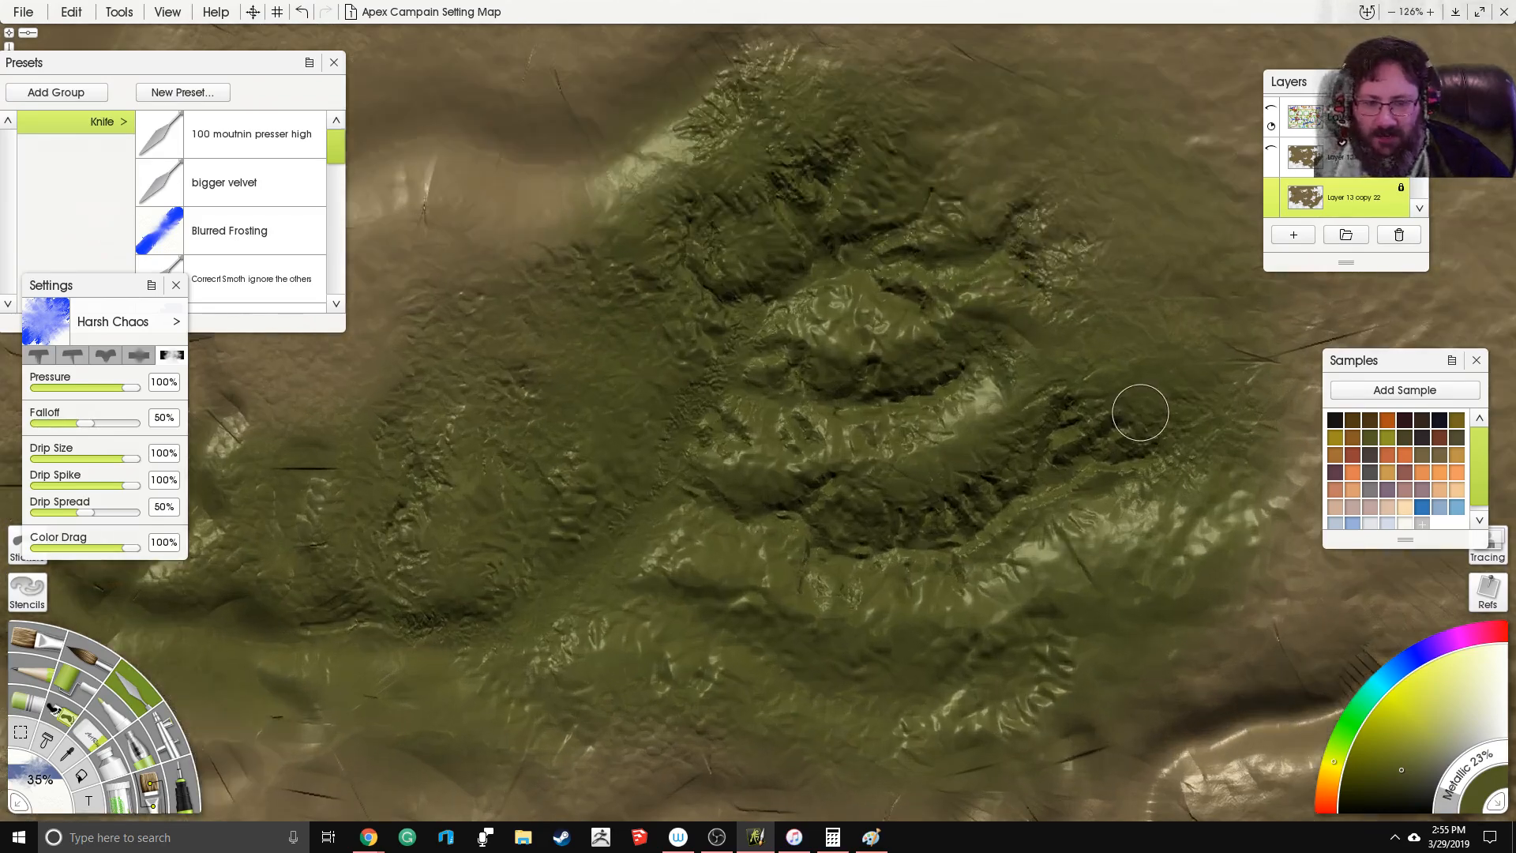
left_click_drag(1144, 416, 1039, 369)
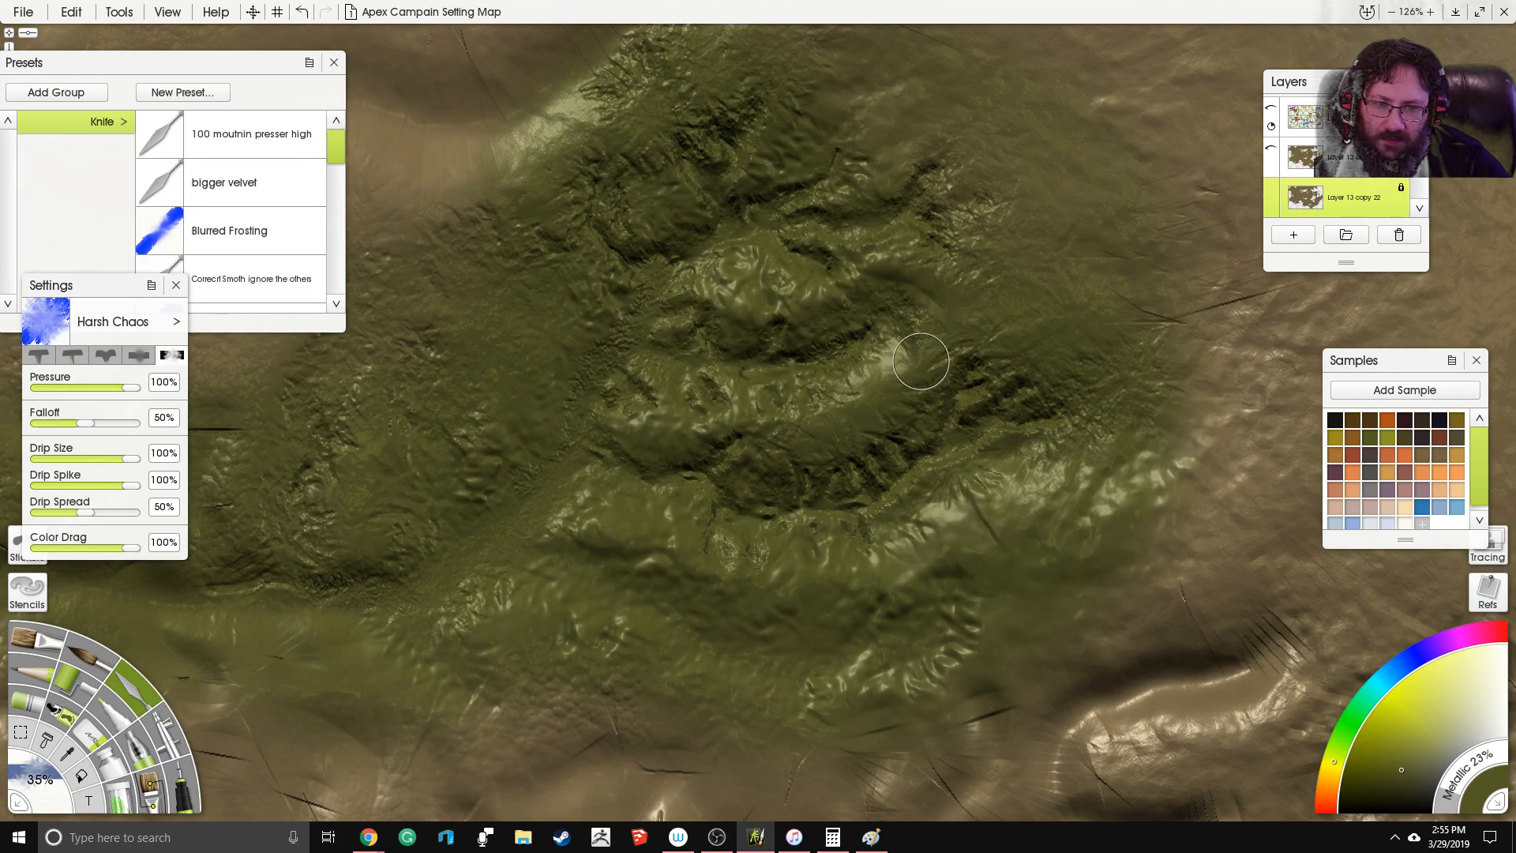
scroll(994, 372, "down", 10)
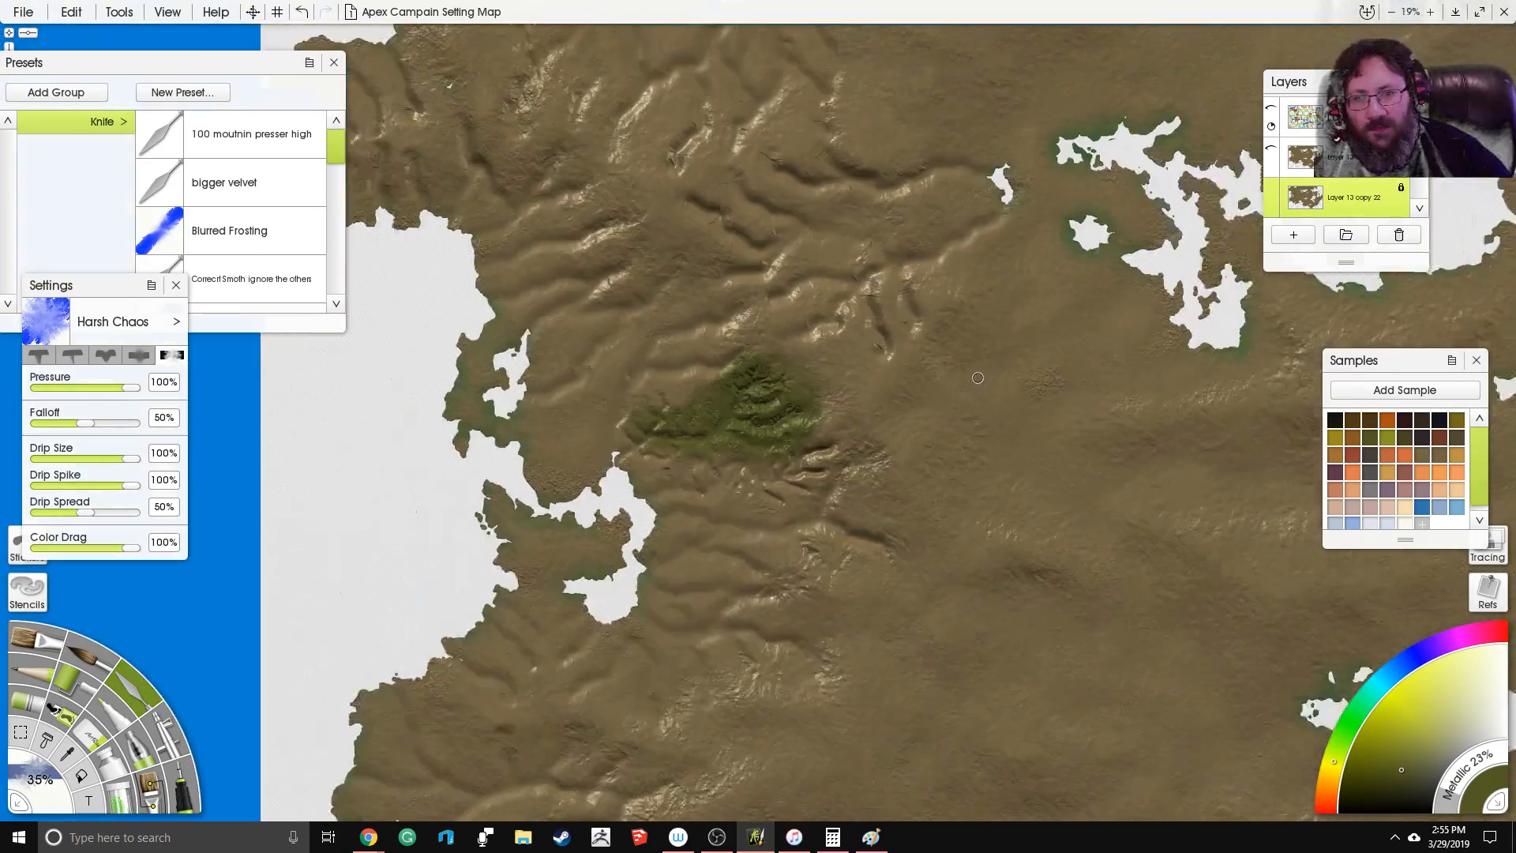
scroll(949, 384, "up", 10)
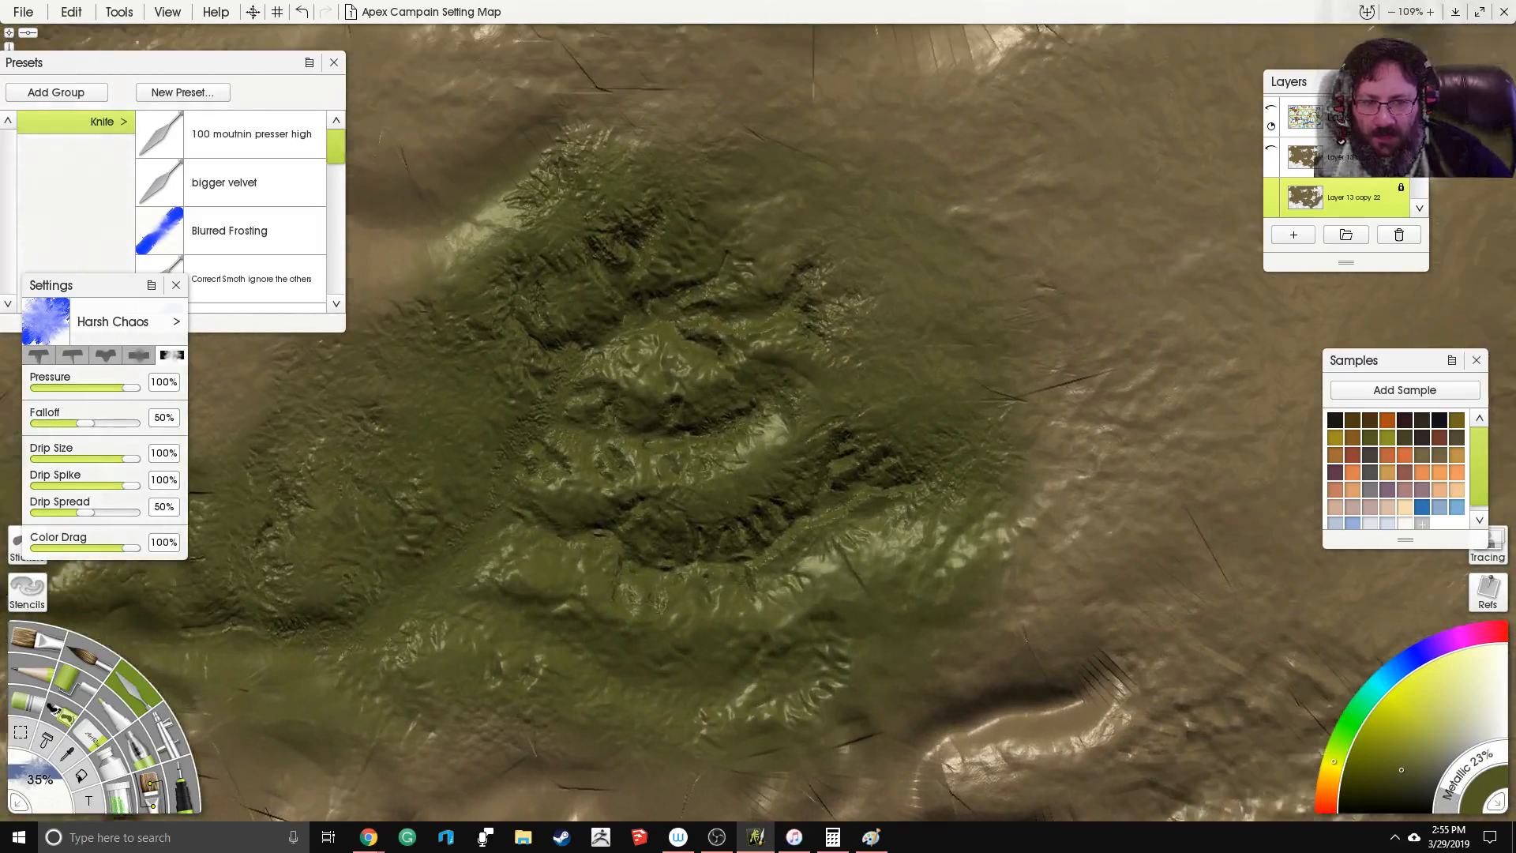
left_click_drag(815, 378, 903, 308)
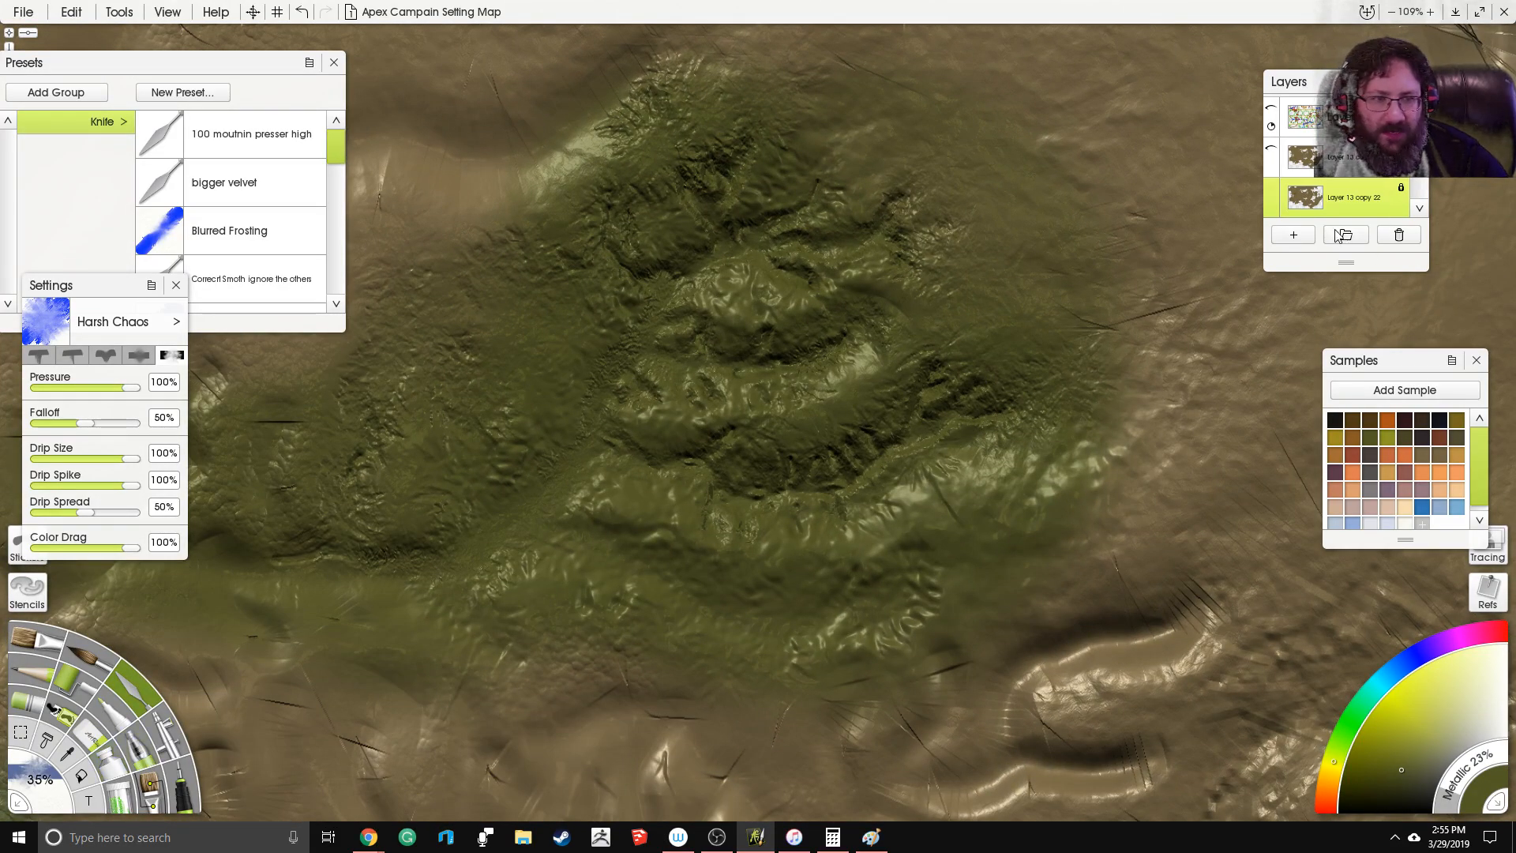
Step: Add a new layer above the terrain layer and switch to the Glitter tool at 25% size
left_click(1299, 235)
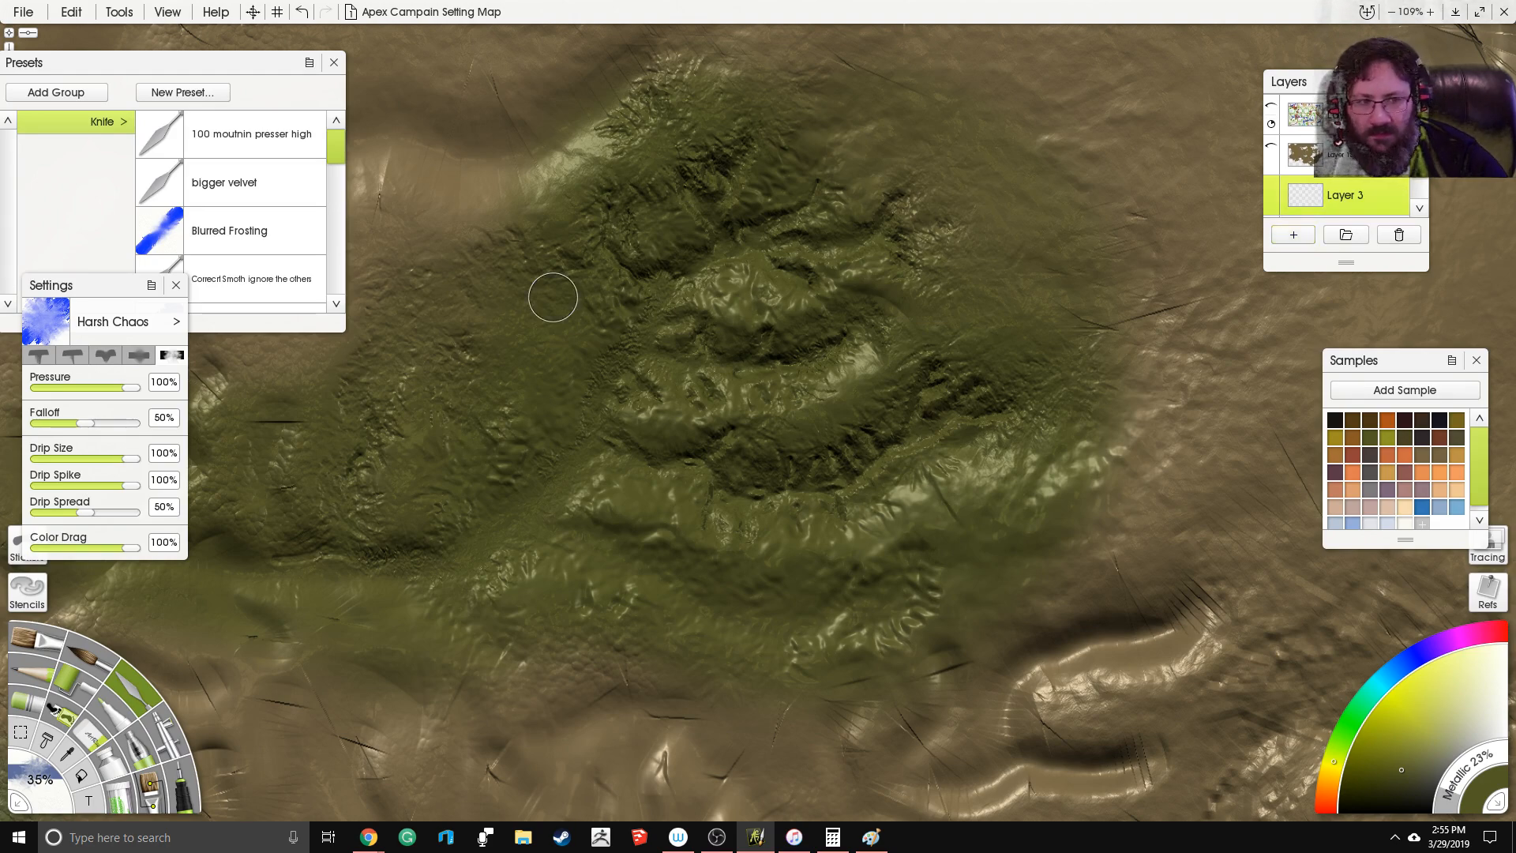
scroll(1345, 193, "down", 1)
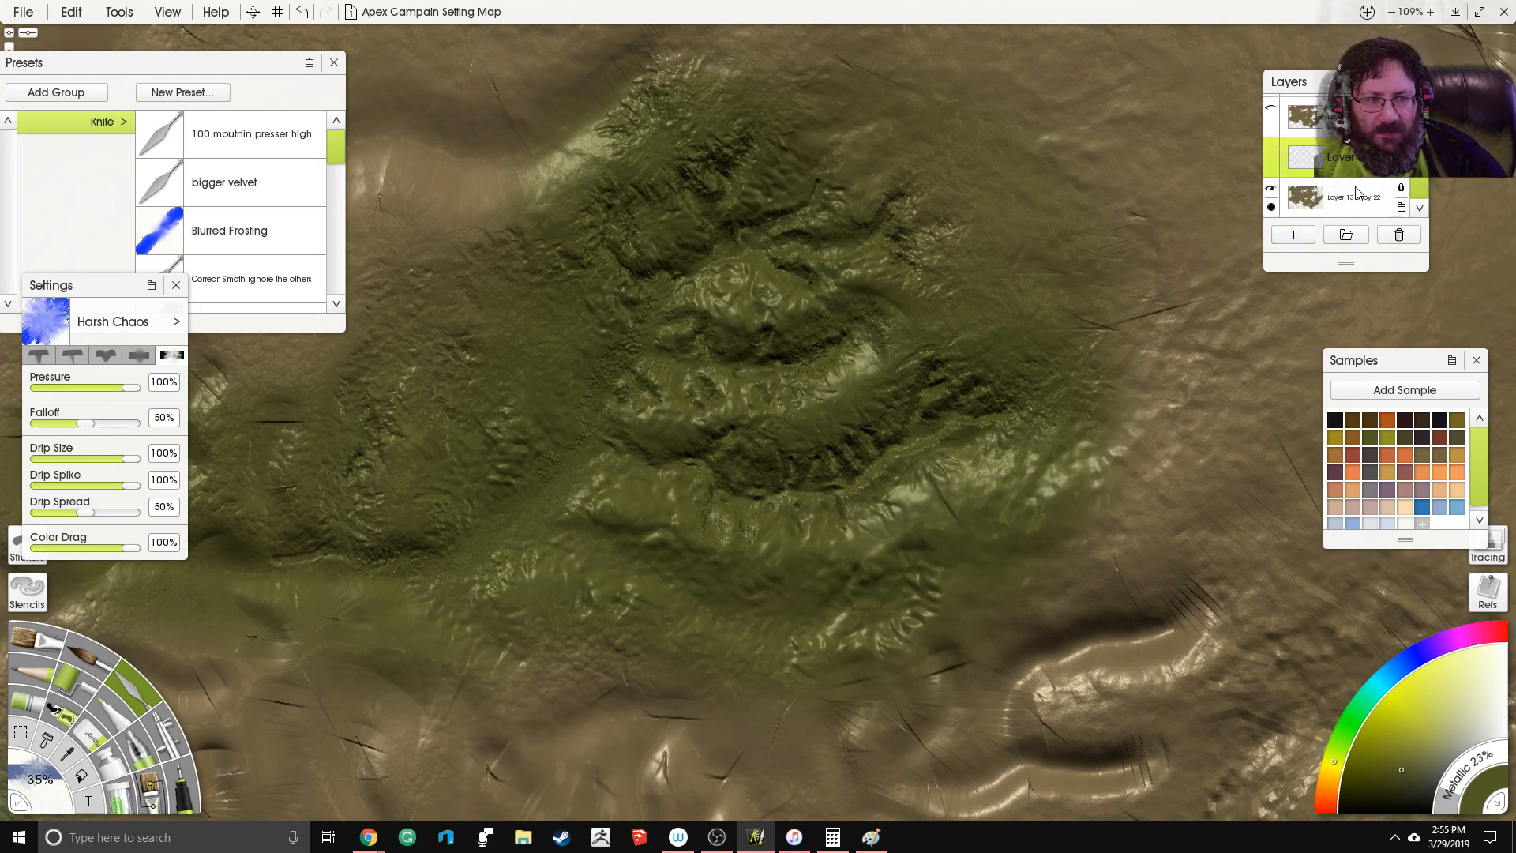
left_click(120, 799)
left_click(40, 763)
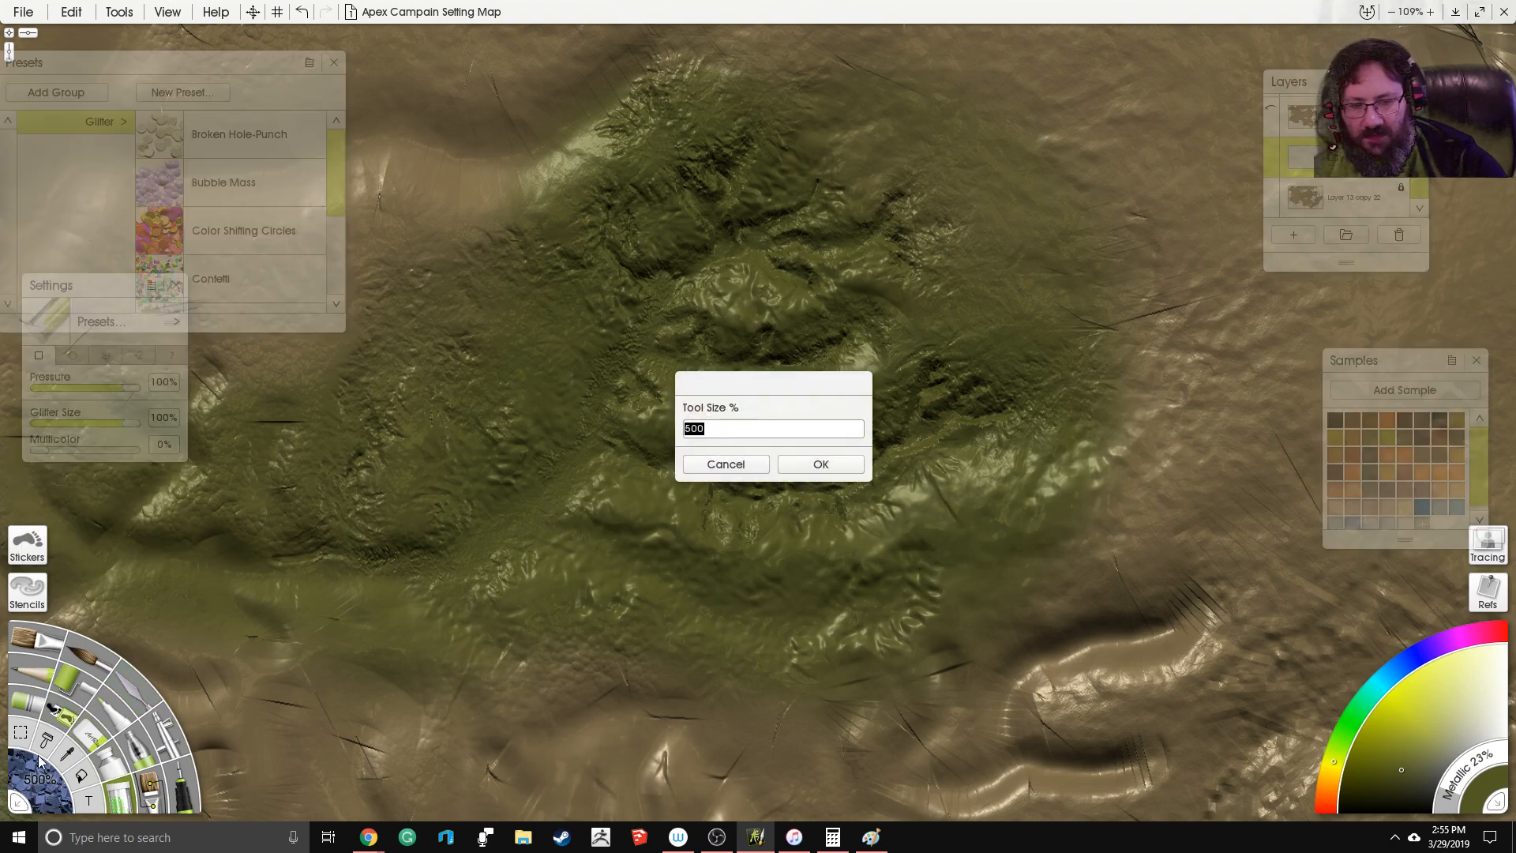
type("25")
key("Return")
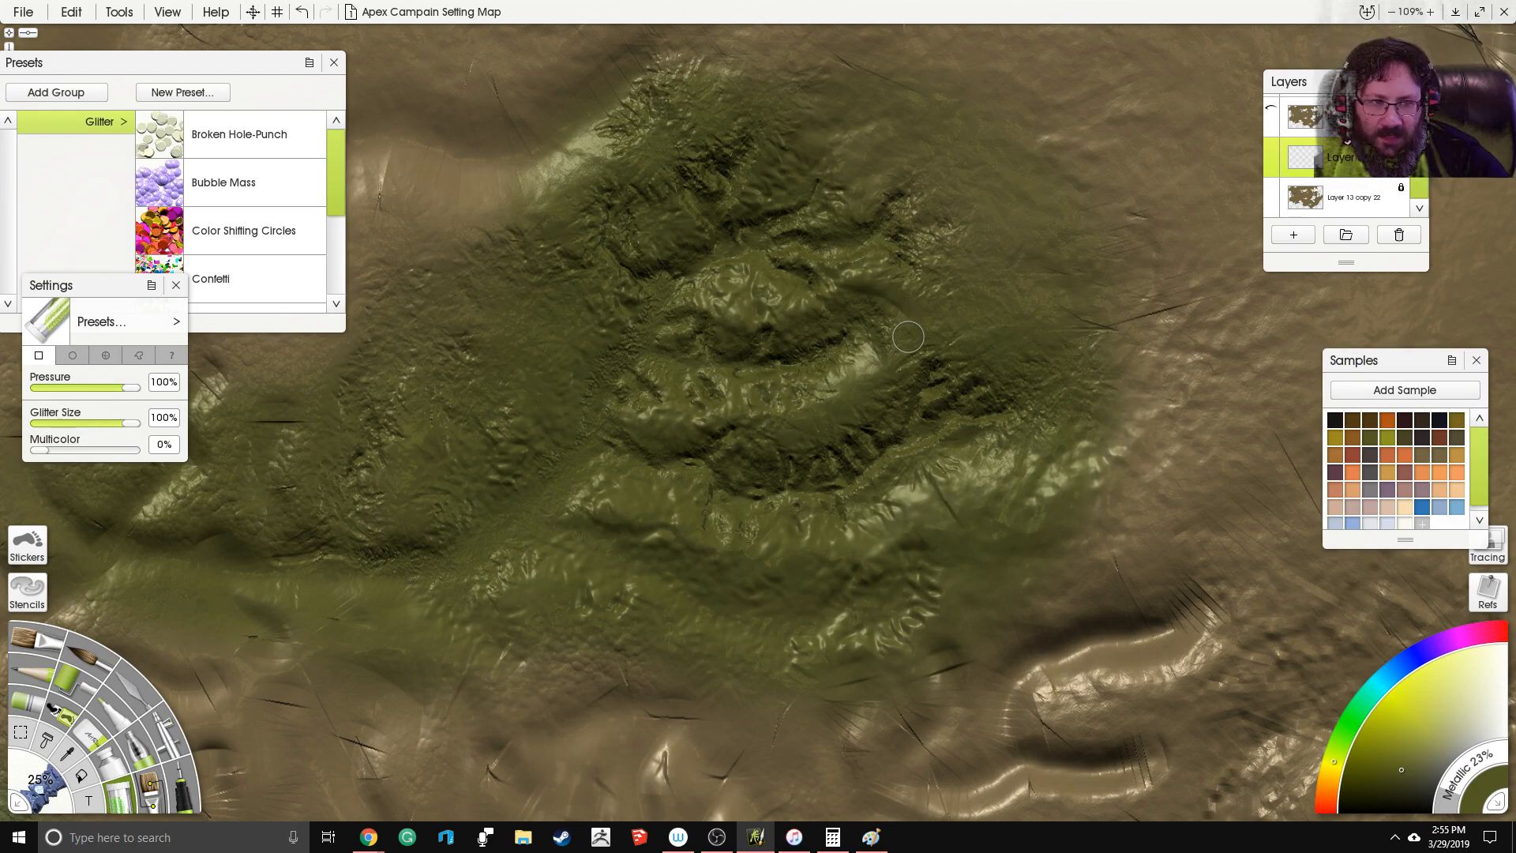
Step: Set the new layer's bump blend mode to Replace
left_click(118, 12)
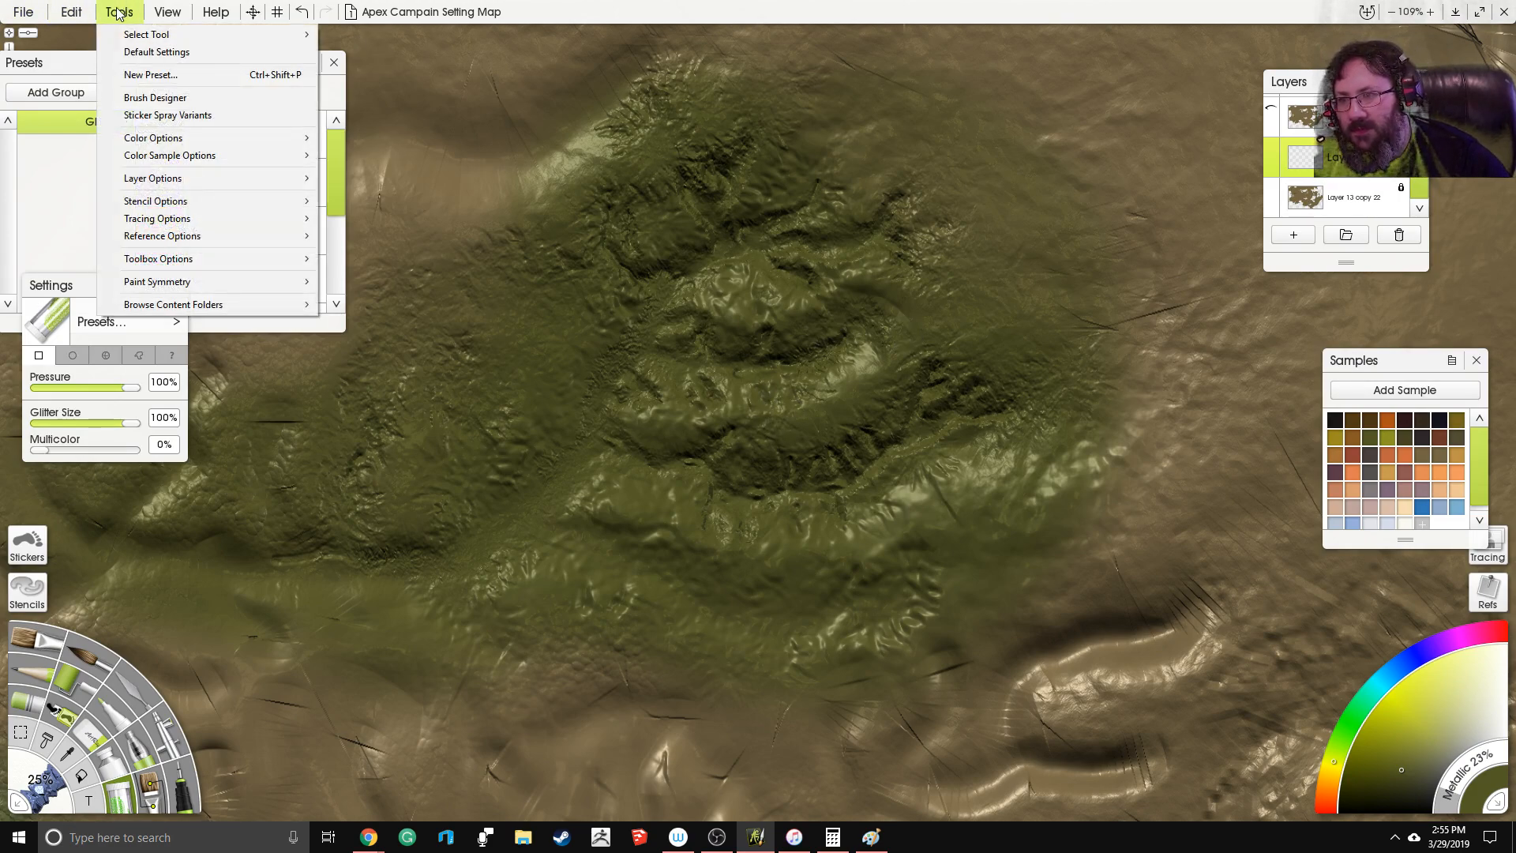
mouse_move(263, 178)
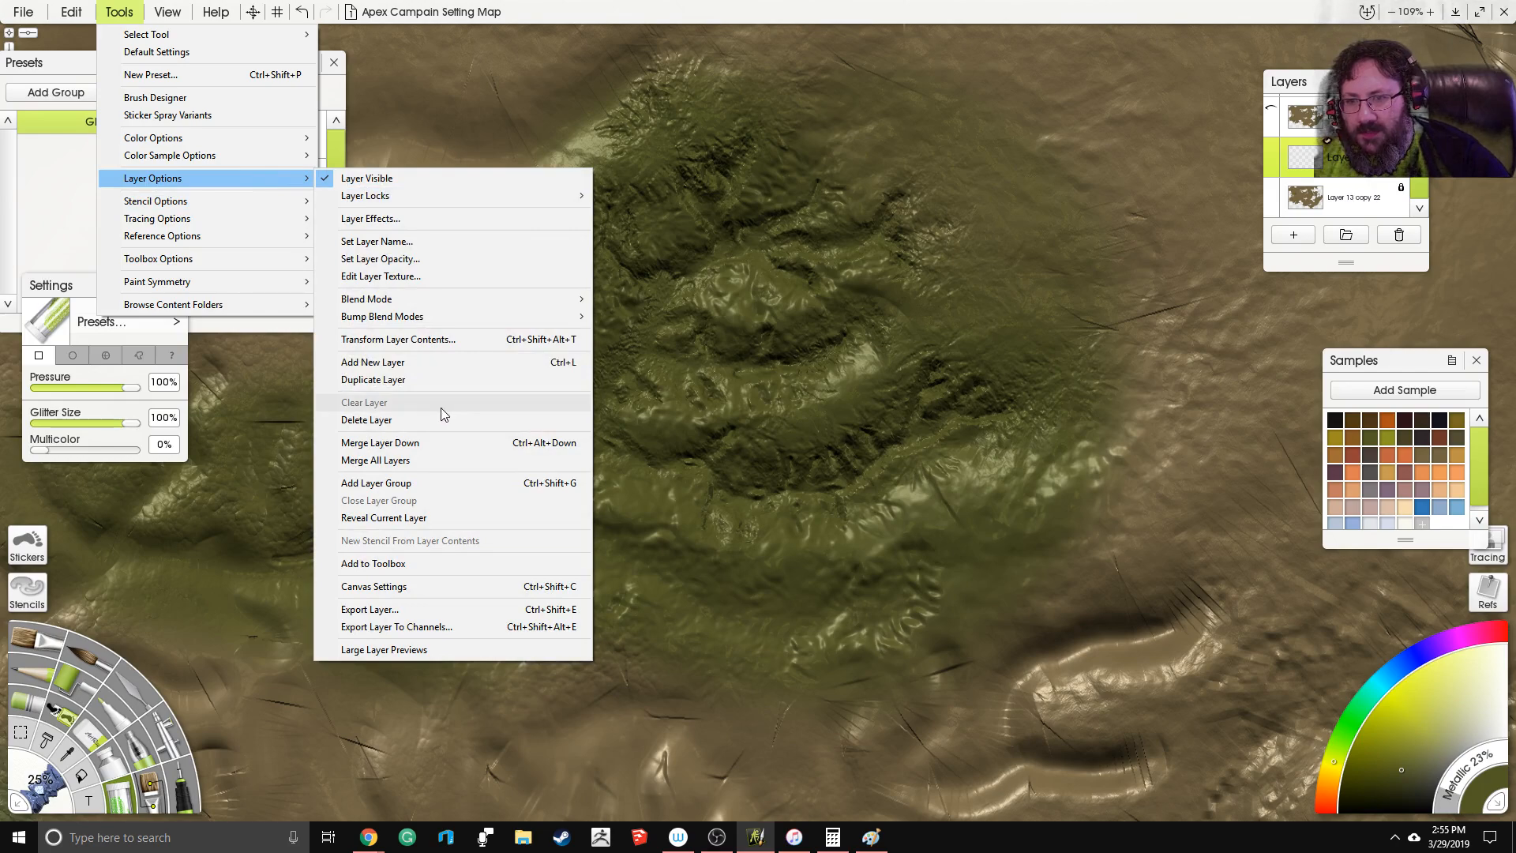
mouse_move(514, 318)
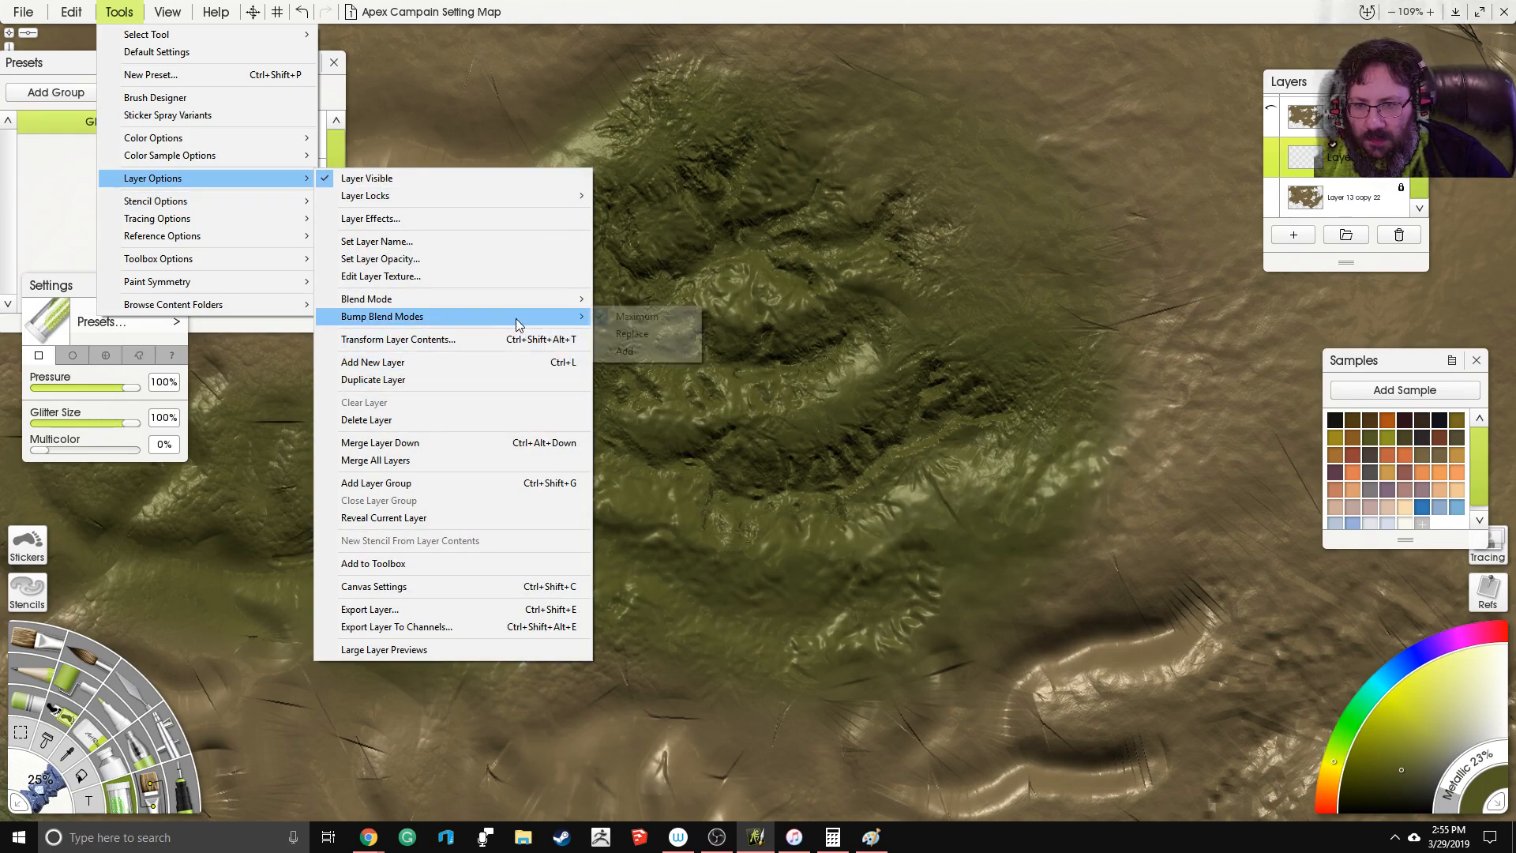
left_click(628, 334)
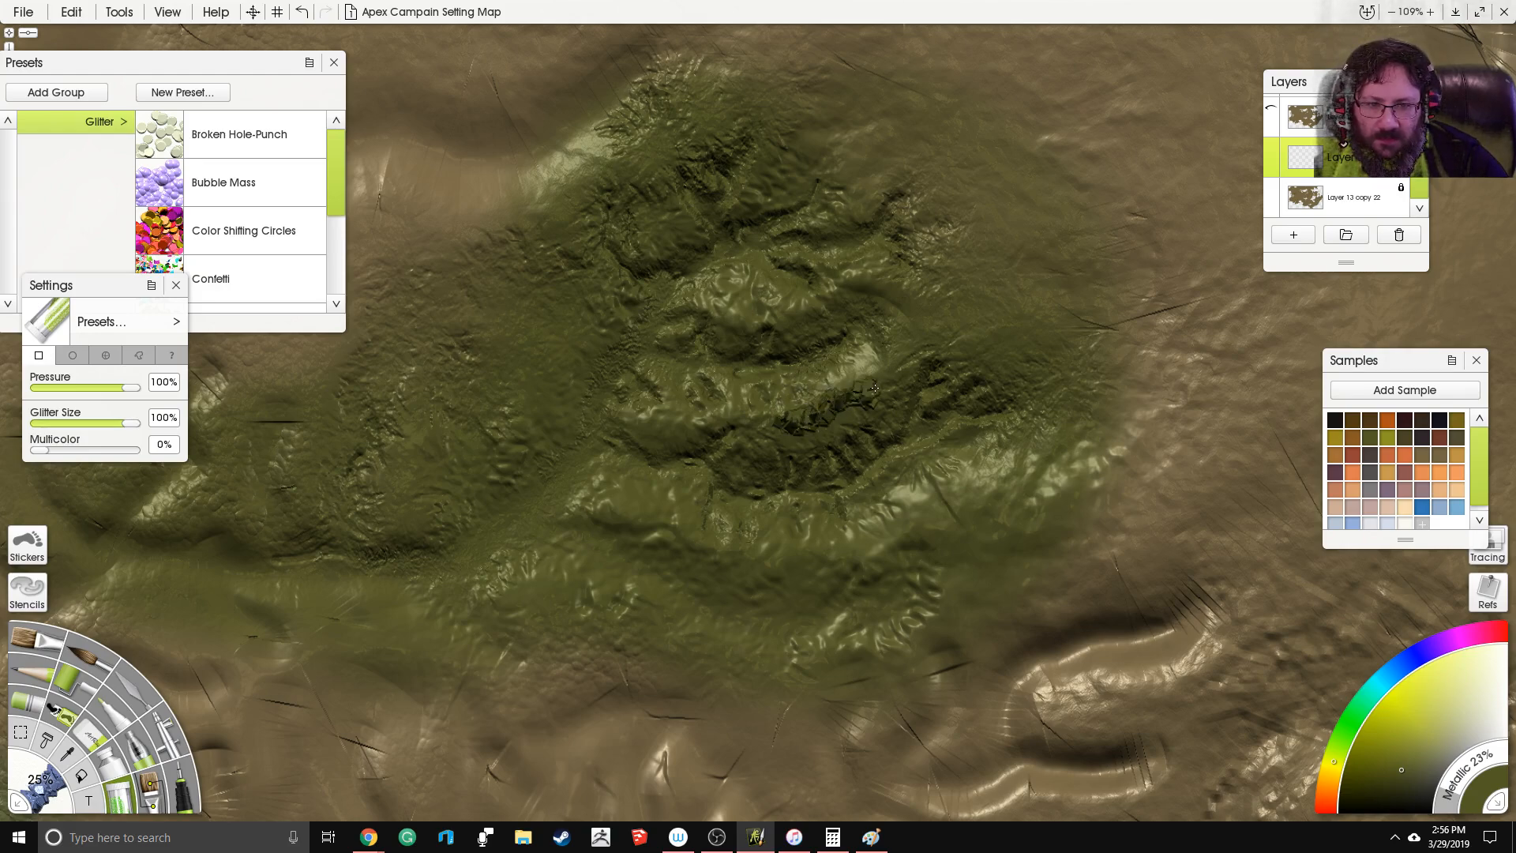
Step: Undo the olive glitter stroke, pick a light gray and lay branching glitter ridgelines between the eastern headwaters
mouse_move(885, 380)
left_mouse_down()
mouse_move(947, 323)
mouse_move(935, 334)
left_mouse_up()
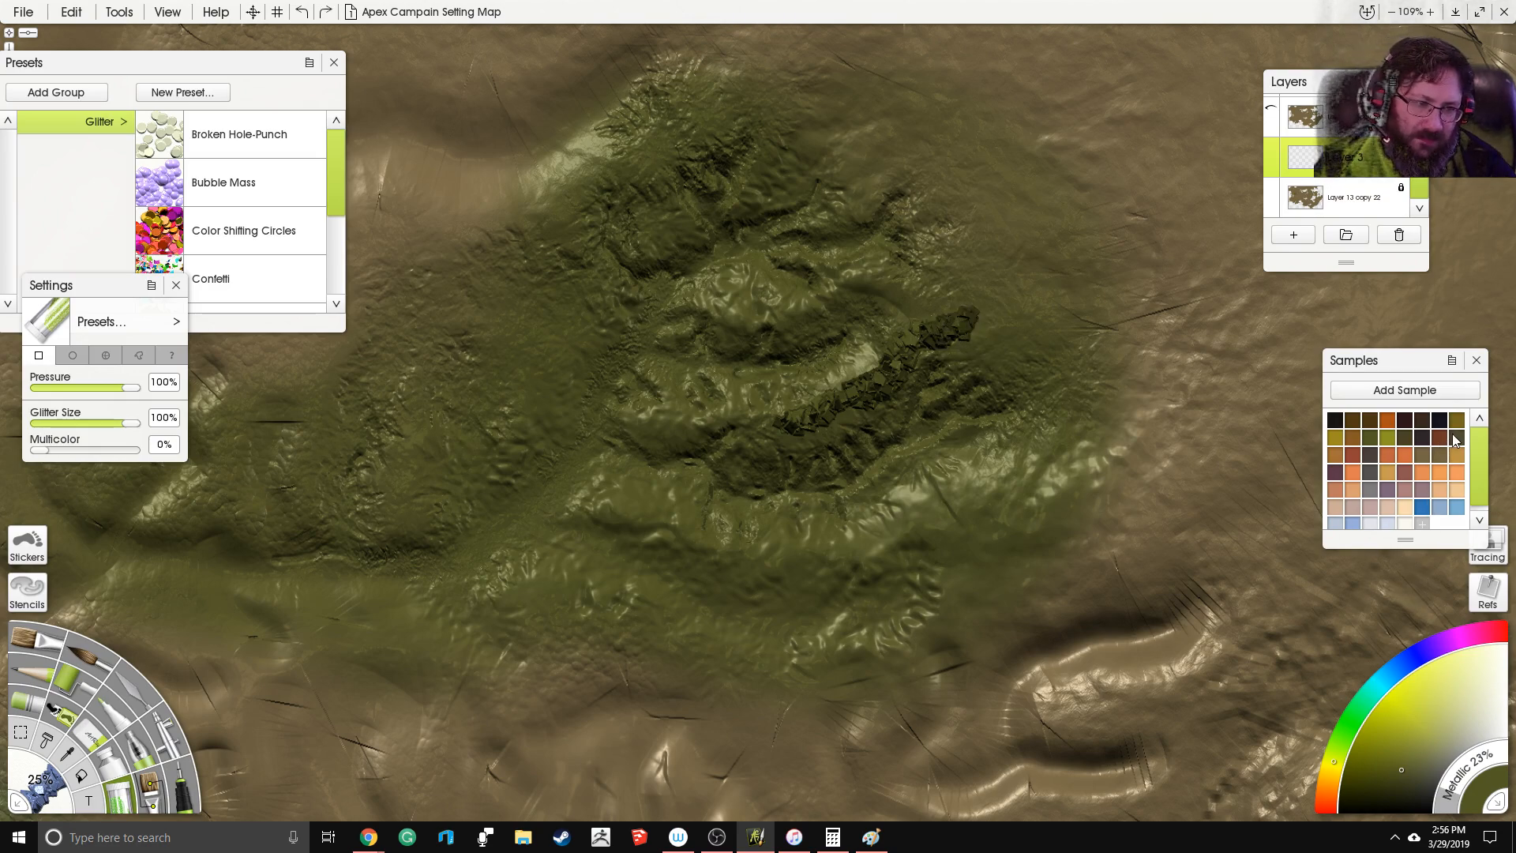
key("ctrl+z")
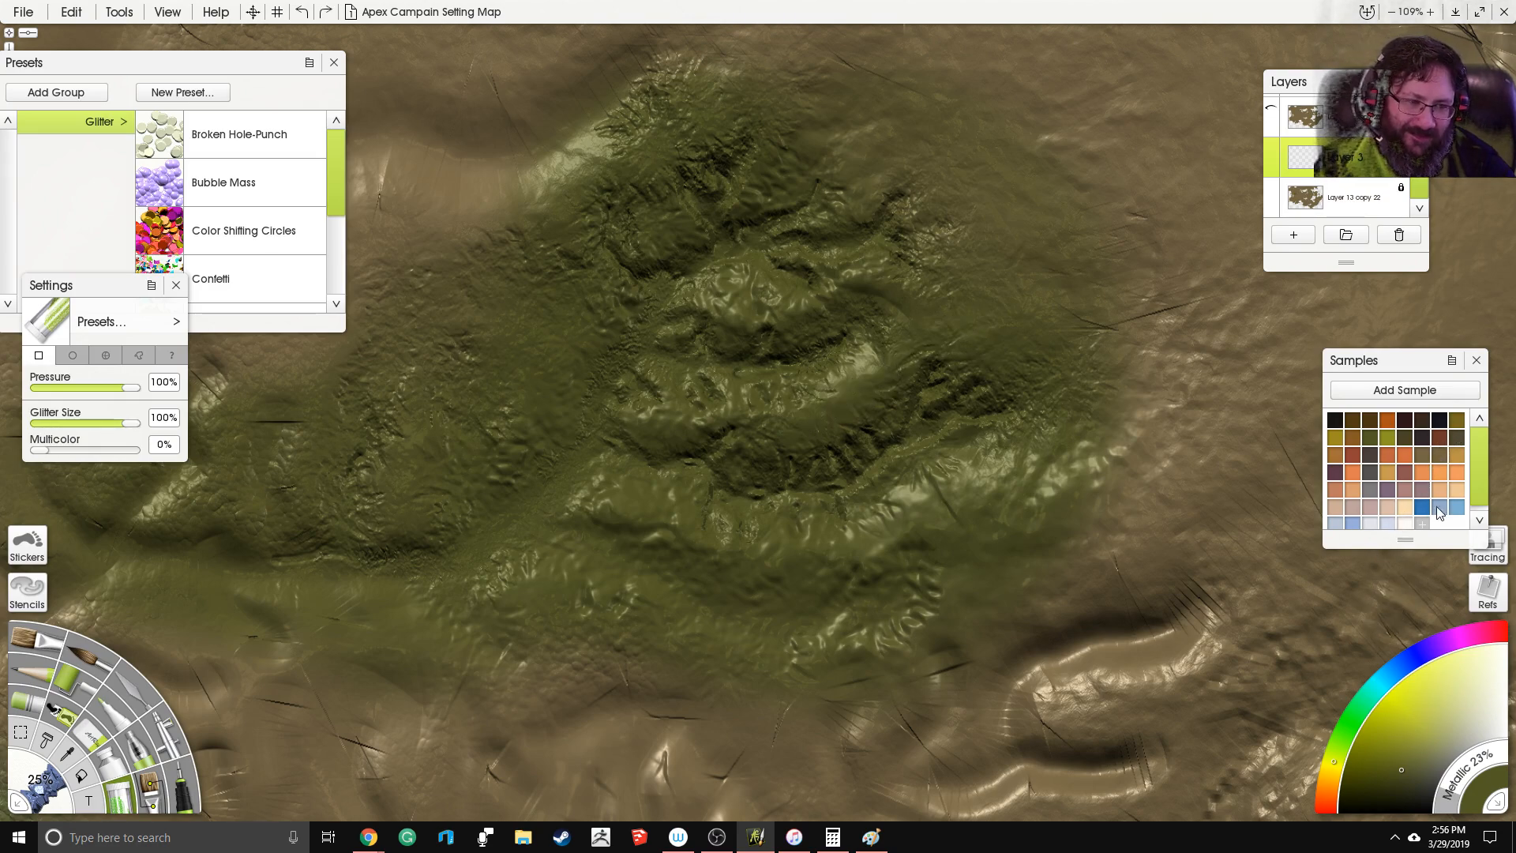
left_click(1460, 753)
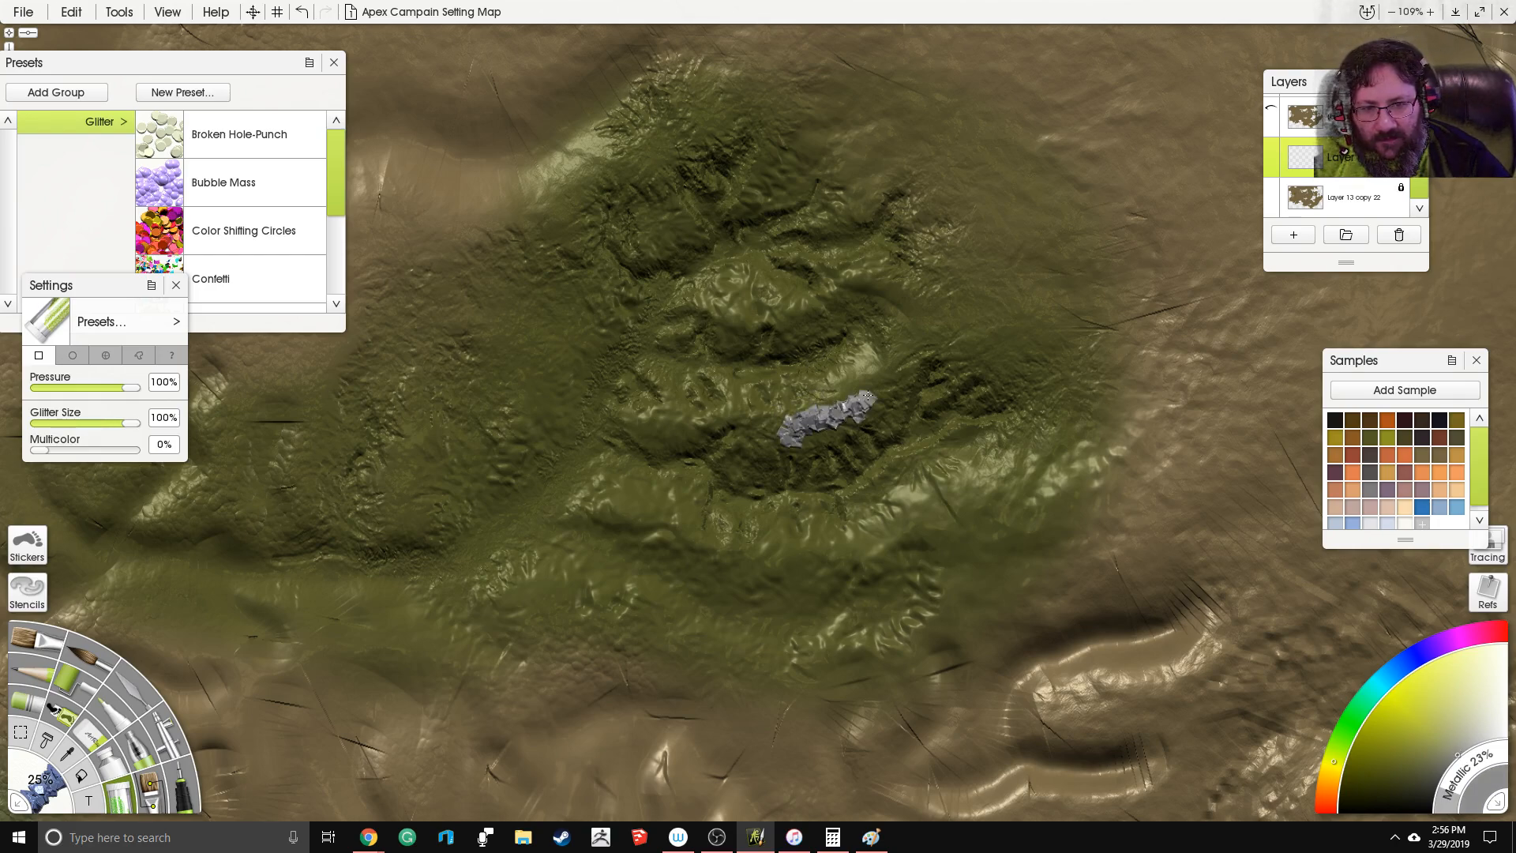
mouse_move(976, 314)
left_mouse_down()
mouse_move(942, 316)
mouse_move(885, 275)
mouse_move(1034, 324)
mouse_move(991, 354)
mouse_move(1068, 304)
mouse_move(1105, 223)
mouse_move(1058, 393)
left_mouse_up()
mouse_move(911, 508)
left_mouse_down()
mouse_move(992, 491)
mouse_move(1058, 433)
mouse_move(1066, 383)
mouse_move(1098, 390)
left_mouse_up()
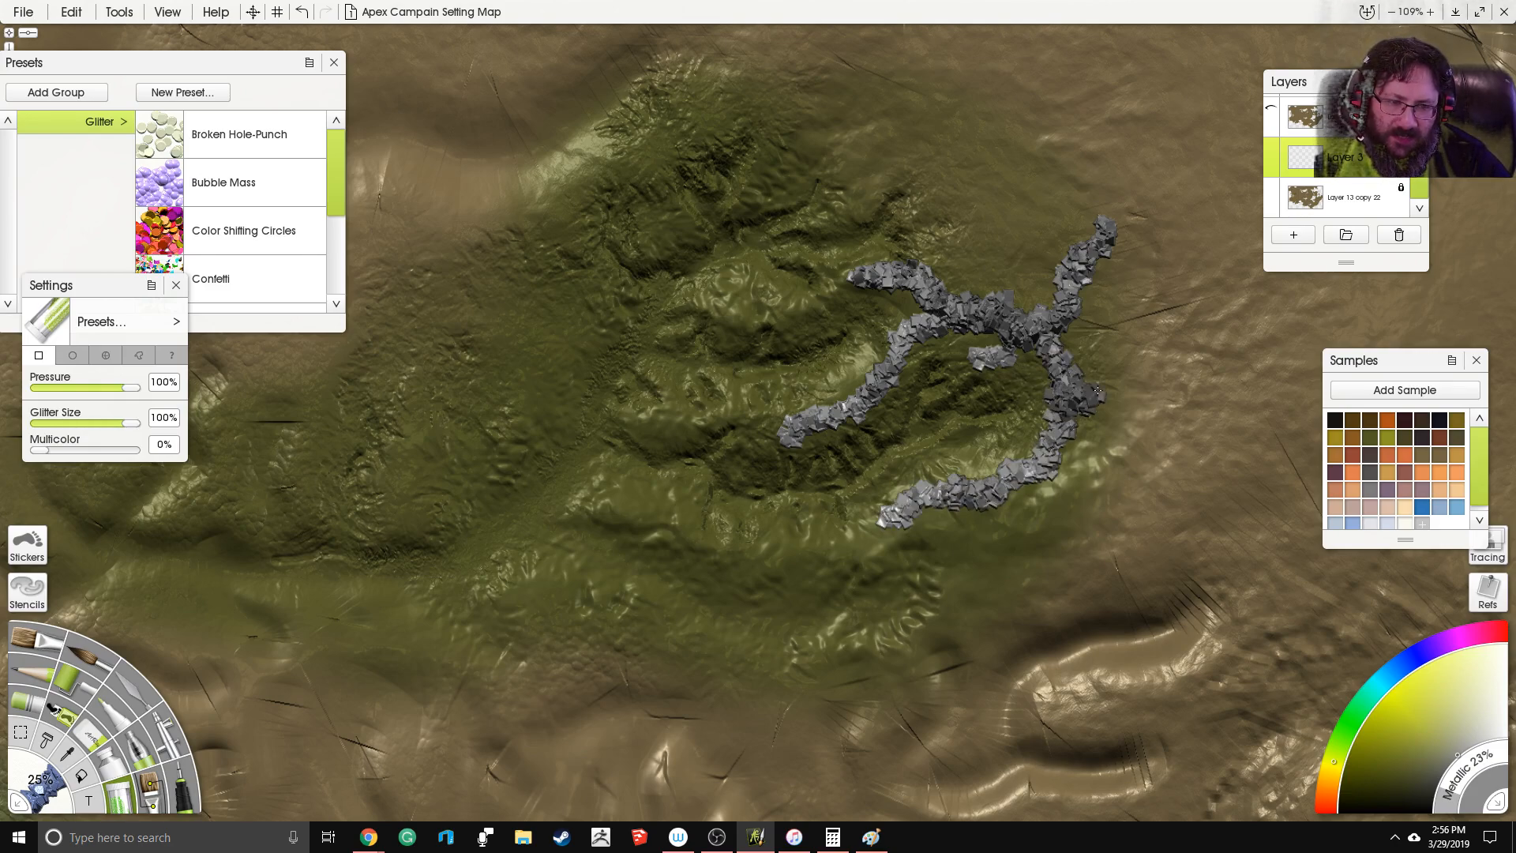
left_click_drag(1004, 384, 1010, 356)
mouse_move(904, 234)
left_mouse_down()
mouse_move(818, 343)
mouse_move(833, 272)
mouse_move(897, 277)
left_mouse_up()
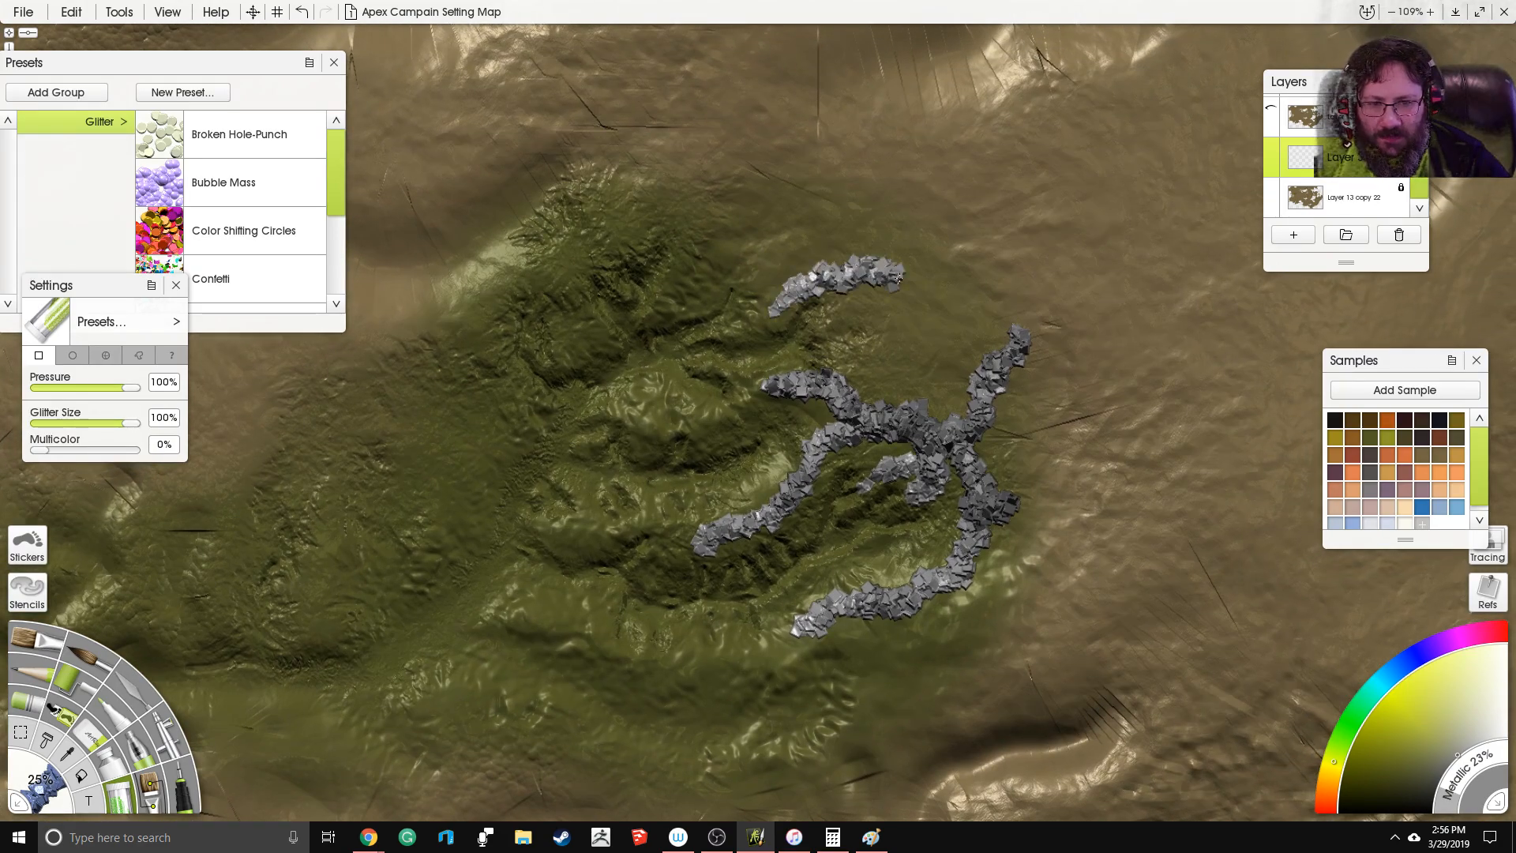
Step: Extend the gray glitter ridgelines with forked spurs around the northern headwaters and along the valley's eastern and southeastern rim
mouse_move(841, 323)
left_mouse_down()
mouse_move(878, 314)
mouse_move(889, 290)
mouse_move(902, 312)
mouse_move(979, 306)
left_mouse_up()
mouse_move(868, 380)
left_mouse_down()
mouse_move(985, 296)
mouse_move(986, 264)
mouse_move(1016, 207)
left_mouse_up()
mouse_move(683, 294)
left_mouse_down()
mouse_move(724, 234)
mouse_move(784, 213)
mouse_move(859, 251)
mouse_move(728, 168)
left_mouse_up()
mouse_move(821, 161)
left_mouse_down()
mouse_move(862, 194)
mouse_move(830, 163)
mouse_move(707, 118)
mouse_move(604, 211)
mouse_move(657, 141)
mouse_move(611, 146)
mouse_move(555, 128)
mouse_move(611, 127)
mouse_move(499, 88)
left_mouse_up()
mouse_move(894, 211)
left_mouse_down()
mouse_move(944, 208)
mouse_move(932, 220)
mouse_move(945, 229)
mouse_move(971, 154)
left_mouse_up()
left_click_drag(1014, 371, 1039, 388)
left_click_drag(1044, 301, 1065, 281)
mouse_move(878, 149)
left_mouse_down()
mouse_move(799, 359)
mouse_move(760, 338)
mouse_move(693, 254)
left_mouse_up()
left_click_drag(766, 336, 789, 207)
left_click_drag(1026, 246, 805, 379)
left_click_drag(610, 700, 704, 239)
mouse_move(781, 548)
left_mouse_down()
mouse_move(845, 492)
mouse_move(844, 449)
mouse_move(839, 507)
mouse_move(835, 427)
left_mouse_up()
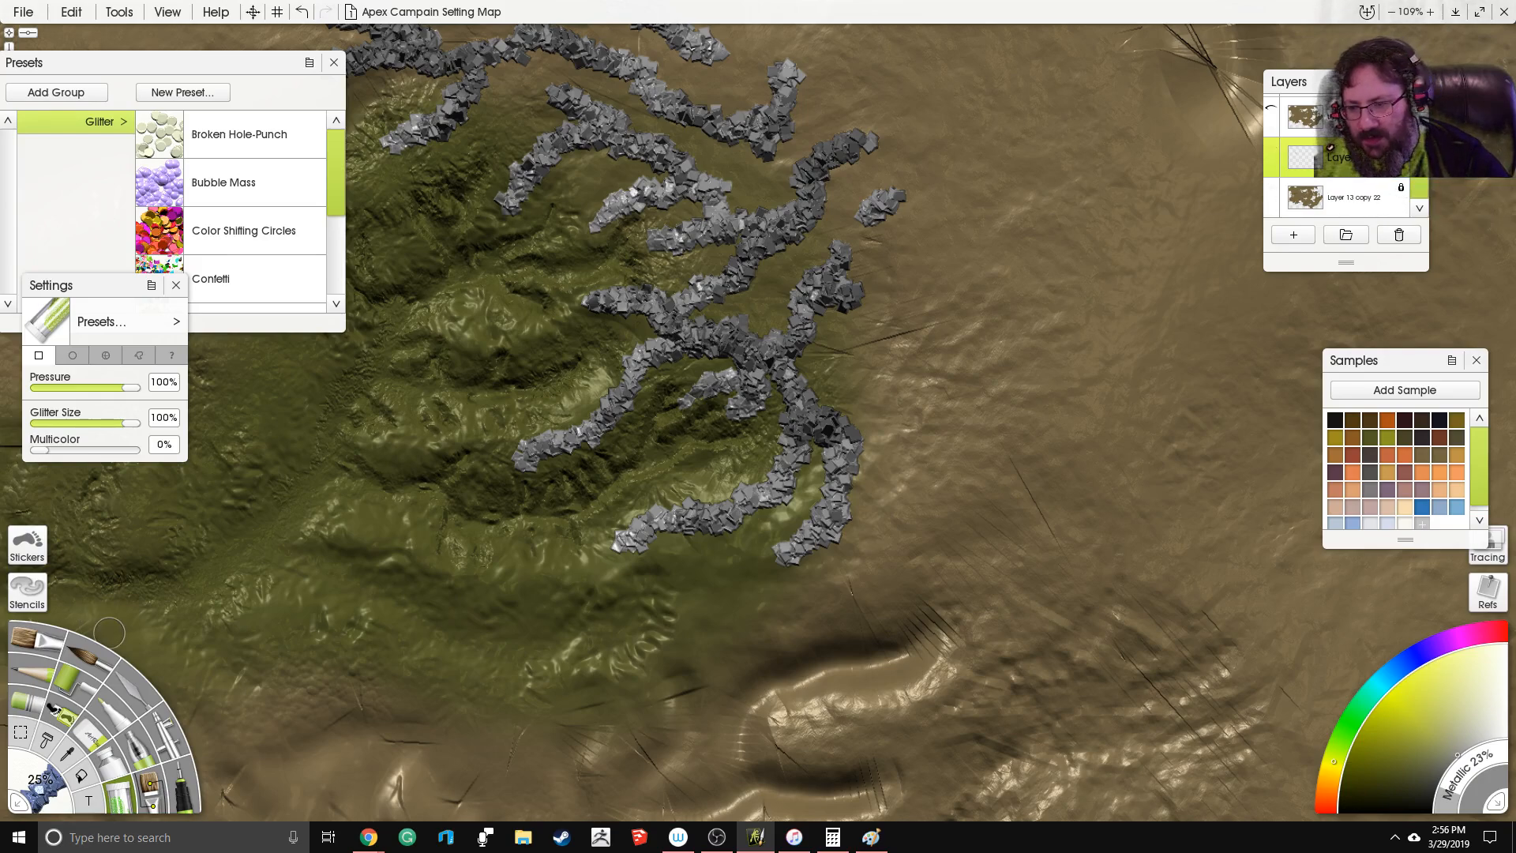
Step: Switch to the palette knife's Instant Blur preset with 40% pressure and 21% softness
left_click(140, 698)
left_click(247, 233)
left_click_drag(334, 151, 330, 235)
left_click(265, 257)
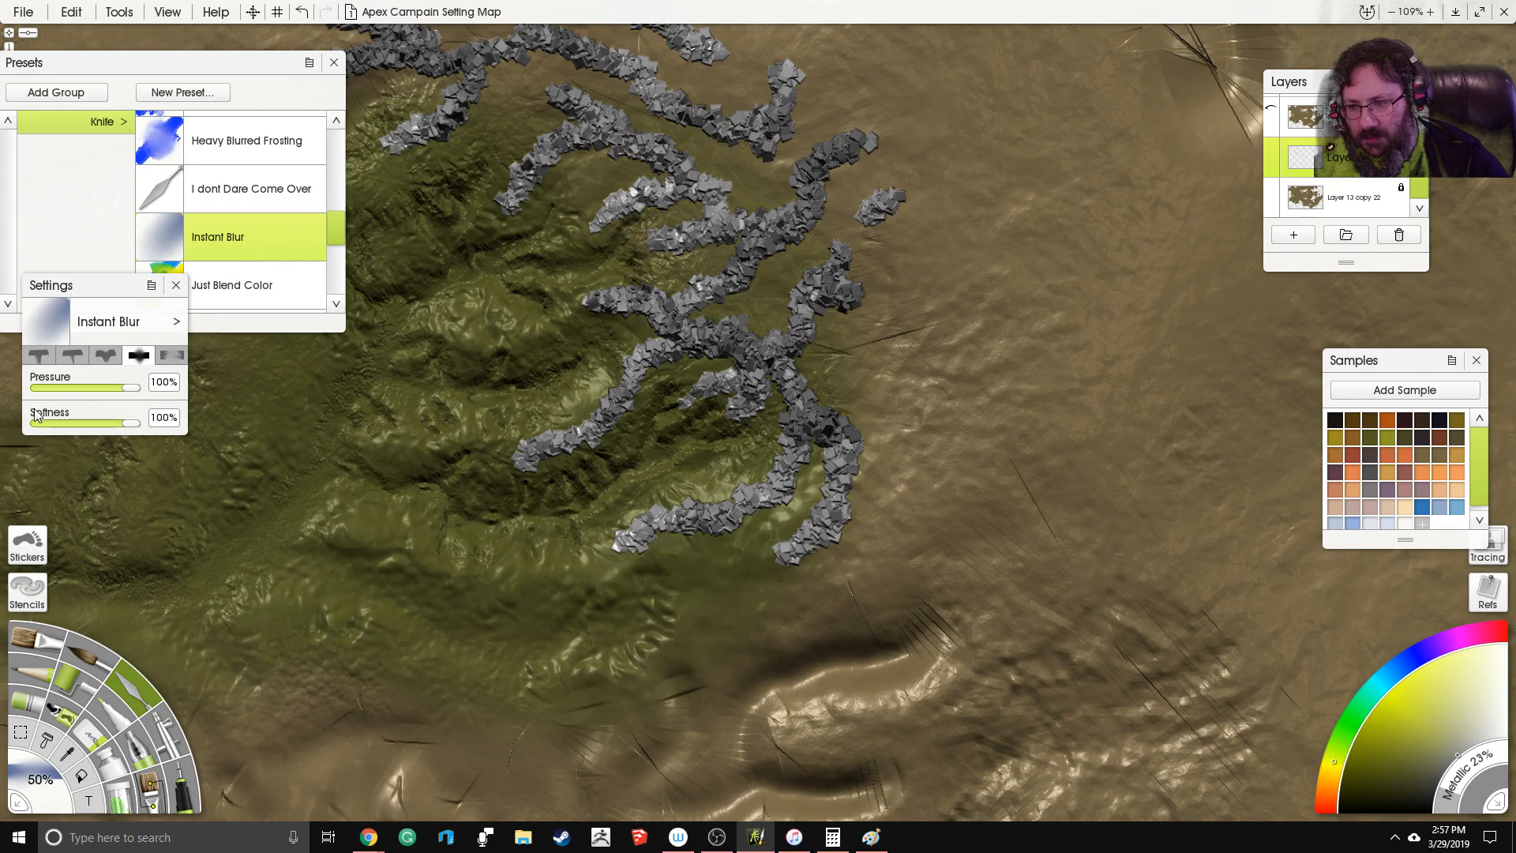
left_click(64, 388)
left_click(54, 422)
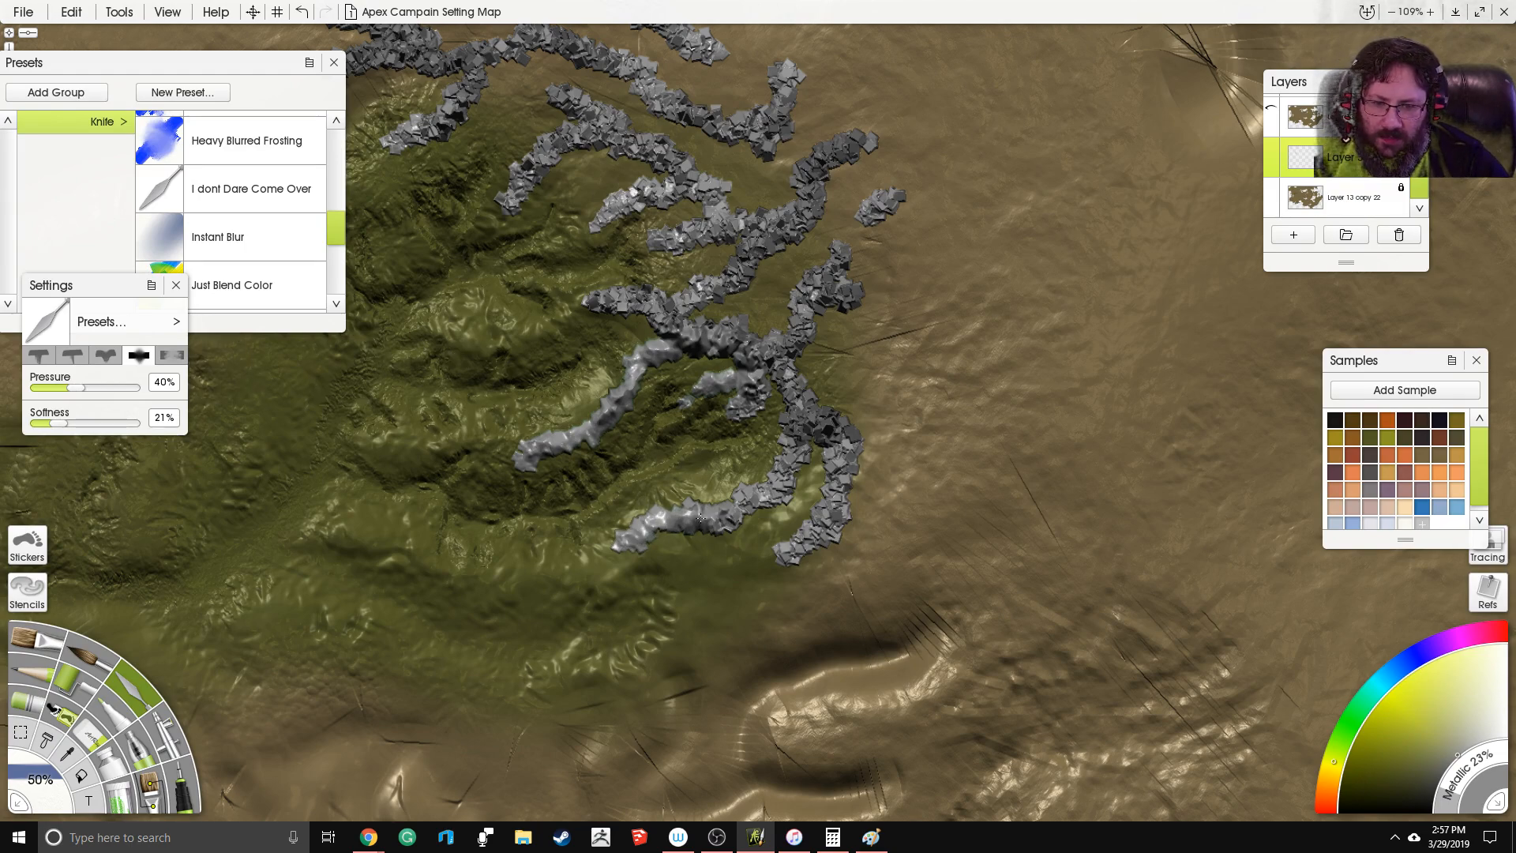
Step: Blur the faceted gray glitter on the eastern and southeastern ridgelines and the spurs above them into smoother rock
mouse_move(836, 440)
left_mouse_down()
mouse_move(853, 476)
mouse_move(842, 505)
left_mouse_up()
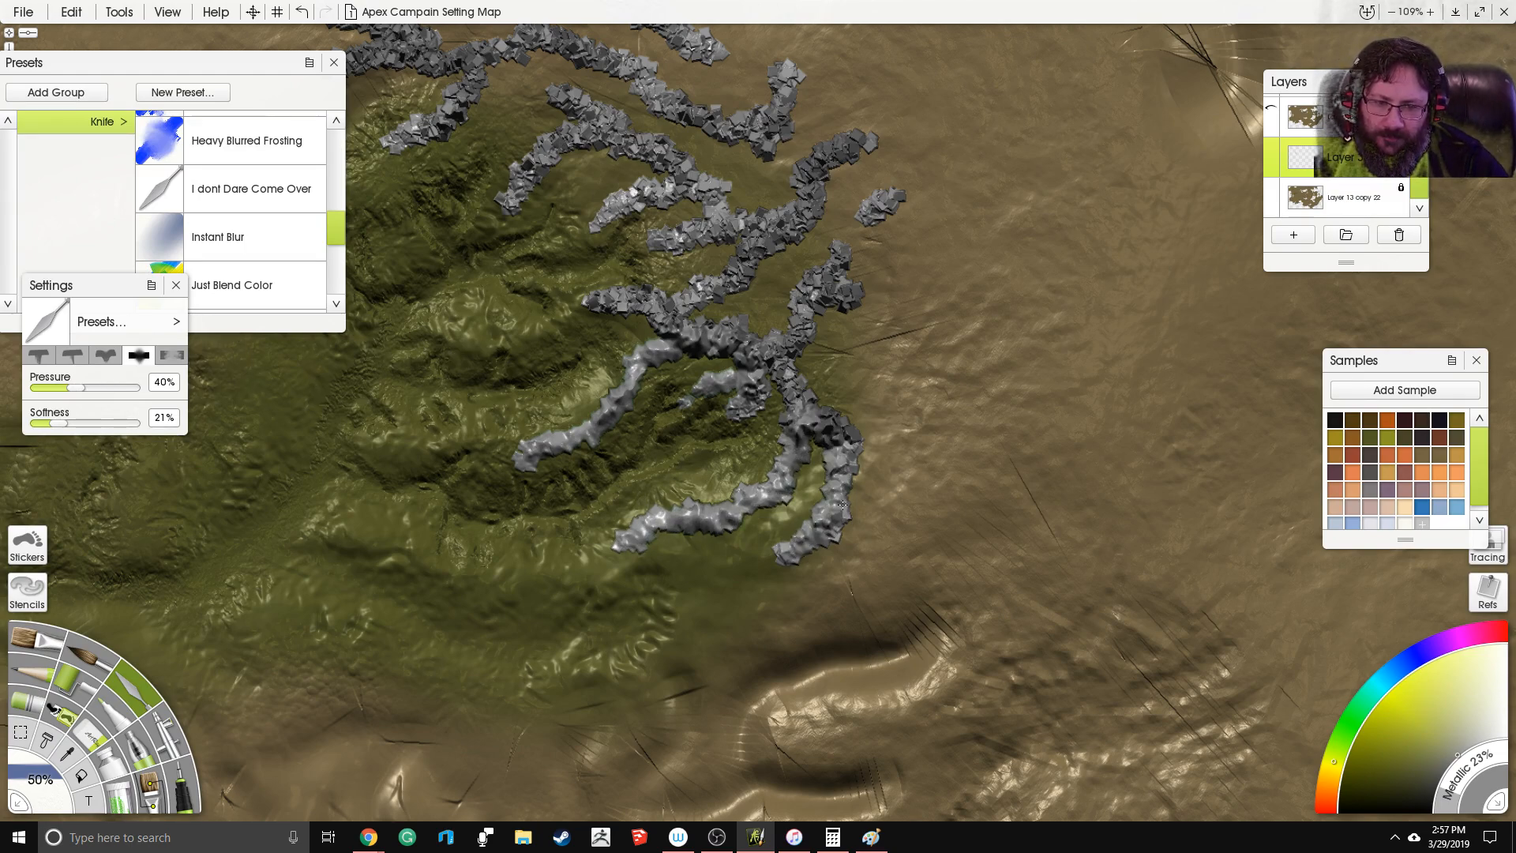
mouse_move(797, 331)
left_mouse_down()
mouse_move(871, 239)
mouse_move(835, 301)
mouse_move(742, 339)
mouse_move(695, 324)
mouse_move(786, 238)
mouse_move(831, 156)
left_mouse_up()
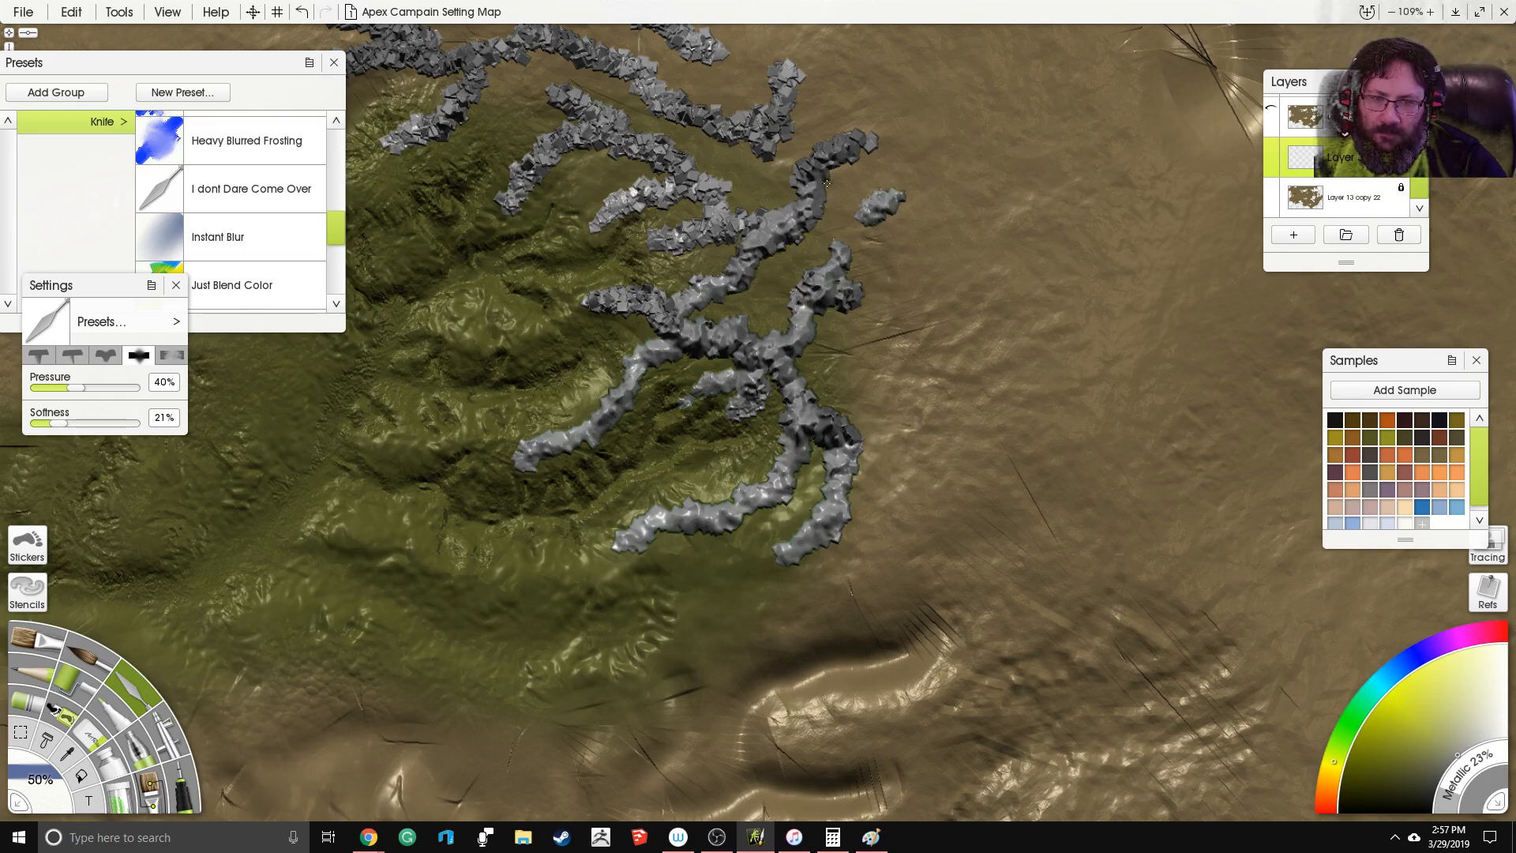
left_click_drag(671, 172, 638, 198)
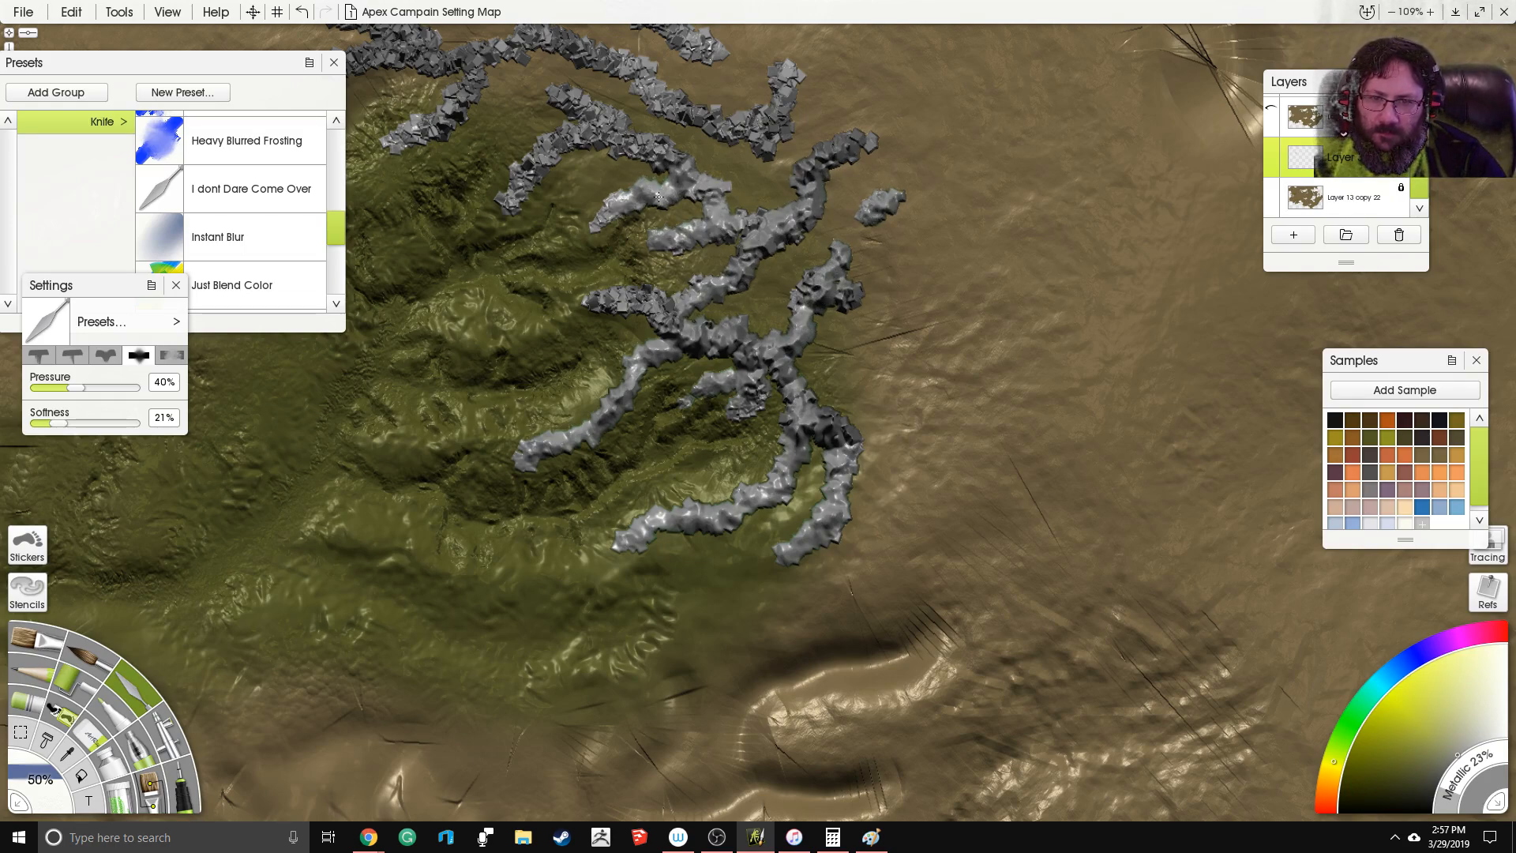
left_click_drag(648, 126, 790, 287)
left_click_drag(624, 235, 567, 296)
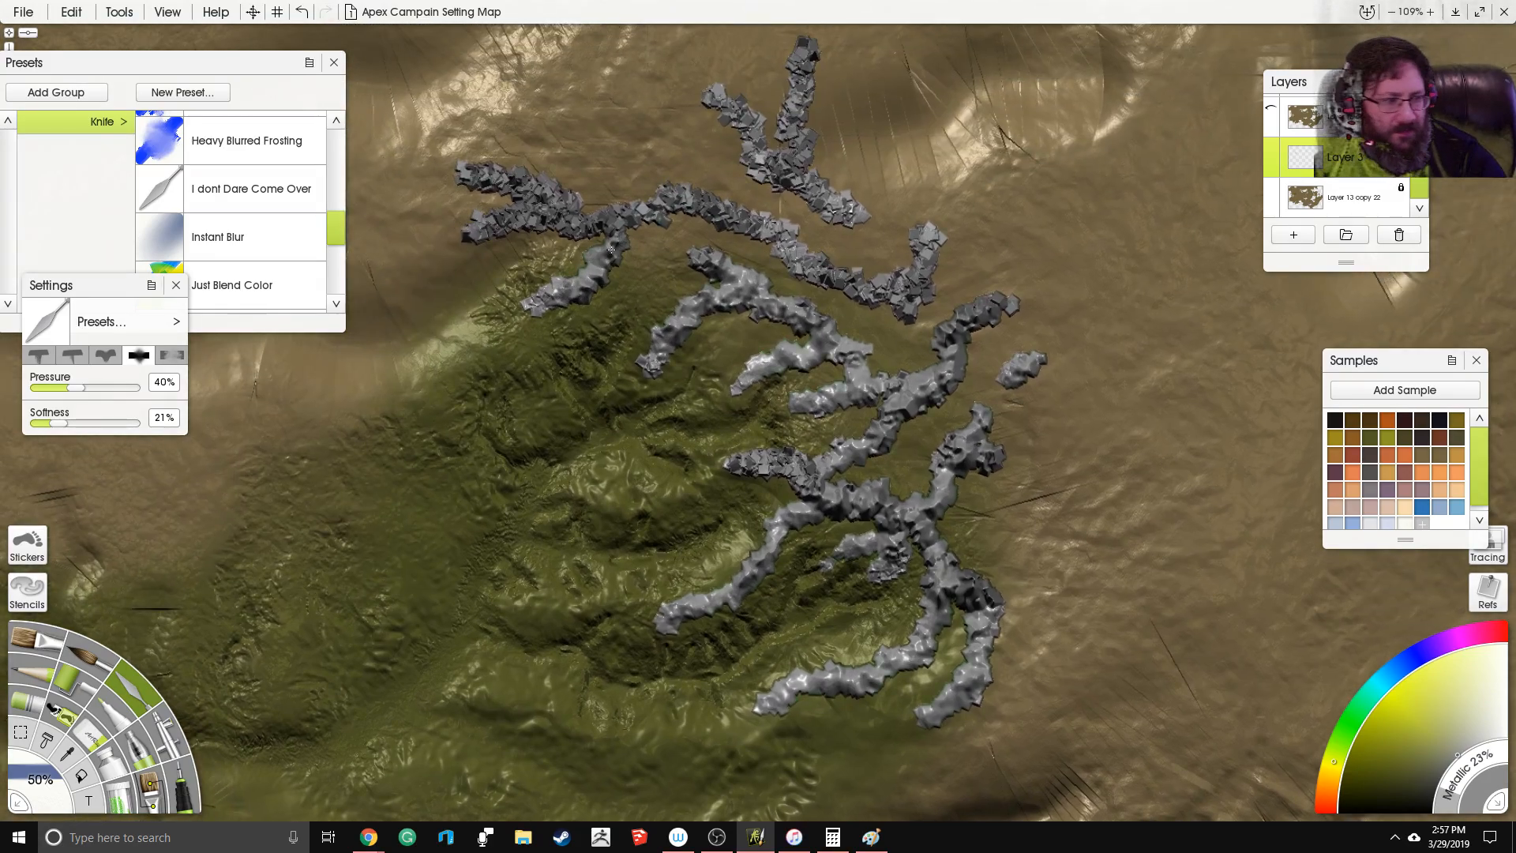
Step: Smooth the northern ridgelines, the detached forked ridge above them and the remaining rough central spur
left_click_drag(495, 202, 553, 215)
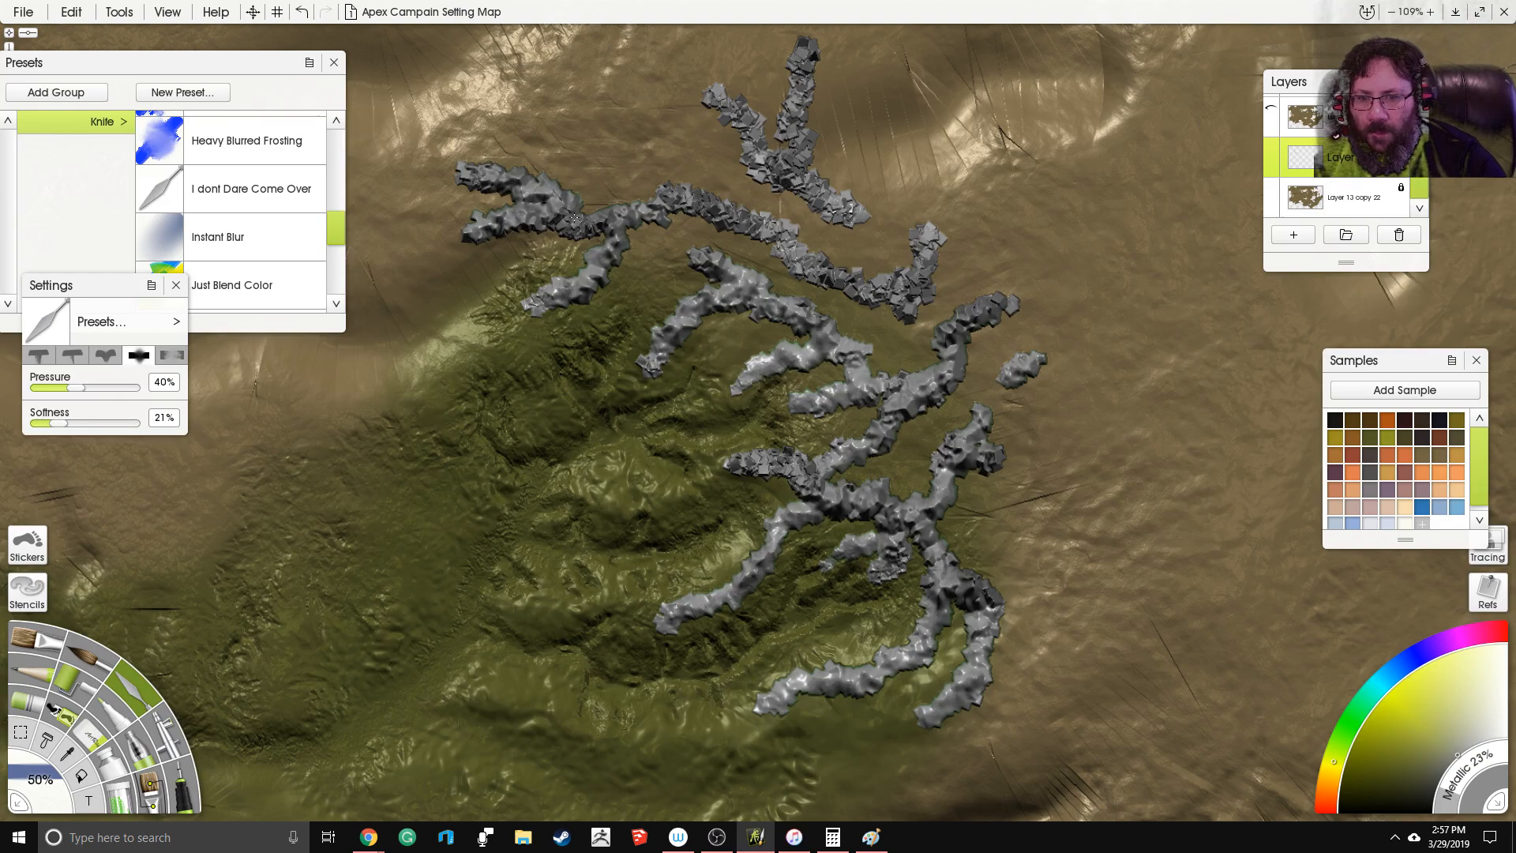
mouse_move(797, 271)
left_mouse_down()
mouse_move(807, 195)
mouse_move(757, 202)
mouse_move(811, 265)
left_mouse_up()
left_click_drag(915, 277, 937, 262)
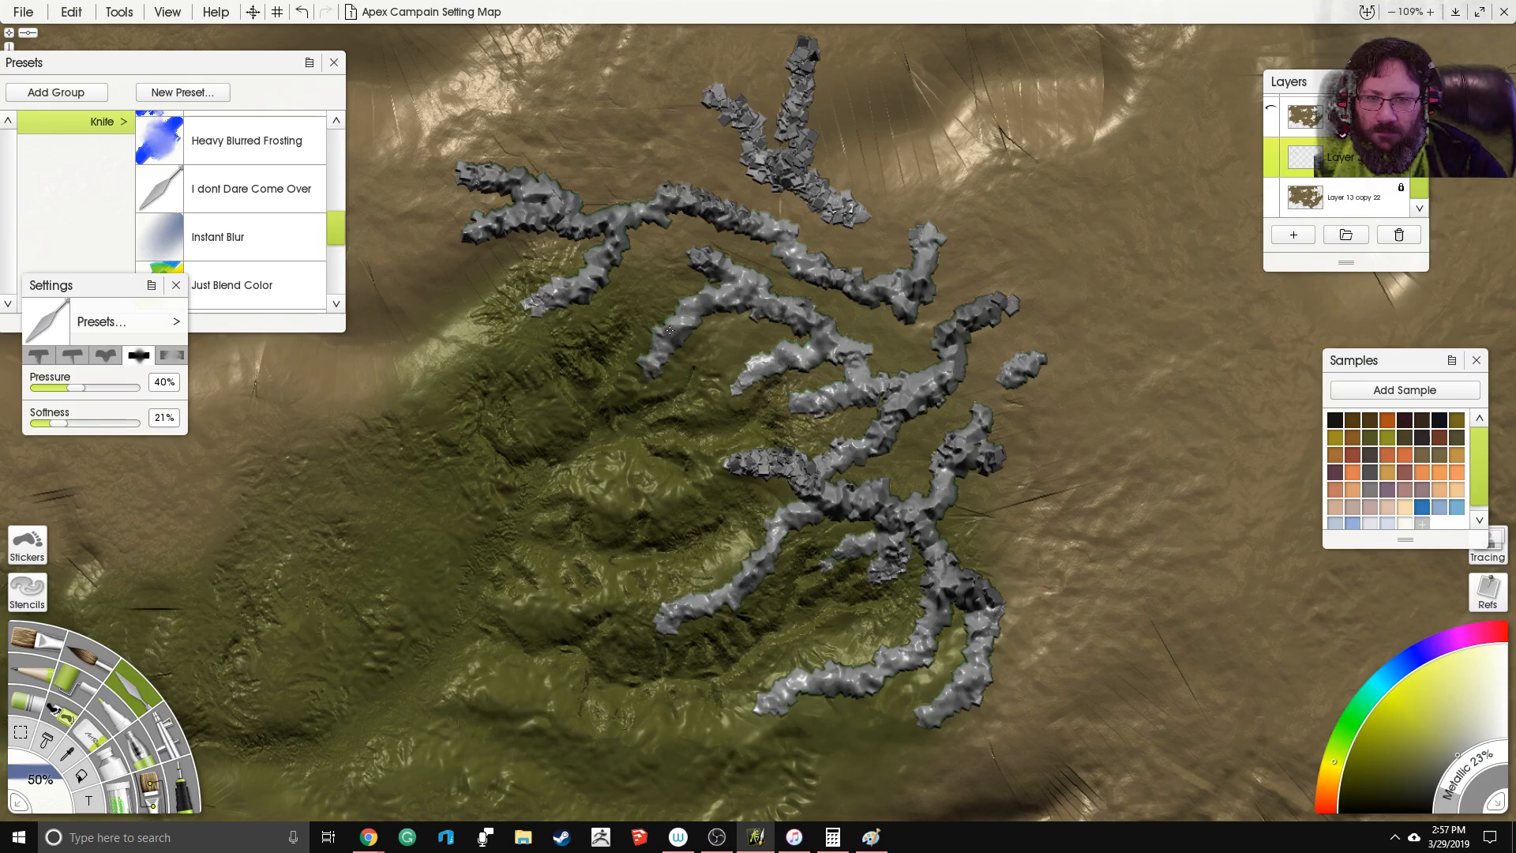
mouse_move(699, 99)
left_mouse_down()
mouse_move(750, 119)
mouse_move(758, 170)
mouse_move(797, 79)
mouse_move(803, 169)
left_mouse_up()
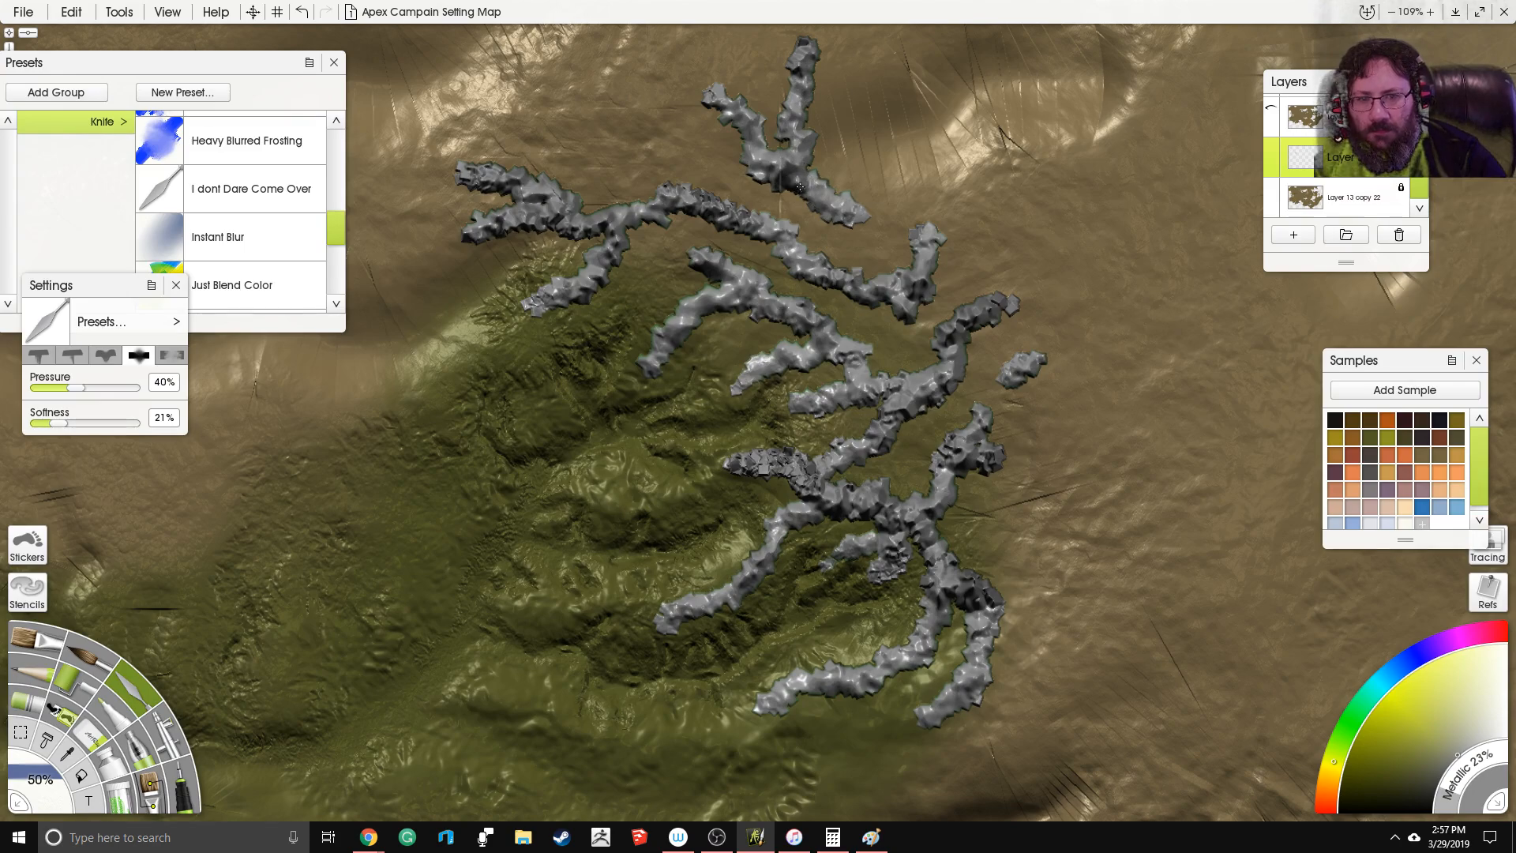
left_click_drag(797, 469, 740, 460)
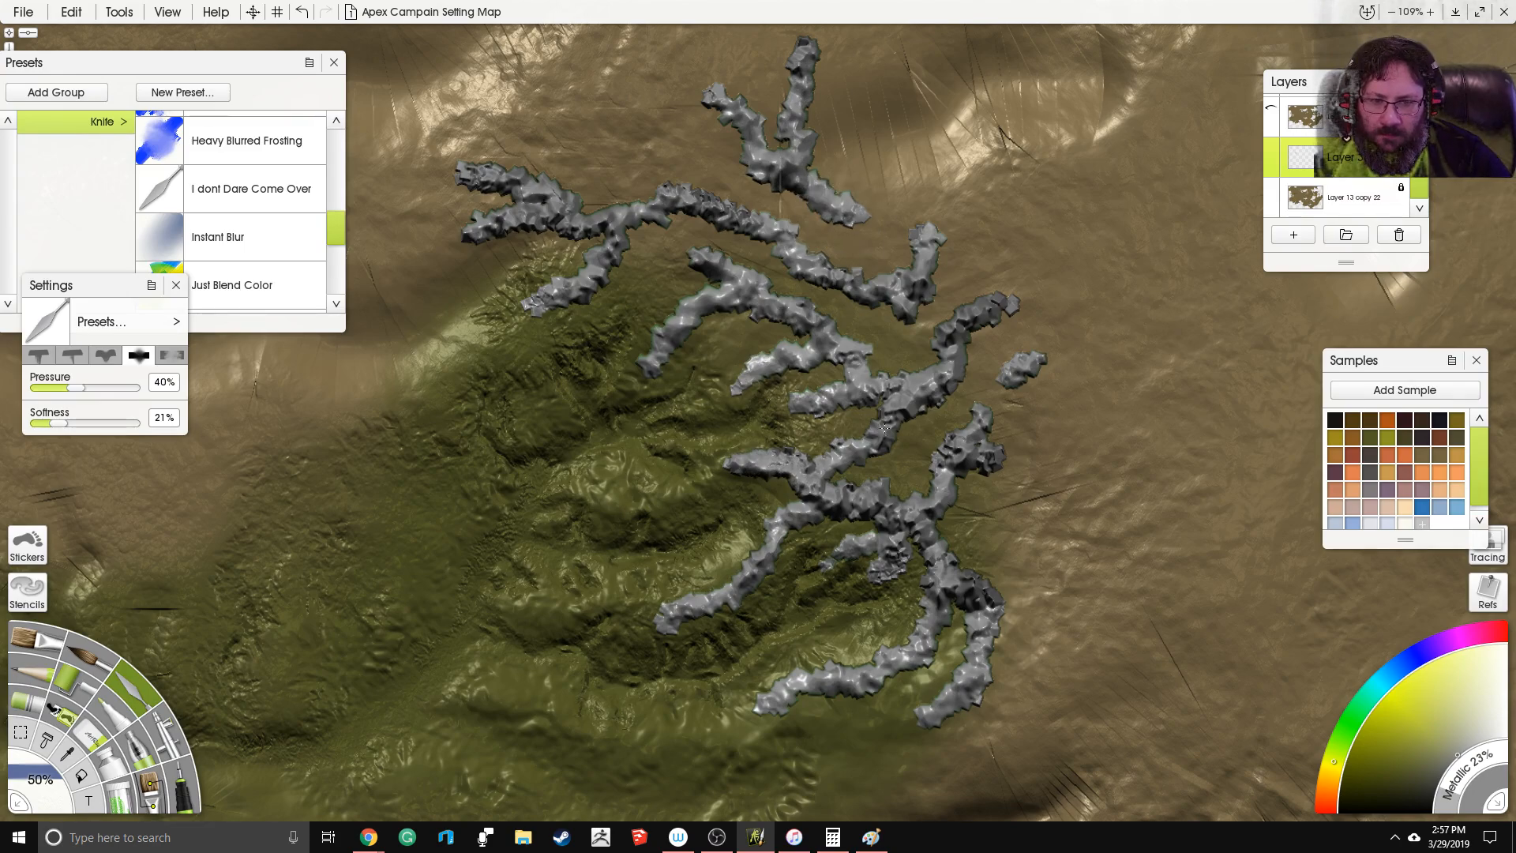
Step: Choose the Harsh Chaos knife preset and set the tool size to 97%
scroll(871, 381, "down", 10)
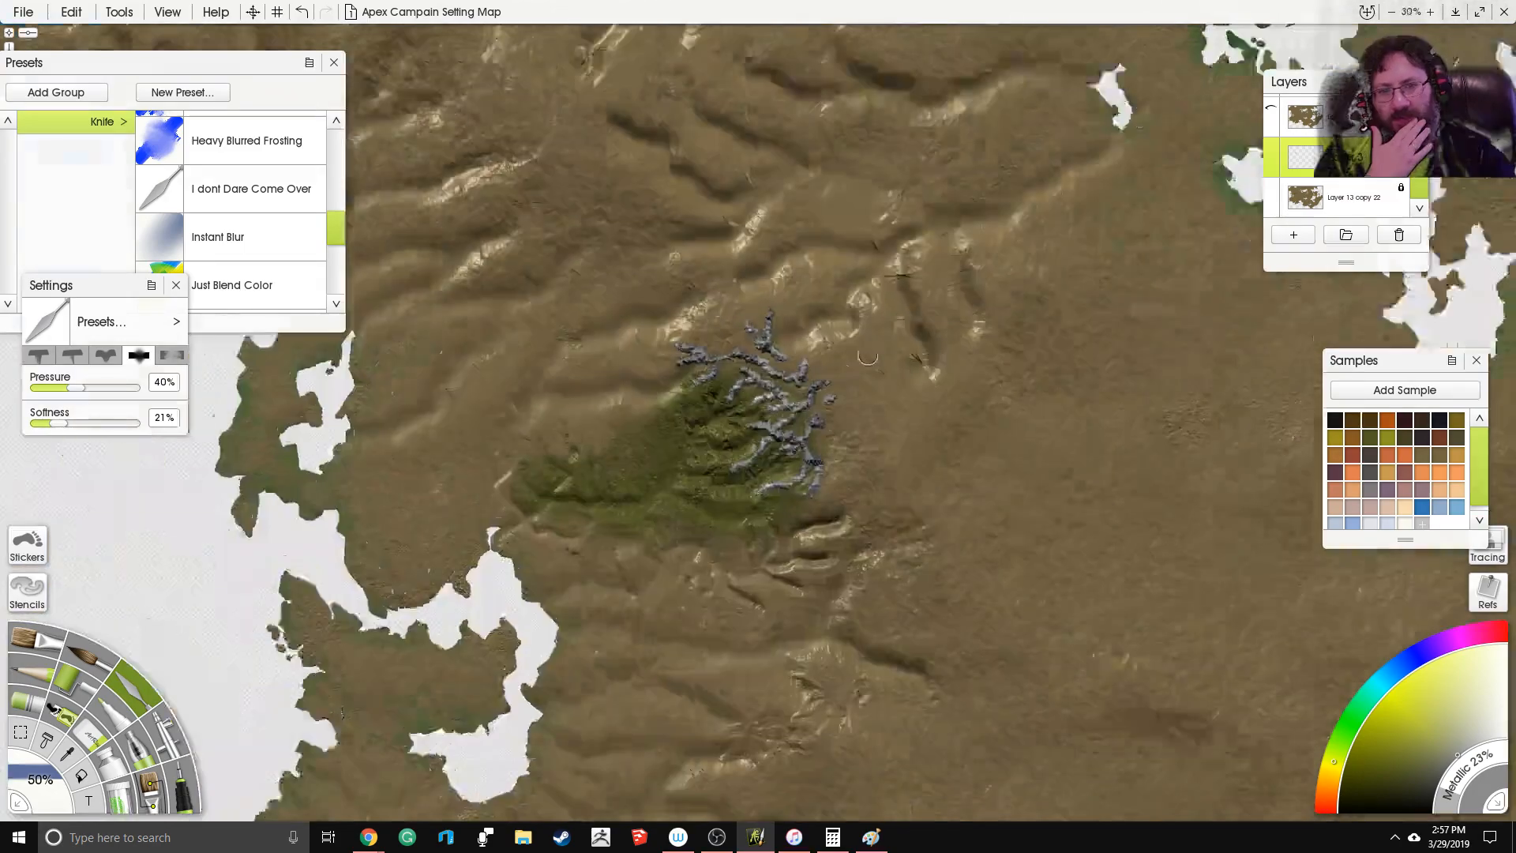
scroll(887, 385, "up", 8)
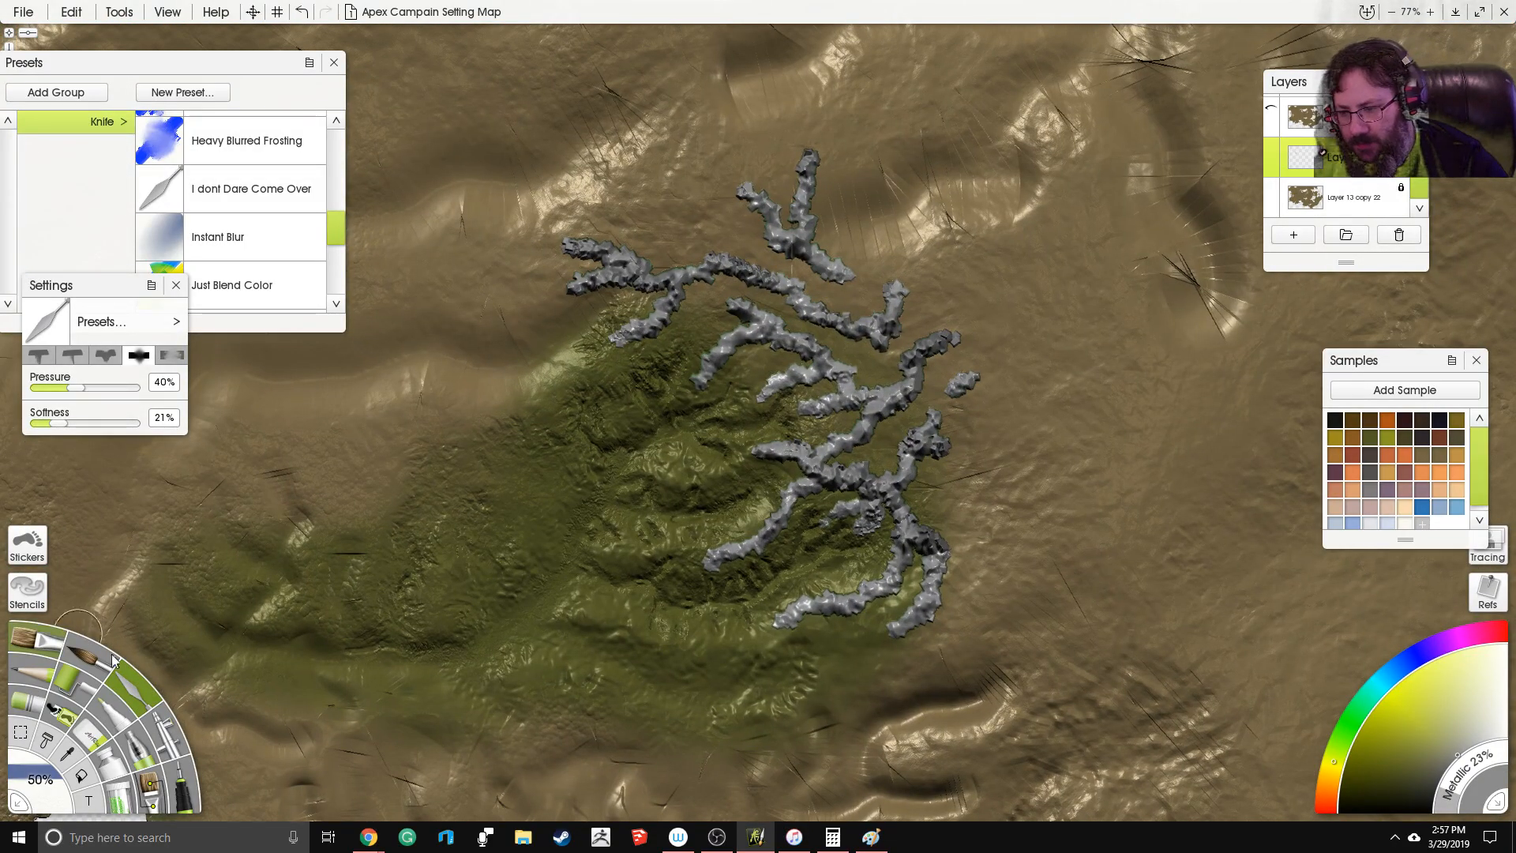
left_click_drag(333, 218, 336, 273)
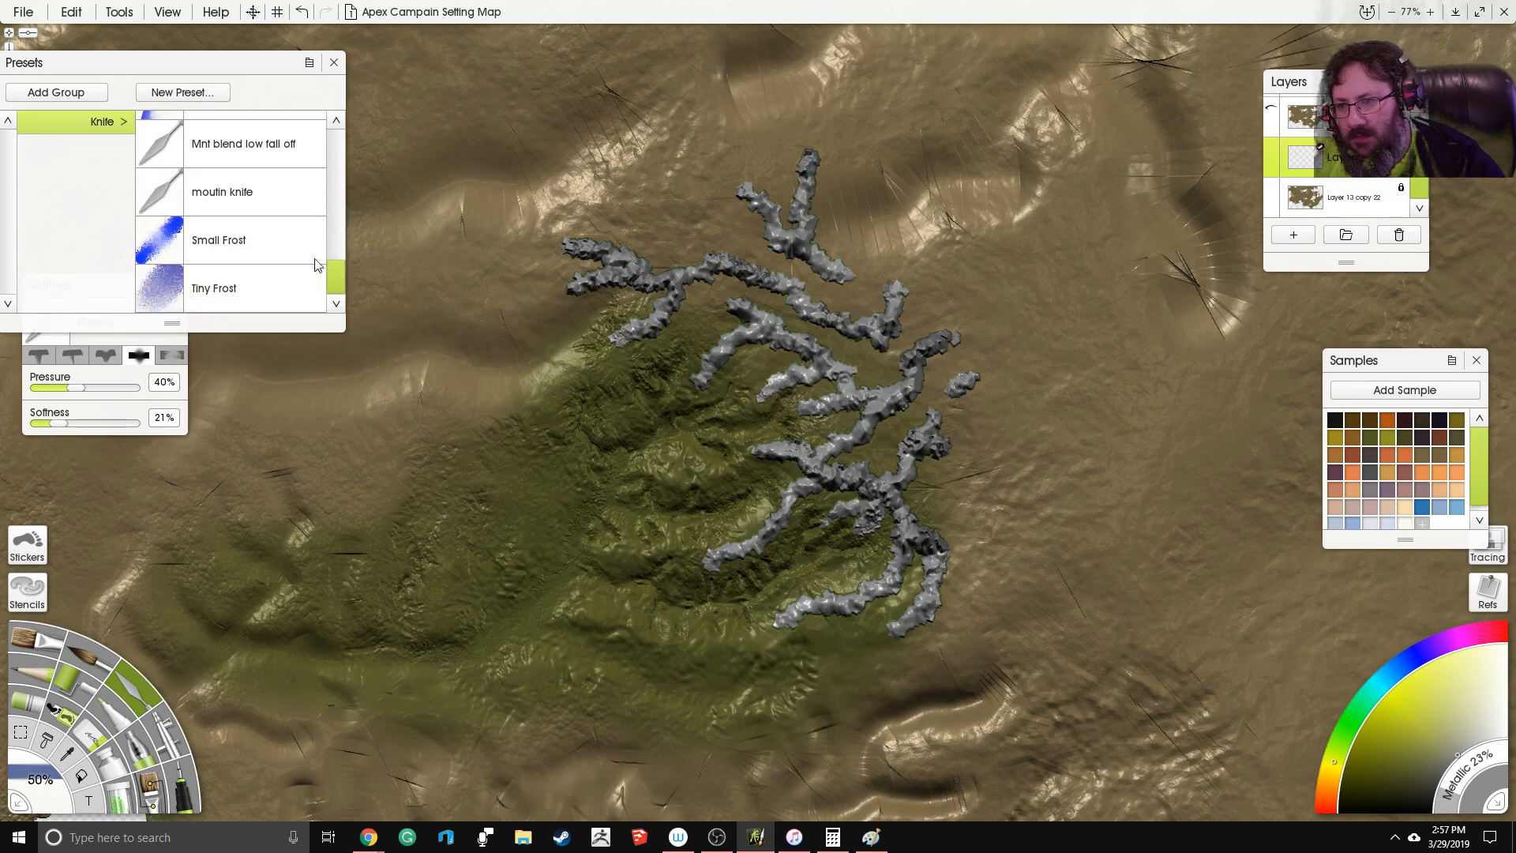
scroll(331, 254, "up", 5)
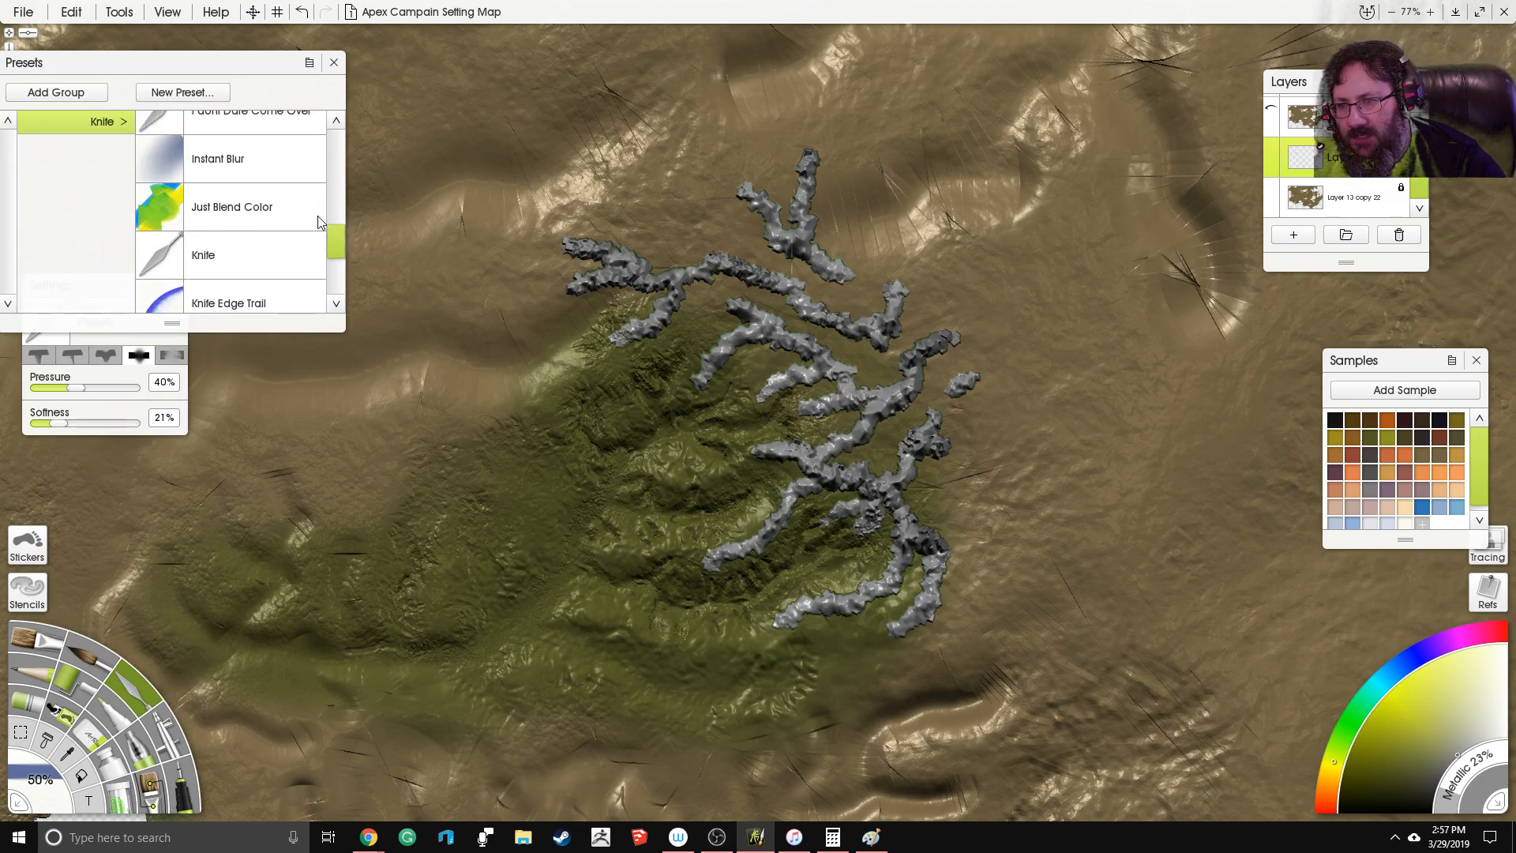
left_click_drag(340, 235, 341, 203)
left_click(245, 204)
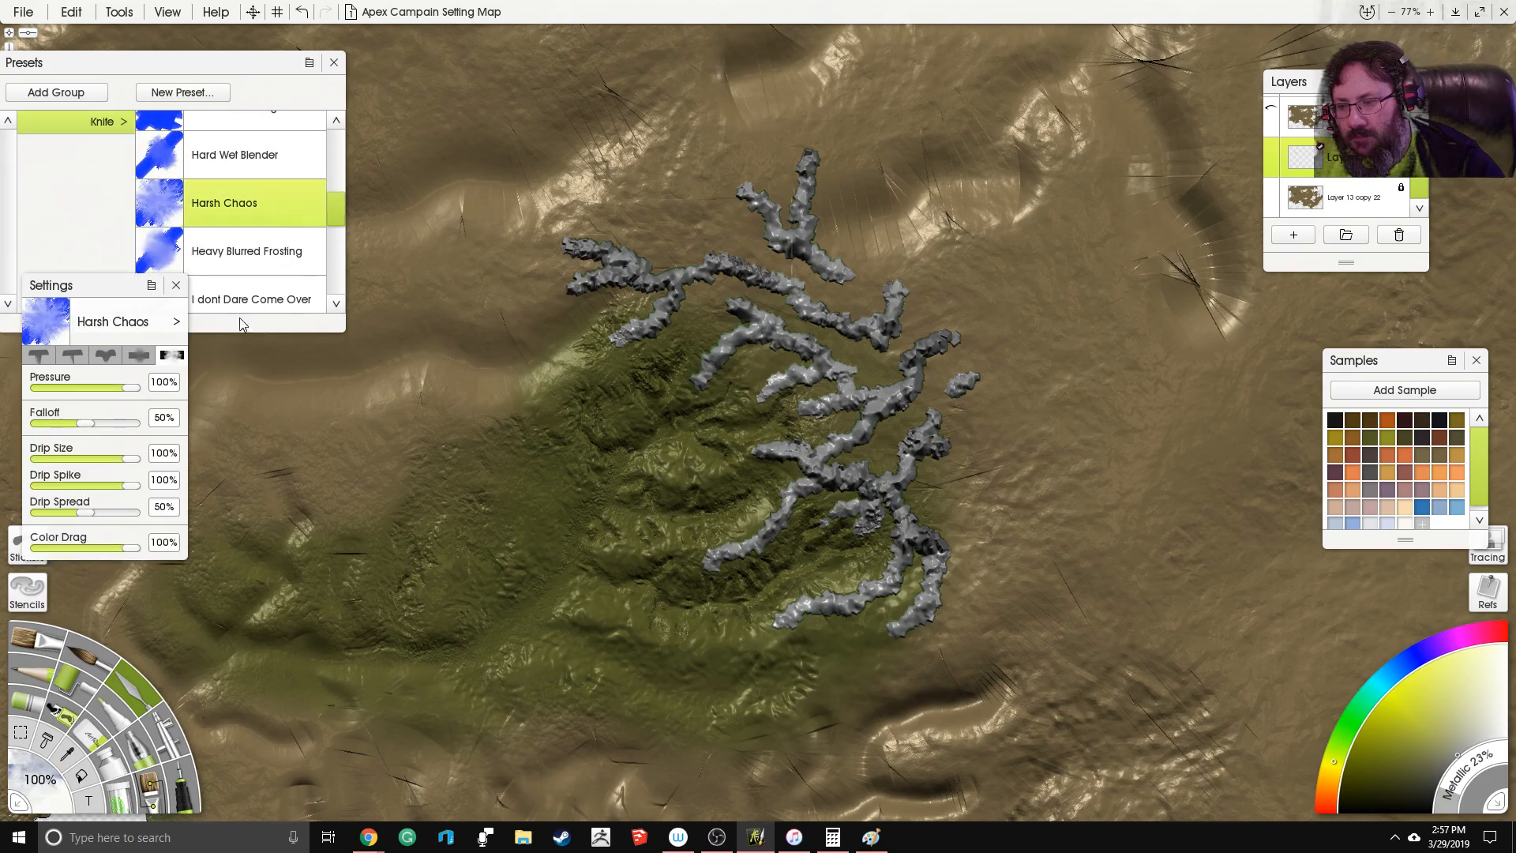
left_click(48, 784)
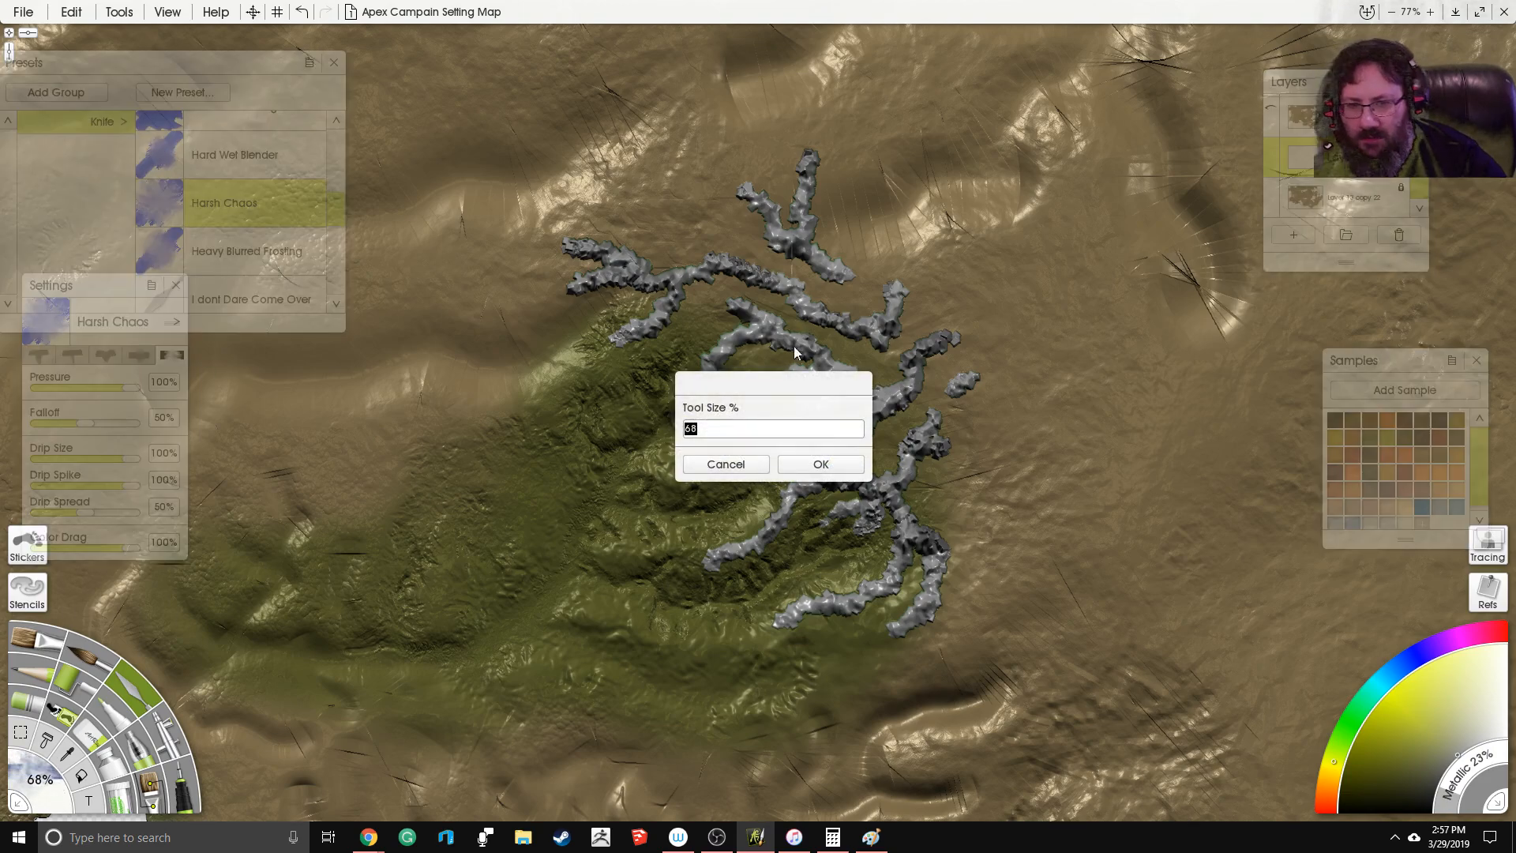
left_click(801, 471)
left_click_drag(17, 799, 37, 784)
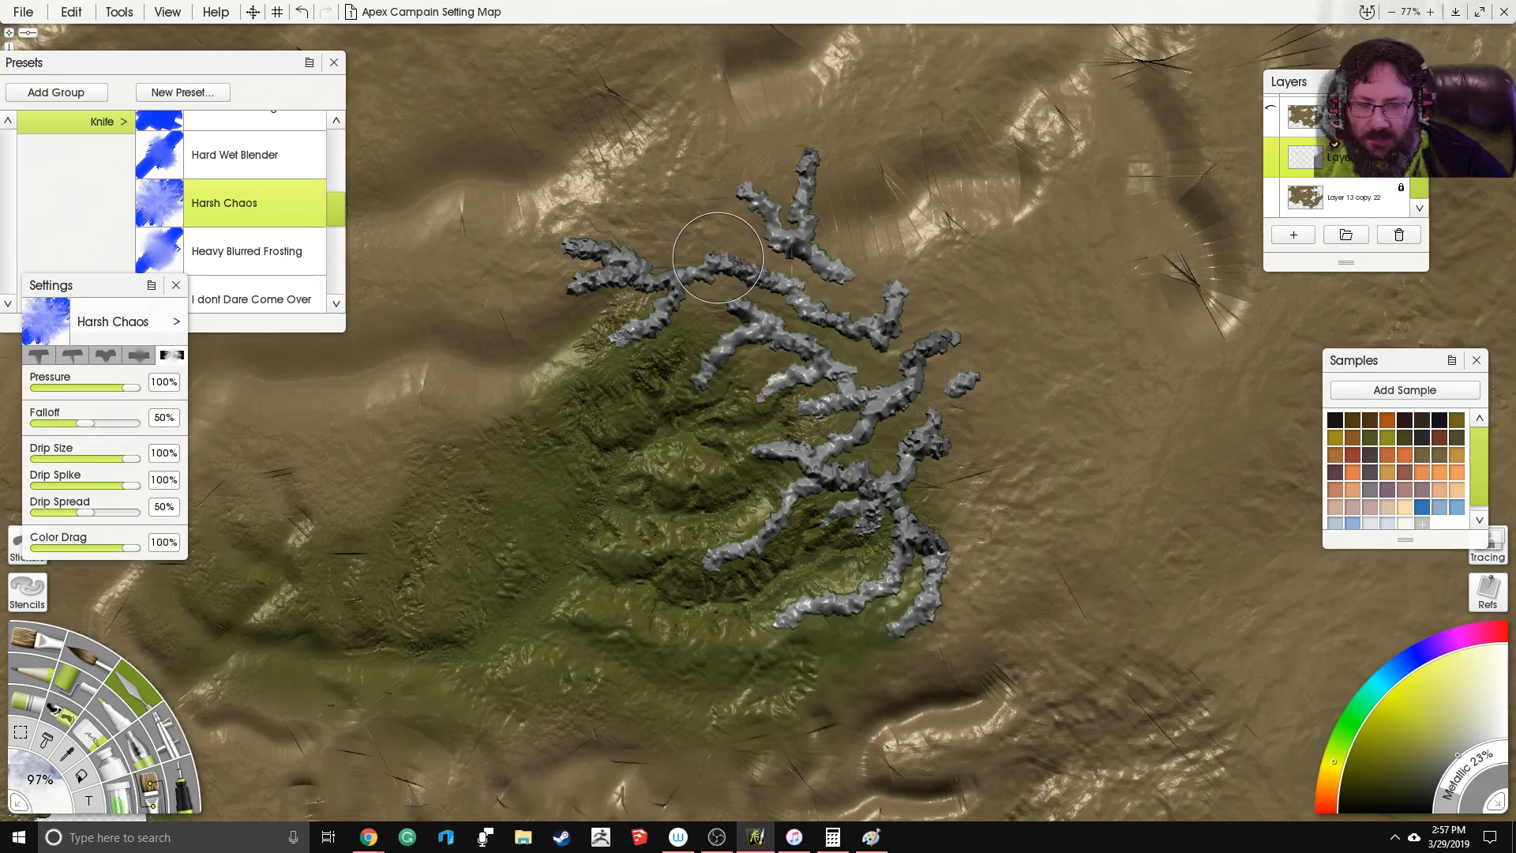
Step: Rework the forked northwestern ridgeline and its southern spur with Harsh Chaos to give them a jagged rock texture
scroll(738, 258, "up", 5)
left_click_drag(714, 419, 713, 523)
mouse_move(642, 437)
left_mouse_down()
mouse_move(671, 462)
mouse_move(610, 513)
mouse_move(538, 539)
mouse_move(515, 527)
mouse_move(545, 460)
mouse_move(568, 440)
left_mouse_up()
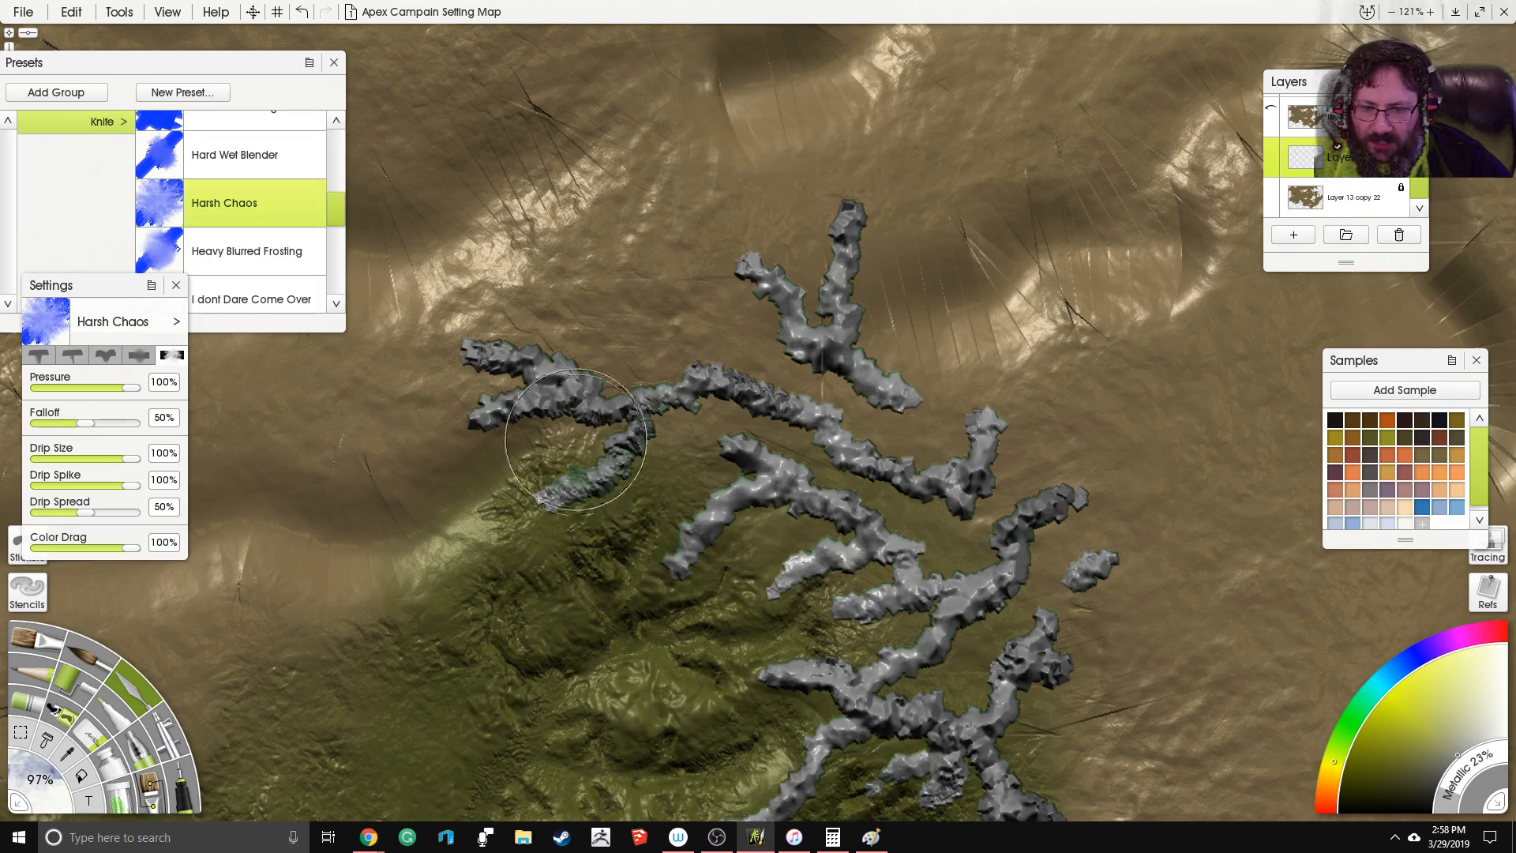
scroll(542, 322, "up", 6)
mouse_move(882, 284)
left_mouse_down()
mouse_move(912, 286)
mouse_move(616, 218)
mouse_move(490, 237)
mouse_move(501, 348)
mouse_move(588, 339)
mouse_move(576, 349)
mouse_move(608, 359)
mouse_move(568, 454)
mouse_move(771, 414)
mouse_move(542, 421)
left_mouse_up()
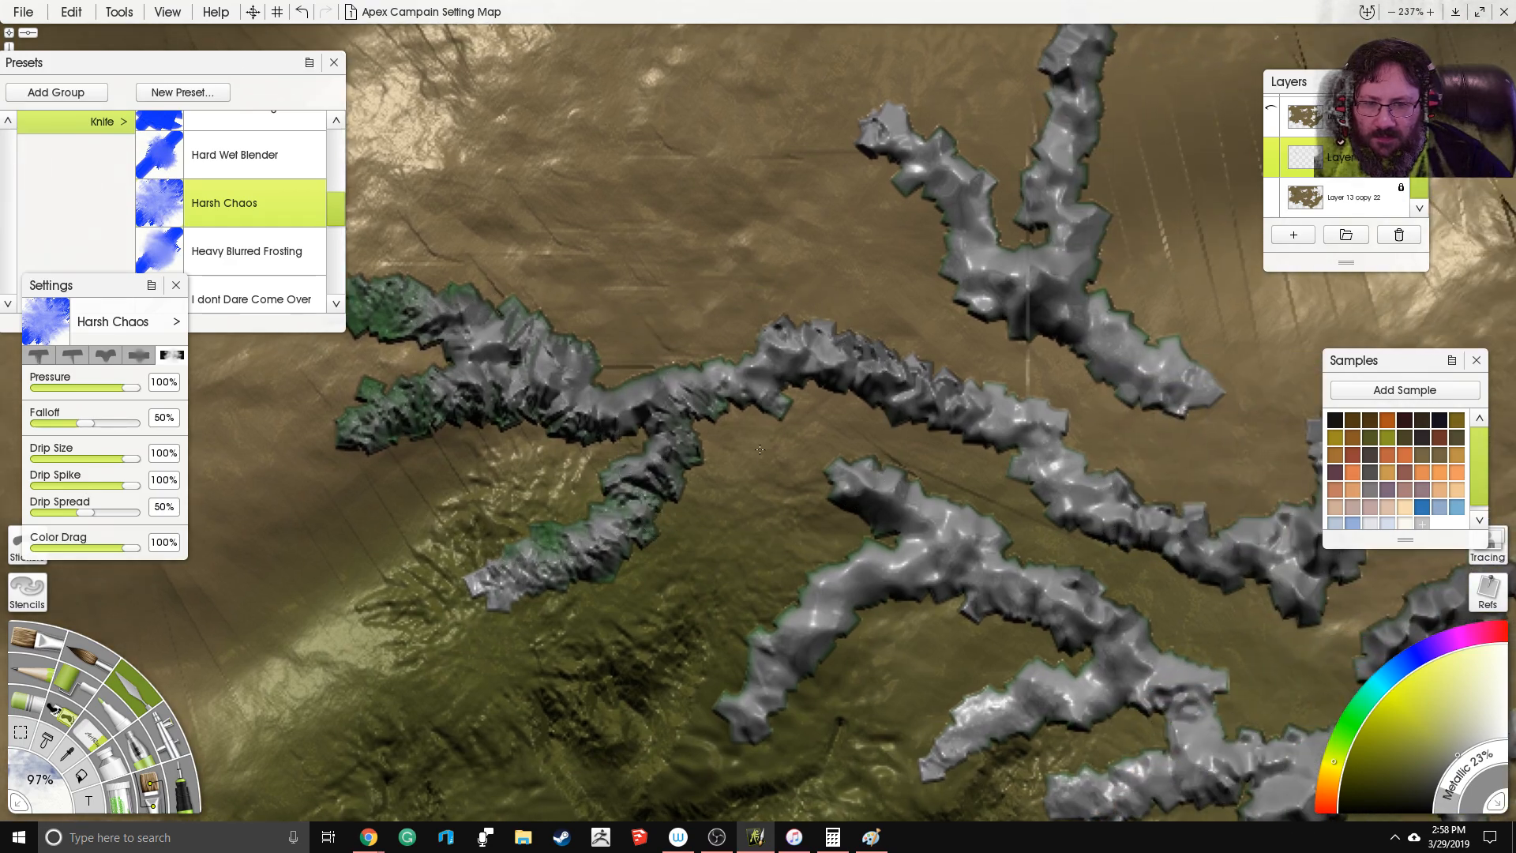
Step: Carry the Harsh Chaos texture along the northern and central ridgelines to the eastern junction
mouse_move(623, 337)
left_mouse_down()
mouse_move(856, 280)
mouse_move(1056, 350)
mouse_move(1137, 434)
left_mouse_up()
mouse_move(1248, 265)
left_mouse_down()
mouse_move(1083, 377)
mouse_move(1057, 412)
mouse_move(900, 332)
mouse_move(815, 131)
mouse_move(789, 252)
mouse_move(726, 398)
left_mouse_up()
mouse_move(840, 532)
left_mouse_down()
mouse_move(647, 261)
mouse_move(592, 379)
mouse_move(664, 393)
mouse_move(718, 437)
mouse_move(774, 387)
mouse_move(837, 419)
mouse_move(916, 474)
mouse_move(930, 582)
mouse_move(931, 347)
mouse_move(1018, 284)
mouse_move(1006, 448)
mouse_move(771, 259)
left_mouse_up()
mouse_move(950, 397)
left_mouse_down()
mouse_move(907, 347)
mouse_move(849, 399)
mouse_move(765, 508)
mouse_move(777, 588)
mouse_move(746, 616)
mouse_move(625, 640)
mouse_move(614, 547)
left_mouse_up()
mouse_move(742, 655)
left_mouse_down()
mouse_move(870, 558)
mouse_move(940, 434)
left_mouse_up()
left_click_drag(916, 560, 953, 237)
left_click_drag(954, 237, 908, 356)
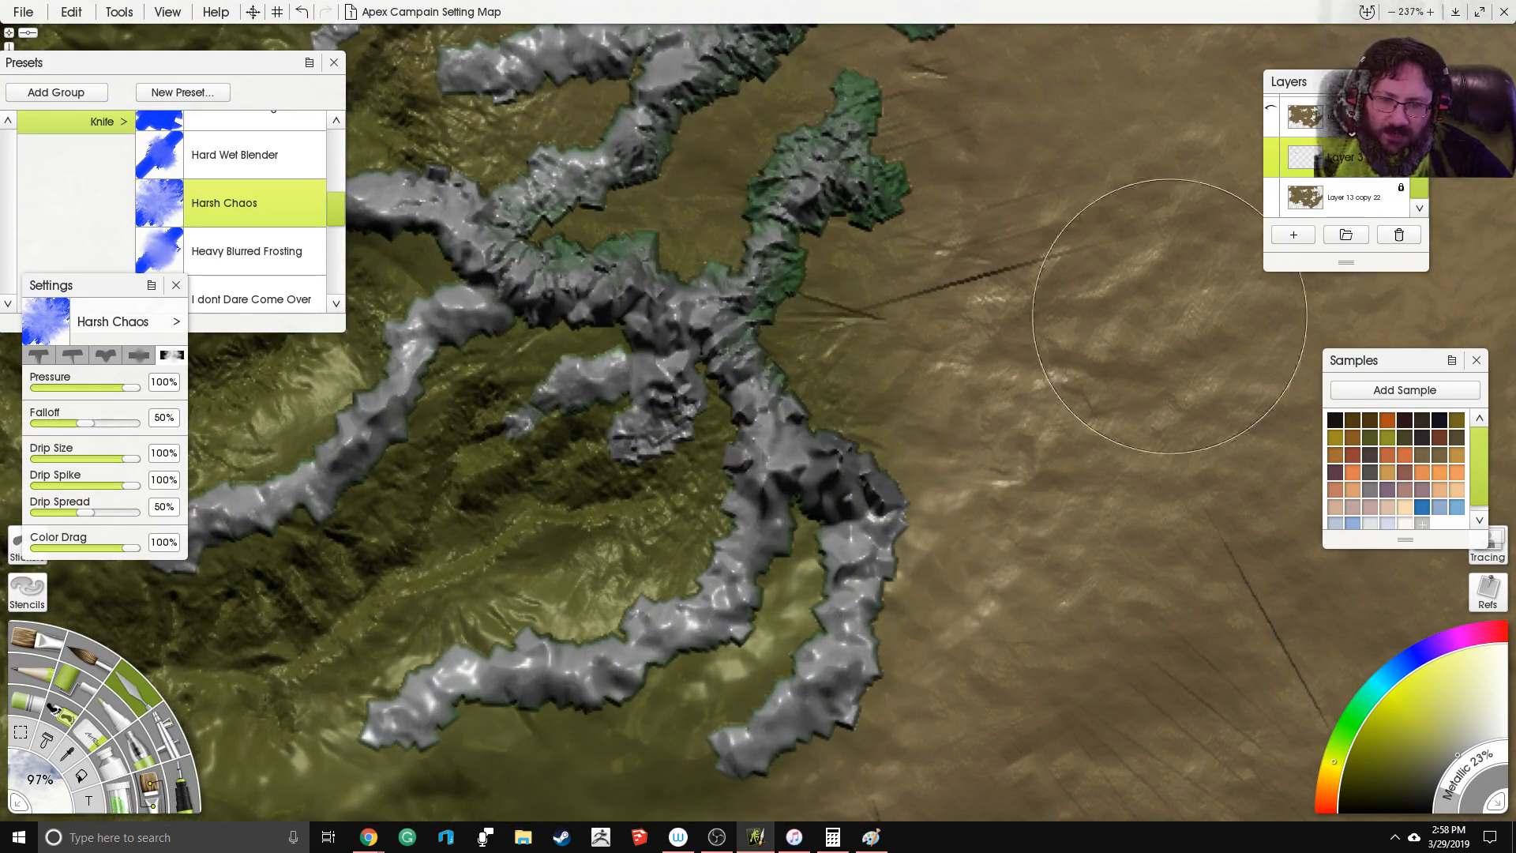
Step: Roughen the remaining eastern and southeastern ridgelines and spurs with Harsh Chaos strokes
scroll(1005, 182, "up", 4)
left_click_drag(901, 79, 1026, 385)
scroll(789, 332, "down", 3)
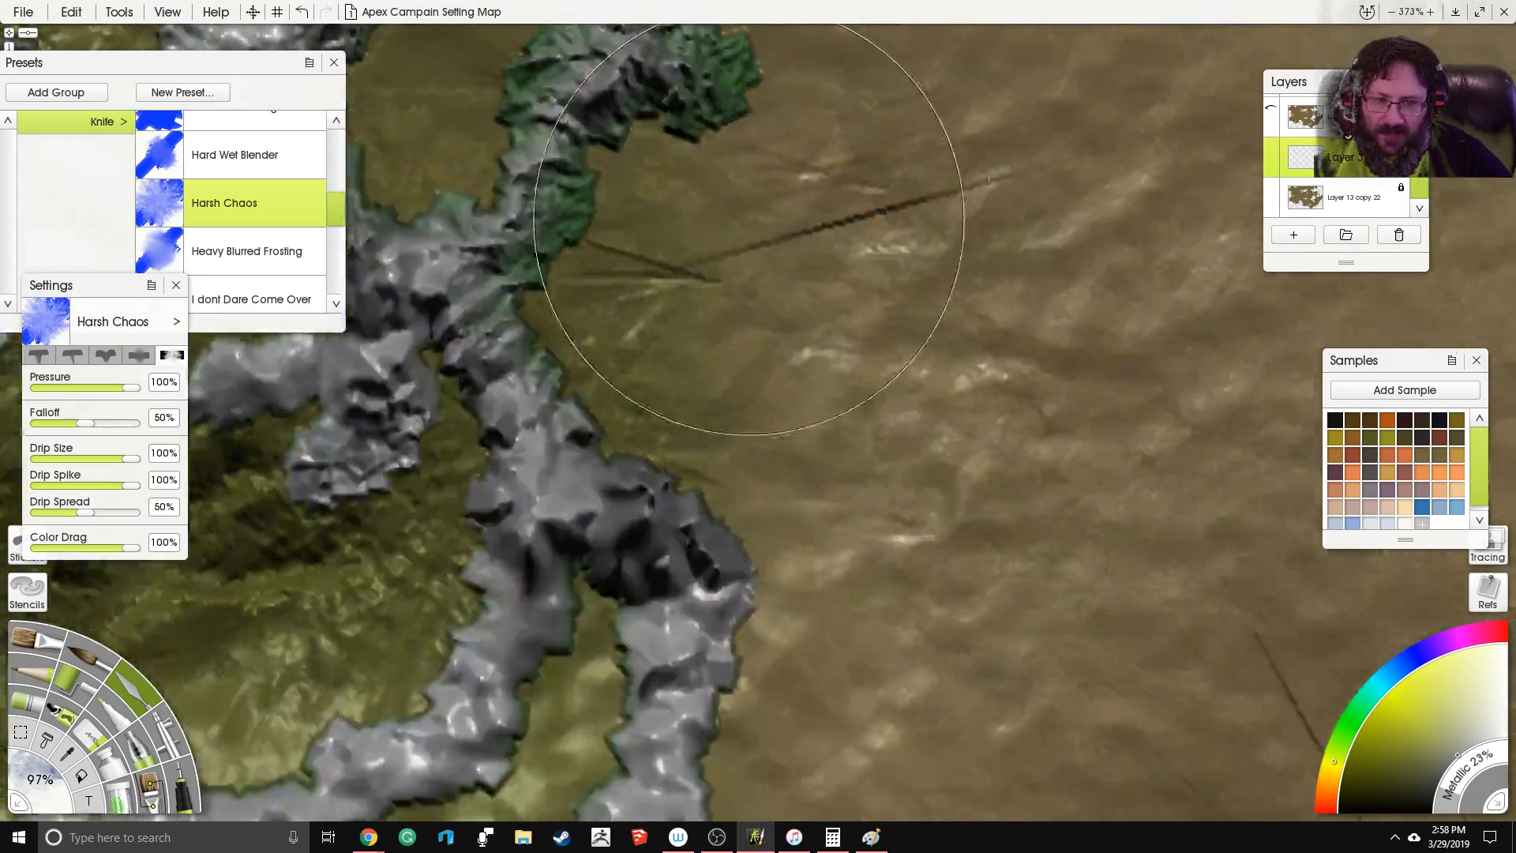
left_click_drag(750, 462, 694, 691)
mouse_move(563, 654)
left_mouse_down()
mouse_move(647, 618)
mouse_move(678, 542)
mouse_move(617, 545)
mouse_move(895, 442)
mouse_move(895, 350)
mouse_move(788, 438)
mouse_move(726, 461)
mouse_move(694, 517)
mouse_move(600, 588)
mouse_move(754, 595)
mouse_move(800, 525)
left_mouse_up()
left_click_drag(638, 440, 788, 550)
left_click_drag(859, 432, 568, 576)
mouse_move(565, 447)
left_mouse_down()
mouse_move(610, 500)
mouse_move(616, 443)
left_mouse_up()
left_click_drag(470, 565, 566, 588)
mouse_move(552, 402)
left_mouse_down()
mouse_move(624, 395)
mouse_move(750, 340)
mouse_move(709, 299)
mouse_move(700, 153)
mouse_move(785, 159)
mouse_move(862, 203)
mouse_move(920, 148)
mouse_move(952, 146)
left_mouse_up()
mouse_move(971, 162)
left_mouse_down()
mouse_move(933, 205)
mouse_move(793, 661)
left_mouse_up()
mouse_move(819, 559)
left_mouse_down()
mouse_move(783, 522)
mouse_move(690, 467)
mouse_move(617, 514)
mouse_move(538, 503)
mouse_move(408, 613)
mouse_move(345, 627)
mouse_move(359, 497)
mouse_move(433, 414)
mouse_move(525, 484)
mouse_move(549, 525)
mouse_move(608, 531)
mouse_move(672, 592)
mouse_move(623, 608)
left_mouse_up()
Step: Merge the ridgeline layer down into the terrain layer
scroll(787, 410, "down", 5)
scroll(822, 291, "down", 3)
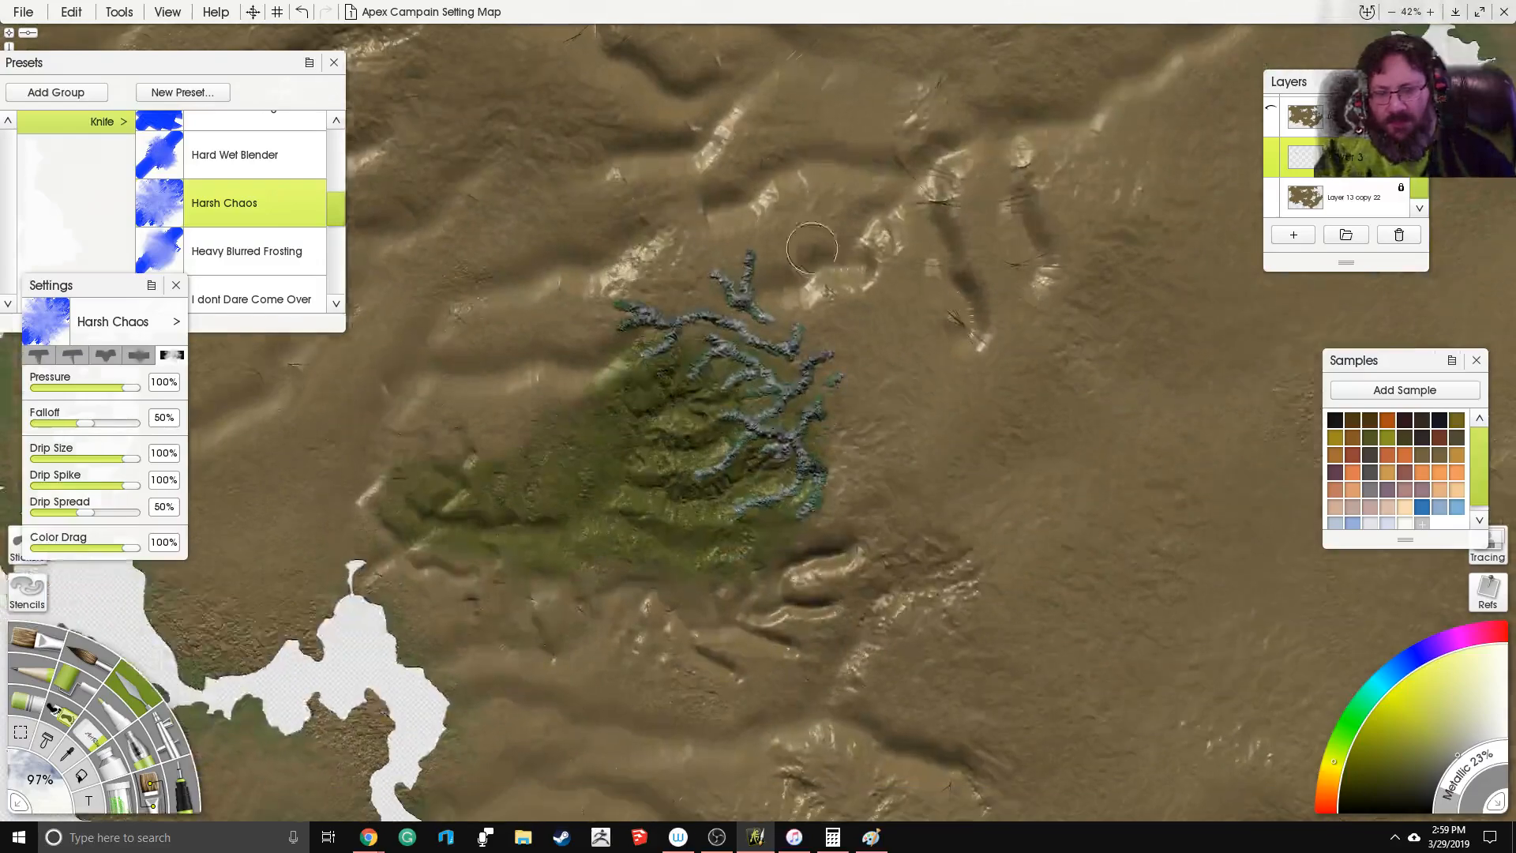
scroll(753, 246, "up", 10)
left_click_drag(753, 246, 807, 364)
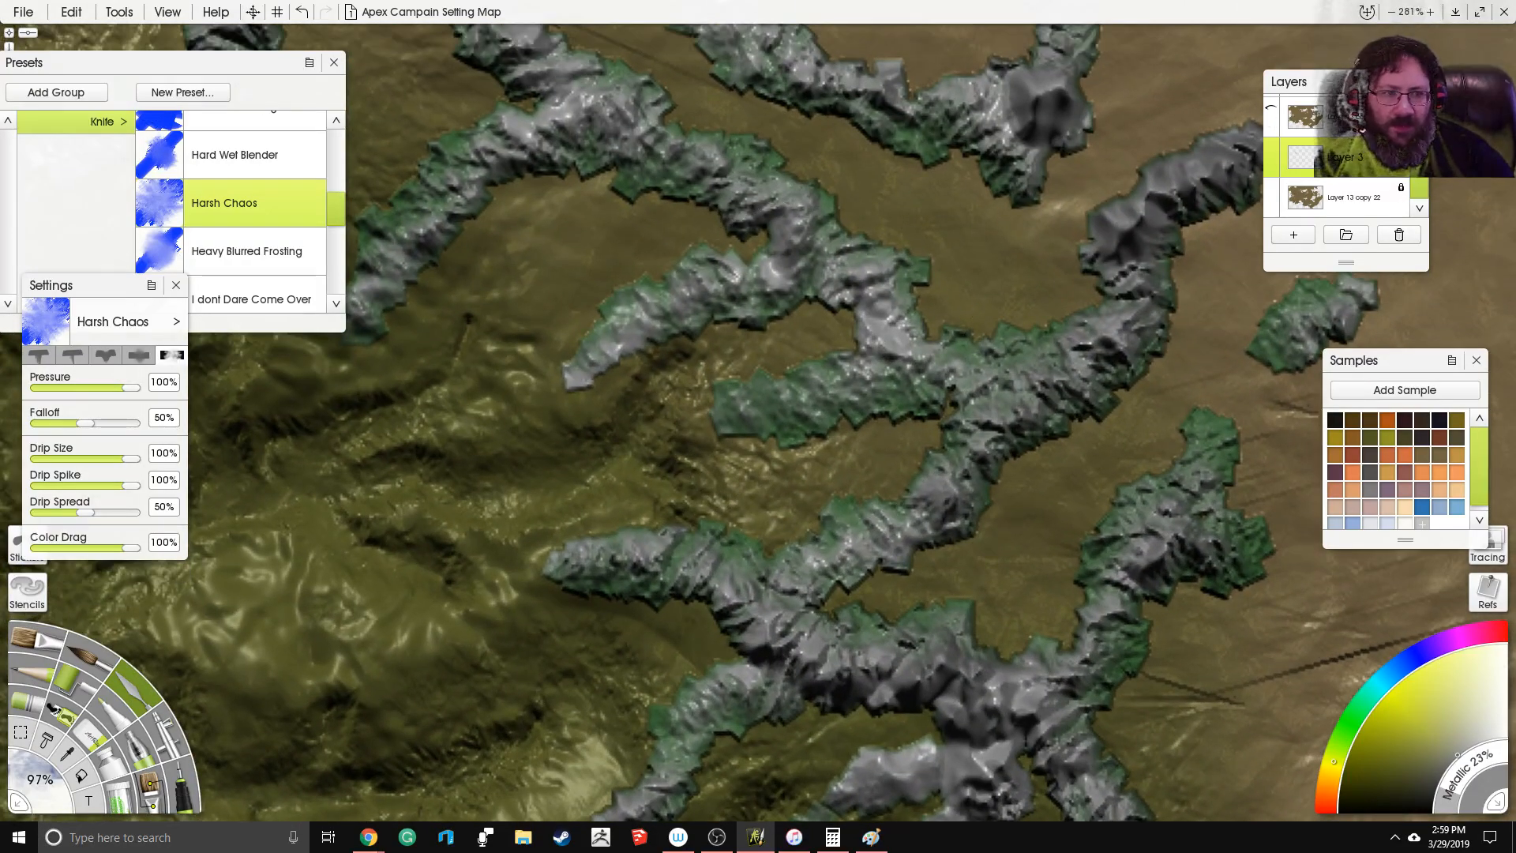
right_click(1371, 158)
left_click(1409, 174)
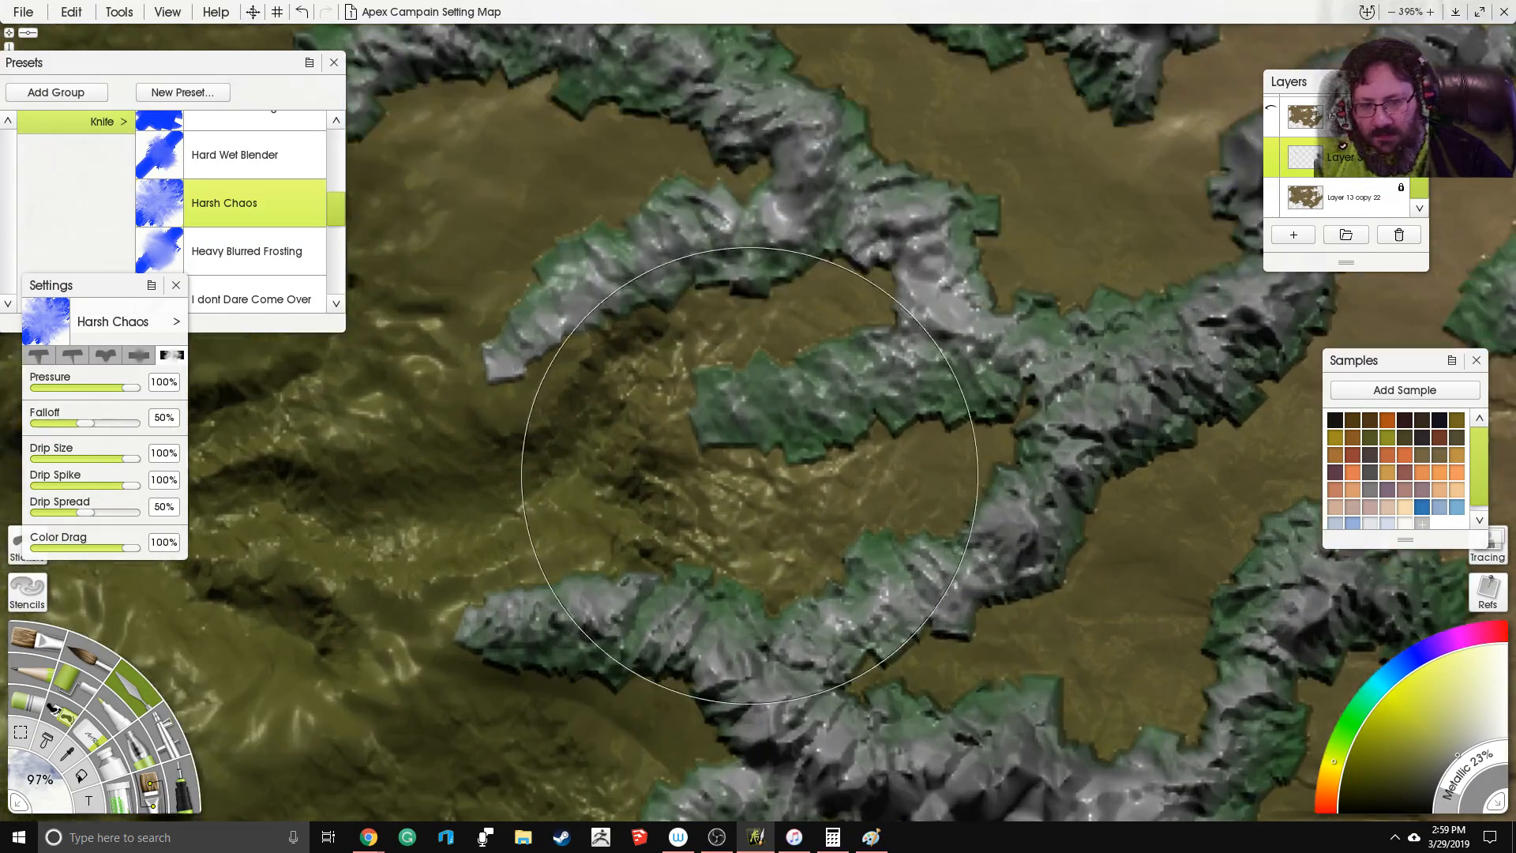
scroll(744, 508, "up", 3)
right_click(1363, 156)
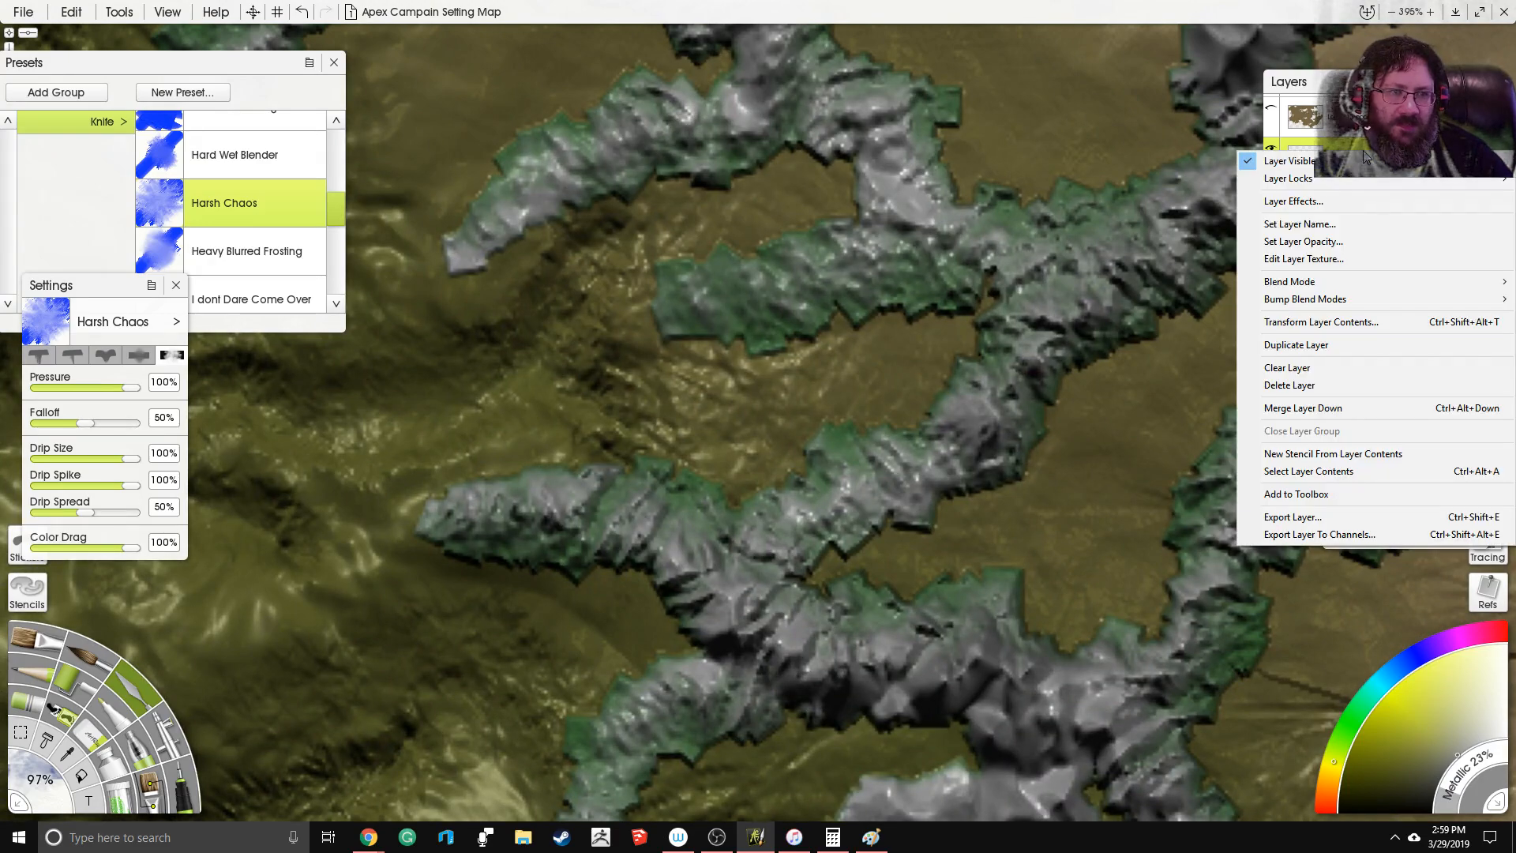
left_click(1387, 408)
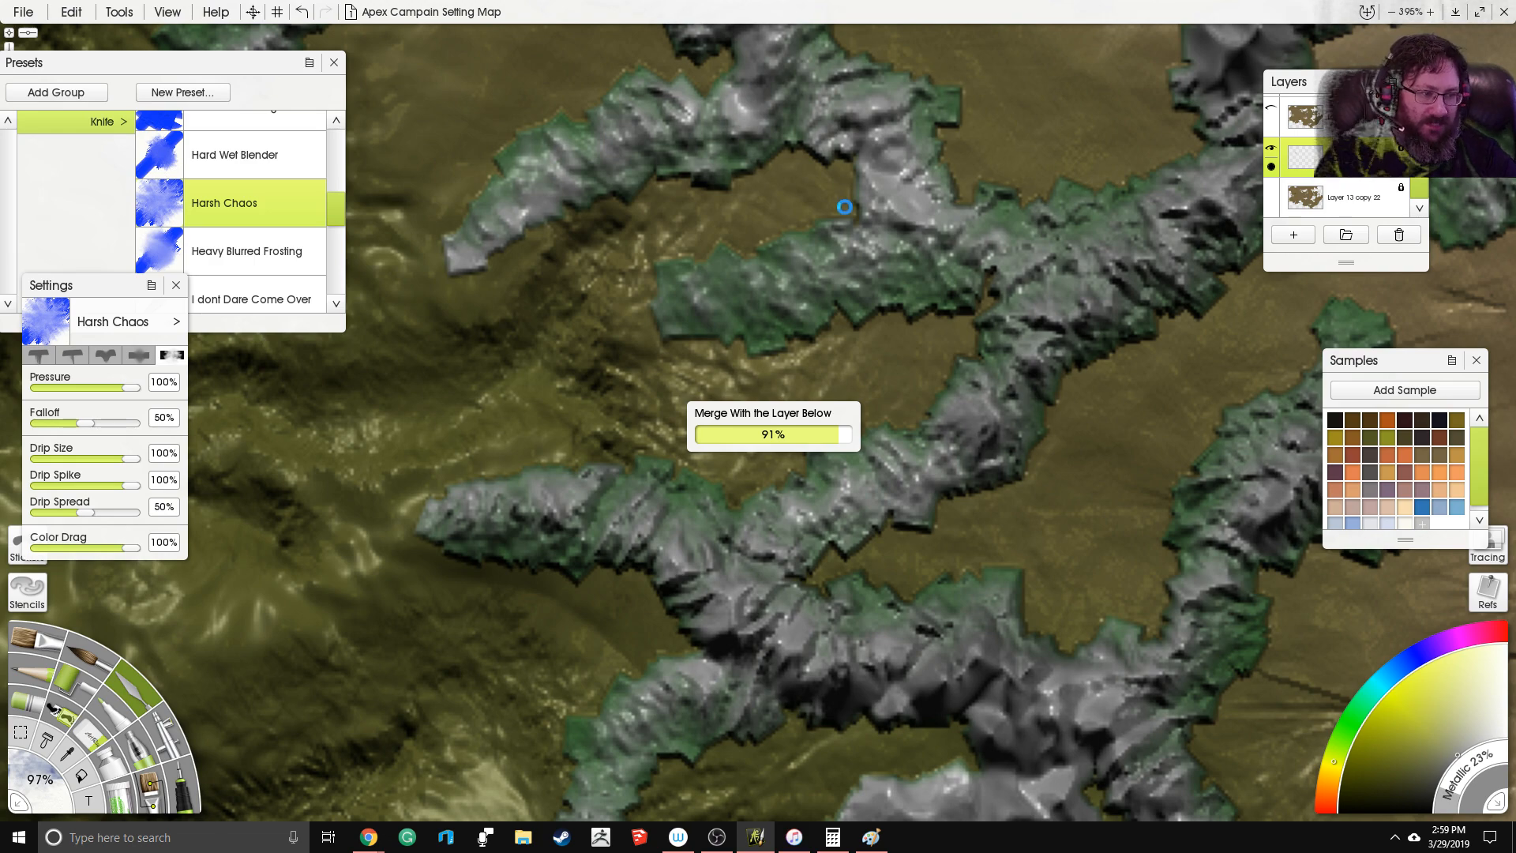
Step: Open the canvas settings and raise the dark green canvas color's opacity to 100%
scroll(826, 225, "down", 5)
left_click_drag(827, 227, 1182, 98)
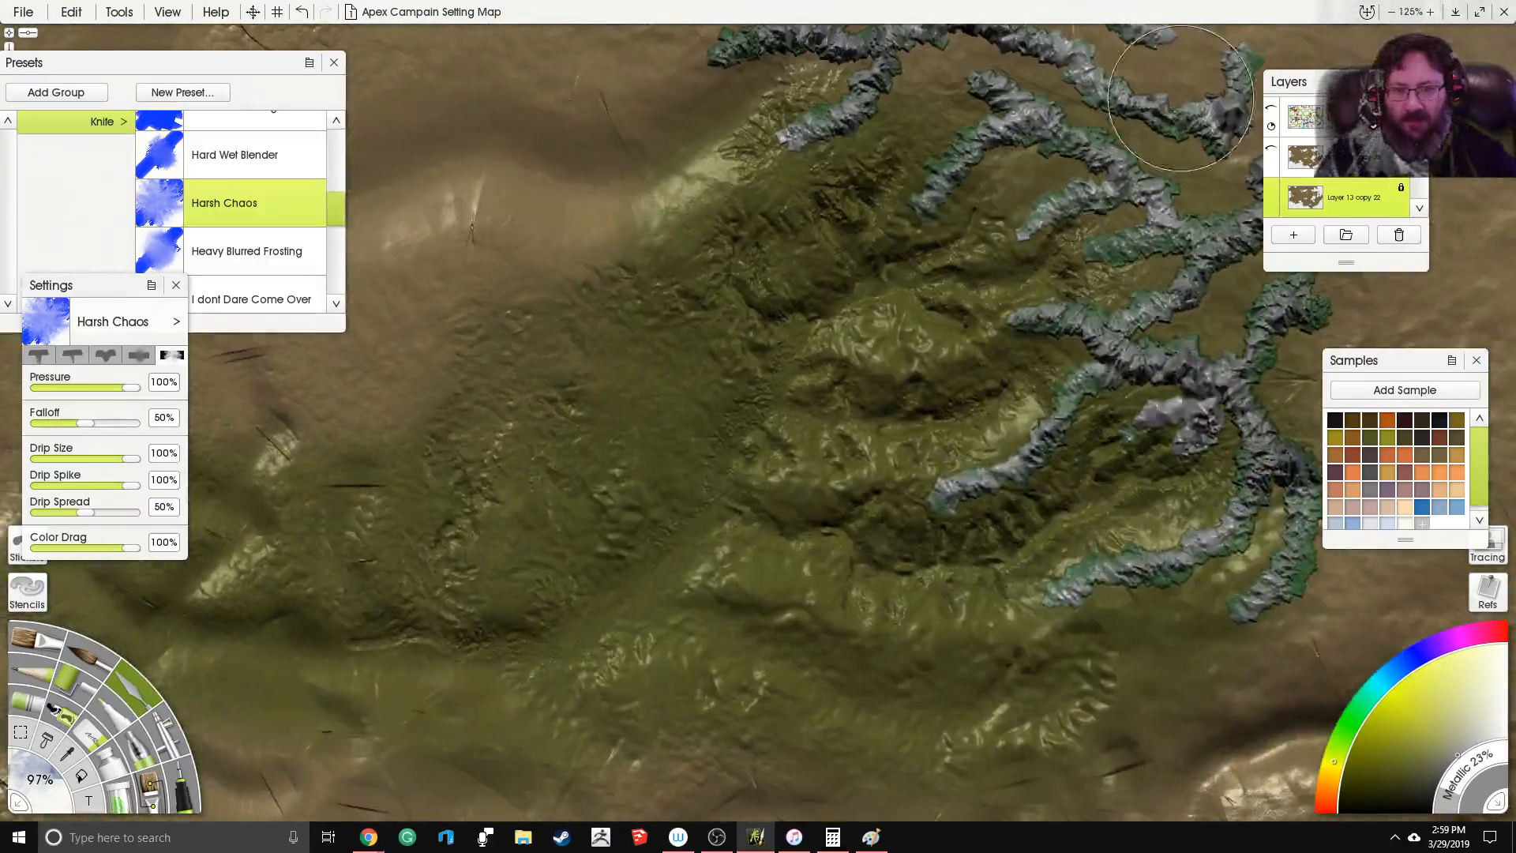
scroll(756, 410, "down", 4)
left_click_drag(190, 353, 941, 295)
right_click(472, 446)
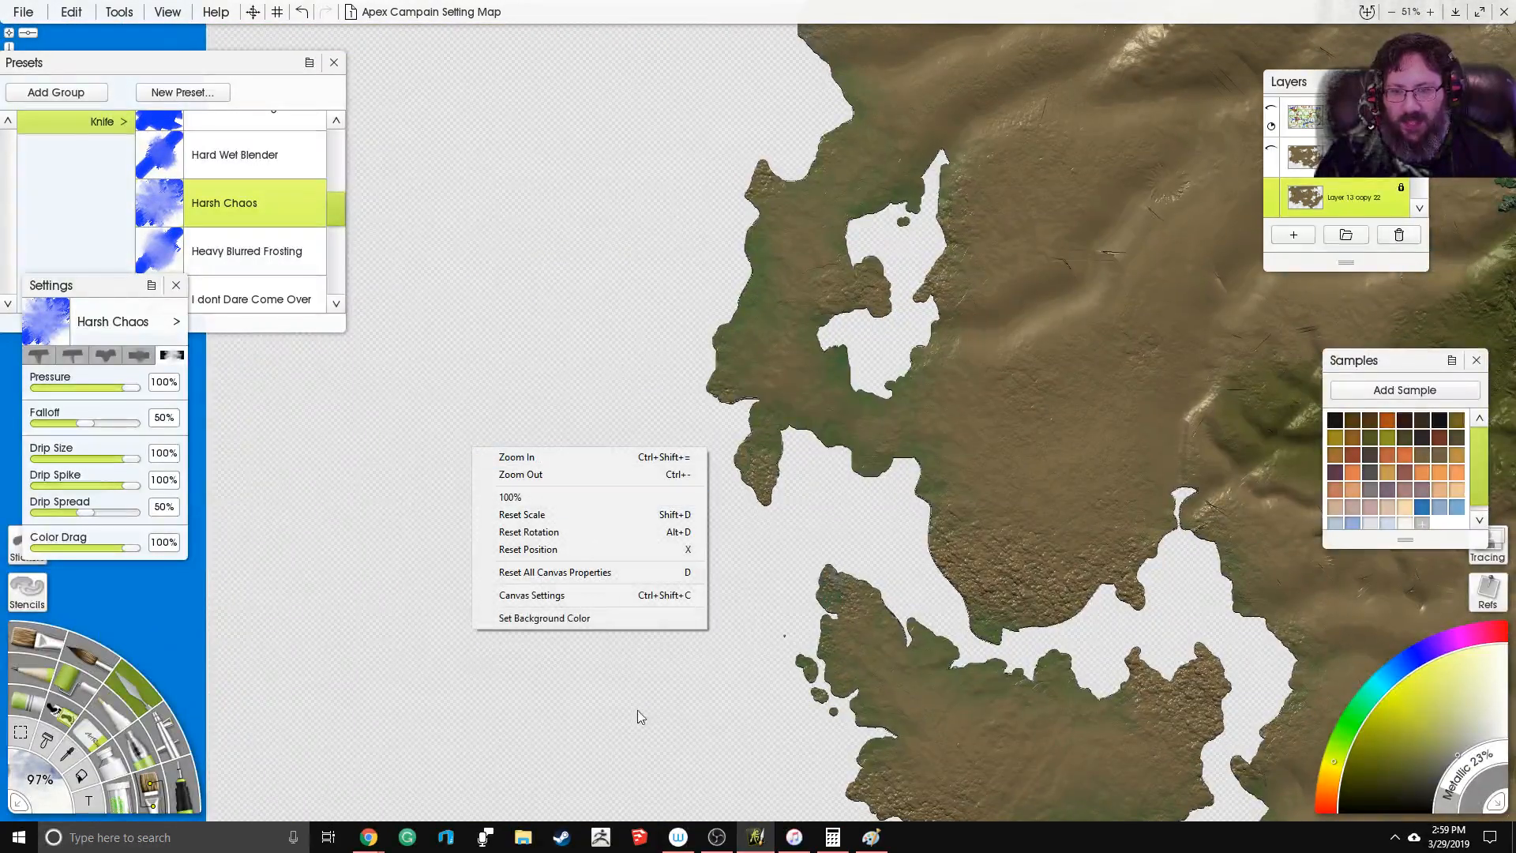
left_click(657, 595)
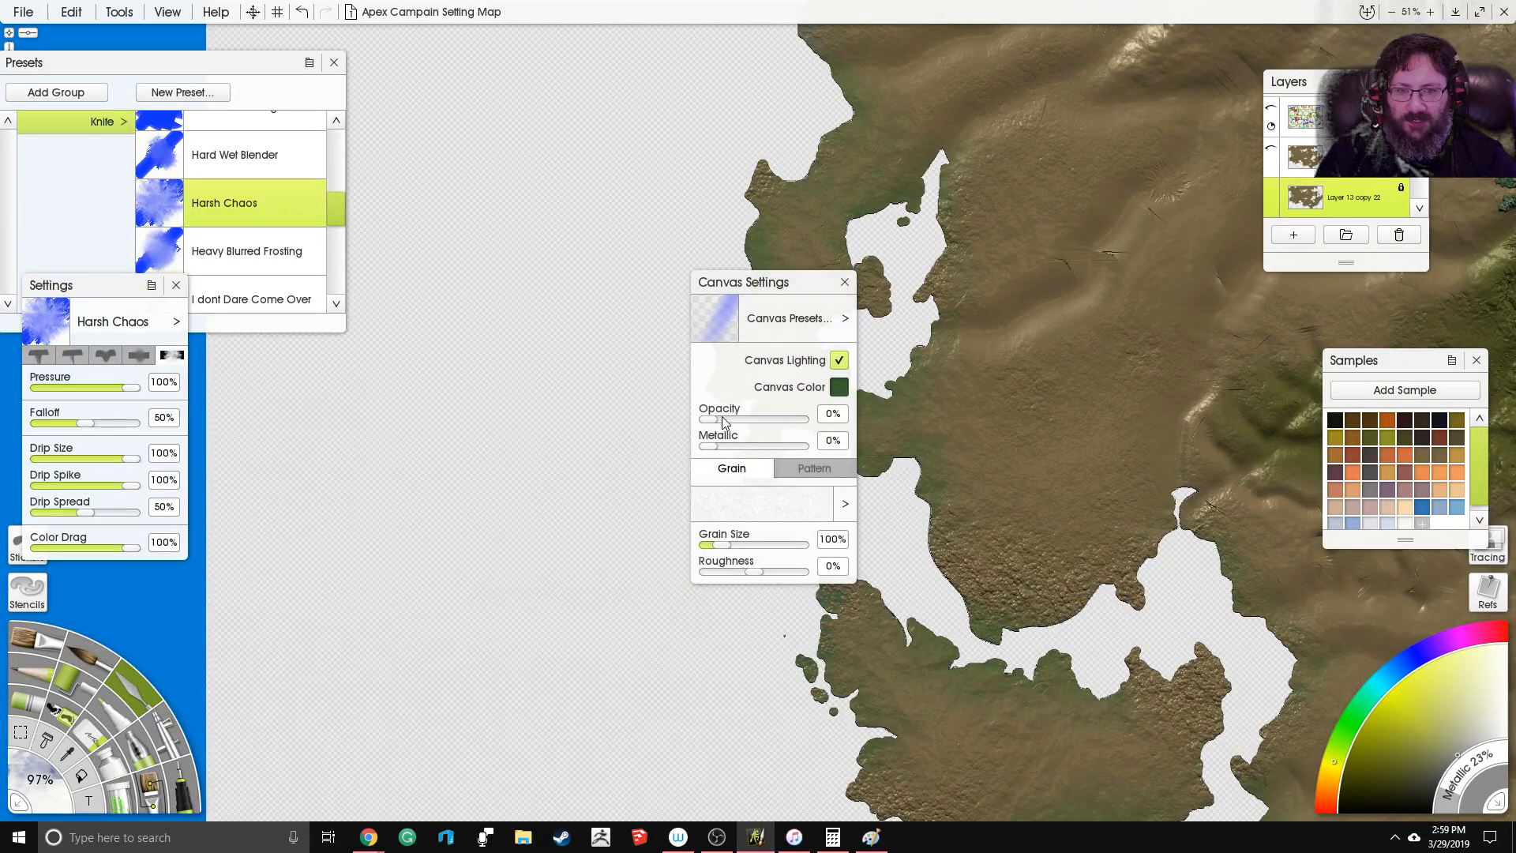
left_click_drag(724, 422, 874, 432)
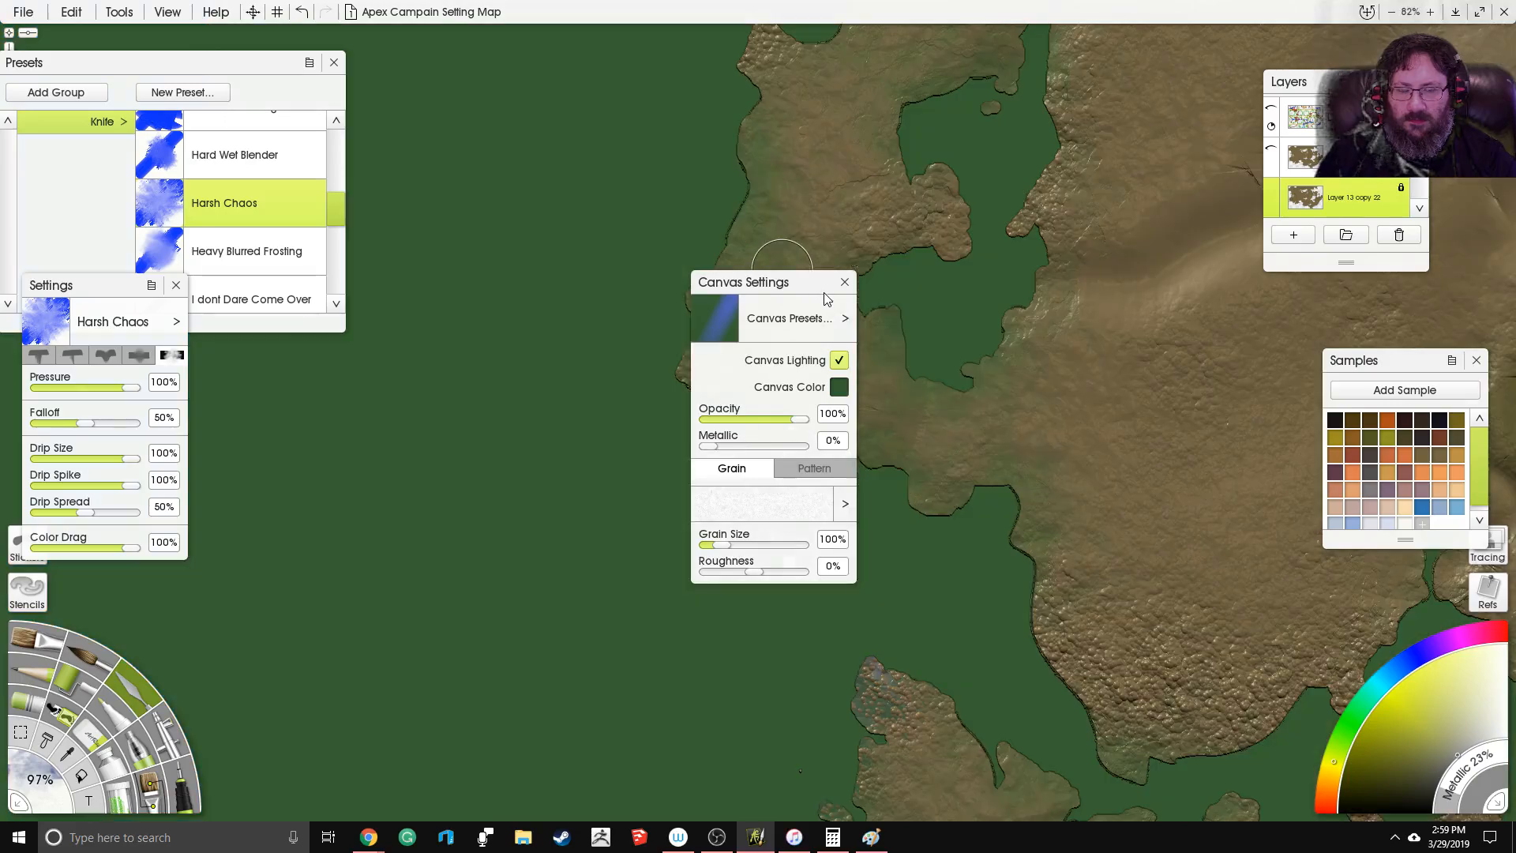
left_click_drag(817, 286, 990, 211)
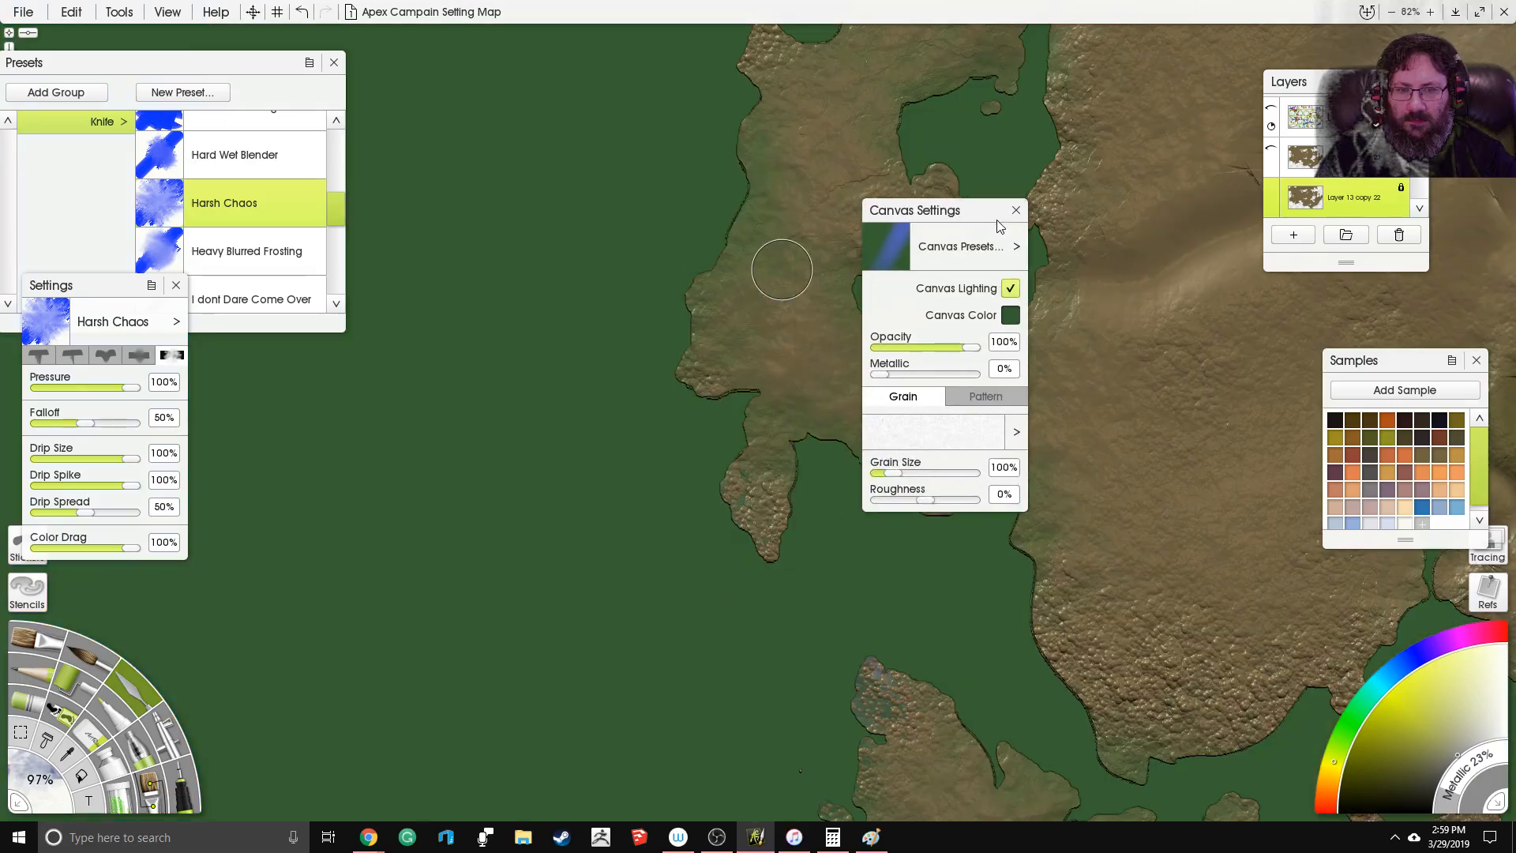
Step: Set the canvas grain to Coarse Canvas 3 from the Canvases collection
scroll(592, 324, "up", 8)
scroll(584, 377, "down", 4)
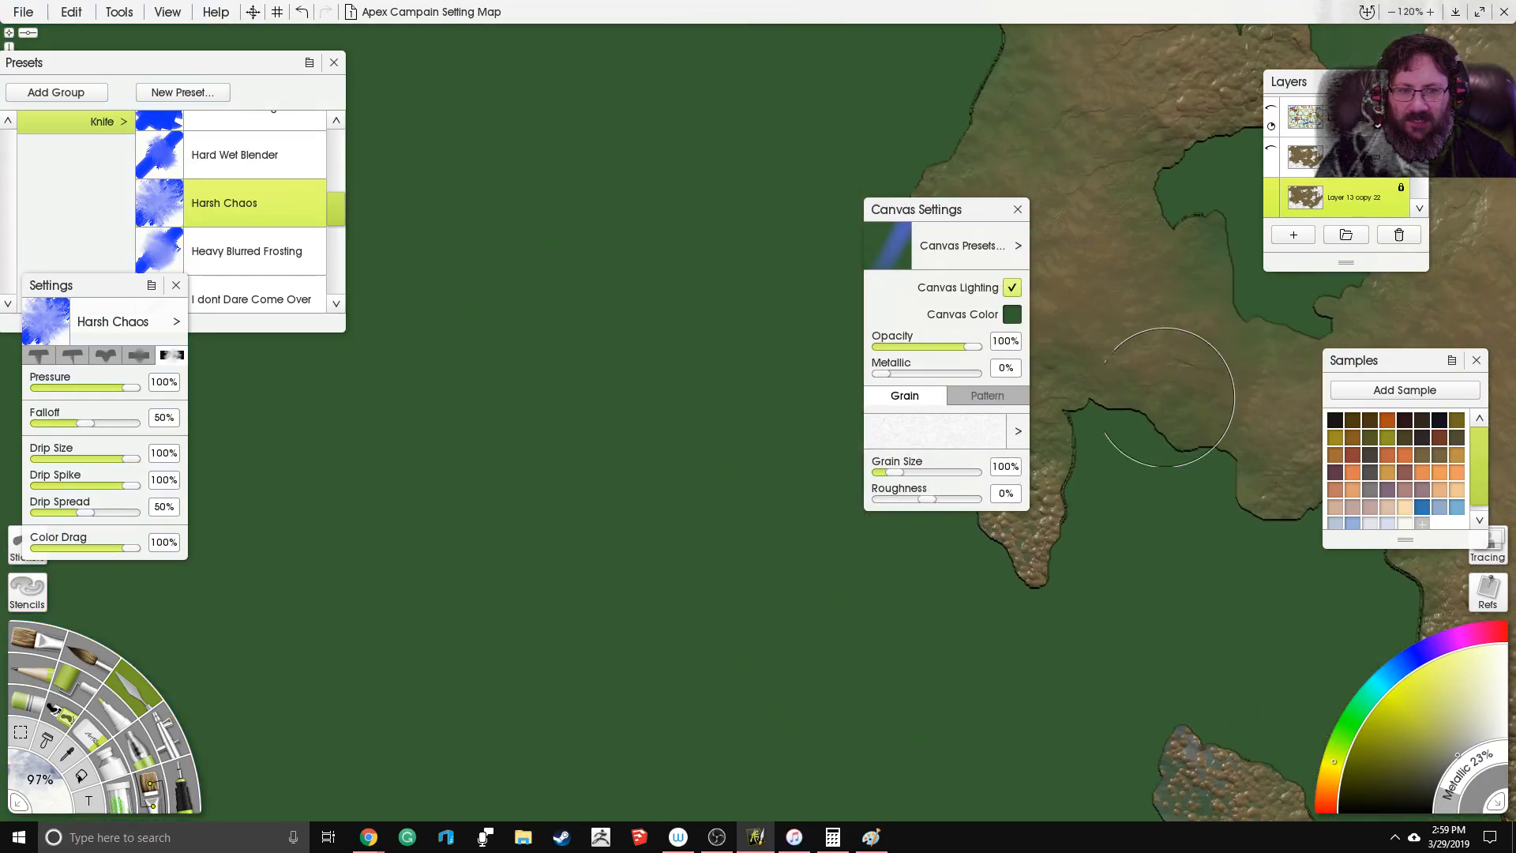
left_click(1016, 432)
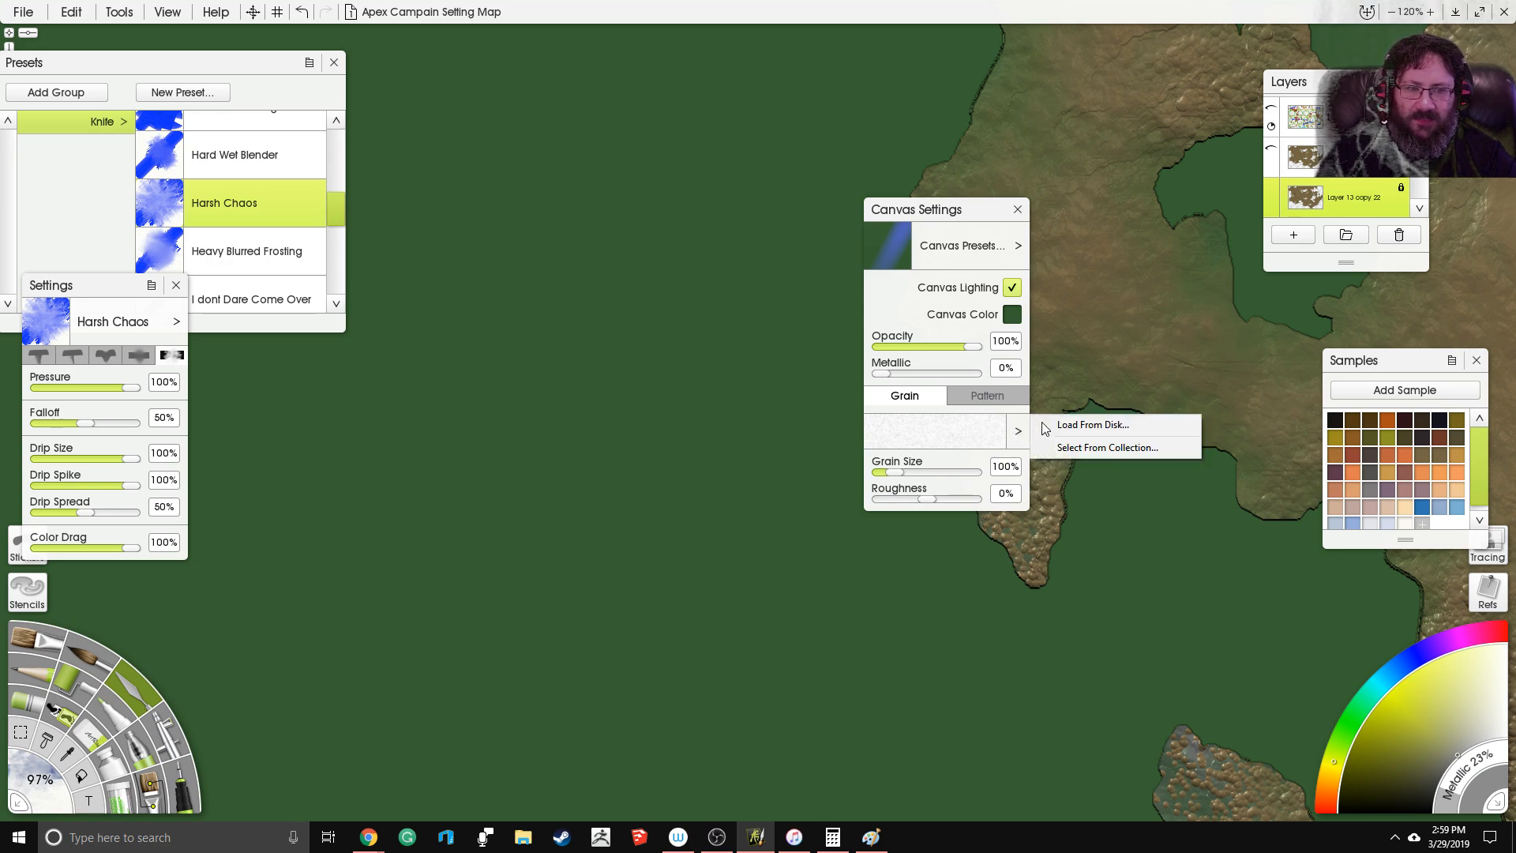
left_click(1074, 447)
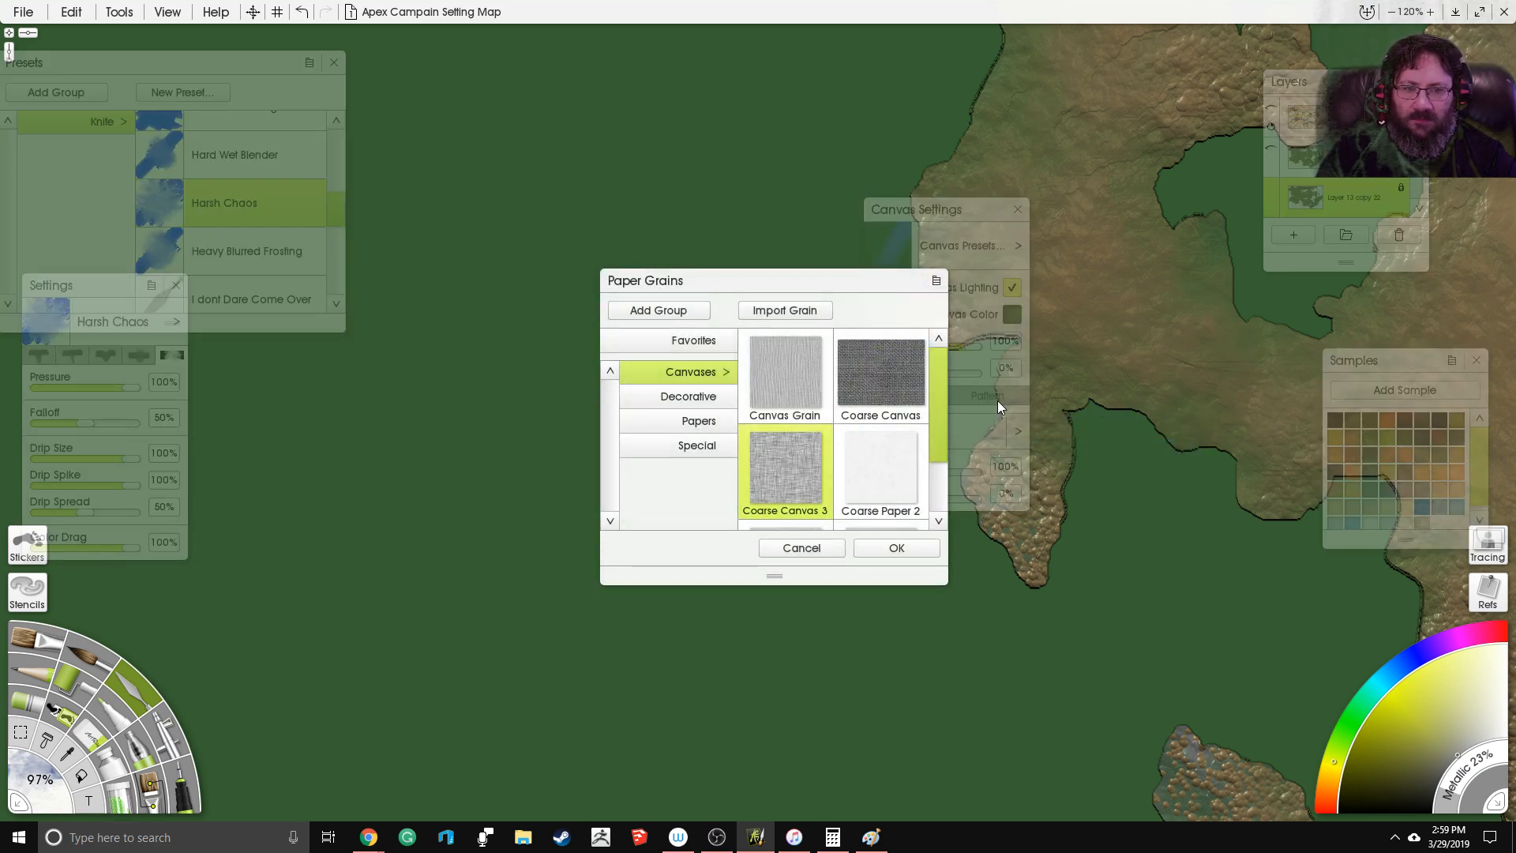
left_click(882, 545)
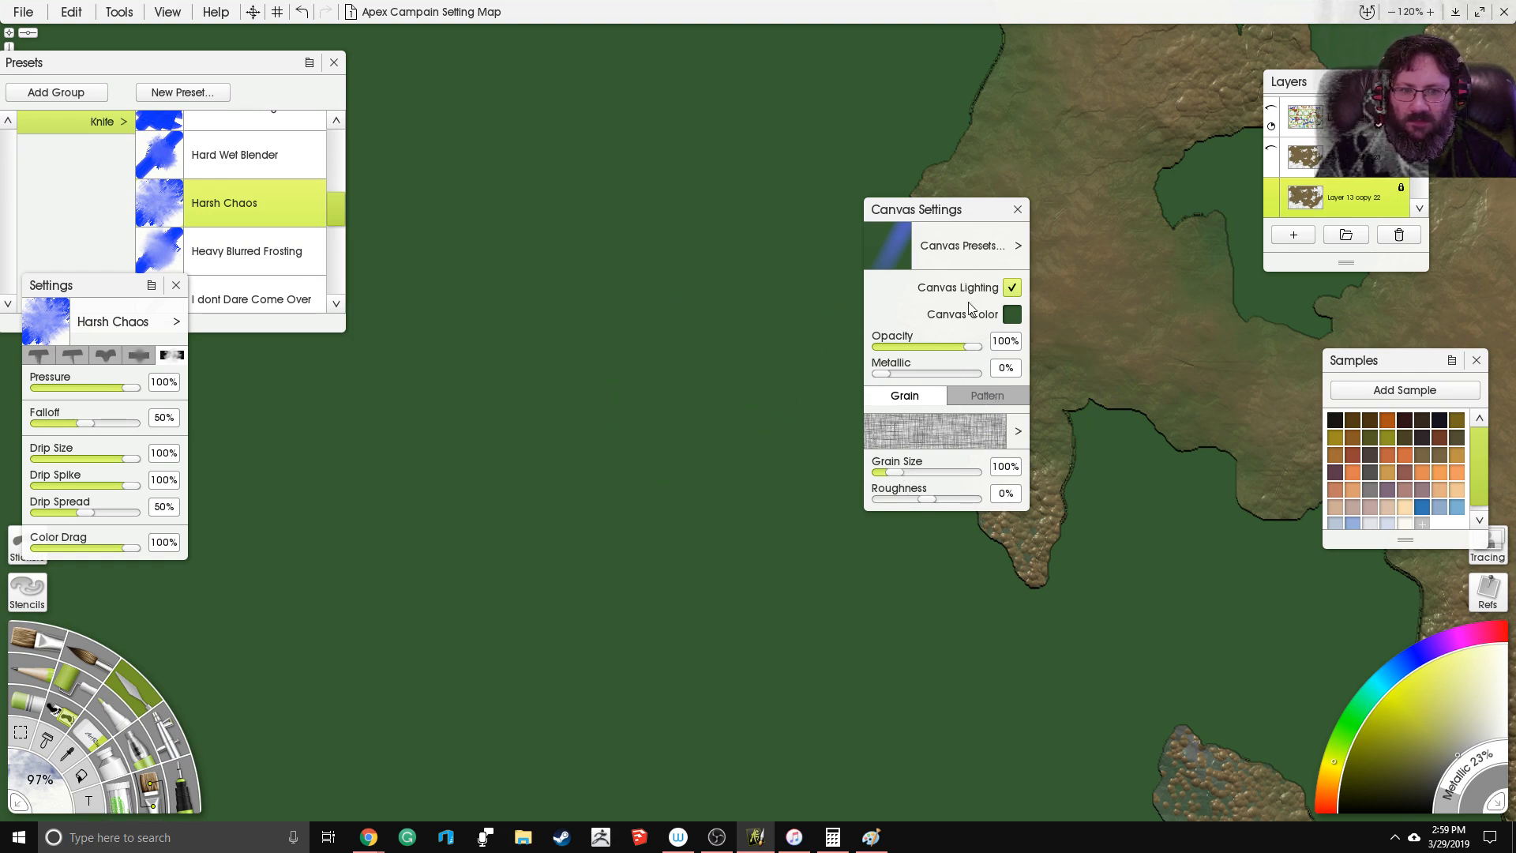
Step: Set the canvas color's metallic value to 38% and apply the Block Wall Lite pattern from the Decorative collection to the canvas
left_click(917, 373)
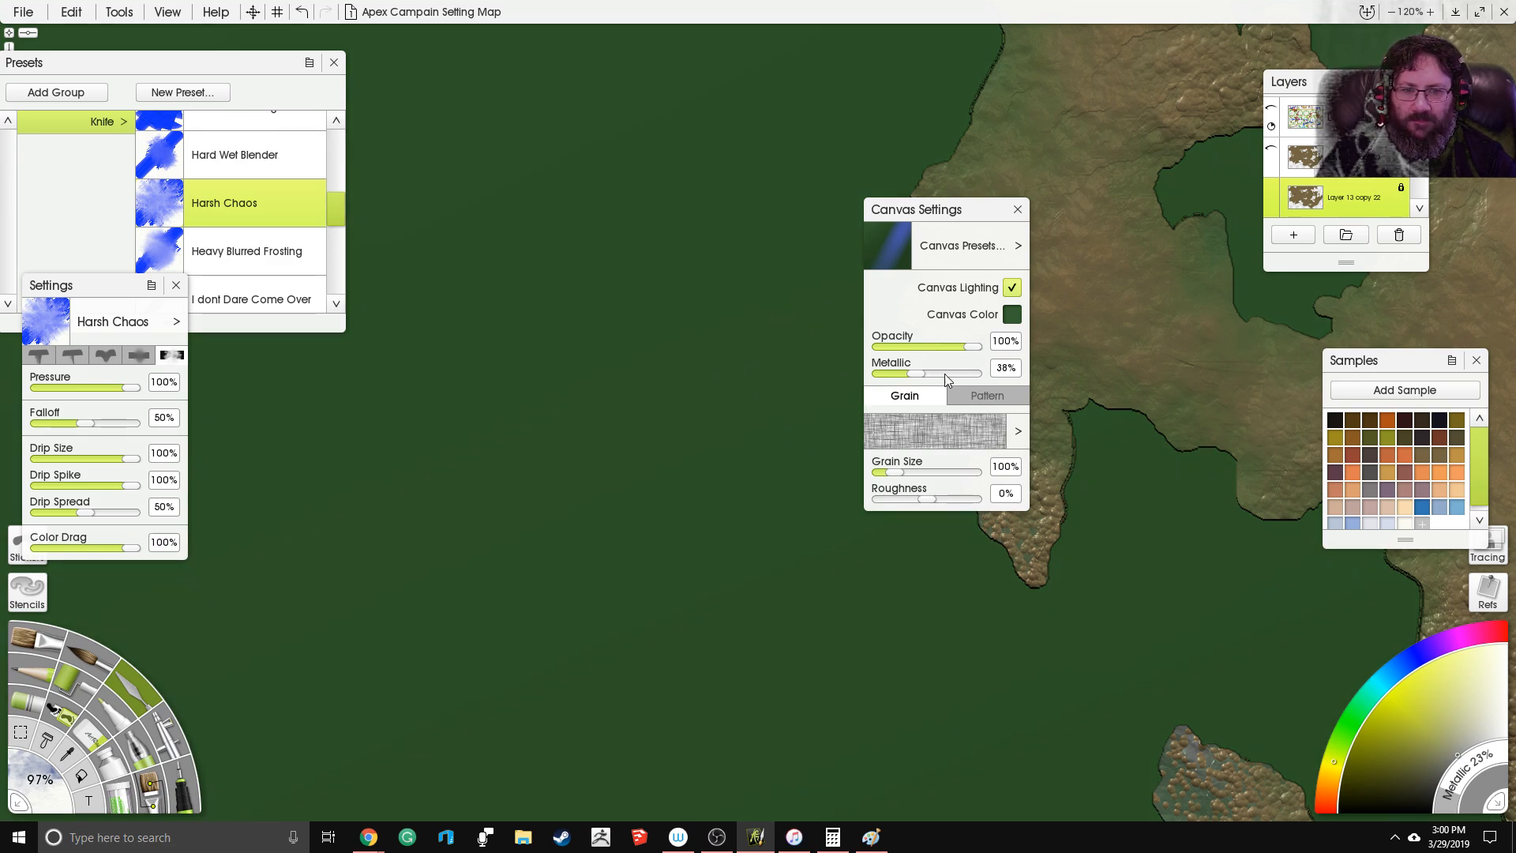
left_click(971, 399)
left_click(1018, 431)
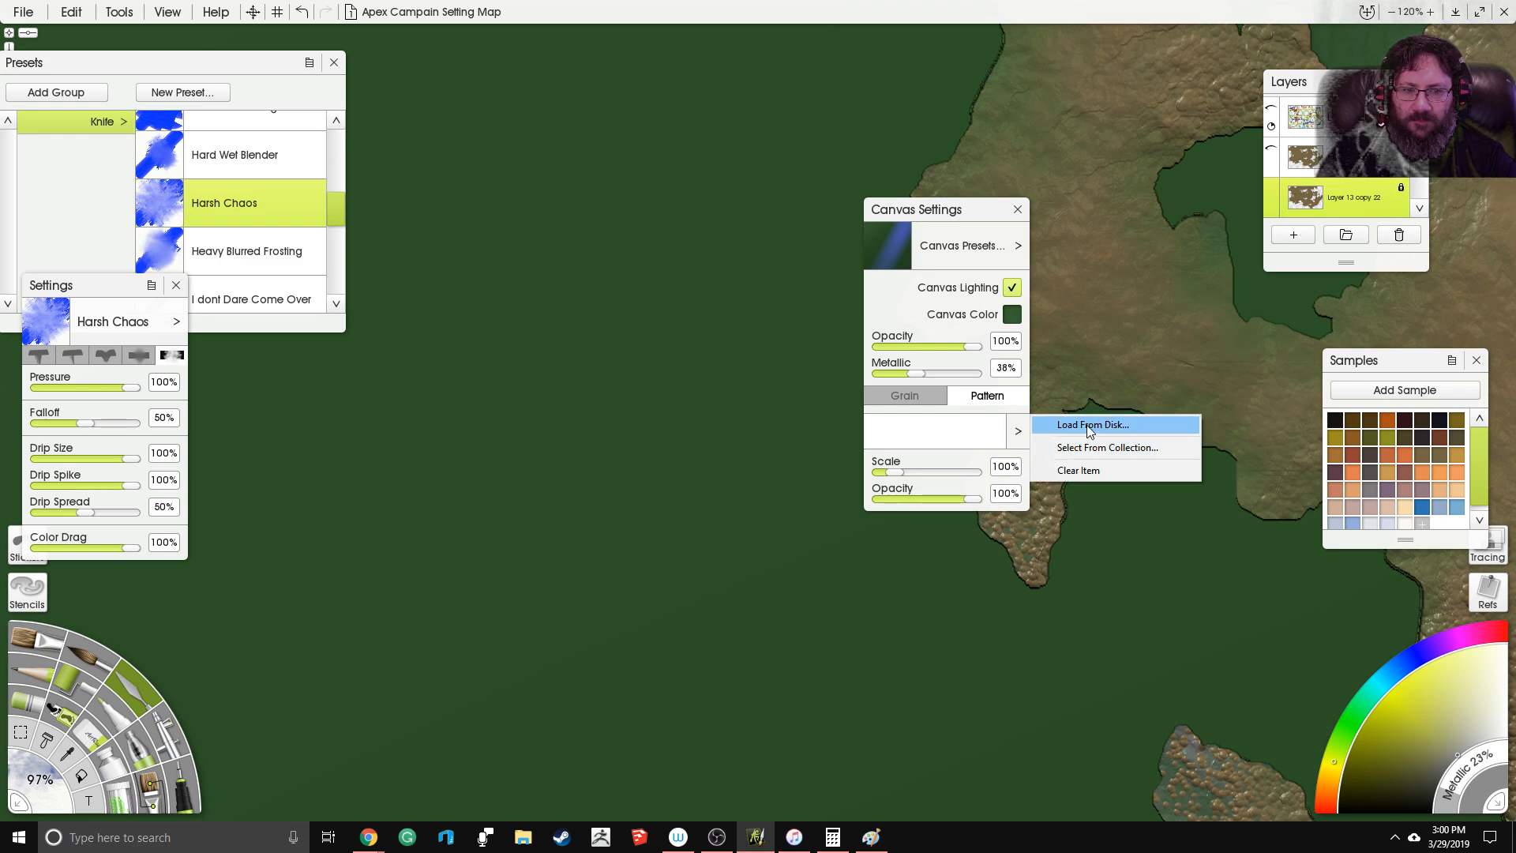
left_click(1098, 449)
left_click(682, 396)
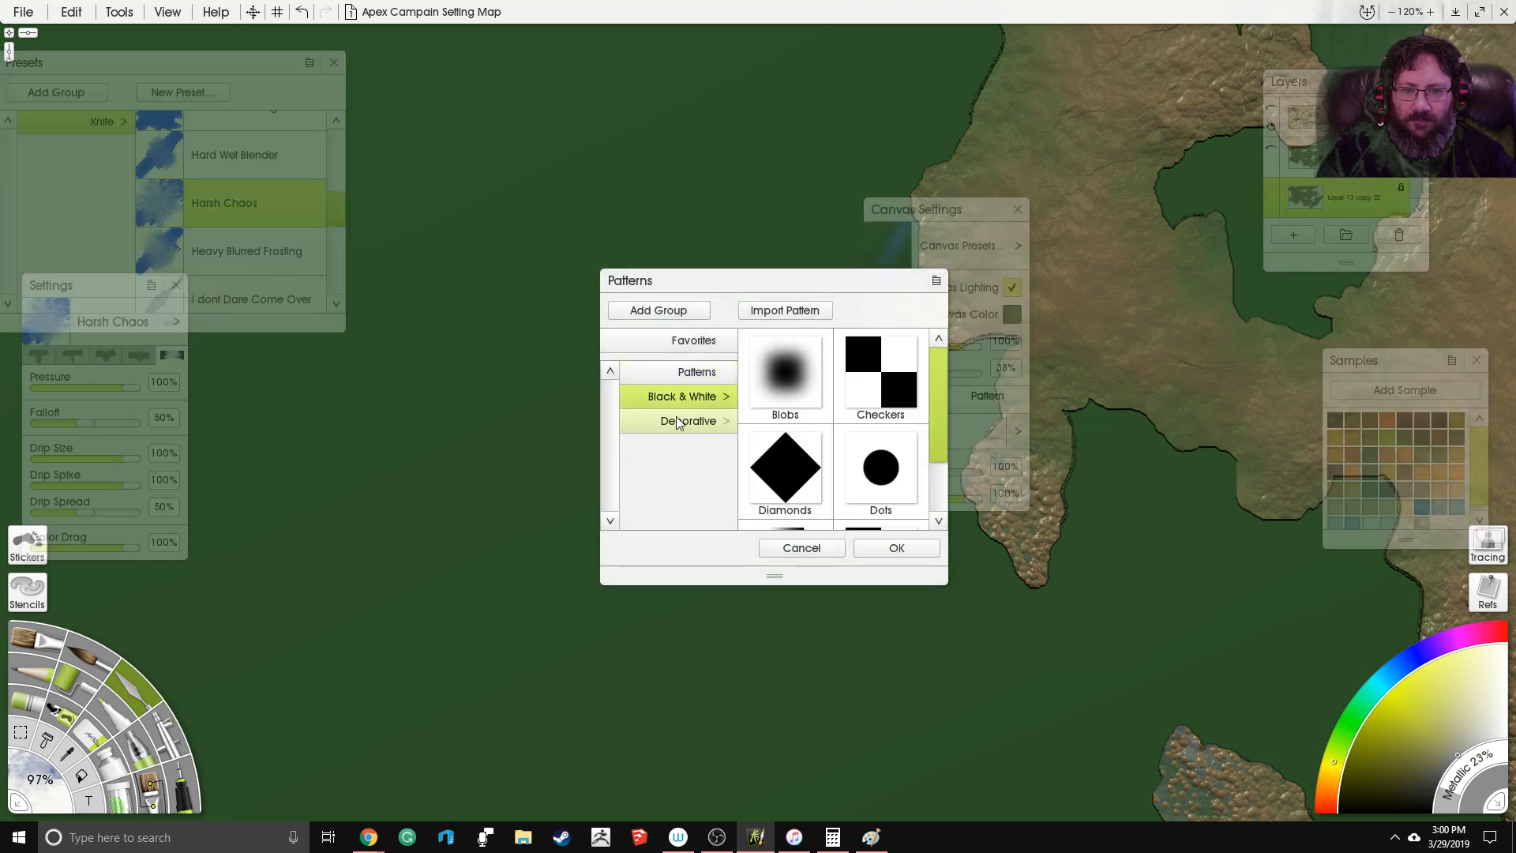
left_click(677, 420)
scroll(792, 474, "down", 1)
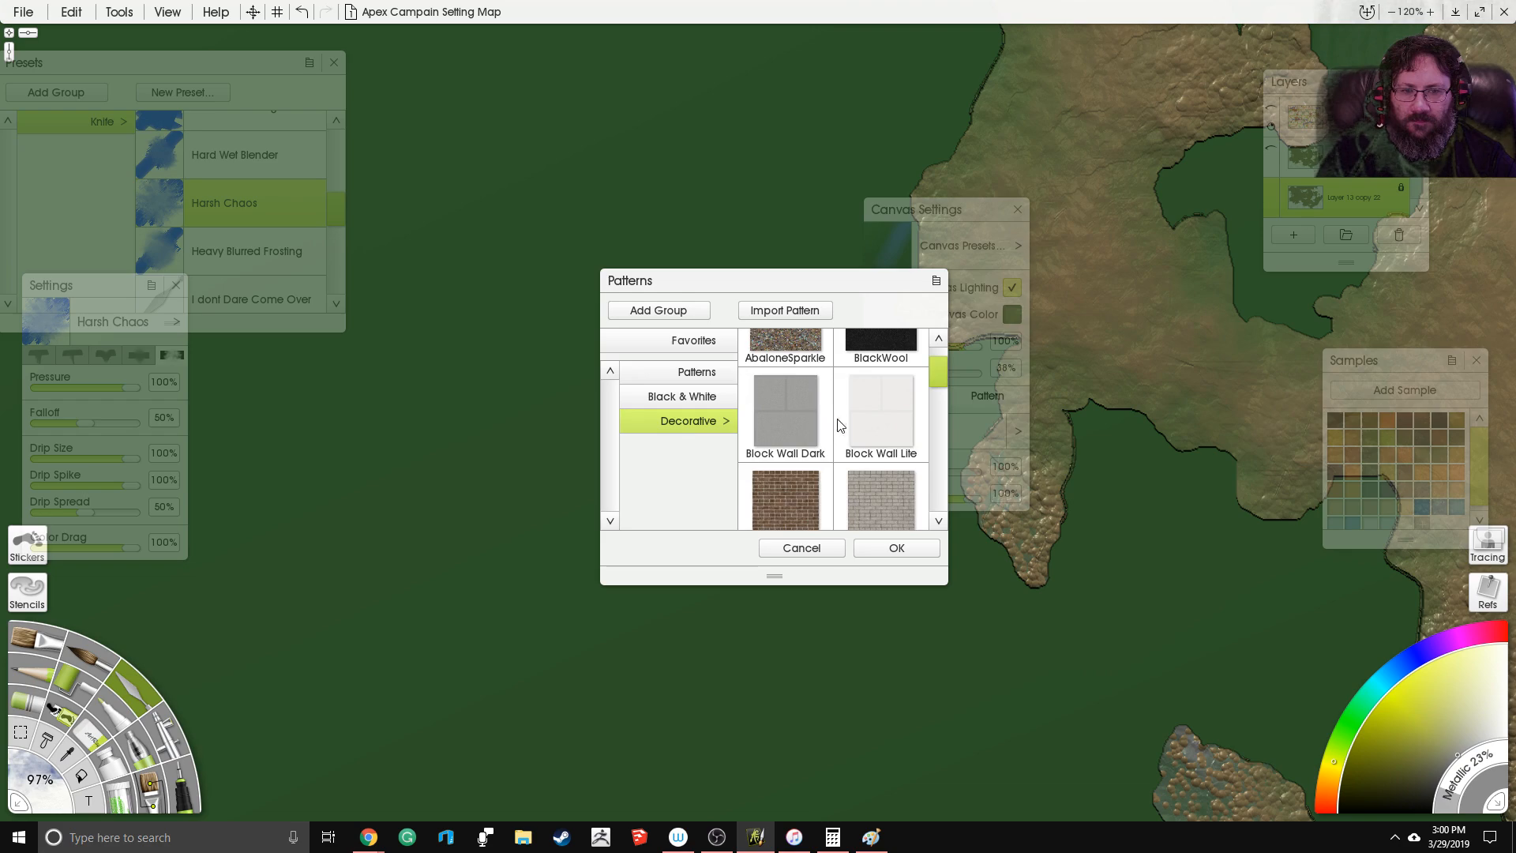
left_click(871, 408)
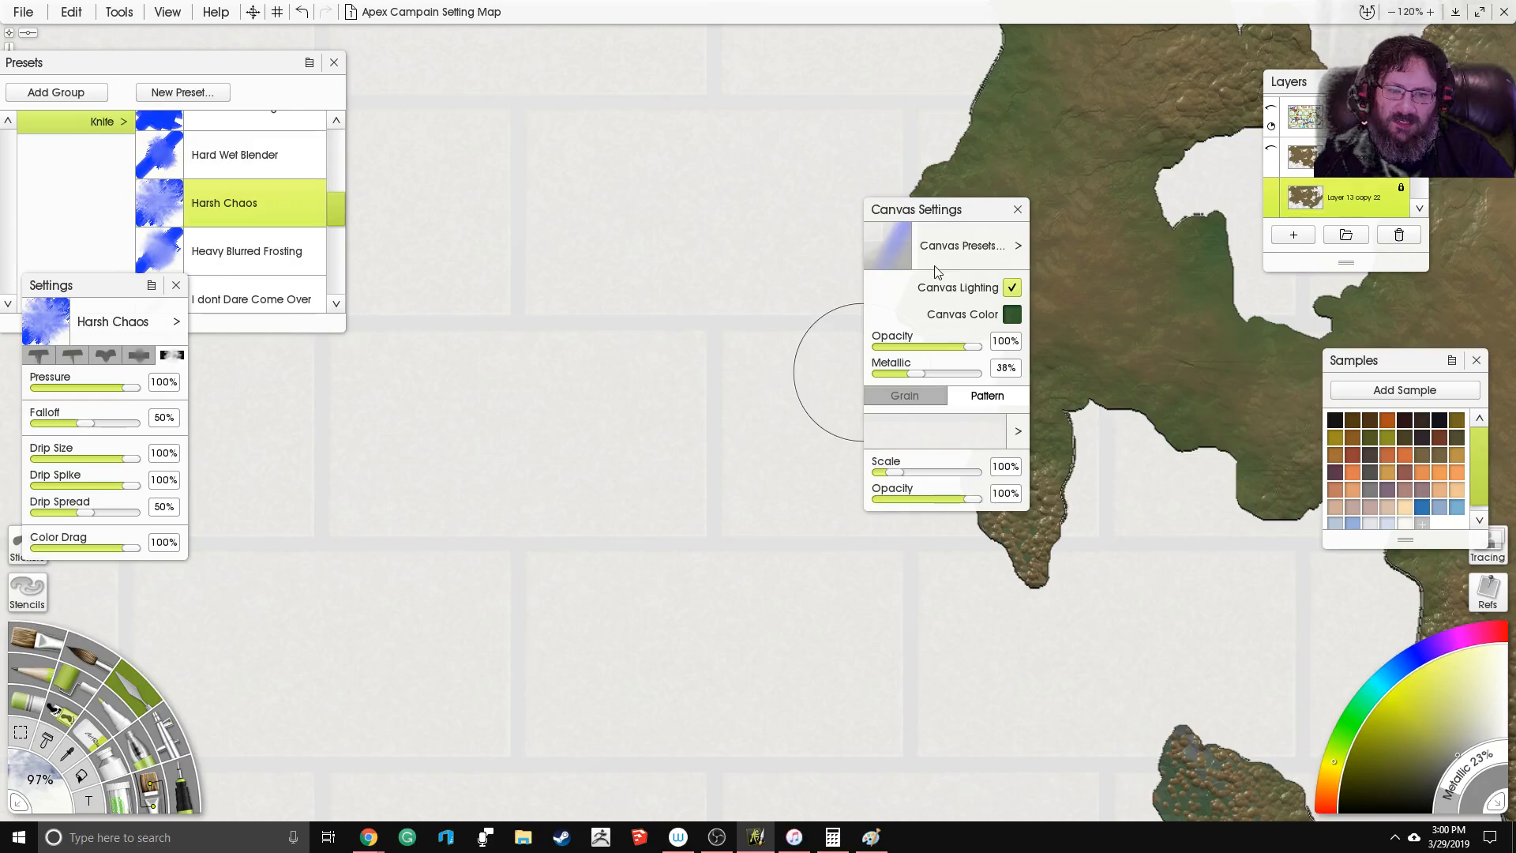
Step: Examine how the block wall pattern looks behind the western coastline, both close up and across the wider map
scroll(710, 304, "down", 8)
left_click_drag(721, 278, 547, 385)
scroll(469, 431, "up", 5)
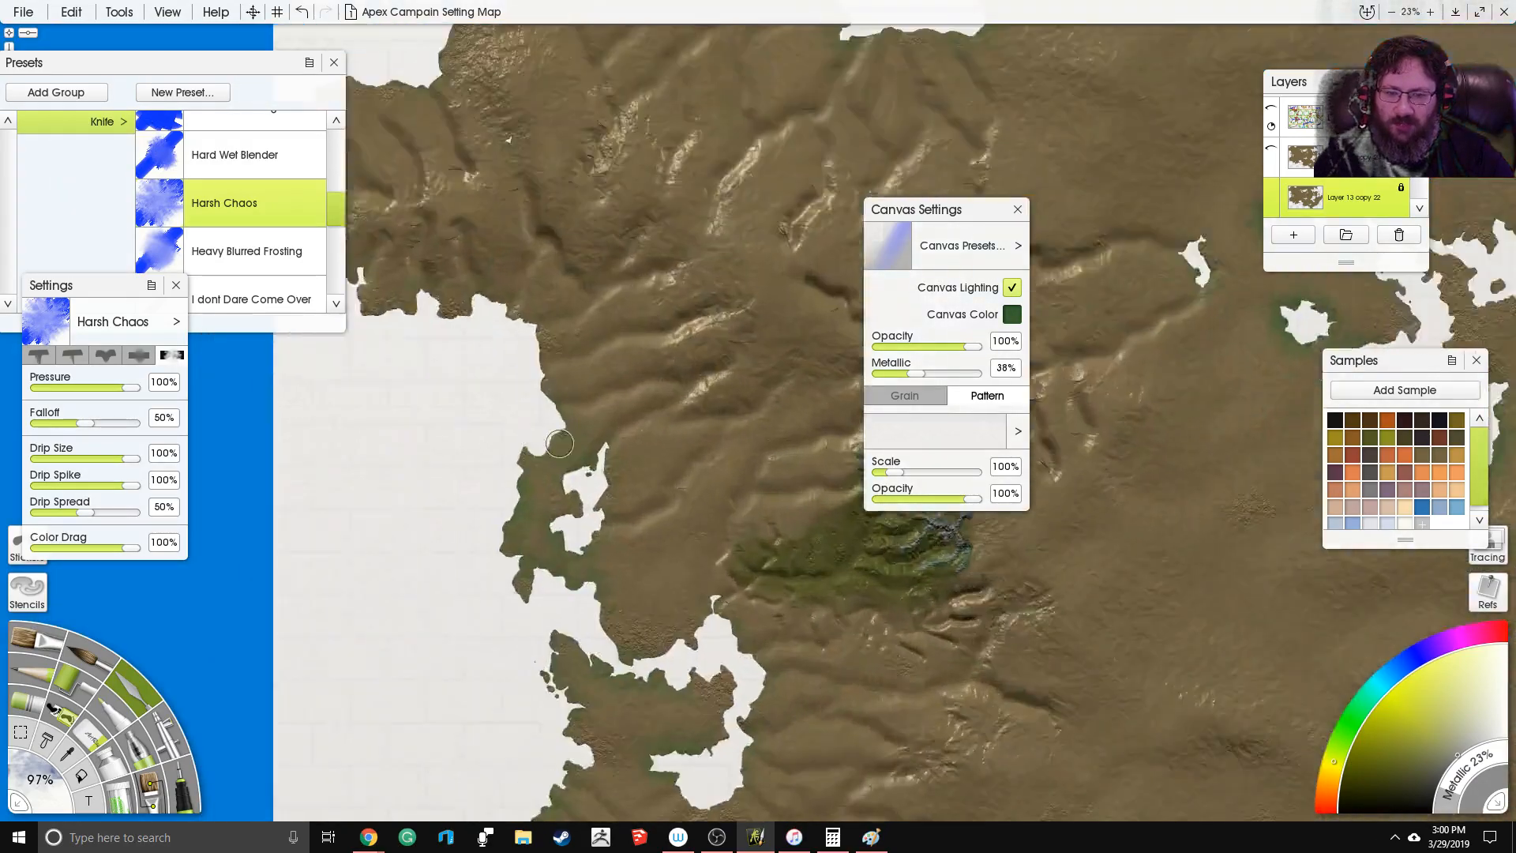
left_click_drag(365, 440, 703, 404)
scroll(757, 351, "up", 3)
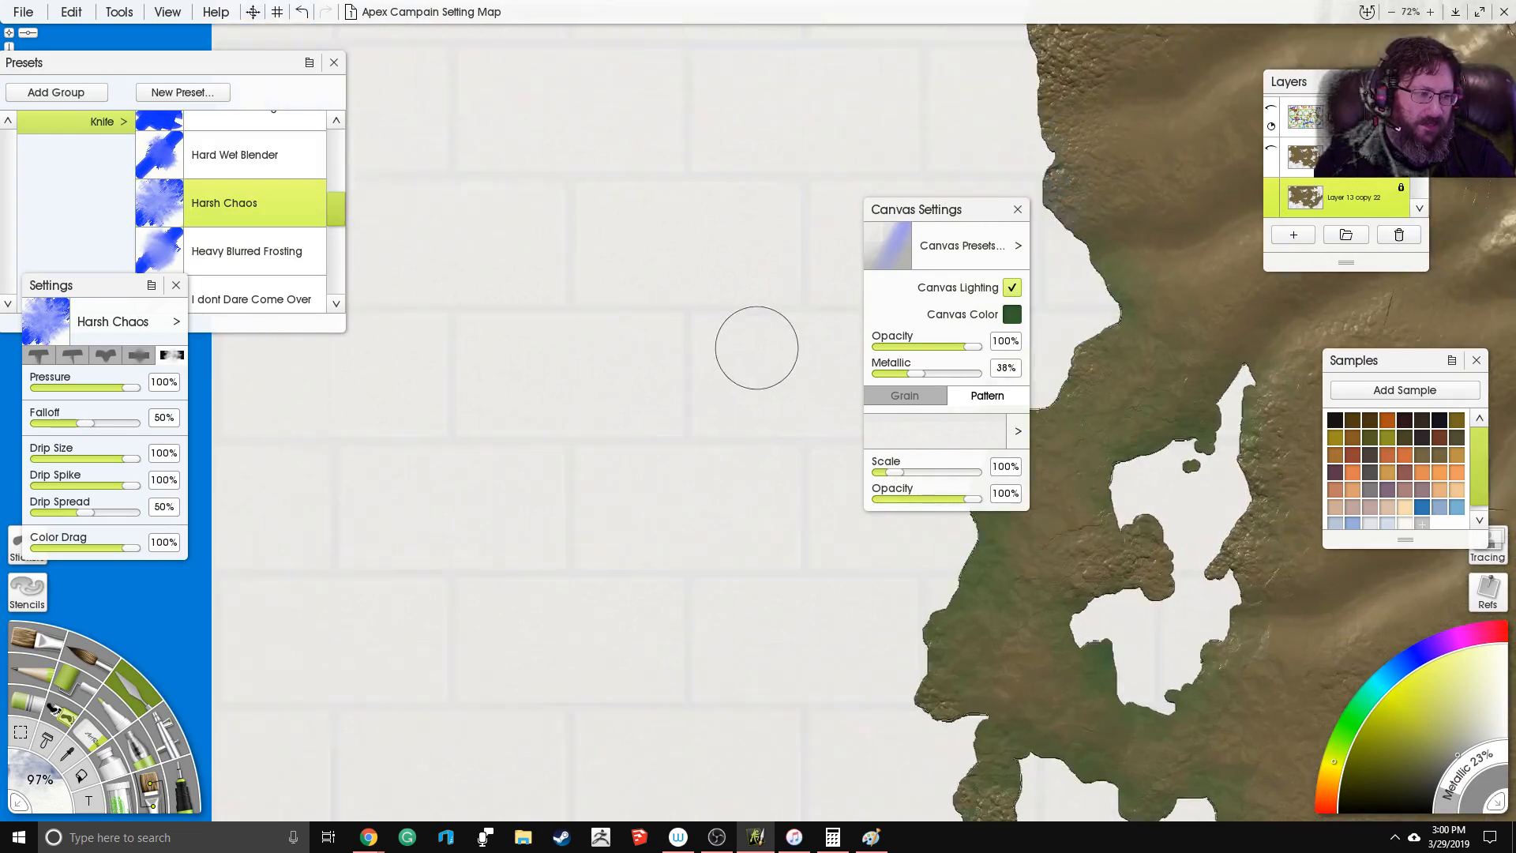
scroll(760, 343, "down", 5)
left_click_drag(764, 331, 670, 371)
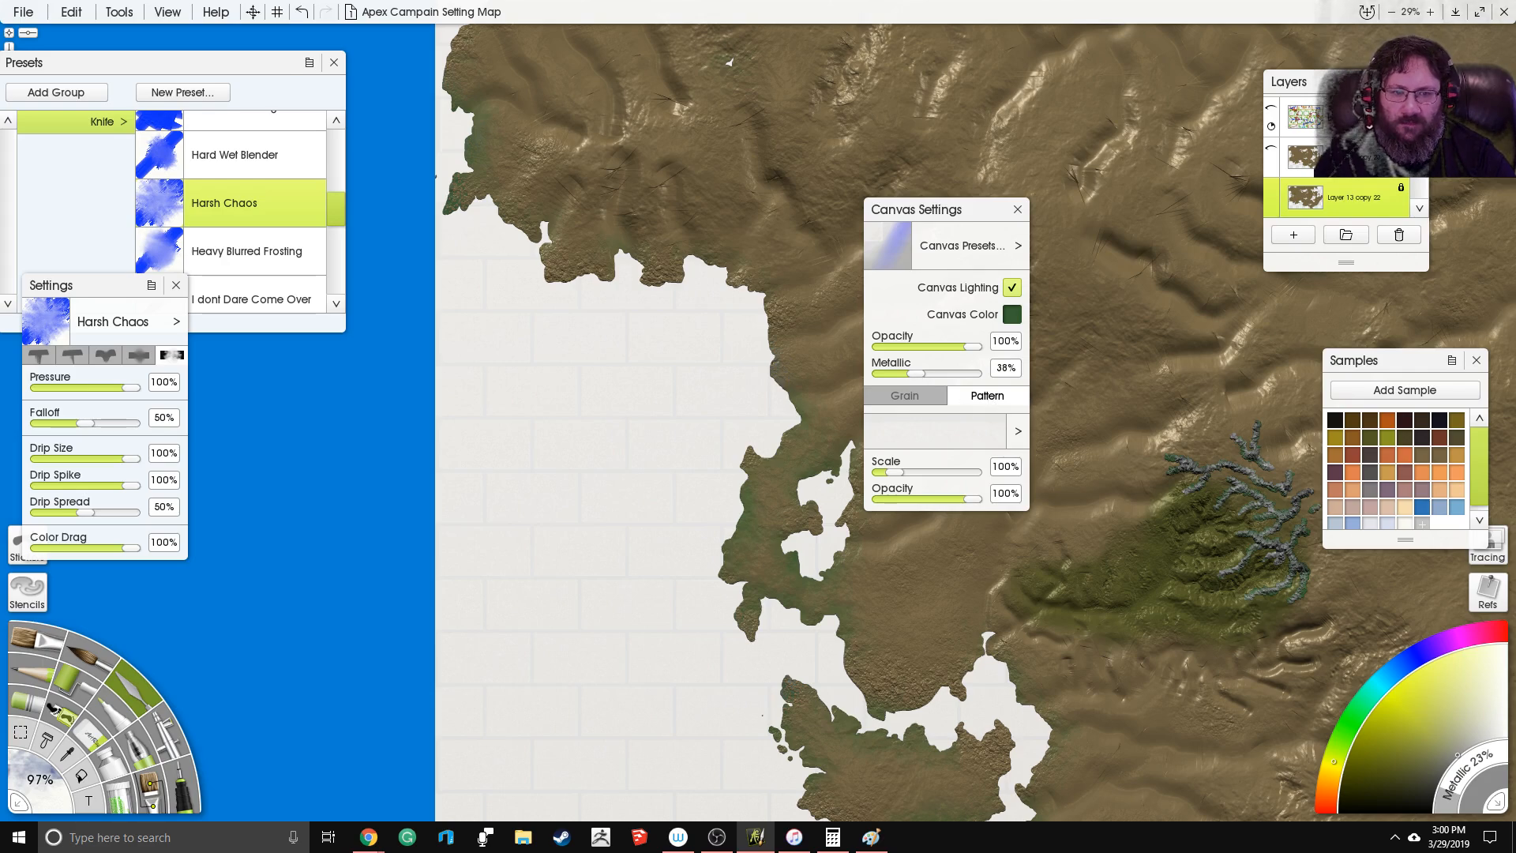
Step: Clear the pattern from the canvas, and set the canvas grain size to 349% and its roughness to 34%
left_click(1013, 434)
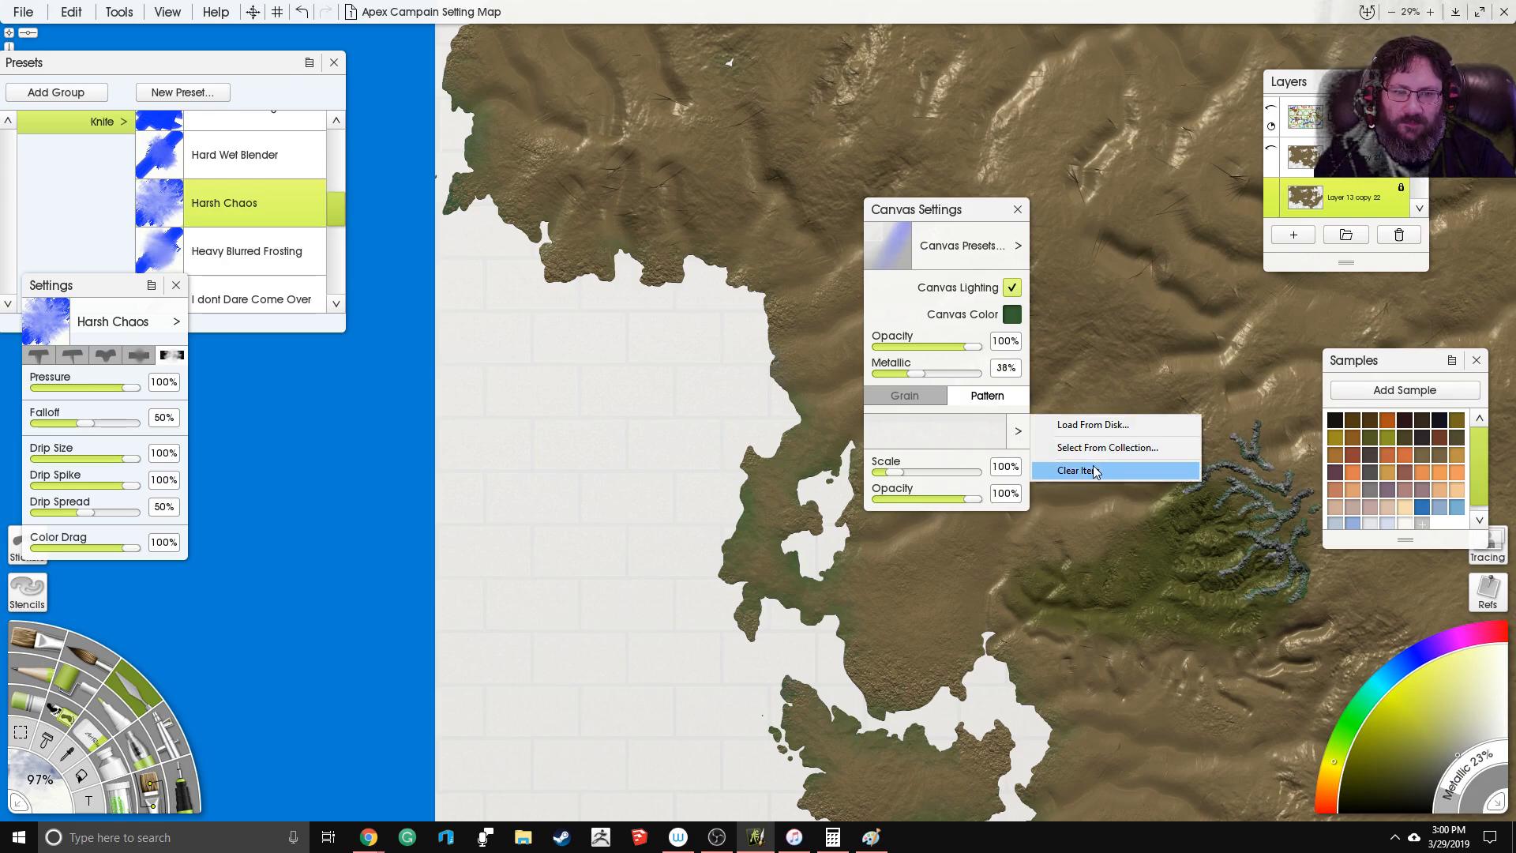
left_click(1093, 471)
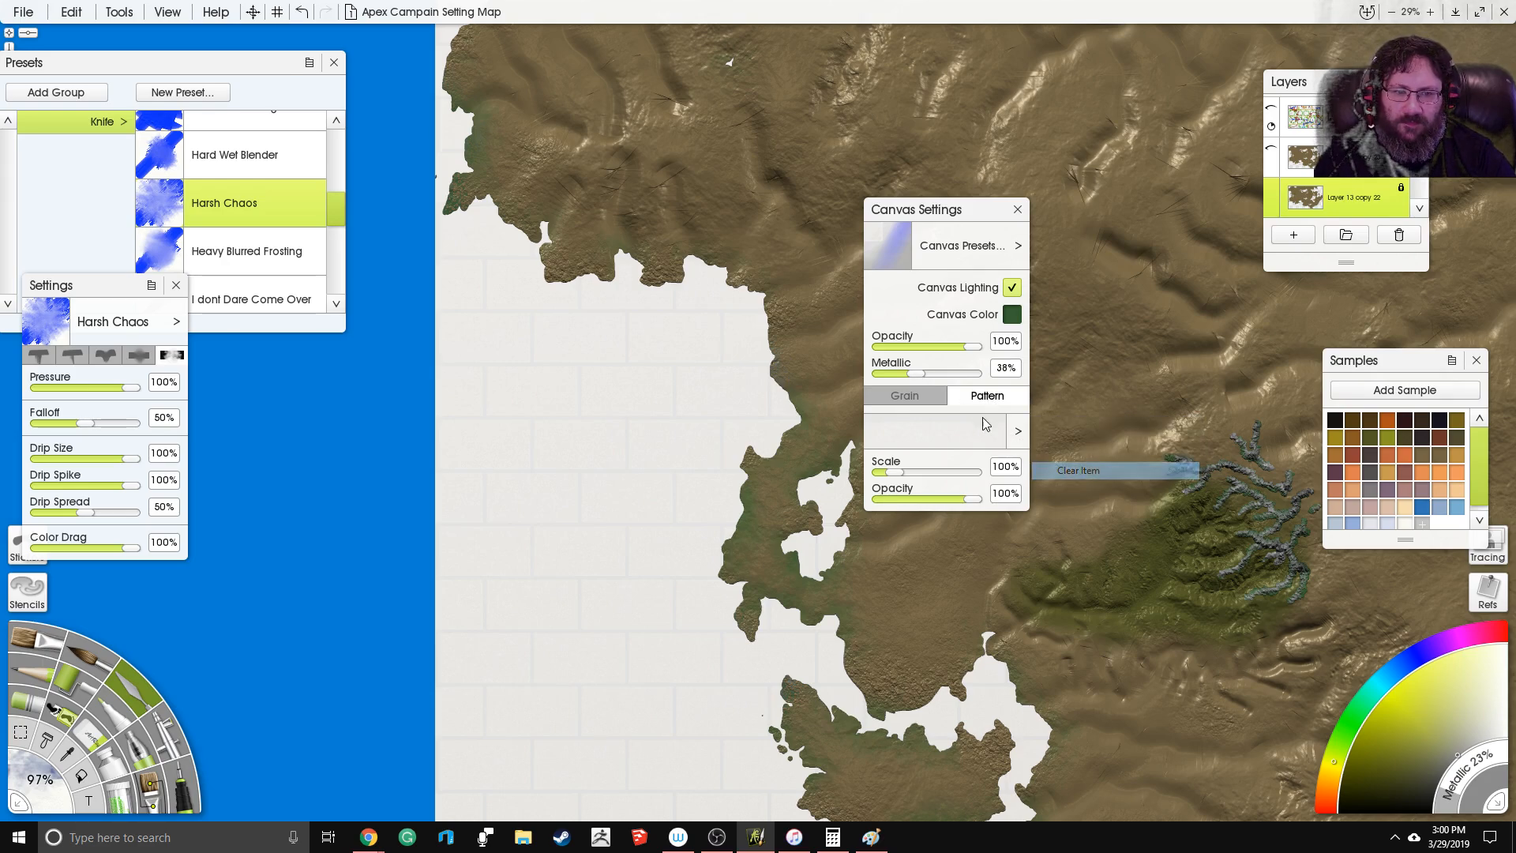
left_click(895, 397)
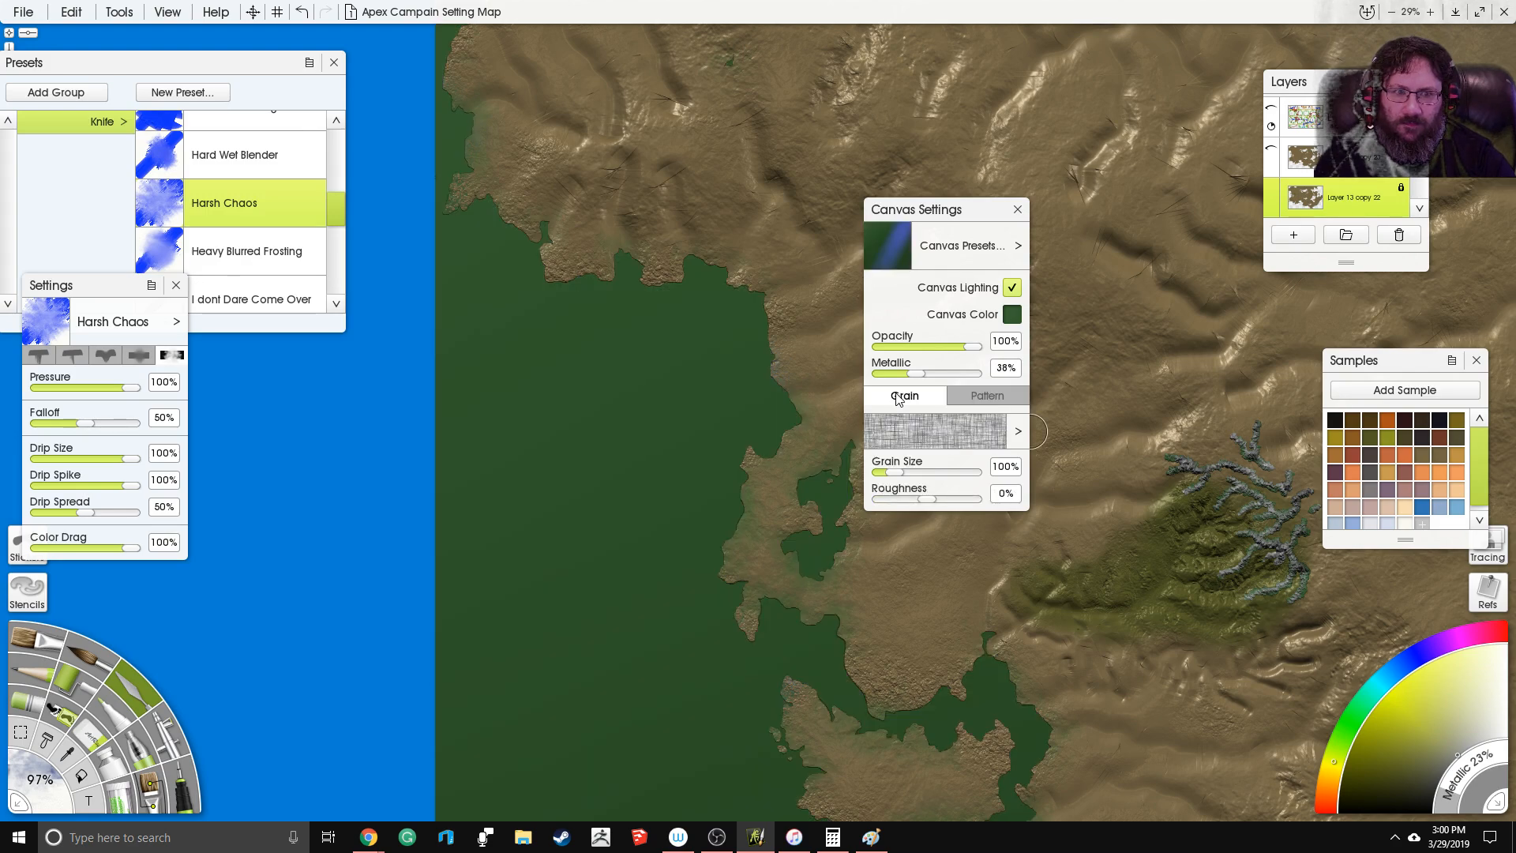
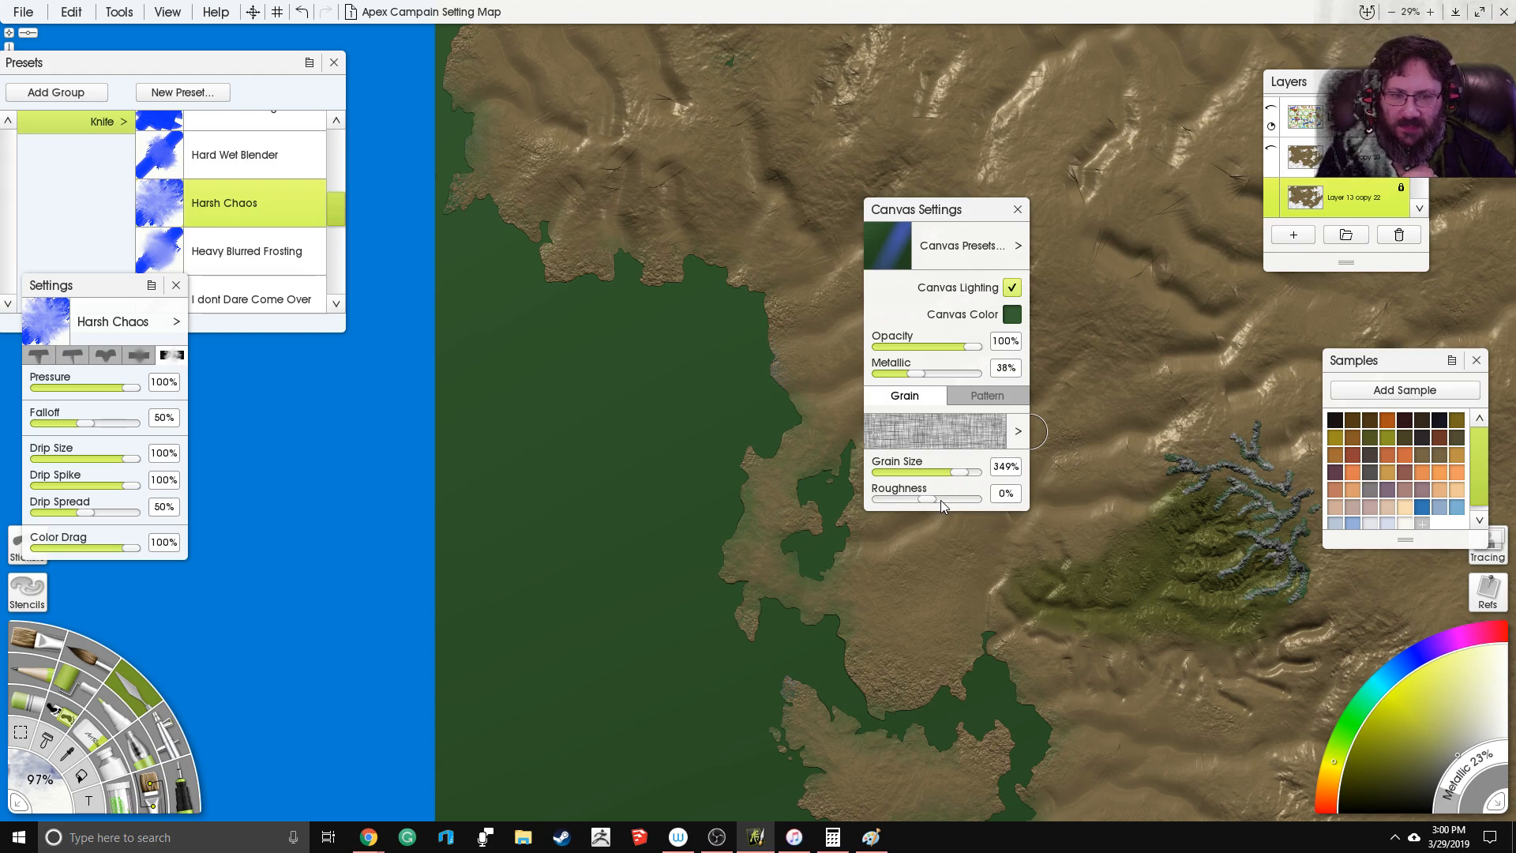
left_click_drag(941, 494, 945, 499)
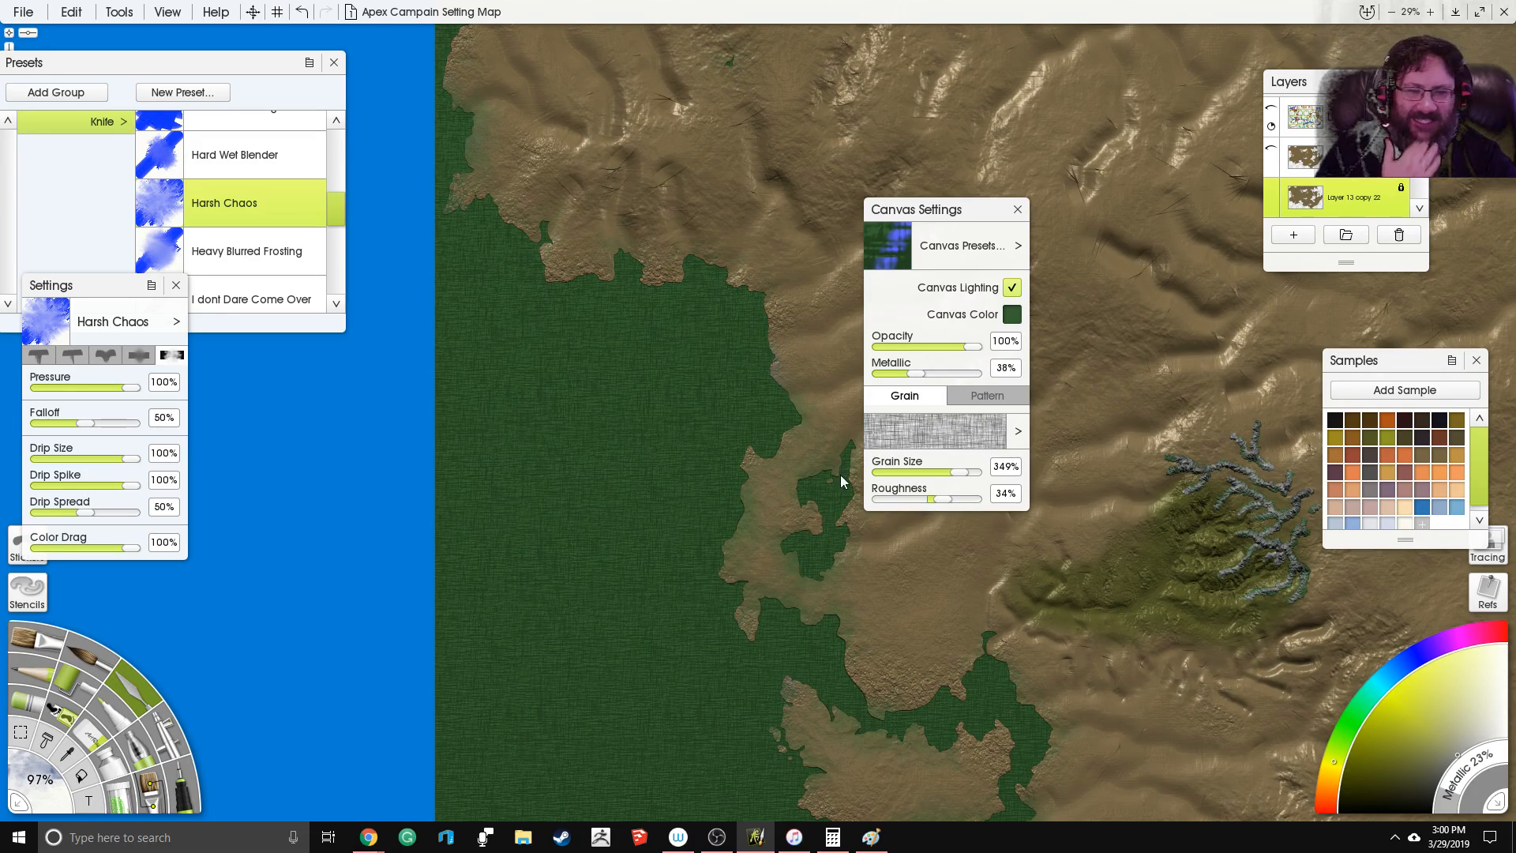
Step: Examine how the roughened canvas grain looks in the sea areas around the western coastline
scroll(631, 400, "up", 3)
scroll(693, 287, "down", 6)
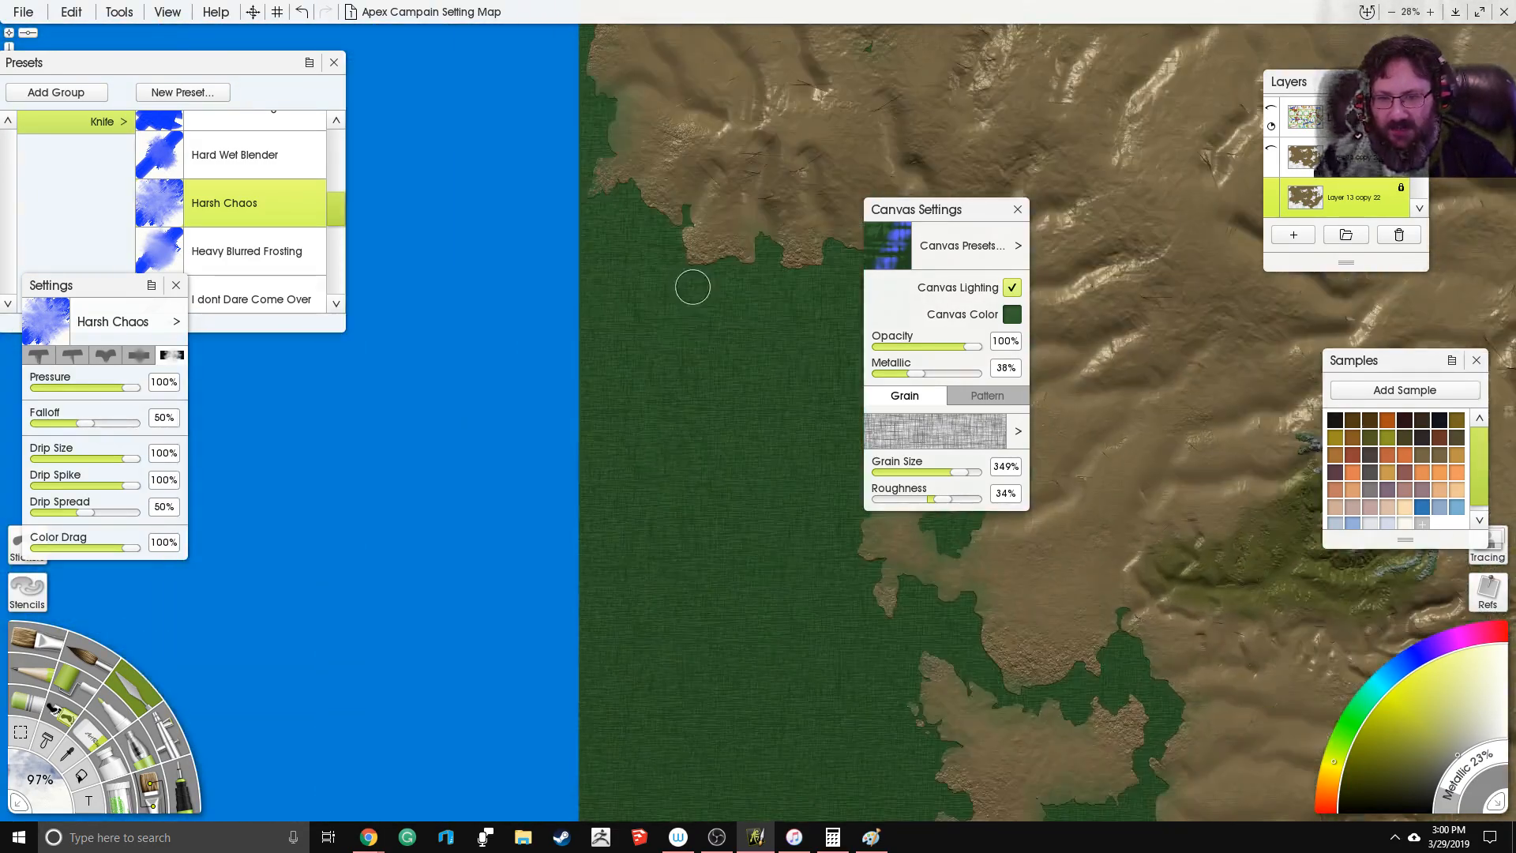
left_click_drag(714, 273, 403, 190)
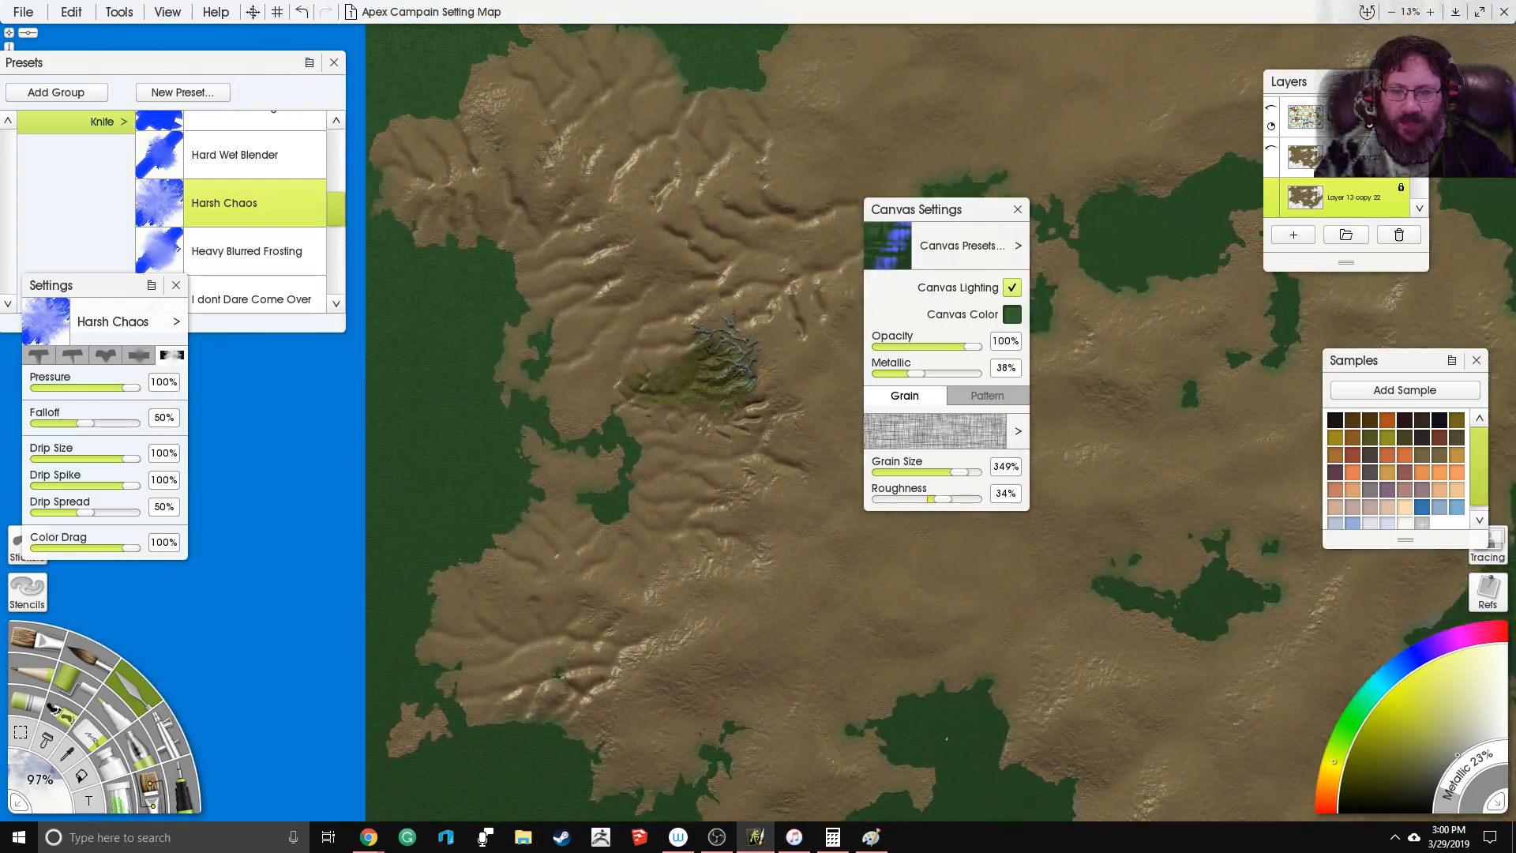
left_click_drag(609, 356, 683, 350)
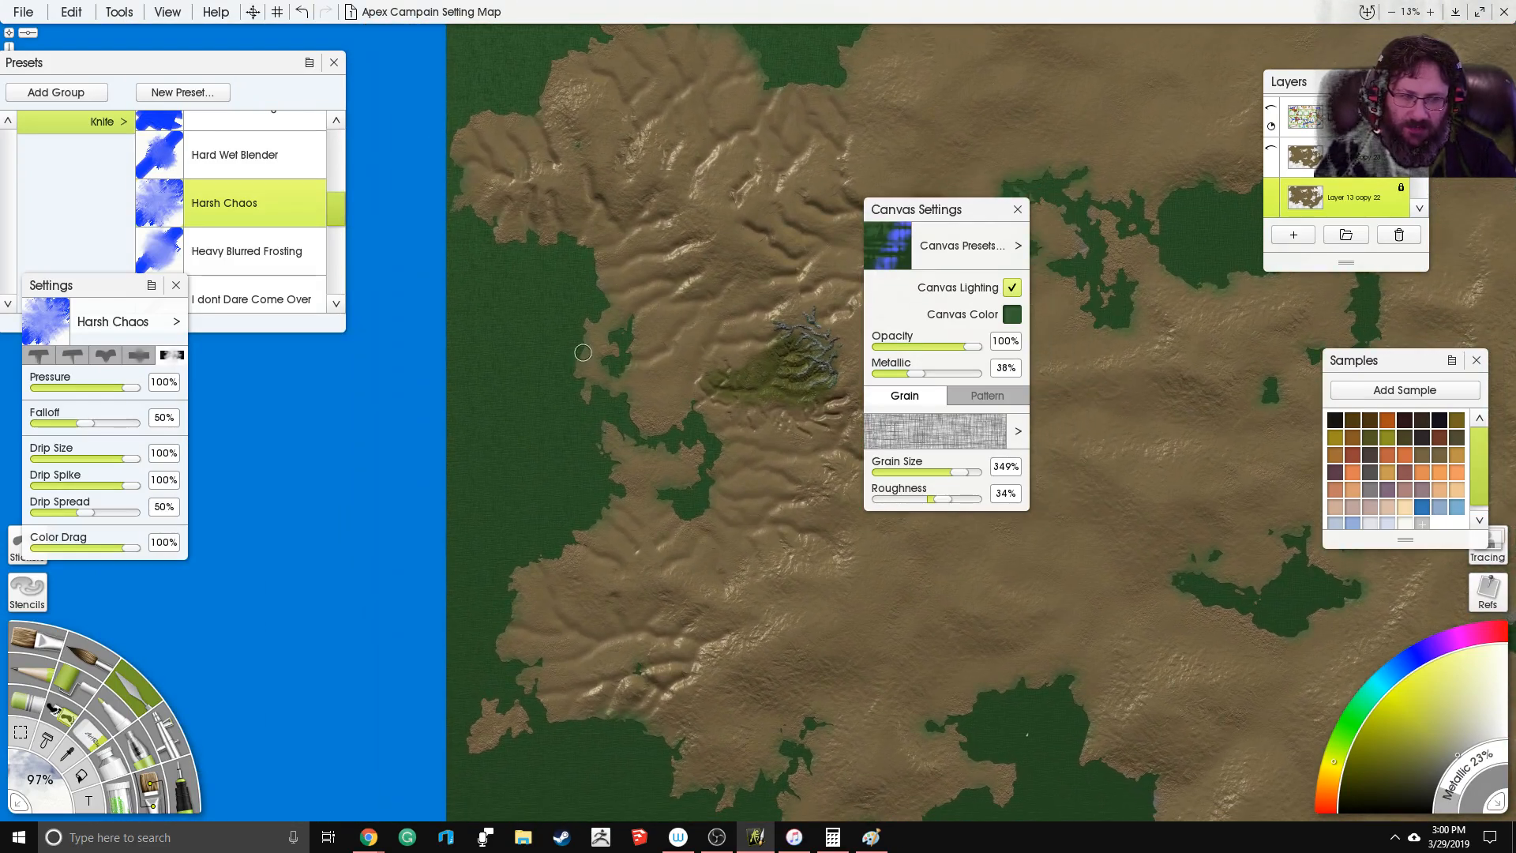
left_click_drag(567, 387, 656, 370)
scroll(642, 357, "up", 5)
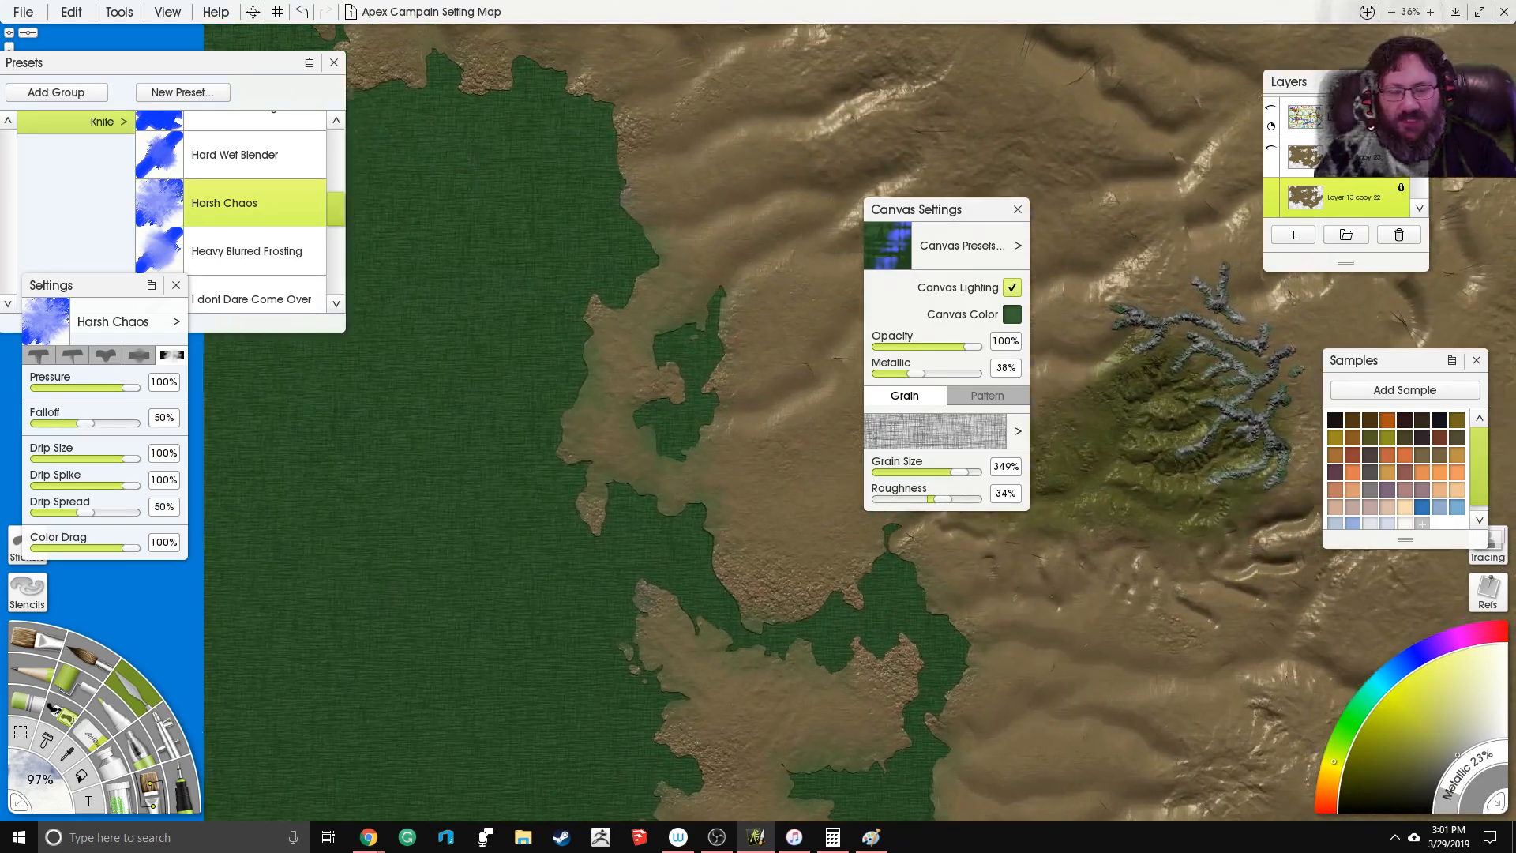
left_click_drag(755, 344, 740, 356)
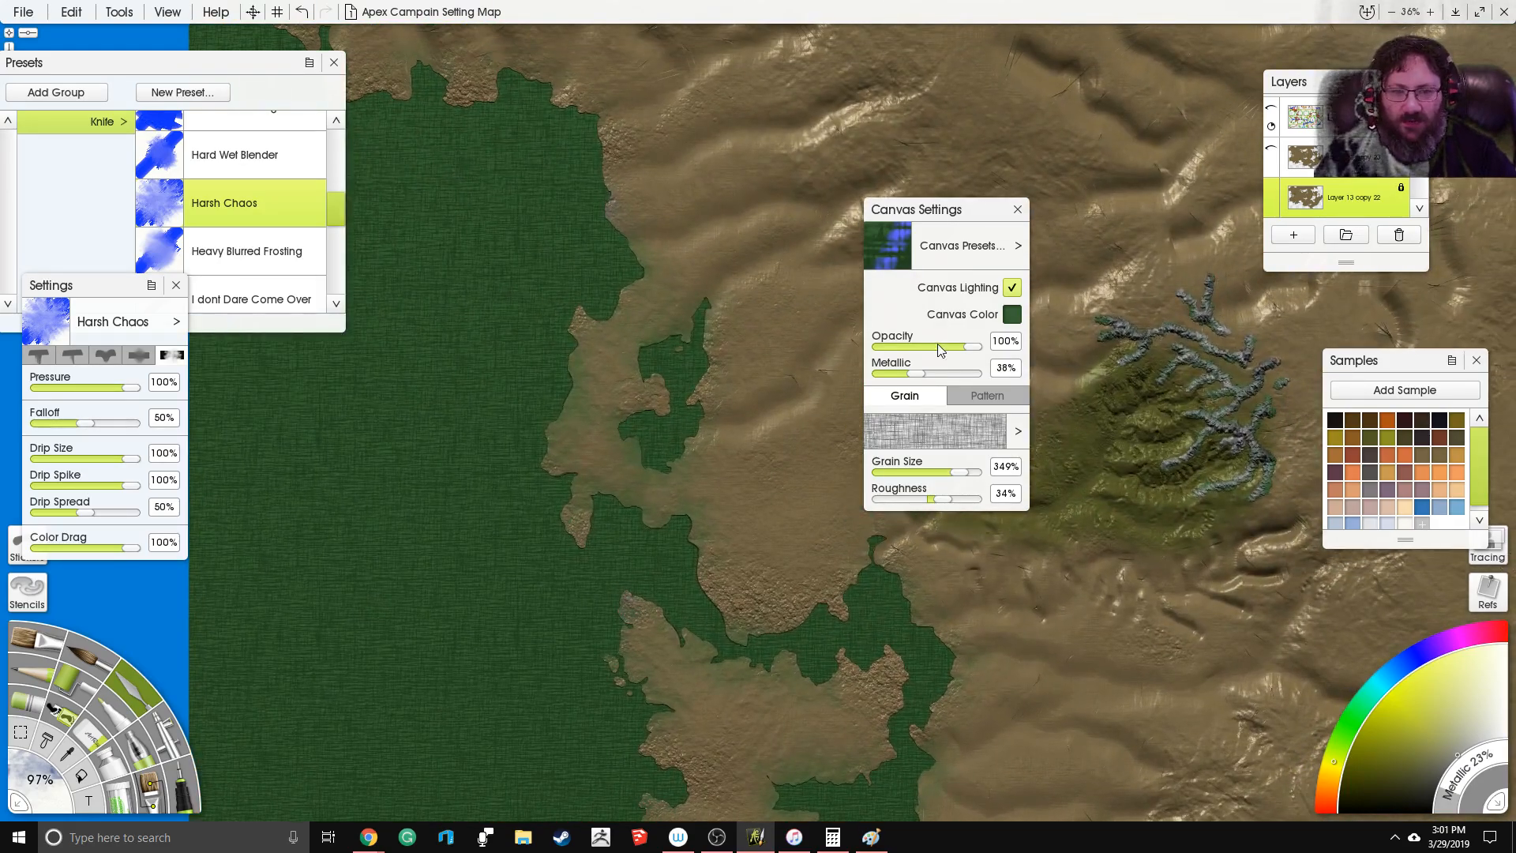
left_click(1018, 434)
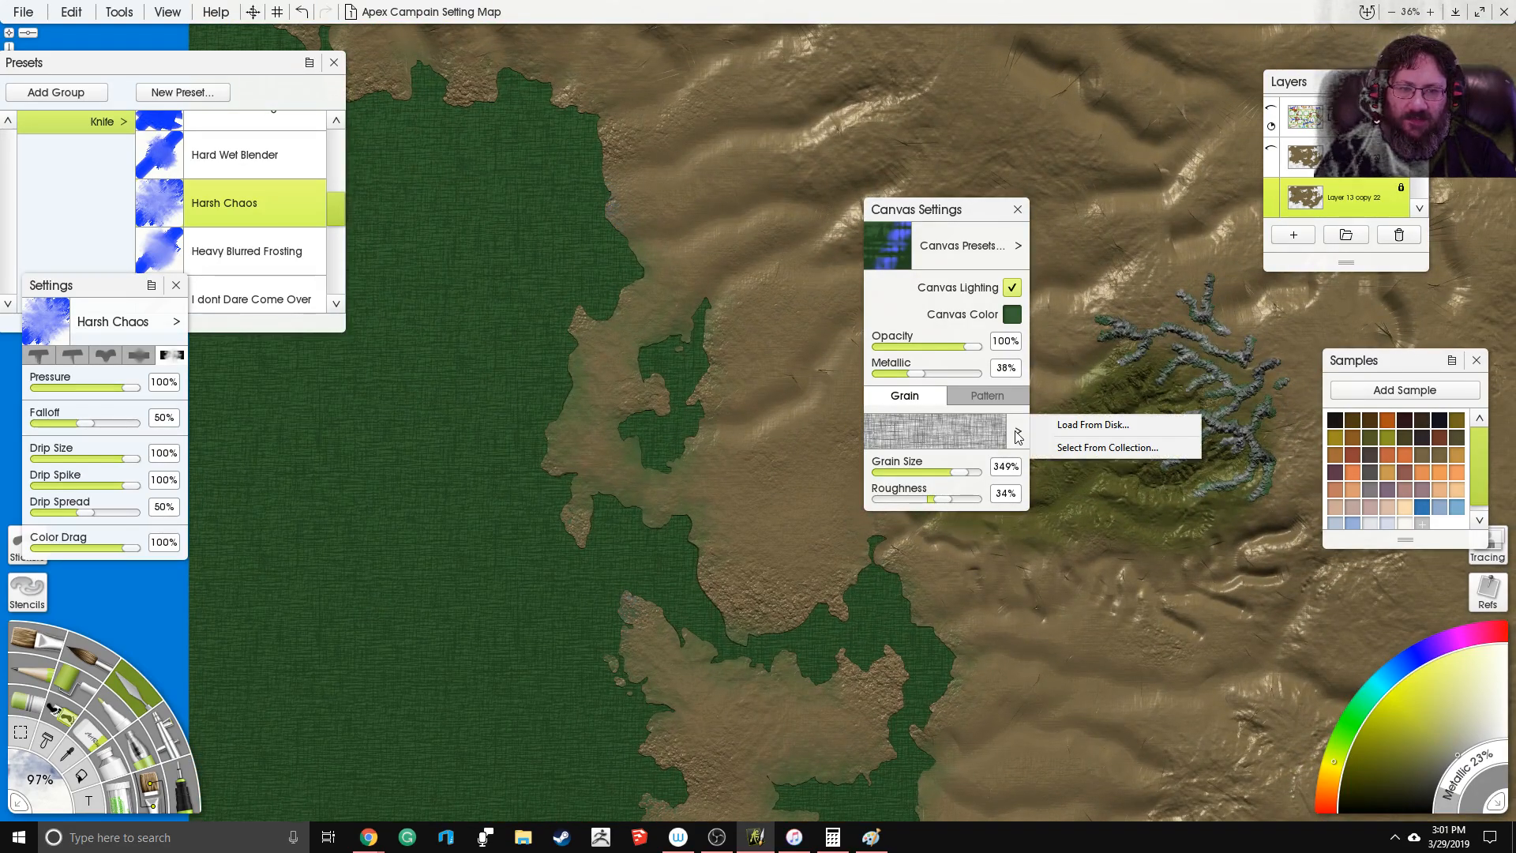
left_click(1072, 448)
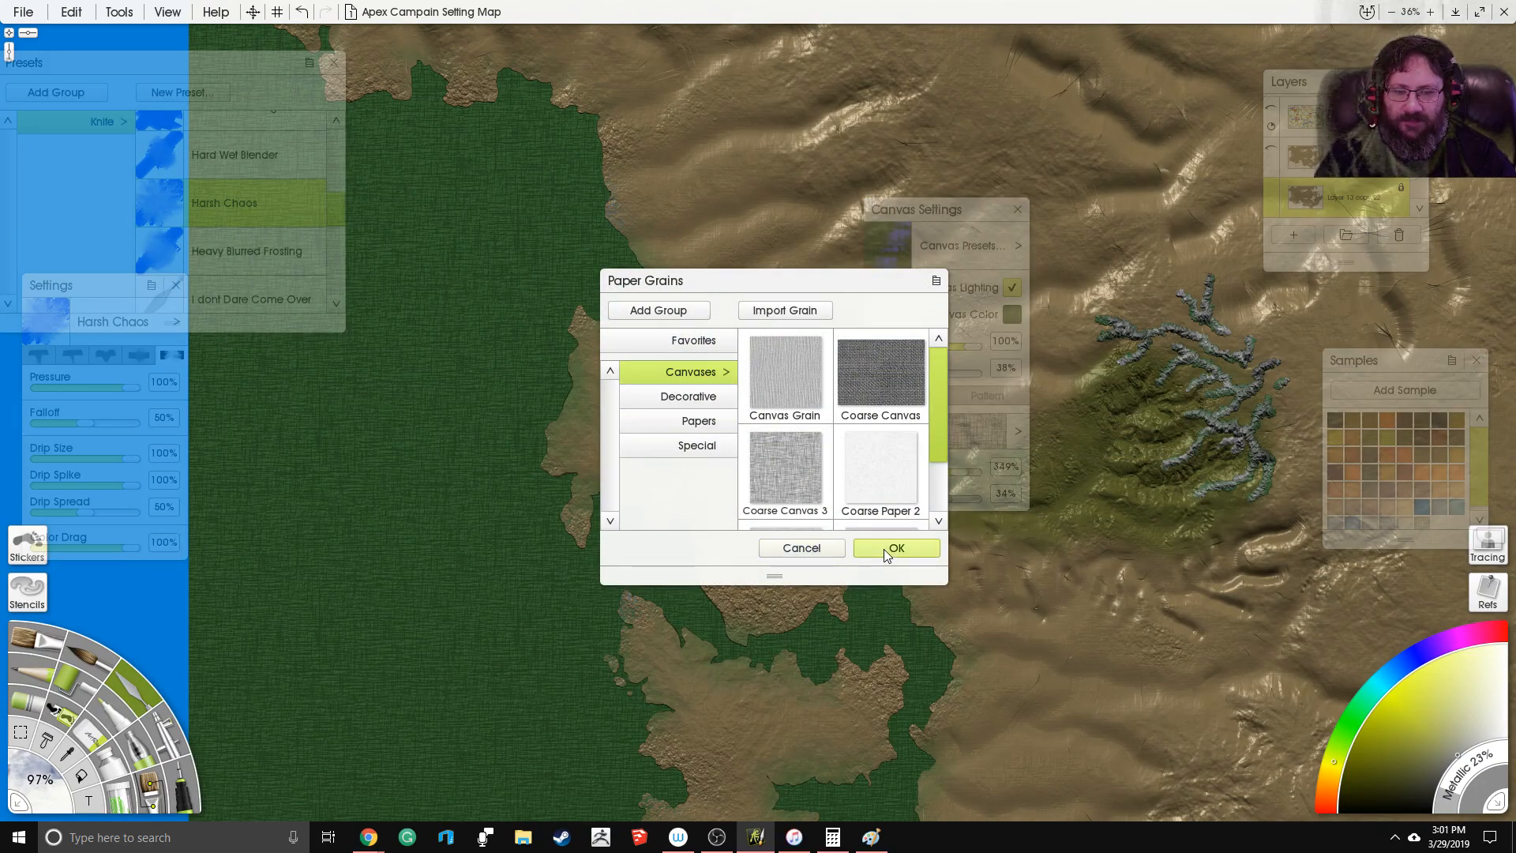
left_click(801, 548)
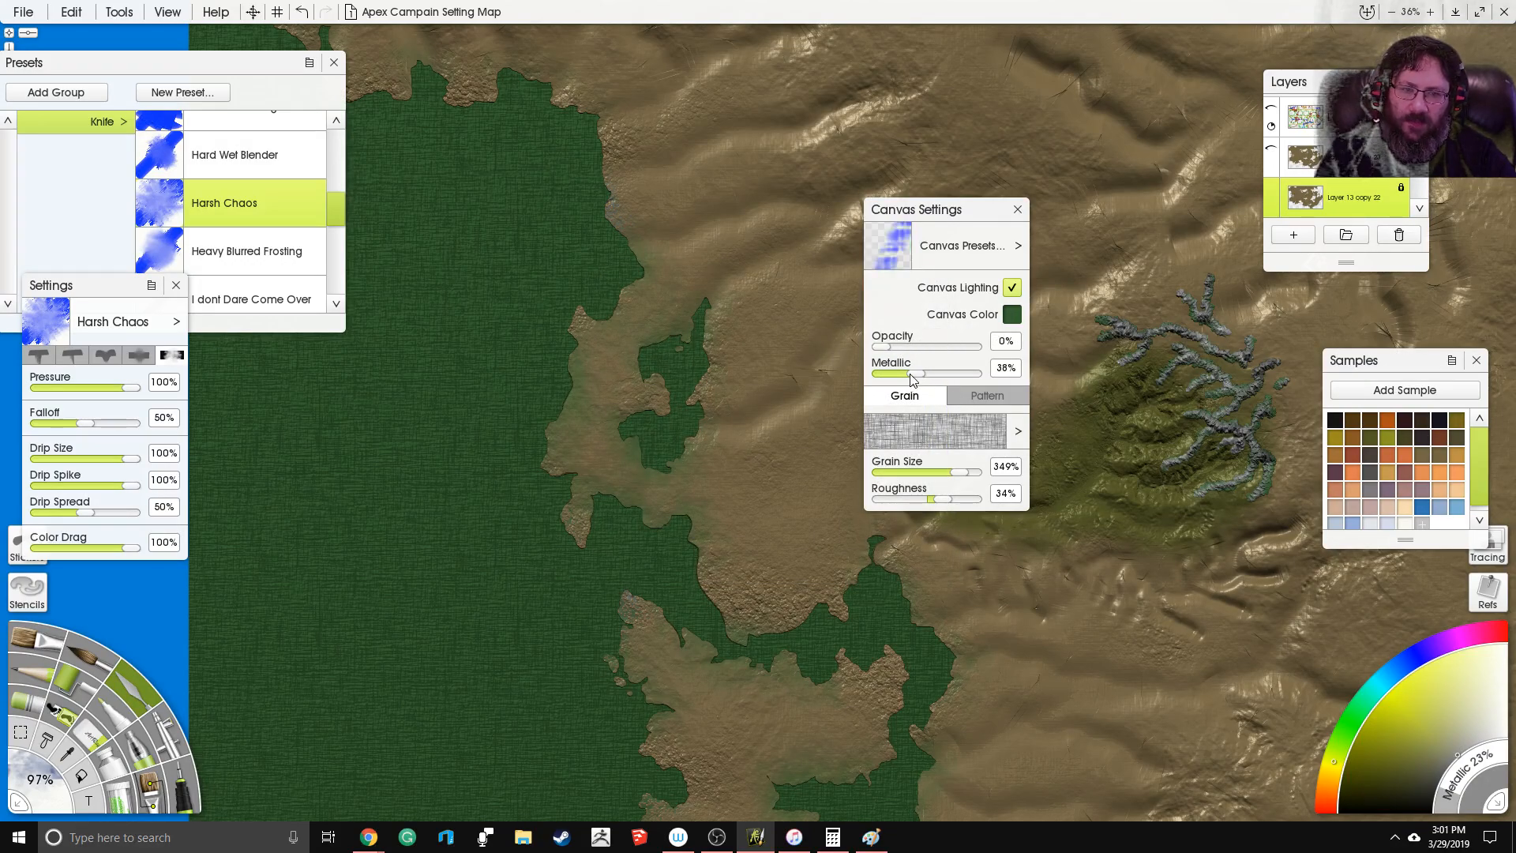
Step: Set the canvas color's opacity and metallic value to 0% and close the canvas settings
left_click_drag(912, 371, 854, 385)
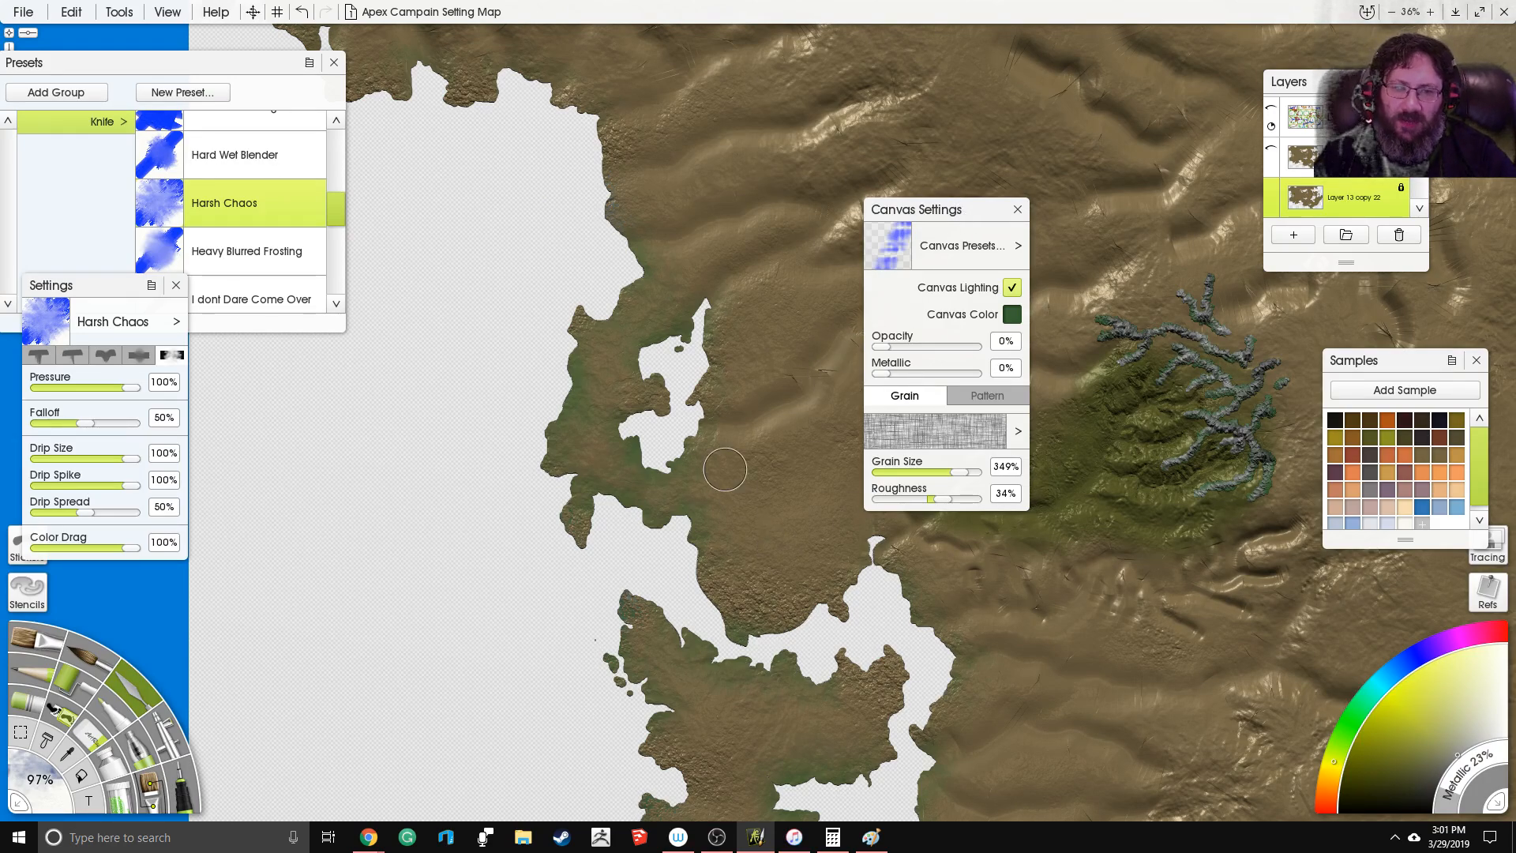
scroll(775, 380, "up", 5)
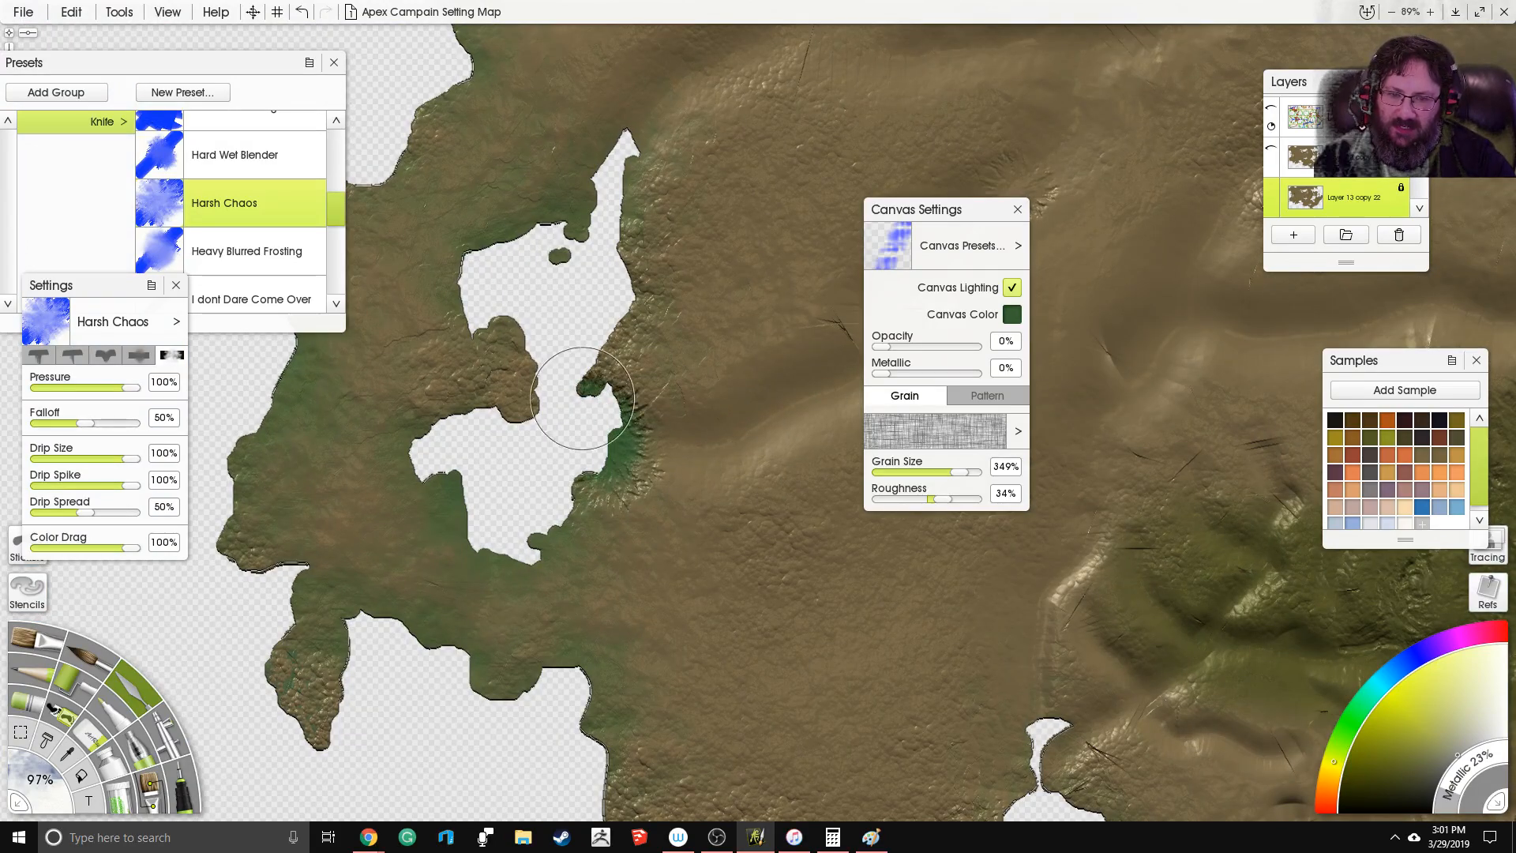
scroll(582, 399, "up", 3)
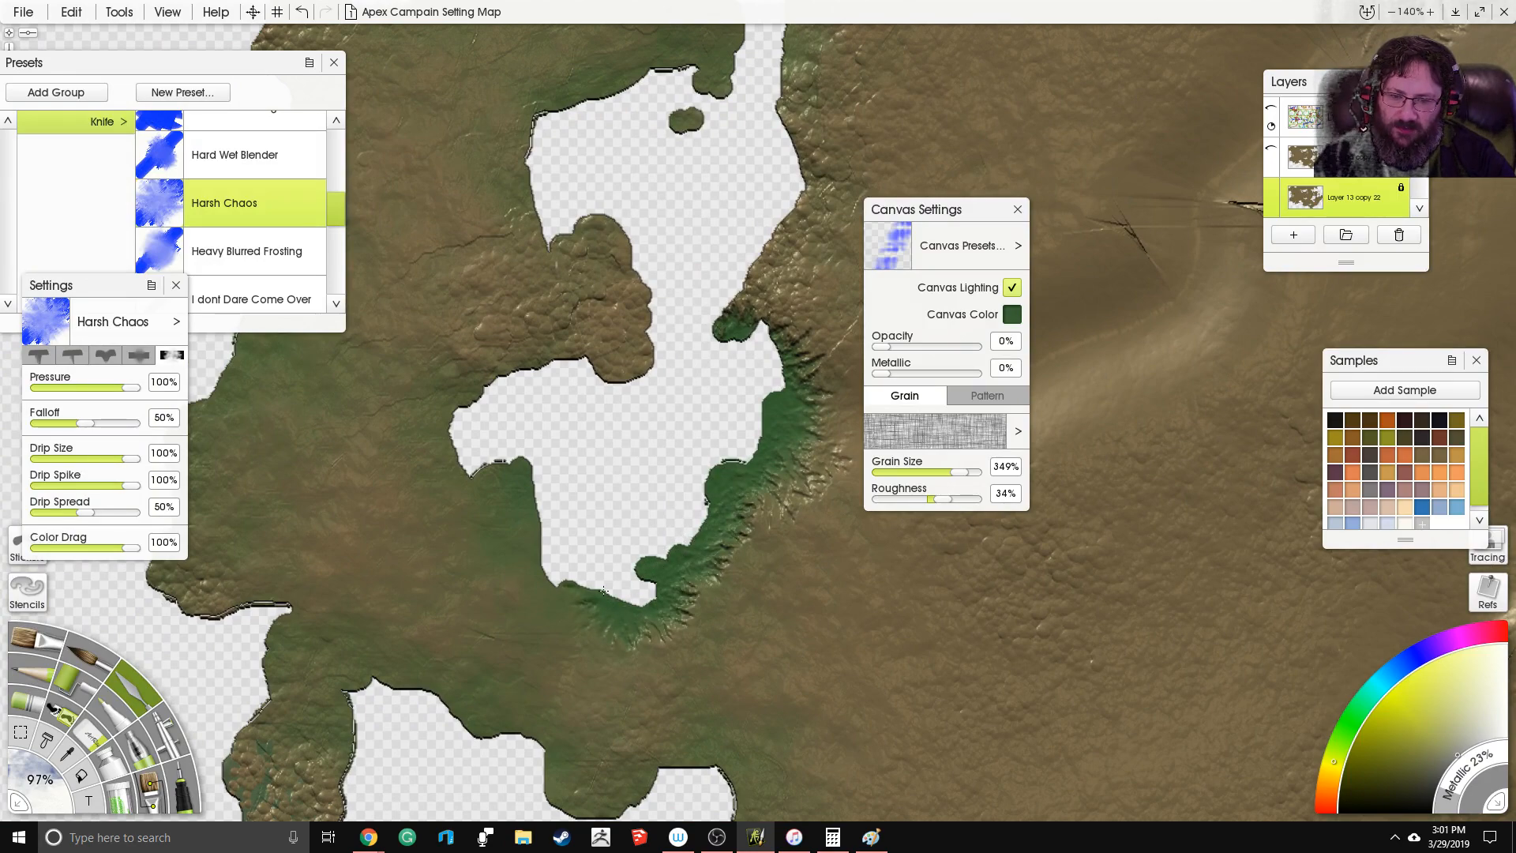
scroll(562, 582, "up", 3)
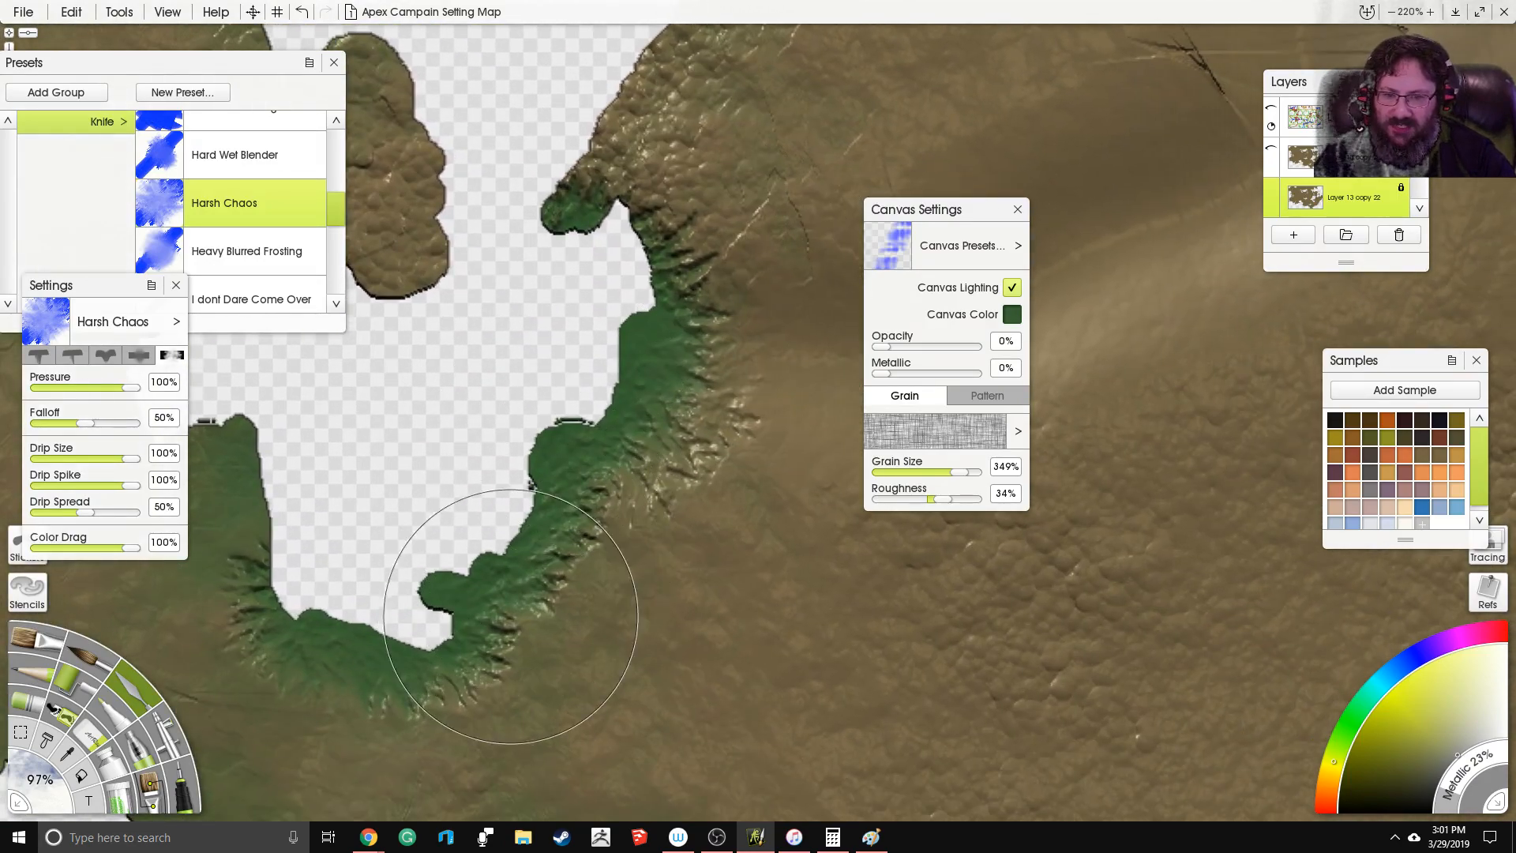
scroll(459, 337, "down", 8)
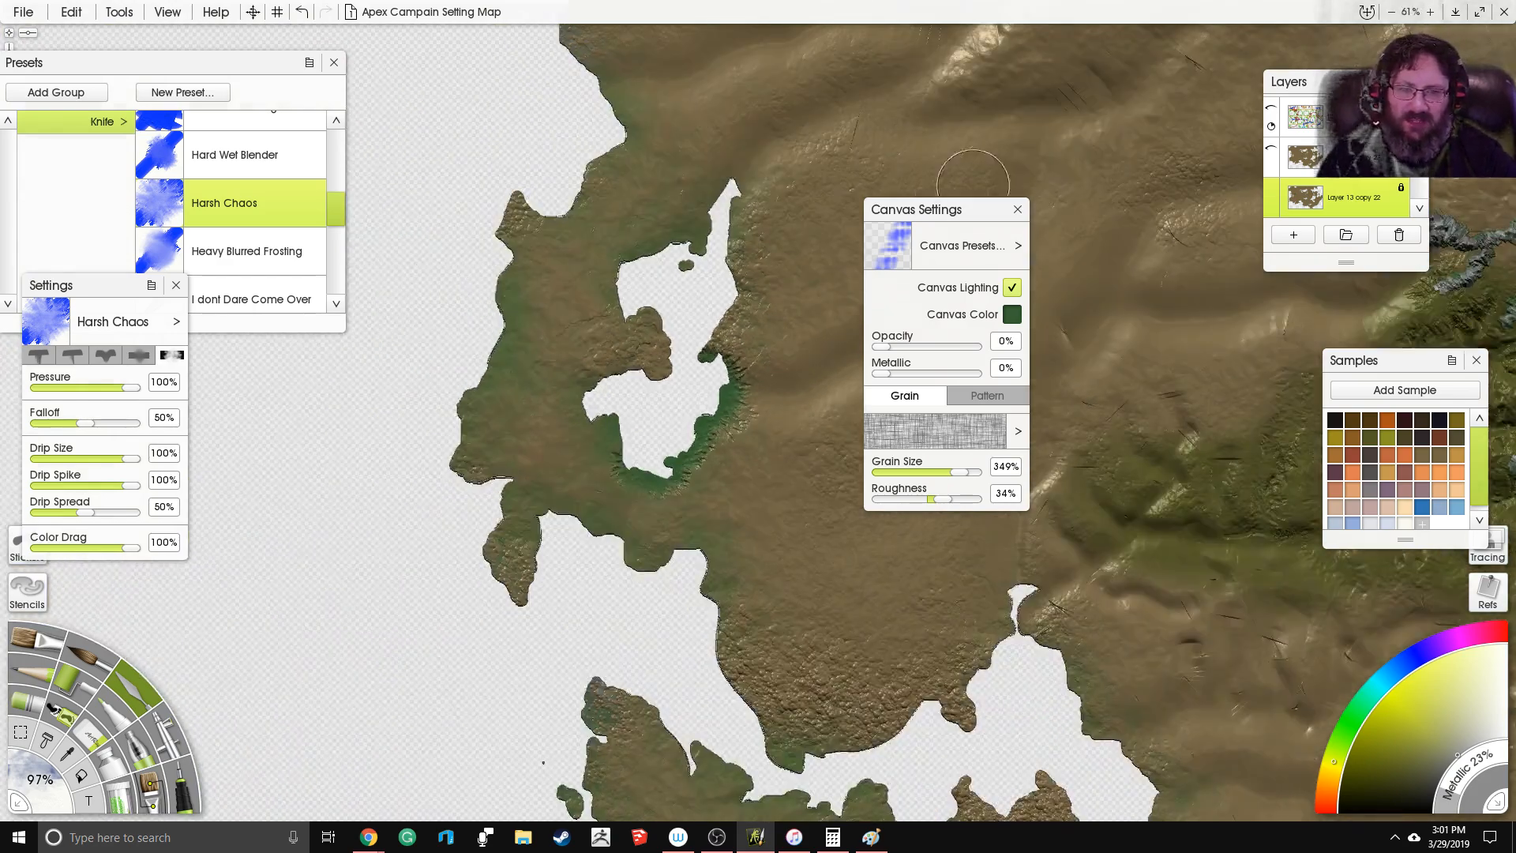
left_click_drag(956, 211, 649, 198)
scroll(644, 246, "up", 3)
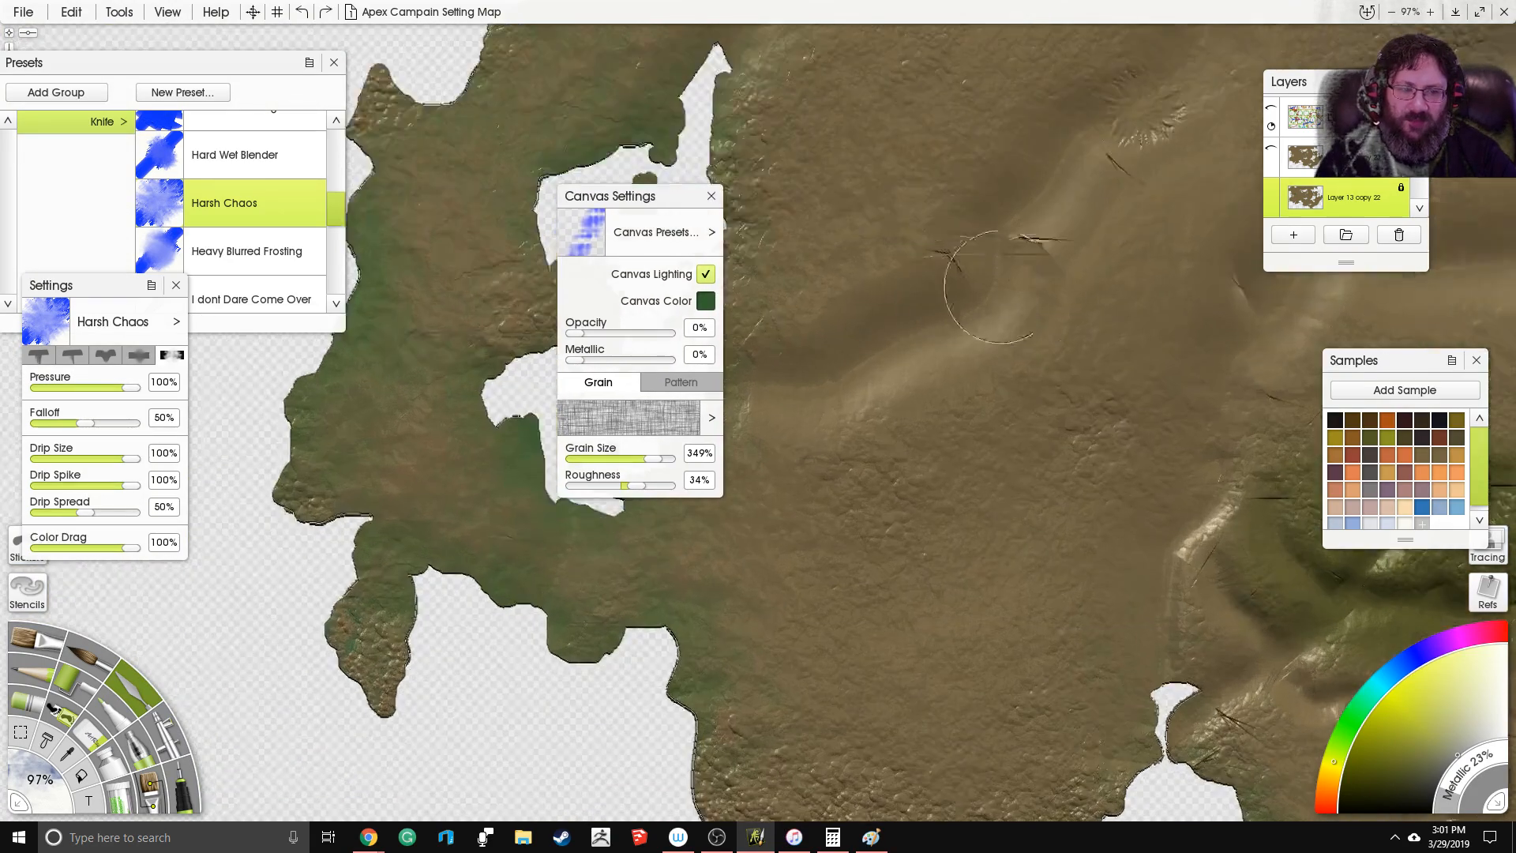
scroll(644, 246, "up", 3)
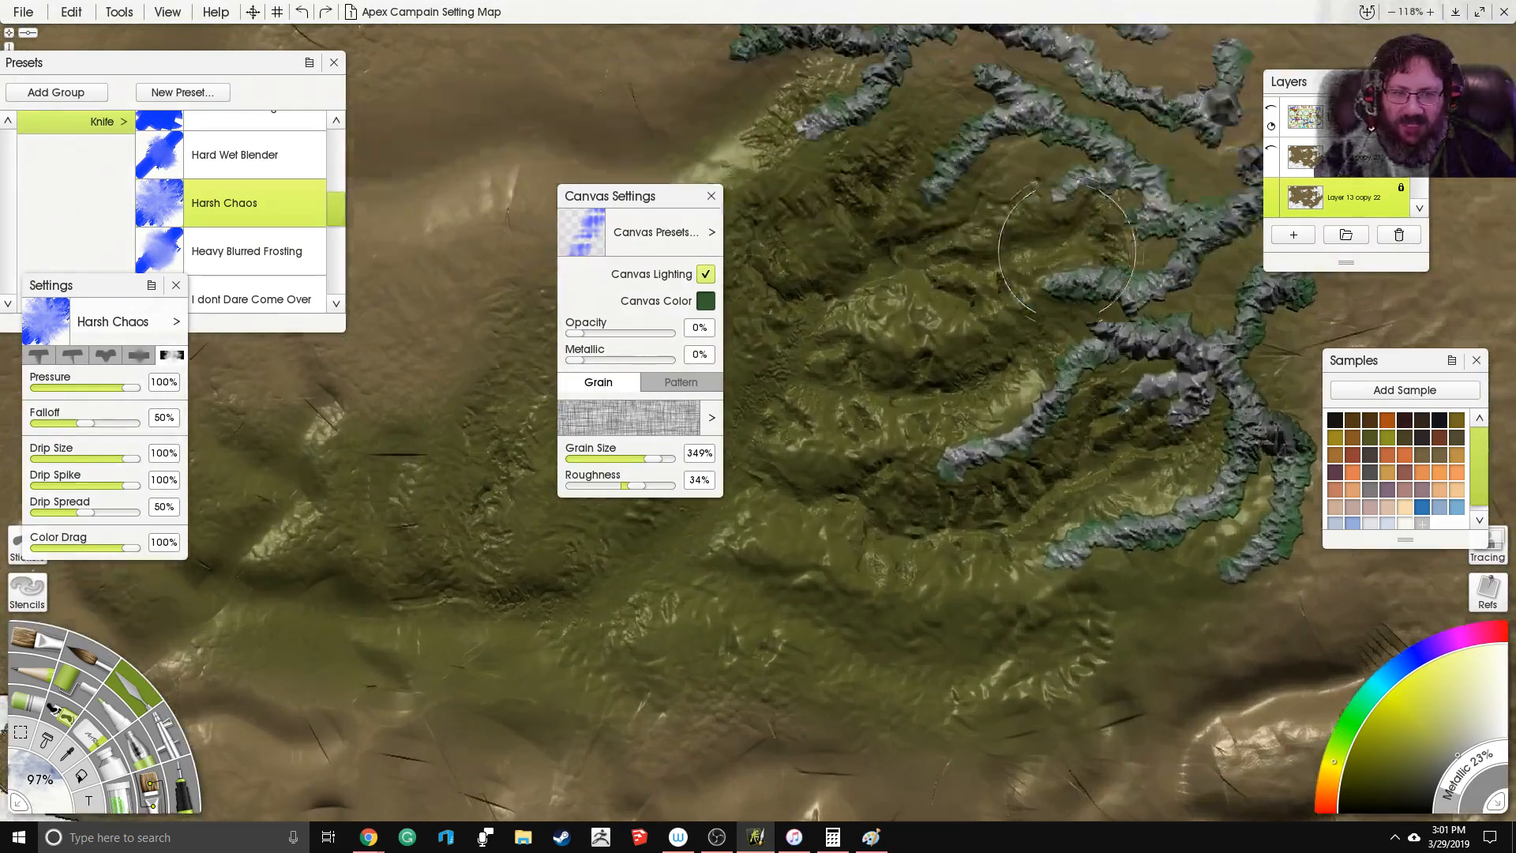
scroll(845, 363, "up", 4)
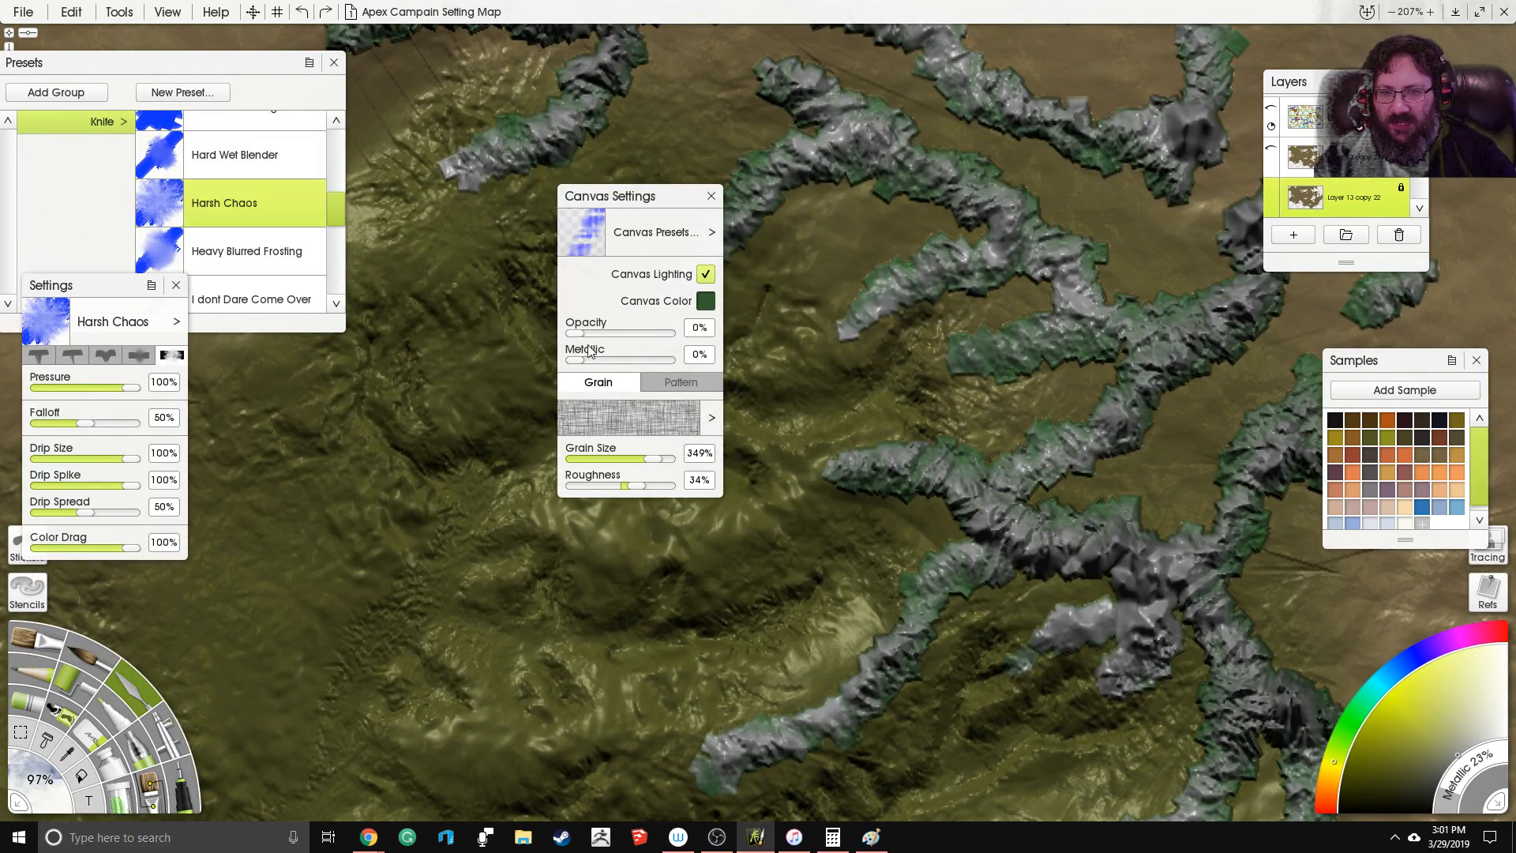
left_click(711, 197)
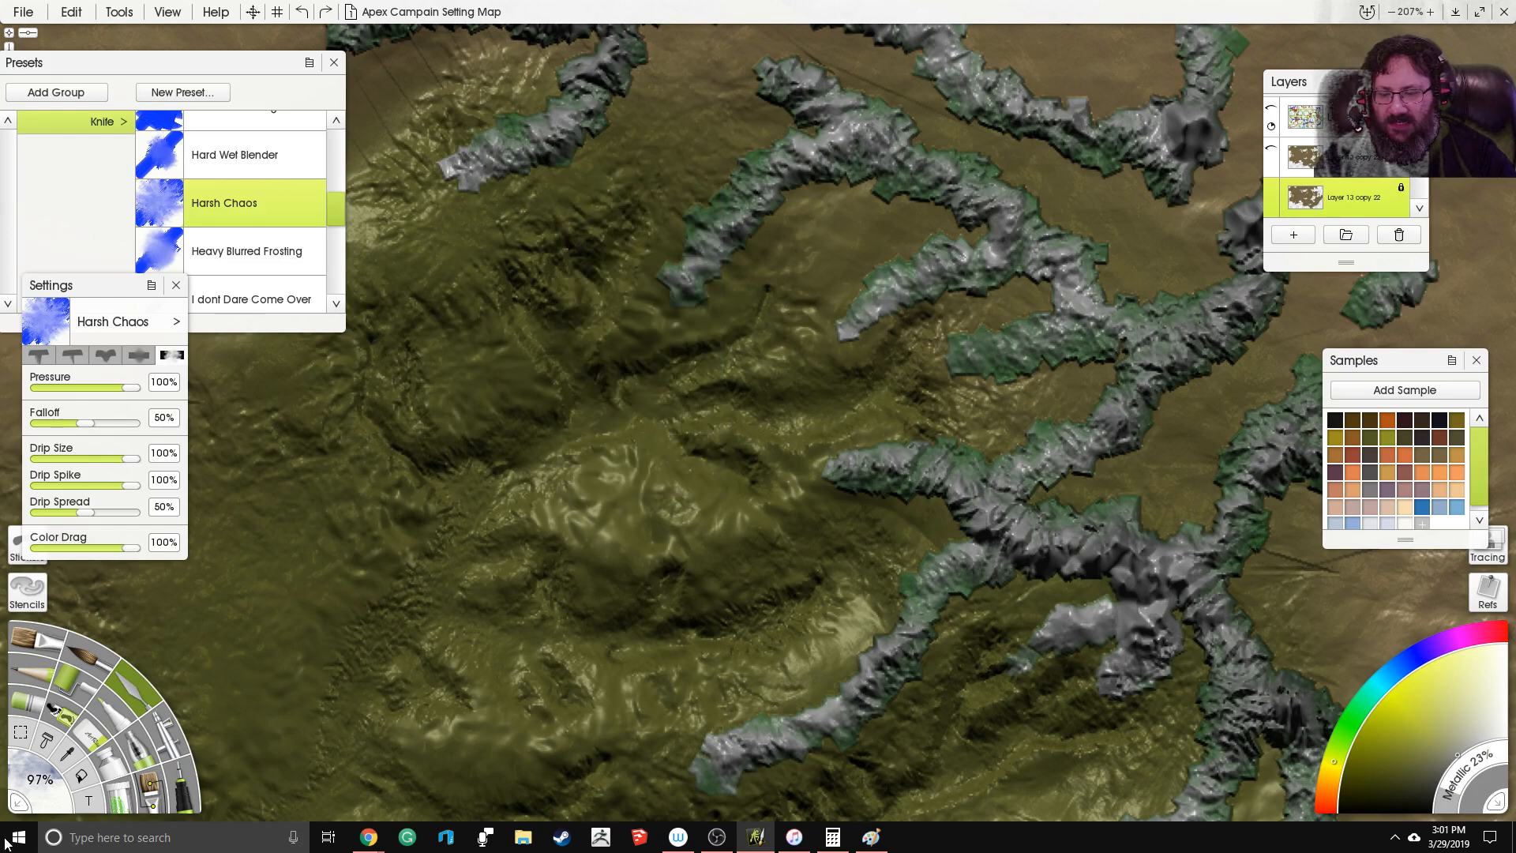
Step: Roughen the valley floor between the two west-facing spurs of the grey ridgeline with a Harsh Chaos stroke
left_click_drag(966, 445, 920, 414)
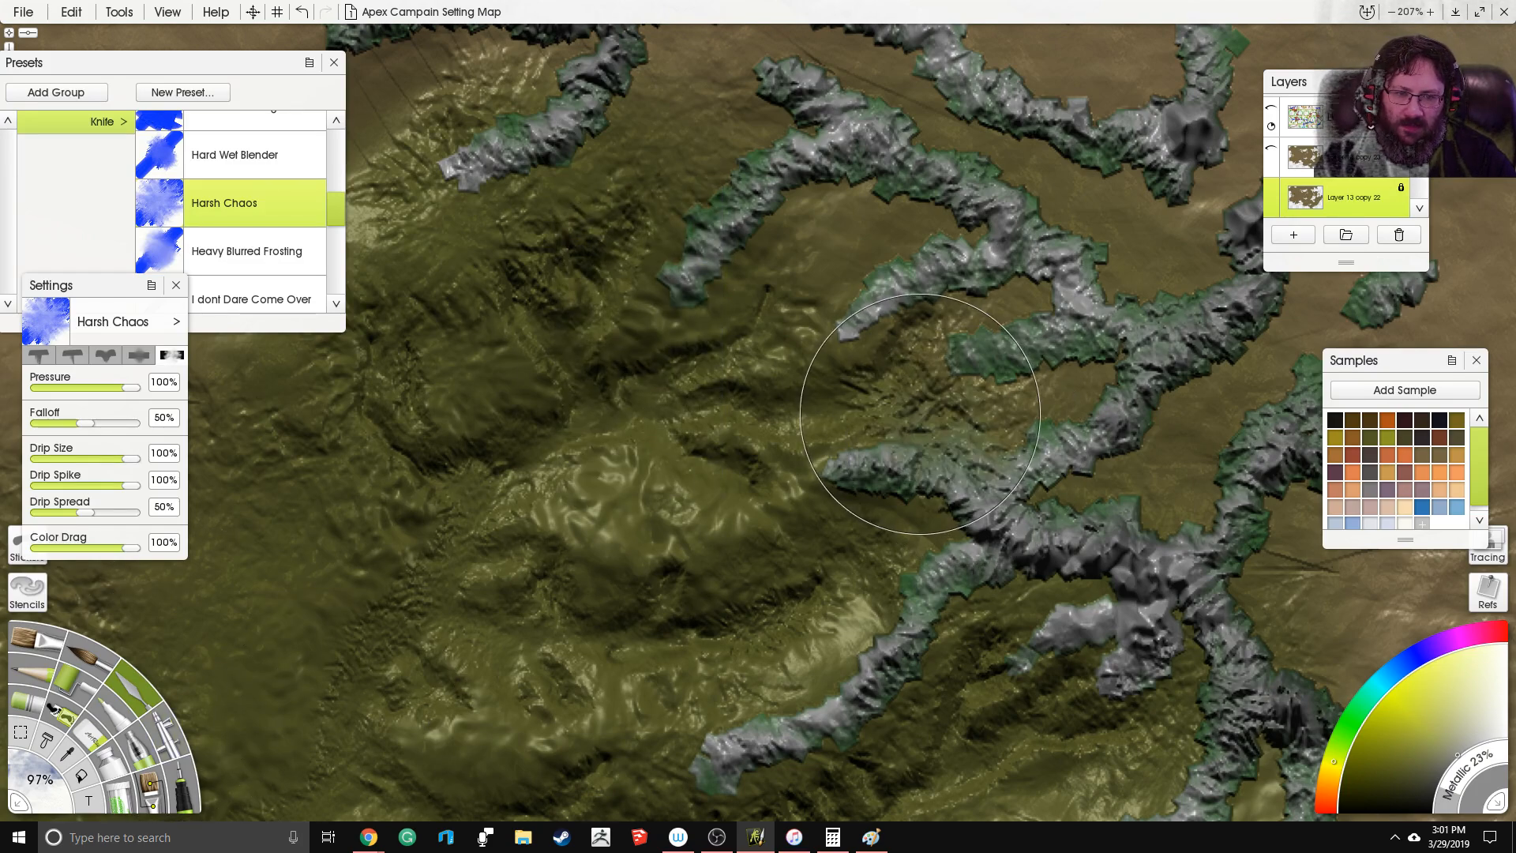
scroll(848, 457, "up", 2)
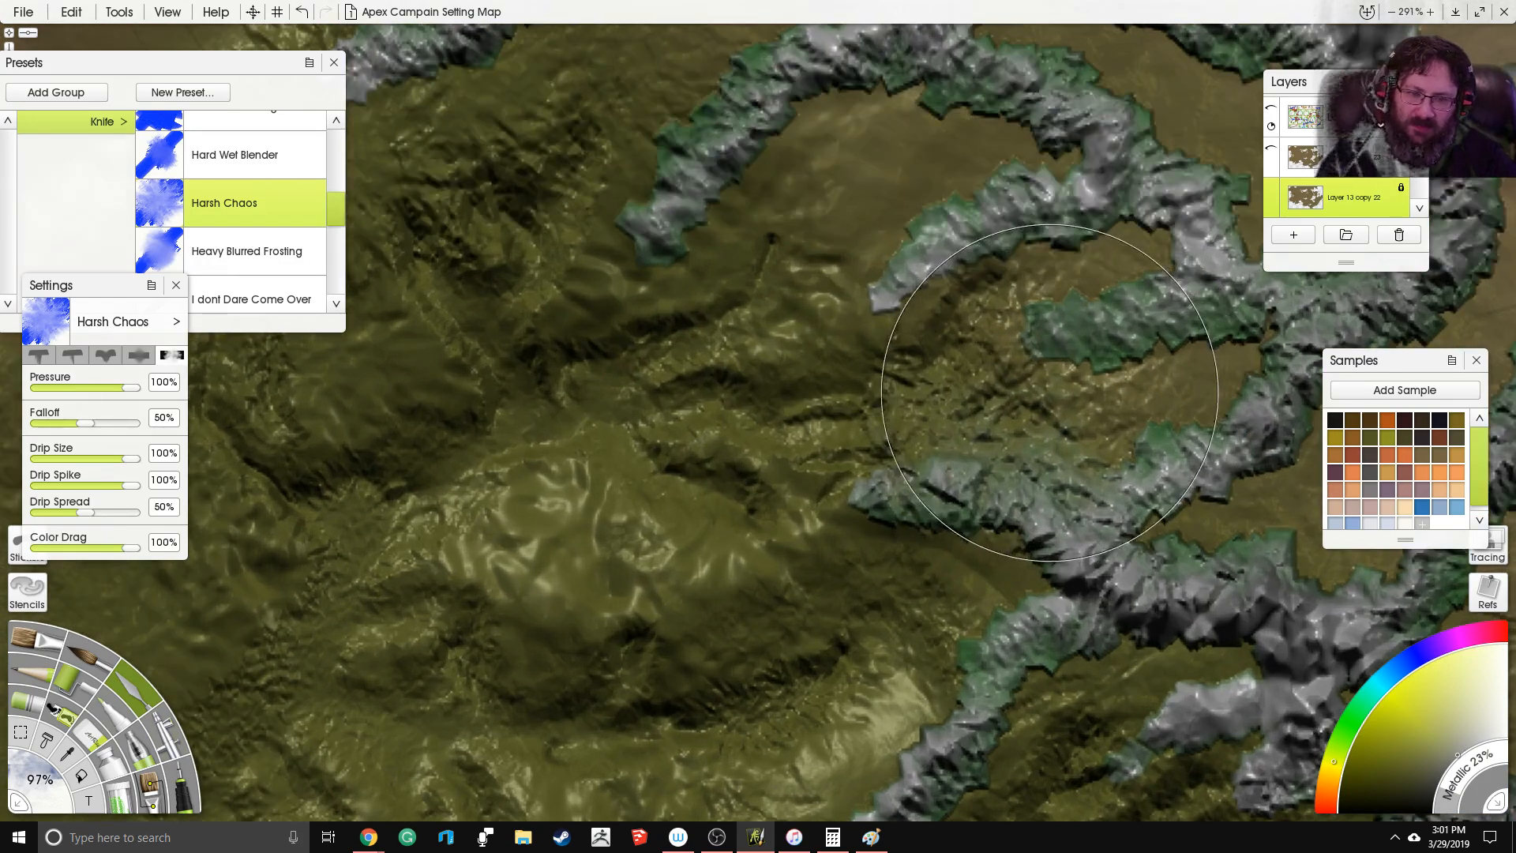
key("super")
key("super")
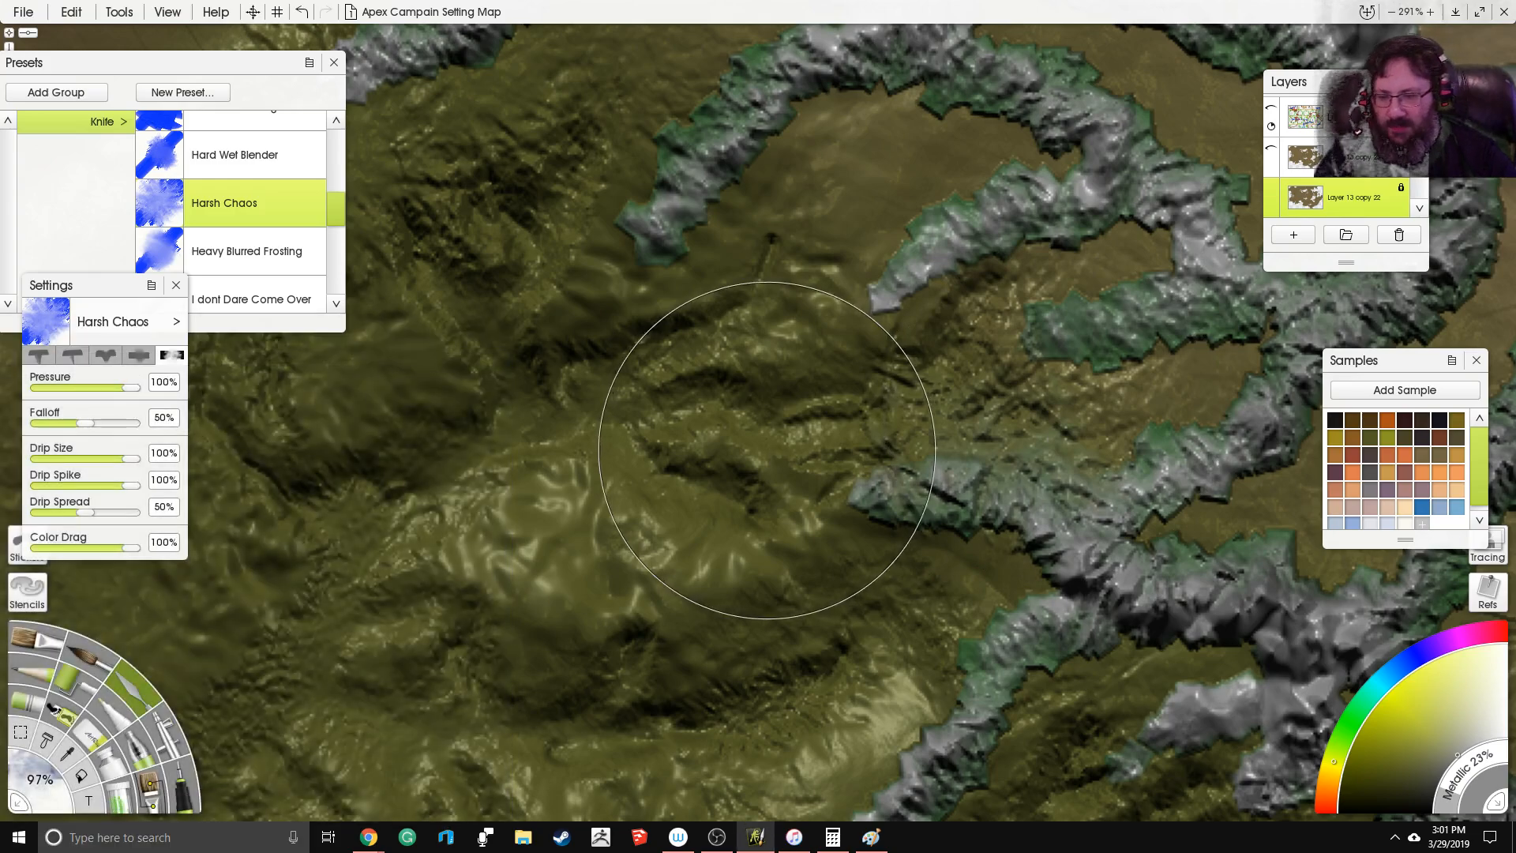
Step: Set the tool size to 50% and blend the middle ridge spurs into the surrounding slopes with Harsh Chaos strokes
left_click(35, 784)
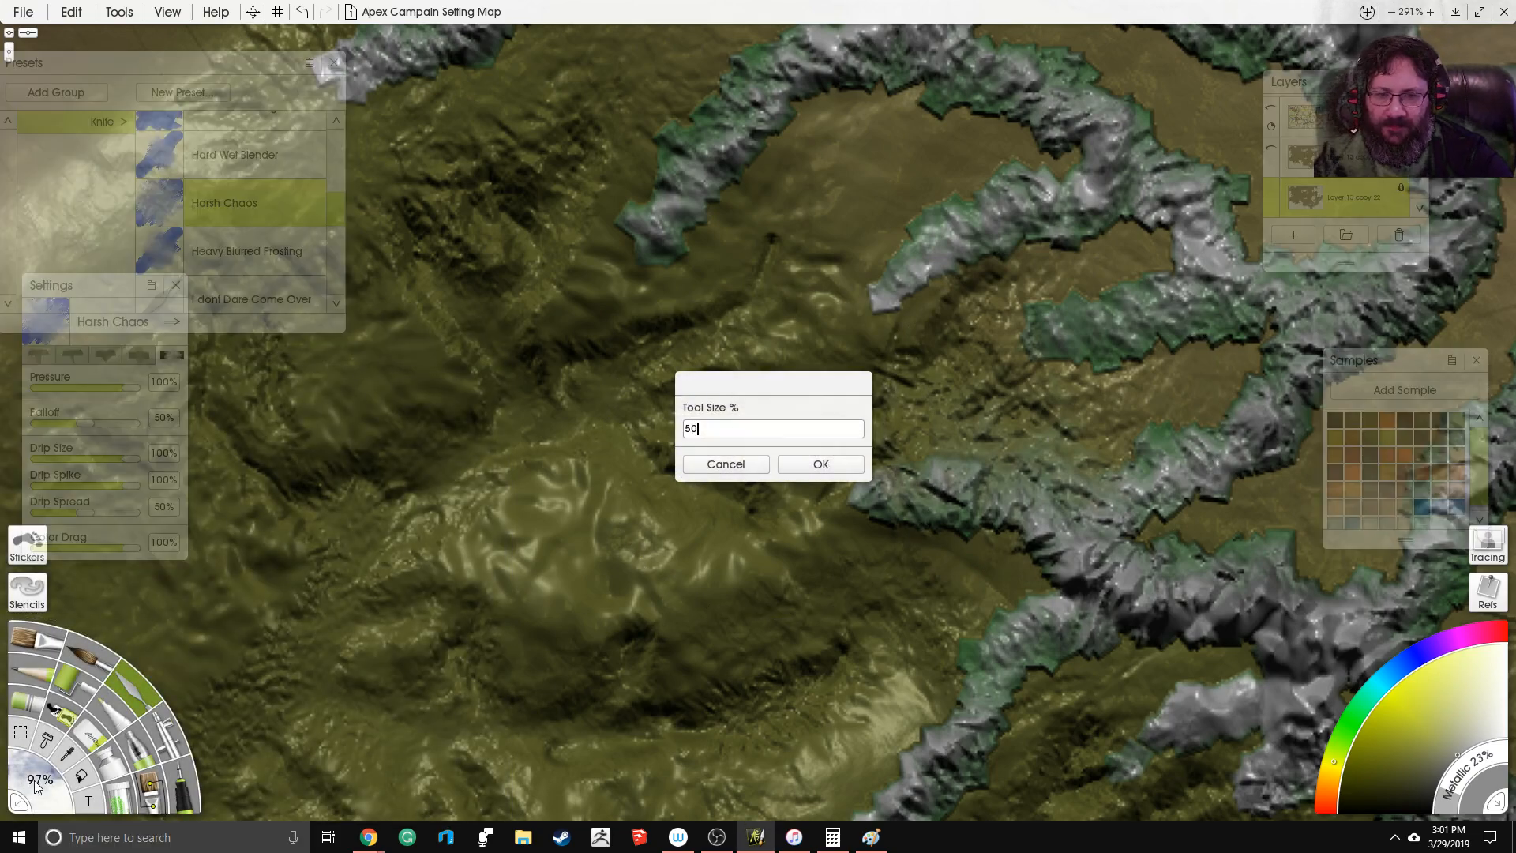
key("Return")
mouse_move(960, 522)
left_mouse_down()
mouse_move(1032, 570)
mouse_move(848, 516)
mouse_move(892, 471)
mouse_move(1087, 469)
mouse_move(1214, 395)
mouse_move(1247, 347)
mouse_move(1059, 367)
left_mouse_up()
mouse_move(1077, 269)
left_mouse_down()
mouse_move(1154, 223)
mouse_move(1060, 252)
left_mouse_up()
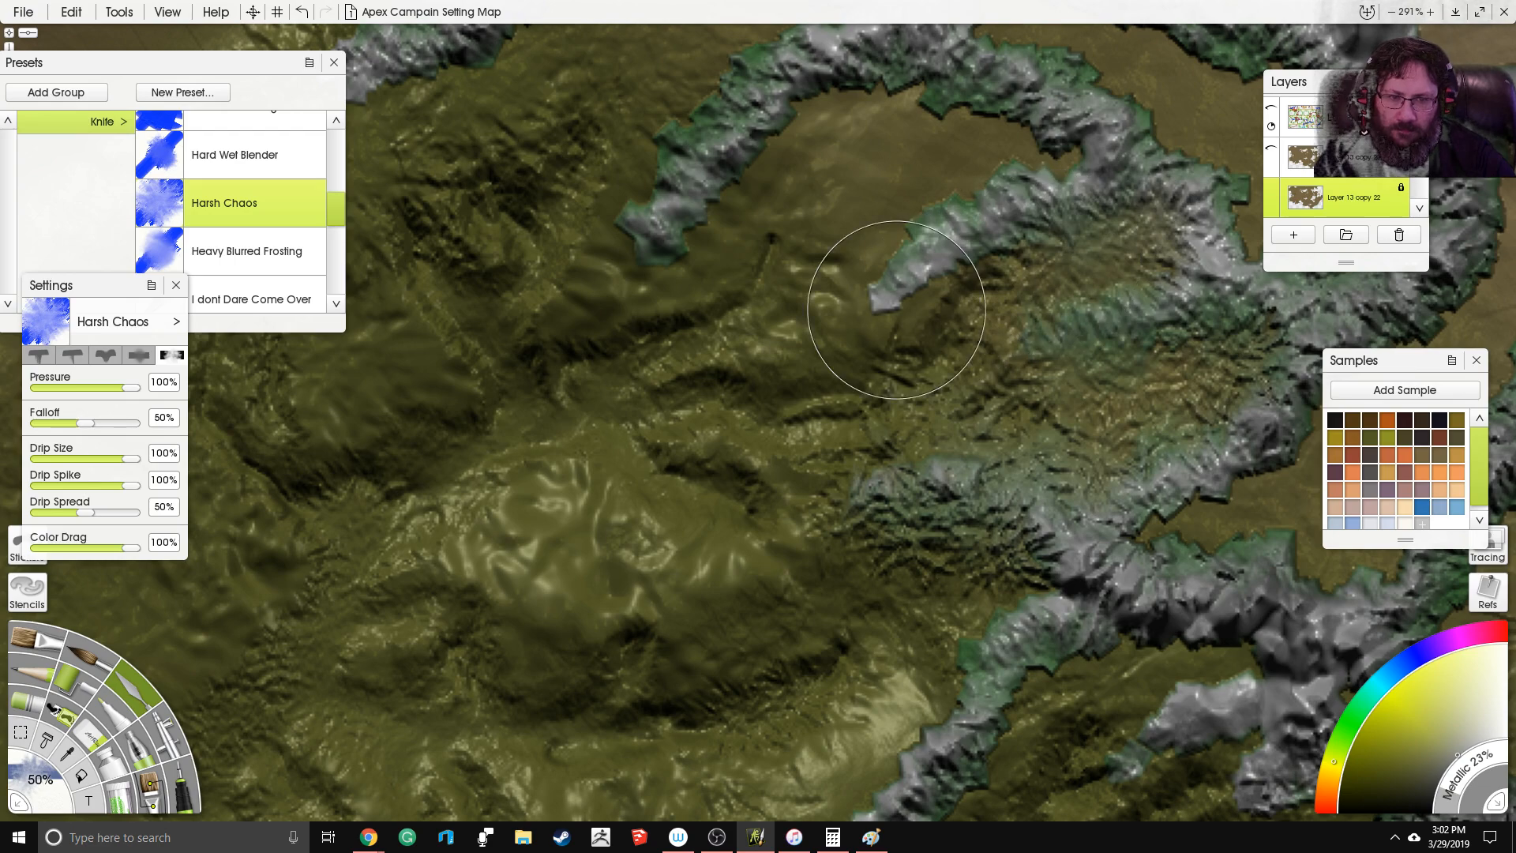
Step: Blend the northern ridge and its inner spurs into the surrounding slopes with Harsh Chaos strokes
mouse_move(931, 291)
left_mouse_down()
mouse_move(829, 270)
mouse_move(1093, 150)
left_mouse_up()
mouse_move(961, 143)
left_mouse_down()
mouse_move(990, 314)
mouse_move(916, 268)
mouse_move(868, 276)
mouse_move(697, 426)
mouse_move(671, 423)
mouse_move(637, 339)
mouse_move(762, 235)
left_mouse_up()
mouse_move(818, 191)
left_mouse_down()
mouse_move(789, 189)
mouse_move(748, 269)
left_mouse_up()
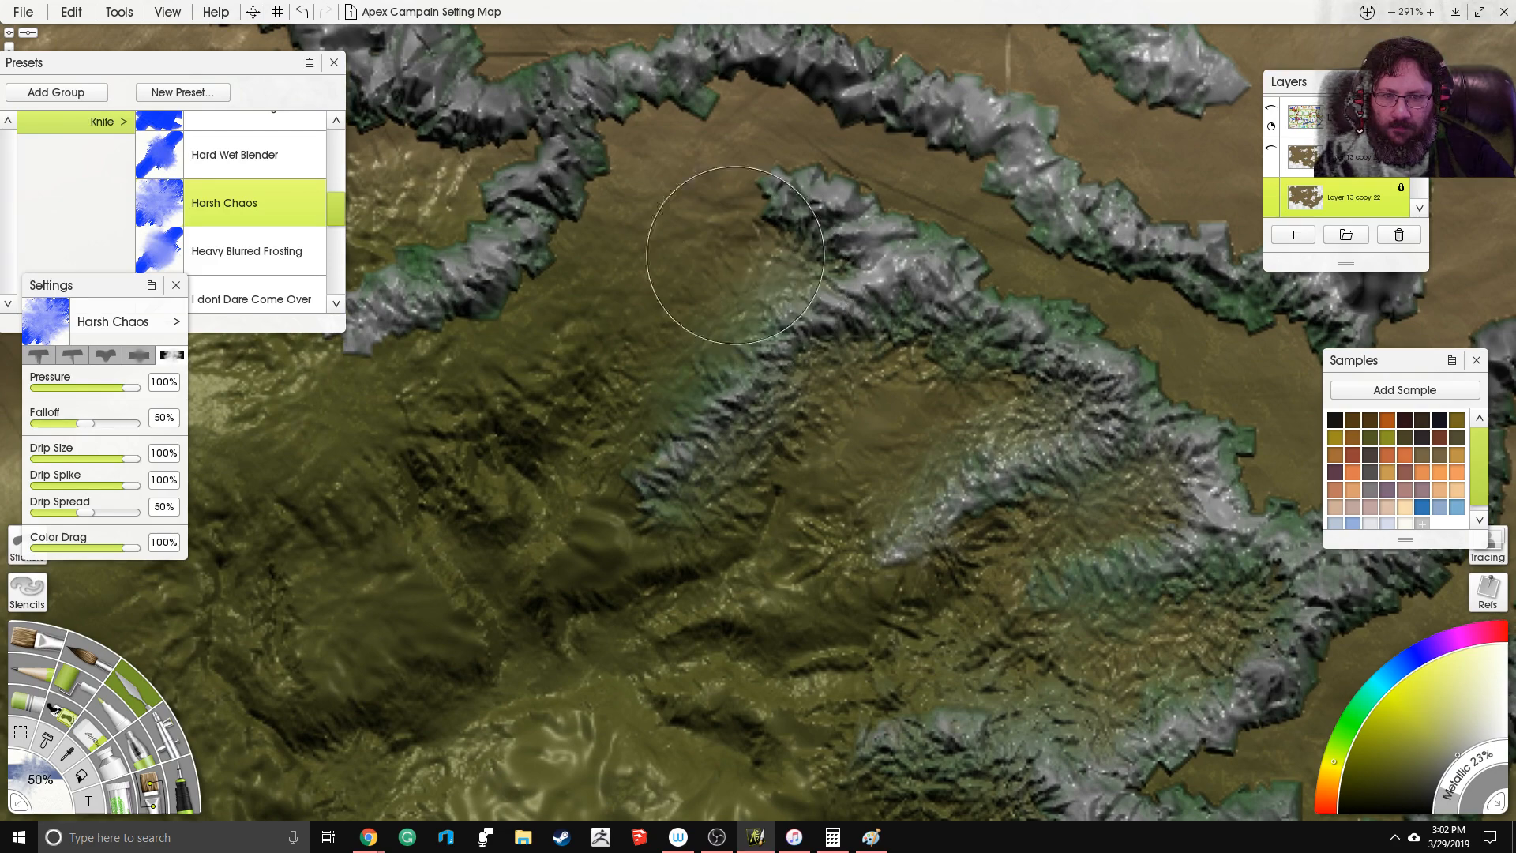
mouse_move(762, 160)
left_mouse_down()
mouse_move(813, 151)
mouse_move(1117, 306)
mouse_move(822, 255)
left_mouse_up()
mouse_move(910, 371)
left_mouse_down()
mouse_move(972, 365)
mouse_move(1011, 327)
mouse_move(1029, 254)
mouse_move(1089, 188)
mouse_move(1149, 155)
mouse_move(1143, 140)
mouse_move(891, 349)
mouse_move(989, 229)
mouse_move(1137, 103)
mouse_move(1258, 198)
mouse_move(1183, 282)
left_mouse_up()
left_click_drag(1121, 363, 1115, 380)
left_click_drag(848, 263, 936, 251)
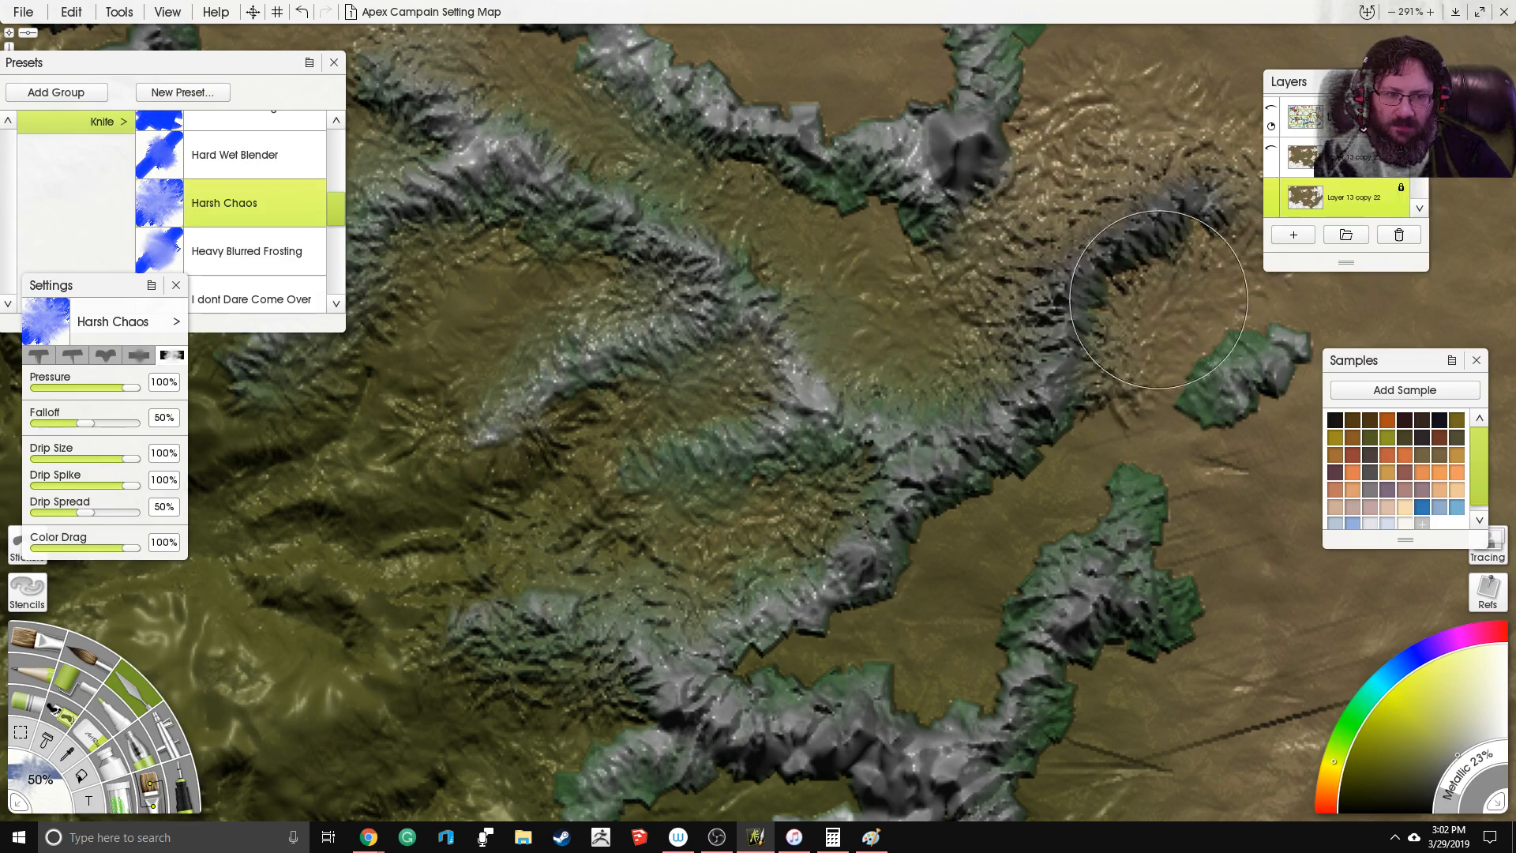
Step: Soften the eastern ridge branches and the long southwest-facing spur into the terrain with Harsh Chaos strokes
mouse_move(1127, 348)
left_mouse_down()
mouse_move(1097, 458)
mouse_move(983, 560)
mouse_move(1026, 442)
mouse_move(884, 545)
mouse_move(876, 592)
mouse_move(781, 648)
mouse_move(789, 663)
mouse_move(938, 682)
mouse_move(1042, 553)
mouse_move(1277, 373)
mouse_move(1185, 404)
left_mouse_up()
left_click_drag(1014, 511, 996, 253)
mouse_move(1105, 355)
left_mouse_down()
mouse_move(1024, 512)
mouse_move(813, 677)
mouse_move(795, 638)
mouse_move(694, 609)
mouse_move(791, 561)
mouse_move(699, 520)
mouse_move(735, 541)
mouse_move(594, 576)
left_mouse_up()
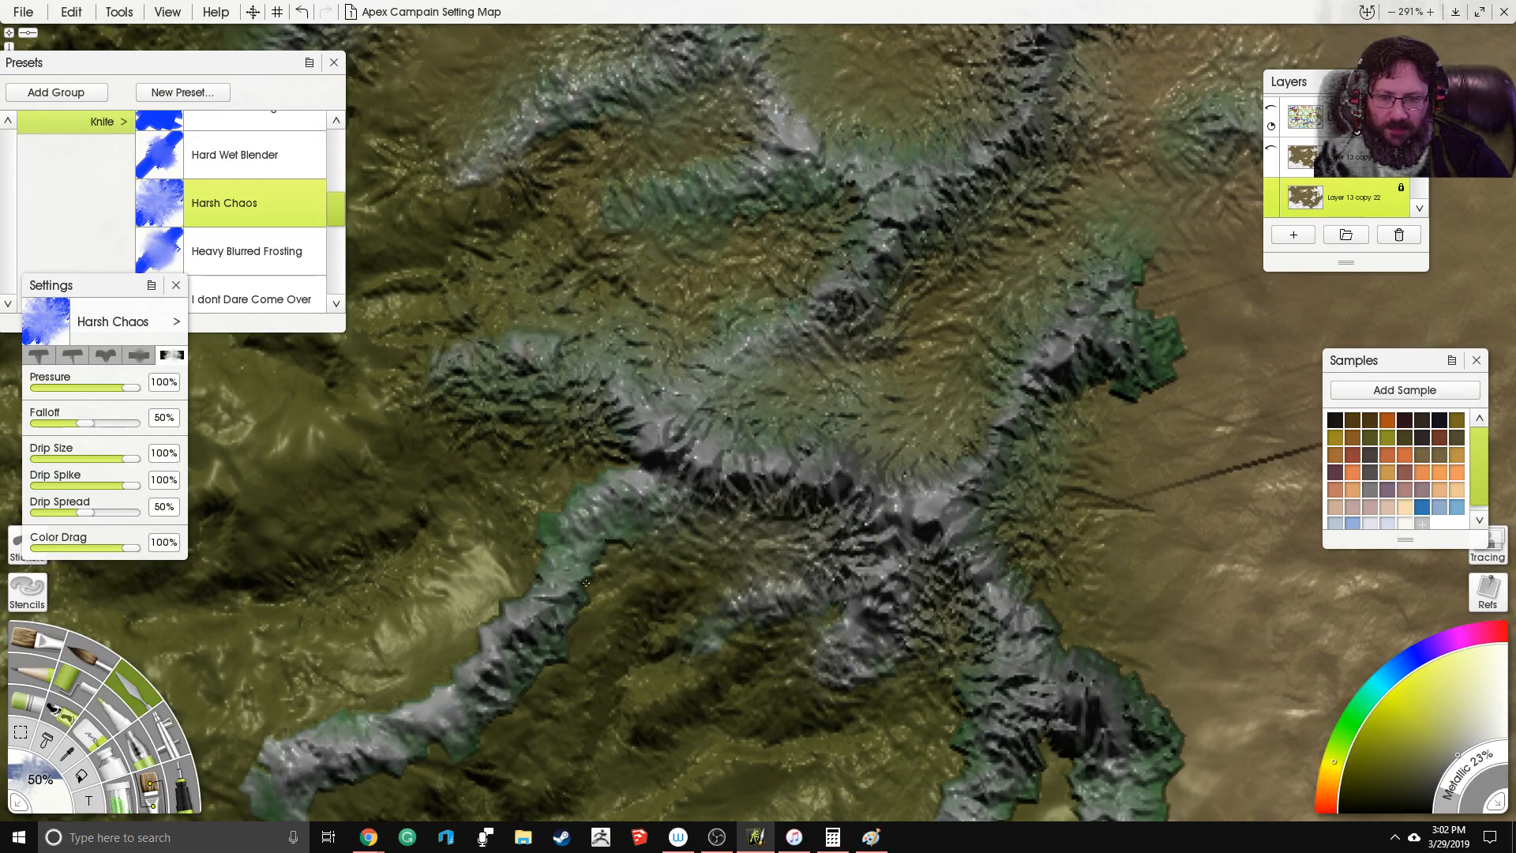
mouse_move(542, 714)
left_mouse_down()
mouse_move(511, 743)
mouse_move(487, 720)
left_mouse_up()
mouse_move(467, 639)
left_mouse_down()
mouse_move(474, 679)
mouse_move(257, 770)
left_mouse_up()
left_click_drag(393, 777, 303, 812)
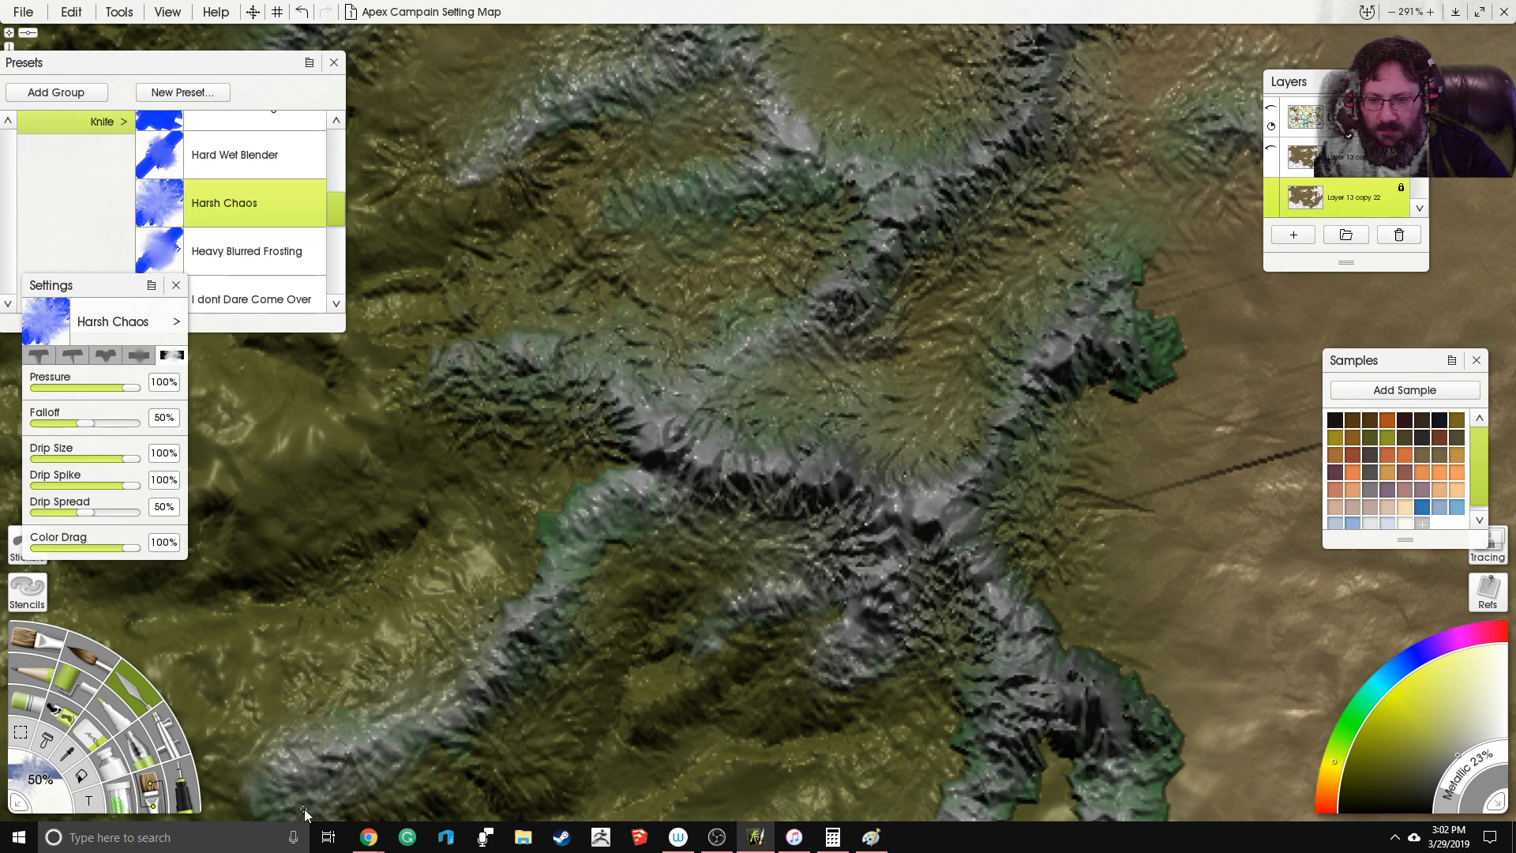
mouse_move(547, 515)
left_mouse_down()
mouse_move(577, 471)
mouse_move(635, 483)
left_mouse_up()
Step: Blend both southern ridge arms and the dark peak joining them into the surrounding slopes with Harsh Chaos strokes
left_click_drag(1099, 672, 1052, 554)
left_click_drag(1005, 636, 1003, 742)
mouse_move(1011, 531)
left_mouse_down()
mouse_move(1025, 510)
mouse_move(1113, 583)
left_mouse_up()
mouse_move(961, 754)
left_mouse_down()
mouse_move(993, 519)
mouse_move(783, 600)
mouse_move(655, 581)
mouse_move(583, 602)
left_mouse_up()
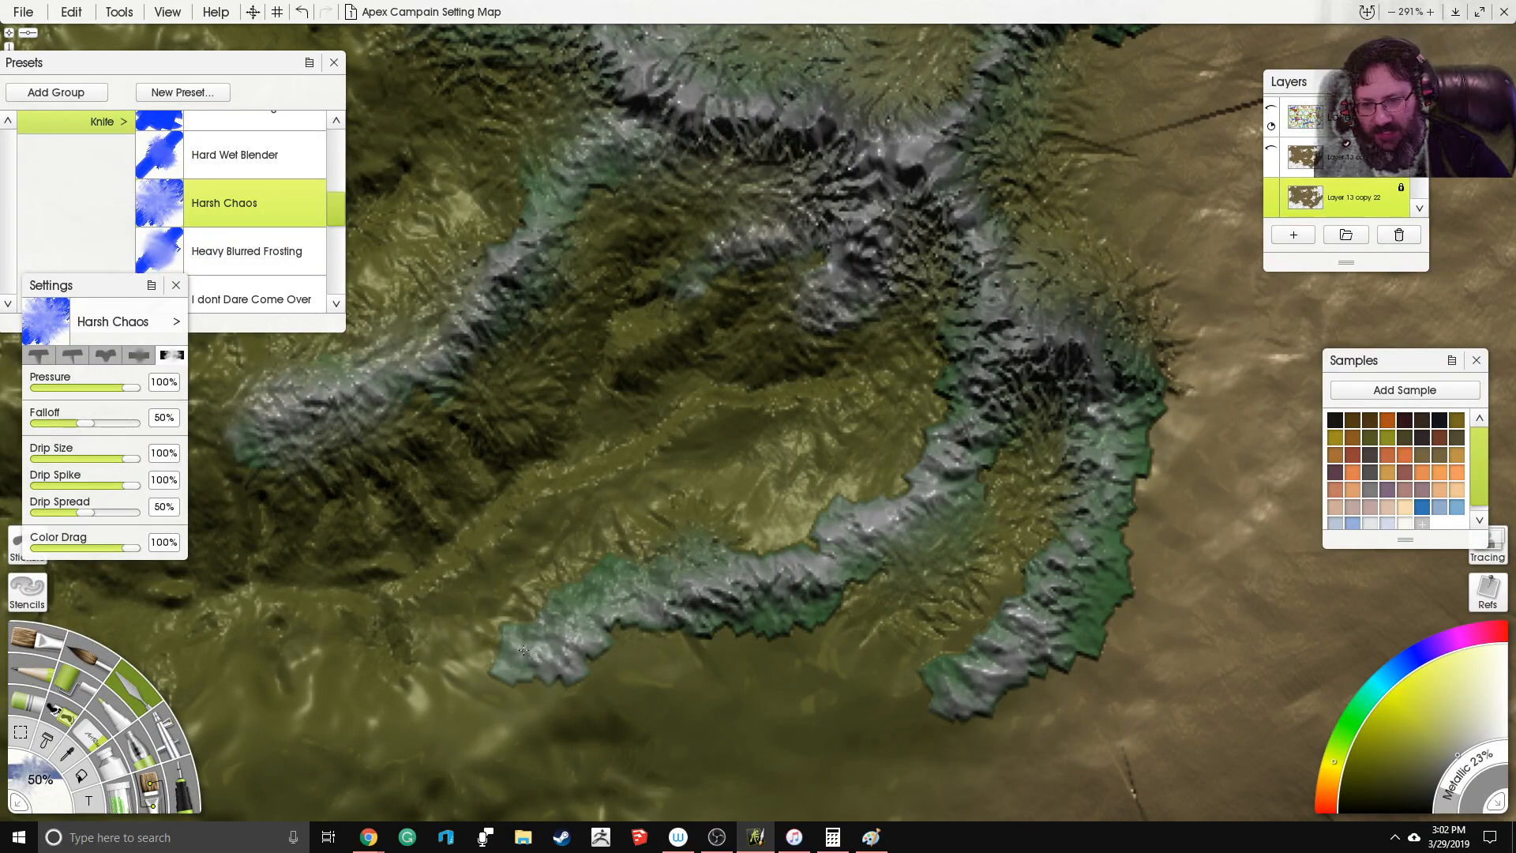
mouse_move(559, 681)
left_mouse_down()
mouse_move(626, 635)
mouse_move(884, 615)
mouse_move(982, 581)
mouse_move(933, 664)
mouse_move(931, 720)
mouse_move(1087, 656)
left_mouse_up()
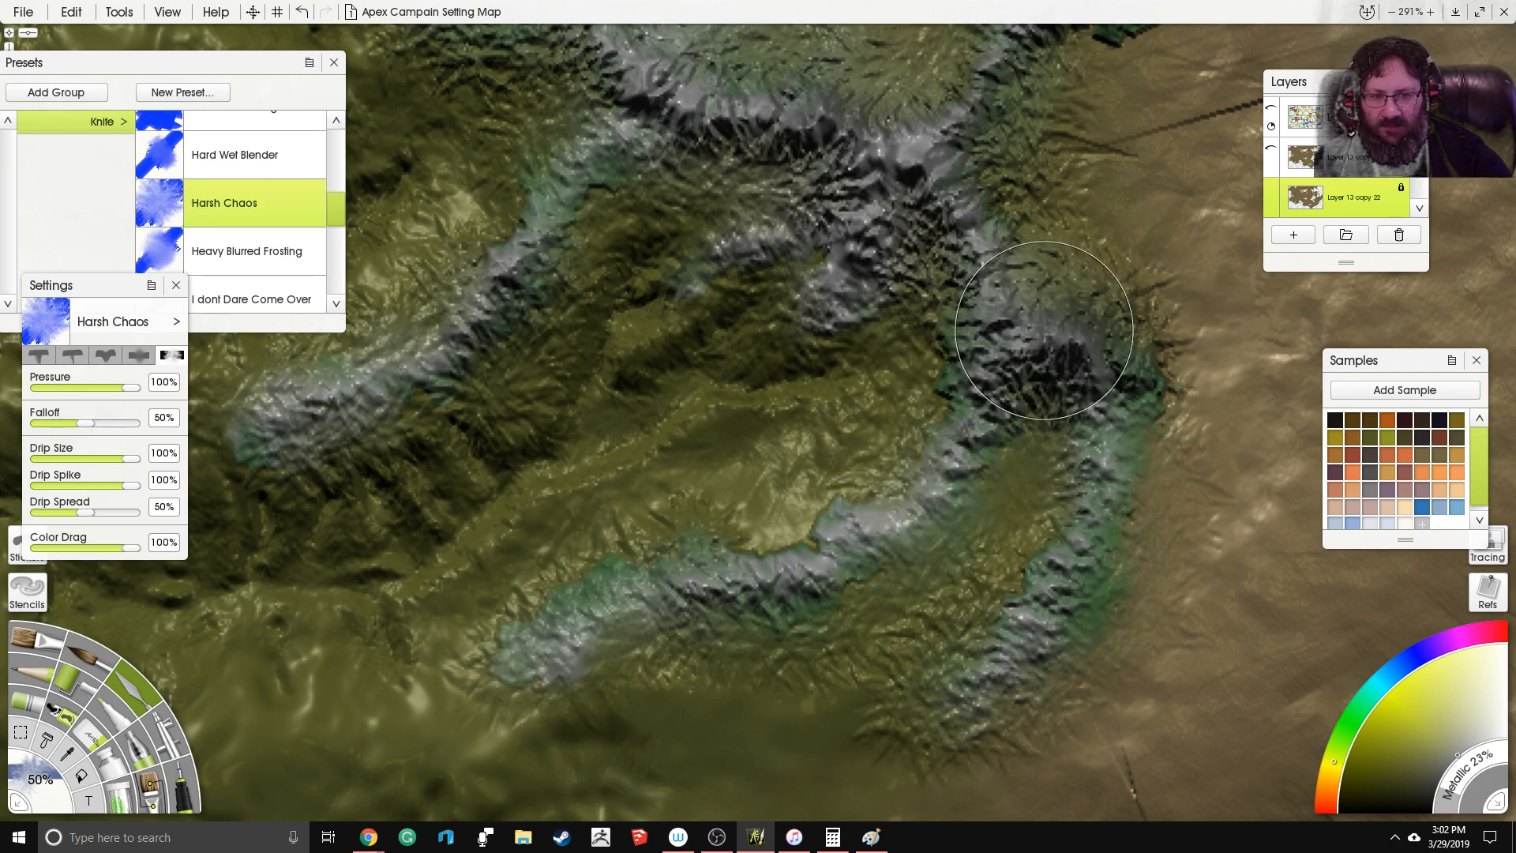
Step: Roughen the central ridge branch and the hard-edged tip of the eastern ridge with Harsh Chaos strokes
scroll(1050, 308, "down", 8)
scroll(702, 472, "up", 9)
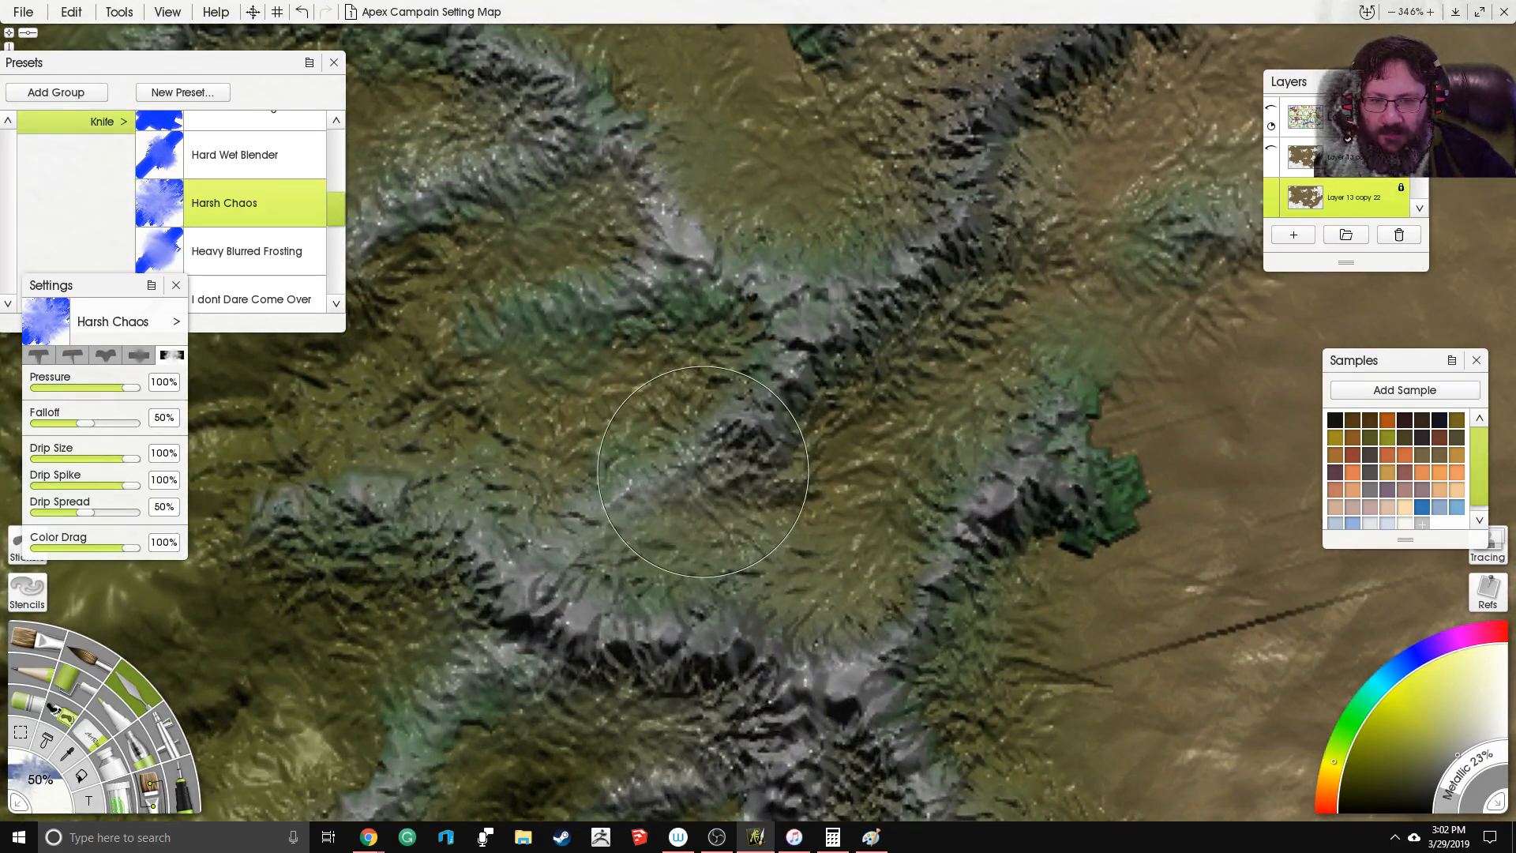
left_click_drag(703, 472, 671, 449)
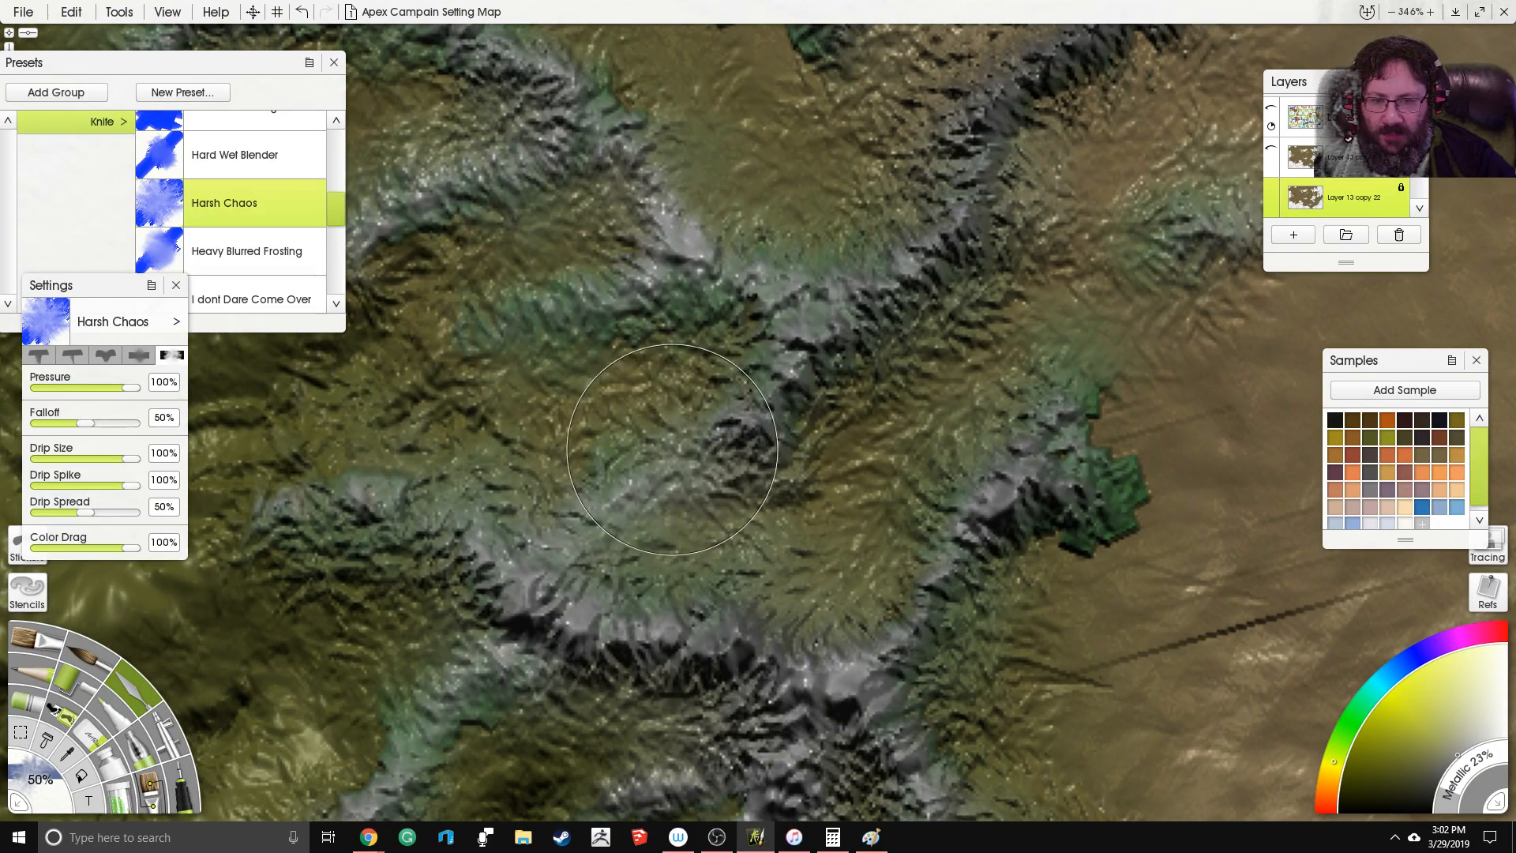
mouse_move(466, 497)
left_mouse_down()
mouse_move(558, 499)
mouse_move(654, 469)
mouse_move(752, 490)
mouse_move(1025, 375)
left_mouse_up()
mouse_move(1168, 482)
left_mouse_down()
mouse_move(1216, 533)
mouse_move(1027, 553)
left_mouse_up()
mouse_move(690, 193)
left_mouse_down()
mouse_move(752, 366)
mouse_move(721, 352)
mouse_move(710, 316)
mouse_move(782, 237)
mouse_move(855, 264)
mouse_move(922, 530)
left_mouse_up()
mouse_move(797, 269)
left_mouse_down()
mouse_move(731, 241)
mouse_move(749, 261)
left_mouse_up()
left_click_drag(552, 474, 829, 265)
Step: Set the tool size to 100% and spread the northern ridges wider into the brown slopes with Harsh Chaos
left_click_drag(384, 672, 783, 170)
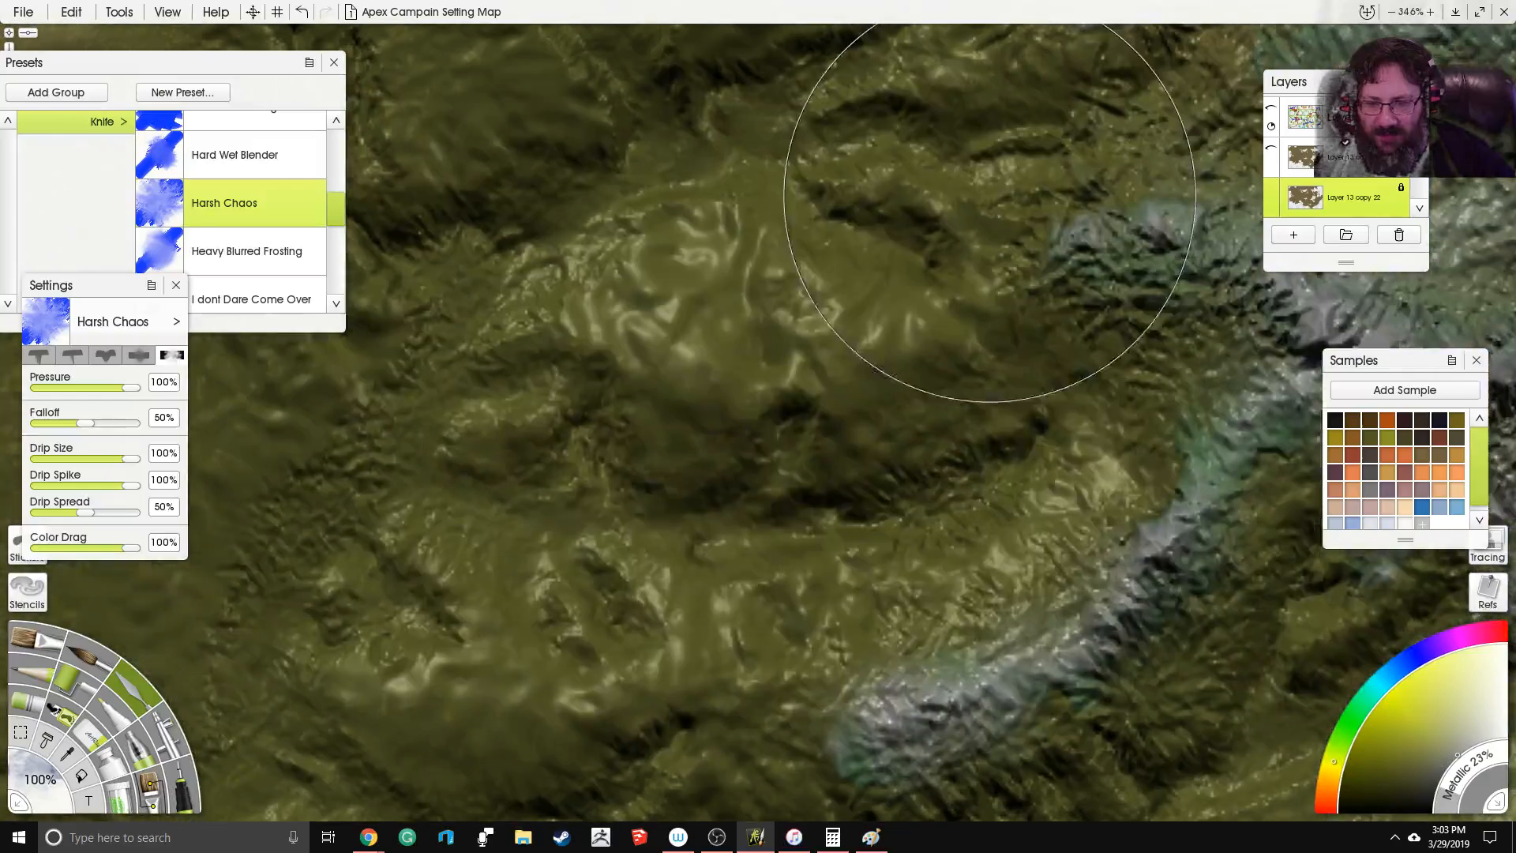
scroll(727, 287, "down", 3)
mouse_move(815, 314)
left_mouse_down()
mouse_move(883, 276)
mouse_move(824, 194)
mouse_move(828, 166)
mouse_move(782, 186)
mouse_move(773, 228)
mouse_move(713, 283)
mouse_move(583, 354)
mouse_move(538, 363)
mouse_move(519, 287)
mouse_move(614, 206)
mouse_move(674, 384)
mouse_move(549, 303)
mouse_move(539, 229)
mouse_move(514, 289)
mouse_move(471, 259)
left_mouse_up()
mouse_move(653, 402)
left_mouse_down()
mouse_move(493, 465)
mouse_move(451, 368)
mouse_move(480, 250)
mouse_move(665, 203)
left_mouse_up()
mouse_move(764, 211)
left_mouse_down()
mouse_move(967, 197)
mouse_move(1184, 229)
left_mouse_up()
mouse_move(1162, 142)
left_mouse_down()
mouse_move(781, 370)
mouse_move(623, 207)
mouse_move(805, 379)
mouse_move(880, 79)
mouse_move(964, 426)
mouse_move(1152, 537)
mouse_move(987, 647)
mouse_move(1247, 553)
mouse_move(1145, 632)
left_mouse_up()
mouse_move(778, 600)
left_mouse_down()
mouse_move(840, 406)
mouse_move(782, 367)
mouse_move(654, 331)
mouse_move(614, 440)
left_mouse_up()
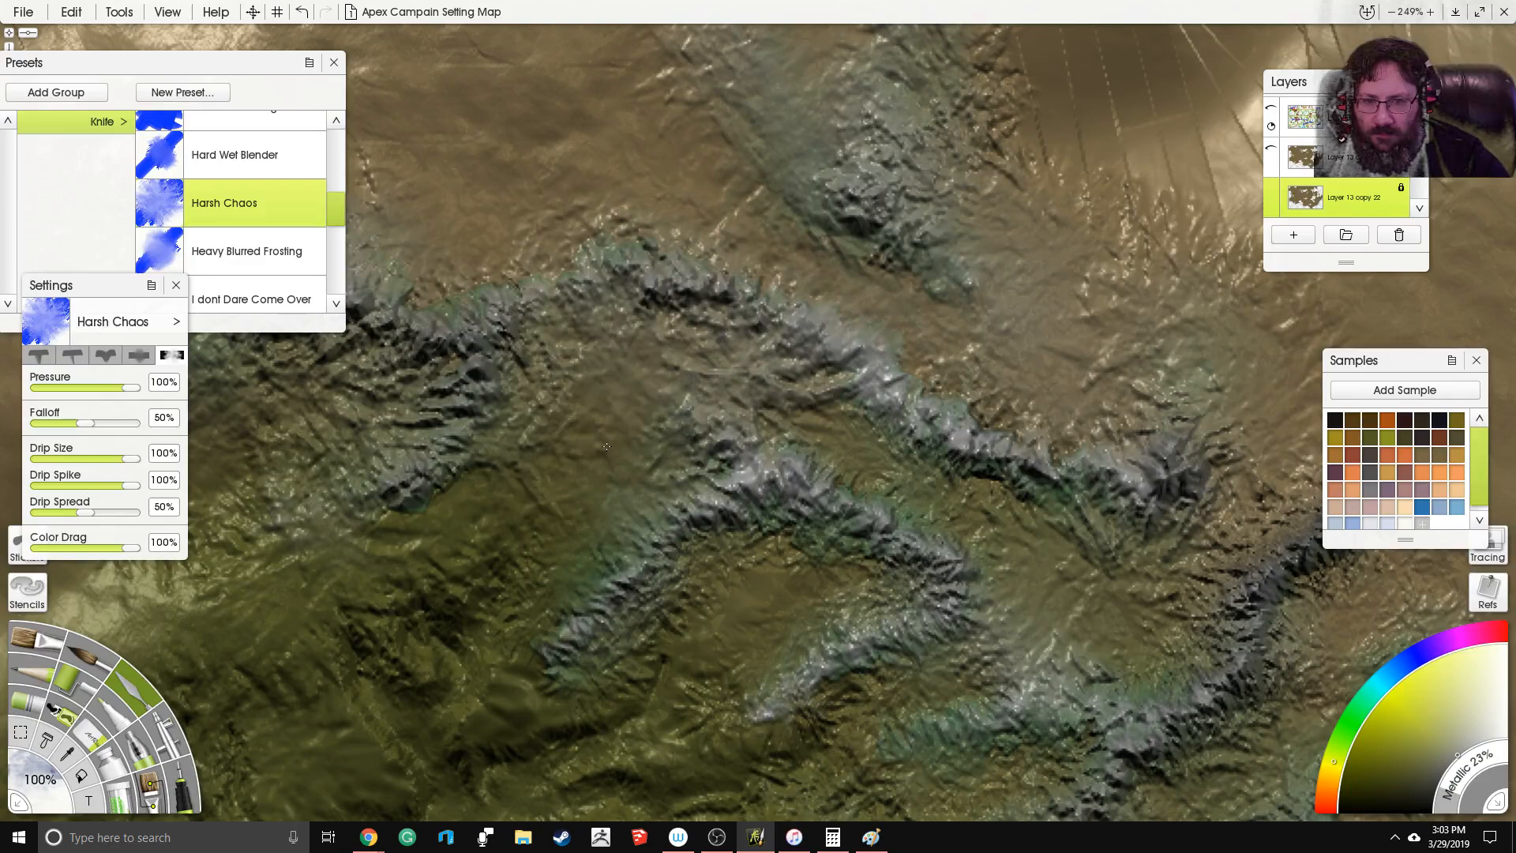
Step: Work large Harsh Chaos strokes across the basins between the northern, middle and central ridges
left_click_drag(721, 396, 793, 430)
mouse_move(819, 505)
left_mouse_down()
mouse_move(864, 310)
mouse_move(818, 347)
mouse_move(744, 253)
mouse_move(727, 263)
mouse_move(784, 223)
left_mouse_up()
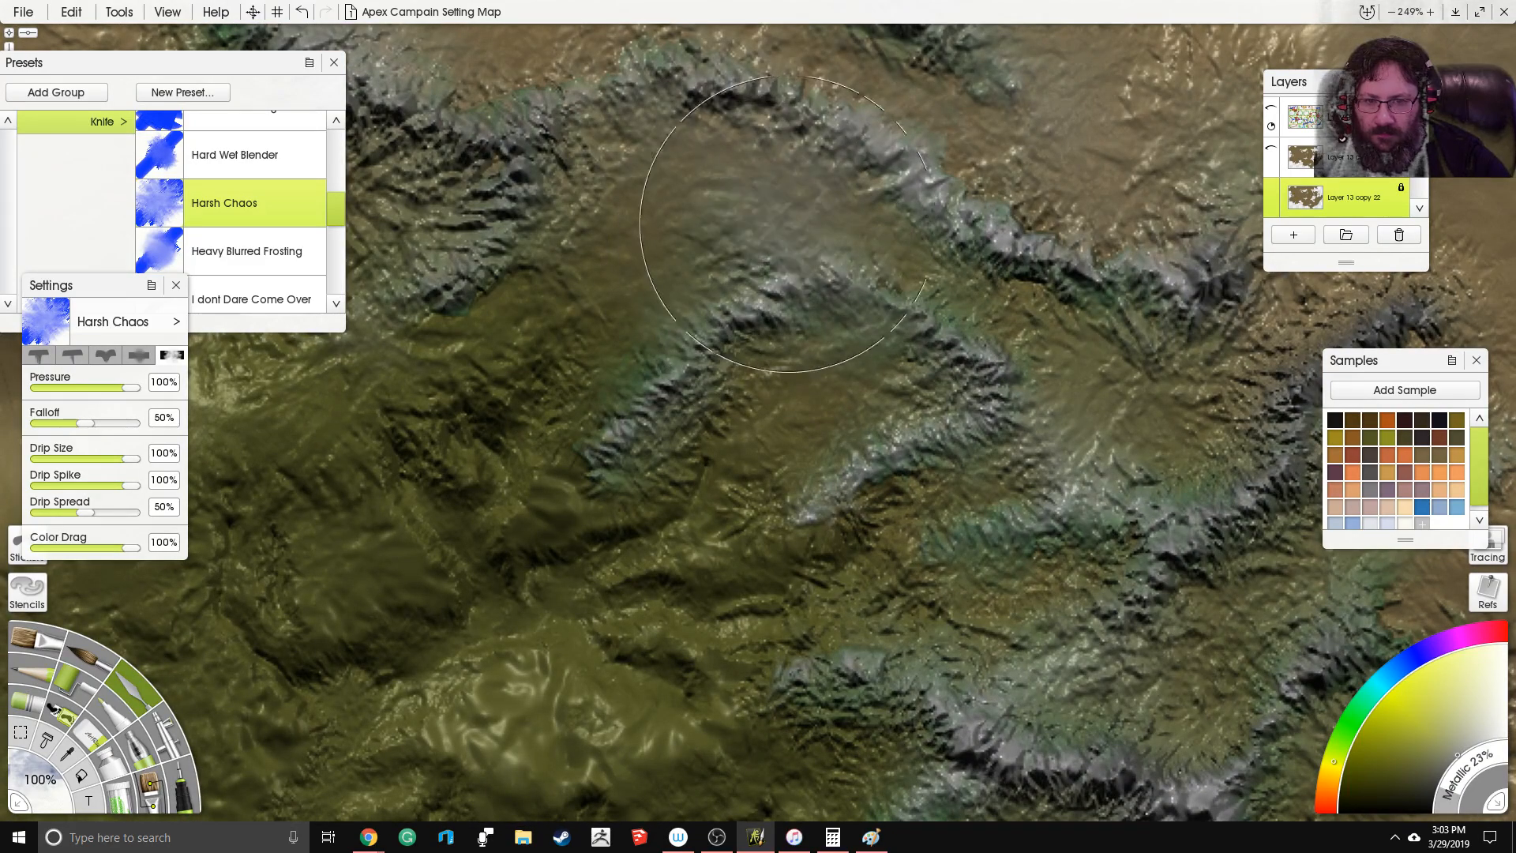
mouse_move(806, 354)
left_mouse_down()
mouse_move(677, 322)
mouse_move(676, 339)
mouse_move(836, 423)
mouse_move(987, 357)
mouse_move(1061, 368)
mouse_move(1048, 425)
left_mouse_up()
mouse_move(1039, 585)
left_mouse_down()
mouse_move(1027, 568)
mouse_move(1018, 600)
mouse_move(946, 628)
mouse_move(857, 592)
left_mouse_up()
left_click_drag(956, 603, 709, 412)
mouse_move(864, 468)
left_mouse_down()
mouse_move(888, 505)
mouse_move(932, 515)
mouse_move(974, 444)
mouse_move(1026, 409)
mouse_move(1078, 339)
left_mouse_up()
mouse_move(376, 442)
left_mouse_down()
mouse_move(758, 416)
mouse_move(734, 548)
left_mouse_up()
left_click_drag(635, 410, 630, 394)
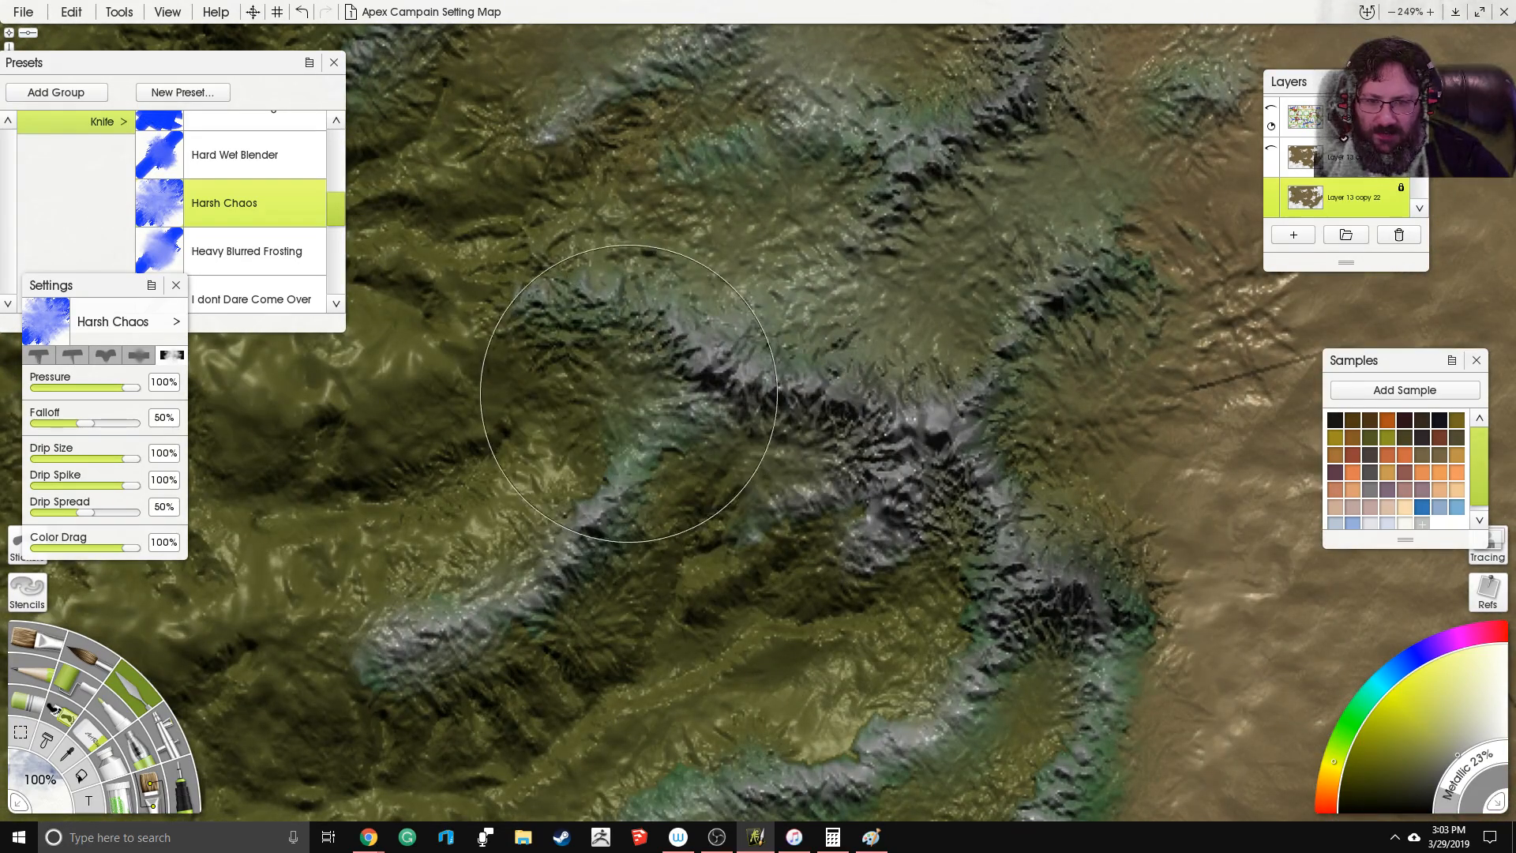
Step: Spread the southern ridge arm farther into its slopes with large Harsh Chaos strokes
mouse_move(907, 563)
left_mouse_down()
mouse_move(944, 547)
mouse_move(967, 588)
mouse_move(916, 624)
mouse_move(980, 543)
mouse_move(1002, 377)
mouse_move(1050, 369)
left_mouse_up()
mouse_move(895, 538)
left_mouse_down()
mouse_move(887, 561)
mouse_move(695, 631)
mouse_move(666, 704)
mouse_move(759, 705)
mouse_move(822, 591)
left_mouse_up()
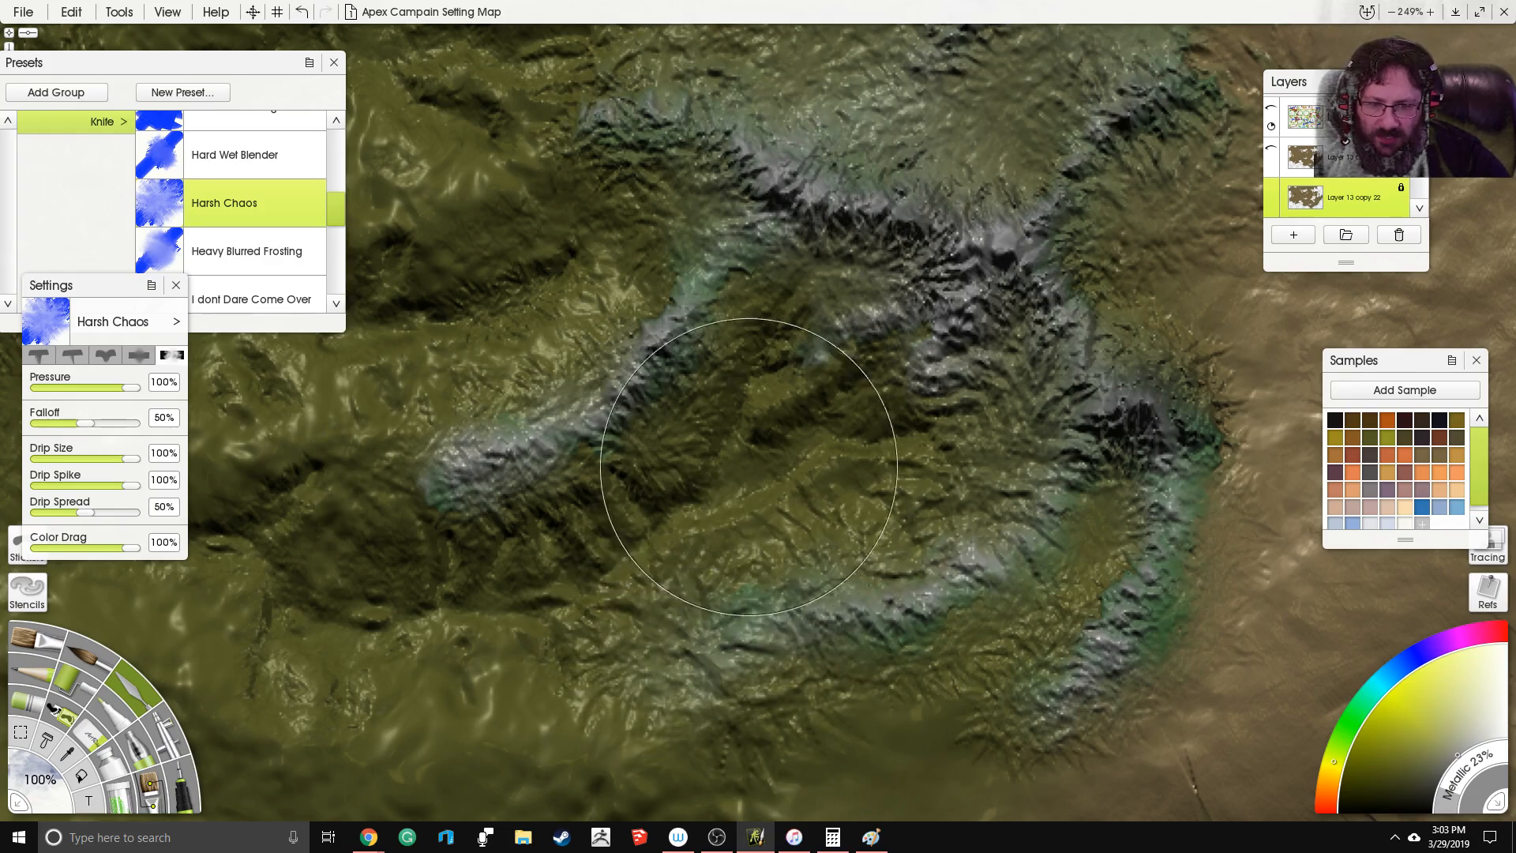
Step: Try to roughen the valley floor between the southern spurs with large Harsh Chaos strokes
left_click_drag(821, 552, 780, 470)
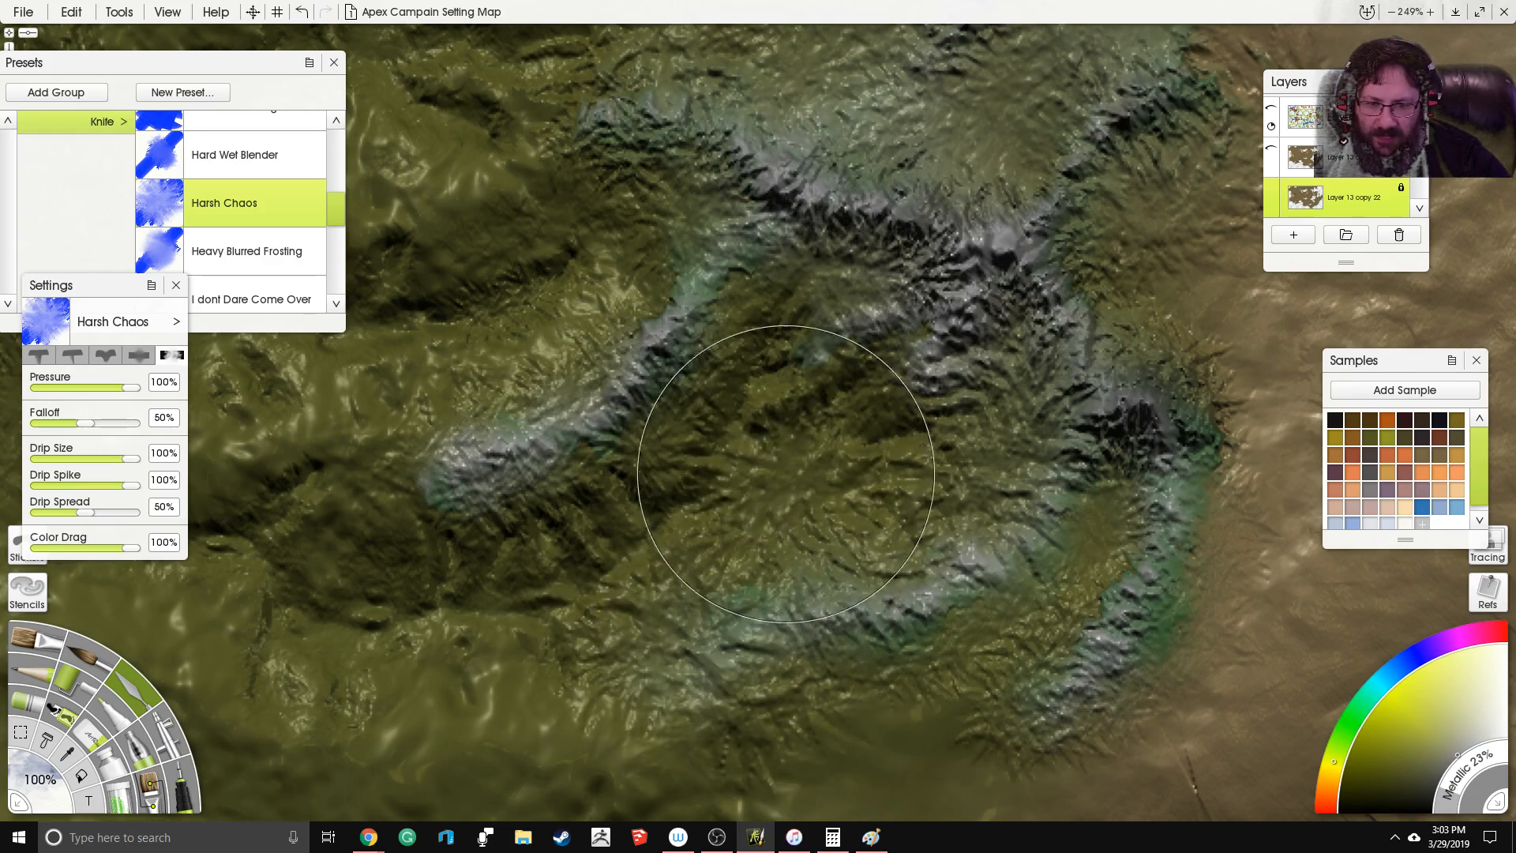
left_click_drag(849, 268, 934, 225)
left_click_drag(830, 246, 705, 271)
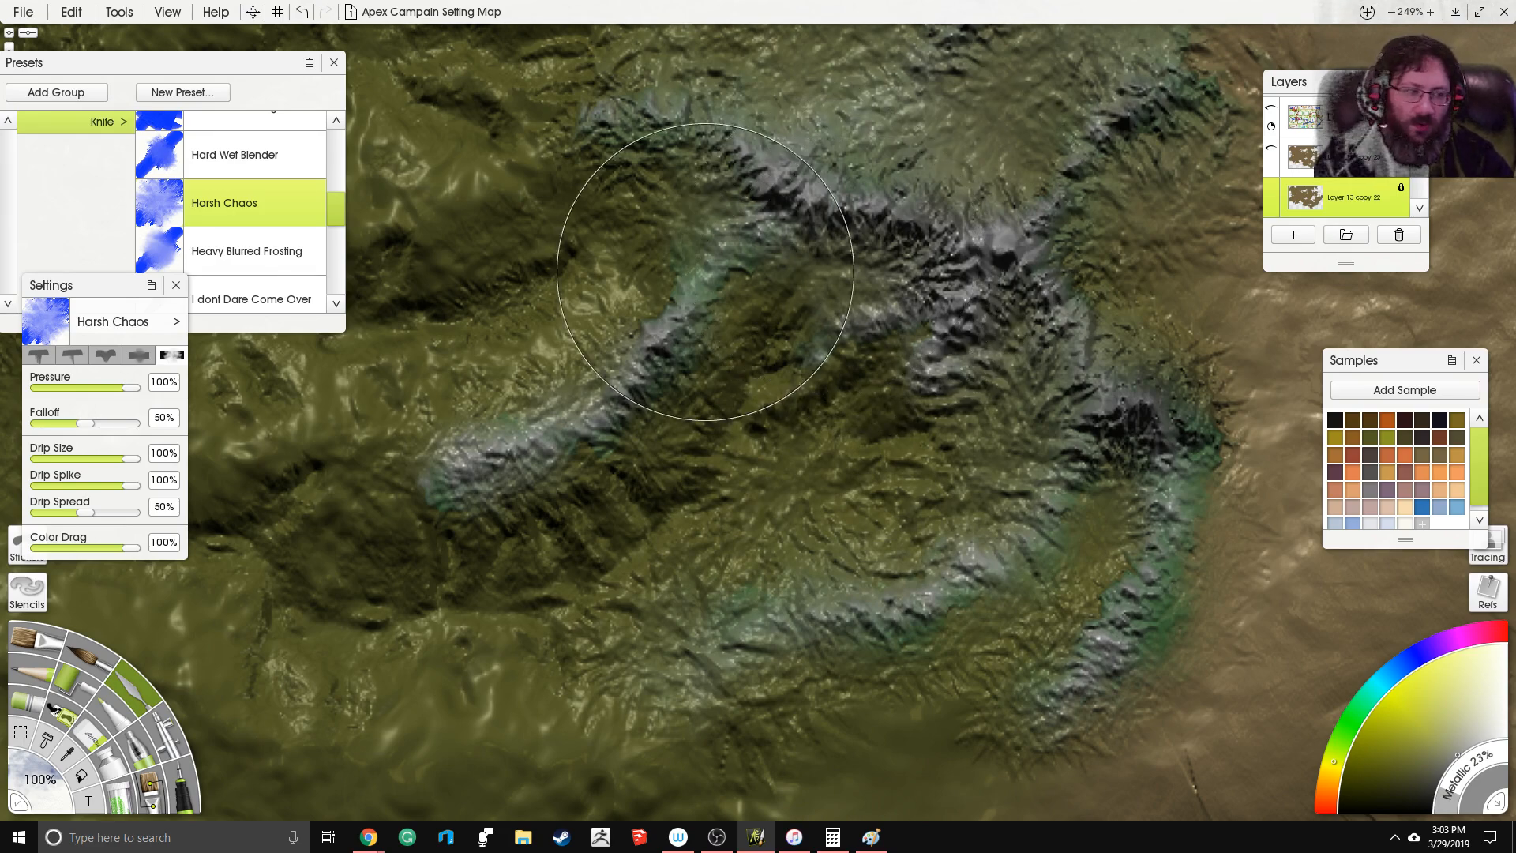
mouse_move(740, 402)
left_mouse_down()
mouse_move(794, 426)
mouse_move(778, 458)
mouse_move(785, 537)
mouse_move(726, 498)
mouse_move(867, 282)
left_mouse_up()
key("ctrl+z")
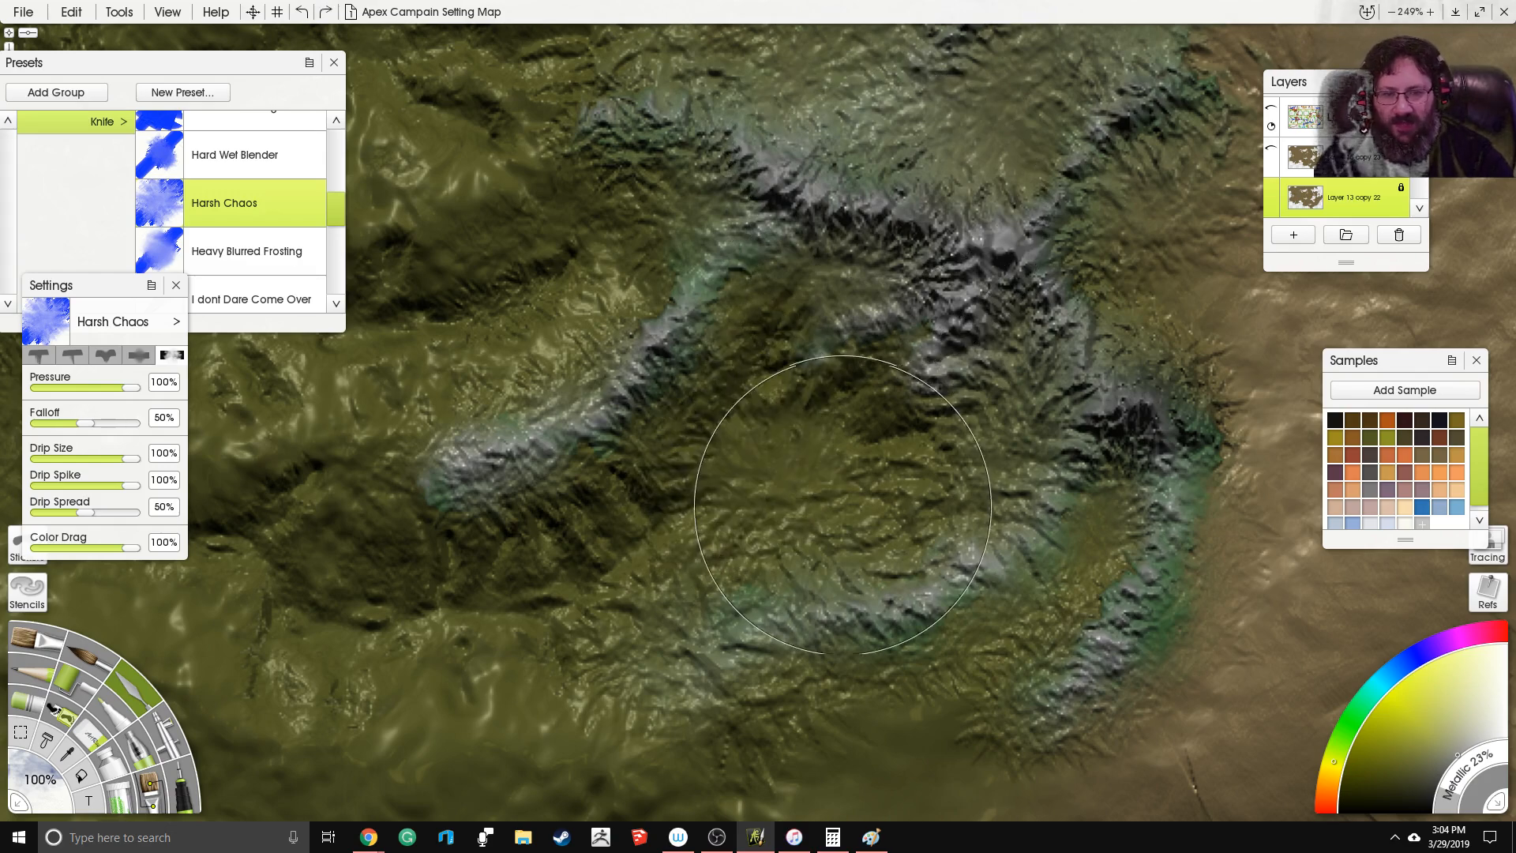
left_click_drag(841, 508, 860, 536)
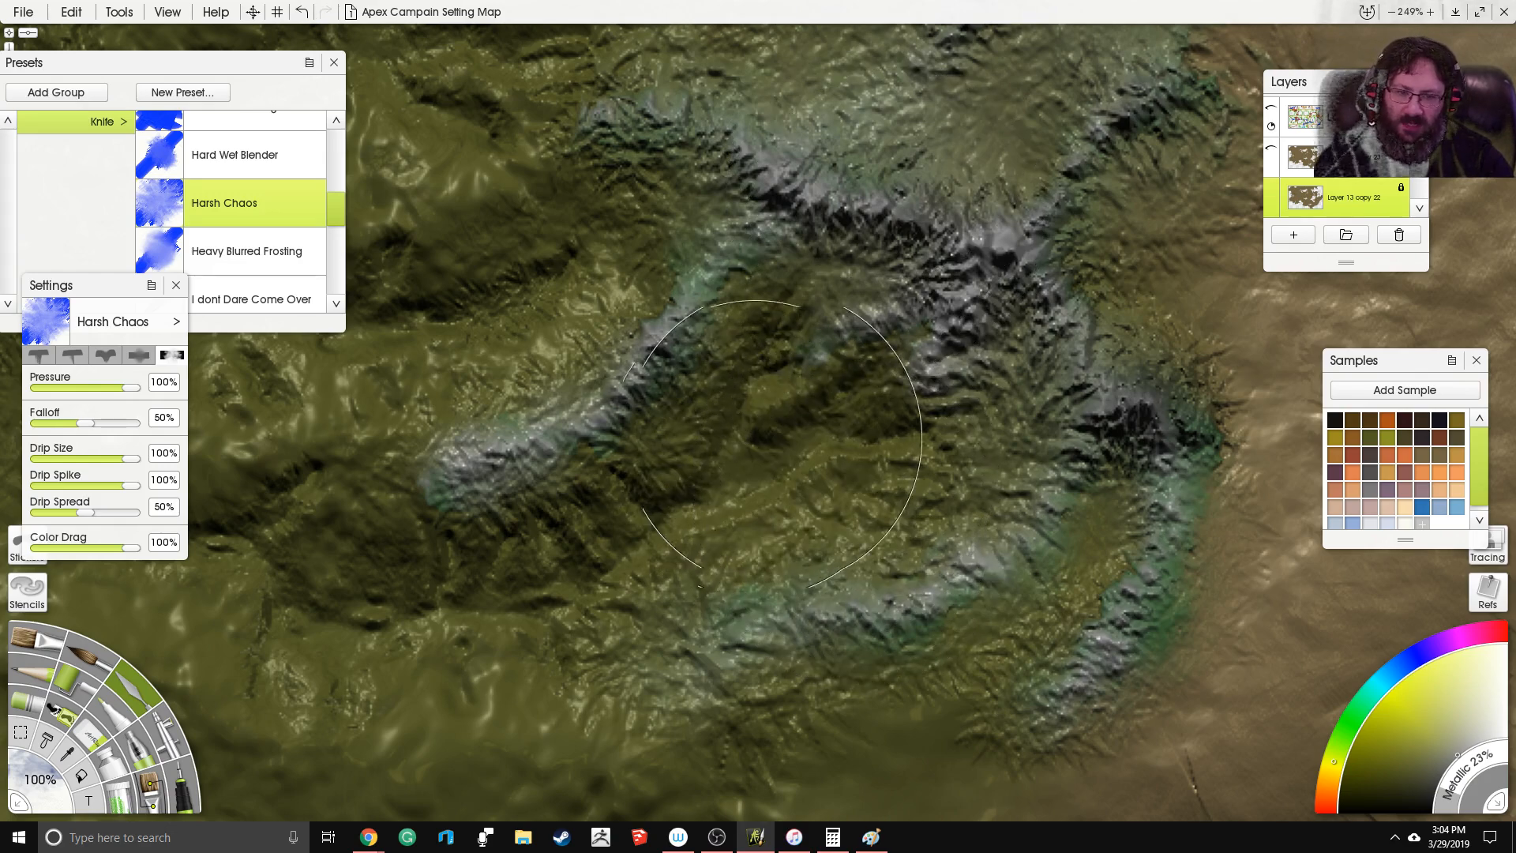
Step: Roughen the brown plain along the eastern foot of the ridgeline with large Harsh Chaos strokes
mouse_move(1078, 580)
left_mouse_down()
mouse_move(1034, 722)
mouse_move(1097, 505)
left_mouse_up()
mouse_move(835, 328)
left_mouse_down()
mouse_move(882, 359)
mouse_move(612, 478)
left_mouse_up()
mouse_move(947, 450)
left_mouse_down()
mouse_move(979, 406)
mouse_move(1097, 350)
mouse_move(1026, 612)
left_mouse_up()
left_click_drag(1113, 450, 903, 478)
mouse_move(1095, 401)
left_mouse_down()
mouse_move(943, 327)
mouse_move(937, 436)
mouse_move(851, 387)
left_mouse_up()
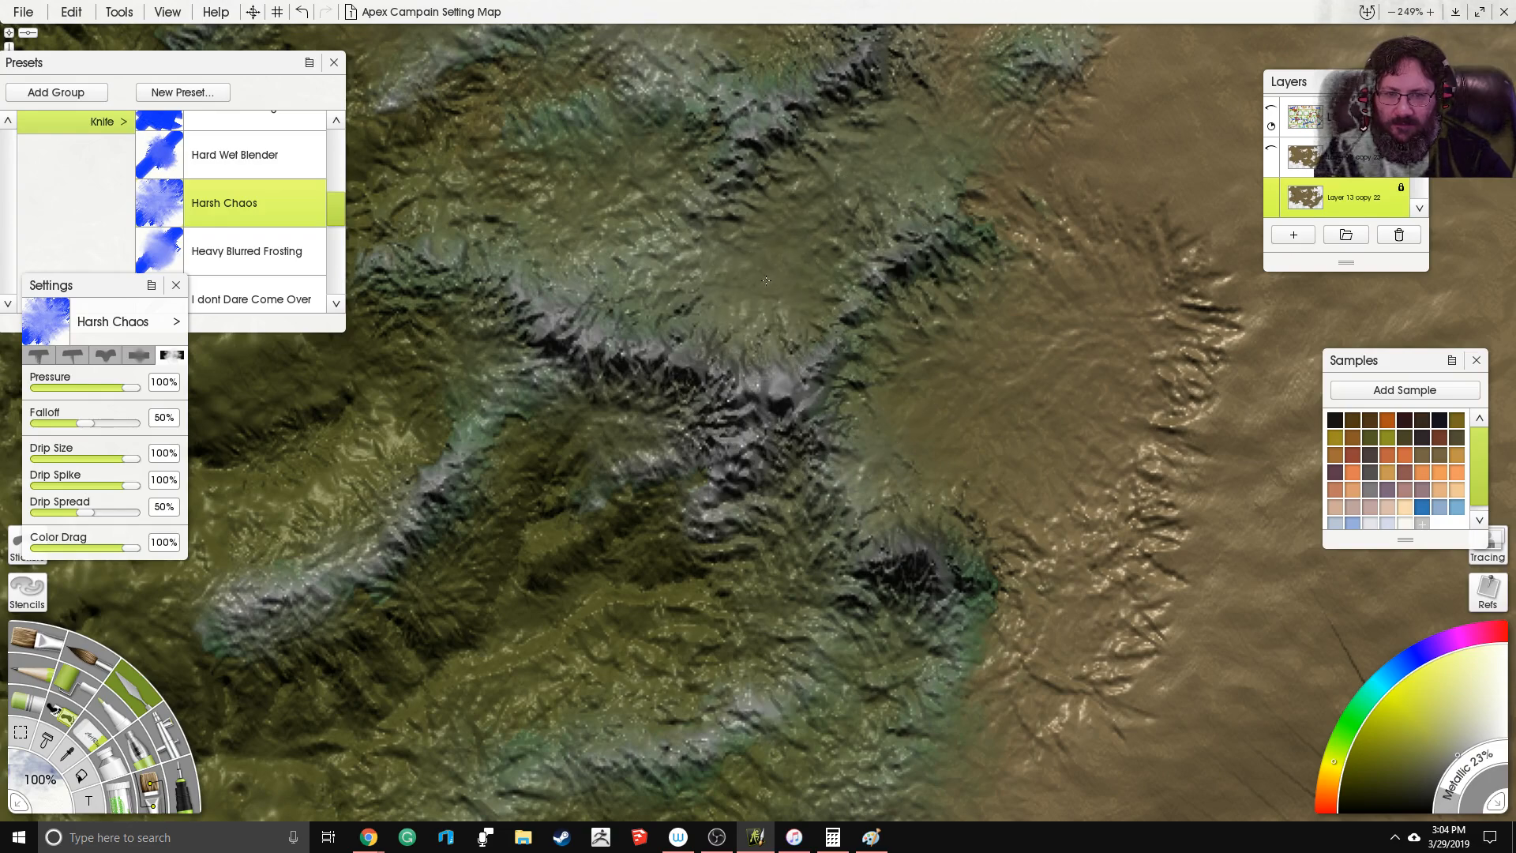
left_click_drag(955, 168, 954, 280)
Step: Set the knife's size to 90% and its pressure to 36%, and soften the northern and northwestern ridges
left_click_drag(569, 364, 896, 280)
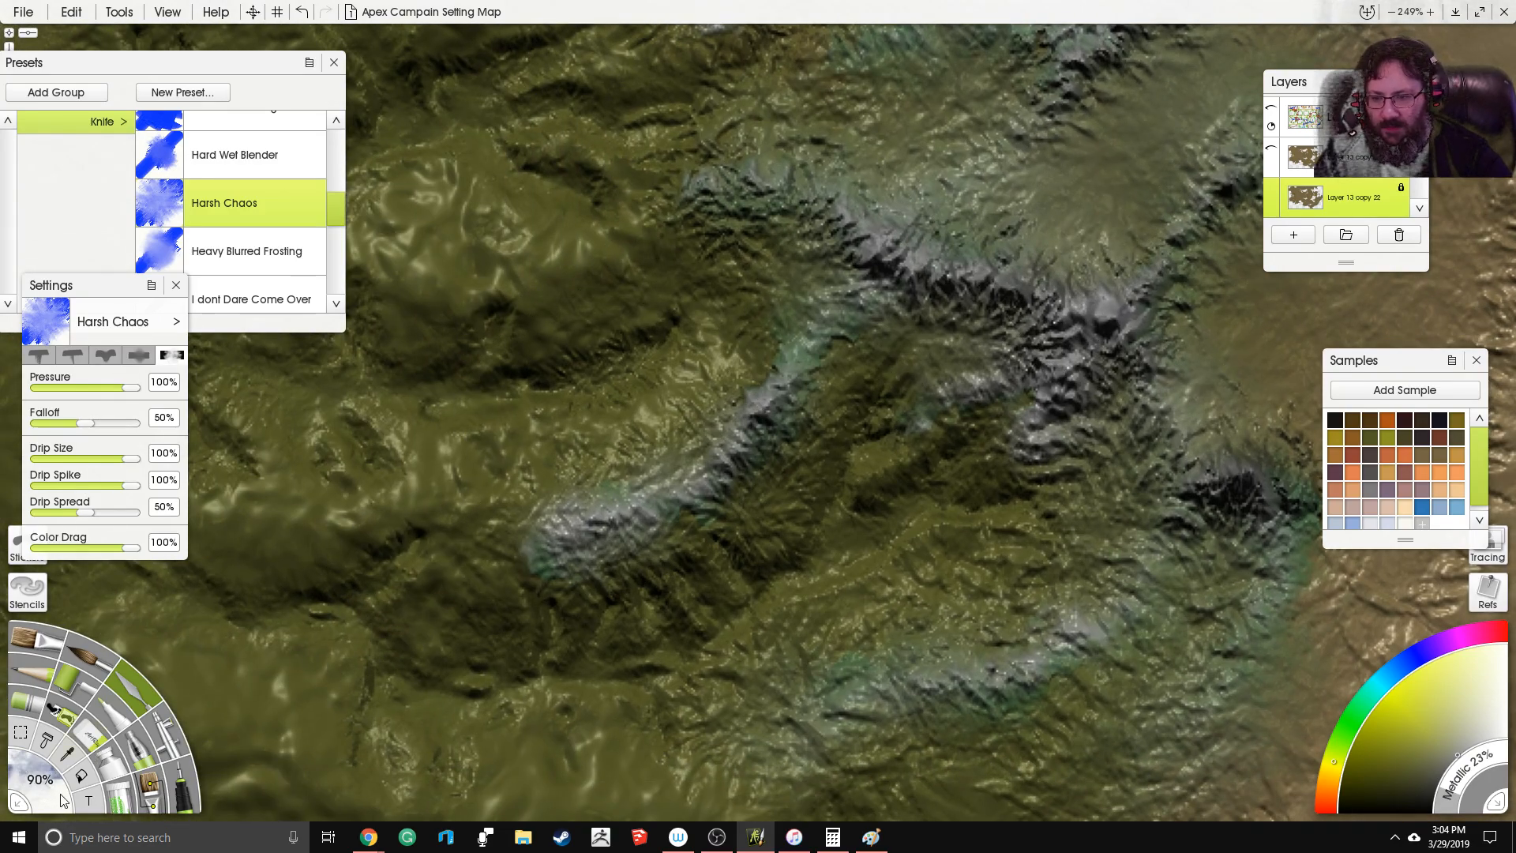
left_click(73, 388)
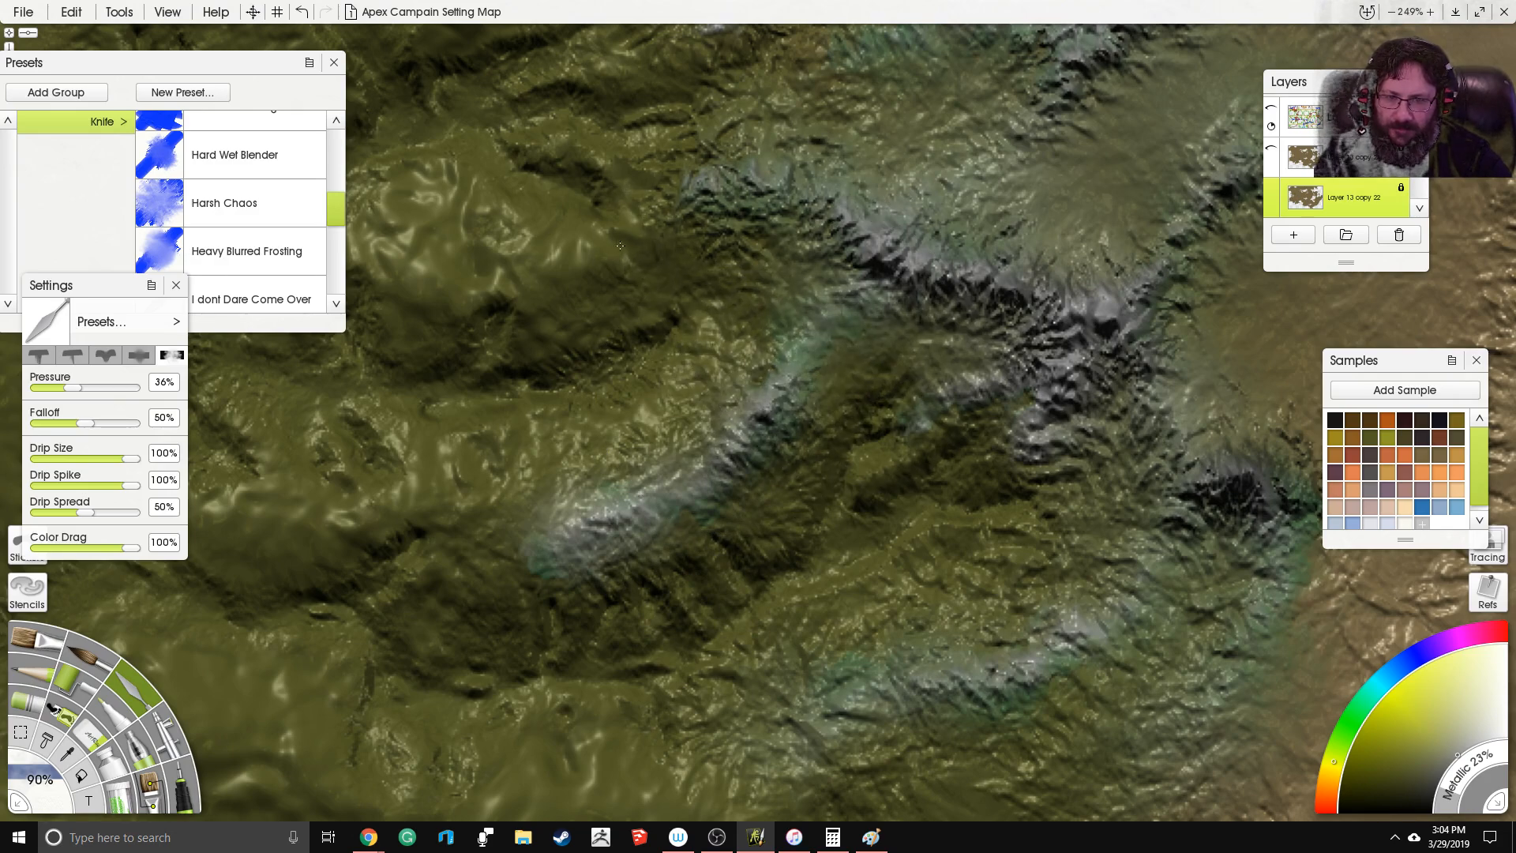
scroll(823, 272, "down", 5)
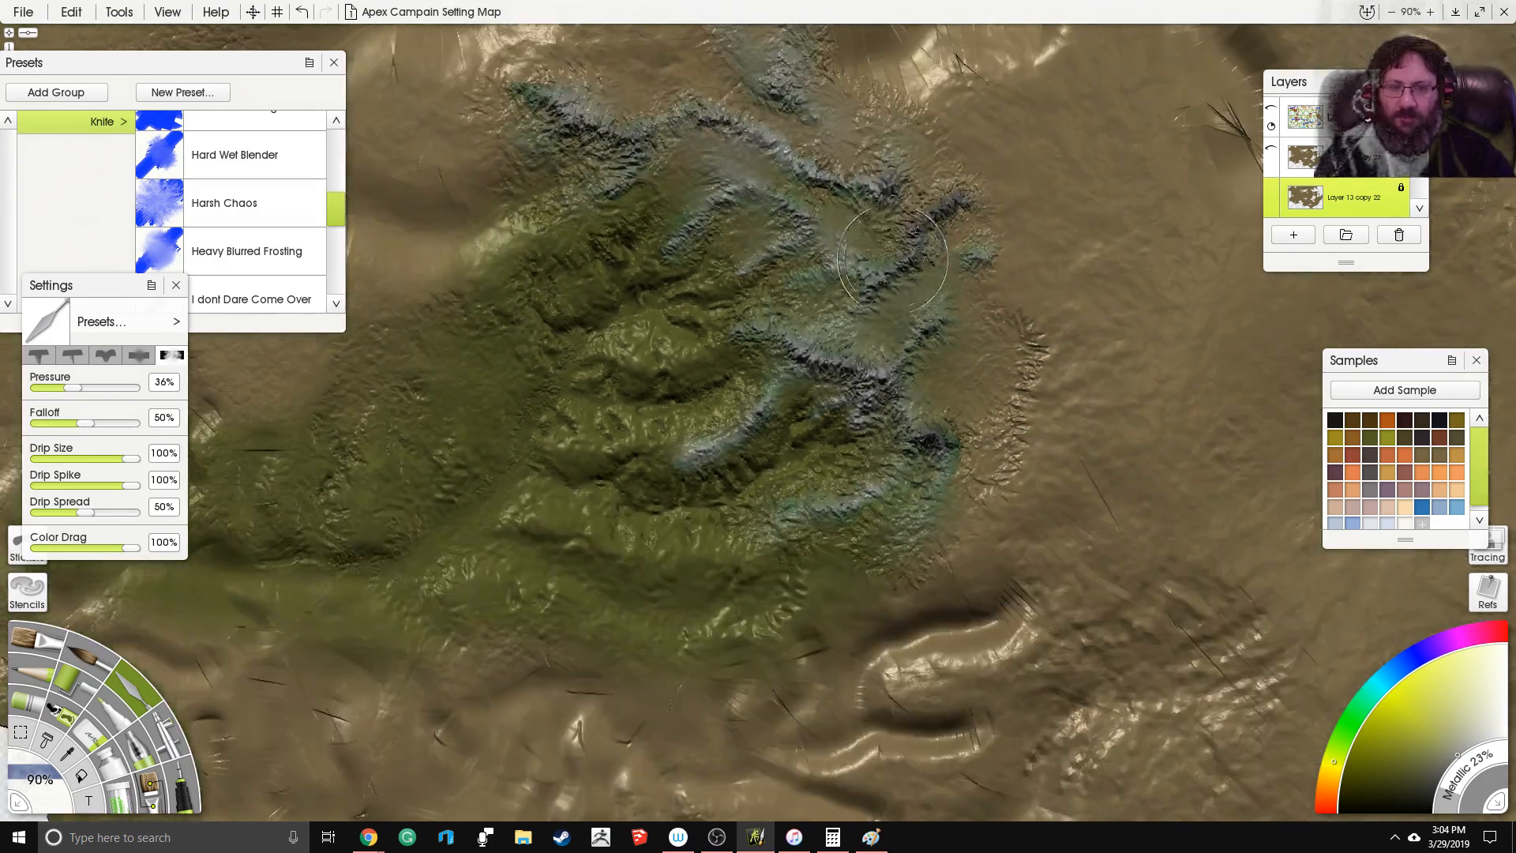
left_click_drag(932, 259, 934, 408)
scroll(934, 408, "up", 4)
right_click(970, 456)
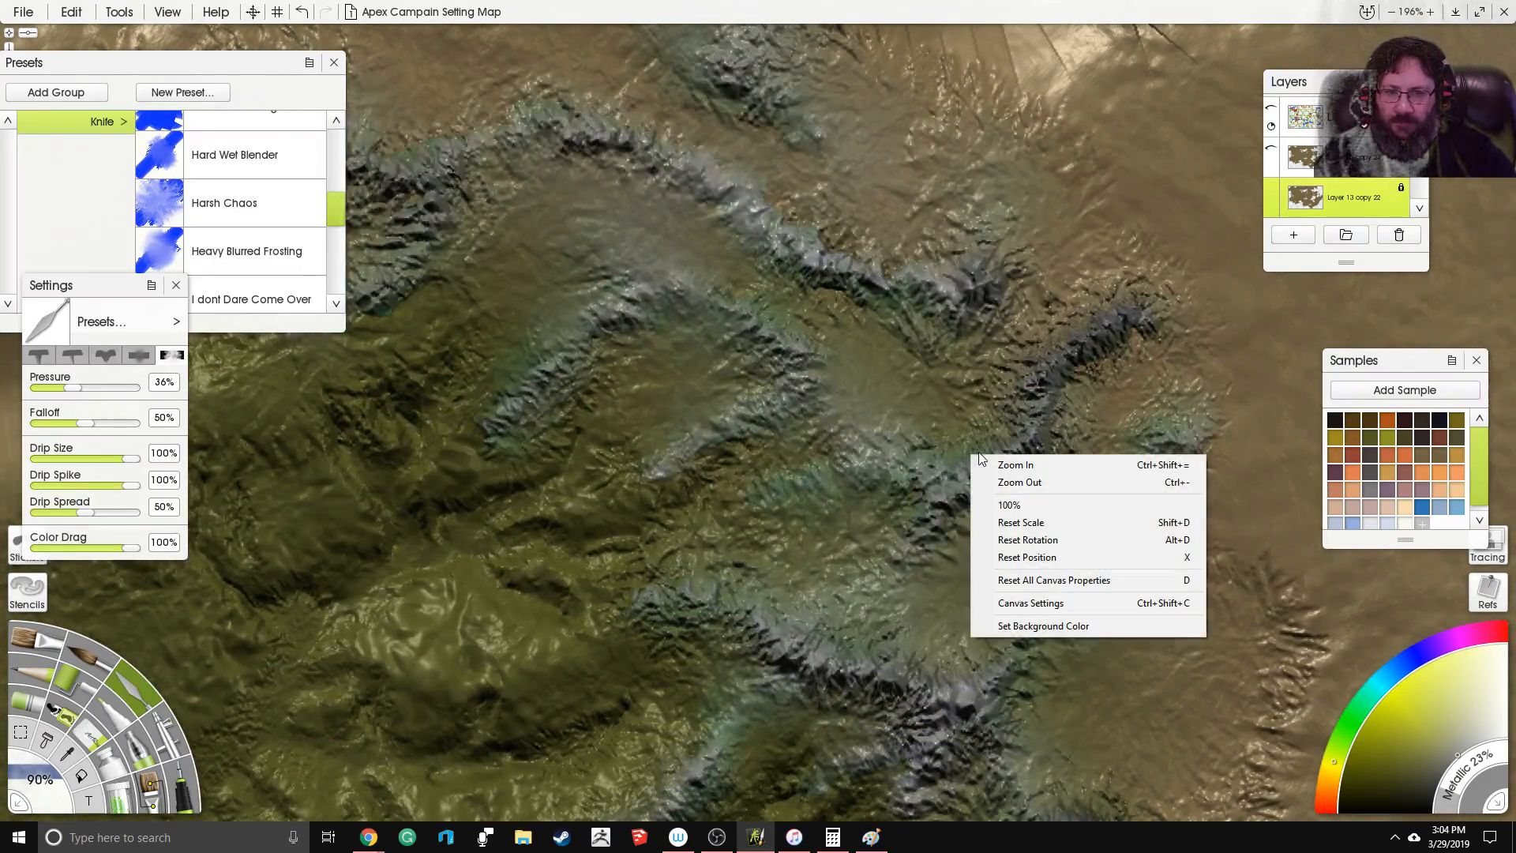
left_click(830, 146)
mouse_move(823, 172)
left_mouse_down()
mouse_move(862, 233)
mouse_move(820, 212)
mouse_move(838, 313)
mouse_move(865, 264)
mouse_move(877, 323)
mouse_move(860, 270)
left_mouse_up()
mouse_move(740, 237)
left_mouse_down()
mouse_move(702, 204)
mouse_move(789, 180)
left_mouse_up()
left_click_drag(483, 200, 719, 236)
mouse_move(612, 242)
left_mouse_down()
mouse_move(563, 259)
mouse_move(556, 238)
mouse_move(418, 142)
mouse_move(547, 235)
mouse_move(598, 228)
mouse_move(571, 289)
mouse_move(539, 298)
mouse_move(535, 337)
left_mouse_up()
mouse_move(553, 348)
left_mouse_down()
mouse_move(617, 373)
mouse_move(713, 277)
left_mouse_up()
left_click_drag(626, 157, 355, 33)
left_click_drag(693, 184, 651, 132)
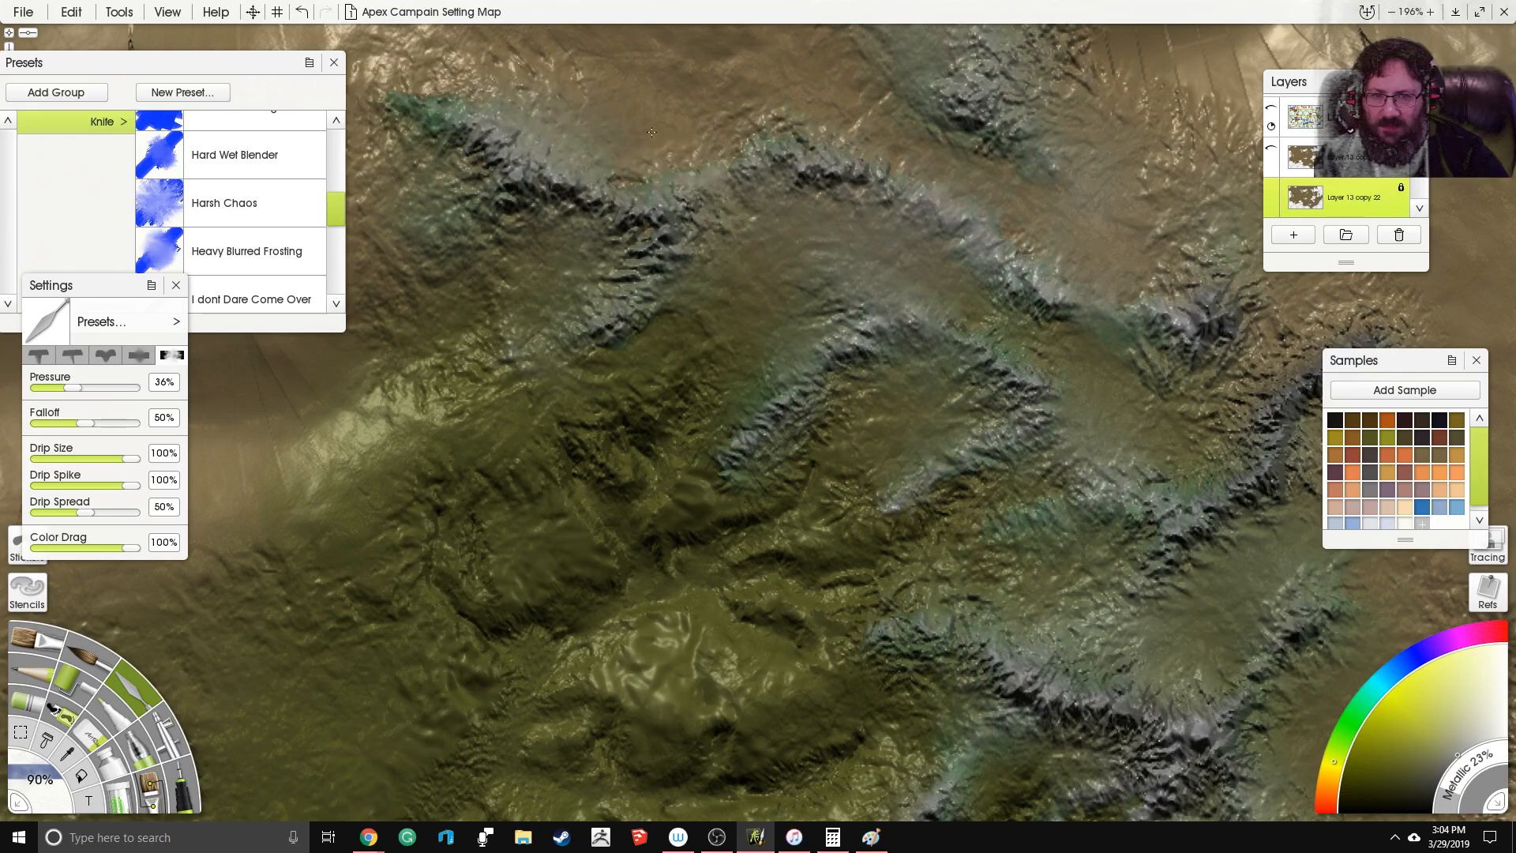
Step: Soften the eastern ridge branches and the southern ridge junction with the 36% pressure knife
mouse_move(870, 147)
left_mouse_down()
mouse_move(1079, 199)
mouse_move(1057, 83)
left_mouse_up()
mouse_move(1099, 340)
left_mouse_down()
mouse_move(844, 233)
mouse_move(762, 221)
left_mouse_up()
left_click_drag(721, 213, 717, 153)
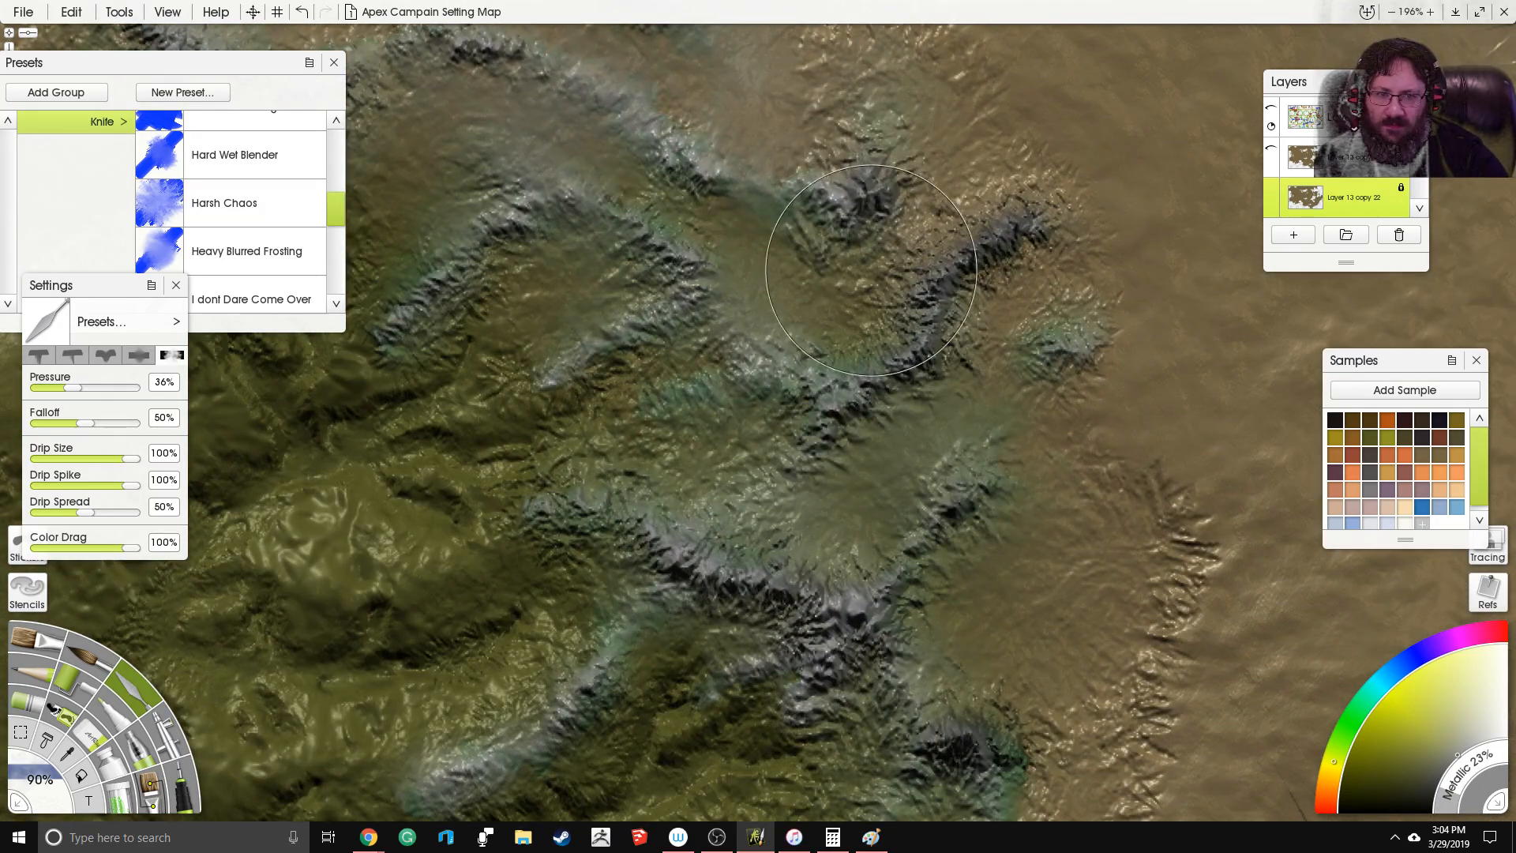
mouse_move(1031, 243)
left_mouse_down()
mouse_move(932, 396)
mouse_move(1027, 441)
mouse_move(1048, 480)
mouse_move(1003, 519)
mouse_move(957, 400)
left_mouse_up()
left_click_drag(880, 586, 943, 274)
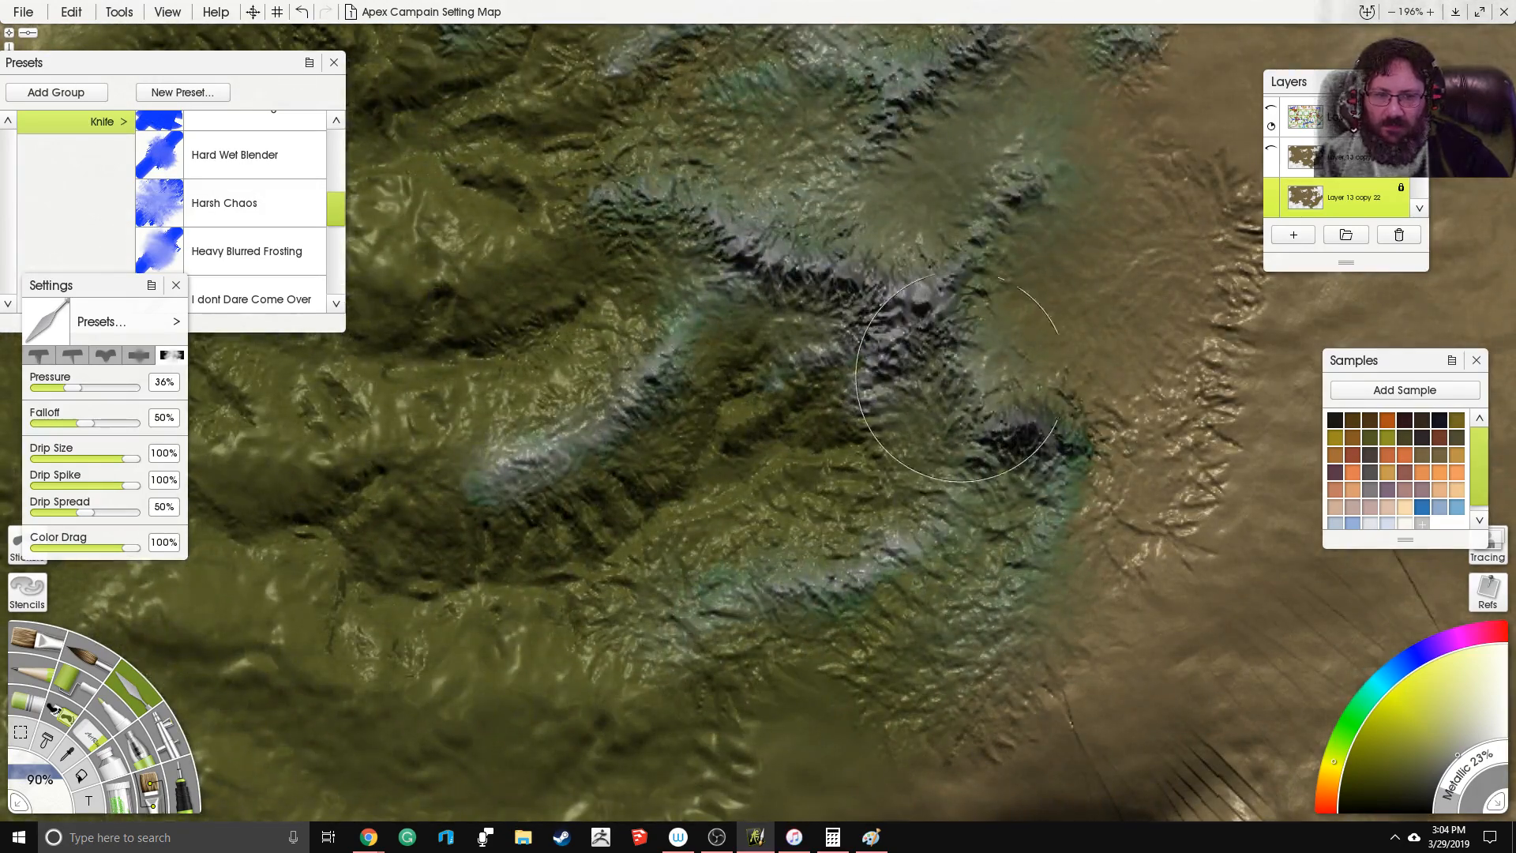
mouse_move(1022, 352)
left_mouse_down()
mouse_move(1104, 467)
mouse_move(948, 573)
mouse_move(957, 599)
mouse_move(893, 710)
mouse_move(978, 721)
mouse_move(858, 431)
left_mouse_up()
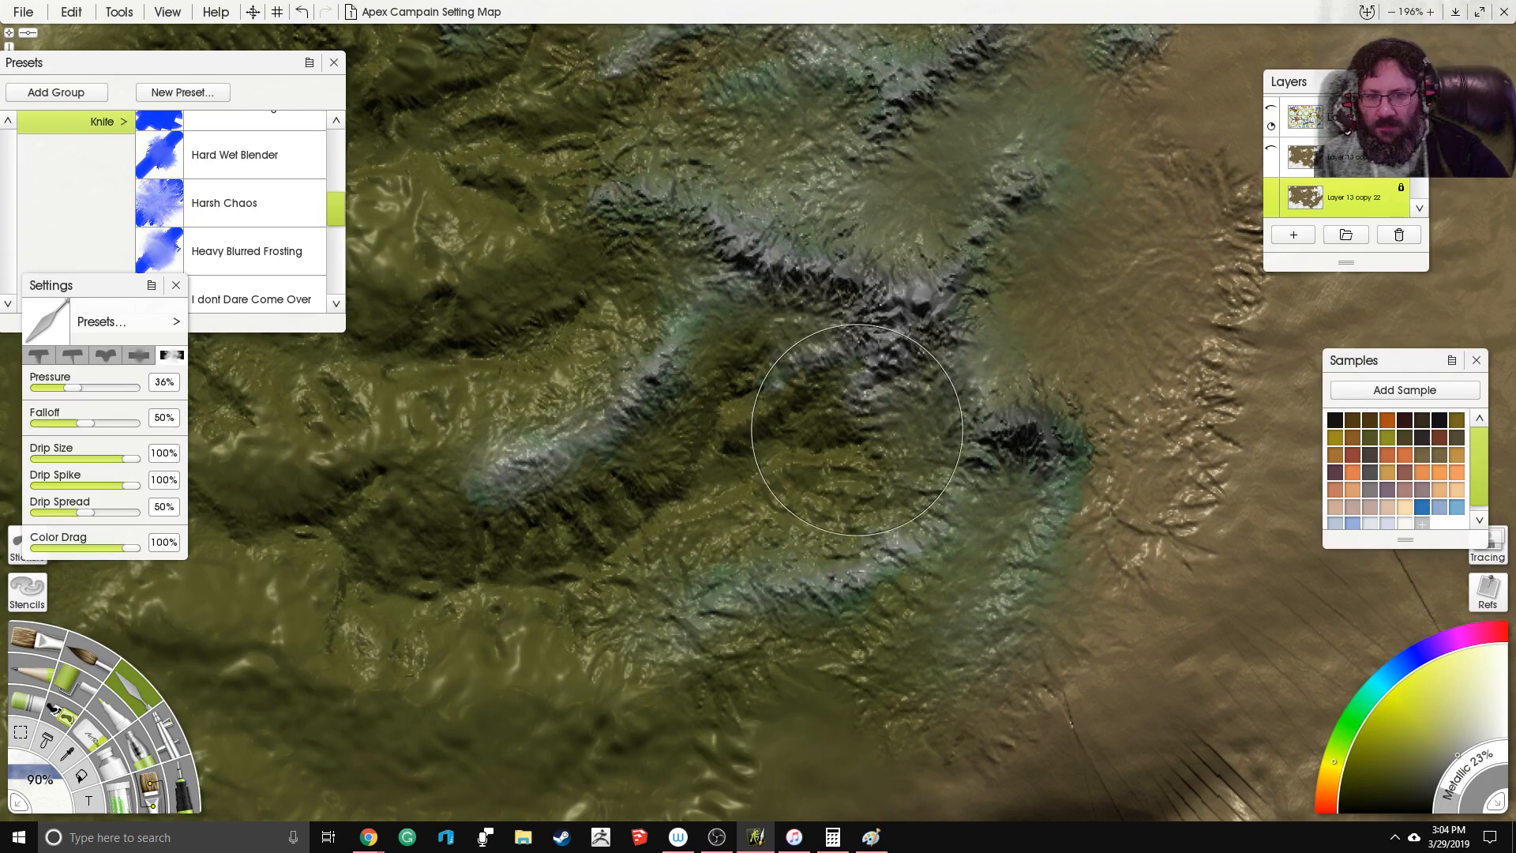
Step: Sample the brown of the eastern plain and airbrush it over the green valley and grey ridges
scroll(874, 420, "down", 5)
left_click_drag(874, 303, 947, 391)
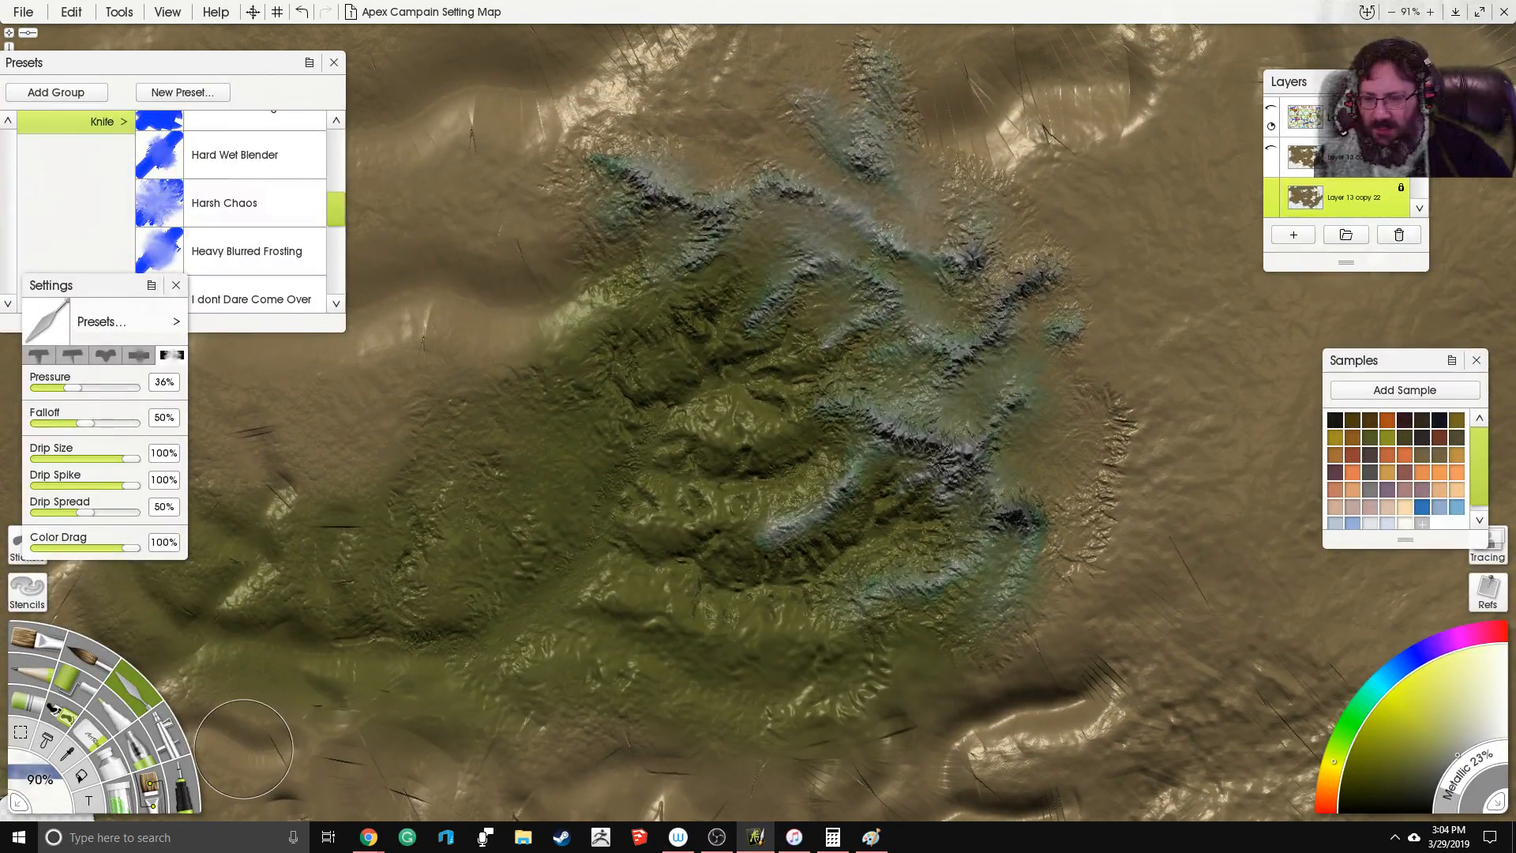
left_click(158, 730)
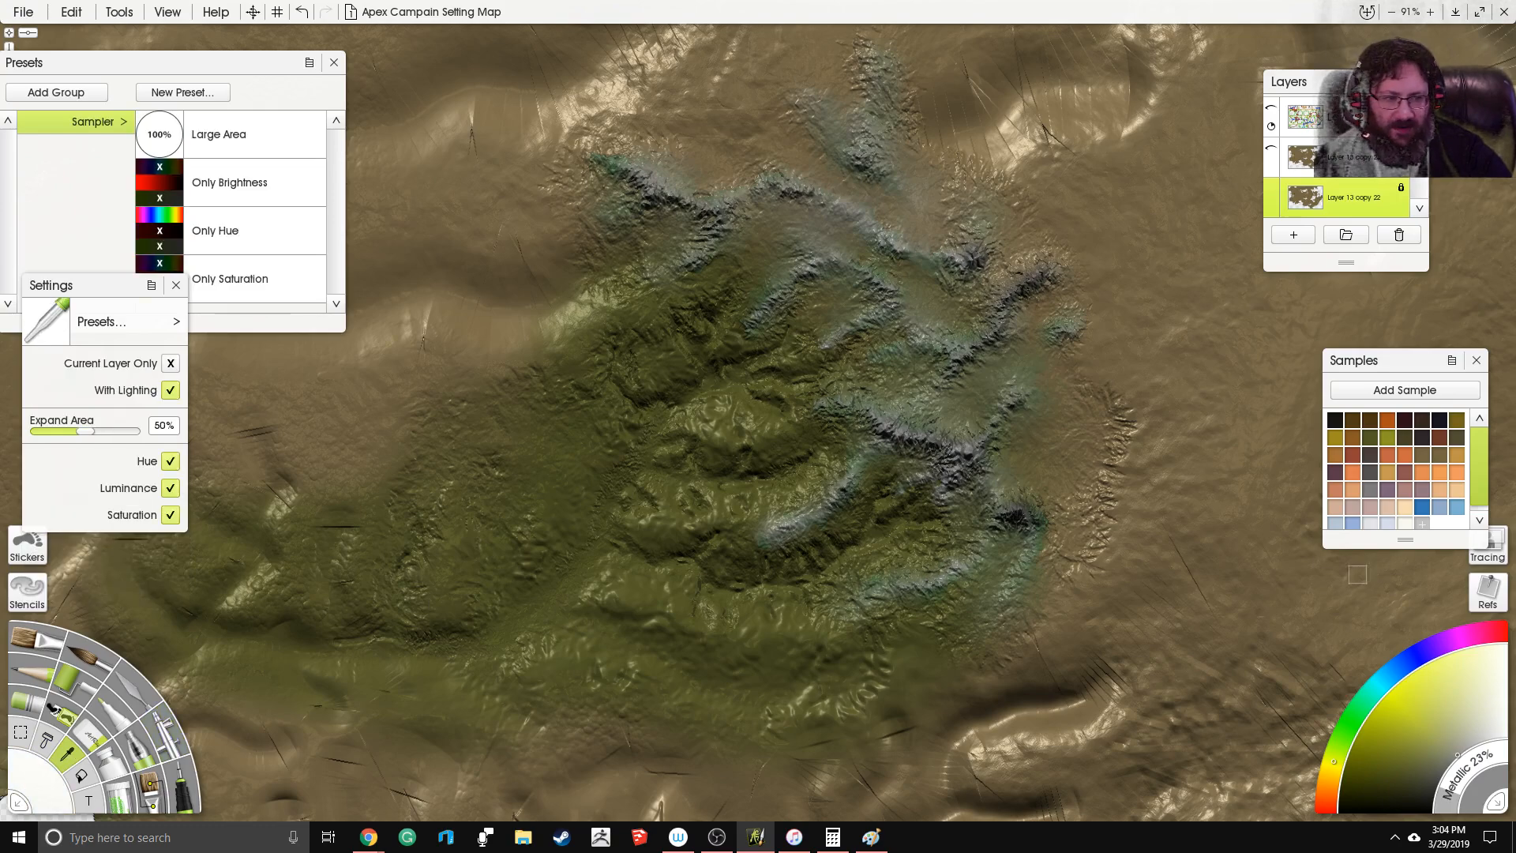
left_click(1272, 563)
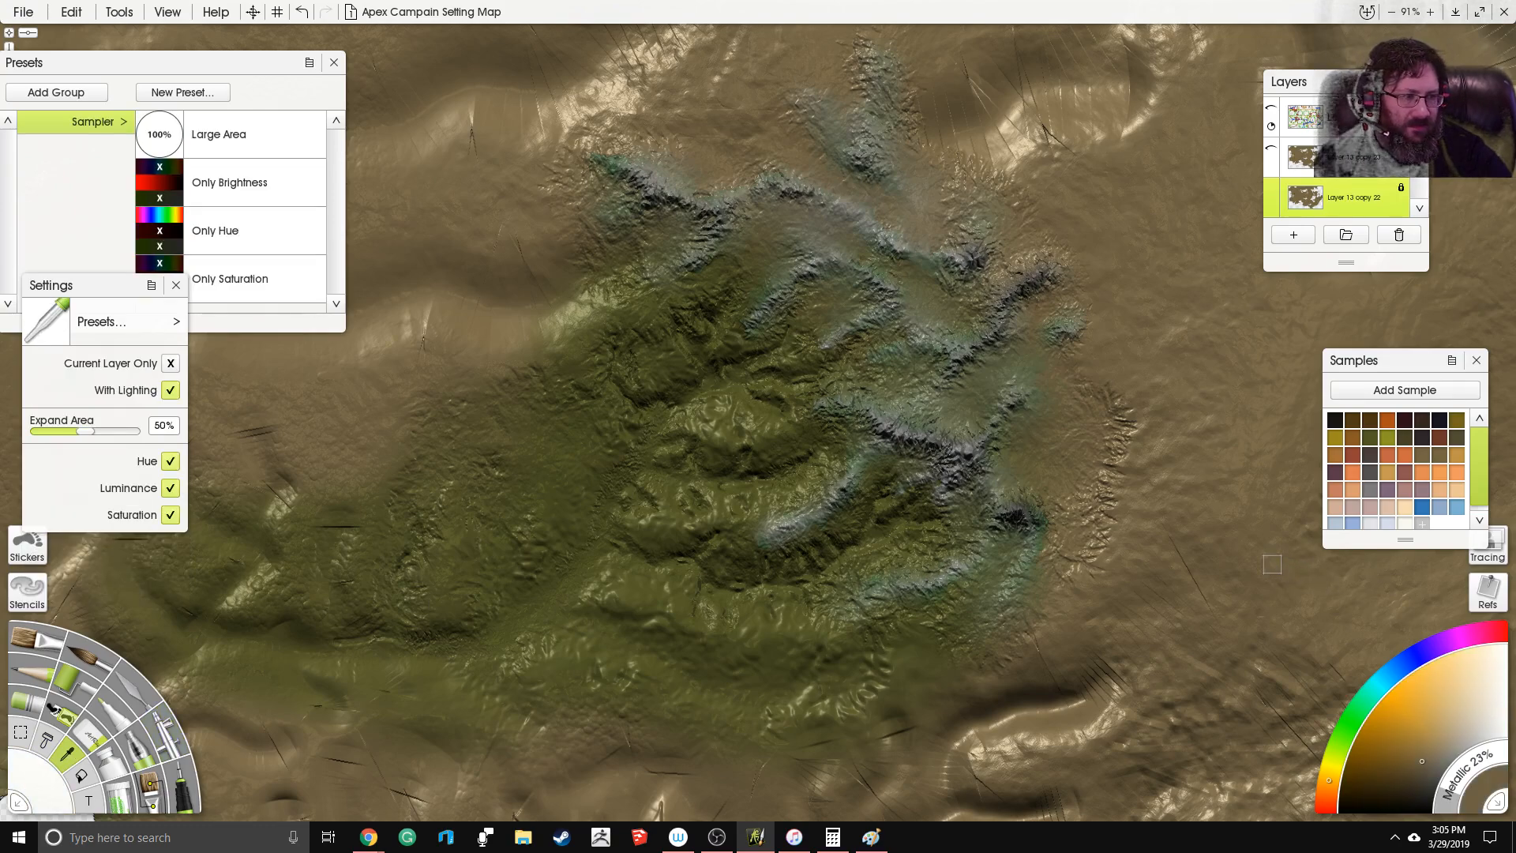
left_click(184, 752)
mouse_move(839, 570)
left_mouse_down()
mouse_move(1003, 505)
mouse_move(1018, 332)
mouse_move(884, 236)
mouse_move(649, 310)
left_mouse_up()
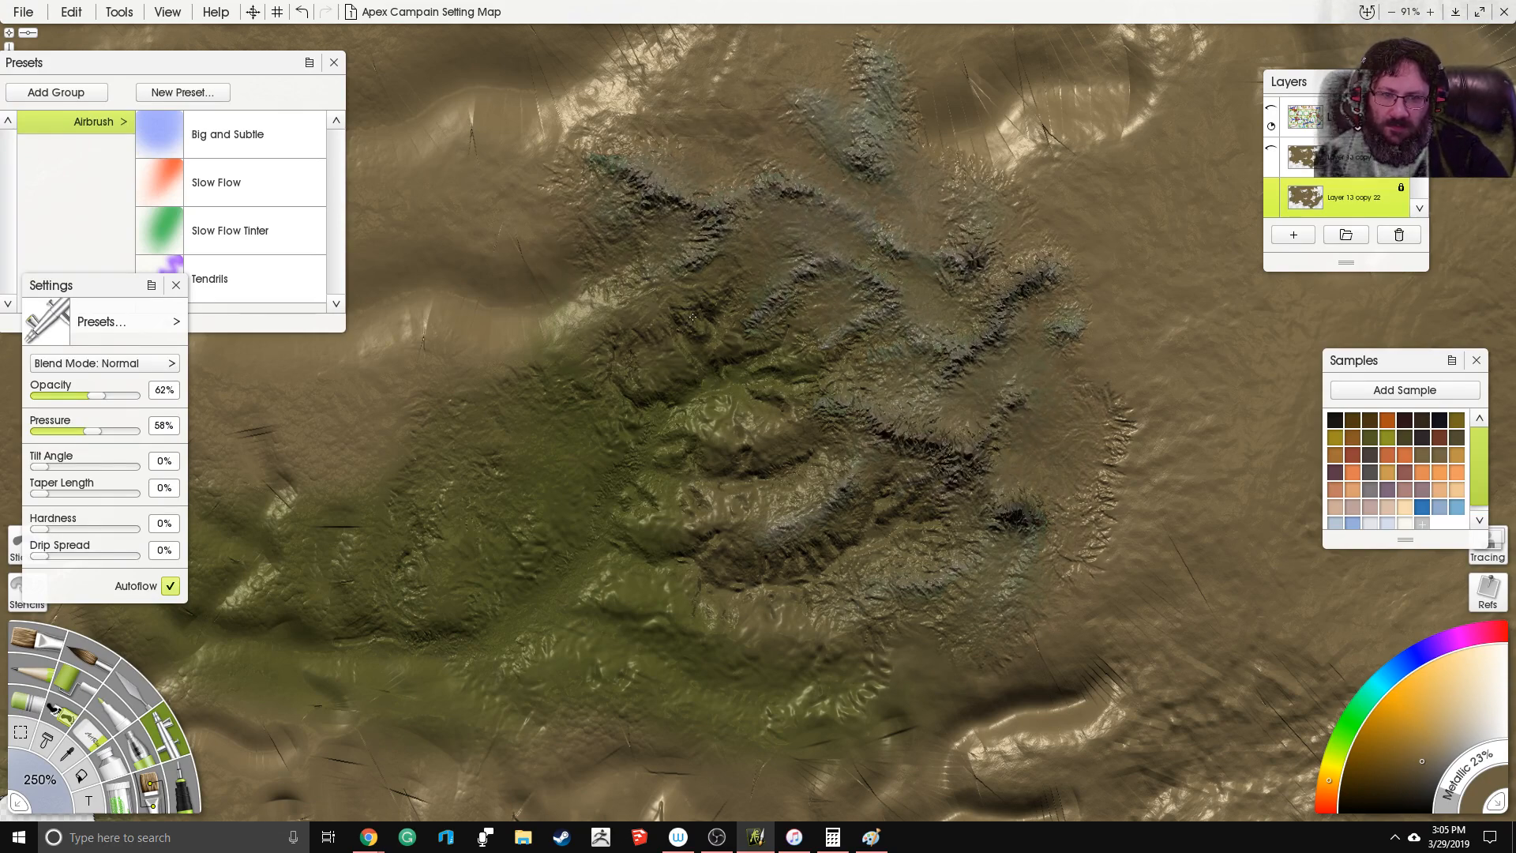
left_click_drag(749, 598, 564, 584)
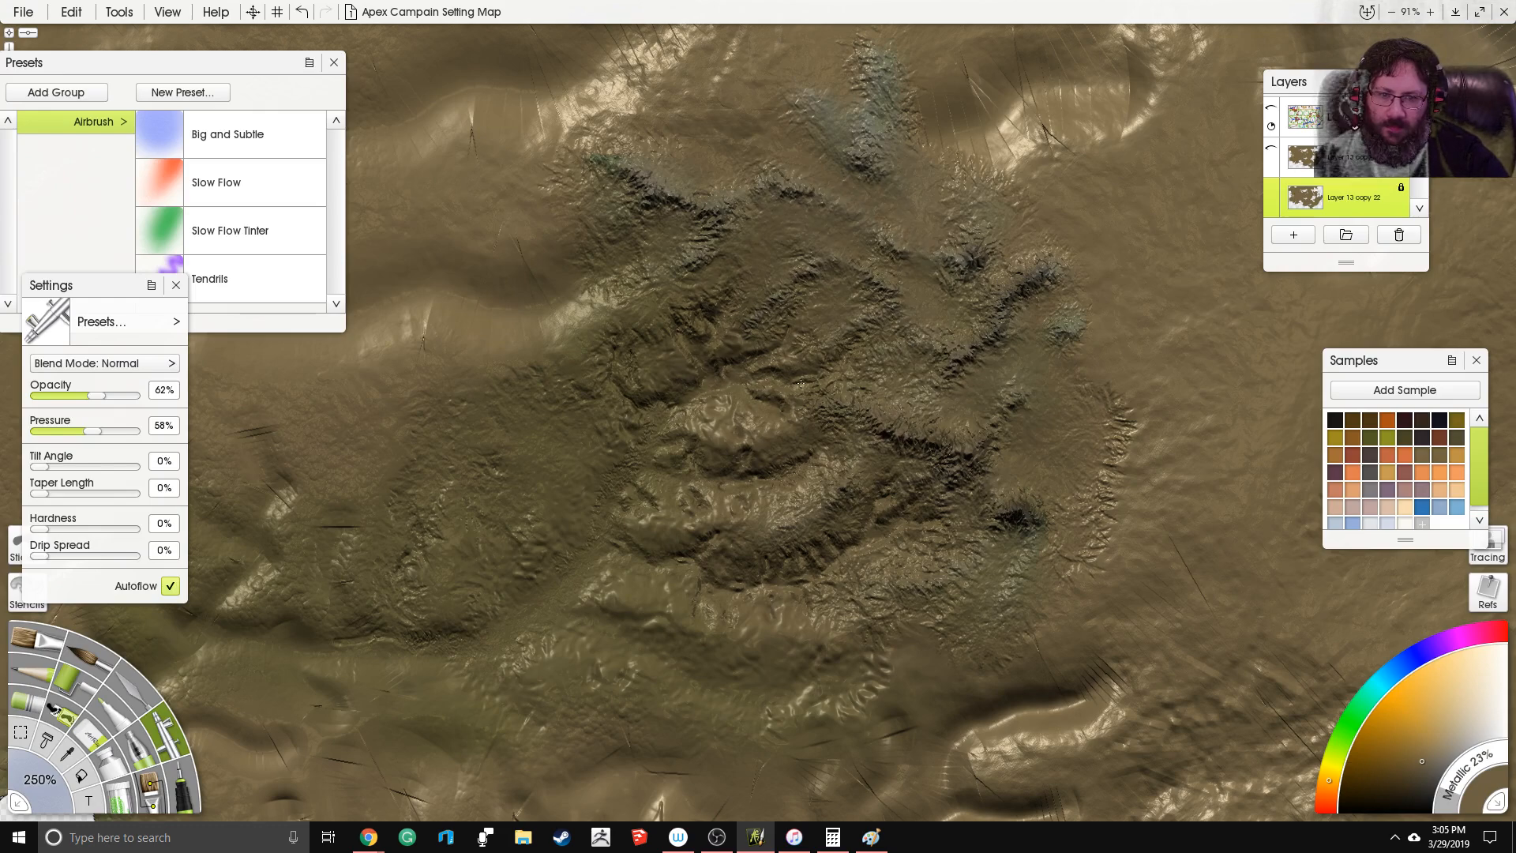
mouse_move(673, 427)
left_mouse_down()
mouse_move(615, 134)
mouse_move(1003, 158)
mouse_move(1067, 551)
left_mouse_up()
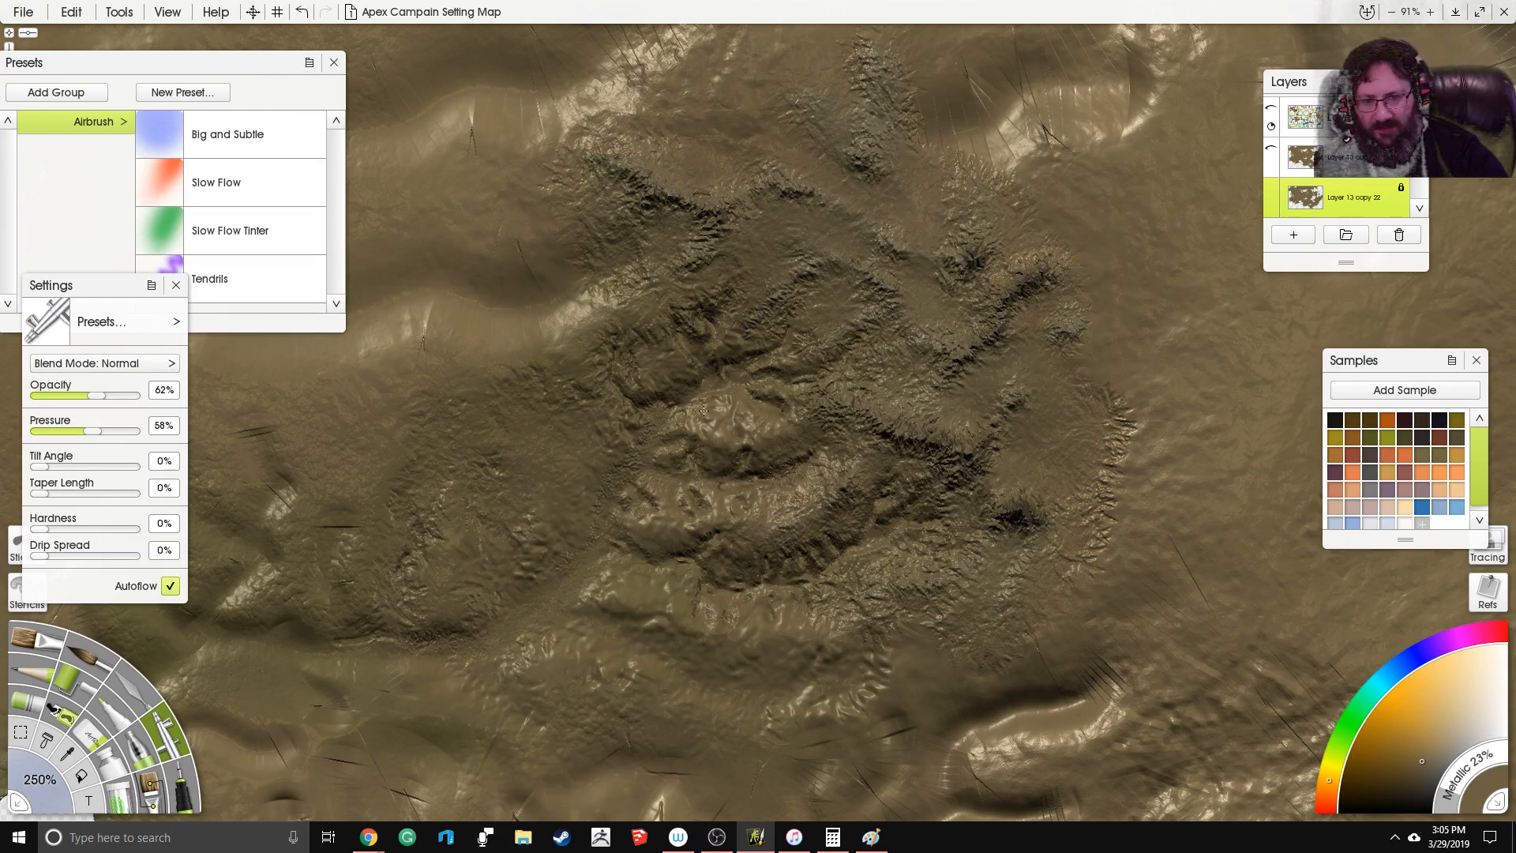
Step: Load the Instant Blur preset for the knife to work on the central ridges
scroll(716, 367, "up", 4)
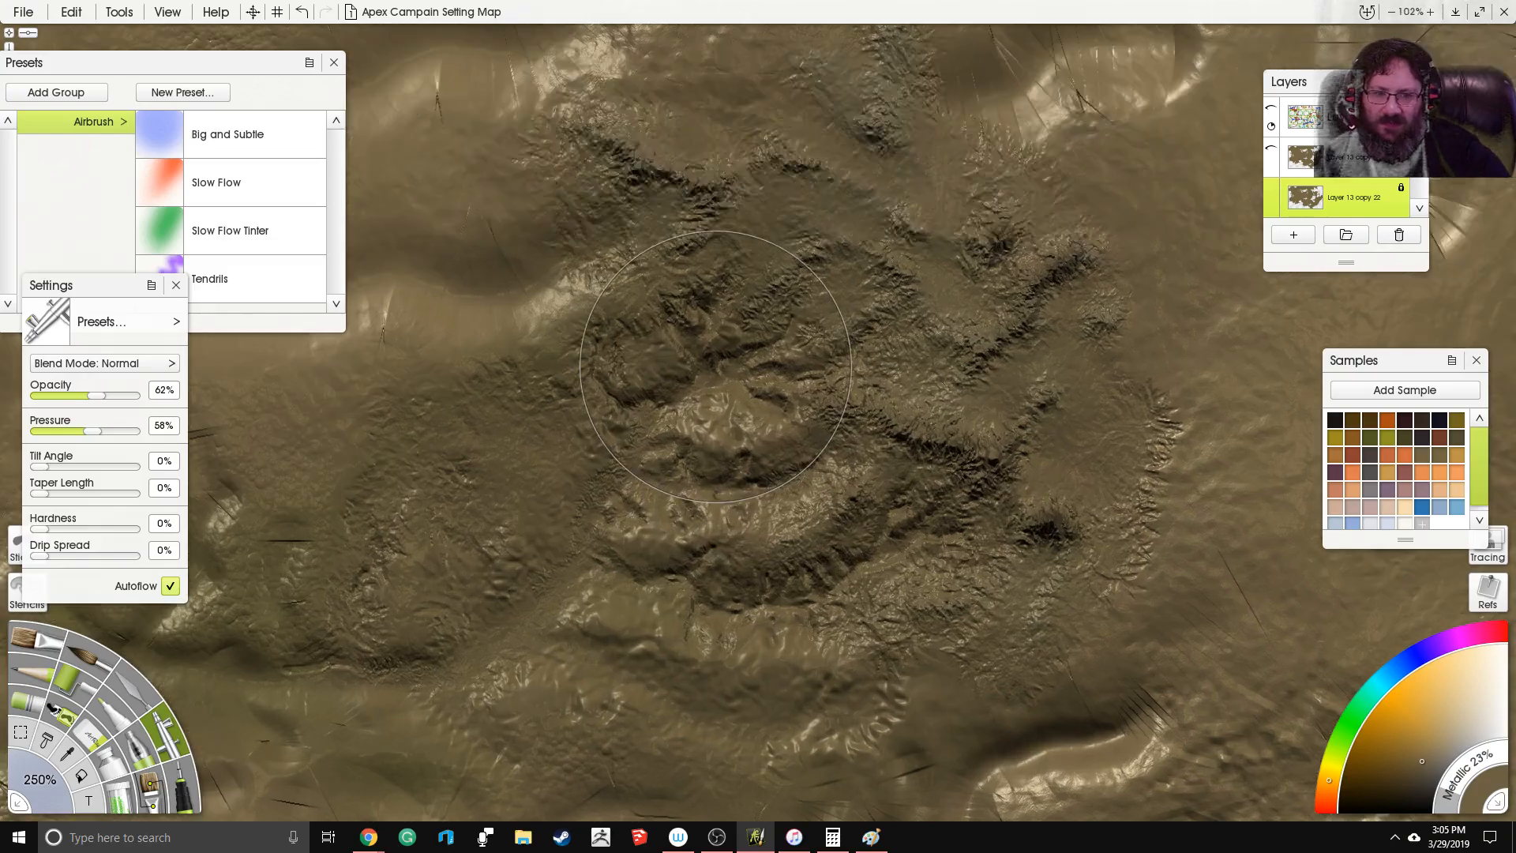
scroll(715, 367, "down", 3)
left_click_drag(823, 297, 757, 333)
scroll(722, 427, "up", 2)
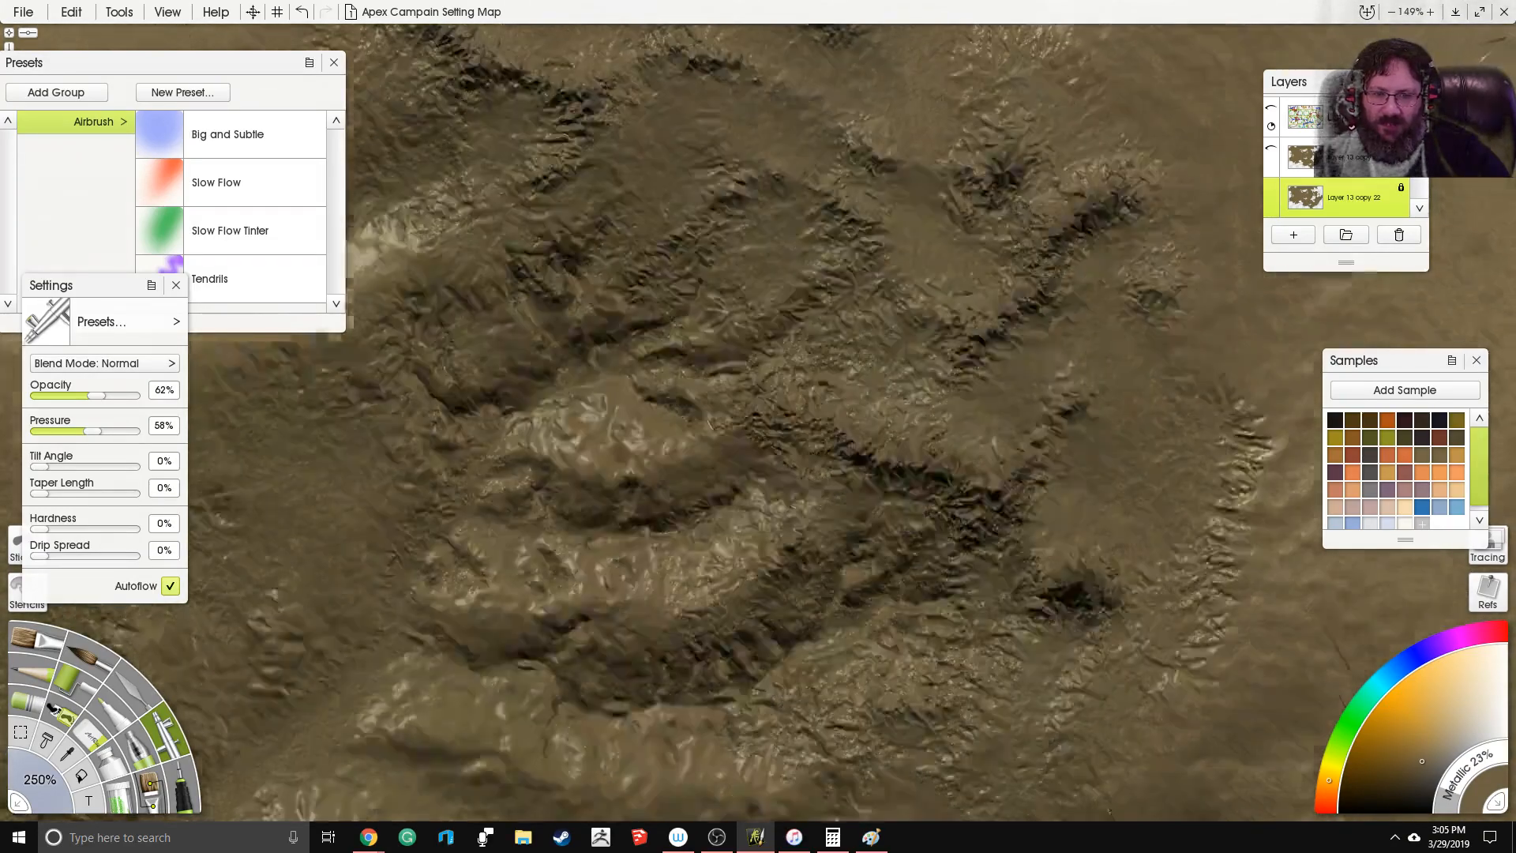
left_click(138, 666)
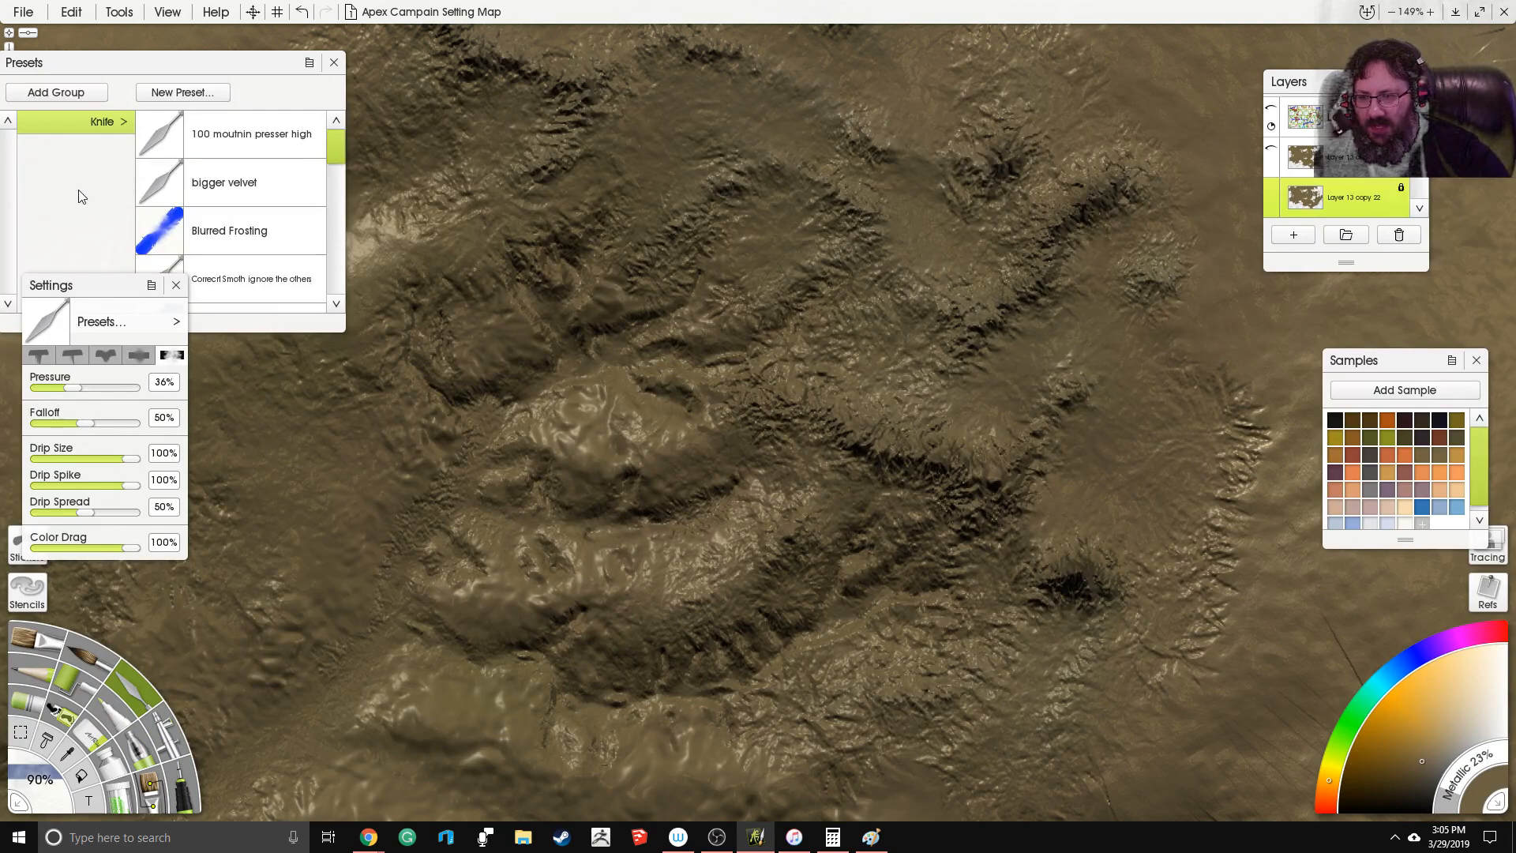
scroll(251, 236, "down", 6)
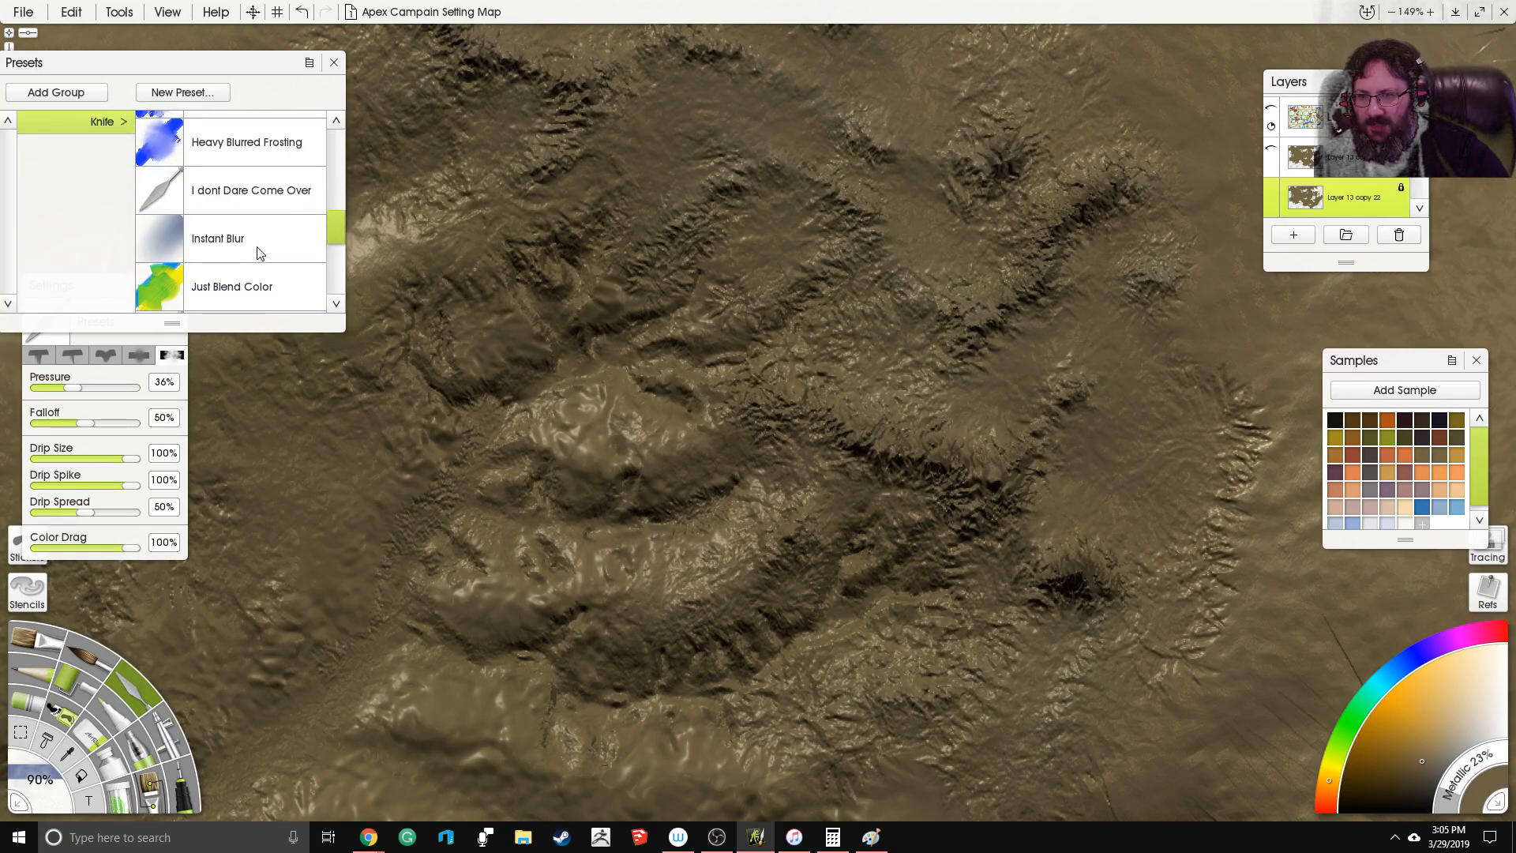
left_click(259, 238)
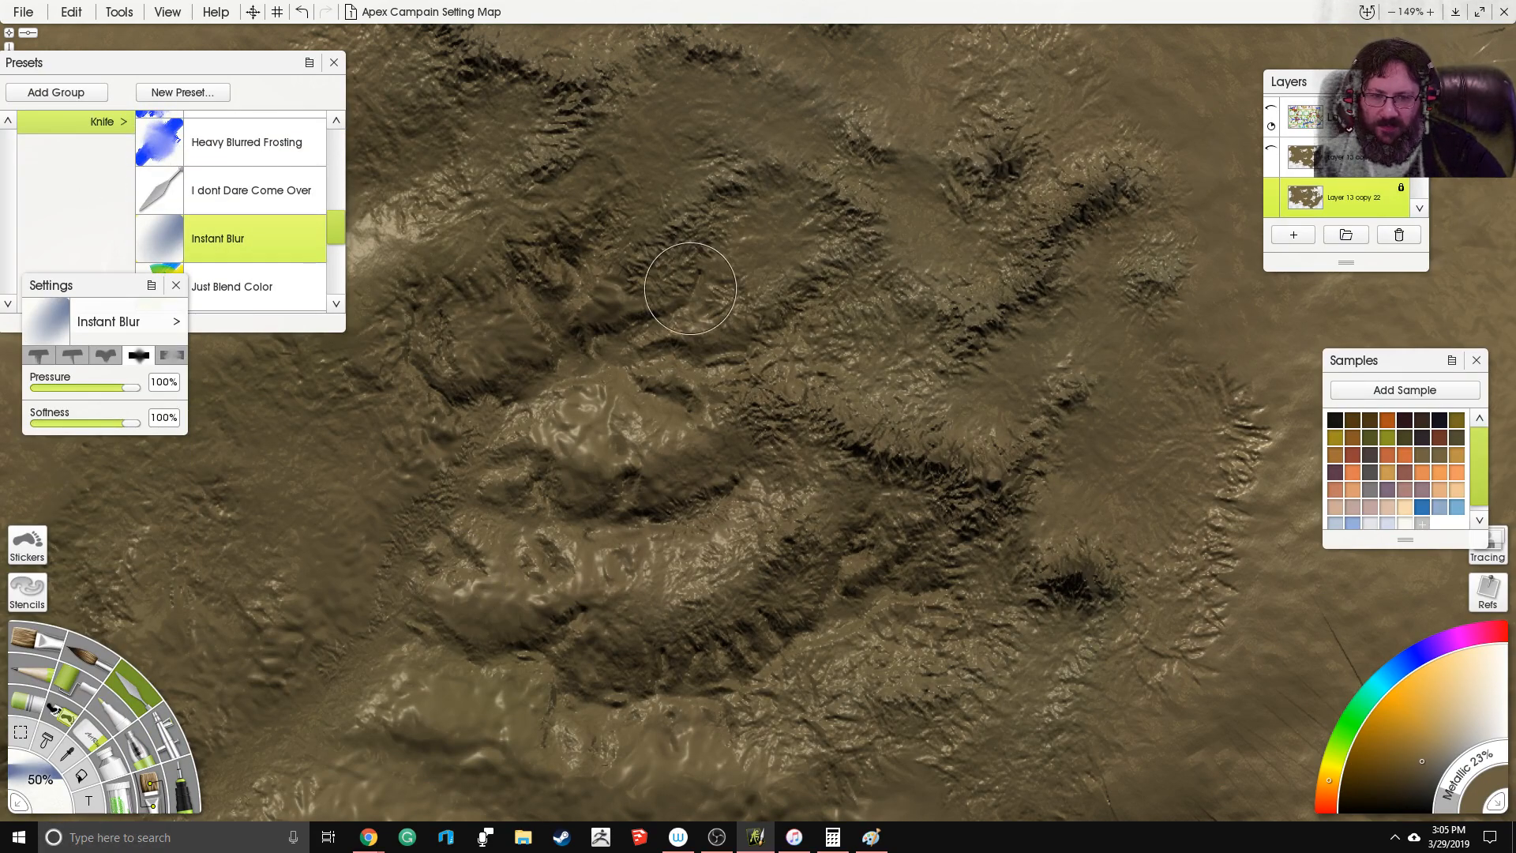
Step: Set the blur knife's pressure to 20% and softness to 8%, and smooth the slopes around the central mounds
left_click_drag(730, 414, 782, 402)
key("ctrl+z")
left_click(58, 387)
left_click_drag(59, 422, 46, 423)
left_click_drag(710, 431, 846, 423)
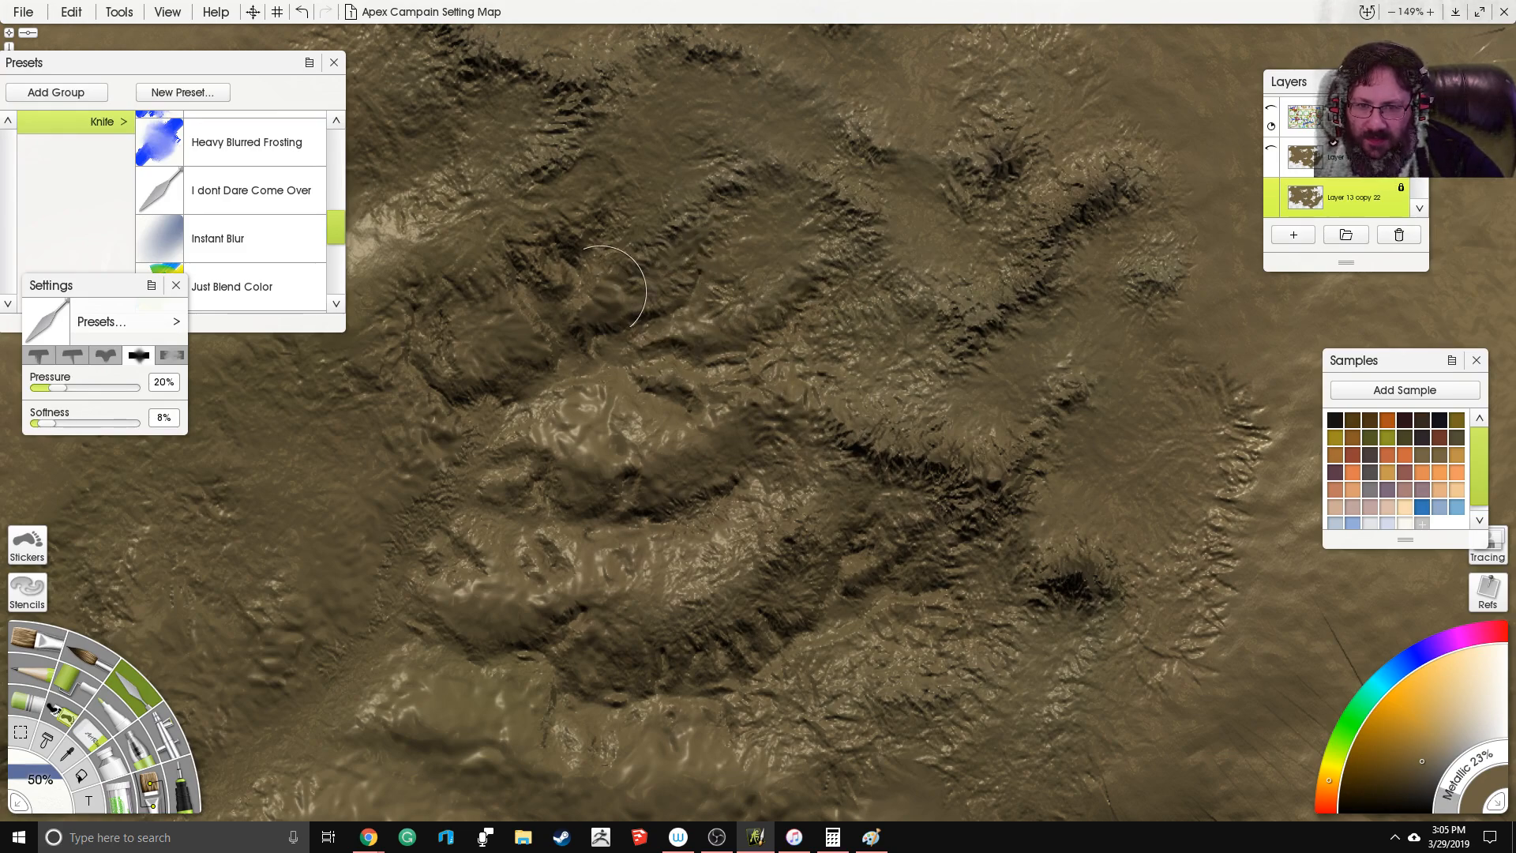
left_click_drag(761, 458, 709, 379)
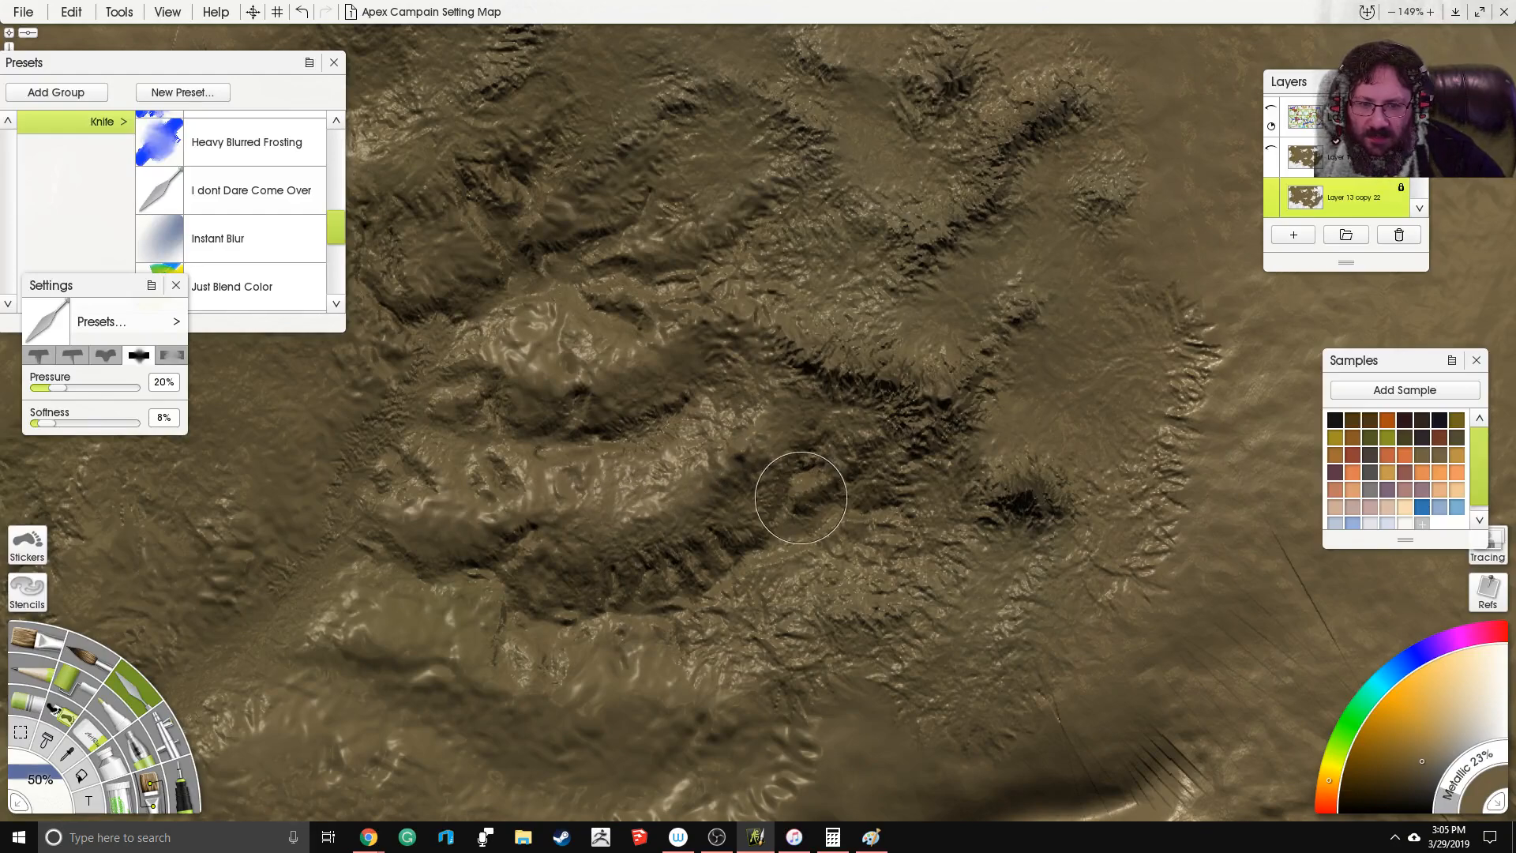
left_click_drag(809, 583, 833, 494)
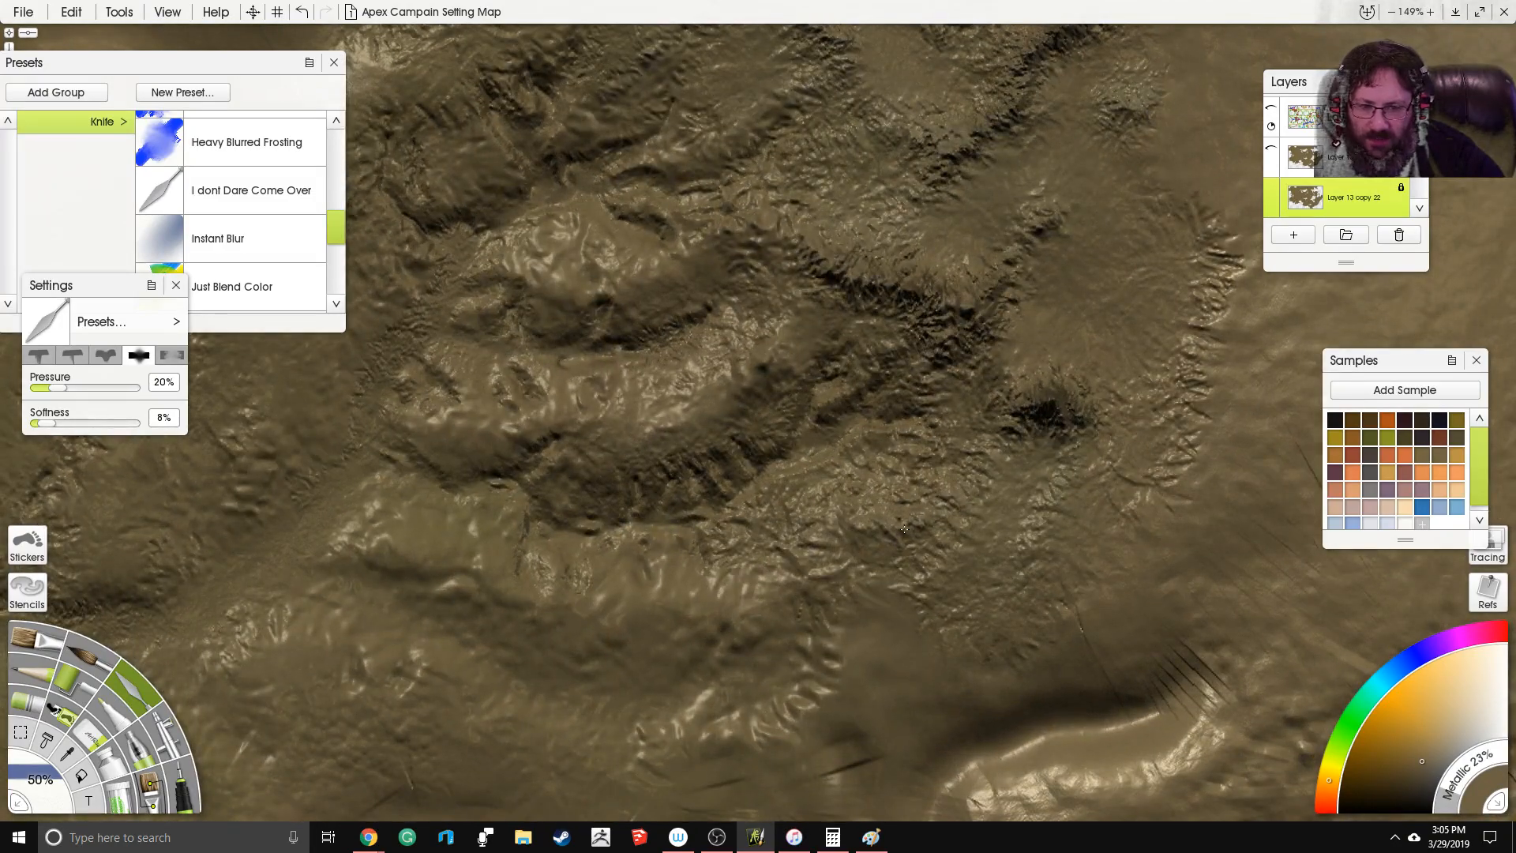
left_click_drag(564, 312, 643, 446)
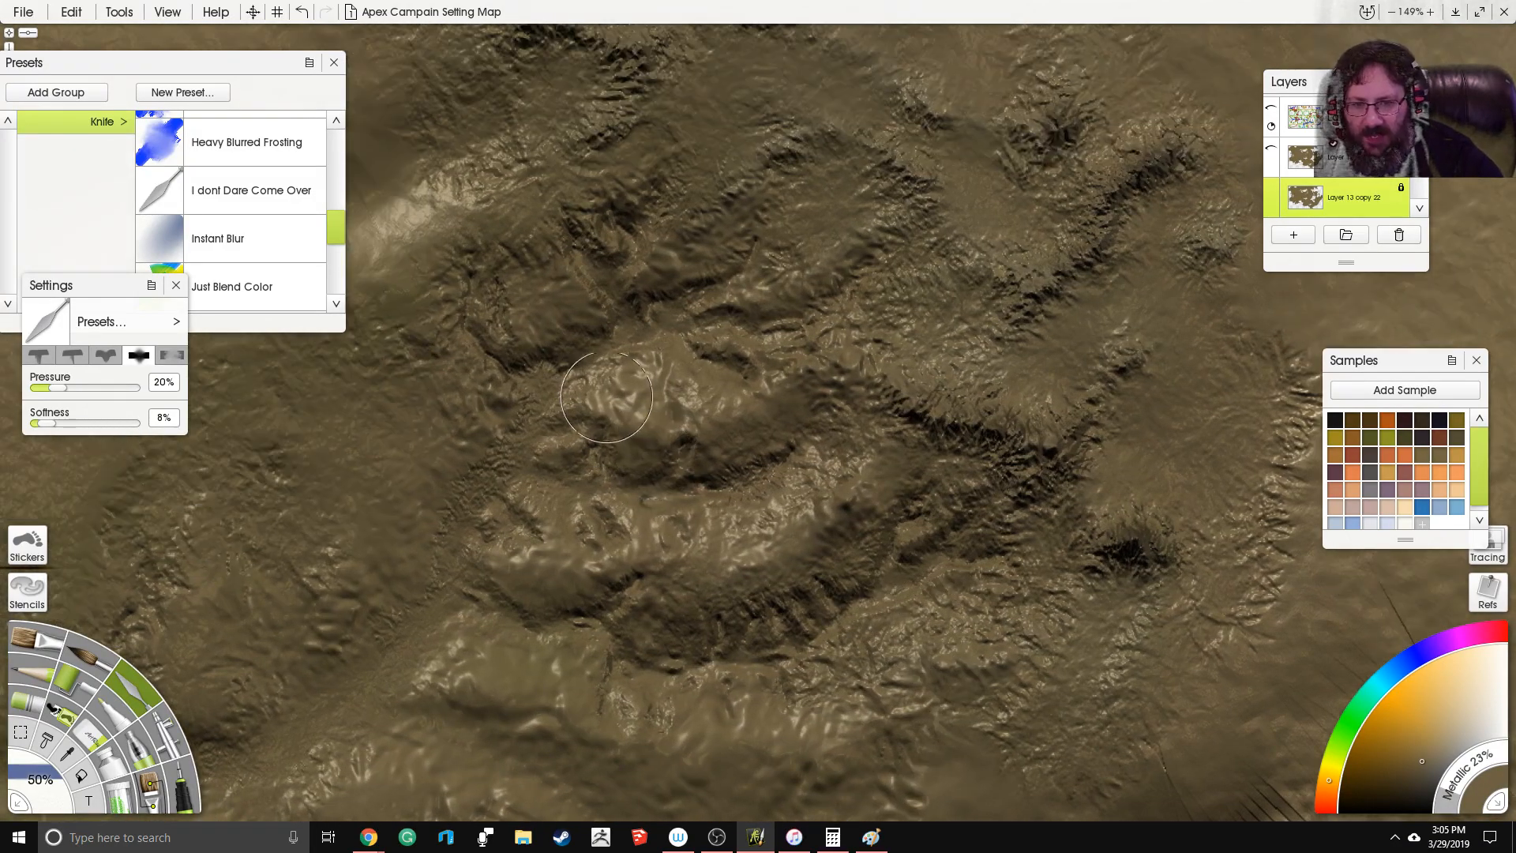
Step: Set the paint's metallic value to 0% and configure round glitter with a 500% tool size and 0% glitter size
left_click_drag(1451, 804, 1446, 829)
left_click(160, 725)
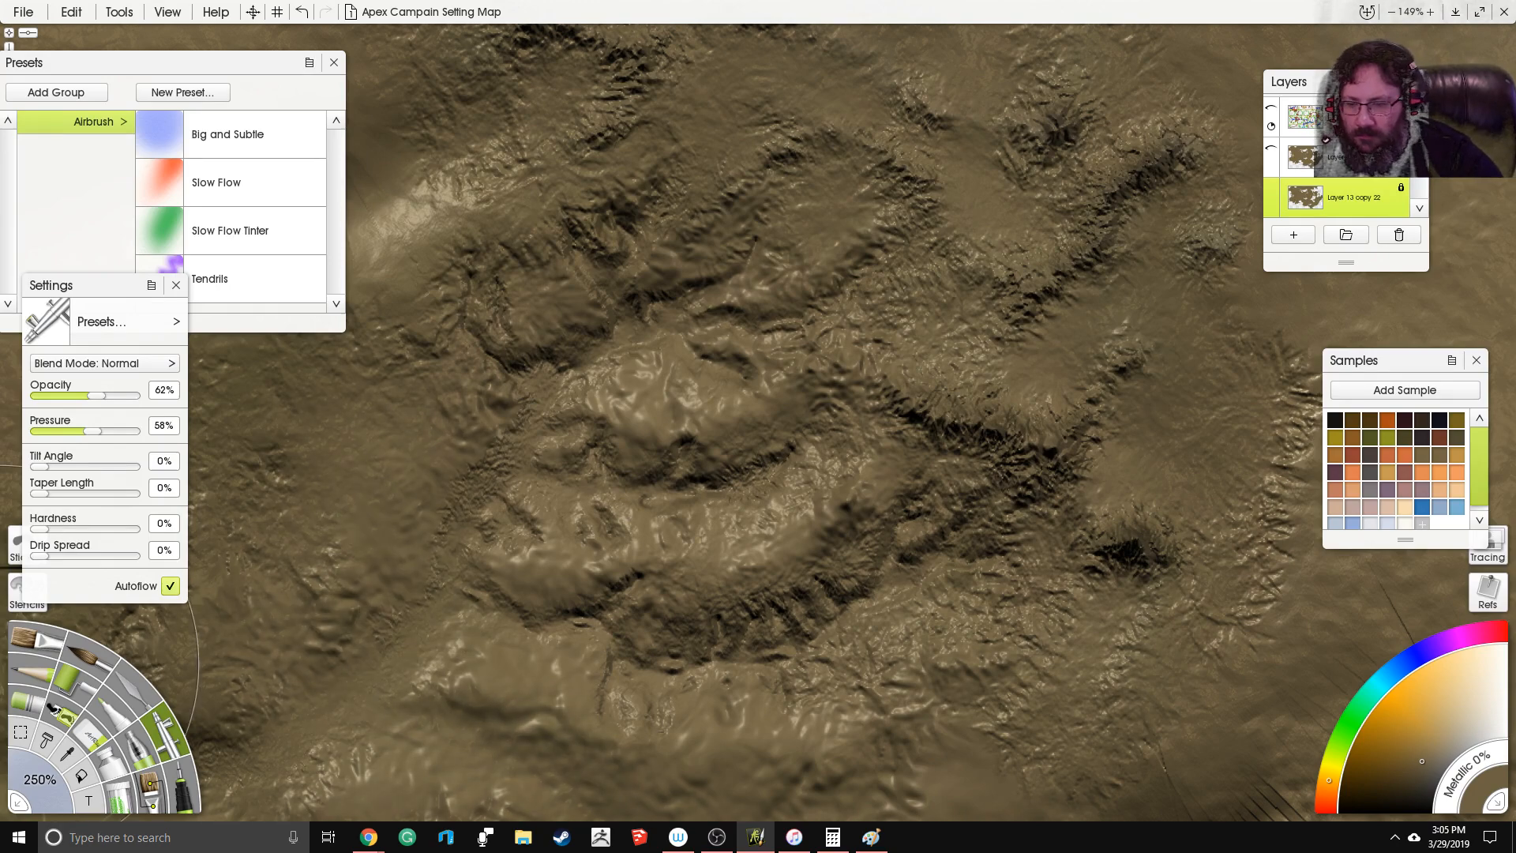
left_click(121, 806)
left_click(75, 353)
left_click(39, 775)
type("50")
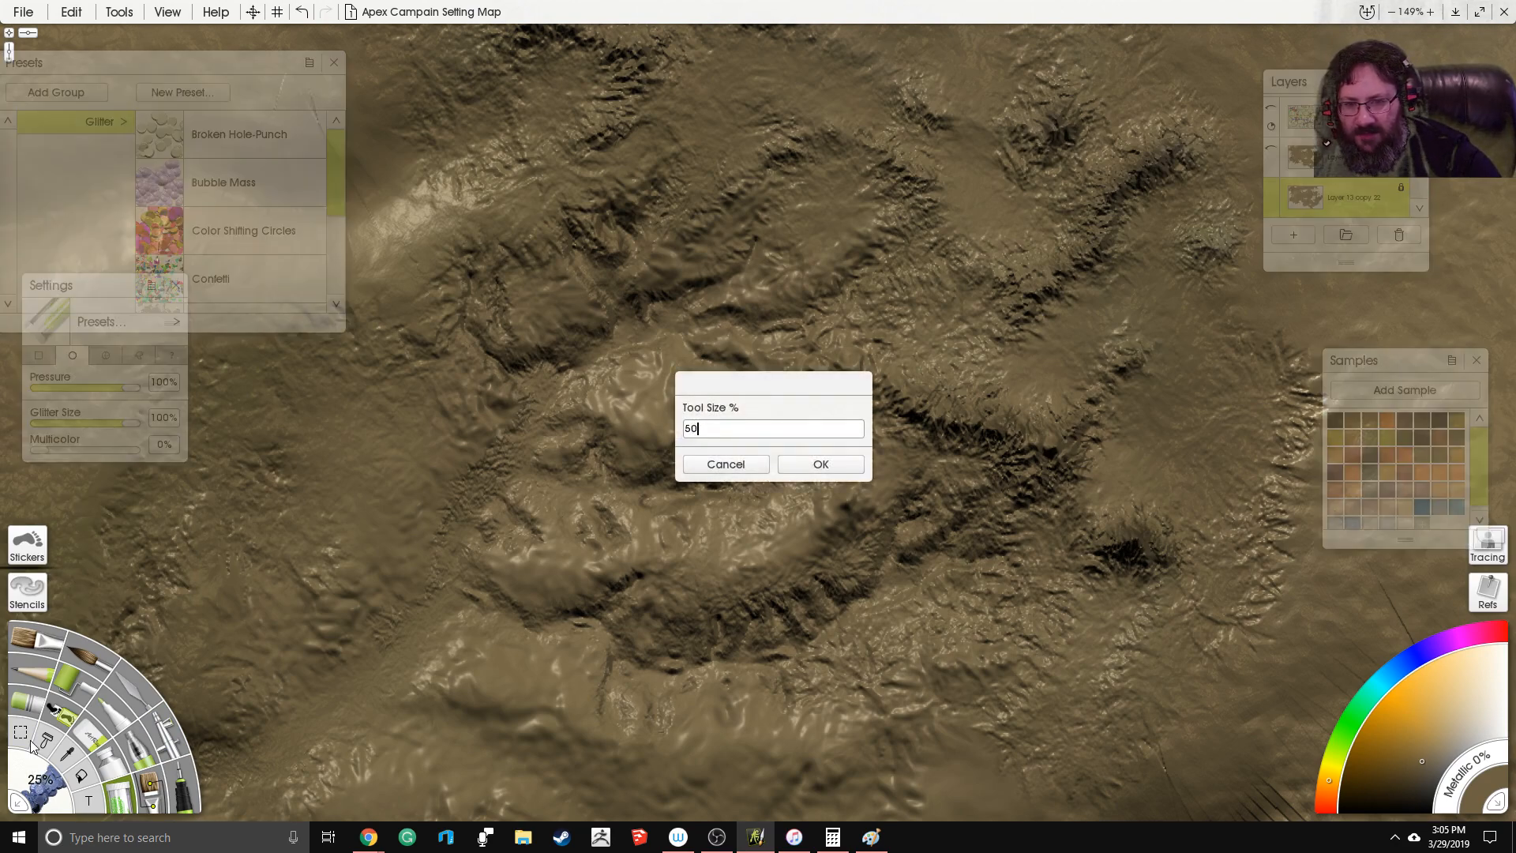
type("0")
key("Return")
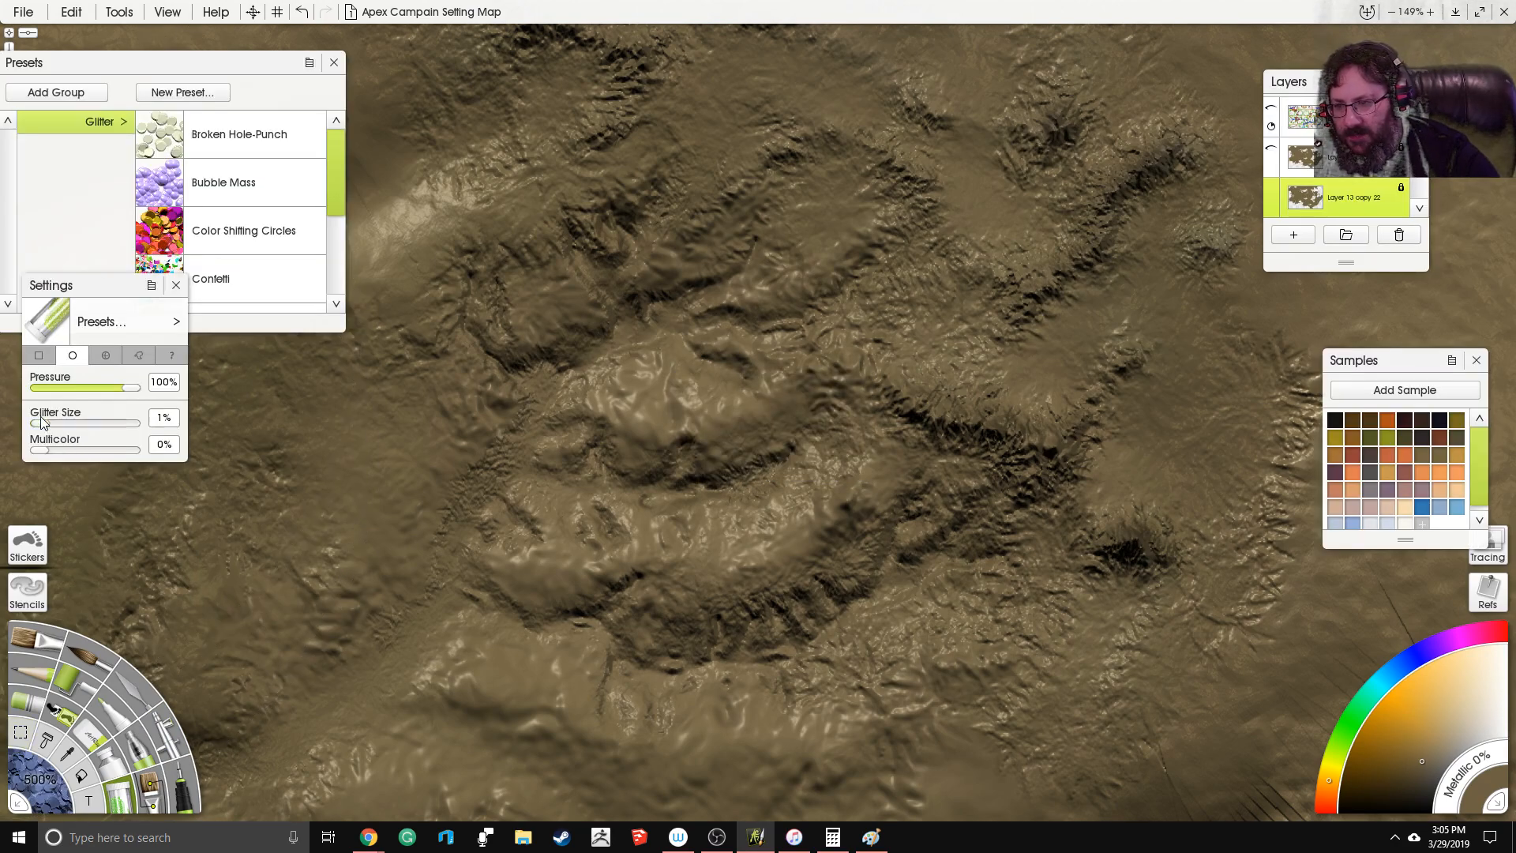
left_click_drag(43, 422, 33, 423)
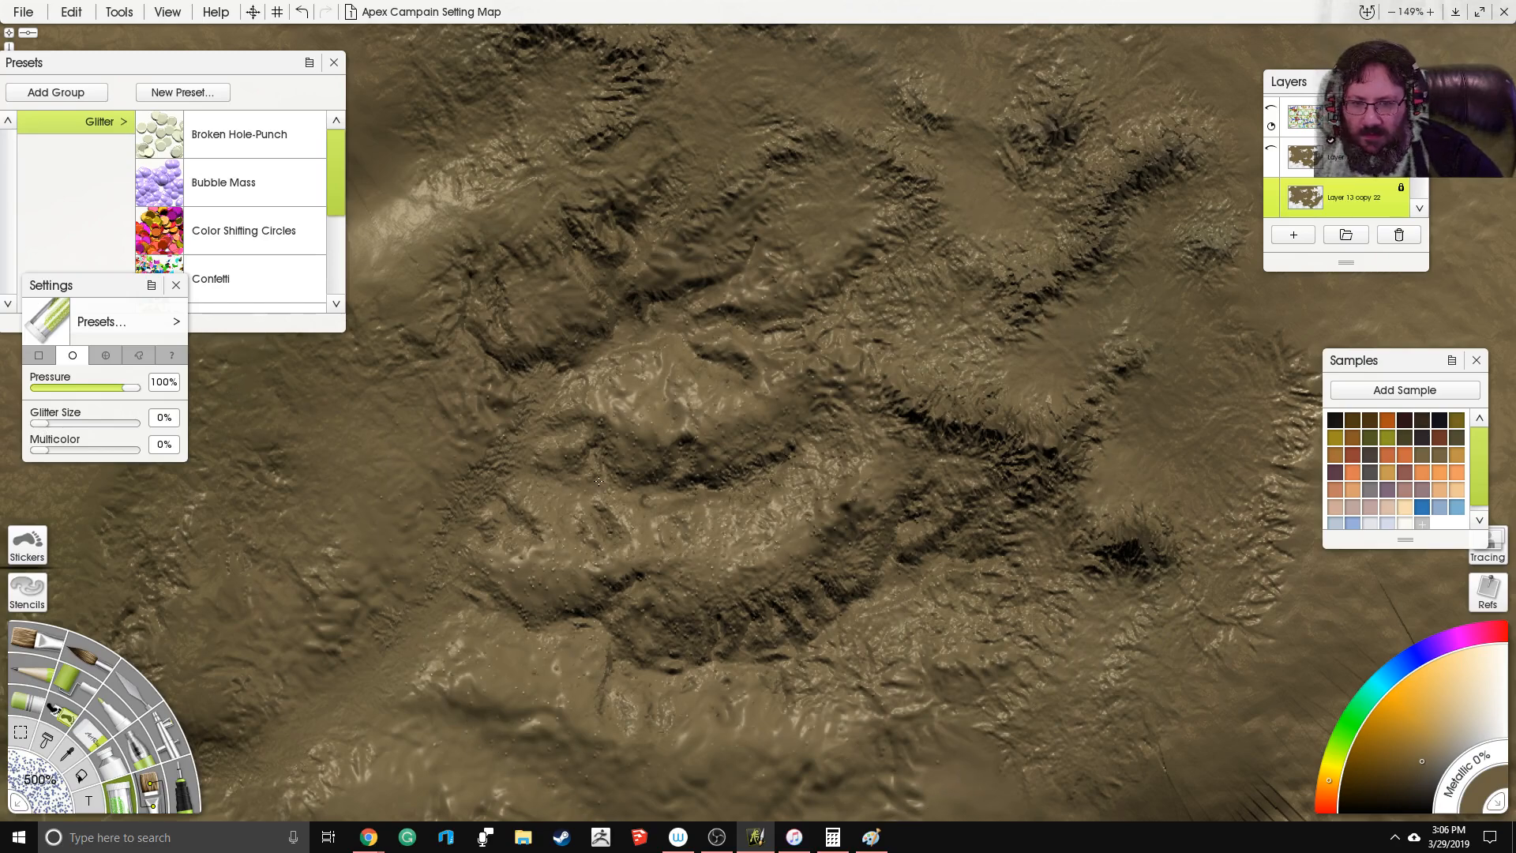
scroll(918, 201, "down", 3)
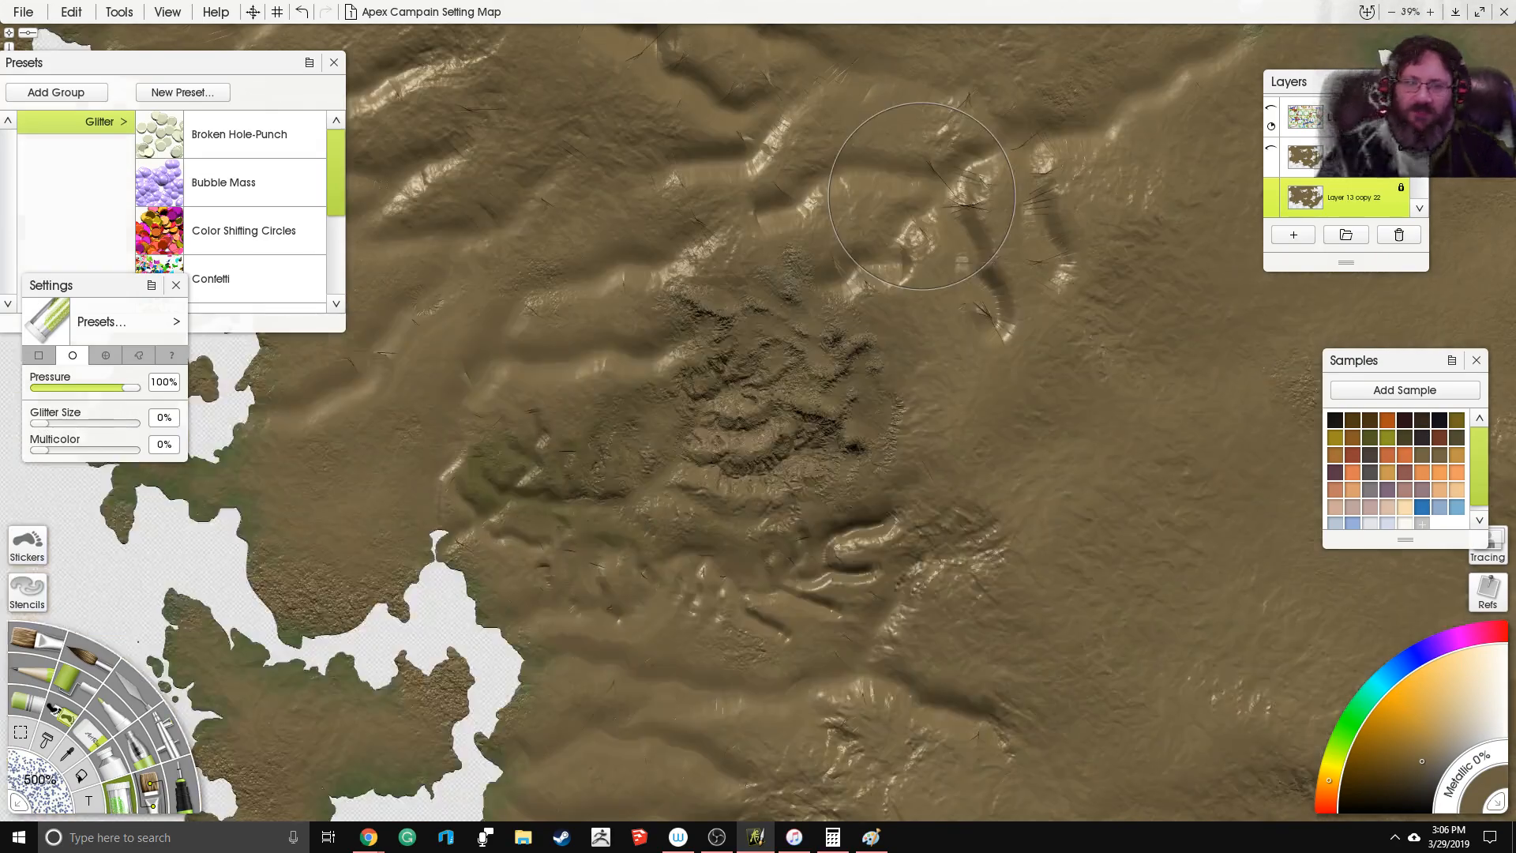
scroll(985, 162, "up", 2)
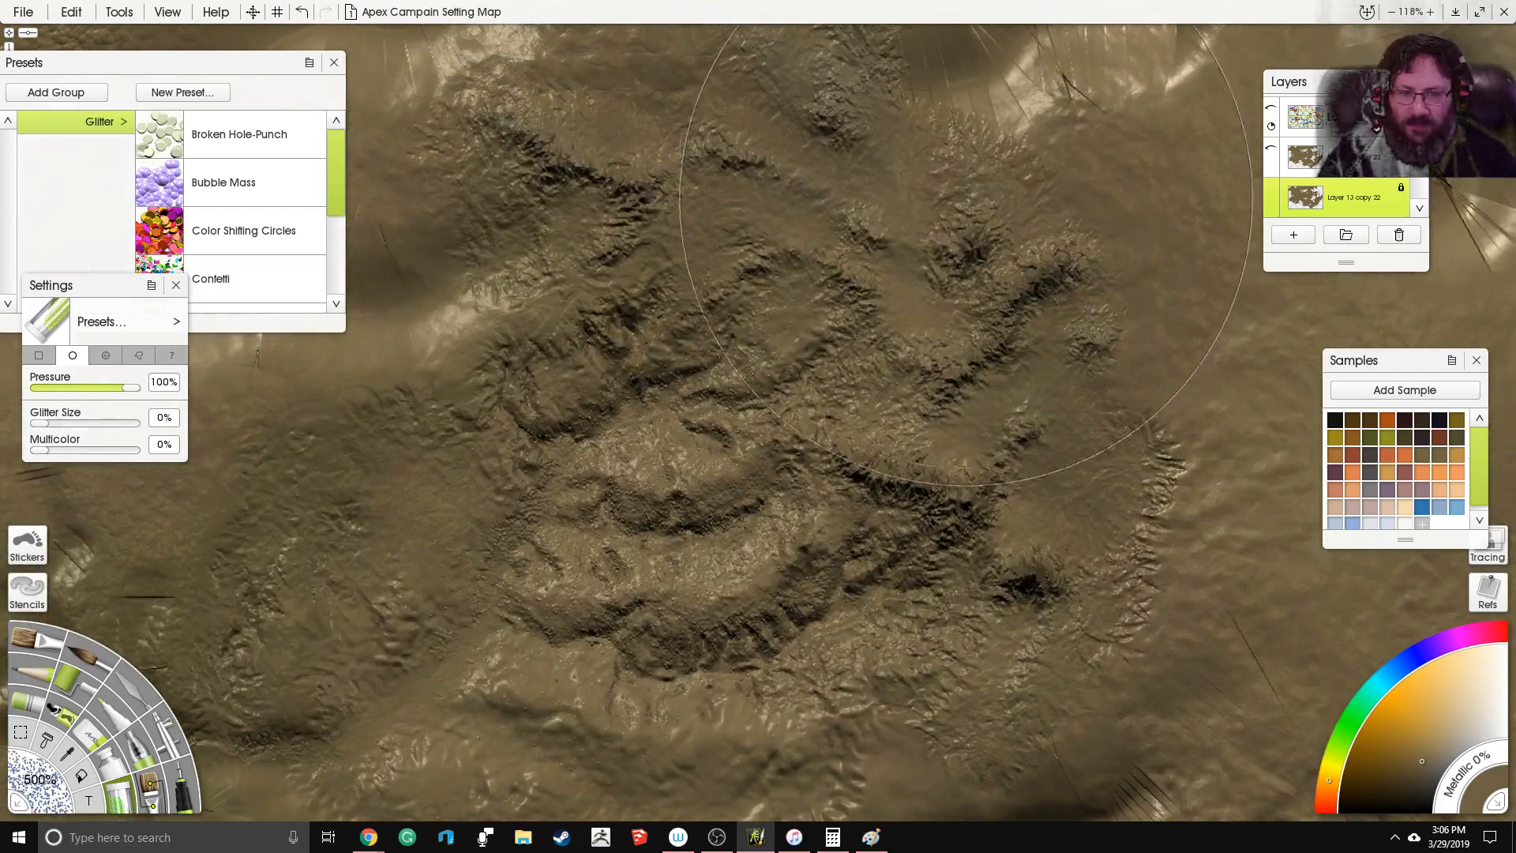
scroll(742, 193, "up", 5)
scroll(742, 193, "down", 8)
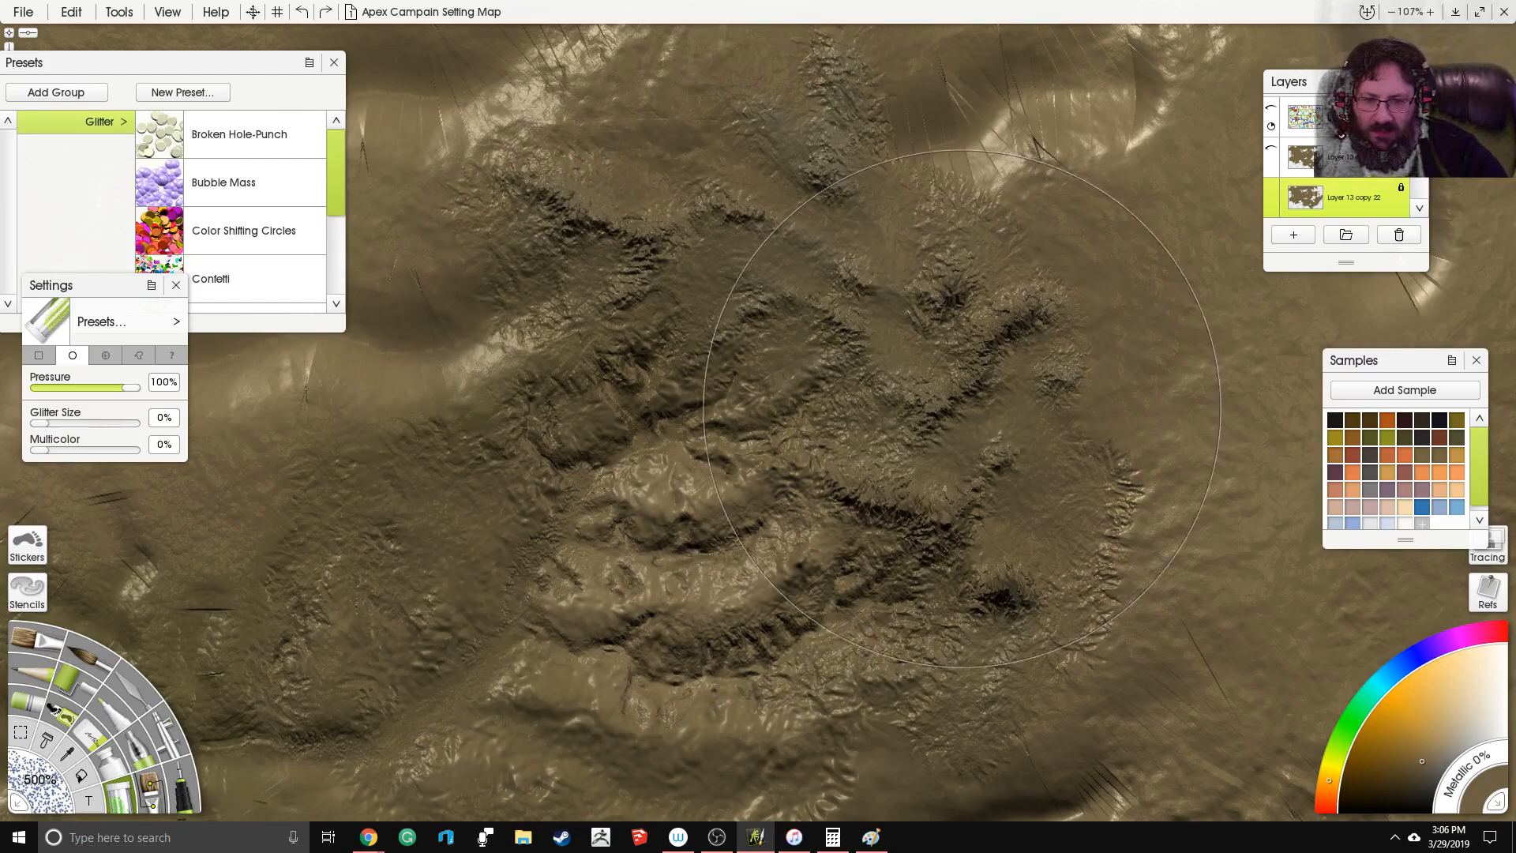
Step: Roughen the smooth central mounds and the hollows between them with the Harsh Chaos knife preset
left_click(132, 696)
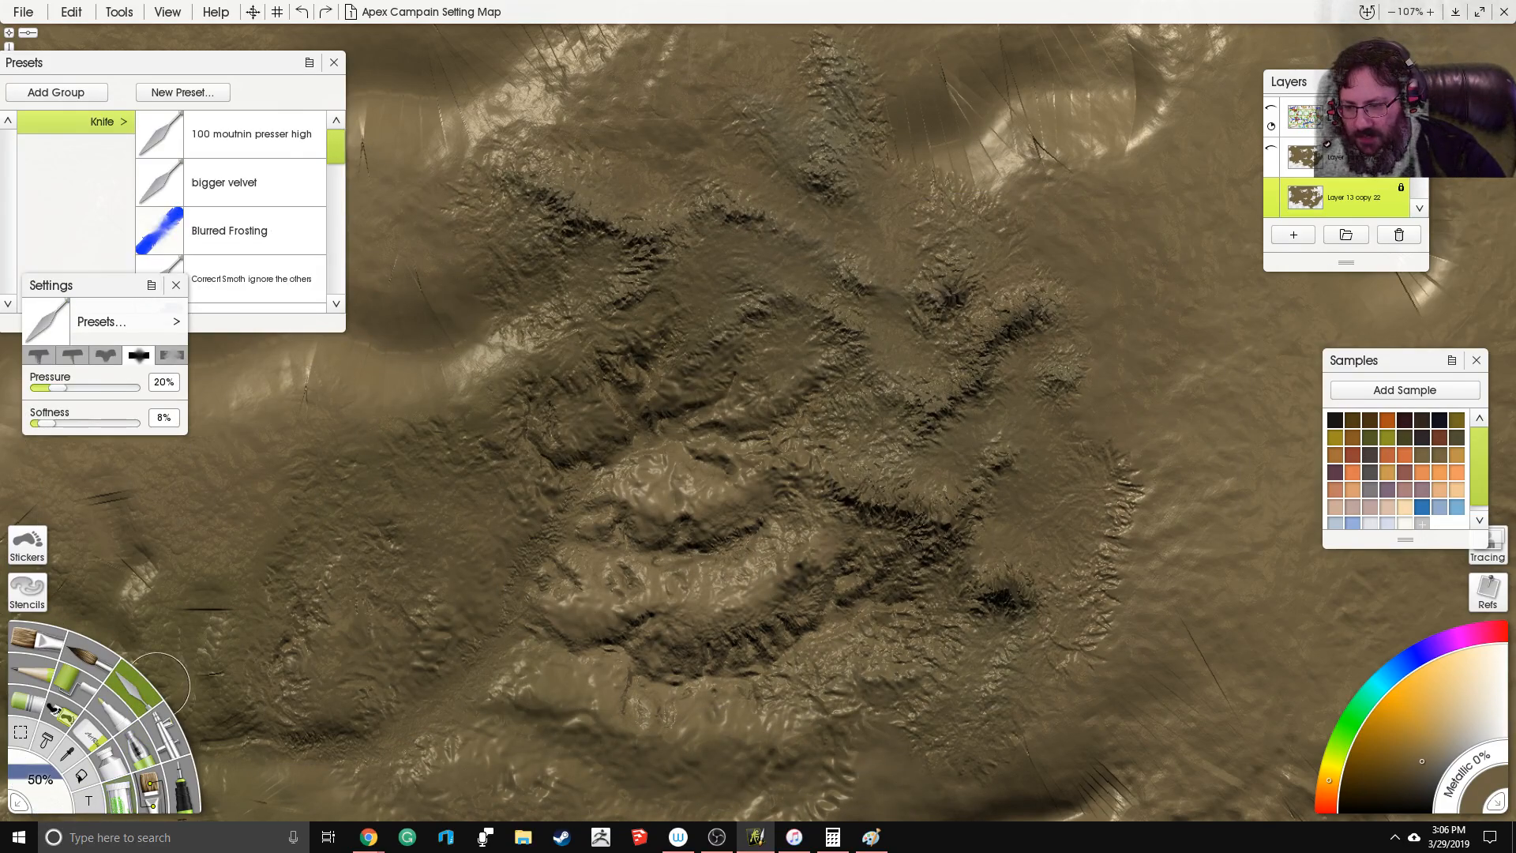
scroll(315, 175, "down", 5)
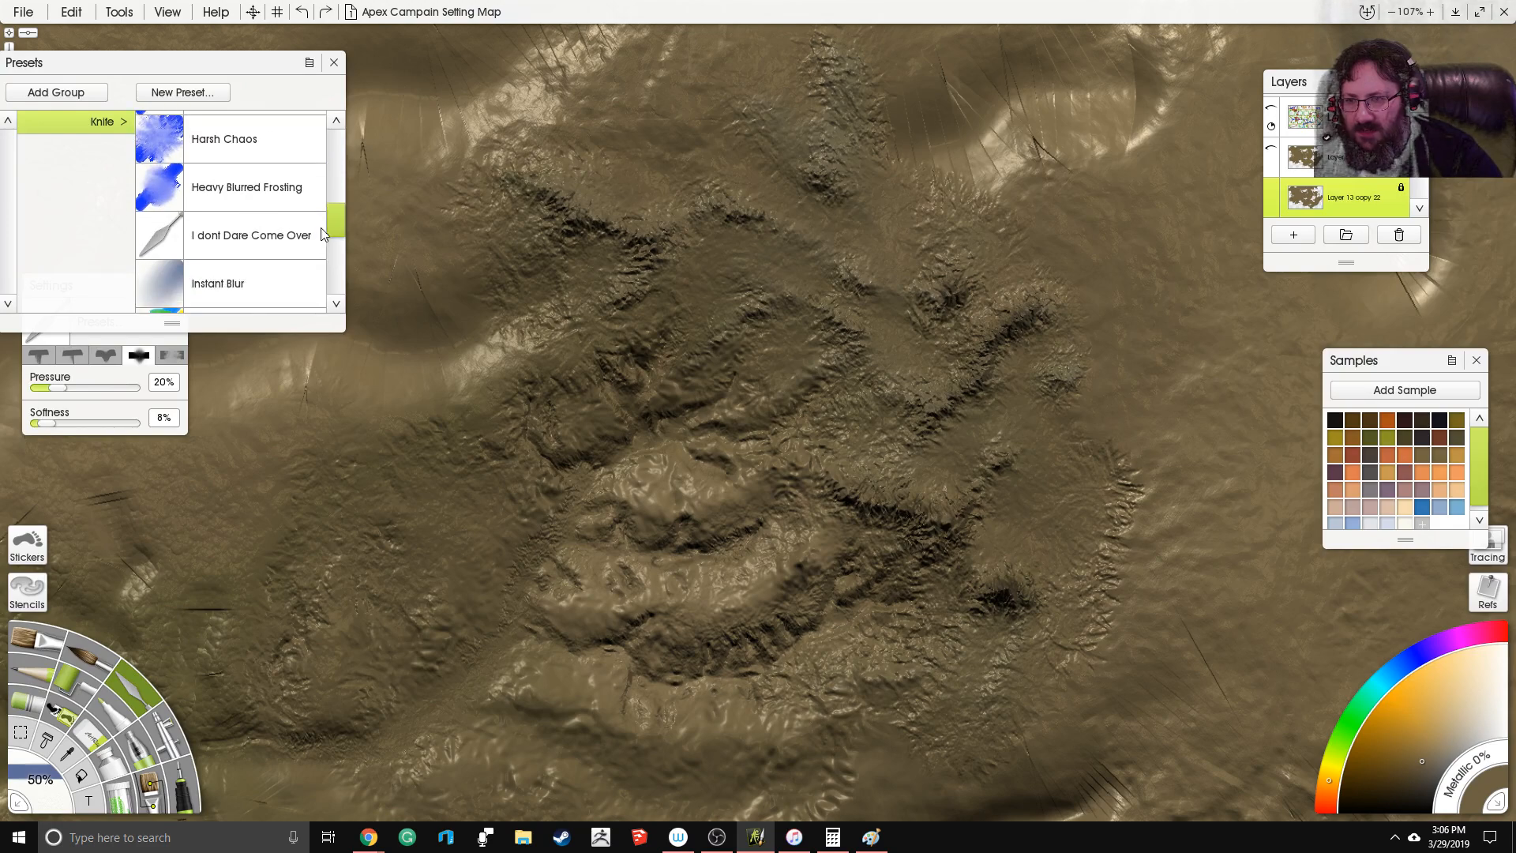
left_click(267, 160)
mouse_move(649, 471)
left_mouse_down()
mouse_move(682, 427)
mouse_move(582, 486)
mouse_move(555, 539)
mouse_move(677, 547)
mouse_move(690, 528)
mouse_move(705, 550)
mouse_move(747, 527)
mouse_move(728, 488)
mouse_move(659, 456)
mouse_move(719, 441)
mouse_move(661, 426)
mouse_move(722, 392)
mouse_move(569, 515)
mouse_move(581, 544)
mouse_move(744, 543)
mouse_move(647, 455)
mouse_move(566, 563)
mouse_move(556, 641)
mouse_move(617, 641)
mouse_move(647, 673)
mouse_move(680, 663)
mouse_move(634, 635)
mouse_move(694, 584)
mouse_move(576, 588)
mouse_move(541, 624)
left_mouse_up()
mouse_move(642, 638)
left_mouse_down()
mouse_move(733, 659)
mouse_move(776, 631)
mouse_move(702, 654)
mouse_move(775, 651)
mouse_move(854, 553)
mouse_move(874, 578)
mouse_move(921, 587)
mouse_move(762, 639)
mouse_move(746, 660)
mouse_move(757, 676)
mouse_move(726, 689)
mouse_move(648, 695)
mouse_move(527, 660)
mouse_move(478, 684)
mouse_move(530, 727)
mouse_move(555, 705)
mouse_move(545, 618)
mouse_move(614, 546)
mouse_move(696, 604)
left_mouse_up()
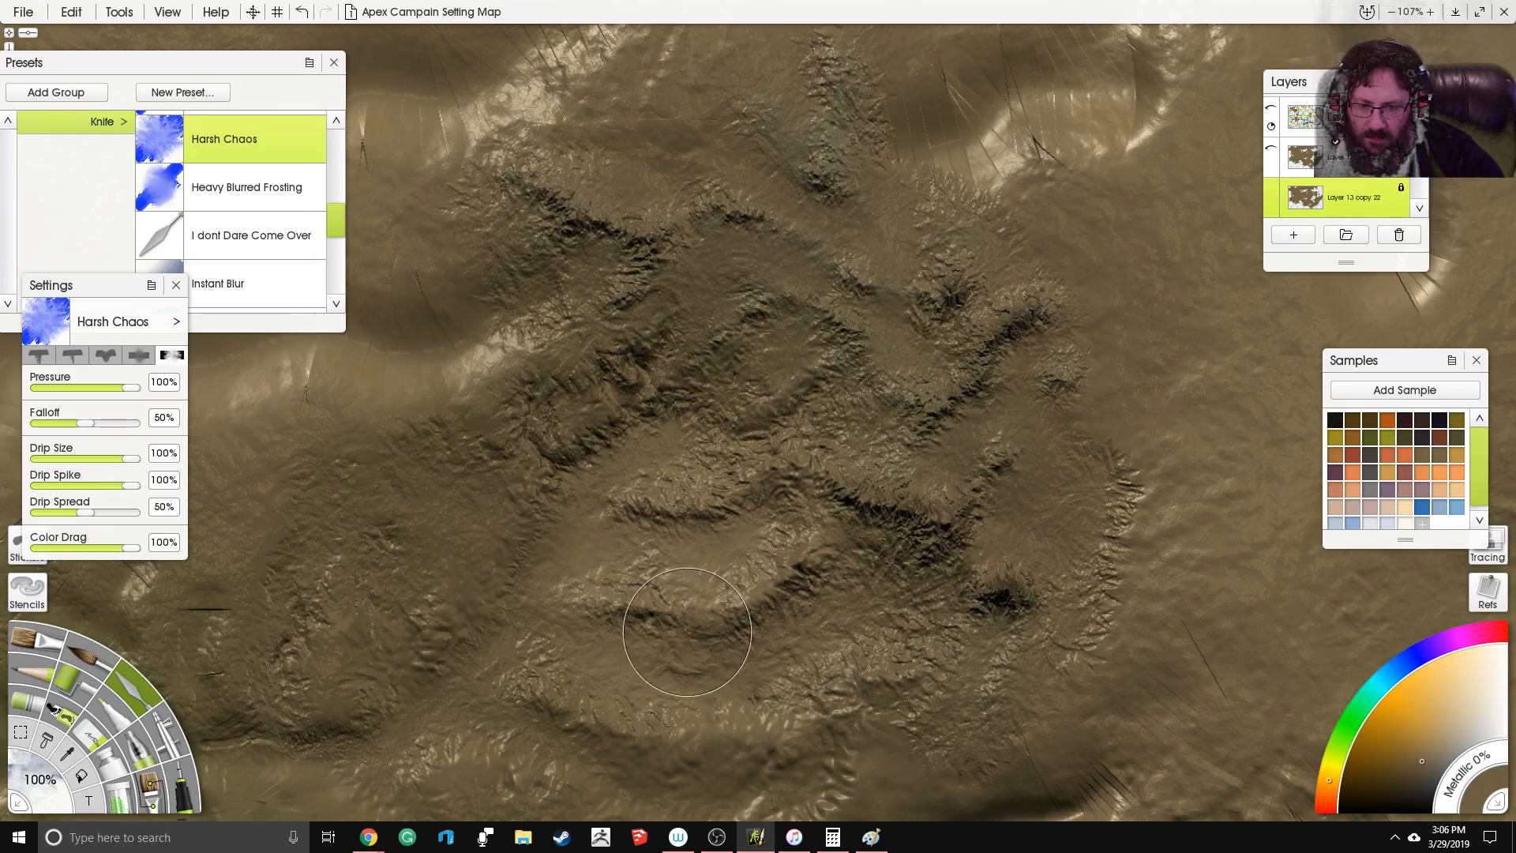
Step: Carve a thin branching river network through the central valleys with the 8% eraser, discarding the first attempt
left_click(81, 740)
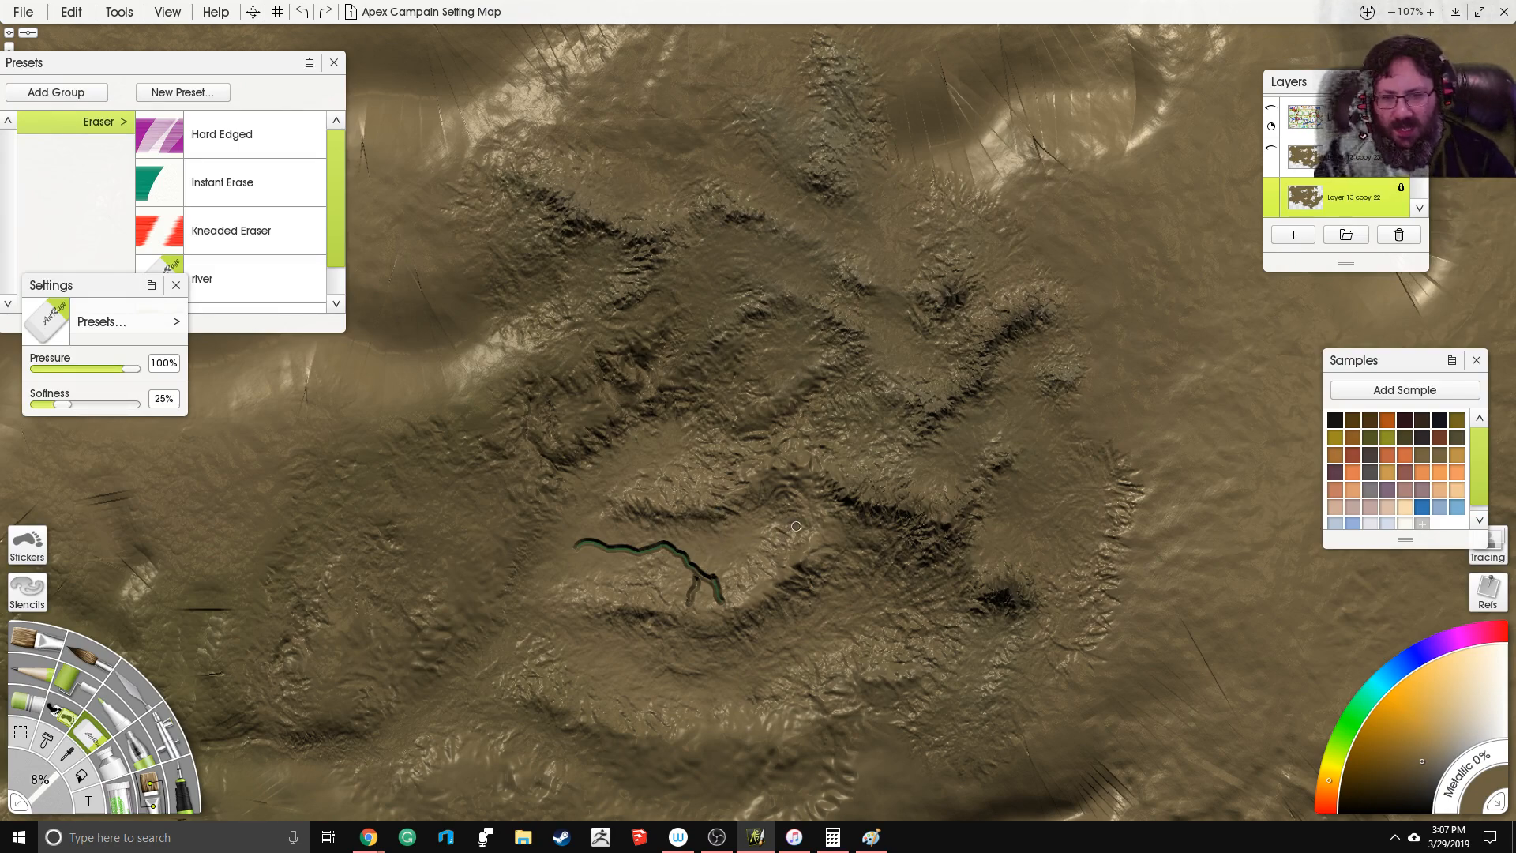
key("ctrl+z")
key("ctrl+z")
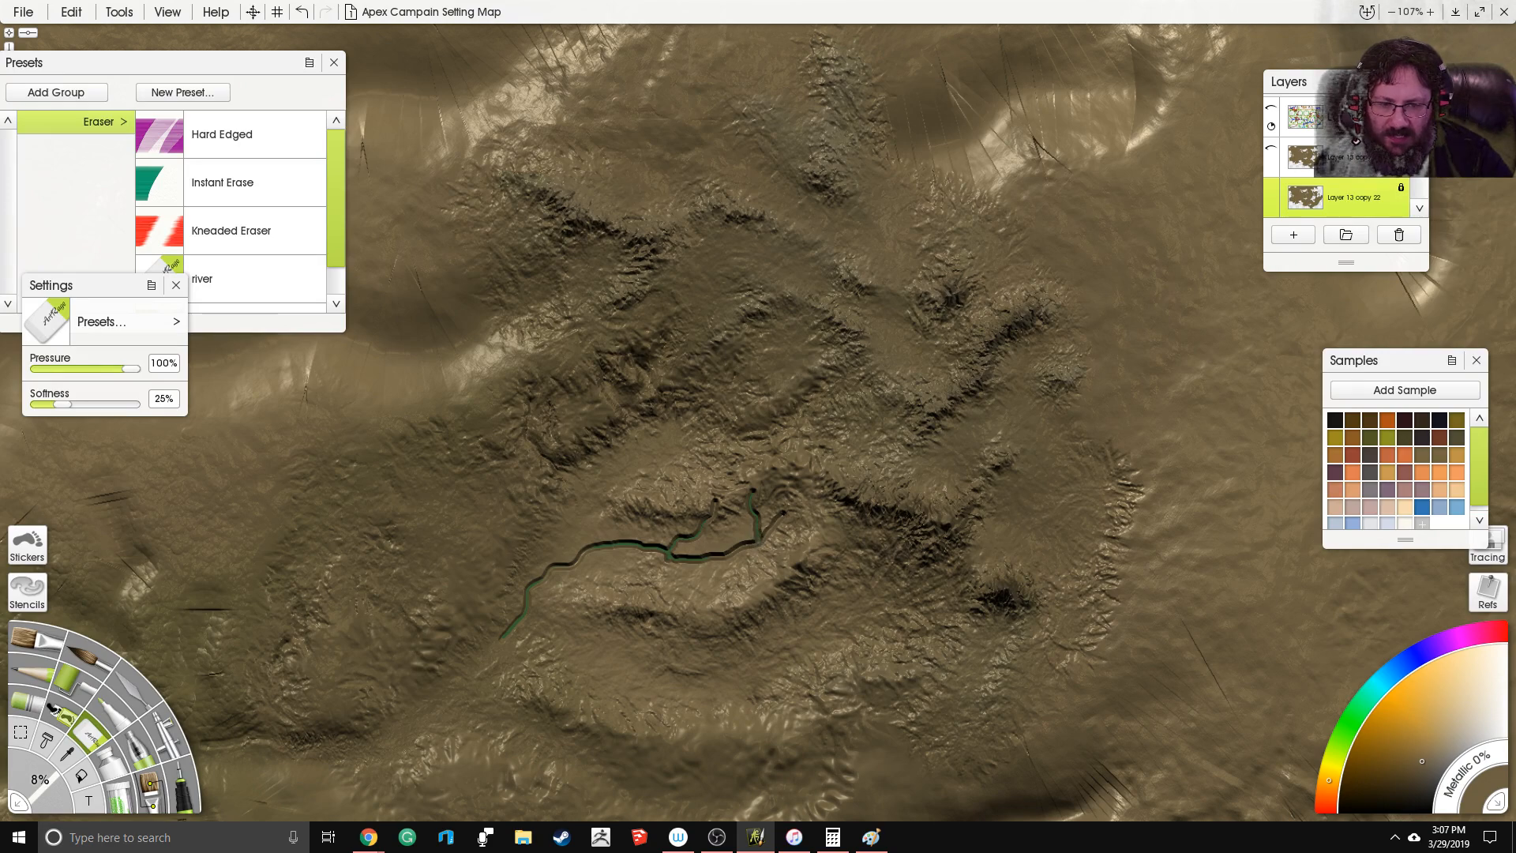
scroll(777, 466, "up", 5)
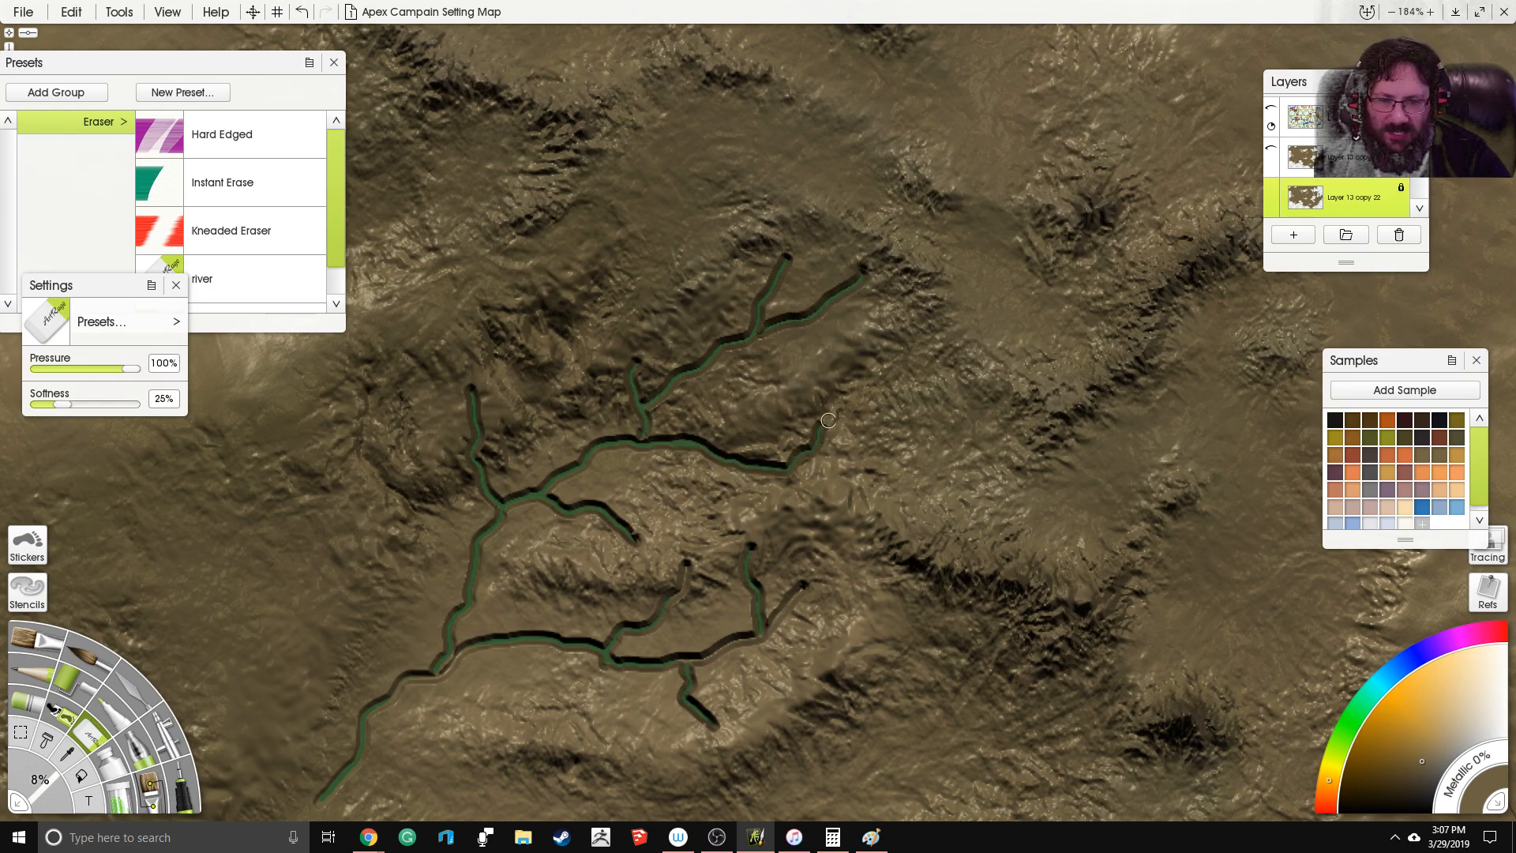
left_click_drag(948, 425, 955, 473)
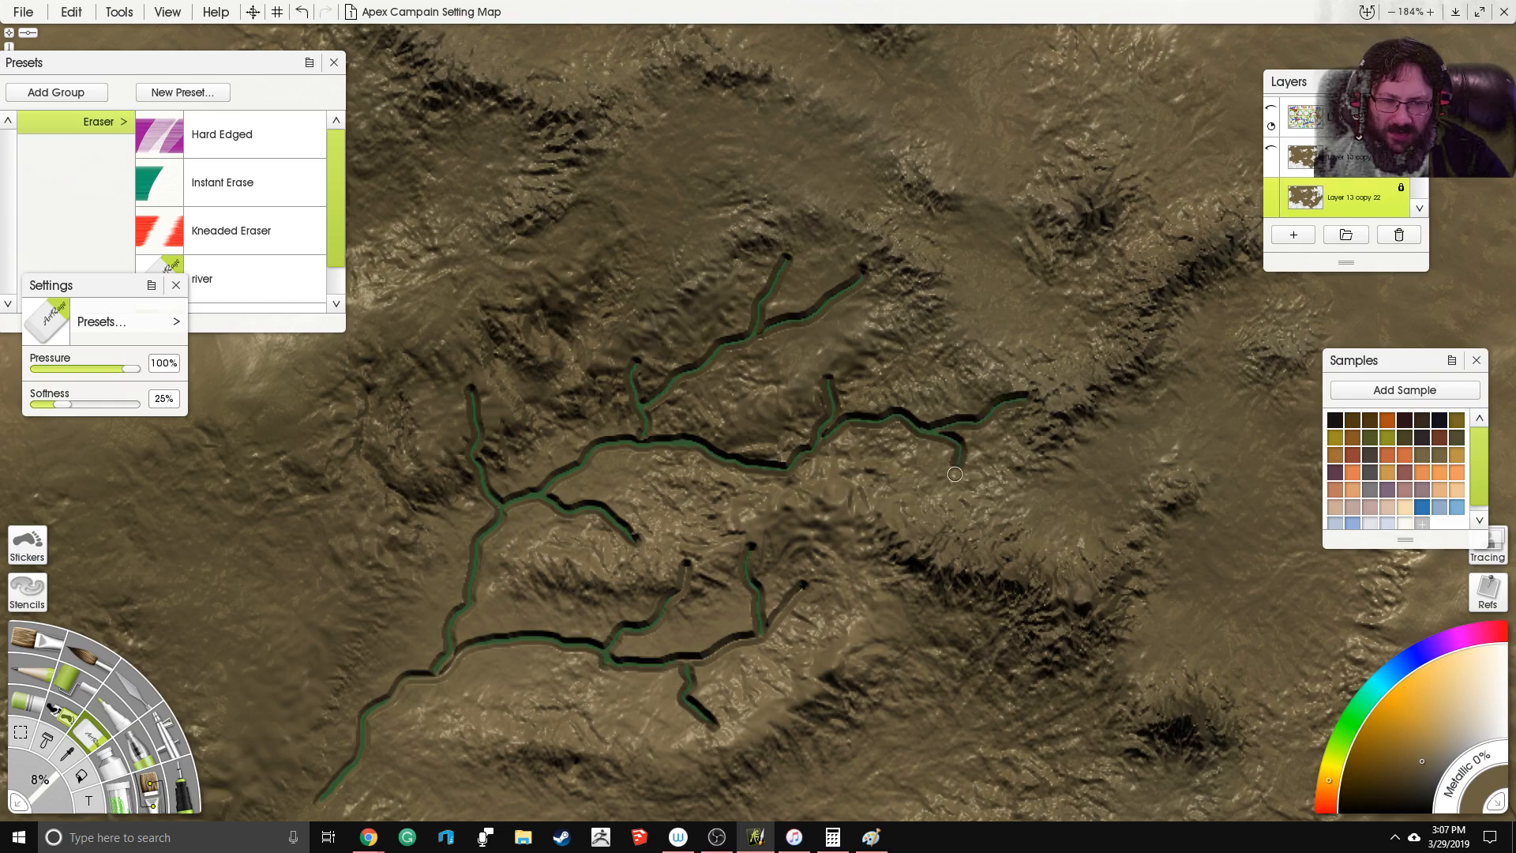
Step: Switch from the eraser to the knife with the Instant Blur preset
left_click(131, 720)
left_click(149, 182)
left_click_drag(338, 139, 312, 254)
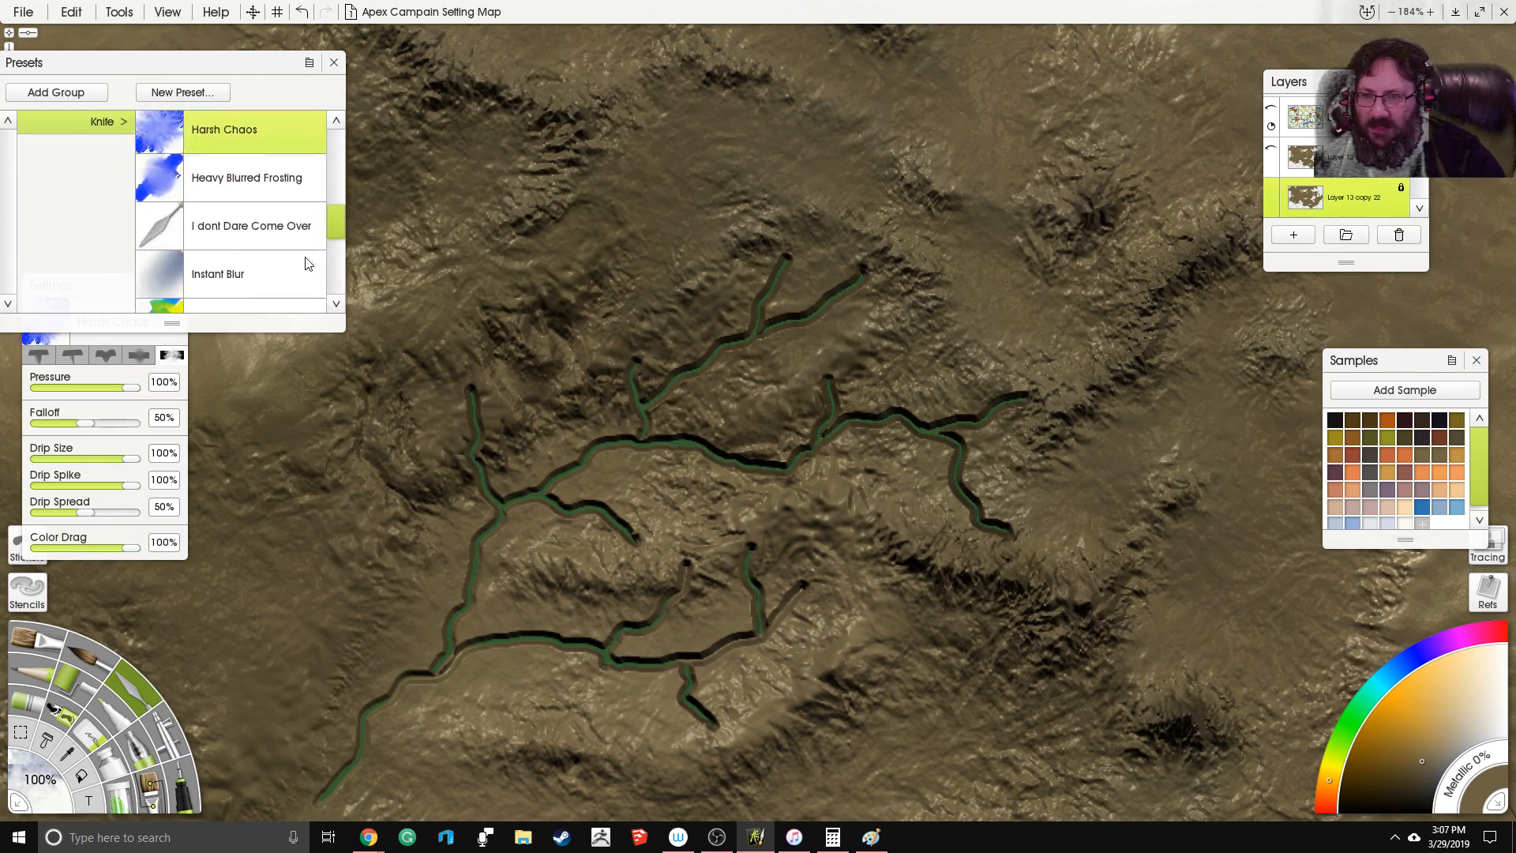
left_click(312, 257)
Step: Reduce the blur knife's size to 42% and soften the edges of the northern and southern river branches
mouse_move(487, 448)
left_mouse_down()
mouse_move(474, 442)
mouse_move(513, 494)
mouse_move(563, 459)
left_mouse_up()
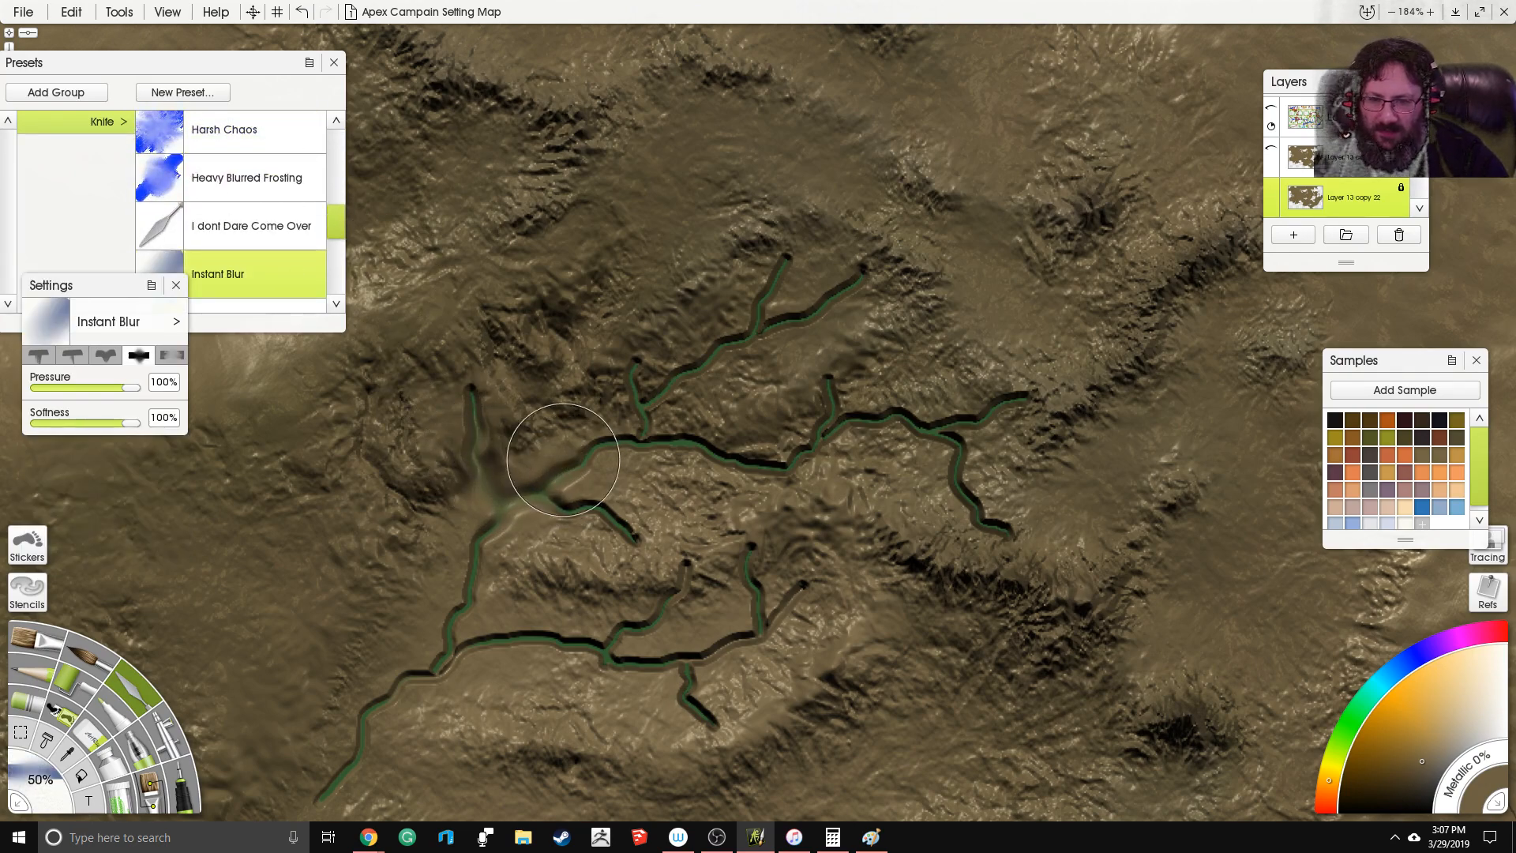
key("ctrl+z")
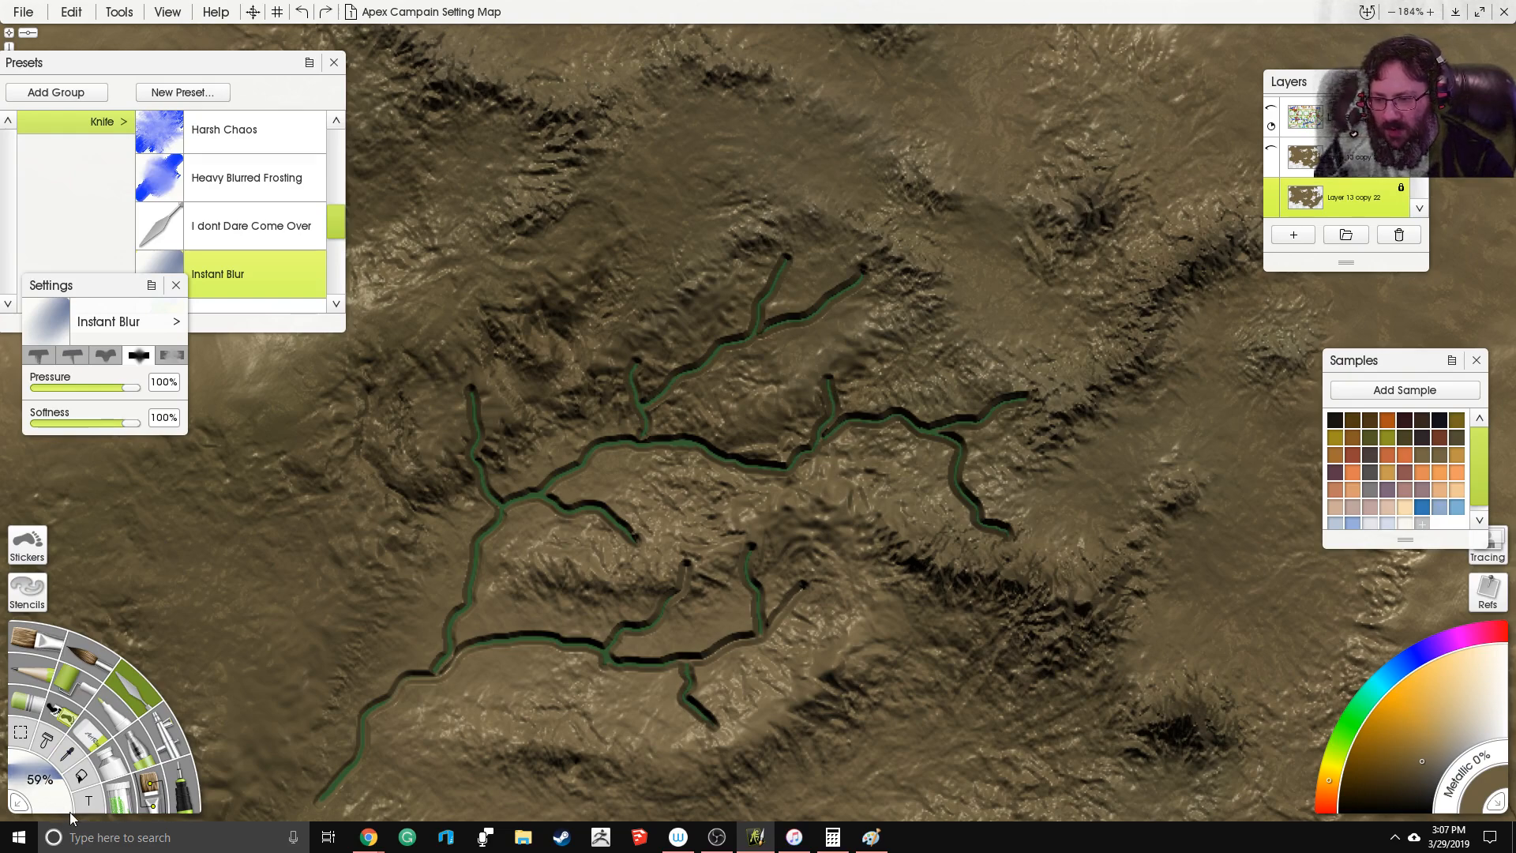
left_click_drag(519, 484, 523, 495)
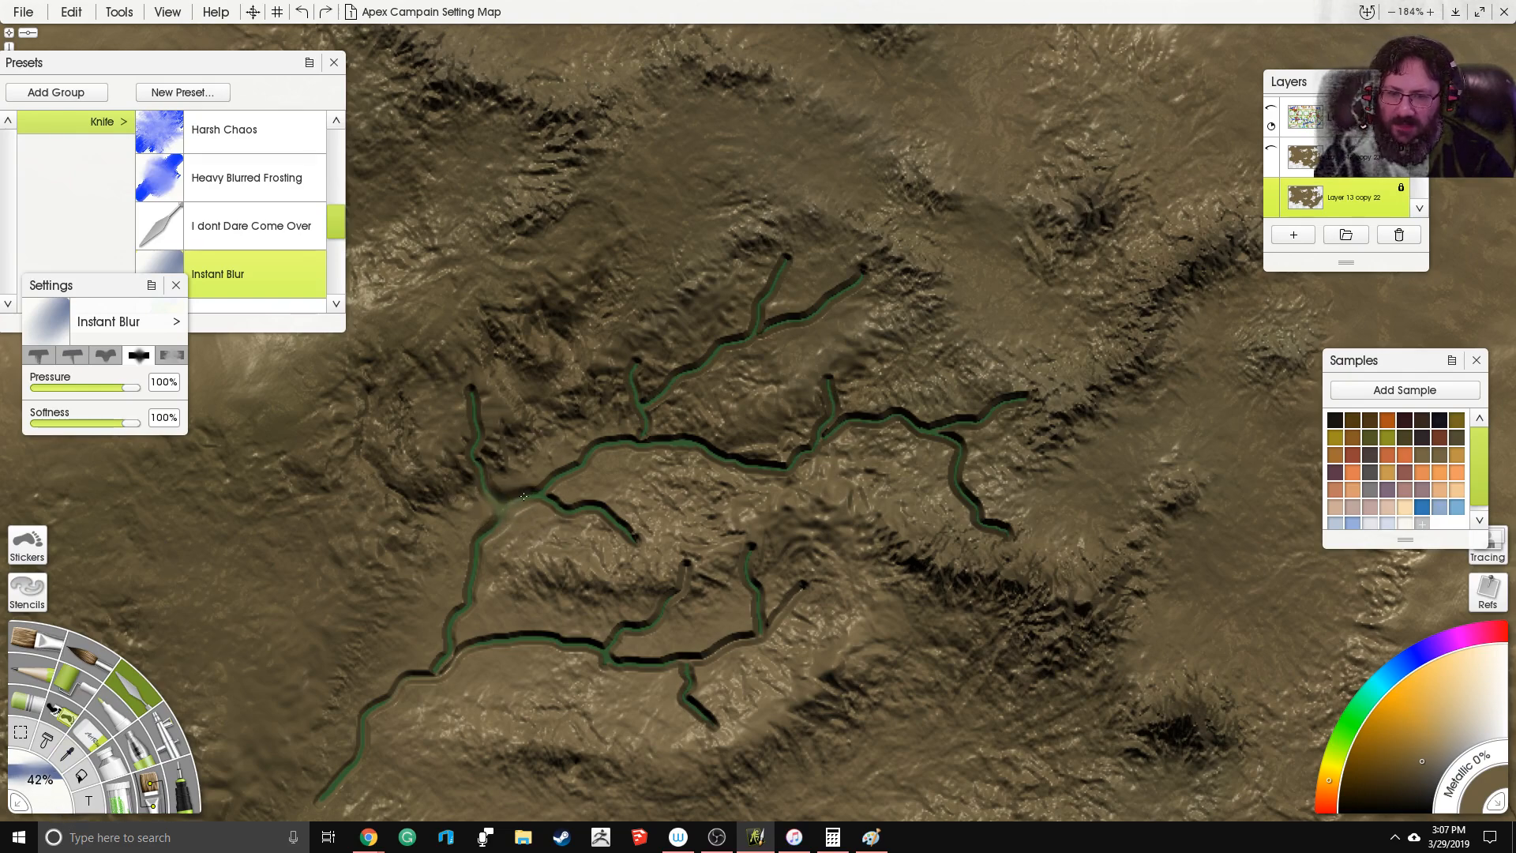
mouse_move(608, 433)
left_mouse_down()
mouse_move(662, 366)
mouse_move(722, 344)
mouse_move(758, 283)
mouse_move(748, 322)
mouse_move(838, 282)
mouse_move(635, 443)
mouse_move(776, 455)
mouse_move(826, 412)
mouse_move(942, 427)
mouse_move(992, 526)
left_mouse_up()
left_click_drag(1015, 399, 959, 423)
left_click_drag(760, 520, 797, 423)
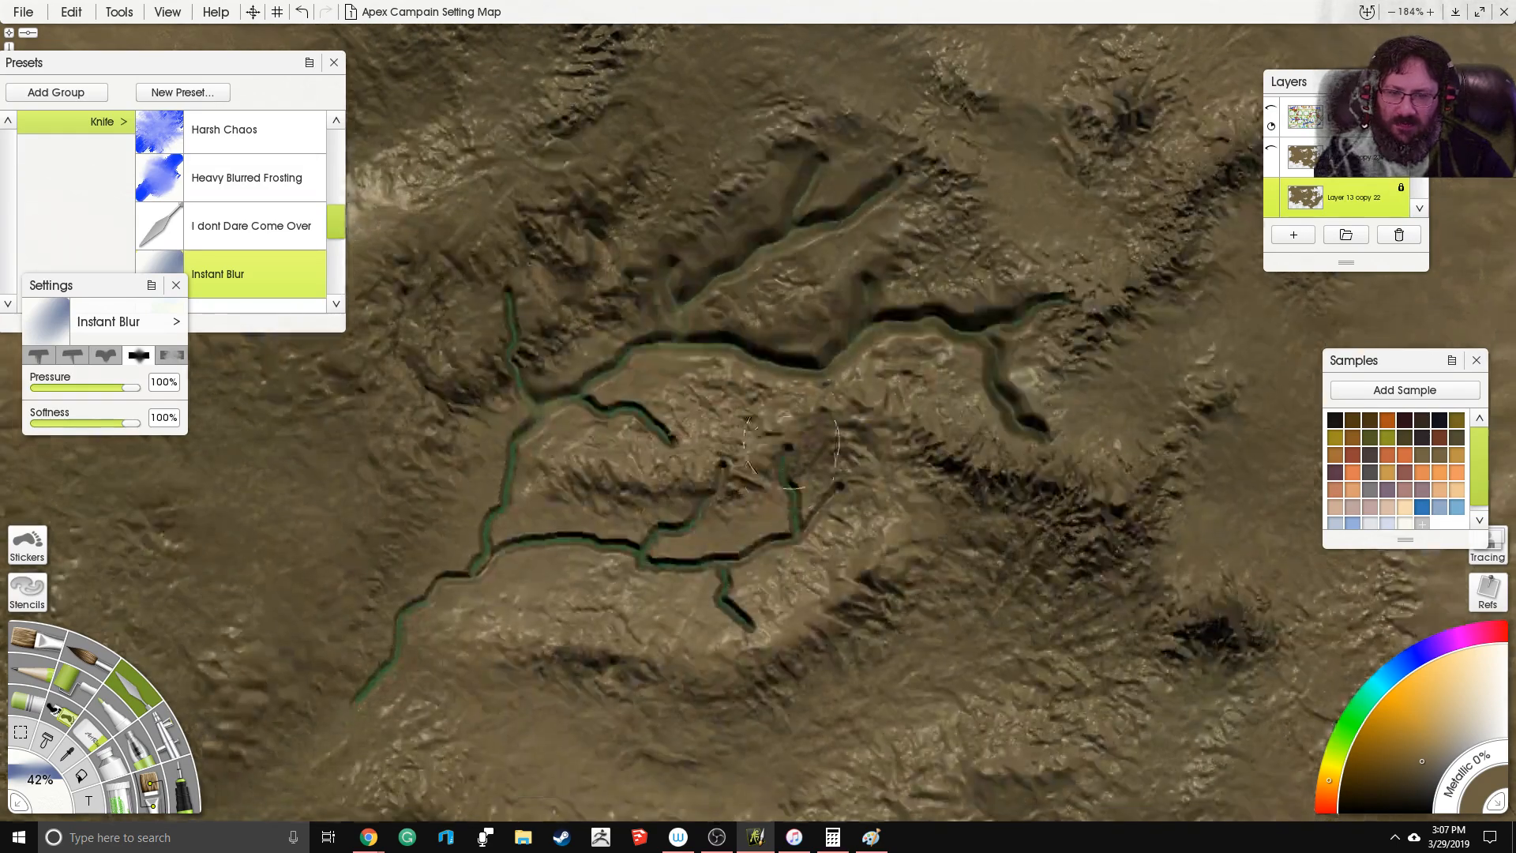
mouse_move(774, 551)
left_mouse_down()
mouse_move(650, 560)
mouse_move(685, 485)
mouse_move(738, 604)
mouse_move(470, 558)
mouse_move(530, 371)
left_mouse_up()
Step: Browse the knife presets and load Harsh Chaos for roughening the river channels
mouse_move(335, 215)
left_mouse_down()
mouse_move(336, 303)
mouse_move(339, 225)
left_mouse_up()
left_click(290, 256)
scroll(313, 230, "up", 2)
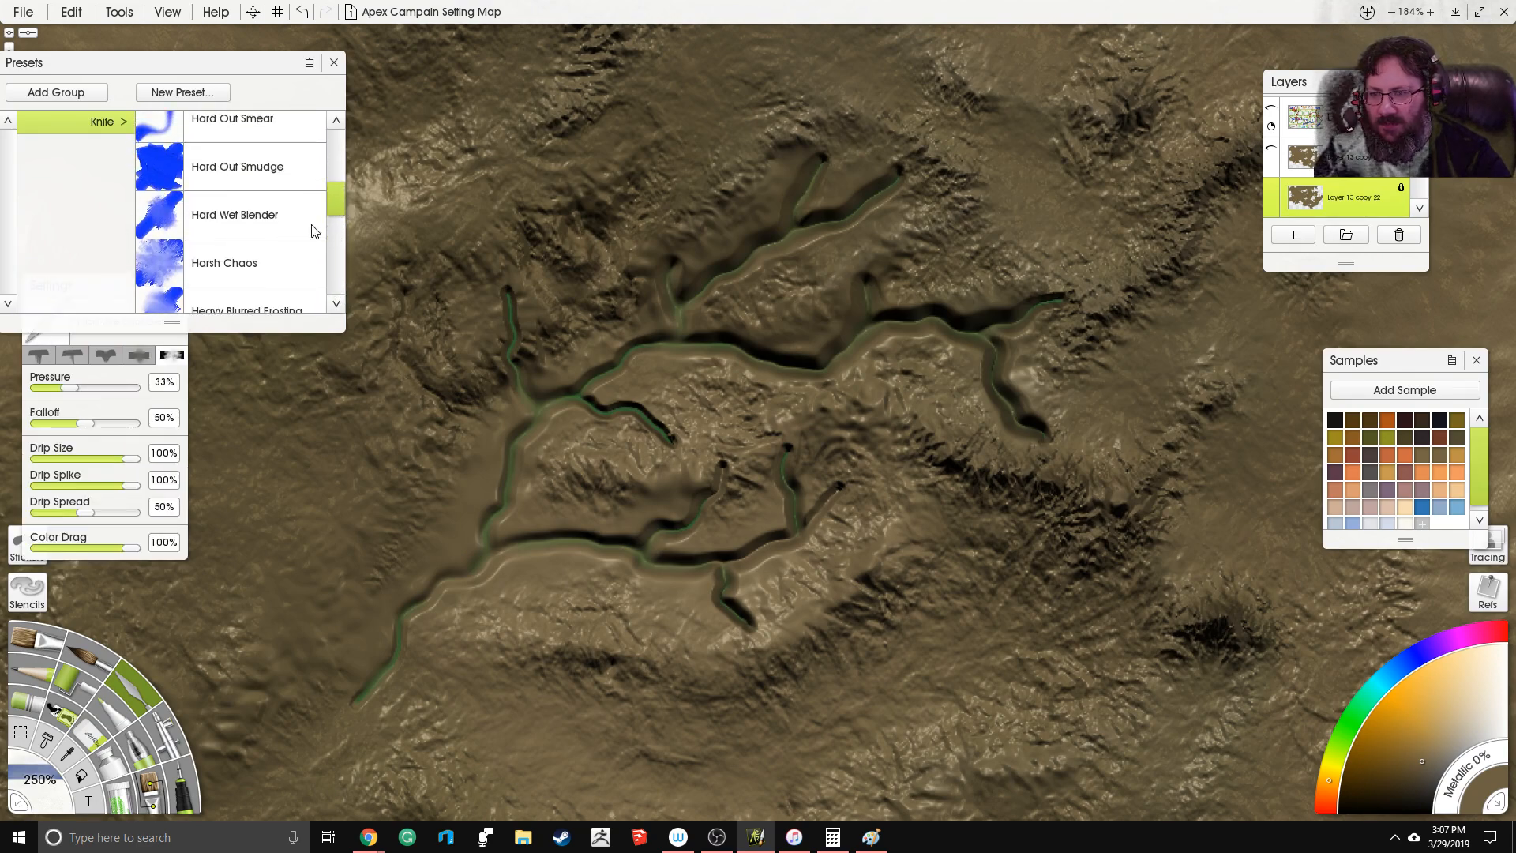
scroll(335, 206, "down", 4)
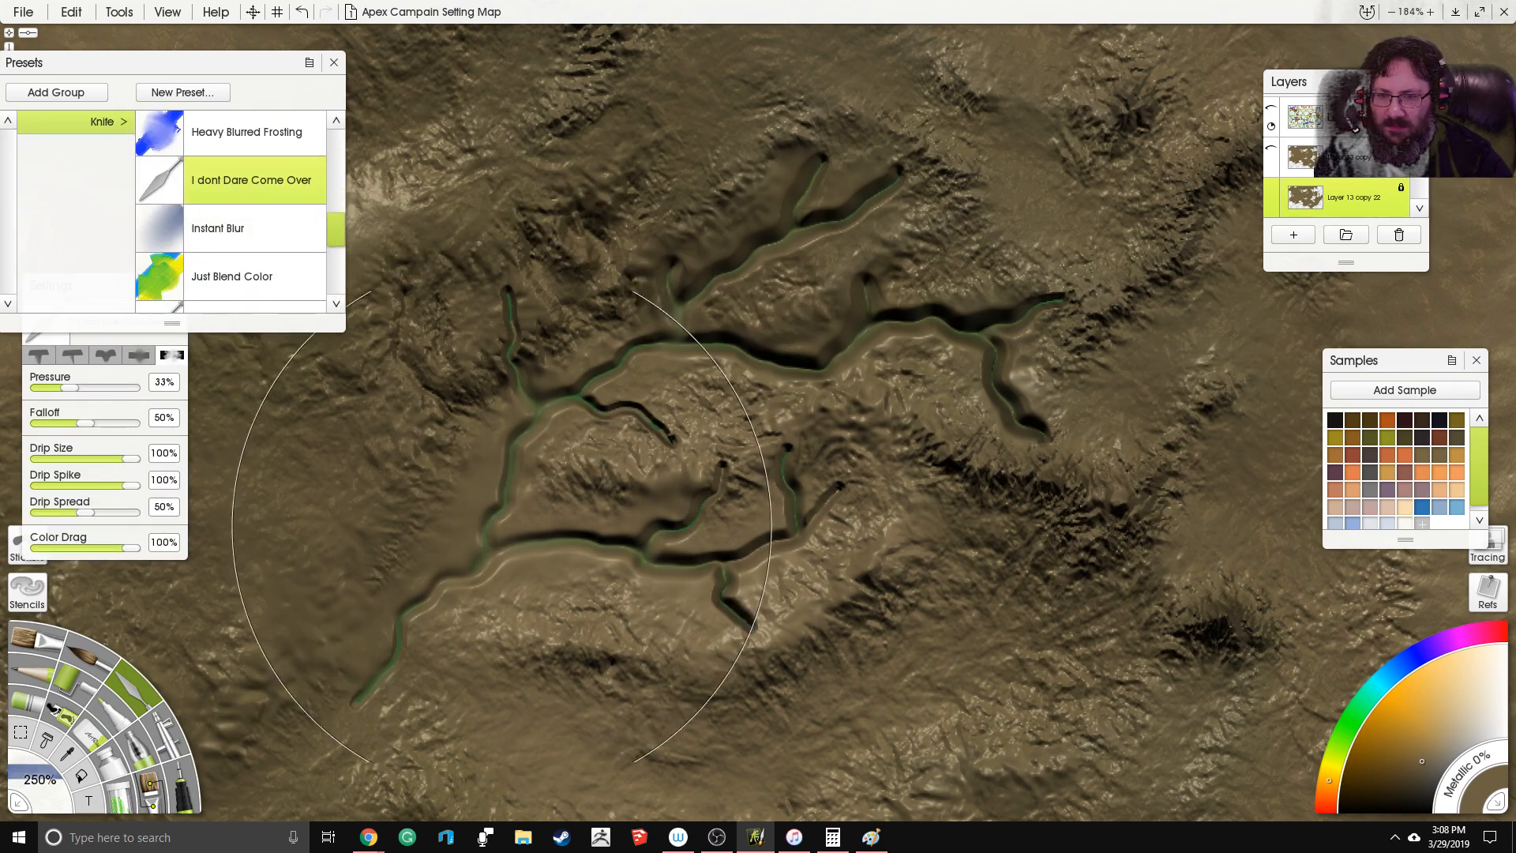
left_click(308, 149)
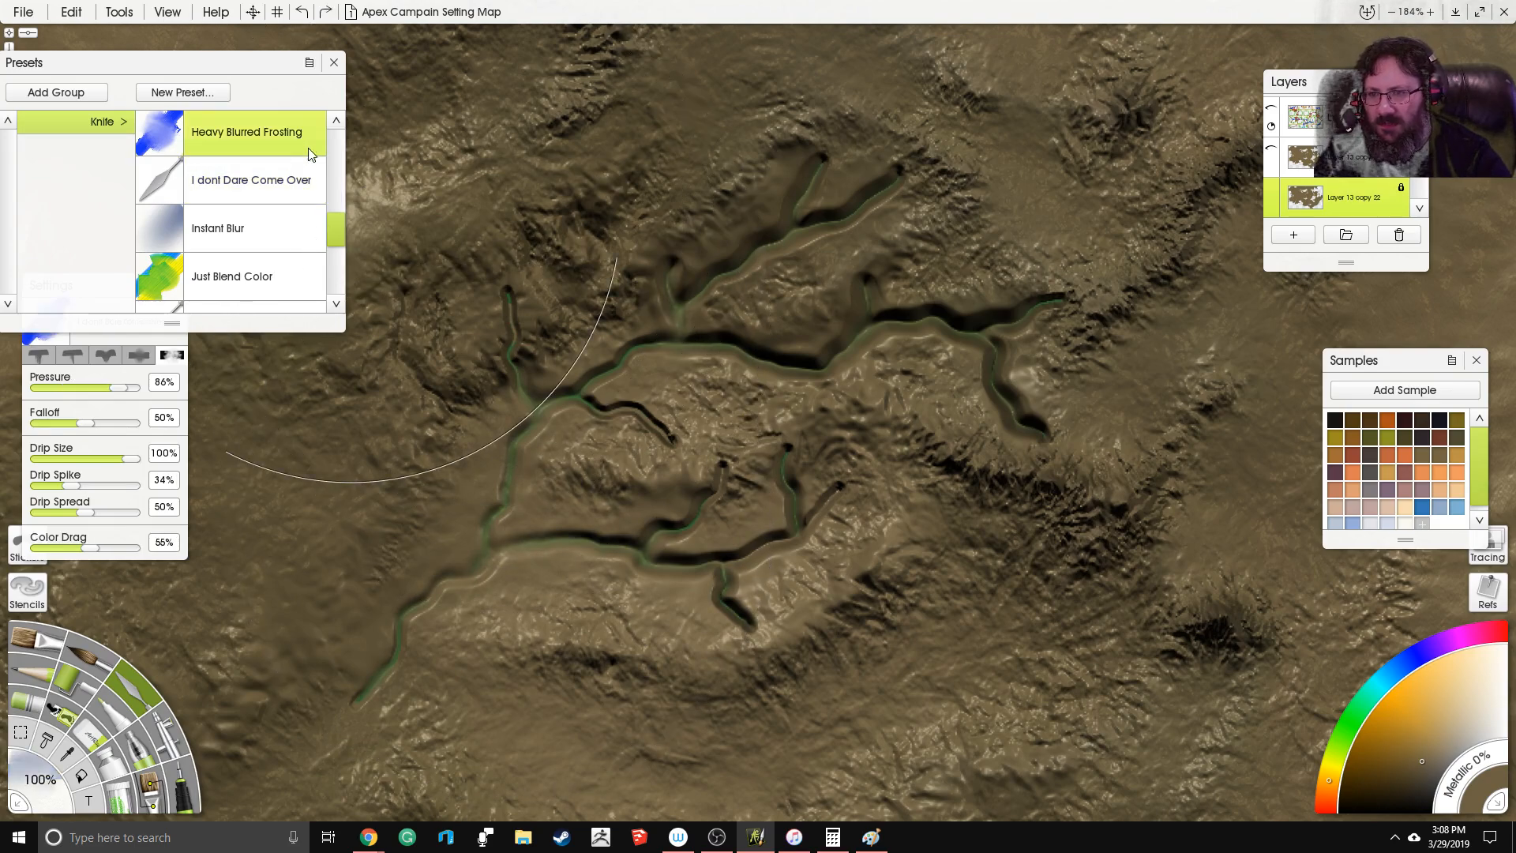
scroll(338, 231, "up", 3)
left_click(237, 202)
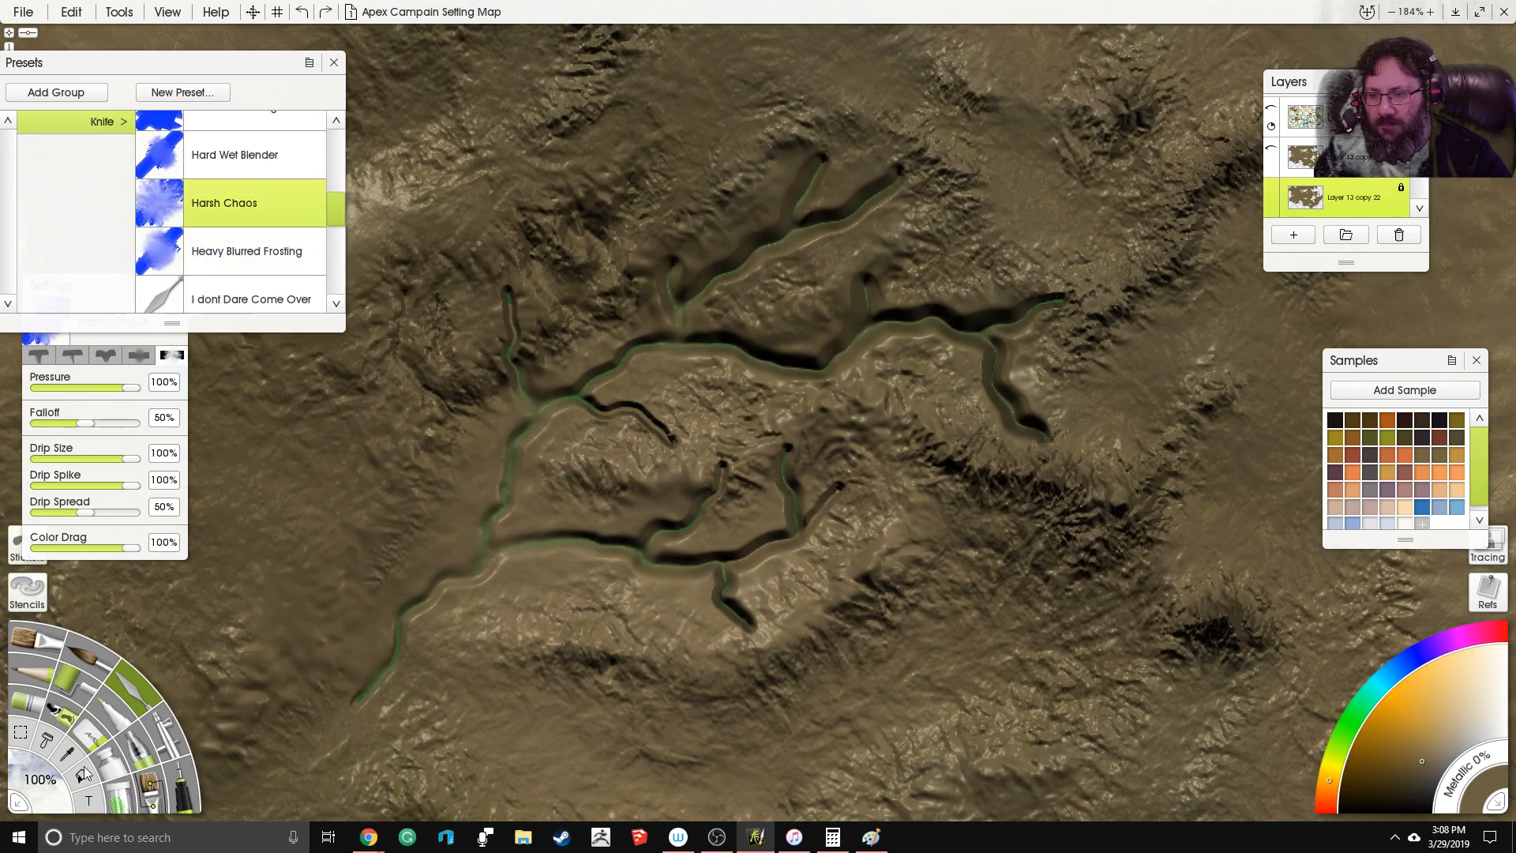
Step: Set the knife's size to 78% and falloff to 34%, and roughen the northern river branches into eroded valleys
left_click_drag(55, 790, 38, 695)
left_click_drag(79, 424, 70, 424)
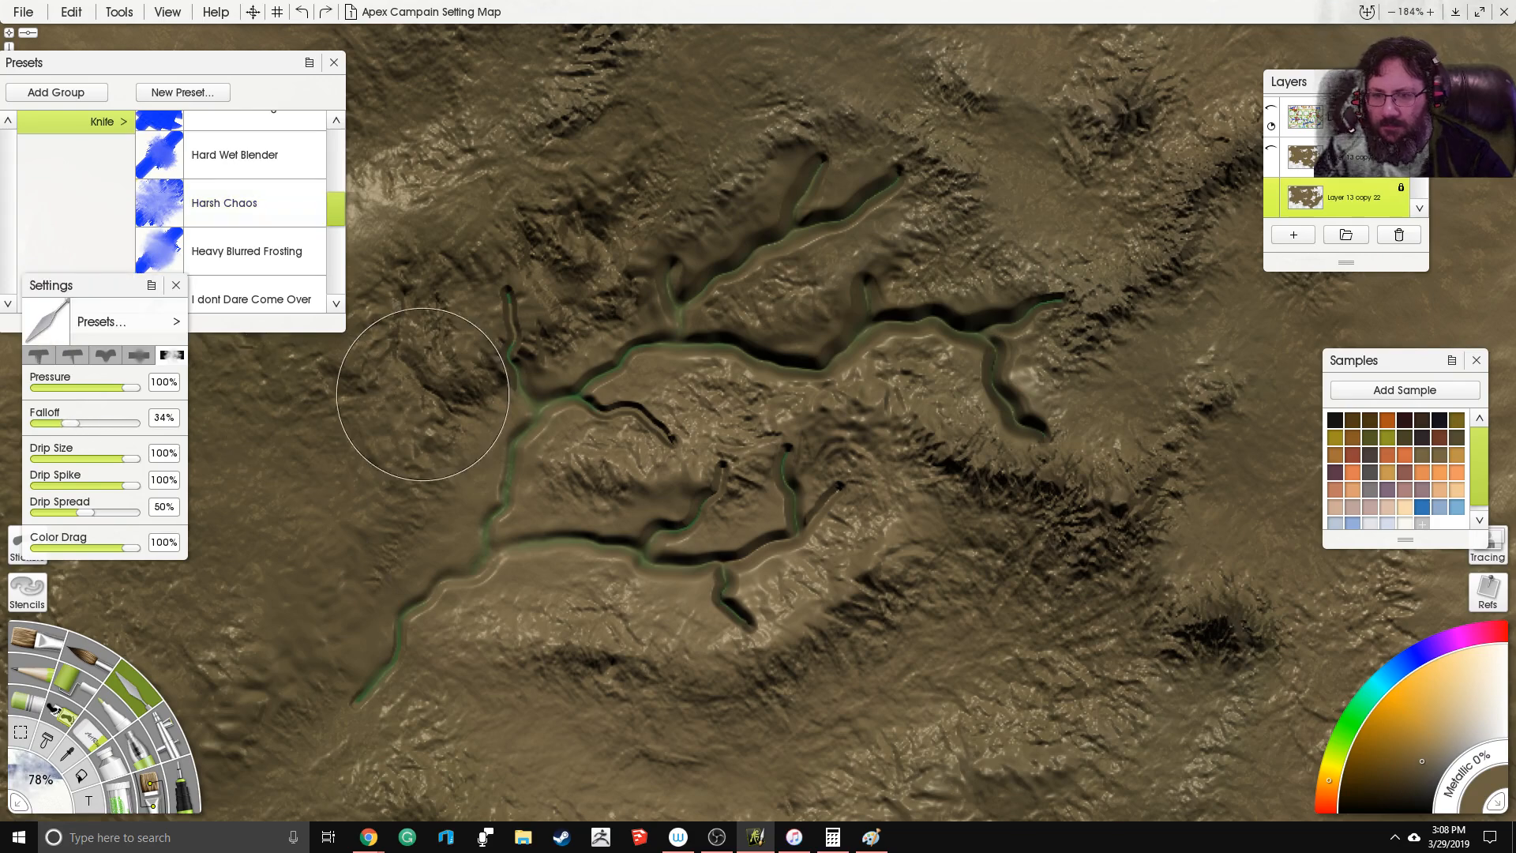
mouse_move(498, 507)
left_mouse_down()
mouse_move(540, 404)
mouse_move(522, 387)
mouse_move(519, 336)
mouse_move(562, 396)
mouse_move(646, 424)
mouse_move(613, 368)
mouse_move(661, 346)
mouse_move(658, 292)
mouse_move(692, 347)
mouse_move(781, 365)
mouse_move(815, 368)
mouse_move(877, 324)
mouse_move(957, 334)
mouse_move(1012, 425)
mouse_move(1005, 316)
left_mouse_up()
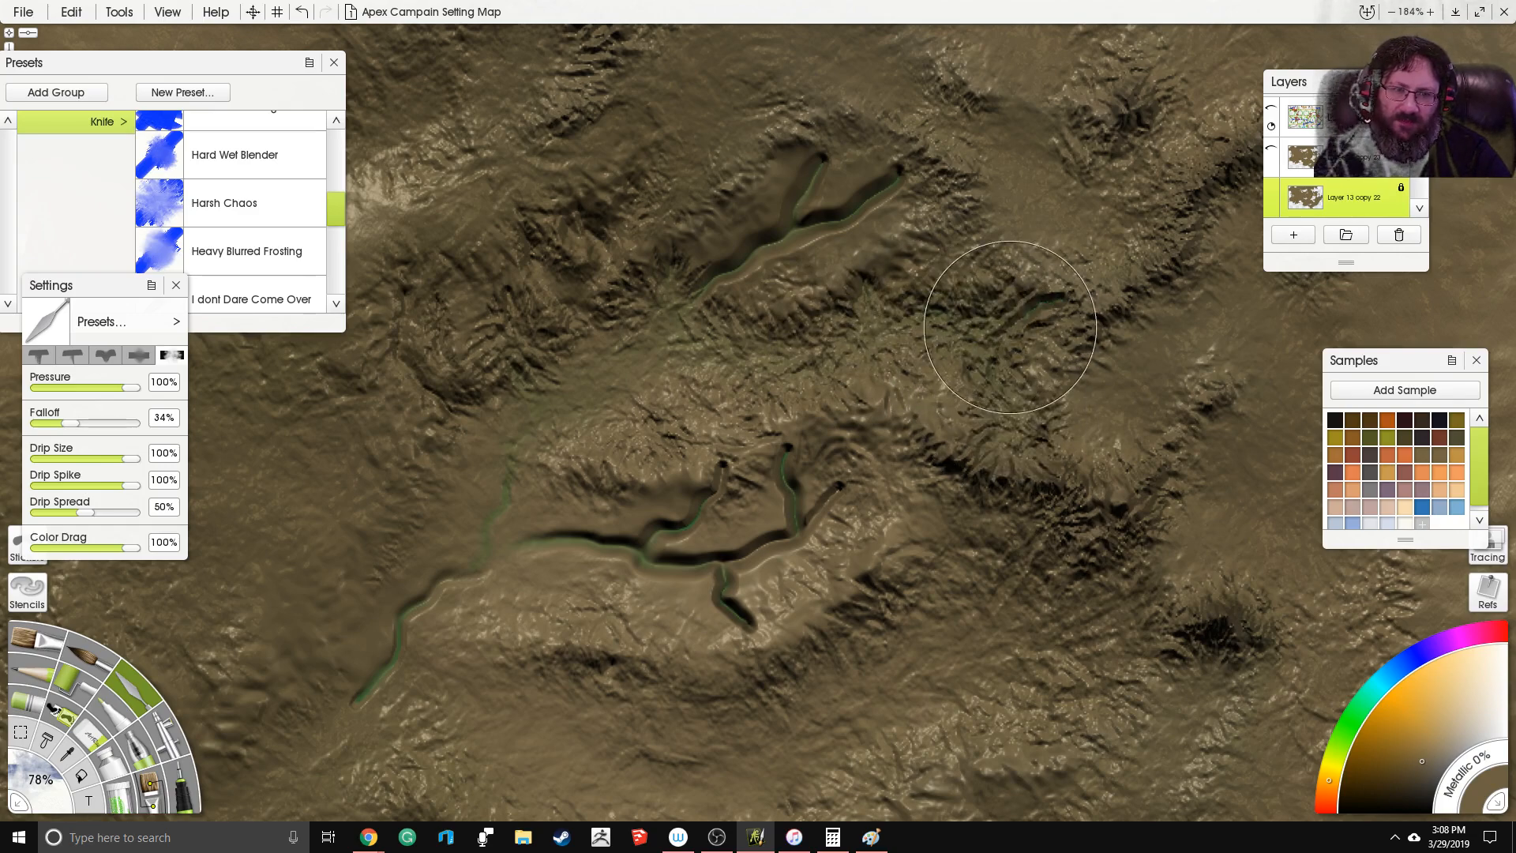
mouse_move(670, 311)
left_mouse_down()
mouse_move(799, 175)
mouse_move(797, 228)
mouse_move(876, 172)
left_mouse_up()
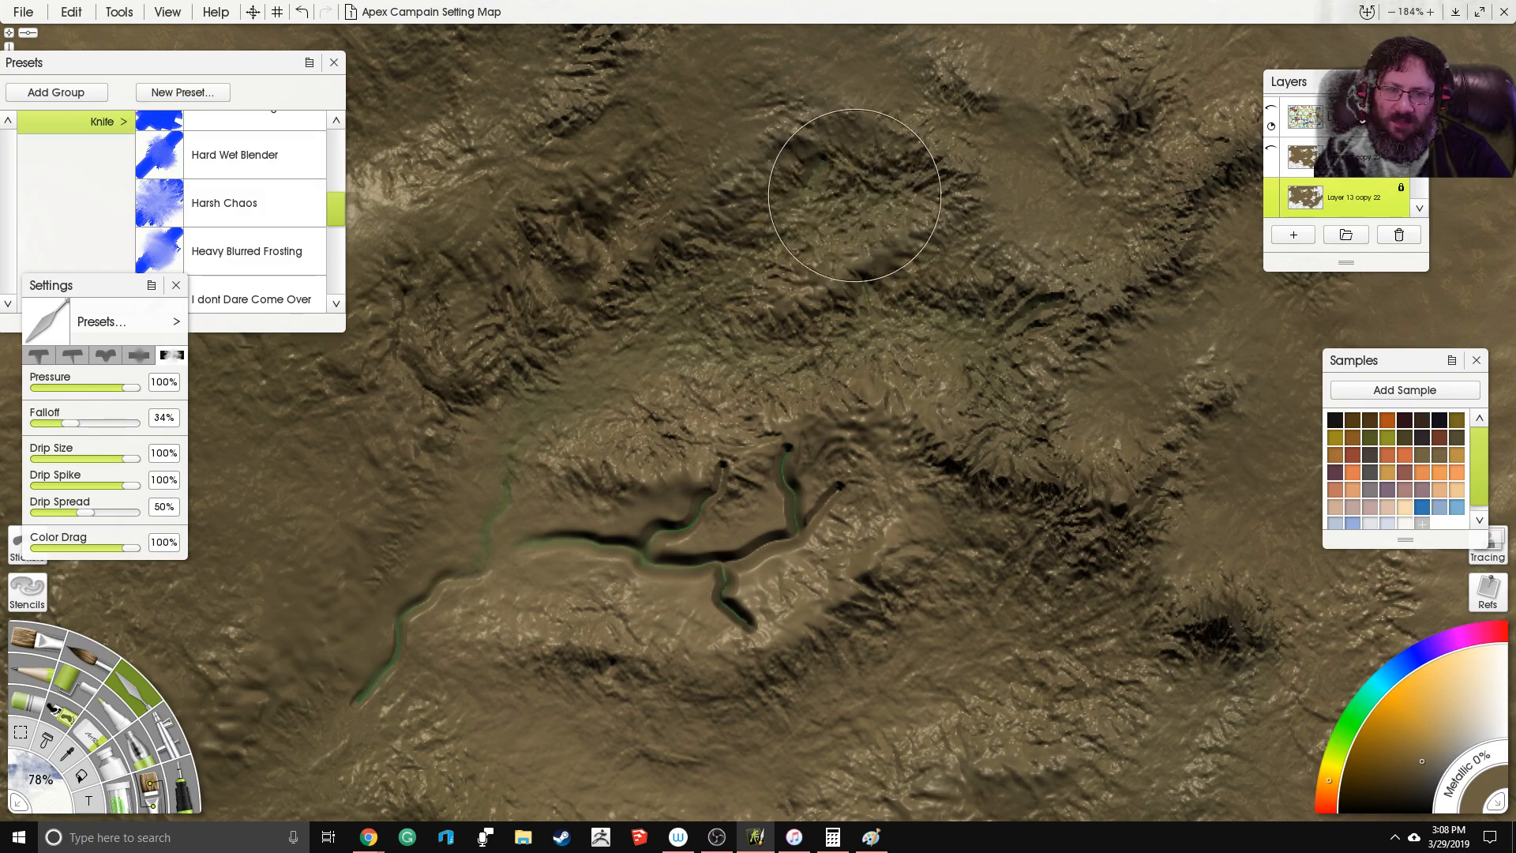
Step: Roughen the remaining southern river branches into eroded valleys with the Harsh Chaos knife
mouse_move(558, 457)
left_mouse_down()
mouse_move(506, 540)
mouse_move(639, 559)
mouse_move(708, 512)
mouse_move(663, 562)
mouse_move(712, 583)
mouse_move(734, 616)
mouse_move(709, 573)
mouse_move(771, 548)
mouse_move(791, 471)
mouse_move(825, 520)
mouse_move(540, 546)
left_mouse_up()
mouse_move(709, 543)
left_mouse_down()
mouse_move(482, 550)
mouse_move(455, 570)
left_mouse_up()
scroll(529, 444, "down", 5)
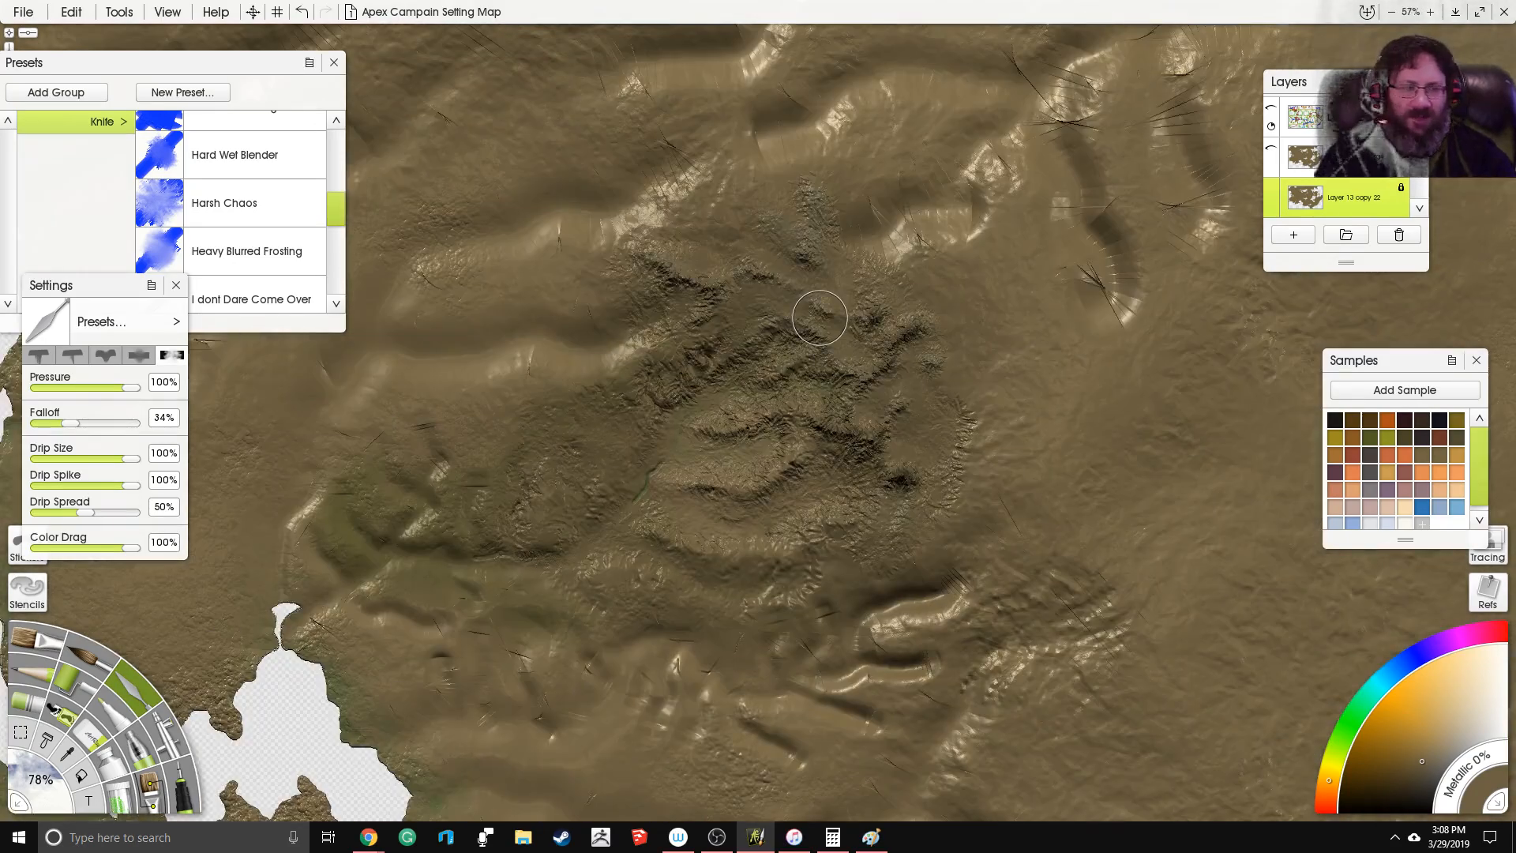
scroll(842, 320, "up", 2)
left_click_drag(844, 306, 812, 321)
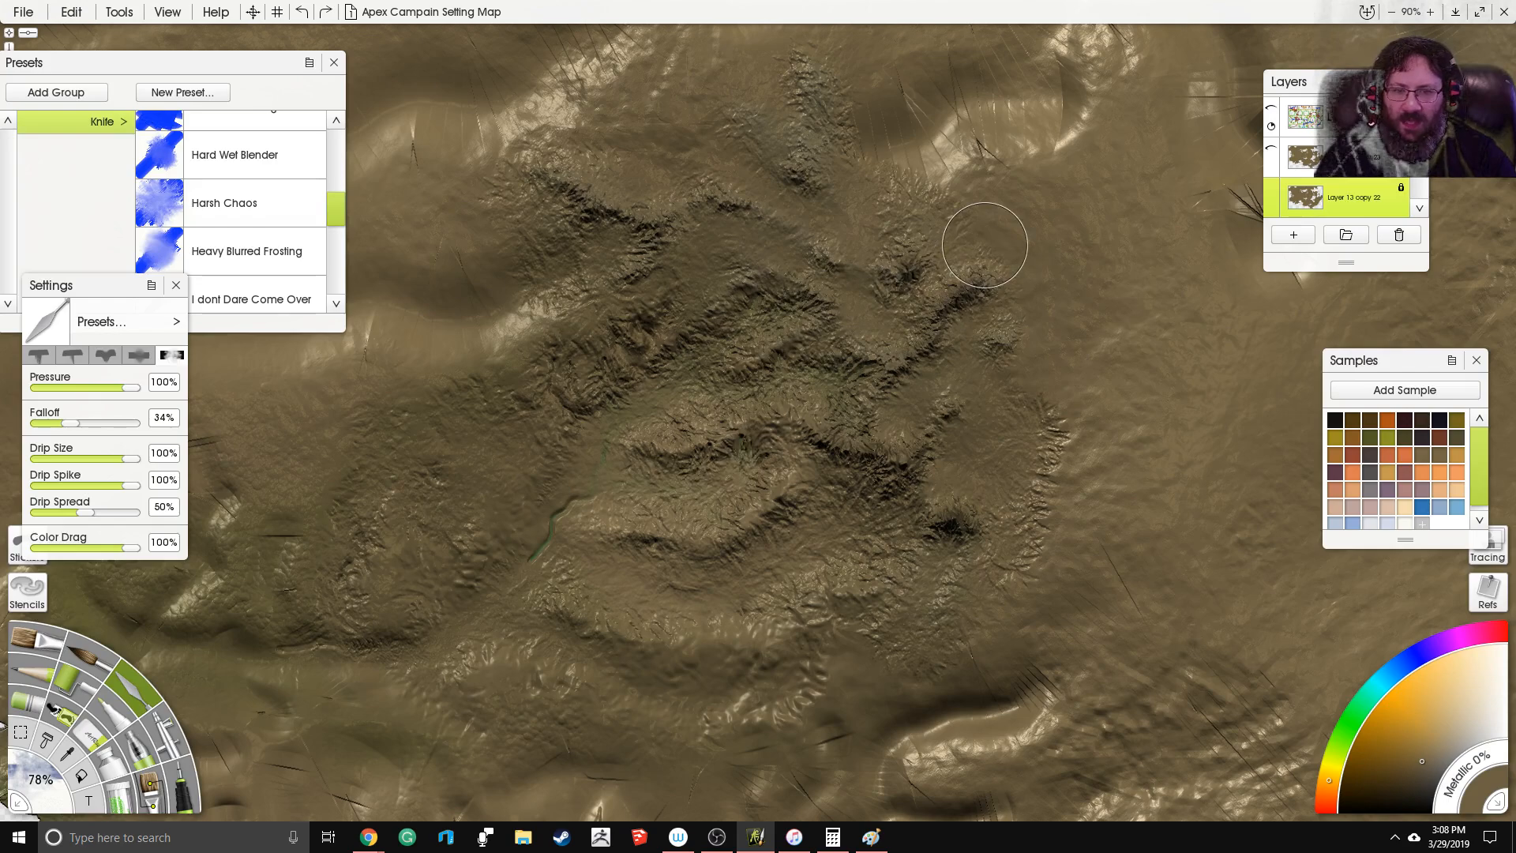
Step: Undo the valley roughening and the carved river branches until the channels are gone from the brown slopes
key("ctrl+z")
key("ctrl+z")
key("ctrl+z")
key("ctrl+z")
key("ctrl+z")
key("ctrl+z")
key("ctrl+z")
key("ctrl+z")
key("ctrl+z")
key("ctrl+z")
key("ctrl+z")
key("ctrl+z")
key("ctrl+z")
key("ctrl+z")
key("ctrl+z")
key("ctrl+z")
key("ctrl+z")
key("ctrl+z")
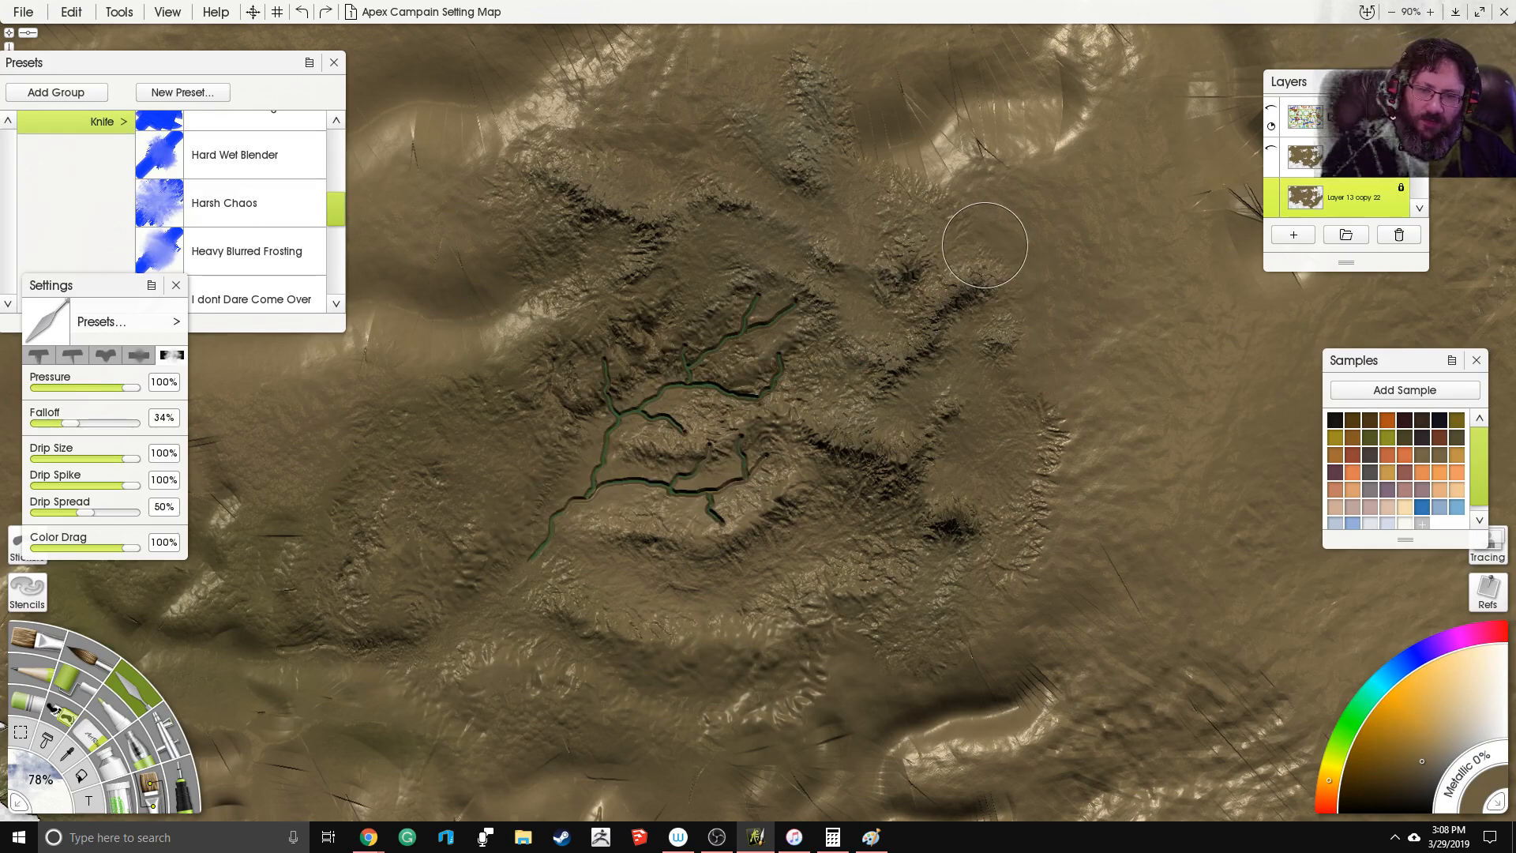
key("ctrl+z")
key("ctrl+z")
key("ctrl+z")
key("ctrl+z")
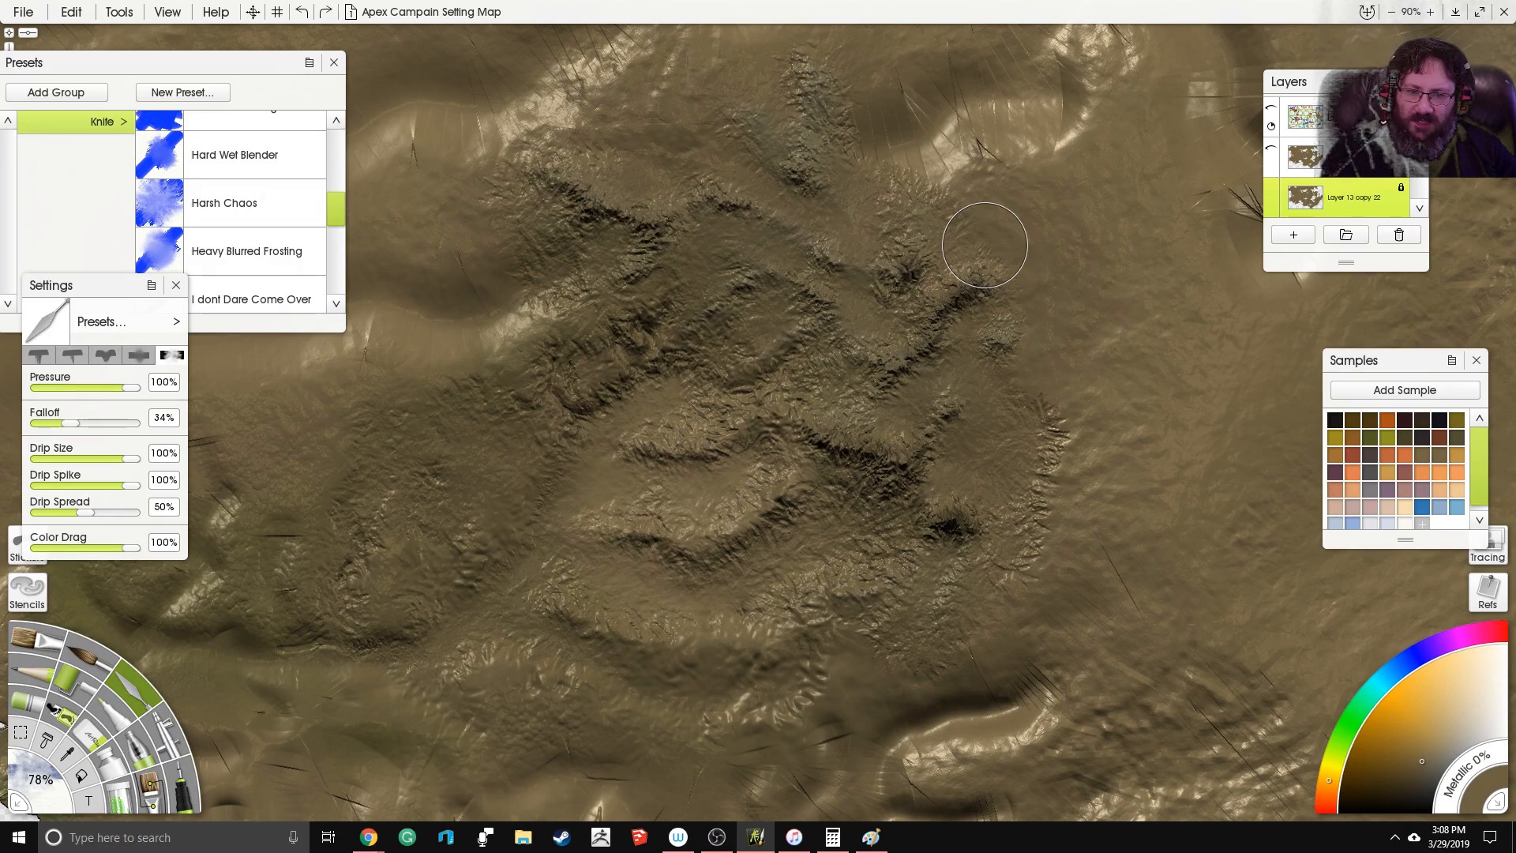
Step: Undo the earlier slope reworking and the brown recolouring of the green hills and grey ridges
key("ctrl+z")
key("ctrl+z")
key("ctrl+z")
key("ctrl+z")
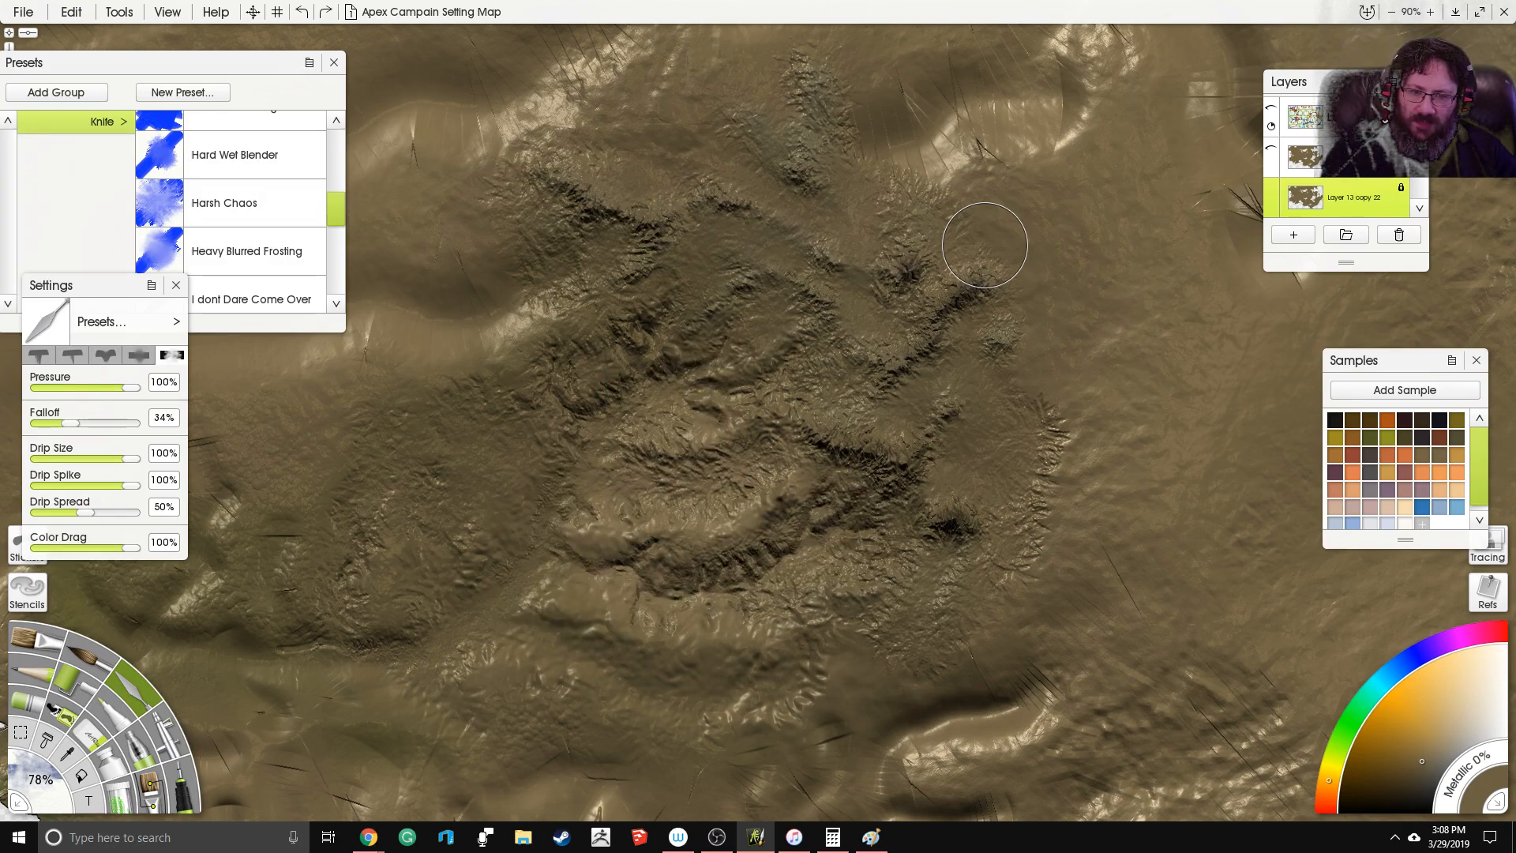
key("ctrl+z")
key("ctrl+z")
key("ctrl+z")
key("ctrl+z")
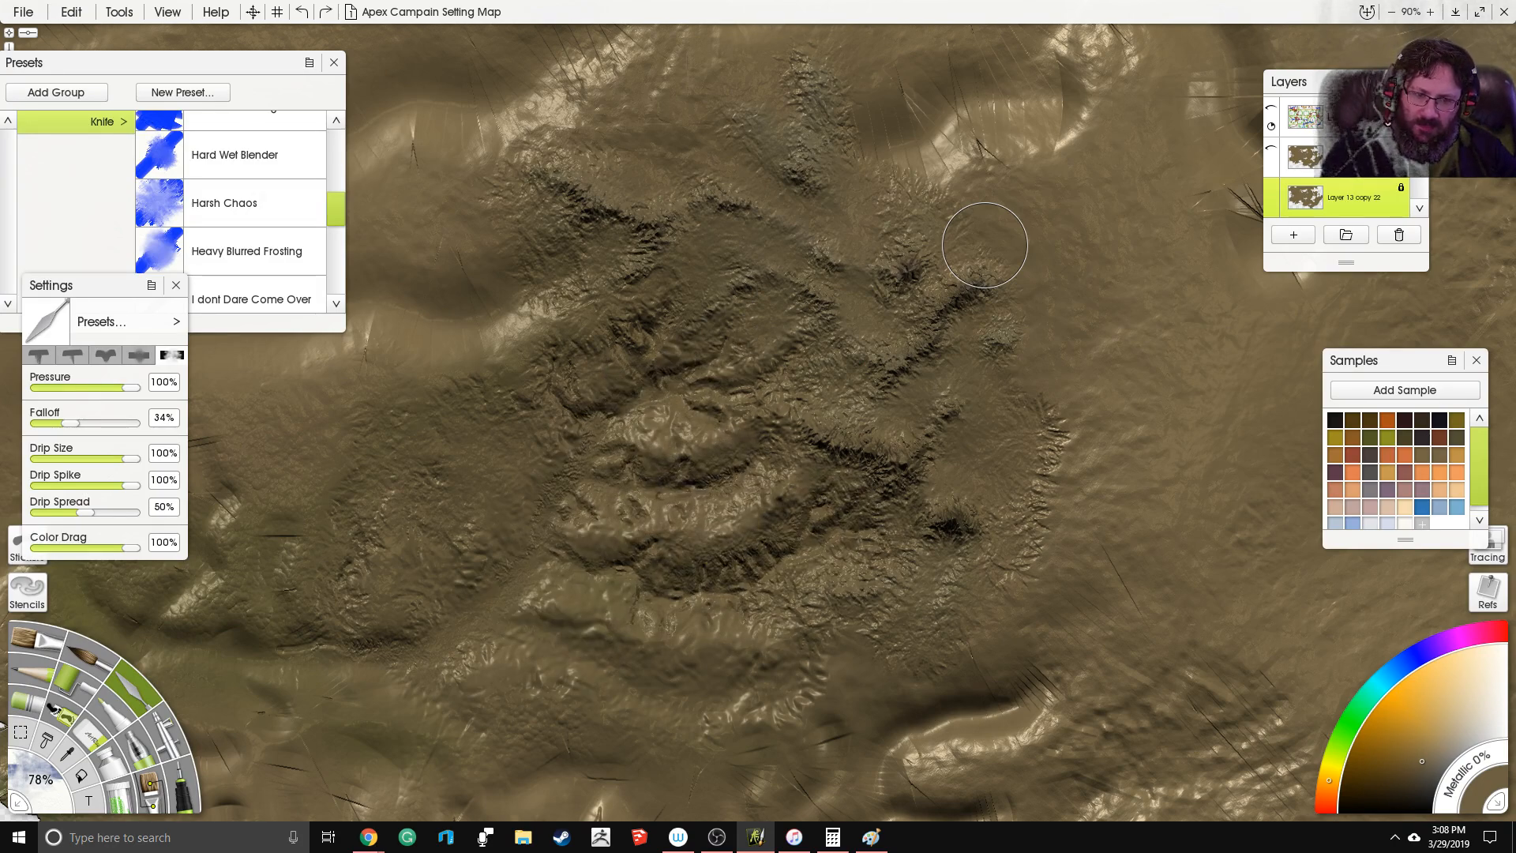
key("ctrl+z")
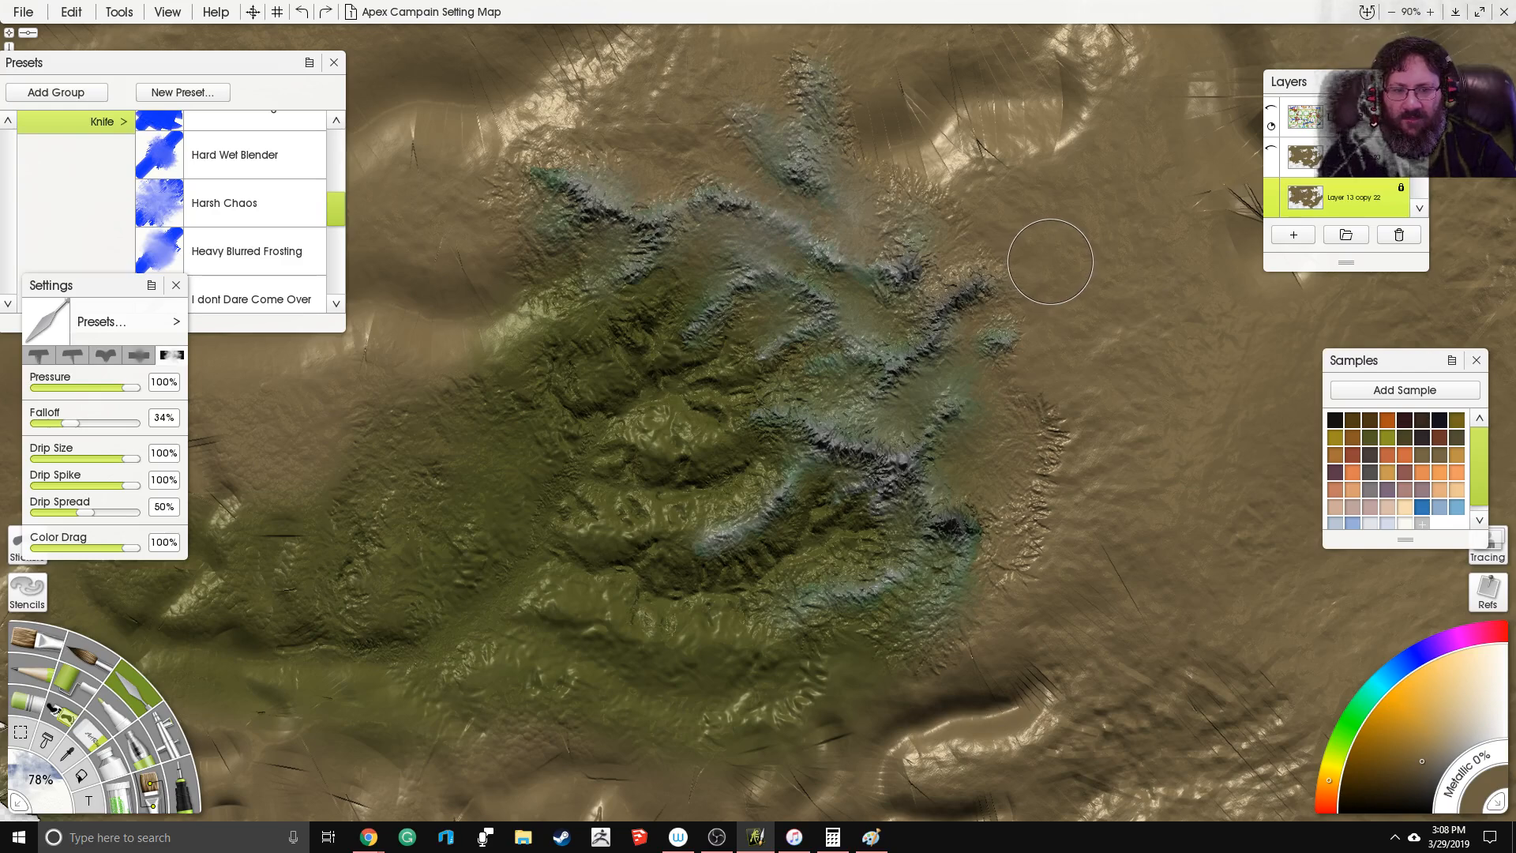
Step: Undo the blending of the grey mountain ridges back to their original hard-edged strokes
key("ctrl+z")
key("ctrl+z")
key("ctrl+z")
key("ctrl+z")
key("ctrl+z")
key("ctrl+z")
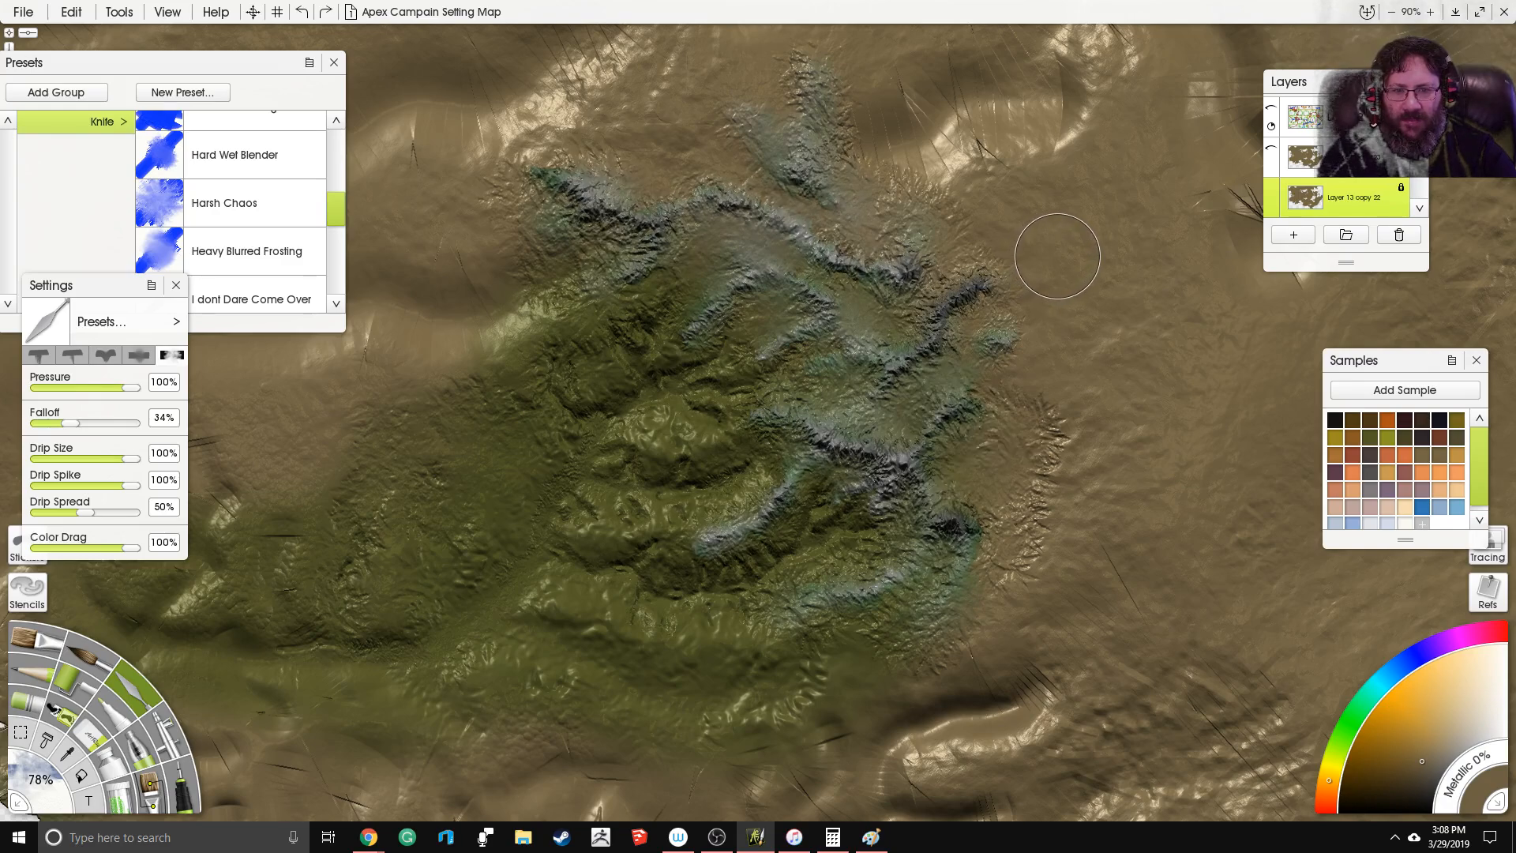
key("ctrl+z")
key("ctrl+z")
key("ctrl+z")
key("ctrl+z")
key("ctrl+z")
key("ctrl+z")
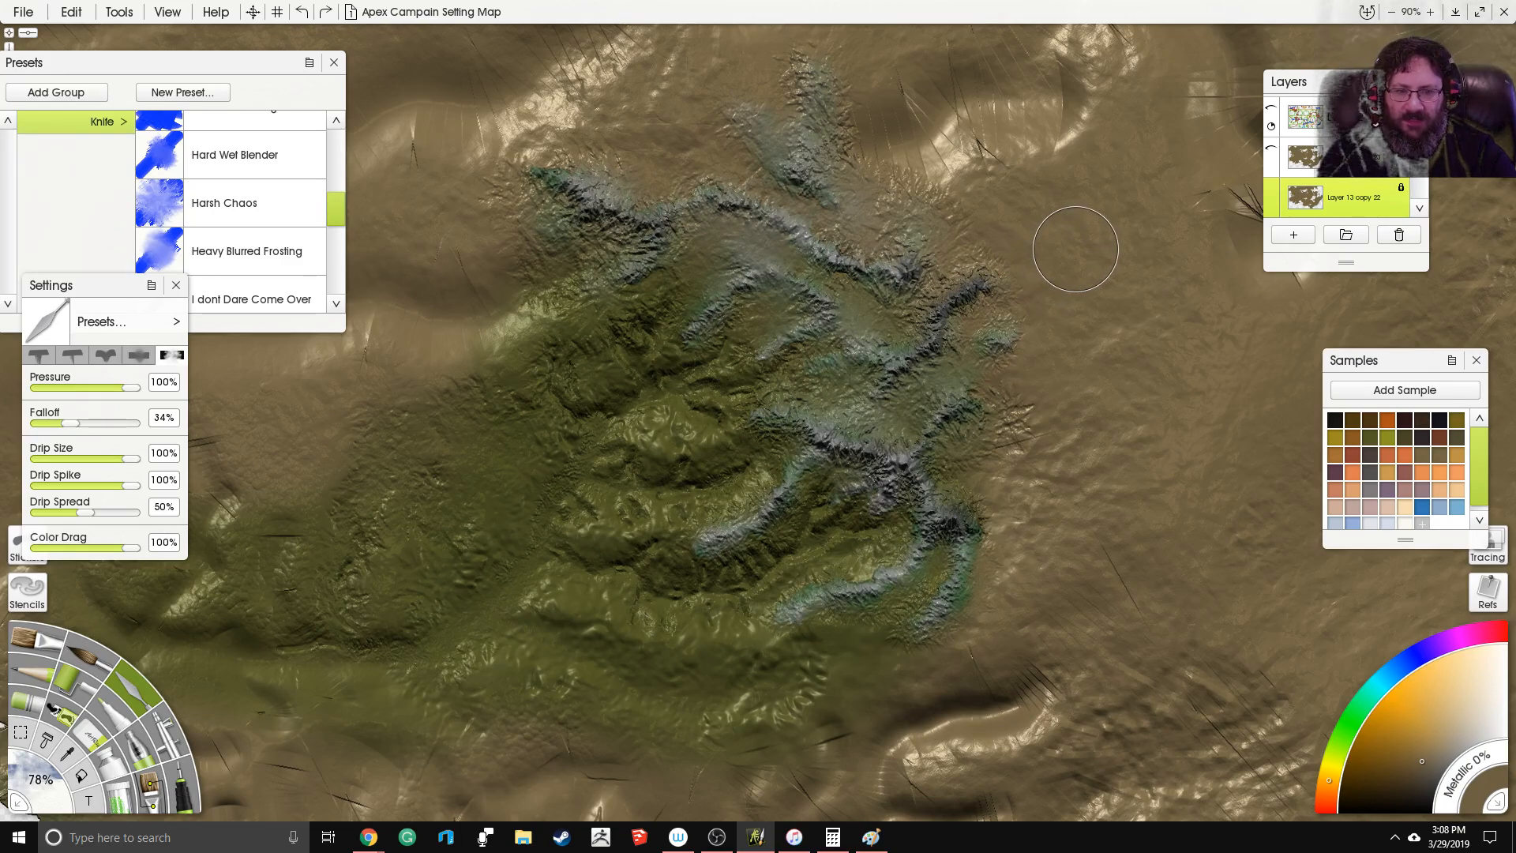
key("ctrl+z")
key("ctrl+z")
key("ctrl+z")
key("ctrl+z")
key("ctrl+z")
key("ctrl+z")
key("ctrl+z")
key("ctrl+z")
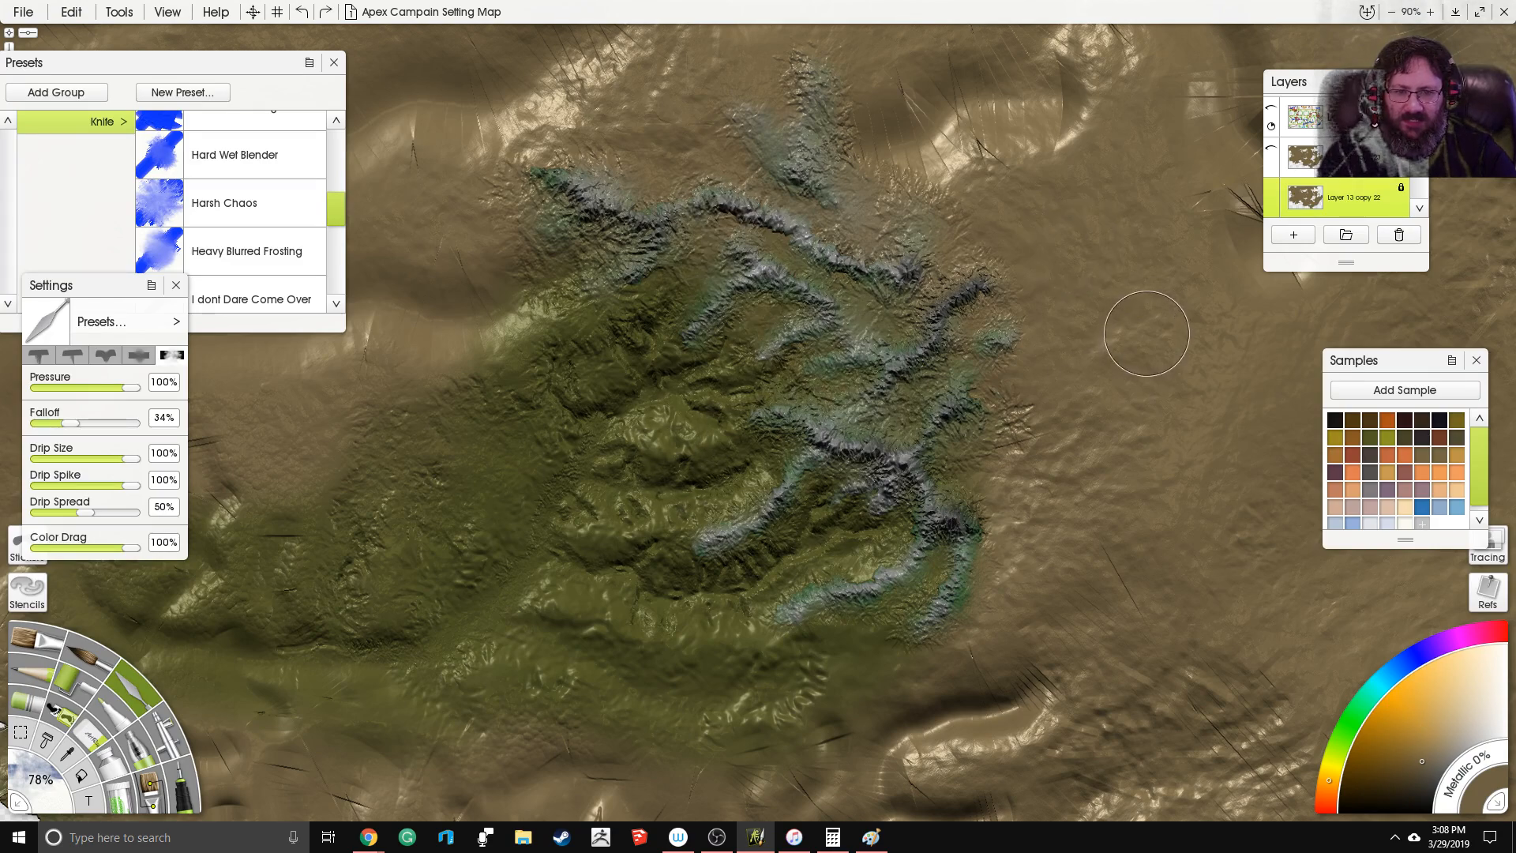
key("ctrl+z")
key("ctrl+z")
key("ctrl+z")
key("ctrl+z")
key("ctrl+z")
key("ctrl+z")
key("ctrl+z")
key("ctrl+z")
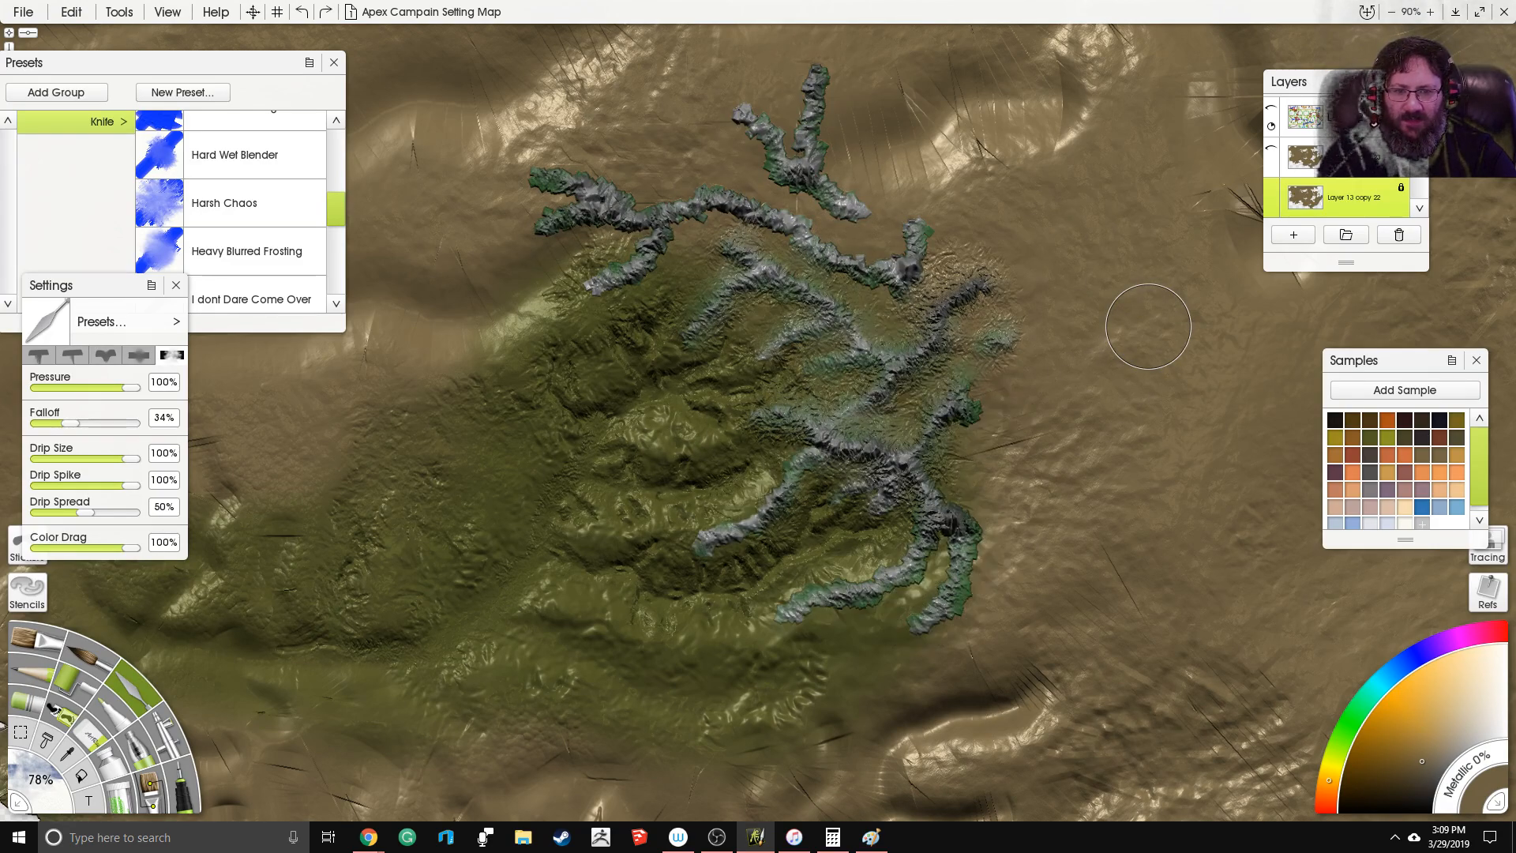
key("ctrl+z")
key("ctrl+z")
key("ctrl+z")
key("ctrl+z")
key("ctrl+z")
key("ctrl+z")
key("ctrl+z")
key("ctrl+z")
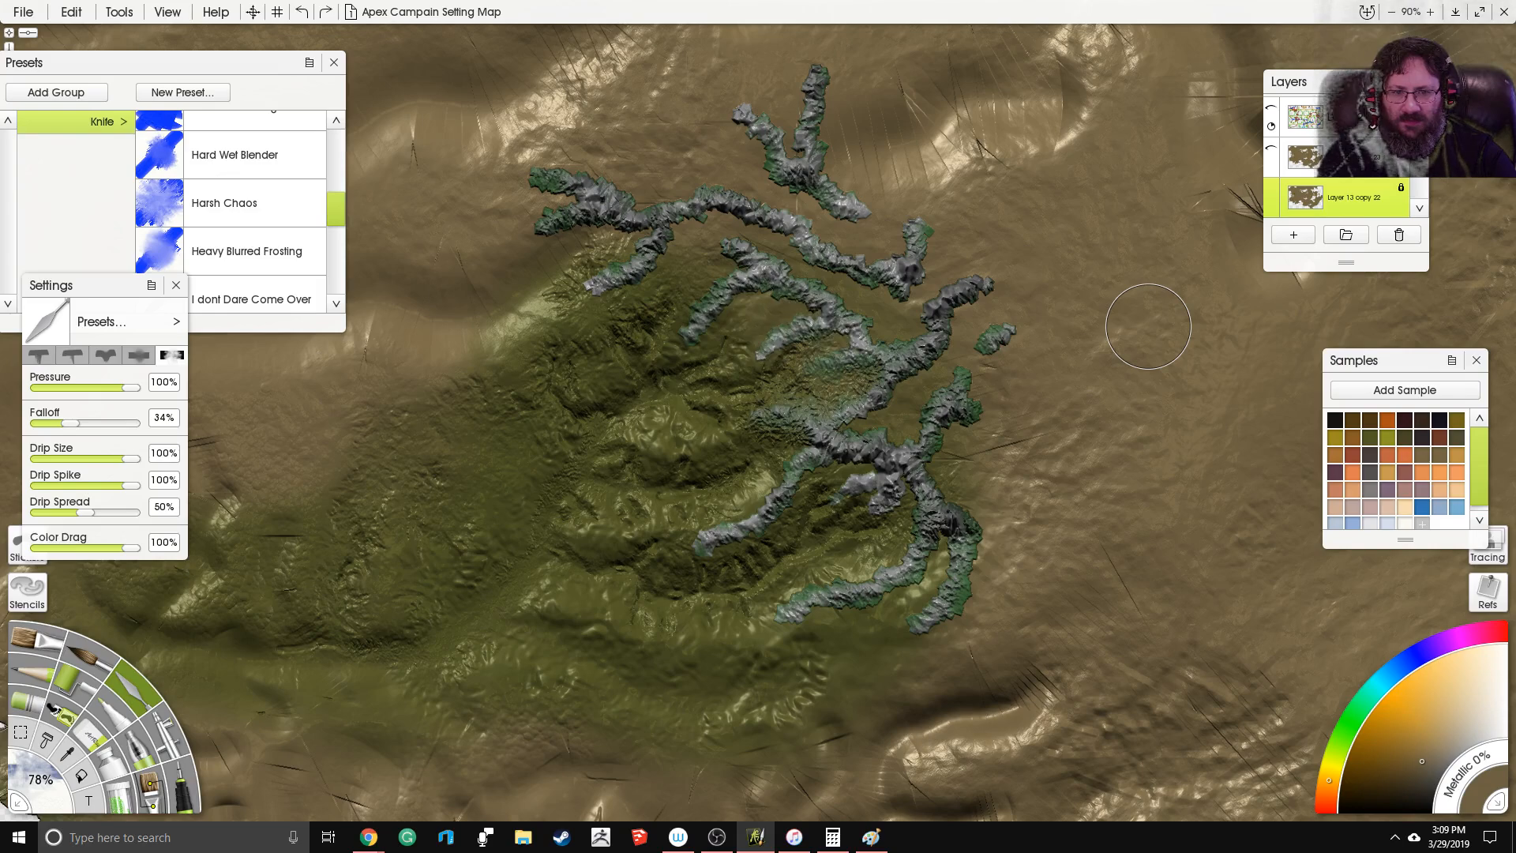
key("ctrl+z")
key("ctrl+z")
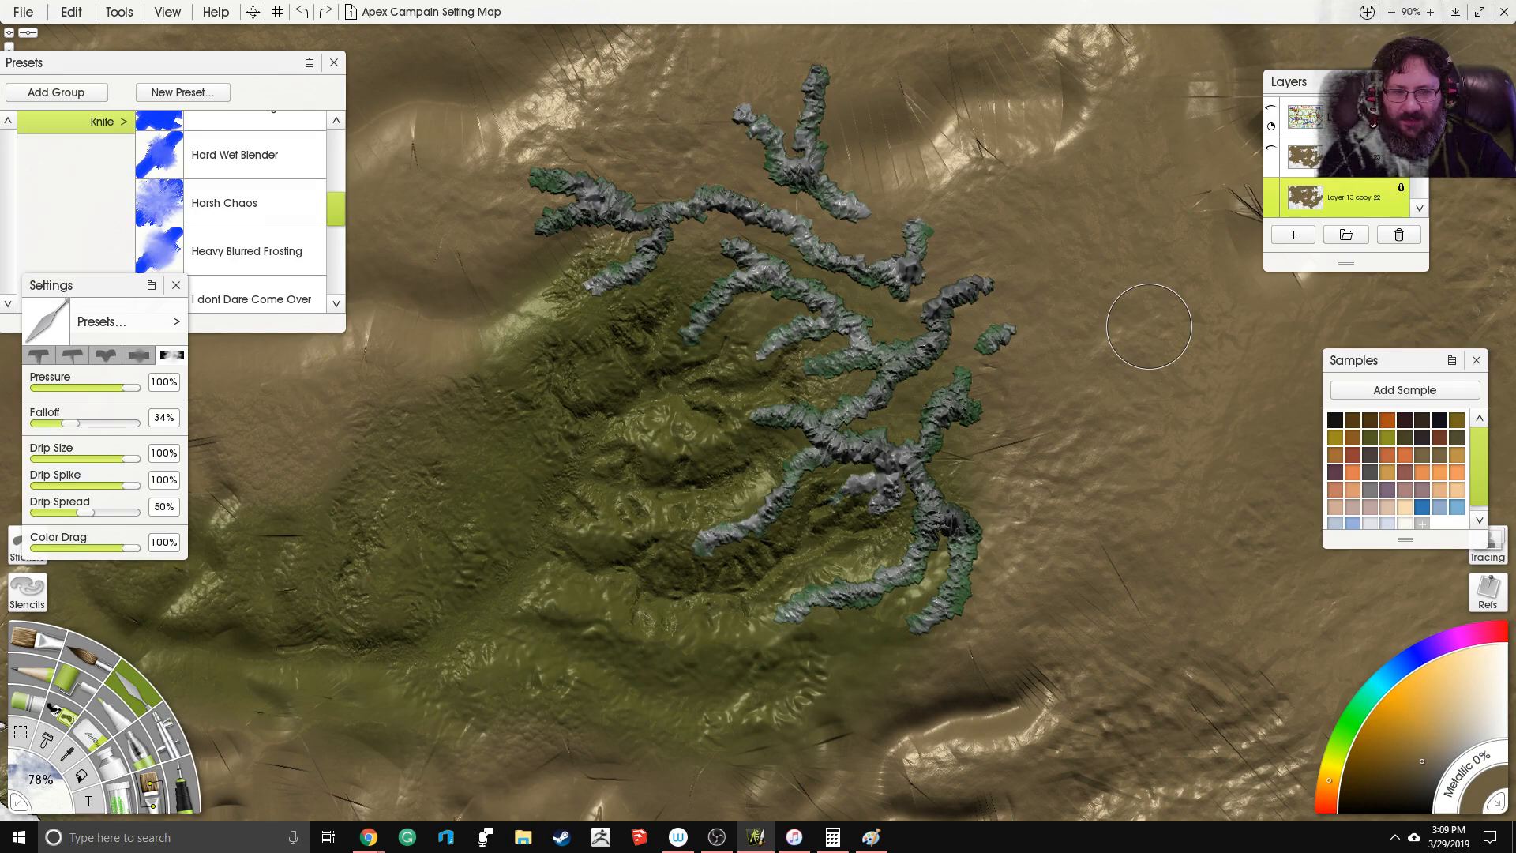
Step: Undo back to the separate ridge layer and delete Layer 3 with the grey mountain ridges
key("ctrl+z")
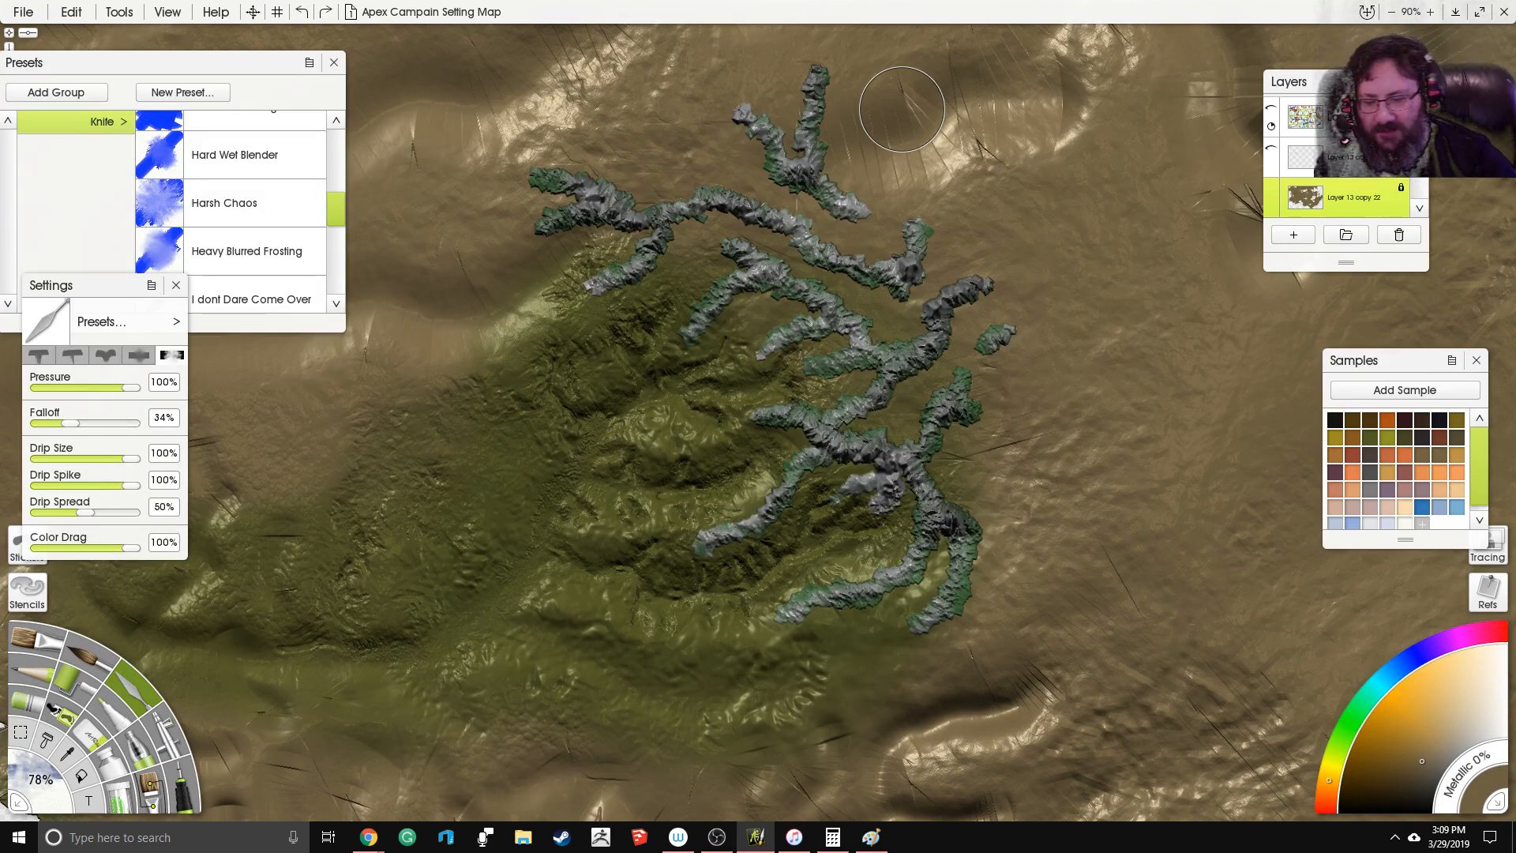
key("ctrl+z")
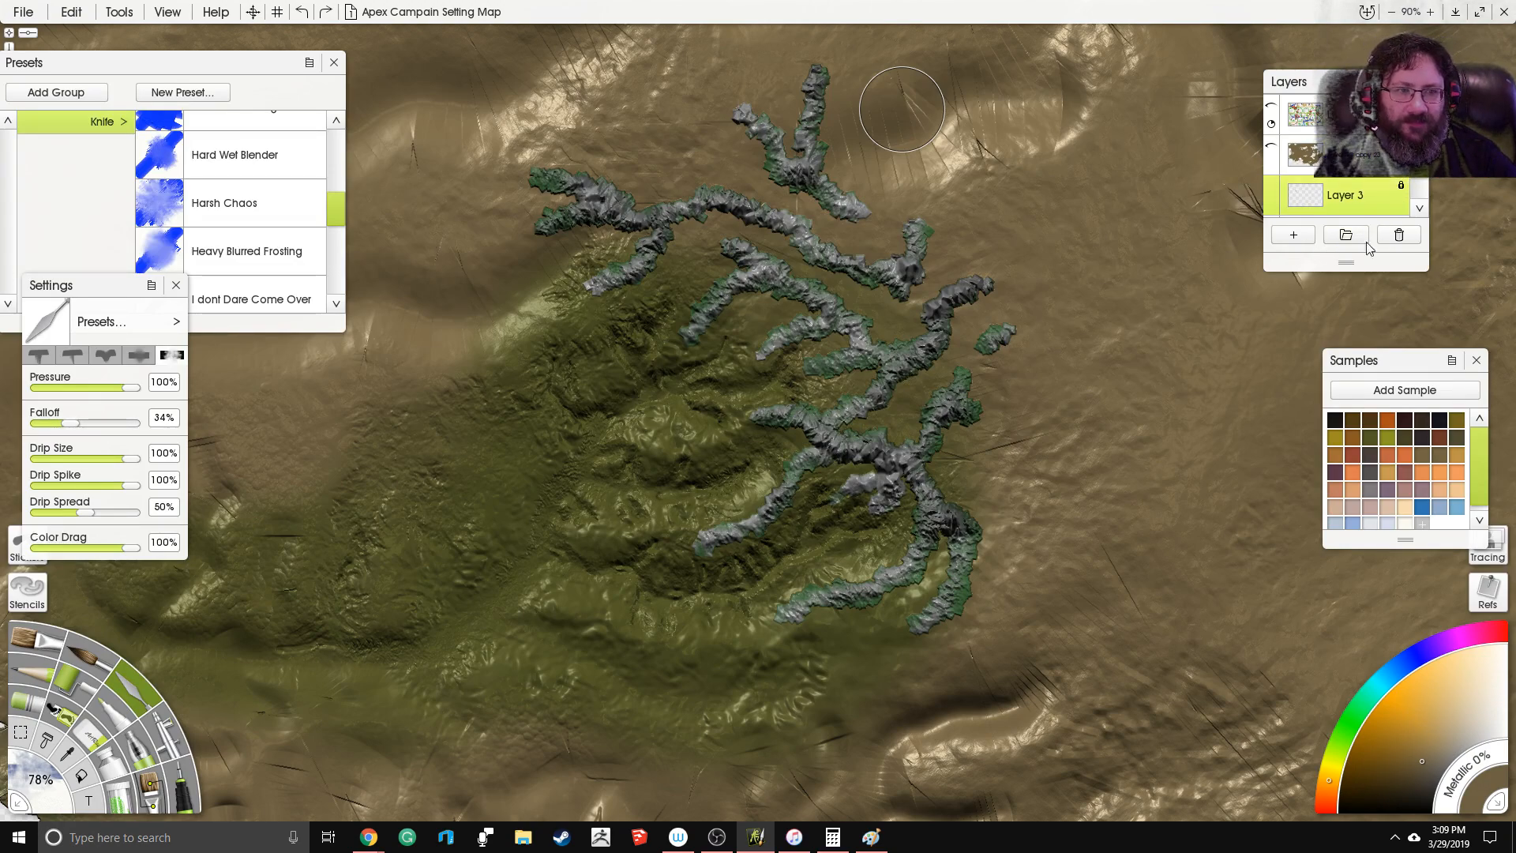
left_click(1404, 235)
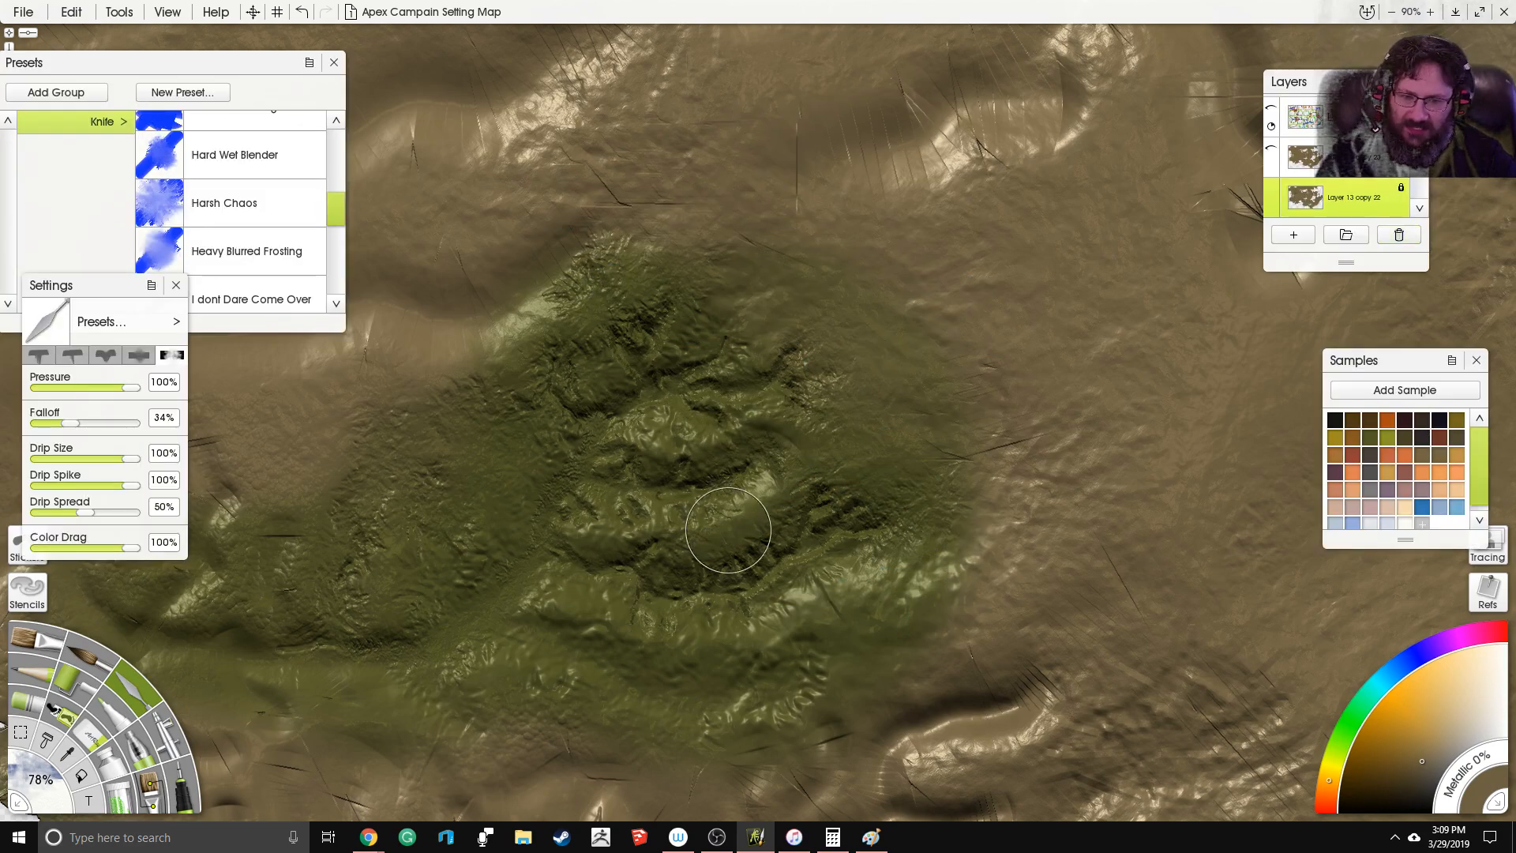
Step: Switch to the Glitter tool with the square flake shape and set its size to 20% over the green hills
scroll(682, 398, "down", 4)
scroll(682, 399, "down", 5)
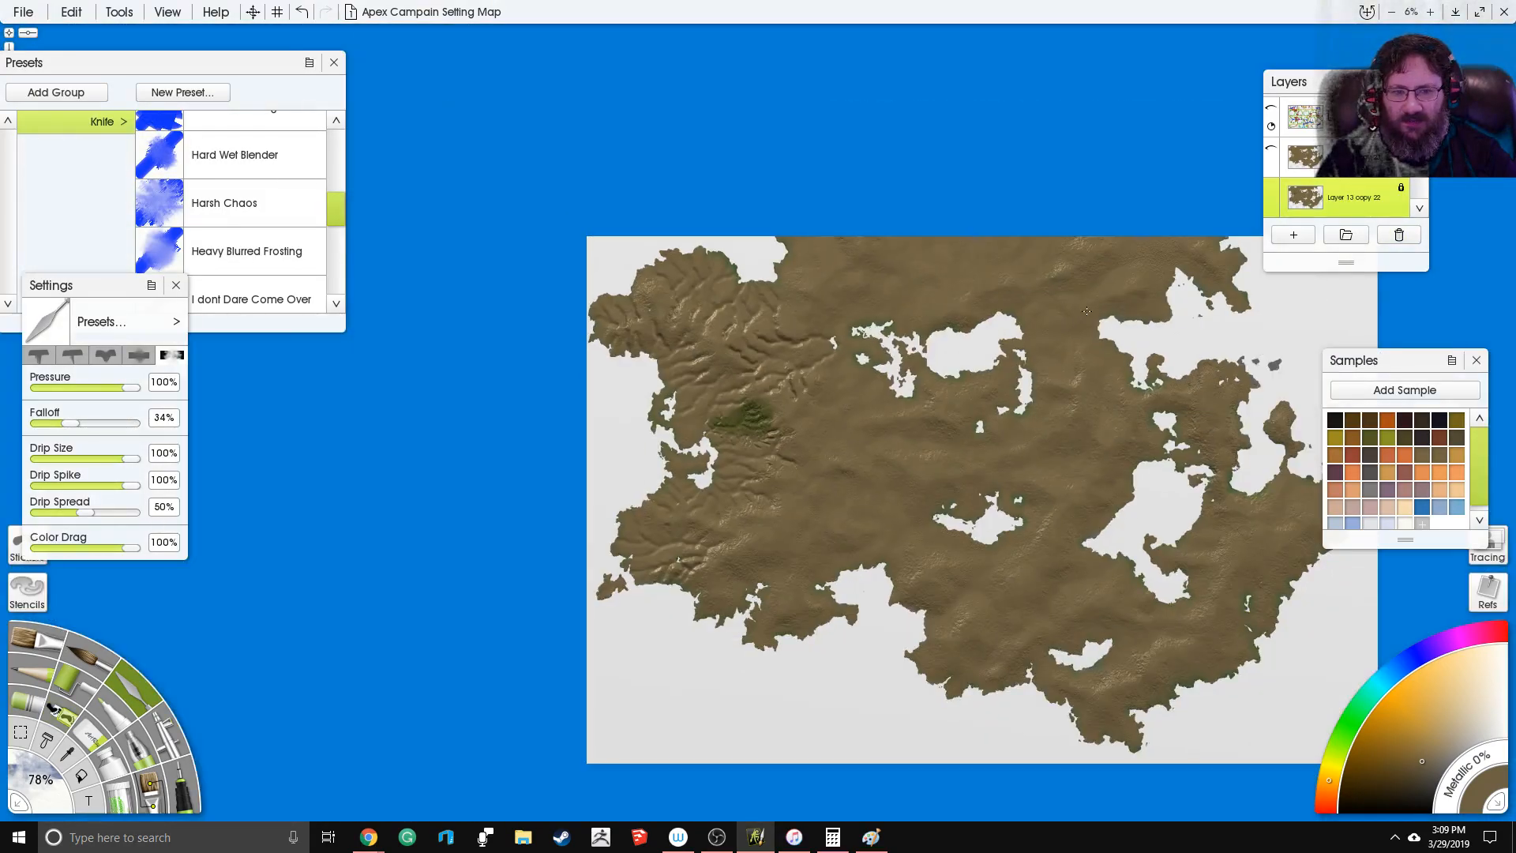
scroll(794, 374, "up", 6)
scroll(794, 375, "up", 3)
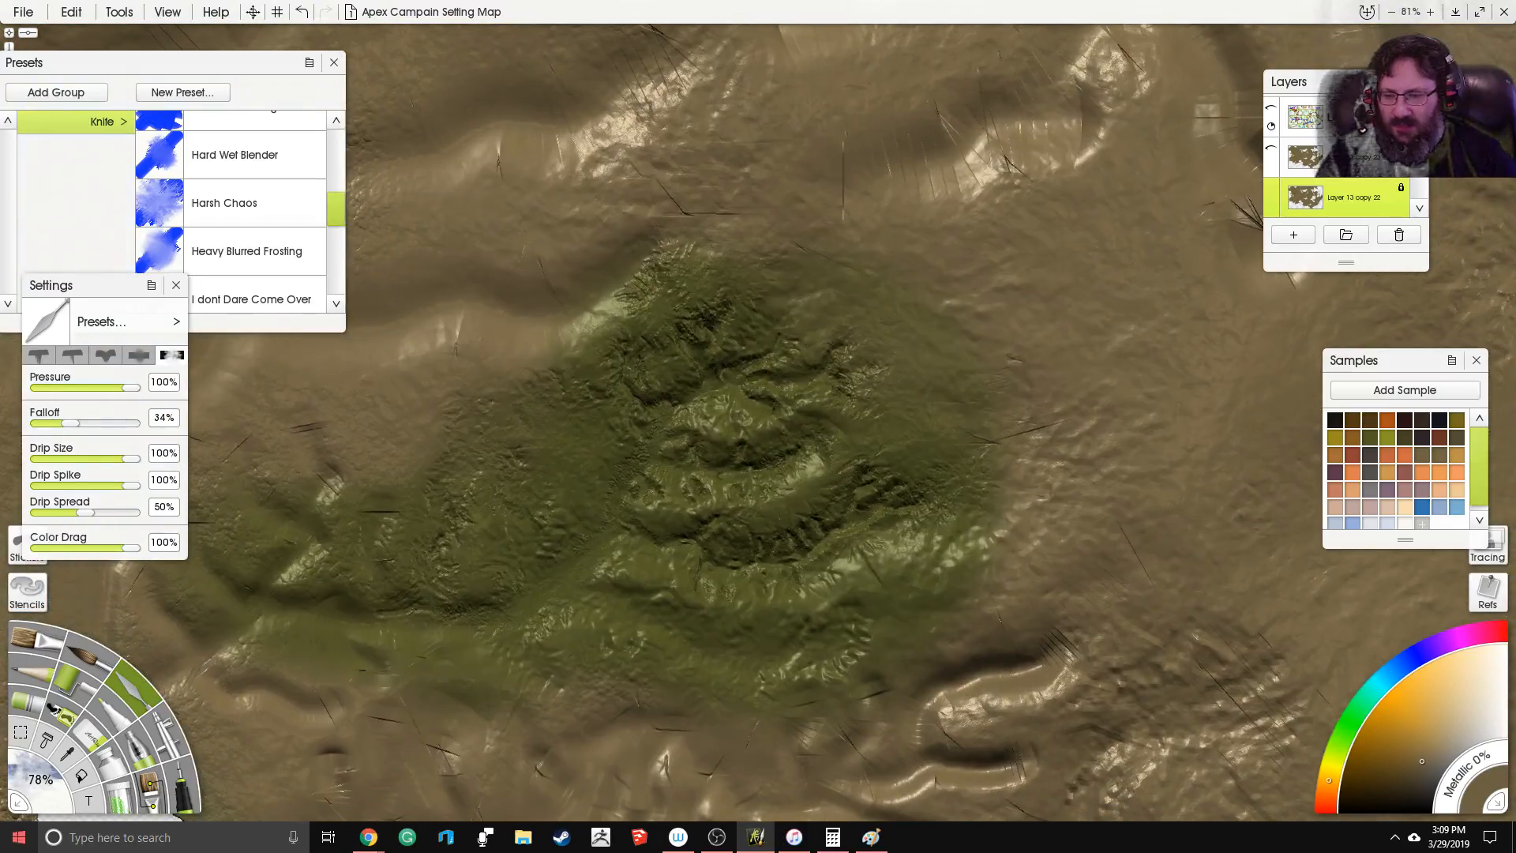
left_click(120, 805)
left_click(41, 355)
left_click(53, 784)
type("2")
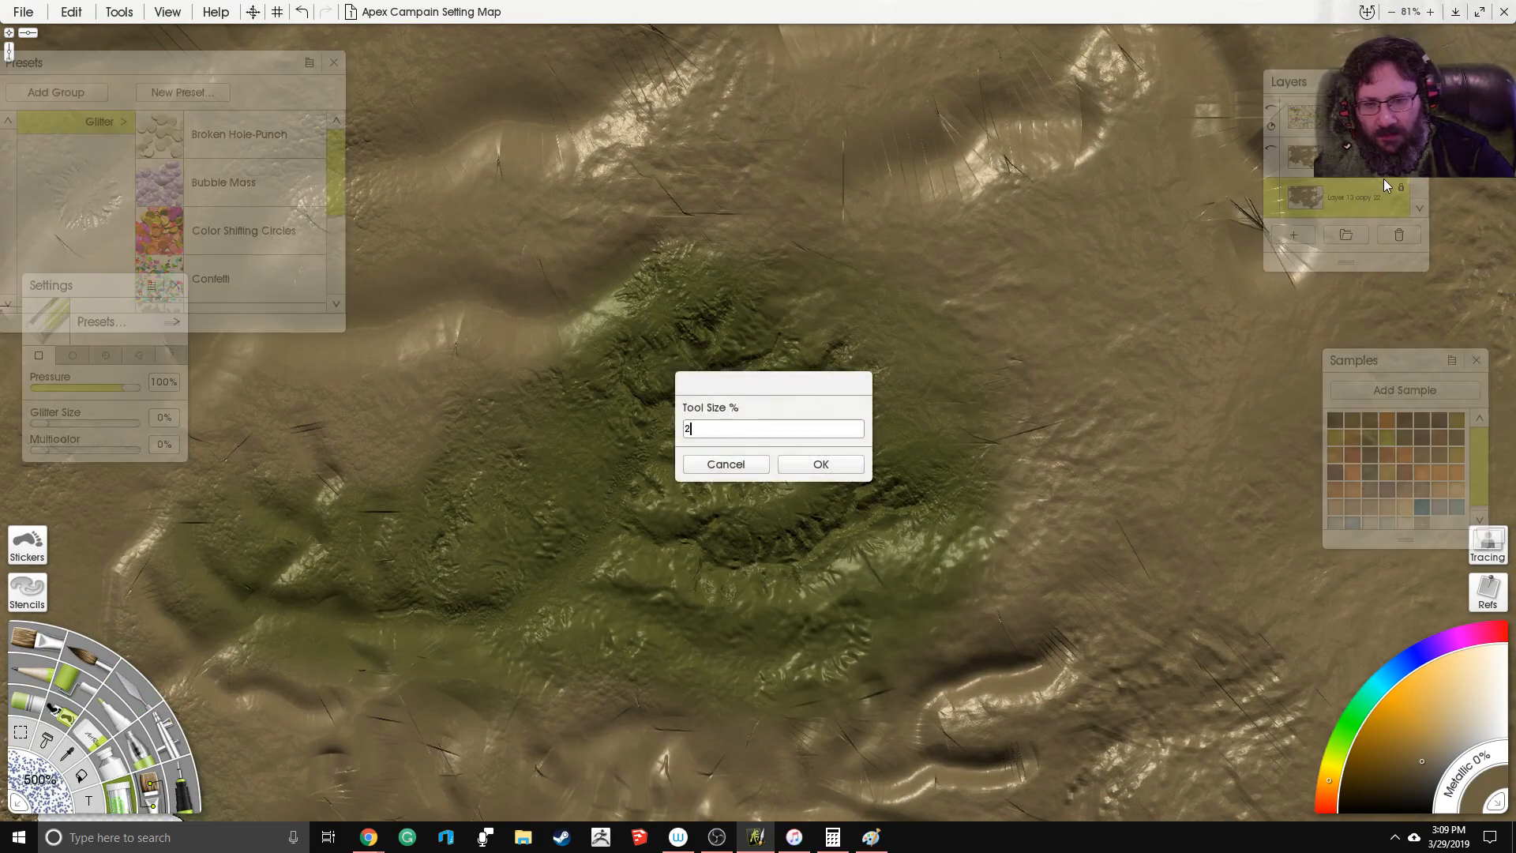
type("0")
key("Return")
scroll(757, 410, "up", 3)
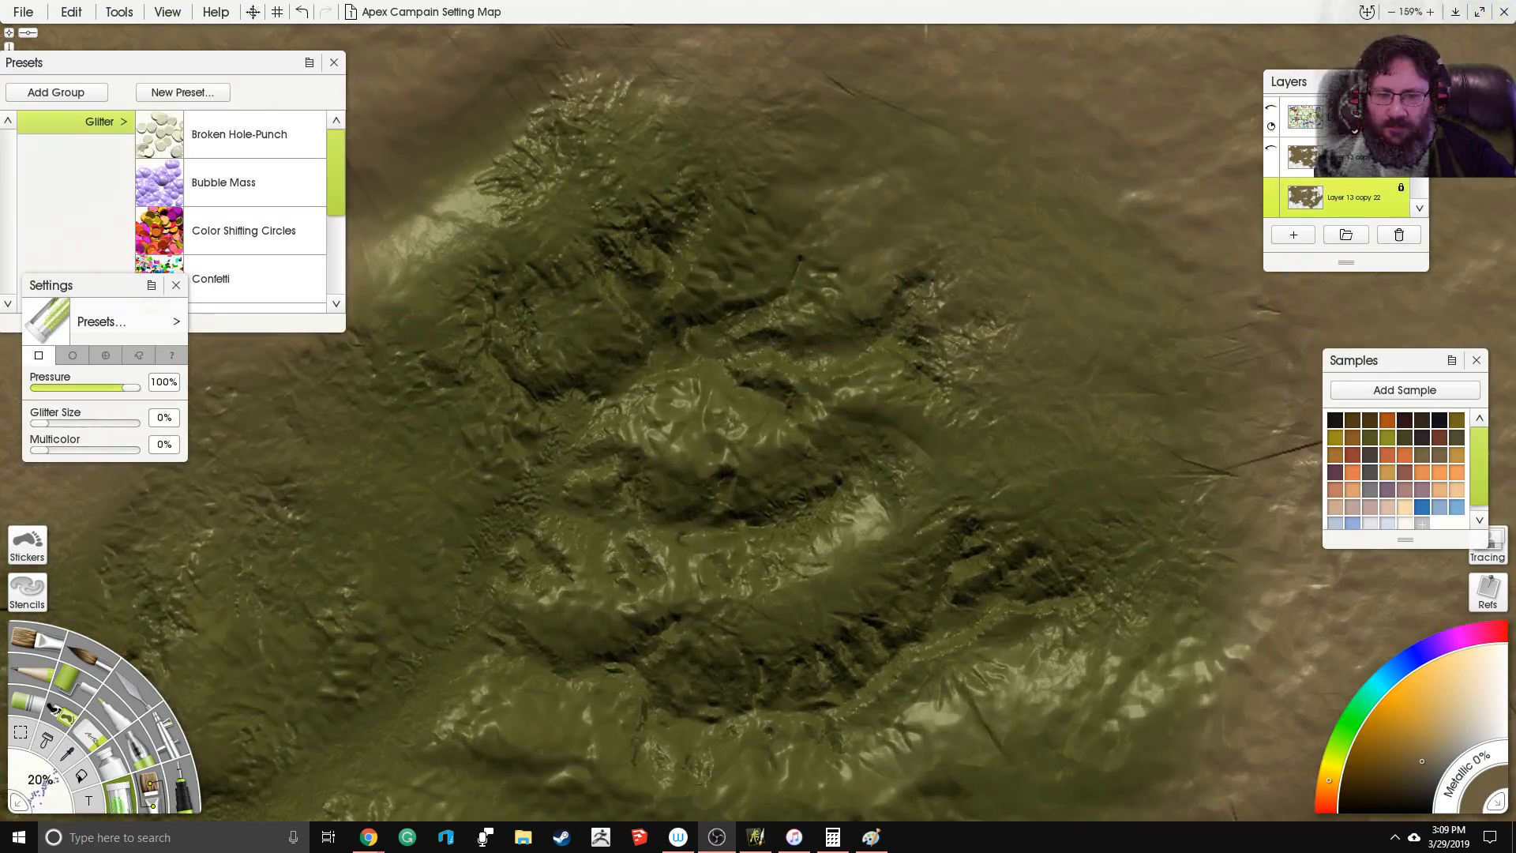
scroll(1009, 328, "up", 3)
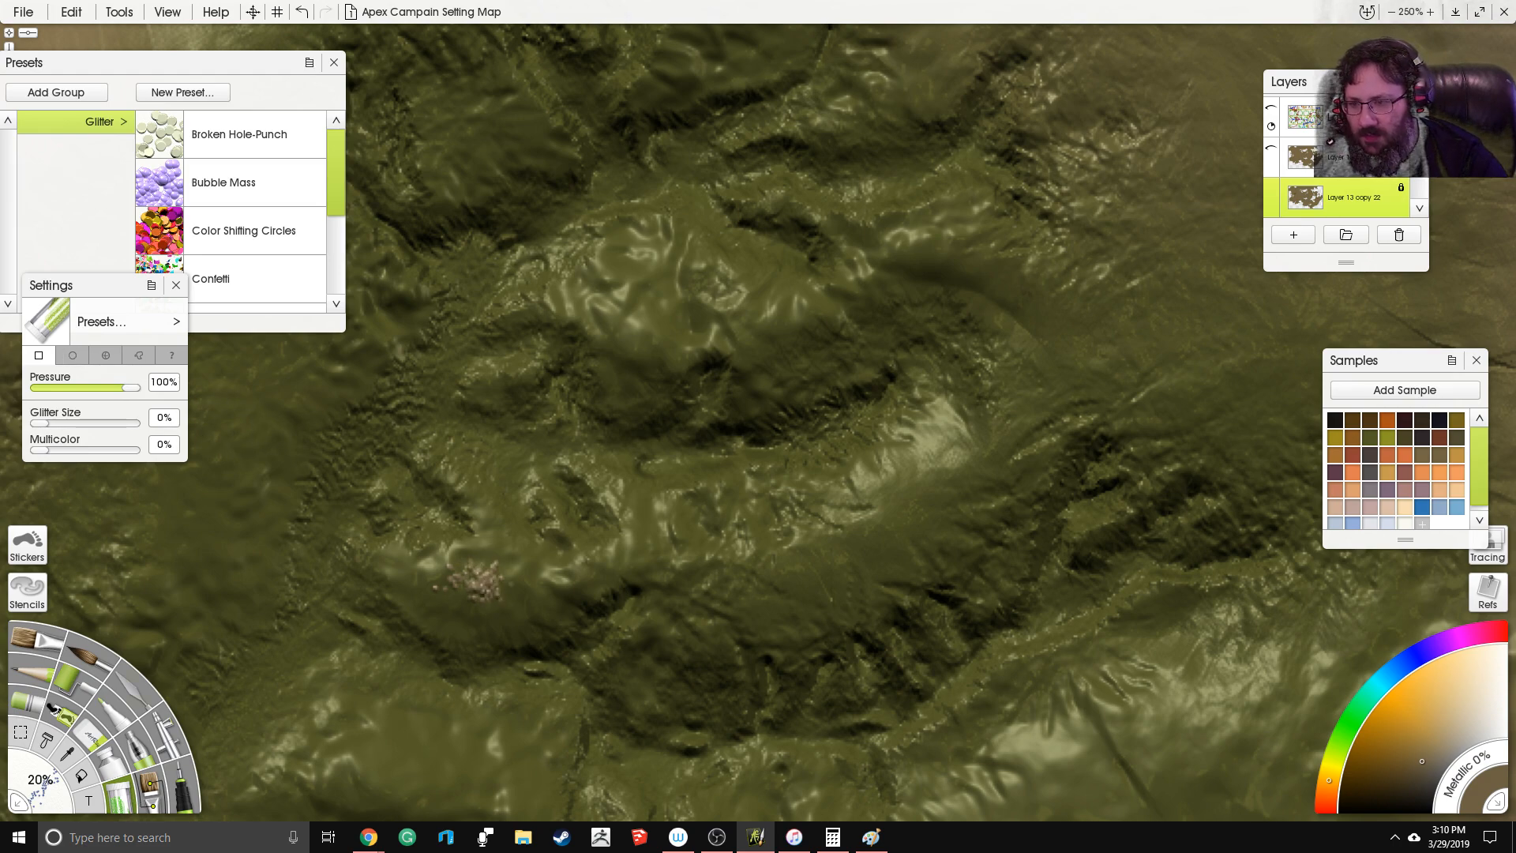
Step: Try a stroke of brown rock flakes at 82% glitter size along the lower green ridge, and undo it
left_click_drag(47, 418, 115, 422)
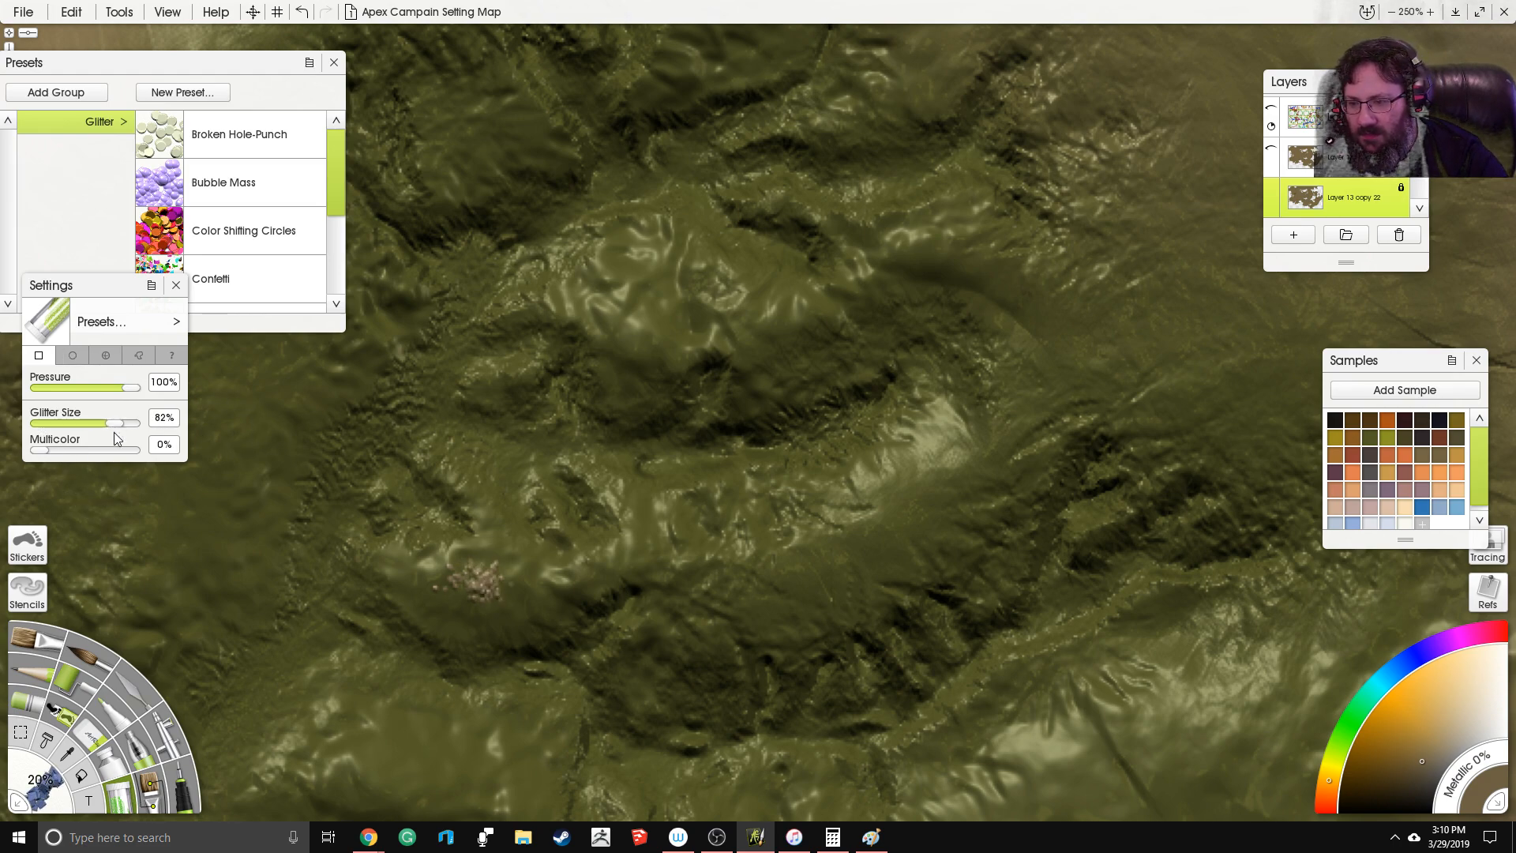
mouse_move(454, 584)
left_mouse_down()
mouse_move(598, 577)
mouse_move(639, 545)
mouse_move(582, 573)
left_mouse_up()
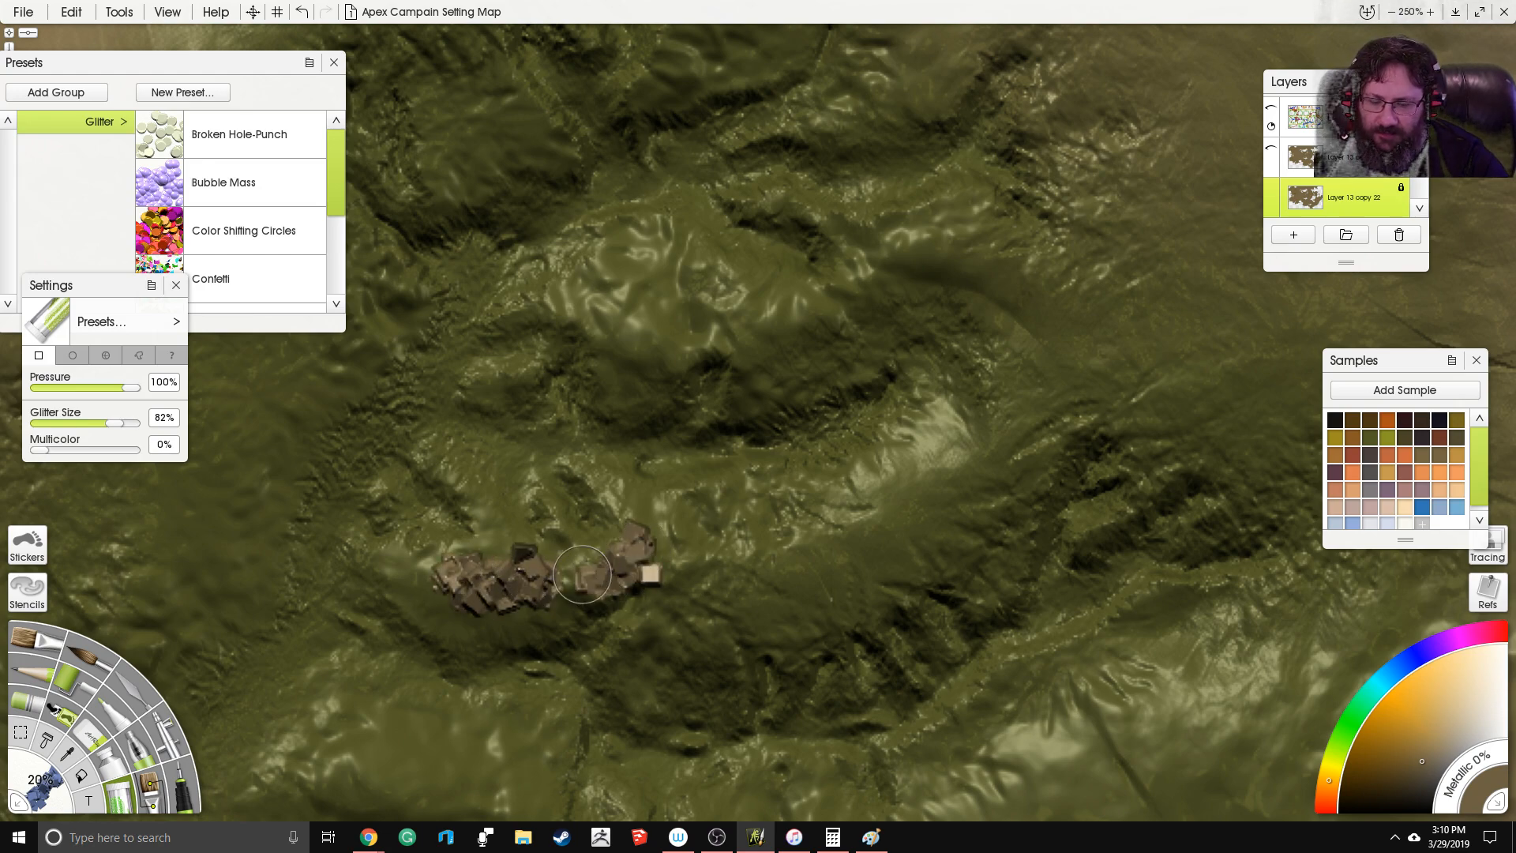
key("ctrl+z")
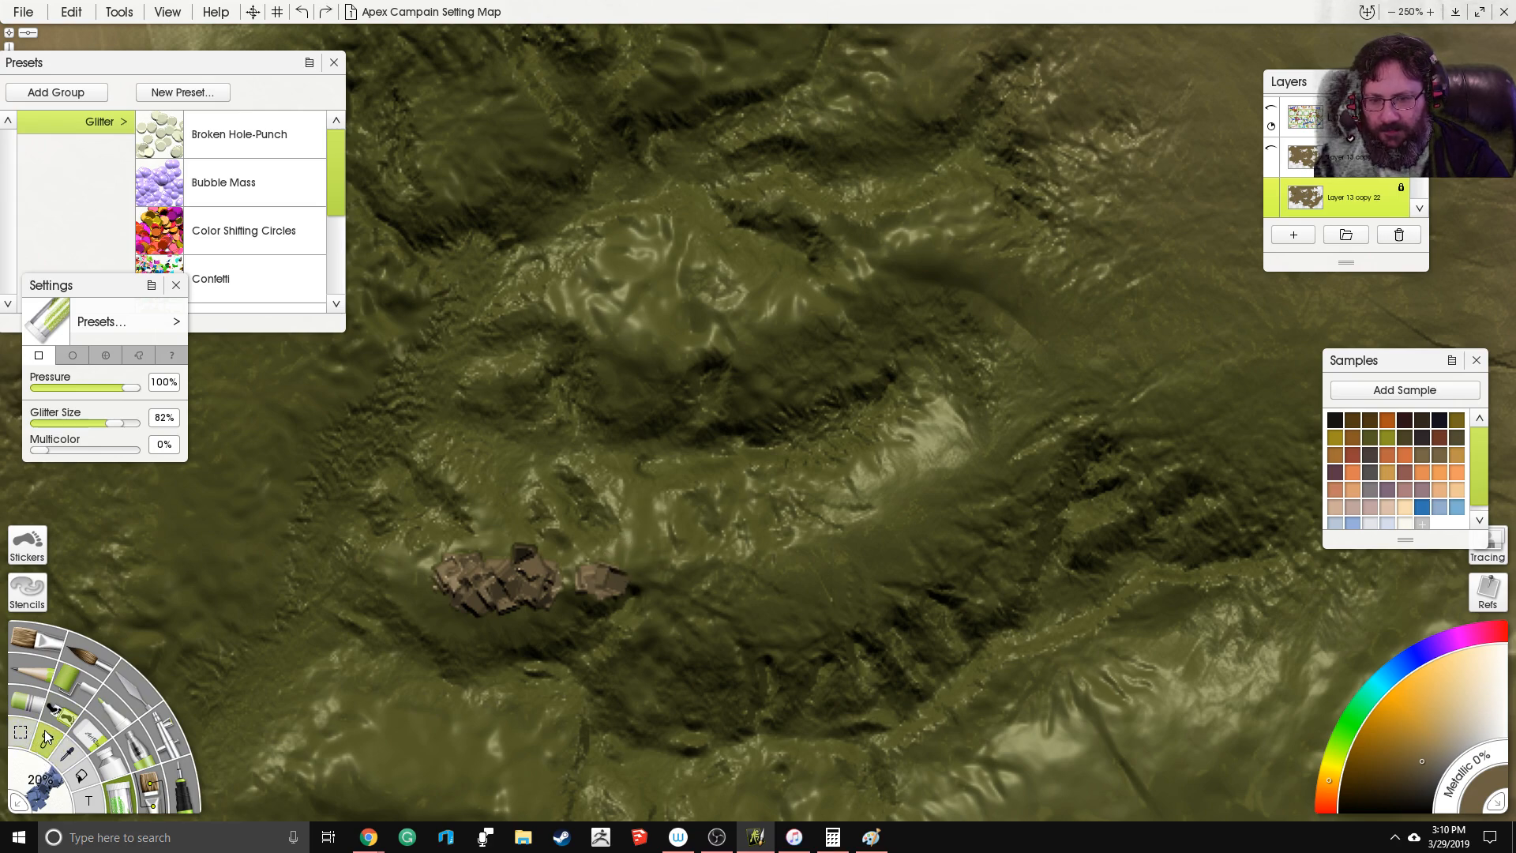
key("ctrl+z")
key("ctrl+z")
key("ctrl+z")
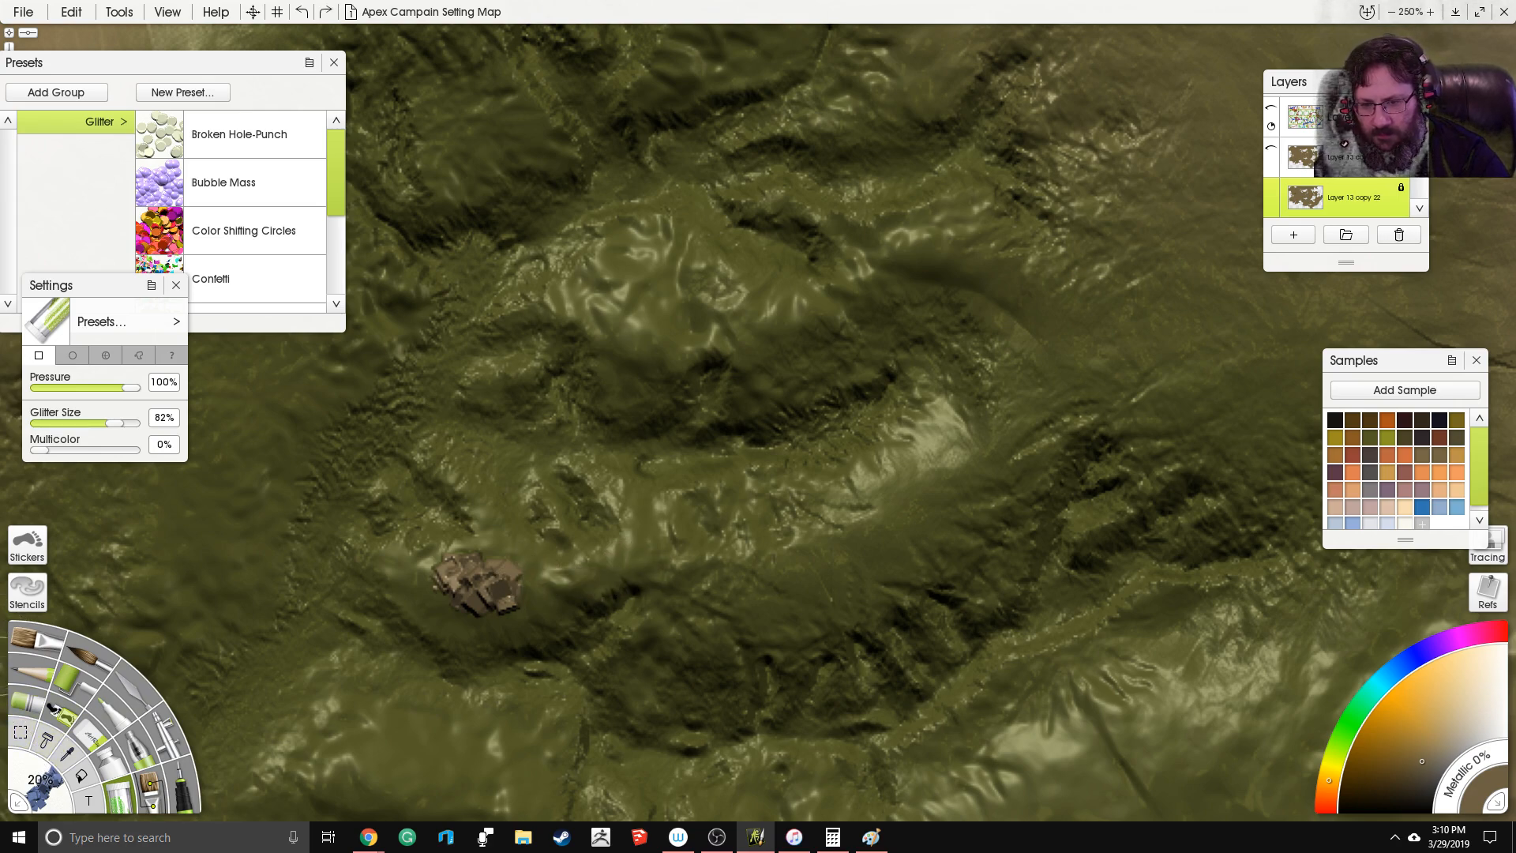
Step: Collapse the tool presets out of the way and reduce the Glitter tool's size to 18%
left_click(63, 765)
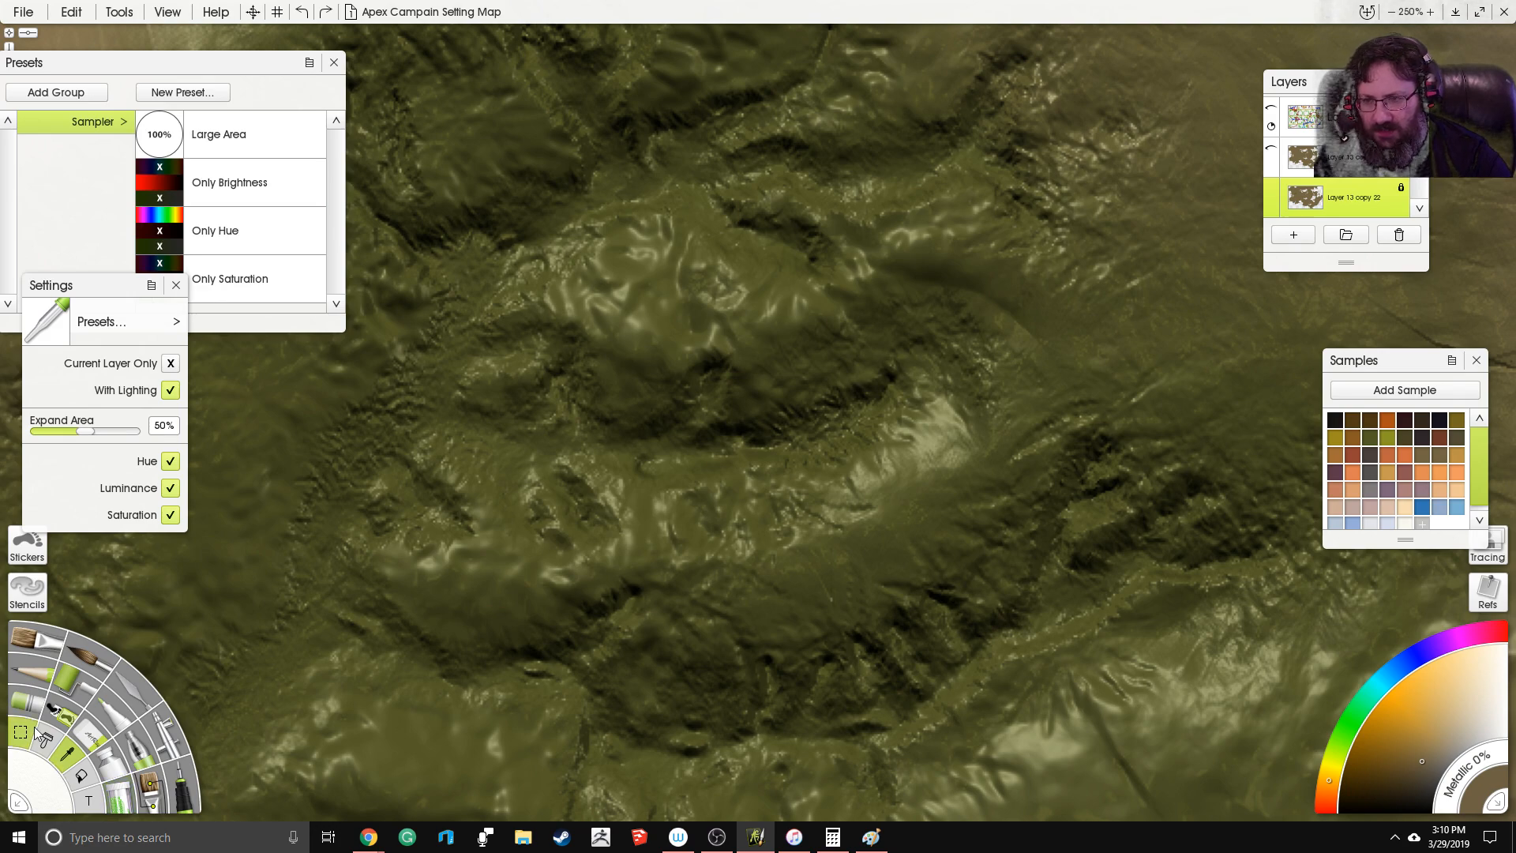
left_click(309, 63)
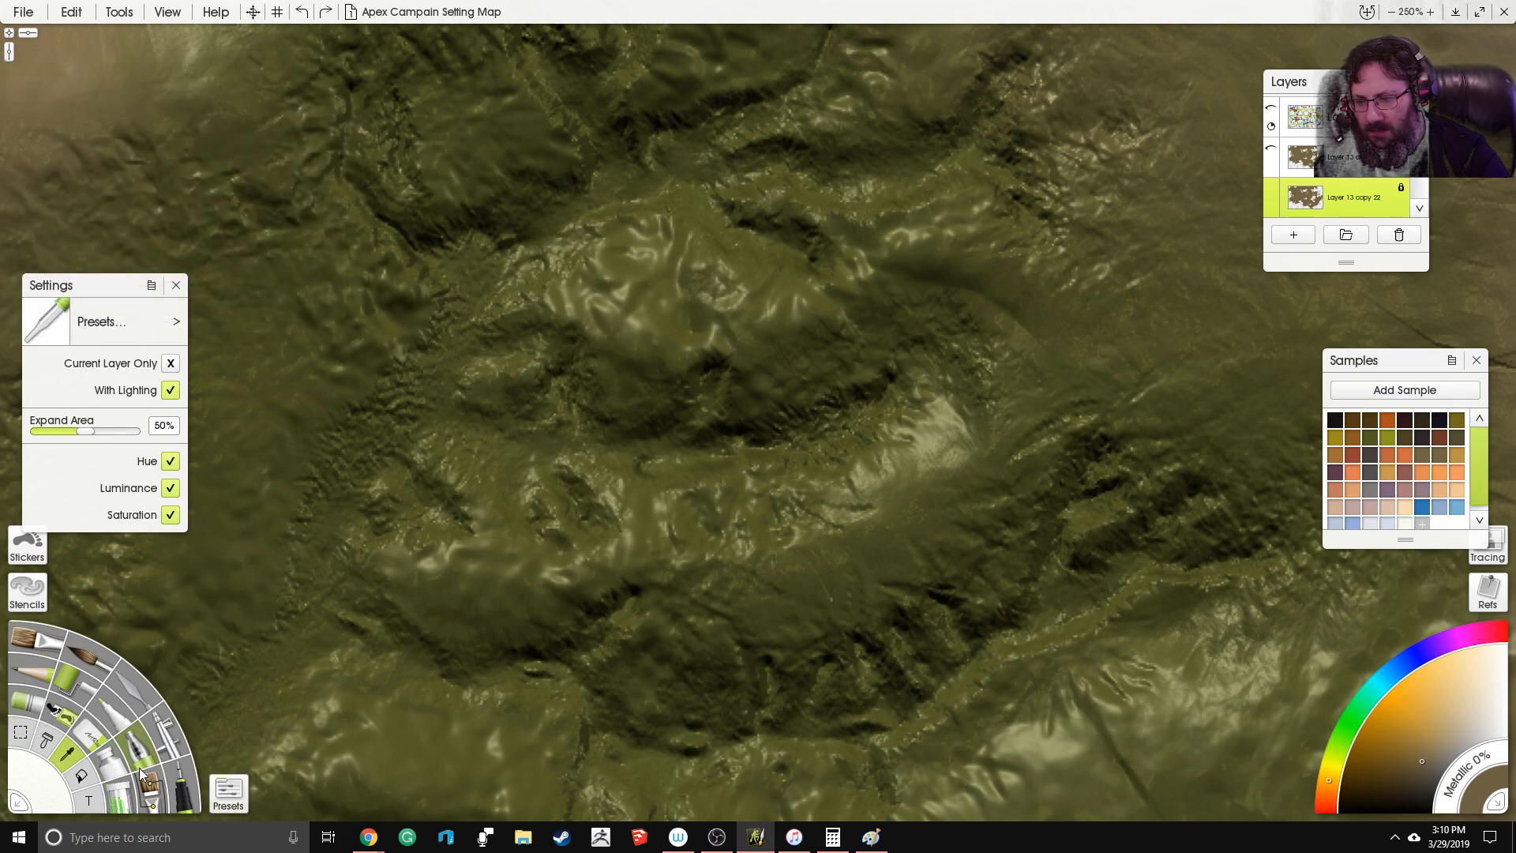
left_click(127, 805)
left_click_drag(58, 797, 51, 783)
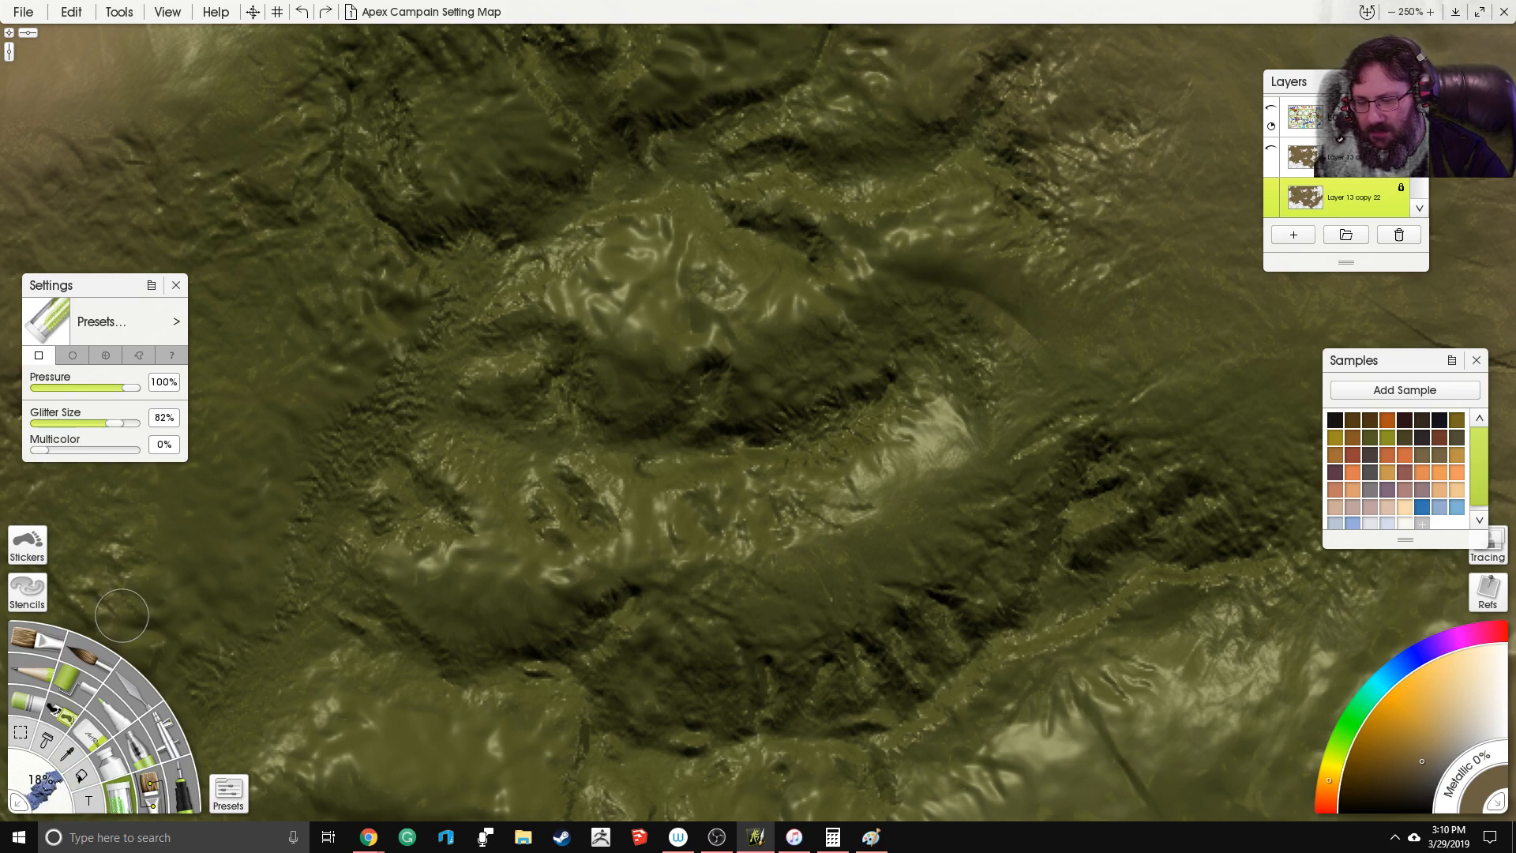
Step: Try short clusters of brown flakes at 18% tool size on the lower green ridge, and undo them
mouse_move(526, 573)
left_mouse_down()
mouse_move(478, 578)
mouse_move(539, 578)
left_mouse_up()
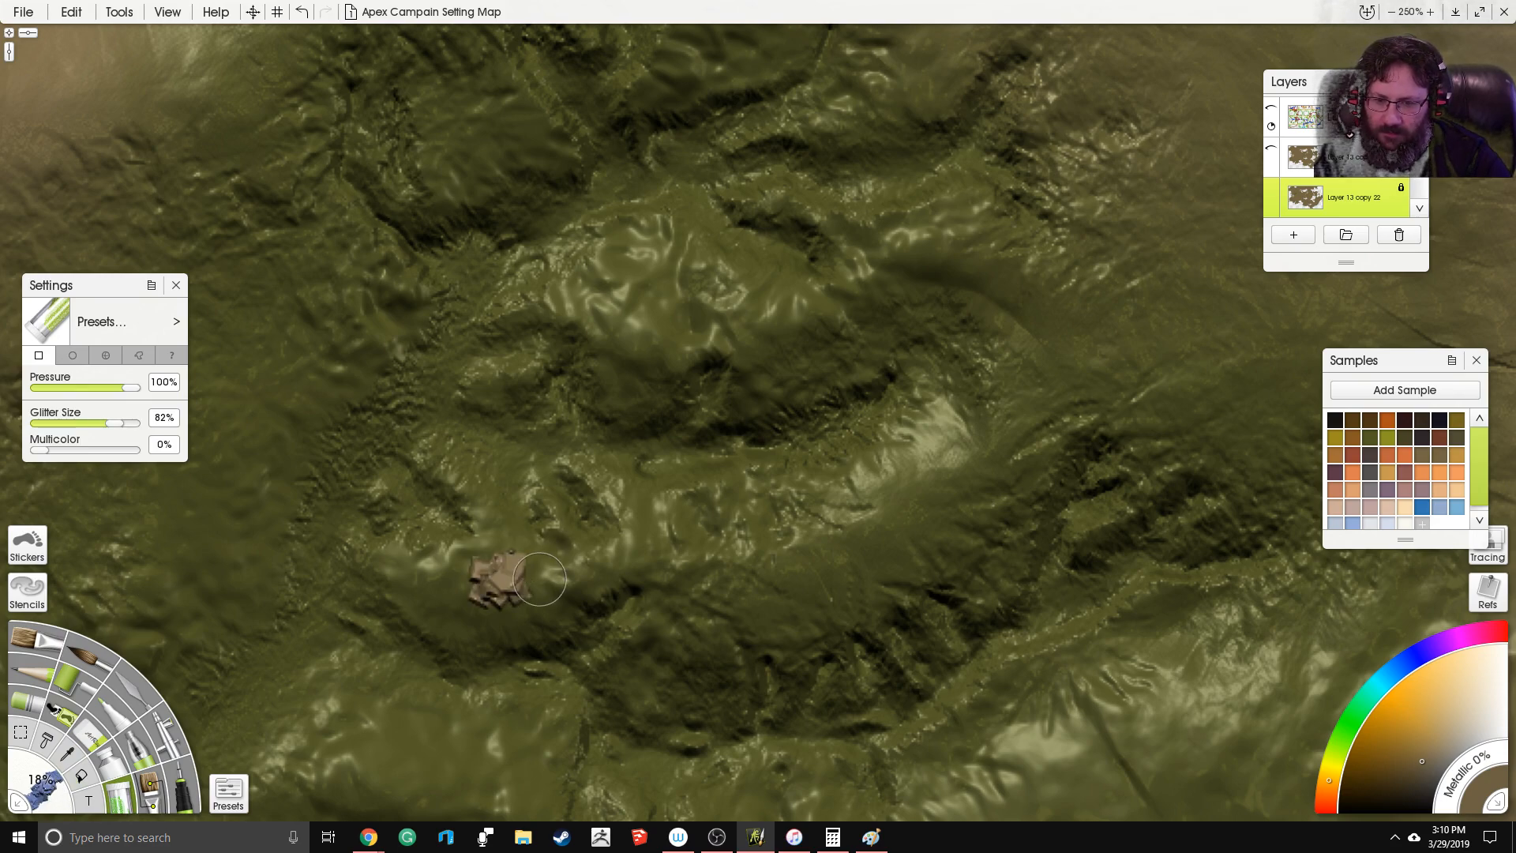
key("ctrl+z")
key("ctrl+z")
key("ctrl+z")
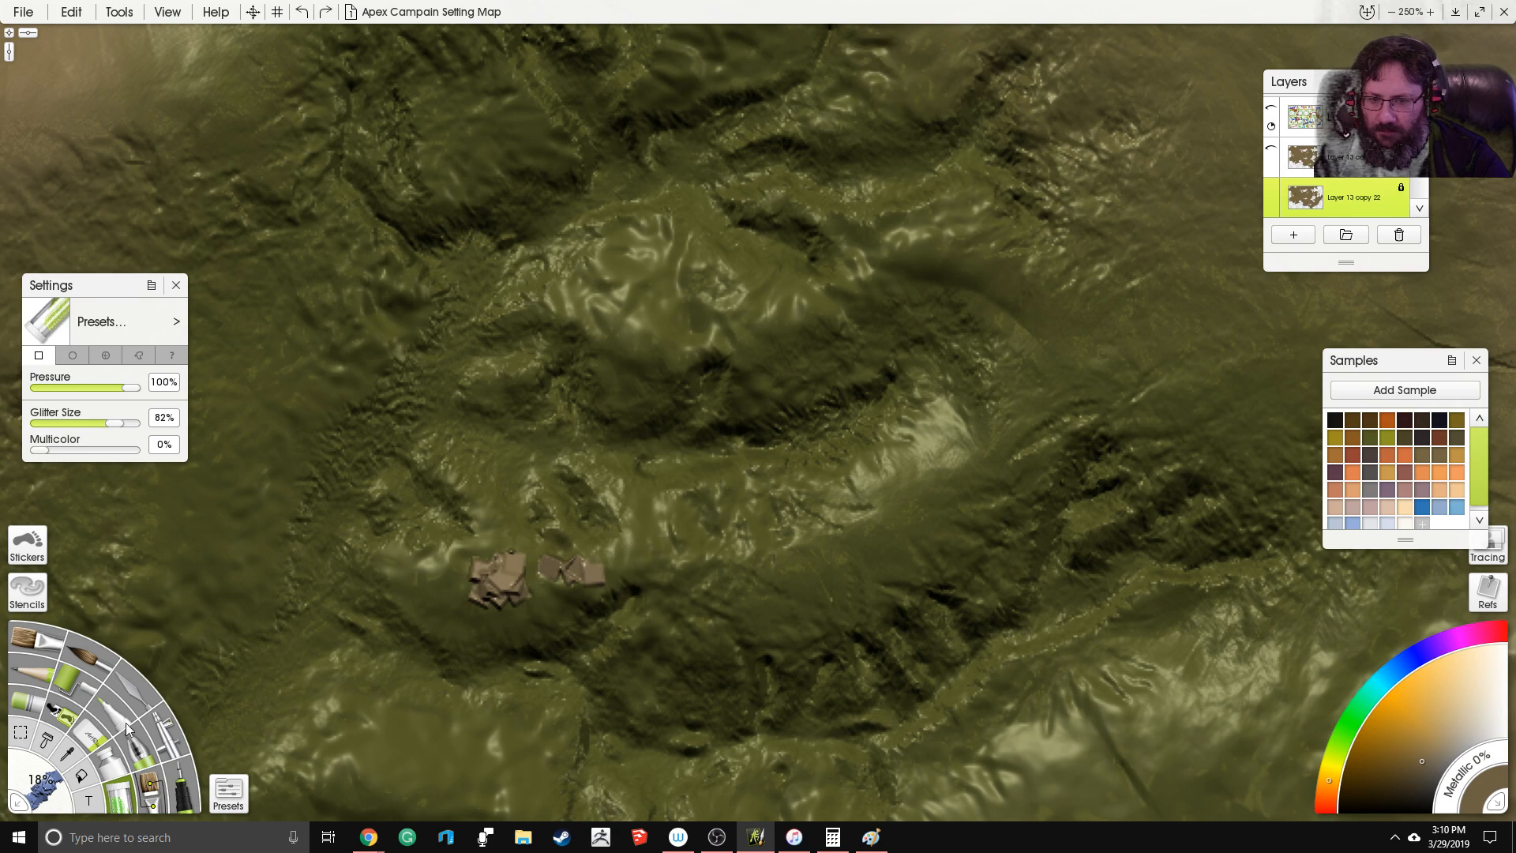
key("ctrl+z")
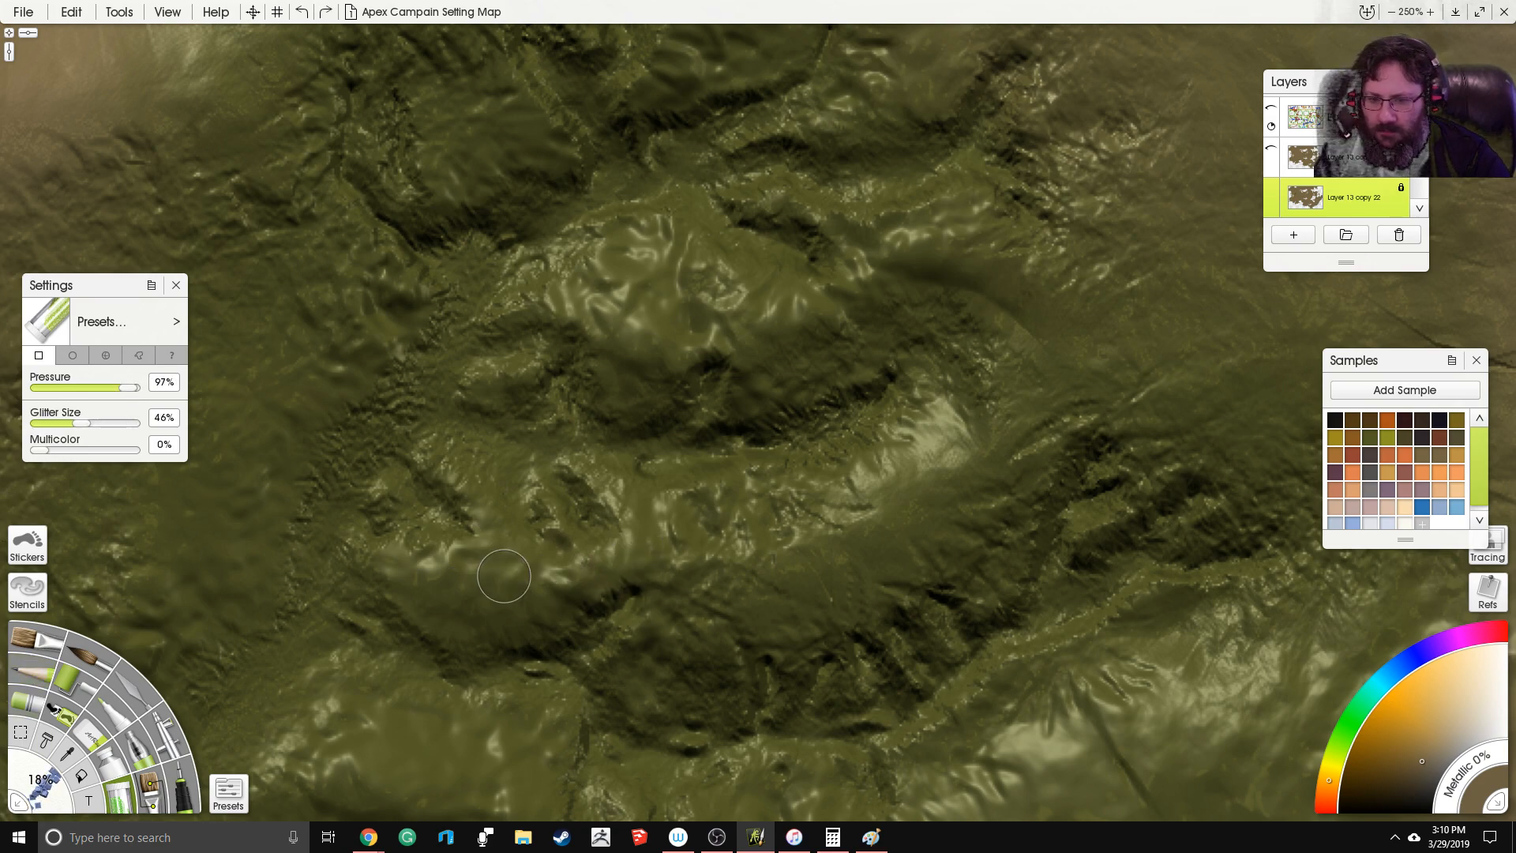
Step: Set the glitter size to 46% and pressure to 97%, and paint branching lines of brown rocks along the green hill crests
mouse_move(433, 588)
left_mouse_down()
mouse_move(561, 582)
mouse_move(517, 568)
mouse_move(481, 528)
mouse_move(588, 562)
mouse_move(708, 542)
left_mouse_up()
mouse_move(772, 594)
left_mouse_down()
mouse_move(884, 548)
mouse_move(906, 483)
mouse_move(972, 442)
left_mouse_up()
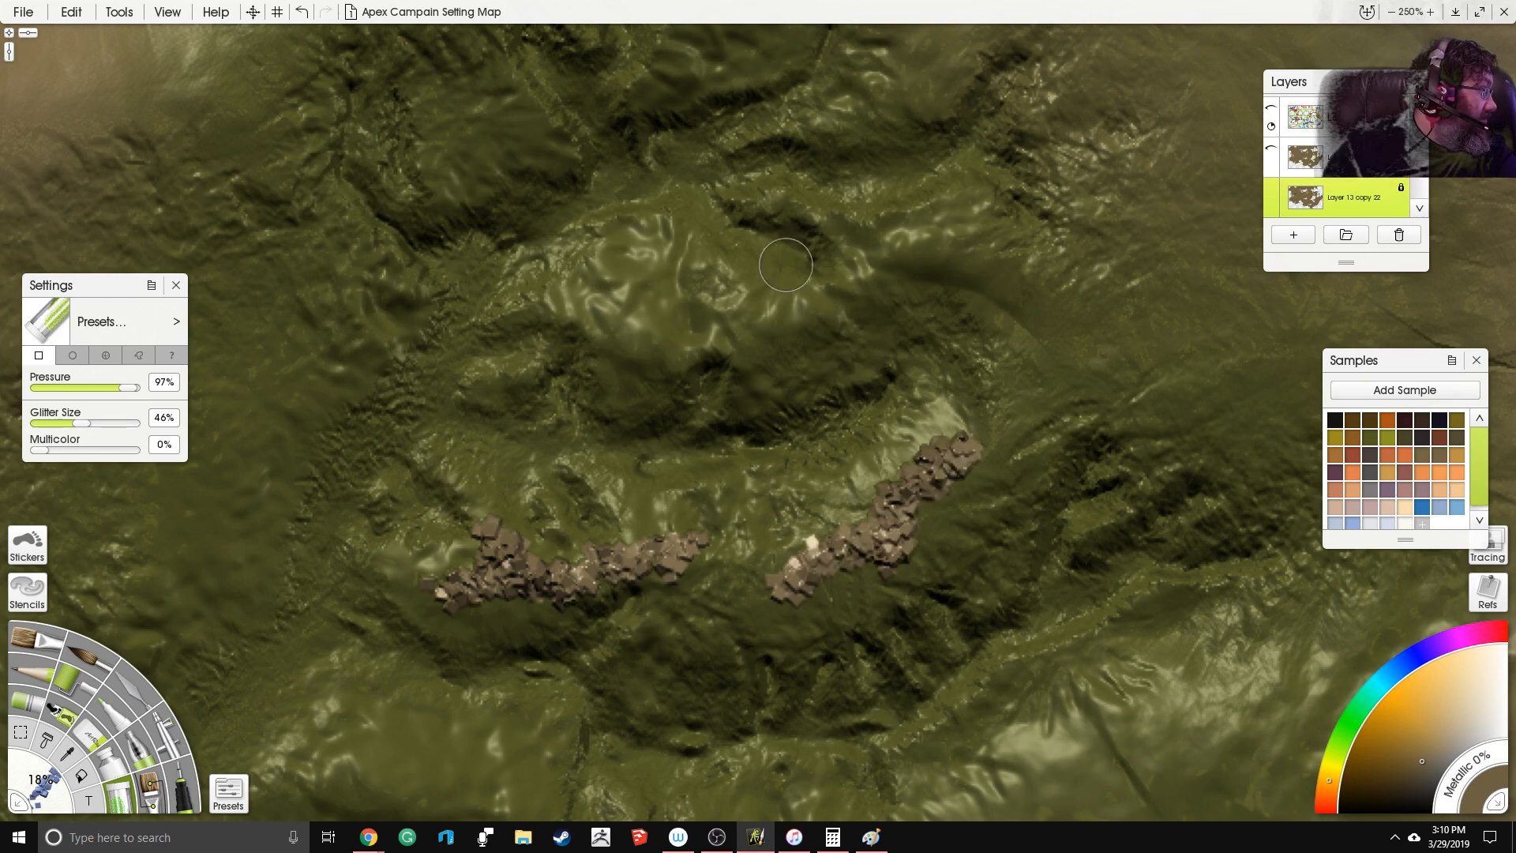
mouse_move(630, 317)
left_mouse_down()
mouse_move(719, 347)
mouse_move(935, 245)
mouse_move(1018, 260)
mouse_move(1046, 288)
left_mouse_up()
mouse_move(1006, 340)
left_mouse_down()
mouse_move(1046, 369)
mouse_move(1093, 347)
left_mouse_up()
mouse_move(1050, 286)
left_mouse_down()
mouse_move(1071, 345)
mouse_move(1056, 435)
mouse_move(1032, 472)
mouse_move(967, 461)
left_mouse_up()
mouse_move(1097, 338)
left_mouse_down()
mouse_move(1143, 361)
mouse_move(1189, 353)
mouse_move(1197, 380)
mouse_move(1148, 422)
left_mouse_up()
left_click_drag(1168, 371, 1251, 340)
mouse_move(624, 321)
left_mouse_down()
mouse_move(659, 347)
mouse_move(631, 387)
left_mouse_up()
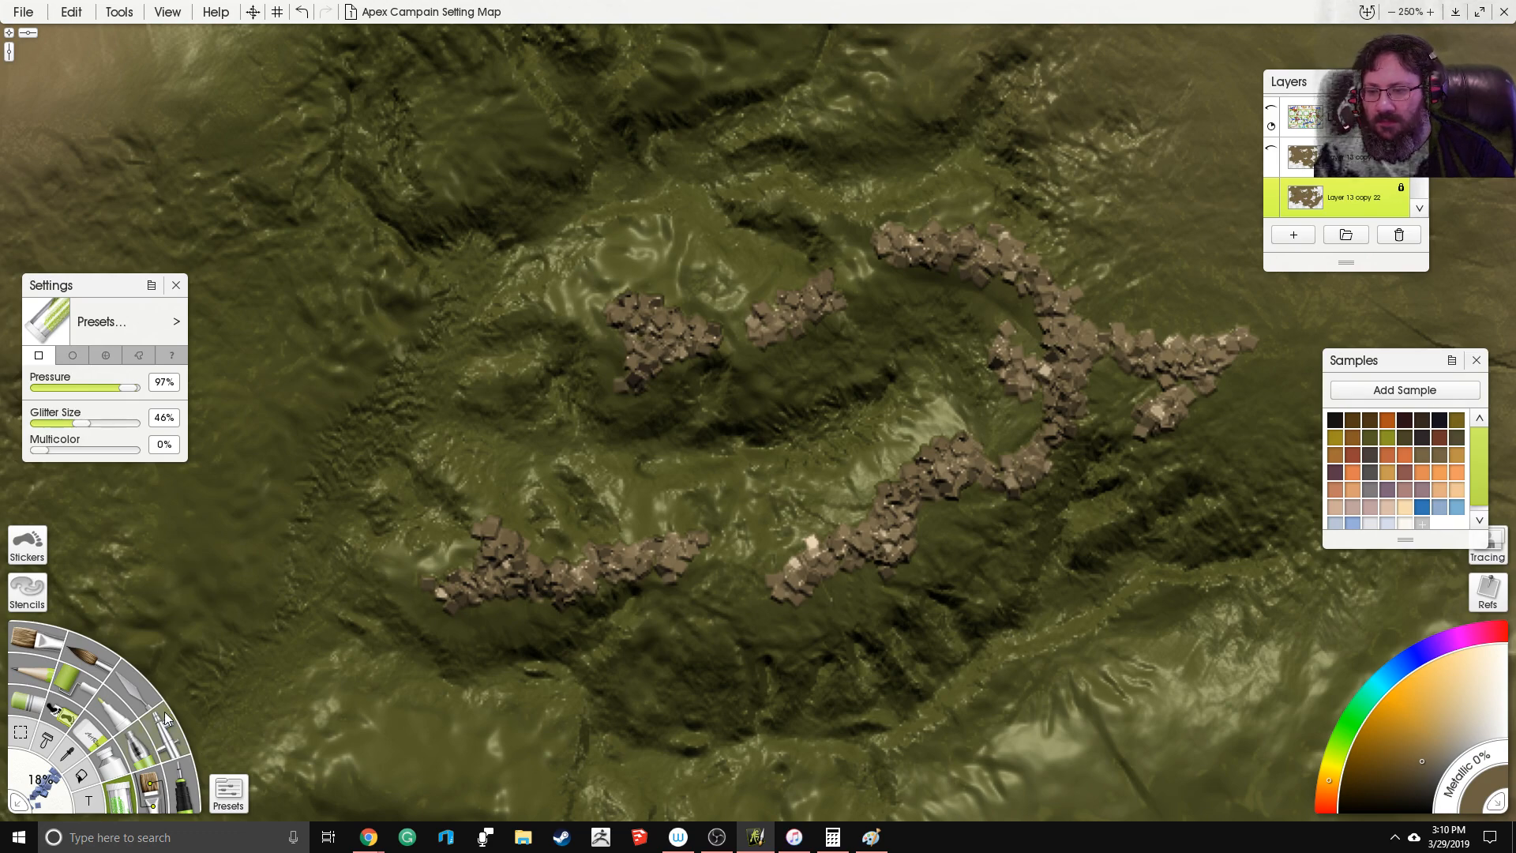
Step: Set the palette knife to 28% size, 18% pressure and 9% softness, and smooth the brown rock flakes along the ridges
left_click(131, 687)
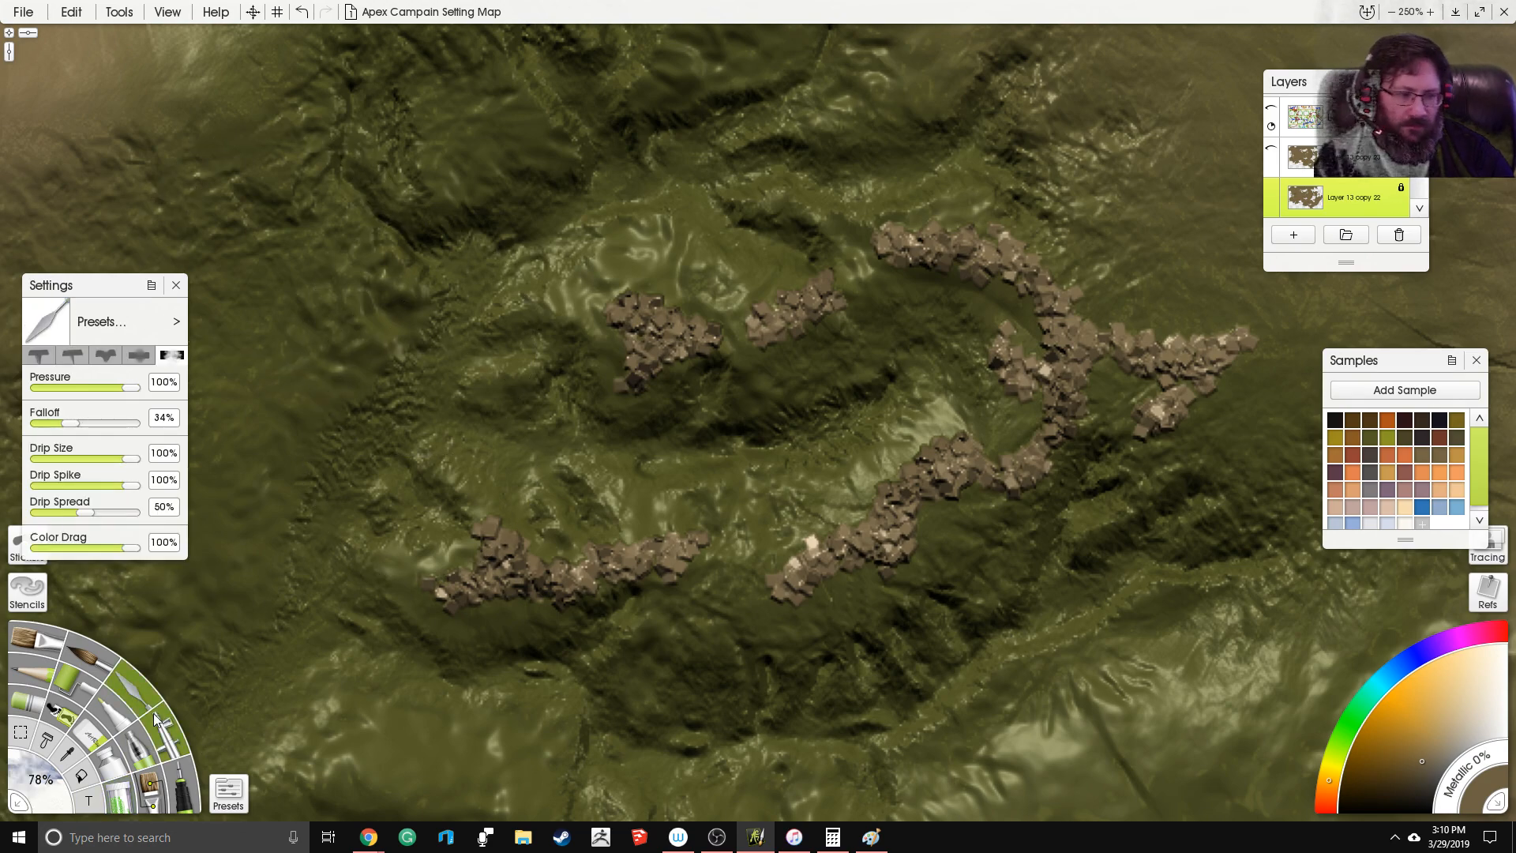
left_click(228, 793)
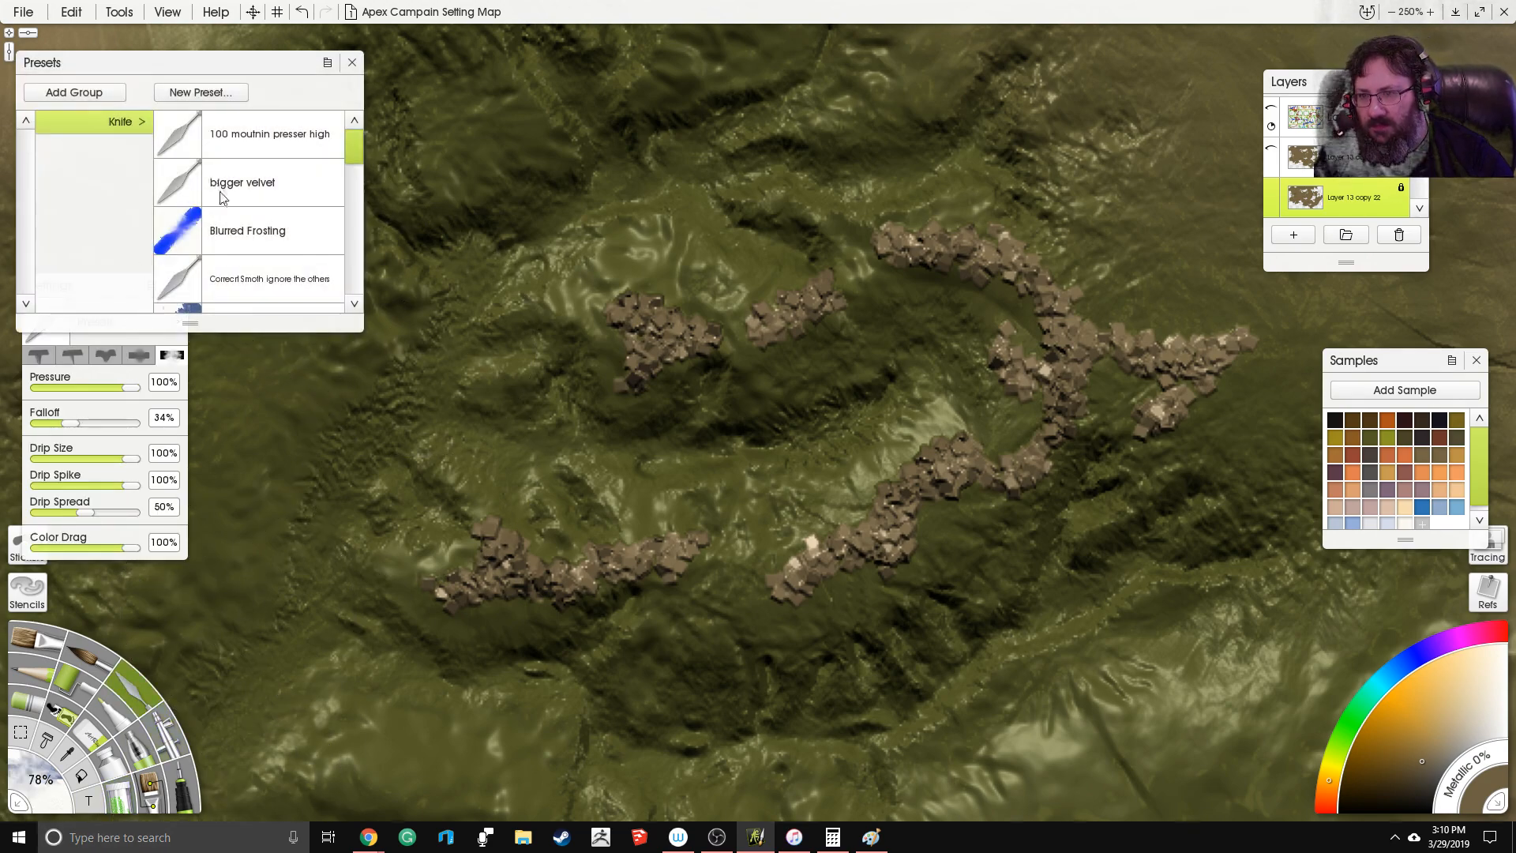
scroll(227, 205, "down", 5)
scroll(234, 244, "down", 2)
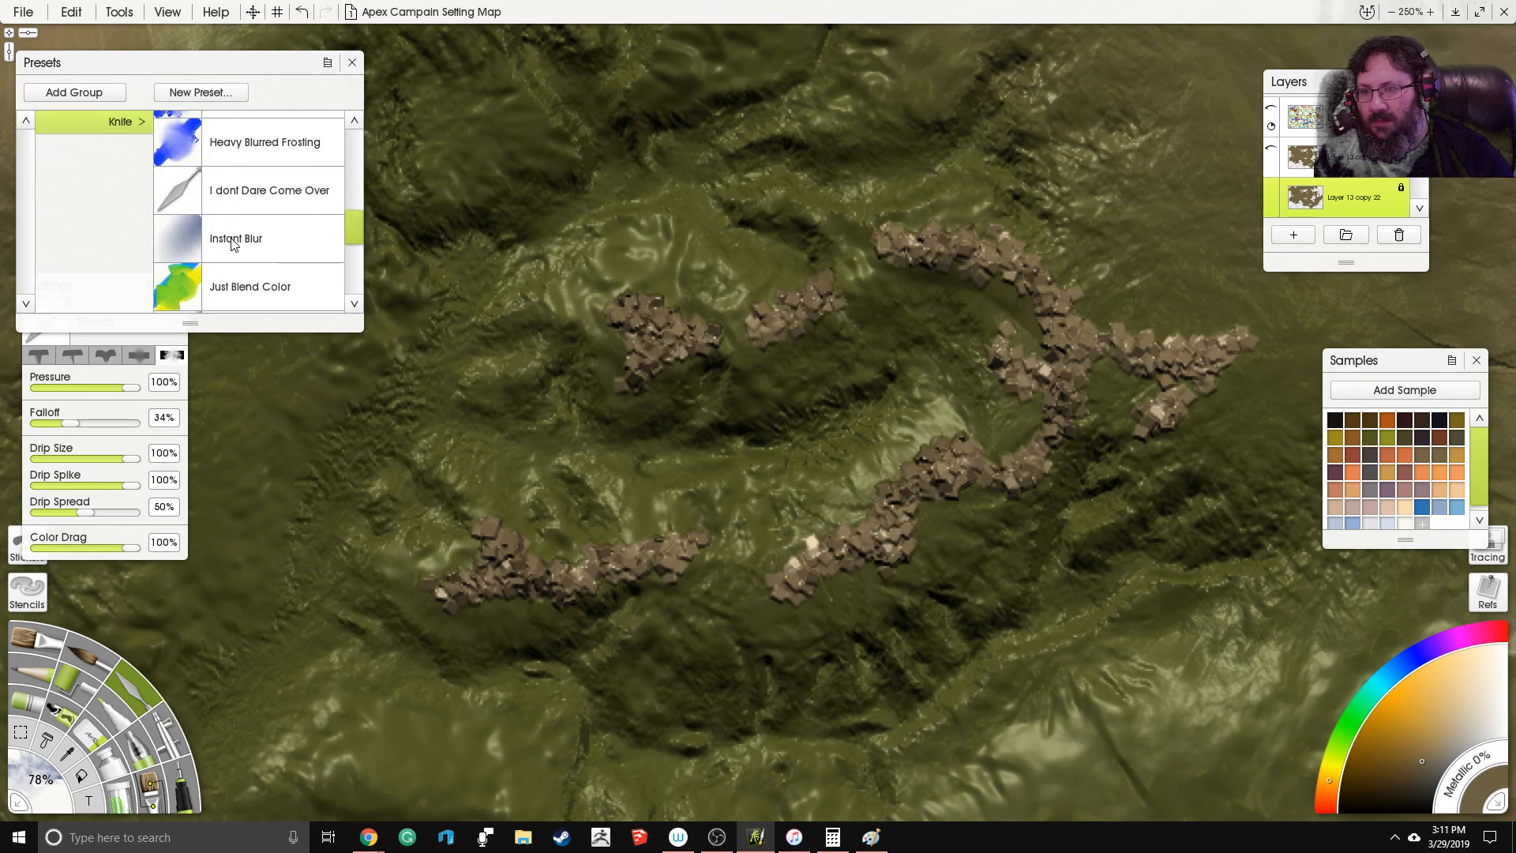
left_click(234, 245)
left_click(56, 387)
left_click(47, 423)
mouse_move(46, 807)
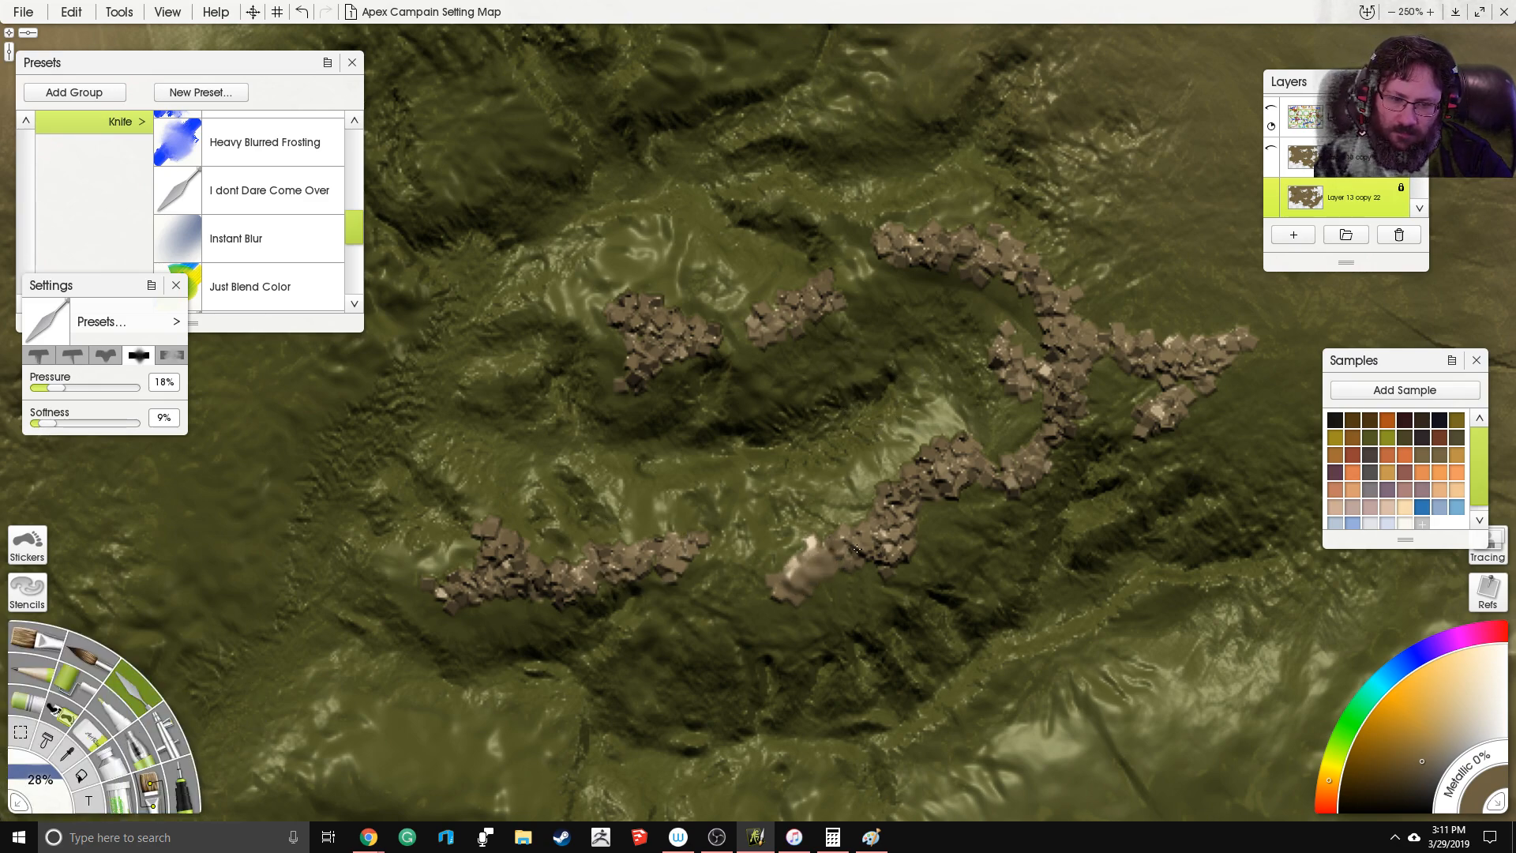
left_click_drag(882, 546, 910, 484)
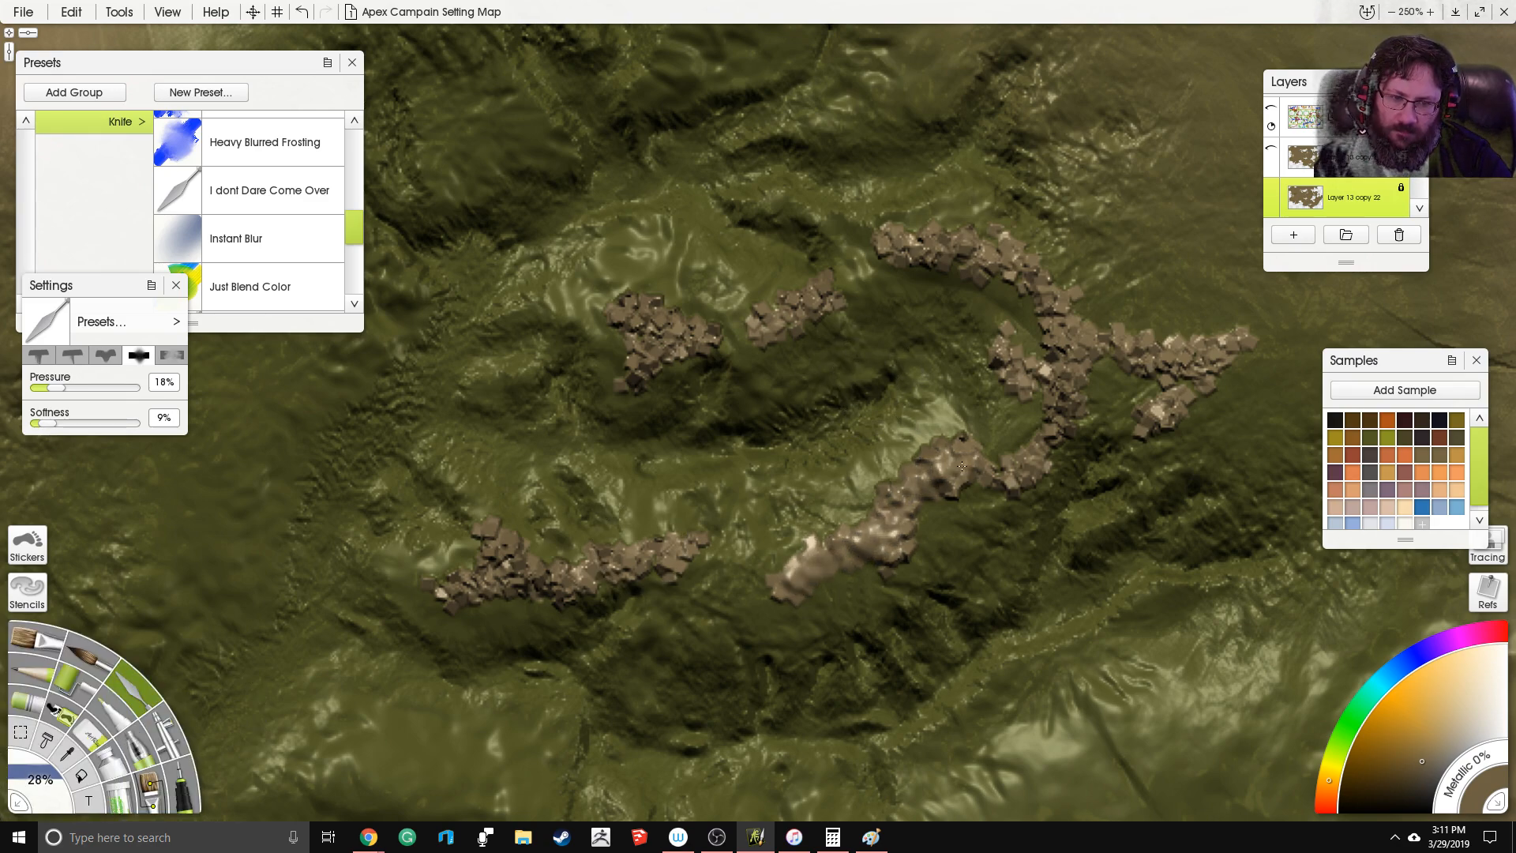
left_click_drag(1065, 400, 1054, 359)
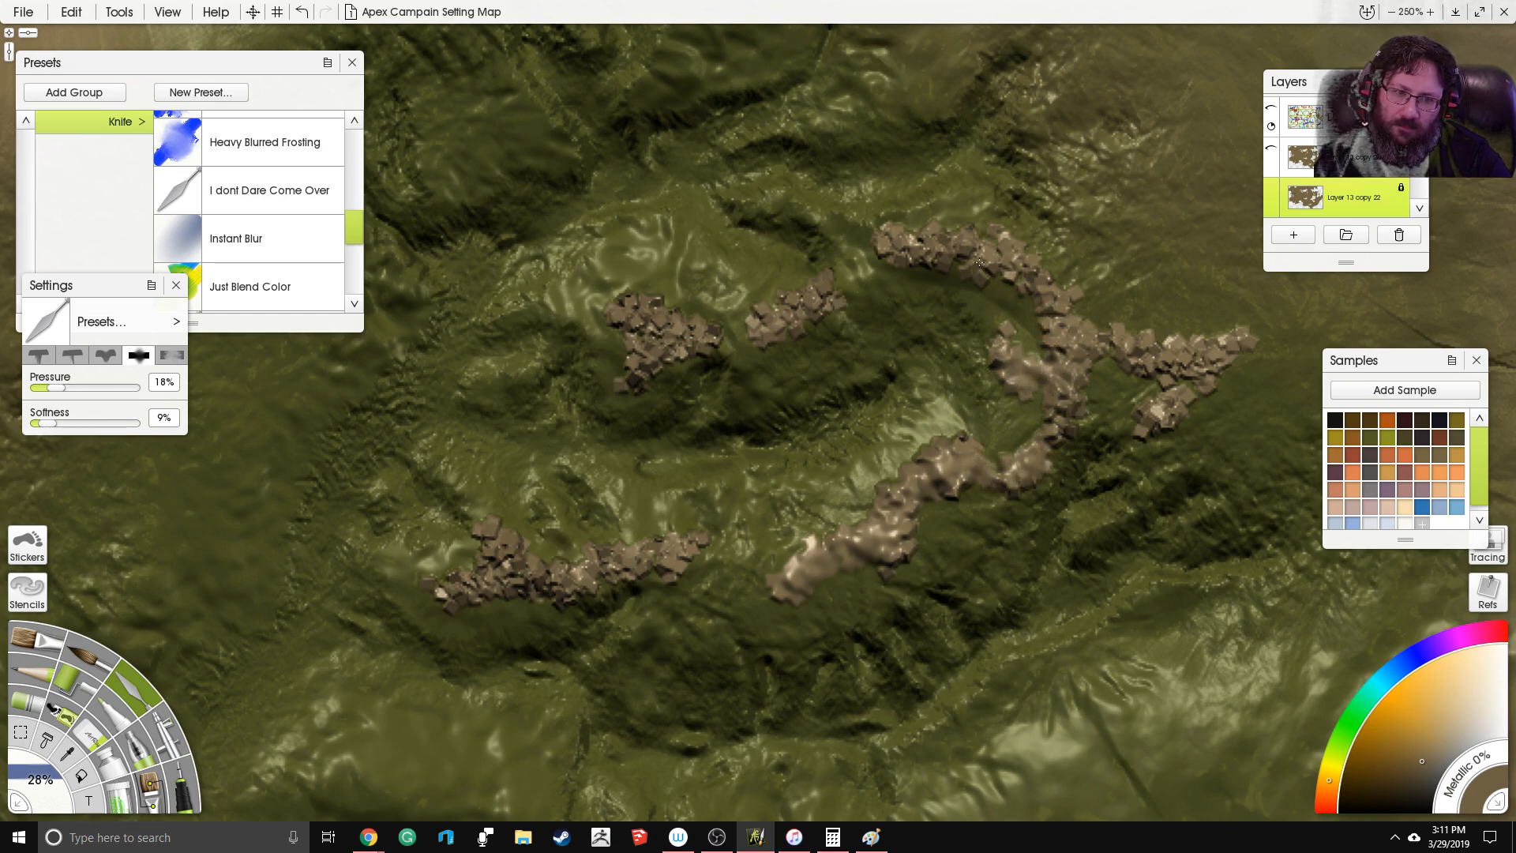
mouse_move(1129, 344)
left_mouse_down()
mouse_move(1164, 358)
mouse_move(1159, 418)
left_mouse_up()
left_click_drag(671, 352, 643, 326)
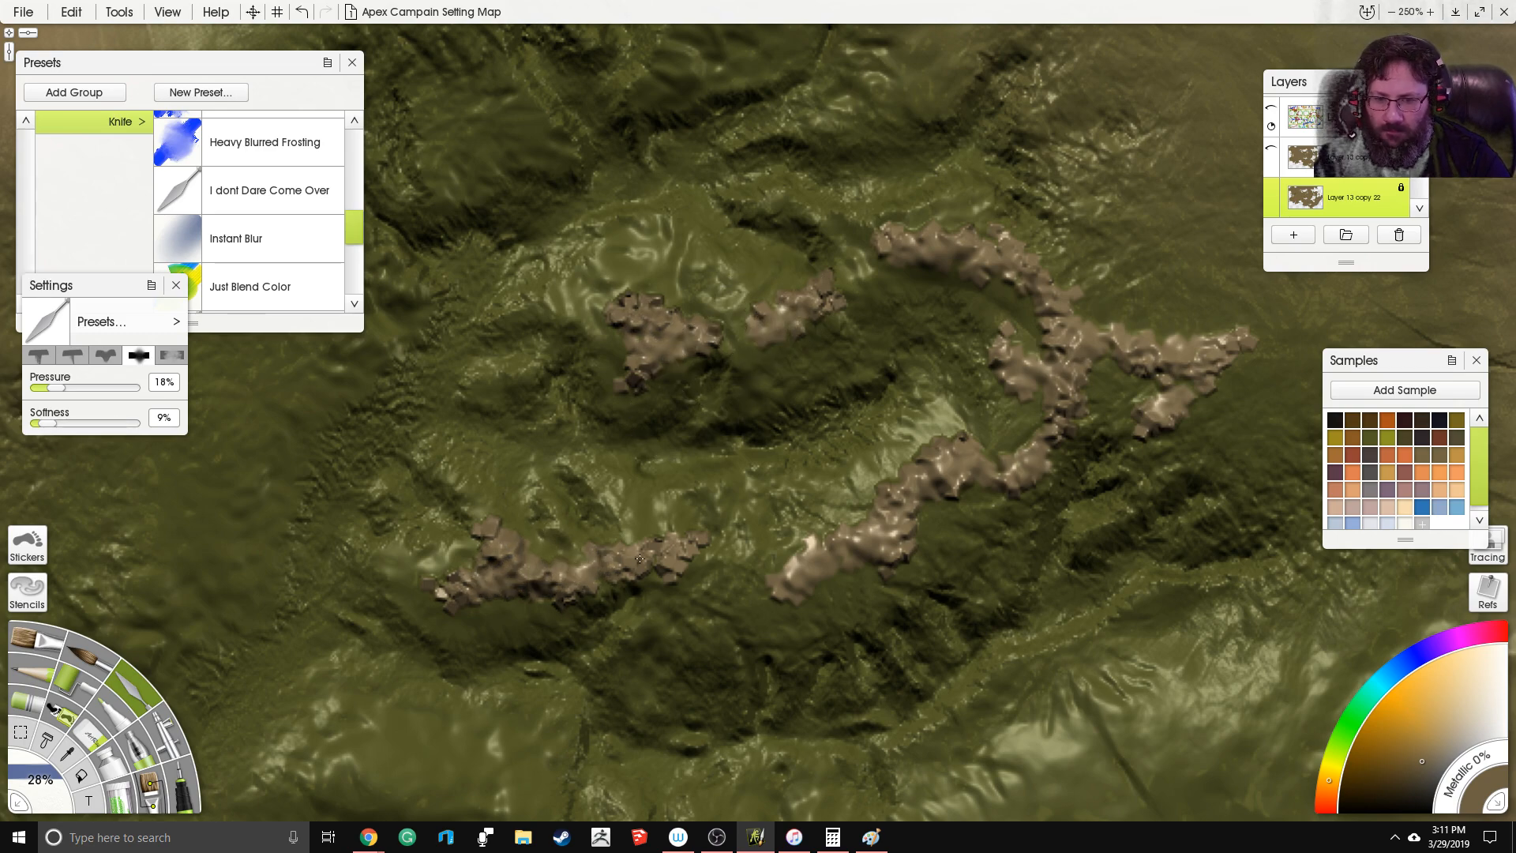
Step: Scatter fresh brown glitter rocks over the smoothed ridges on both the lower and upper hill crests
left_click(121, 805)
mouse_move(518, 558)
left_mouse_down()
mouse_move(525, 576)
mouse_move(576, 584)
mouse_move(608, 568)
left_mouse_up()
mouse_move(839, 533)
left_mouse_down()
mouse_move(892, 518)
mouse_move(873, 546)
mouse_move(807, 565)
mouse_move(956, 460)
mouse_move(942, 472)
mouse_move(1065, 415)
left_mouse_up()
mouse_move(1055, 331)
left_mouse_down()
mouse_move(1062, 367)
mouse_move(1132, 343)
mouse_move(1115, 305)
left_mouse_up()
mouse_move(937, 258)
left_mouse_down()
mouse_move(963, 241)
mouse_move(1026, 272)
left_mouse_up()
mouse_move(754, 325)
left_mouse_down()
mouse_move(794, 319)
mouse_move(783, 324)
left_mouse_up()
mouse_move(686, 347)
left_mouse_down()
mouse_move(638, 326)
mouse_move(641, 342)
left_mouse_up()
Step: Soften the newly added rocks with the palette knife along the upper, eastern and lower ridges
left_click(138, 688)
left_click_drag(788, 311, 801, 314)
mouse_move(923, 235)
left_mouse_down()
mouse_move(1051, 276)
mouse_move(1070, 380)
left_mouse_up()
mouse_move(958, 461)
left_mouse_down()
mouse_move(879, 548)
mouse_move(758, 588)
left_mouse_up()
left_click_drag(505, 521, 548, 571)
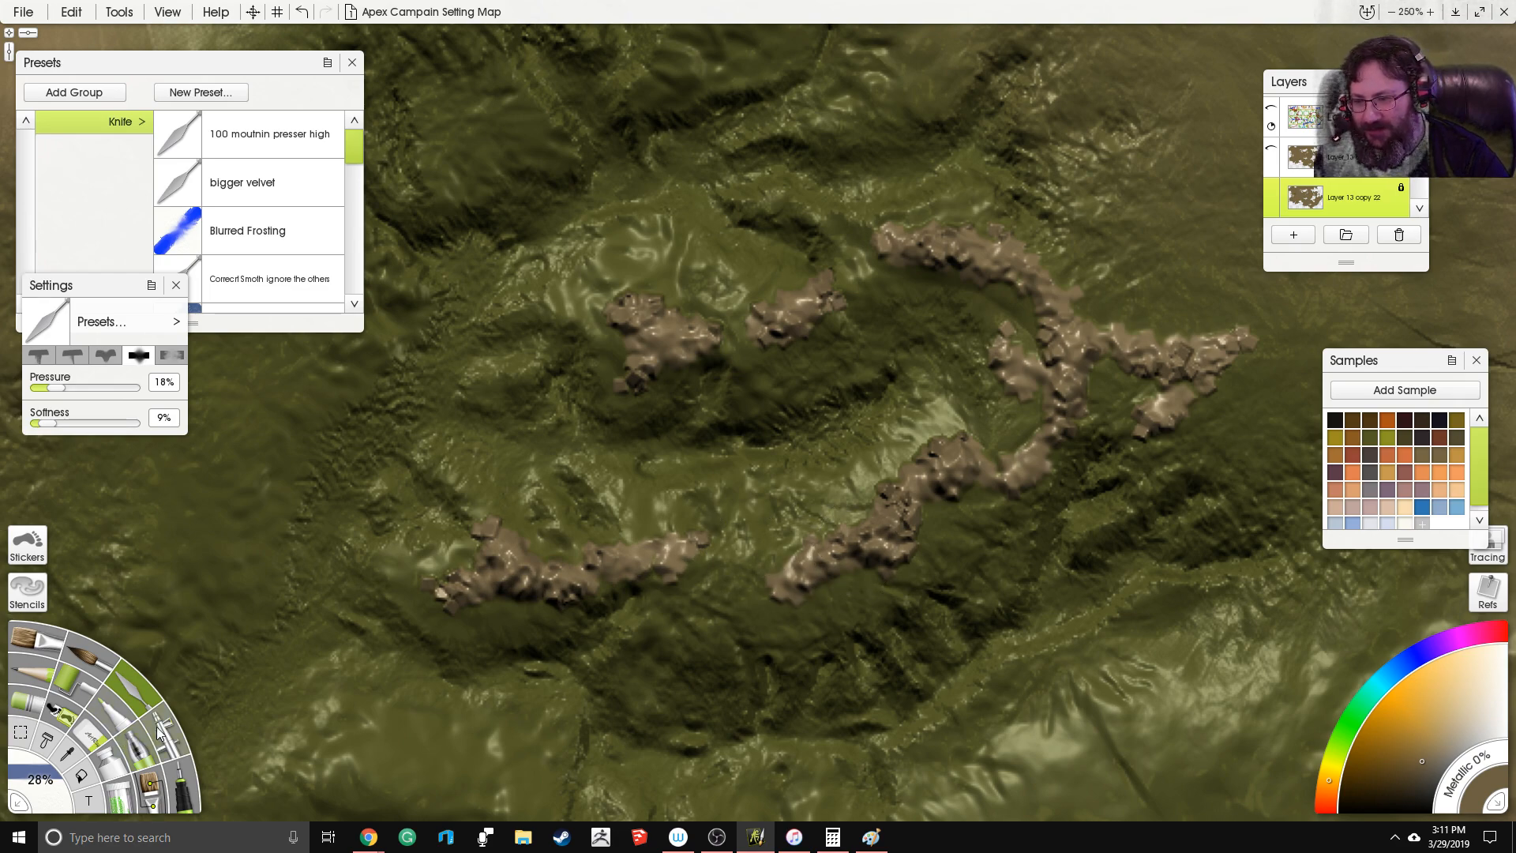
Step: Load the Hard Wet Blender knife preset and set its size to 47% and pressure to 83%
left_click_drag(348, 139, 360, 220)
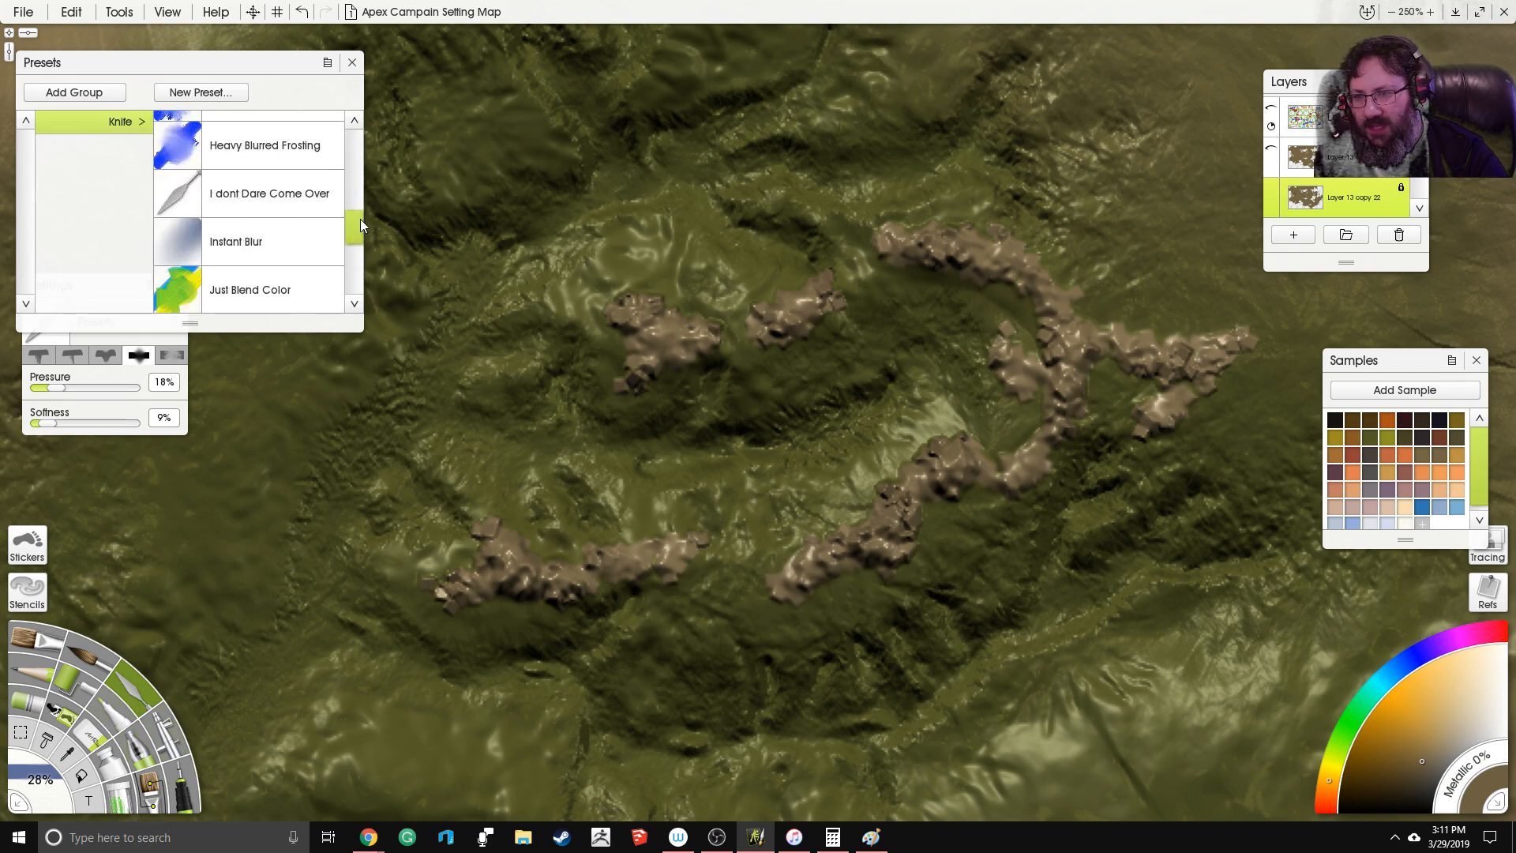
left_click(289, 157)
left_click_drag(349, 220, 320, 197)
left_click(326, 194)
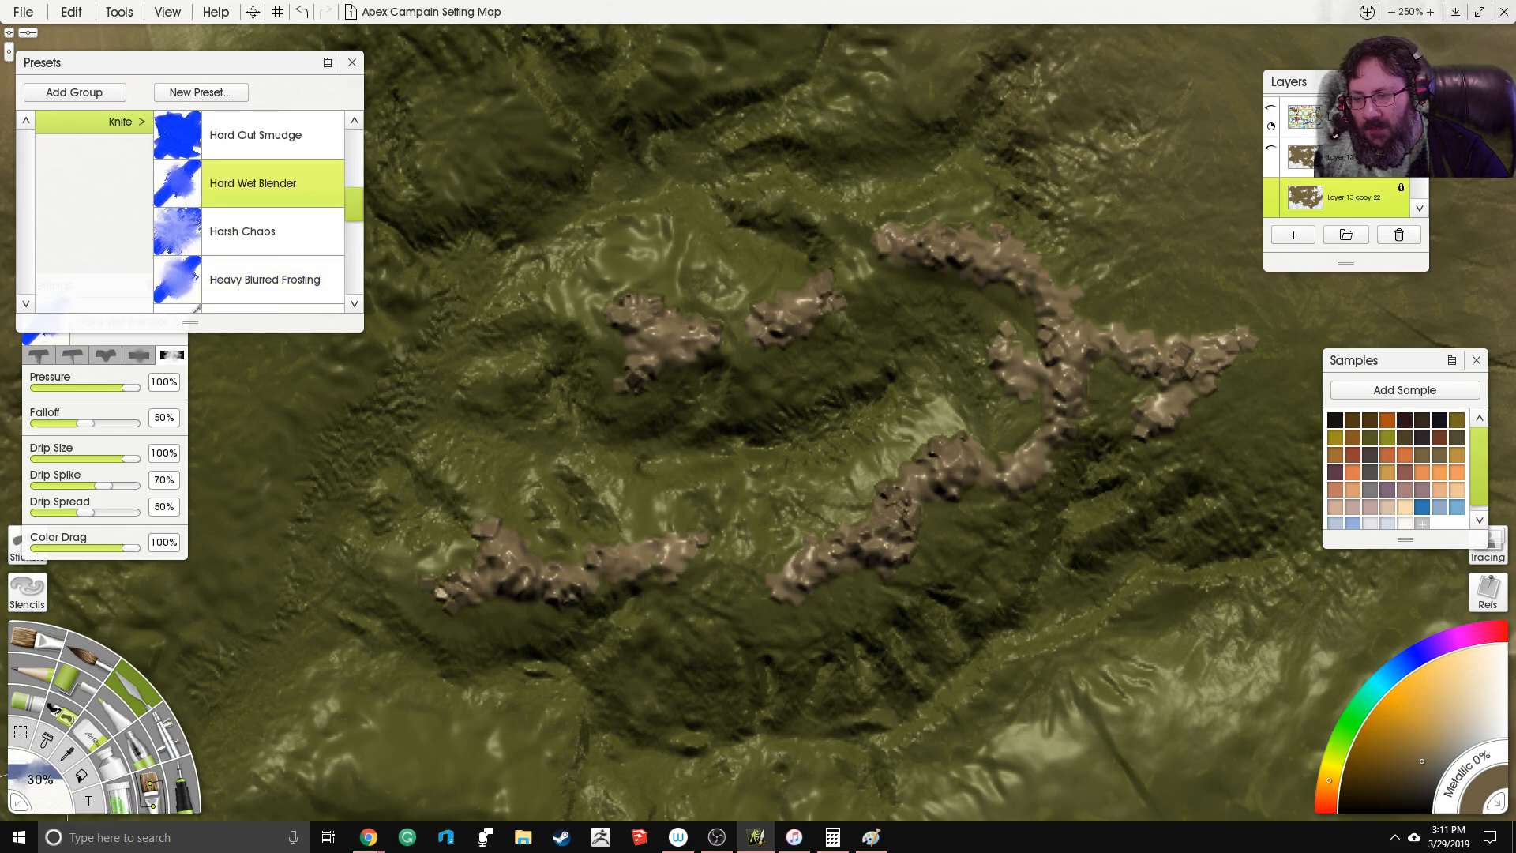
left_click_drag(29, 786, 53, 786)
left_click(54, 348)
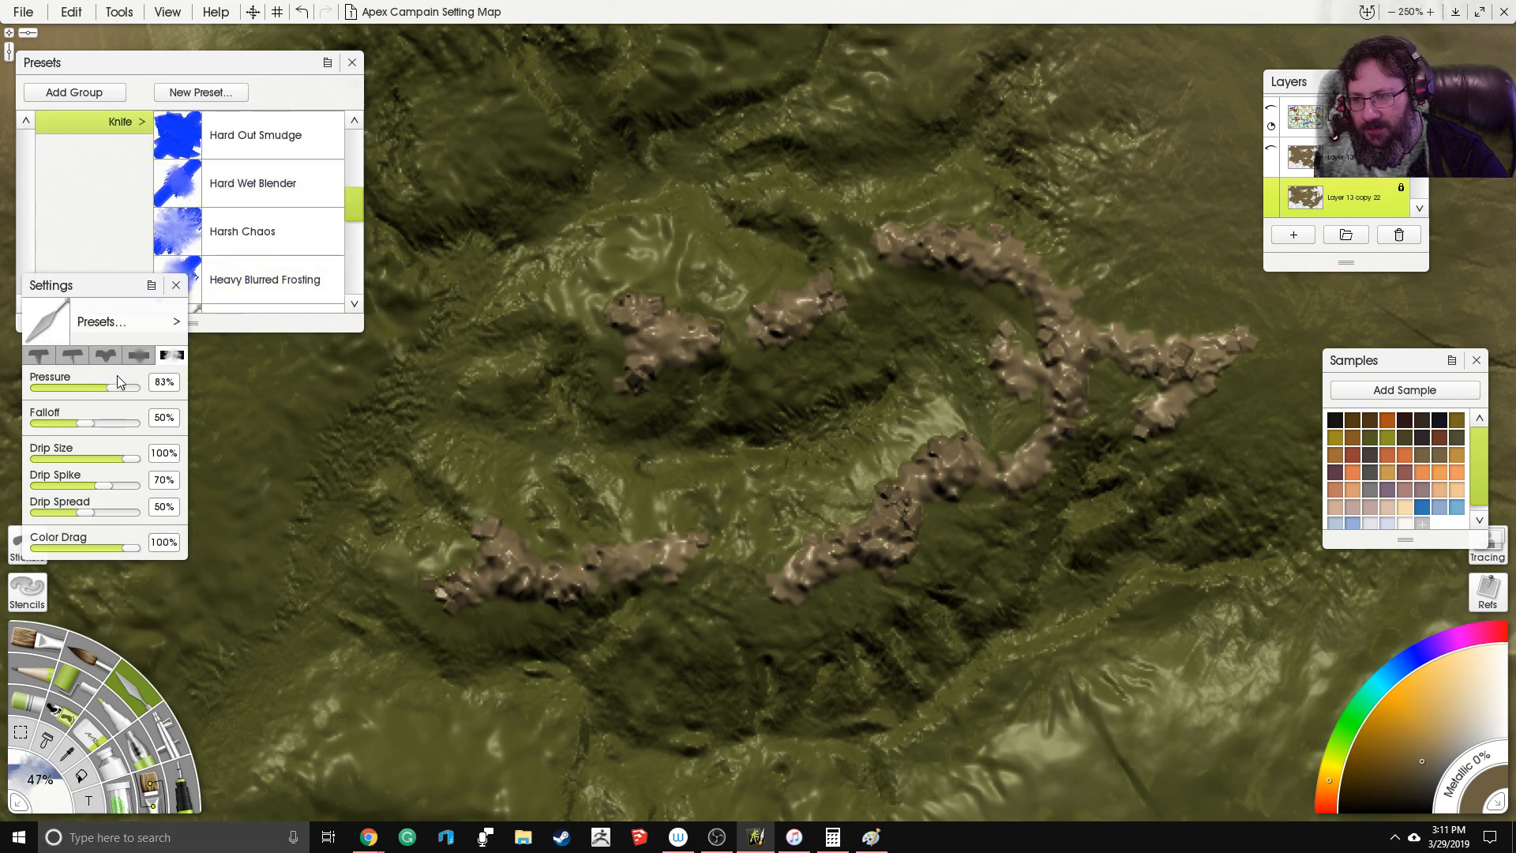
Step: Blend the edges of all the brown rock ridges into the surrounding green hills with the wet blending knife
mouse_move(506, 532)
left_mouse_down()
mouse_move(469, 558)
mouse_move(486, 597)
mouse_move(561, 620)
mouse_move(429, 604)
mouse_move(594, 538)
mouse_move(615, 603)
mouse_move(688, 585)
mouse_move(693, 538)
mouse_move(636, 526)
mouse_move(628, 490)
mouse_move(798, 484)
mouse_move(779, 585)
mouse_move(815, 579)
mouse_move(814, 603)
mouse_move(783, 607)
mouse_move(762, 601)
mouse_move(932, 550)
left_mouse_up()
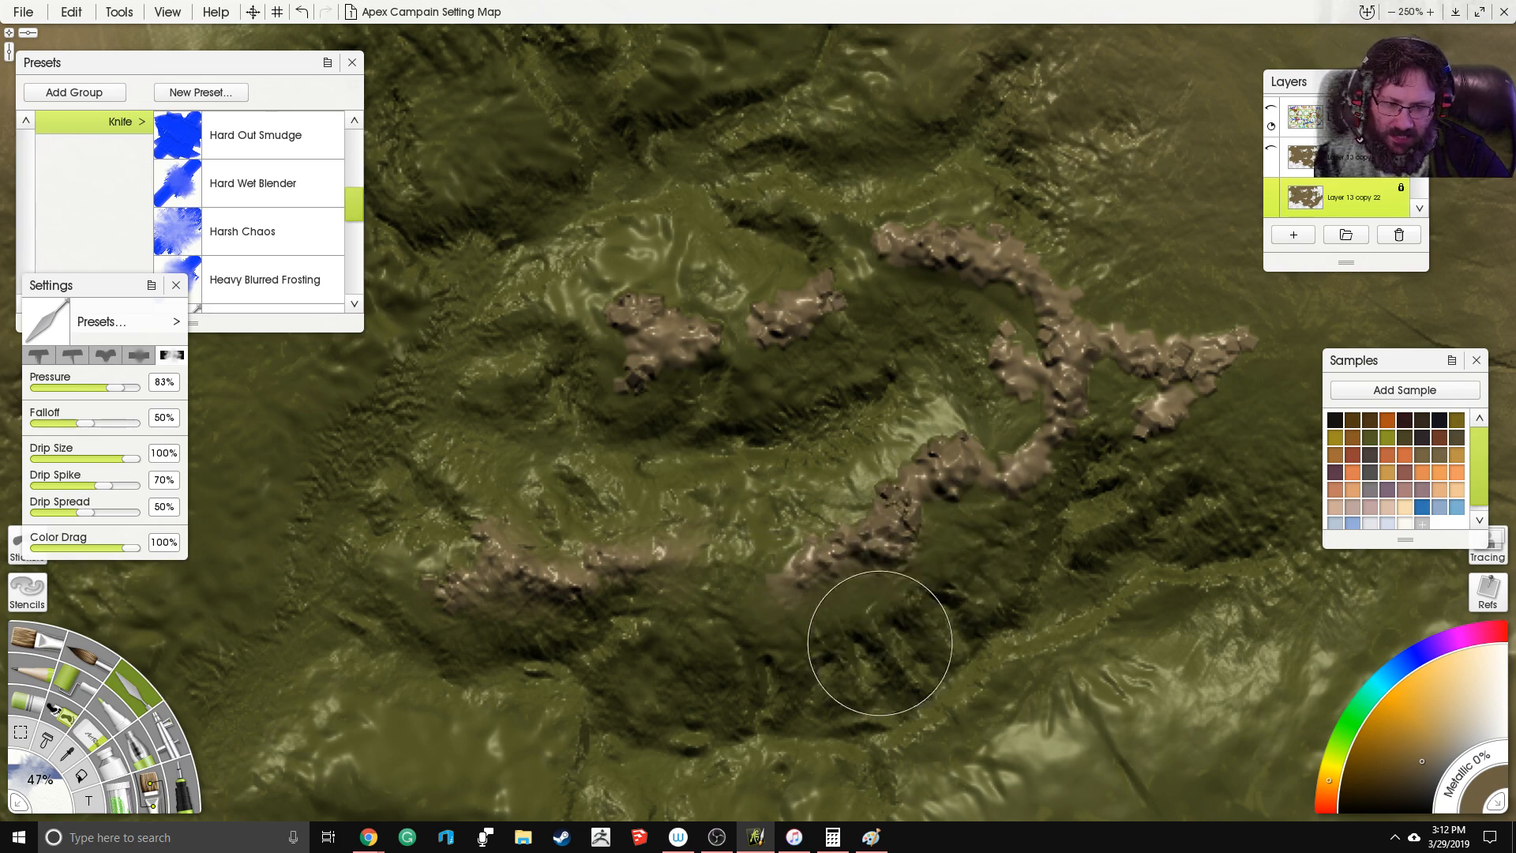
mouse_move(850, 517)
left_mouse_down()
mouse_move(877, 477)
mouse_move(921, 471)
mouse_move(946, 430)
mouse_move(984, 433)
mouse_move(968, 502)
mouse_move(930, 531)
left_mouse_up()
left_click_drag(817, 340, 707, 411)
mouse_move(806, 356)
left_mouse_down()
mouse_move(896, 371)
mouse_move(924, 400)
mouse_move(979, 355)
mouse_move(892, 299)
mouse_move(790, 301)
mouse_move(732, 391)
mouse_move(669, 360)
mouse_move(641, 385)
mouse_move(639, 433)
mouse_move(702, 412)
mouse_move(739, 283)
mouse_move(484, 350)
mouse_move(565, 385)
mouse_move(502, 374)
mouse_move(512, 435)
mouse_move(551, 451)
left_mouse_up()
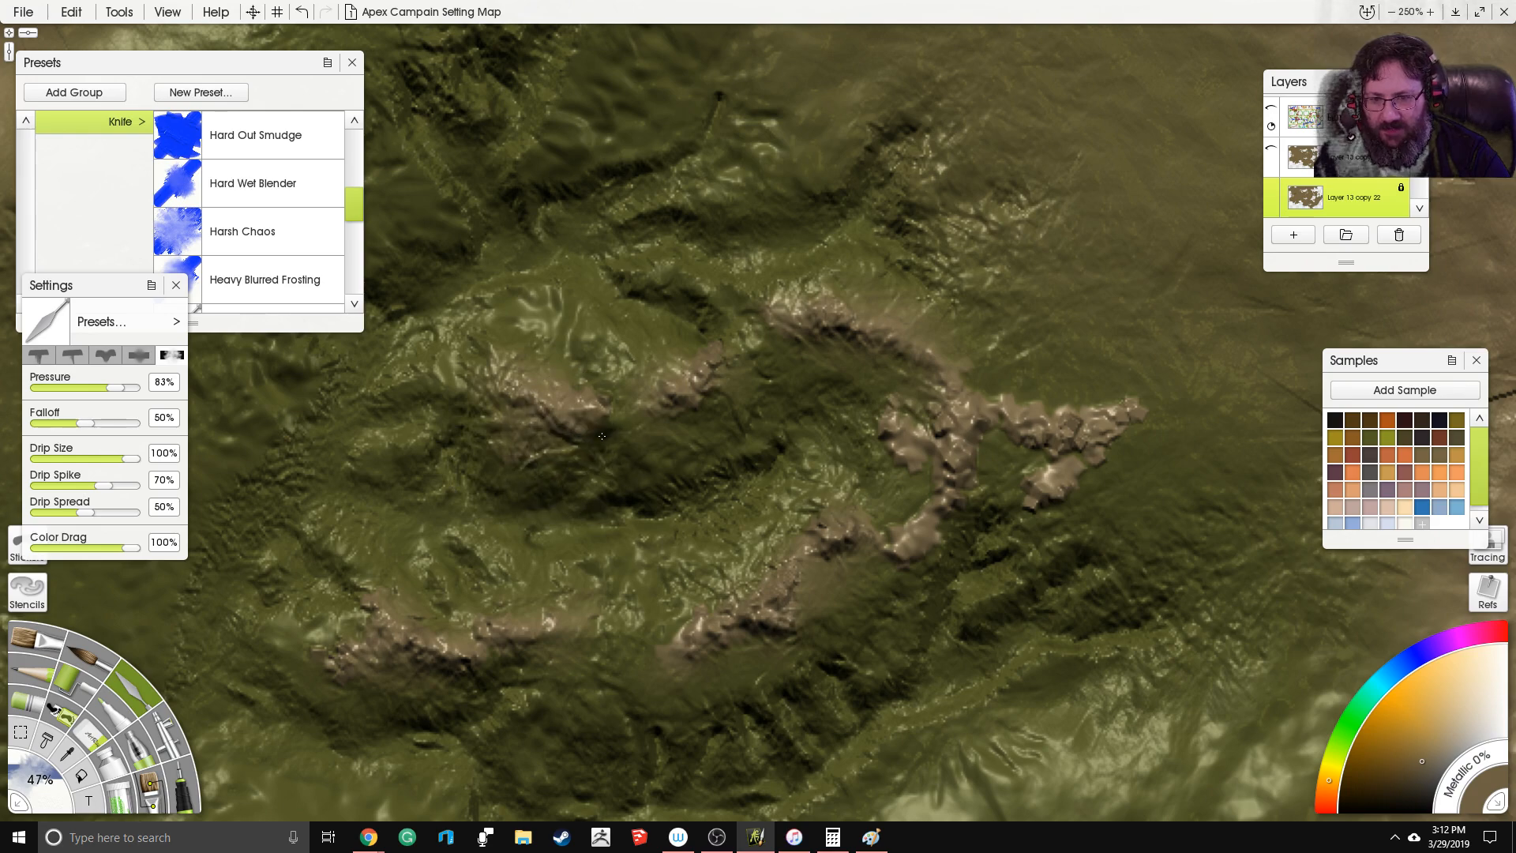
mouse_move(1027, 392)
left_mouse_down()
mouse_move(1138, 398)
mouse_move(1150, 437)
mouse_move(1054, 508)
mouse_move(990, 462)
mouse_move(905, 493)
mouse_move(879, 446)
mouse_move(884, 398)
mouse_move(908, 389)
mouse_move(932, 418)
mouse_move(922, 465)
mouse_move(903, 400)
left_mouse_up()
scroll(903, 400, "down", 6)
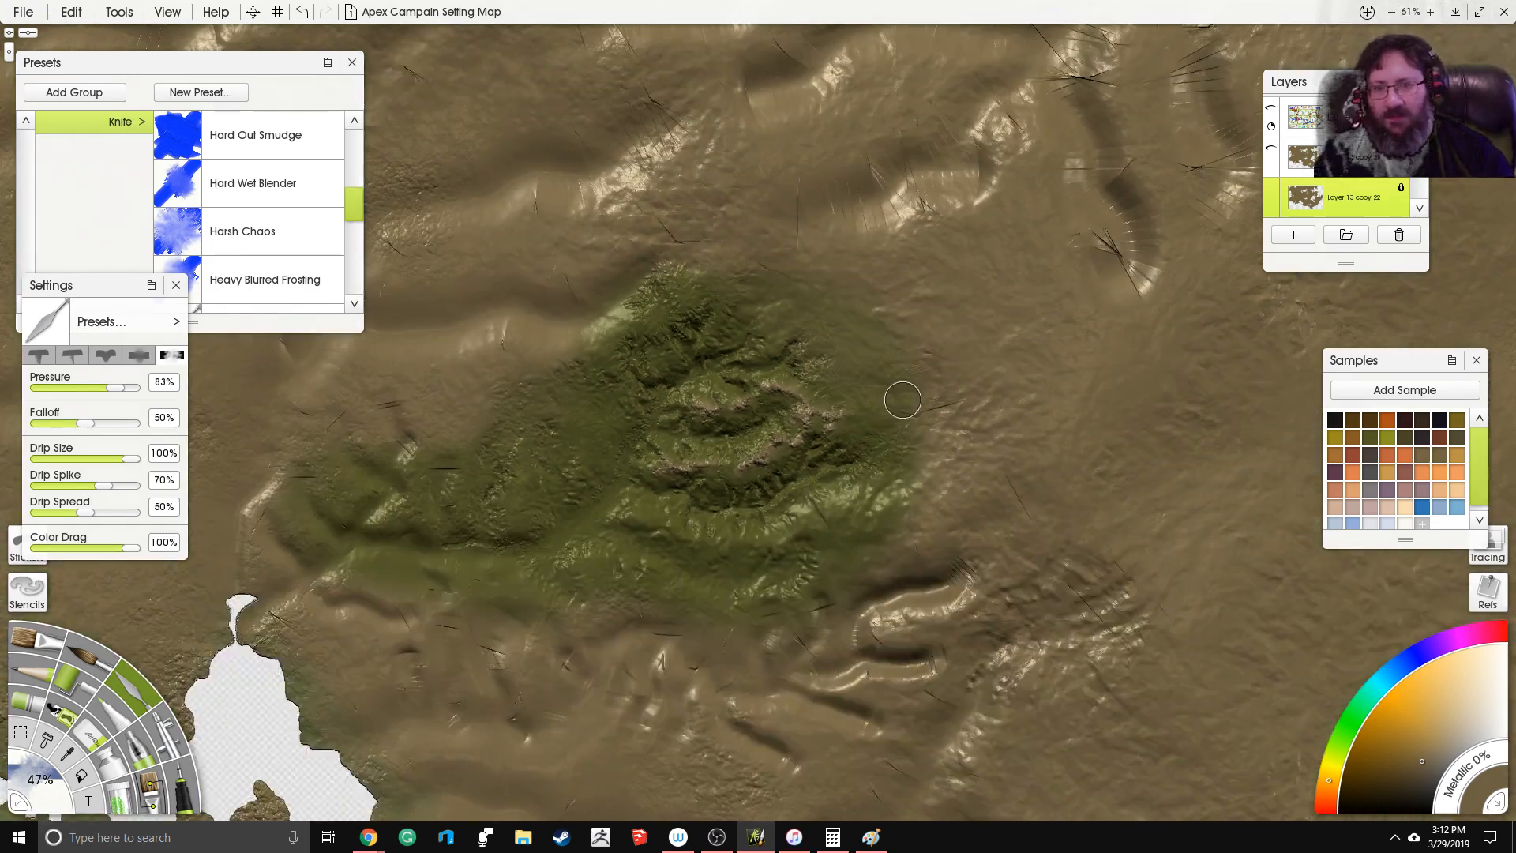
scroll(812, 338, "up", 5)
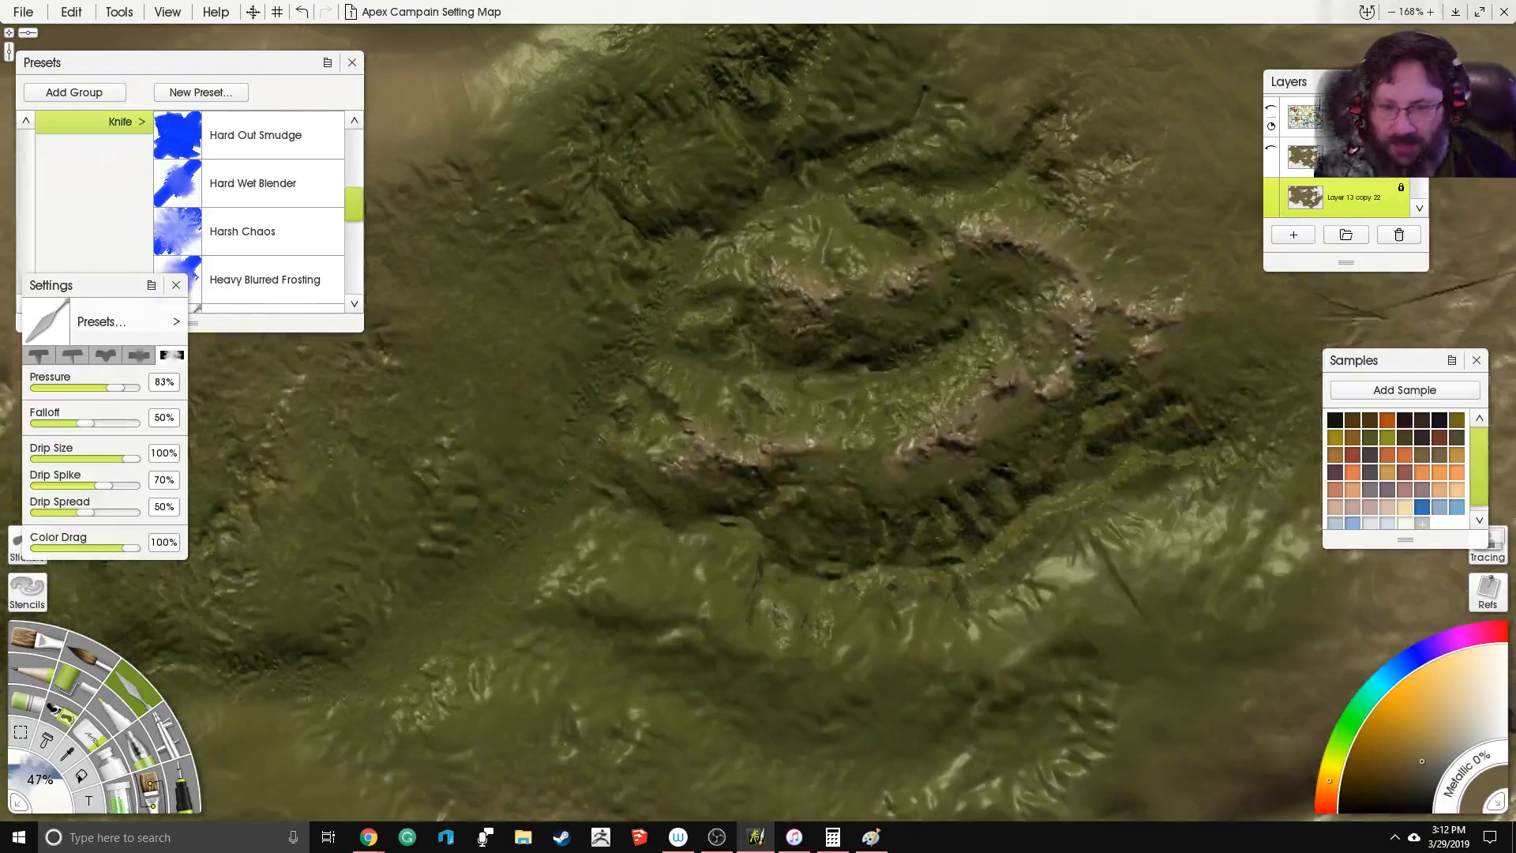
Step: Airbrush brown over the green hills and ridges at 250% size and 62% opacity, raising the paint's metallic value to 28%
left_click(174, 741)
mouse_move(877, 442)
left_mouse_down()
mouse_move(1058, 355)
mouse_move(510, 521)
mouse_move(813, 724)
left_mouse_up()
left_click_drag(675, 189, 481, 548)
left_click(1449, 793)
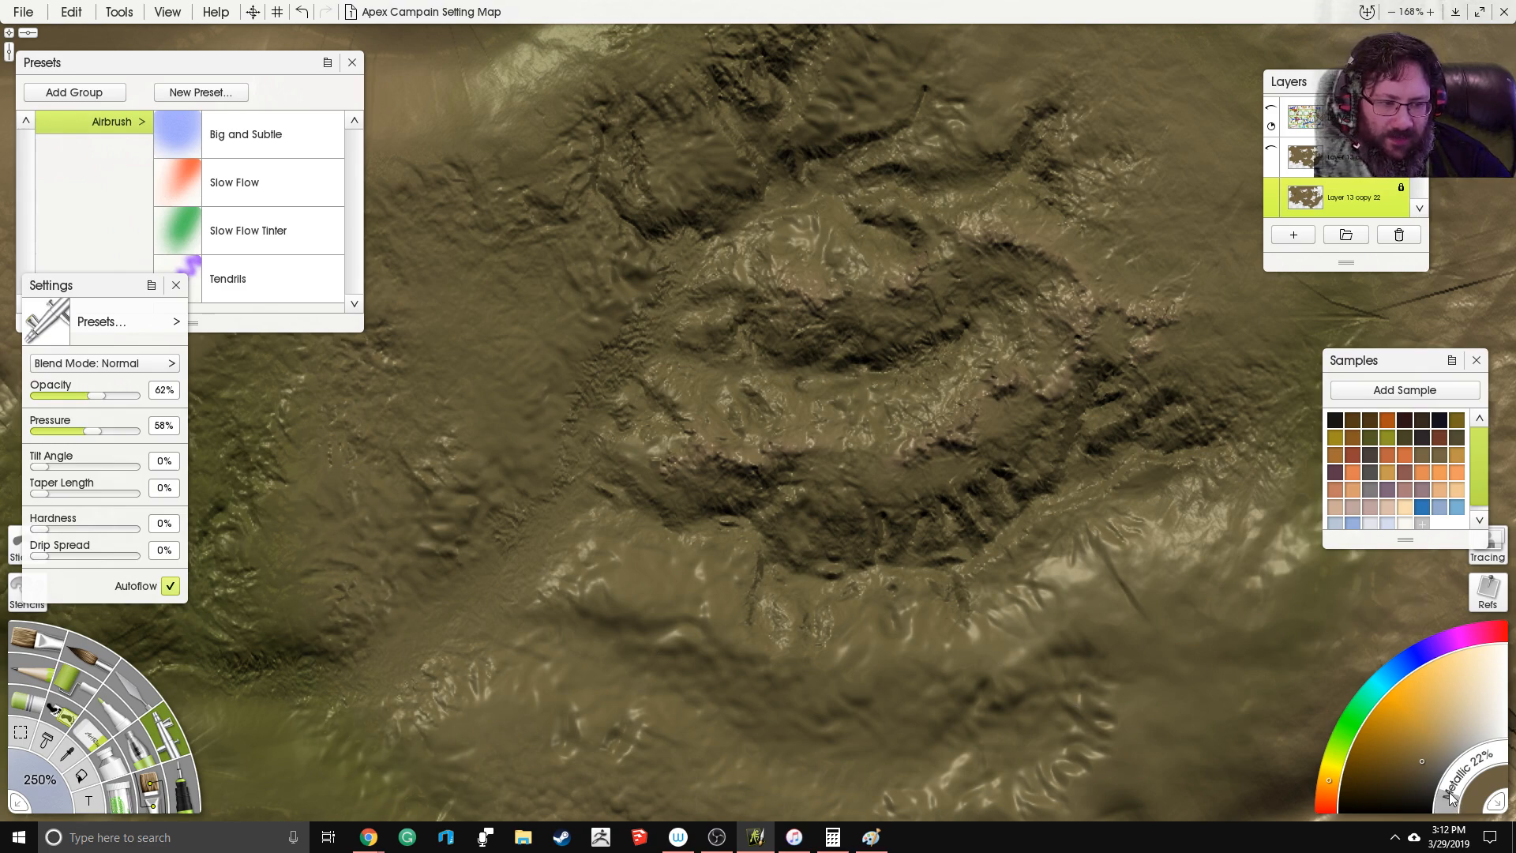
left_click(1455, 797)
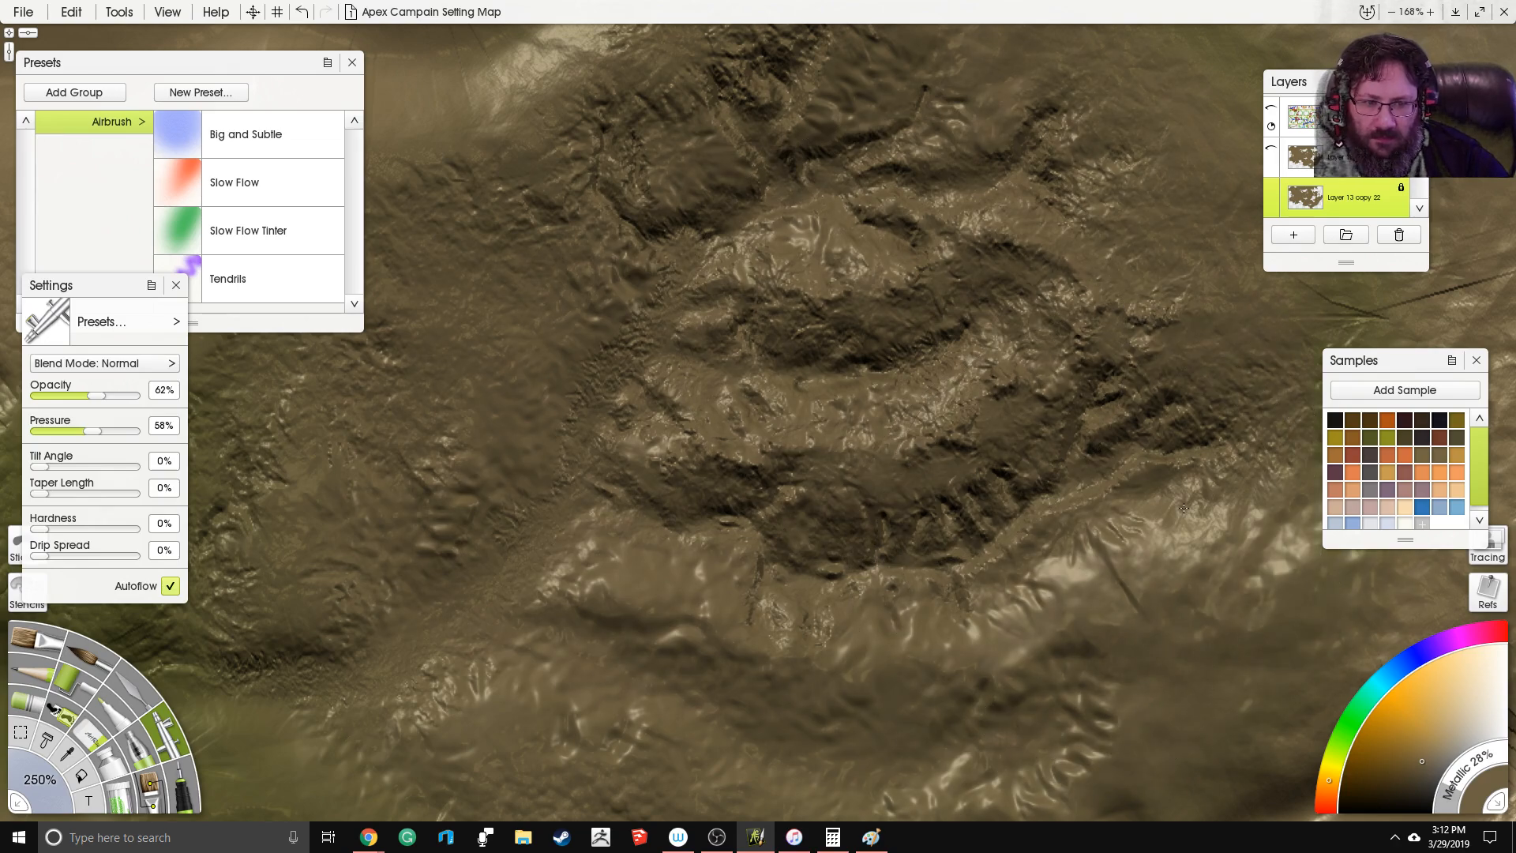
Step: Cover the remaining green patch west of the rocky ridges with the brown airbrush
scroll(947, 308, "down", 2)
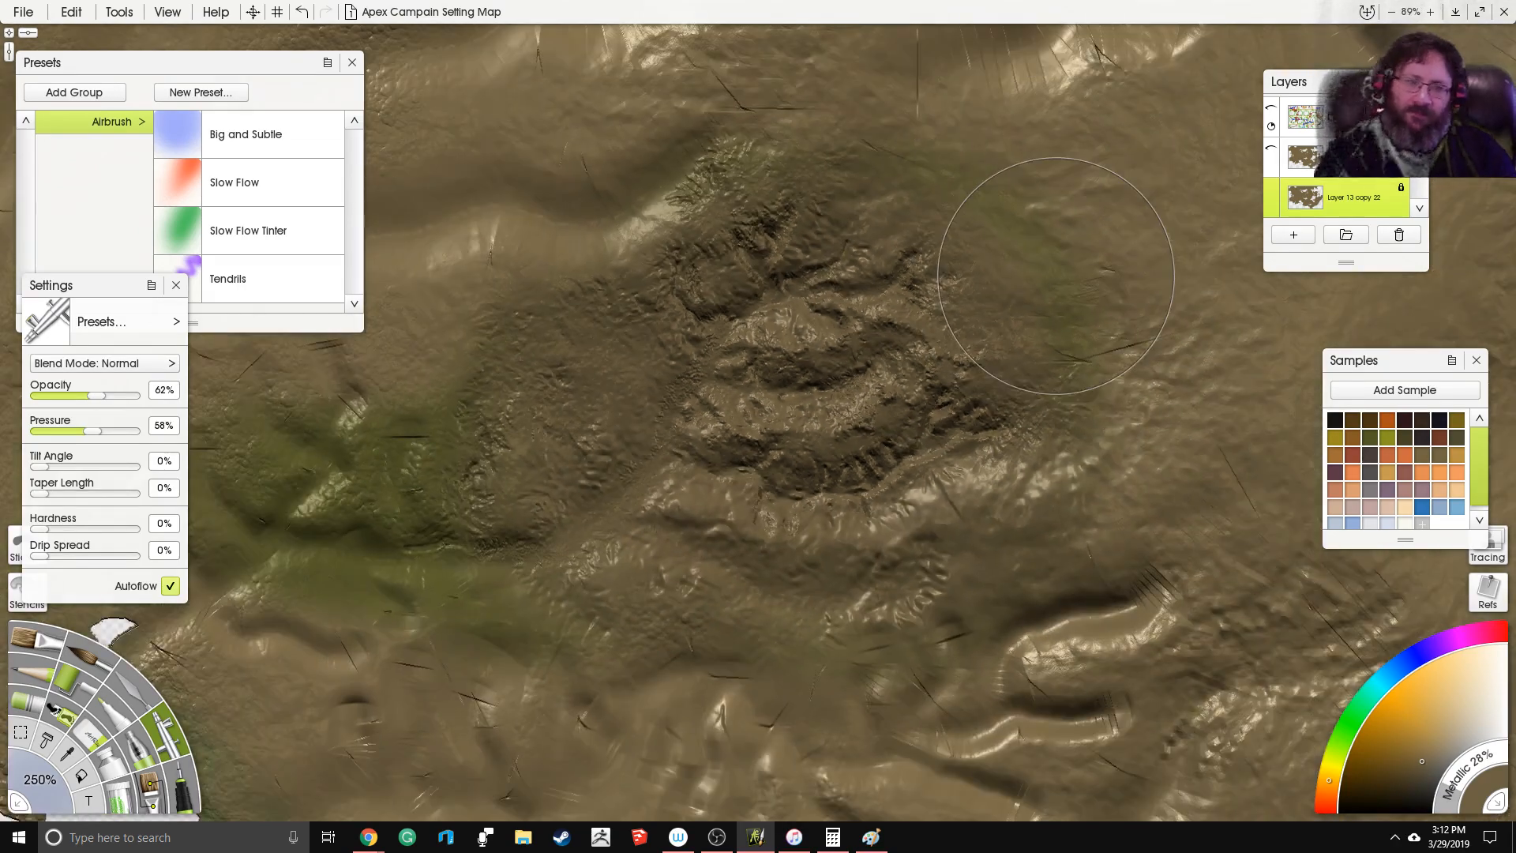
scroll(987, 292, "down", 4)
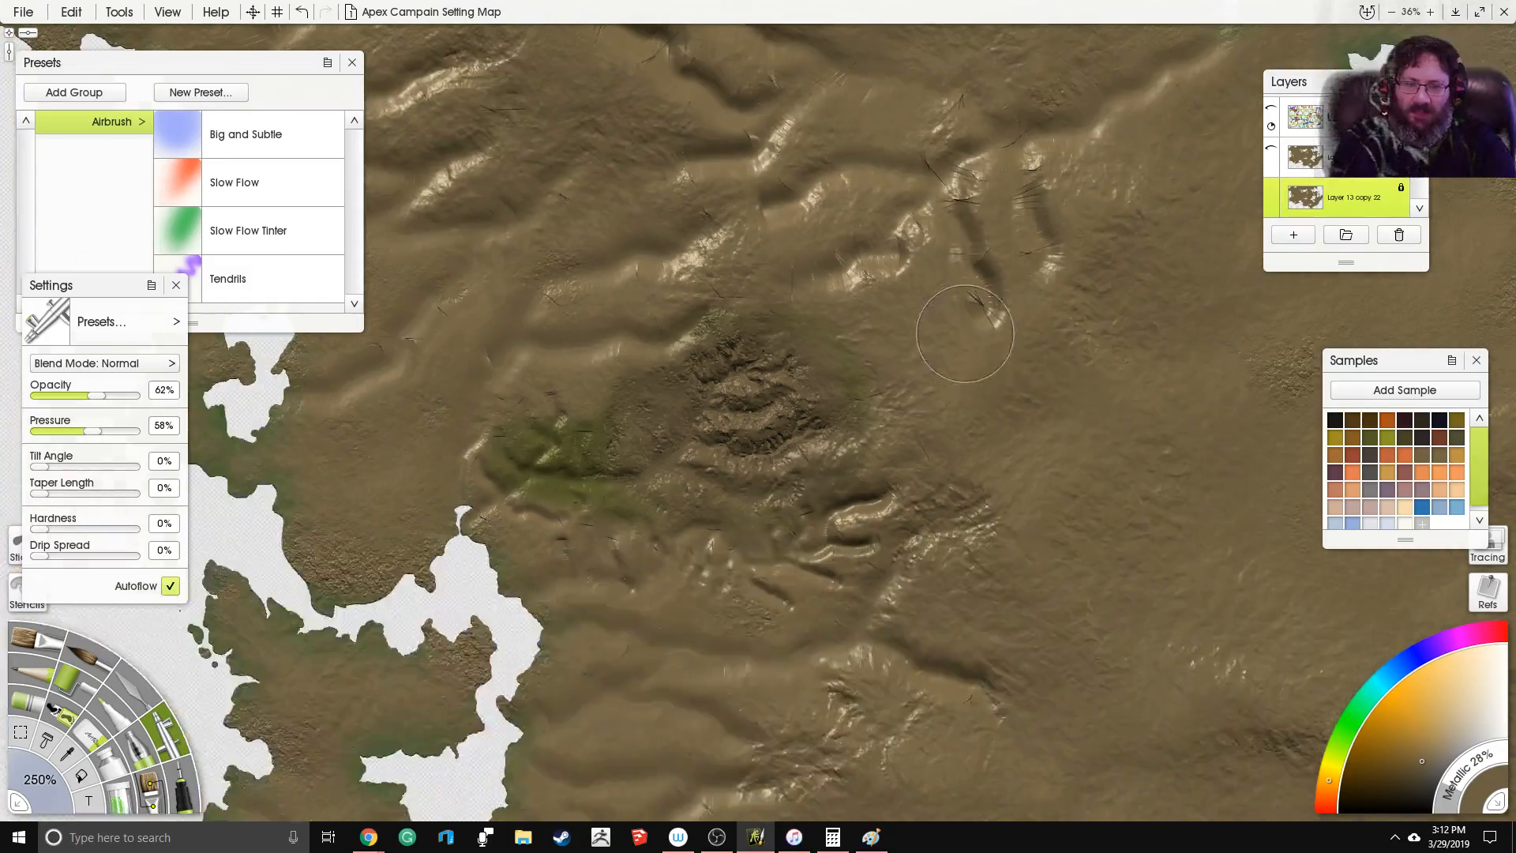
scroll(1025, 250, "down", 2)
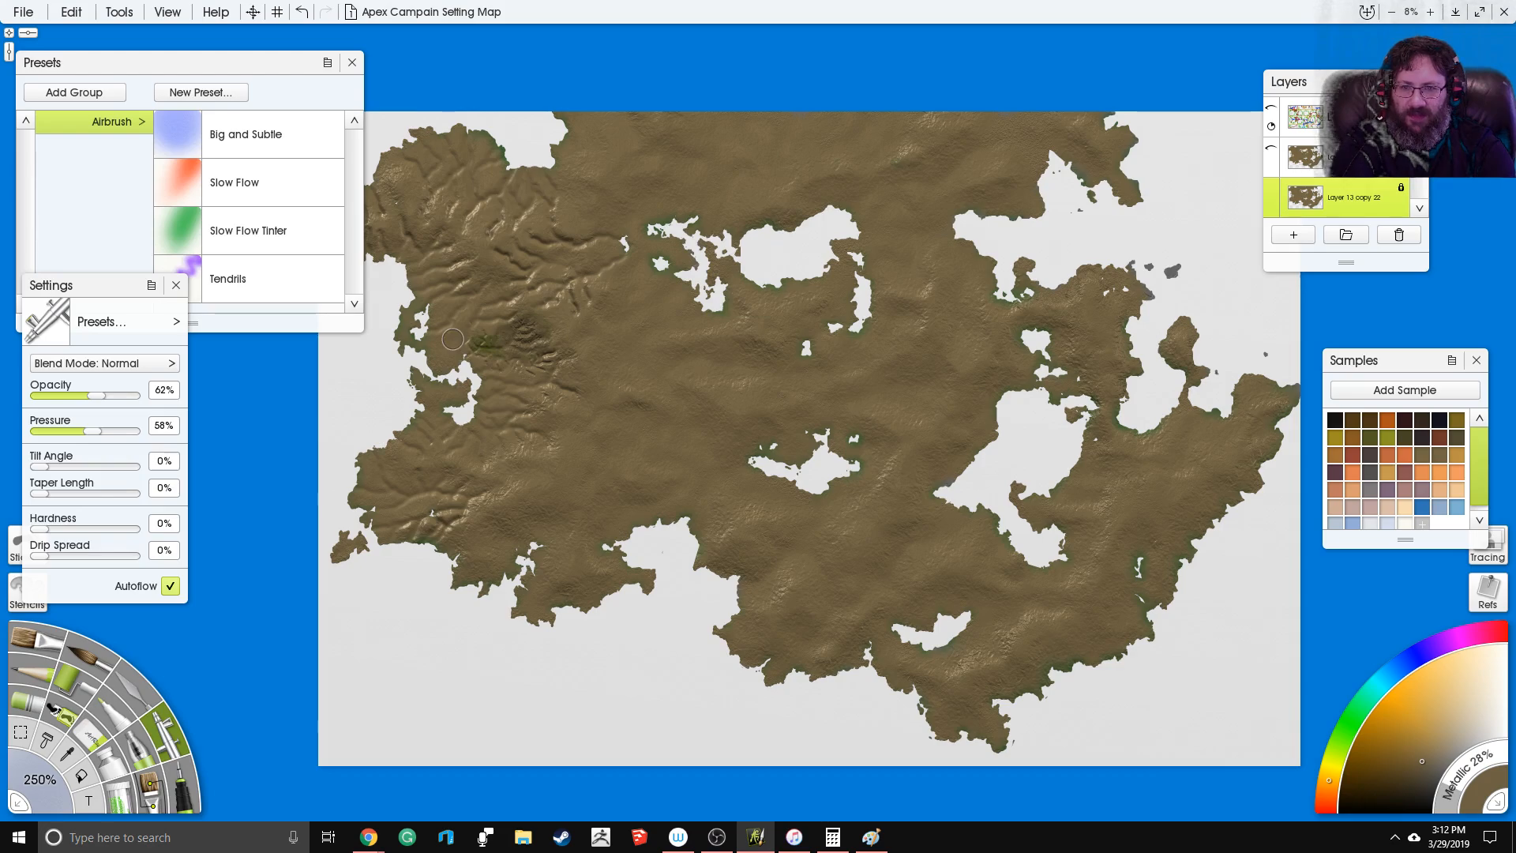
scroll(501, 346, "up", 3)
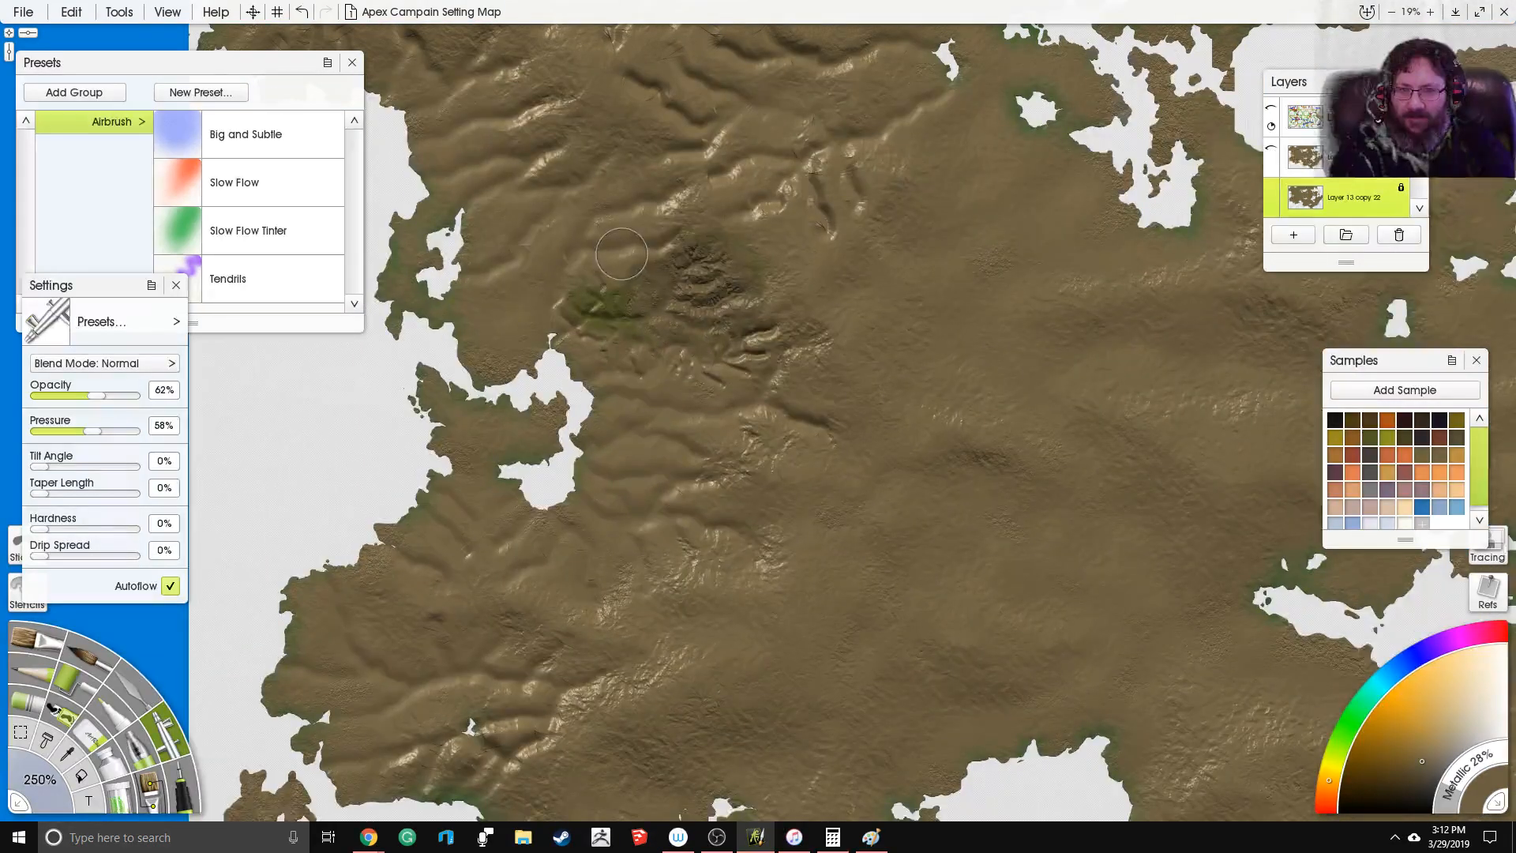
mouse_move(604, 303)
left_mouse_down()
mouse_move(628, 325)
mouse_move(550, 322)
left_mouse_up()
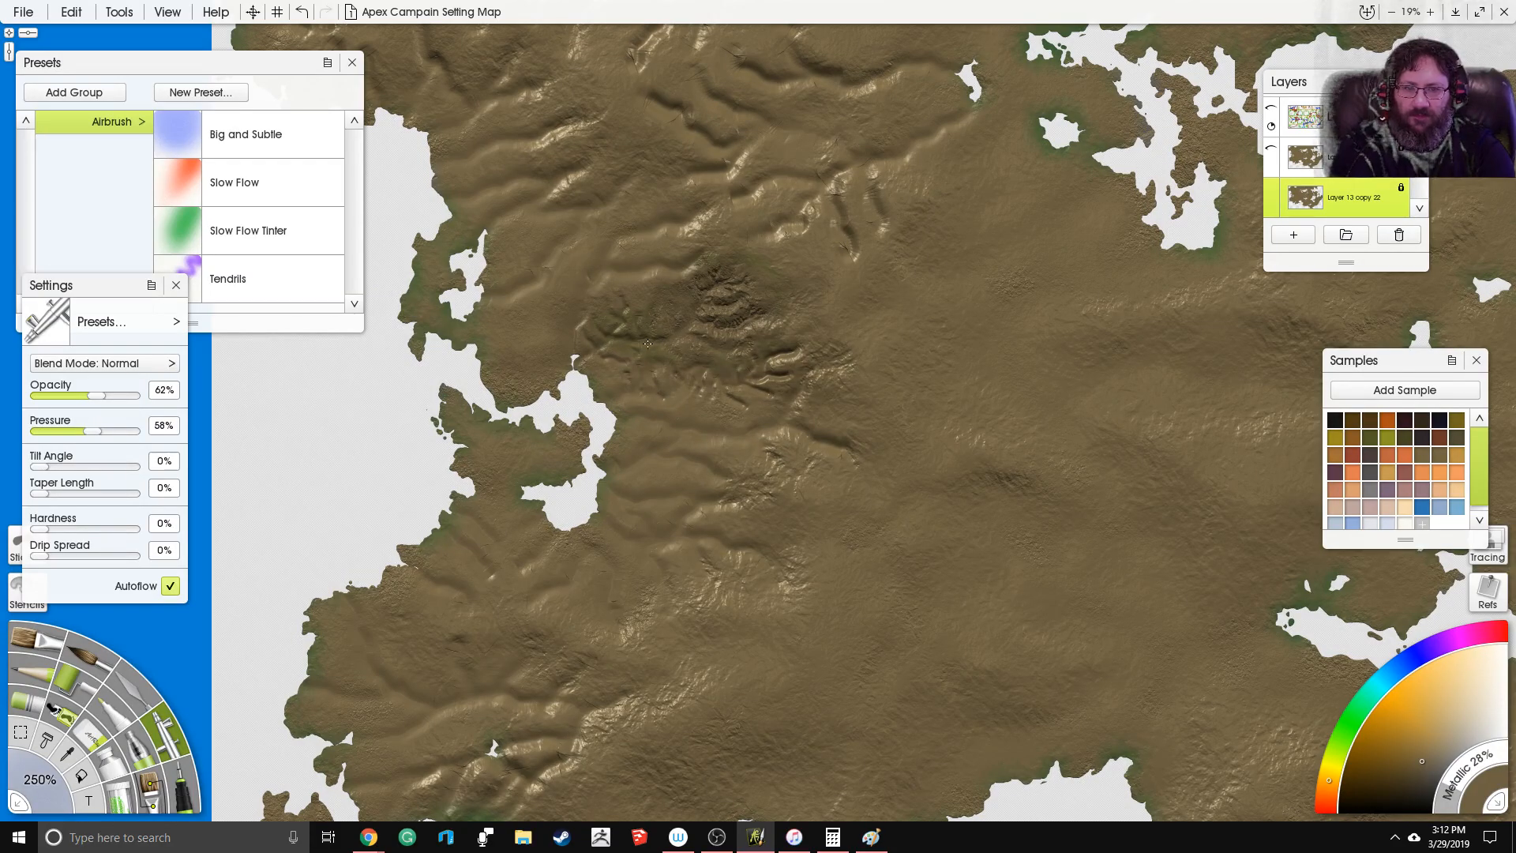
Step: Airbrush dark green shading into the valleys and around the foot of the rocky ridges at 83% size
scroll(711, 352, "up", 5)
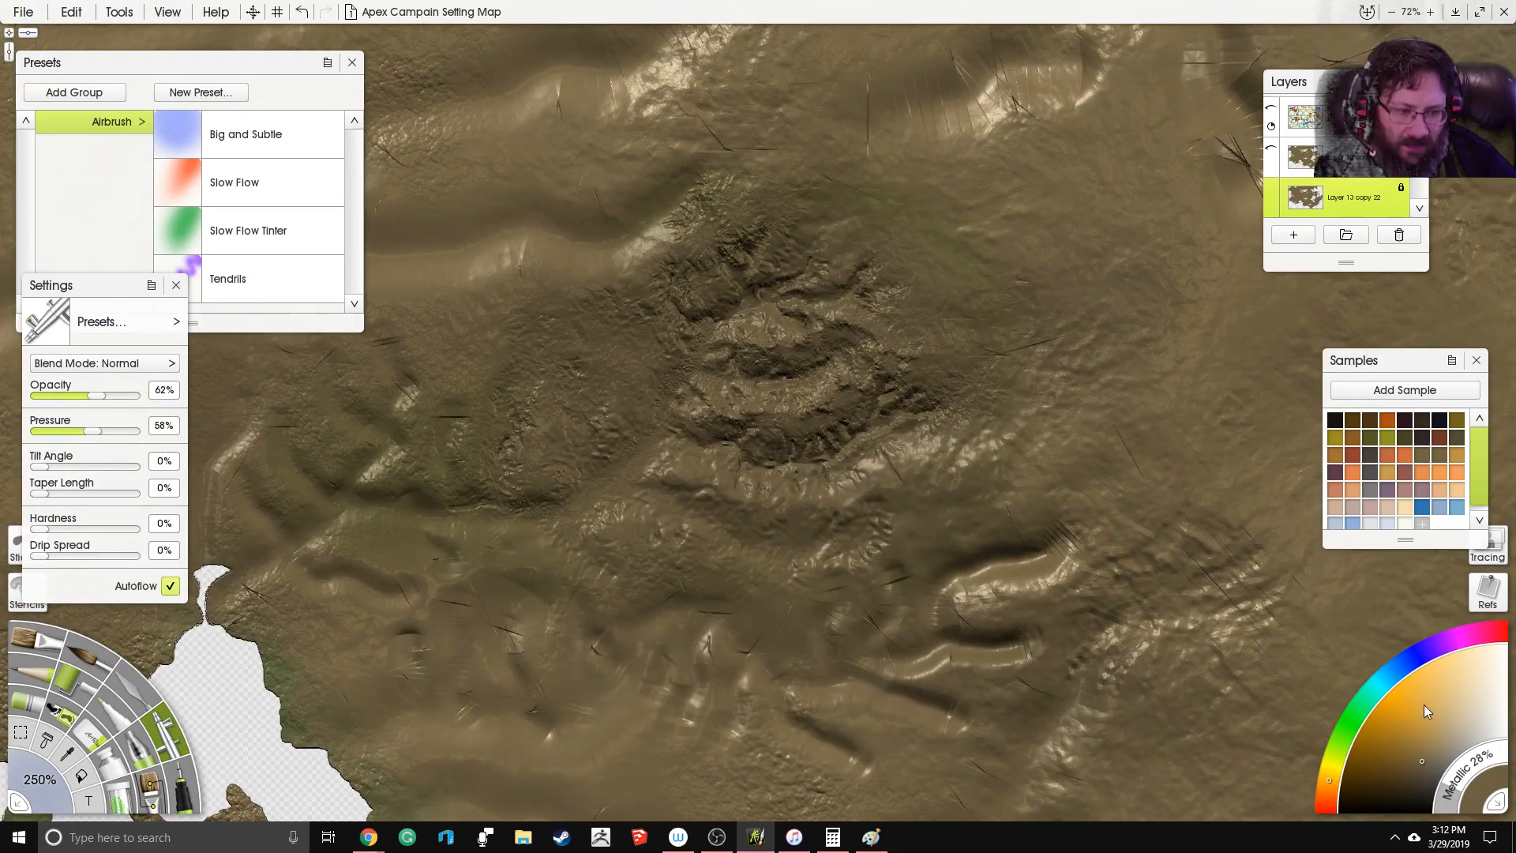
mouse_move(1387, 754)
left_mouse_down()
mouse_move(1384, 787)
mouse_move(1371, 771)
mouse_move(1396, 753)
mouse_move(1363, 758)
mouse_move(1376, 779)
mouse_move(1404, 780)
left_mouse_up()
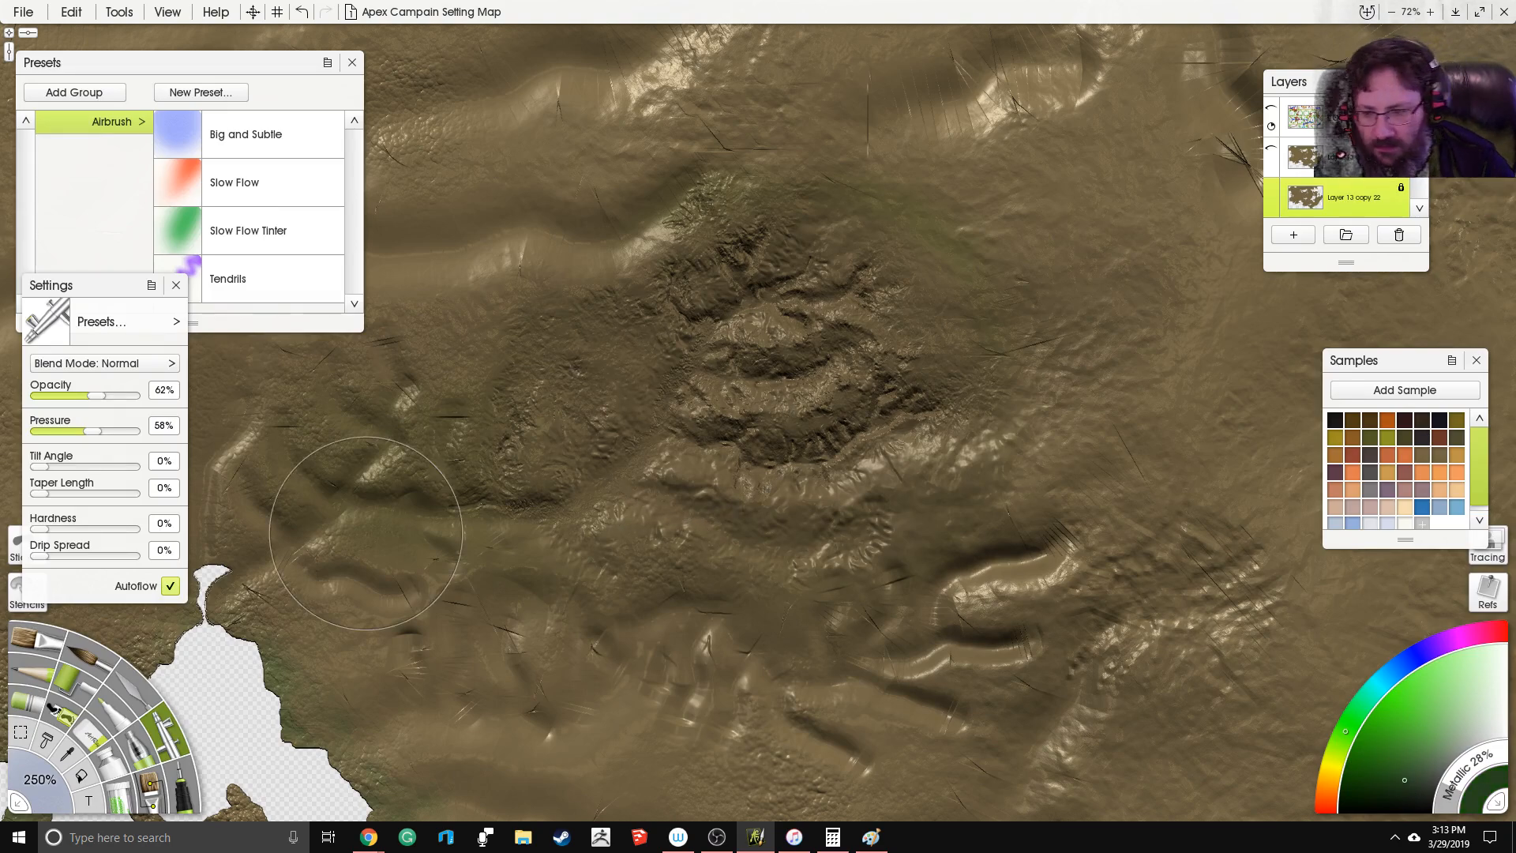
left_click_drag(50, 789, 20, 714)
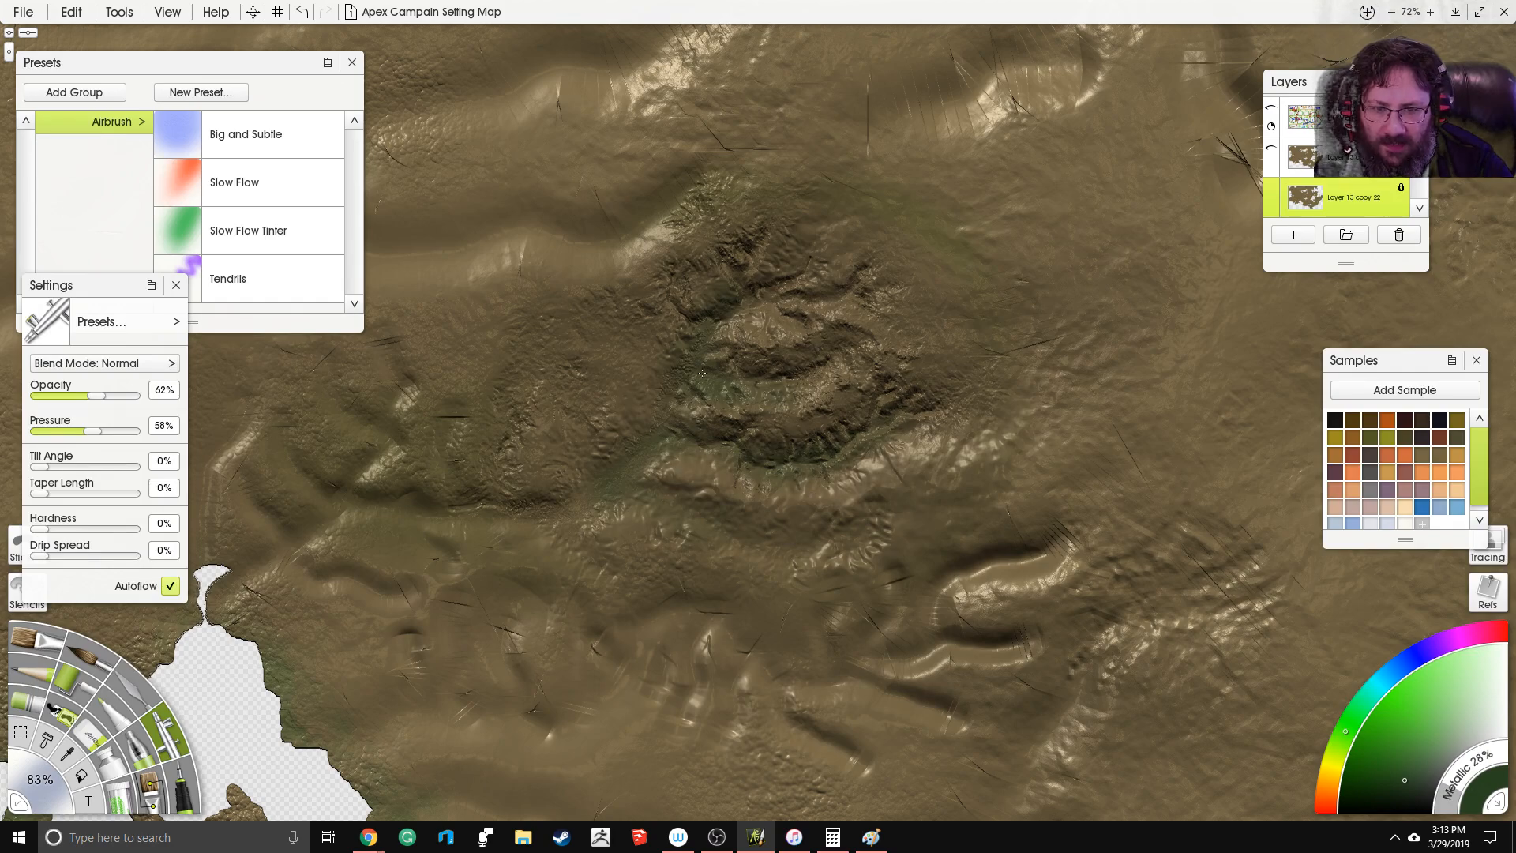
Step: Tint the slope west of the ridges with airbrushed dark yellow and orange-brown
left_click_drag(1342, 740, 1333, 763)
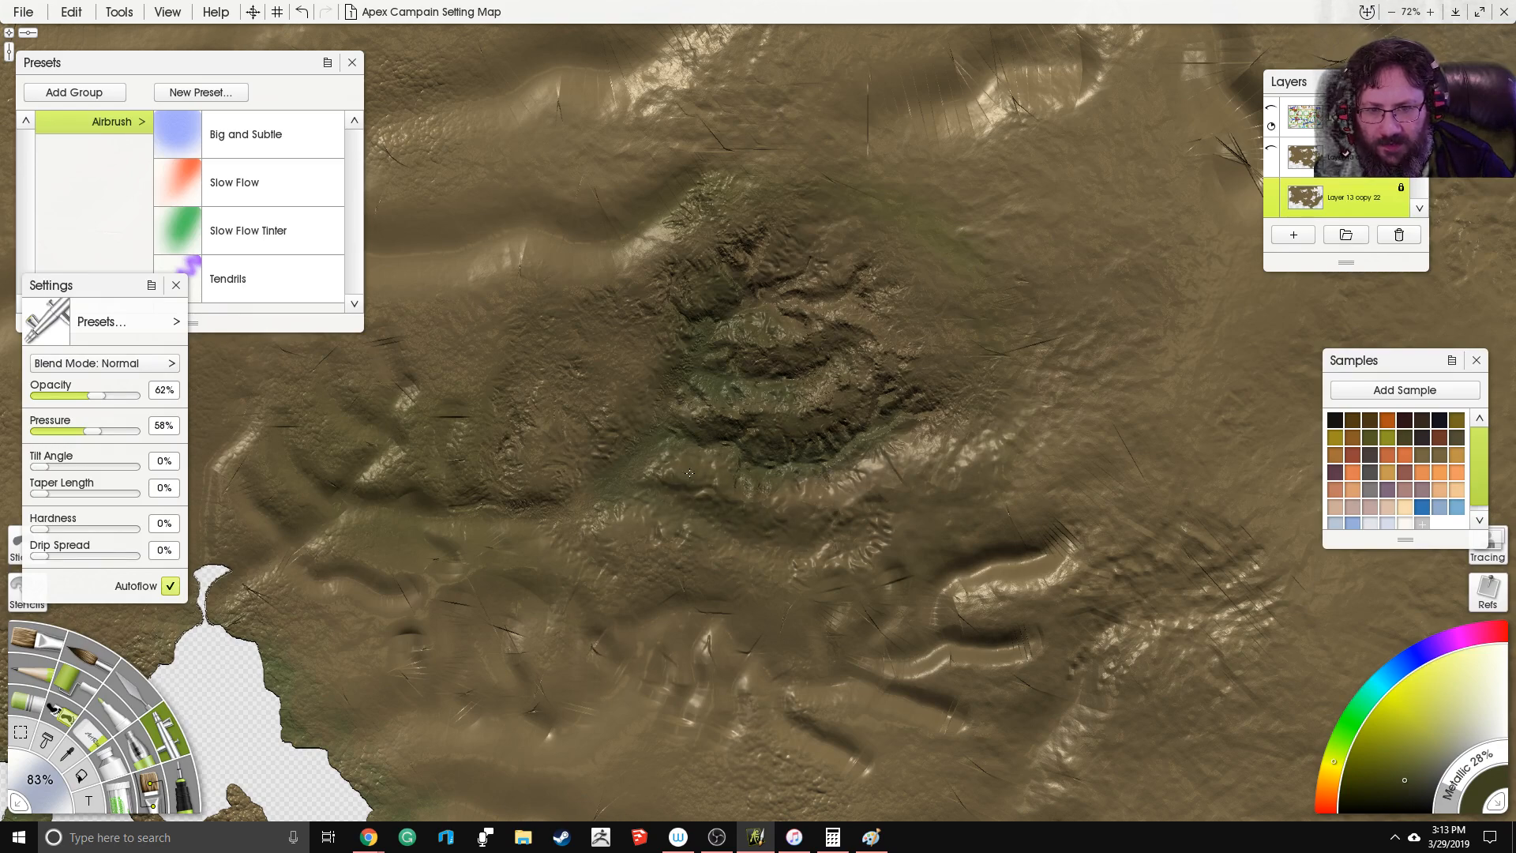
left_click(1328, 768)
left_click(1371, 756)
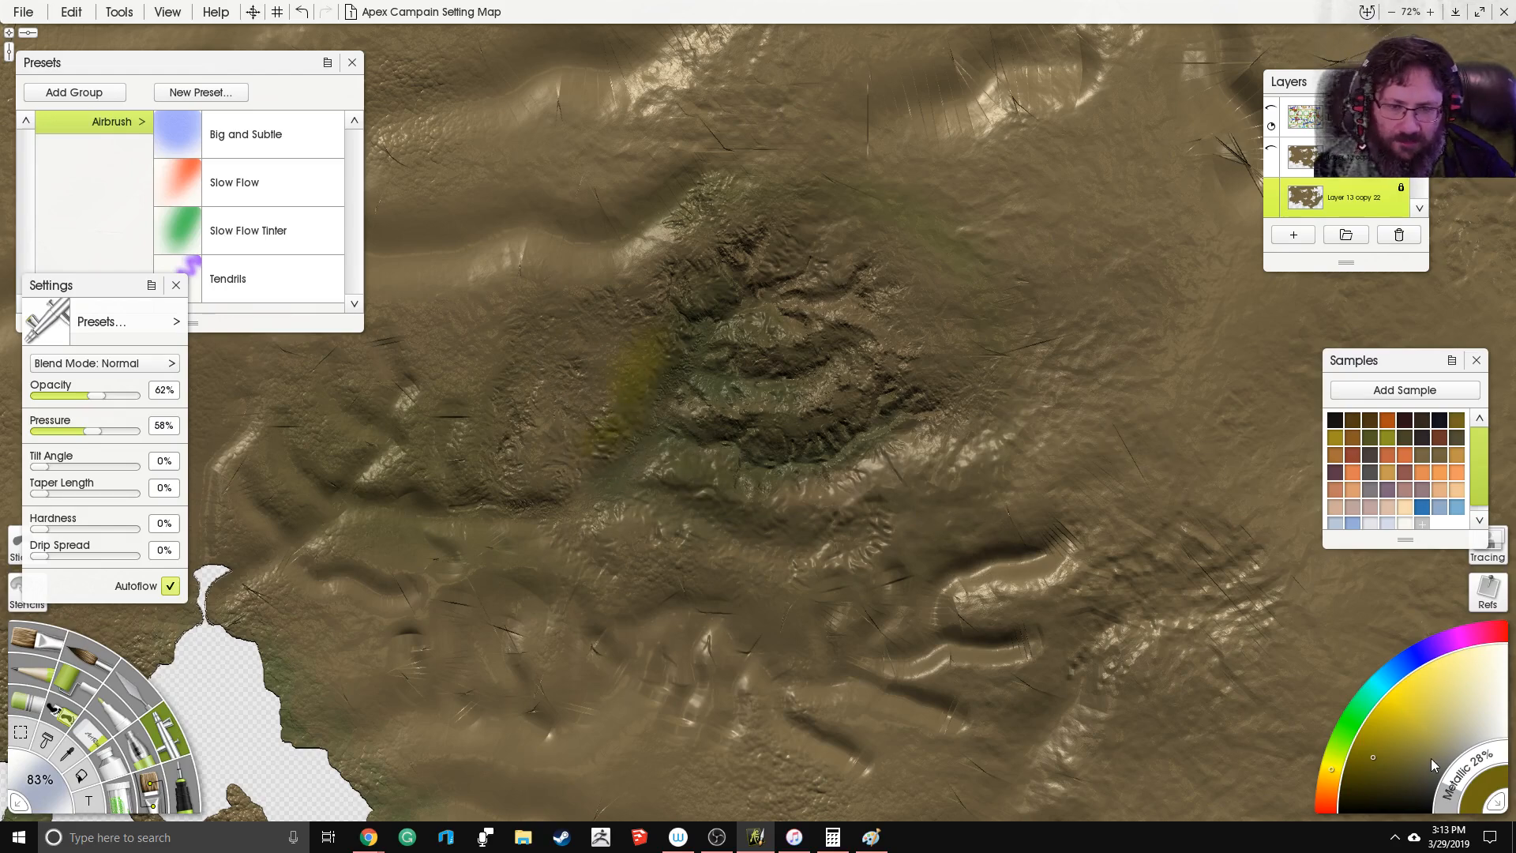
left_click_drag(1338, 775, 1407, 760)
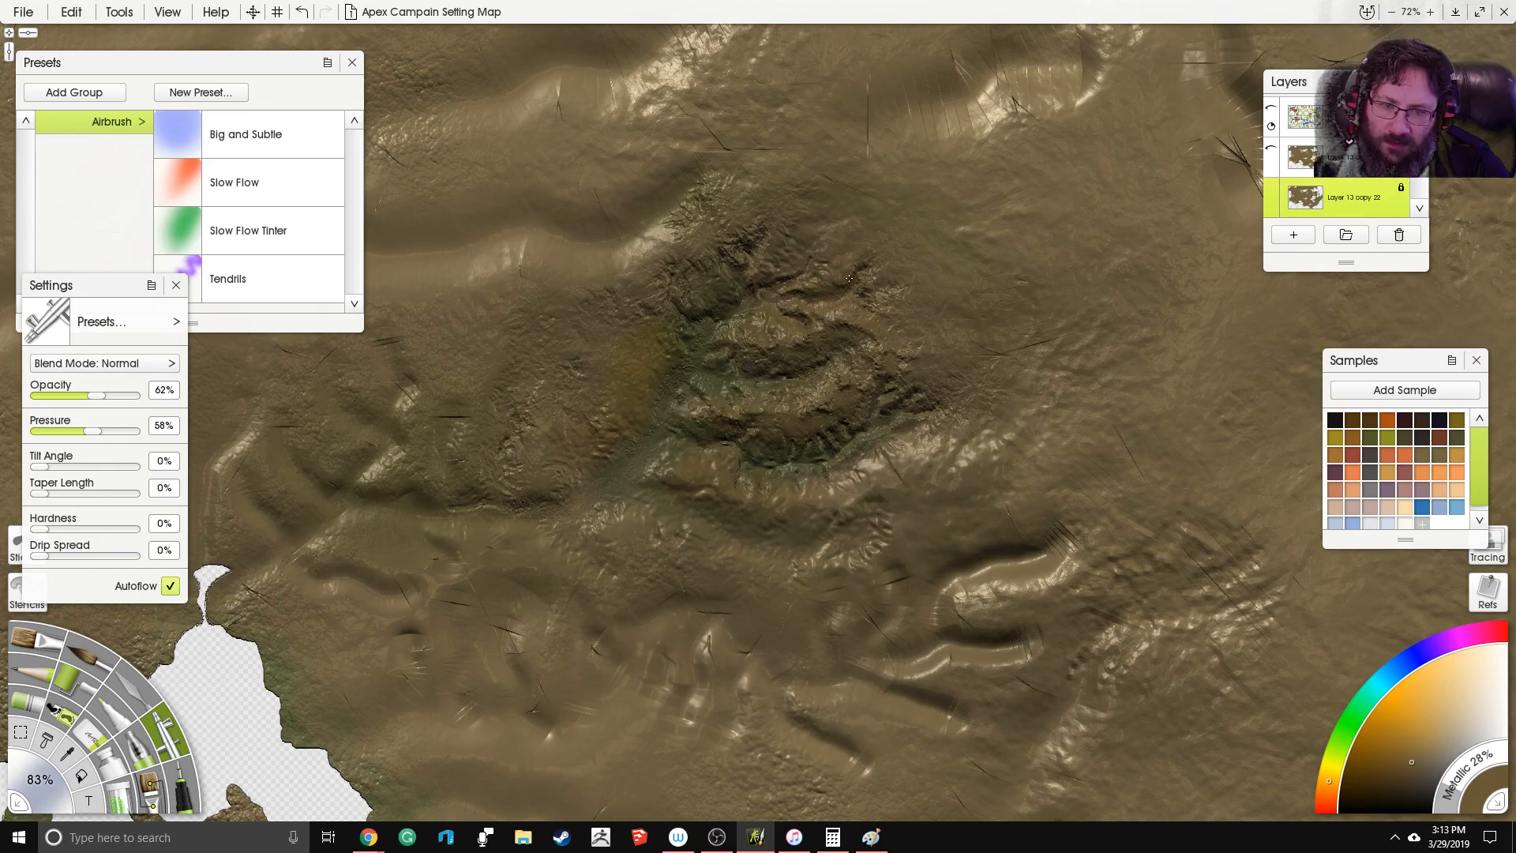
Step: Airbrush pale grey highlights along the lower and upper ridge crests at 57% size
left_click(1454, 758)
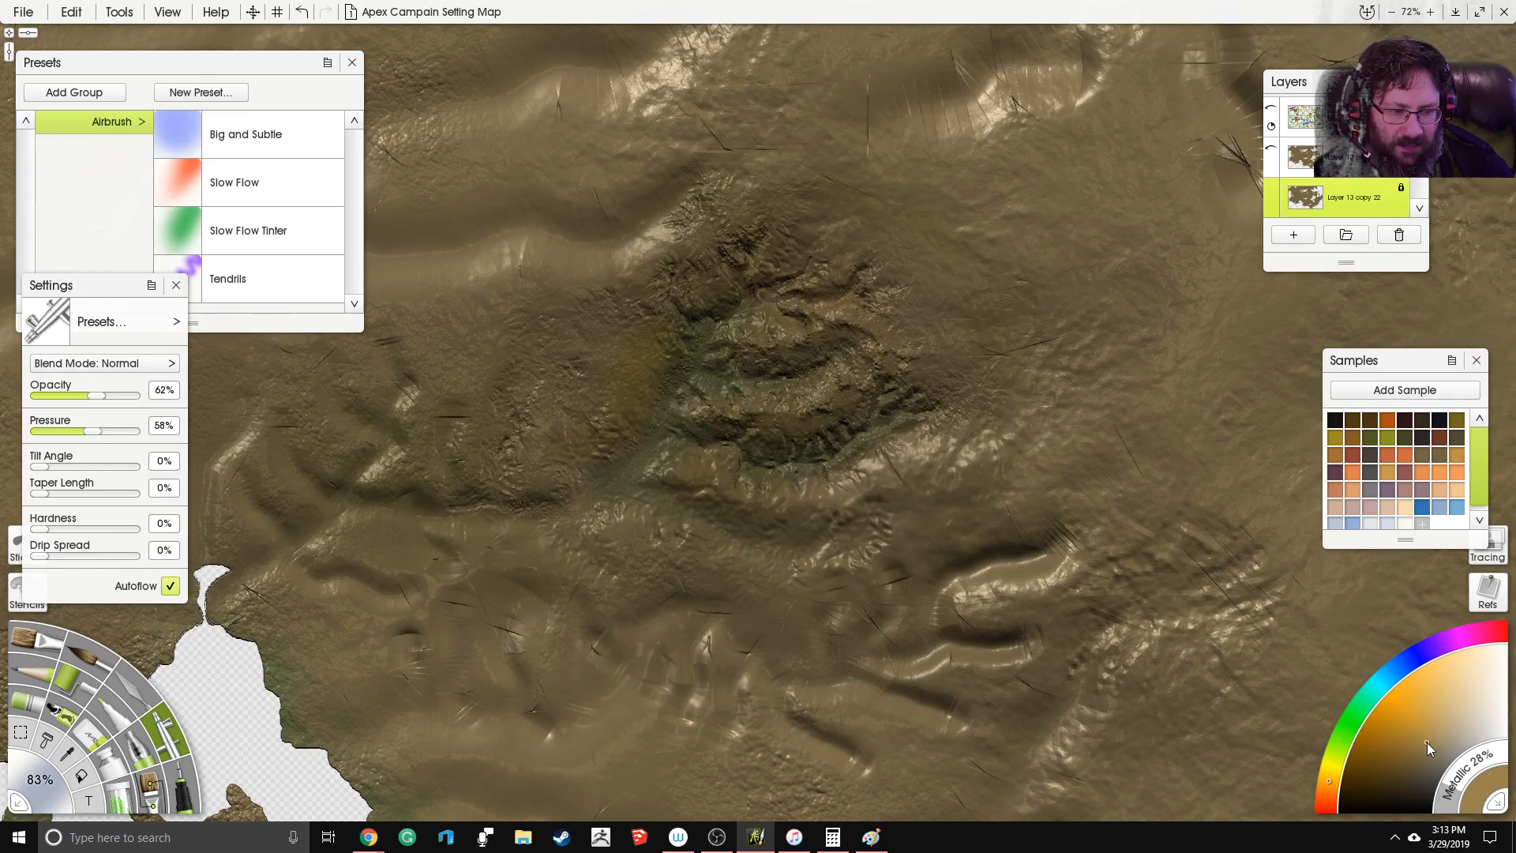
scroll(998, 154, "up", 5)
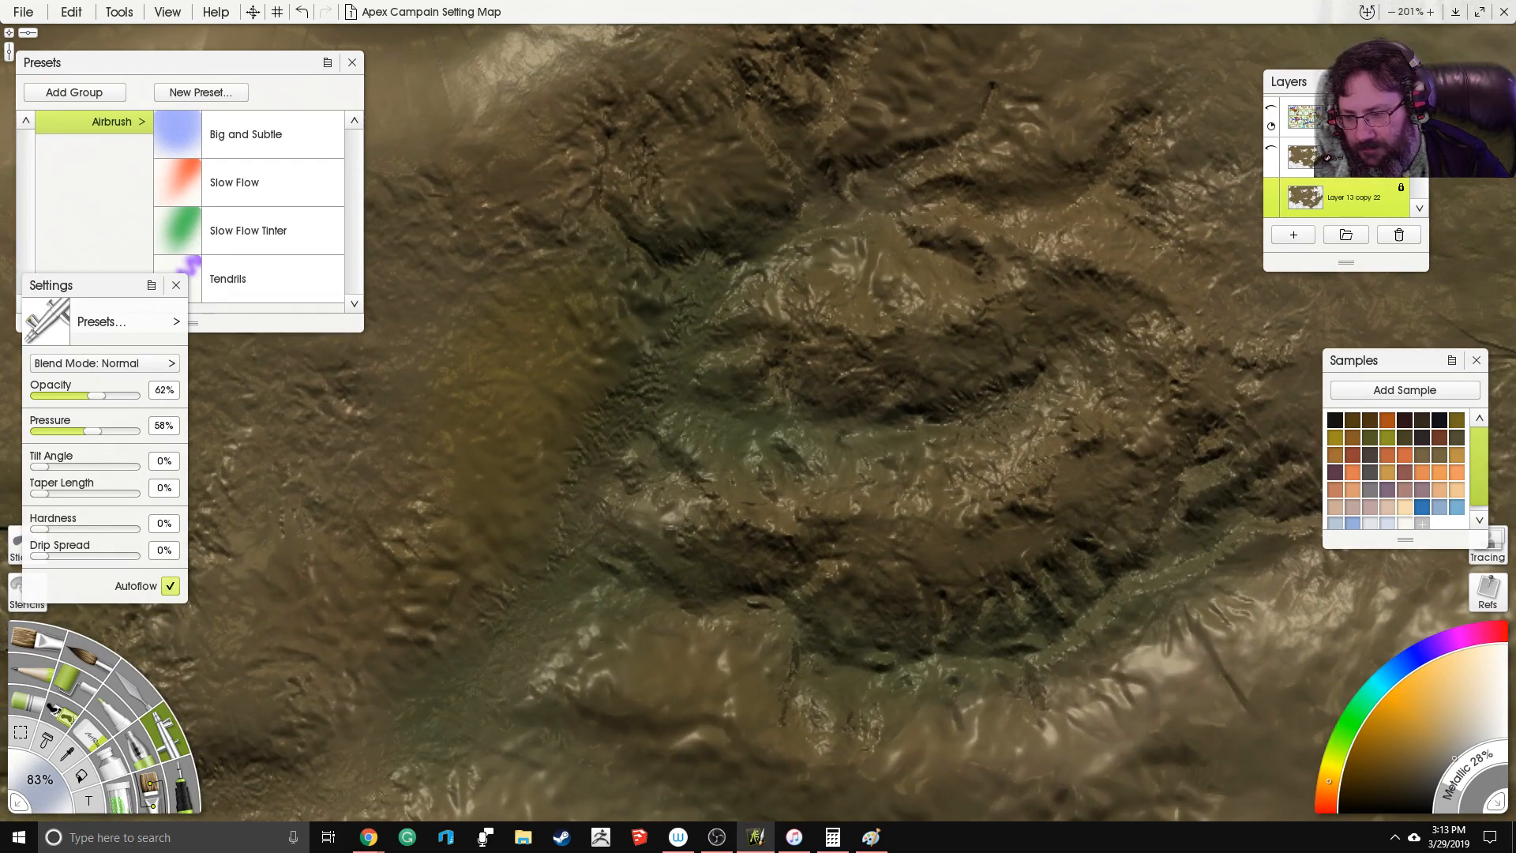
left_click_drag(47, 796, 29, 793)
mouse_move(761, 517)
left_mouse_down()
mouse_move(970, 509)
mouse_move(1038, 483)
mouse_move(1075, 438)
left_mouse_up()
mouse_move(896, 304)
left_mouse_down()
mouse_move(860, 310)
mouse_move(866, 289)
mouse_move(983, 298)
mouse_move(1005, 247)
mouse_move(1177, 316)
left_mouse_up()
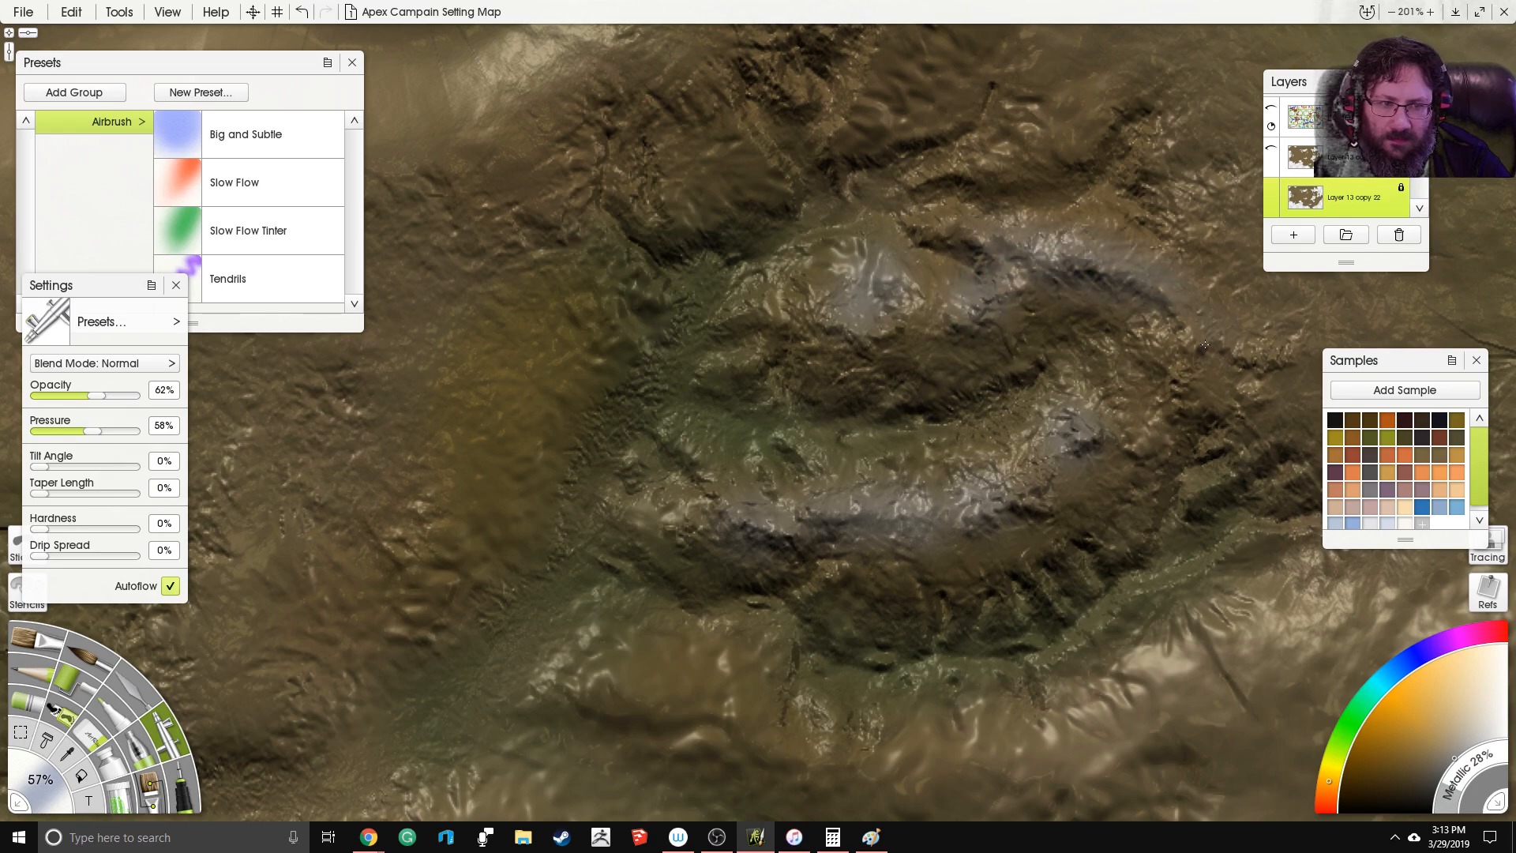
Step: Airbrush small white snow highlights on the ridge peaks at 13% size with the metallic value at 0%
scroll(921, 73, "down", 4)
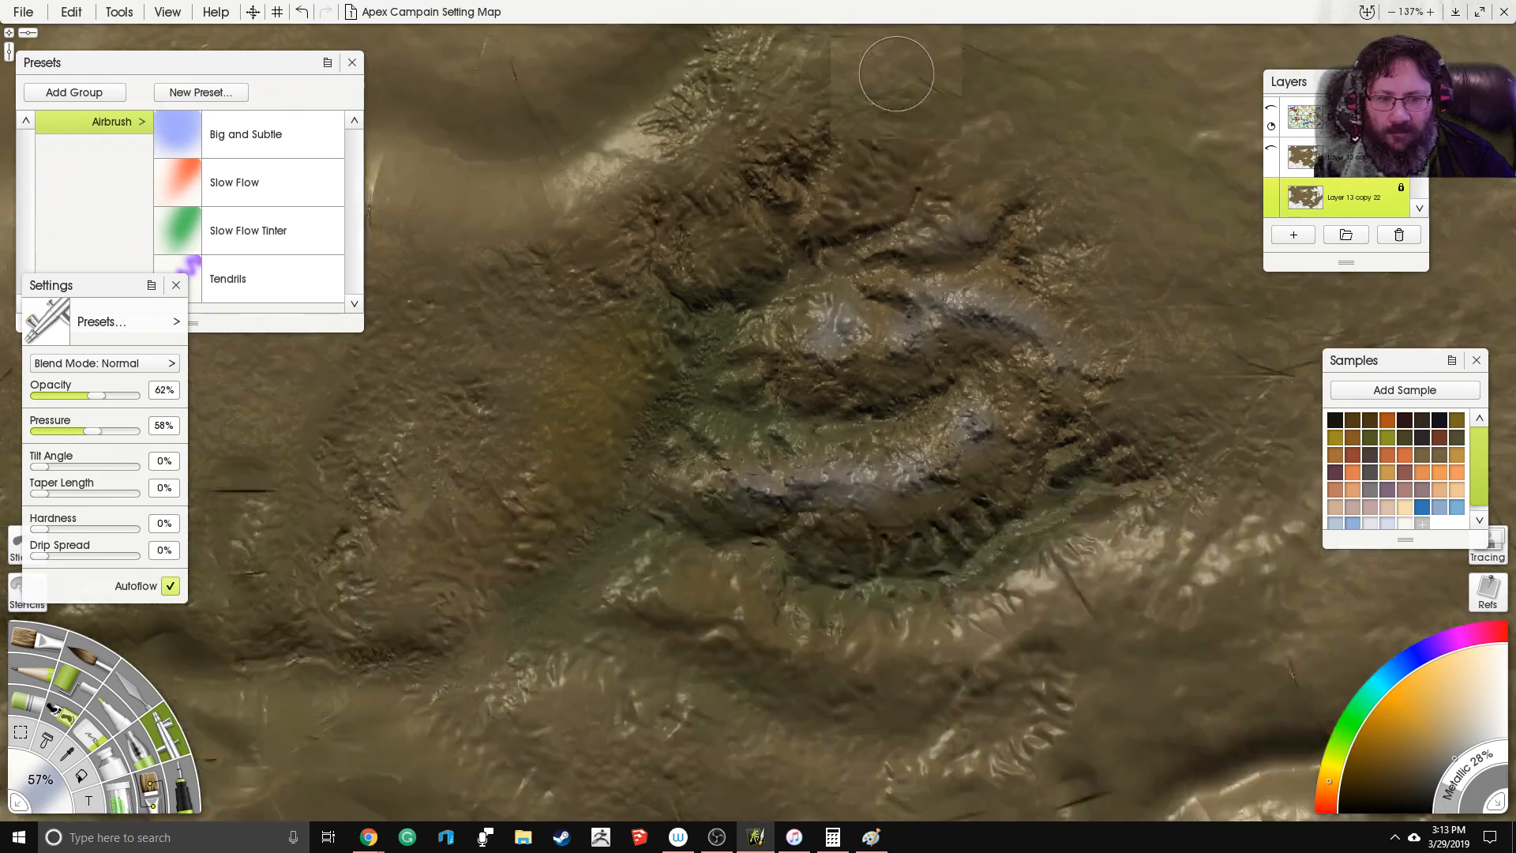
scroll(888, 243, "up", 3)
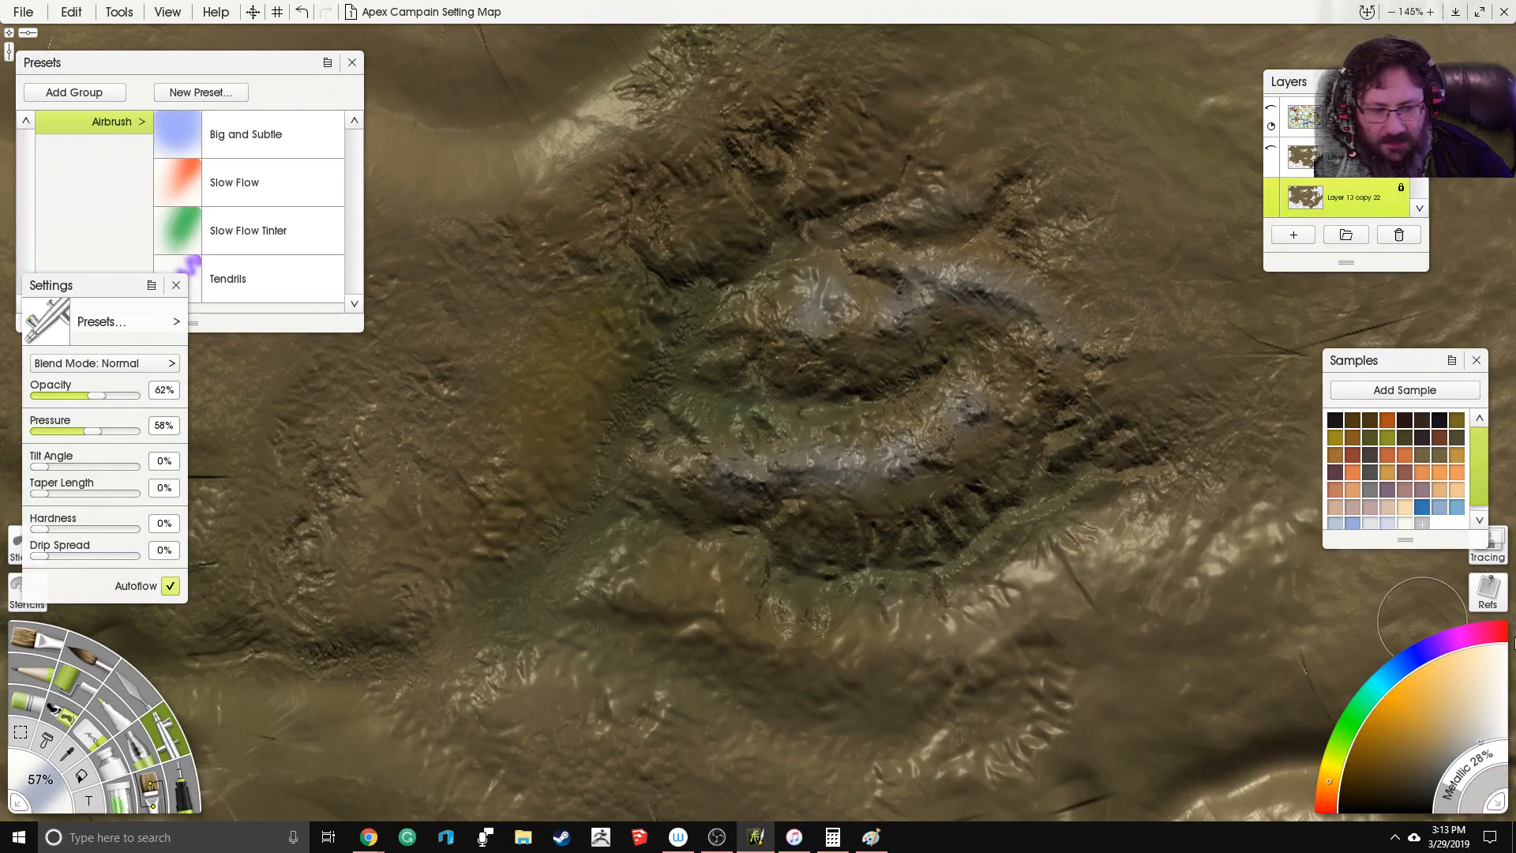
left_click_drag(1454, 687, 1507, 737)
left_click_drag(1454, 796, 1435, 813)
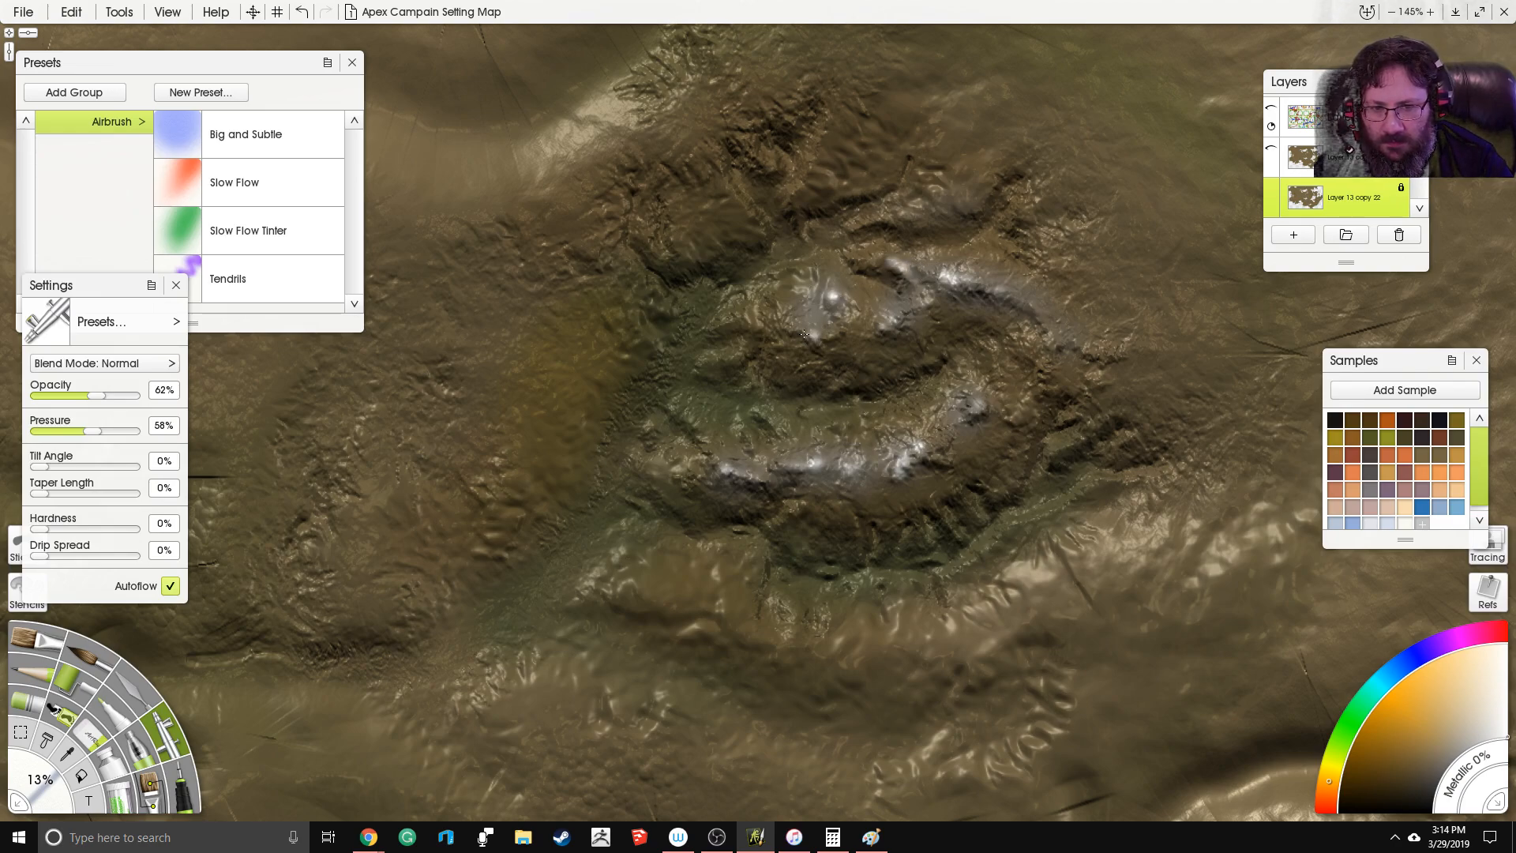
scroll(831, 330, "down", 10)
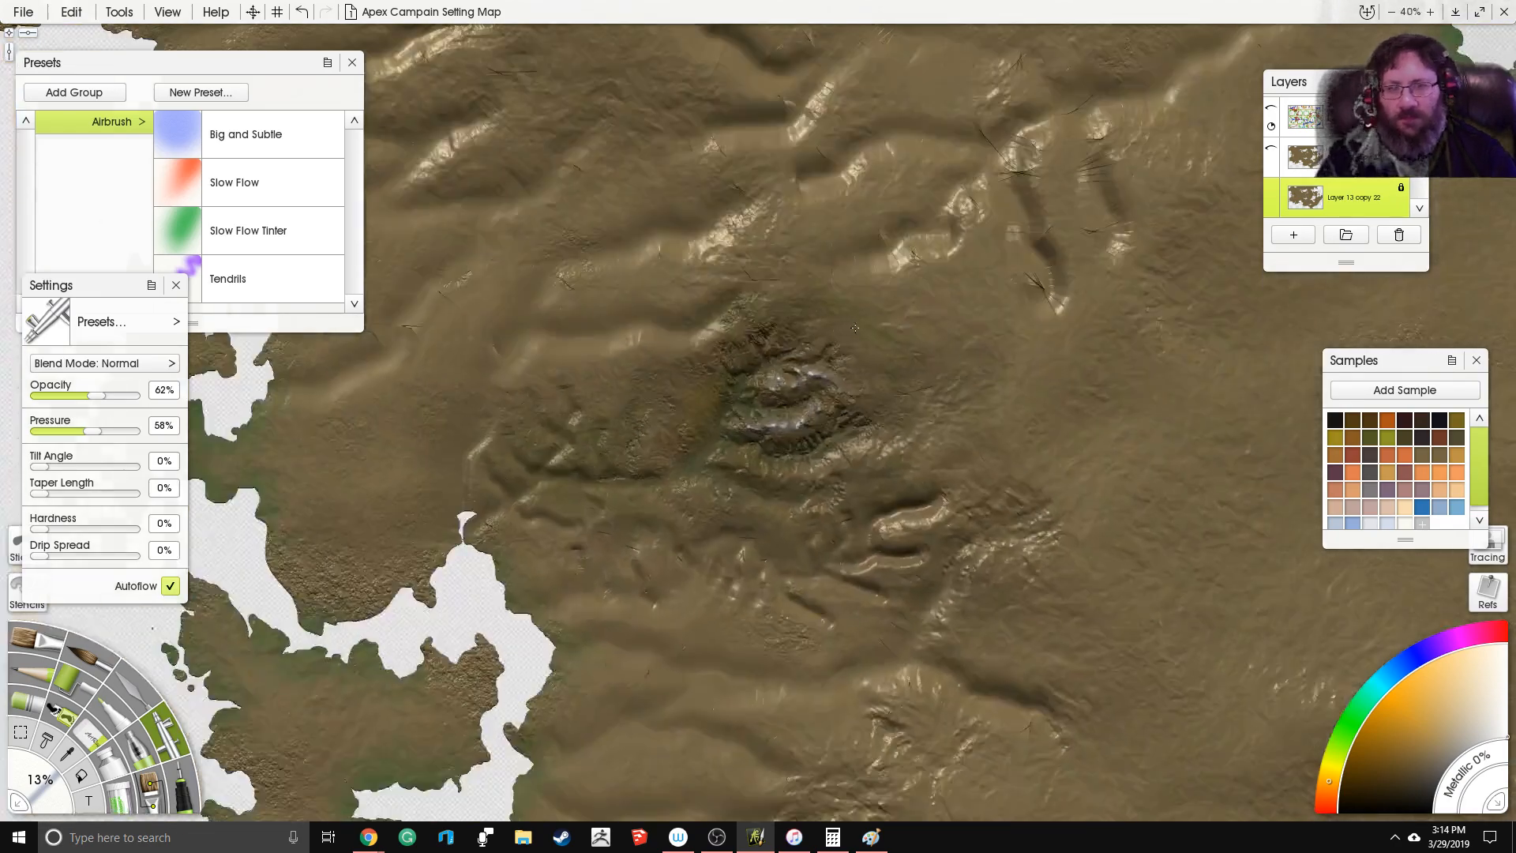
scroll(1018, 311, "up", 4)
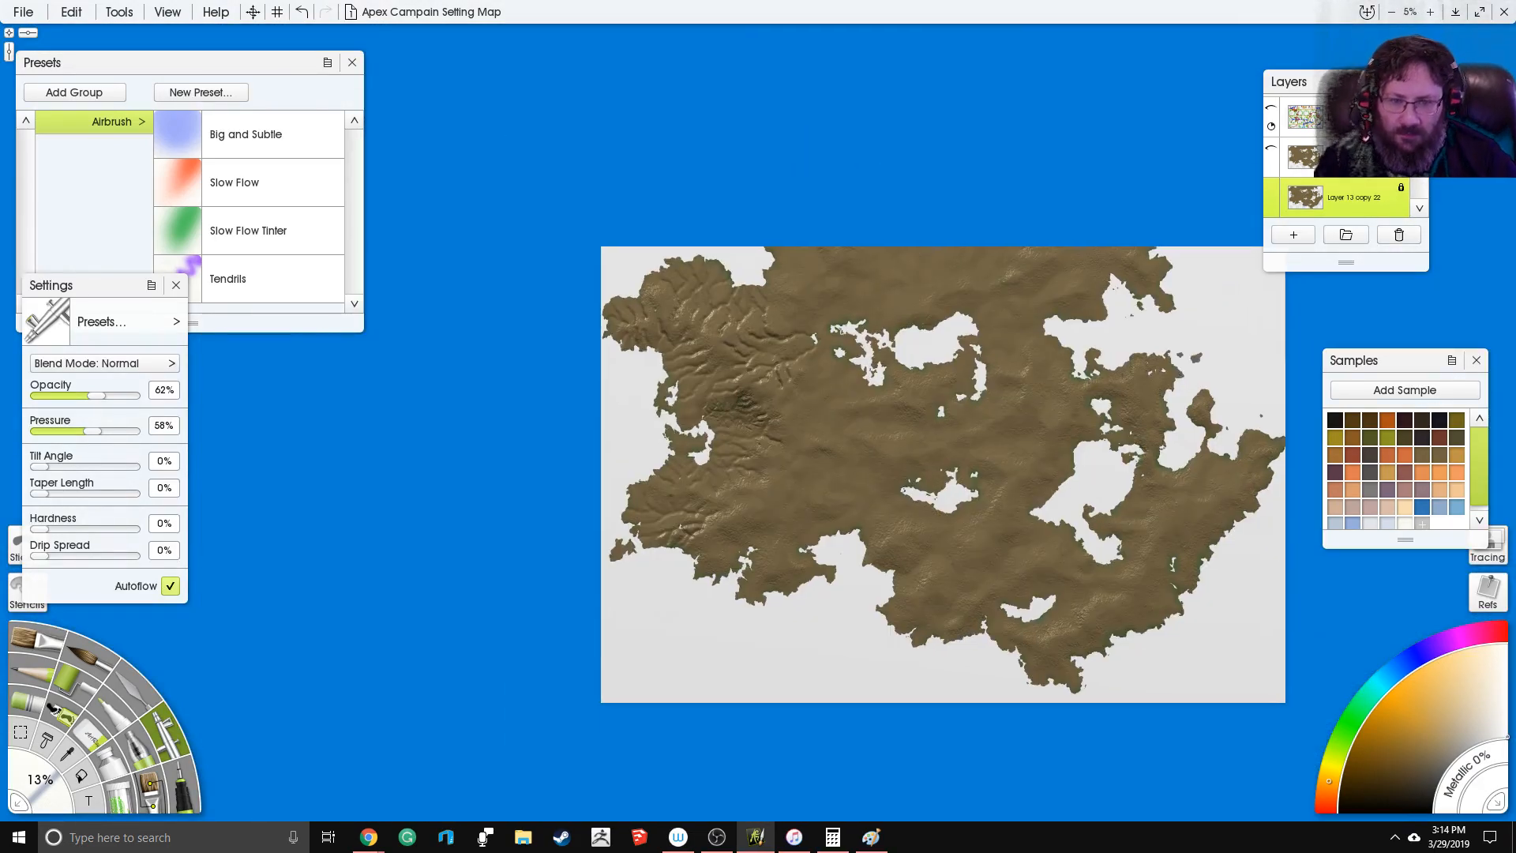
scroll(841, 286, "up", 8)
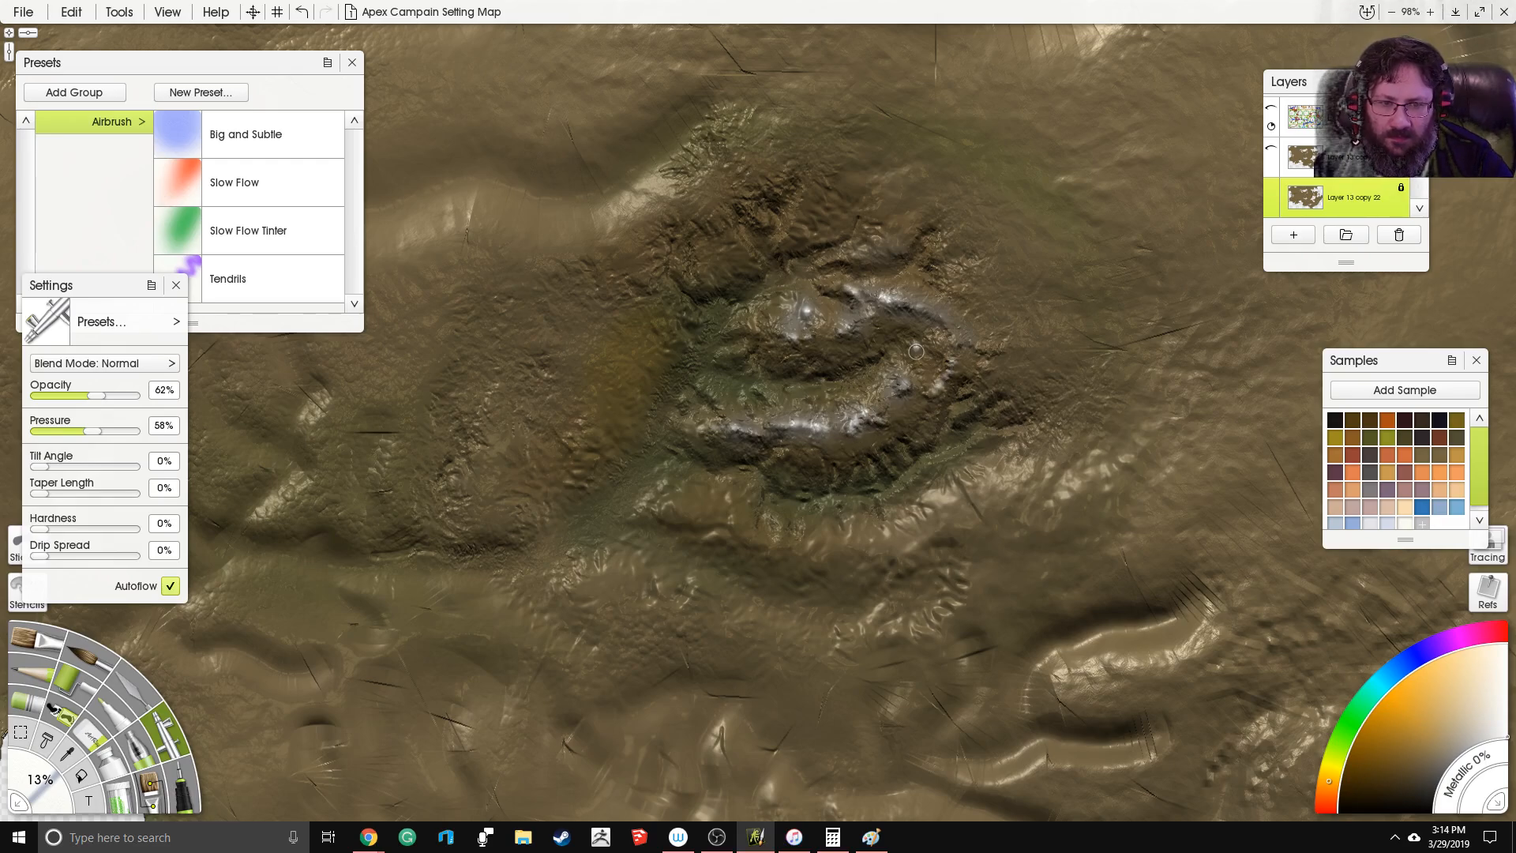
scroll(924, 333, "down", 6)
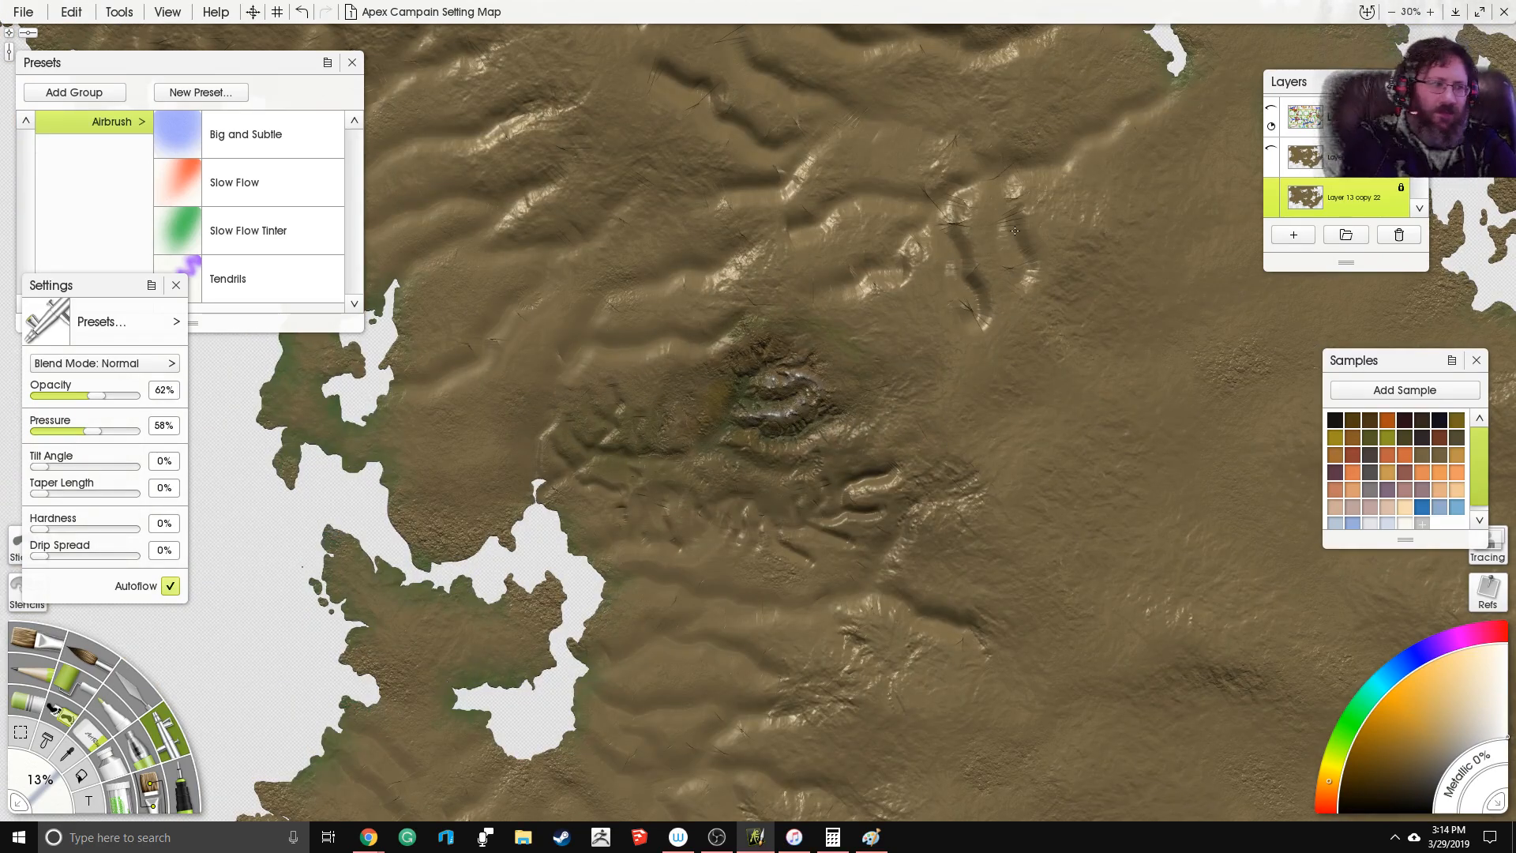
scroll(674, 278, "down", 1)
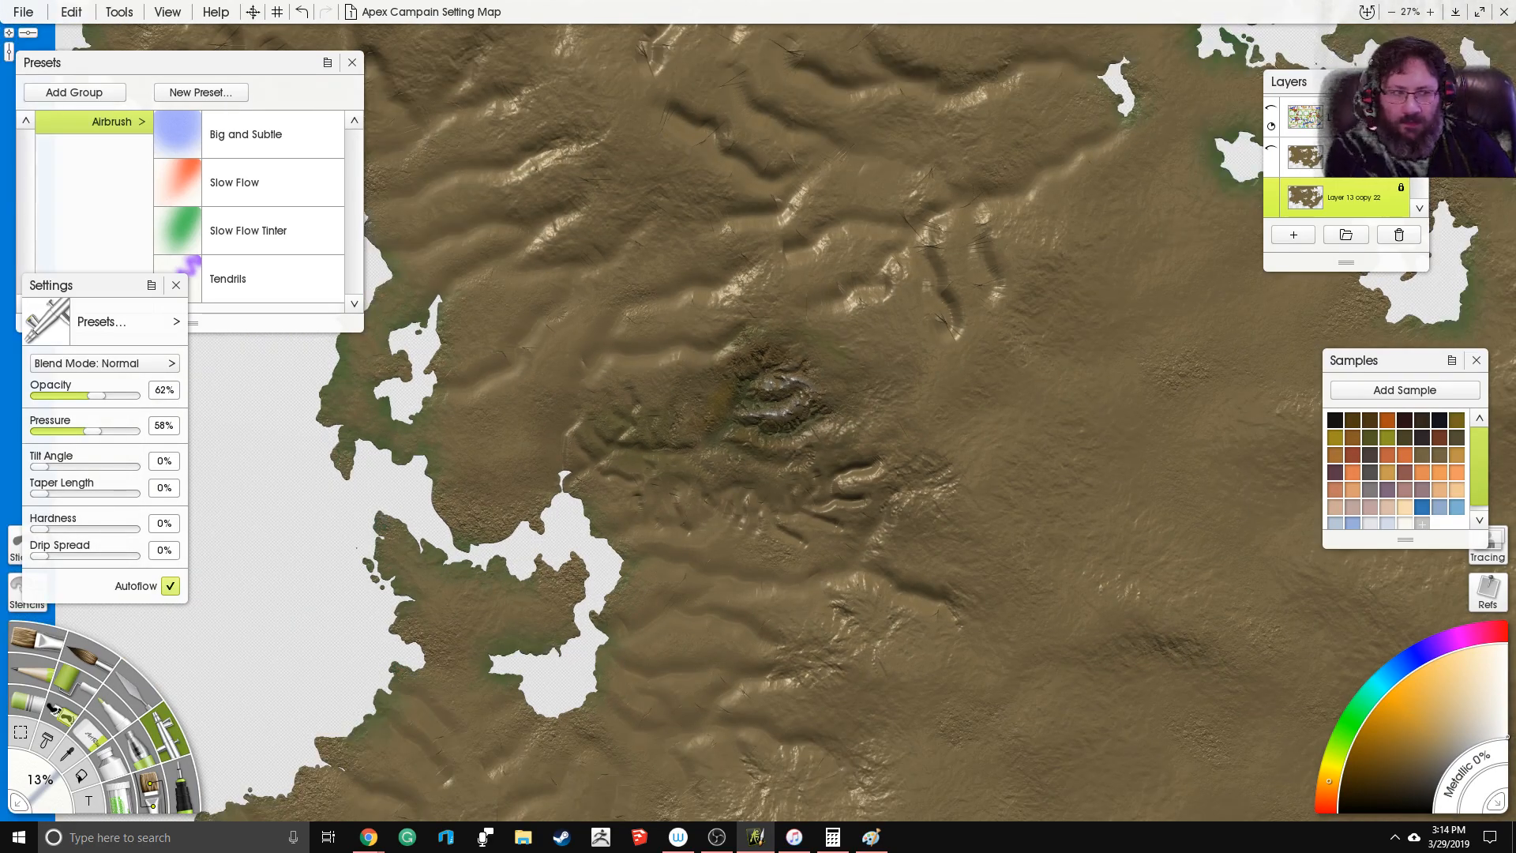